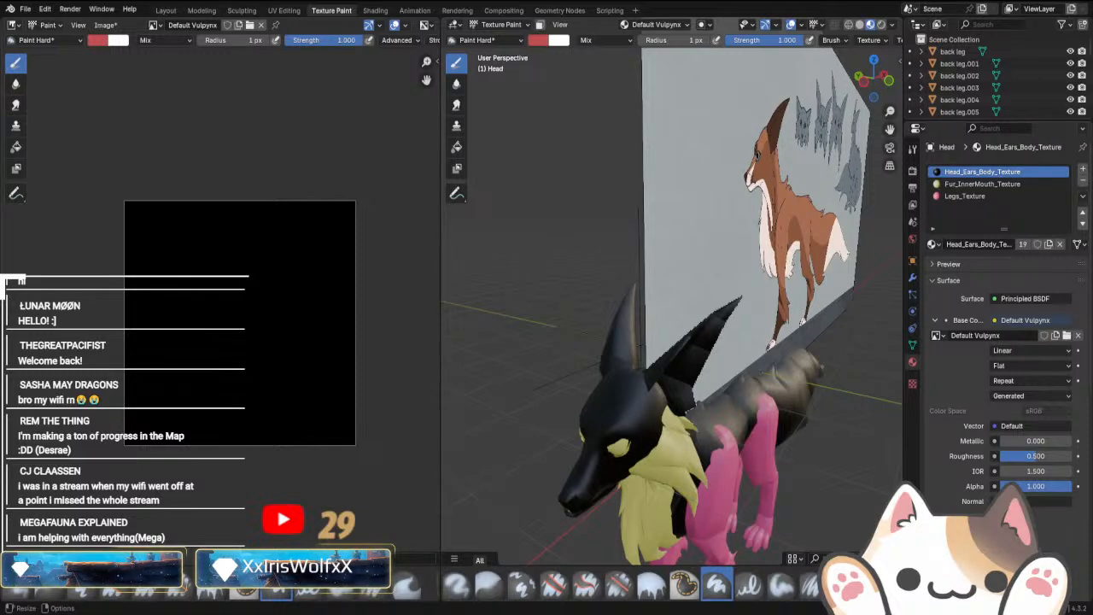
# Switch to Discord in the browser and read the March 6 development post in the S-E-L server's development channel.
pyautogui.hotkey('alt', 'Tab')
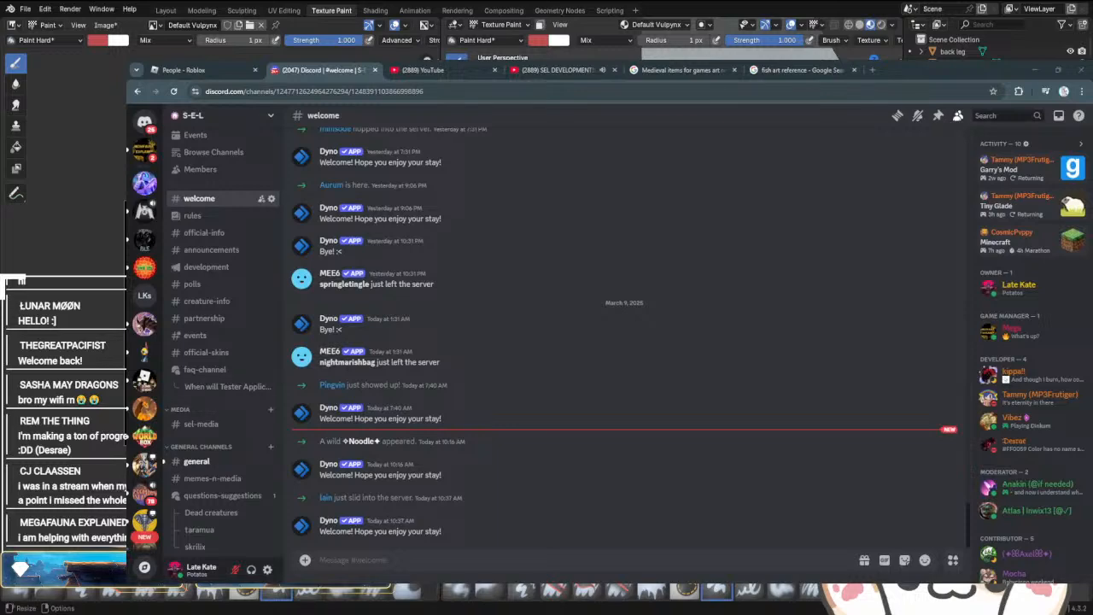
pyautogui.click(206, 267)
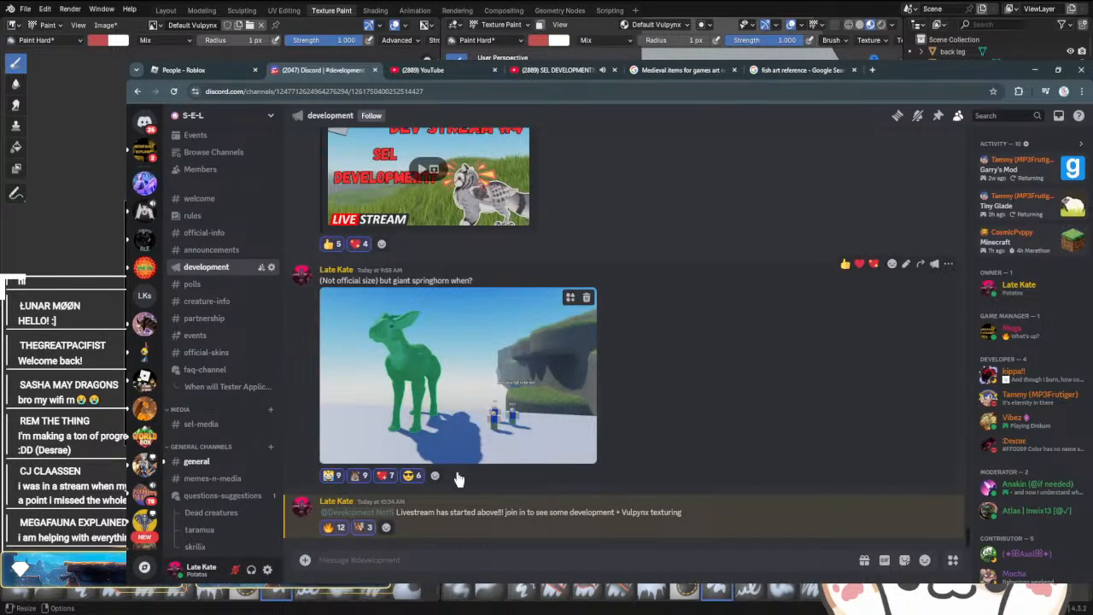
pyautogui.scroll(15, 459, 479)
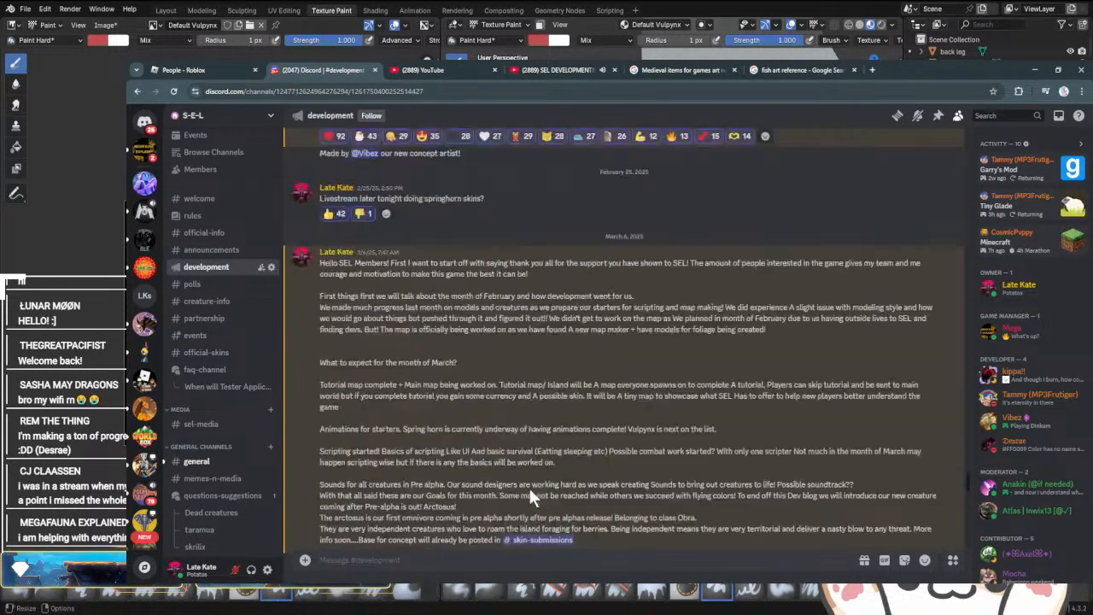
pyautogui.scroll(3, 529, 485)
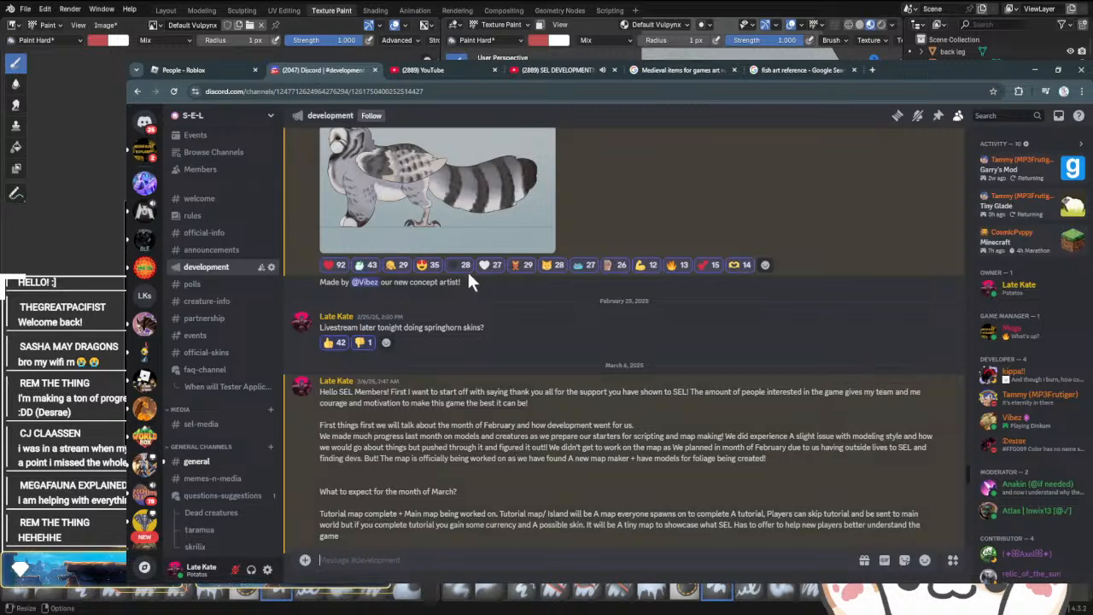
pyautogui.scroll(-3, 467, 298)
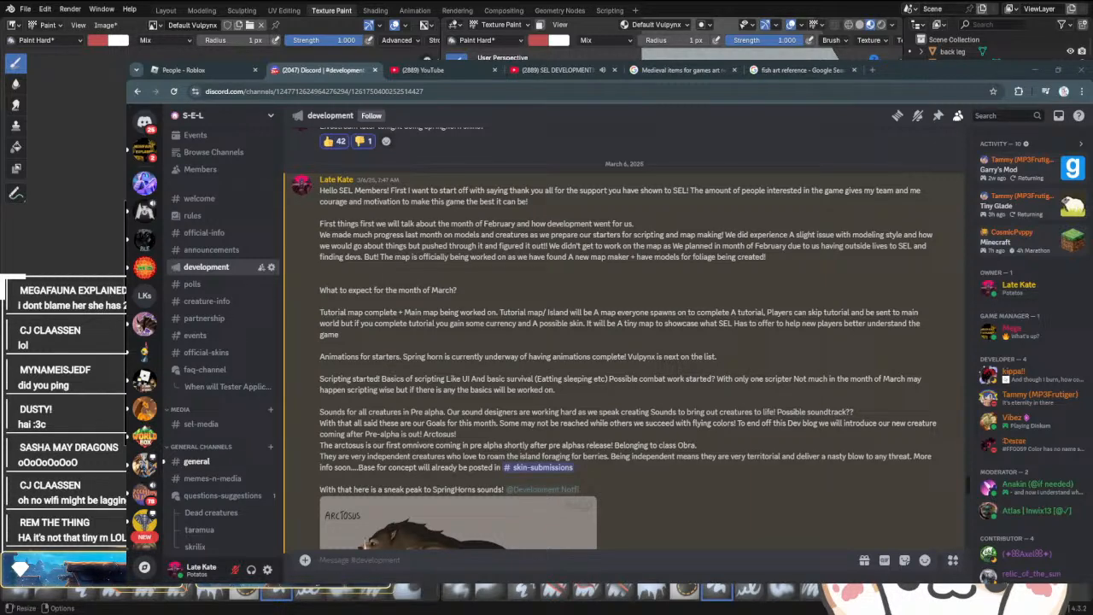
pyautogui.click(144, 150)
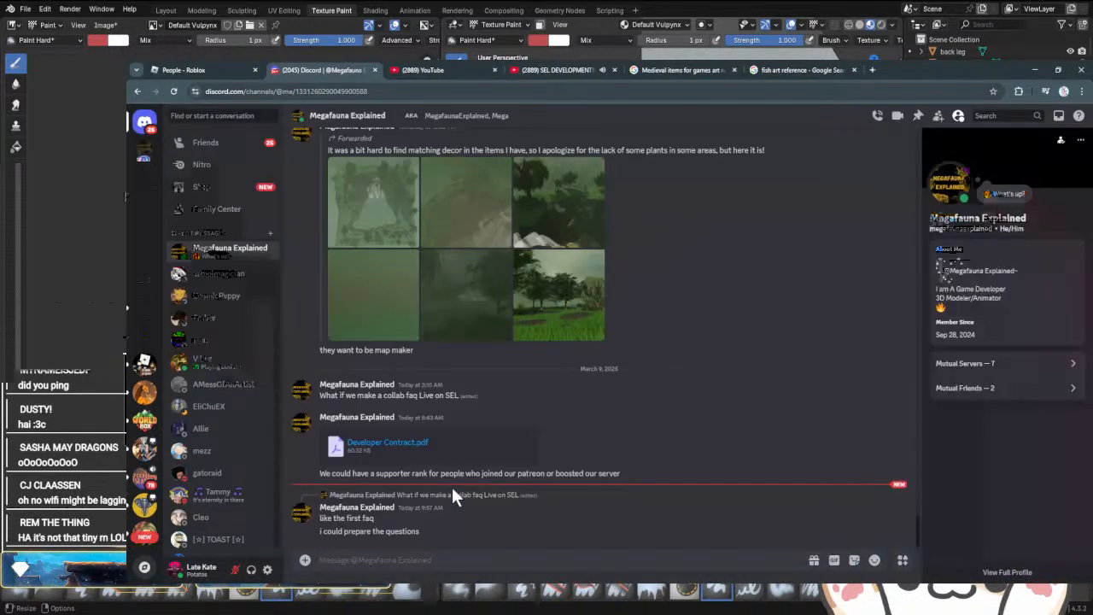
pyautogui.scroll(-10, 142, 363)
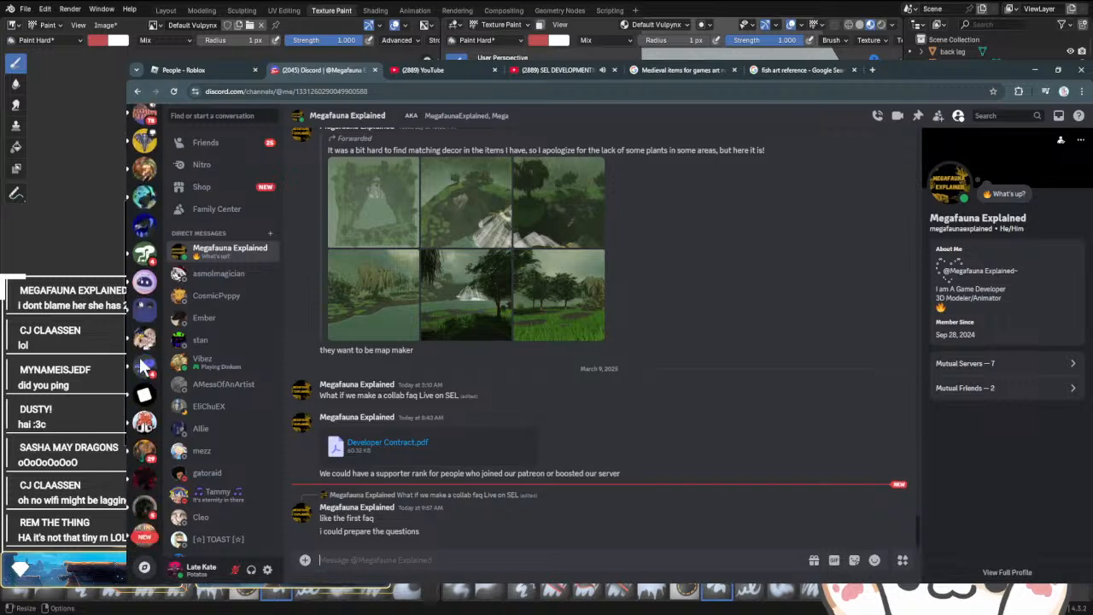
pyautogui.scroll(6, 141, 359)
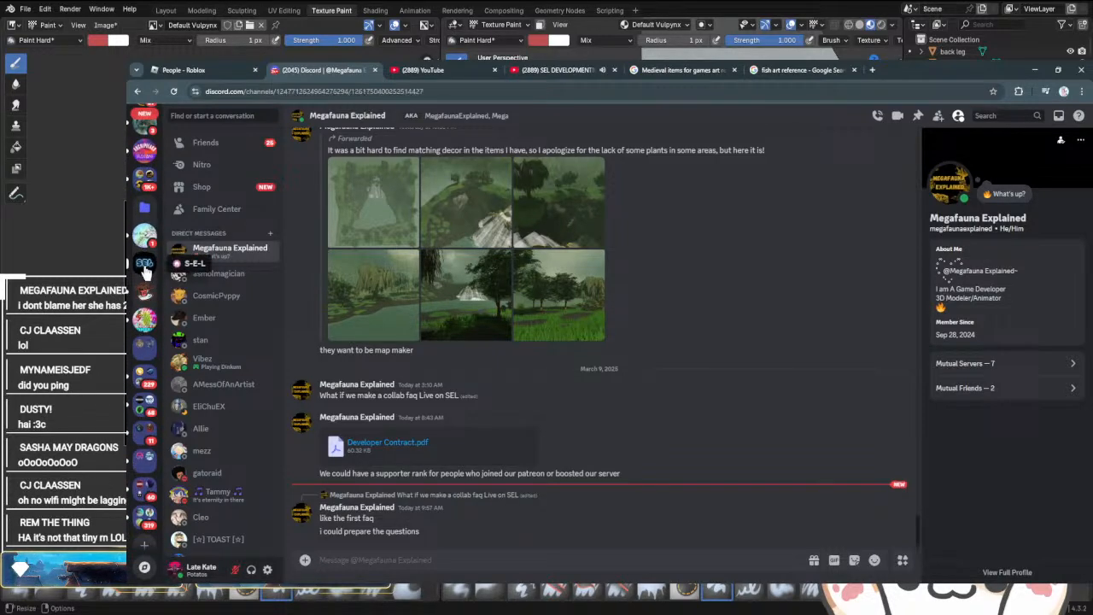
pyautogui.click(144, 262)
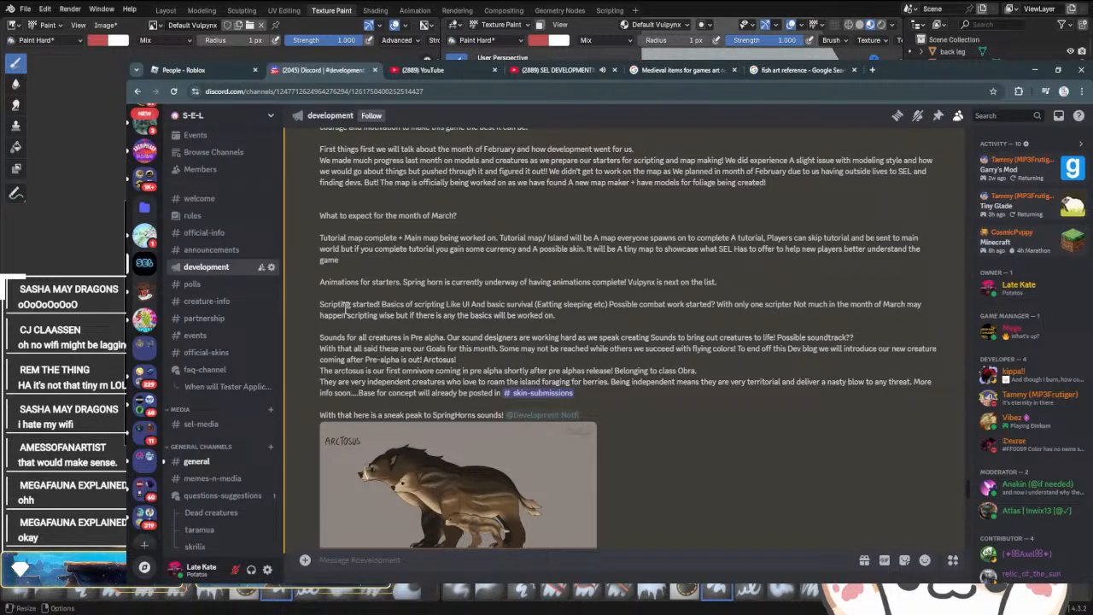
# Open the events channel and review the icon contest rules and artwork entries from the first post to the latest.
pyautogui.click(198, 339)
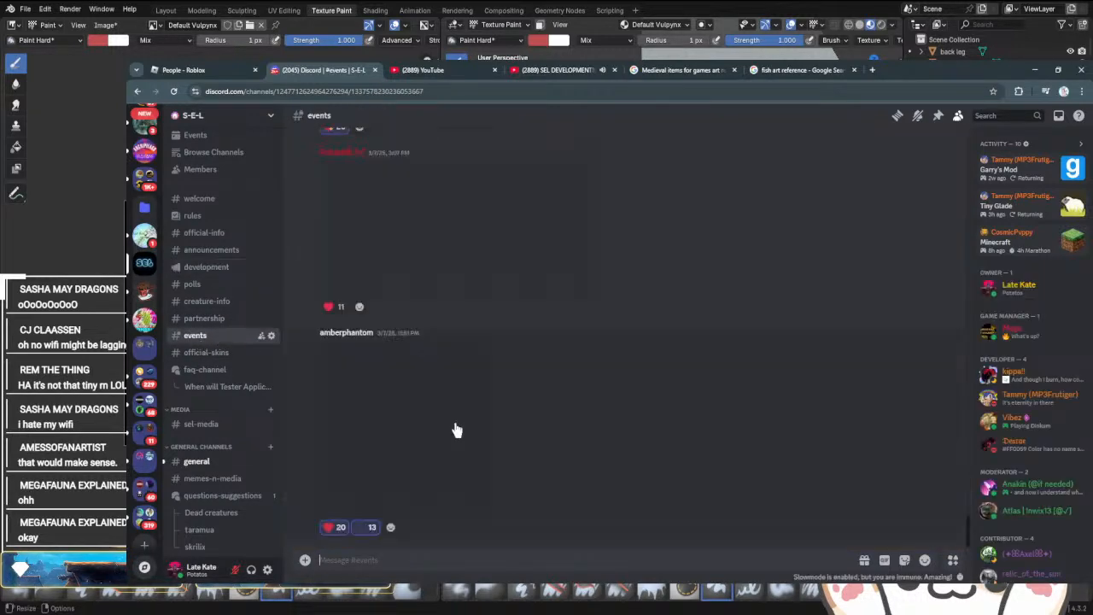
pyautogui.scroll(10, 549, 470)
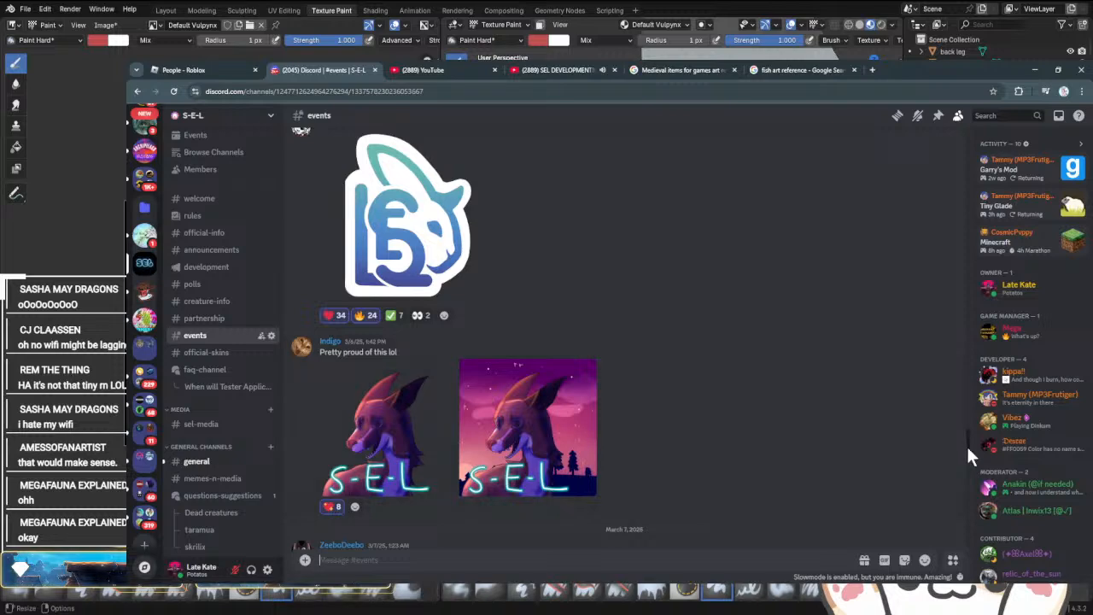
pyautogui.moveTo(967, 444); pyautogui.dragTo(957, 132)
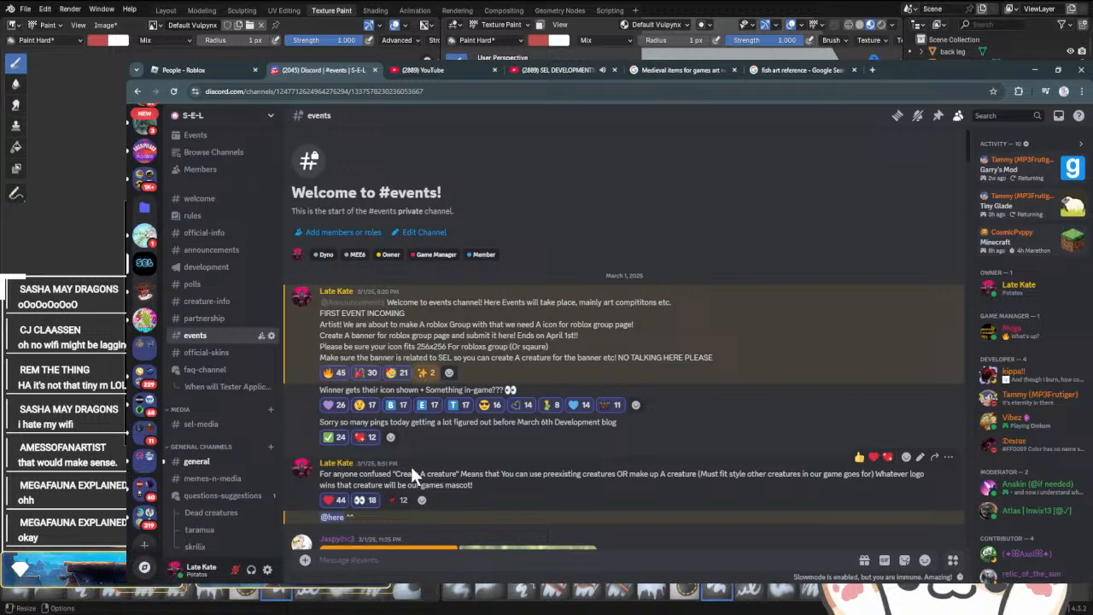
pyautogui.scroll(-5, 423, 464)
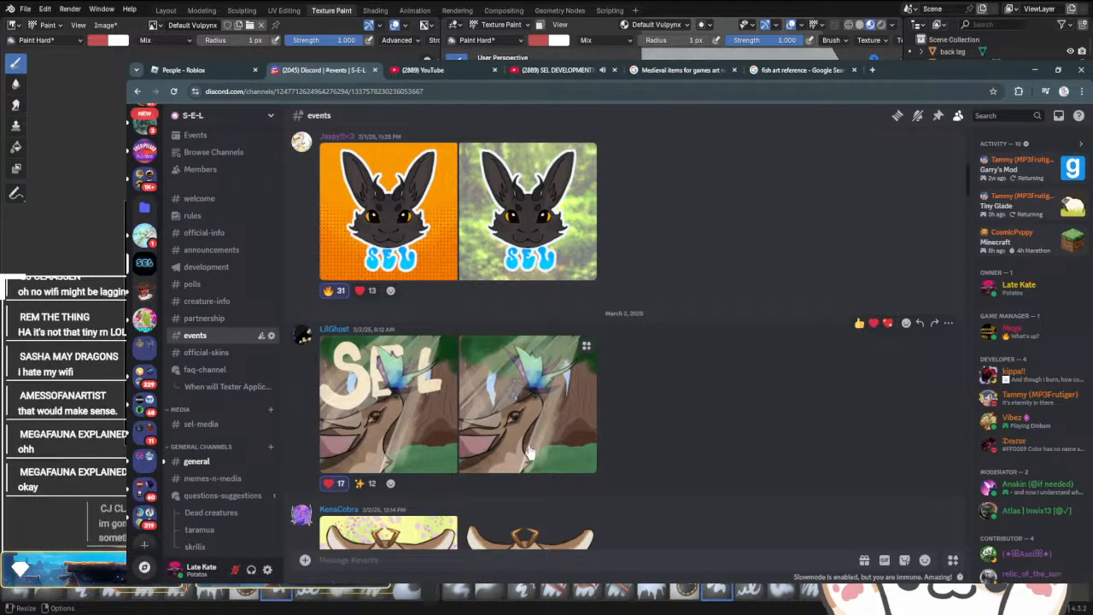
pyautogui.scroll(-1, 965, 188)
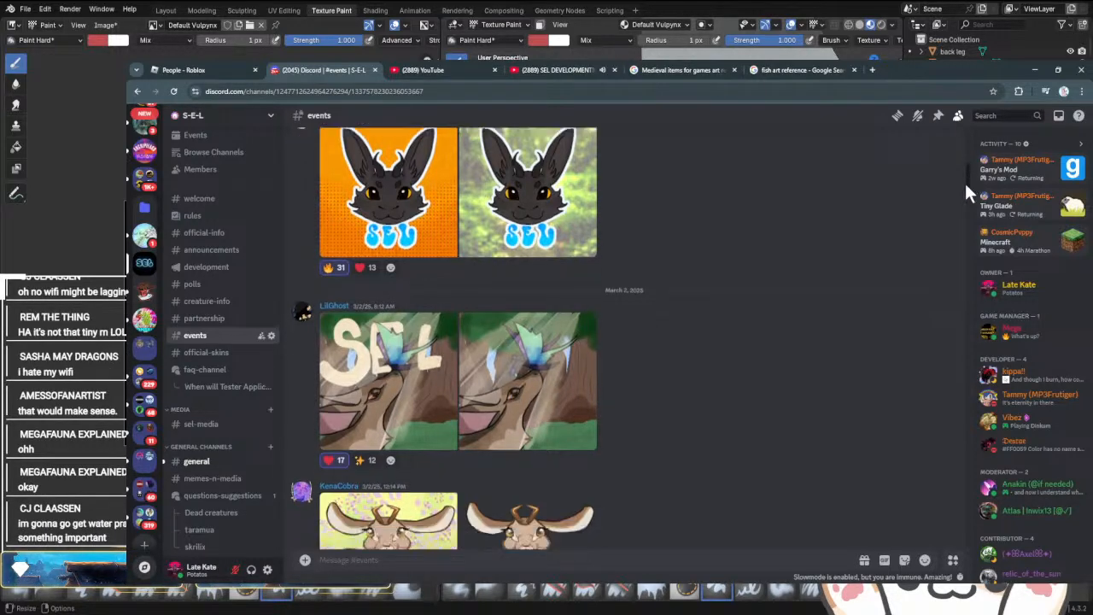
pyautogui.scroll(-5, 966, 184)
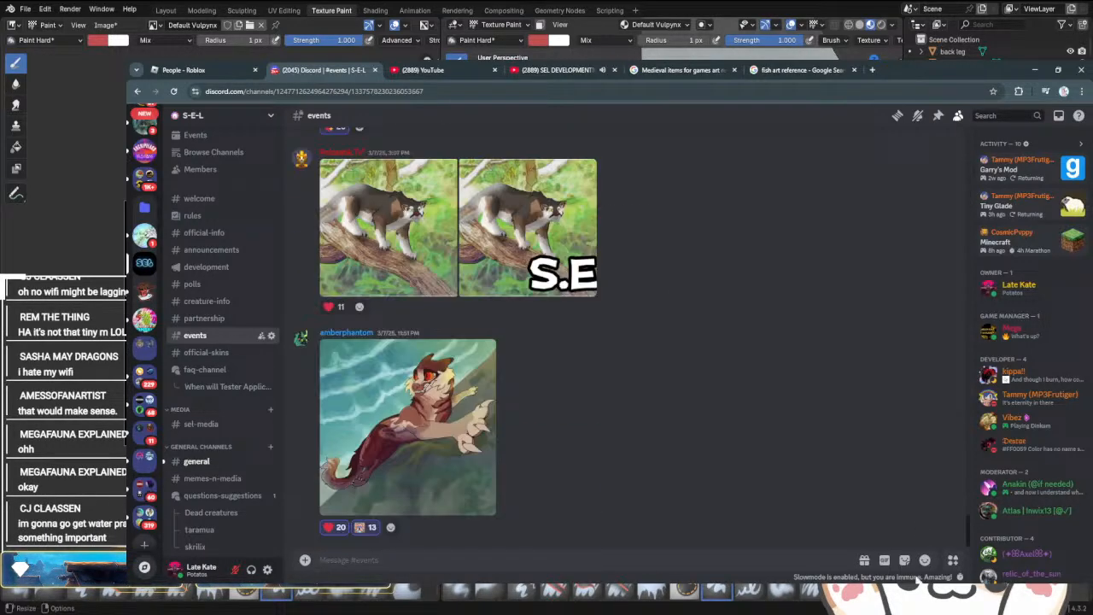
# Return to the March development post in the development channel, leaving the message box empty.
pyautogui.click(209, 268)
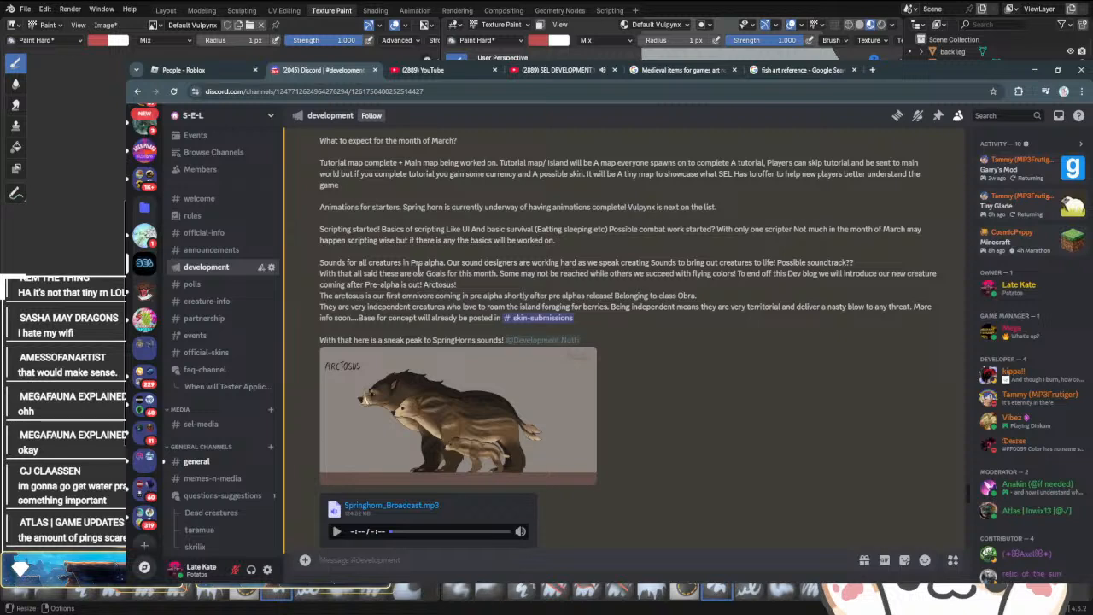
pyautogui.write('p')
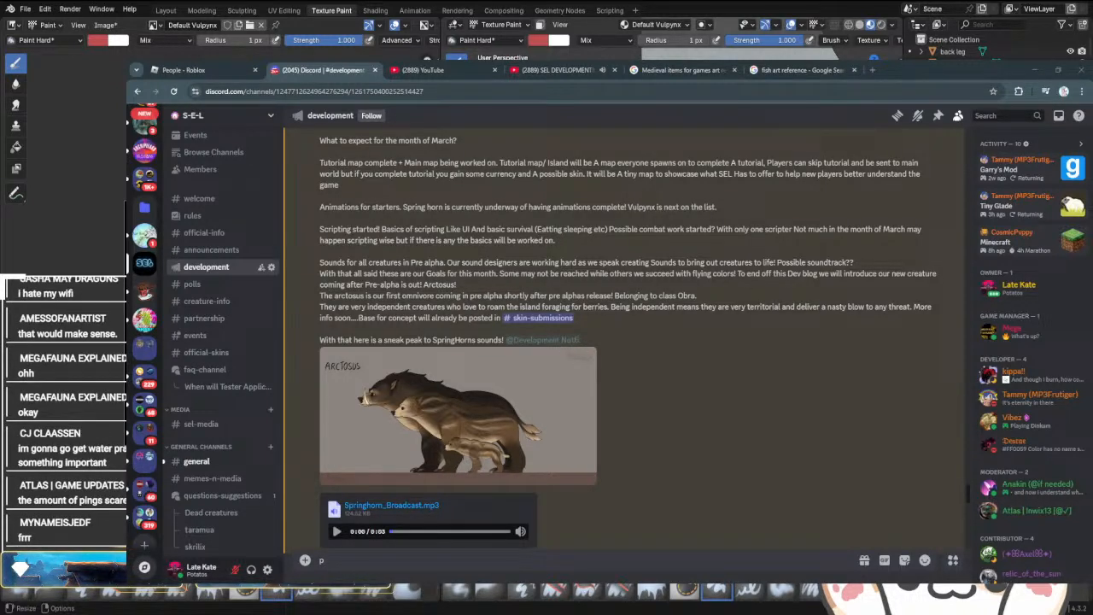
pyautogui.press('BackSpace')
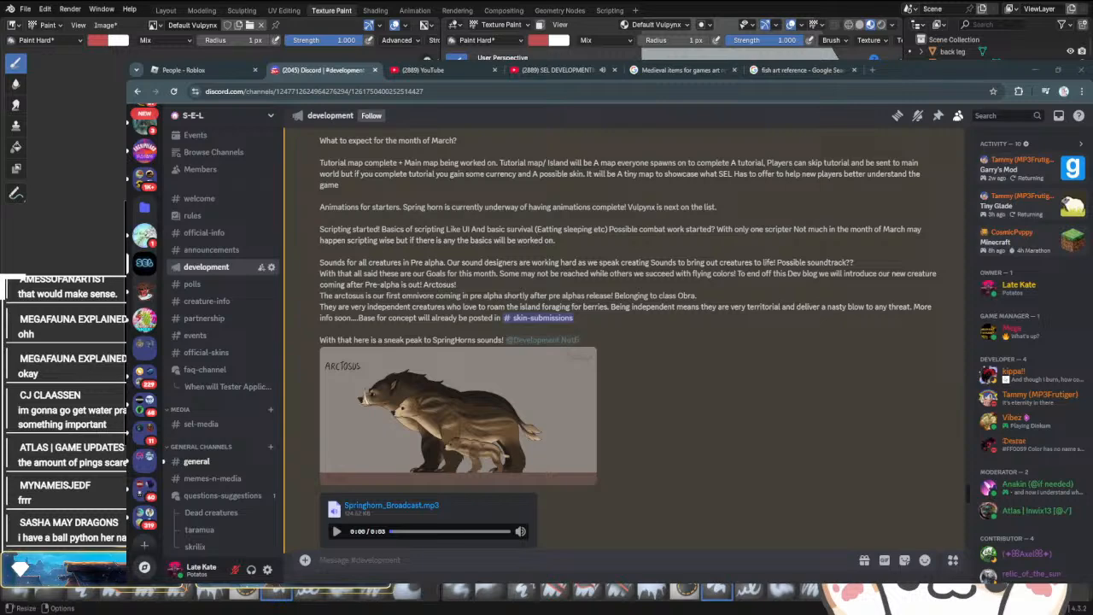
pyautogui.scroll(10, 144, 321)
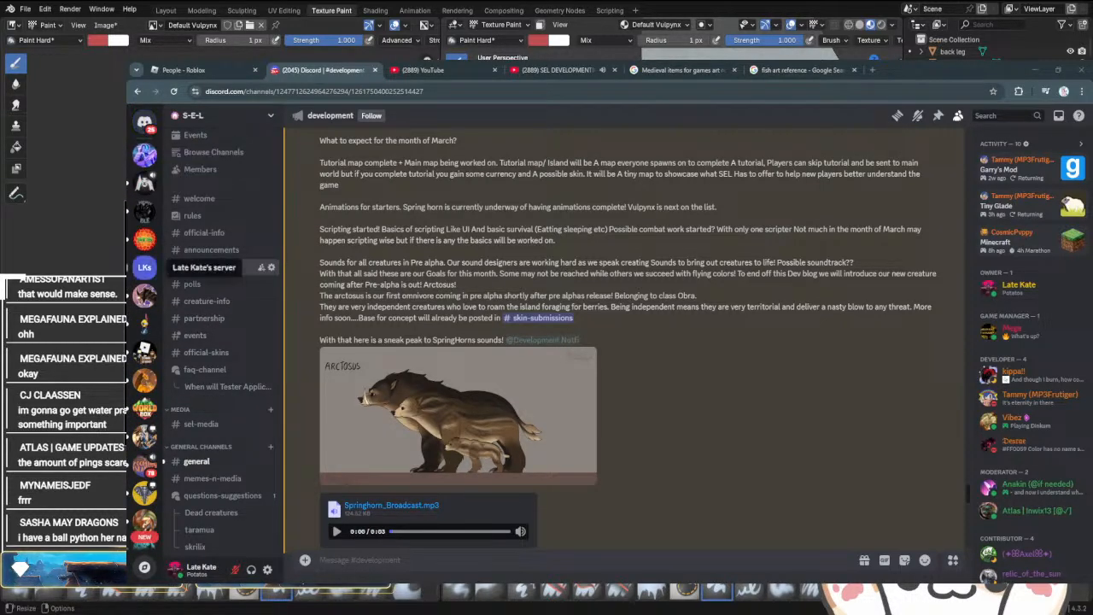
pyautogui.scroll(-1, 144, 298)
pyautogui.scroll(-8, 145, 341)
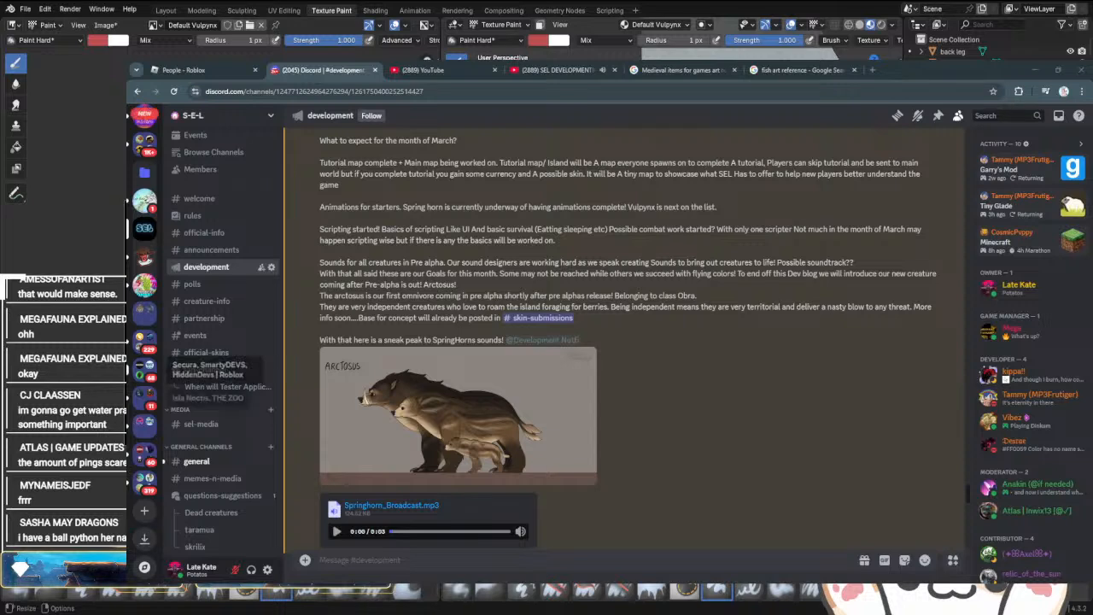
pyautogui.scroll(5, 145, 398)
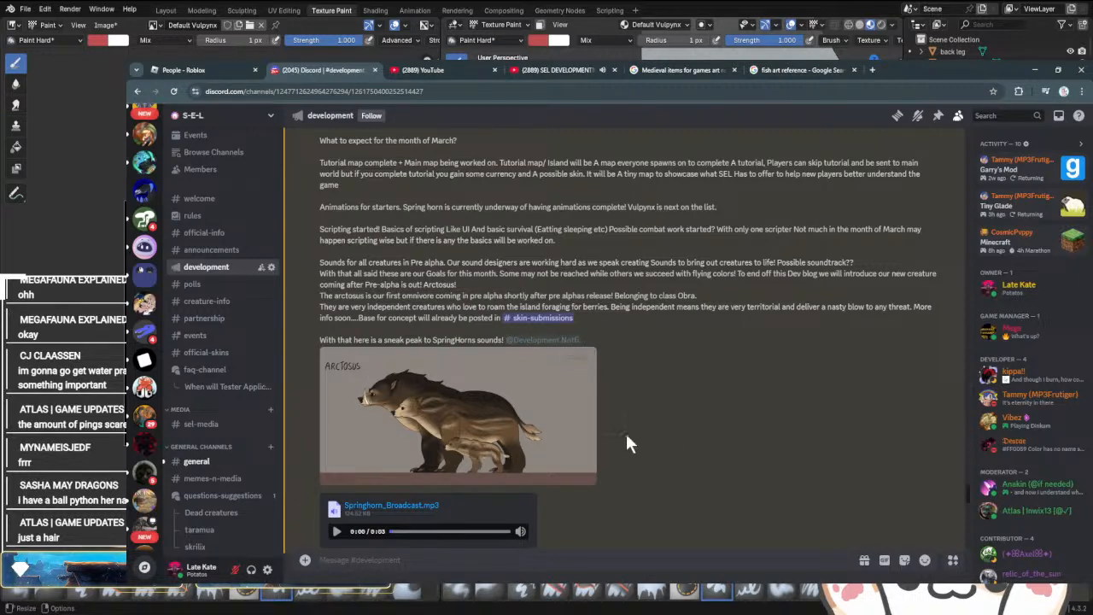
# View the Arctosus family image and the adult-only Arctosus image enlarged, closing each one after viewing.
pyautogui.click(531, 440)
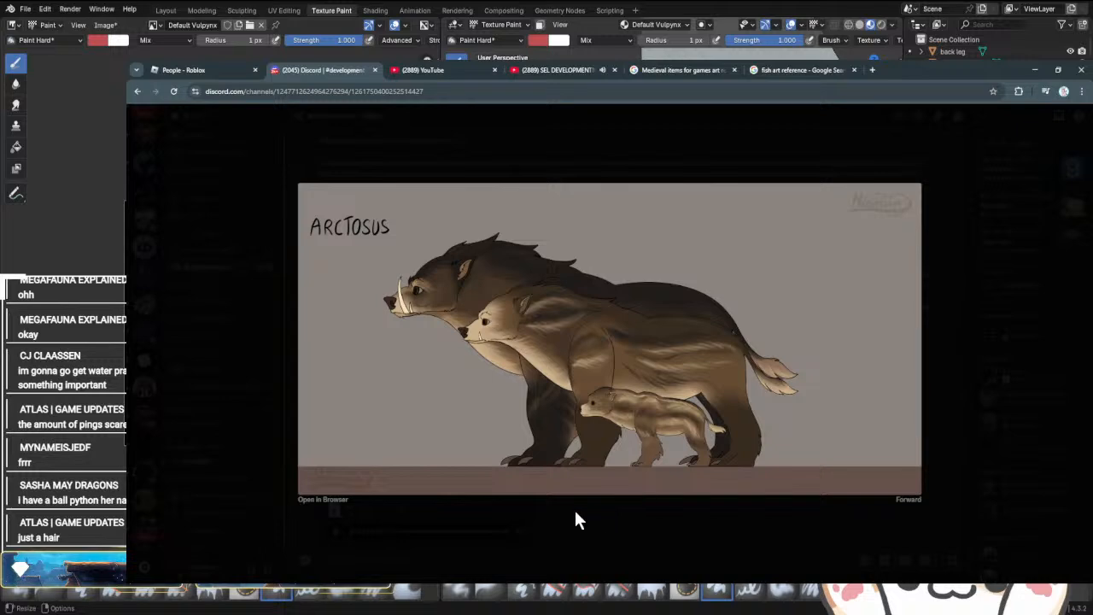
pyautogui.click(597, 544)
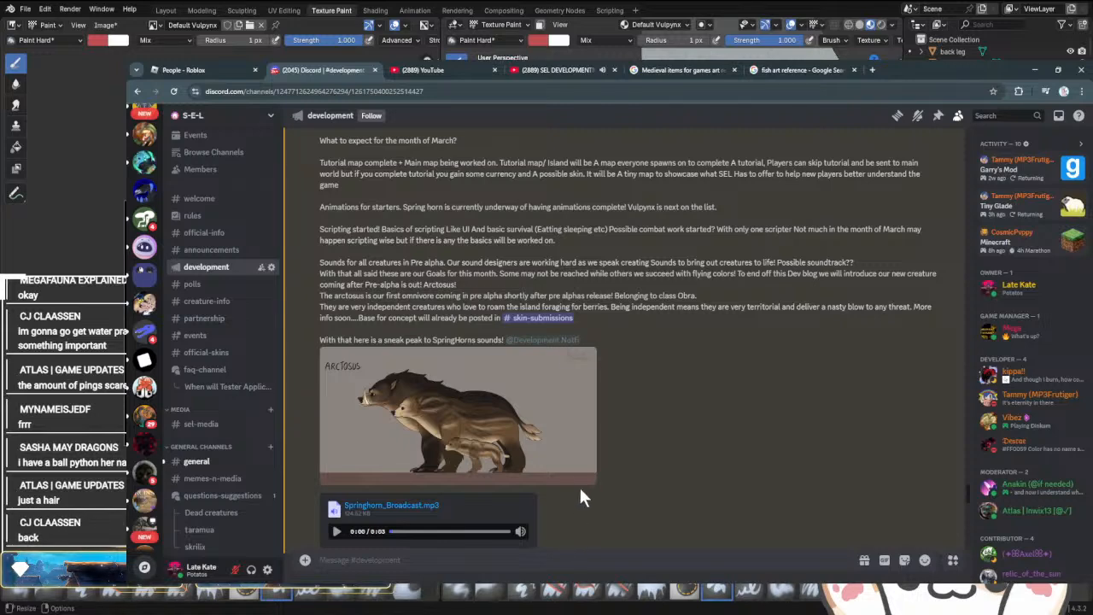
pyautogui.scroll(-3, 563, 479)
pyautogui.scroll(-3, 464, 499)
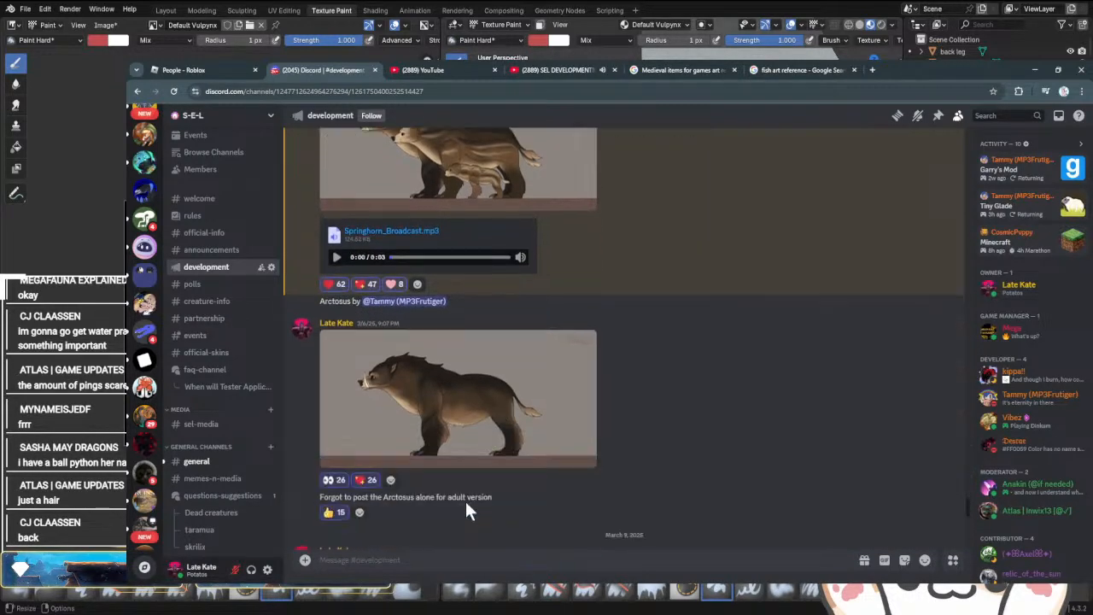
pyautogui.click(426, 376)
pyautogui.press('super+shift+s')
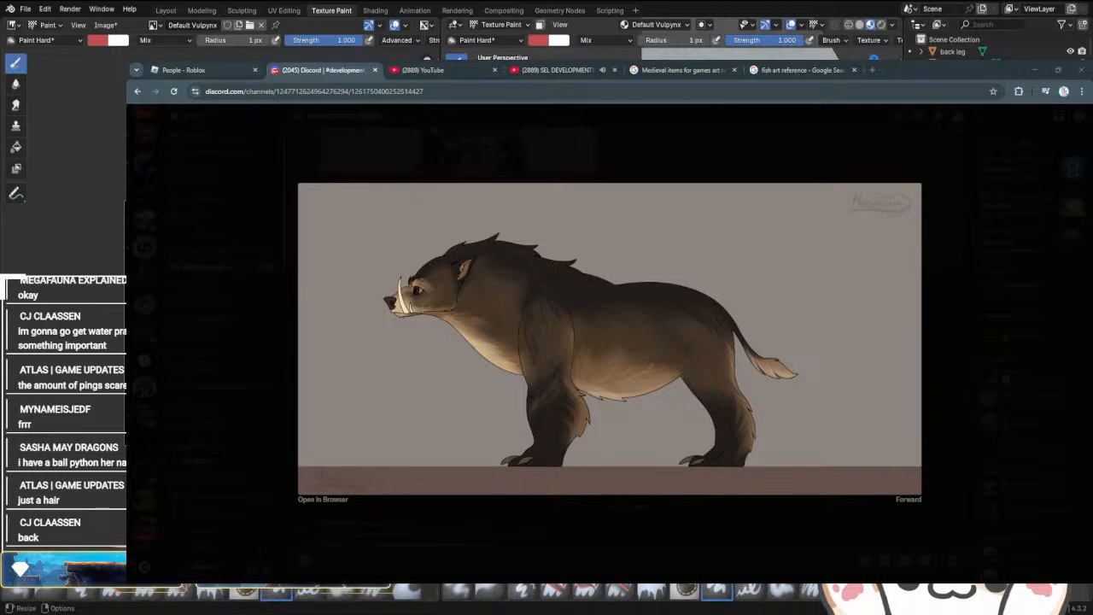
pyautogui.click(537, 517)
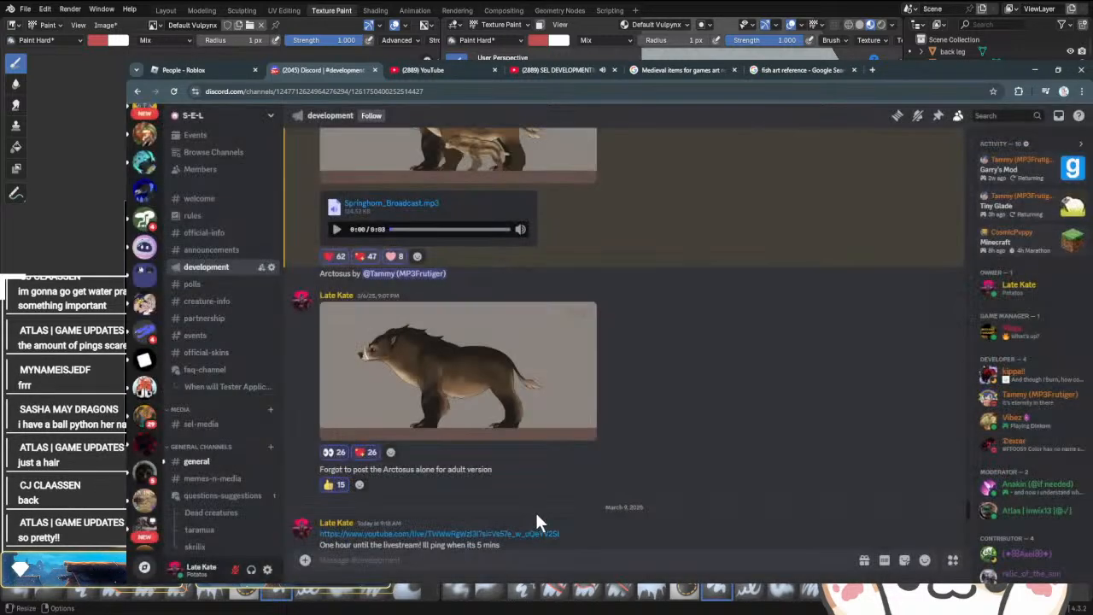
# Look at the newest posts in the development channel and switch to the SEL Development stream's browser tab.
pyautogui.scroll(-7, 548, 477)
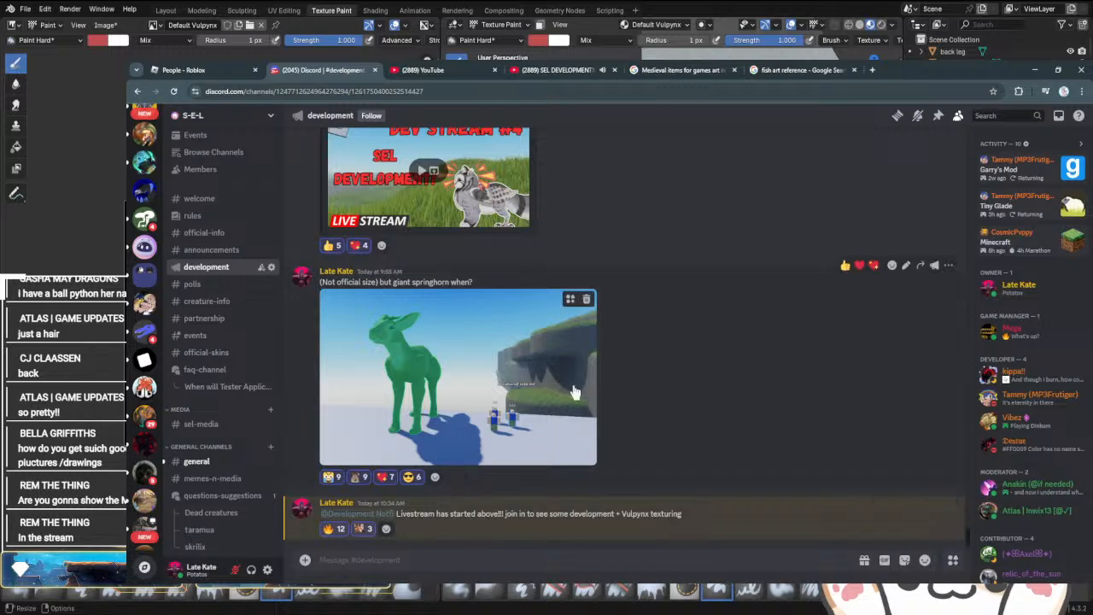
pyautogui.click(550, 69)
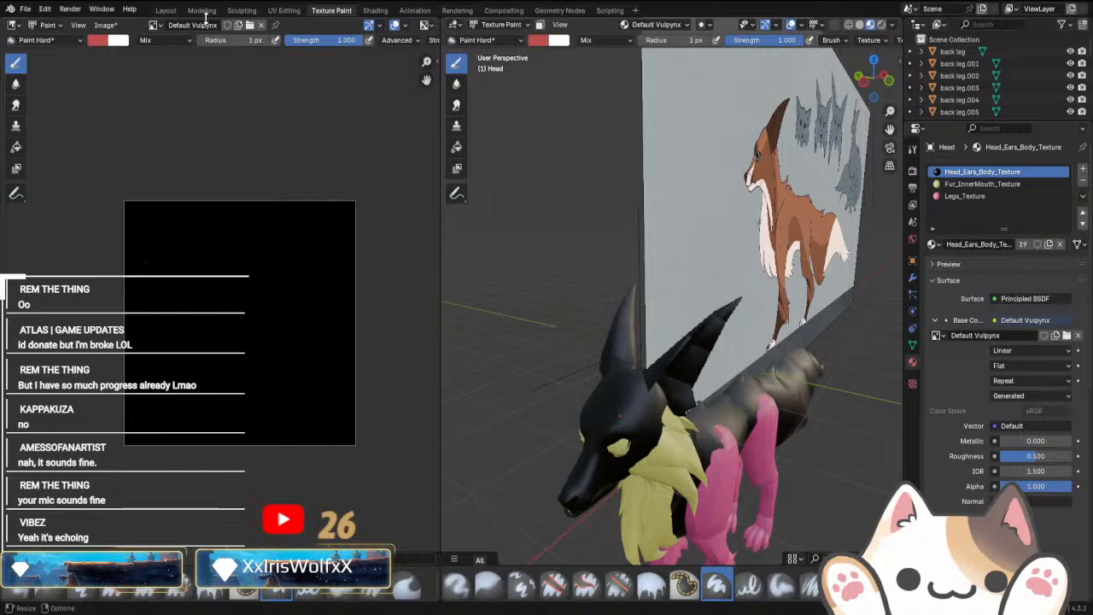
# Inspect the Vulpynx model's side and face in Blender's Layout workspace.
pyautogui.click(166, 10)
pyautogui.keyDown('ctrl'); pyautogui.moveTo(465, 440); pyautogui.dragTo(457, 338, button='middle'); pyautogui.keyUp('ctrl')
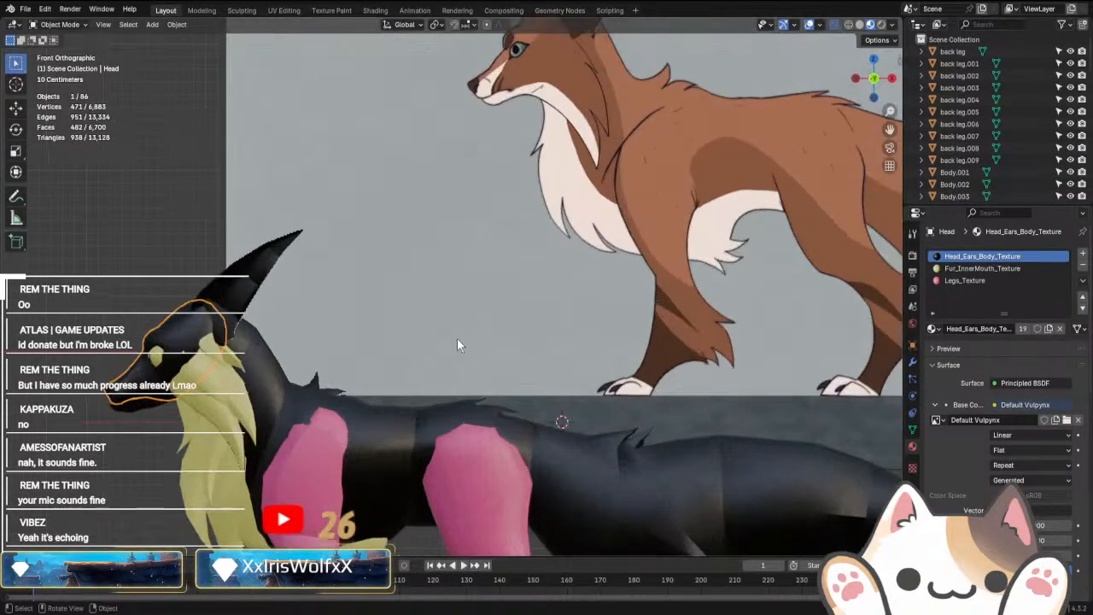
pyautogui.keyDown('shift'); pyautogui.moveTo(341, 338); pyautogui.dragTo(790, 339, button='middle'); pyautogui.keyUp('shift')
pyautogui.moveTo(589, 345); pyautogui.dragTo(785, 378, button='middle')
pyautogui.scroll(3, 505, 353)
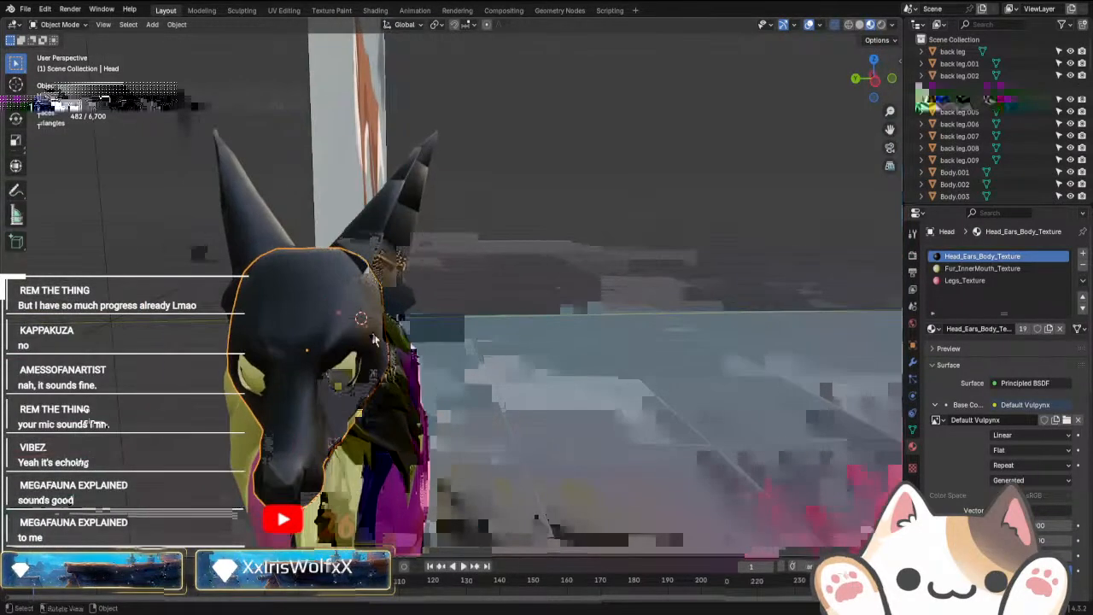
pyautogui.hotkey('ctrl', 'Tab')
pyautogui.moveTo(580, 320)
pyautogui.mouseDown(button='middle')
pyautogui.moveTo(374, 315)
pyautogui.moveTo(132, 17)
pyautogui.mouseUp(button='middle')
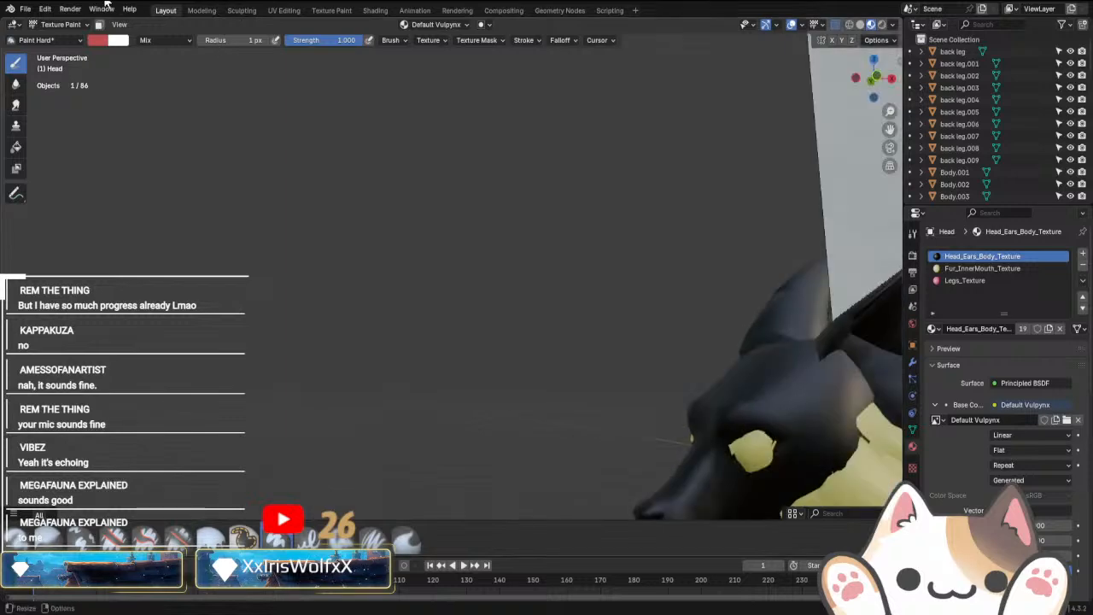
pyautogui.click(56, 24)
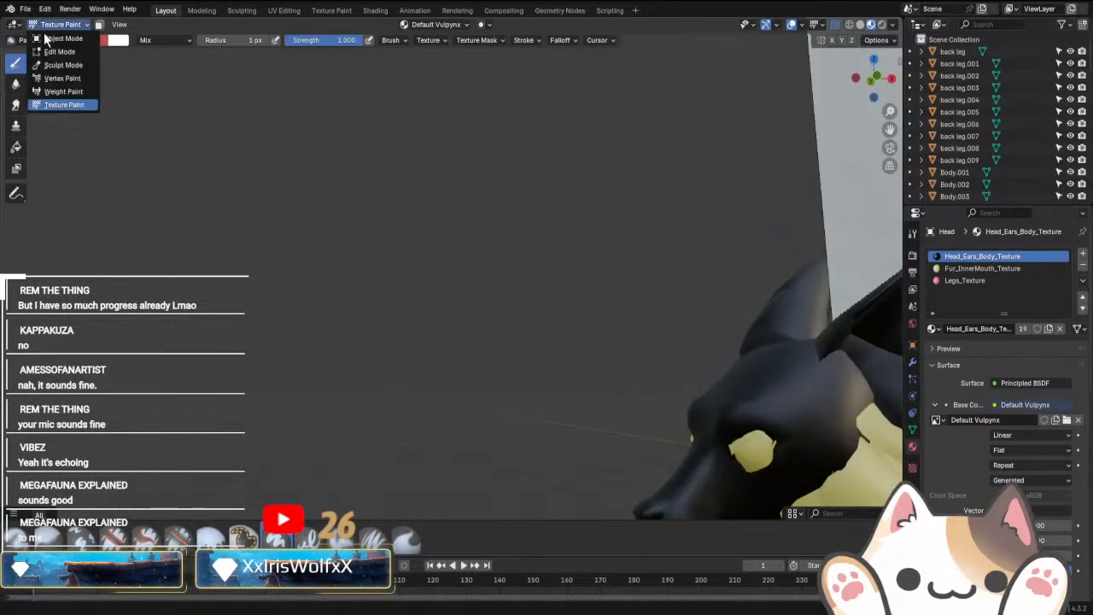
pyautogui.click(60, 36)
pyautogui.moveTo(359, 310); pyautogui.dragTo(624, 387, button='middle')
pyautogui.moveTo(589, 338); pyautogui.dragTo(682, 378, button='middle')
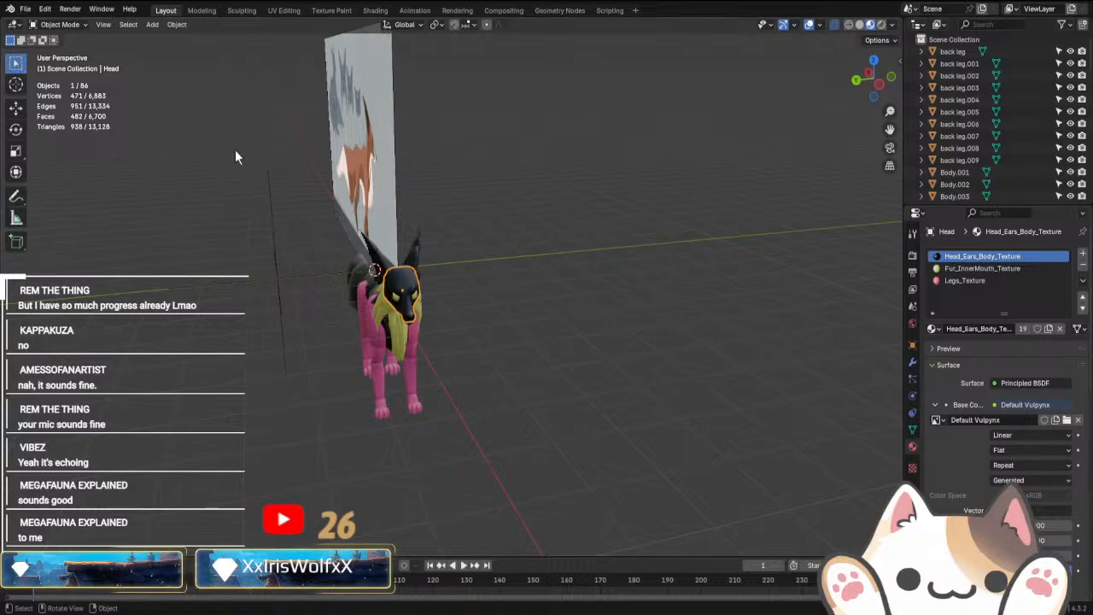
# Switch to the Texture Paint workspace and save the Blender file.
pyautogui.click(331, 11)
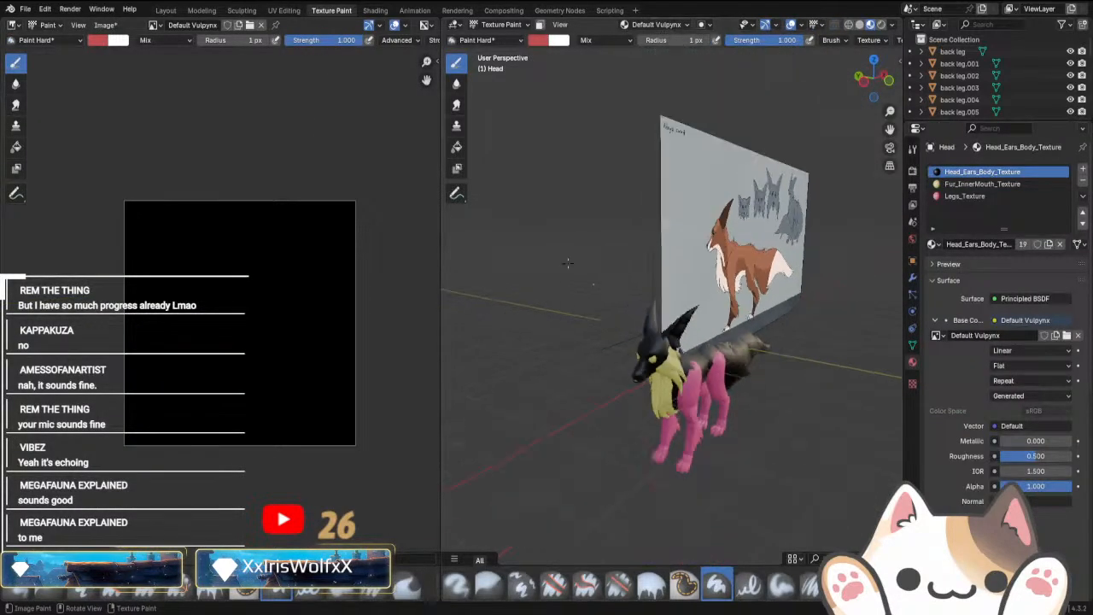
pyautogui.click(154, 25)
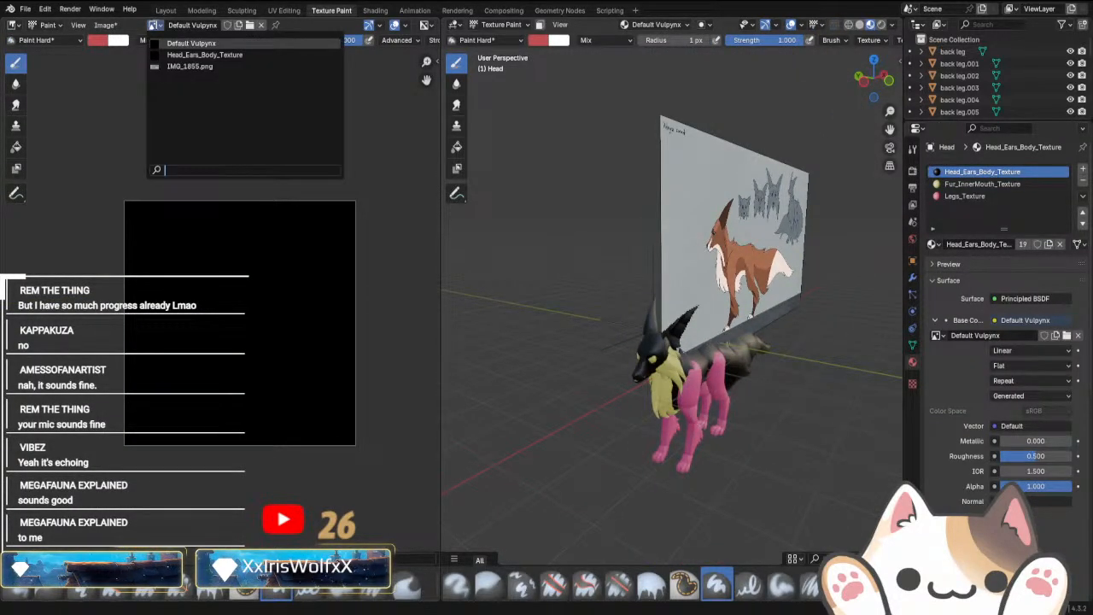
pyautogui.moveTo(742, 414)
pyautogui.mouseDown(button='middle')
pyautogui.moveTo(683, 408)
pyautogui.moveTo(745, 399)
pyautogui.mouseUp(button='middle')
pyautogui.hotkey('ctrl', 's')
# From the front view, sample the orange-brown fur colour on the concept fox's head as the brush colour.
pyautogui.press('KP_3')
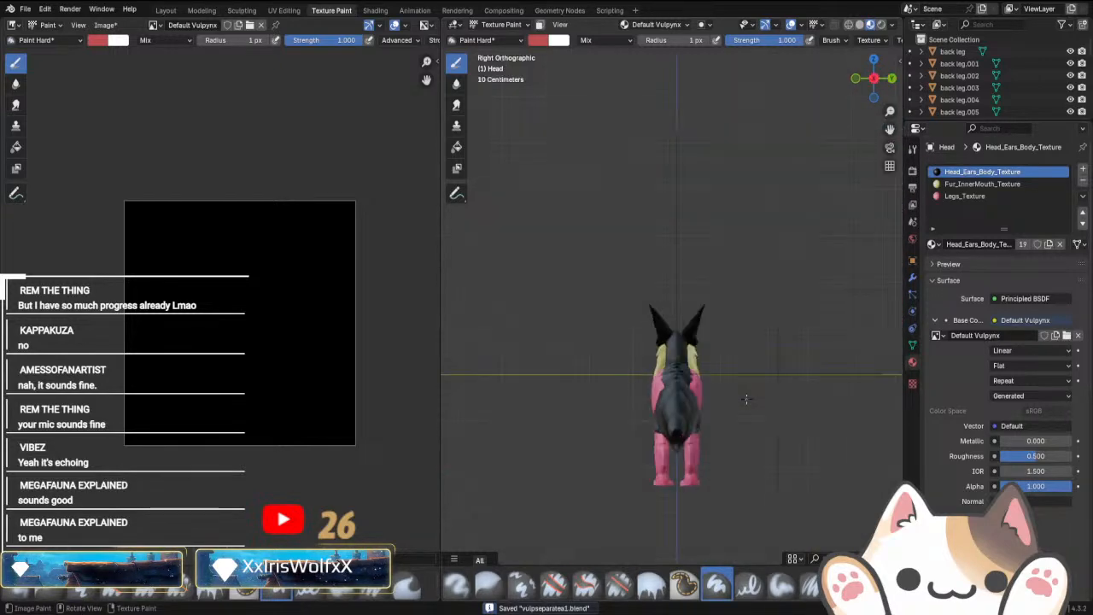
pyautogui.press('KP_1')
pyautogui.scroll(8, 768, 376)
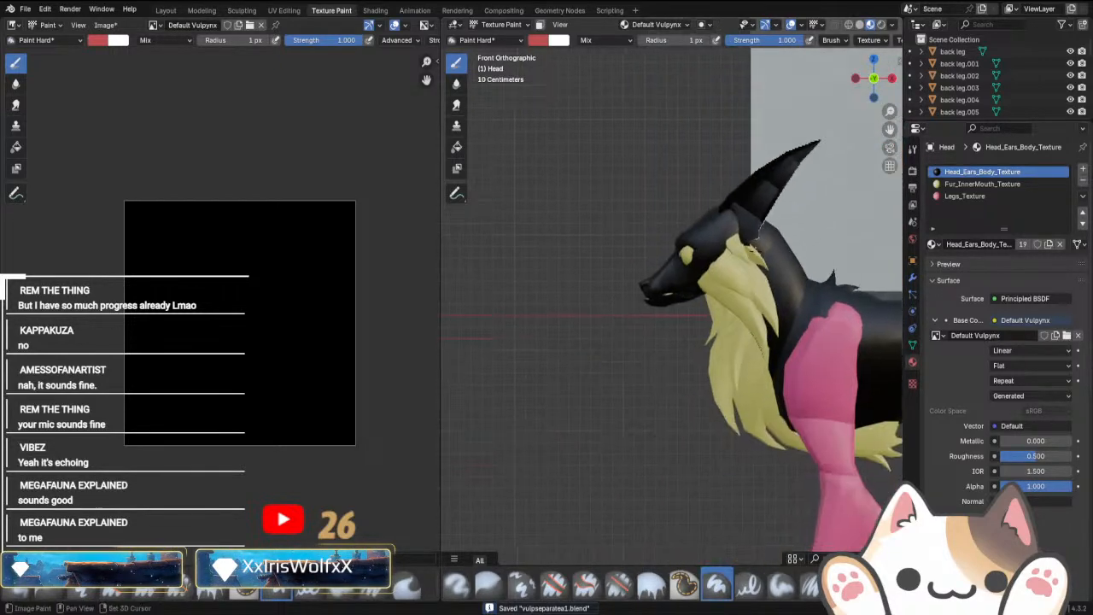
pyautogui.keyDown('shift'); pyautogui.moveTo(807, 352); pyautogui.dragTo(513, 406, button='middle'); pyautogui.keyUp('shift')
pyautogui.scroll(-4, 650, 382)
pyautogui.keyDown('shift'); pyautogui.moveTo(656, 383); pyautogui.dragTo(706, 362, button='middle'); pyautogui.keyUp('shift')
pyautogui.keyDown('shift'); pyautogui.moveTo(656, 256); pyautogui.dragTo(712, 298, button='middle'); pyautogui.keyUp('shift')
pyautogui.scroll(4, 705, 301)
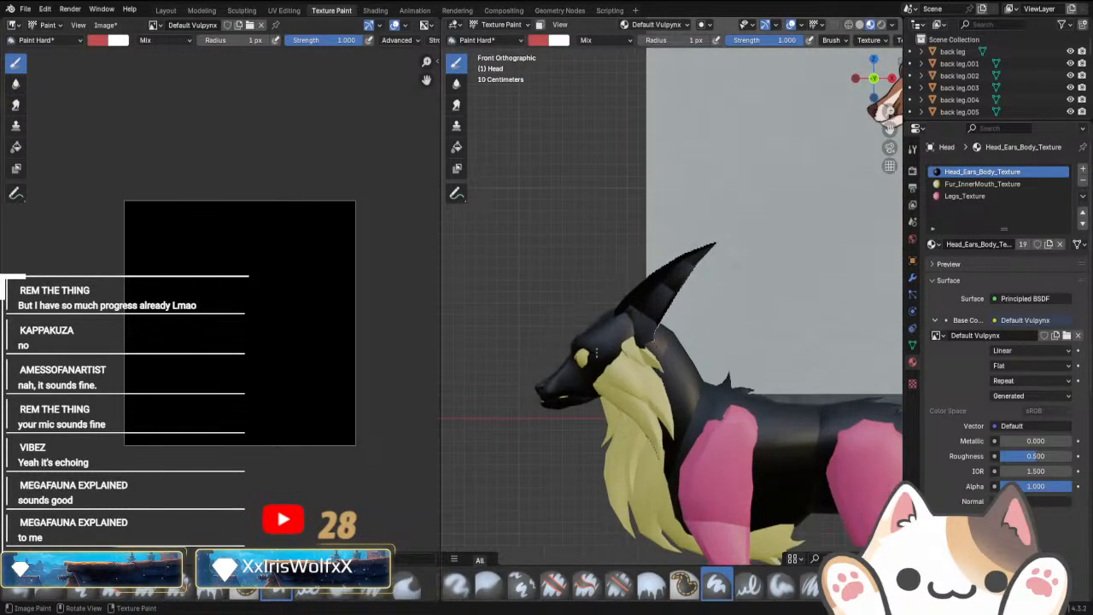
pyautogui.moveTo(740, 386)
pyautogui.keyDown('ctrl'); pyautogui.mouseDown(button='middle')
pyautogui.moveTo(695, 324)
pyautogui.moveTo(624, 415)
pyautogui.mouseUp(button='middle'); pyautogui.keyUp('ctrl')
pyautogui.keyDown('ctrl'); pyautogui.moveTo(587, 233); pyautogui.dragTo(571, 367, button='middle'); pyautogui.keyUp('ctrl')
pyautogui.click(539, 44)
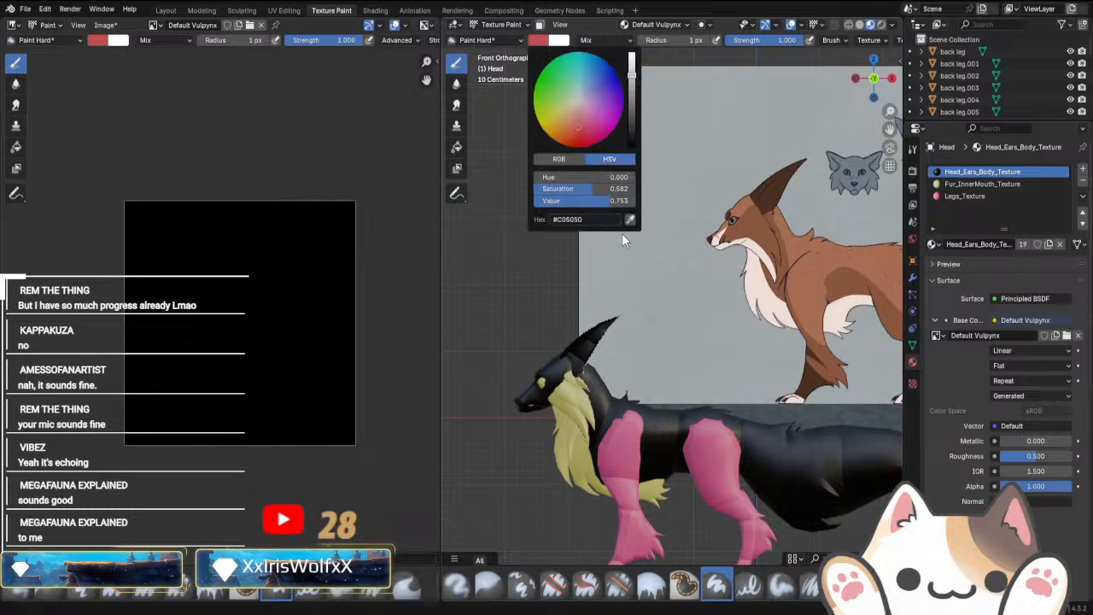
pyautogui.click(626, 218)
pyautogui.click(746, 206)
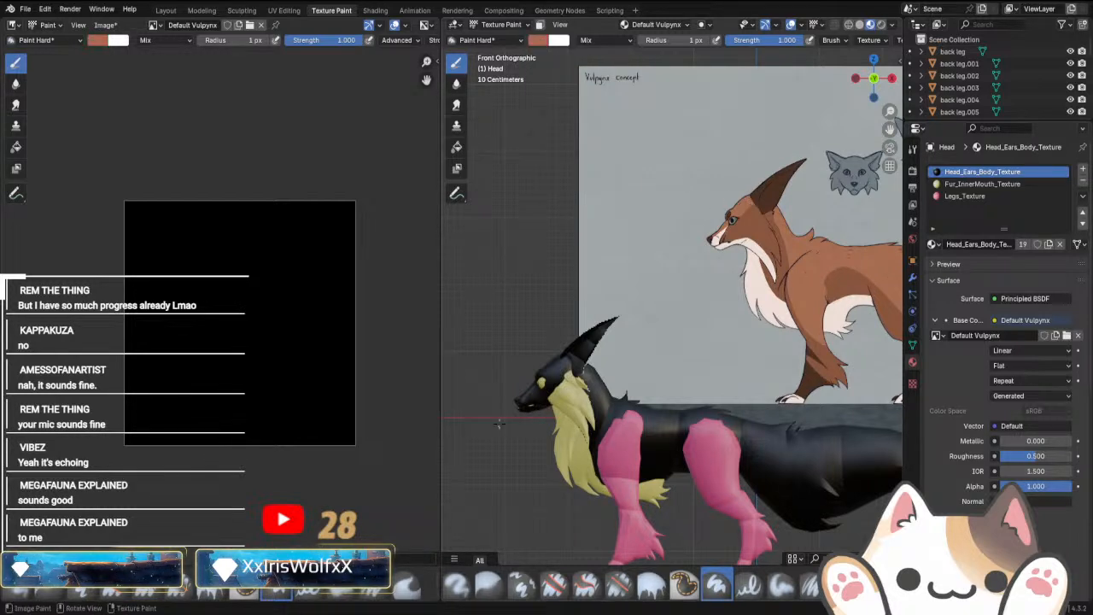
# Paint the side of the head orange-brown with a 380 px brush and isolate the head in local view.
pyautogui.moveTo(658, 41); pyautogui.dragTo(712, 41)
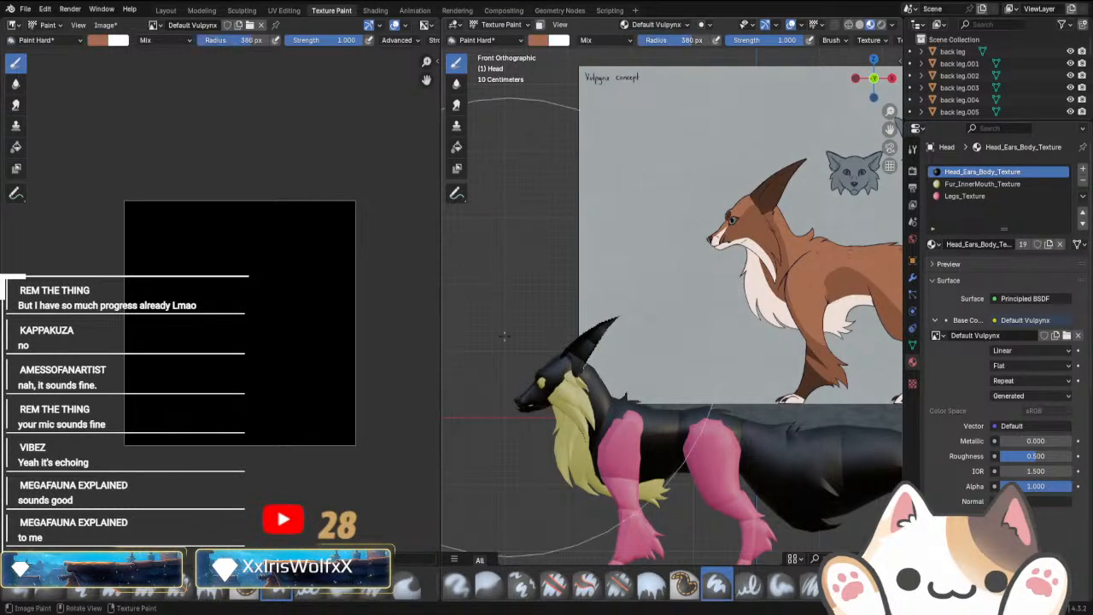
pyautogui.click(565, 343)
pyautogui.press('KP_Divide')
pyautogui.scroll(-4, 637, 367)
pyautogui.moveTo(645, 354); pyautogui.dragTo(574, 347, button='middle')
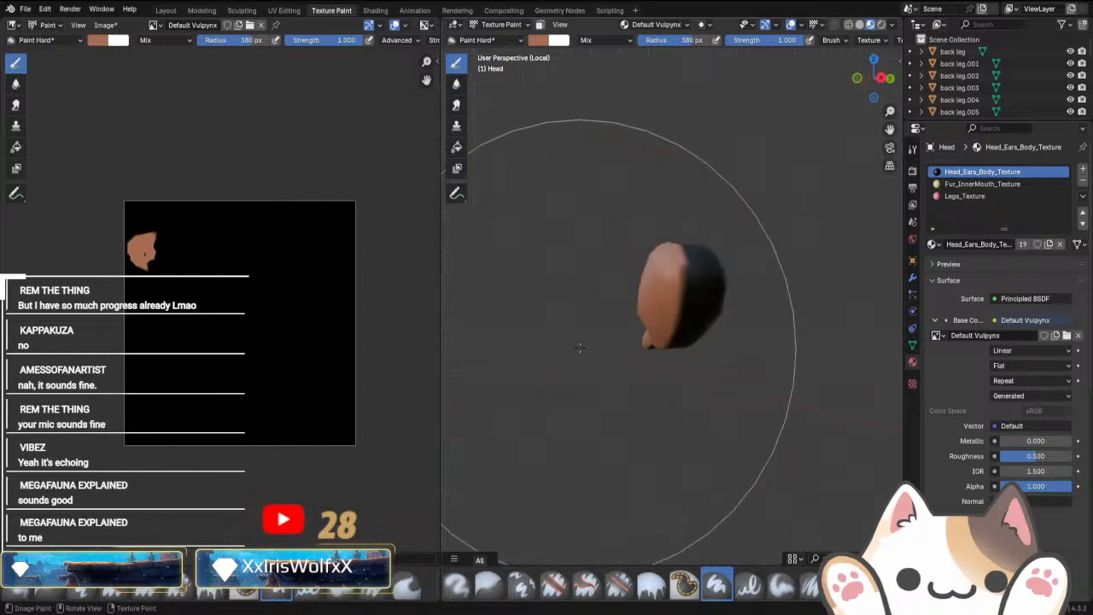
pyautogui.scroll(-1, 598, 342)
# Paint the head's remaining dark half orange-brown, covering its back, opposite side and underside.
pyautogui.moveTo(721, 287)
pyautogui.mouseDown()
pyautogui.moveTo(707, 304)
pyautogui.moveTo(714, 341)
pyautogui.mouseUp()
pyautogui.moveTo(720, 388); pyautogui.dragTo(661, 236, button='middle')
pyautogui.moveTo(668, 249)
pyautogui.mouseDown()
pyautogui.moveTo(687, 329)
pyautogui.moveTo(704, 311)
pyautogui.mouseUp()
pyautogui.moveTo(735, 280); pyautogui.dragTo(668, 357, button='middle')
pyautogui.moveTo(669, 342); pyautogui.dragTo(669, 309)
pyautogui.moveTo(669, 308); pyautogui.dragTo(676, 381, button='middle')
pyautogui.scroll(5, 677, 367)
pyautogui.moveTo(730, 506); pyautogui.dragTo(505, 435, button='middle')
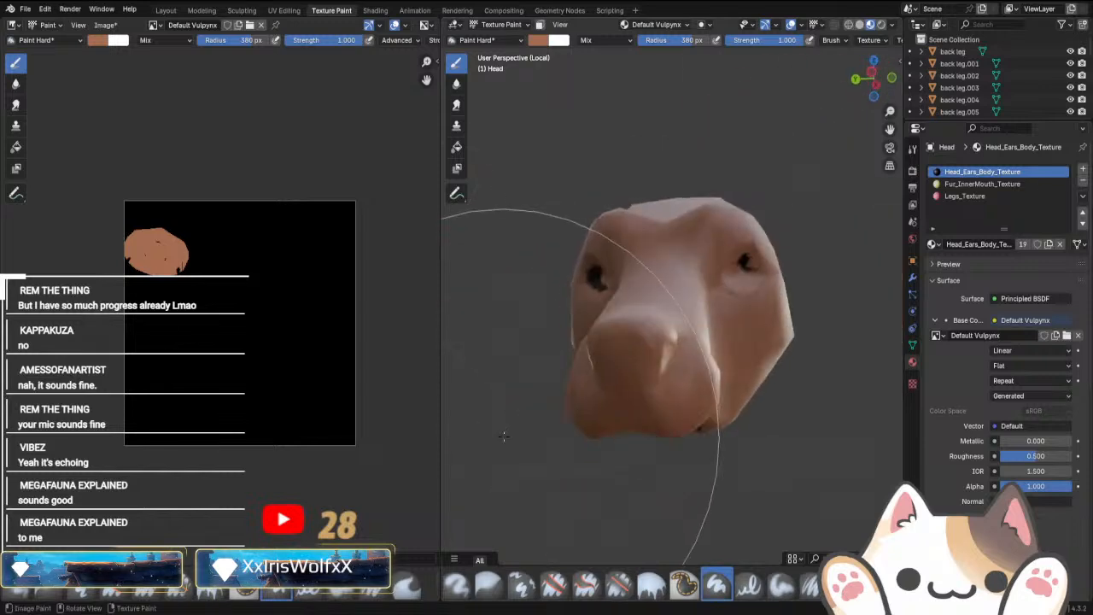
# Touch up the remaining unpainted patches around the muzzle in orange-brown and leave local view.
pyautogui.moveTo(652, 450)
pyautogui.mouseDown(button='middle')
pyautogui.moveTo(678, 341)
pyautogui.moveTo(704, 341)
pyautogui.mouseUp(button='middle')
pyautogui.click(666, 400)
pyautogui.click(678, 339)
pyautogui.click(683, 324)
pyautogui.moveTo(768, 367); pyautogui.dragTo(662, 349, button='middle')
pyautogui.scroll(-4, 620, 416)
pyautogui.press('KP_Divide')
pyautogui.press('KP_1')
pyautogui.scroll(1, 666, 376)
pyautogui.keyDown('shift'); pyautogui.moveTo(636, 405); pyautogui.dragTo(683, 355, button='middle'); pyautogui.keyUp('shift')
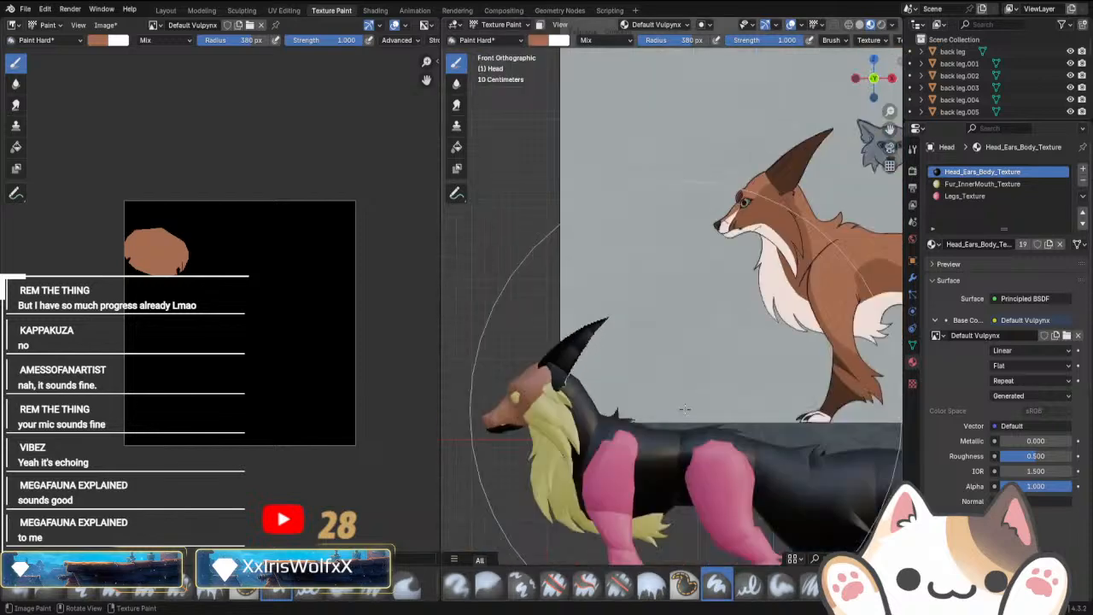
# Set the brush radius to 136 px.
pyautogui.scroll(-2, 674, 355)
pyautogui.moveTo(683, 40); pyautogui.dragTo(647, 41)
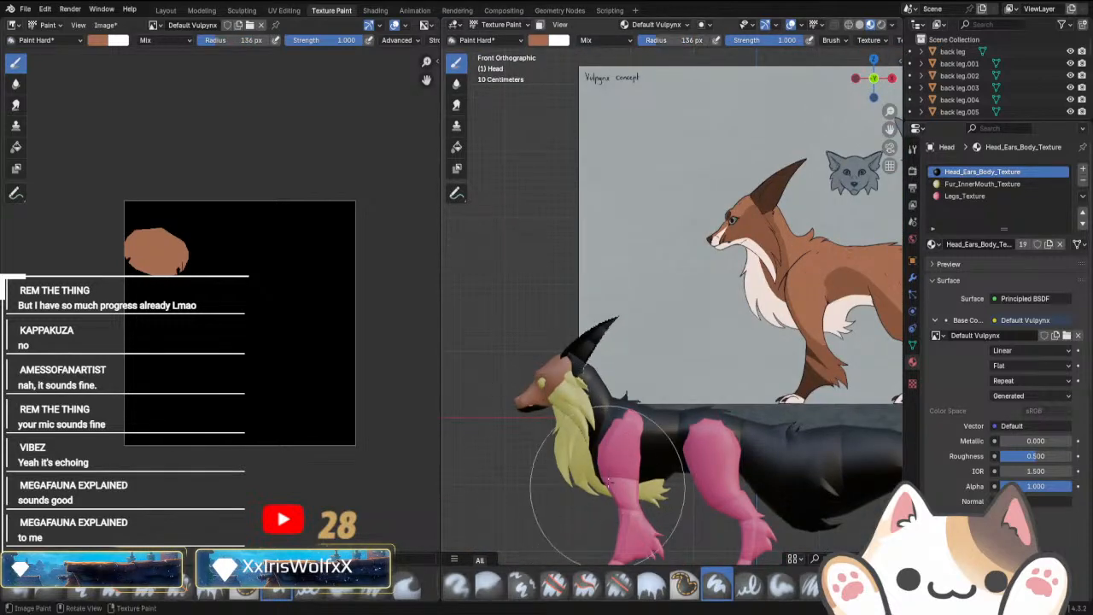
pyautogui.scroll(3, 664, 543)
pyautogui.keyDown('shift'); pyautogui.moveTo(520, 359); pyautogui.dragTo(555, 387, button='middle'); pyautogui.keyUp('shift')
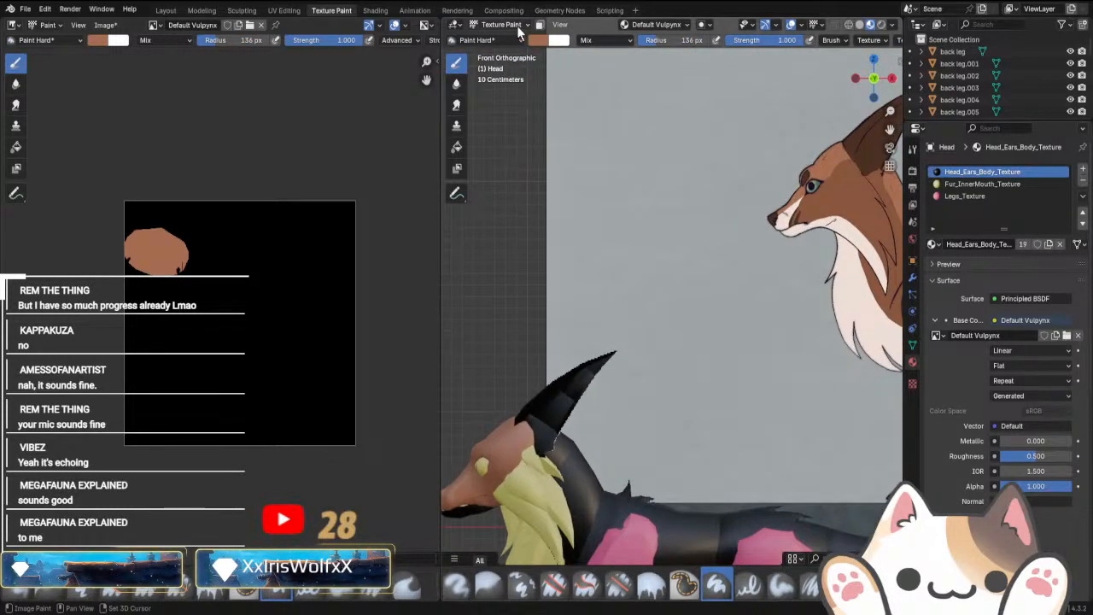
pyautogui.hotkey('ctrl', 'z')
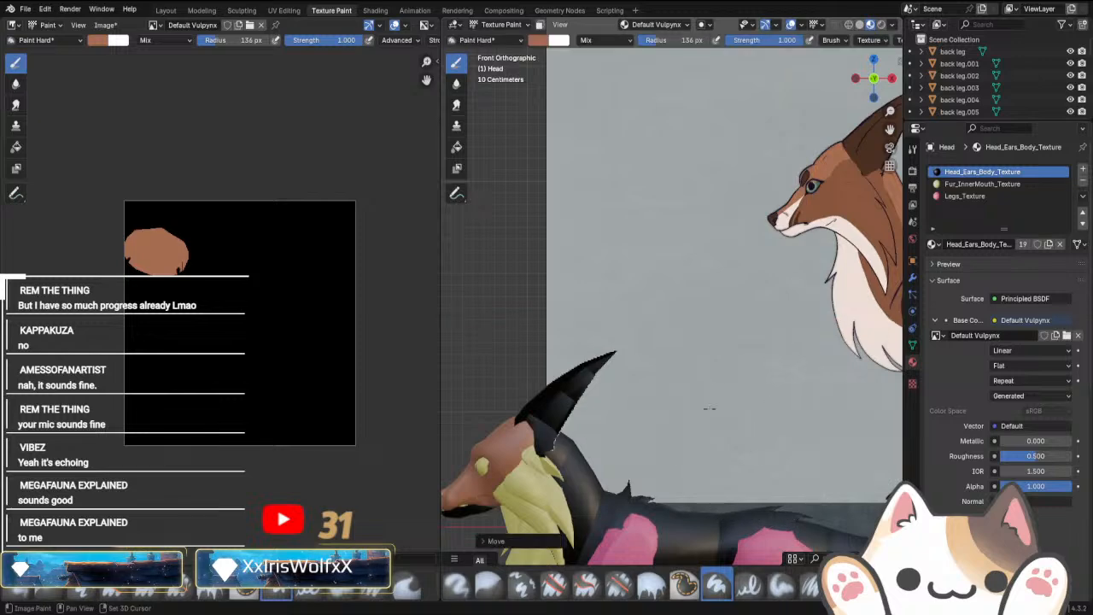
# Sample the cream-white colour from the muzzle of the concept fox as the brush colour.
pyautogui.keyDown('shift'); pyautogui.moveTo(813, 288); pyautogui.dragTo(666, 405, button='middle'); pyautogui.keyUp('shift')
pyautogui.scroll(5, 665, 402)
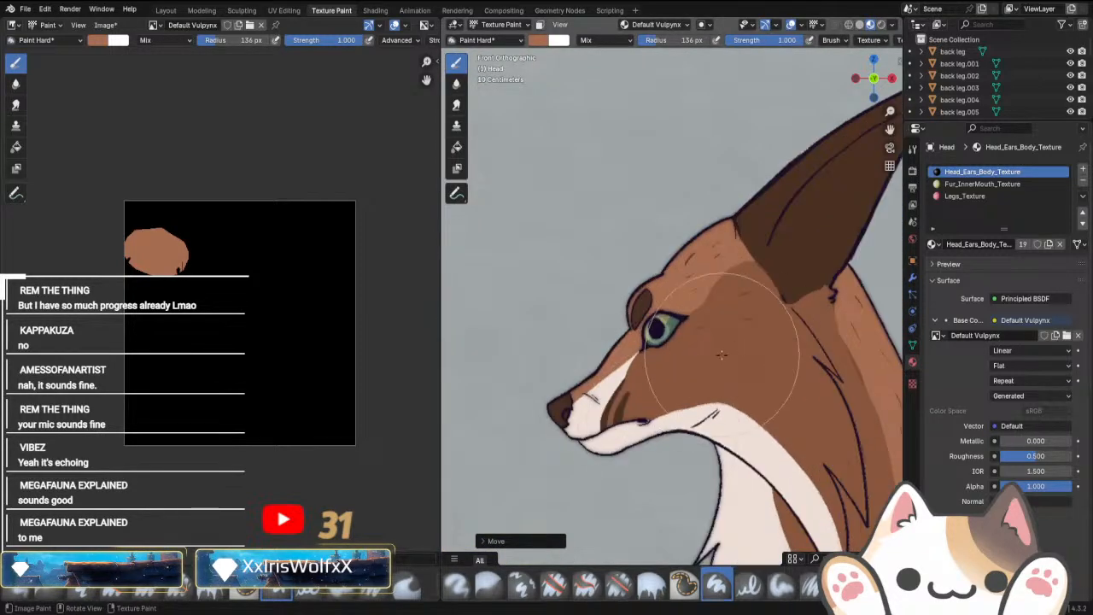
pyautogui.scroll(-5, 735, 345)
pyautogui.keyDown('shift'); pyautogui.moveTo(655, 456); pyautogui.dragTo(765, 334, button='middle'); pyautogui.keyUp('shift')
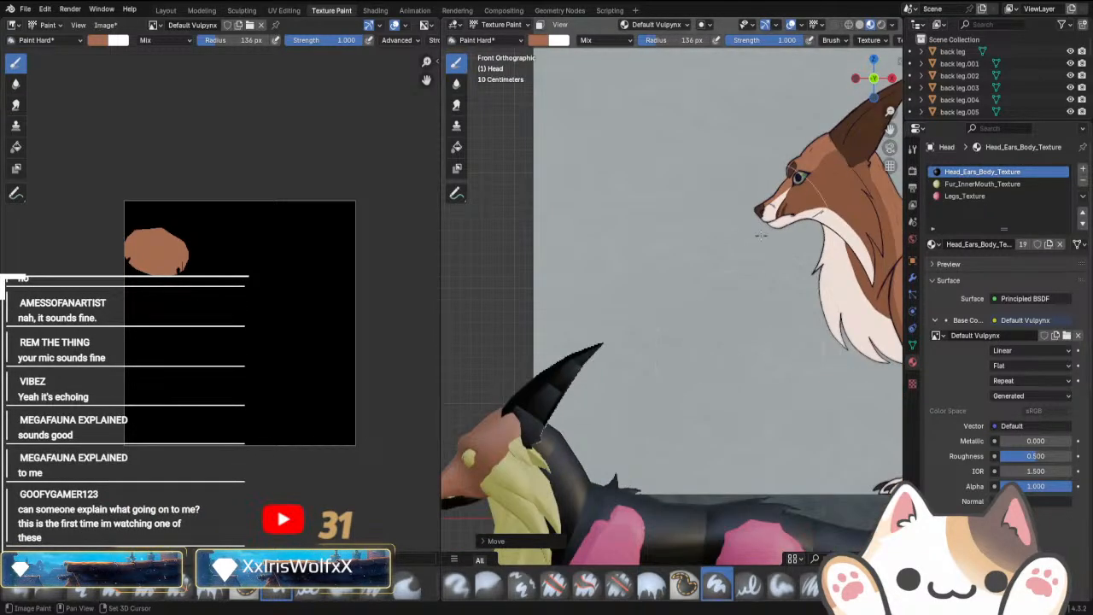
pyautogui.keyDown('shift'); pyautogui.moveTo(755, 283); pyautogui.dragTo(638, 420, button='middle'); pyautogui.keyUp('shift')
pyautogui.scroll(5, 616, 230)
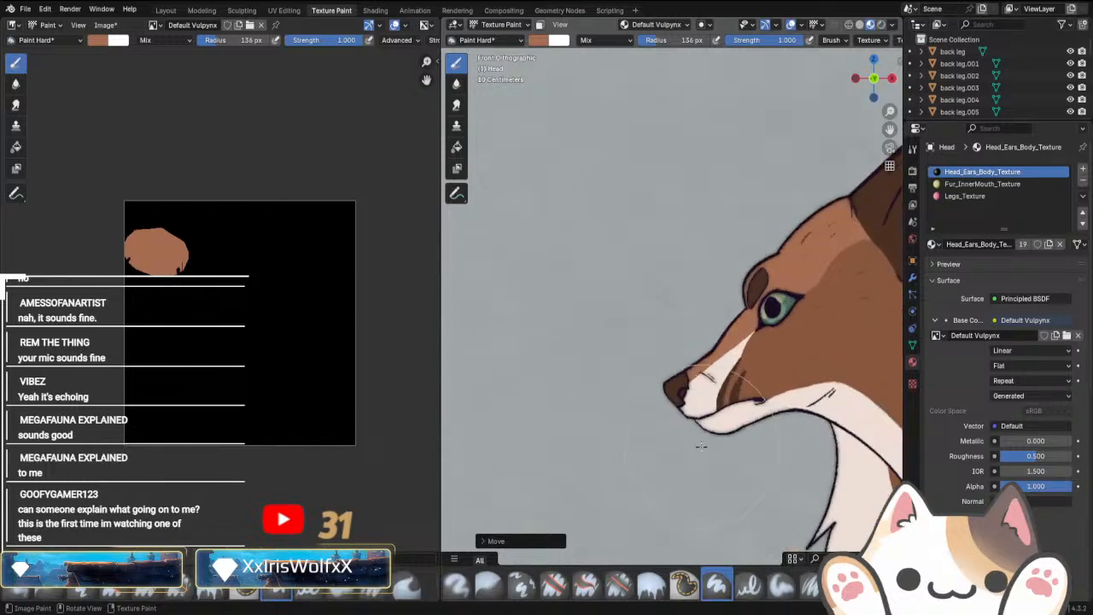
pyautogui.click(538, 40)
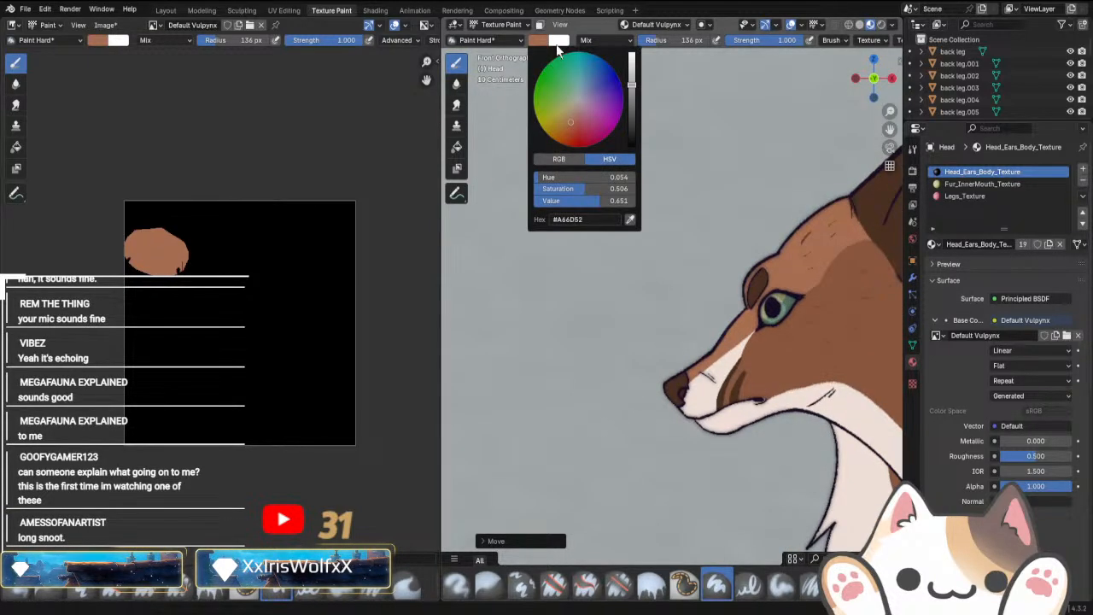
pyautogui.click(632, 219)
pyautogui.click(718, 412)
# Paint the side of the model's muzzle cream white above the mouth, from the front tip backward.
pyautogui.scroll(-5, 624, 461)
pyautogui.keyDown('shift'); pyautogui.moveTo(518, 422); pyautogui.dragTo(772, 278, button='middle'); pyautogui.keyUp('shift')
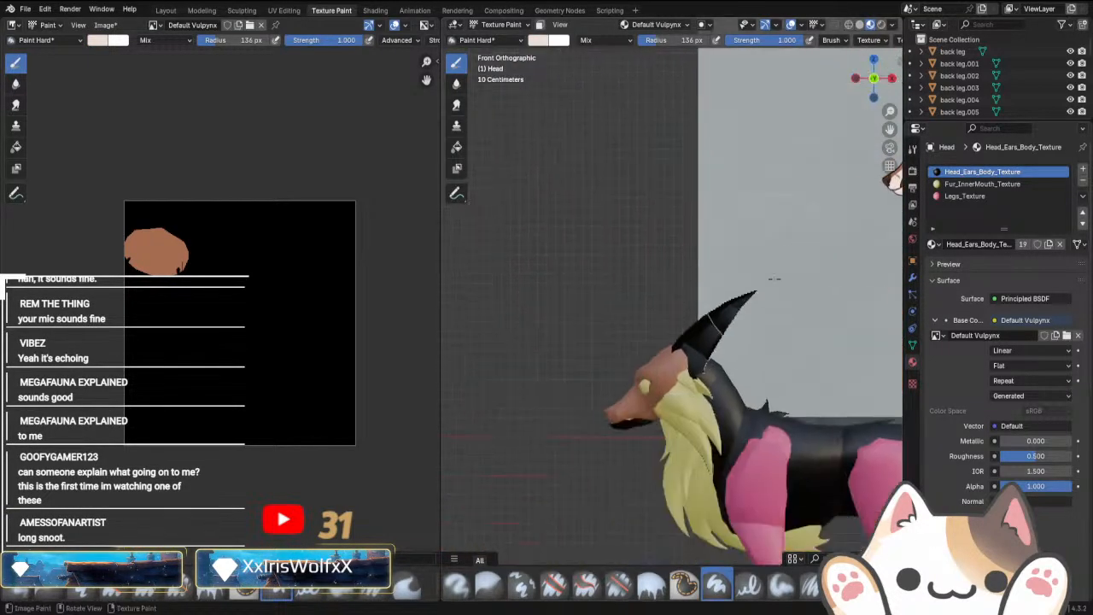
pyautogui.scroll(5, 675, 478)
pyautogui.moveTo(650, 551)
pyautogui.keyDown('shift'); pyautogui.mouseDown(button='middle')
pyautogui.moveTo(671, 472)
pyautogui.moveTo(821, 232)
pyautogui.mouseUp(button='middle'); pyautogui.keyUp('shift')
pyautogui.scroll(3, 726, 376)
pyautogui.moveTo(765, 355)
pyautogui.keyDown('shift'); pyautogui.mouseDown(button='middle')
pyautogui.moveTo(706, 419)
pyautogui.moveTo(676, 408)
pyautogui.mouseUp(button='middle'); pyautogui.keyUp('shift')
pyautogui.scroll(4, 670, 427)
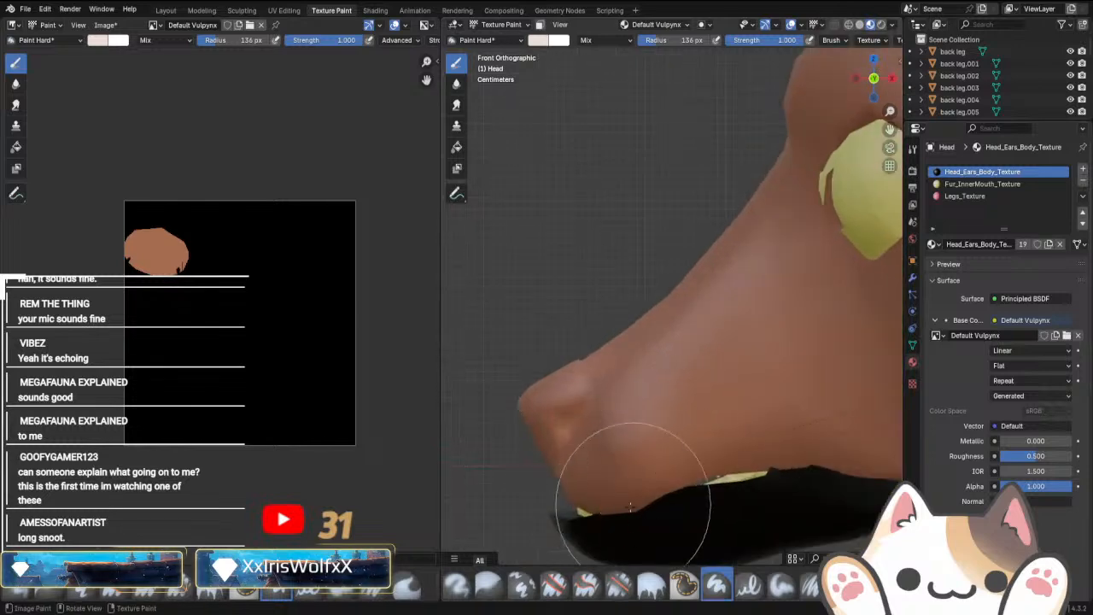
pyautogui.moveTo(636, 483); pyautogui.dragTo(690, 440)
pyautogui.moveTo(614, 512)
pyautogui.mouseDown(button='middle')
pyautogui.moveTo(589, 499)
pyautogui.moveTo(600, 500)
pyautogui.mouseUp(button='middle')
pyautogui.moveTo(601, 499)
pyautogui.mouseDown()
pyautogui.moveTo(551, 480)
pyautogui.moveTo(518, 482)
pyautogui.mouseUp()
pyautogui.moveTo(517, 482)
pyautogui.mouseDown(button='middle')
pyautogui.moveTo(684, 523)
pyautogui.moveTo(732, 512)
pyautogui.moveTo(536, 502)
pyautogui.mouseUp(button='middle')
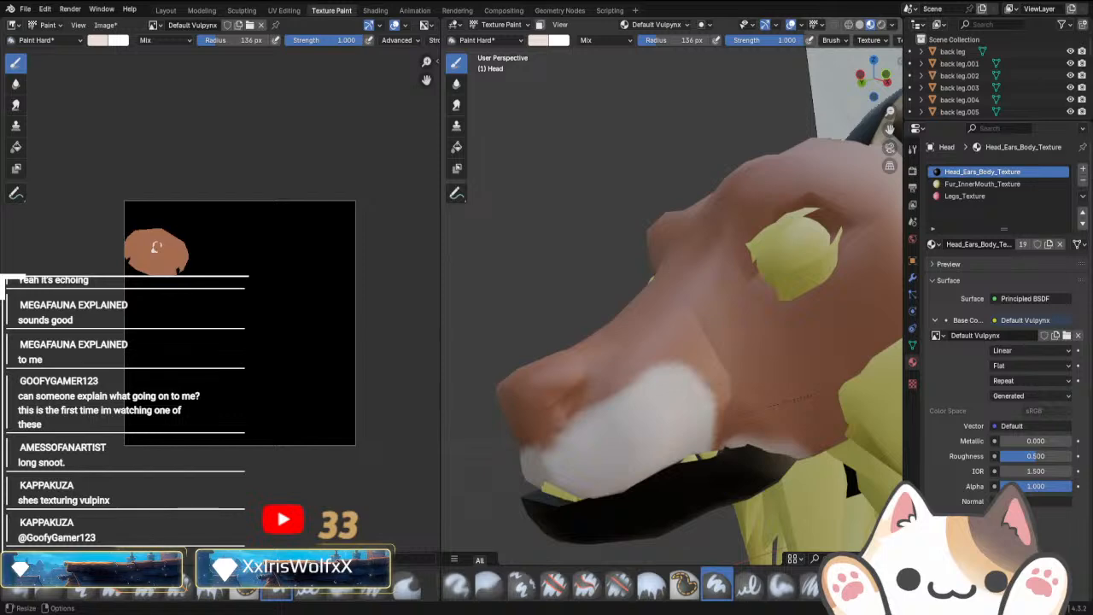
# Extend the cream-white band along the upper jaw back to the yellow cheek fur.
pyautogui.moveTo(715, 426); pyautogui.dragTo(667, 455, button='middle')
pyautogui.moveTo(690, 450)
pyautogui.mouseDown()
pyautogui.moveTo(744, 439)
pyautogui.moveTo(800, 473)
pyautogui.mouseUp()
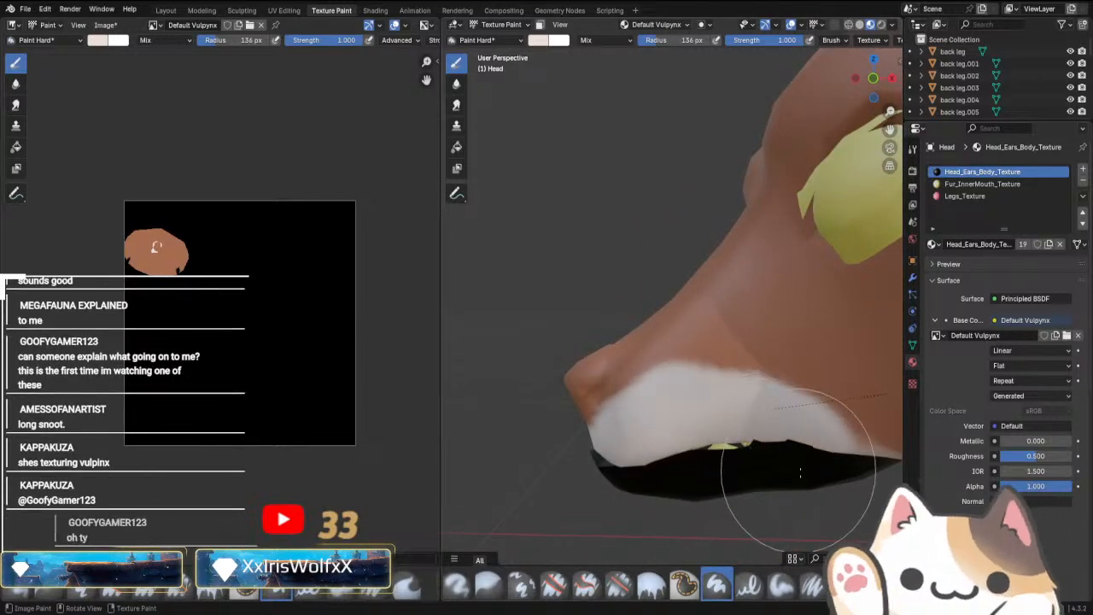
pyautogui.scroll(-3, 800, 472)
pyautogui.moveTo(800, 472); pyautogui.dragTo(743, 427, button='middle')
pyautogui.moveTo(743, 411); pyautogui.dragTo(797, 420)
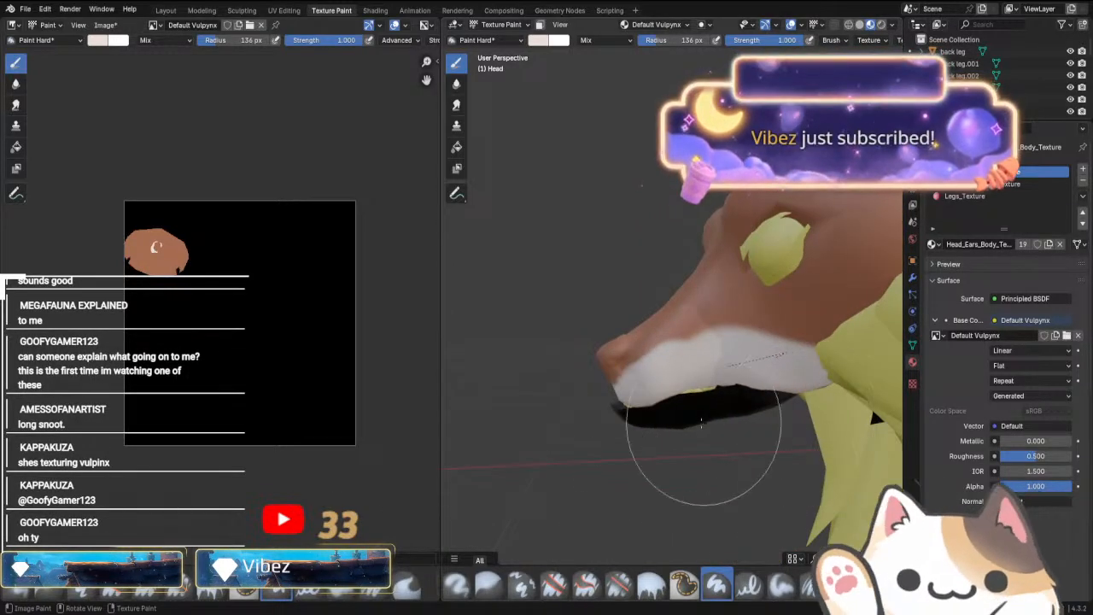
# Paint a matching cream-white band along the upper jaw on the other side of the muzzle.
pyautogui.moveTo(598, 474); pyautogui.dragTo(674, 495, button='middle')
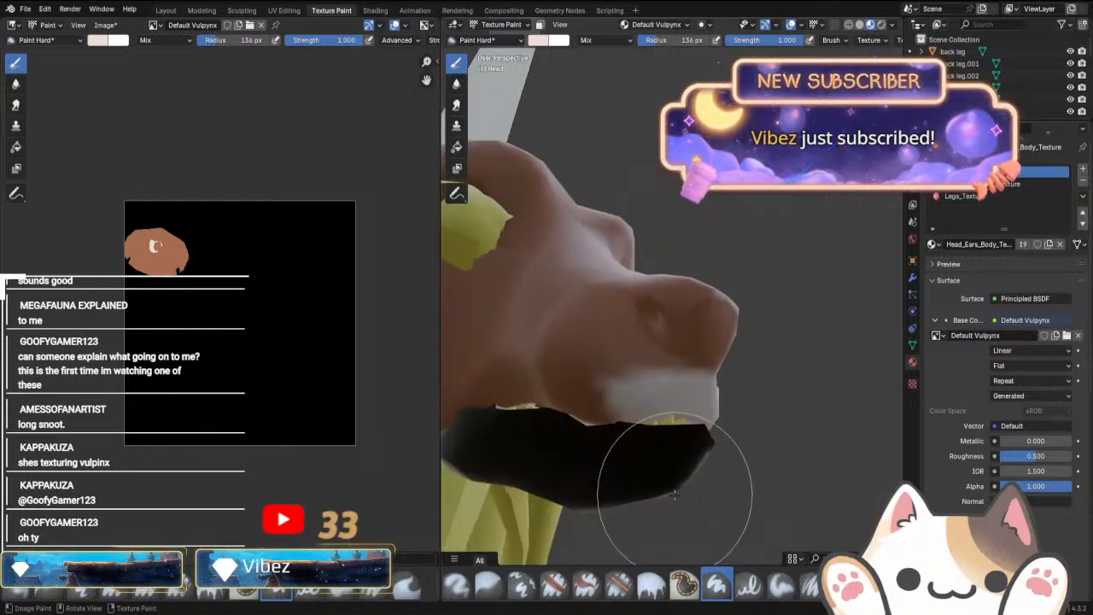
pyautogui.moveTo(674, 495)
pyautogui.mouseDown()
pyautogui.moveTo(646, 447)
pyautogui.moveTo(586, 450)
pyautogui.mouseUp()
pyautogui.moveTo(585, 451); pyautogui.dragTo(654, 464, button='middle')
pyautogui.moveTo(654, 463)
pyautogui.mouseDown()
pyautogui.moveTo(659, 480)
pyautogui.moveTo(529, 458)
pyautogui.moveTo(609, 500)
pyautogui.mouseUp()
pyautogui.moveTo(610, 500)
pyautogui.mouseDown(button='middle')
pyautogui.moveTo(597, 549)
pyautogui.moveTo(656, 433)
pyautogui.mouseUp(button='middle')
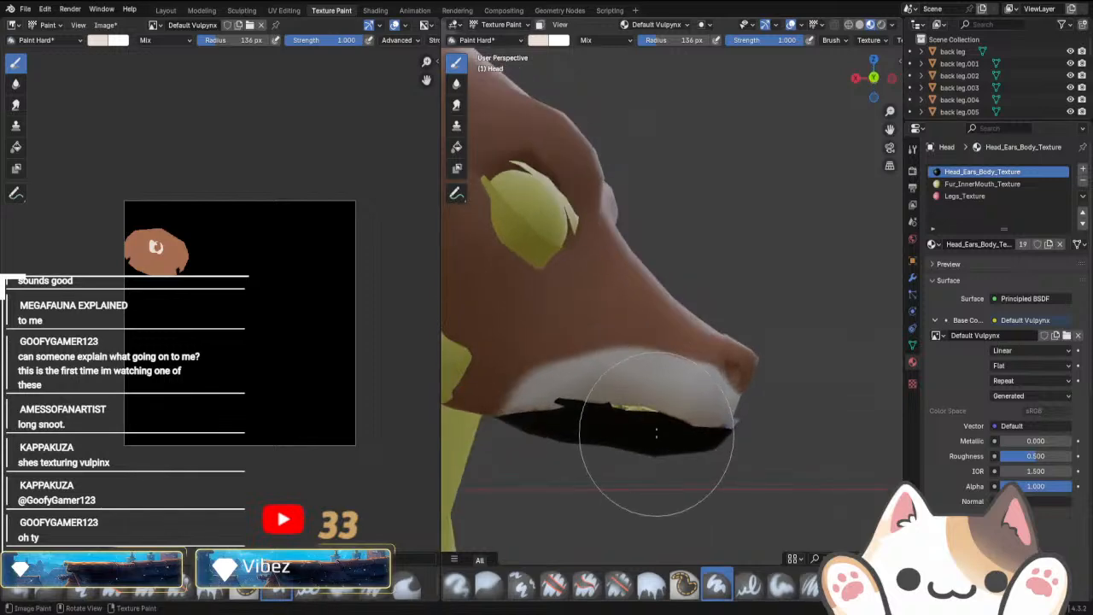
pyautogui.moveTo(656, 434)
pyautogui.mouseDown()
pyautogui.moveTo(578, 407)
pyautogui.moveTo(541, 444)
pyautogui.mouseUp()
# Sample the darker reddish-brown of the concept fox's cheek as the Paint Hard brush colour.
pyautogui.moveTo(671, 432)
pyautogui.mouseDown(button='middle')
pyautogui.moveTo(623, 510)
pyautogui.moveTo(849, 488)
pyautogui.moveTo(544, 439)
pyautogui.mouseUp(button='middle')
pyautogui.press('KP_3')
pyautogui.press('KP_1')
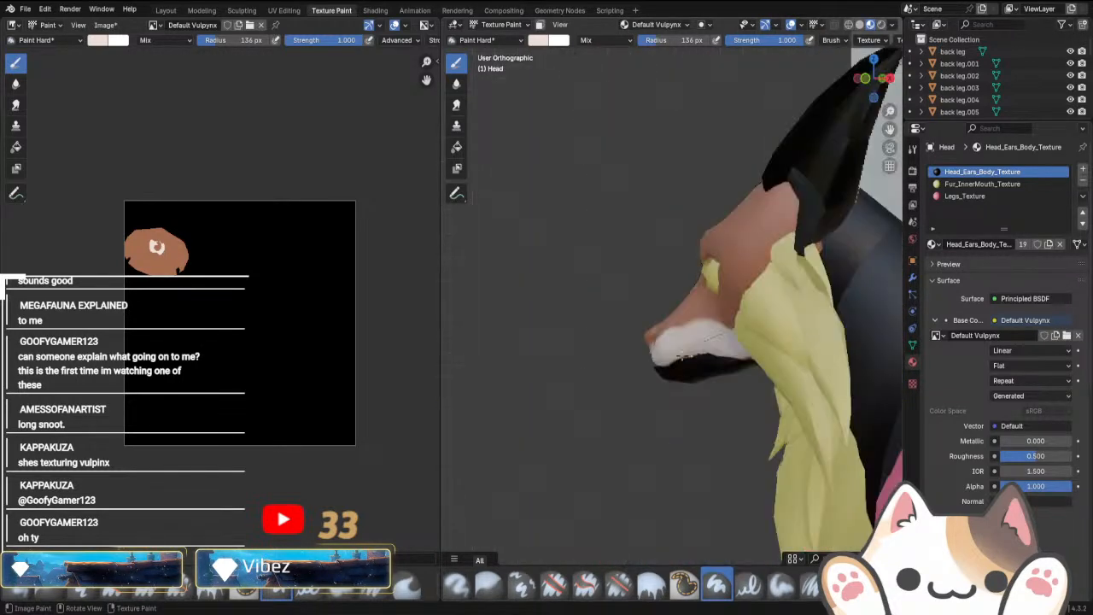
pyautogui.scroll(-6, 683, 356)
pyautogui.keyDown('shift'); pyautogui.moveTo(715, 354); pyautogui.dragTo(546, 427, button='middle'); pyautogui.keyUp('shift')
pyautogui.scroll(6, 581, 248)
pyautogui.keyDown('shift'); pyautogui.moveTo(582, 238); pyautogui.dragTo(741, 405, button='middle'); pyautogui.keyUp('shift')
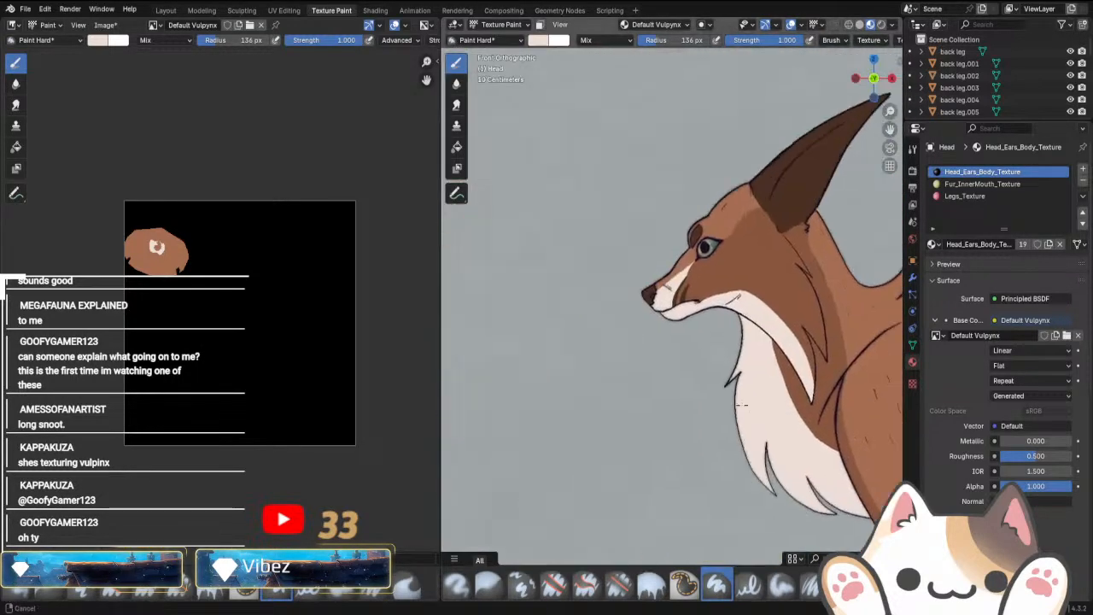
pyautogui.scroll(4, 741, 405)
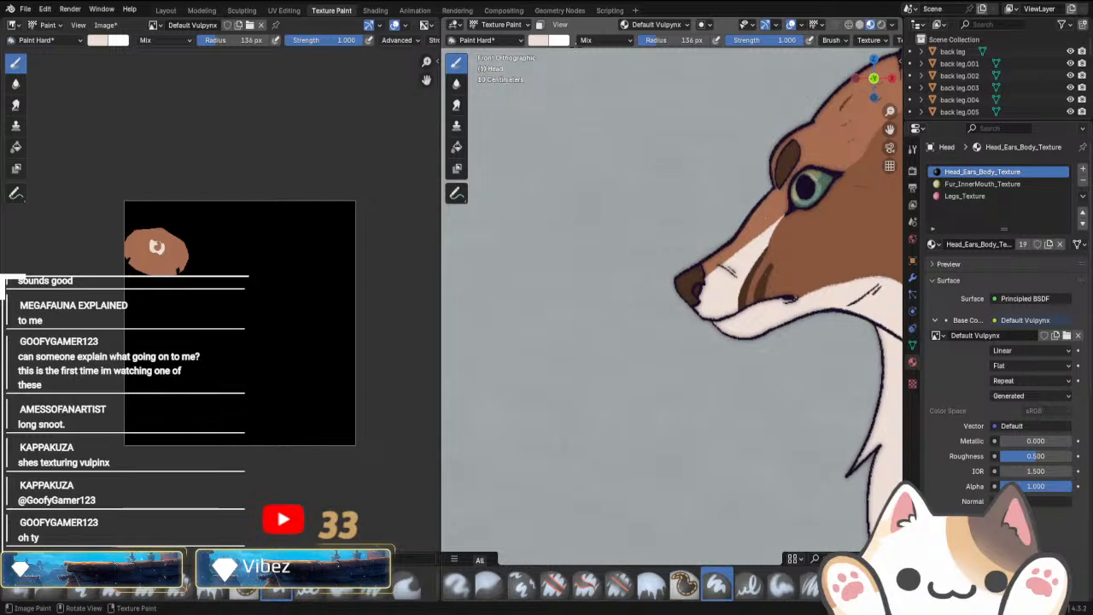
pyautogui.click(538, 41)
pyautogui.click(830, 255)
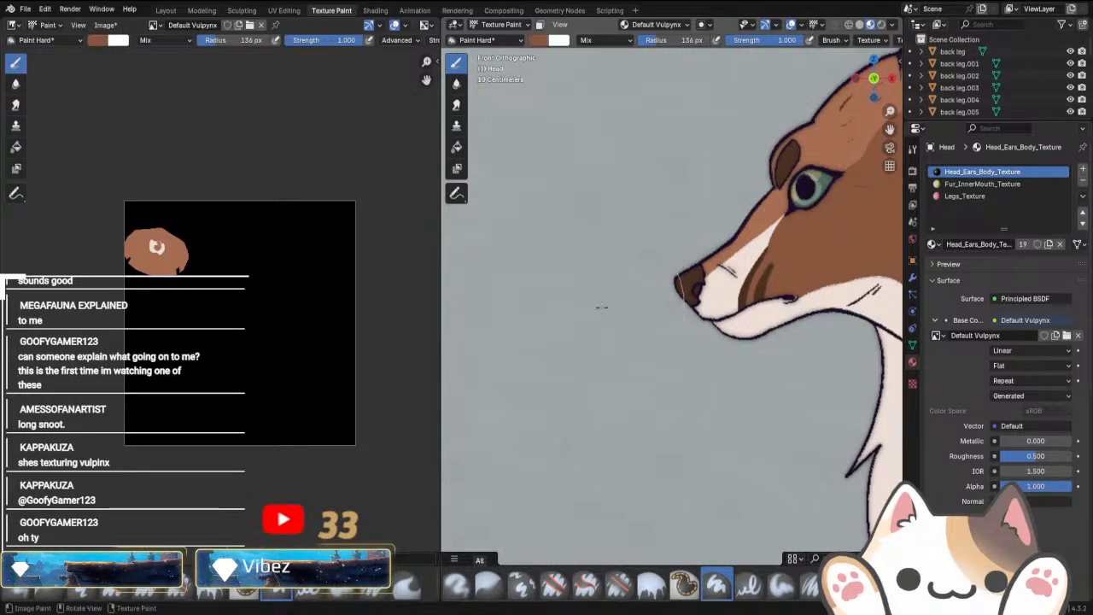
# Try a reddish-brown stroke over the rear of the white jaw band and undo it.
pyautogui.keyDown('shift'); pyautogui.moveTo(603, 307); pyautogui.dragTo(776, 196, button='middle'); pyautogui.keyUp('shift')
pyautogui.scroll(-6, 776, 195)
pyautogui.moveTo(671, 414)
pyautogui.keyDown('shift'); pyautogui.mouseDown(button='middle')
pyautogui.moveTo(748, 322)
pyautogui.moveTo(449, 499)
pyautogui.moveTo(658, 369)
pyautogui.moveTo(608, 395)
pyautogui.mouseUp(button='middle'); pyautogui.keyUp('shift')
pyautogui.scroll(7, 659, 369)
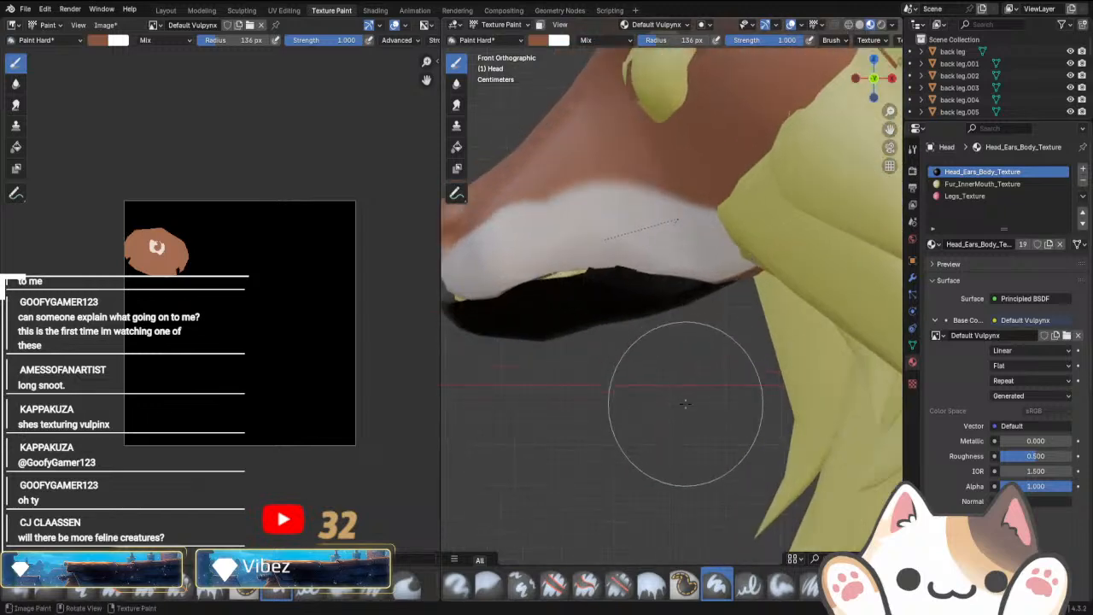
pyautogui.moveTo(608, 396)
pyautogui.mouseDown()
pyautogui.moveTo(603, 281)
pyautogui.moveTo(619, 231)
pyautogui.mouseUp()
pyautogui.hotkey('ctrl', 'z')
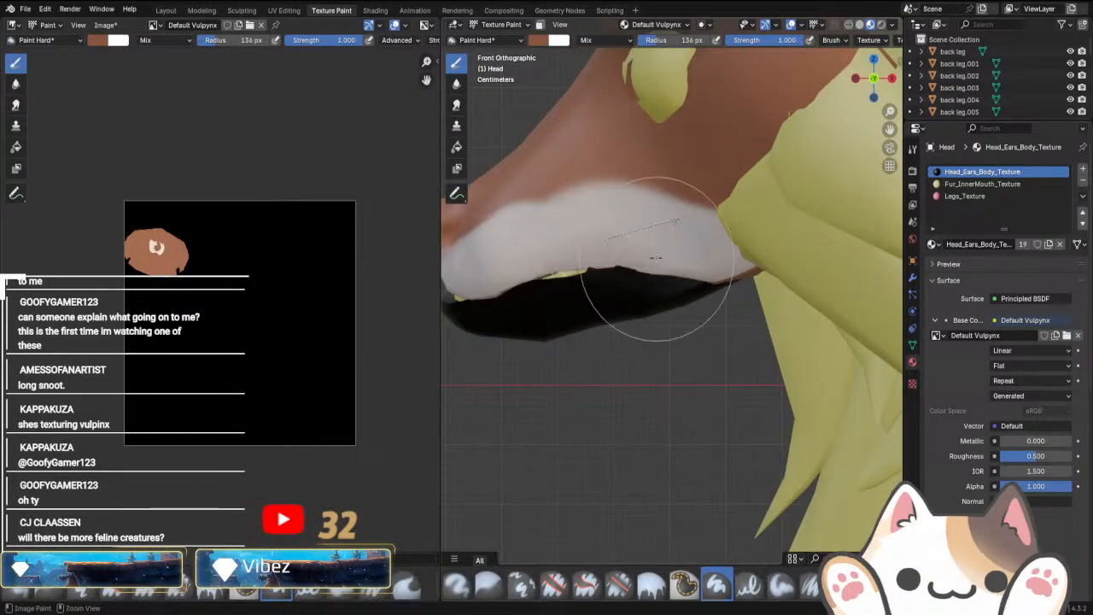
# Choose the Airbrush and sample the concept fox's reddish-brown cheek colour for it.
pyautogui.click(483, 40)
pyautogui.click(283, 99)
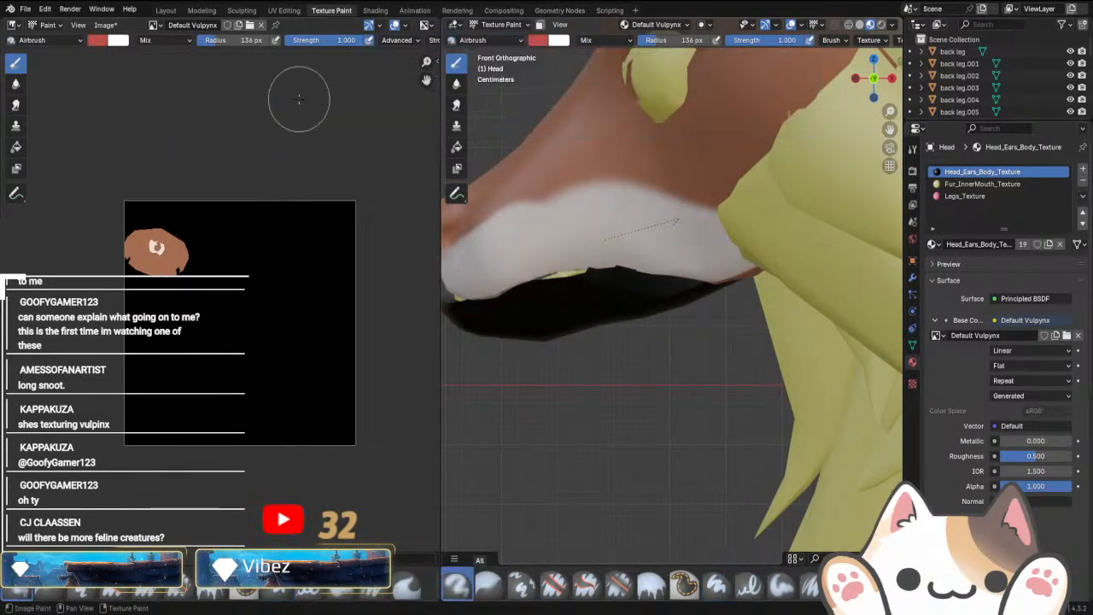
pyautogui.scroll(-11, 674, 471)
pyautogui.moveTo(674, 471)
pyautogui.keyDown('shift'); pyautogui.mouseDown(button='middle')
pyautogui.moveTo(540, 550)
pyautogui.moveTo(544, 526)
pyautogui.mouseUp(button='middle'); pyautogui.keyUp('shift')
pyautogui.scroll(5, 544, 525)
pyautogui.click(538, 41)
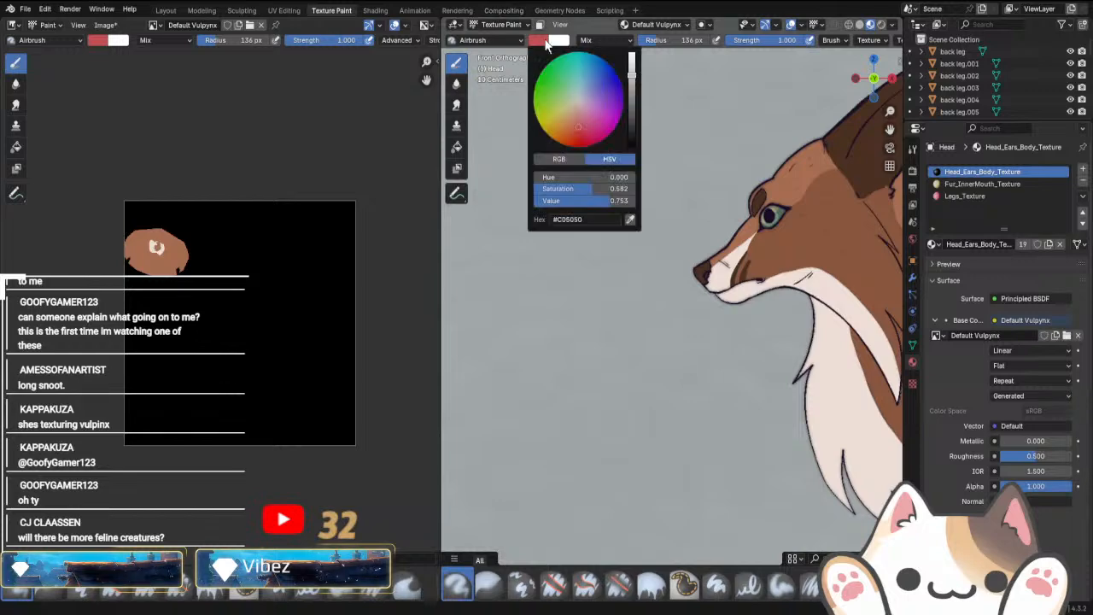
pyautogui.click(633, 221)
pyautogui.click(822, 245)
# Airbrush the sampled reddish-brown over the rear of the white jaw band and the lower cheek beside the fur.
pyautogui.scroll(-6, 822, 245)
pyautogui.keyDown('shift'); pyautogui.moveTo(612, 319); pyautogui.dragTo(722, 111, button='middle'); pyautogui.keyUp('shift')
pyautogui.scroll(7, 723, 302)
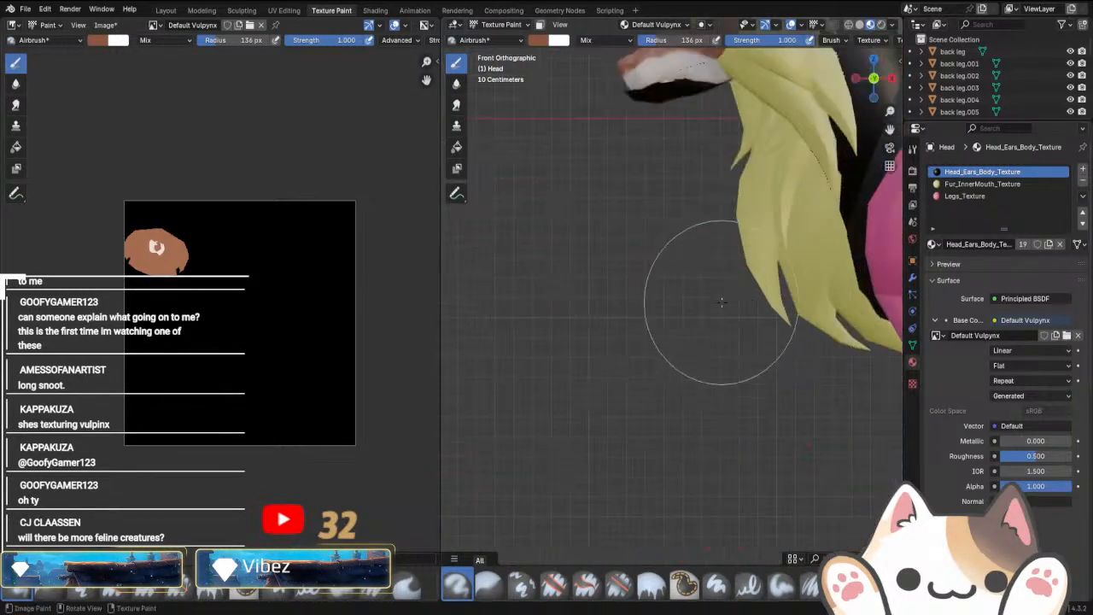
pyautogui.moveTo(723, 302)
pyautogui.keyDown('shift'); pyautogui.mouseDown(button='middle')
pyautogui.moveTo(664, 401)
pyautogui.moveTo(632, 547)
pyautogui.mouseUp(button='middle'); pyautogui.keyUp('shift')
pyautogui.keyDown('shift'); pyautogui.moveTo(597, 207); pyautogui.dragTo(604, 422, button='middle'); pyautogui.keyUp('shift')
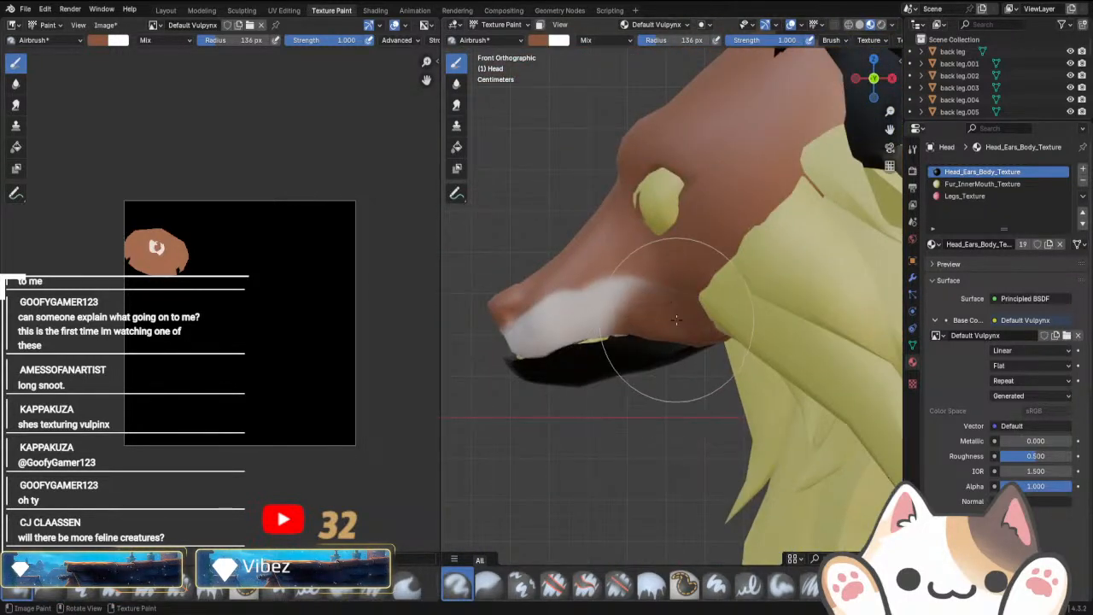
pyautogui.moveTo(642, 359)
pyautogui.mouseDown()
pyautogui.moveTo(647, 316)
pyautogui.moveTo(623, 366)
pyautogui.moveTo(658, 320)
pyautogui.mouseUp()
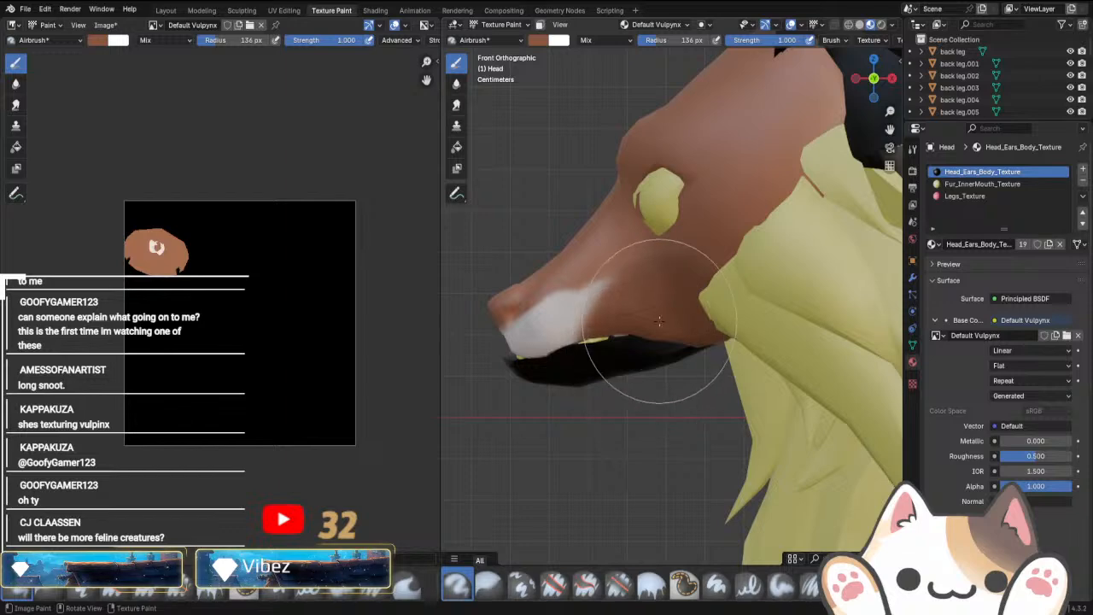
pyautogui.scroll(-1, 717, 359)
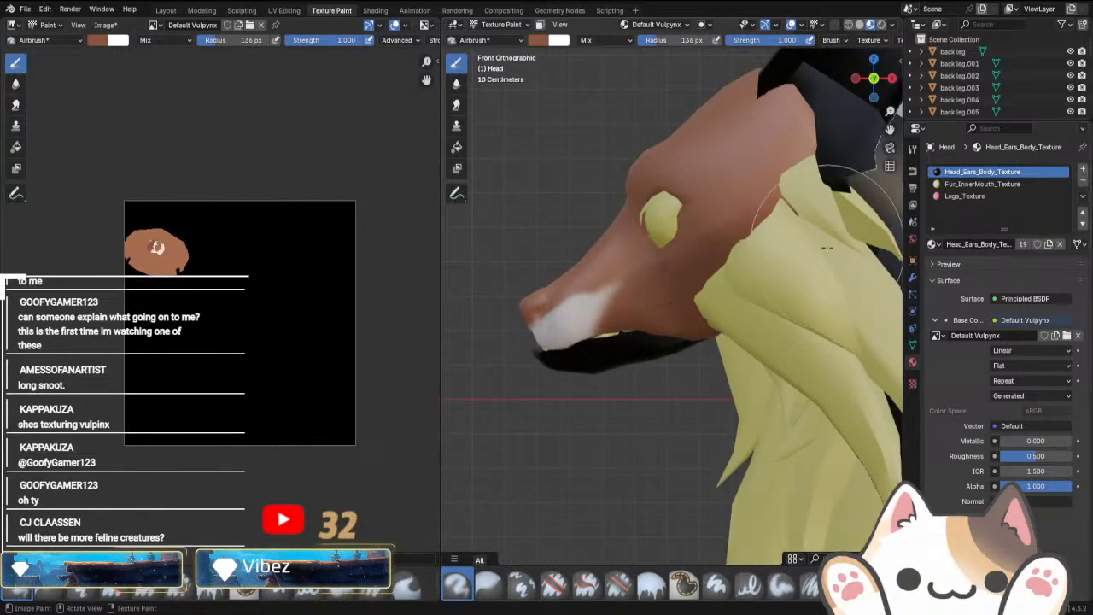
pyautogui.moveTo(741, 283); pyautogui.dragTo(697, 309)
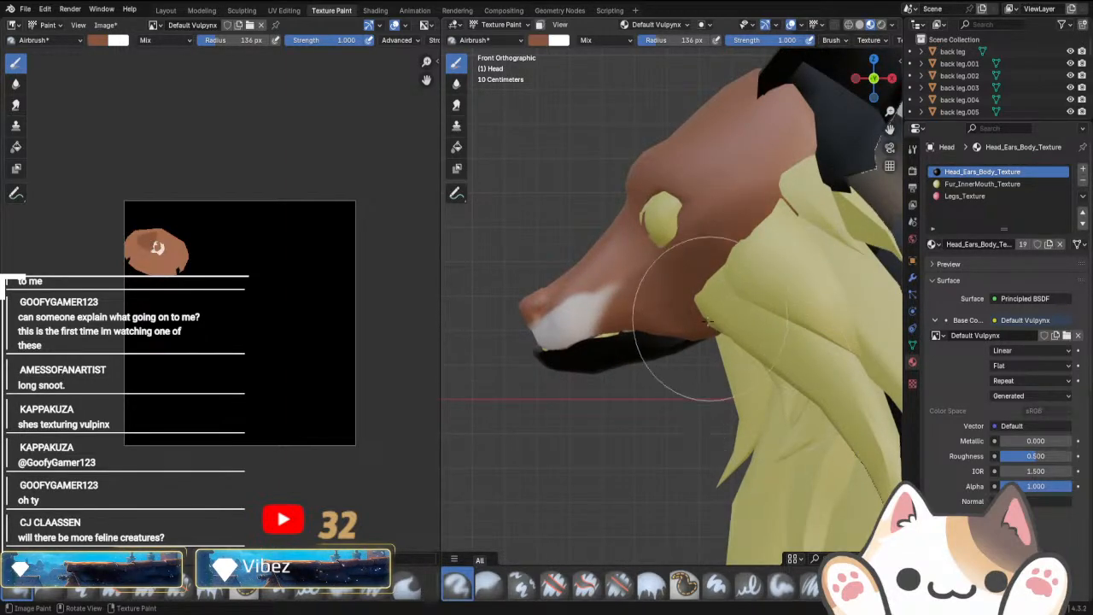
# Airbrush the same reddish-brown behind the white jaw band on the opposite side of the muzzle.
pyautogui.moveTo(708, 323); pyautogui.dragTo(874, 381, button='middle')
pyautogui.press('KP_1')
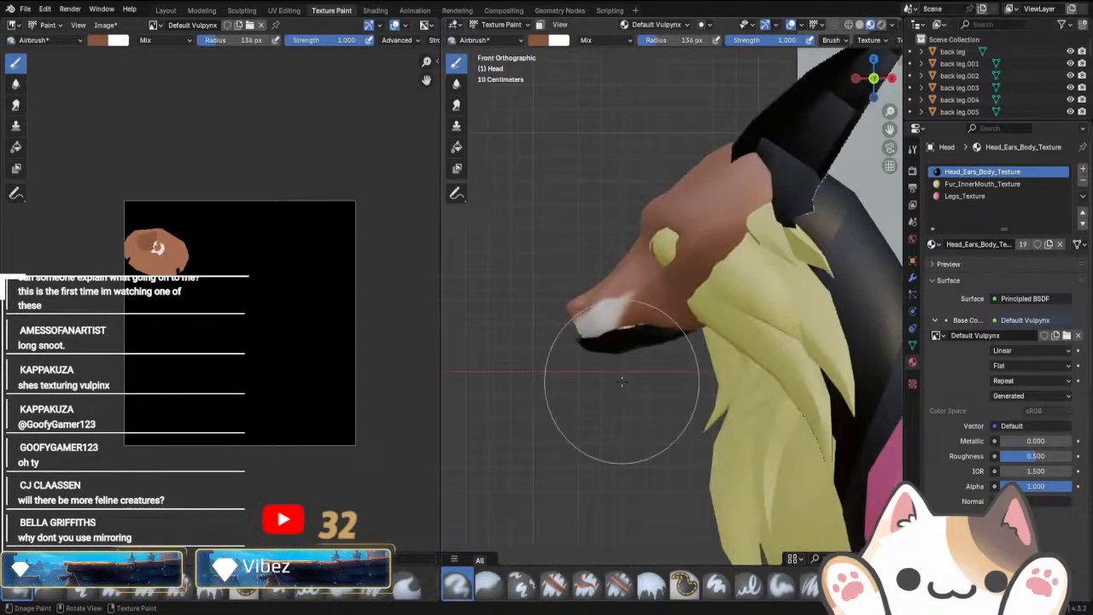
pyautogui.scroll(6, 621, 381)
pyautogui.keyDown('shift'); pyautogui.moveTo(622, 379); pyautogui.dragTo(703, 373, button='middle'); pyautogui.keyUp('shift')
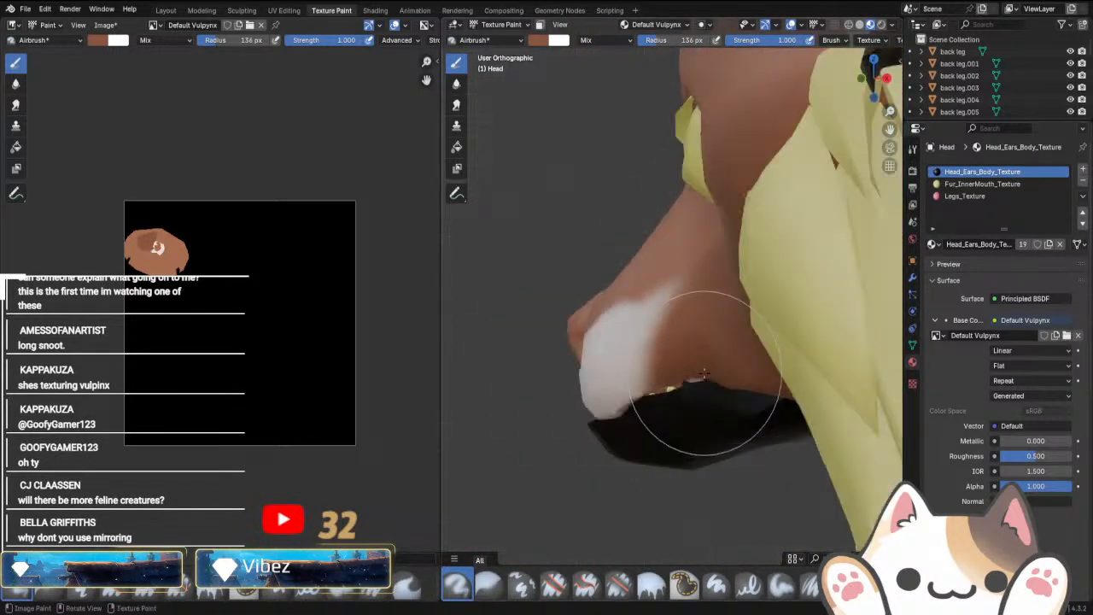
pyautogui.press('ctrl+KP_1')
pyautogui.scroll(-2, 598, 375)
pyautogui.moveTo(609, 338)
pyautogui.mouseDown()
pyautogui.moveTo(508, 257)
pyautogui.moveTo(619, 356)
pyautogui.mouseUp()
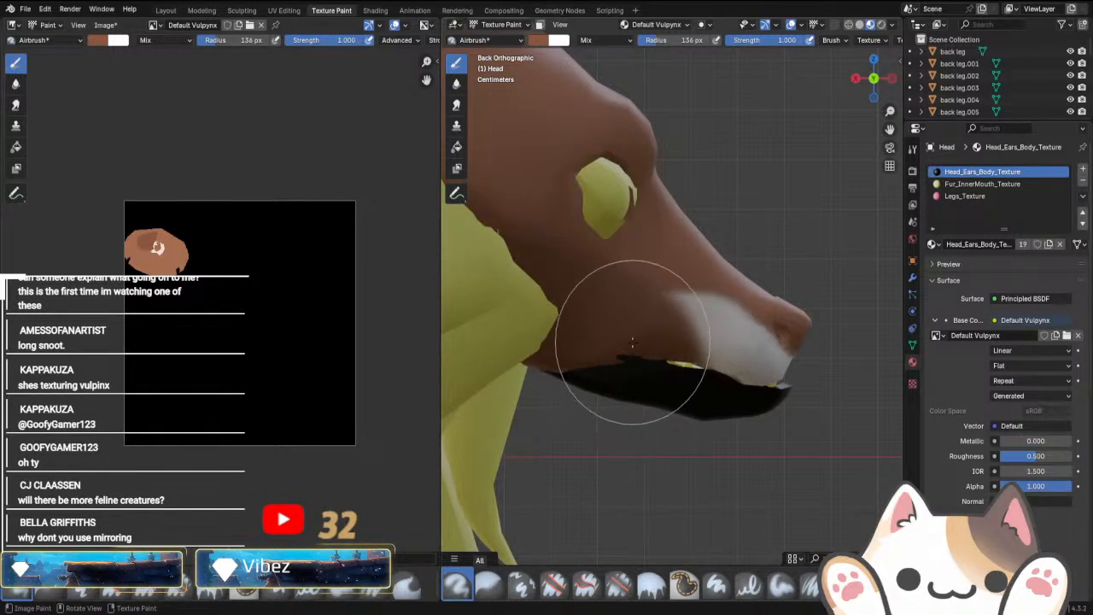
# Examine the painted muzzle up close and head-on, comparing the white and brown areas on both sides.
pyautogui.moveTo(668, 415); pyautogui.dragTo(478, 466, button='middle')
pyautogui.scroll(5, 739, 402)
pyautogui.moveTo(740, 403); pyautogui.dragTo(709, 398, button='middle')
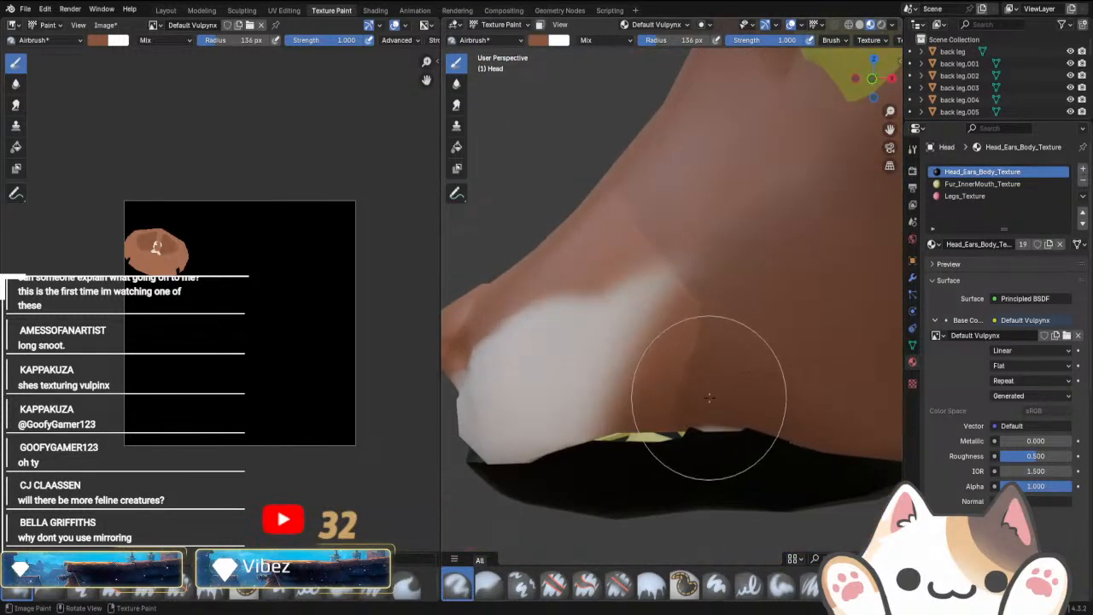
pyautogui.scroll(-3, 730, 318)
pyautogui.moveTo(727, 439)
pyautogui.mouseDown(button='middle')
pyautogui.moveTo(811, 392)
pyautogui.moveTo(854, 388)
pyautogui.moveTo(791, 399)
pyautogui.mouseUp(button='middle')
pyautogui.press('KP_1')
pyautogui.press('KP_3')
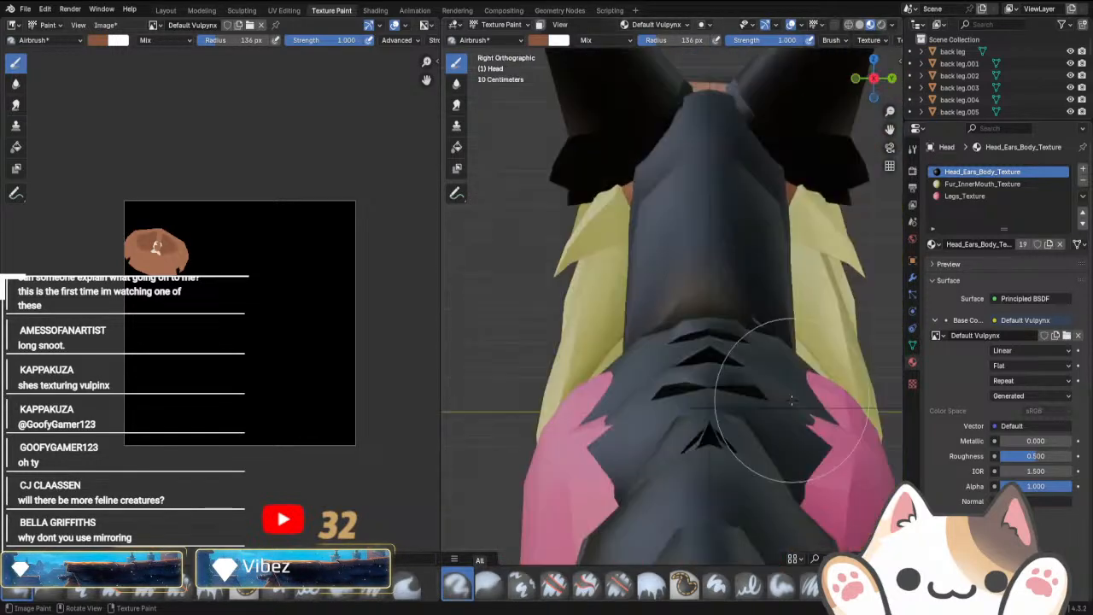
pyautogui.press('KP_1')
pyautogui.press('ctrl+KP_3')
pyautogui.keyDown('shift'); pyautogui.moveTo(733, 388); pyautogui.dragTo(785, 408, button='middle'); pyautogui.keyUp('shift')
pyautogui.scroll(5, 786, 409)
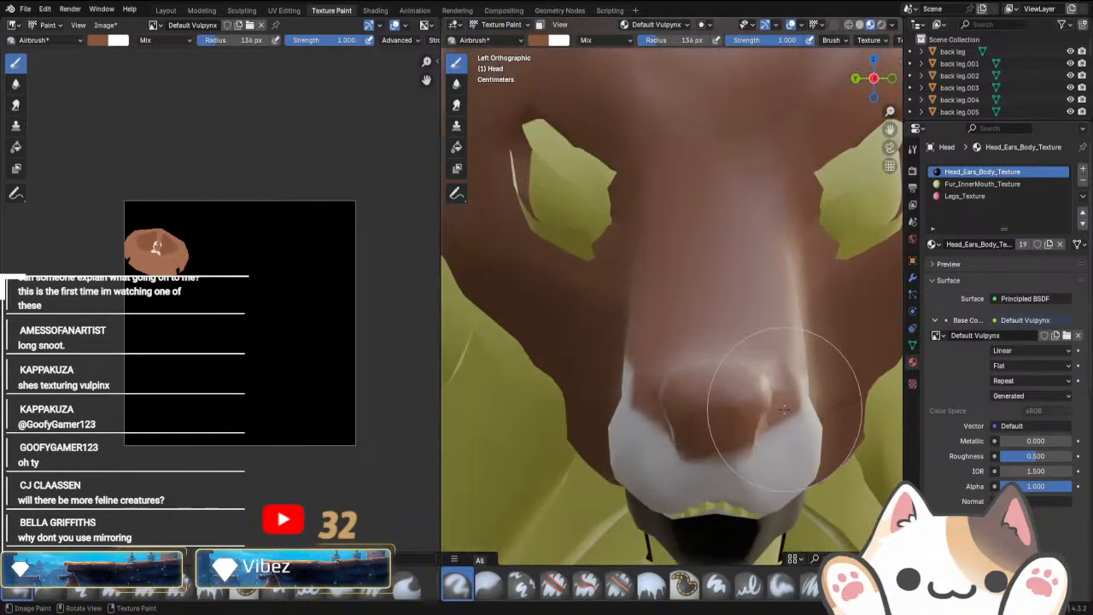
pyautogui.scroll(-3, 784, 408)
pyautogui.scroll(-3, 783, 408)
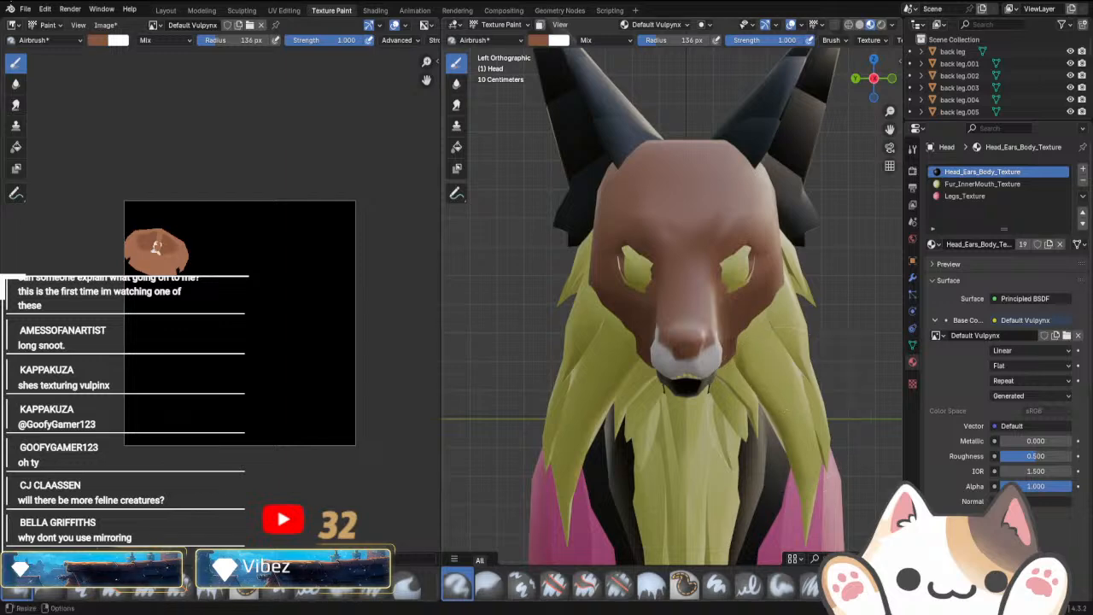
# Delete the faces of one half of the head mesh in Edit Mode, keeping the half beyond the centre line.
pyautogui.click(501, 24)
pyautogui.click(500, 52)
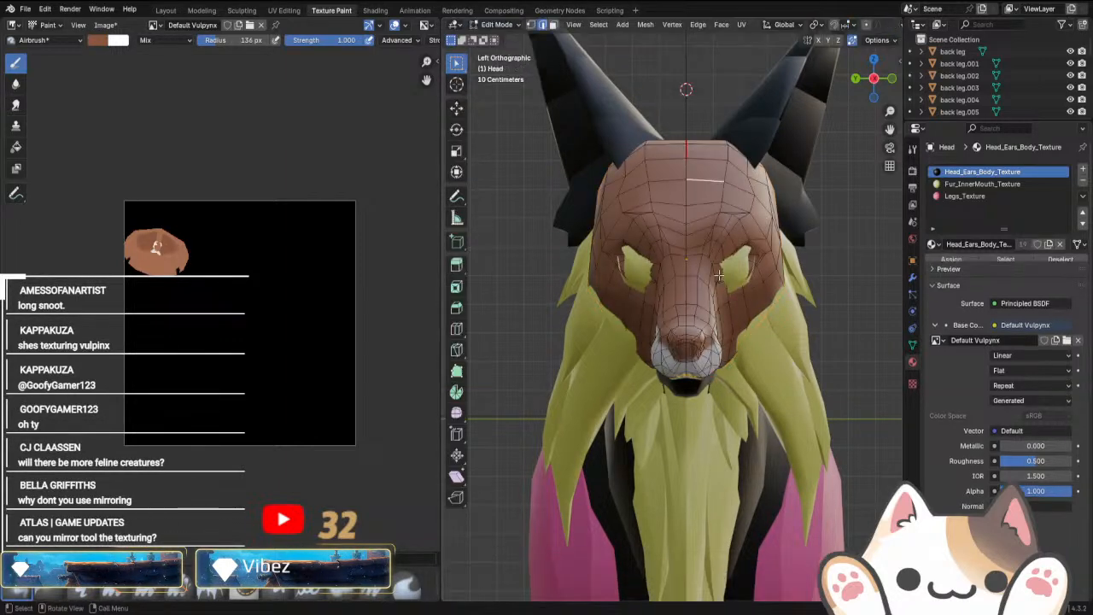
pyautogui.scroll(-5, 674, 274)
pyautogui.moveTo(551, 176); pyautogui.dragTo(679, 419)
pyautogui.scroll(6, 679, 419)
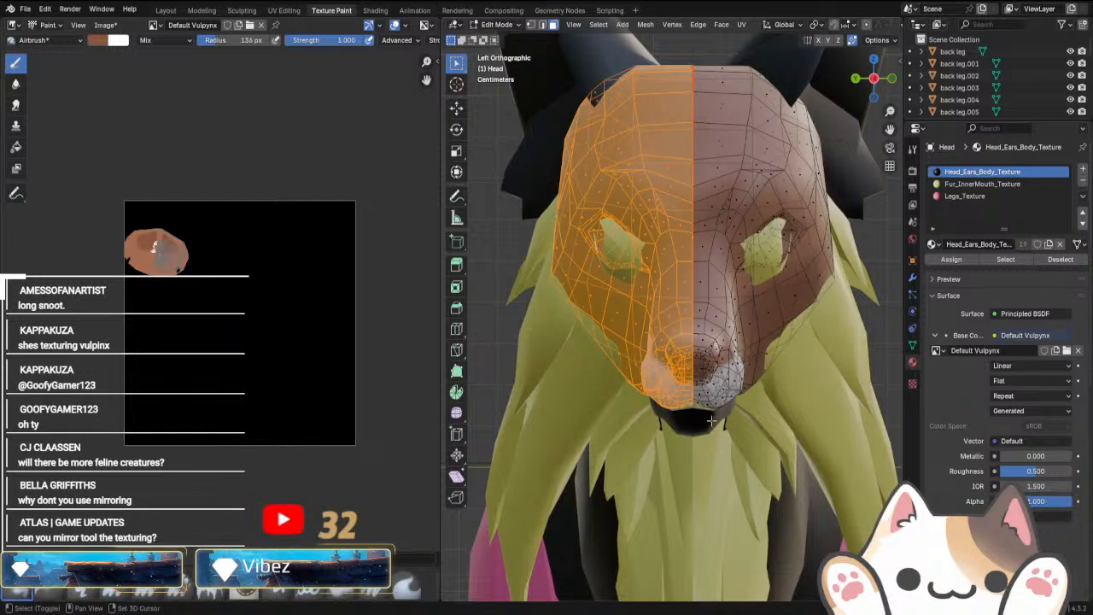
pyautogui.rightClick(711, 420)
pyautogui.click(672, 589)
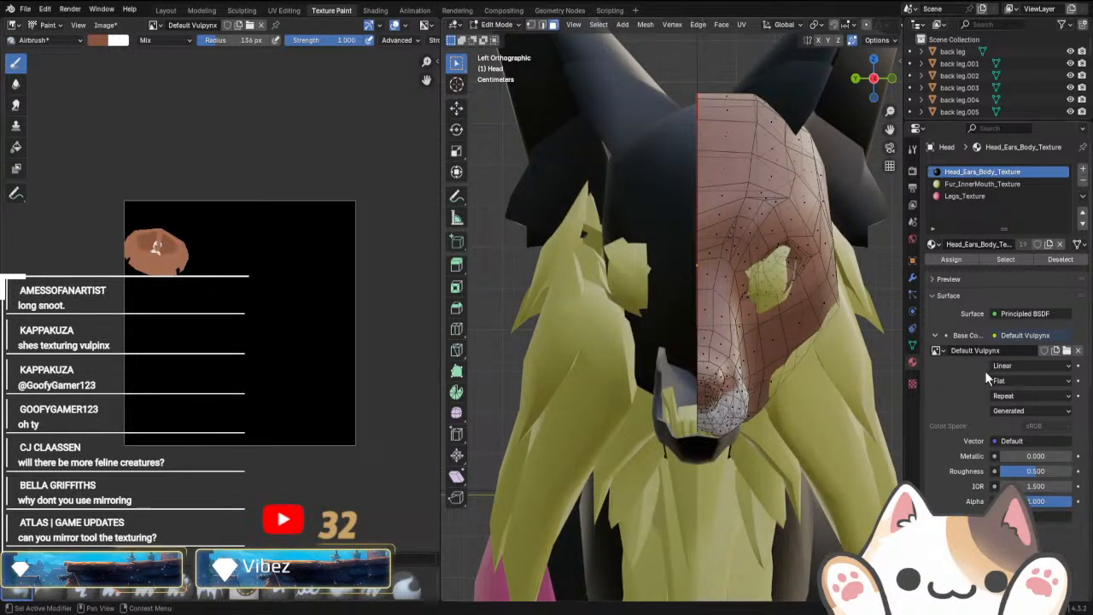
# Add a Mirror modifier to the head and cancel picking a mirror object.
pyautogui.click(912, 277)
pyautogui.click(982, 168)
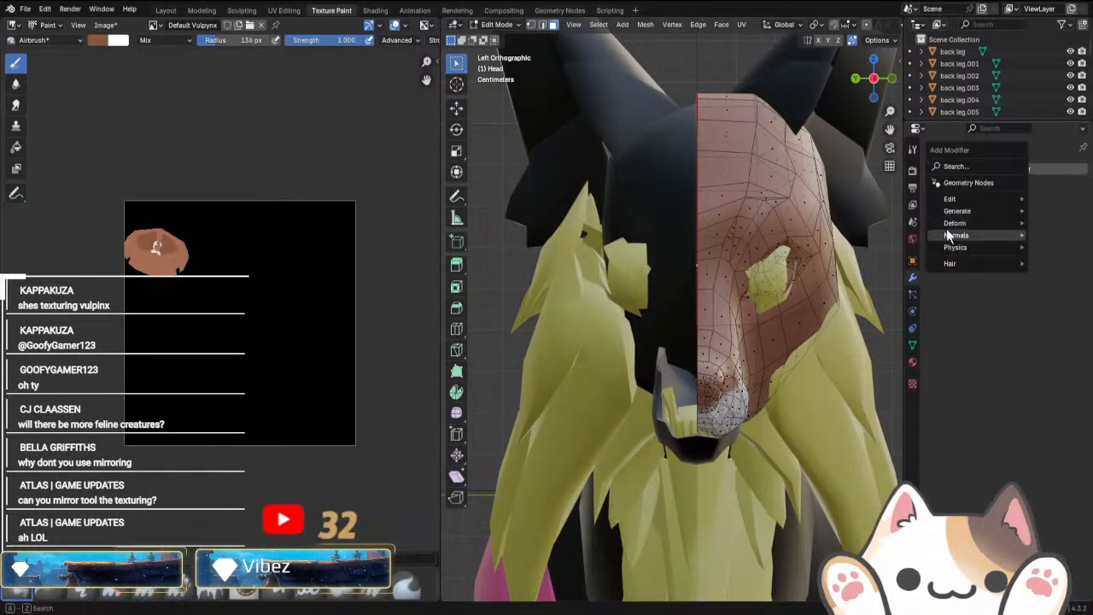
pyautogui.moveTo(948, 212)
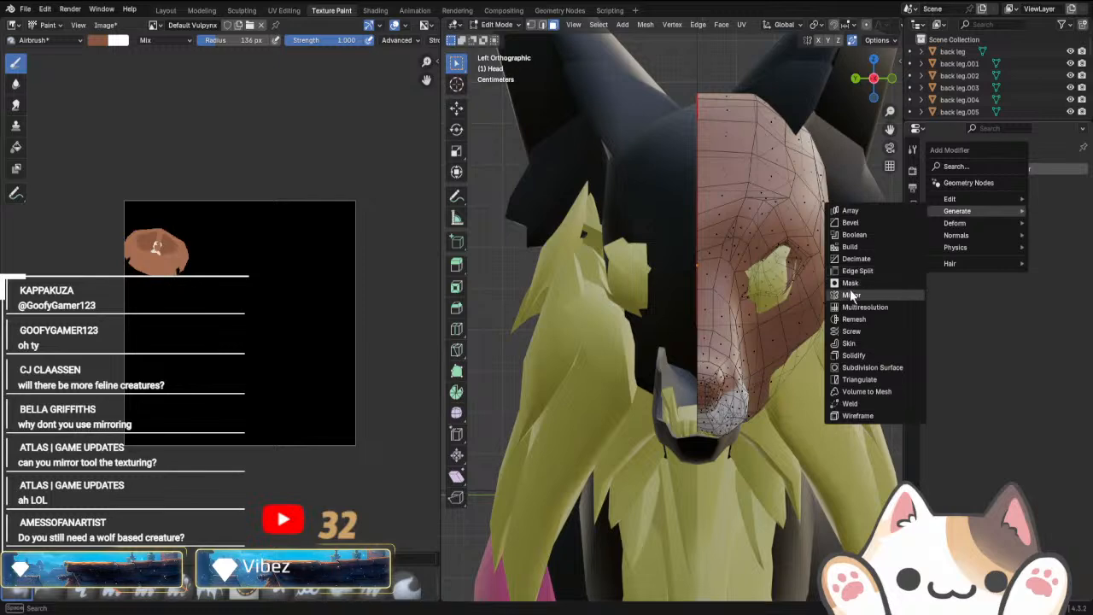
pyautogui.click(851, 296)
pyautogui.click(1068, 253)
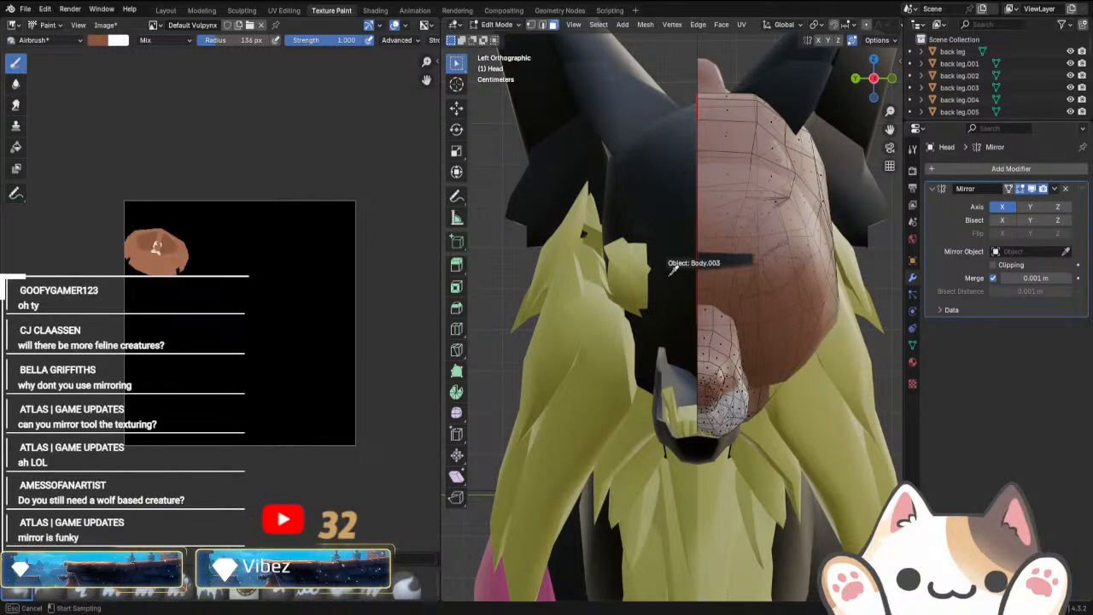
pyautogui.press('Escape')
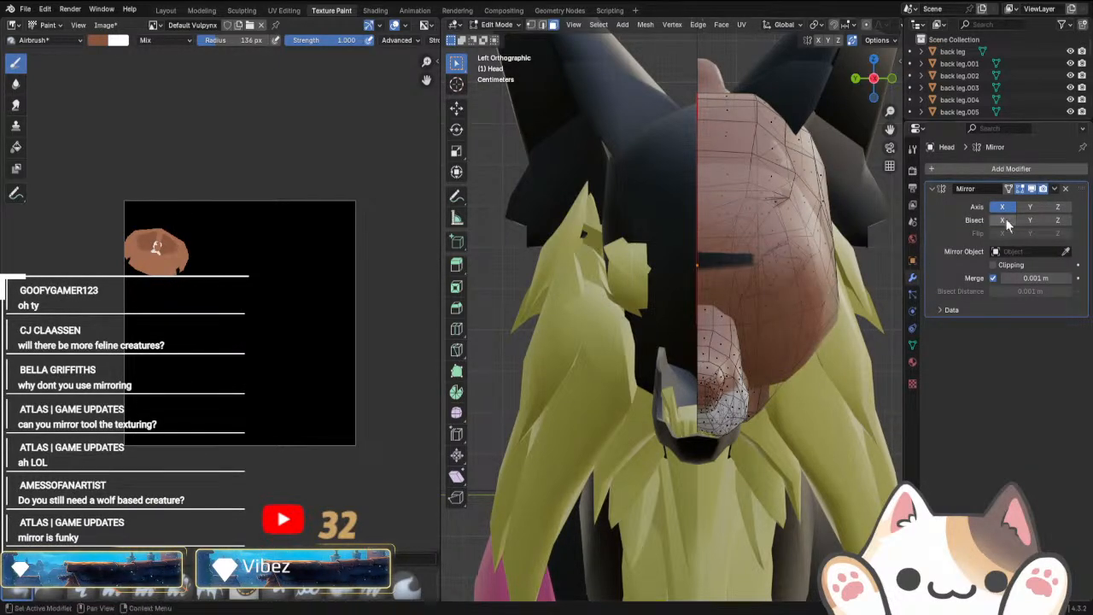
# Set the Mirror modifier to the Y axis only and check the completed head in Object Mode.
pyautogui.click(1030, 206)
pyautogui.click(1001, 207)
pyautogui.scroll(-3, 736, 392)
pyautogui.press('Tab')
pyautogui.moveTo(736, 393); pyautogui.dragTo(838, 428, button='middle')
pyautogui.click(837, 429)
pyautogui.moveTo(653, 403); pyautogui.dragTo(566, 394, button='middle')
pyautogui.scroll(5, 566, 393)
pyautogui.press('Tab')
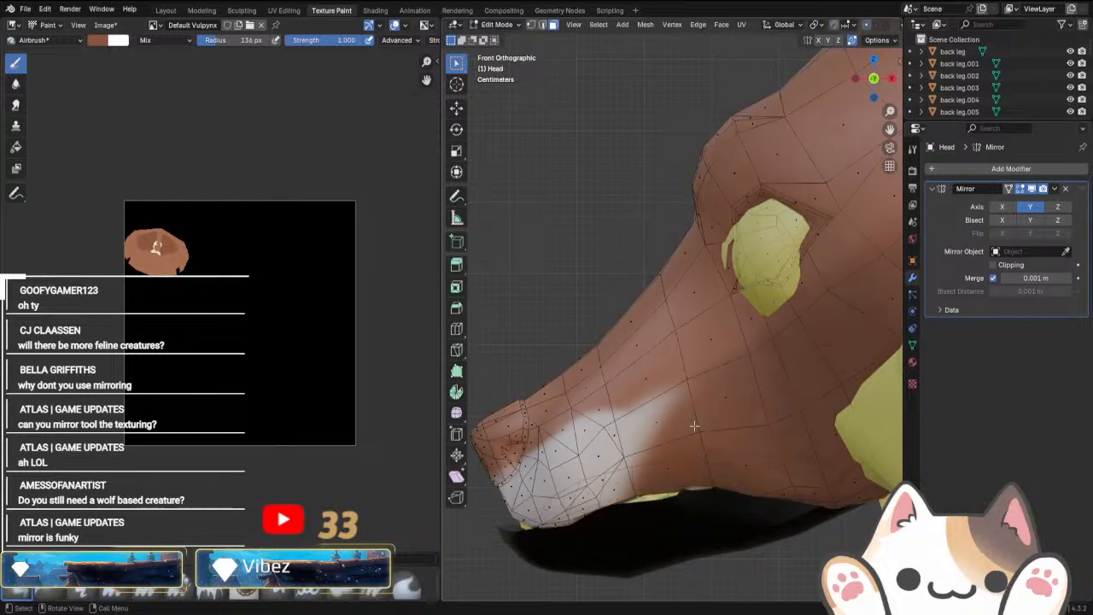
pyautogui.press('Tab')
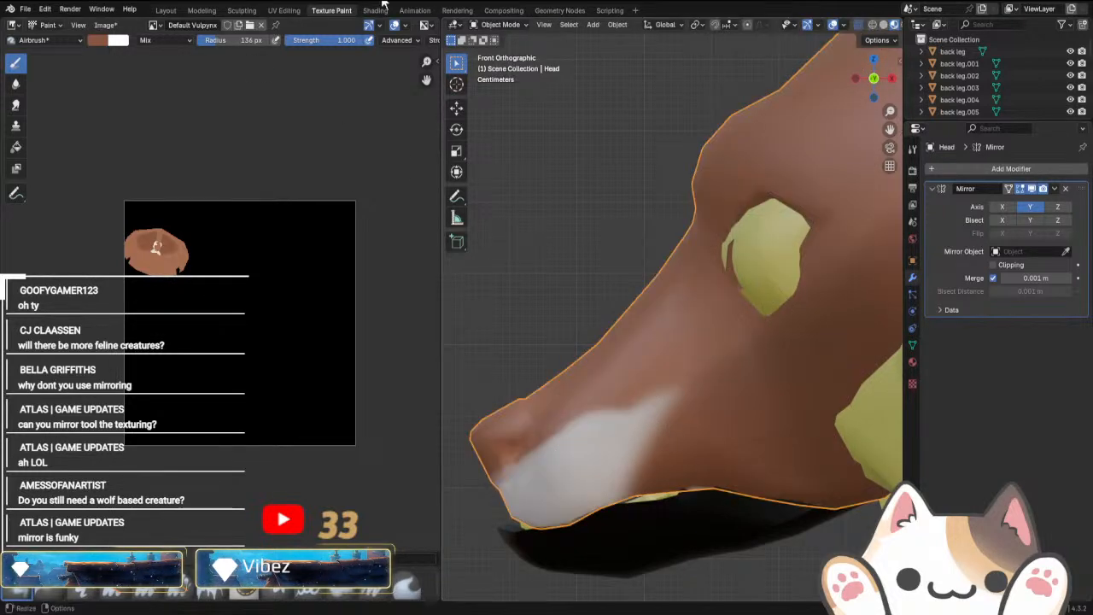
# Return the head to Texture Paint mode and sample the concept fox's cream-white muzzle colour for the Airbrush.
pyautogui.click(499, 24)
pyautogui.click(504, 103)
pyautogui.scroll(-3, 668, 386)
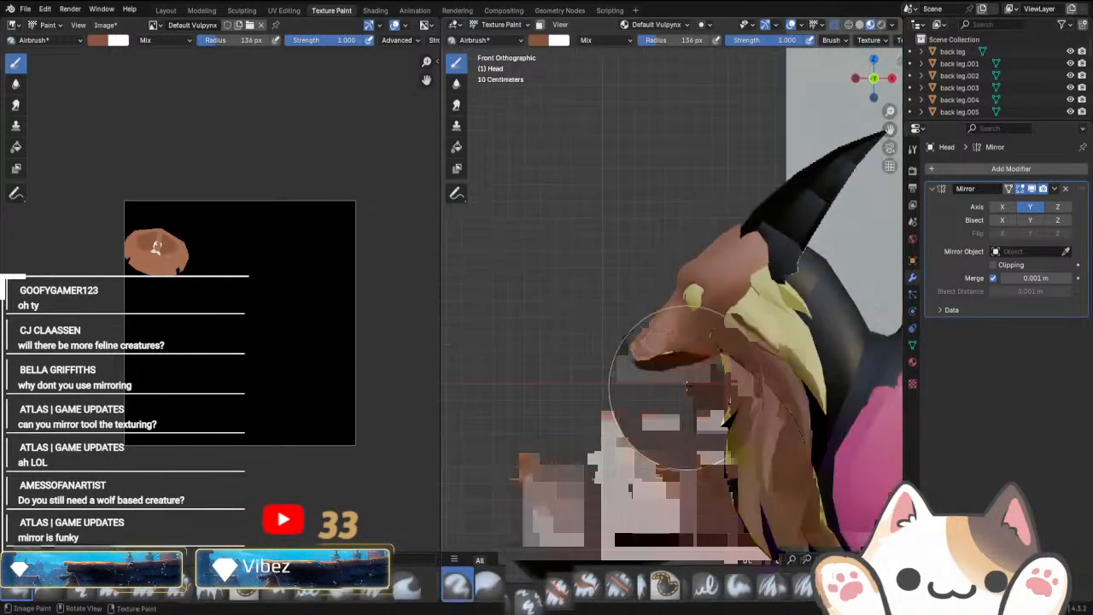
pyautogui.scroll(-2, 687, 387)
pyautogui.keyDown('shift'); pyautogui.moveTo(708, 275); pyautogui.dragTo(535, 412, button='middle'); pyautogui.keyUp('shift')
pyautogui.scroll(4, 666, 350)
pyautogui.keyDown('shift'); pyautogui.moveTo(781, 295); pyautogui.dragTo(466, 529, button='middle'); pyautogui.keyUp('shift')
pyautogui.click(539, 41)
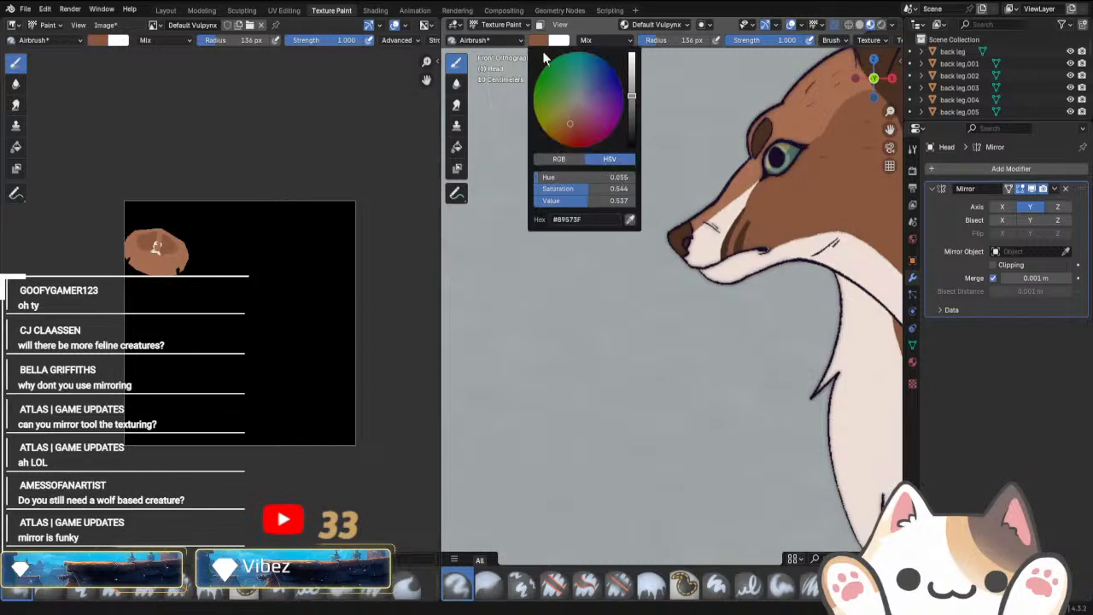
pyautogui.click(631, 220)
pyautogui.click(708, 248)
# Airbrush cream-white along the top of the muzzle band, extending its rear tip up towards the eye.
pyautogui.scroll(-5, 700, 265)
pyautogui.keyDown('shift'); pyautogui.moveTo(481, 396); pyautogui.dragTo(689, 166, button='middle'); pyautogui.keyUp('shift')
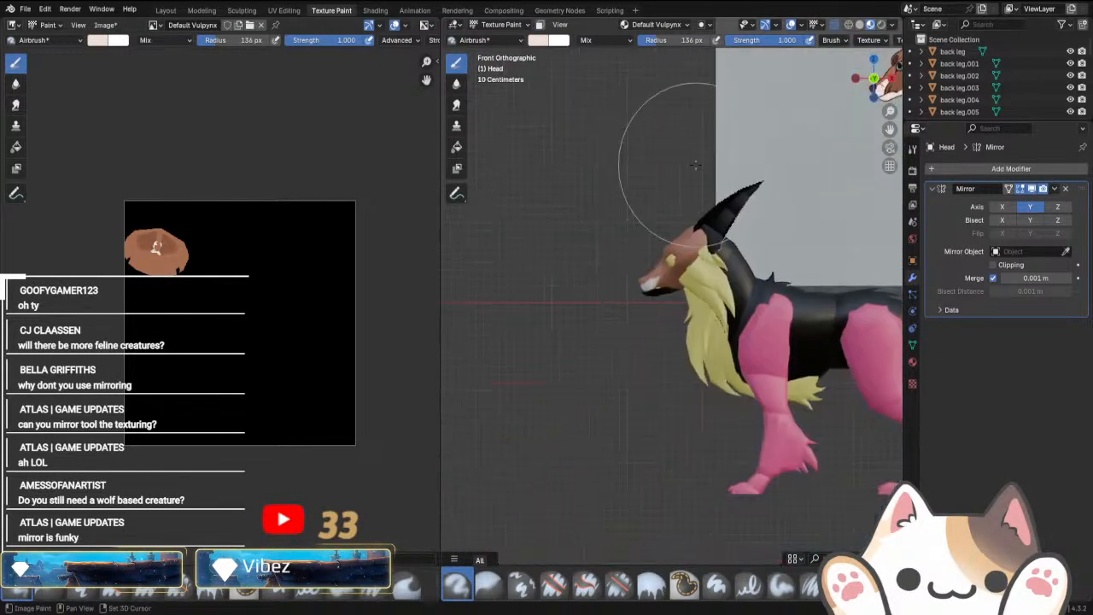
pyautogui.scroll(7, 672, 378)
pyautogui.scroll(2, 672, 378)
pyautogui.keyDown('shift'); pyautogui.moveTo(581, 209); pyautogui.dragTo(675, 484, button='middle'); pyautogui.keyUp('shift')
pyautogui.scroll(2, 675, 484)
pyautogui.keyDown('shift'); pyautogui.moveTo(521, 368); pyautogui.dragTo(658, 480, button='middle'); pyautogui.keyUp('shift')
pyautogui.scroll(2, 659, 481)
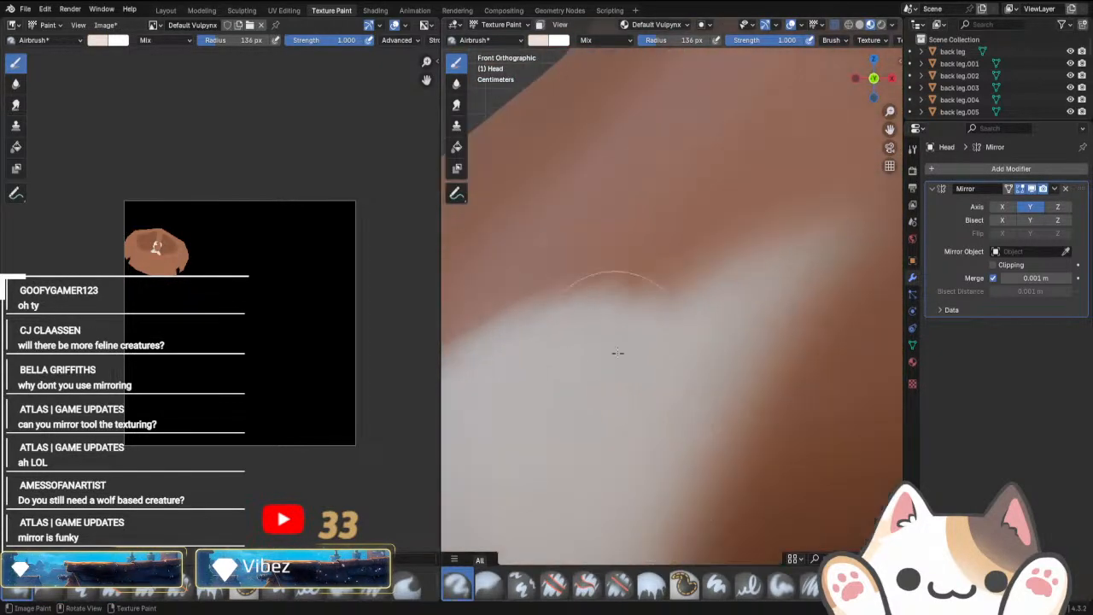
pyautogui.moveTo(618, 353)
pyautogui.mouseDown()
pyautogui.moveTo(802, 278)
pyautogui.moveTo(630, 293)
pyautogui.mouseUp()
pyautogui.scroll(-4, 780, 268)
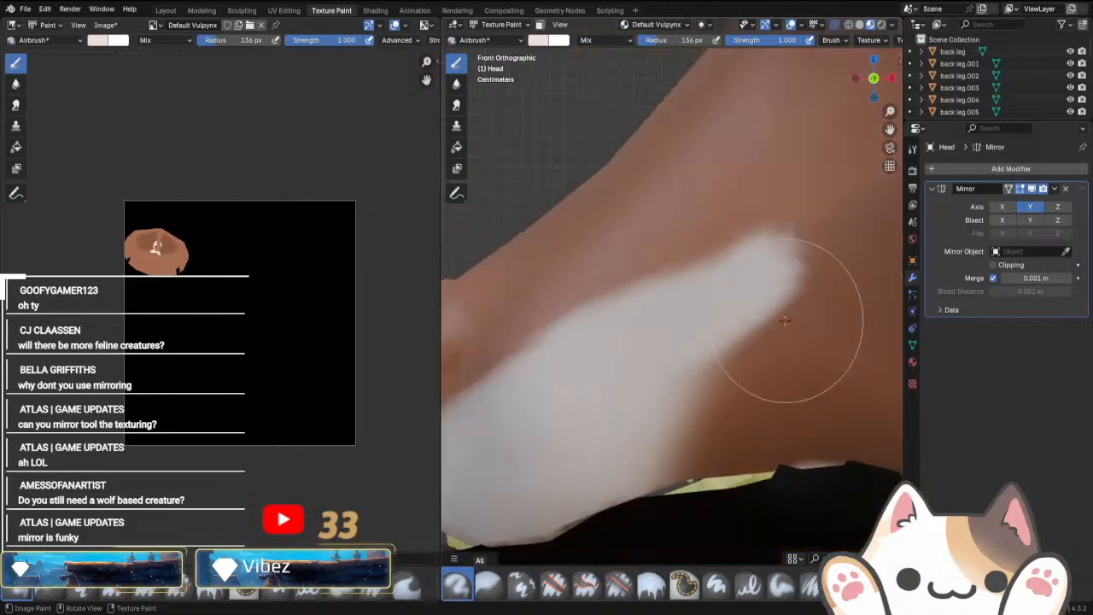
pyautogui.moveTo(719, 319)
pyautogui.mouseDown()
pyautogui.moveTo(561, 449)
pyautogui.moveTo(598, 427)
pyautogui.moveTo(602, 381)
pyautogui.moveTo(581, 397)
pyautogui.moveTo(597, 438)
pyautogui.moveTo(646, 451)
pyautogui.mouseUp()
pyautogui.scroll(-3, 683, 457)
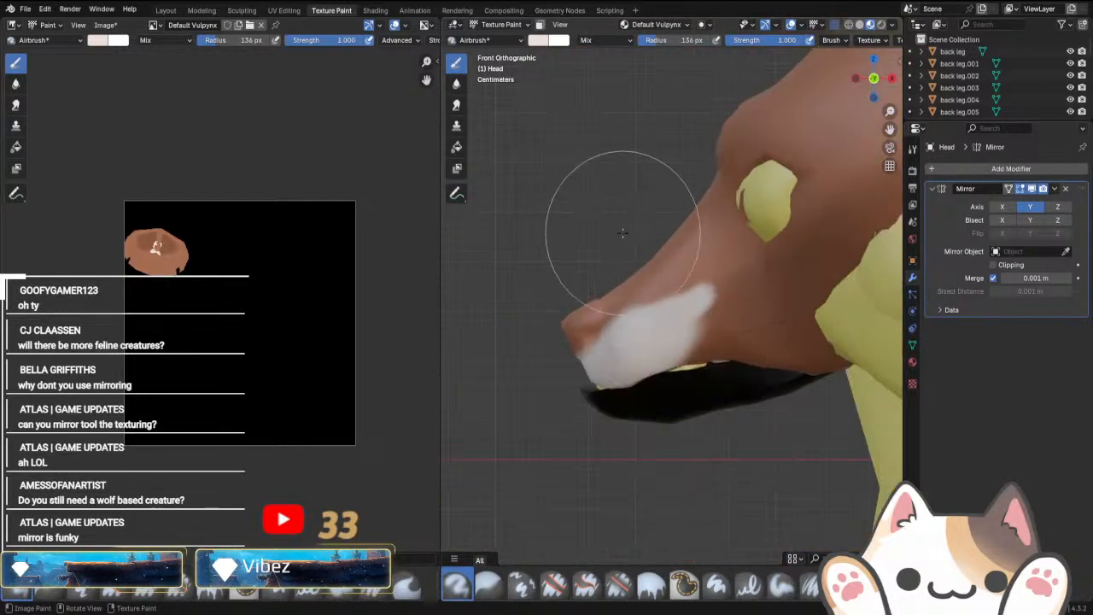
# Sample reddish-brown from the painted texture image and sharpen the rear edge of the white muzzle band with it.
pyautogui.click(542, 42)
pyautogui.click(631, 219)
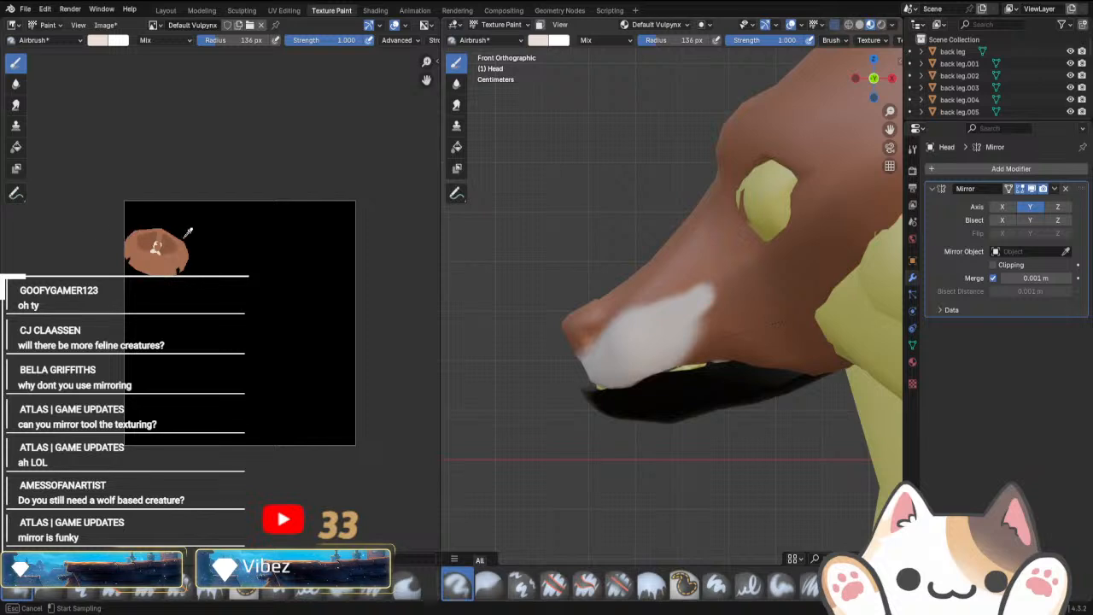
pyautogui.click(185, 235)
pyautogui.scroll(3, 573, 402)
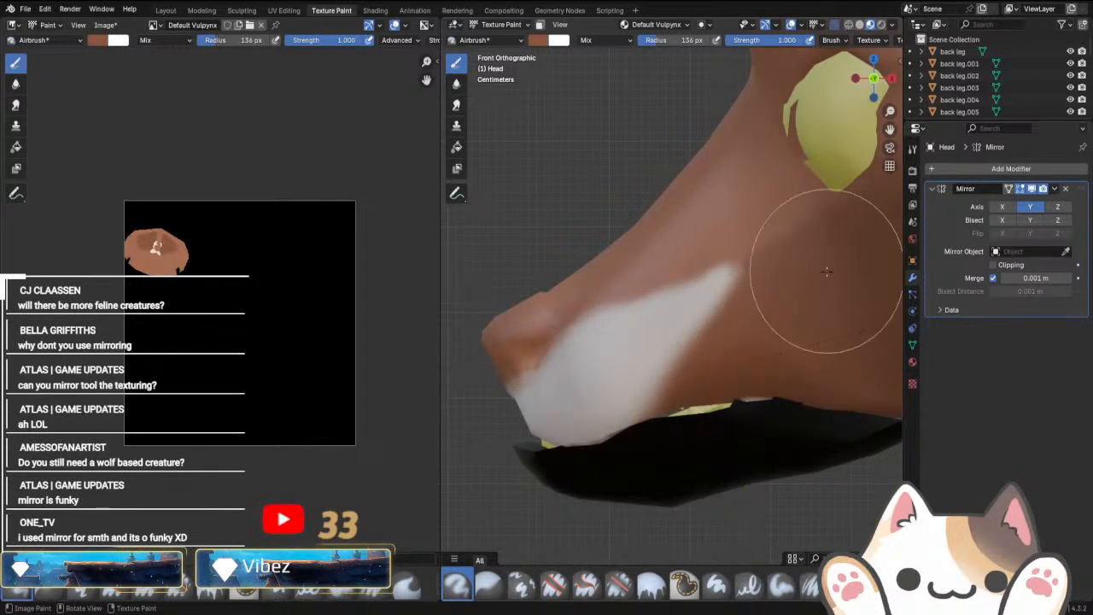
pyautogui.keyDown('shift'); pyautogui.moveTo(814, 361); pyautogui.dragTo(549, 415, button='middle'); pyautogui.keyUp('shift')
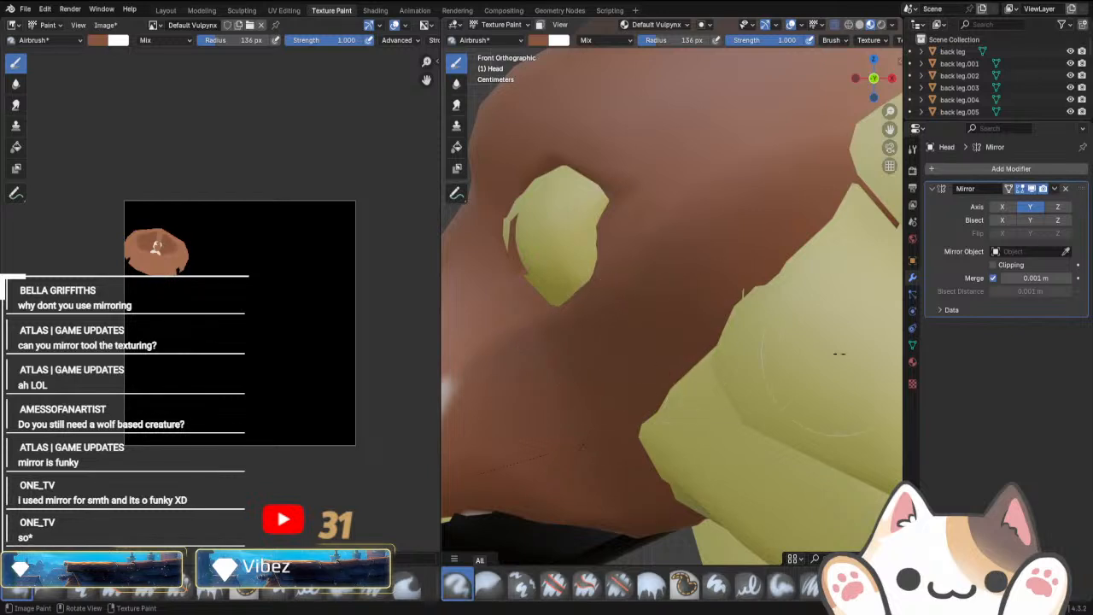
# Isolate the head to examine its back, underside and mouth, and restore the full model in front view.
pyautogui.moveTo(839, 353); pyautogui.dragTo(758, 343, button='middle')
pyautogui.press('KP_Divide')
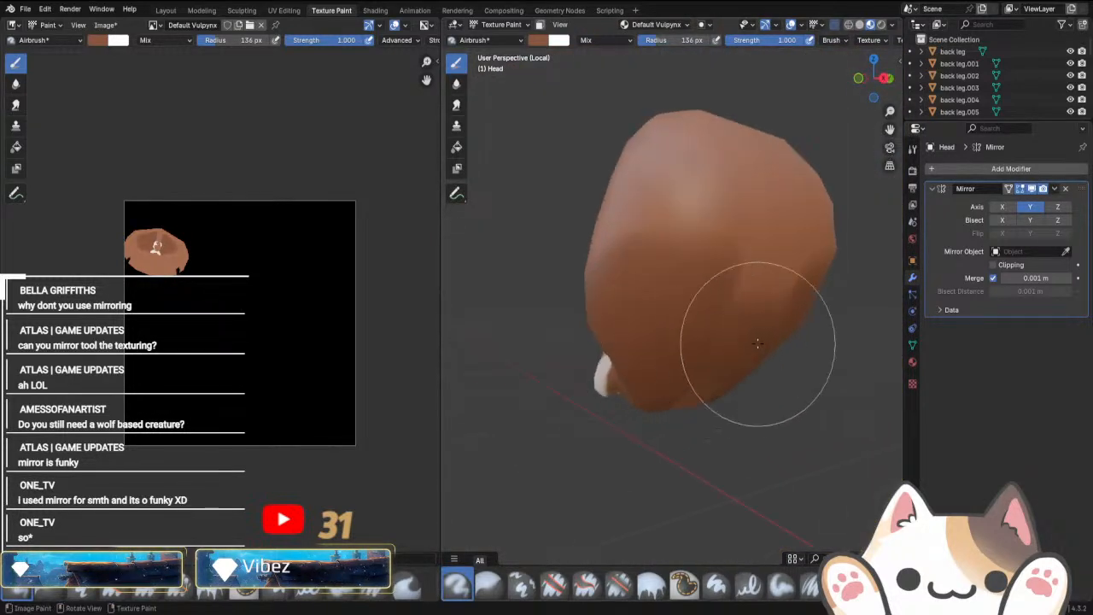
pyautogui.moveTo(780, 305); pyautogui.dragTo(646, 379, button='middle')
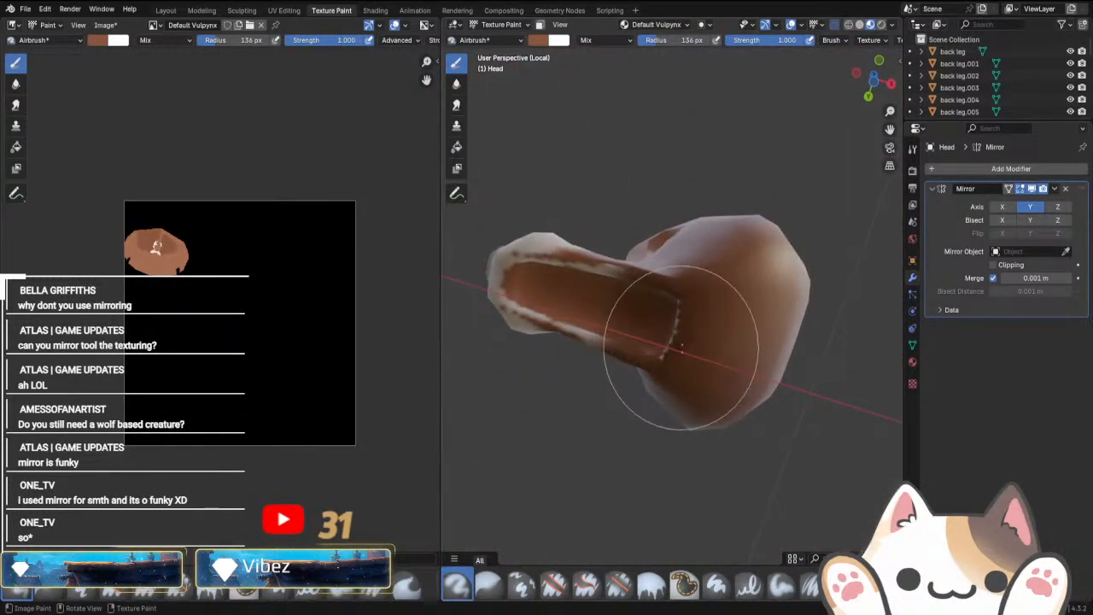
pyautogui.moveTo(681, 346); pyautogui.dragTo(674, 426, button='middle')
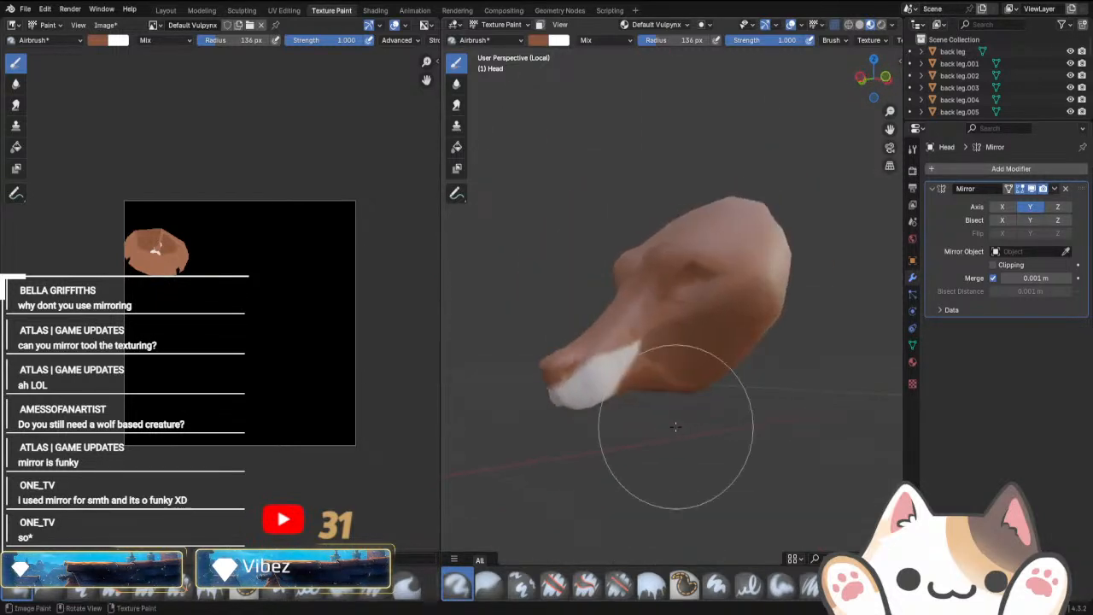
pyautogui.press('KP_Divide')
pyautogui.press('KP_1')
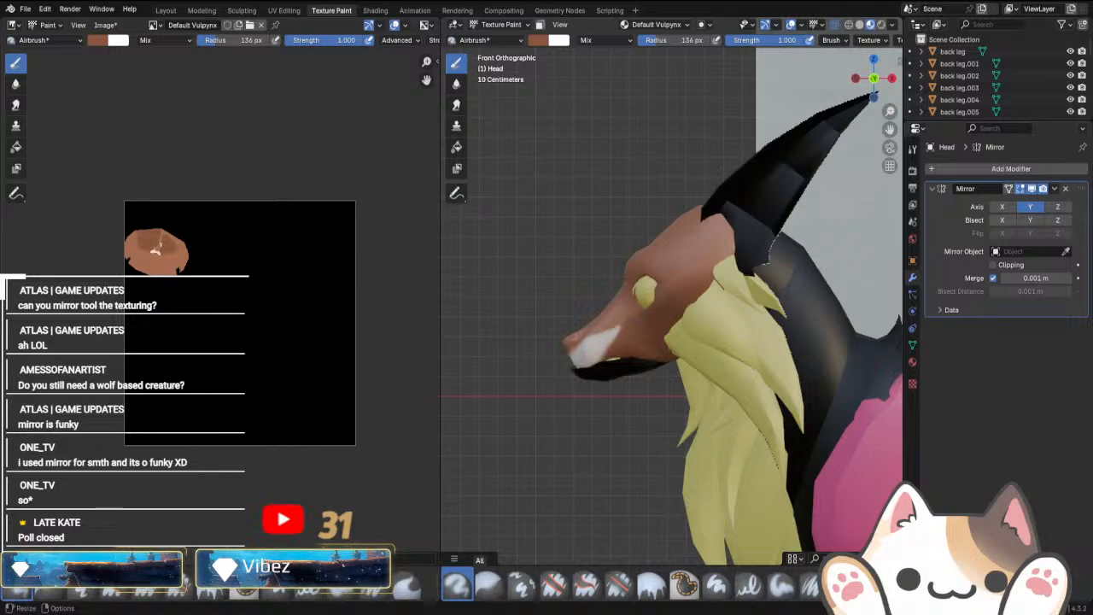
# Switch to the S-E-L server's development channel on Discord in the browser.
pyautogui.hotkey('alt', 'Tab')
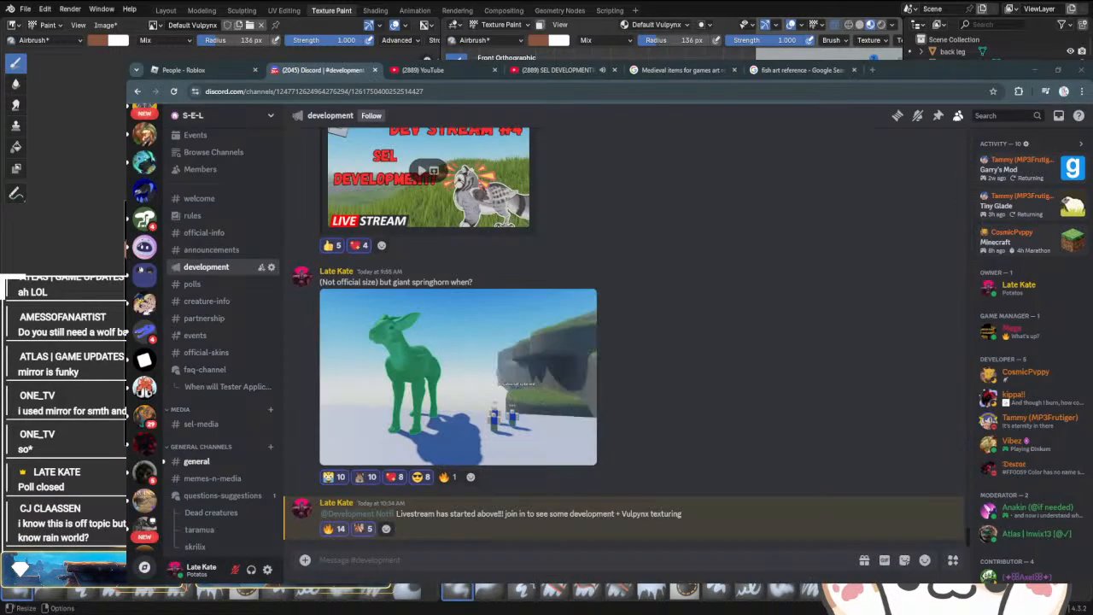
# Find the Felitytus species announcement in the development channel and view its concept art enlarged.
pyautogui.scroll(15, 601, 442)
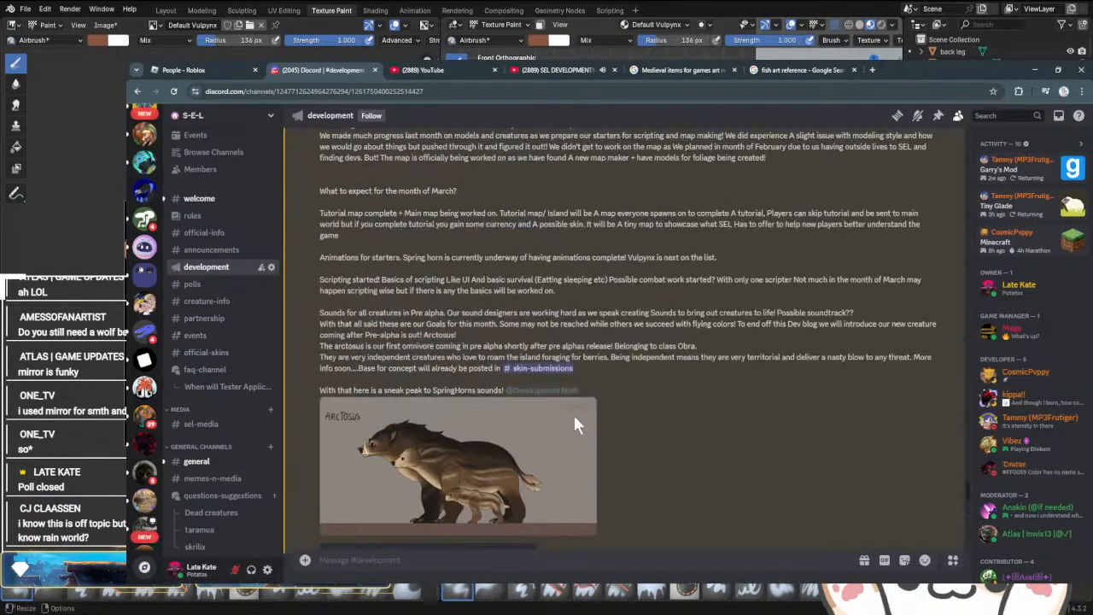
pyautogui.scroll(2, 573, 413)
pyautogui.click(434, 351)
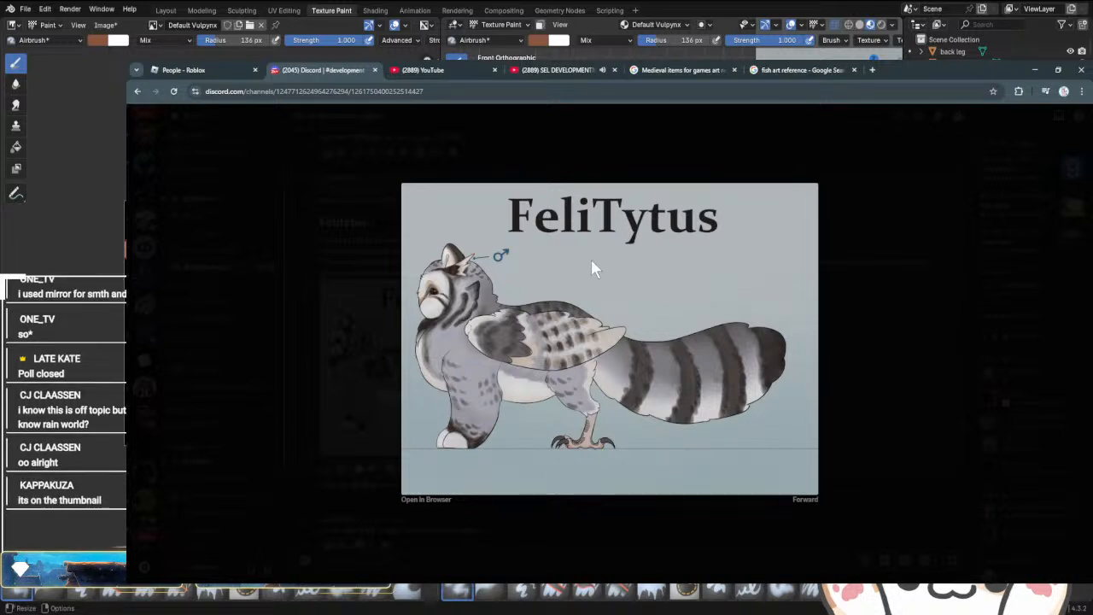
pyautogui.click(326, 350)
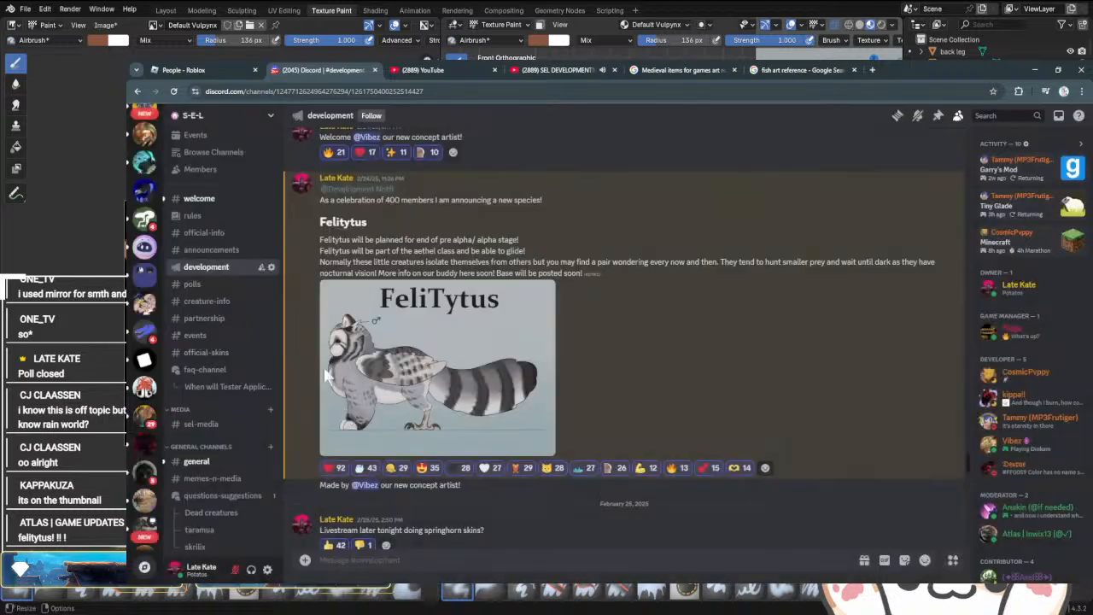
pyautogui.scroll(-4, 370, 447)
# Find the PieBald And Erythristic Mutations post and view its piebald springhorn skin images enlarged.
pyautogui.scroll(10, 369, 407)
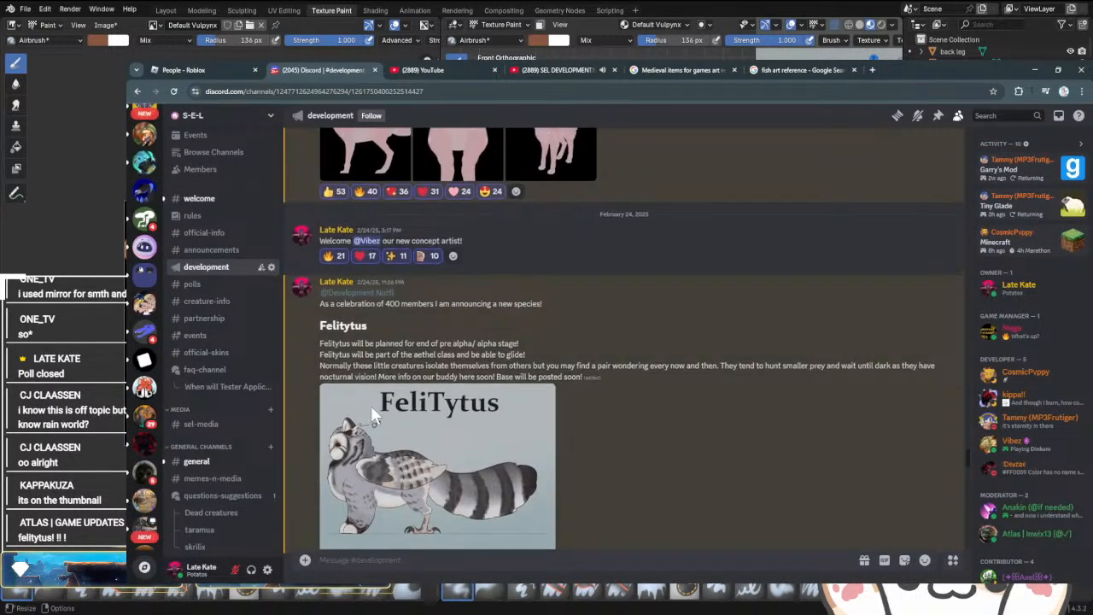
pyautogui.click(359, 341)
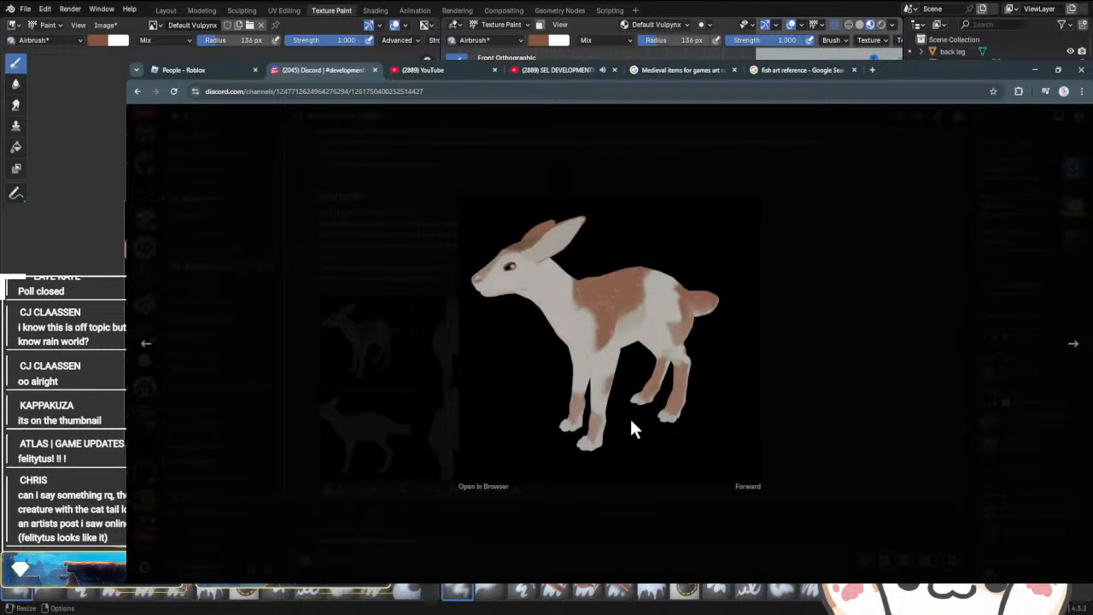
pyautogui.click(422, 441)
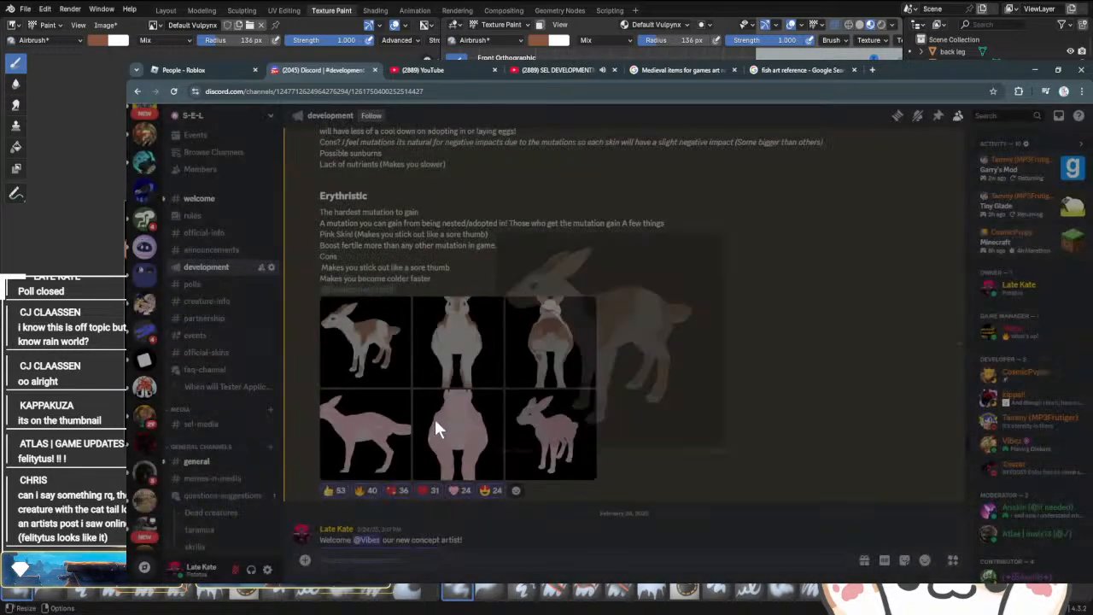
pyautogui.click(458, 338)
pyautogui.click(896, 481)
pyautogui.click(324, 365)
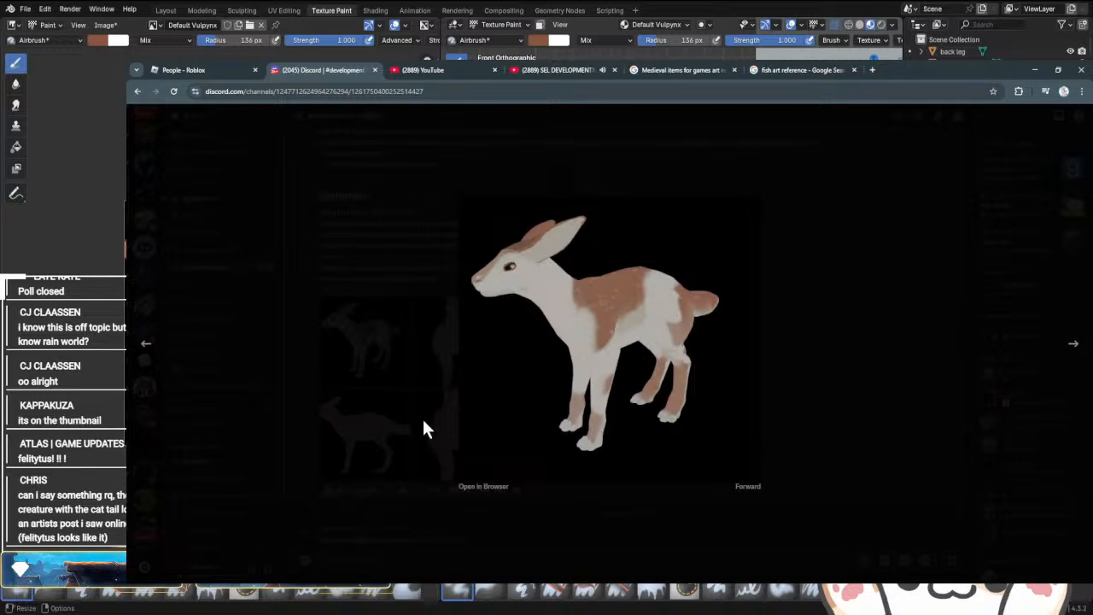
# View the pink Erythristic springhorn image enlarged, close it, and read the post's descriptions of both mutations.
pyautogui.click(353, 459)
pyautogui.click(355, 457)
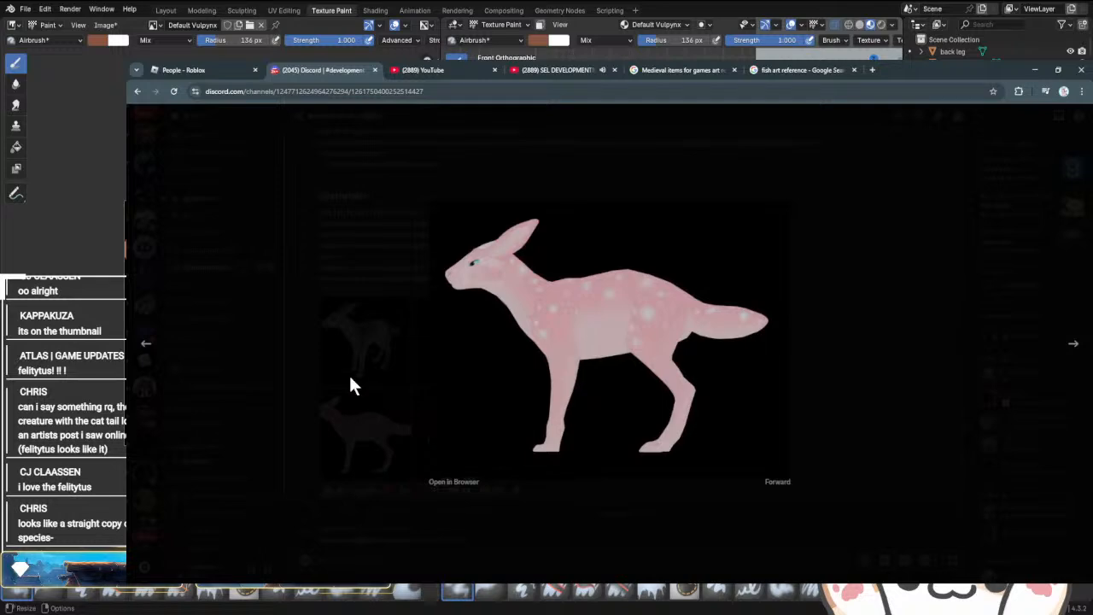
pyautogui.click(353, 383)
pyautogui.scroll(5, 410, 390)
pyautogui.scroll(-2, 413, 413)
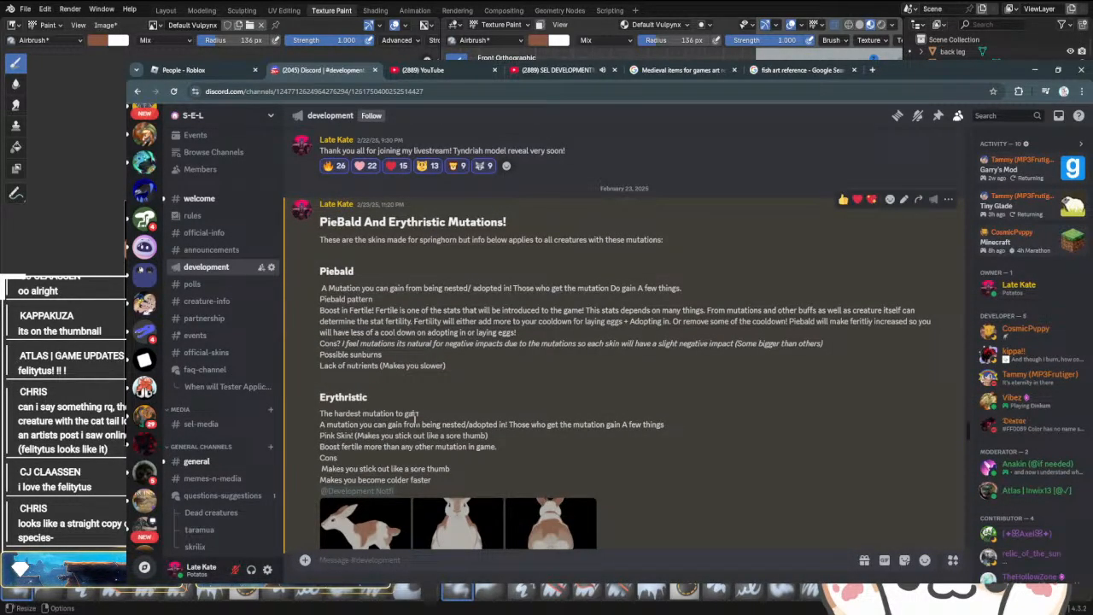
pyautogui.moveTo(334, 289); pyautogui.dragTo(373, 290)
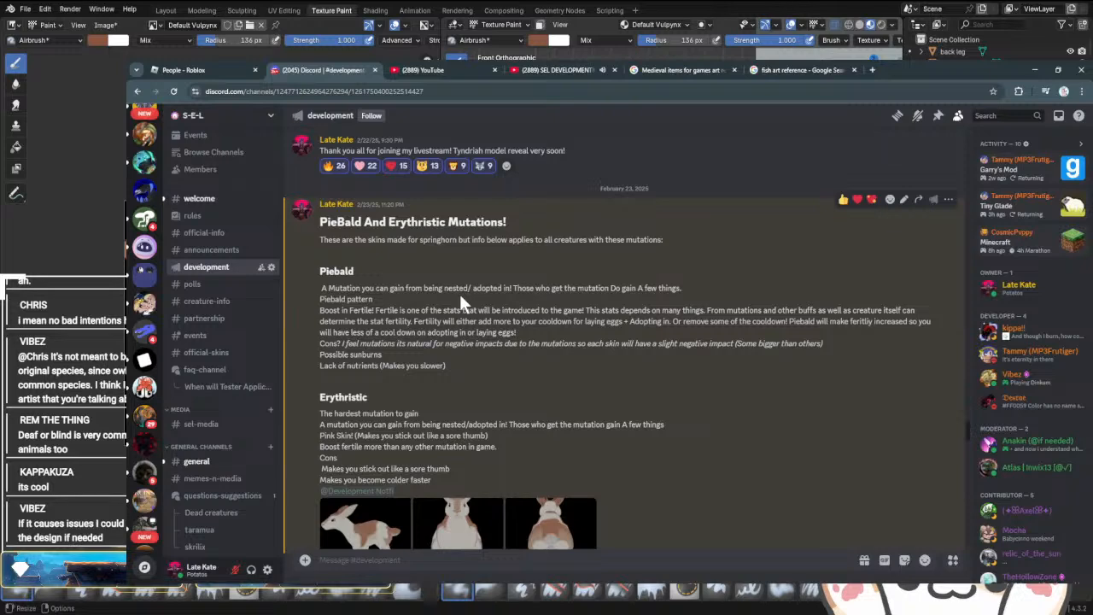
# Check the live stream's chat on YouTube and return to the Discord development channel.
pyautogui.click(542, 67)
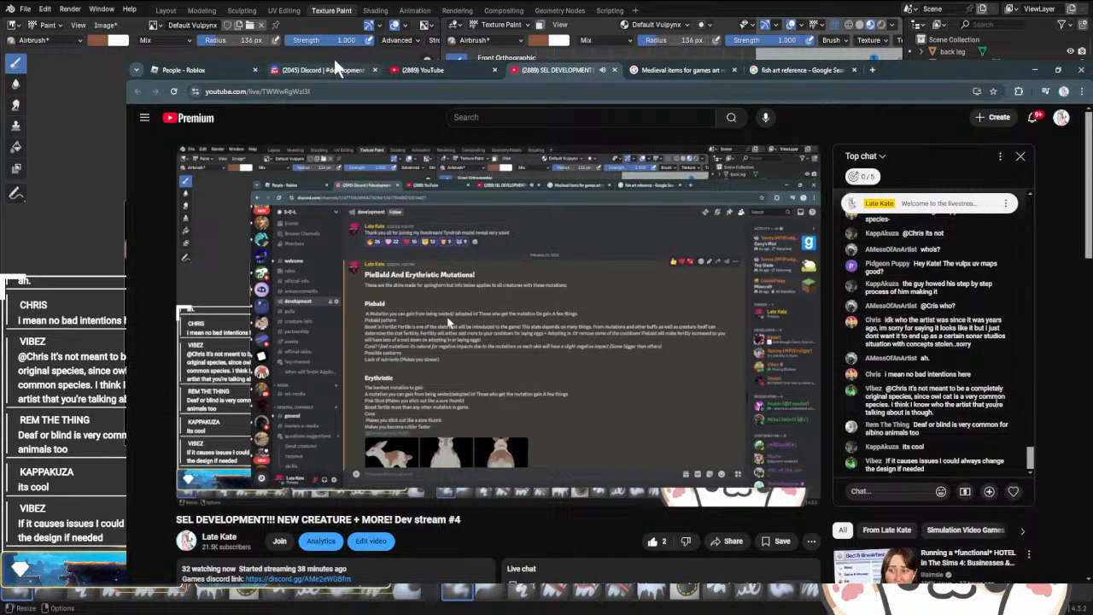
pyautogui.click(301, 68)
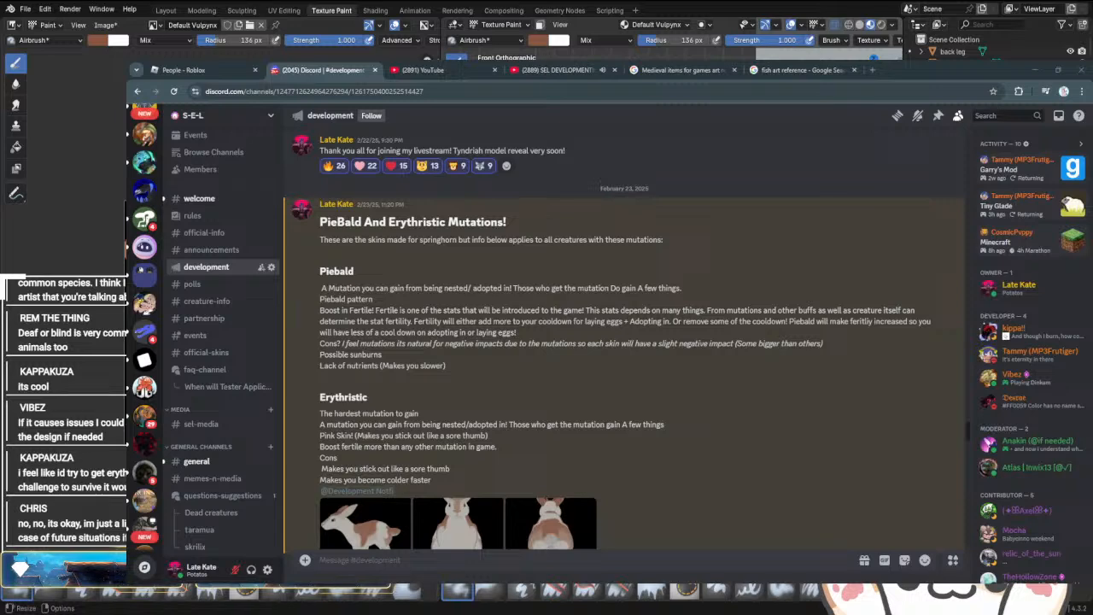
# Switch back to Blender and sample dark brown from the nose in the Vulpynx reference drawing as the brush color.
pyautogui.hotkey('alt', 'Tab')
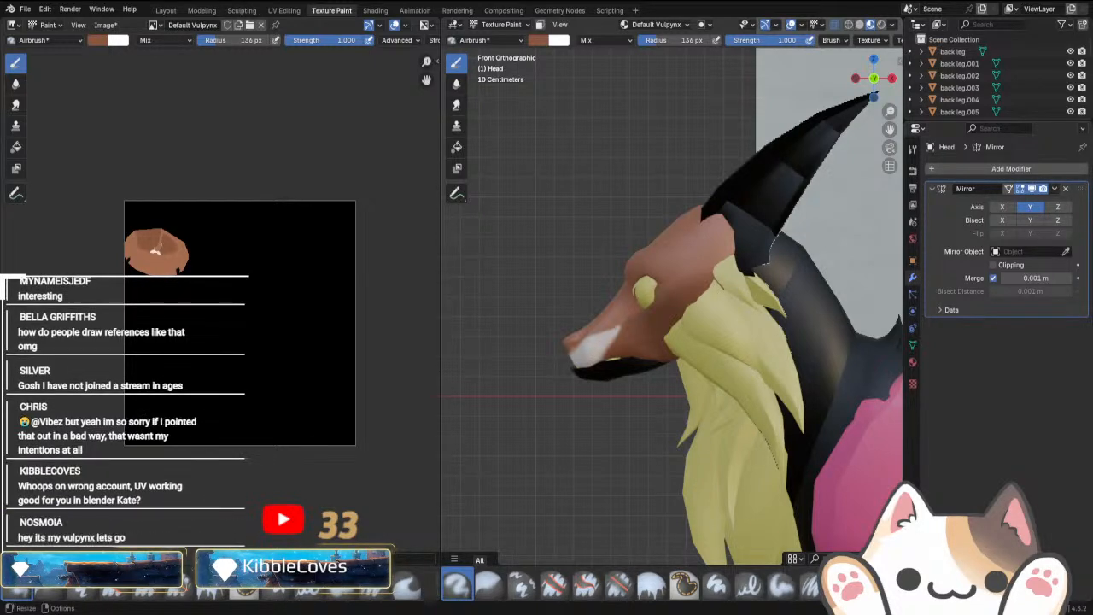
pyautogui.scroll(-6, 597, 416)
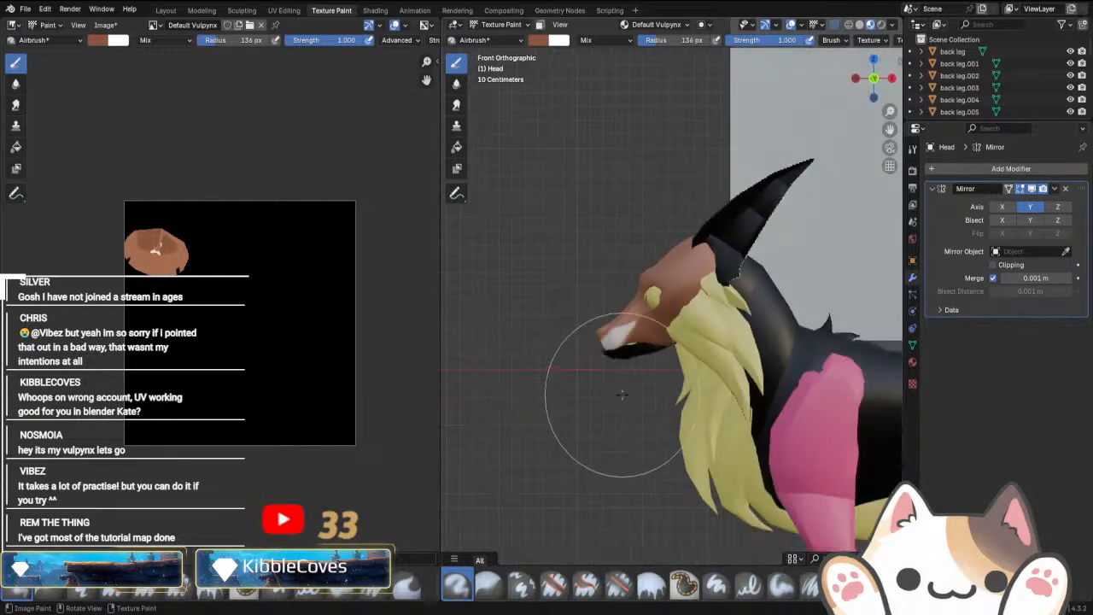
pyautogui.scroll(3, 580, 401)
pyautogui.keyDown('shift'); pyautogui.moveTo(792, 246); pyautogui.dragTo(626, 411, button='middle'); pyautogui.keyUp('shift')
pyautogui.scroll(4, 625, 410)
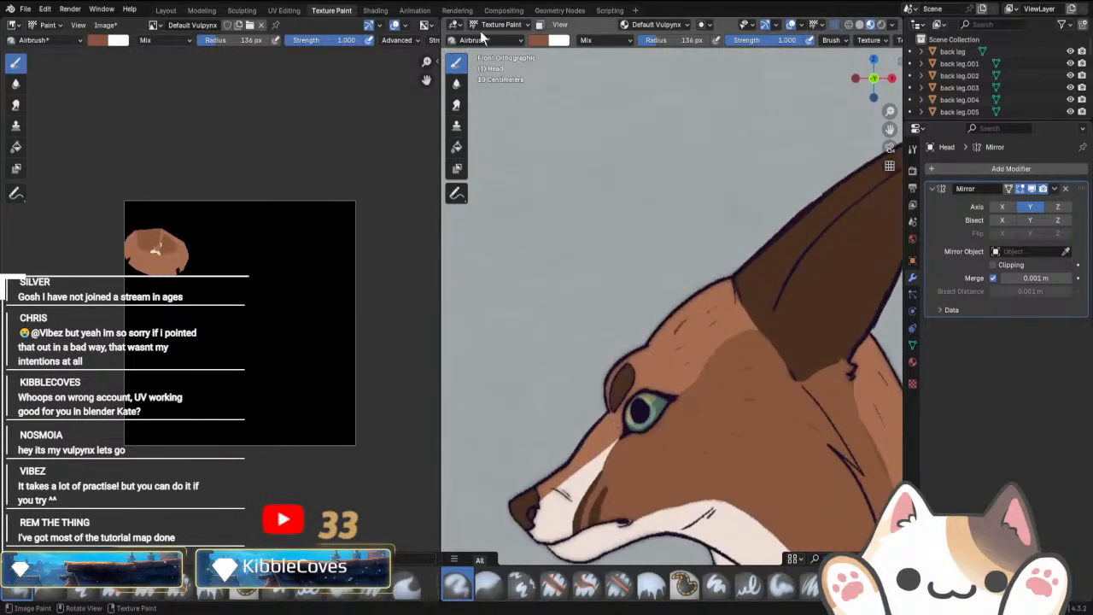
pyautogui.click(537, 40)
pyautogui.click(631, 221)
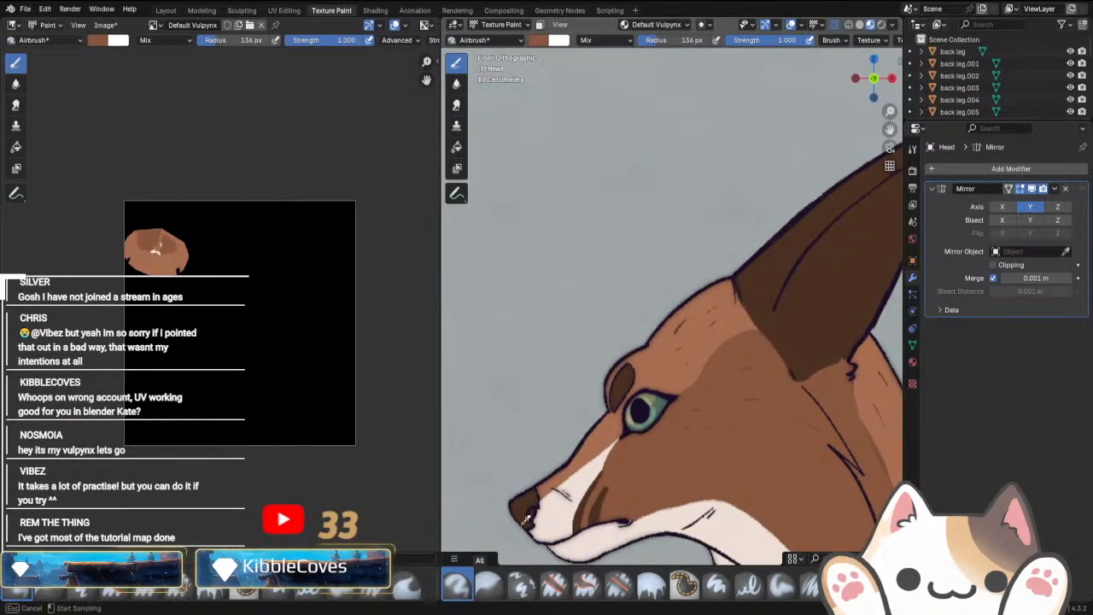
pyautogui.click(523, 513)
# Airbrush dark brown over the side and tip of the model's nose.
pyautogui.scroll(-5, 538, 478)
pyautogui.keyDown('shift'); pyautogui.moveTo(544, 454); pyautogui.dragTo(752, 261, button='middle'); pyautogui.keyUp('shift')
pyautogui.keyDown('shift'); pyautogui.moveTo(582, 543); pyautogui.dragTo(655, 451, button='middle'); pyautogui.keyUp('shift')
pyautogui.scroll(10, 667, 306)
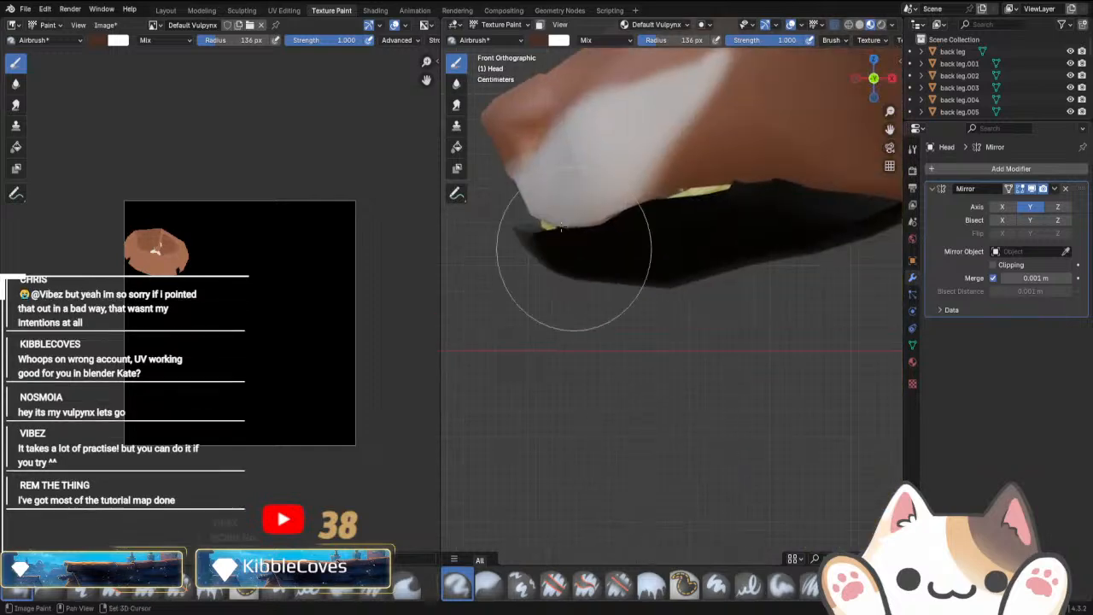
pyautogui.scroll(5, 573, 251)
pyautogui.keyDown('shift'); pyautogui.moveTo(573, 251); pyautogui.dragTo(641, 419, button='middle'); pyautogui.keyUp('shift')
pyautogui.moveTo(551, 305)
pyautogui.mouseDown()
pyautogui.moveTo(537, 371)
pyautogui.moveTo(554, 340)
pyautogui.moveTo(547, 390)
pyautogui.moveTo(575, 312)
pyautogui.mouseUp()
pyautogui.moveTo(556, 256); pyautogui.dragTo(600, 402, button='middle')
pyautogui.moveTo(599, 401); pyautogui.dragTo(615, 378)
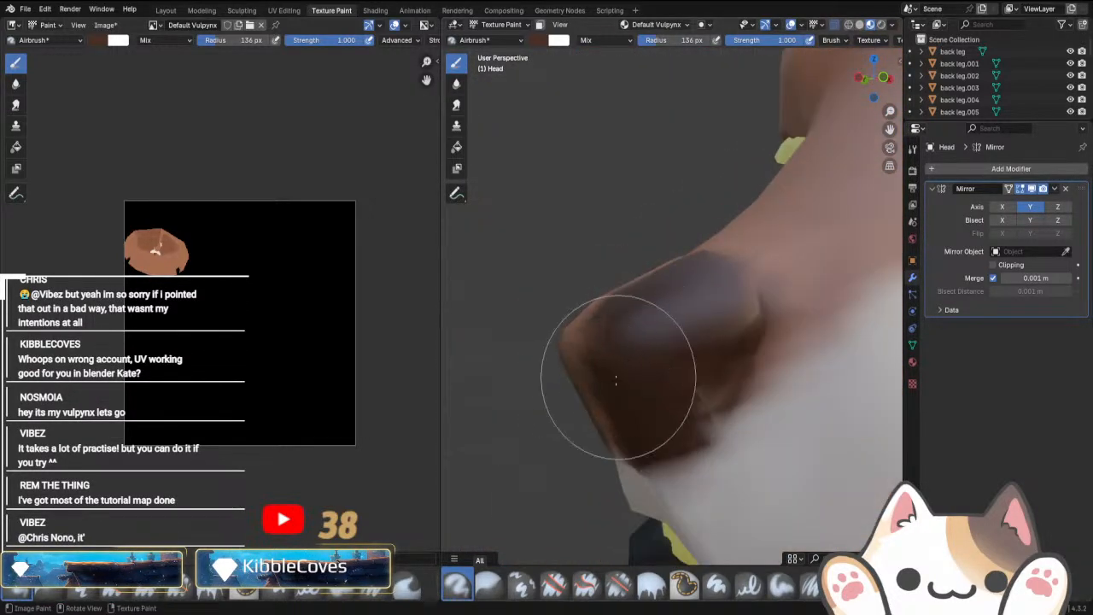
# Airbrush dark brown across the top and front of the nose to cover the reddish-brown gap in the middle.
pyautogui.moveTo(614, 379); pyautogui.dragTo(732, 391, button='middle')
pyautogui.moveTo(736, 389); pyautogui.dragTo(767, 407)
pyautogui.moveTo(766, 407); pyautogui.dragTo(732, 415, button='middle')
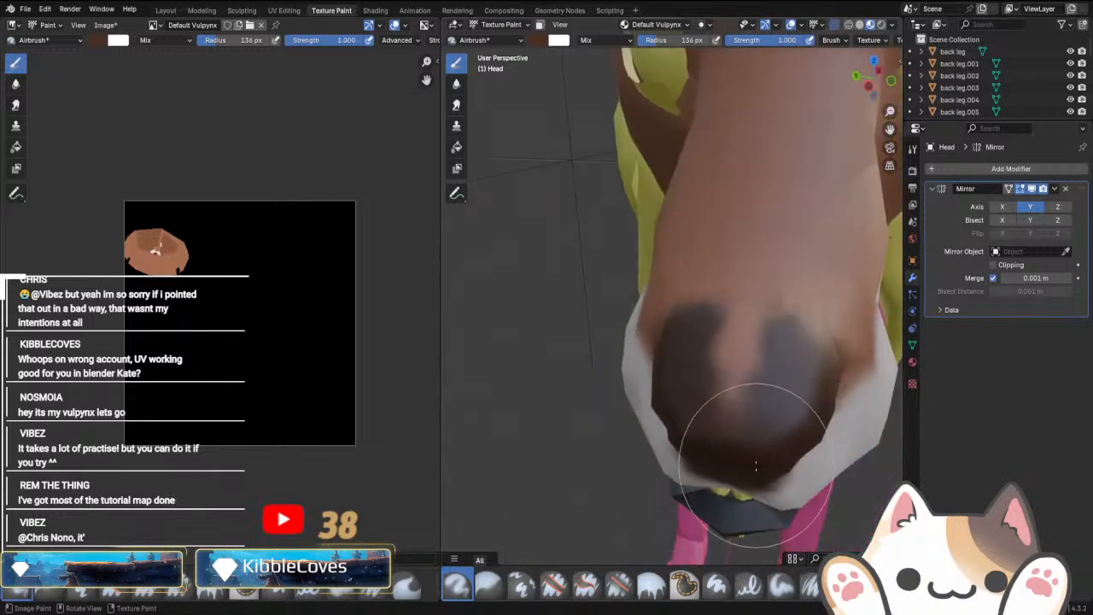
pyautogui.moveTo(732, 415)
pyautogui.mouseDown()
pyautogui.moveTo(732, 378)
pyautogui.moveTo(770, 381)
pyautogui.mouseUp()
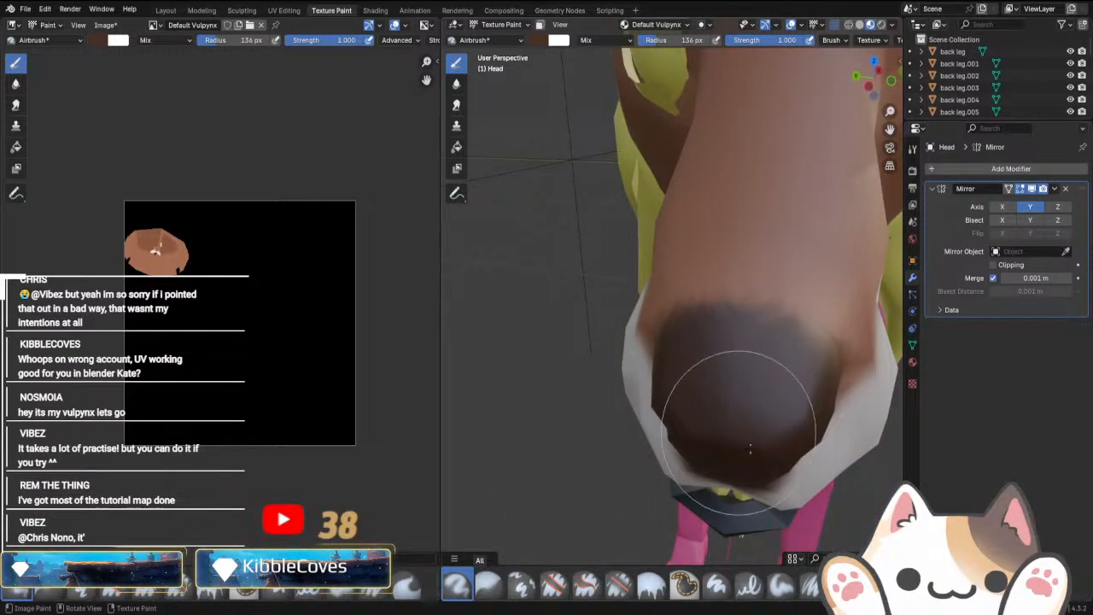
# Switch to the Paint Hard brush and sample the nose's dark brown from the painted texture image.
pyautogui.moveTo(742, 430); pyautogui.dragTo(608, 390, button='middle')
pyautogui.scroll(3, 654, 441)
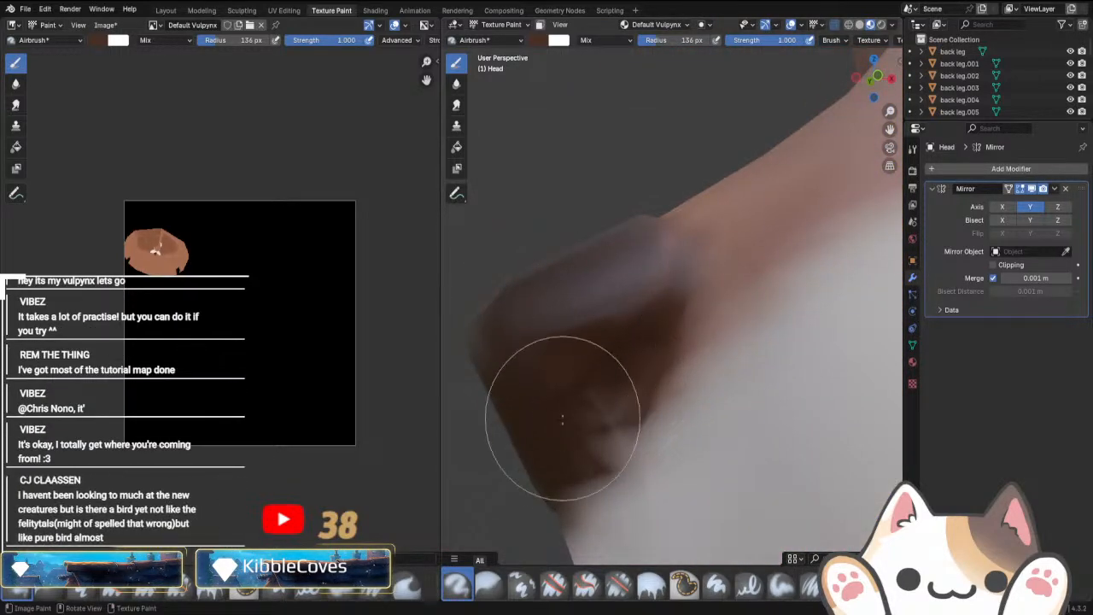
pyautogui.click(492, 30)
pyautogui.click(476, 26)
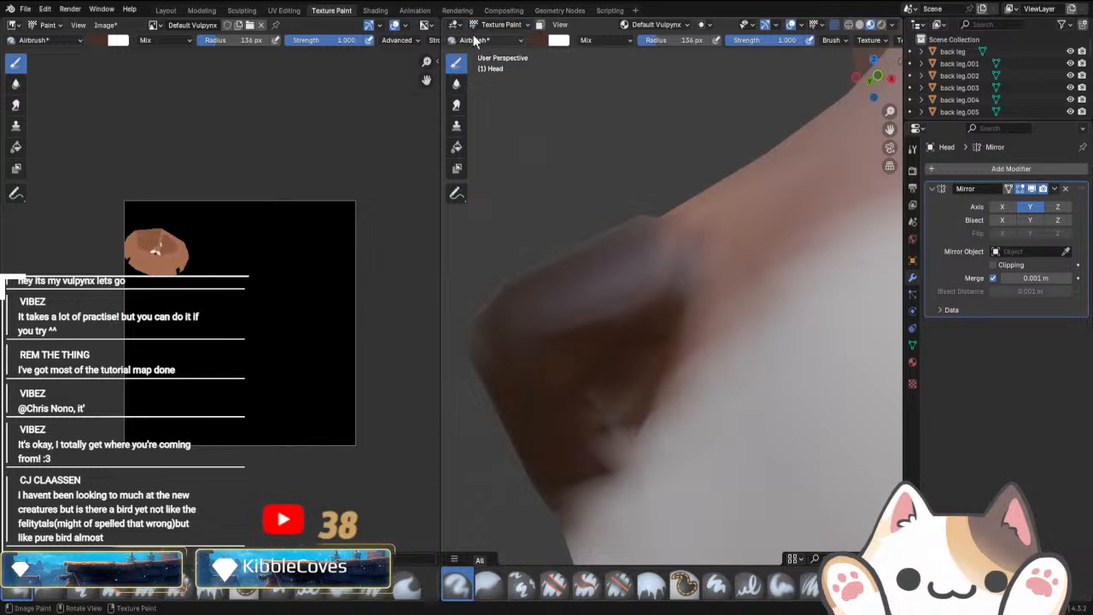
pyautogui.click(480, 40)
pyautogui.click(615, 94)
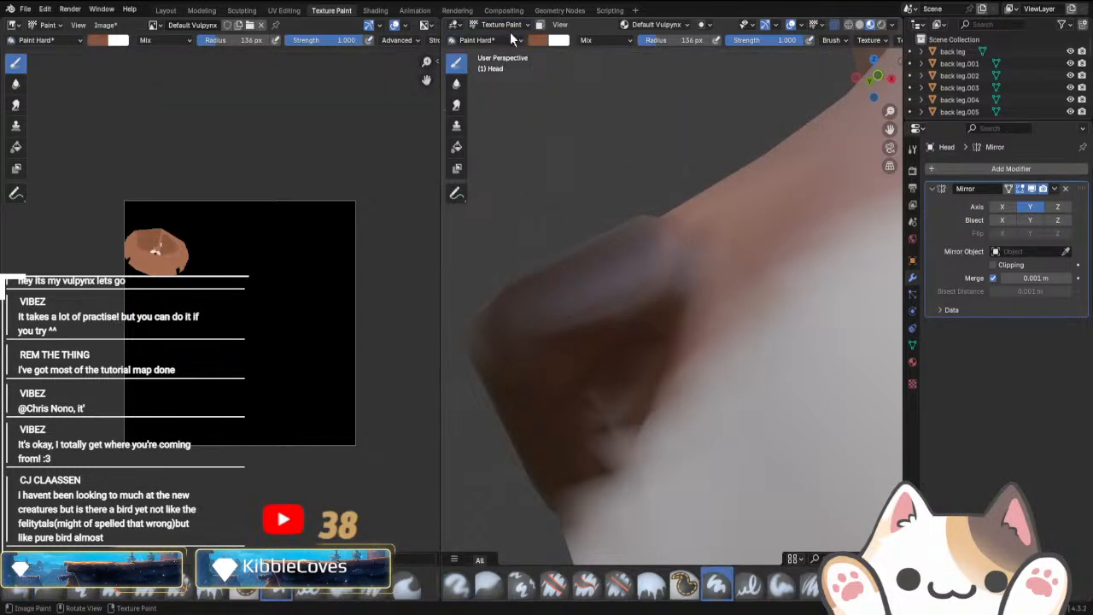
pyautogui.scroll(7, 207, 299)
pyautogui.moveTo(124, 307); pyautogui.dragTo(310, 427, button='middle')
pyautogui.scroll(5, 218, 307)
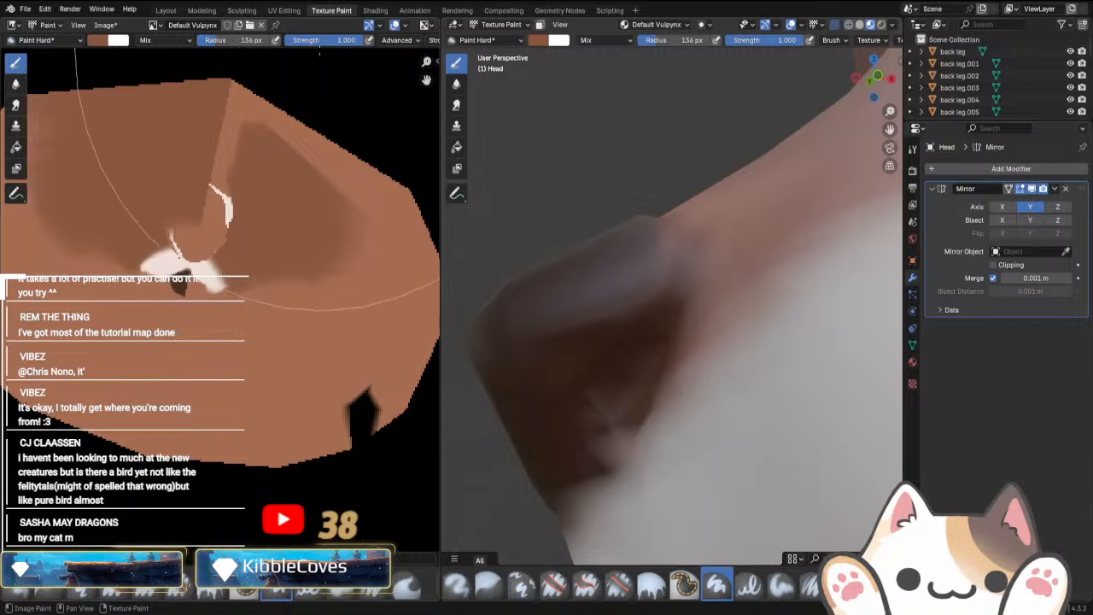
pyautogui.click(533, 40)
pyautogui.click(637, 214)
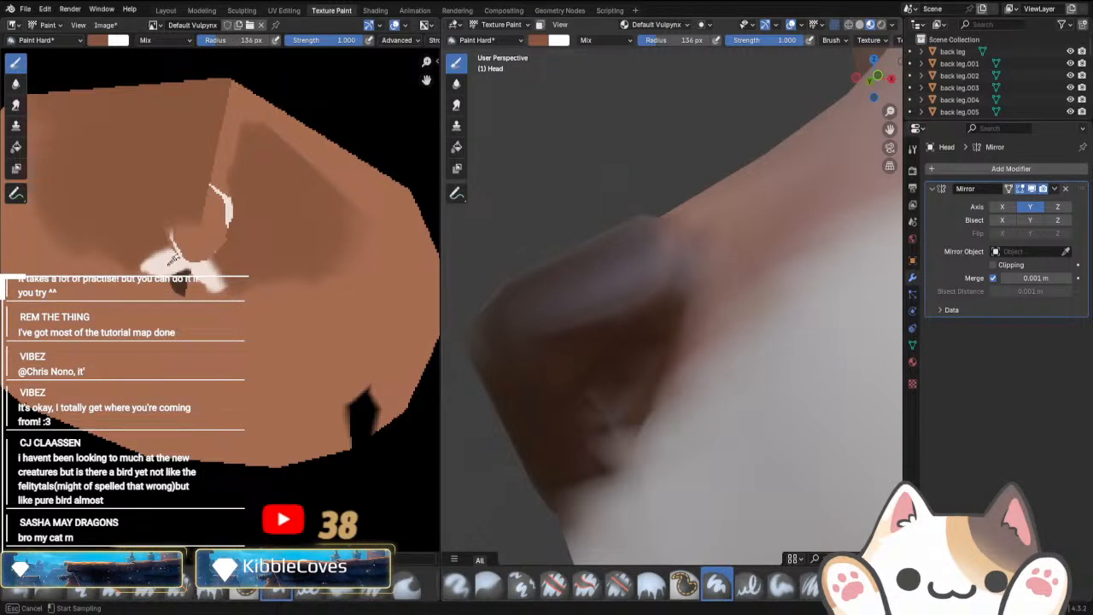
pyautogui.click(178, 285)
# Paint the nose solid dark brown with the hard brush, filling its side and sharpening its rear edge.
pyautogui.scroll(-1, 618, 403)
pyautogui.moveTo(609, 325)
pyautogui.mouseDown(button='middle')
pyautogui.moveTo(627, 390)
pyautogui.moveTo(588, 421)
pyautogui.moveTo(594, 433)
pyautogui.mouseUp(button='middle')
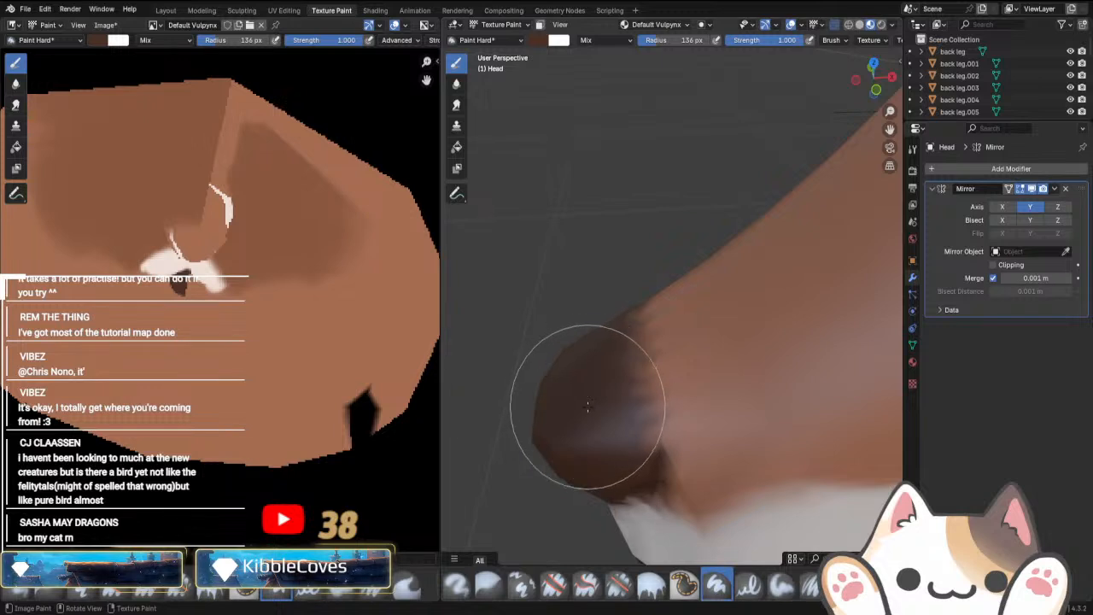
pyautogui.moveTo(575, 349); pyautogui.dragTo(566, 455, button='middle')
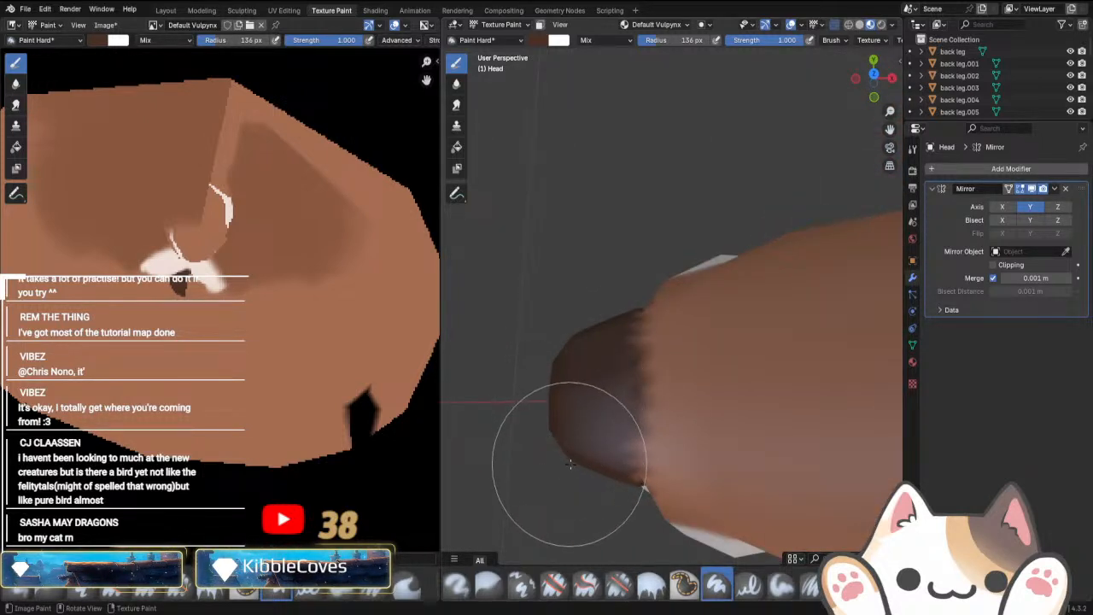
pyautogui.moveTo(549, 419)
pyautogui.mouseDown(button='middle')
pyautogui.moveTo(609, 338)
pyautogui.moveTo(598, 358)
pyautogui.moveTo(658, 451)
pyautogui.moveTo(649, 427)
pyautogui.mouseUp(button='middle')
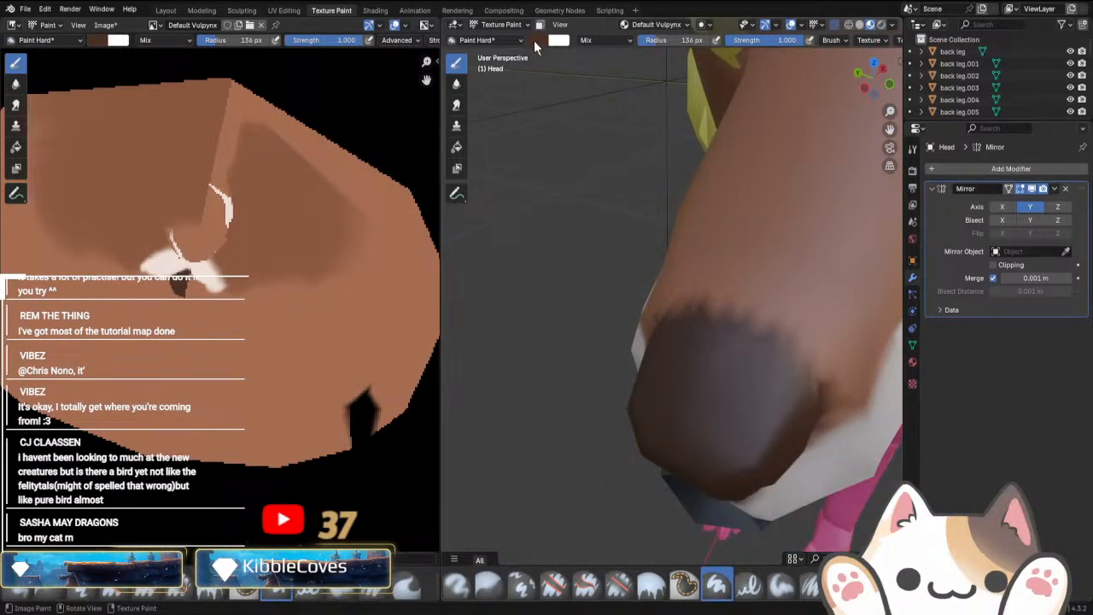
# Sample reddish-brown from the texture image and trim the nose's upper rear edge with it.
pyautogui.click(536, 40)
pyautogui.click(630, 219)
pyautogui.click(371, 356)
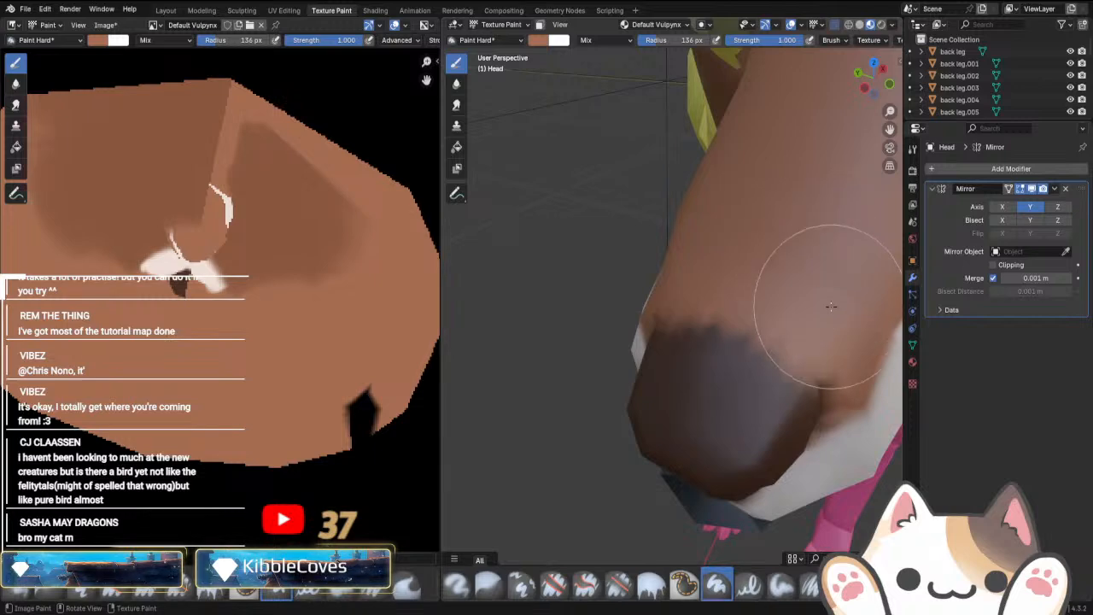
pyautogui.moveTo(829, 305)
pyautogui.mouseDown(button='middle')
pyautogui.moveTo(695, 341)
pyautogui.moveTo(646, 281)
pyautogui.moveTo(629, 313)
pyautogui.moveTo(657, 294)
pyautogui.mouseUp(button='middle')
# Switch the head from Texture Paint to Object Mode and look over the whole model from the front.
pyautogui.click(500, 24)
pyautogui.click(492, 49)
pyautogui.scroll(-6, 589, 367)
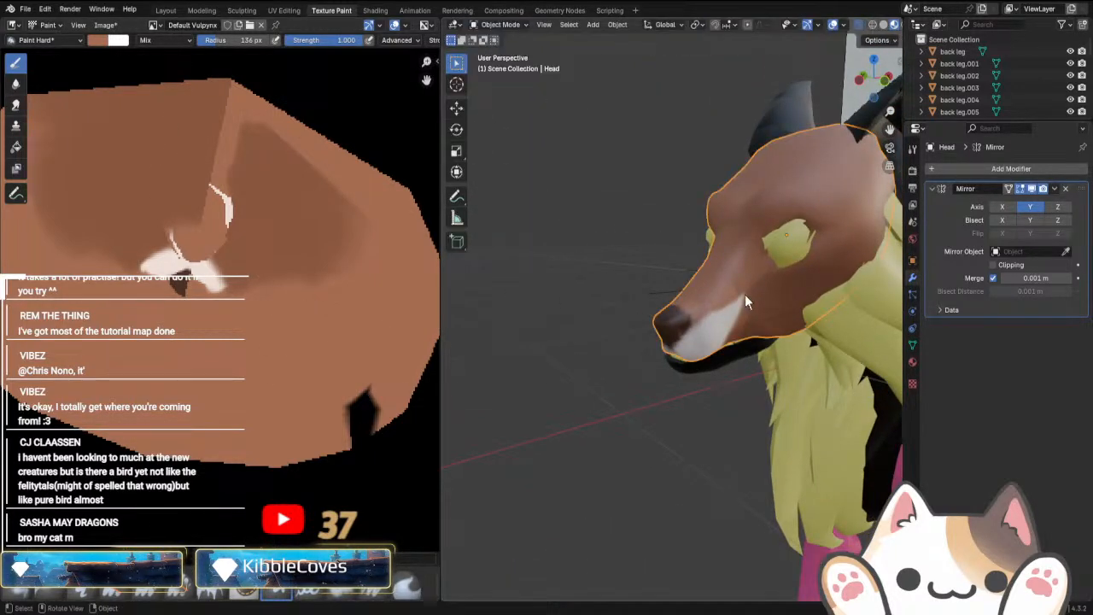
pyautogui.moveTo(595, 376); pyautogui.dragTo(674, 365, button='middle')
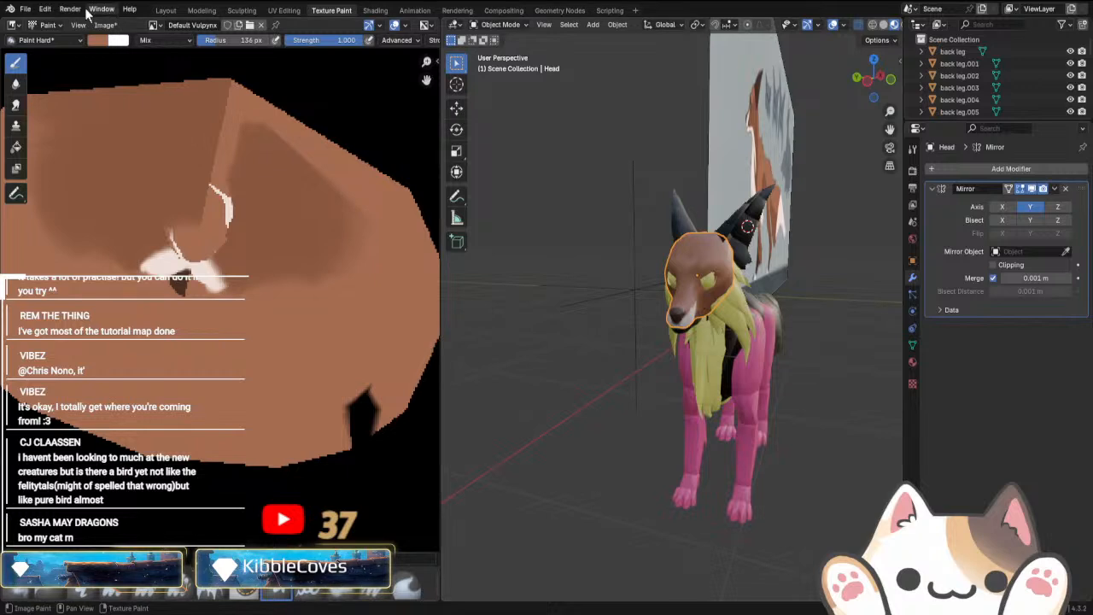
# Open the FBX export for the model.
pyautogui.click(26, 8)
pyautogui.moveTo(53, 193)
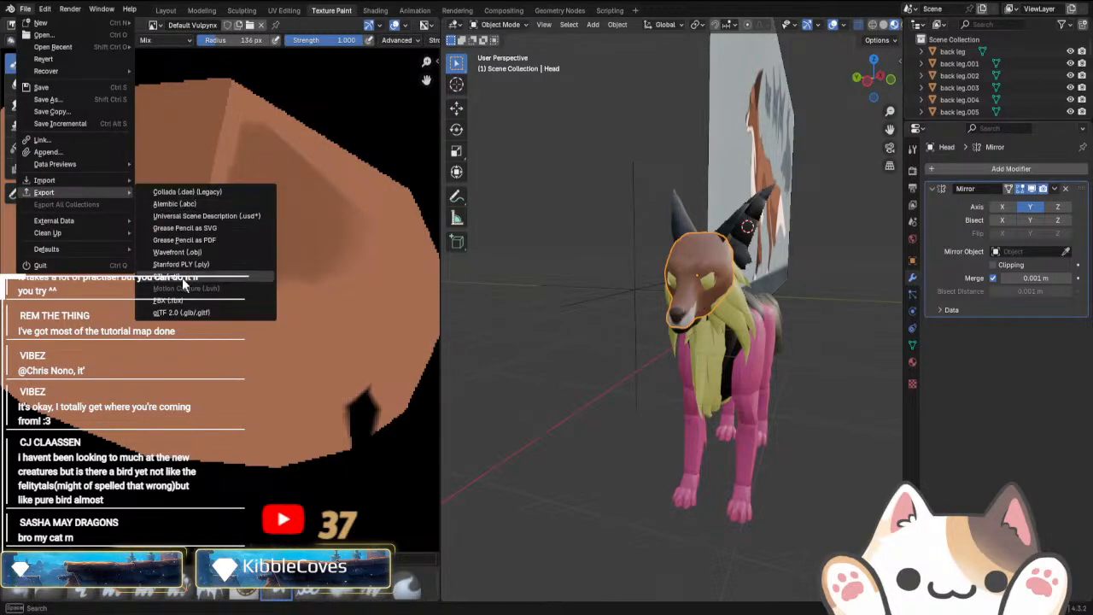
pyautogui.click(188, 302)
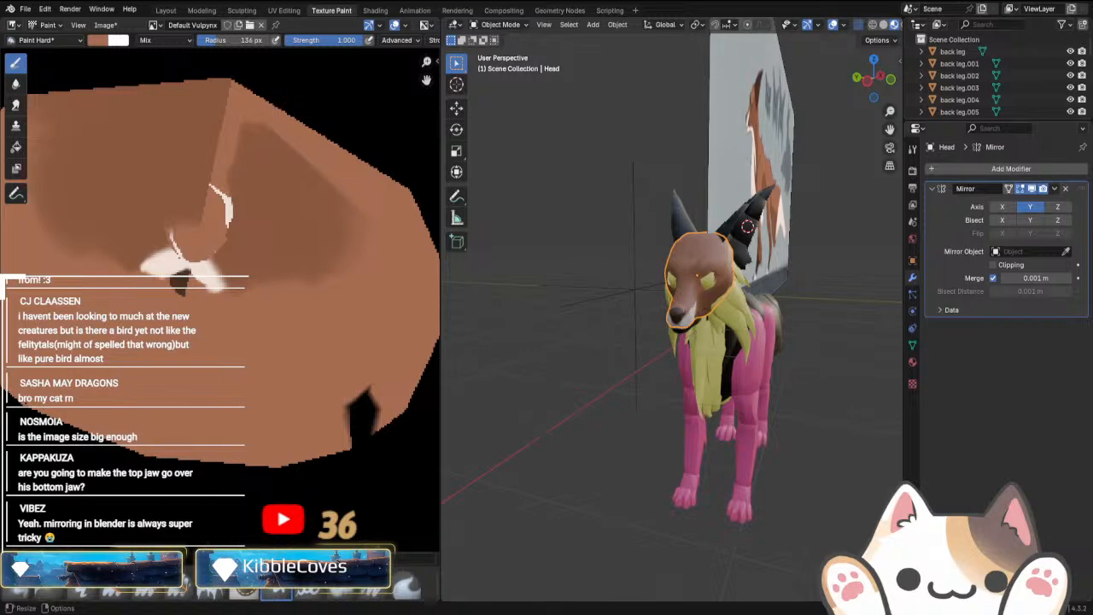
# Examine the painted head face-on in the left orthographic view.
pyautogui.moveTo(749, 408); pyautogui.dragTo(660, 416, button='middle')
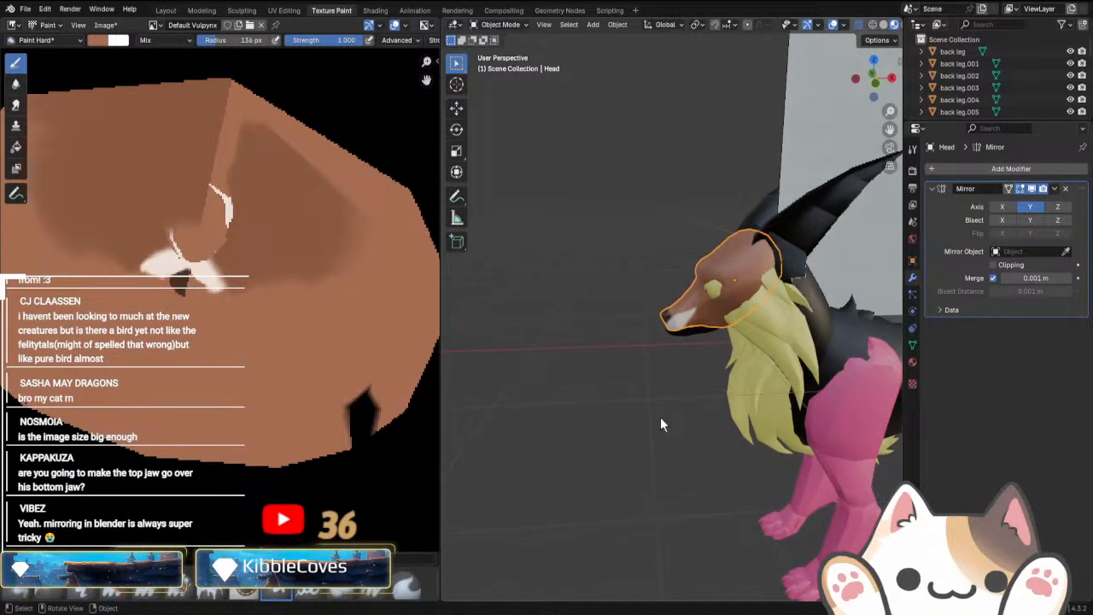
pyautogui.press('KP_1')
pyautogui.press('KP_3')
pyautogui.press('ctrl+KP_3')
pyautogui.scroll(4, 681, 414)
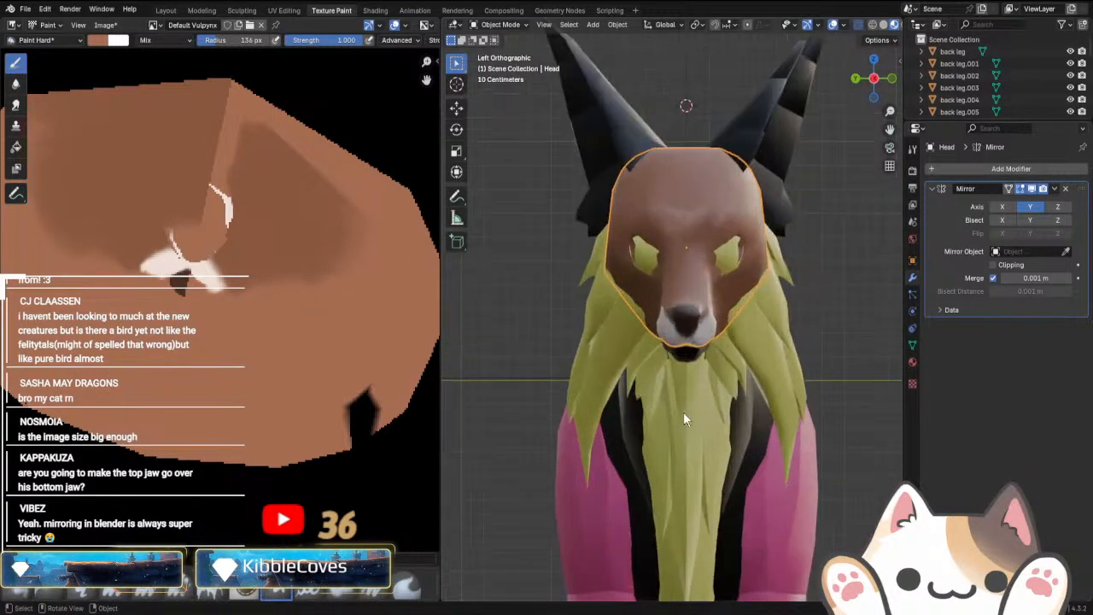
pyautogui.scroll(5, 683, 419)
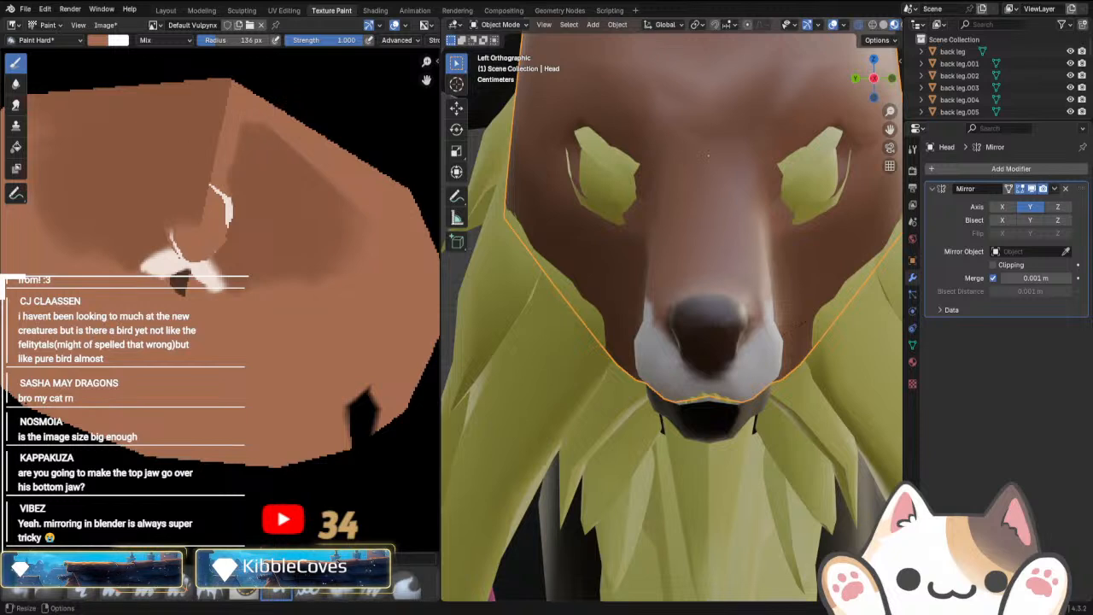
pyautogui.scroll(-3, 185, 237)
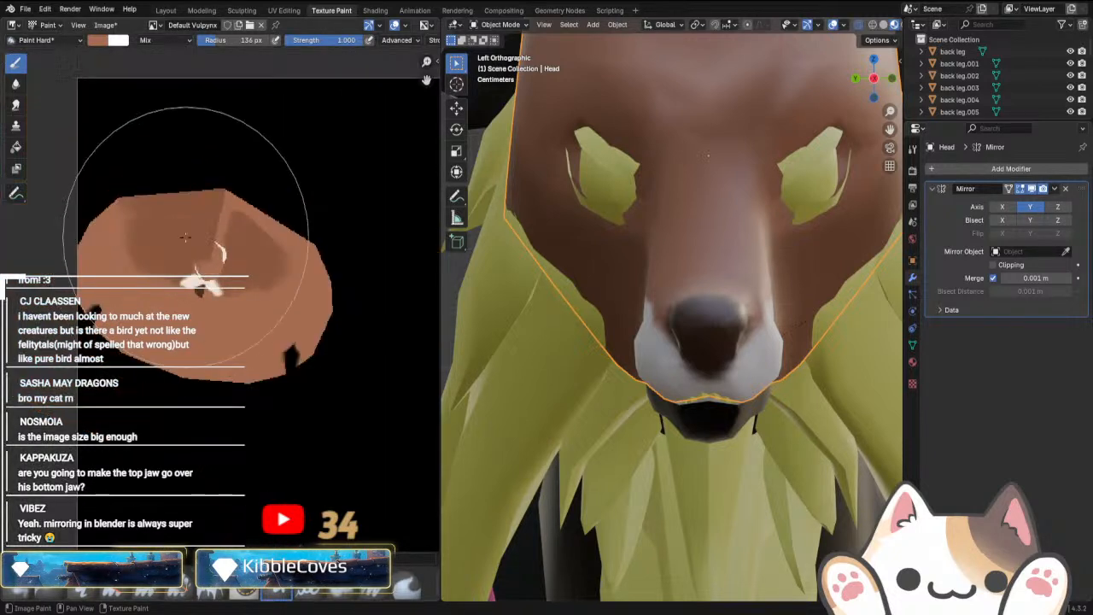
pyautogui.scroll(-4, 185, 237)
pyautogui.click(105, 25)
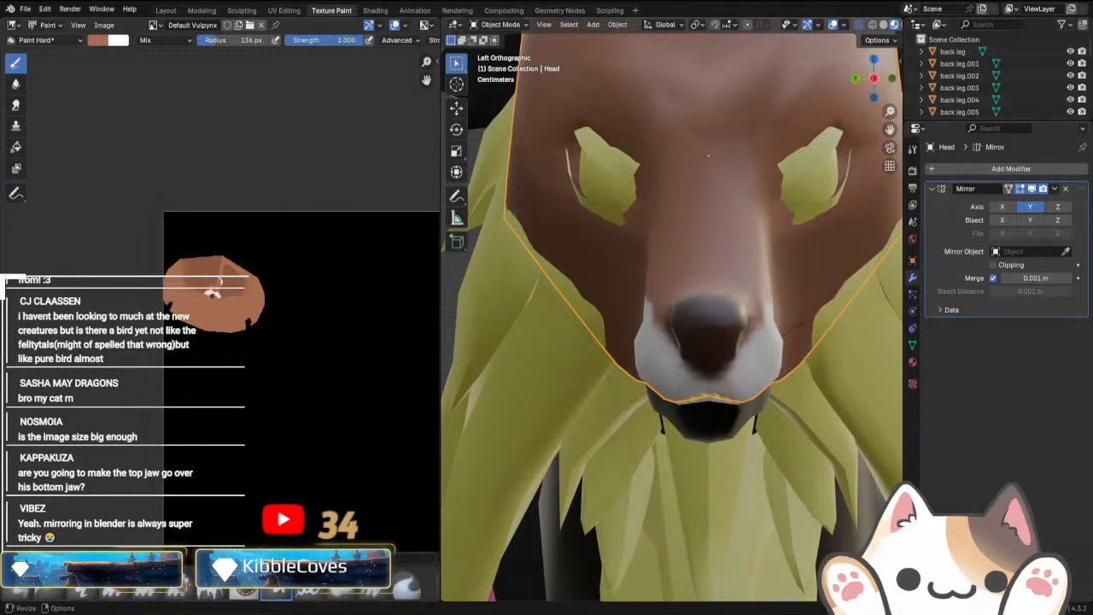
pyautogui.click(26, 8)
pyautogui.moveTo(44, 194)
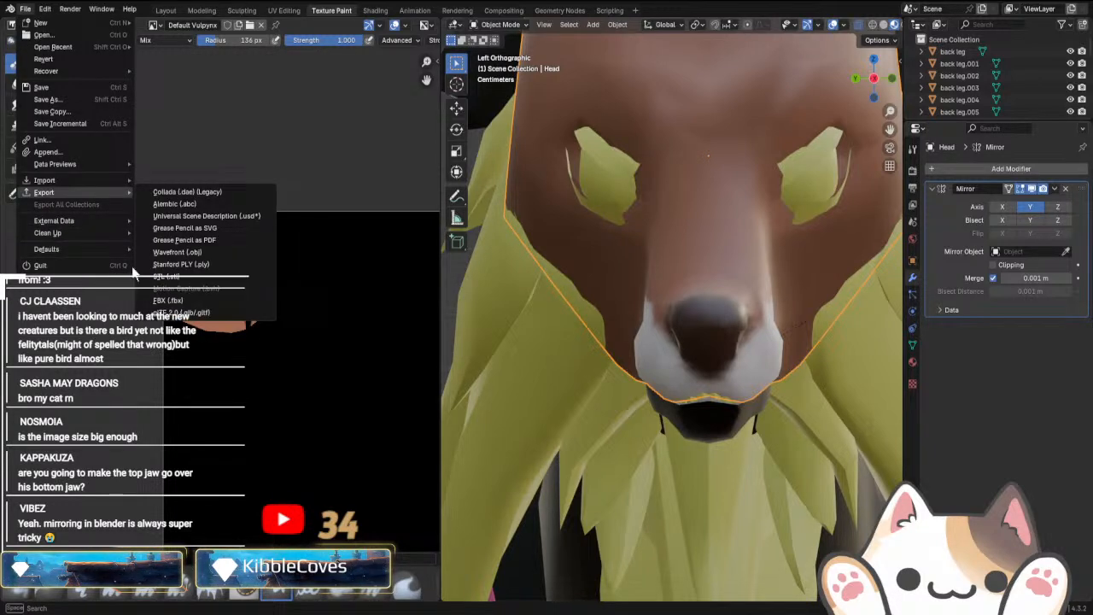
pyautogui.click(180, 298)
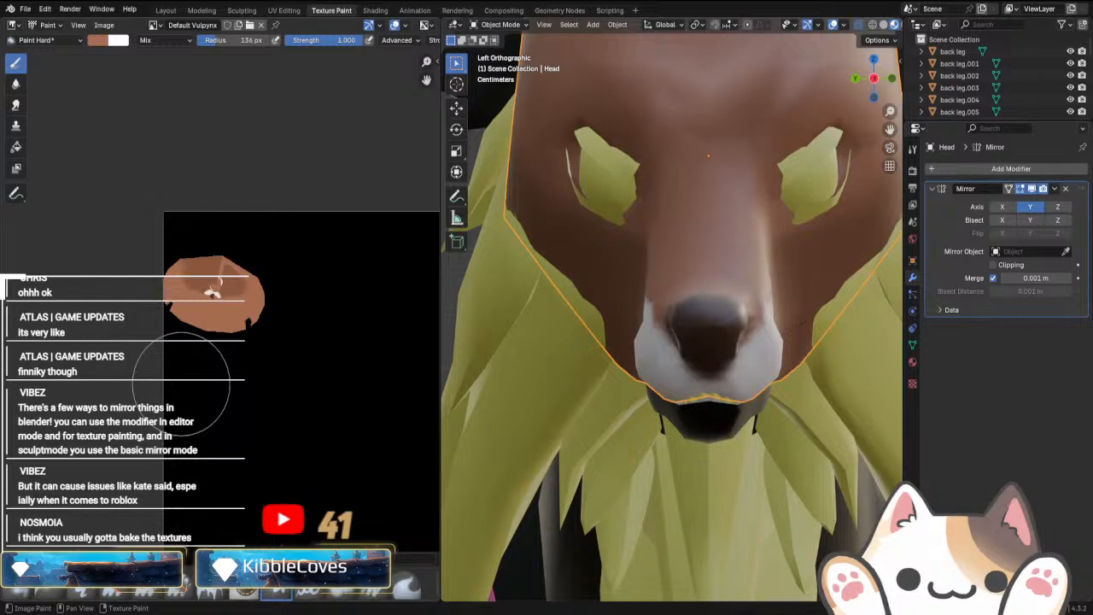
pyautogui.click(124, 404)
# Return the head to Texture Paint in front orthographic view and sample dark brown from the stripe on the reference fox's muzzle.
pyautogui.scroll(-1, 236, 428)
pyautogui.scroll(-4, 739, 362)
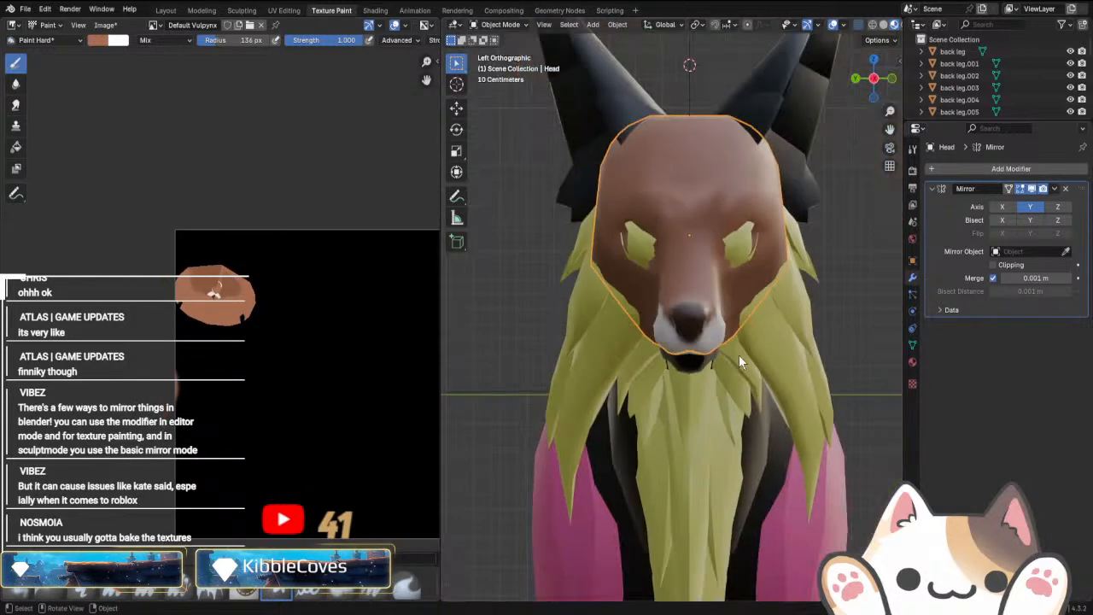
pyautogui.press('KP_3')
pyautogui.press('KP_1')
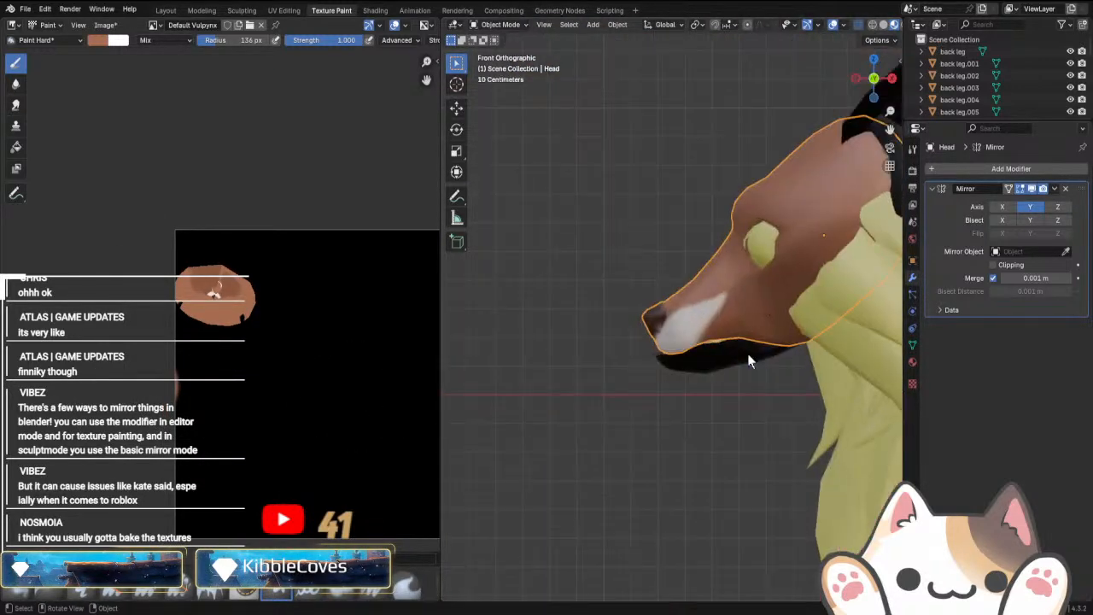
pyautogui.scroll(-2, 578, 555)
pyautogui.scroll(-2, 778, 323)
pyautogui.scroll(6, 778, 323)
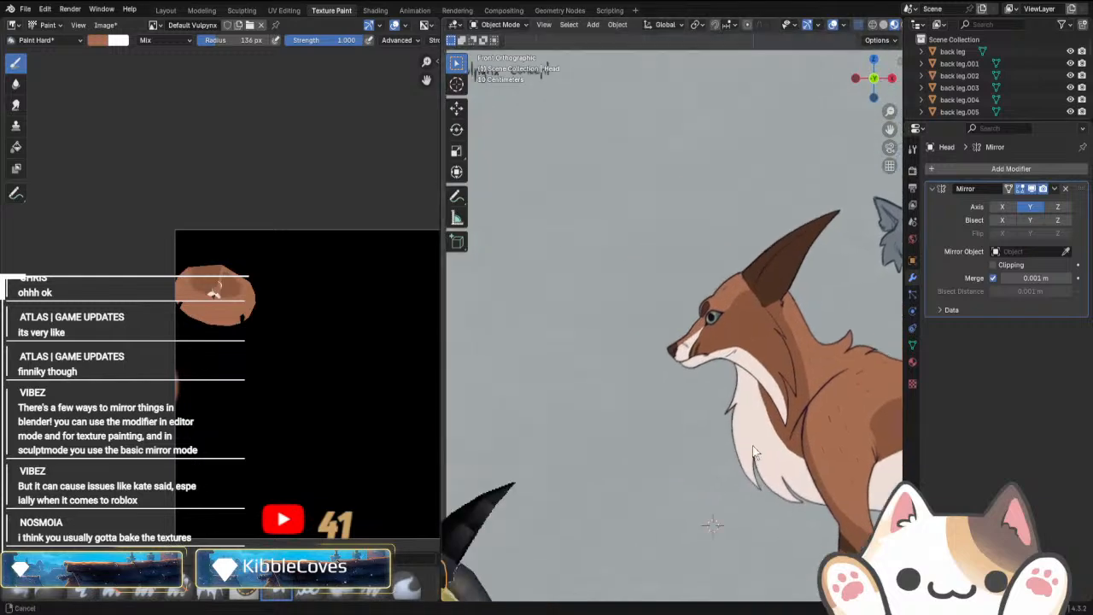
pyautogui.click(499, 24)
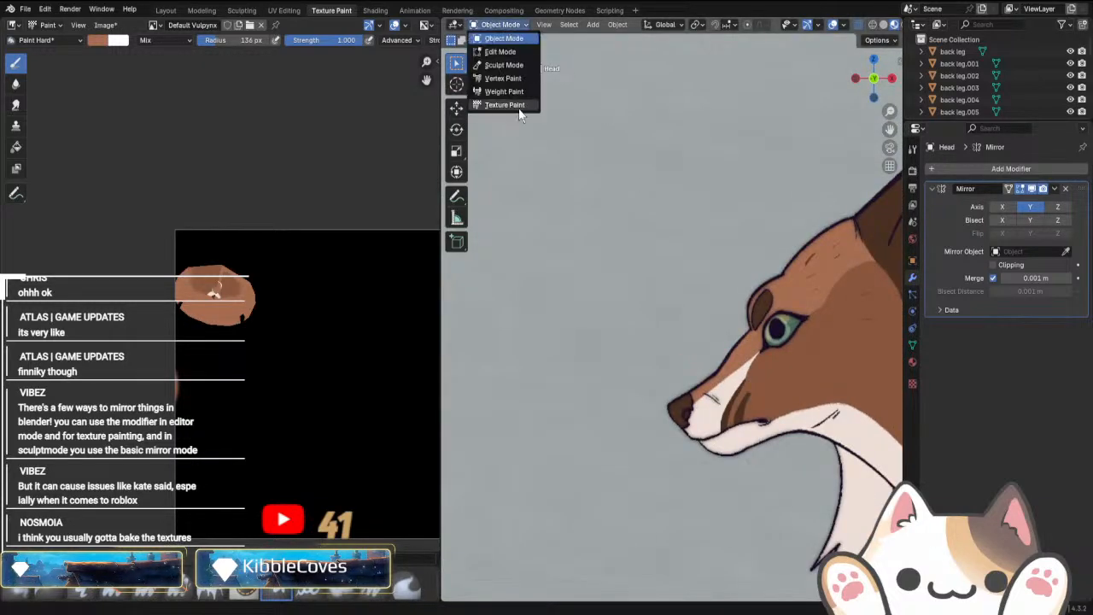
pyautogui.click(503, 108)
pyautogui.rightClick(552, 77)
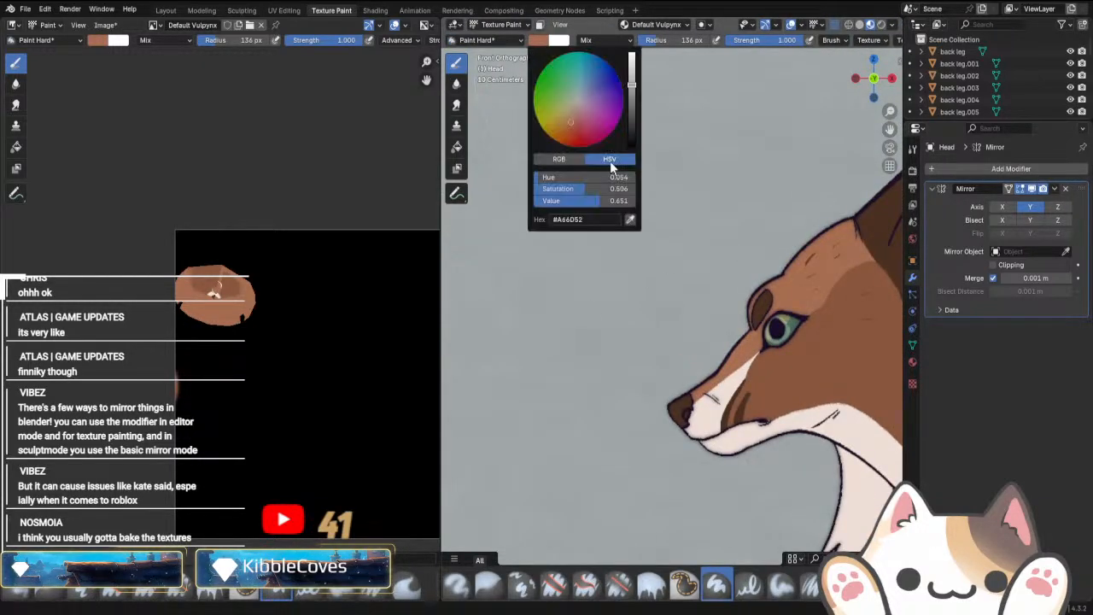
pyautogui.click(629, 219)
pyautogui.click(727, 416)
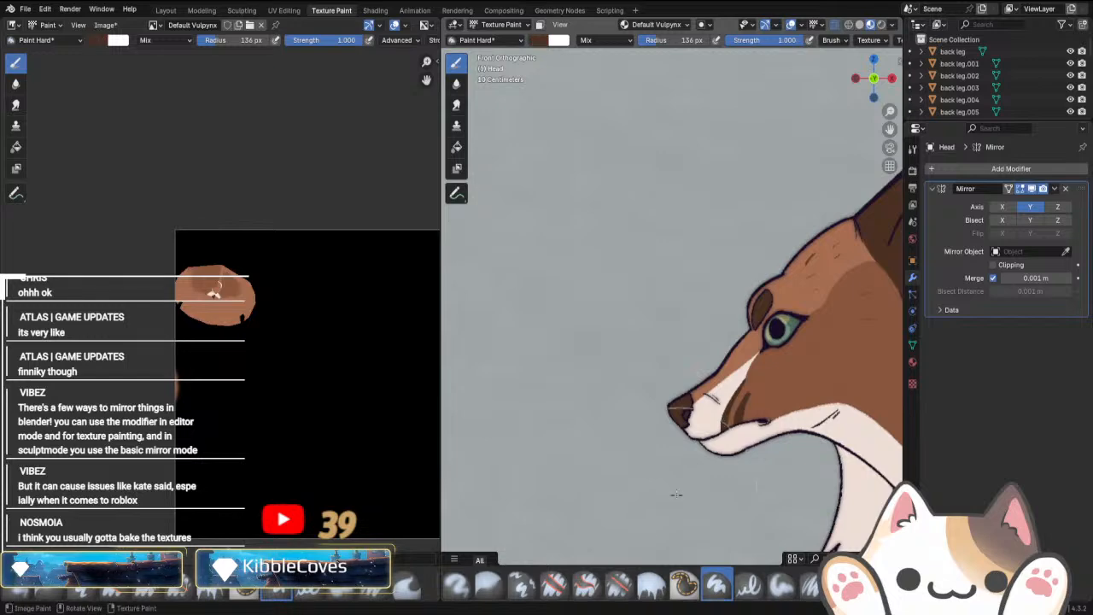
# Try painting a dark brown patch at the lower rear edge of the white muzzle marking with a 43 px brush.
pyautogui.scroll(-3, 696, 248)
pyautogui.scroll(5, 697, 248)
pyautogui.keyDown('shift'); pyautogui.moveTo(697, 247); pyautogui.dragTo(670, 536, button='middle'); pyautogui.keyUp('shift')
pyautogui.scroll(4, 669, 537)
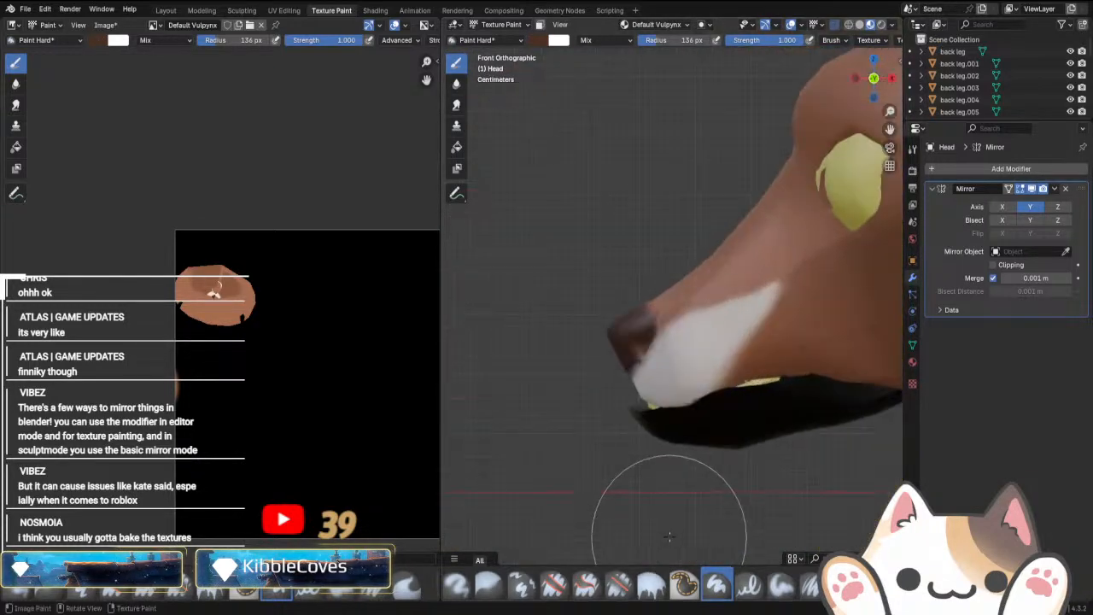
pyautogui.keyDown('shift'); pyautogui.moveTo(724, 485); pyautogui.dragTo(660, 494, button='middle'); pyautogui.keyUp('shift')
pyautogui.scroll(3, 604, 104)
pyautogui.moveTo(685, 40); pyautogui.dragTo(645, 41)
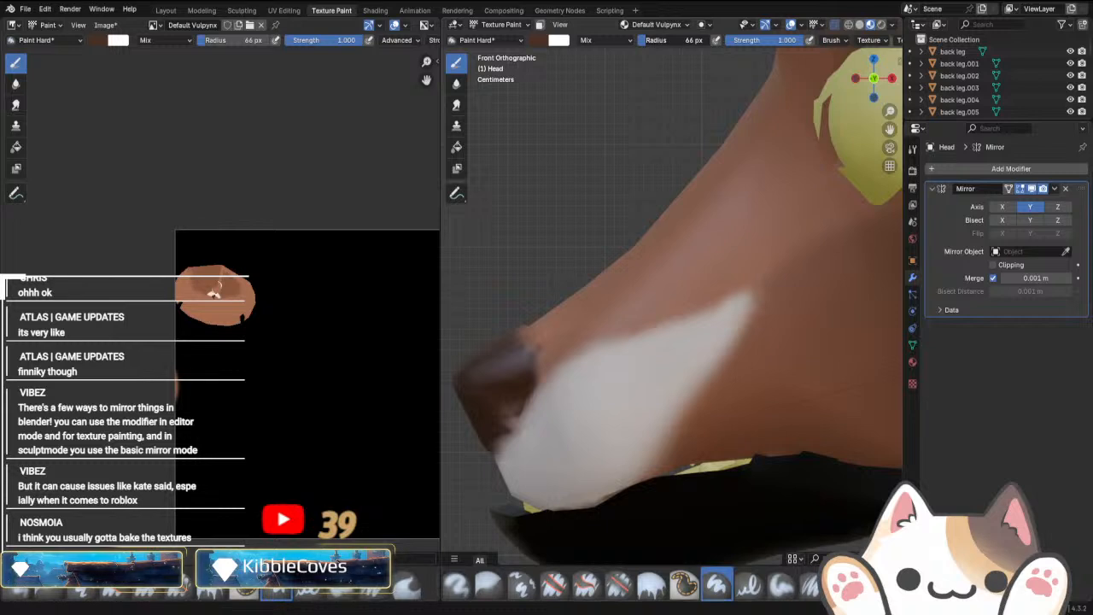
pyautogui.scroll(1, 588, 510)
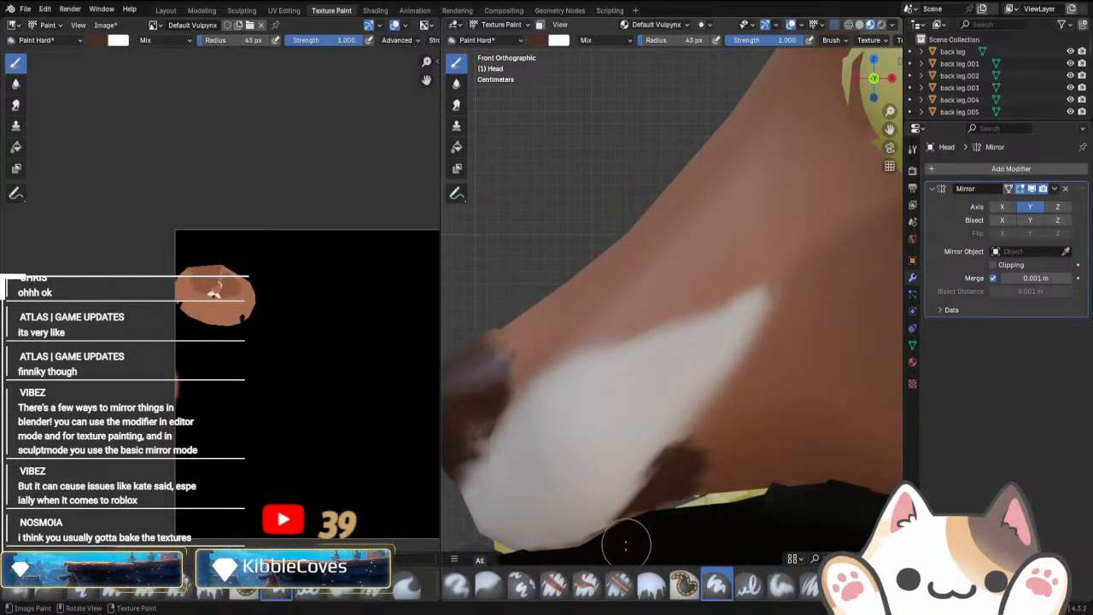
pyautogui.moveTo(705, 507)
pyautogui.mouseDown(button='middle')
pyautogui.moveTo(712, 425)
pyautogui.moveTo(678, 324)
pyautogui.mouseUp(button='middle')
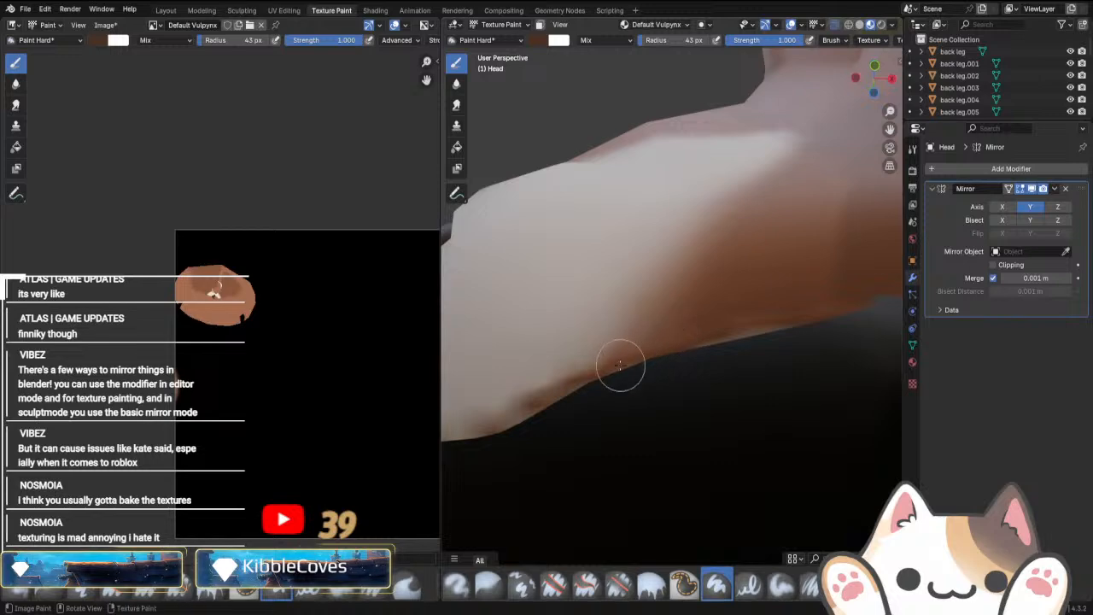
pyautogui.moveTo(684, 270)
pyautogui.mouseDown(button='middle')
pyautogui.moveTo(695, 469)
pyautogui.moveTo(710, 480)
pyautogui.moveTo(713, 468)
pyautogui.mouseUp(button='middle')
pyautogui.scroll(9, 714, 467)
pyautogui.hotkey('ctrl', 'z')
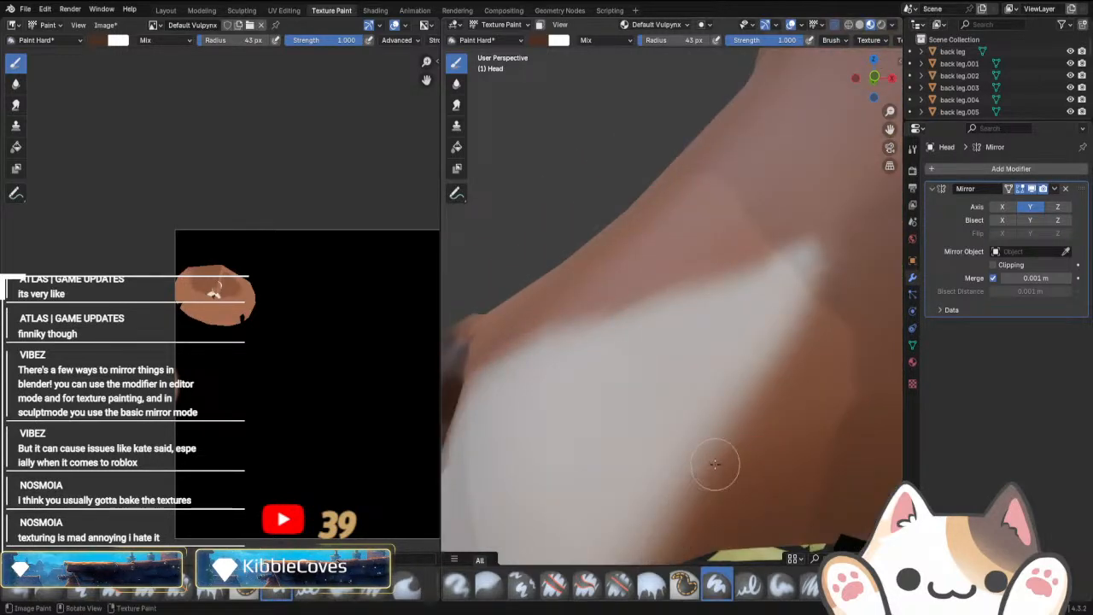
# In front orthographic view, paint the broad base of a dark brown stripe behind the white muzzle marking with a 66 px brush.
pyautogui.press('KP_3')
pyautogui.press('KP_1')
pyautogui.scroll(4, 715, 465)
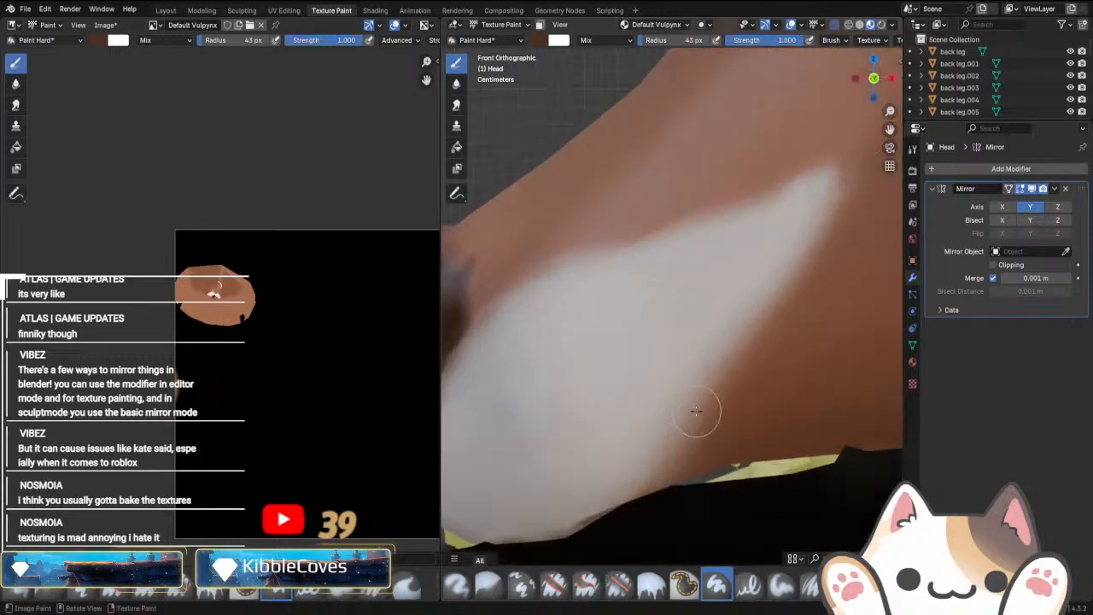
pyautogui.moveTo(654, 41); pyautogui.dragTo(676, 41)
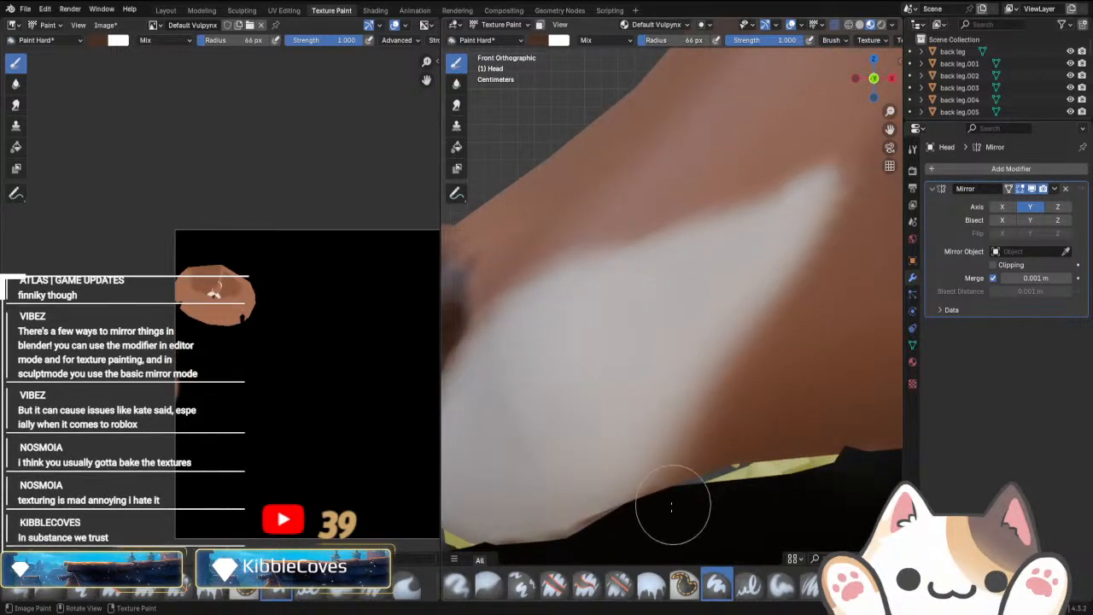
pyautogui.moveTo(671, 505); pyautogui.dragTo(731, 366)
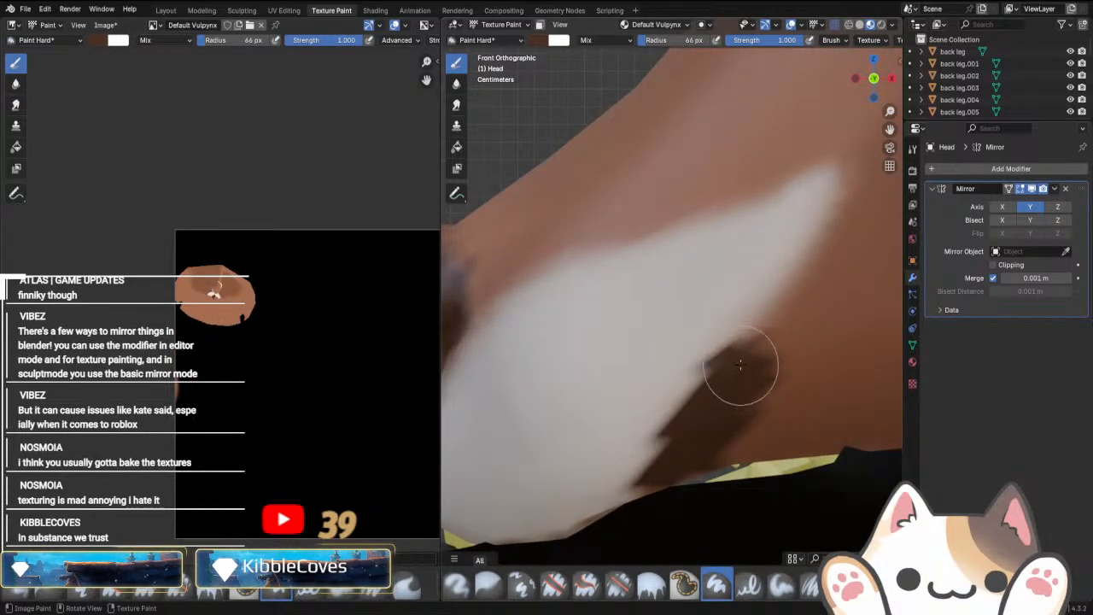
# Extend the dark brown stripe up along the white marking's rear edge as a narrow taper with a 23 px brush.
pyautogui.moveTo(654, 41); pyautogui.dragTo(636, 40)
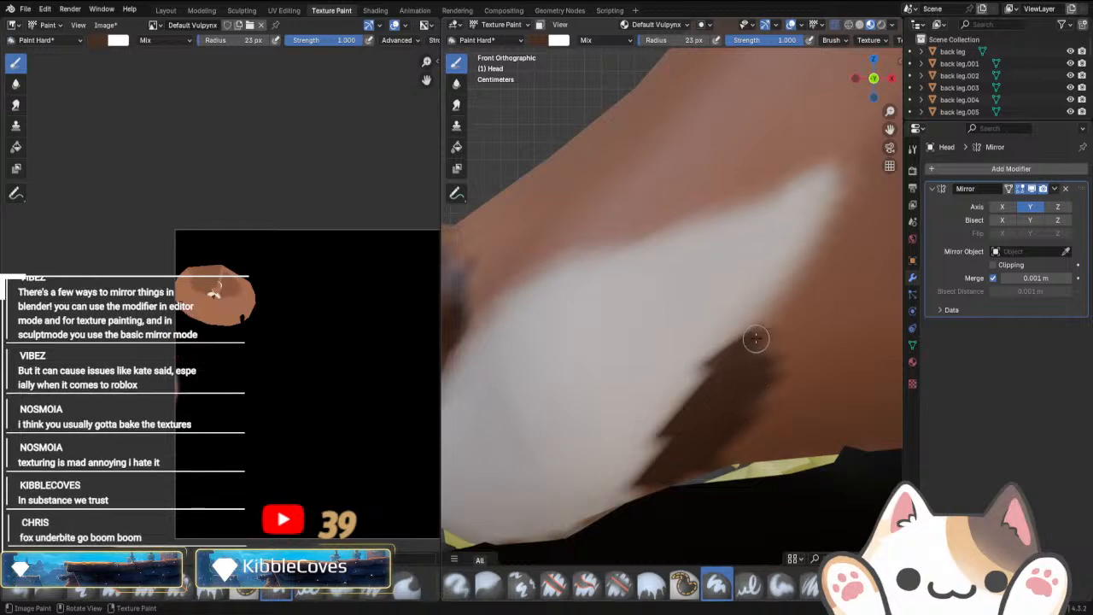
pyautogui.moveTo(757, 337); pyautogui.dragTo(820, 241)
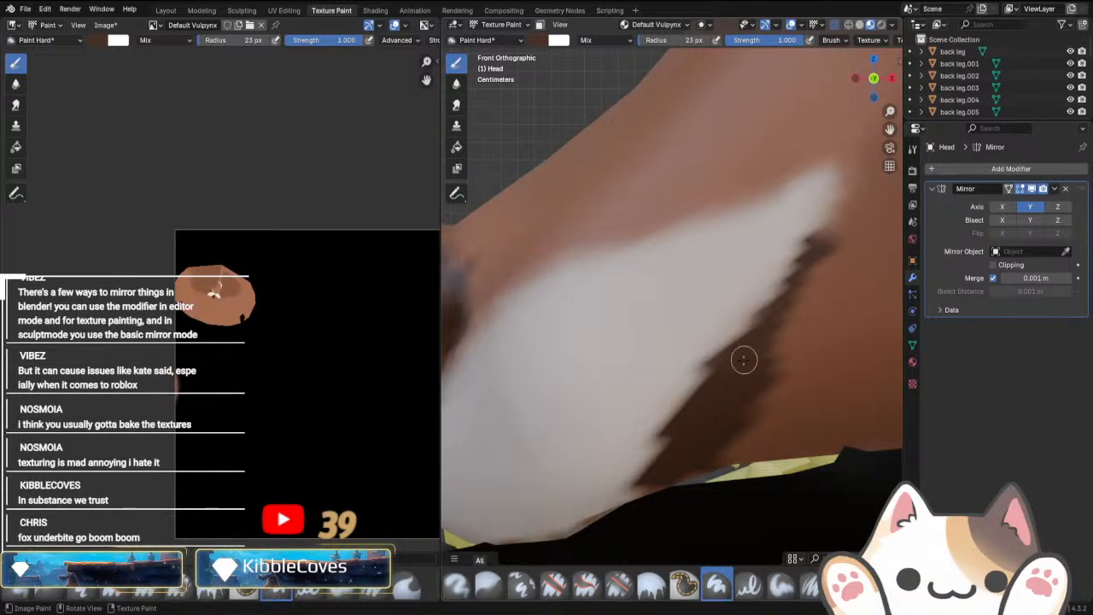
pyautogui.moveTo(798, 276); pyautogui.dragTo(768, 353)
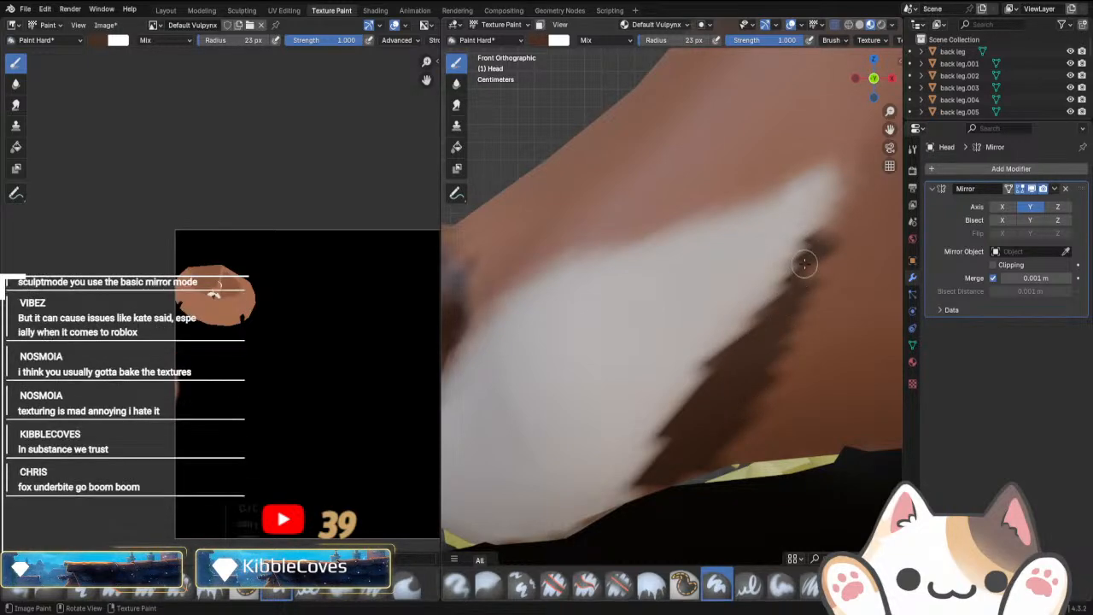
# Set the brush radius to 58 px and fill the stripe's lower end along the muzzle's underside with dark brown.
pyautogui.moveTo(803, 282)
pyautogui.mouseDown(button='middle')
pyautogui.moveTo(714, 441)
pyautogui.moveTo(693, 394)
pyautogui.moveTo(688, 215)
pyautogui.mouseUp(button='middle')
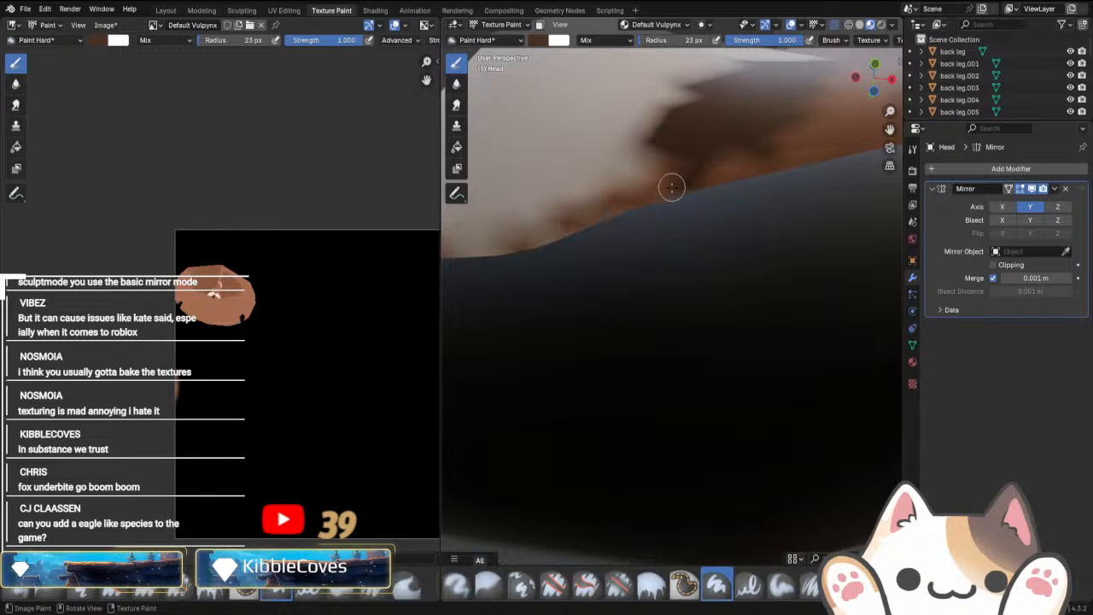
pyautogui.moveTo(653, 41); pyautogui.dragTo(671, 41)
pyautogui.moveTo(662, 195)
pyautogui.mouseDown()
pyautogui.moveTo(691, 171)
pyautogui.moveTo(678, 195)
pyautogui.moveTo(661, 169)
pyautogui.moveTo(674, 221)
pyautogui.mouseUp()
pyautogui.moveTo(673, 221)
pyautogui.mouseDown(button='middle')
pyautogui.moveTo(703, 395)
pyautogui.moveTo(668, 420)
pyautogui.moveTo(703, 415)
pyautogui.mouseUp(button='middle')
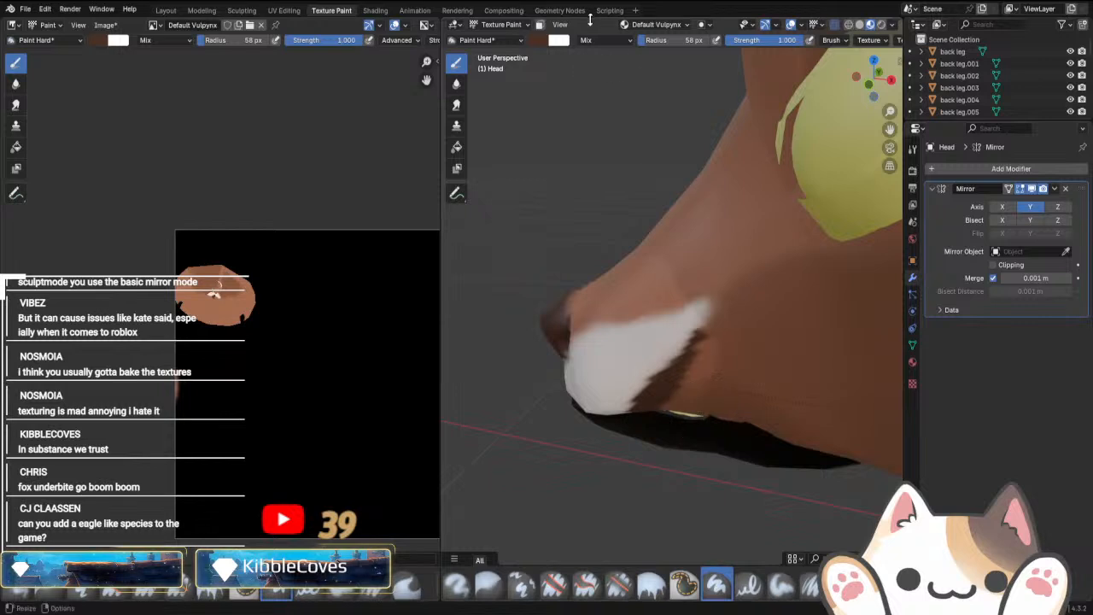
# Sample reddish-brown from the cheek and trim the rear edge of the dark muzzle stripe with it.
pyautogui.click(559, 40)
pyautogui.click(630, 219)
pyautogui.click(726, 343)
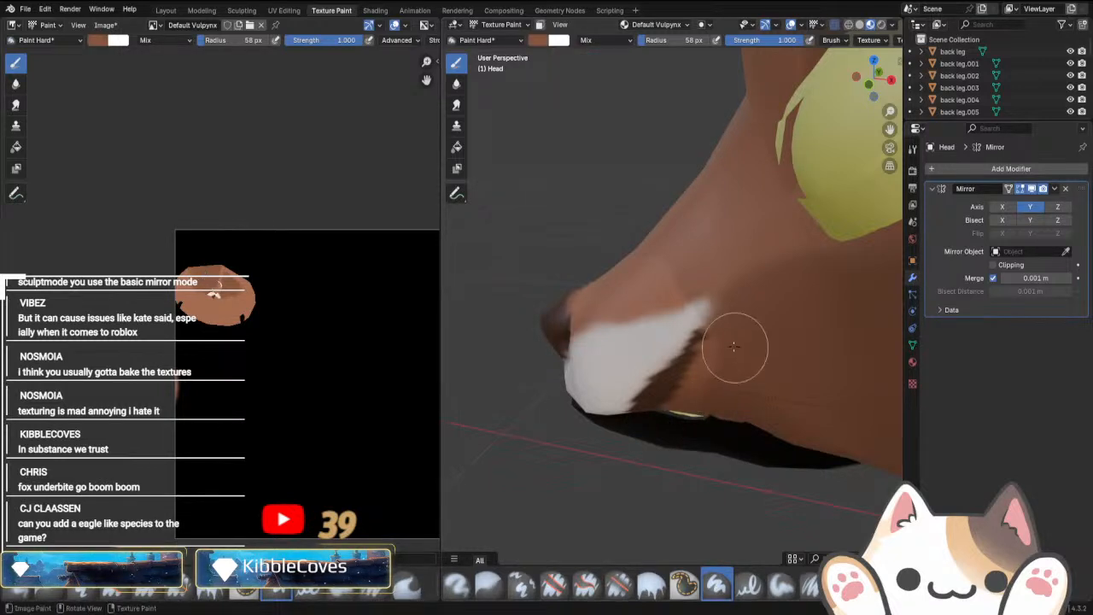
pyautogui.moveTo(732, 347)
pyautogui.mouseDown(button='middle')
pyautogui.moveTo(757, 391)
pyautogui.moveTo(805, 373)
pyautogui.mouseUp(button='middle')
pyautogui.moveTo(765, 324)
pyautogui.mouseDown()
pyautogui.moveTo(695, 378)
pyautogui.moveTo(815, 263)
pyautogui.moveTo(796, 250)
pyautogui.moveTo(803, 268)
pyautogui.mouseUp()
pyautogui.scroll(-7, 794, 325)
pyautogui.scroll(-3, 774, 408)
pyautogui.moveTo(768, 410); pyautogui.dragTo(807, 422, button='middle')
pyautogui.scroll(6, 783, 427)
# Sample dark brown from the reference fox's muzzle stripe and paint a second short stripe on the cheek behind the first.
pyautogui.scroll(-6, 749, 423)
pyautogui.scroll(-5, 749, 418)
pyautogui.keyDown('shift'); pyautogui.moveTo(738, 334); pyautogui.dragTo(607, 422, button='middle'); pyautogui.keyUp('shift')
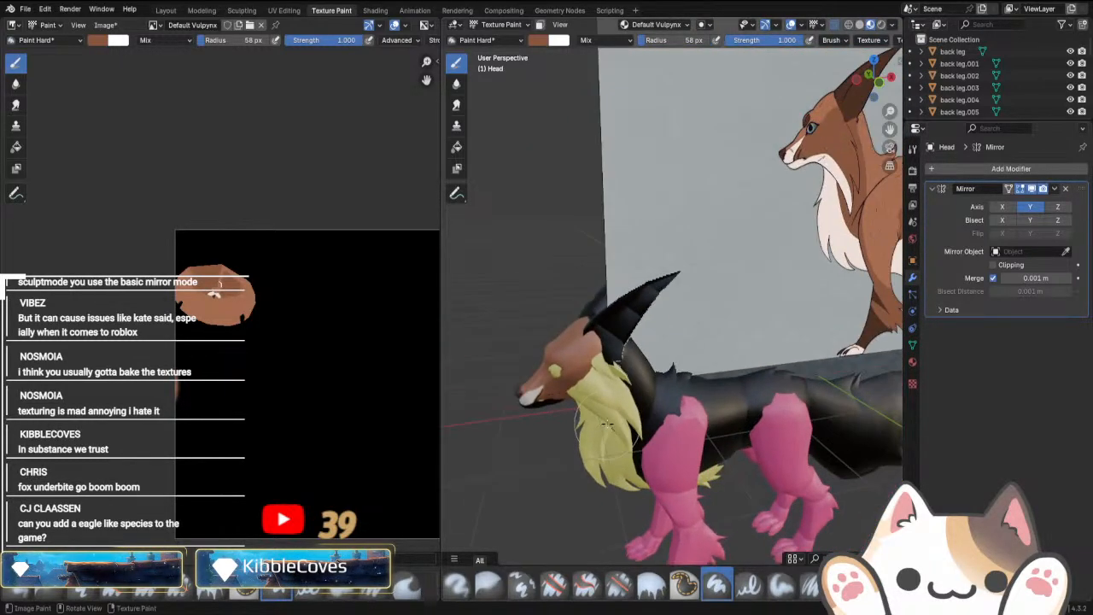
pyautogui.press('KP_1')
pyautogui.scroll(6, 845, 116)
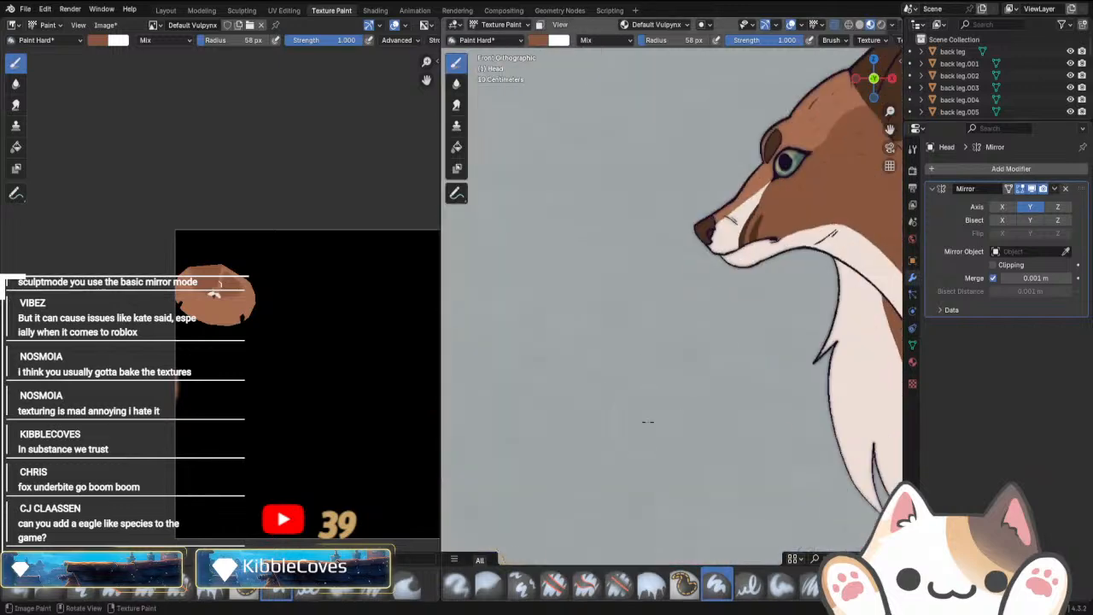
pyautogui.click(541, 40)
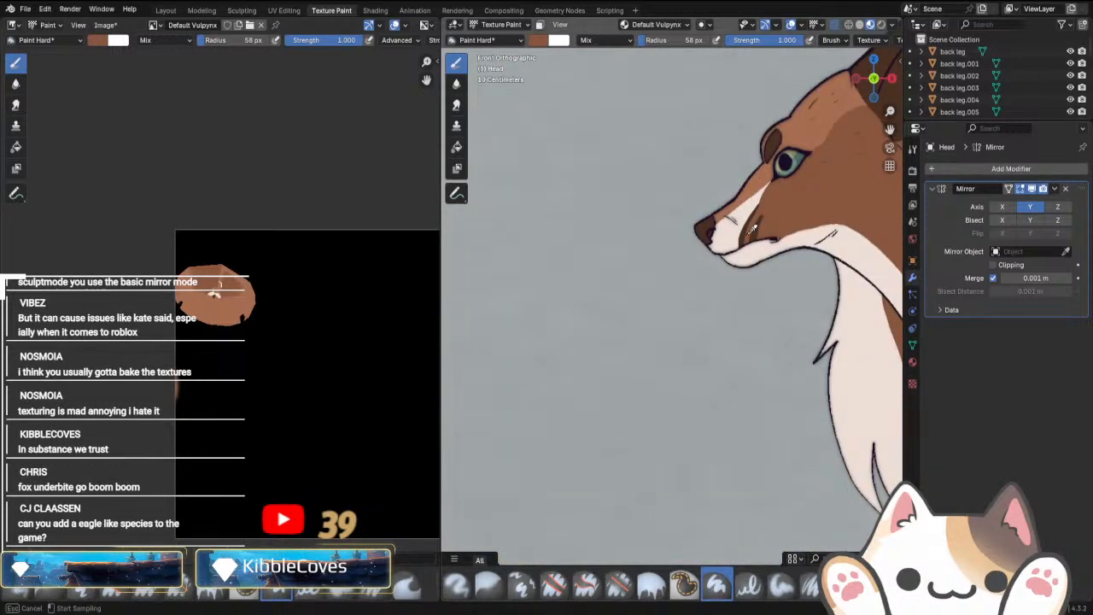
pyautogui.scroll(-5, 734, 299)
pyautogui.scroll(8, 734, 299)
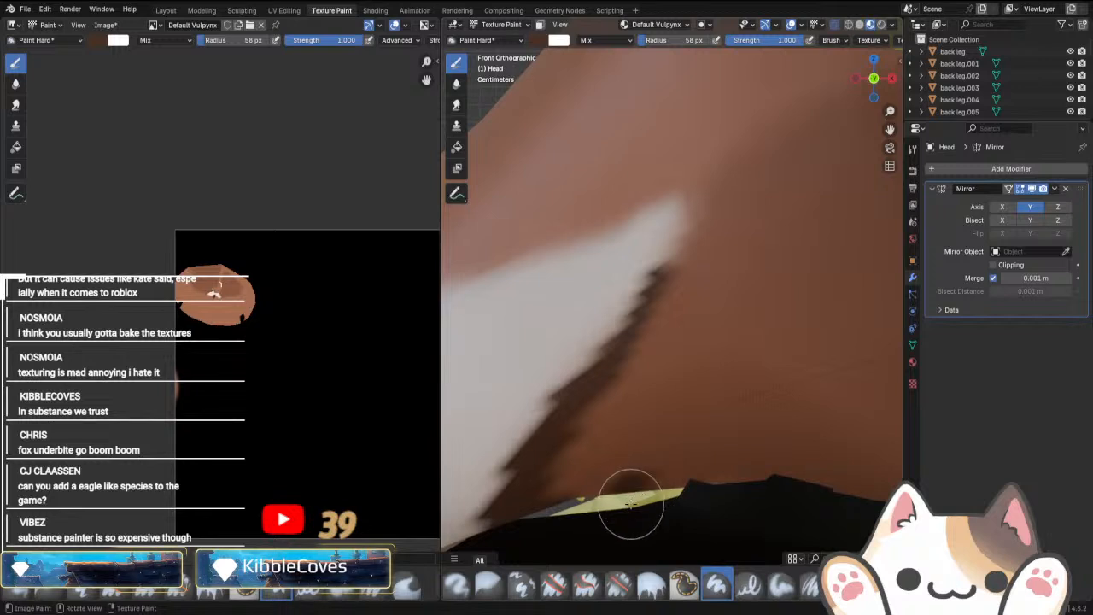
pyautogui.moveTo(681, 497)
pyautogui.mouseDown()
pyautogui.moveTo(671, 456)
pyautogui.moveTo(715, 370)
pyautogui.moveTo(690, 380)
pyautogui.mouseUp()
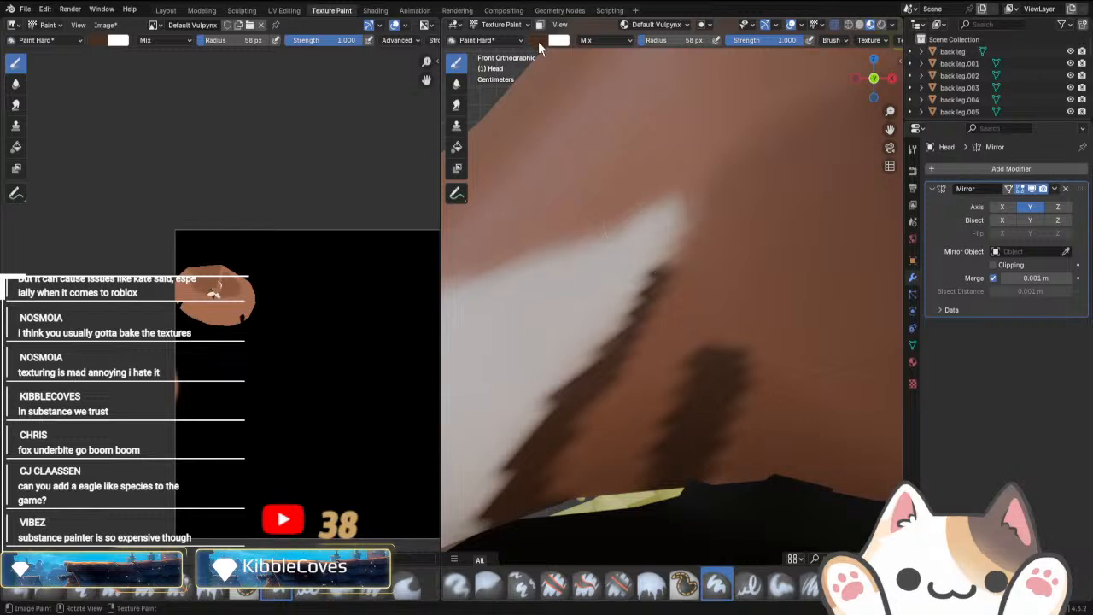
# Sample reddish-brown from the cheek and narrow the second dark stripe from its rear side.
pyautogui.click(538, 40)
pyautogui.press('s')
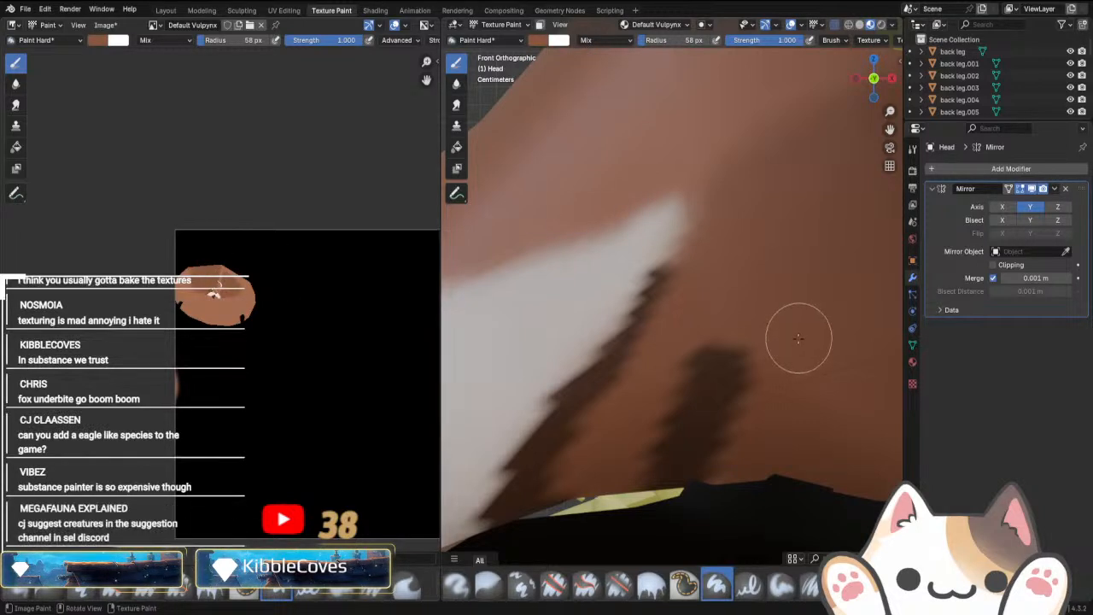
pyautogui.moveTo(798, 339)
pyautogui.mouseDown()
pyautogui.moveTo(749, 402)
pyautogui.moveTo(732, 458)
pyautogui.moveTo(748, 389)
pyautogui.mouseUp()
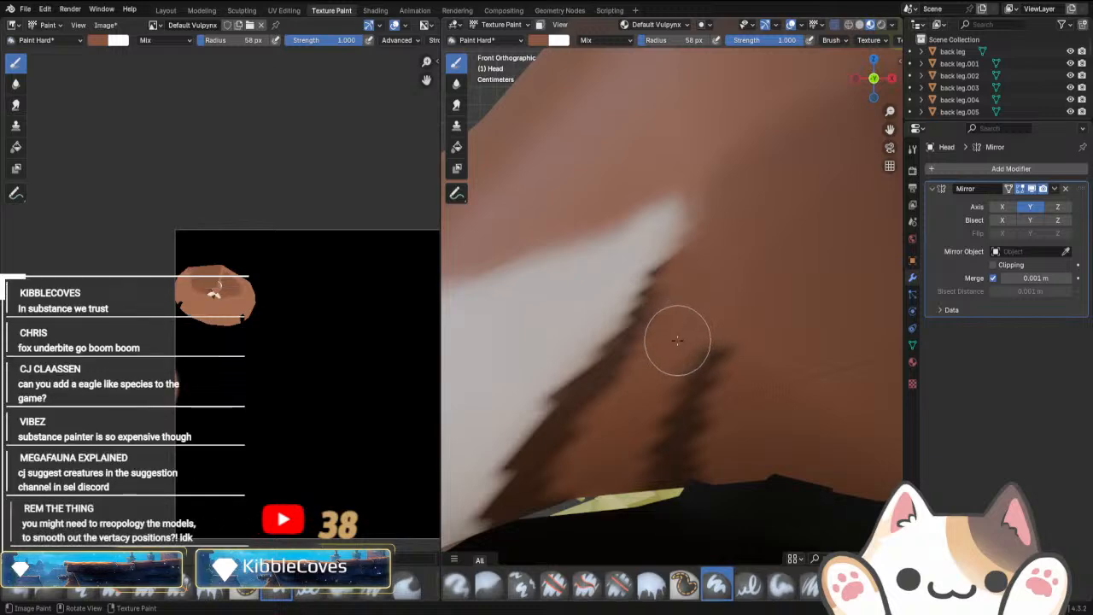
# Switch the head from Texture Paint to Object Mode and review the new muzzle stripes on the model from several angles.
pyautogui.scroll(-5, 768, 444)
pyautogui.moveTo(785, 463)
pyautogui.mouseDown(button='middle')
pyautogui.moveTo(727, 415)
pyautogui.moveTo(749, 416)
pyautogui.moveTo(517, 408)
pyautogui.moveTo(472, 420)
pyautogui.mouseUp(button='middle')
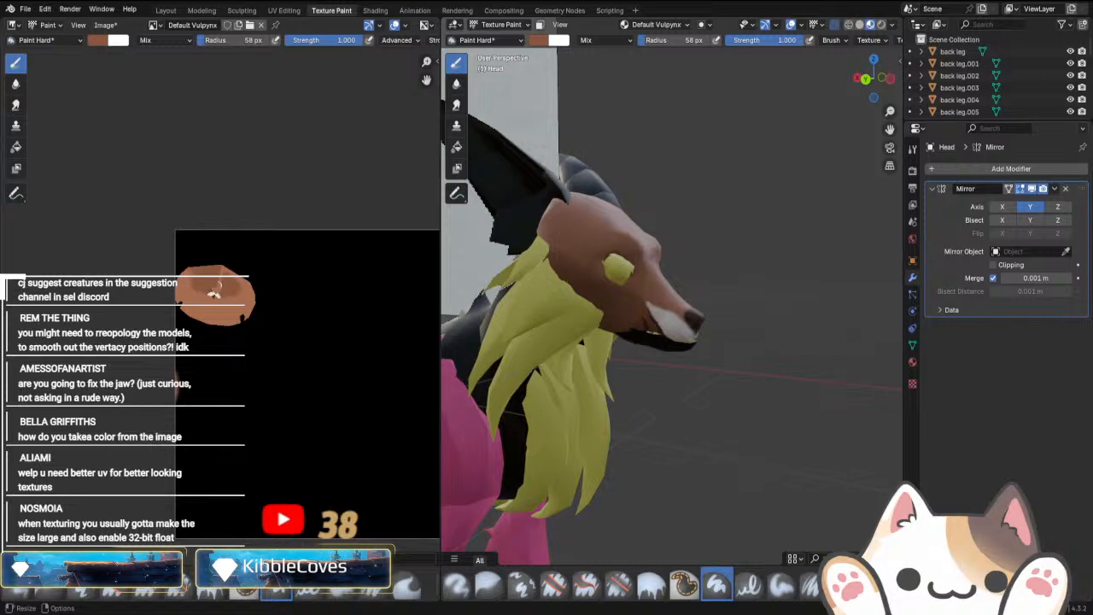
pyautogui.moveTo(486, 465); pyautogui.dragTo(514, 440, button='middle')
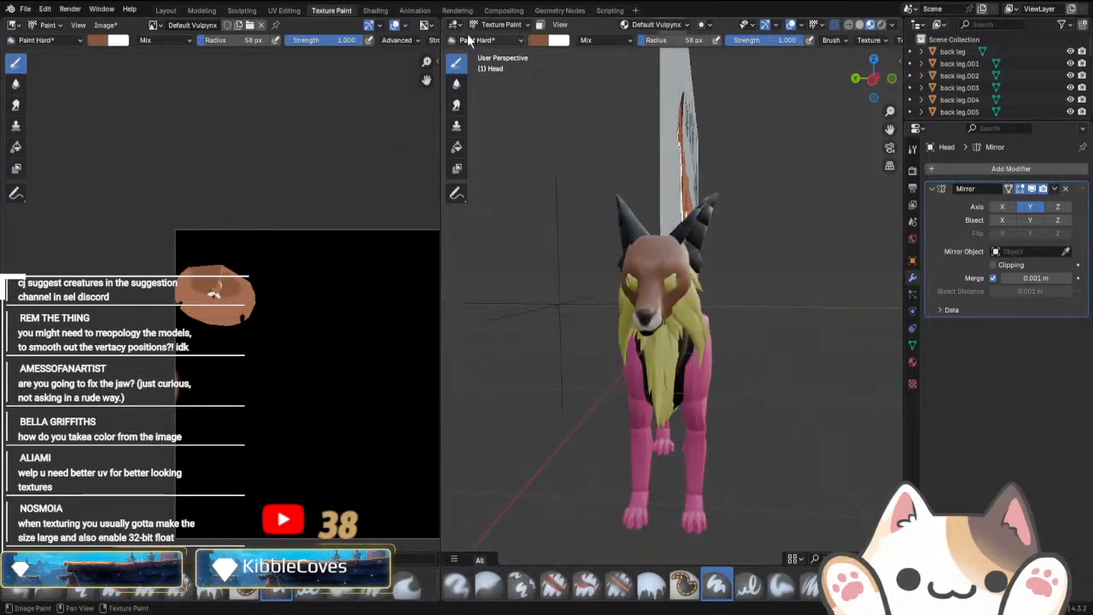
pyautogui.click(487, 27)
pyautogui.click(488, 39)
pyautogui.moveTo(736, 458); pyautogui.dragTo(685, 324, button='middle')
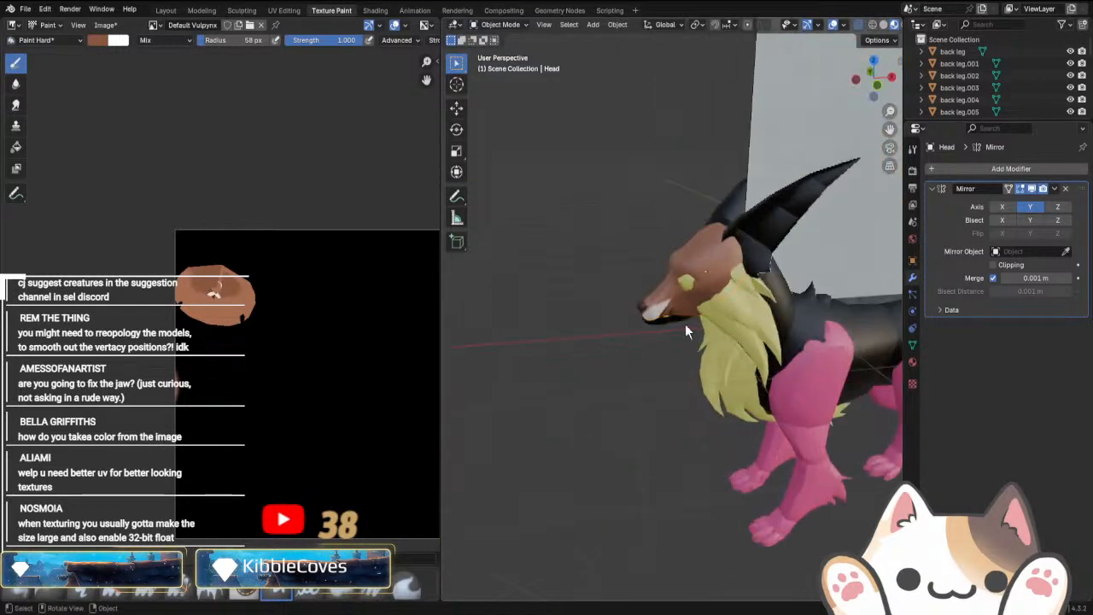
# Select the jaw, hide it temporarily to inspect the inside of the mouth, and show it again in front view.
pyautogui.moveTo(654, 359); pyautogui.dragTo(606, 465, button='middle')
pyautogui.click(632, 359)
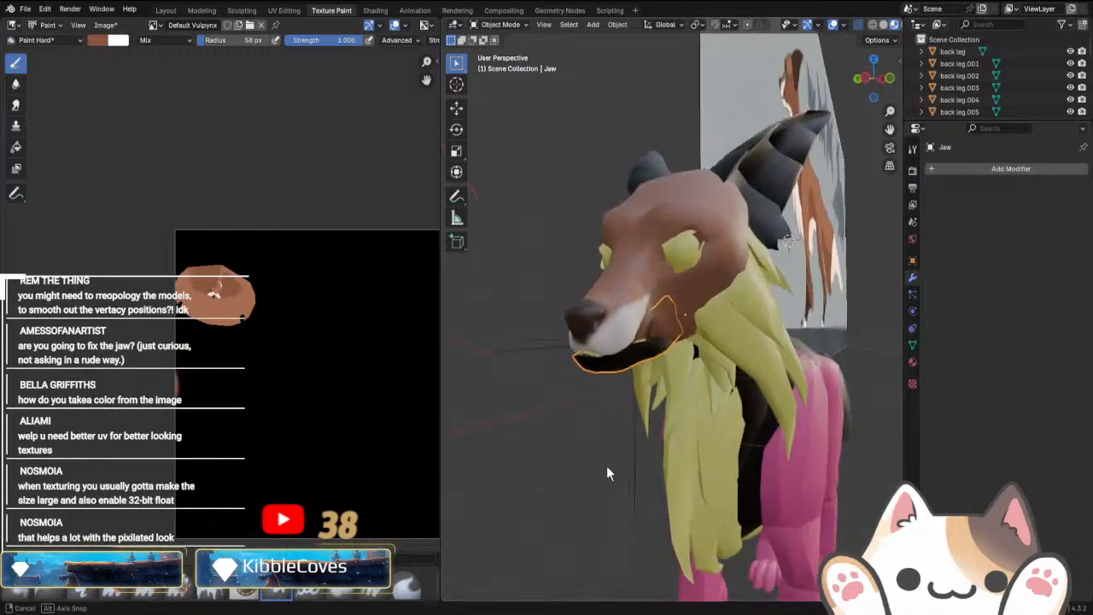
pyautogui.scroll(6, 534, 454)
pyautogui.press('KP_3')
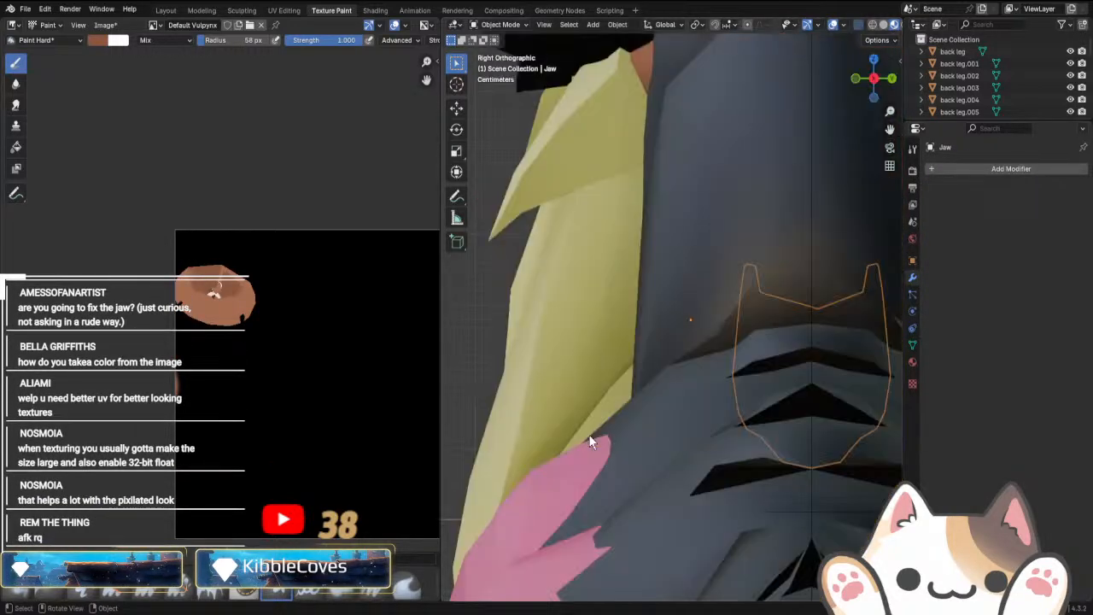
pyautogui.press('KP_1')
pyautogui.scroll(-1, 646, 422)
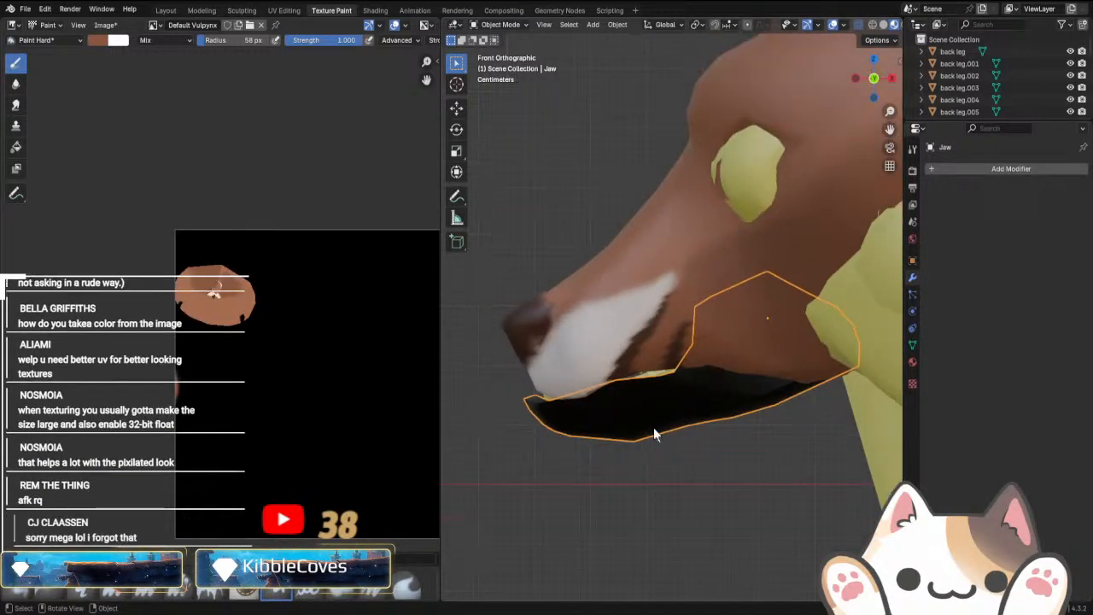
pyautogui.moveTo(653, 429); pyautogui.dragTo(698, 405, button='middle')
pyautogui.press('KP_1')
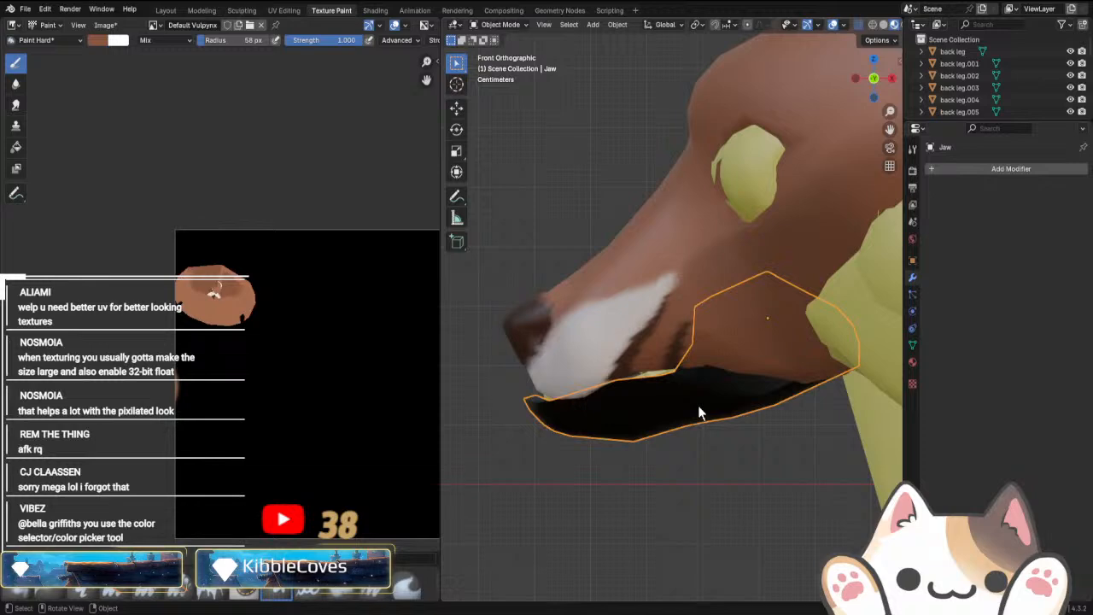
pyautogui.press('h')
pyautogui.moveTo(804, 446); pyautogui.dragTo(749, 385, button='middle')
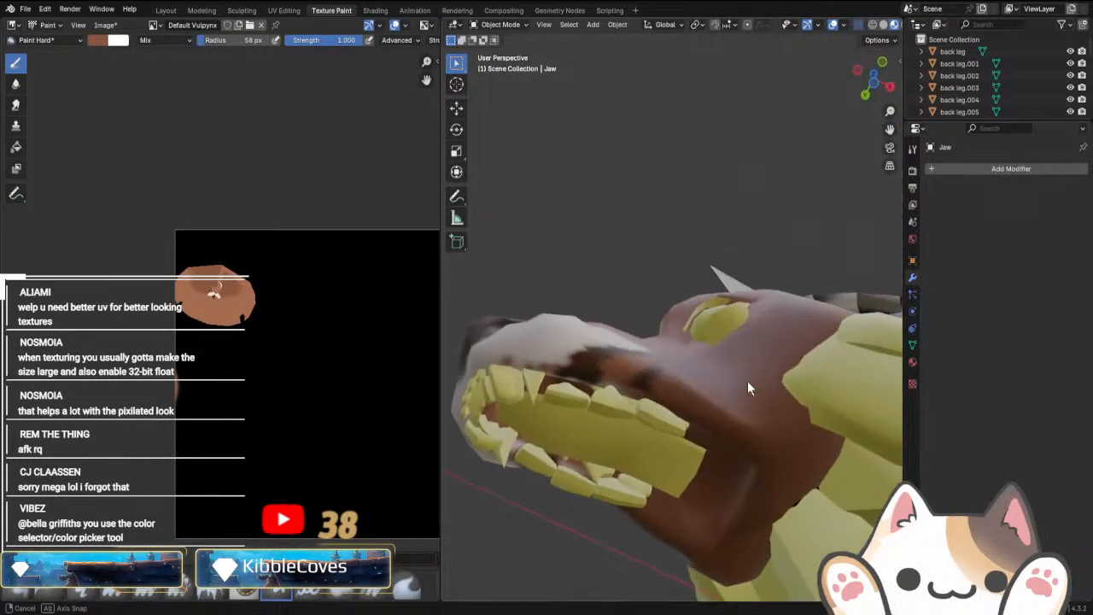
pyautogui.hotkey('alt', 'h')
pyautogui.press('KP_1')
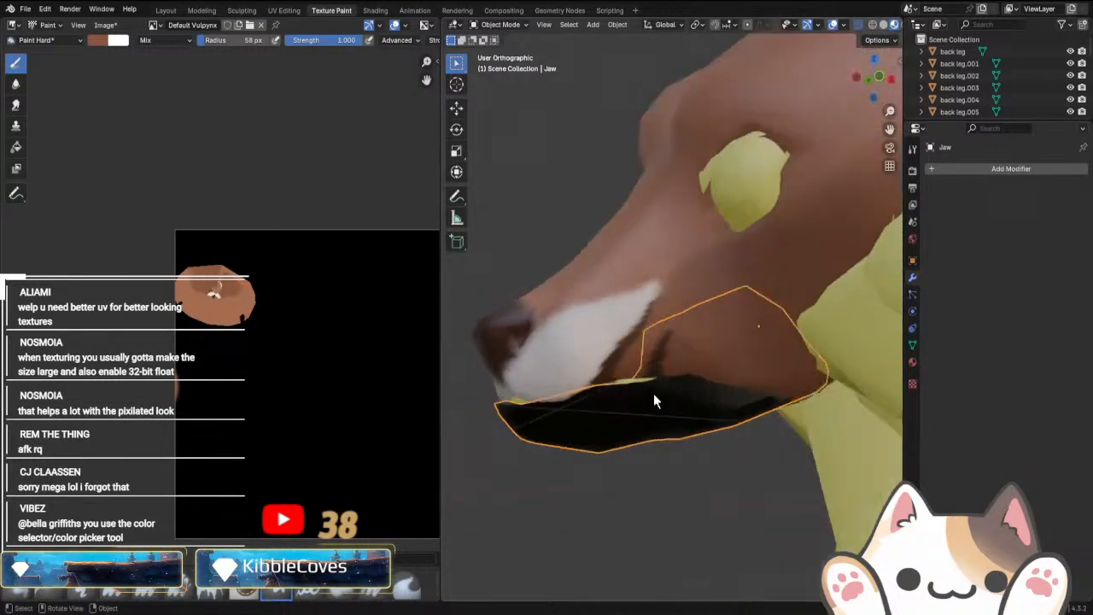
# Try rotating the jaw down about its current origin to open the mouth.
pyautogui.press('r')
pyautogui.click(768, 485)
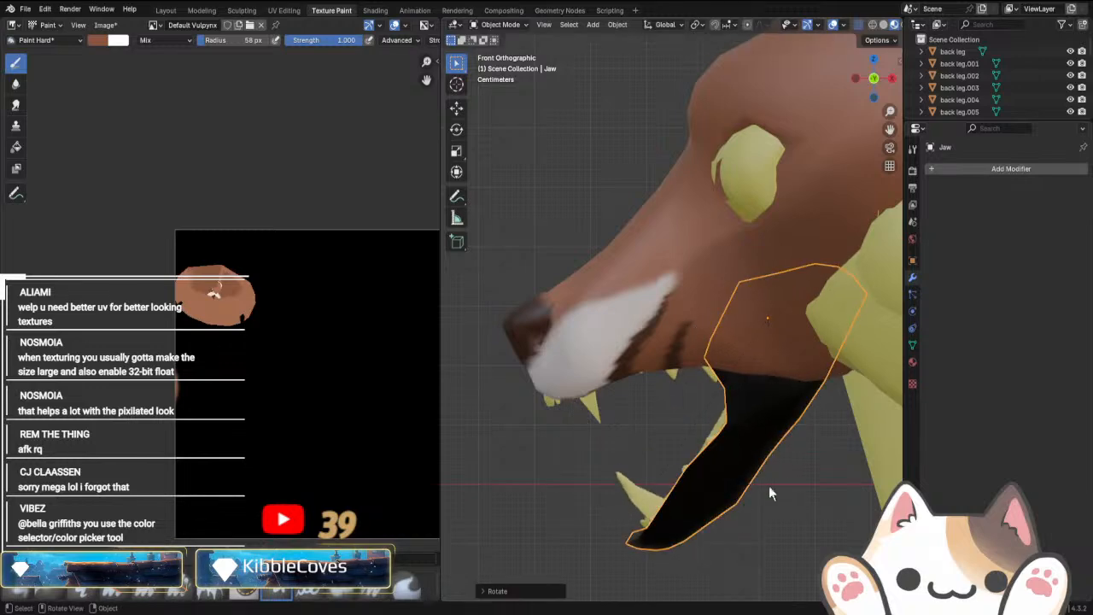
pyautogui.moveTo(768, 485); pyautogui.dragTo(736, 461, button='middle')
pyautogui.hotkey('ctrl', 'z')
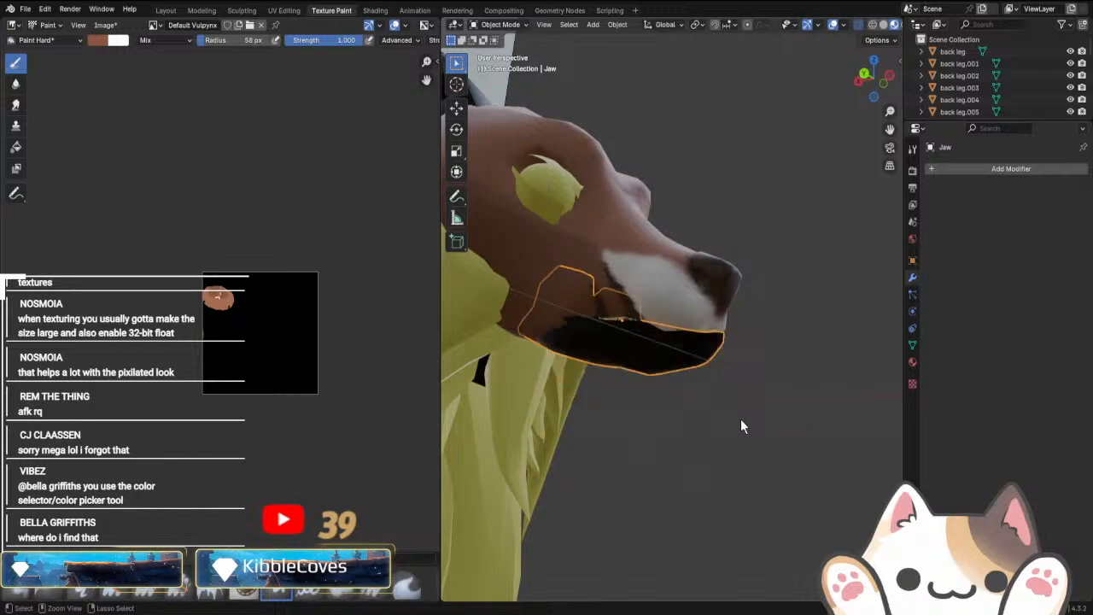
pyautogui.press('KP_1')
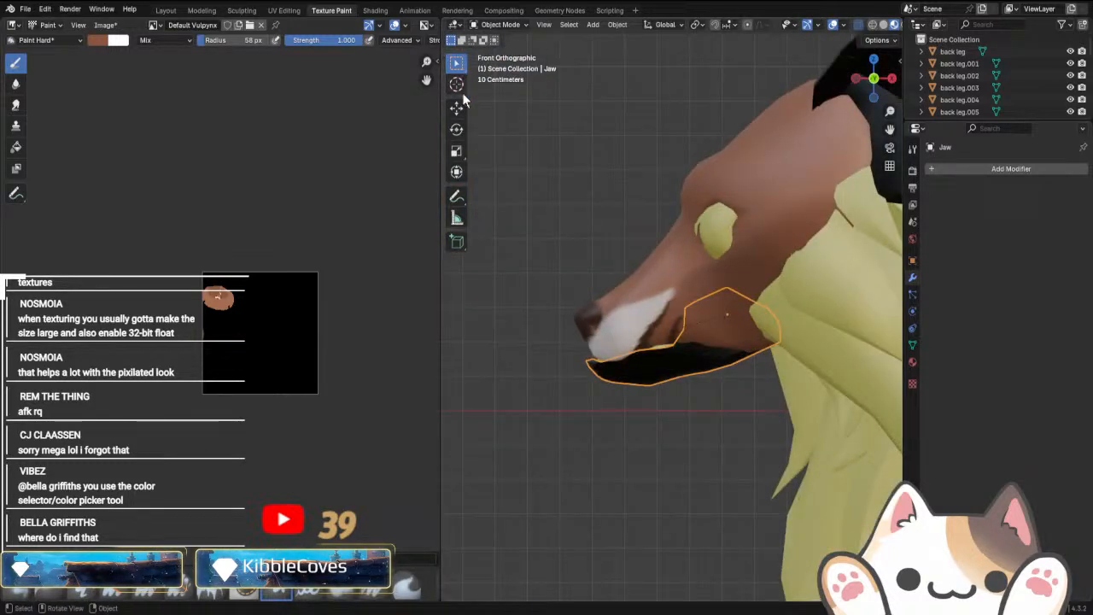
pyautogui.press('r')
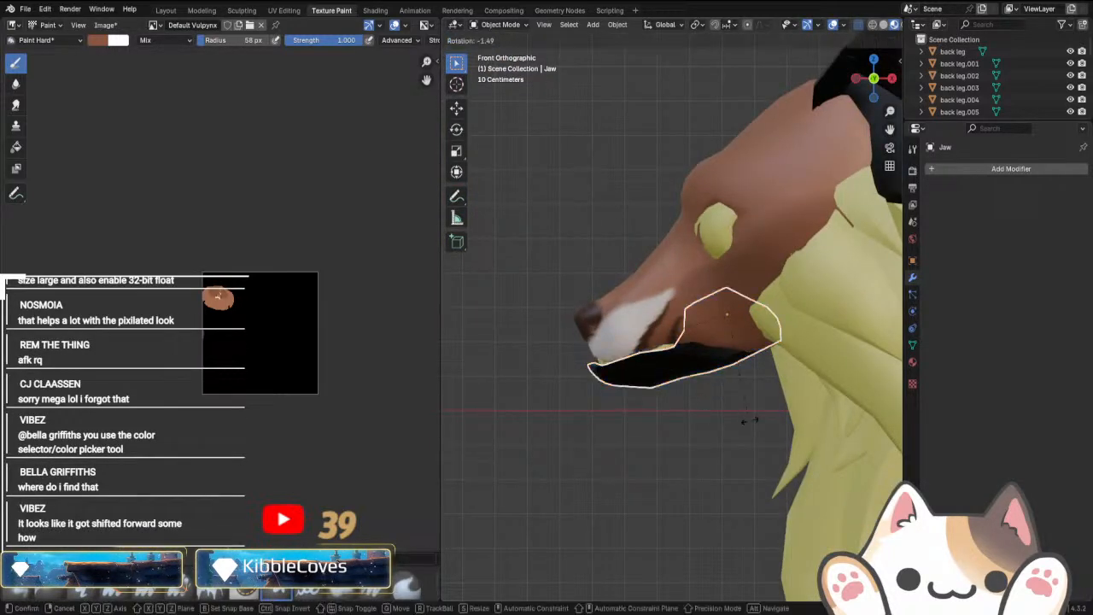
pyautogui.press('Escape')
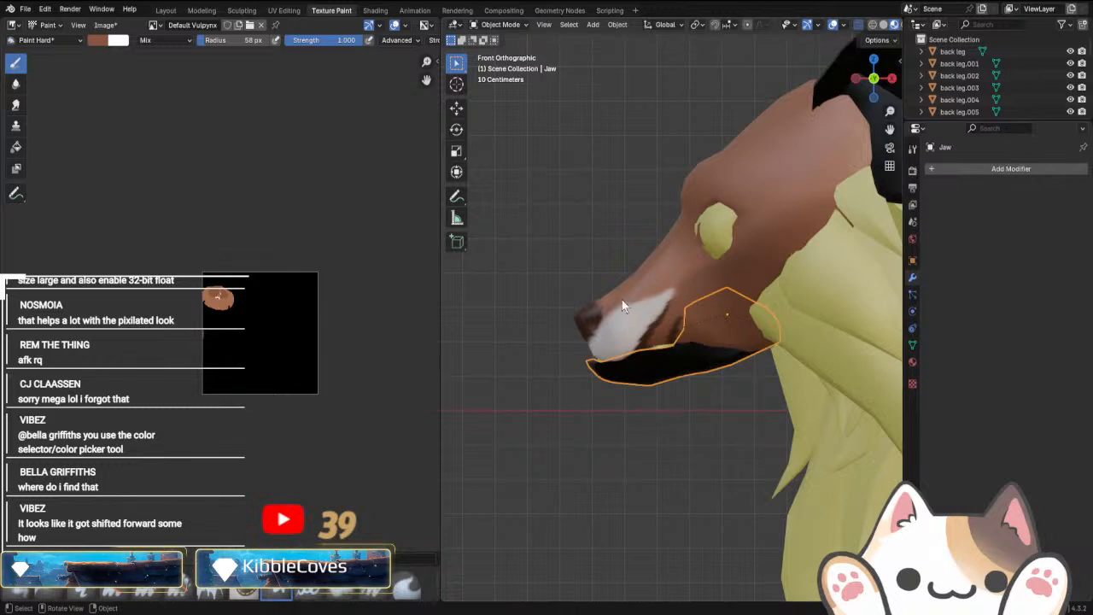
# Move the jaw slightly backward along the X axis toward the neck.
pyautogui.click(456, 106)
pyautogui.click(764, 315)
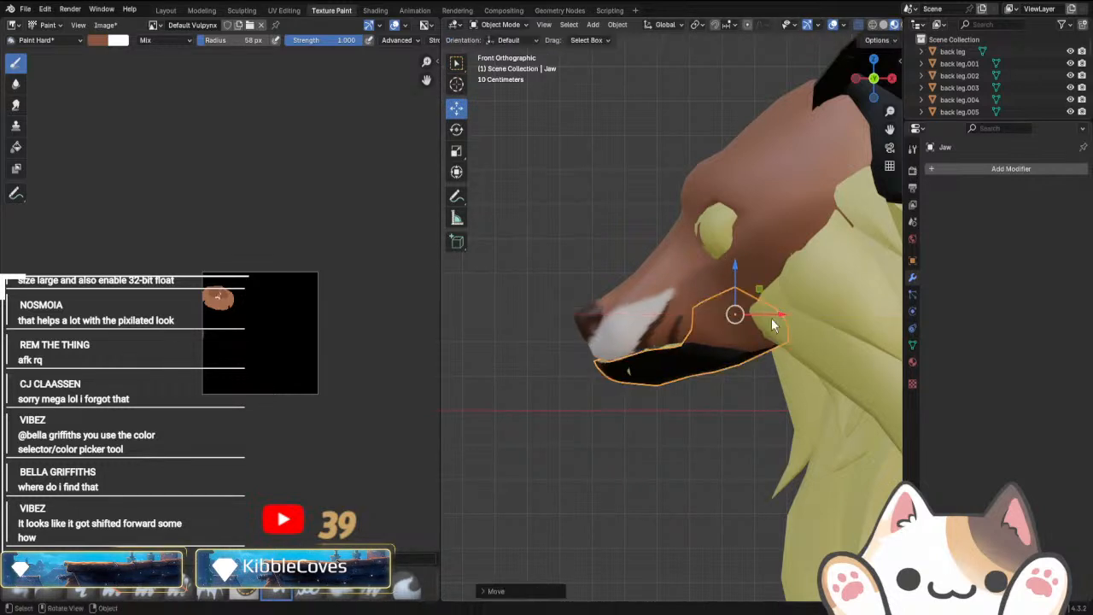
pyautogui.press('r')
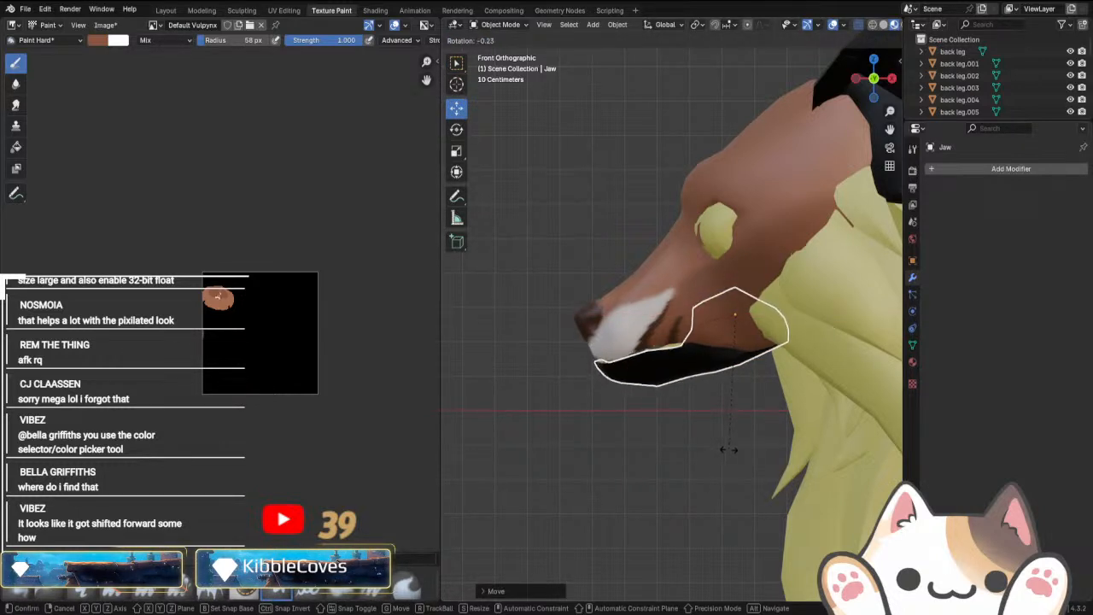
pyautogui.click(653, 475)
pyautogui.moveTo(653, 476); pyautogui.dragTo(676, 424, button='middle')
pyautogui.click(551, 412)
pyautogui.click(623, 399)
# Rotate the jaw downward in front view to open the mouth wide and check the pose.
pyautogui.press('KP_3')
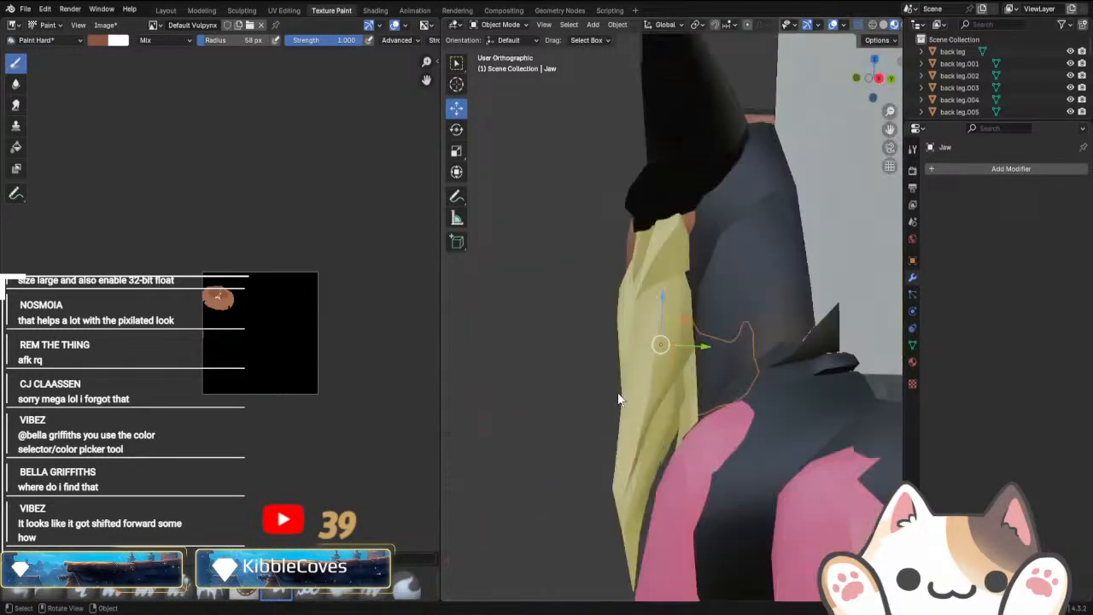
pyautogui.press('KP_1')
pyautogui.press('r')
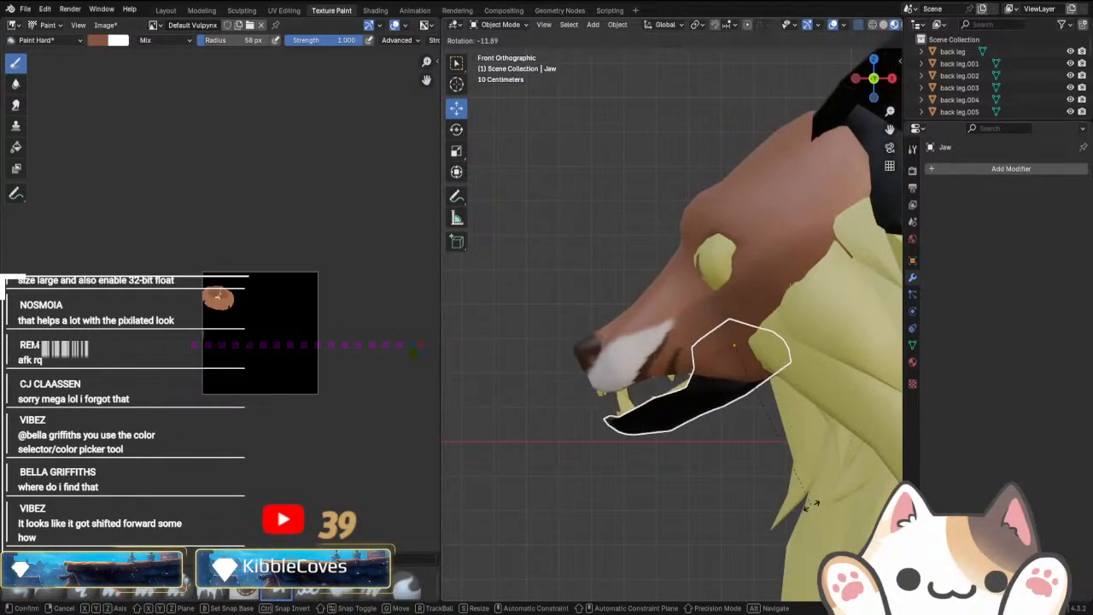
pyautogui.click(859, 473)
pyautogui.moveTo(859, 473); pyautogui.dragTo(537, 468, button='middle')
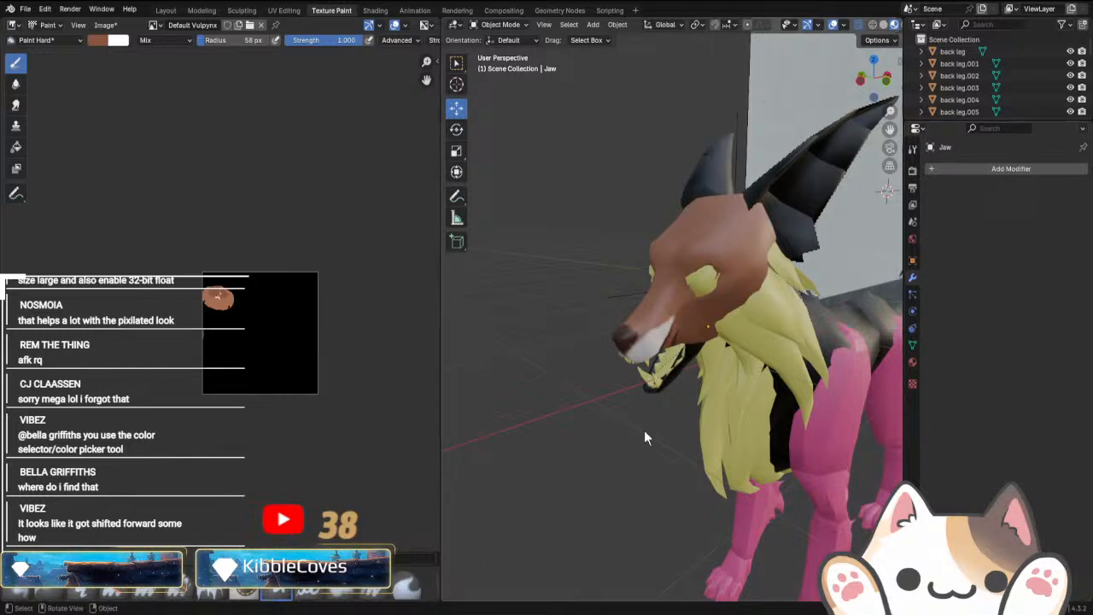
pyautogui.press('KP_1')
pyautogui.scroll(2, 643, 429)
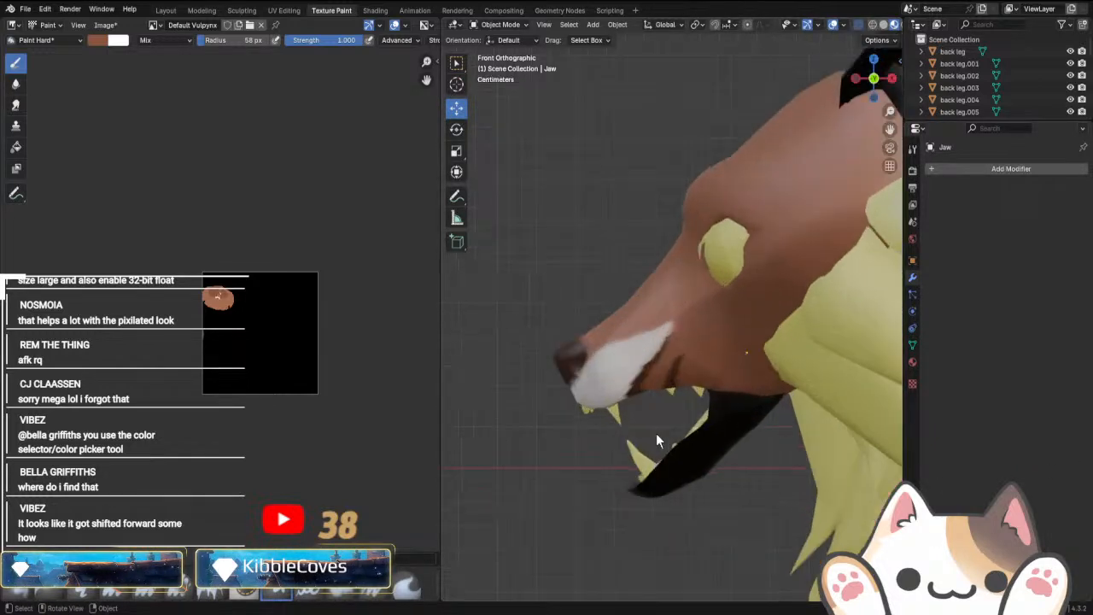
pyautogui.scroll(-1, 662, 420)
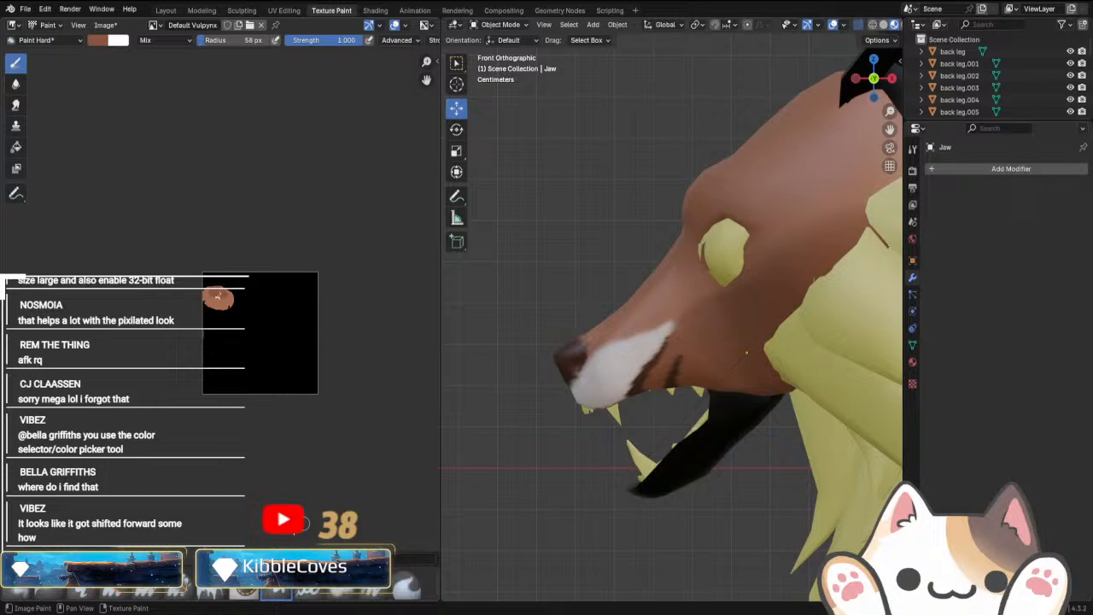
# Select the head and switch it to Texture Paint mode.
pyautogui.scroll(-2, 684, 290)
pyautogui.click(672, 303)
pyautogui.click(493, 28)
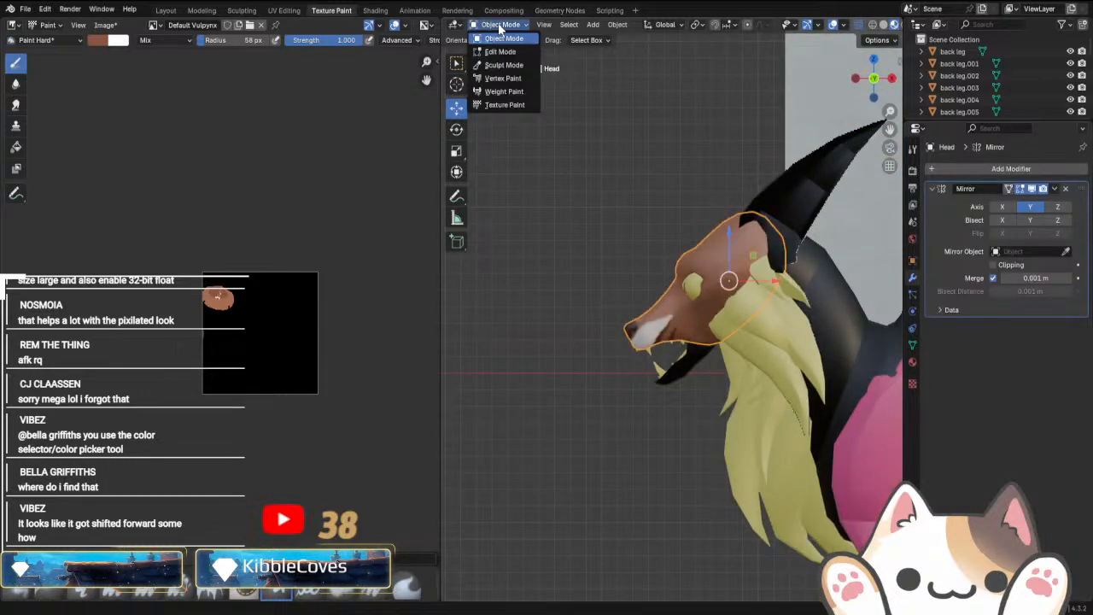
pyautogui.click(489, 107)
# Sample the dark brown of the brow spot above the reference fox's eye as the brush color.
pyautogui.keyDown('shift'); pyautogui.moveTo(893, 316); pyautogui.dragTo(853, 338, button='middle'); pyautogui.keyUp('shift')
pyautogui.keyDown('shift'); pyautogui.moveTo(857, 296); pyautogui.dragTo(987, 347, button='middle'); pyautogui.keyUp('shift')
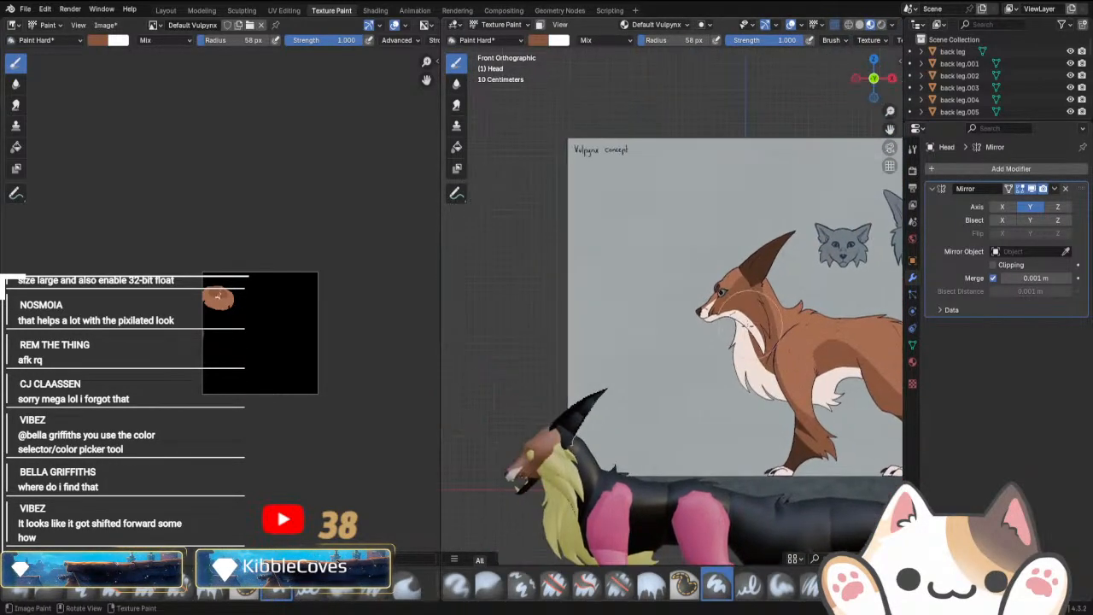
pyautogui.scroll(4, 530, 78)
pyautogui.click(539, 43)
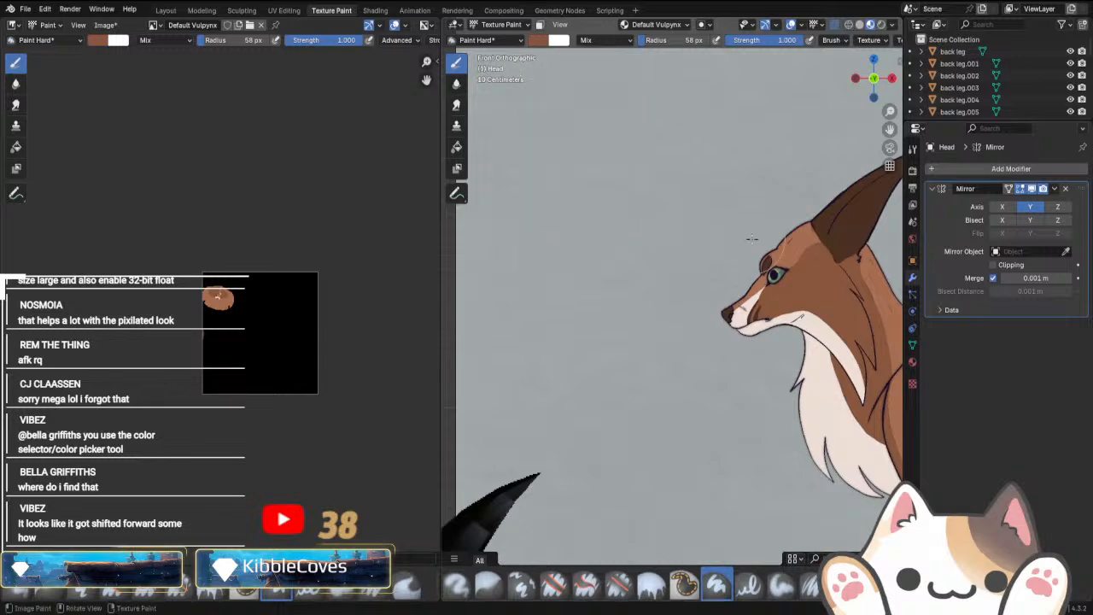
pyautogui.click(537, 46)
pyautogui.click(630, 221)
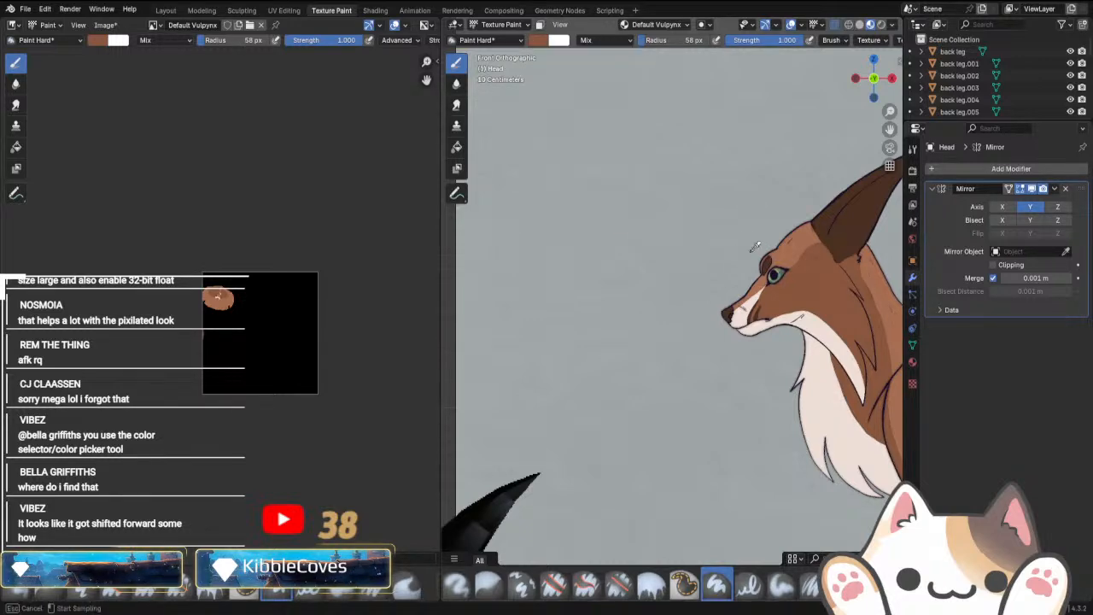
pyautogui.click(766, 260)
# Try painting a dark brown brow marking above the model's eye with the Paint Hard brush.
pyautogui.scroll(5, 771, 348)
pyautogui.scroll(-8, 771, 348)
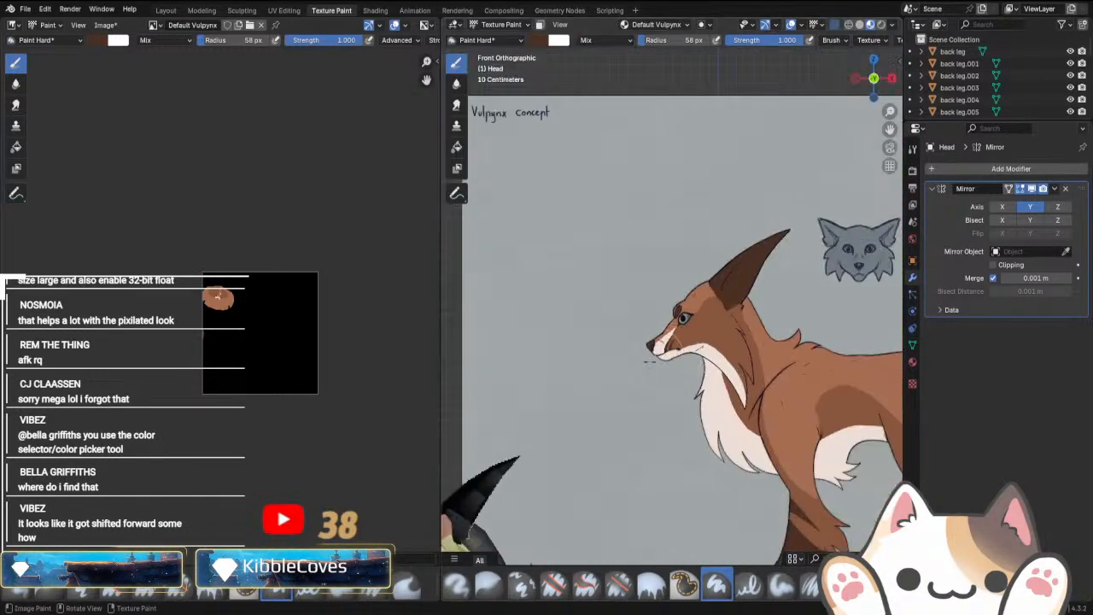
pyautogui.scroll(7, 688, 440)
pyautogui.moveTo(687, 440); pyautogui.dragTo(705, 277, button='middle')
pyautogui.moveTo(690, 266); pyautogui.dragTo(748, 228)
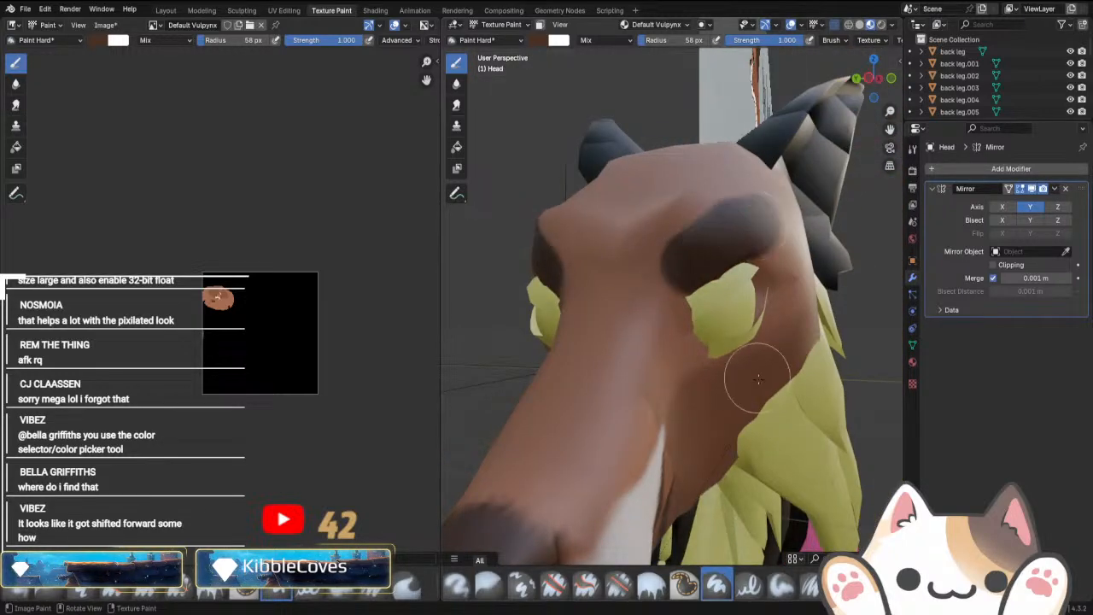
pyautogui.scroll(-6, 759, 377)
pyautogui.moveTo(760, 376)
pyautogui.mouseDown(button='middle')
pyautogui.moveTo(870, 386)
pyautogui.moveTo(769, 375)
pyautogui.mouseUp(button='middle')
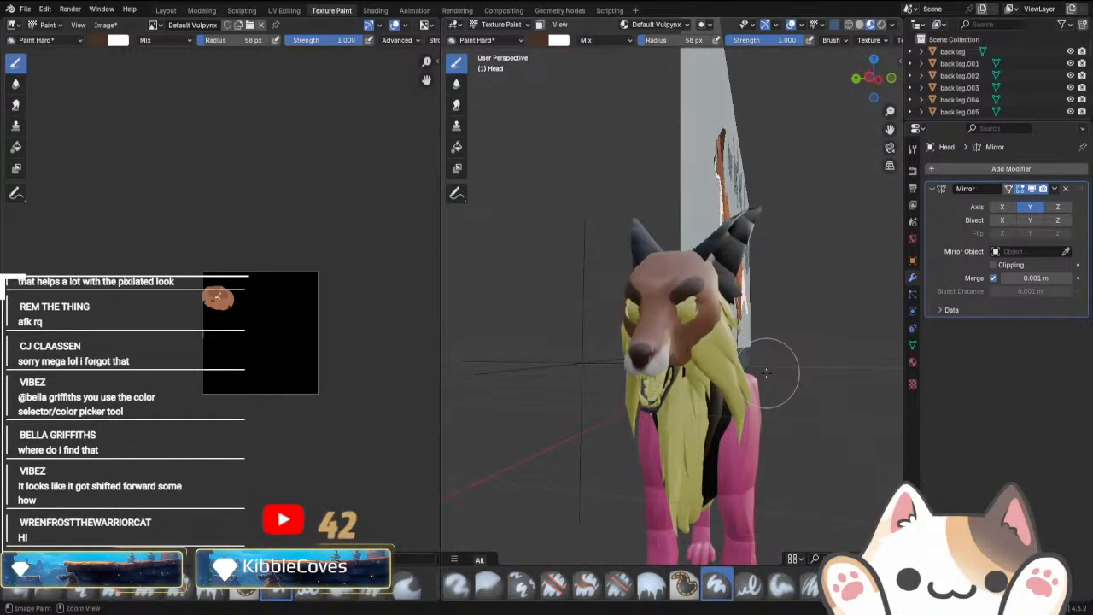
pyautogui.press('KP_1')
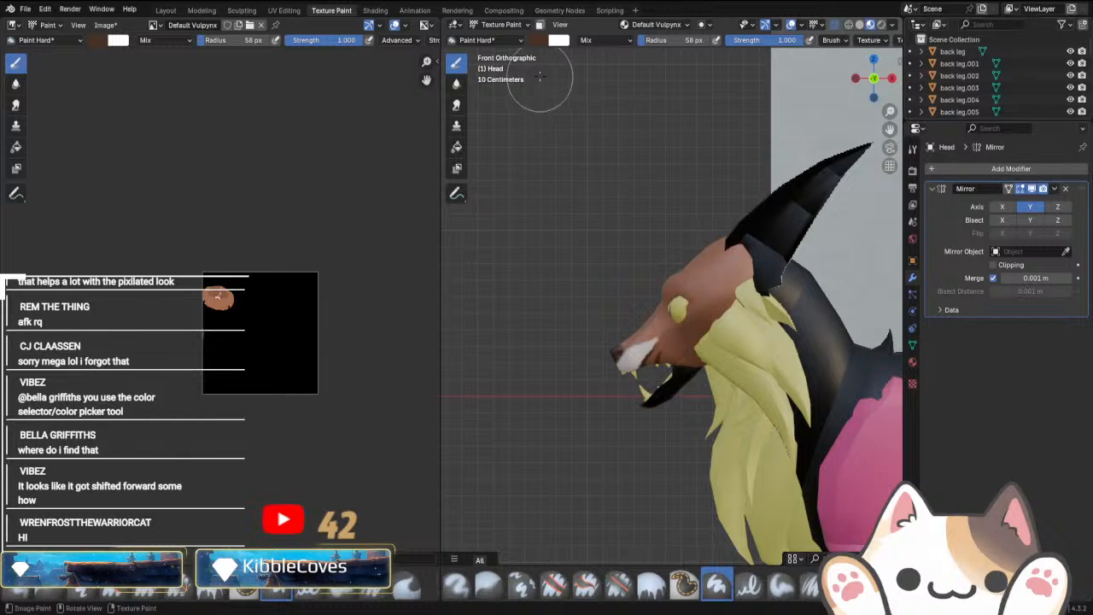
# Switch to the Airbrush, compare the brow spot on the reference fox with the model, and set the brush strength to 0.388.
pyautogui.click(480, 41)
pyautogui.click(281, 101)
pyautogui.scroll(-2, 466, 444)
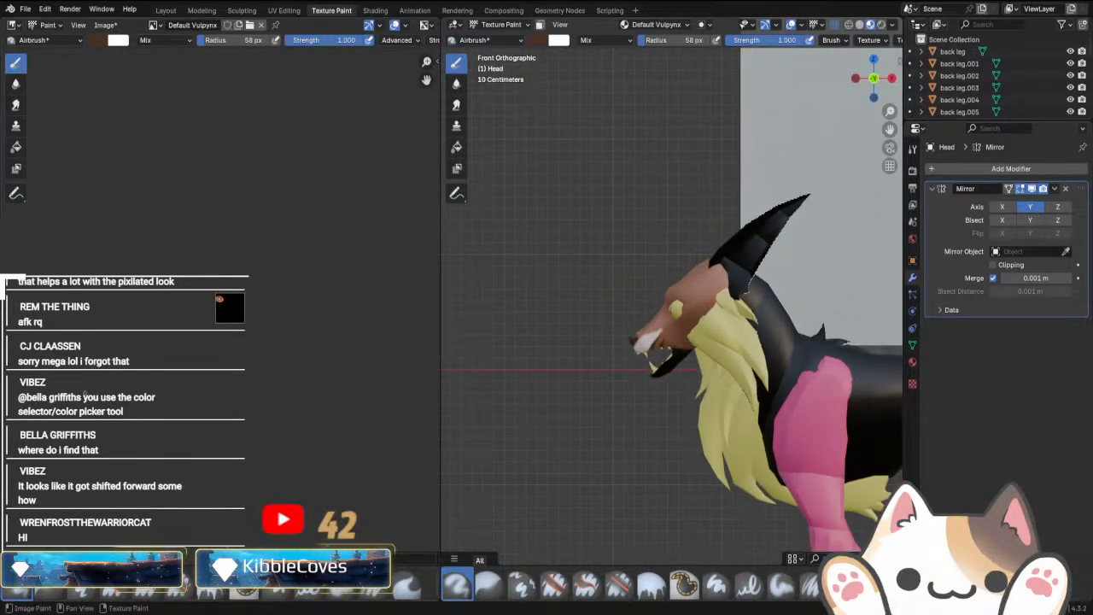
pyautogui.scroll(-4, 635, 390)
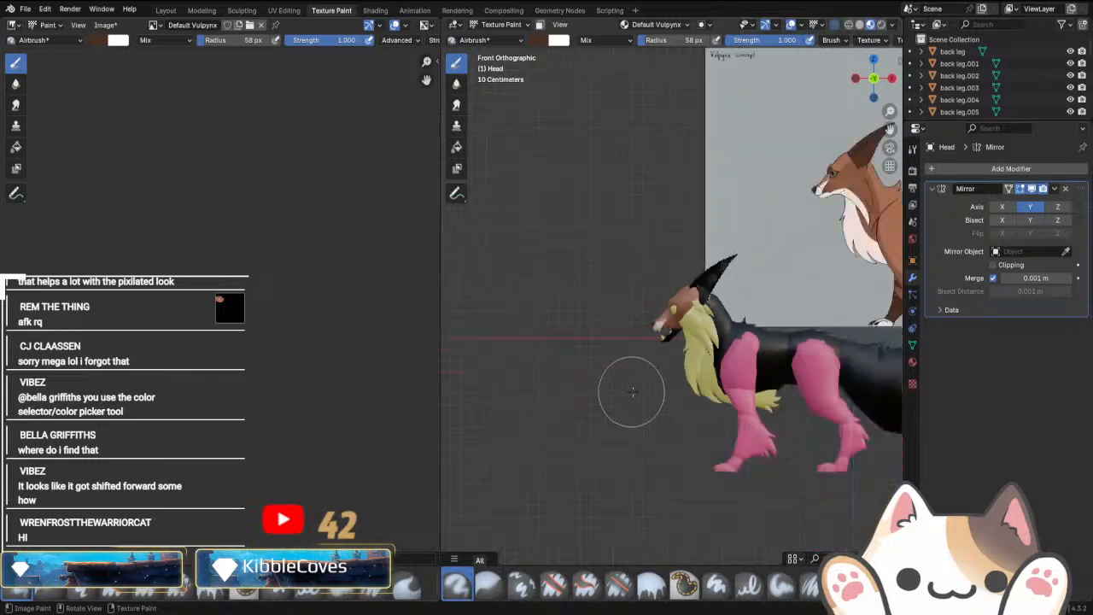
pyautogui.keyDown('shift'); pyautogui.moveTo(725, 196); pyautogui.dragTo(724, 470, button='middle'); pyautogui.keyUp('shift')
pyautogui.scroll(8, 502, 278)
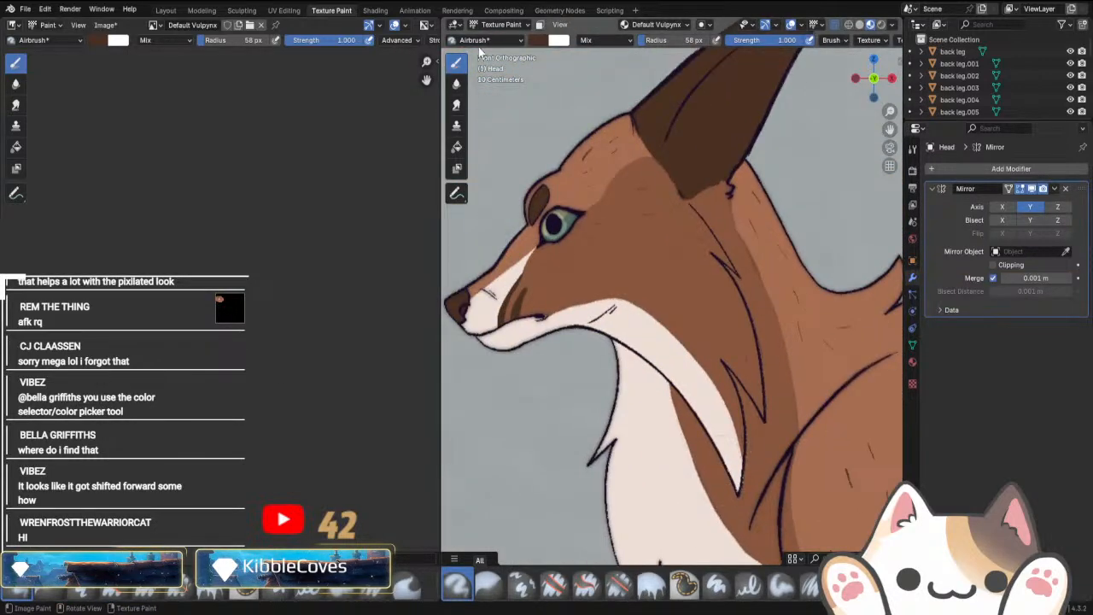
pyautogui.rightClick(545, 51)
pyautogui.scroll(-7, 541, 425)
pyautogui.keyDown('shift'); pyautogui.moveTo(546, 367); pyautogui.dragTo(727, 269, button='middle'); pyautogui.keyUp('shift')
pyautogui.scroll(6, 700, 371)
pyautogui.keyDown('shift'); pyautogui.moveTo(692, 410); pyautogui.dragTo(766, 104, button='middle'); pyautogui.keyUp('shift')
pyautogui.scroll(3, 759, 207)
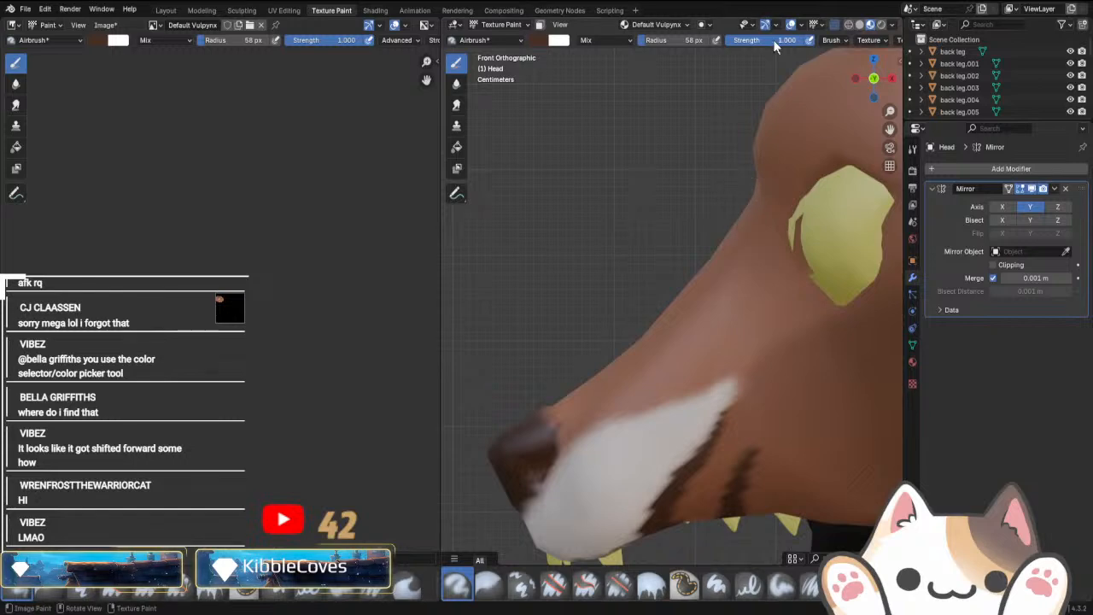
pyautogui.moveTo(776, 42); pyautogui.dragTo(735, 43)
# Try airbrushing a soft dark brow above the eye from the side of the head.
pyautogui.moveTo(816, 153); pyautogui.dragTo(775, 190)
pyautogui.moveTo(776, 190); pyautogui.dragTo(910, 200, button='middle')
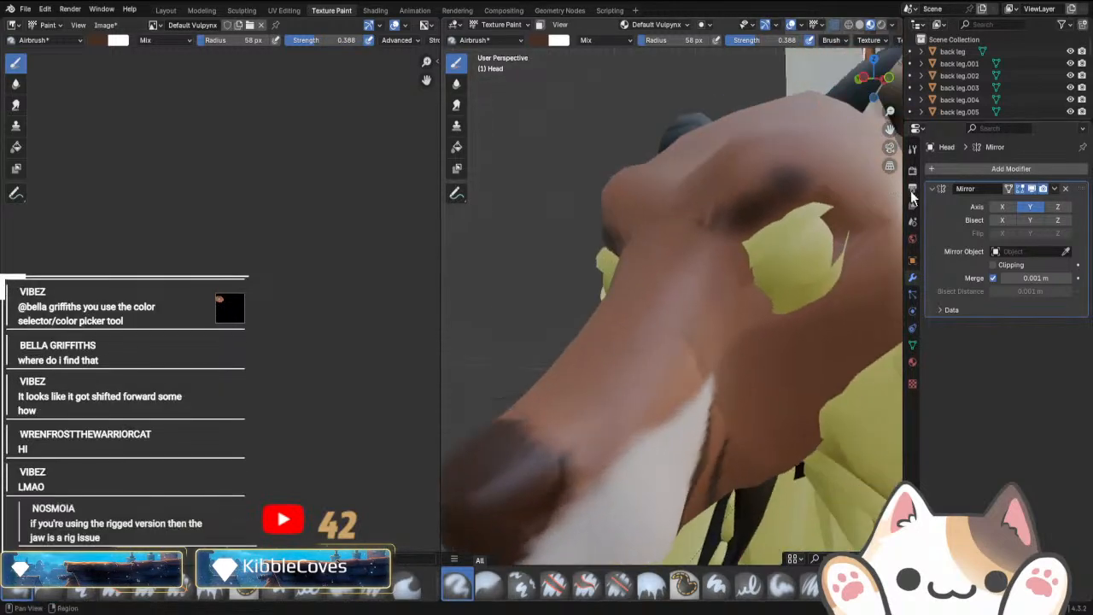
pyautogui.scroll(-3, 819, 244)
pyautogui.hotkey('ctrl', 'z')
# Try airbrushing a diagonal dark brow stroke above the eye while viewing the face head-on.
pyautogui.press('KP_1')
pyautogui.press('KP_3')
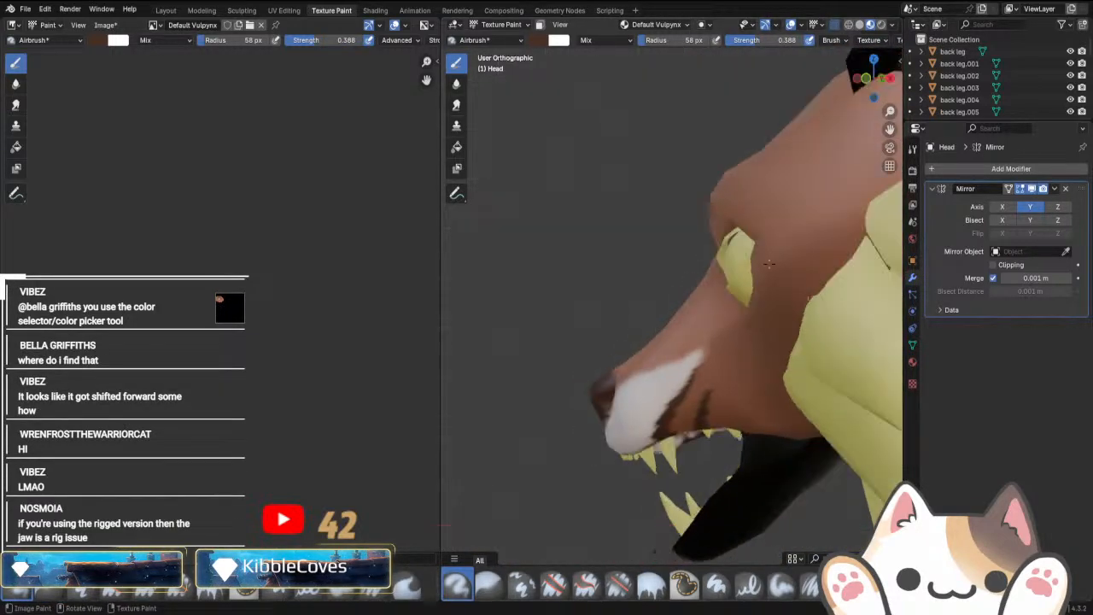
pyautogui.press('ctrl+KP_3')
pyautogui.scroll(5, 762, 273)
pyautogui.keyDown('shift'); pyautogui.moveTo(763, 272); pyautogui.dragTo(689, 359, button='middle'); pyautogui.keyUp('shift')
pyautogui.keyDown('shift'); pyautogui.moveTo(671, 186); pyautogui.dragTo(694, 333, button='middle'); pyautogui.keyUp('shift')
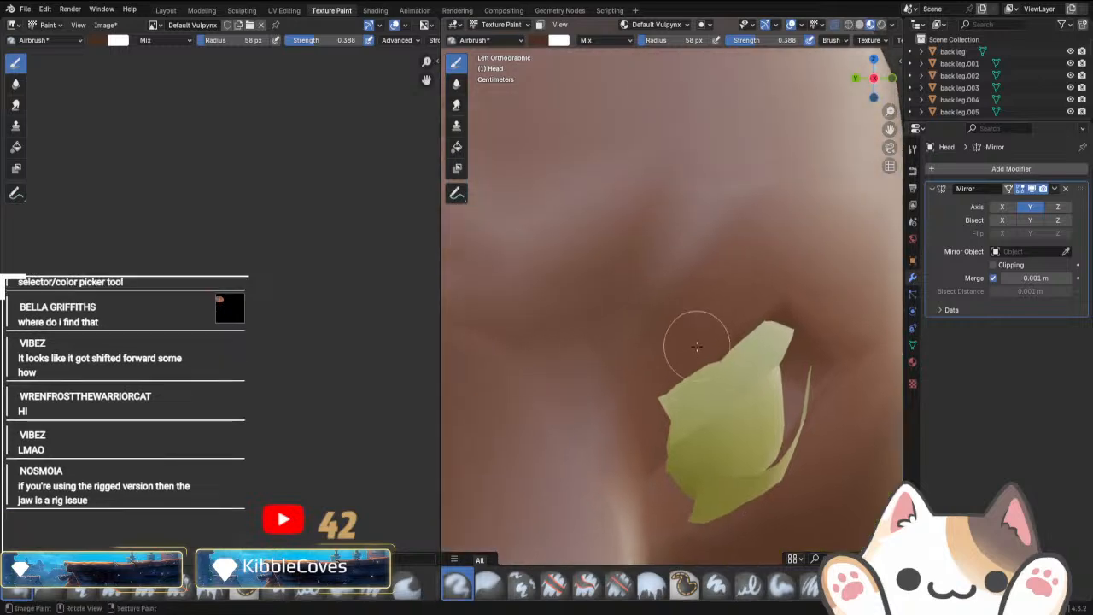
pyautogui.moveTo(655, 354)
pyautogui.mouseDown()
pyautogui.moveTo(678, 288)
pyautogui.moveTo(756, 258)
pyautogui.mouseUp()
pyautogui.hotkey('ctrl', 'z')
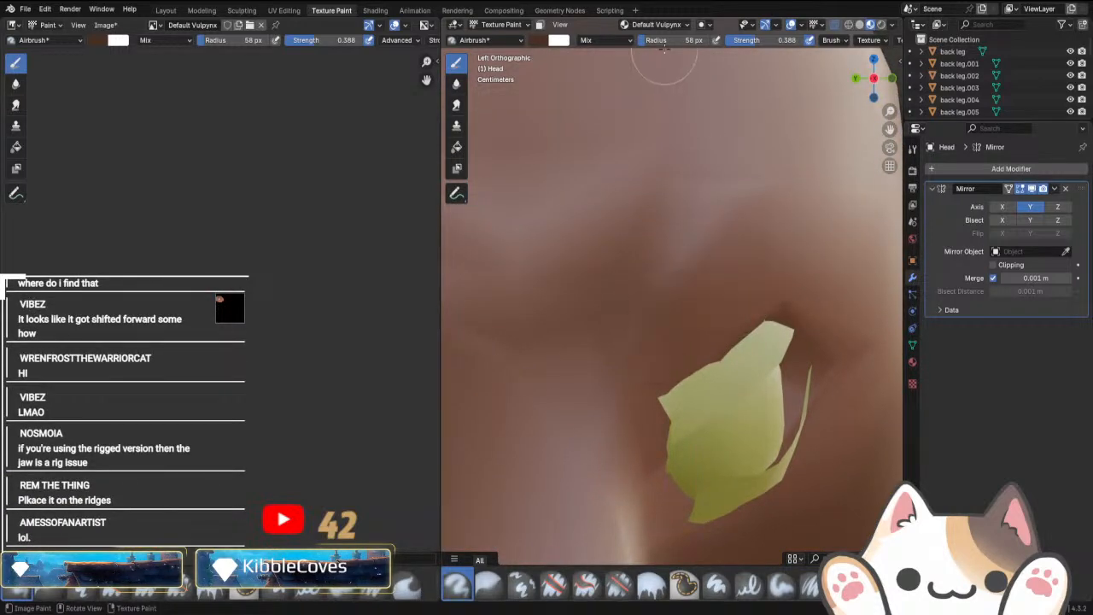
# Enlarge the Airbrush radius to about 176 px for the brow marking.
pyautogui.moveTo(690, 40); pyautogui.dragTo(707, 40)
pyautogui.scroll(-3, 698, 314)
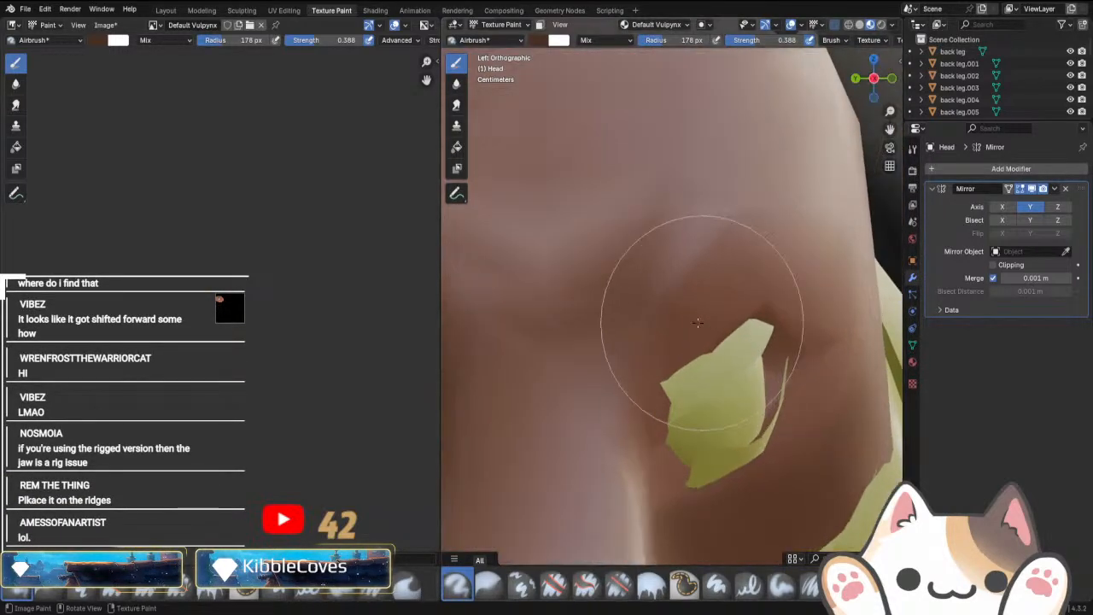
# Airbrush a soft dark brow marking above the eye and extend it from the side of the head.
pyautogui.moveTo(695, 317)
pyautogui.mouseDown()
pyautogui.moveTo(708, 281)
pyautogui.moveTo(757, 341)
pyautogui.mouseUp()
pyautogui.scroll(-4, 782, 392)
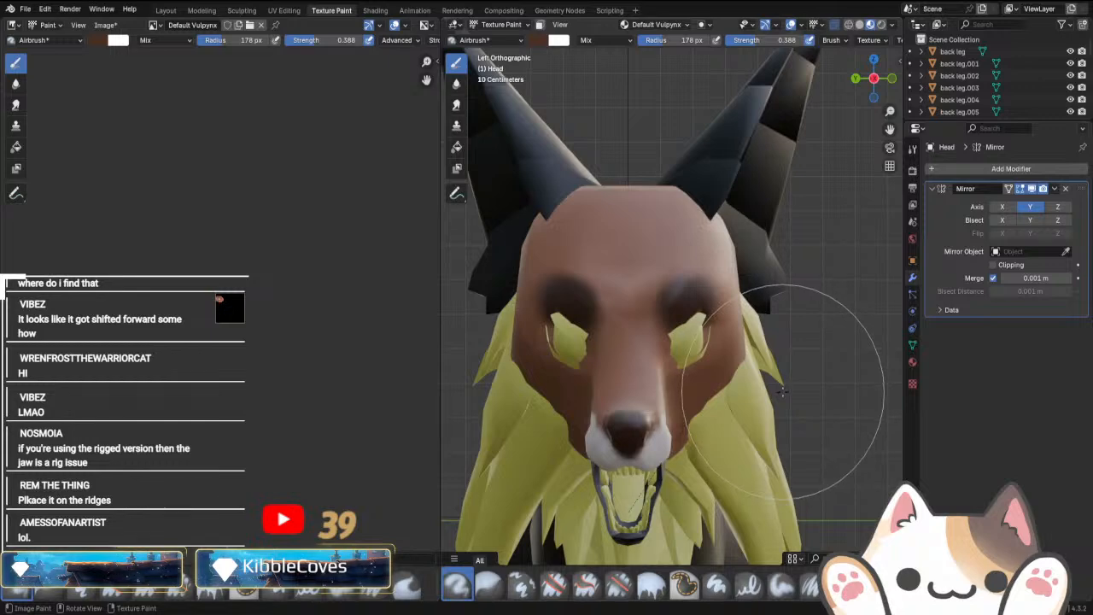
pyautogui.moveTo(782, 393)
pyautogui.mouseDown(button='middle')
pyautogui.moveTo(637, 384)
pyautogui.moveTo(771, 361)
pyautogui.moveTo(677, 396)
pyautogui.moveTo(614, 344)
pyautogui.mouseUp(button='middle')
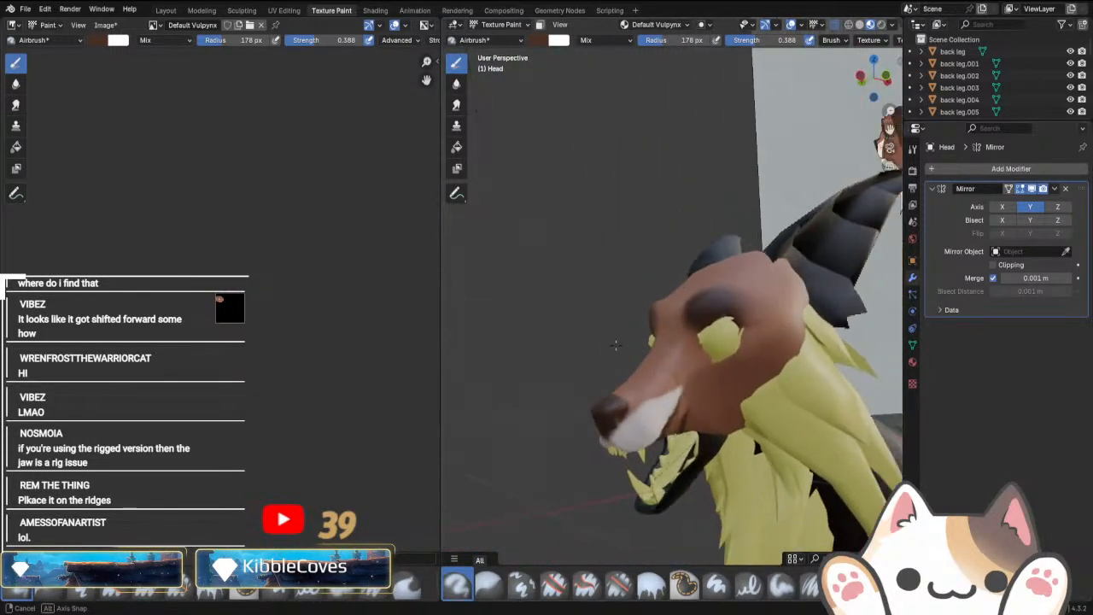
pyautogui.scroll(6, 764, 342)
pyautogui.moveTo(838, 377)
pyautogui.mouseDown(button='middle')
pyautogui.moveTo(763, 379)
pyautogui.moveTo(742, 364)
pyautogui.mouseUp(button='middle')
pyautogui.moveTo(742, 363); pyautogui.dragTo(752, 396)
pyautogui.moveTo(751, 395)
pyautogui.mouseDown(button='middle')
pyautogui.moveTo(848, 425)
pyautogui.moveTo(740, 367)
pyautogui.moveTo(817, 390)
pyautogui.moveTo(781, 402)
pyautogui.moveTo(651, 372)
pyautogui.mouseUp(button='middle')
pyautogui.scroll(-2, 651, 372)
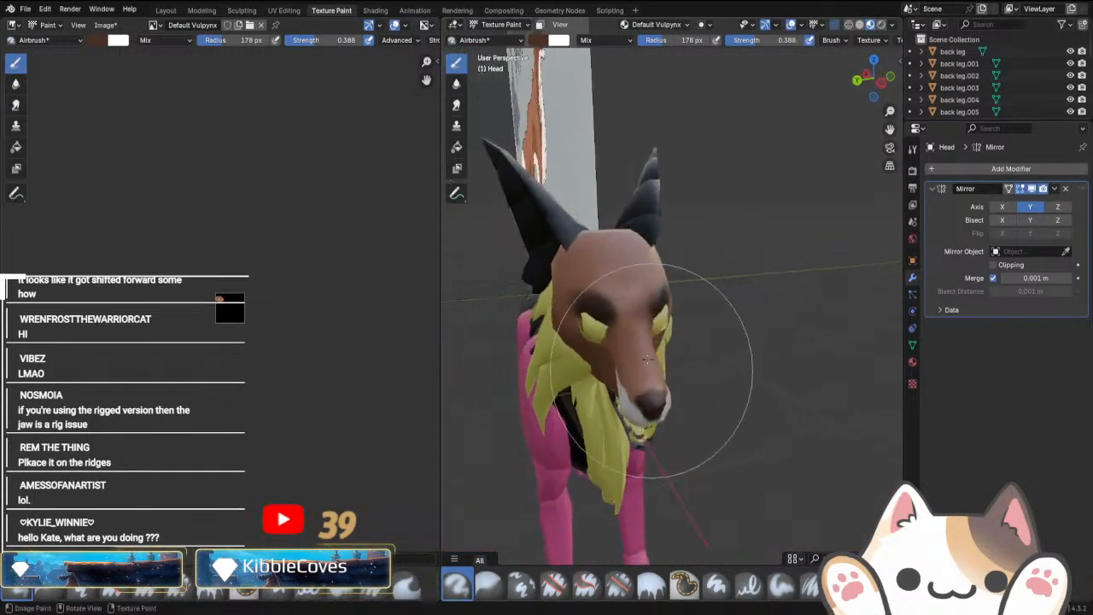
# Switch the head from Texture Paint to Object Mode and save the painted Default Vulpynx image.
pyautogui.click(502, 25)
pyautogui.click(501, 29)
pyautogui.click(502, 25)
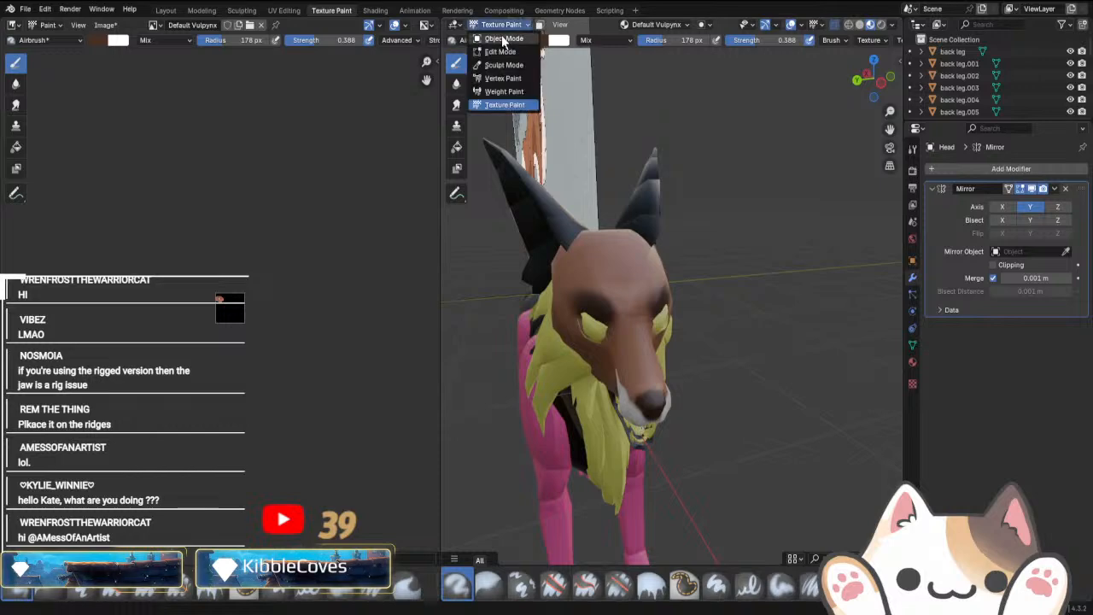
pyautogui.click(504, 40)
pyautogui.moveTo(763, 376); pyautogui.dragTo(668, 430, button='middle')
pyautogui.click(666, 427)
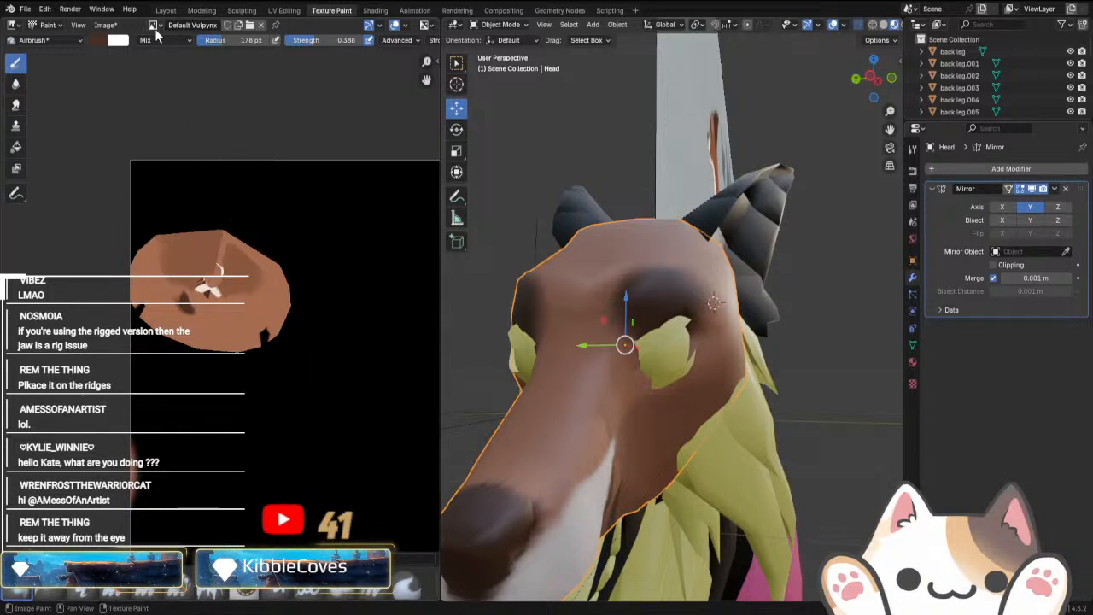
pyautogui.click(98, 26)
pyautogui.click(127, 162)
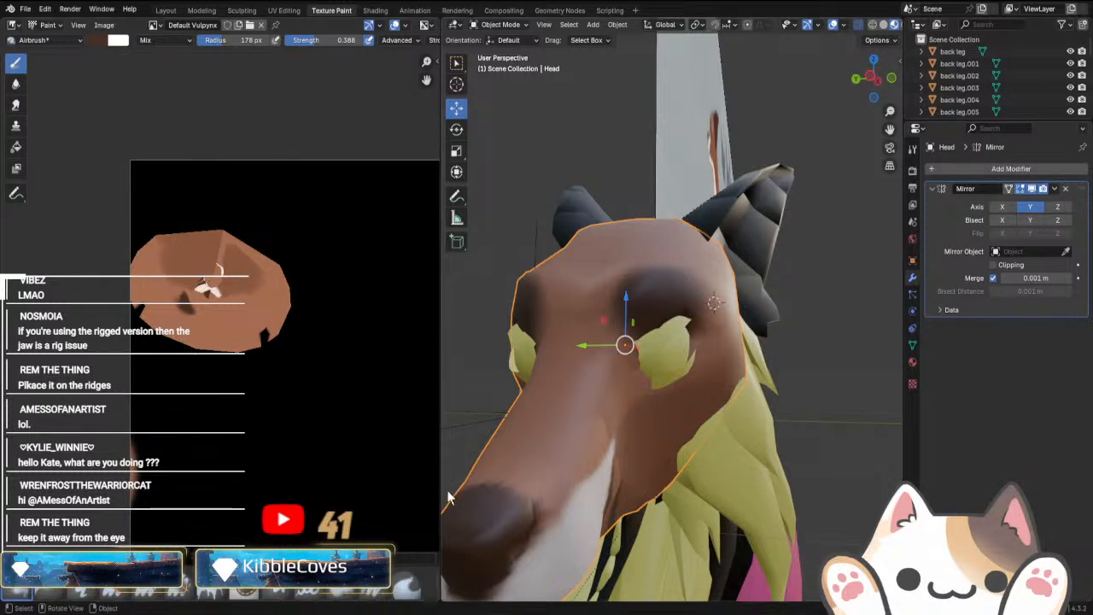
pyautogui.scroll(-3, 220, 307)
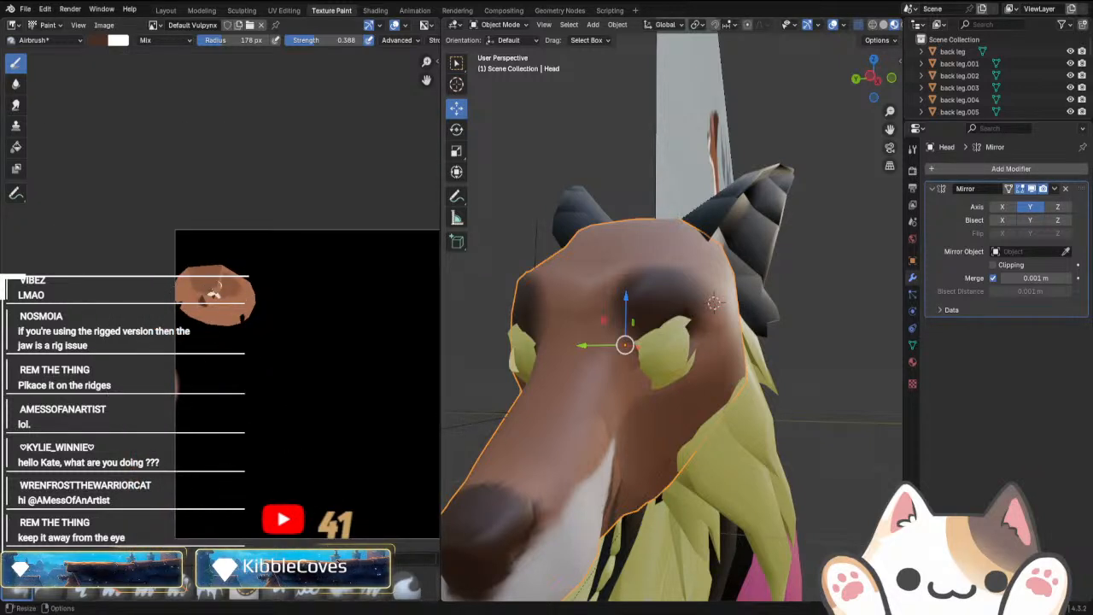
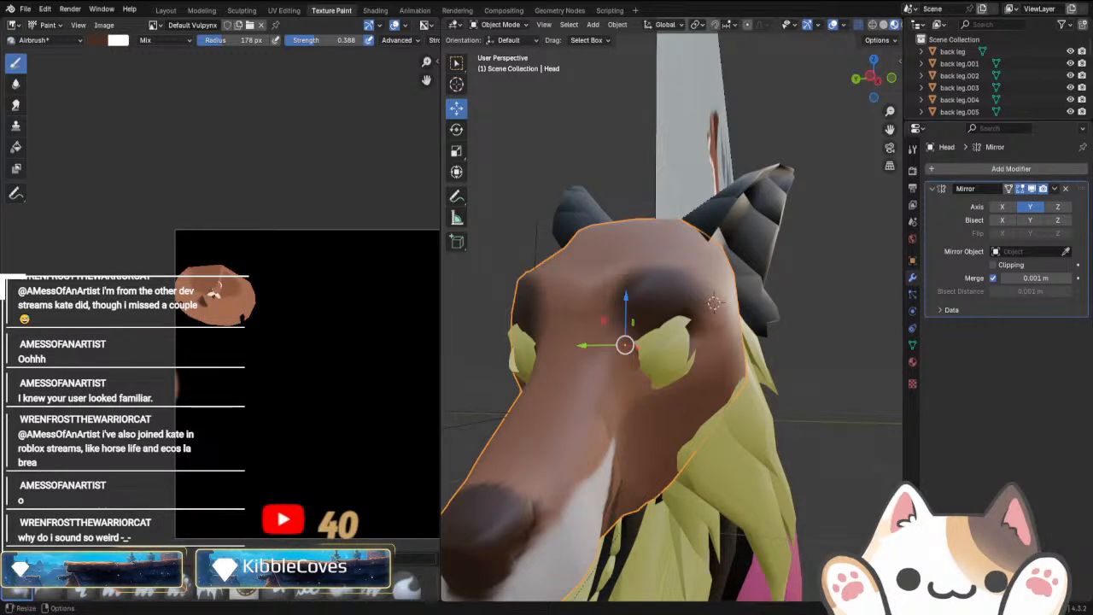
# Give the upper eyelid its own copy of Fur_InnerMouth_Texture with a base color sampled from the dark brown on the head texture.
pyautogui.moveTo(734, 401); pyautogui.dragTo(464, 35, button='middle')
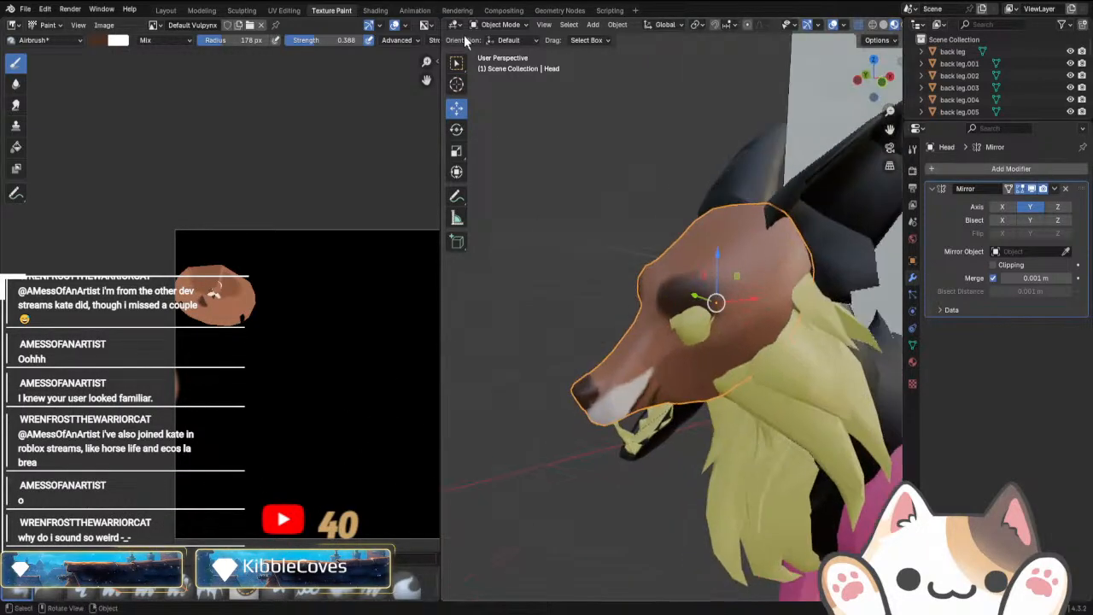
pyautogui.click(484, 26)
pyautogui.click(689, 322)
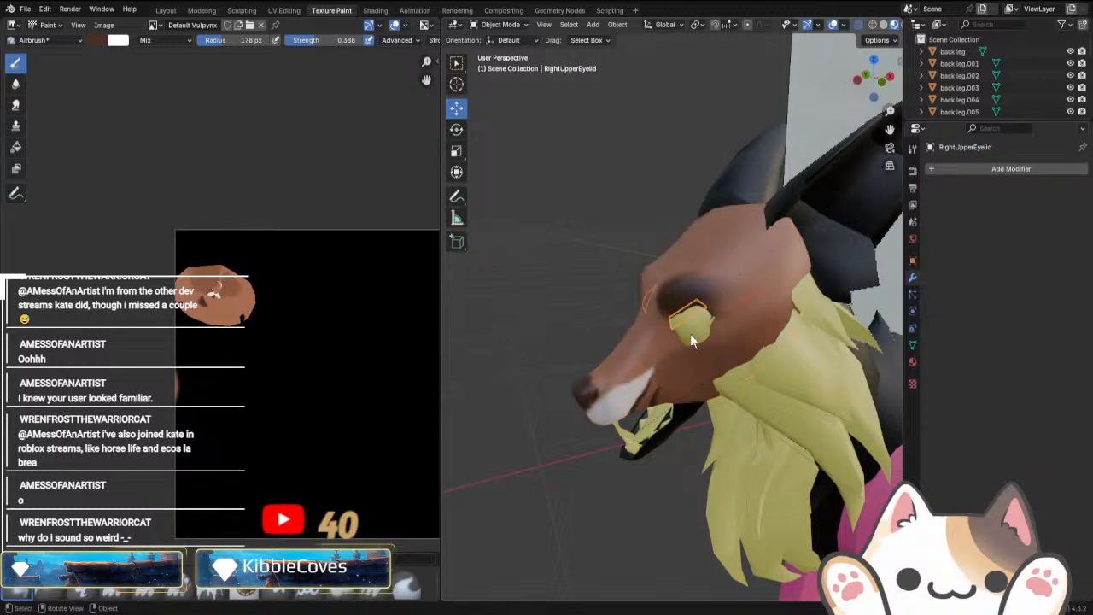
pyautogui.moveTo(690, 333); pyautogui.dragTo(675, 408, button='middle')
pyautogui.scroll(3, 675, 408)
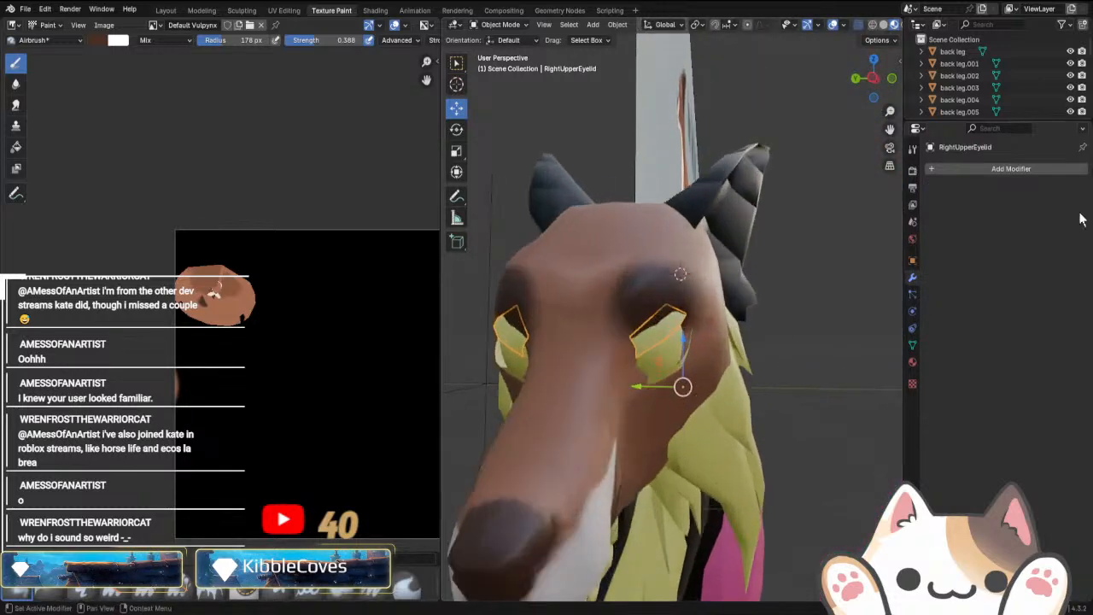
pyautogui.click(912, 362)
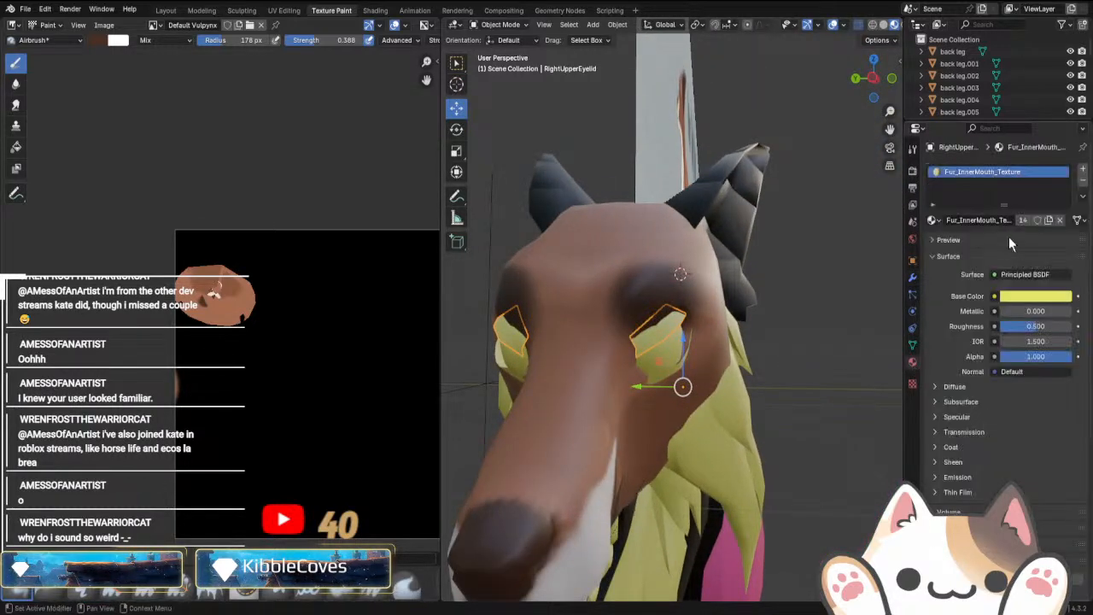
pyautogui.click(1049, 220)
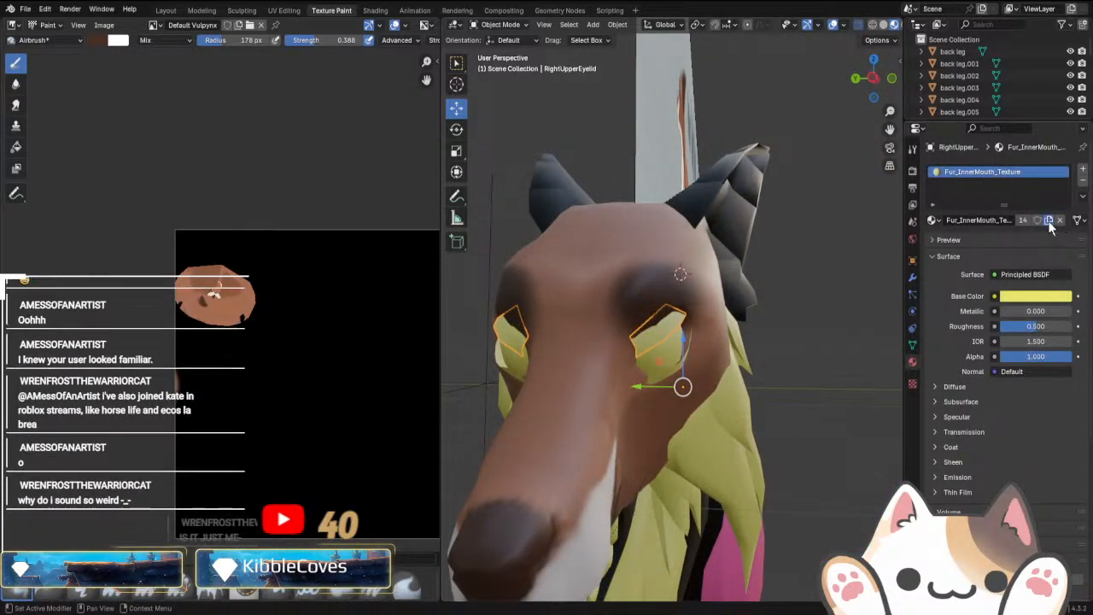
pyautogui.click(1035, 296)
pyautogui.click(1062, 278)
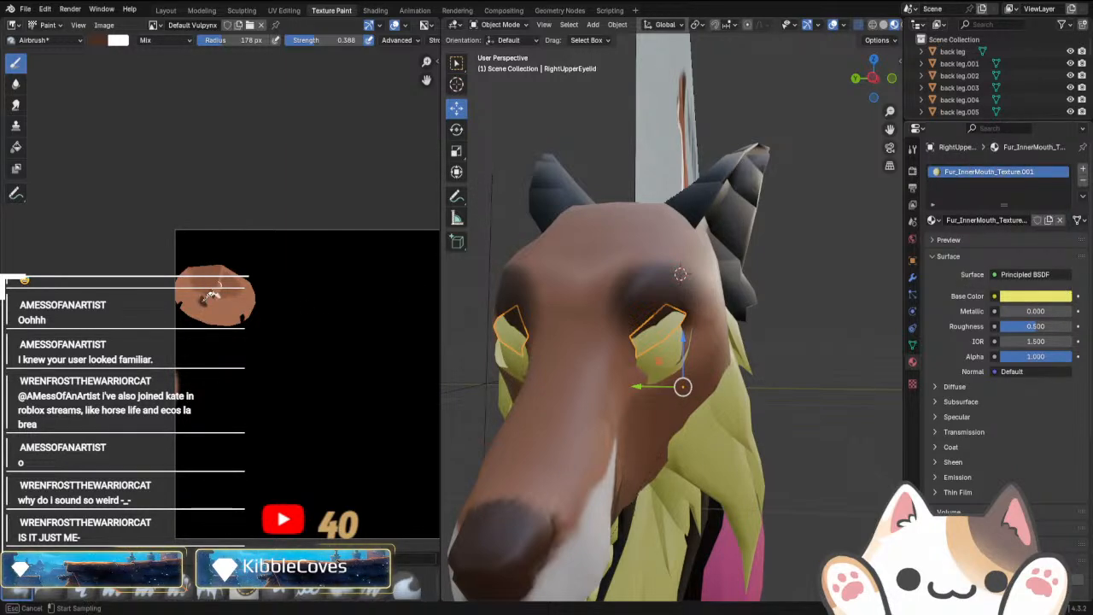
pyautogui.click(210, 297)
# Assign the Fur_InnerMouth_Texture.001 material to the lower eyelid.
pyautogui.moveTo(792, 366); pyautogui.dragTo(713, 396, button='middle')
pyautogui.click(721, 393)
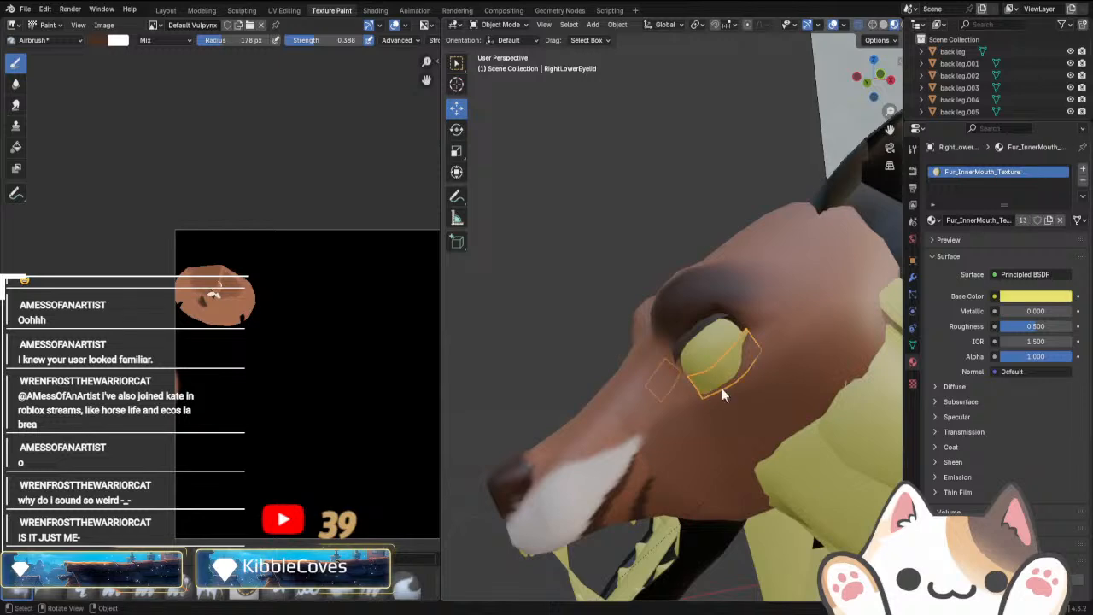
pyautogui.click(935, 220)
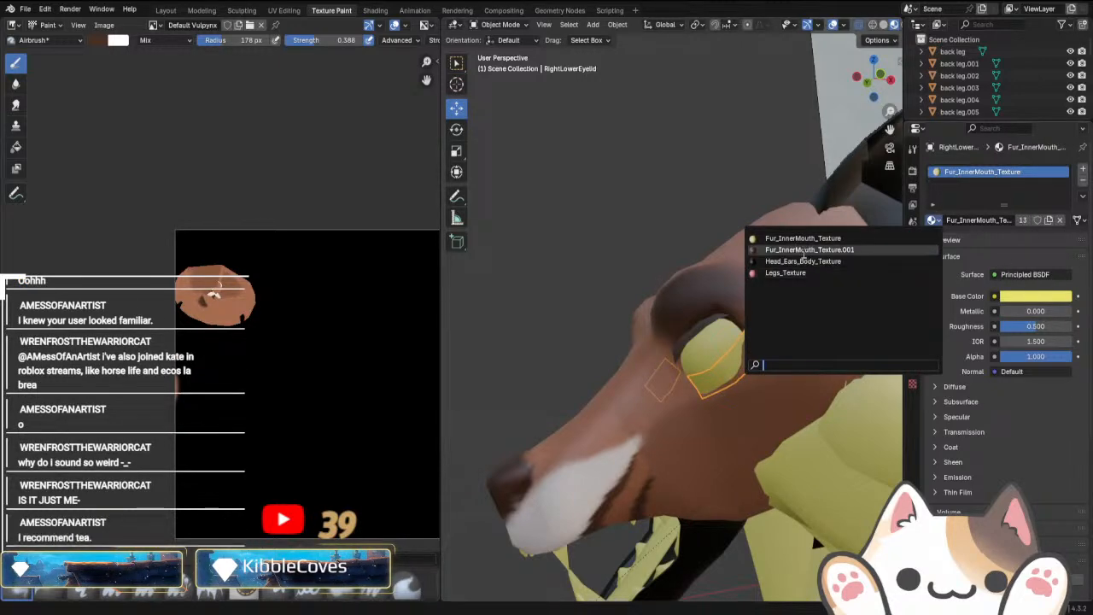
pyautogui.click(805, 251)
pyautogui.moveTo(795, 308); pyautogui.dragTo(419, 396, button='middle')
pyautogui.scroll(-4, 419, 396)
pyautogui.scroll(-5, 745, 458)
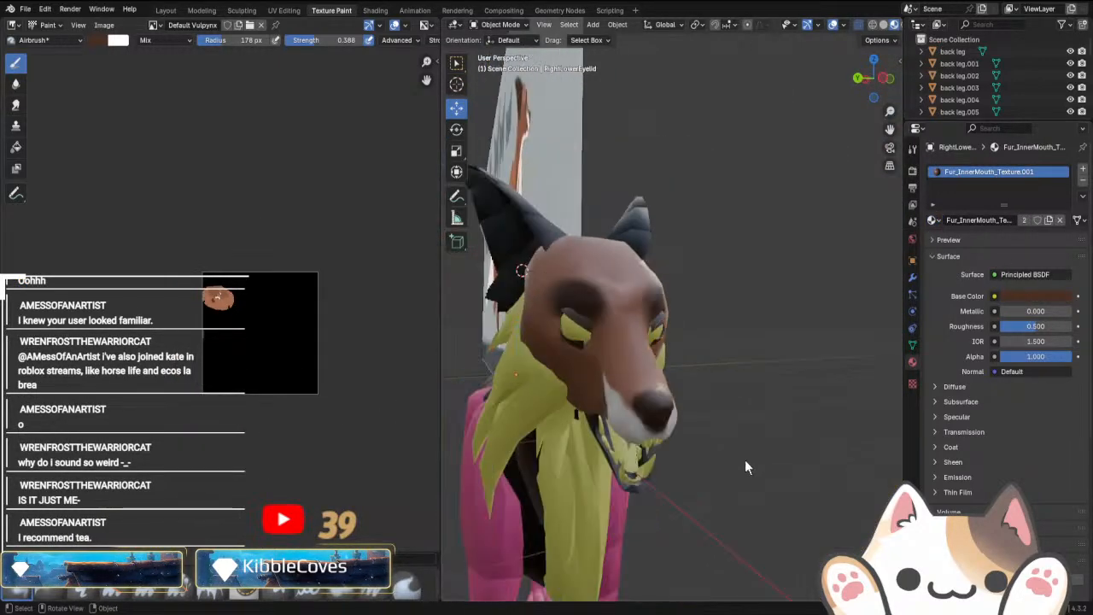
# Link the Default Vulpynx image texture to the base color of the eyes' Fur_InnerMouth_Texture material.
pyautogui.moveTo(744, 459); pyautogui.dragTo(665, 297, button='middle')
pyautogui.click(681, 325)
pyautogui.click(682, 325)
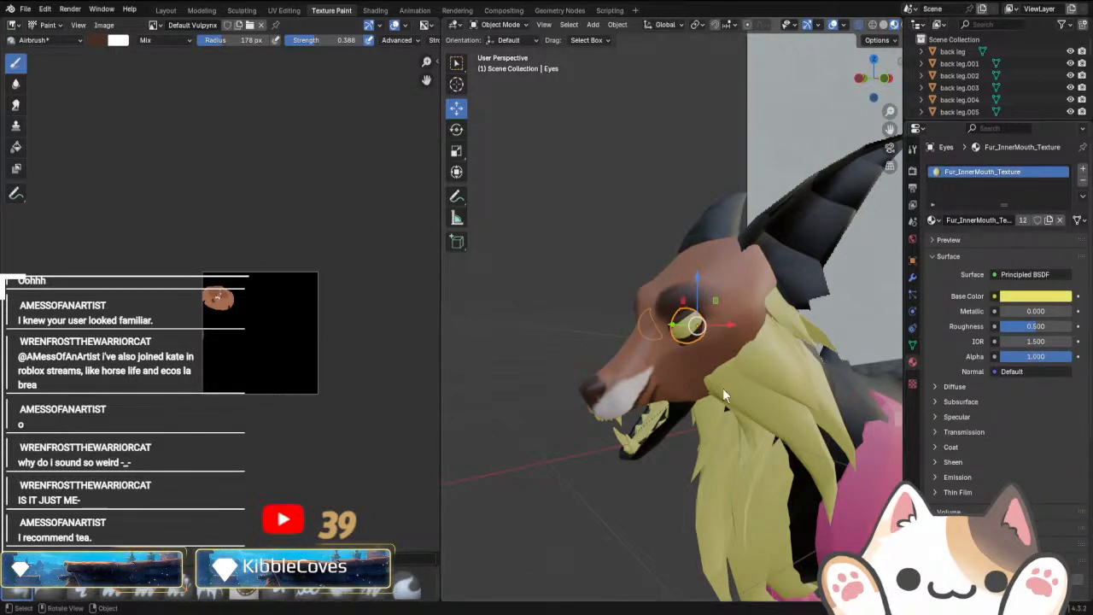
pyautogui.press('`')
pyautogui.press('Escape')
pyautogui.press('Tab')
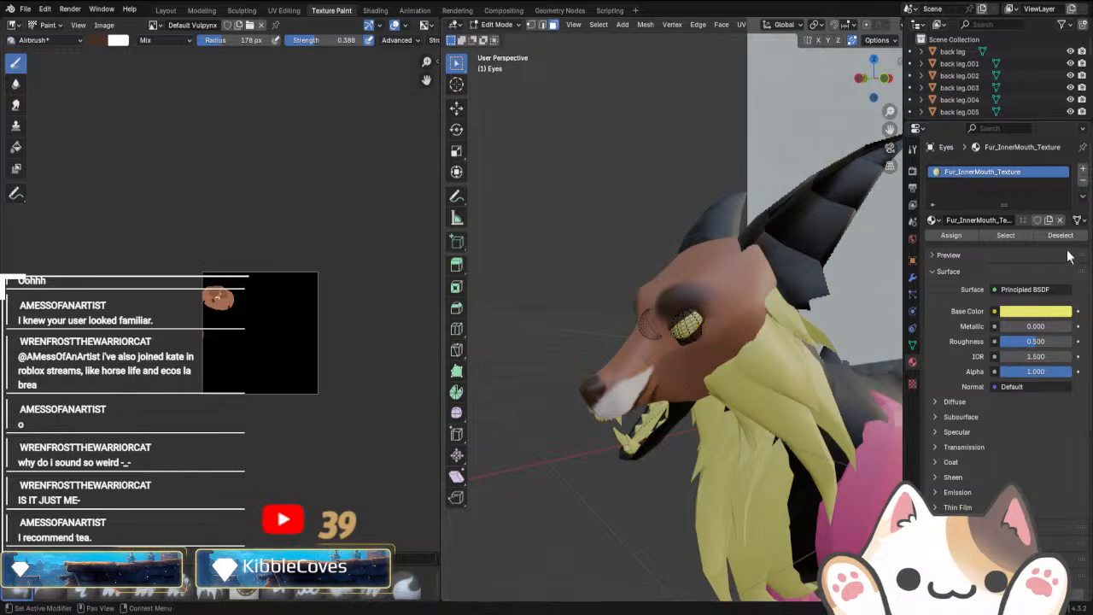
pyautogui.click(931, 219)
pyautogui.click(995, 311)
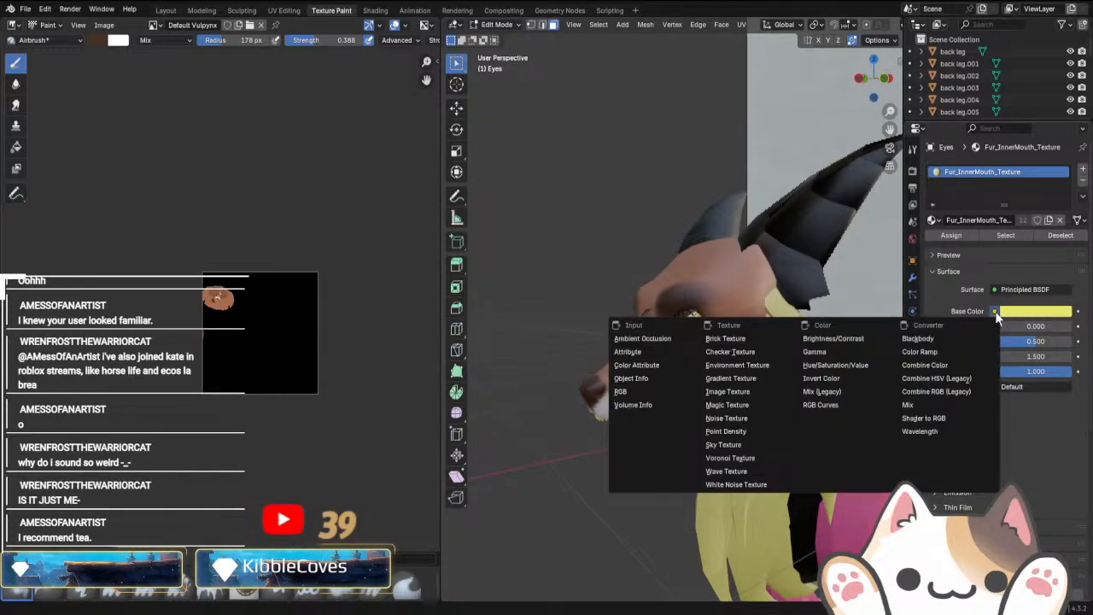
pyautogui.click(727, 391)
pyautogui.click(934, 327)
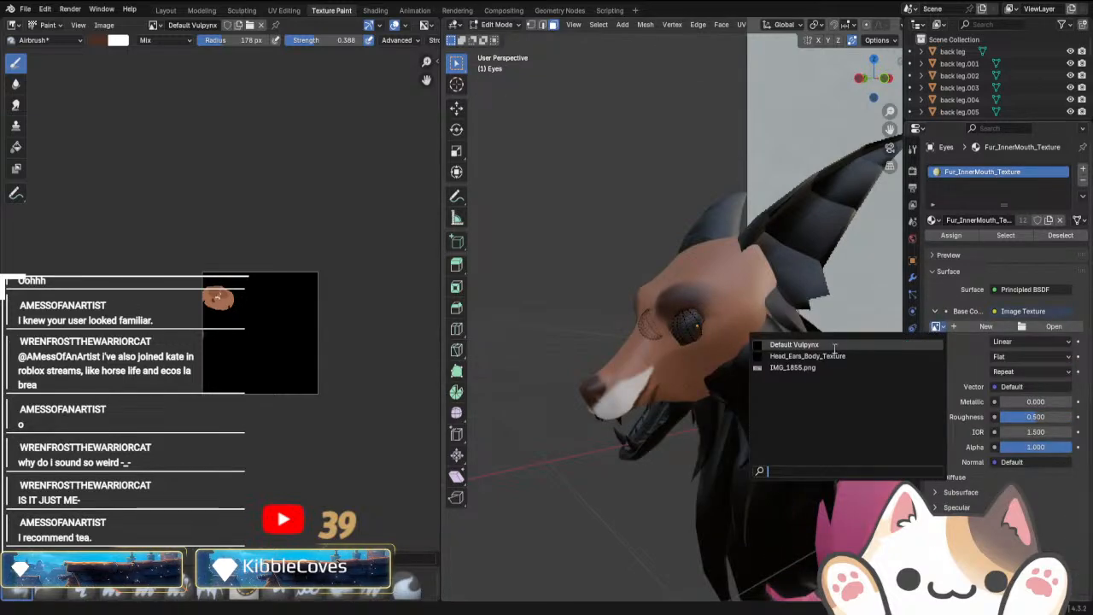
pyautogui.click(756, 365)
pyautogui.moveTo(566, 512)
pyautogui.mouseDown(button='middle')
pyautogui.moveTo(765, 500)
pyautogui.moveTo(573, 493)
pyautogui.mouseUp(button='middle')
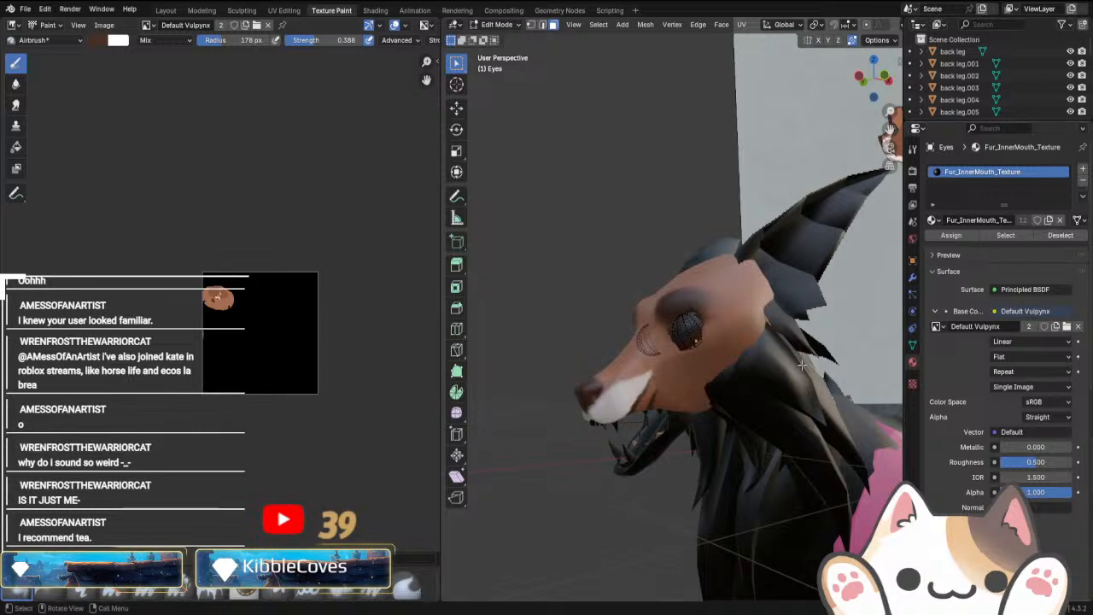
# Select the eyes' whole mesh in Edit Mode and examine where their UV islands lie on the texture.
pyautogui.moveTo(803, 365); pyautogui.dragTo(692, 437, button='middle')
pyautogui.press('Tab')
pyautogui.press('Tab')
pyautogui.press('a')
pyautogui.scroll(4, 546, 449)
pyautogui.scroll(4, 304, 405)
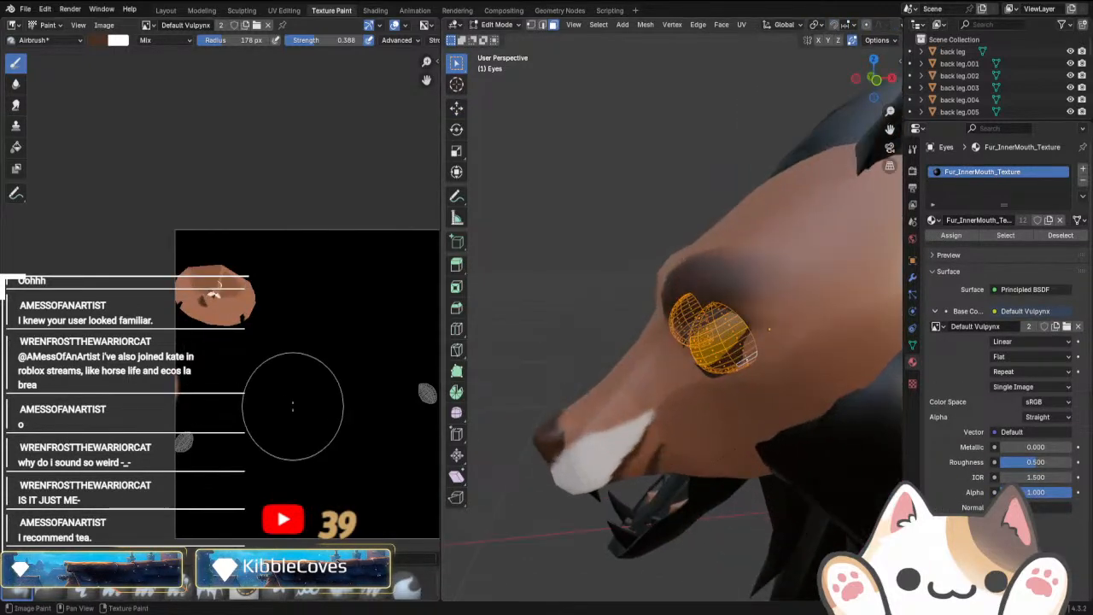
# Return to Object Mode and hide the fox concept reference image.
pyautogui.press('Tab')
pyautogui.scroll(-5, 720, 502)
pyautogui.scroll(-10, 720, 495)
pyautogui.moveTo(718, 427); pyautogui.dragTo(687, 474, button='middle')
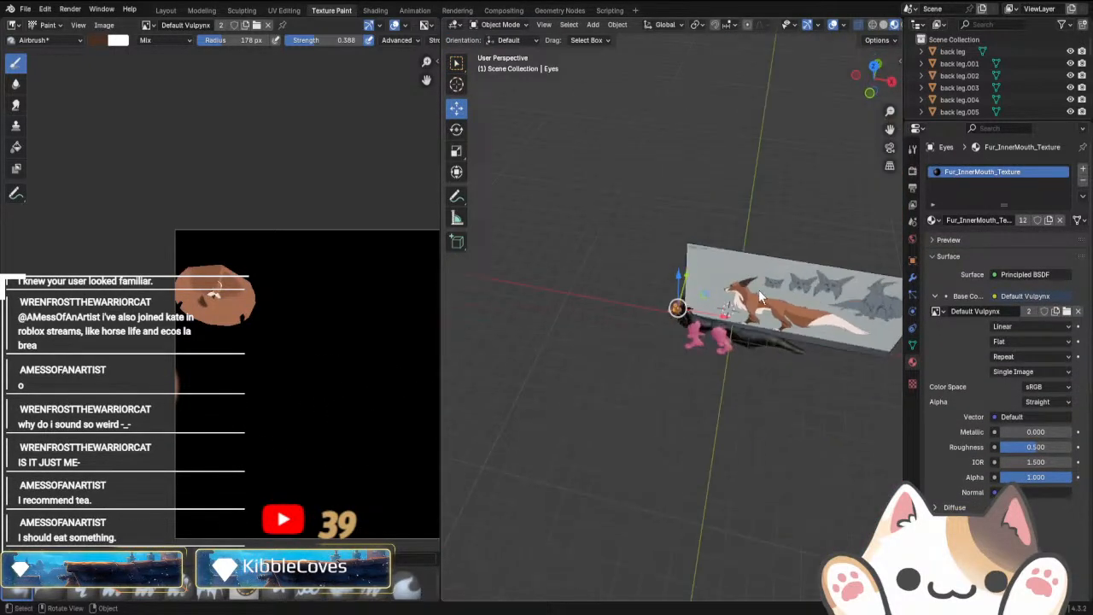
pyautogui.click(758, 289)
pyautogui.press('h')
pyautogui.moveTo(758, 444); pyautogui.dragTo(839, 351, button='middle')
# Select every part of the model in Edit Mode and examine the combined UV layout over the texture.
pyautogui.moveTo(668, 253); pyautogui.dragTo(796, 416)
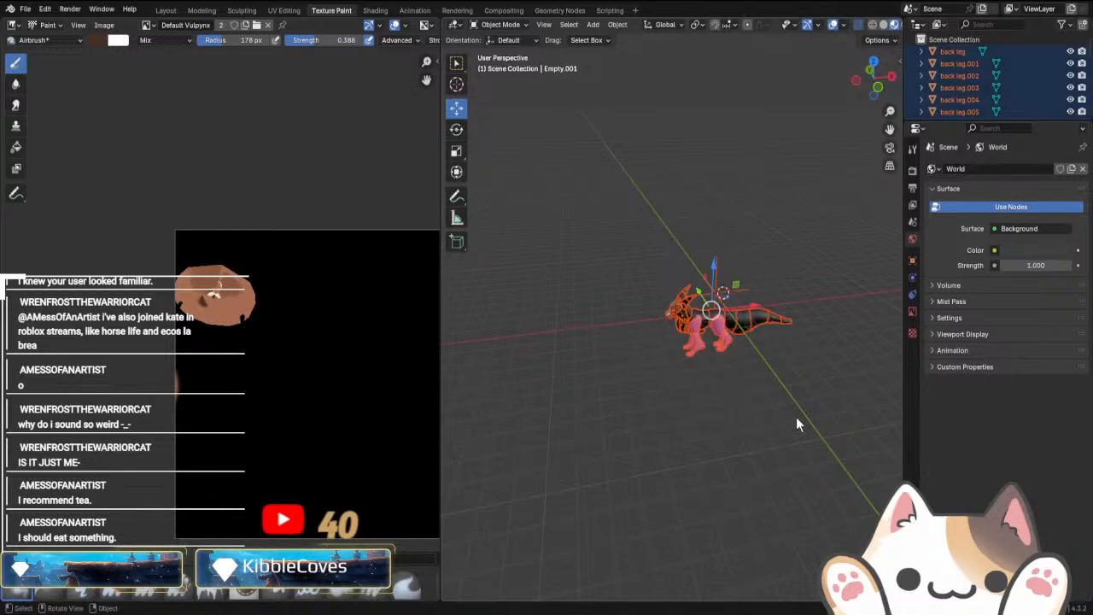
pyautogui.scroll(4, 780, 324)
pyautogui.click(778, 320)
pyautogui.moveTo(615, 263); pyautogui.dragTo(898, 430)
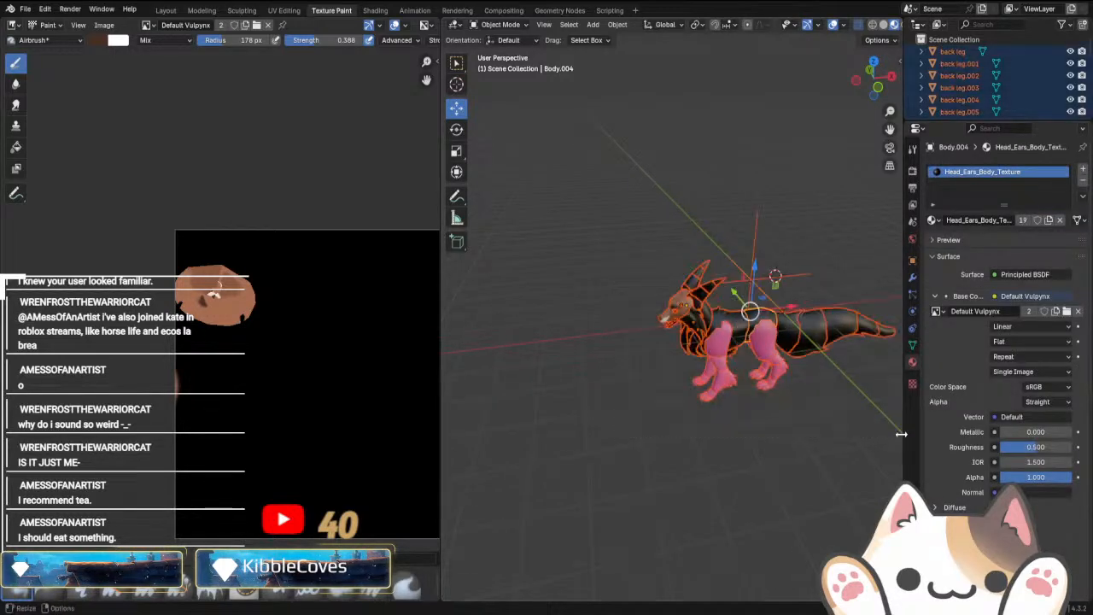
pyautogui.press('Tab')
pyautogui.press('a')
pyautogui.scroll(-3, 345, 443)
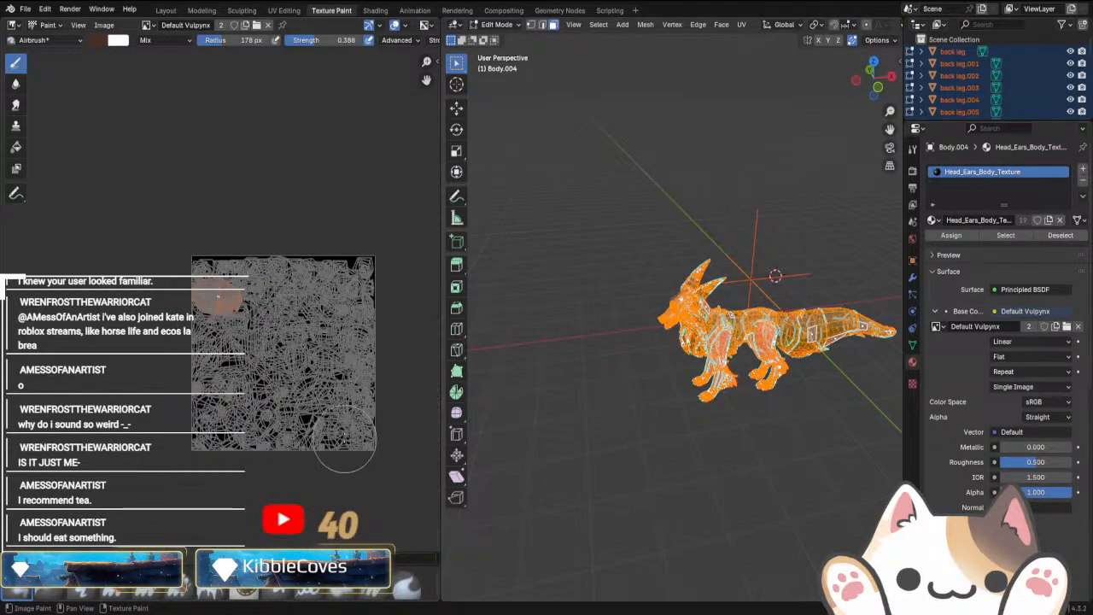
pyautogui.scroll(7, 346, 430)
pyautogui.scroll(2, 214, 292)
pyautogui.scroll(-5, 197, 299)
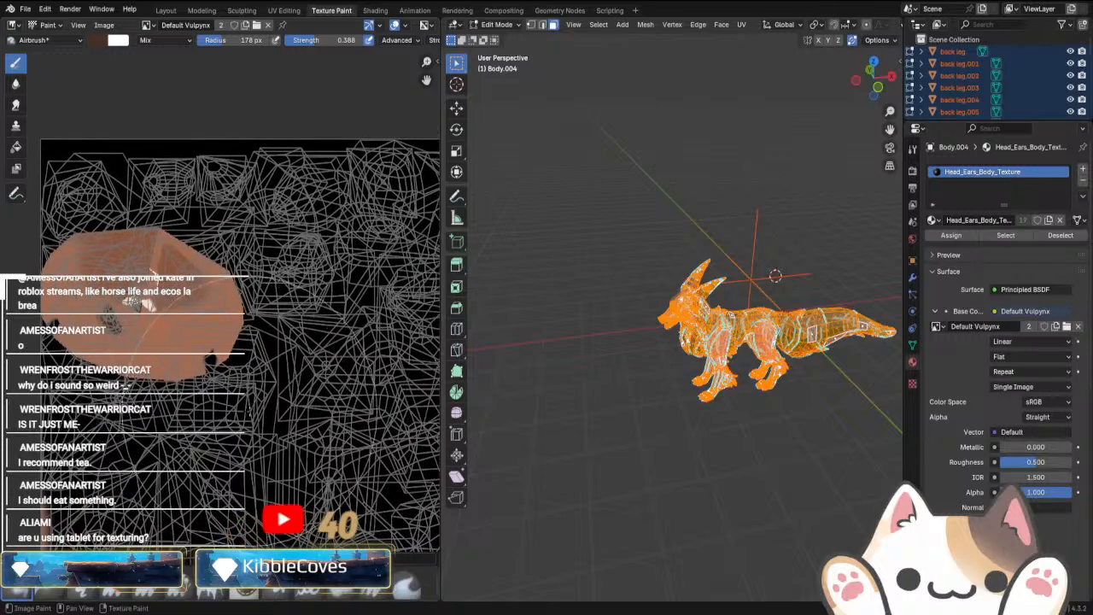
pyautogui.moveTo(368, 442); pyautogui.dragTo(300, 423, button='middle')
pyautogui.scroll(3, 533, 495)
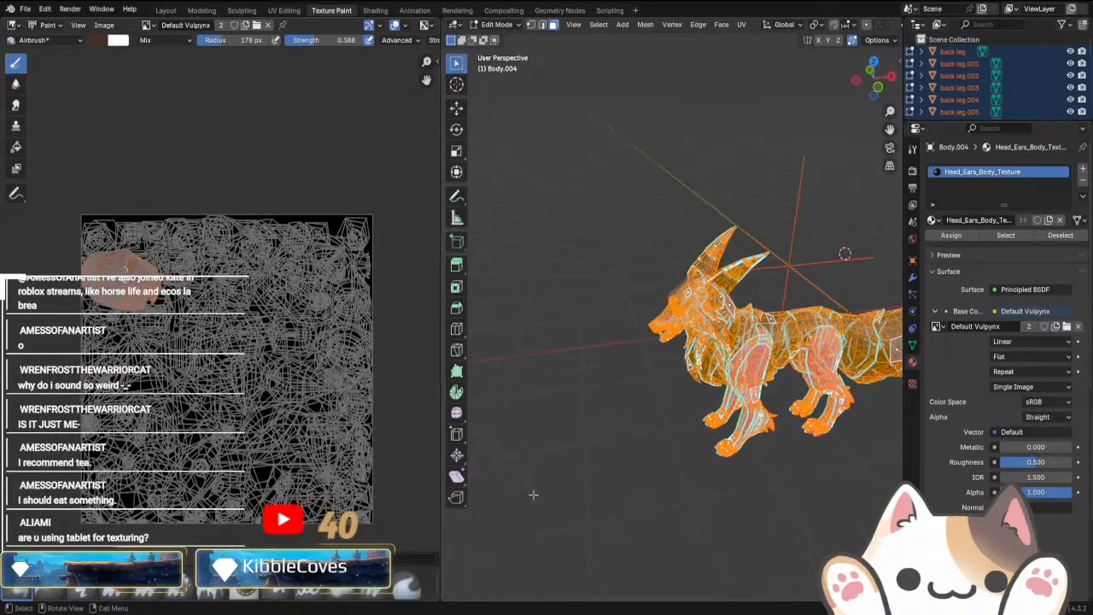
# Examine the torso's UV islands on the texture by editing that part alone.
pyautogui.moveTo(659, 471); pyautogui.dragTo(663, 410, button='middle')
pyautogui.press('Tab')
pyautogui.click(799, 345)
pyautogui.press('Tab')
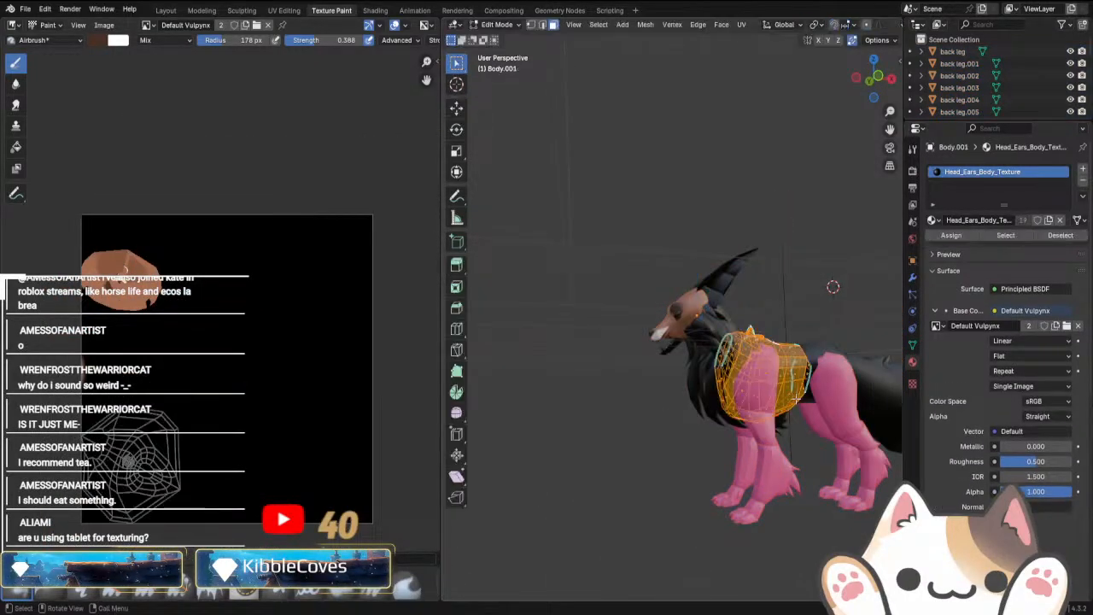
pyautogui.press('Tab')
pyautogui.click(684, 301)
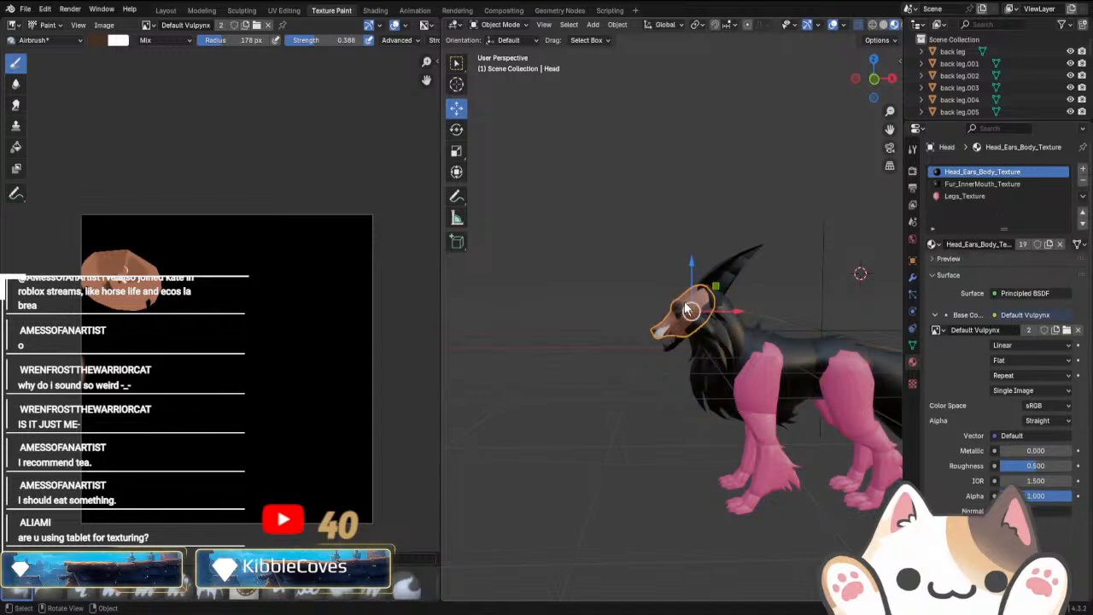
pyautogui.moveTo(684, 301); pyautogui.dragTo(699, 460, button='middle')
pyautogui.click(705, 452)
pyautogui.press('Tab')
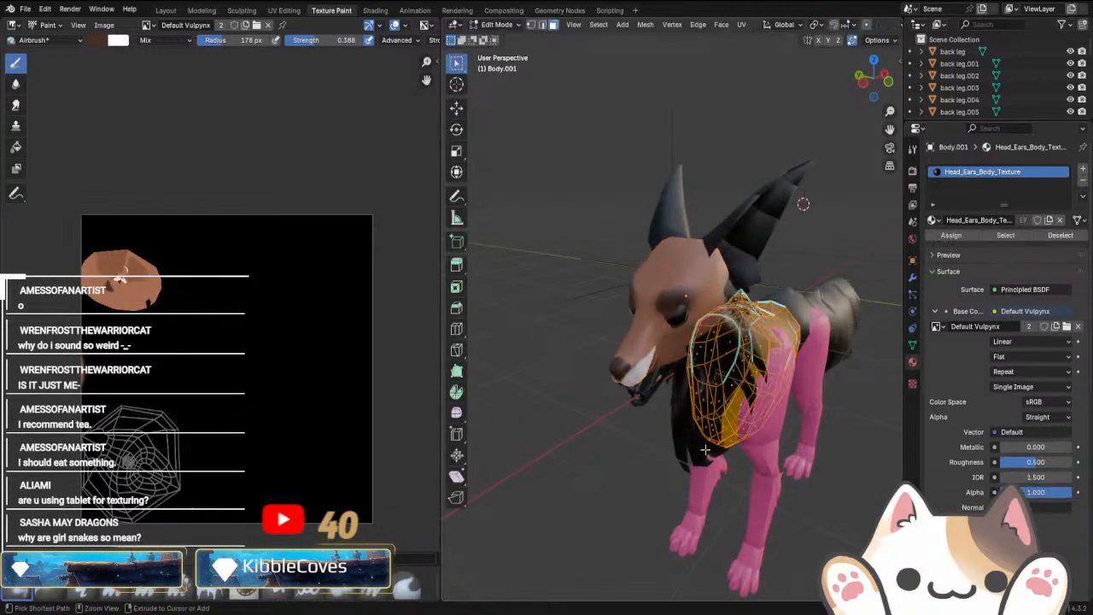
# Try to clear the mesh selection across all model parts together in Edit Mode.
pyautogui.press('Tab')
pyautogui.press('a')
pyautogui.press('Tab')
pyautogui.hotkey('alt', 'a')
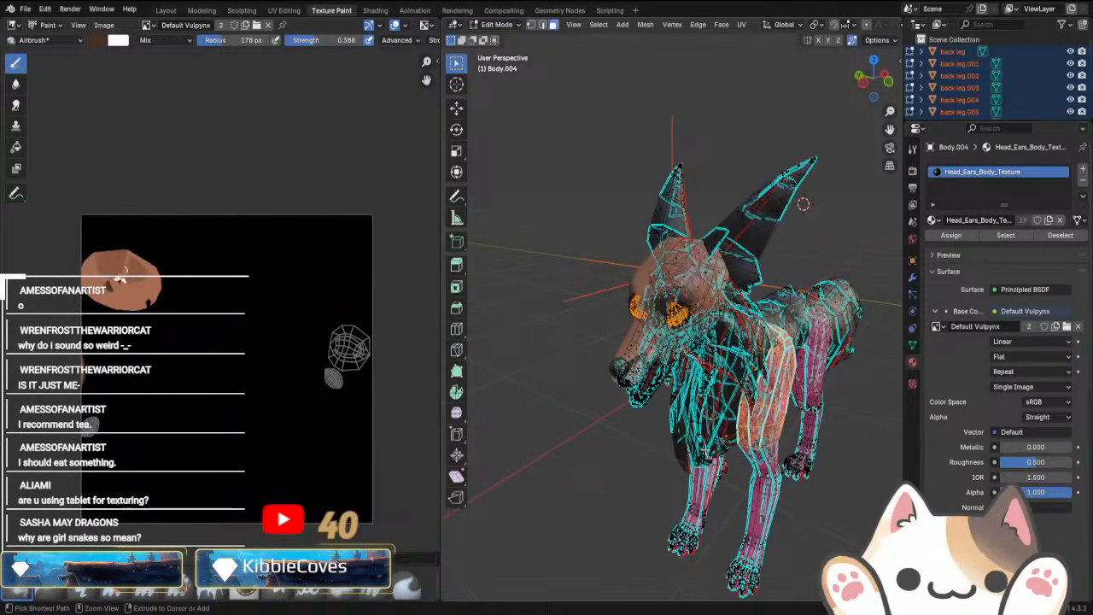
pyautogui.press('Tab')
# Undo the recent selection changes and the hiding of the reference image, back to editing the eyes.
pyautogui.hotkey('ctrl', 'z')
pyautogui.hotkey('ctrl', 'z')
pyautogui.hotkey('ctrl', 'z')
pyautogui.hotkey('ctrl', 'z')
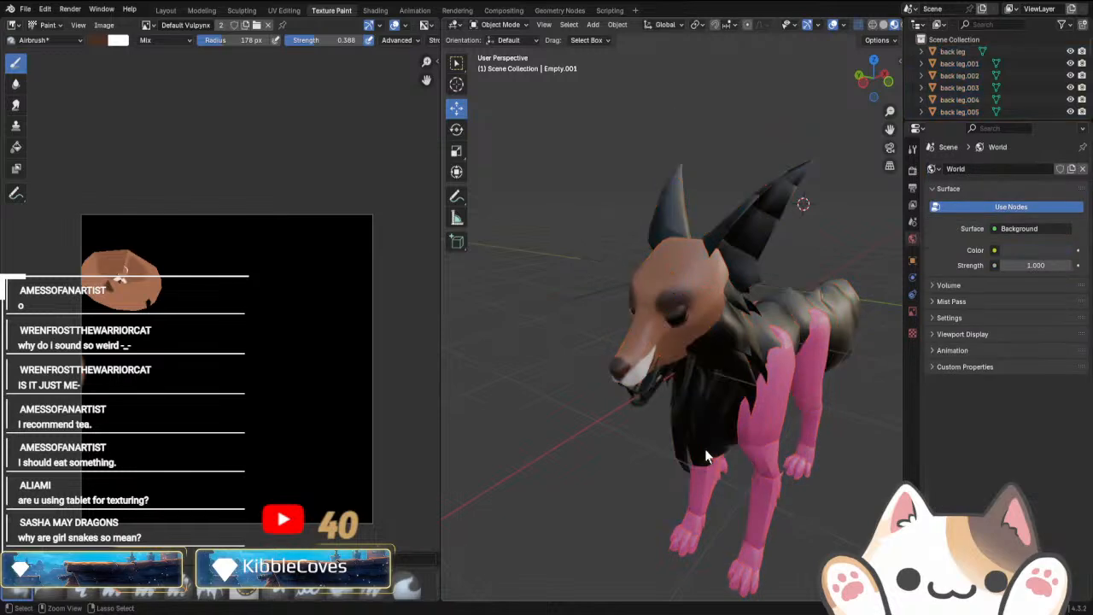
pyautogui.hotkey('ctrl', 'z')
pyautogui.hotkey('ctrl', 'z')
pyautogui.hotkey('ctrl', 'z')
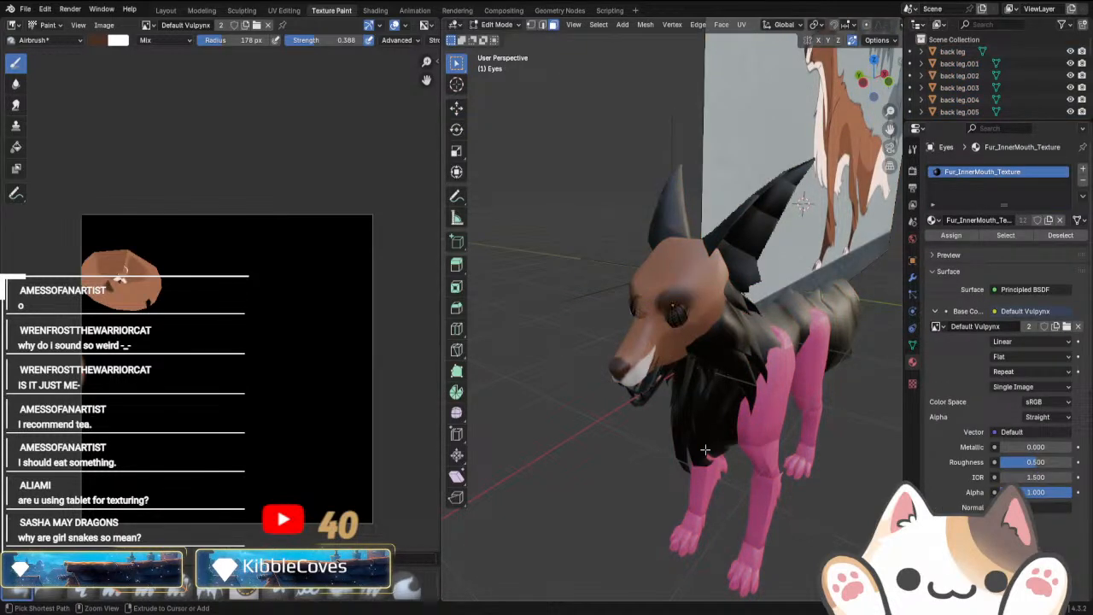
# Remove the image texture from the base colour of the eyes' Fur_InnerMouth_Texture material and check the whole model.
pyautogui.moveTo(705, 449); pyautogui.dragTo(636, 425, button='middle')
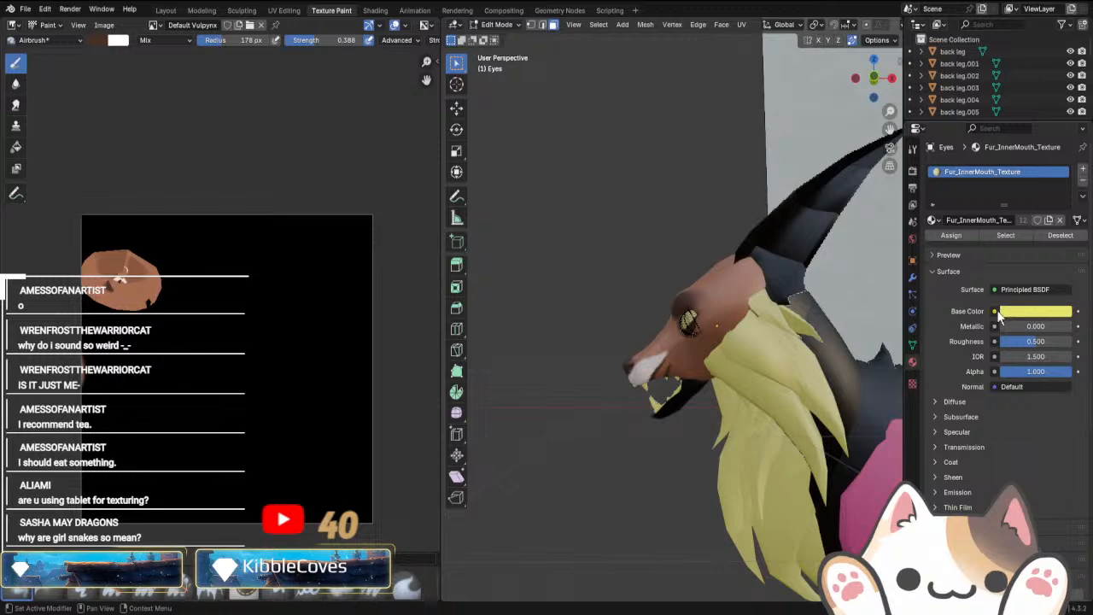
pyautogui.scroll(-5, 635, 467)
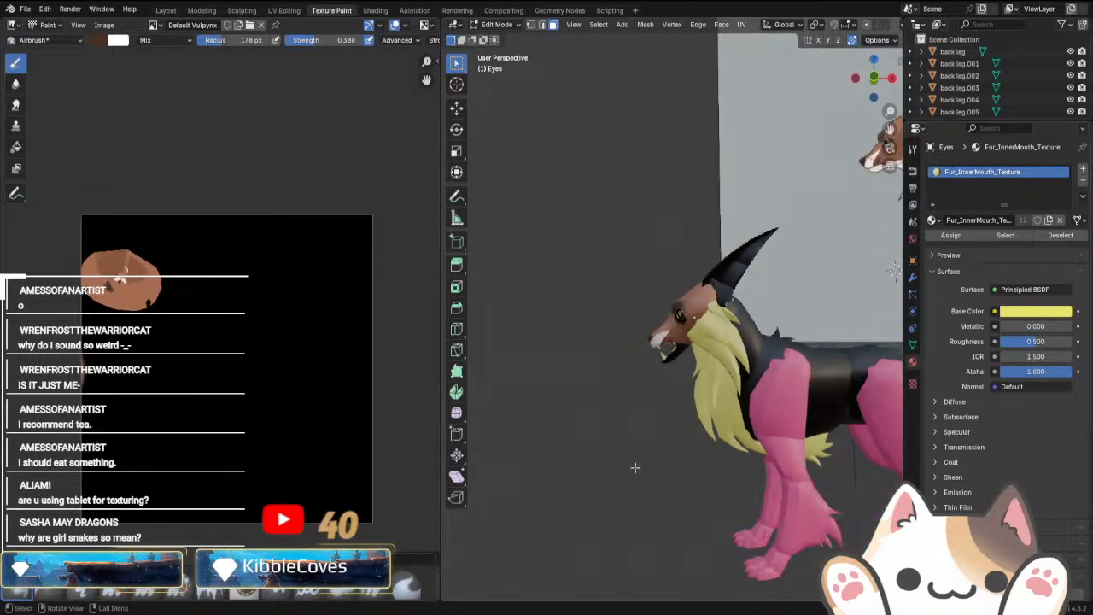
pyautogui.moveTo(648, 456); pyautogui.dragTo(752, 495, button='middle')
pyautogui.scroll(3, 732, 476)
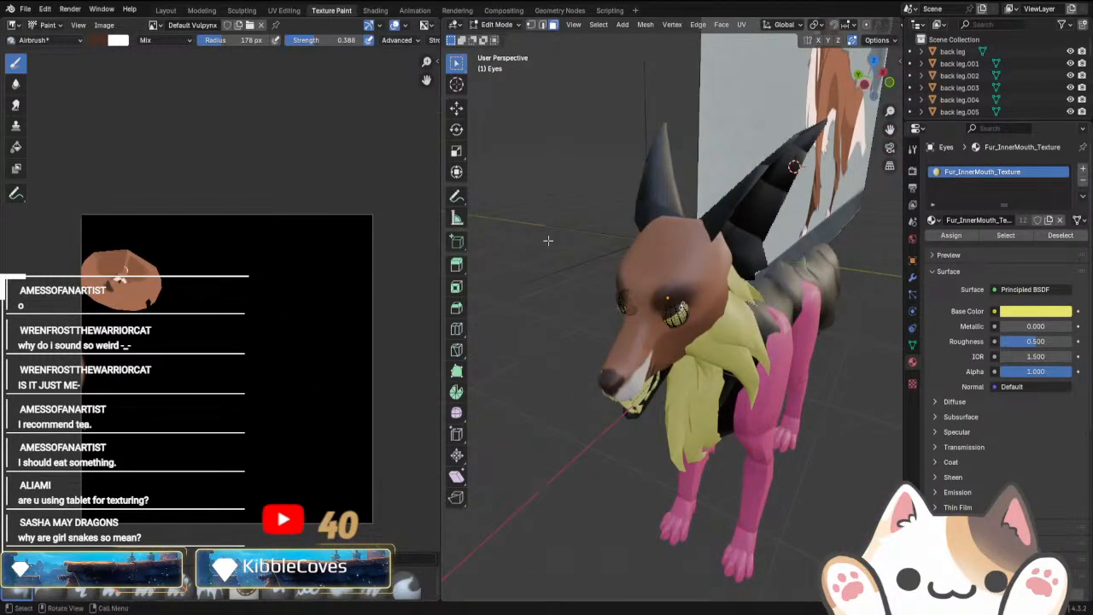
# Return to Object Mode and delete the Vulpynx concept reference image behind the model.
pyautogui.press('Tab')
pyautogui.click(688, 240)
pyautogui.moveTo(781, 416); pyautogui.dragTo(692, 385, button='middle')
pyautogui.scroll(-2, 785, 286)
pyautogui.moveTo(788, 285); pyautogui.dragTo(733, 401, button='middle')
pyautogui.scroll(-3, 802, 341)
pyautogui.scroll(-1, 809, 266)
pyautogui.click(808, 266)
pyautogui.rightClick(808, 267)
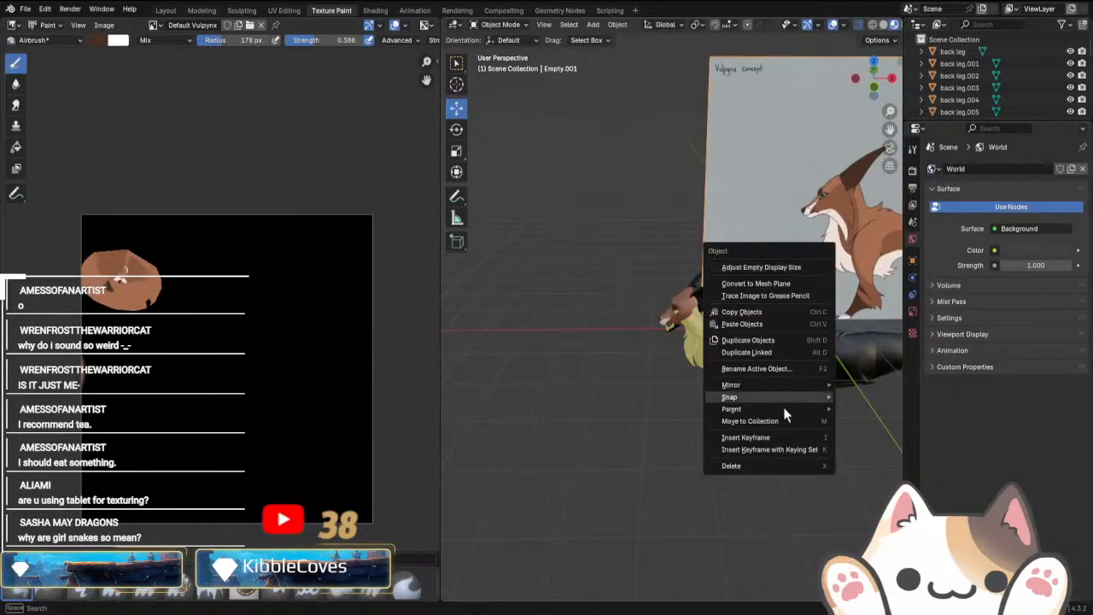
pyautogui.click(781, 465)
pyautogui.scroll(-2, 723, 396)
# Select all the front and back leg parts together, including the paws and lower legs.
pyautogui.click(751, 336)
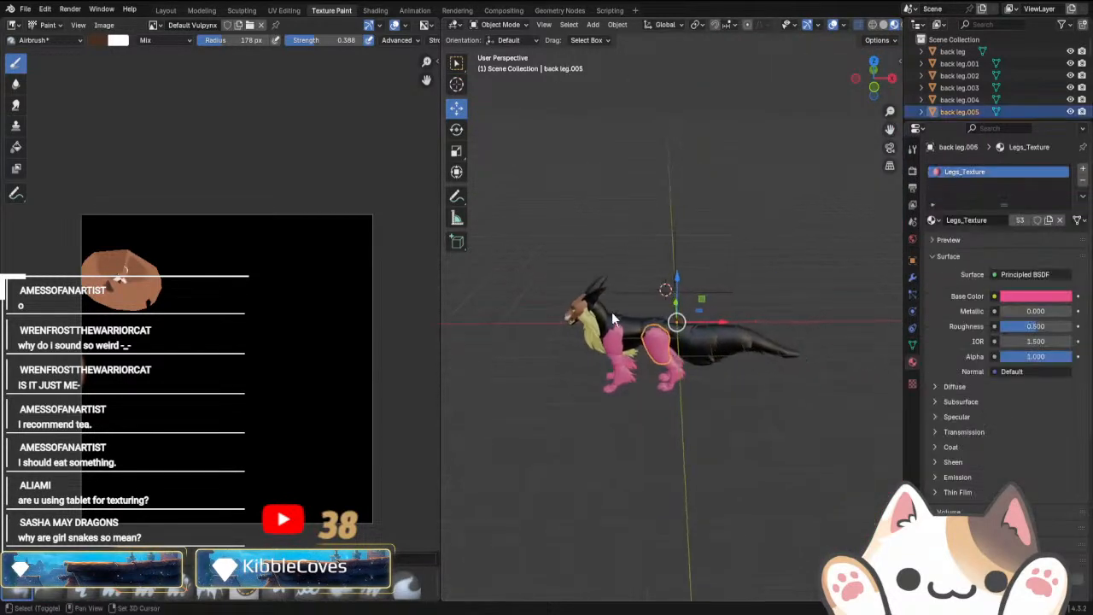
pyautogui.scroll(4, 611, 311)
pyautogui.click(663, 443)
pyautogui.moveTo(665, 447); pyautogui.dragTo(693, 408, button='middle')
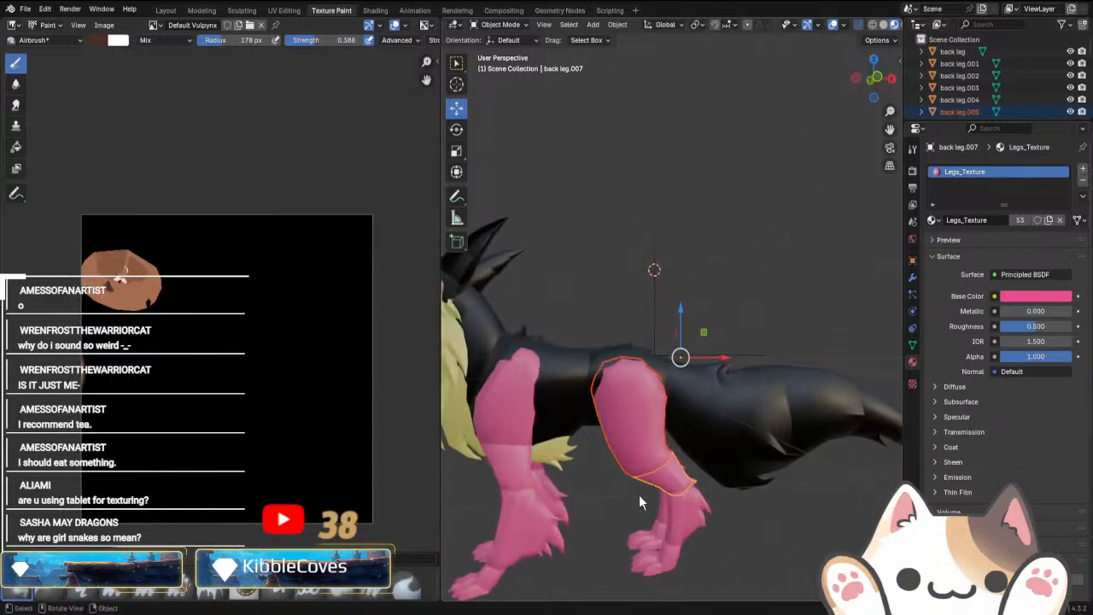
pyautogui.keyDown('shift'); pyautogui.moveTo(578, 463); pyautogui.dragTo(688, 577); pyautogui.keyUp('shift')
pyautogui.keyDown('shift'); pyautogui.moveTo(630, 545); pyautogui.dragTo(737, 524, button='middle'); pyautogui.keyUp('shift')
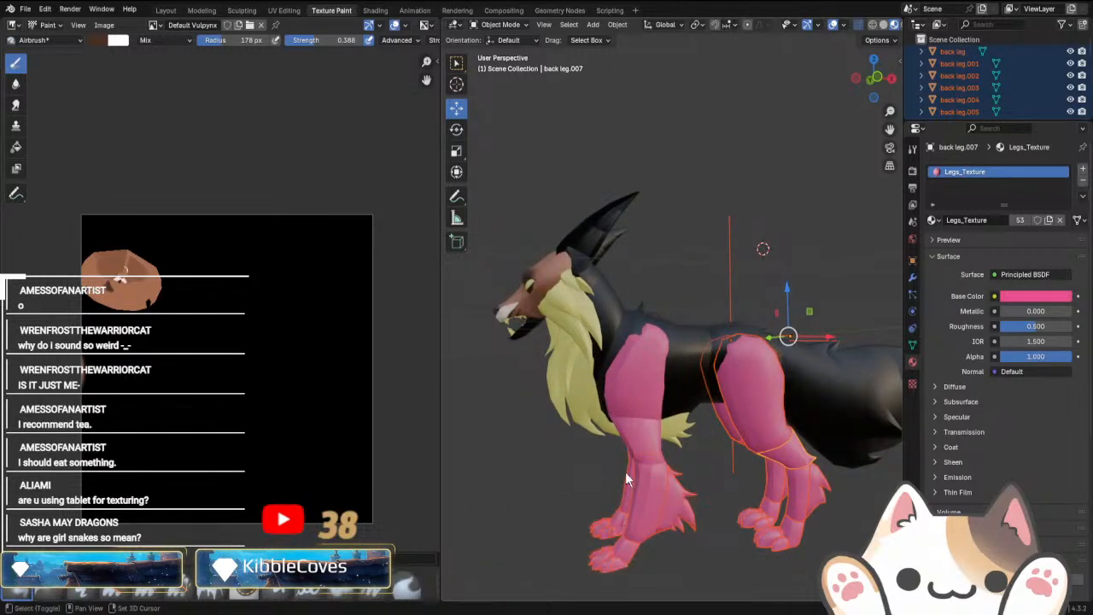
pyautogui.keyDown('shift'); pyautogui.click(641, 448); pyautogui.keyUp('shift')
pyautogui.moveTo(642, 444); pyautogui.dragTo(690, 442, button='middle')
pyautogui.keyDown('shift'); pyautogui.click(695, 420); pyautogui.keyUp('shift')
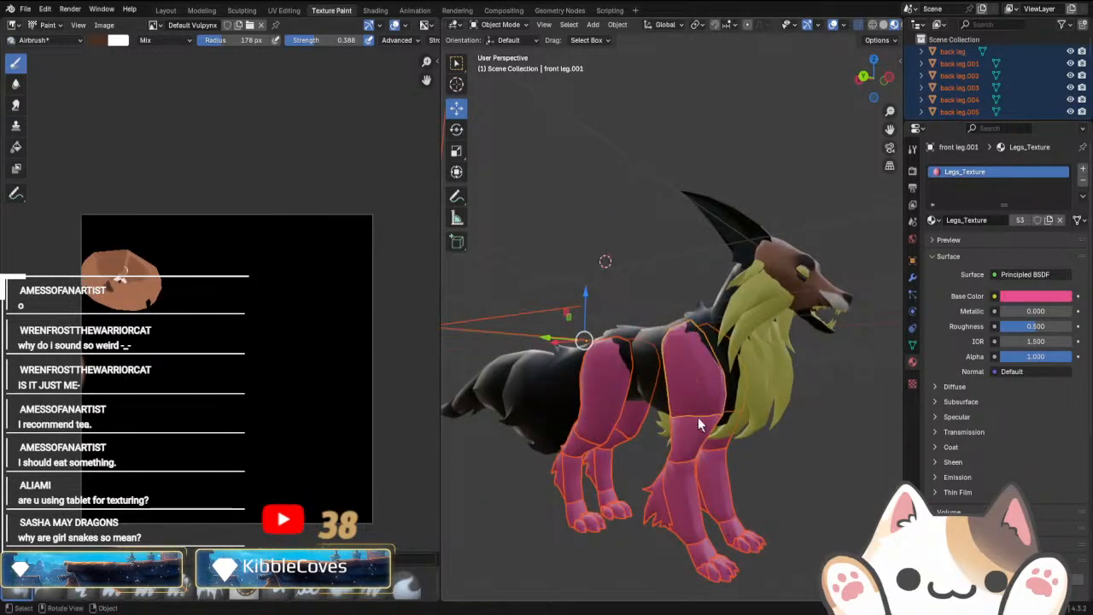
# Select the entire leg meshes in Edit Mode and examine their UV islands over the texture.
pyautogui.press('Tab')
pyautogui.press('a')
pyautogui.moveTo(736, 475); pyautogui.dragTo(485, 485, button='middle')
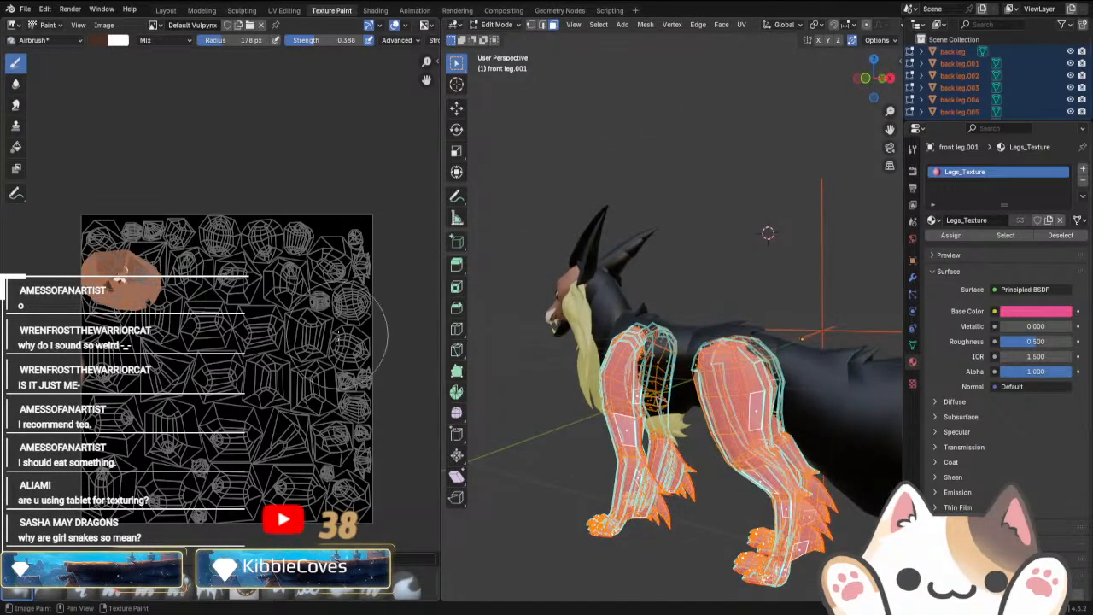
pyautogui.press('Tab')
# Select the torso, neck, ear and tail parts that share the Head_Ears_Body_Texture material.
pyautogui.moveTo(535, 429); pyautogui.dragTo(667, 409, button='middle')
pyautogui.click(662, 371)
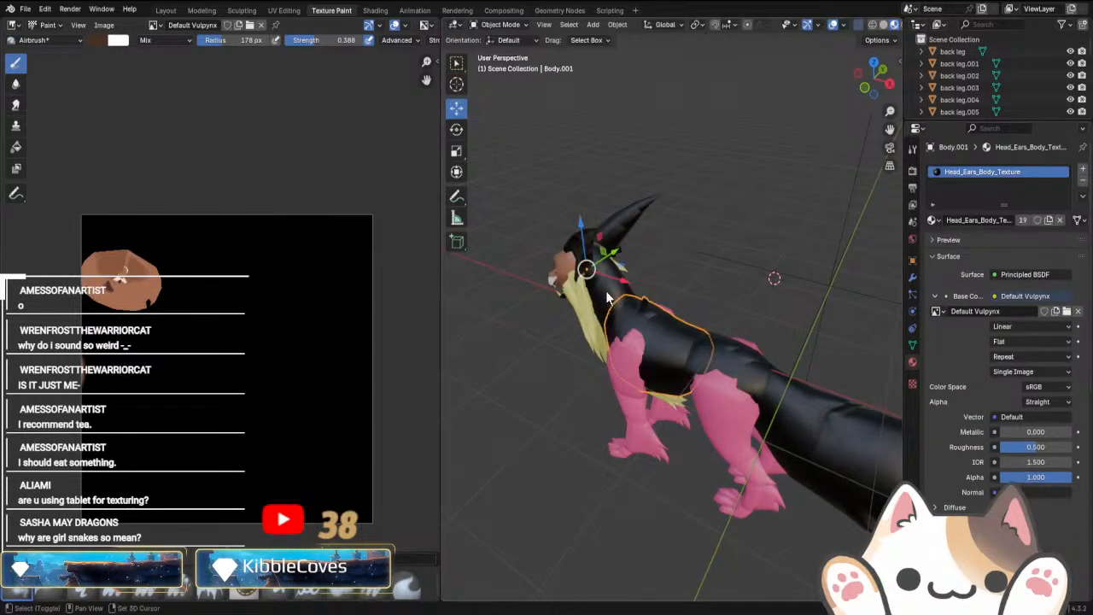
pyautogui.keyDown('shift'); pyautogui.click(632, 213); pyautogui.keyUp('shift')
pyautogui.keyDown('shift'); pyautogui.click(601, 224); pyautogui.keyUp('shift')
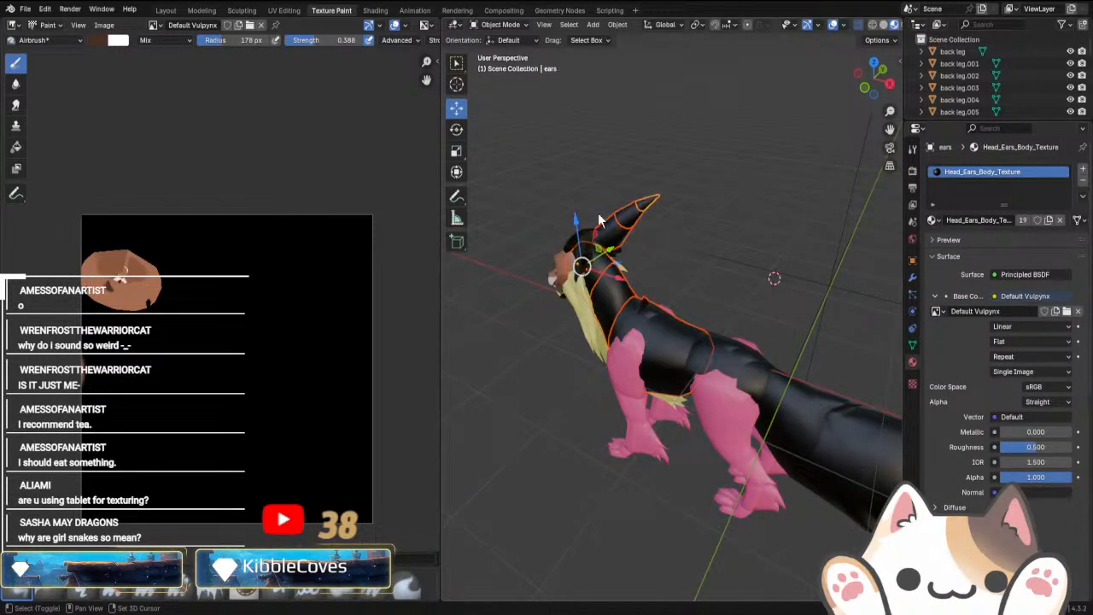
pyautogui.keyDown('shift'); pyautogui.click(646, 204); pyautogui.keyUp('shift')
pyautogui.moveTo(609, 311); pyautogui.dragTo(675, 291, button='middle')
pyautogui.keyDown('shift'); pyautogui.click(667, 271); pyautogui.keyUp('shift')
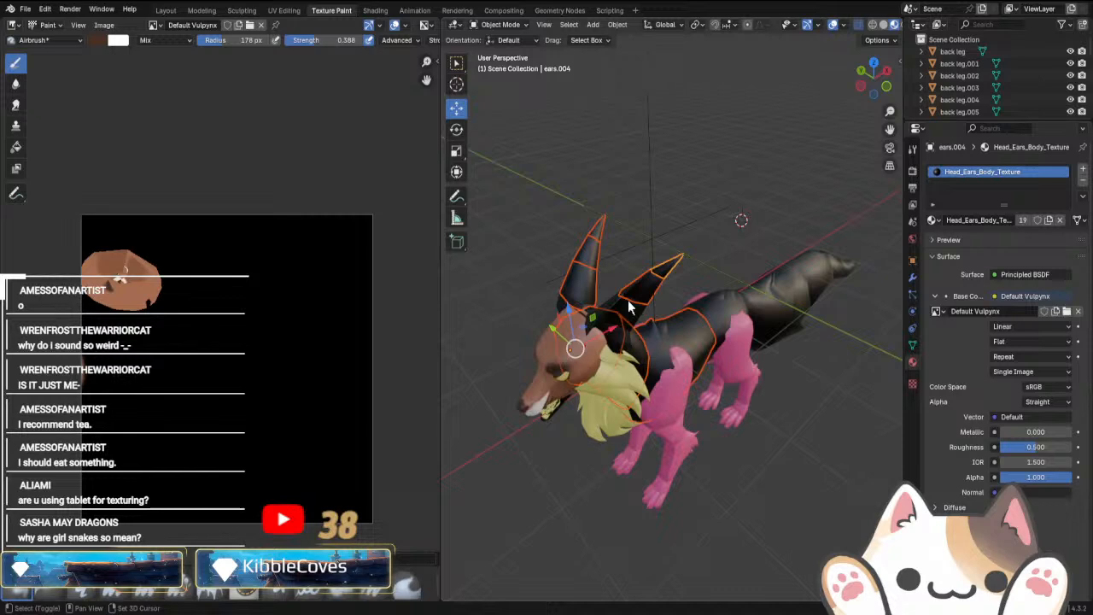
pyautogui.keyDown('shift'); pyautogui.click(766, 310); pyautogui.keyUp('shift')
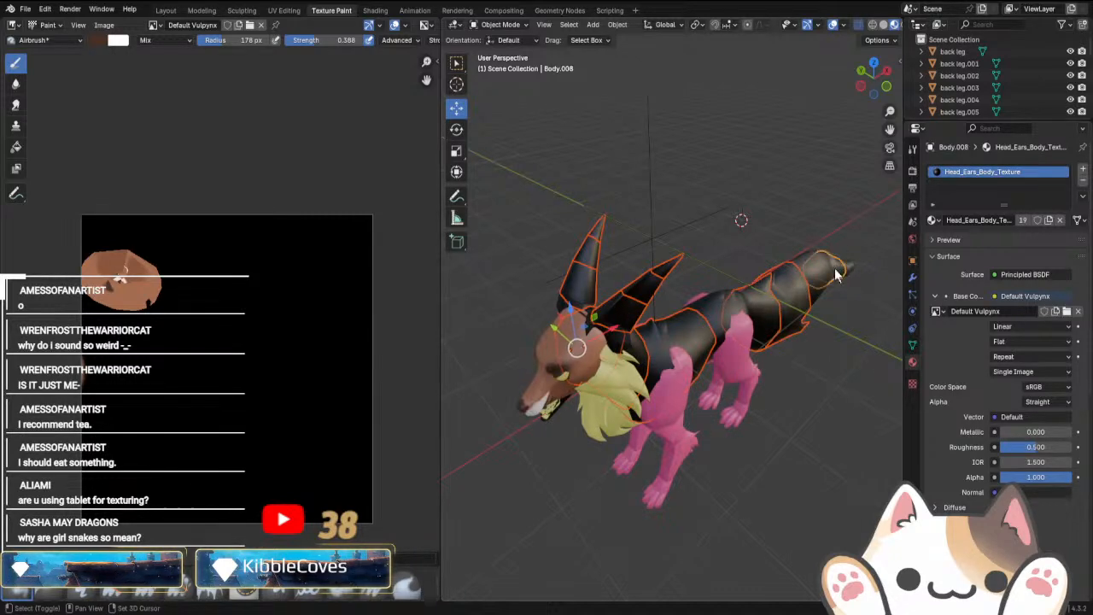
pyautogui.keyDown('shift'); pyautogui.click(842, 266); pyautogui.keyUp('shift')
pyautogui.moveTo(713, 311); pyautogui.dragTo(688, 434, button='middle')
# Add the remaining ear pieces to the selection and examine the combined UV islands of the body, ears and tail.
pyautogui.press('Tab')
pyautogui.press('a')
pyautogui.press('Tab')
pyautogui.keyDown('shift'); pyautogui.click(579, 283); pyautogui.keyUp('shift')
pyautogui.moveTo(625, 318); pyautogui.dragTo(589, 306, button='middle')
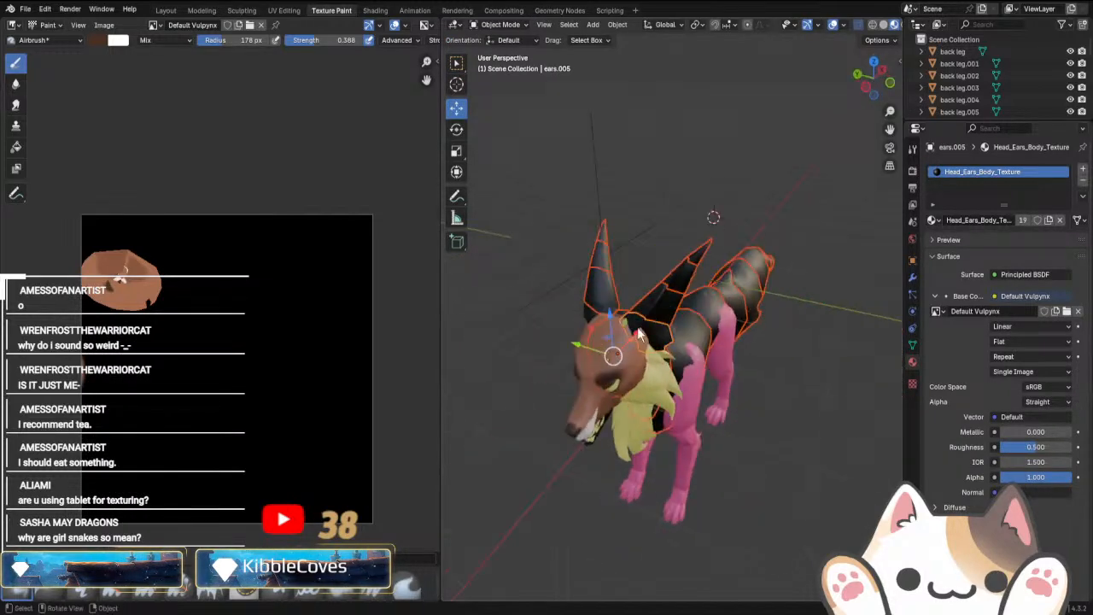
pyautogui.press('Tab')
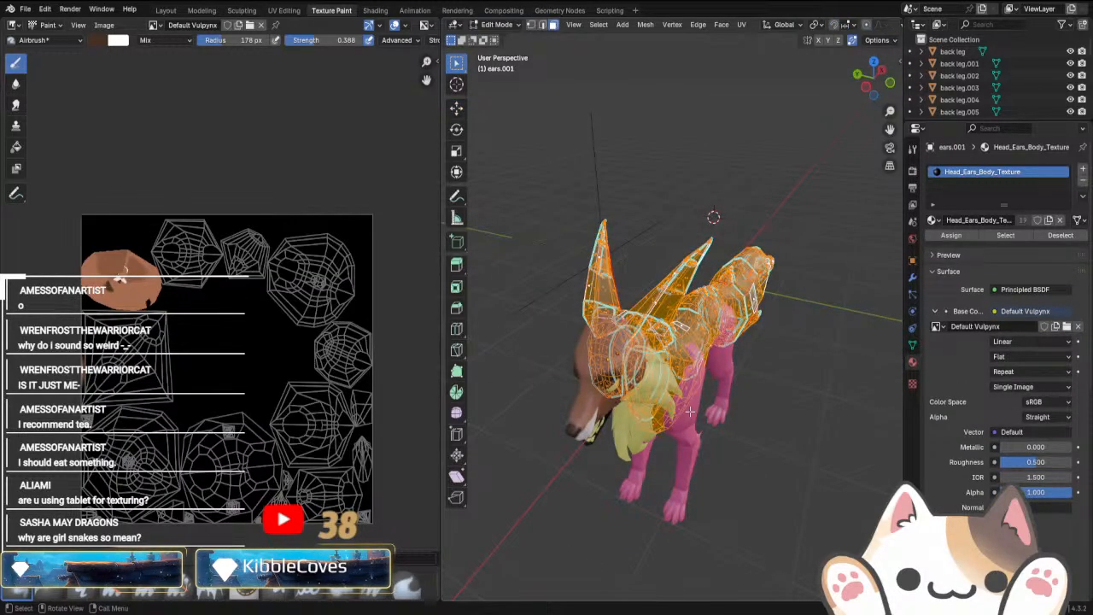
pyautogui.moveTo(690, 411); pyautogui.dragTo(642, 390, button='middle')
pyautogui.scroll(3, 642, 401)
pyautogui.moveTo(643, 437); pyautogui.dragTo(590, 359, button='middle')
pyautogui.scroll(-2, 654, 421)
pyautogui.press('Tab')
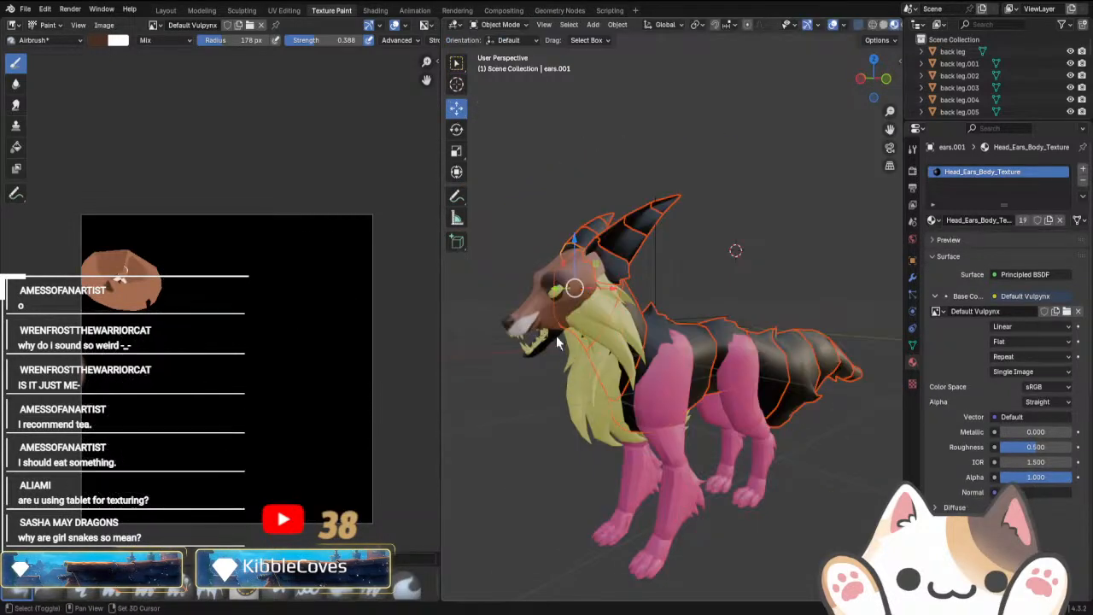
# Add the jaw to the selected body parts and examine their combined UV layout in Edit Mode.
pyautogui.keyDown('shift'); pyautogui.click(556, 336); pyautogui.keyUp('shift')
pyautogui.press('Tab')
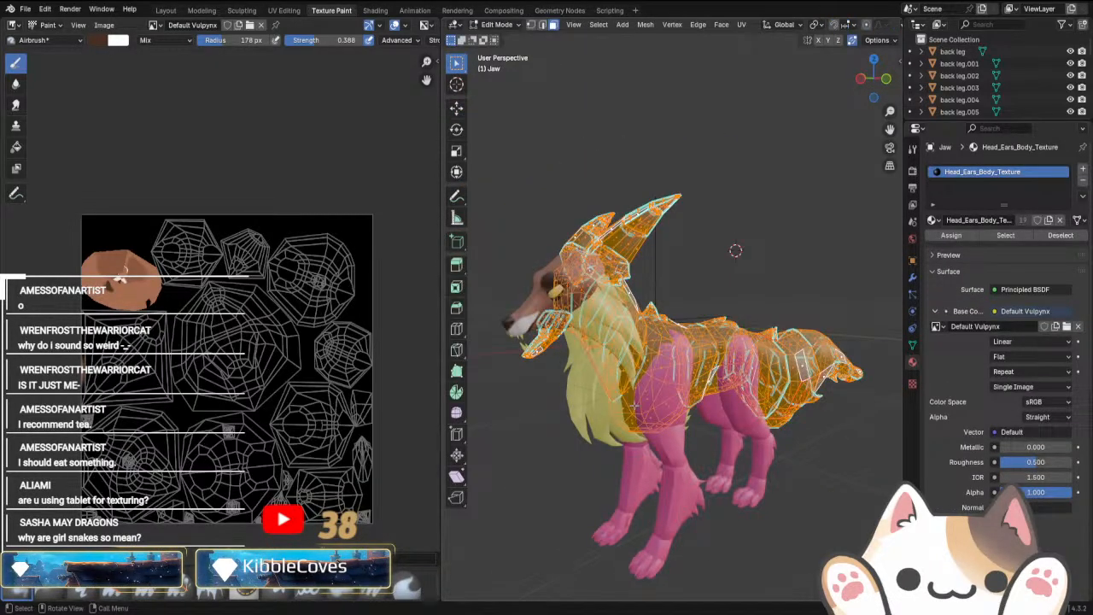
pyautogui.scroll(-2, 635, 406)
pyautogui.moveTo(654, 505); pyautogui.dragTo(572, 522, button='middle')
pyautogui.moveTo(631, 489)
pyautogui.mouseDown(button='middle')
pyautogui.moveTo(698, 486)
pyautogui.moveTo(626, 486)
pyautogui.mouseUp(button='middle')
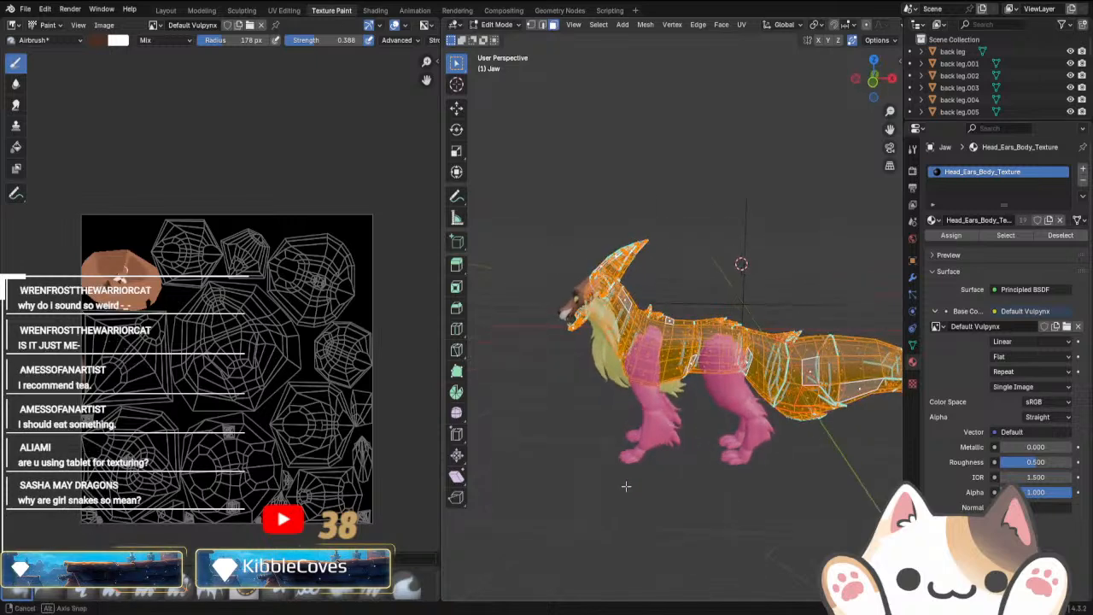
pyautogui.press('Tab')
# Select only the head and inspect its mesh and material slots in Edit Mode.
pyautogui.moveTo(584, 444); pyautogui.dragTo(646, 461, button='middle')
pyautogui.scroll(2, 633, 426)
pyautogui.click(593, 335)
pyautogui.press('Tab')
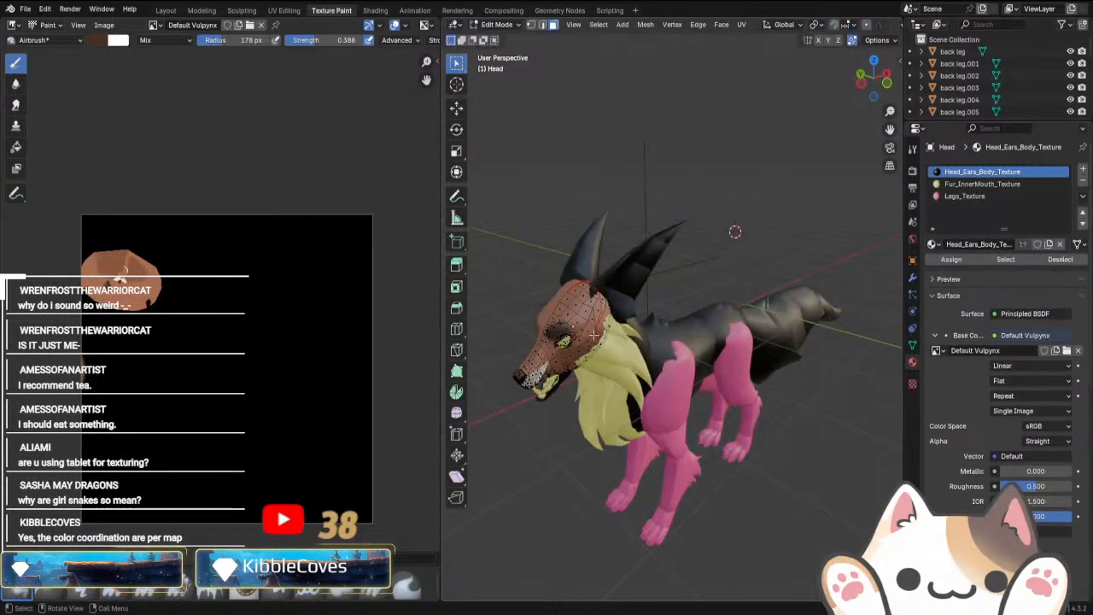
pyautogui.press('Tab')
# Edit the face fur and head together with all faces selected and examine their UV islands on the painted texture.
pyautogui.moveTo(607, 370); pyautogui.dragTo(680, 339, button='middle')
pyautogui.click(659, 389)
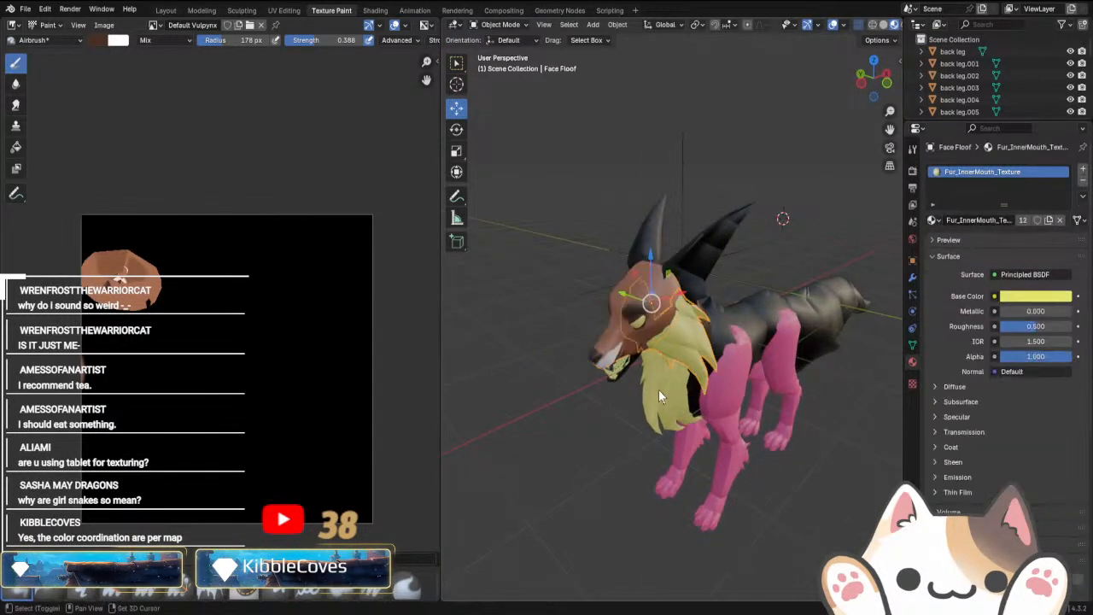
pyautogui.keyDown('shift'); pyautogui.click(643, 322); pyautogui.keyUp('shift')
pyautogui.press('Tab')
pyautogui.press('a')
pyautogui.moveTo(612, 408)
pyautogui.mouseDown(button='middle')
pyautogui.moveTo(747, 386)
pyautogui.moveTo(654, 430)
pyautogui.mouseUp(button='middle')
pyautogui.press('Tab')
pyautogui.press('Tab')
pyautogui.scroll(4, 674, 437)
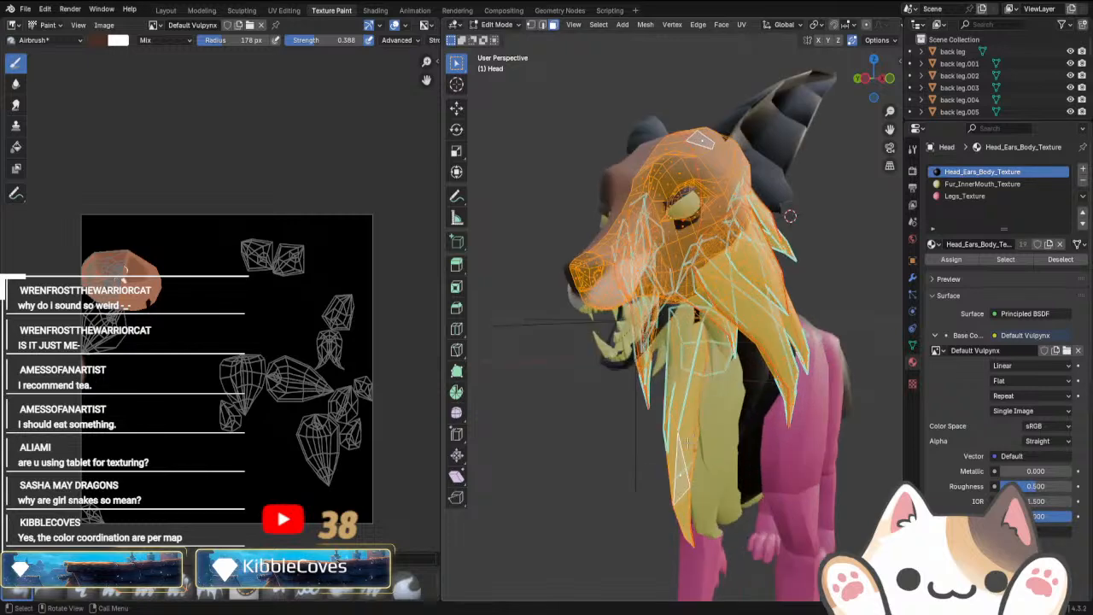
pyautogui.scroll(6, 188, 360)
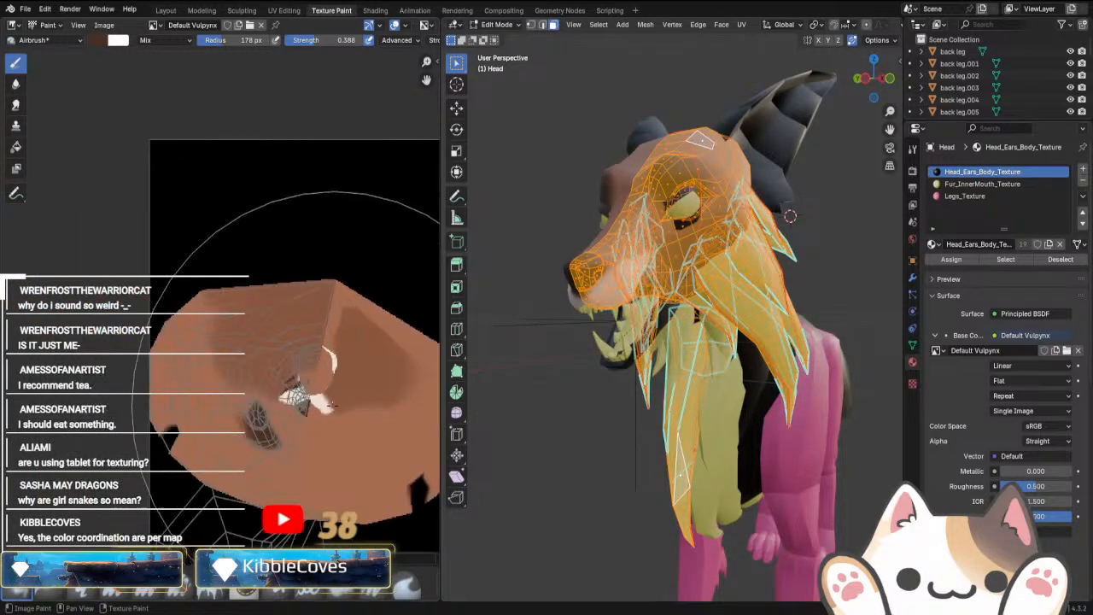
pyautogui.moveTo(308, 376); pyautogui.dragTo(243, 339, button='middle')
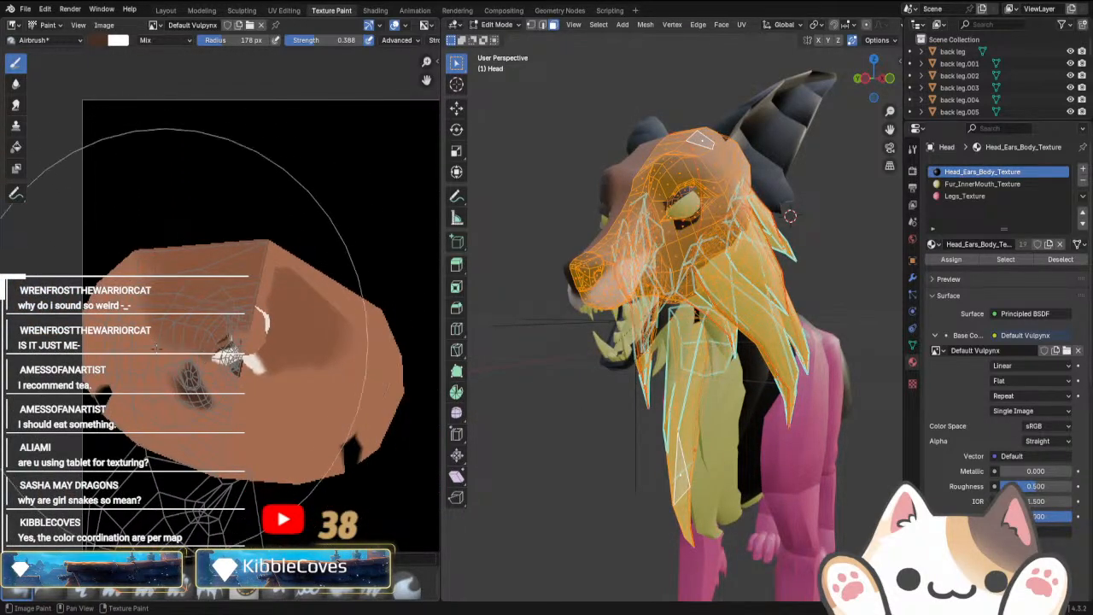
pyautogui.moveTo(563, 444); pyautogui.dragTo(601, 453, button='middle')
pyautogui.press('Tab')
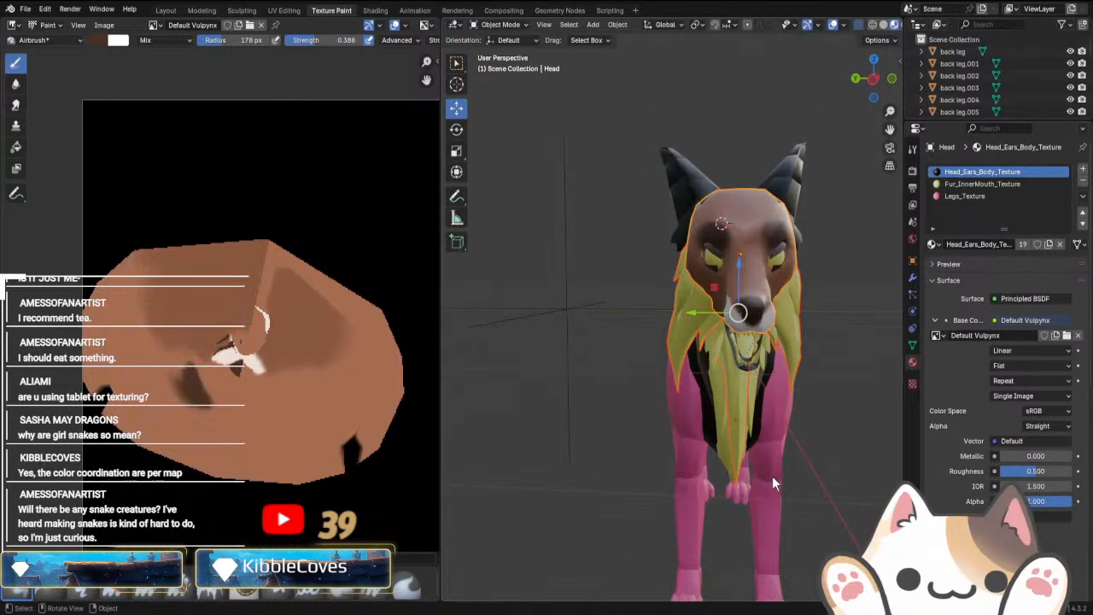
# Select all the chest fur pieces together with the face fur.
pyautogui.moveTo(771, 475); pyautogui.dragTo(702, 430, button='middle')
pyautogui.click(673, 428)
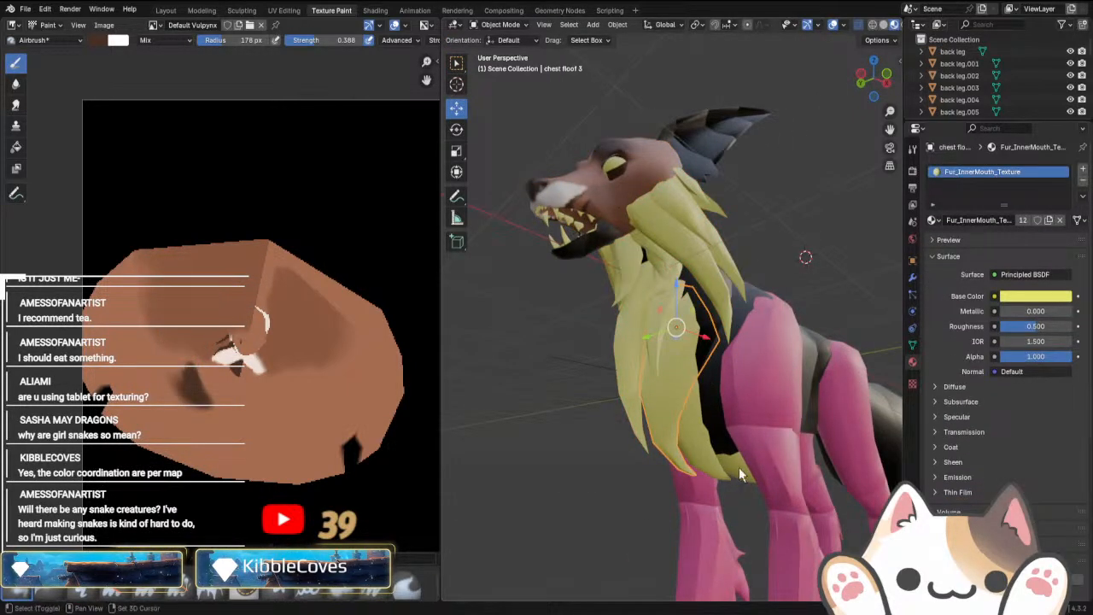
pyautogui.keyDown('shift'); pyautogui.click(735, 467); pyautogui.keyUp('shift')
pyautogui.keyDown('shift'); pyautogui.click(706, 465); pyautogui.keyUp('shift')
pyautogui.keyDown('shift'); pyautogui.click(636, 376); pyautogui.keyUp('shift')
pyautogui.keyDown('shift'); pyautogui.click(641, 308); pyautogui.keyUp('shift')
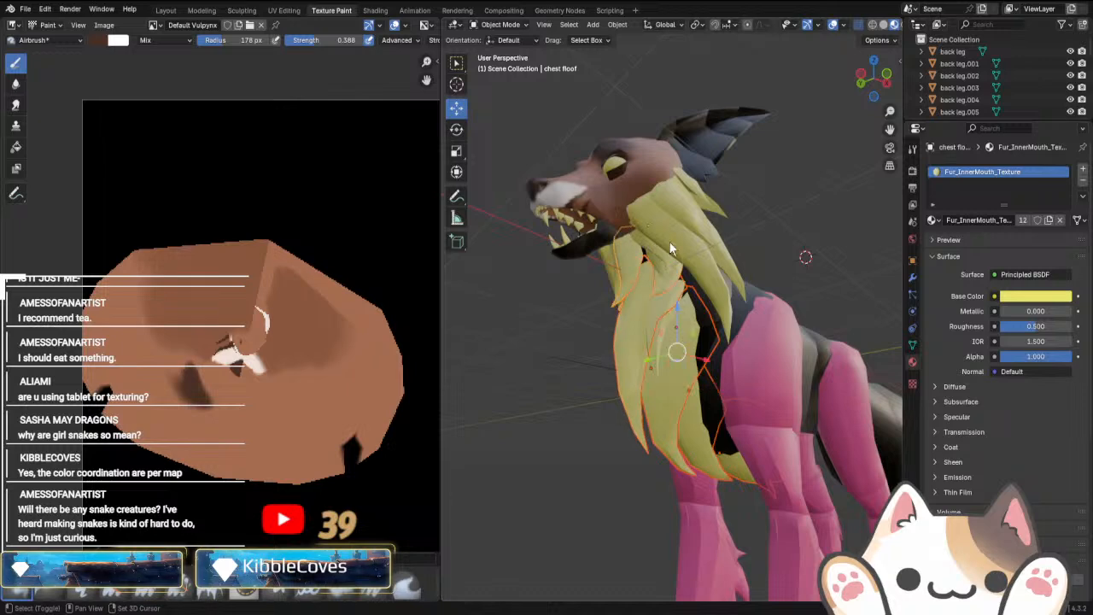
pyautogui.keyDown('shift'); pyautogui.click(669, 244); pyautogui.keyUp('shift')
pyautogui.moveTo(632, 321); pyautogui.dragTo(547, 370, button='middle')
pyautogui.moveTo(728, 502); pyautogui.dragTo(773, 504, button='middle')
# Inspect the chest and face fur meshes together in Edit Mode from different sides.
pyautogui.press('Tab')
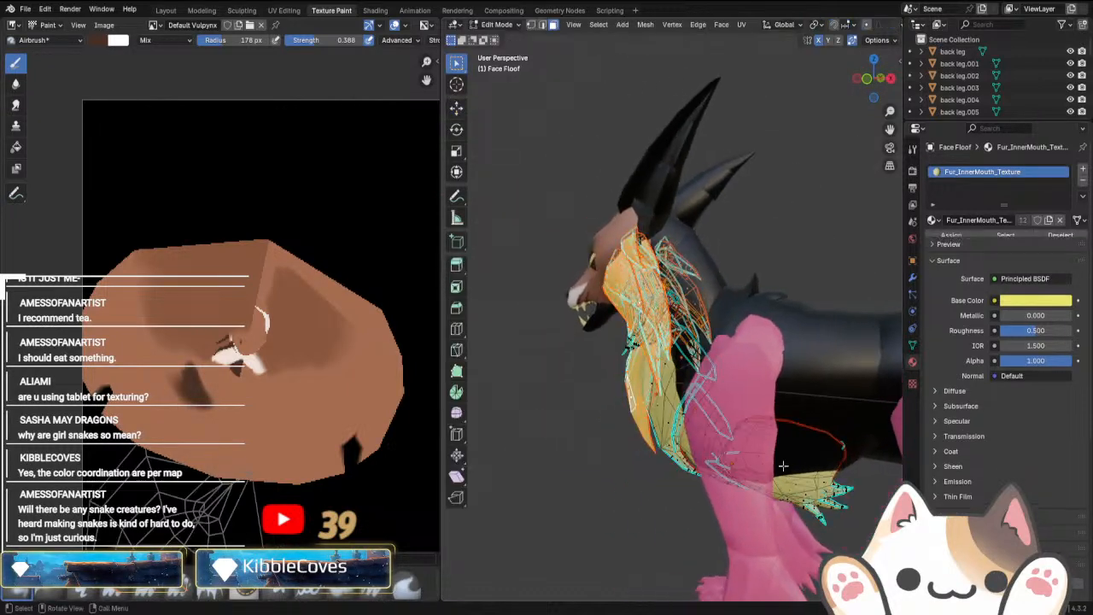
pyautogui.press('Tab')
pyautogui.moveTo(684, 452); pyautogui.dragTo(759, 475, button='middle')
pyautogui.press('Tab')
pyautogui.press('Tab')
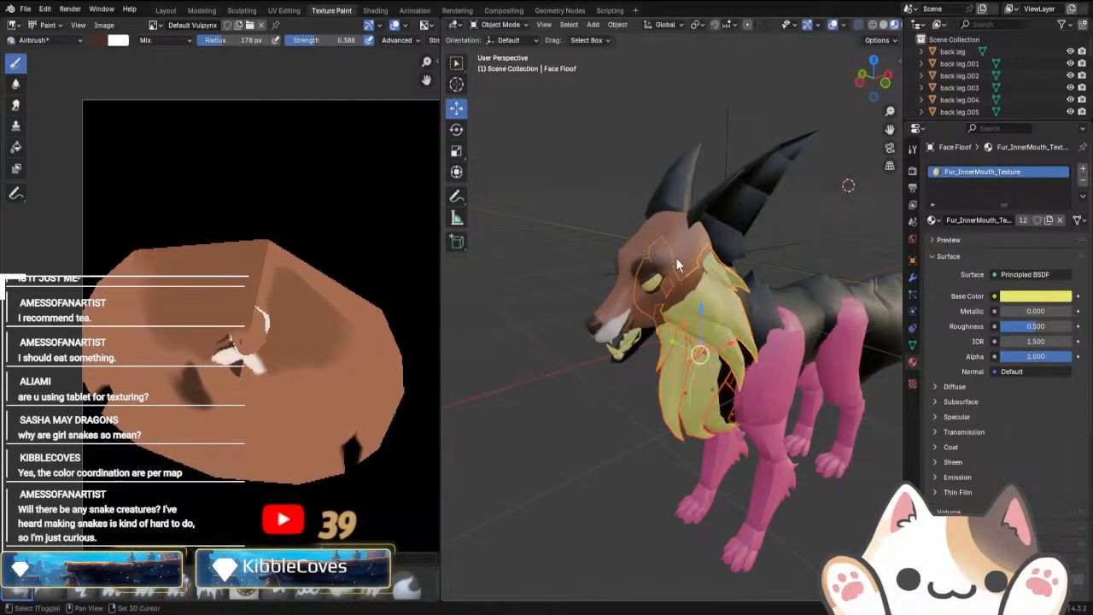
# Add the head to the selected fur, select all their faces and examine the combined UV islands over the texture.
pyautogui.keyDown('shift'); pyautogui.click(669, 249); pyautogui.keyUp('shift')
pyautogui.press('Tab')
pyautogui.press('a')
pyautogui.scroll(-5, 315, 418)
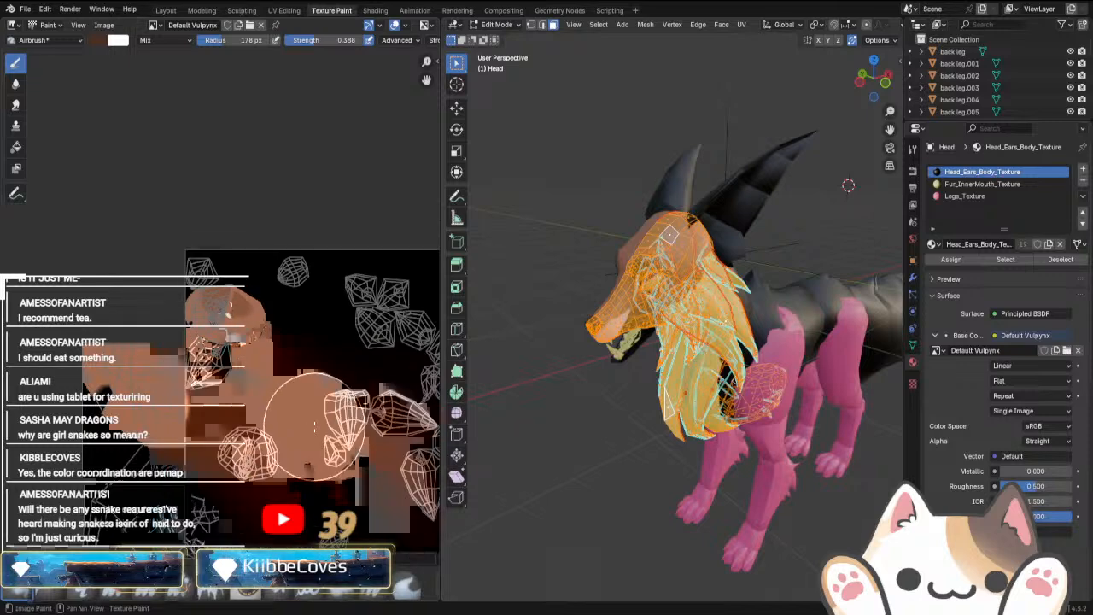
pyautogui.scroll(-3, 324, 439)
pyautogui.moveTo(615, 515); pyautogui.dragTo(666, 471, button='middle')
pyautogui.press('Tab')
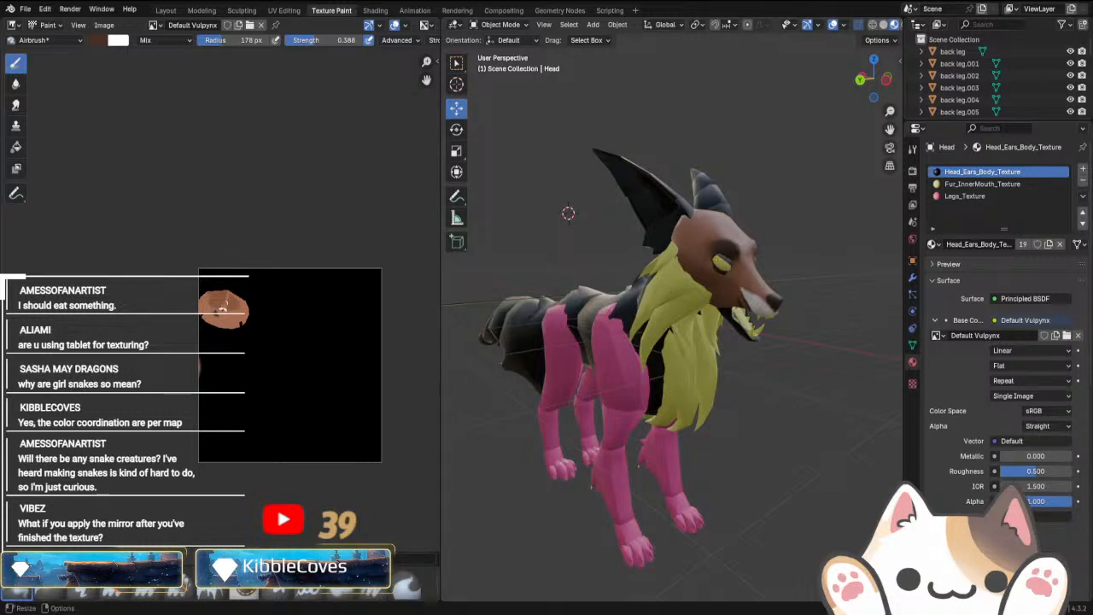
# Apply the Mirror modifier on the head.
pyautogui.click(714, 256)
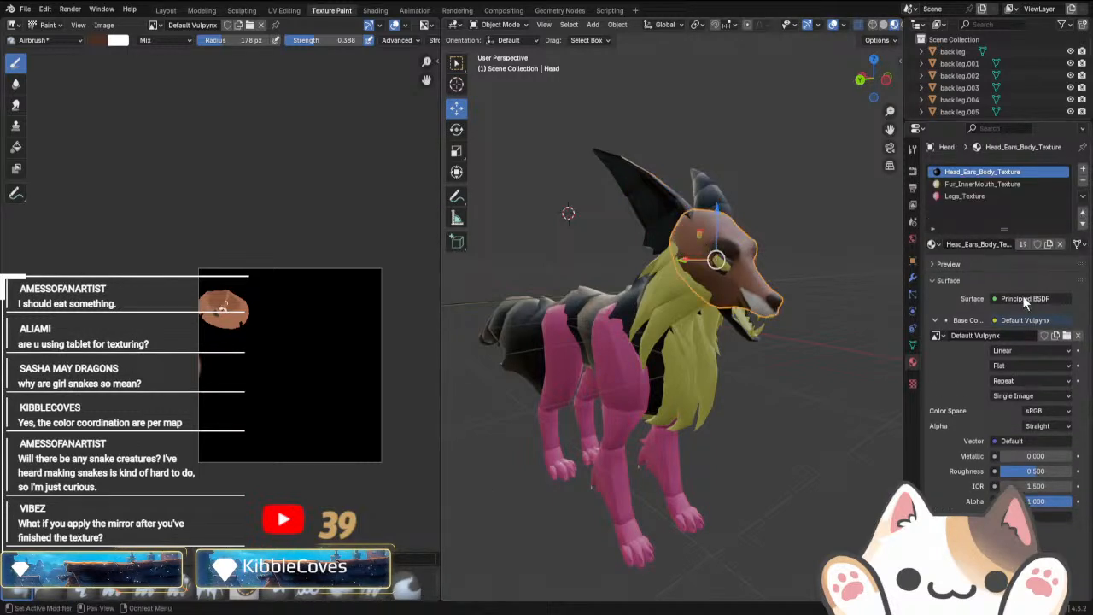
pyautogui.click(911, 277)
pyautogui.click(1055, 188)
pyautogui.click(1001, 203)
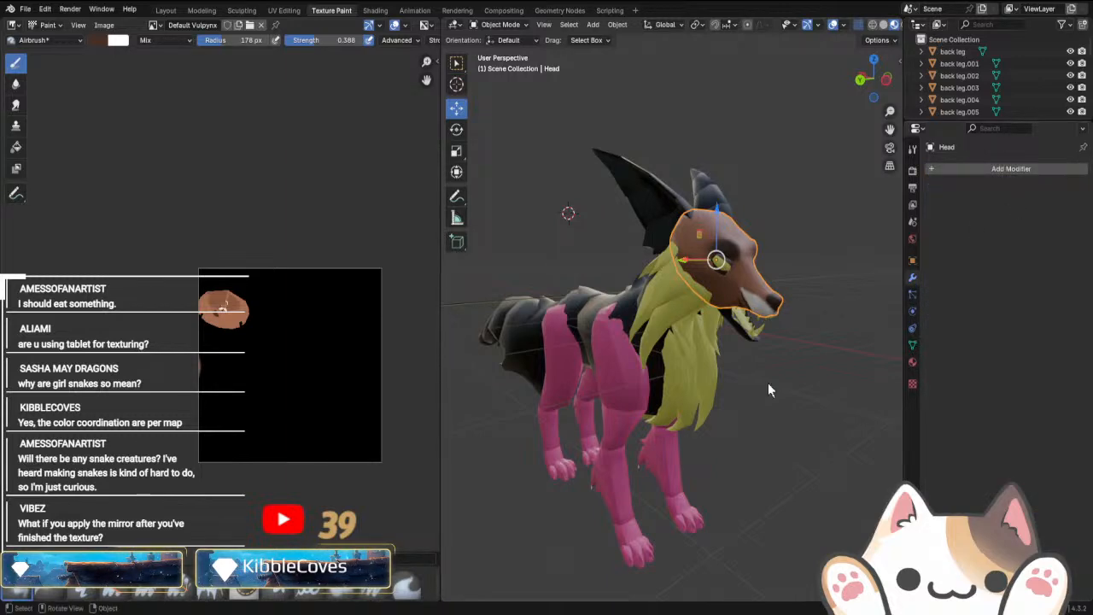
# Select and deselect the head's whole mesh in Edit Mode to examine both halves' UV placement on the texture.
pyautogui.moveTo(767, 383); pyautogui.dragTo(675, 408, button='middle')
pyautogui.press('Tab')
pyautogui.moveTo(700, 372); pyautogui.dragTo(702, 371, button='middle')
pyautogui.scroll(4, 700, 371)
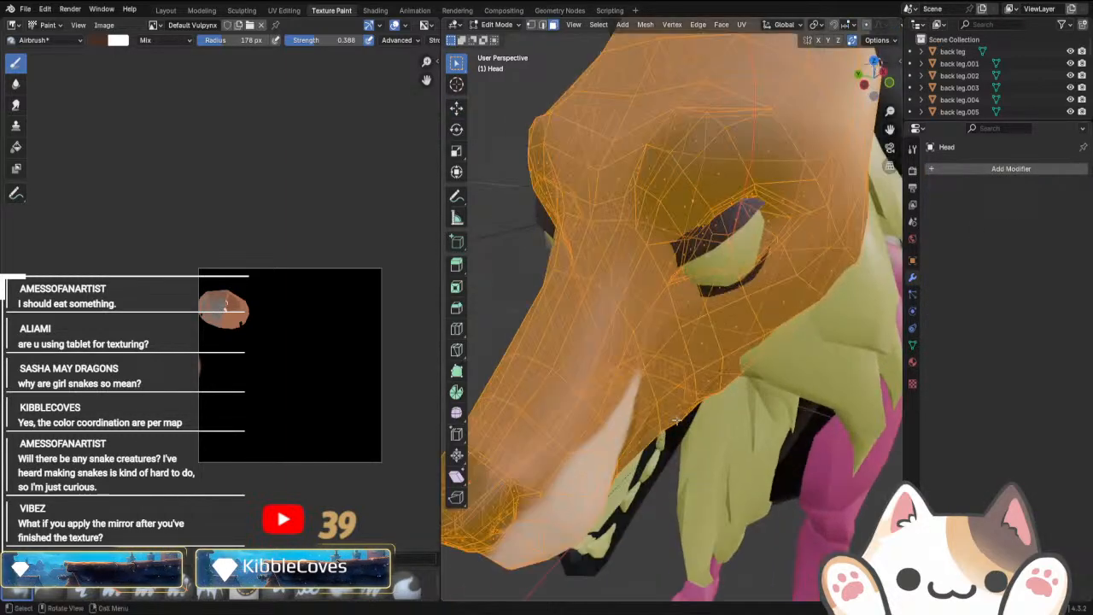
pyautogui.scroll(-2, 700, 372)
pyautogui.hotkey('alt', 'a')
pyautogui.press('a')
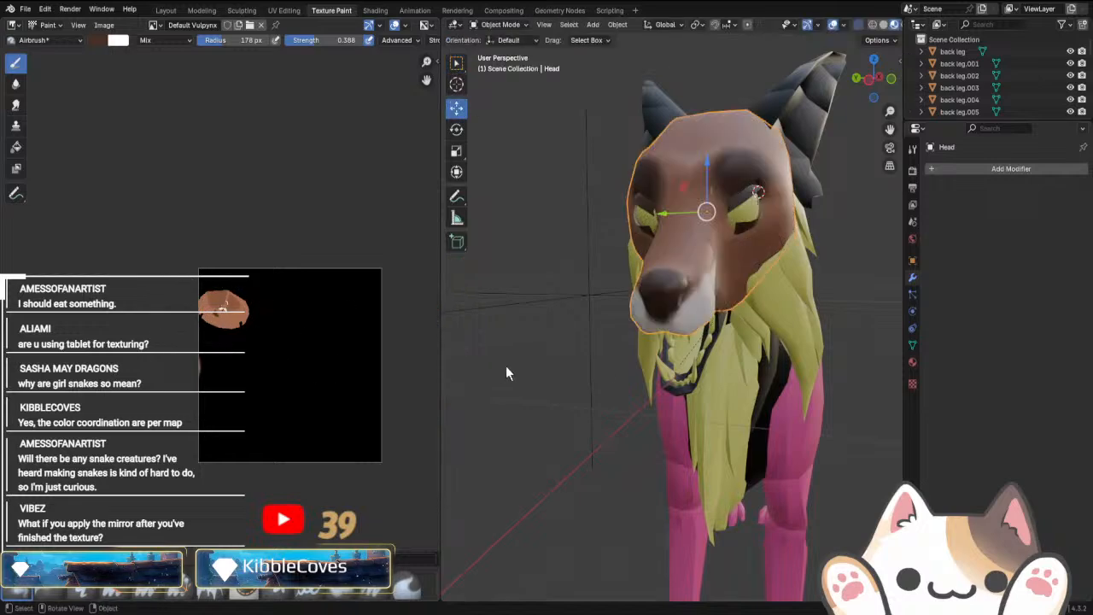
pyautogui.hotkey('alt', 'a')
pyautogui.press('a')
pyautogui.hotkey('alt', 'a')
pyautogui.press('a')
pyautogui.moveTo(582, 428); pyautogui.dragTo(612, 458, button='middle')
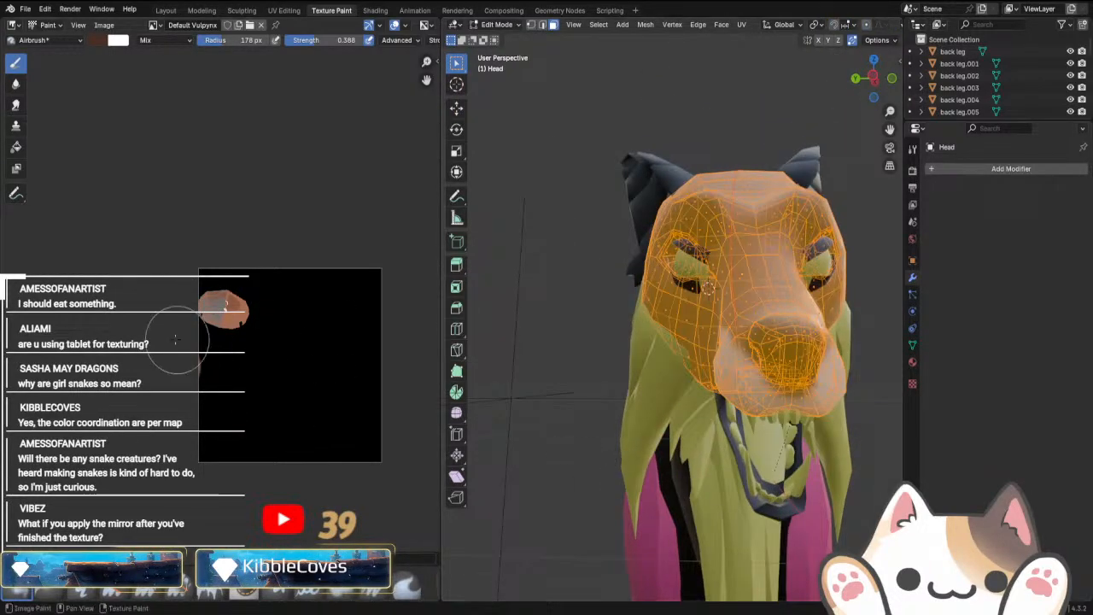
# Examine the whole head's UV layout up close over its painted texture.
pyautogui.scroll(8, 216, 309)
pyautogui.scroll(-1, 333, 357)
pyautogui.scroll(1, 325, 358)
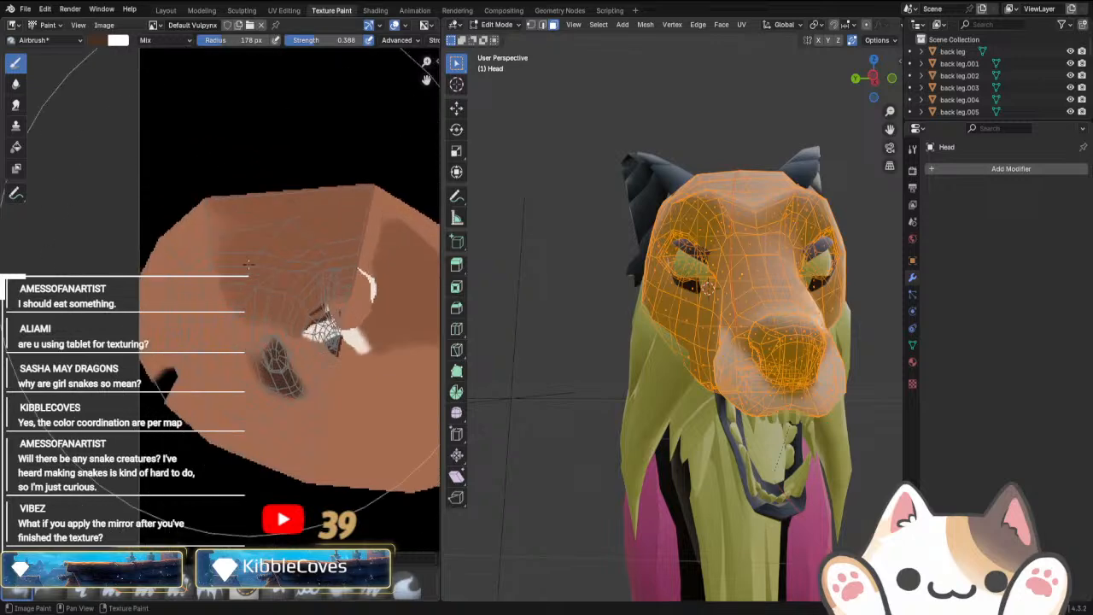
pyautogui.scroll(1, 323, 341)
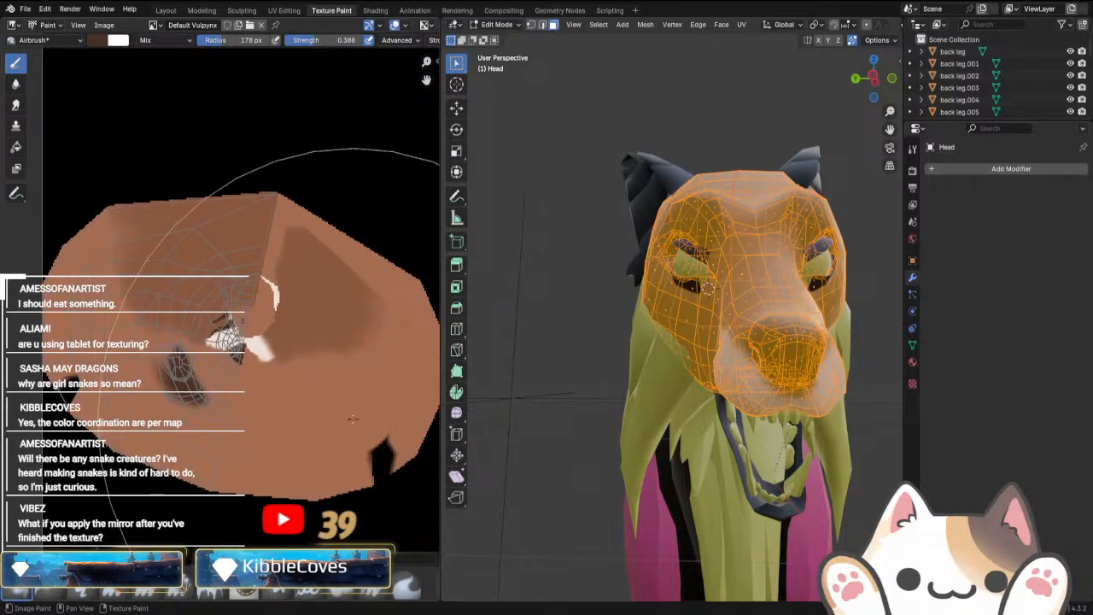
pyautogui.scroll(-3, 681, 495)
pyautogui.moveTo(680, 343); pyautogui.dragTo(680, 401, button='middle')
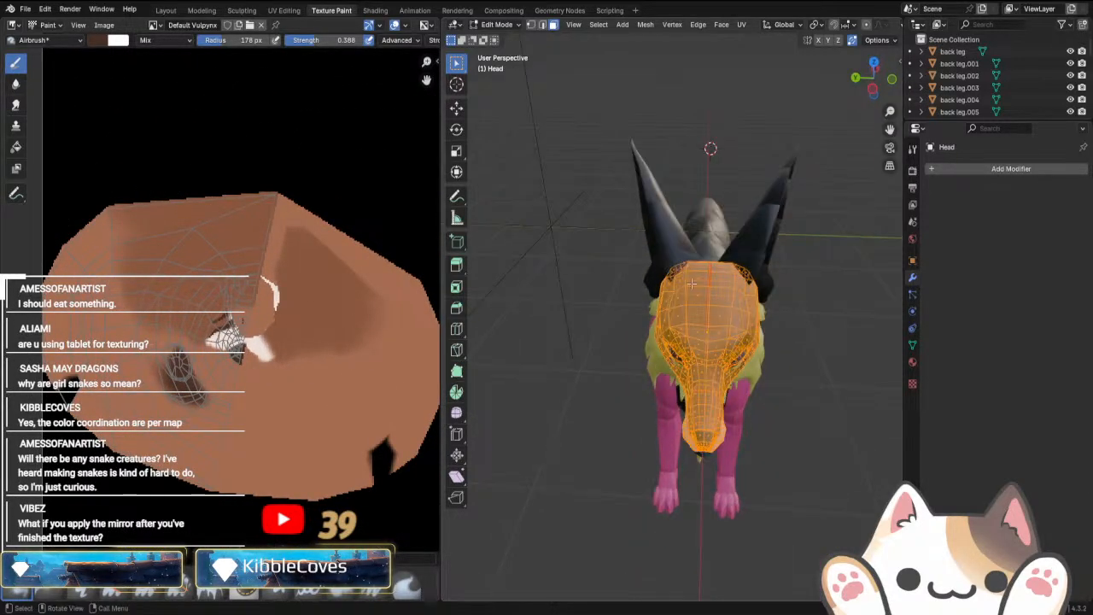
# Select only one half of the head's faces from the Left orthographic view to compare its UV placement.
pyautogui.press('ctrl+KP_3')
pyautogui.scroll(2, 664, 273)
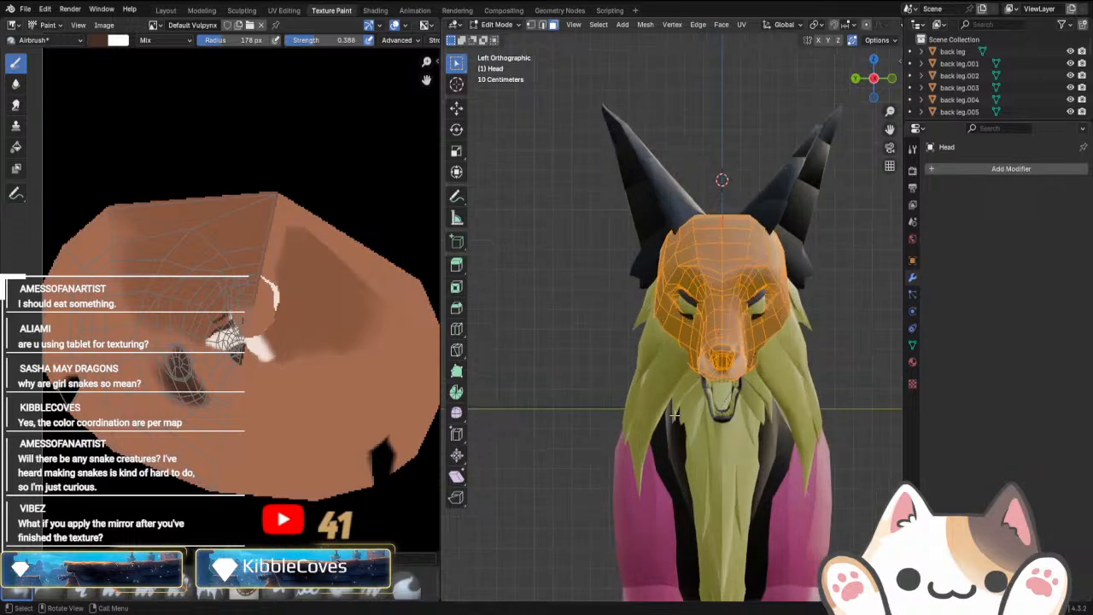
pyautogui.moveTo(613, 159); pyautogui.dragTo(723, 422)
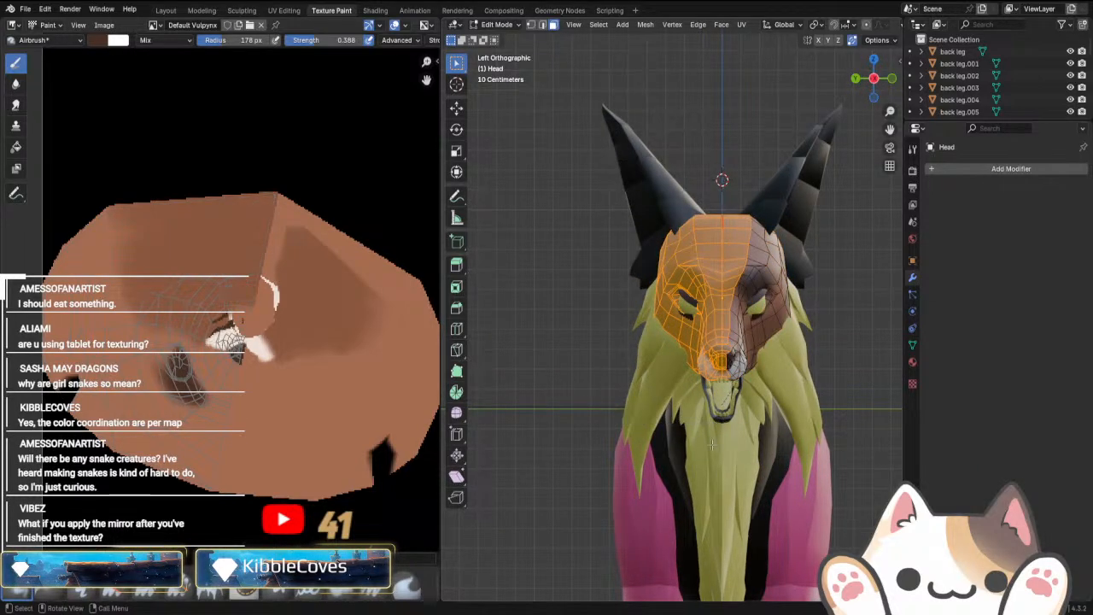
pyautogui.scroll(3, 718, 375)
pyautogui.scroll(-2, 700, 342)
pyautogui.moveTo(582, 117); pyautogui.dragTo(732, 415)
pyautogui.scroll(3, 627, 285)
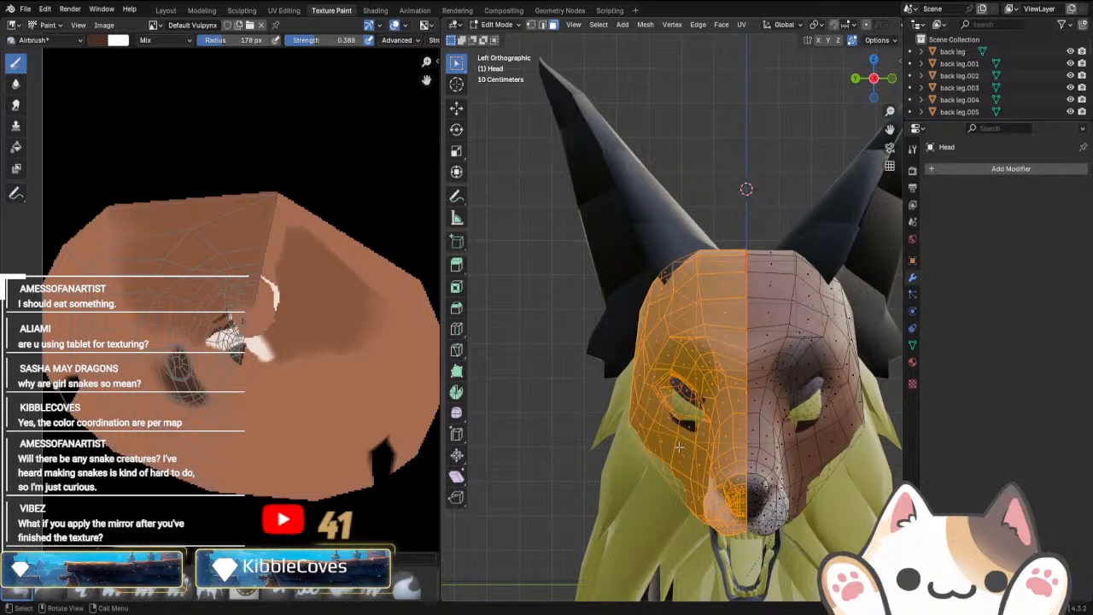
pyautogui.hotkey('ctrl', 'f')
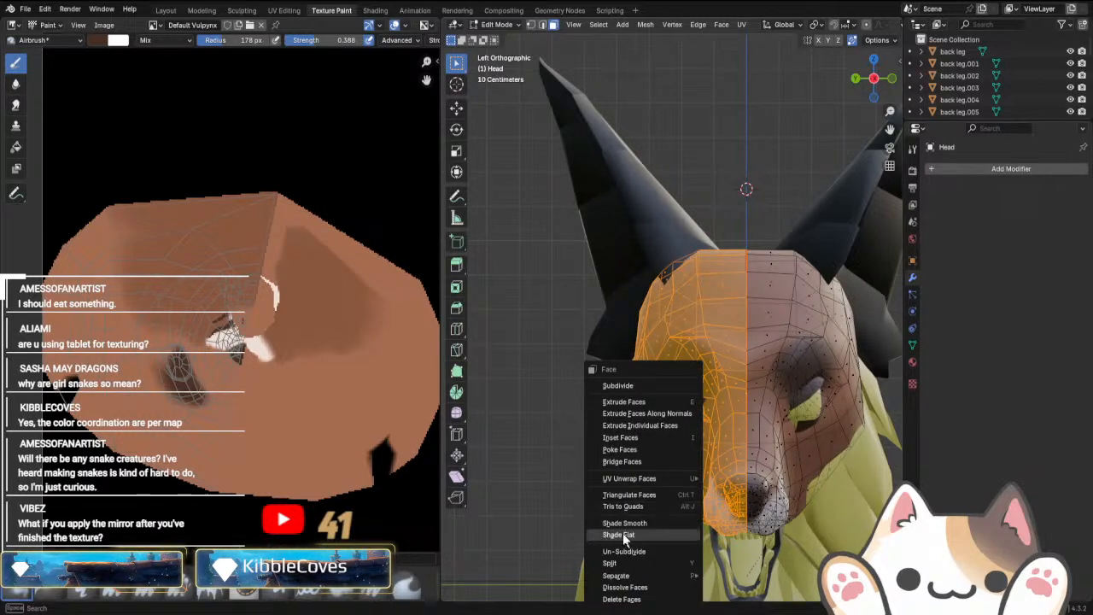
pyautogui.rightClick(682, 434)
pyautogui.moveTo(640, 475)
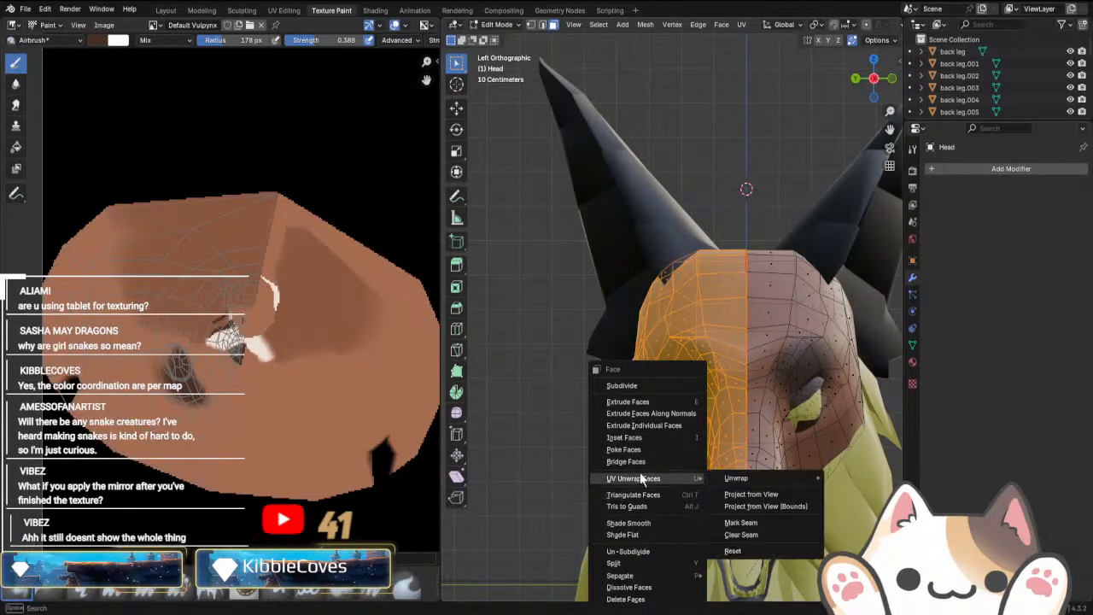
pyautogui.moveTo(757, 480)
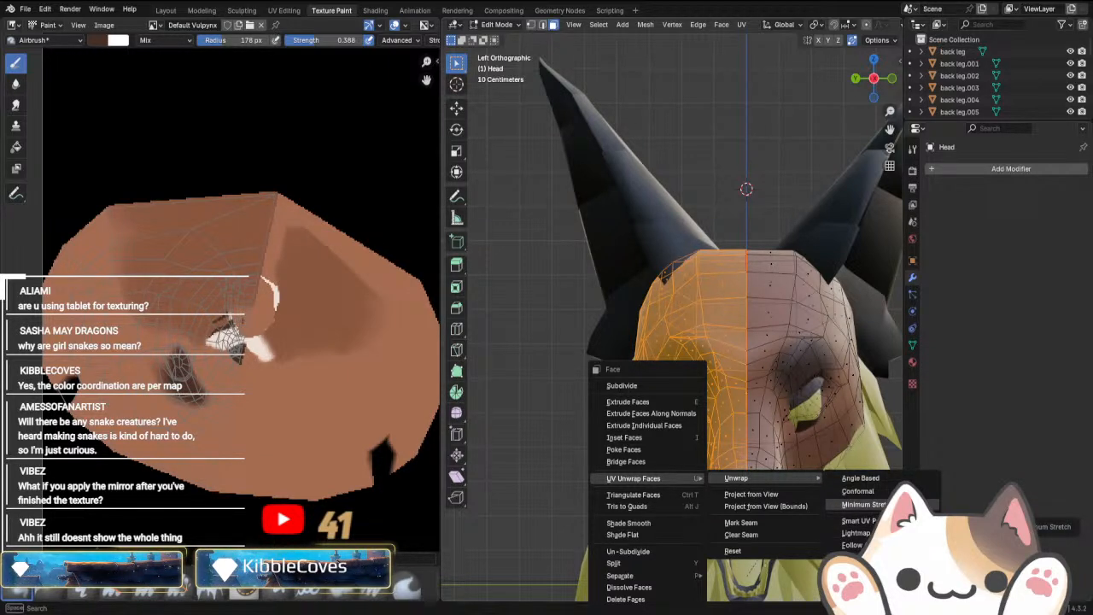
pyautogui.click(875, 493)
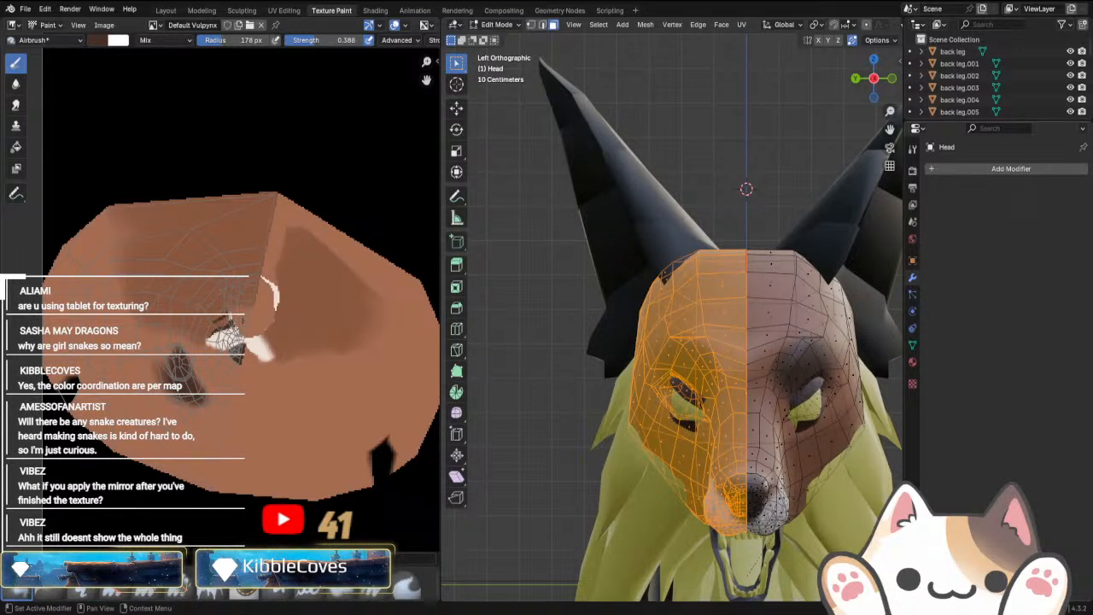
# Return the head to Object Mode and select the face floof.
pyautogui.scroll(-3, 53, 393)
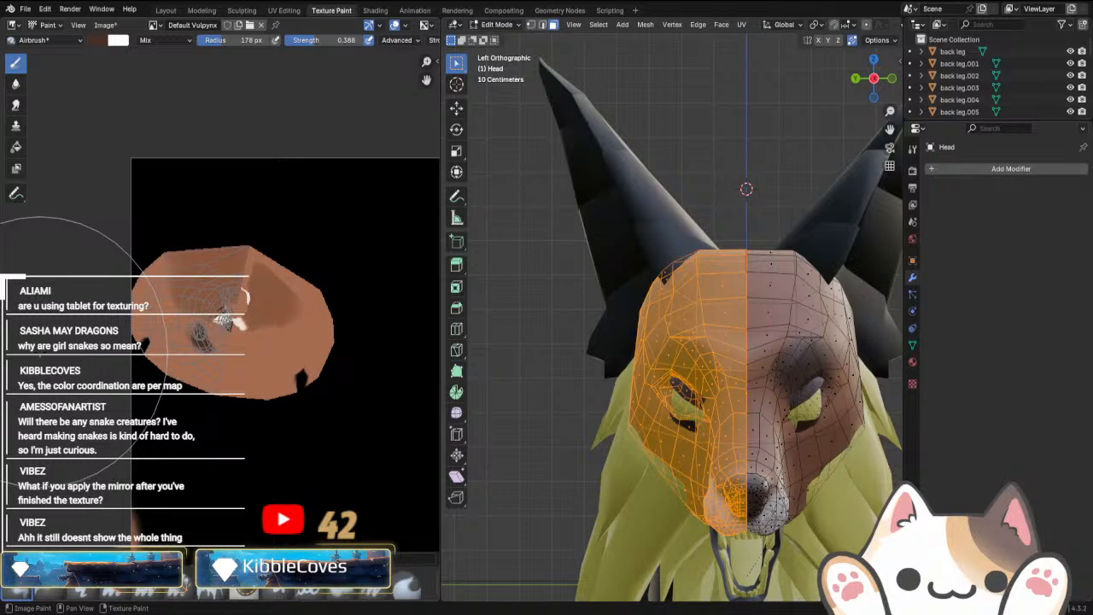
pyautogui.click(496, 24)
pyautogui.click(485, 39)
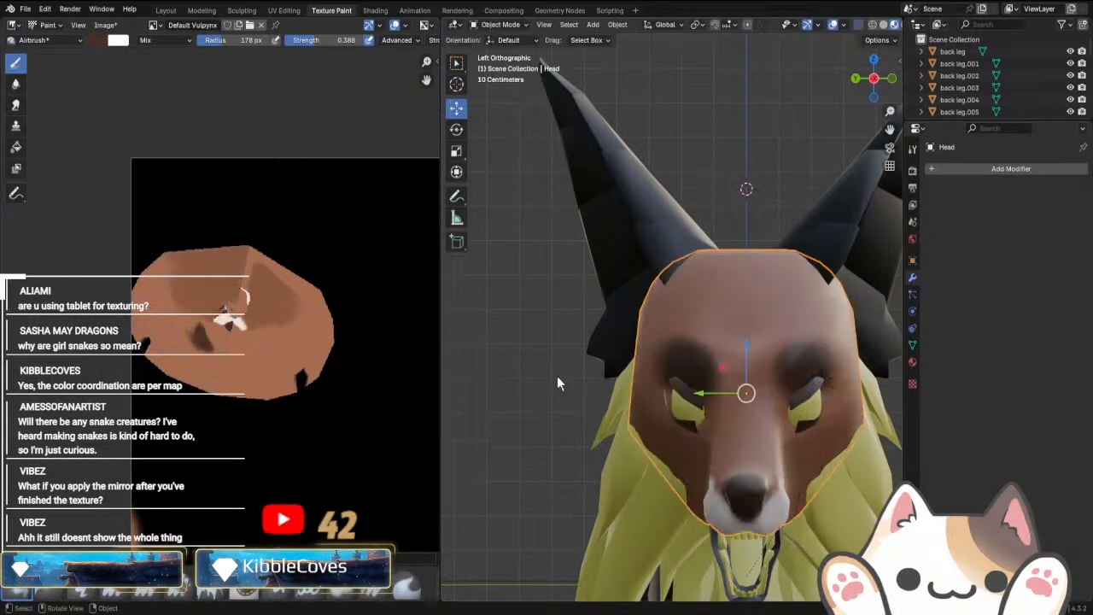
pyautogui.moveTo(552, 442); pyautogui.dragTo(664, 427, button='middle')
pyautogui.click(655, 367)
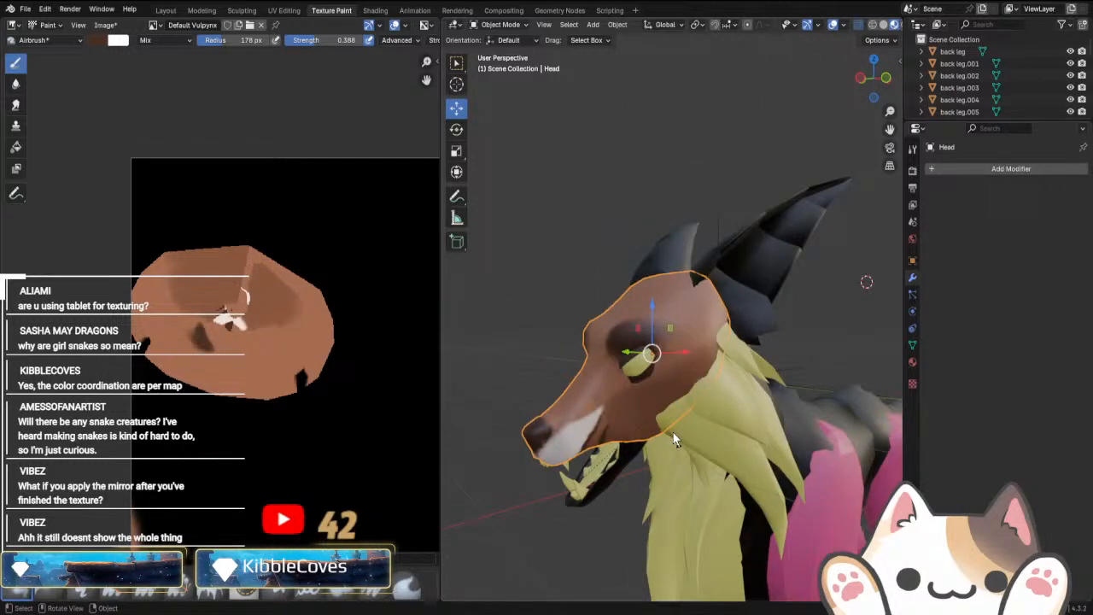
pyautogui.click(673, 432)
pyautogui.moveTo(673, 432); pyautogui.dragTo(590, 463, button='middle')
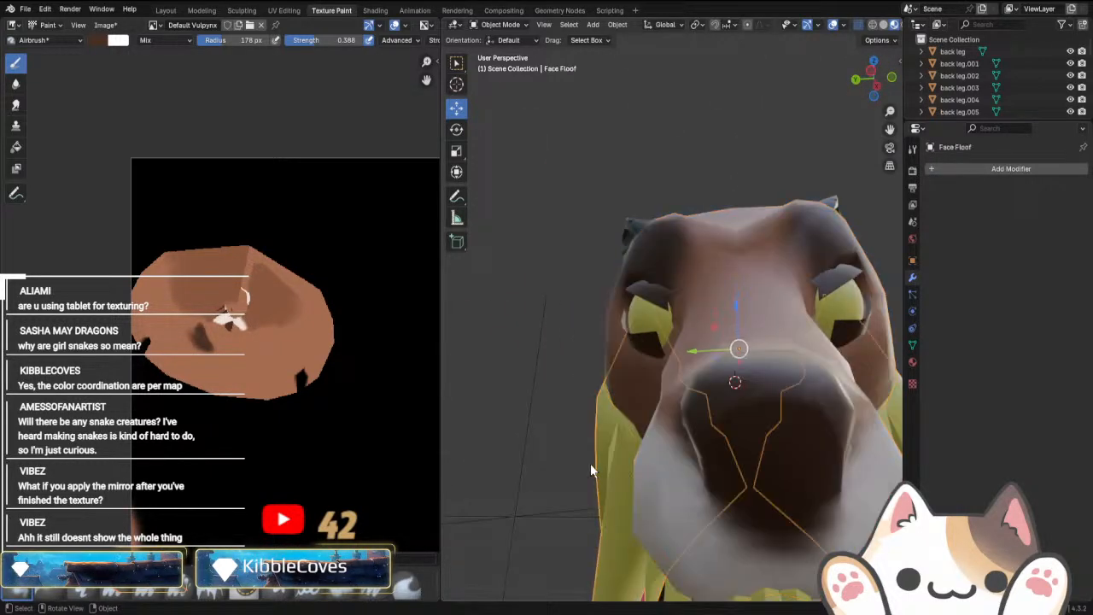
# Select the eyes and display their Fur_InnerMouth_Texture material settings.
pyautogui.scroll(-4, 590, 463)
pyautogui.click(773, 383)
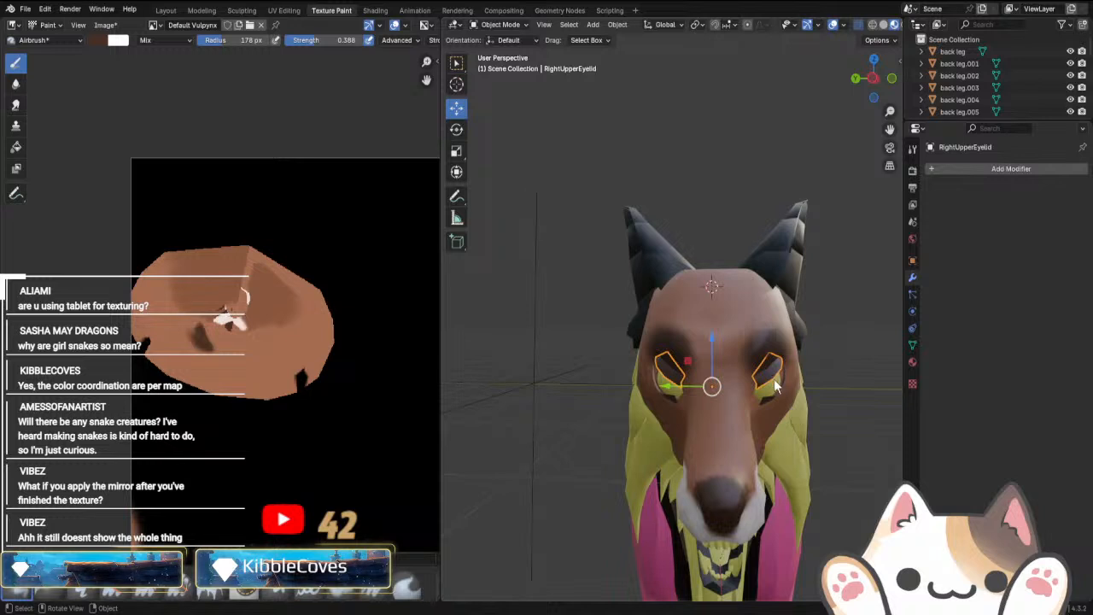
pyautogui.click(776, 387)
pyautogui.moveTo(791, 476); pyautogui.dragTo(673, 457, button='middle')
pyautogui.click(912, 363)
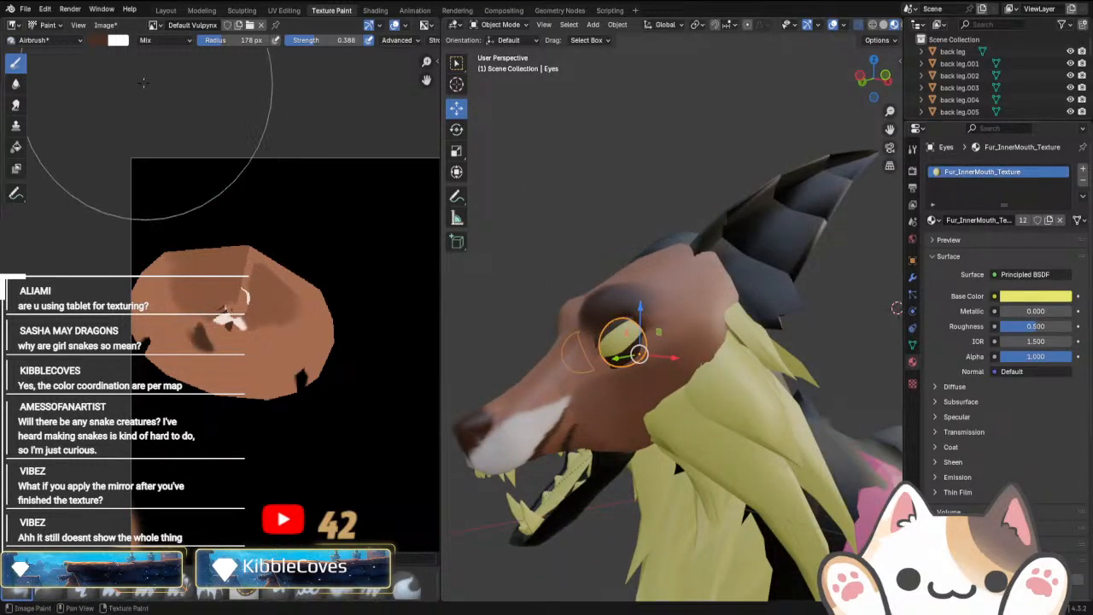
# Check the available images and assign an Image Texture to the Base Color of the eyes' material.
pyautogui.click(154, 25)
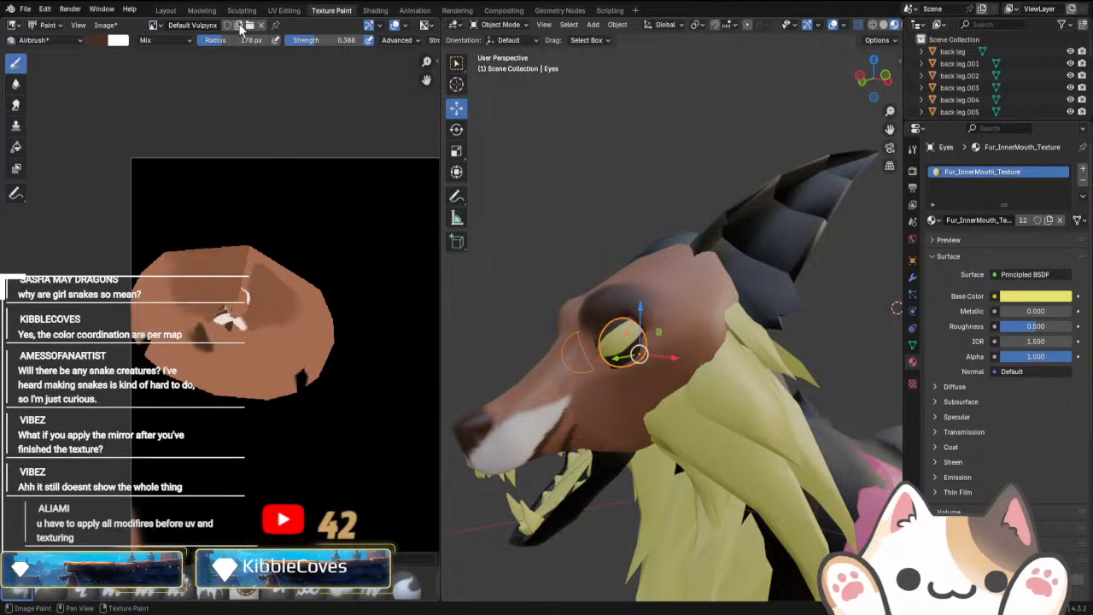
pyautogui.click(154, 25)
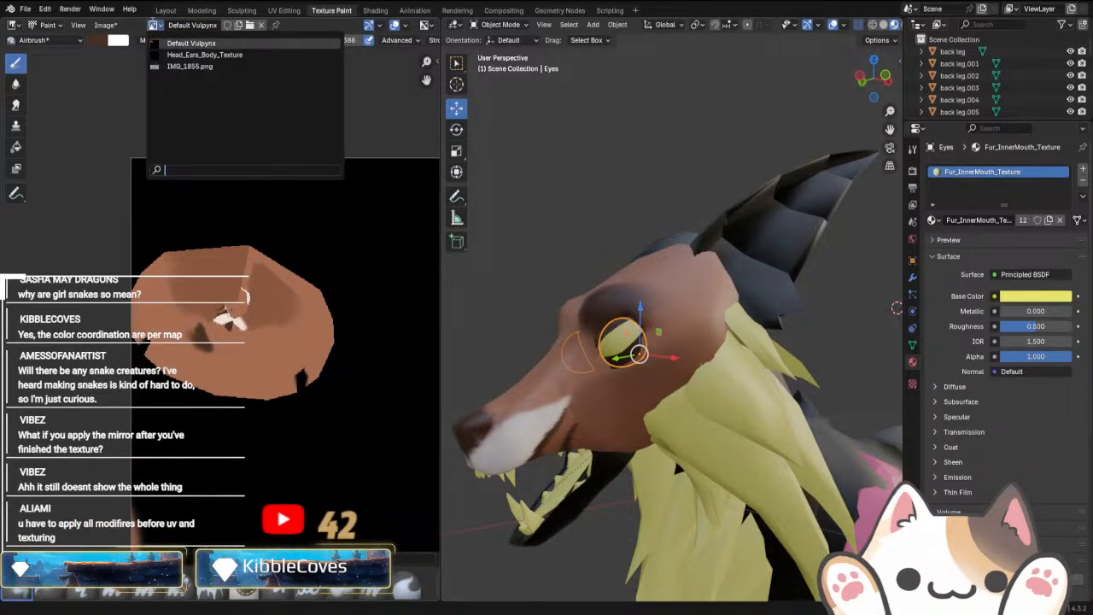
pyautogui.click(994, 295)
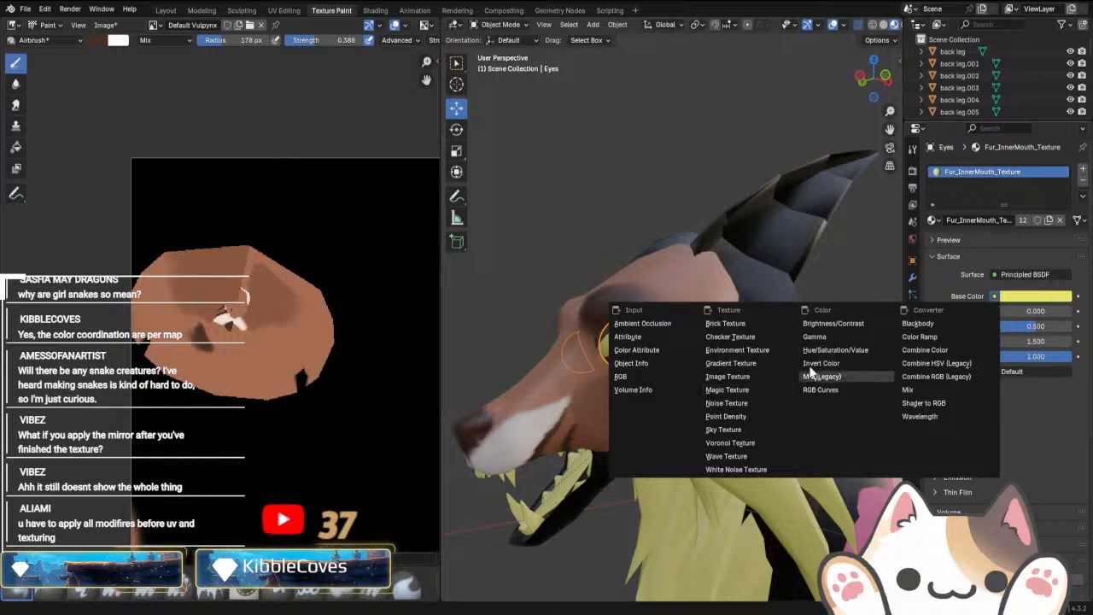
pyautogui.click(726, 376)
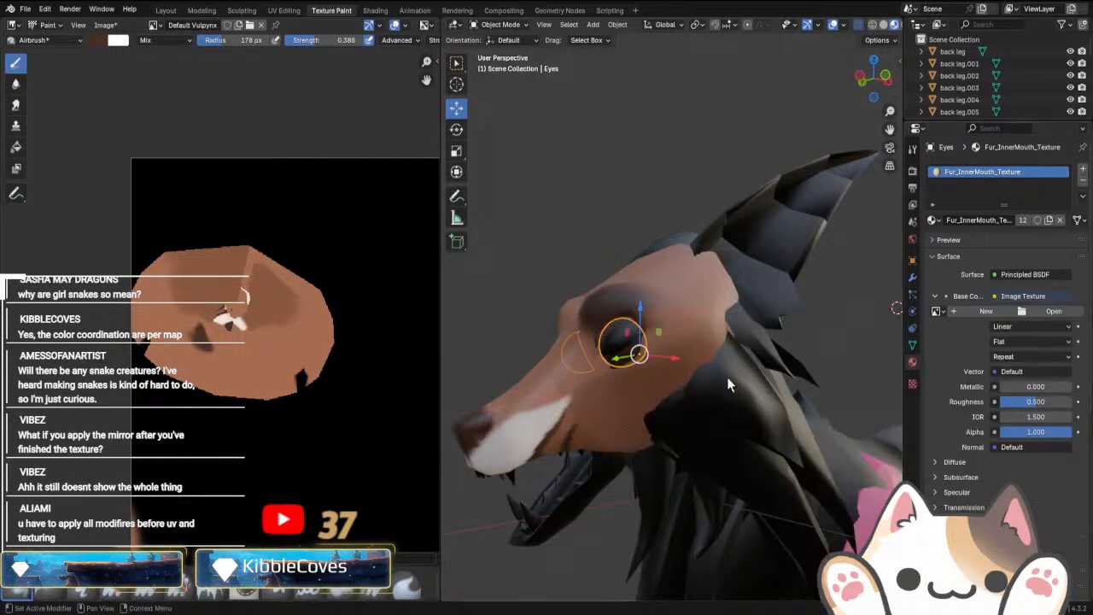
# Create a new blank image named "Eyes amd fur Default Vulpynx" for the material's Base Color texture.
pyautogui.click(995, 310)
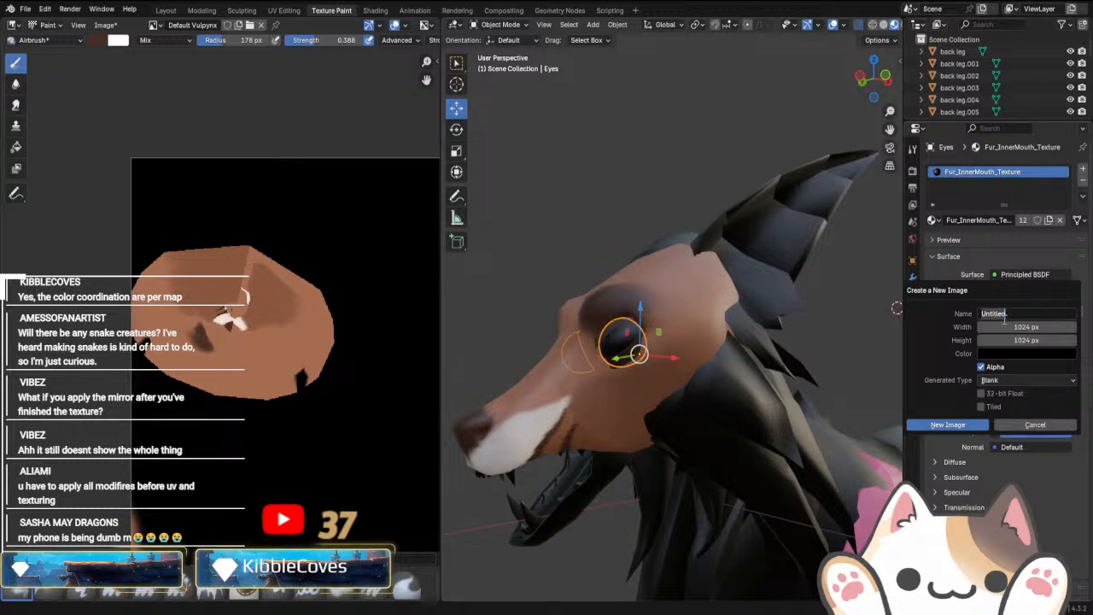
pyautogui.write('Eyes amd fur')
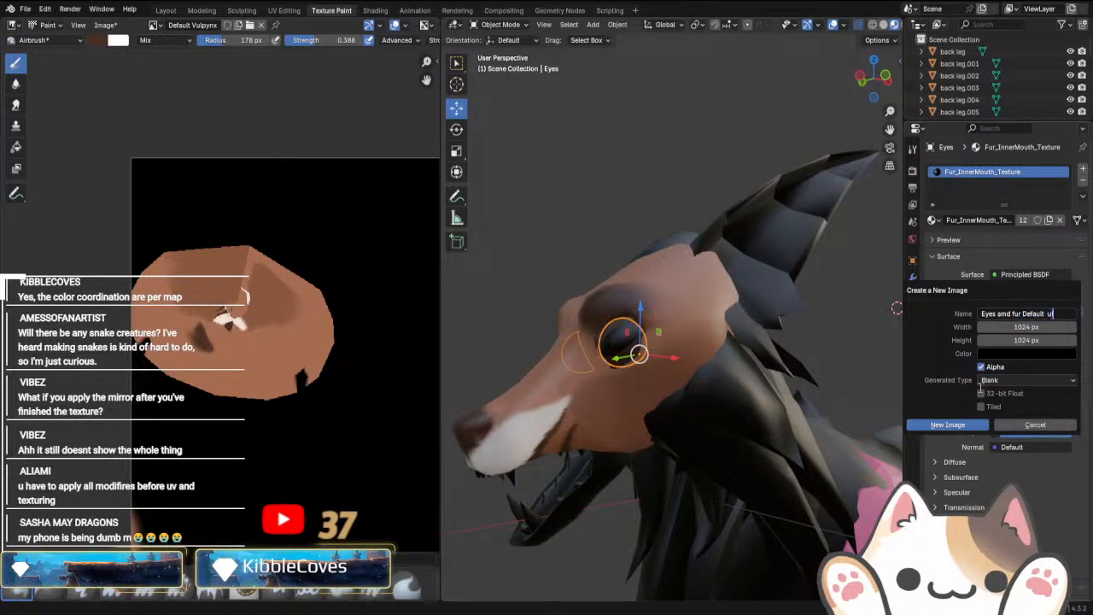
pyautogui.write(' Default Vulpynx')
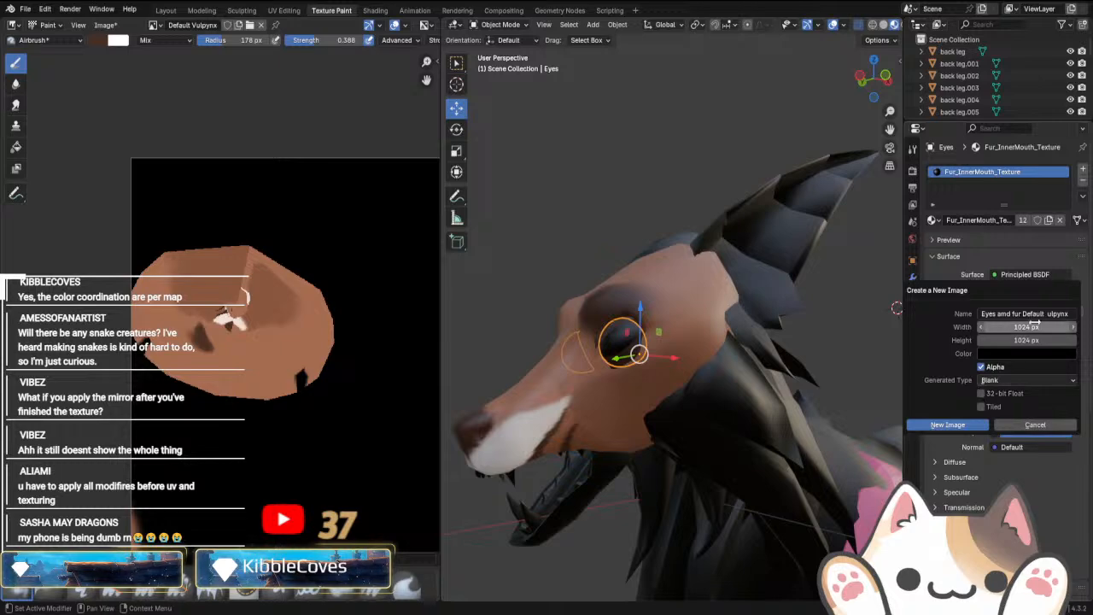
pyautogui.click(1047, 315)
pyautogui.write('V')
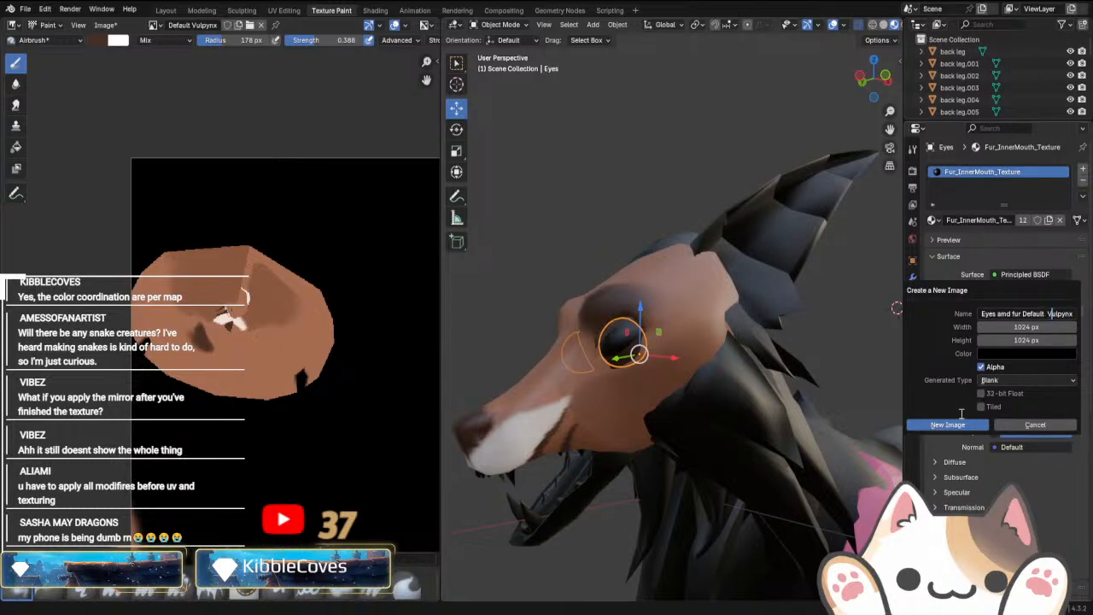
pyautogui.click(950, 425)
# Display the "Eyes amd fur Default Vulpynx" image for painting and examine the eyes' UVs on it in Edit Mode.
pyautogui.moveTo(589, 461); pyautogui.dragTo(696, 478, button='middle')
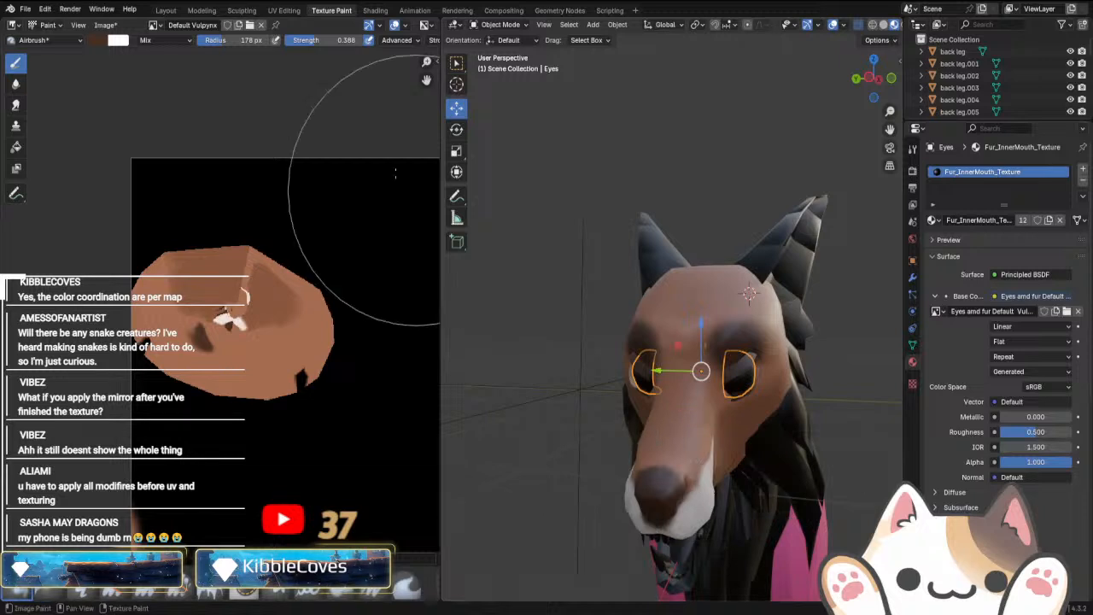
pyautogui.click(154, 25)
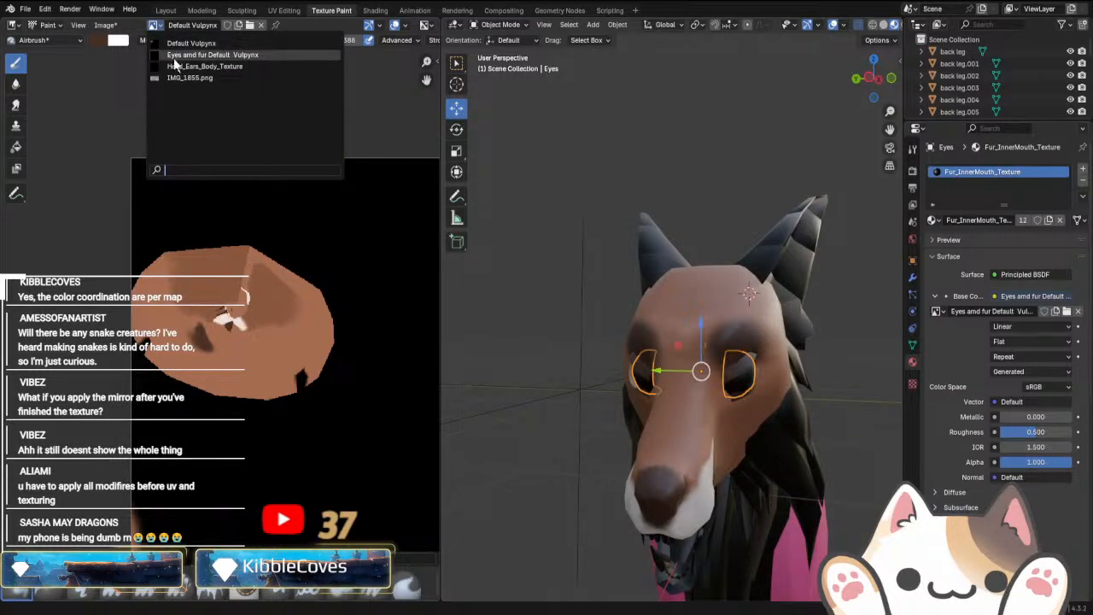
pyautogui.click(173, 58)
pyautogui.press('Tab')
pyautogui.scroll(-3, 564, 370)
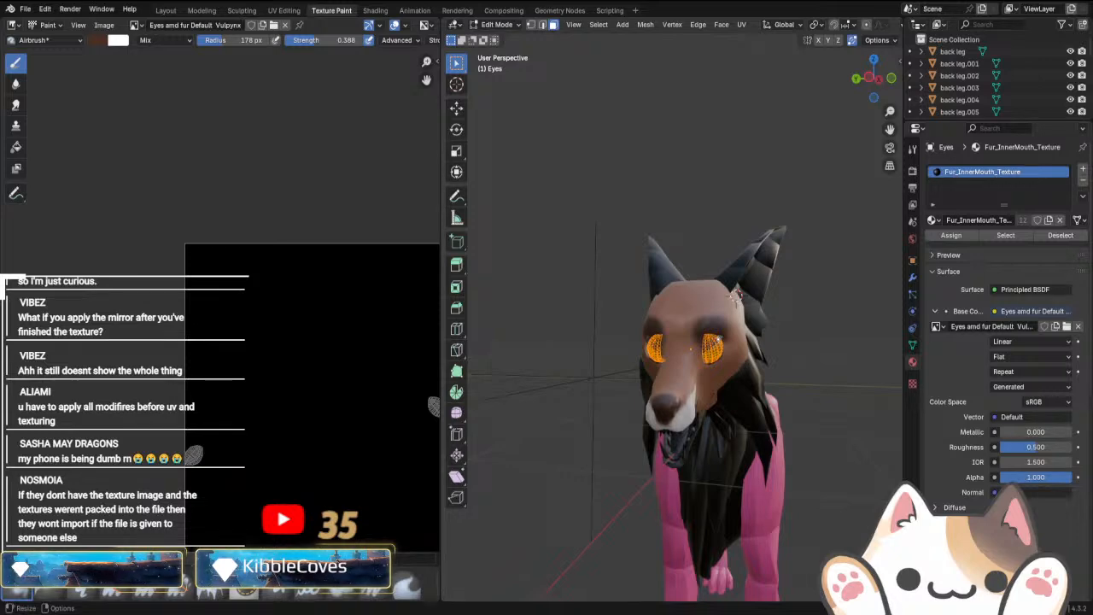
pyautogui.moveTo(690, 348); pyautogui.dragTo(556, 297, button='middle')
pyautogui.moveTo(716, 388); pyautogui.dragTo(680, 384, button='middle')
# Return to Object Mode, select the head and inspect its modifiers and face from several angles.
pyautogui.click(495, 24)
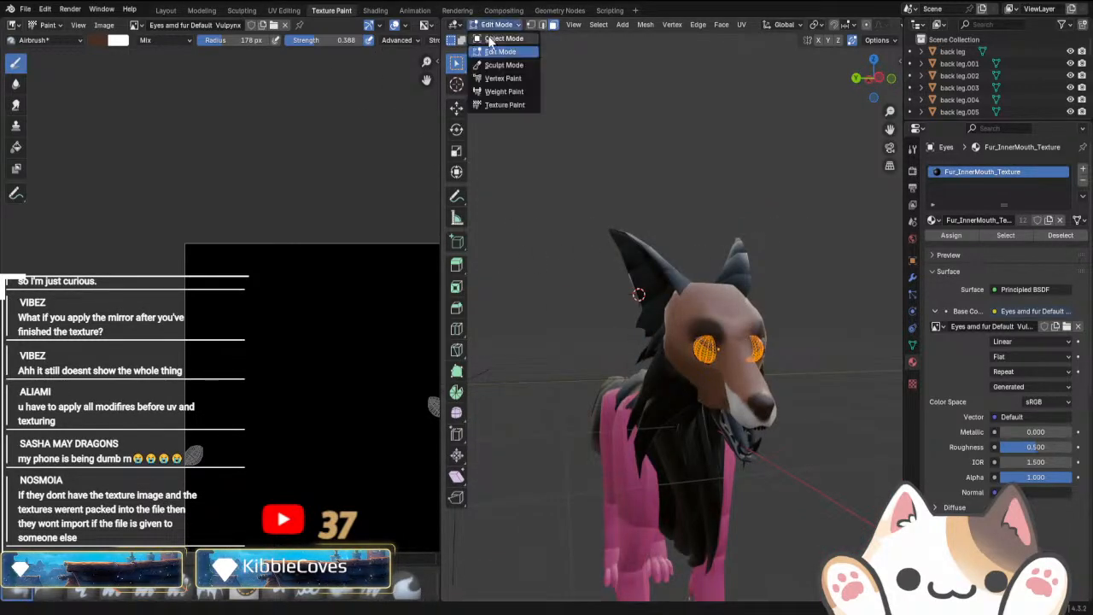
pyautogui.click(500, 40)
pyautogui.click(718, 378)
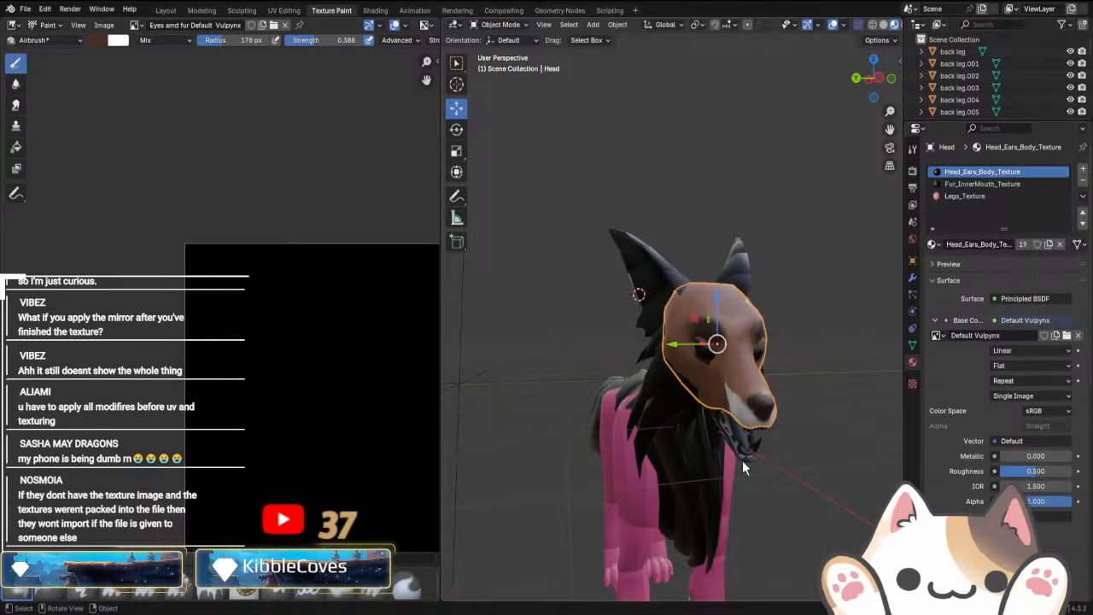
pyautogui.click(912, 277)
pyautogui.moveTo(801, 376); pyautogui.dragTo(722, 391, button='middle')
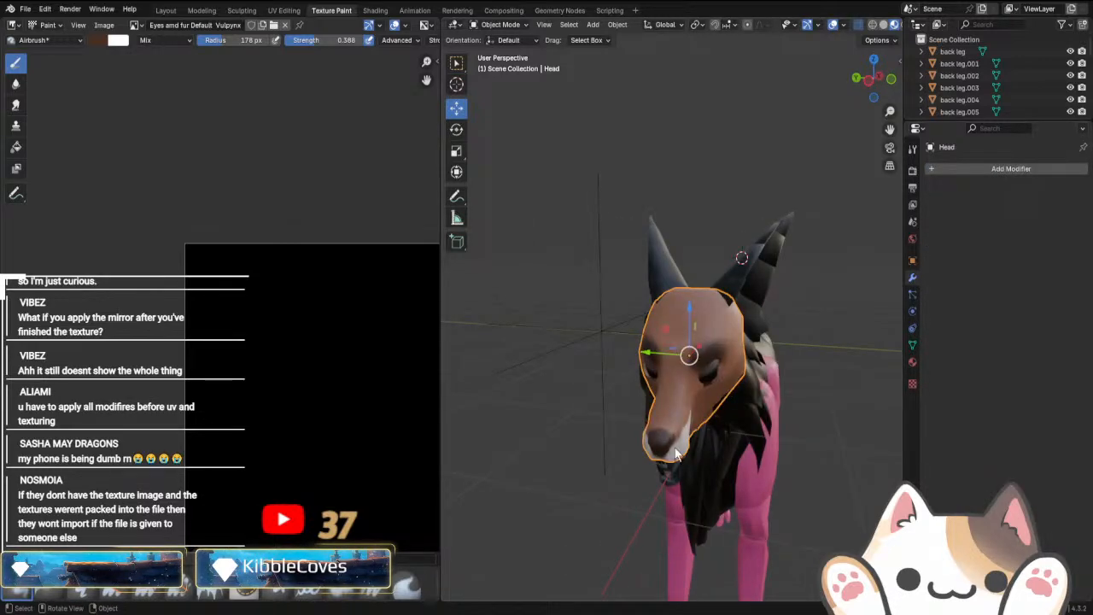
pyautogui.moveTo(759, 487); pyautogui.dragTo(780, 485, button='middle')
pyautogui.scroll(5, 693, 415)
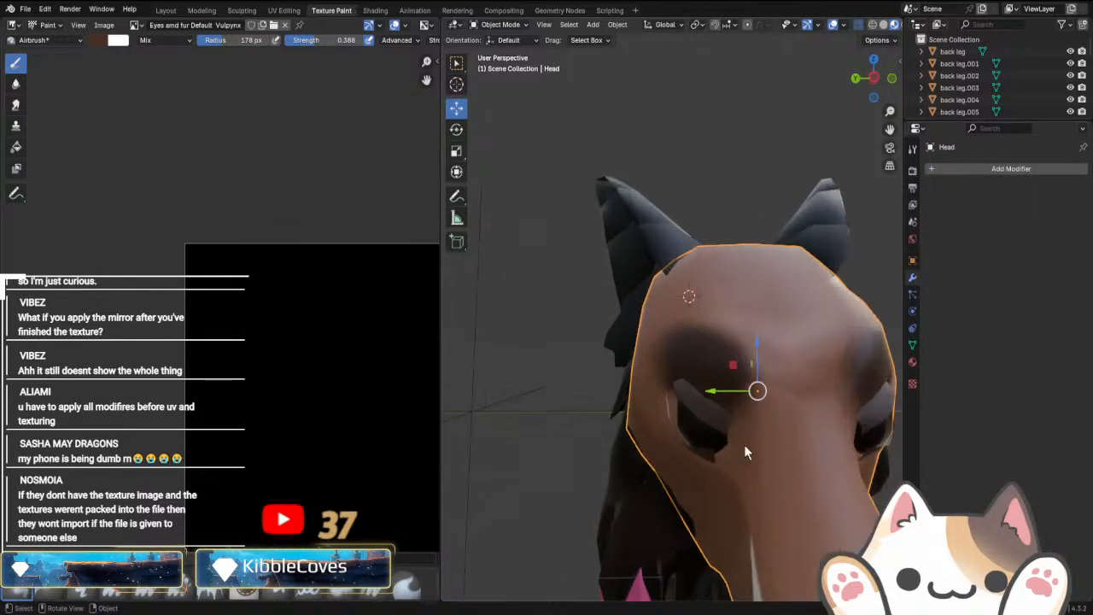
pyautogui.moveTo(743, 444); pyautogui.dragTo(619, 312, button='middle')
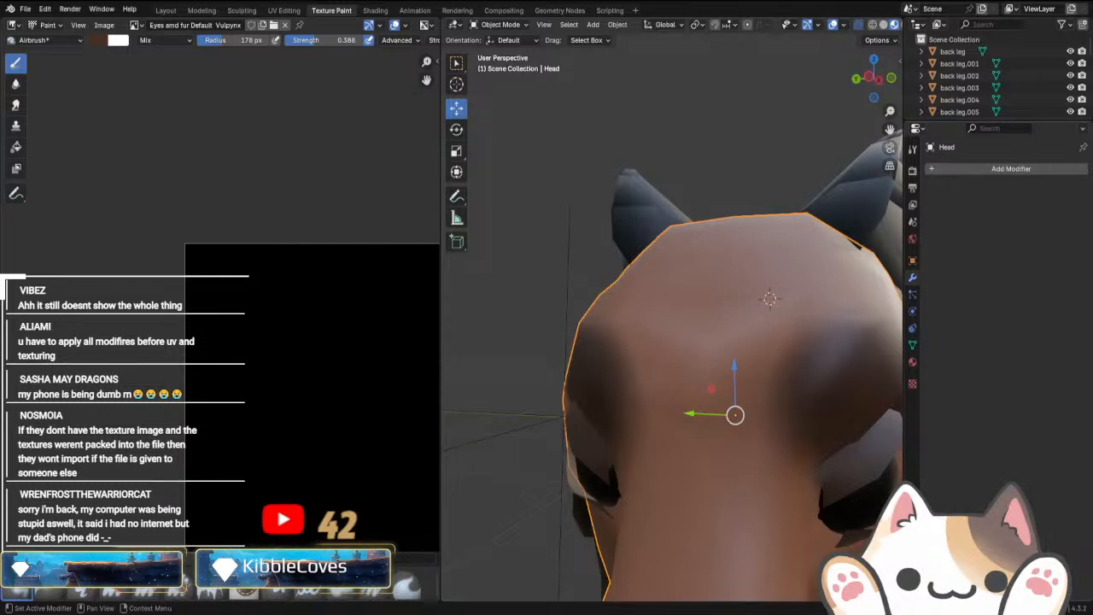
pyautogui.scroll(-4, 773, 440)
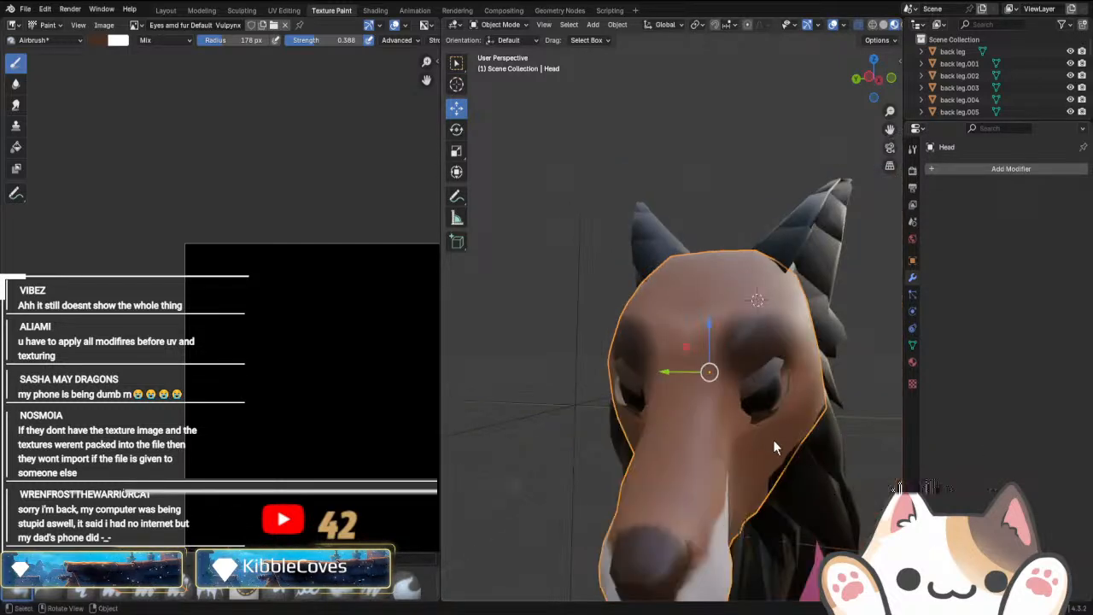
# Select the eyes and switch them to Texture Paint mode.
pyautogui.click(749, 380)
pyautogui.click(502, 24)
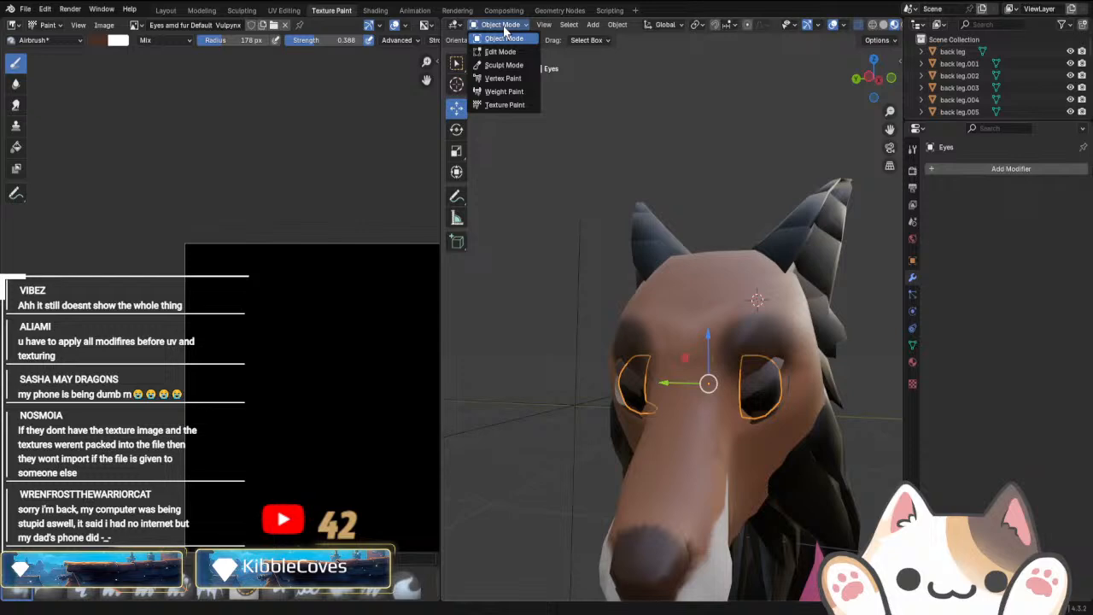
pyautogui.click(509, 104)
pyautogui.moveTo(506, 100); pyautogui.dragTo(507, 100, button='middle')
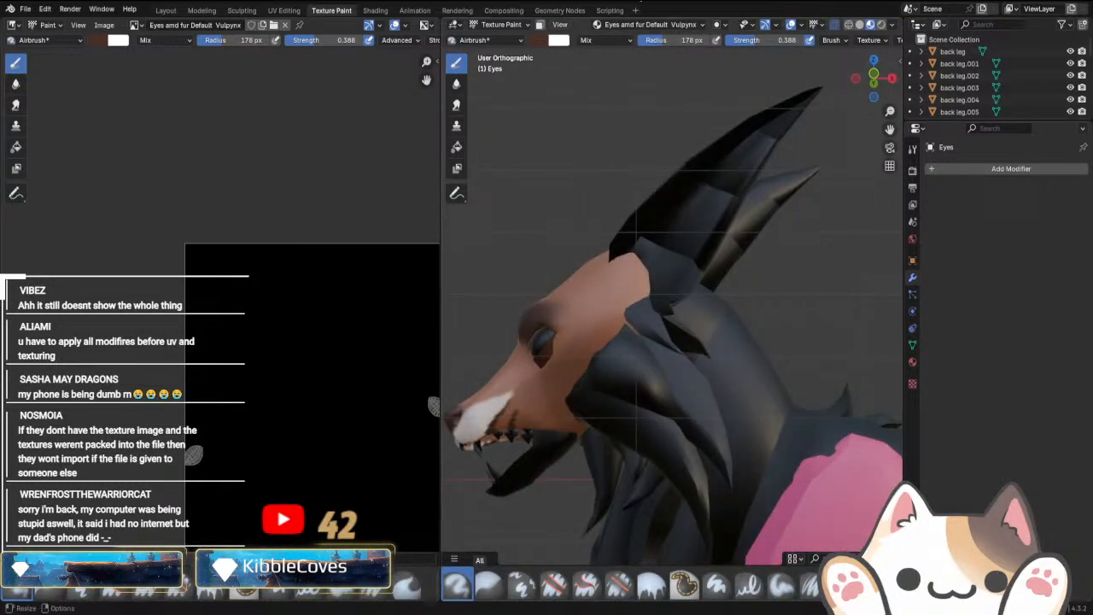
# Leave texture painting for Object Mode and unhide all hidden objects to bring back the reference image.
pyautogui.press('KP_1')
pyautogui.scroll(-3, 744, 320)
pyautogui.scroll(-3, 745, 320)
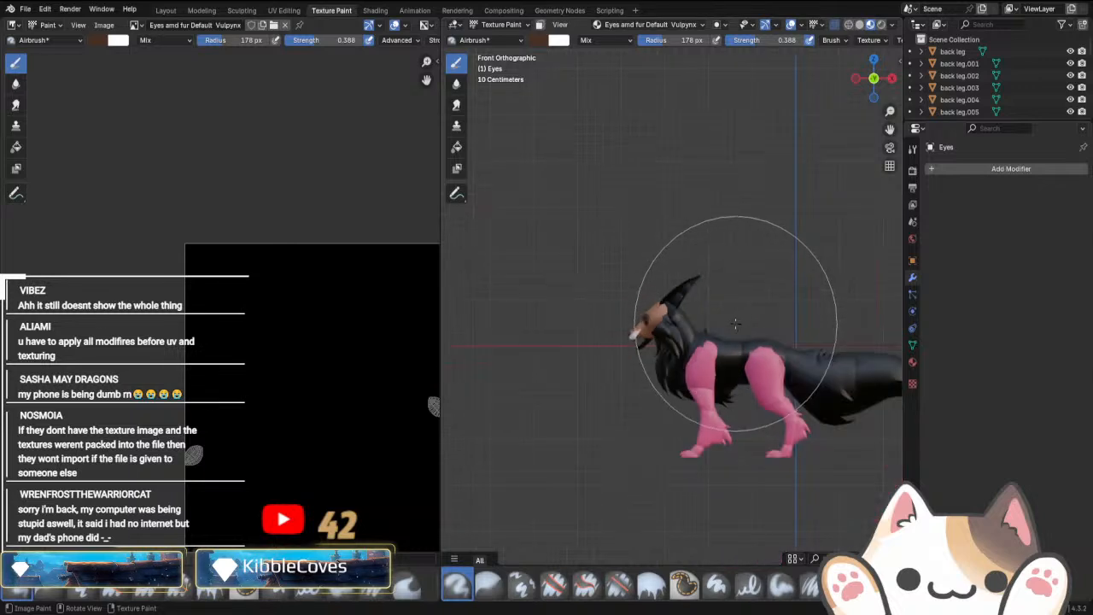
pyautogui.click(489, 25)
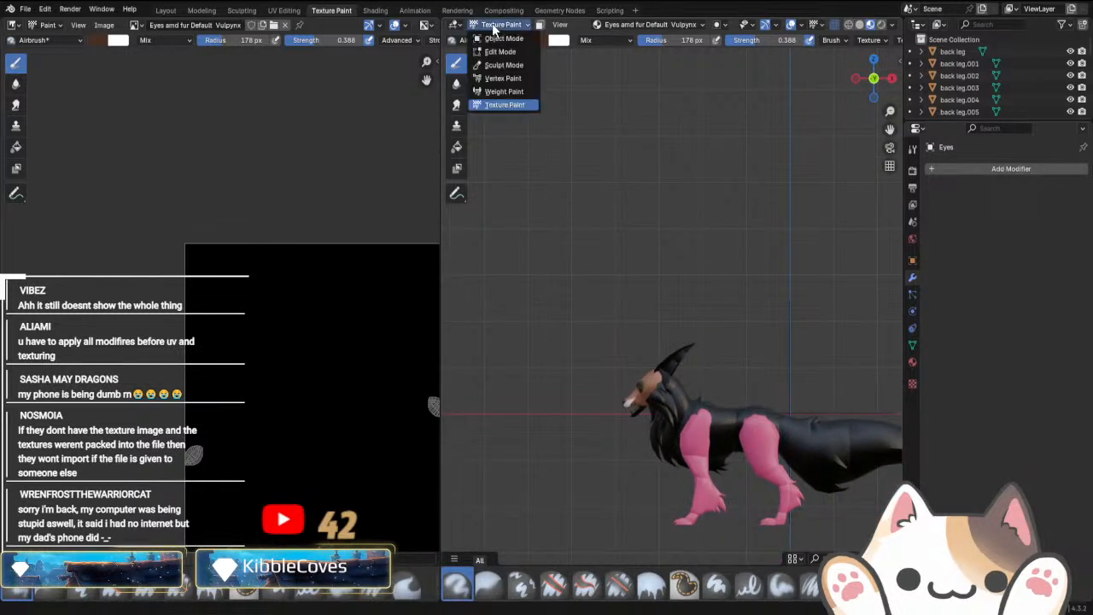
pyautogui.click(496, 43)
pyautogui.click(710, 332)
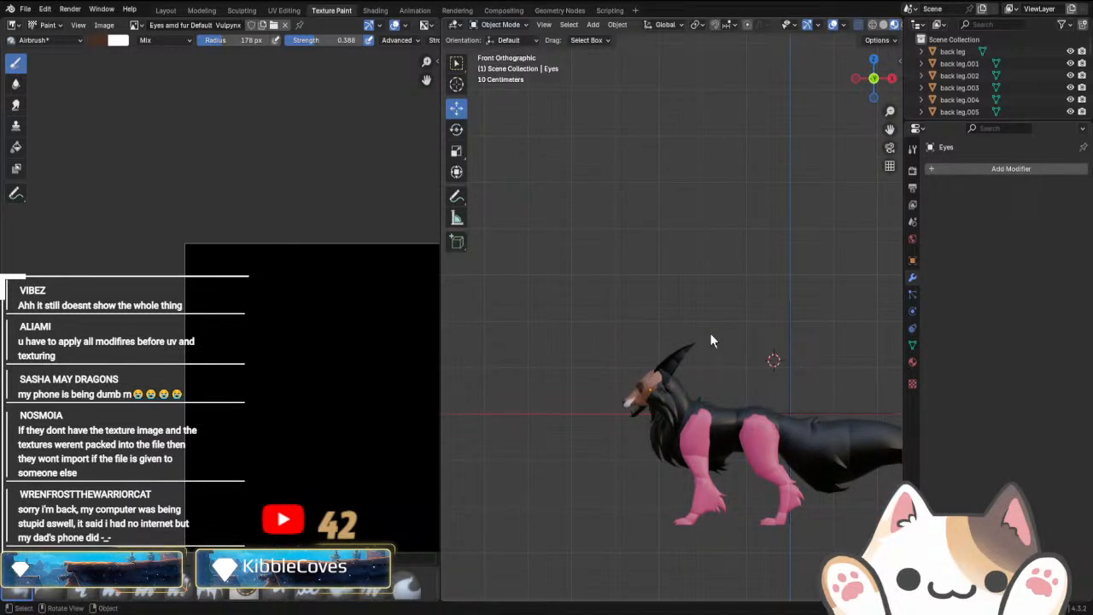
pyautogui.hotkey('alt', 'h')
# Select the eyes on the head and switch them to Texture Paint mode.
pyautogui.scroll(6, 671, 439)
pyautogui.keyDown('shift'); pyautogui.moveTo(658, 510); pyautogui.dragTo(692, 322, button='middle'); pyautogui.keyUp('shift')
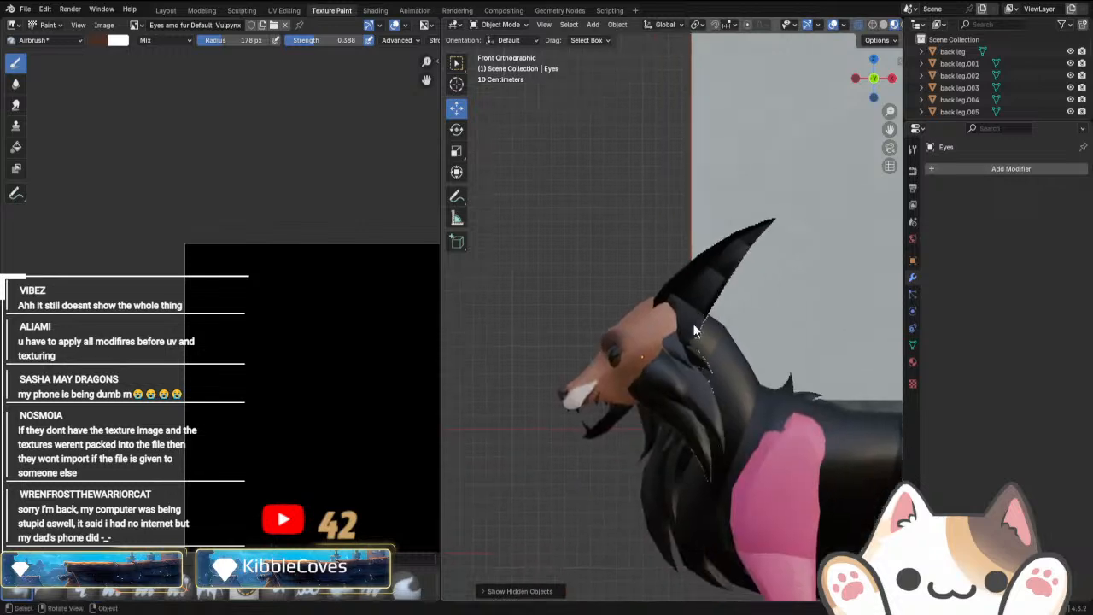
pyautogui.scroll(4, 692, 322)
pyautogui.click(547, 397)
pyautogui.click(546, 397)
pyautogui.click(496, 27)
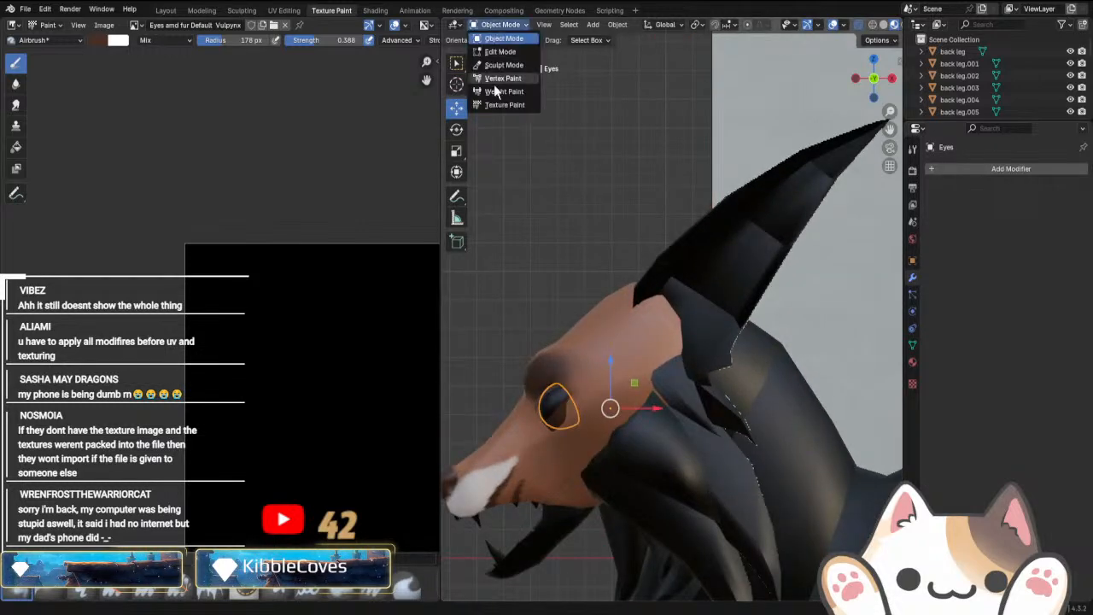
pyautogui.click(499, 104)
# Sample the dark green from the reference fox's iris as the airbrush color.
pyautogui.scroll(-6, 783, 268)
pyautogui.keyDown('shift'); pyautogui.moveTo(783, 268); pyautogui.dragTo(640, 376, button='middle'); pyautogui.keyUp('shift')
pyautogui.scroll(6, 640, 376)
pyautogui.keyDown('shift'); pyautogui.moveTo(676, 229); pyautogui.dragTo(637, 427, button='middle'); pyautogui.keyUp('shift')
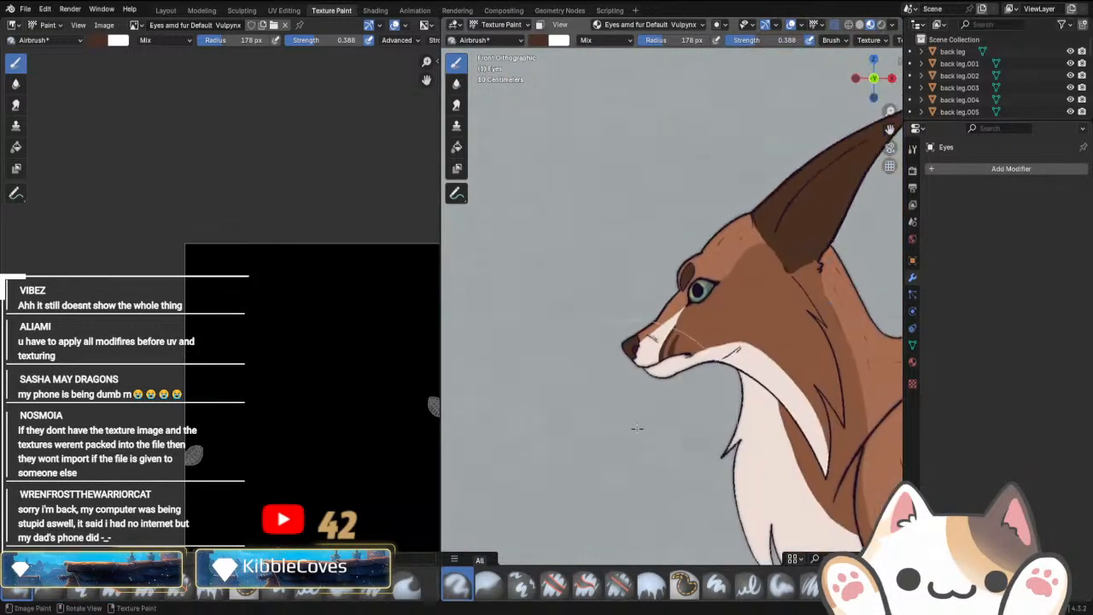
pyautogui.scroll(5, 637, 427)
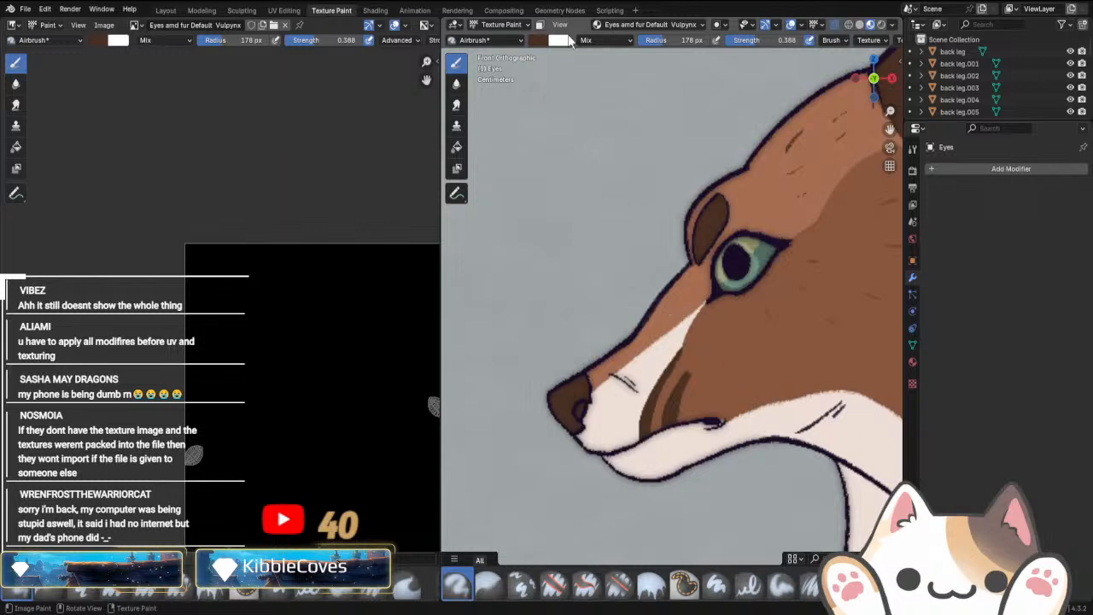
pyautogui.click(536, 40)
pyautogui.click(629, 220)
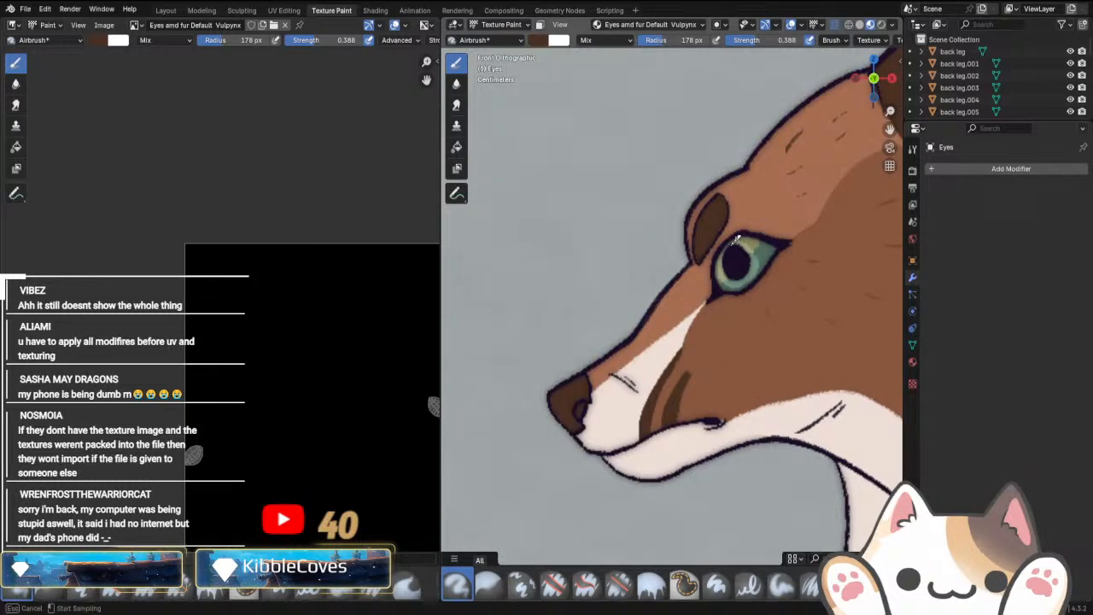
pyautogui.scroll(4, 778, 284)
pyautogui.click(778, 284)
pyautogui.scroll(-4, 707, 342)
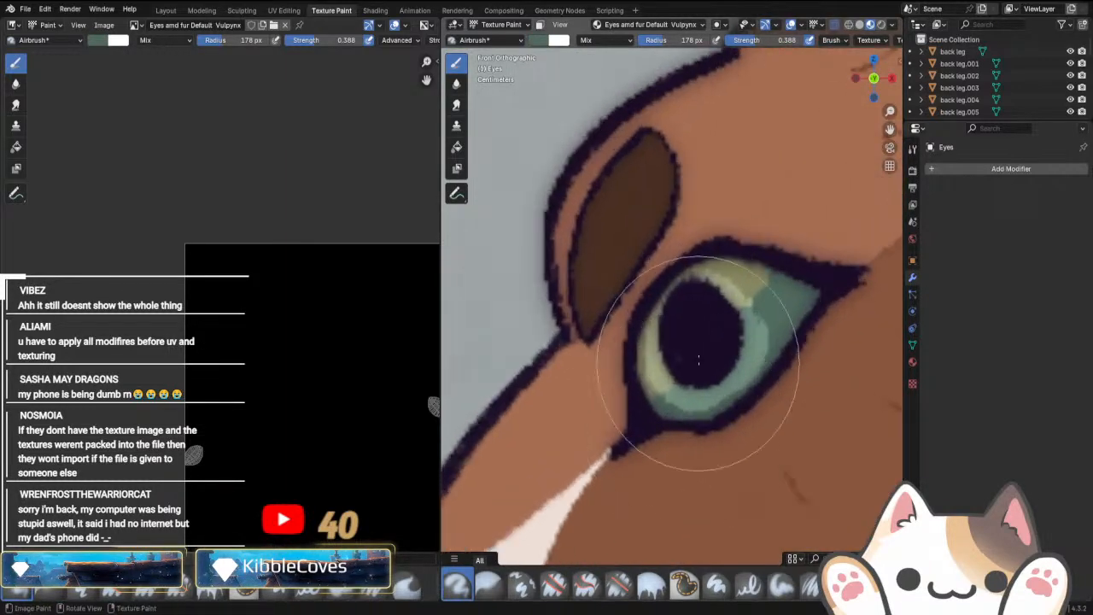
# Airbrush the sampled green over the visible eye on the model's head.
pyautogui.scroll(-8, 732, 365)
pyautogui.scroll(-4, 612, 431)
pyautogui.scroll(5, 641, 339)
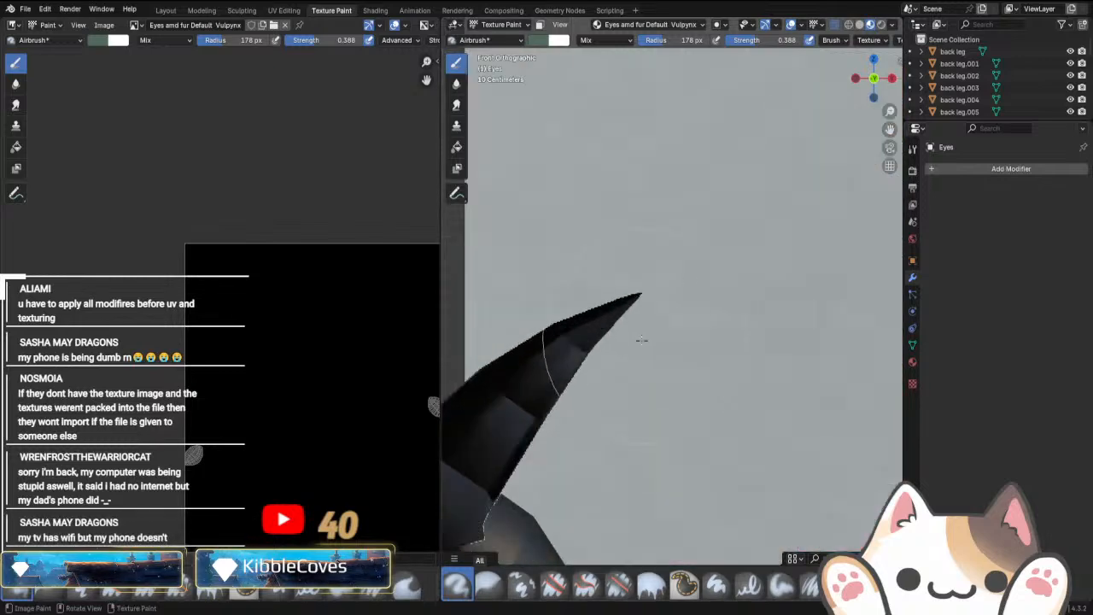
pyautogui.scroll(-4, 641, 339)
pyautogui.scroll(4, 512, 444)
pyautogui.scroll(5, 220, 299)
pyautogui.keyDown('shift'); pyautogui.moveTo(689, 390); pyautogui.dragTo(783, 395, button='middle'); pyautogui.keyUp('shift')
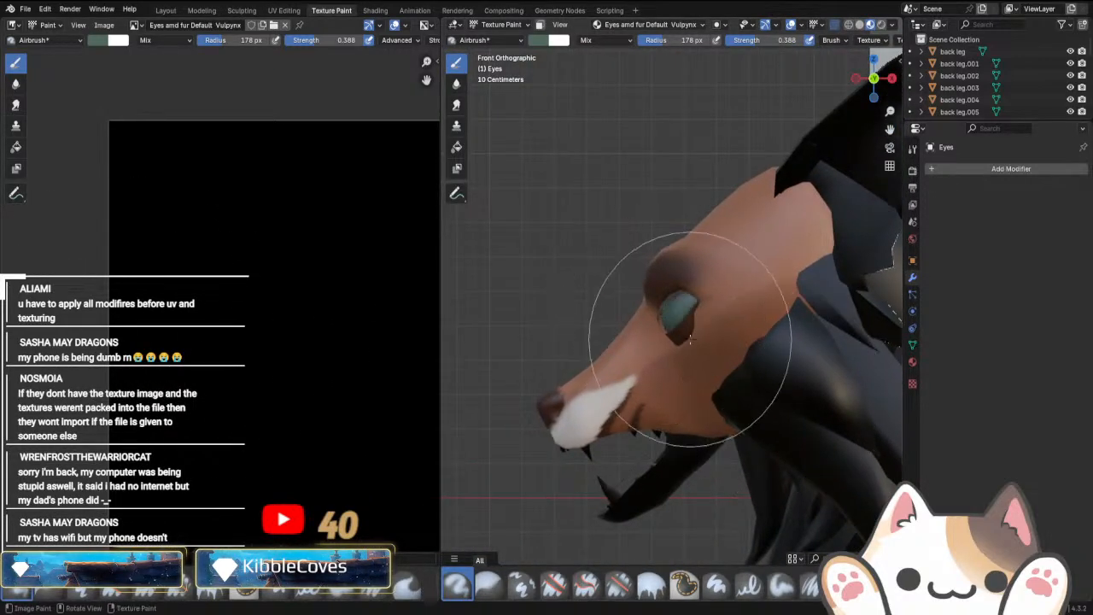
# Isolate the eyes in local view and cover both eyeballs with the sampled green.
pyautogui.press('KP_Divide')
pyautogui.scroll(-3, 658, 305)
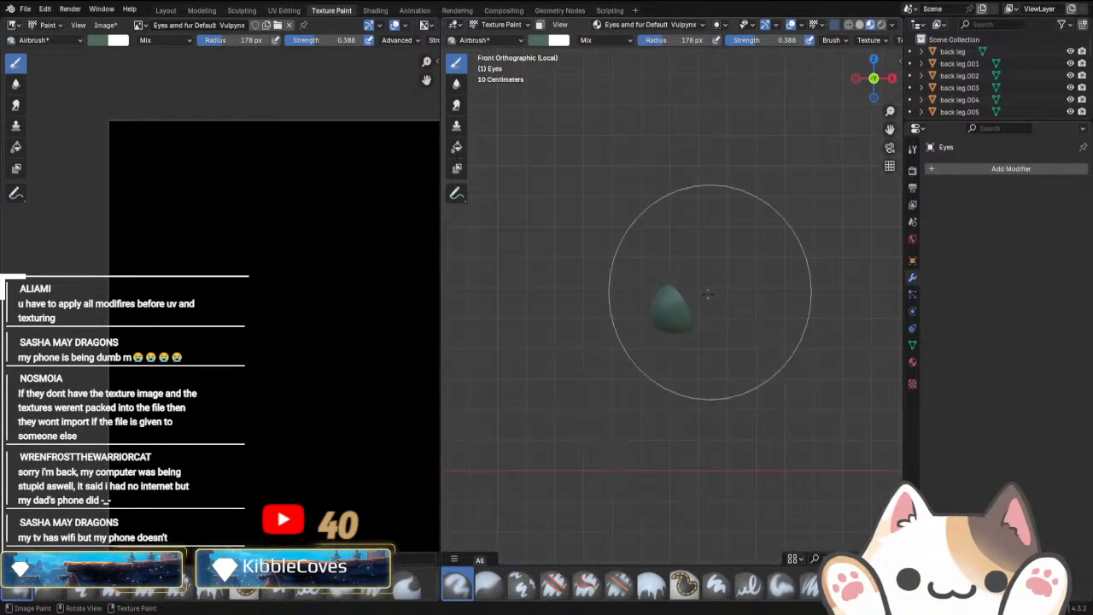
pyautogui.moveTo(659, 304)
pyautogui.mouseDown(button='middle')
pyautogui.moveTo(639, 312)
pyautogui.moveTo(657, 316)
pyautogui.moveTo(644, 288)
pyautogui.moveTo(782, 373)
pyautogui.mouseUp(button='middle')
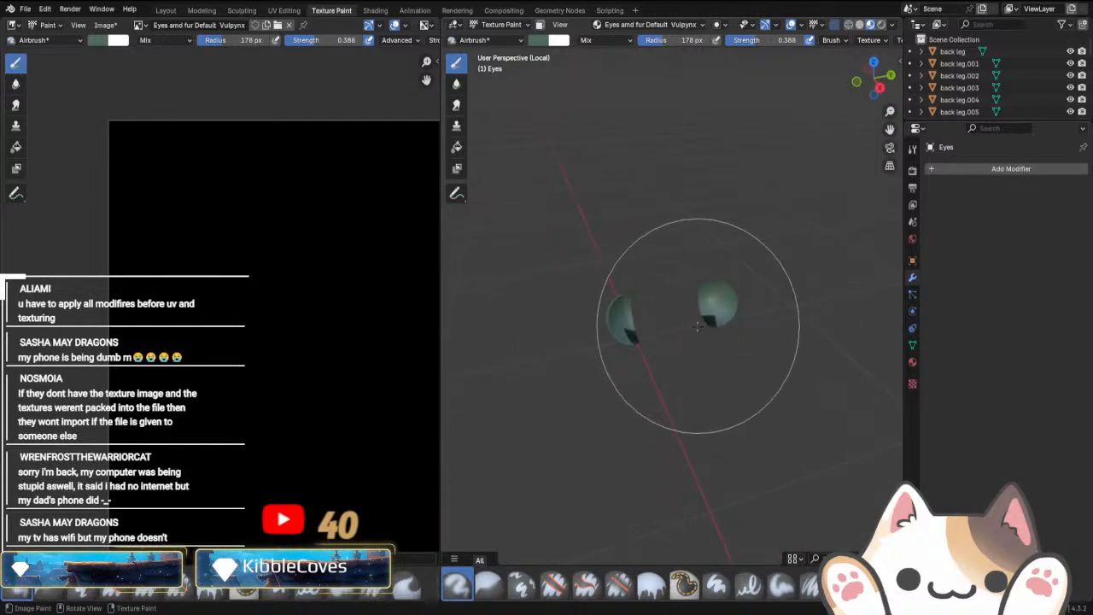
pyautogui.moveTo(707, 311)
pyautogui.mouseDown(button='middle')
pyautogui.moveTo(711, 426)
pyautogui.moveTo(737, 165)
pyautogui.moveTo(806, 273)
pyautogui.moveTo(532, 401)
pyautogui.mouseUp(button='middle')
pyautogui.scroll(6, 710, 426)
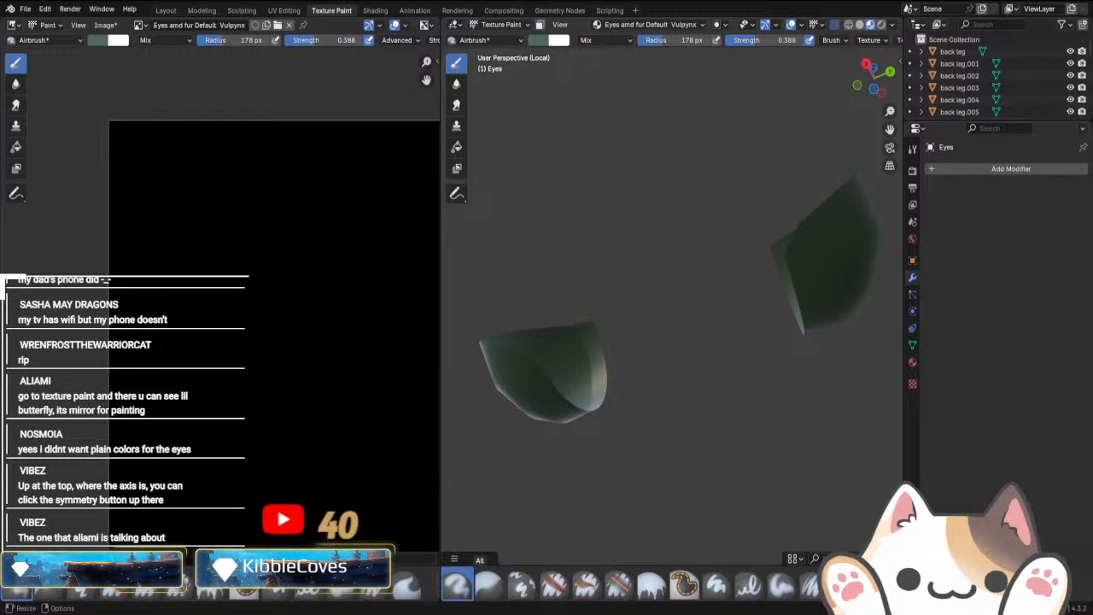
# Return the eyes to Object Mode and exit local view to show the whole model.
pyautogui.click(506, 26)
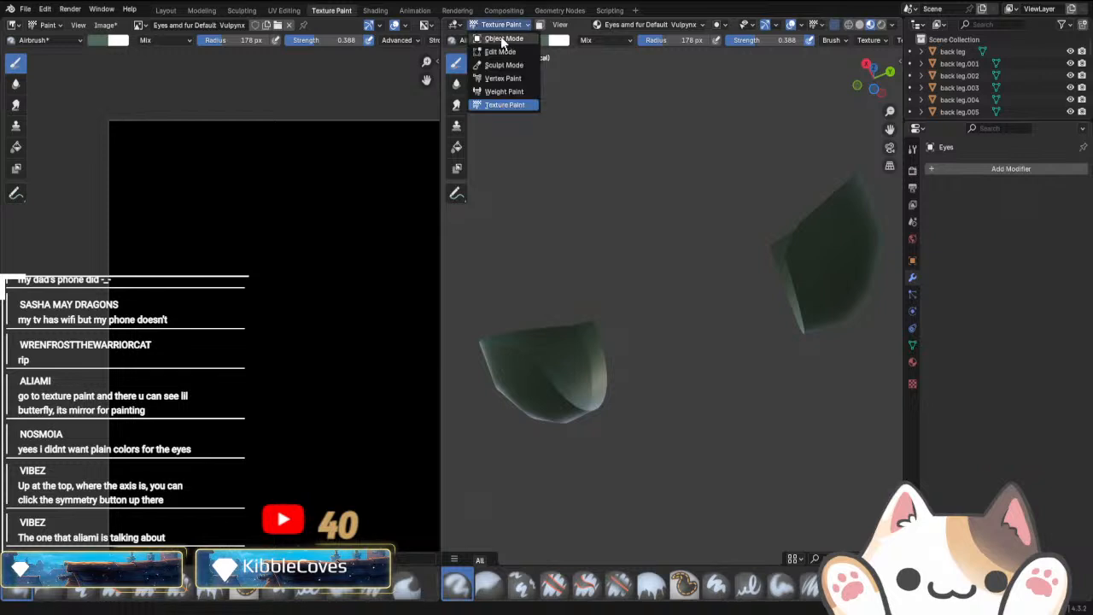
pyautogui.click(501, 39)
pyautogui.moveTo(607, 218); pyautogui.dragTo(766, 298, button='middle')
pyautogui.scroll(-6, 766, 303)
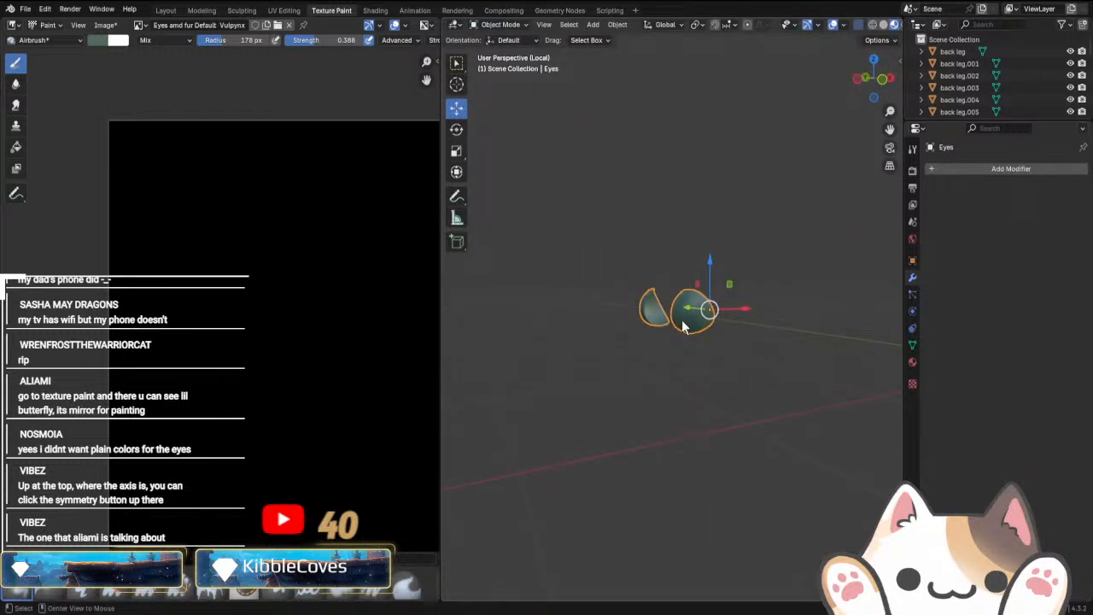
pyautogui.click(506, 25)
pyautogui.press('b')
pyautogui.press('Escape')
pyautogui.keyDown('alt'); pyautogui.moveTo(821, 321); pyautogui.dragTo(768, 447, button='middle'); pyautogui.keyUp('alt')
pyautogui.press('KP_Divide')
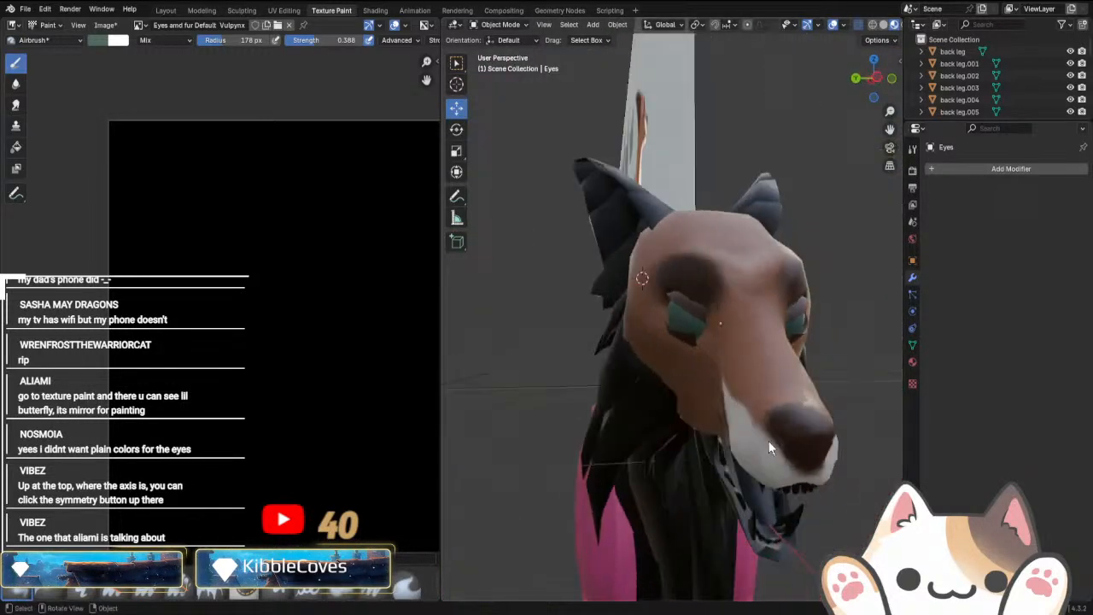
# Switch the head to Texture Paint mode and widen the 3D viewport to reveal its symmetry options.
pyautogui.click(726, 367)
pyautogui.click(524, 29)
pyautogui.click(500, 96)
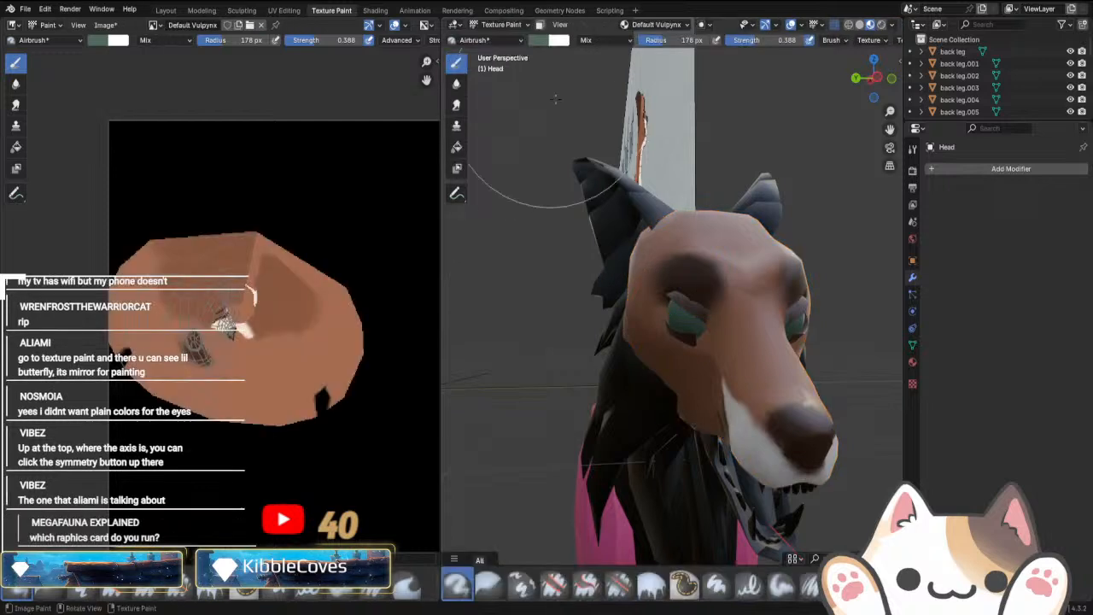
pyautogui.moveTo(903, 70); pyautogui.dragTo(1073, 42)
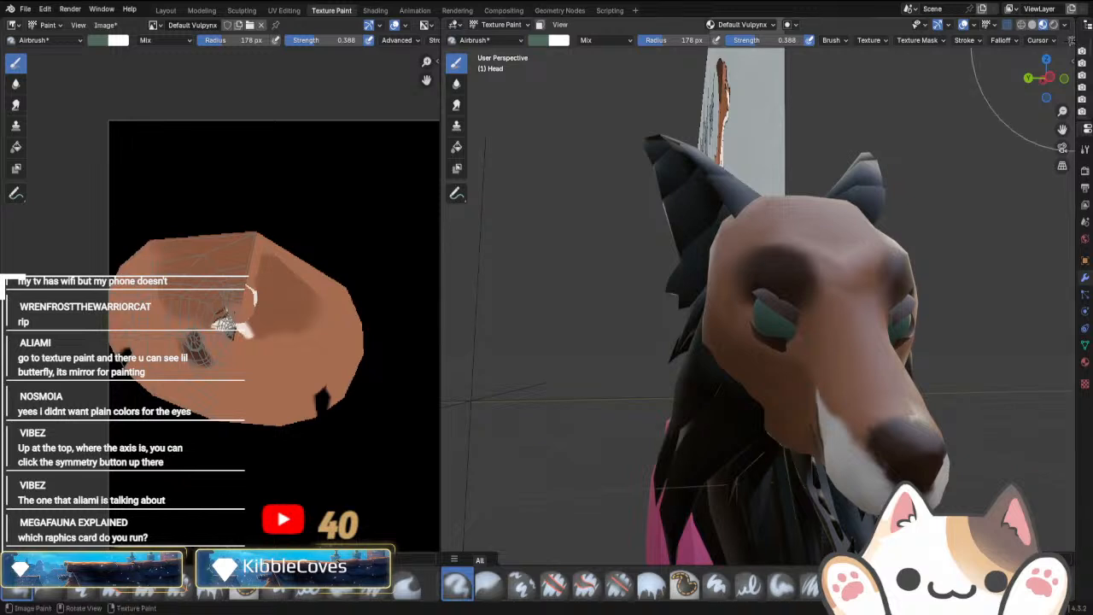
pyautogui.click(497, 24)
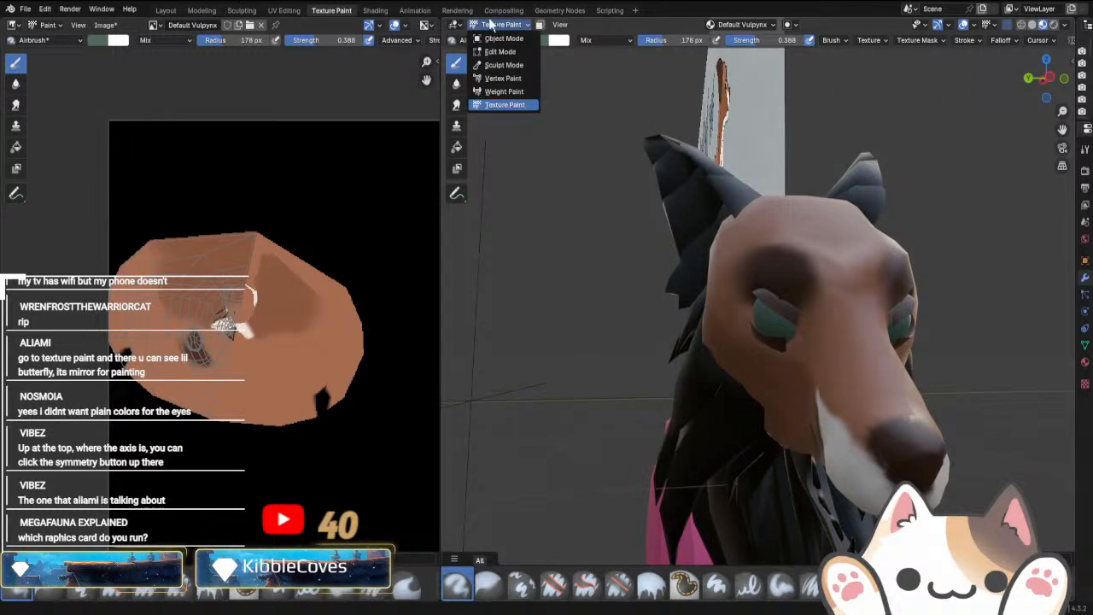
pyautogui.click(484, 40)
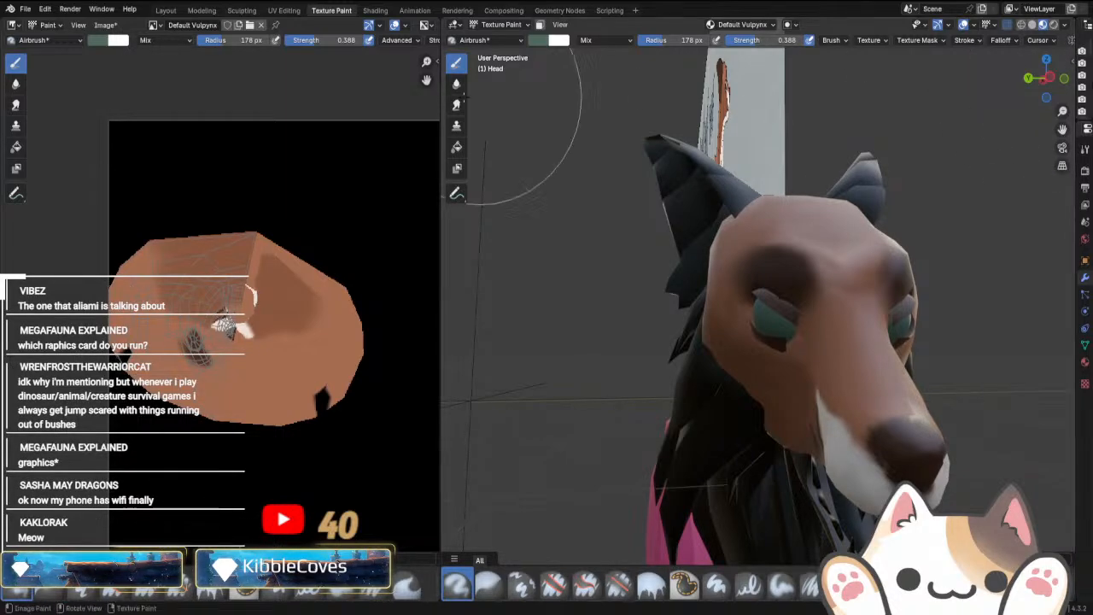
pyautogui.moveTo(441, 208); pyautogui.dragTo(229, 208)
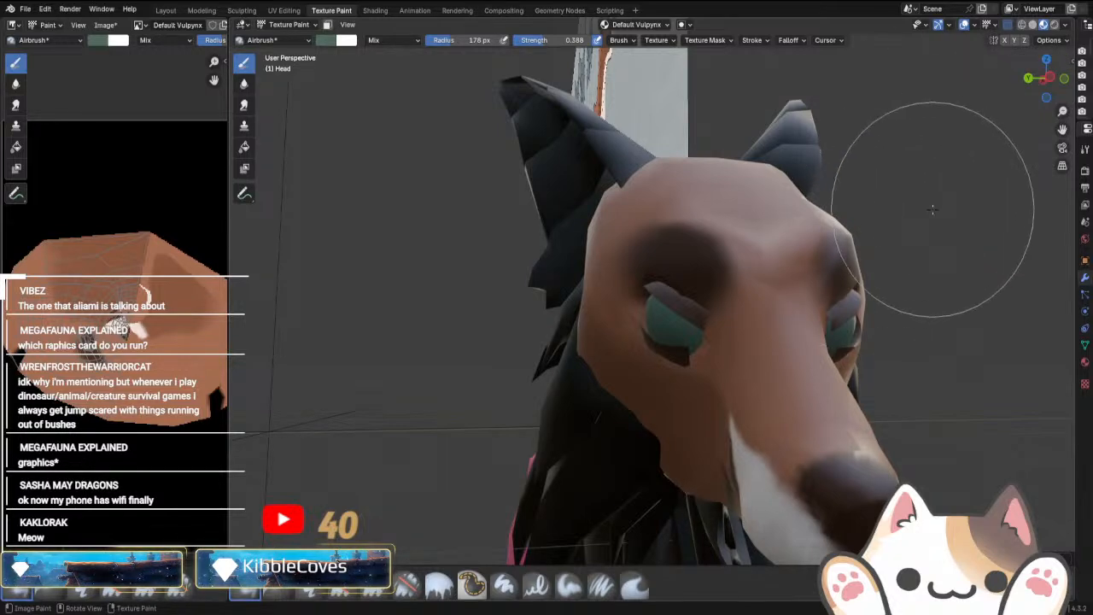
# Enable Y-axis mirror symmetry for painting and view the head from the front.
pyautogui.scroll(-1, 939, 171)
pyautogui.moveTo(971, 134); pyautogui.dragTo(905, 171, button='middle')
pyautogui.scroll(-3, 853, 316)
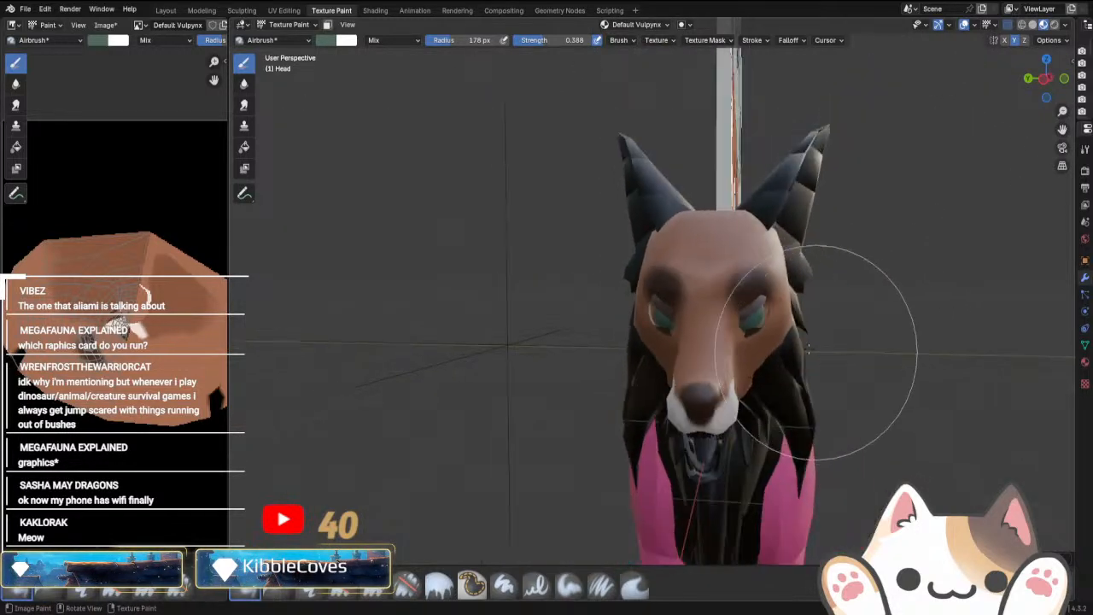
pyautogui.moveTo(818, 318)
pyautogui.mouseDown(button='middle')
pyautogui.moveTo(757, 304)
pyautogui.moveTo(829, 320)
pyautogui.mouseUp(button='middle')
# Test the mirrored airbrush with green strokes across the face and undo them.
pyautogui.click(756, 302)
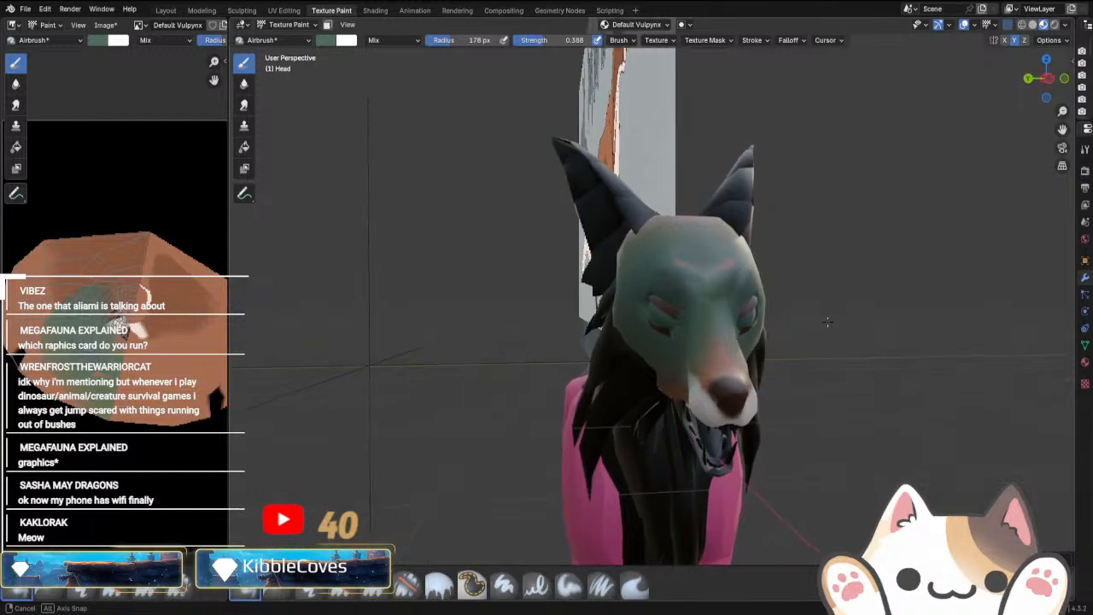
pyautogui.scroll(2, 811, 342)
pyautogui.hotkey('ctrl', 'z')
pyautogui.moveTo(875, 377)
pyautogui.mouseDown(button='middle')
pyautogui.moveTo(845, 368)
pyautogui.moveTo(877, 359)
pyautogui.moveTo(719, 339)
pyautogui.mouseUp(button='middle')
pyautogui.click(844, 352)
pyautogui.hotkey('ctrl', 'z')
# Return the head to Object Mode and quit the current session.
pyautogui.click(288, 24)
pyautogui.click(282, 37)
pyautogui.moveTo(707, 465); pyautogui.dragTo(710, 395, button='middle')
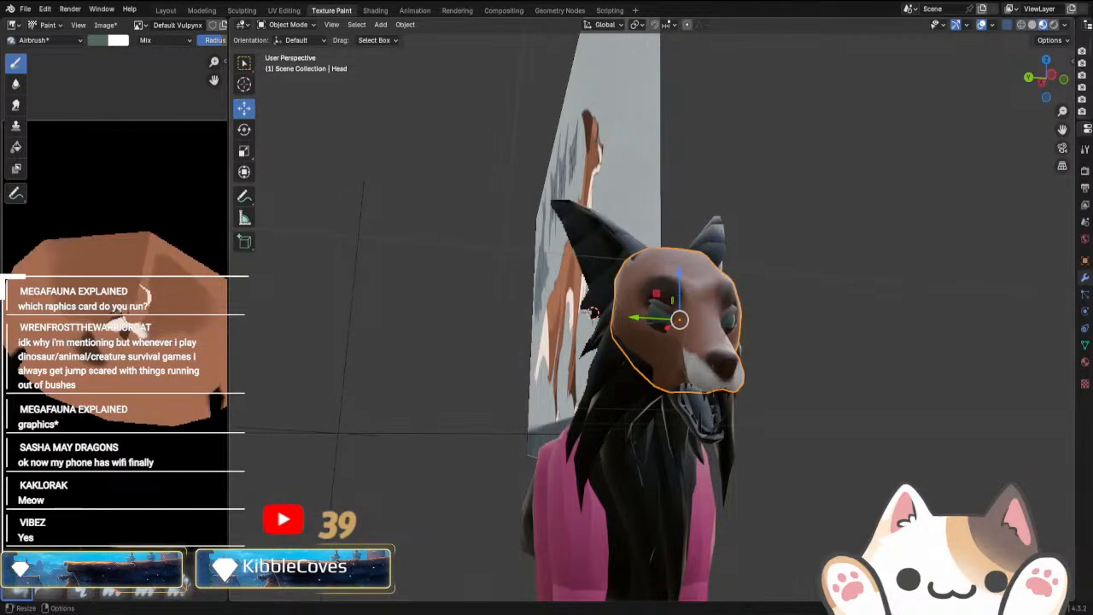
pyautogui.hotkey('ctrl', 'q')
pyautogui.click(568, 335)
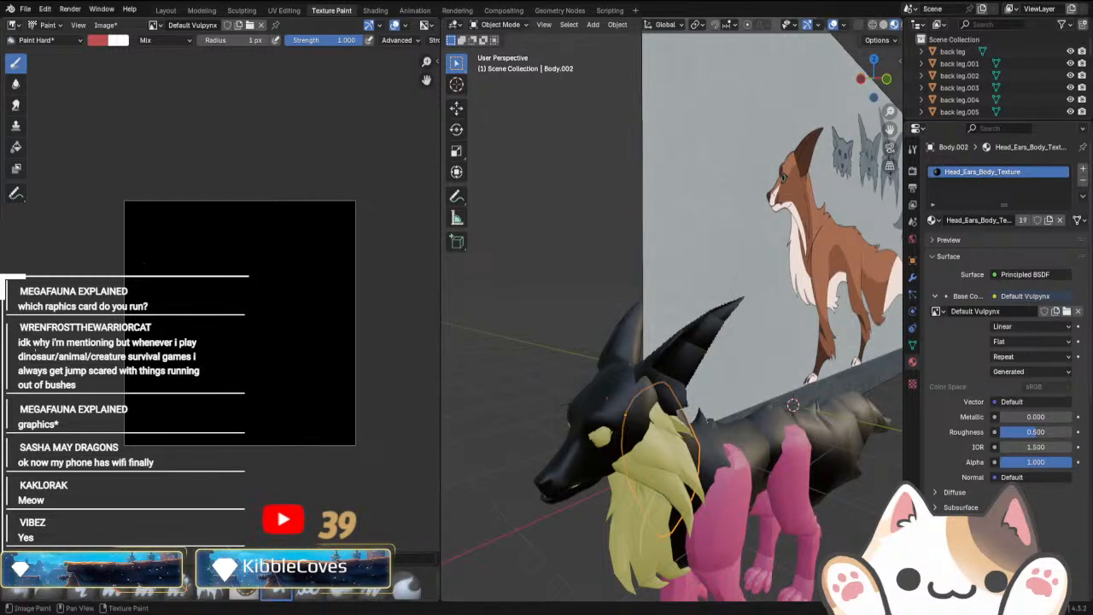
# Select the head and all of its geometry in Edit Mode to check its UVs.
pyautogui.click(643, 365)
pyautogui.click(619, 404)
pyautogui.press('Tab')
pyautogui.moveTo(620, 408); pyautogui.dragTo(583, 442, button='middle')
pyautogui.press('a')
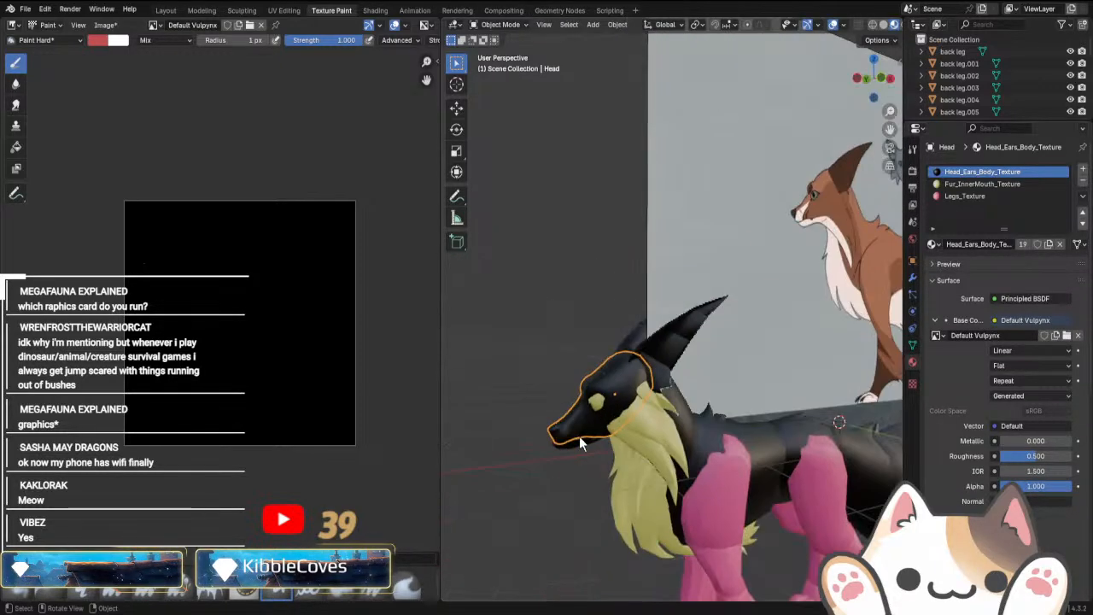
pyautogui.press('Tab')
# Select all geometry of the near ear's segment in Edit Mode and return to Object Mode.
pyautogui.click(668, 349)
pyautogui.press('Tab')
pyautogui.press('Tab')
pyautogui.press('Tab')
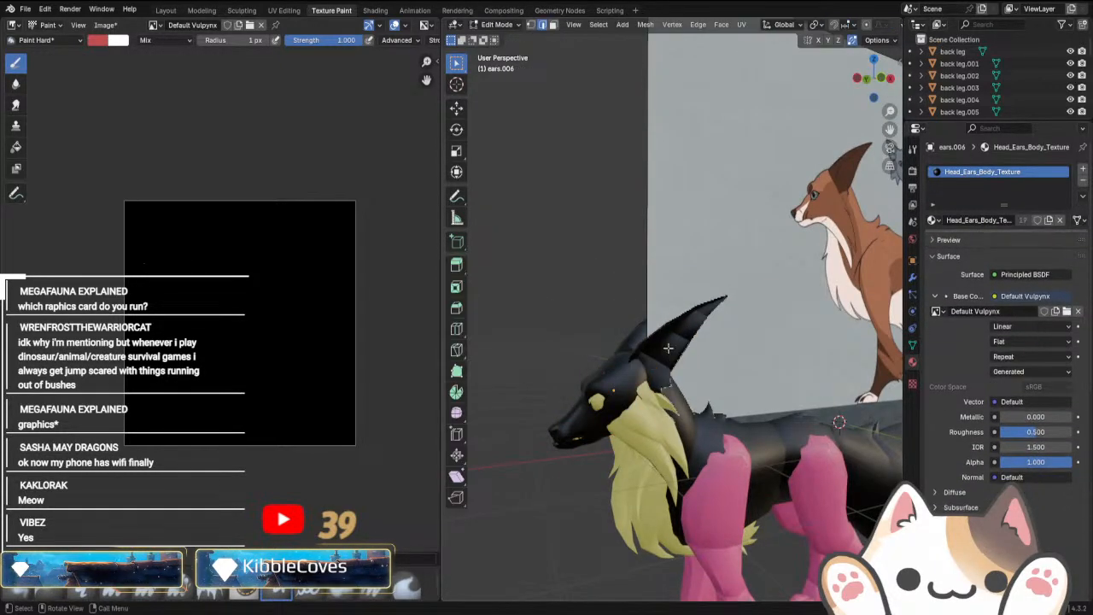
pyautogui.press('a')
pyautogui.press('Tab')
pyautogui.moveTo(702, 389); pyautogui.dragTo(756, 403, button='middle')
pyautogui.scroll(-2, 756, 403)
pyautogui.scroll(4, 719, 408)
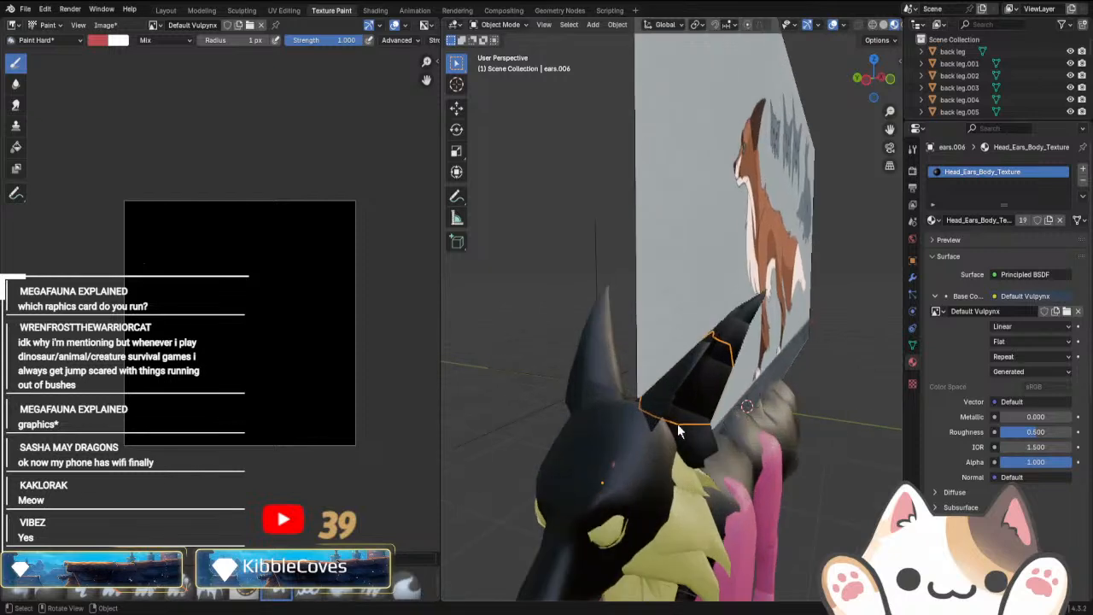
# Try to select the ear, head and neck pieces together.
pyautogui.click(677, 424)
pyautogui.scroll(-4, 677, 459)
pyautogui.keyDown('shift'); pyautogui.click(671, 399); pyautogui.keyUp('shift')
pyautogui.keyDown('shift'); pyautogui.click(623, 377); pyautogui.keyUp('shift')
pyautogui.moveTo(623, 377); pyautogui.dragTo(774, 494, button='middle')
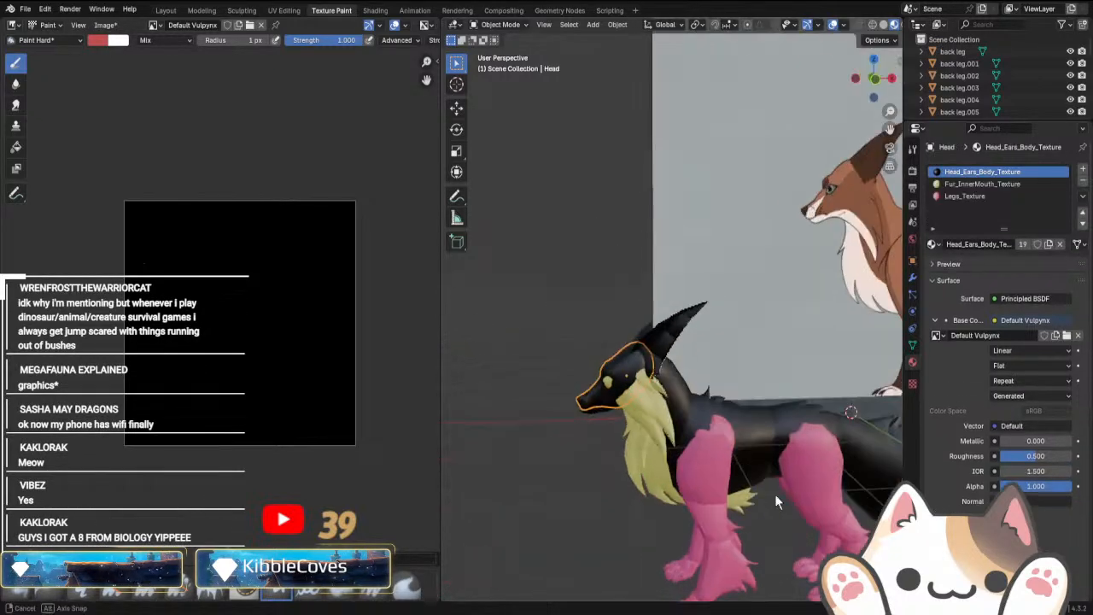
pyautogui.keyDown('shift'); pyautogui.click(667, 377); pyautogui.keyUp('shift')
# Hide the reference image standing behind the model.
pyautogui.moveTo(699, 395); pyautogui.dragTo(774, 352, button='middle')
pyautogui.click(774, 352)
pyautogui.press('h')
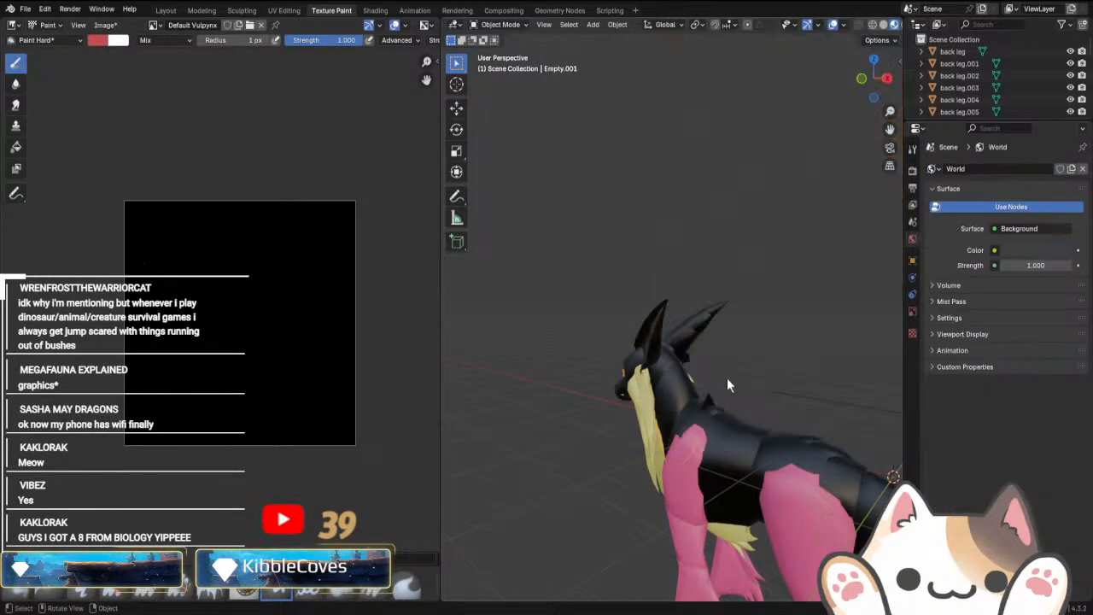
# Select the head, the neck and all segments of both ears together.
pyautogui.click(654, 352)
pyautogui.keyDown('shift'); pyautogui.click(677, 397); pyautogui.keyUp('shift')
pyautogui.keyDown('shift'); pyautogui.click(672, 356); pyautogui.keyUp('shift')
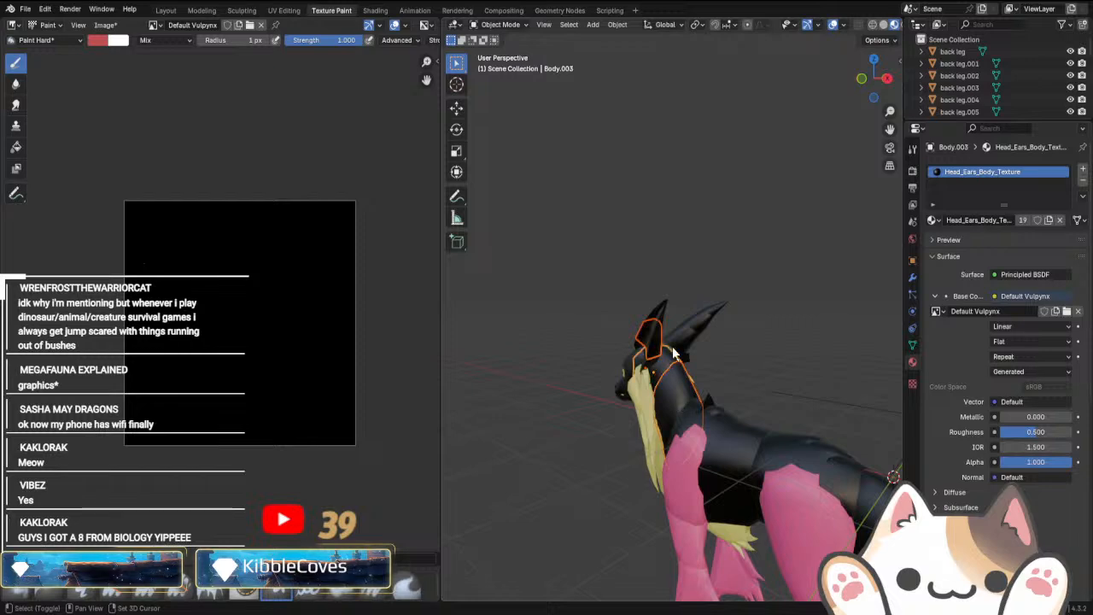
pyautogui.keyDown('shift'); pyautogui.click(692, 332); pyautogui.keyUp('shift')
pyautogui.moveTo(692, 332); pyautogui.dragTo(714, 383, button='middle')
pyautogui.keyDown('shift'); pyautogui.click(748, 310); pyautogui.keyUp('shift')
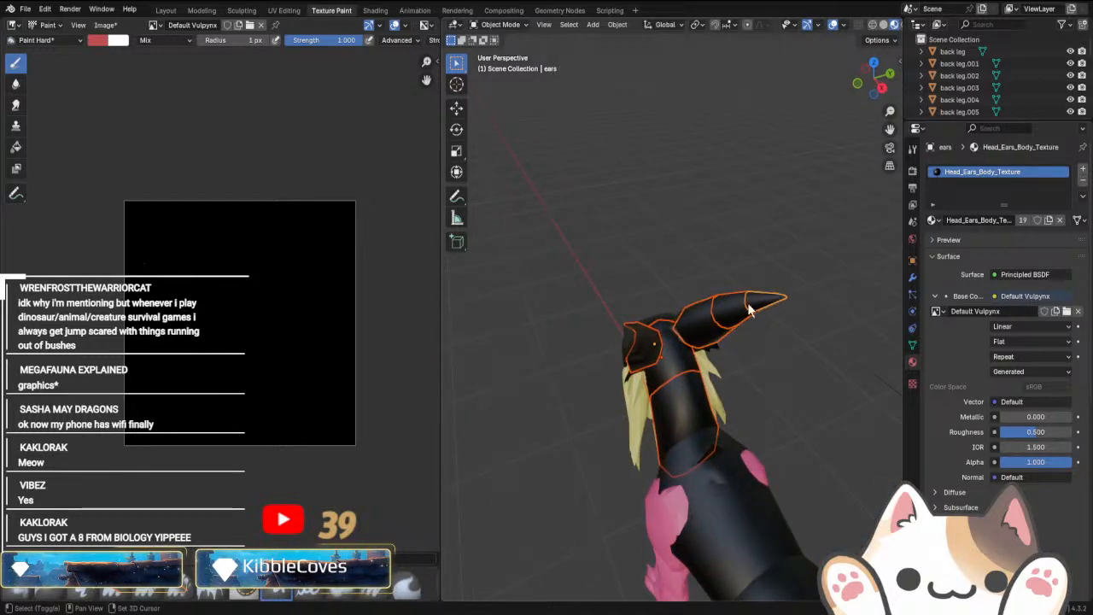
pyautogui.keyDown('shift'); pyautogui.click(672, 325); pyautogui.keyUp('shift')
# Add the torso segments, the tail segments and the jaw to the selection.
pyautogui.moveTo(652, 405); pyautogui.dragTo(730, 343, button='middle')
pyautogui.moveTo(742, 300); pyautogui.dragTo(730, 432, button='middle')
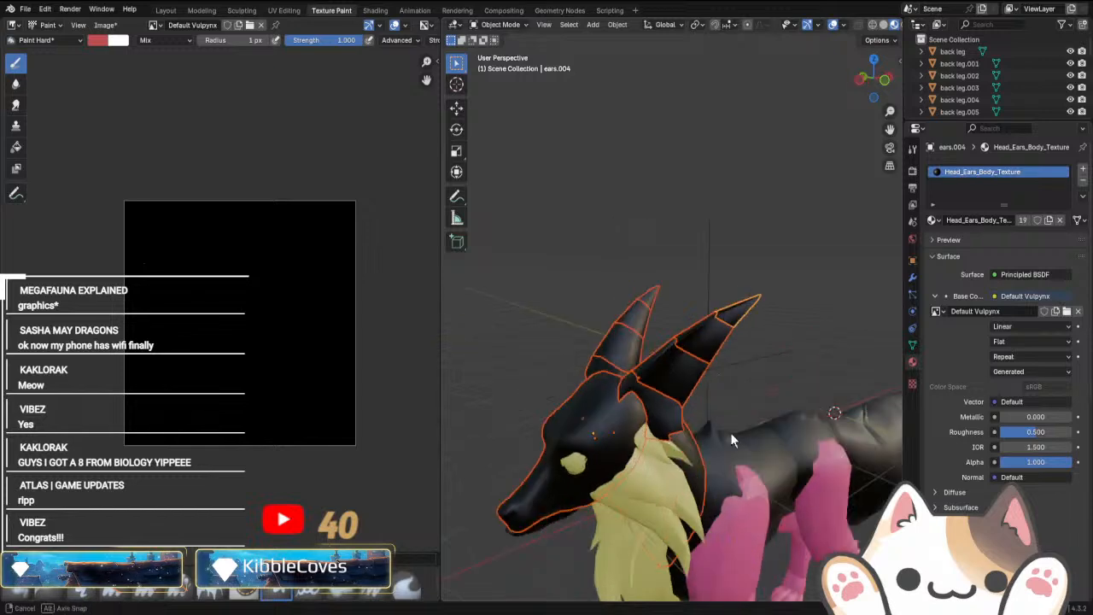
pyautogui.keyDown('shift'); pyautogui.click(745, 461); pyautogui.keyUp('shift')
pyautogui.scroll(-4, 745, 461)
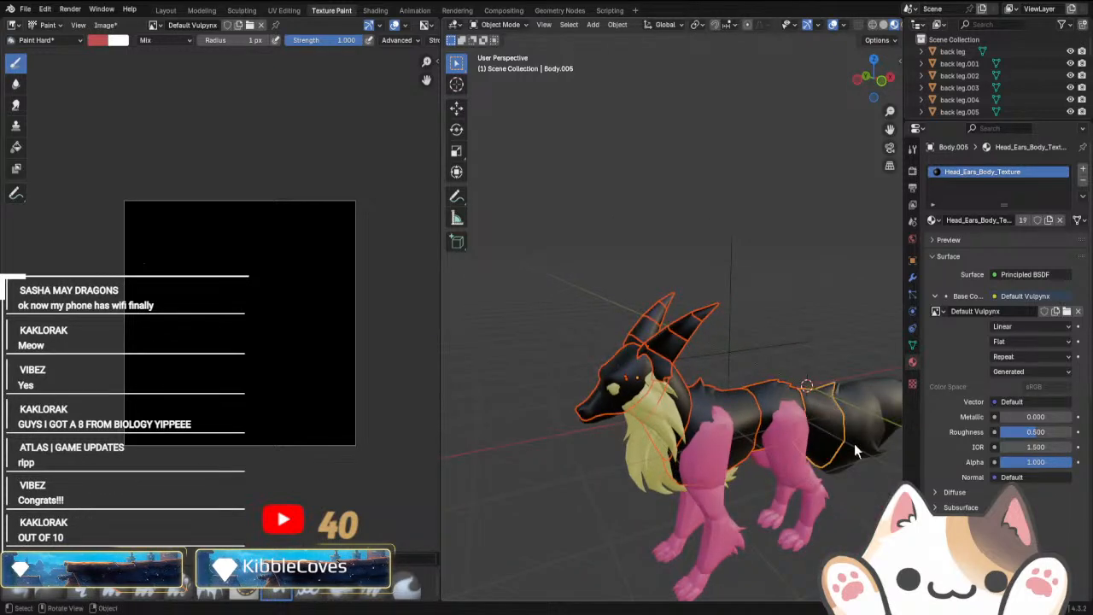
pyautogui.keyDown('shift'); pyautogui.click(827, 401); pyautogui.keyUp('shift')
pyautogui.keyDown('shift'); pyautogui.click(864, 389); pyautogui.keyUp('shift')
pyautogui.keyDown('shift'); pyautogui.click(892, 394); pyautogui.keyUp('shift')
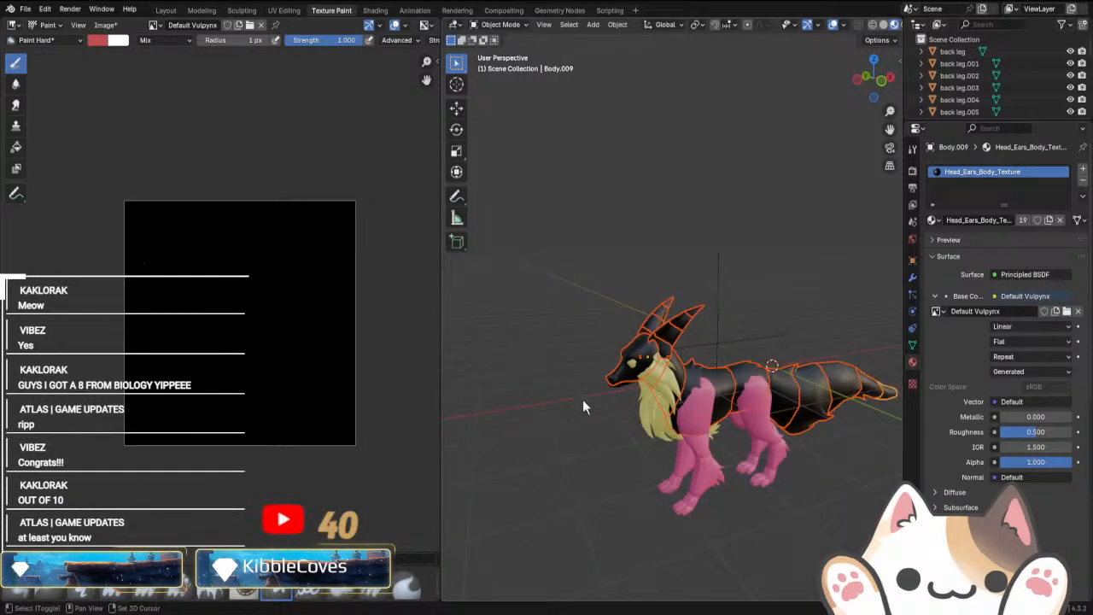
pyautogui.scroll(4, 582, 398)
pyautogui.moveTo(582, 399); pyautogui.dragTo(730, 397, button='middle')
pyautogui.keyDown('shift'); pyautogui.click(779, 360); pyautogui.keyUp('shift')
# Examine the combined UV layout of the selected head, ear and body pieces in Edit Mode and return to Object Mode.
pyautogui.press('Tab')
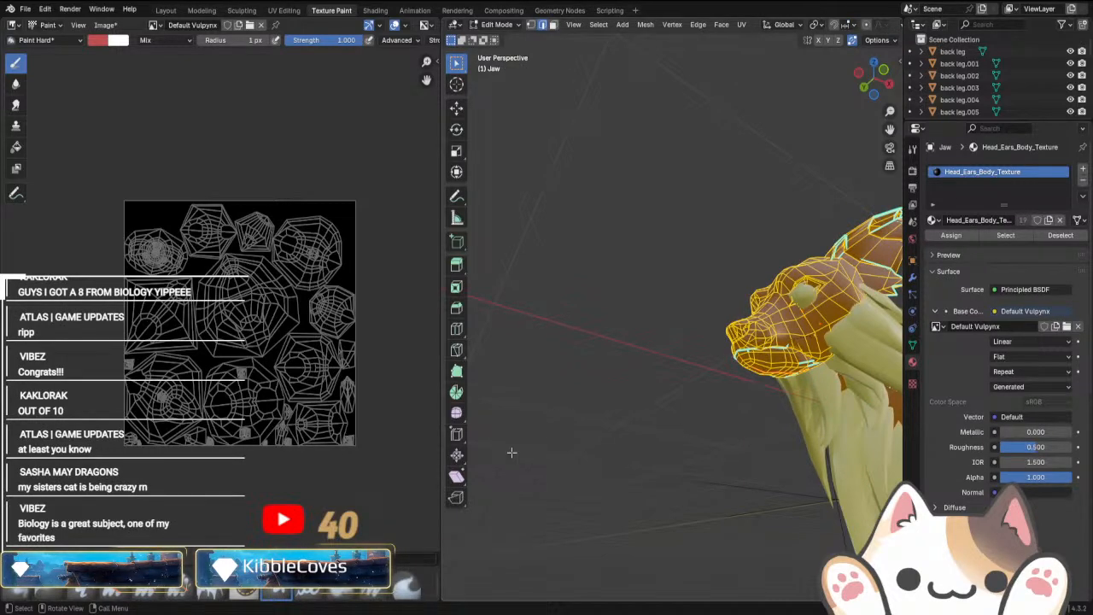
pyautogui.scroll(8, 372, 356)
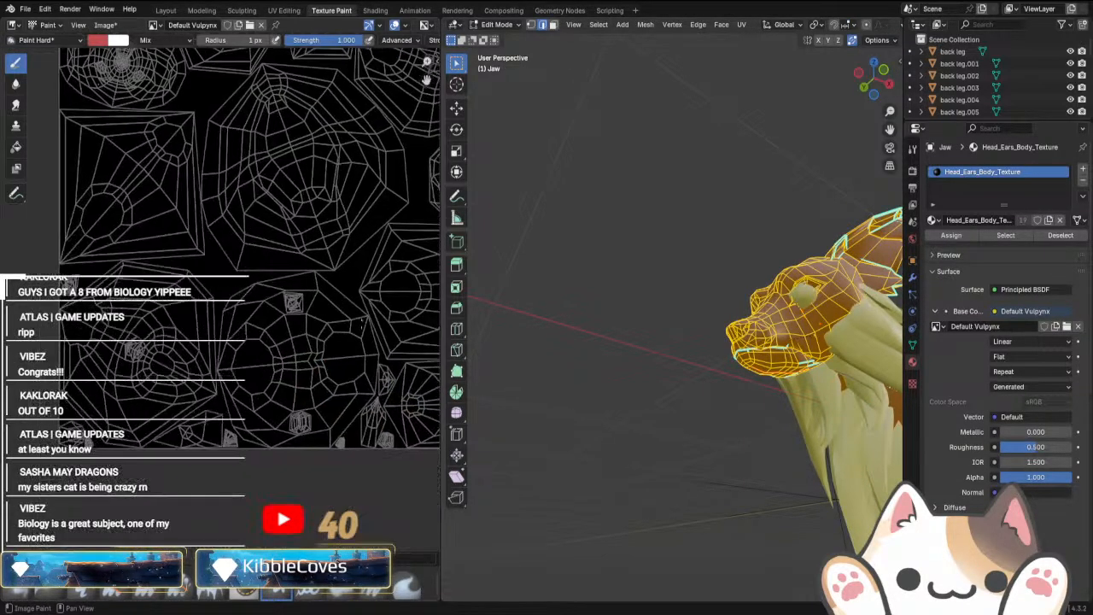
pyautogui.scroll(-6, 371, 357)
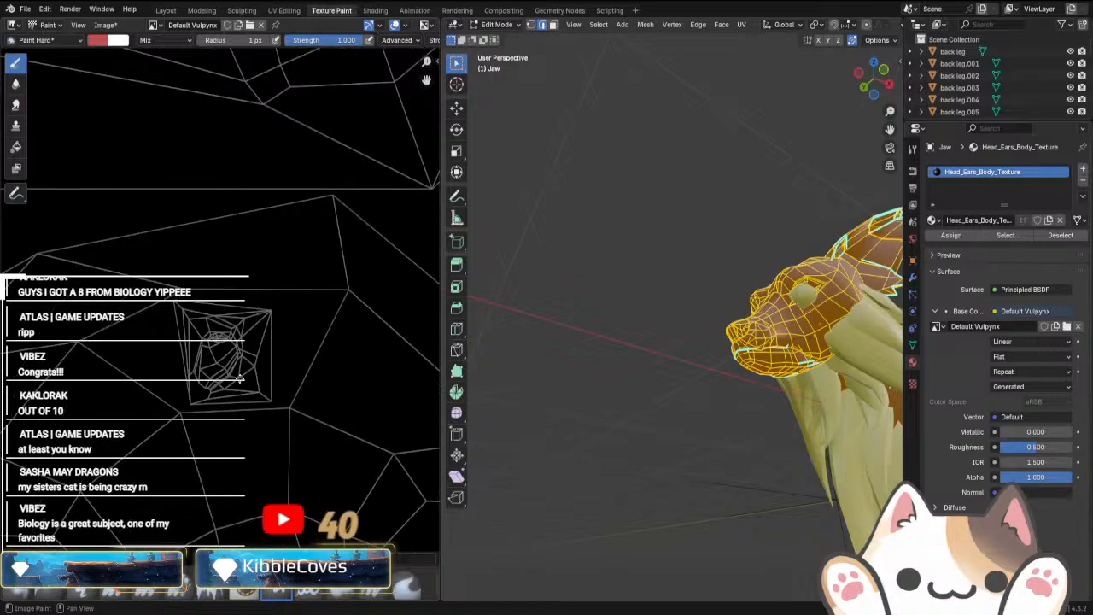
pyautogui.scroll(-6, 261, 397)
pyautogui.scroll(3, 249, 386)
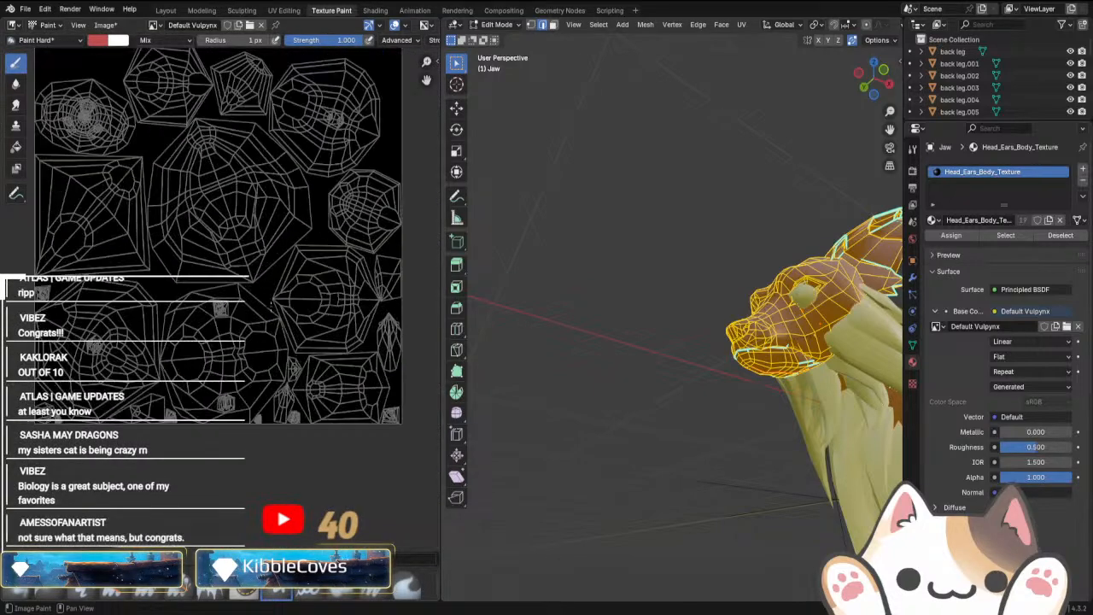
pyautogui.moveTo(249, 386); pyautogui.dragTo(251, 473, button='middle')
pyautogui.moveTo(688, 365); pyautogui.dragTo(745, 510, button='middle')
pyautogui.press('KP_1')
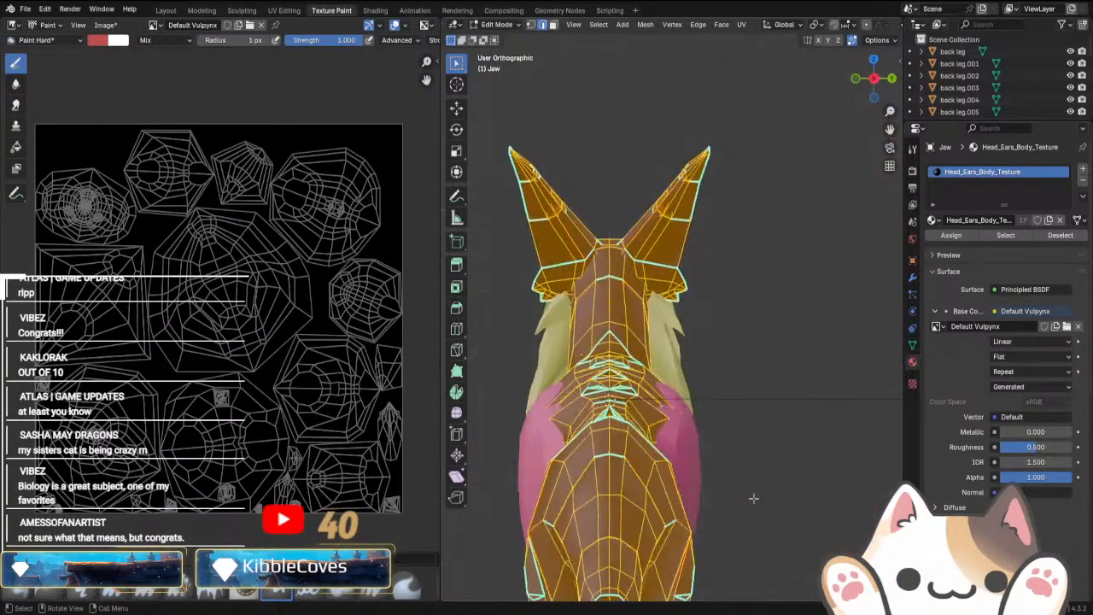
pyautogui.scroll(-2, 752, 497)
pyautogui.press('Tab')
pyautogui.scroll(6, 772, 425)
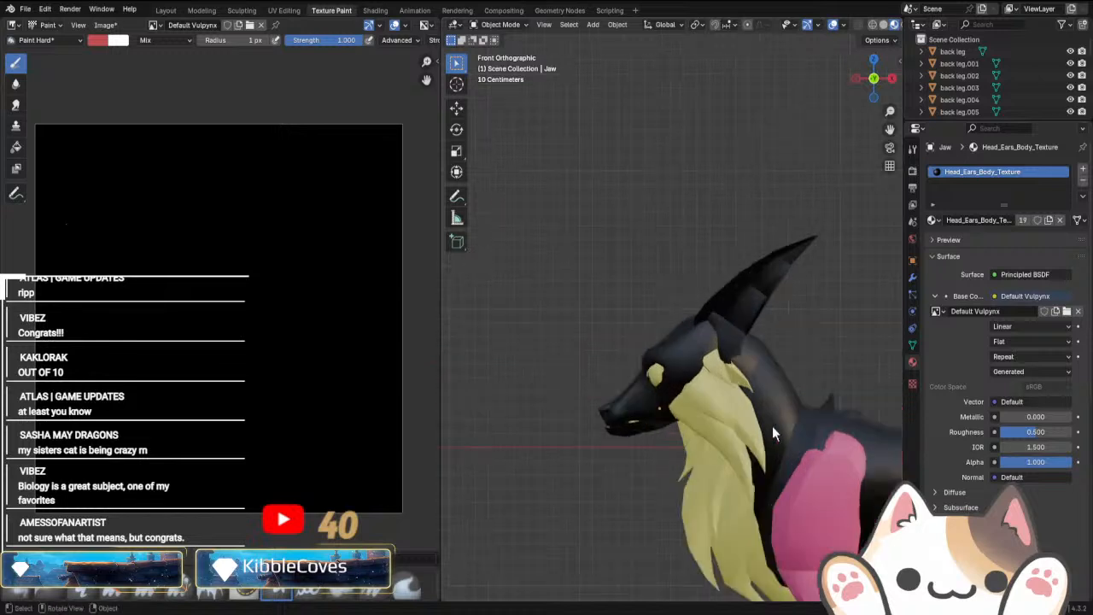
pyautogui.scroll(-1, 820, 359)
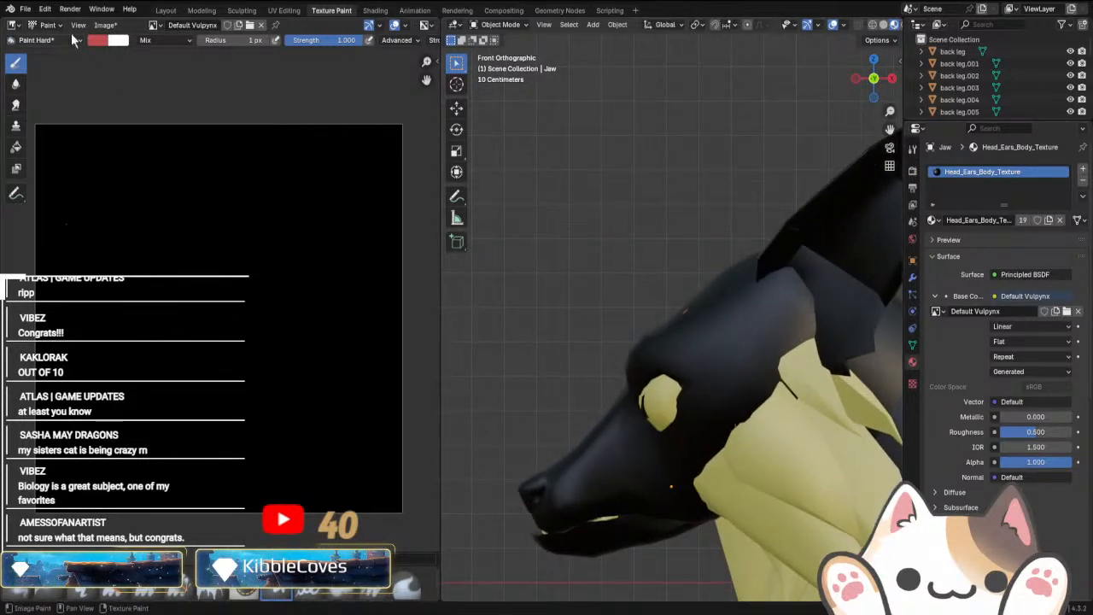
# Rename the base color image of the Head_Ears_Body_Texture material as "Default Vulpynx Head Body and Ears".
pyautogui.click(154, 25)
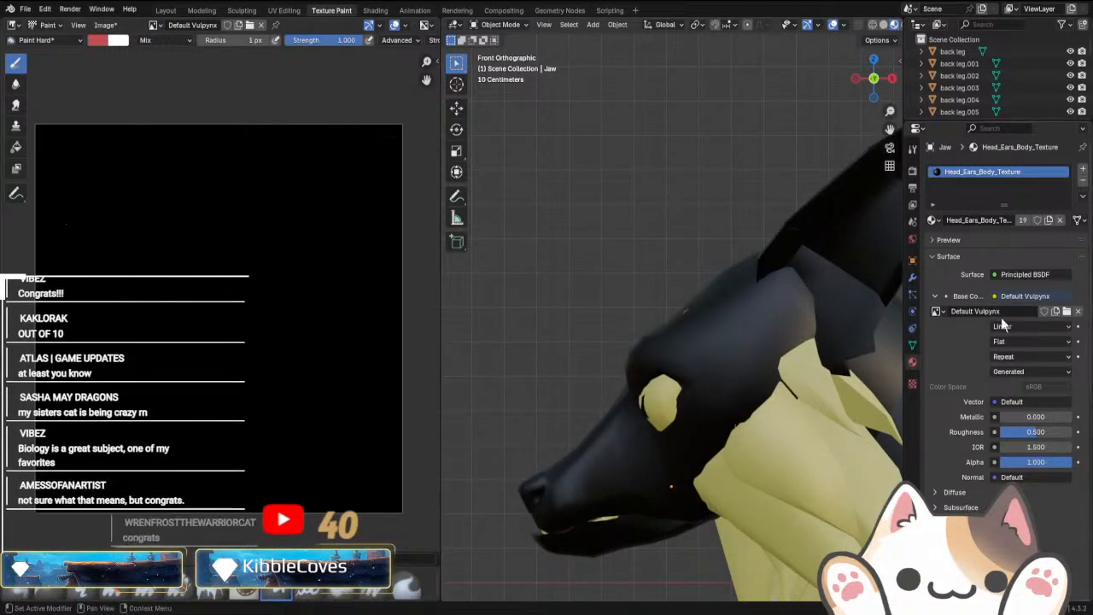
pyautogui.click(953, 312)
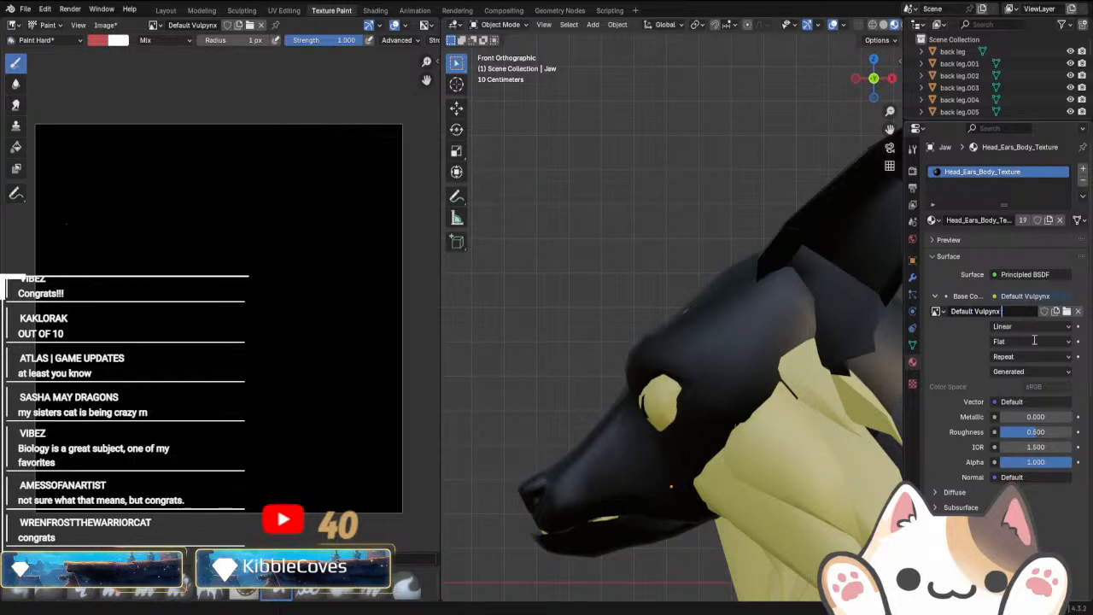
pyautogui.write('Head Body and Ears')
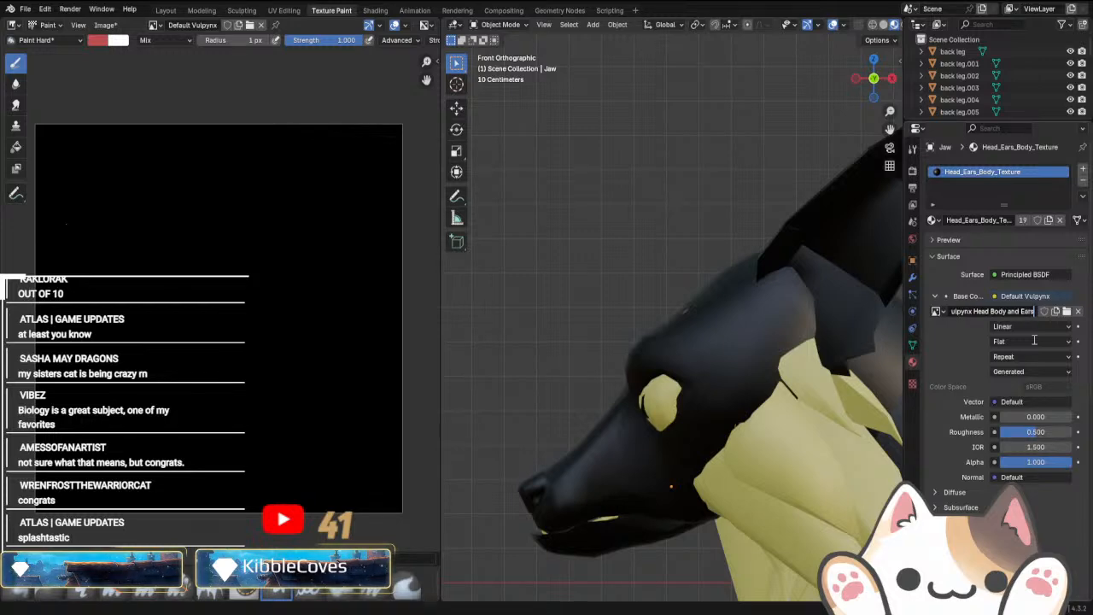
# Finish naming the texture image Default Vulpynx Head Body and Ears, and switch the Head object to Texture Paint mode.
pyautogui.click(595, 311)
pyautogui.moveTo(598, 313); pyautogui.dragTo(764, 355, button='middle')
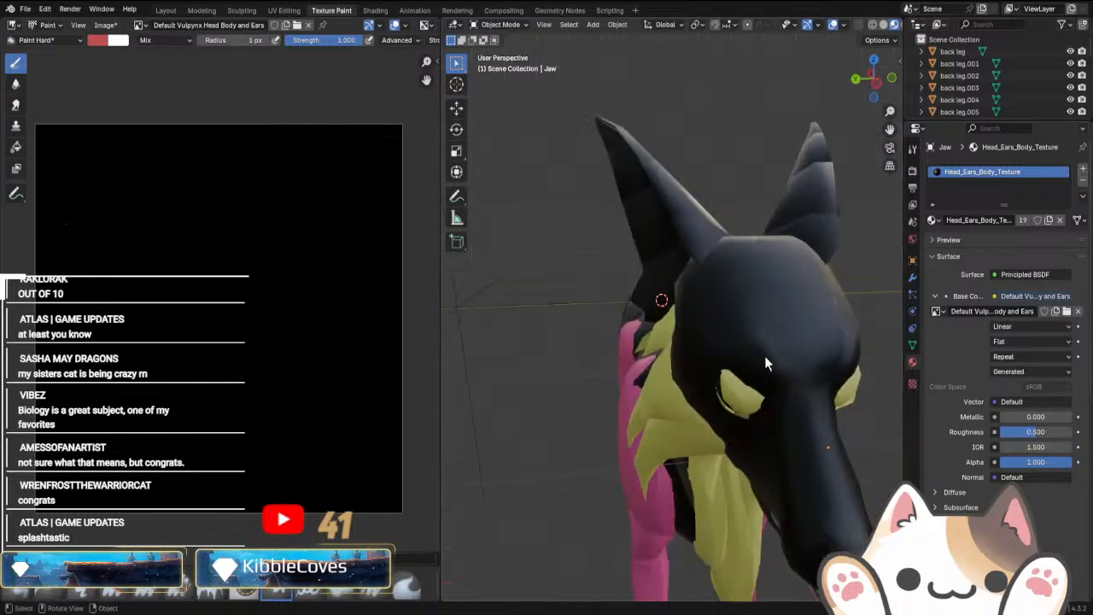
pyautogui.click(750, 416)
pyautogui.click(786, 369)
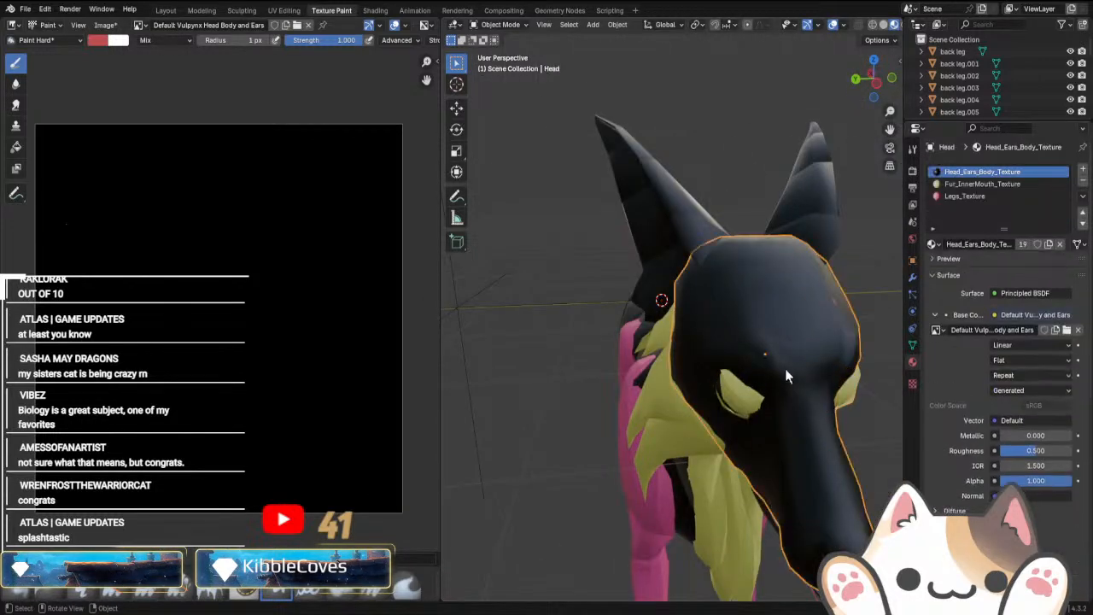
pyautogui.click(499, 24)
pyautogui.click(506, 105)
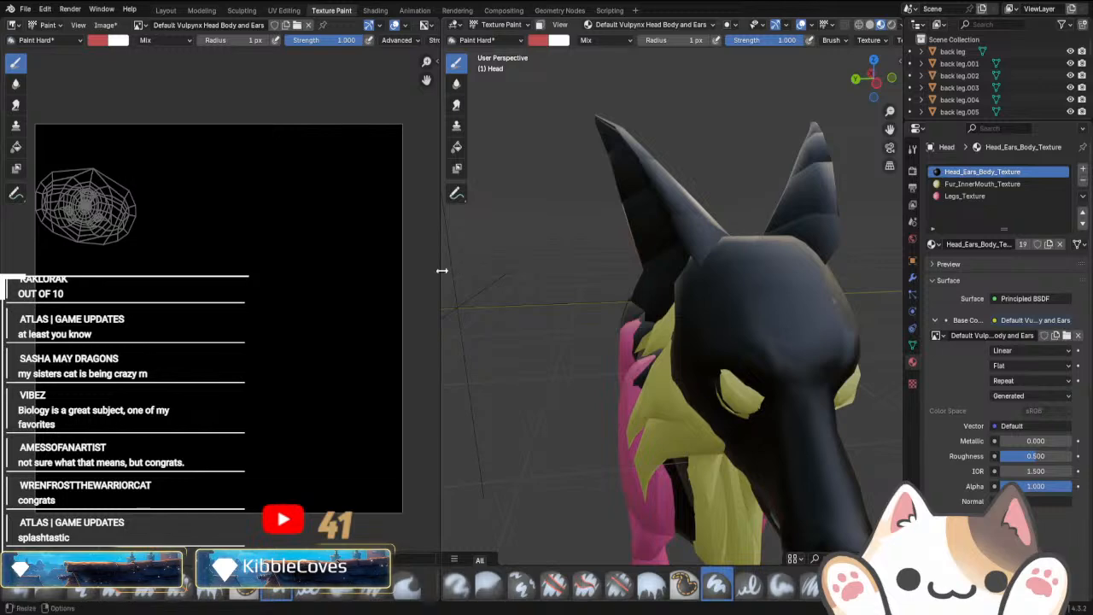
# Widen the 3D viewport by narrowing the image editor and the properties area beside it.
pyautogui.moveTo(441, 270); pyautogui.dragTo(260, 270)
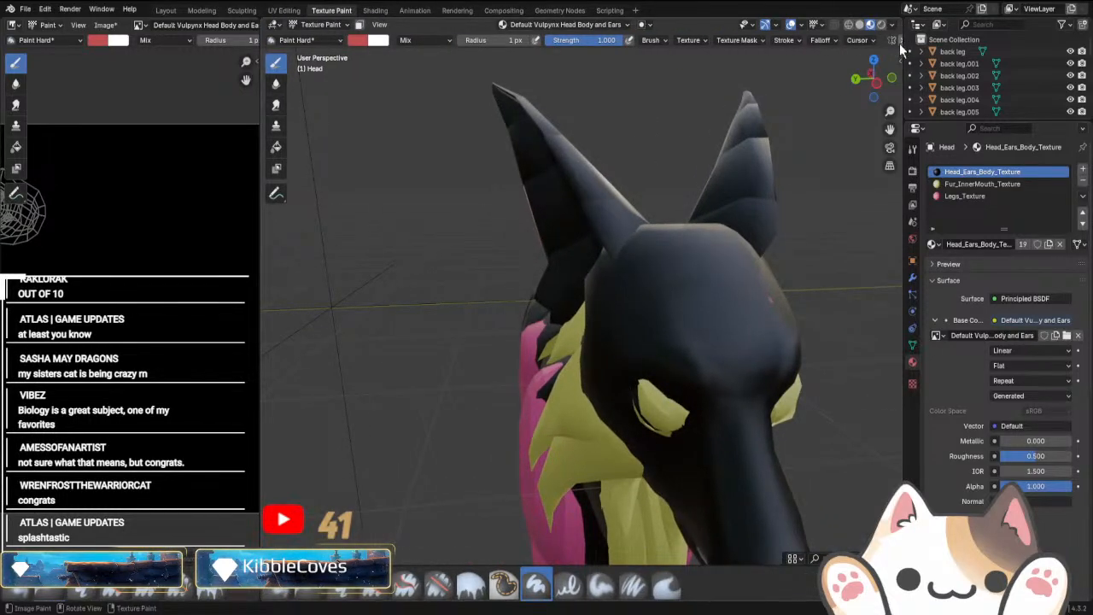
pyautogui.moveTo(901, 50); pyautogui.dragTo(995, 49)
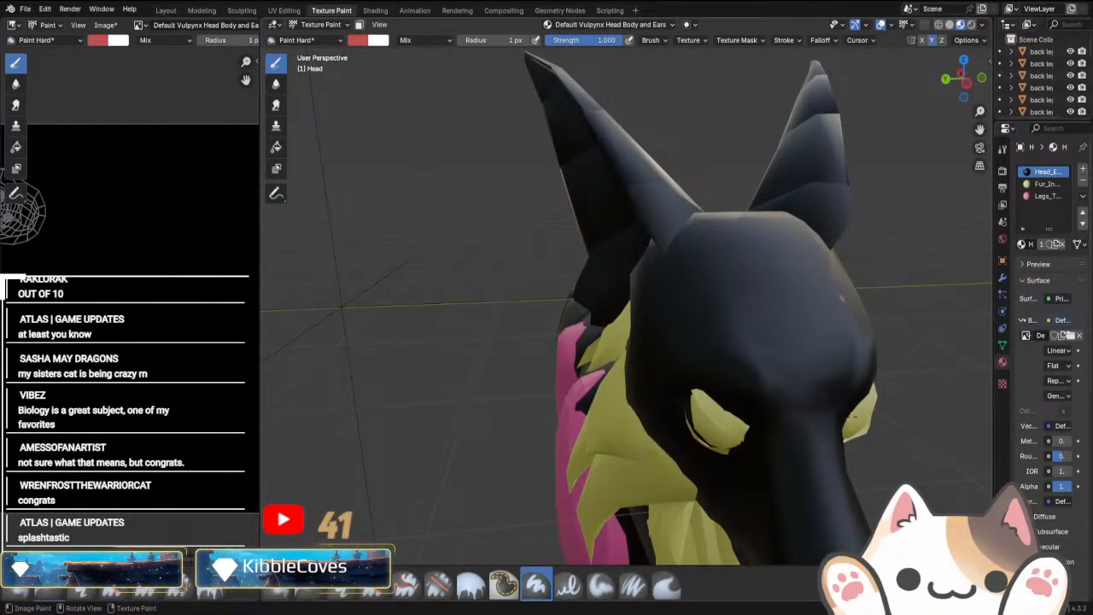
pyautogui.moveTo(752, 358); pyautogui.dragTo(801, 373, button='middle')
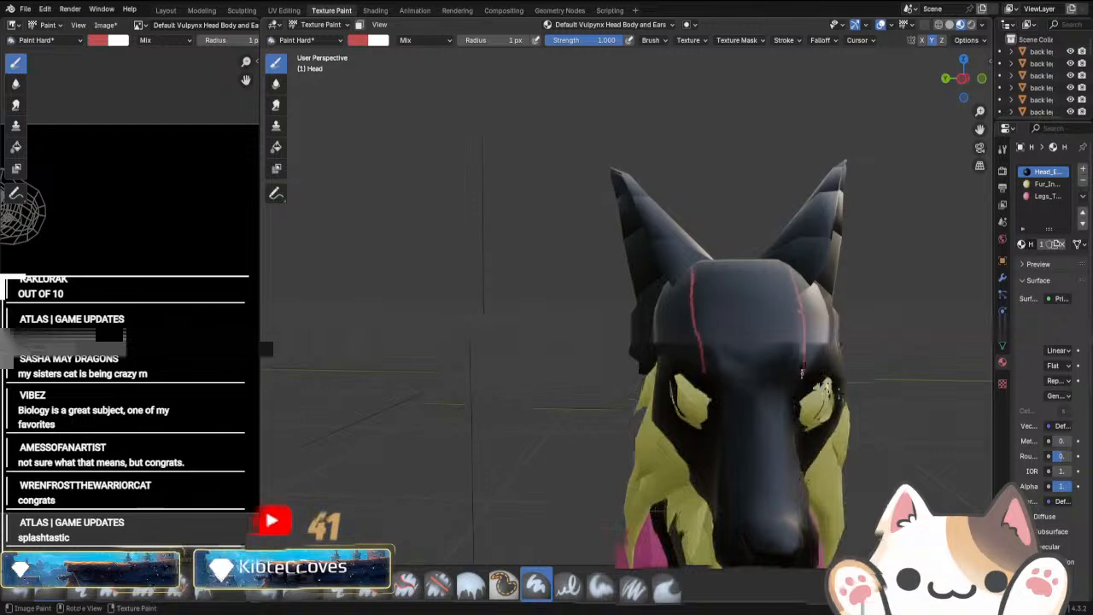
# Try thin red mirrored strokes along both sides of the head's forehead.
pyautogui.moveTo(801, 373)
pyautogui.mouseDown()
pyautogui.moveTo(798, 307)
pyautogui.moveTo(820, 286)
pyautogui.mouseUp()
pyautogui.moveTo(927, 435)
pyautogui.mouseDown(button='middle')
pyautogui.moveTo(841, 465)
pyautogui.moveTo(815, 444)
pyautogui.moveTo(927, 447)
pyautogui.mouseUp(button='middle')
pyautogui.press('KP_3')
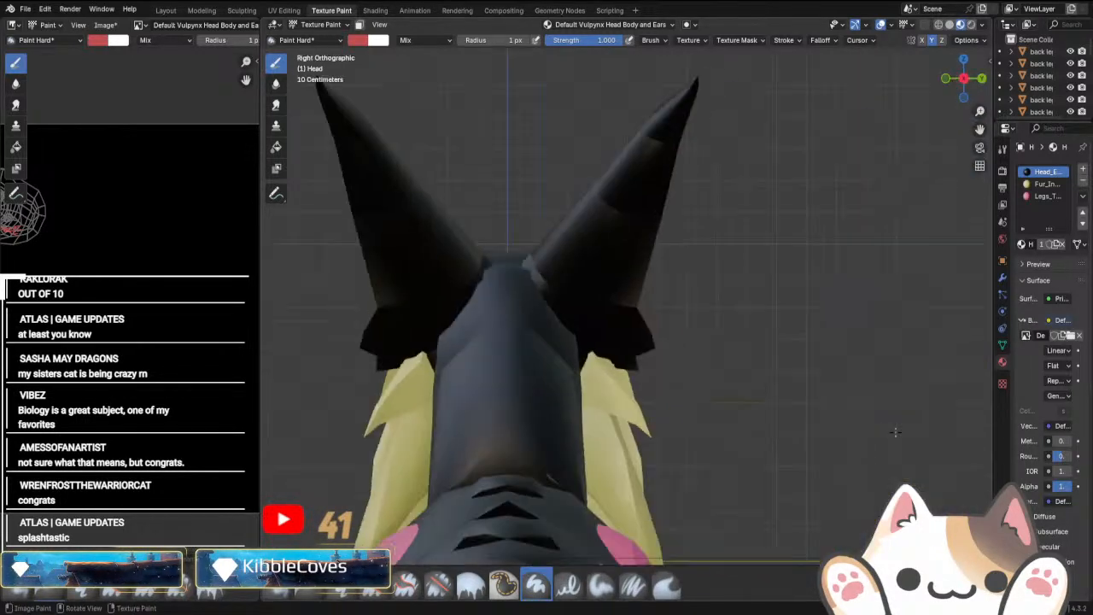
# Return to Object Mode and unhide the Vulpynx concept reference image behind the model.
pyautogui.scroll(-4, 681, 378)
pyautogui.press('KP_1')
pyautogui.scroll(-2, 597, 299)
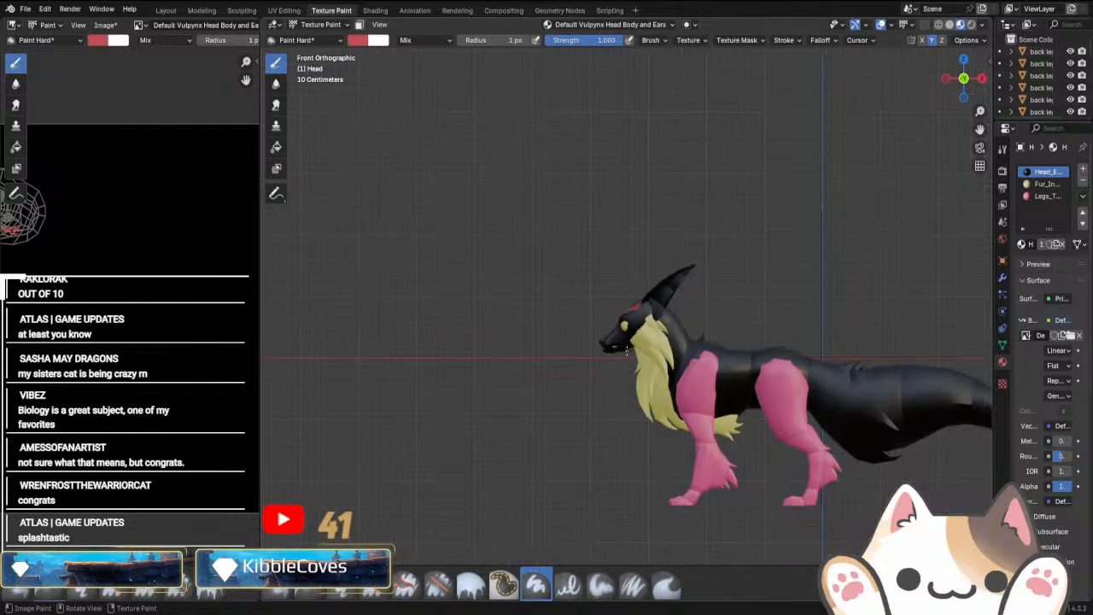
pyautogui.click(323, 24)
pyautogui.click(320, 38)
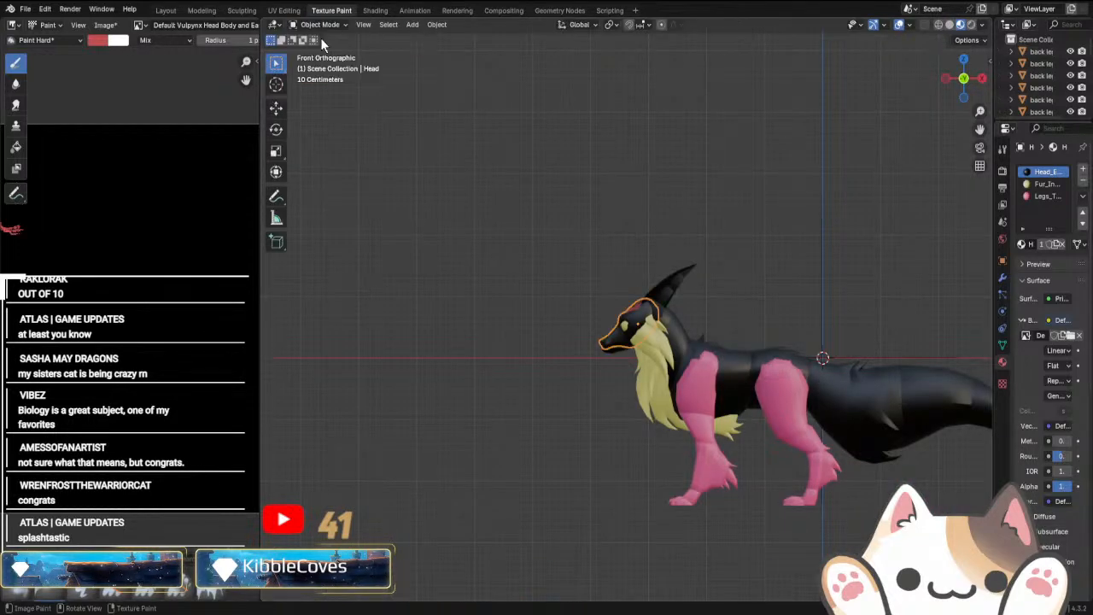
pyautogui.scroll(-2, 469, 327)
pyautogui.hotkey('alt', 'h')
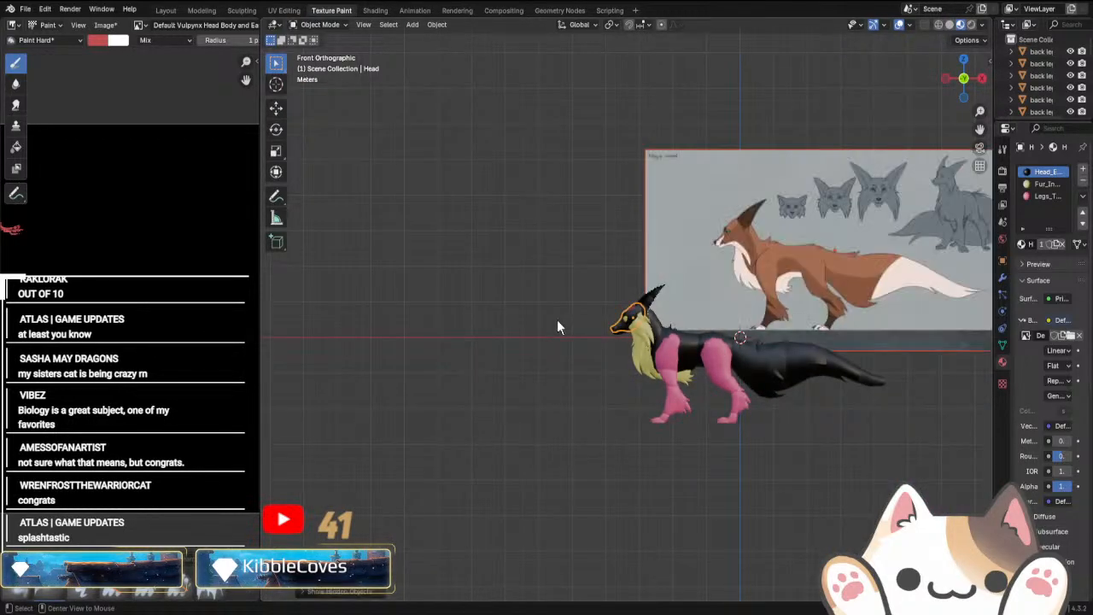
pyautogui.scroll(5, 677, 386)
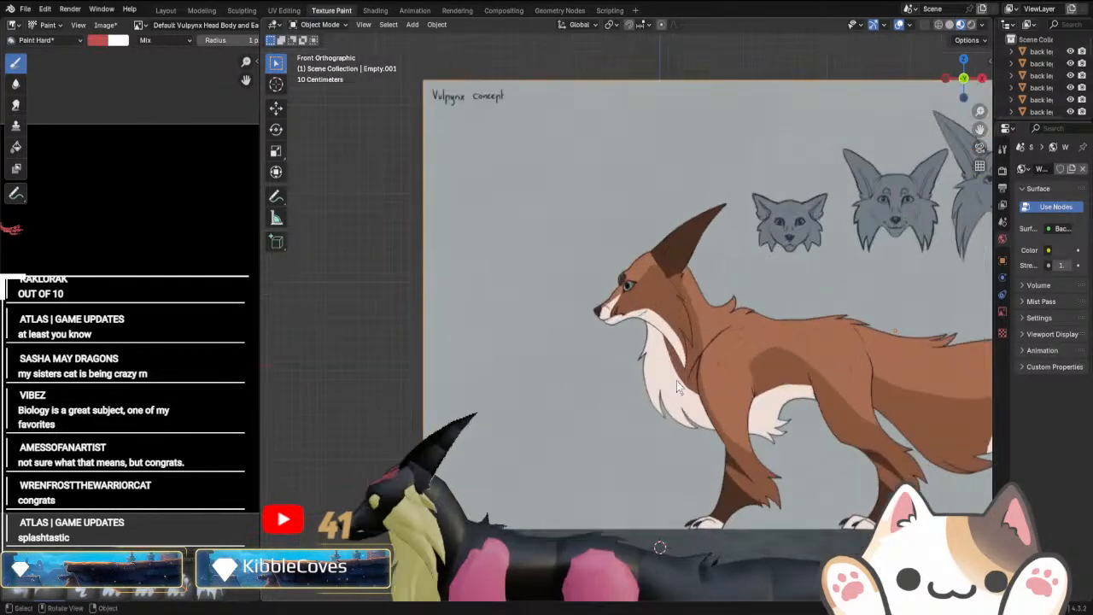
# Reselect the Head object and switch it back to Texture Paint mode.
pyautogui.click(329, 25)
pyautogui.click(407, 480)
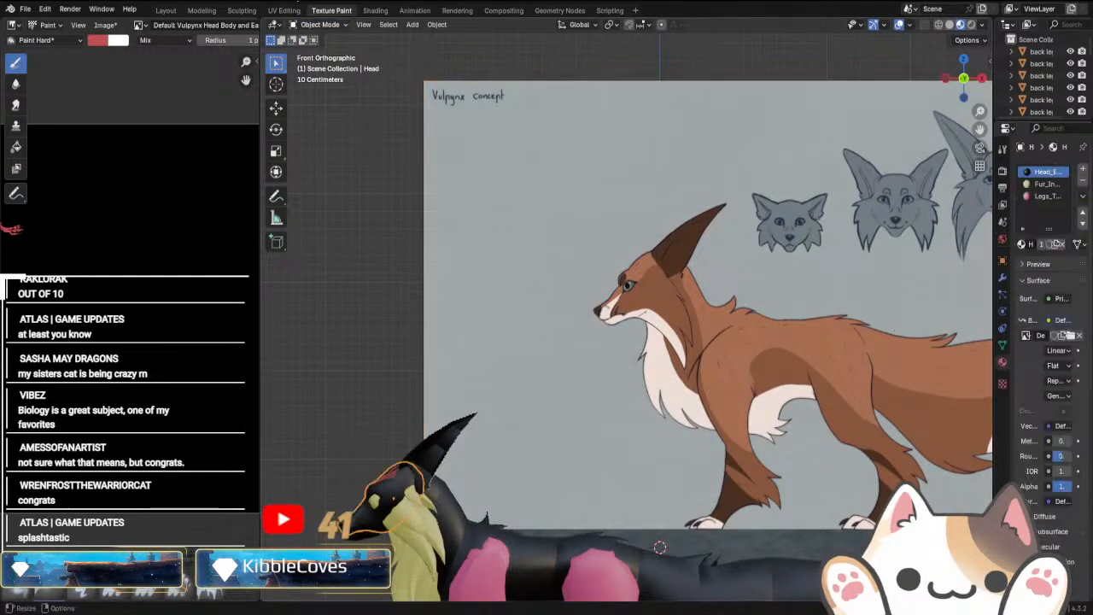
pyautogui.click(321, 24)
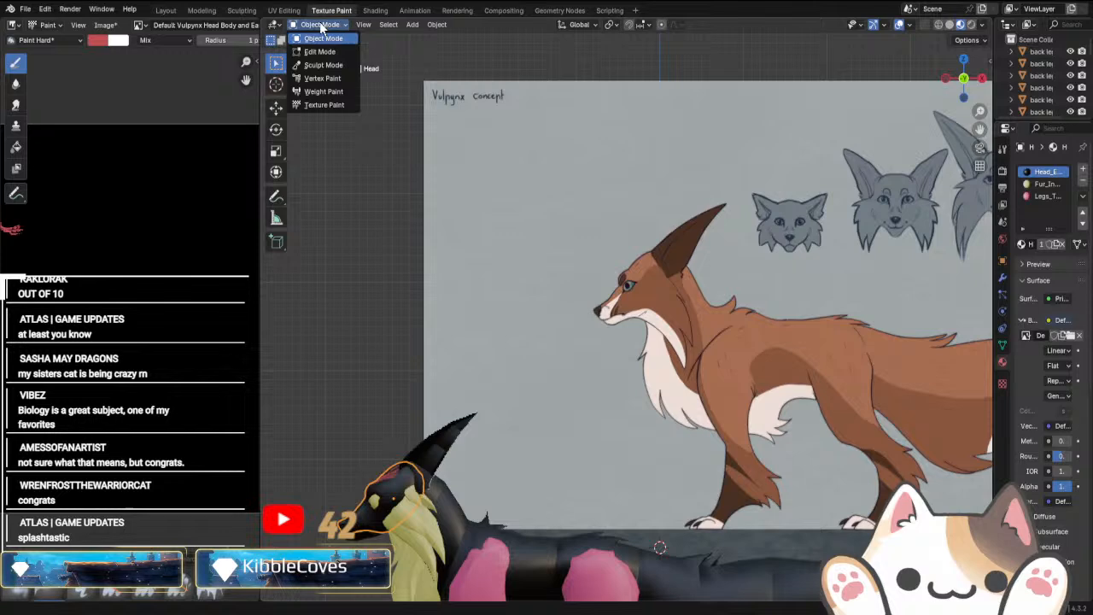
pyautogui.click(328, 103)
# Sample the reddish-brown fur from the concept fox's head as the brush colour.
pyautogui.click(363, 40)
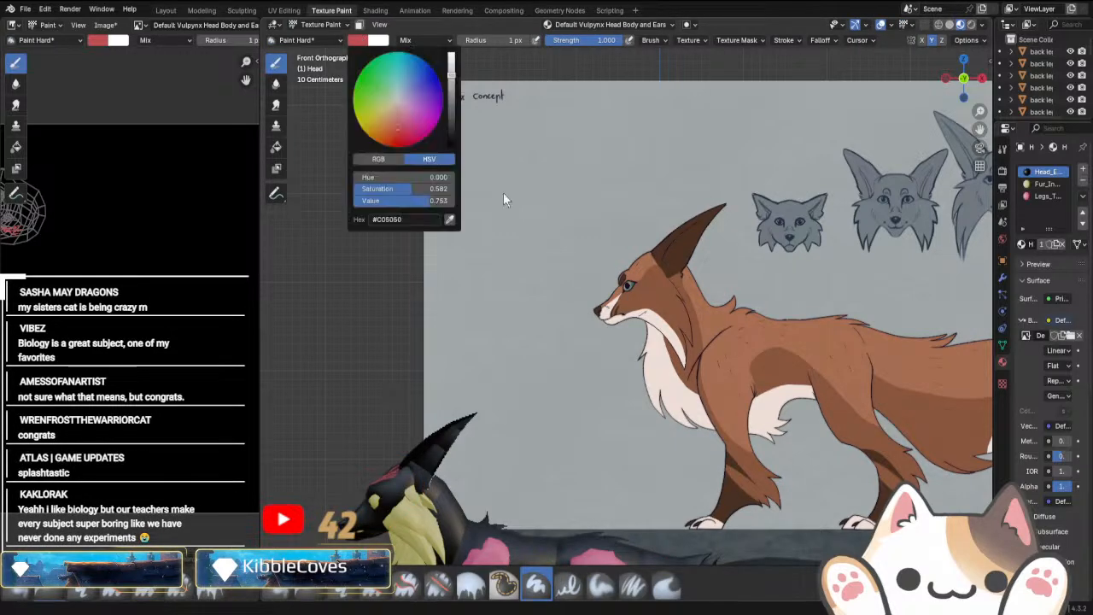
pyautogui.click(362, 41)
pyautogui.click(451, 224)
pyautogui.click(642, 278)
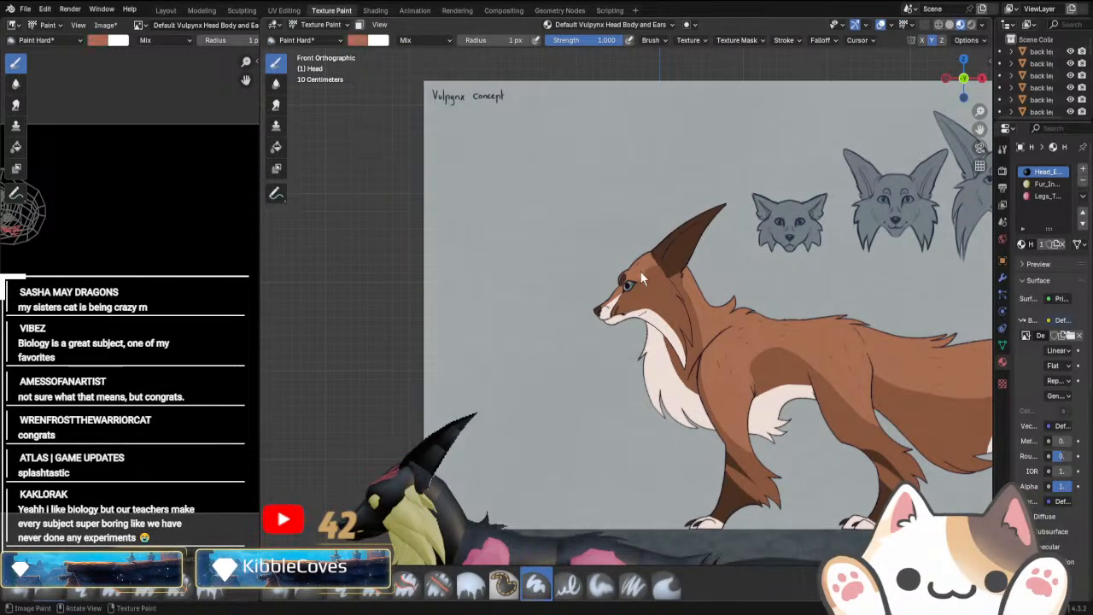
# Set the brush radius to 500 px and cover the whole head with the reddish brown, isolating it in local view to check coverage.
pyautogui.keyDown('shift'); pyautogui.moveTo(391, 541); pyautogui.dragTo(600, 377, button='middle'); pyautogui.keyUp('shift')
pyautogui.scroll(2, 599, 377)
pyautogui.moveTo(475, 40); pyautogui.dragTo(555, 41)
pyautogui.click(565, 304)
pyautogui.press('KP_Divide')
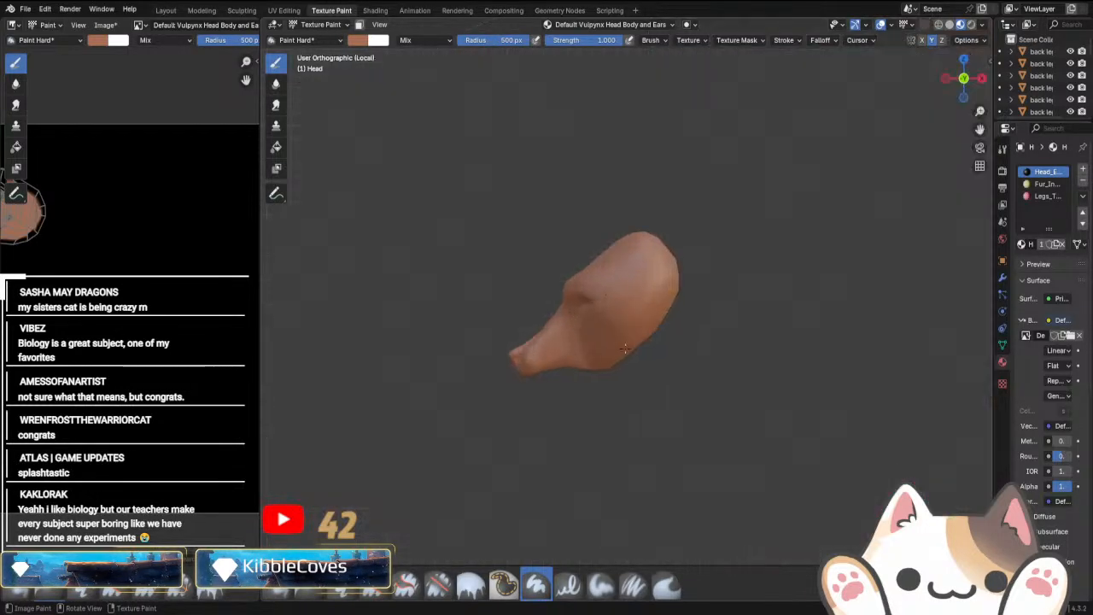
pyautogui.moveTo(595, 298)
pyautogui.mouseDown(button='middle')
pyautogui.moveTo(529, 398)
pyautogui.moveTo(576, 385)
pyautogui.moveTo(647, 311)
pyautogui.moveTo(598, 312)
pyautogui.moveTo(624, 377)
pyautogui.moveTo(627, 321)
pyautogui.moveTo(724, 363)
pyautogui.mouseUp(button='middle')
pyautogui.press('KP_Divide')
pyautogui.scroll(-3, 693, 308)
pyautogui.scroll(3, 721, 367)
pyautogui.scroll(3, 696, 341)
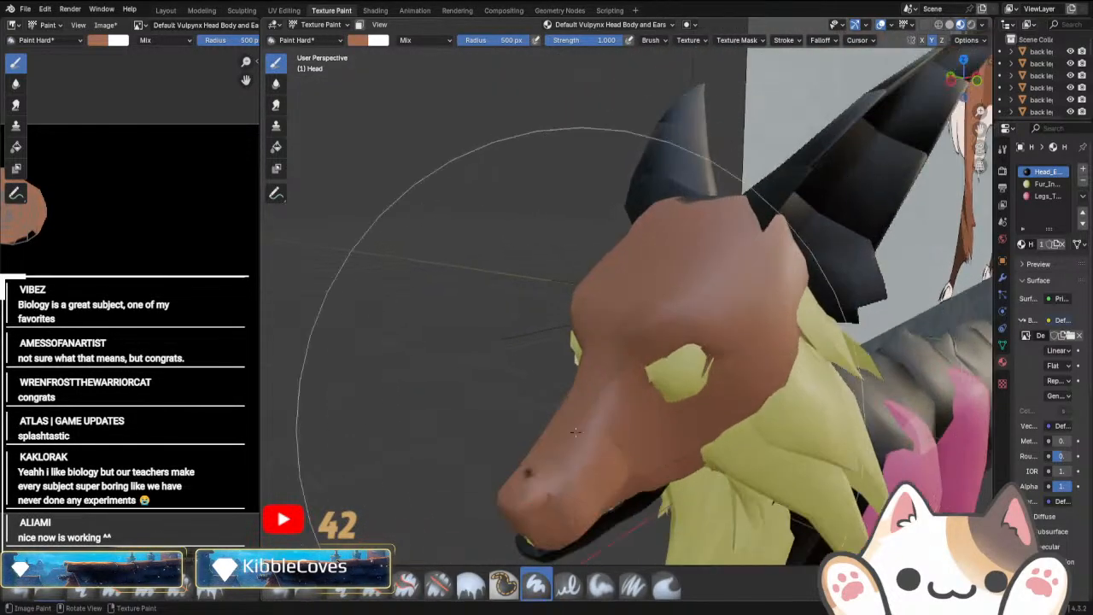
# Set the brush radius to 260 px and sample the cream white of the concept fox's muzzle for the hard paint brush.
pyautogui.moveTo(513, 41); pyautogui.dragTo(478, 41)
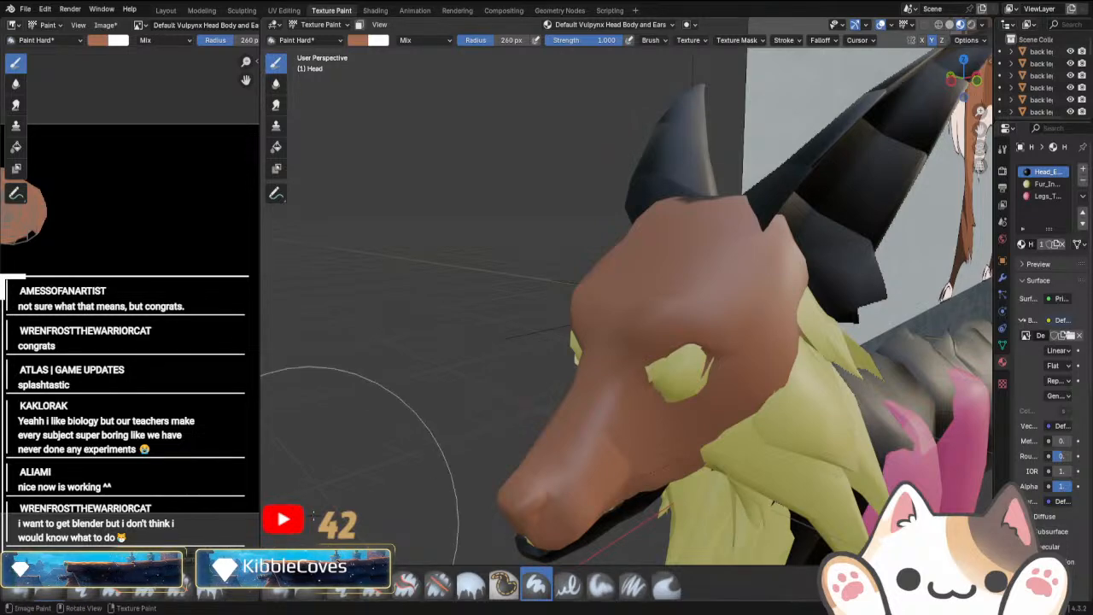
pyautogui.press('KP_3')
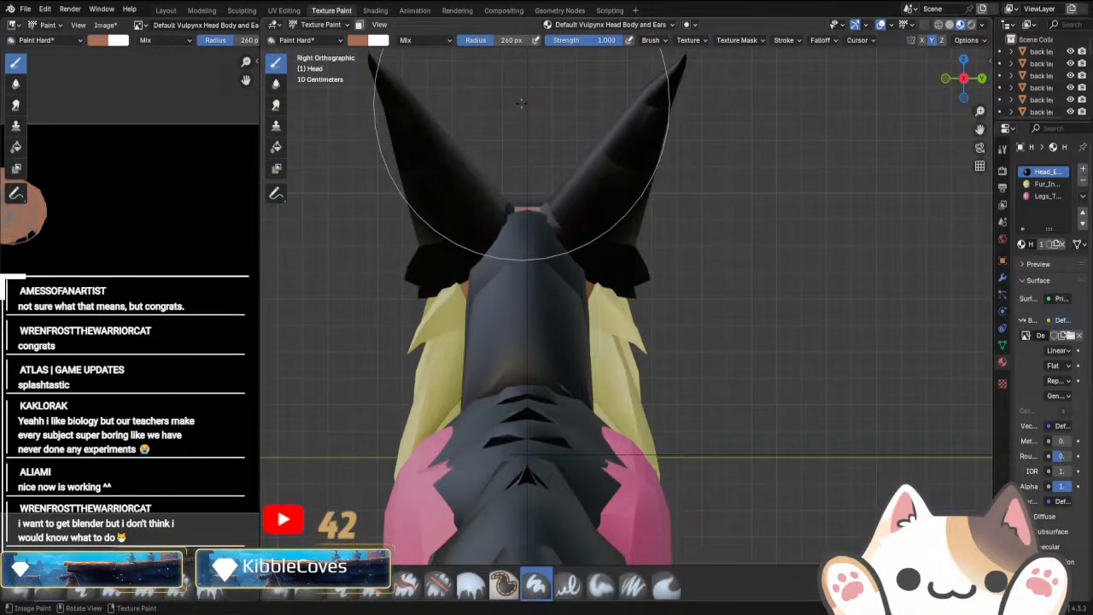
pyautogui.press('KP_1')
pyautogui.scroll(-8, 755, 284)
pyautogui.keyDown('shift'); pyautogui.moveTo(807, 264); pyautogui.dragTo(714, 423, button='middle'); pyautogui.keyUp('shift')
pyautogui.scroll(5, 713, 424)
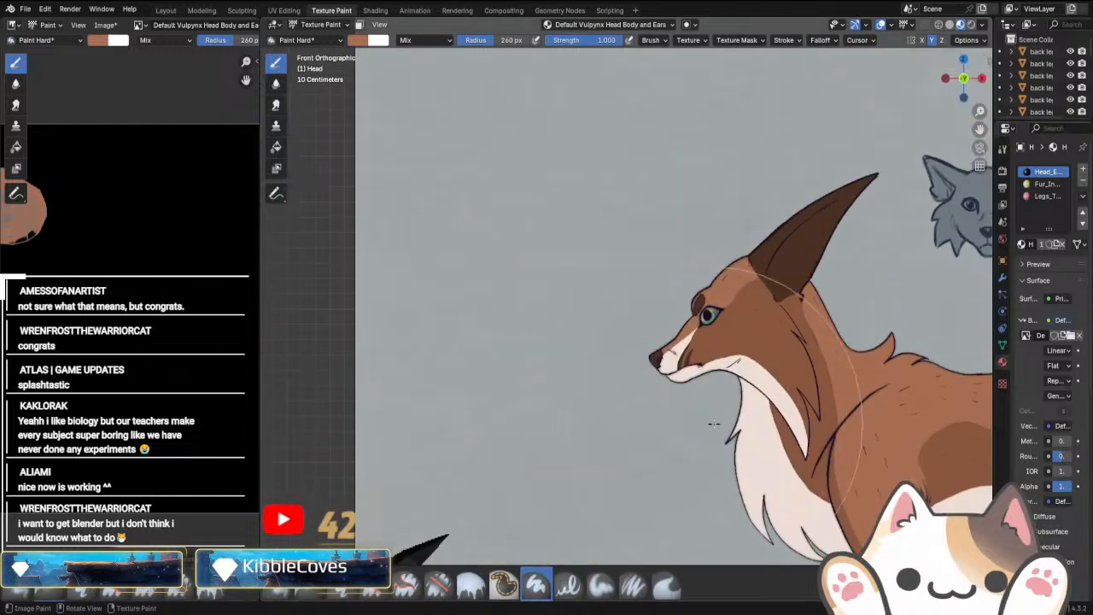
pyautogui.click(360, 40)
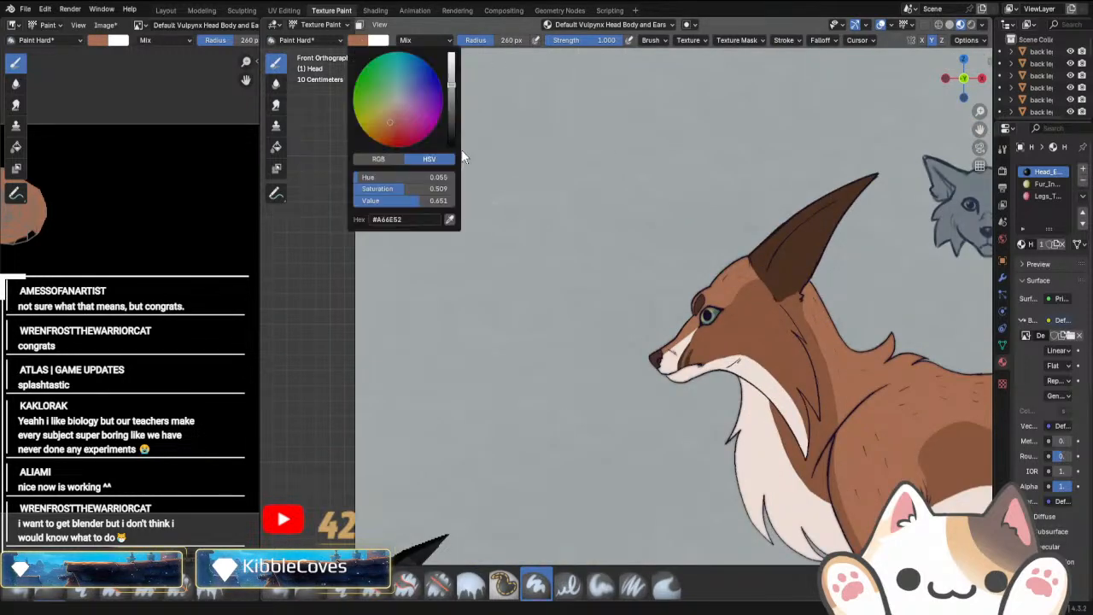
pyautogui.click(450, 220)
pyautogui.click(673, 359)
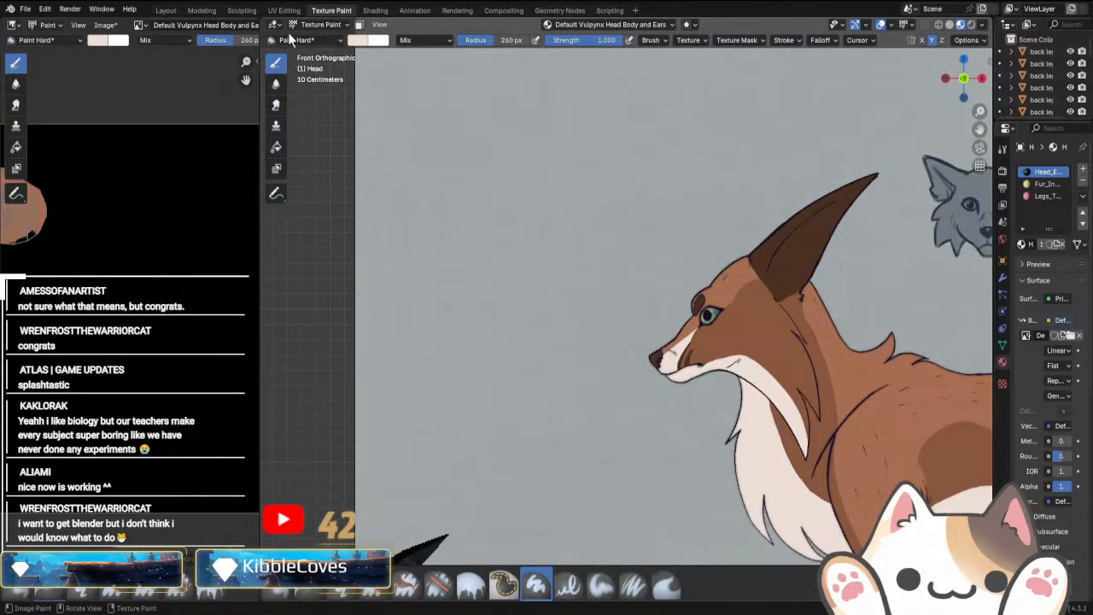
# Switch to the Airbrush and sample the cream white from the concept fox's muzzle as its colour.
pyautogui.click(295, 41)
pyautogui.click(156, 126)
pyautogui.click(357, 40)
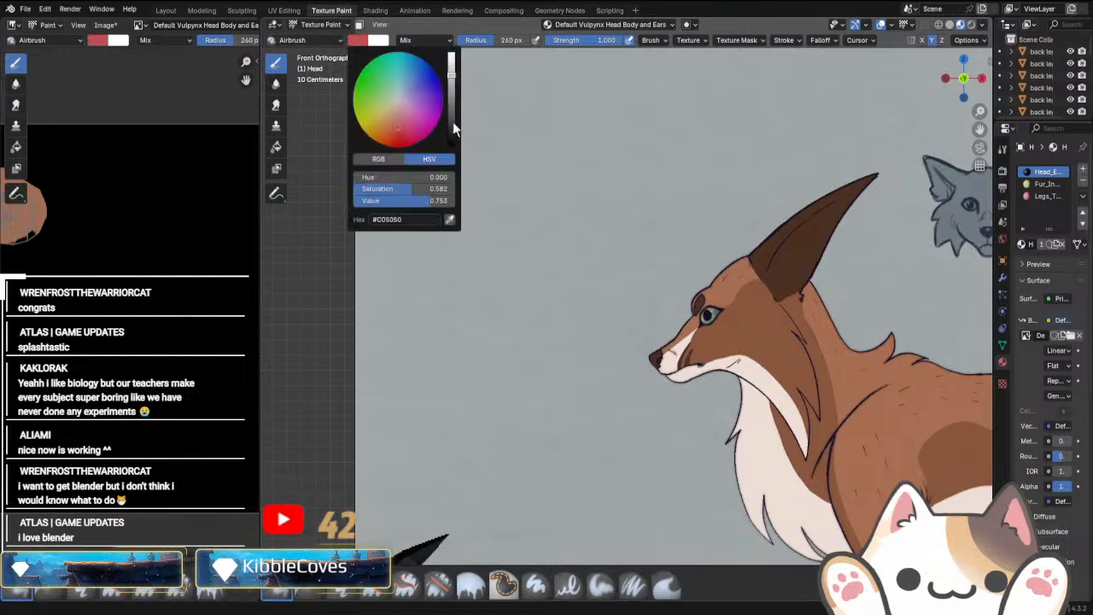
pyautogui.click(356, 42)
pyautogui.click(449, 219)
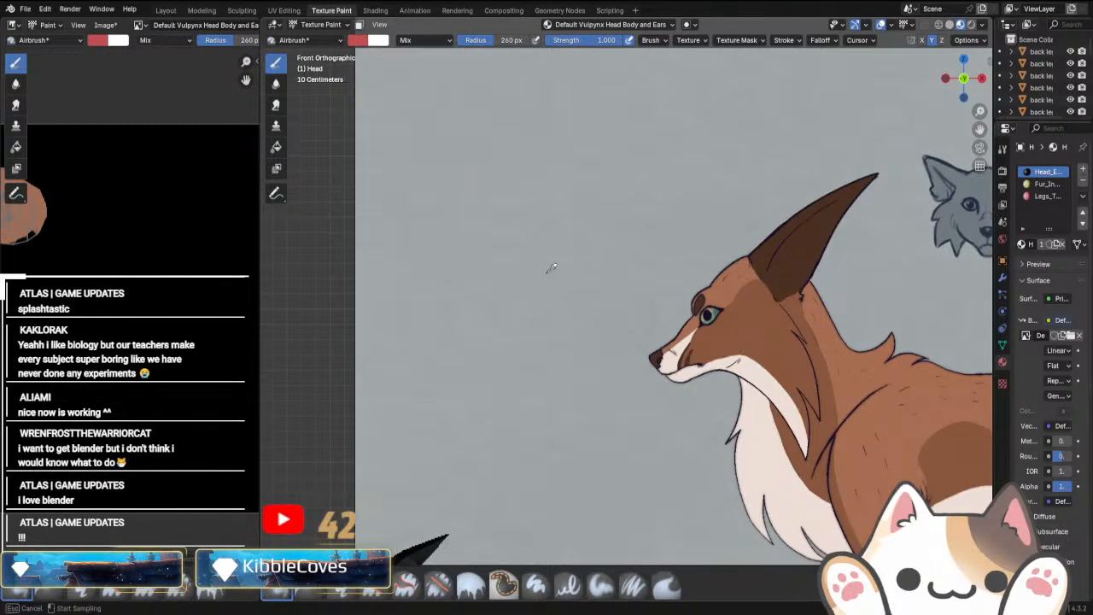
pyautogui.click(675, 371)
# Set the airbrush radius to 152 px and paint the side of the head's muzzle and lower cheek cream white.
pyautogui.scroll(-5, 519, 392)
pyautogui.keyDown('shift'); pyautogui.moveTo(529, 426); pyautogui.dragTo(590, 201, button='middle'); pyautogui.keyUp('shift')
pyautogui.scroll(4, 646, 330)
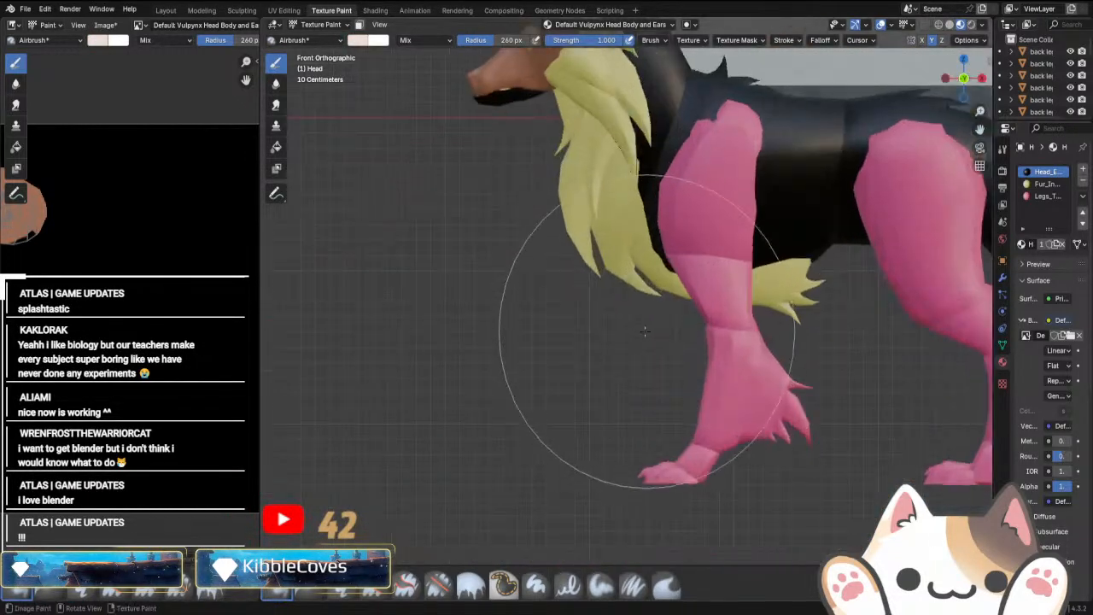
pyautogui.moveTo(472, 137)
pyautogui.keyDown('shift'); pyautogui.mouseDown(button='middle')
pyautogui.moveTo(605, 381)
pyautogui.moveTo(698, 215)
pyautogui.mouseUp(button='middle'); pyautogui.keyUp('shift')
pyautogui.scroll(11, 615, 393)
pyautogui.scroll(-3, 691, 222)
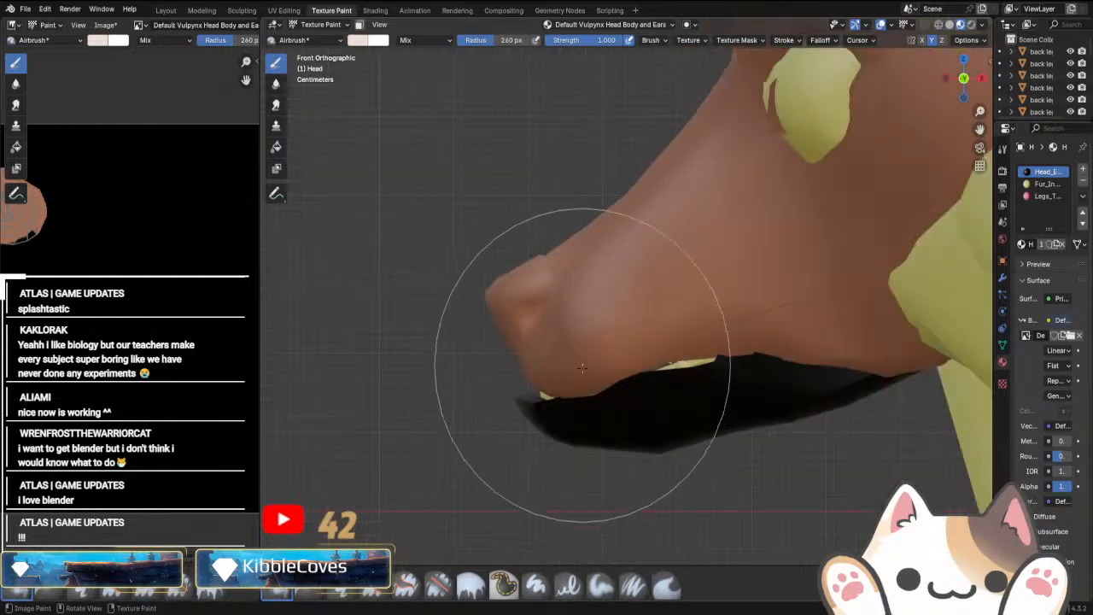
pyautogui.moveTo(588, 367); pyautogui.dragTo(564, 344)
pyautogui.hotkey('ctrl', 'z')
pyautogui.moveTo(497, 41); pyautogui.dragTo(481, 41)
pyautogui.moveTo(547, 378)
pyautogui.mouseDown()
pyautogui.moveTo(578, 391)
pyautogui.moveTo(601, 358)
pyautogui.moveTo(573, 419)
pyautogui.moveTo(614, 337)
pyautogui.moveTo(683, 305)
pyautogui.moveTo(842, 322)
pyautogui.moveTo(859, 370)
pyautogui.moveTo(844, 356)
pyautogui.moveTo(712, 320)
pyautogui.mouseUp()
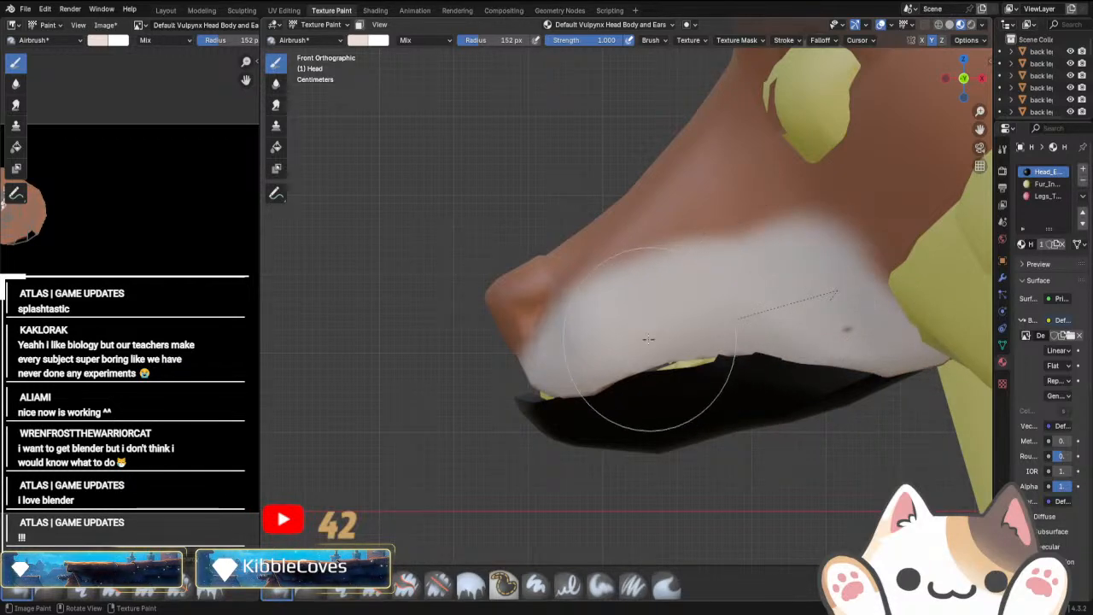
# Touch up the cream white along the muzzle and lower cheek from angled views.
pyautogui.moveTo(602, 412)
pyautogui.mouseDown(button='middle')
pyautogui.moveTo(619, 400)
pyautogui.moveTo(825, 383)
pyautogui.moveTo(781, 386)
pyautogui.mouseUp(button='middle')
pyautogui.scroll(-4, 825, 383)
pyautogui.scroll(1, 871, 359)
pyautogui.moveTo(883, 352); pyautogui.dragTo(849, 361)
pyautogui.scroll(-2, 820, 390)
pyautogui.moveTo(846, 389)
pyautogui.mouseDown(button='middle')
pyautogui.moveTo(742, 396)
pyautogui.moveTo(750, 446)
pyautogui.moveTo(841, 427)
pyautogui.moveTo(661, 380)
pyautogui.mouseUp(button='middle')
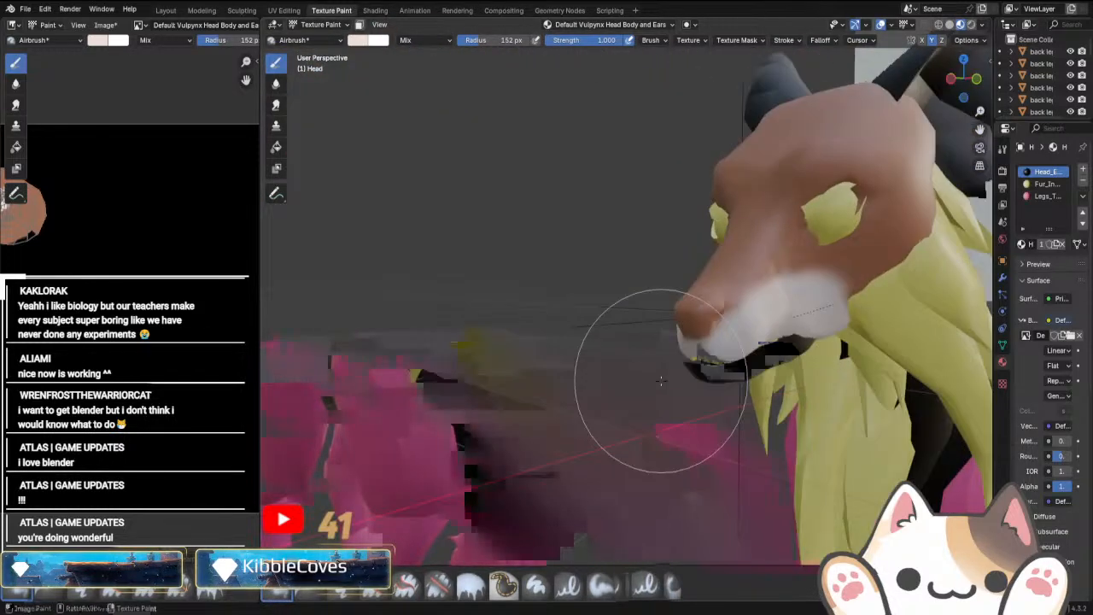
# Sample the darker brown from the concept fox's cheek below the eye as the airbrush colour.
pyautogui.press('KP_1')
pyautogui.scroll(-5, 660, 381)
pyautogui.keyDown('shift'); pyautogui.moveTo(934, 121); pyautogui.dragTo(720, 305, button='middle'); pyautogui.keyUp('shift')
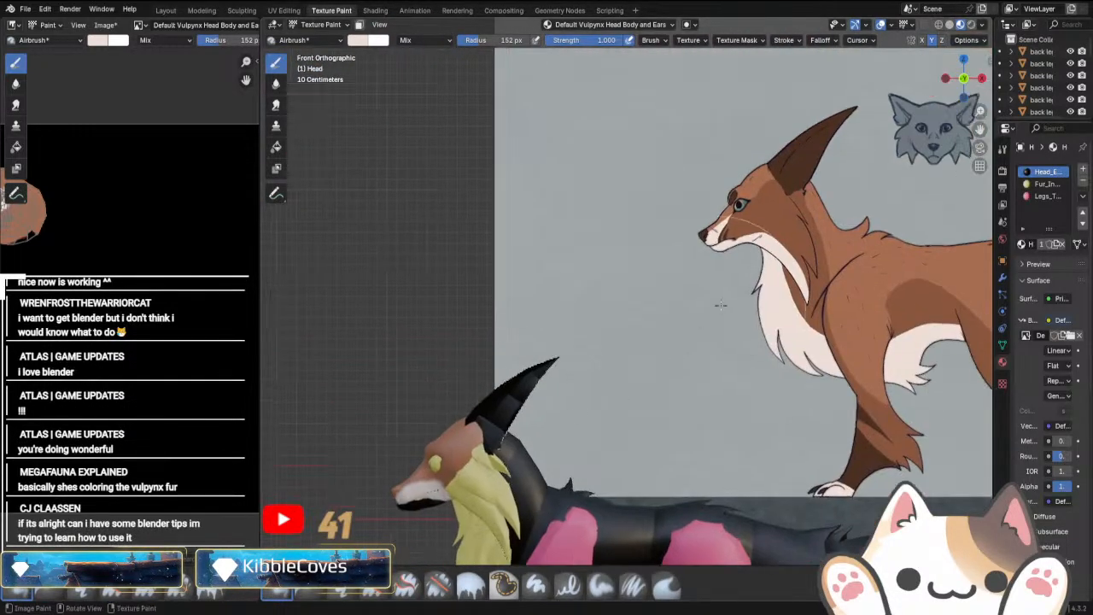
pyautogui.scroll(4, 720, 305)
pyautogui.click(352, 43)
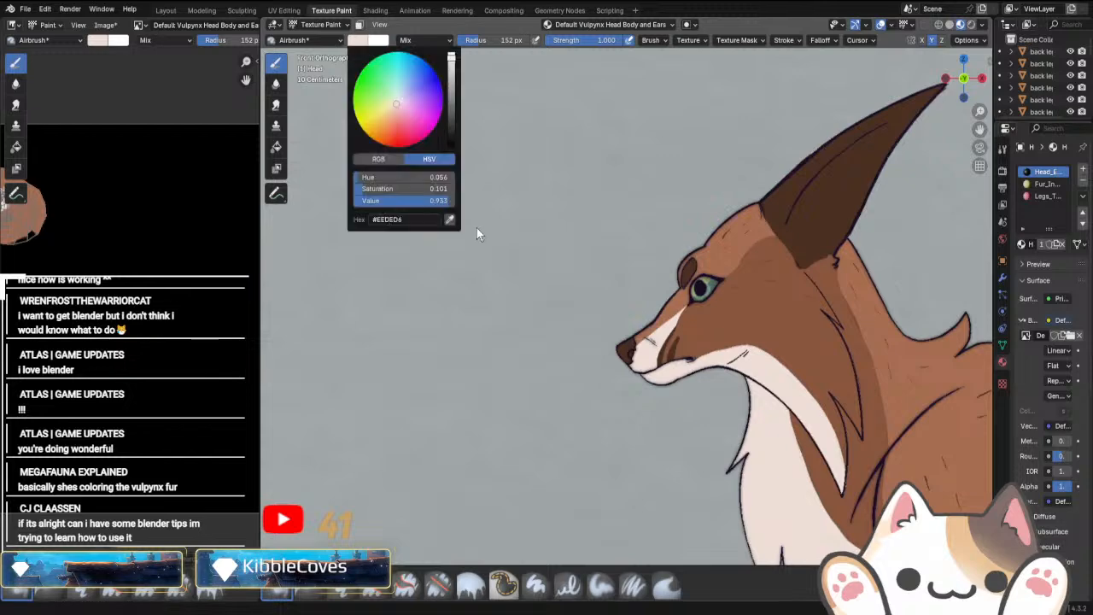
pyautogui.click(453, 218)
pyautogui.click(708, 319)
# Airbrush the darker brown over the head's cheek behind the cream muzzle patch.
pyautogui.scroll(-6, 695, 385)
pyautogui.scroll(-2, 692, 399)
pyautogui.keyDown('shift'); pyautogui.moveTo(521, 461); pyautogui.dragTo(632, 275, button='middle'); pyautogui.keyUp('shift')
pyautogui.scroll(7, 590, 337)
pyautogui.keyDown('shift'); pyautogui.moveTo(559, 206); pyautogui.dragTo(612, 363, button='middle'); pyautogui.keyUp('shift')
pyautogui.scroll(4, 602, 367)
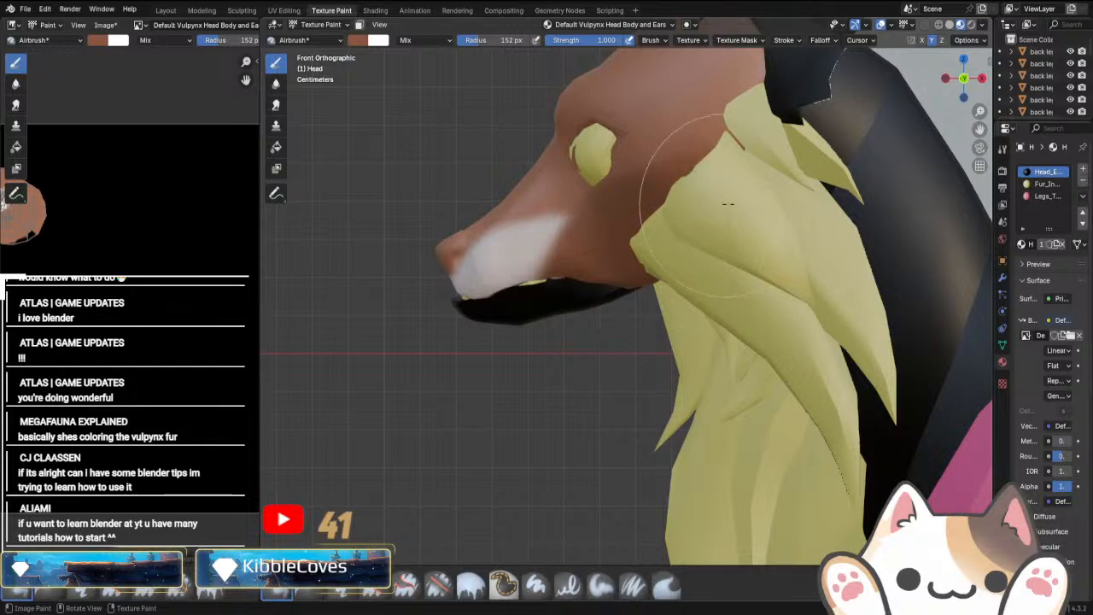
pyautogui.moveTo(728, 203); pyautogui.dragTo(783, 181)
# Isolate the head in local view and airbrush the darker brown over its back.
pyautogui.scroll(-4, 689, 247)
pyautogui.press('KP_Divide')
pyautogui.moveTo(775, 264)
pyautogui.mouseDown(button='middle')
pyautogui.moveTo(734, 248)
pyautogui.moveTo(710, 273)
pyautogui.mouseUp(button='middle')
pyautogui.scroll(-3, 710, 280)
pyautogui.moveTo(709, 280); pyautogui.dragTo(672, 304)
pyautogui.moveTo(671, 304); pyautogui.dragTo(671, 369, button='middle')
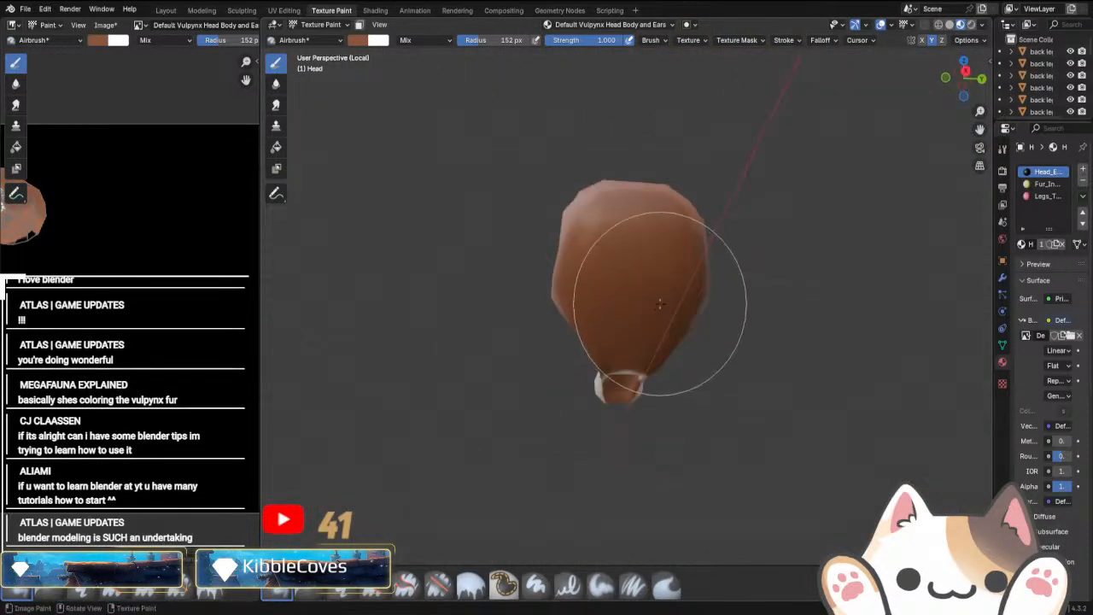
# Airbrush the darker brown along the head's underside at strength 0.799 and return to the front view.
pyautogui.scroll(1, 645, 292)
pyautogui.moveTo(635, 317)
pyautogui.mouseDown(button='middle')
pyautogui.moveTo(671, 390)
pyautogui.moveTo(684, 311)
pyautogui.moveTo(636, 317)
pyautogui.mouseUp(button='middle')
pyautogui.moveTo(624, 279)
pyautogui.mouseDown(button='middle')
pyautogui.moveTo(585, 452)
pyautogui.moveTo(755, 393)
pyautogui.mouseUp(button='middle')
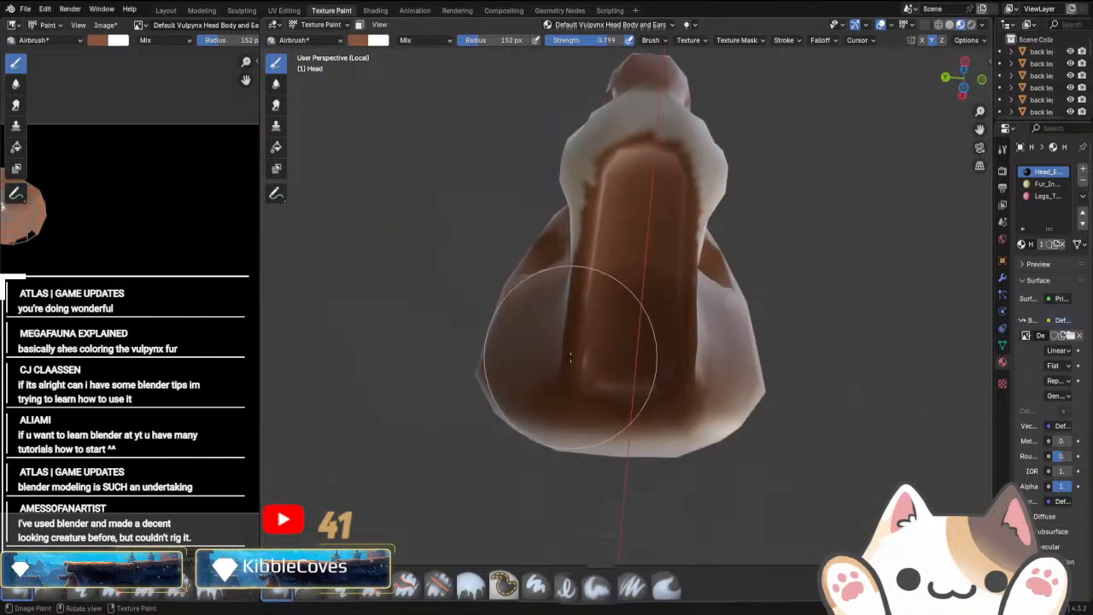
pyautogui.moveTo(615, 323); pyautogui.dragTo(708, 415, button='middle')
pyautogui.moveTo(624, 353)
pyautogui.mouseDown(button='middle')
pyautogui.moveTo(626, 444)
pyautogui.moveTo(590, 387)
pyautogui.moveTo(619, 381)
pyautogui.mouseUp(button='middle')
pyautogui.press('KP_3')
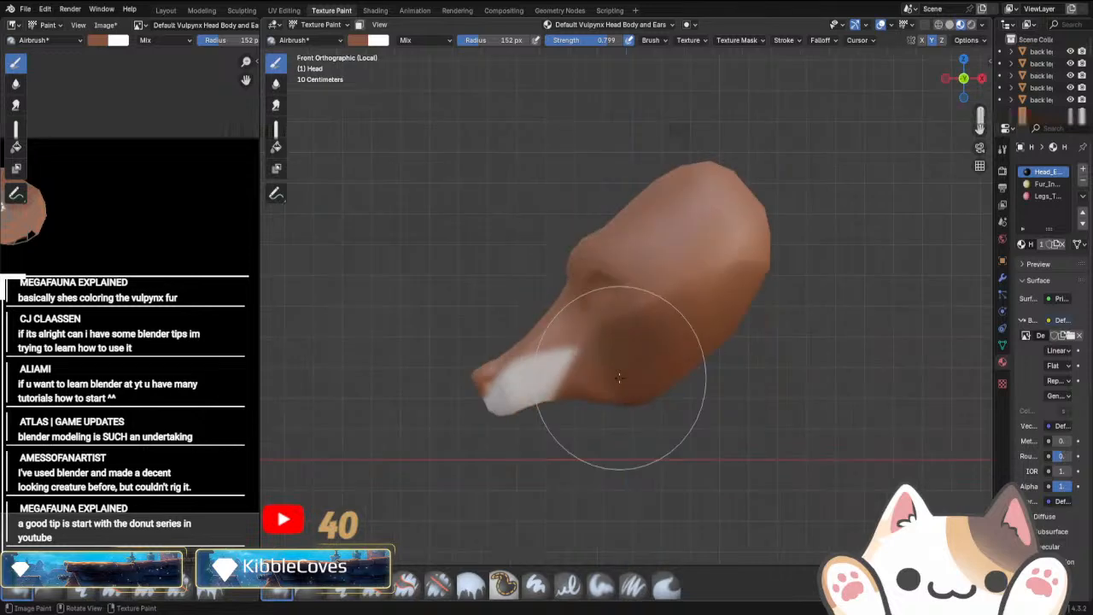
pyautogui.scroll(-5, 581, 390)
pyautogui.press('KP_1')
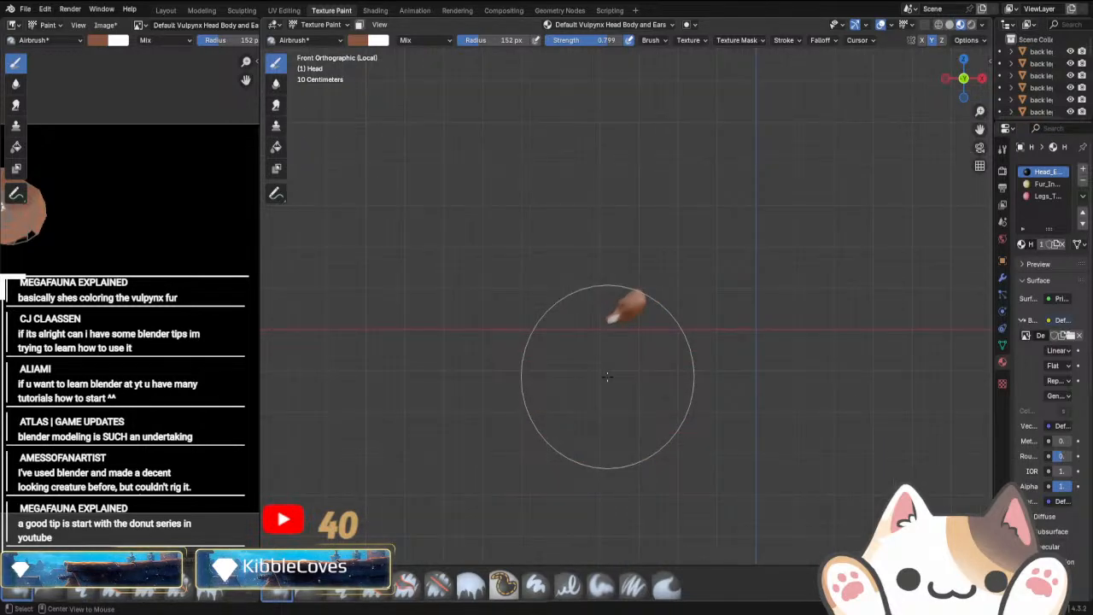
# Leave the head's local view and sample the cream from the muzzle area of the painted texture as the airbrush colour.
pyautogui.press('KP_Divide')
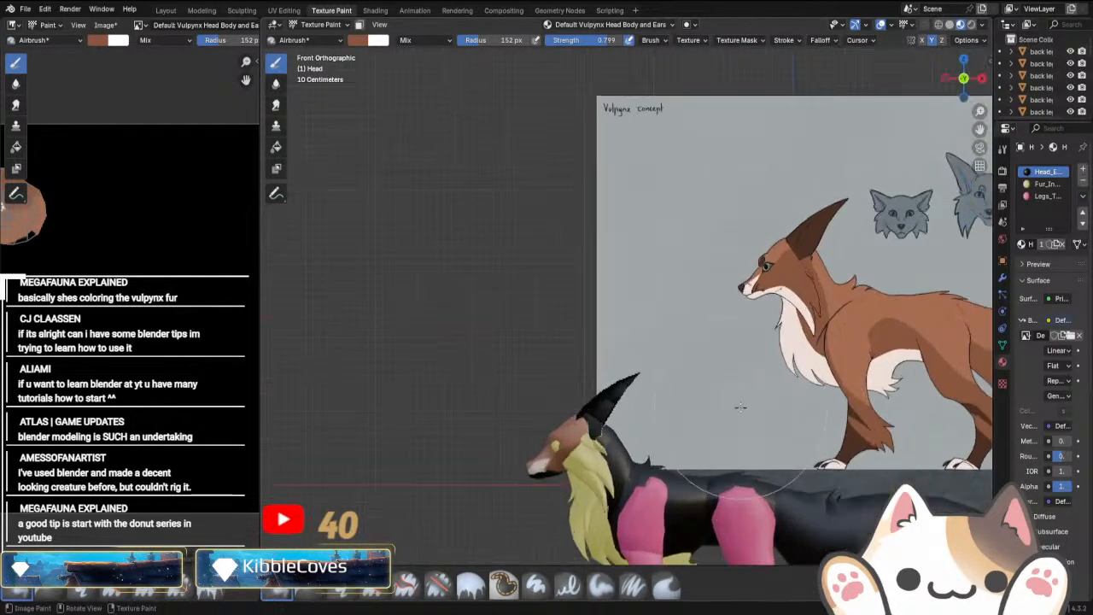
pyautogui.scroll(6, 656, 437)
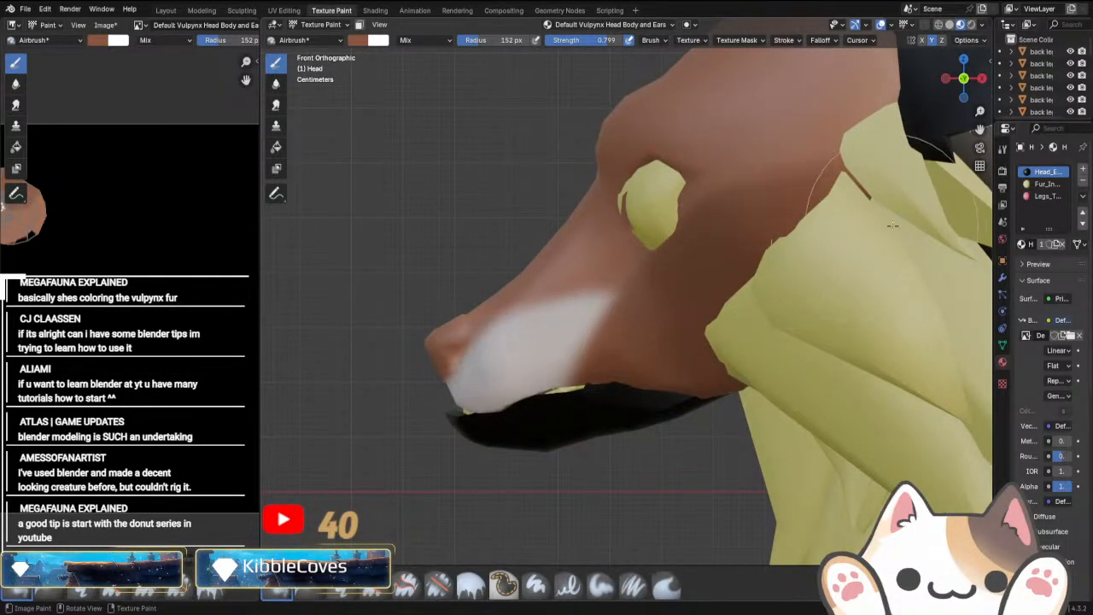
pyautogui.click(356, 40)
pyautogui.click(446, 220)
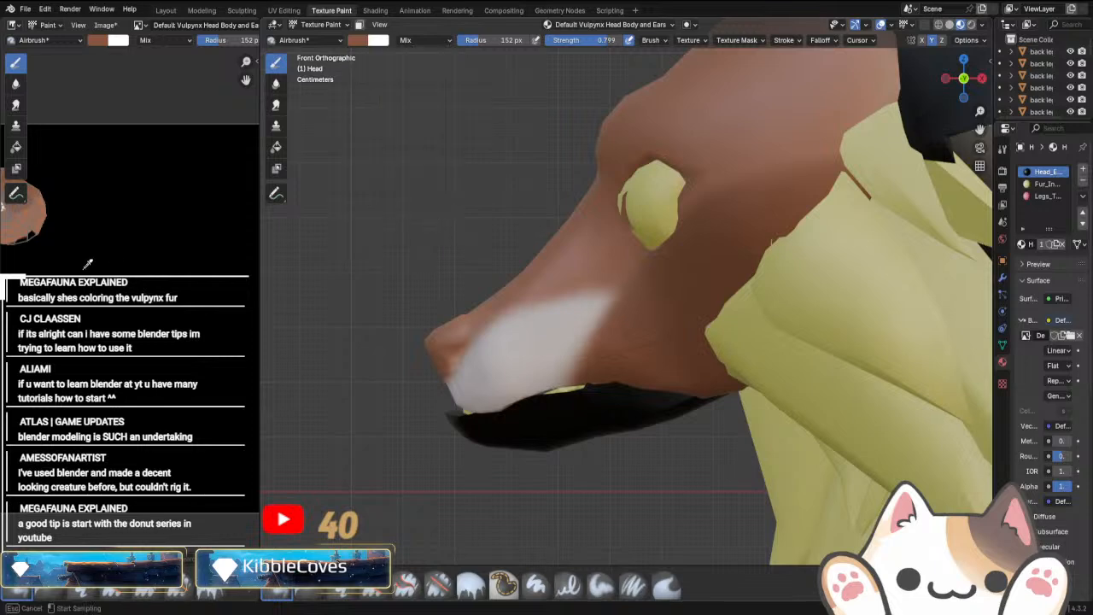
pyautogui.moveTo(81, 260); pyautogui.dragTo(239, 277, button='middle')
pyautogui.scroll(7, 224, 243)
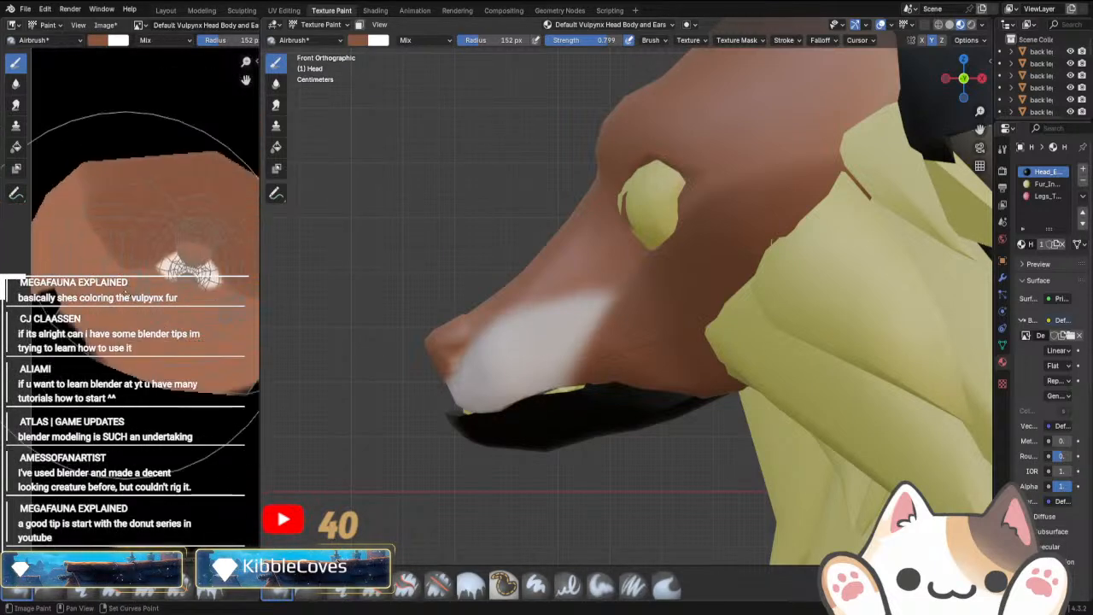
pyautogui.click(353, 40)
pyautogui.click(419, 213)
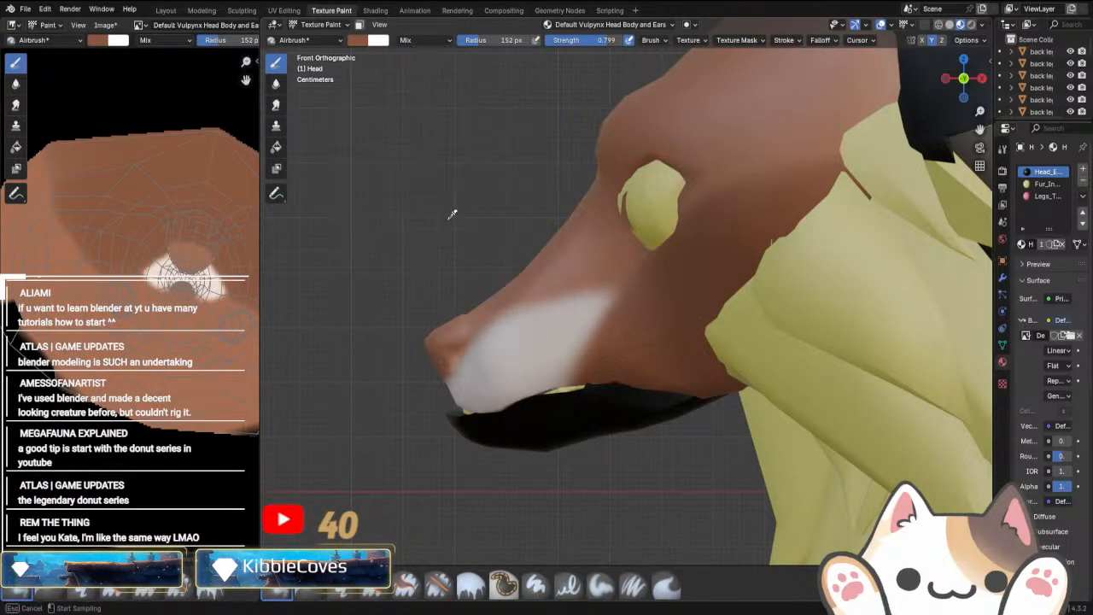
pyautogui.click(159, 266)
# Airbrush cream from the muzzle patch up the snout to just below the eye.
pyautogui.scroll(-1, 551, 367)
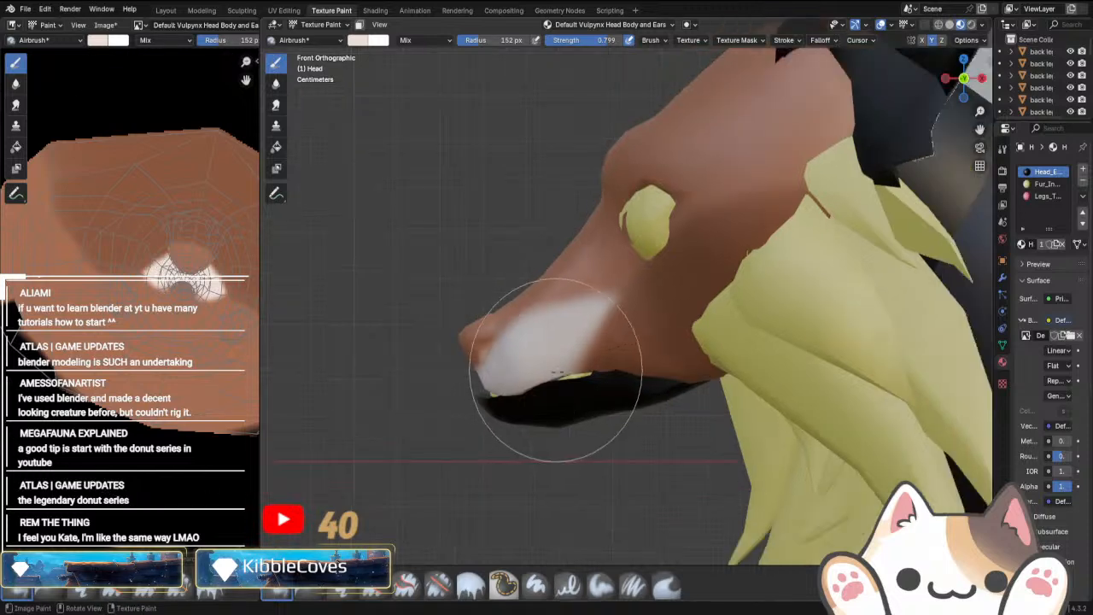
pyautogui.scroll(6, 542, 379)
pyautogui.moveTo(427, 383); pyautogui.dragTo(656, 203)
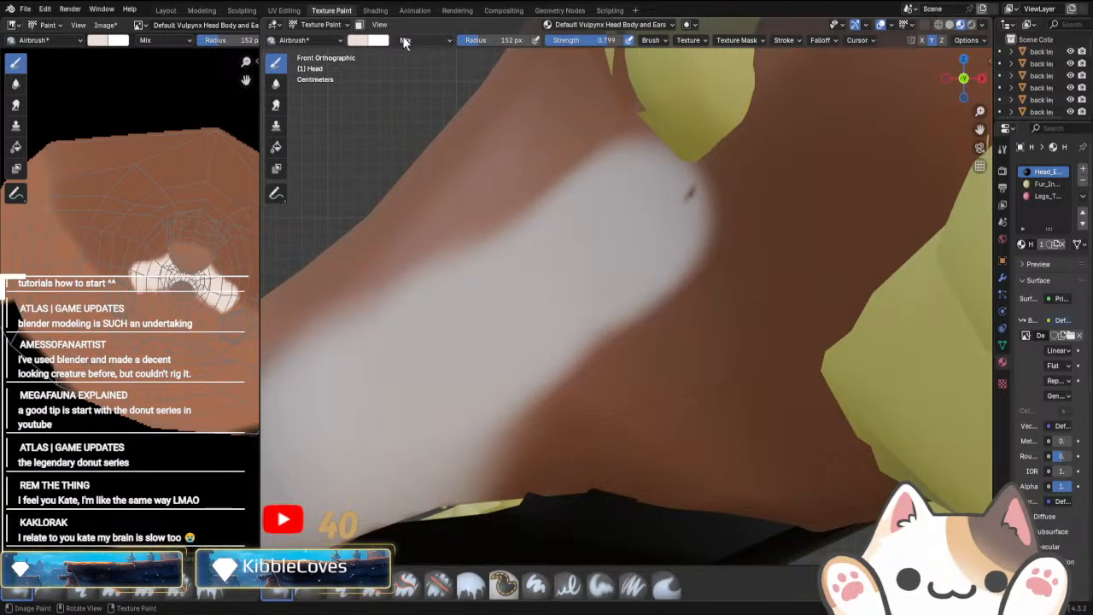
# Sample the brown from the head texture and airbrush it over the rear edge of the cream stripe below the eye.
pyautogui.click(359, 41)
pyautogui.click(359, 41)
pyautogui.click(447, 218)
pyautogui.click(211, 167)
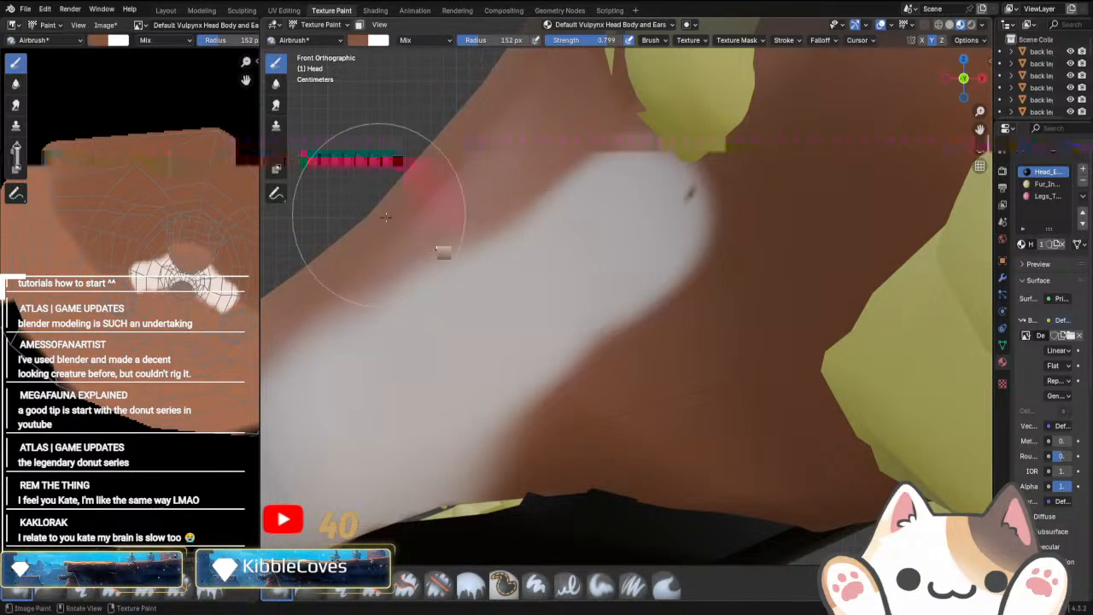
pyautogui.moveTo(774, 215)
pyautogui.mouseDown()
pyautogui.moveTo(712, 219)
pyautogui.moveTo(733, 222)
pyautogui.moveTo(673, 302)
pyautogui.moveTo(614, 355)
pyautogui.moveTo(530, 488)
pyautogui.mouseUp()
pyautogui.scroll(-2, 651, 379)
pyautogui.scroll(-3, 651, 380)
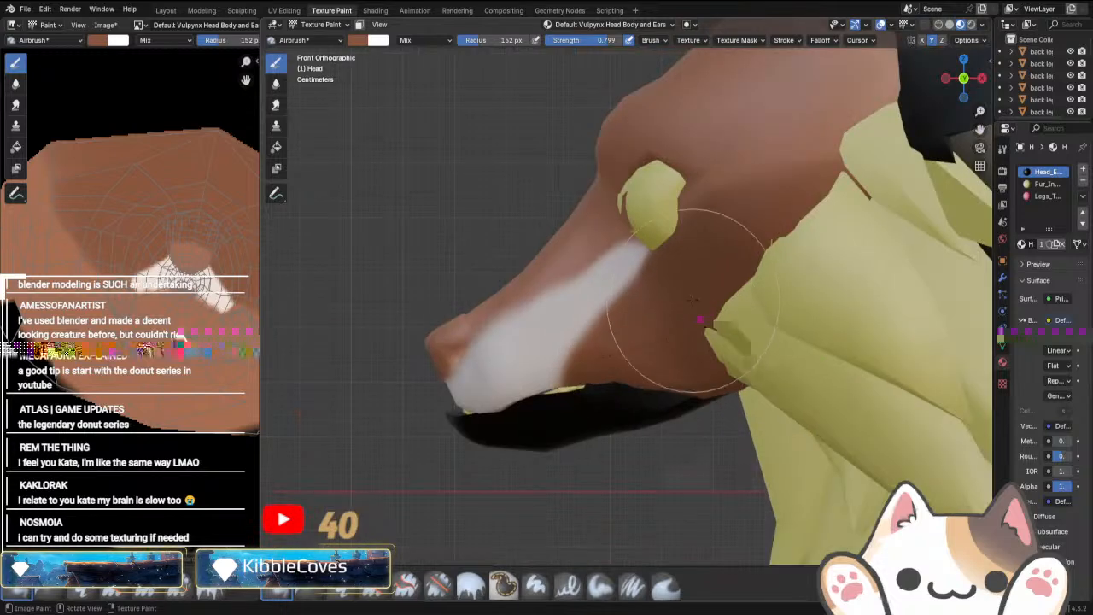
# Airbrush brown over the cream patch's rear edge down to the mouth line to narrow it further.
pyautogui.scroll(5, 679, 367)
pyautogui.keyDown('shift'); pyautogui.moveTo(717, 265); pyautogui.dragTo(669, 422, button='middle'); pyautogui.keyUp('shift')
pyautogui.scroll(2, 674, 393)
pyautogui.moveTo(675, 384)
pyautogui.mouseDown()
pyautogui.moveTo(585, 439)
pyautogui.moveTo(521, 513)
pyautogui.mouseUp()
pyautogui.scroll(-3, 610, 439)
pyautogui.scroll(-3, 610, 439)
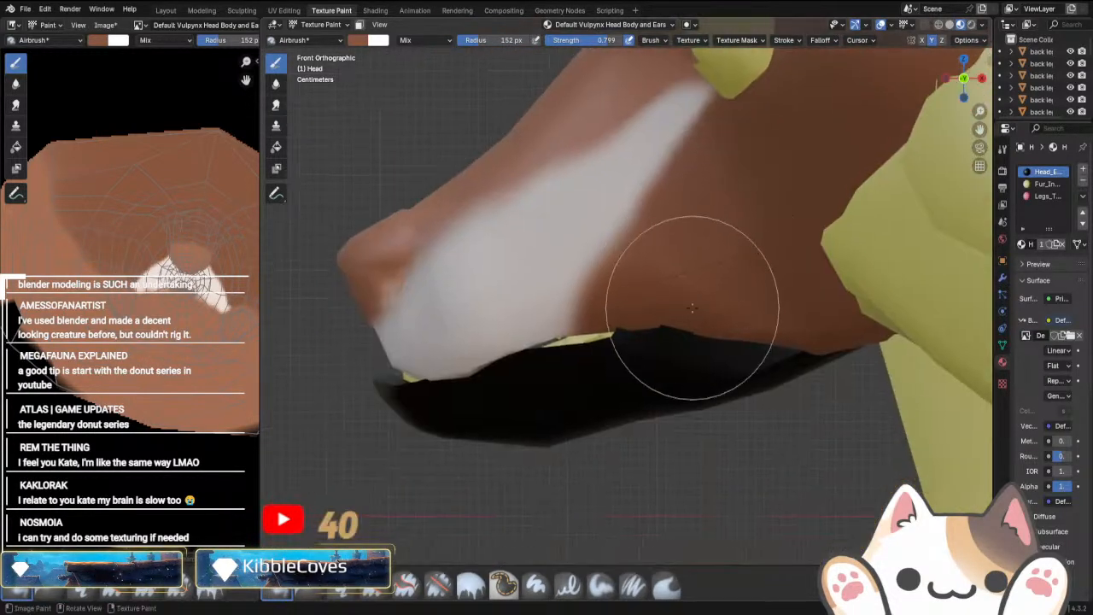
# Check the head from the side, return to the front view and sample the dark brown of the concept fox's muzzle stripes.
pyautogui.moveTo(640, 325); pyautogui.dragTo(865, 341, button='middle')
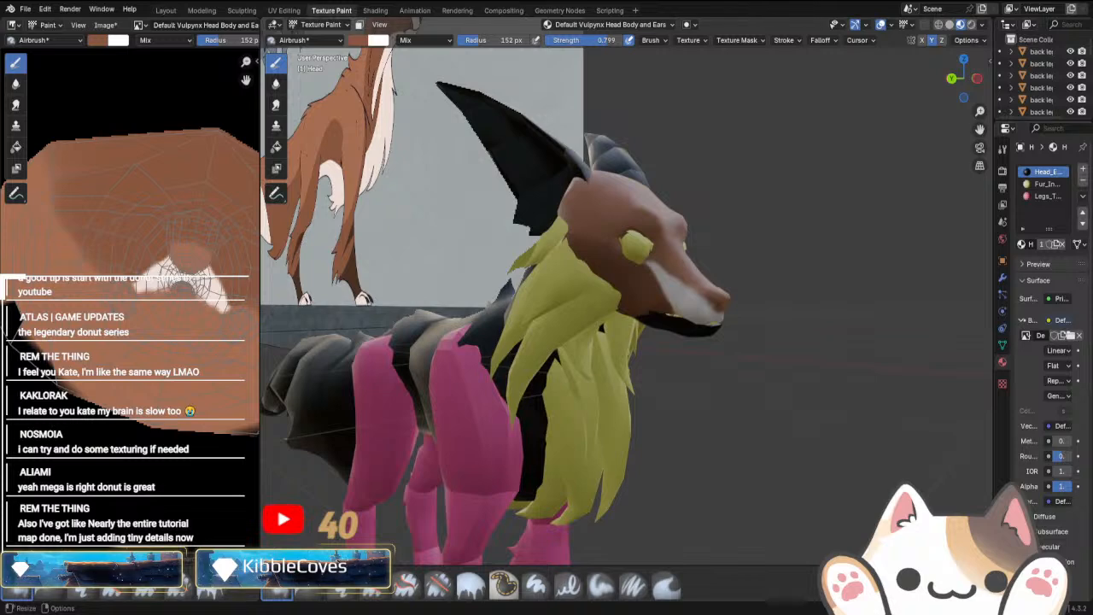
pyautogui.moveTo(666, 341); pyautogui.dragTo(583, 322, button='middle')
pyautogui.scroll(4, 725, 333)
pyautogui.press('KP_1')
pyautogui.scroll(5, 665, 442)
pyautogui.scroll(7, 692, 456)
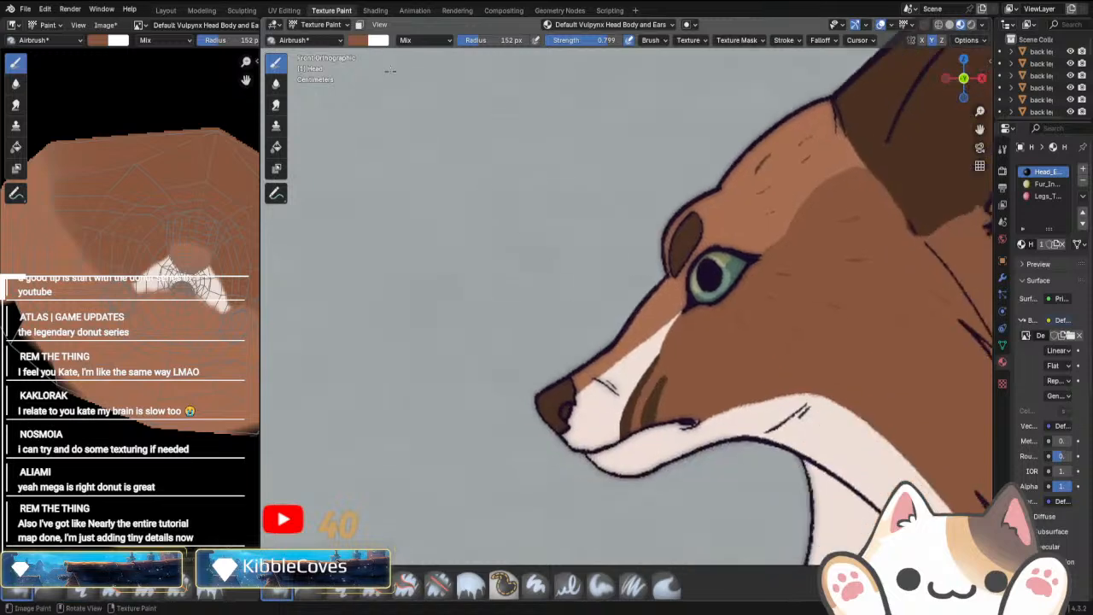
pyautogui.click(359, 40)
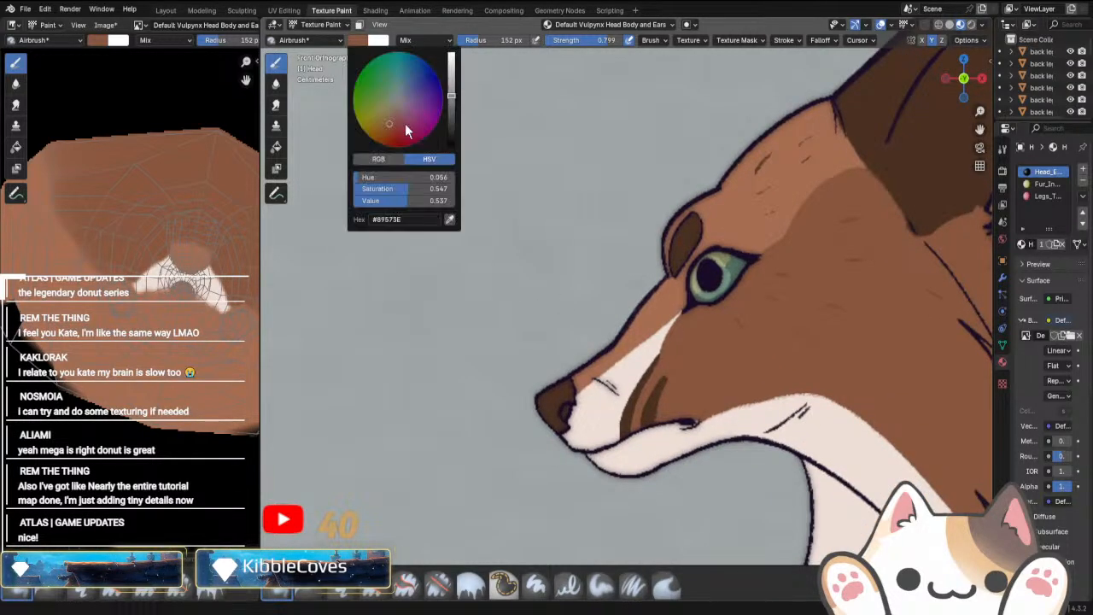
pyautogui.click(450, 221)
pyautogui.click(630, 413)
# Try airbrushing a dark brown stripe behind the cream muzzle patch with a 94 px brush radius.
pyautogui.scroll(-7, 628, 410)
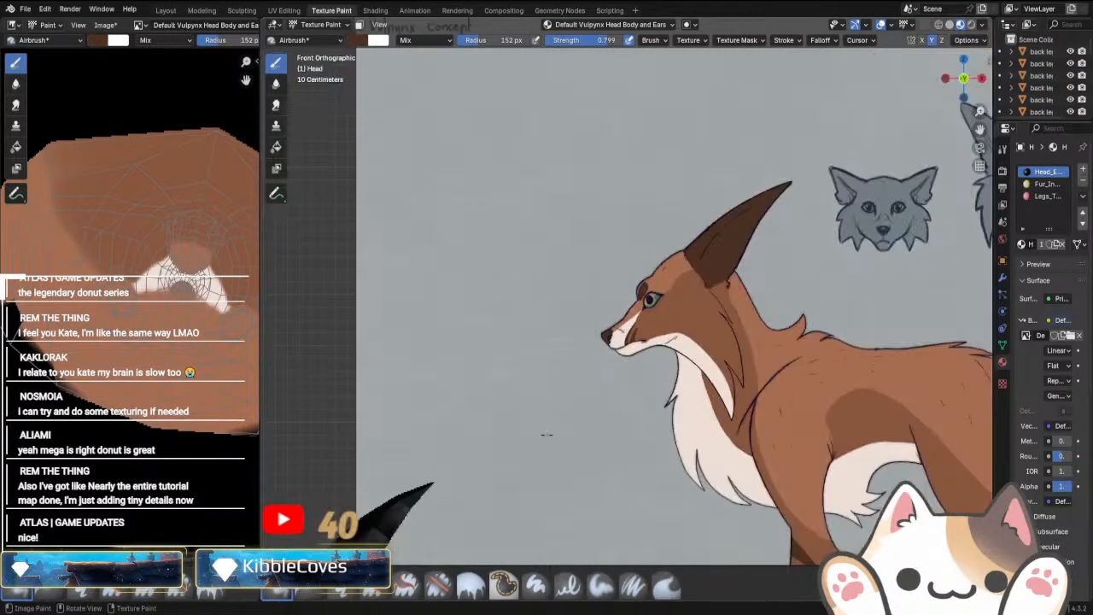
pyautogui.keyDown('shift'); pyautogui.moveTo(544, 435); pyautogui.dragTo(537, 106, button='middle'); pyautogui.keyUp('shift')
pyautogui.scroll(4, 580, 347)
pyautogui.keyDown('shift'); pyautogui.moveTo(478, 367); pyautogui.dragTo(786, 220, button='middle'); pyautogui.keyUp('shift')
pyautogui.scroll(4, 785, 219)
pyautogui.moveTo(410, 307)
pyautogui.keyDown('shift'); pyautogui.mouseDown(button='middle')
pyautogui.moveTo(621, 348)
pyautogui.moveTo(629, 390)
pyautogui.mouseUp(button='middle'); pyautogui.keyUp('shift')
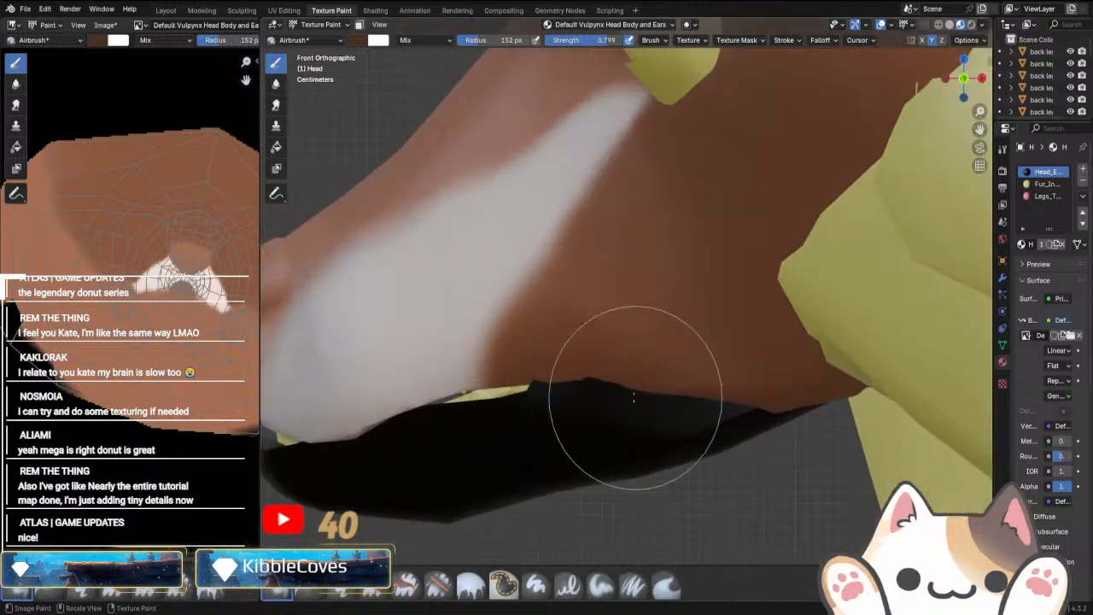
pyautogui.scroll(2, 630, 390)
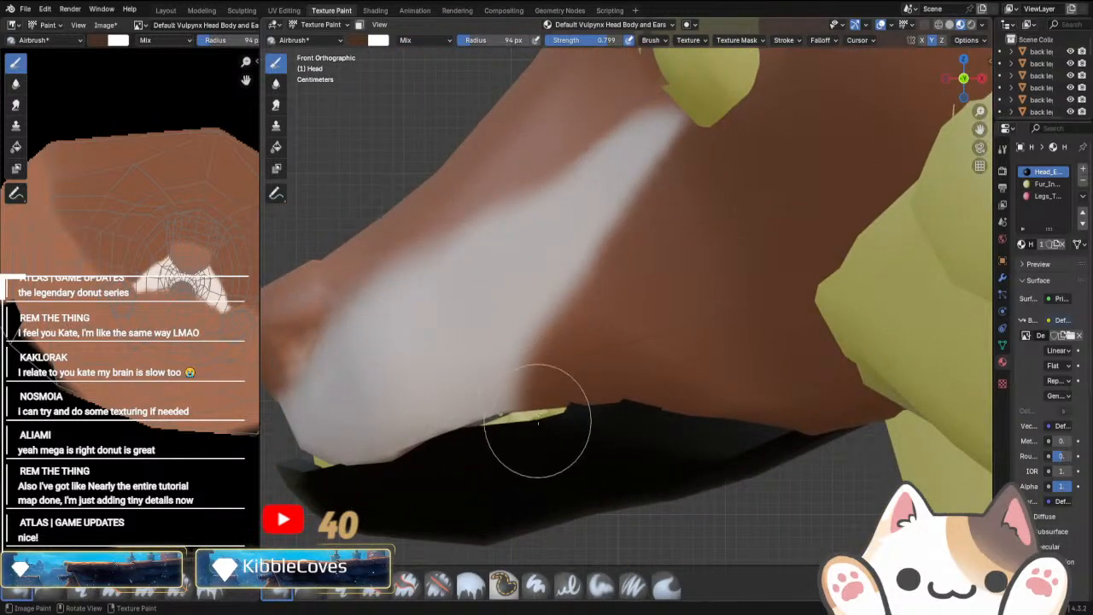
pyautogui.moveTo(538, 420); pyautogui.dragTo(660, 184)
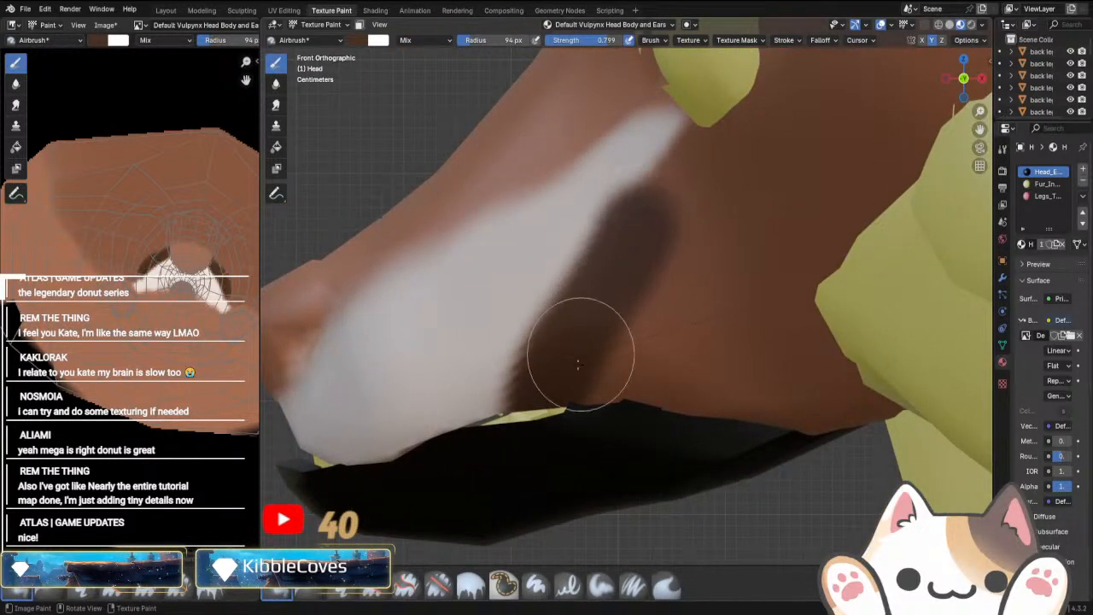
pyautogui.scroll(-3, 572, 384)
pyautogui.scroll(3, 585, 372)
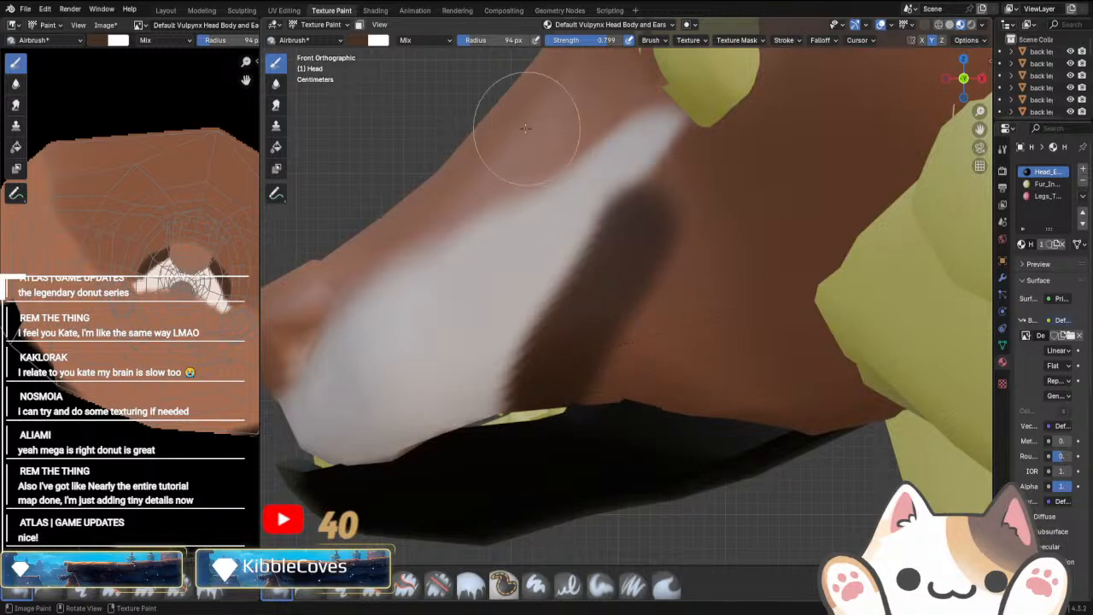
pyautogui.hotkey('ctrl', 'z')
# Try a thinner dark brown stripe up from the mouth line with a 51 px brush radius.
pyautogui.scroll(3, 495, 165)
pyautogui.moveTo(496, 40); pyautogui.dragTo(489, 40)
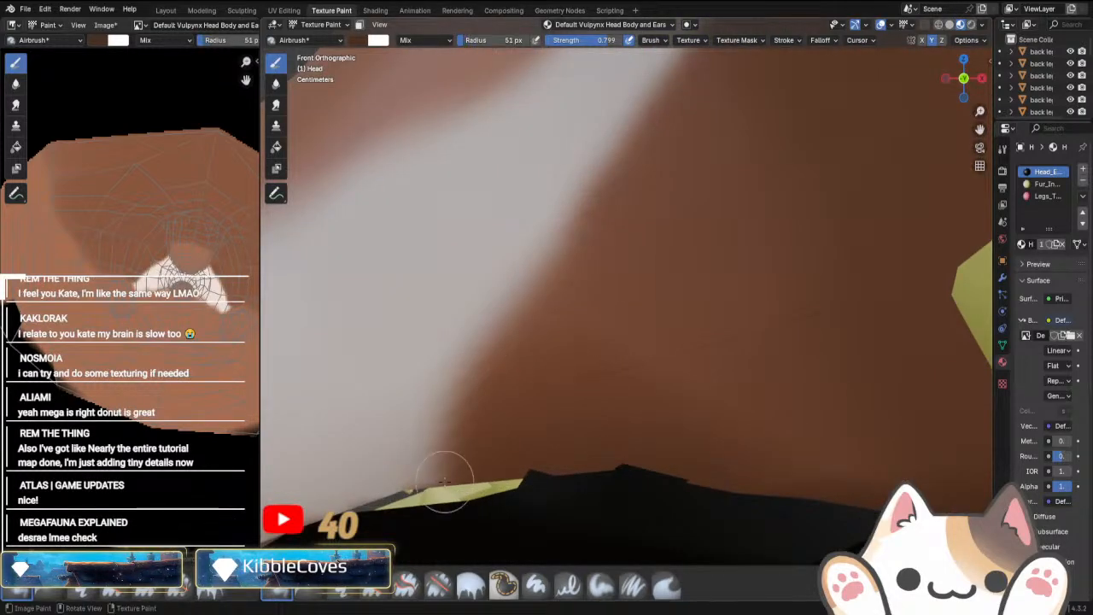
pyautogui.moveTo(444, 481); pyautogui.dragTo(513, 322)
pyautogui.scroll(-4, 521, 341)
pyautogui.hotkey('ctrl', 'z')
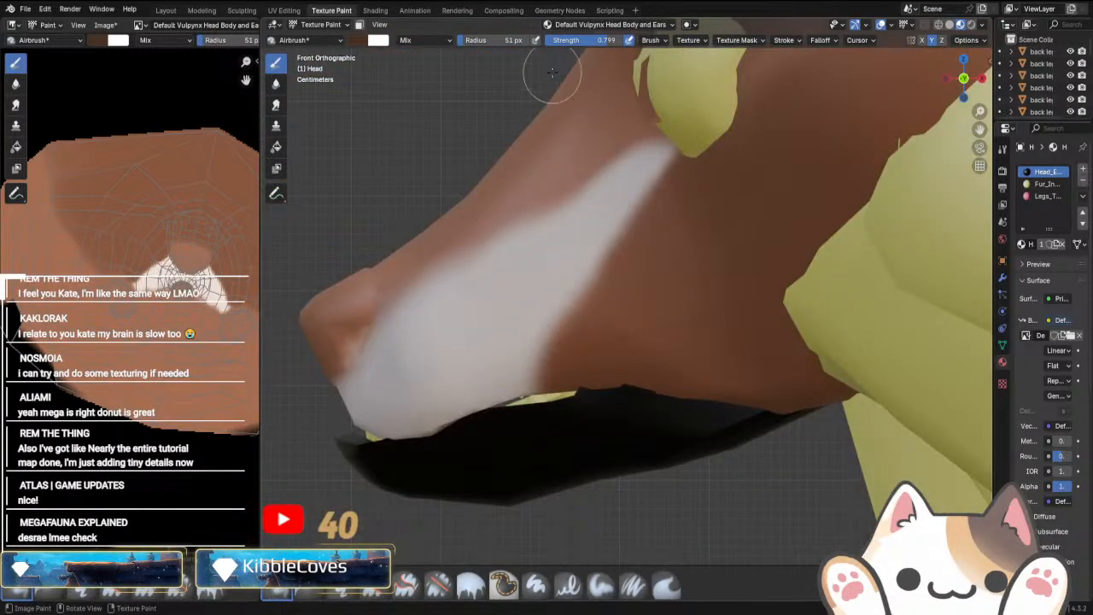
# Airbrush a dark brown stripe behind the cream patch at radius 70 px and thin its rear side with brown #89573E.
pyautogui.scroll(3, 500, 376)
pyautogui.moveTo(503, 465)
pyautogui.mouseDown()
pyautogui.moveTo(532, 366)
pyautogui.moveTo(648, 167)
pyautogui.mouseUp()
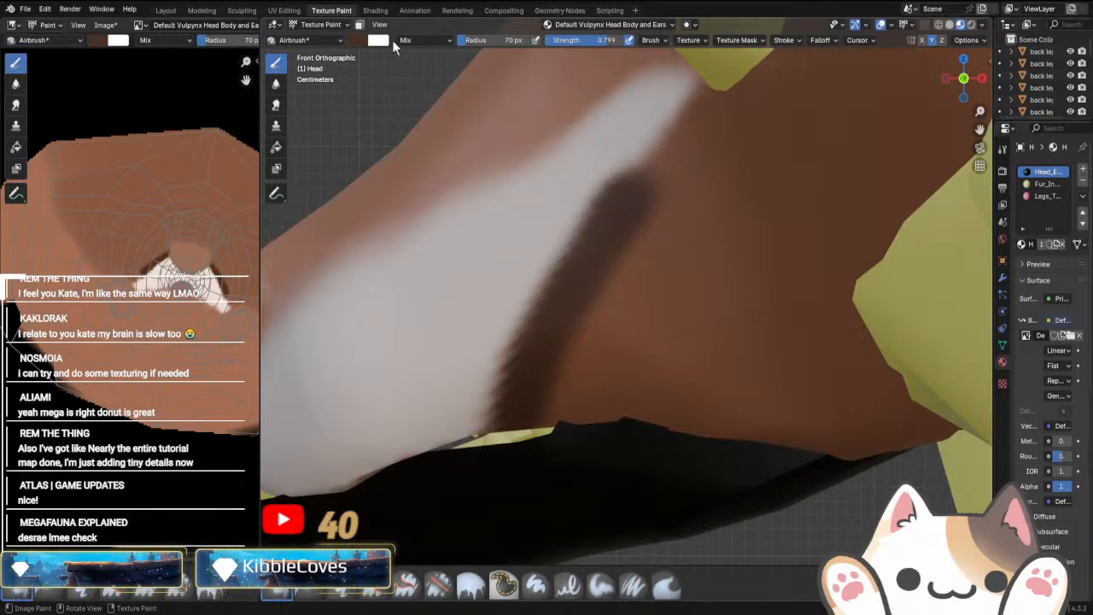
pyautogui.click(358, 40)
pyautogui.click(362, 42)
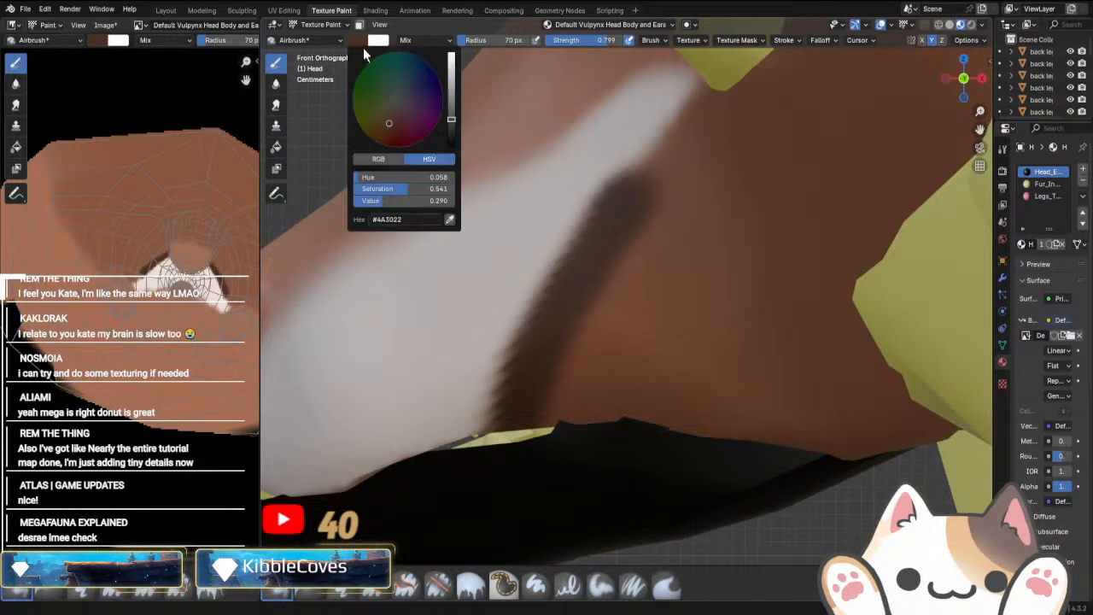
pyautogui.click(451, 220)
pyautogui.moveTo(694, 212)
pyautogui.mouseDown()
pyautogui.moveTo(654, 227)
pyautogui.moveTo(617, 276)
pyautogui.moveTo(554, 446)
pyautogui.mouseUp()
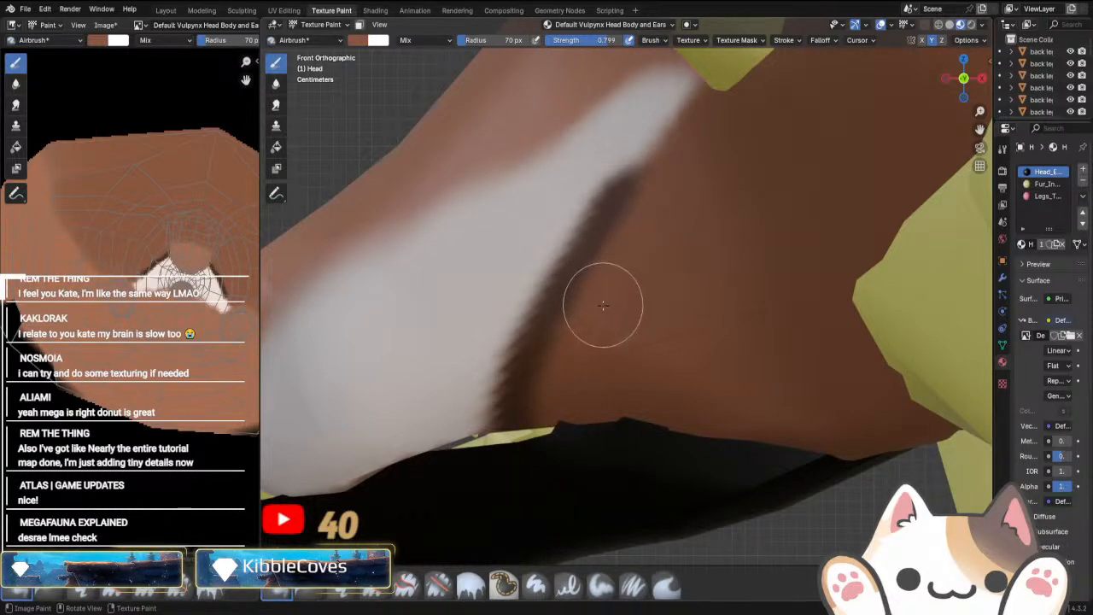
# Sample the stripe's dark brown from the head texture and airbrush it around the mouth edge beneath the stripe.
pyautogui.moveTo(641, 478)
pyautogui.mouseDown(button='middle')
pyautogui.moveTo(658, 427)
pyautogui.moveTo(882, 431)
pyautogui.moveTo(639, 427)
pyautogui.moveTo(707, 393)
pyautogui.moveTo(683, 376)
pyautogui.mouseUp(button='middle')
pyautogui.scroll(3, 632, 444)
pyautogui.click(357, 40)
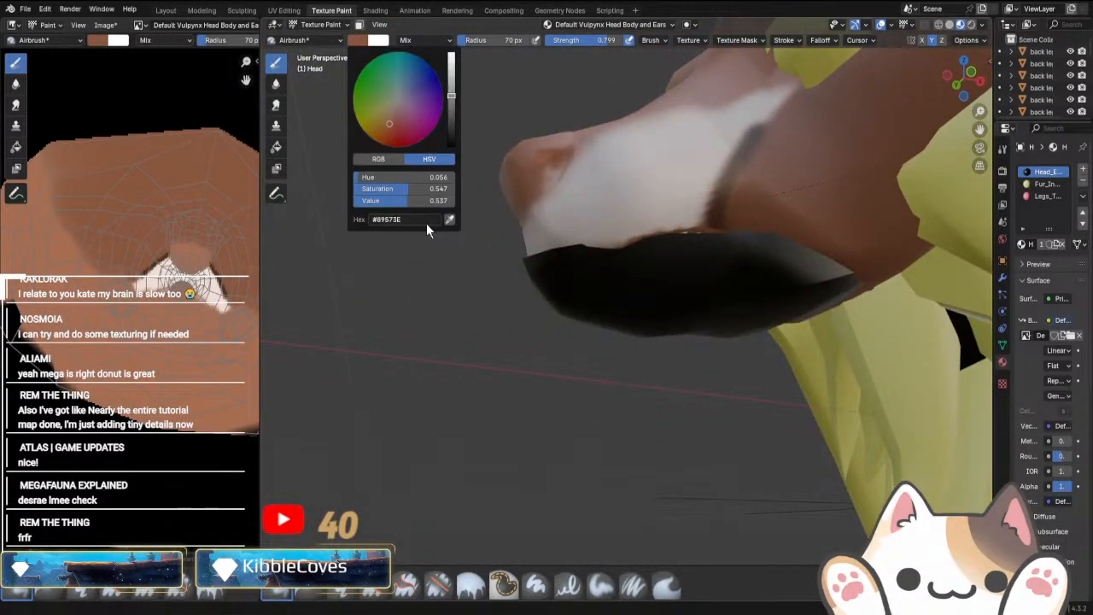
pyautogui.click(429, 221)
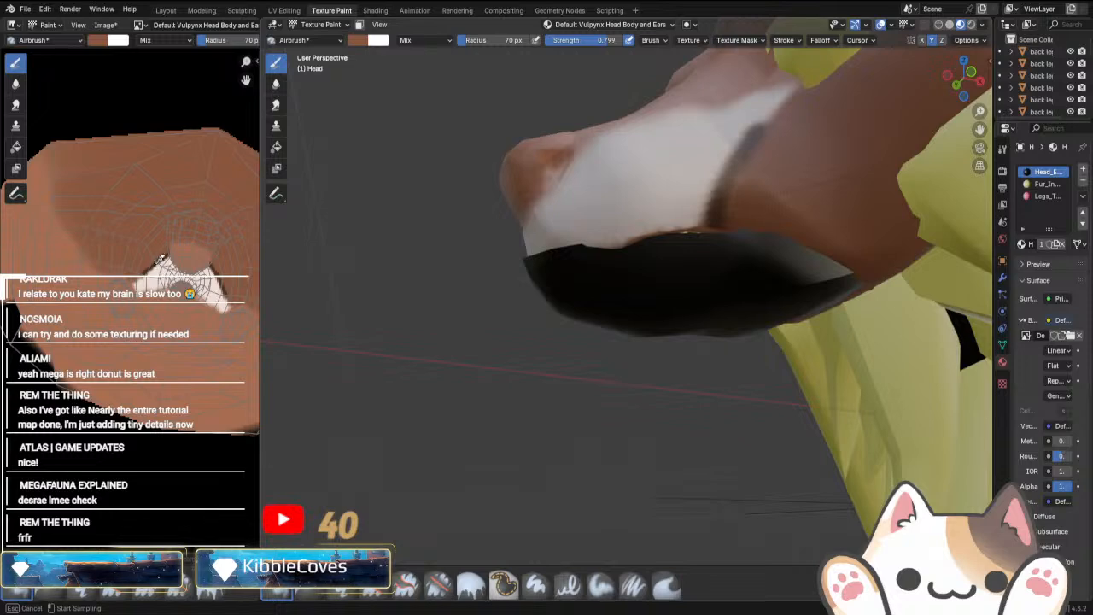
pyautogui.scroll(5, 740, 439)
pyautogui.moveTo(756, 325); pyautogui.dragTo(737, 410, button='middle')
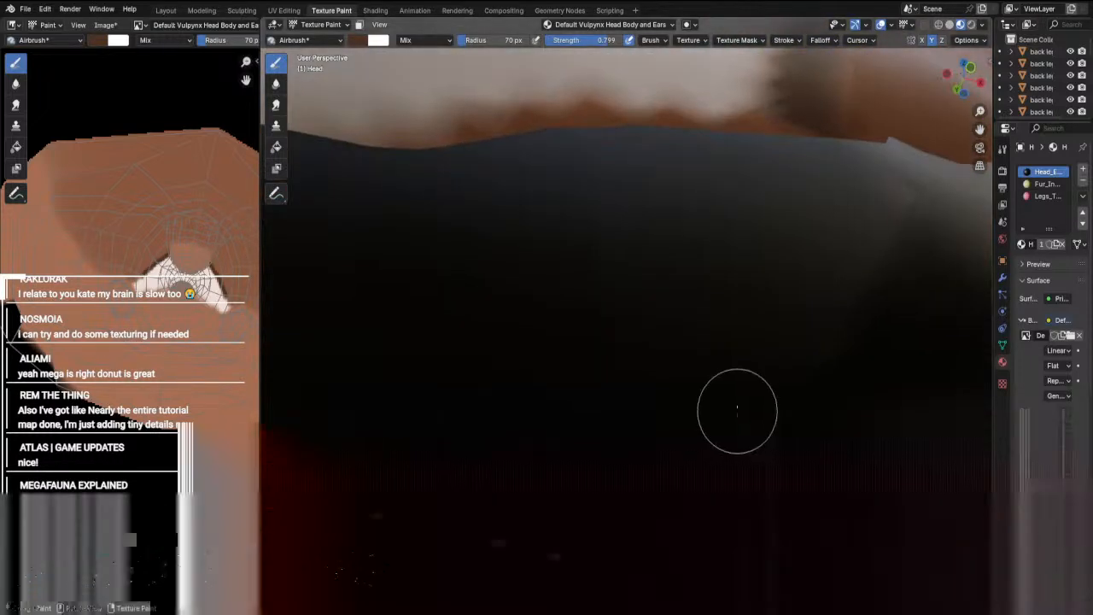
pyautogui.scroll(-3, 737, 408)
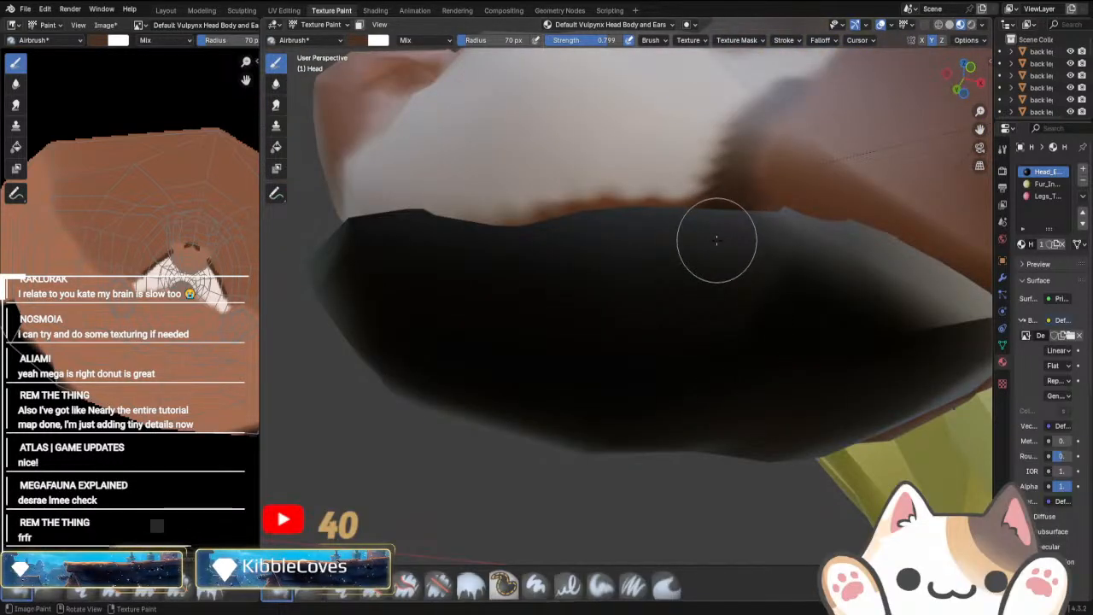
pyautogui.moveTo(717, 240)
pyautogui.mouseDown(button='middle')
pyautogui.moveTo(686, 268)
pyautogui.moveTo(456, 74)
pyautogui.mouseUp(button='middle')
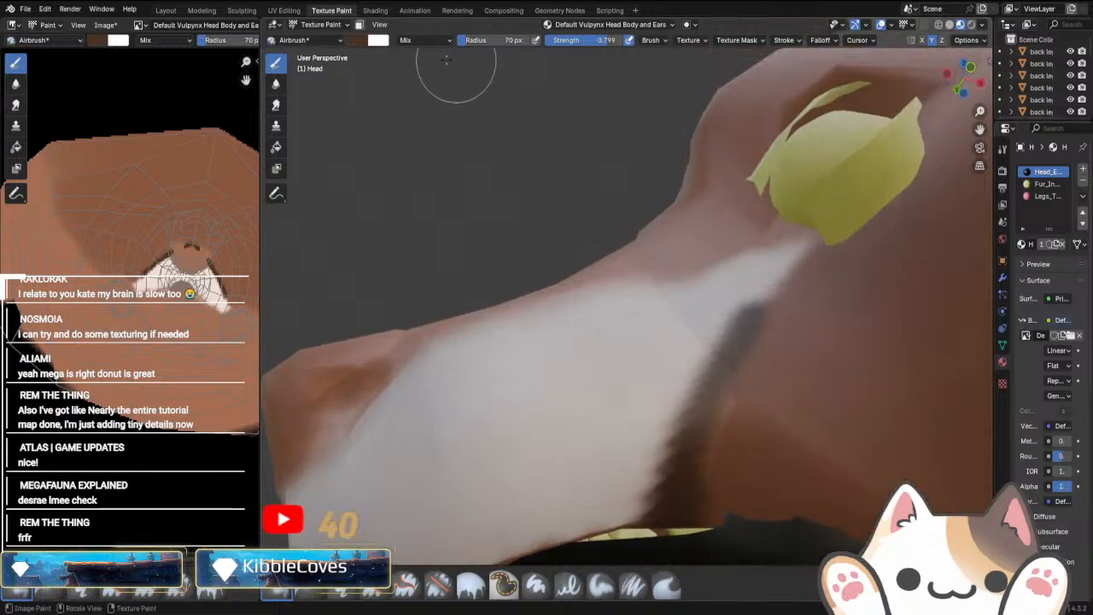
# Sample the cream #EEDED6 from the head texture as the airbrush colour.
pyautogui.click(355, 42)
pyautogui.click(450, 219)
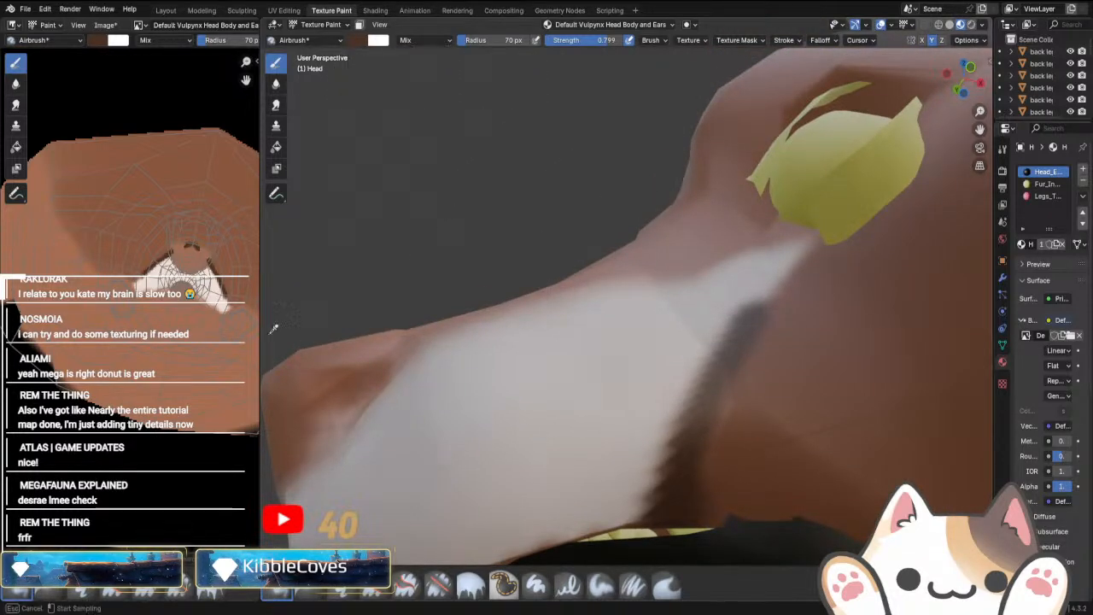
pyautogui.click(159, 281)
# Isolate the head in local view and airbrush cream over the underside of the muzzle's front part.
pyautogui.moveTo(564, 440); pyautogui.dragTo(575, 398, button='middle')
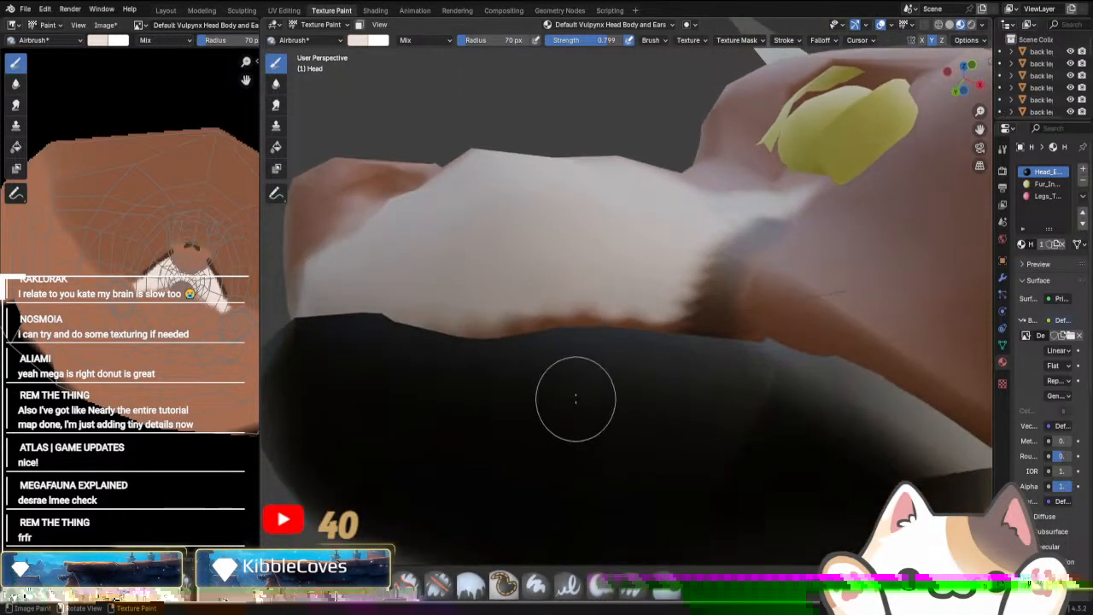
pyautogui.scroll(-3, 581, 383)
pyautogui.press('KP_Divide')
pyautogui.scroll(3, 544, 358)
pyautogui.moveTo(544, 359)
pyautogui.keyDown('shift'); pyautogui.mouseDown(button='middle')
pyautogui.moveTo(449, 337)
pyautogui.moveTo(623, 329)
pyautogui.mouseUp(button='middle'); pyautogui.keyUp('shift')
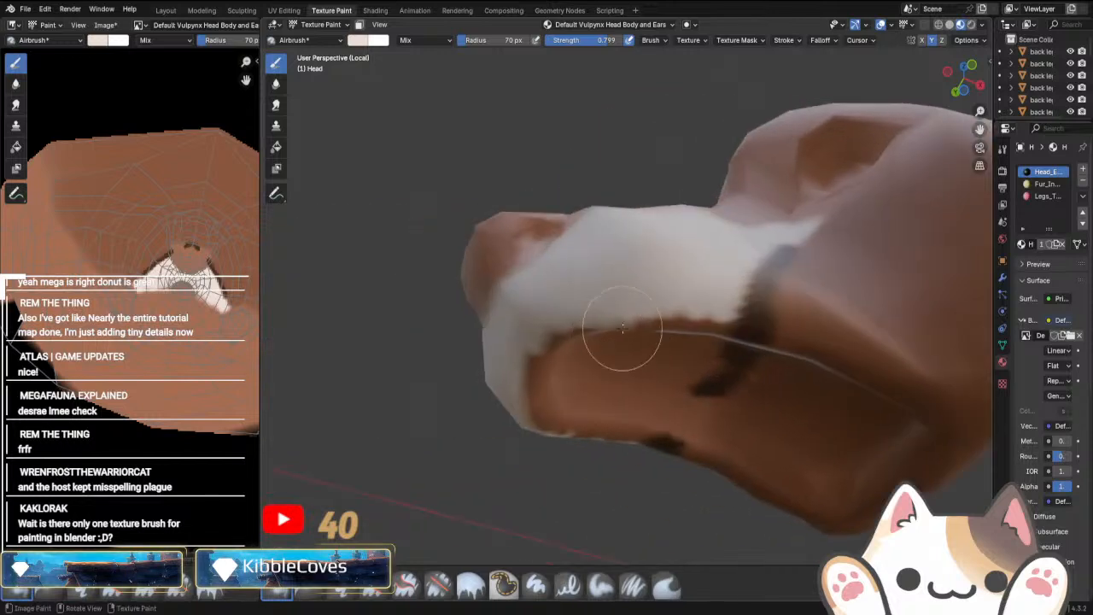
pyautogui.moveTo(622, 330)
pyautogui.mouseDown()
pyautogui.moveTo(654, 341)
pyautogui.moveTo(585, 329)
pyautogui.moveTo(541, 342)
pyautogui.moveTo(542, 384)
pyautogui.mouseUp()
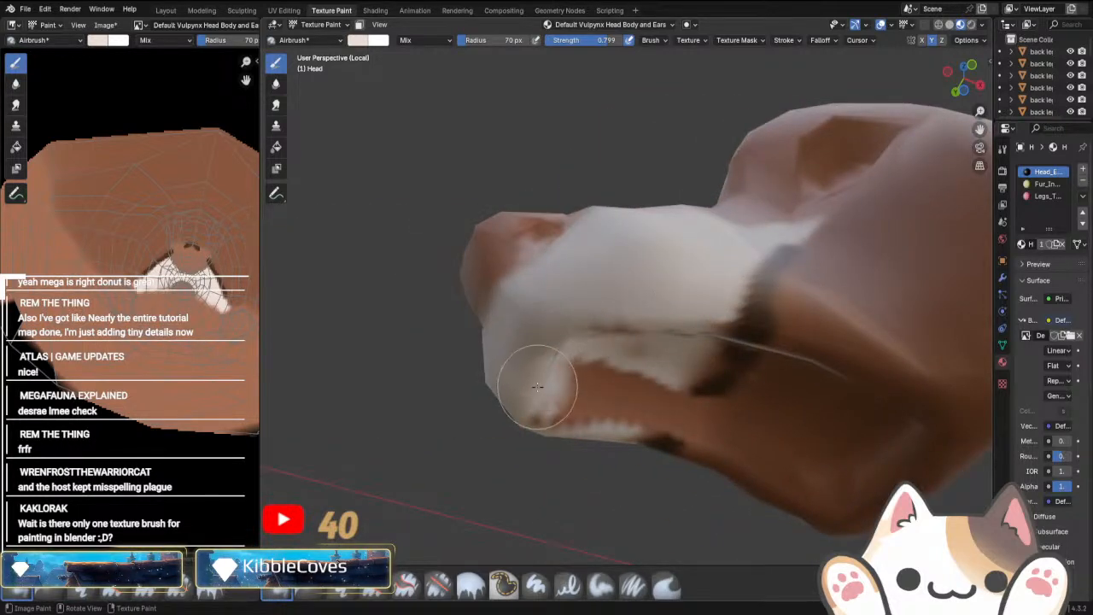
pyautogui.moveTo(541, 383); pyautogui.dragTo(541, 366, button='middle')
pyautogui.moveTo(541, 366)
pyautogui.mouseDown()
pyautogui.moveTo(528, 255)
pyautogui.moveTo(585, 245)
pyautogui.moveTo(593, 202)
pyautogui.moveTo(603, 324)
pyautogui.mouseUp()
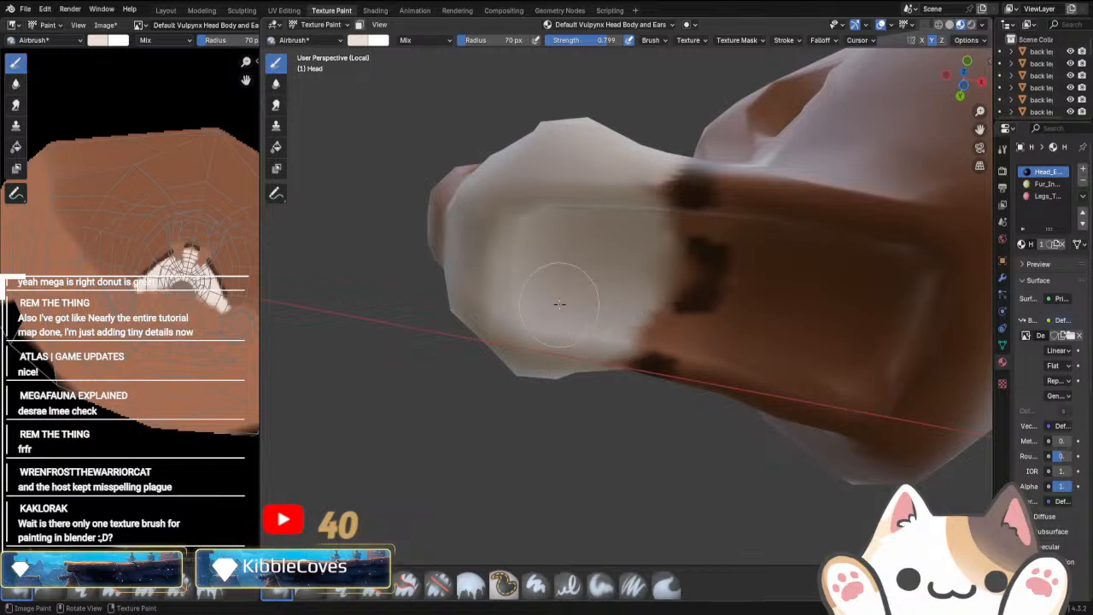
# Sample the muzzle stripe's dark brown from the head texture as the airbrush colour.
pyautogui.moveTo(609, 302); pyautogui.dragTo(558, 415, button='middle')
pyautogui.click(359, 47)
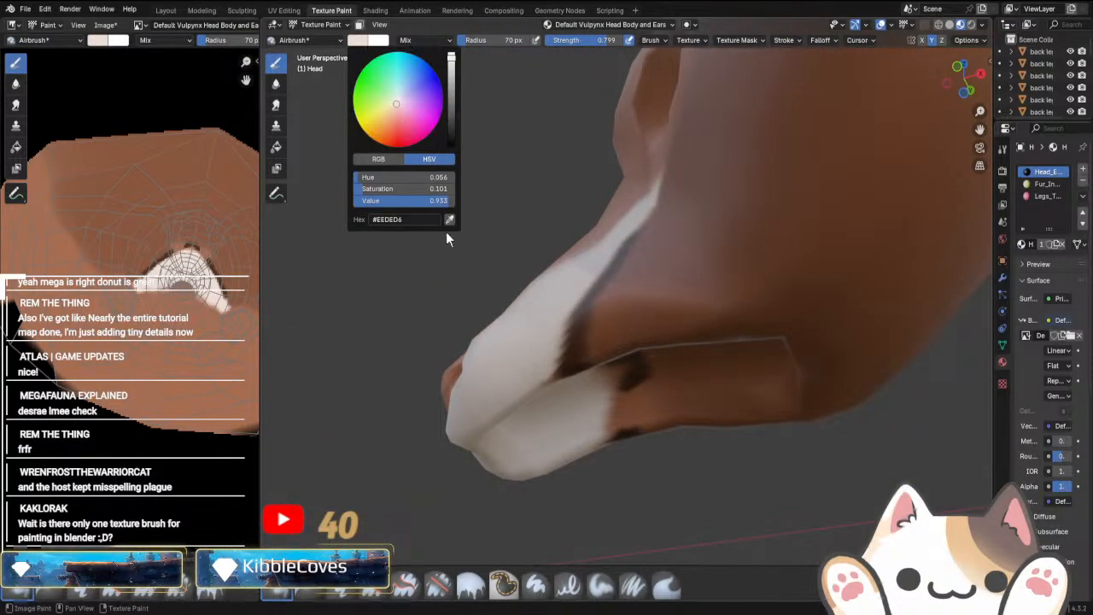
pyautogui.click(447, 221)
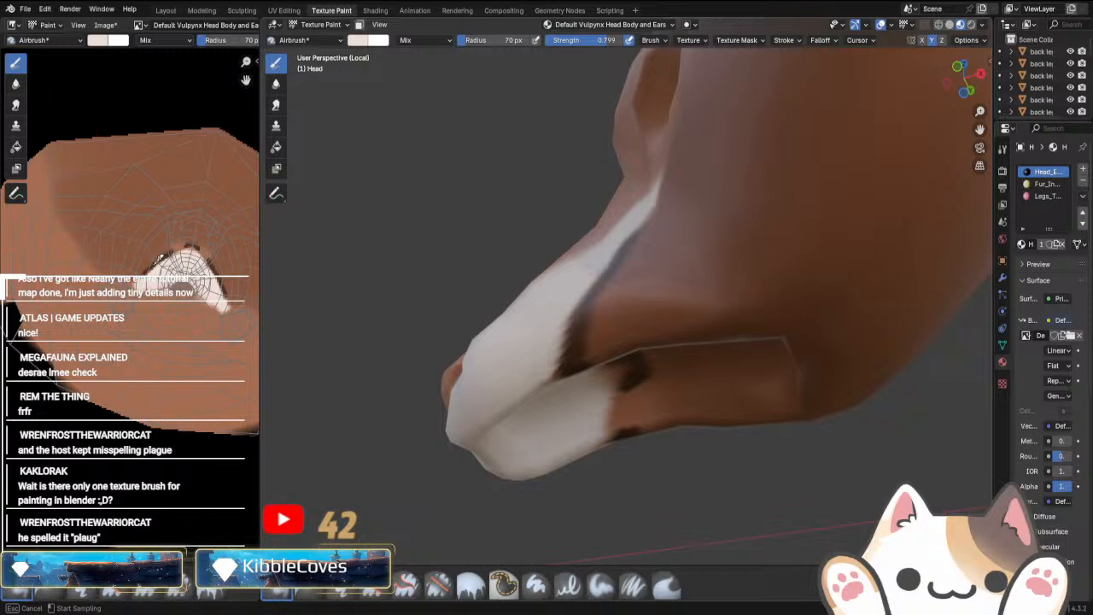
pyautogui.click(157, 260)
# Airbrush a dark brown band across the muzzle's underside behind the cream patch and leave local view.
pyautogui.scroll(3, 575, 414)
pyautogui.moveTo(575, 415)
pyautogui.mouseDown(button='middle')
pyautogui.moveTo(478, 188)
pyautogui.moveTo(517, 276)
pyautogui.mouseUp(button='middle')
pyautogui.scroll(-1, 478, 188)
pyautogui.moveTo(532, 205)
pyautogui.mouseDown()
pyautogui.moveTo(544, 227)
pyautogui.moveTo(578, 237)
pyautogui.moveTo(621, 301)
pyautogui.mouseUp()
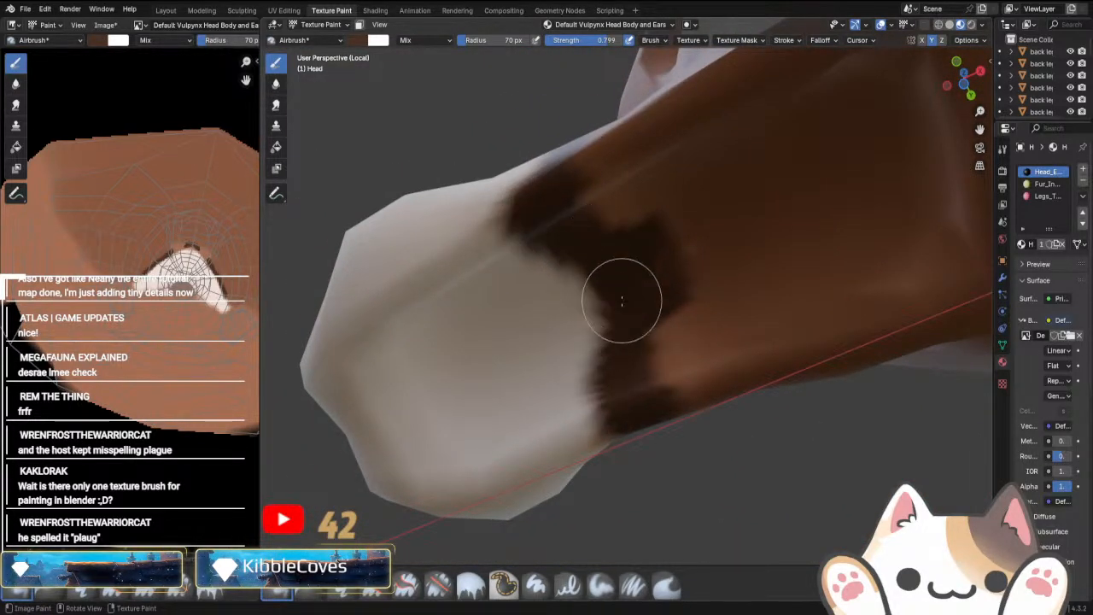
pyautogui.moveTo(622, 301)
pyautogui.mouseDown(button='middle')
pyautogui.moveTo(610, 317)
pyautogui.moveTo(663, 402)
pyautogui.moveTo(719, 453)
pyautogui.mouseUp(button='middle')
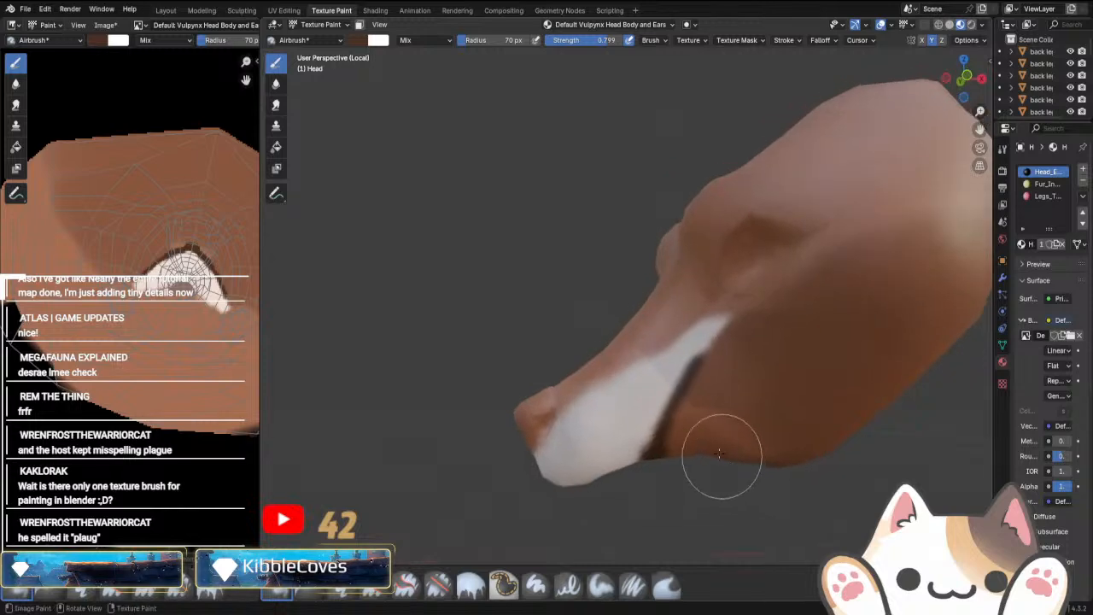
pyautogui.scroll(-3, 719, 453)
pyautogui.press('KP_Divide')
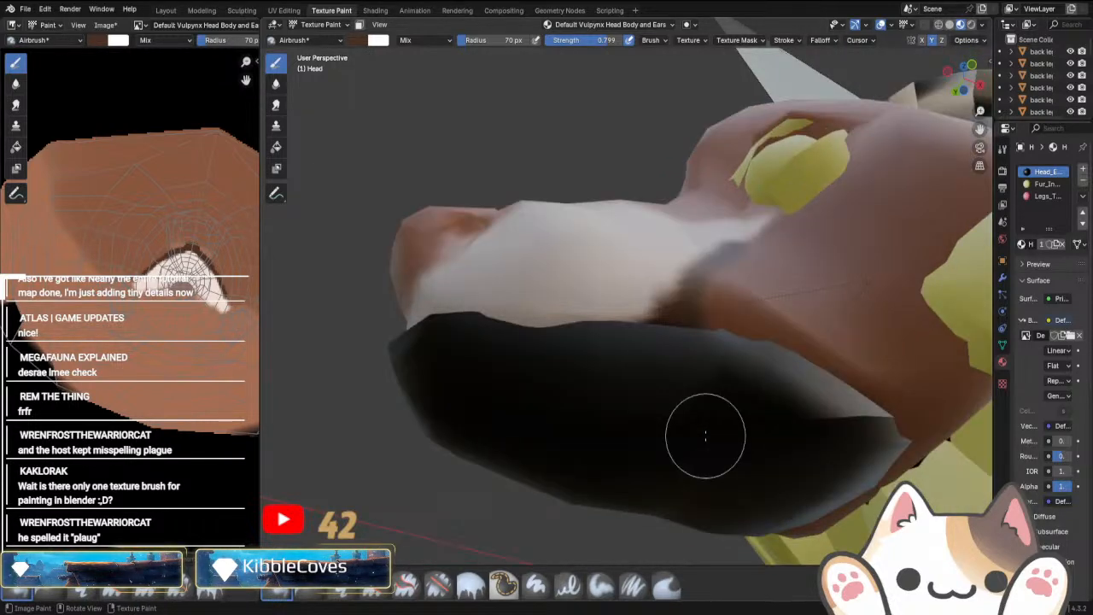
# Sample the dark brown of the rear muzzle stripe from the fox concept art in front view.
pyautogui.scroll(-6, 705, 436)
pyautogui.moveTo(705, 435); pyautogui.dragTo(739, 432, button='middle')
pyautogui.press('KP_3')
pyautogui.press('KP_1')
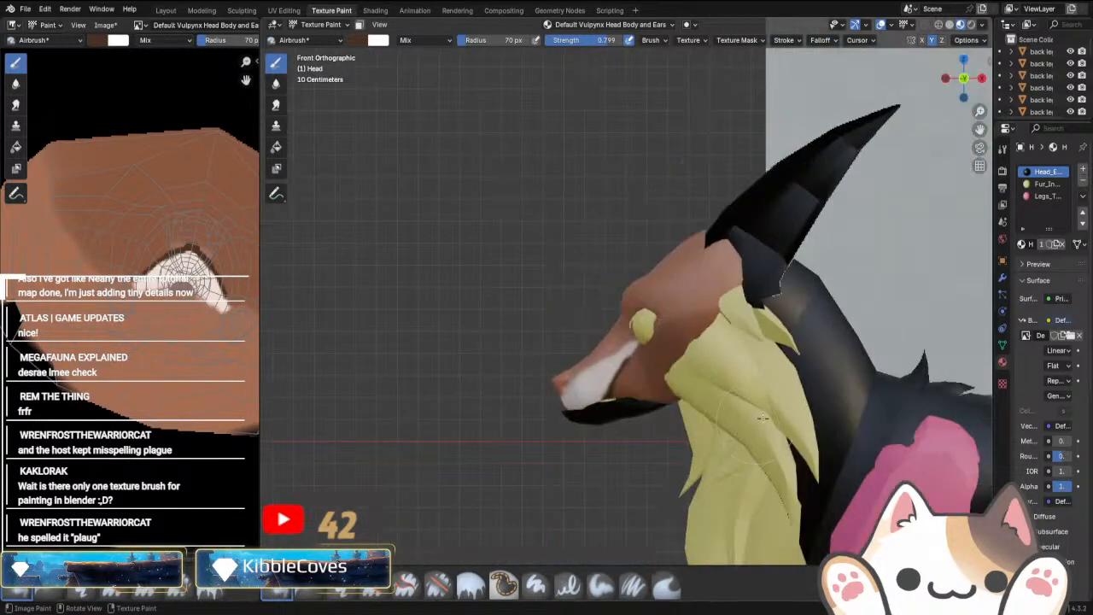
pyautogui.scroll(-4, 794, 416)
pyautogui.keyDown('shift'); pyautogui.moveTo(777, 282); pyautogui.dragTo(680, 386, button='middle'); pyautogui.keyUp('shift')
pyautogui.scroll(4, 700, 380)
pyautogui.keyDown('shift'); pyautogui.moveTo(922, 247); pyautogui.dragTo(549, 452, button='middle'); pyautogui.keyUp('shift')
pyautogui.scroll(4, 590, 427)
pyautogui.keyDown('shift'); pyautogui.moveTo(657, 382); pyautogui.dragTo(544, 399, button='middle'); pyautogui.keyUp('shift')
pyautogui.click(354, 40)
pyautogui.click(455, 217)
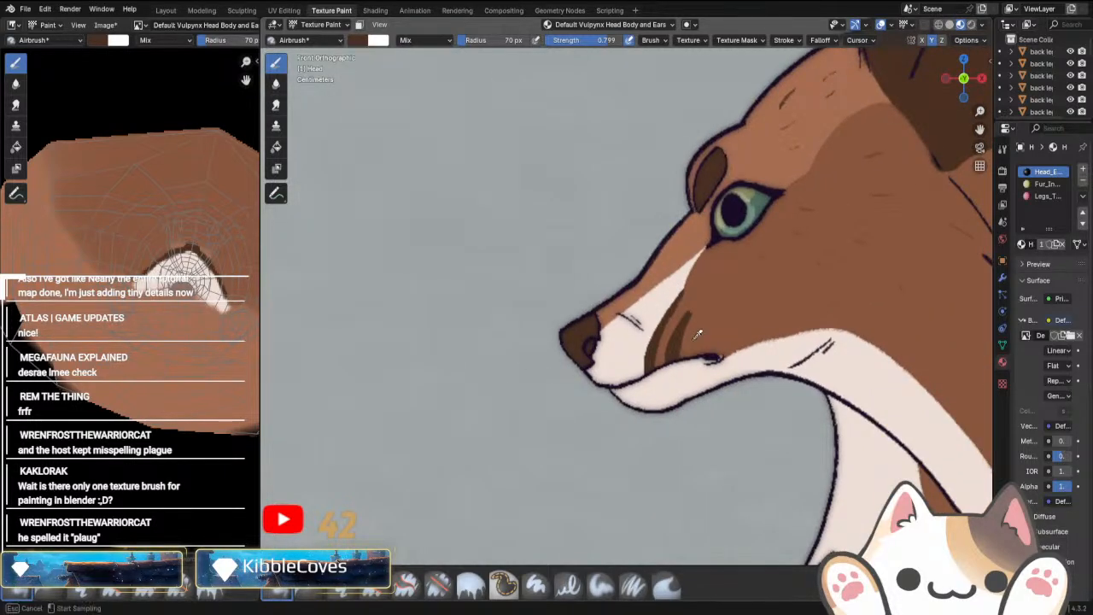
pyautogui.click(680, 339)
# Airbrush a second, shorter dark brown stripe behind the first, rising from the mouth edge at radius 70 px.
pyautogui.scroll(-6, 631, 384)
pyautogui.keyDown('shift'); pyautogui.moveTo(587, 430); pyautogui.dragTo(794, 188, button='middle'); pyautogui.keyUp('shift')
pyautogui.scroll(4, 649, 342)
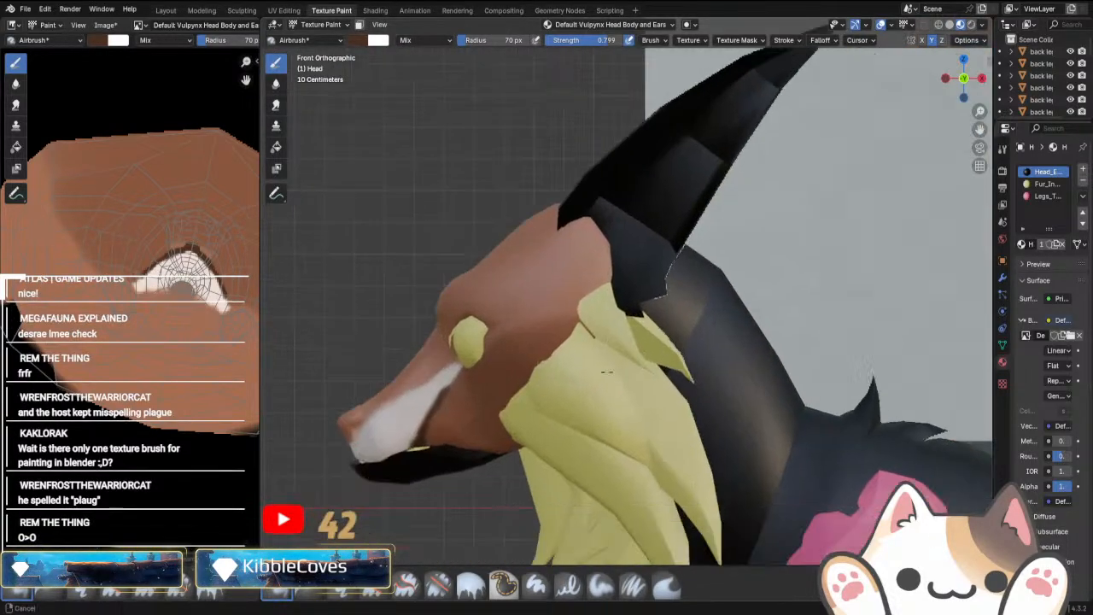
pyautogui.keyDown('shift'); pyautogui.moveTo(461, 534); pyautogui.dragTo(627, 379, button='middle'); pyautogui.keyUp('shift')
pyautogui.scroll(5, 626, 380)
pyautogui.keyDown('shift'); pyautogui.moveTo(638, 266); pyautogui.dragTo(605, 393, button='middle'); pyautogui.keyUp('shift')
pyautogui.scroll(3, 605, 393)
pyautogui.moveTo(610, 399)
pyautogui.mouseDown()
pyautogui.moveTo(602, 327)
pyautogui.moveTo(651, 225)
pyautogui.moveTo(609, 367)
pyautogui.moveTo(630, 297)
pyautogui.mouseUp()
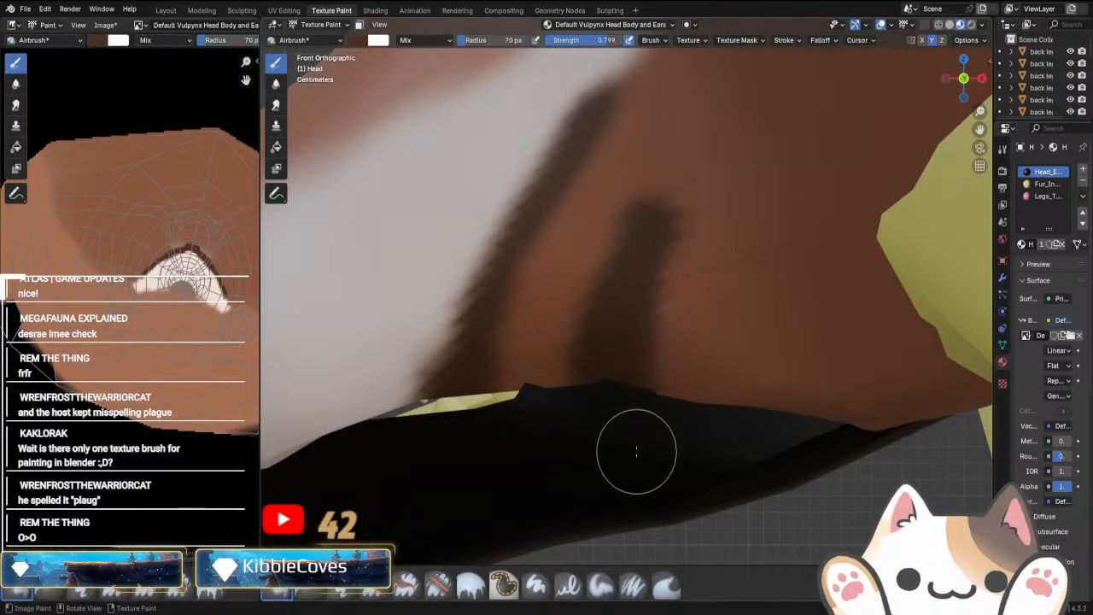
# Sample the fur brown #89573E from the head texture and thin the rear edges of both dark muzzle stripes with it.
pyautogui.click(375, 42)
pyautogui.click(468, 217)
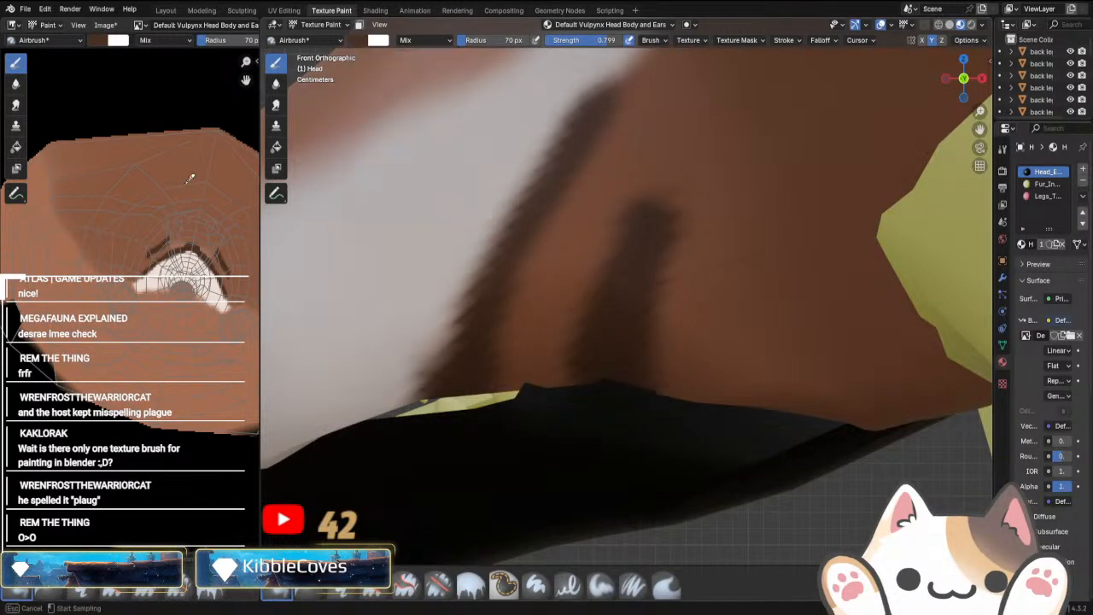
pyautogui.click(182, 176)
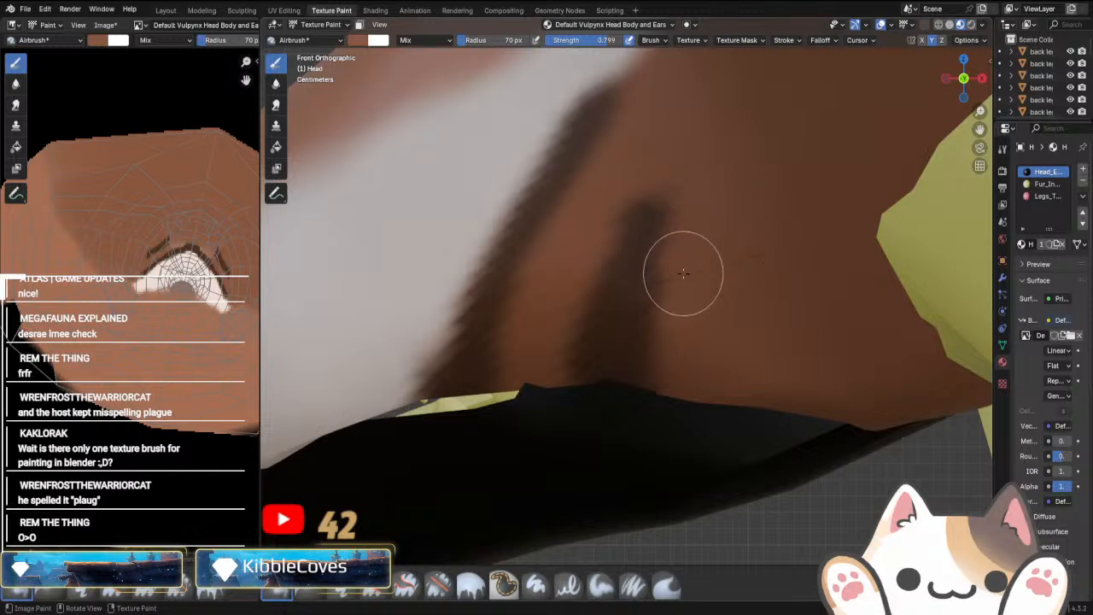
pyautogui.scroll(-1, 690, 285)
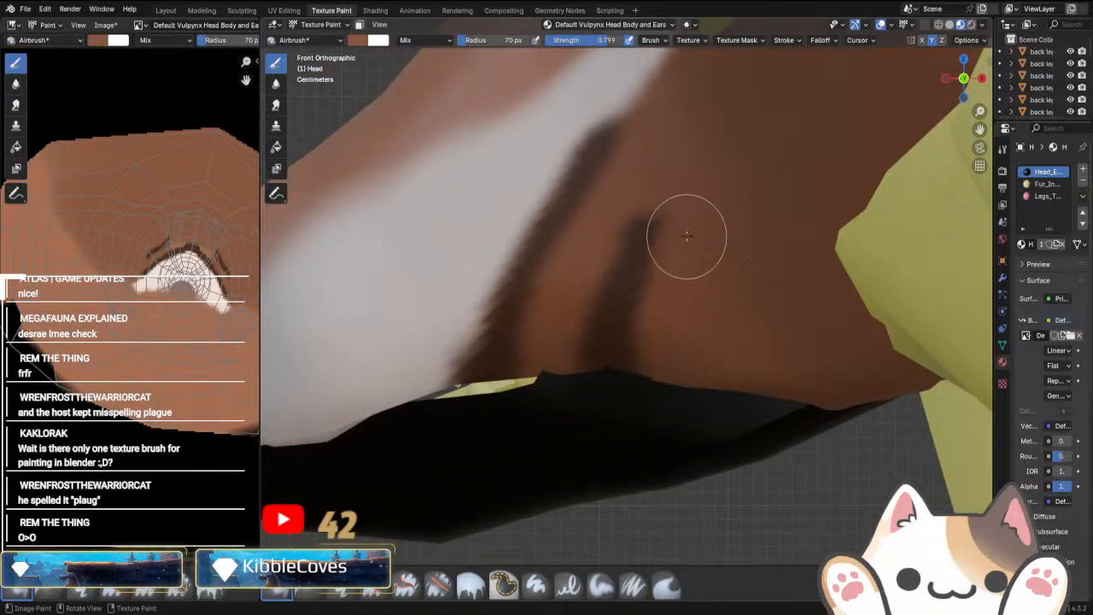
pyautogui.scroll(-8, 704, 323)
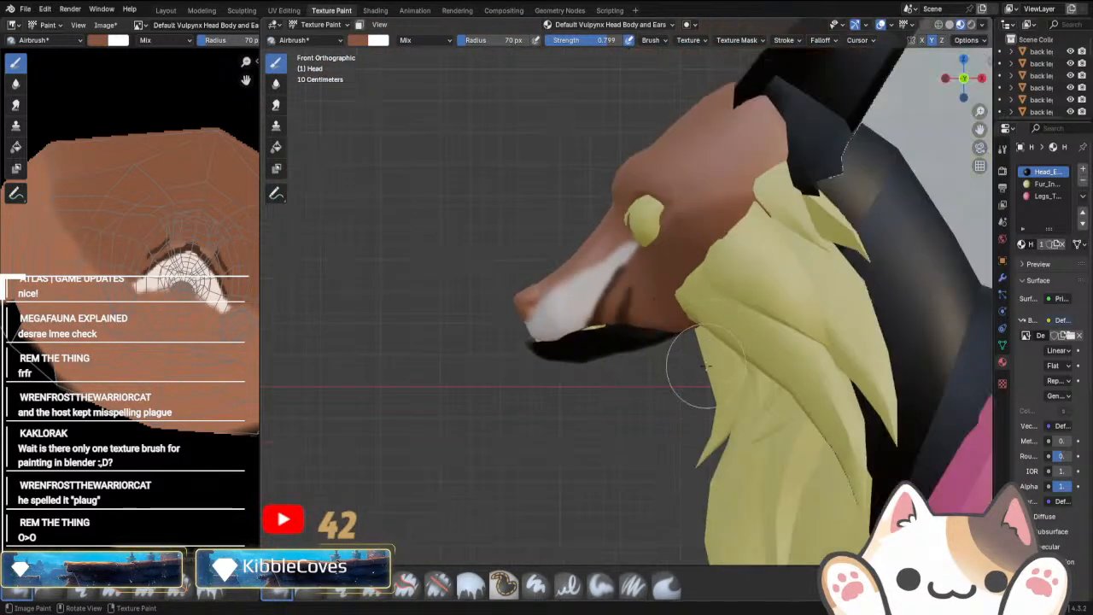
pyautogui.scroll(10, 708, 386)
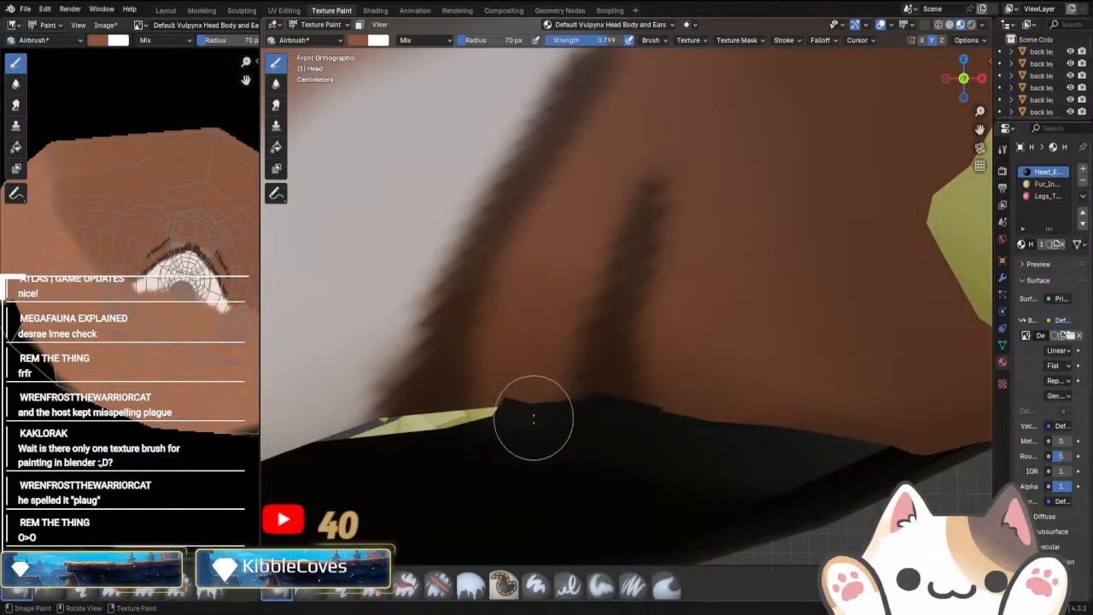
pyautogui.scroll(-5, 564, 376)
pyautogui.scroll(5, 674, 256)
pyautogui.scroll(6, 660, 224)
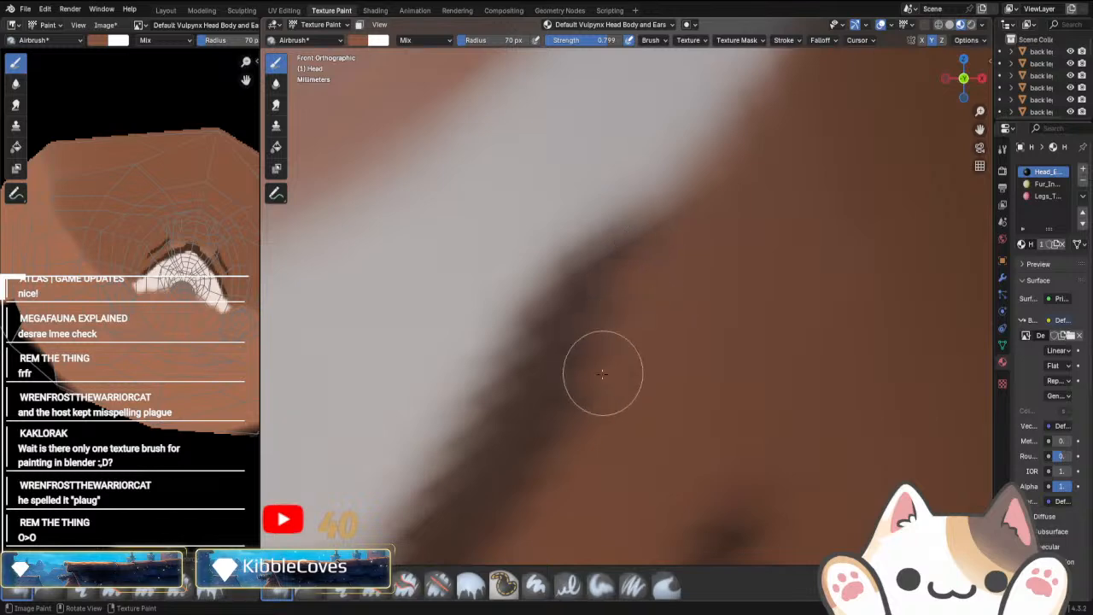
pyautogui.scroll(-4, 651, 401)
pyautogui.scroll(3, 666, 368)
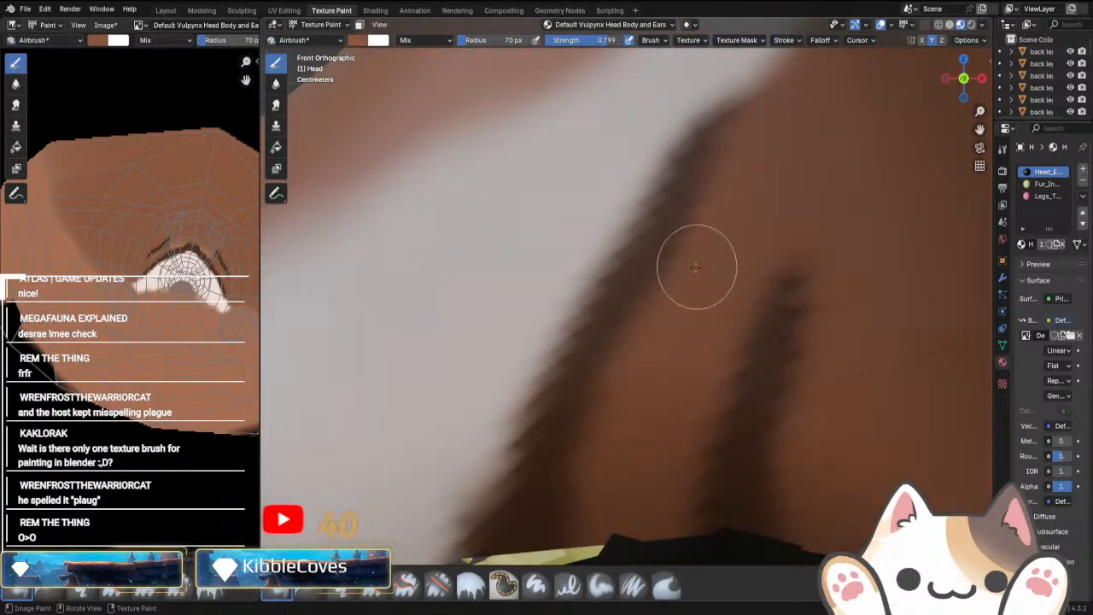
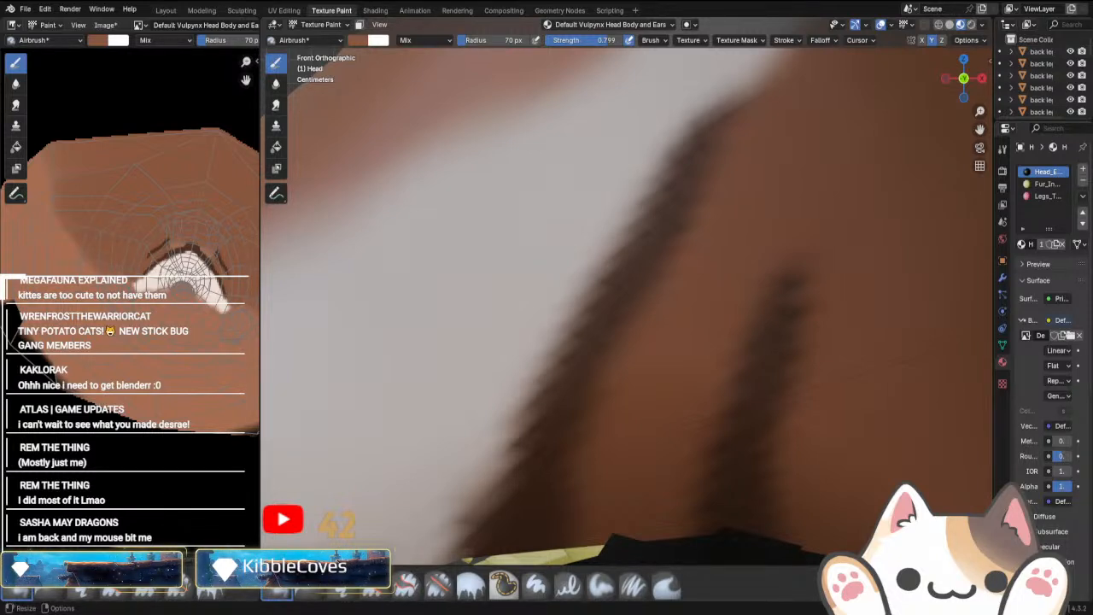
# Sample the dark brown #4A3022 from the fox concept art as the airbrush colour.
pyautogui.scroll(-10, 387, 519)
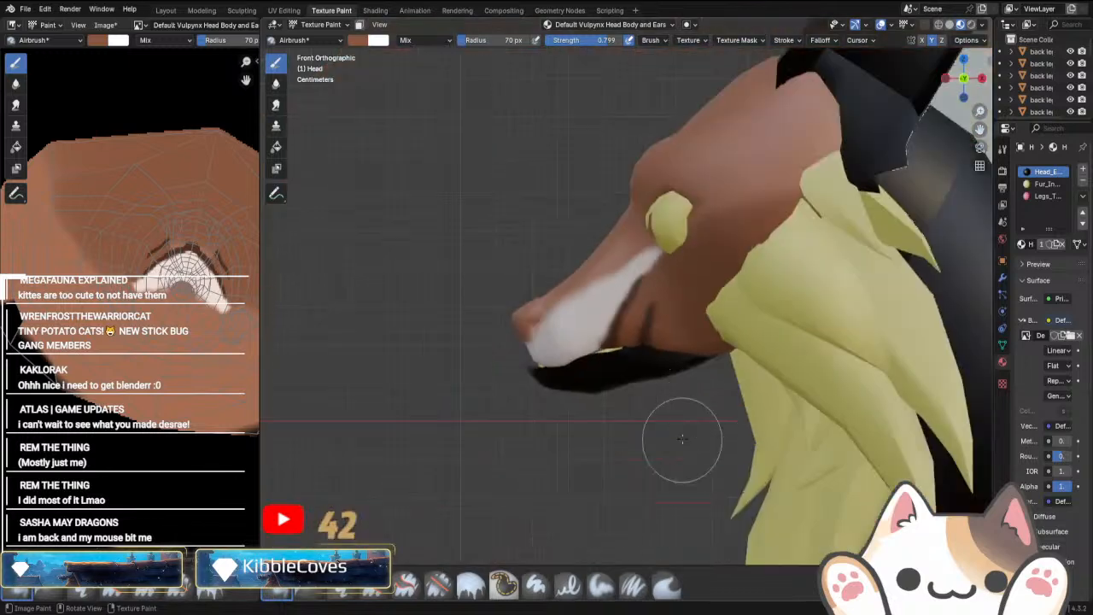
pyautogui.keyDown('shift'); pyautogui.moveTo(658, 322); pyautogui.dragTo(627, 402, button='middle'); pyautogui.keyUp('shift')
pyautogui.scroll(-4, 627, 402)
pyautogui.keyDown('shift'); pyautogui.moveTo(736, 263); pyautogui.dragTo(537, 412, button='middle'); pyautogui.keyUp('shift')
pyautogui.scroll(-5, 537, 411)
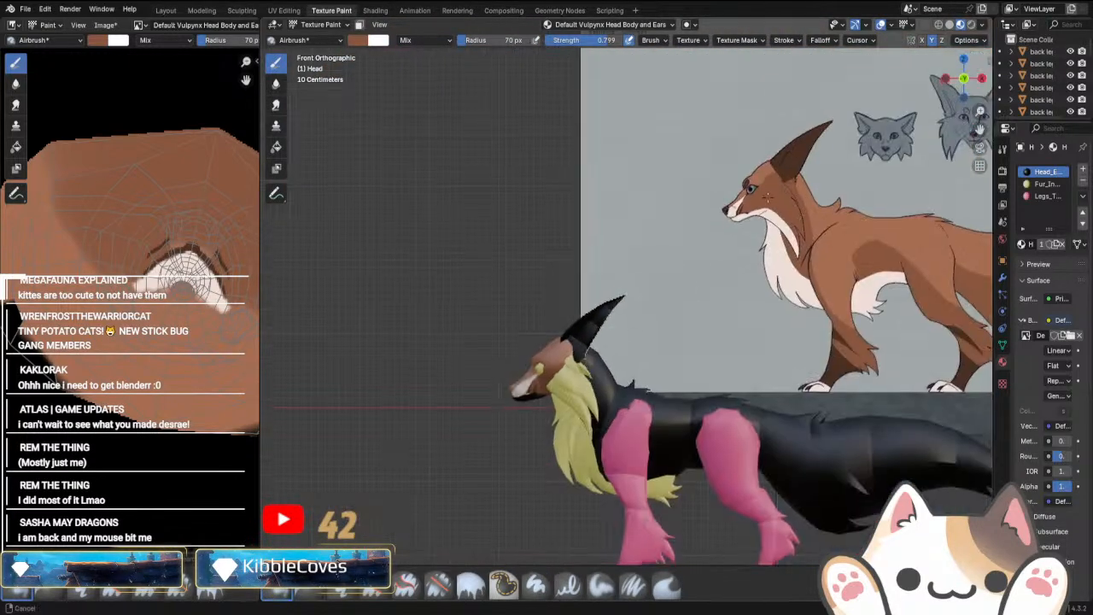
pyautogui.keyDown('shift'); pyautogui.moveTo(756, 218); pyautogui.dragTo(666, 378, button='middle'); pyautogui.keyUp('shift')
pyautogui.scroll(5, 667, 377)
pyautogui.click(359, 40)
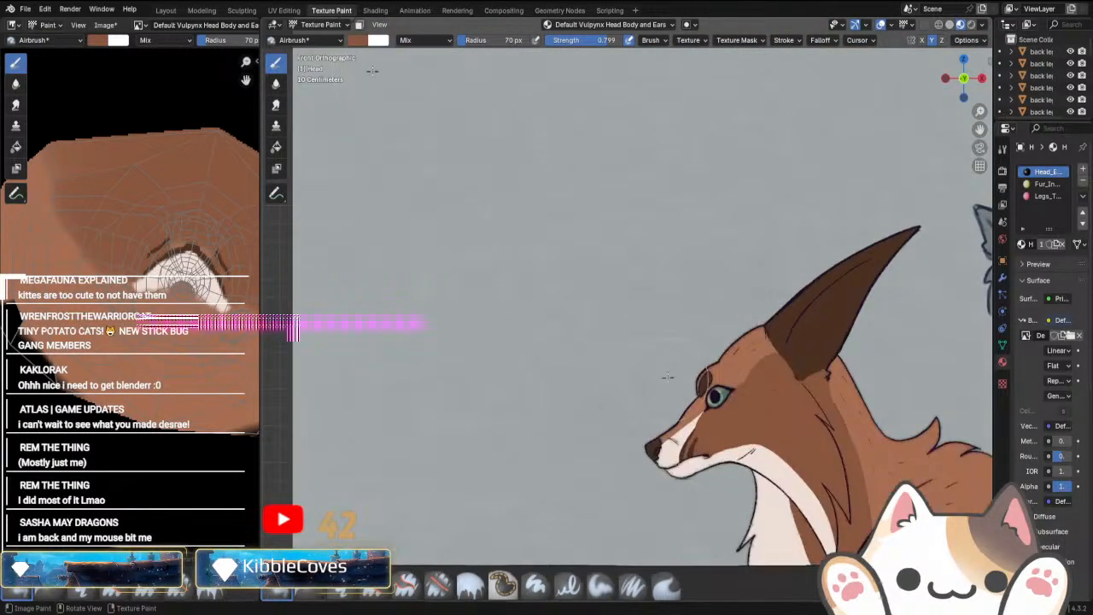
pyautogui.click(359, 40)
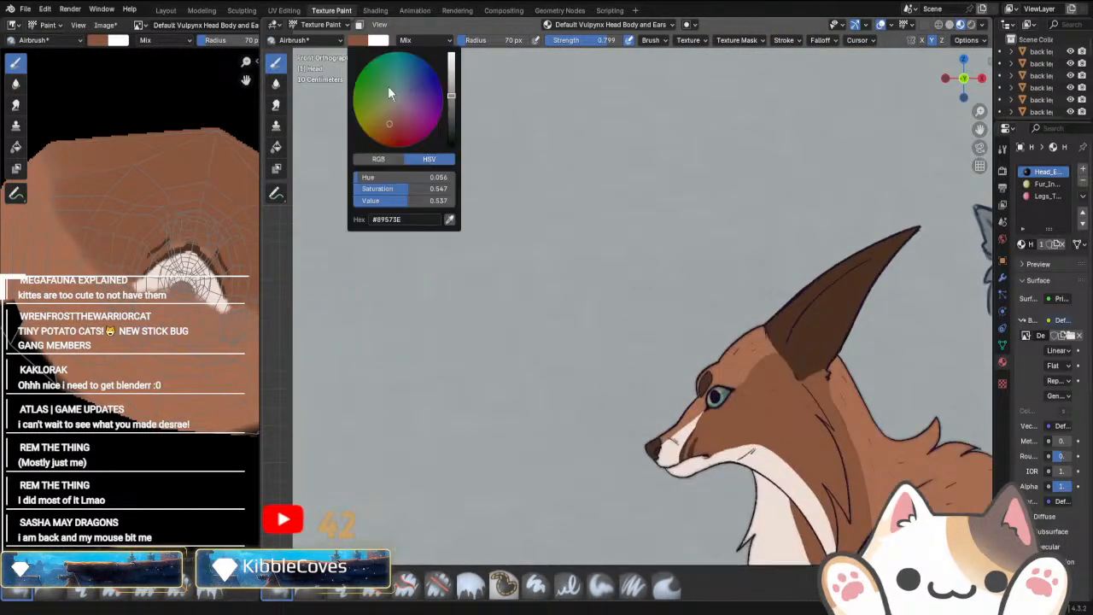
pyautogui.click(355, 43)
pyautogui.click(449, 219)
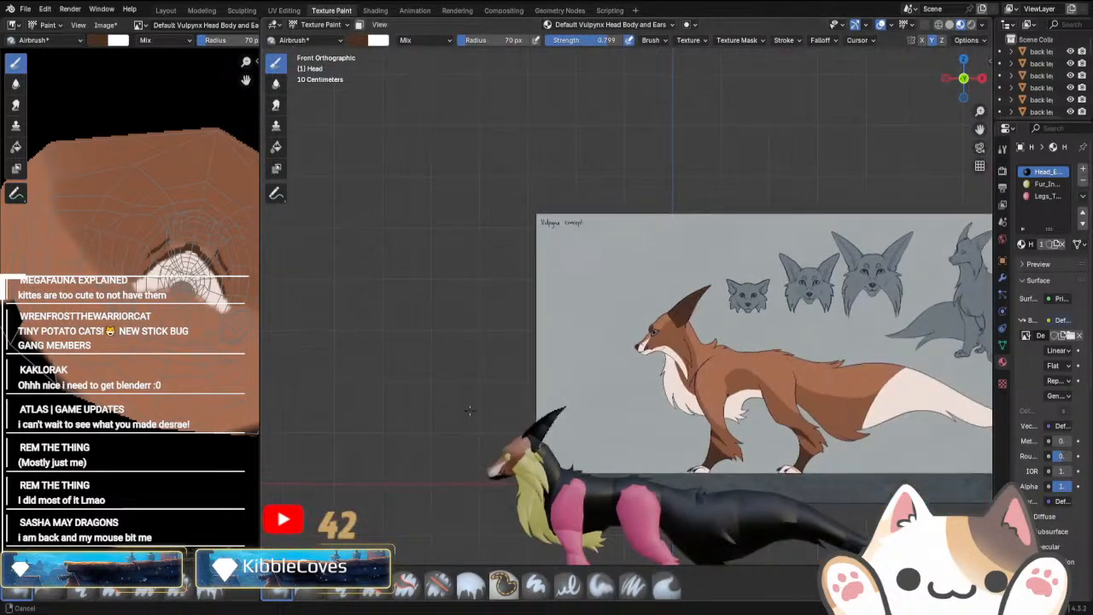
# Airbrush the nose dark brown over its side, front and top, filling the gaps along the centre.
pyautogui.scroll(5, 620, 378)
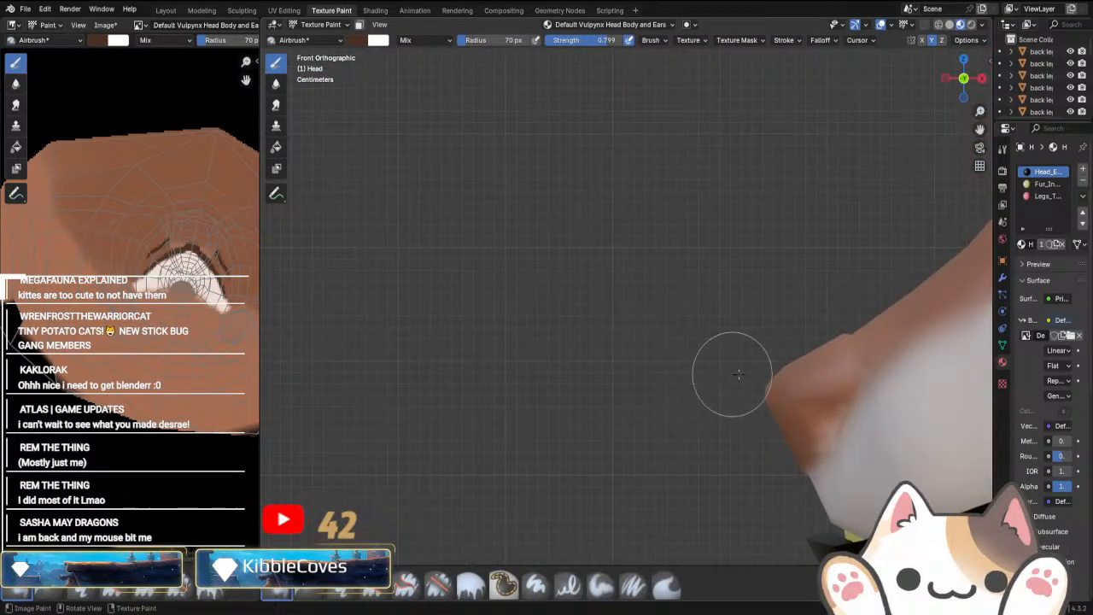
pyautogui.moveTo(732, 371)
pyautogui.mouseDown()
pyautogui.moveTo(814, 407)
pyautogui.moveTo(797, 438)
pyautogui.moveTo(825, 341)
pyautogui.moveTo(819, 419)
pyautogui.mouseUp()
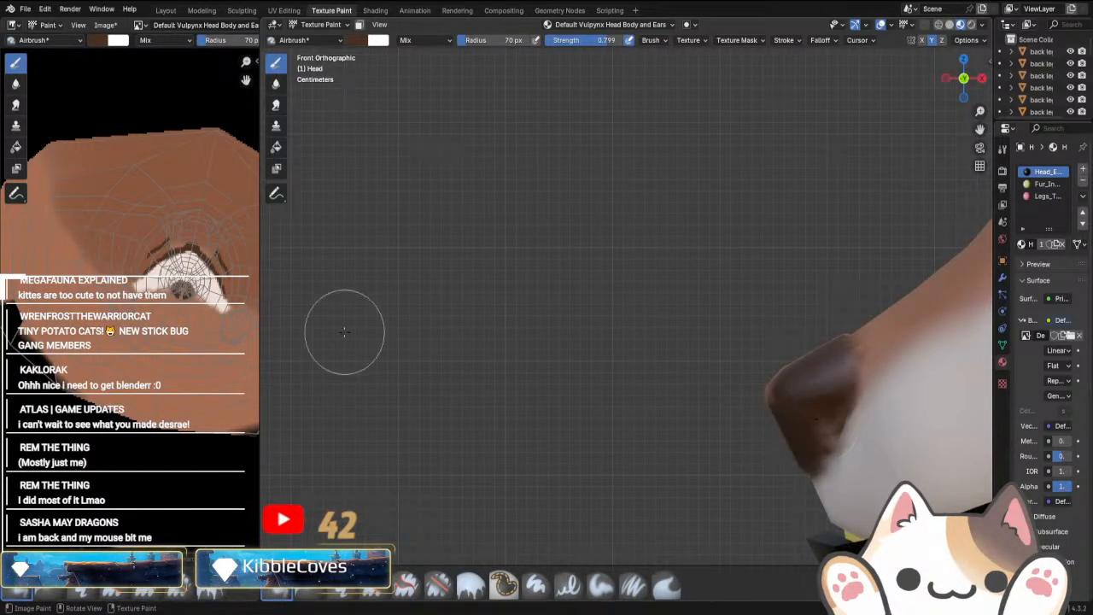
pyautogui.press('KP_3')
pyautogui.press('ctrl+KP_3')
pyautogui.keyDown('shift'); pyautogui.moveTo(775, 367); pyautogui.dragTo(586, 338, button='middle'); pyautogui.keyUp('shift')
pyautogui.scroll(3, 586, 338)
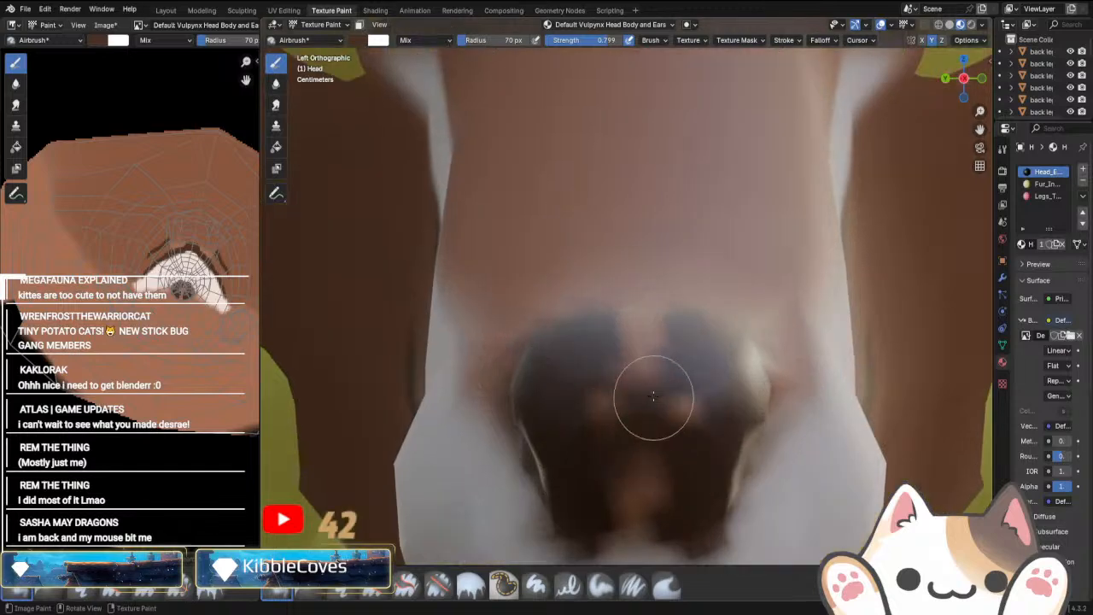
pyautogui.moveTo(639, 395)
pyautogui.mouseDown()
pyautogui.moveTo(683, 419)
pyautogui.moveTo(631, 501)
pyautogui.moveTo(635, 381)
pyautogui.moveTo(623, 341)
pyautogui.moveTo(671, 345)
pyautogui.moveTo(717, 457)
pyautogui.moveTo(637, 519)
pyautogui.mouseUp()
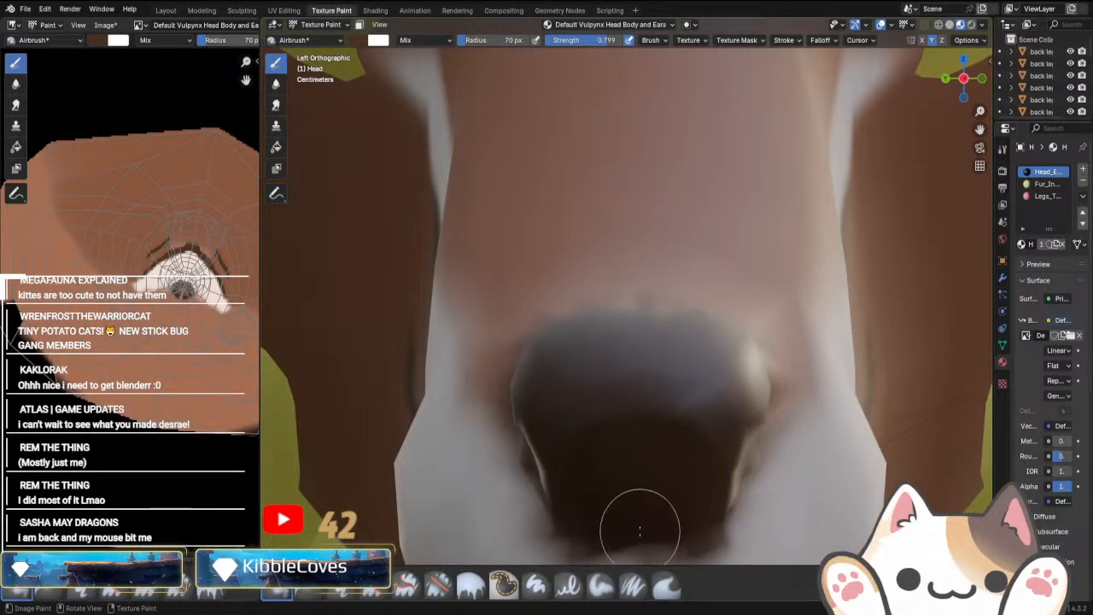
pyautogui.keyDown('shift'); pyautogui.moveTo(637, 519); pyautogui.dragTo(673, 327, button='middle'); pyautogui.keyUp('shift')
pyautogui.moveTo(674, 327)
pyautogui.mouseDown()
pyautogui.moveTo(649, 379)
pyautogui.moveTo(675, 380)
pyautogui.mouseUp()
pyautogui.scroll(-5, 674, 380)
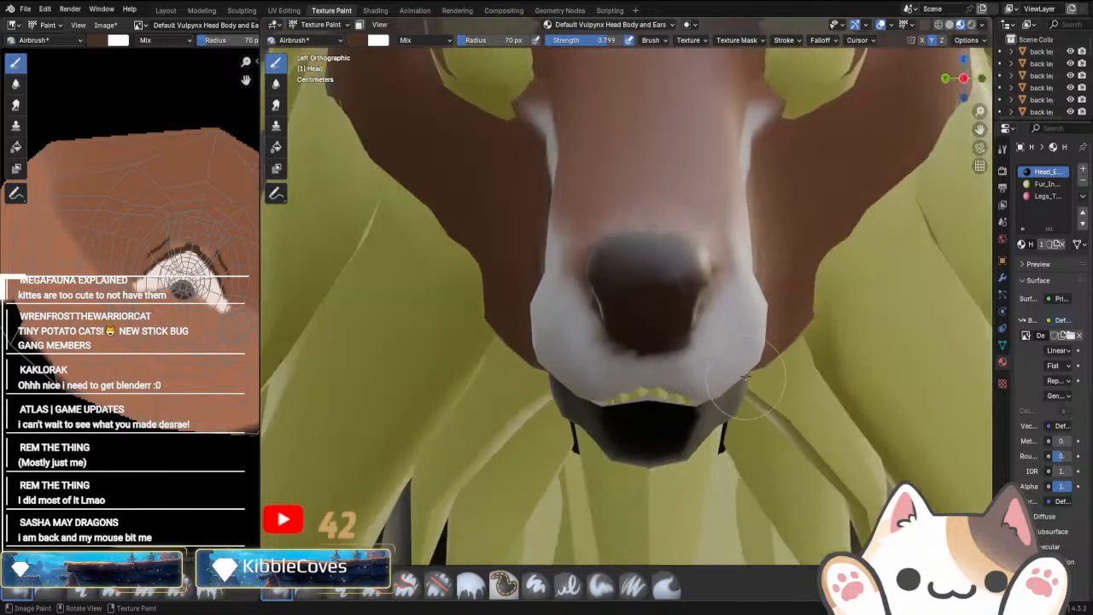
pyautogui.moveTo(674, 380)
pyautogui.mouseDown(button='middle')
pyautogui.moveTo(703, 361)
pyautogui.moveTo(815, 373)
pyautogui.moveTo(714, 358)
pyautogui.moveTo(764, 378)
pyautogui.moveTo(674, 402)
pyautogui.moveTo(772, 341)
pyautogui.moveTo(678, 366)
pyautogui.mouseUp(button='middle')
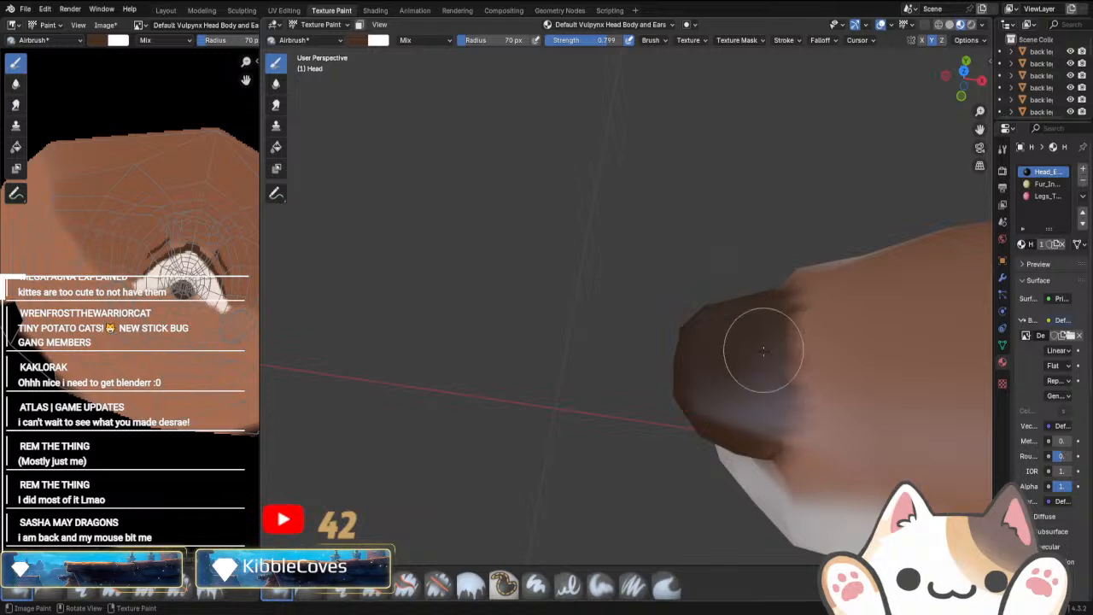
# Sample the fur brown near the nose from the head texture as the airbrush colour for cleaning up the nose edge.
pyautogui.moveTo(749, 429)
pyautogui.mouseDown(button='middle')
pyautogui.moveTo(736, 389)
pyautogui.moveTo(946, 405)
pyautogui.mouseUp(button='middle')
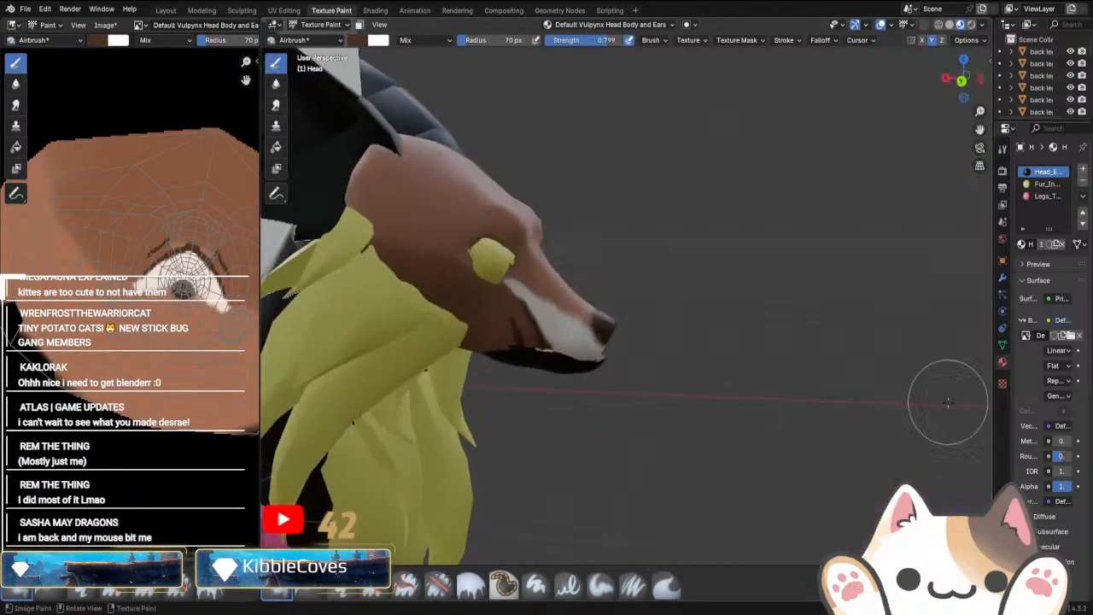
pyautogui.scroll(8, 812, 426)
pyautogui.keyDown('shift'); pyautogui.moveTo(396, 356); pyautogui.dragTo(532, 390, button='middle'); pyautogui.keyUp('shift')
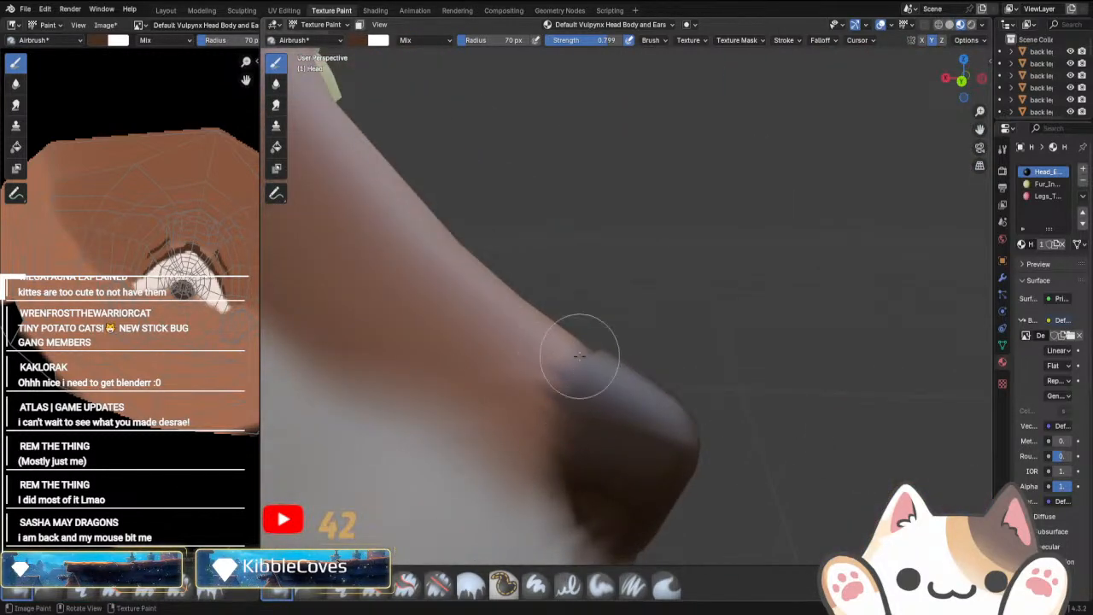
pyautogui.scroll(2, 329, 382)
pyautogui.scroll(3, 187, 363)
pyautogui.moveTo(169, 295); pyautogui.dragTo(65, 382, button='middle')
pyautogui.scroll(3, 65, 382)
pyautogui.scroll(4, 98, 351)
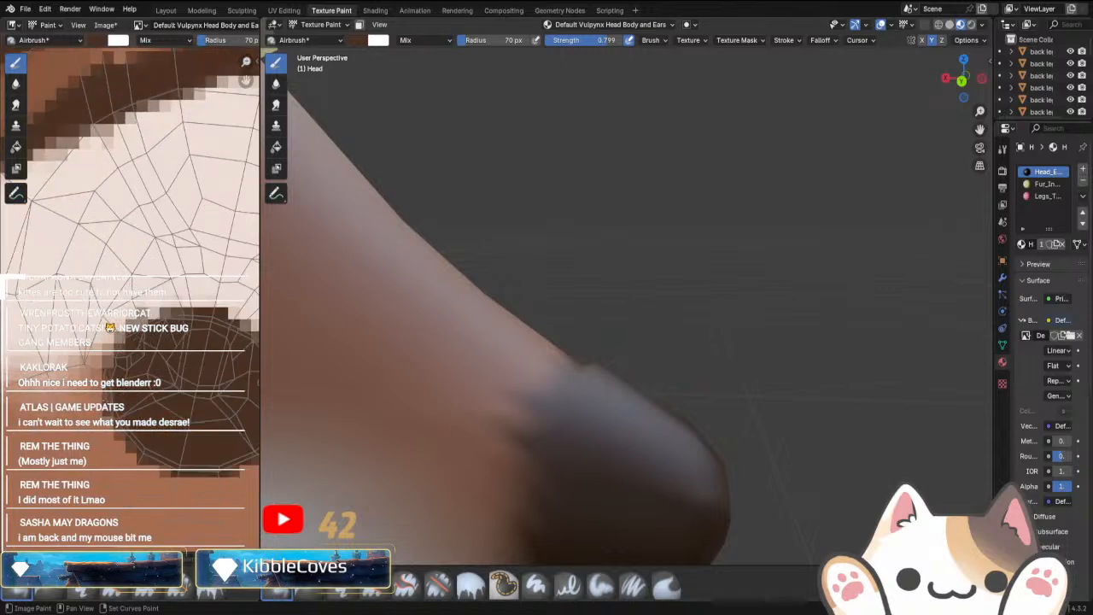
pyautogui.moveTo(122, 260); pyautogui.dragTo(143, 167, button='middle')
pyautogui.click(359, 40)
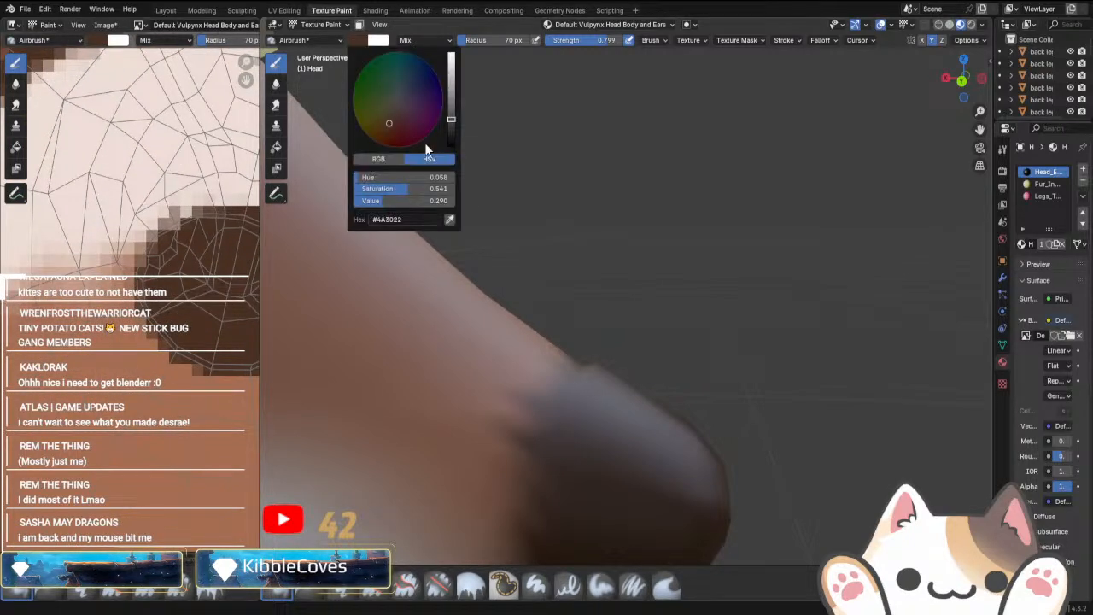
pyautogui.click(450, 220)
pyautogui.scroll(2, 136, 359)
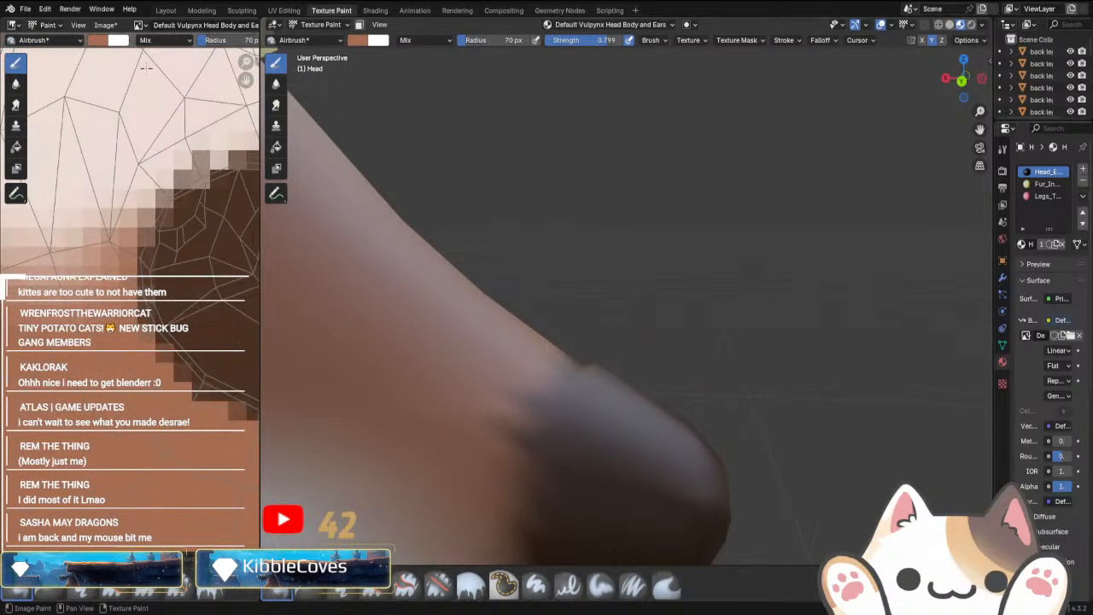
# Try dabbing the fur brown beside the nose directly on the flat head texture at radius 55 px, and undo the dab.
pyautogui.click(150, 346)
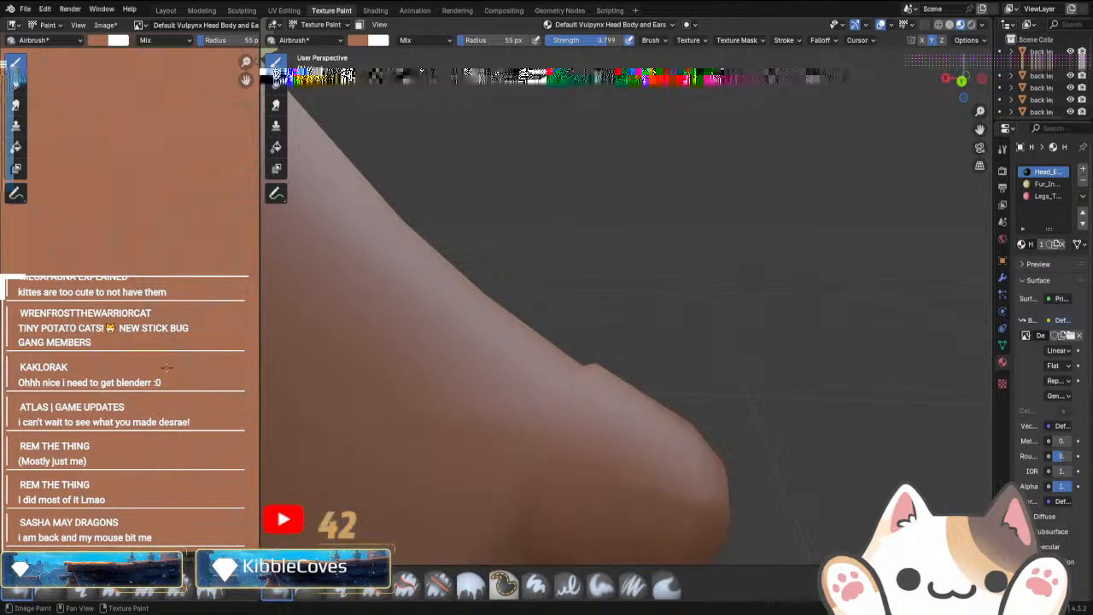
pyautogui.hotkey('ctrl', 'z')
pyautogui.scroll(-7, 149, 342)
pyautogui.scroll(-5, 140, 273)
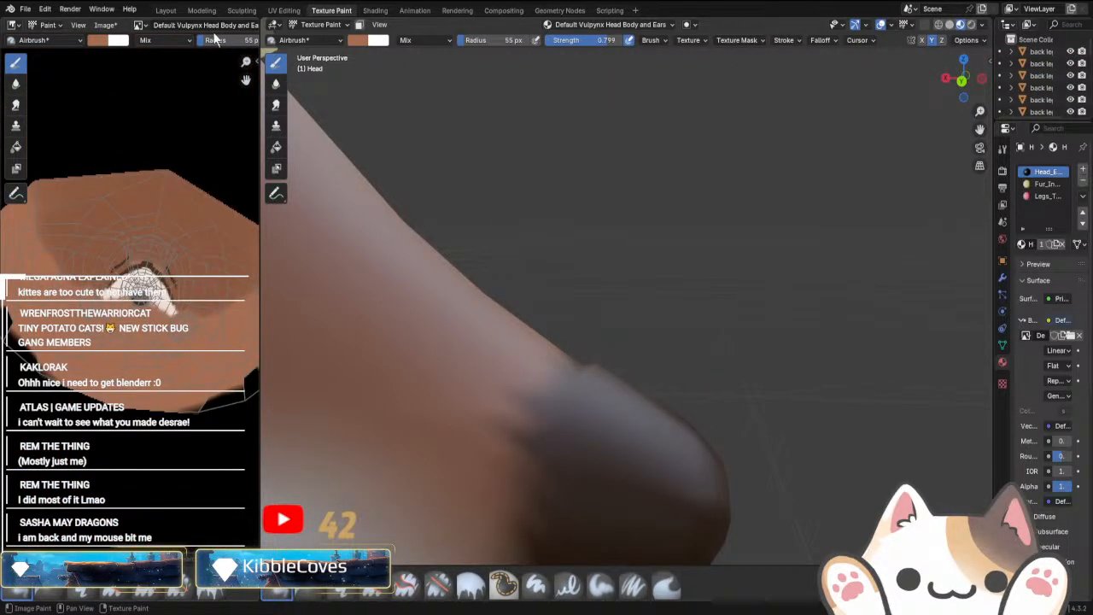
# Sample the dark brown of the nose from the flat head texture as the airbrush colour.
pyautogui.moveTo(214, 40); pyautogui.dragTo(198, 42)
pyautogui.scroll(8, 182, 374)
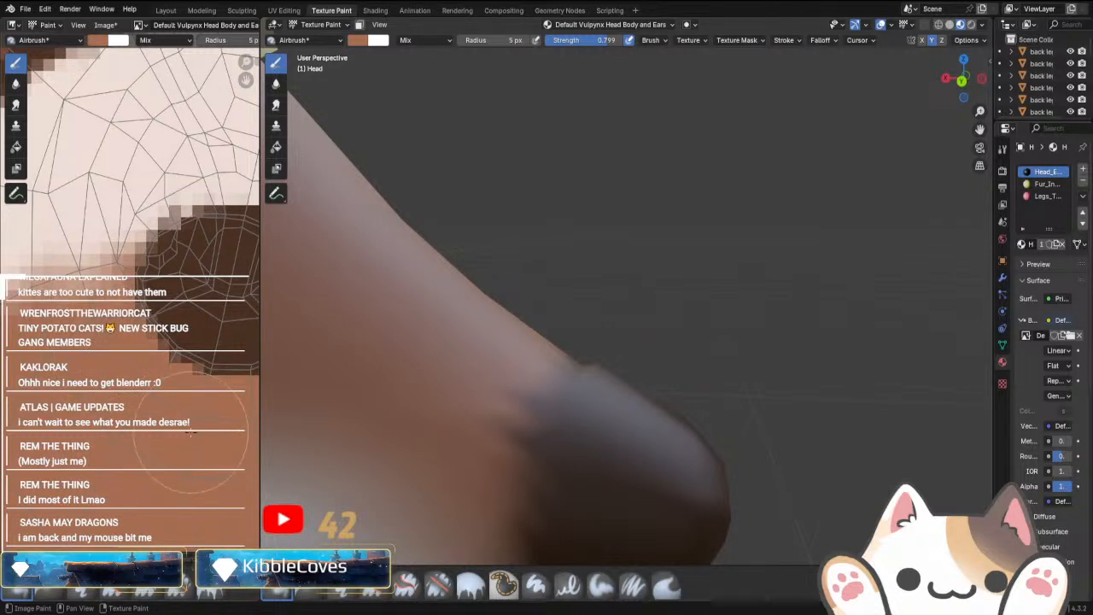
pyautogui.moveTo(202, 423); pyautogui.dragTo(114, 400, button='middle')
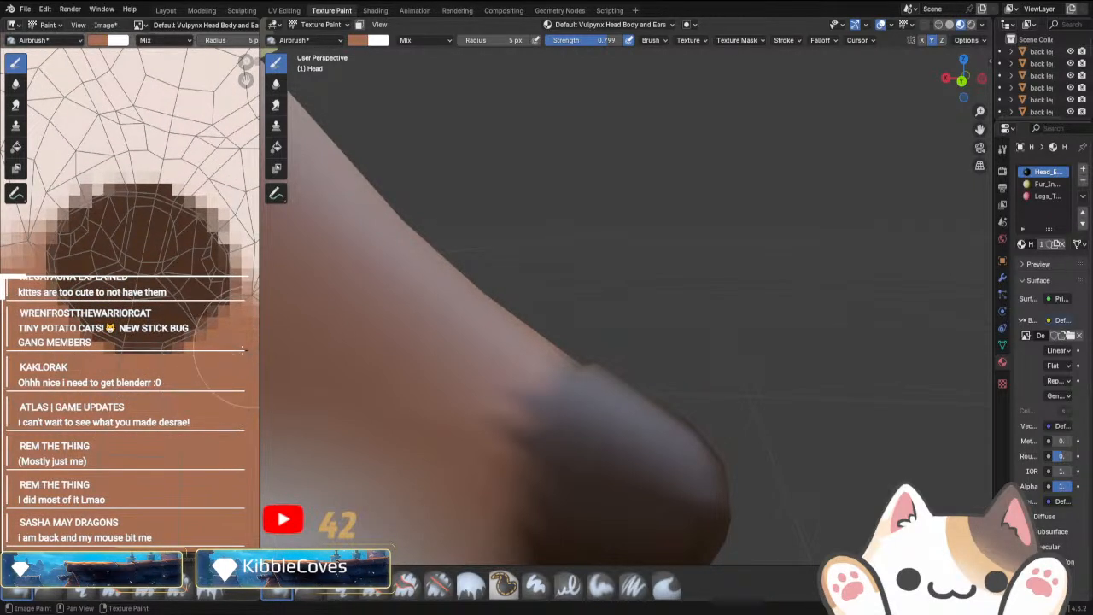
pyautogui.moveTo(597, 427)
pyautogui.mouseDown(button='middle')
pyautogui.moveTo(589, 435)
pyautogui.moveTo(624, 467)
pyautogui.moveTo(443, 54)
pyautogui.mouseUp(button='middle')
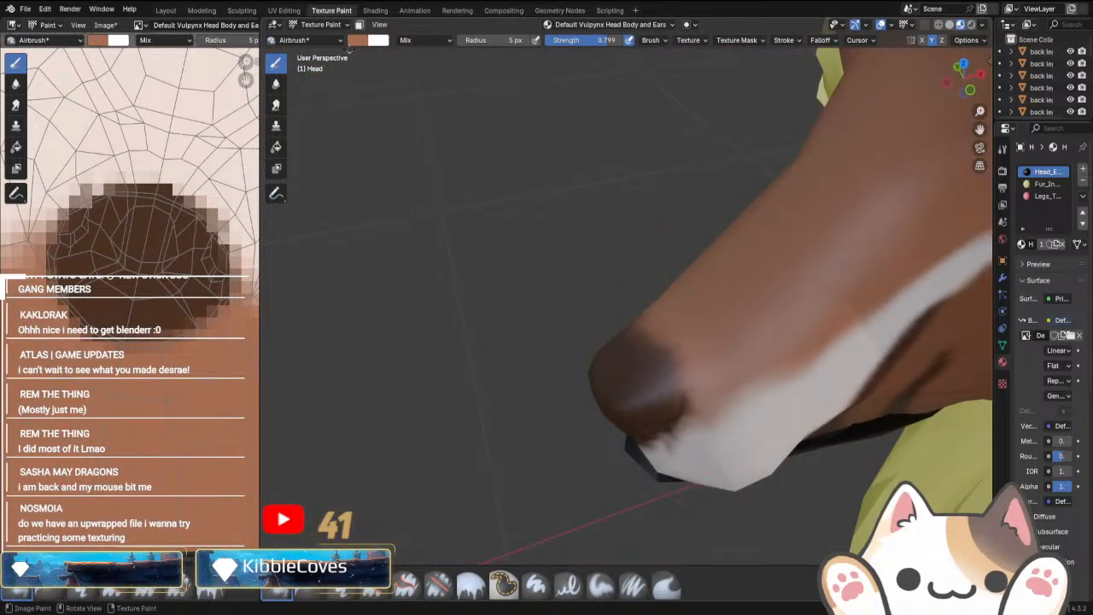
pyautogui.click(358, 40)
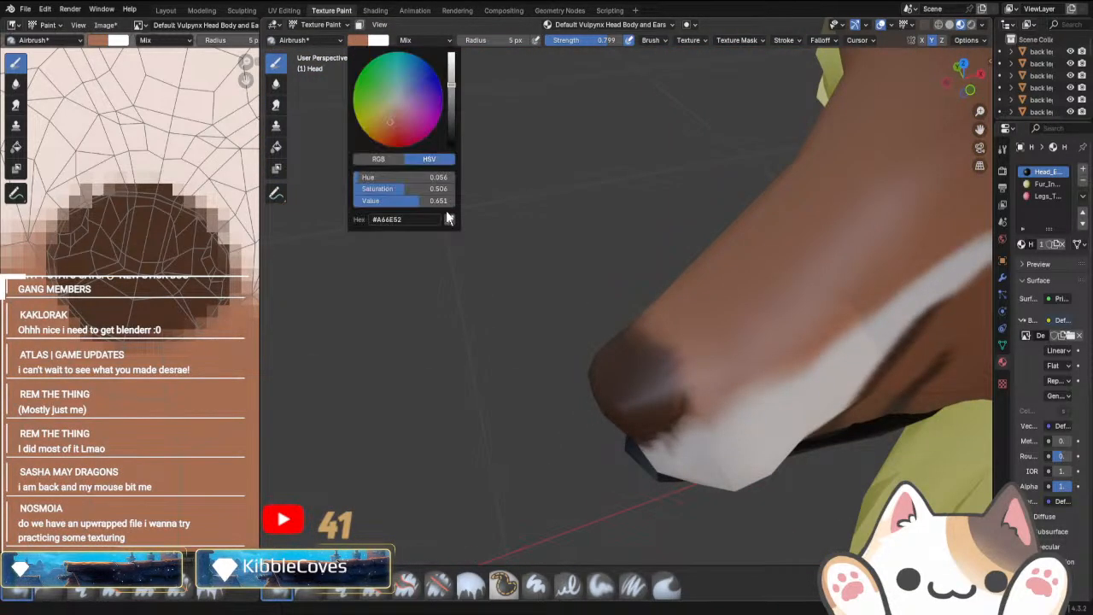
pyautogui.click(450, 219)
pyautogui.click(158, 226)
# Airbrush the dark brown over the top of the nose at radius 48 px.
pyautogui.scroll(3, 640, 393)
pyautogui.moveTo(639, 392); pyautogui.dragTo(545, 53, button='middle')
pyautogui.moveTo(492, 41); pyautogui.dragTo(495, 41)
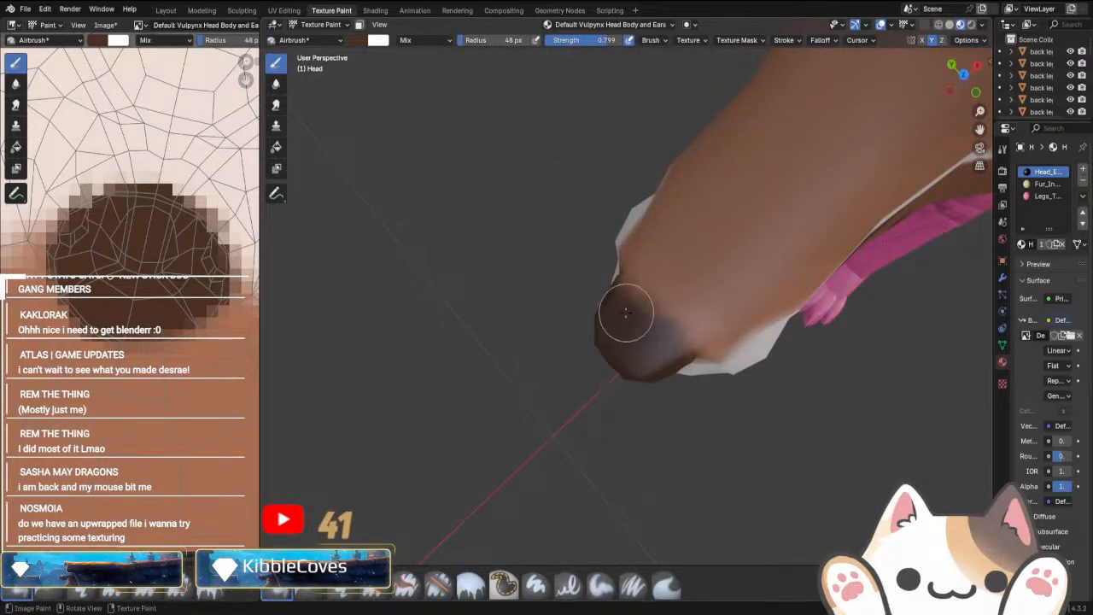
pyautogui.moveTo(627, 303); pyautogui.dragTo(664, 343)
# Sample the cream white from the head texture and airbrush it over the dark overspray on the muzzle beside the nose.
pyautogui.moveTo(683, 413)
pyautogui.mouseDown(button='middle')
pyautogui.moveTo(507, 414)
pyautogui.moveTo(683, 464)
pyautogui.moveTo(795, 419)
pyautogui.moveTo(485, 82)
pyautogui.mouseUp(button='middle')
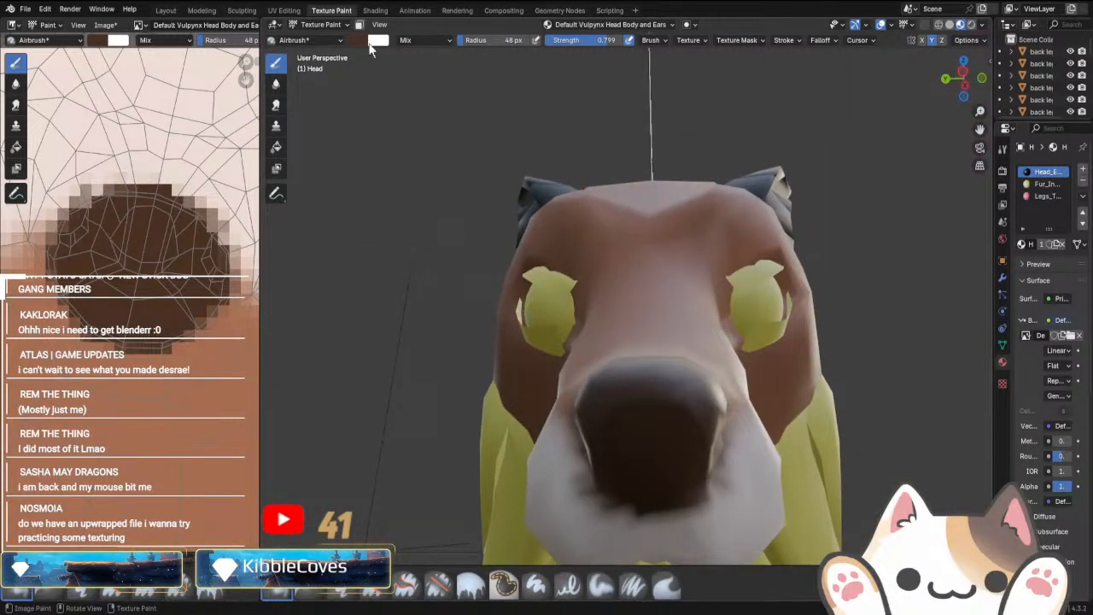
pyautogui.click(362, 40)
pyautogui.click(453, 218)
pyautogui.click(162, 94)
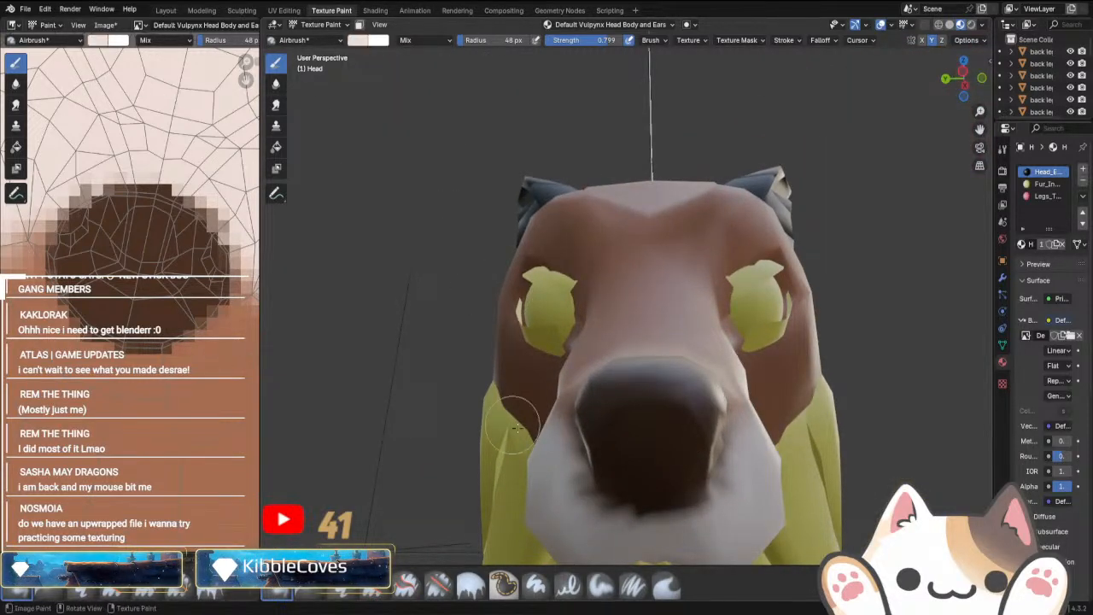
pyautogui.moveTo(567, 493)
pyautogui.mouseDown()
pyautogui.moveTo(649, 517)
pyautogui.moveTo(582, 511)
pyautogui.mouseUp()
pyautogui.moveTo(582, 511); pyautogui.dragTo(467, 501, button='middle')
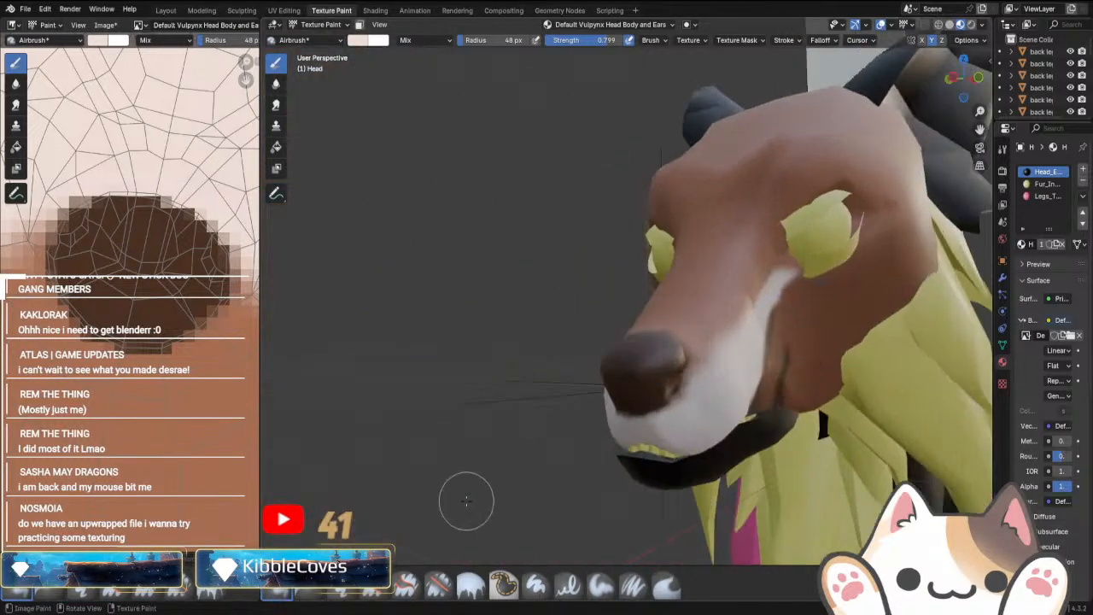
# Sample the dark brown of the brow patch above the eye in the fox concept art as the airbrush colour.
pyautogui.press('KP_1')
pyautogui.scroll(-4, 546, 371)
pyautogui.keyDown('shift'); pyautogui.moveTo(709, 329); pyautogui.dragTo(583, 381, button='middle'); pyautogui.keyUp('shift')
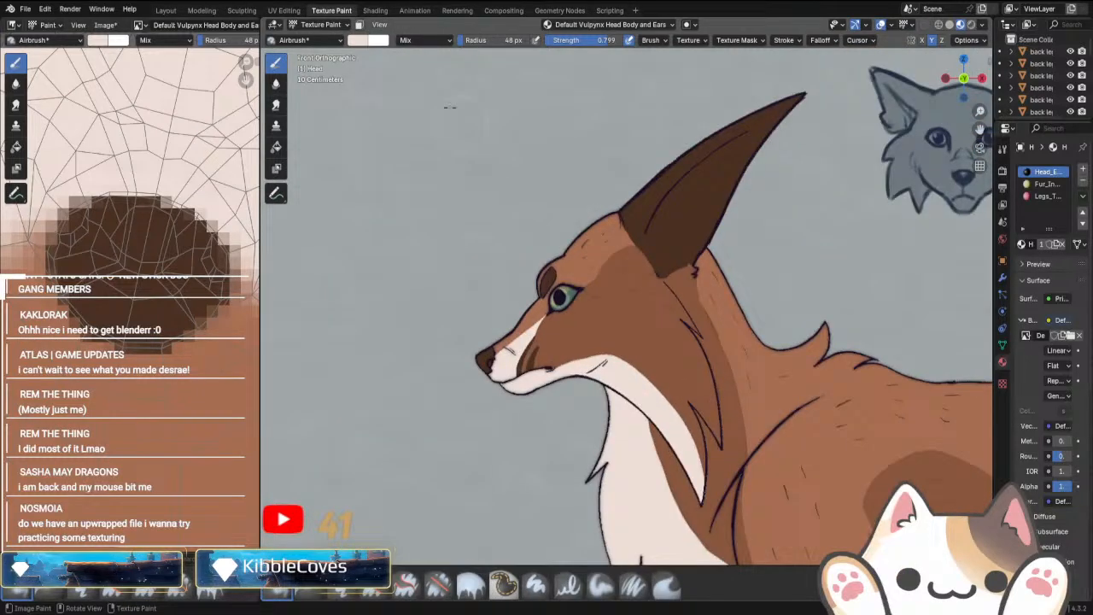
pyautogui.click(360, 40)
pyautogui.click(449, 217)
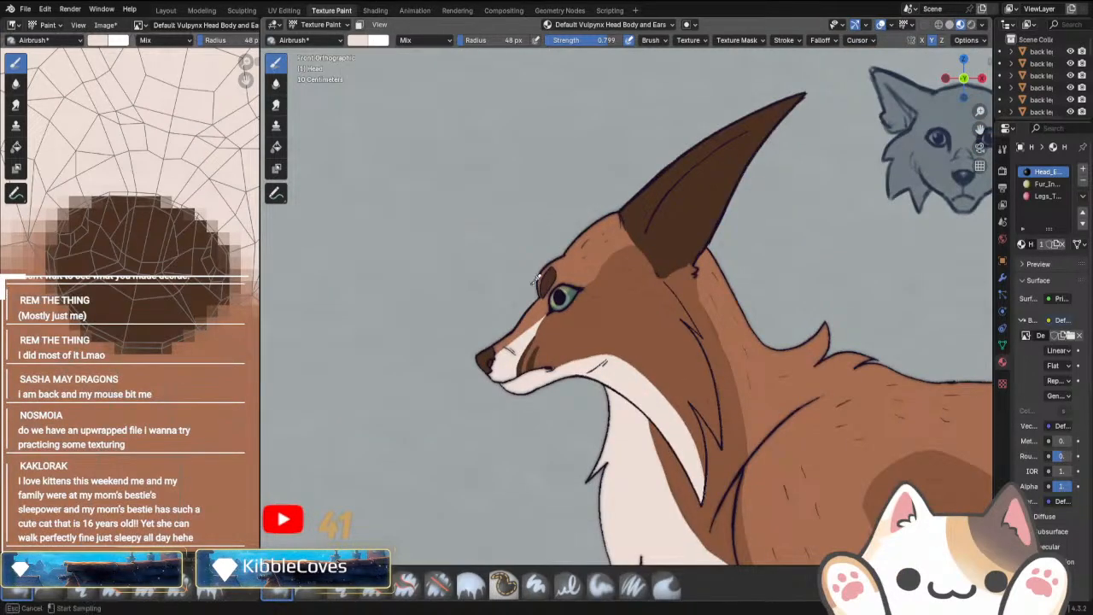
pyautogui.click(547, 277)
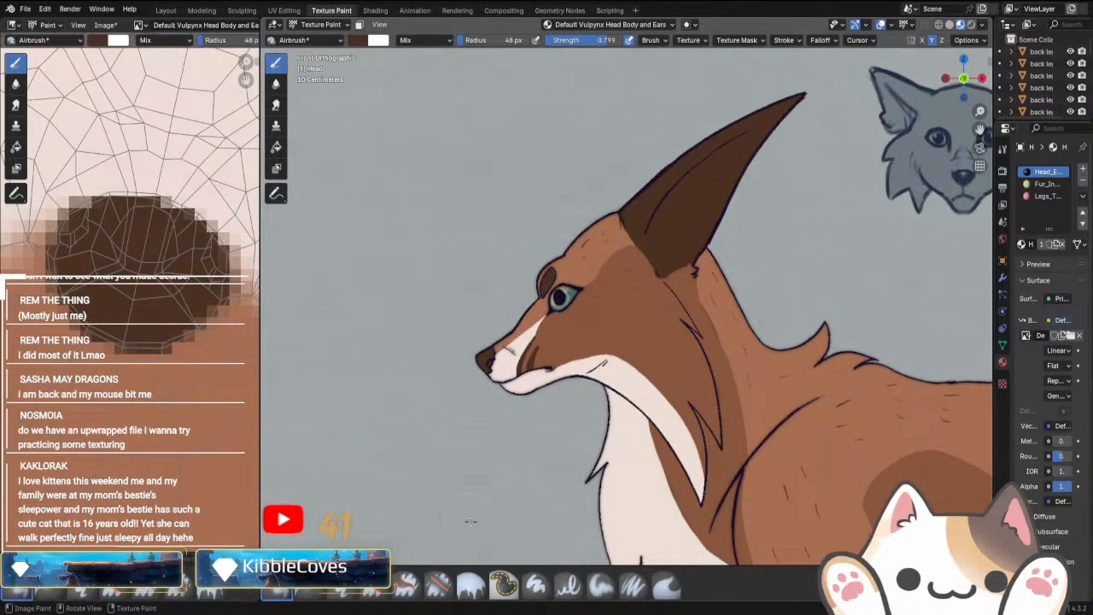
# Airbrush dark brown patches above the eyes from the head's front at strength 0.475 and radius 141 px, redoing the first dab.
pyautogui.press('KP_3')
pyautogui.press('ctrl+KP_3')
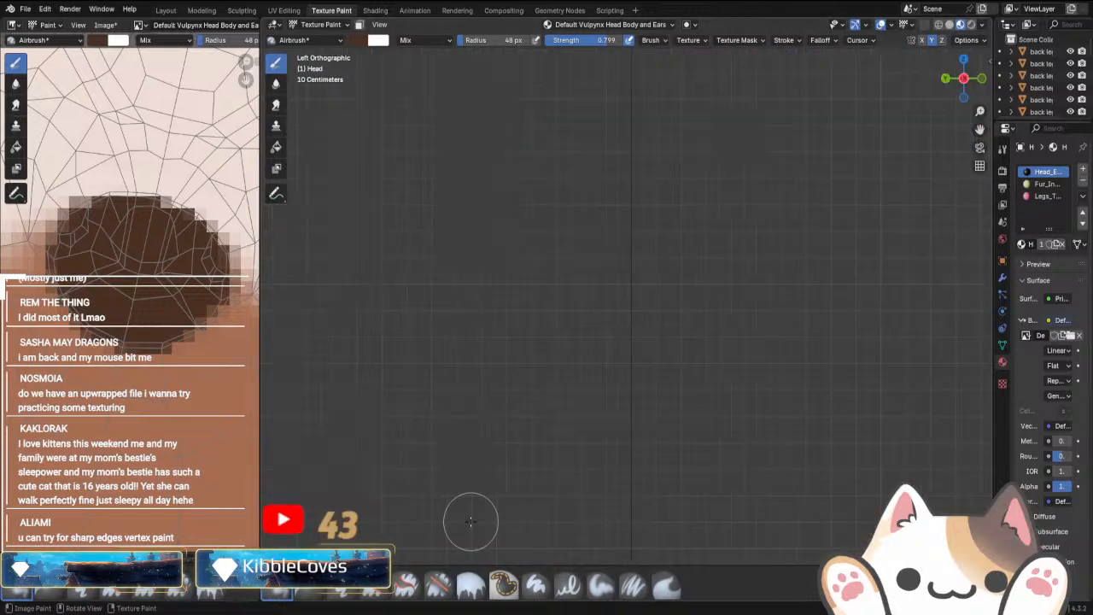
pyautogui.scroll(-6, 542, 500)
pyautogui.keyDown('shift'); pyautogui.moveTo(541, 501); pyautogui.dragTo(544, 271, button='middle'); pyautogui.keyUp('shift')
pyautogui.scroll(10, 633, 428)
pyautogui.keyDown('shift'); pyautogui.moveTo(633, 428); pyautogui.dragTo(566, 348, button='middle'); pyautogui.keyUp('shift')
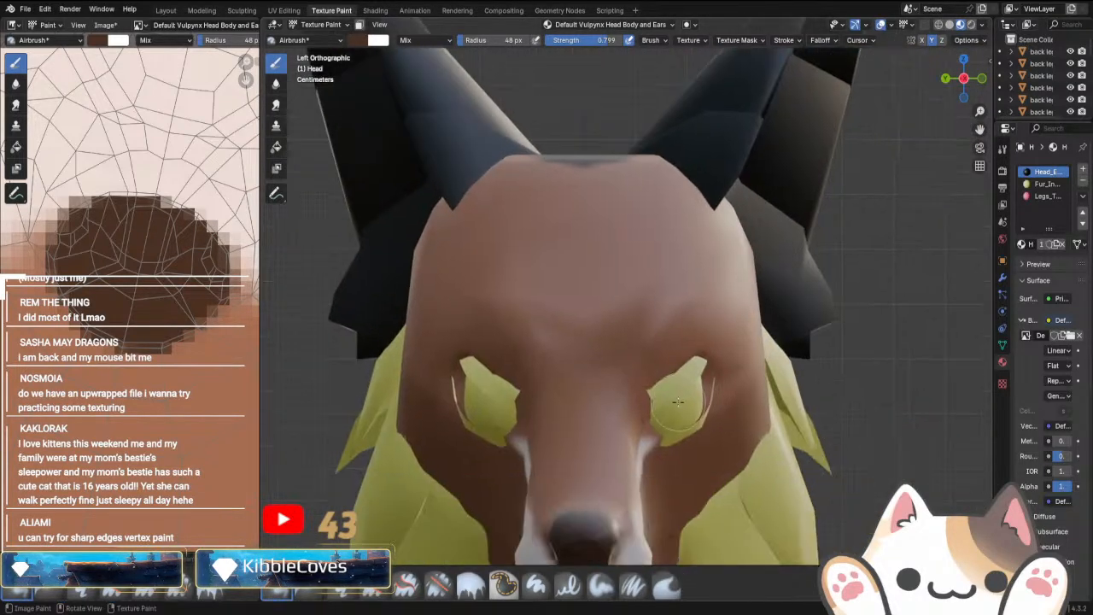
pyautogui.scroll(1, 566, 349)
pyautogui.moveTo(576, 41); pyautogui.dragTo(548, 41)
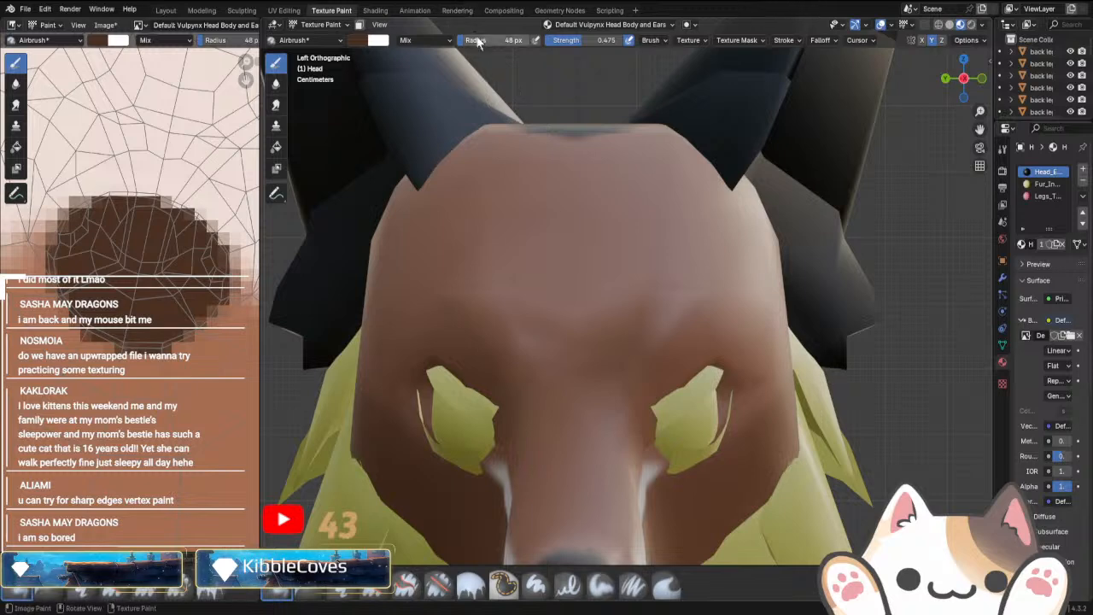
pyautogui.moveTo(478, 41)
pyautogui.mouseDown()
pyautogui.moveTo(505, 41)
pyautogui.moveTo(490, 41)
pyautogui.mouseUp()
pyautogui.click(696, 362)
pyautogui.hotkey('ctrl', 'z')
pyautogui.moveTo(671, 390)
pyautogui.mouseDown()
pyautogui.moveTo(713, 353)
pyautogui.moveTo(698, 354)
pyautogui.mouseUp()
# Examine the dark patches around the eyes from several angles against the concept art.
pyautogui.moveTo(676, 389); pyautogui.dragTo(674, 428, button='middle')
pyautogui.scroll(-5, 598, 430)
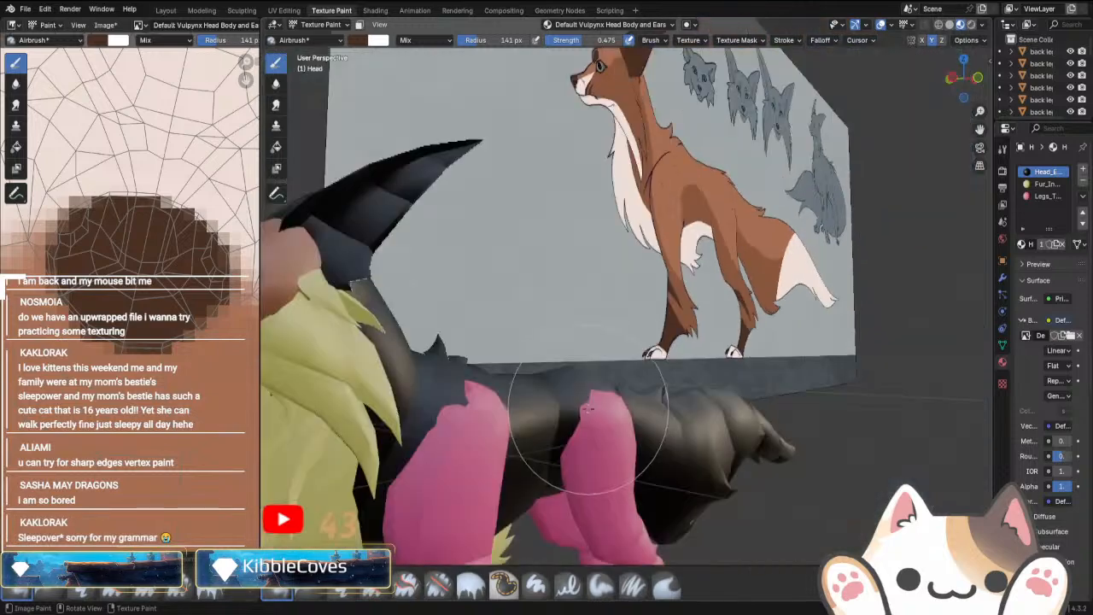
pyautogui.keyDown('shift'); pyautogui.moveTo(584, 434); pyautogui.dragTo(691, 453, button='middle'); pyautogui.keyUp('shift')
pyautogui.scroll(4, 607, 437)
pyautogui.moveTo(584, 440)
pyautogui.mouseDown(button='middle')
pyautogui.moveTo(701, 419)
pyautogui.moveTo(841, 452)
pyautogui.moveTo(781, 462)
pyautogui.moveTo(666, 450)
pyautogui.mouseUp(button='middle')
pyautogui.scroll(-4, 702, 419)
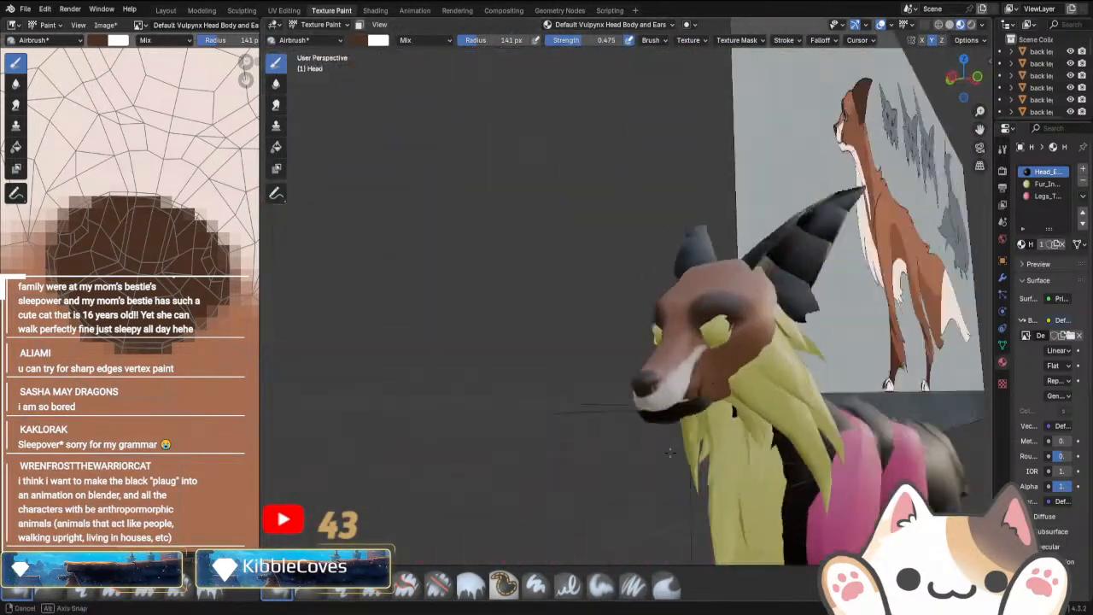
pyautogui.scroll(5, 683, 453)
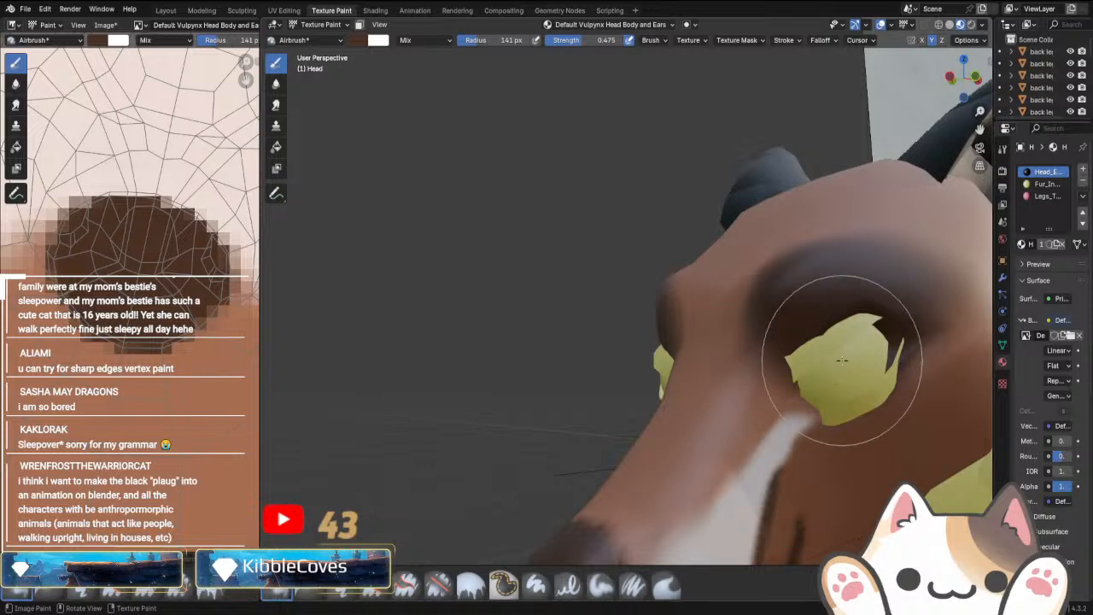
pyautogui.scroll(-4, 745, 480)
pyautogui.moveTo(748, 473)
pyautogui.mouseDown(button='middle')
pyautogui.moveTo(857, 480)
pyautogui.moveTo(726, 342)
pyautogui.mouseUp(button='middle')
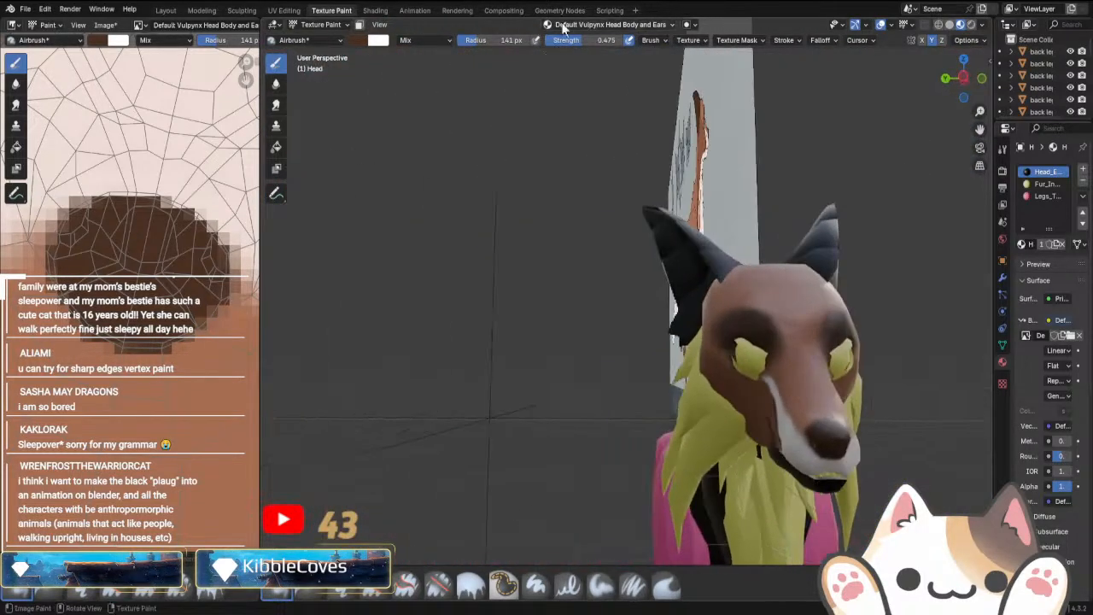
# Switch to Object Mode and select the right upper eyelid, enlarging the area that shows its material settings.
pyautogui.click(322, 24)
pyautogui.click(322, 38)
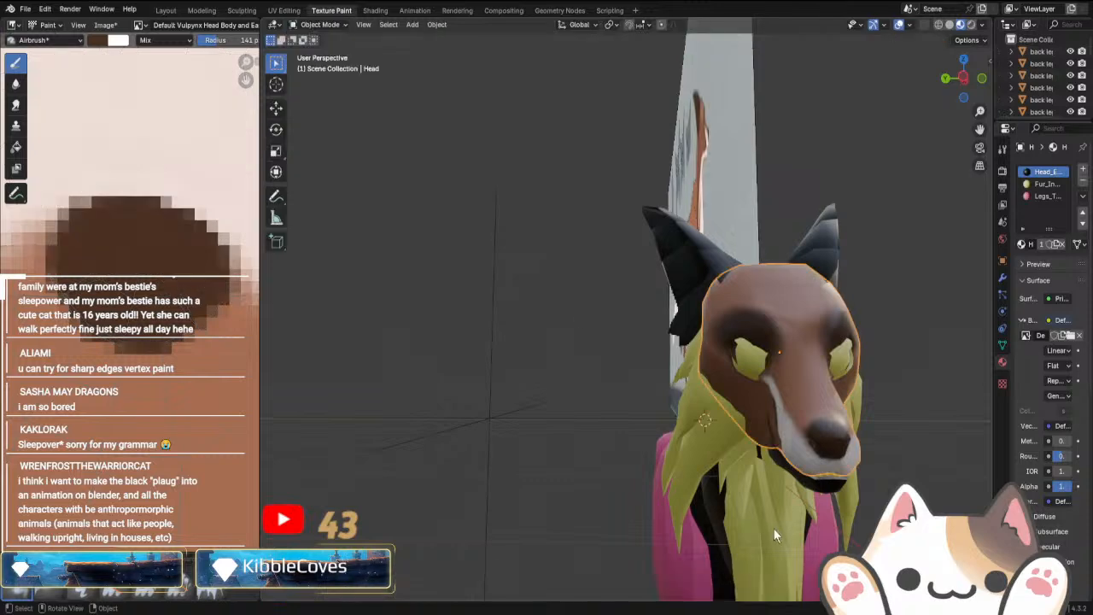
pyautogui.scroll(-3, 751, 480)
pyautogui.moveTo(751, 480); pyautogui.dragTo(706, 394, button='middle')
pyautogui.scroll(3, 707, 395)
pyautogui.click(676, 335)
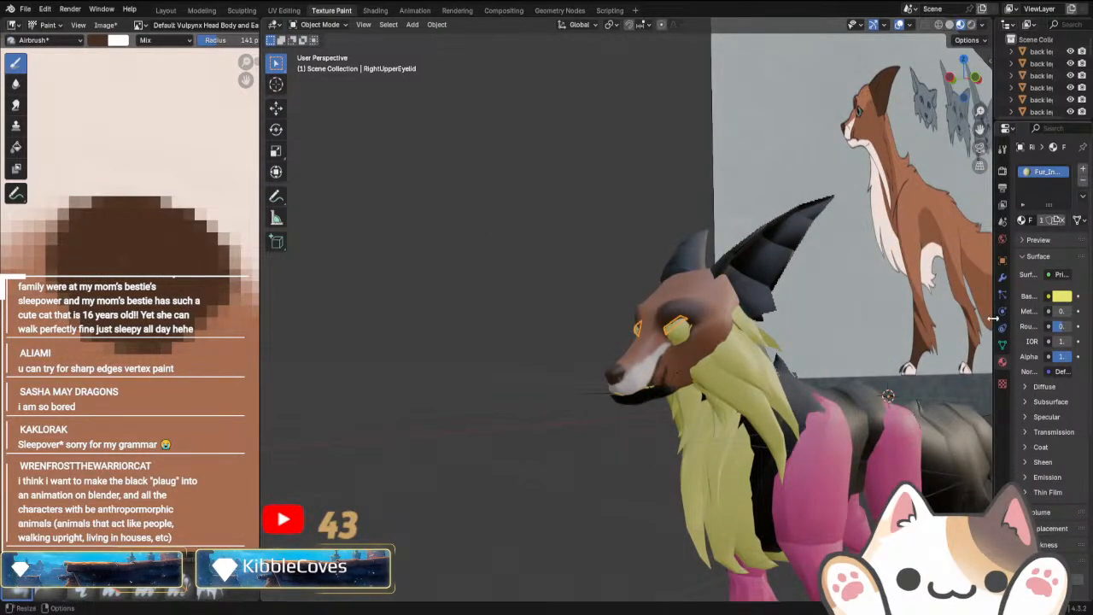
pyautogui.moveTo(993, 319); pyautogui.dragTo(823, 324)
pyautogui.moveTo(717, 401); pyautogui.dragTo(674, 409, button='middle')
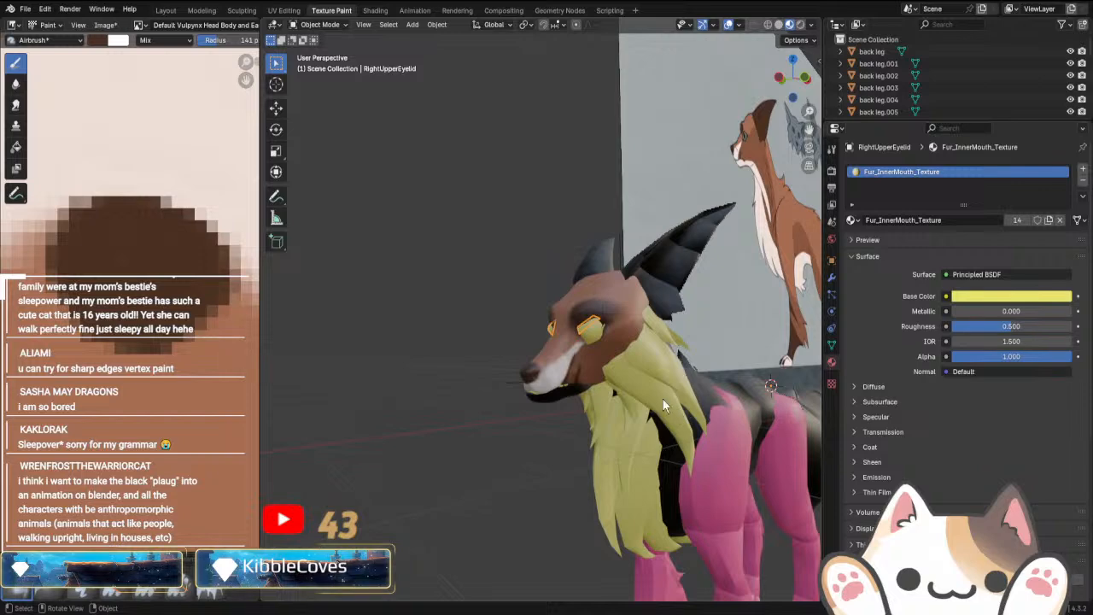
# Make the right upper eyelid's material a single-user copy and sample the nose's dark brown from the texture as its base colour.
pyautogui.press('KP_3')
pyautogui.press('KP_1')
pyautogui.scroll(5, 452, 415)
pyautogui.keyDown('shift'); pyautogui.moveTo(452, 415); pyautogui.dragTo(649, 403, button='middle'); pyautogui.keyUp('shift')
pyautogui.scroll(2, 712, 370)
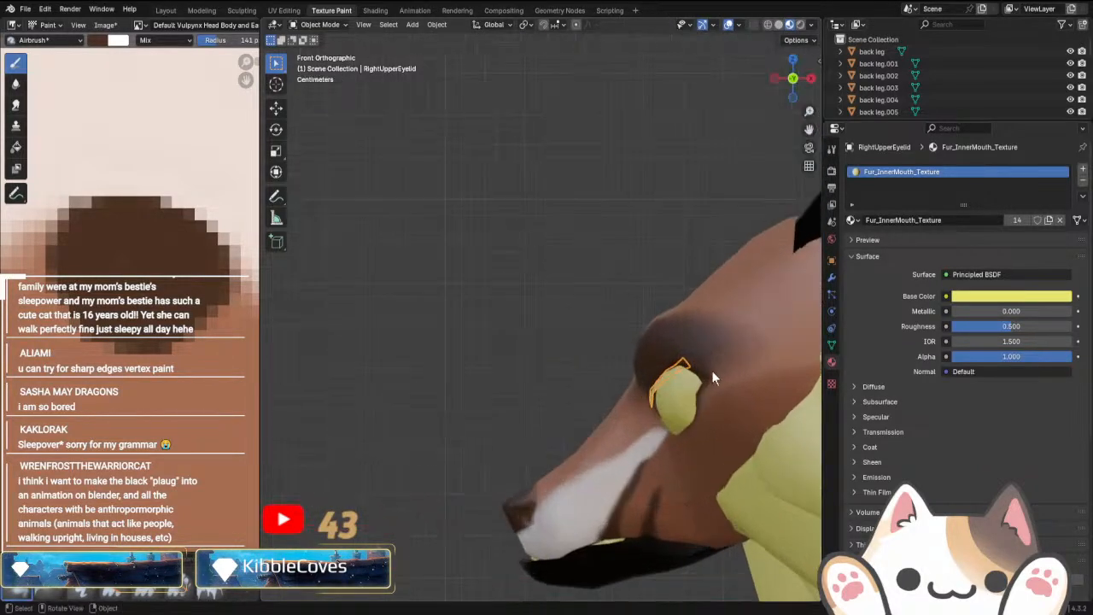
pyautogui.keyDown('shift'); pyautogui.moveTo(711, 370); pyautogui.dragTo(625, 397, button='middle'); pyautogui.keyUp('shift')
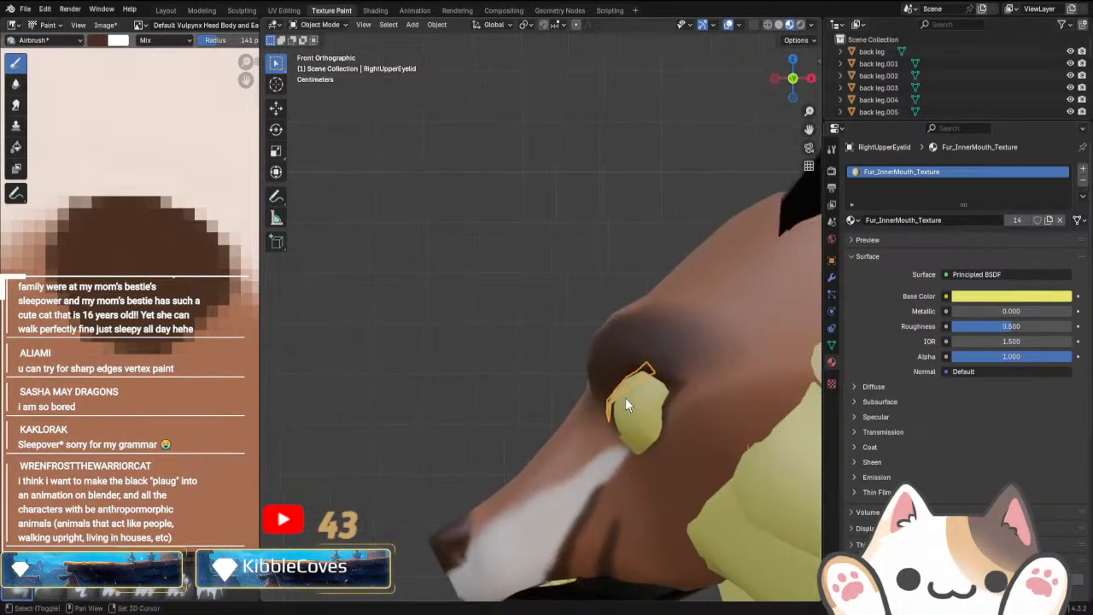
pyautogui.click(1047, 219)
pyautogui.click(1016, 298)
pyautogui.click(1060, 279)
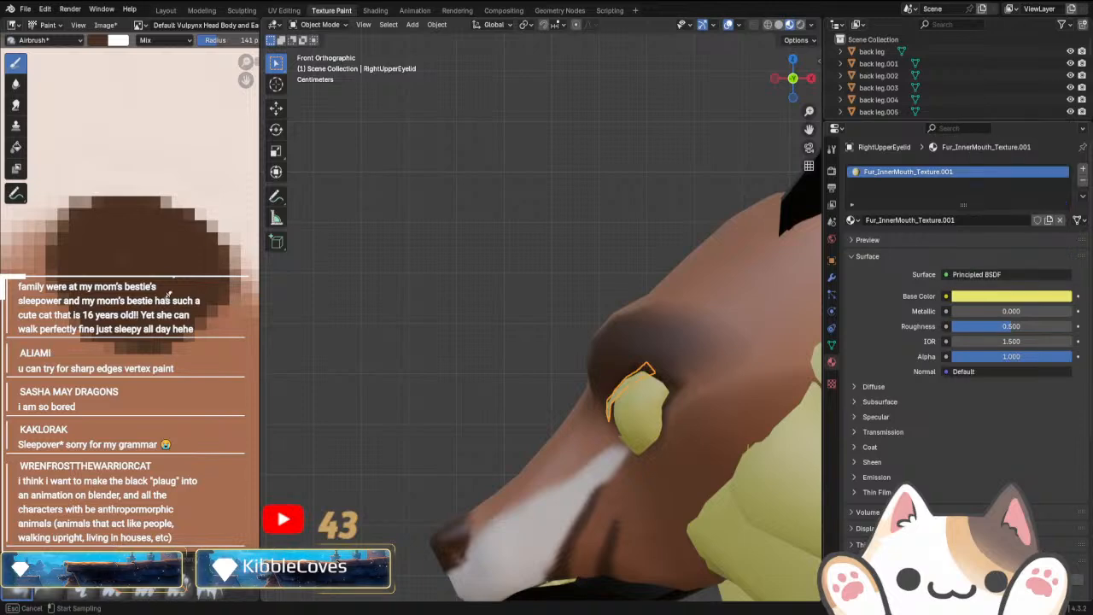
# Select the right lower eyelid and sample the nose's dark brown as the base colour of its shared Fur_InnerMouth_Texture material.
pyautogui.click(640, 452)
pyautogui.moveTo(640, 451); pyautogui.dragTo(631, 504, button='middle')
pyautogui.scroll(-5, 631, 503)
pyautogui.click(1012, 296)
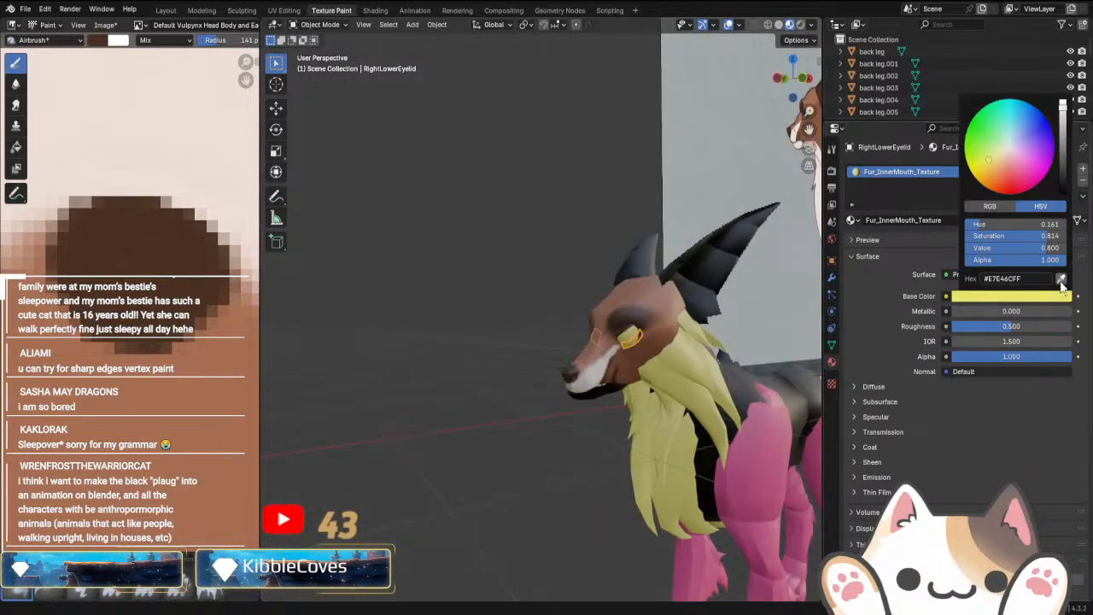
pyautogui.click(1061, 280)
pyautogui.click(147, 295)
pyautogui.click(543, 522)
pyautogui.moveTo(476, 538); pyautogui.dragTo(584, 543, button='middle')
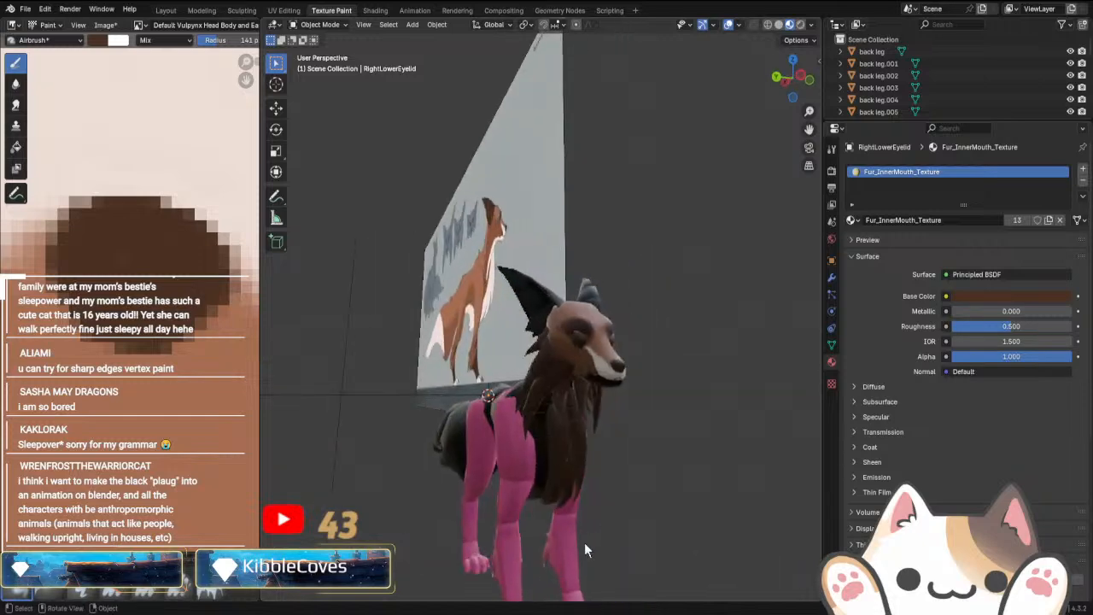
# Give the eyes a single-user copy of their material and link an Image Texture to its base colour.
pyautogui.scroll(4, 589, 530)
pyautogui.click(620, 382)
pyautogui.moveTo(636, 453); pyautogui.dragTo(536, 466, button='middle')
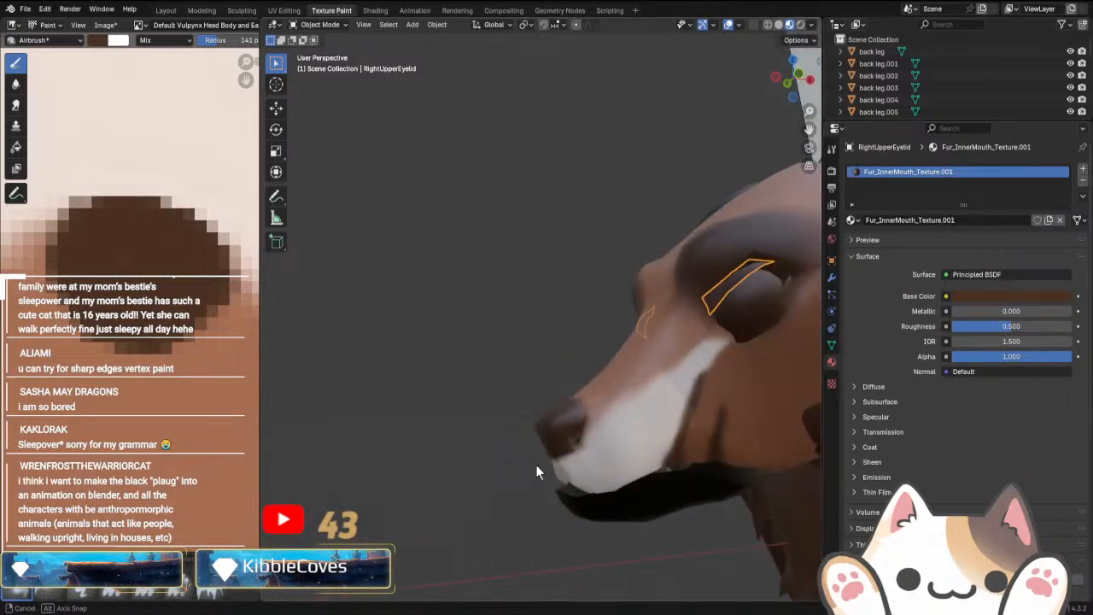
pyautogui.click(759, 290)
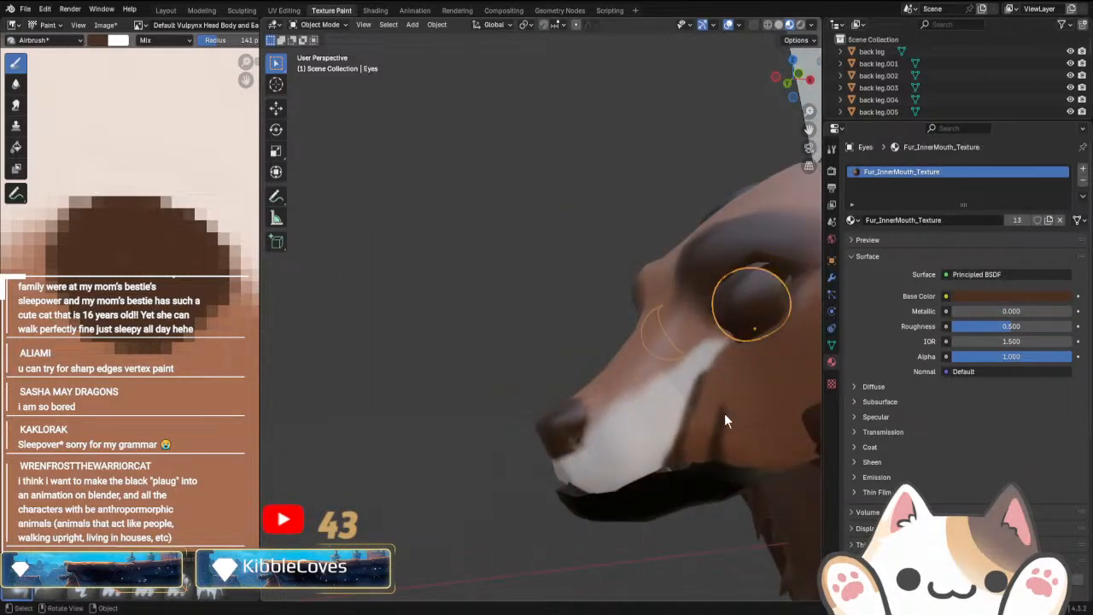
pyautogui.click(1050, 220)
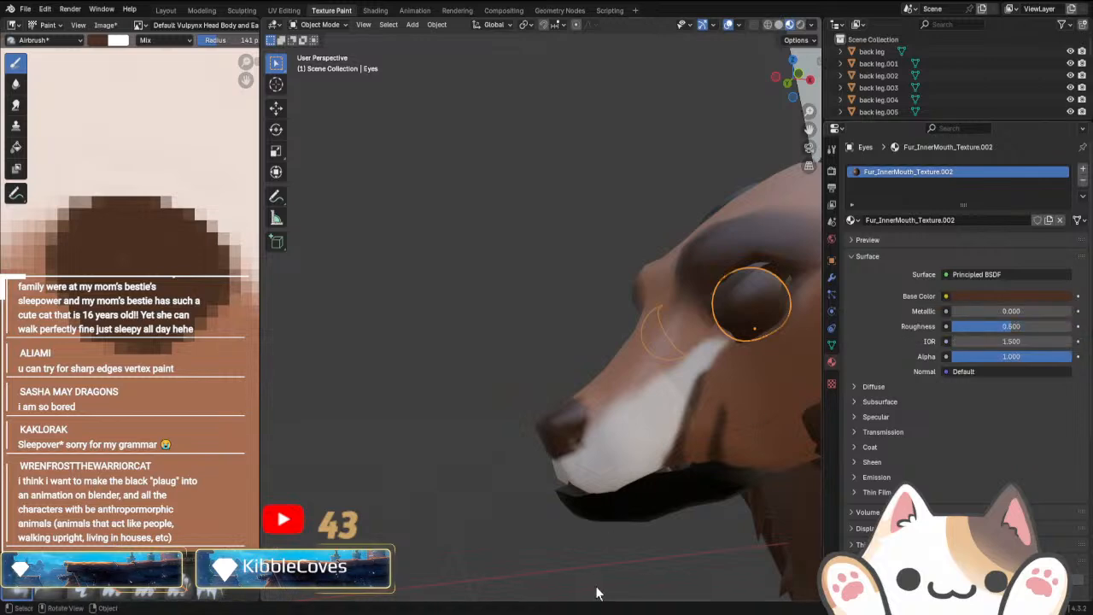
pyautogui.scroll(-7, 595, 586)
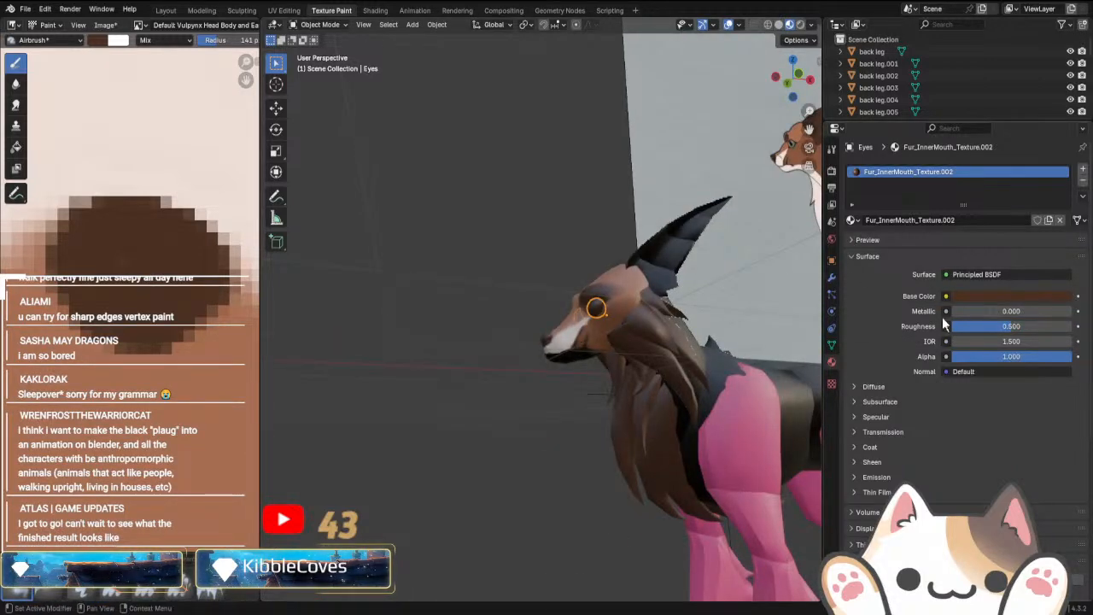
pyautogui.click(946, 296)
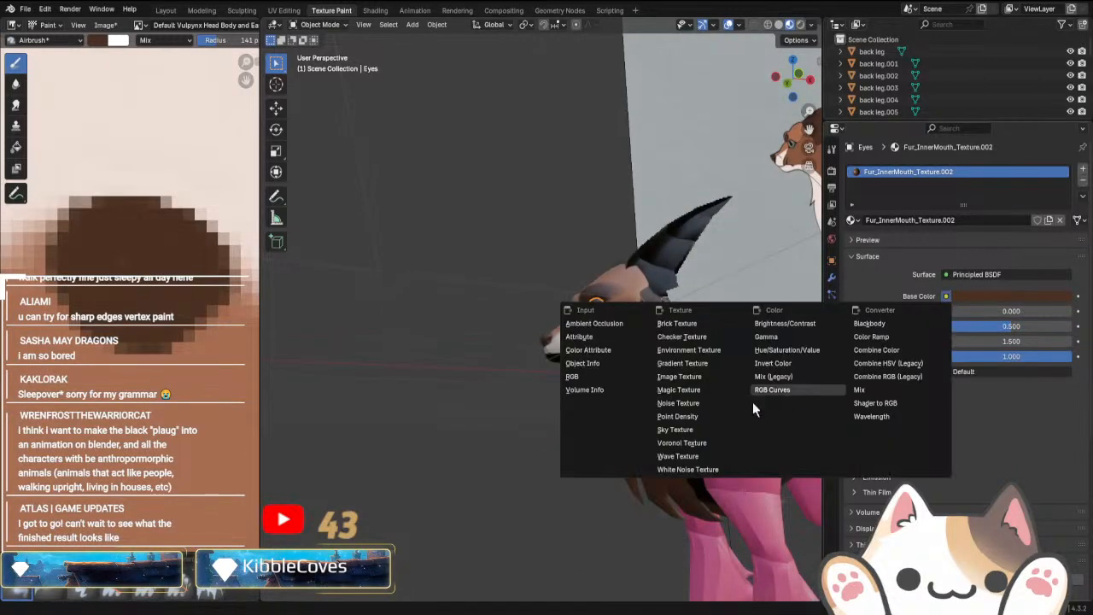
pyautogui.click(670, 383)
# Assign the Fur_InnerMouth_Texture.002 material to the face floof.
pyautogui.moveTo(710, 418); pyautogui.dragTo(687, 410, button='middle')
pyautogui.click(660, 365)
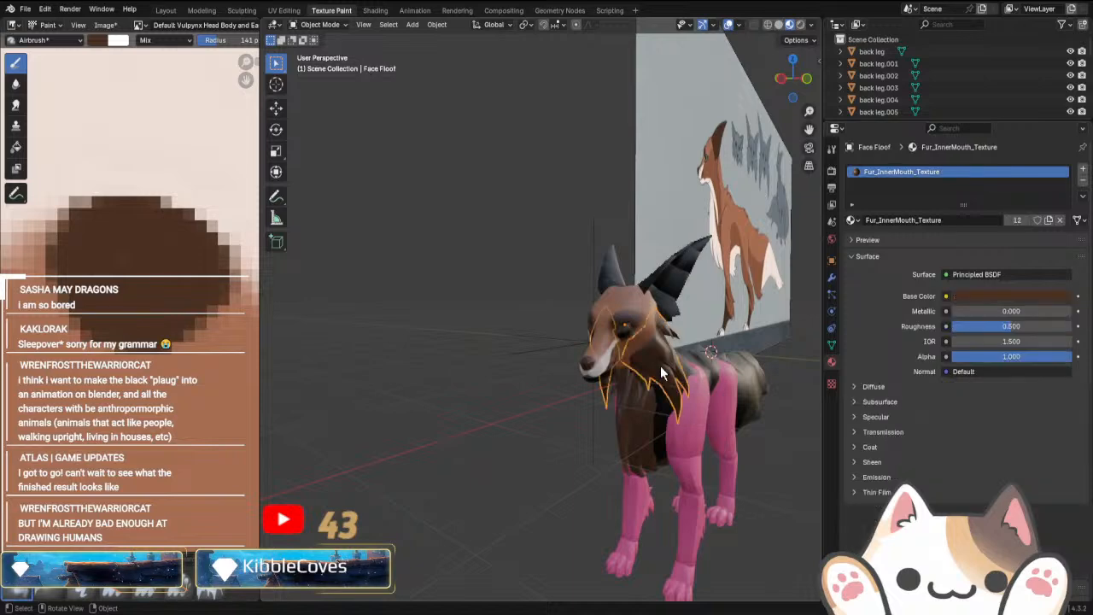
pyautogui.moveTo(660, 366); pyautogui.dragTo(675, 401, button='middle')
pyautogui.click(851, 219)
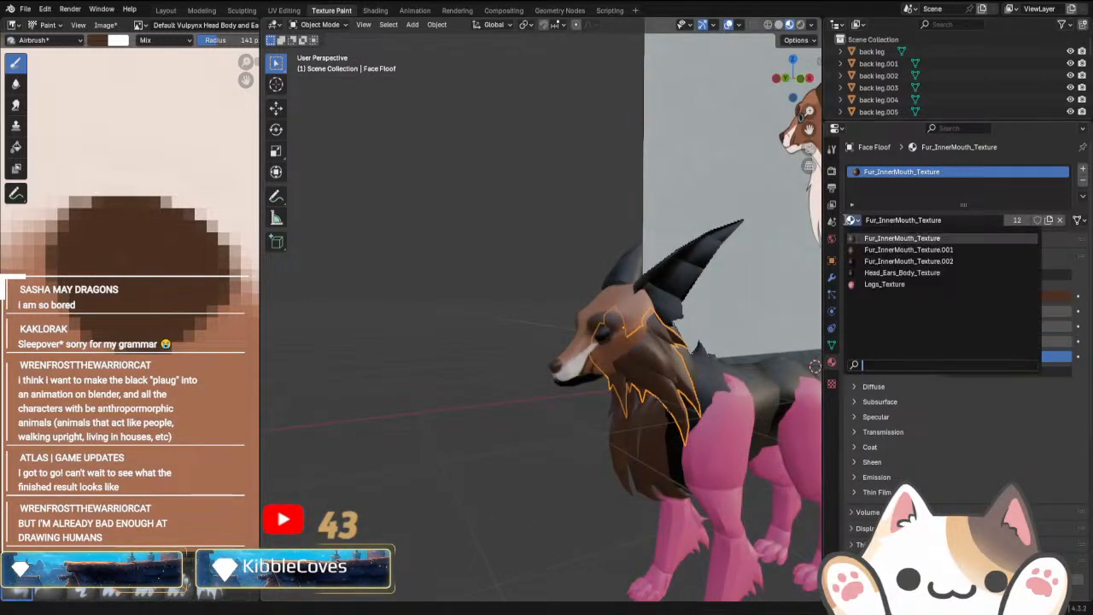
pyautogui.click(866, 261)
# Assign the Fur_InnerMouth_Texture.002 material to the chest floof tuft below the face, and reselect the face floof.
pyautogui.click(649, 414)
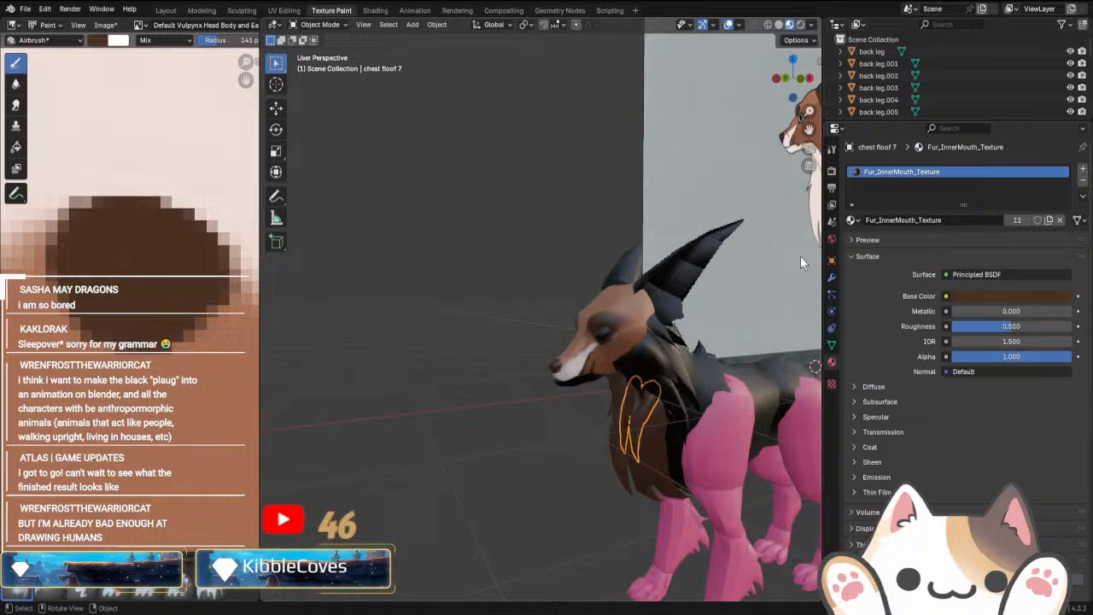
pyautogui.click(851, 221)
pyautogui.click(879, 261)
pyautogui.moveTo(768, 375); pyautogui.dragTo(647, 351, button='middle')
pyautogui.click(629, 347)
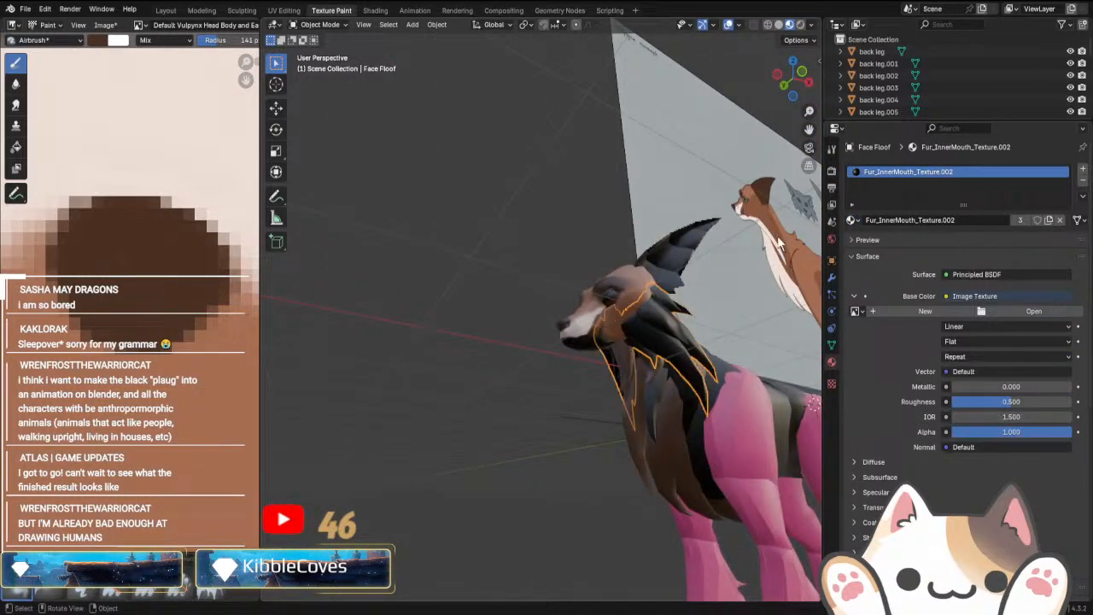
# Assign the Fur_InnerMouth_Texture.002 material to the chest floof tuft under the jaw and to chest floof 1.
pyautogui.click(623, 373)
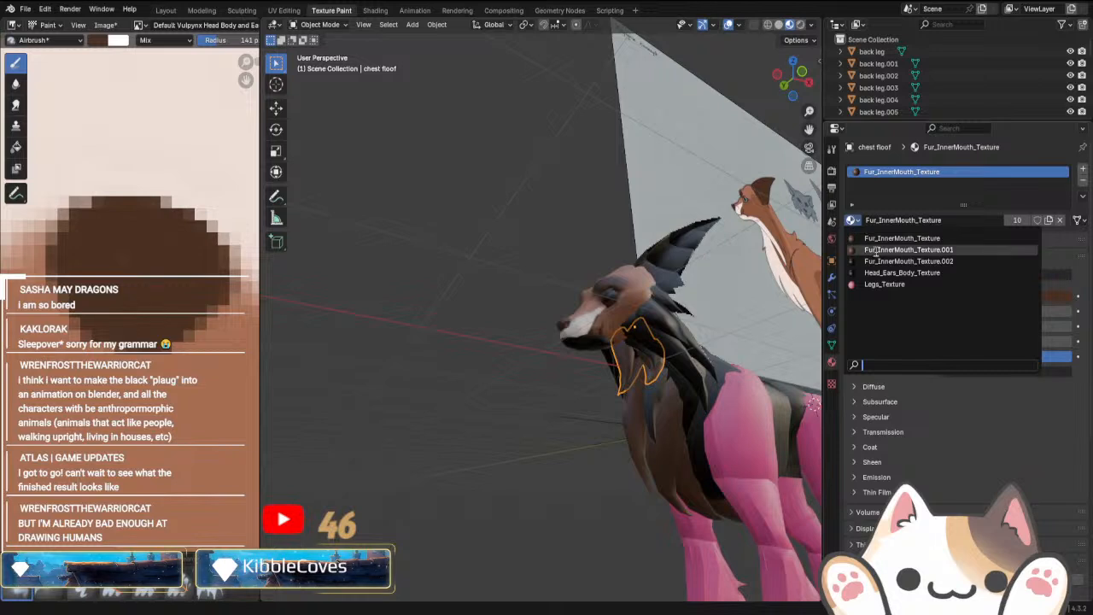
pyautogui.click(883, 259)
pyautogui.moveTo(670, 439); pyautogui.dragTo(648, 434, button='middle')
pyautogui.click(643, 425)
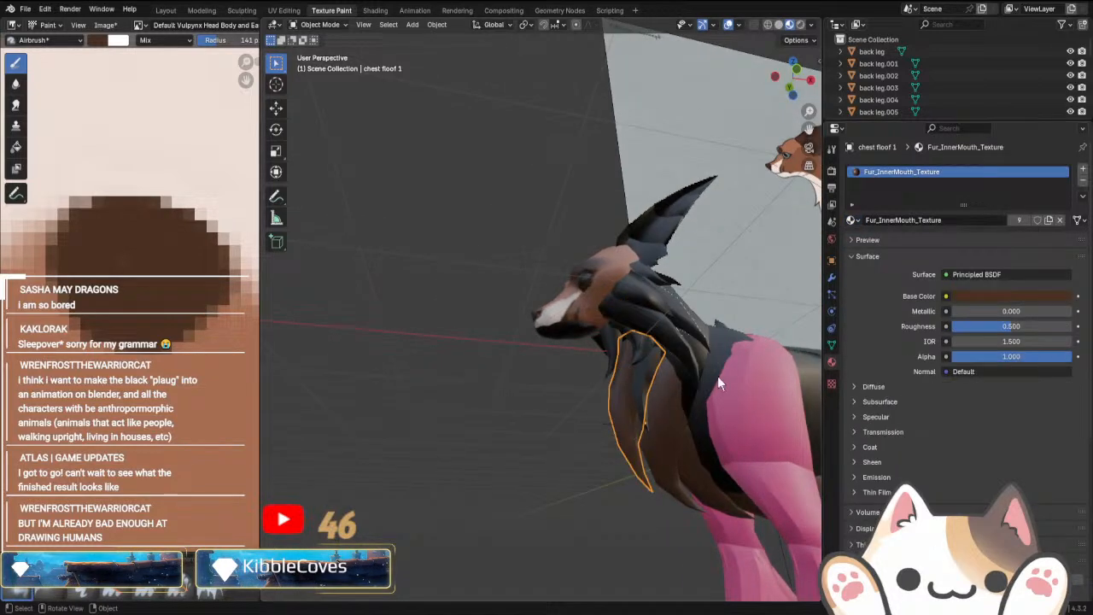
pyautogui.click(861, 221)
pyautogui.click(888, 256)
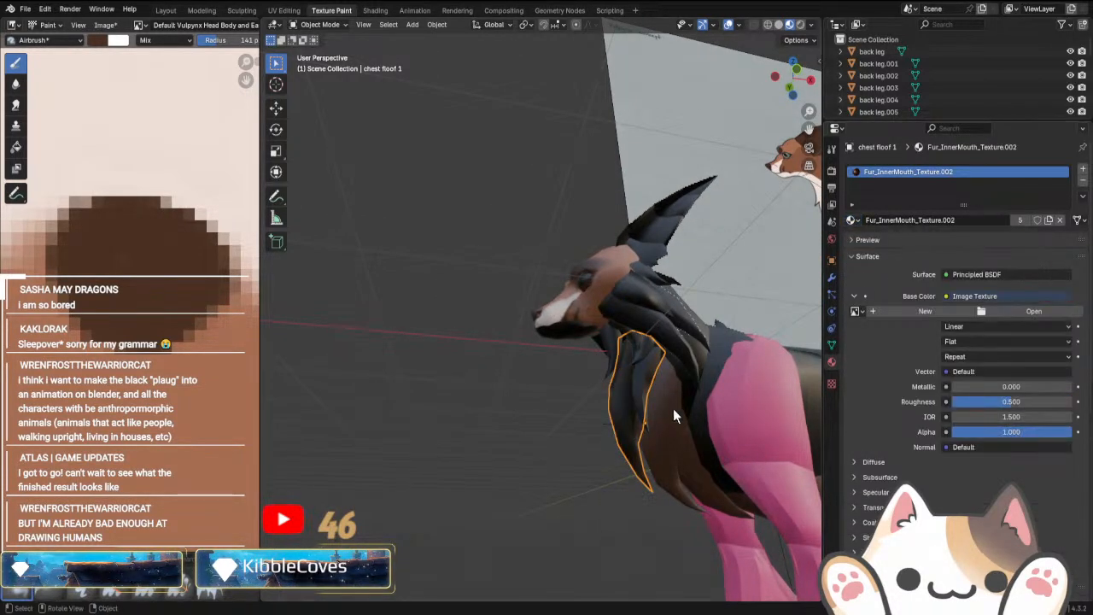
# Assign the Fur_InnerMouth_Texture.002 material to chest floof 3 and chest floof 4.
pyautogui.click(673, 408)
pyautogui.click(852, 220)
pyautogui.click(888, 270)
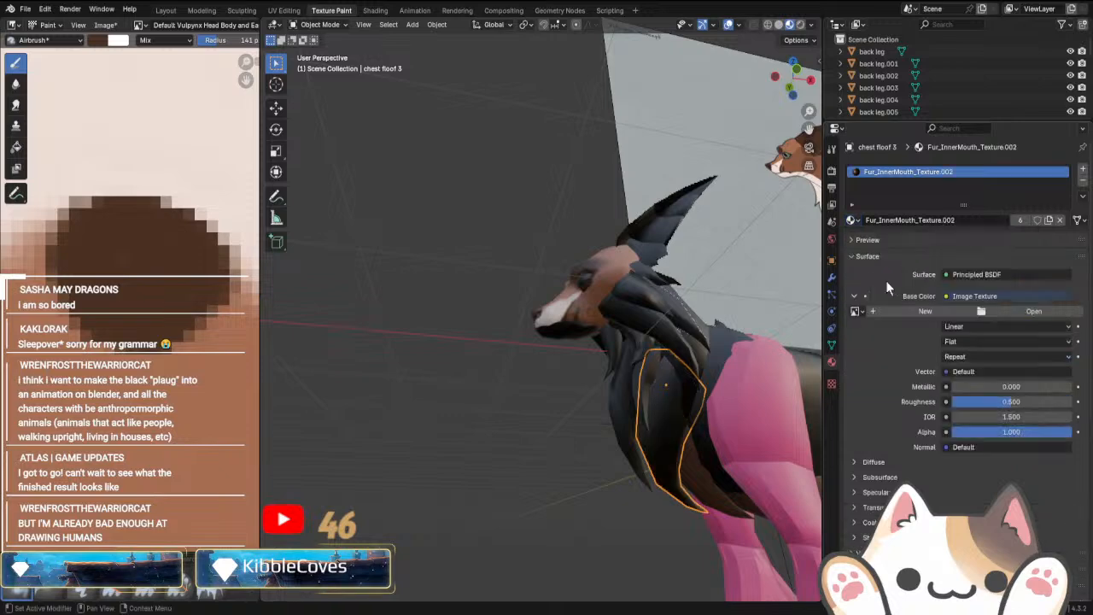
pyautogui.click(688, 461)
pyautogui.click(584, 284)
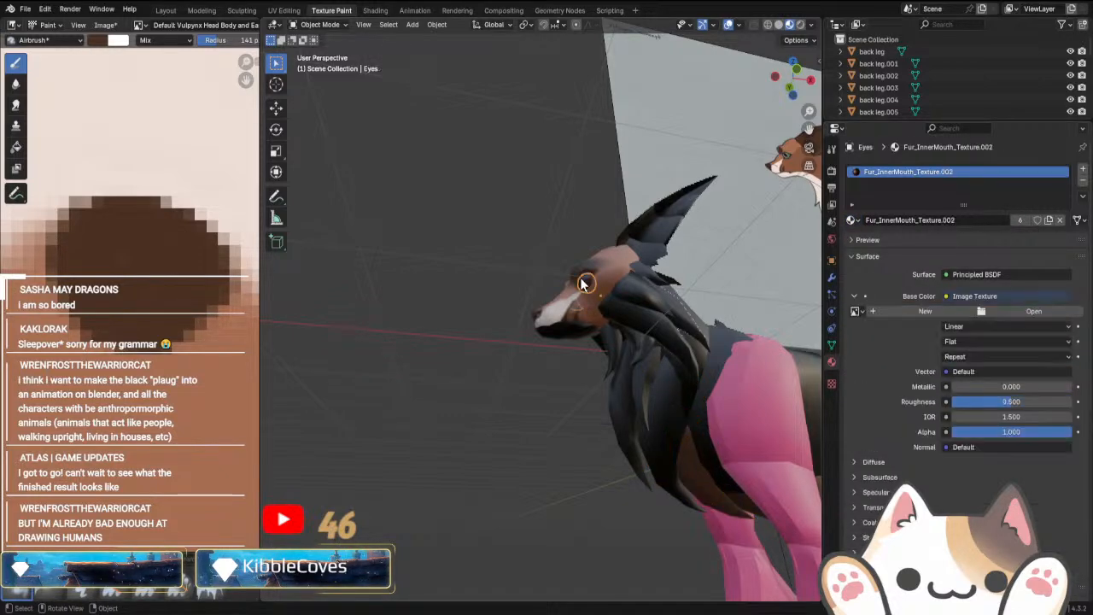
pyautogui.click(669, 466)
pyautogui.click(851, 220)
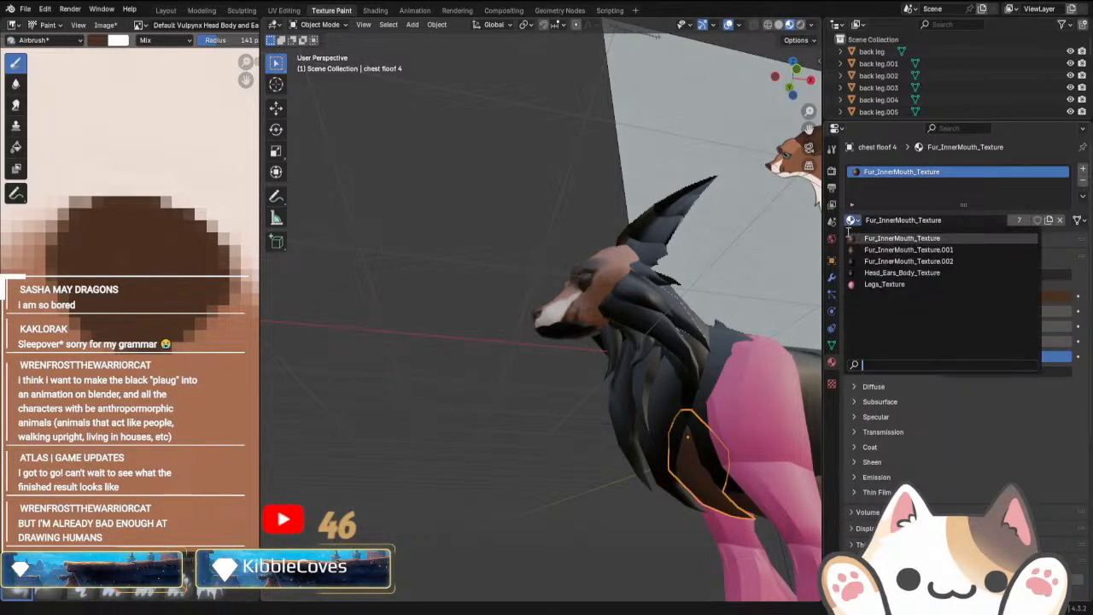
pyautogui.click(888, 268)
# Assign the Fur_InnerMouth_Texture.002 material to chest floof 5, the tuft beneath the body behind the front legs.
pyautogui.moveTo(768, 384); pyautogui.dragTo(730, 343, button='middle')
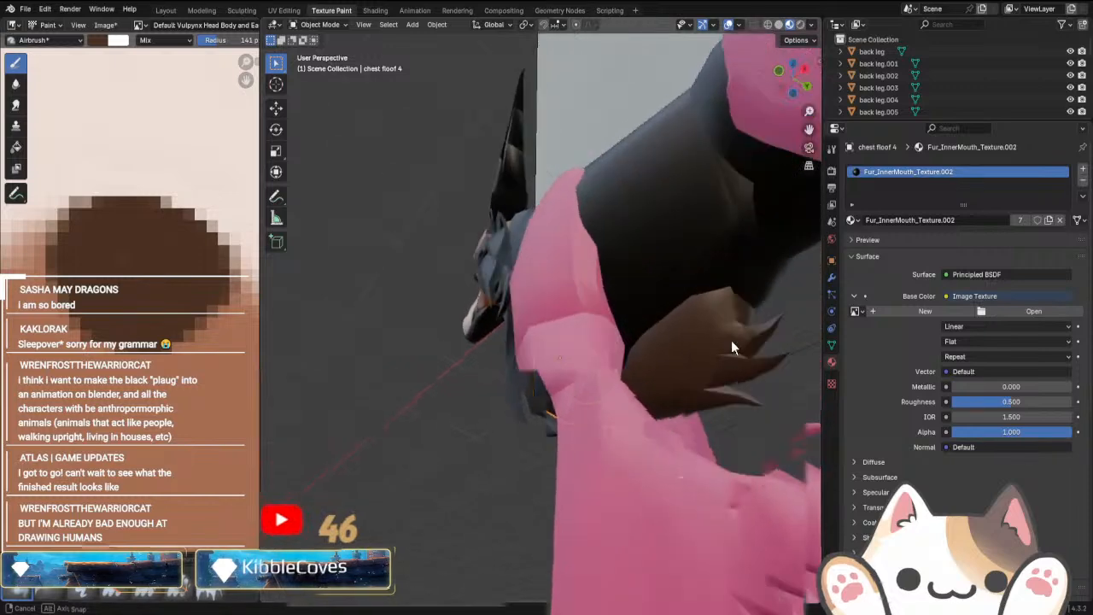
pyautogui.click(731, 344)
pyautogui.click(851, 221)
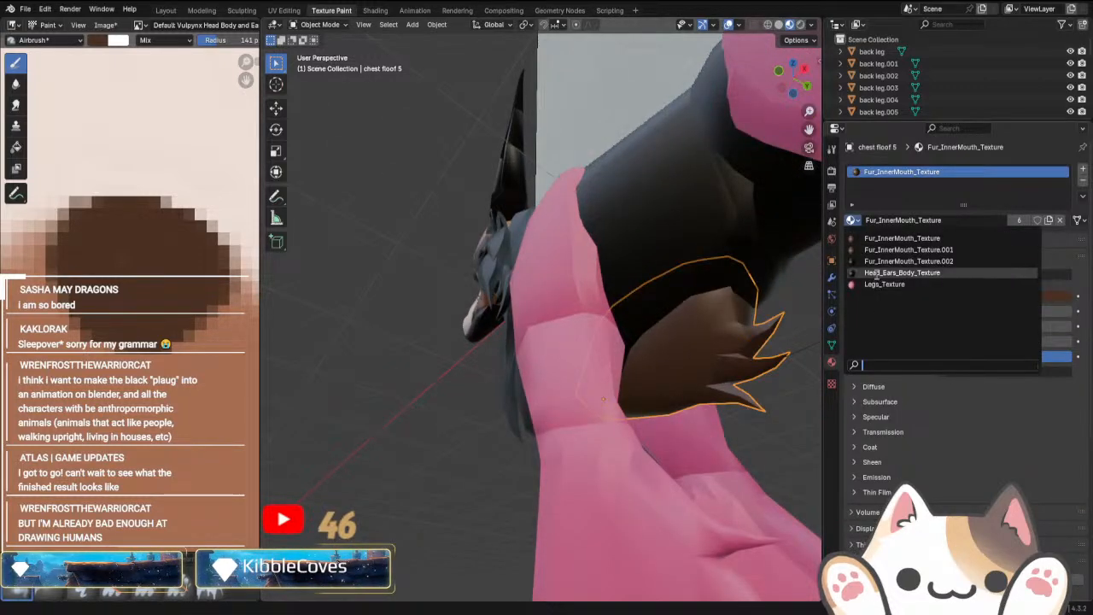
pyautogui.click(888, 268)
pyautogui.moveTo(604, 451); pyautogui.dragTo(704, 384, button='middle')
pyautogui.click(657, 371)
# Select the eyes object in front view and switch it to Texture Paint mode.
pyautogui.click(622, 332)
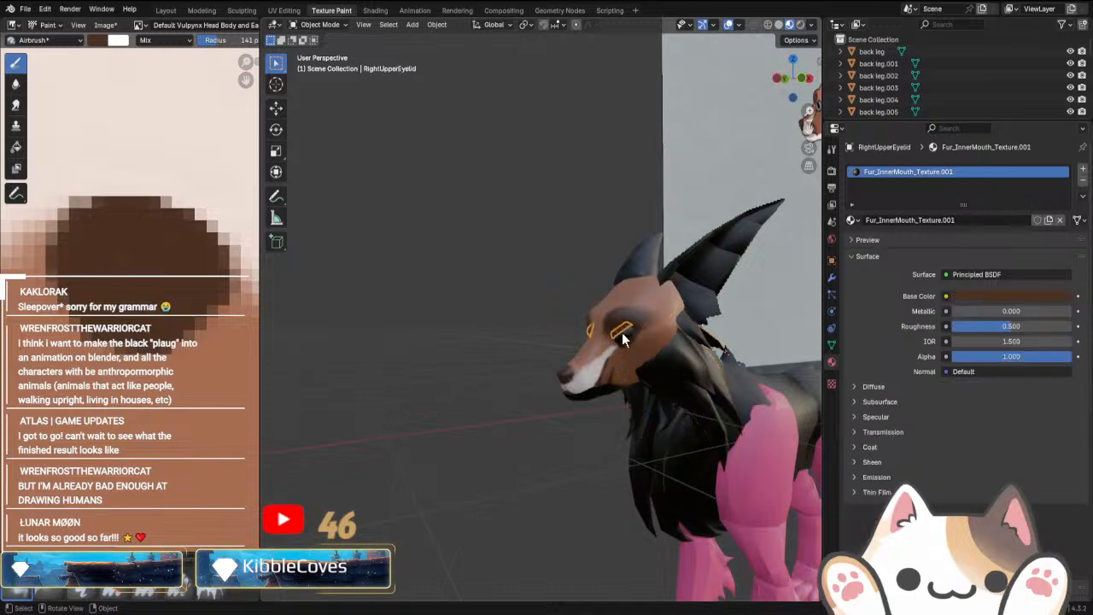
pyautogui.press('KP_3')
pyautogui.press('KP_1')
pyautogui.scroll(5, 645, 355)
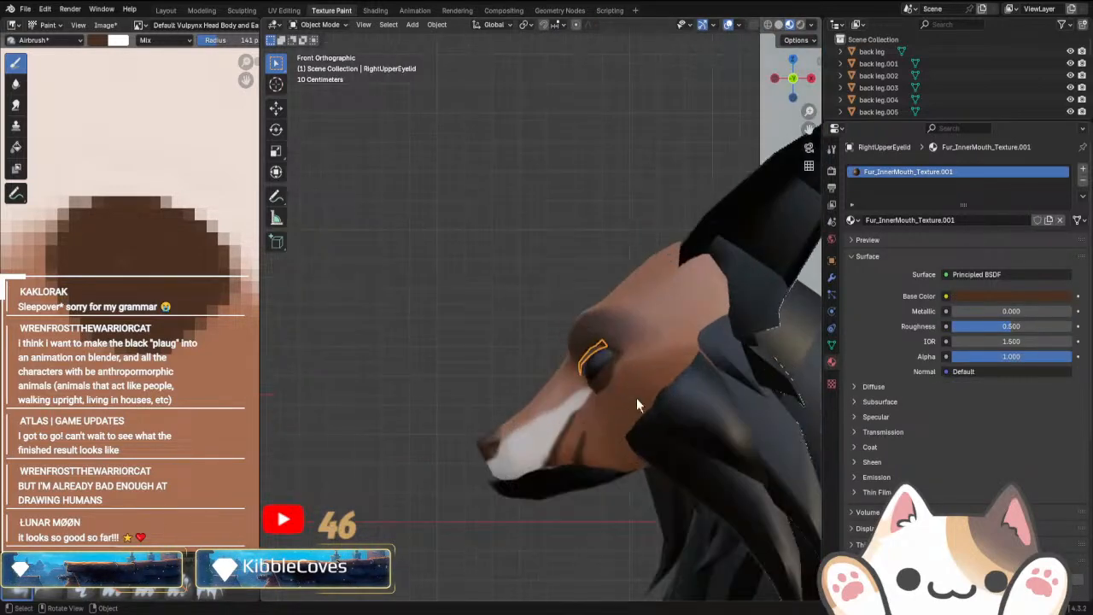
pyautogui.click(611, 375)
pyautogui.scroll(-5, 623, 383)
pyautogui.keyDown('shift'); pyautogui.moveTo(652, 334); pyautogui.dragTo(490, 421, button='middle'); pyautogui.keyUp('shift')
pyautogui.scroll(-5, 489, 421)
pyautogui.keyDown('shift'); pyautogui.moveTo(666, 256); pyautogui.dragTo(581, 323, button='middle'); pyautogui.keyUp('shift')
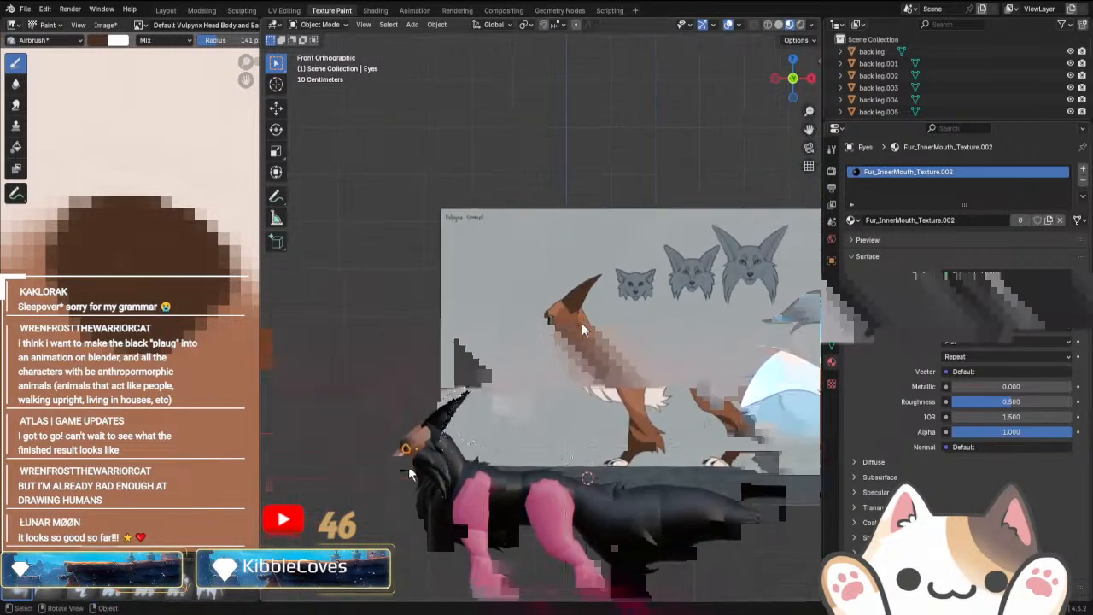
pyautogui.scroll(5, 582, 323)
pyautogui.click(319, 24)
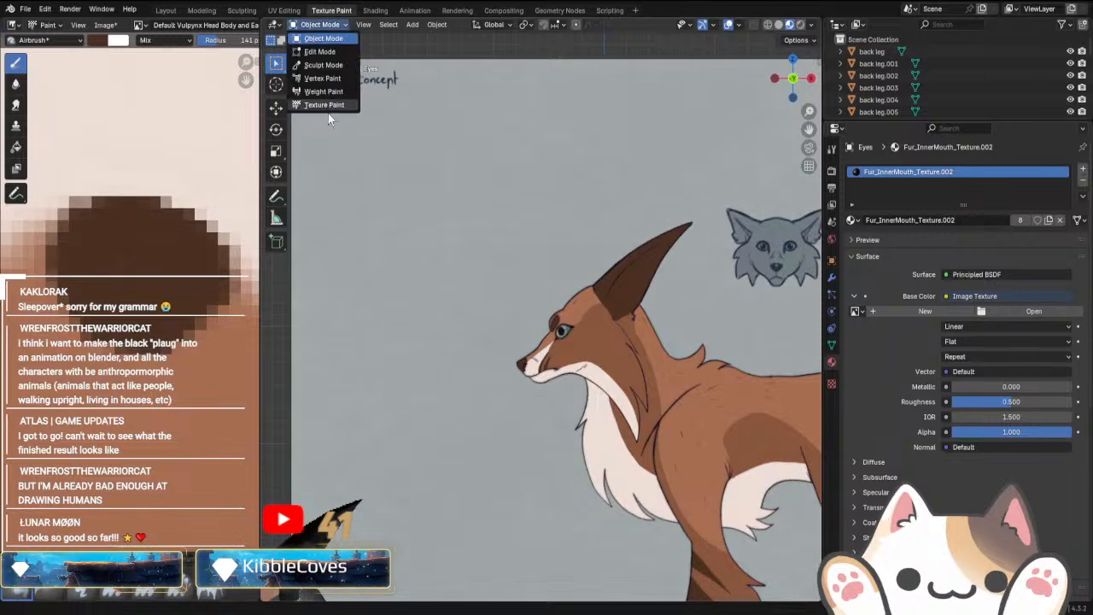
pyautogui.click(324, 107)
# Sample the green of the concept fox's eye as the brush colour.
pyautogui.scroll(3, 369, 56)
pyautogui.click(359, 44)
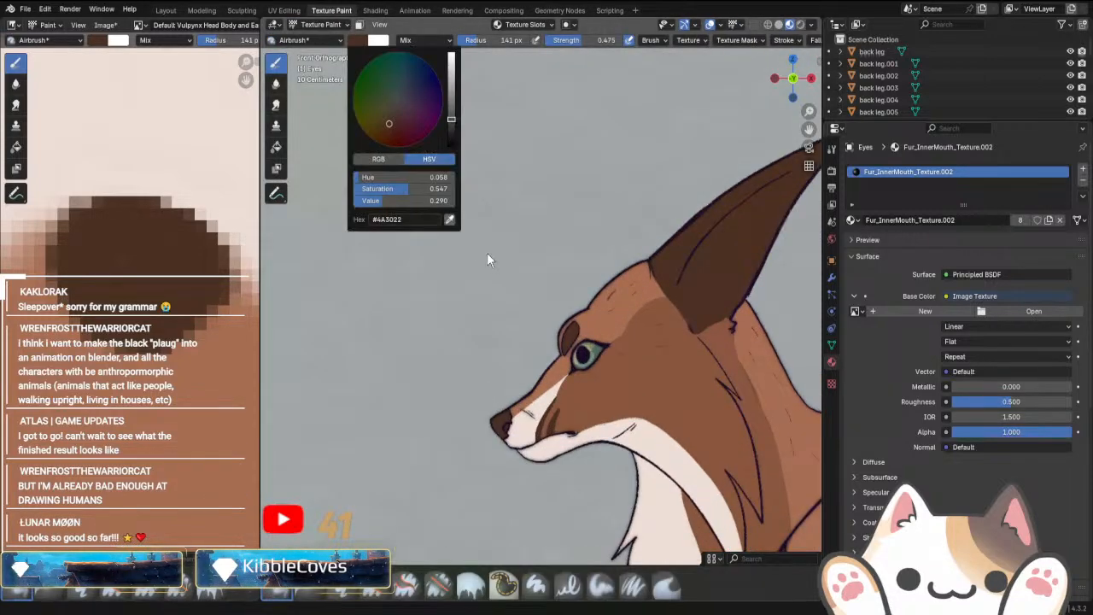
pyautogui.click(450, 219)
pyautogui.scroll(-5, 591, 368)
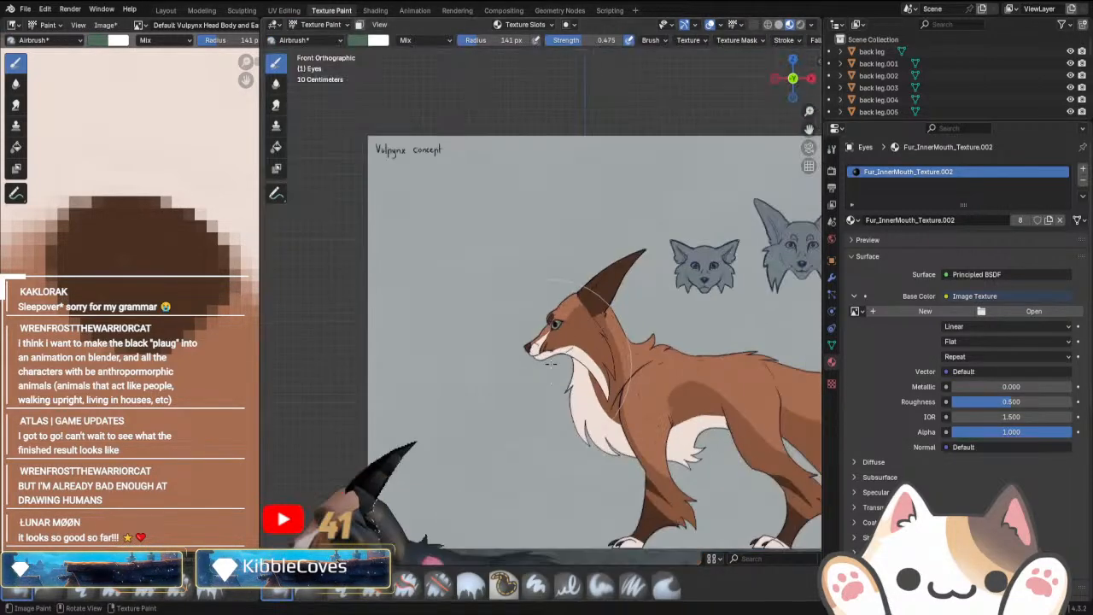
# Examine the model's eyes head-on and from an angled view of the whole body.
pyautogui.press('KP_3')
pyautogui.press('ctrl+KP_3')
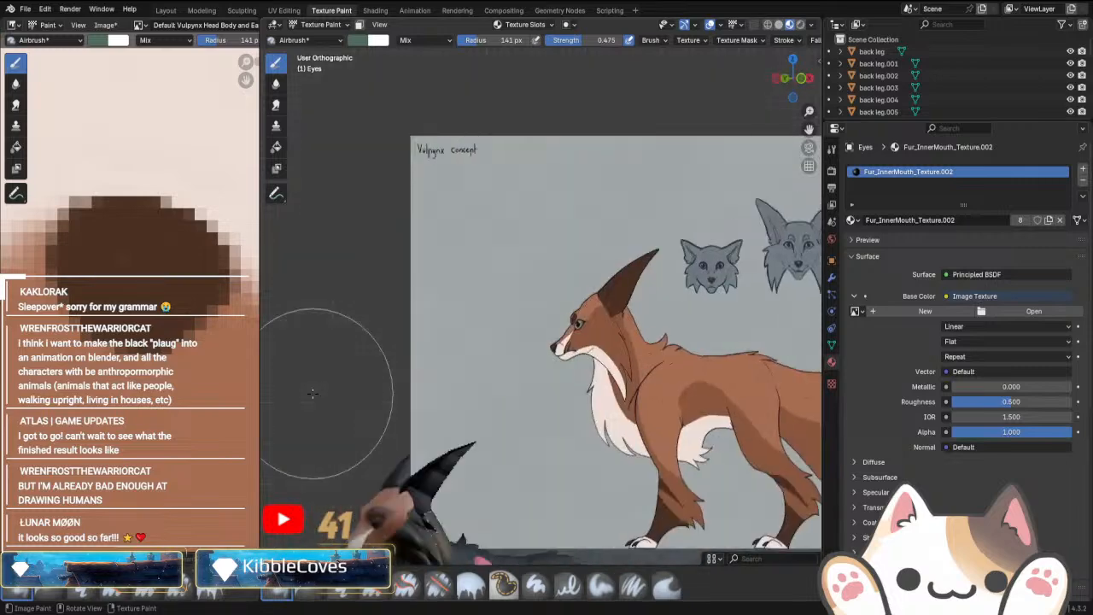
pyautogui.keyDown('shift'); pyautogui.moveTo(551, 540); pyautogui.dragTo(574, 437, button='middle'); pyautogui.keyUp('shift')
pyautogui.scroll(6, 575, 440)
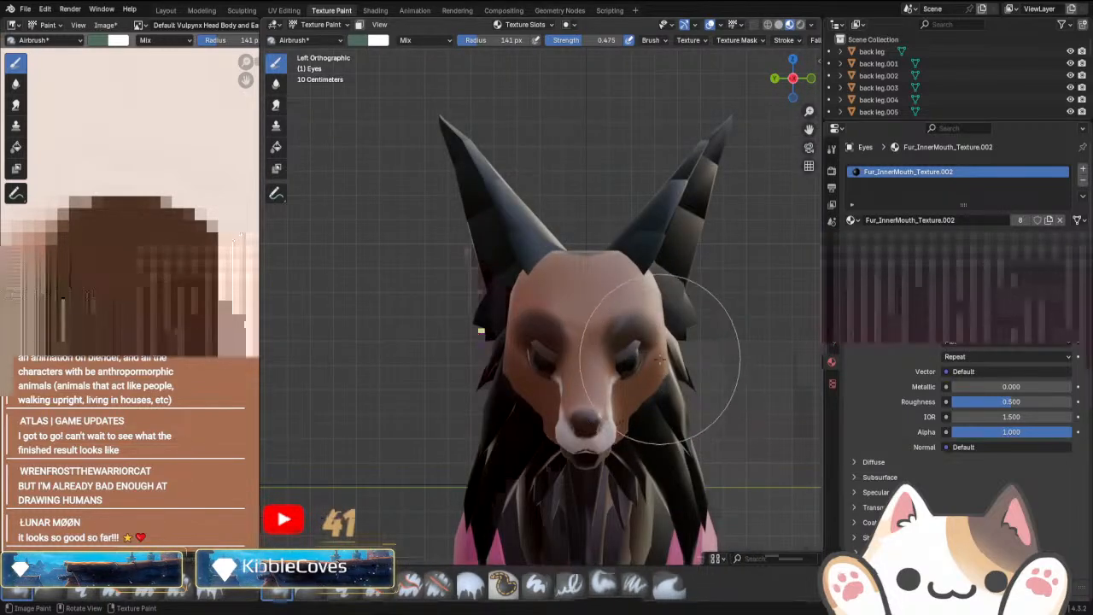
pyautogui.scroll(4, 636, 388)
pyautogui.scroll(-4, 683, 418)
pyautogui.moveTo(727, 438)
pyautogui.mouseDown(button='middle')
pyautogui.moveTo(646, 464)
pyautogui.moveTo(492, 403)
pyautogui.moveTo(444, 368)
pyautogui.mouseUp(button='middle')
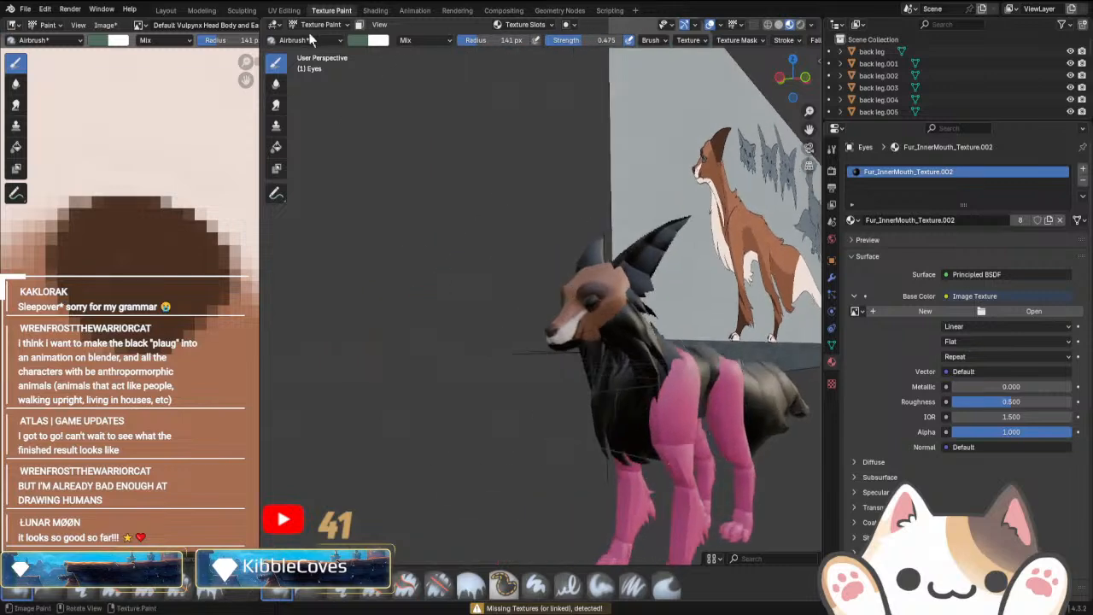
# Return to Object Mode, reselect the eyes and put them back into Texture Paint mode.
pyautogui.click(296, 24)
pyautogui.click(324, 41)
pyautogui.click(593, 308)
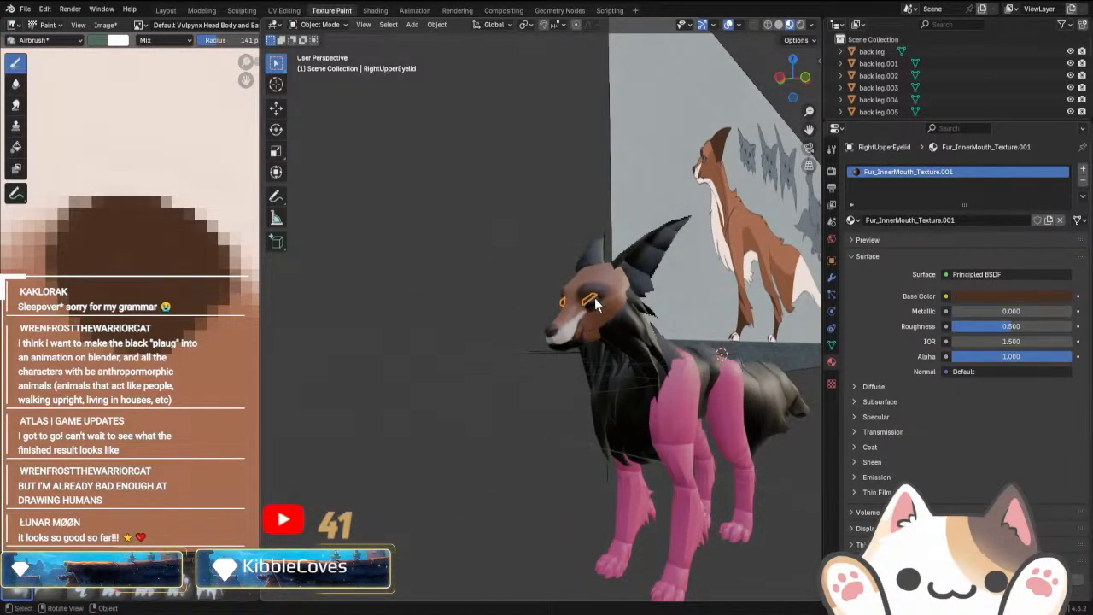
pyautogui.click(595, 305)
pyautogui.click(301, 24)
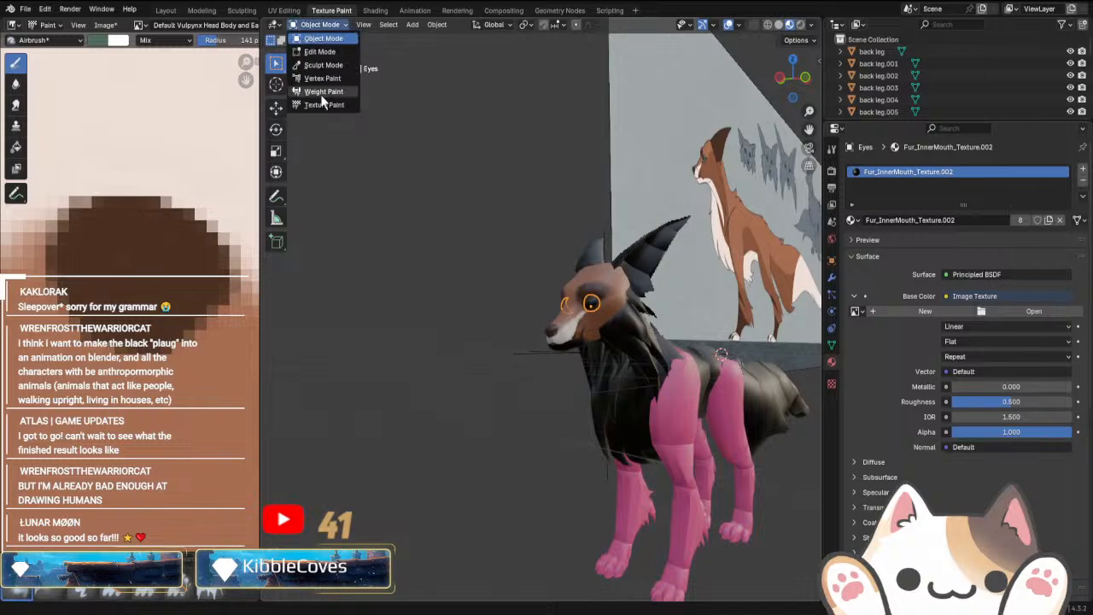
pyautogui.click(324, 92)
pyautogui.click(320, 24)
pyautogui.click(325, 106)
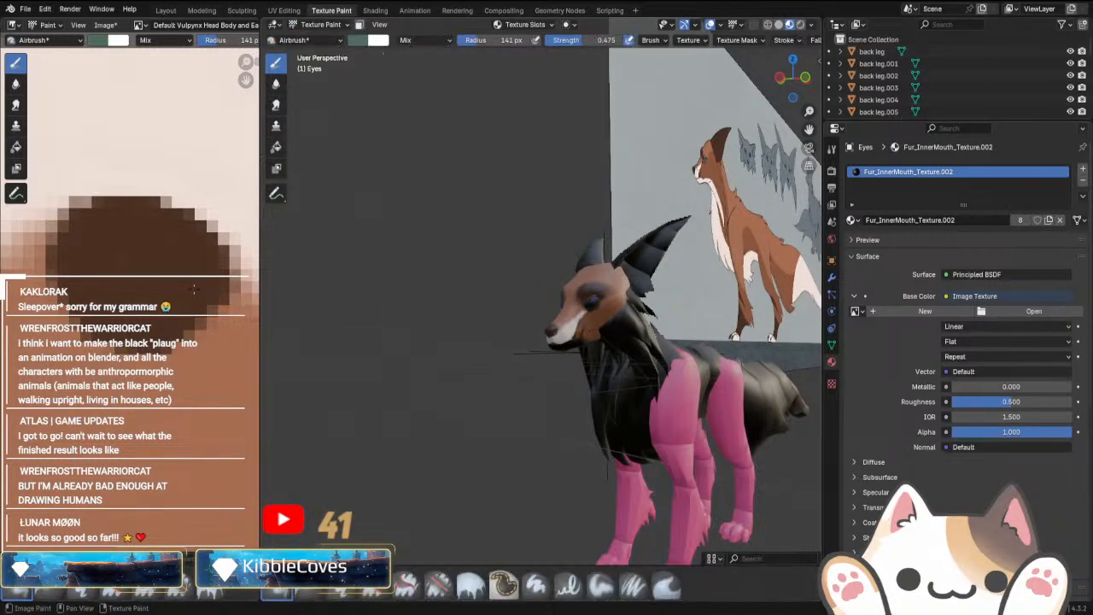
# Create a new 1024 x 1024 px image named "Fur Innter Mouth + Eyes" for the eye material's base colour.
pyautogui.click(139, 25)
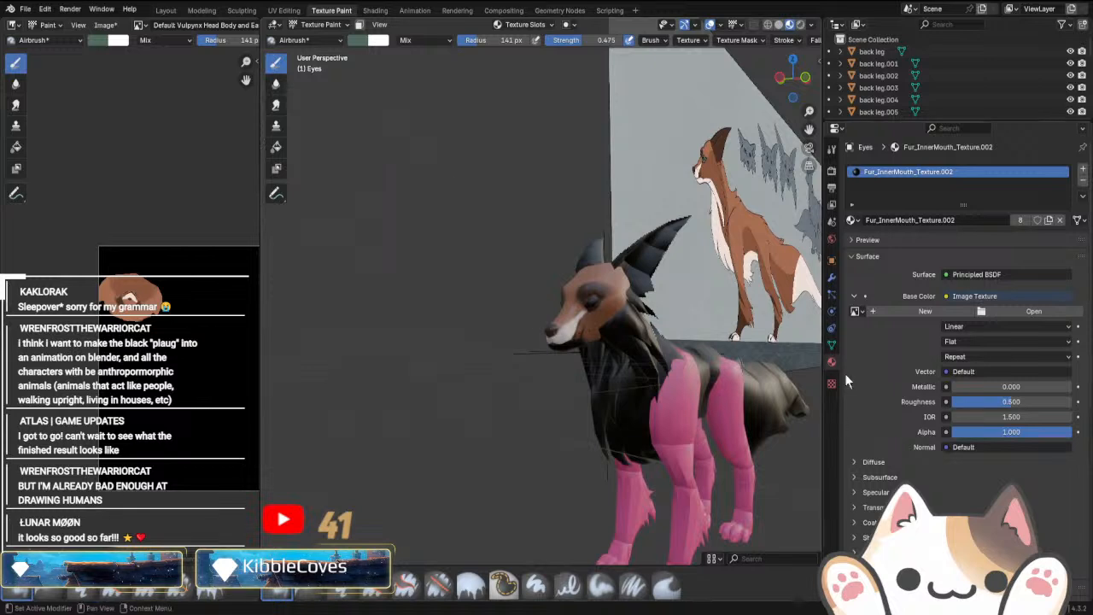
pyautogui.scroll(3, 561, 427)
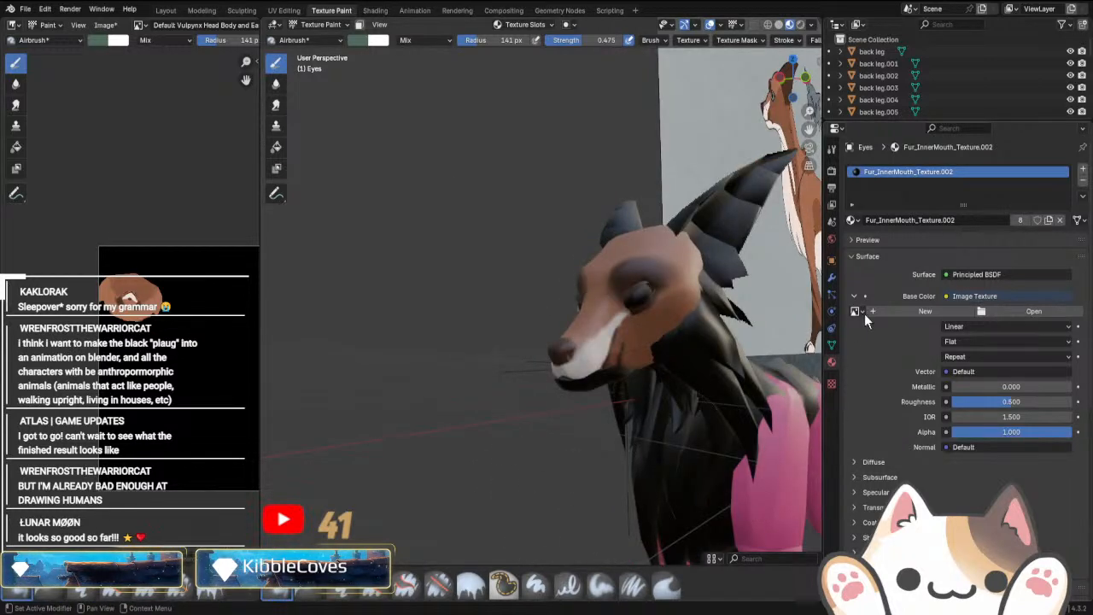
pyautogui.click(885, 310)
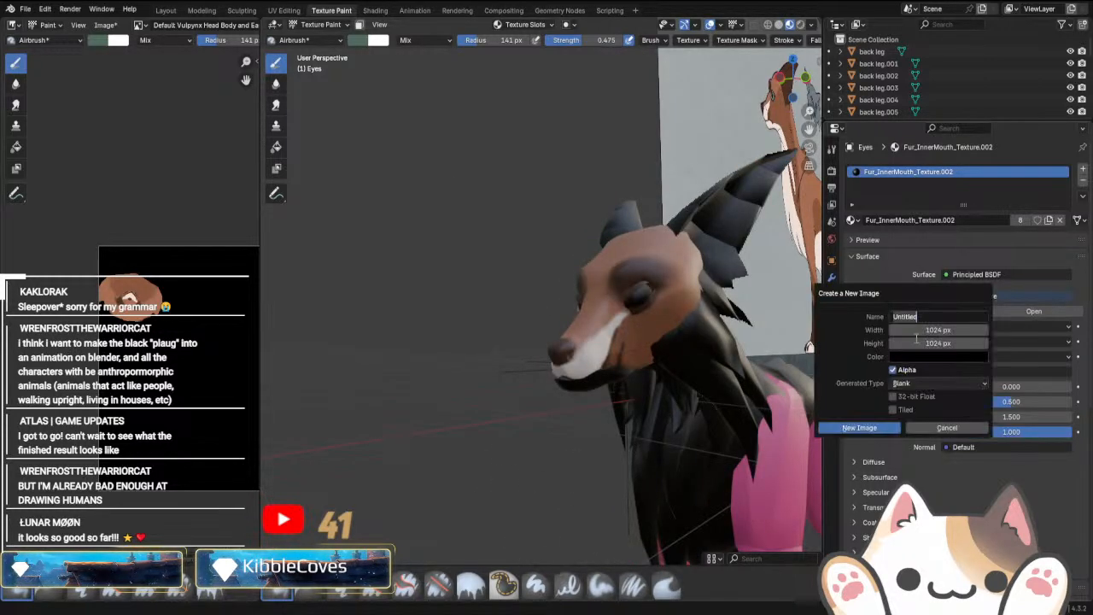
pyautogui.write('Fur Innter Mouth + Eyes')
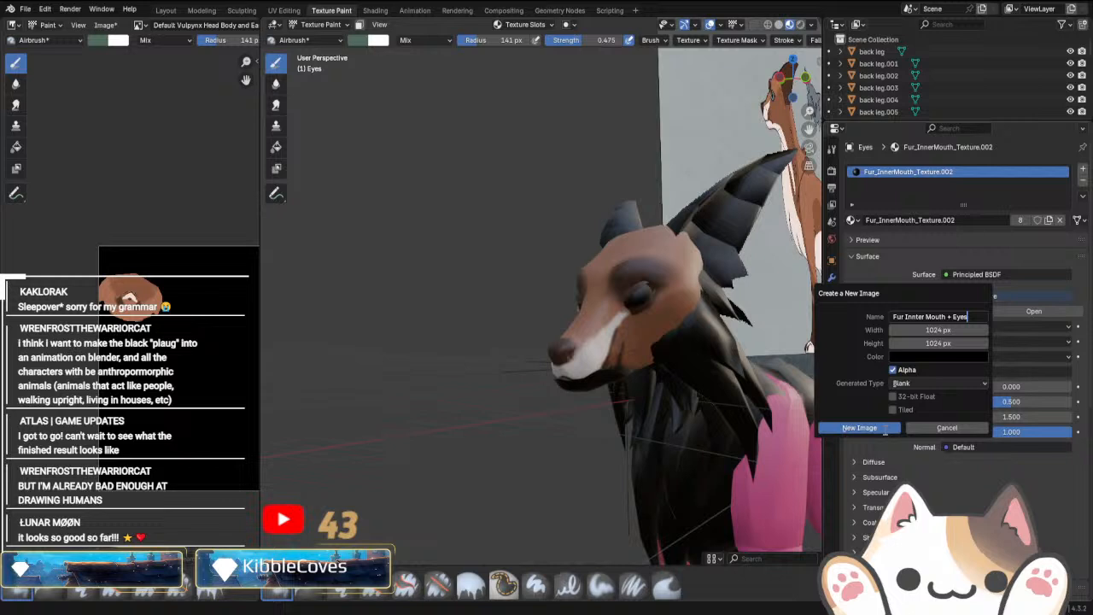
pyautogui.click(884, 430)
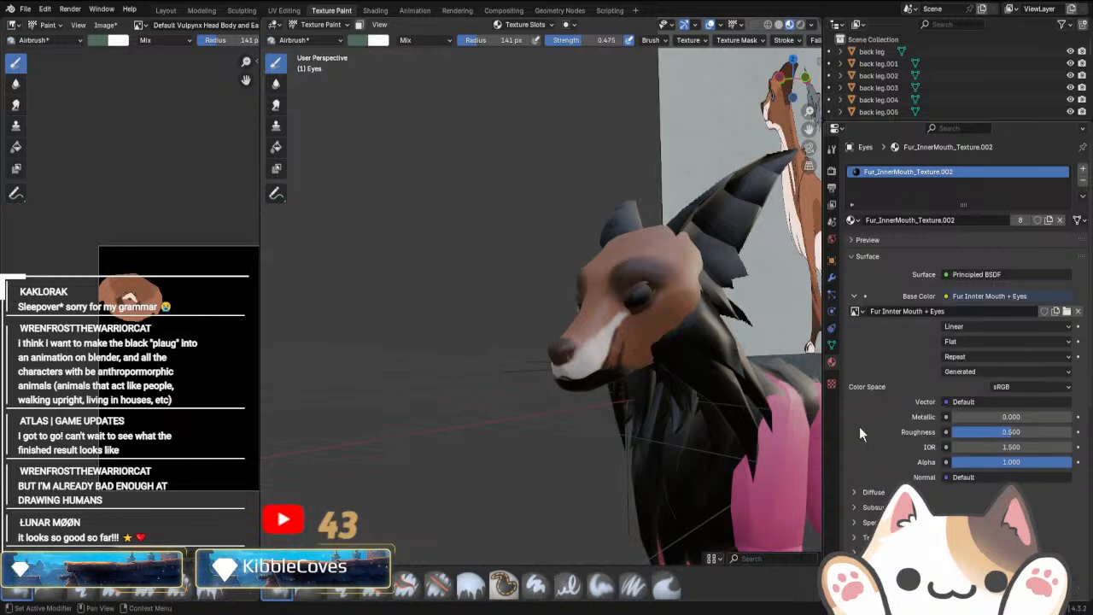
# Rename the base colour image as "Fur Innter Mouth + Eyes Default Vulpynx" and show it in the image editor.
pyautogui.click(991, 296)
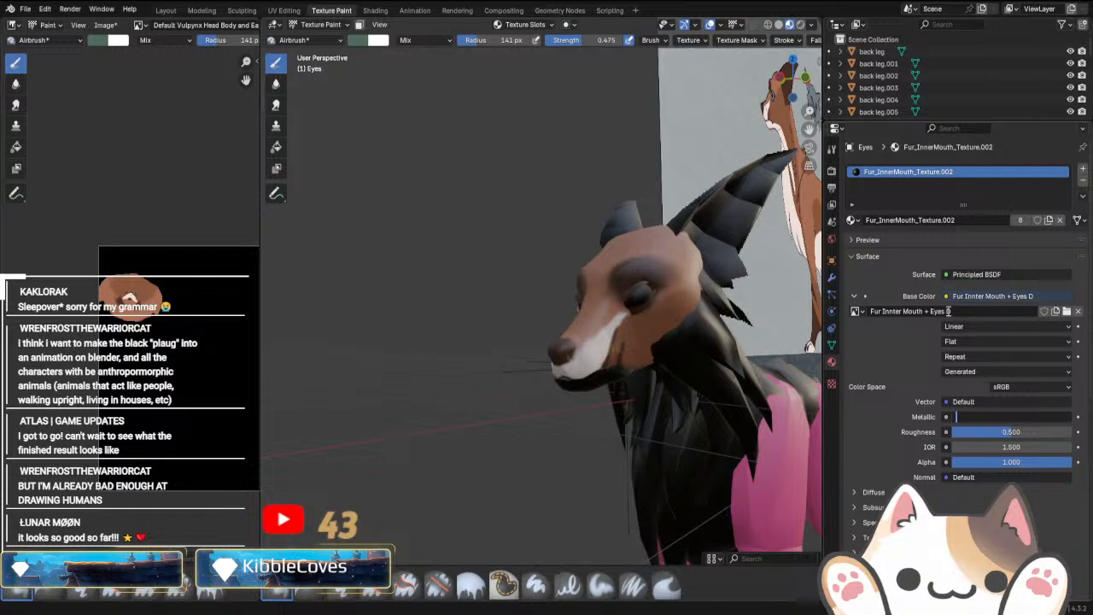
pyautogui.click(979, 309)
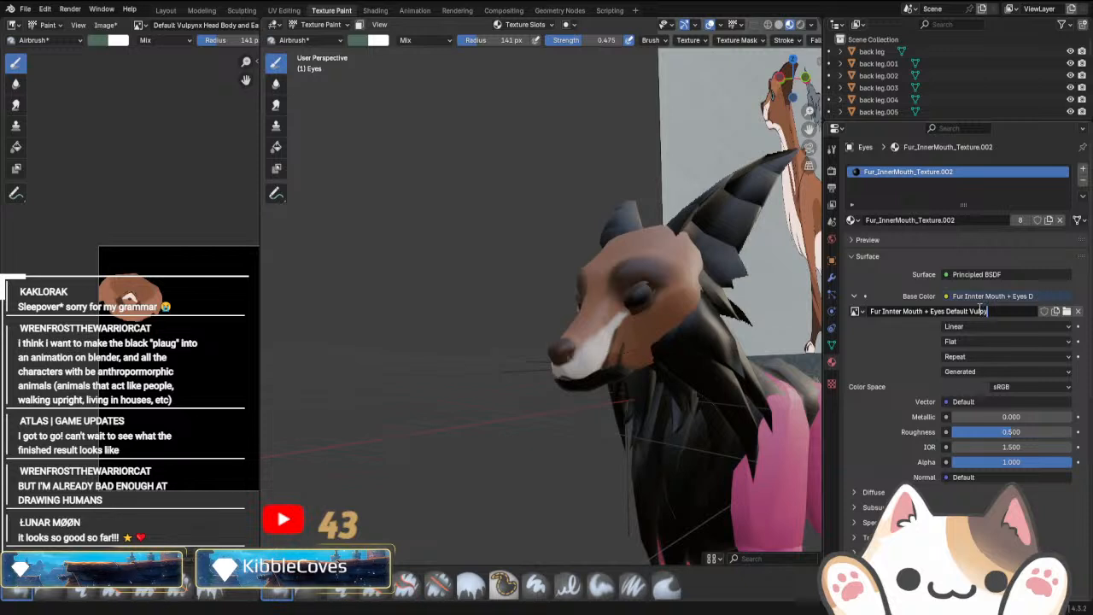
pyautogui.press('Return')
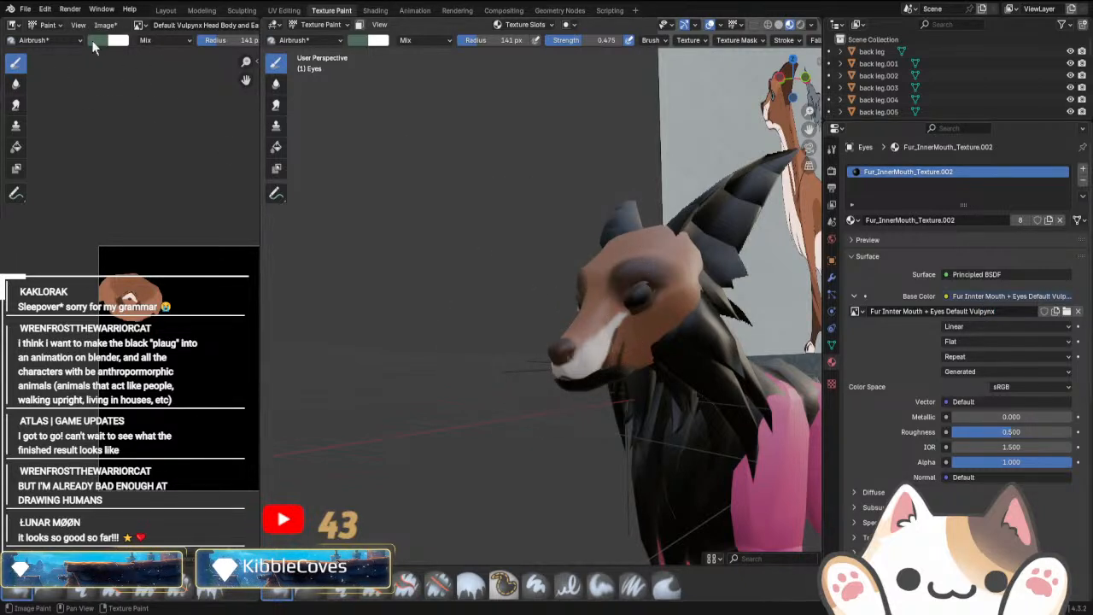
pyautogui.click(141, 30)
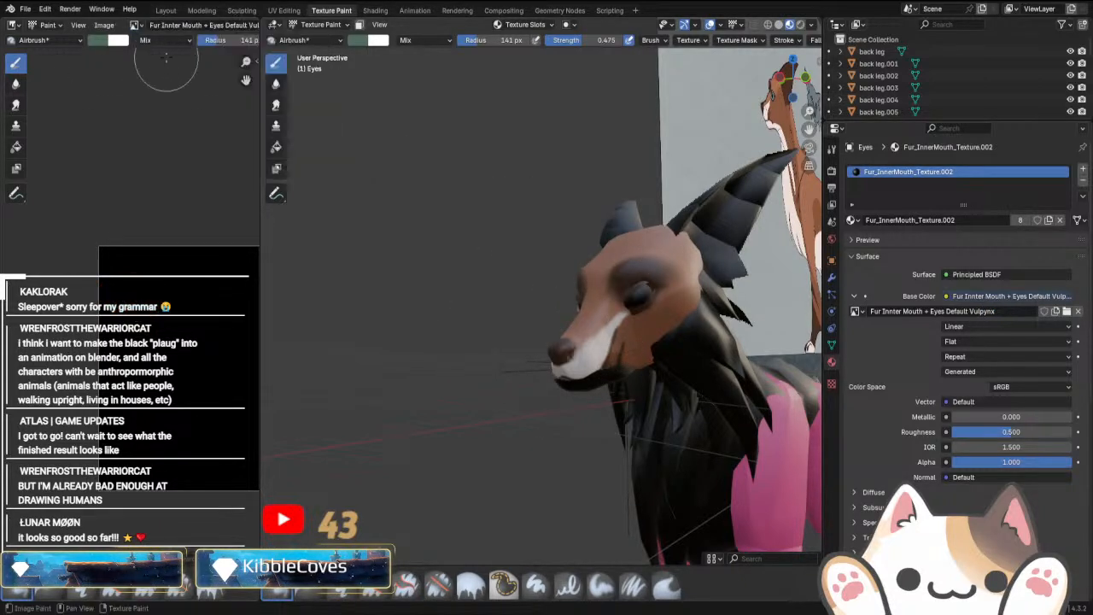
pyautogui.click(167, 53)
# Widen the 3D viewport and paint the model's eyes with the sampled green using the Airbrush.
pyautogui.moveTo(675, 342); pyautogui.dragTo(580, 346, button='middle')
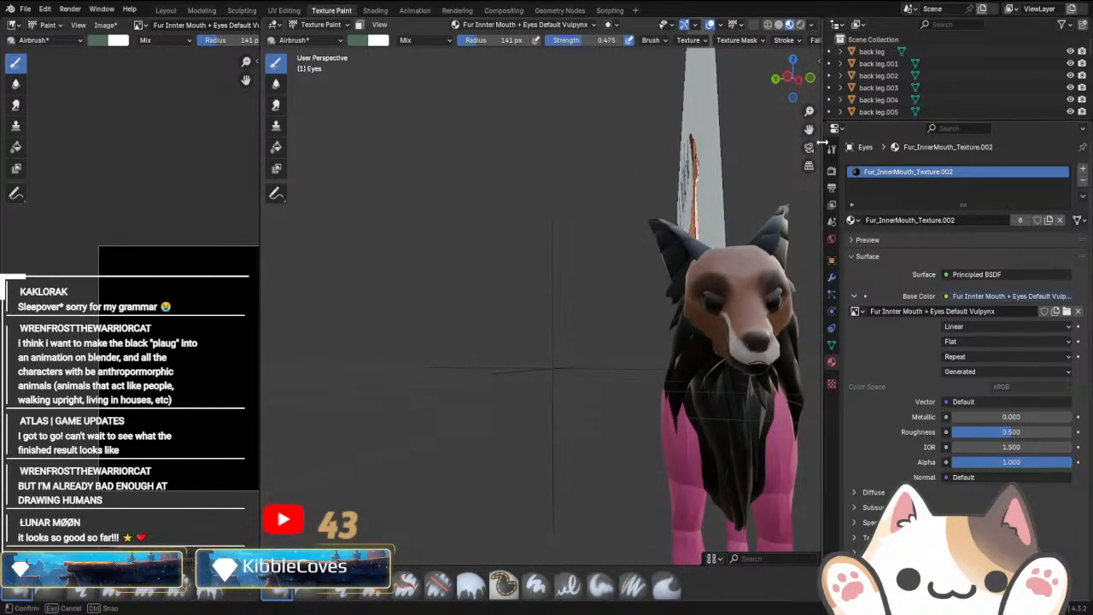
pyautogui.moveTo(824, 181); pyautogui.dragTo(1036, 68)
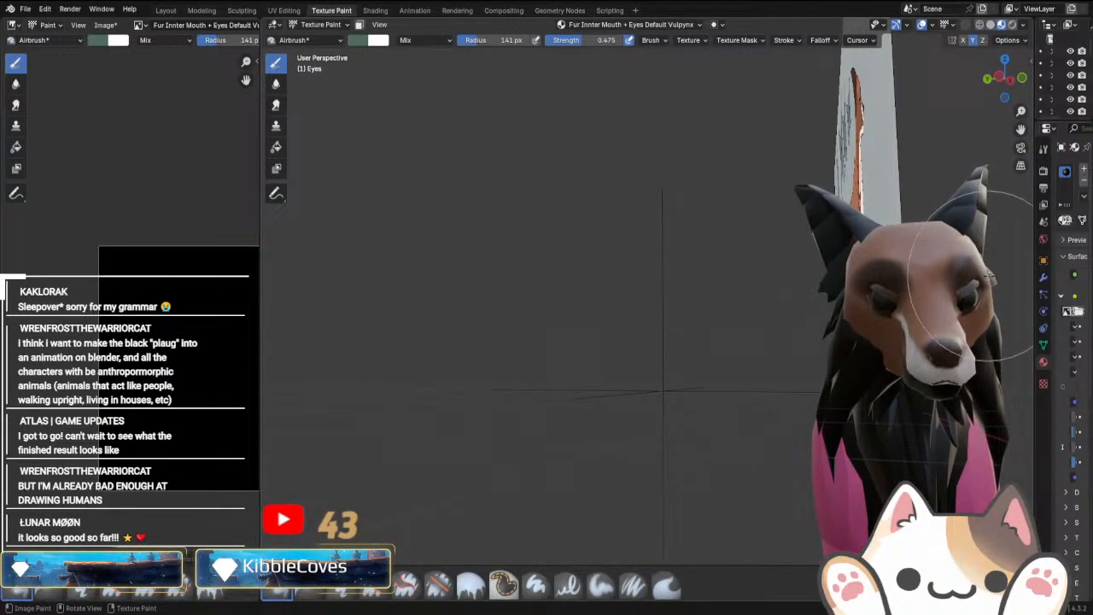
pyautogui.moveTo(988, 277); pyautogui.dragTo(982, 286)
# Isolate the eyes in local view, check their green paint from several angles, and restore the full model.
pyautogui.press('KP_Divide')
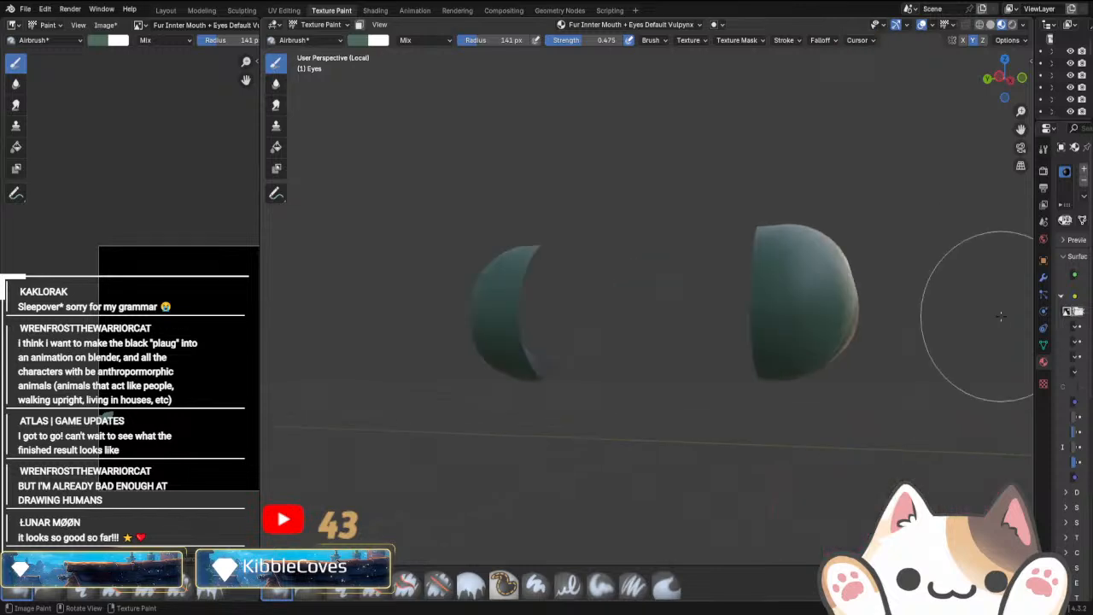
pyautogui.scroll(-5, 866, 343)
pyautogui.moveTo(867, 343); pyautogui.dragTo(651, 316, button='middle')
pyautogui.moveTo(720, 314); pyautogui.dragTo(697, 294, button='middle')
pyautogui.press('KP_Divide')
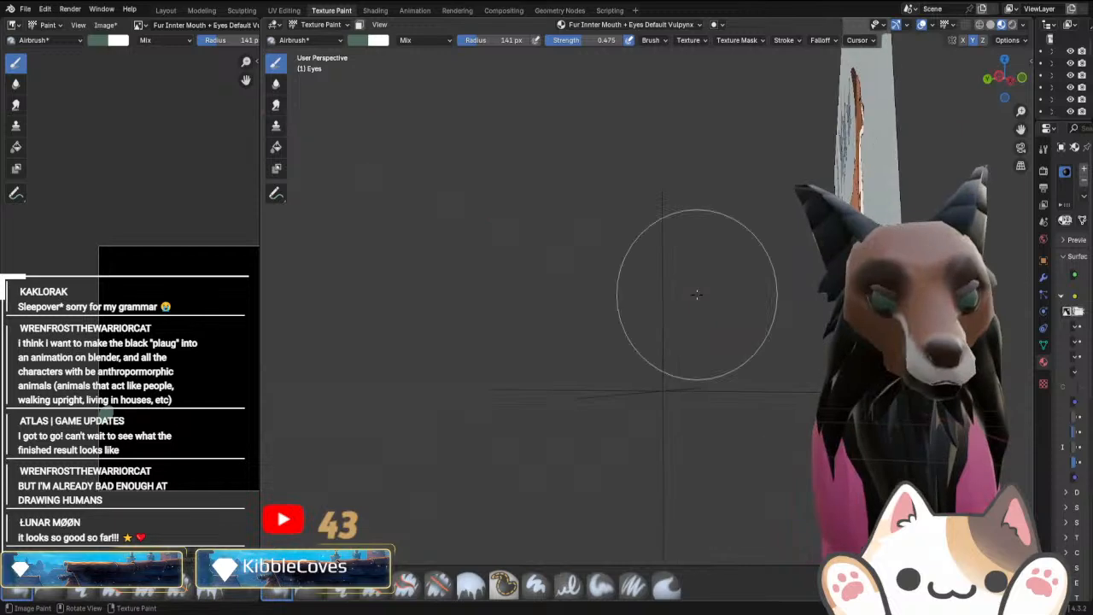
# Sample the yellowish green from the upper rim of the concept art's eye as the brush colour.
pyautogui.press('KP_3')
pyautogui.press('KP_1')
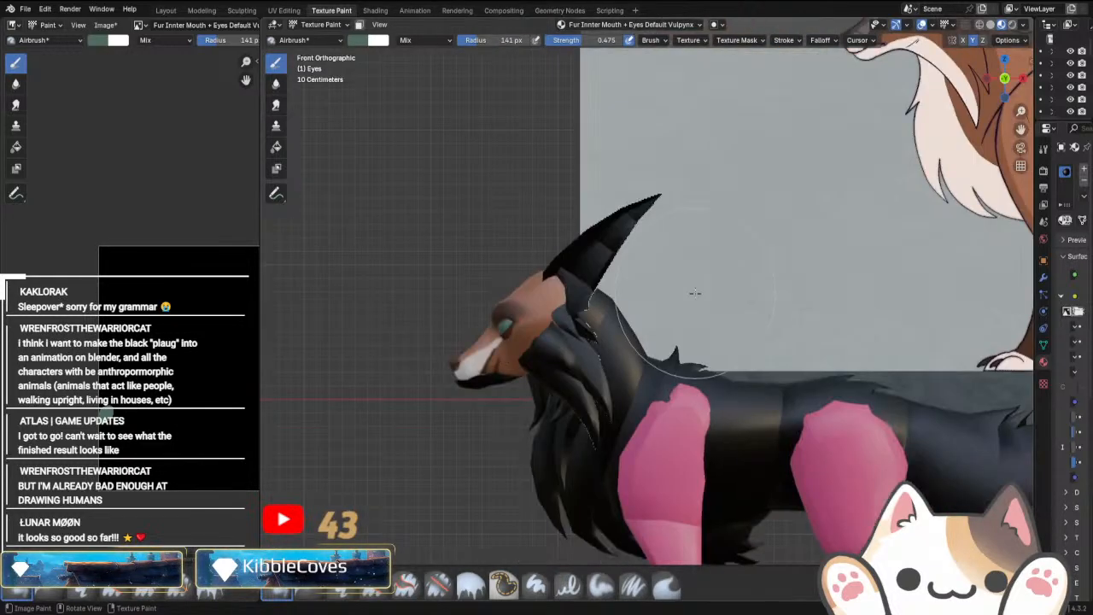
pyautogui.scroll(-4, 695, 293)
pyautogui.keyDown('shift'); pyautogui.moveTo(695, 293); pyautogui.dragTo(575, 448, button='middle'); pyautogui.keyUp('shift')
pyautogui.scroll(7, 666, 387)
pyautogui.scroll(4, 576, 448)
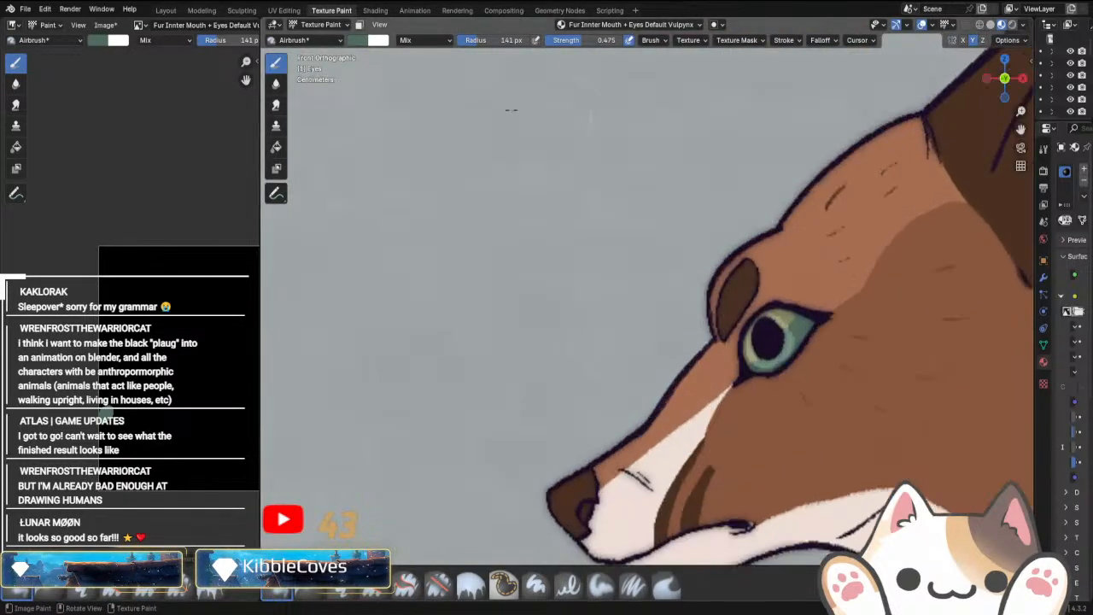
pyautogui.click(359, 40)
pyautogui.click(449, 221)
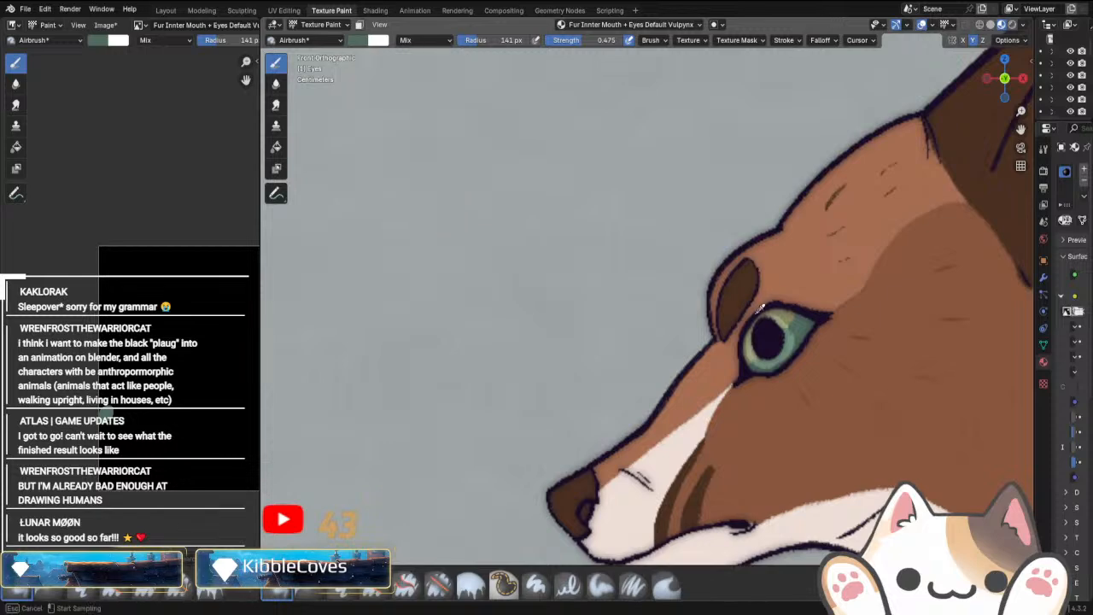
pyautogui.click(785, 314)
# Paint the sampled yellowish green across the upper part of the eyes while they are isolated in local view.
pyautogui.scroll(-5, 666, 426)
pyautogui.keyDown('shift'); pyautogui.moveTo(586, 407); pyautogui.dragTo(879, 384, button='middle'); pyautogui.keyUp('shift')
pyautogui.scroll(6, 640, 390)
pyautogui.keyDown('shift'); pyautogui.moveTo(639, 391); pyautogui.dragTo(930, 122, button='middle'); pyautogui.keyUp('shift')
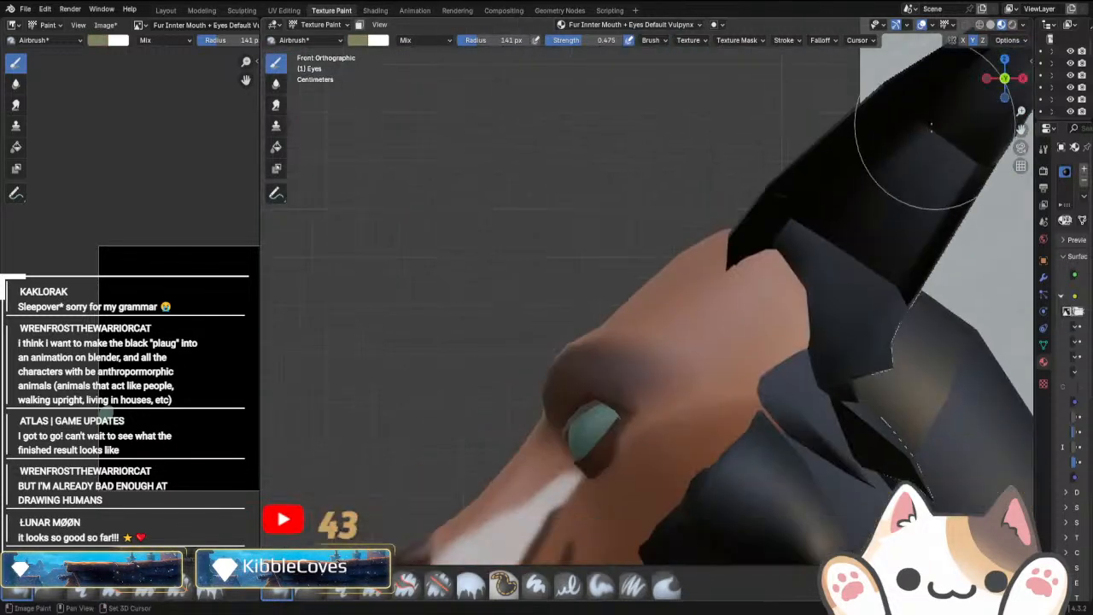
pyautogui.scroll(4, 661, 408)
pyautogui.moveTo(622, 408); pyautogui.dragTo(683, 339, button='middle')
pyautogui.press('KP_Divide')
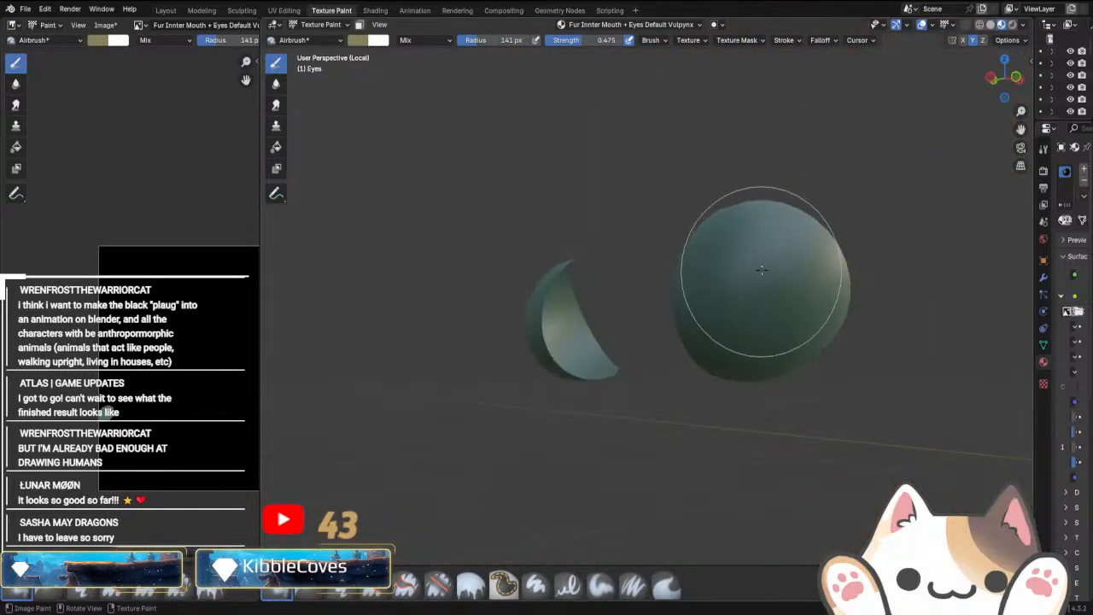
pyautogui.moveTo(751, 179)
pyautogui.mouseDown()
pyautogui.moveTo(690, 220)
pyautogui.moveTo(725, 190)
pyautogui.moveTo(808, 195)
pyautogui.moveTo(671, 249)
pyautogui.mouseUp()
pyautogui.moveTo(671, 249)
pyautogui.mouseDown(button='middle')
pyautogui.moveTo(805, 341)
pyautogui.moveTo(720, 261)
pyautogui.mouseUp(button='middle')
pyautogui.press('KP_Divide')
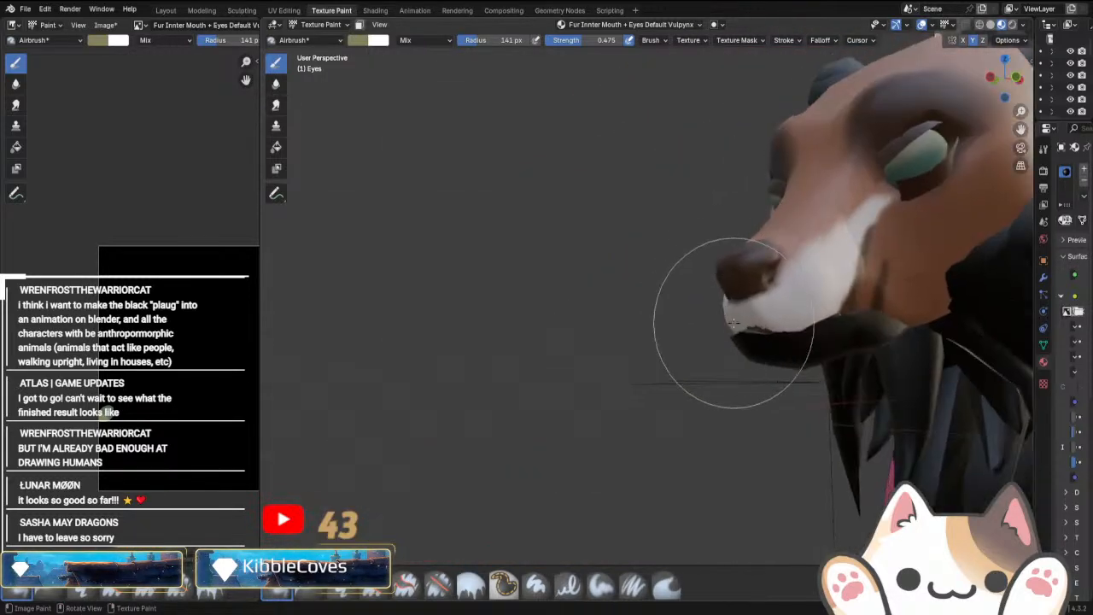
# Sample the lighter green from the back part of the concept art's iris as the brush colour.
pyautogui.moveTo(821, 325)
pyautogui.mouseDown(button='middle')
pyautogui.moveTo(799, 357)
pyautogui.moveTo(793, 325)
pyautogui.moveTo(603, 448)
pyautogui.mouseUp(button='middle')
pyautogui.press('KP_3')
pyautogui.press('KP_1')
pyautogui.scroll(-3, 790, 327)
pyautogui.scroll(10, 640, 414)
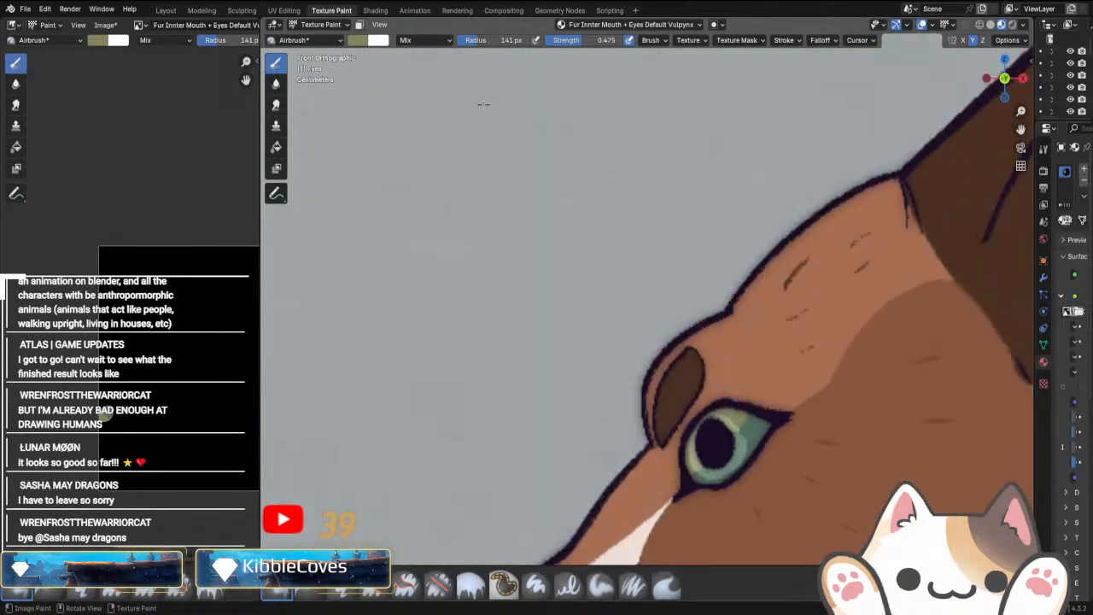
pyautogui.click(364, 41)
pyautogui.click(448, 219)
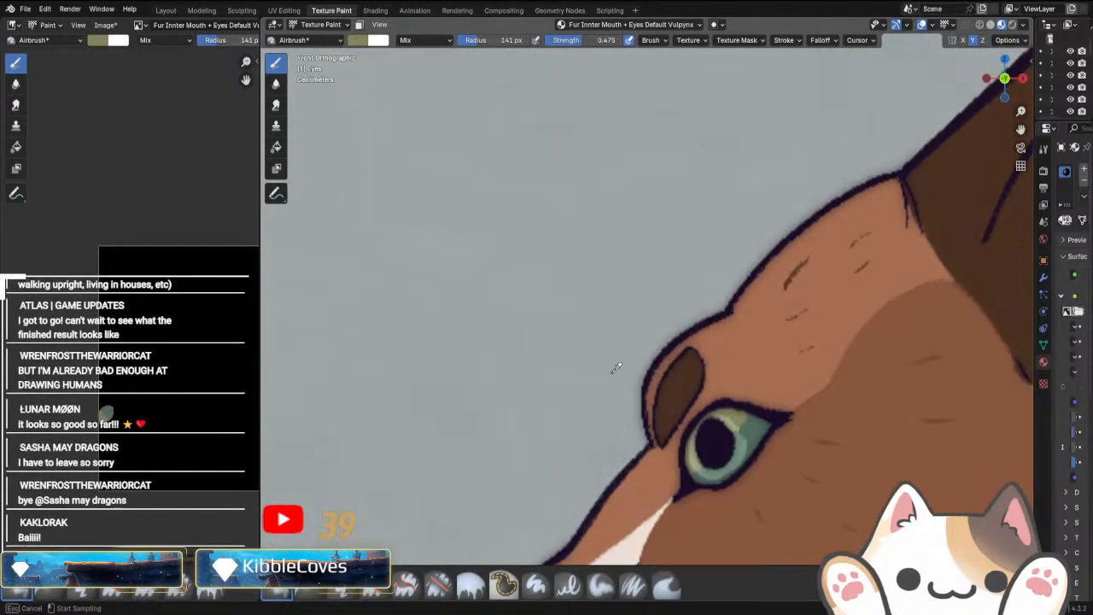
pyautogui.click(745, 443)
# Try airbrushing the sampled green over the centre of the eye while facing the model's head, and undo the stroke.
pyautogui.scroll(-8, 674, 469)
pyautogui.keyDown('shift'); pyautogui.moveTo(666, 475); pyautogui.dragTo(851, 83, button='middle'); pyautogui.keyUp('shift')
pyautogui.scroll(7, 452, 330)
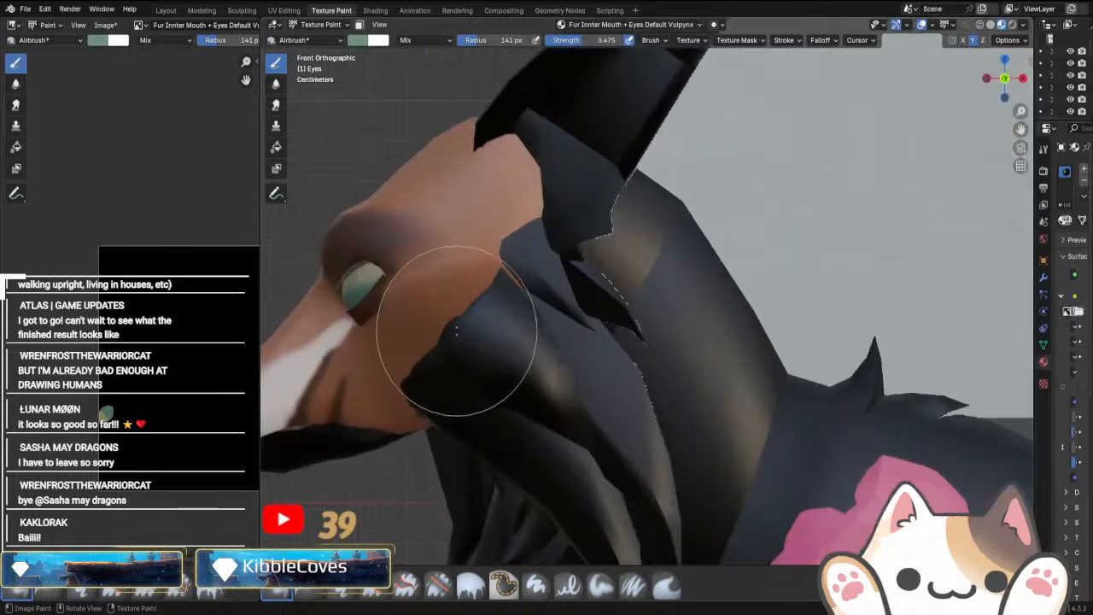
pyautogui.keyDown('shift'); pyautogui.moveTo(427, 354); pyautogui.dragTo(703, 344, button='middle'); pyautogui.keyUp('shift')
pyautogui.scroll(2, 703, 344)
pyautogui.scroll(5, 702, 342)
pyautogui.keyDown('shift'); pyautogui.moveTo(691, 220); pyautogui.dragTo(703, 310, button='middle'); pyautogui.keyUp('shift')
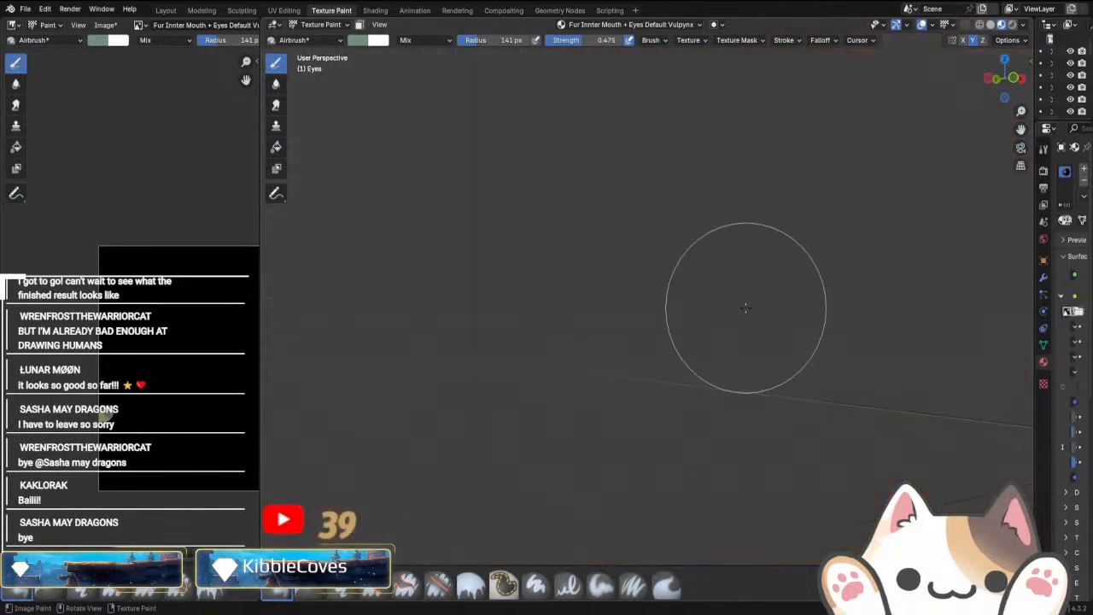
pyautogui.press('KP_2')
pyautogui.press('ctrl+KP_3')
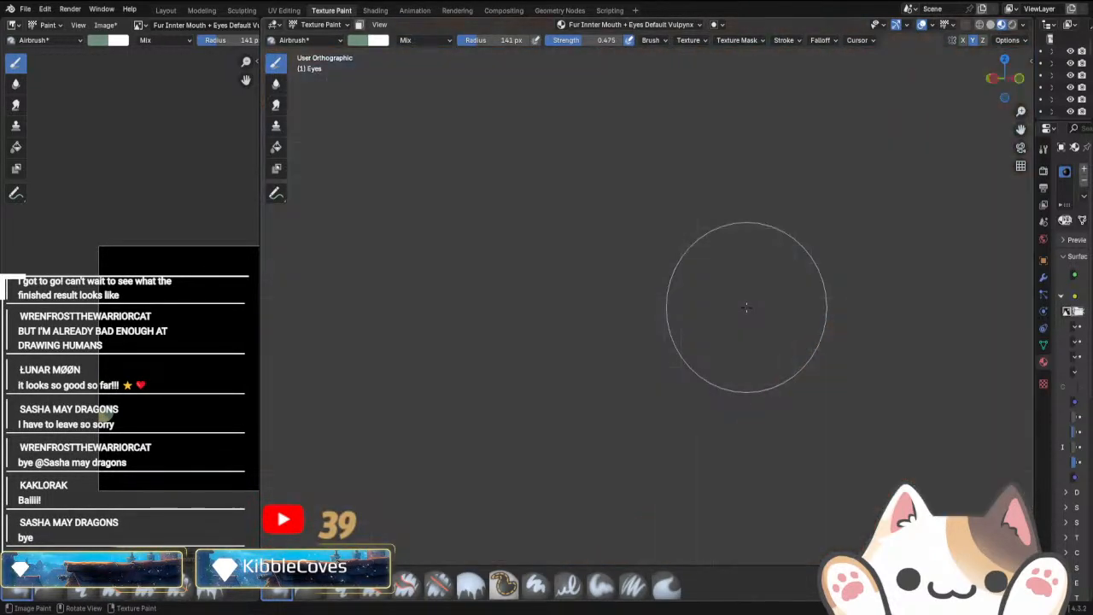
pyautogui.keyDown('shift'); pyautogui.moveTo(732, 300); pyautogui.dragTo(883, 376, button='middle'); pyautogui.keyUp('shift')
pyautogui.press('KP_1')
pyautogui.keyDown('shift'); pyautogui.moveTo(711, 355); pyautogui.dragTo(581, 447, button='middle'); pyautogui.keyUp('shift')
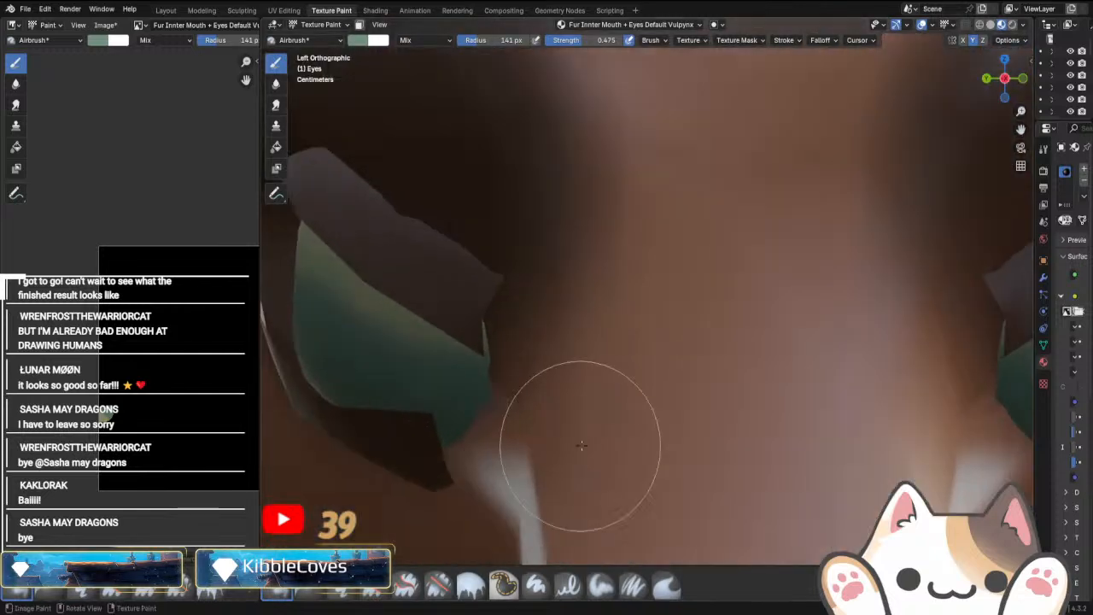
pyautogui.press('ctrl+KP_3')
pyautogui.moveTo(687, 366); pyautogui.dragTo(676, 361)
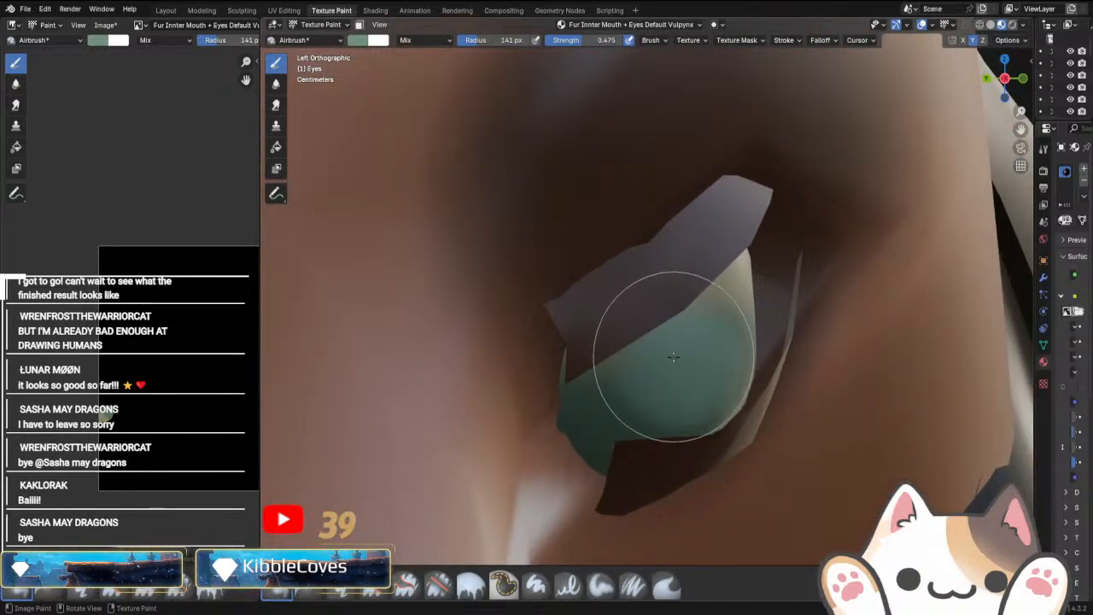
pyautogui.scroll(-8, 742, 504)
pyautogui.hotkey('ctrl', 'z')
# Try further green strokes over the eye facing the head, undoing one, and check the result from the side.
pyautogui.scroll(5, 733, 465)
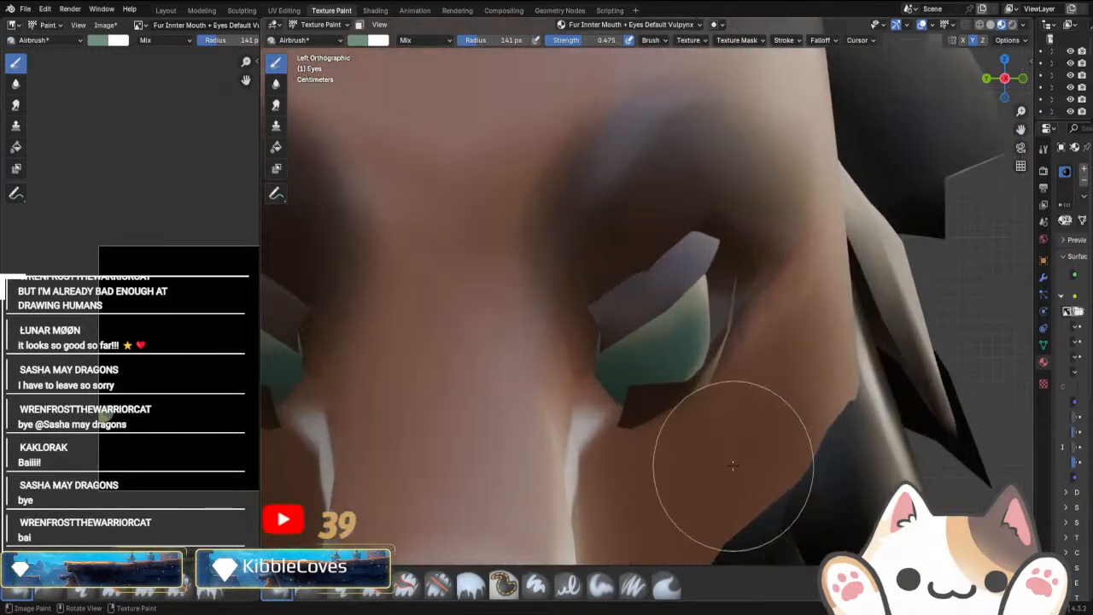
pyautogui.scroll(2, 676, 338)
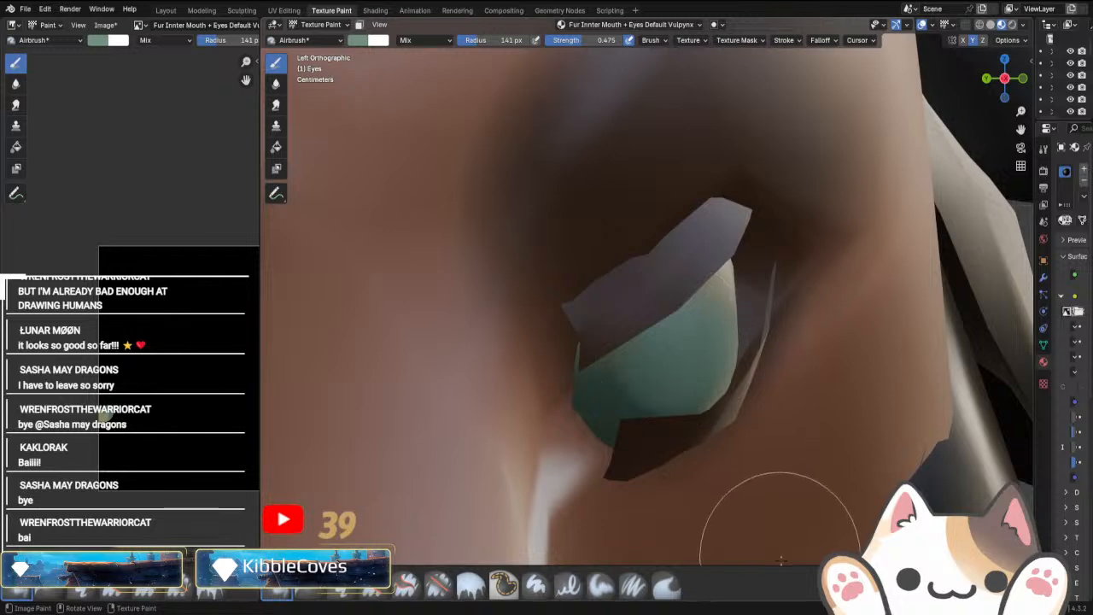
pyautogui.scroll(-7, 780, 559)
pyautogui.hotkey('ctrl', 'z')
pyautogui.scroll(7, 708, 427)
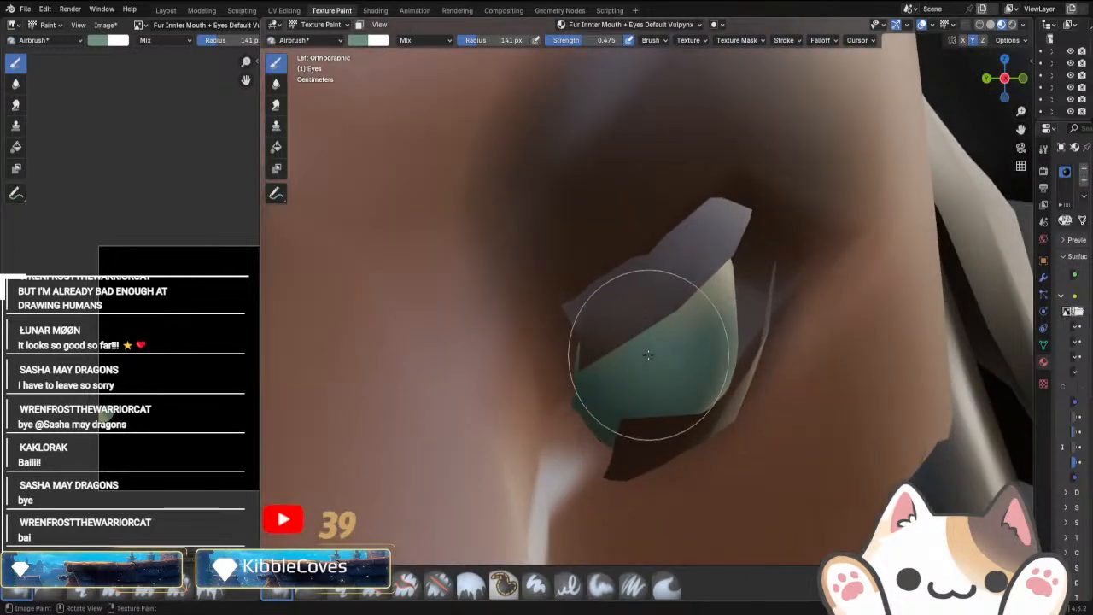
pyautogui.scroll(-7, 655, 430)
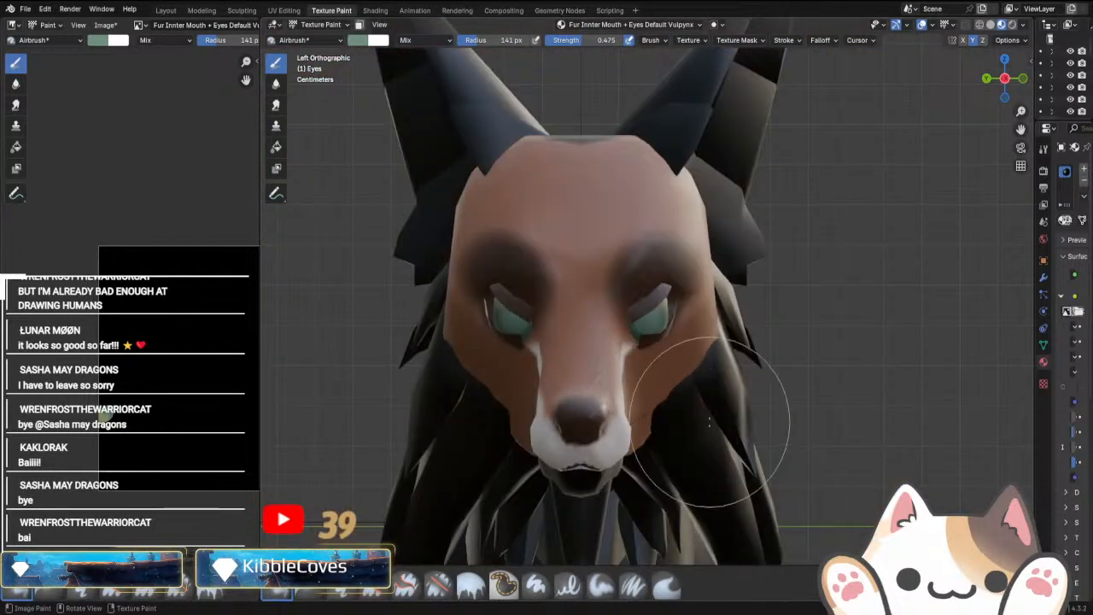
pyautogui.moveTo(708, 421); pyautogui.dragTo(617, 420, button='middle')
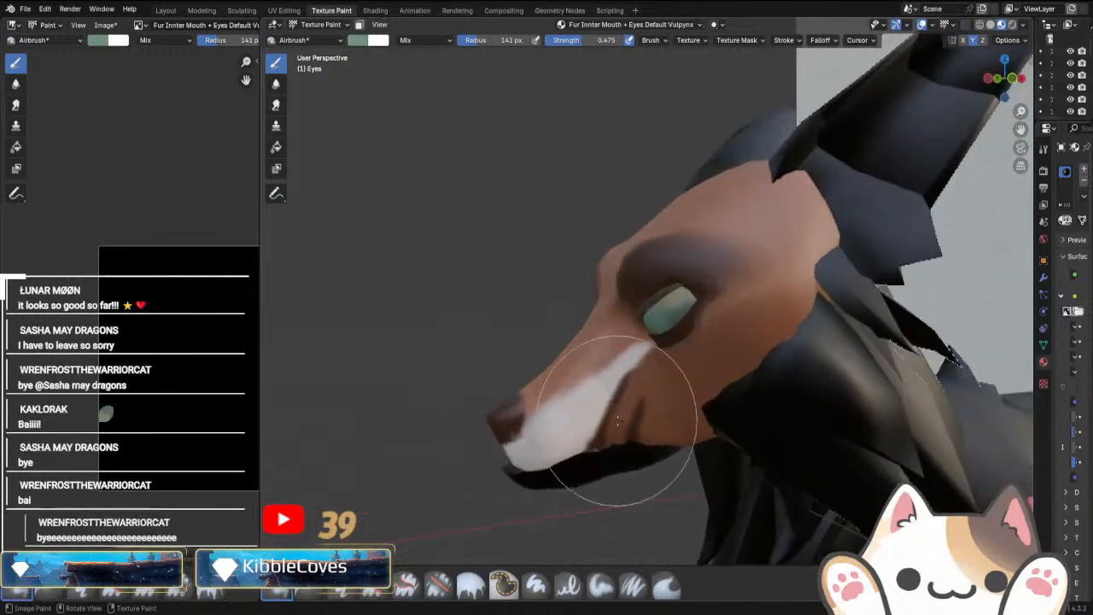
# Compare the eye with the concept art in profile and try a green stroke on the iris from an angled view.
pyautogui.press('KP_1')
pyautogui.scroll(-12, 628, 419)
pyautogui.keyDown('shift'); pyautogui.moveTo(749, 219); pyautogui.dragTo(699, 352, button='middle'); pyautogui.keyUp('shift')
pyautogui.scroll(5, 699, 352)
pyautogui.keyDown('shift'); pyautogui.moveTo(541, 424); pyautogui.dragTo(708, 162, button='middle'); pyautogui.keyUp('shift')
pyautogui.scroll(10, 643, 325)
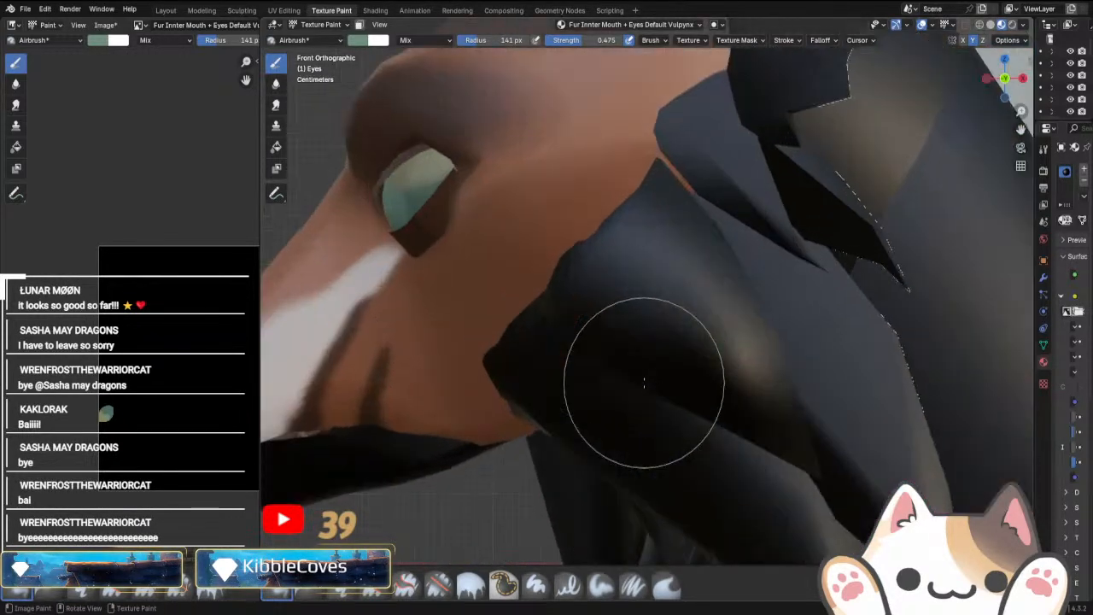
pyautogui.keyDown('shift'); pyautogui.moveTo(474, 288); pyautogui.dragTo(636, 354, button='middle'); pyautogui.keyUp('shift')
pyautogui.moveTo(636, 353)
pyautogui.mouseDown(button='middle')
pyautogui.moveTo(676, 356)
pyautogui.moveTo(659, 336)
pyautogui.mouseUp(button='middle')
pyautogui.scroll(2, 659, 336)
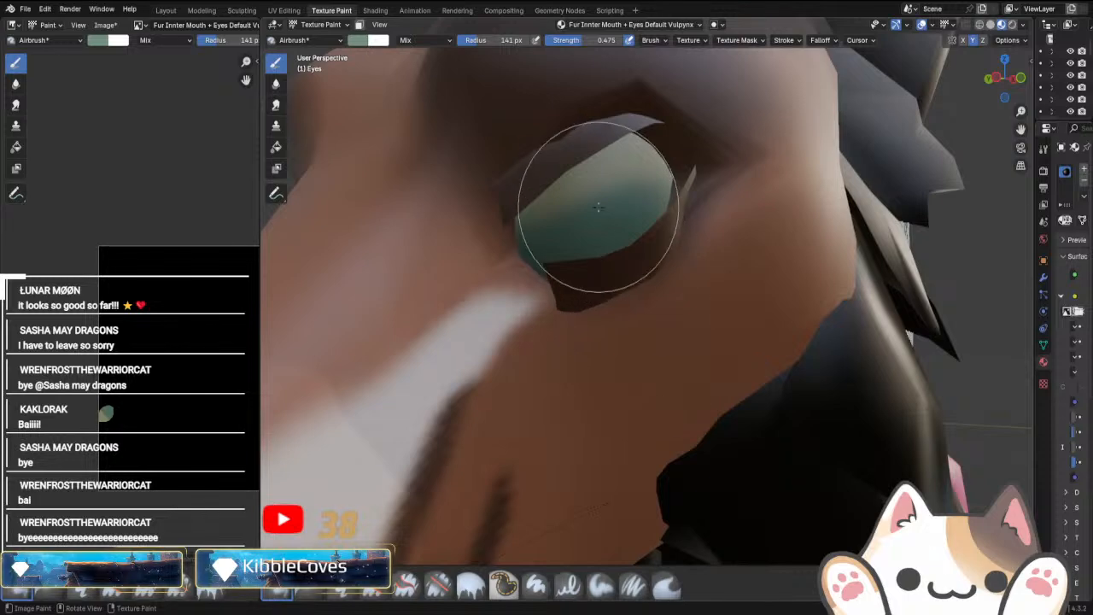
pyautogui.moveTo(600, 210); pyautogui.dragTo(592, 209)
pyautogui.scroll(-6, 653, 313)
pyautogui.moveTo(653, 312)
pyautogui.mouseDown(button='middle')
pyautogui.moveTo(682, 371)
pyautogui.moveTo(713, 361)
pyautogui.moveTo(711, 372)
pyautogui.mouseUp(button='middle')
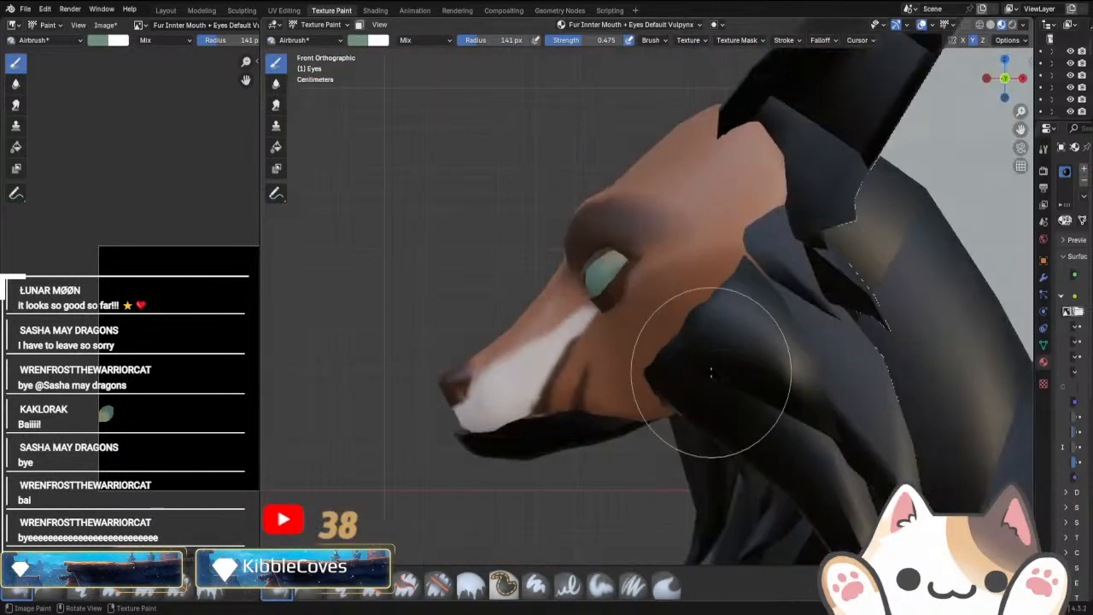
# Reduce the brush radius to 125 px and airbrush the green over the centre of the eye from an angled view.
pyautogui.press('KP_3')
pyautogui.press('ctrl+KP_3')
pyautogui.scroll(4, 709, 374)
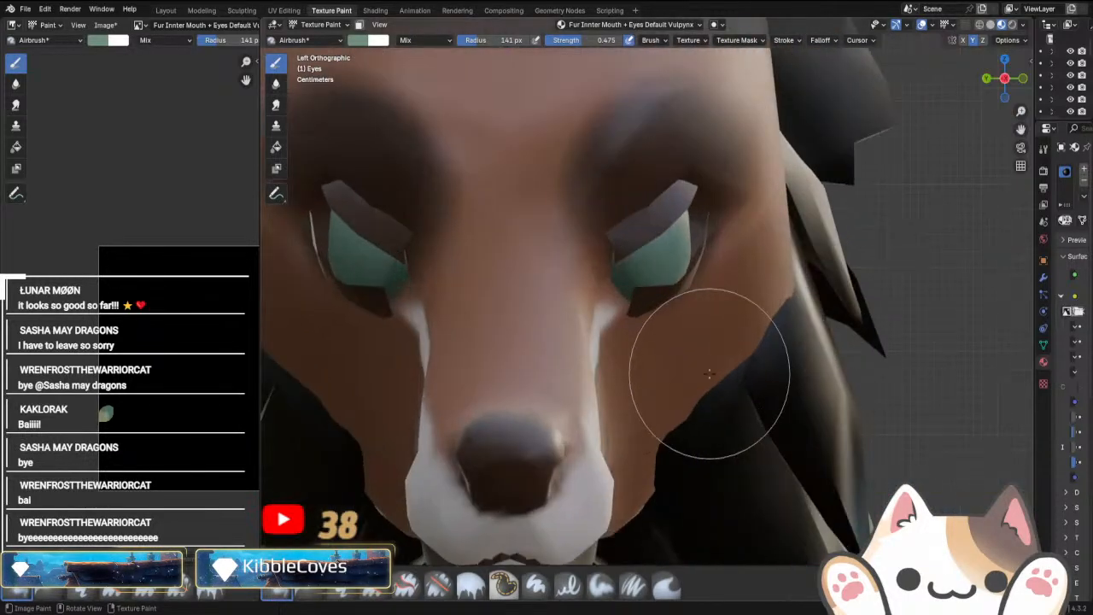
pyautogui.moveTo(757, 370); pyautogui.dragTo(690, 363, button='middle')
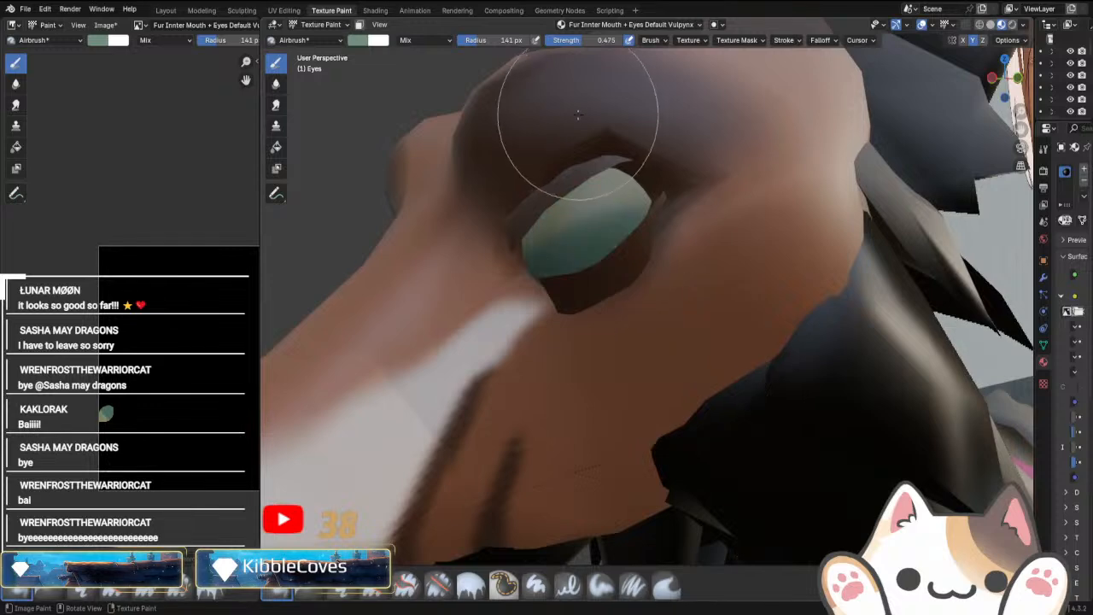
pyautogui.moveTo(491, 42); pyautogui.dragTo(478, 42)
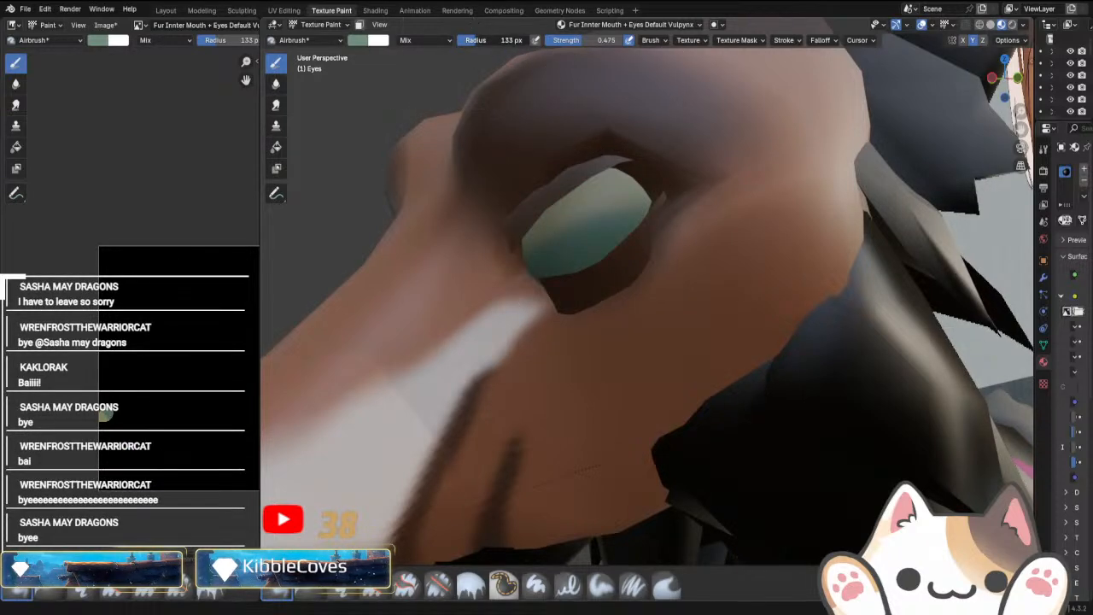
pyautogui.scroll(3, 589, 266)
pyautogui.moveTo(585, 268); pyautogui.dragTo(616, 356, button='middle')
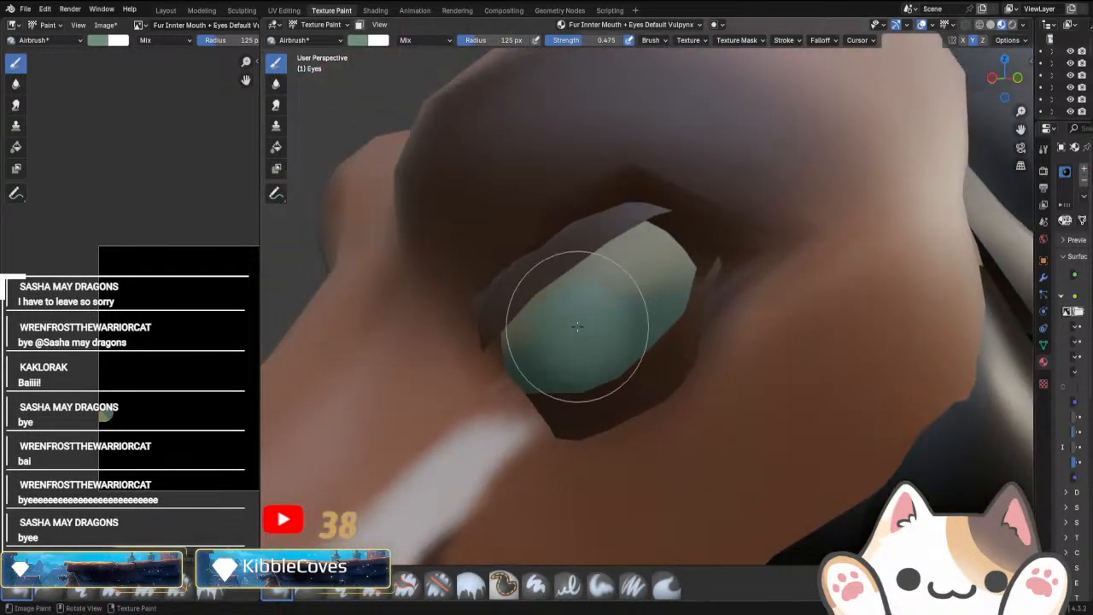
pyautogui.scroll(-5, 658, 444)
pyautogui.moveTo(666, 419); pyautogui.dragTo(734, 415, button='middle')
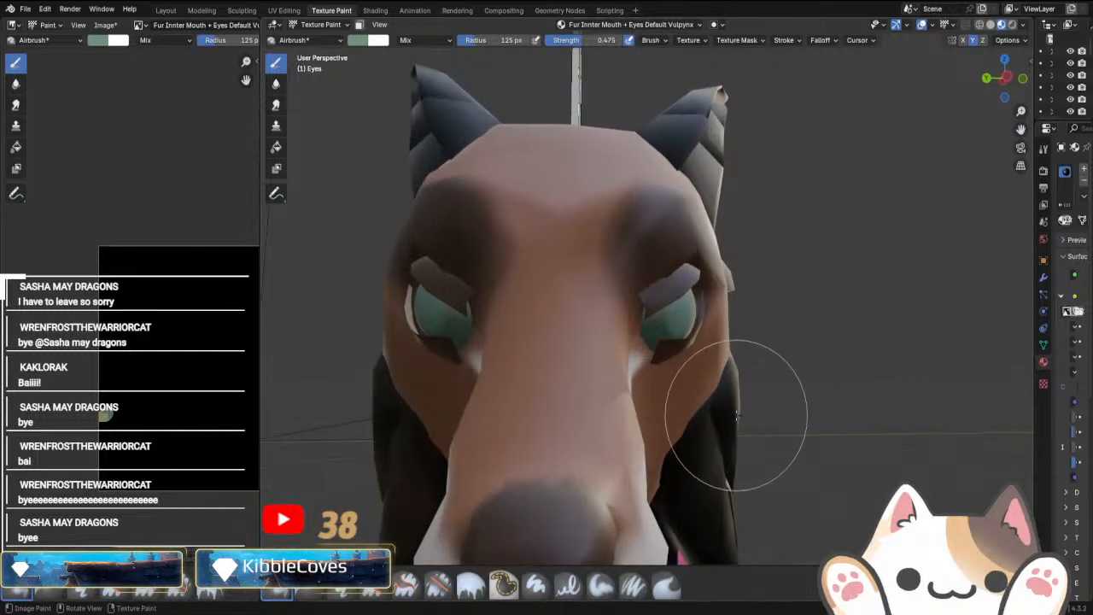
# Rework the green over the middle of the eye facing the head, keeping the yellowish upper rim.
pyautogui.press('KP_1')
pyautogui.press('KP_3')
pyautogui.press('ctrl+KP_3')
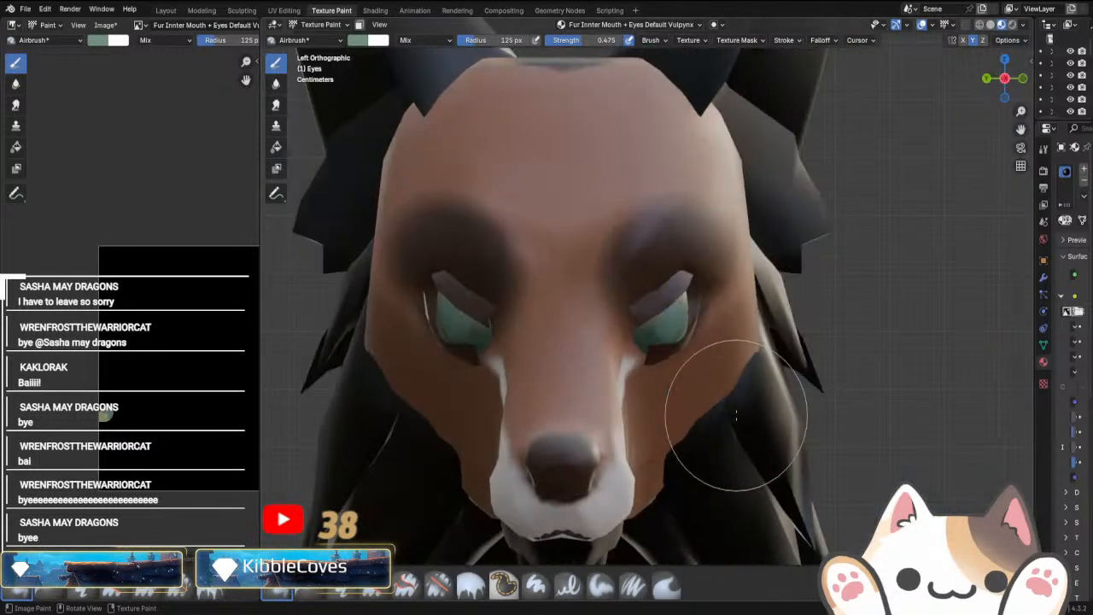
pyautogui.scroll(8, 719, 429)
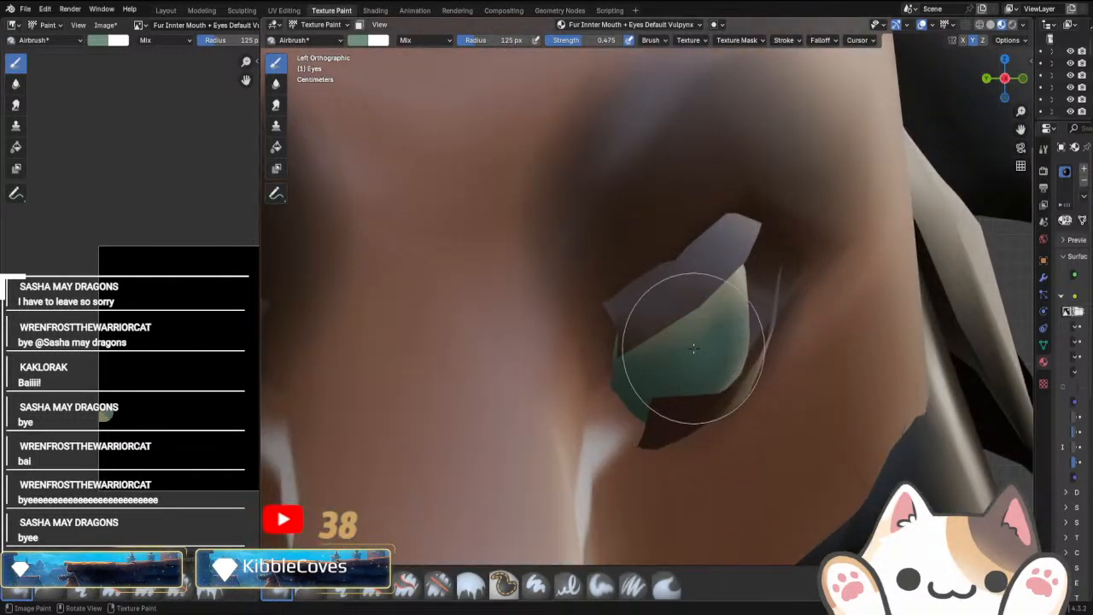
pyautogui.scroll(-10, 823, 454)
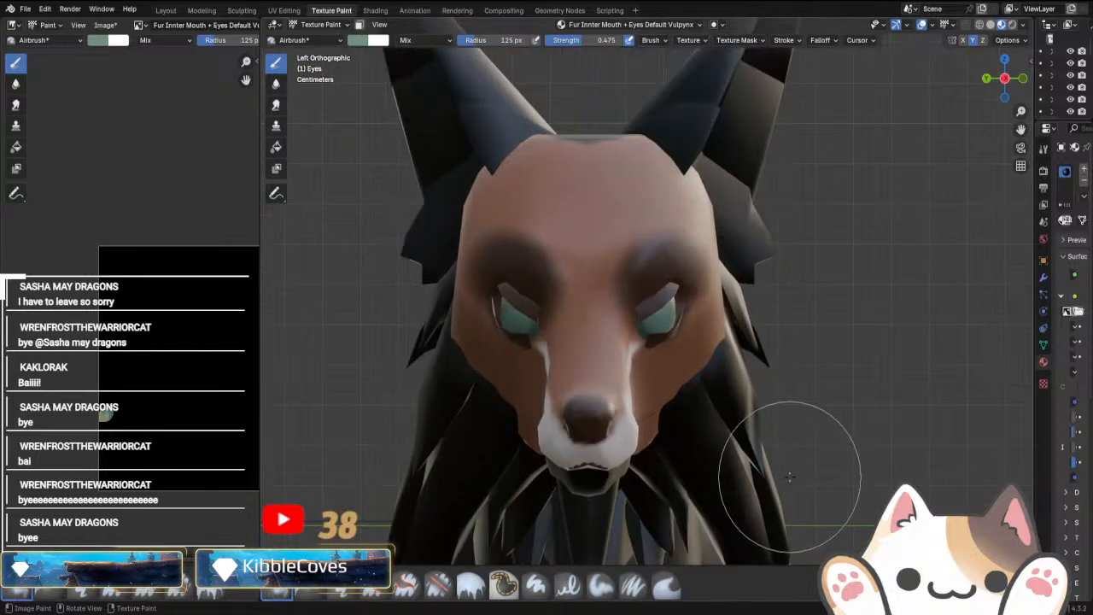
pyautogui.scroll(4, 777, 478)
pyautogui.scroll(4, 751, 461)
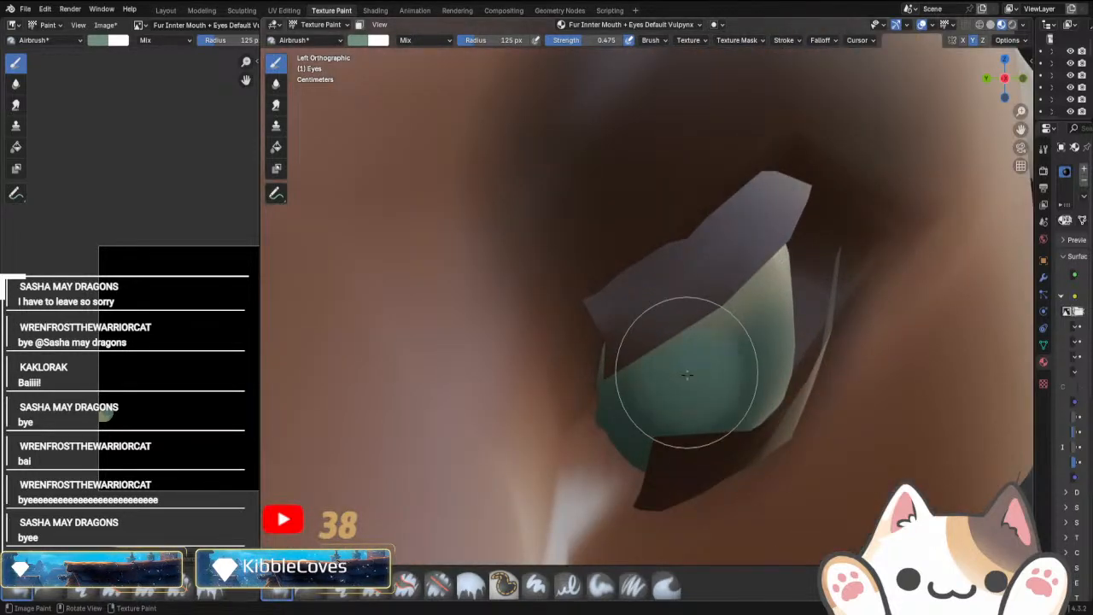
pyautogui.scroll(-6, 743, 512)
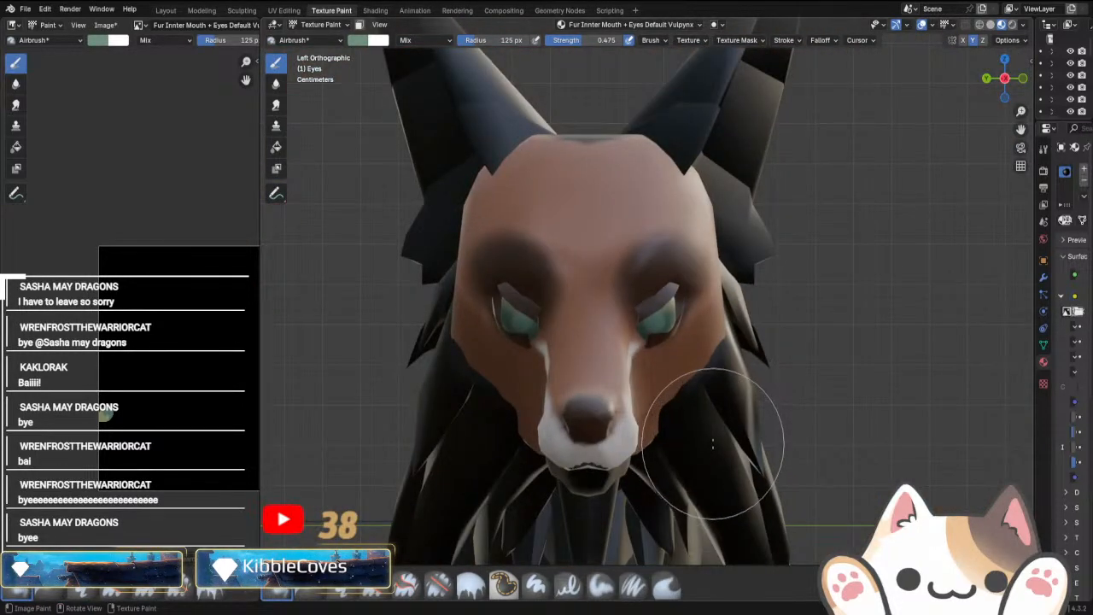
# Airbrush the green over the iris from an angled close-up and check the eye in profile.
pyautogui.press('KP_1')
pyautogui.moveTo(712, 443); pyautogui.dragTo(726, 391, button='middle')
pyautogui.scroll(8, 695, 378)
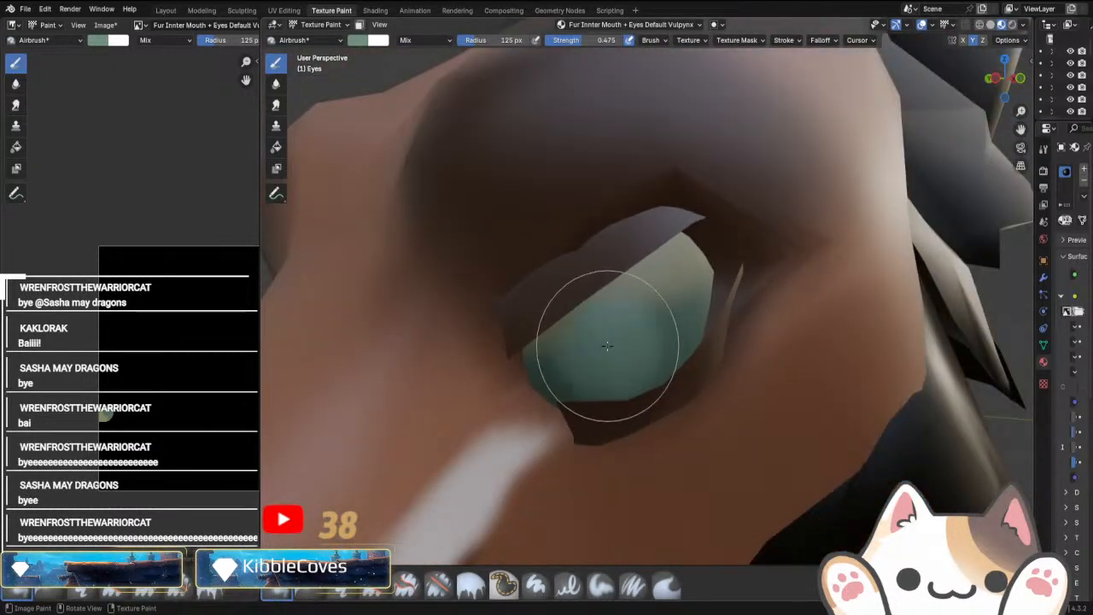
pyautogui.scroll(-8, 606, 346)
pyautogui.moveTo(683, 434); pyautogui.dragTo(594, 431, button='middle')
pyautogui.scroll(-3, 832, 441)
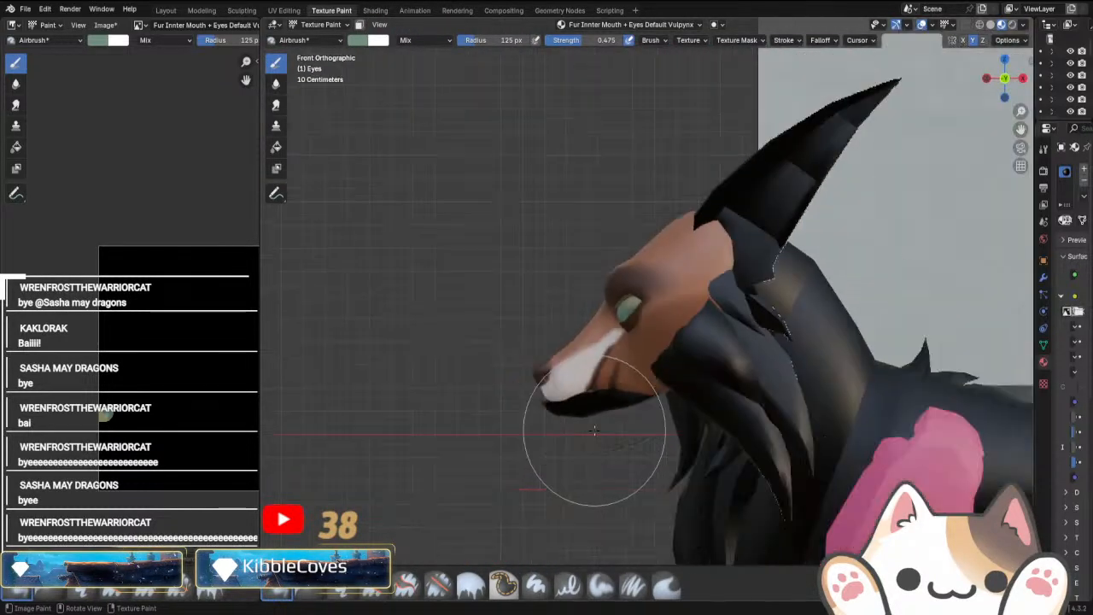
# Sample the pale yellowish green of the upper iris from the fox's eye in the concept art.
pyautogui.scroll(-6, 595, 431)
pyautogui.keyDown('shift'); pyautogui.moveTo(820, 268); pyautogui.dragTo(685, 424, button='middle'); pyautogui.keyUp('shift')
pyautogui.scroll(5, 684, 424)
pyautogui.keyDown('shift'); pyautogui.moveTo(871, 269); pyautogui.dragTo(700, 389, button='middle'); pyautogui.keyUp('shift')
pyautogui.scroll(5, 700, 388)
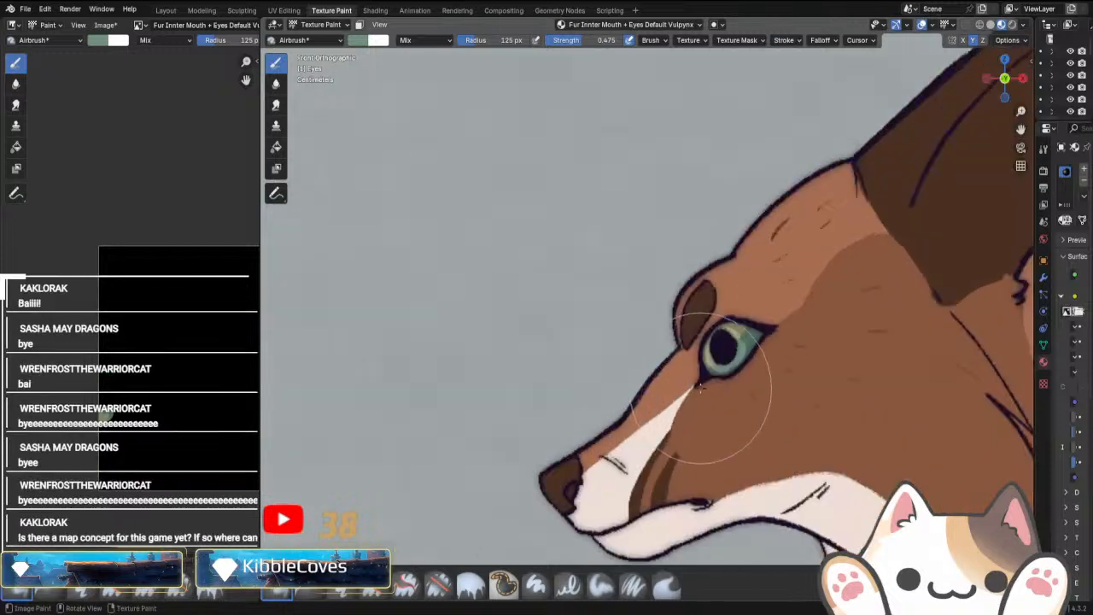
pyautogui.click(359, 40)
pyautogui.click(448, 219)
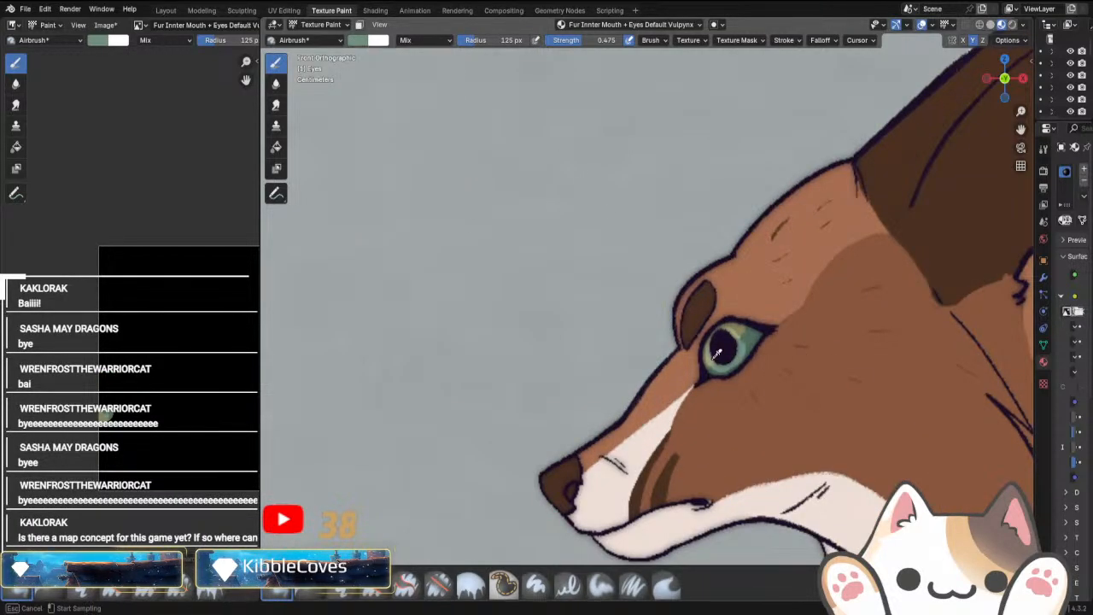
# Airbrush the sampled yellowish green across the upper iris, just under the model's eyelid.
pyautogui.scroll(-5, 645, 396)
pyautogui.keyDown('shift'); pyautogui.moveTo(454, 412); pyautogui.dragTo(700, 265, button='middle'); pyautogui.keyUp('shift')
pyautogui.scroll(5, 583, 488)
pyautogui.keyDown('shift'); pyautogui.moveTo(513, 495); pyautogui.dragTo(893, 193, button='middle'); pyautogui.keyUp('shift')
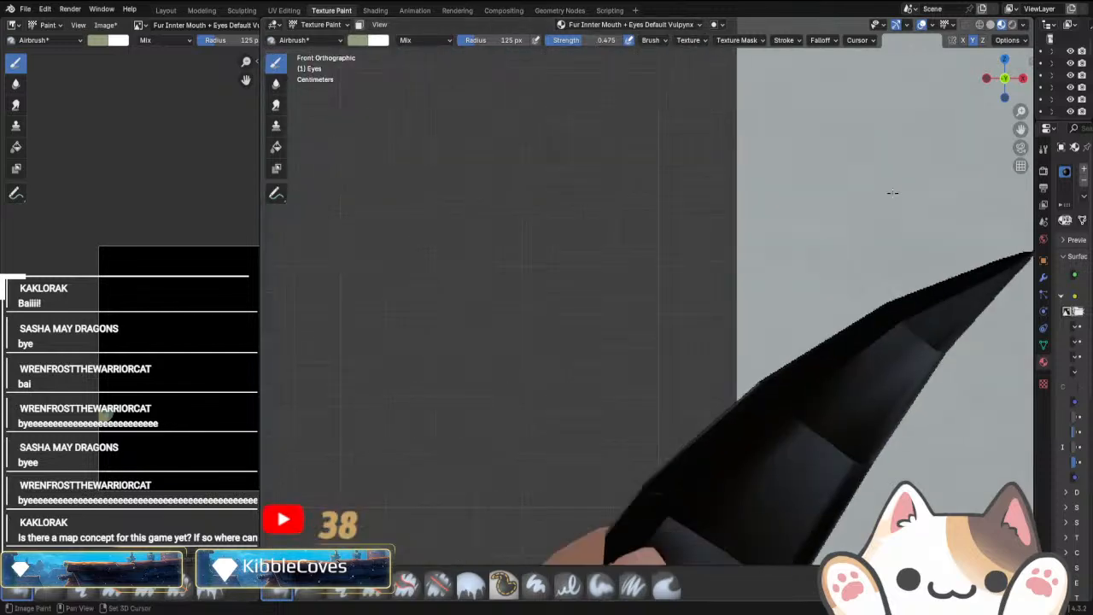
pyautogui.keyDown('shift'); pyautogui.moveTo(612, 445); pyautogui.dragTo(768, 61, button='middle'); pyautogui.keyUp('shift')
pyautogui.moveTo(561, 400); pyautogui.dragTo(674, 398, button='middle')
pyautogui.scroll(6, 673, 398)
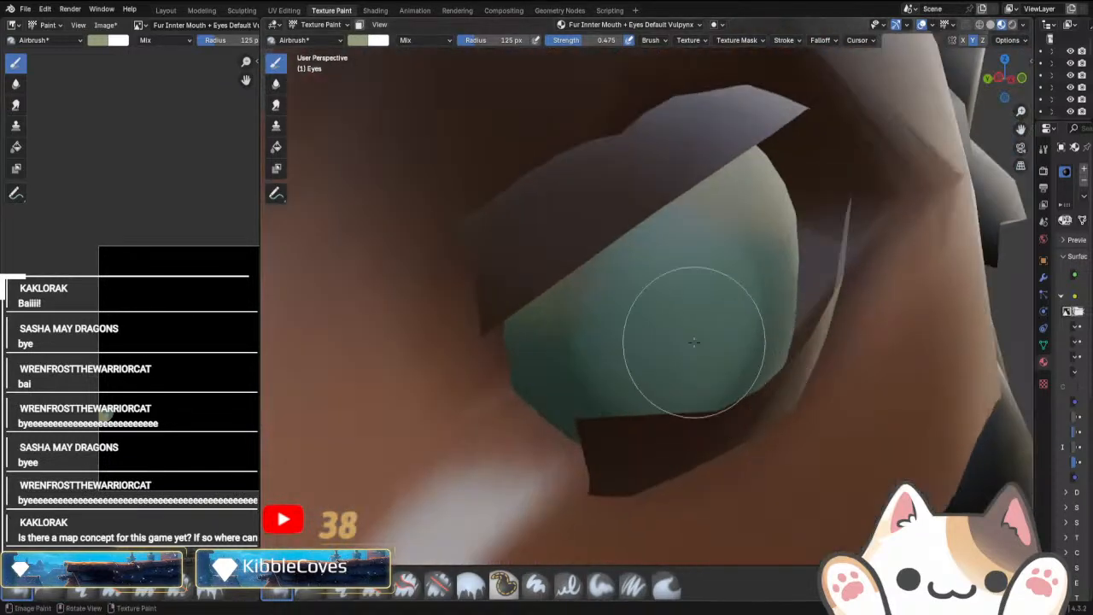
pyautogui.moveTo(703, 261)
pyautogui.mouseDown()
pyautogui.moveTo(620, 288)
pyautogui.moveTo(695, 271)
pyautogui.moveTo(634, 281)
pyautogui.mouseUp()
pyautogui.scroll(-3, 728, 365)
pyautogui.moveTo(728, 365)
pyautogui.mouseDown(button='middle')
pyautogui.moveTo(683, 362)
pyautogui.moveTo(735, 372)
pyautogui.mouseUp(button='middle')
pyautogui.scroll(2, 728, 410)
pyautogui.scroll(-3, 714, 411)
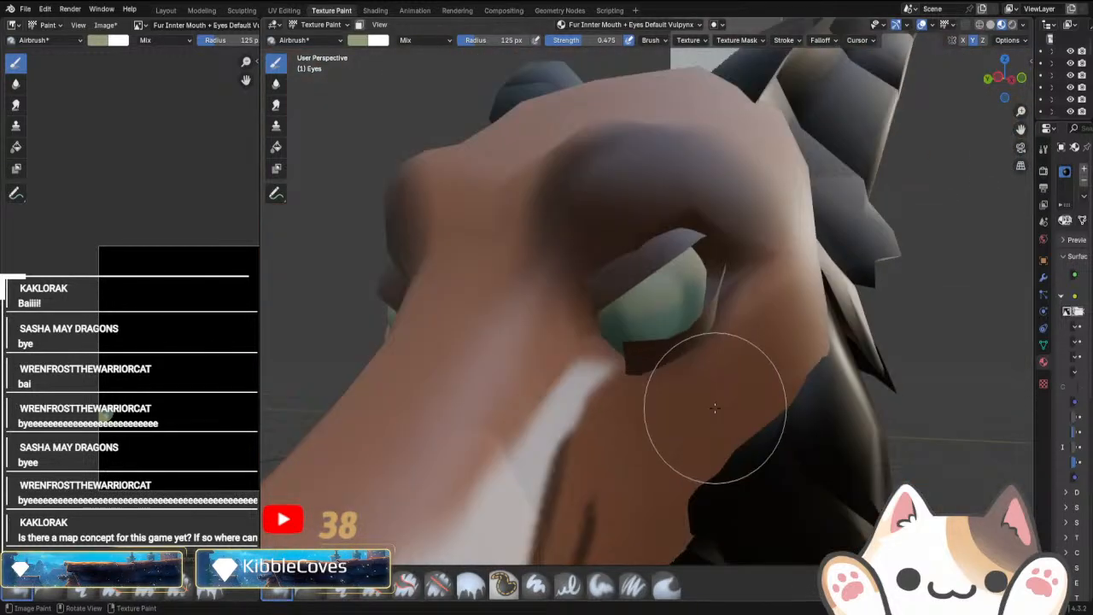
# Set the brush colour to black and airbrush a round pupil in the middle of the iris.
pyautogui.click(376, 41)
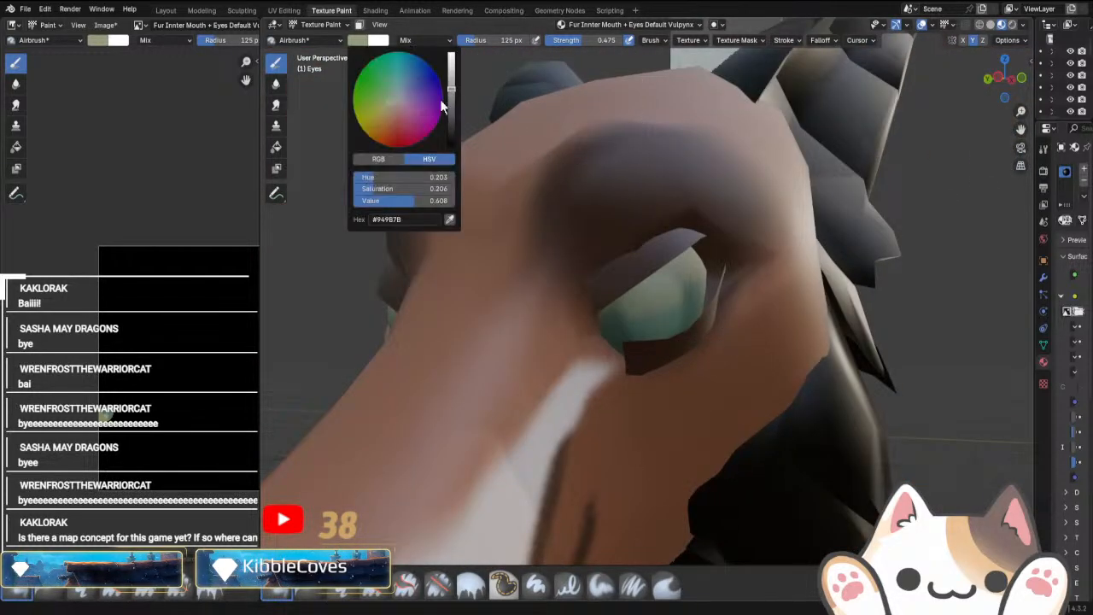
pyautogui.moveTo(440, 99); pyautogui.dragTo(440, 145)
pyautogui.scroll(5, 658, 341)
pyautogui.moveTo(673, 308); pyautogui.dragTo(671, 314)
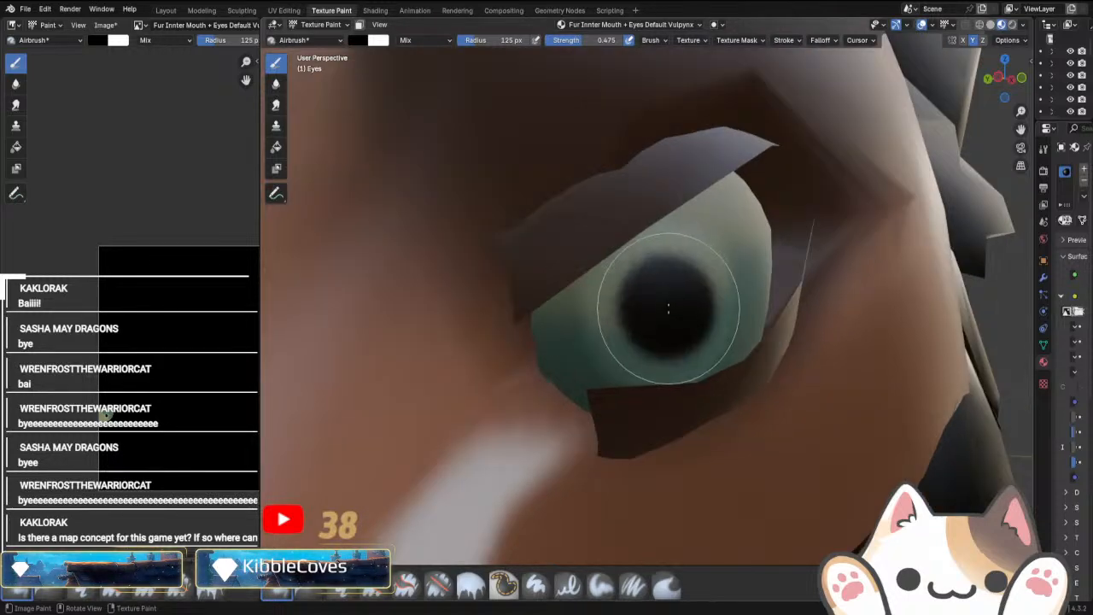
# Check the pupils in profile and facing the head, and try a larger pupil from there.
pyautogui.scroll(-8, 668, 307)
pyautogui.moveTo(793, 390)
pyautogui.mouseDown(button='middle')
pyautogui.moveTo(744, 402)
pyautogui.moveTo(782, 367)
pyautogui.moveTo(705, 380)
pyautogui.moveTo(728, 386)
pyautogui.mouseUp(button='middle')
pyautogui.press('KP_1')
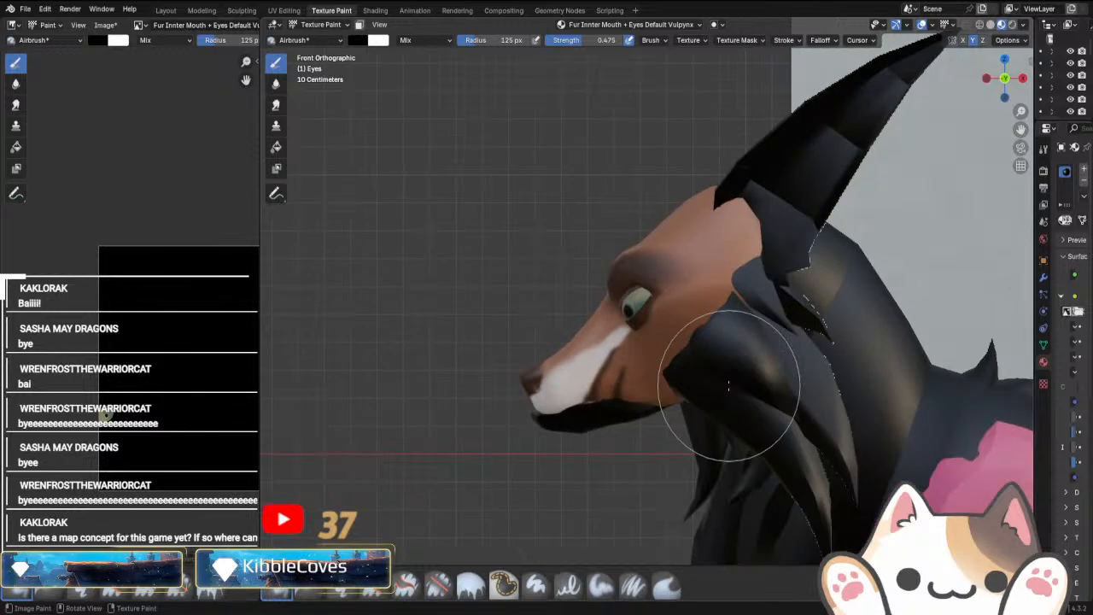
pyautogui.press('KP_3')
pyautogui.press('ctrl+KP_3')
pyautogui.scroll(7, 754, 384)
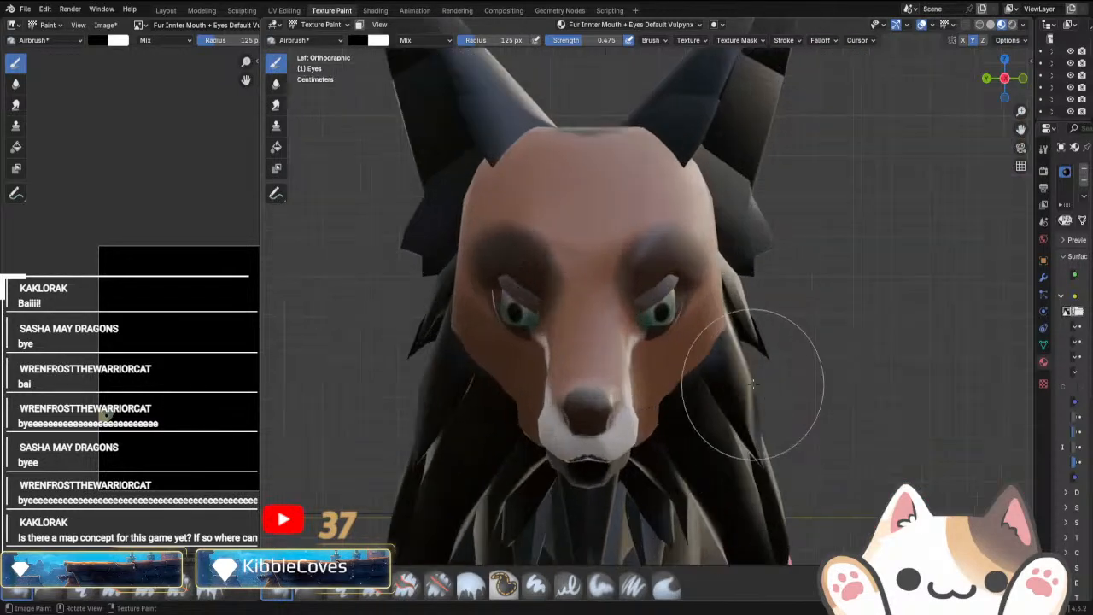
pyautogui.scroll(4, 741, 399)
pyautogui.scroll(-2, 708, 367)
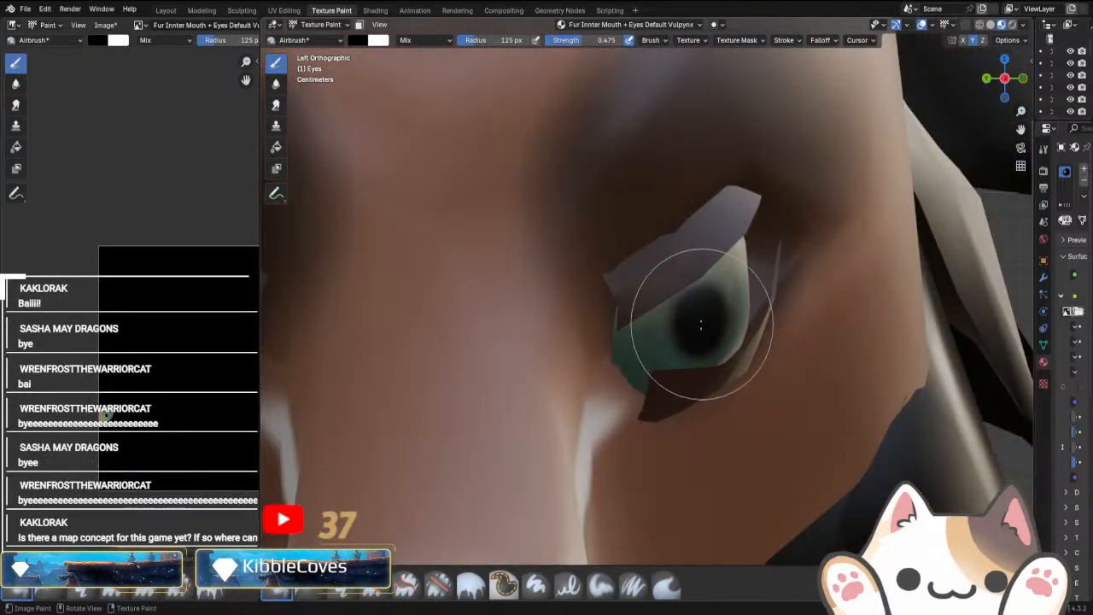
pyautogui.scroll(-8, 725, 393)
pyautogui.scroll(8, 731, 451)
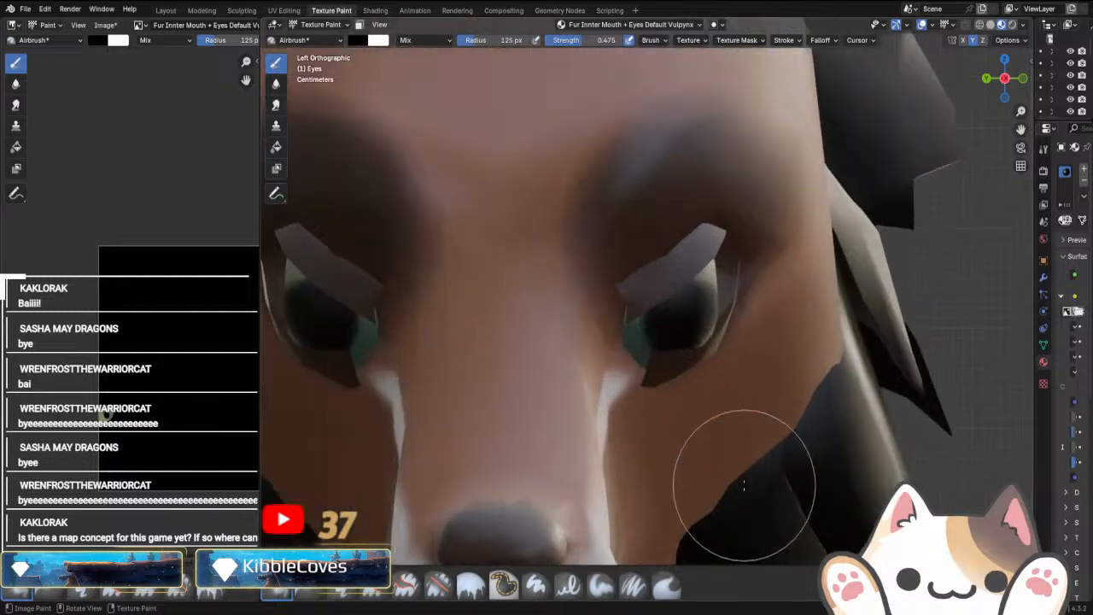
pyautogui.scroll(-8, 714, 341)
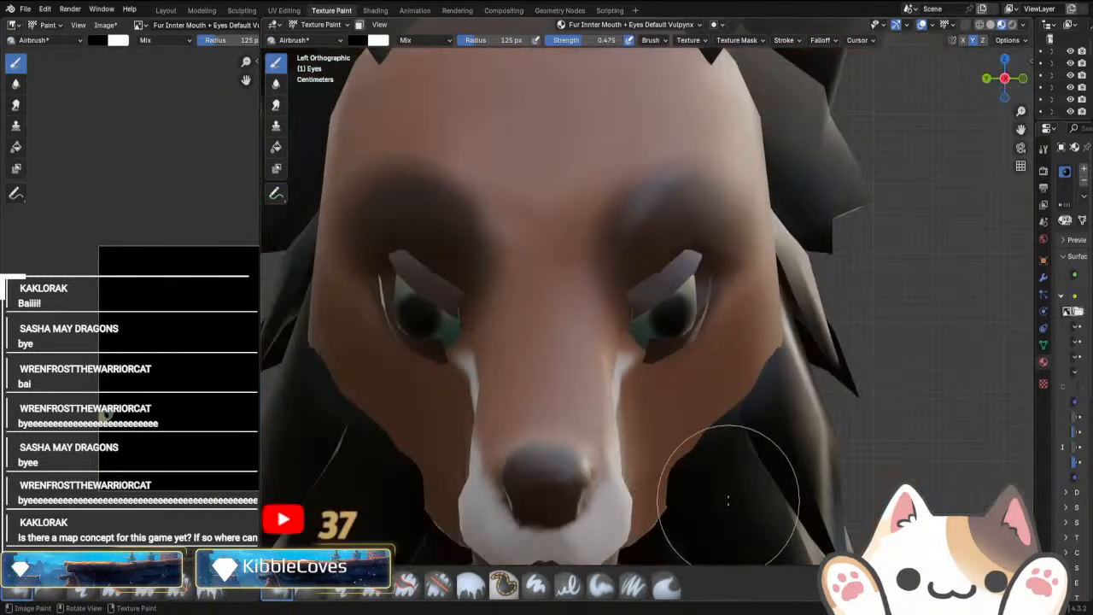
# Try different sizes and positions for the black pupil from angled close-ups of the eye.
pyautogui.moveTo(720, 458); pyautogui.dragTo(660, 476, button='middle')
pyautogui.scroll(10, 630, 299)
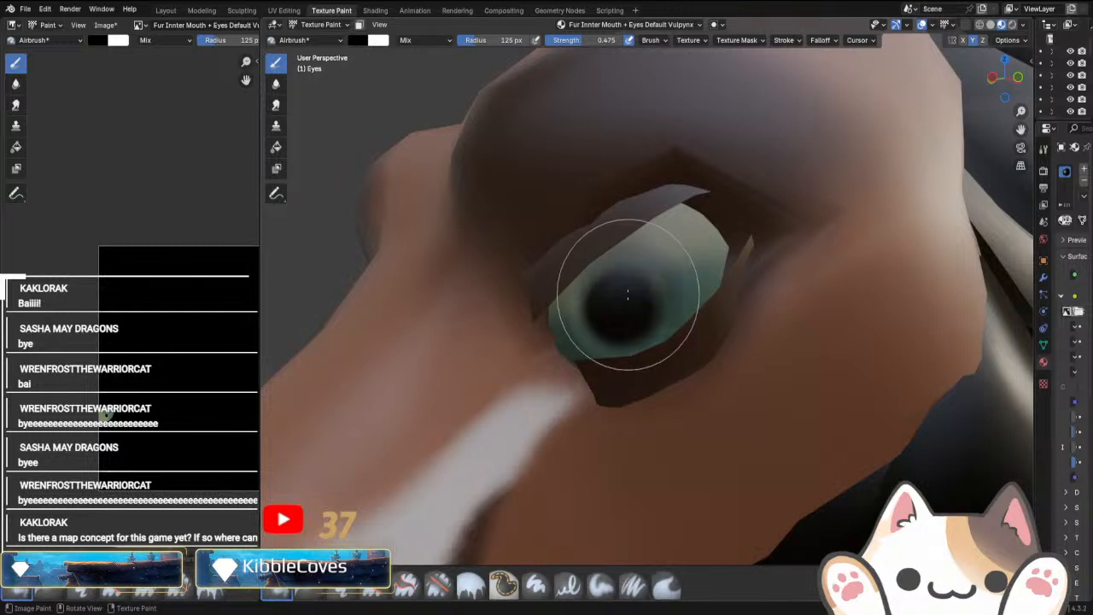
pyautogui.scroll(4, 627, 294)
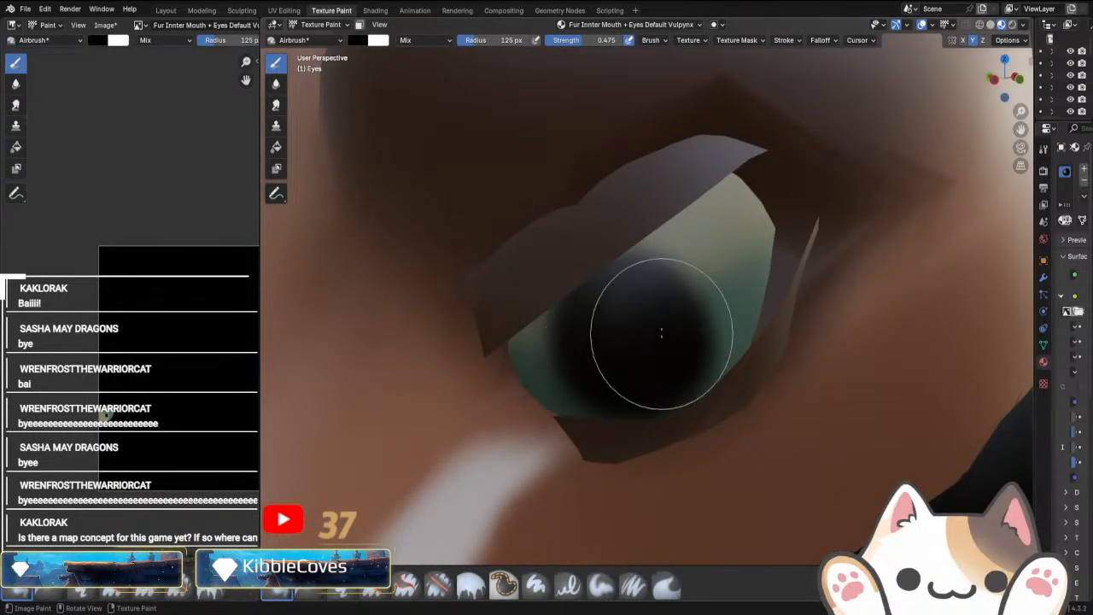
pyautogui.scroll(-10, 652, 391)
pyautogui.moveTo(725, 426); pyautogui.dragTo(695, 451, button='middle')
pyautogui.scroll(8, 700, 432)
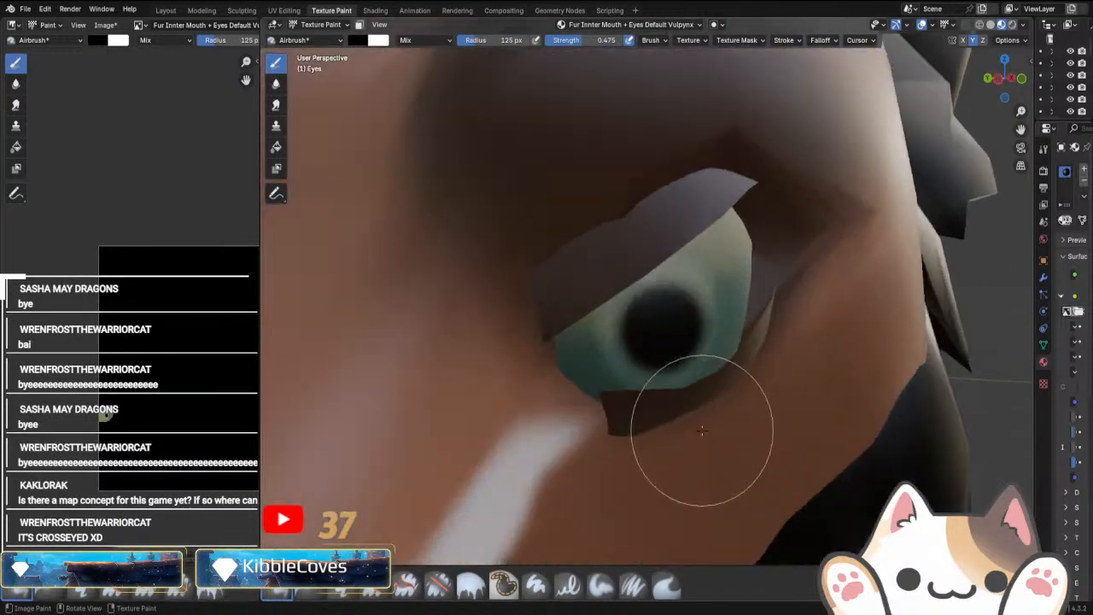
pyautogui.scroll(-8, 764, 464)
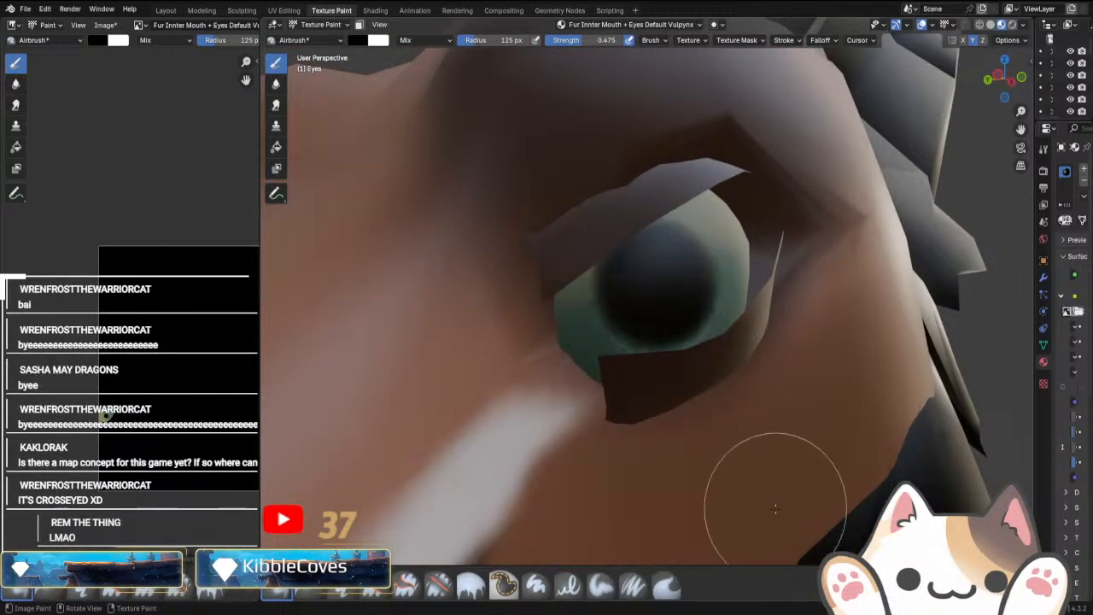
# Examine the pupils in profile, facing the head and from angled views, and compare them with the concept art's eye.
pyautogui.press('KP_1')
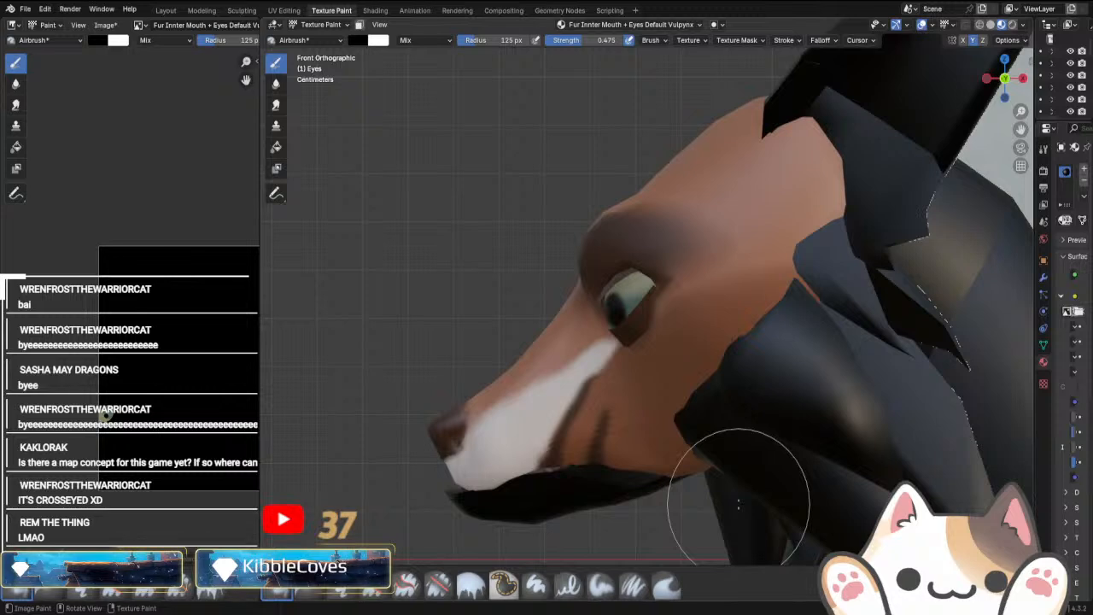
pyautogui.press('KP_3')
pyautogui.press('ctrl+KP_3')
pyautogui.scroll(3, 702, 507)
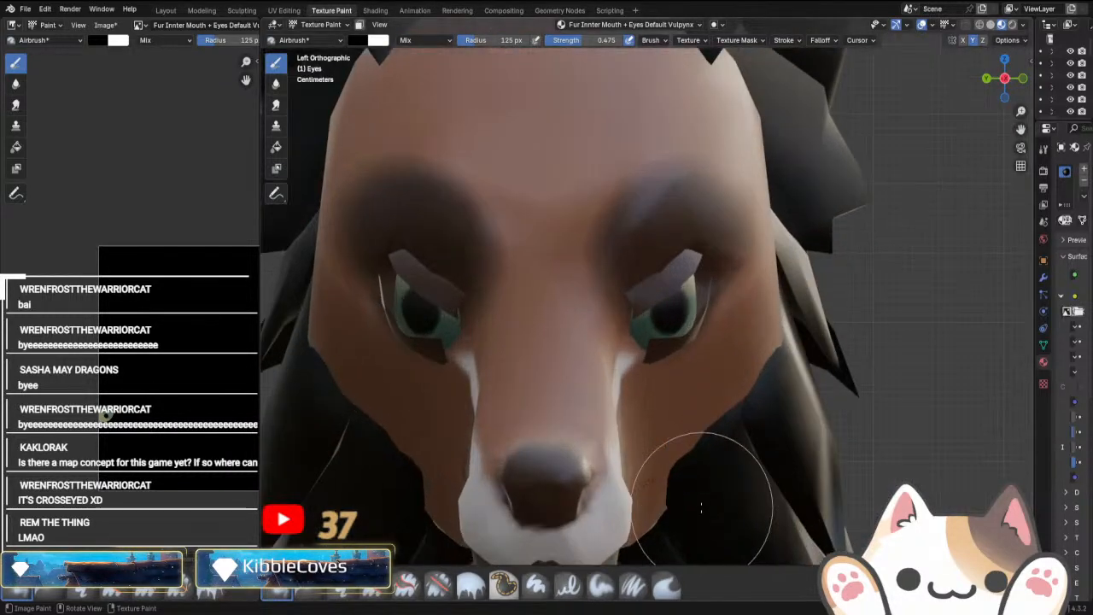
pyautogui.moveTo(702, 505); pyautogui.dragTo(652, 504, button='middle')
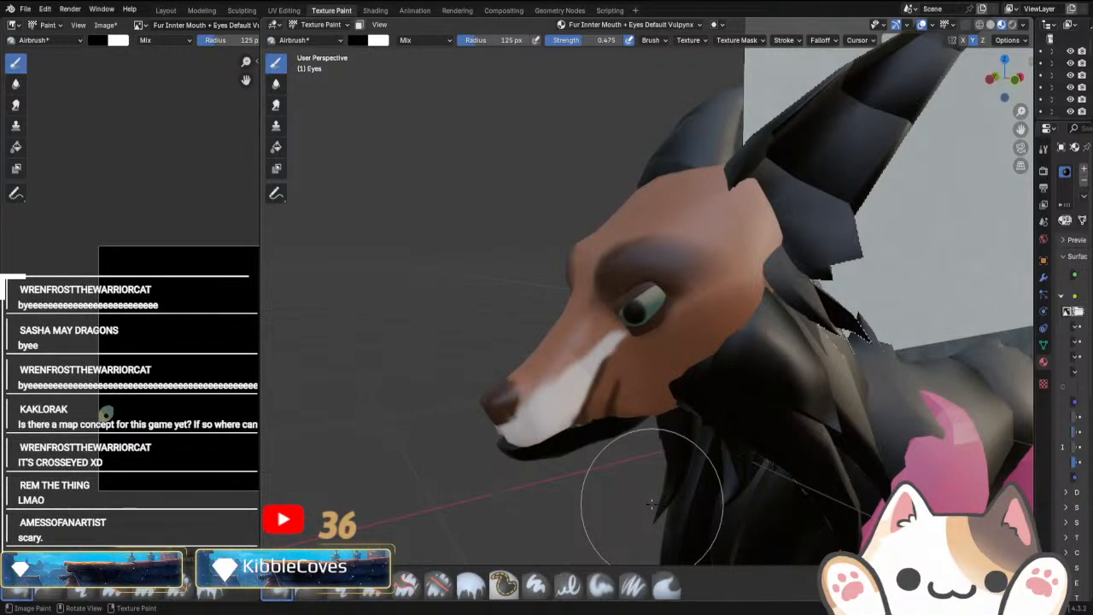
pyautogui.scroll(4, 702, 479)
pyautogui.moveTo(715, 437)
pyautogui.mouseDown(button='middle')
pyautogui.moveTo(751, 366)
pyautogui.moveTo(786, 398)
pyautogui.moveTo(760, 443)
pyautogui.moveTo(640, 427)
pyautogui.moveTo(513, 368)
pyautogui.mouseUp(button='middle')
pyautogui.scroll(3, 751, 367)
pyautogui.scroll(-5, 732, 459)
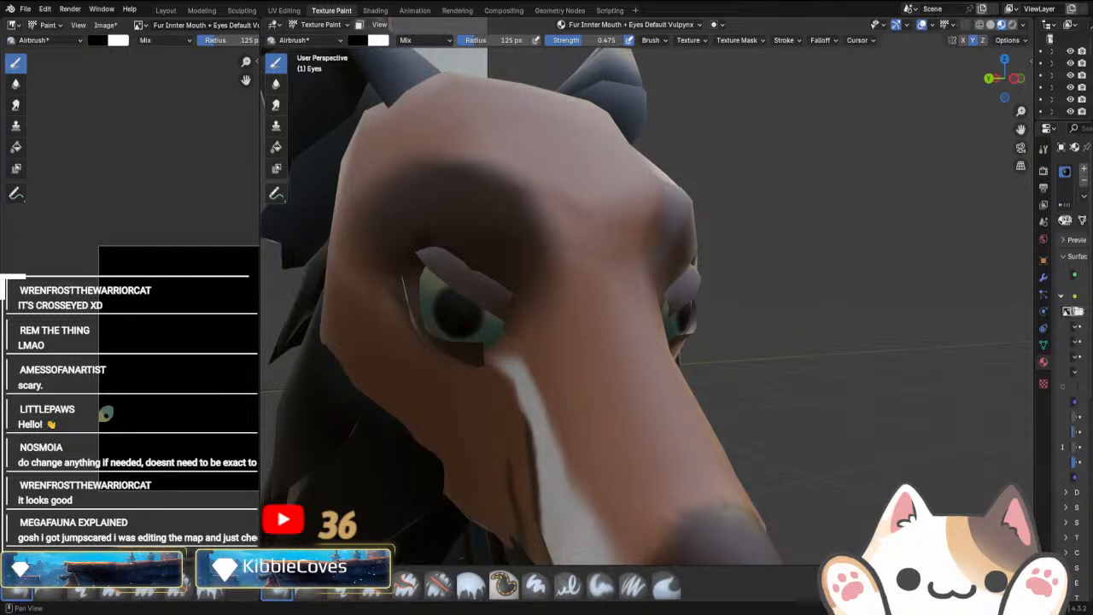
pyautogui.moveTo(478, 444); pyautogui.dragTo(603, 402, button='middle')
pyautogui.press('KP_1')
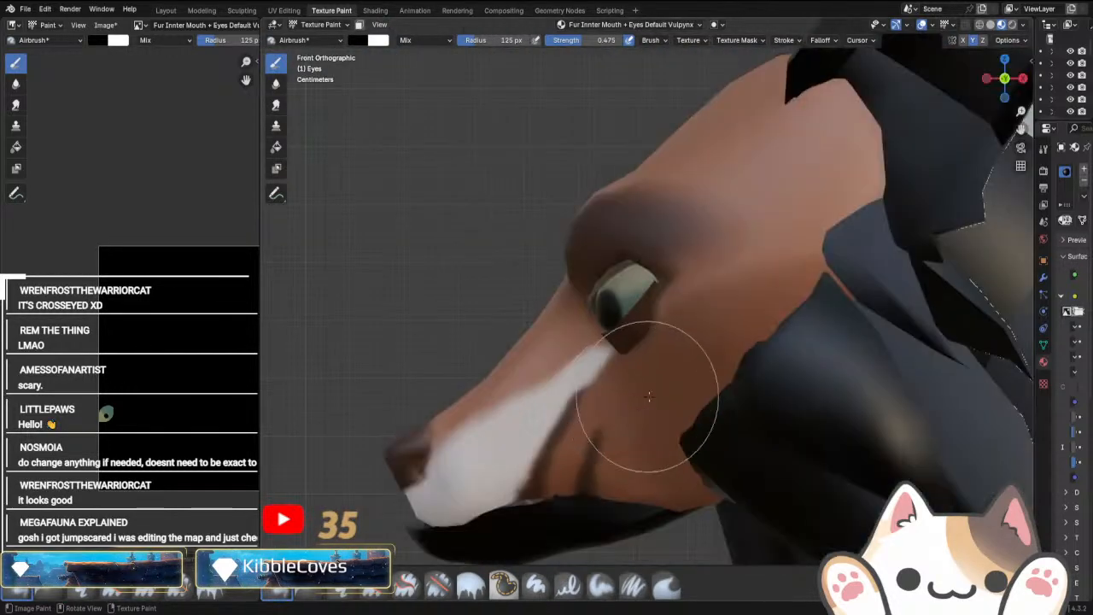
pyautogui.scroll(-8, 649, 390)
pyautogui.keyDown('shift'); pyautogui.moveTo(766, 341); pyautogui.dragTo(617, 412, button='middle'); pyautogui.keyUp('shift')
pyautogui.scroll(3, 652, 400)
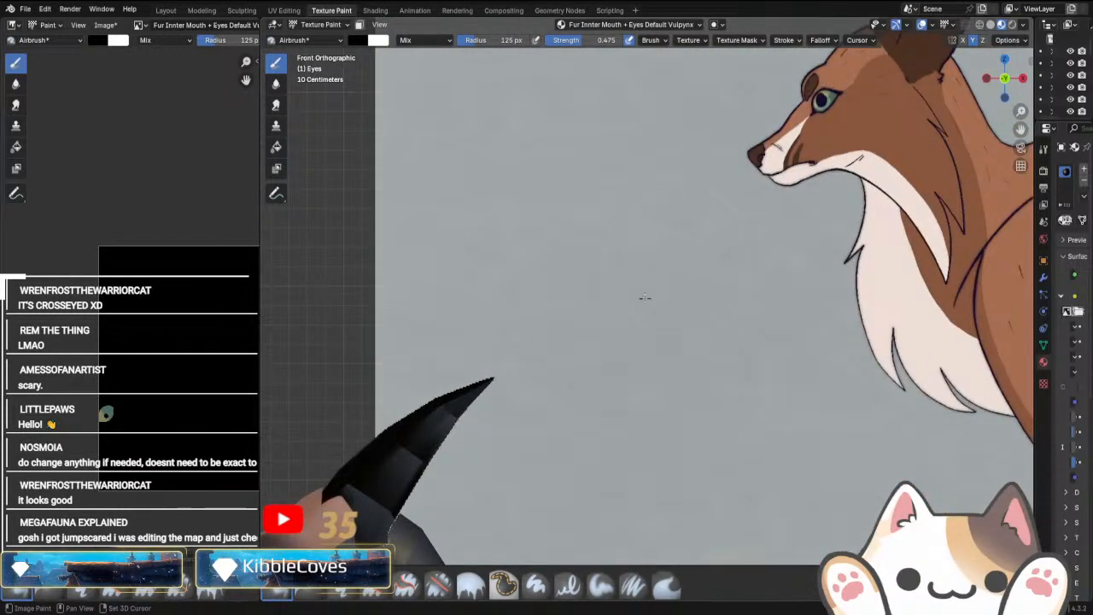
# Sample the green from the eye in the texture image and airbrush it over the black pupil.
pyautogui.moveTo(645, 297); pyautogui.dragTo(662, 348, button='middle')
pyautogui.scroll(2, 739, 332)
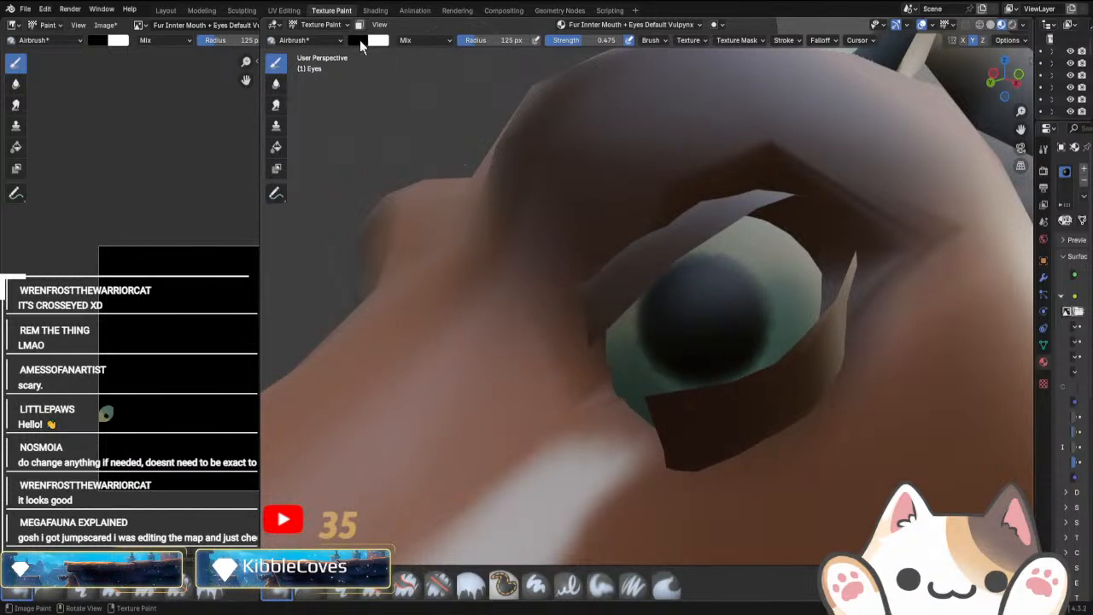
pyautogui.click(357, 40)
pyautogui.click(449, 219)
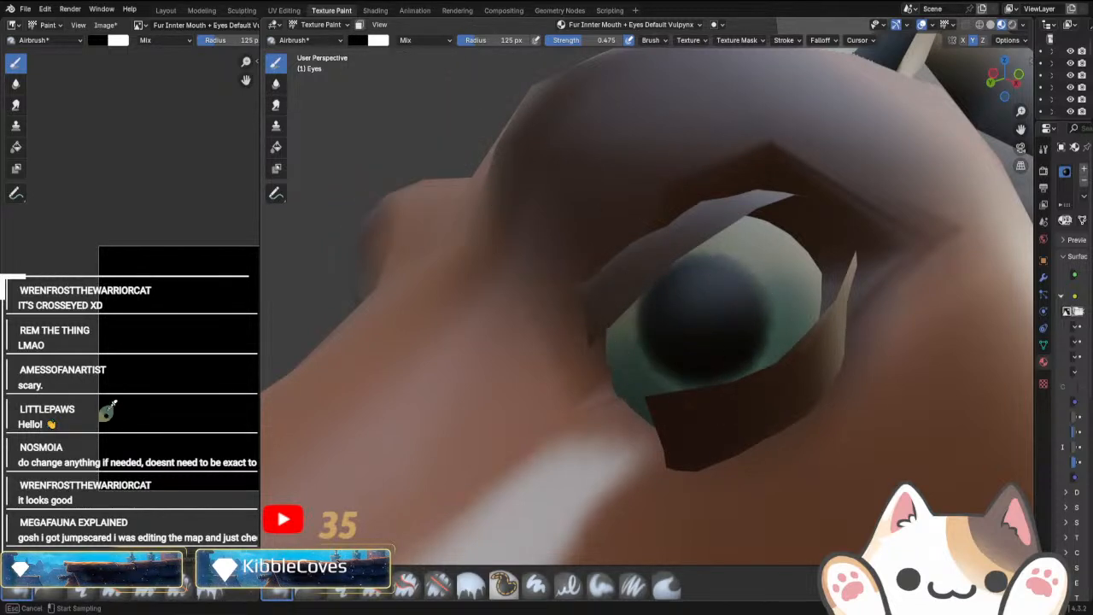
pyautogui.click(103, 416)
pyautogui.moveTo(734, 376); pyautogui.dragTo(775, 365, button='middle')
pyautogui.moveTo(775, 365)
pyautogui.mouseDown()
pyautogui.moveTo(663, 305)
pyautogui.moveTo(705, 287)
pyautogui.moveTo(662, 265)
pyautogui.moveTo(707, 293)
pyautogui.moveTo(684, 366)
pyautogui.moveTo(756, 244)
pyautogui.moveTo(648, 345)
pyautogui.moveTo(732, 376)
pyautogui.mouseUp()
# Sample the yellowish tone at the upper rim of the fox's eye in the concept art.
pyautogui.scroll(-8, 732, 376)
pyautogui.moveTo(732, 376); pyautogui.dragTo(762, 405, button='middle')
pyautogui.press('KP_1')
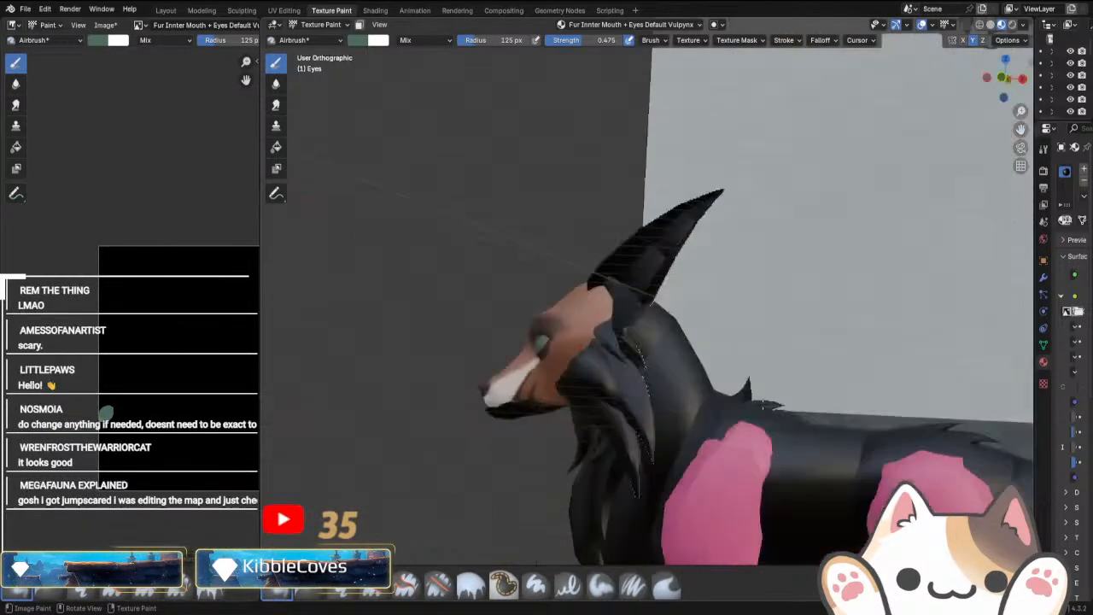
pyautogui.press('KP_3')
pyautogui.press('KP_1')
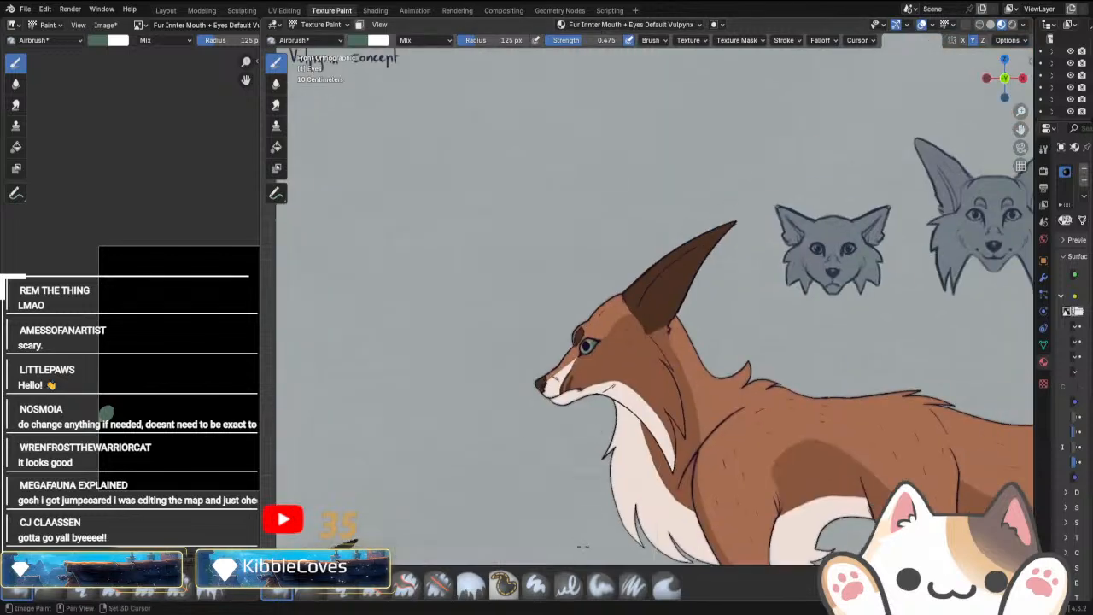
pyautogui.scroll(4, 552, 113)
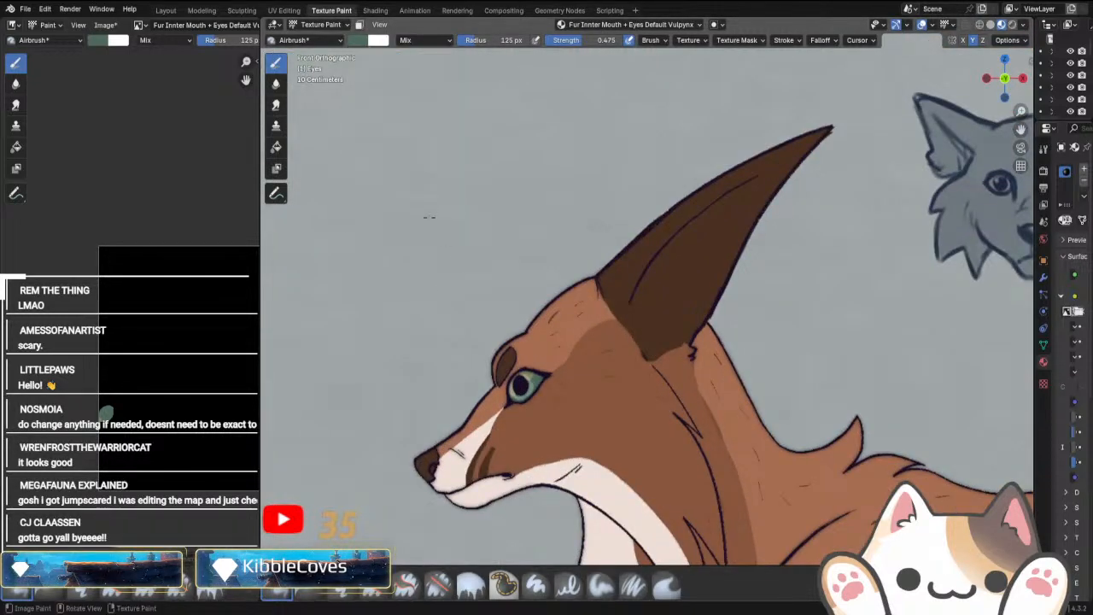
pyautogui.click(359, 41)
pyautogui.click(450, 220)
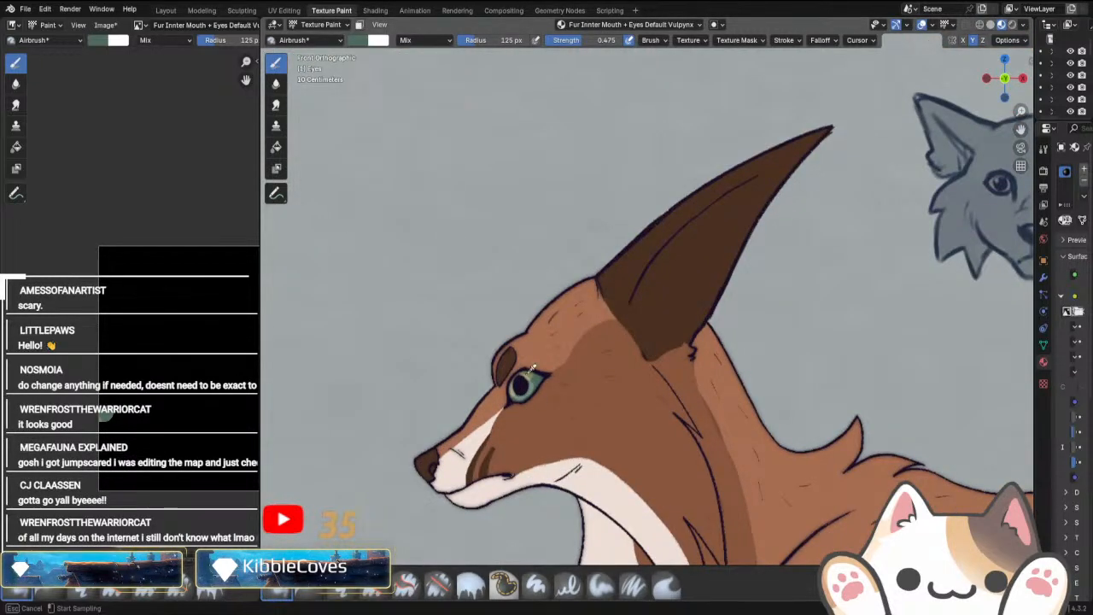
pyautogui.click(534, 372)
# Lower the brush strength to 0.381 and airbrush the yellowish tone along the upper iris of the model's eye.
pyautogui.scroll(-6, 571, 453)
pyautogui.keyDown('shift'); pyautogui.moveTo(535, 412); pyautogui.dragTo(690, 231, button='middle'); pyautogui.keyUp('shift')
pyautogui.scroll(4, 649, 273)
pyautogui.keyDown('shift'); pyautogui.moveTo(457, 468); pyautogui.dragTo(768, 351, button='middle'); pyautogui.keyUp('shift')
pyautogui.scroll(5, 675, 419)
pyautogui.moveTo(509, 124)
pyautogui.keyDown('shift'); pyautogui.mouseDown(button='middle')
pyautogui.moveTo(515, 268)
pyautogui.moveTo(543, 188)
pyautogui.mouseUp(button='middle'); pyautogui.keyUp('shift')
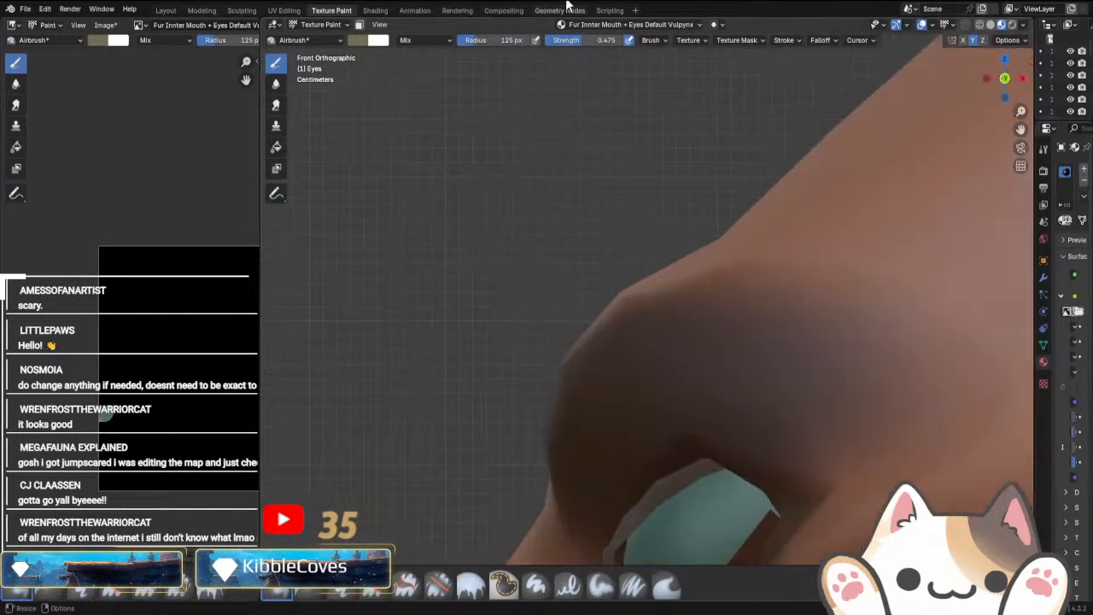
pyautogui.moveTo(598, 41); pyautogui.dragTo(590, 41)
pyautogui.moveTo(612, 304); pyautogui.dragTo(782, 209, button='middle')
pyautogui.moveTo(782, 210)
pyautogui.mouseDown()
pyautogui.moveTo(695, 251)
pyautogui.moveTo(785, 224)
pyautogui.moveTo(764, 256)
pyautogui.moveTo(683, 305)
pyautogui.moveTo(774, 281)
pyautogui.moveTo(797, 249)
pyautogui.mouseUp()
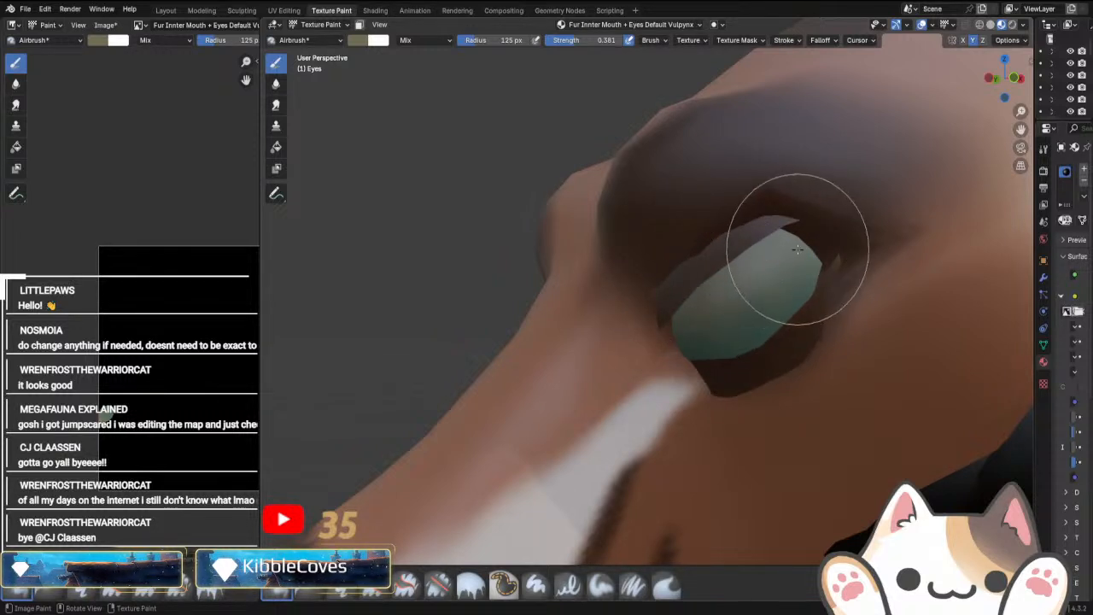
# Lower the brush strength to 0.345 and blend more of the yellowish tone into the middle of the iris.
pyautogui.scroll(4, 840, 429)
pyautogui.scroll(-2, 848, 423)
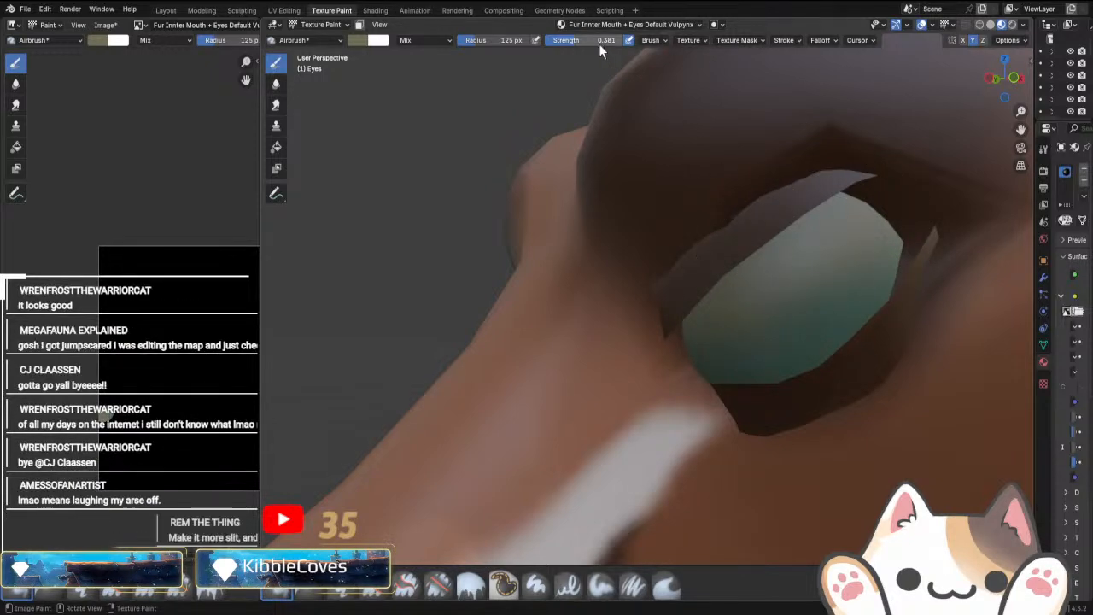
pyautogui.moveTo(601, 44); pyautogui.dragTo(599, 43)
pyautogui.moveTo(781, 281); pyautogui.dragTo(779, 285)
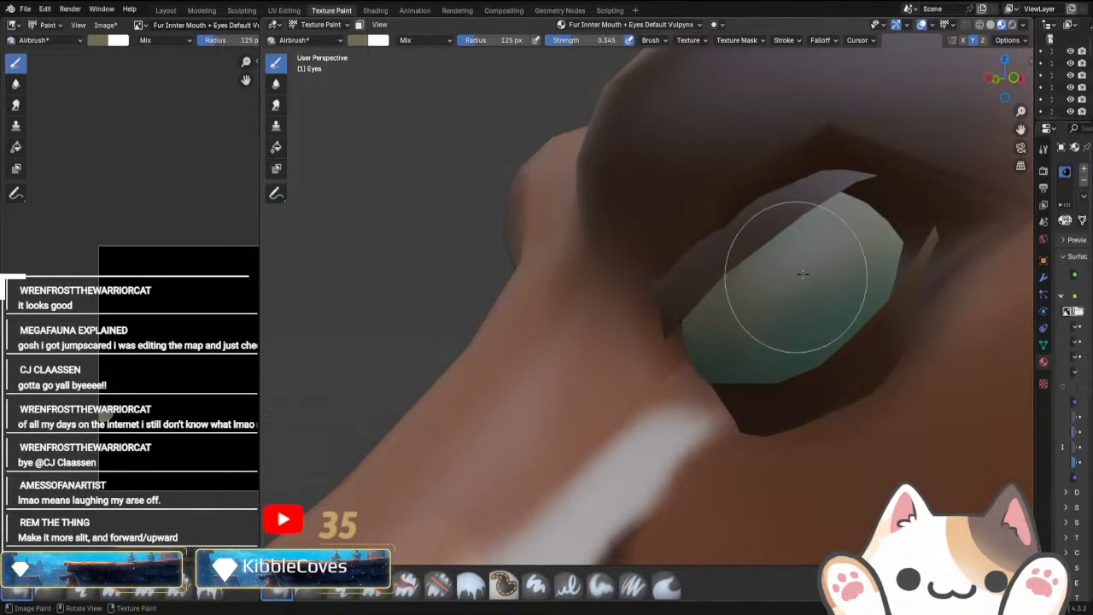
# Sample the darker green of the eye as the brush colour.
pyautogui.scroll(-9, 863, 379)
pyautogui.moveTo(862, 380)
pyautogui.mouseDown(button='middle')
pyautogui.moveTo(929, 369)
pyautogui.moveTo(869, 384)
pyautogui.mouseUp(button='middle')
pyautogui.scroll(5, 855, 388)
pyautogui.click(362, 40)
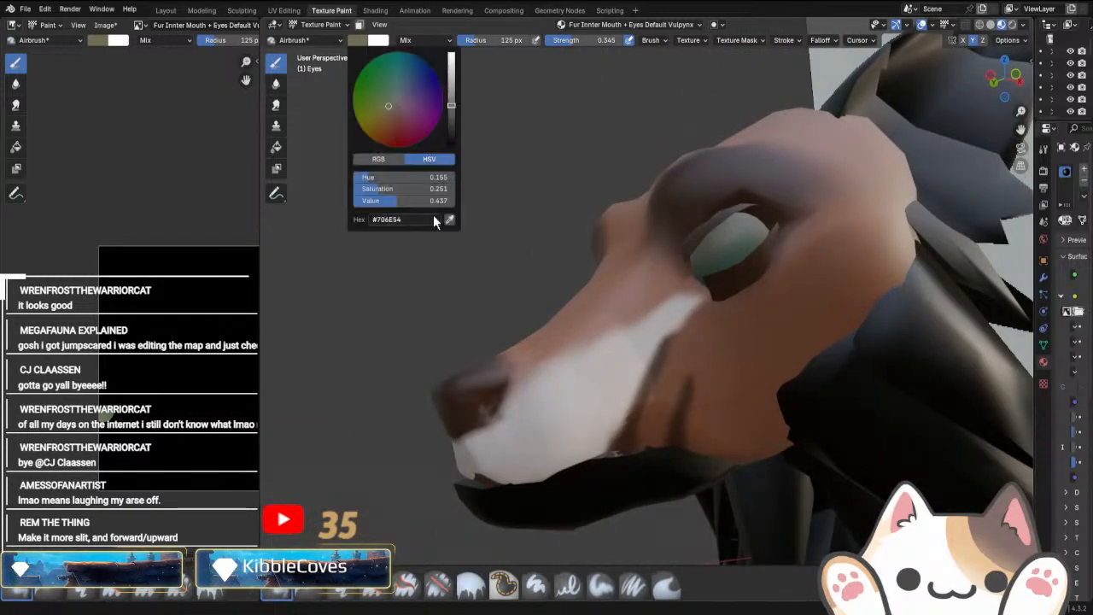
pyautogui.click(363, 41)
pyautogui.scroll(5, 699, 392)
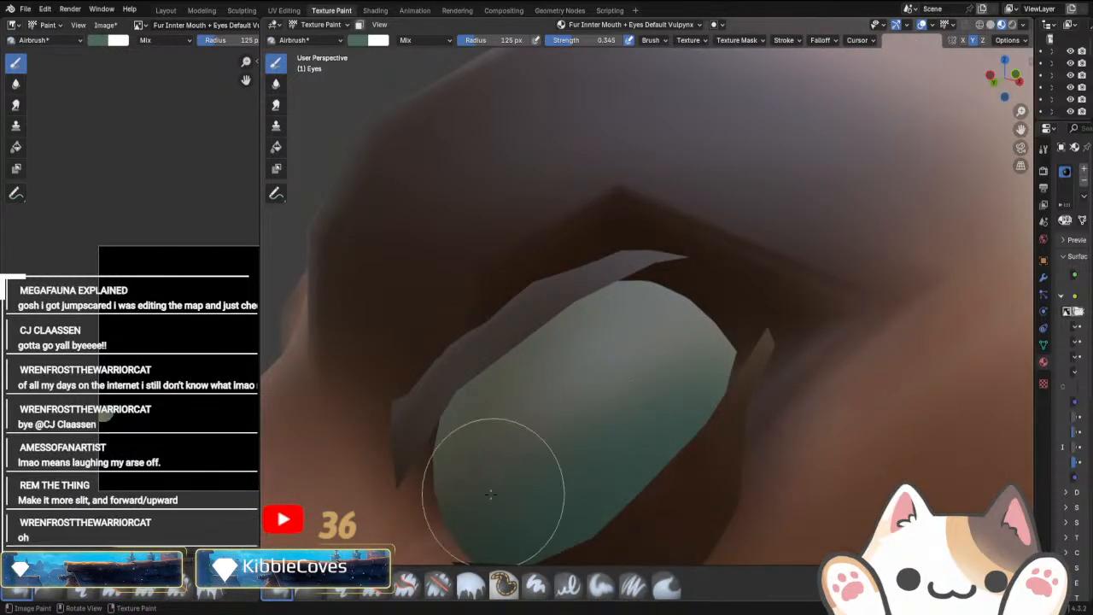
# Sample the lighter green beside the pupil of the fox's eye in the coloured concept art.
pyautogui.moveTo(479, 527); pyautogui.dragTo(839, 472, button='middle')
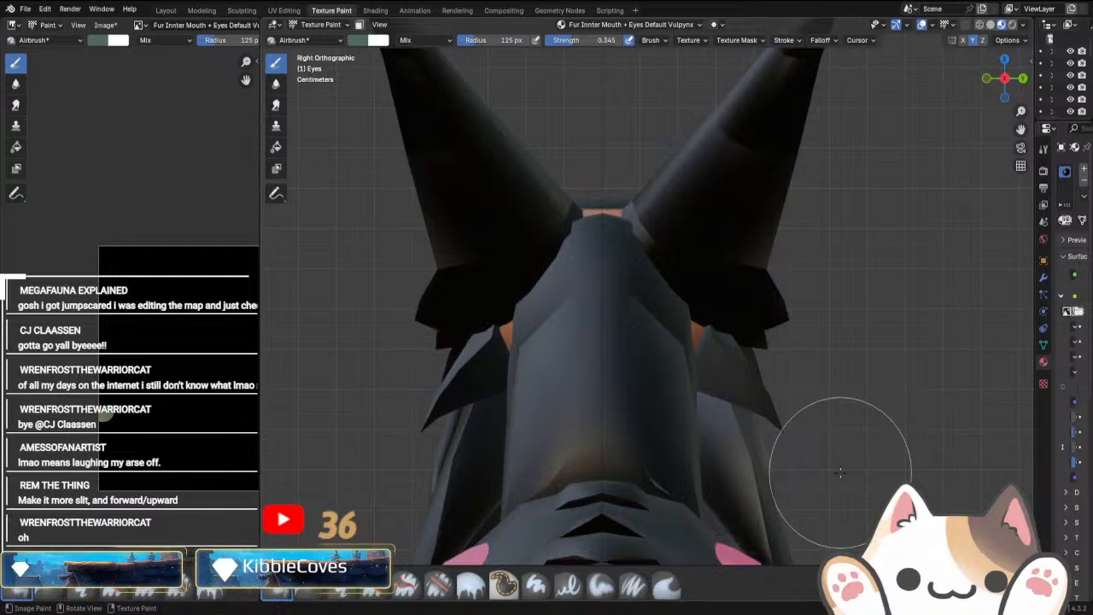
pyautogui.press('KP_1')
pyautogui.scroll(-8, 840, 472)
pyautogui.keyDown('shift'); pyautogui.moveTo(809, 217); pyautogui.dragTo(621, 407, button='middle'); pyautogui.keyUp('shift')
pyautogui.scroll(2, 622, 408)
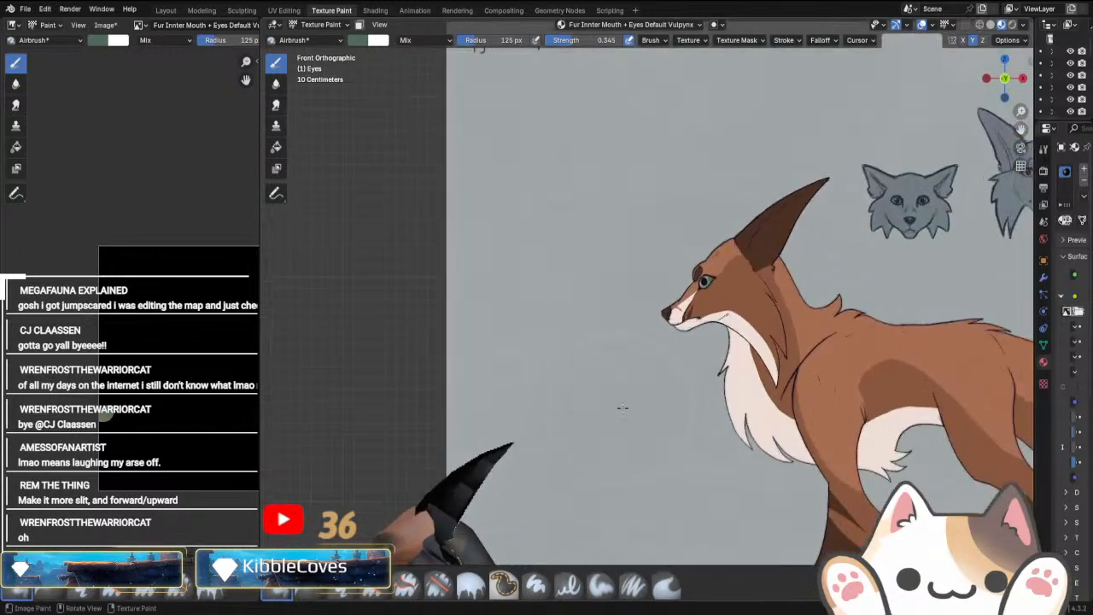
pyautogui.keyDown('shift'); pyautogui.moveTo(565, 308); pyautogui.dragTo(500, 343, button='middle'); pyautogui.keyUp('shift')
pyautogui.scroll(7, 500, 342)
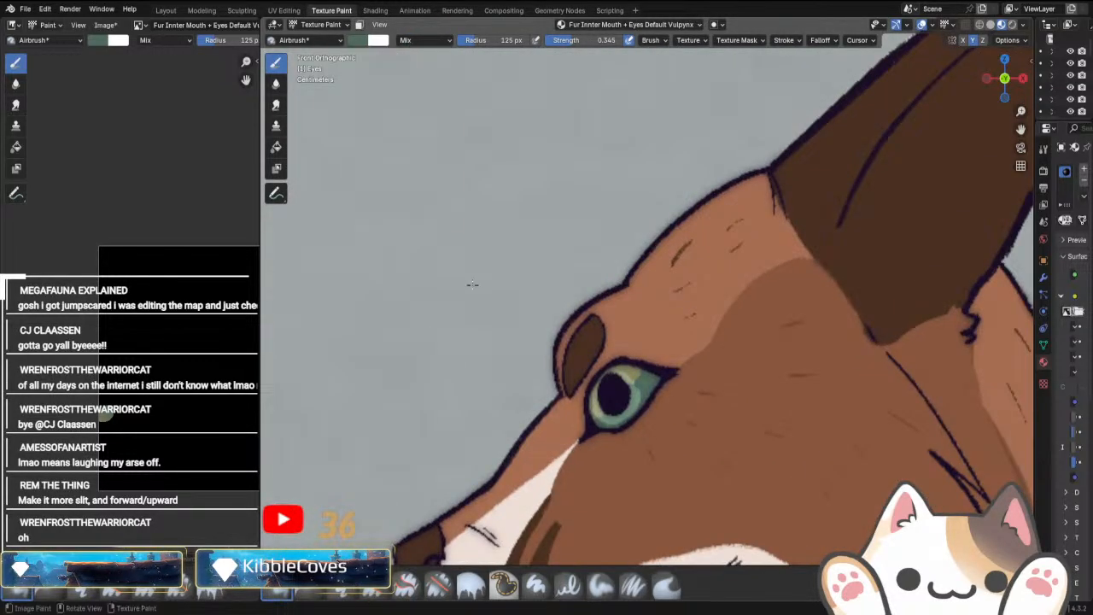
pyautogui.click(352, 40)
pyautogui.click(505, 217)
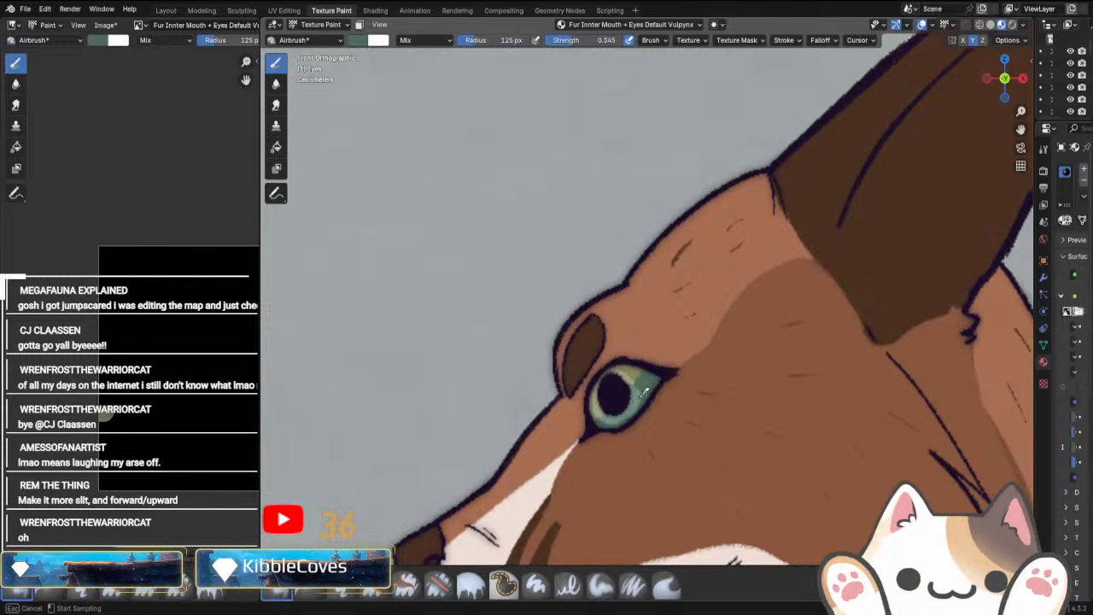
pyautogui.click(637, 401)
# Blend the sampled lighter green into the iris of the model's eye and compare both eyes from the front.
pyautogui.scroll(-8, 605, 510)
pyautogui.moveTo(547, 427)
pyautogui.keyDown('shift'); pyautogui.mouseDown(button='middle')
pyautogui.moveTo(598, 268)
pyautogui.moveTo(449, 364)
pyautogui.moveTo(677, 378)
pyautogui.moveTo(939, 439)
pyautogui.mouseUp(button='middle'); pyautogui.keyUp('shift')
pyautogui.scroll(4, 939, 438)
pyautogui.moveTo(589, 345); pyautogui.dragTo(754, 375, button='middle')
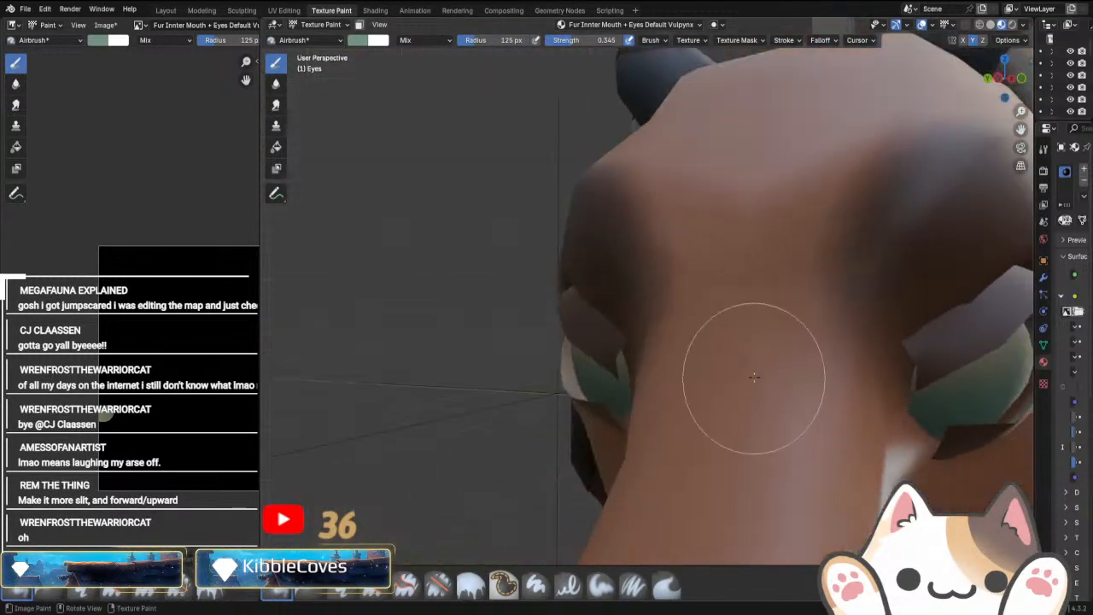
pyautogui.scroll(-4, 754, 375)
pyautogui.moveTo(858, 376)
pyautogui.mouseDown(button='middle')
pyautogui.moveTo(712, 333)
pyautogui.moveTo(668, 394)
pyautogui.moveTo(669, 432)
pyautogui.moveTo(778, 438)
pyautogui.moveTo(805, 427)
pyautogui.moveTo(819, 452)
pyautogui.moveTo(807, 436)
pyautogui.mouseUp(button='middle')
pyautogui.scroll(-6, 668, 432)
pyautogui.press('KP_3')
pyautogui.press('ctrl+KP_3')
pyautogui.scroll(3, 782, 457)
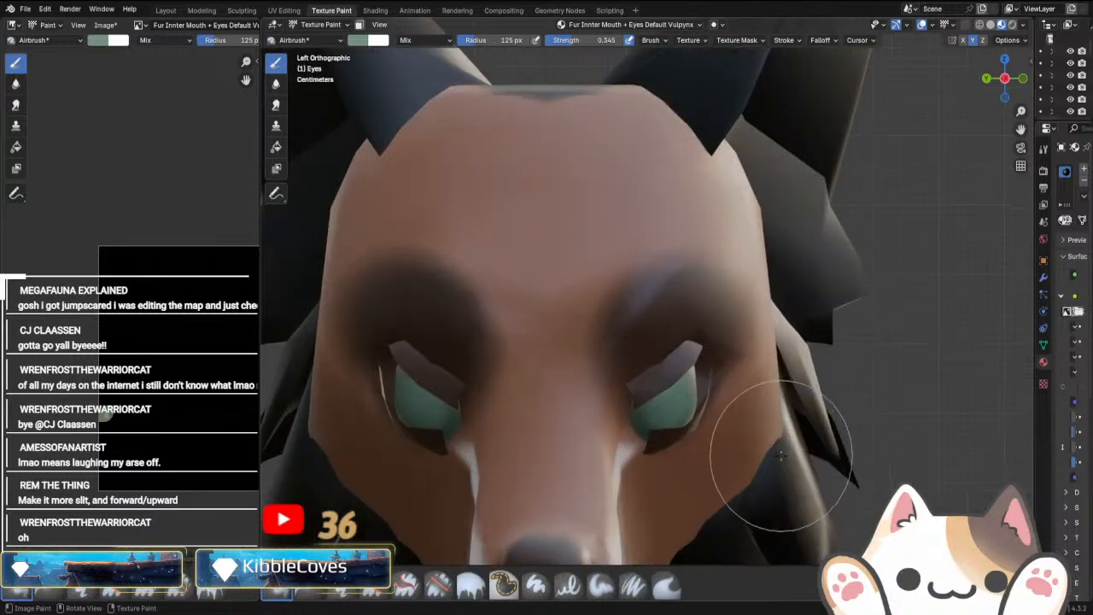
pyautogui.scroll(5, 775, 459)
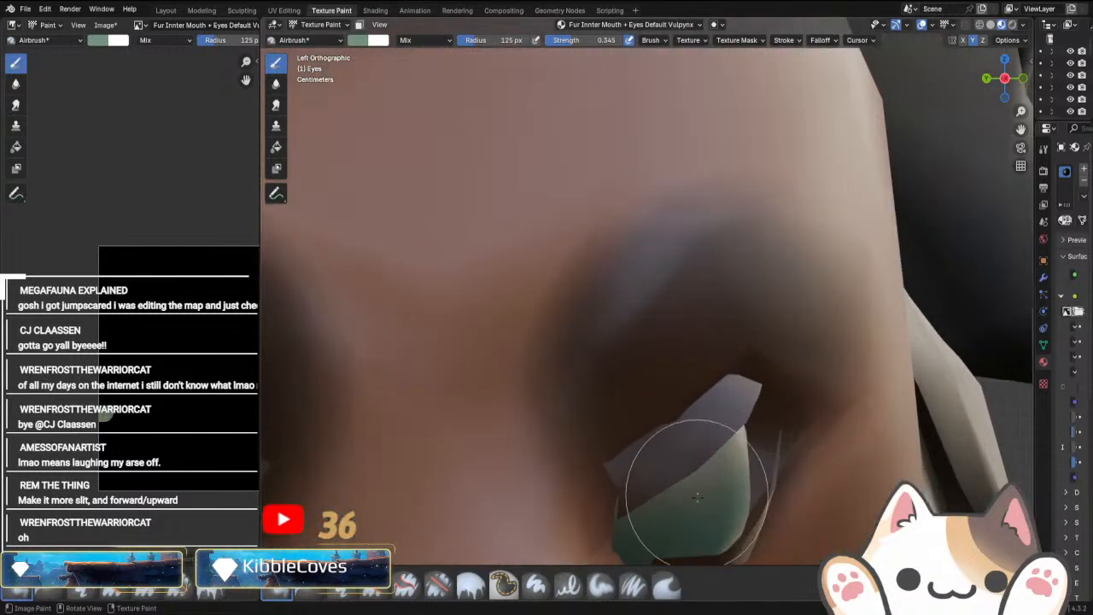
pyautogui.keyDown('shift'); pyautogui.moveTo(695, 524); pyautogui.dragTo(736, 340, button='middle'); pyautogui.keyUp('shift')
pyautogui.scroll(-5, 744, 434)
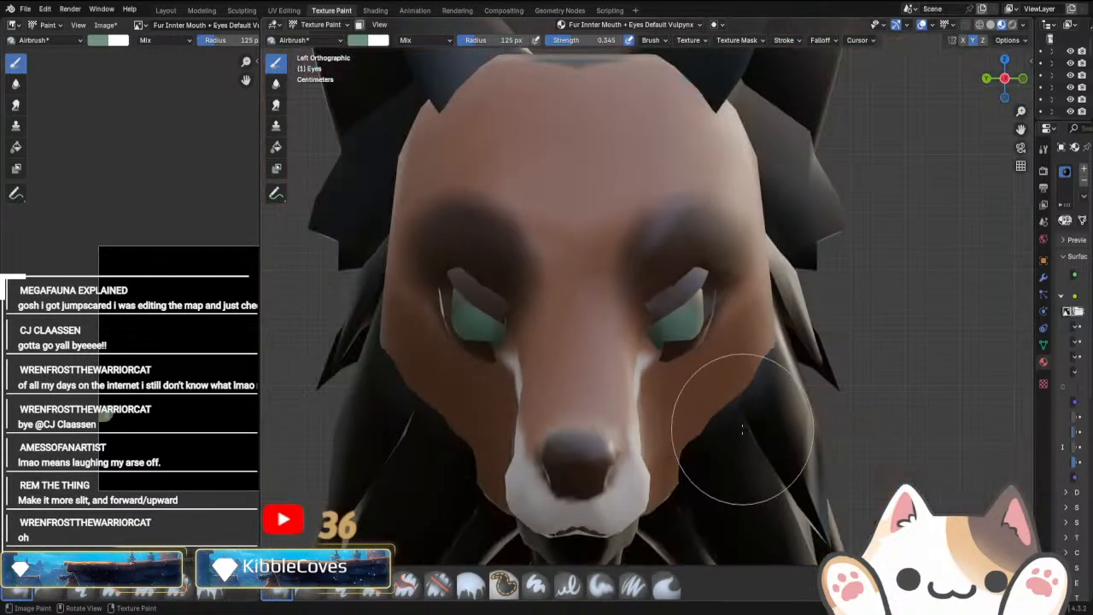
pyautogui.moveTo(739, 427); pyautogui.dragTo(641, 439, button='middle')
pyautogui.scroll(4, 668, 333)
pyautogui.scroll(2, 666, 332)
pyautogui.scroll(-4, 693, 334)
pyautogui.scroll(3, 873, 454)
pyautogui.scroll(-4, 872, 454)
pyautogui.scroll(2, 641, 439)
# Sample the yellowish green at the inner edge of the fox's iris in the concept art.
pyautogui.press('KP_1')
pyautogui.scroll(-8, 664, 423)
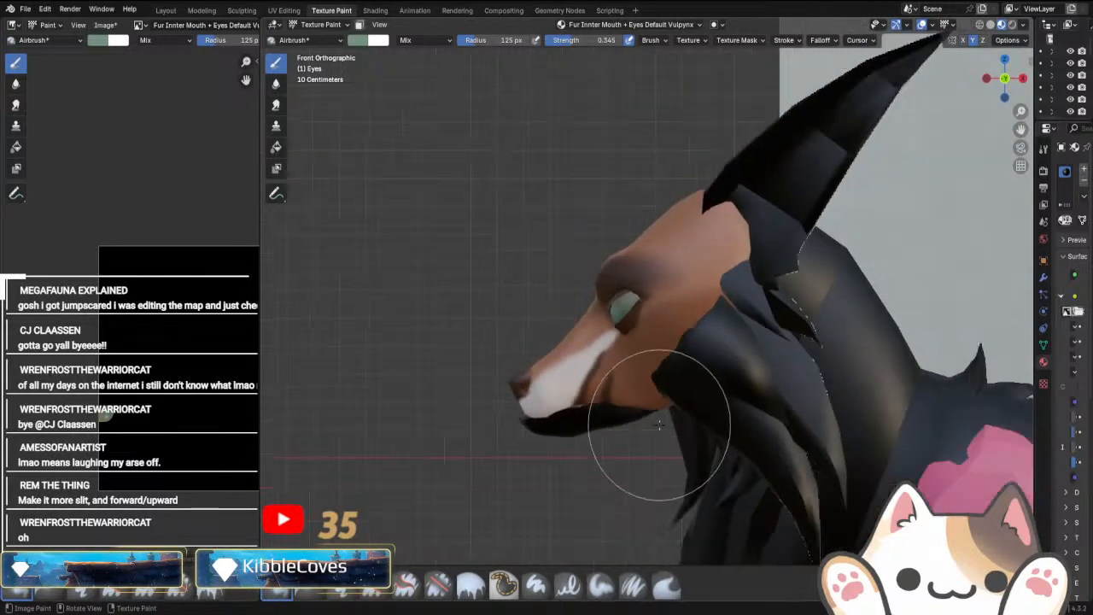
pyautogui.keyDown('shift'); pyautogui.moveTo(794, 175); pyautogui.dragTo(647, 317, button='middle'); pyautogui.keyUp('shift')
pyautogui.scroll(7, 648, 317)
pyautogui.scroll(4, 649, 318)
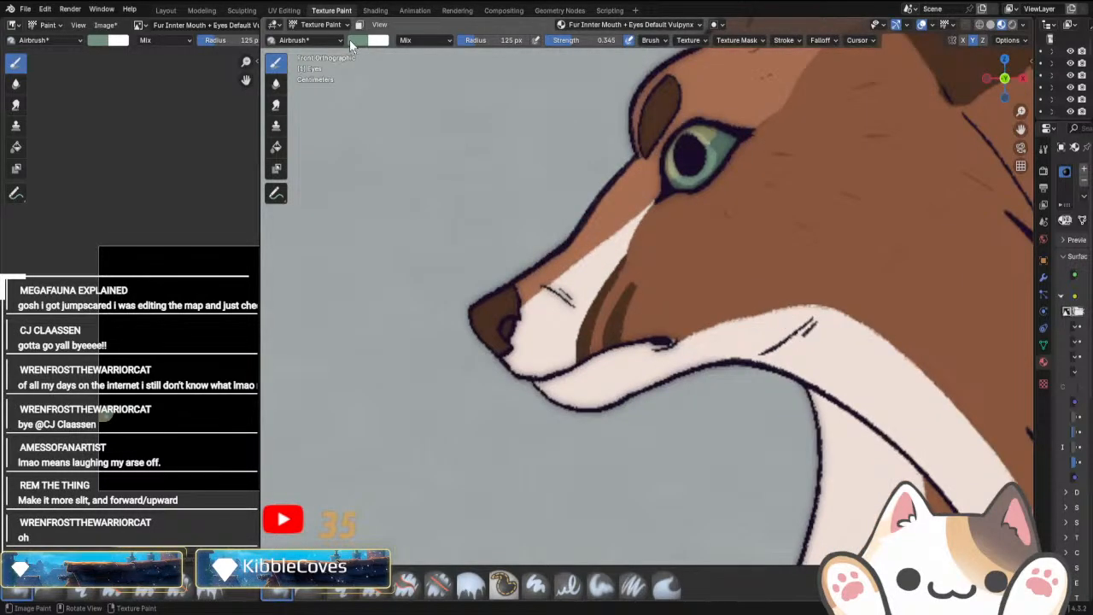
pyautogui.click(349, 40)
pyautogui.click(450, 220)
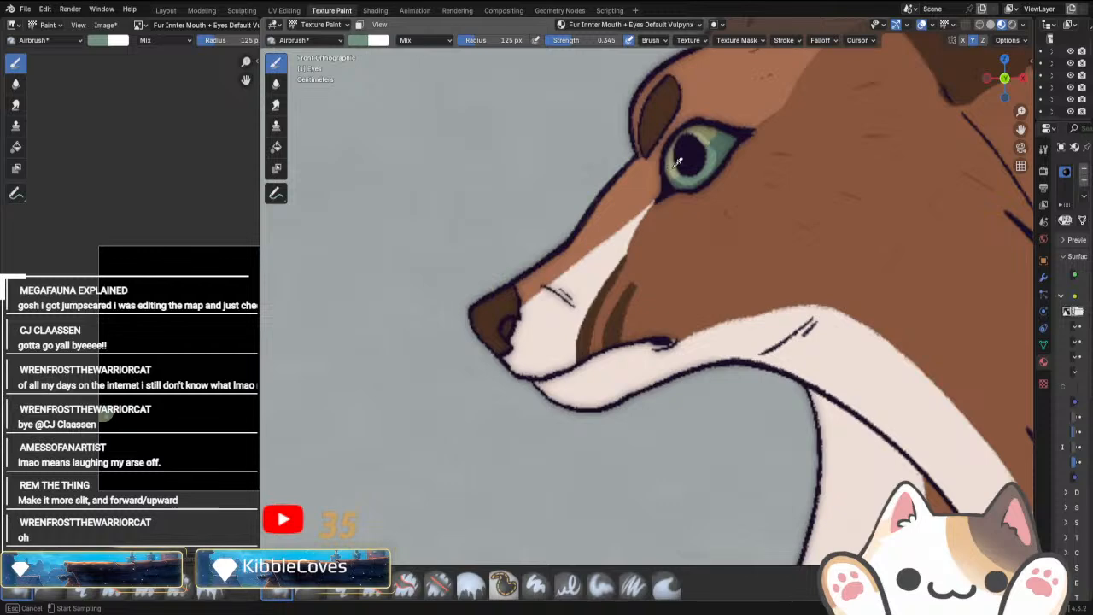
pyautogui.click(674, 164)
# Airbrush the yellowish green onto the inner part of the model's iris and lower the brush strength to 0.295.
pyautogui.scroll(-10, 512, 334)
pyautogui.keyDown('shift'); pyautogui.moveTo(512, 334); pyautogui.dragTo(687, 145, button='middle'); pyautogui.keyUp('shift')
pyautogui.scroll(8, 678, 366)
pyautogui.scroll(3, 555, 561)
pyautogui.moveTo(678, 366)
pyautogui.keyDown('shift'); pyautogui.mouseDown(button='middle')
pyautogui.moveTo(555, 561)
pyautogui.moveTo(771, 214)
pyautogui.moveTo(698, 470)
pyautogui.mouseUp(button='middle'); pyautogui.keyUp('shift')
pyautogui.moveTo(755, 466); pyautogui.dragTo(755, 339, button='middle')
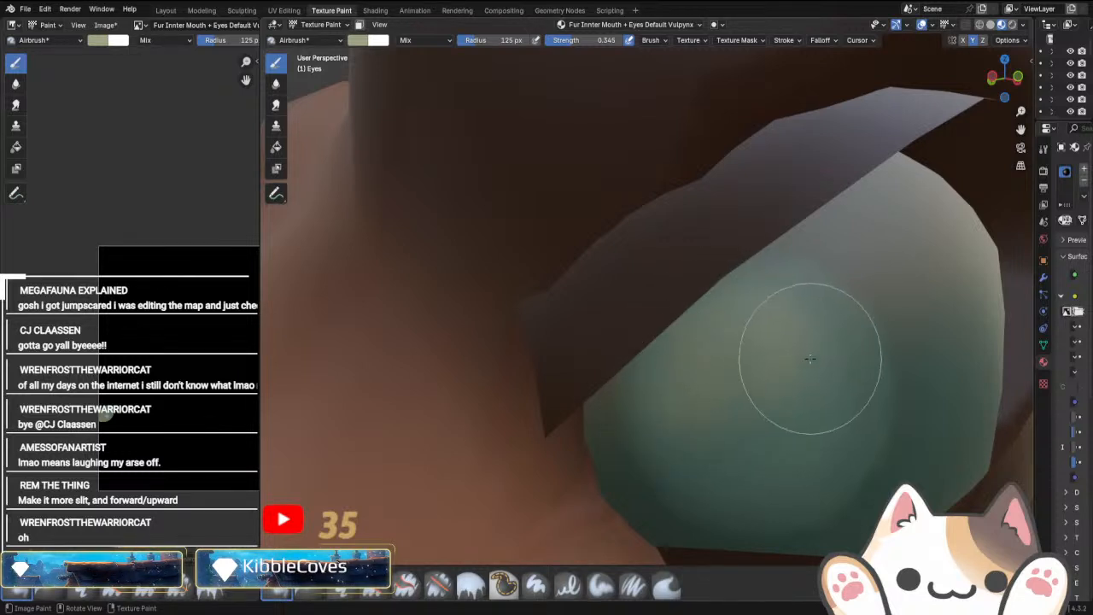
pyautogui.moveTo(810, 359); pyautogui.dragTo(695, 330)
pyautogui.moveTo(607, 42); pyautogui.dragTo(603, 41)
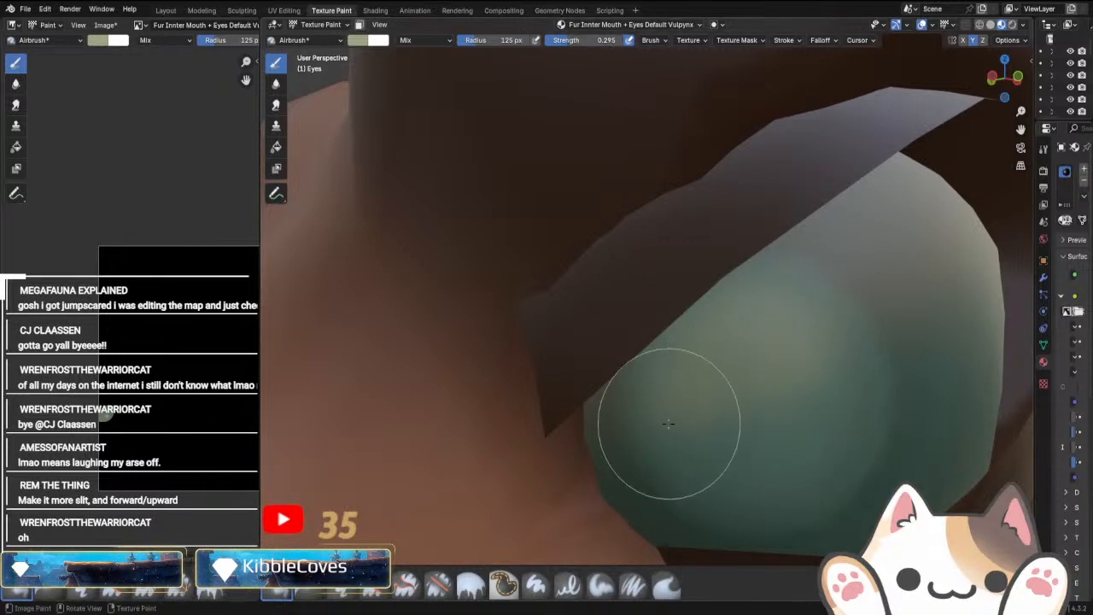
pyautogui.scroll(-7, 832, 501)
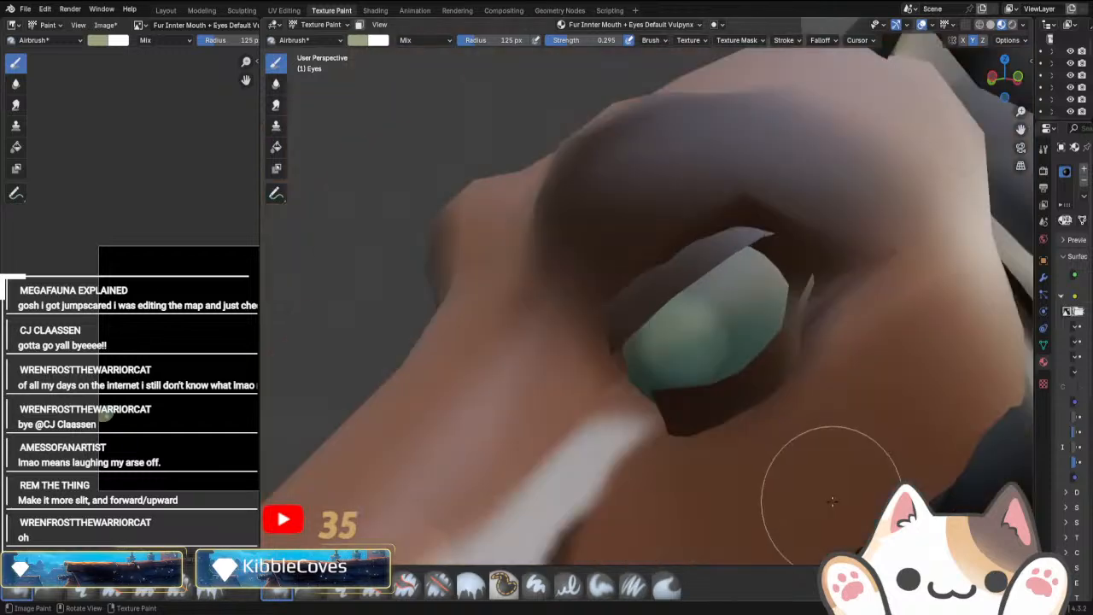
pyautogui.moveTo(817, 468); pyautogui.dragTo(854, 463, button='middle')
pyautogui.scroll(-3, 853, 463)
pyautogui.scroll(3, 768, 392)
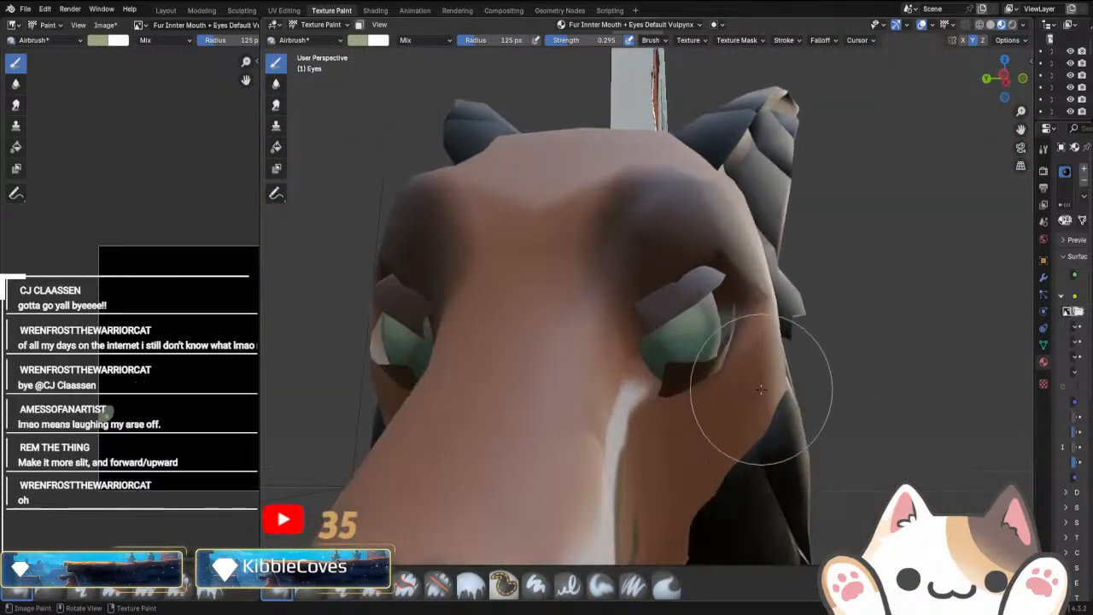
# Try a black pupil airbrushed onto the inner part of the iris at strength 0.295.
pyautogui.click(359, 42)
pyautogui.moveTo(452, 89); pyautogui.dragTo(451, 147)
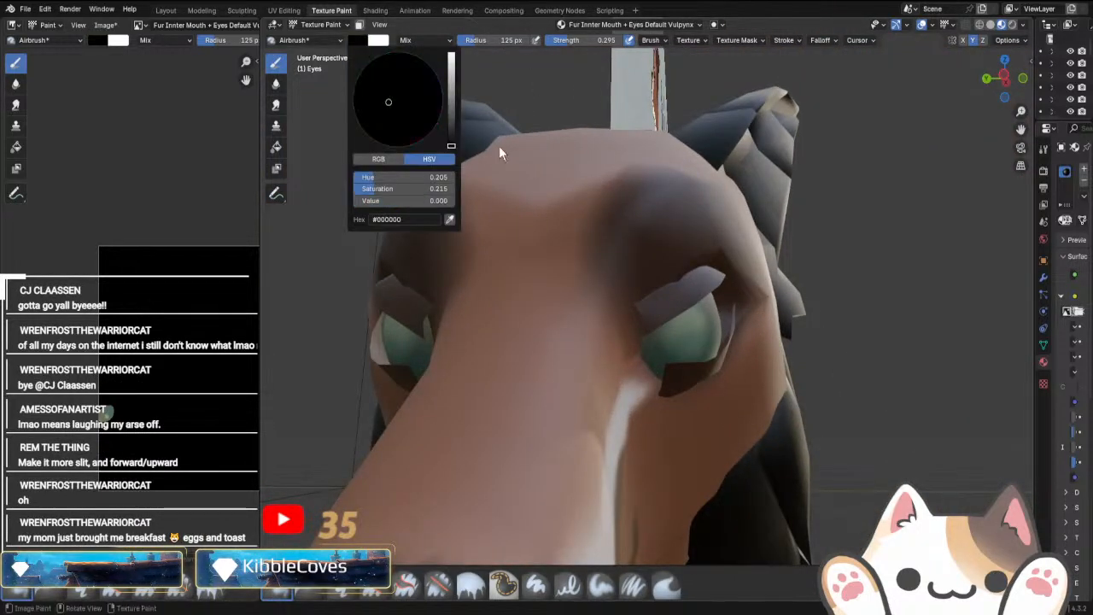
pyautogui.scroll(4, 748, 345)
pyautogui.moveTo(793, 298); pyautogui.dragTo(745, 395, button='middle')
pyautogui.scroll(3, 748, 345)
pyautogui.scroll(-8, 752, 368)
pyautogui.scroll(3, 820, 395)
pyautogui.scroll(3, 745, 395)
pyautogui.scroll(6, 744, 390)
pyautogui.moveTo(739, 385); pyautogui.dragTo(723, 376)
pyautogui.scroll(-1, 734, 383)
pyautogui.scroll(-2, 723, 374)
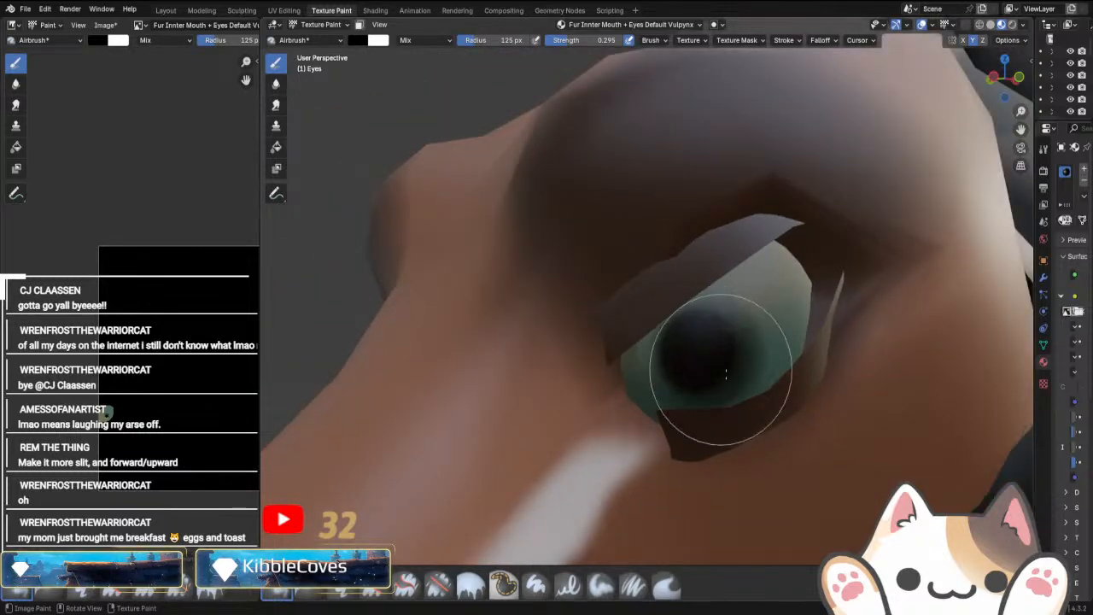
pyautogui.scroll(1, 726, 374)
pyautogui.scroll(-5, 784, 401)
pyautogui.moveTo(785, 398)
pyautogui.mouseDown(button='middle')
pyautogui.moveTo(865, 393)
pyautogui.moveTo(790, 390)
pyautogui.mouseUp(button='middle')
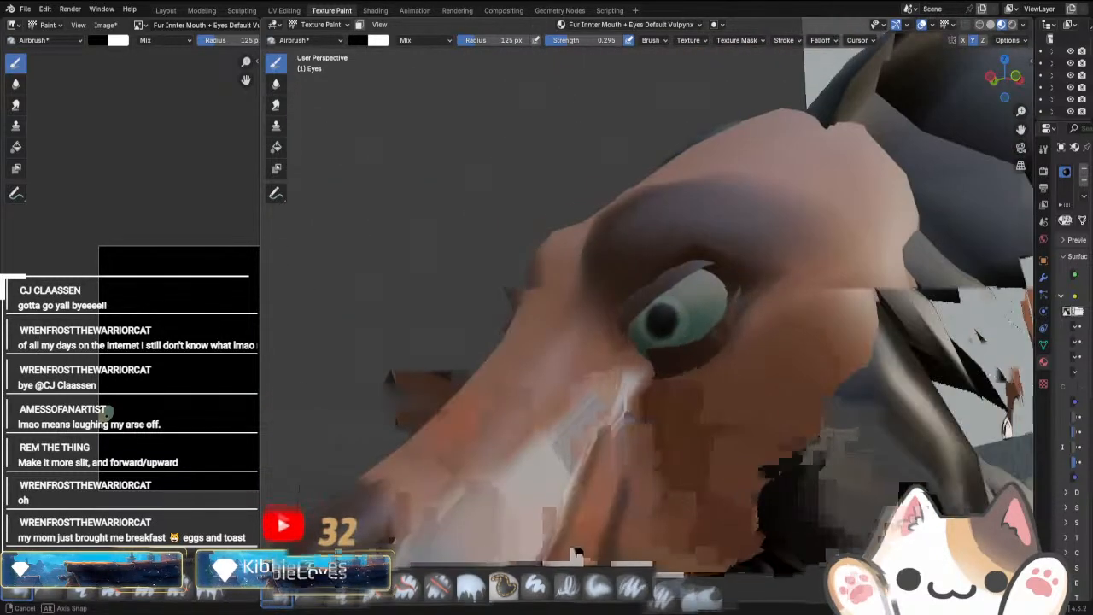
# Try covering the yellowish patch with dark green sampled from the eye in the texture image, and undo the stroke.
pyautogui.scroll(4, 773, 394)
pyautogui.click(357, 40)
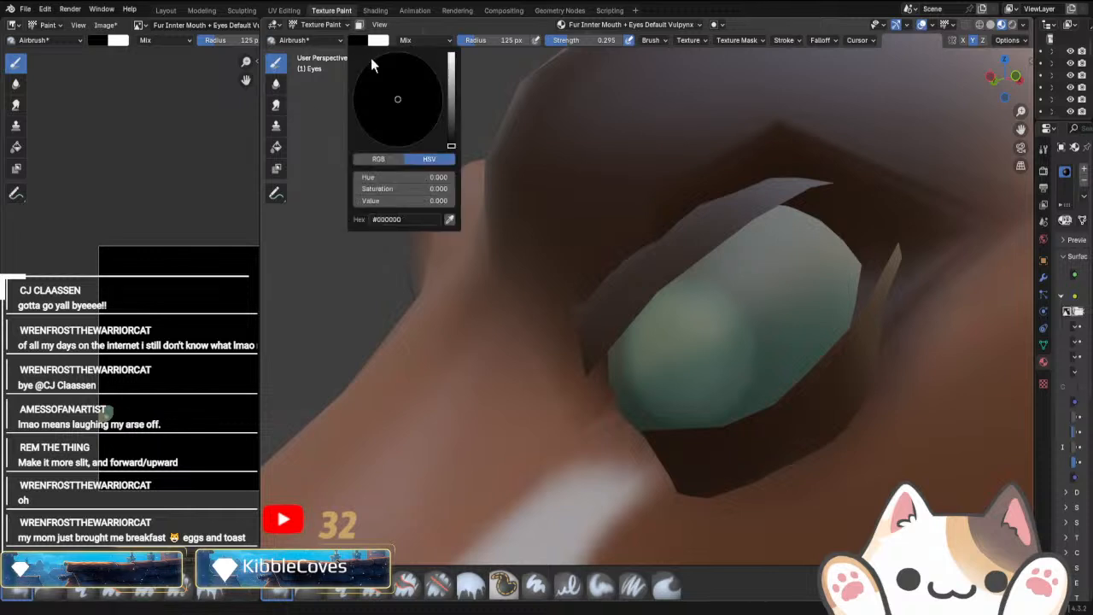
pyautogui.click(449, 220)
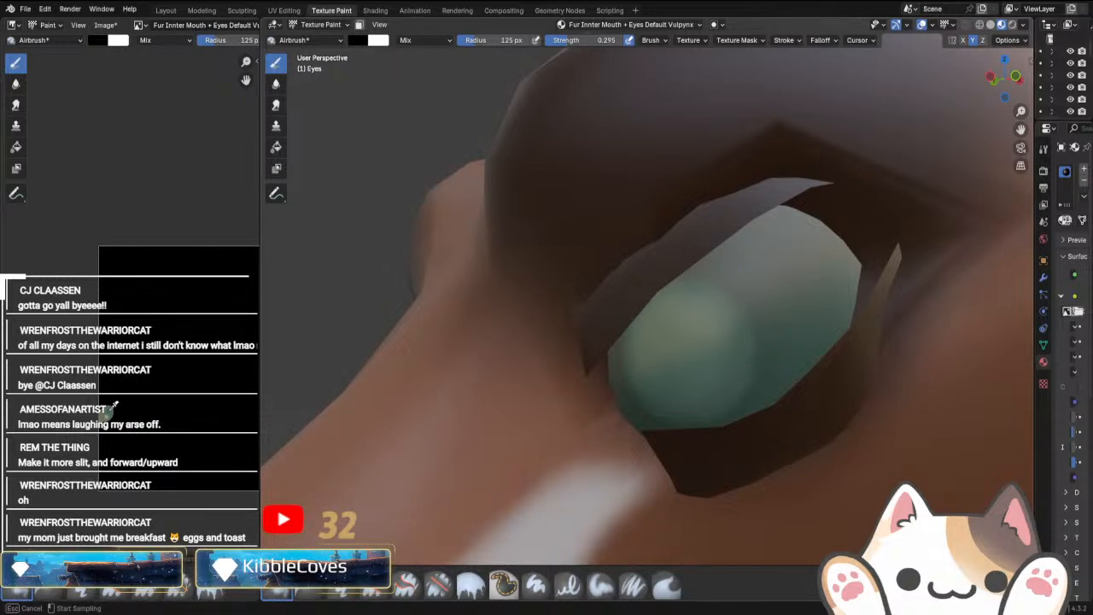
pyautogui.click(110, 410)
pyautogui.scroll(1, 766, 331)
pyautogui.moveTo(700, 358); pyautogui.dragTo(707, 372)
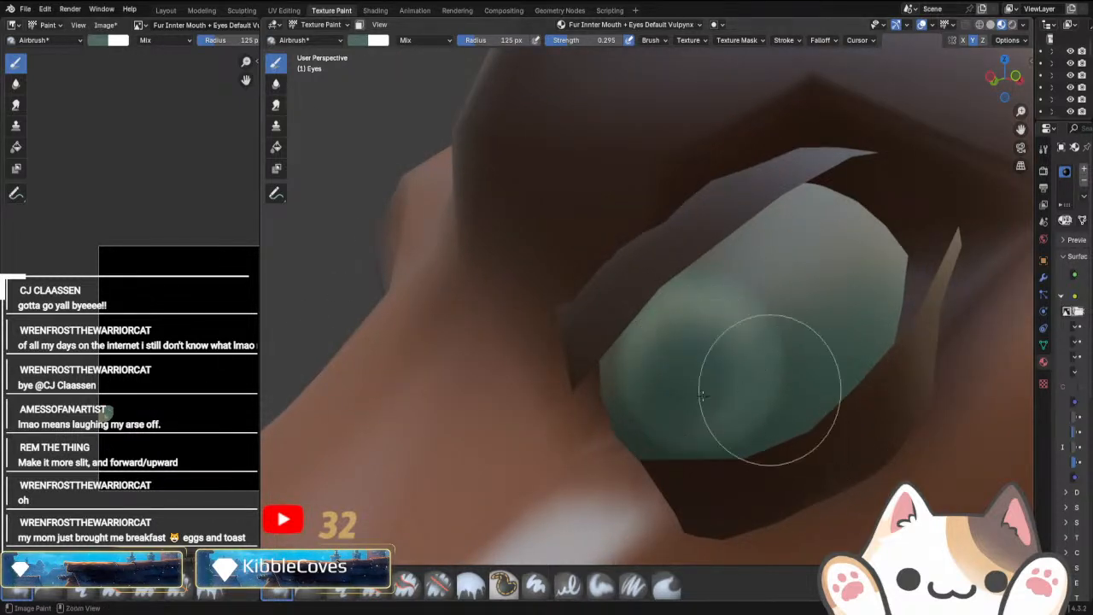
pyautogui.hotkey('ctrl', 'z')
# Sample the lighter green around the pale spot in the texture image and airbrush it over the yellowish patch on the iris.
pyautogui.scroll(9, 147, 375)
pyautogui.moveTo(163, 337); pyautogui.dragTo(192, 128, button='middle')
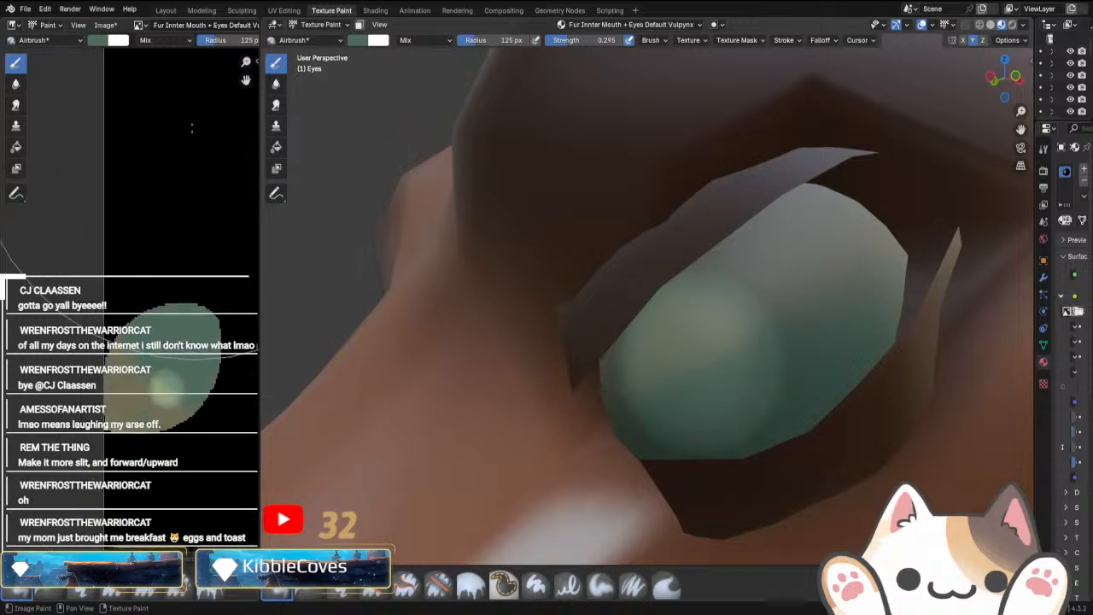
pyautogui.click(98, 40)
pyautogui.click(189, 220)
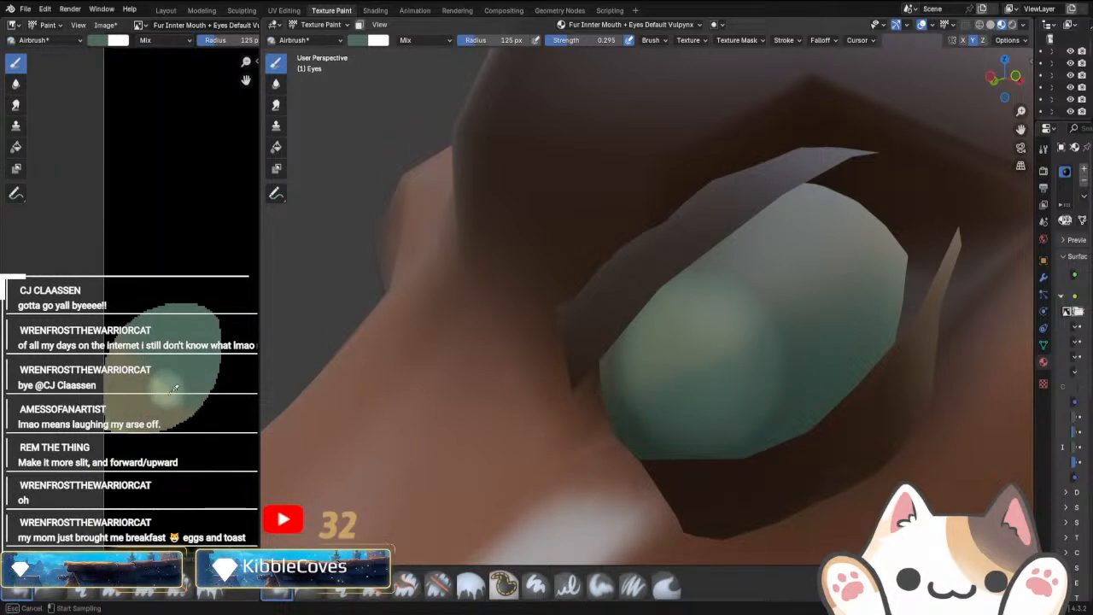
pyautogui.click(175, 375)
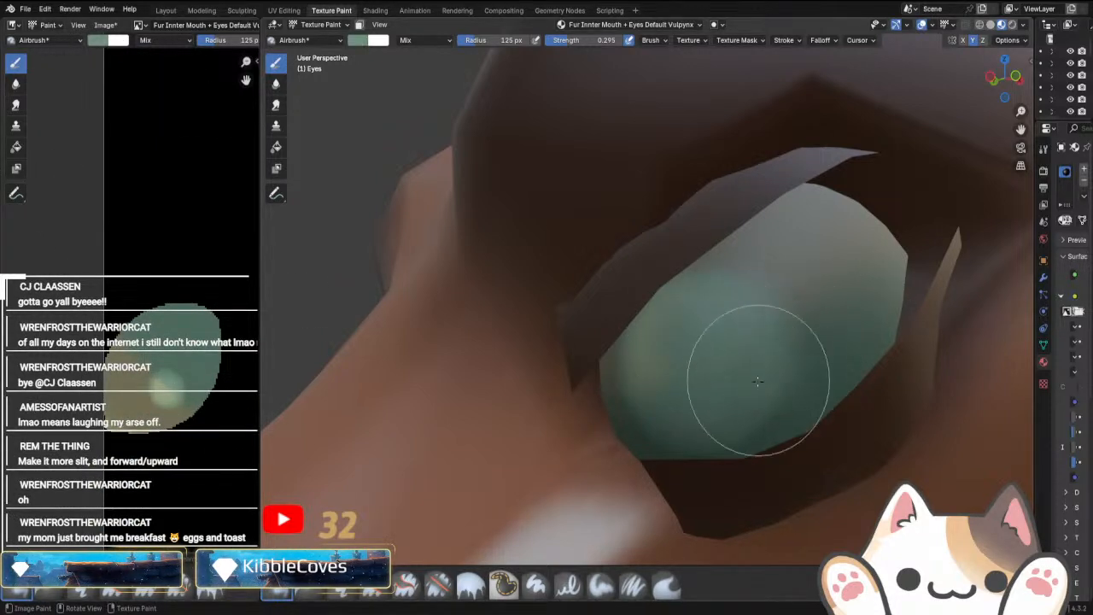
pyautogui.moveTo(679, 410)
pyautogui.mouseDown()
pyautogui.moveTo(671, 299)
pyautogui.moveTo(768, 316)
pyautogui.moveTo(727, 419)
pyautogui.moveTo(653, 400)
pyautogui.moveTo(623, 313)
pyautogui.moveTo(739, 329)
pyautogui.mouseUp()
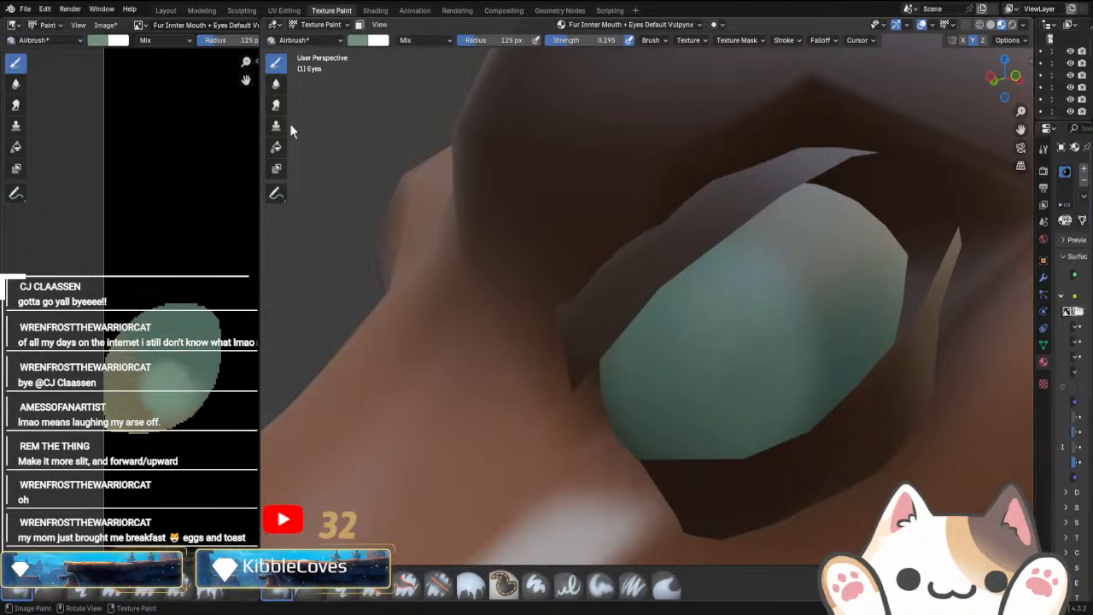
# Sample the yellowish green again from the fox's eye in the concept art.
pyautogui.scroll(-8, 521, 380)
pyautogui.moveTo(635, 372); pyautogui.dragTo(620, 398, button='middle')
pyautogui.scroll(-5, 851, 210)
pyautogui.keyDown('shift'); pyautogui.moveTo(852, 210); pyautogui.dragTo(632, 425, button='middle'); pyautogui.keyUp('shift')
pyautogui.scroll(5, 675, 421)
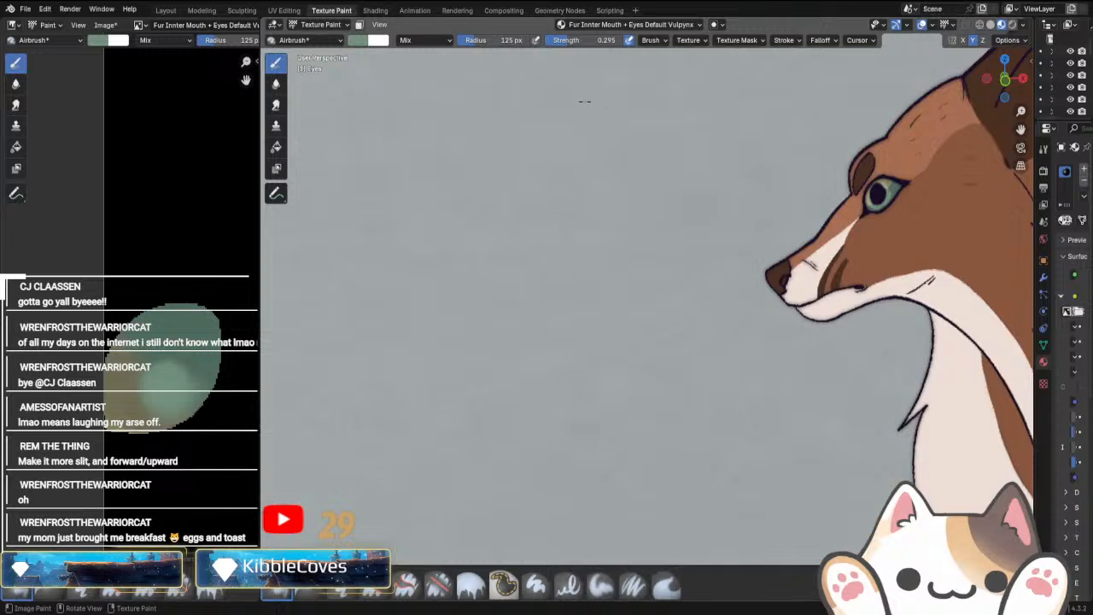
pyautogui.click(360, 41)
pyautogui.click(451, 222)
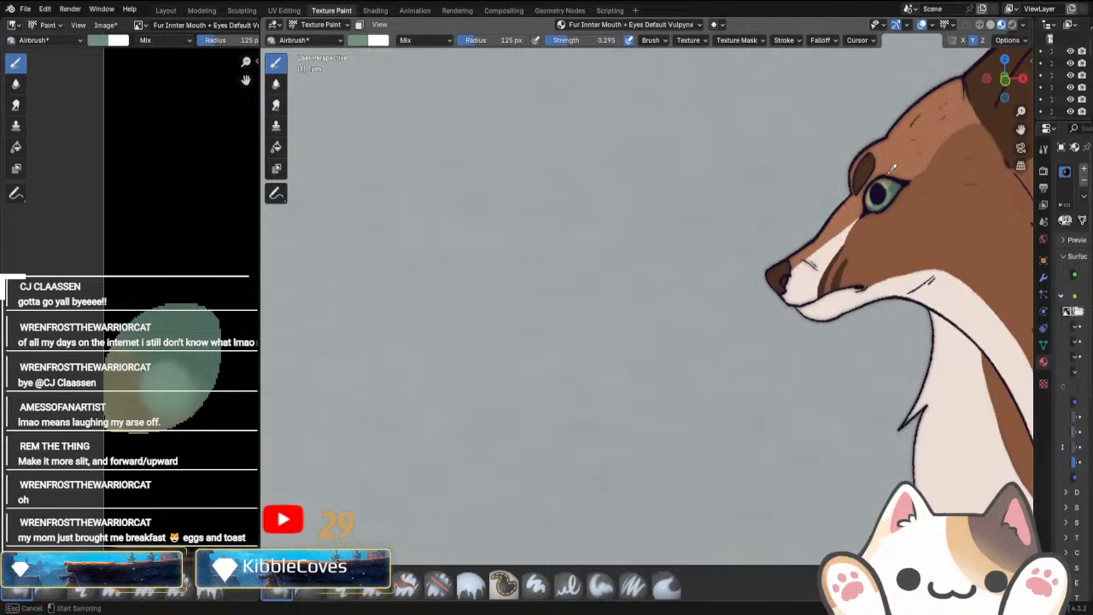
# Airbrush the yellowish green along the inner upper edge of the model's iris.
pyautogui.scroll(-6, 648, 374)
pyautogui.keyDown('shift'); pyautogui.moveTo(615, 359); pyautogui.dragTo(725, 146, button='middle'); pyautogui.keyUp('shift')
pyautogui.scroll(9, 597, 349)
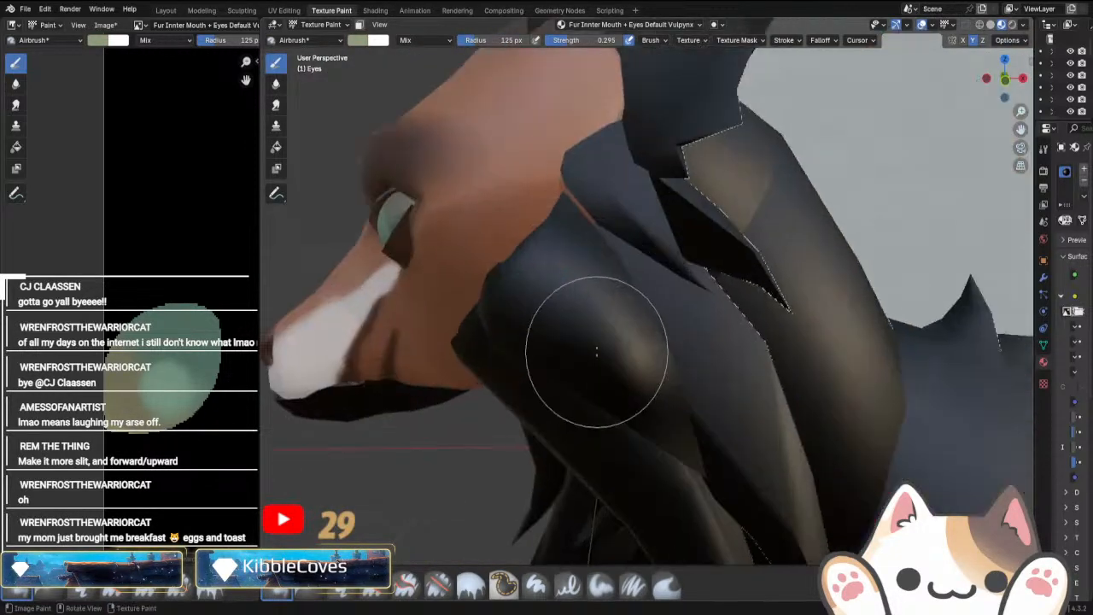
pyautogui.moveTo(598, 349); pyautogui.dragTo(734, 332, button='middle')
pyautogui.keyDown('shift'); pyautogui.moveTo(465, 214); pyautogui.dragTo(613, 267, button='middle'); pyautogui.keyUp('shift')
pyautogui.moveTo(522, 221)
pyautogui.mouseDown()
pyautogui.moveTo(556, 234)
pyautogui.moveTo(503, 236)
pyautogui.moveTo(521, 252)
pyautogui.moveTo(539, 237)
pyautogui.moveTo(482, 260)
pyautogui.mouseUp()
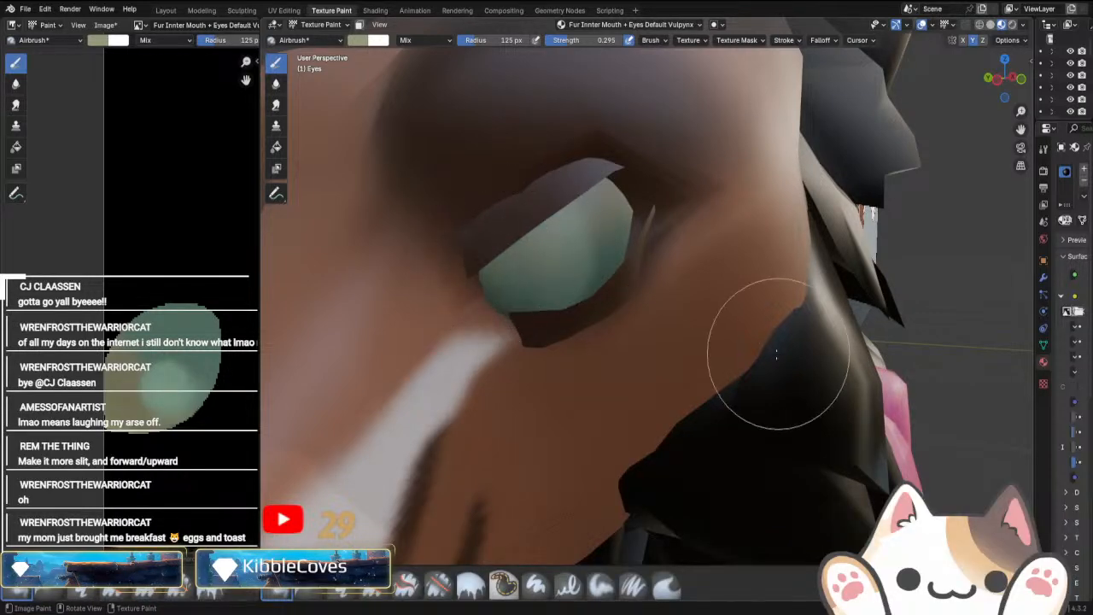
pyautogui.scroll(-4, 778, 355)
# Set the brush colour to black, airbrush the pupil onto the iris, and check both eyes from the front.
pyautogui.click(369, 40)
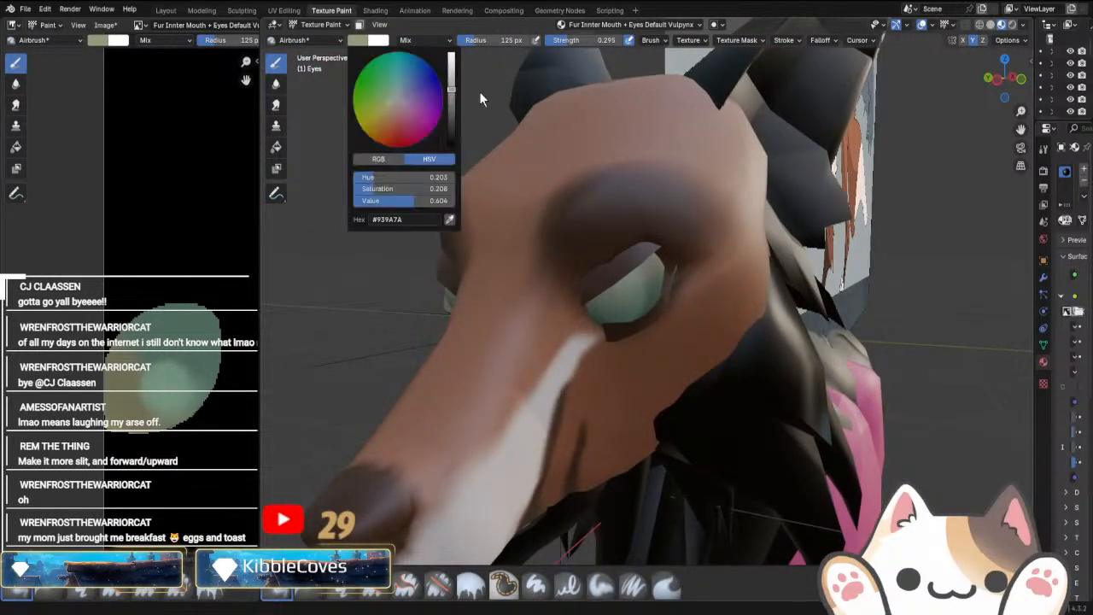
pyautogui.moveTo(479, 91); pyautogui.dragTo(479, 150)
pyautogui.scroll(5, 525, 183)
pyautogui.moveTo(615, 305); pyautogui.dragTo(464, 232, button='middle')
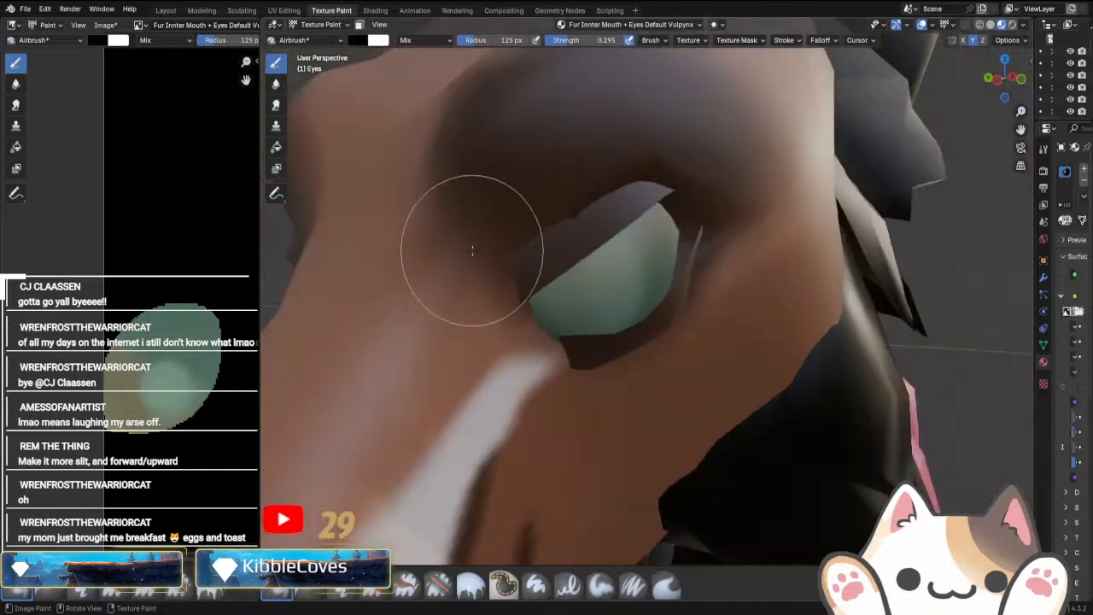
pyautogui.click(603, 293)
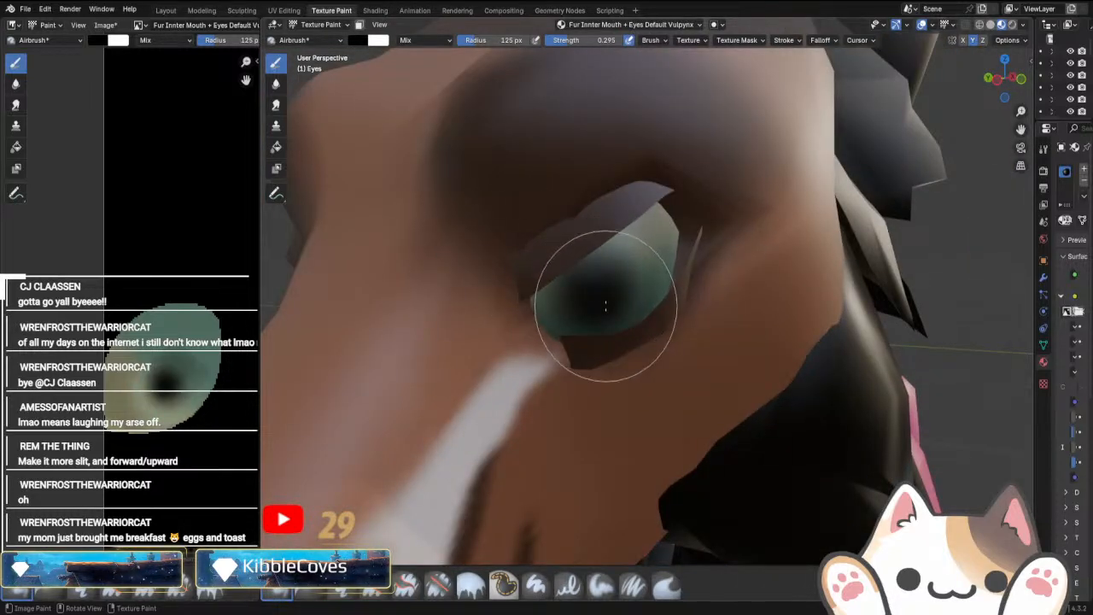
pyautogui.scroll(-7, 607, 305)
pyautogui.moveTo(639, 305)
pyautogui.mouseDown(button='middle')
pyautogui.moveTo(735, 327)
pyautogui.moveTo(777, 318)
pyautogui.mouseUp(button='middle')
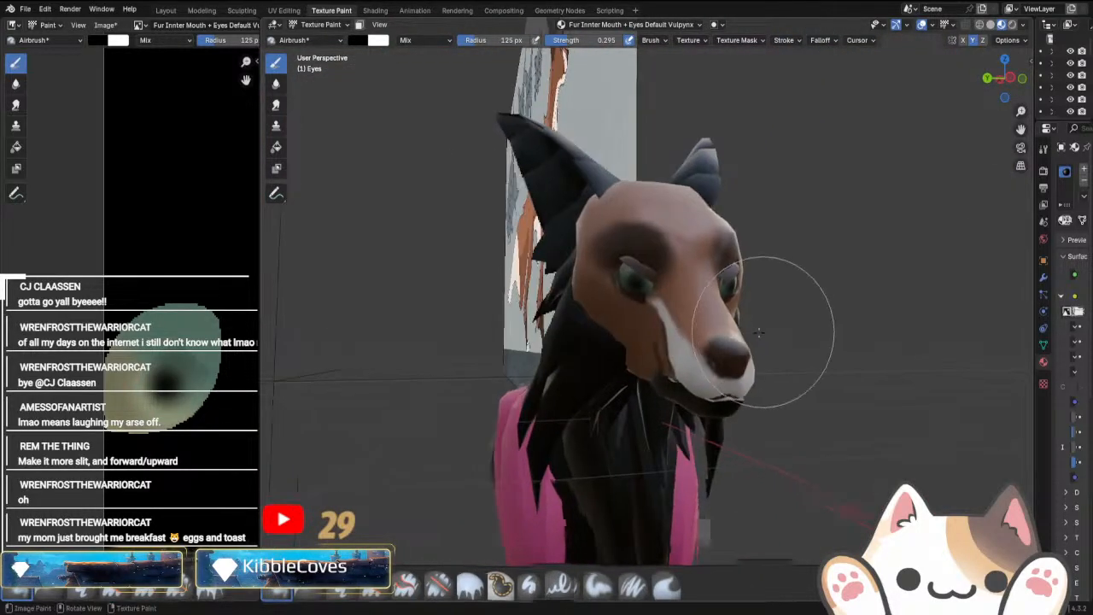
# Examine the black pupils and irises up close, from the side and from the front of the head.
pyautogui.scroll(6, 702, 342)
pyautogui.moveTo(680, 301); pyautogui.dragTo(658, 329, button='middle')
pyautogui.scroll(4, 653, 320)
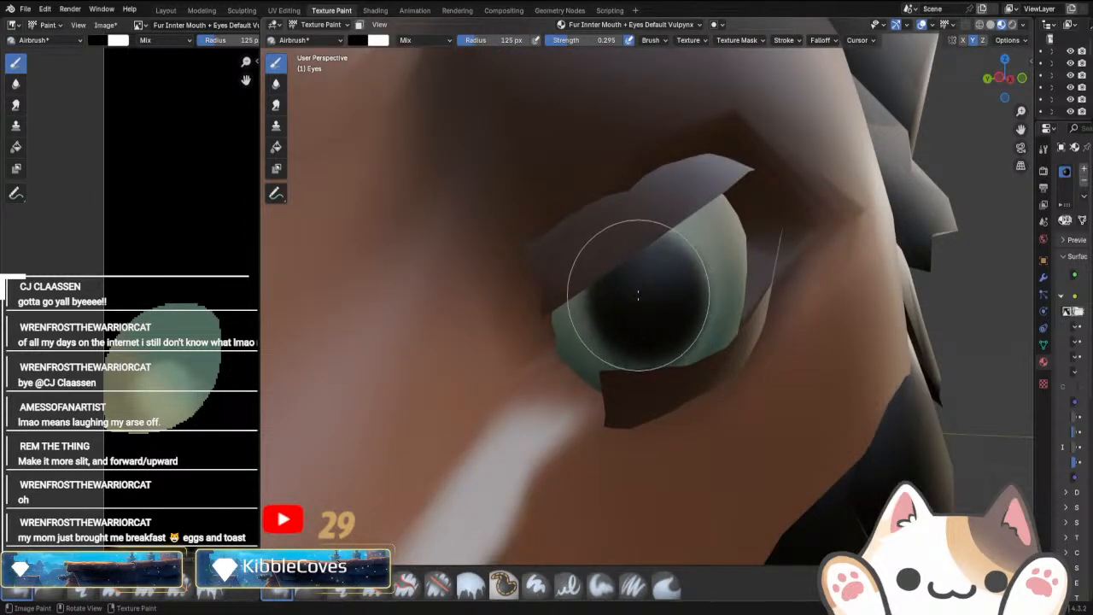
pyautogui.scroll(-9, 638, 296)
pyautogui.moveTo(732, 356); pyautogui.dragTo(842, 351, button='middle')
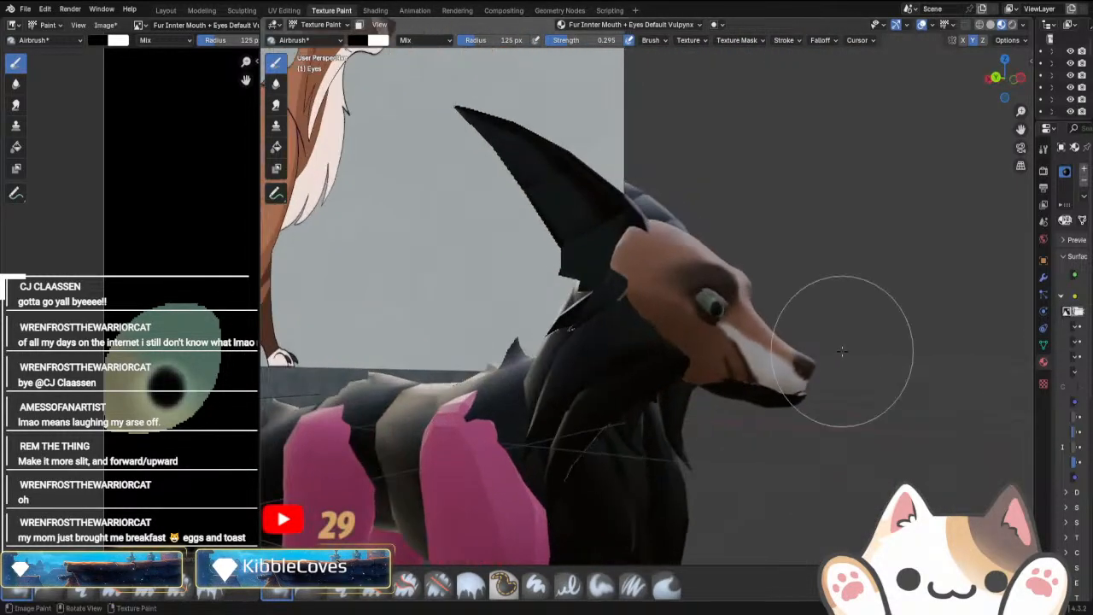
pyautogui.press('KP_1')
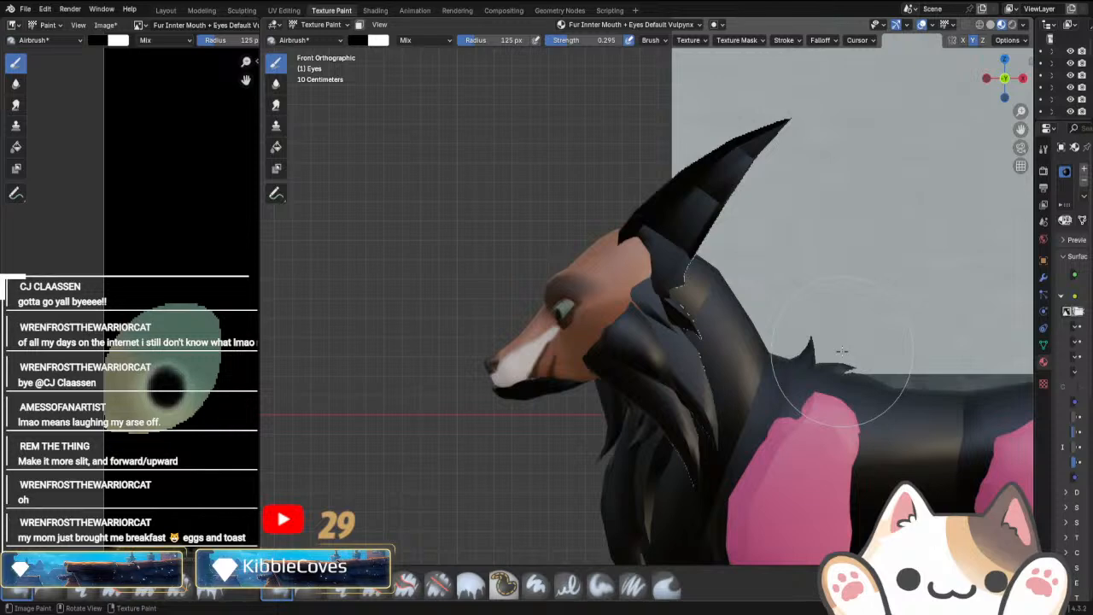
pyautogui.press('ctrl+KP_3')
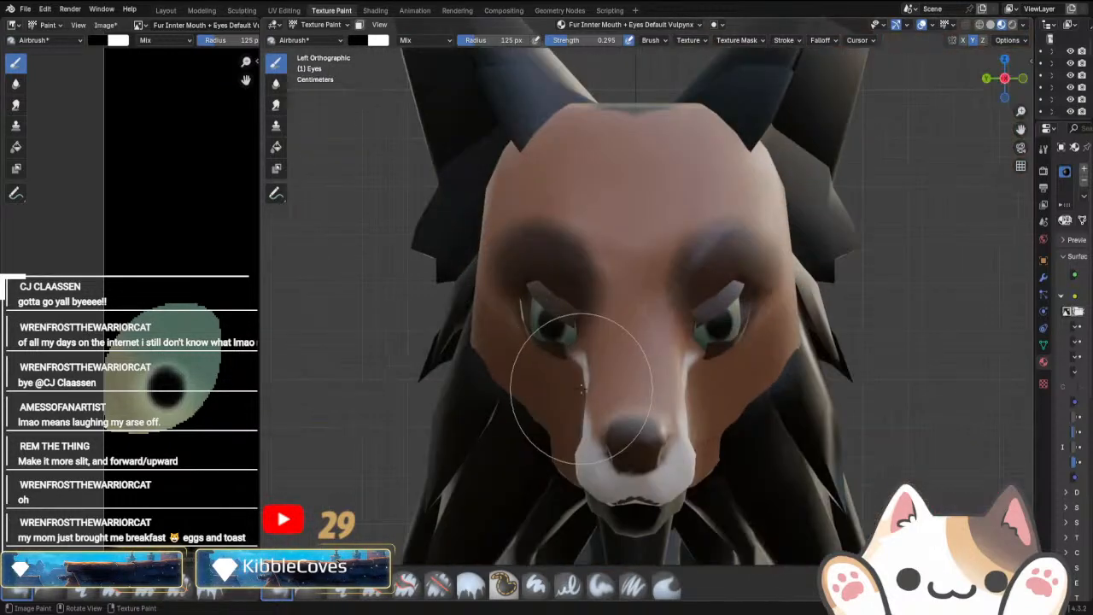
pyautogui.scroll(-2, 507, 341)
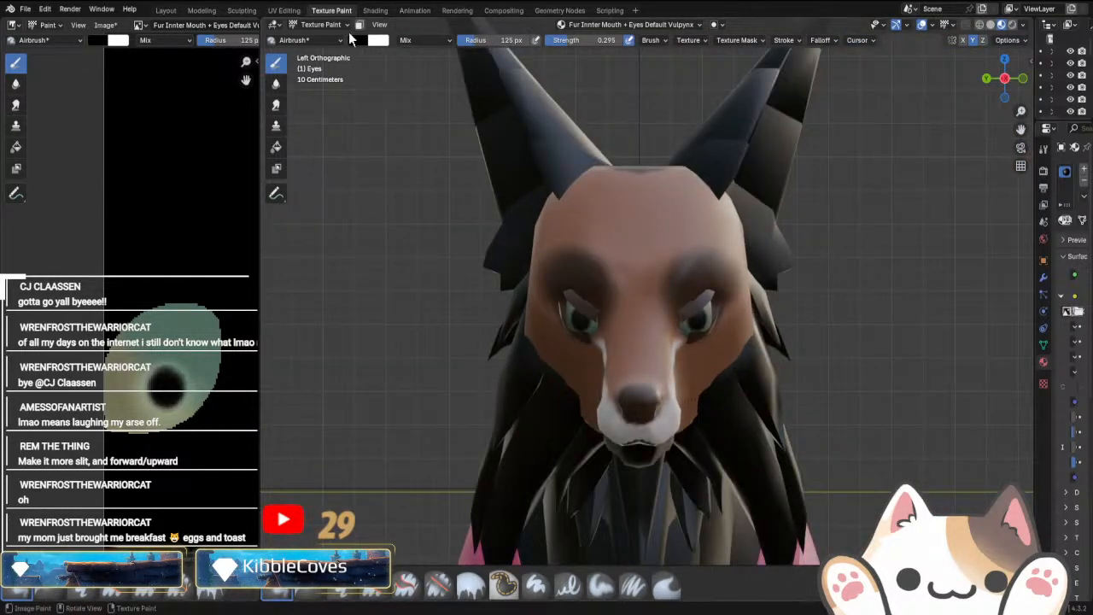
# Set the brush colour to white and inspect the eyes from the front and both sides of the head.
pyautogui.click(358, 40)
pyautogui.moveTo(453, 90); pyautogui.dragTo(452, 53)
pyautogui.scroll(4, 727, 395)
pyautogui.moveTo(842, 383); pyautogui.dragTo(805, 264, button='middle')
pyautogui.scroll(5, 726, 395)
pyautogui.scroll(-3, 859, 419)
pyautogui.moveTo(859, 419); pyautogui.dragTo(944, 416, button='middle')
pyautogui.press('KP_1')
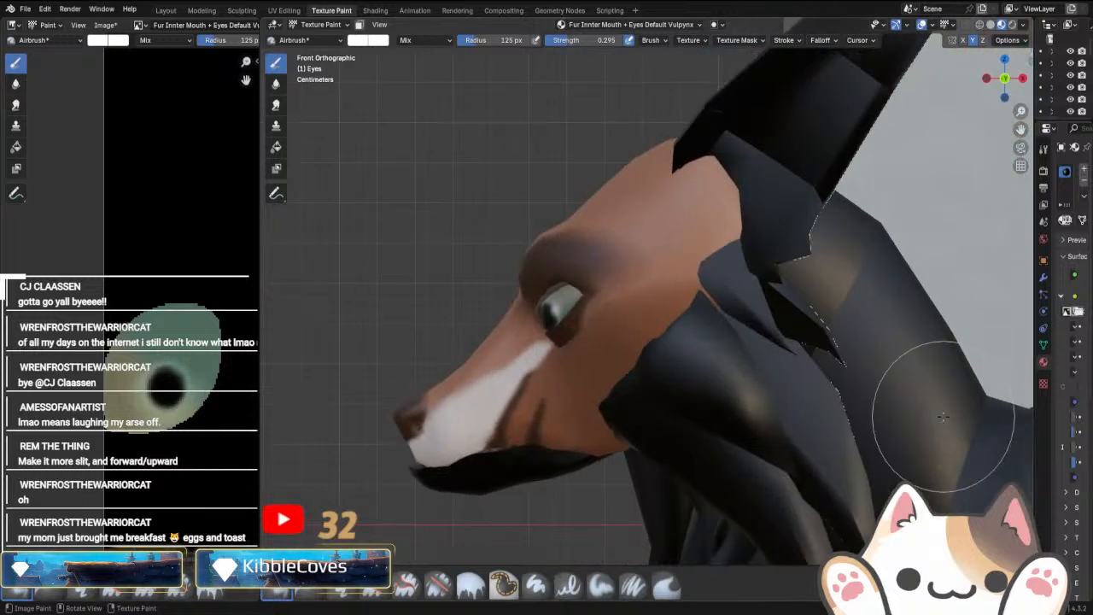
pyautogui.press('ctrl+KP_3')
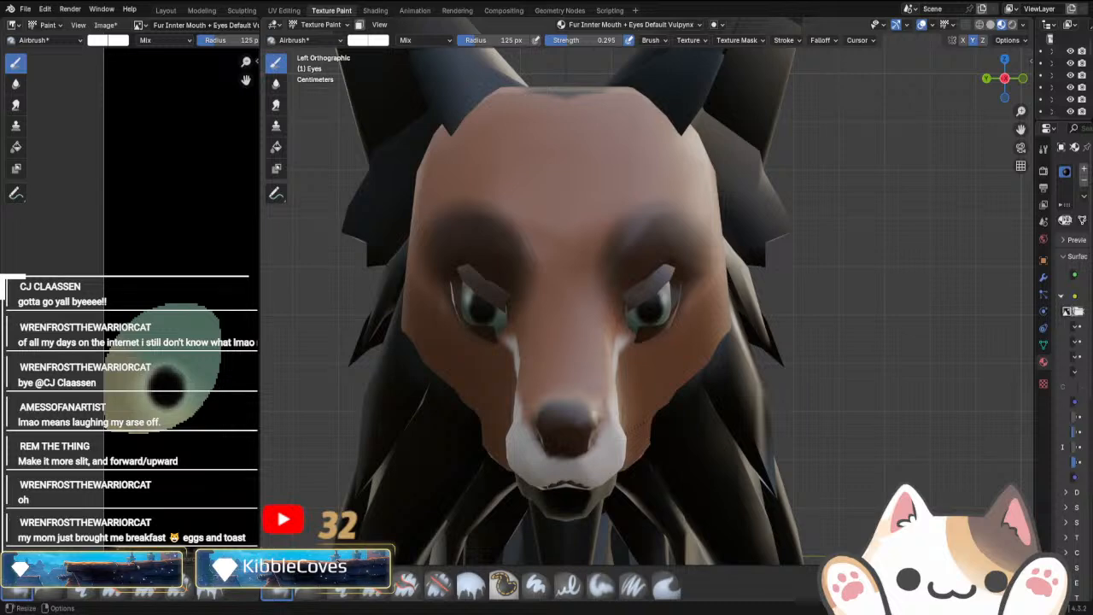
pyautogui.moveTo(597, 478)
pyautogui.mouseDown(button='middle')
pyautogui.moveTo(648, 491)
pyautogui.moveTo(631, 506)
pyautogui.mouseUp(button='middle')
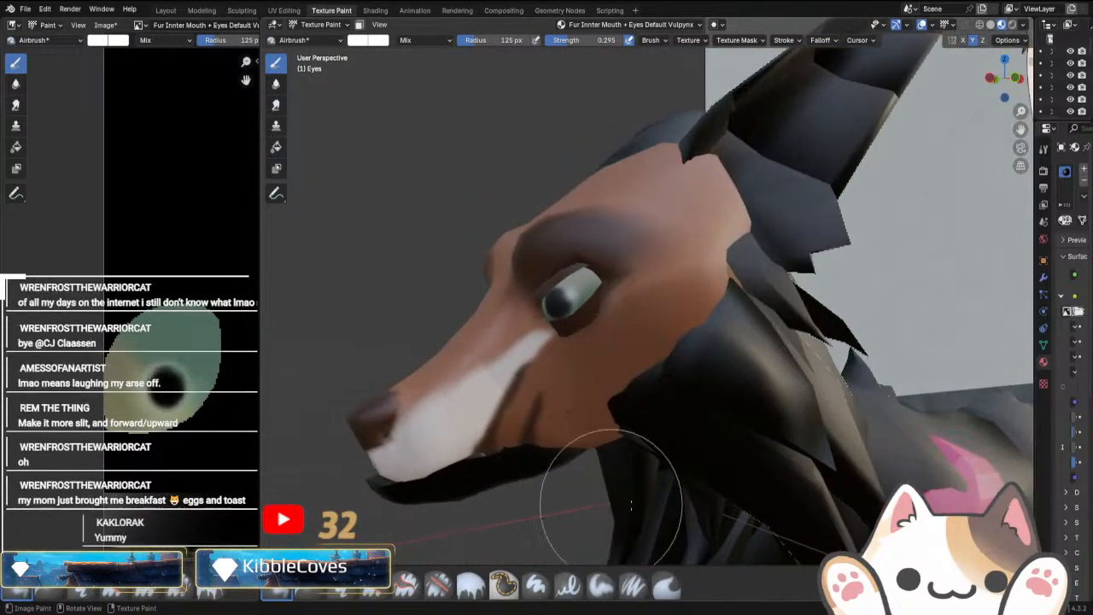
pyautogui.moveTo(401, 473); pyautogui.dragTo(808, 449, button='middle')
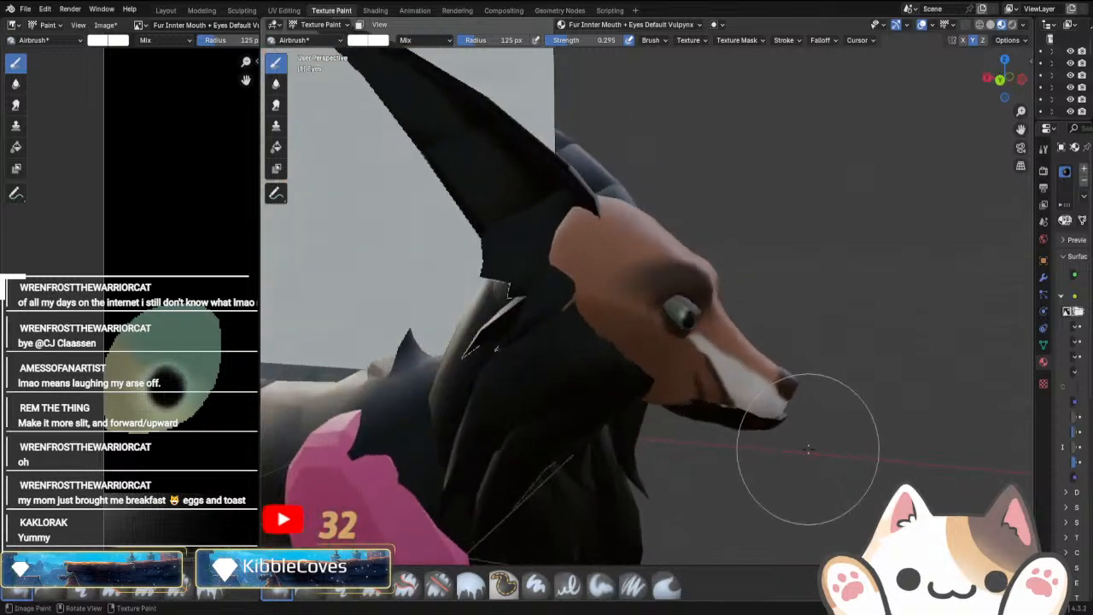
# Switch from Texture Paint to Object Mode and display the model in rendered viewport shading.
pyautogui.click(318, 24)
pyautogui.click(320, 37)
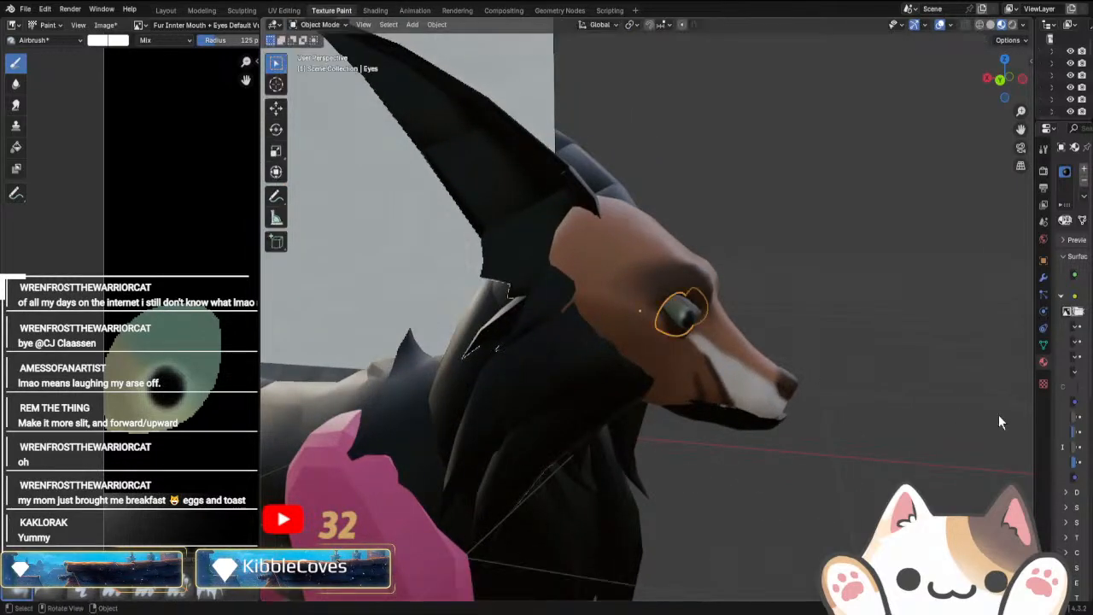
pyautogui.moveTo(1000, 423); pyautogui.dragTo(821, 442, button='middle')
pyautogui.click(1012, 25)
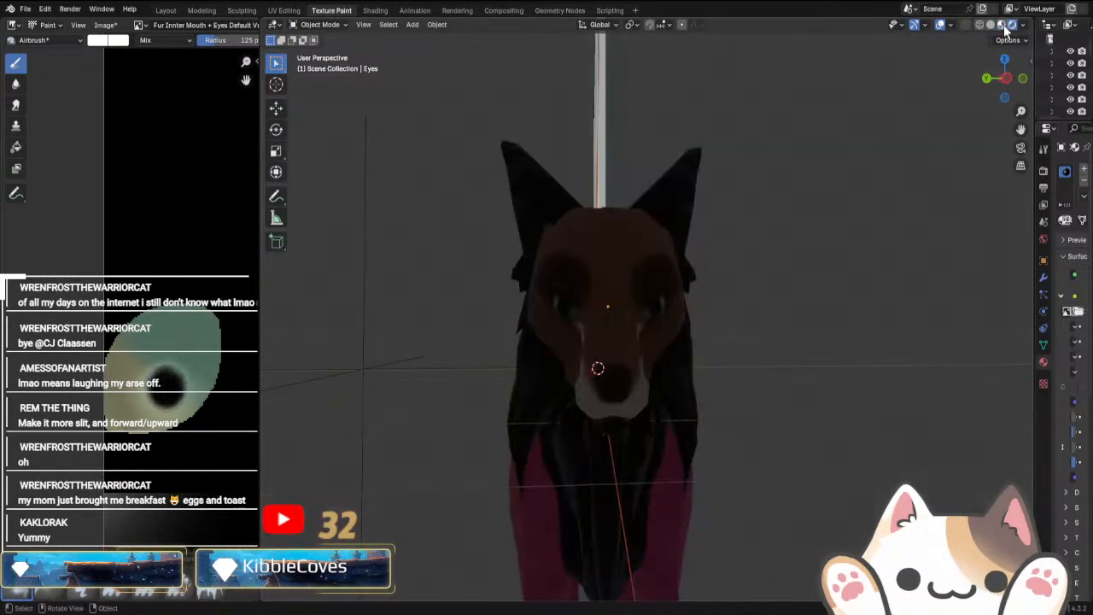
pyautogui.moveTo(794, 388); pyautogui.dragTo(683, 393, button='middle')
# Set the render pass of the rendered viewport to Diffuse Color.
pyautogui.click(1024, 25)
pyautogui.click(990, 177)
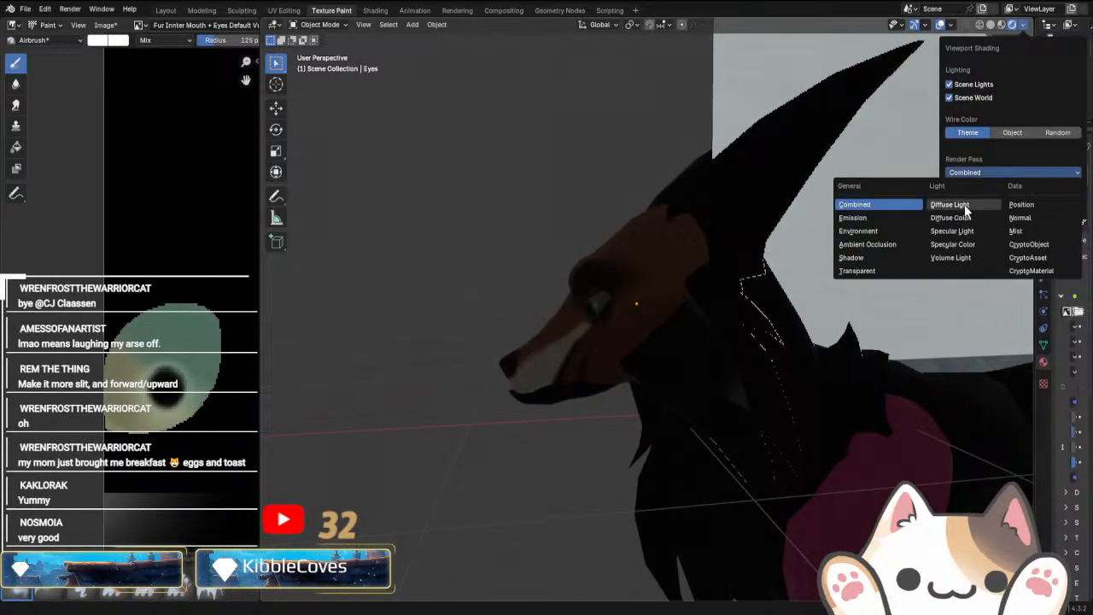
pyautogui.click(964, 205)
pyautogui.click(969, 174)
pyautogui.click(959, 220)
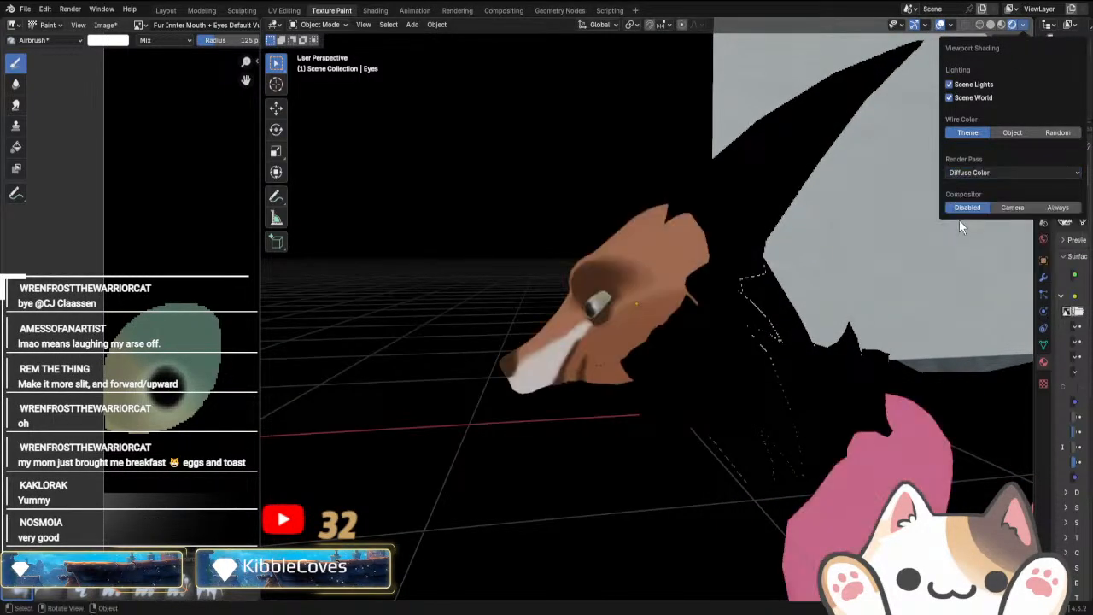
# Examine the face and both eyes in flat diffuse colours from the front.
pyautogui.moveTo(678, 418); pyautogui.dragTo(789, 399, button='middle')
pyautogui.press('KP_1')
pyautogui.press('KP_3')
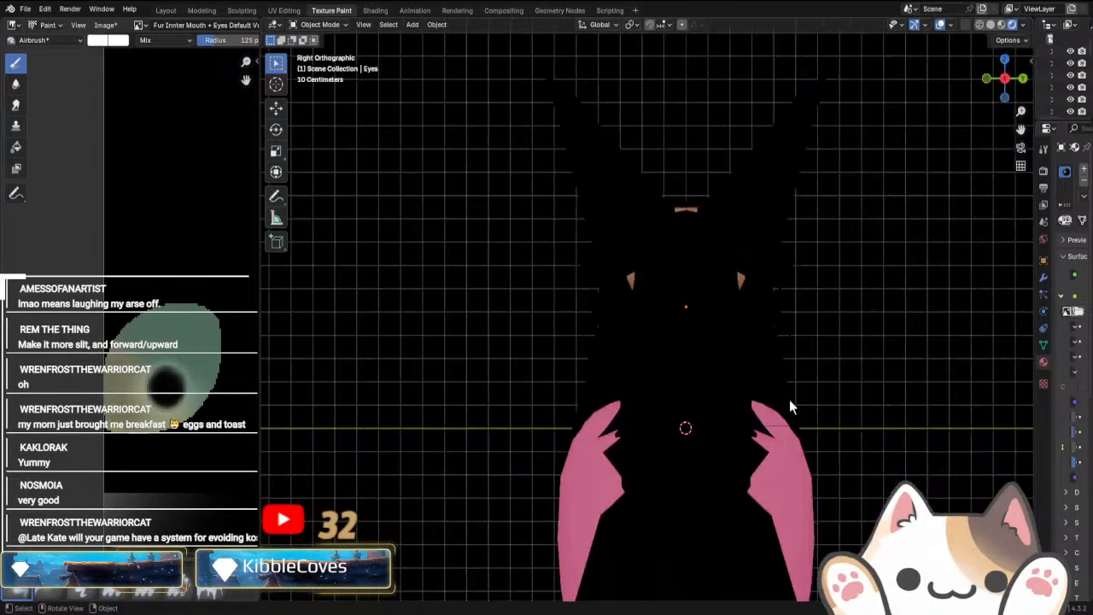
pyautogui.press('ctrl+KP_3')
pyautogui.scroll(4, 809, 375)
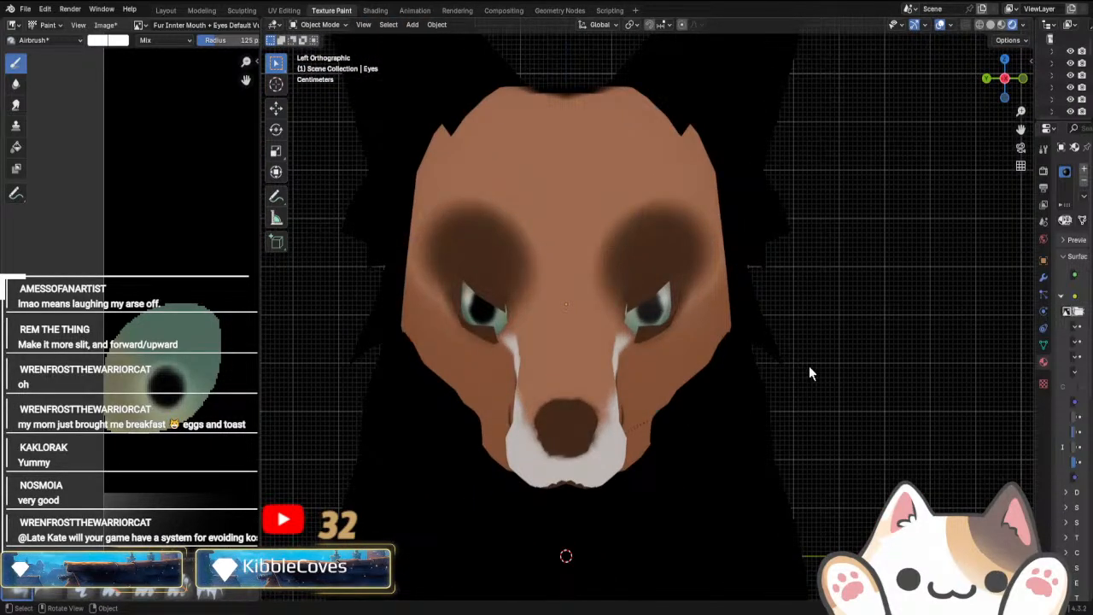
pyautogui.scroll(-2, 728, 355)
# Inspect the right lower eyelid mesh in Edit Mode, return to Object Mode and deselect it.
pyautogui.moveTo(728, 356); pyautogui.dragTo(677, 392, button='middle')
pyautogui.scroll(4, 677, 392)
pyautogui.click(600, 310)
pyautogui.scroll(5, 638, 357)
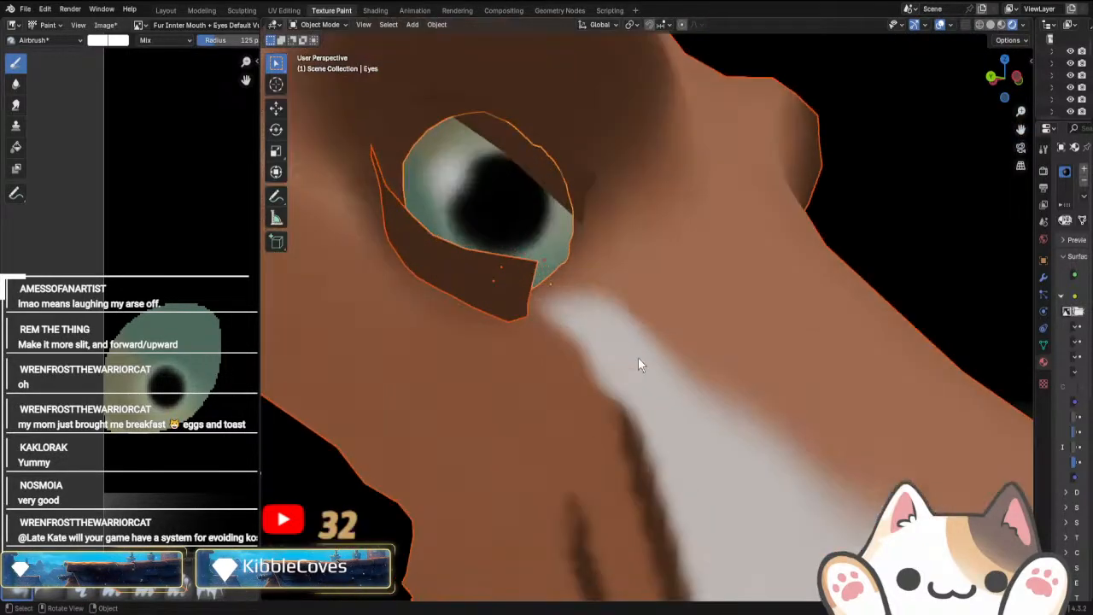
pyautogui.click(473, 266)
pyautogui.press('Tab')
pyautogui.moveTo(551, 331); pyautogui.dragTo(581, 327, button='middle')
pyautogui.scroll(-4, 597, 329)
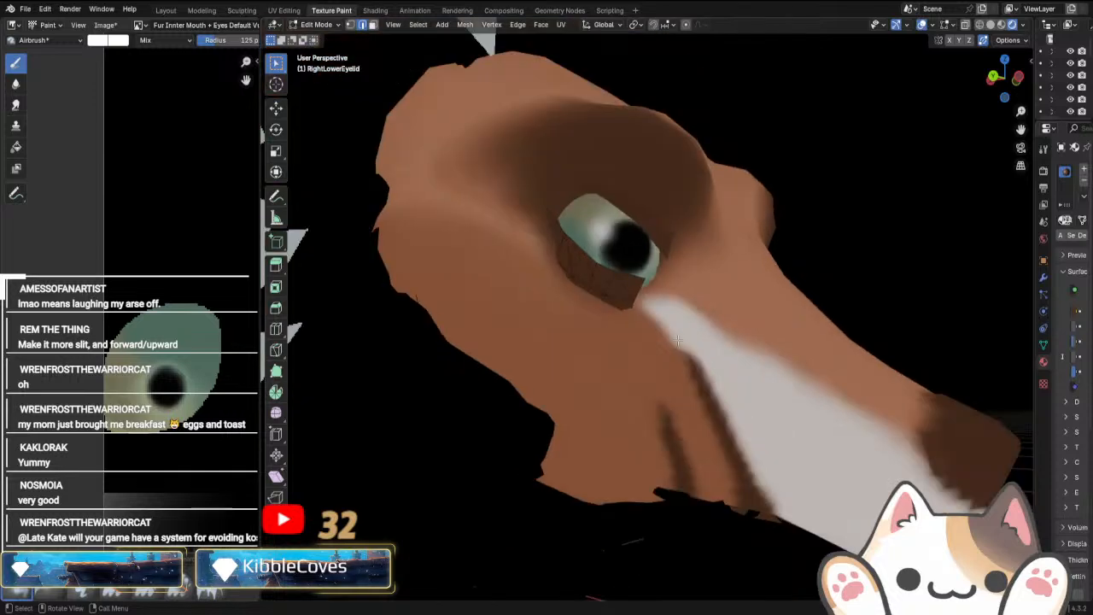
pyautogui.press('Tab')
pyautogui.click(916, 339)
# Check the diffuse colours of the head again from the side and straight from the front.
pyautogui.moveTo(915, 338); pyautogui.dragTo(720, 379, button='middle')
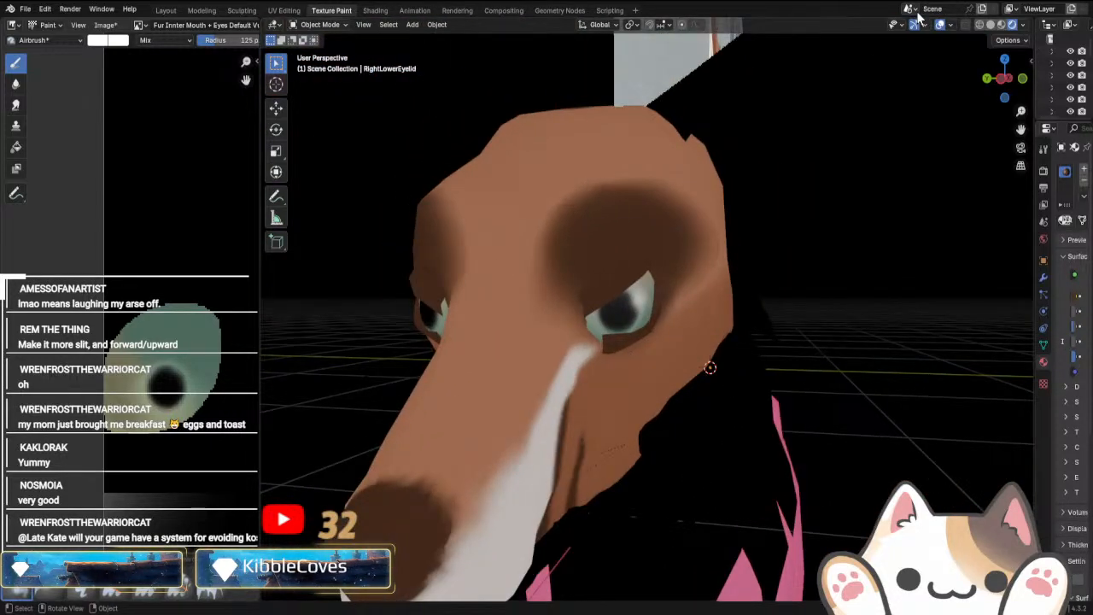
pyautogui.scroll(-5, 689, 239)
pyautogui.press('KP_3')
pyautogui.press('ctrl+KP_3')
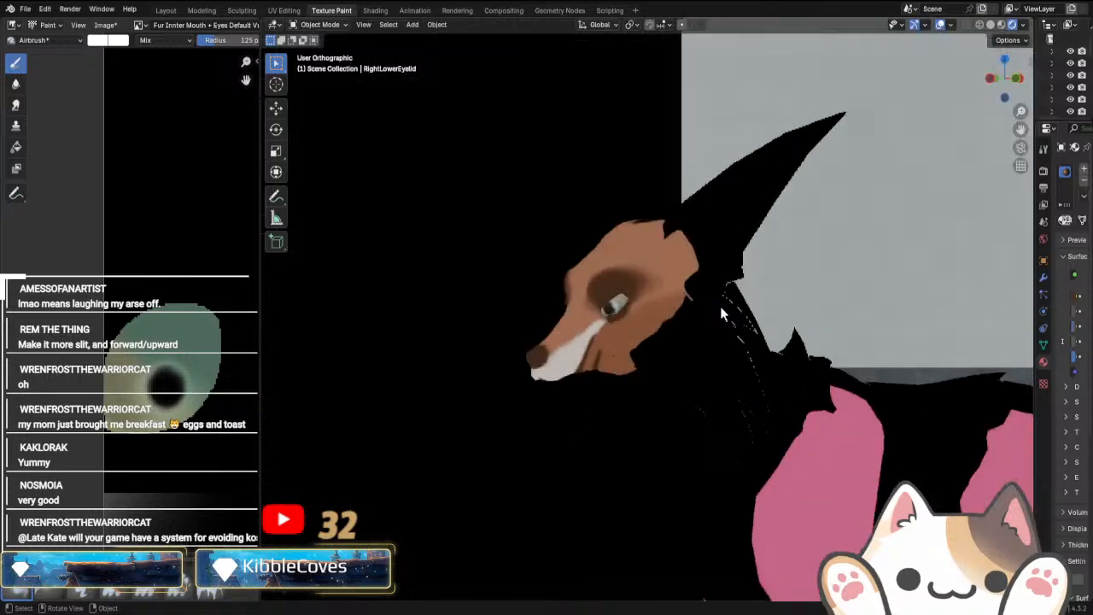
pyautogui.scroll(5, 715, 325)
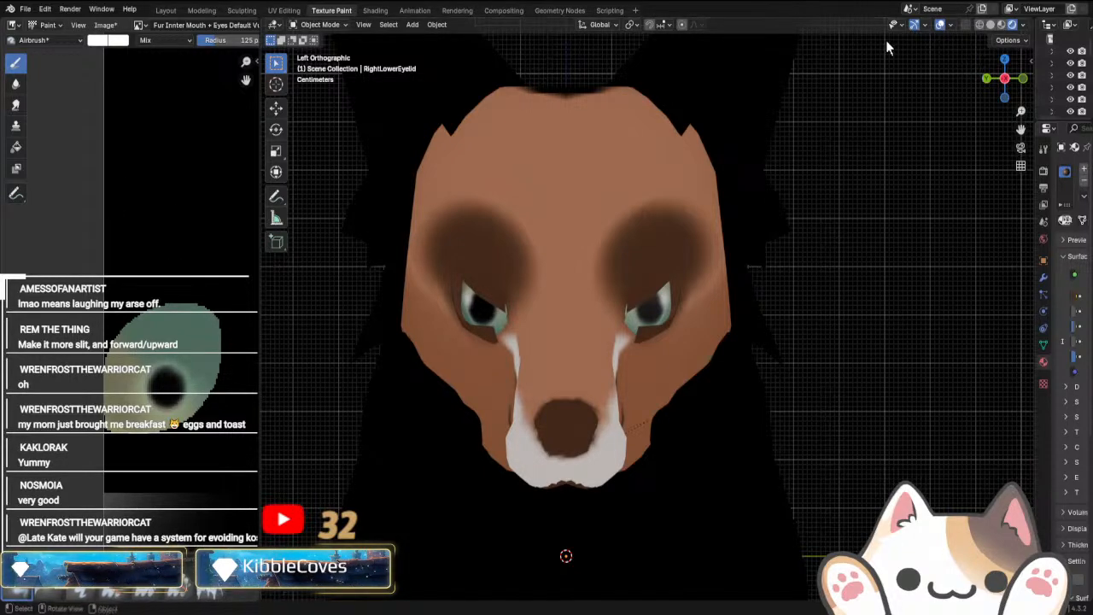
# Switch to solid shading and move the inner upper corner vertex of the right lower eyelid in Edit Mode.
pyautogui.click(990, 26)
pyautogui.moveTo(636, 299)
pyautogui.mouseDown(button='middle')
pyautogui.moveTo(722, 336)
pyautogui.moveTo(759, 337)
pyautogui.mouseUp(button='middle')
pyautogui.click(538, 320)
pyautogui.moveTo(539, 321); pyautogui.dragTo(597, 330, button='middle')
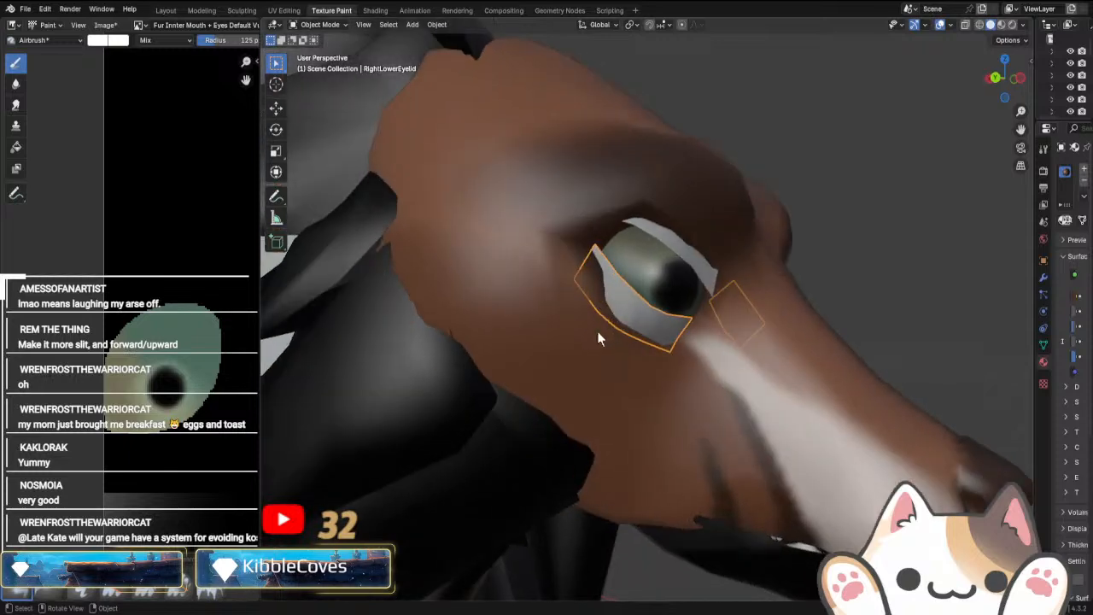
pyautogui.press('Tab')
pyautogui.moveTo(730, 375)
pyautogui.mouseDown(button='middle')
pyautogui.moveTo(679, 384)
pyautogui.moveTo(633, 370)
pyautogui.moveTo(584, 409)
pyautogui.moveTo(584, 467)
pyautogui.mouseUp(button='middle')
pyautogui.press('g')
pyautogui.click(622, 475)
pyautogui.moveTo(546, 406); pyautogui.dragTo(501, 301, button='middle')
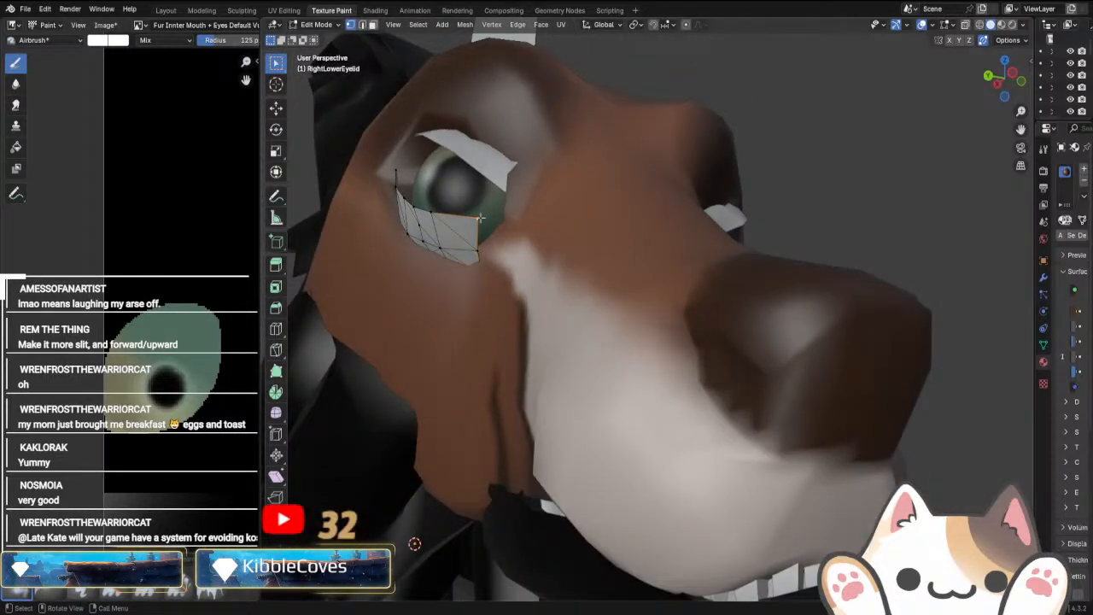
pyautogui.scroll(-5, 549, 268)
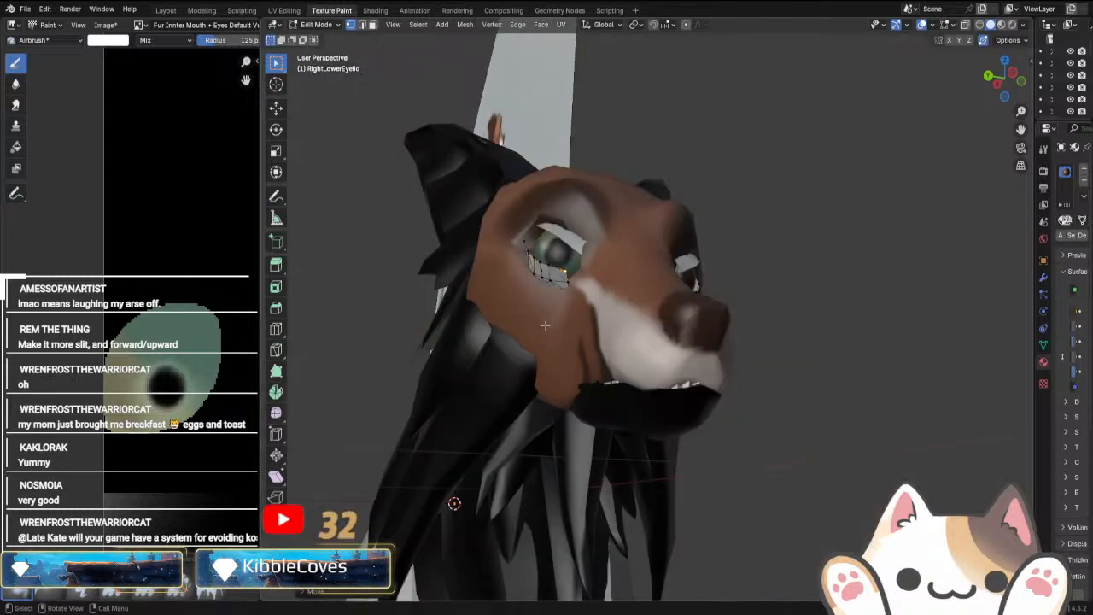
pyautogui.press('Tab')
pyautogui.click(494, 370)
pyautogui.moveTo(493, 373)
pyautogui.mouseDown(button='middle')
pyautogui.moveTo(453, 408)
pyautogui.moveTo(345, 408)
pyautogui.moveTo(343, 341)
pyautogui.moveTo(489, 395)
pyautogui.mouseUp(button='middle')
pyautogui.click(556, 323)
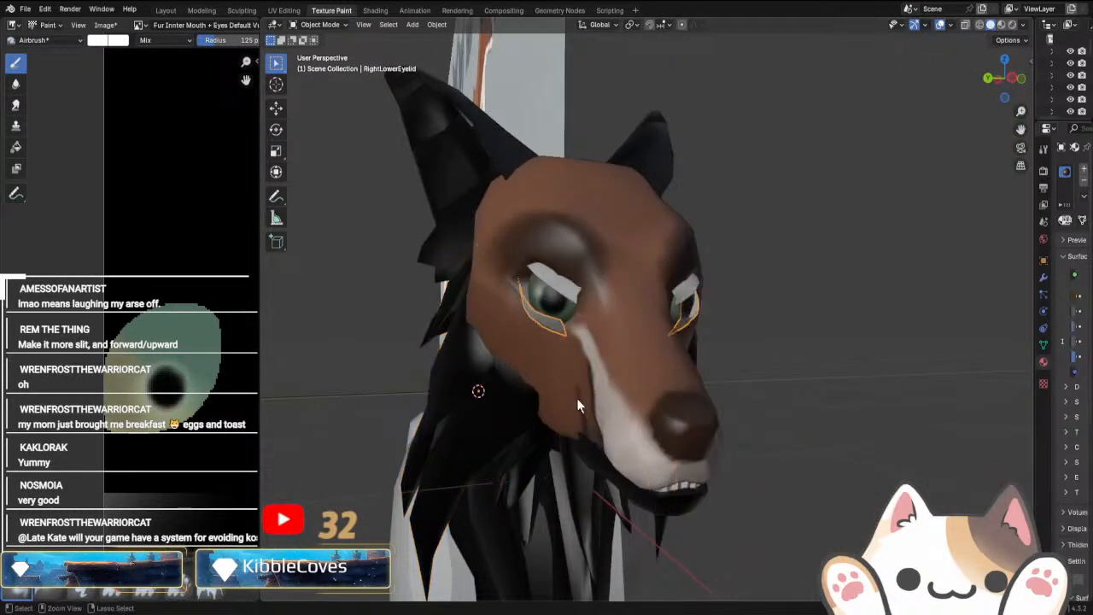
pyautogui.press('Tab')
pyautogui.press('Tab')
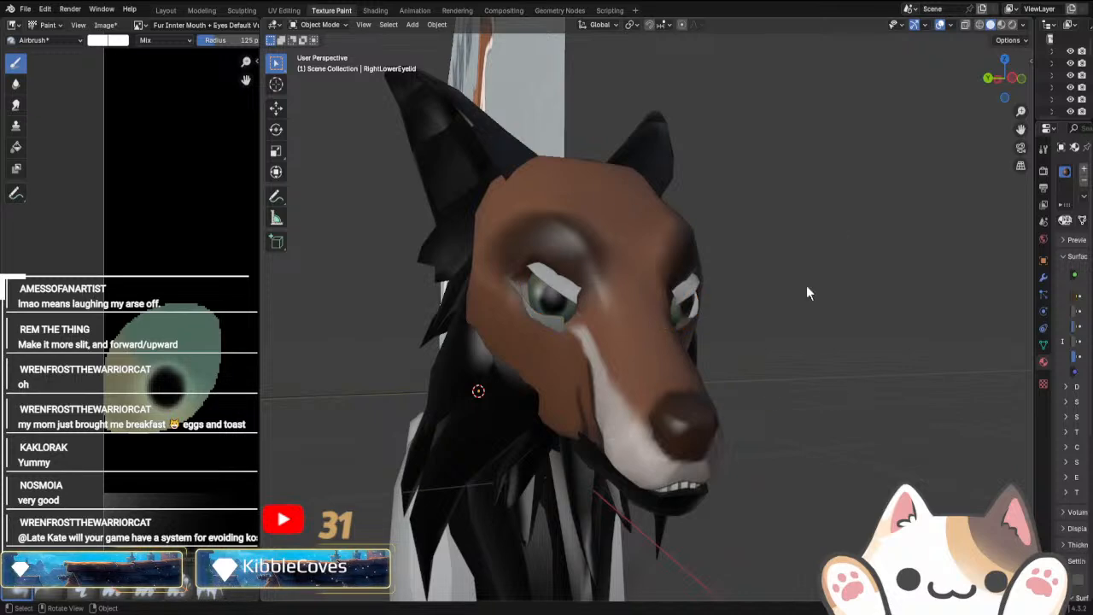
# Select the head and set the alpha of its Head_Ears_Body_Texture material to 1.000.
pyautogui.moveTo(783, 285); pyautogui.dragTo(649, 273, button='middle')
pyautogui.click(598, 235)
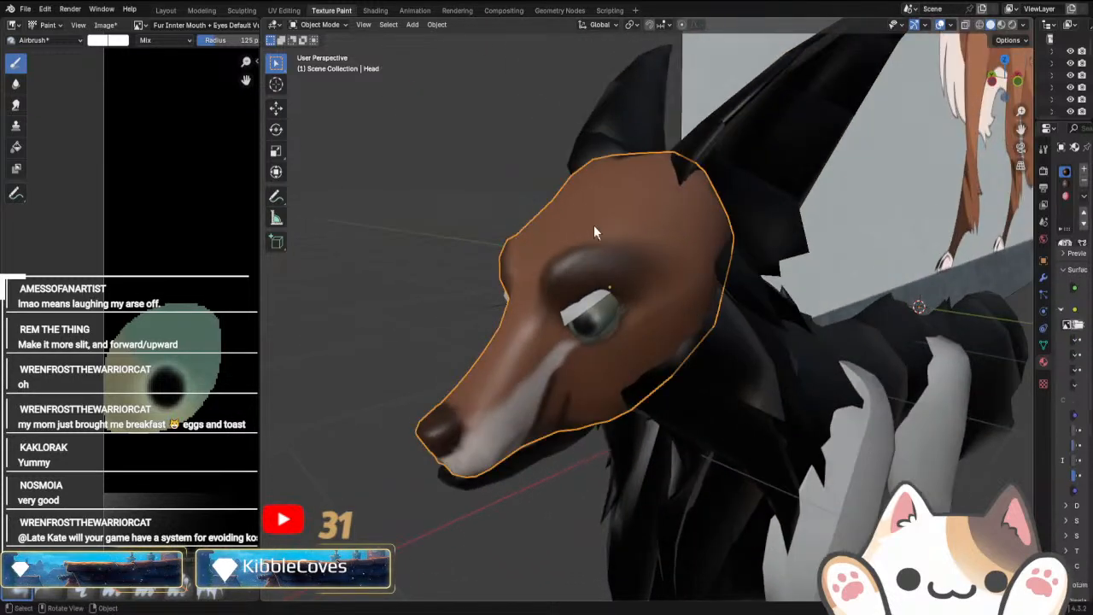
pyautogui.moveTo(1036, 368); pyautogui.dragTo(873, 372)
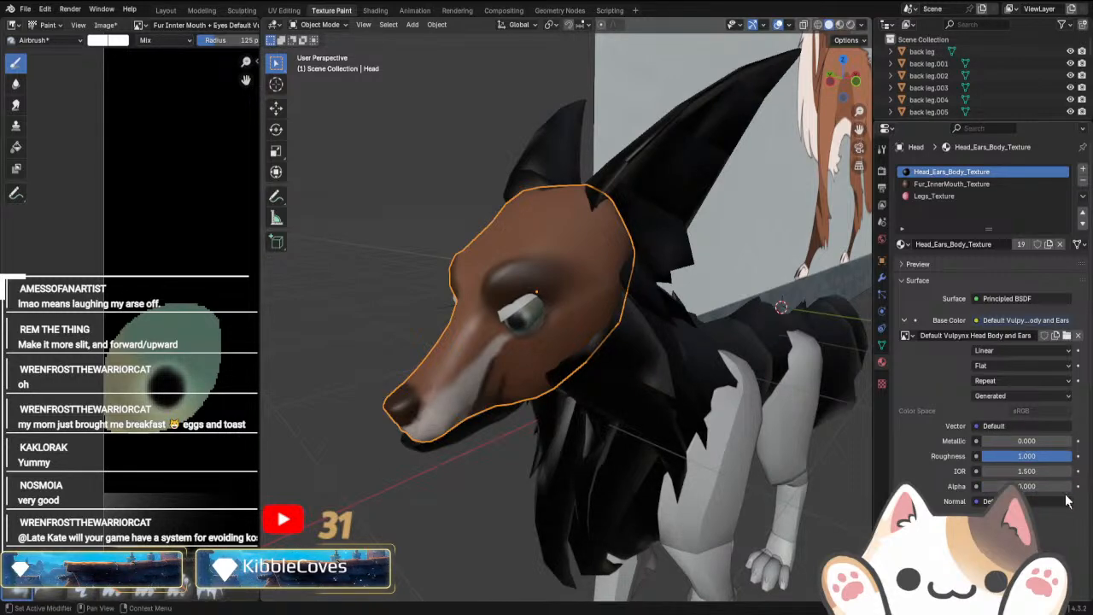
pyautogui.moveTo(985, 486); pyautogui.dragTo(1069, 486)
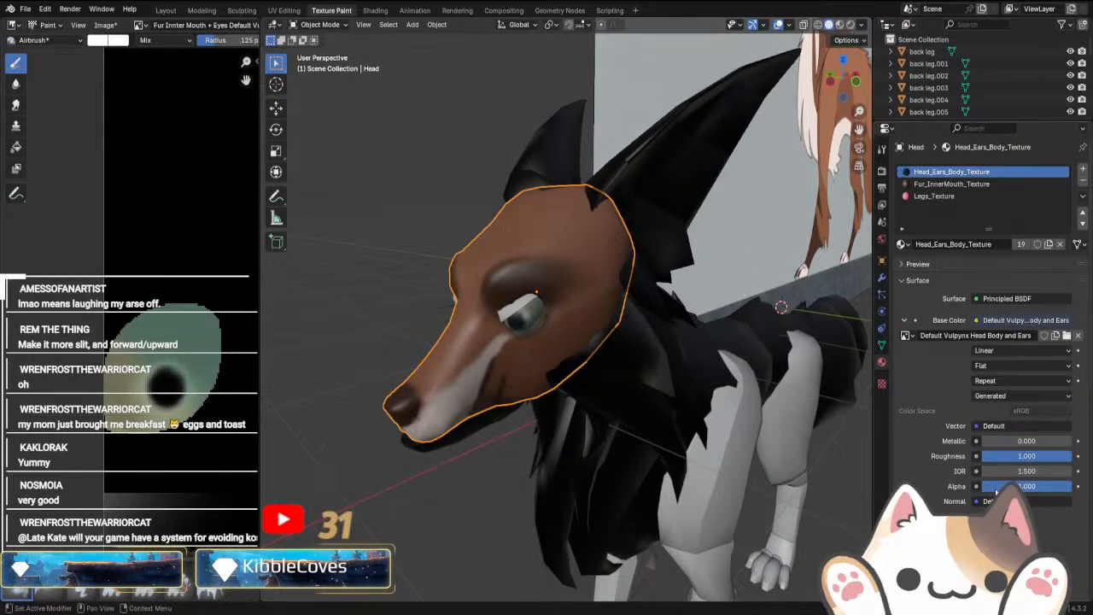
# Check the face from the front in the unlit diffuse colours and return the viewport to solid shading.
pyautogui.moveTo(577, 403); pyautogui.dragTo(643, 350, button='middle')
pyautogui.click(838, 26)
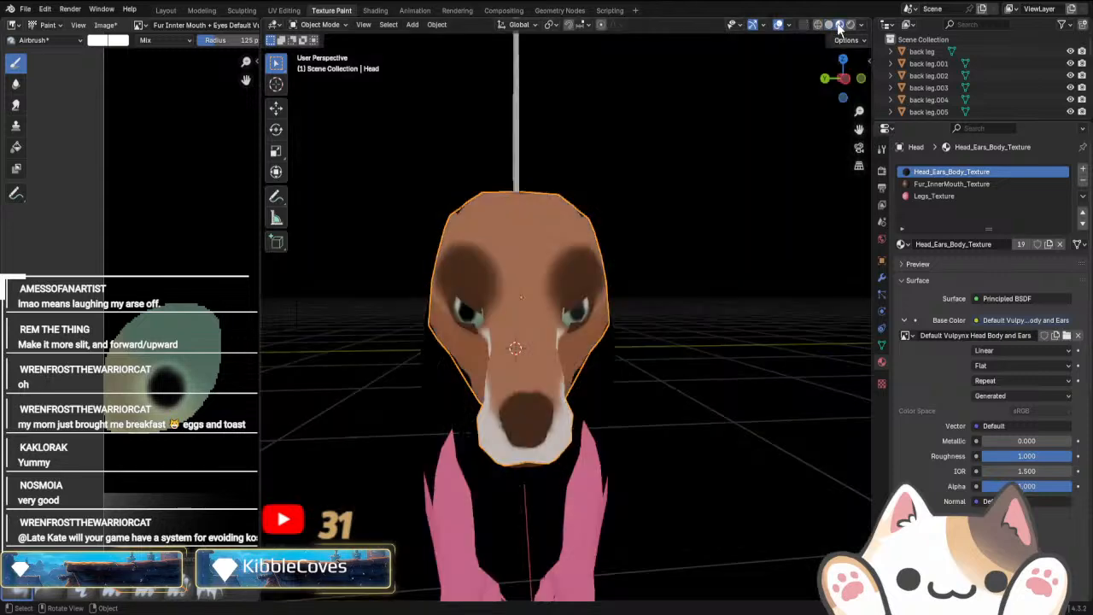
pyautogui.click(828, 26)
pyautogui.moveTo(757, 228)
pyautogui.mouseDown(button='middle')
pyautogui.moveTo(598, 394)
pyautogui.moveTo(482, 433)
pyautogui.moveTo(428, 433)
pyautogui.moveTo(512, 436)
pyautogui.mouseUp(button='middle')
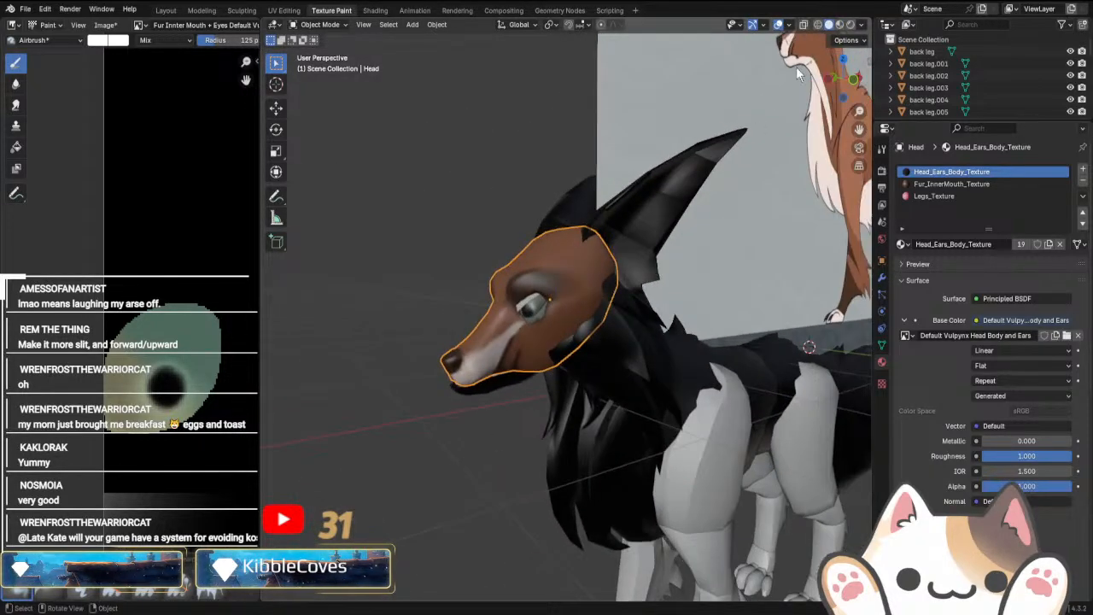
# Try the Random wire colour and the Object, Random and Attribute viewport colours, and restore Theme and Texture.
pyautogui.click(861, 25)
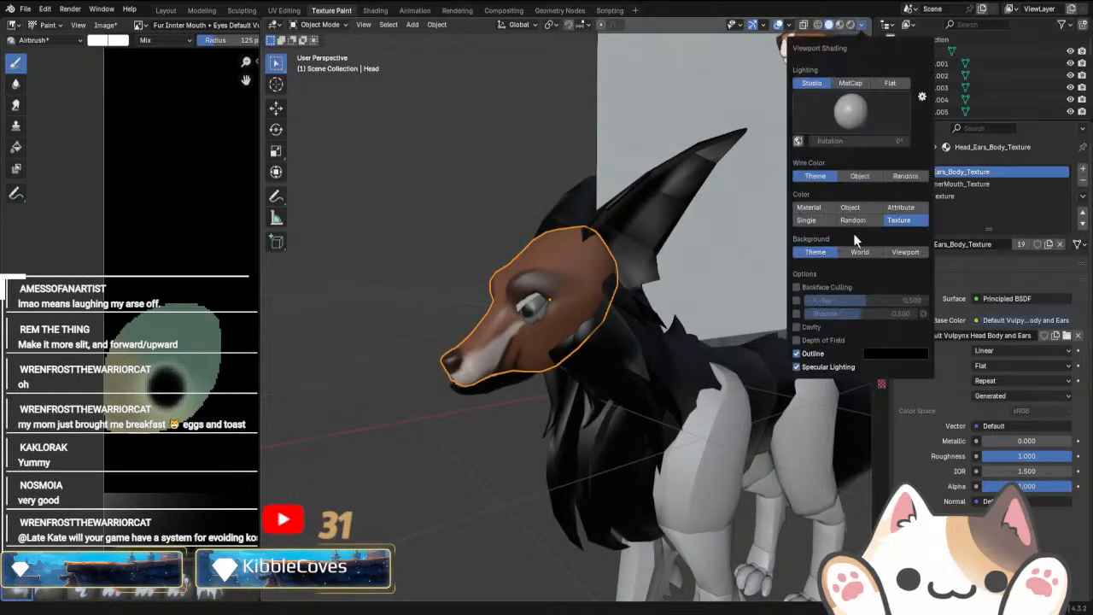
pyautogui.click(846, 177)
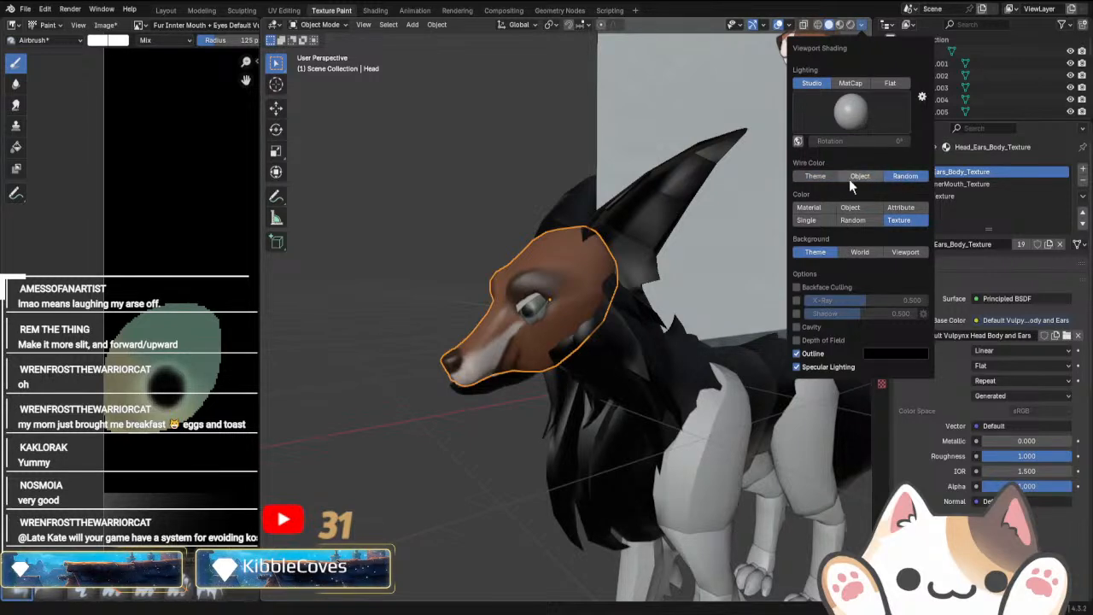
pyautogui.click(812, 176)
pyautogui.click(850, 208)
pyautogui.click(852, 220)
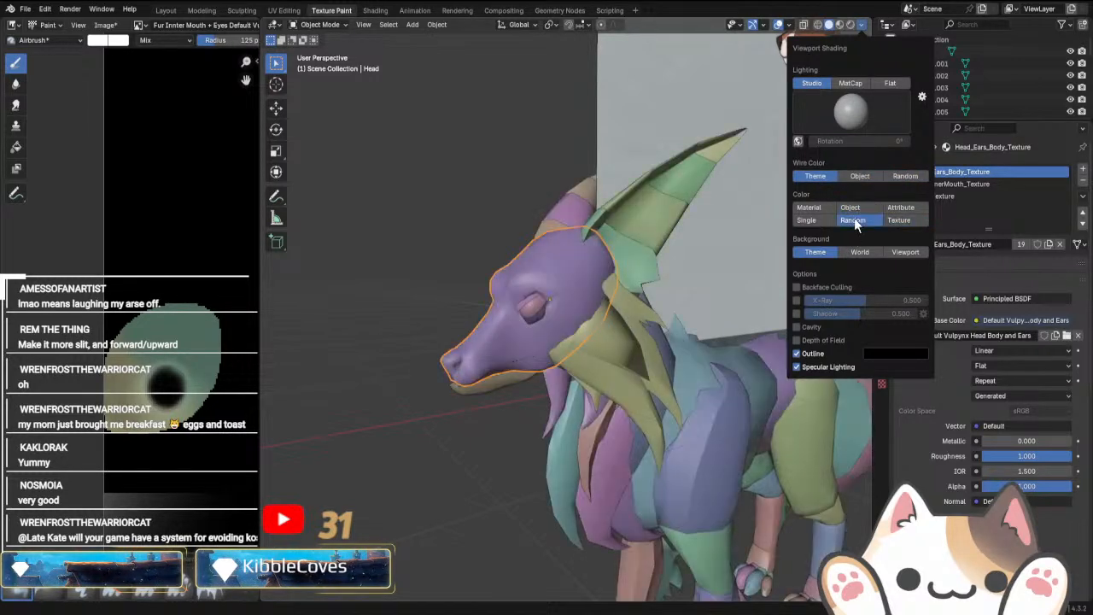
pyautogui.click(903, 207)
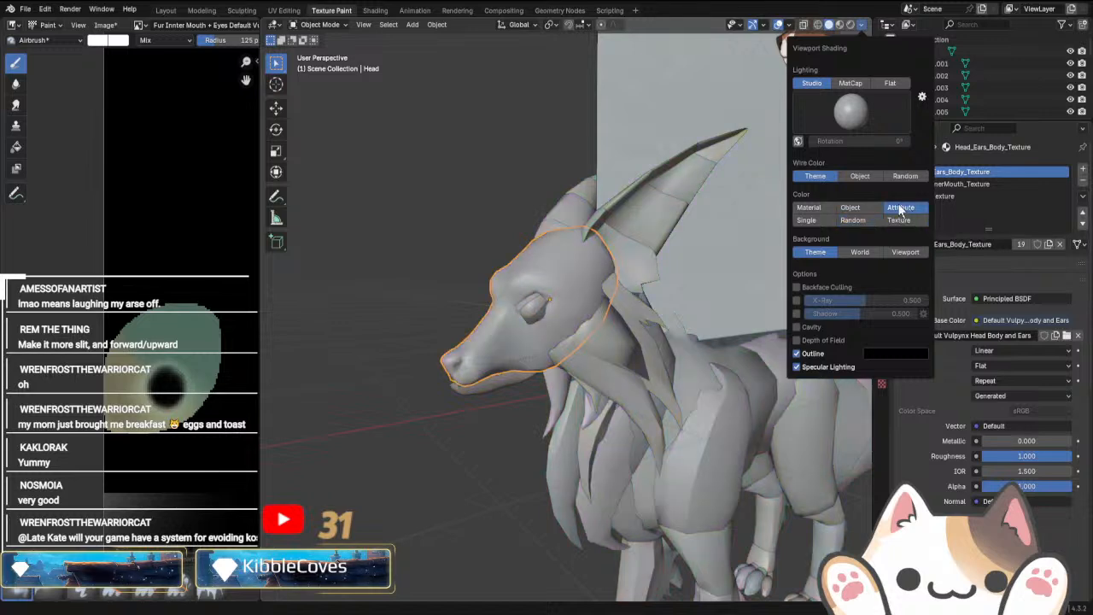
pyautogui.click(910, 220)
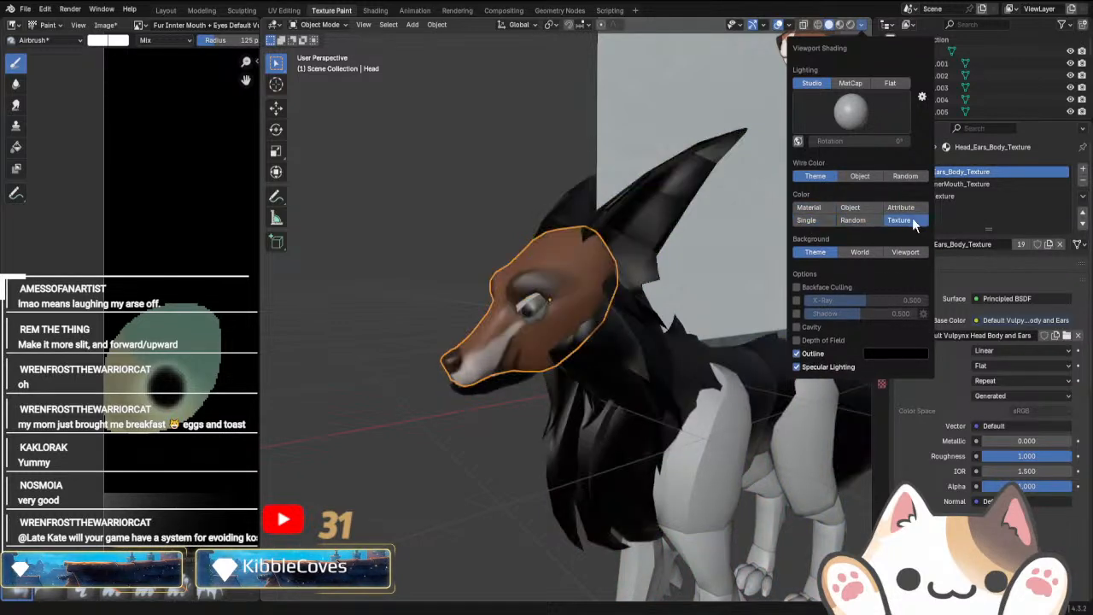
# Save the project file and view the model's face straight from the front.
pyautogui.moveTo(760, 401)
pyautogui.mouseDown(button='middle')
pyautogui.moveTo(734, 431)
pyautogui.moveTo(740, 450)
pyautogui.moveTo(757, 451)
pyautogui.mouseUp(button='middle')
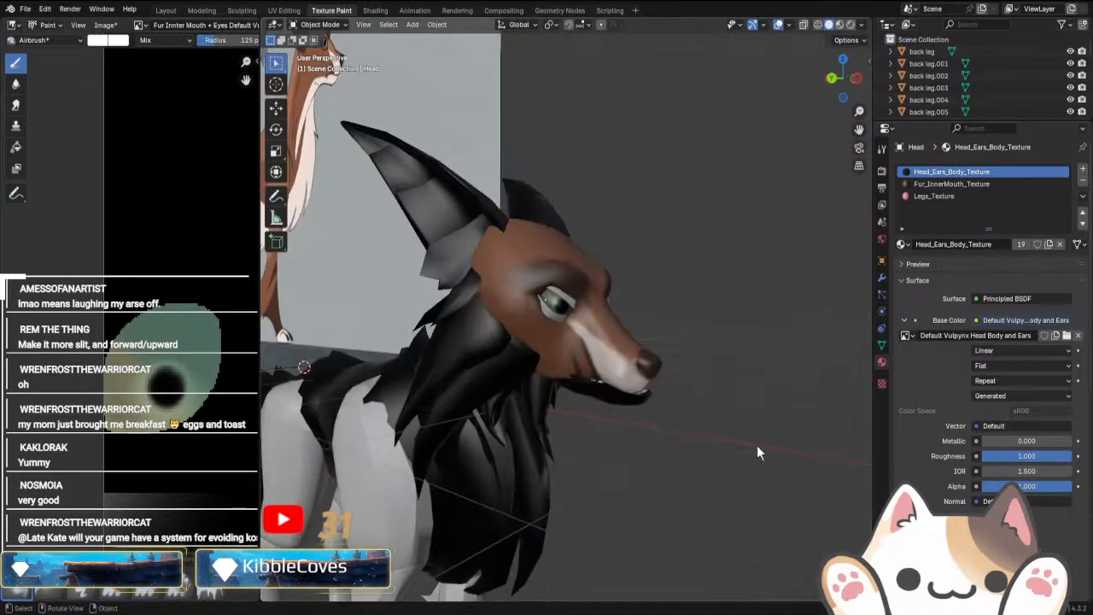
pyautogui.hotkey('ctrl', 's')
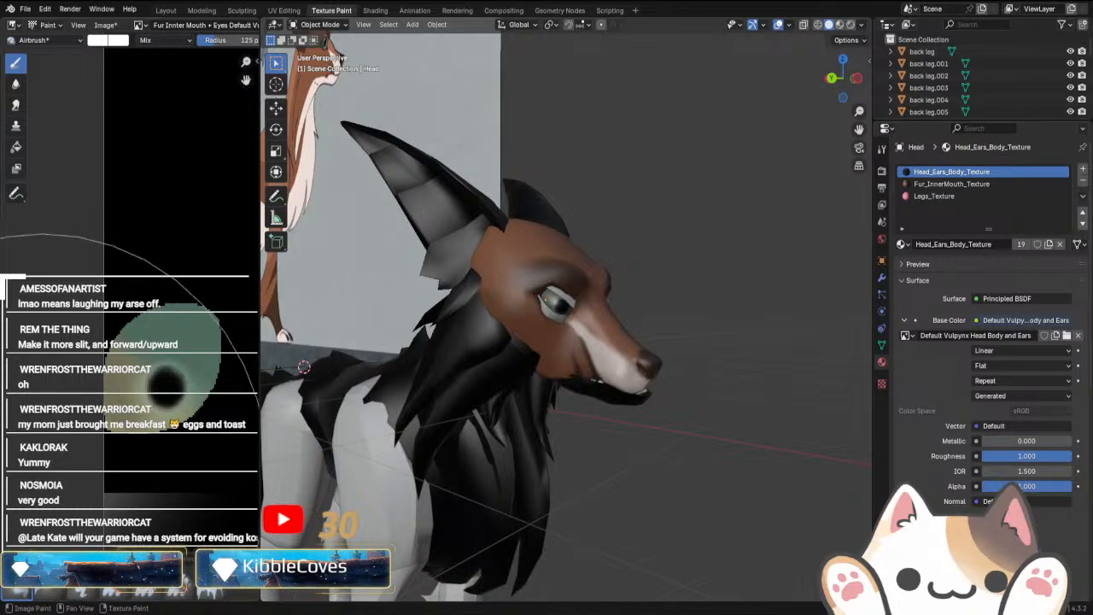
pyautogui.press('KP_1')
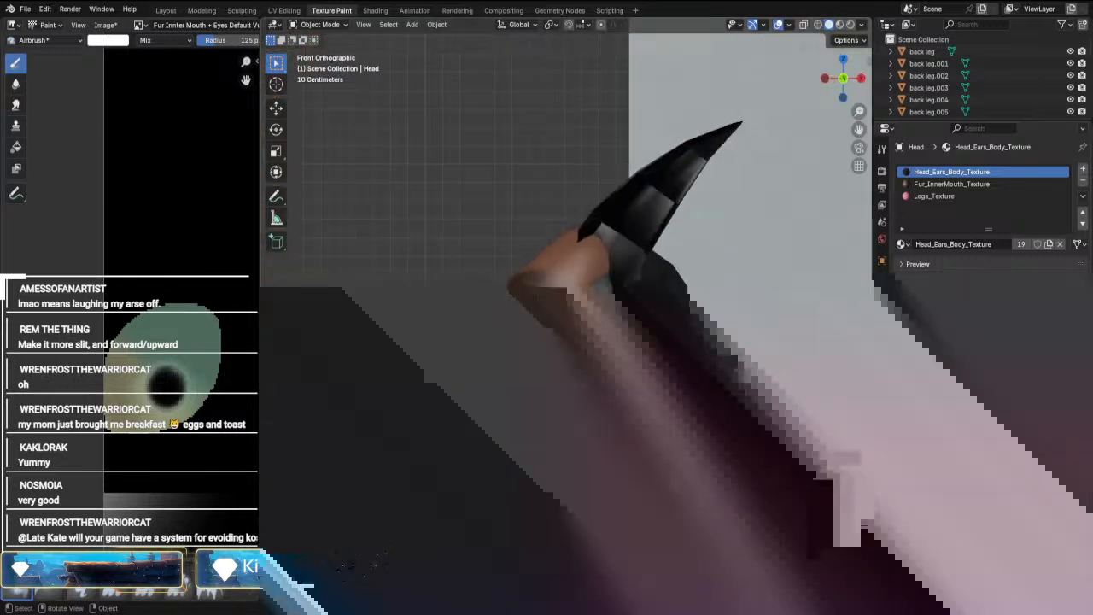
pyautogui.press('KP_3')
pyautogui.press('ctrl+KP_3')
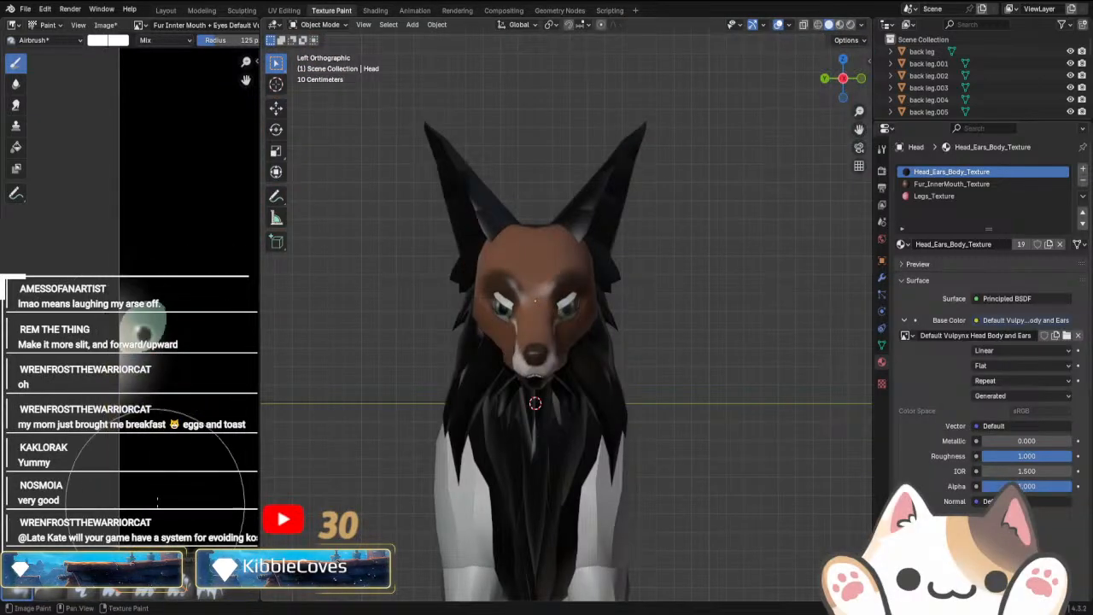
# Undo the last roughness change on the head material and examine the eyes and eyelids up close from several angles.
pyautogui.hotkey('ctrl', 'z')
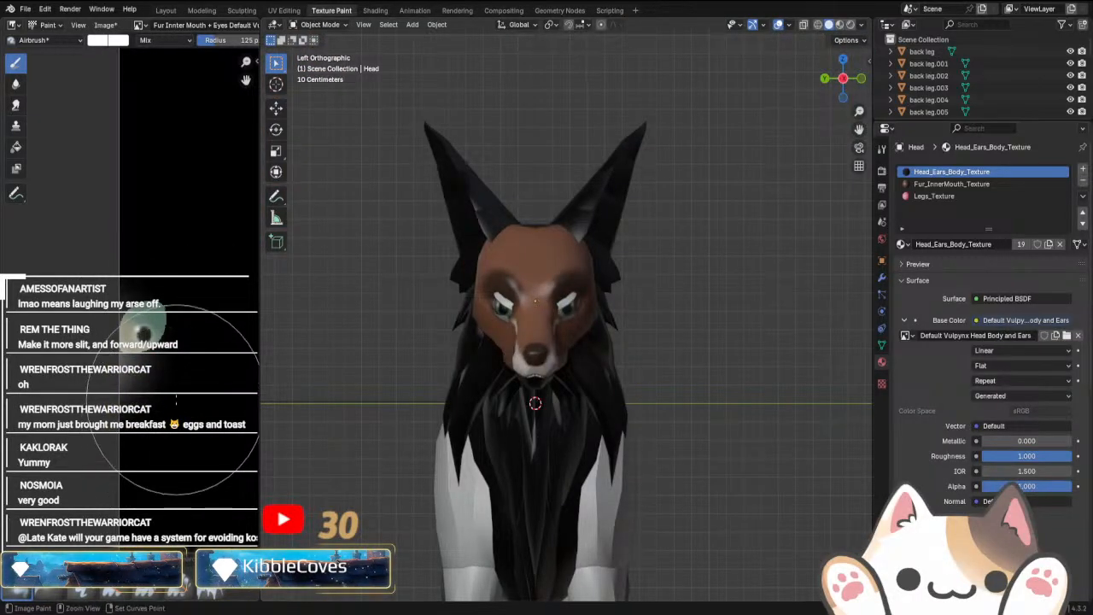
pyautogui.hotkey('ctrl', 'z')
pyautogui.scroll(5, 529, 445)
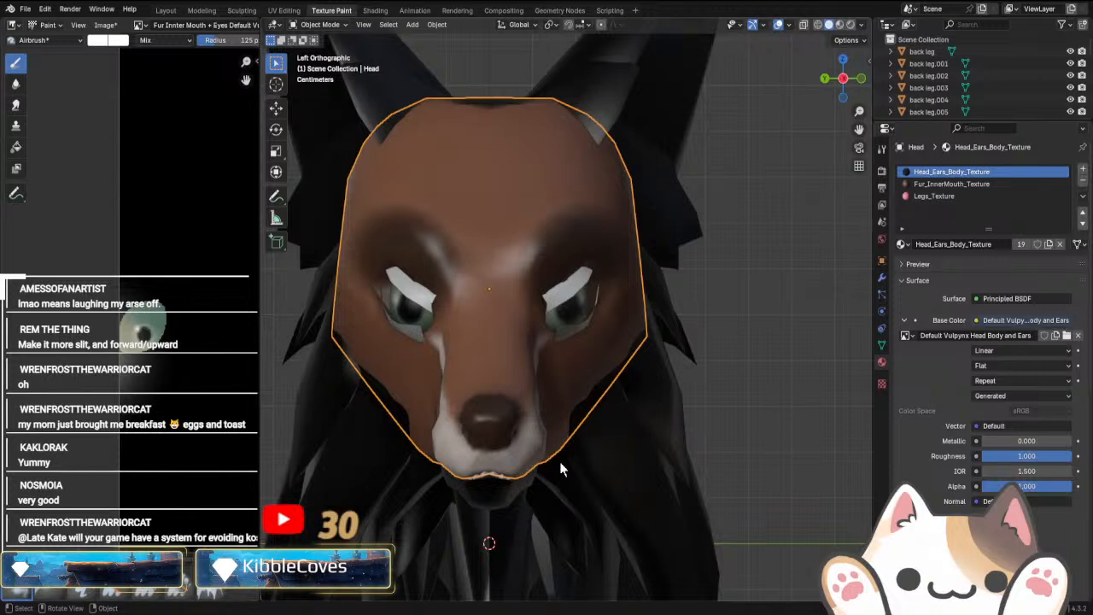
pyautogui.moveTo(561, 467); pyautogui.dragTo(536, 462, button='middle')
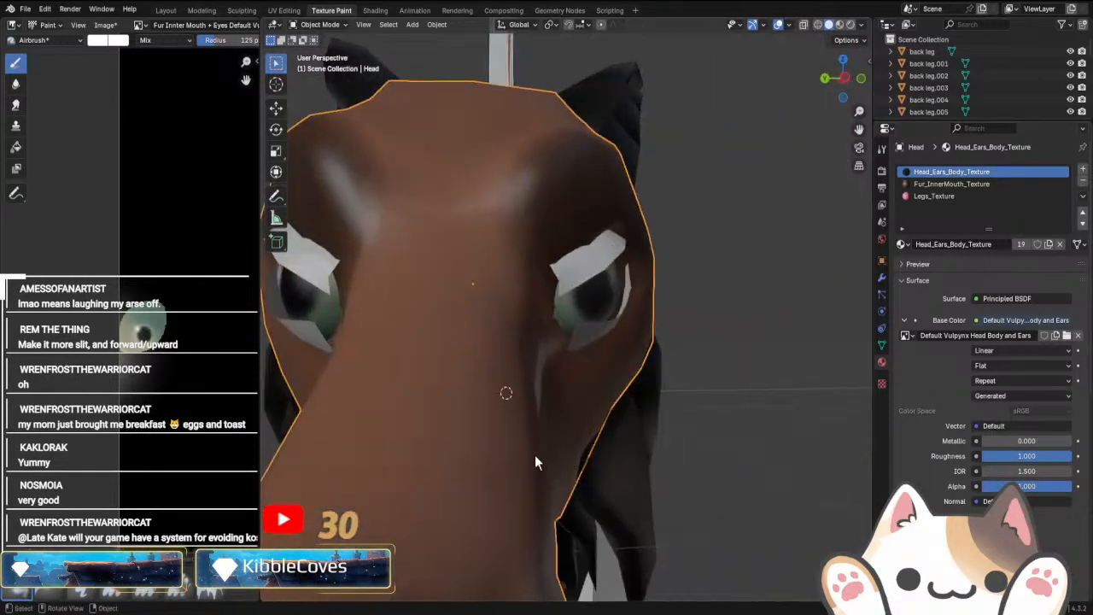
pyautogui.keyDown('ctrl'); pyautogui.moveTo(129, 343); pyautogui.dragTo(130, 382, button='middle'); pyautogui.keyUp('ctrl')
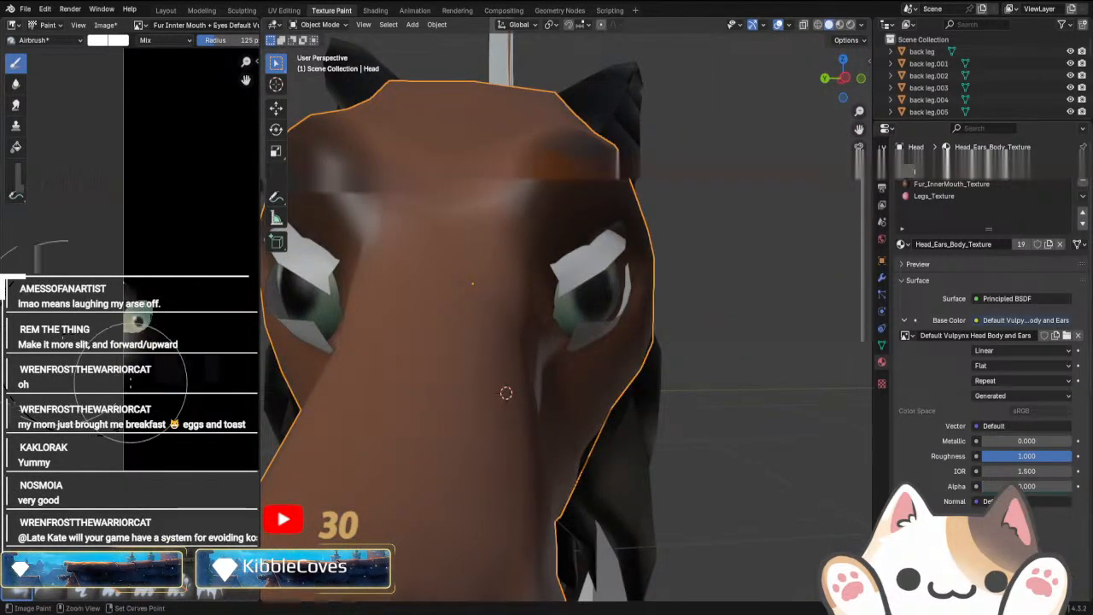
pyautogui.moveTo(626, 426); pyautogui.dragTo(595, 436, button='middle')
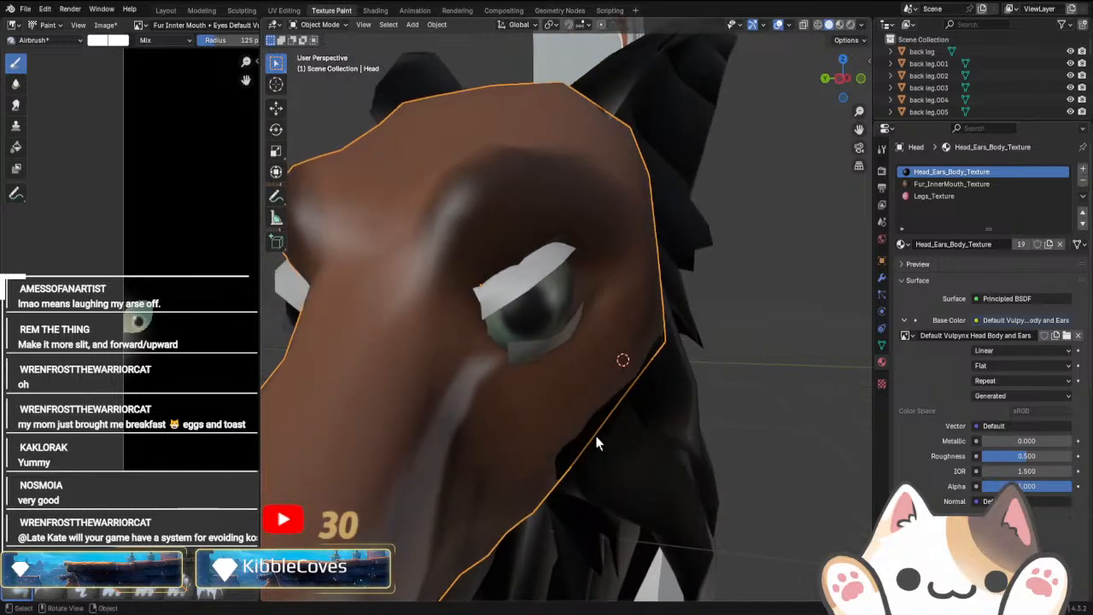
pyautogui.scroll(-4, 631, 428)
pyautogui.press('KP_1')
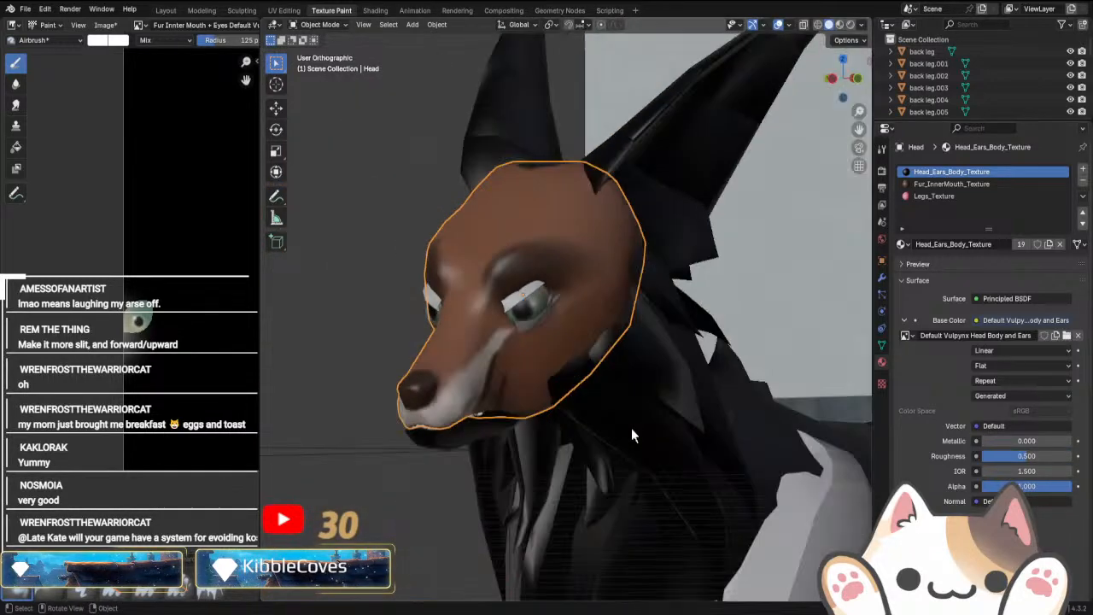
pyautogui.press('ctrl+KP_3')
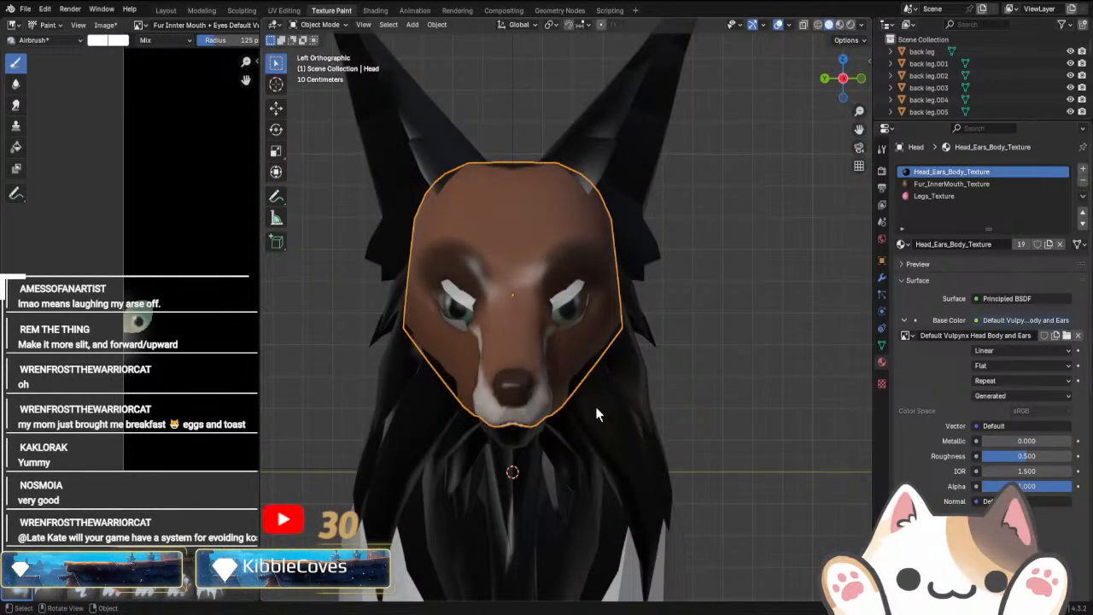
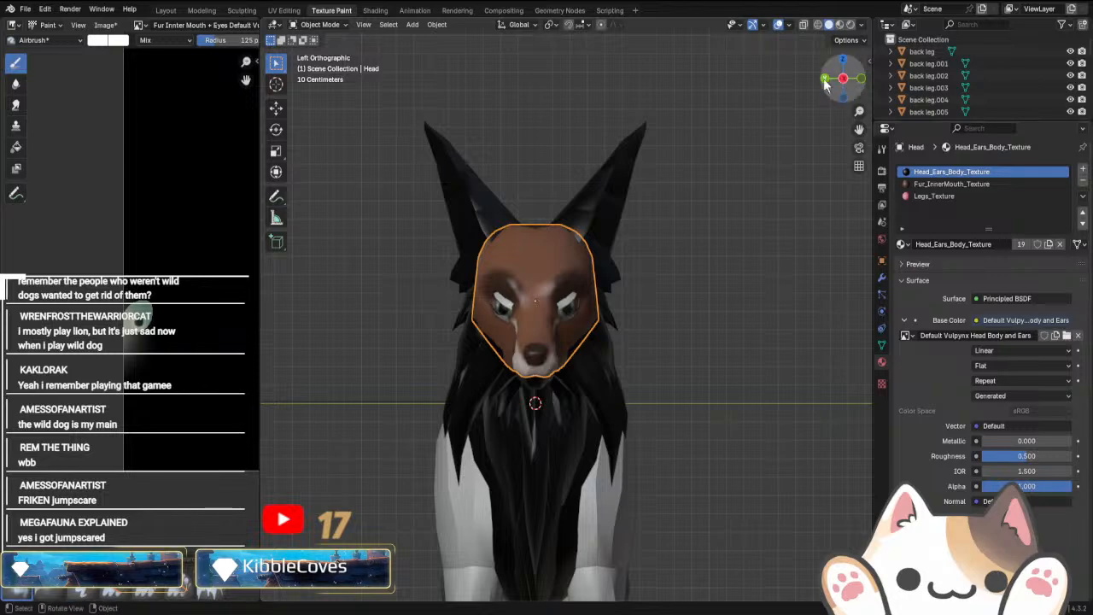
pyautogui.click(840, 25)
pyautogui.moveTo(658, 440); pyautogui.dragTo(568, 446, button='middle')
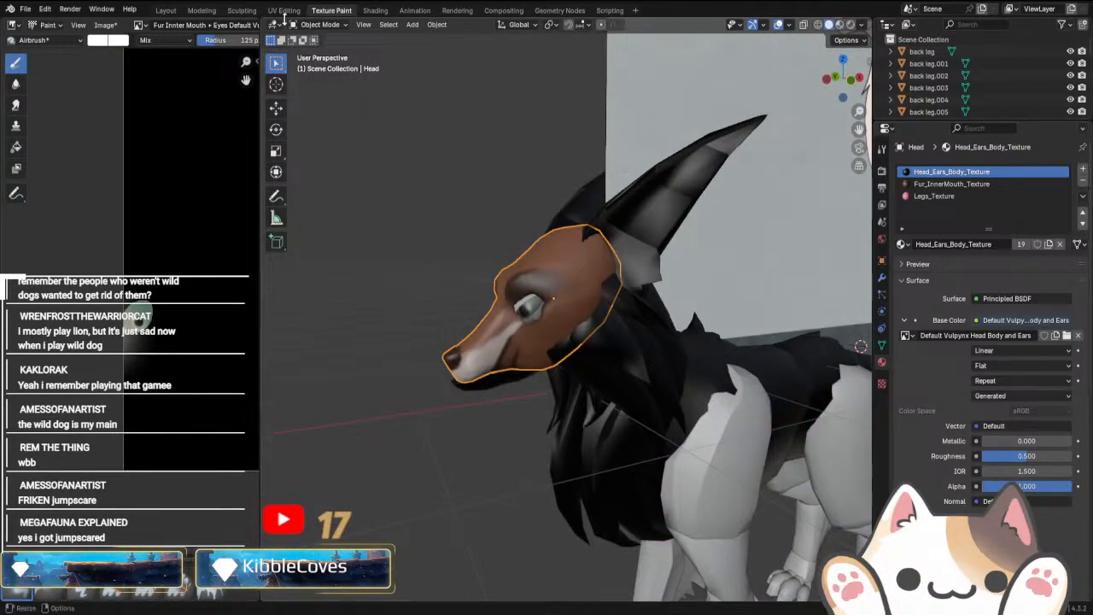
pyautogui.click(320, 24)
pyautogui.click(323, 104)
pyautogui.scroll(-3, 476, 439)
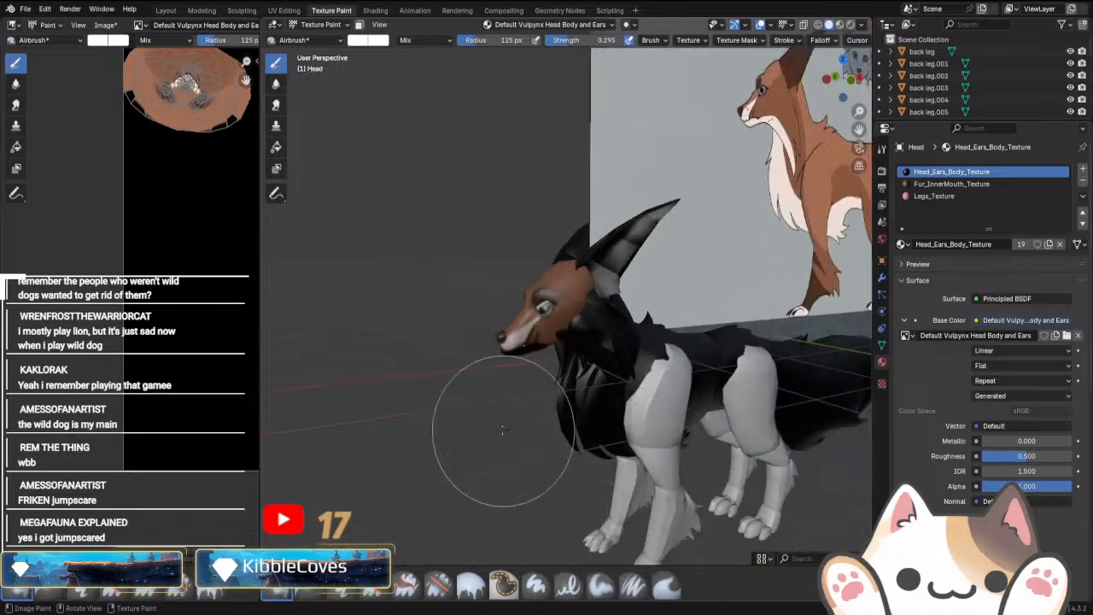
pyautogui.click(320, 24)
pyautogui.click(319, 38)
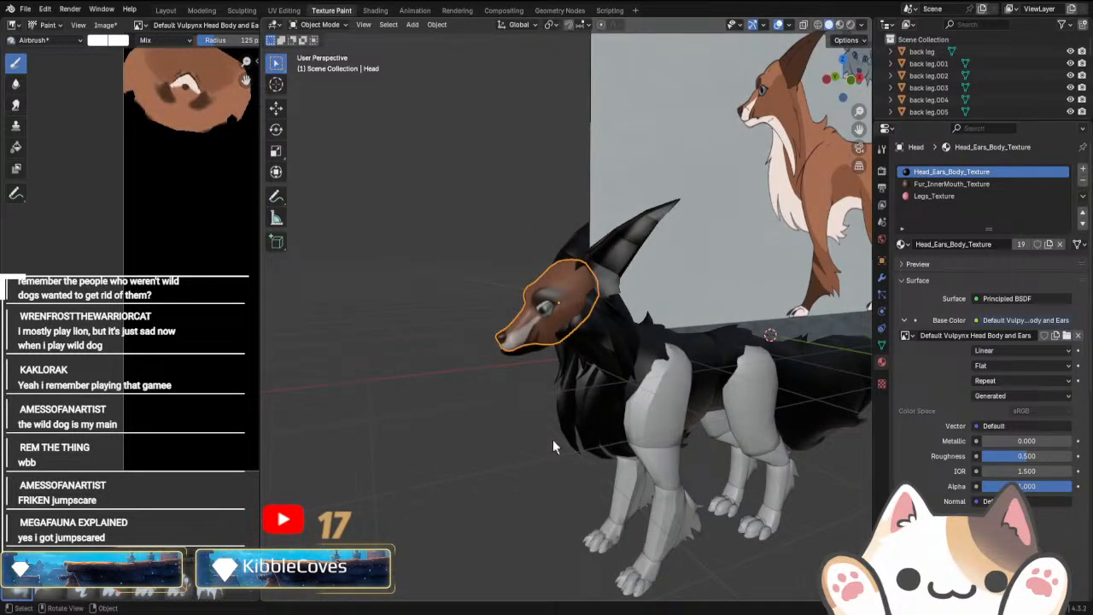
# Try painting the dark patch on top of the head between the ears with white in Texture Paint mode.
pyautogui.moveTo(506, 395); pyautogui.dragTo(597, 281, button='middle')
pyautogui.click(320, 24)
pyautogui.click(324, 106)
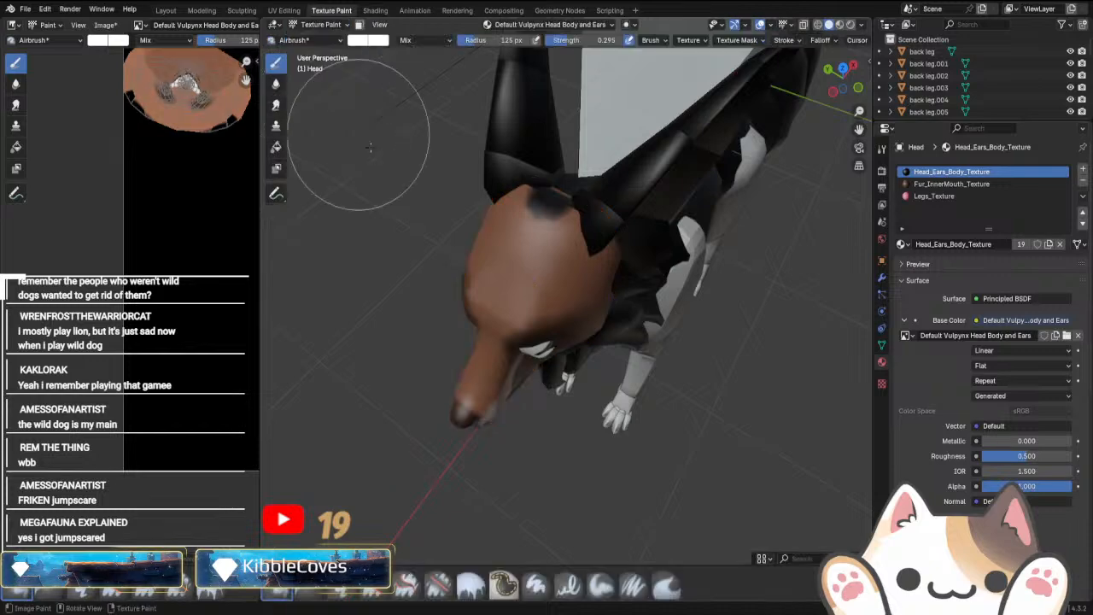
pyautogui.moveTo(512, 213); pyautogui.dragTo(602, 247, button='middle')
pyautogui.moveTo(601, 248)
pyautogui.mouseDown()
pyautogui.moveTo(615, 183)
pyautogui.moveTo(598, 197)
pyautogui.mouseUp()
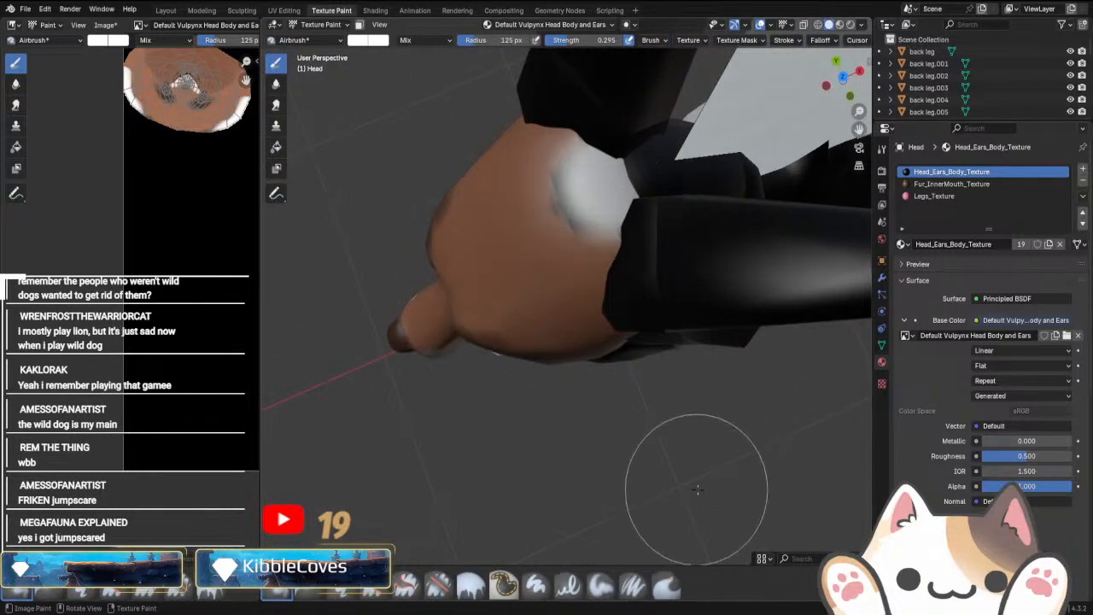
pyautogui.moveTo(695, 475); pyautogui.dragTo(787, 386, button='middle')
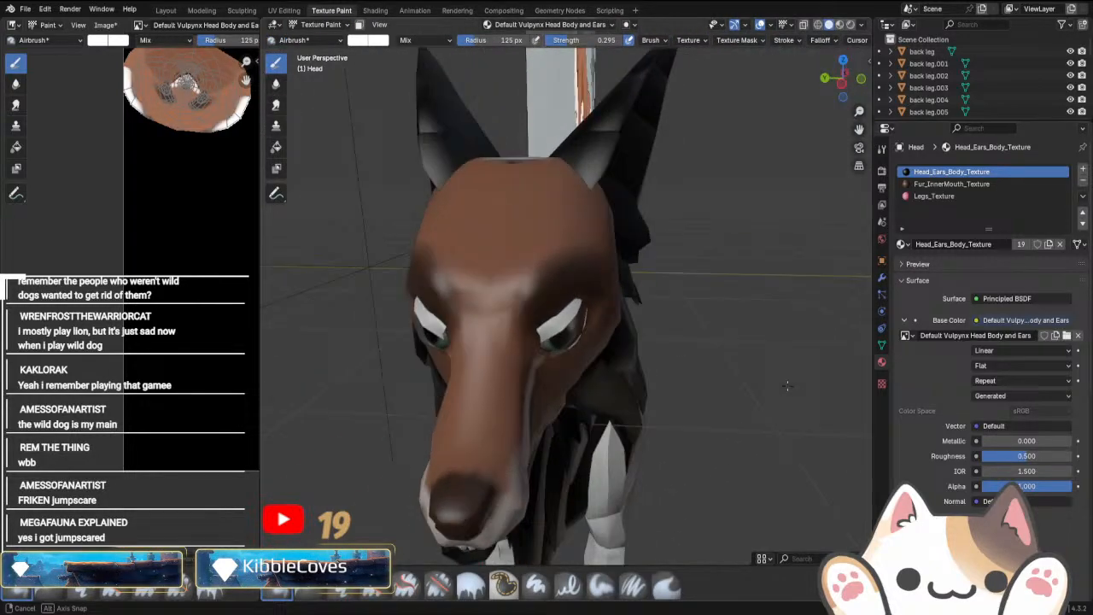
# Sample the brown from the head texture, paint over the dark patch at the back of the isolated head, and return to Object Mode.
pyautogui.click(369, 40)
pyautogui.click(450, 220)
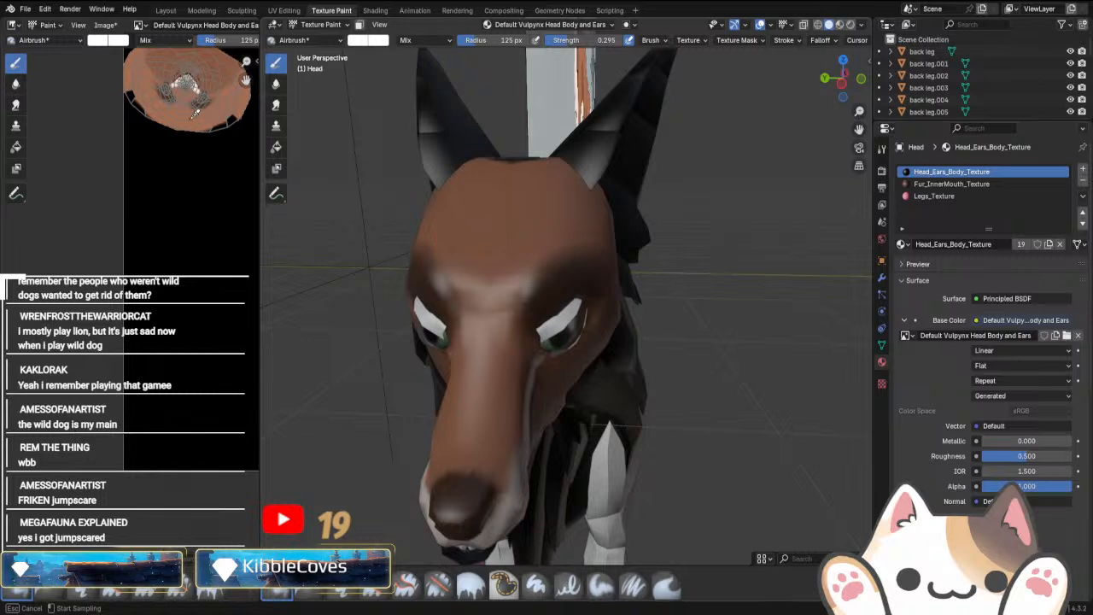
pyautogui.click(194, 120)
pyautogui.moveTo(530, 213); pyautogui.dragTo(549, 316, button='middle')
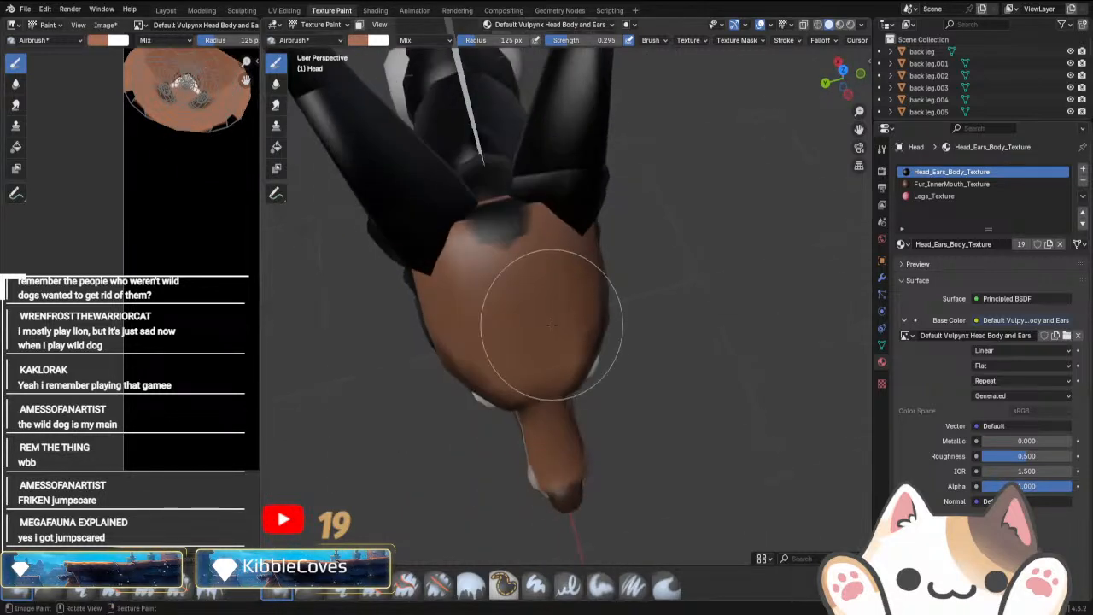
pyautogui.press('KP_Divide')
pyautogui.moveTo(497, 226)
pyautogui.mouseDown(button='middle')
pyautogui.moveTo(654, 288)
pyautogui.moveTo(504, 296)
pyautogui.moveTo(645, 405)
pyautogui.moveTo(654, 370)
pyautogui.moveTo(634, 403)
pyautogui.mouseUp(button='middle')
pyautogui.scroll(4, 659, 391)
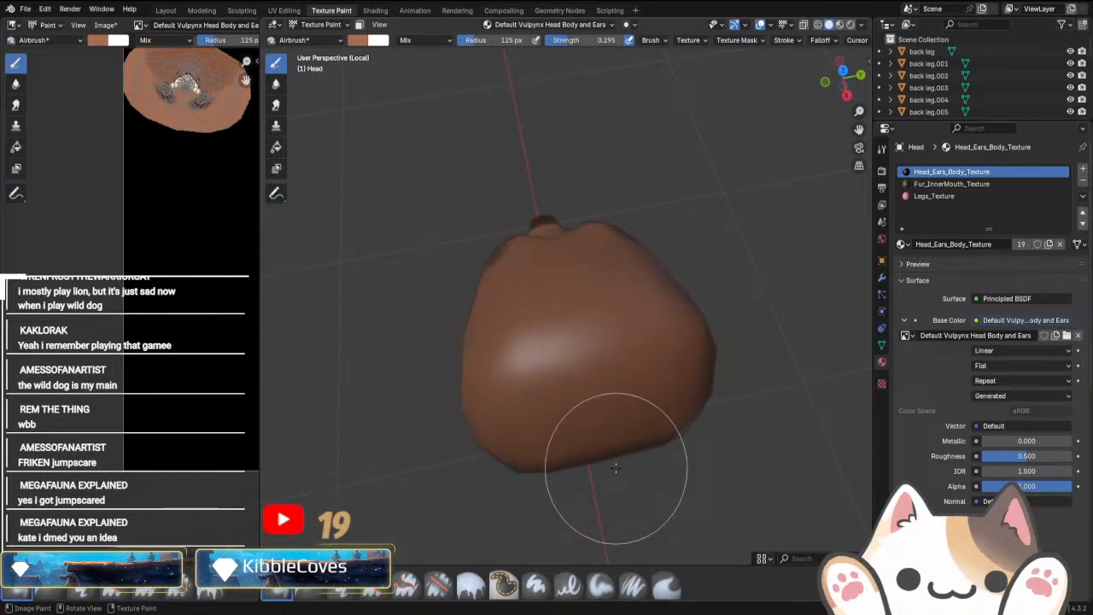
pyautogui.press('KP_Divide')
pyautogui.moveTo(640, 353); pyautogui.dragTo(582, 237, button='middle')
pyautogui.click(309, 25)
pyautogui.click(316, 36)
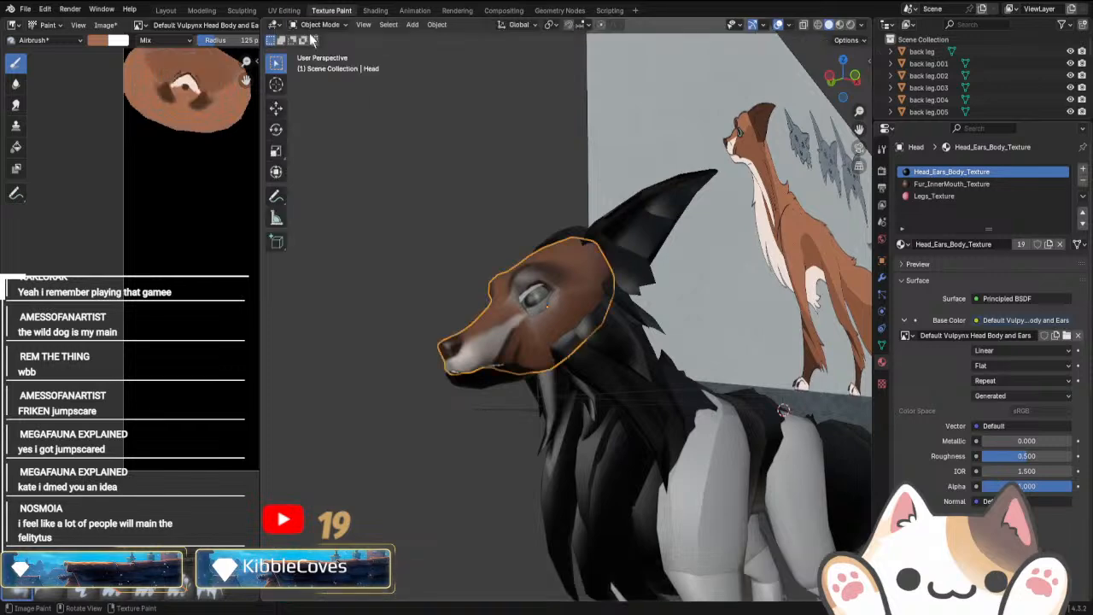
# Compare the ears and cheek fur with the concept art, selecting each piece and checking the model from the side.
pyautogui.moveTo(429, 126); pyautogui.dragTo(637, 365, button='middle')
pyautogui.click(634, 264)
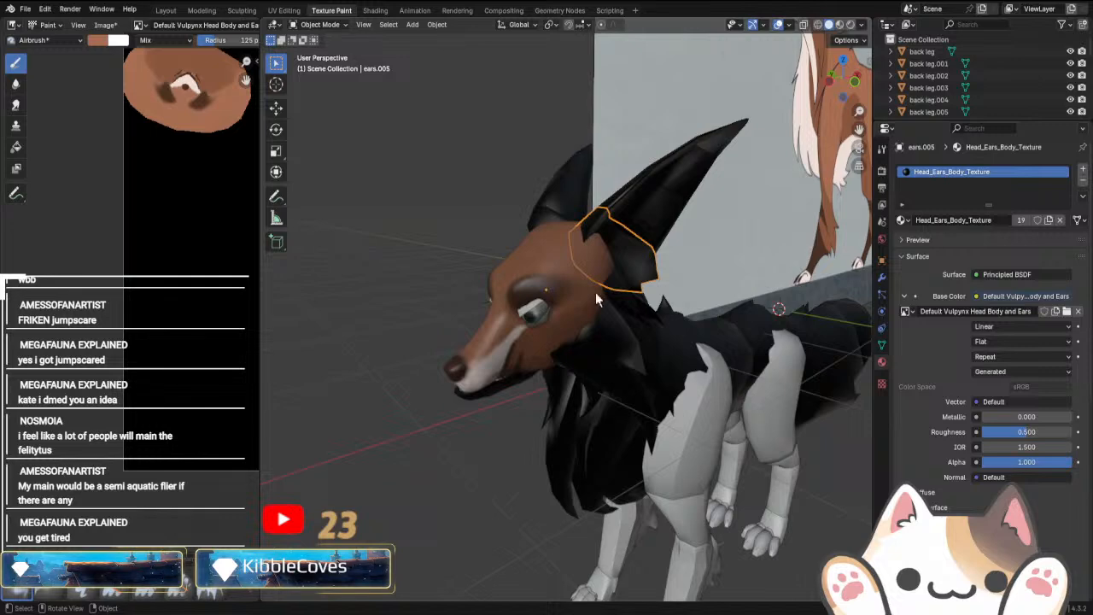
pyautogui.scroll(-3, 578, 352)
pyautogui.click(578, 329)
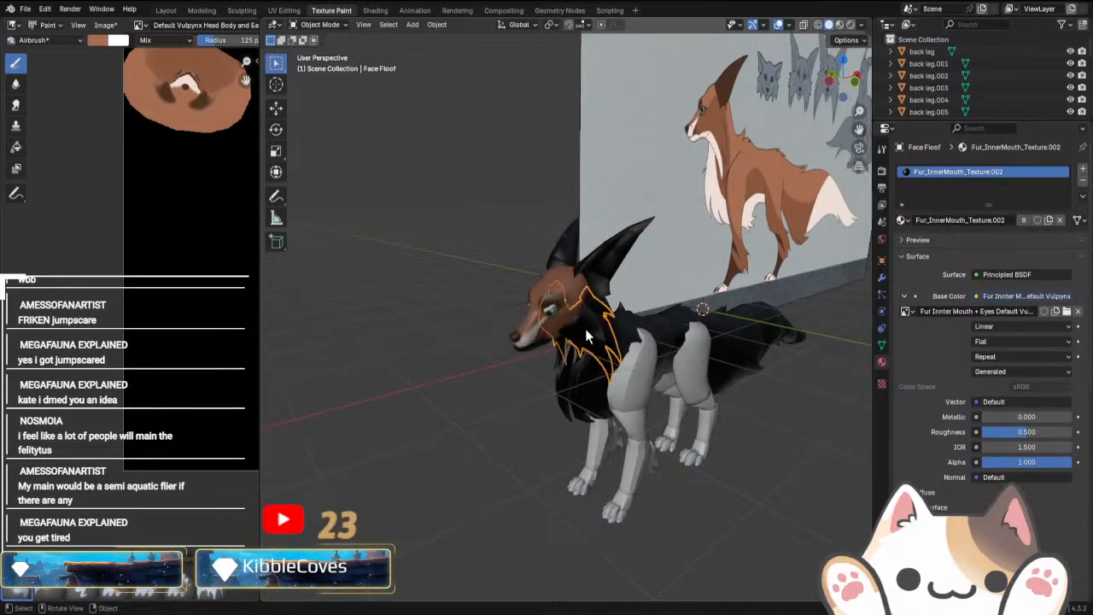
pyautogui.moveTo(585, 329); pyautogui.dragTo(564, 408, button='middle')
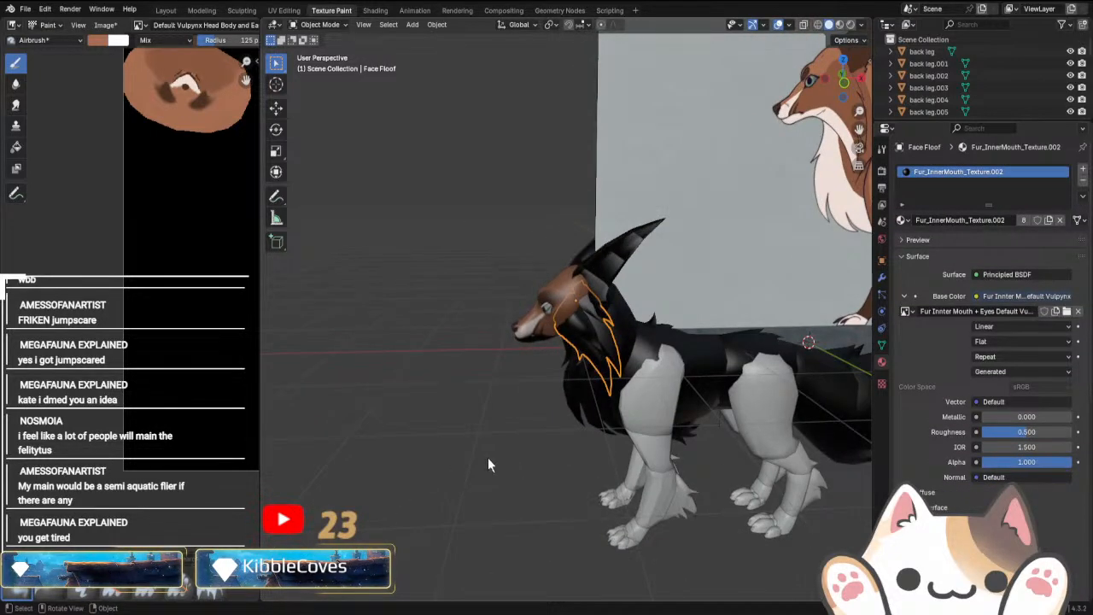
pyautogui.press('KP_3')
pyautogui.press('KP_1')
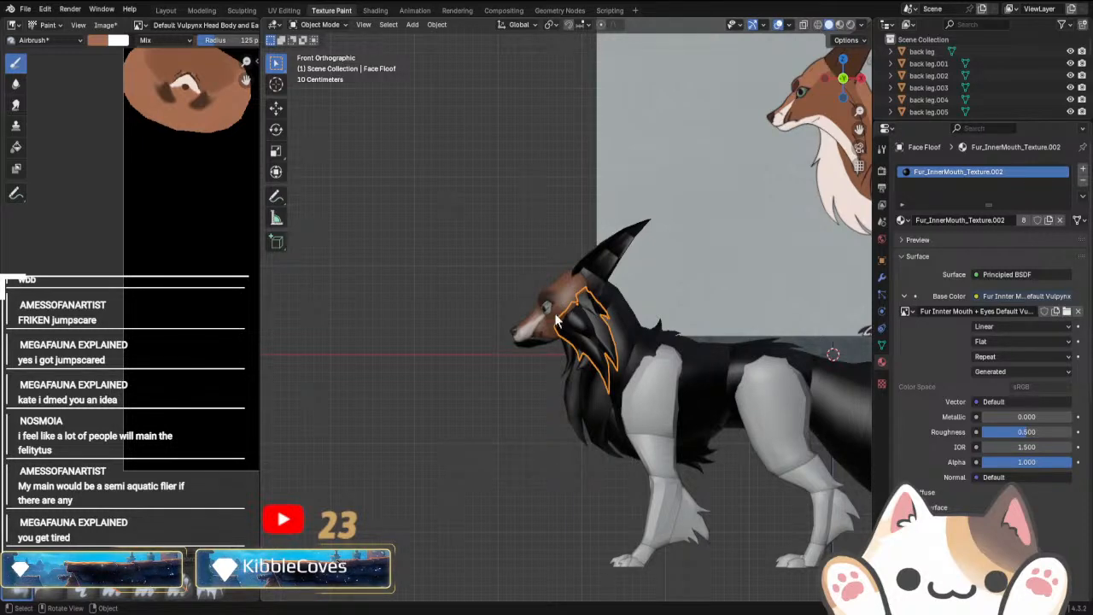
pyautogui.scroll(4, 559, 432)
pyautogui.scroll(-4, 559, 472)
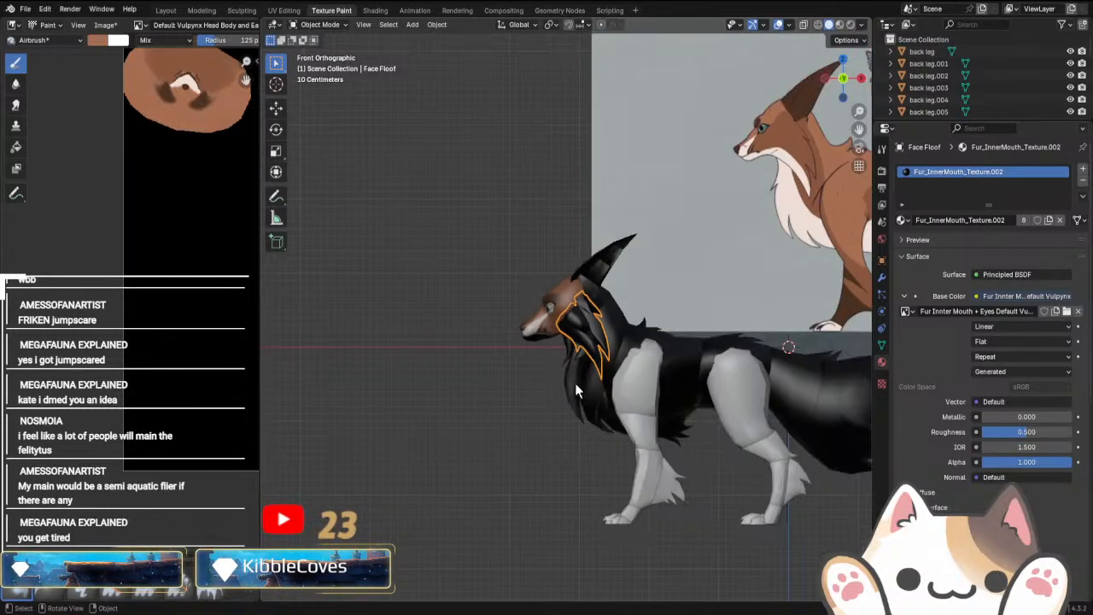
pyautogui.scroll(2, 569, 404)
pyautogui.scroll(2, 546, 384)
# Select the jaw and, in Texture Paint mode, sample the off-white of the concept art's lower jaw as the brush colour.
pyautogui.click(499, 379)
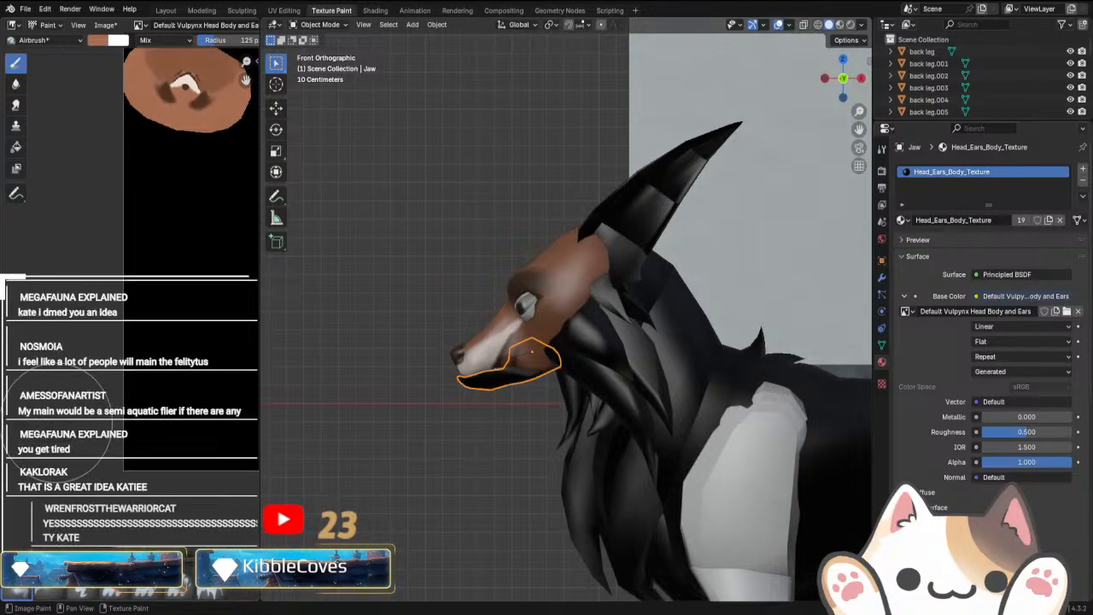
pyautogui.scroll(-6, 510, 412)
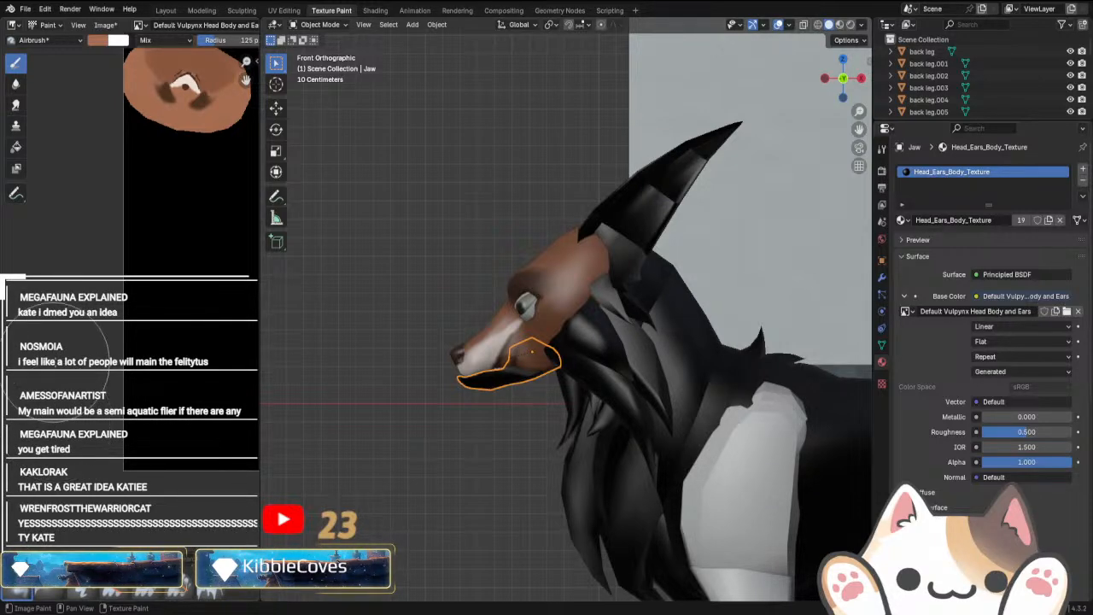
pyautogui.scroll(8, 605, 262)
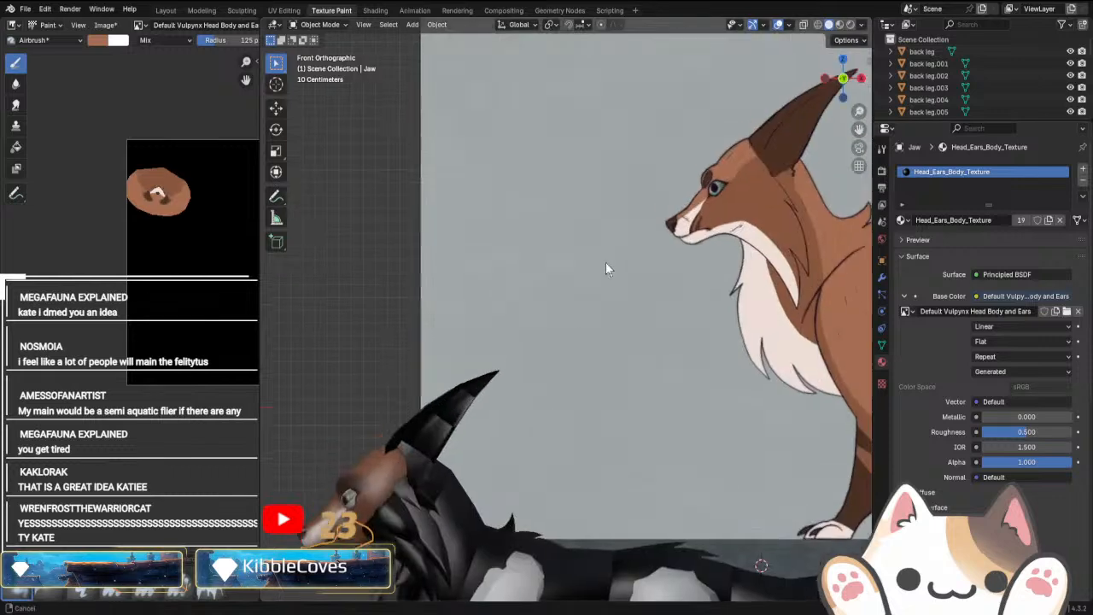
pyautogui.click(320, 24)
pyautogui.click(324, 104)
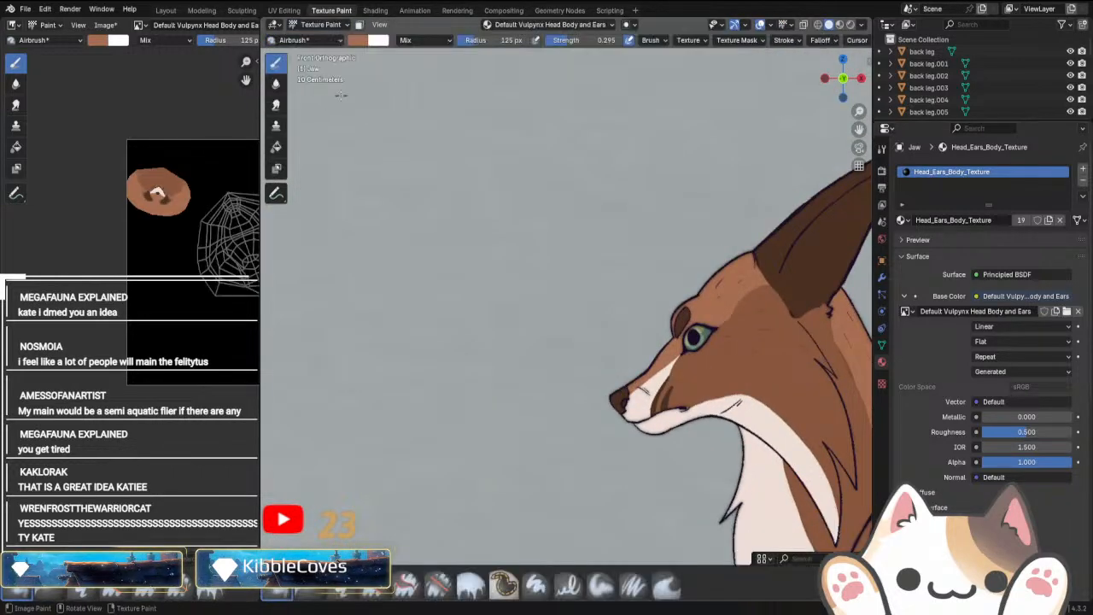
pyautogui.click(358, 40)
pyautogui.click(449, 219)
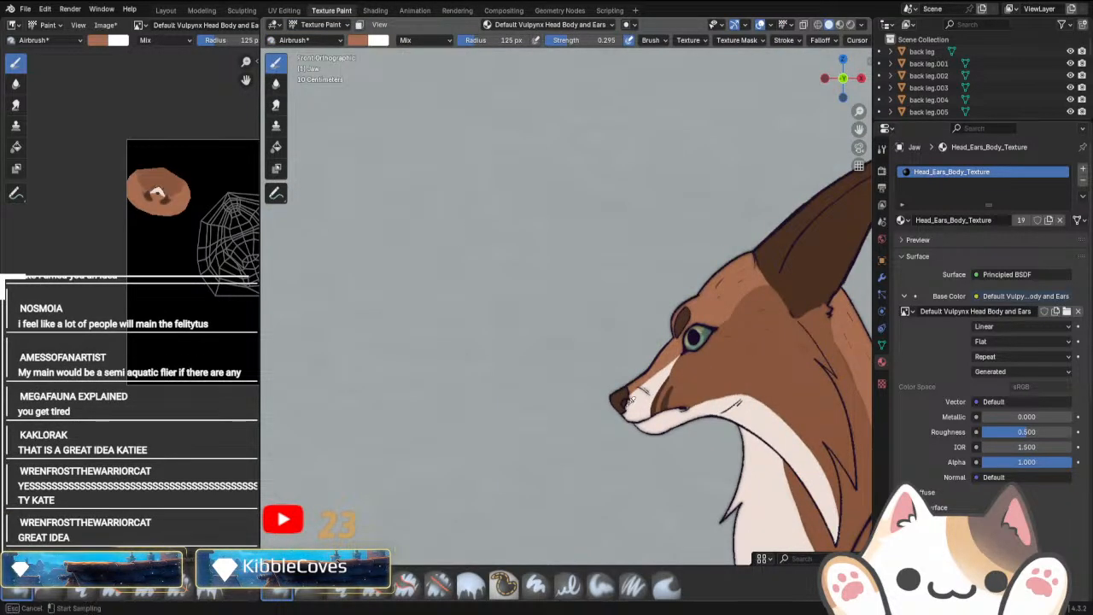
pyautogui.click(673, 419)
pyautogui.scroll(-3, 345, 364)
pyautogui.scroll(-2, 346, 364)
pyautogui.keyDown('shift'); pyautogui.moveTo(435, 431); pyautogui.dragTo(598, 251, button='middle'); pyautogui.keyUp('shift')
pyautogui.scroll(4, 518, 401)
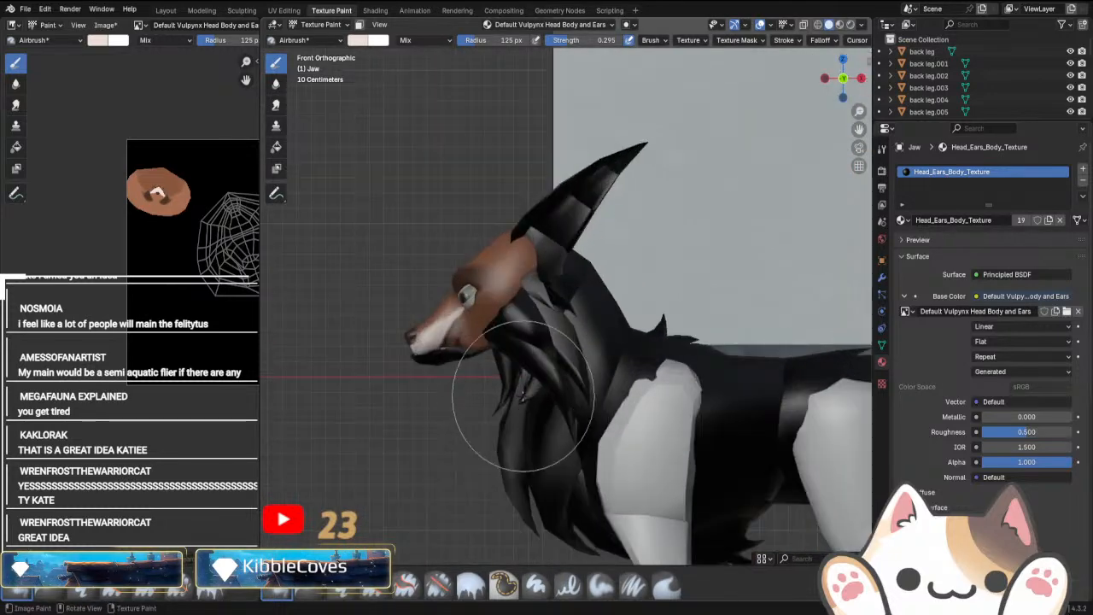
# Return to Object Mode and select the jaw again.
pyautogui.click(291, 24)
pyautogui.click(318, 43)
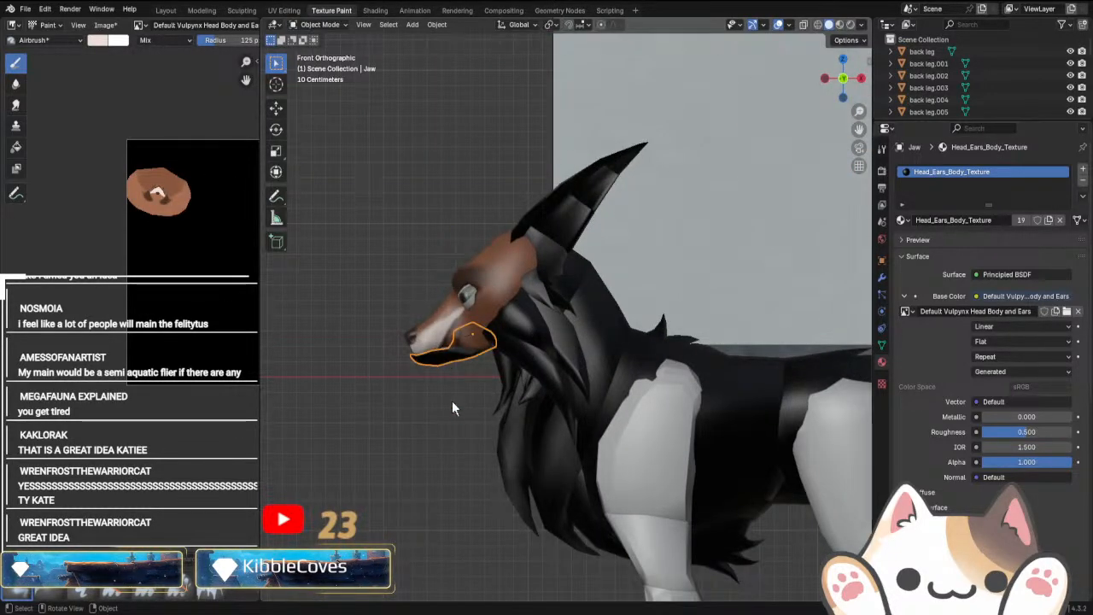
pyautogui.click(452, 401)
pyautogui.click(437, 355)
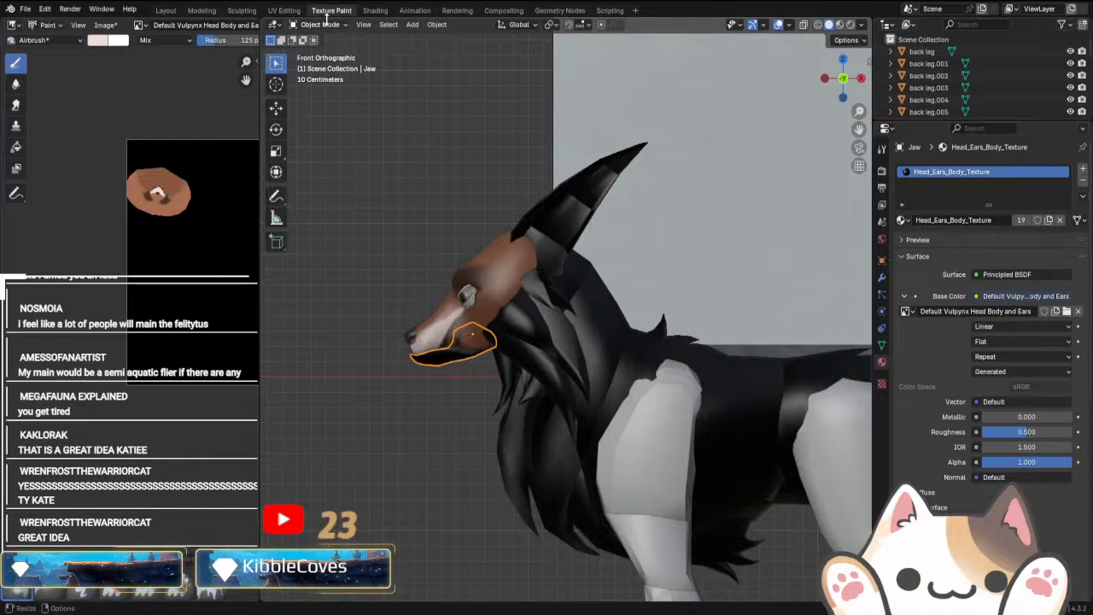
# Enter Texture Paint mode on the jaw, isolate it in local view, and brush off-white along its side.
pyautogui.click(320, 24)
pyautogui.click(347, 103)
pyautogui.moveTo(444, 350)
pyautogui.mouseDown()
pyautogui.moveTo(427, 341)
pyautogui.moveTo(453, 355)
pyautogui.mouseUp()
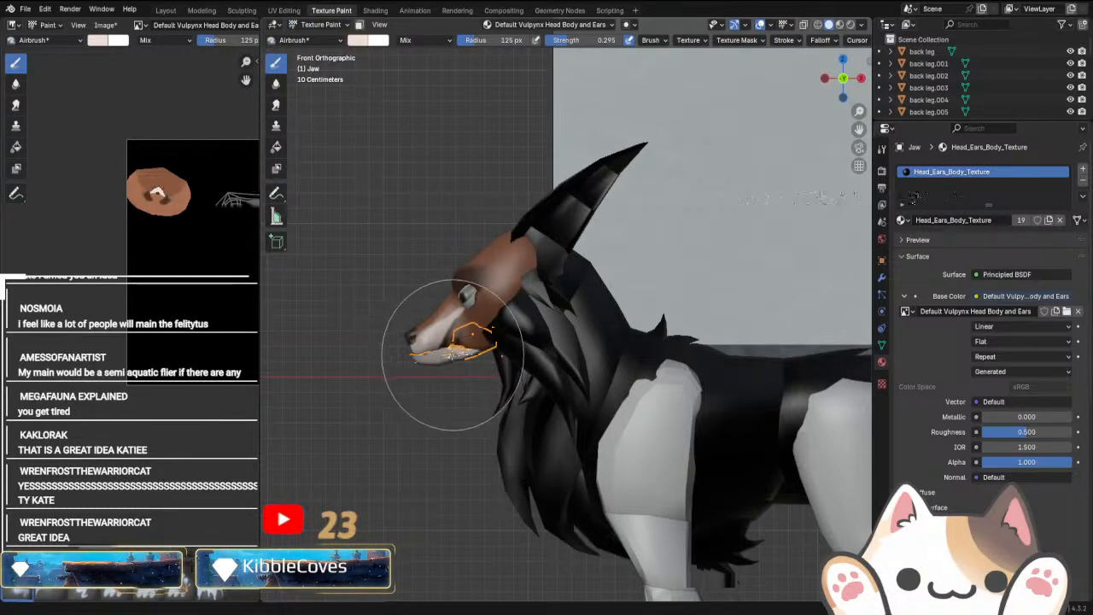
pyautogui.moveTo(457, 370)
pyautogui.mouseDown(button='middle')
pyautogui.moveTo(497, 346)
pyautogui.moveTo(600, 334)
pyautogui.mouseUp(button='middle')
pyautogui.press('KP_Divide')
pyautogui.moveTo(600, 334); pyautogui.dragTo(724, 300)
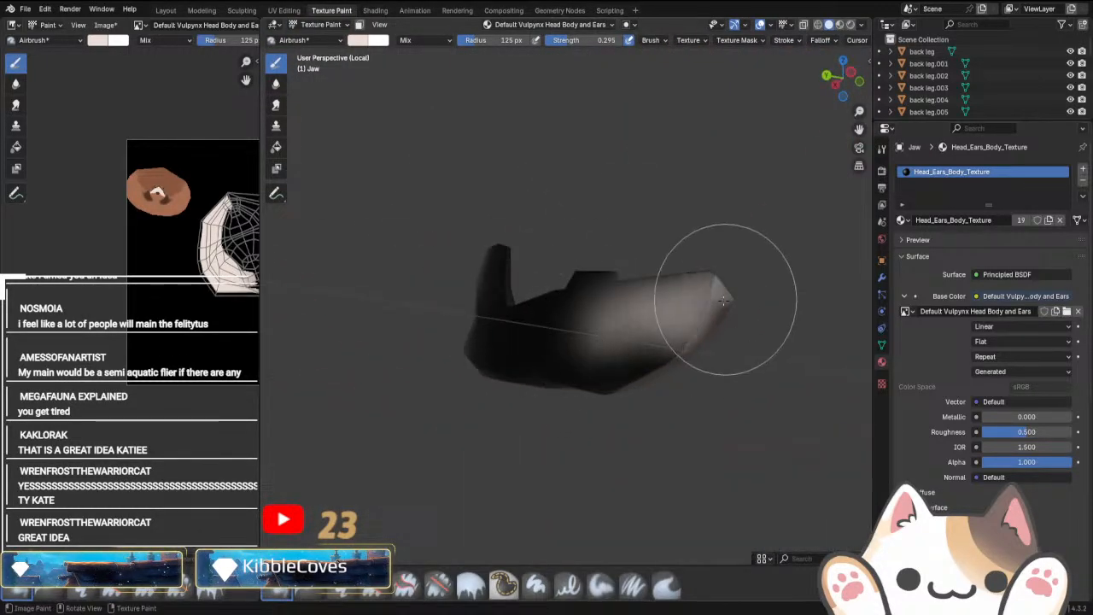
pyautogui.moveTo(723, 301); pyautogui.dragTo(598, 231, button='middle')
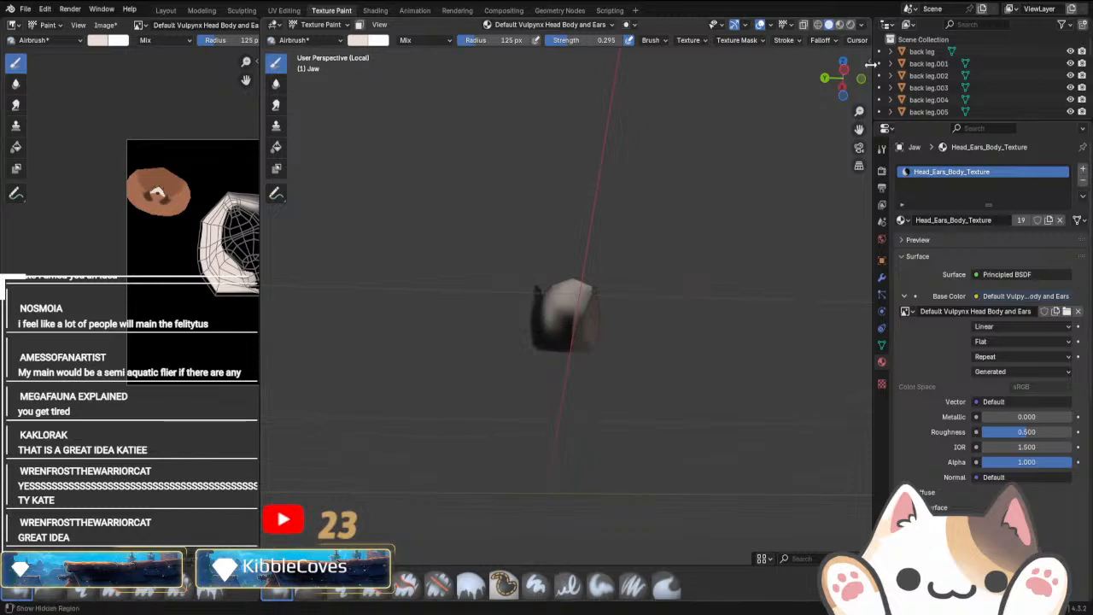
# Widen the 3D viewport, enable Y mirroring for the brush, and paint off-white over the front and underside of the jaw.
pyautogui.moveTo(871, 64); pyautogui.dragTo(1040, 64)
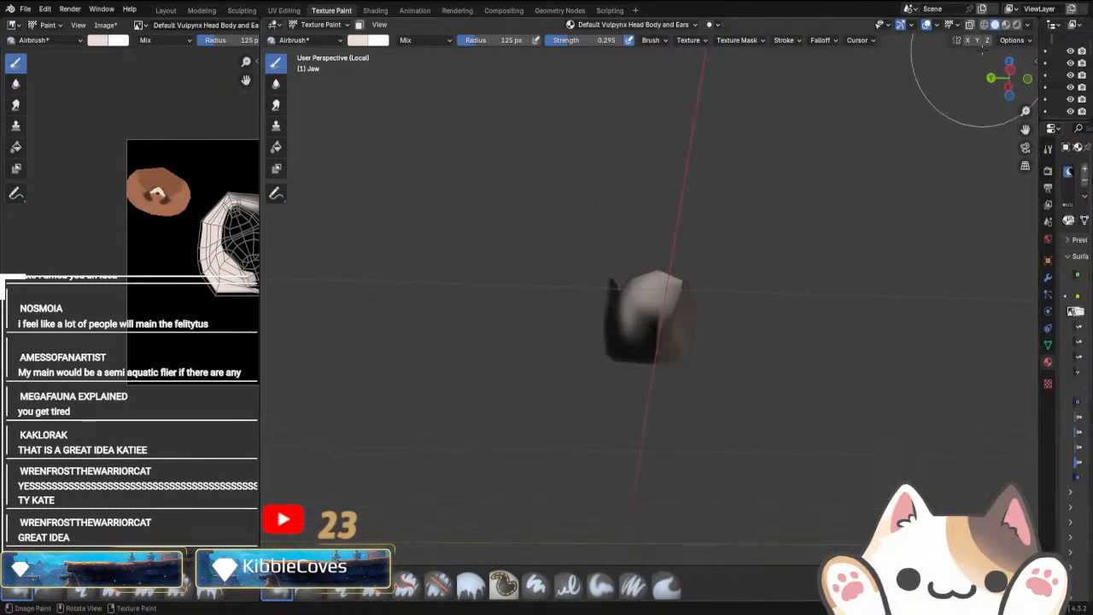
pyautogui.click(978, 42)
pyautogui.moveTo(655, 299); pyautogui.dragTo(661, 366)
pyautogui.moveTo(709, 343); pyautogui.dragTo(690, 400, button='middle')
pyautogui.moveTo(696, 320); pyautogui.dragTo(681, 320)
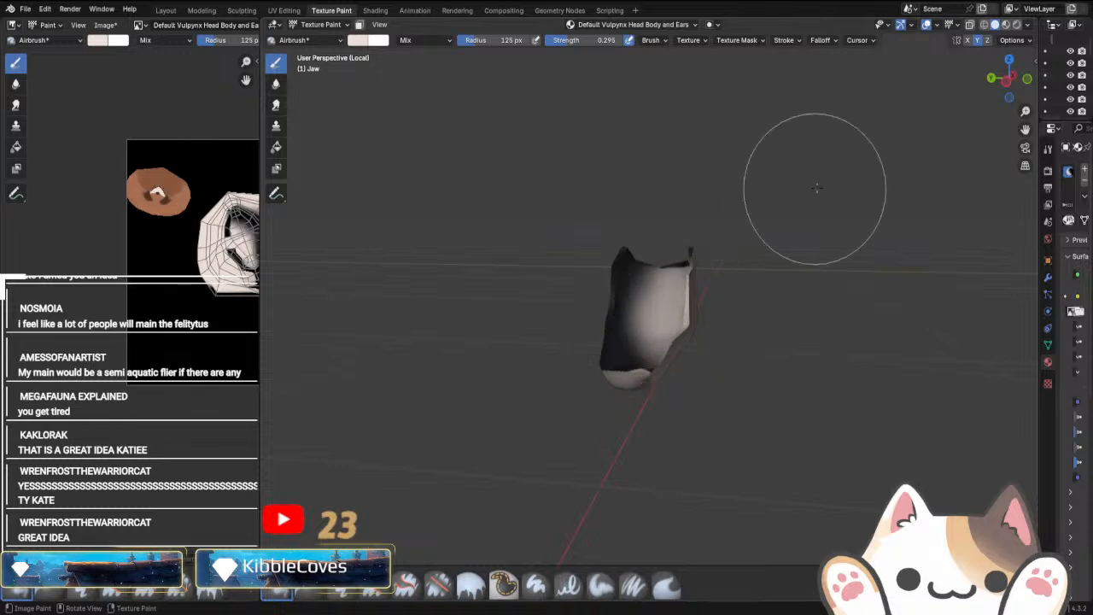
# Try adding X mirroring to Y, turn both off, and re-enter Texture Paint mode on the jaw through Object Mode.
pyautogui.moveTo(817, 188); pyautogui.dragTo(847, 263, button='middle')
pyautogui.click(968, 42)
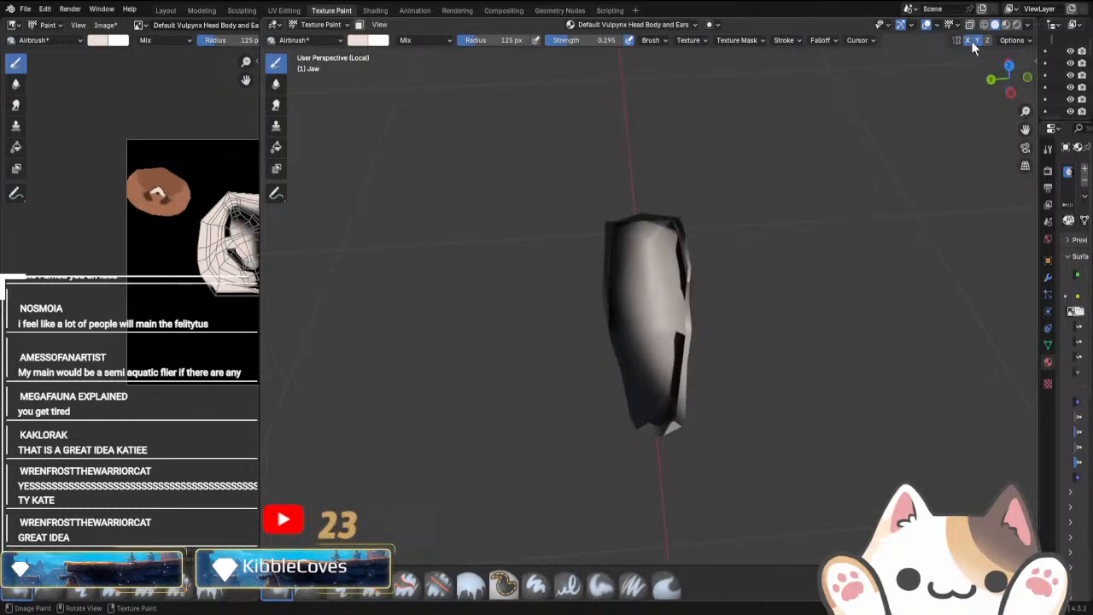
pyautogui.click(978, 42)
pyautogui.click(969, 42)
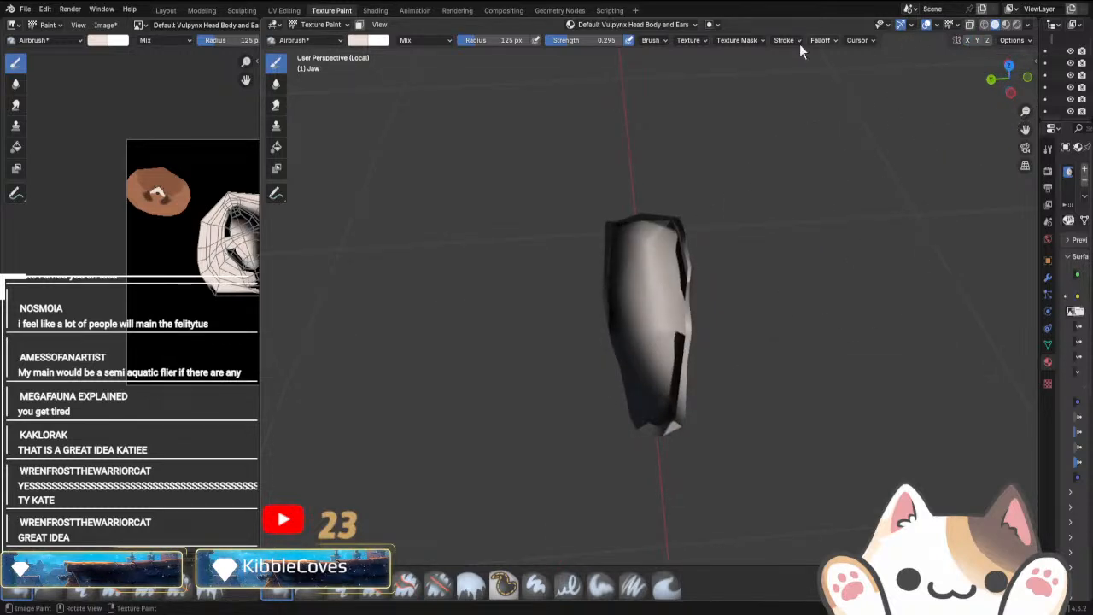
pyautogui.moveTo(792, 373); pyautogui.dragTo(725, 265, button='middle')
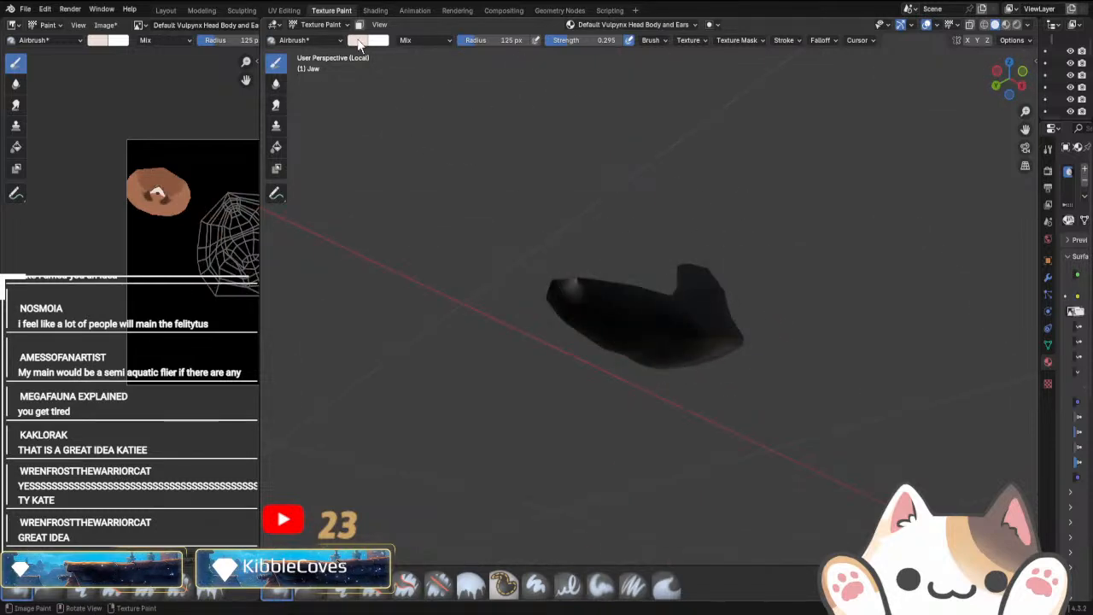
pyautogui.click(320, 24)
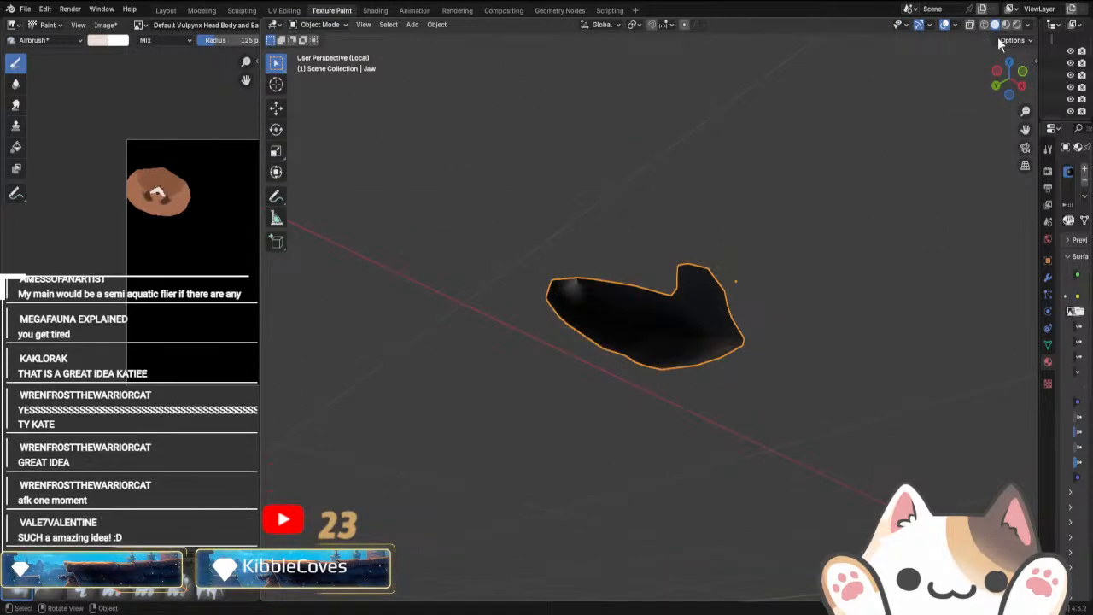
pyautogui.click(320, 24)
pyautogui.click(319, 104)
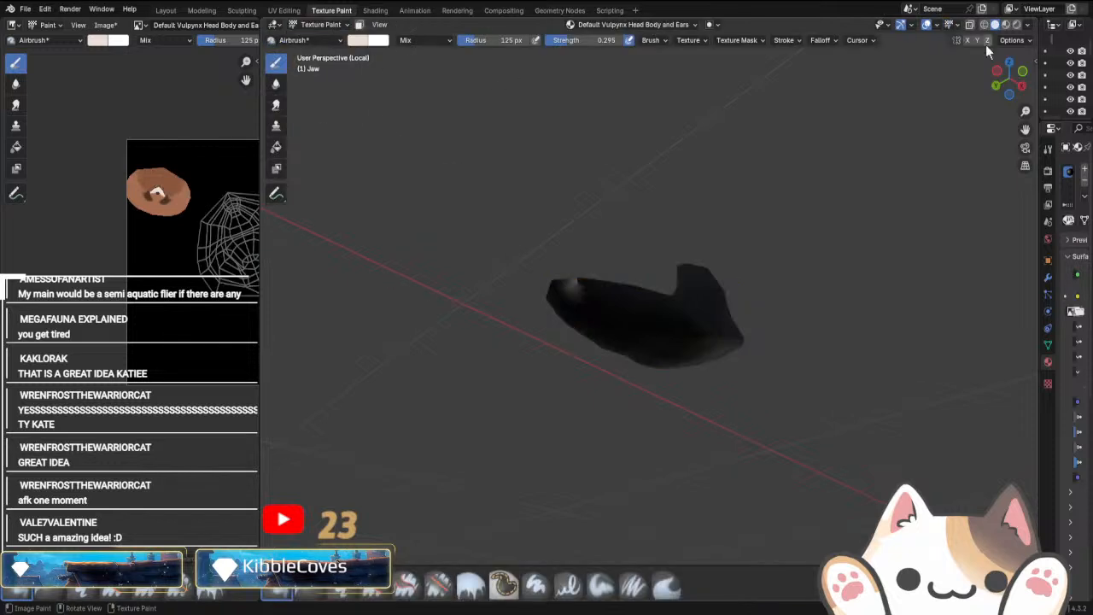
# Paint the whole isolated jaw off-white from several angles with mirrored strokes, covering the remaining dark inner area.
pyautogui.moveTo(651, 336)
pyautogui.mouseDown(button='middle')
pyautogui.moveTo(717, 310)
pyautogui.moveTo(815, 299)
pyautogui.moveTo(743, 310)
pyautogui.moveTo(714, 378)
pyautogui.moveTo(717, 353)
pyautogui.moveTo(664, 347)
pyautogui.moveTo(714, 359)
pyautogui.moveTo(732, 349)
pyautogui.moveTo(760, 240)
pyautogui.mouseUp(button='middle')
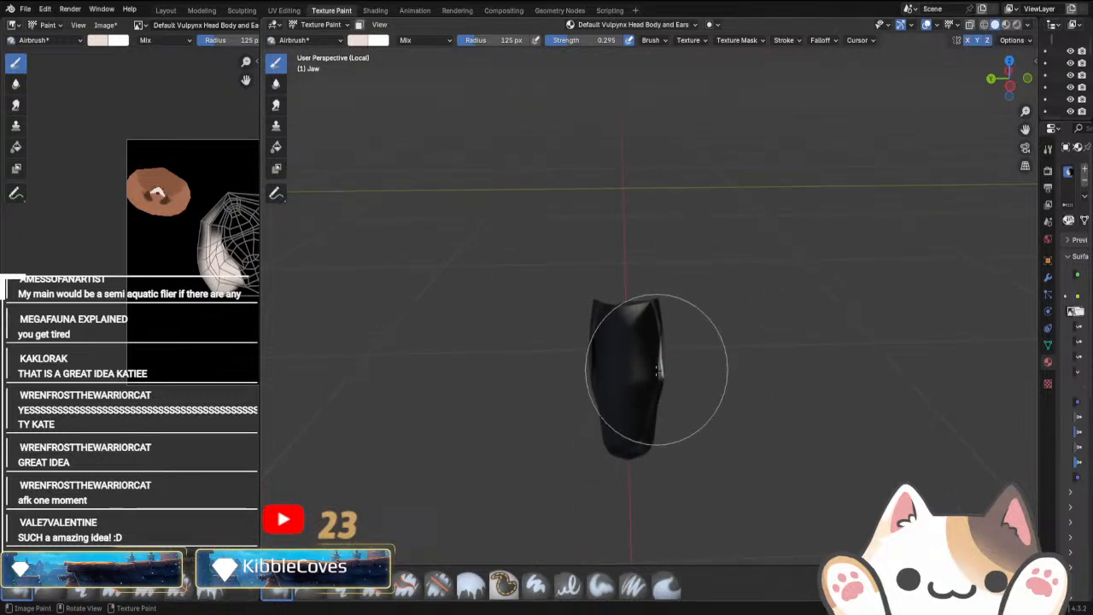
pyautogui.moveTo(656, 370)
pyautogui.mouseDown(button='middle')
pyautogui.moveTo(690, 391)
pyautogui.moveTo(727, 354)
pyautogui.moveTo(695, 329)
pyautogui.moveTo(658, 405)
pyautogui.moveTo(629, 354)
pyautogui.moveTo(640, 391)
pyautogui.moveTo(618, 322)
pyautogui.moveTo(654, 268)
pyautogui.moveTo(708, 281)
pyautogui.moveTo(674, 183)
pyautogui.moveTo(646, 311)
pyautogui.moveTo(658, 362)
pyautogui.moveTo(512, 395)
pyautogui.moveTo(696, 359)
pyautogui.mouseUp(button='middle')
pyautogui.moveTo(756, 396); pyautogui.dragTo(684, 363, button='middle')
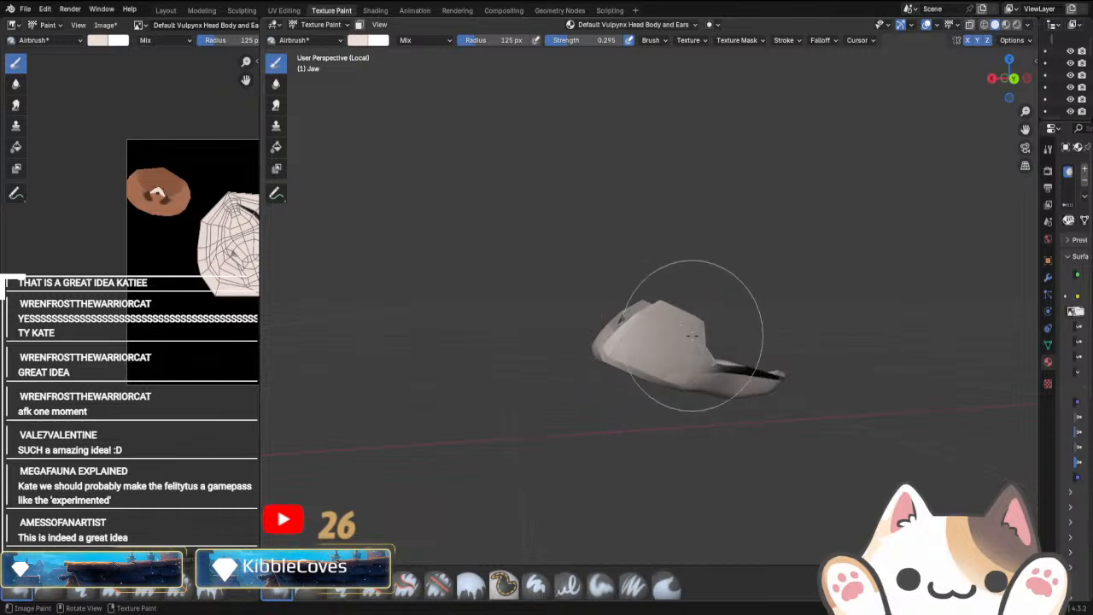
pyautogui.moveTo(693, 334); pyautogui.dragTo(805, 393)
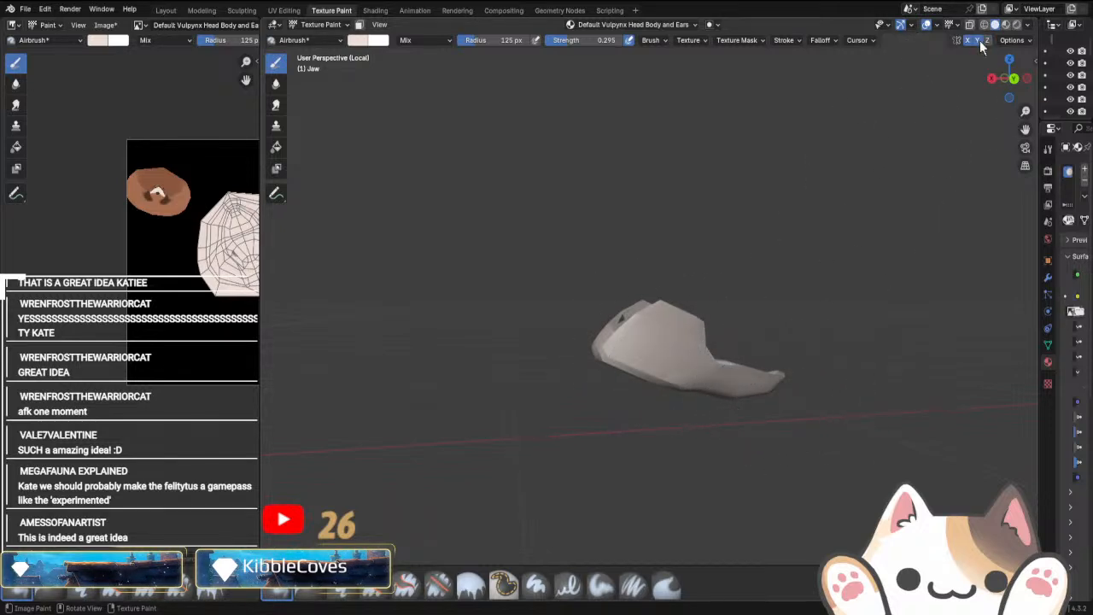
# Check the painted jaw up close from both sides and leave local view to show the whole model.
pyautogui.moveTo(897, 293); pyautogui.dragTo(629, 402, button='middle')
pyautogui.scroll(4, 715, 437)
pyautogui.moveTo(732, 365); pyautogui.dragTo(507, 360, button='middle')
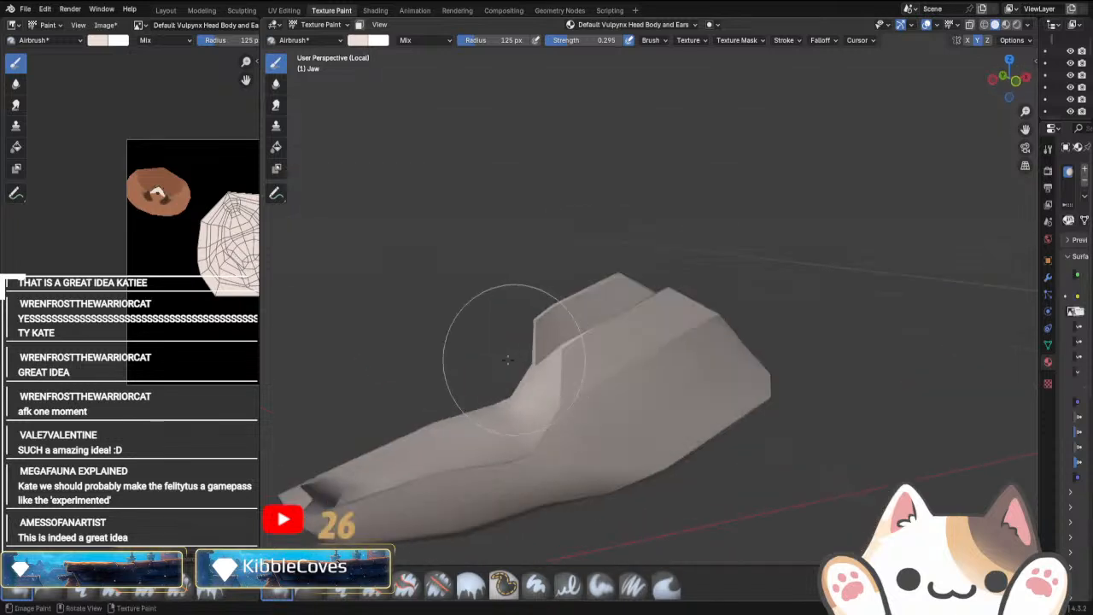
pyautogui.moveTo(647, 325)
pyautogui.mouseDown(button='middle')
pyautogui.moveTo(532, 391)
pyautogui.moveTo(500, 354)
pyautogui.moveTo(725, 447)
pyautogui.moveTo(803, 373)
pyautogui.moveTo(663, 419)
pyautogui.moveTo(563, 422)
pyautogui.moveTo(675, 505)
pyautogui.moveTo(651, 398)
pyautogui.moveTo(773, 436)
pyautogui.moveTo(817, 367)
pyautogui.mouseUp(button='middle')
pyautogui.press('KP_Divide')
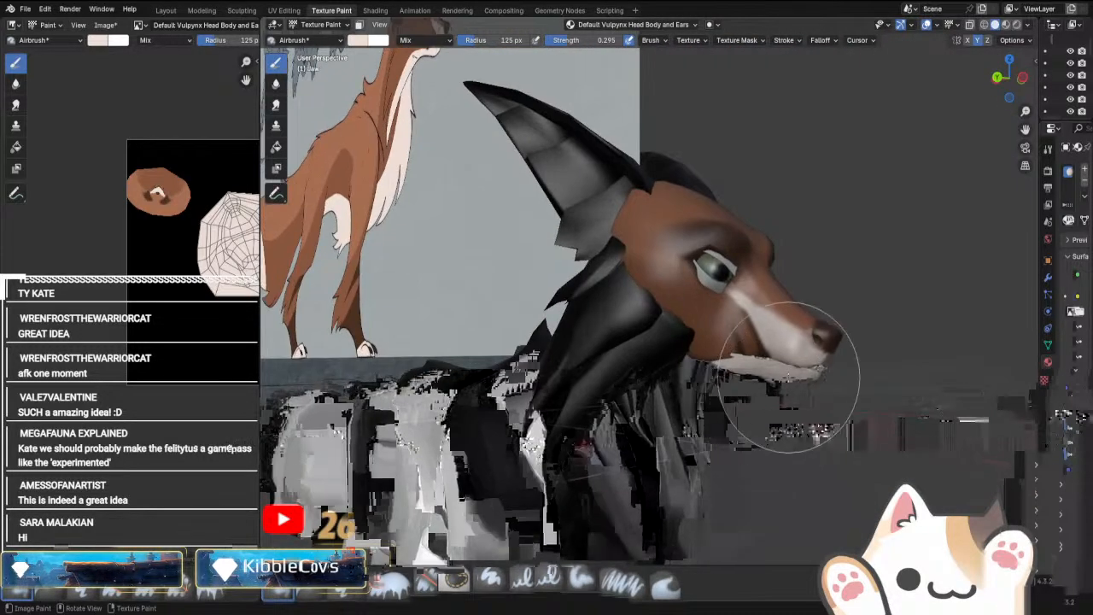
# Switch to Object Mode and rotate the jaw downward in the front view so the mouth opens.
pyautogui.click(321, 24)
pyautogui.click(320, 39)
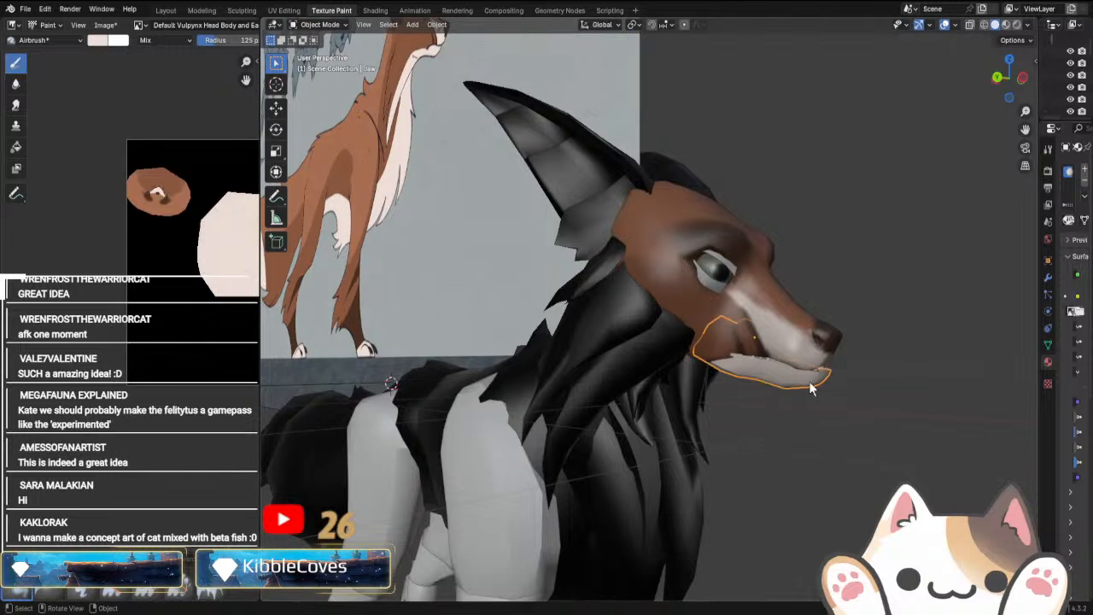
pyautogui.press('KP_3')
pyautogui.press('KP_1')
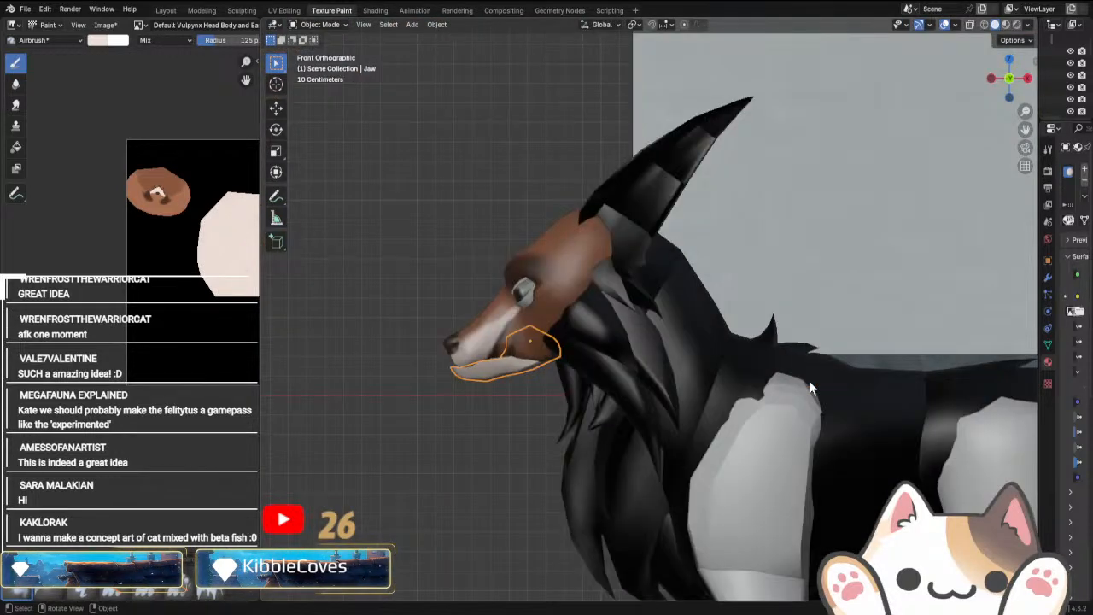
pyautogui.press('r')
pyautogui.click(486, 449)
# Widen the properties editor and check the materials assigned to the head and the face floof.
pyautogui.moveTo(486, 449); pyautogui.dragTo(773, 409, button='middle')
pyautogui.click(772, 408)
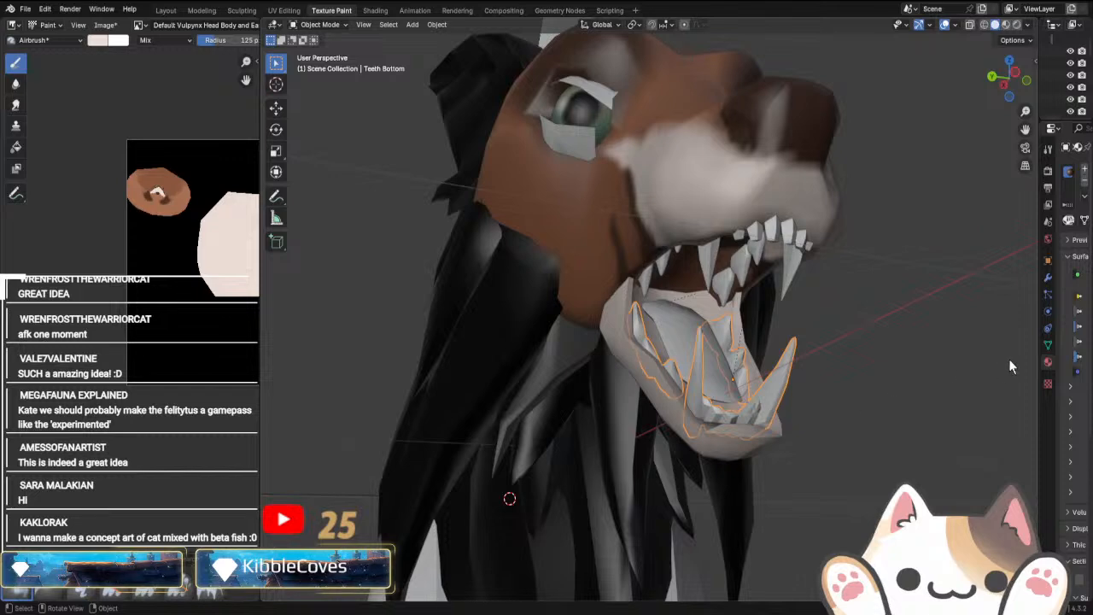
pyautogui.moveTo(1042, 358); pyautogui.dragTo(831, 362)
pyautogui.moveTo(529, 394); pyautogui.dragTo(474, 396, button='middle')
pyautogui.click(505, 244)
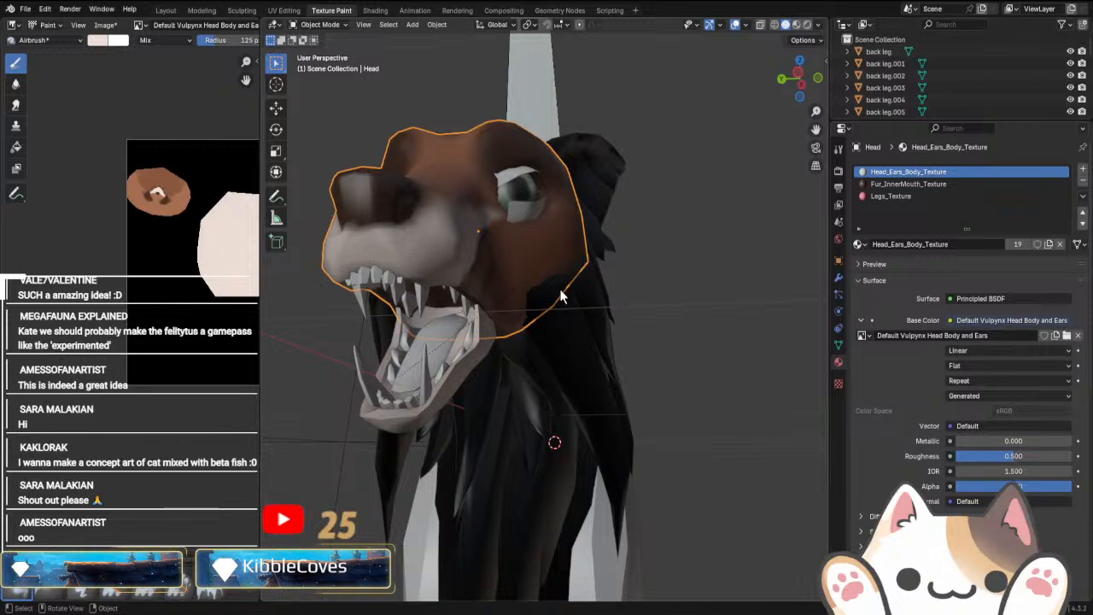
pyautogui.click(593, 321)
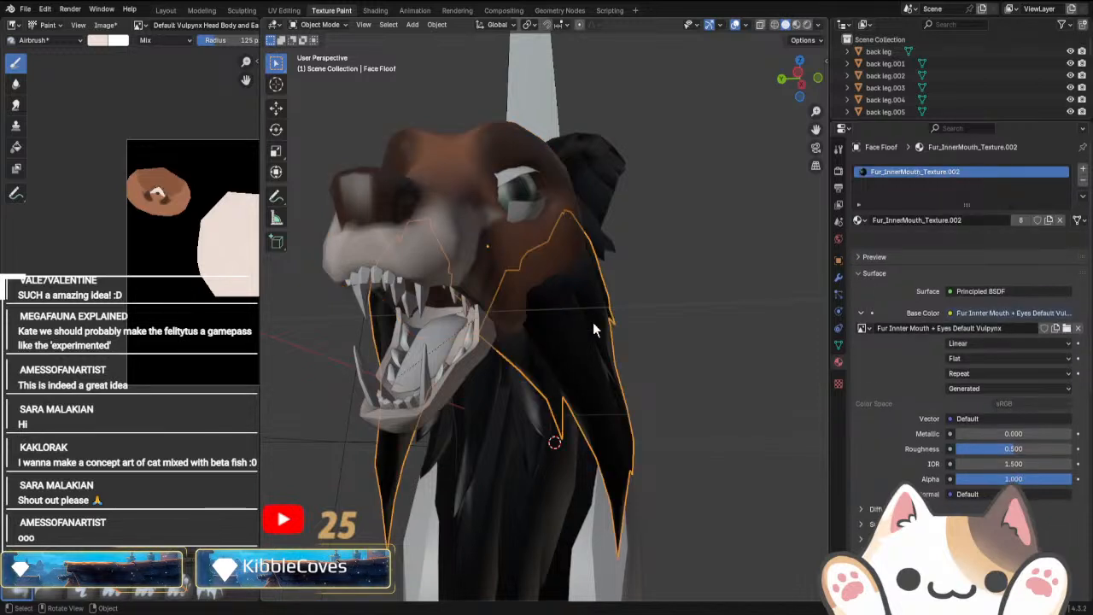
# Use the image "Fur Innter Mouth + Eyes Default Vulpynx" as the base color of the lower teeth's Fur_InnerMouth_Texture material.
pyautogui.click(504, 448)
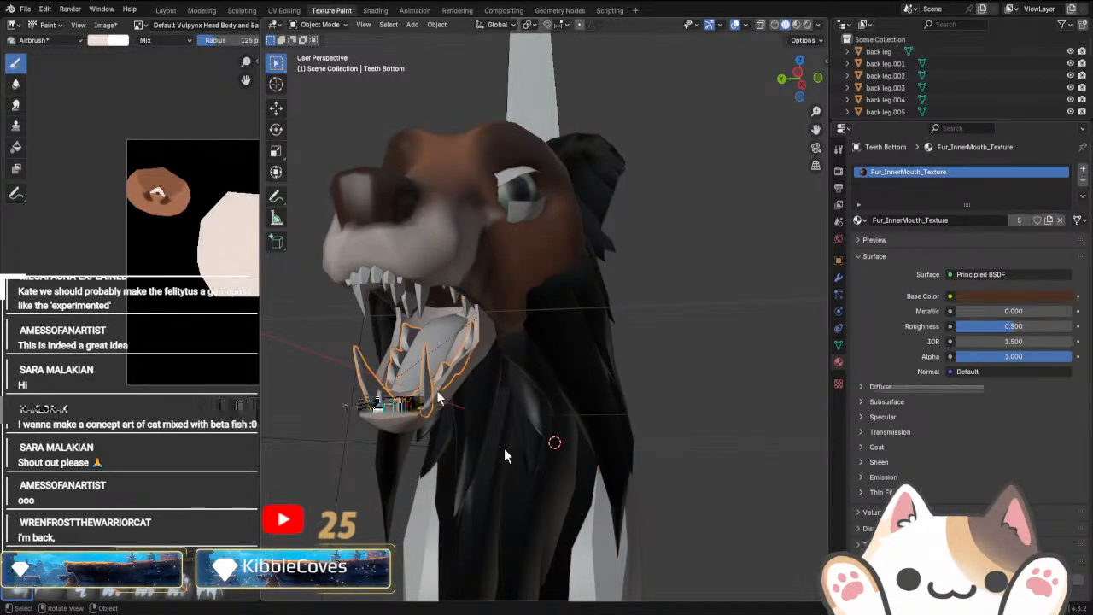
pyautogui.click(950, 295)
pyautogui.click(682, 376)
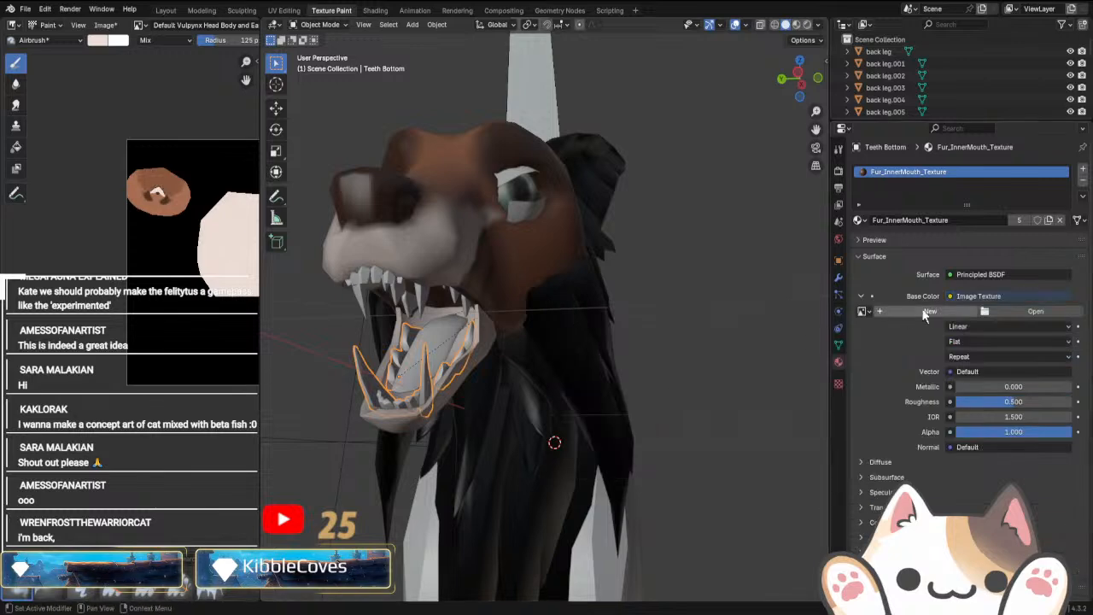
pyautogui.click(861, 311)
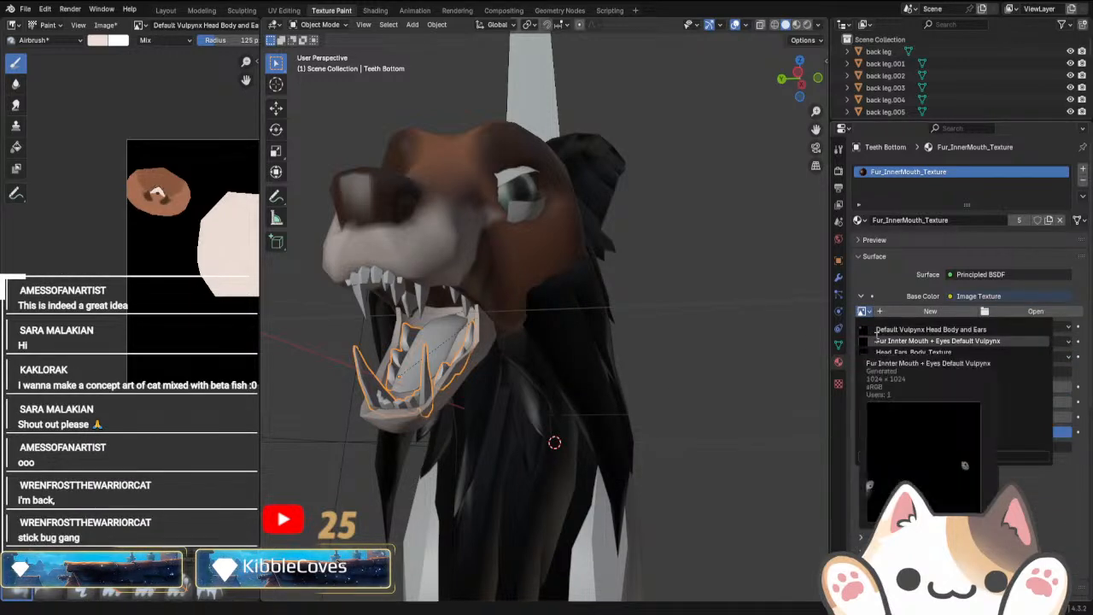
pyautogui.click(909, 345)
# Examine the tongue and jaw inside the open mouth, including the mesh in Edit Mode and its place on the texture.
pyautogui.moveTo(642, 403); pyautogui.dragTo(469, 369, button='middle')
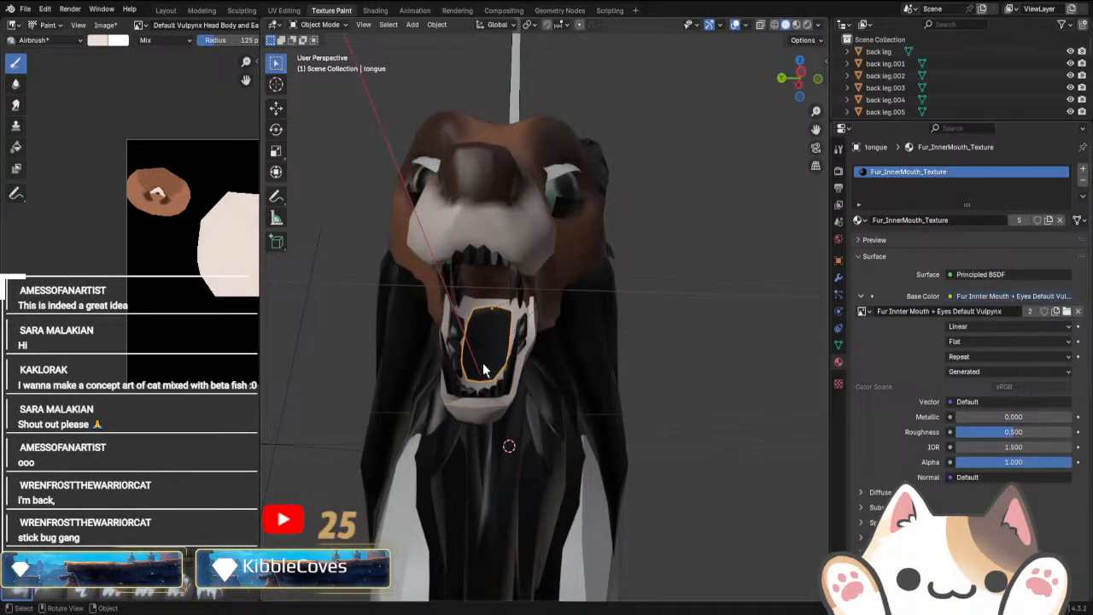
pyautogui.moveTo(481, 386); pyautogui.dragTo(381, 339, button='middle')
pyautogui.click(517, 485)
pyautogui.press('Tab')
pyautogui.scroll(-2, 204, 271)
pyautogui.moveTo(204, 271); pyautogui.dragTo(96, 301, button='middle')
pyautogui.scroll(2, 141, 280)
pyautogui.moveTo(342, 341); pyautogui.dragTo(438, 346, button='middle')
pyautogui.press('Tab')
pyautogui.moveTo(406, 438); pyautogui.dragTo(752, 444, button='middle')
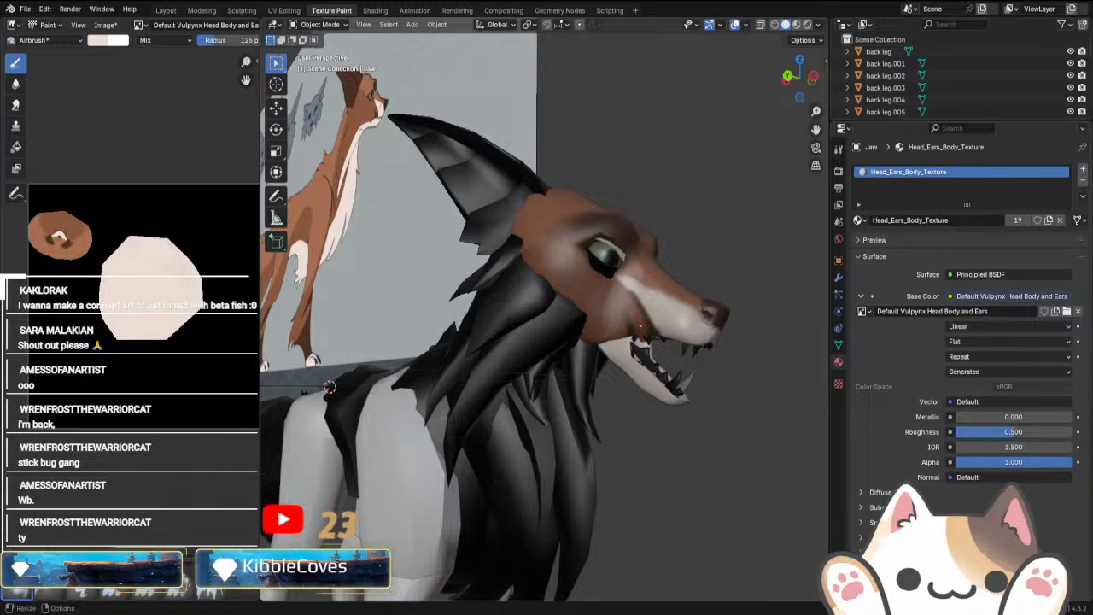
# Select the upper teeth inside the open mouth and switch them to Texture Paint mode.
pyautogui.moveTo(656, 436); pyautogui.dragTo(632, 390, button='middle')
pyautogui.click(593, 423)
pyautogui.scroll(2, 633, 390)
pyautogui.click(715, 187)
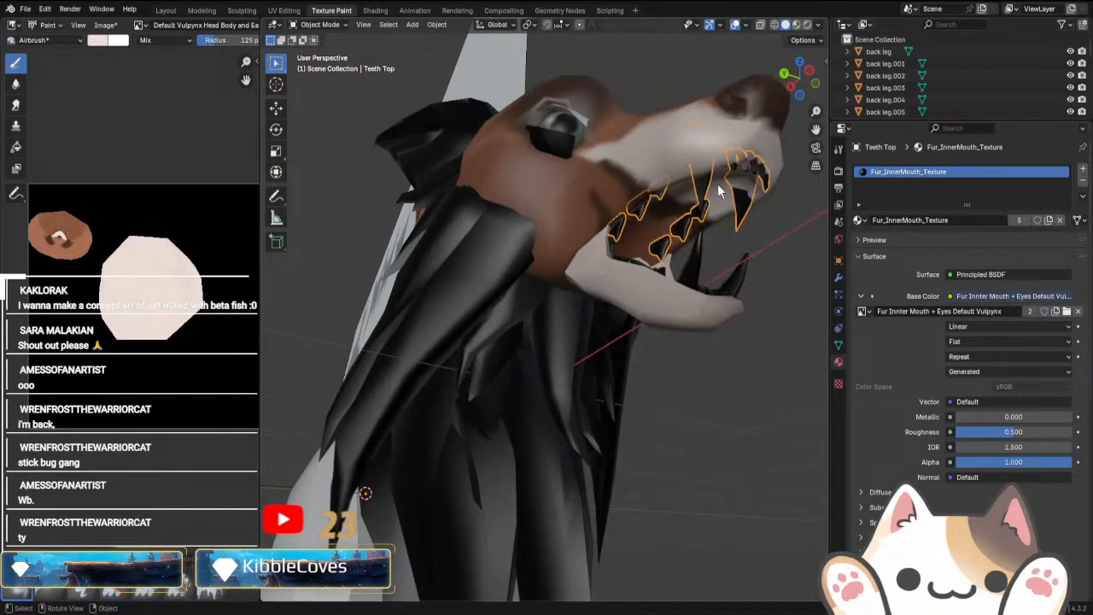
pyautogui.moveTo(717, 190); pyautogui.dragTo(668, 288, button='middle')
pyautogui.moveTo(551, 250); pyautogui.dragTo(435, 439, button='middle')
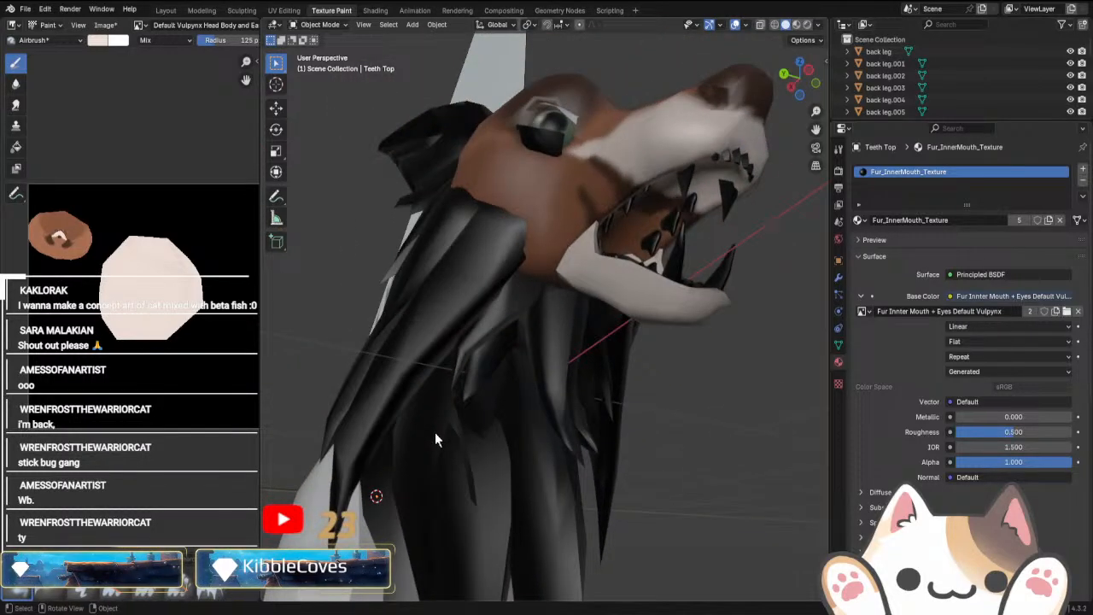
pyautogui.click(629, 211)
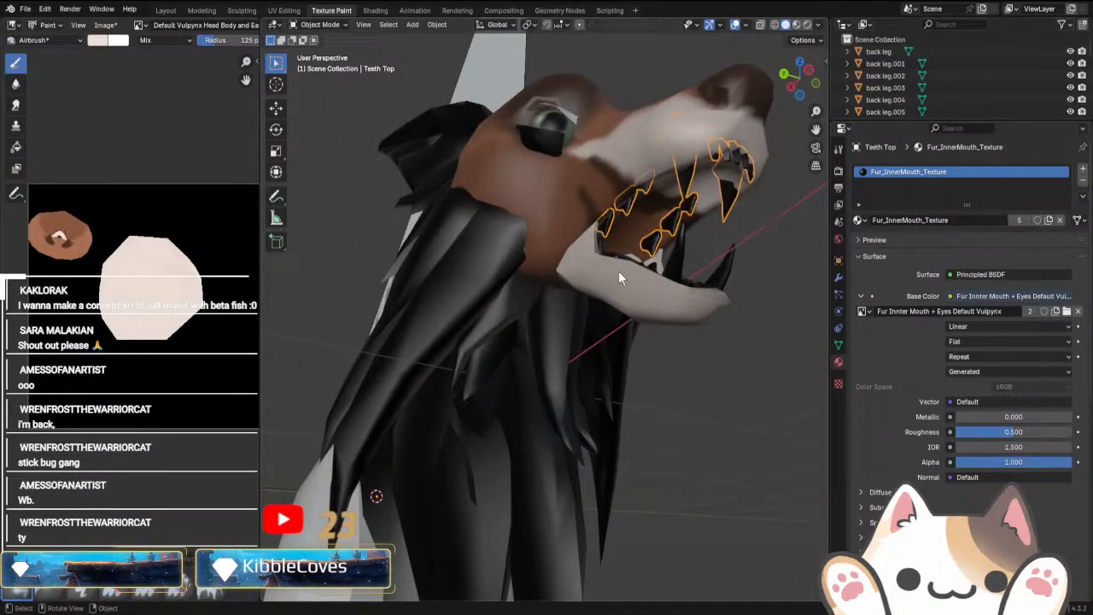
pyautogui.click(320, 24)
pyautogui.click(329, 107)
# Airbrush the reachable outer and inner sides of the upper teeth with off-white #EDDED6.
pyautogui.moveTo(649, 324)
pyautogui.mouseDown(button='middle')
pyautogui.moveTo(724, 312)
pyautogui.moveTo(735, 292)
pyautogui.mouseUp(button='middle')
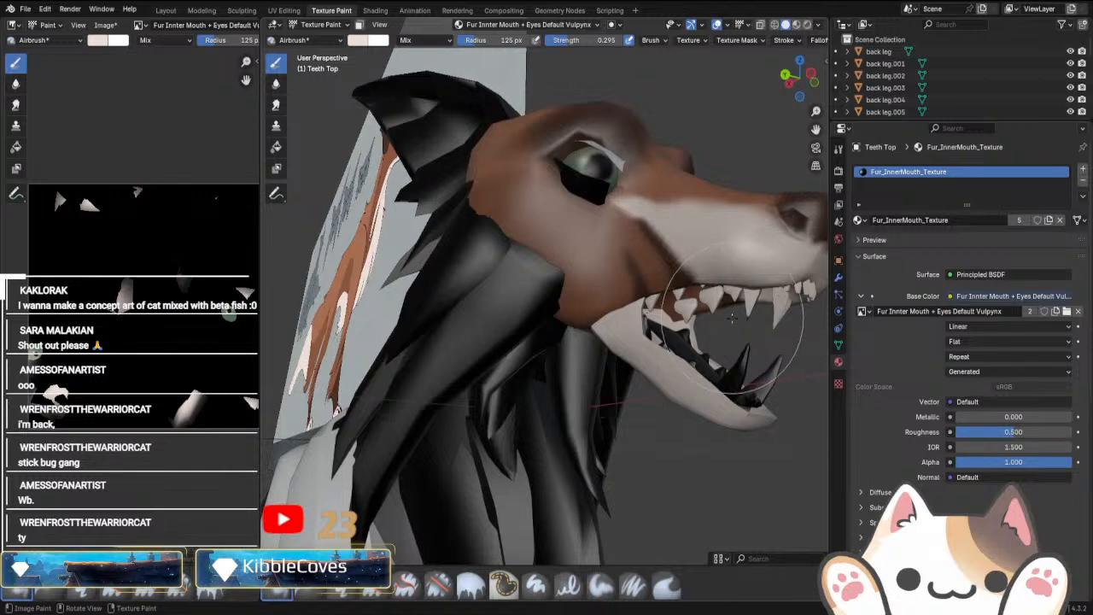
pyautogui.moveTo(732, 318); pyautogui.dragTo(329, 239, button='middle')
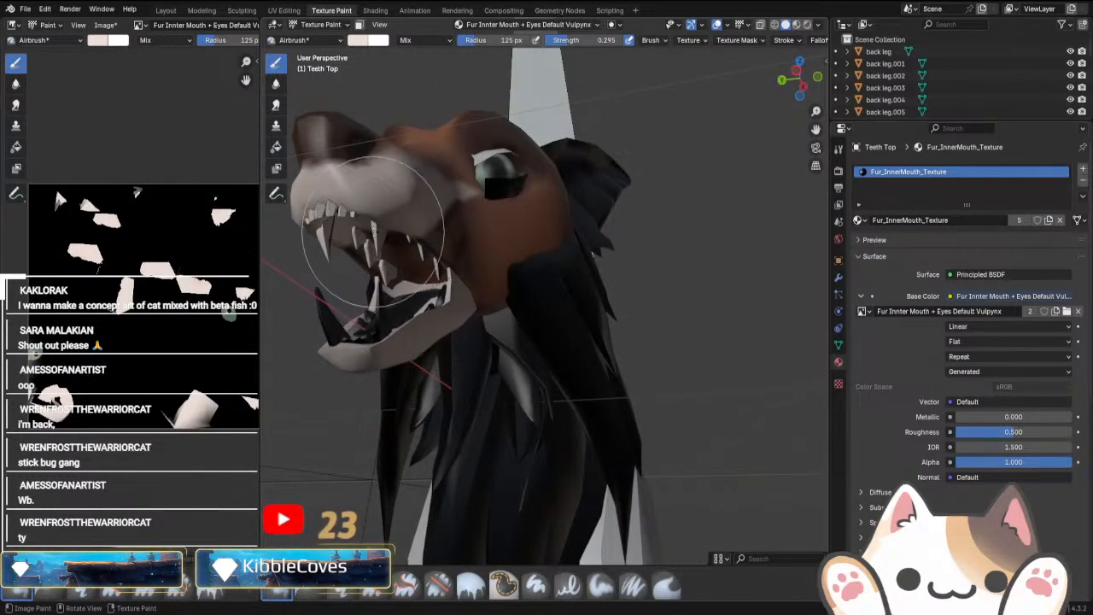
pyautogui.moveTo(476, 244); pyautogui.dragTo(390, 305, button='middle')
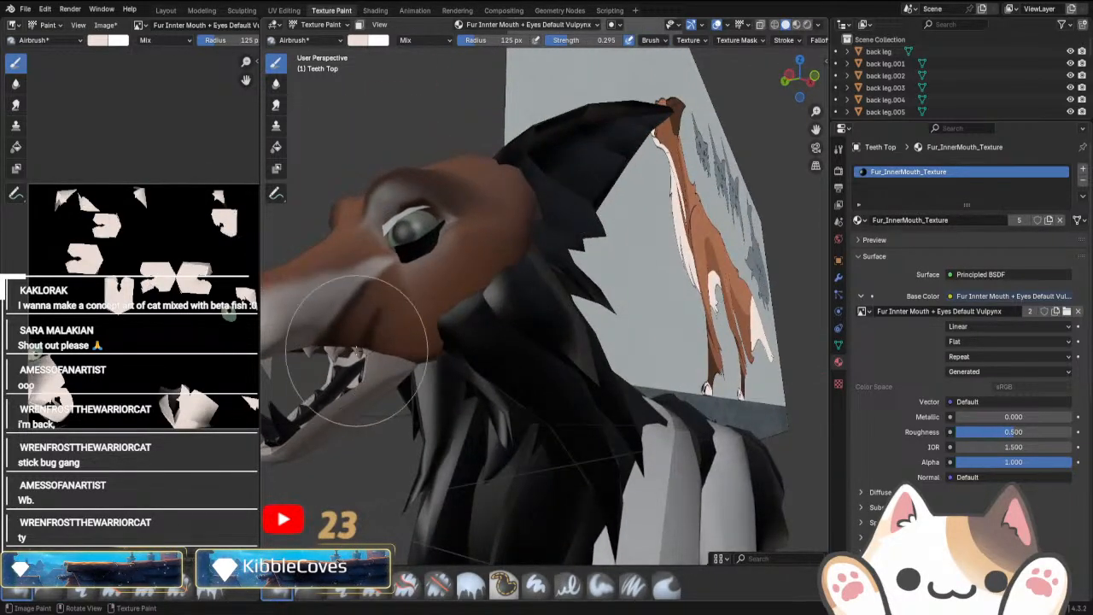
# Isolate the upper teeth in local view and paint their remaining dark sides off-white from all around.
pyautogui.press('KP_Divide')
pyautogui.moveTo(427, 402)
pyautogui.mouseDown(button='middle')
pyautogui.moveTo(488, 329)
pyautogui.moveTo(555, 316)
pyautogui.moveTo(505, 298)
pyautogui.moveTo(598, 241)
pyautogui.mouseUp(button='middle')
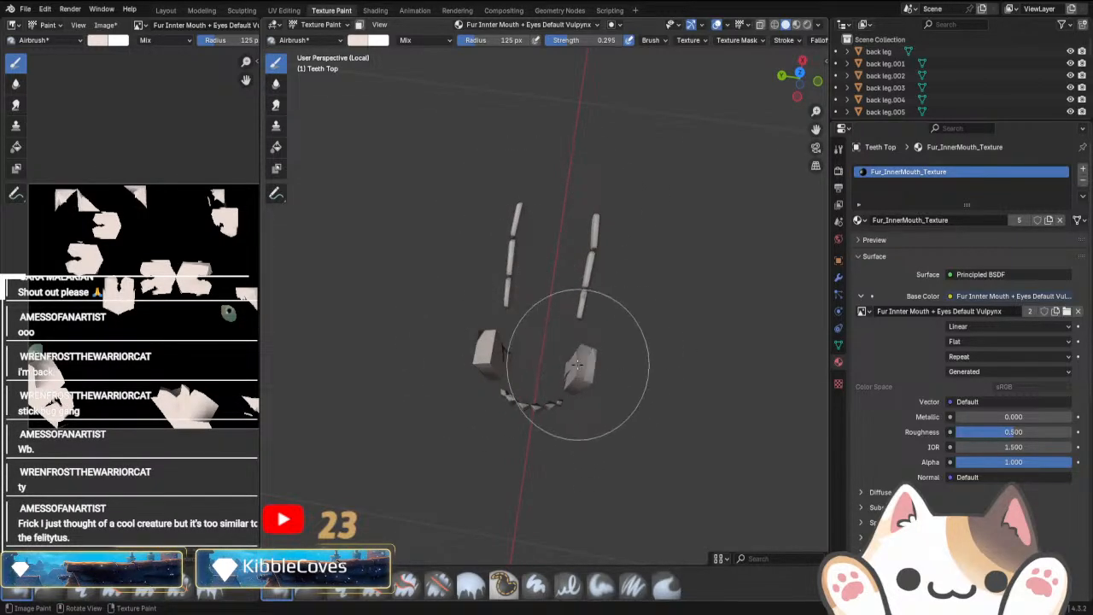
pyautogui.moveTo(578, 364); pyautogui.dragTo(620, 255, button='middle')
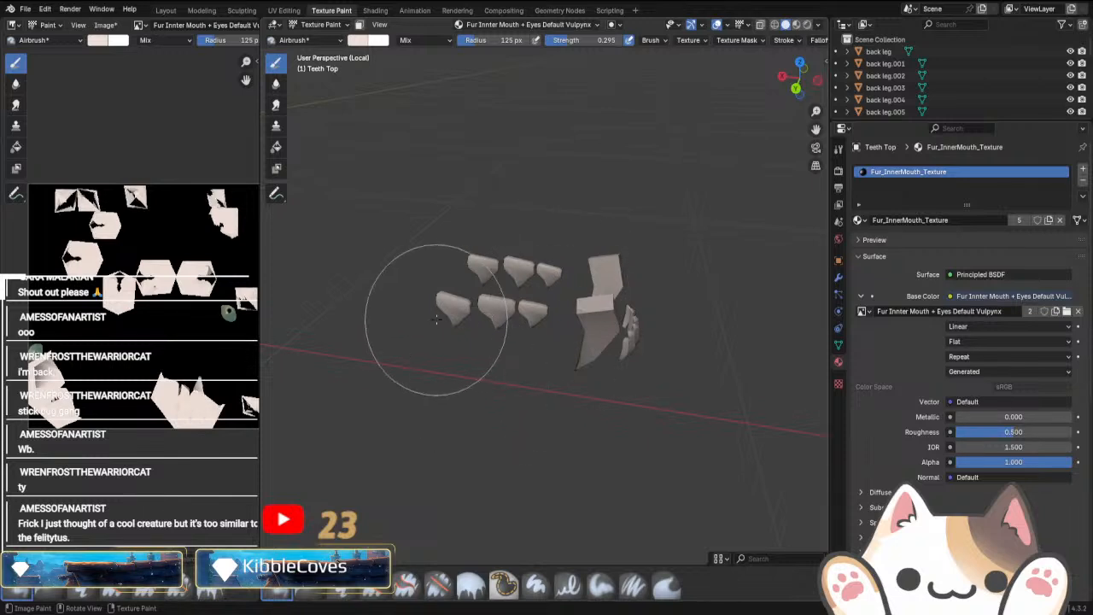
pyautogui.moveTo(432, 310); pyautogui.dragTo(569, 283, button='middle')
pyautogui.moveTo(457, 309); pyautogui.dragTo(529, 359, button='middle')
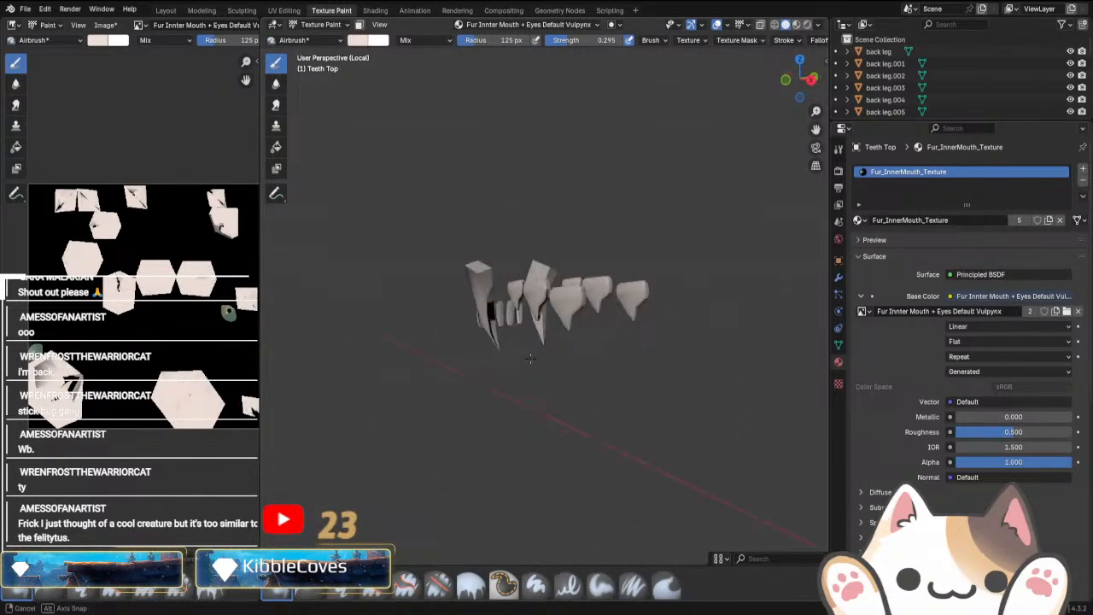
pyautogui.moveTo(622, 361); pyautogui.dragTo(564, 197, button='middle')
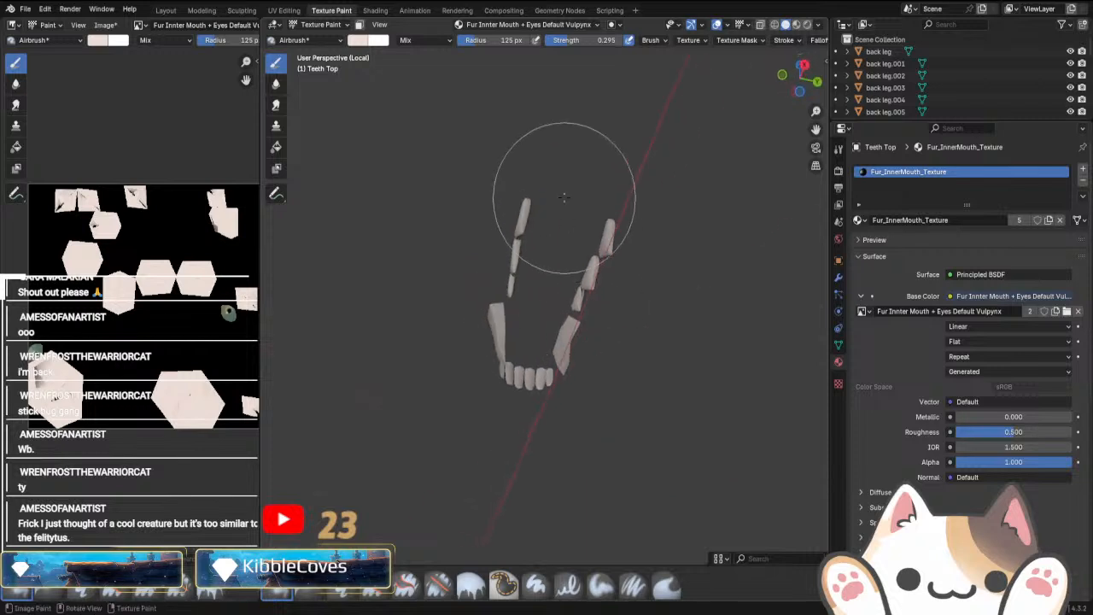
pyautogui.moveTo(521, 455); pyautogui.dragTo(709, 330, button='middle')
pyautogui.scroll(3, 626, 376)
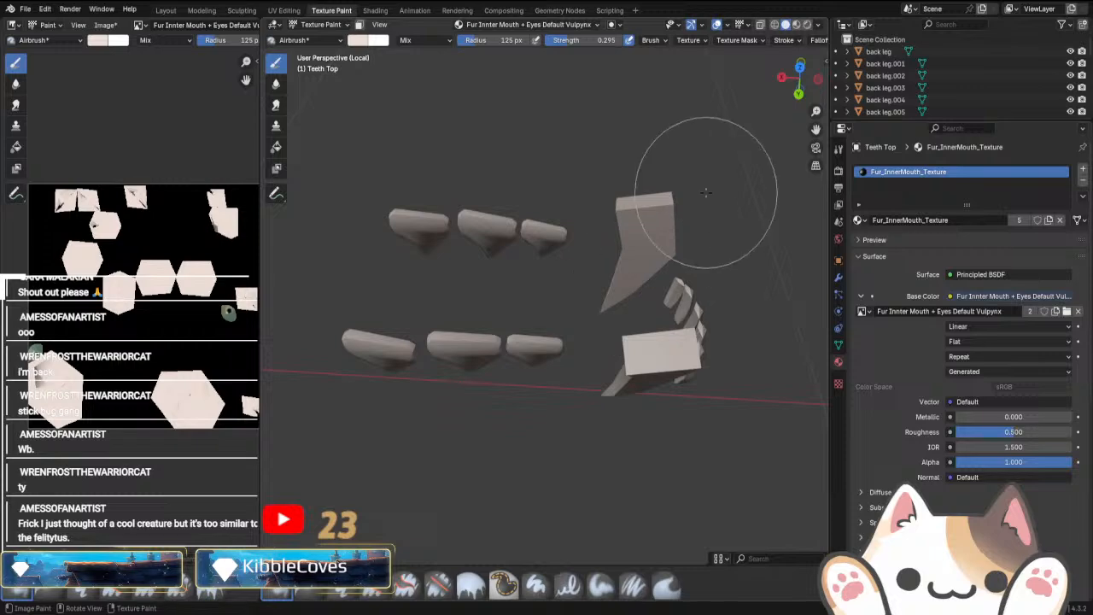
# Leave local view to check the upper teeth in the mouth, and isolate them again up close.
pyautogui.press('KP_Divide')
pyautogui.moveTo(702, 207); pyautogui.dragTo(709, 214, button='middle')
pyautogui.moveTo(528, 378)
pyautogui.mouseDown(button='middle')
pyautogui.moveTo(444, 415)
pyautogui.moveTo(677, 368)
pyautogui.moveTo(664, 393)
pyautogui.moveTo(661, 383)
pyautogui.moveTo(627, 383)
pyautogui.moveTo(471, 305)
pyautogui.mouseUp(button='middle')
pyautogui.scroll(4, 444, 415)
pyautogui.press('.')
pyautogui.press('Escape')
pyautogui.press('/')
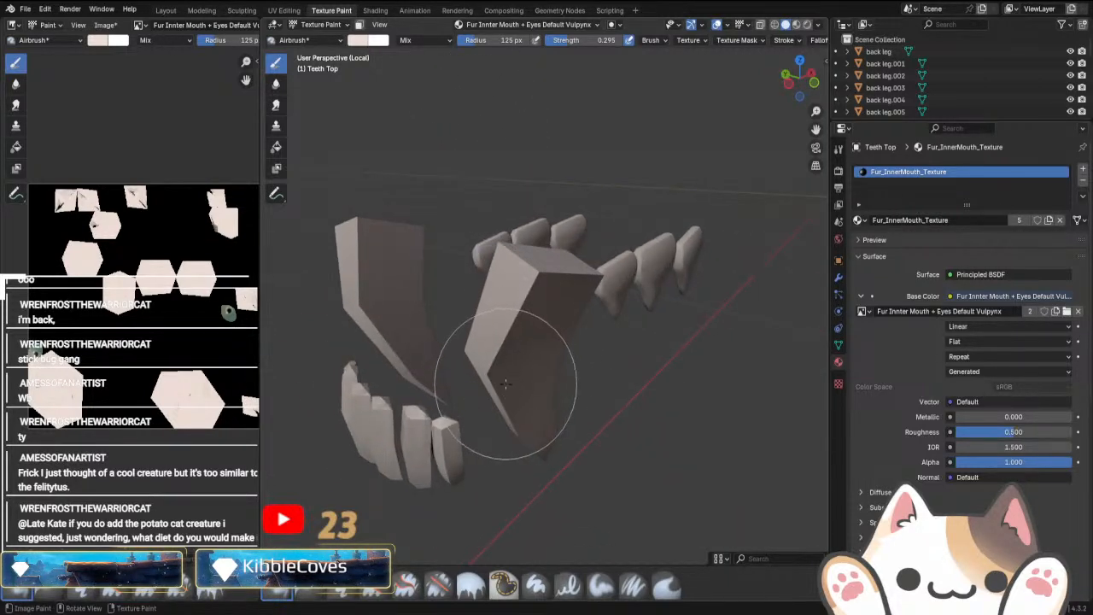
# Darken the brush color to #BBAFA9 and airbrush shading along the gum-side ends of the upper front teeth.
pyautogui.press('KP_3')
pyautogui.click(356, 40)
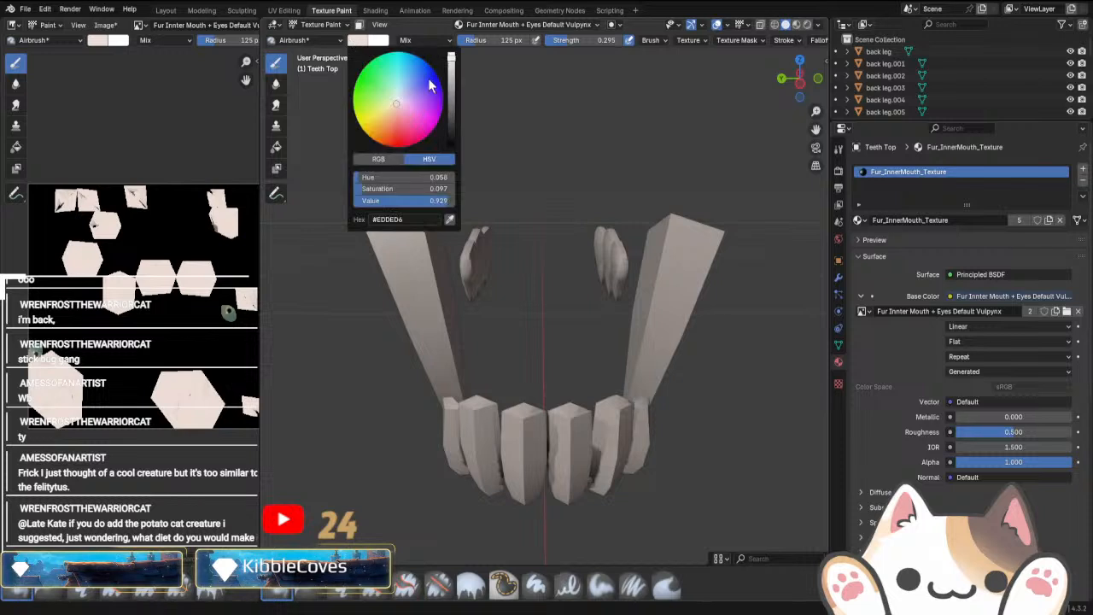
pyautogui.moveTo(450, 70); pyautogui.dragTo(450, 79)
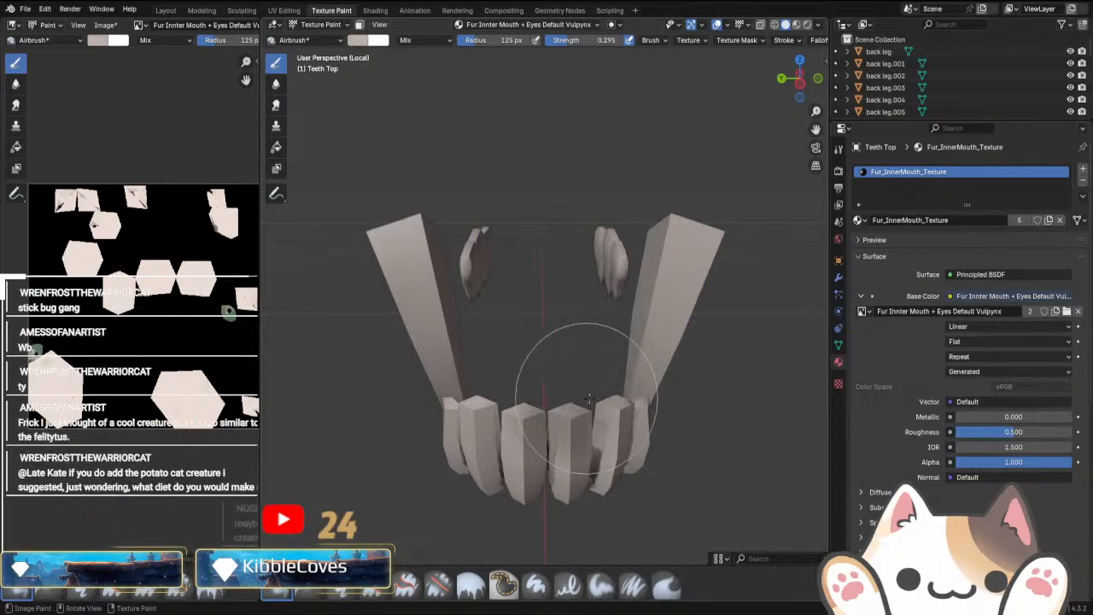
pyautogui.moveTo(644, 416)
pyautogui.mouseDown(button='middle')
pyautogui.moveTo(624, 378)
pyautogui.moveTo(589, 388)
pyautogui.moveTo(534, 308)
pyautogui.moveTo(598, 366)
pyautogui.moveTo(568, 404)
pyautogui.moveTo(549, 397)
pyautogui.mouseUp(button='middle')
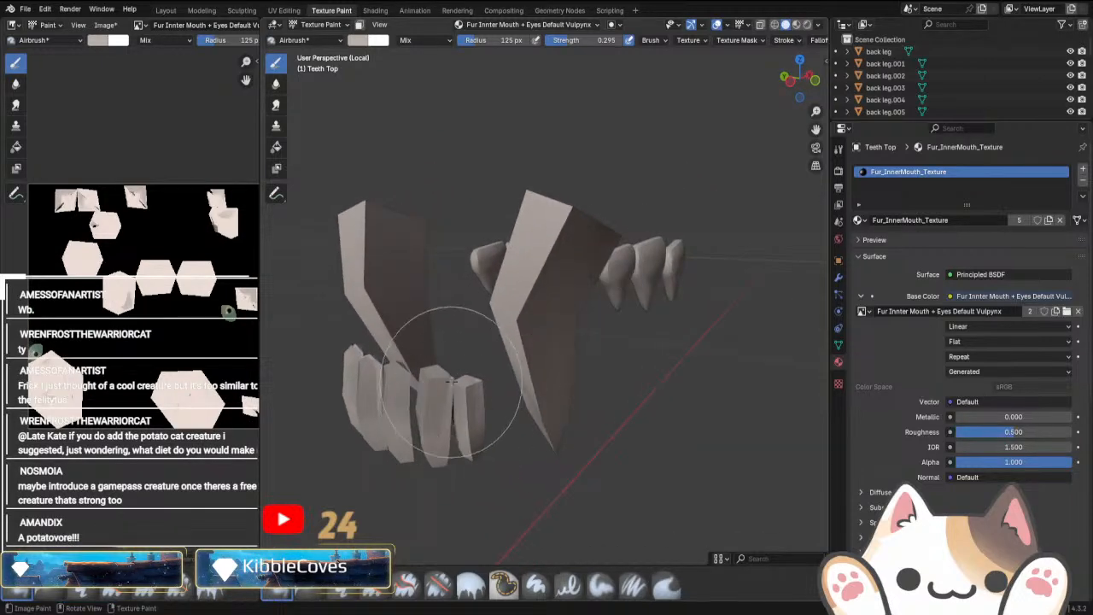
pyautogui.scroll(4, 506, 504)
pyautogui.scroll(-7, 506, 503)
pyautogui.press('z')
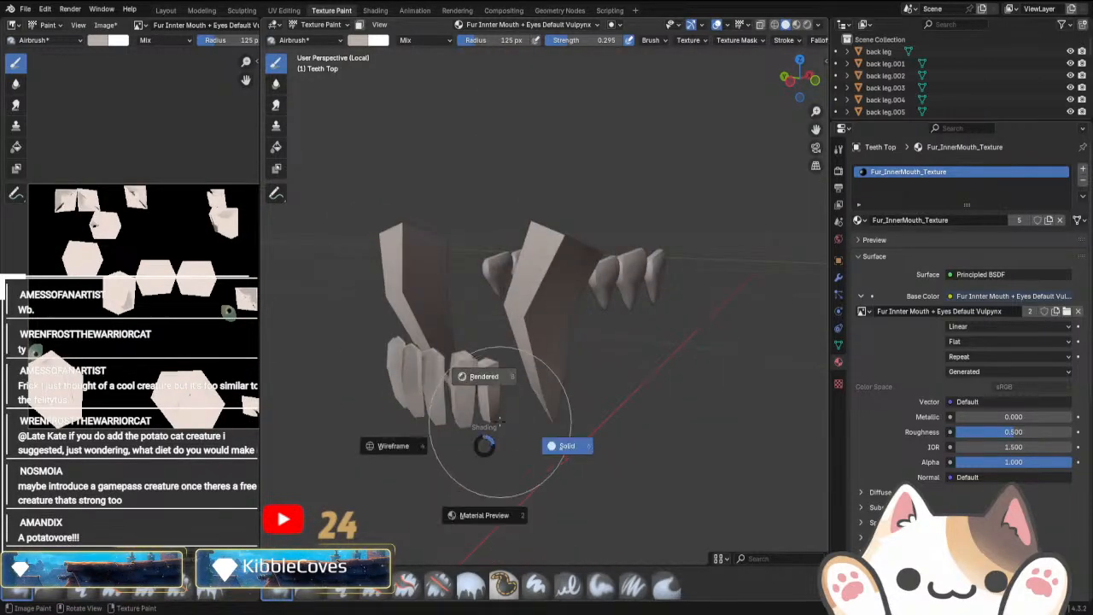
pyautogui.click(532, 423)
# Extend the darker shading around the bases of the upper front teeth, covering their outer and inner sides.
pyautogui.moveTo(532, 423); pyautogui.dragTo(512, 403, button='middle')
pyautogui.scroll(5, 549, 451)
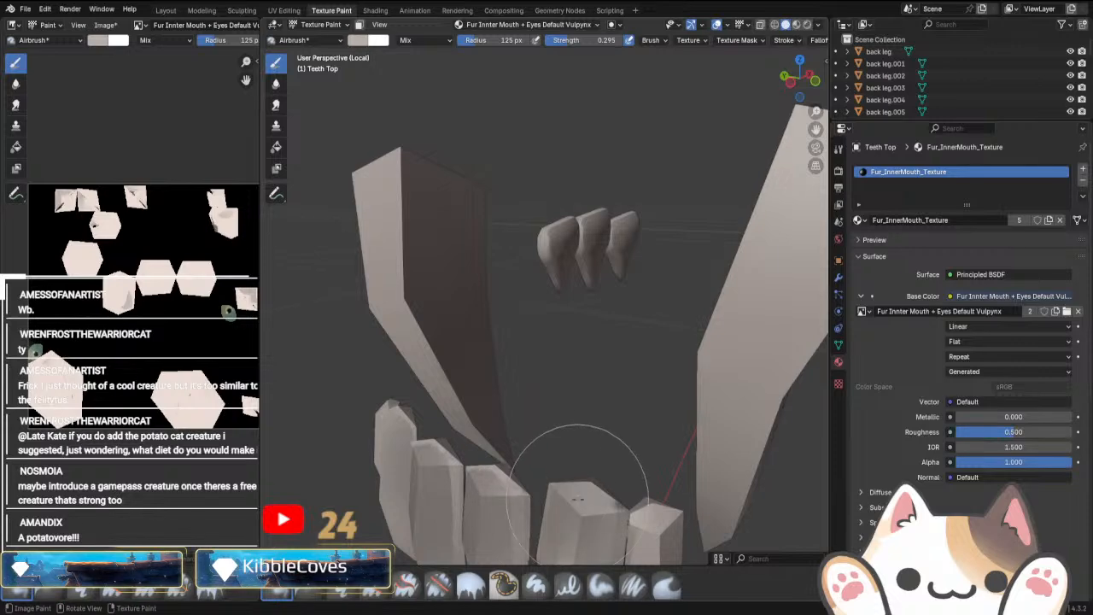
pyautogui.moveTo(592, 493)
pyautogui.mouseDown(button='middle')
pyautogui.moveTo(512, 448)
pyautogui.moveTo(464, 452)
pyautogui.moveTo(547, 460)
pyautogui.moveTo(676, 437)
pyautogui.mouseUp(button='middle')
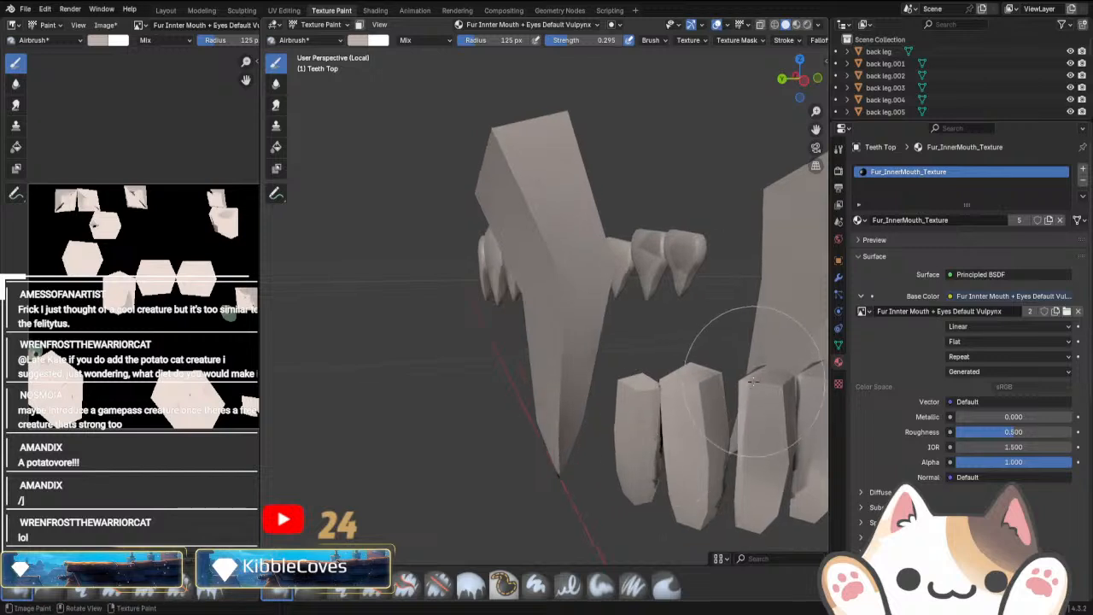
pyautogui.moveTo(750, 444); pyautogui.dragTo(685, 430, button='middle')
pyautogui.moveTo(685, 429)
pyautogui.mouseDown()
pyautogui.moveTo(710, 409)
pyautogui.moveTo(664, 409)
pyautogui.mouseUp()
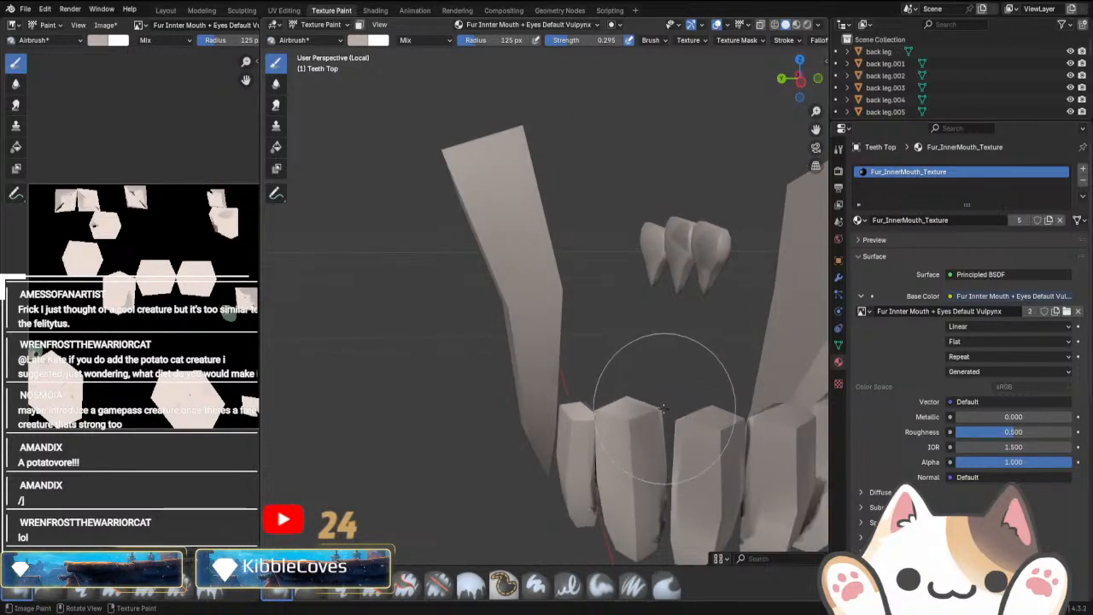
pyautogui.moveTo(655, 418)
pyautogui.mouseDown(button='middle')
pyautogui.moveTo(675, 405)
pyautogui.moveTo(687, 433)
pyautogui.moveTo(695, 366)
pyautogui.moveTo(683, 376)
pyautogui.moveTo(697, 440)
pyautogui.moveTo(663, 510)
pyautogui.moveTo(632, 402)
pyautogui.mouseUp(button='middle')
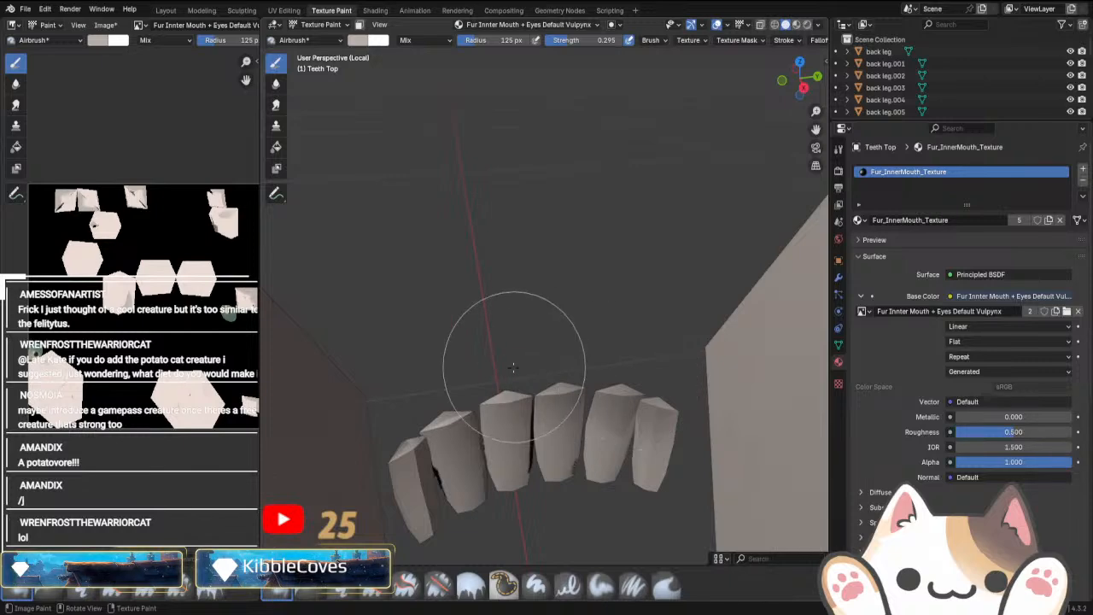
pyautogui.moveTo(513, 367); pyautogui.dragTo(524, 390, button='middle')
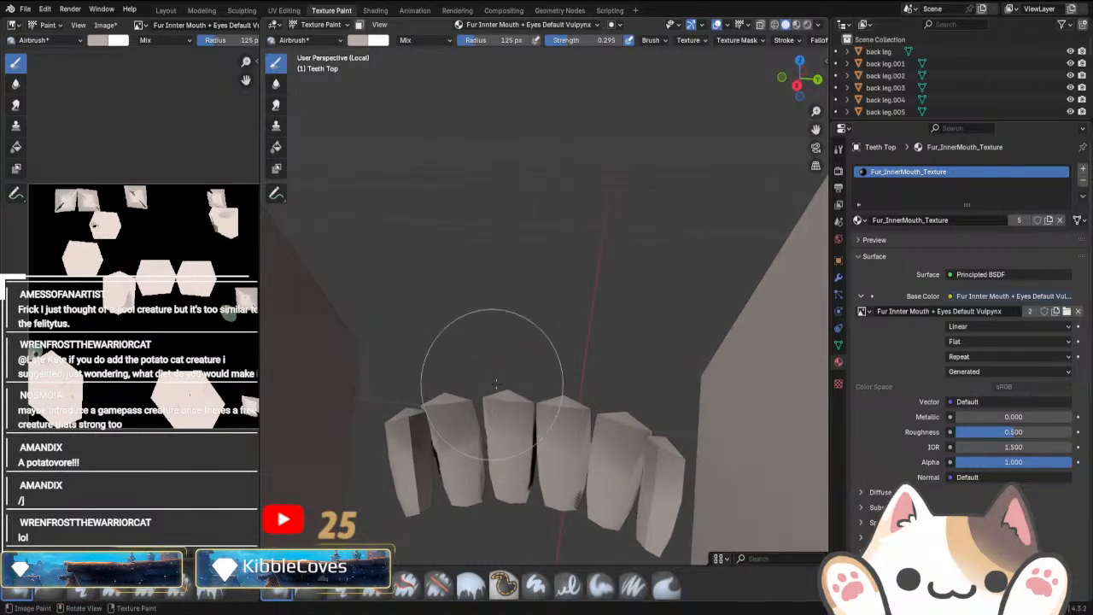
pyautogui.moveTo(628, 412)
pyautogui.mouseDown(button='middle')
pyautogui.moveTo(333, 406)
pyautogui.moveTo(338, 429)
pyautogui.moveTo(571, 470)
pyautogui.mouseUp(button='middle')
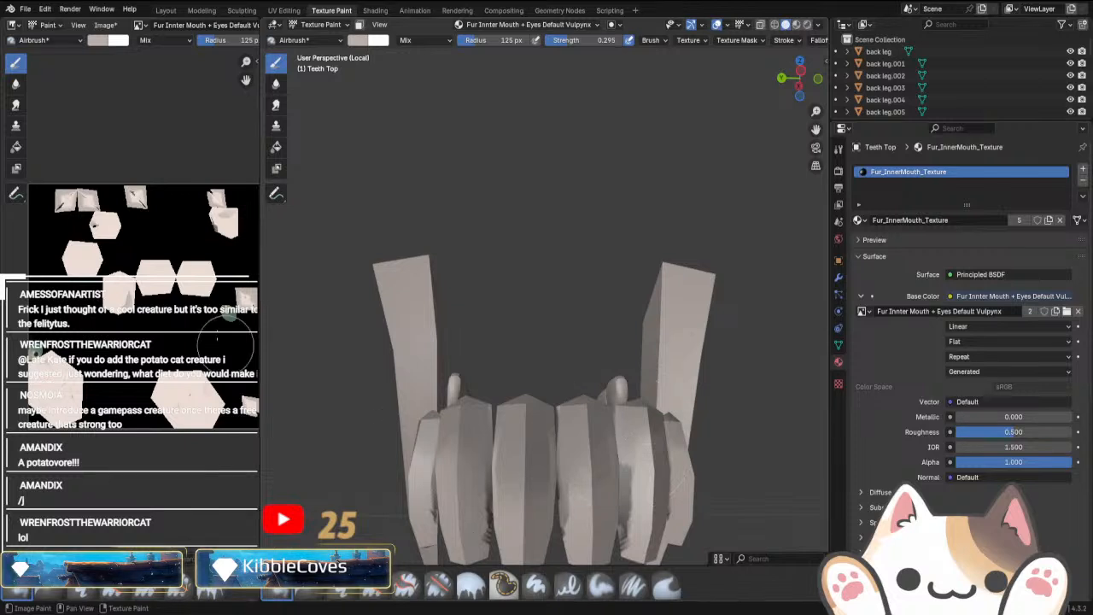
# Lighten the brush color to #FFEFE6 and airbrush highlights over the tips of the upper front teeth from all around.
pyautogui.click(361, 42)
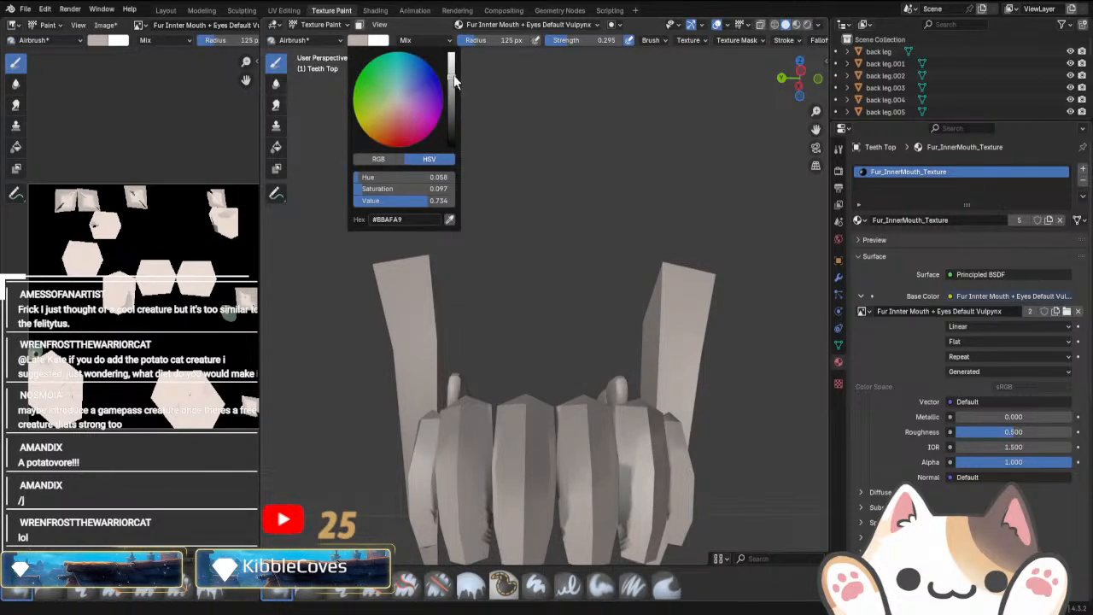
pyautogui.moveTo(455, 80); pyautogui.dragTo(451, 55)
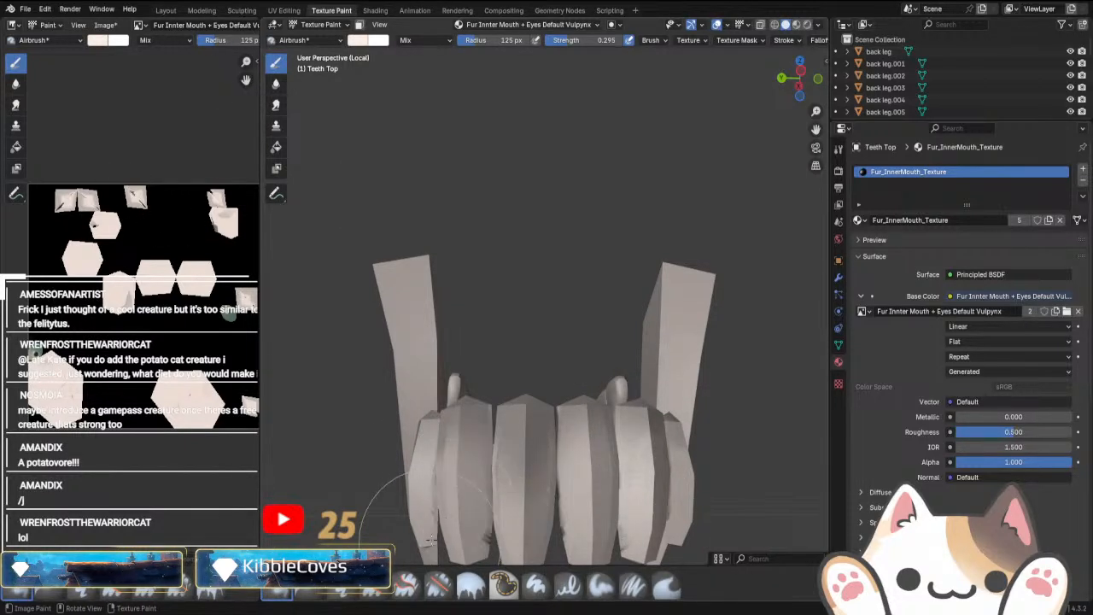
pyautogui.moveTo(542, 553); pyautogui.dragTo(565, 550, button='middle')
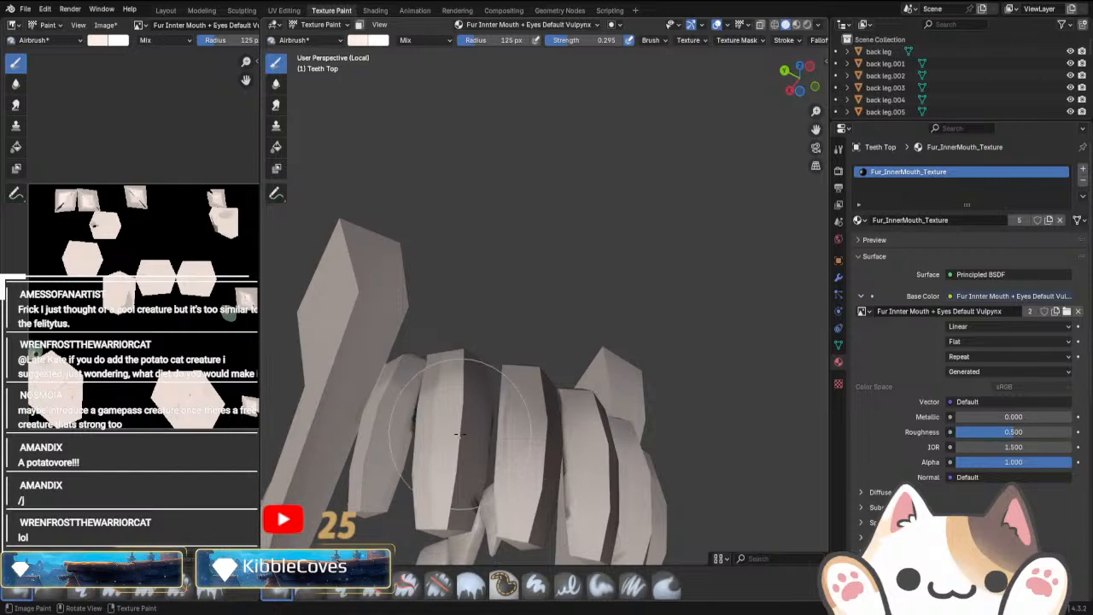
pyautogui.moveTo(478, 517); pyautogui.dragTo(589, 534, button='middle')
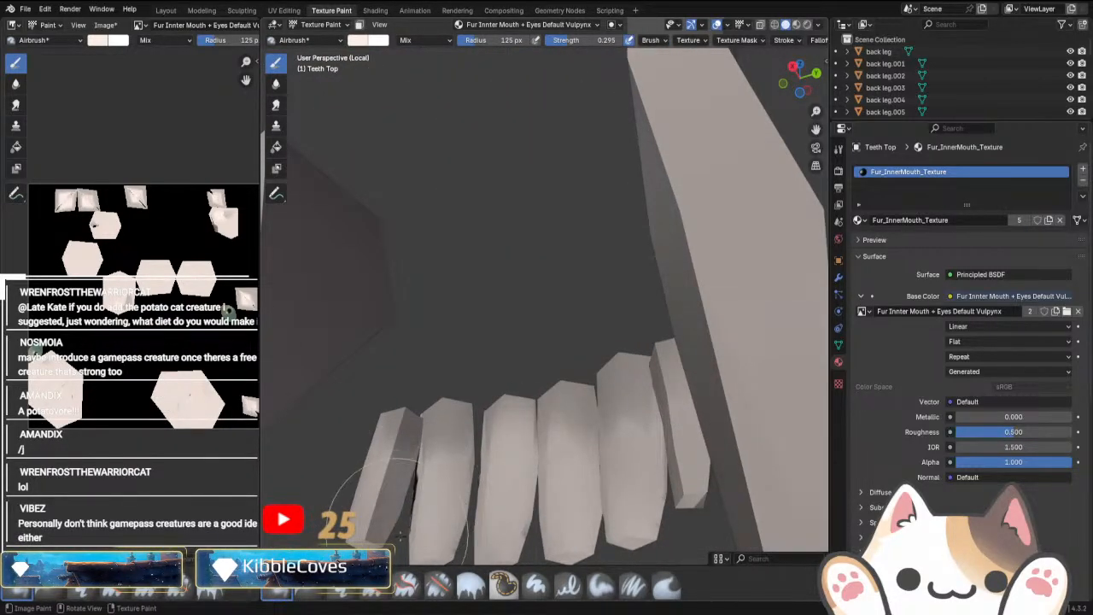
pyautogui.moveTo(397, 531); pyautogui.dragTo(414, 473, button='middle')
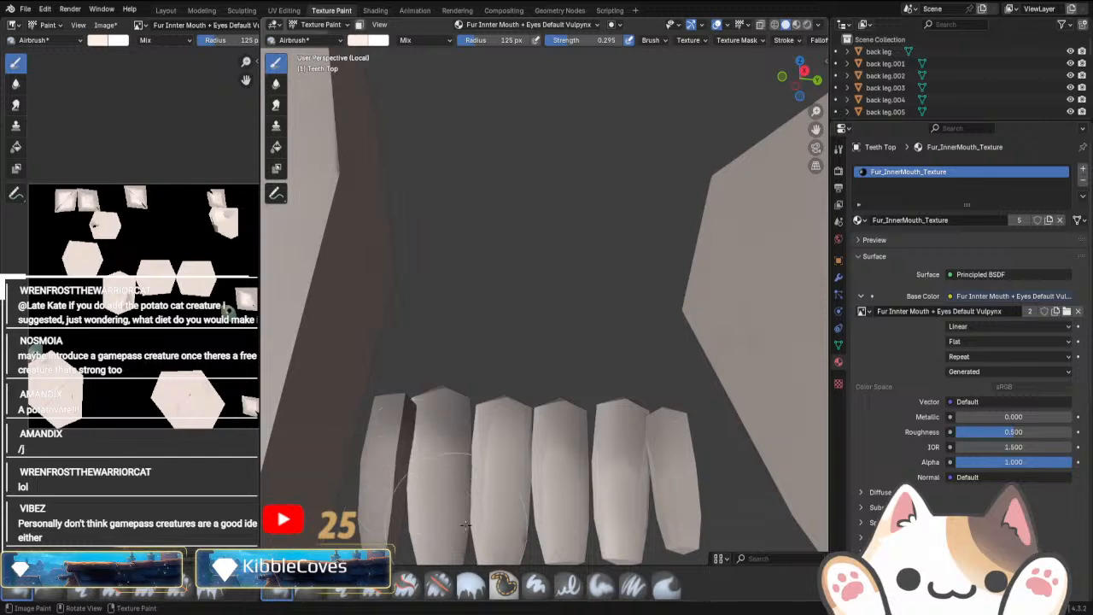
pyautogui.moveTo(465, 526); pyautogui.dragTo(476, 545, button='middle')
pyautogui.moveTo(527, 517)
pyautogui.mouseDown(button='middle')
pyautogui.moveTo(582, 515)
pyautogui.moveTo(528, 523)
pyautogui.mouseUp(button='middle')
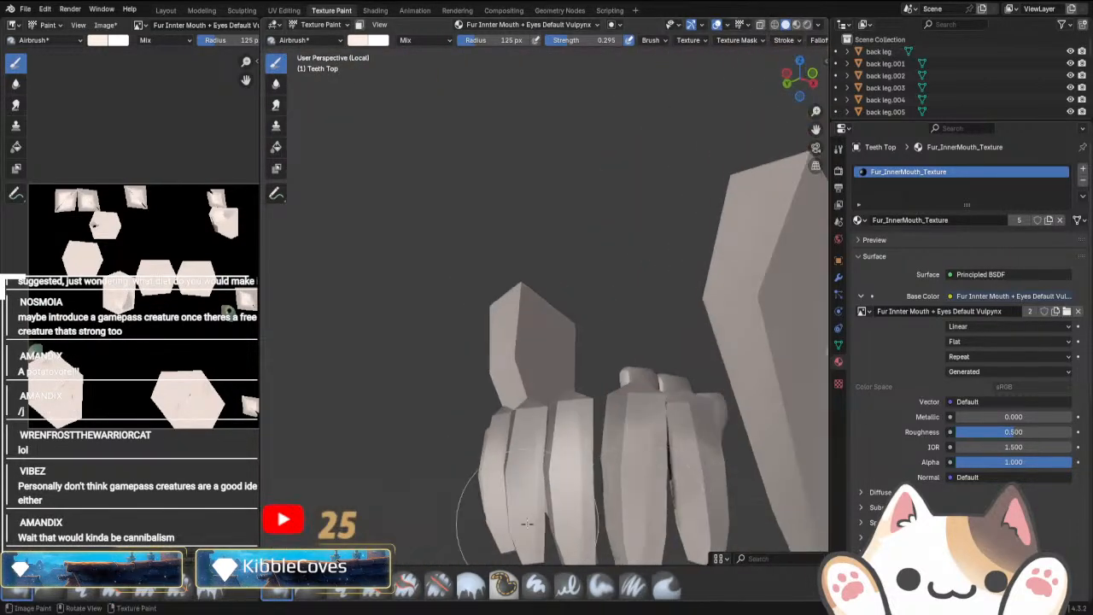
pyautogui.moveTo(641, 525); pyautogui.dragTo(673, 523, button='middle')
pyautogui.moveTo(693, 511)
pyautogui.mouseDown()
pyautogui.moveTo(692, 437)
pyautogui.moveTo(679, 455)
pyautogui.mouseUp()
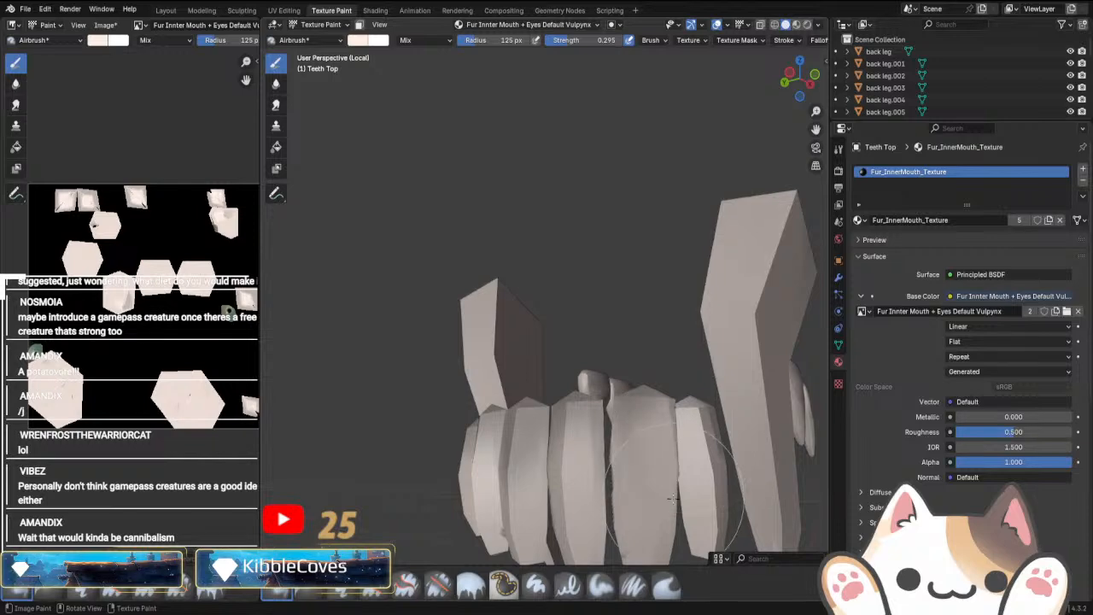
pyautogui.moveTo(675, 523); pyautogui.dragTo(589, 540, button='middle')
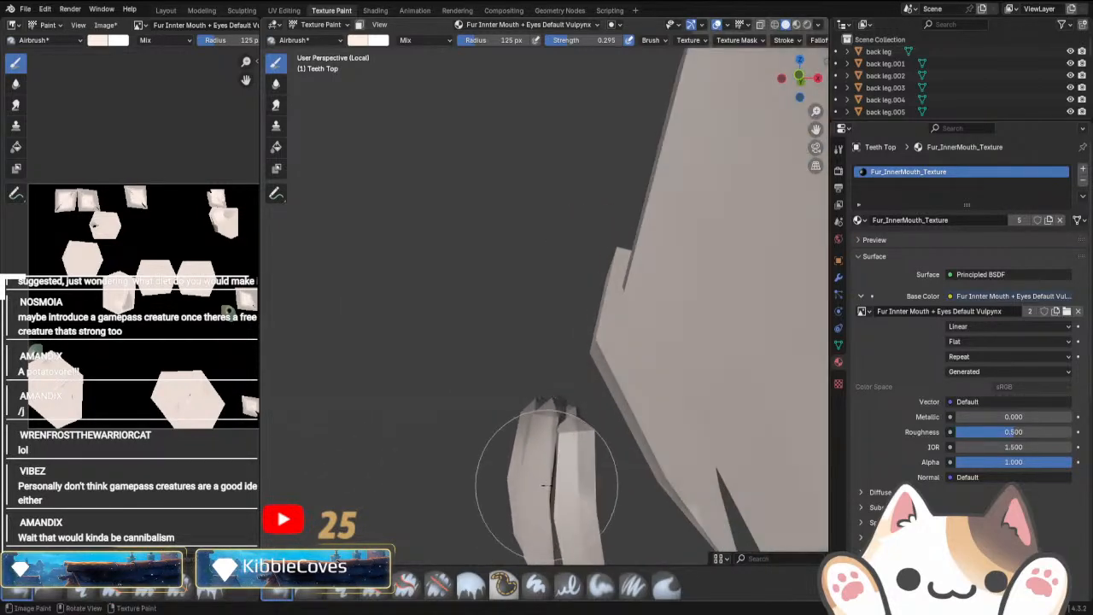
# Examine the isolated upper teeth from several sides, including the back teeth and fangs, and return to the full model.
pyautogui.press('KP_Divide')
pyautogui.press('KP_Divide')
pyautogui.scroll(-3, 514, 487)
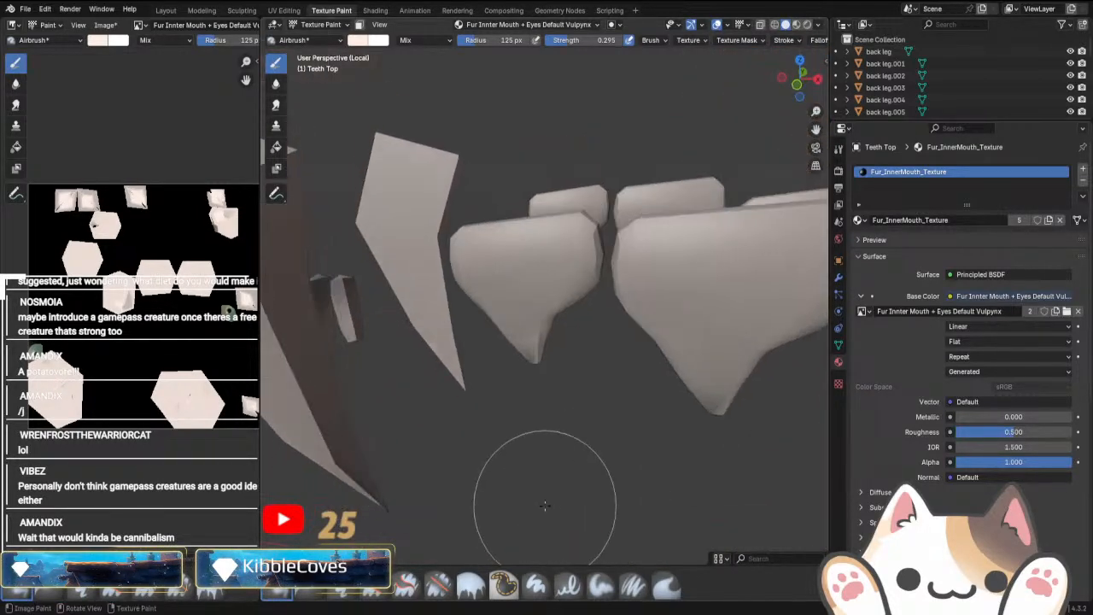
pyautogui.moveTo(586, 306); pyautogui.dragTo(559, 422, button='middle')
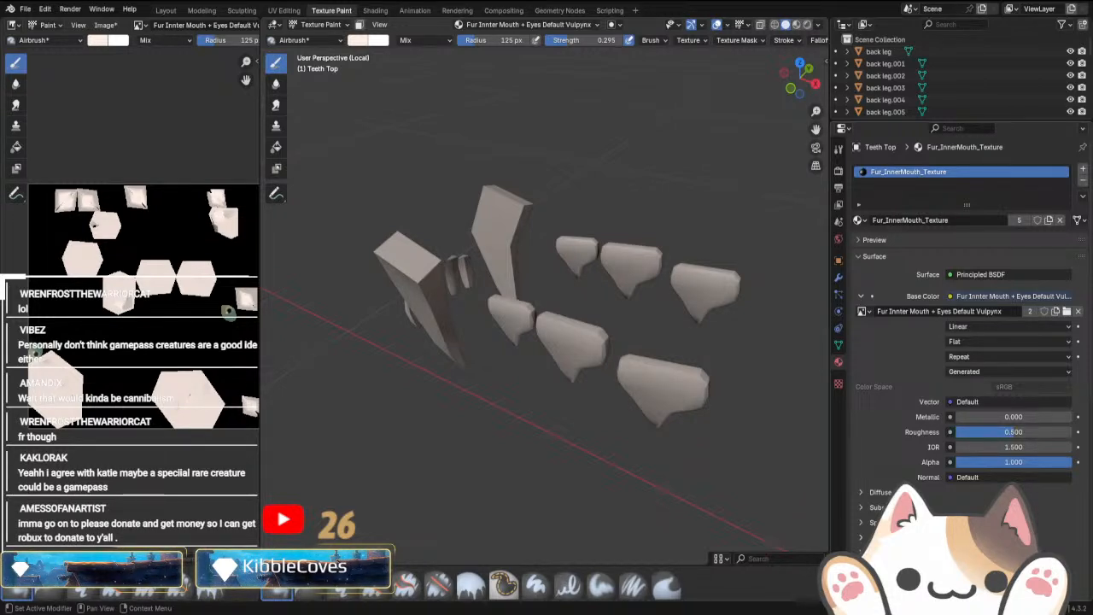
pyautogui.moveTo(360, 481); pyautogui.dragTo(495, 305, button='middle')
pyautogui.scroll(4, 496, 306)
pyautogui.moveTo(633, 359); pyautogui.dragTo(585, 337, button='middle')
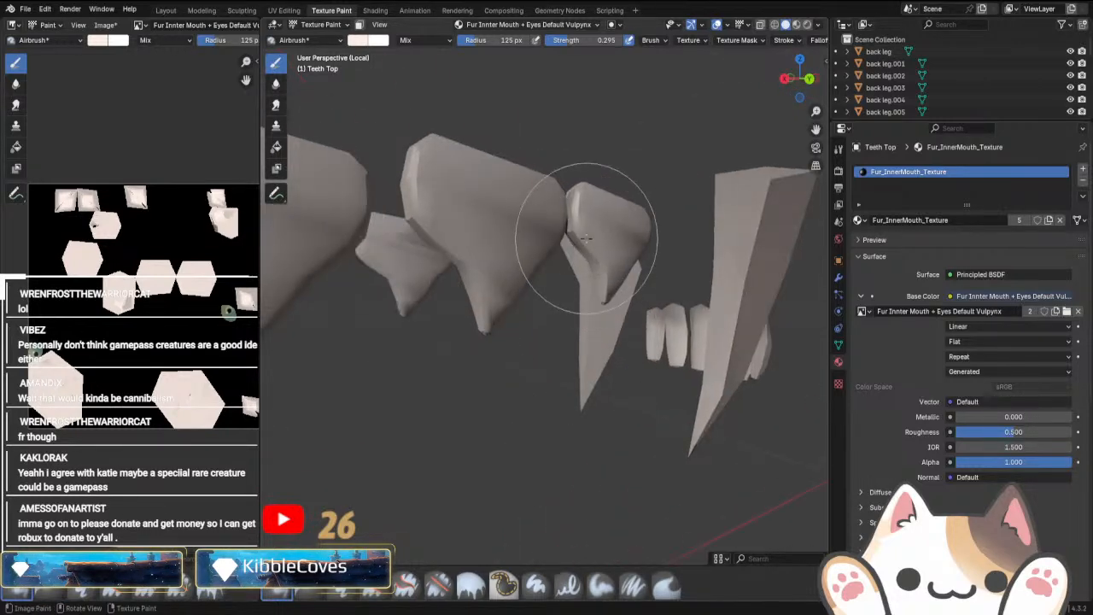
pyautogui.moveTo(493, 313); pyautogui.dragTo(678, 361, button='middle')
pyautogui.moveTo(486, 311); pyautogui.dragTo(671, 416, button='middle')
pyautogui.press('KP_Divide')
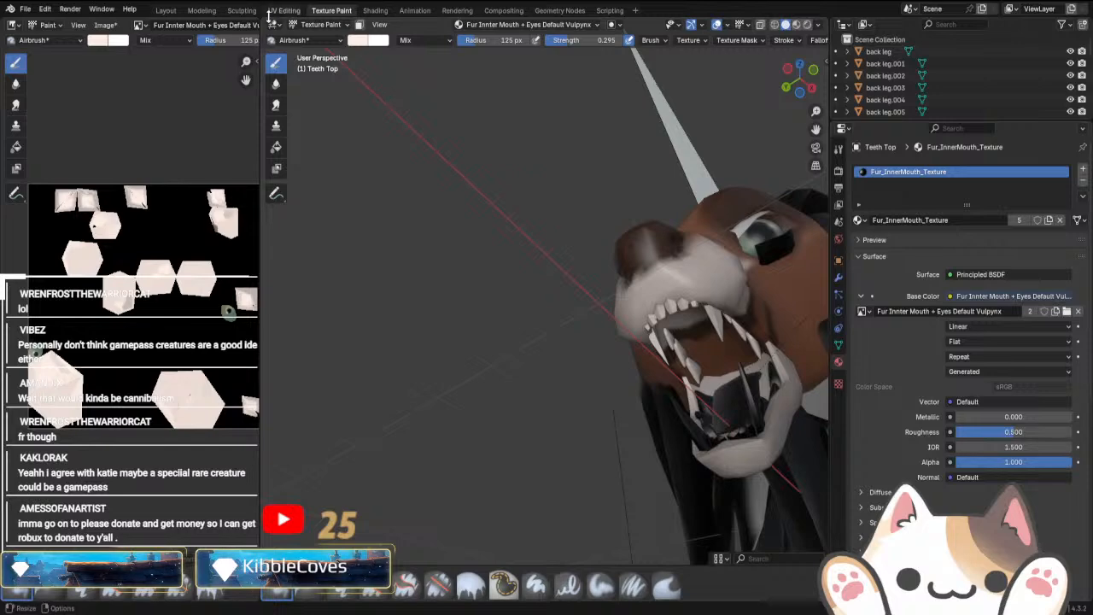
# Switch texture painting from the upper teeth to the head and isolate the head in local view, facing its palate.
pyautogui.click(320, 23)
pyautogui.click(322, 39)
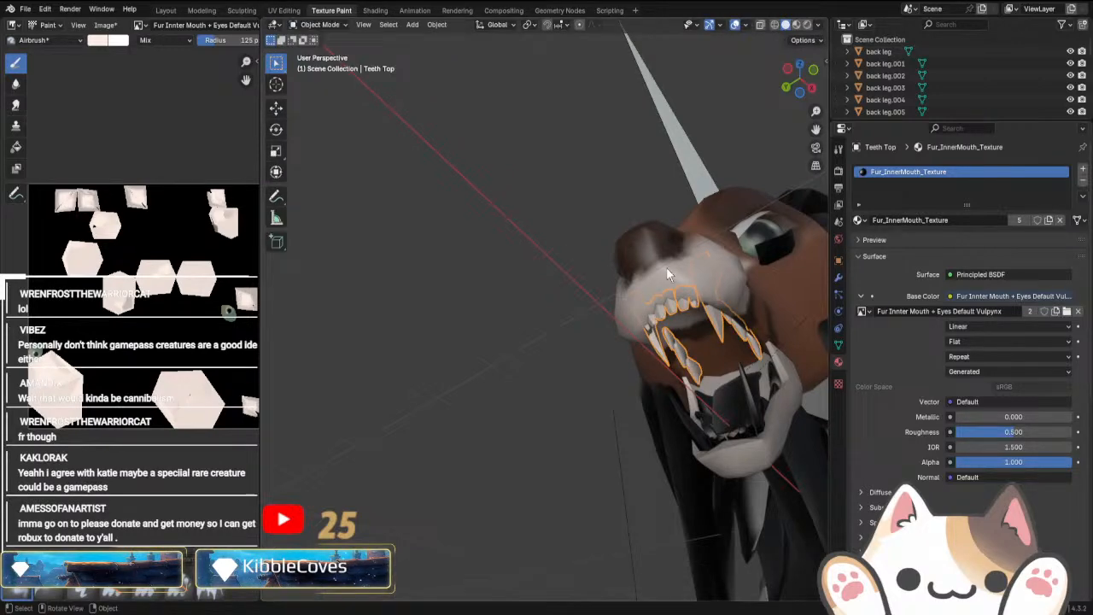
pyautogui.click(321, 23)
pyautogui.click(333, 104)
pyautogui.moveTo(598, 359); pyautogui.dragTo(453, 371, button='middle')
pyautogui.press('KP_Divide')
pyautogui.scroll(4, 526, 395)
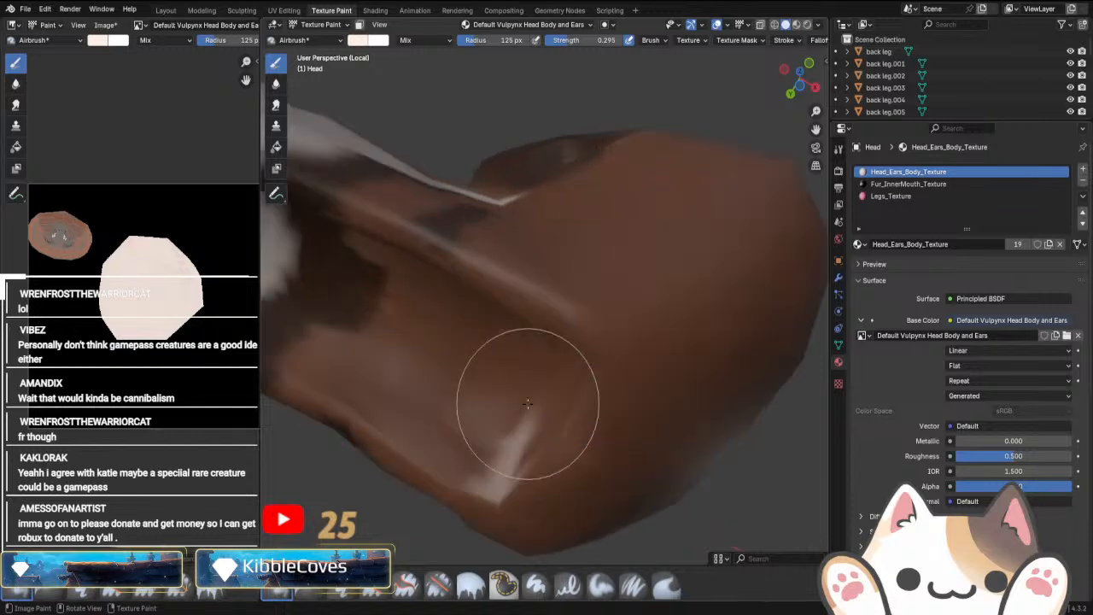
pyautogui.keyDown('shift'); pyautogui.moveTo(341, 354); pyautogui.dragTo(638, 378, button='middle'); pyautogui.keyUp('shift')
pyautogui.scroll(-2, 632, 379)
# Set the brush color to pink #FFBAE9 and airbrush it along the middle of the palate.
pyautogui.click(378, 41)
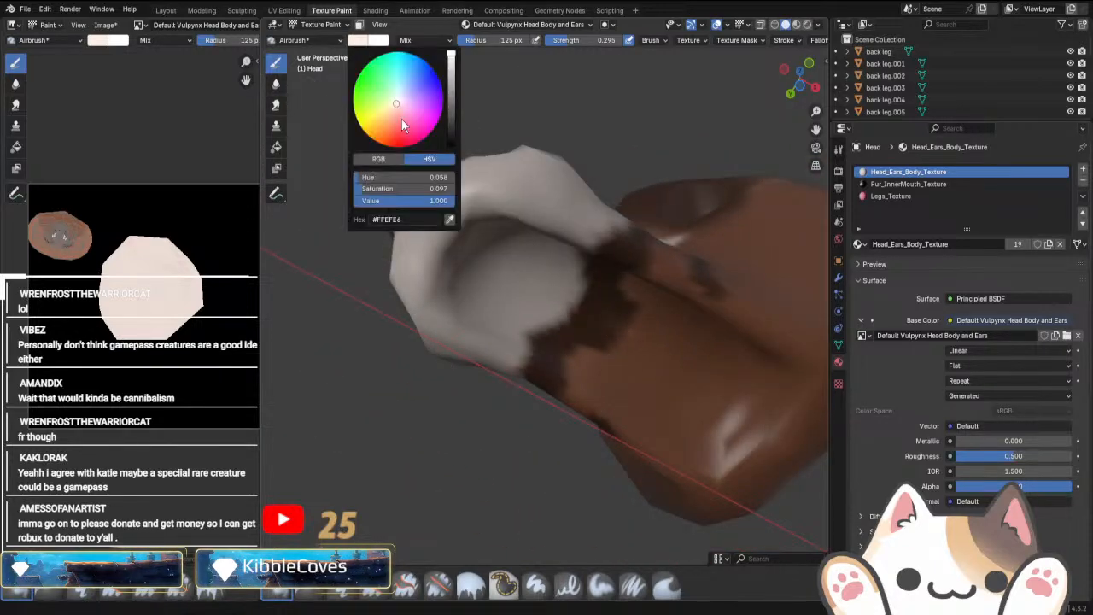
pyautogui.click(623, 350)
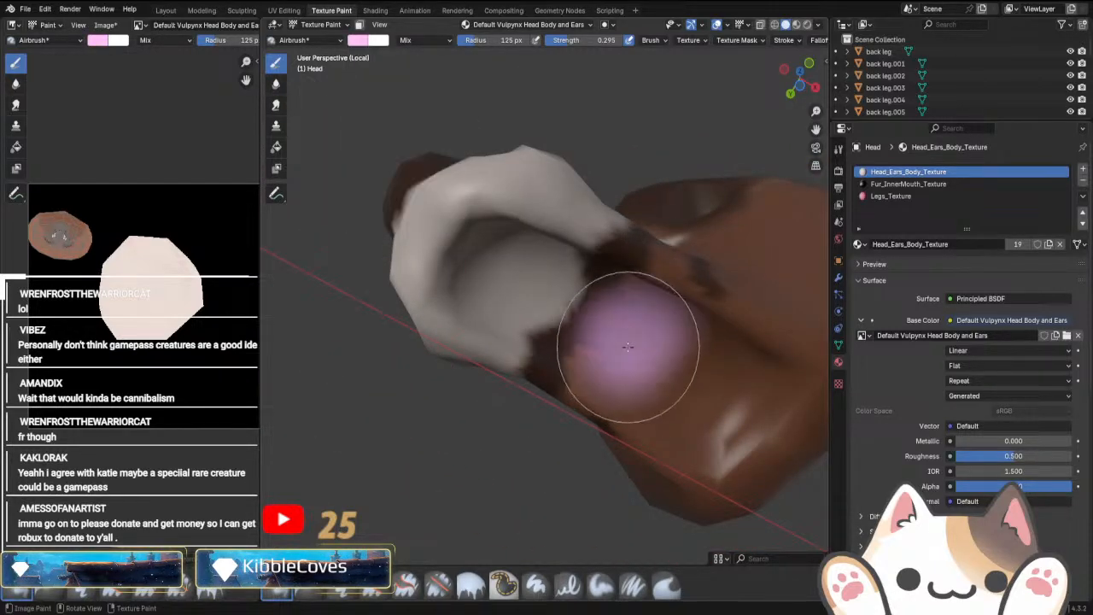
pyautogui.moveTo(623, 350); pyautogui.dragTo(657, 370, button='middle')
pyautogui.click(359, 40)
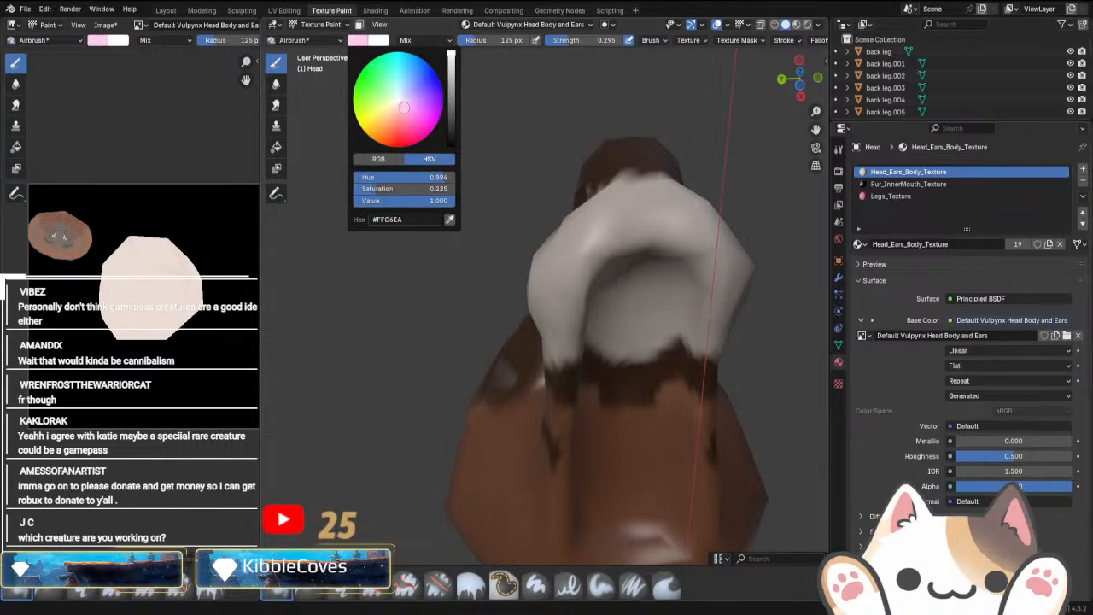
pyautogui.click(647, 367)
pyautogui.moveTo(647, 367)
pyautogui.mouseDown(button='middle')
pyautogui.moveTo(573, 305)
pyautogui.moveTo(547, 299)
pyautogui.mouseUp(button='middle')
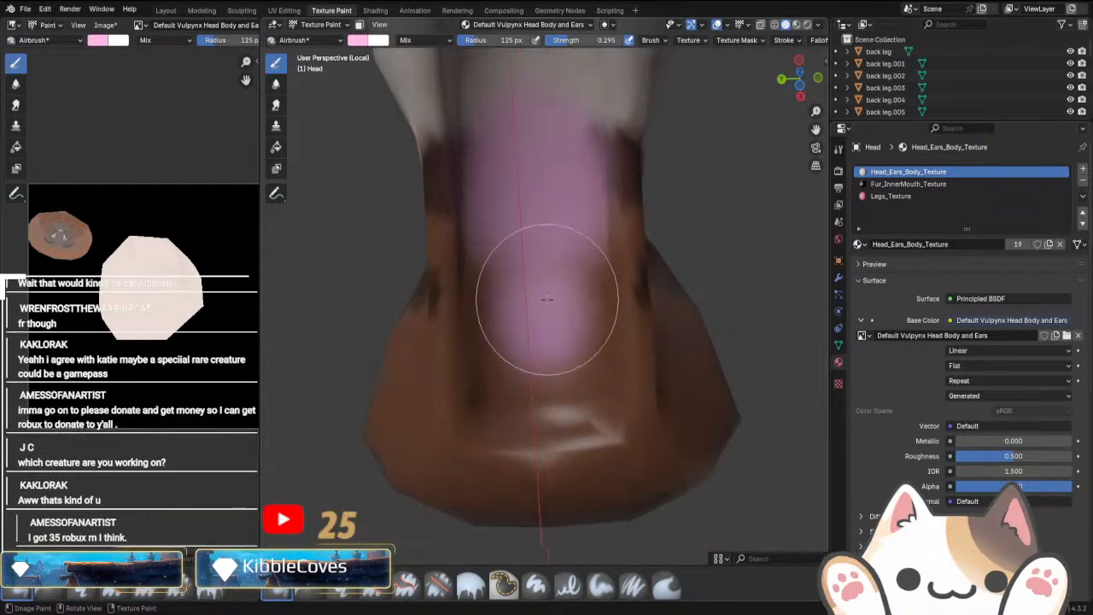
pyautogui.moveTo(546, 299)
pyautogui.mouseDown()
pyautogui.moveTo(532, 429)
pyautogui.moveTo(566, 298)
pyautogui.moveTo(515, 435)
pyautogui.moveTo(574, 346)
pyautogui.moveTo(556, 170)
pyautogui.mouseUp()
# Extend the pink over the front of the palate, up to the inside of the white muzzle.
pyautogui.moveTo(556, 171); pyautogui.dragTo(566, 298, button='middle')
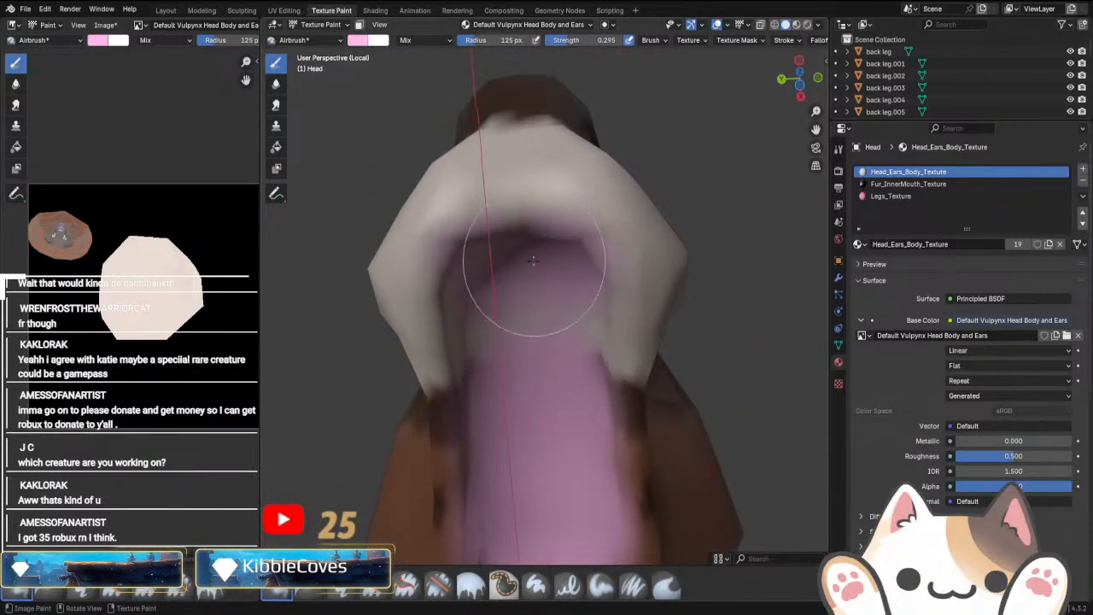
pyautogui.moveTo(533, 260)
pyautogui.mouseDown()
pyautogui.moveTo(517, 291)
pyautogui.moveTo(565, 329)
pyautogui.mouseUp()
pyautogui.moveTo(572, 317); pyautogui.dragTo(578, 390, button='middle')
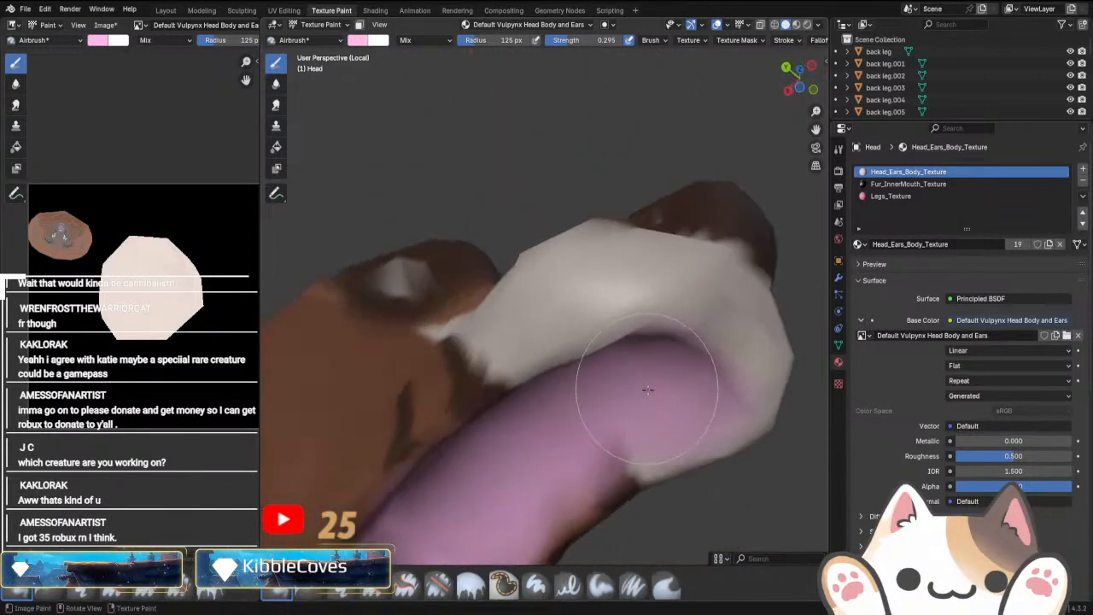
pyautogui.moveTo(541, 470); pyautogui.dragTo(638, 212, button='middle')
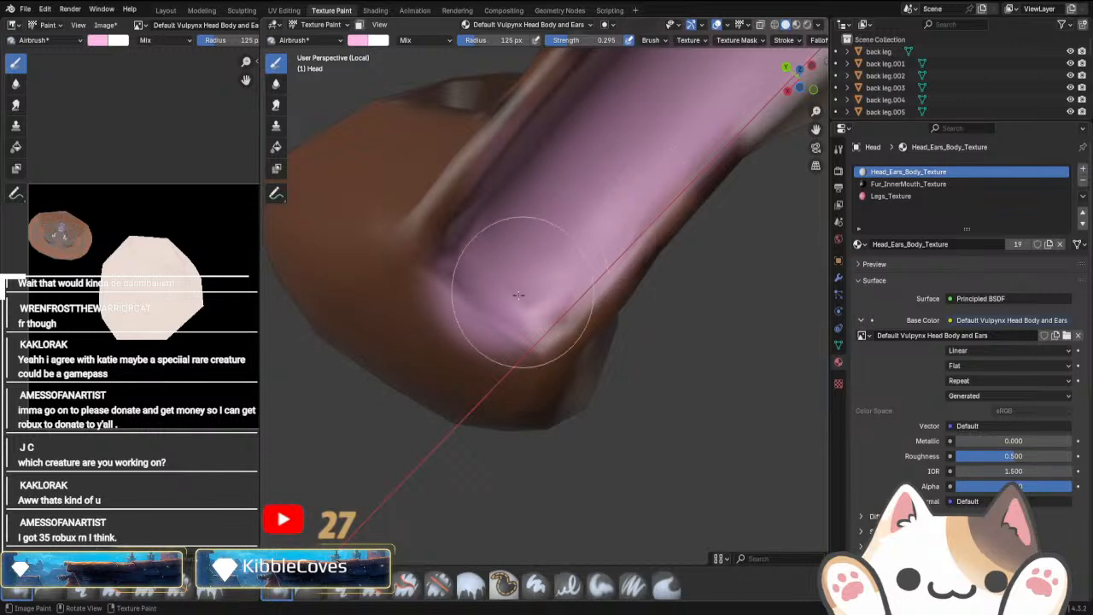
# Paint the throat end of the palate pink, undoing one misplaced stroke and covering the remaining brown corner.
pyautogui.moveTo(519, 295); pyautogui.dragTo(526, 292)
pyautogui.moveTo(526, 293); pyautogui.dragTo(443, 349, button='middle')
pyautogui.moveTo(443, 349)
pyautogui.mouseDown()
pyautogui.moveTo(406, 399)
pyautogui.moveTo(370, 363)
pyautogui.mouseUp()
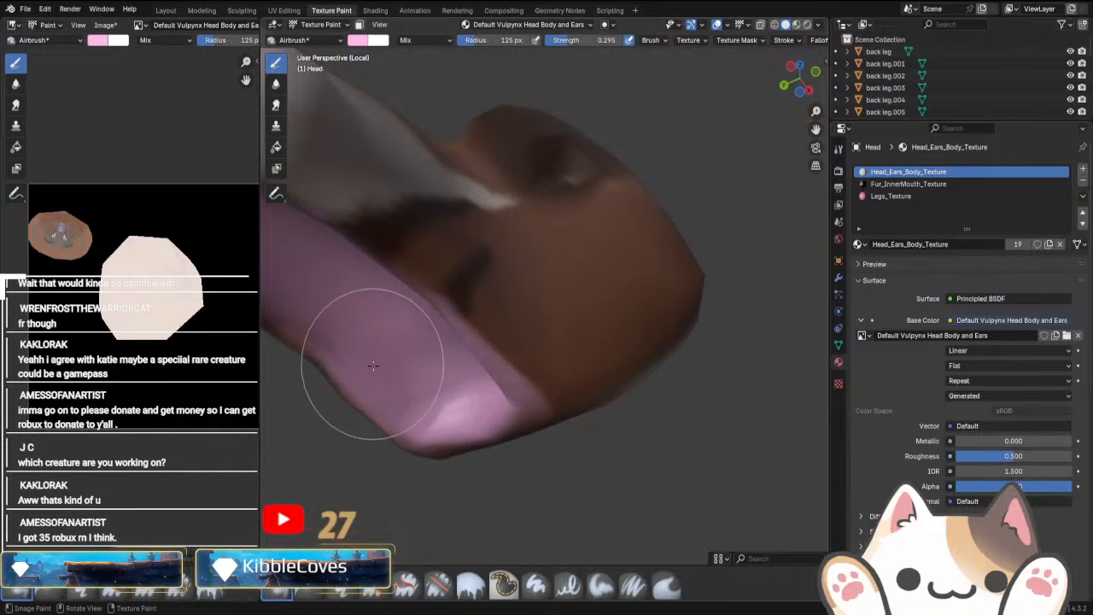
pyautogui.hotkey('ctrl', 'z')
pyautogui.moveTo(382, 398); pyautogui.dragTo(507, 412, button='middle')
pyautogui.moveTo(549, 426); pyautogui.dragTo(545, 388)
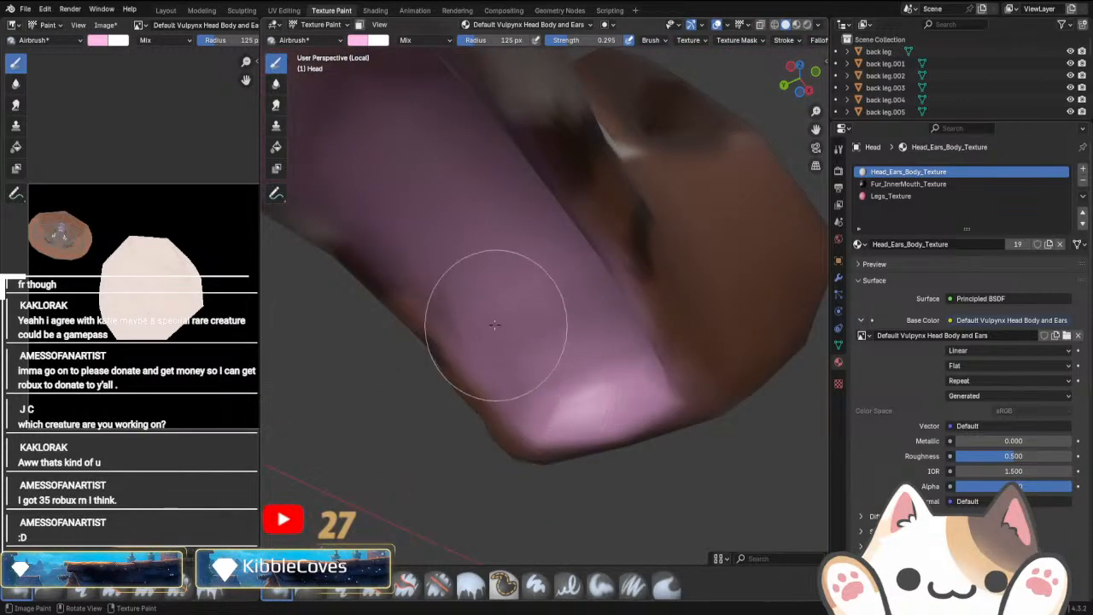
pyautogui.moveTo(495, 325); pyautogui.dragTo(498, 367)
# Airbrush pink over the remaining brown along the side edge of the palate near the throat.
pyautogui.scroll(-3, 498, 367)
pyautogui.scroll(3, 490, 347)
pyautogui.moveTo(490, 346); pyautogui.dragTo(507, 346, button='middle')
pyautogui.scroll(3, 507, 346)
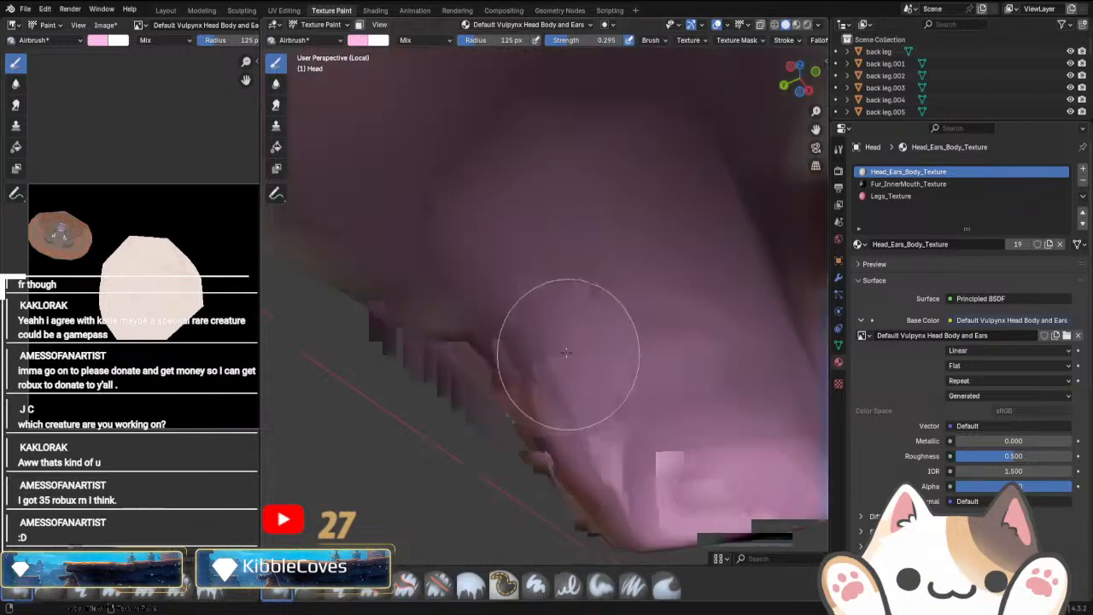
pyautogui.moveTo(566, 353); pyautogui.dragTo(397, 241)
pyautogui.scroll(-3, 507, 355)
# Darken the brush's pink, undo the test shading across the middle of the palate, and lower the brush strength to 0.058.
pyautogui.moveTo(495, 278); pyautogui.dragTo(422, 99, button='middle')
pyautogui.click(356, 44)
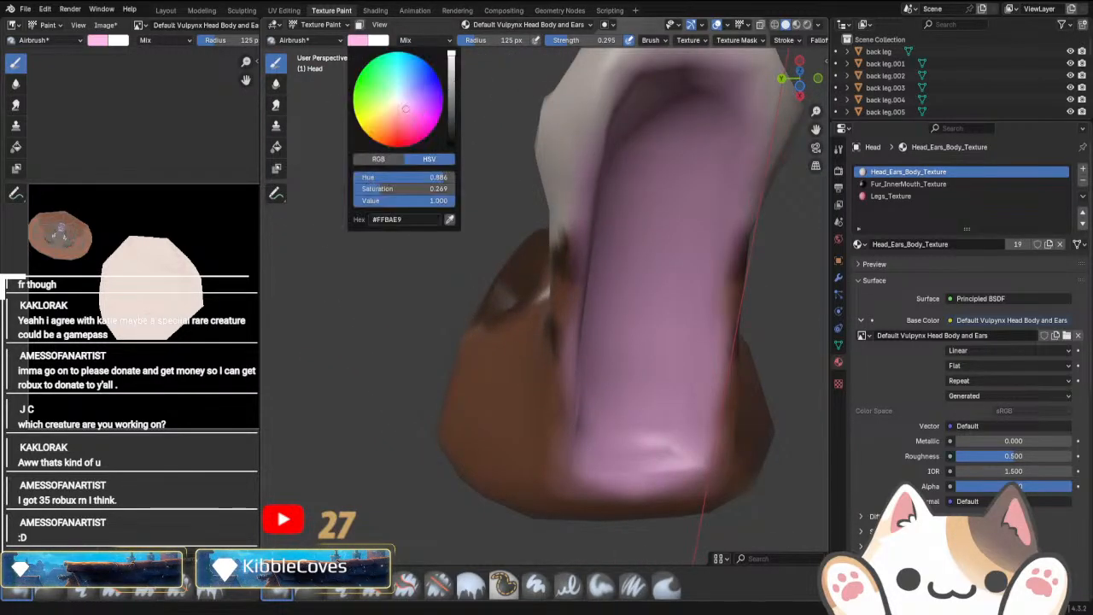
pyautogui.click(450, 87)
pyautogui.moveTo(653, 356); pyautogui.dragTo(634, 357, button='middle')
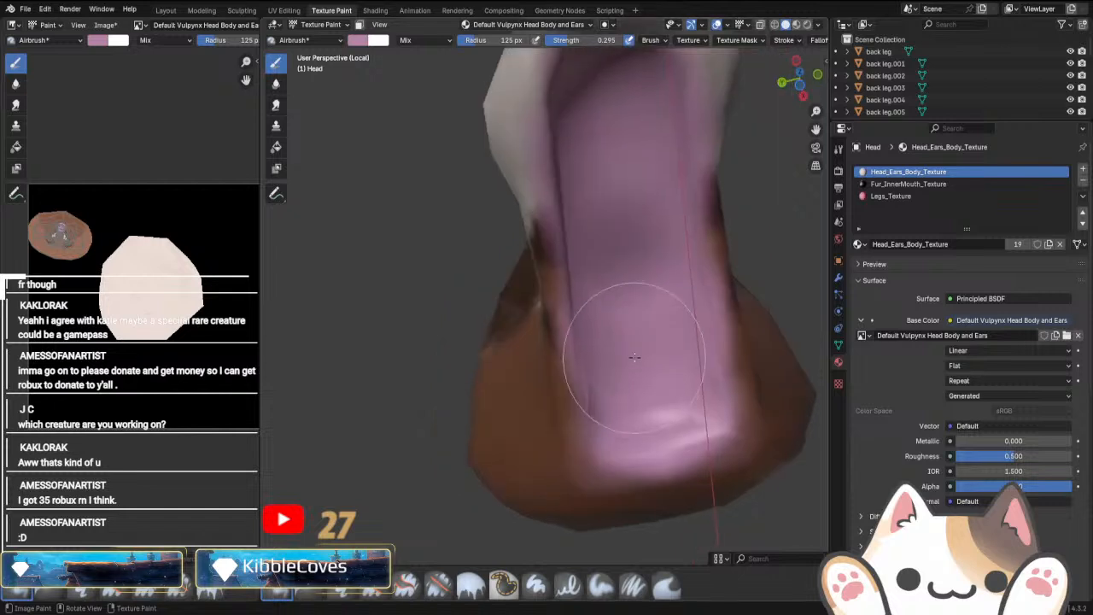
pyautogui.moveTo(633, 291); pyautogui.dragTo(647, 393)
pyautogui.hotkey('ctrl', 'z')
pyautogui.hotkey('ctrl', 'z')
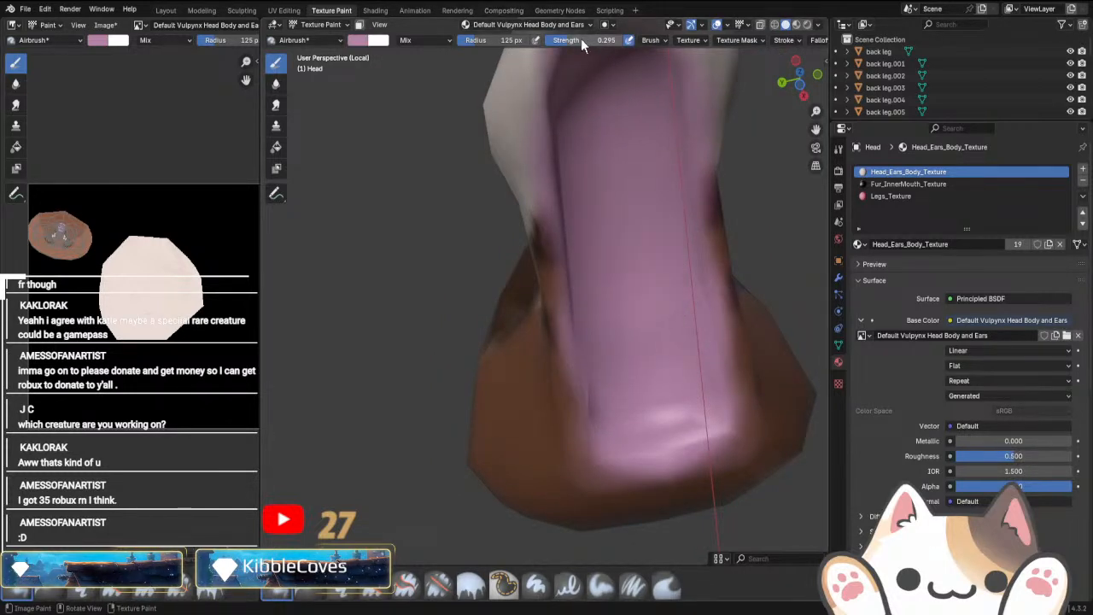
pyautogui.moveTo(581, 40); pyautogui.dragTo(551, 40)
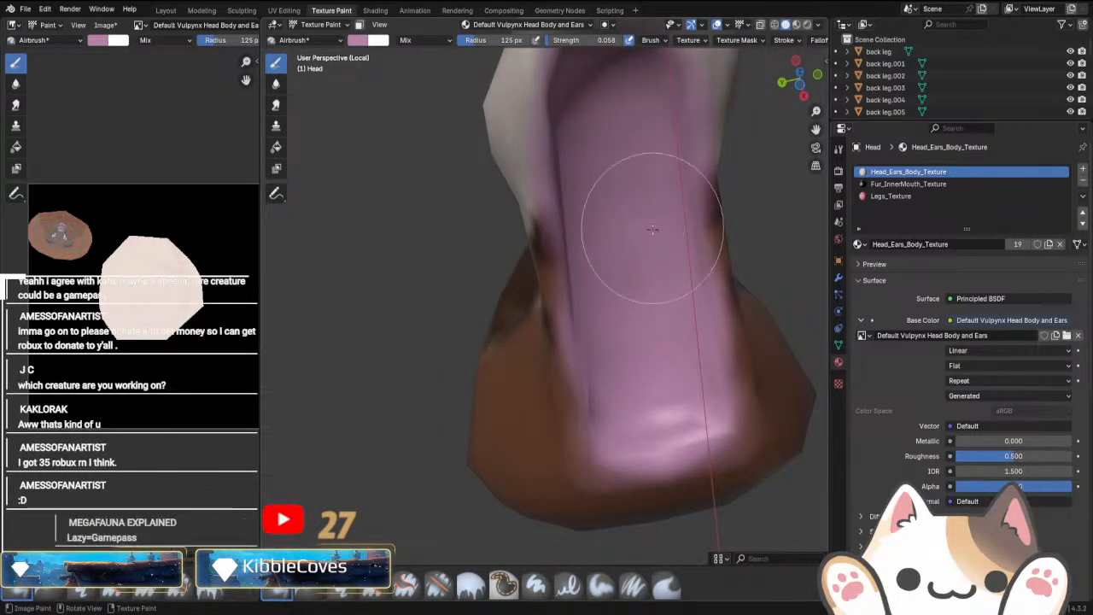
# Leave local view to show the whole head again and save the file.
pyautogui.moveTo(610, 111)
pyautogui.mouseDown(button='middle')
pyautogui.moveTo(639, 446)
pyautogui.moveTo(596, 371)
pyautogui.moveTo(703, 414)
pyautogui.moveTo(649, 444)
pyautogui.moveTo(532, 471)
pyautogui.moveTo(510, 500)
pyautogui.moveTo(615, 506)
pyautogui.moveTo(658, 450)
pyautogui.mouseUp(button='middle')
pyautogui.press('KP_Divide')
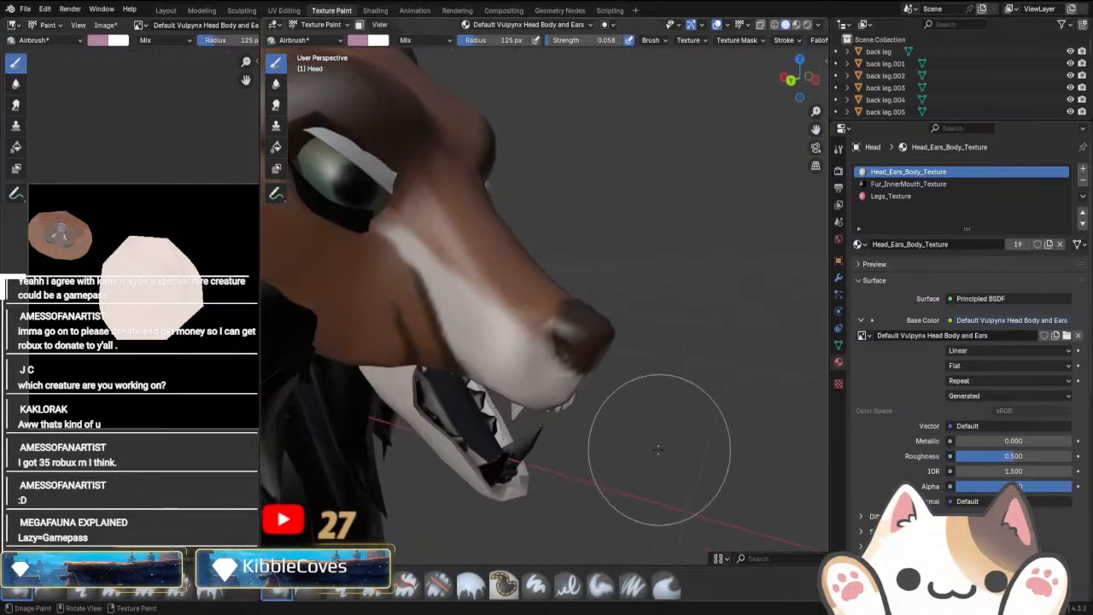
pyautogui.hotkey('ctrl', 's')
# Switch the head from Texture Paint to Object Mode with the whole creature in view.
pyautogui.scroll(1, 657, 449)
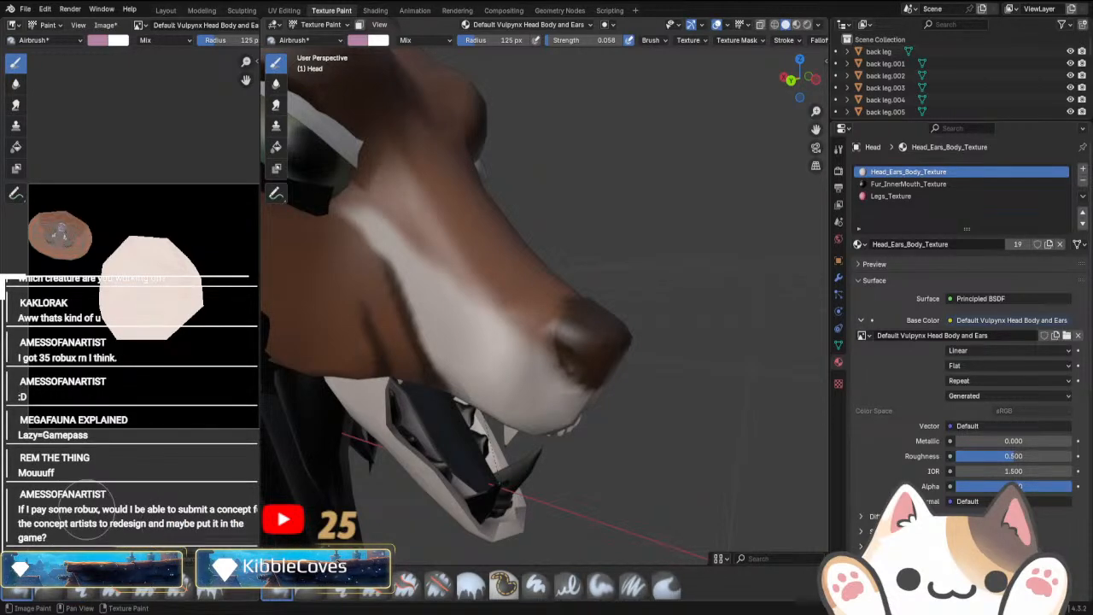
pyautogui.scroll(-12, 475, 504)
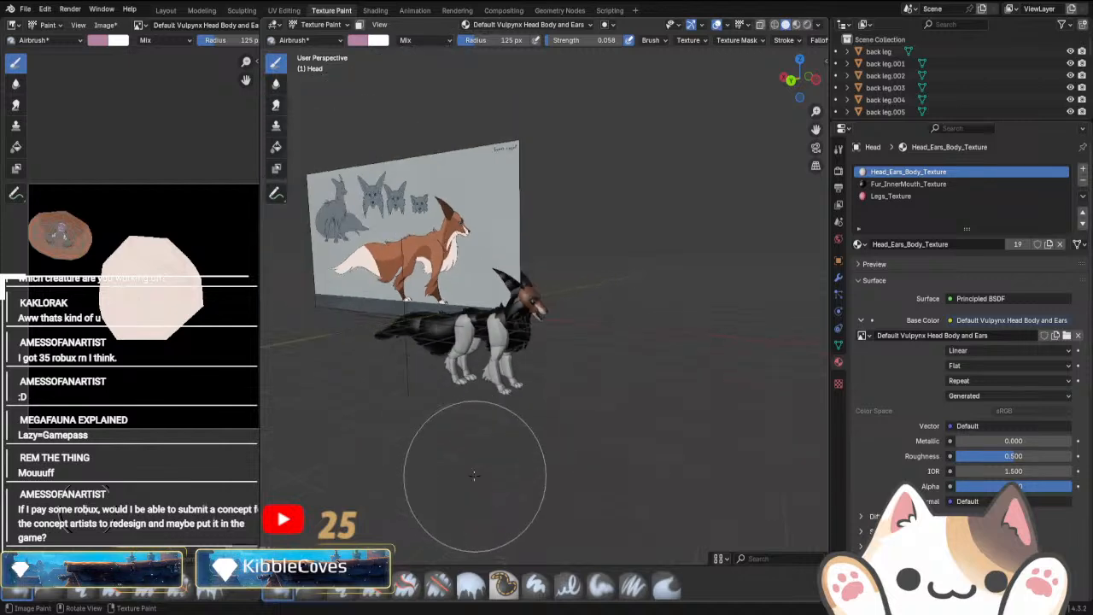
pyautogui.click(307, 29)
pyautogui.click(318, 41)
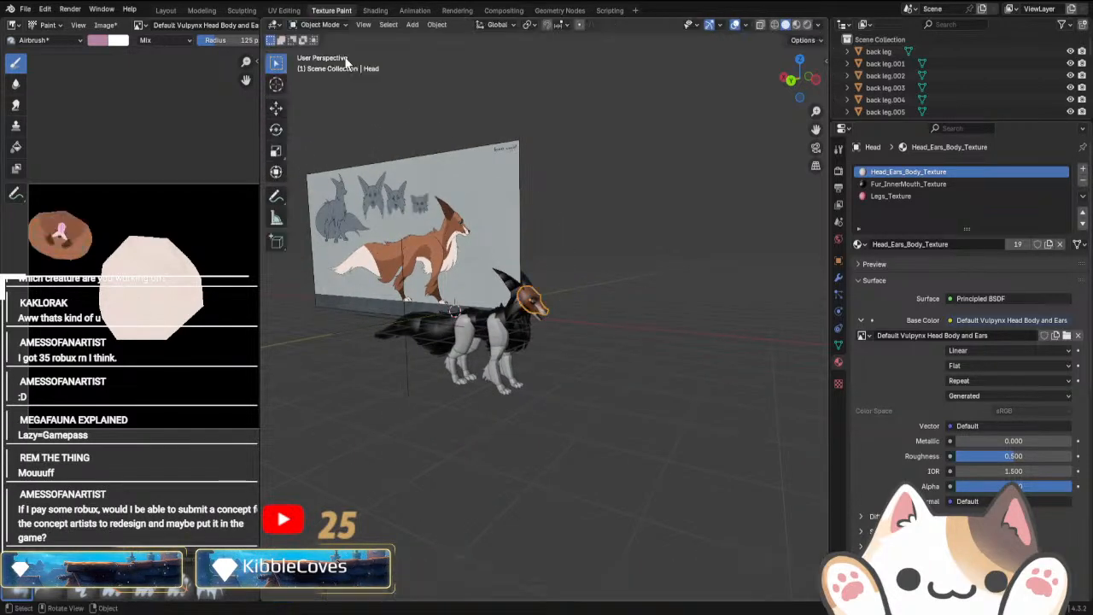
# Compare the creature with the fox reference artwork from several angles, ending in the front orthographic view.
pyautogui.moveTo(328, 248); pyautogui.dragTo(401, 264, button='middle')
pyautogui.scroll(2, 397, 287)
pyautogui.click(397, 287)
pyautogui.scroll(-3, 484, 443)
pyautogui.click(483, 441)
pyautogui.scroll(3, 486, 440)
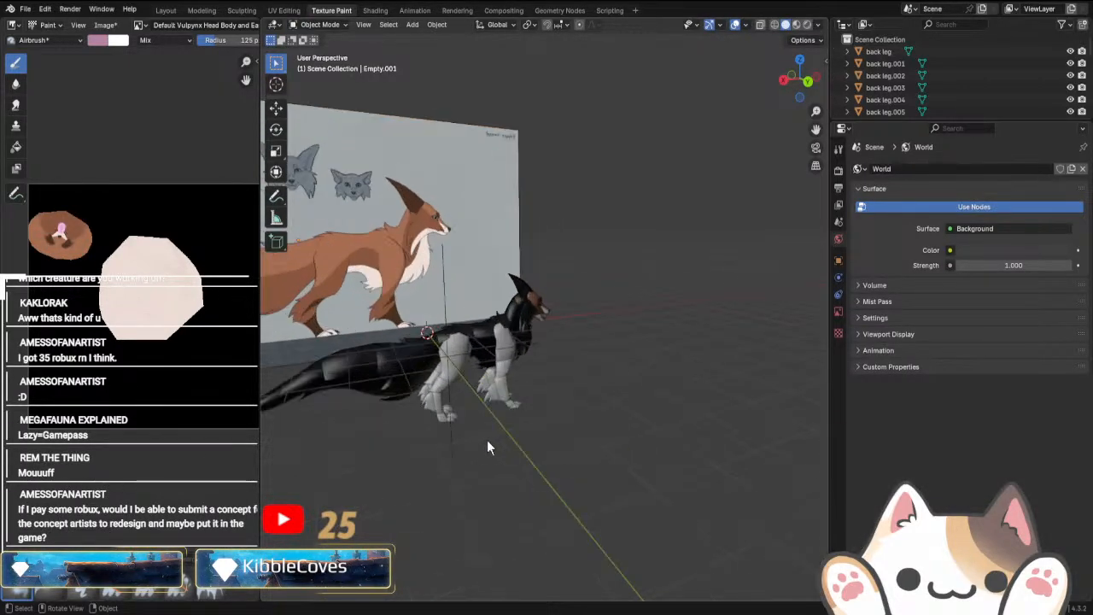
pyautogui.scroll(6, 667, 511)
pyautogui.keyDown('shift'); pyautogui.moveTo(479, 434); pyautogui.dragTo(594, 507, button='middle'); pyautogui.keyUp('shift')
pyautogui.scroll(-5, 565, 529)
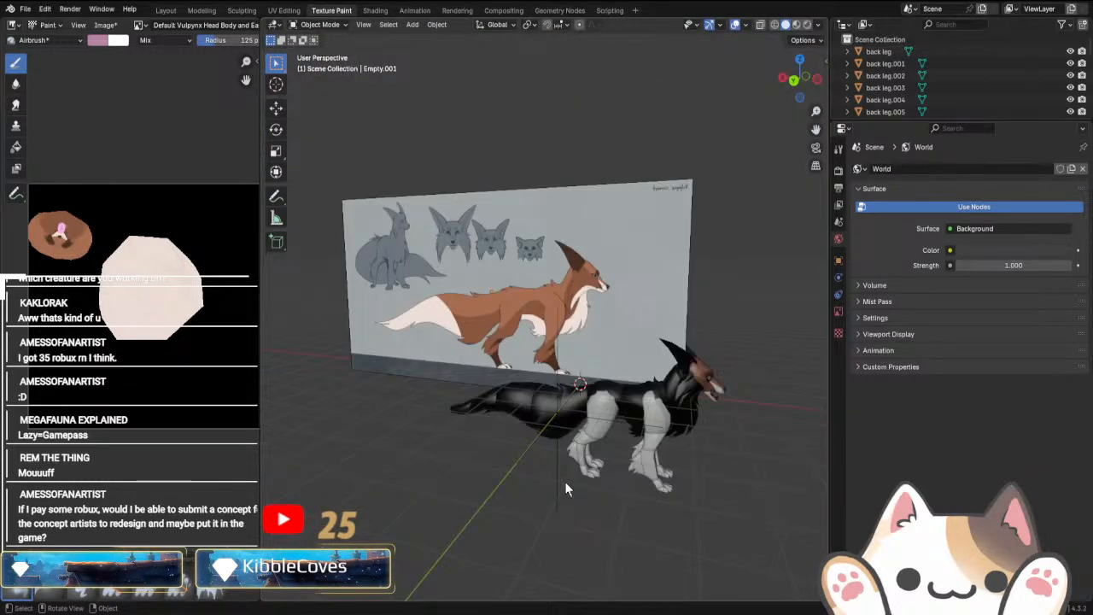
pyautogui.press('KP_3')
pyautogui.press('KP_1')
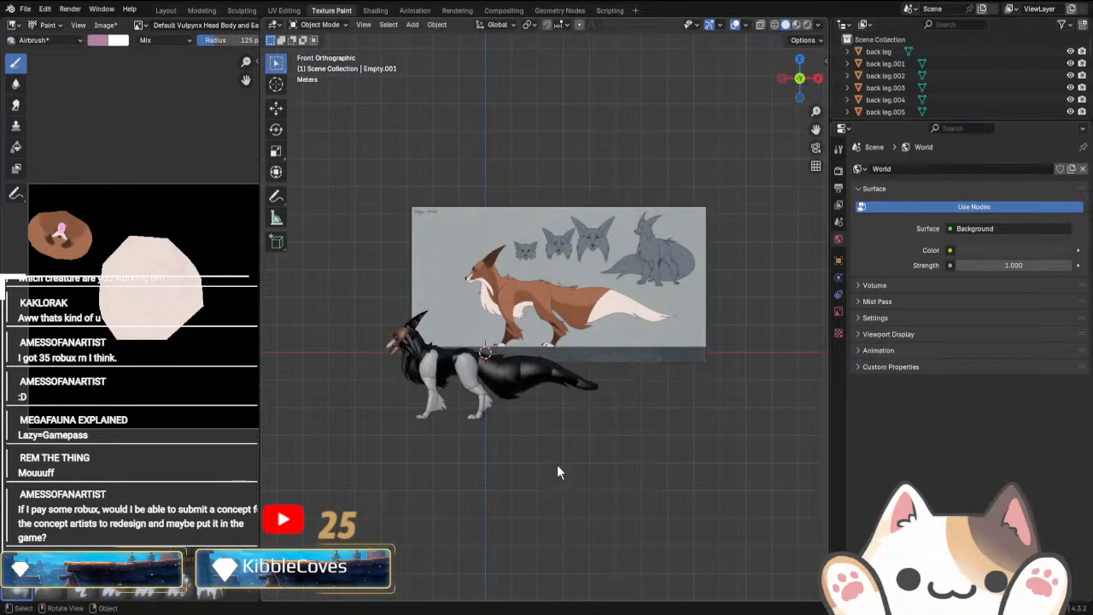
# Check the UV layouts of the creature's lower and upper teeth in Edit Mode, one object after the other.
pyautogui.scroll(7, 557, 465)
pyautogui.keyDown('shift'); pyautogui.moveTo(452, 420); pyautogui.dragTo(753, 351, button='middle'); pyautogui.keyUp('shift')
pyautogui.scroll(4, 753, 352)
pyautogui.keyDown('shift'); pyautogui.moveTo(295, 442); pyautogui.dragTo(683, 388, button='middle'); pyautogui.keyUp('shift')
pyautogui.scroll(4, 637, 418)
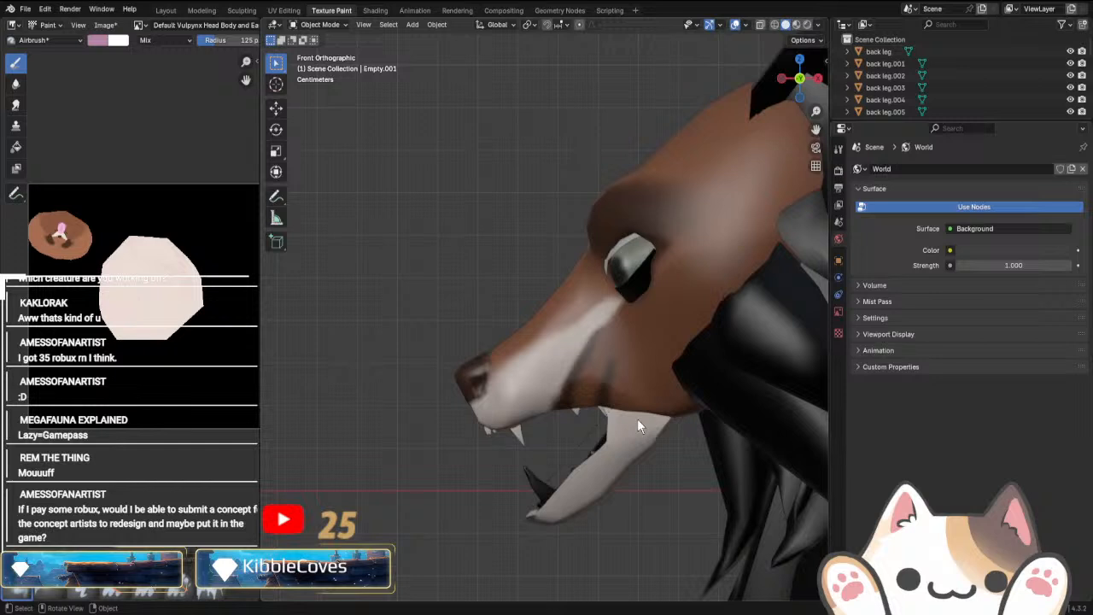
pyautogui.click(536, 472)
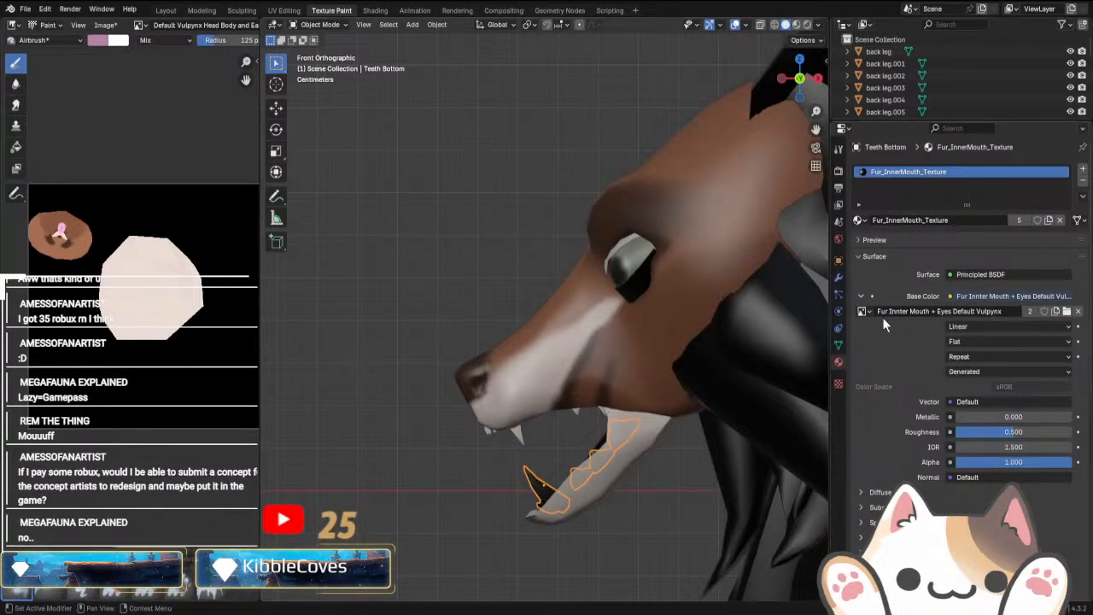
pyautogui.press('Tab')
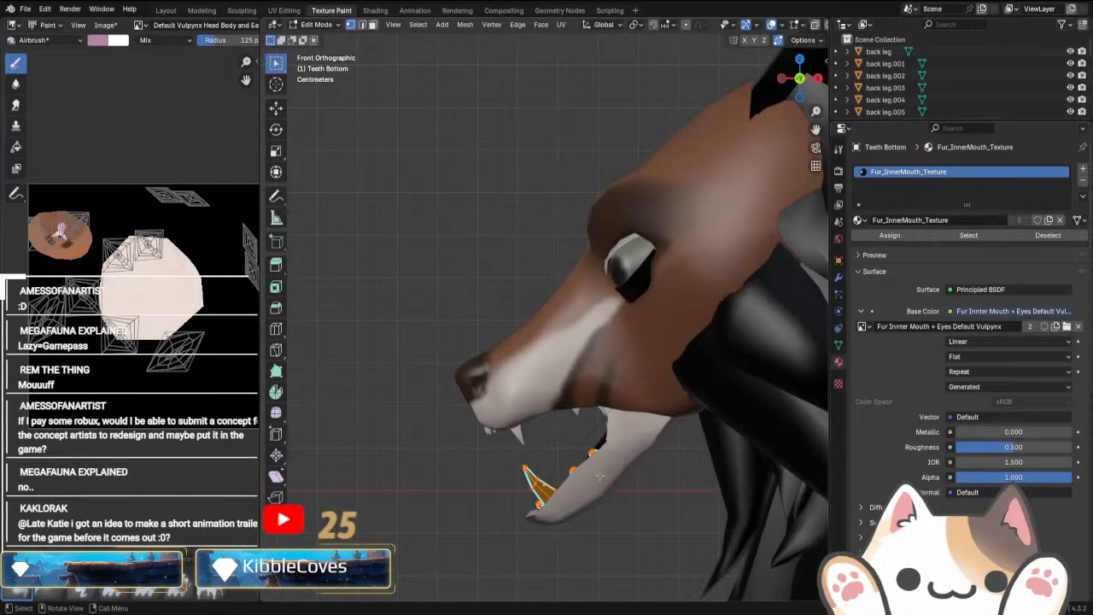
pyautogui.press('Tab')
pyautogui.click(517, 435)
pyautogui.press('Tab')
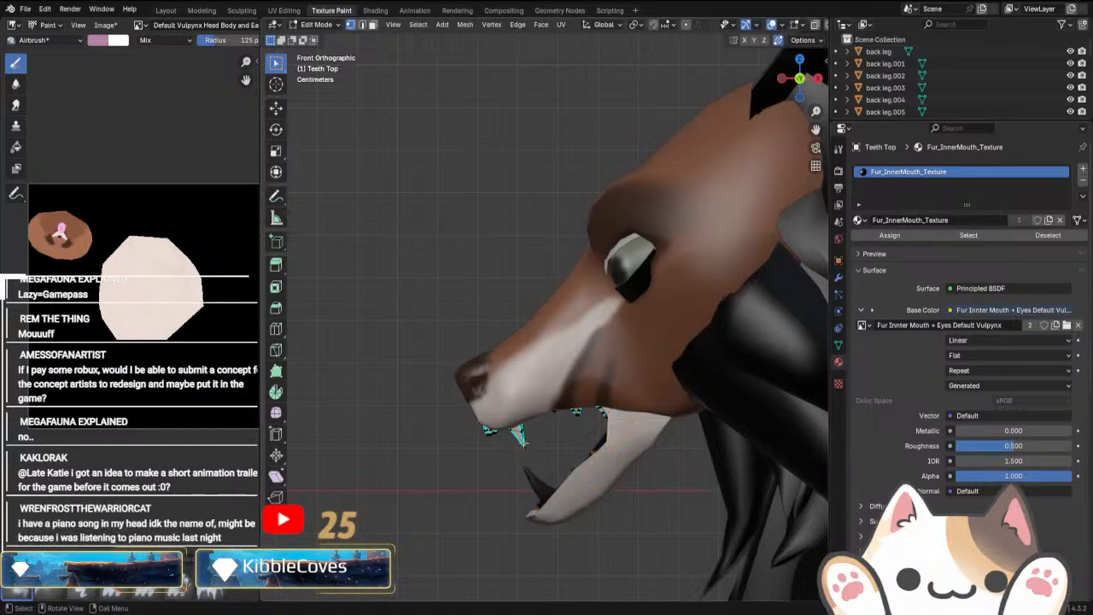
pyautogui.press('a')
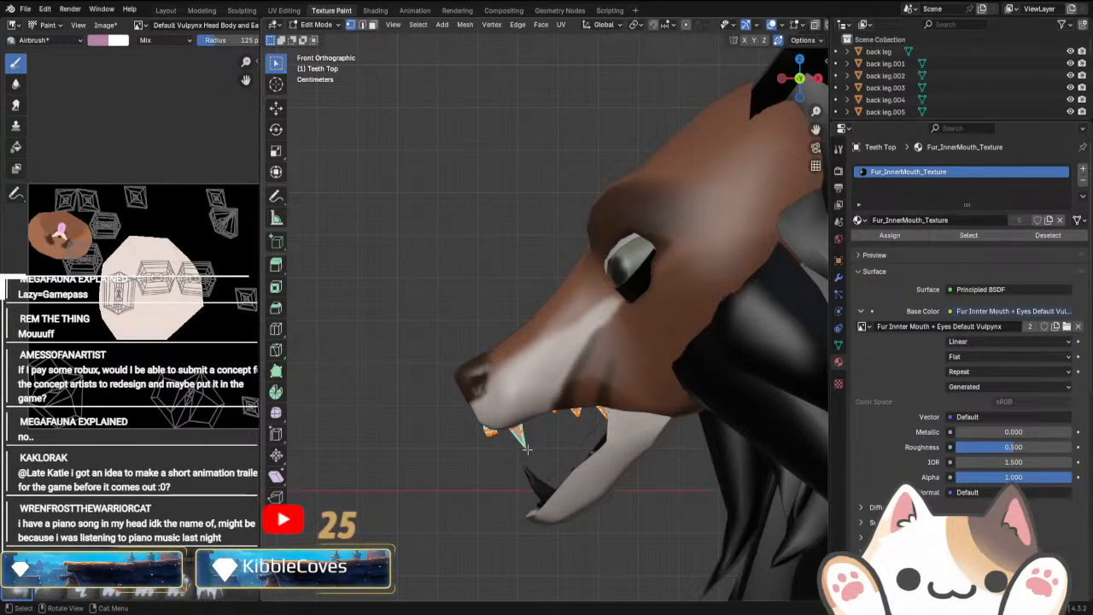
pyautogui.press('Tab')
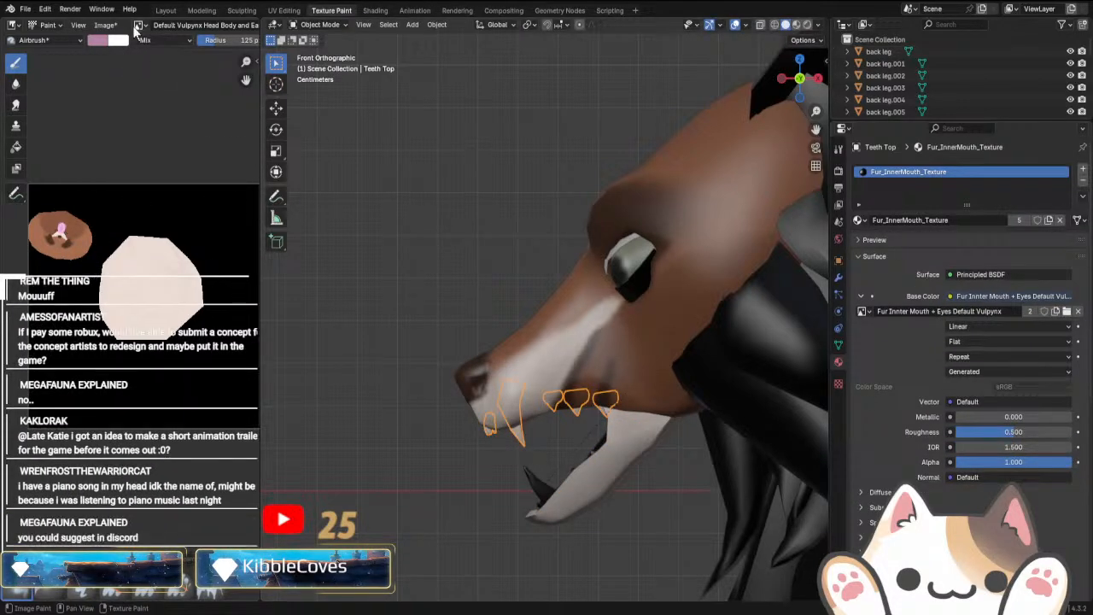
# Show the Fur Innter Mouth + Eyes Default Vulpynx texture in the image editor, check the upper teeth's UVs, and select the lower teeth.
pyautogui.click(138, 25)
pyautogui.click(170, 56)
pyautogui.press('Tab')
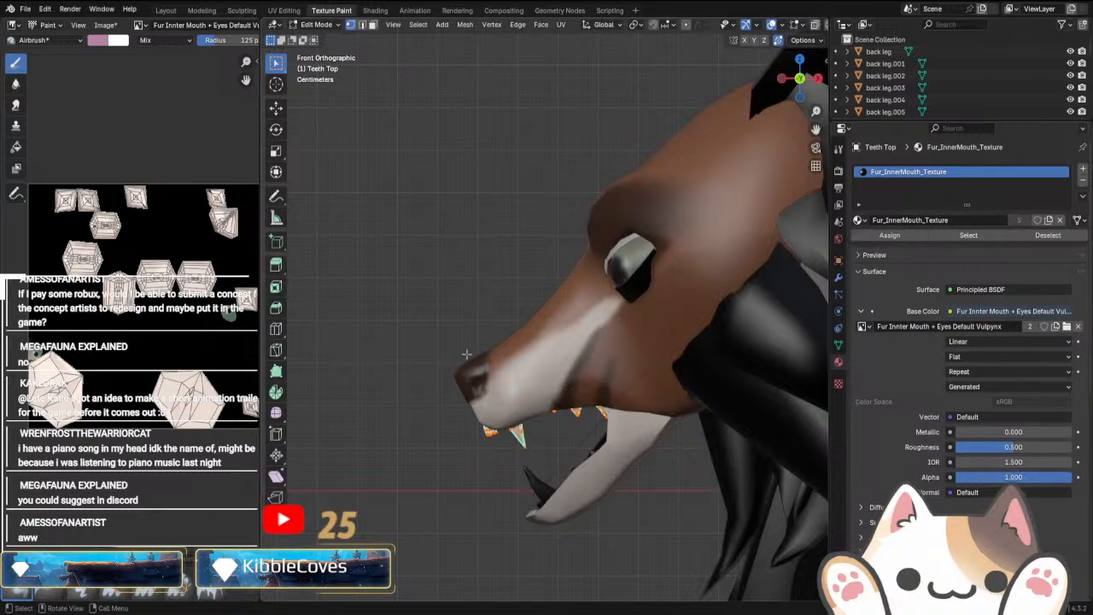
pyautogui.press('Tab')
pyautogui.click(531, 475)
pyautogui.press('Tab')
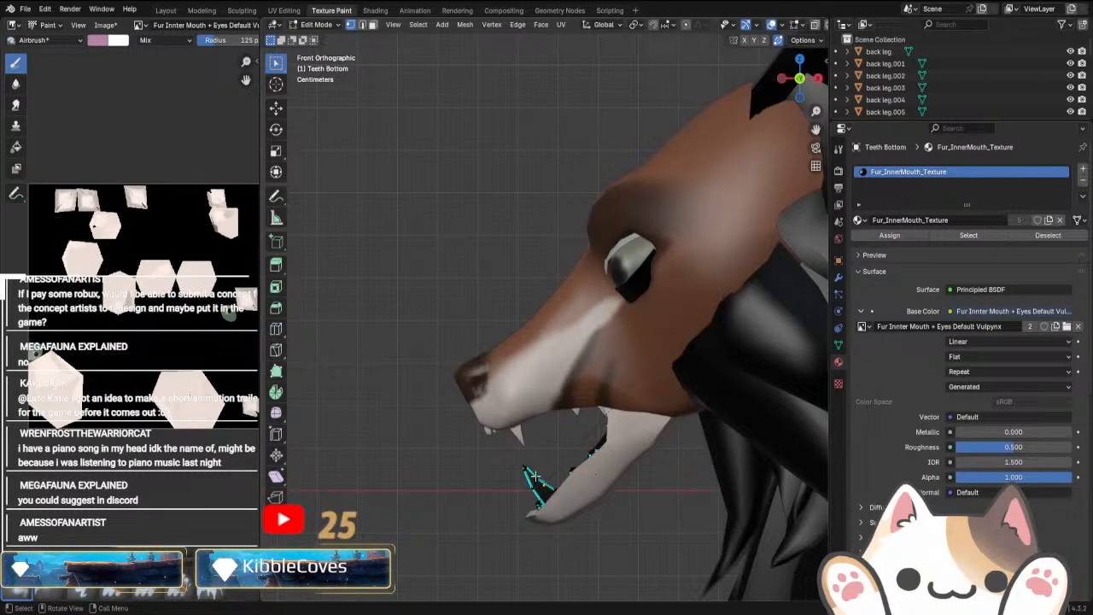
pyautogui.press('Tab')
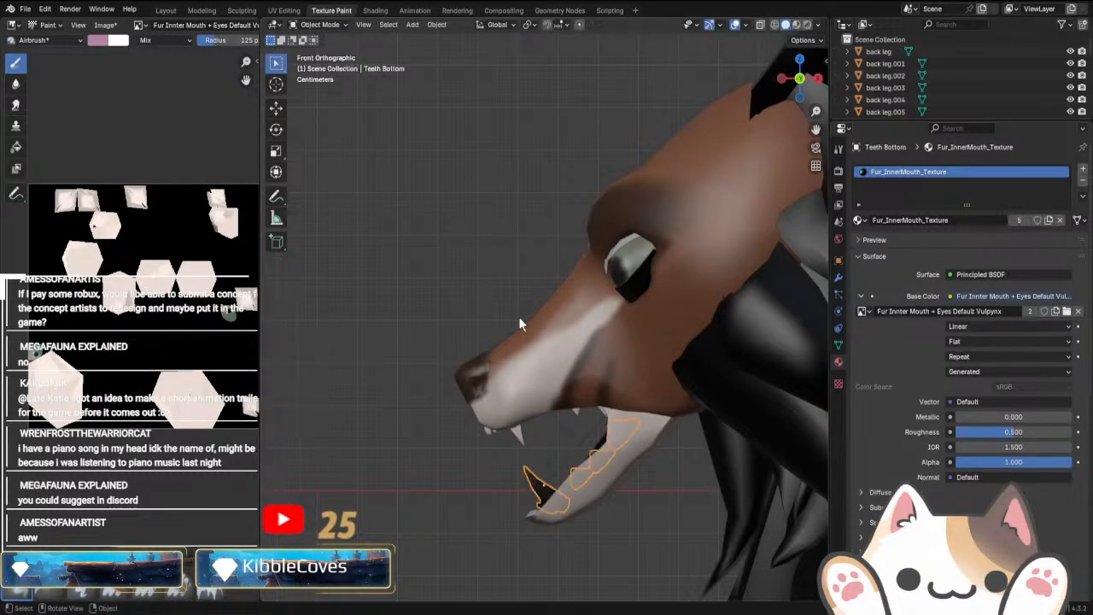
# Switch the lower teeth to Texture Paint mode and isolate them in local view.
pyautogui.click(326, 28)
pyautogui.click(328, 106)
pyautogui.moveTo(513, 487)
pyautogui.mouseDown(button='middle')
pyautogui.moveTo(551, 464)
pyautogui.moveTo(475, 412)
pyautogui.mouseUp(button='middle')
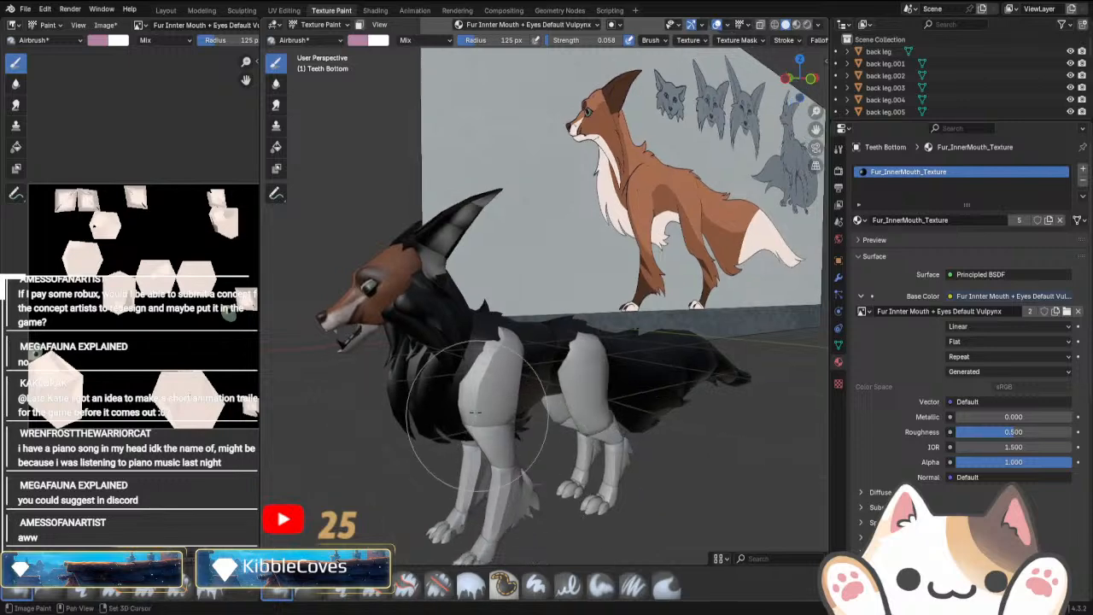
pyautogui.press('KP_3')
pyautogui.press('ctrl+KP_3')
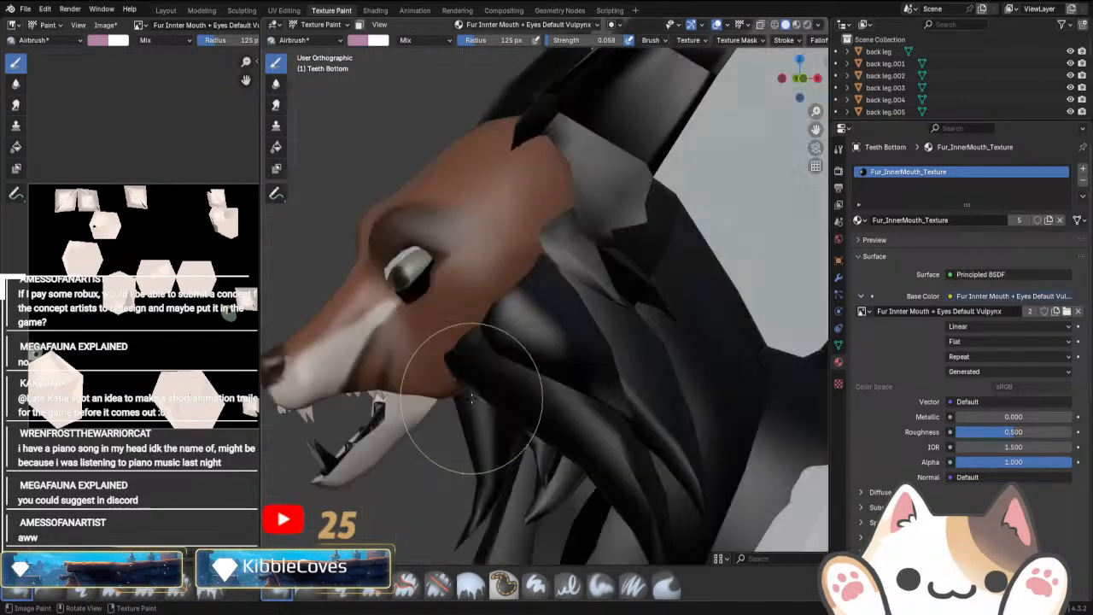
pyautogui.scroll(-8, 471, 398)
pyautogui.keyDown('shift'); pyautogui.moveTo(477, 407); pyautogui.dragTo(561, 427, button='middle'); pyautogui.keyUp('shift')
pyautogui.scroll(7, 708, 374)
pyautogui.scroll(3, 574, 392)
pyautogui.press('KP_Divide')
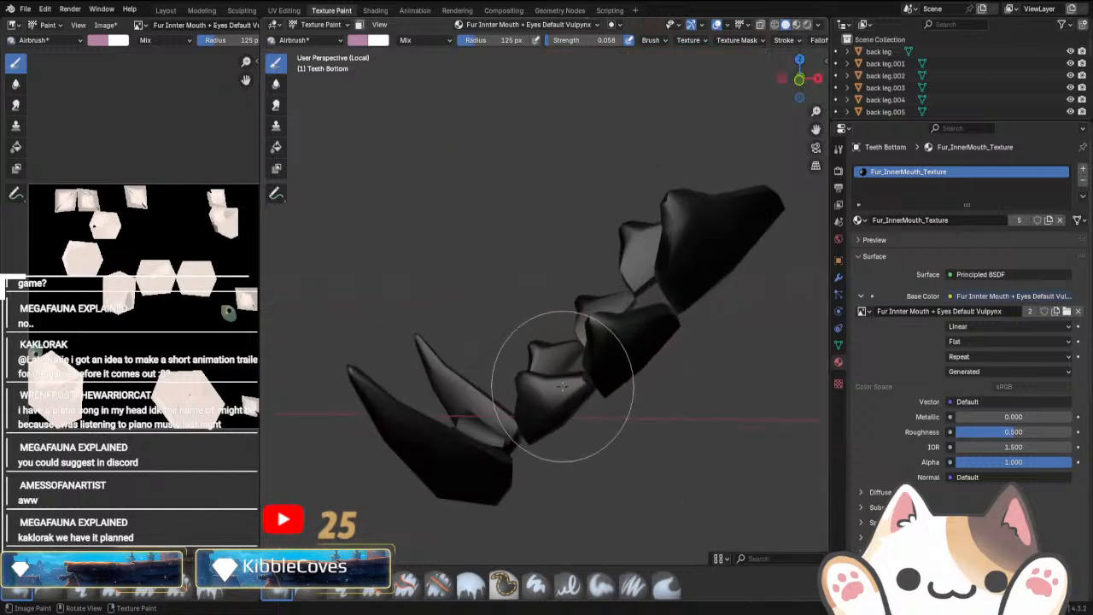
# Sample the off-white tooth color and paint the outer sides of the lower molars and canines at brush strength 1.000.
pyautogui.moveTo(560, 365); pyautogui.dragTo(518, 254, button='middle')
pyautogui.click(362, 40)
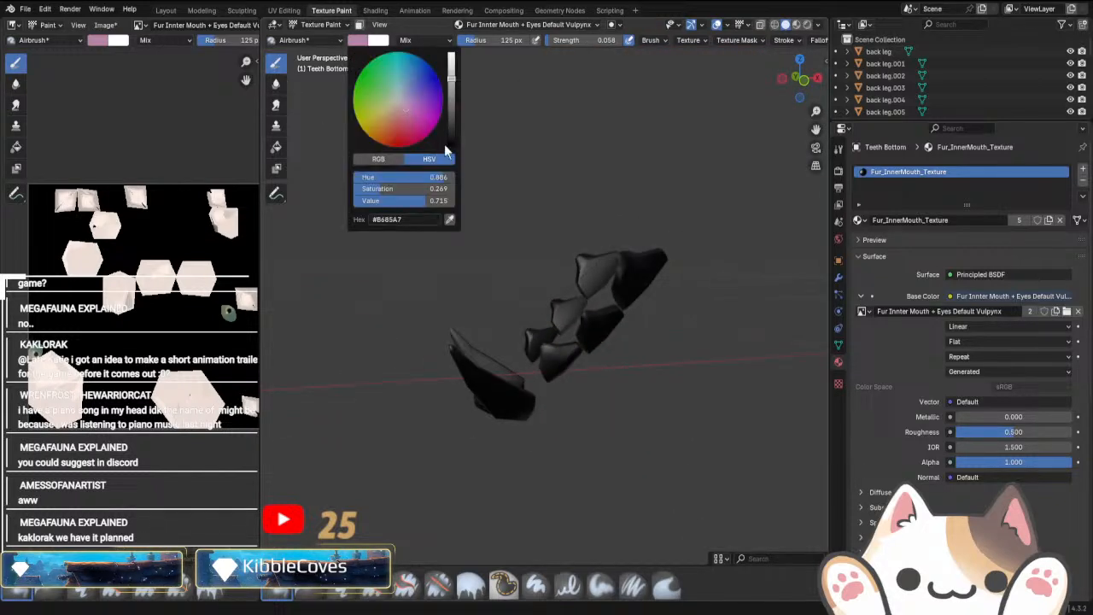
pyautogui.click(450, 220)
pyautogui.moveTo(491, 327)
pyautogui.mouseDown()
pyautogui.moveTo(601, 253)
pyautogui.moveTo(603, 385)
pyautogui.moveTo(589, 341)
pyautogui.mouseUp()
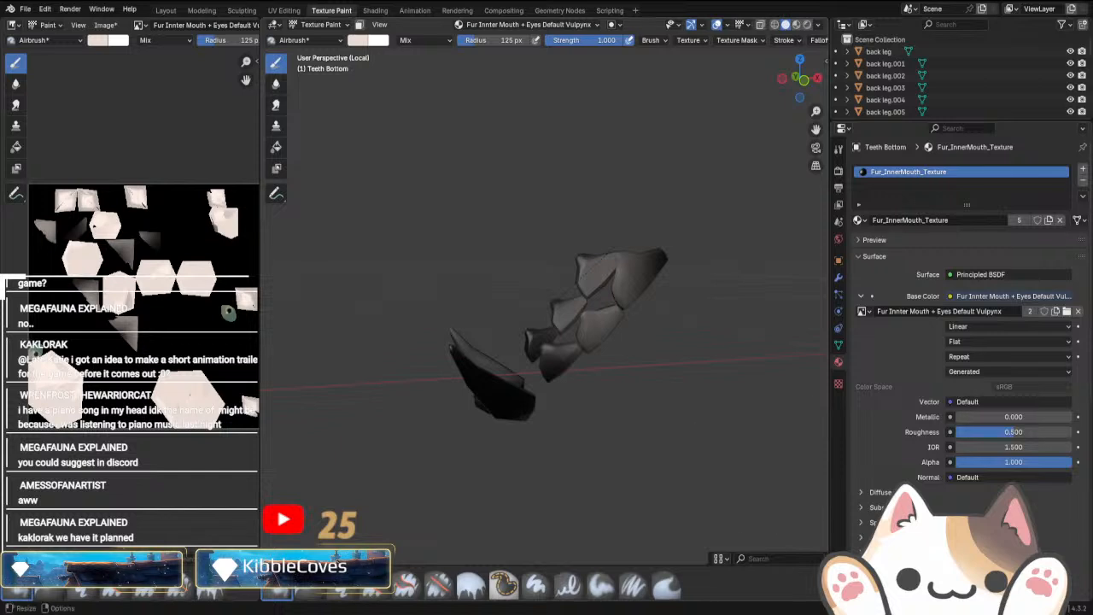
pyautogui.moveTo(521, 385)
pyautogui.mouseDown()
pyautogui.moveTo(598, 313)
pyautogui.moveTo(561, 304)
pyautogui.moveTo(464, 330)
pyautogui.moveTo(476, 383)
pyautogui.mouseUp()
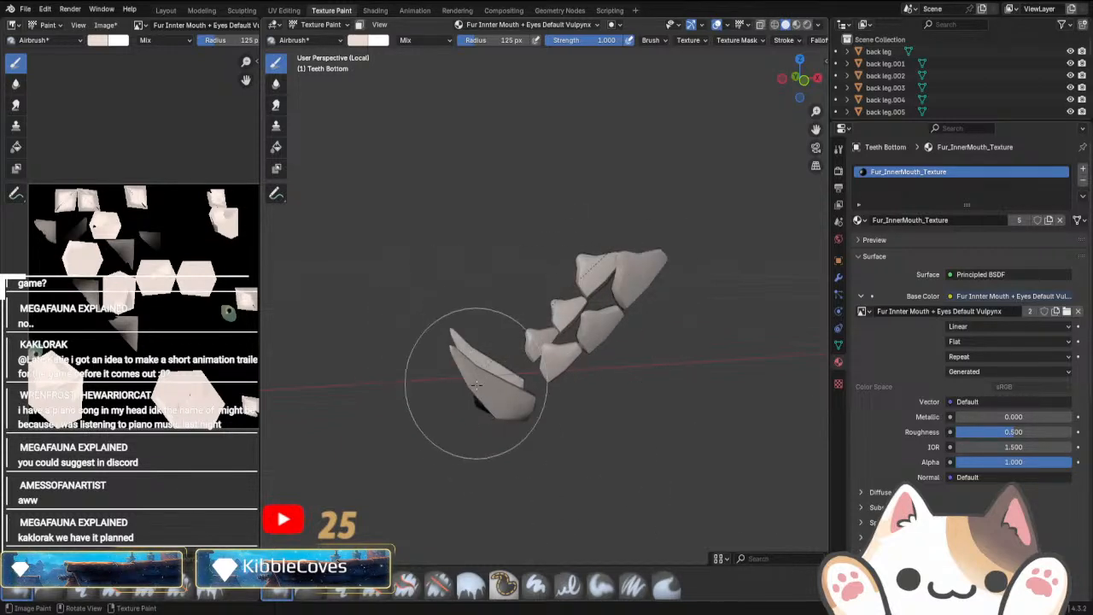
# Paint the front of the lower incisors and the inner sides of the lower canines and molars off-white.
pyautogui.moveTo(475, 383); pyautogui.dragTo(555, 165, button='middle')
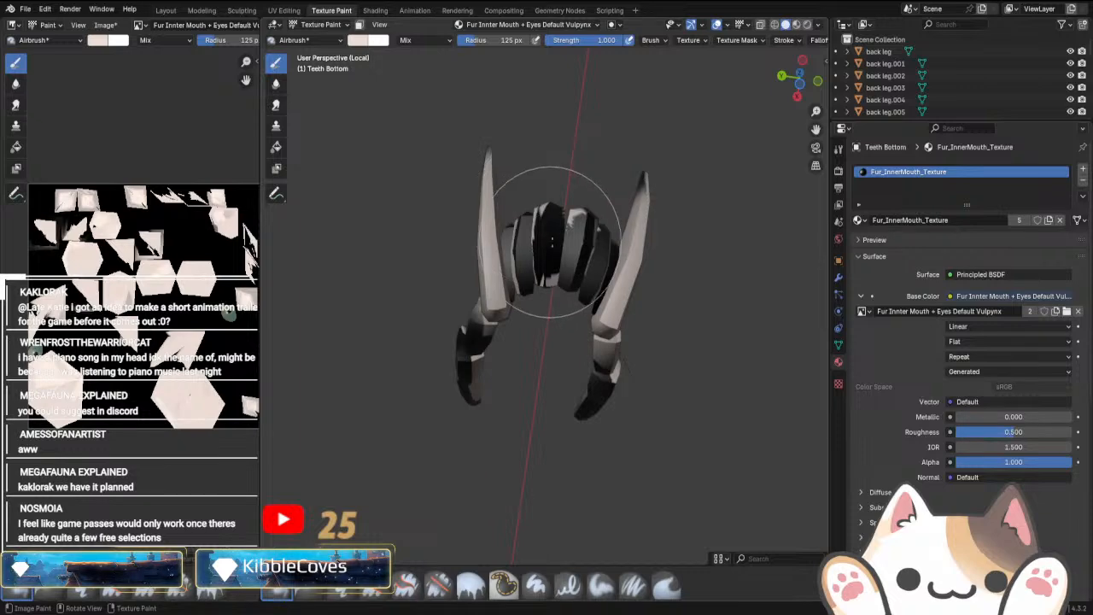
pyautogui.scroll(4, 550, 241)
pyautogui.scroll(-4, 600, 310)
pyautogui.moveTo(600, 310); pyautogui.dragTo(608, 381, button='middle')
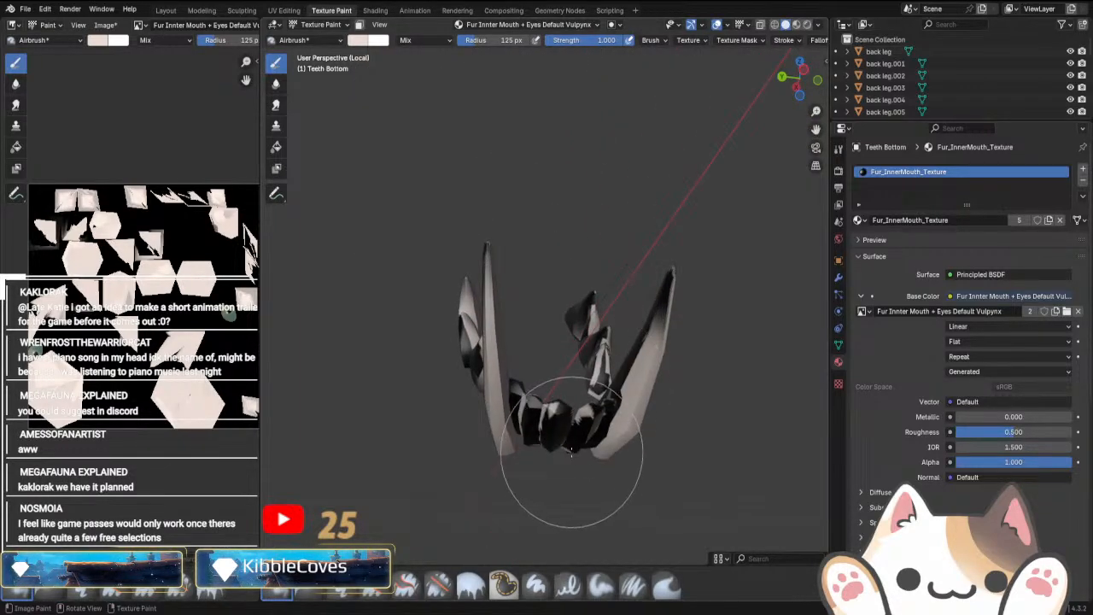
pyautogui.moveTo(453, 454); pyautogui.dragTo(474, 490, button='middle')
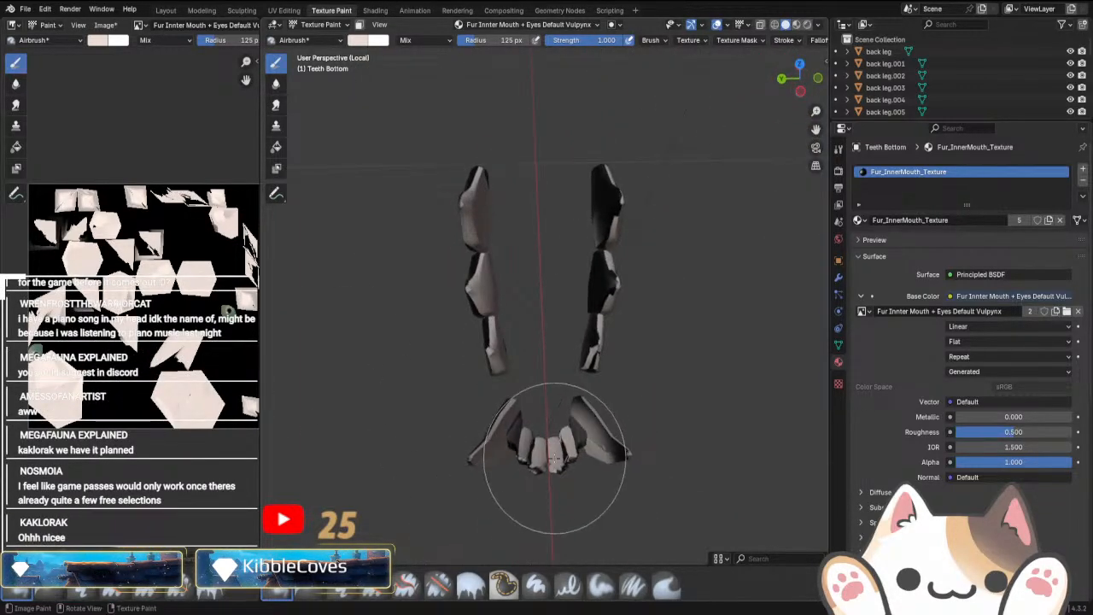
pyautogui.moveTo(555, 459)
pyautogui.mouseDown()
pyautogui.moveTo(549, 402)
pyautogui.moveTo(606, 213)
pyautogui.moveTo(476, 163)
pyautogui.mouseUp()
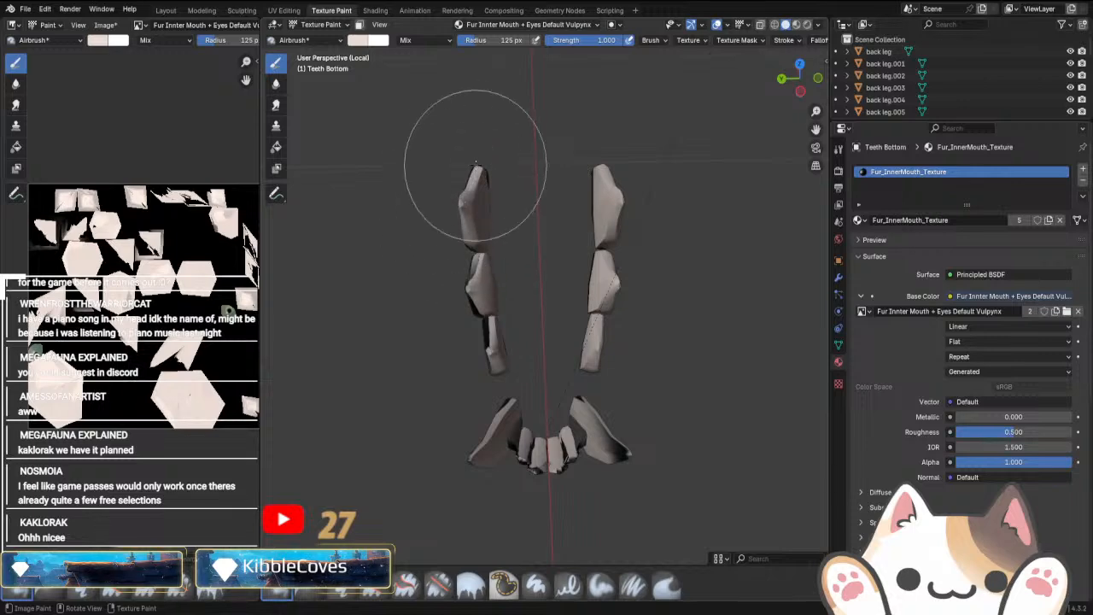
# Select a front incisor face in Edit Mode and grow the selection twice to locate its UV island on the texture.
pyautogui.moveTo(476, 164)
pyautogui.mouseDown(button='middle')
pyautogui.moveTo(512, 366)
pyautogui.moveTo(621, 340)
pyautogui.moveTo(585, 437)
pyautogui.mouseUp(button='middle')
pyautogui.press('Tab')
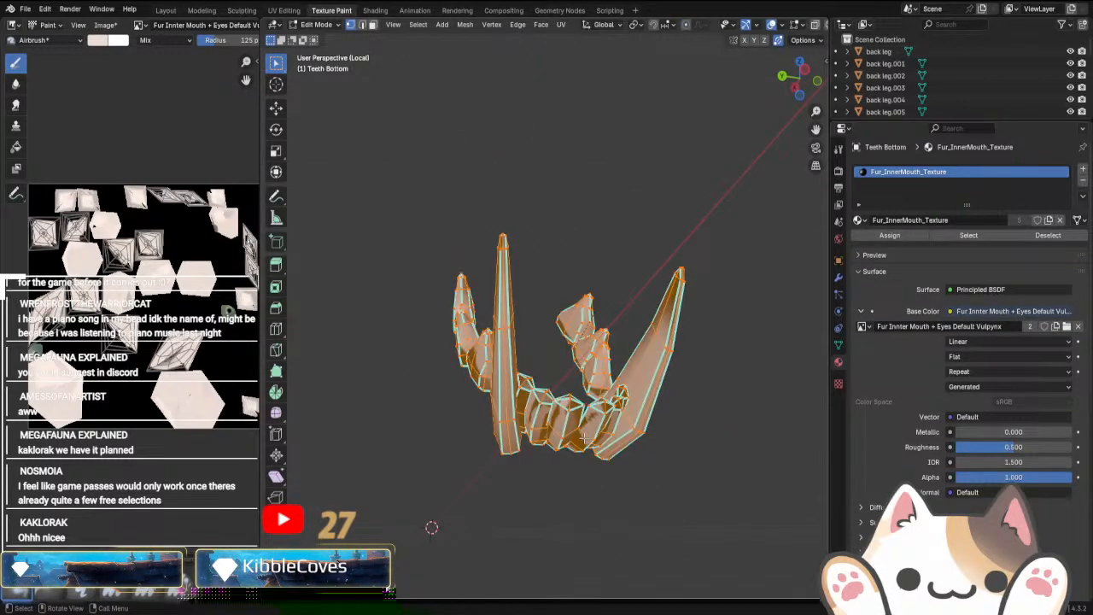
pyautogui.hotkey('alt', 'a')
pyautogui.press('3')
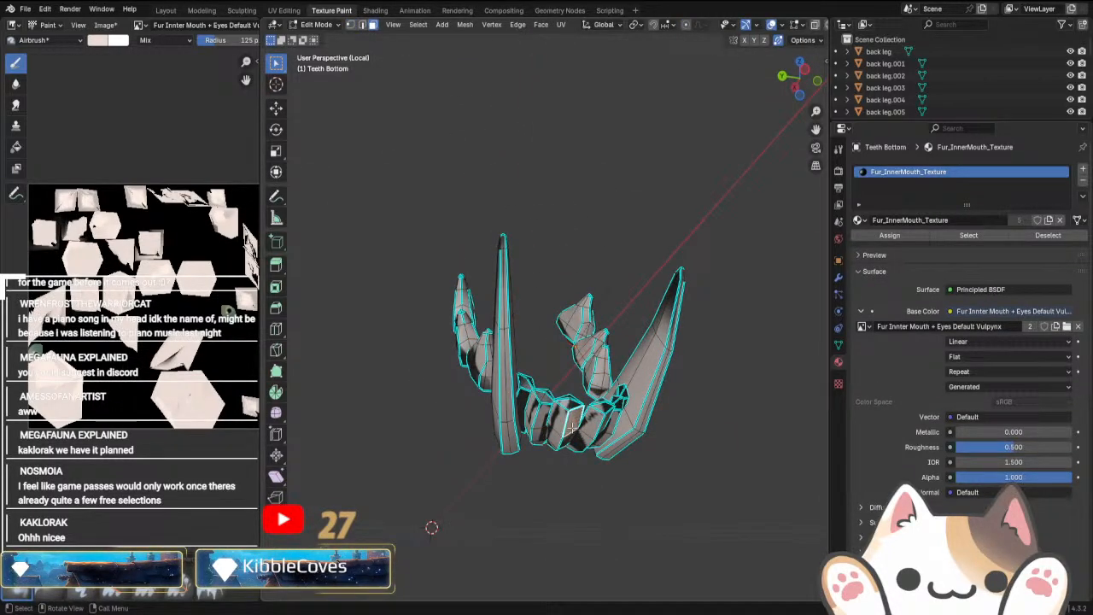
pyautogui.moveTo(572, 428); pyautogui.dragTo(546, 448, button='middle')
pyautogui.press('ctrl+KP_Add')
pyautogui.press('ctrl+KP_Add')
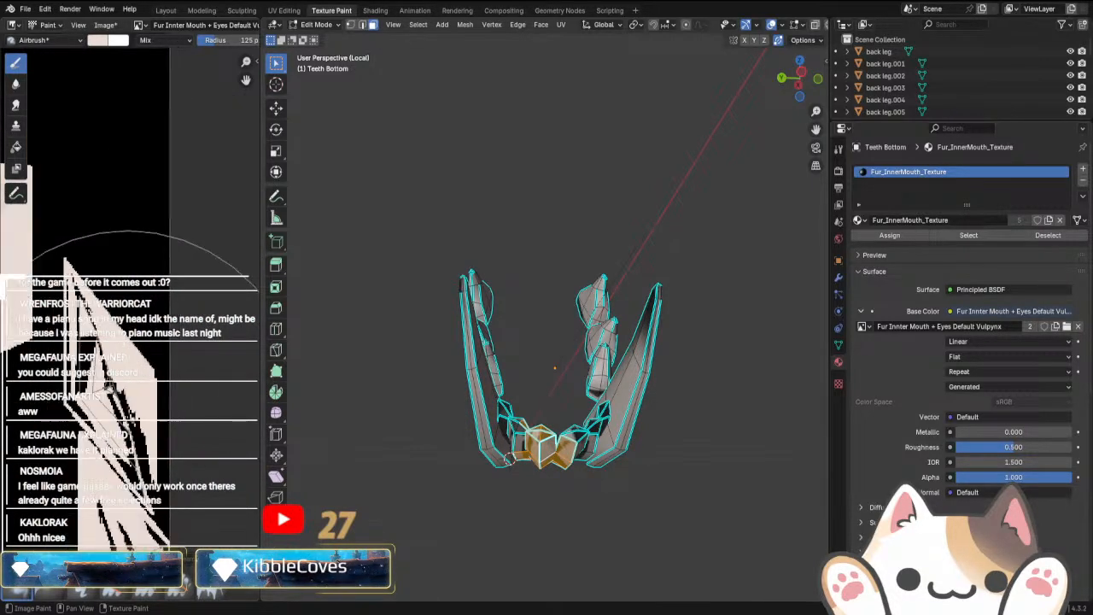
# Return to Texture Paint and cover the undersides and rear ends of the lower teeth with off-white.
pyautogui.press('Tab')
pyautogui.moveTo(531, 458); pyautogui.dragTo(581, 390, button='middle')
pyautogui.moveTo(476, 362); pyautogui.dragTo(581, 297, button='middle')
pyautogui.moveTo(582, 297)
pyautogui.mouseDown()
pyautogui.moveTo(549, 269)
pyautogui.moveTo(439, 329)
pyautogui.moveTo(629, 313)
pyautogui.moveTo(579, 422)
pyautogui.mouseUp()
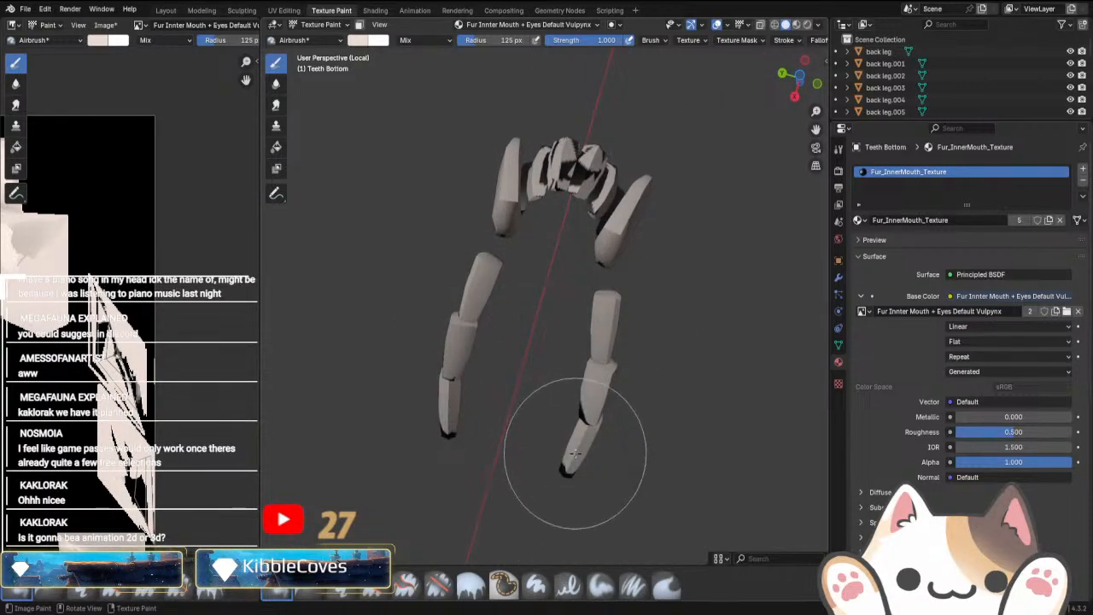
pyautogui.moveTo(556, 468)
pyautogui.mouseDown(button='middle')
pyautogui.moveTo(600, 419)
pyautogui.moveTo(383, 464)
pyautogui.moveTo(450, 350)
pyautogui.moveTo(362, 274)
pyautogui.moveTo(563, 361)
pyautogui.moveTo(543, 297)
pyautogui.mouseUp(button='middle')
pyautogui.moveTo(544, 297)
pyautogui.mouseDown()
pyautogui.moveTo(462, 363)
pyautogui.moveTo(526, 374)
pyautogui.moveTo(577, 409)
pyautogui.mouseUp()
pyautogui.moveTo(577, 409); pyautogui.dragTo(625, 434, button='middle')
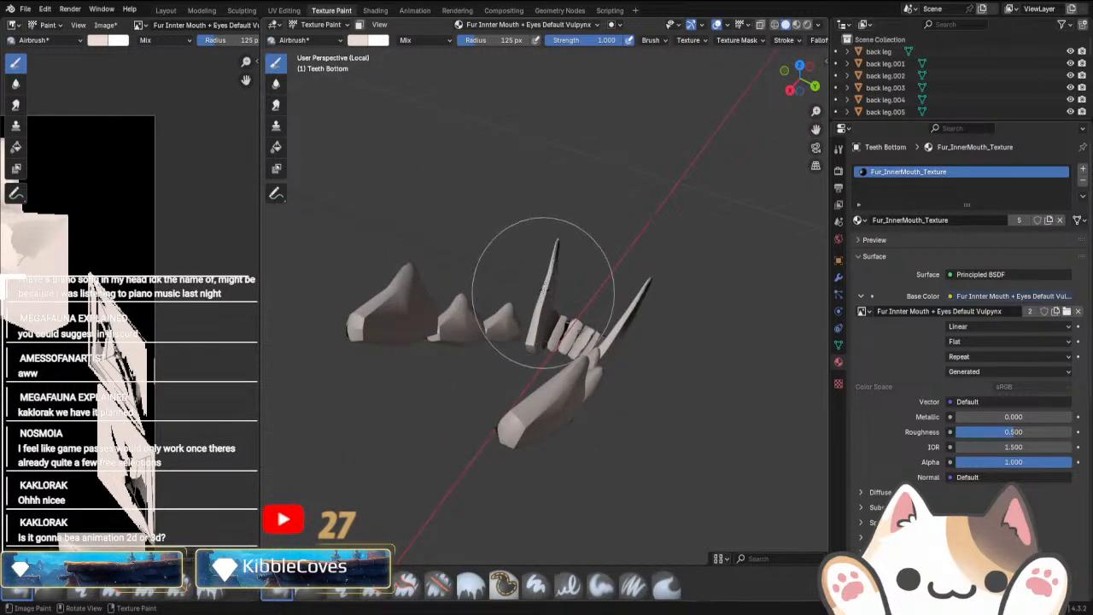
# Paint over the remaining dark patches between the lower canines and incisors with off-white, working from several angles.
pyautogui.moveTo(677, 276); pyautogui.dragTo(581, 327, button='middle')
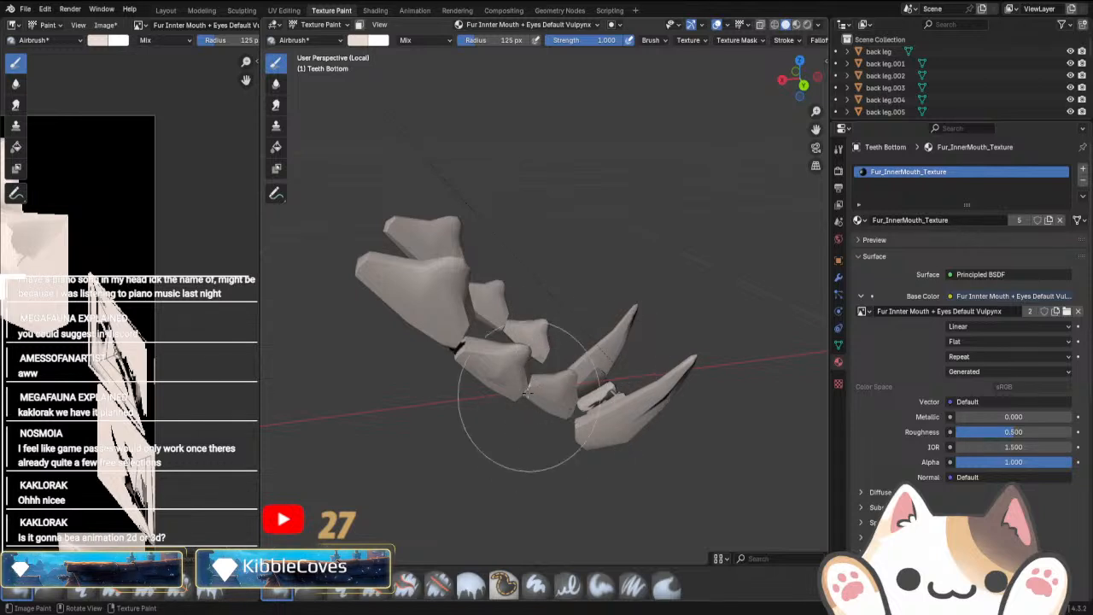
pyautogui.moveTo(677, 341); pyautogui.dragTo(626, 480, button='middle')
pyautogui.moveTo(617, 427); pyautogui.dragTo(516, 282, button='middle')
pyautogui.rightClick(517, 282)
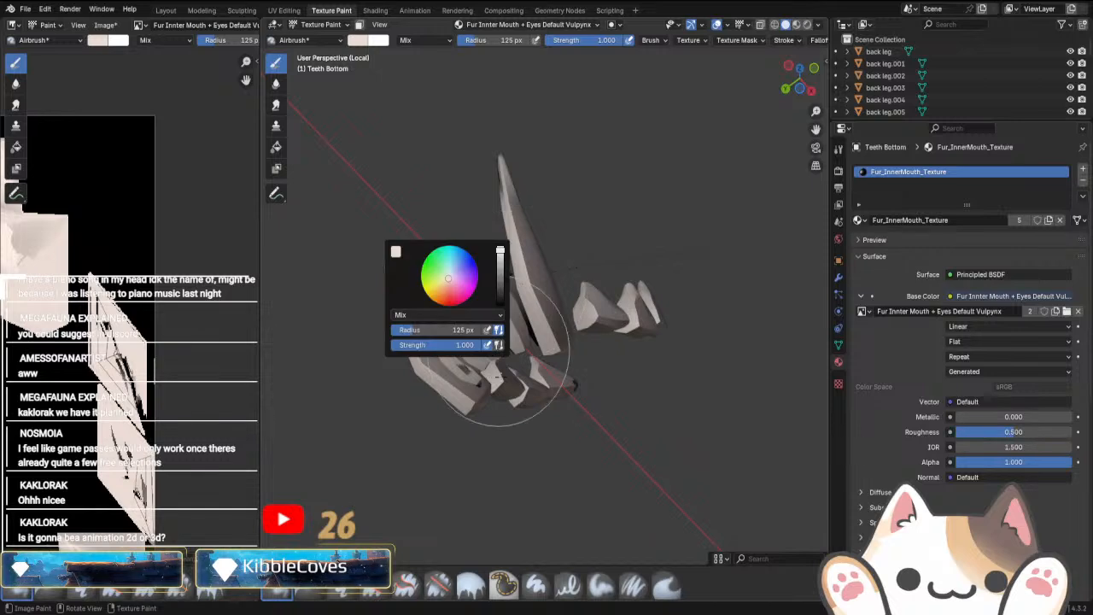
pyautogui.moveTo(559, 328)
pyautogui.mouseDown(button='middle')
pyautogui.moveTo(565, 410)
pyautogui.moveTo(547, 416)
pyautogui.mouseUp(button='middle')
pyautogui.moveTo(413, 451); pyautogui.dragTo(507, 485, button='middle')
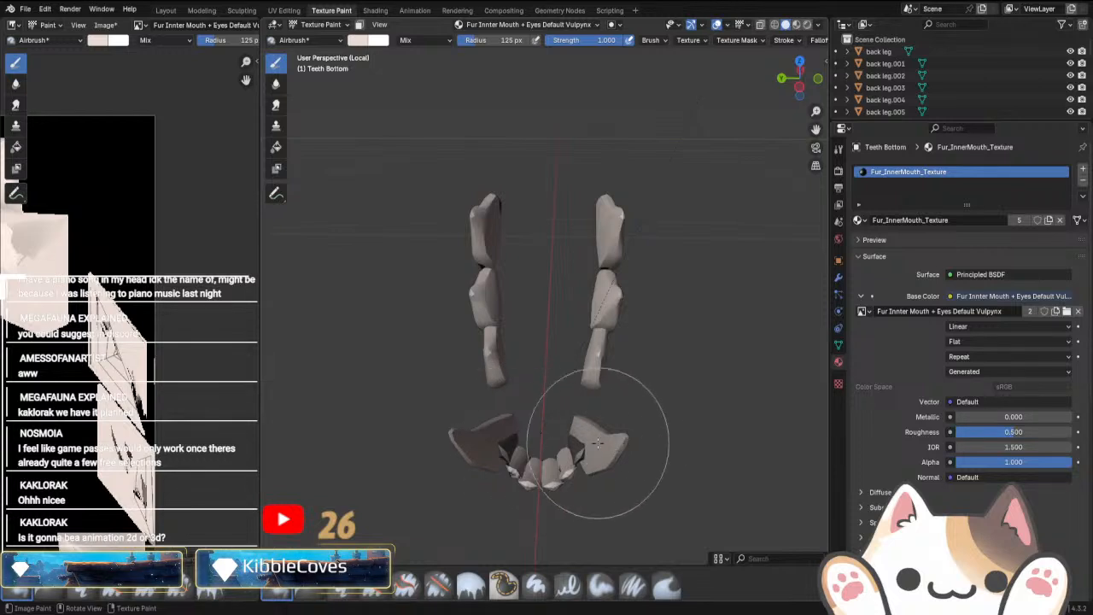
pyautogui.moveTo(498, 199)
pyautogui.mouseDown(button='middle')
pyautogui.moveTo(597, 239)
pyautogui.moveTo(390, 256)
pyautogui.mouseUp(button='middle')
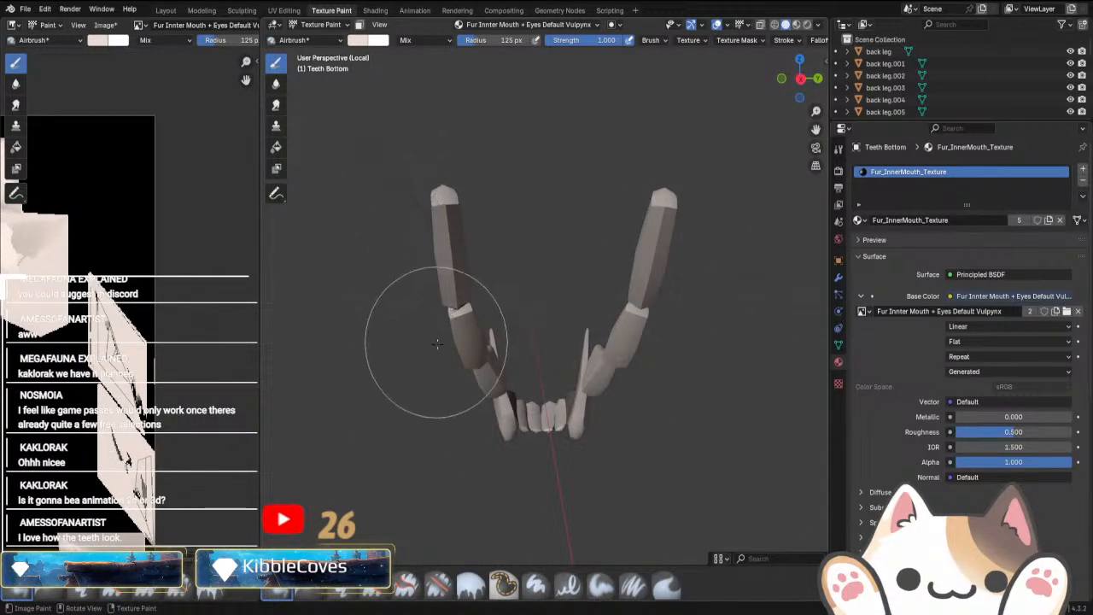
pyautogui.moveTo(549, 427); pyautogui.dragTo(576, 340, button='middle')
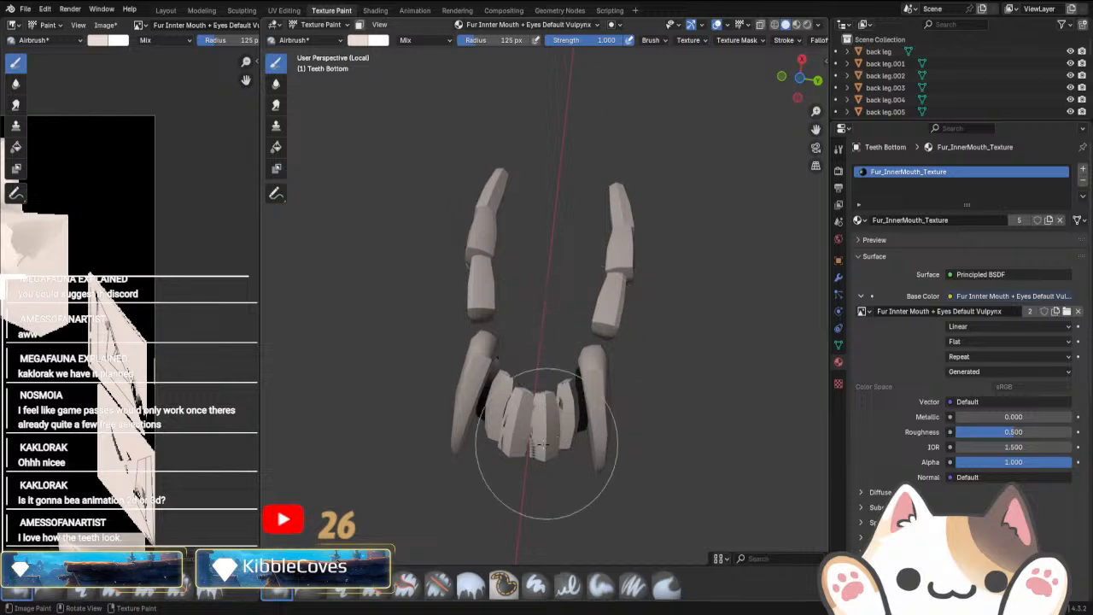
# Try covering the dark streak on the incisor's texture island with a 24 px off-white dab, and undo it.
pyautogui.scroll(2, 156, 379)
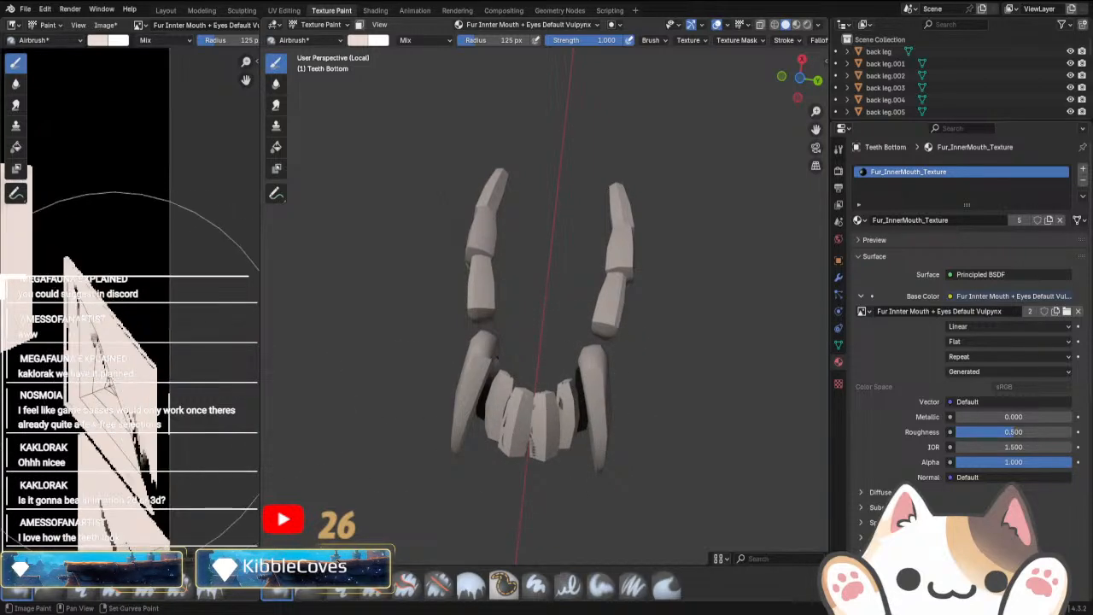
pyautogui.moveTo(225, 41)
pyautogui.mouseDown()
pyautogui.moveTo(170, 41)
pyautogui.moveTo(224, 43)
pyautogui.mouseUp()
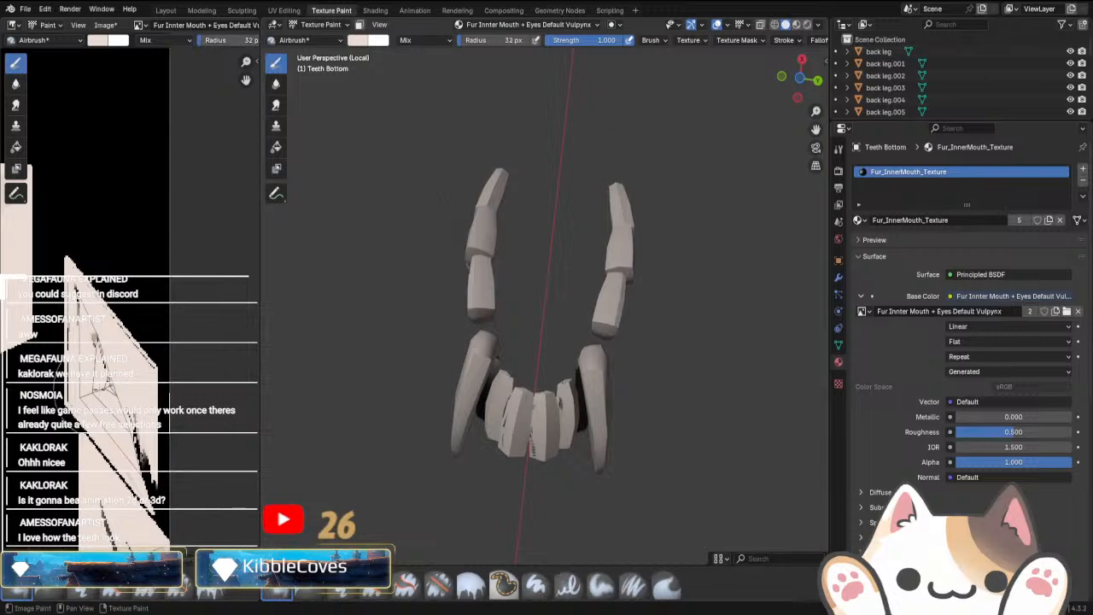
pyautogui.scroll(4, 156, 402)
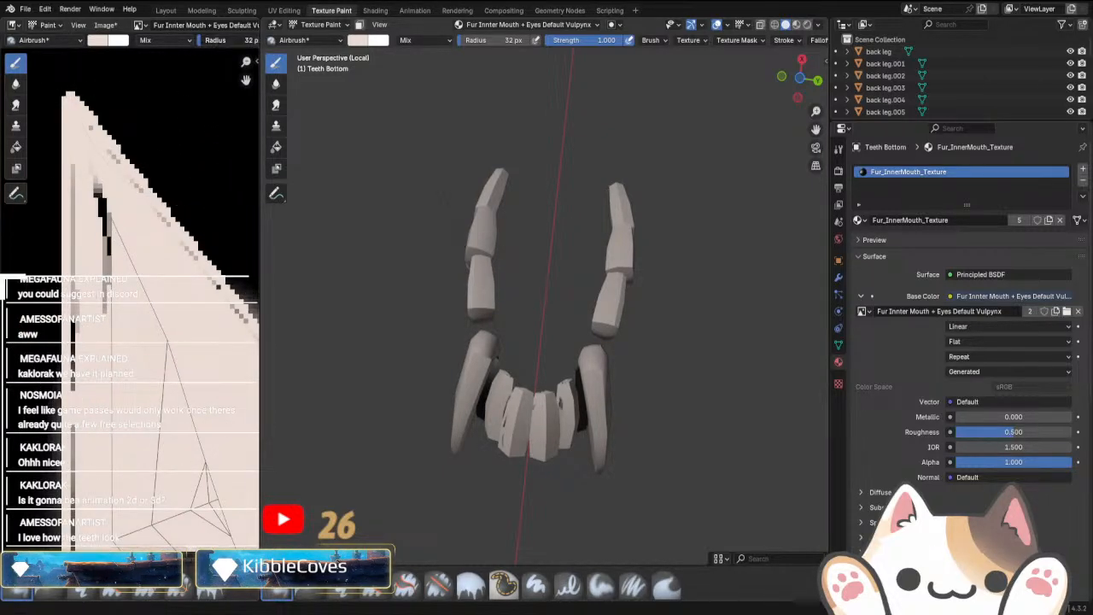
pyautogui.moveTo(225, 41); pyautogui.dragTo(223, 40)
pyautogui.click(119, 239)
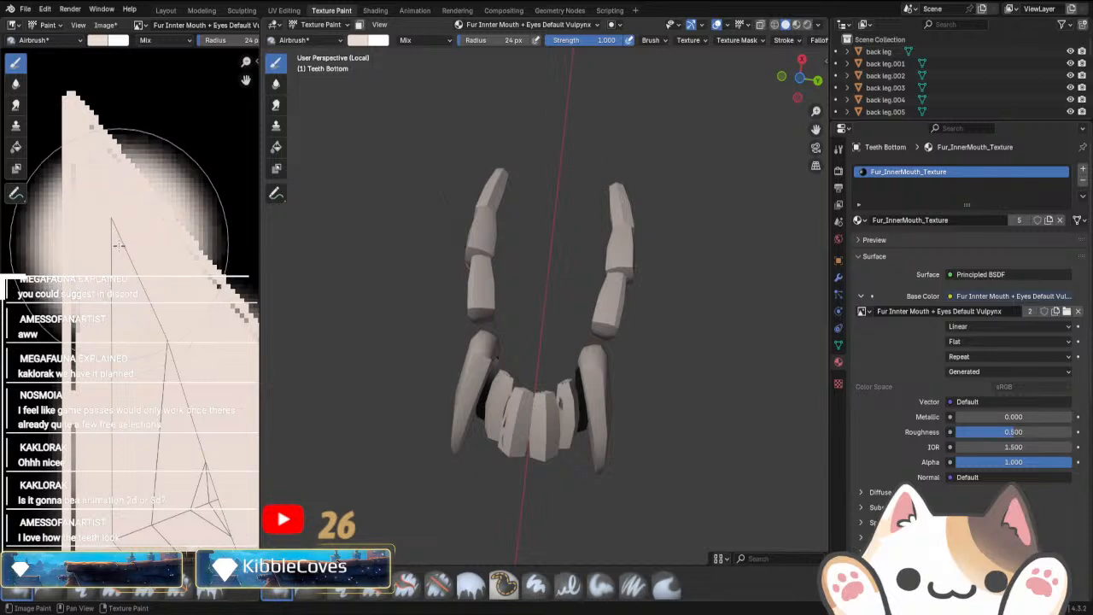
pyautogui.hotkey('ctrl', 'z')
# Set the brush radius to 9 px and fill the dark streaks and edges of the incisor's texture island with off-white.
pyautogui.moveTo(471, 41); pyautogui.dragTo(465, 42)
pyautogui.moveTo(114, 228); pyautogui.dragTo(109, 197)
pyautogui.moveTo(104, 298); pyautogui.dragTo(90, 510)
pyautogui.moveTo(124, 525)
pyautogui.mouseDown(button='middle')
pyautogui.moveTo(115, 292)
pyautogui.moveTo(147, 312)
pyautogui.mouseUp(button='middle')
pyautogui.scroll(-2, 161, 312)
pyautogui.moveTo(176, 376)
pyautogui.mouseDown()
pyautogui.moveTo(185, 406)
pyautogui.moveTo(181, 357)
pyautogui.moveTo(217, 499)
pyautogui.mouseUp()
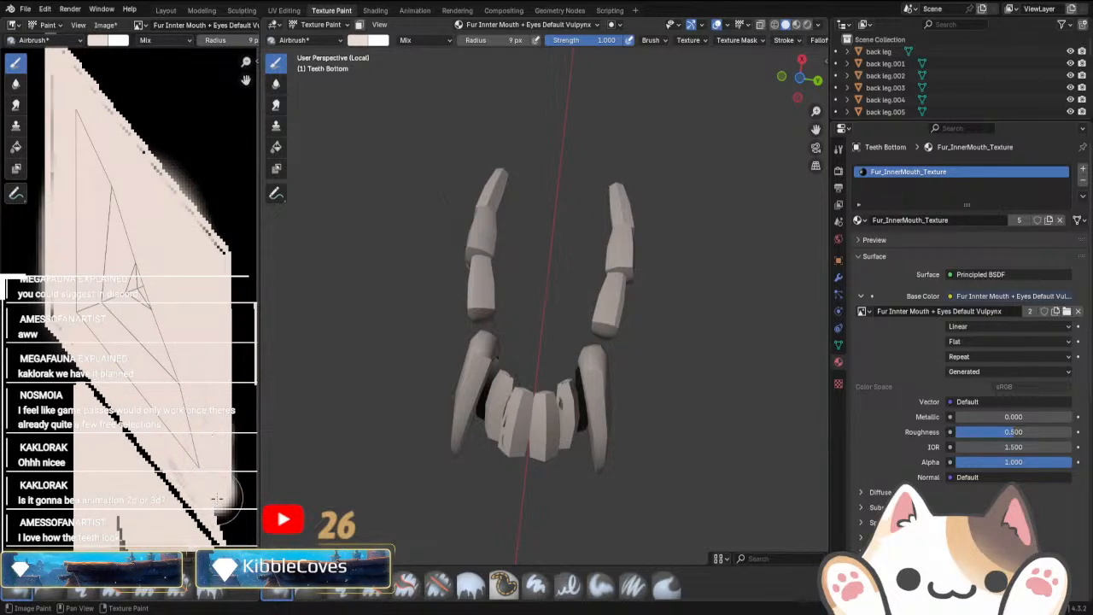
# Select all faces of the lower teeth in Edit Mode to show their full UV layout over the texture.
pyautogui.scroll(-2, 441, 410)
pyautogui.press('Tab')
pyautogui.press('a')
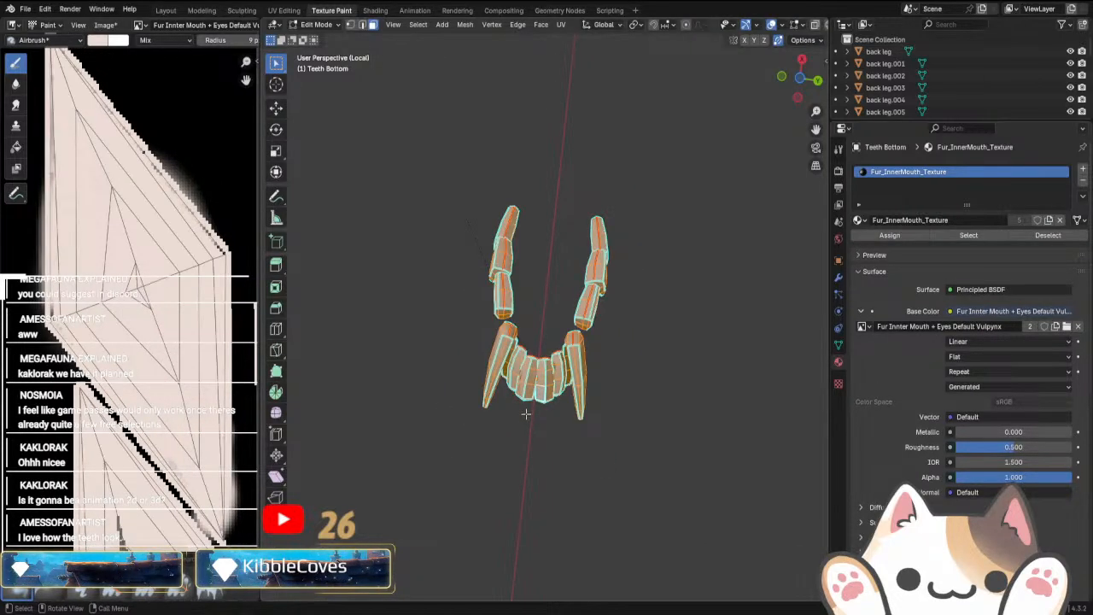
# Return to Texture Paint mode and fill the dark specks on the lower diamond-shaped incisor island with off-white at 9 px.
pyautogui.scroll(-3, 209, 320)
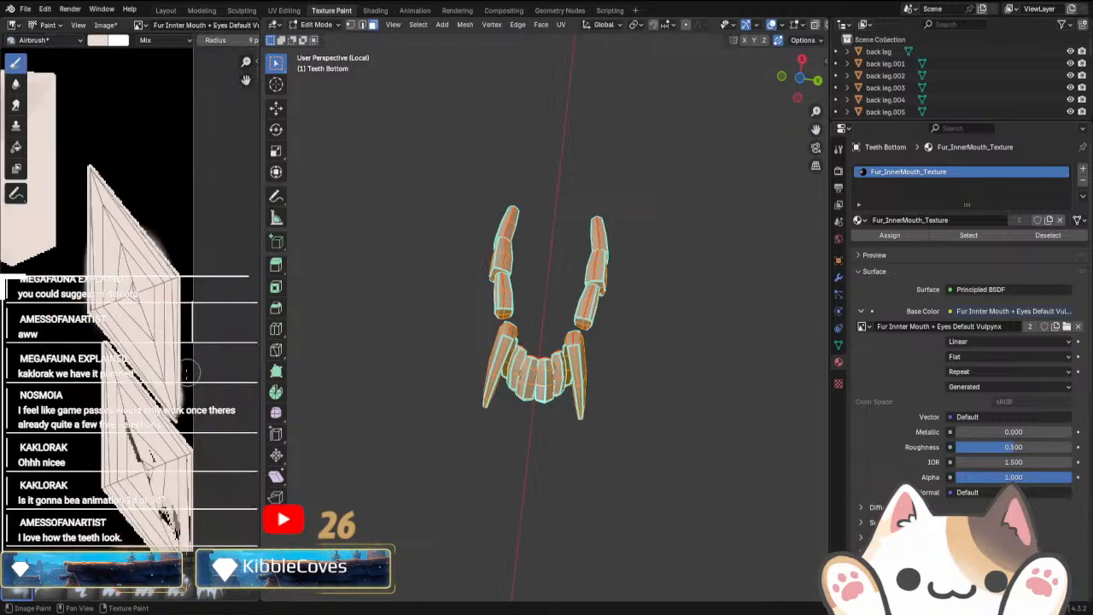
pyautogui.scroll(3, 190, 367)
pyautogui.moveTo(199, 288)
pyautogui.mouseDown()
pyautogui.moveTo(226, 386)
pyautogui.moveTo(196, 289)
pyautogui.mouseUp()
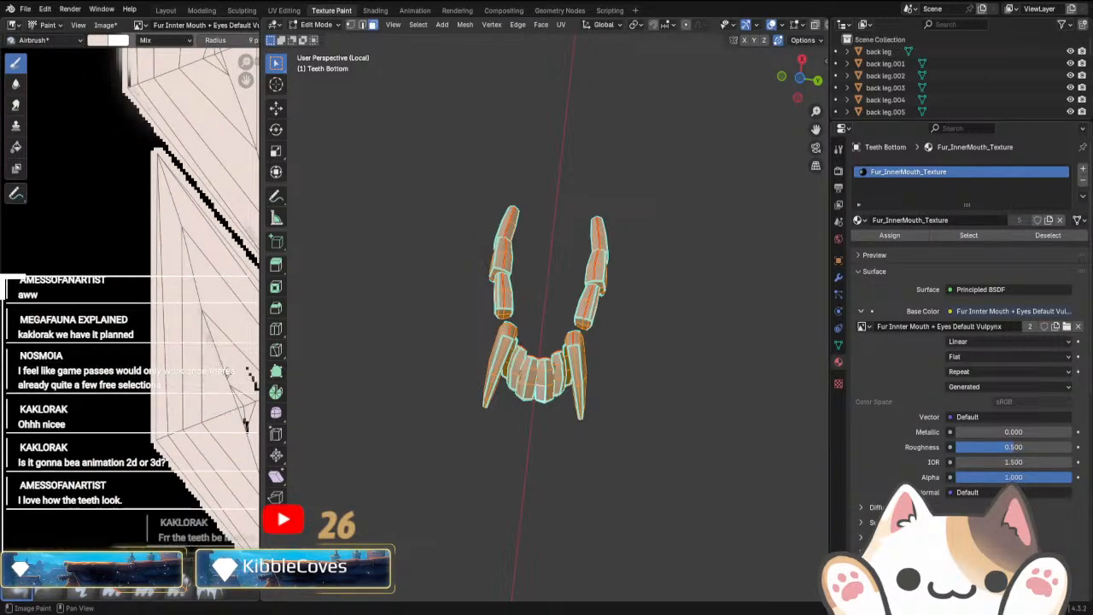
pyautogui.moveTo(255, 412); pyautogui.dragTo(177, 365, button='middle')
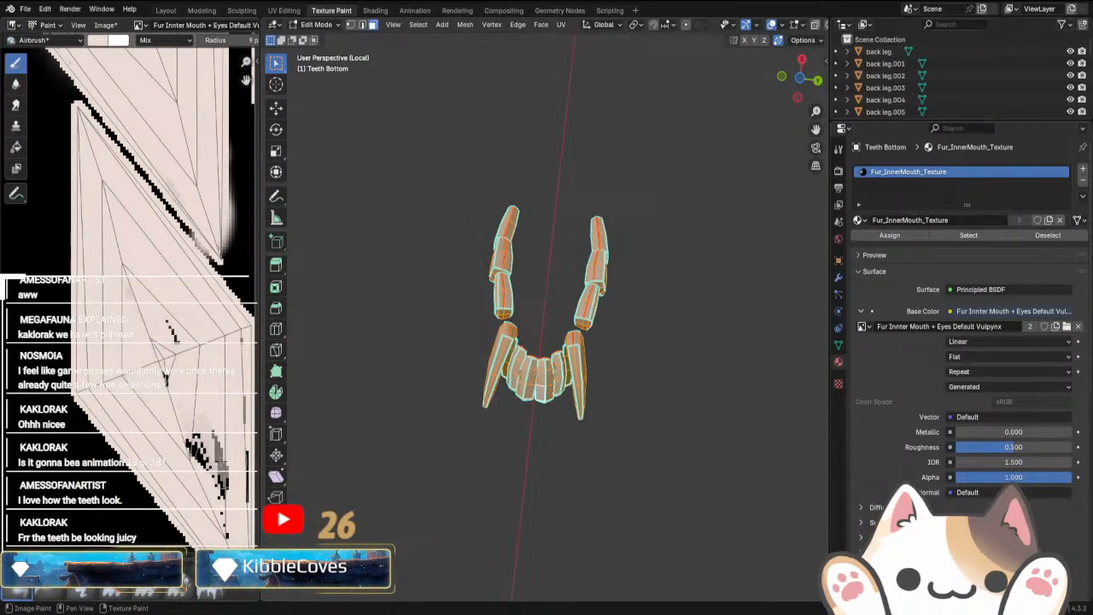
pyautogui.press('Tab')
pyautogui.moveTo(567, 389)
pyautogui.mouseDown(button='middle')
pyautogui.moveTo(532, 454)
pyautogui.moveTo(571, 483)
pyautogui.moveTo(615, 410)
pyautogui.moveTo(618, 390)
pyautogui.moveTo(536, 446)
pyautogui.mouseUp(button='middle')
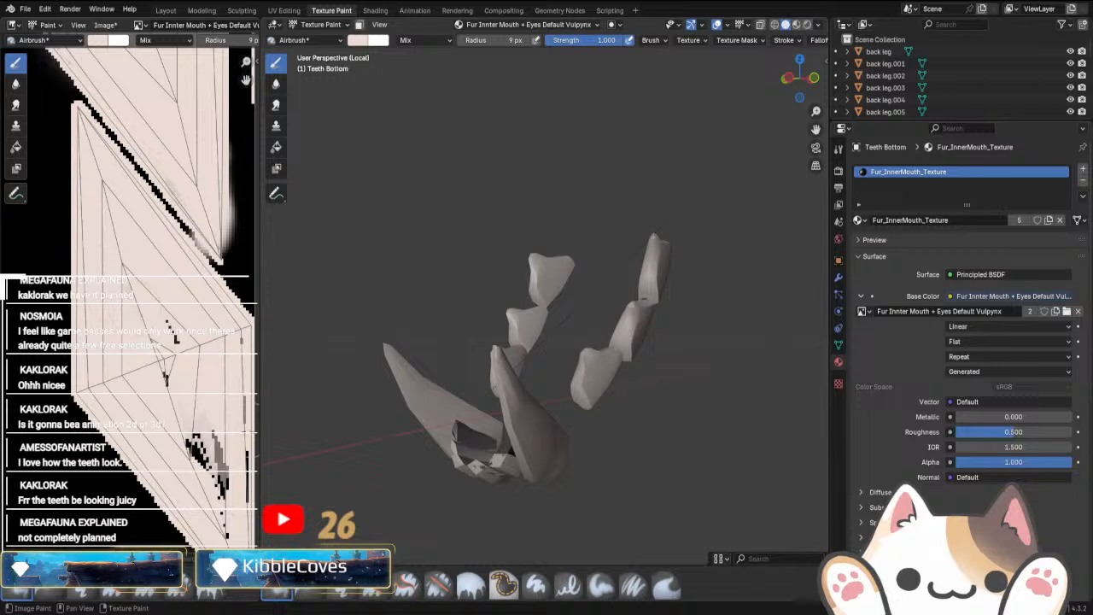
pyautogui.moveTo(516, 495); pyautogui.dragTo(541, 397, button='middle')
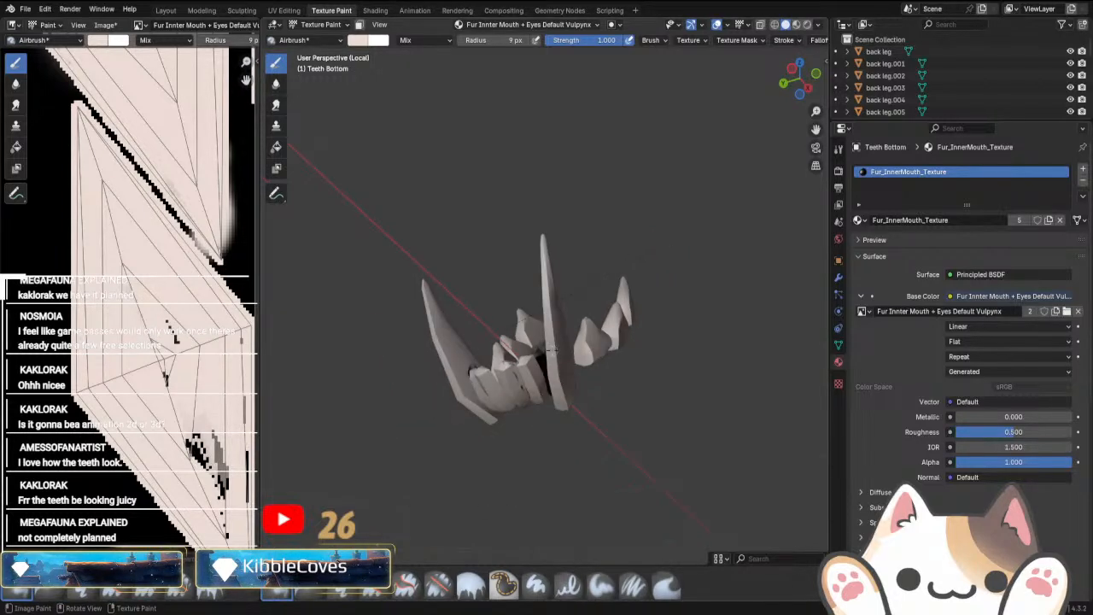
pyautogui.moveTo(554, 350); pyautogui.dragTo(542, 358)
pyautogui.moveTo(256, 444); pyautogui.dragTo(209, 417, button='middle')
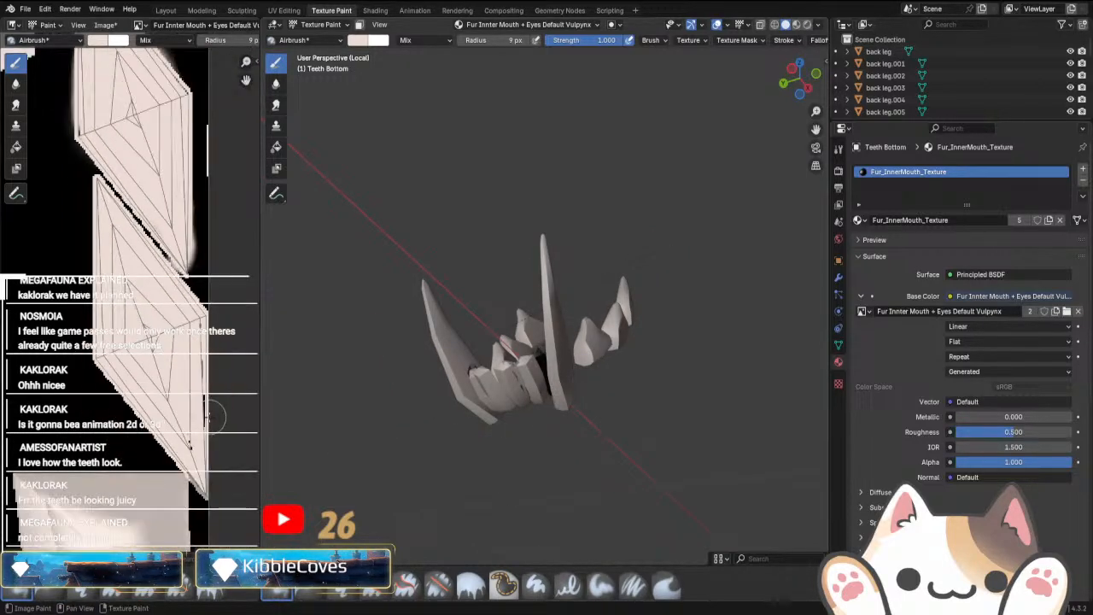
# Enlarge the brush radius to 249 px and check the lower teeth and their texture for unpainted areas.
pyautogui.moveTo(496, 411); pyautogui.dragTo(549, 436, button='middle')
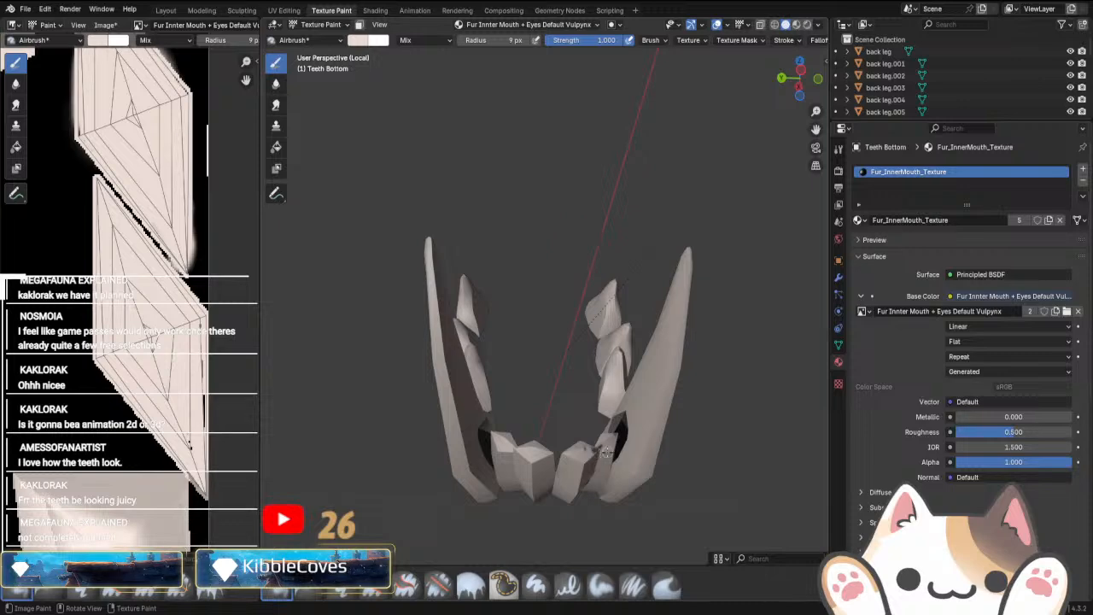
pyautogui.moveTo(477, 40); pyautogui.dragTo(513, 41)
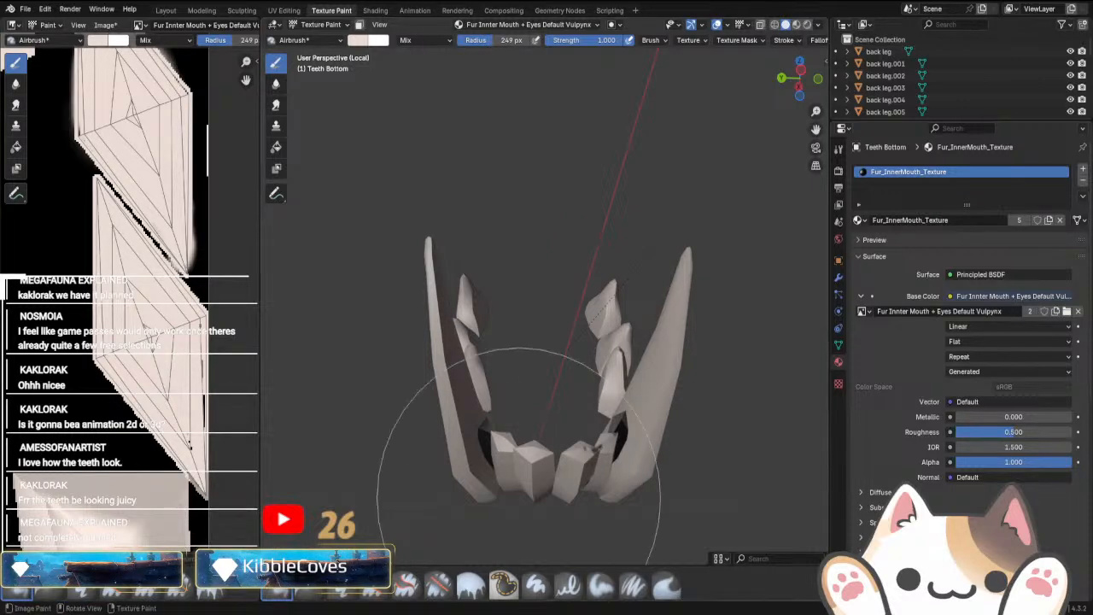
pyautogui.moveTo(567, 436); pyautogui.dragTo(513, 145, button='middle')
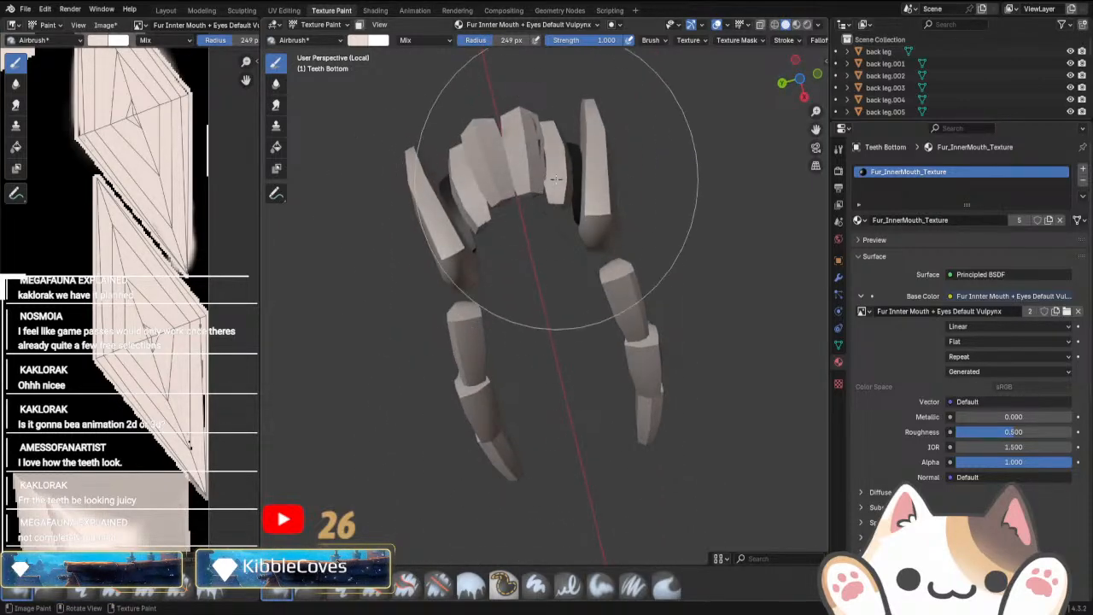
pyautogui.scroll(-5, 196, 343)
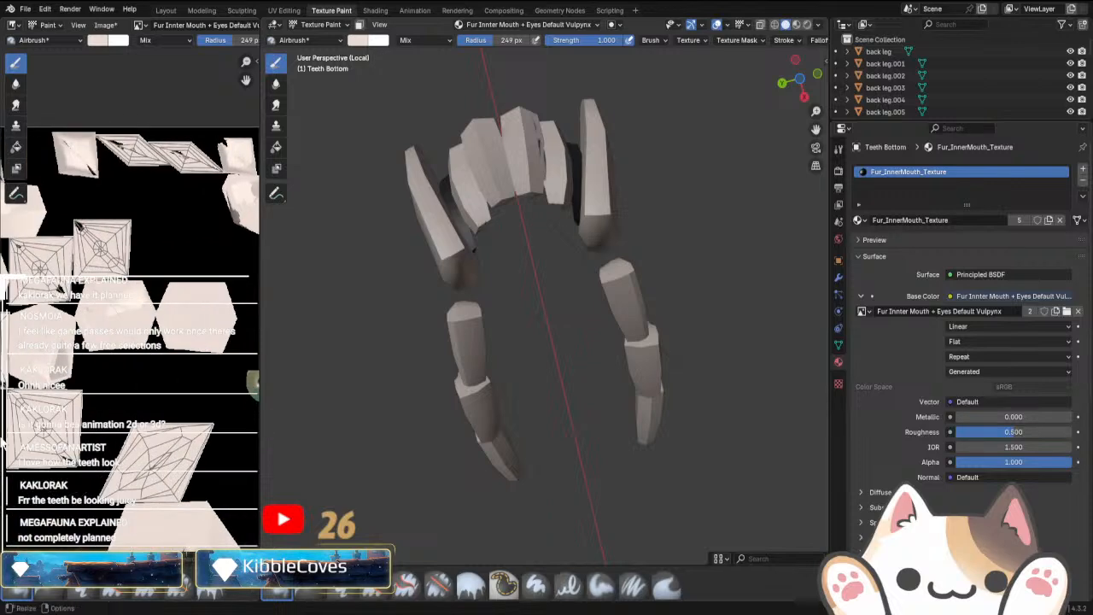
pyautogui.scroll(4, 195, 343)
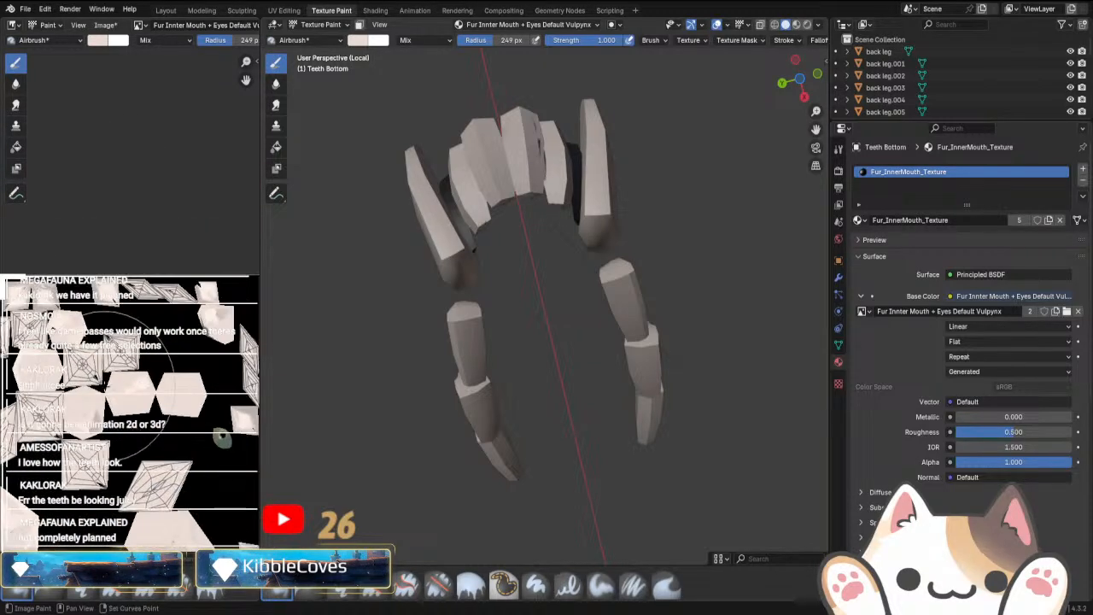
# Examine the lower teeth's UV islands and the model from several angles for remaining dark gaps.
pyautogui.press('Tab')
pyautogui.moveTo(158, 460)
pyautogui.mouseDown(button='middle')
pyautogui.moveTo(161, 269)
pyautogui.moveTo(105, 280)
pyautogui.mouseUp(button='middle')
pyautogui.scroll(3, 120, 304)
pyautogui.moveTo(159, 381); pyautogui.dragTo(72, 487, button='middle')
pyautogui.moveTo(81, 211); pyautogui.dragTo(172, 375, button='middle')
pyautogui.press('Tab')
pyautogui.moveTo(500, 256)
pyautogui.mouseDown(button='middle')
pyautogui.moveTo(441, 469)
pyautogui.moveTo(500, 406)
pyautogui.mouseUp(button='middle')
pyautogui.moveTo(163, 358); pyautogui.dragTo(183, 365, button='middle')
pyautogui.scroll(3, 124, 294)
pyautogui.moveTo(119, 290); pyautogui.dragTo(2, 382, button='middle')
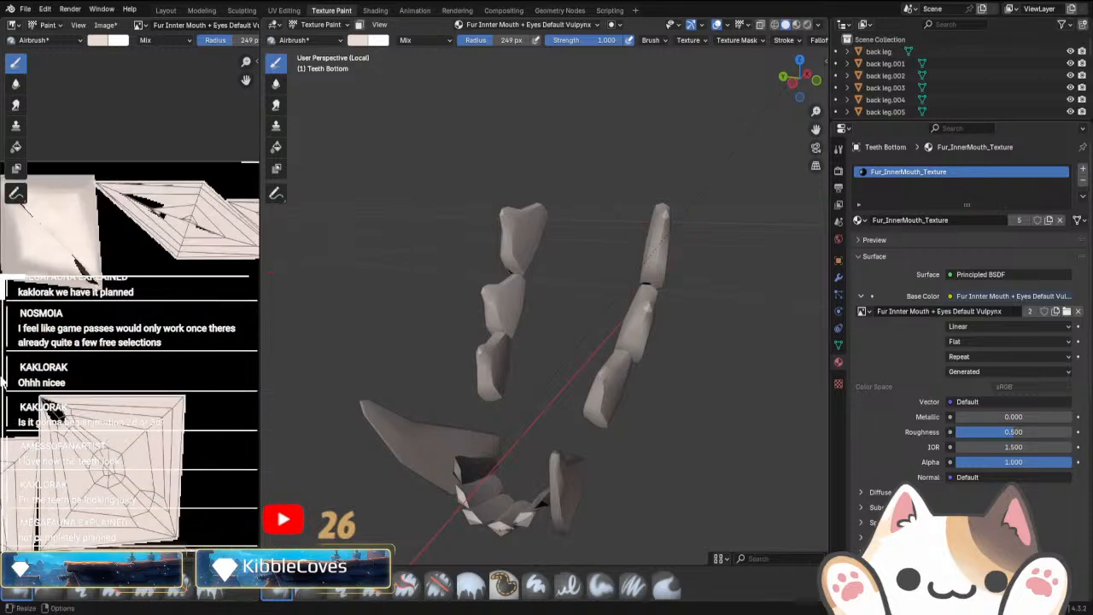
# Set the brush radius to 13 px and fill the black patch at the corner of the square tooth island with off-white.
pyautogui.moveTo(234, 41); pyautogui.dragTo(222, 40)
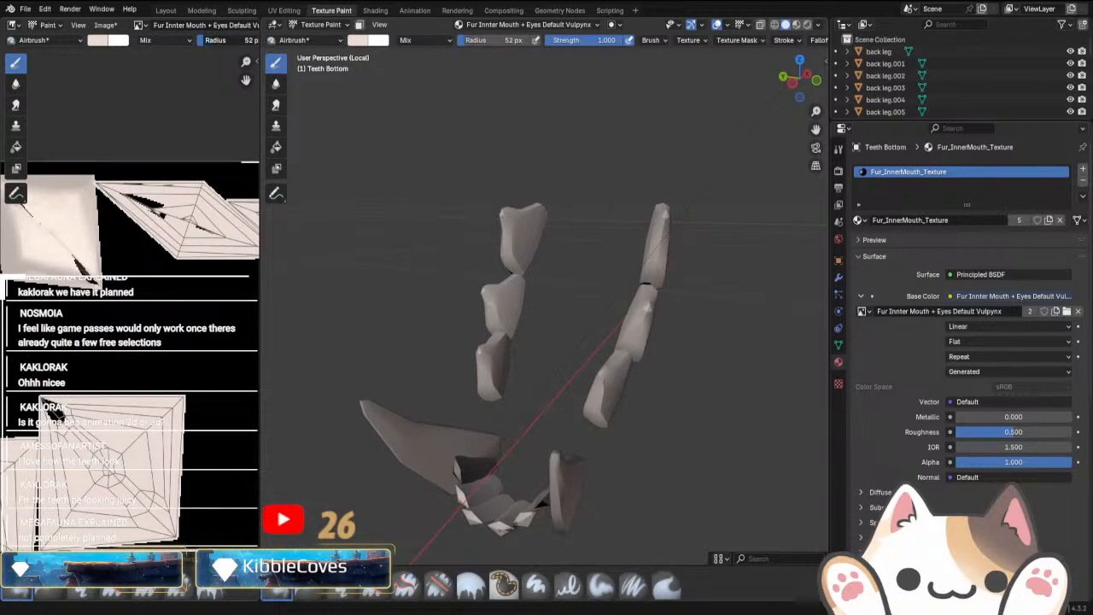
pyautogui.scroll(3, 72, 437)
pyautogui.moveTo(125, 466); pyautogui.dragTo(193, 366, button='middle')
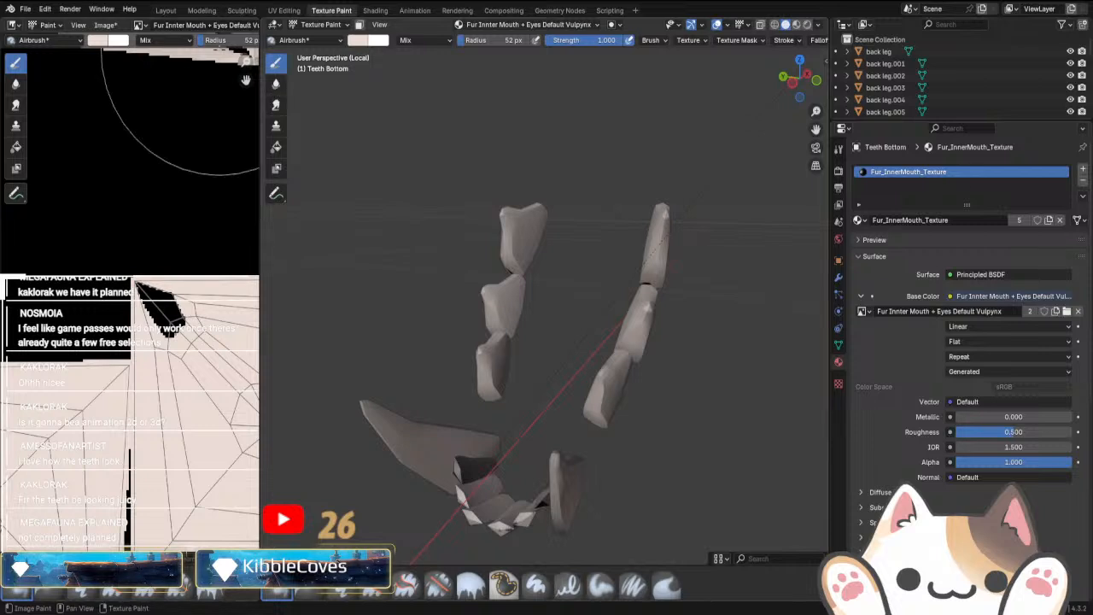
pyautogui.scroll(2, 175, 363)
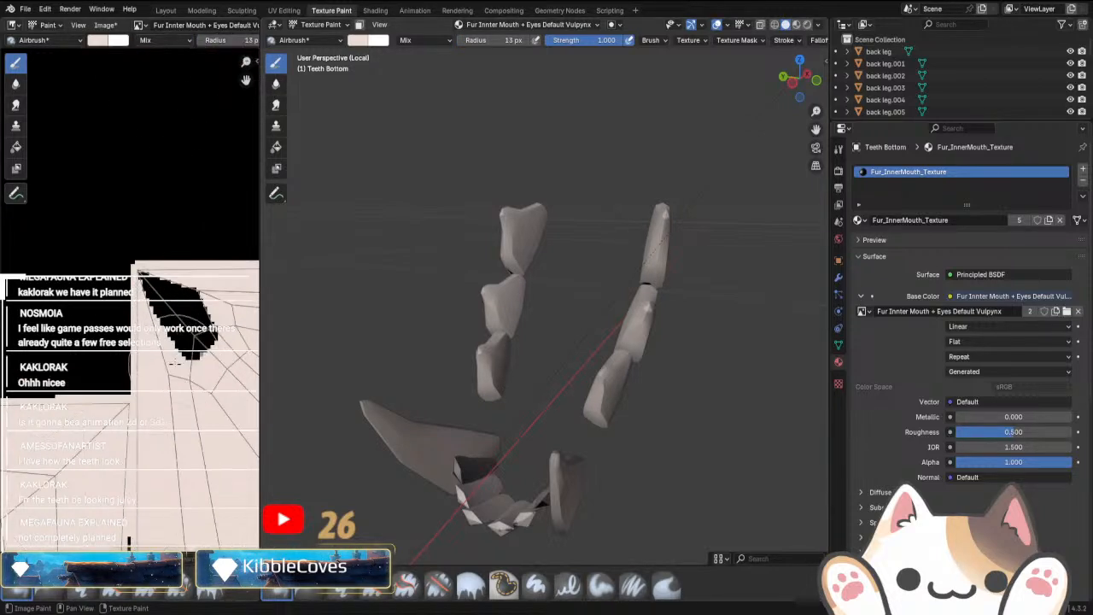
pyautogui.scroll(3, 175, 363)
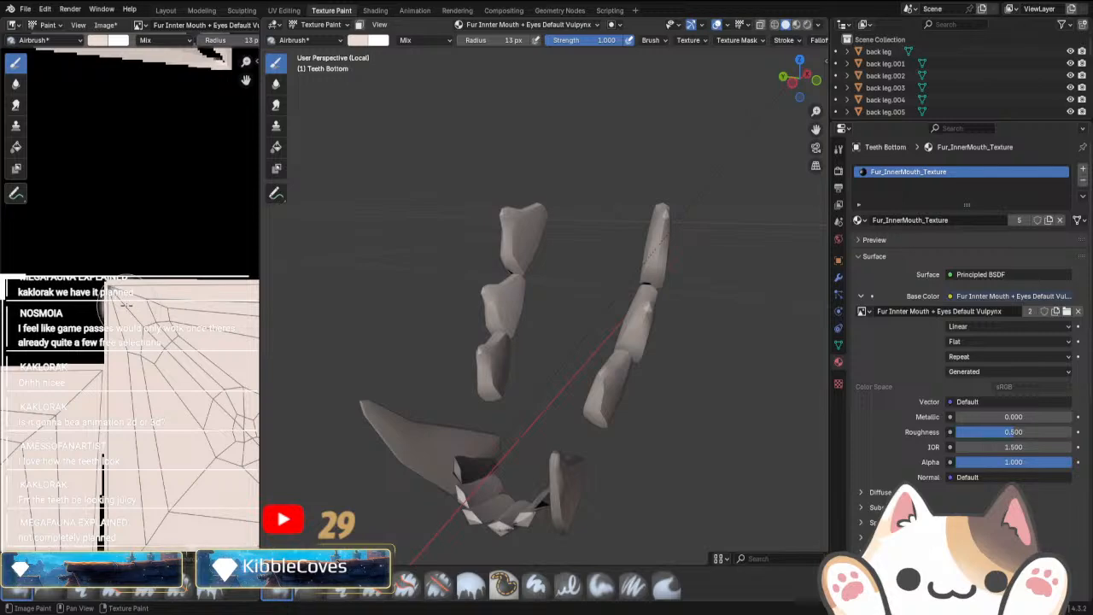
pyautogui.scroll(-3, 169, 410)
pyautogui.moveTo(158, 405); pyautogui.dragTo(201, 288, button='middle')
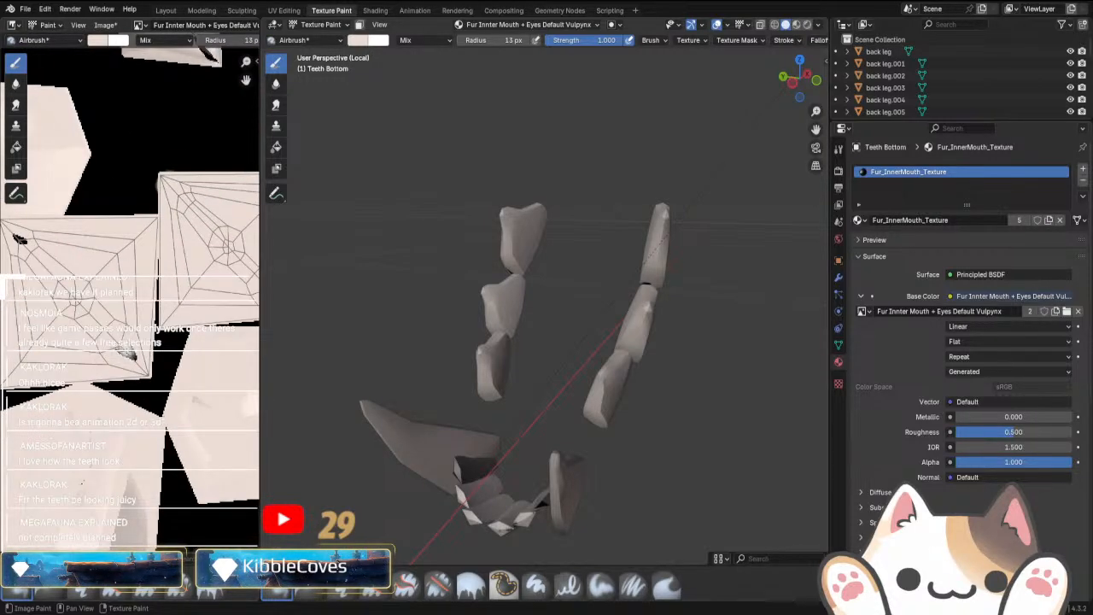
# Paint off-white over the dark patches on the neighboring square tooth islands.
pyautogui.scroll(2, 19, 239)
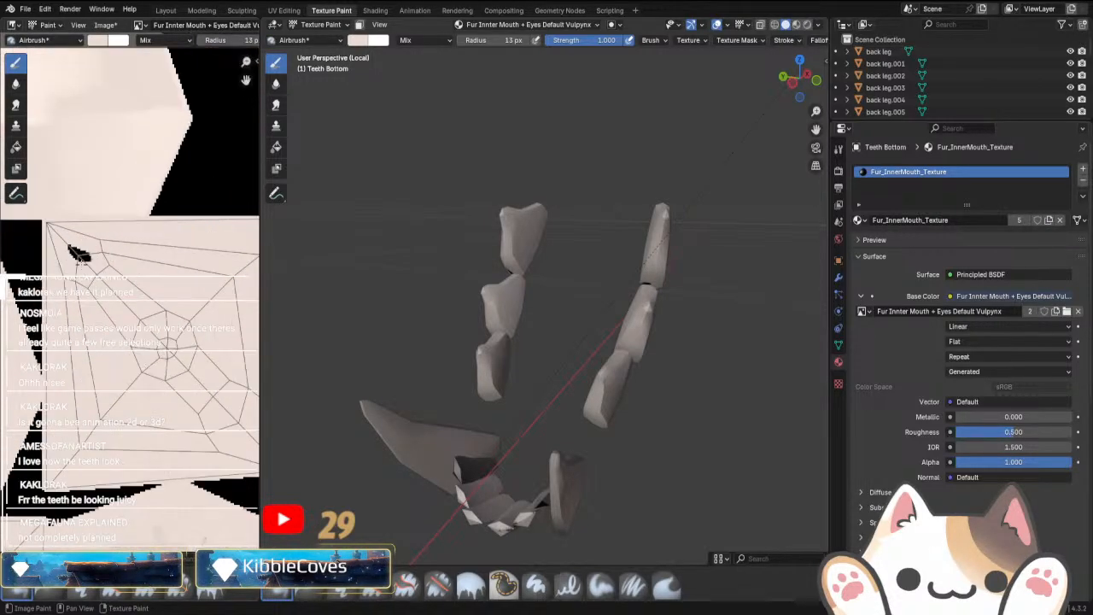
pyautogui.scroll(-2, 53, 210)
pyautogui.scroll(-2, 53, 210)
pyautogui.scroll(3, 143, 316)
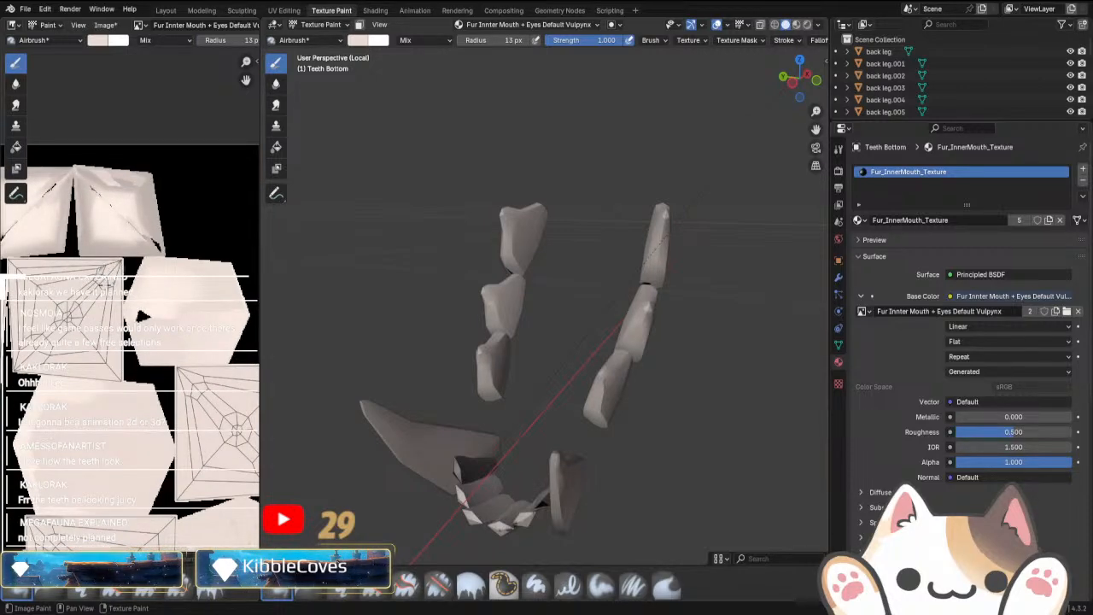
pyautogui.scroll(2, 158, 304)
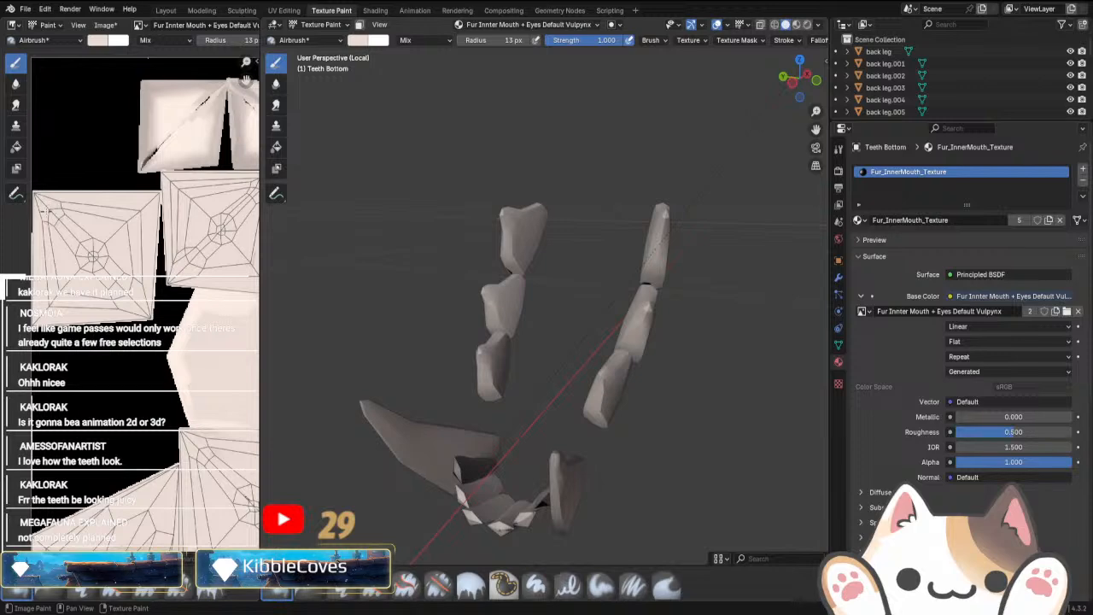
pyautogui.scroll(-3, 135, 410)
pyautogui.scroll(3, 183, 448)
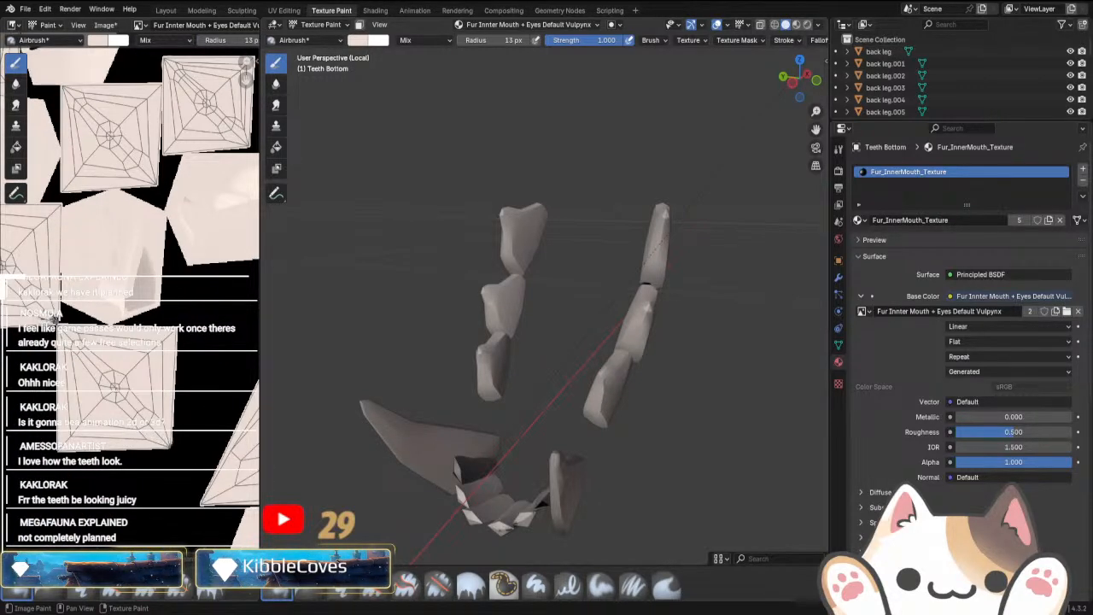
# Fill the dark streaks on the diamond-shaped tooth islands near the texture's upper edge with off-white.
pyautogui.scroll(-4, 122, 388)
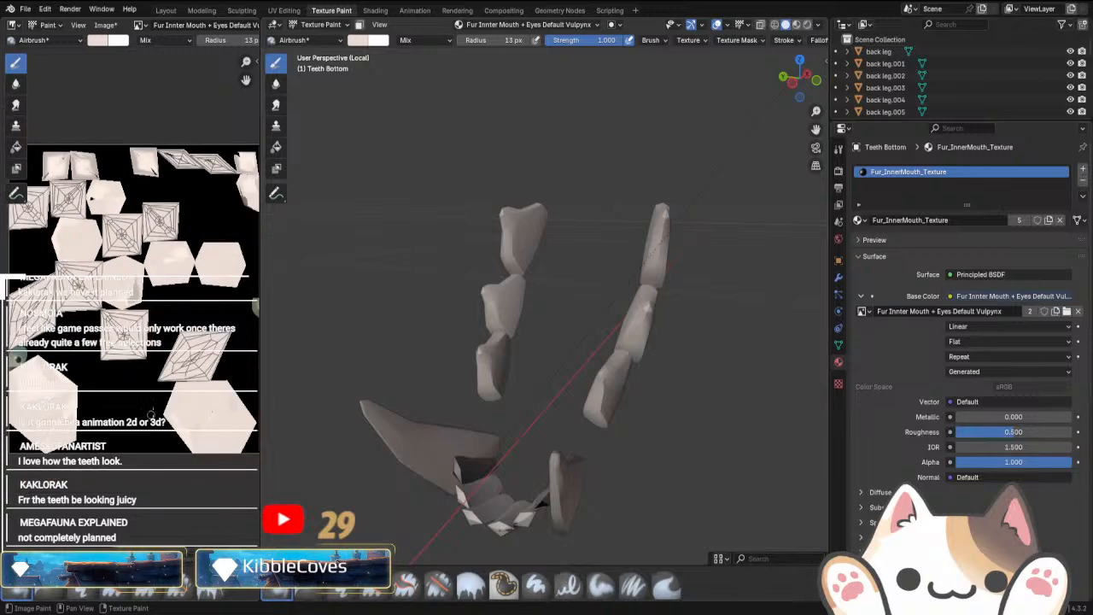
pyautogui.scroll(4, 122, 389)
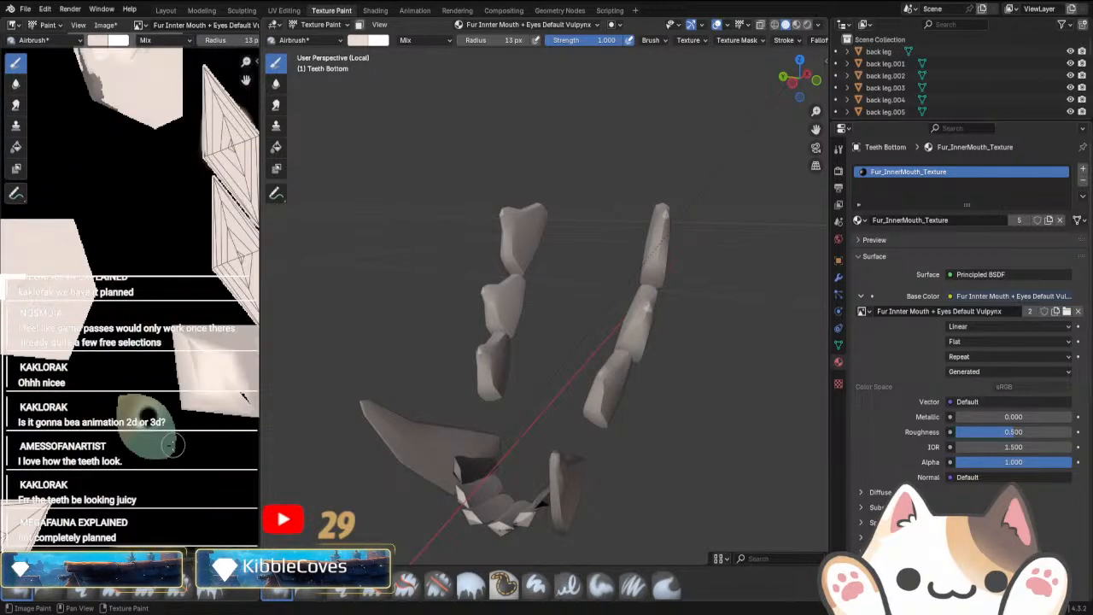
pyautogui.scroll(-3, 15, 415)
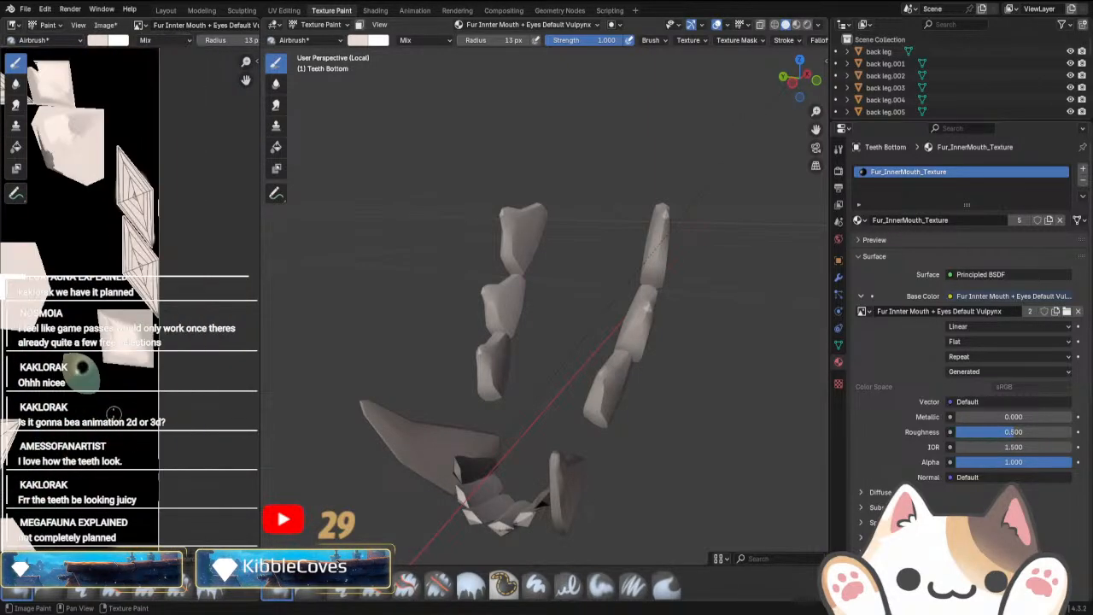
pyautogui.scroll(4, 16, 416)
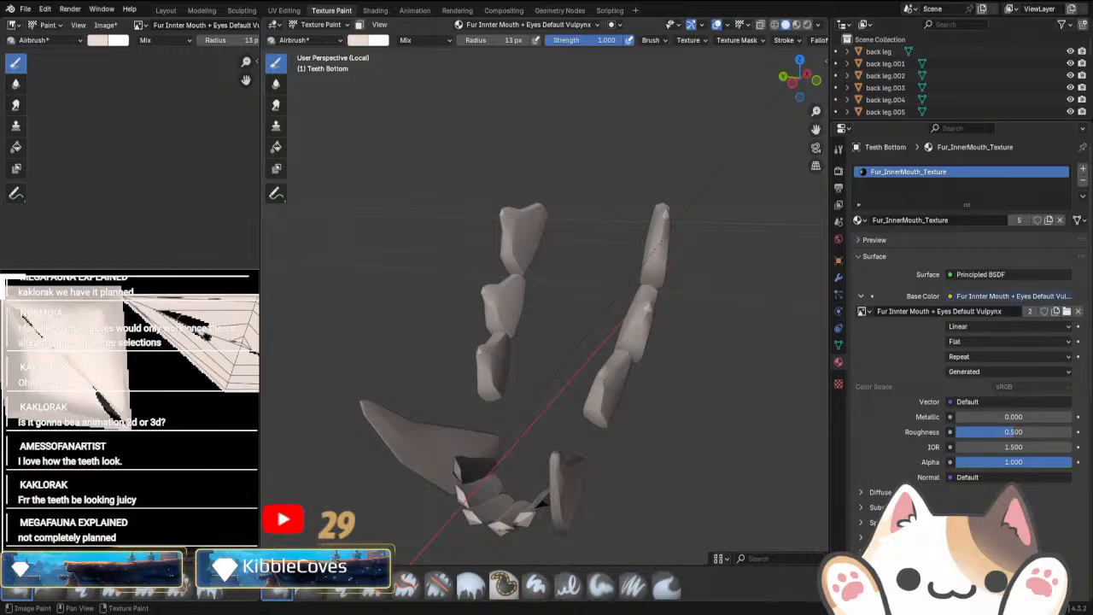
pyautogui.moveTo(211, 385); pyautogui.dragTo(84, 365, button='middle')
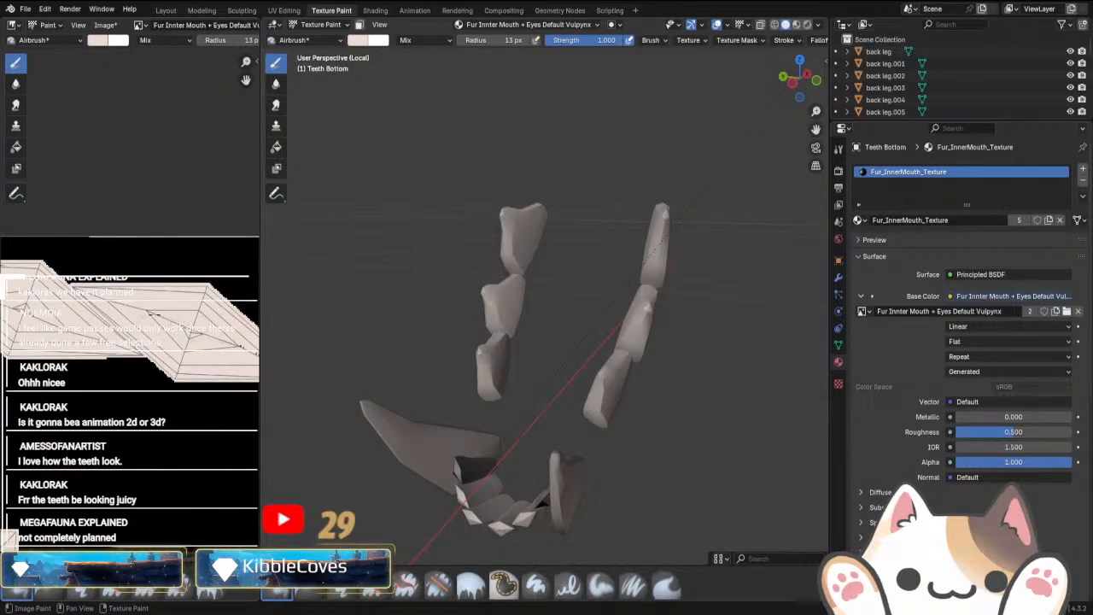
pyautogui.moveTo(202, 382); pyautogui.dragTo(120, 368, button='middle')
pyautogui.moveTo(218, 370); pyautogui.dragTo(153, 385, button='middle')
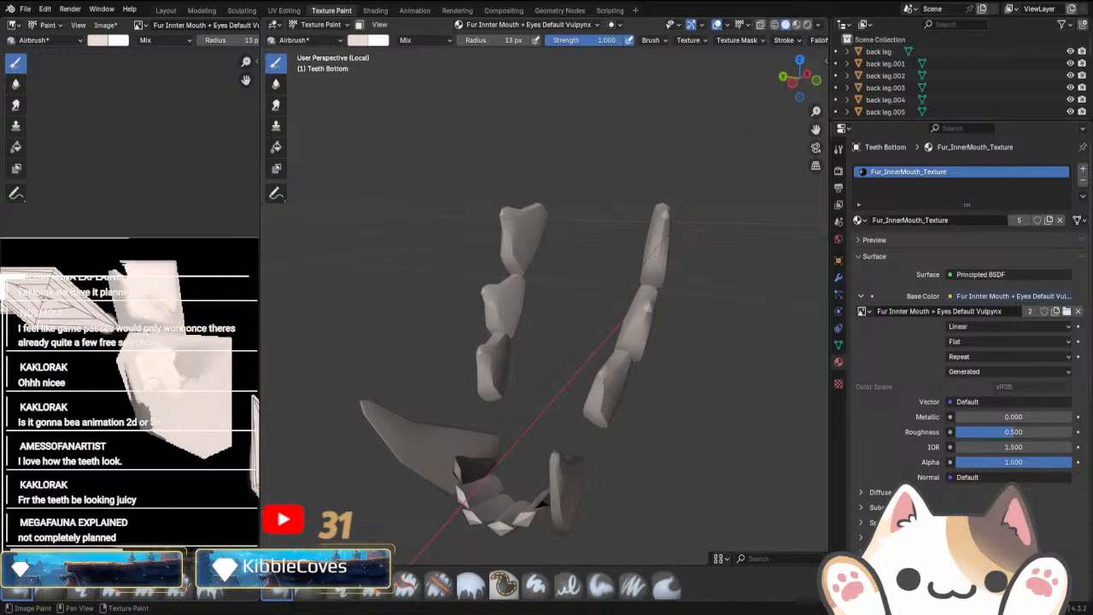
# Select all linked faces of the small incisor beside the lower canine in Edit Mode.
pyautogui.scroll(-3, 159, 444)
pyautogui.moveTo(401, 427); pyautogui.dragTo(524, 248, button='middle')
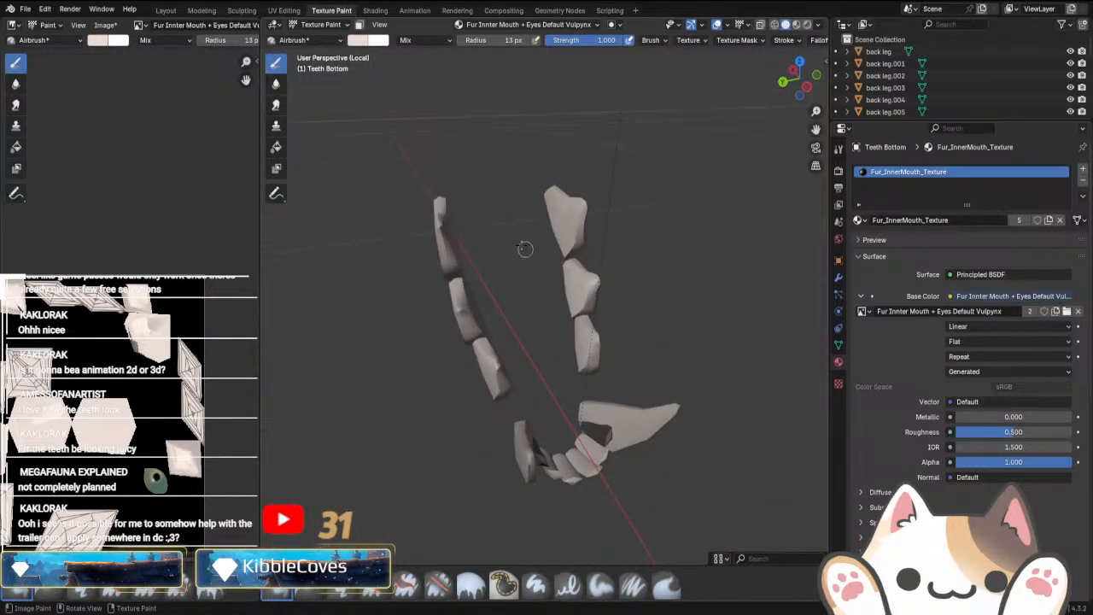
pyautogui.moveTo(634, 477); pyautogui.dragTo(580, 350, button='middle')
pyautogui.press('Tab')
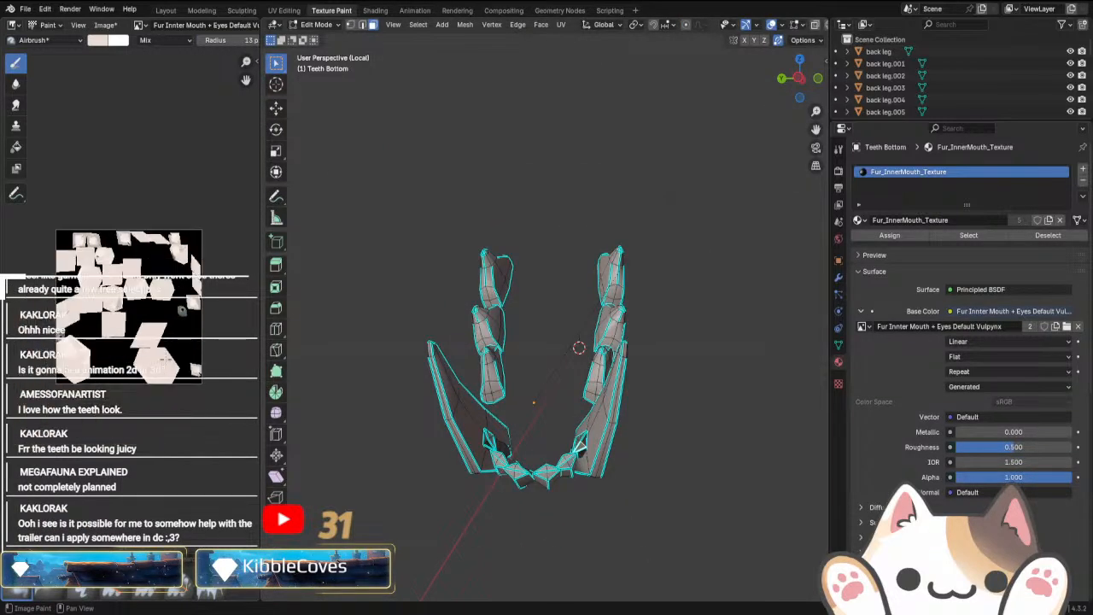
pyautogui.scroll(5, 624, 569)
pyautogui.moveTo(623, 569); pyautogui.dragTo(579, 501, button='middle')
pyautogui.click(578, 499)
pyautogui.scroll(4, 172, 402)
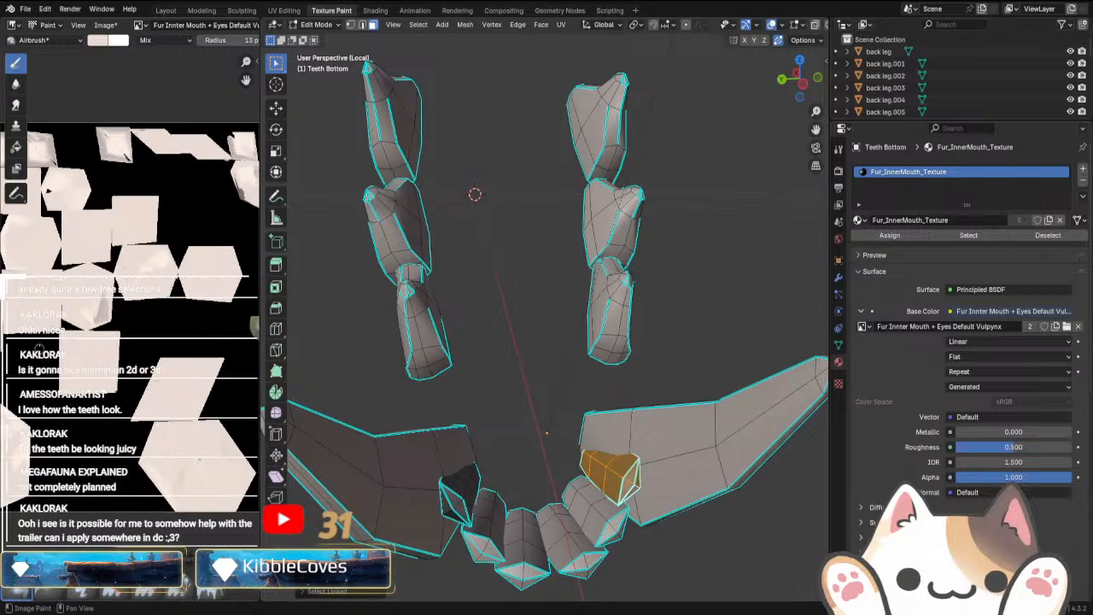
# Fill the dark diagonal streaks on the shaded square islands along the texture's upper edge with off-white.
pyautogui.moveTo(171, 402); pyautogui.dragTo(114, 493, button='middle')
pyautogui.scroll(4, 114, 493)
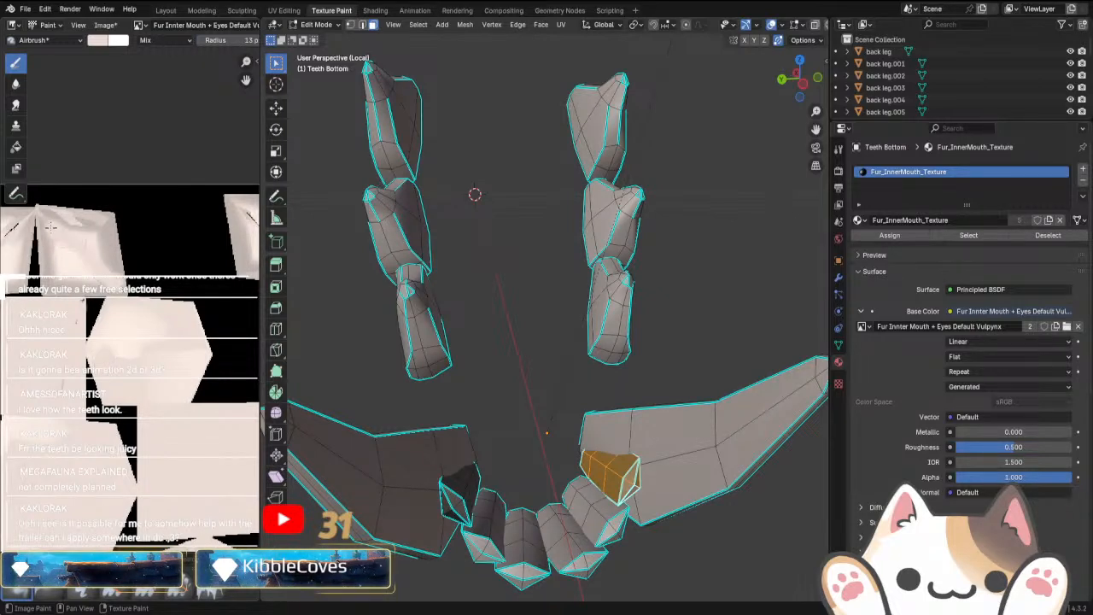
pyautogui.scroll(-2, 249, 322)
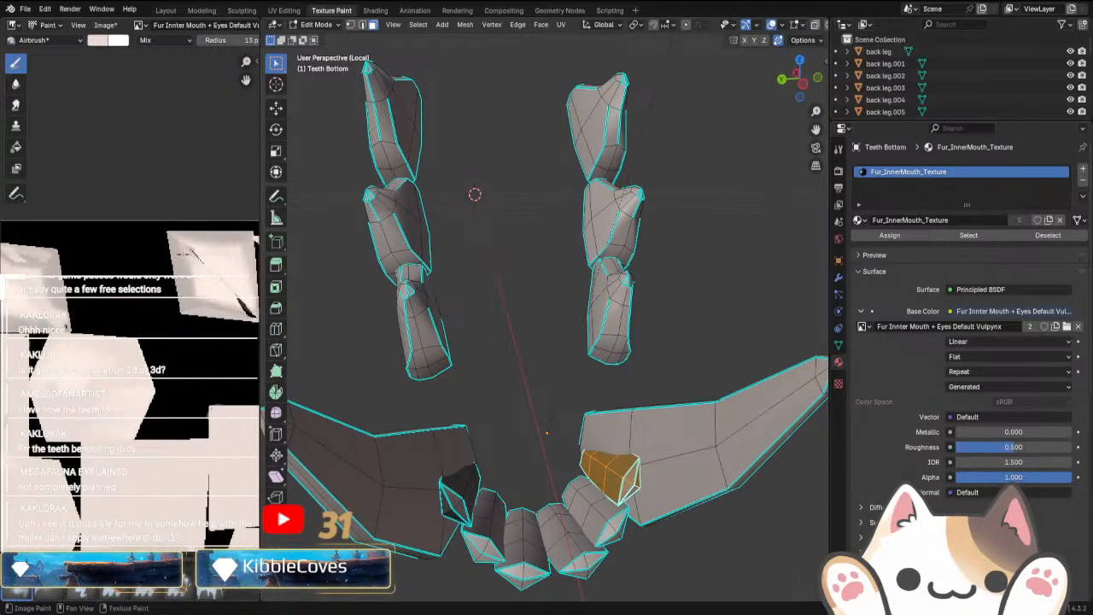
pyautogui.scroll(-4, 228, 419)
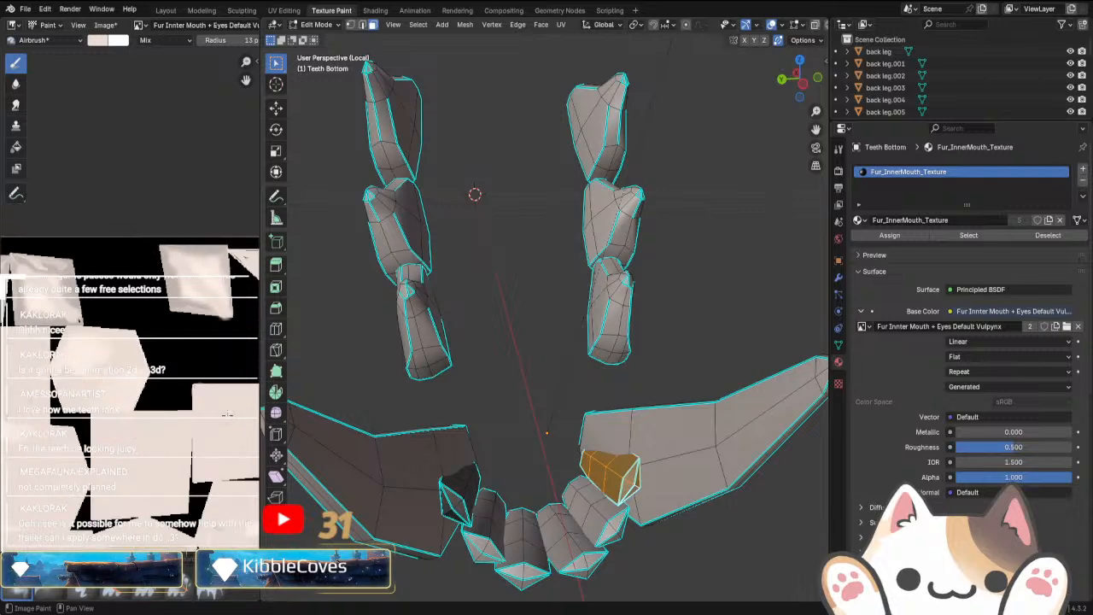
pyautogui.scroll(-3, 143, 395)
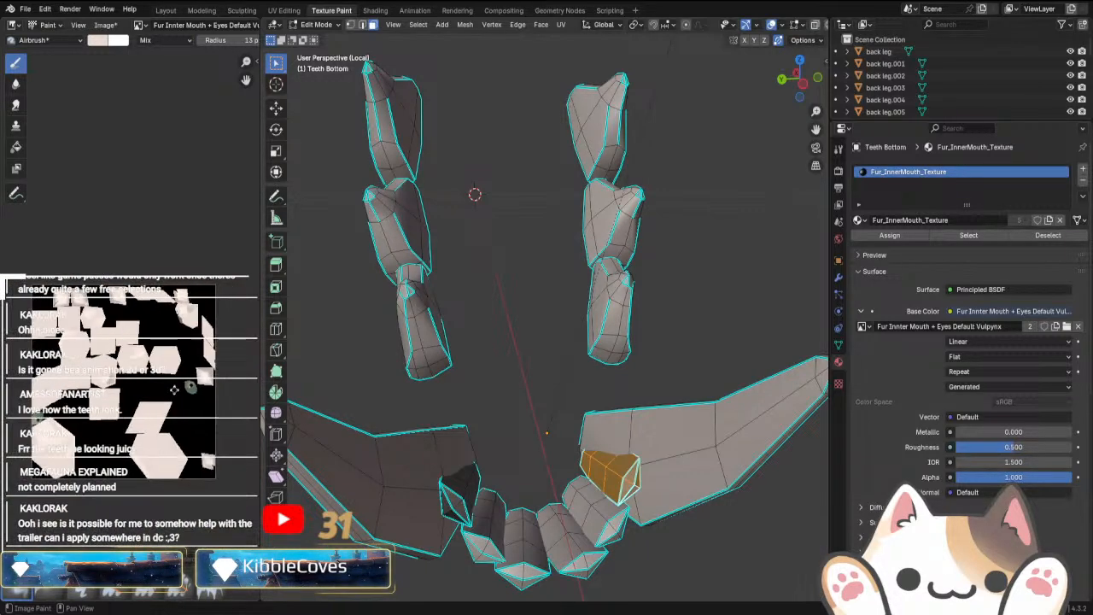
pyautogui.scroll(4, 175, 390)
pyautogui.press('Tab')
pyautogui.press('Tab')
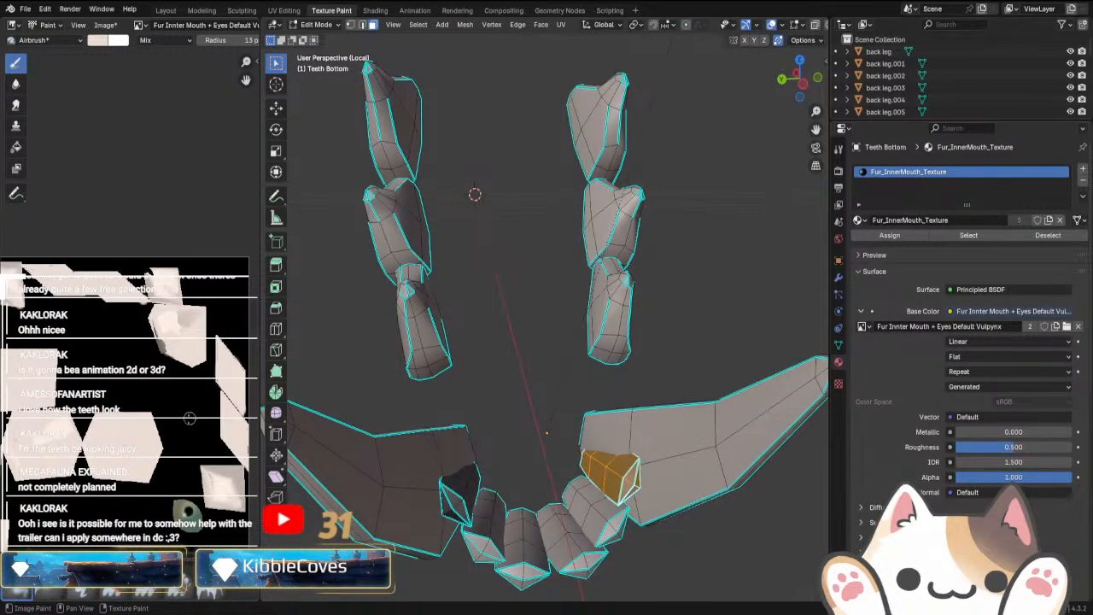
# Inspect the UV islands of all bottom teeth faces over the texture, and clear the face selection.
pyautogui.press('a')
pyautogui.scroll(3, 248, 494)
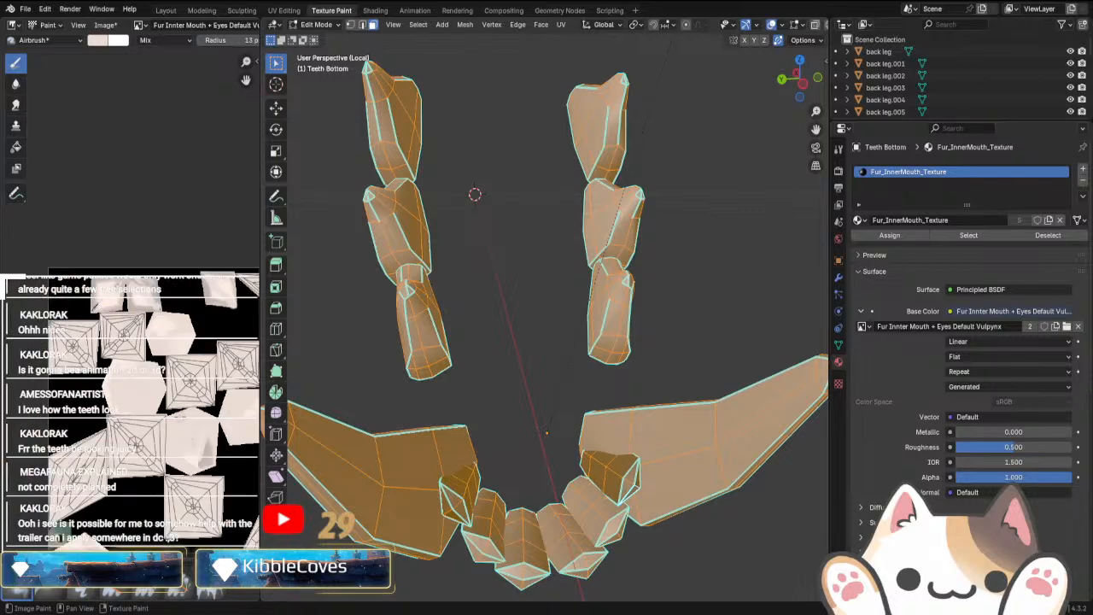
pyautogui.scroll(2, 154, 410)
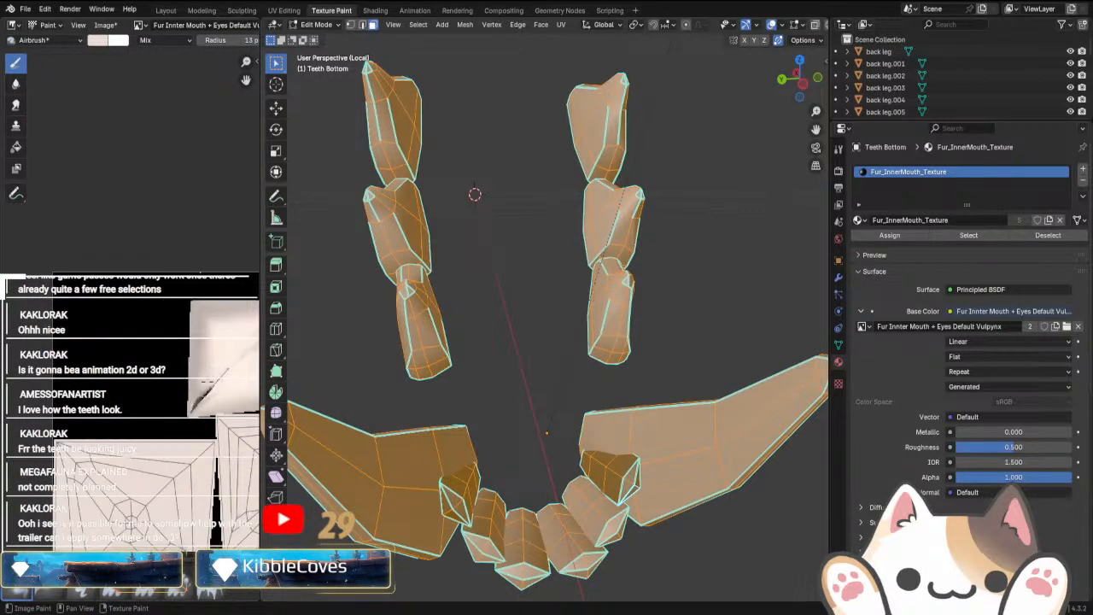
pyautogui.moveTo(235, 356); pyautogui.dragTo(144, 377, button='middle')
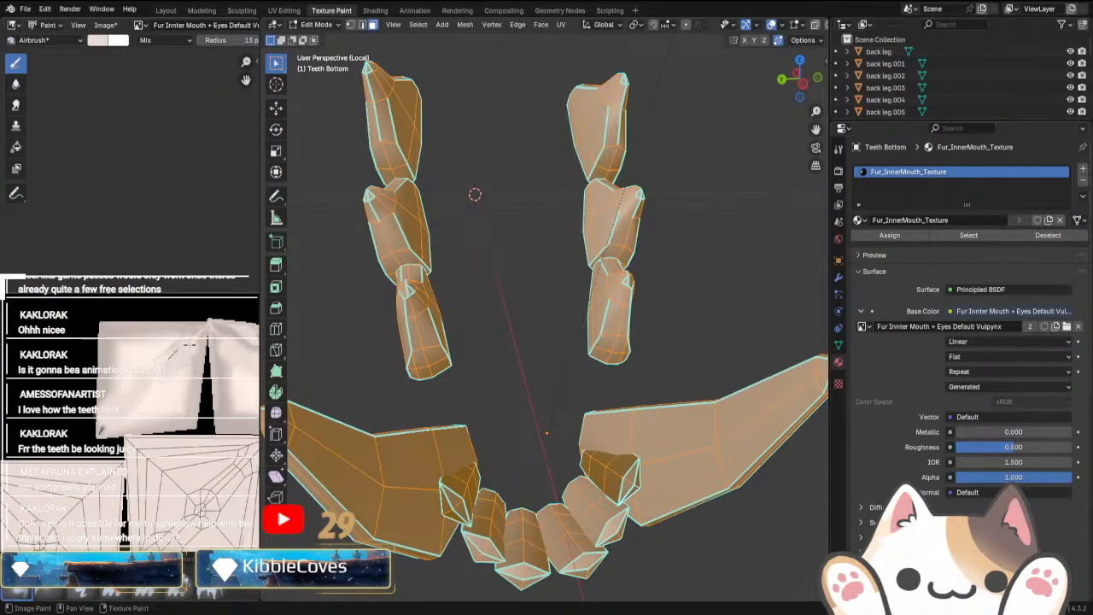
pyautogui.moveTo(460, 462); pyautogui.dragTo(587, 439, button='middle')
pyautogui.hotkey('alt', 'a')
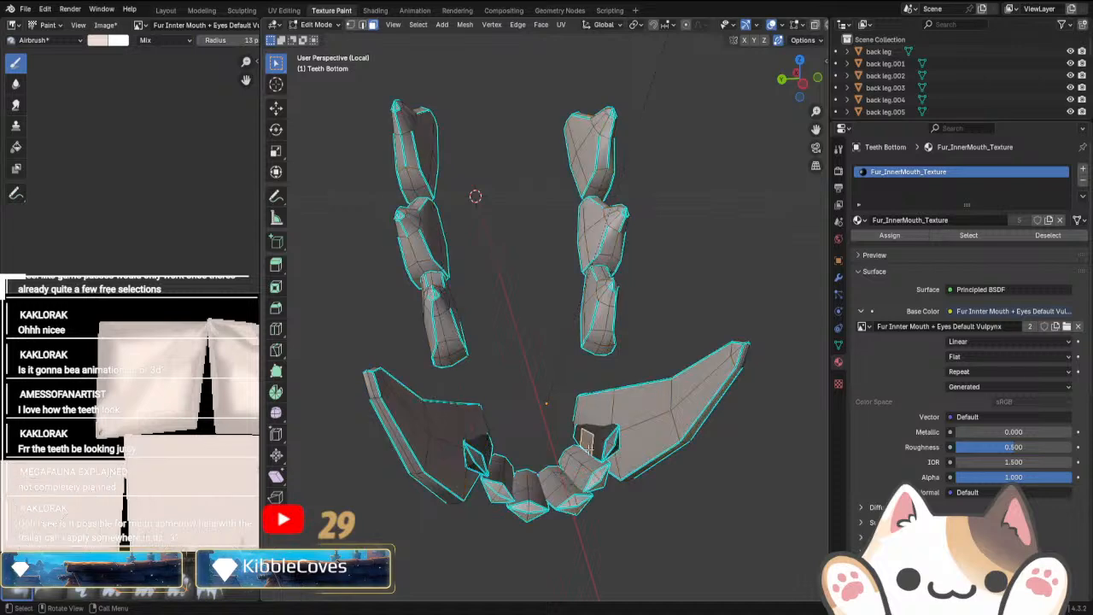
# Return the bottom teeth to Object Mode and exit local view to show the whole creature.
pyautogui.moveTo(438, 495)
pyautogui.mouseDown(button='middle')
pyautogui.moveTo(378, 422)
pyautogui.moveTo(412, 463)
pyautogui.moveTo(505, 492)
pyautogui.mouseUp(button='middle')
pyautogui.press('Tab')
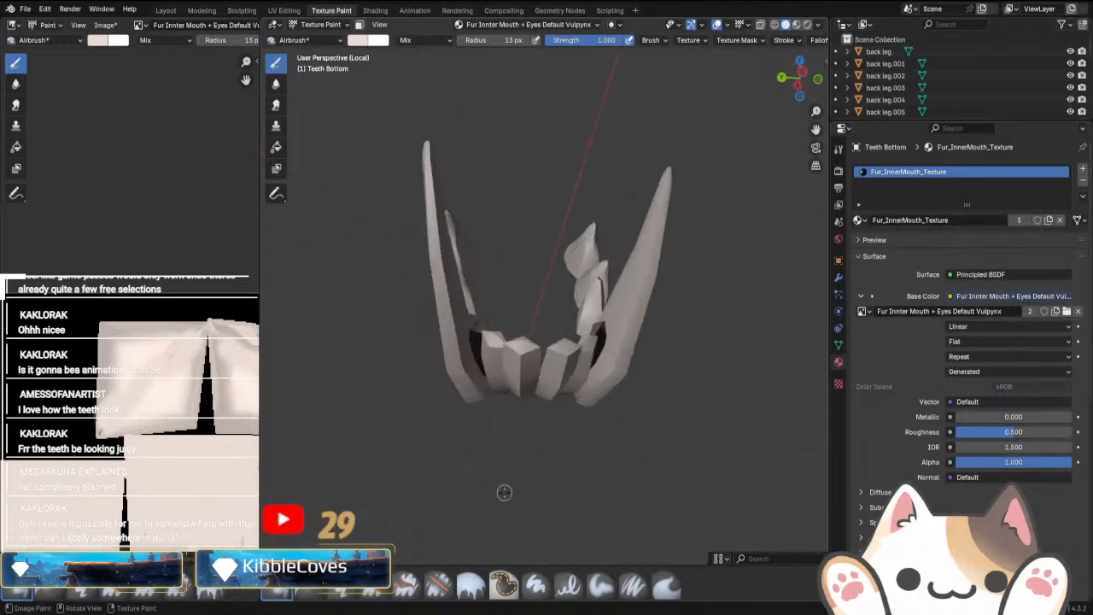
pyautogui.click(320, 24)
pyautogui.click(369, 103)
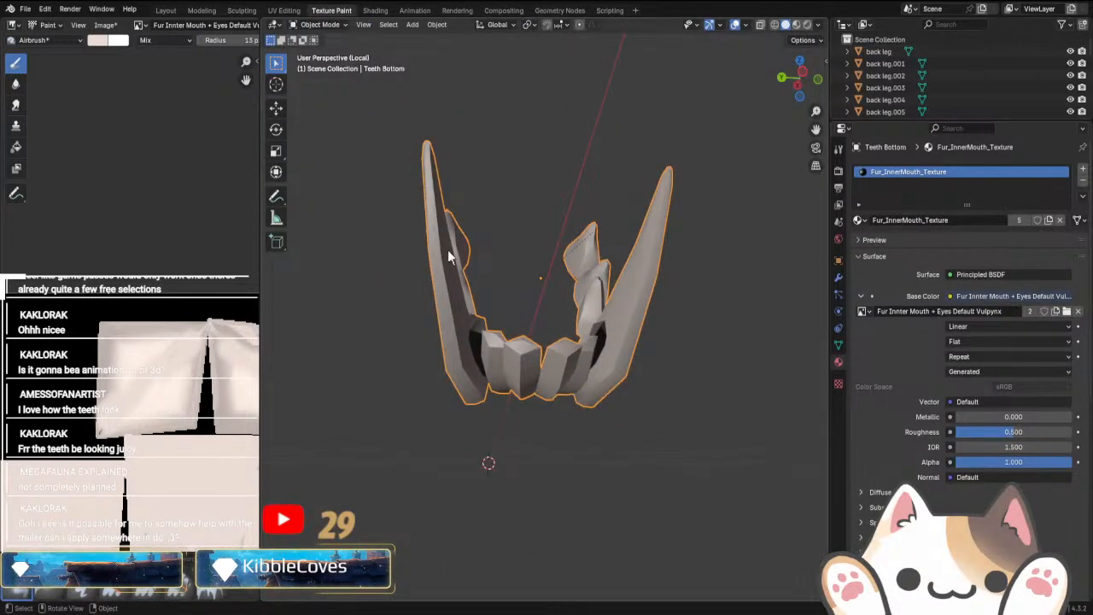
pyautogui.click(590, 418)
pyautogui.press('KP_Divide')
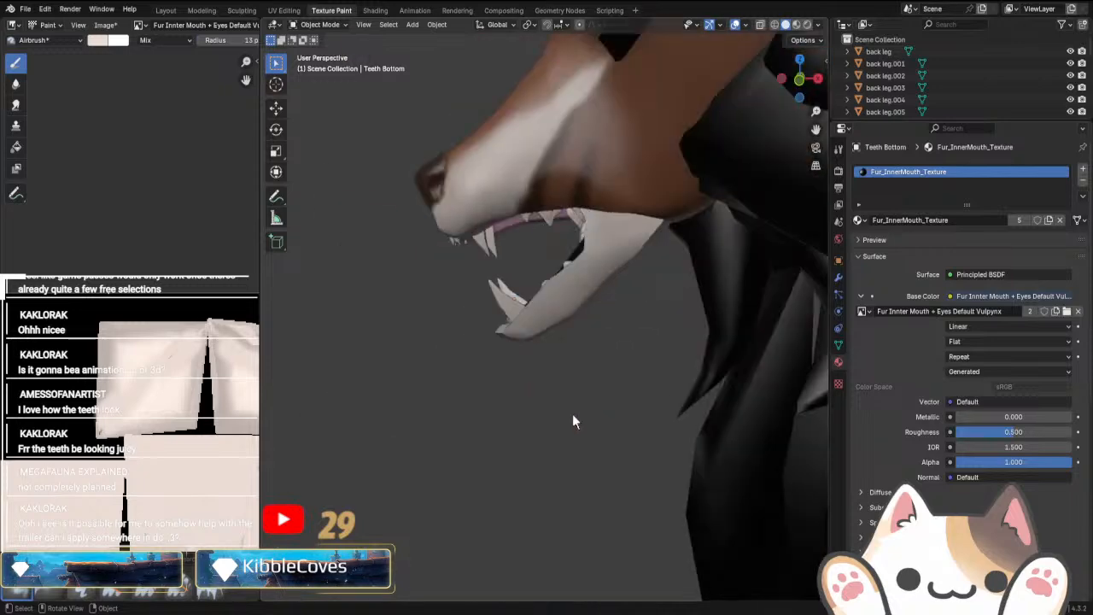
# Select the tongue inside the open lower jaw and switch it to Texture Paint mode.
pyautogui.scroll(-8, 572, 413)
pyautogui.moveTo(552, 408); pyautogui.dragTo(551, 341, button='middle')
pyautogui.scroll(6, 590, 437)
pyautogui.scroll(-5, 539, 390)
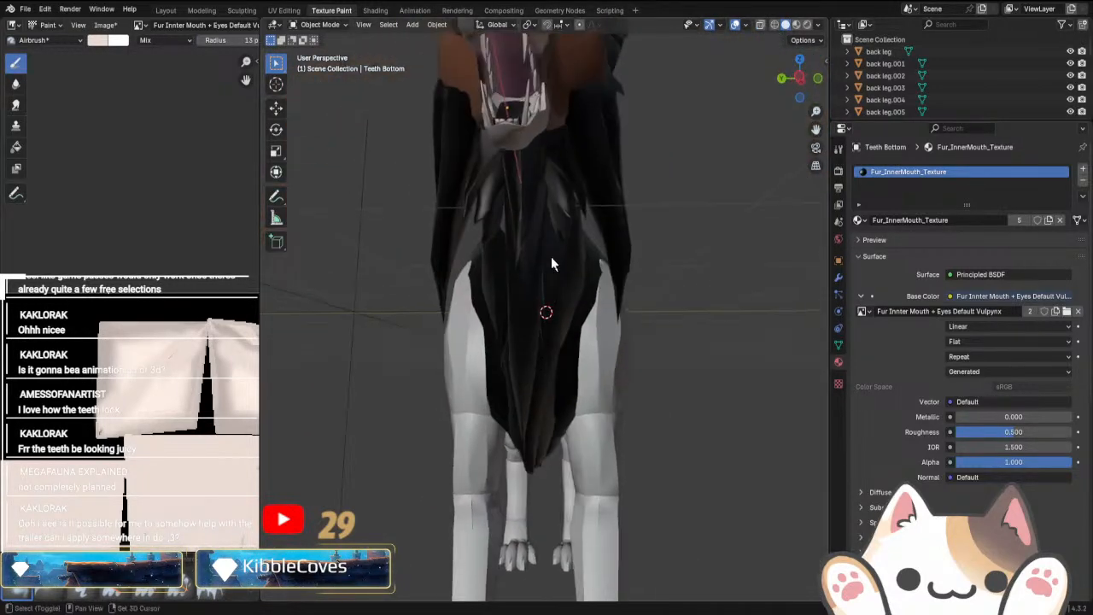
pyautogui.moveTo(551, 265); pyautogui.dragTo(570, 362, button='middle')
pyautogui.scroll(4, 580, 346)
pyautogui.scroll(-3, 580, 347)
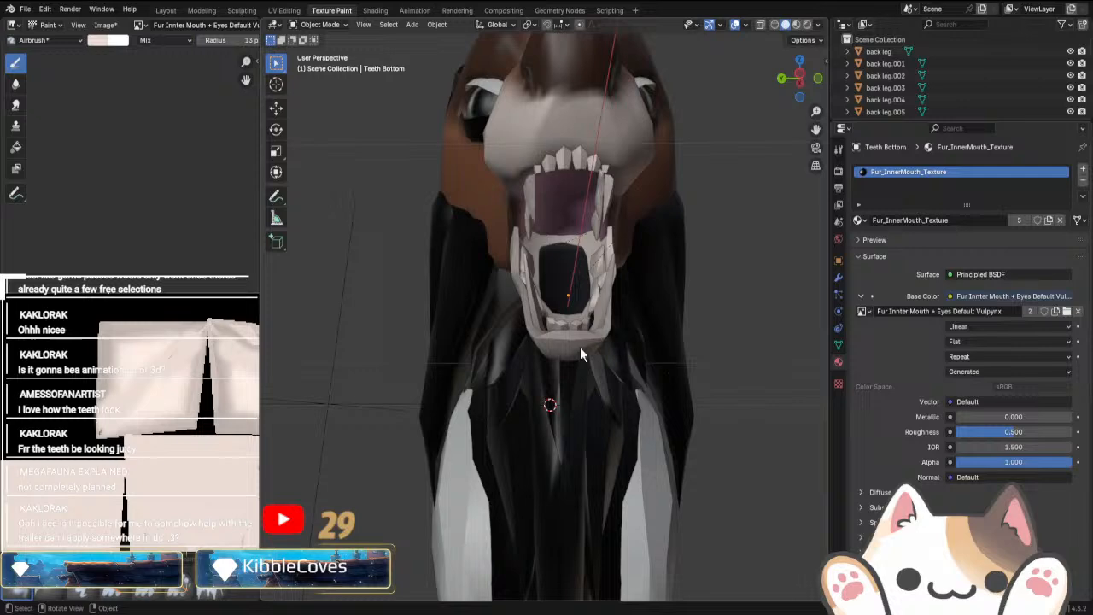
pyautogui.click(570, 289)
pyautogui.click(327, 29)
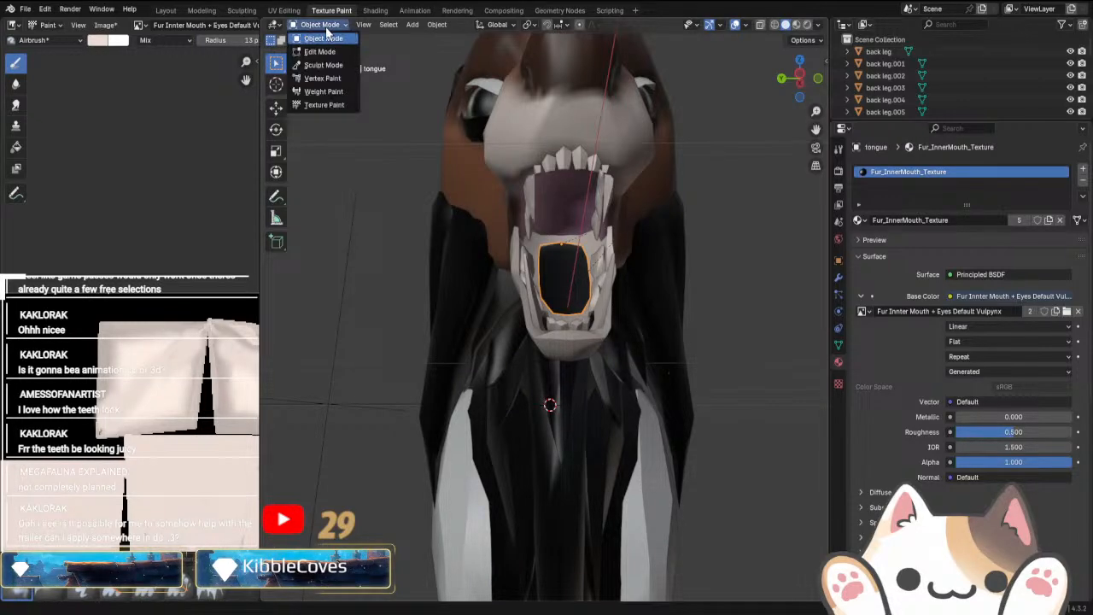
pyautogui.click(334, 105)
# Select all tongue faces in Edit Mode to locate their UV island on the mouth texture.
pyautogui.press('Tab')
pyautogui.press('a')
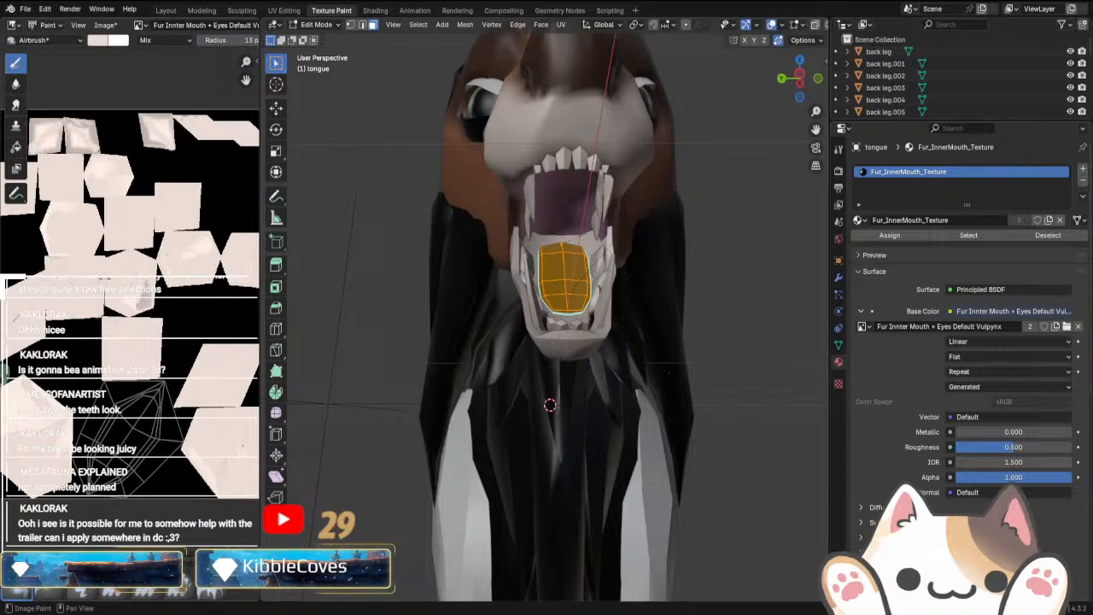
pyautogui.scroll(4, 481, 365)
pyautogui.scroll(-4, 508, 405)
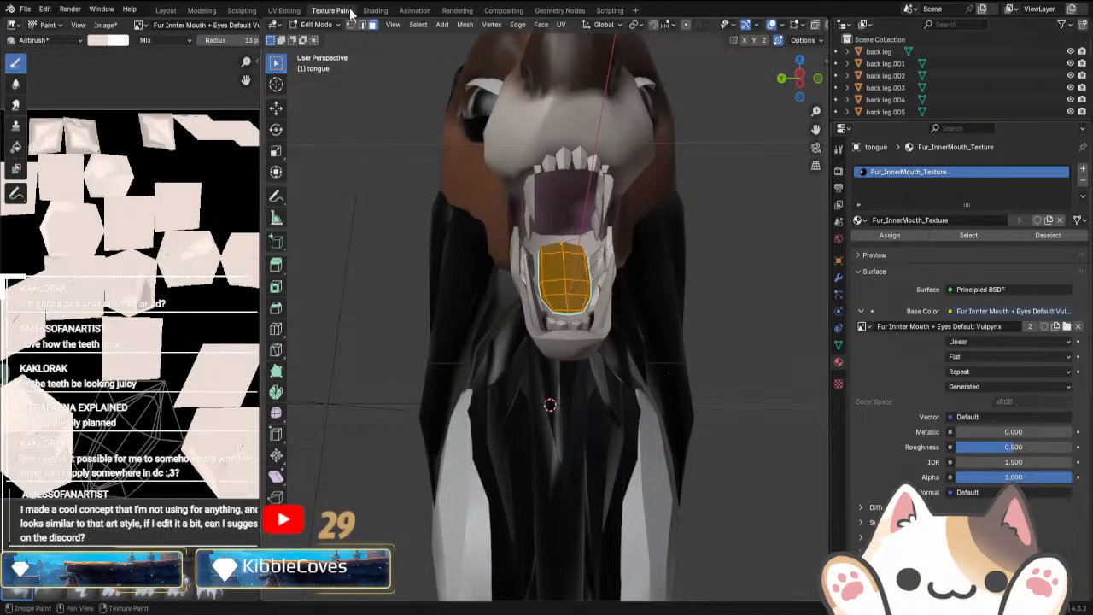
pyautogui.scroll(-5, 381, 248)
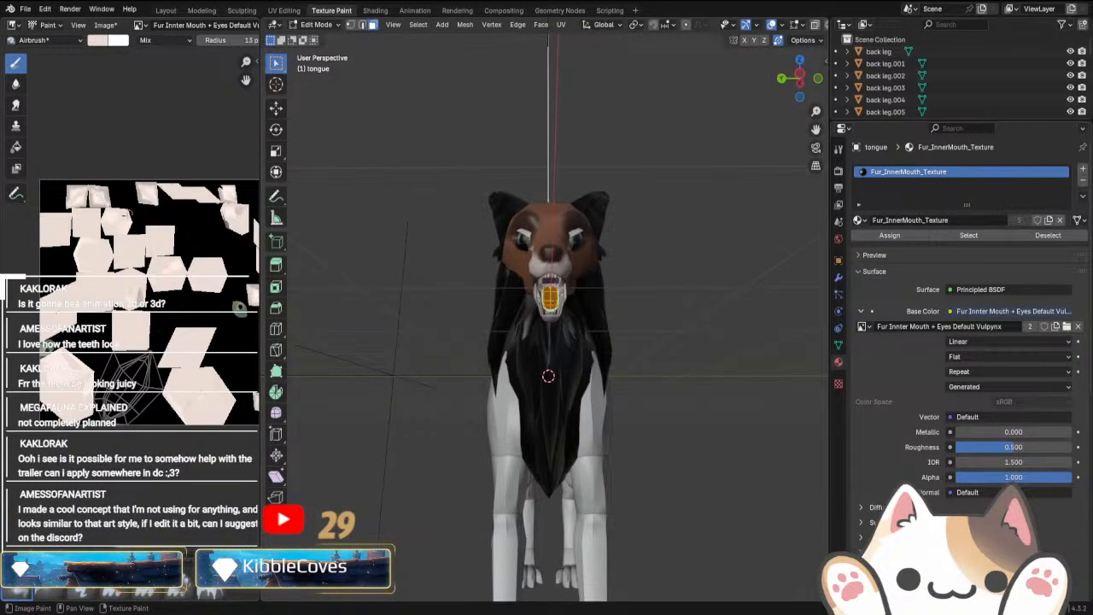
# Open the Default Vulpynx Head Body and Ears image and sample its pink patch as the brush color.
pyautogui.click(139, 25)
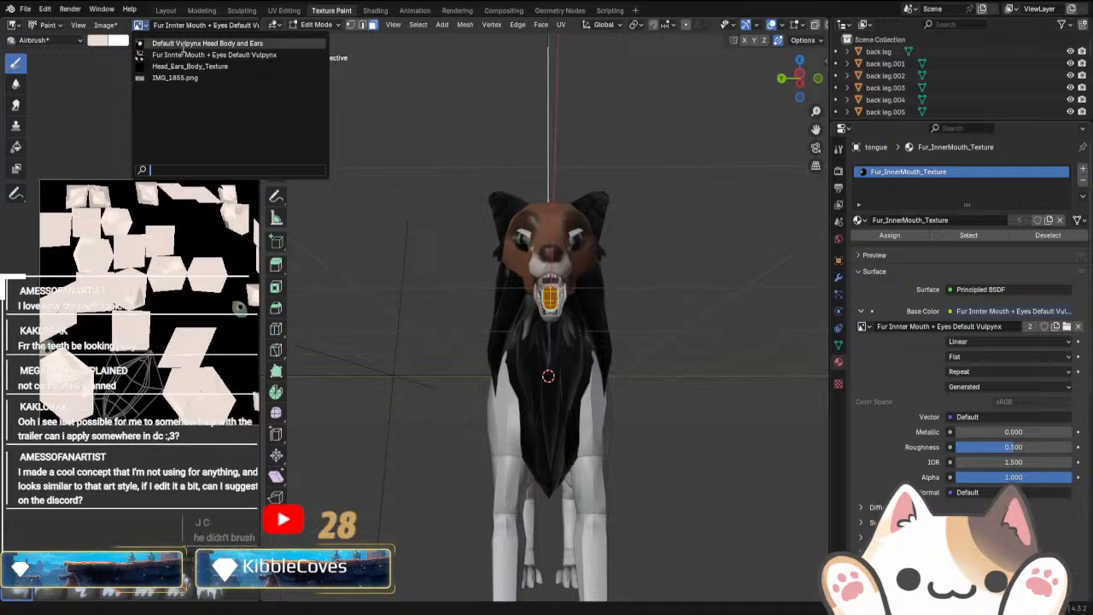
pyautogui.click(165, 70)
pyautogui.scroll(6, 88, 229)
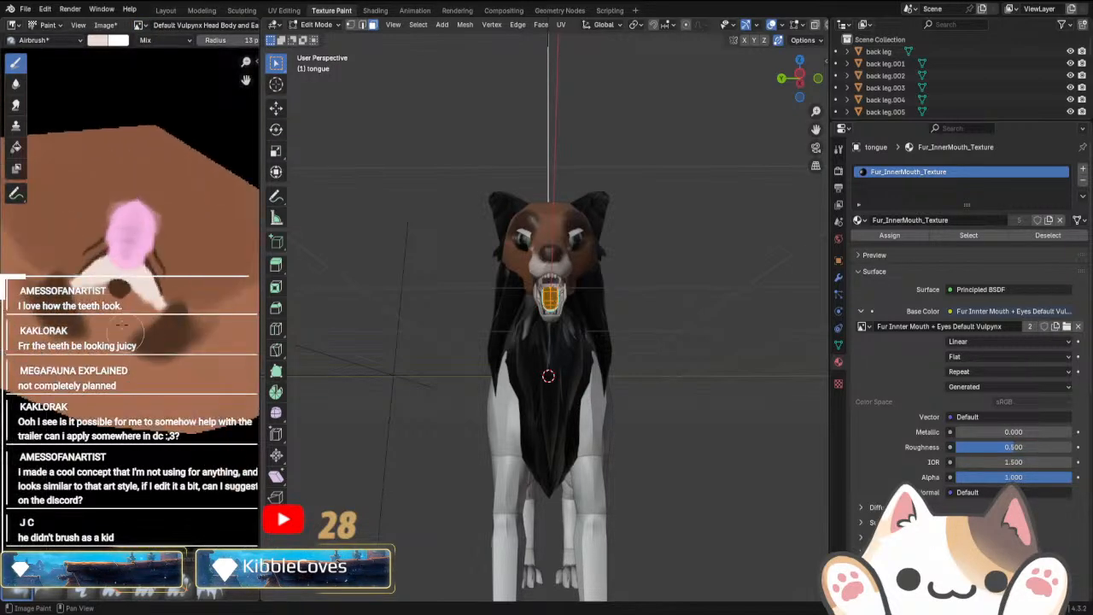
pyautogui.click(102, 40)
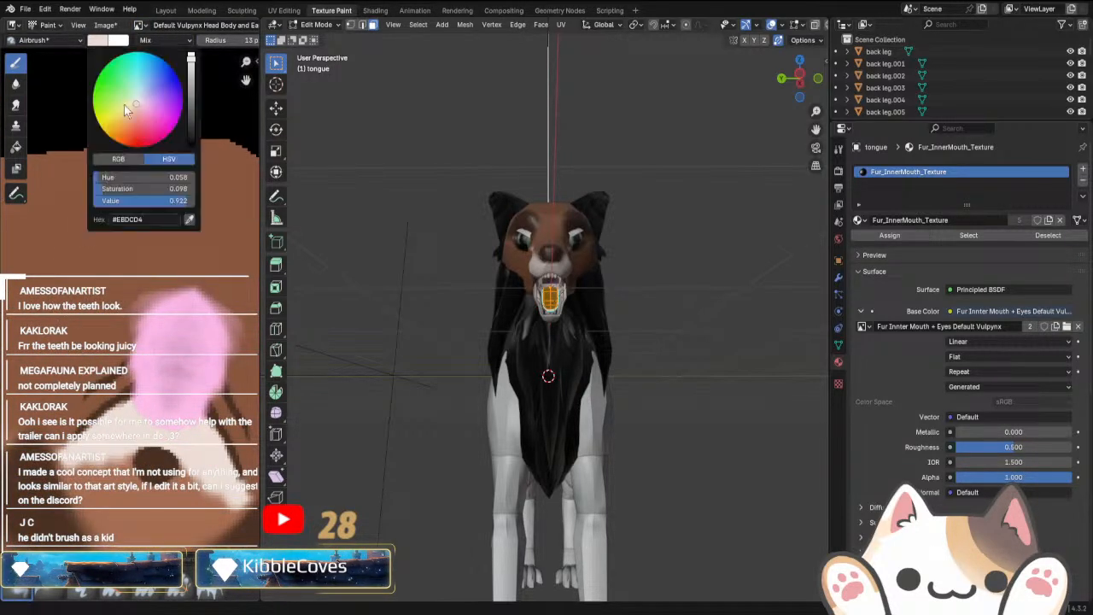
pyautogui.click(105, 40)
pyautogui.click(191, 220)
pyautogui.click(156, 355)
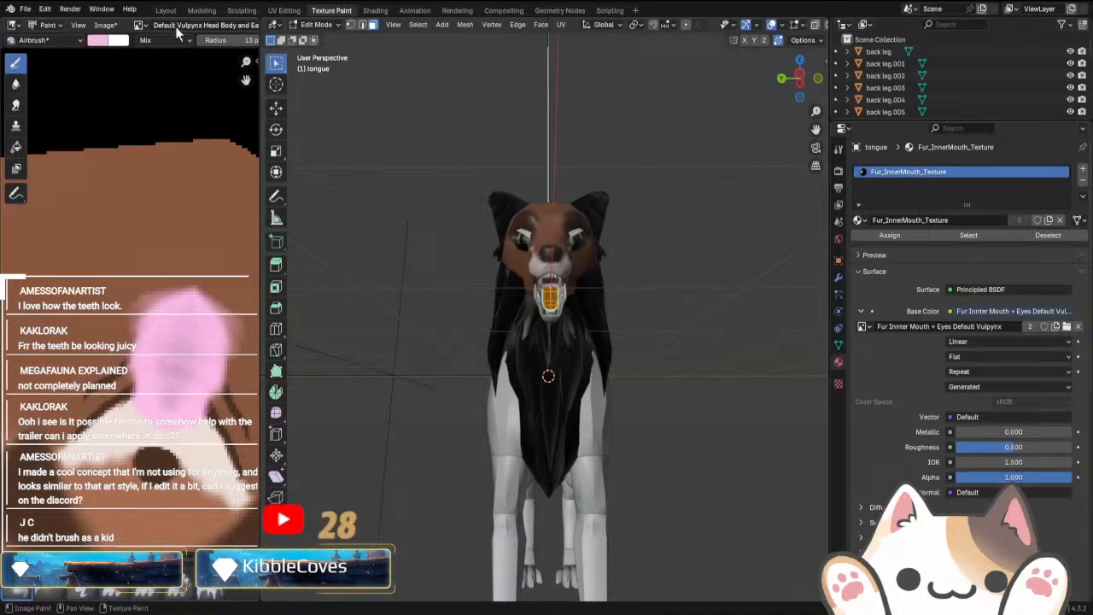
# Switch the image editor back to the Fur Innter Mouth + Eyes Default Vulpynx texture.
pyautogui.click(139, 25)
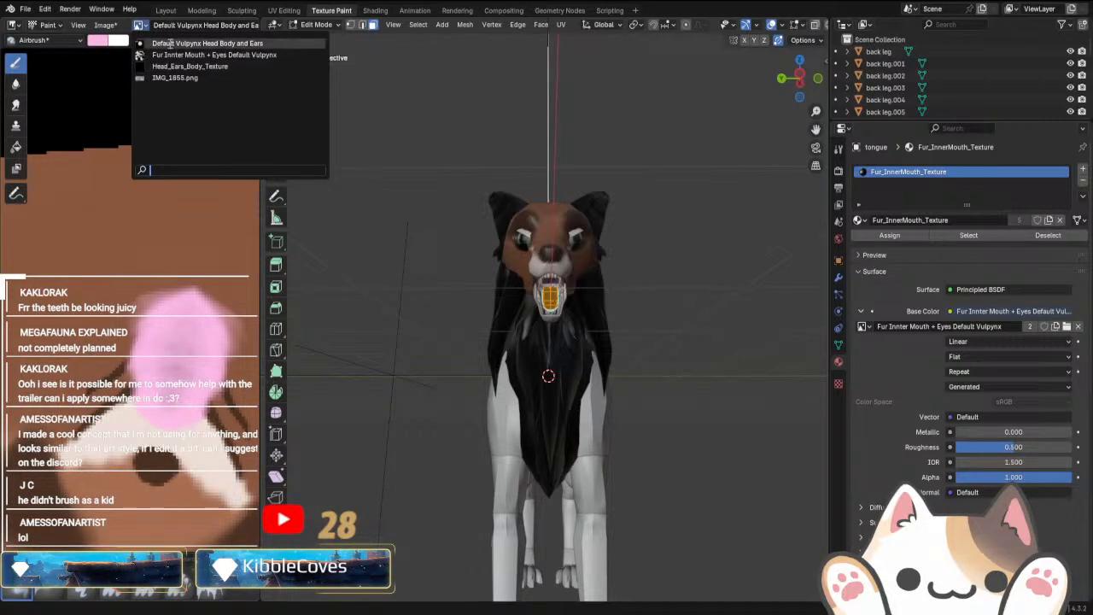
pyautogui.click(205, 54)
pyautogui.scroll(5, 569, 399)
pyautogui.scroll(4, 555, 356)
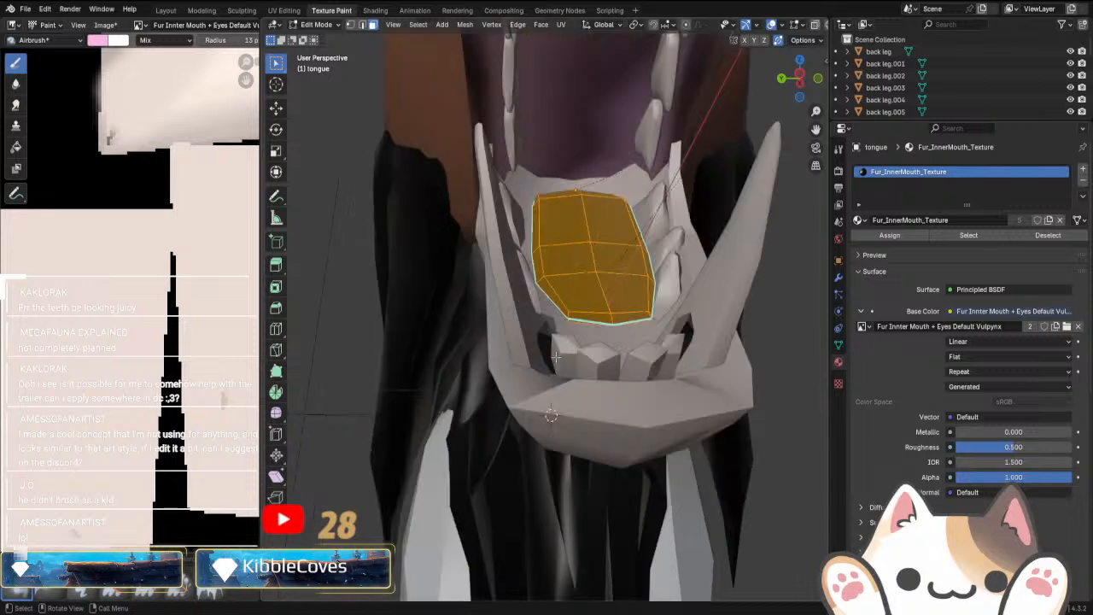
# Isolate the tongue in Texture Paint mode, cover it in pink with a 500 px airbrush, and restore the full model view.
pyautogui.click(316, 24)
pyautogui.click(324, 104)
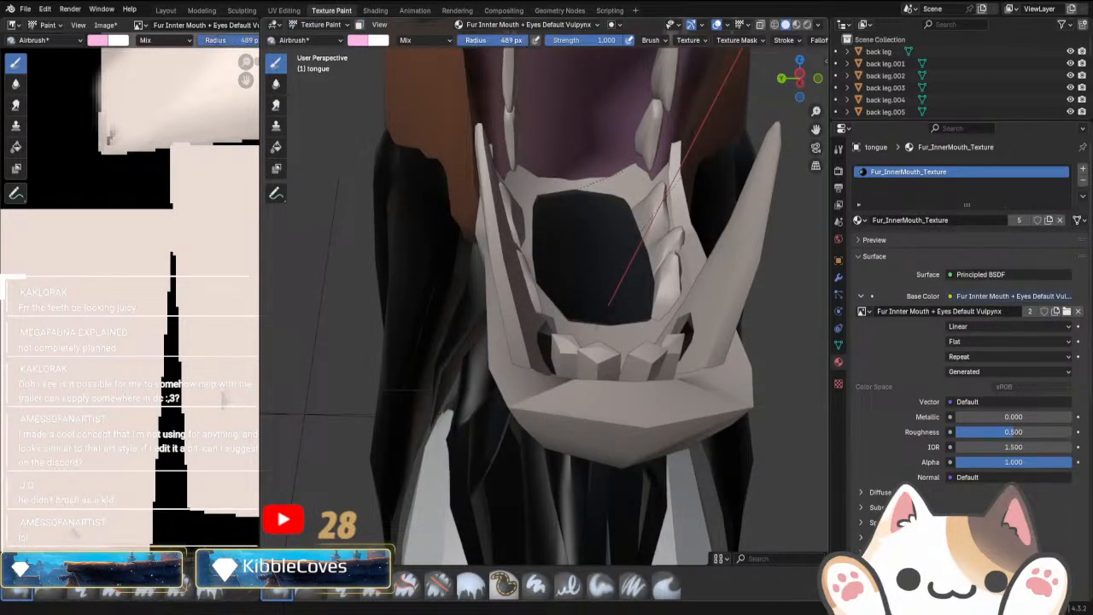
pyautogui.press('KP_Divide')
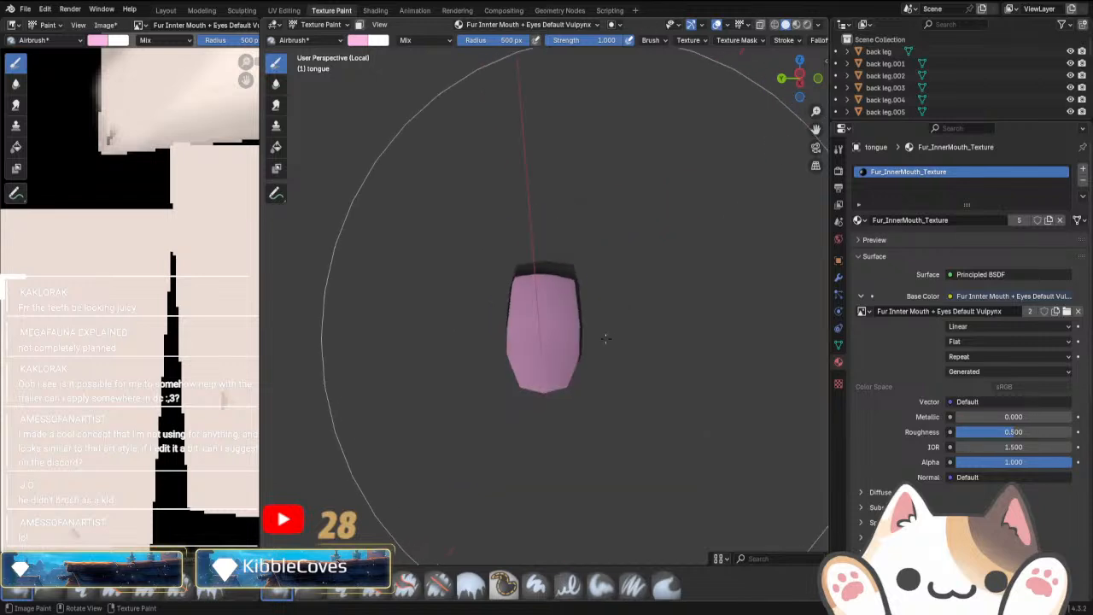
pyautogui.moveTo(606, 339)
pyautogui.mouseDown(button='middle')
pyautogui.moveTo(556, 178)
pyautogui.moveTo(439, 270)
pyautogui.moveTo(576, 240)
pyautogui.moveTo(629, 361)
pyautogui.moveTo(602, 333)
pyautogui.moveTo(636, 317)
pyautogui.moveTo(717, 401)
pyautogui.moveTo(646, 251)
pyautogui.moveTo(501, 341)
pyautogui.moveTo(501, 313)
pyautogui.moveTo(511, 294)
pyautogui.moveTo(502, 314)
pyautogui.moveTo(556, 367)
pyautogui.moveTo(561, 350)
pyautogui.moveTo(588, 351)
pyautogui.mouseUp(button='middle')
pyautogui.press('KP_Divide')
pyautogui.scroll(5, 560, 369)
# Darken the brush pink and shade the middle of the tongue with a 48 px radius at 0.281 strength.
pyautogui.click(360, 40)
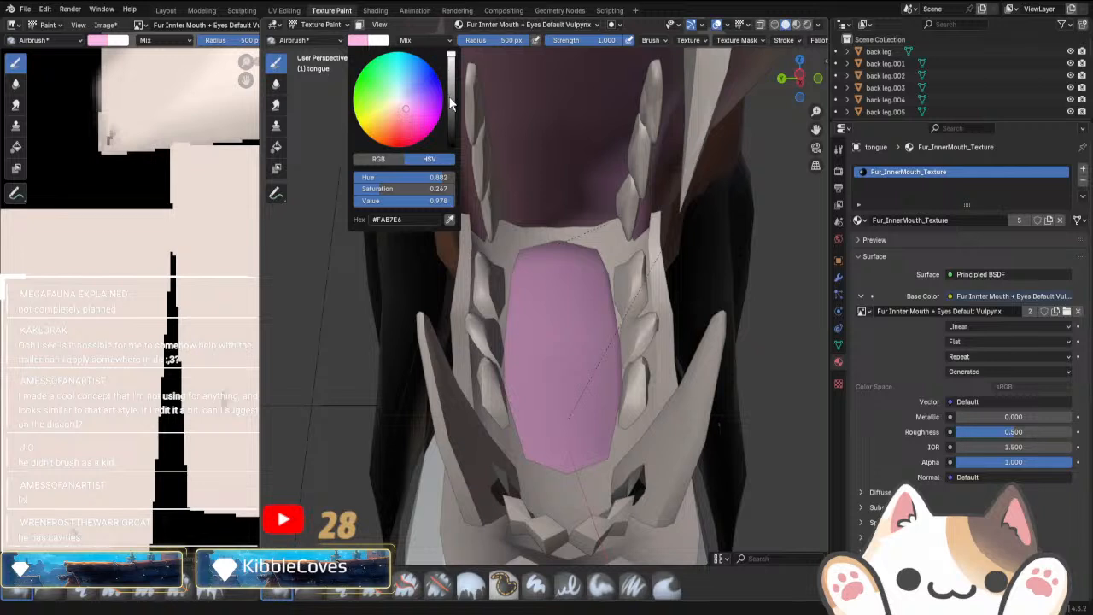
pyautogui.click(450, 99)
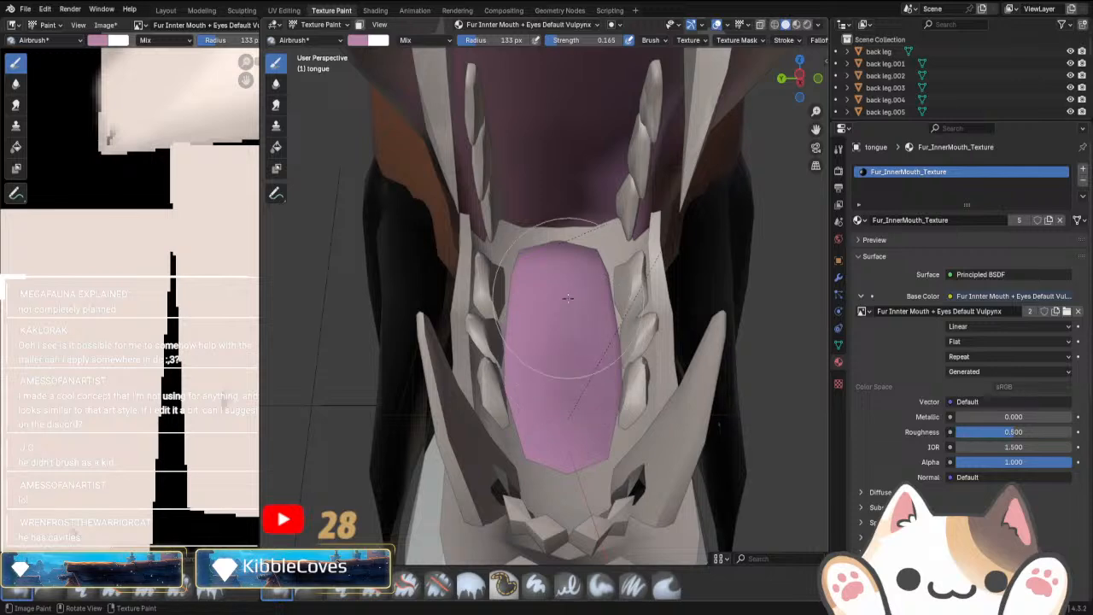
pyautogui.moveTo(570, 346); pyautogui.dragTo(580, 421, button='middle')
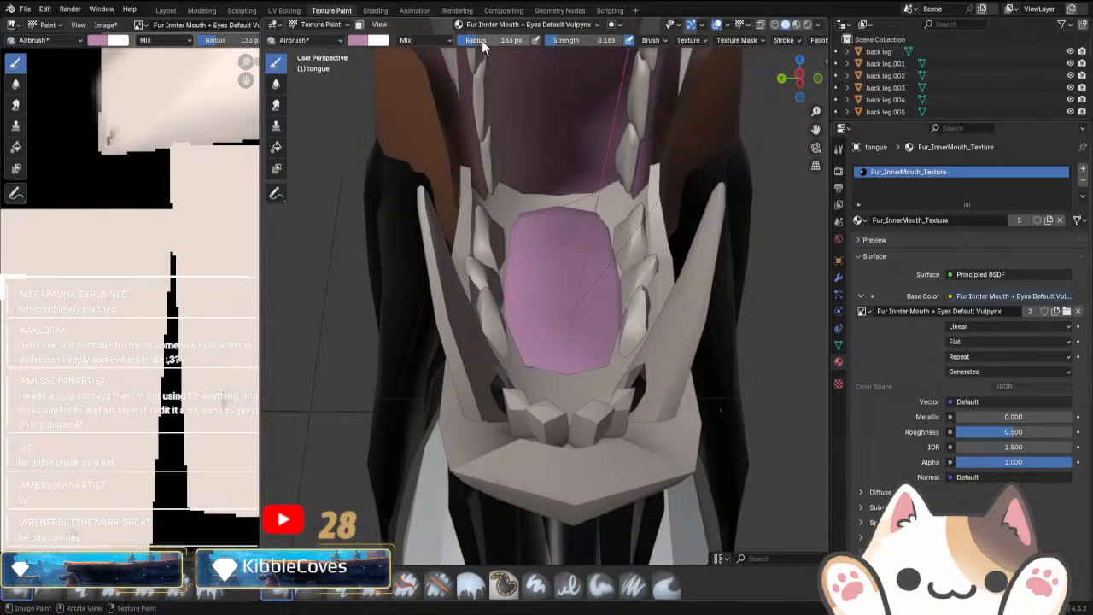
pyautogui.click(358, 41)
pyautogui.moveTo(450, 79); pyautogui.dragTo(450, 89)
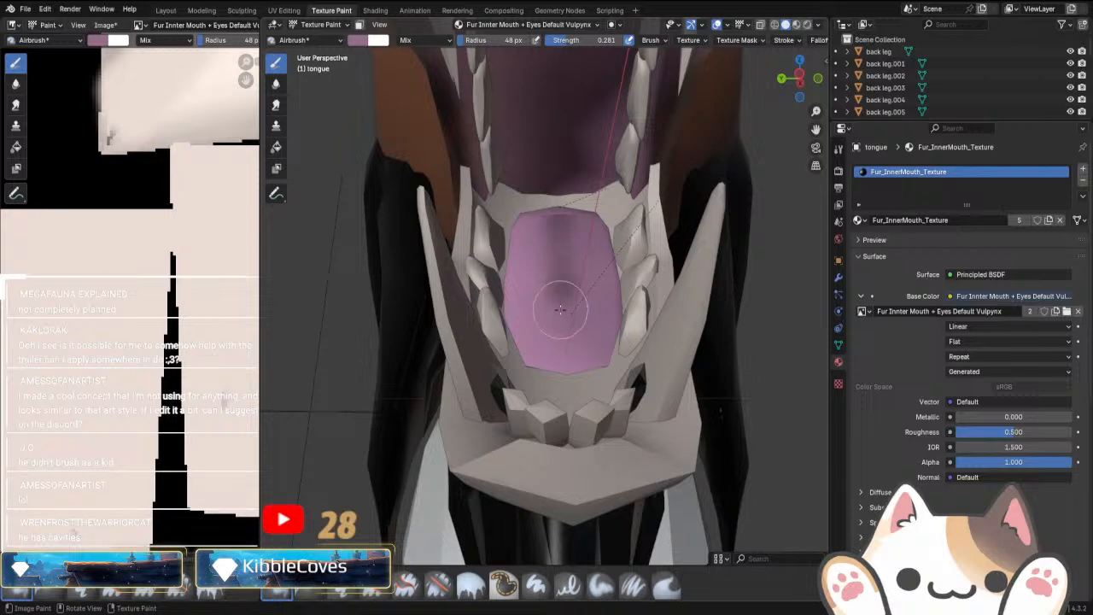
# Select the jaw in Object Mode, isolate it in local view, and switch it to Texture Paint mode.
pyautogui.scroll(-6, 583, 419)
pyautogui.moveTo(581, 419)
pyautogui.mouseDown(button='middle')
pyautogui.moveTo(625, 434)
pyautogui.moveTo(564, 422)
pyautogui.mouseUp(button='middle')
pyautogui.scroll(5, 565, 422)
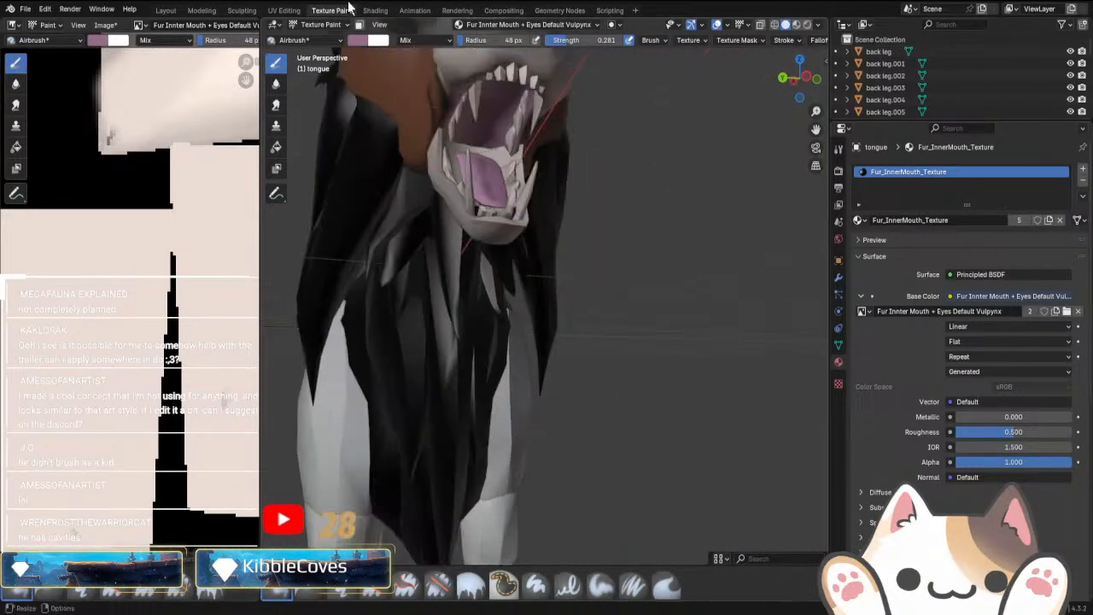
pyautogui.click(316, 24)
pyautogui.click(320, 41)
pyautogui.click(491, 241)
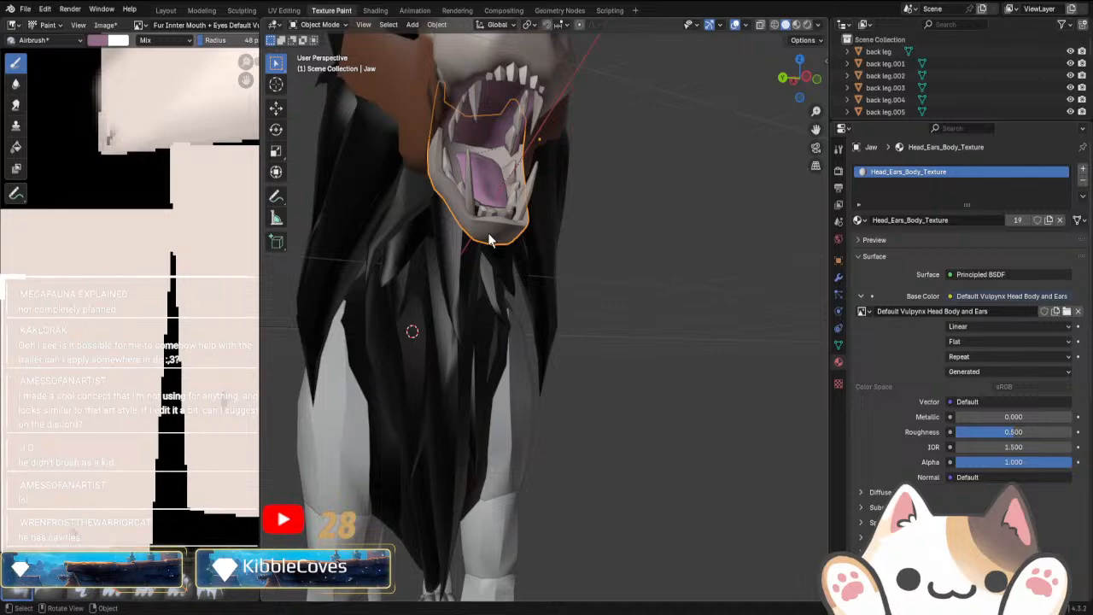
pyautogui.press('KP_Divide')
pyautogui.click(317, 25)
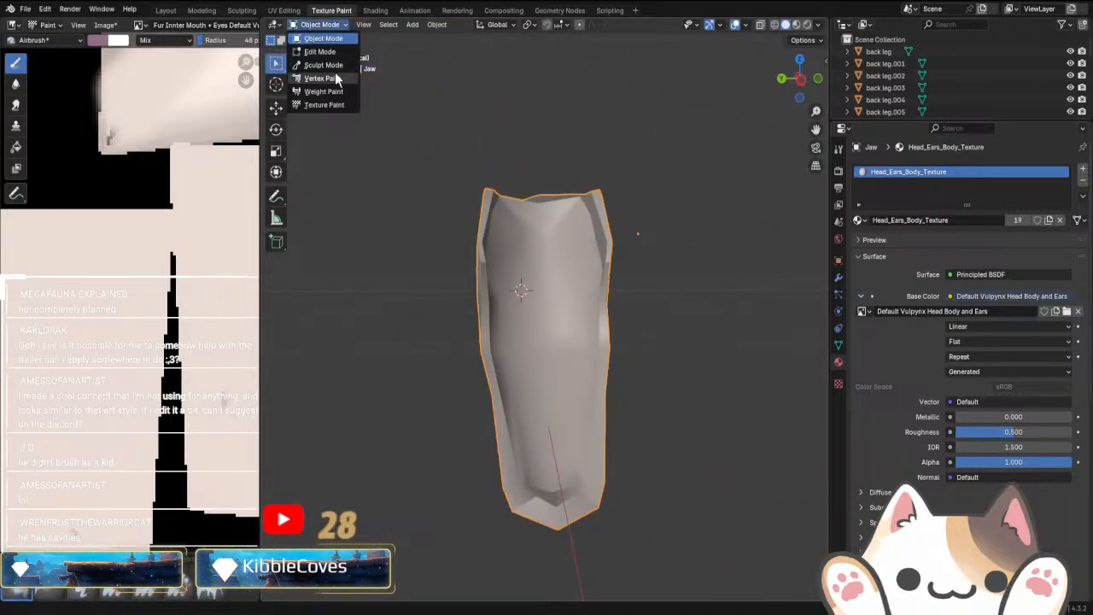
pyautogui.click(325, 105)
# Paint the jaw's inner floor light pink from the middle to the back with the airbrush at 1.000 strength.
pyautogui.click(358, 40)
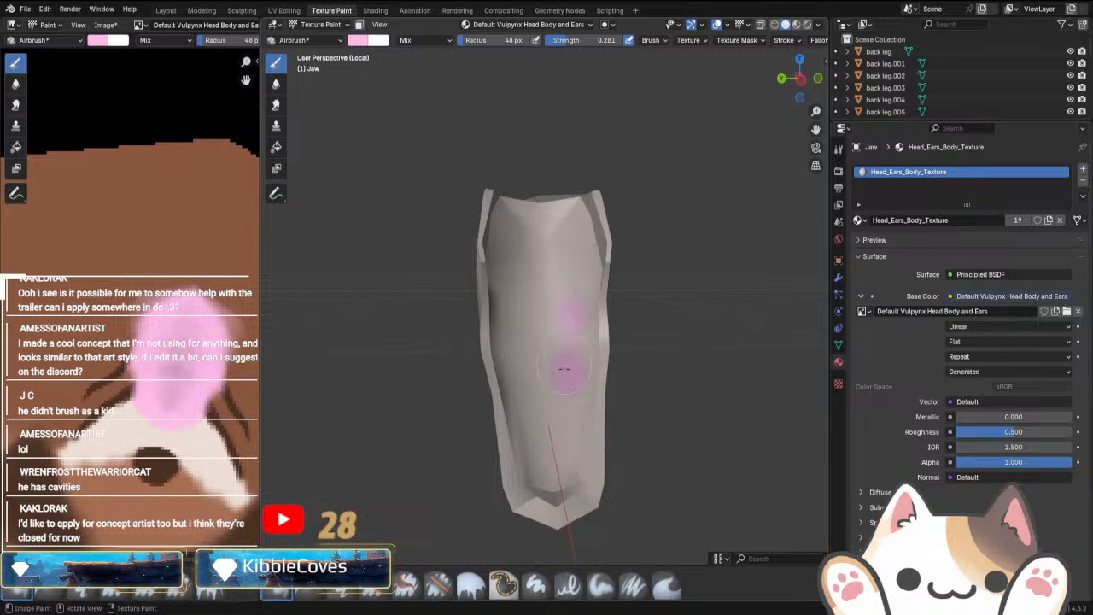
pyautogui.click(500, 28)
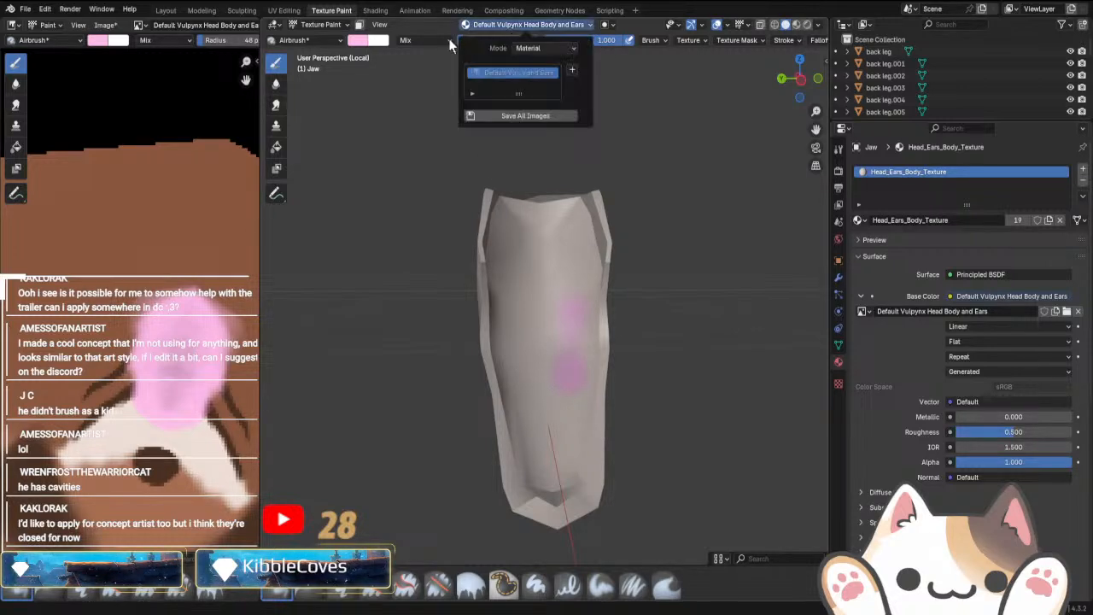
pyautogui.moveTo(473, 40); pyautogui.dragTo(493, 40)
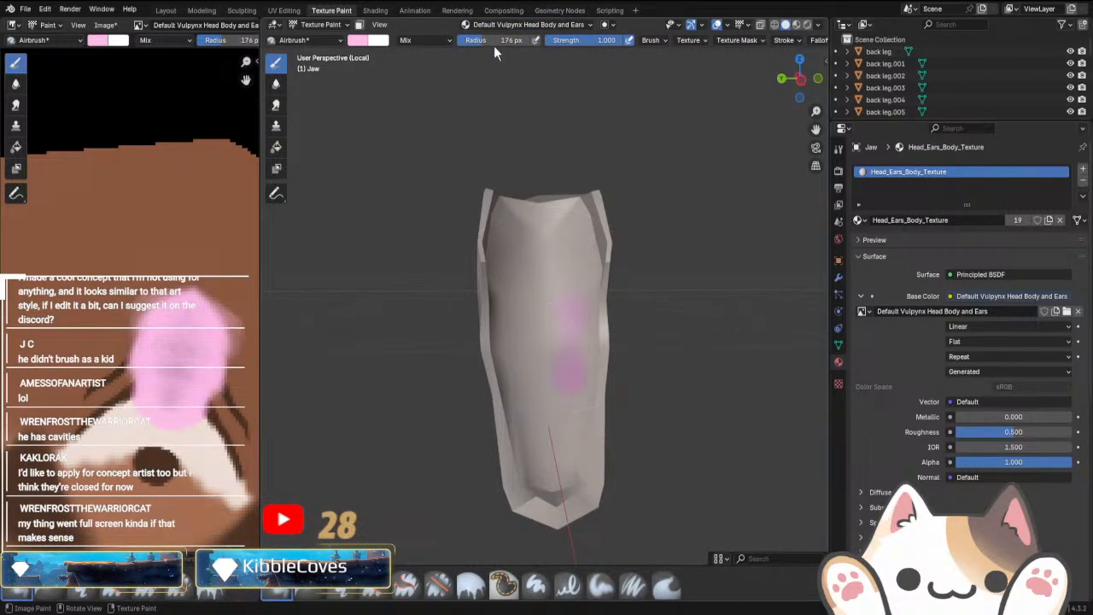
pyautogui.scroll(2, 547, 324)
pyautogui.moveTo(555, 368)
pyautogui.mouseDown()
pyautogui.moveTo(532, 305)
pyautogui.moveTo(547, 230)
pyautogui.moveTo(561, 272)
pyautogui.mouseUp()
pyautogui.moveTo(561, 271)
pyautogui.mouseDown(button='middle')
pyautogui.moveTo(525, 266)
pyautogui.moveTo(598, 258)
pyautogui.moveTo(415, 298)
pyautogui.moveTo(444, 307)
pyautogui.moveTo(566, 427)
pyautogui.moveTo(492, 403)
pyautogui.mouseUp(button='middle')
pyautogui.moveTo(515, 327)
pyautogui.mouseDown(button='middle')
pyautogui.moveTo(658, 353)
pyautogui.moveTo(603, 388)
pyautogui.mouseUp(button='middle')
pyautogui.moveTo(505, 240); pyautogui.dragTo(539, 122)
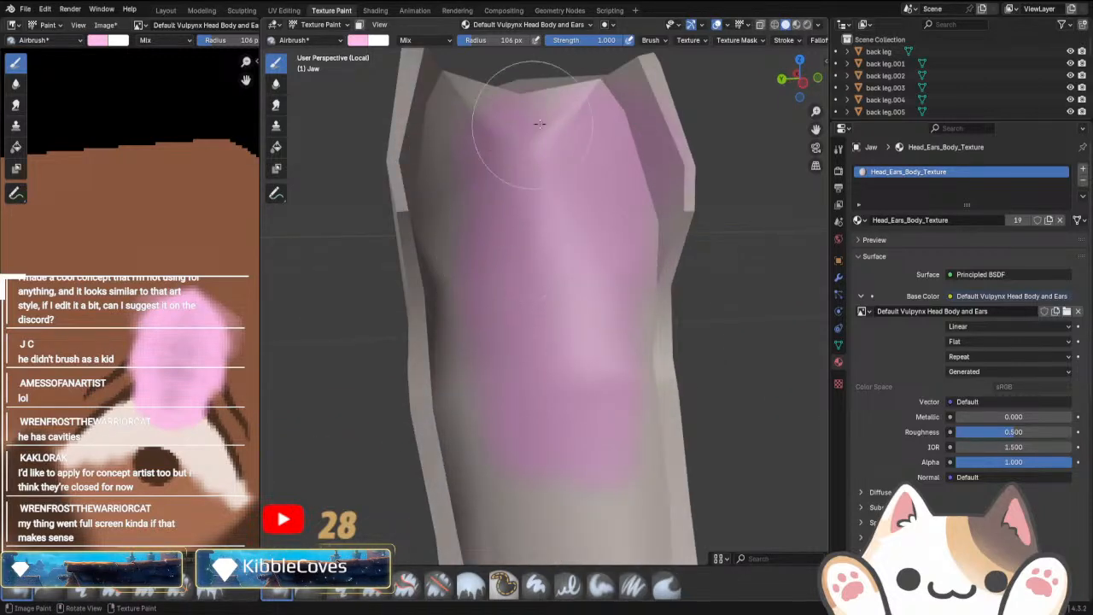
pyautogui.moveTo(468, 231); pyautogui.dragTo(507, 464)
# Extend the light pink over the front of the jaw's inner floor and up its inner side walls.
pyautogui.moveTo(512, 448)
pyautogui.keyDown('shift'); pyautogui.mouseDown(button='middle')
pyautogui.moveTo(498, 217)
pyautogui.moveTo(551, 373)
pyautogui.mouseUp(button='middle'); pyautogui.keyUp('shift')
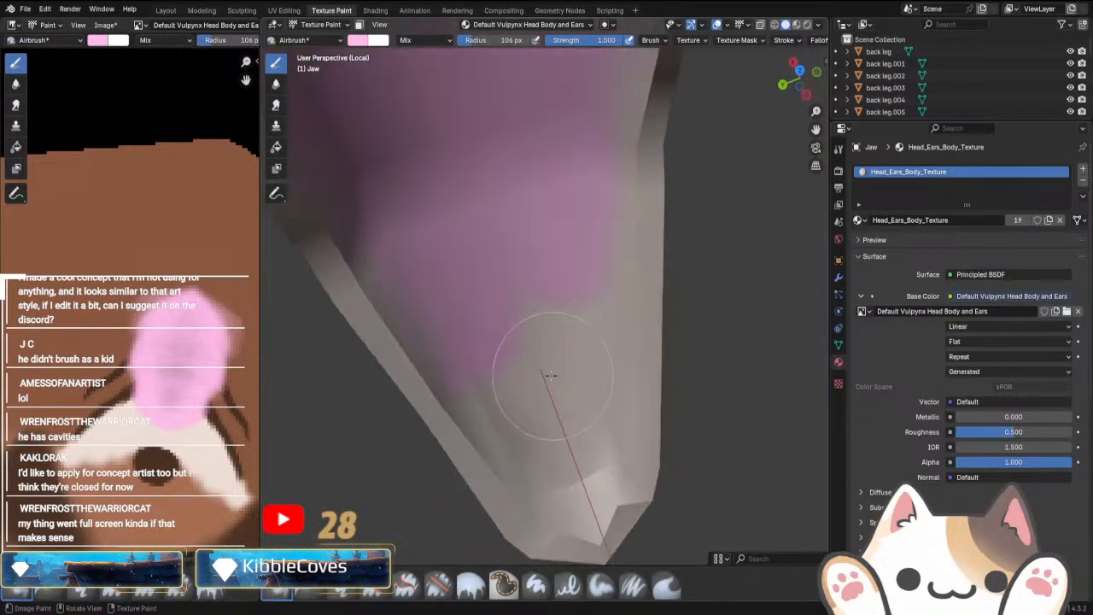
pyautogui.moveTo(552, 373)
pyautogui.mouseDown()
pyautogui.moveTo(590, 492)
pyautogui.moveTo(478, 322)
pyautogui.moveTo(578, 256)
pyautogui.moveTo(520, 415)
pyautogui.moveTo(359, 197)
pyautogui.mouseUp()
pyautogui.scroll(-3, 486, 390)
pyautogui.moveTo(486, 390)
pyautogui.mouseDown(button='middle')
pyautogui.moveTo(510, 439)
pyautogui.moveTo(491, 405)
pyautogui.mouseUp(button='middle')
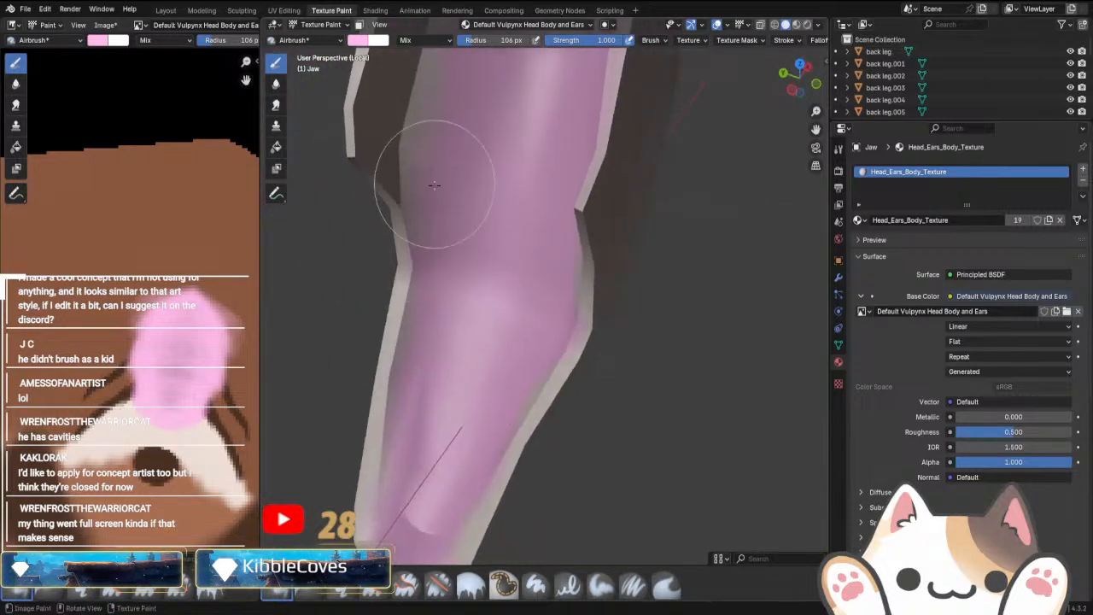
pyautogui.moveTo(452, 227); pyautogui.dragTo(476, 363, button='middle')
pyautogui.moveTo(511, 220)
pyautogui.mouseDown(button='middle')
pyautogui.moveTo(581, 319)
pyautogui.moveTo(726, 204)
pyautogui.moveTo(583, 302)
pyautogui.moveTo(512, 296)
pyautogui.moveTo(534, 363)
pyautogui.moveTo(690, 378)
pyautogui.moveTo(693, 307)
pyautogui.mouseUp(button='middle')
# Airbrush light pink at 1.000 strength over the upper outer side of the jaw's rear flange.
pyautogui.scroll(-5, 544, 378)
pyautogui.moveTo(693, 307)
pyautogui.keyDown('shift'); pyautogui.mouseDown(button='middle')
pyautogui.moveTo(628, 373)
pyautogui.moveTo(505, 396)
pyautogui.moveTo(572, 371)
pyautogui.moveTo(543, 358)
pyautogui.moveTo(591, 414)
pyautogui.mouseUp(button='middle'); pyautogui.keyUp('shift')
pyautogui.moveTo(609, 528)
pyautogui.mouseDown(button='middle')
pyautogui.moveTo(489, 464)
pyautogui.moveTo(613, 469)
pyautogui.moveTo(532, 432)
pyautogui.moveTo(545, 437)
pyautogui.moveTo(556, 410)
pyautogui.moveTo(355, 346)
pyautogui.moveTo(509, 372)
pyautogui.moveTo(499, 354)
pyautogui.moveTo(424, 354)
pyautogui.moveTo(481, 342)
pyautogui.moveTo(522, 373)
pyautogui.mouseUp(button='middle')
pyautogui.scroll(-4, 613, 469)
pyautogui.press('KP_Divide')
pyautogui.press('KP_Divide')
pyautogui.scroll(3, 534, 359)
pyautogui.scroll(-3, 525, 341)
pyautogui.moveTo(559, 289); pyautogui.dragTo(576, 194)
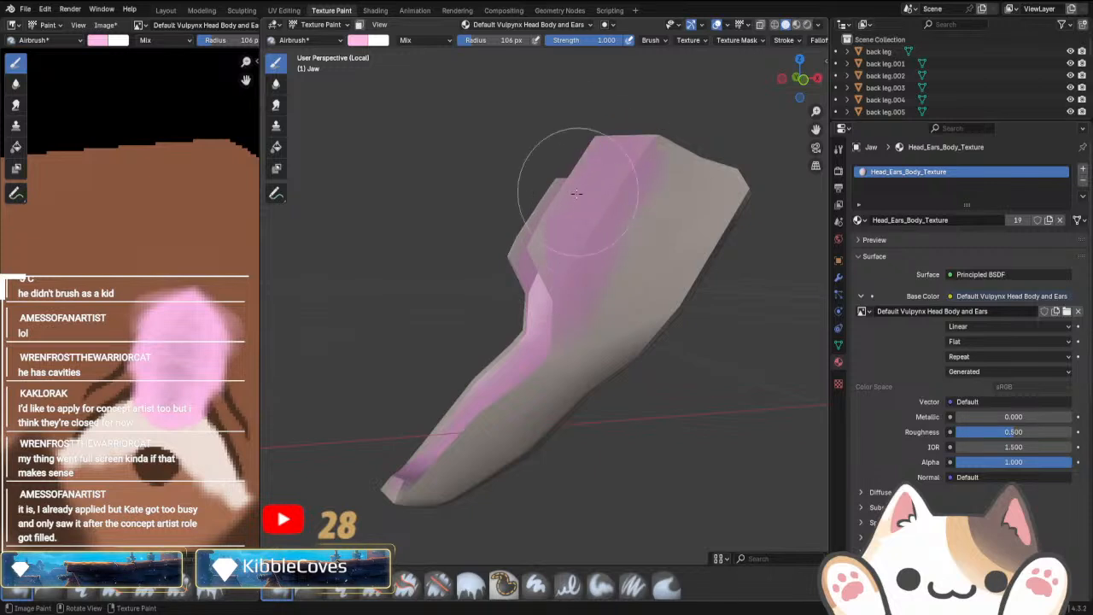
# Widen the 3D viewport and airbrush light pink over the opposite outer side of the jaw's rear flange.
pyautogui.moveTo(560, 244); pyautogui.dragTo(582, 254, button='middle')
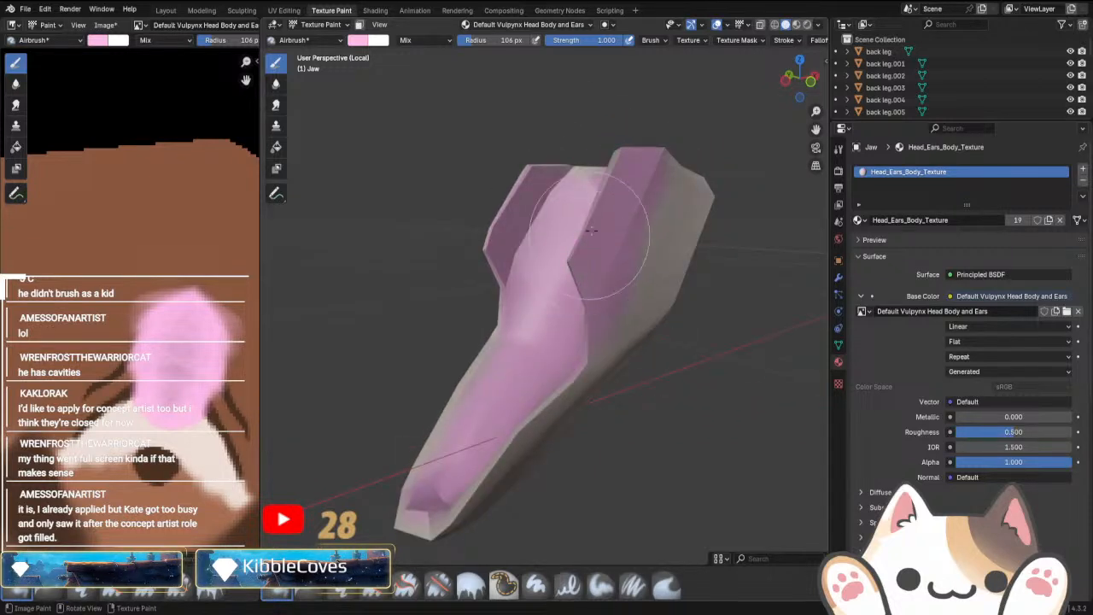
pyautogui.moveTo(610, 190); pyautogui.dragTo(617, 182, button='middle')
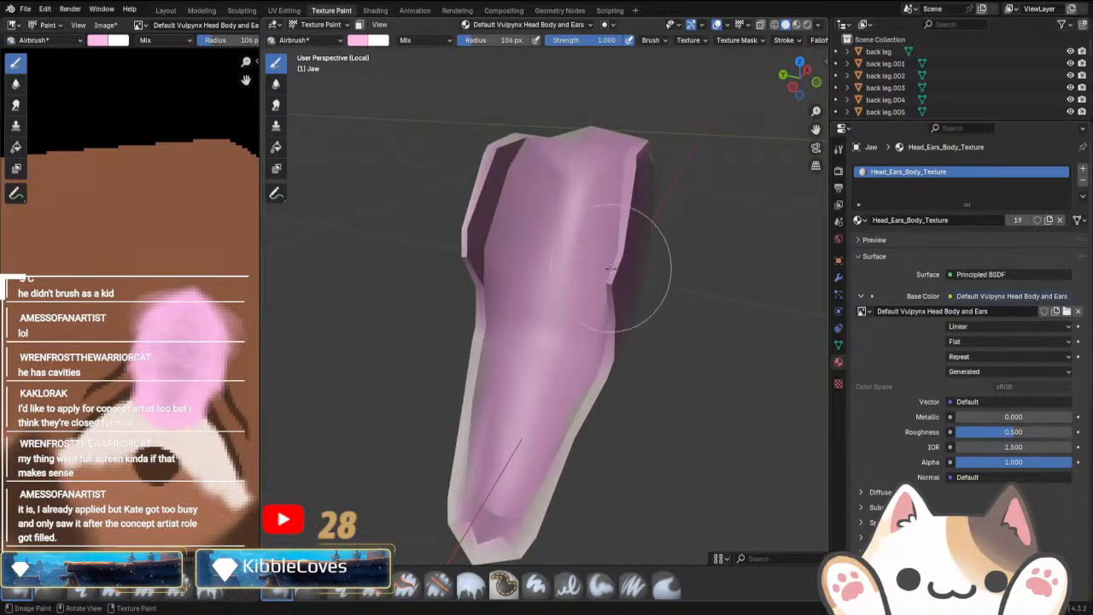
pyautogui.moveTo(610, 268); pyautogui.dragTo(513, 290, button='middle')
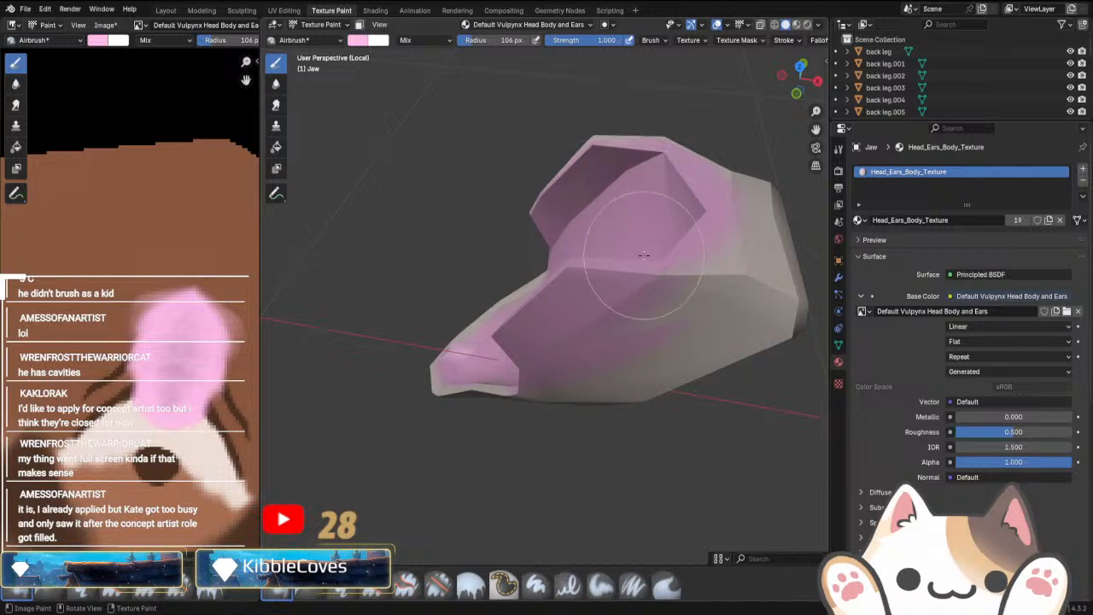
pyautogui.moveTo(644, 255); pyautogui.dragTo(581, 195, button='middle')
pyautogui.moveTo(658, 110)
pyautogui.mouseDown(button='middle')
pyautogui.moveTo(693, 230)
pyautogui.moveTo(629, 288)
pyautogui.moveTo(615, 264)
pyautogui.moveTo(675, 283)
pyautogui.moveTo(574, 300)
pyautogui.moveTo(541, 272)
pyautogui.mouseUp(button='middle')
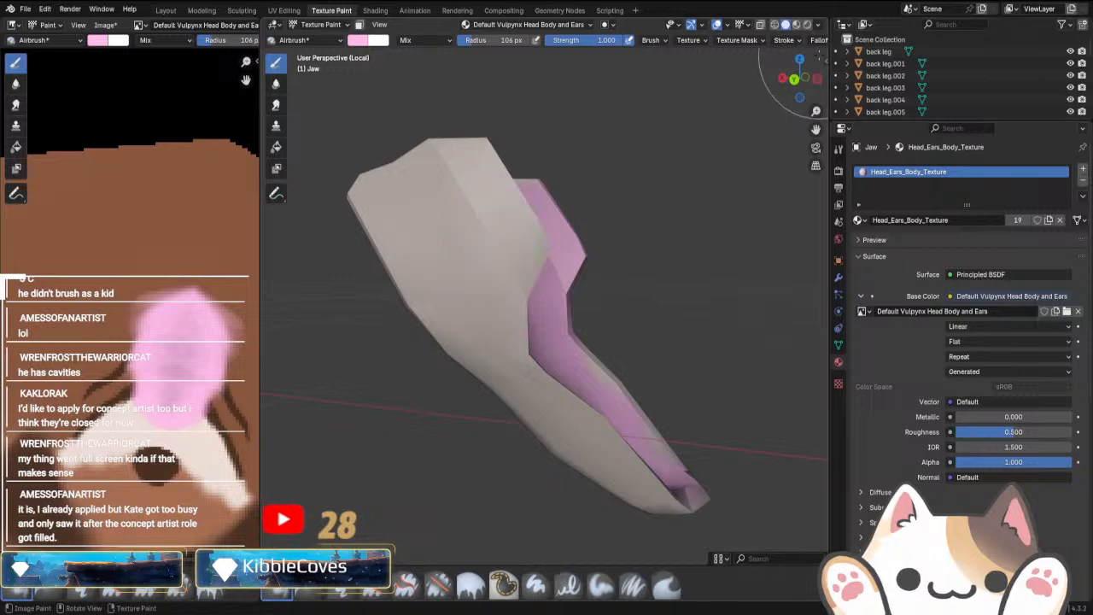
pyautogui.moveTo(827, 66); pyautogui.dragTo(939, 49)
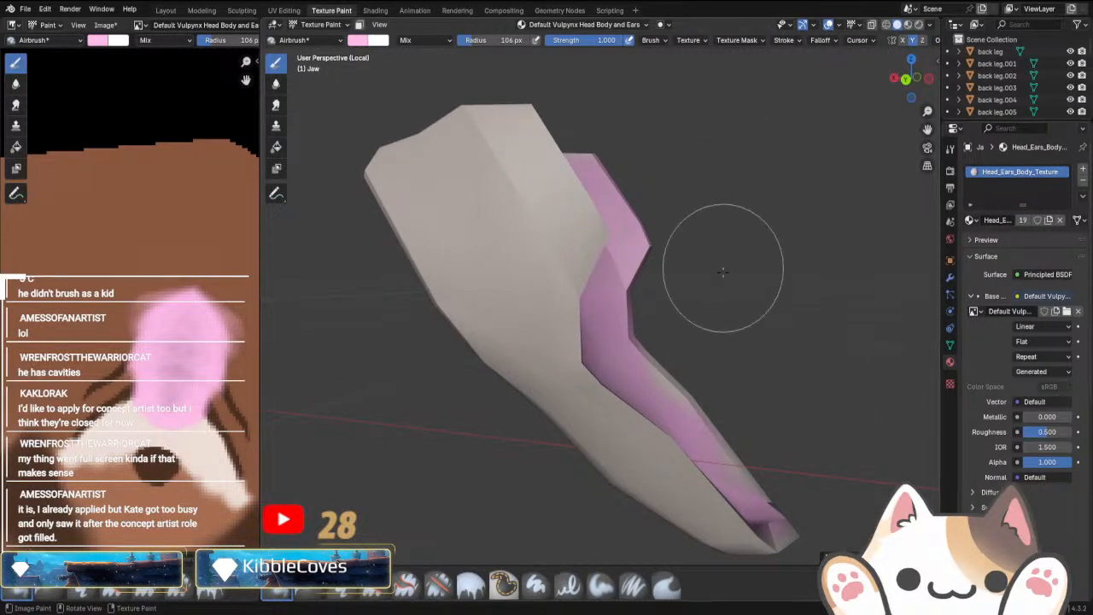
pyautogui.moveTo(725, 253)
pyautogui.mouseDown(button='middle')
pyautogui.moveTo(632, 305)
pyautogui.moveTo(549, 244)
pyautogui.moveTo(683, 256)
pyautogui.mouseUp(button='middle')
pyautogui.moveTo(628, 239)
pyautogui.mouseDown()
pyautogui.moveTo(610, 183)
pyautogui.moveTo(561, 179)
pyautogui.mouseUp()
pyautogui.moveTo(622, 286)
pyautogui.mouseDown(button='middle')
pyautogui.moveTo(544, 254)
pyautogui.moveTo(556, 239)
pyautogui.moveTo(547, 209)
pyautogui.moveTo(501, 165)
pyautogui.mouseUp(button='middle')
pyautogui.moveTo(600, 240)
pyautogui.mouseDown(button='middle')
pyautogui.moveTo(592, 210)
pyautogui.moveTo(685, 202)
pyautogui.moveTo(586, 148)
pyautogui.moveTo(614, 328)
pyautogui.moveTo(480, 320)
pyautogui.mouseUp(button='middle')
# Sample the off-white from the jaw texture and paint it over the excess pink along the jaw's lower outer side.
pyautogui.click(359, 40)
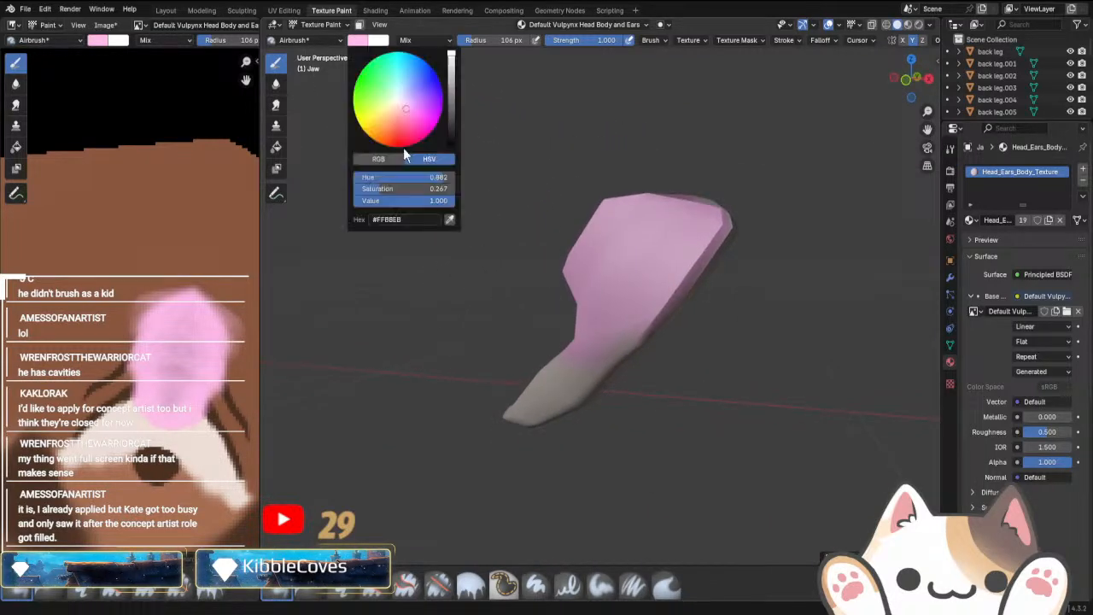
pyautogui.scroll(-5, 128, 303)
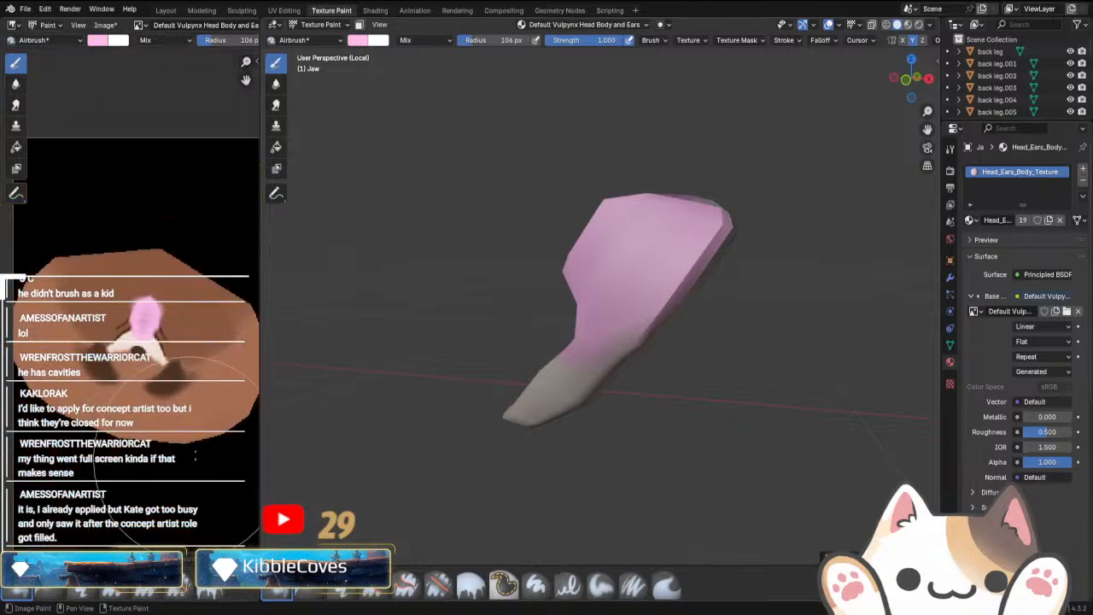
pyautogui.moveTo(242, 510); pyautogui.dragTo(129, 379, button='middle')
pyautogui.scroll(-1, 119, 299)
pyautogui.click(359, 40)
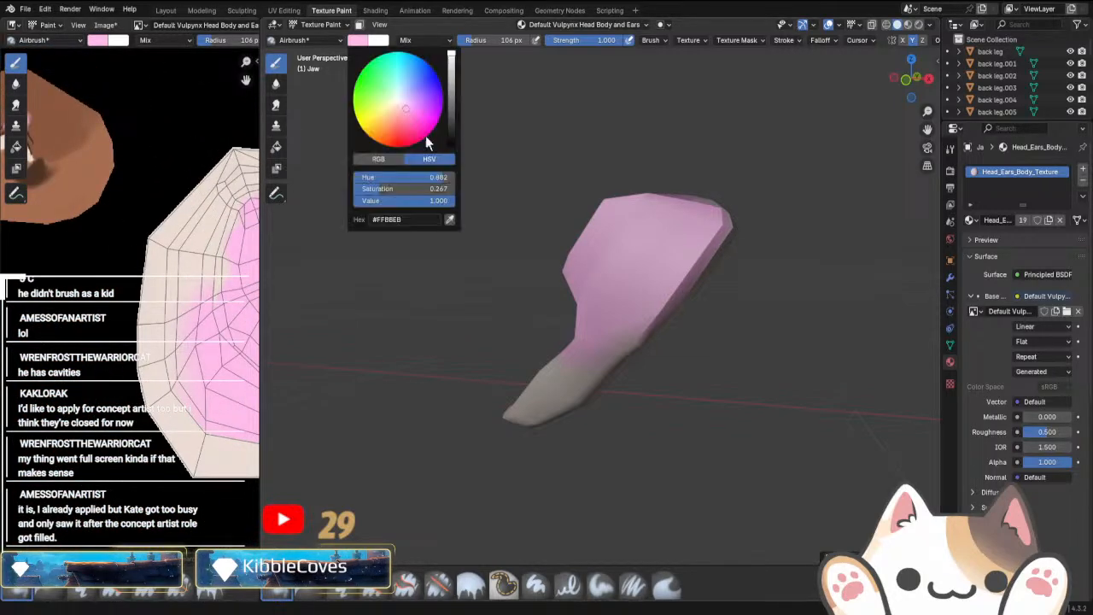
pyautogui.click(450, 221)
pyautogui.moveTo(714, 237)
pyautogui.mouseDown()
pyautogui.moveTo(718, 247)
pyautogui.moveTo(598, 357)
pyautogui.moveTo(561, 418)
pyautogui.mouseUp()
pyautogui.moveTo(671, 336); pyautogui.dragTo(725, 363, button='middle')
pyautogui.moveTo(741, 307); pyautogui.dragTo(687, 356, button='middle')
pyautogui.moveTo(598, 346); pyautogui.dragTo(708, 415, button='middle')
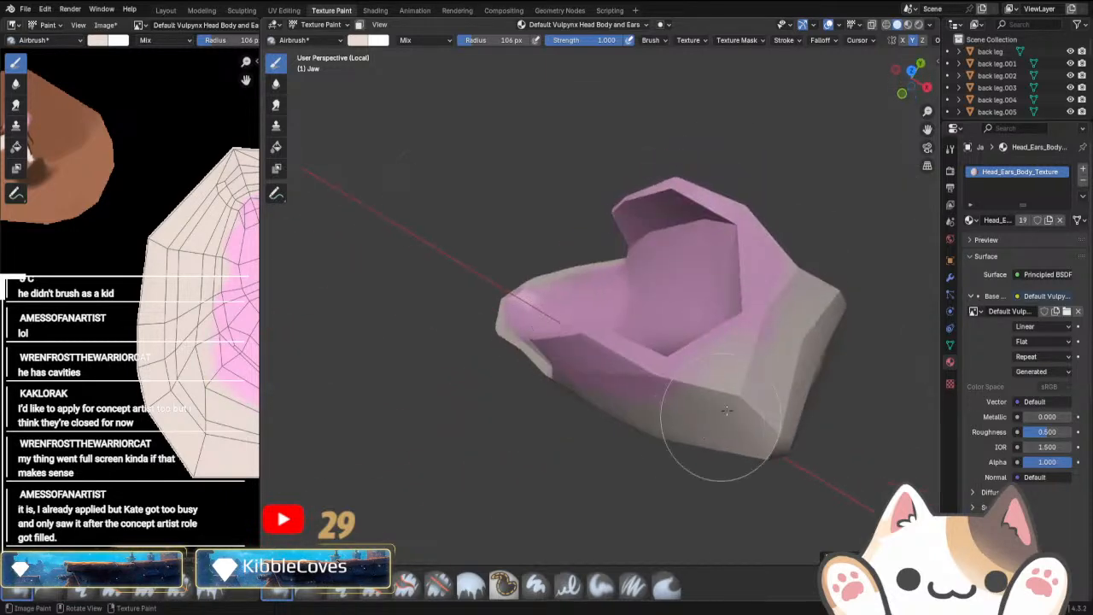
pyautogui.moveTo(817, 316)
pyautogui.mouseDown(button='middle')
pyautogui.moveTo(793, 353)
pyautogui.moveTo(647, 416)
pyautogui.moveTo(678, 398)
pyautogui.moveTo(589, 416)
pyautogui.moveTo(742, 447)
pyautogui.mouseUp(button='middle')
pyautogui.press('KP_Divide')
pyautogui.press('KP_Divide')
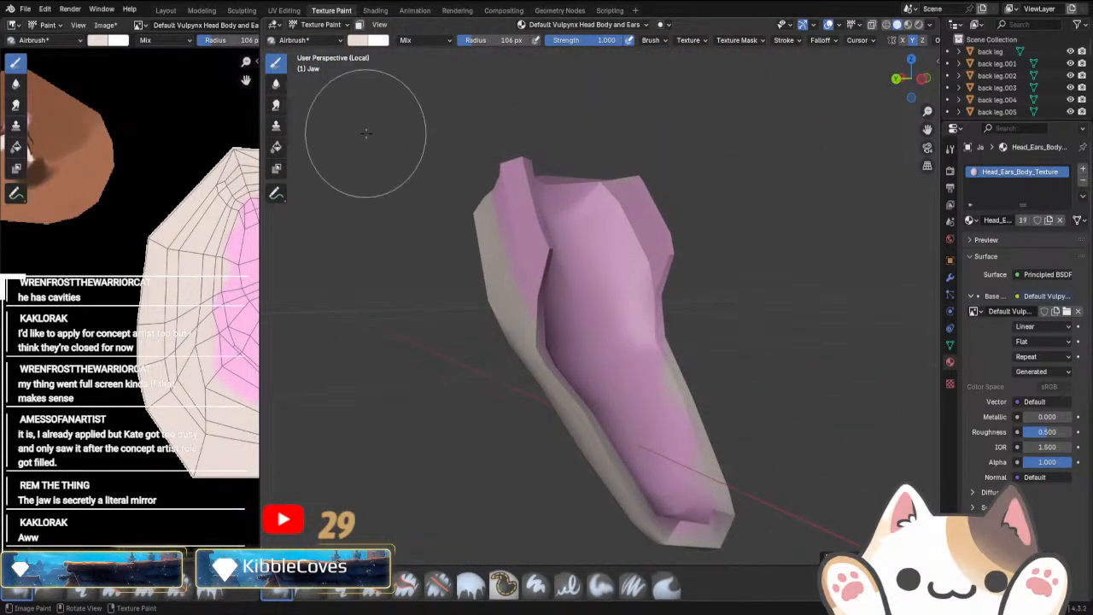
# Sample the pink from the jaw texture, darken it, and try a full-strength shading dab on the jaw's outer side.
pyautogui.click(362, 43)
pyautogui.click(474, 222)
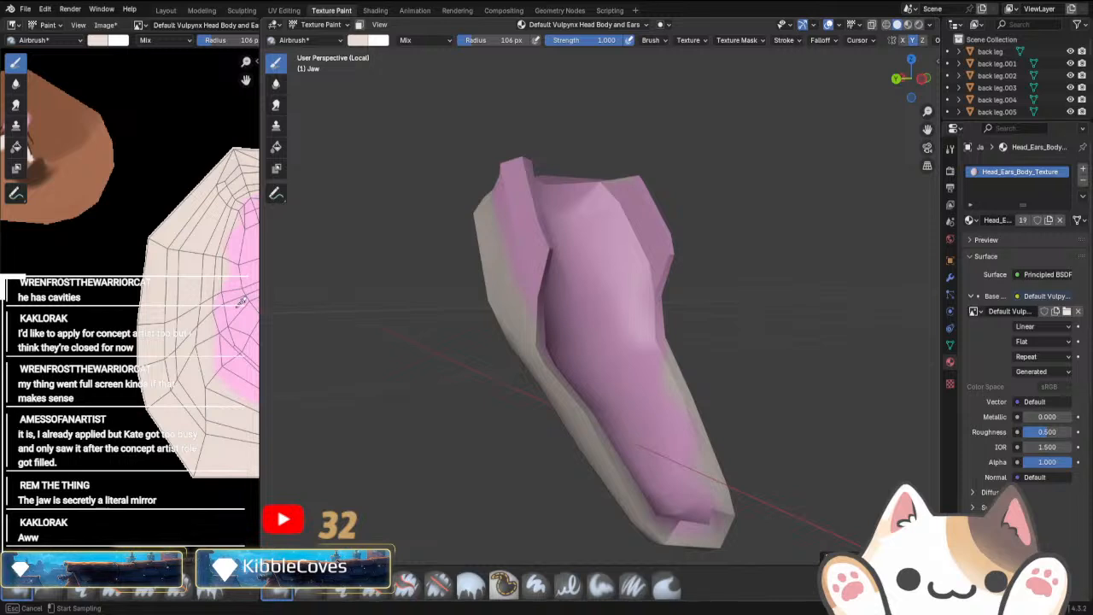
pyautogui.click(354, 43)
pyautogui.moveTo(453, 96); pyautogui.dragTo(452, 114)
pyautogui.moveTo(585, 329)
pyautogui.mouseDown(button='middle')
pyautogui.moveTo(622, 297)
pyautogui.moveTo(724, 347)
pyautogui.mouseUp(button='middle')
pyautogui.scroll(3, 621, 297)
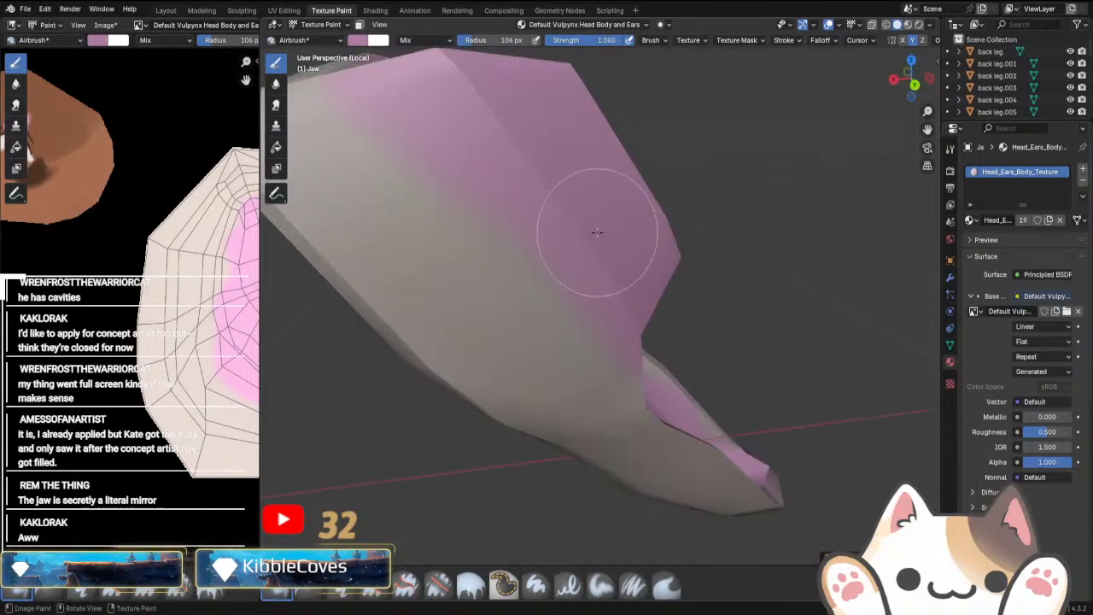
pyautogui.click(597, 231)
pyautogui.hotkey('ctrl', 'z')
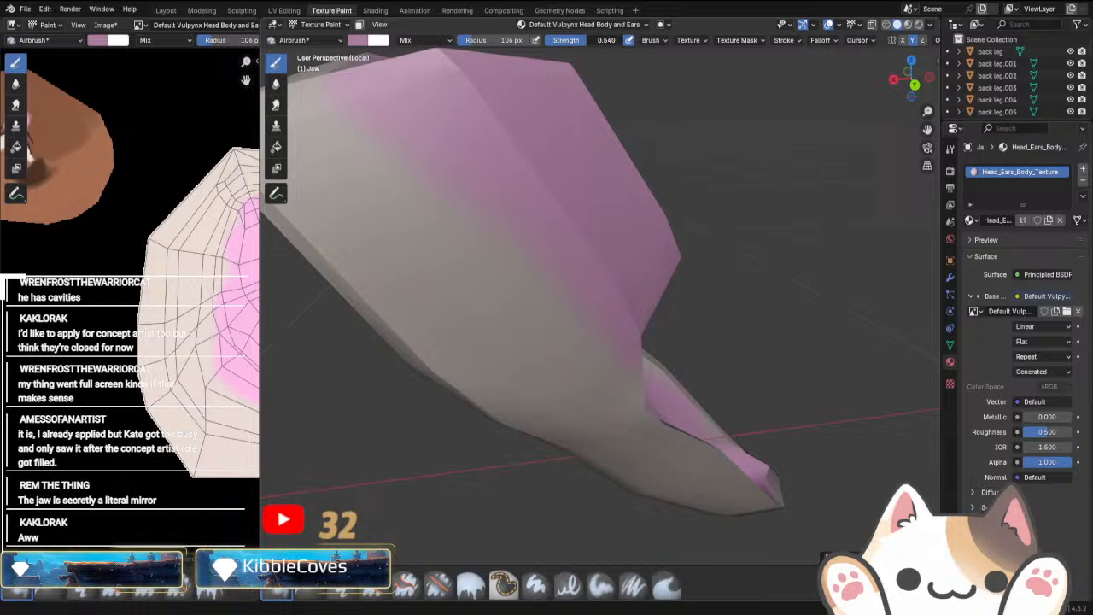
# Lower the brush strength to 0.489 and shade the upper outer side of the jaw with the darkened pink.
pyautogui.moveTo(587, 40); pyautogui.dragTo(584, 40)
pyautogui.click(518, 114)
pyautogui.click(465, 100)
pyautogui.click(557, 178)
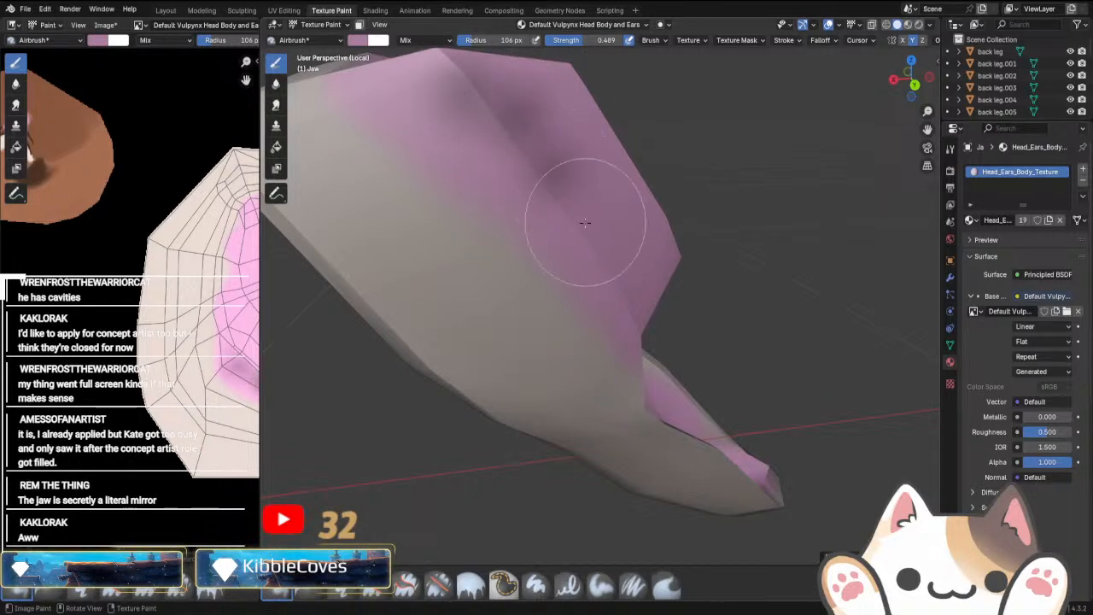
pyautogui.moveTo(584, 223)
pyautogui.mouseDown()
pyautogui.moveTo(592, 245)
pyautogui.moveTo(578, 220)
pyautogui.mouseUp()
pyautogui.click(518, 139)
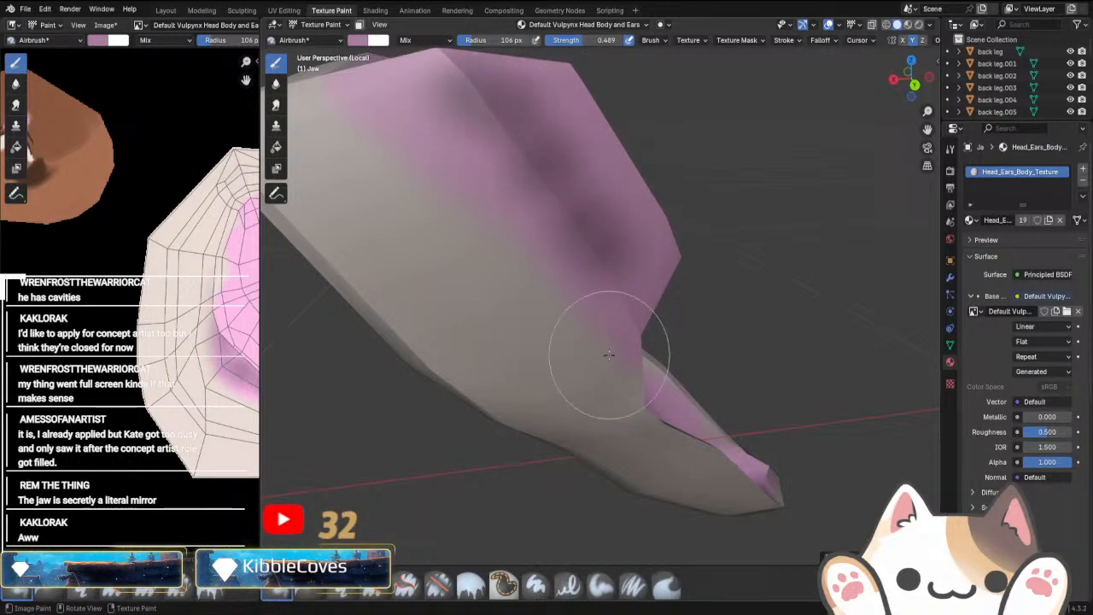
# Lighten the brush pink to a value of 0.772 and blend the shading along the crease of the jaw's outer side.
pyautogui.scroll(-3, 609, 355)
pyautogui.moveTo(556, 344); pyautogui.dragTo(580, 333, button='middle')
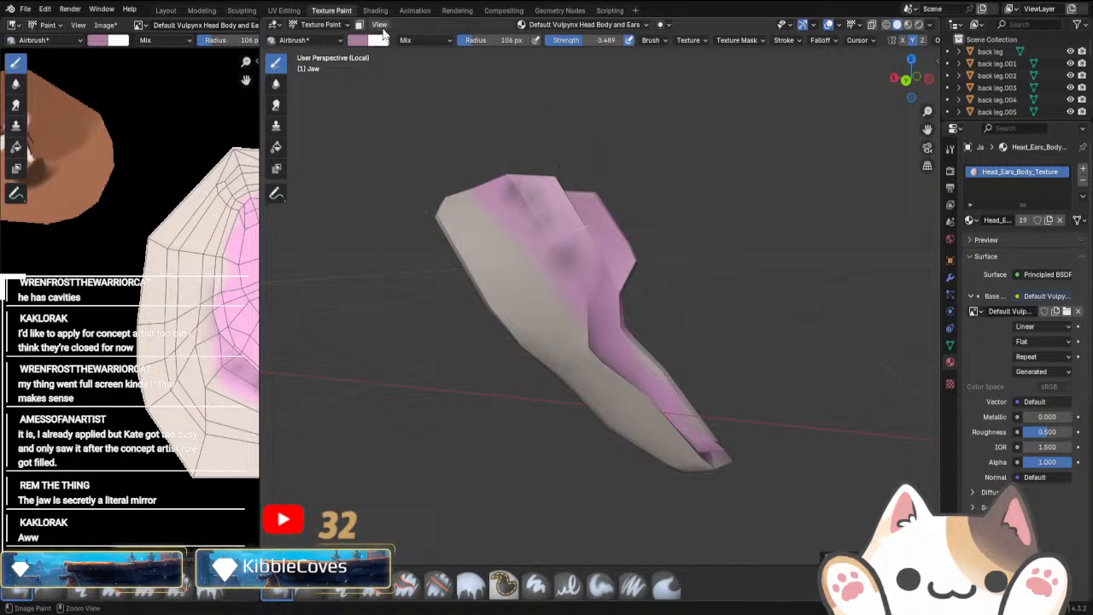
pyautogui.click(355, 41)
pyautogui.moveTo(454, 80); pyautogui.dragTo(452, 73)
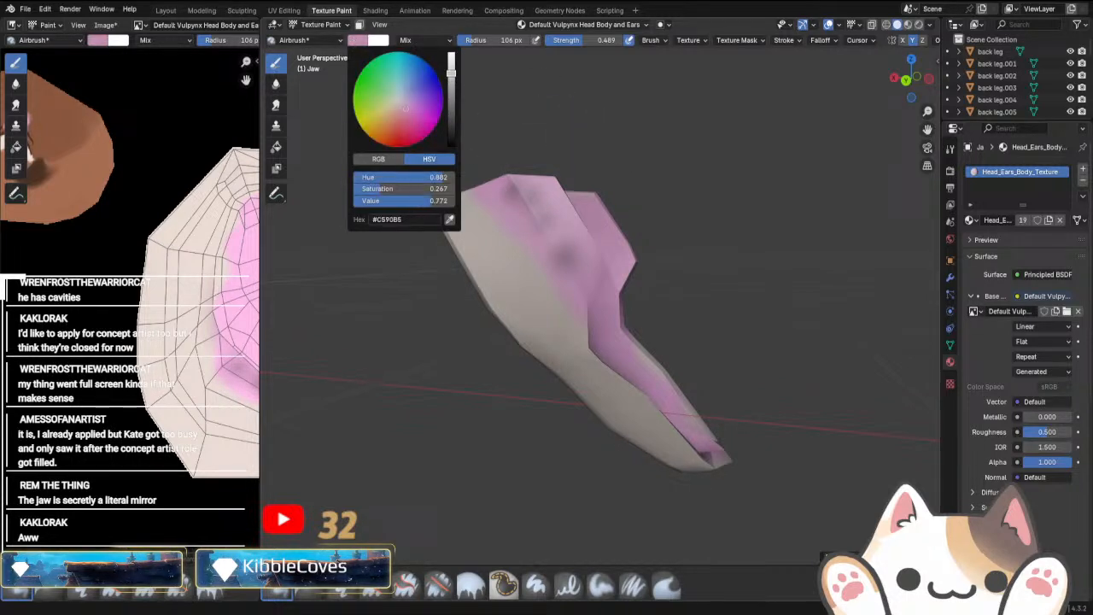
pyautogui.scroll(2, 647, 317)
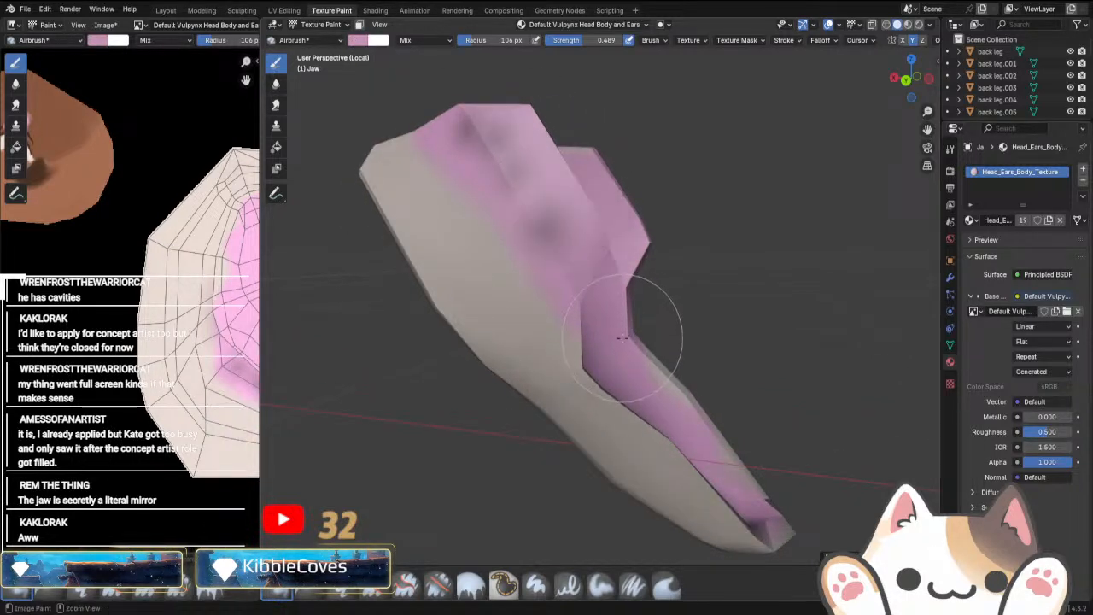
pyautogui.moveTo(624, 335); pyautogui.dragTo(536, 256, button='middle')
pyautogui.moveTo(536, 256)
pyautogui.mouseDown()
pyautogui.moveTo(490, 197)
pyautogui.moveTo(504, 266)
pyautogui.moveTo(627, 420)
pyautogui.mouseUp()
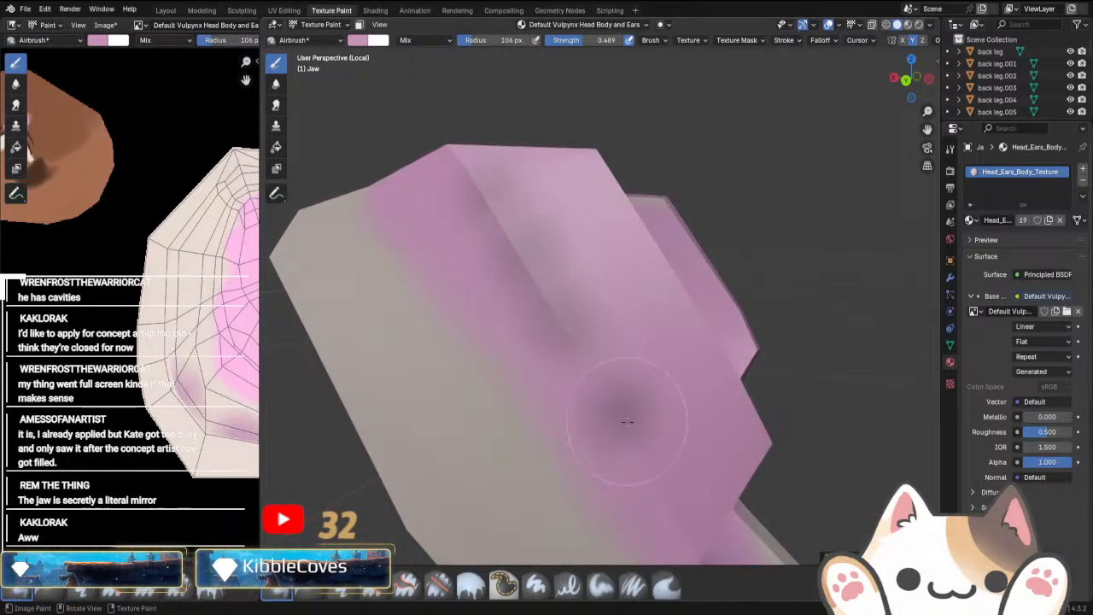
# Extend the darker pink shading to the jaw's rear edge, opposite outer side and inner floor.
pyautogui.moveTo(590, 371)
pyautogui.mouseDown(button='middle')
pyautogui.moveTo(695, 451)
pyautogui.moveTo(636, 334)
pyautogui.moveTo(647, 439)
pyautogui.moveTo(609, 268)
pyautogui.mouseUp(button='middle')
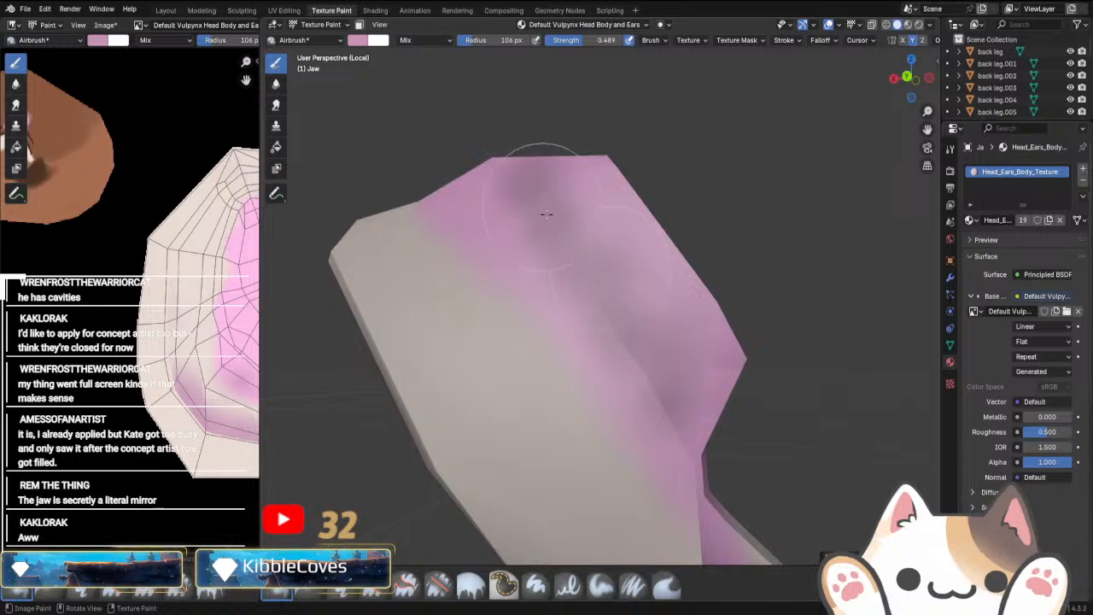
pyautogui.moveTo(660, 346)
pyautogui.mouseDown(button='middle')
pyautogui.moveTo(690, 446)
pyautogui.moveTo(657, 461)
pyautogui.moveTo(622, 468)
pyautogui.moveTo(417, 402)
pyautogui.moveTo(562, 326)
pyautogui.mouseUp(button='middle')
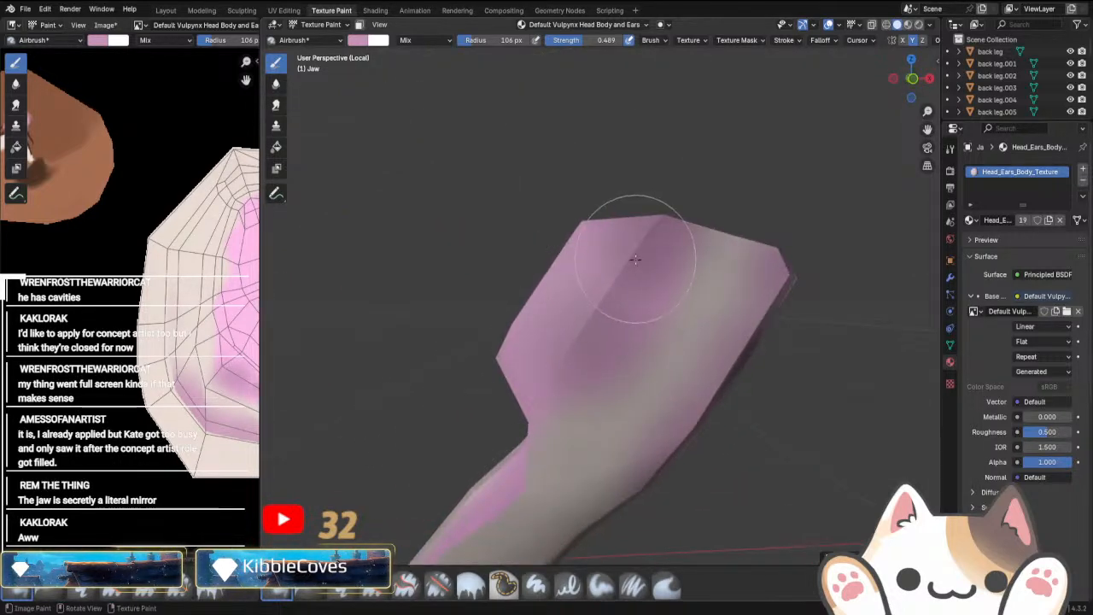
pyautogui.moveTo(546, 378); pyautogui.dragTo(579, 455, button='middle')
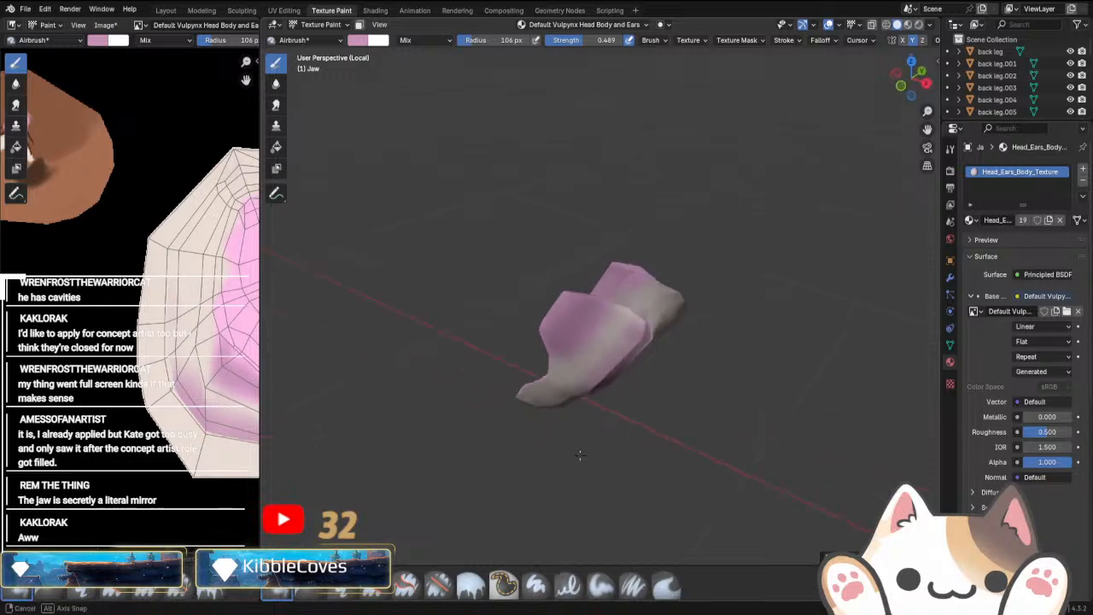
pyautogui.moveTo(444, 486); pyautogui.dragTo(407, 436, button='middle')
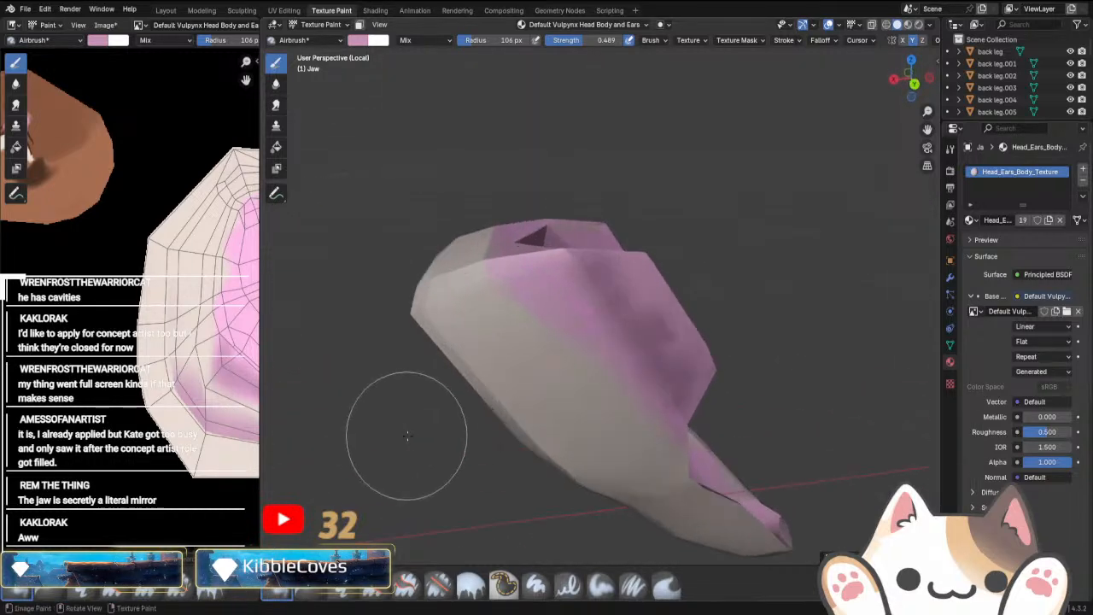
pyautogui.moveTo(661, 348)
pyautogui.mouseDown(button='middle')
pyautogui.moveTo(434, 396)
pyautogui.moveTo(756, 324)
pyautogui.moveTo(690, 274)
pyautogui.moveTo(808, 317)
pyautogui.moveTo(678, 415)
pyautogui.moveTo(598, 433)
pyautogui.moveTo(600, 286)
pyautogui.mouseUp(button='middle')
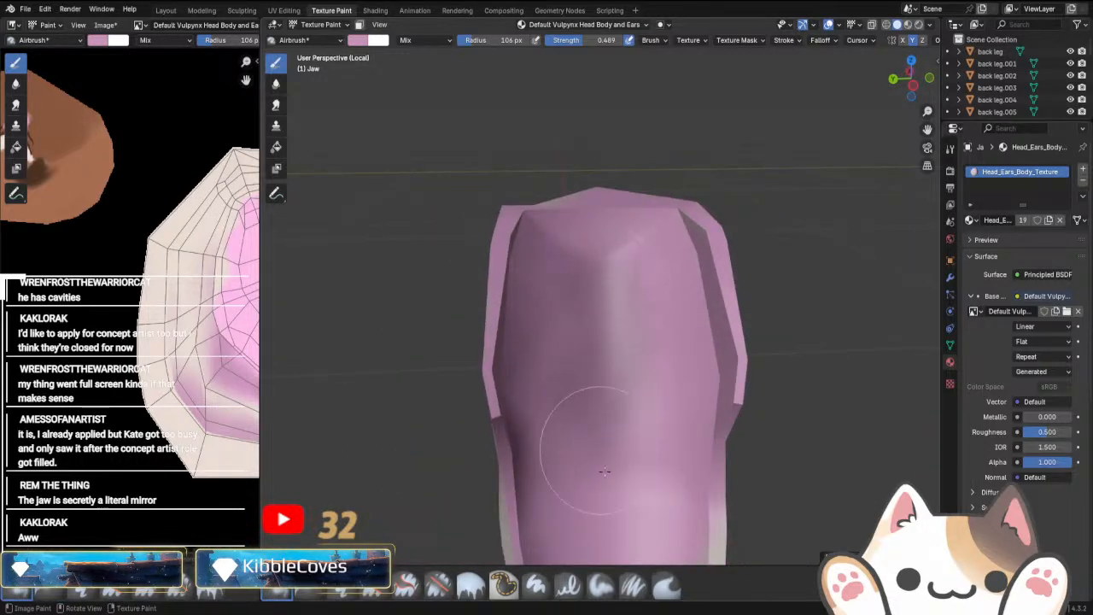
pyautogui.moveTo(605, 471)
pyautogui.mouseDown(button='middle')
pyautogui.moveTo(580, 222)
pyautogui.moveTo(582, 441)
pyautogui.moveTo(503, 419)
pyautogui.mouseUp(button='middle')
# Sample the off-white again and soften the lower edge of the pink on the jaw's outer side.
pyautogui.click(362, 40)
pyautogui.click(449, 220)
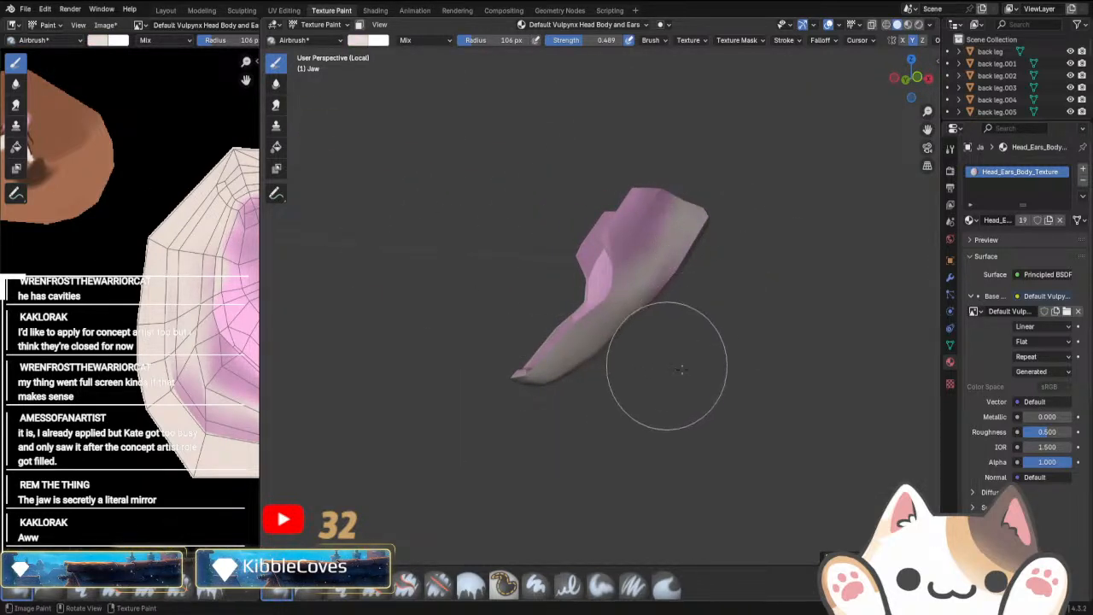
pyautogui.moveTo(681, 369); pyautogui.dragTo(707, 386, button='middle')
pyautogui.scroll(2, 685, 346)
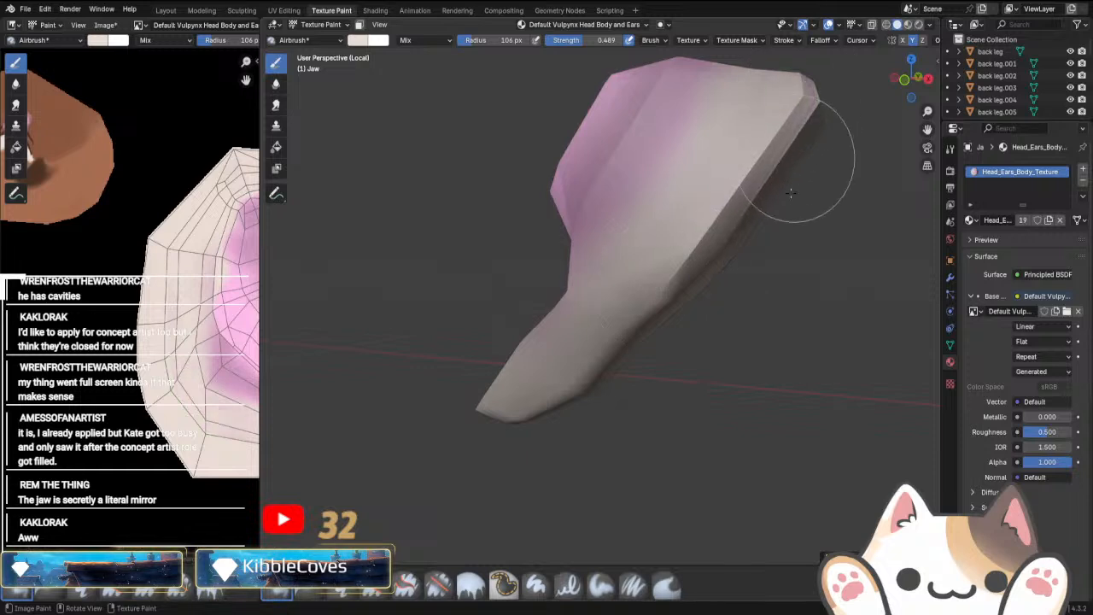
pyautogui.moveTo(786, 191); pyautogui.dragTo(726, 349, button='middle')
pyautogui.moveTo(710, 288)
pyautogui.mouseDown(button='middle')
pyautogui.moveTo(548, 298)
pyautogui.moveTo(736, 329)
pyautogui.mouseUp(button='middle')
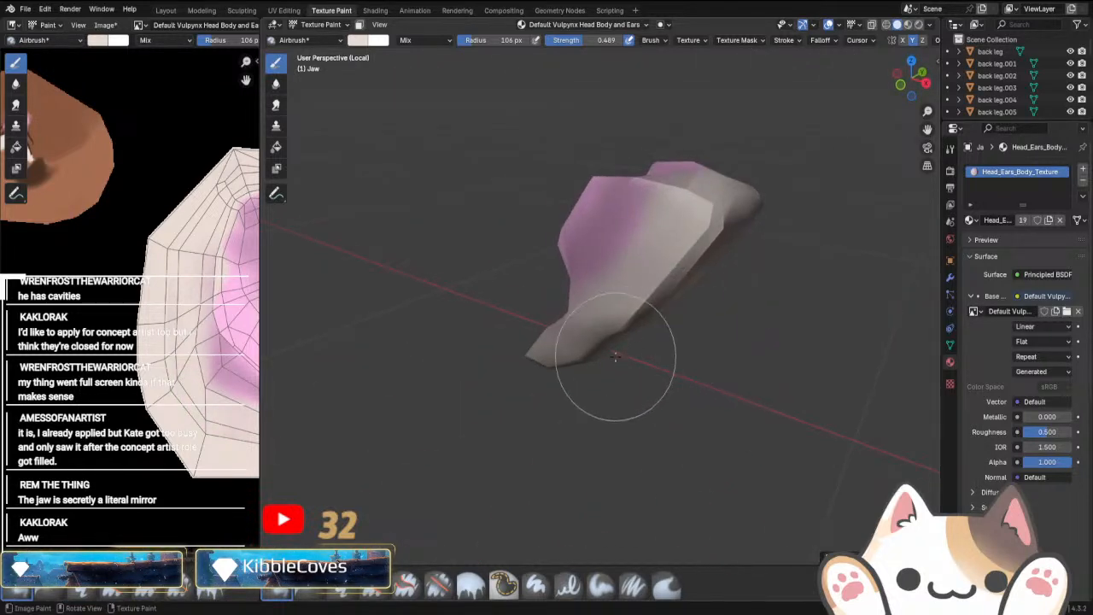
pyautogui.moveTo(622, 366); pyautogui.dragTo(646, 337, button='middle')
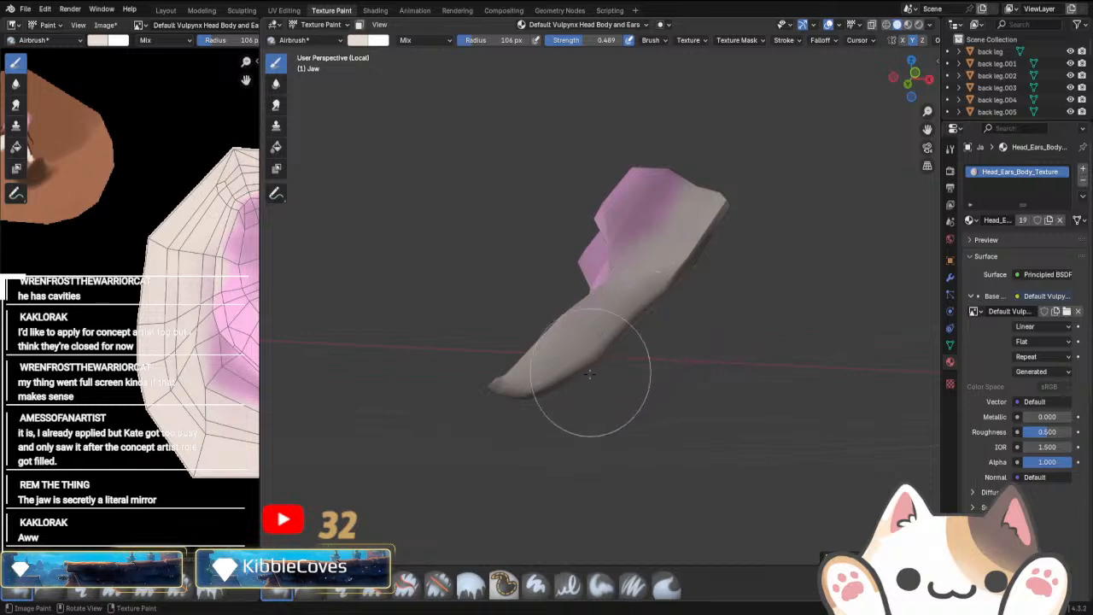
# Leave local view, return the jaw to Object Mode and deselect it.
pyautogui.press('KP_Divide')
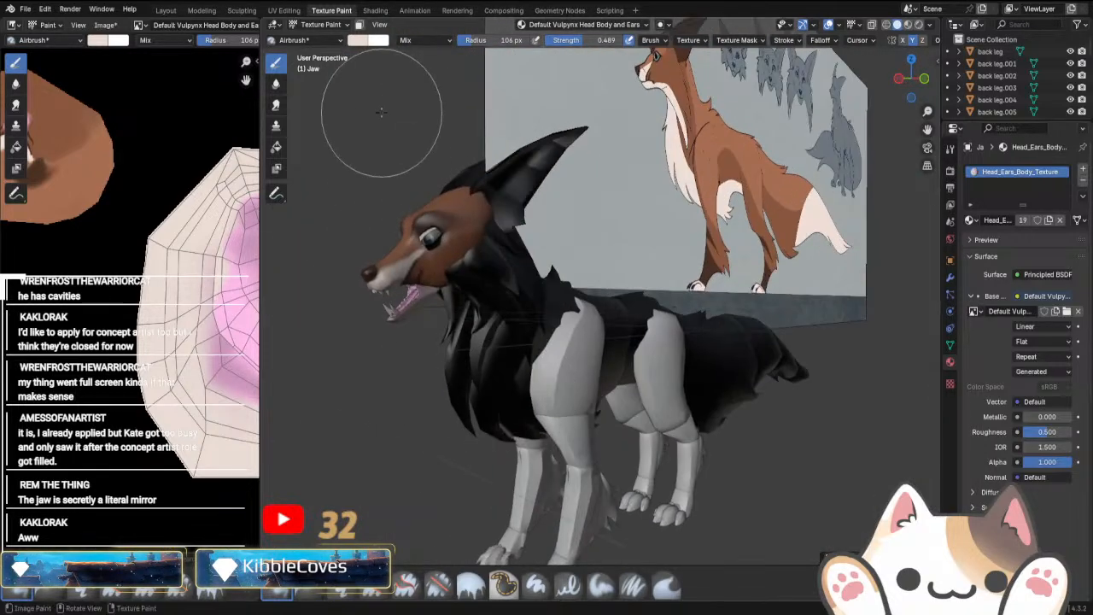
pyautogui.click(329, 28)
pyautogui.click(327, 37)
pyautogui.moveTo(512, 299); pyautogui.dragTo(586, 305, button='middle')
pyautogui.scroll(4, 586, 305)
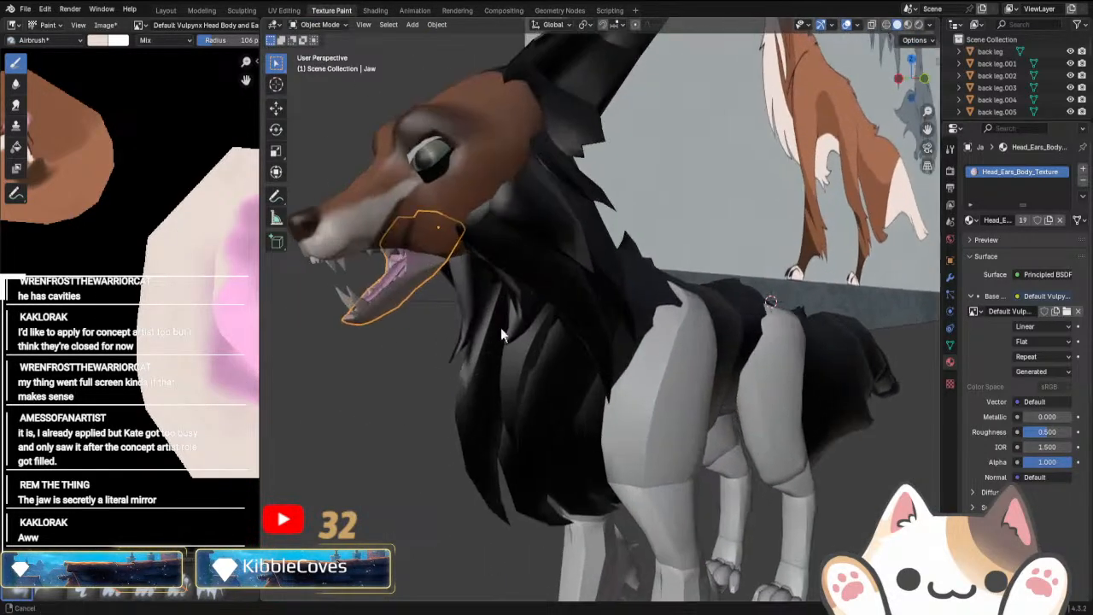
pyautogui.keyDown('shift'); pyautogui.moveTo(505, 334); pyautogui.dragTo(684, 410, button='middle'); pyautogui.keyUp('shift')
pyautogui.click(488, 499)
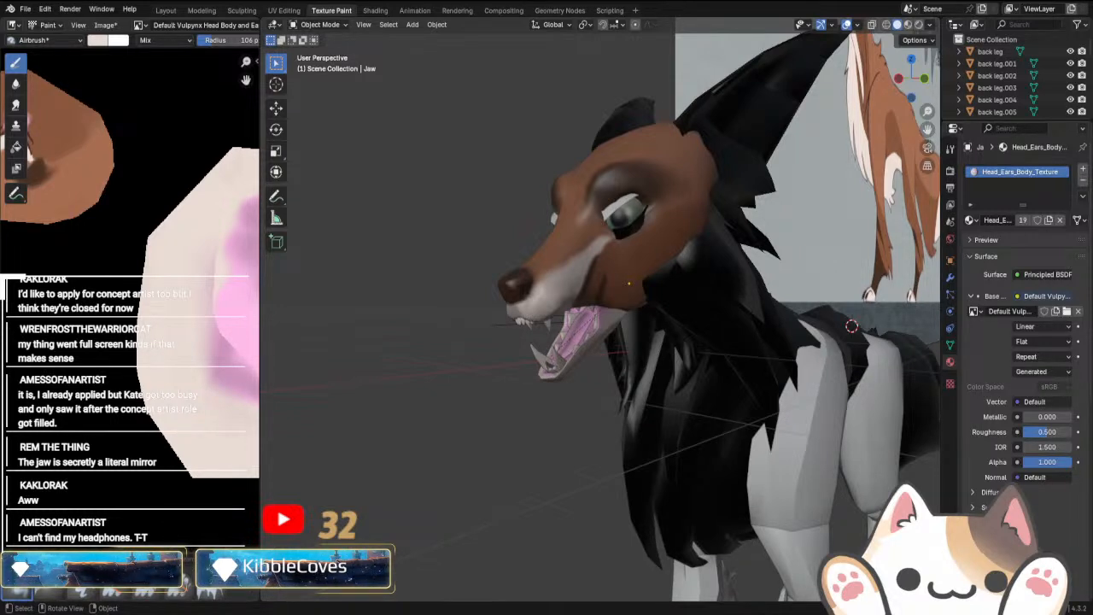
# Switch the viewport to Material Preview shading and bring the painted head into front view.
pyautogui.click(589, 354)
pyautogui.press('Tab')
pyautogui.moveTo(590, 354); pyautogui.dragTo(669, 421, button='middle')
pyautogui.press('Tab')
pyautogui.click(907, 24)
pyautogui.click(642, 391)
# Select the lower eyelids and assign them the Fur_InnerMouth_Texture material variant with the plain dark brown base color.
pyautogui.click(614, 292)
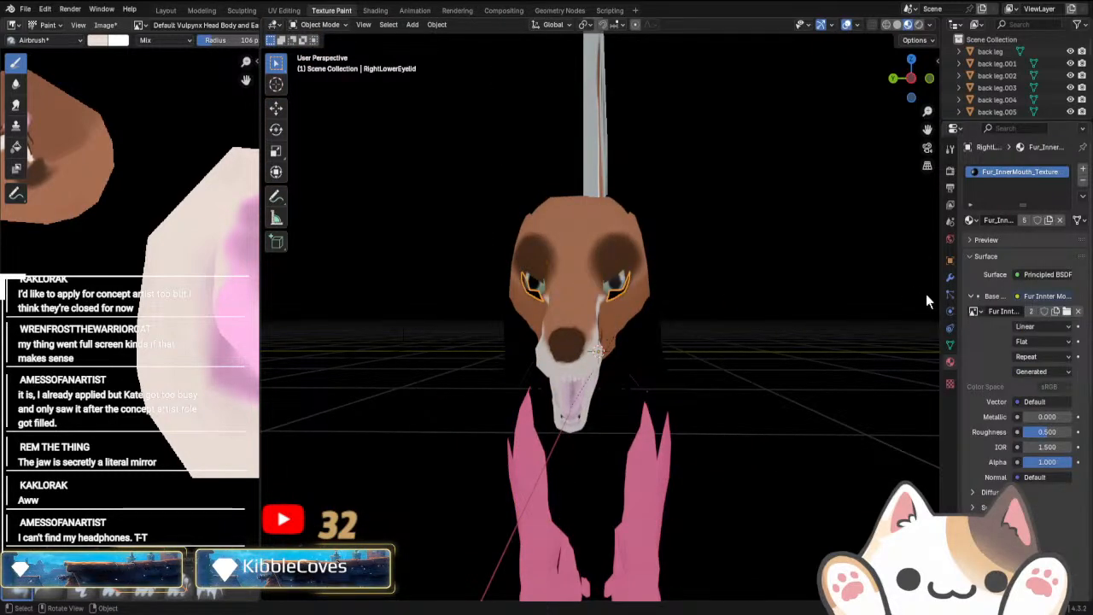
pyautogui.click(970, 220)
pyautogui.click(845, 249)
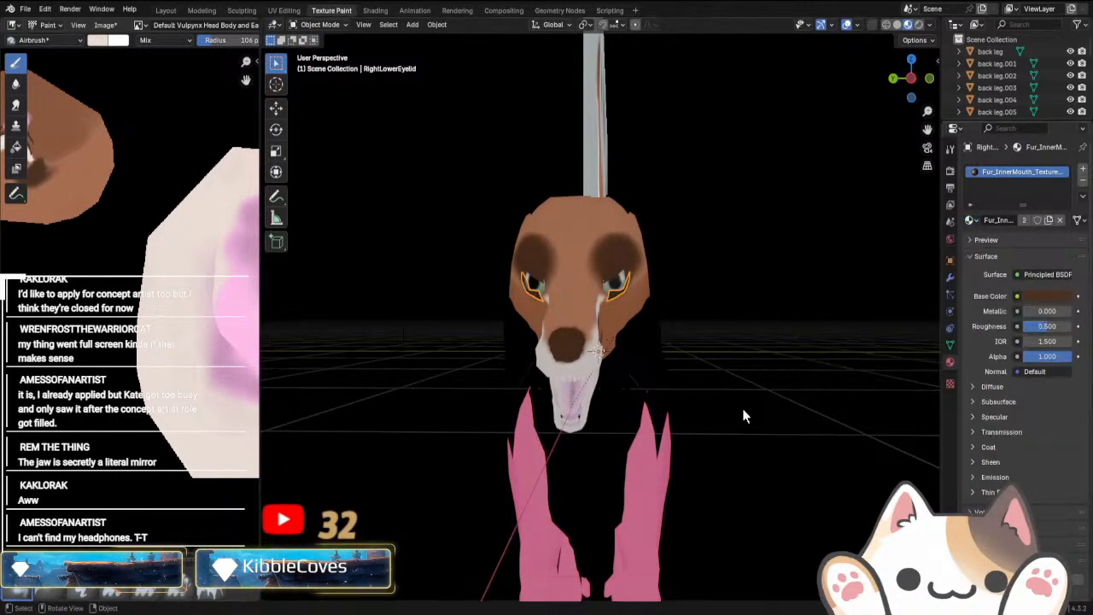
pyautogui.moveTo(742, 408); pyautogui.dragTo(690, 392, button='middle')
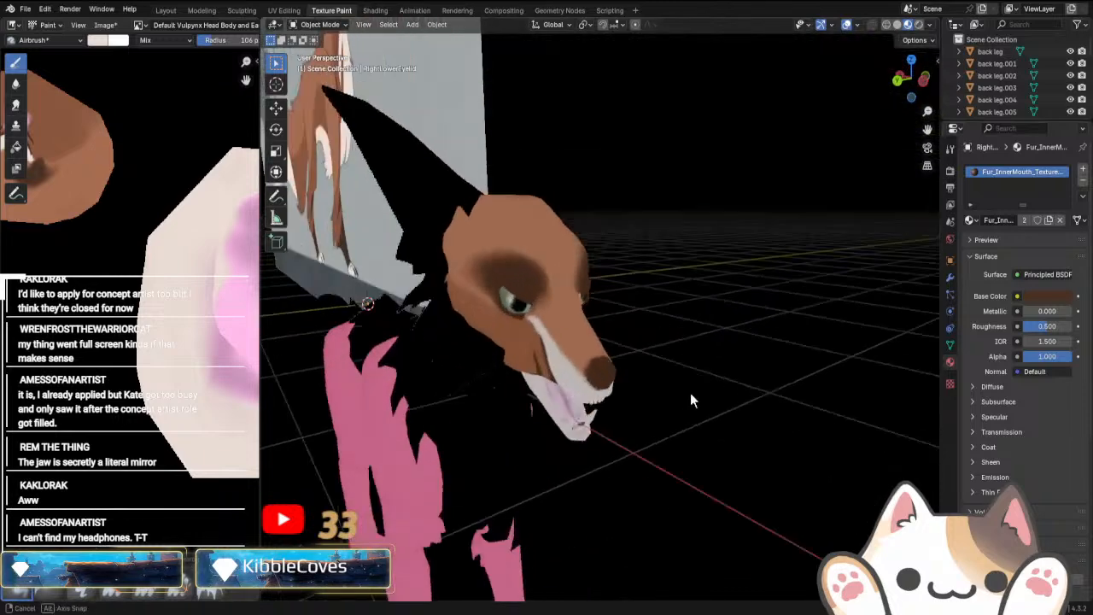
# Switch the viewport back to Solid shading and show the whole creature beside its reference in front view.
pyautogui.scroll(-5, 688, 395)
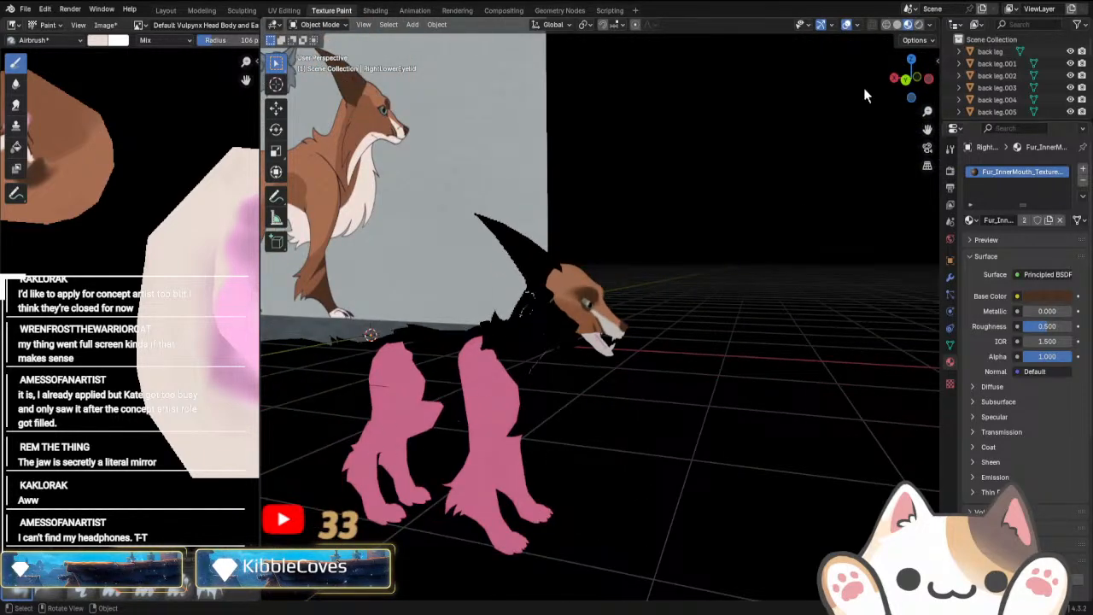
pyautogui.click(897, 26)
pyautogui.moveTo(689, 389); pyautogui.dragTo(604, 428, button='middle')
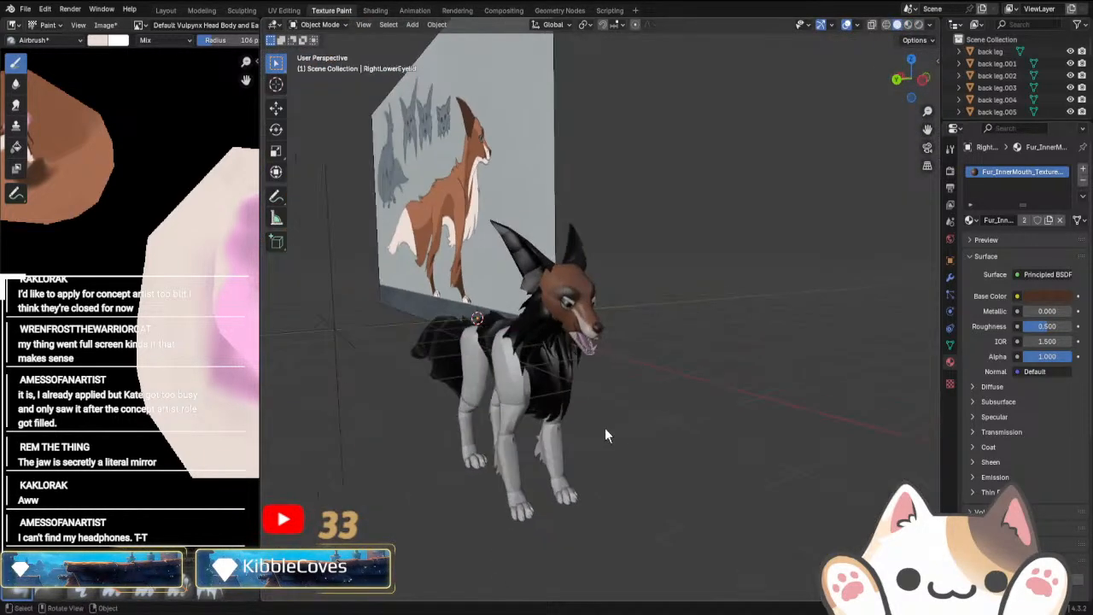
pyautogui.press('KP_3')
pyautogui.press('KP_1')
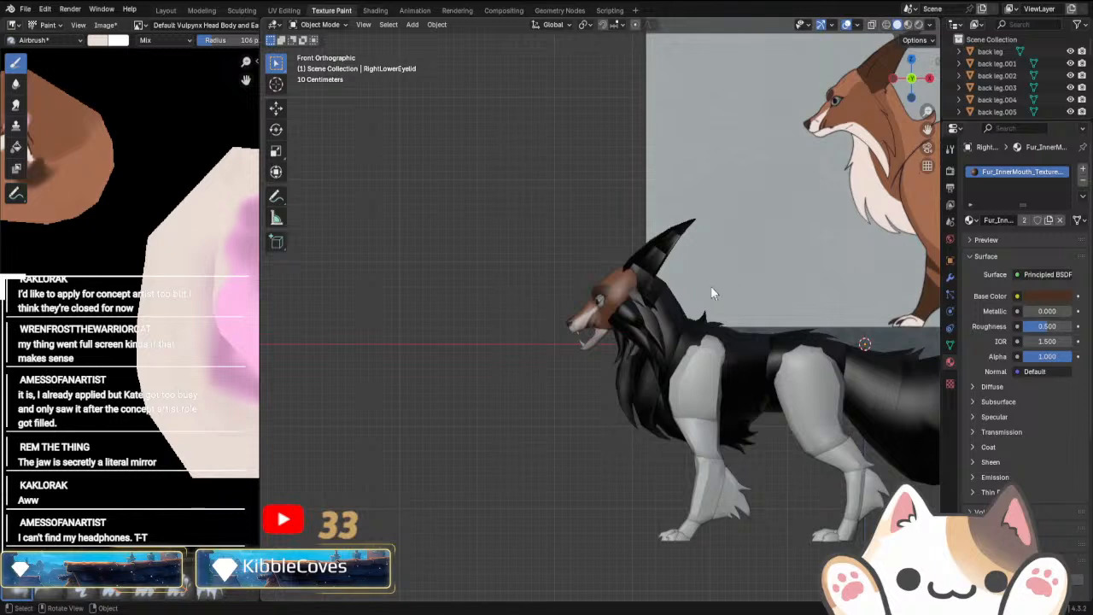
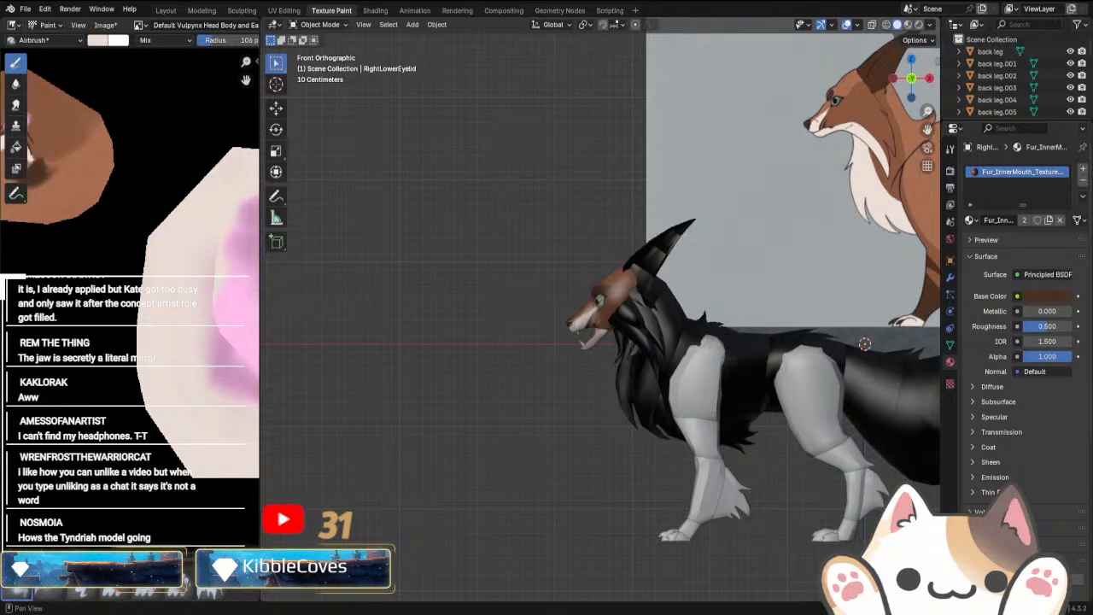
# Select the Face Floof cheek fur, put it in Texture Paint mode and return to front view.
pyautogui.scroll(1, 607, 435)
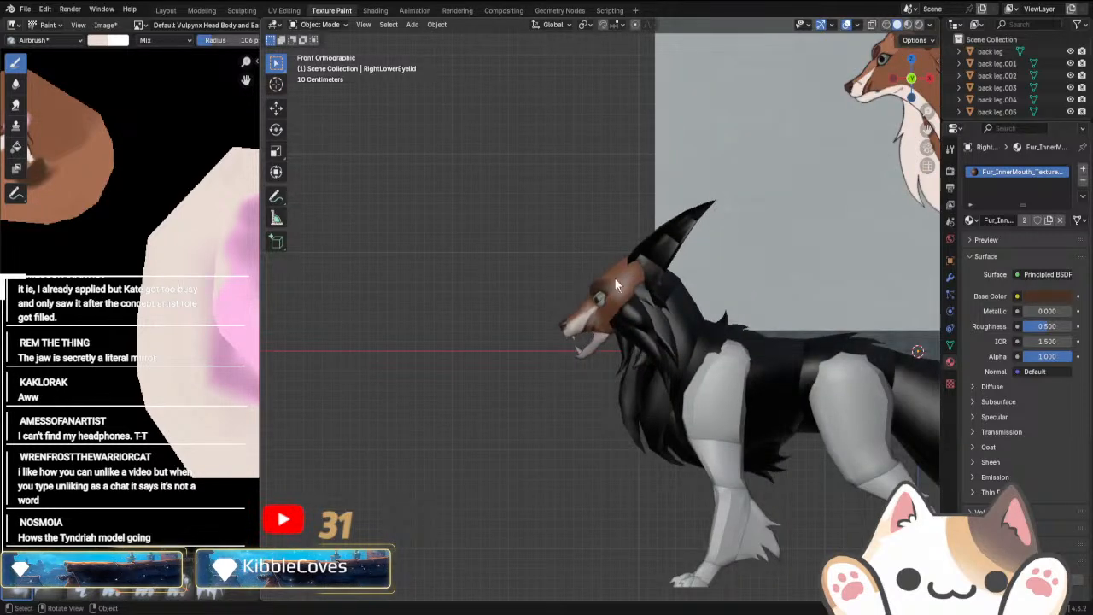
pyautogui.click(643, 318)
pyautogui.moveTo(642, 318); pyautogui.dragTo(390, 93, button='middle')
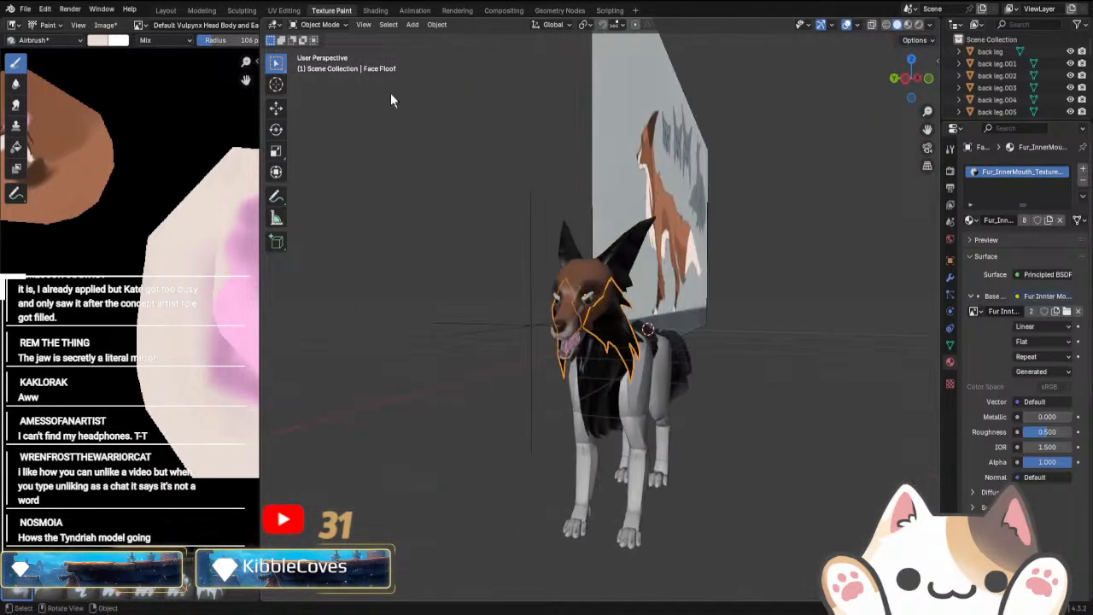
pyautogui.click(333, 27)
pyautogui.click(336, 109)
pyautogui.moveTo(566, 368); pyautogui.dragTo(632, 367, button='middle')
pyautogui.scroll(2, 632, 367)
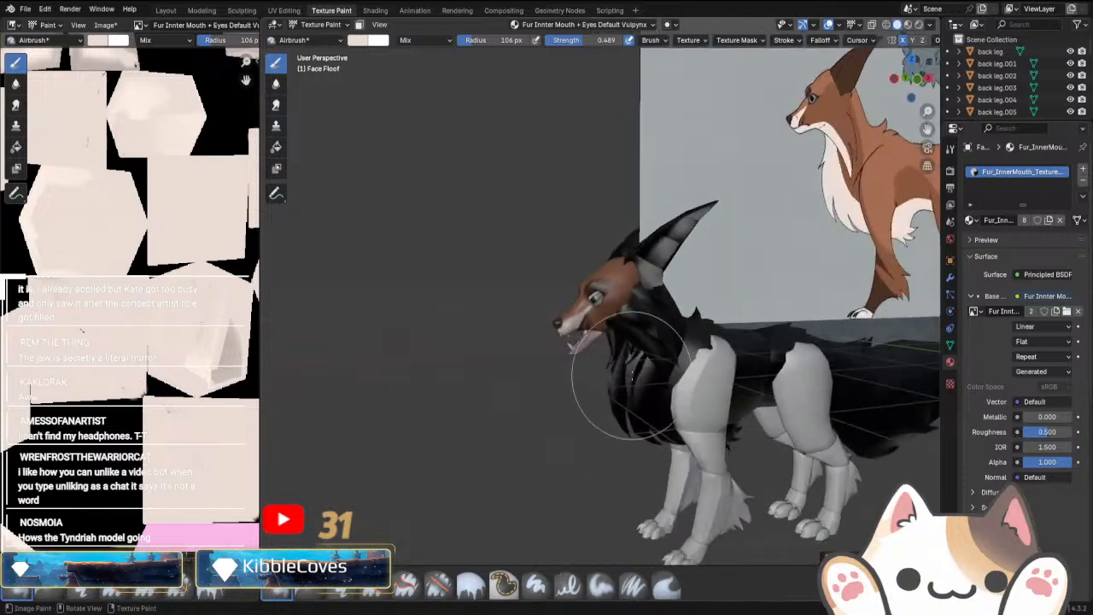
pyautogui.press('KP_3')
pyautogui.press('KP_1')
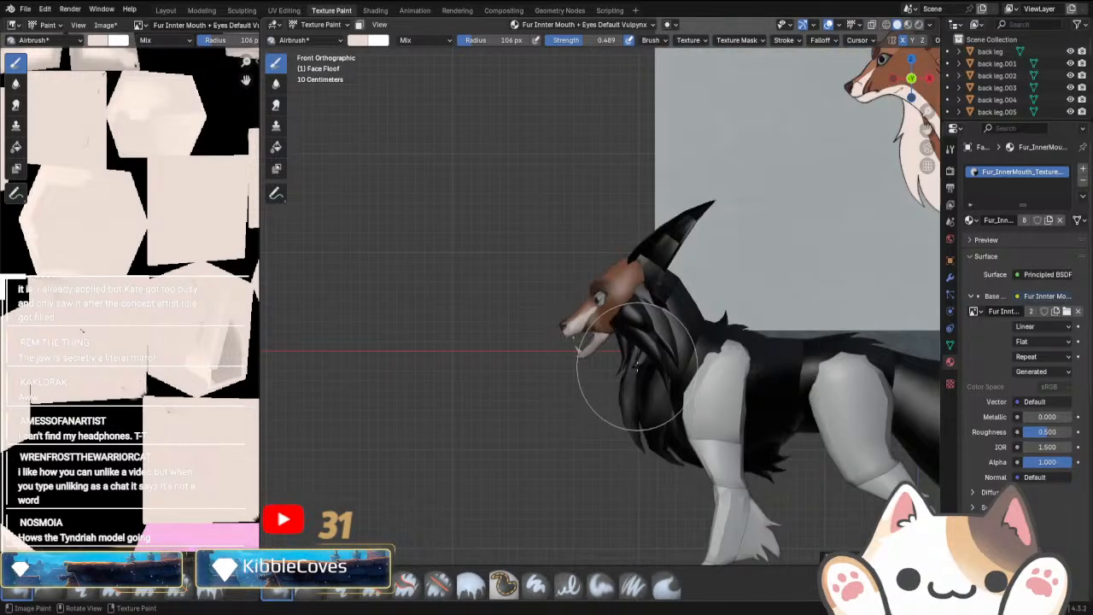
# Sample the reddish brown from the reference drawing's head as the brush color.
pyautogui.scroll(-3, 640, 324)
pyautogui.keyDown('shift'); pyautogui.moveTo(654, 290); pyautogui.dragTo(559, 347, button='middle'); pyautogui.keyUp('shift')
pyautogui.scroll(4, 558, 347)
pyautogui.keyDown('shift'); pyautogui.moveTo(573, 222); pyautogui.dragTo(521, 268, button='middle'); pyautogui.keyUp('shift')
pyautogui.click(362, 41)
pyautogui.click(450, 220)
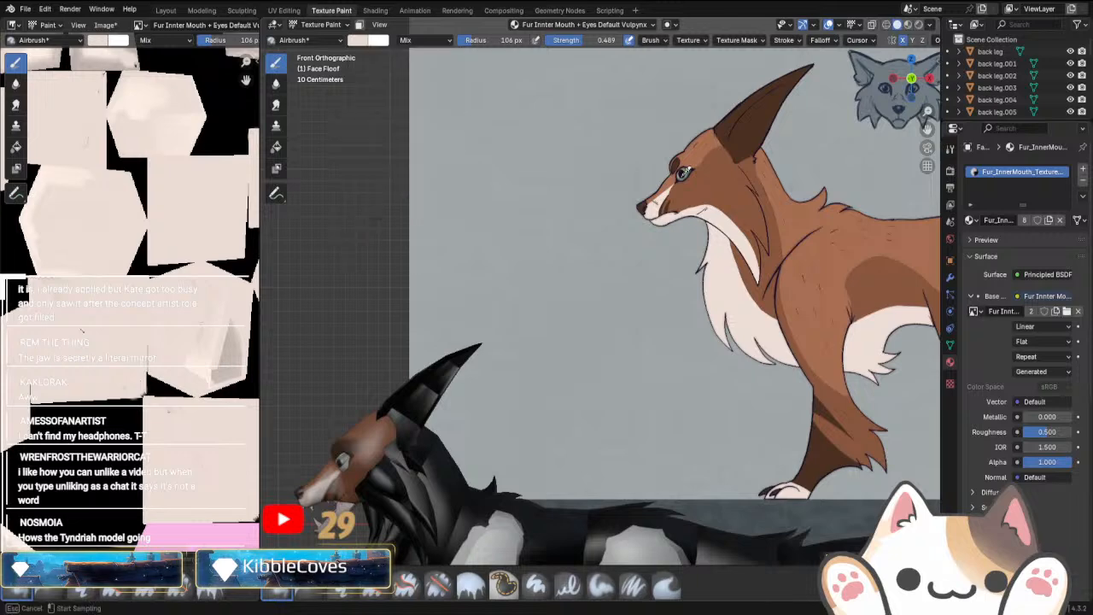
pyautogui.click(722, 179)
# Load the cheek fur's UV layout in the image editor, airbrush brown over the fur and isolate it in local view.
pyautogui.scroll(-5, 465, 364)
pyautogui.scroll(5, 561, 396)
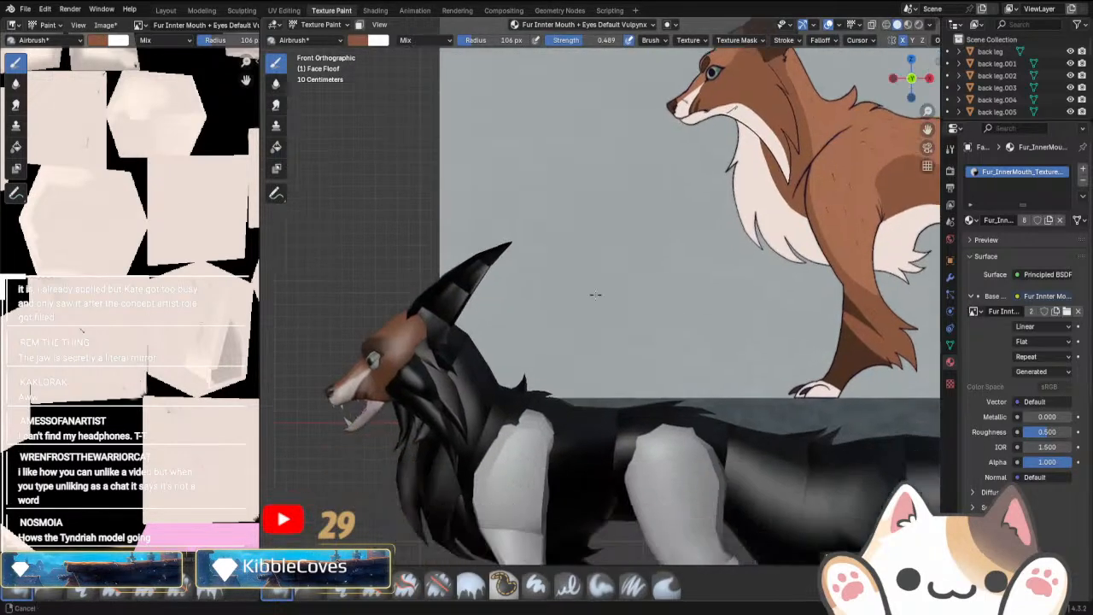
pyautogui.scroll(-3, 246, 143)
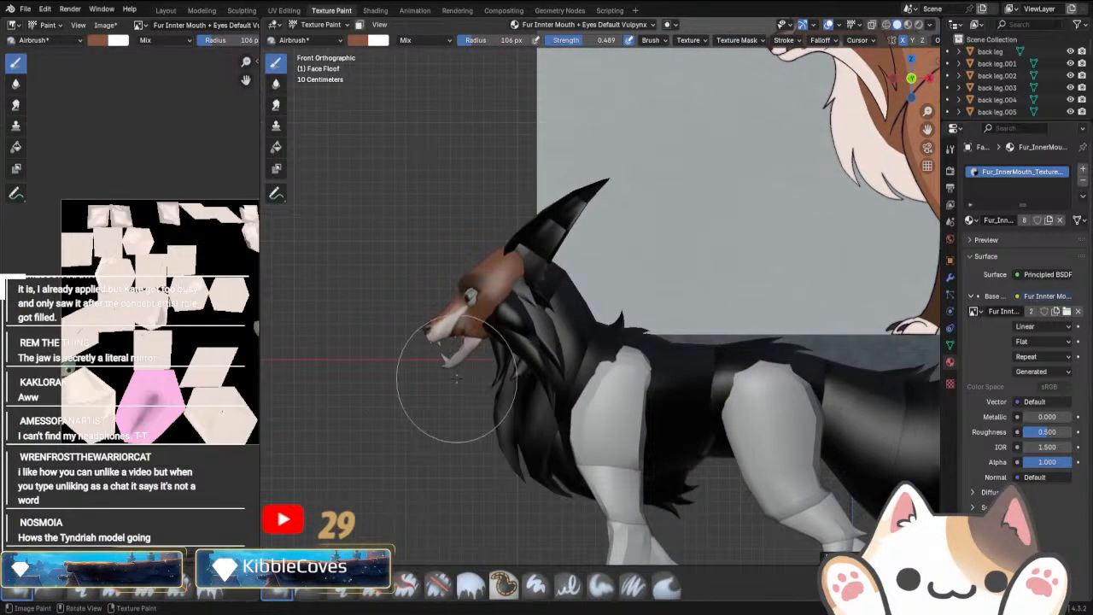
pyautogui.press('Tab')
pyautogui.press('Tab')
pyautogui.scroll(5, 451, 390)
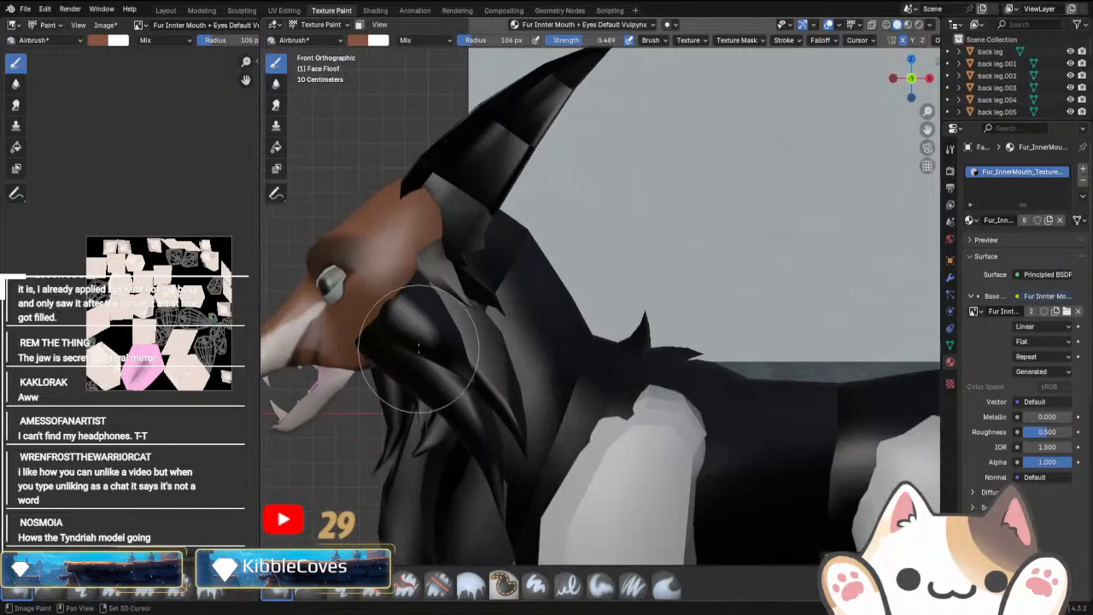
pyautogui.moveTo(510, 275)
pyautogui.mouseDown()
pyautogui.moveTo(532, 390)
pyautogui.moveTo(508, 342)
pyautogui.moveTo(561, 424)
pyautogui.mouseUp()
pyautogui.press('KP_Divide')
pyautogui.moveTo(542, 366); pyautogui.dragTo(561, 313, button='middle')
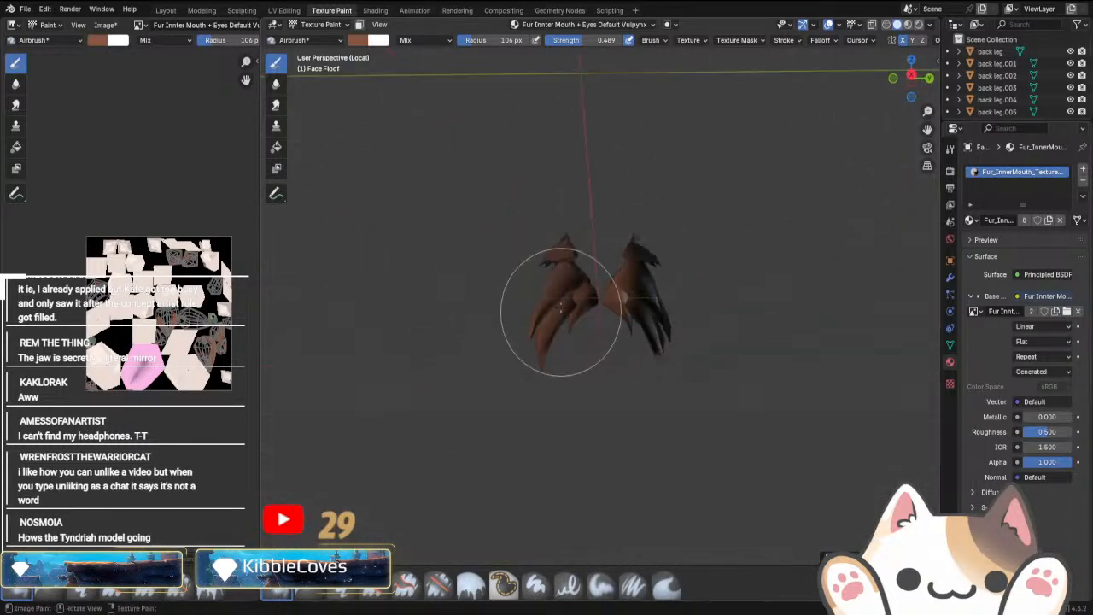
# Work around the isolated cheek fur and cover the dark areas on its inner and outer sides with brown.
pyautogui.moveTo(657, 344); pyautogui.dragTo(573, 391, button='middle')
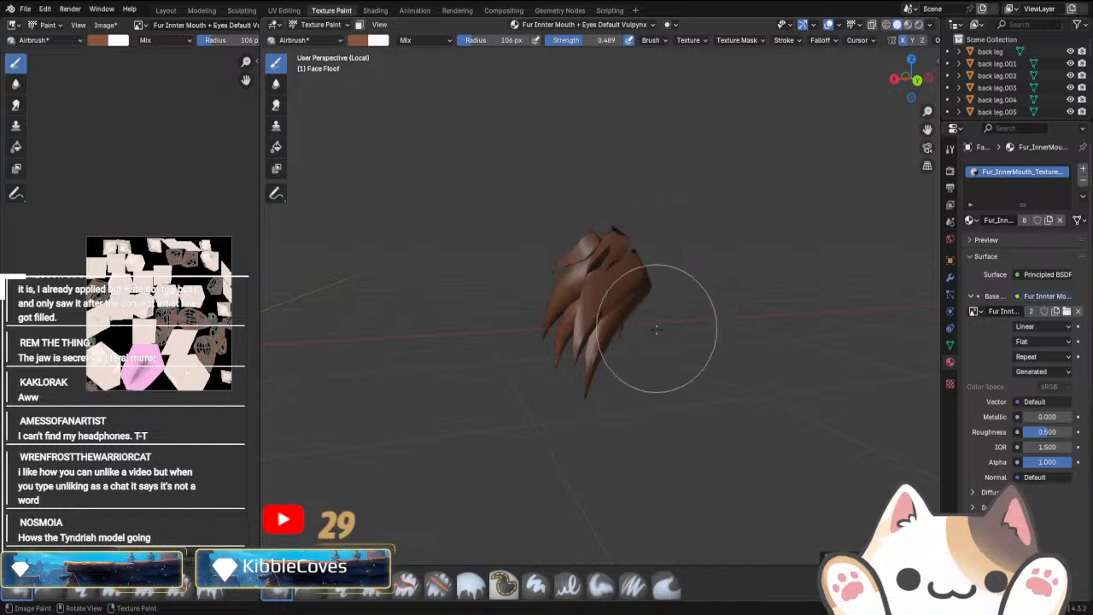
pyautogui.moveTo(656, 328); pyautogui.dragTo(576, 309, button='middle')
pyautogui.moveTo(636, 238); pyautogui.dragTo(624, 269, button='middle')
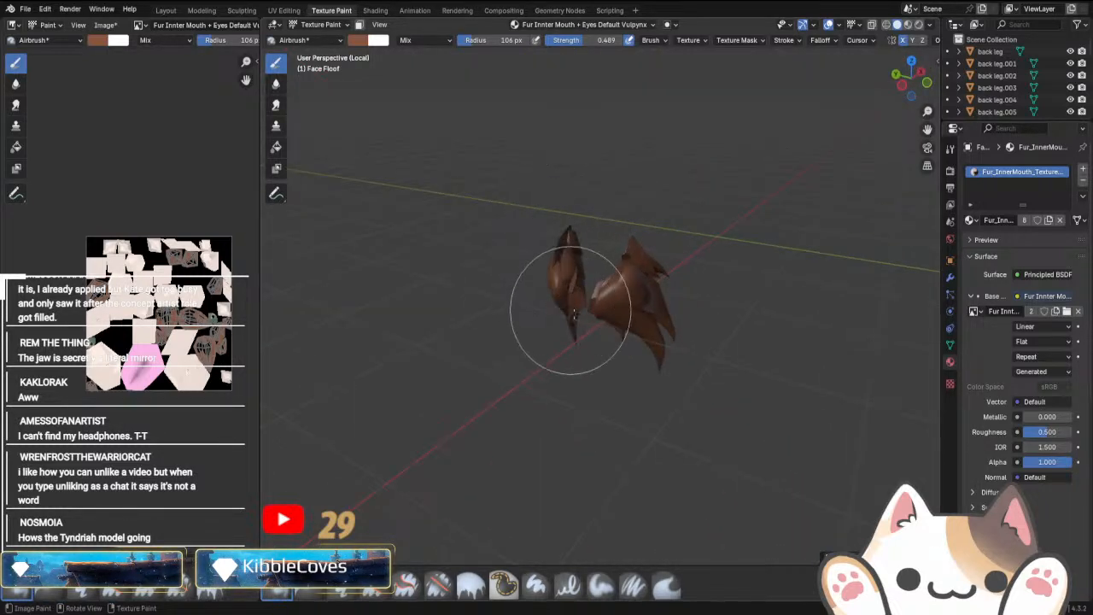
pyautogui.moveTo(574, 314); pyautogui.dragTo(541, 183, button='middle')
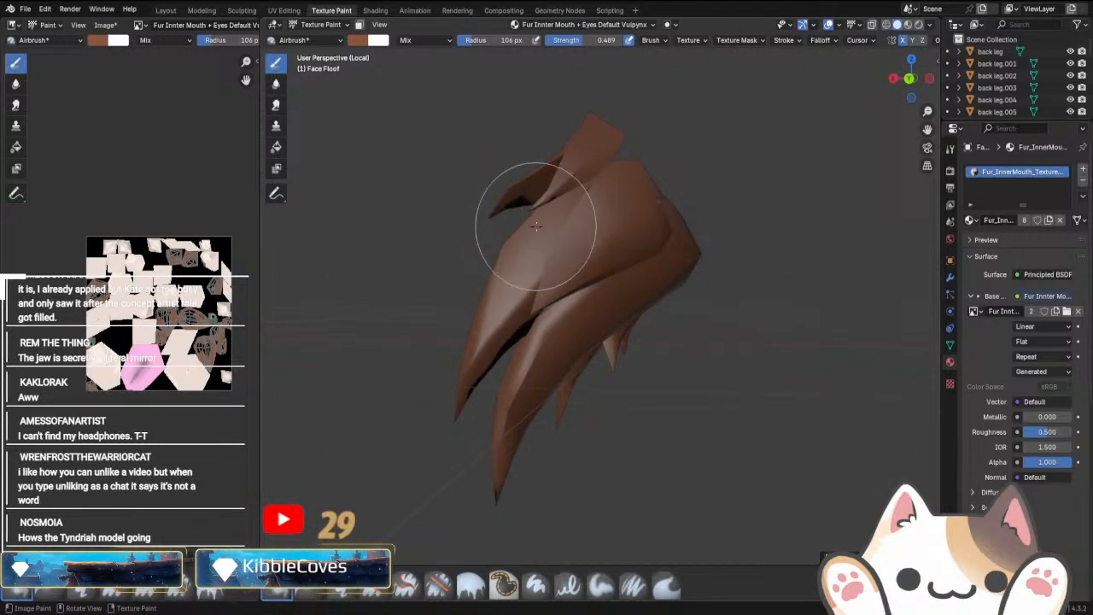
pyautogui.moveTo(535, 225); pyautogui.dragTo(612, 200, button='middle')
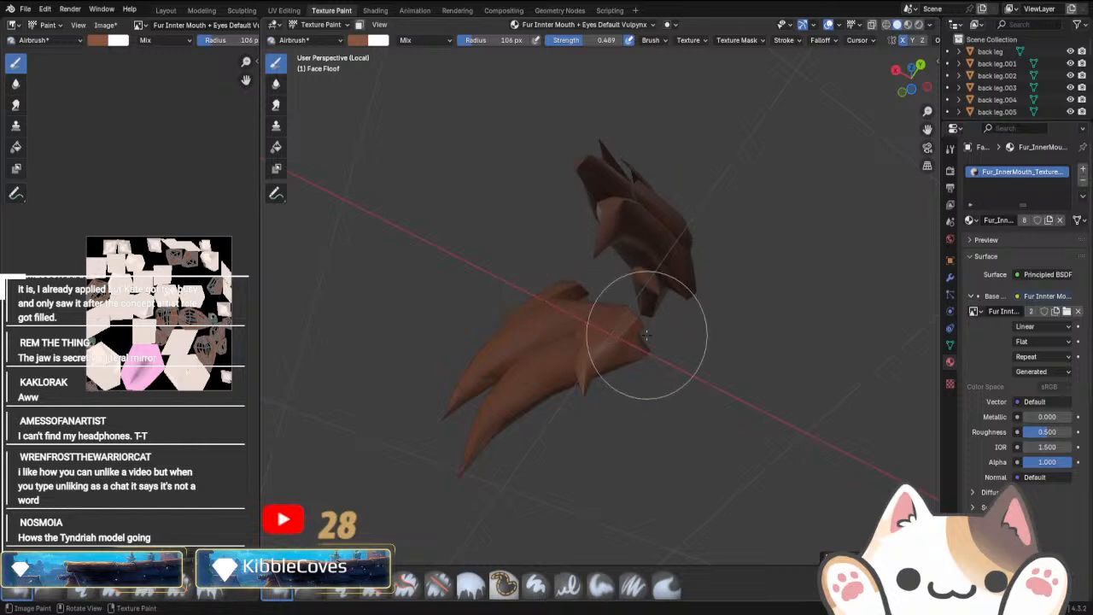
pyautogui.moveTo(646, 337); pyautogui.dragTo(694, 305, button='middle')
pyautogui.moveTo(692, 202); pyautogui.dragTo(624, 276, button='middle')
pyautogui.moveTo(626, 185); pyautogui.dragTo(644, 268, button='middle')
pyautogui.scroll(2, 646, 248)
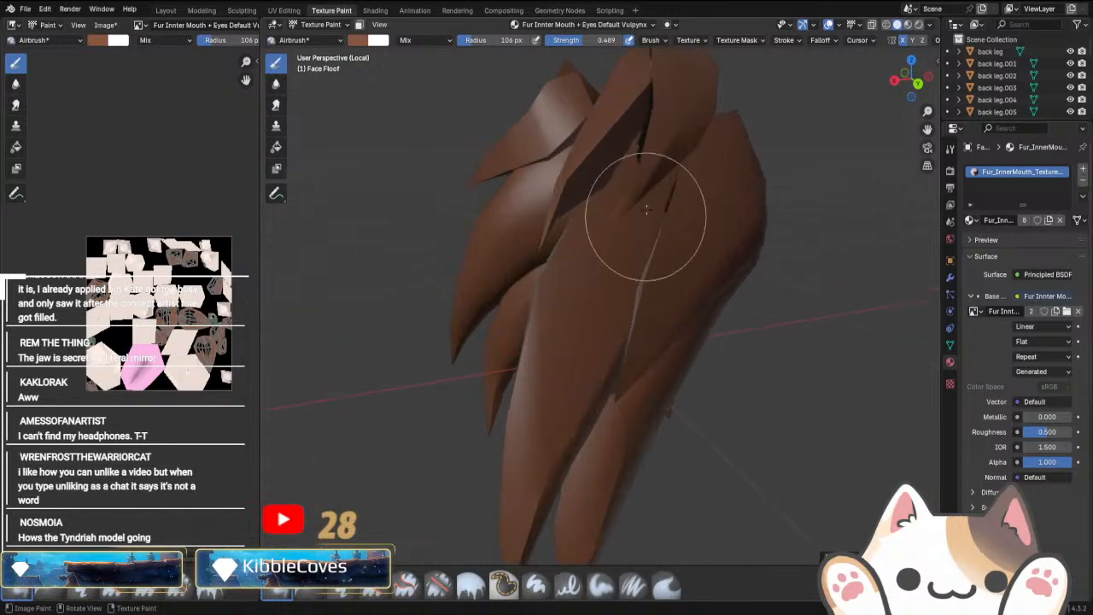
# Cover the remaining dark spots between the overlapping cheek fur tufts with brown.
pyautogui.moveTo(646, 215)
pyautogui.mouseDown(button='middle')
pyautogui.moveTo(680, 229)
pyautogui.moveTo(695, 204)
pyautogui.moveTo(656, 345)
pyautogui.moveTo(609, 176)
pyautogui.moveTo(678, 234)
pyautogui.moveTo(669, 146)
pyautogui.moveTo(658, 188)
pyautogui.moveTo(722, 303)
pyautogui.mouseUp(button='middle')
pyautogui.moveTo(589, 296); pyautogui.dragTo(598, 329, button='middle')
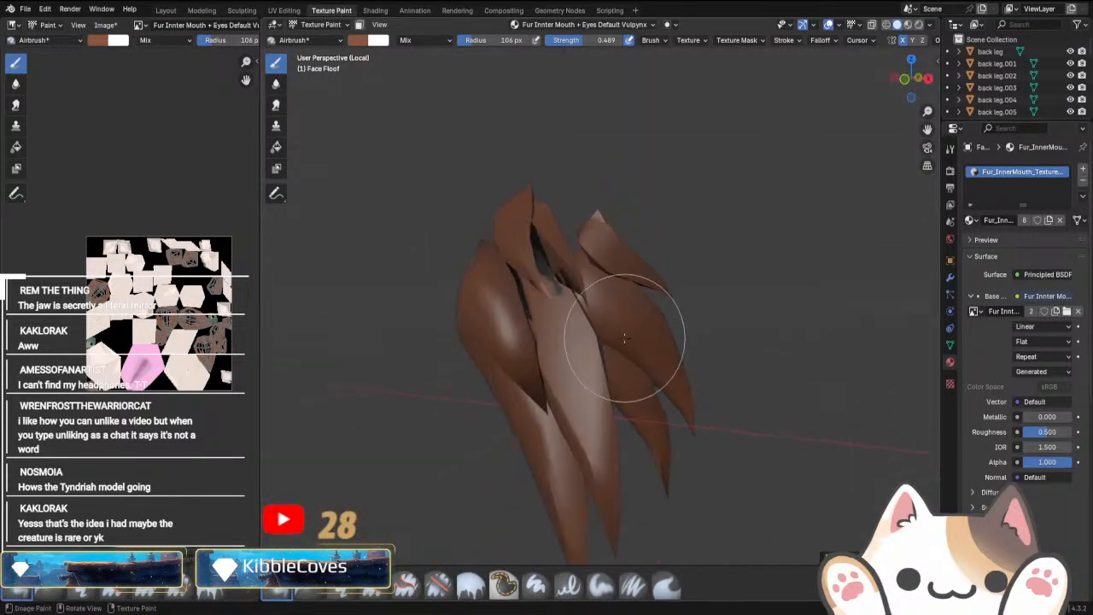
pyautogui.moveTo(579, 284)
pyautogui.mouseDown(button='middle')
pyautogui.moveTo(602, 320)
pyautogui.moveTo(628, 316)
pyautogui.moveTo(675, 342)
pyautogui.mouseUp(button='middle')
pyautogui.scroll(3, 604, 323)
pyautogui.moveTo(657, 396); pyautogui.dragTo(558, 288, button='middle')
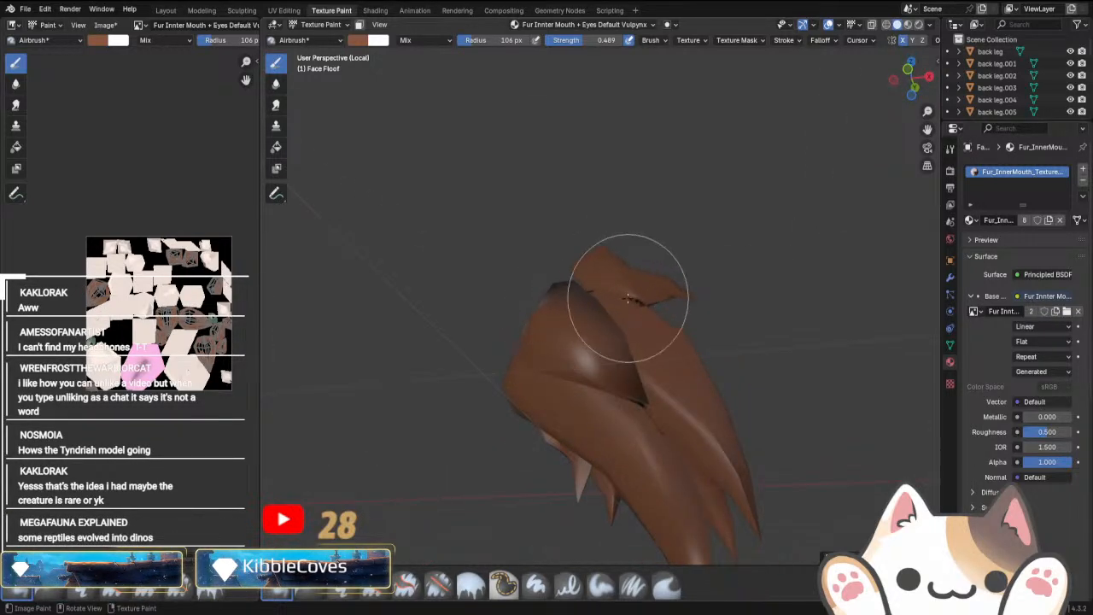
pyautogui.moveTo(624, 268); pyautogui.dragTo(610, 467, button='middle')
pyautogui.moveTo(598, 384); pyautogui.dragTo(647, 415, button='middle')
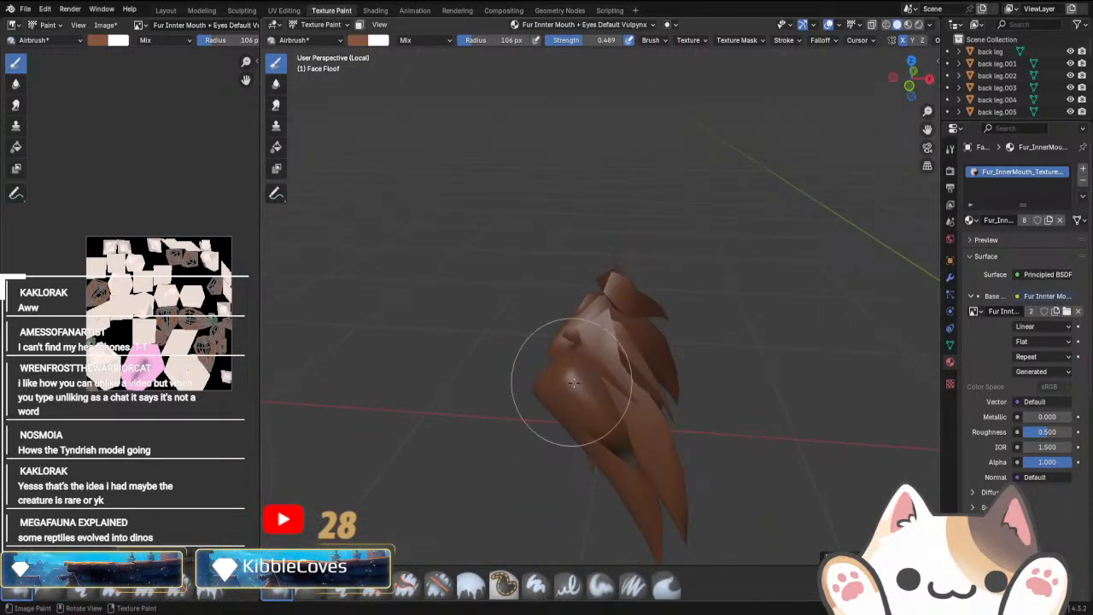
pyautogui.moveTo(566, 402); pyautogui.dragTo(572, 339, button='middle')
pyautogui.scroll(5, 572, 339)
# Reduce the airbrush radius to 52 px and fill the black center of a cheek fur UV island with brown.
pyautogui.scroll(4, 130, 299)
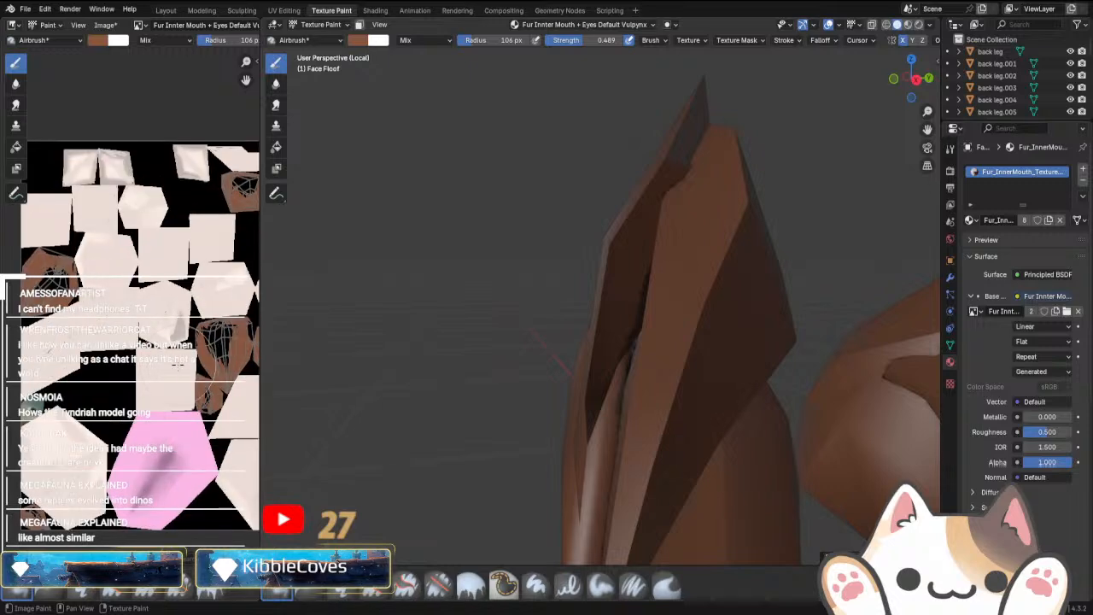
pyautogui.moveTo(207, 383); pyautogui.dragTo(115, 362, button='middle')
pyautogui.scroll(5, 146, 368)
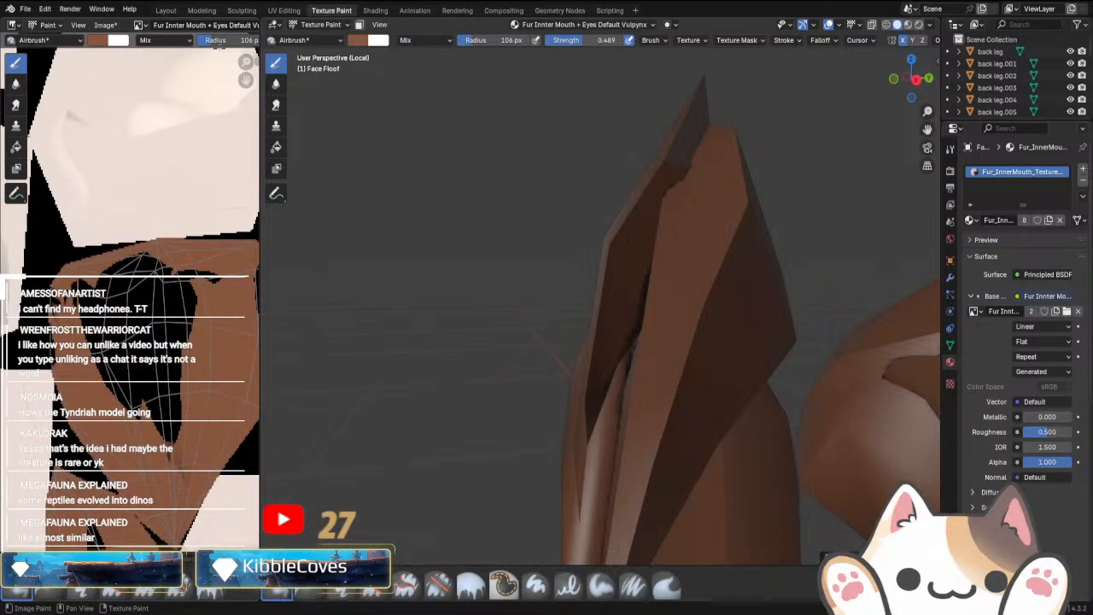
pyautogui.moveTo(231, 40); pyautogui.dragTo(221, 40)
pyautogui.moveTo(149, 328)
pyautogui.mouseDown()
pyautogui.moveTo(161, 318)
pyautogui.moveTo(139, 316)
pyautogui.moveTo(168, 393)
pyautogui.moveTo(146, 411)
pyautogui.moveTo(186, 333)
pyautogui.mouseUp()
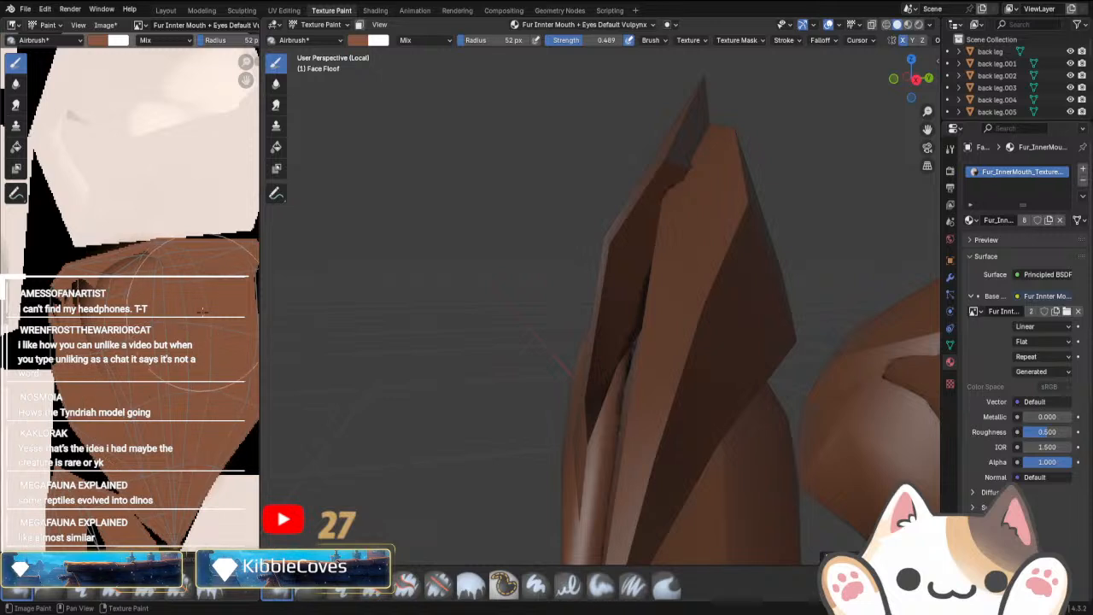
pyautogui.moveTo(628, 361); pyautogui.dragTo(653, 252)
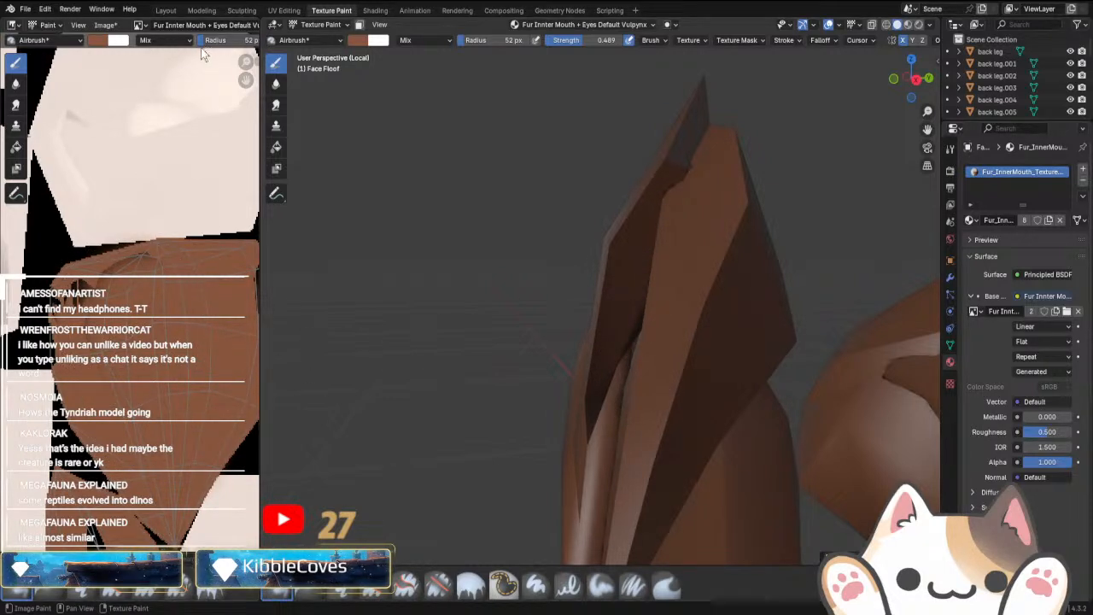
# Set the airbrush radius to 29 px and brush brown over the dark leftovers near the island edges and on the neighboring island.
pyautogui.moveTo(230, 40); pyautogui.dragTo(228, 40)
pyautogui.scroll(1, 130, 301)
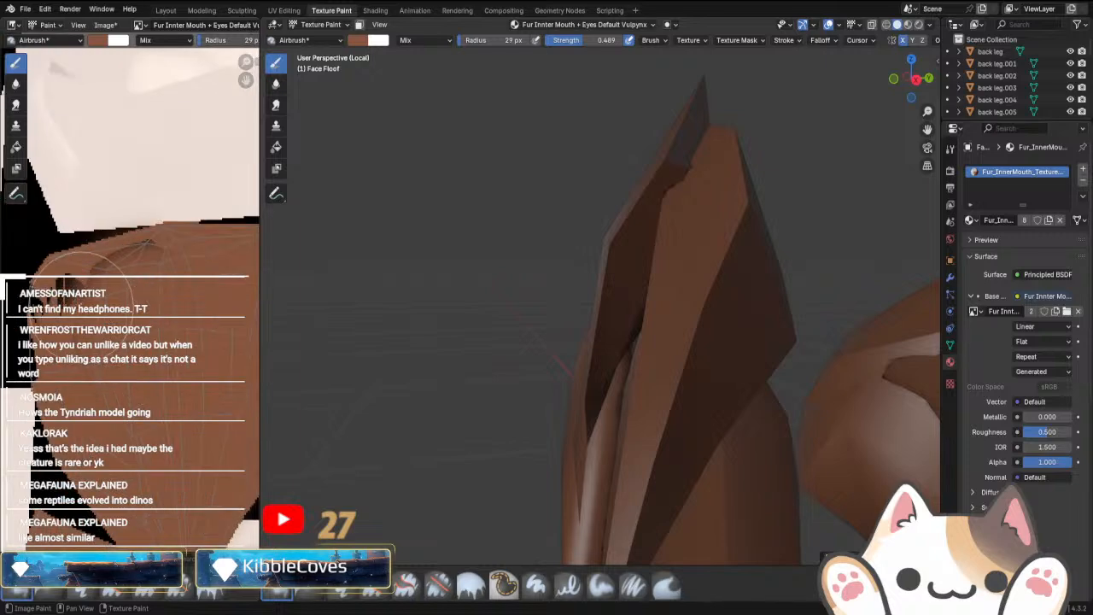
pyautogui.moveTo(88, 317); pyautogui.dragTo(210, 328, button='middle')
pyautogui.scroll(1, 210, 328)
pyautogui.moveTo(209, 328)
pyautogui.mouseDown()
pyautogui.moveTo(198, 313)
pyautogui.moveTo(202, 338)
pyautogui.moveTo(207, 317)
pyautogui.mouseUp()
pyautogui.moveTo(207, 317); pyautogui.dragTo(90, 348, button='middle')
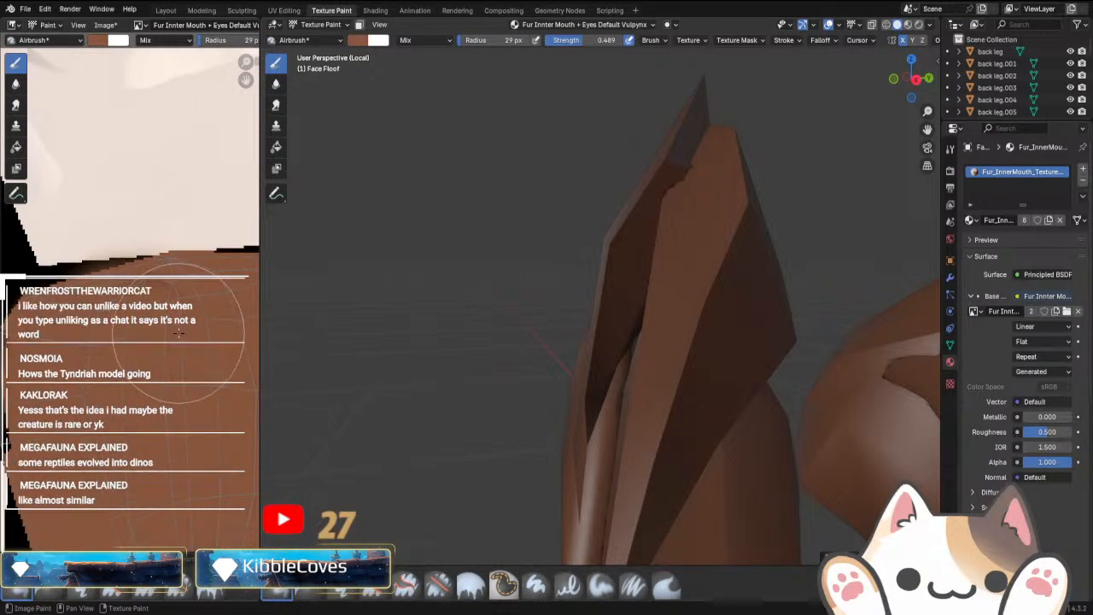
pyautogui.scroll(-5, 192, 346)
pyautogui.moveTo(209, 384); pyautogui.dragTo(91, 334, button='middle')
pyautogui.moveTo(89, 317)
pyautogui.mouseDown()
pyautogui.moveTo(213, 338)
pyautogui.moveTo(161, 332)
pyautogui.mouseUp()
# Switch to the Paint Hard brush, sample the fur brown from the texture and fill the neighboring UV island with it.
pyautogui.click(293, 41)
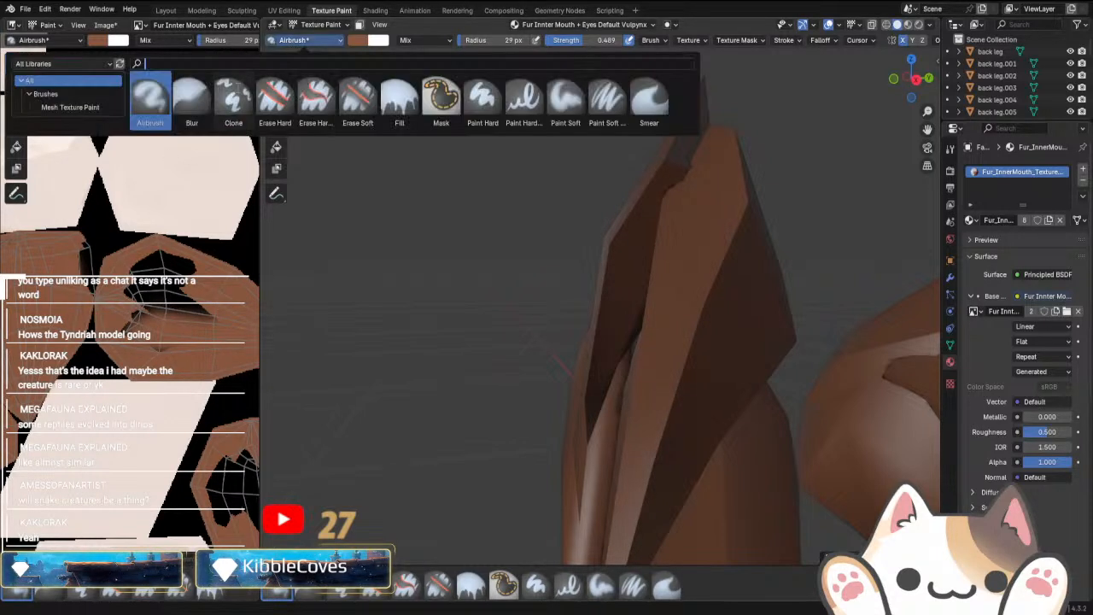
pyautogui.click(483, 99)
pyautogui.moveTo(140, 308); pyautogui.dragTo(184, 312)
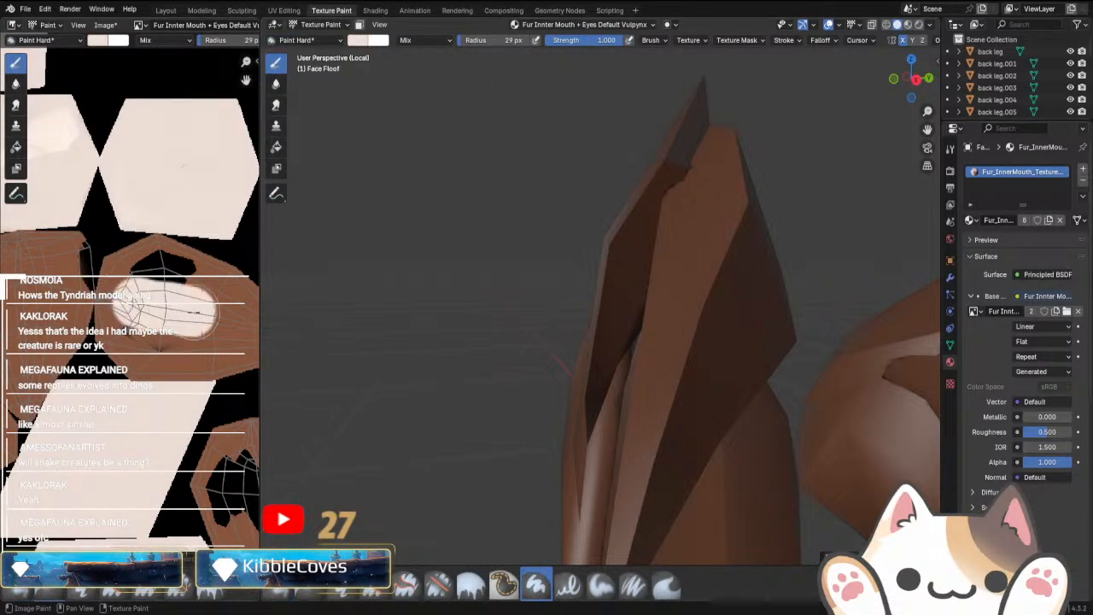
pyautogui.click(365, 43)
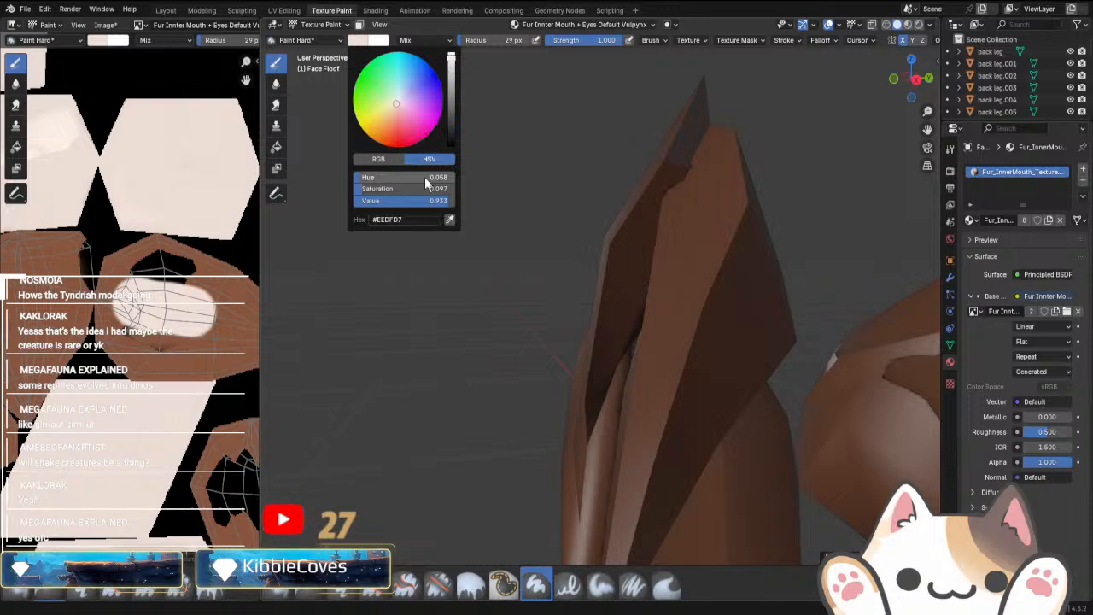
pyautogui.click(450, 220)
pyautogui.click(172, 280)
pyautogui.moveTo(232, 311)
pyautogui.mouseDown()
pyautogui.moveTo(141, 316)
pyautogui.moveTo(145, 263)
pyautogui.moveTo(179, 272)
pyautogui.mouseUp()
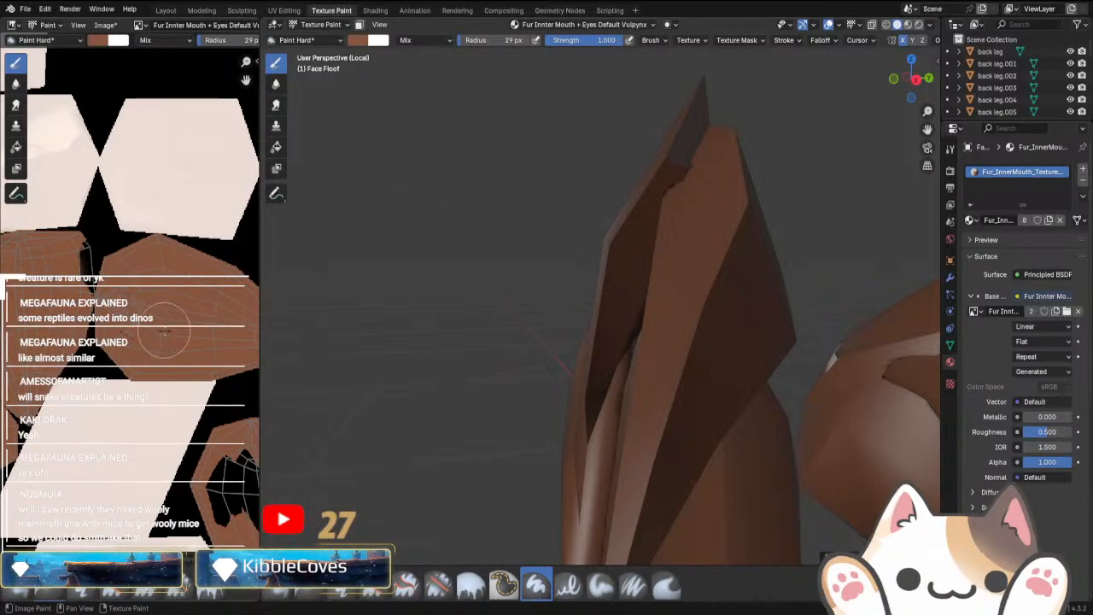
# Brush brown over the dark gaps in the fur UV island beside the large cream island.
pyautogui.scroll(4, 180, 290)
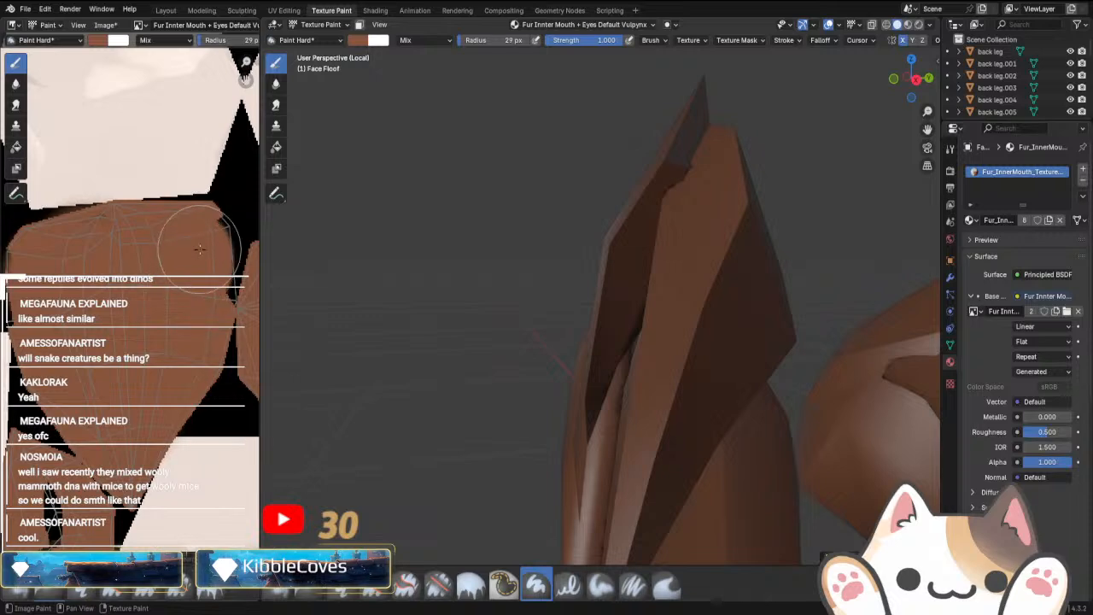
pyautogui.scroll(-4, 205, 292)
pyautogui.moveTo(128, 415); pyautogui.dragTo(147, 319, button='middle')
pyautogui.scroll(2, 146, 319)
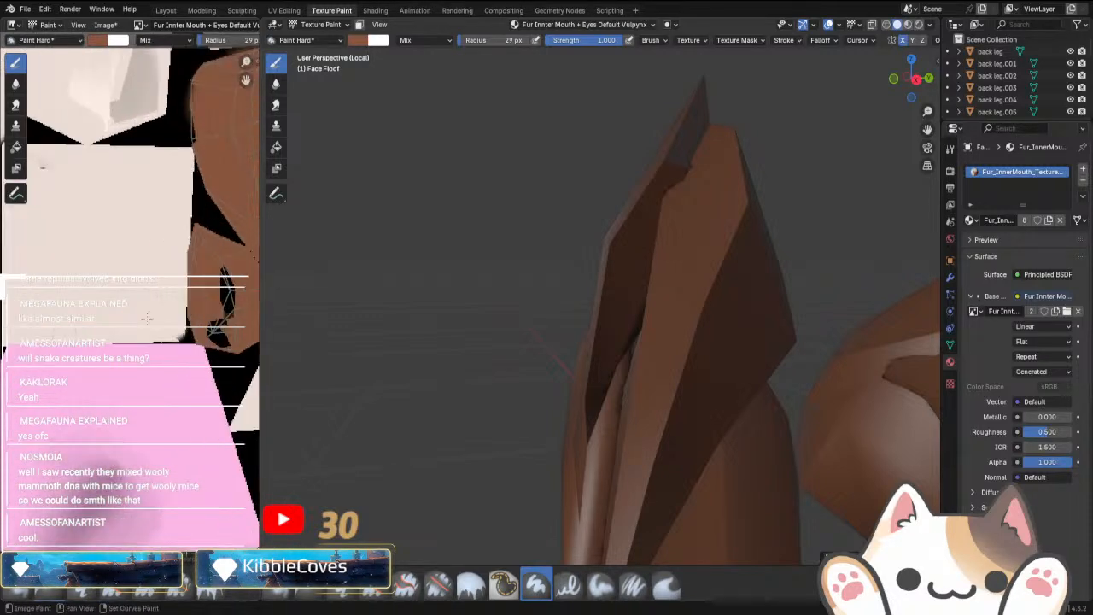
pyautogui.moveTo(218, 328); pyautogui.dragTo(186, 338, button='middle')
pyautogui.scroll(1, 186, 339)
pyautogui.moveTo(195, 286); pyautogui.dragTo(190, 331)
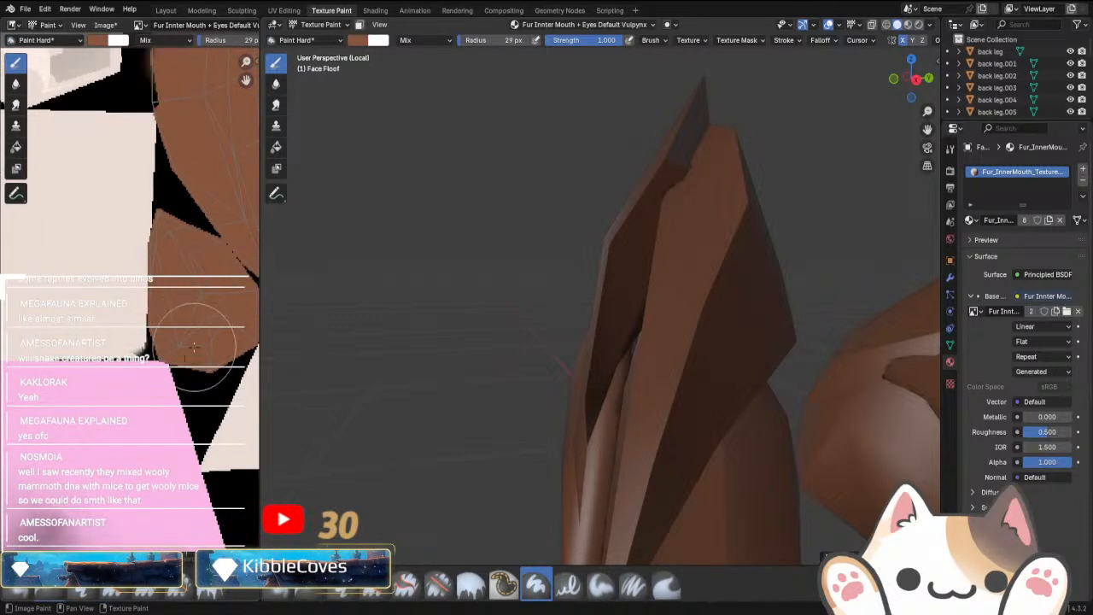
# Fill the black centers of the two hollow fur UV islands below the eye texture with brown.
pyautogui.scroll(-5, 194, 346)
pyautogui.moveTo(224, 312); pyautogui.dragTo(145, 250, button='middle')
pyautogui.scroll(3, 140, 276)
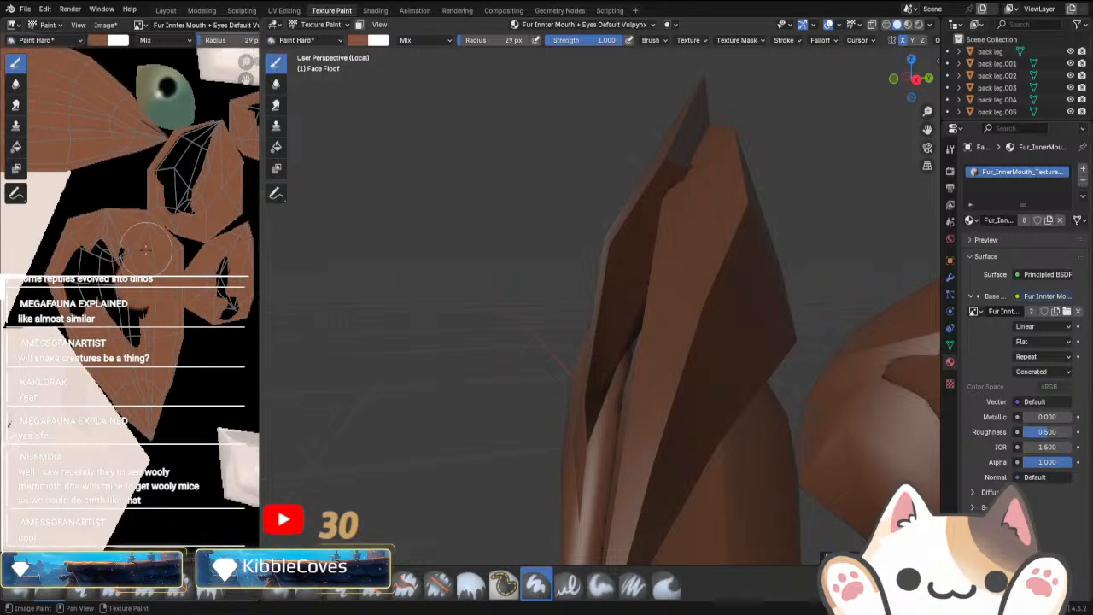
pyautogui.moveTo(146, 249)
pyautogui.mouseDown()
pyautogui.moveTo(107, 290)
pyautogui.moveTo(80, 254)
pyautogui.mouseUp()
pyautogui.moveTo(183, 201)
pyautogui.mouseDown()
pyautogui.moveTo(214, 151)
pyautogui.moveTo(173, 176)
pyautogui.mouseUp()
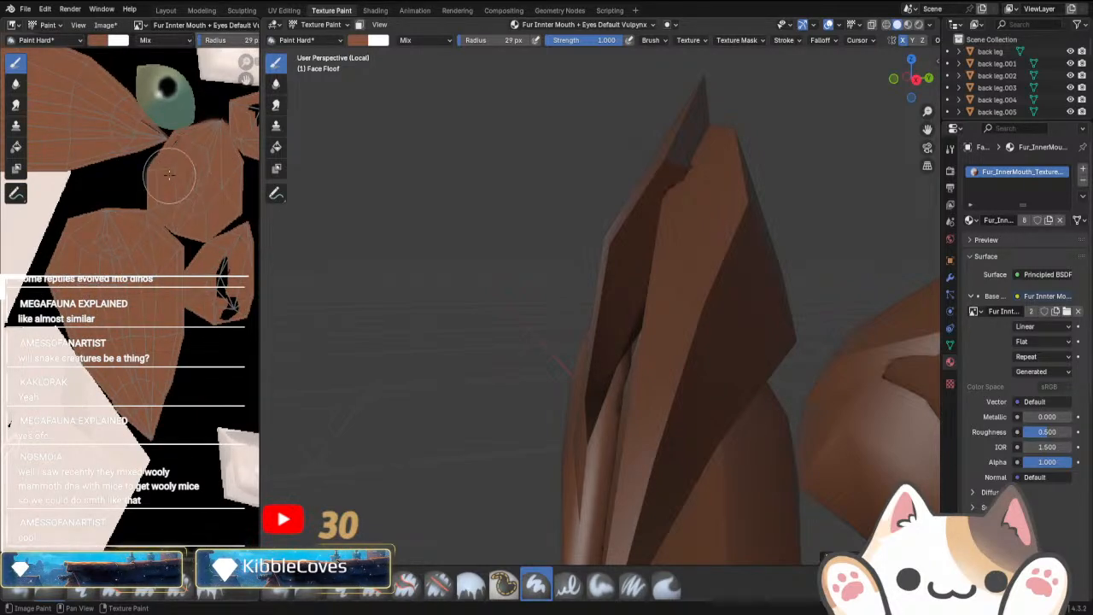
# Brush brown over the small fur island near the texture's edge and over the separate rounded island among the cream ones.
pyautogui.moveTo(208, 186)
pyautogui.mouseDown(button='middle')
pyautogui.moveTo(90, 254)
pyautogui.moveTo(86, 273)
pyautogui.mouseUp(button='middle')
pyautogui.moveTo(125, 209); pyautogui.dragTo(132, 211)
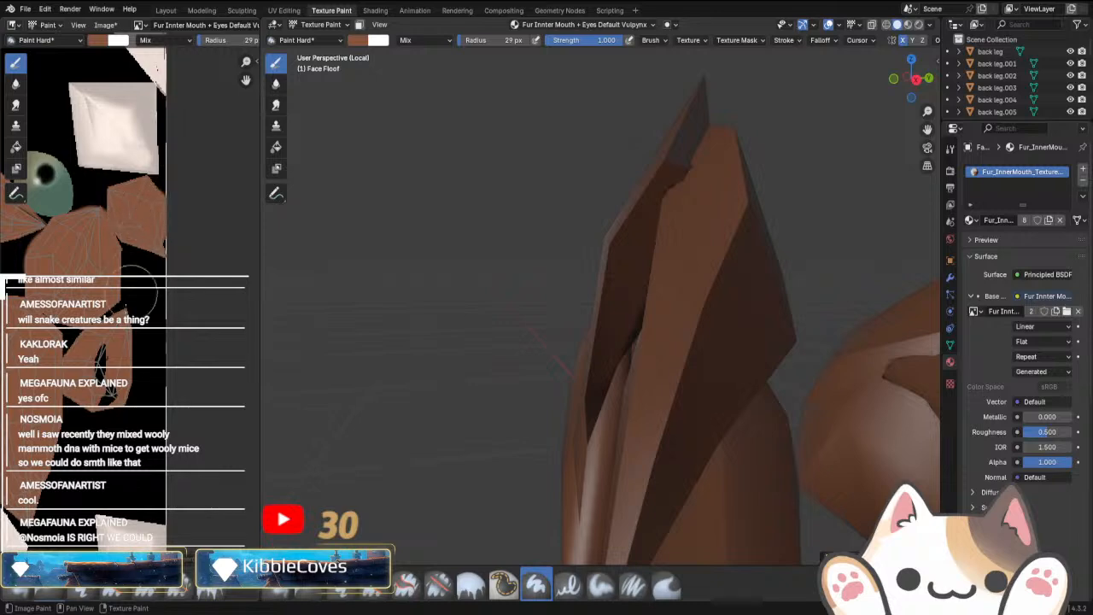
pyautogui.scroll(-4, 121, 366)
pyautogui.moveTo(122, 363); pyautogui.dragTo(187, 419, button='middle')
pyautogui.scroll(4, 184, 342)
pyautogui.moveTo(204, 357); pyautogui.dragTo(144, 370, button='middle')
pyautogui.moveTo(149, 370); pyautogui.dragTo(184, 297)
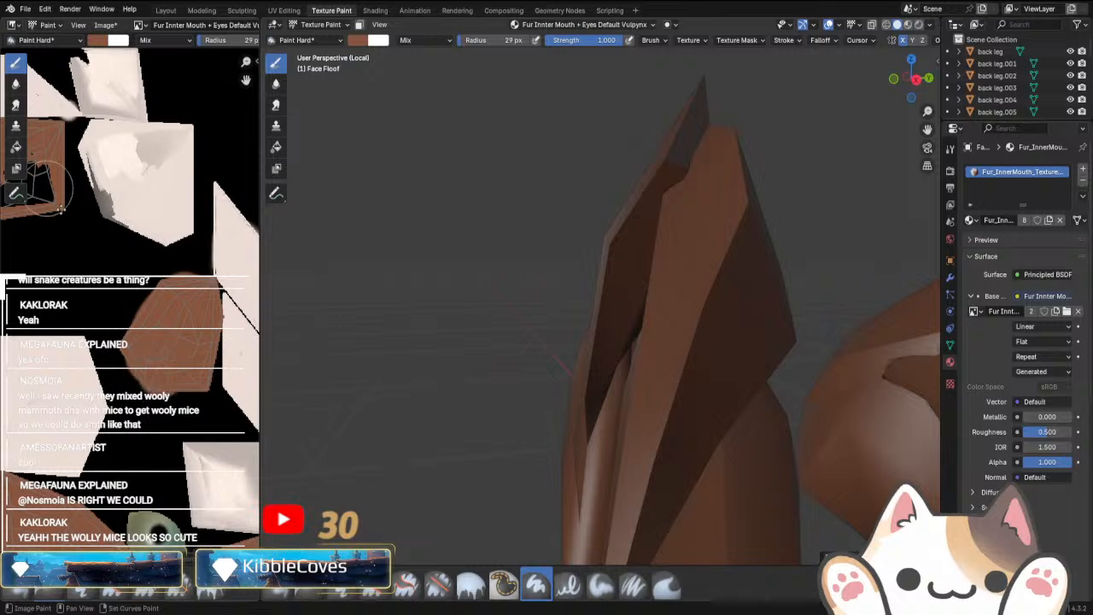
# Fill the black center of the fur UV island near the texture's upper border with brown, redoing the stroke once.
pyautogui.moveTo(61, 209); pyautogui.dragTo(135, 303, button='middle')
pyautogui.scroll(2, 108, 314)
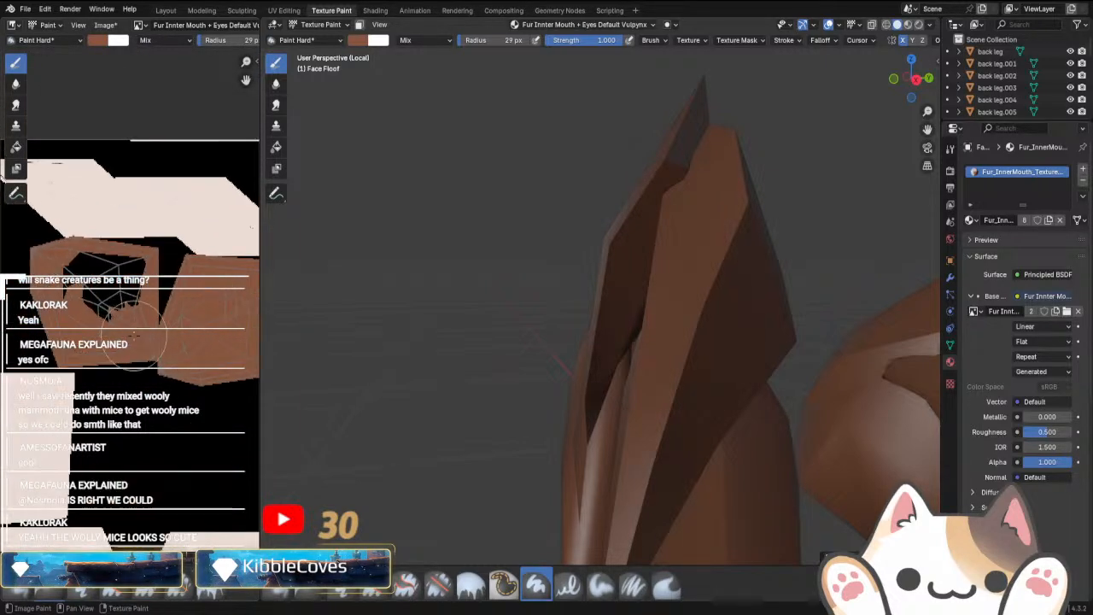
pyautogui.scroll(-3, 113, 317)
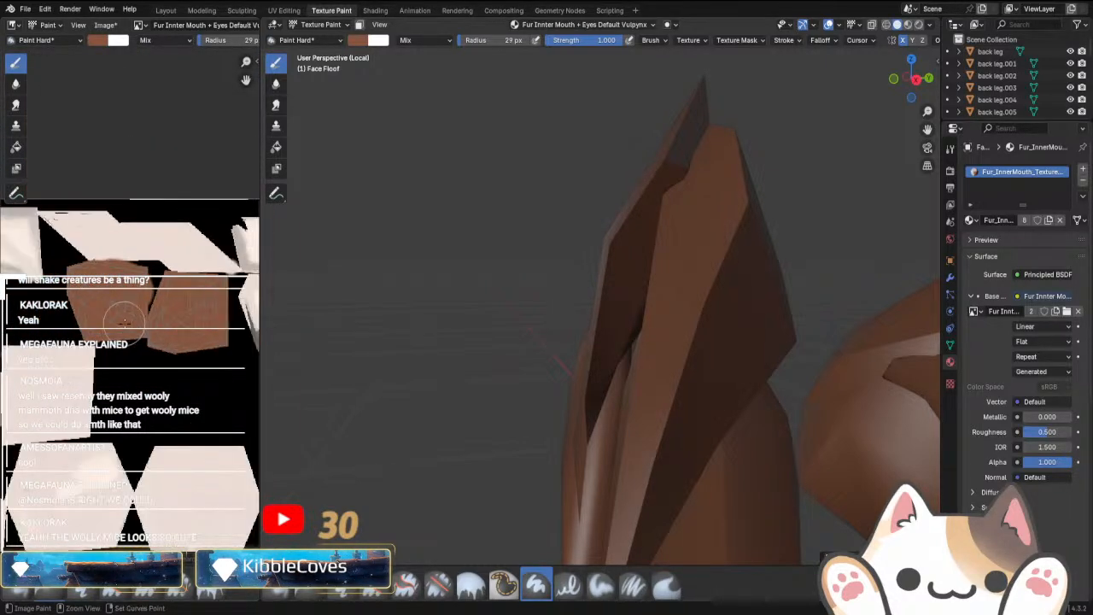
pyautogui.hotkey('ctrl', 'z')
pyautogui.scroll(3, 116, 314)
pyautogui.moveTo(98, 295); pyautogui.dragTo(139, 318, button='middle')
pyautogui.scroll(1, 139, 317)
pyautogui.moveTo(132, 301)
pyautogui.mouseDown()
pyautogui.moveTo(144, 302)
pyautogui.moveTo(154, 339)
pyautogui.mouseUp()
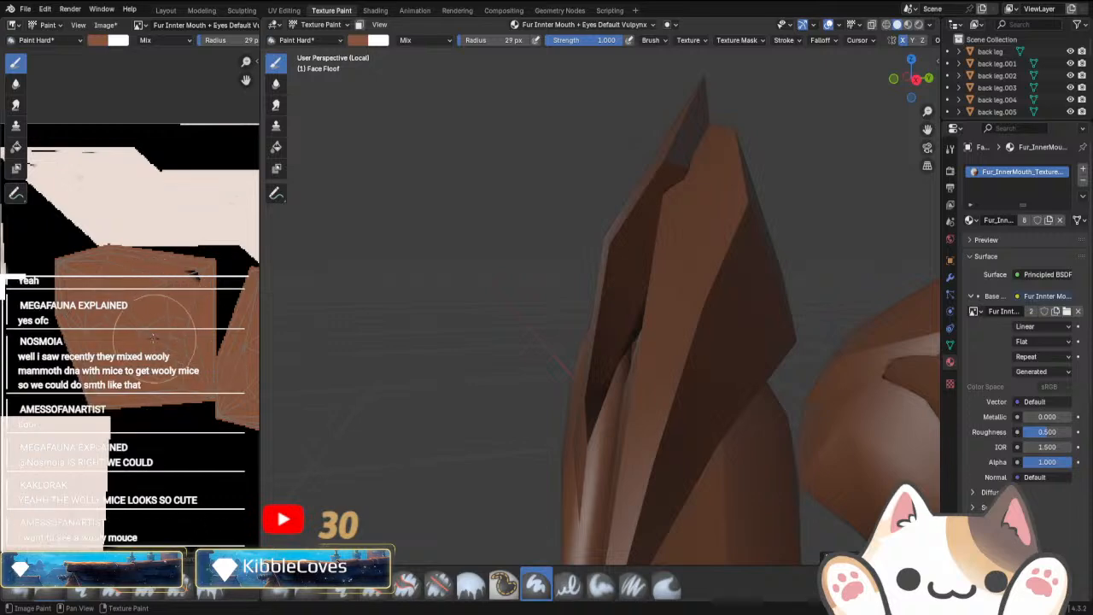
# Check the remaining brown fur islands in the texture for unpainted spots.
pyautogui.moveTo(124, 349); pyautogui.dragTo(139, 324, button='middle')
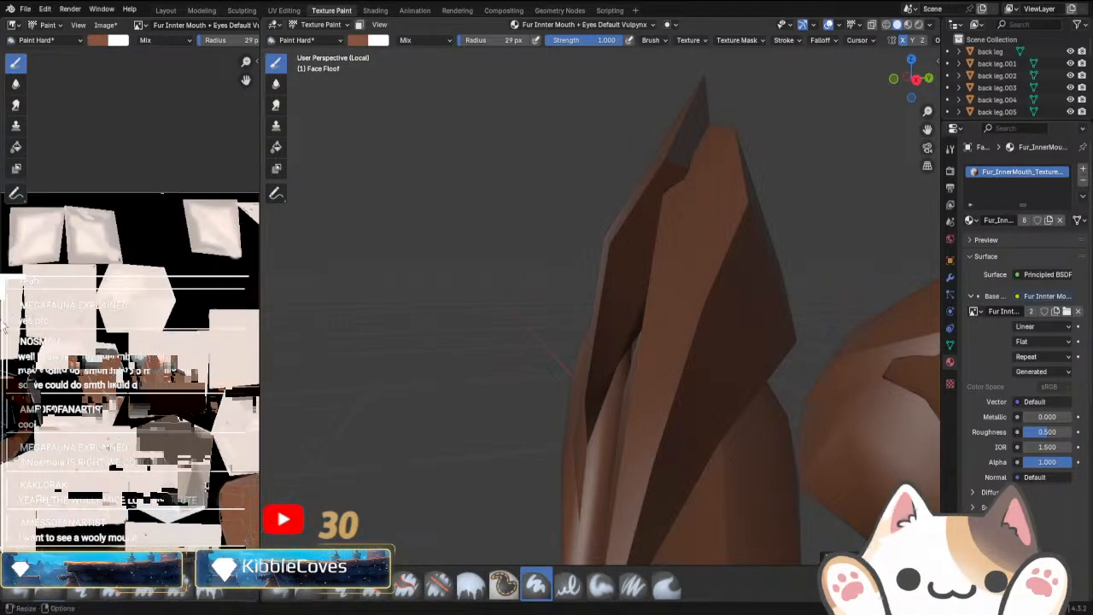
pyautogui.moveTo(72, 409); pyautogui.dragTo(132, 394, button='middle')
pyautogui.scroll(2, 132, 394)
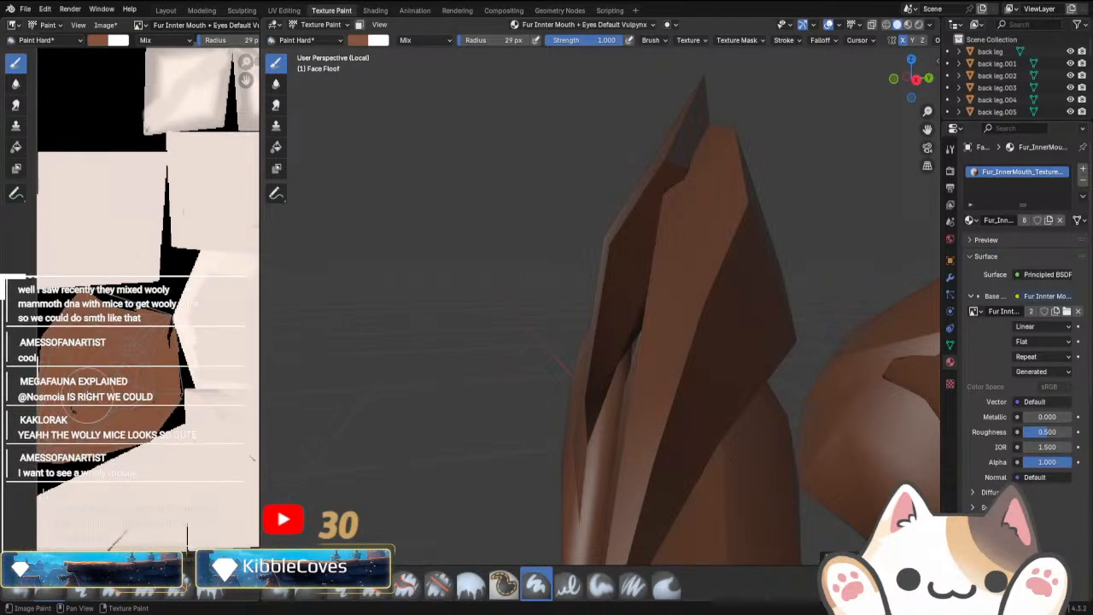
pyautogui.scroll(2, 86, 376)
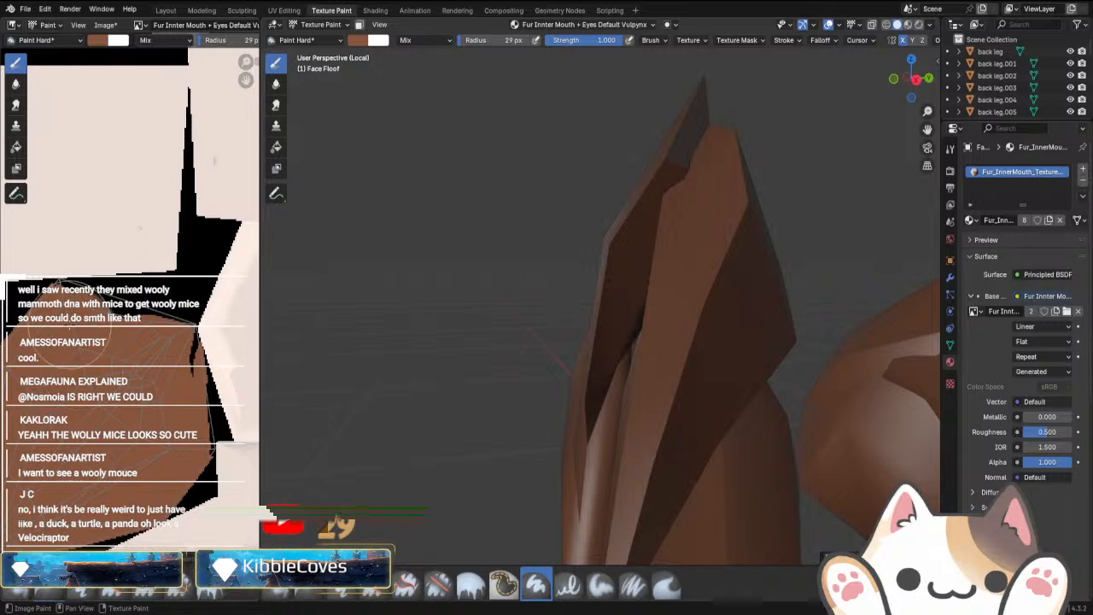
pyautogui.scroll(-5, 144, 344)
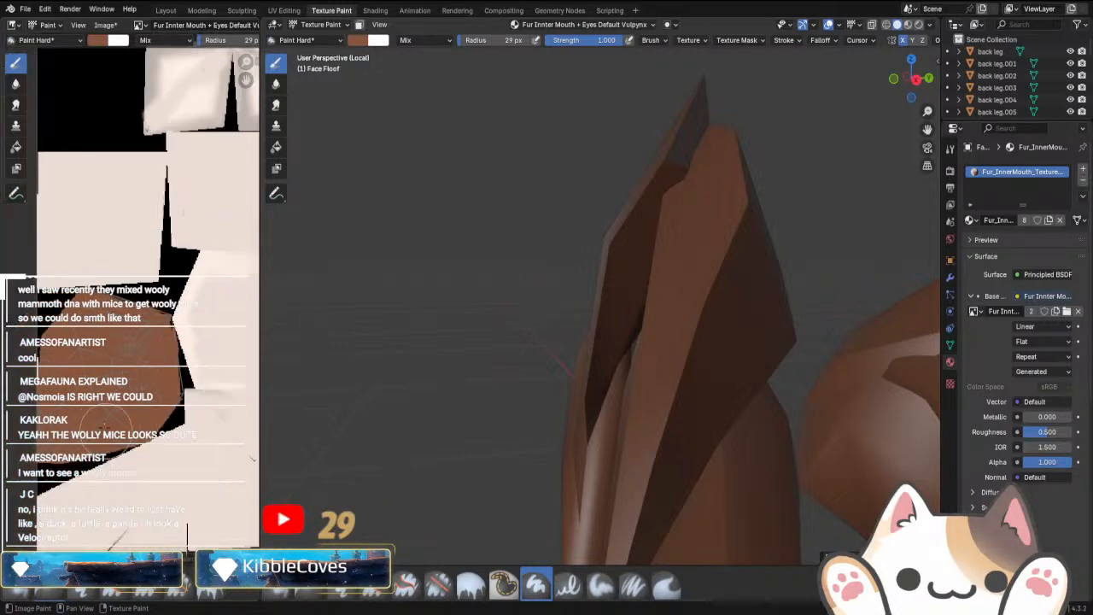
pyautogui.scroll(6, 96, 407)
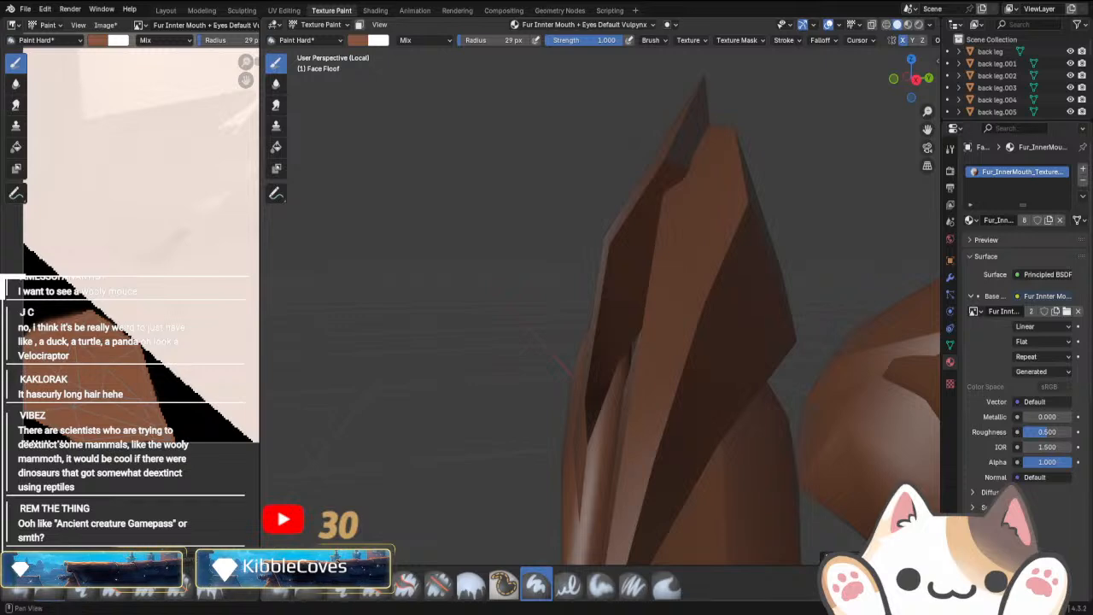
# Leave local view to show the whole creature and compare it with the reference in front view.
pyautogui.moveTo(446, 436); pyautogui.dragTo(691, 345, button='middle')
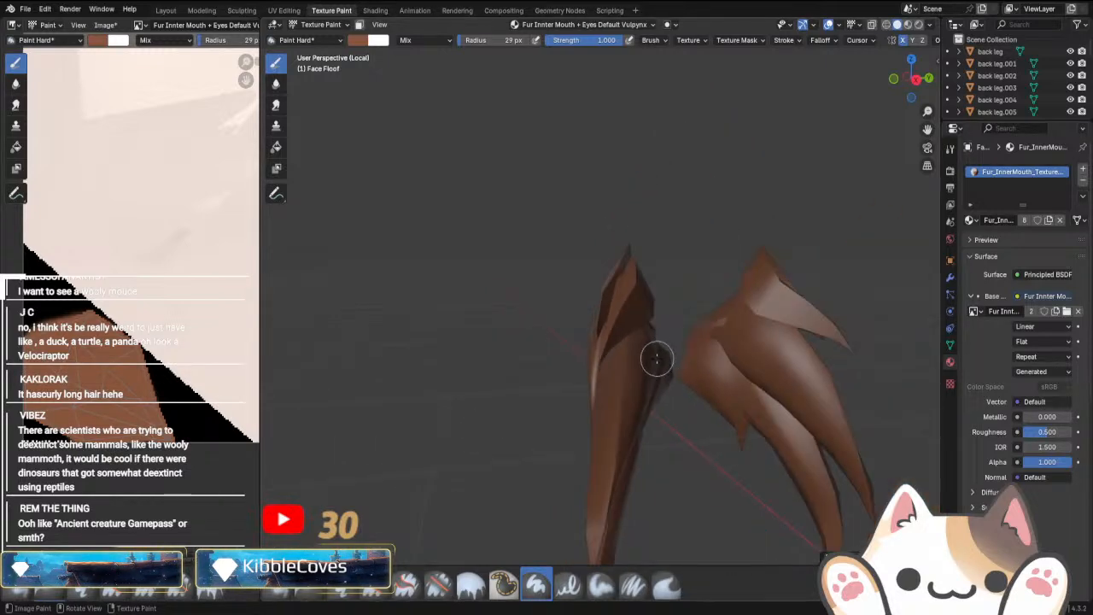
pyautogui.scroll(-4, 588, 368)
pyautogui.press('KP_Divide')
pyautogui.scroll(-4, 567, 335)
pyautogui.moveTo(573, 309); pyautogui.dragTo(685, 339, button='middle')
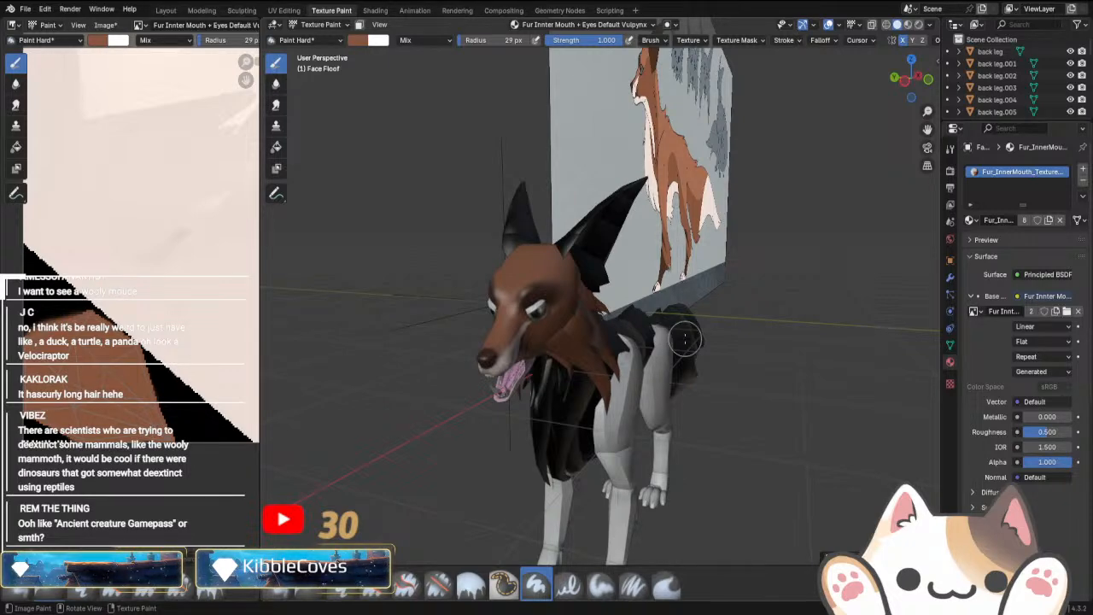
pyautogui.moveTo(747, 309); pyautogui.dragTo(564, 345, button='middle')
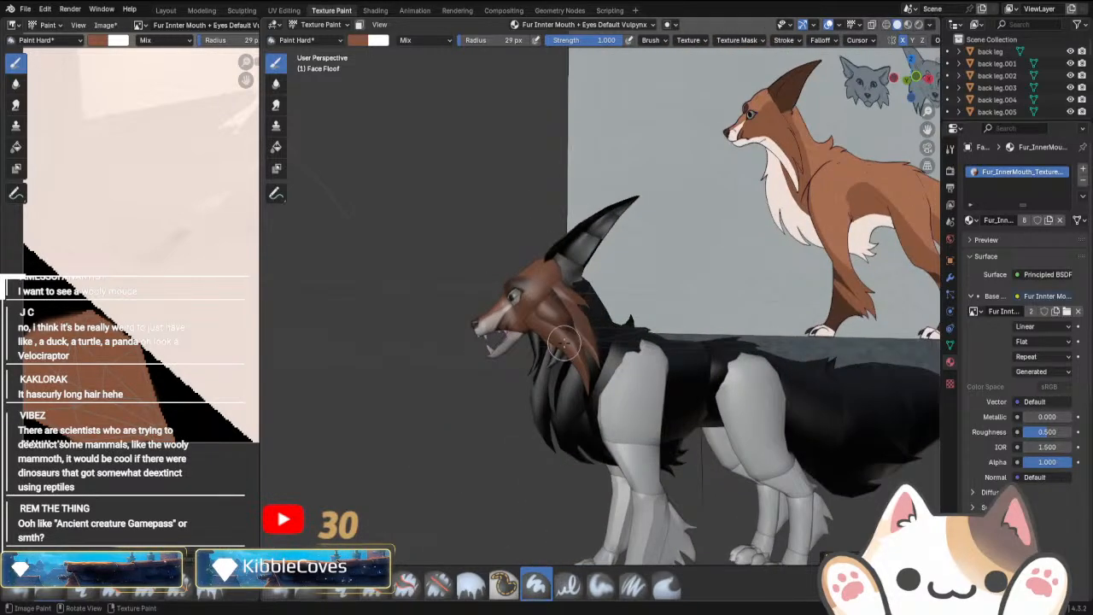
pyautogui.press('KP_3')
pyautogui.press('KP_1')
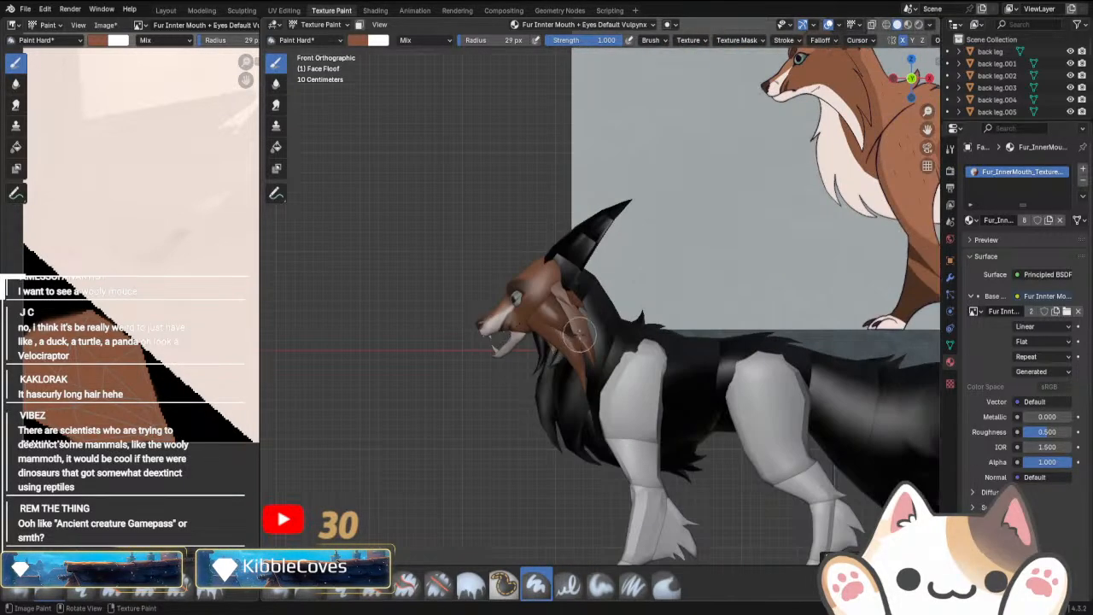
pyautogui.keyDown('shift'); pyautogui.moveTo(530, 138); pyautogui.dragTo(462, 234, button='middle'); pyautogui.keyUp('shift')
pyautogui.click(358, 41)
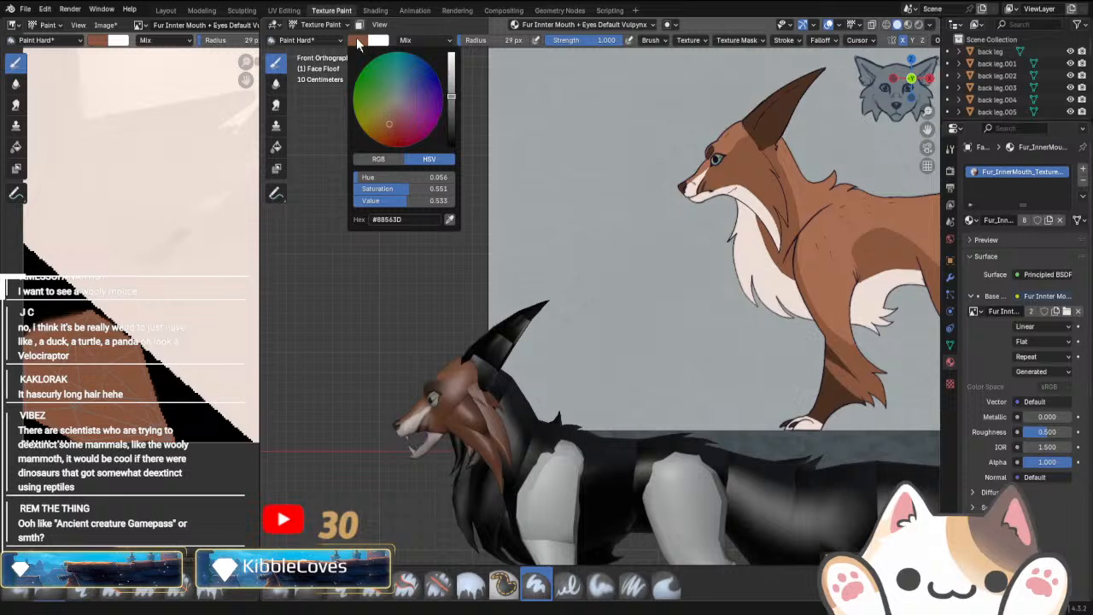
pyautogui.click(451, 219)
pyautogui.scroll(4, 491, 451)
pyautogui.keyDown('shift'); pyautogui.moveTo(491, 451); pyautogui.dragTo(532, 321, button='middle'); pyautogui.keyUp('shift')
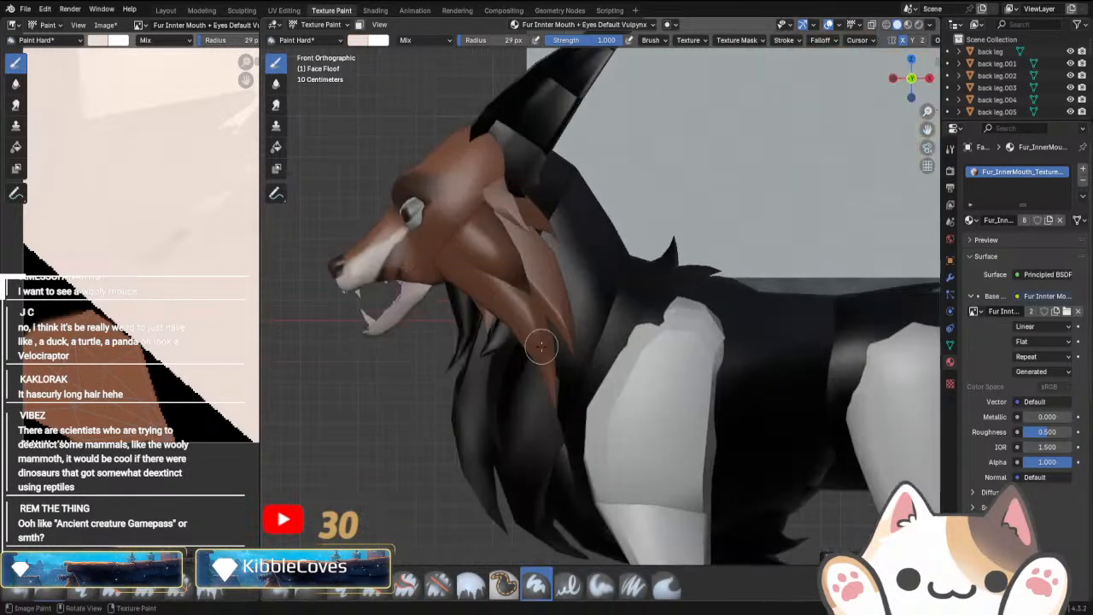
pyautogui.moveTo(447, 259); pyautogui.dragTo(467, 300)
pyautogui.hotkey('ctrl', 'z')
# Switch to the Airbrush, sample the cream chest fur from the reference and try a stroke on the cheek, then undo it.
pyautogui.click(299, 40)
pyautogui.click(146, 85)
pyautogui.scroll(-3, 767, 226)
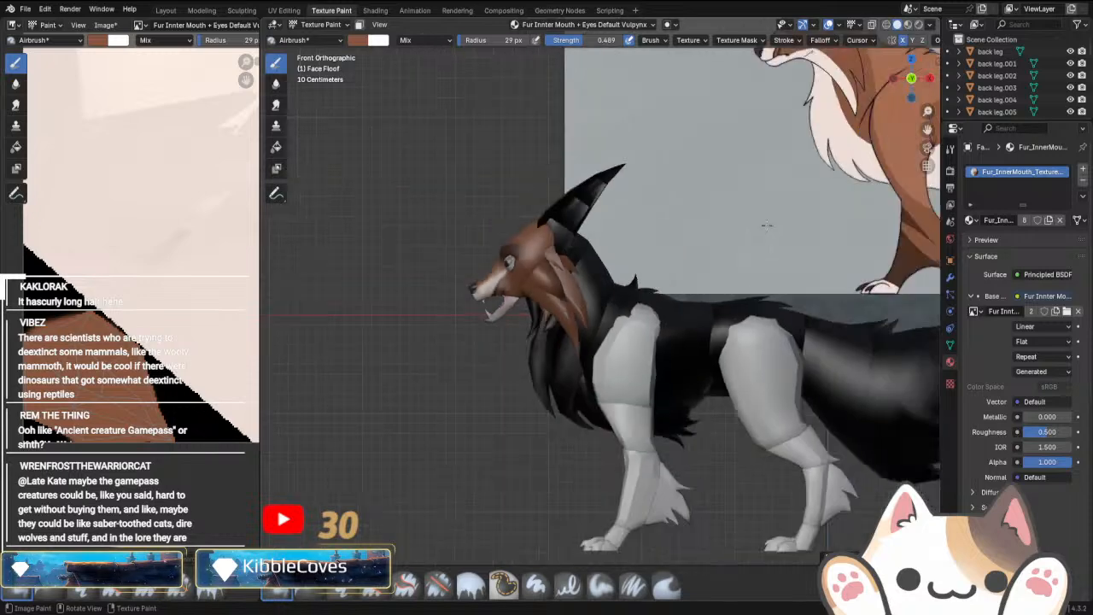
pyautogui.scroll(5, 766, 225)
pyautogui.click(359, 41)
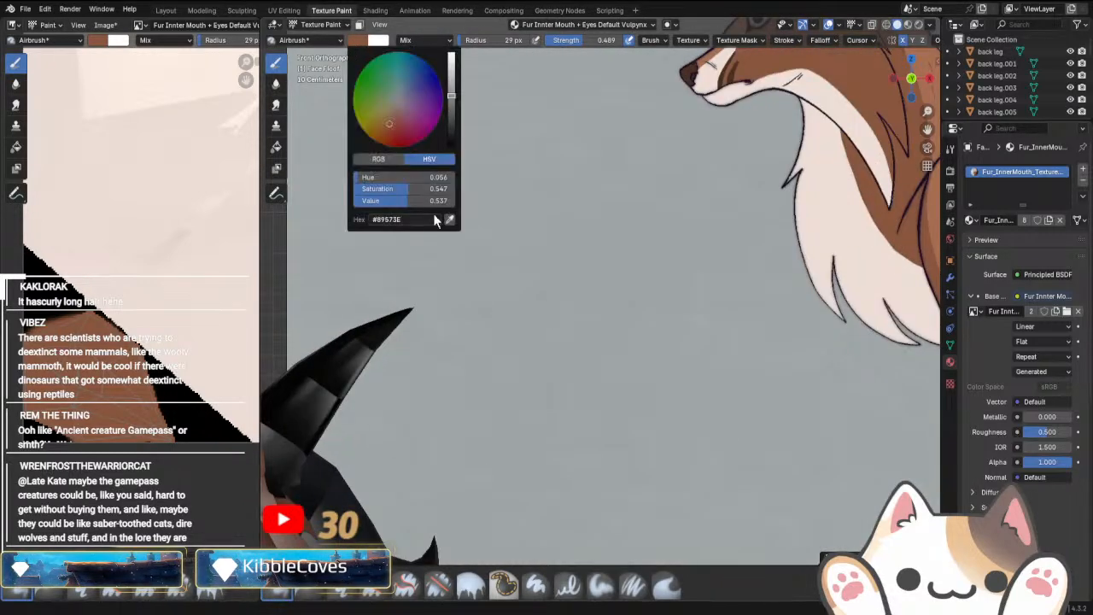
pyautogui.click(448, 219)
pyautogui.click(820, 184)
pyautogui.scroll(-5, 486, 374)
pyautogui.keyDown('shift'); pyautogui.moveTo(487, 374); pyautogui.dragTo(588, 282, button='middle'); pyautogui.keyUp('shift')
pyautogui.scroll(5, 587, 282)
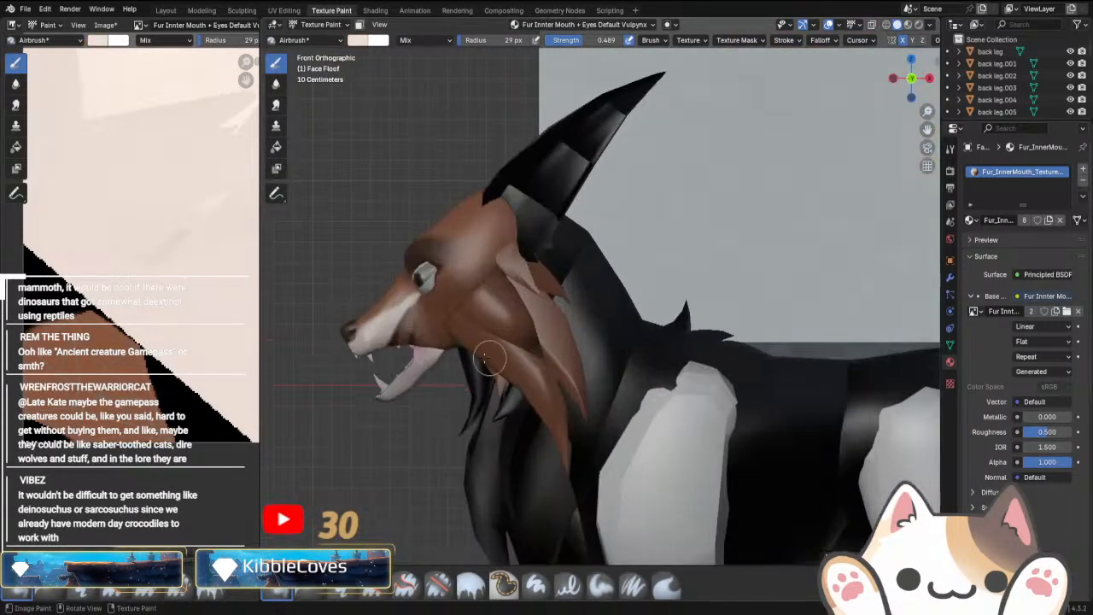
pyautogui.moveTo(461, 352)
pyautogui.mouseDown()
pyautogui.moveTo(475, 356)
pyautogui.moveTo(452, 323)
pyautogui.moveTo(475, 345)
pyautogui.mouseUp()
pyautogui.hotkey('ctrl', 'z')
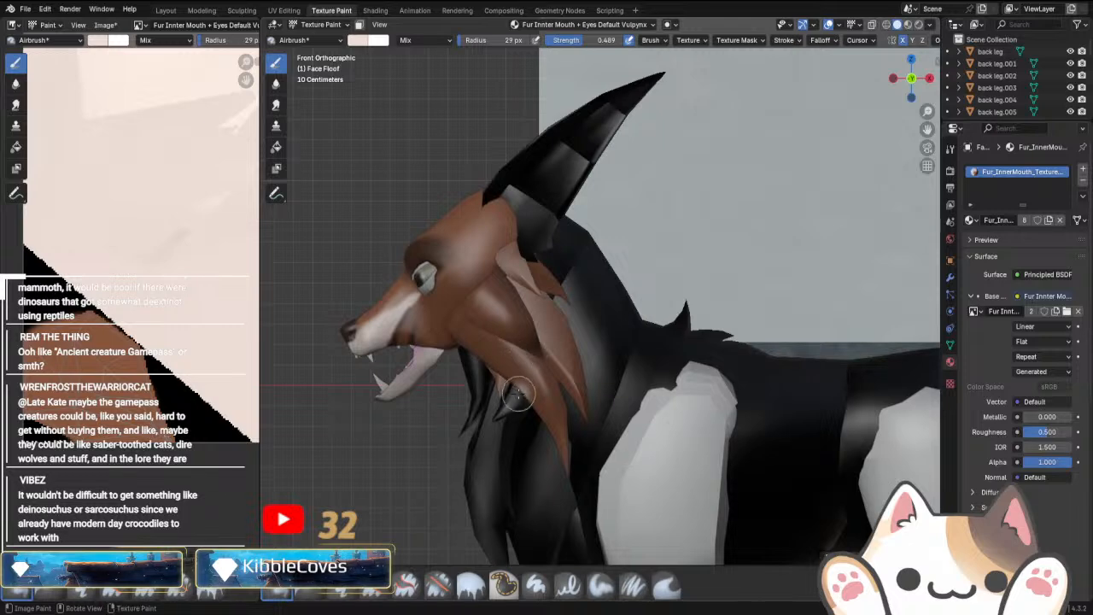
# Set the airbrush radius to 141 px and paint the lower cheek fur tuft cream in front view.
pyautogui.moveTo(622, 410); pyautogui.dragTo(563, 433, button='middle')
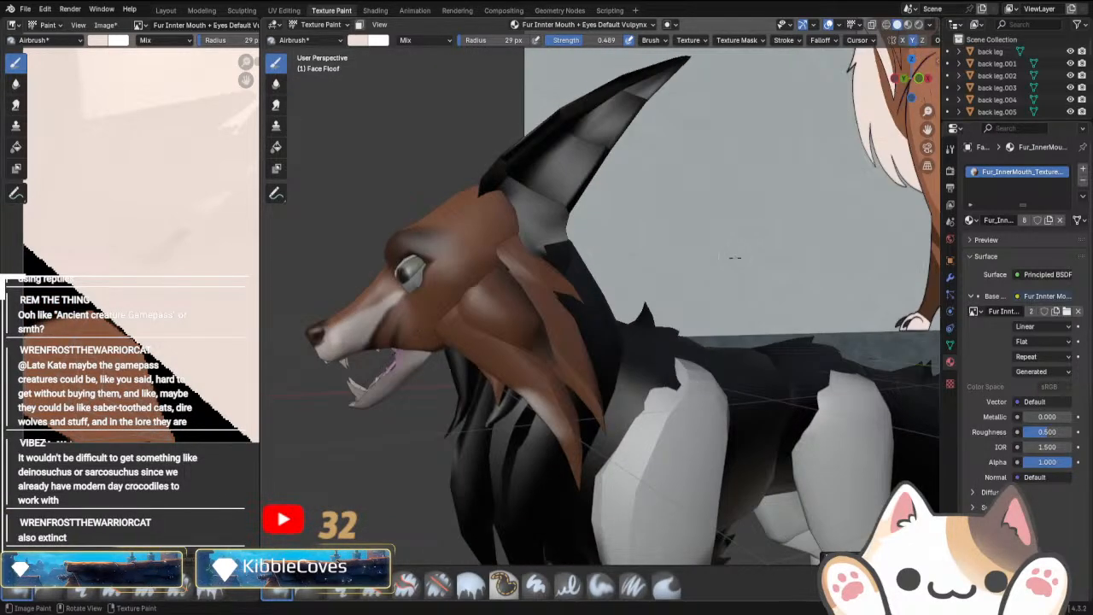
pyautogui.moveTo(734, 256); pyautogui.dragTo(512, 368, button='middle')
pyautogui.scroll(3, 508, 410)
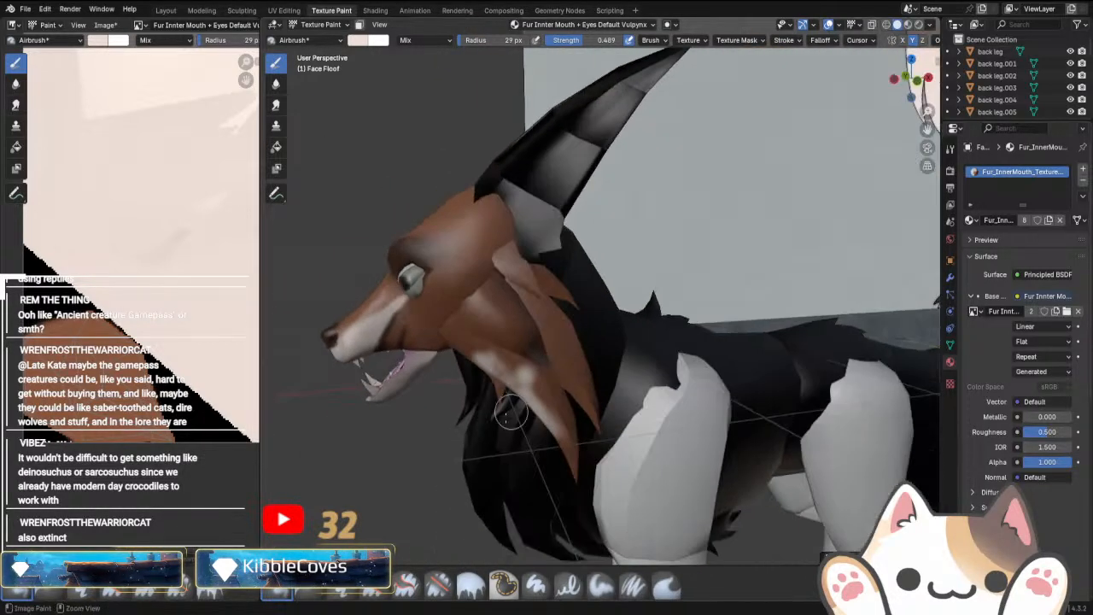
pyautogui.moveTo(506, 416); pyautogui.dragTo(592, 383, button='middle')
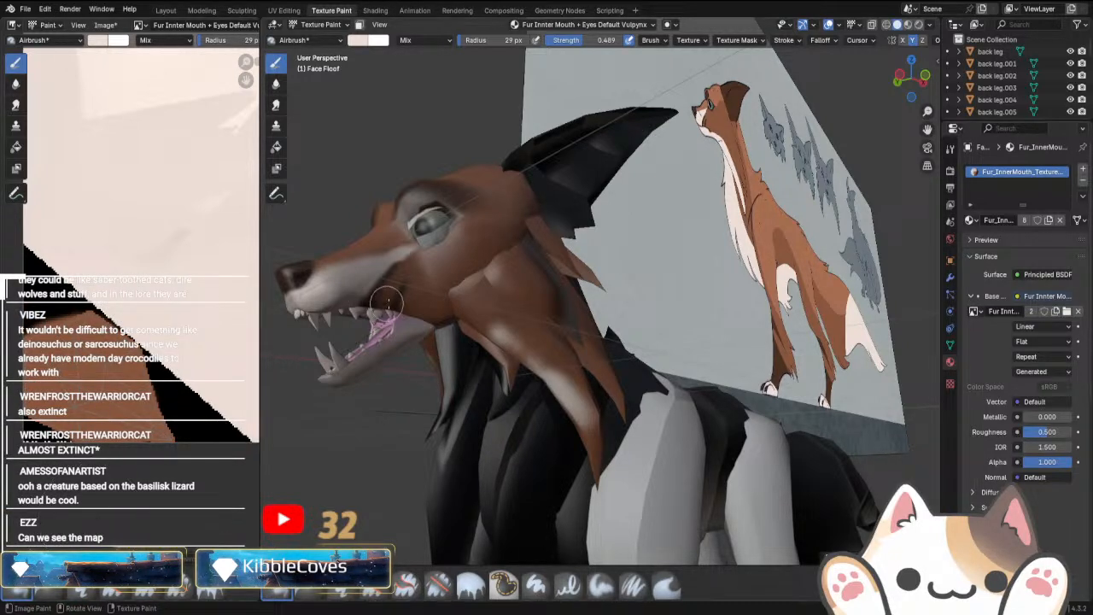
pyautogui.press('KP_3')
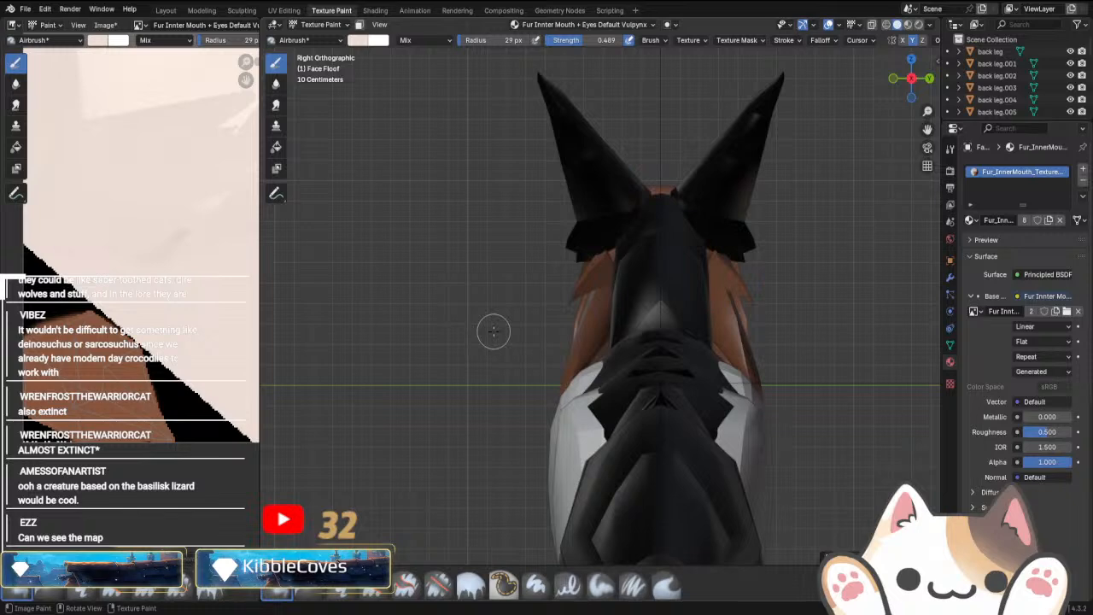
pyautogui.press('KP_1')
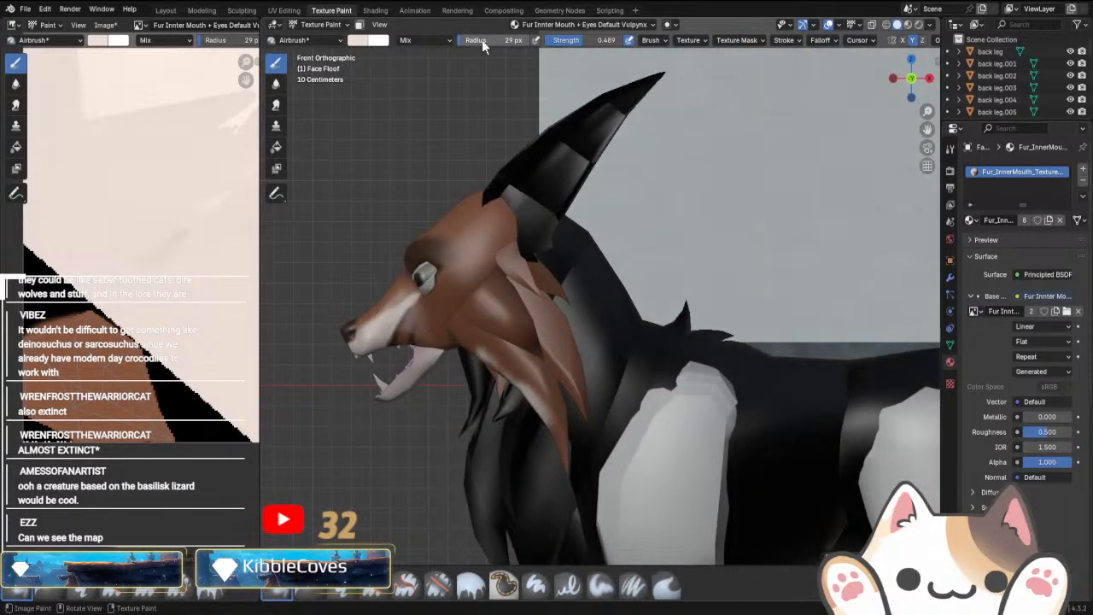
pyautogui.moveTo(482, 43); pyautogui.dragTo(497, 43)
pyautogui.scroll(2, 506, 380)
pyautogui.scroll(3, 461, 436)
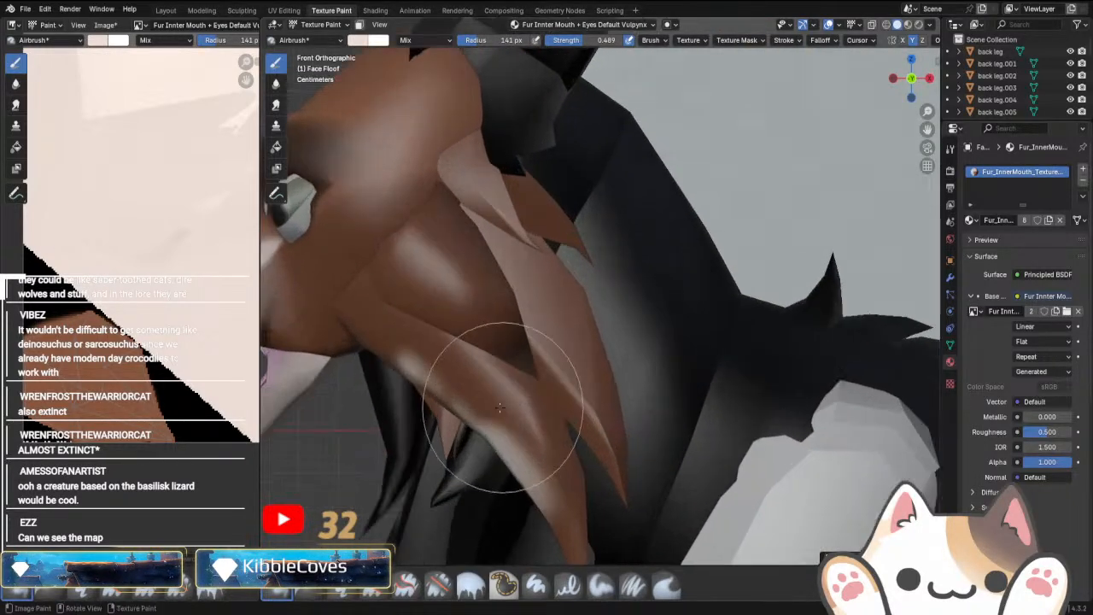
pyautogui.moveTo(427, 390)
pyautogui.mouseDown()
pyautogui.moveTo(390, 342)
pyautogui.moveTo(455, 397)
pyautogui.moveTo(508, 478)
pyautogui.moveTo(529, 491)
pyautogui.mouseUp()
pyautogui.keyDown('shift'); pyautogui.moveTo(529, 491); pyautogui.dragTo(527, 397, button='middle'); pyautogui.keyUp('shift')
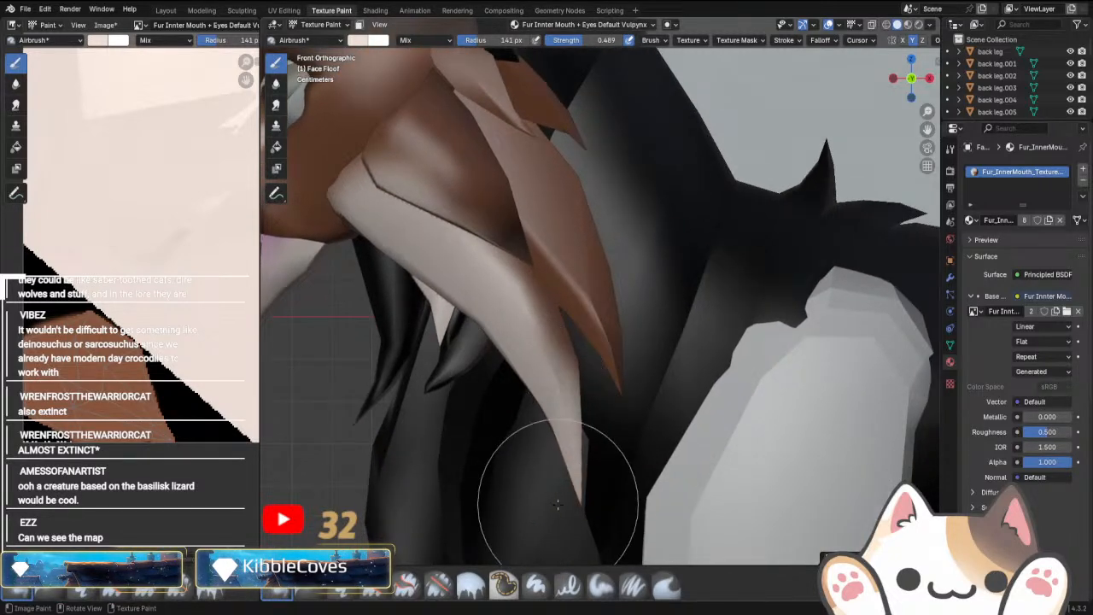
# Extend the cream airbrushing over the rest of the lower cheek tuft from an angled view.
pyautogui.moveTo(556, 519); pyautogui.dragTo(597, 435, button='middle')
pyautogui.moveTo(563, 344)
pyautogui.mouseDown()
pyautogui.moveTo(439, 225)
pyautogui.moveTo(390, 225)
pyautogui.mouseUp()
pyautogui.moveTo(450, 298)
pyautogui.mouseDown(button='middle')
pyautogui.moveTo(456, 359)
pyautogui.moveTo(463, 264)
pyautogui.moveTo(514, 290)
pyautogui.mouseUp(button='middle')
pyautogui.moveTo(529, 251)
pyautogui.mouseDown()
pyautogui.moveTo(507, 273)
pyautogui.moveTo(560, 225)
pyautogui.mouseUp()
pyautogui.moveTo(559, 225); pyautogui.dragTo(524, 320, button='middle')
# Airbrush more cream down the lower cheek tuft toward its tip, working from behind the head.
pyautogui.scroll(-4, 518, 337)
pyautogui.scroll(3, 531, 358)
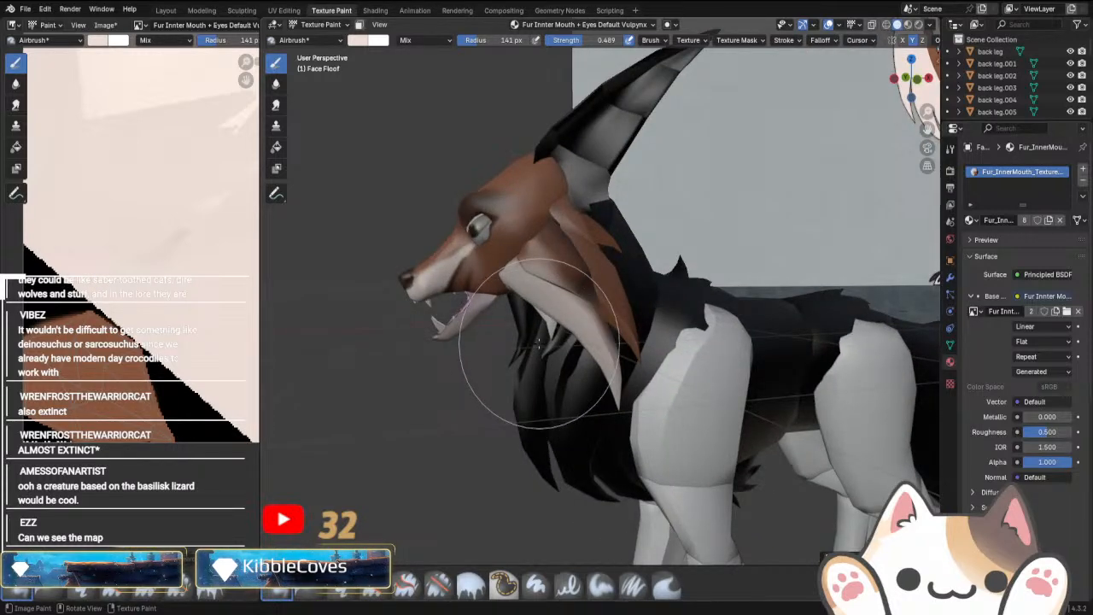
pyautogui.moveTo(538, 342); pyautogui.dragTo(489, 435, button='middle')
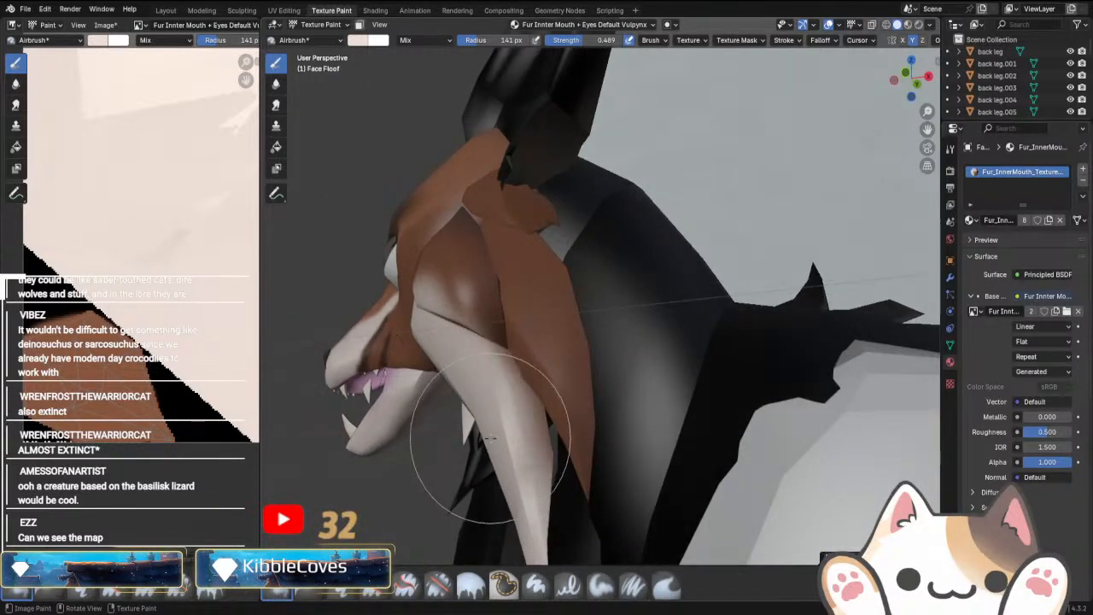
pyautogui.moveTo(489, 437); pyautogui.dragTo(507, 519)
pyautogui.moveTo(478, 390); pyautogui.dragTo(536, 415, button='middle')
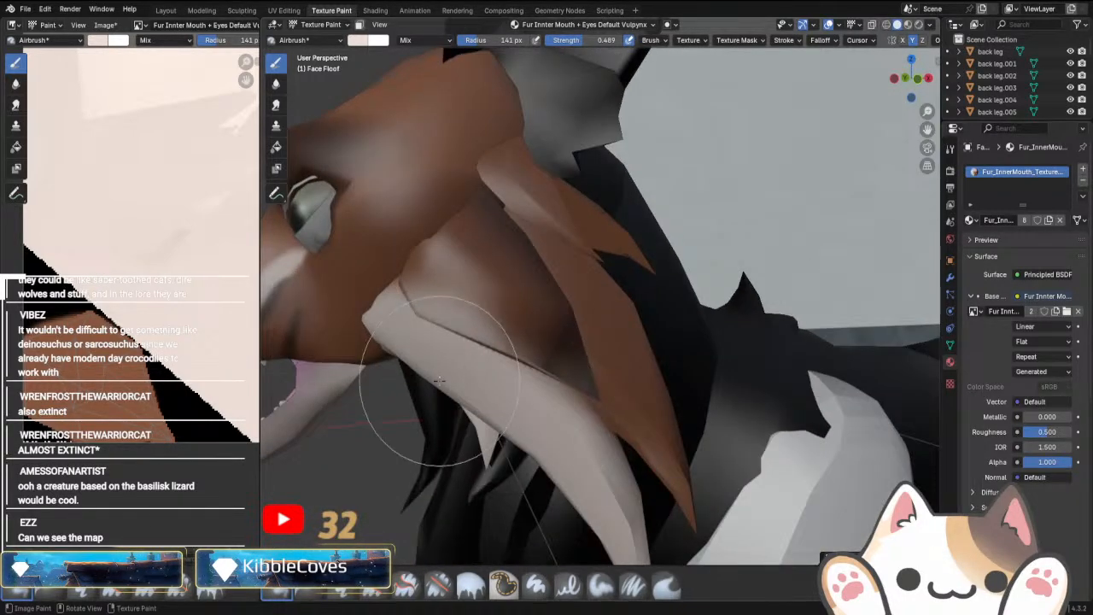
# Airbrush cream over the middle cheek tuft near the jaw and over the brown tip of the opposite lower tuft.
pyautogui.moveTo(439, 378); pyautogui.dragTo(422, 292)
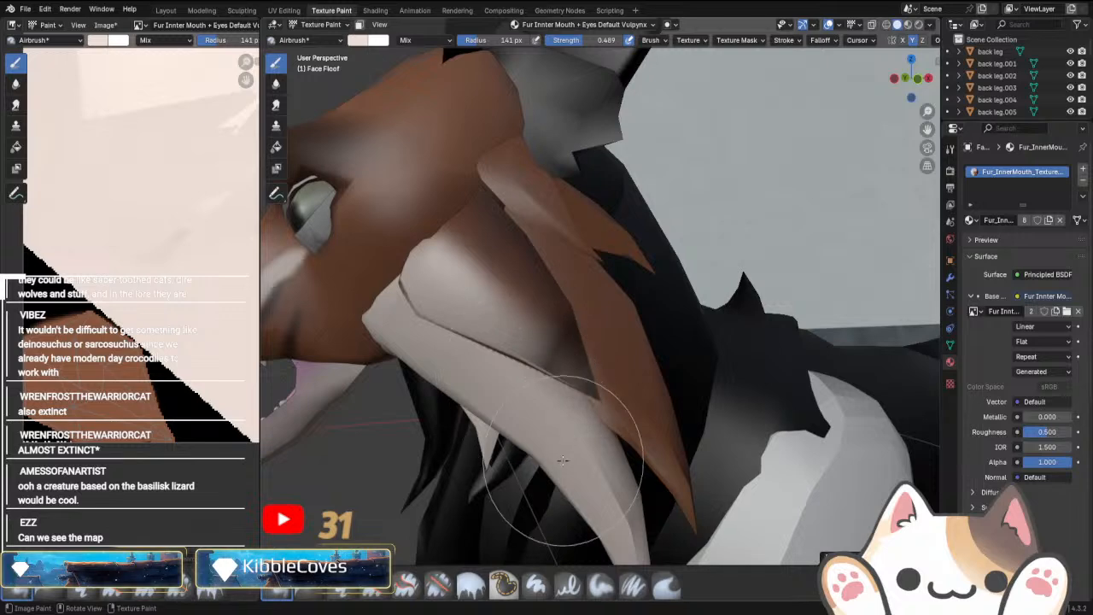
pyautogui.scroll(-10, 487, 451)
pyautogui.moveTo(512, 444); pyautogui.dragTo(686, 350, button='middle')
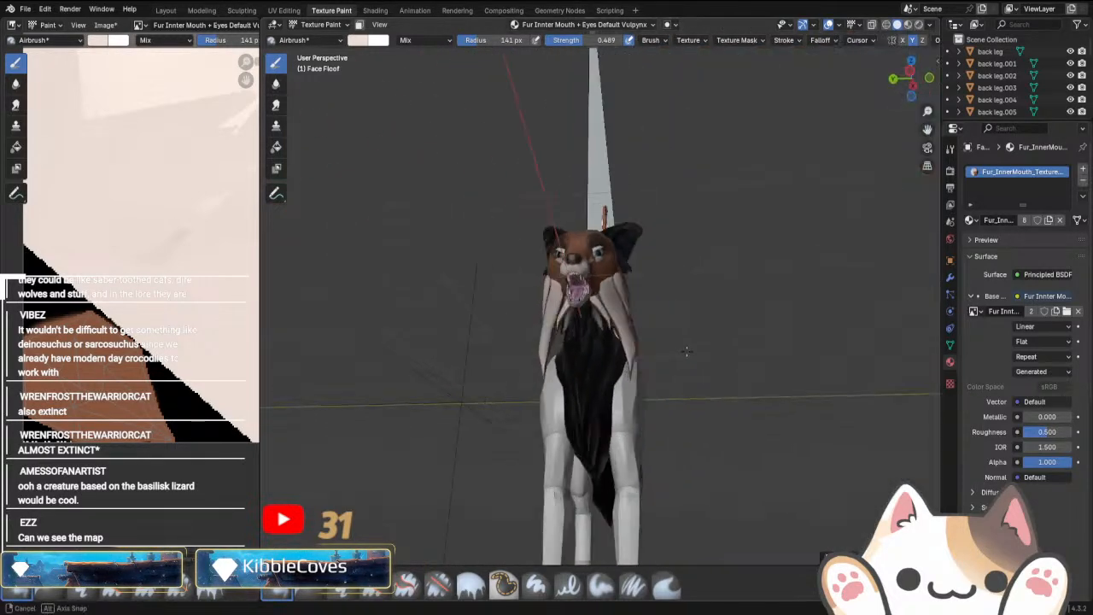
pyautogui.scroll(8, 686, 351)
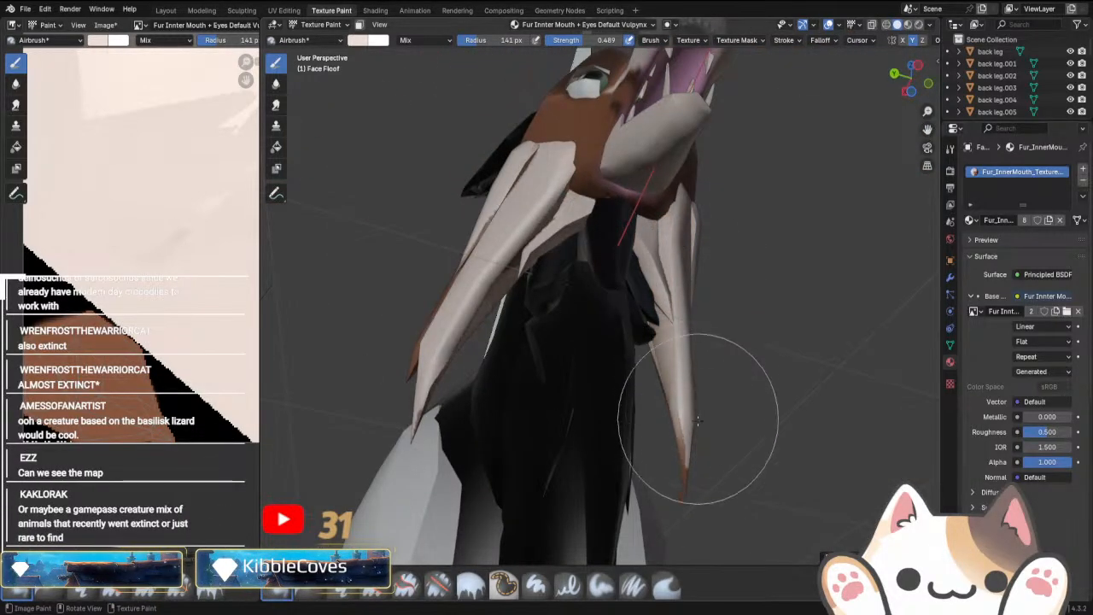
pyautogui.moveTo(698, 420); pyautogui.dragTo(684, 275)
pyautogui.moveTo(692, 346); pyautogui.dragTo(732, 317, button='middle')
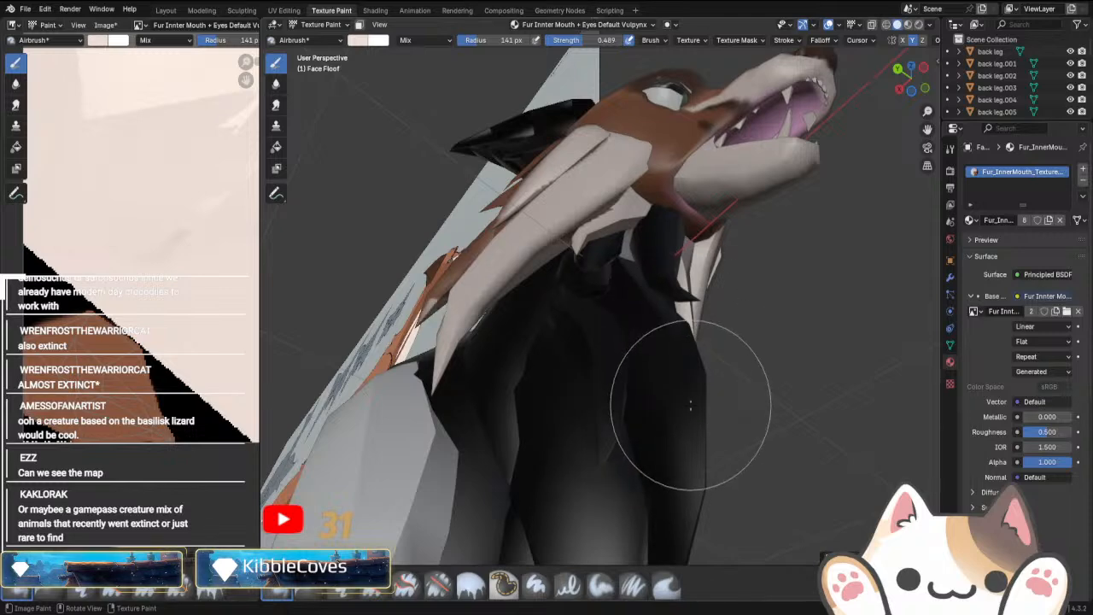
pyautogui.moveTo(695, 390); pyautogui.dragTo(520, 391, button='middle')
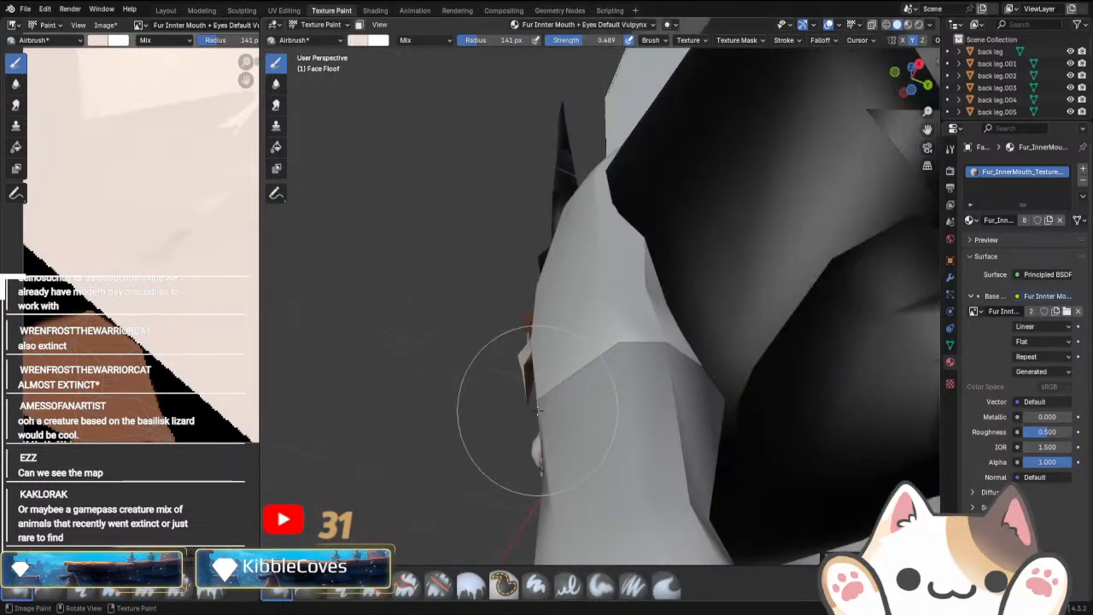
# Isolate the Face Floof object and airbrush cream over the inner surfaces of its lower cheek tufts.
pyautogui.press('KP_Divide')
pyautogui.moveTo(576, 339)
pyautogui.mouseDown()
pyautogui.moveTo(451, 341)
pyautogui.moveTo(427, 329)
pyautogui.moveTo(577, 292)
pyautogui.mouseUp()
pyautogui.moveTo(576, 292)
pyautogui.mouseDown(button='middle')
pyautogui.moveTo(537, 378)
pyautogui.moveTo(646, 244)
pyautogui.moveTo(561, 390)
pyautogui.moveTo(531, 373)
pyautogui.moveTo(564, 325)
pyautogui.moveTo(558, 251)
pyautogui.moveTo(489, 349)
pyautogui.moveTo(483, 379)
pyautogui.mouseUp(button='middle')
pyautogui.moveTo(480, 383)
pyautogui.mouseDown()
pyautogui.moveTo(437, 448)
pyautogui.moveTo(429, 441)
pyautogui.mouseUp()
pyautogui.moveTo(608, 319)
pyautogui.mouseDown(button='middle')
pyautogui.moveTo(608, 353)
pyautogui.moveTo(585, 224)
pyautogui.moveTo(586, 310)
pyautogui.moveTo(615, 282)
pyautogui.moveTo(646, 283)
pyautogui.mouseUp(button='middle')
pyautogui.moveTo(647, 285); pyautogui.dragTo(640, 277)
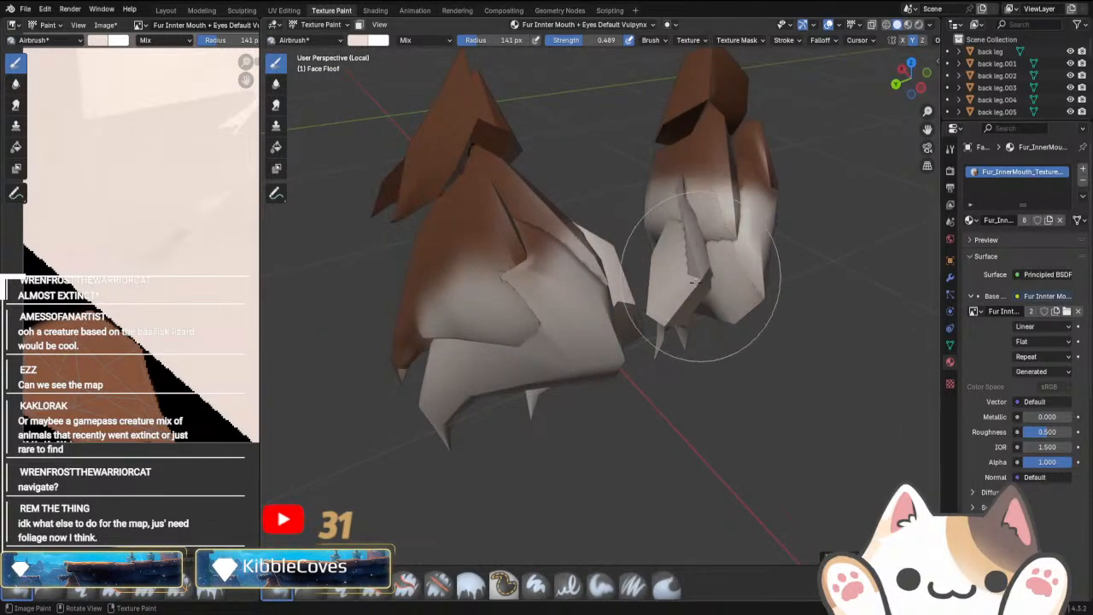
# Airbrush cream along the lower edge and tip of the long brown cheek tuft, and exit the isolated view.
pyautogui.moveTo(694, 282)
pyautogui.mouseDown(button='middle')
pyautogui.moveTo(597, 329)
pyautogui.moveTo(520, 292)
pyautogui.moveTo(695, 390)
pyautogui.moveTo(812, 398)
pyautogui.mouseUp(button='middle')
pyautogui.scroll(3, 812, 398)
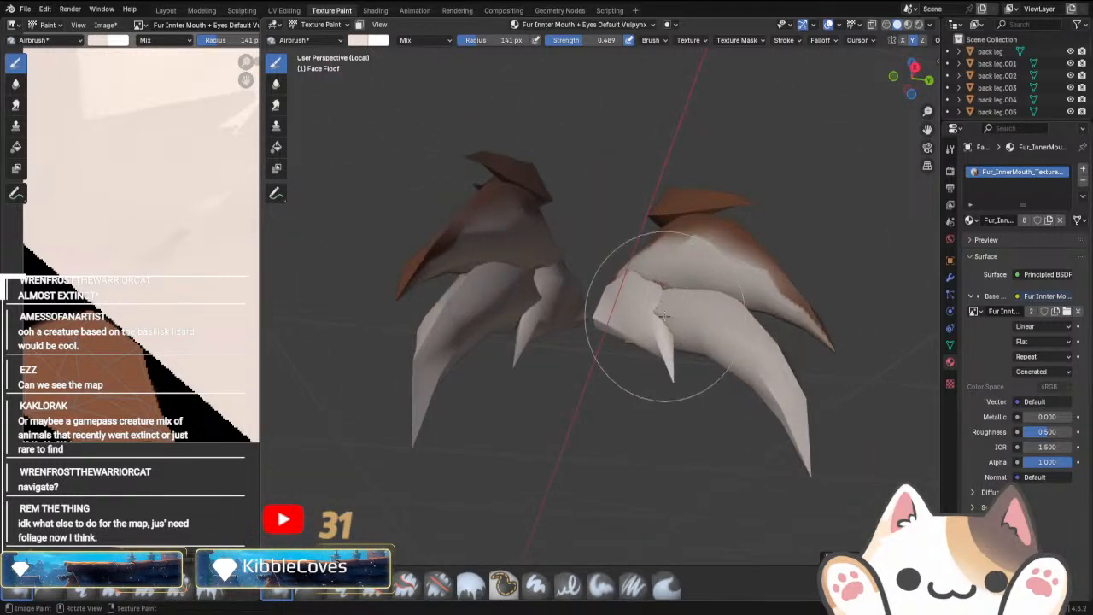
pyautogui.moveTo(664, 316)
pyautogui.mouseDown(button='middle')
pyautogui.moveTo(776, 182)
pyautogui.moveTo(630, 448)
pyautogui.moveTo(581, 406)
pyautogui.moveTo(508, 368)
pyautogui.mouseUp(button='middle')
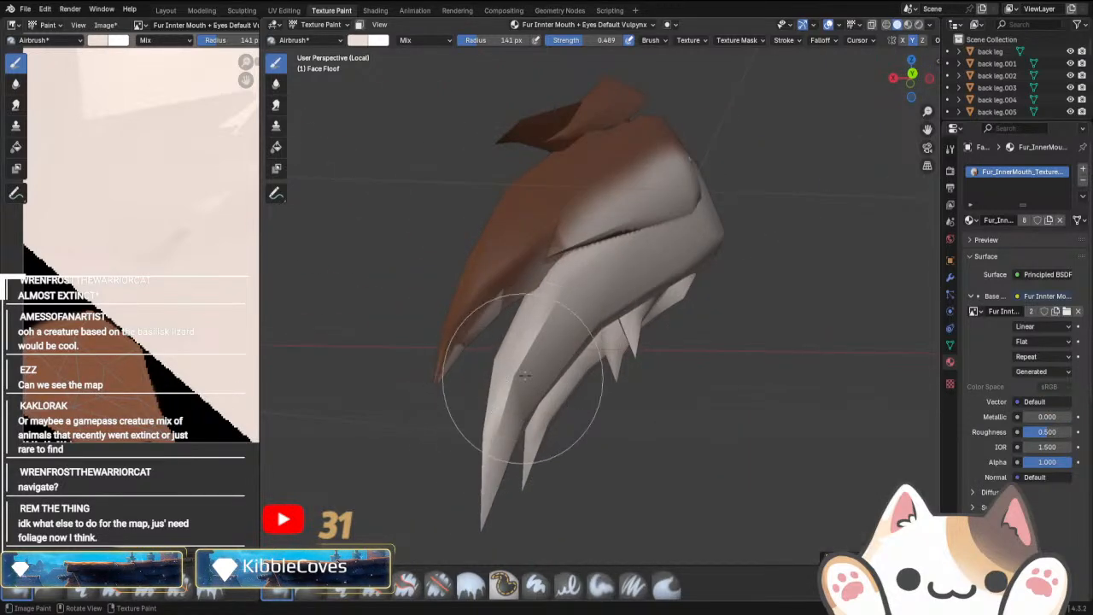
pyautogui.moveTo(525, 374)
pyautogui.mouseDown()
pyautogui.moveTo(537, 268)
pyautogui.moveTo(451, 390)
pyautogui.moveTo(593, 262)
pyautogui.mouseUp()
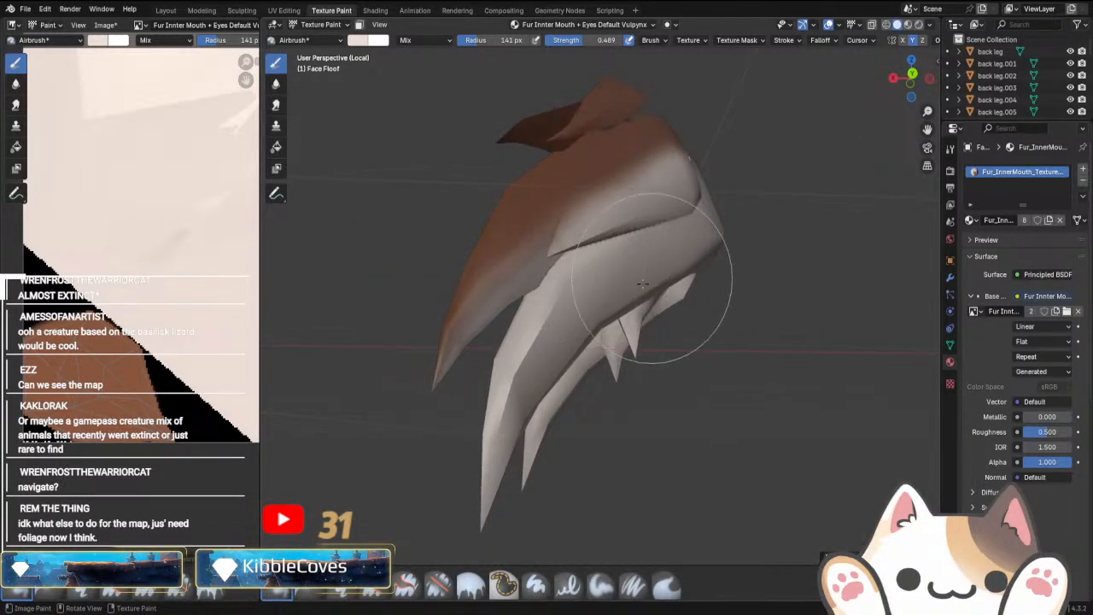
pyautogui.moveTo(643, 283)
pyautogui.mouseDown(button='middle')
pyautogui.moveTo(586, 390)
pyautogui.moveTo(781, 353)
pyautogui.moveTo(711, 402)
pyautogui.moveTo(560, 363)
pyautogui.mouseUp(button='middle')
pyautogui.scroll(3, 584, 298)
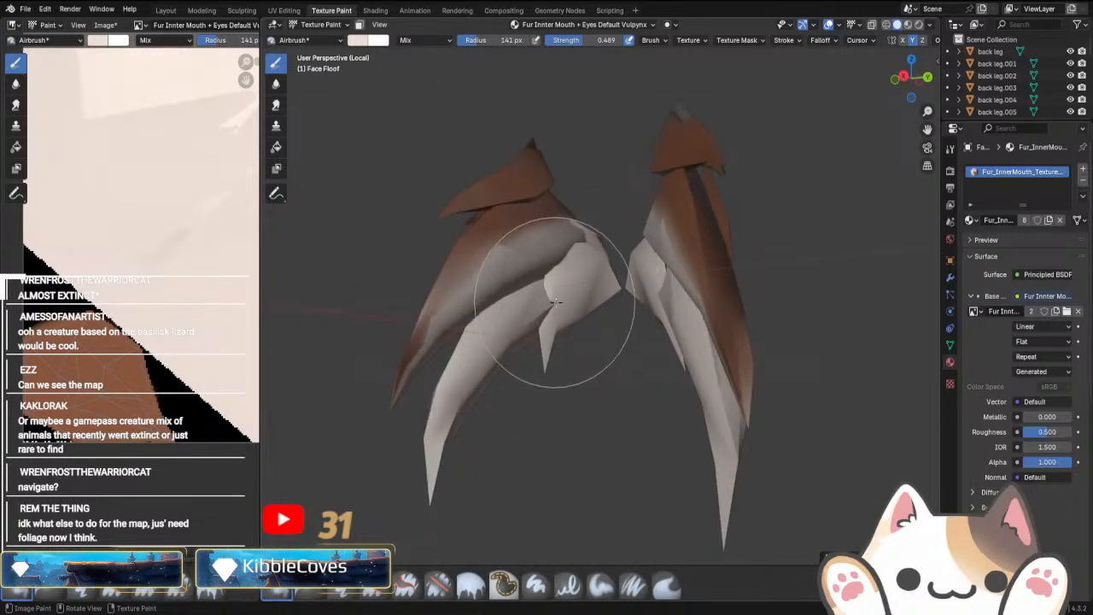
pyautogui.moveTo(555, 301)
pyautogui.mouseDown(button='middle')
pyautogui.moveTo(586, 220)
pyautogui.moveTo(609, 305)
pyautogui.moveTo(575, 294)
pyautogui.moveTo(761, 244)
pyautogui.moveTo(727, 293)
pyautogui.moveTo(651, 340)
pyautogui.moveTo(584, 314)
pyautogui.moveTo(659, 357)
pyautogui.moveTo(580, 410)
pyautogui.mouseUp(button='middle')
pyautogui.press('KP_Divide')
# Examine the painted cheek fur beside the reference in material preview, and return to solid shading.
pyautogui.scroll(-4, 590, 316)
pyautogui.scroll(4, 566, 431)
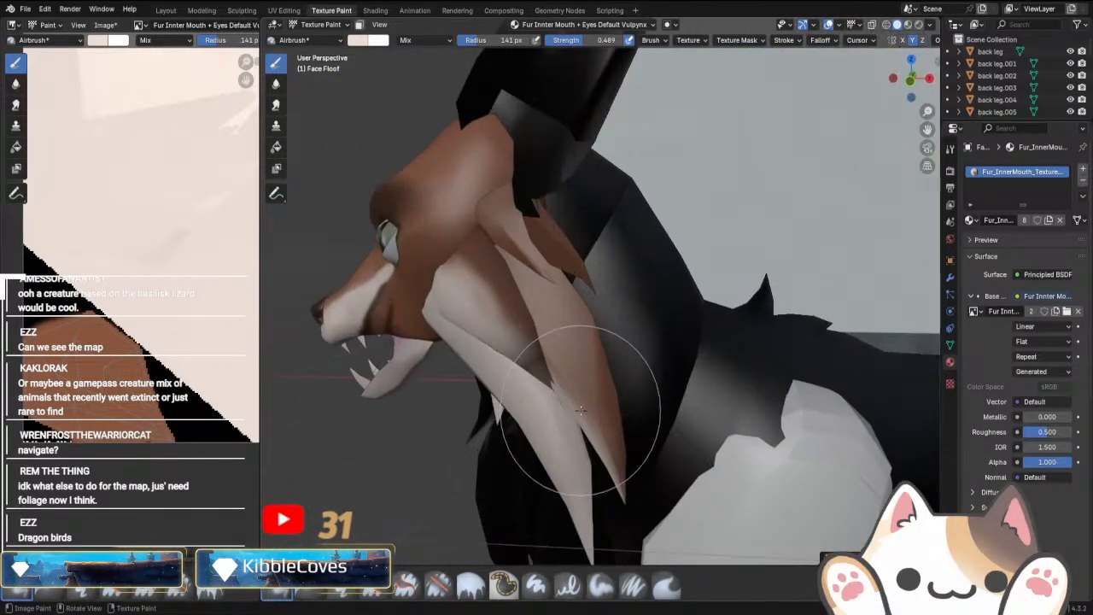
pyautogui.click(907, 25)
pyautogui.moveTo(654, 236)
pyautogui.mouseDown(button='middle')
pyautogui.moveTo(680, 272)
pyautogui.moveTo(574, 320)
pyautogui.mouseUp(button='middle')
pyautogui.scroll(-3, 679, 271)
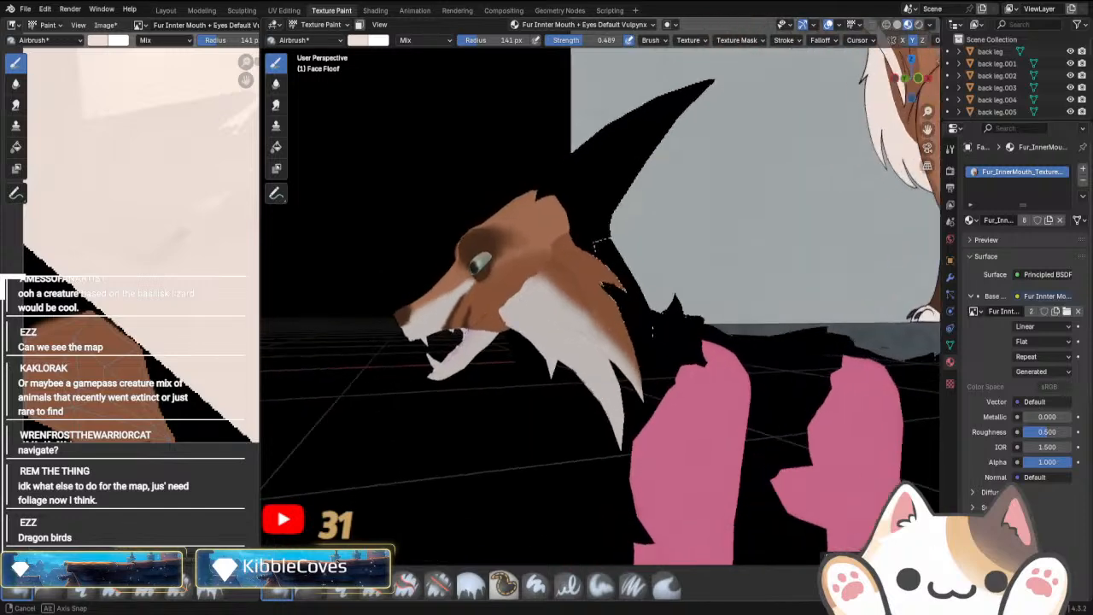
pyautogui.moveTo(652, 329); pyautogui.dragTo(549, 354, button='middle')
pyautogui.scroll(-4, 549, 354)
pyautogui.click(896, 25)
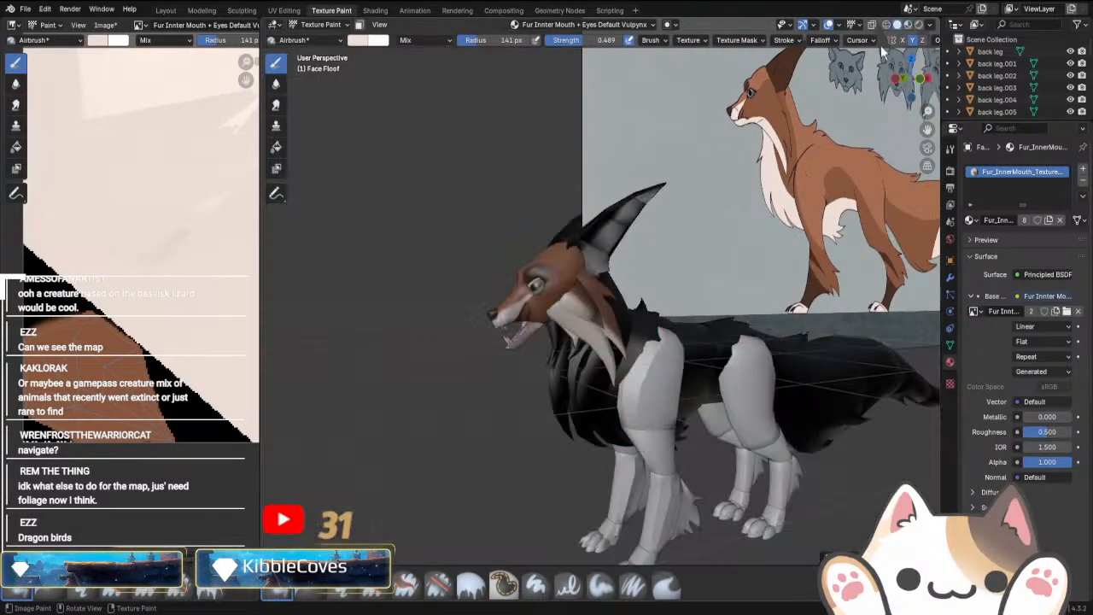
pyautogui.scroll(4, 487, 316)
pyautogui.moveTo(501, 330); pyautogui.dragTo(390, 97, button='middle')
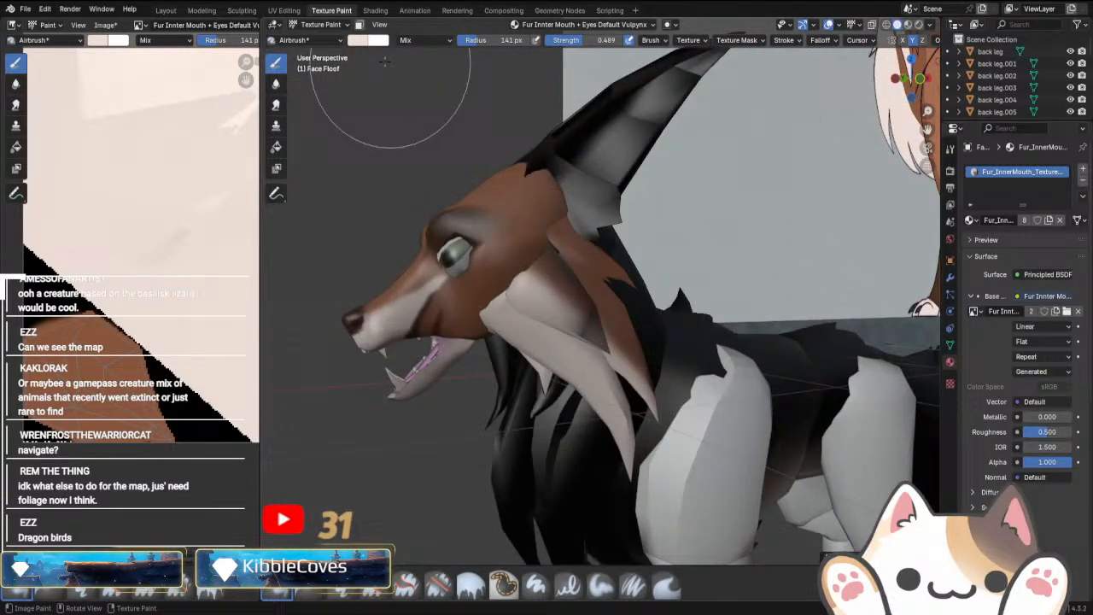
# Leave texture painting on Face Floof, select the Head object and enter Texture Paint mode for it.
pyautogui.click(320, 23)
pyautogui.click(333, 41)
pyautogui.click(474, 327)
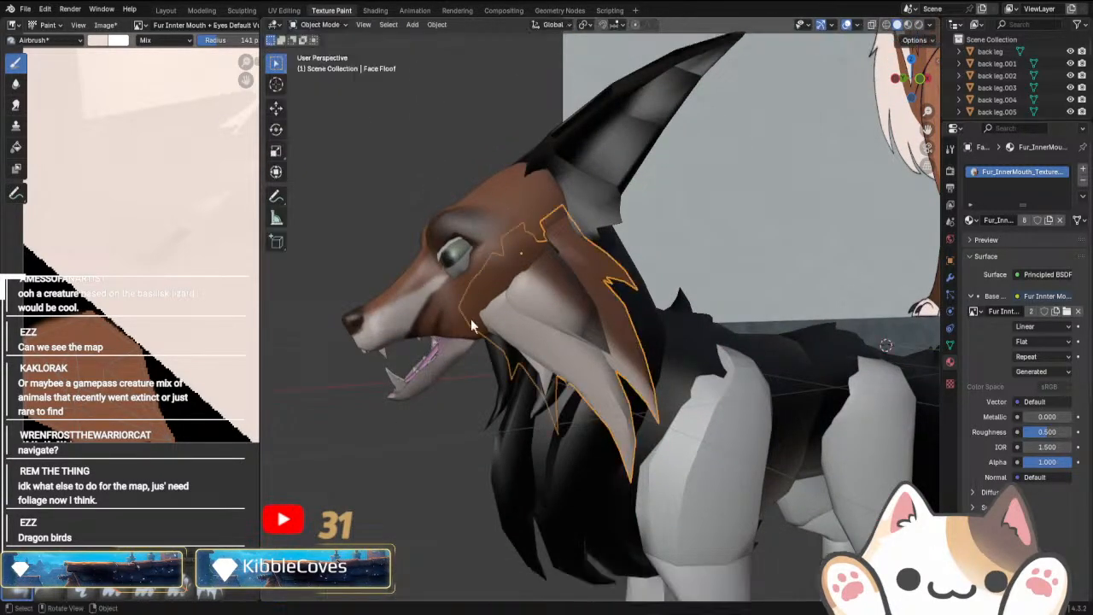
pyautogui.click(319, 25)
pyautogui.click(335, 106)
# Compare the cheek markings with the reference in front view and airbrush cream on the Head behind the mouth corner.
pyautogui.press('KP_3')
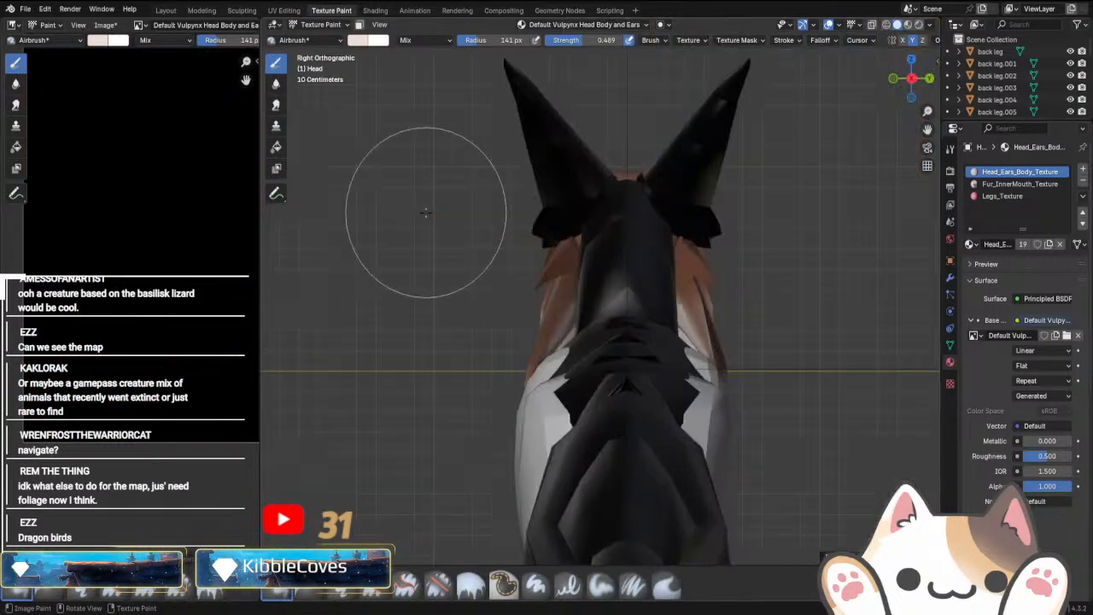
pyautogui.press('KP_1')
pyautogui.scroll(-8, 427, 203)
pyautogui.scroll(5, 767, 175)
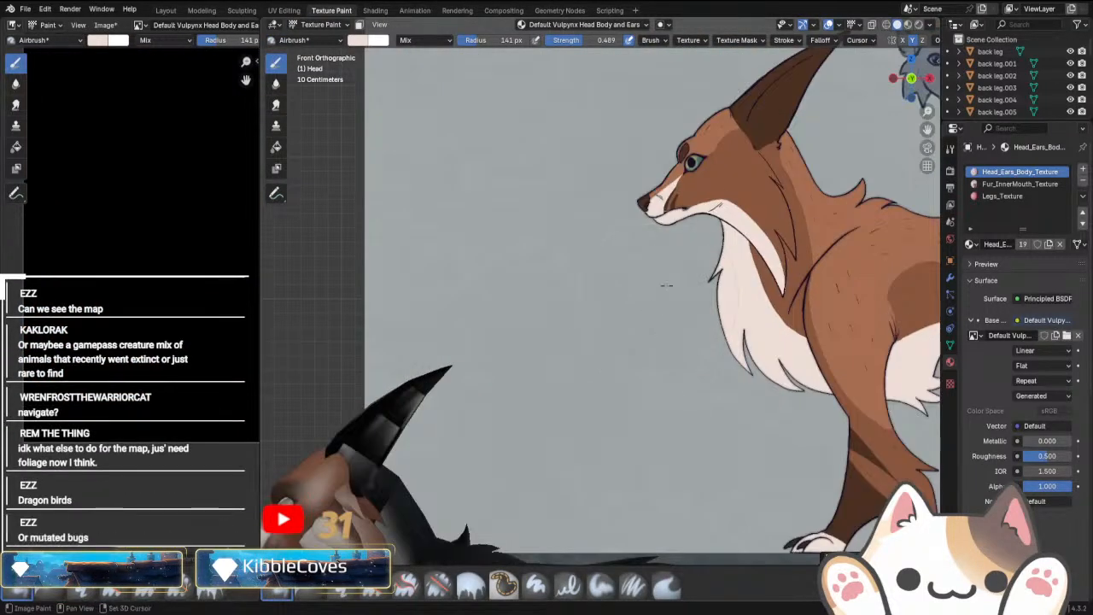
pyautogui.scroll(3, 589, 369)
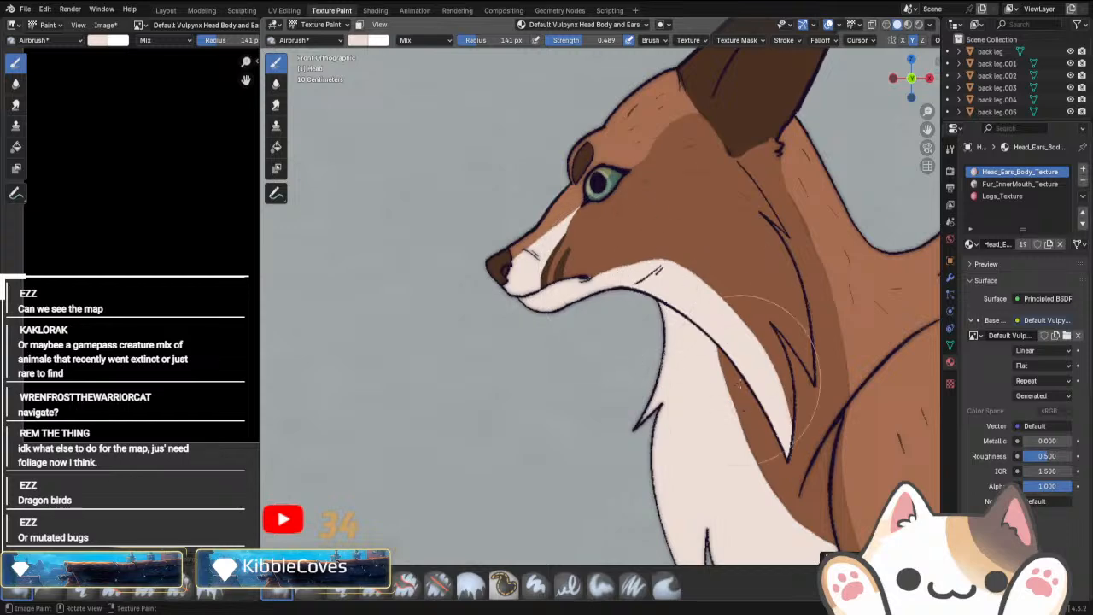
pyautogui.scroll(-6, 739, 408)
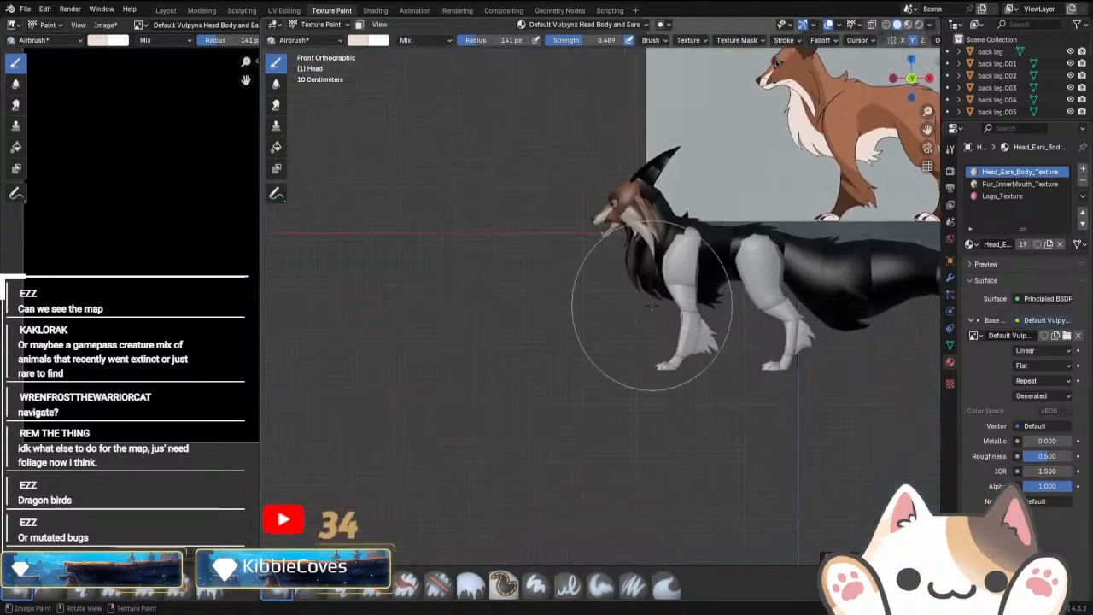
pyautogui.scroll(7, 656, 305)
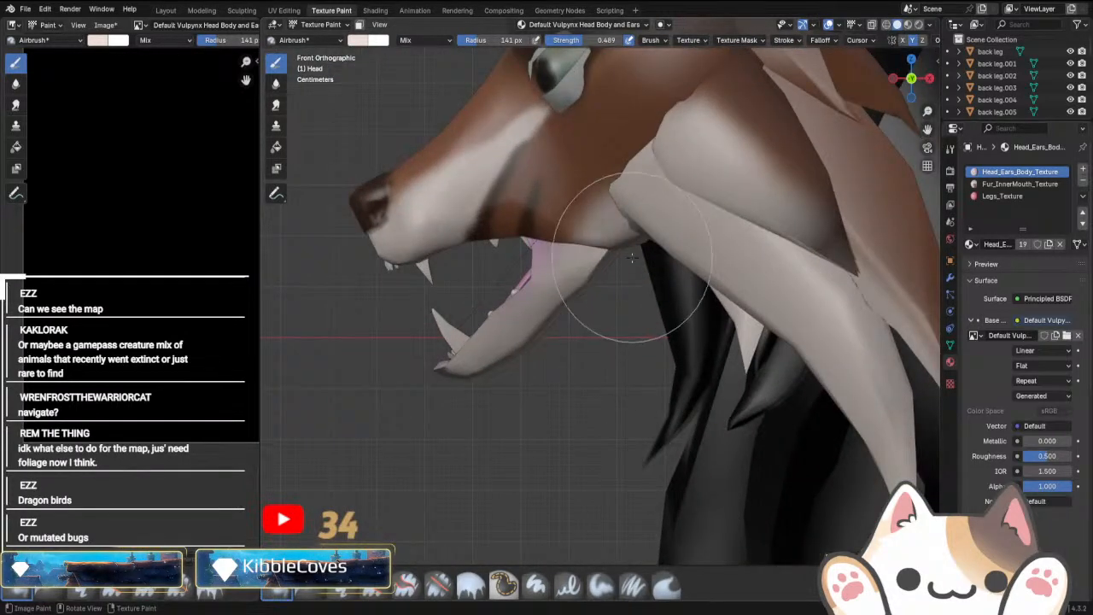
pyautogui.moveTo(654, 205)
pyautogui.mouseDown()
pyautogui.moveTo(654, 176)
pyautogui.moveTo(707, 182)
pyautogui.mouseUp()
# Inspect the head and cheek colours from several angles, comparing material preview with solid shading.
pyautogui.scroll(-4, 625, 304)
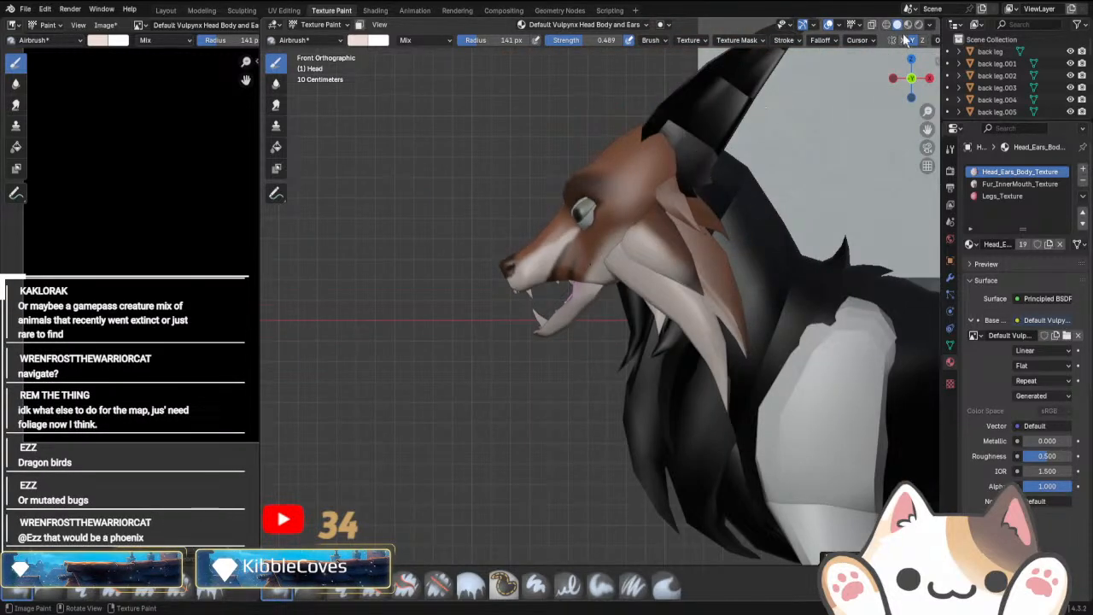
pyautogui.click(908, 26)
pyautogui.moveTo(670, 329)
pyautogui.mouseDown(button='middle')
pyautogui.moveTo(766, 341)
pyautogui.moveTo(658, 340)
pyautogui.moveTo(738, 338)
pyautogui.moveTo(525, 317)
pyautogui.mouseUp(button='middle')
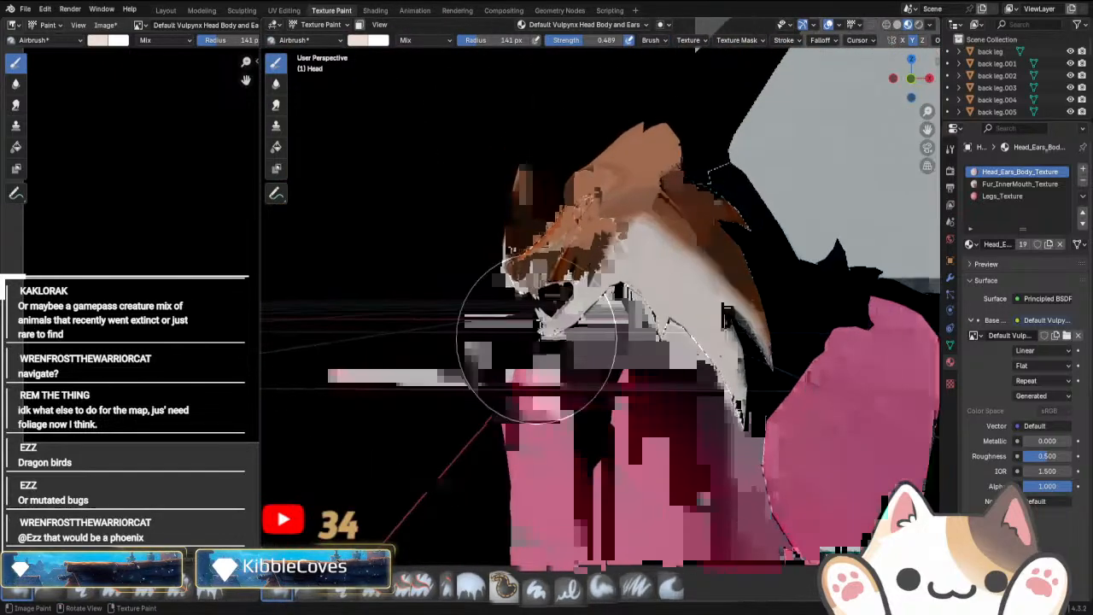
pyautogui.click(898, 25)
pyautogui.moveTo(556, 390); pyautogui.dragTo(801, 102, button='middle')
pyautogui.click(908, 26)
pyautogui.moveTo(689, 401)
pyautogui.mouseDown(button='middle')
pyautogui.moveTo(686, 386)
pyautogui.moveTo(580, 335)
pyautogui.moveTo(616, 333)
pyautogui.mouseUp(button='middle')
# Switch to Object Mode and examine the head from both sides along with its texture map in the image editor.
pyautogui.click(309, 31)
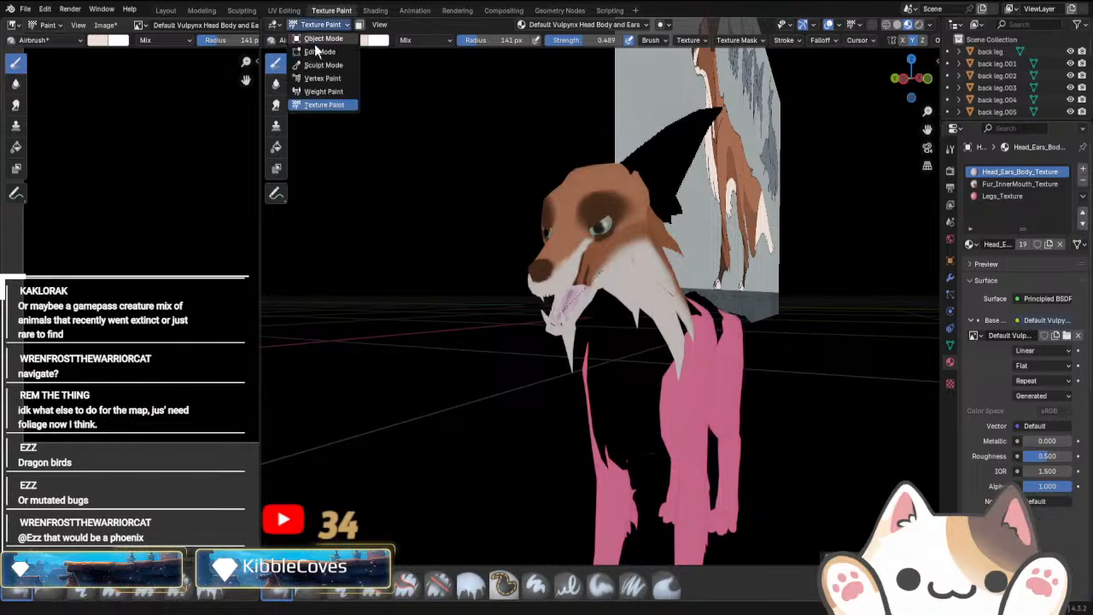
pyautogui.click(321, 39)
pyautogui.moveTo(502, 419); pyautogui.dragTo(705, 411, button='middle')
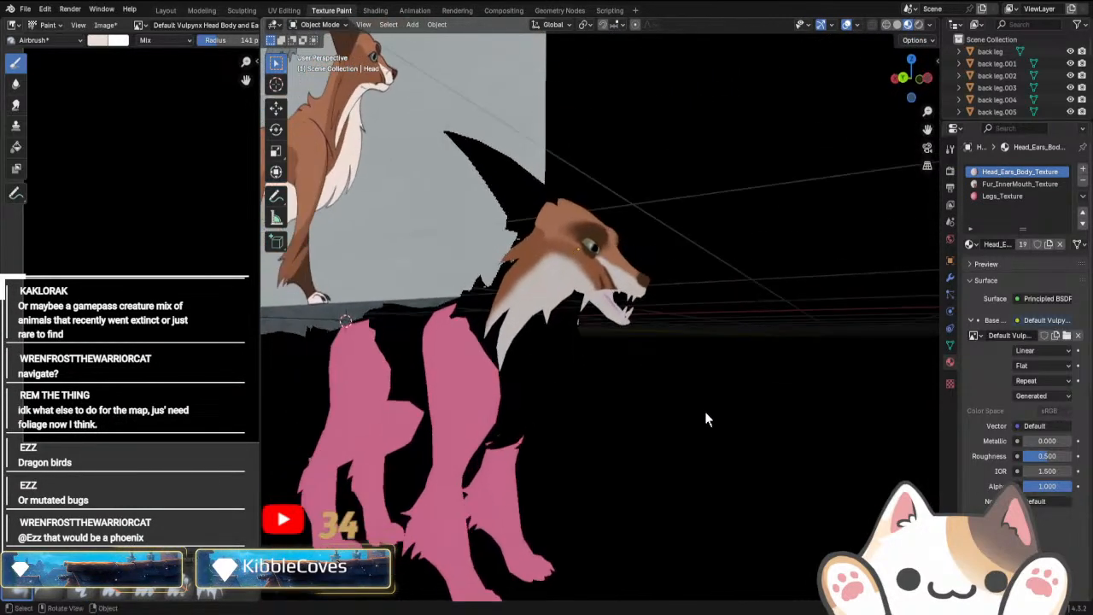
pyautogui.scroll(-6, 128, 350)
pyautogui.scroll(3, 143, 355)
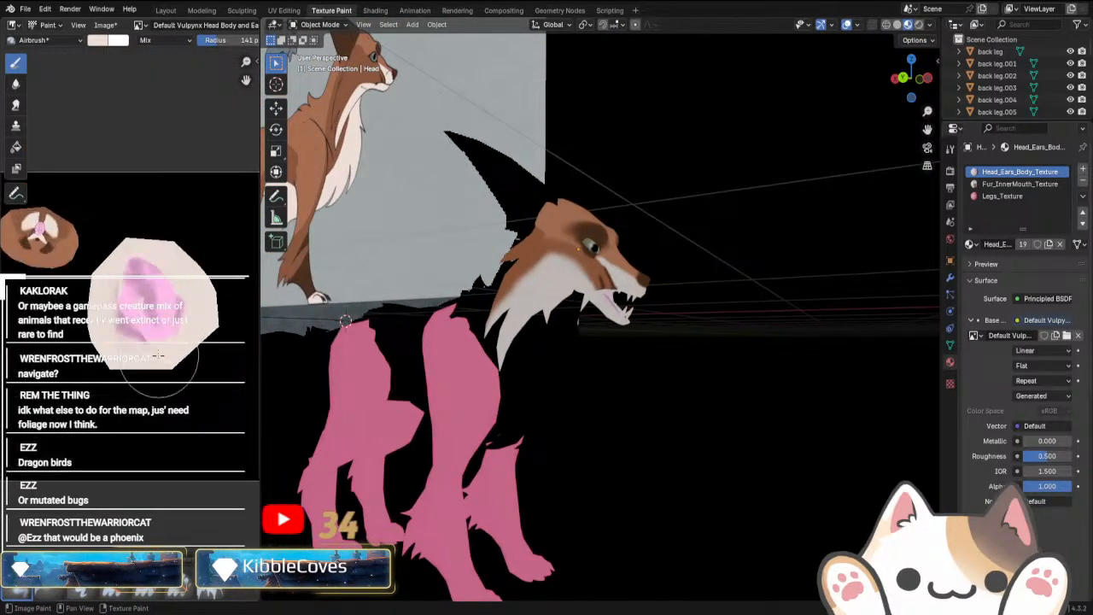
pyautogui.moveTo(165, 368); pyautogui.dragTo(208, 387, button='middle')
pyautogui.moveTo(601, 425); pyautogui.dragTo(584, 400, button='middle')
pyautogui.scroll(3, 584, 401)
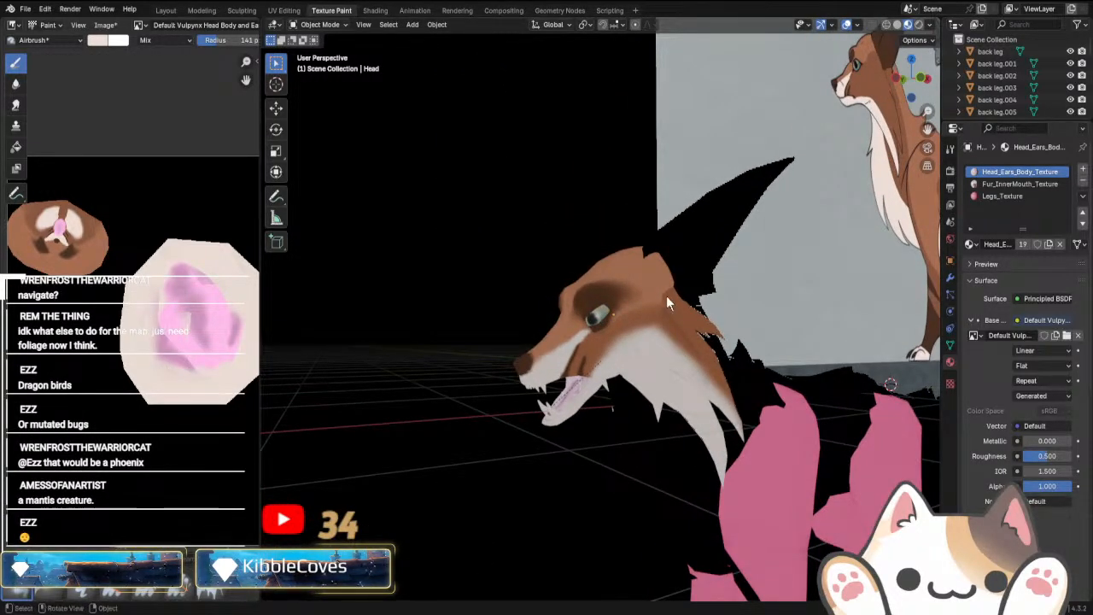
# Select the Face Floof object and enter Texture Paint mode for it.
pyautogui.click(687, 256)
pyautogui.click(769, 183)
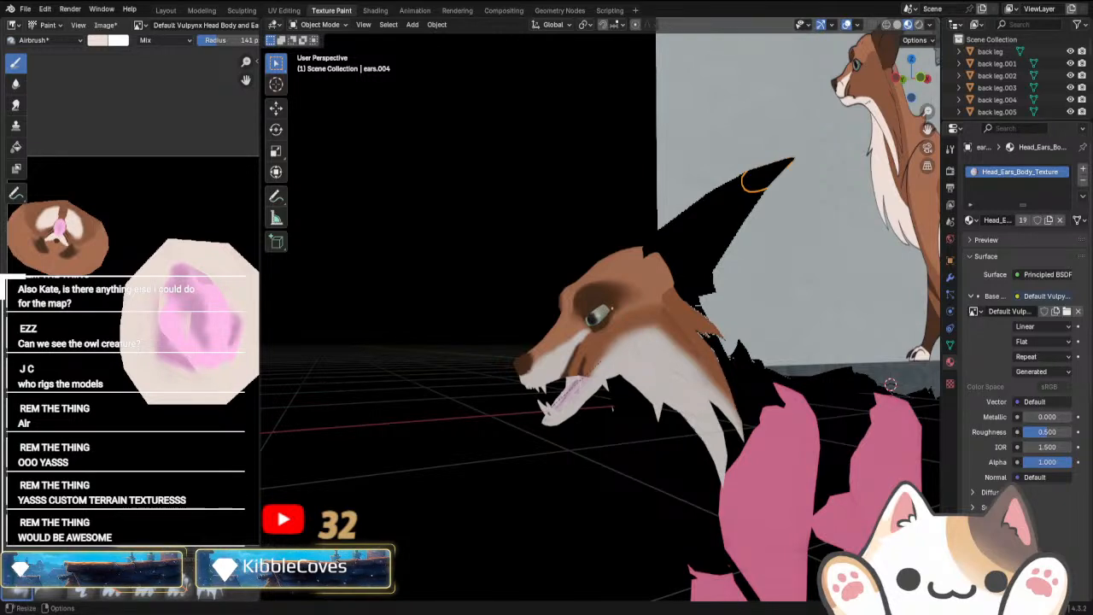
pyautogui.moveTo(541, 470); pyautogui.dragTo(674, 448, button='middle')
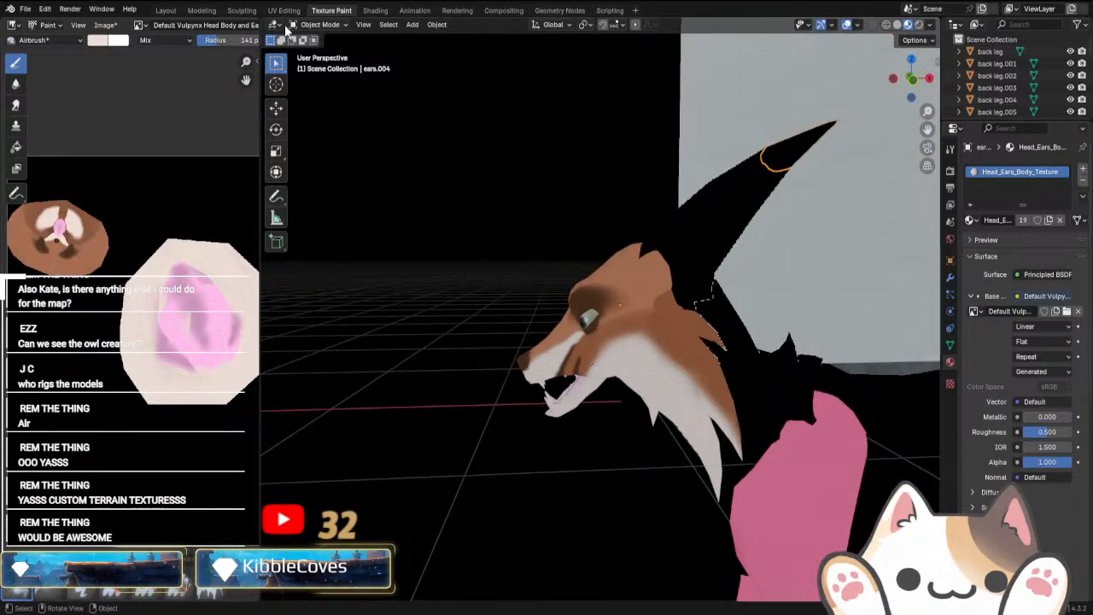
pyautogui.click(668, 325)
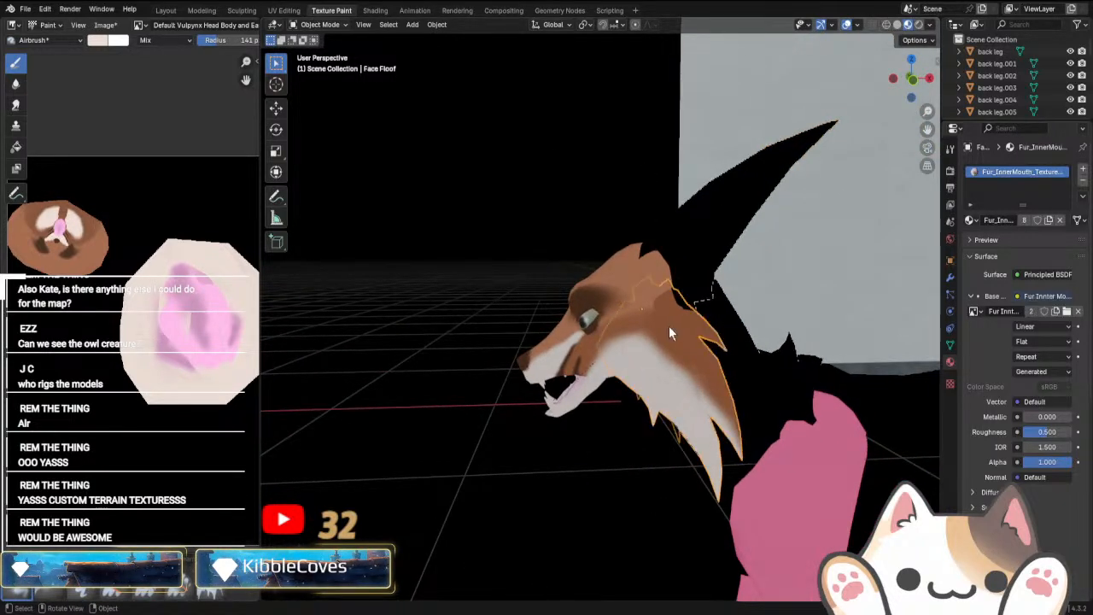
pyautogui.click(320, 24)
pyautogui.click(333, 105)
# Sample the light brown from the forehead, airbrush it over the upper cheek tufts below the ear and check it in material preview.
pyautogui.scroll(4, 658, 341)
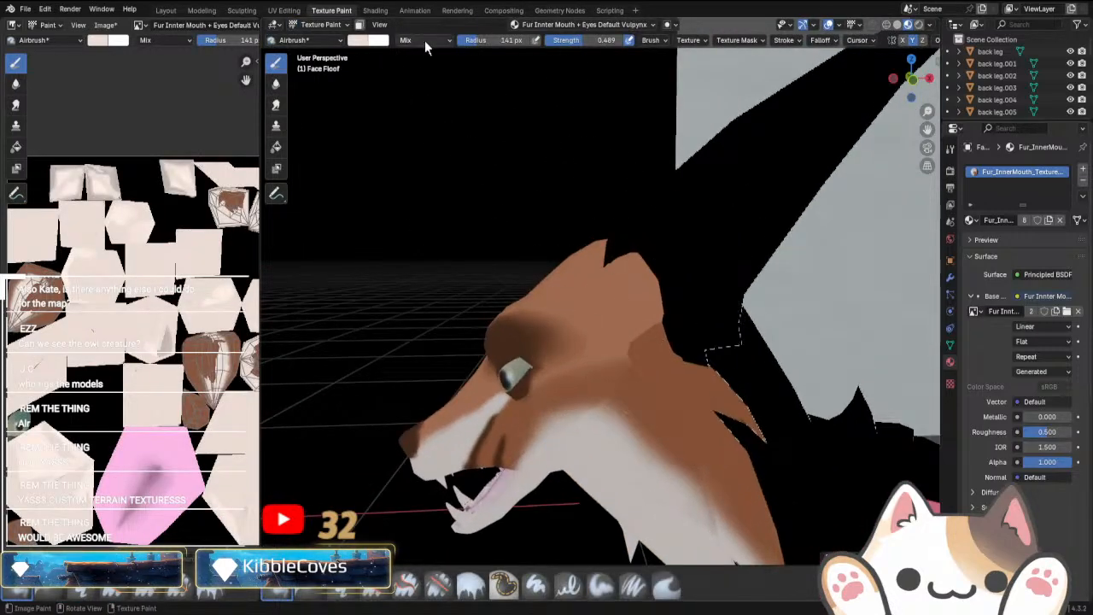
pyautogui.click(362, 40)
pyautogui.click(450, 218)
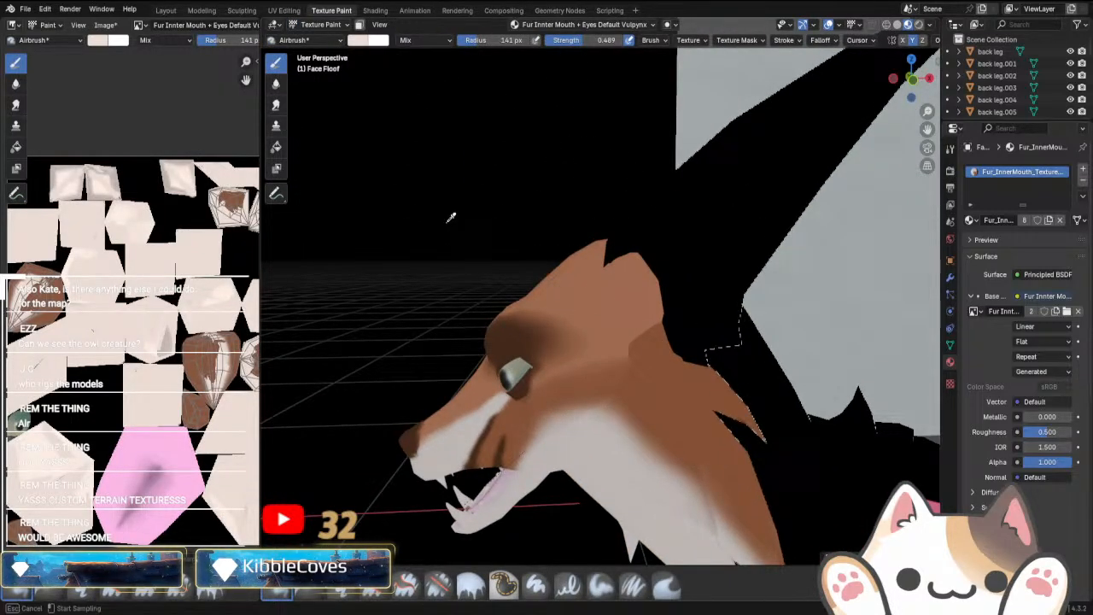
pyautogui.click(577, 300)
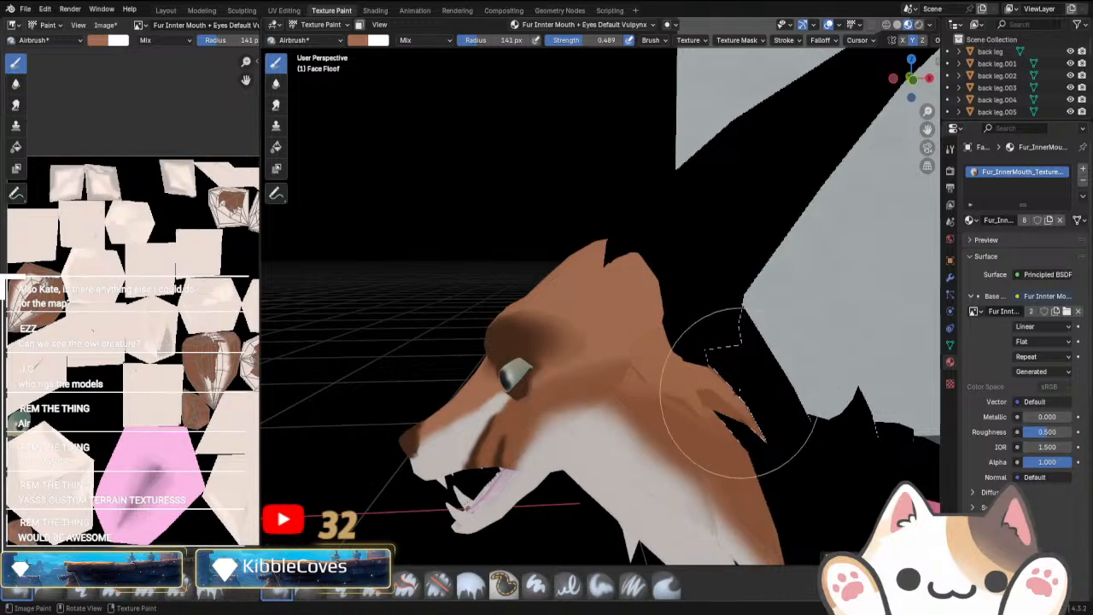
pyautogui.moveTo(658, 195); pyautogui.dragTo(695, 280, button='middle')
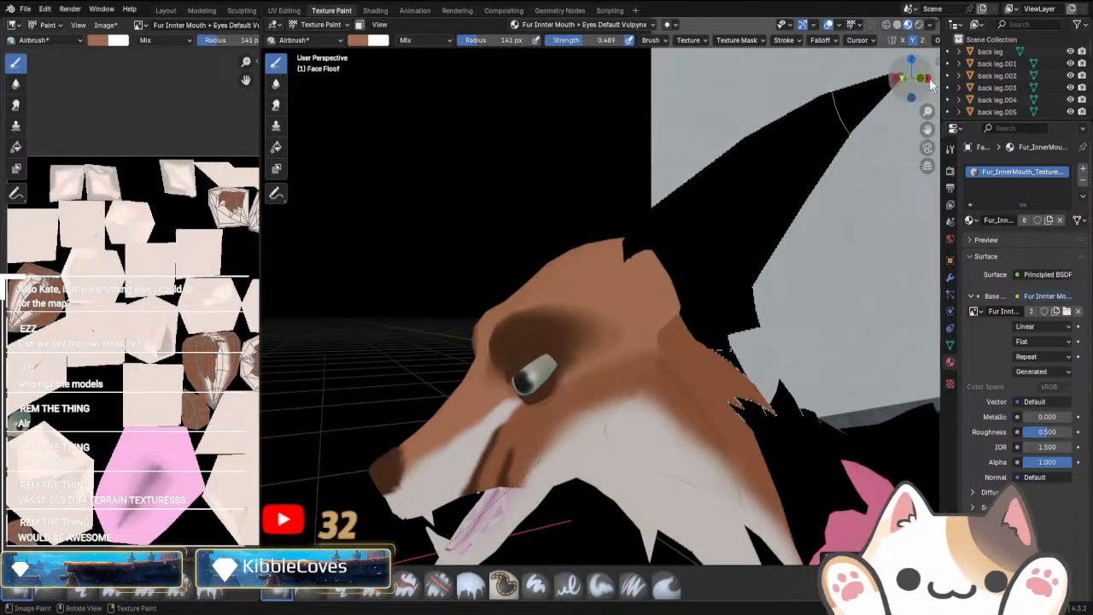
pyautogui.scroll(5, 744, 342)
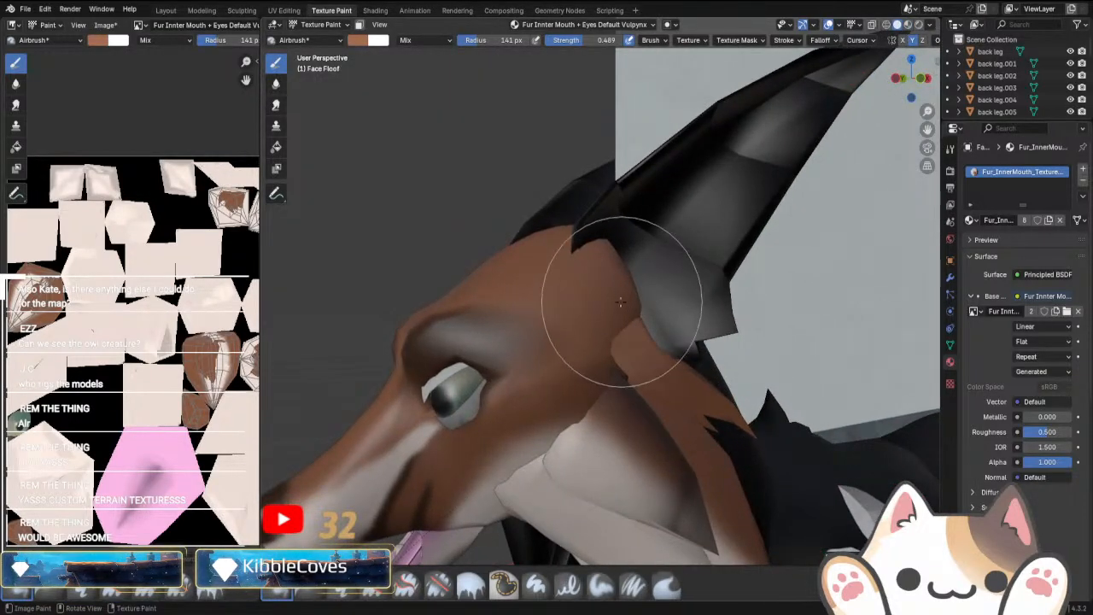
pyautogui.click(907, 25)
pyautogui.moveTo(709, 273)
pyautogui.mouseDown(button='middle')
pyautogui.moveTo(583, 330)
pyautogui.moveTo(736, 366)
pyautogui.moveTo(603, 342)
pyautogui.moveTo(736, 367)
pyautogui.moveTo(781, 391)
pyautogui.moveTo(642, 383)
pyautogui.mouseUp(button='middle')
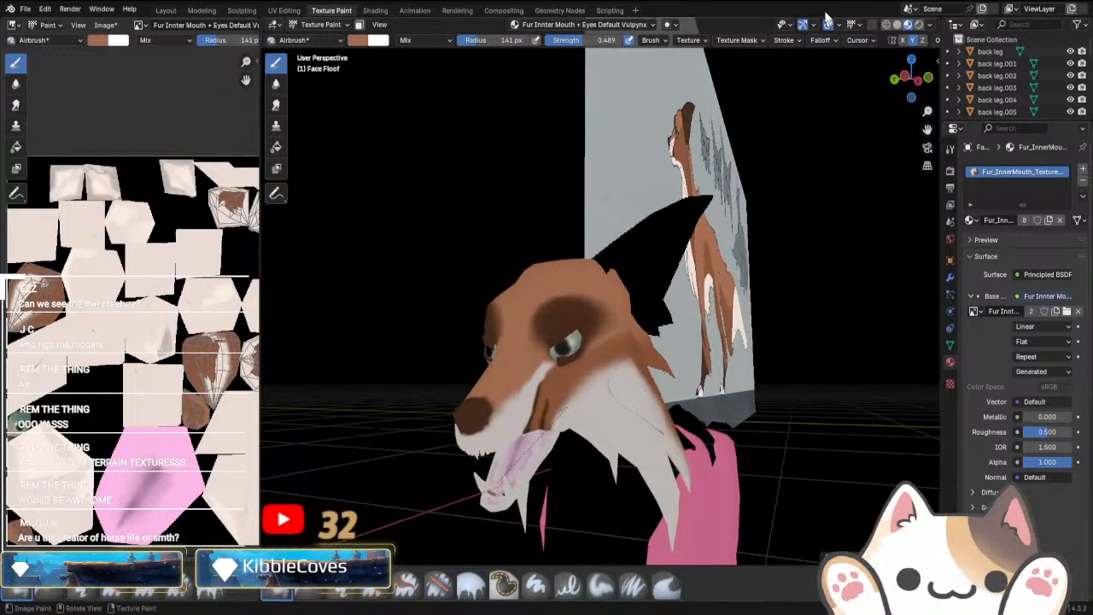
# Switch to solid shading and Object Mode, and select the chest floof tufts hanging below the jaw.
pyautogui.click(896, 24)
pyautogui.click(320, 24)
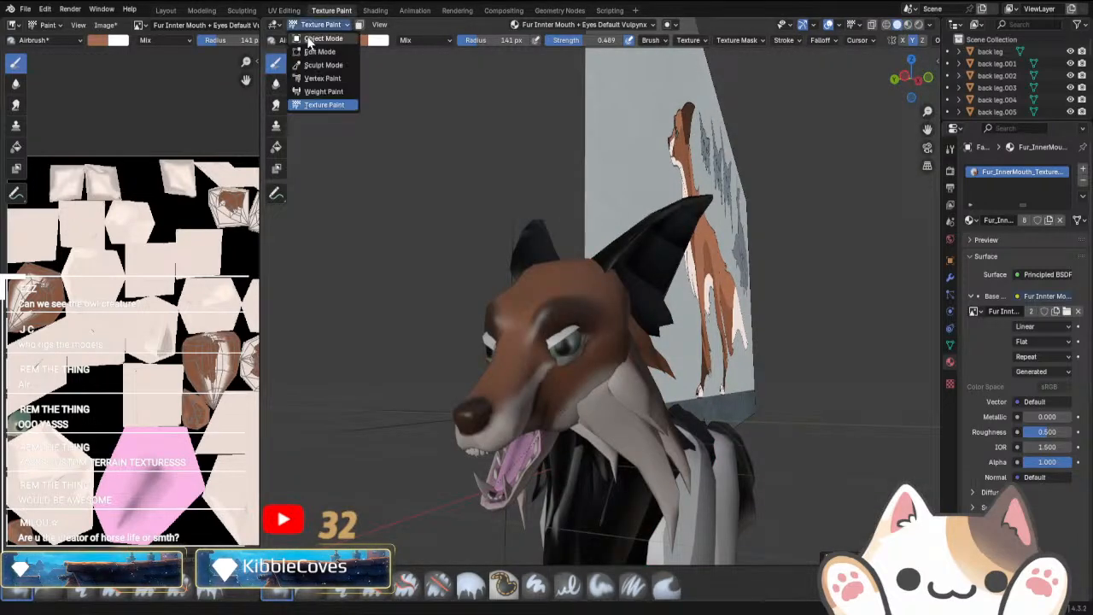
pyautogui.click(312, 39)
pyautogui.moveTo(632, 461); pyautogui.dragTo(577, 420, button='middle')
pyautogui.scroll(4, 590, 445)
pyautogui.click(584, 425)
pyautogui.click(573, 423)
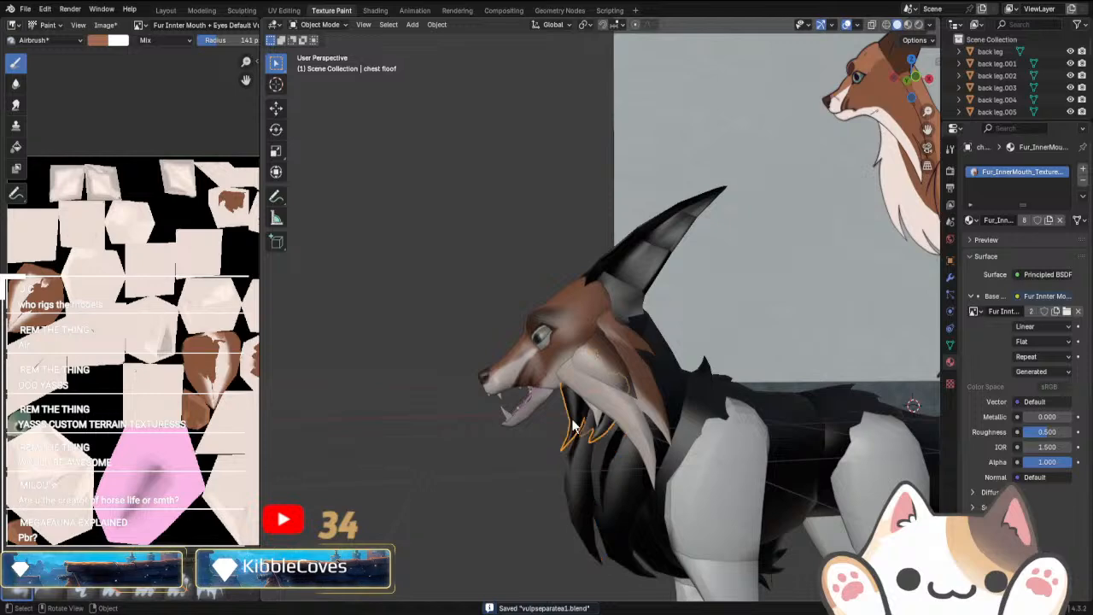
# Examine the chest fur tufts and front leg against the reference image from the front and other angles.
pyautogui.press('KP_3')
pyautogui.press('KP_1')
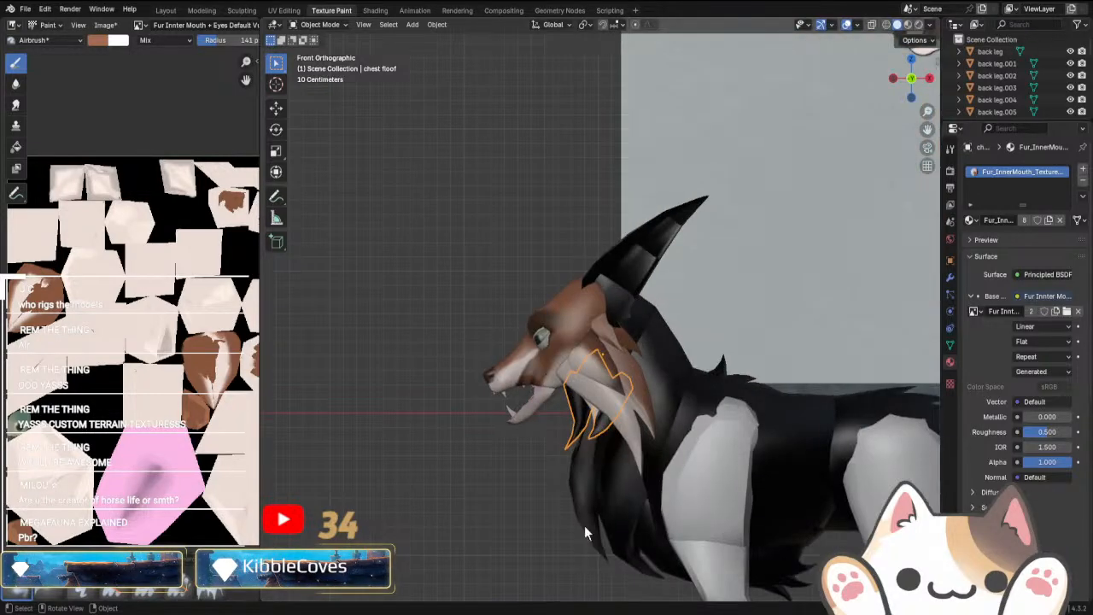
pyautogui.click(588, 512)
pyautogui.click(617, 483)
pyautogui.moveTo(623, 457); pyautogui.dragTo(625, 450, button='middle')
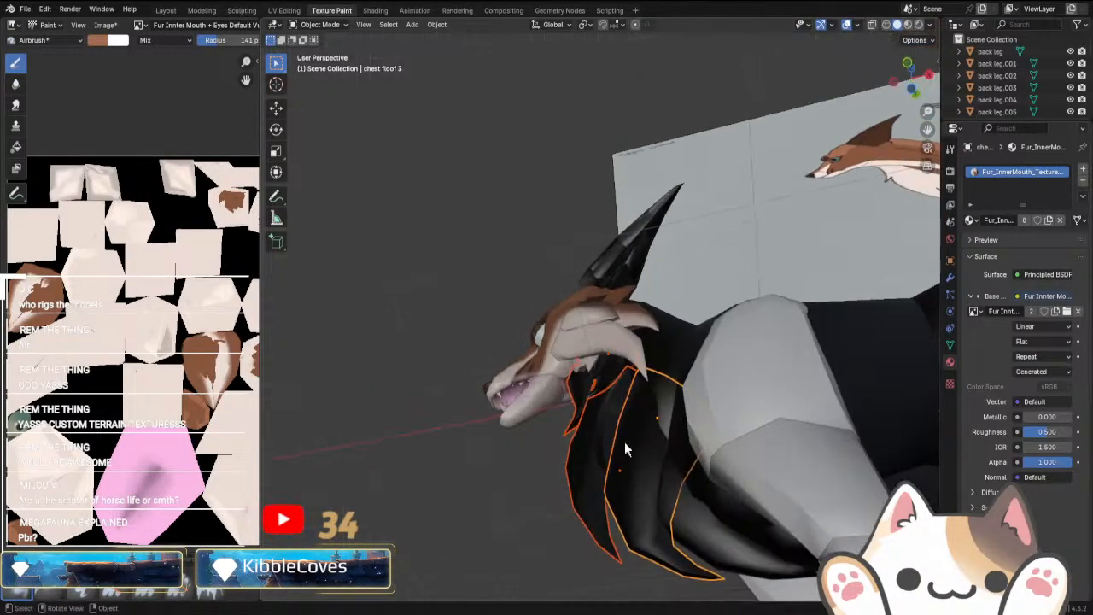
pyautogui.click(726, 507)
pyautogui.moveTo(727, 509); pyautogui.dragTo(732, 528, button='middle')
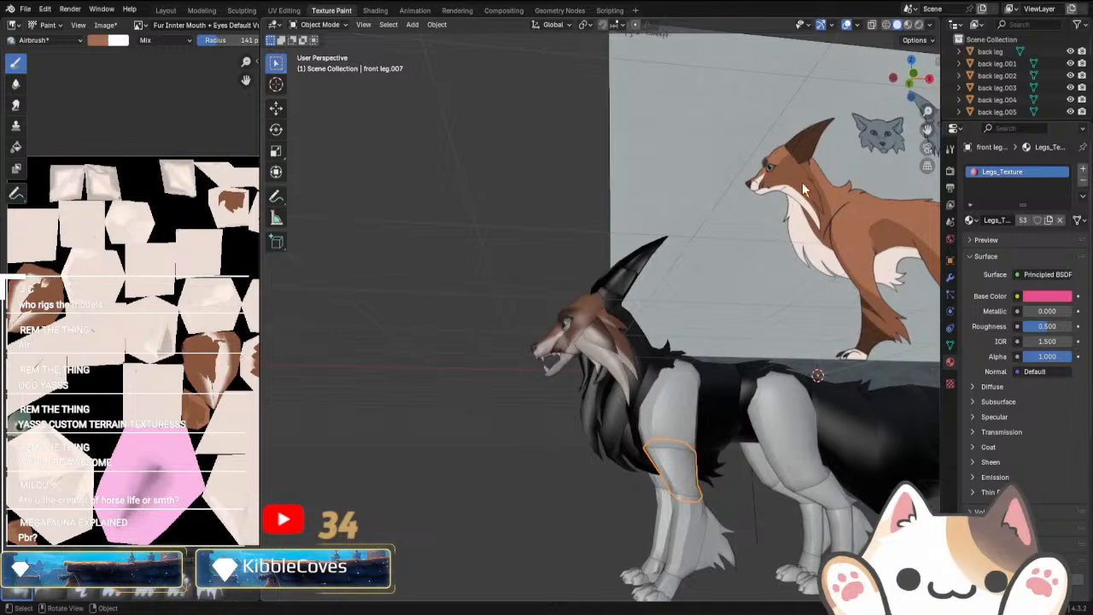
pyautogui.scroll(3, 584, 462)
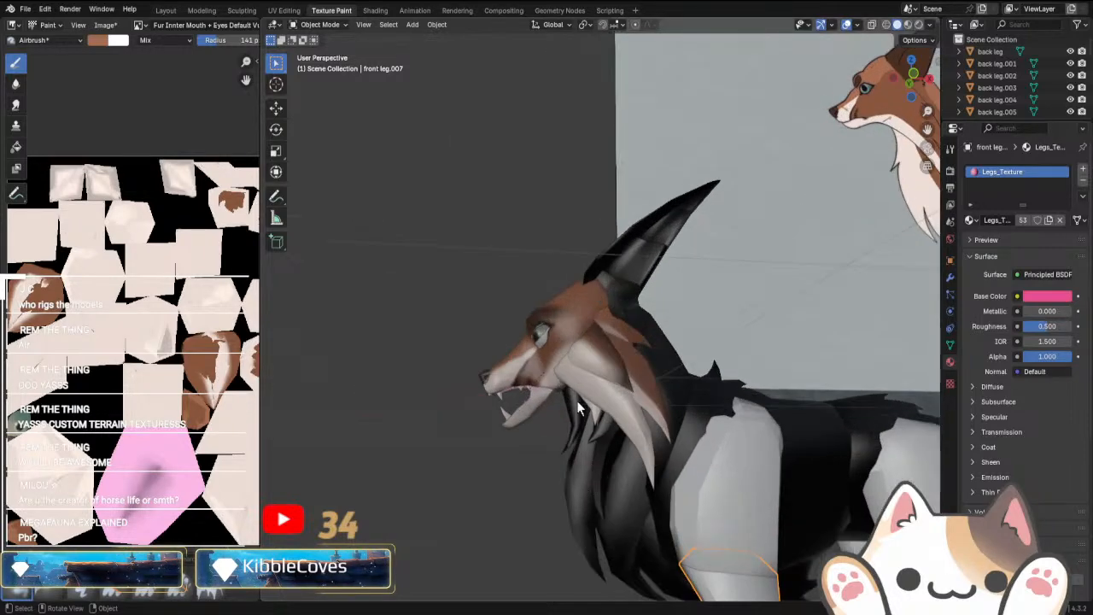
# Reselect the chest floof object and open it in Edit Mode to show its UV islands over the texture.
pyautogui.click(579, 405)
pyautogui.moveTo(582, 418); pyautogui.dragTo(663, 427, button='middle')
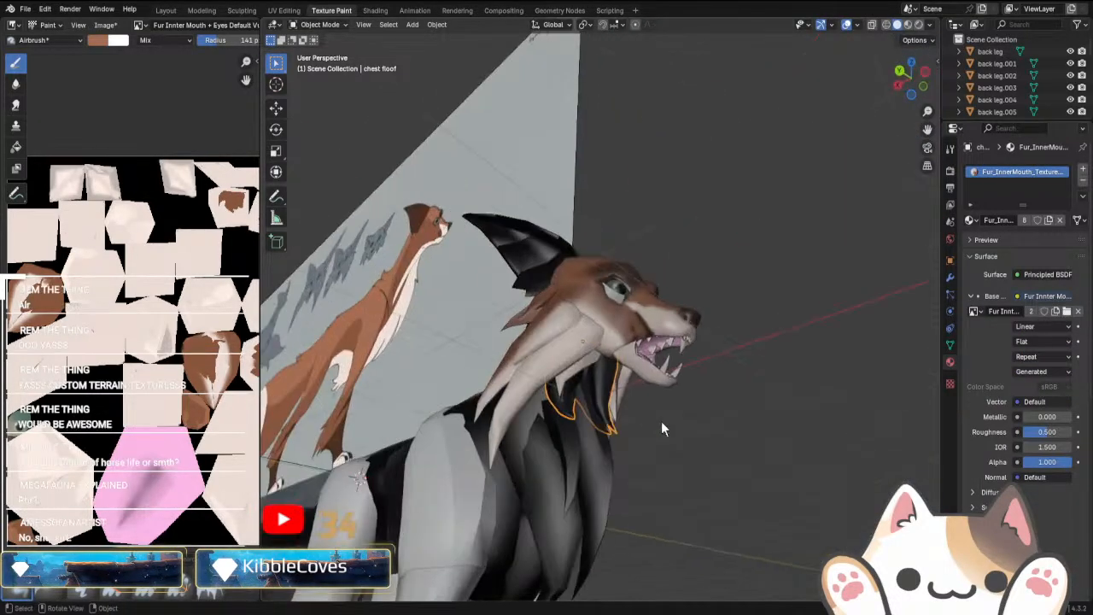
pyautogui.moveTo(804, 367); pyautogui.dragTo(585, 378, button='middle')
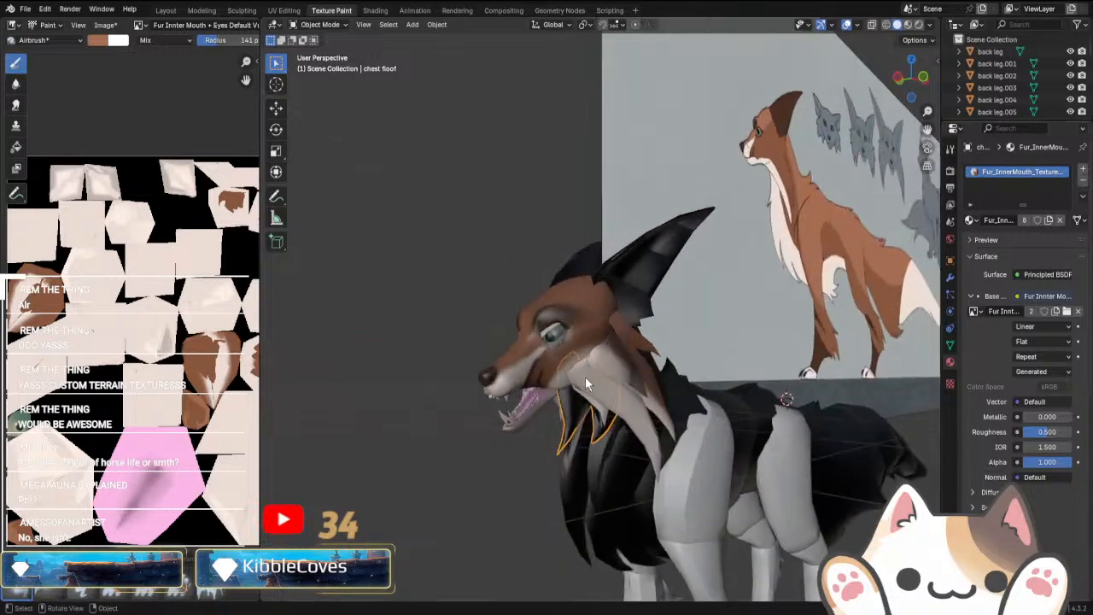
pyautogui.press('Tab')
pyautogui.scroll(-5, 153, 325)
pyautogui.press('Tab')
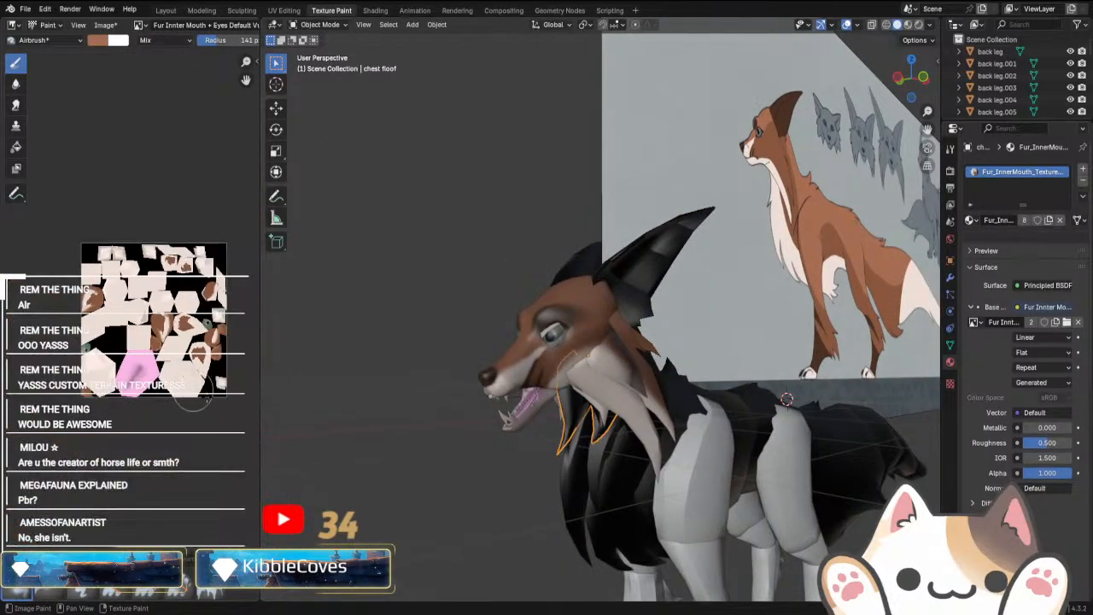
pyautogui.press('Tab')
pyautogui.press('Tab')
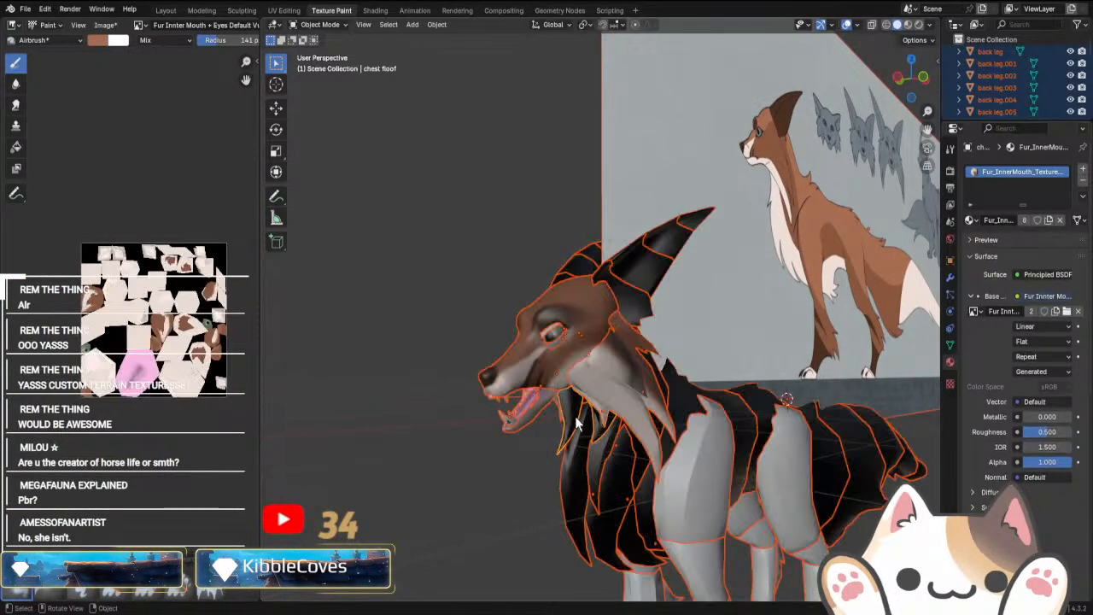
pyautogui.press('Tab')
# Enter Texture Paint mode for the chest floof and set the brush colour to cream with the colour sampler.
pyautogui.keyDown('shift'); pyautogui.moveTo(485, 484); pyautogui.dragTo(421, 452, button='middle'); pyautogui.keyUp('shift')
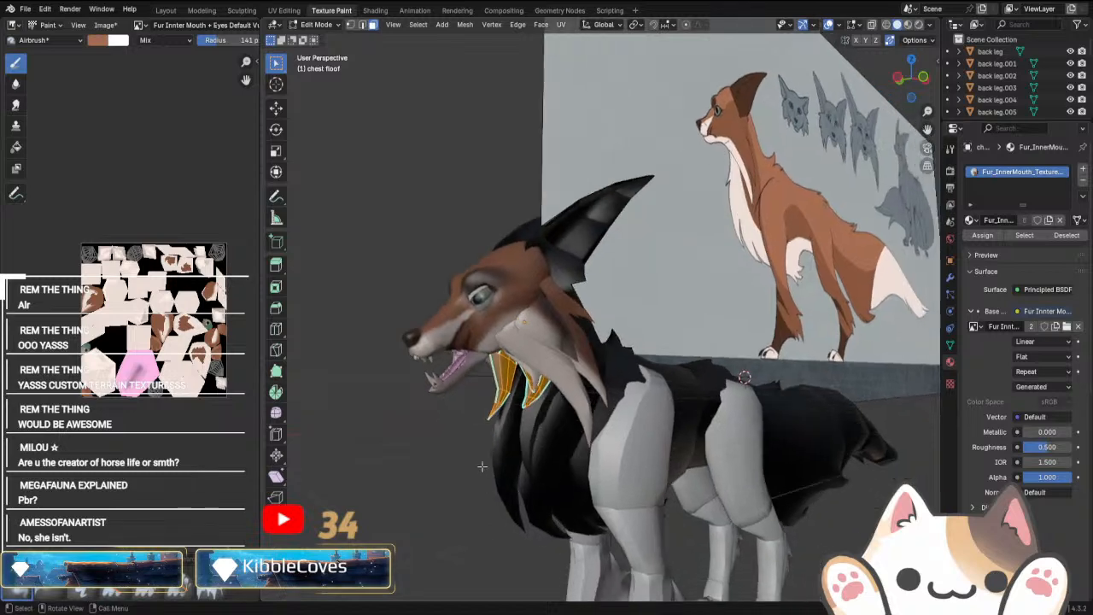
pyautogui.click(322, 26)
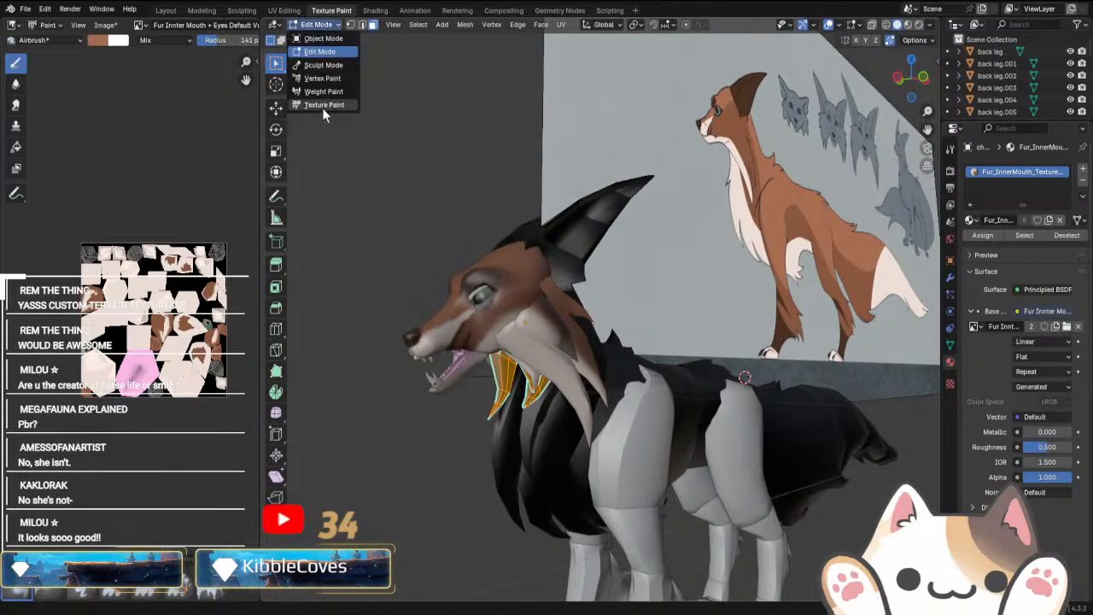
pyautogui.click(323, 106)
pyautogui.moveTo(497, 395); pyautogui.dragTo(500, 337, button='middle')
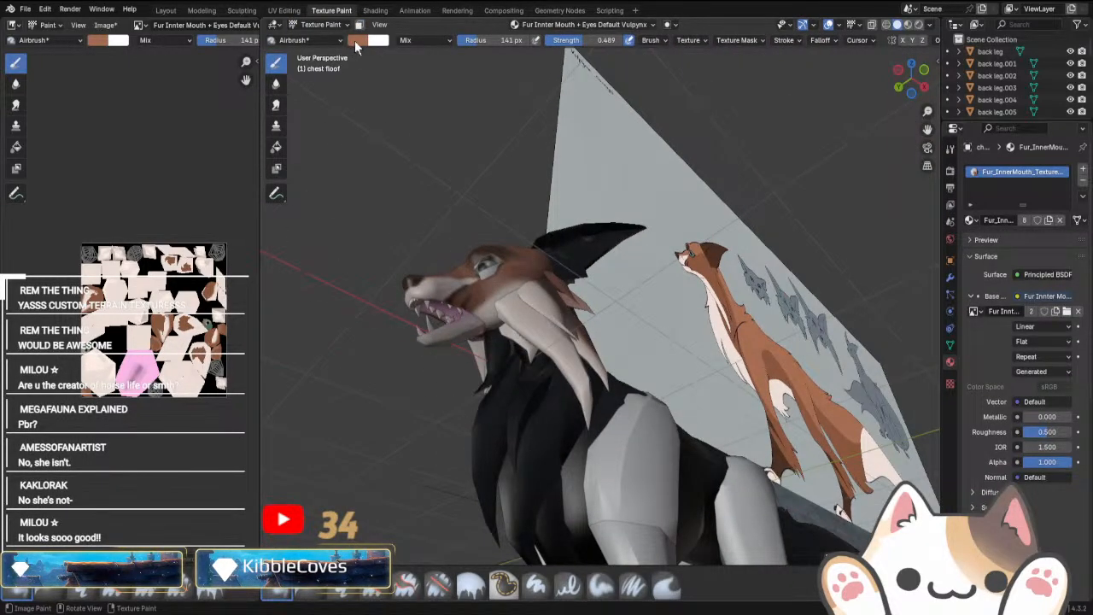
pyautogui.click(359, 40)
pyautogui.click(450, 224)
pyautogui.click(476, 402)
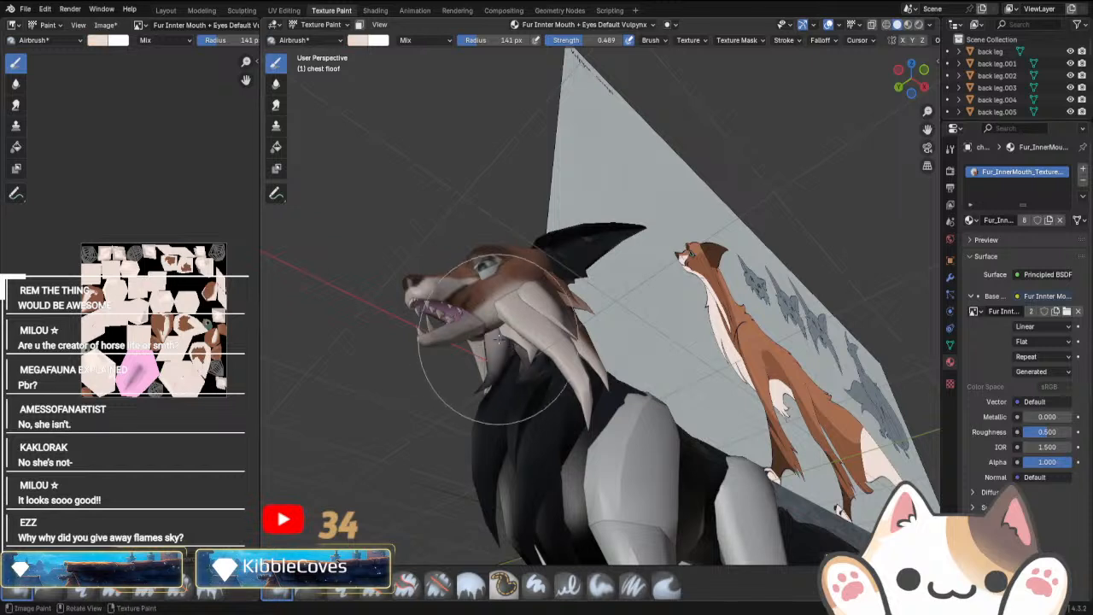
# Isolate the chest floof in local view and airbrush its tufts cream on the front, back, top and underside.
pyautogui.press('KP_Divide')
pyautogui.moveTo(516, 379); pyautogui.dragTo(646, 454, button='middle')
pyautogui.moveTo(642, 304)
pyautogui.mouseDown()
pyautogui.moveTo(590, 317)
pyautogui.moveTo(612, 432)
pyautogui.moveTo(640, 243)
pyautogui.mouseUp()
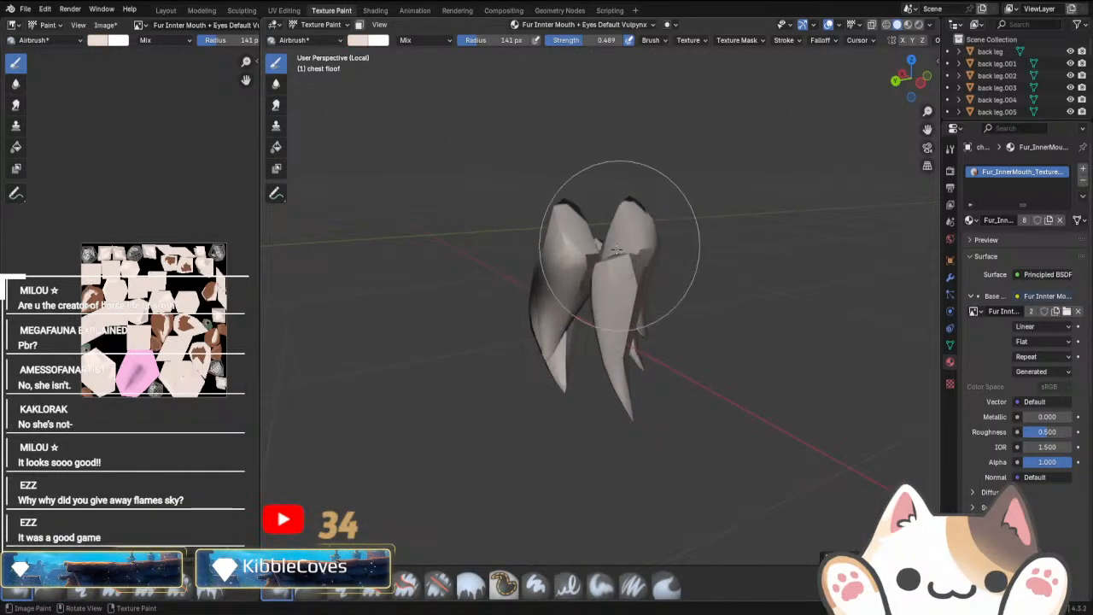
pyautogui.moveTo(627, 244); pyautogui.dragTo(625, 389, button='middle')
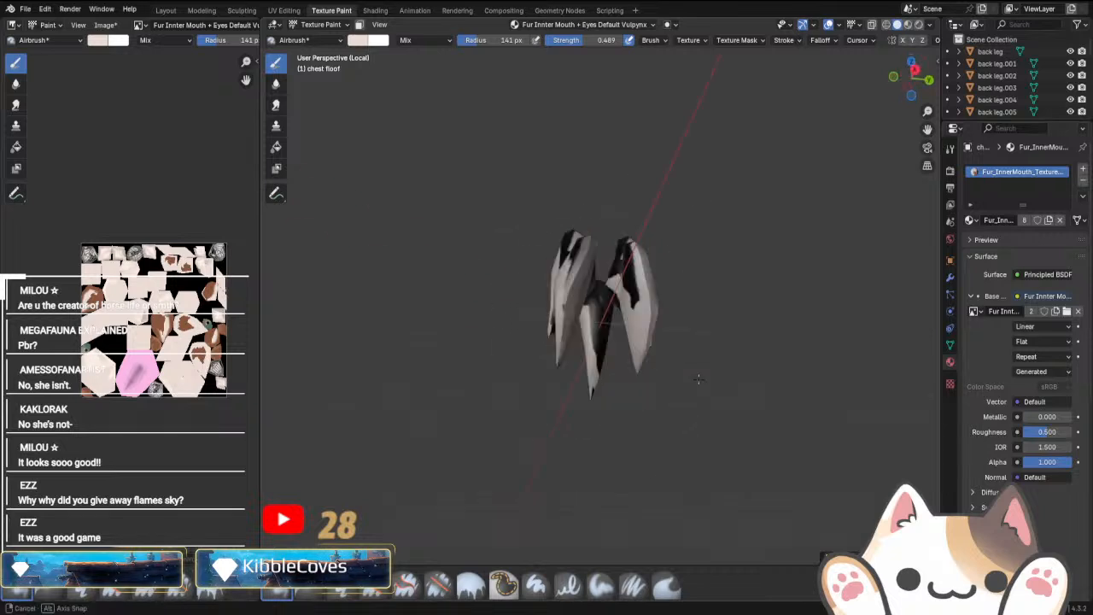
pyautogui.moveTo(569, 439); pyautogui.dragTo(567, 325, button='middle')
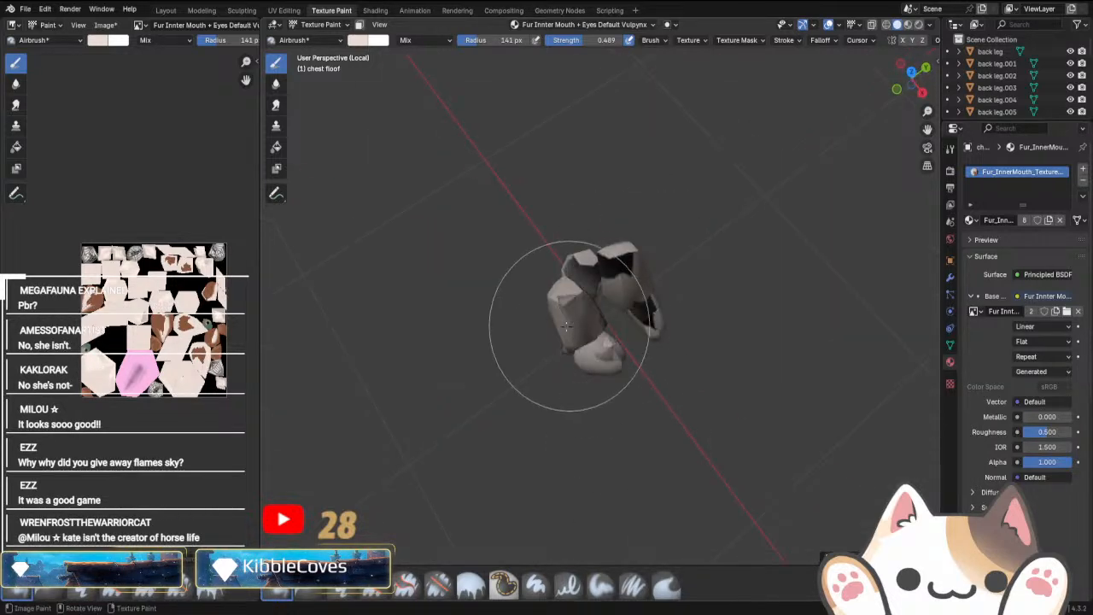
pyautogui.moveTo(672, 284); pyautogui.dragTo(682, 386, button='middle')
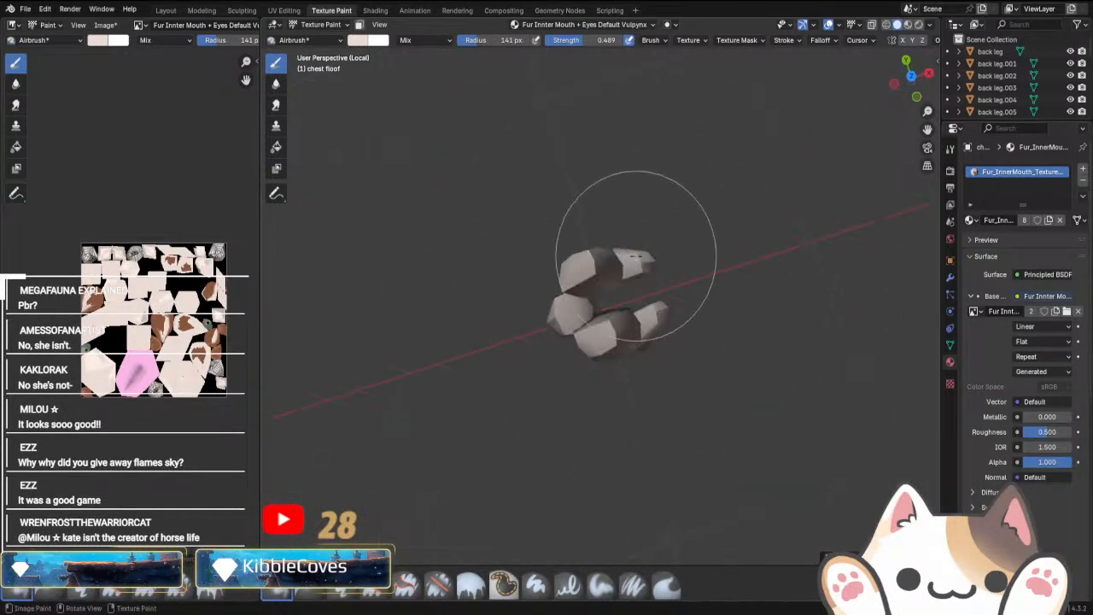
pyautogui.moveTo(637, 256); pyautogui.dragTo(663, 276, button='middle')
pyautogui.moveTo(628, 309); pyautogui.dragTo(573, 313, button='middle')
pyautogui.moveTo(619, 273); pyautogui.dragTo(656, 364, button='middle')
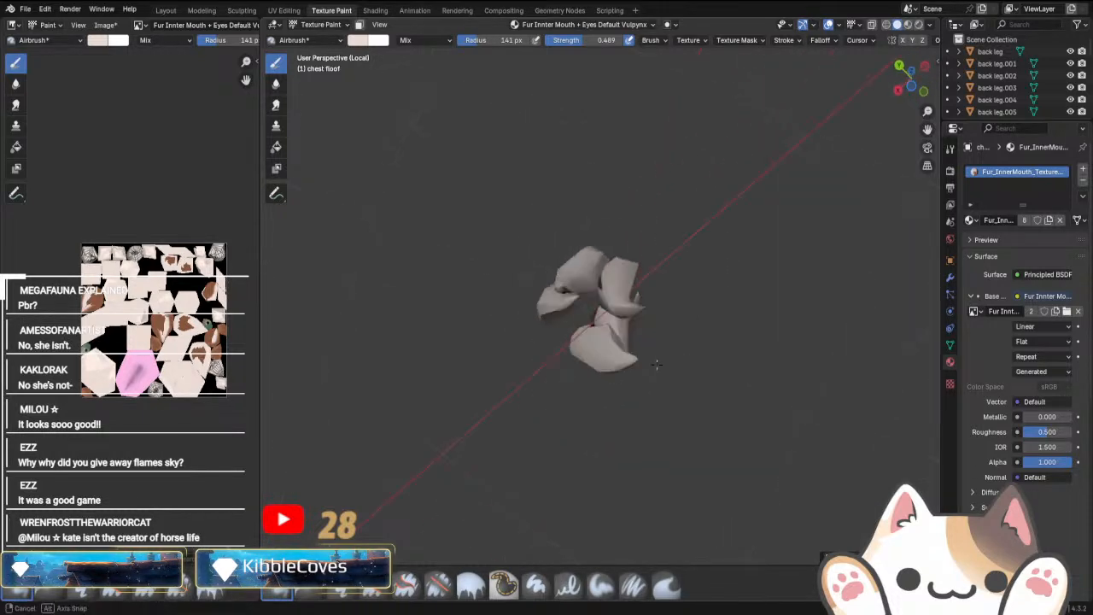
pyautogui.moveTo(700, 325); pyautogui.dragTo(607, 285, button='middle')
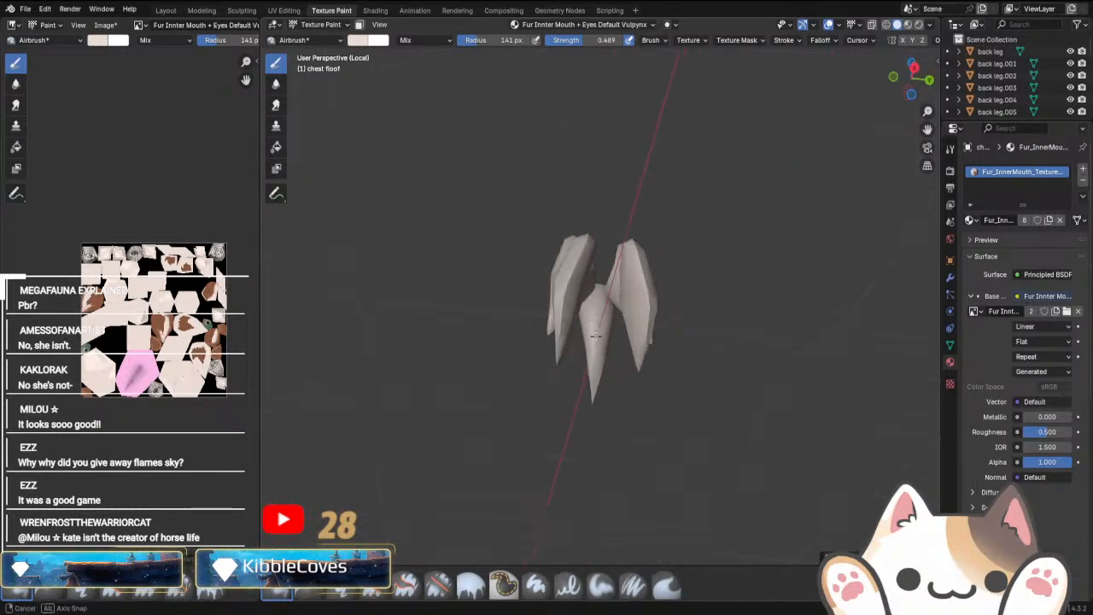
pyautogui.moveTo(595, 335)
pyautogui.mouseDown(button='middle')
pyautogui.moveTo(573, 275)
pyautogui.moveTo(659, 257)
pyautogui.mouseUp(button='middle')
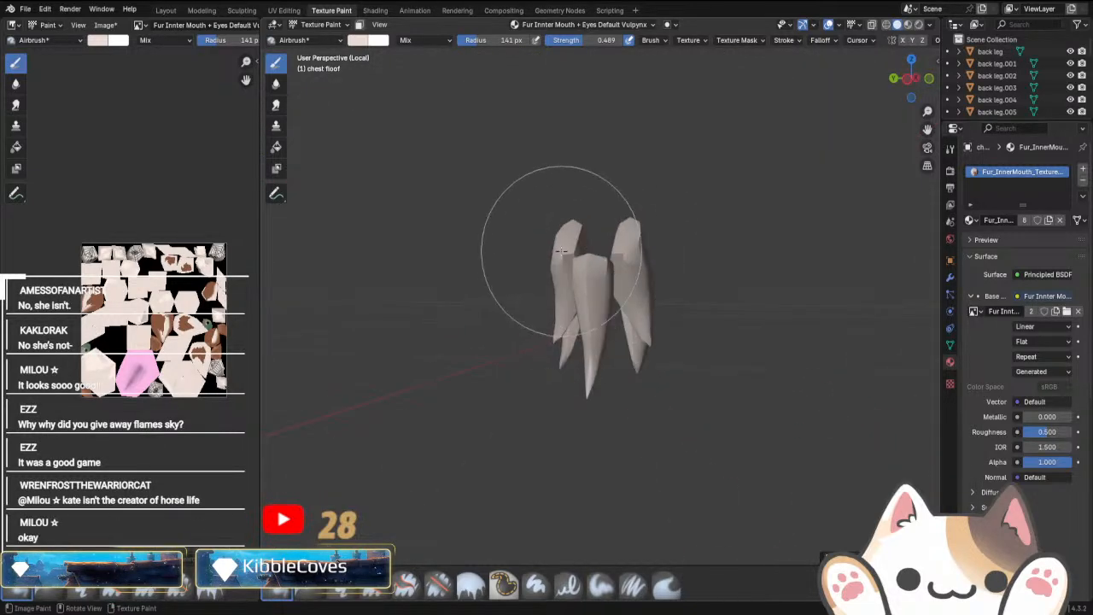
pyautogui.moveTo(559, 249)
pyautogui.mouseDown(button='middle')
pyautogui.moveTo(610, 366)
pyautogui.moveTo(541, 273)
pyautogui.moveTo(403, 317)
pyautogui.moveTo(370, 297)
pyautogui.mouseUp(button='middle')
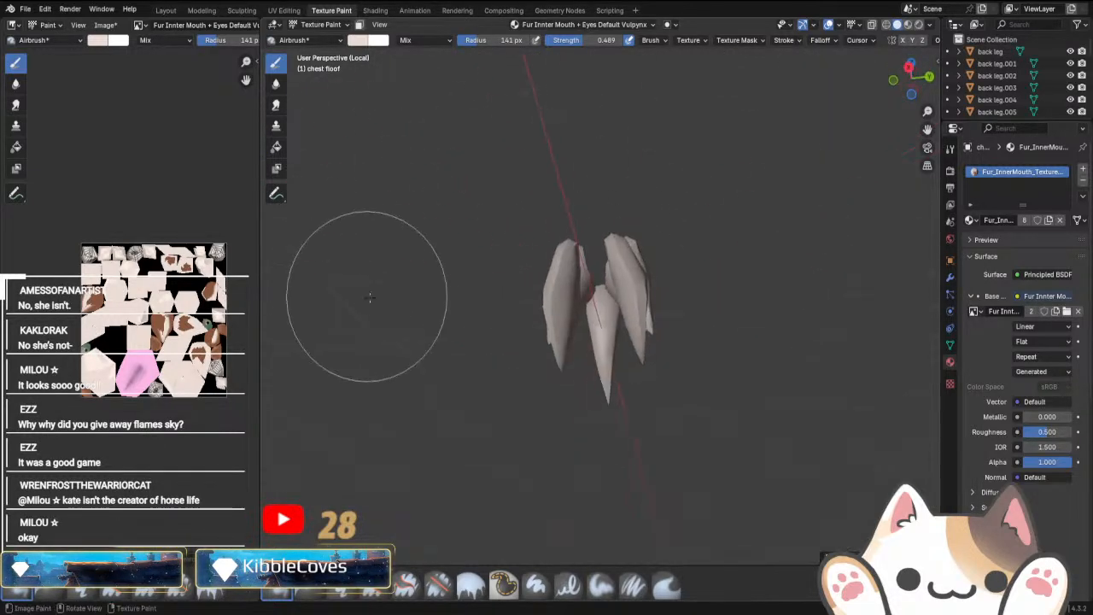
pyautogui.scroll(5, 369, 297)
pyautogui.moveTo(524, 316); pyautogui.dragTo(639, 314, button='middle')
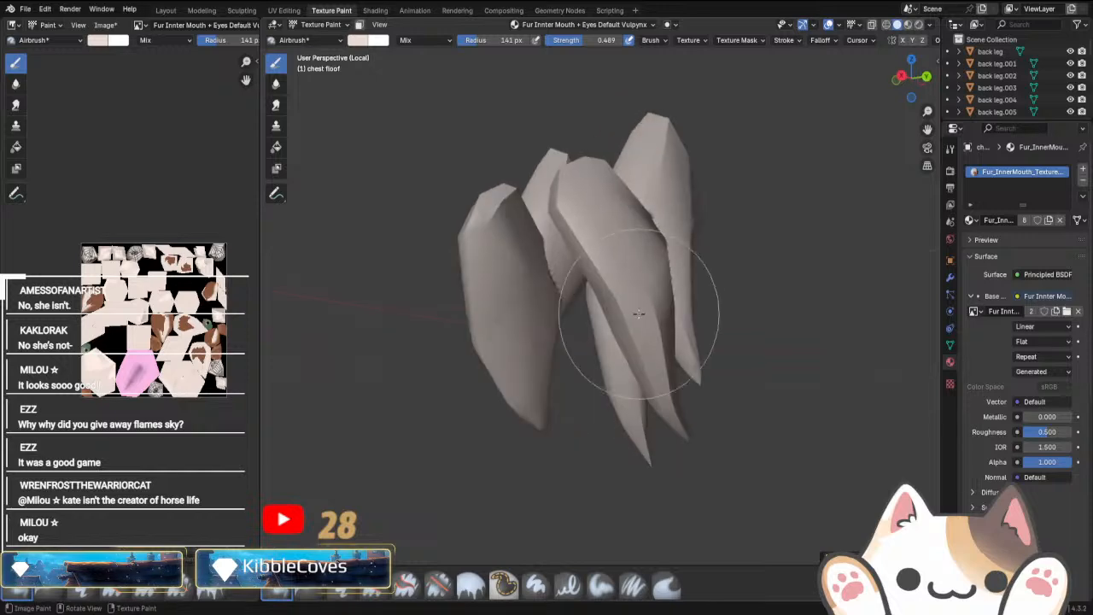
# Reduce the brush radius to 37 px and paint over the black hole inside the chest floof's ring-shaped UV island in the image editor.
pyautogui.scroll(6, 203, 408)
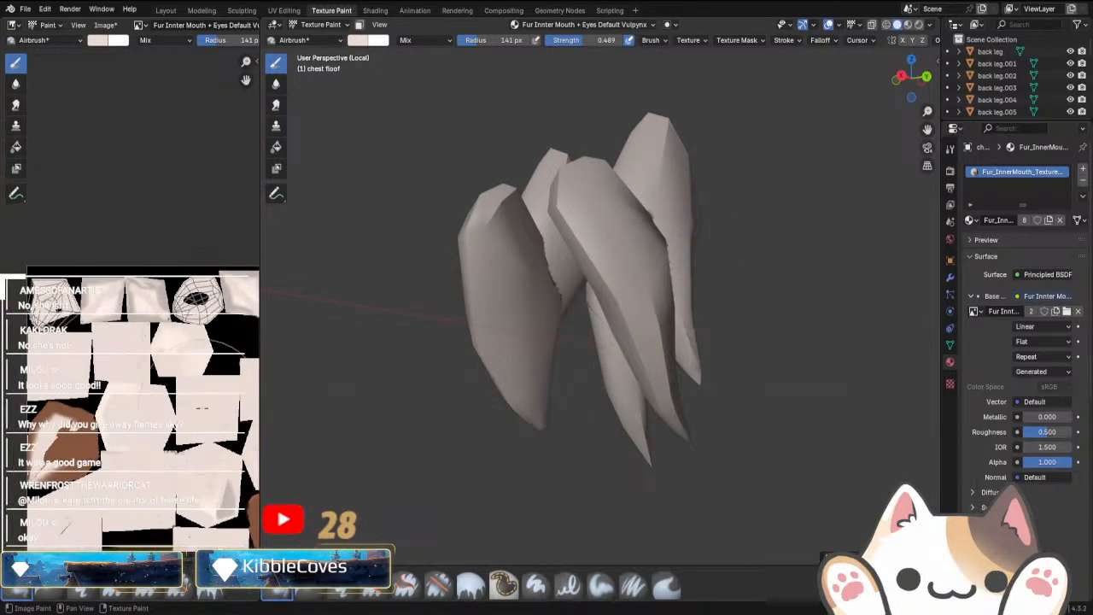
pyautogui.scroll(5, 202, 408)
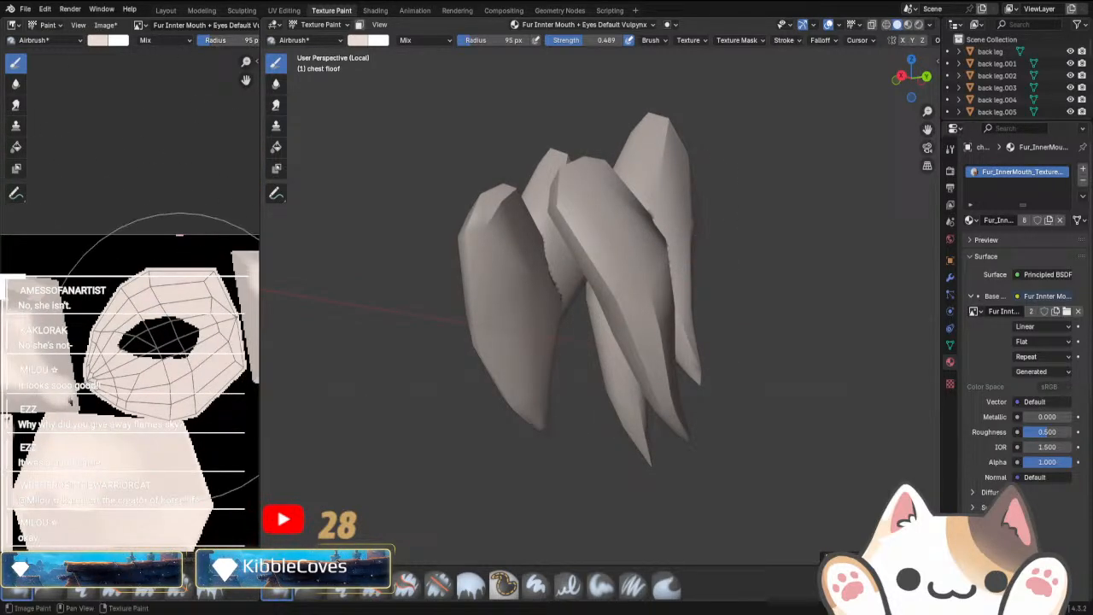
pyautogui.moveTo(154, 347); pyautogui.dragTo(162, 331)
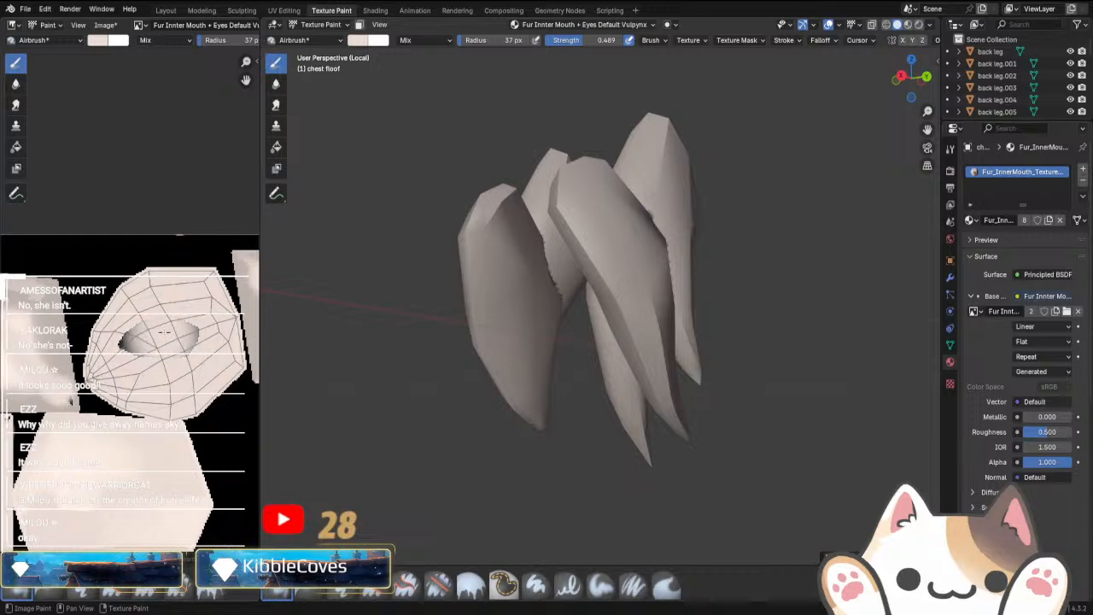
pyautogui.scroll(-4, 154, 358)
pyautogui.scroll(3, 213, 360)
pyautogui.moveTo(128, 358)
pyautogui.mouseDown(button='middle')
pyautogui.moveTo(213, 360)
pyautogui.moveTo(137, 359)
pyautogui.mouseUp(button='middle')
pyautogui.scroll(1, 136, 359)
pyautogui.moveTo(152, 363)
pyautogui.mouseDown()
pyautogui.moveTo(132, 357)
pyautogui.moveTo(214, 358)
pyautogui.moveTo(171, 410)
pyautogui.moveTo(141, 418)
pyautogui.moveTo(175, 381)
pyautogui.moveTo(86, 343)
pyautogui.moveTo(81, 360)
pyautogui.moveTo(98, 368)
pyautogui.mouseUp()
# Paint cream over the dark centre of the chest floof UV island beside the pink mouth island.
pyautogui.scroll(-4, 131, 299)
pyautogui.moveTo(131, 299); pyautogui.dragTo(25, 213, button='middle')
pyautogui.scroll(-4, 131, 303)
pyautogui.moveTo(133, 333); pyautogui.dragTo(59, 249, button='middle')
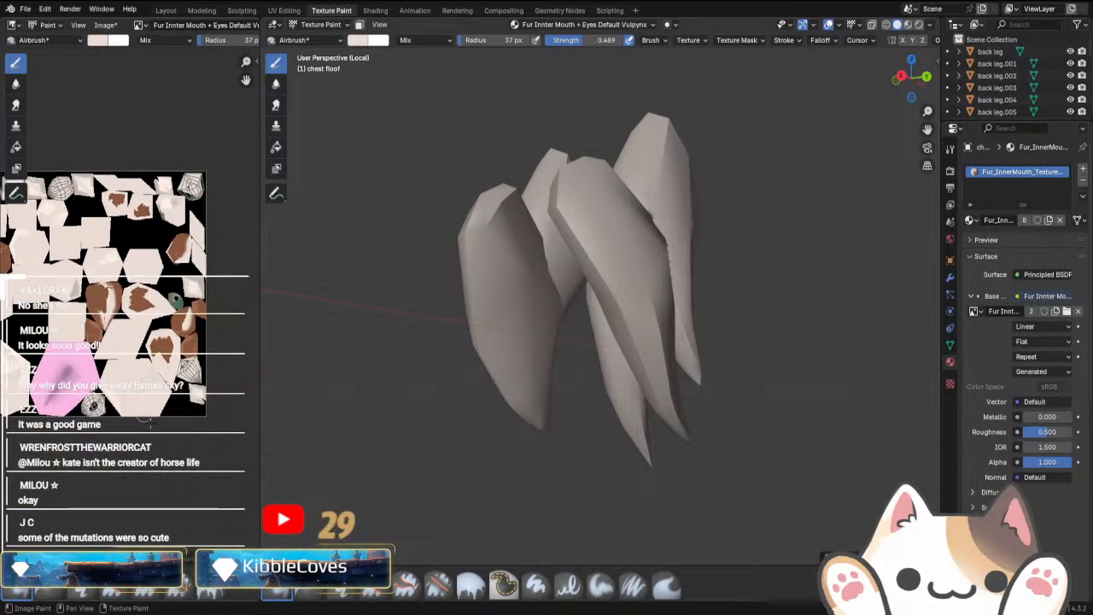
pyautogui.scroll(4, 101, 337)
pyautogui.moveTo(85, 367); pyautogui.dragTo(184, 243, button='middle')
pyautogui.scroll(2, 178, 412)
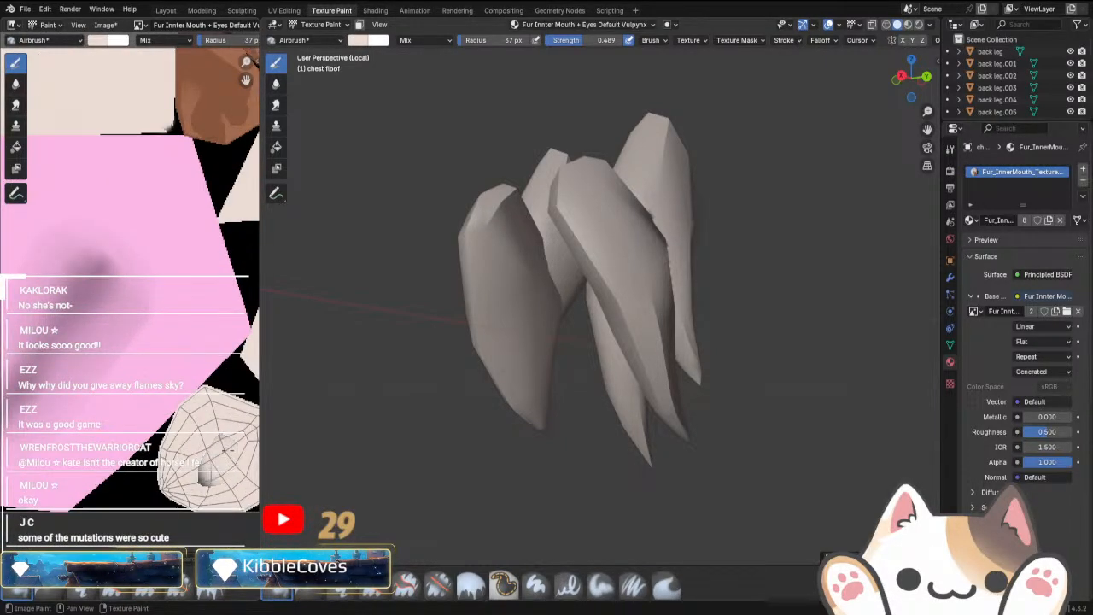
pyautogui.scroll(-4, 213, 462)
# Paint the chest floof UV island in the texture's upper right corner cream, covering its dark spot and spreading past its edges.
pyautogui.moveTo(76, 376); pyautogui.dragTo(258, 433, button='middle')
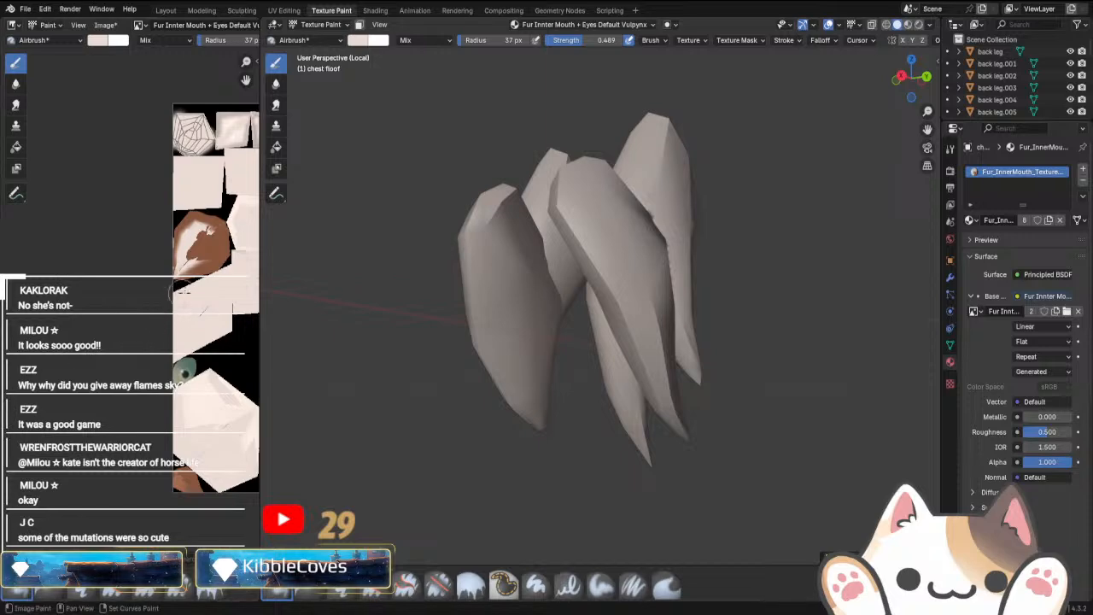
pyautogui.moveTo(183, 291); pyautogui.dragTo(132, 410, button='middle')
pyautogui.moveTo(205, 418); pyautogui.dragTo(129, 389, button='middle')
pyautogui.scroll(2, 129, 388)
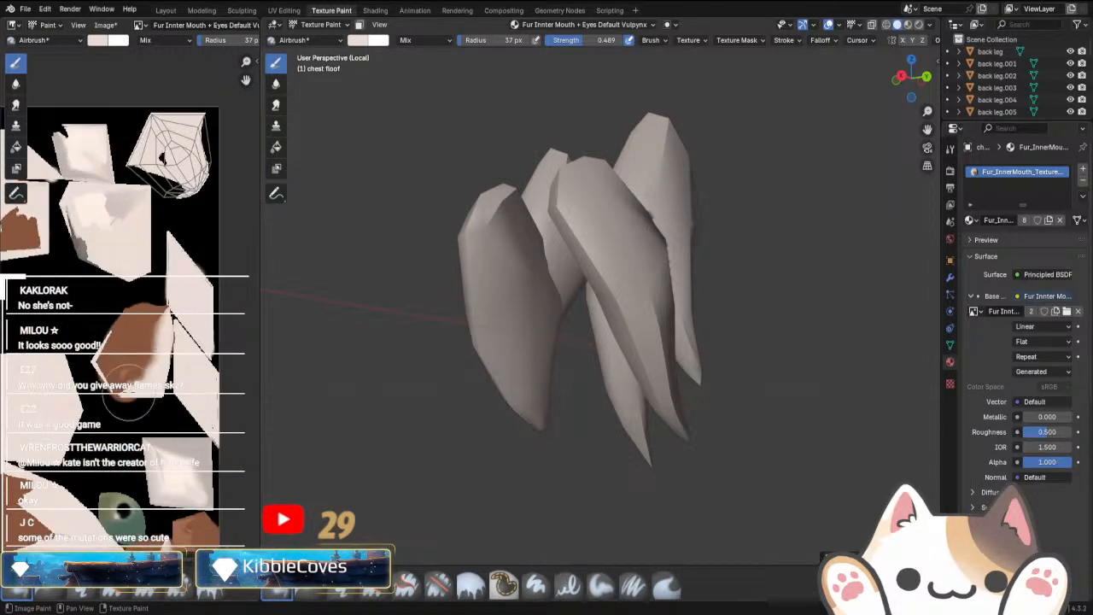
pyautogui.moveTo(178, 167); pyautogui.dragTo(147, 353, button='middle')
pyautogui.scroll(2, 147, 353)
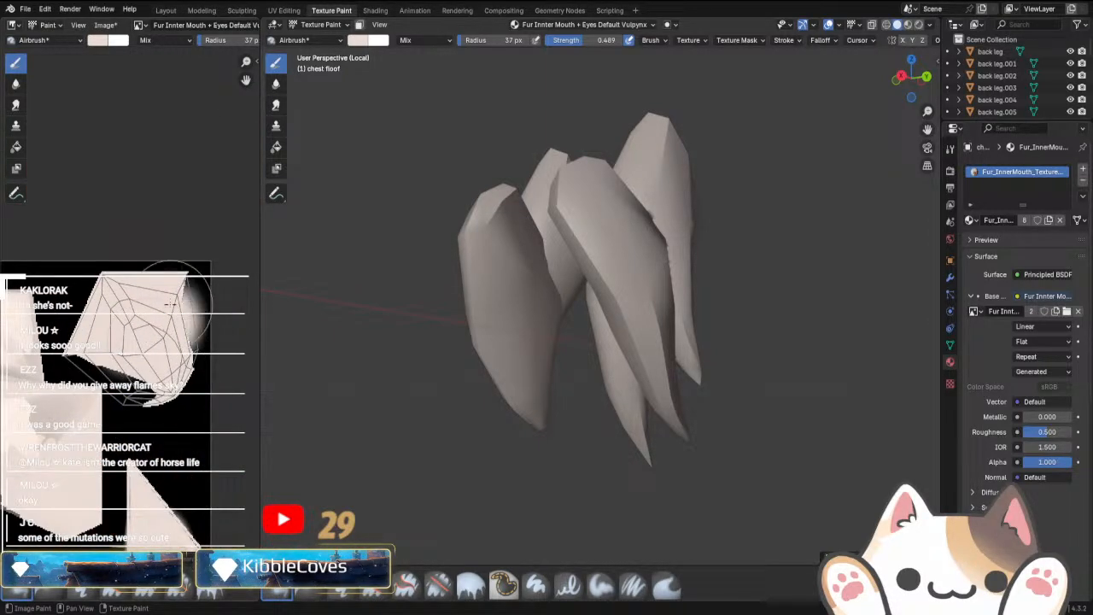
pyautogui.moveTo(116, 361); pyautogui.dragTo(102, 359)
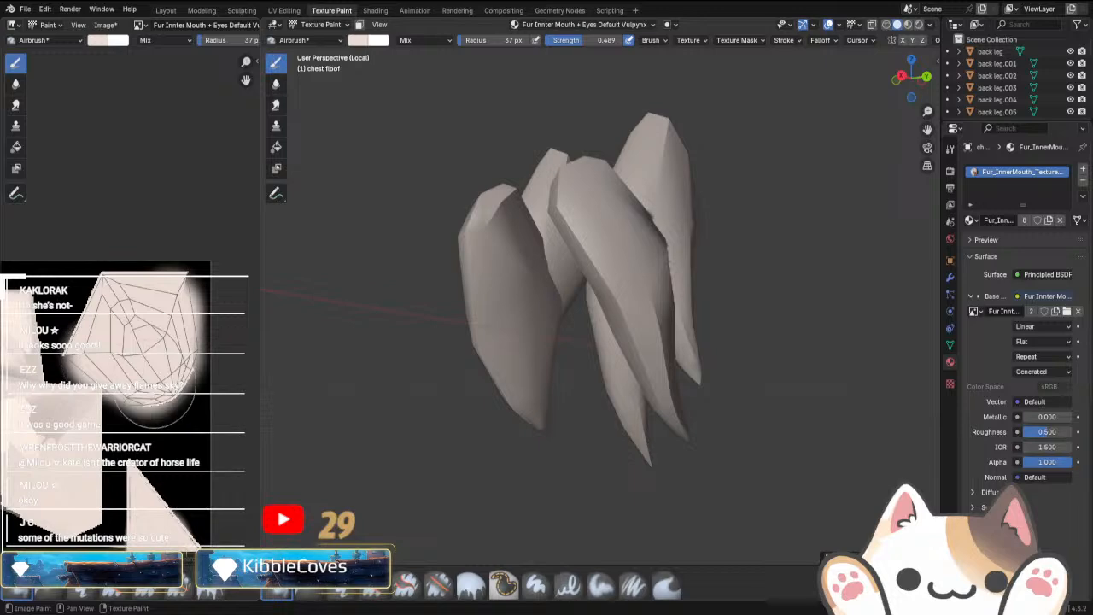
# Paint cream over the chest floof UV island below the brown islands near the texture's lower right edge.
pyautogui.scroll(-4, 154, 406)
pyautogui.moveTo(175, 436); pyautogui.dragTo(188, 237, button='middle')
pyautogui.scroll(4, 140, 344)
pyautogui.moveTo(81, 431)
pyautogui.mouseDown(button='middle')
pyautogui.moveTo(140, 344)
pyautogui.moveTo(23, 370)
pyautogui.moveTo(2, 354)
pyautogui.mouseUp(button='middle')
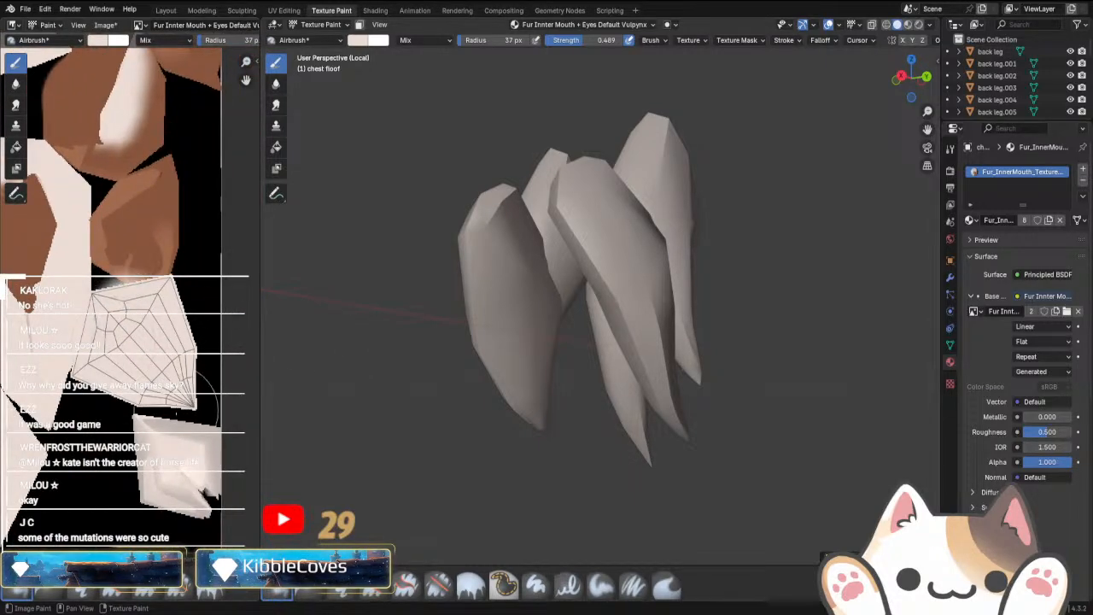
pyautogui.scroll(4, 99, 291)
pyautogui.moveTo(165, 389); pyautogui.dragTo(171, 392)
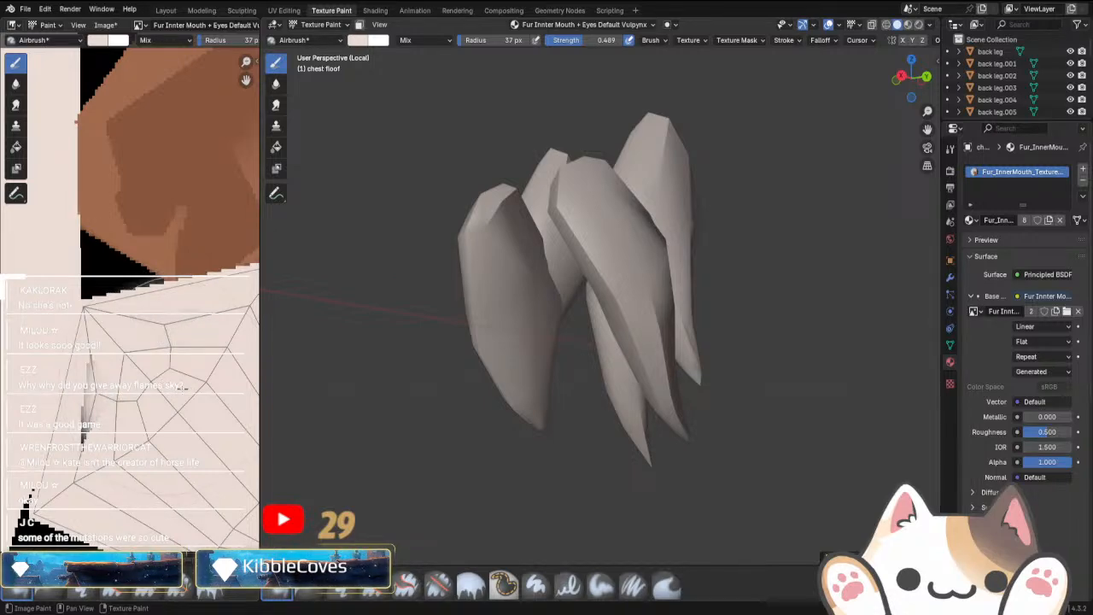
pyautogui.scroll(-5, 130, 424)
pyautogui.moveTo(130, 424); pyautogui.dragTo(72, 323, button='middle')
pyautogui.scroll(-3, 119, 367)
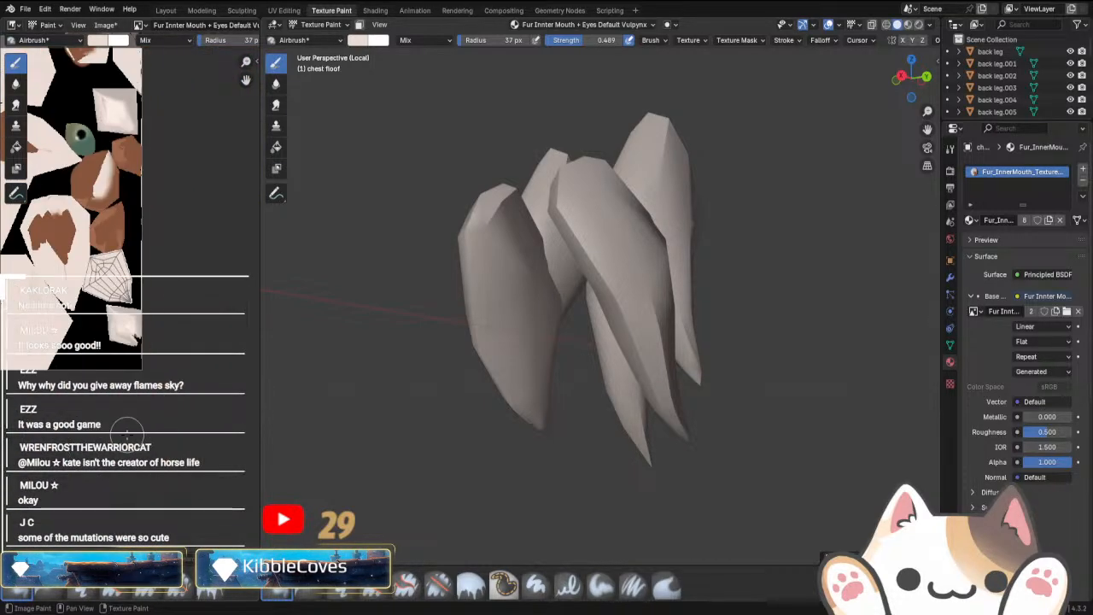
# Leave the isolated view of the chest floof and show the whole creature beside the reference.
pyautogui.scroll(-4, 128, 432)
pyautogui.moveTo(127, 432); pyautogui.dragTo(143, 370, button='middle')
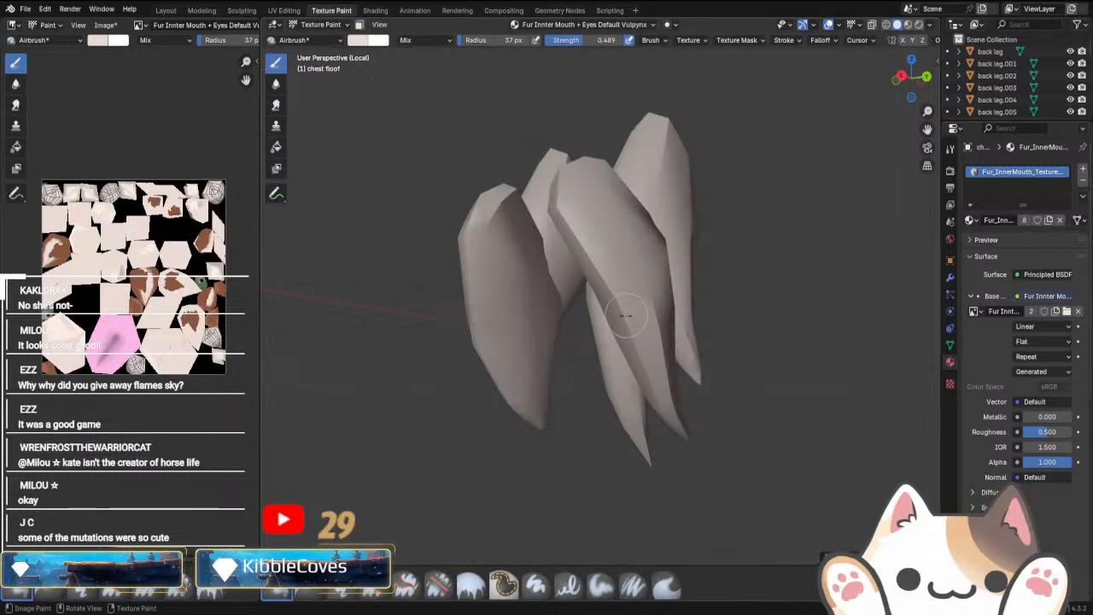
pyautogui.press('KP_Divide')
pyautogui.scroll(-3, 644, 444)
pyautogui.moveTo(645, 444); pyautogui.dragTo(628, 499, button='middle')
pyautogui.scroll(3, 581, 436)
pyautogui.moveTo(555, 405); pyautogui.dragTo(503, 388, button='middle')
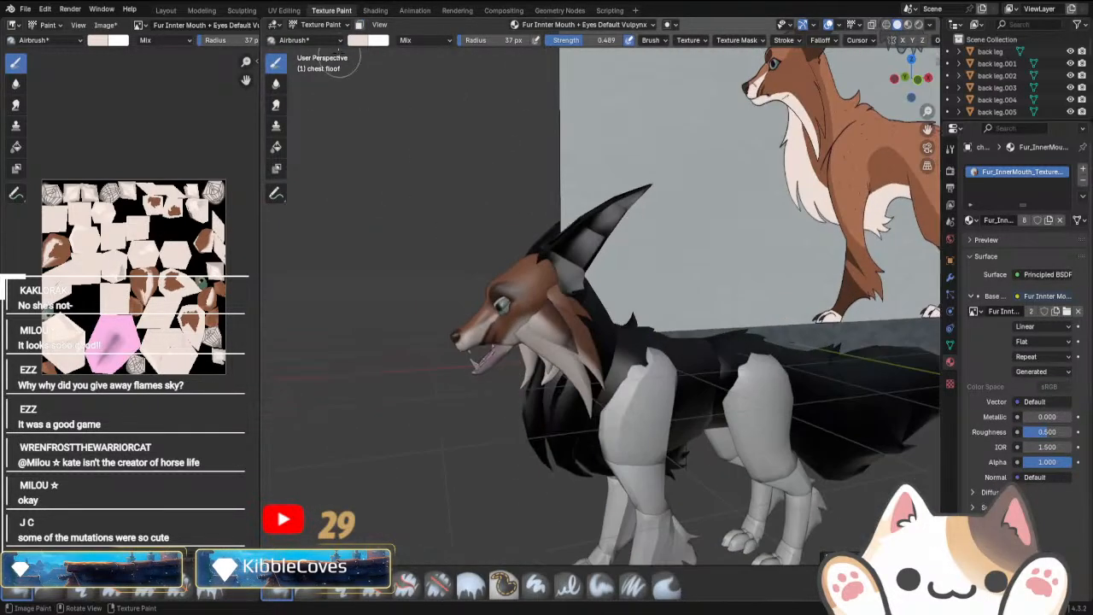
# Select the dark chest floof 1 tuft at the front of the chest and put it in Texture Paint mode.
pyautogui.click(321, 24)
pyautogui.click(321, 23)
pyautogui.click(333, 34)
pyautogui.moveTo(522, 409)
pyautogui.mouseDown(button='middle')
pyautogui.moveTo(582, 460)
pyautogui.moveTo(572, 474)
pyautogui.moveTo(529, 461)
pyautogui.mouseUp(button='middle')
pyautogui.click(321, 24)
pyautogui.click(325, 108)
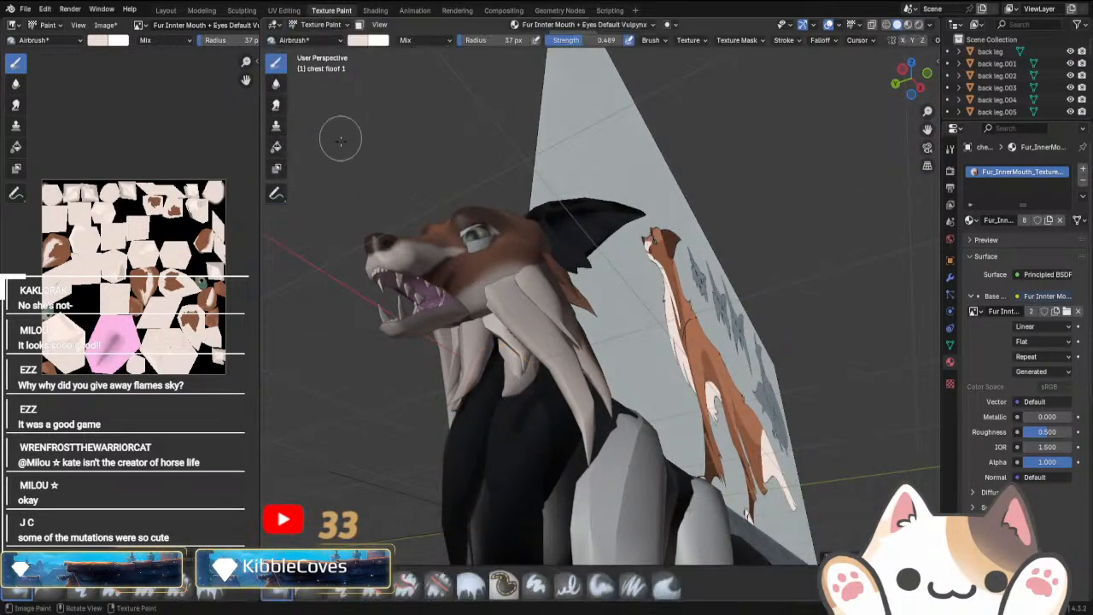
# Select the linked faces of chest floof 1 in Edit Mode and return to texture painting.
pyautogui.press('Tab')
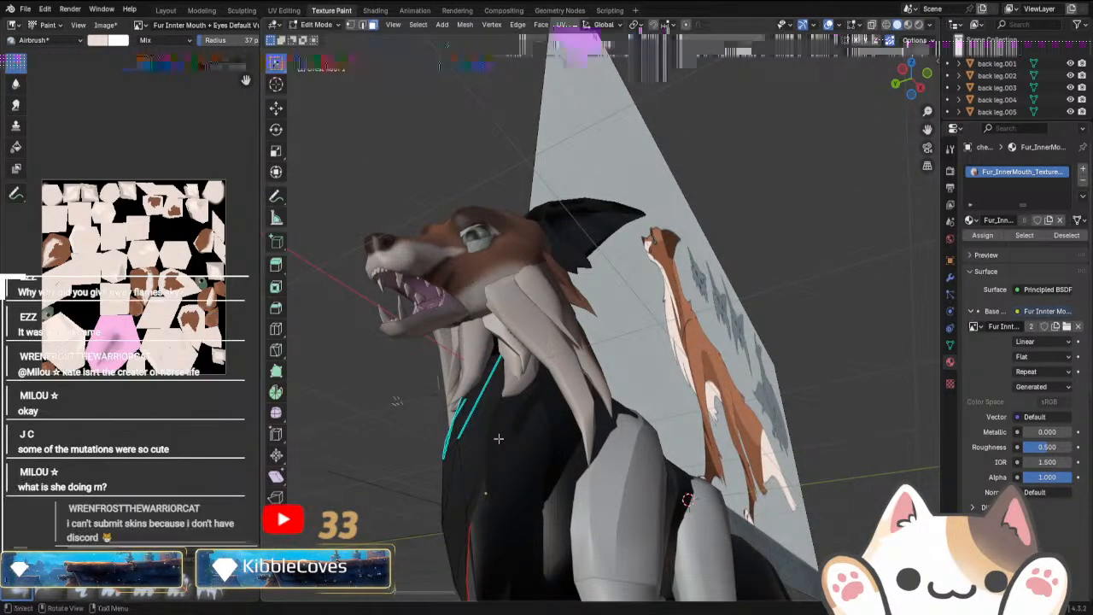
pyautogui.press('l')
pyautogui.press('z')
pyautogui.click(497, 438)
pyautogui.scroll(3, 515, 451)
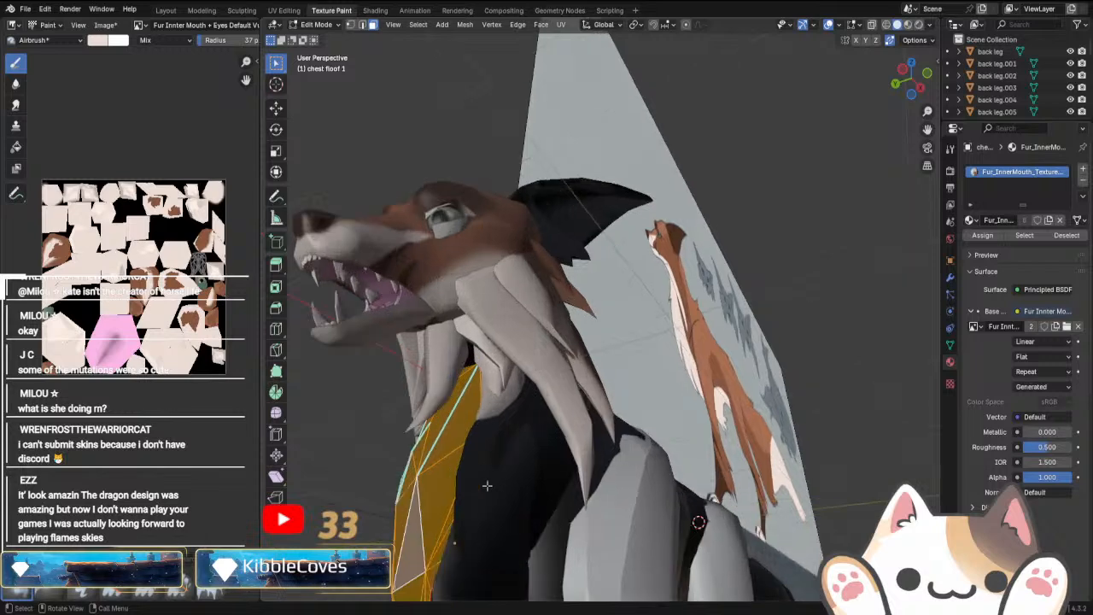
pyautogui.press('Tab')
pyautogui.scroll(-4, 424, 500)
pyautogui.click(320, 24)
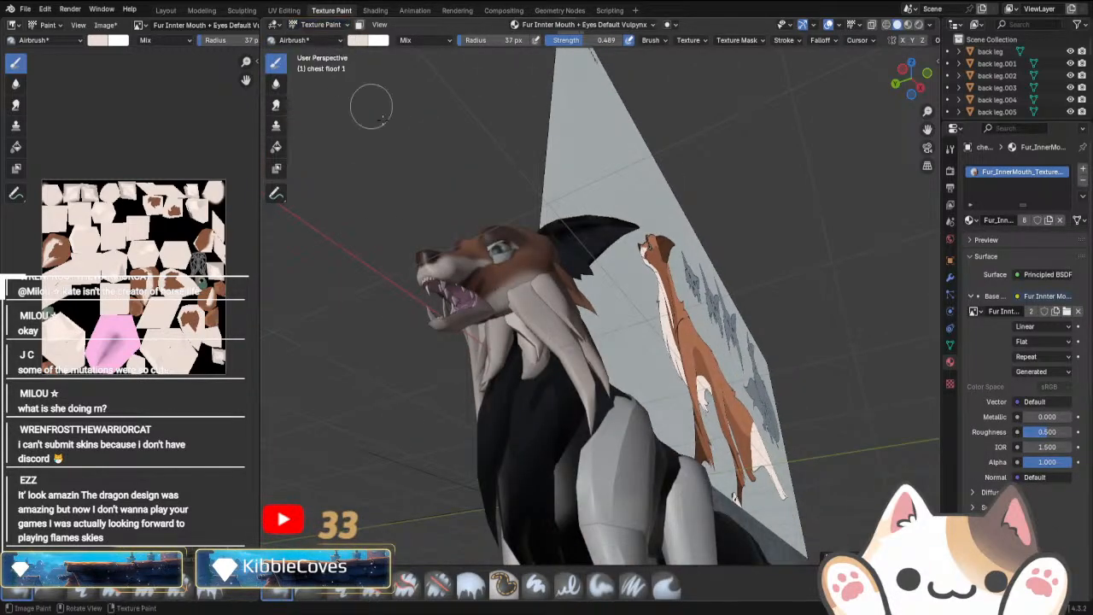
# Isolate chest floof 1 and paint it cream with a brush radius of 500 px and a strength of 1.000.
pyautogui.press('KP_Divide')
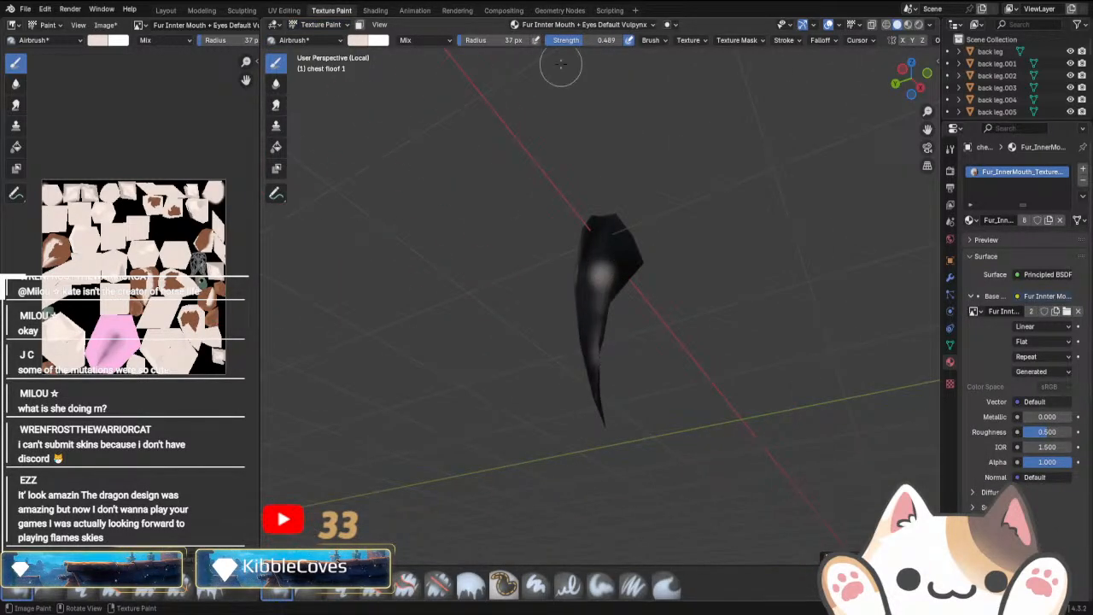
pyautogui.moveTo(478, 40); pyautogui.dragTo(624, 41)
pyautogui.moveTo(589, 273); pyautogui.dragTo(627, 361)
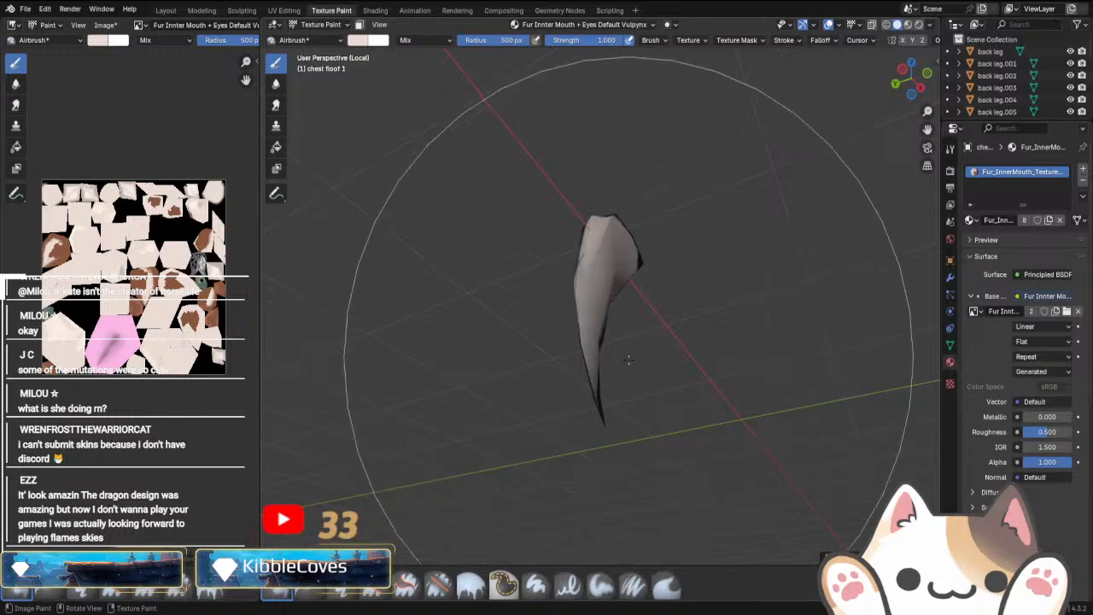
pyautogui.moveTo(608, 355)
pyautogui.mouseDown(button='middle')
pyautogui.moveTo(632, 333)
pyautogui.moveTo(591, 207)
pyautogui.moveTo(714, 398)
pyautogui.moveTo(603, 261)
pyautogui.moveTo(615, 376)
pyautogui.moveTo(589, 315)
pyautogui.moveTo(620, 390)
pyautogui.moveTo(560, 326)
pyautogui.moveTo(589, 256)
pyautogui.moveTo(505, 384)
pyautogui.moveTo(556, 262)
pyautogui.moveTo(595, 280)
pyautogui.moveTo(573, 370)
pyautogui.moveTo(532, 344)
pyautogui.moveTo(402, 333)
pyautogui.mouseUp(button='middle')
pyautogui.press('KP_Divide')
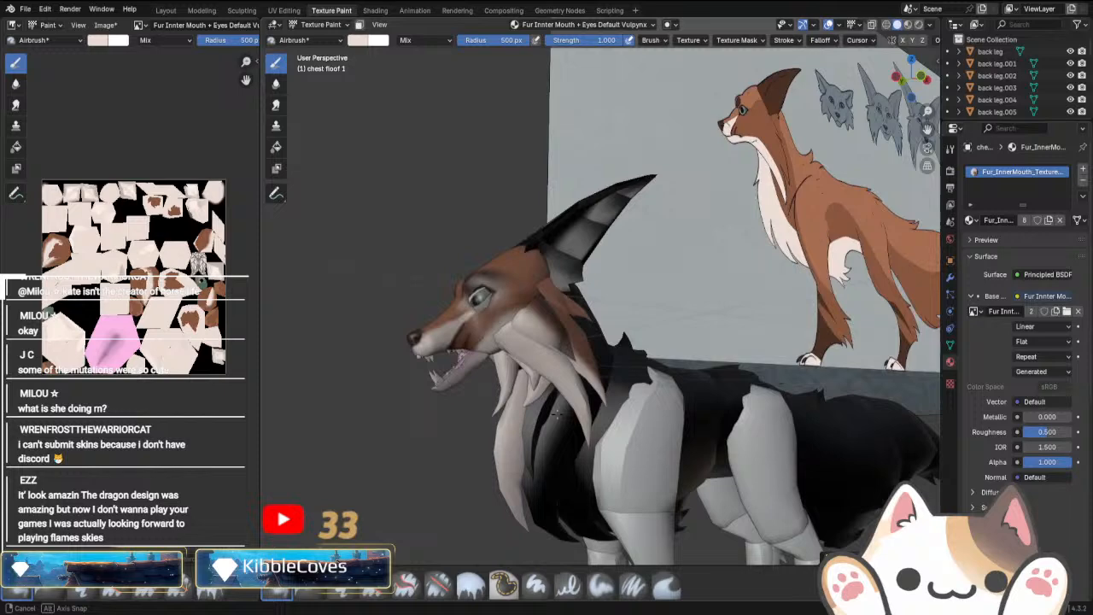
pyautogui.click(323, 32)
pyautogui.click(320, 40)
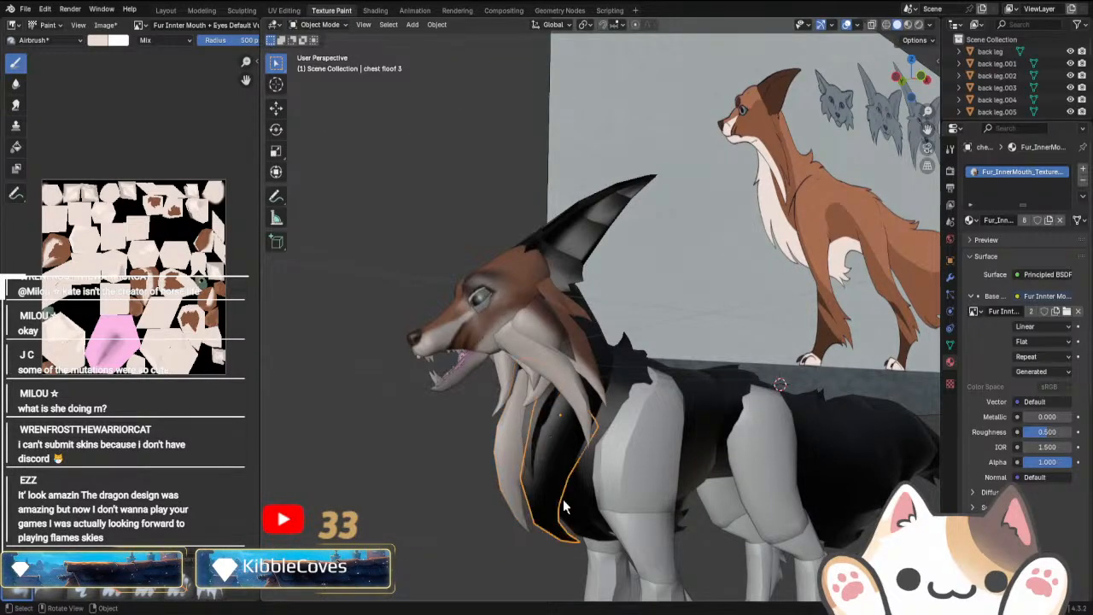
pyautogui.moveTo(564, 506); pyautogui.dragTo(647, 471, button='middle')
pyautogui.moveTo(542, 384); pyautogui.dragTo(628, 450, button='middle')
pyautogui.click(323, 32)
pyautogui.click(320, 53)
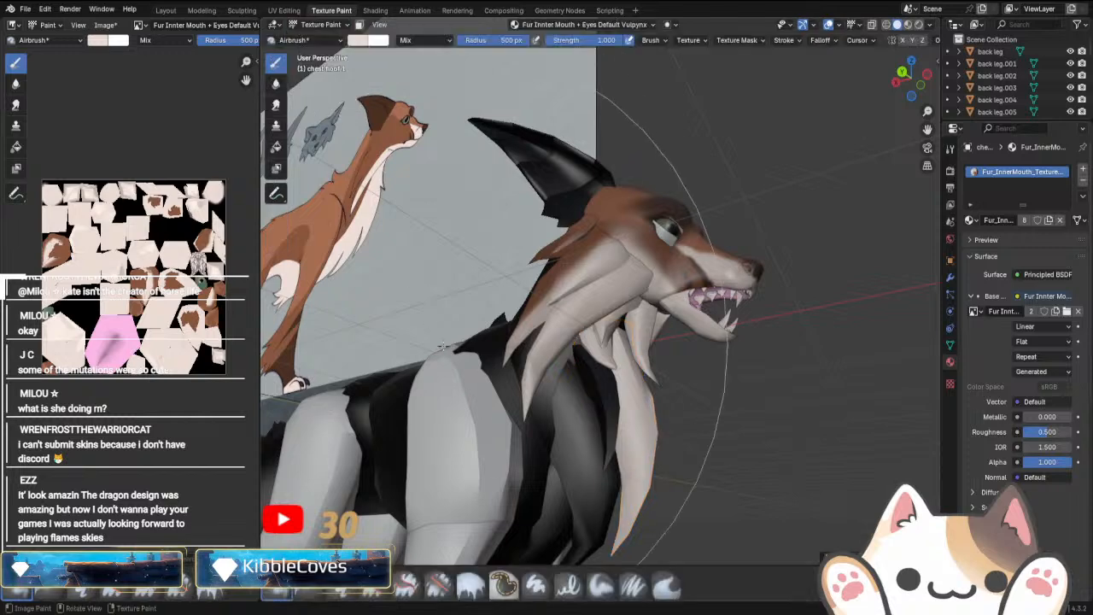
pyautogui.moveTo(673, 501); pyautogui.dragTo(610, 502, button='middle')
pyautogui.press('Tab')
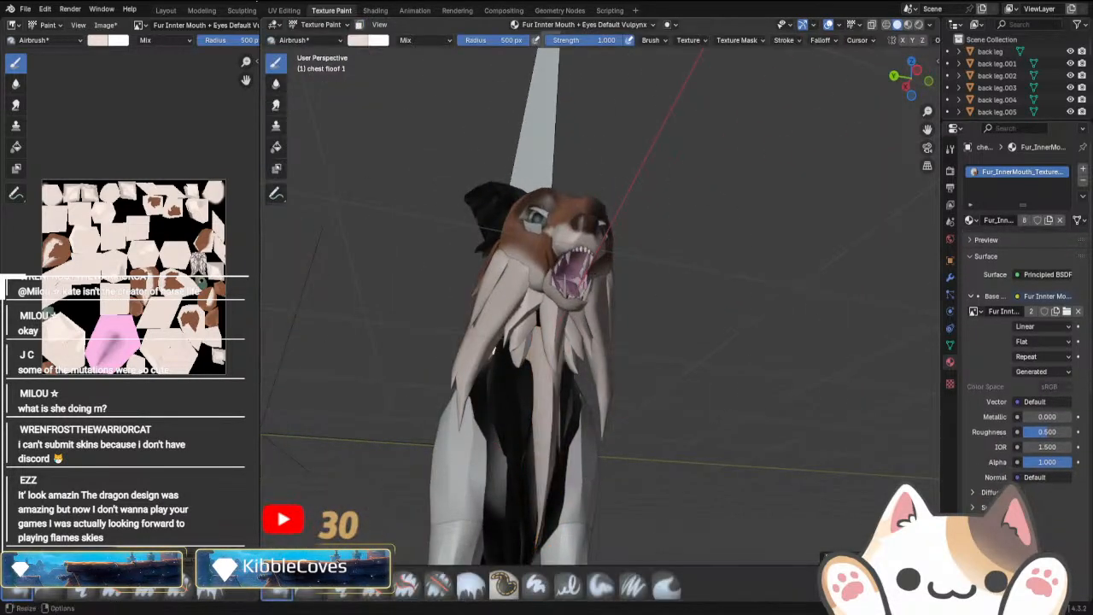
# Pick chest floof 7 beside the painted front tuft, select all its faces in Edit Mode and switch it to Texture Paint mode.
pyautogui.click(320, 26)
pyautogui.click(323, 39)
pyautogui.click(520, 390)
pyautogui.moveTo(520, 391); pyautogui.dragTo(473, 465, button='middle')
pyautogui.press('Tab')
pyautogui.press('a')
pyautogui.press('Tab')
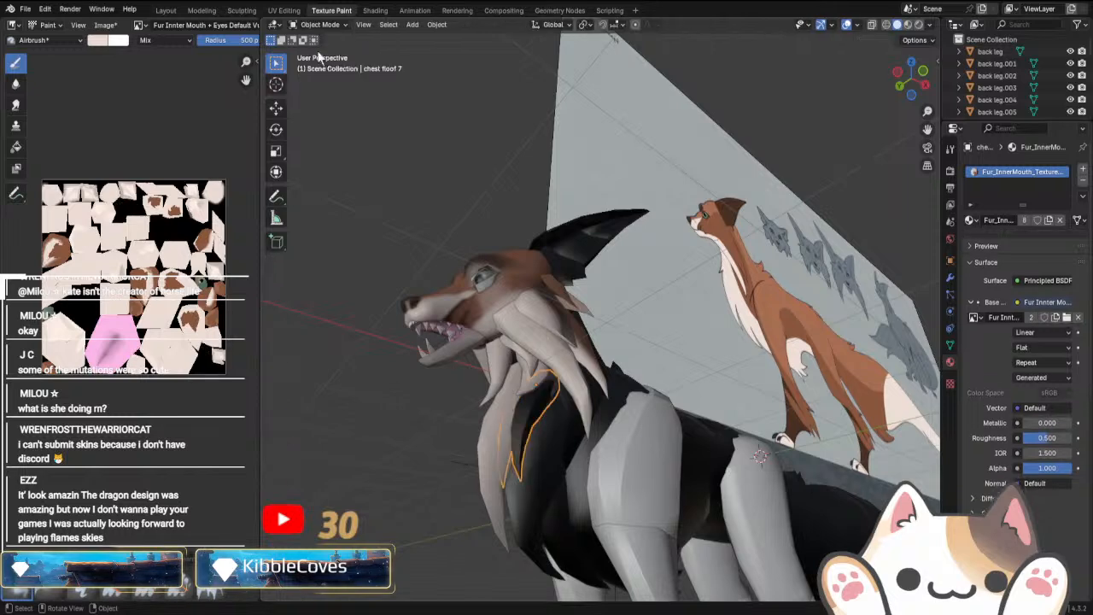
pyautogui.click(320, 23)
pyautogui.click(323, 38)
pyautogui.click(317, 26)
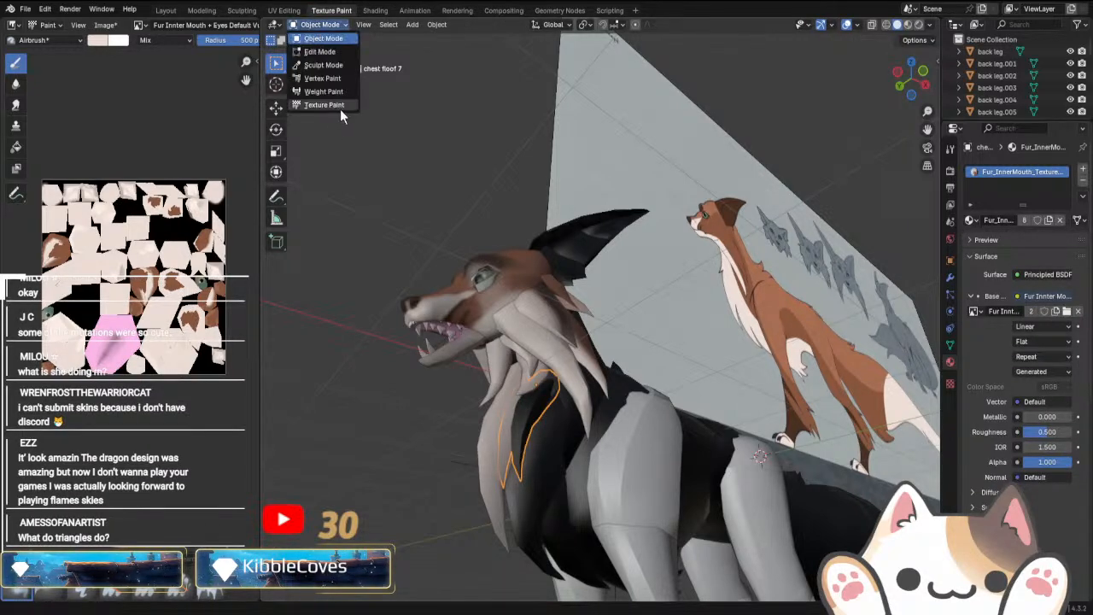
pyautogui.click(339, 109)
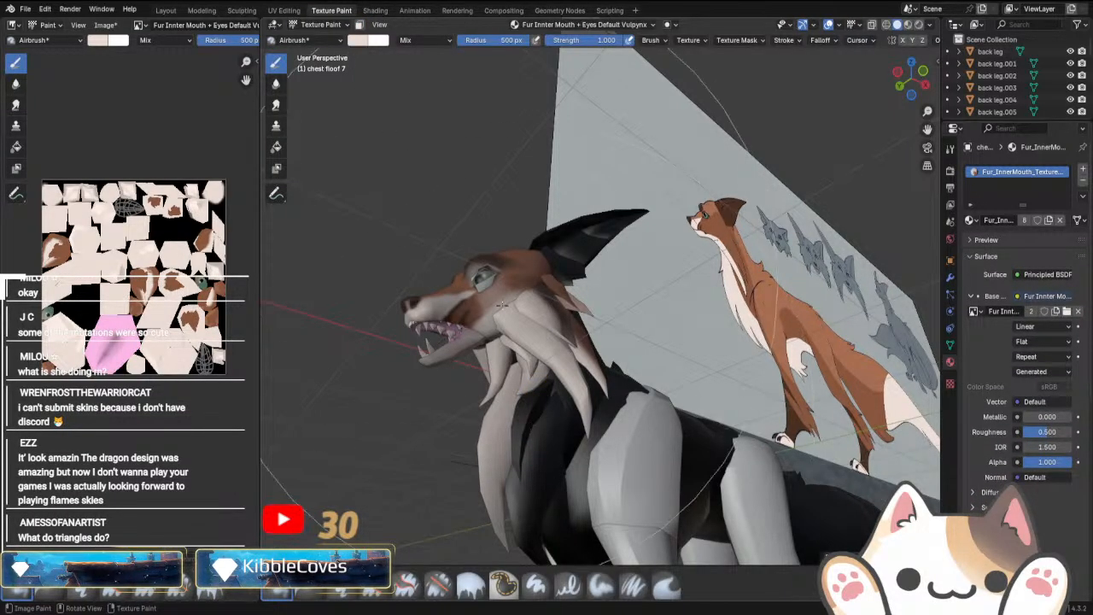
# Isolate the chest fur tuft, airbrush it cream on all sides, and bring the rest of the model back.
pyautogui.press('KP_Divide')
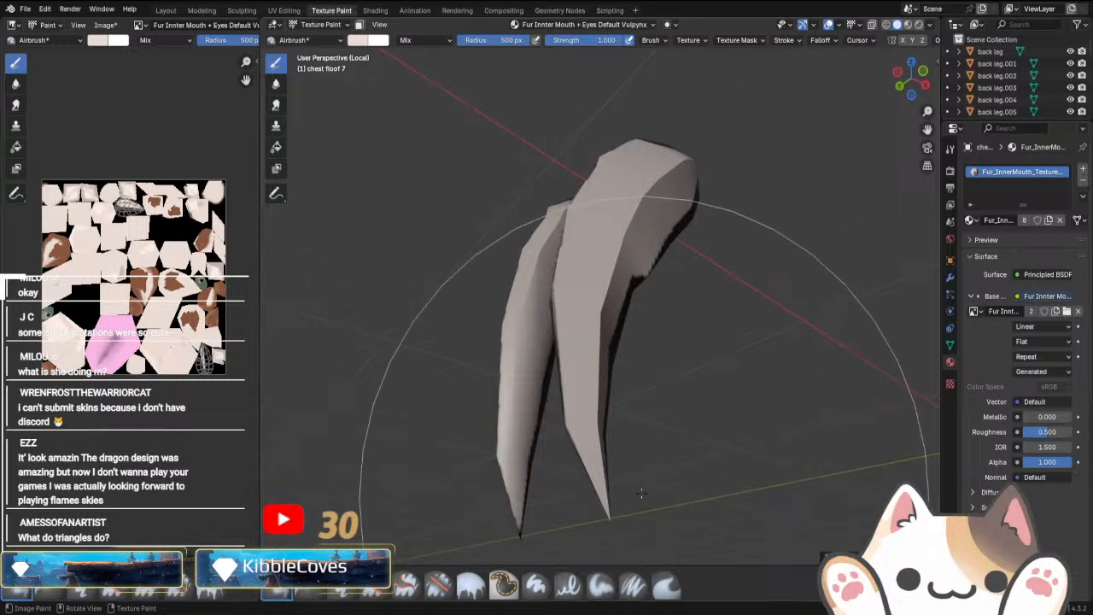
pyautogui.moveTo(618, 365); pyautogui.dragTo(609, 287, button='middle')
pyautogui.moveTo(718, 410); pyautogui.dragTo(545, 419, button='middle')
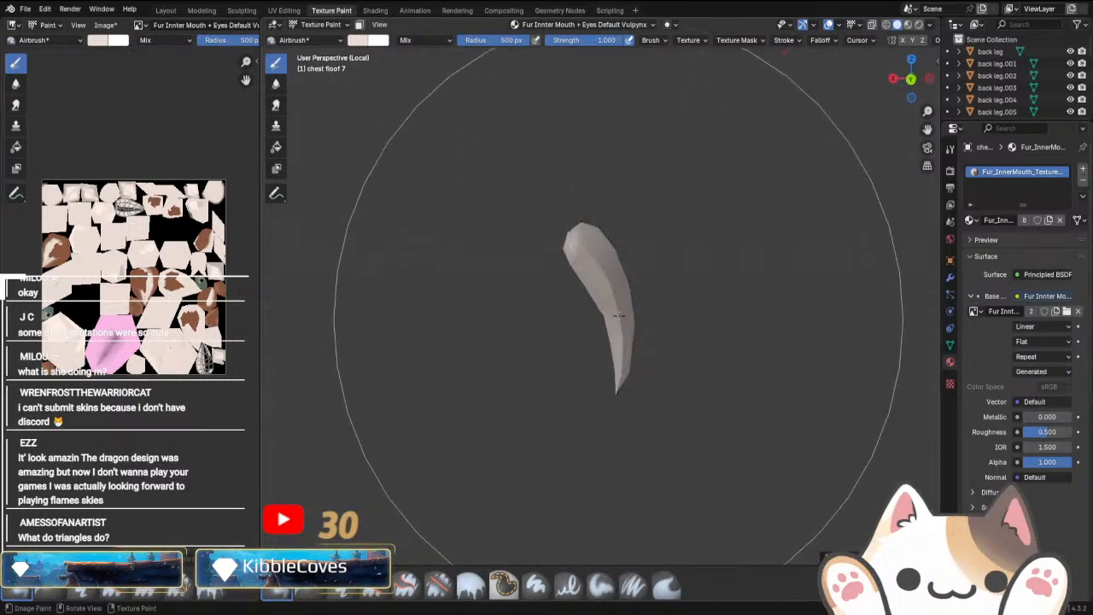
pyautogui.moveTo(618, 316); pyautogui.dragTo(633, 386, button='middle')
pyautogui.press('KP_Divide')
pyautogui.scroll(3, 623, 376)
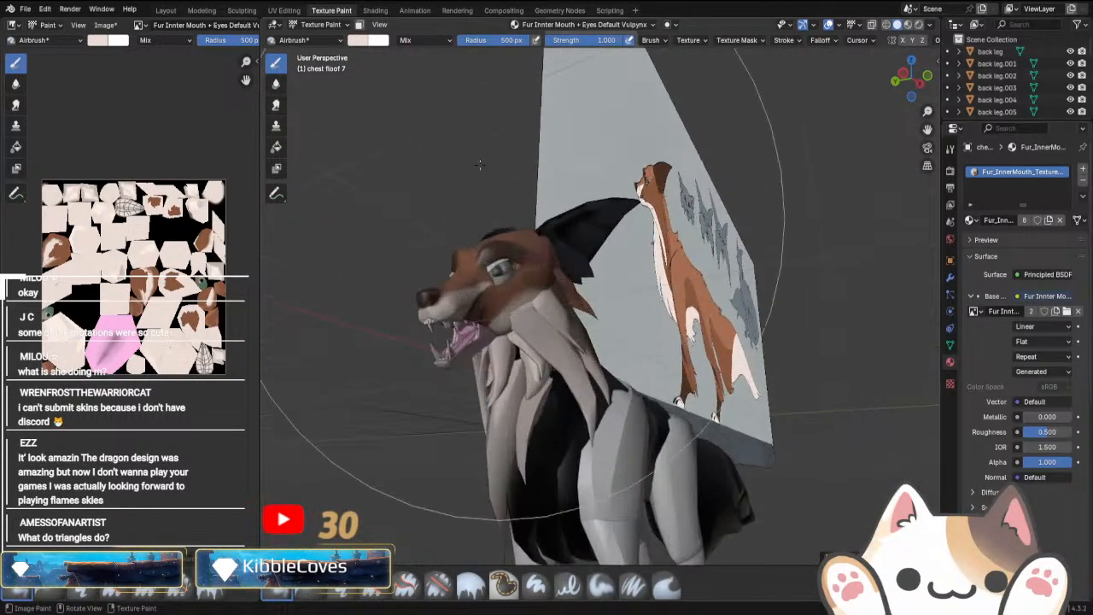
# Return to Object Mode and examine the chest and face fur pieces from several sides.
pyautogui.click(321, 25)
pyautogui.click(324, 39)
pyautogui.click(543, 499)
pyautogui.moveTo(589, 504); pyautogui.dragTo(518, 492, button='middle')
pyautogui.click(319, 24)
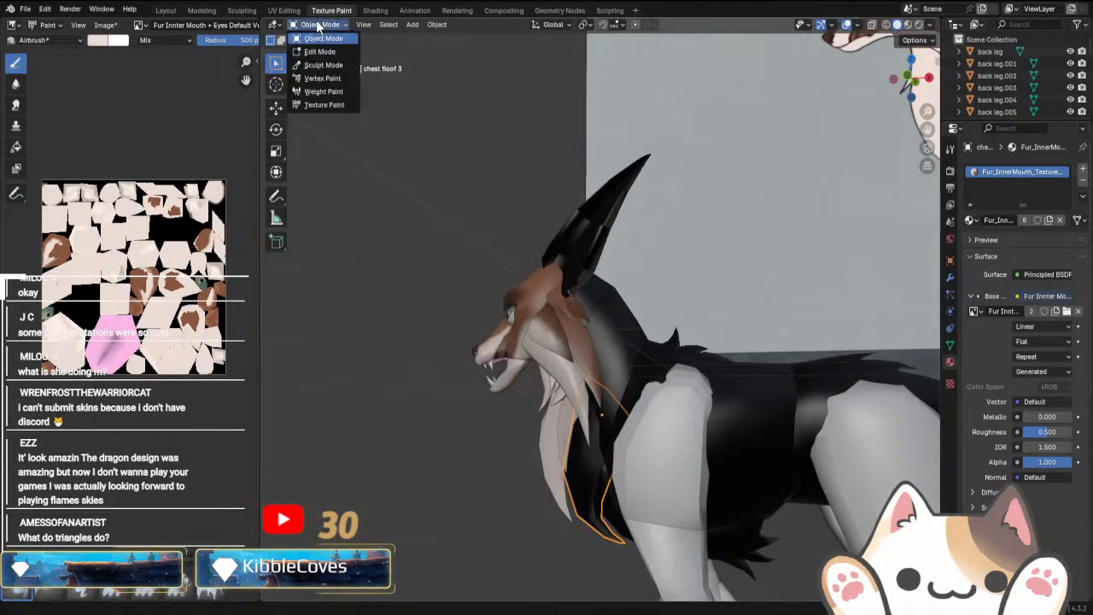
pyautogui.moveTo(478, 247); pyautogui.dragTo(667, 342, button='middle')
pyautogui.click(557, 329)
pyautogui.moveTo(557, 328); pyautogui.dragTo(800, 214, button='middle')
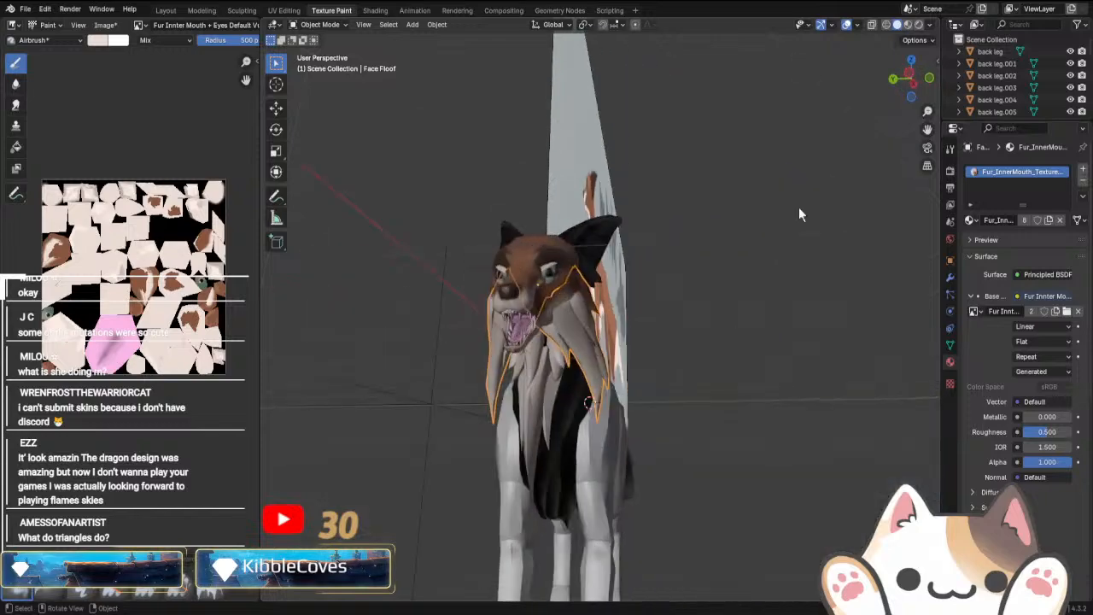
# Check the model in rendered shading, then inspect the unpainted ear and neck segments in solid shading.
pyautogui.click(918, 25)
pyautogui.moveTo(479, 478)
pyautogui.mouseDown(button='middle')
pyautogui.moveTo(435, 504)
pyautogui.moveTo(458, 487)
pyautogui.moveTo(572, 488)
pyautogui.moveTo(628, 520)
pyautogui.moveTo(649, 512)
pyautogui.mouseUp(button='middle')
pyautogui.click(896, 25)
pyautogui.click(589, 242)
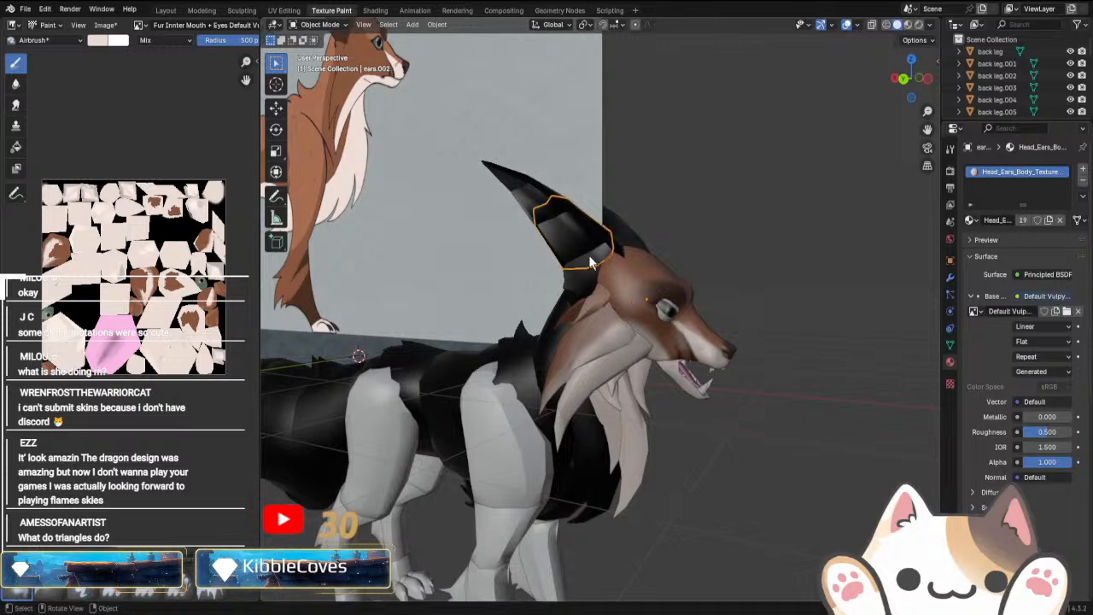
pyautogui.moveTo(589, 255)
pyautogui.mouseDown(button='middle')
pyautogui.moveTo(623, 324)
pyautogui.moveTo(572, 333)
pyautogui.moveTo(592, 407)
pyautogui.moveTo(470, 362)
pyautogui.mouseUp(button='middle')
pyautogui.moveTo(764, 345); pyautogui.dragTo(748, 390, button='middle')
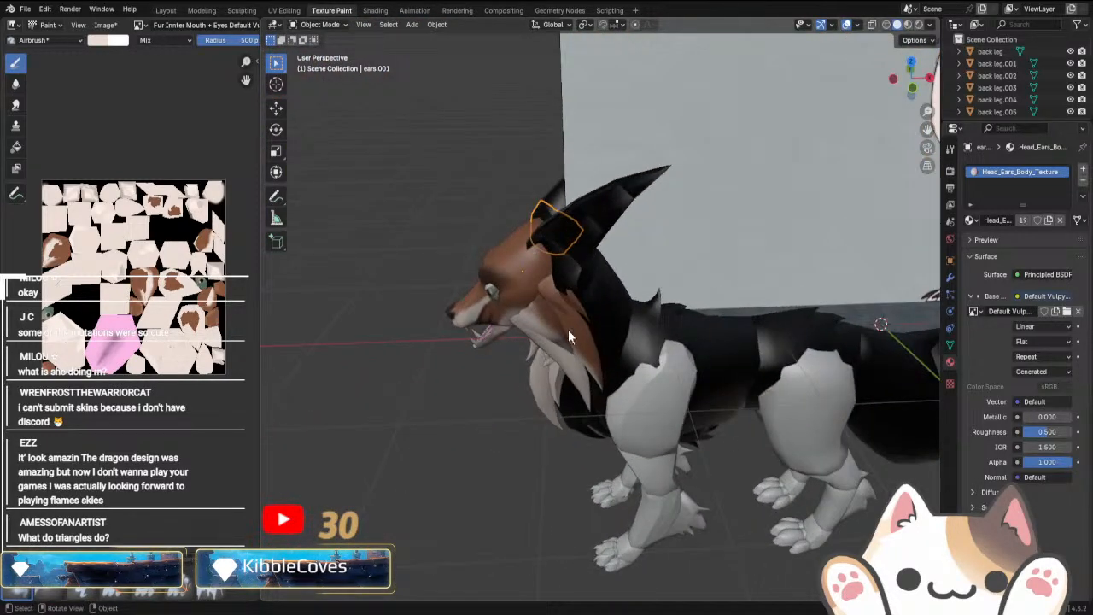
pyautogui.click(609, 286)
pyautogui.moveTo(609, 289); pyautogui.dragTo(509, 376, button='middle')
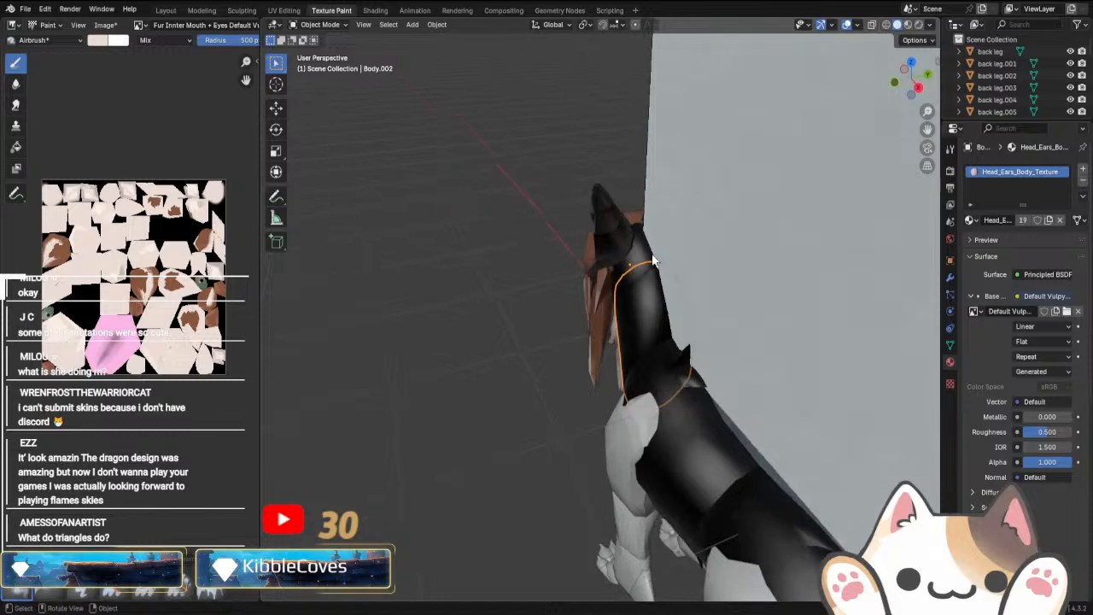
pyautogui.click(657, 262)
pyautogui.click(635, 331)
pyautogui.moveTo(634, 333); pyautogui.dragTo(634, 326, button='middle')
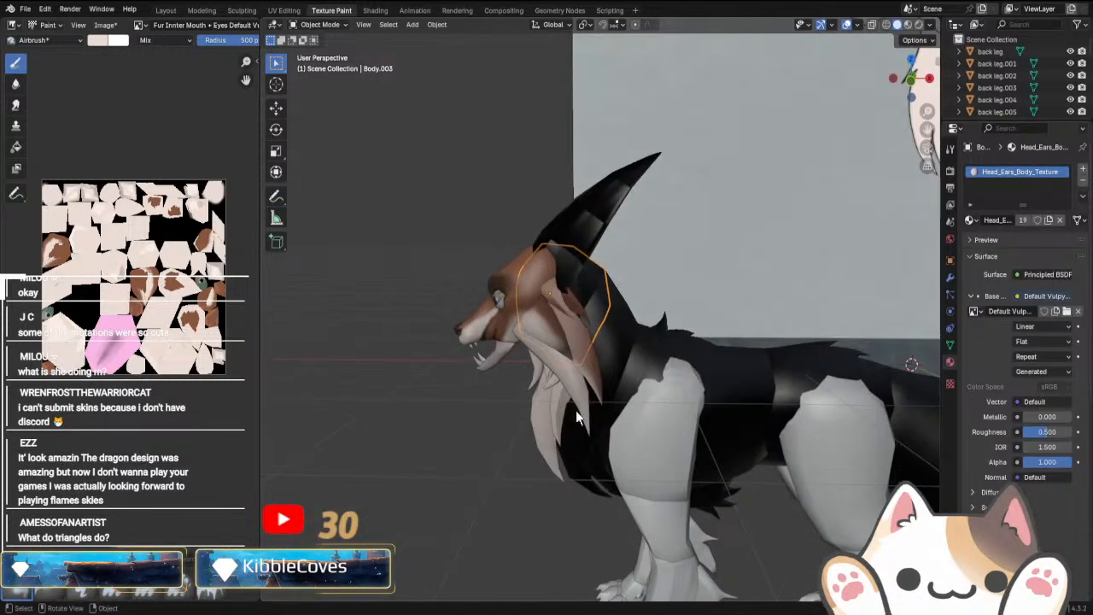
pyautogui.moveTo(576, 417)
pyautogui.mouseDown(button='middle')
pyautogui.moveTo(633, 395)
pyautogui.moveTo(610, 384)
pyautogui.moveTo(606, 316)
pyautogui.mouseUp(button='middle')
# Inspect the body and ear segments in material preview shading, then return to solid shading.
pyautogui.click(909, 26)
pyautogui.click(720, 384)
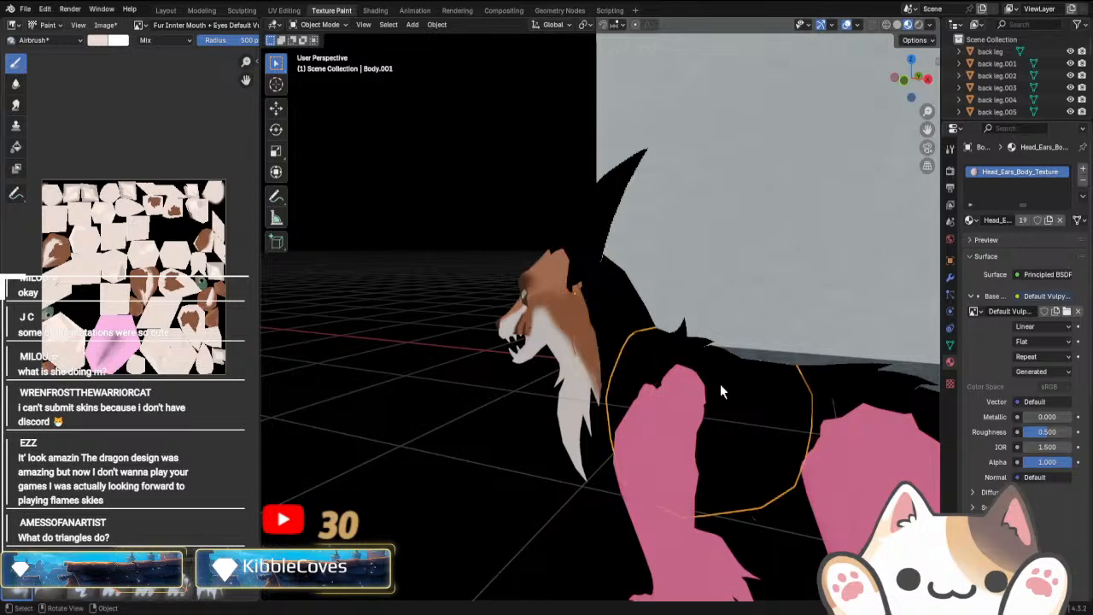
pyautogui.click(833, 402)
pyautogui.click(751, 394)
pyautogui.moveTo(619, 339); pyautogui.dragTo(659, 374, button='middle')
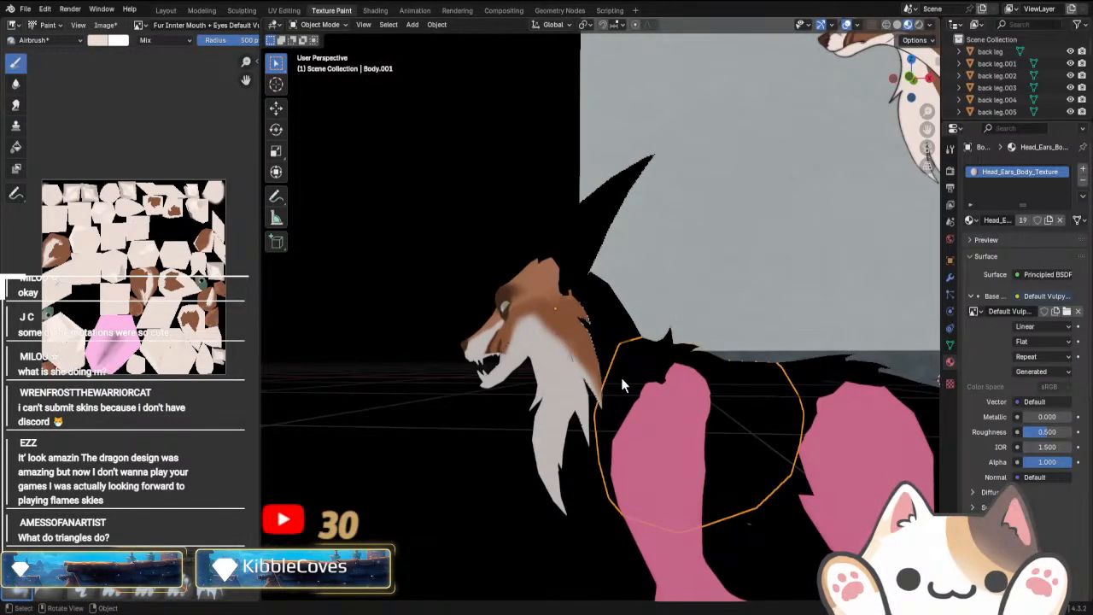
pyautogui.scroll(-4, 631, 388)
pyautogui.scroll(5, 721, 313)
pyautogui.moveTo(671, 424); pyautogui.dragTo(605, 298, button='middle')
pyautogui.click(595, 231)
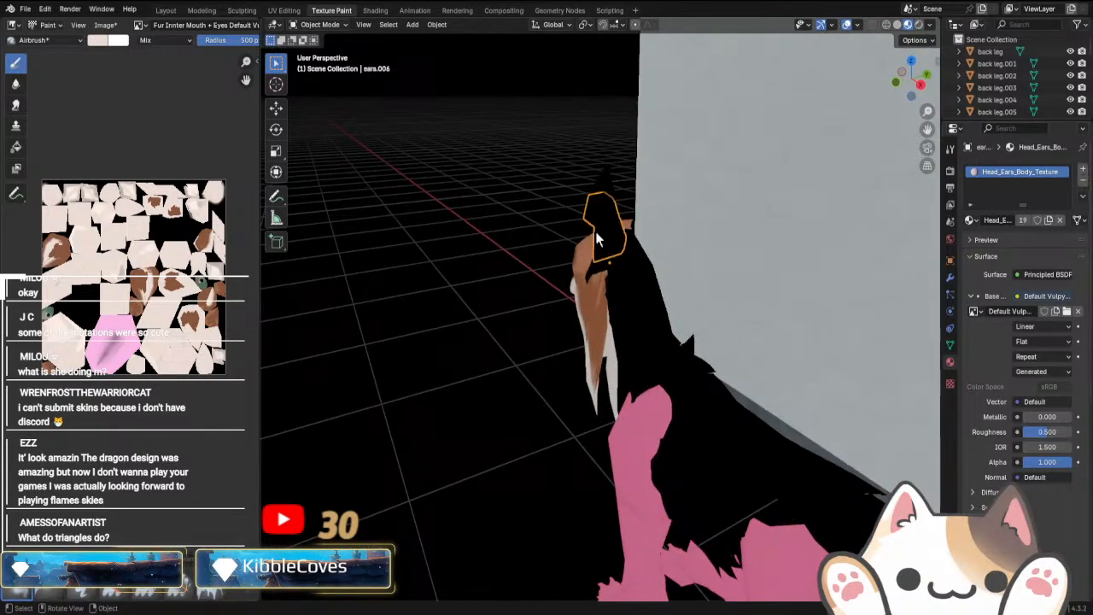
pyautogui.click(896, 24)
# Examine the near ear's base and compare the model with the concept art in front view.
pyautogui.moveTo(800, 113); pyautogui.dragTo(434, 340, button='middle')
pyautogui.scroll(1, 545, 258)
pyautogui.click(544, 257)
pyautogui.moveTo(544, 257); pyautogui.dragTo(465, 375, button='middle')
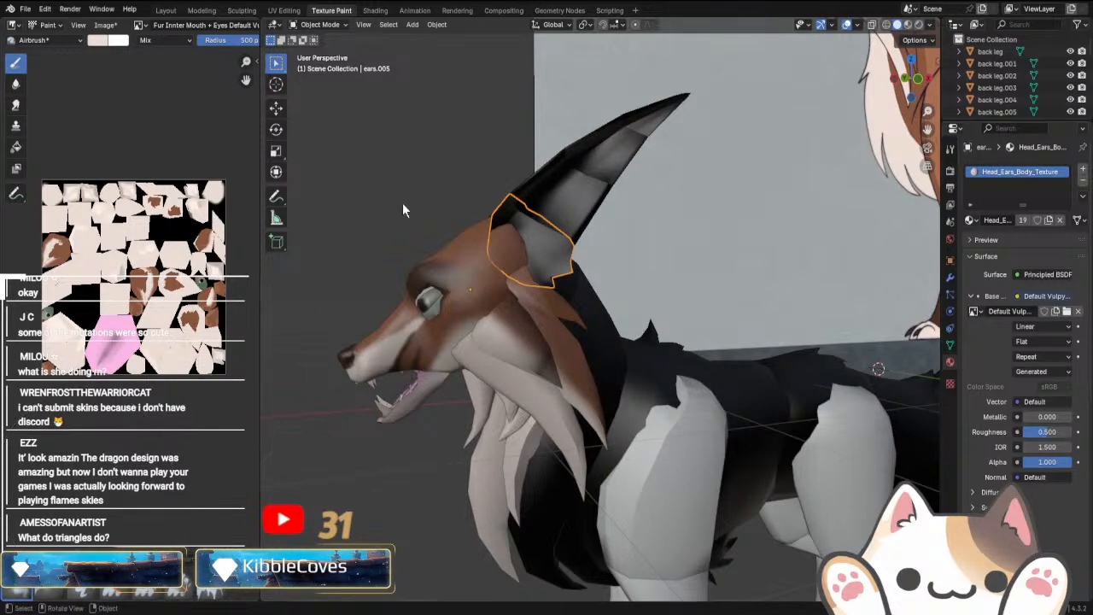
pyautogui.press('KP_3')
pyautogui.press('KP_1')
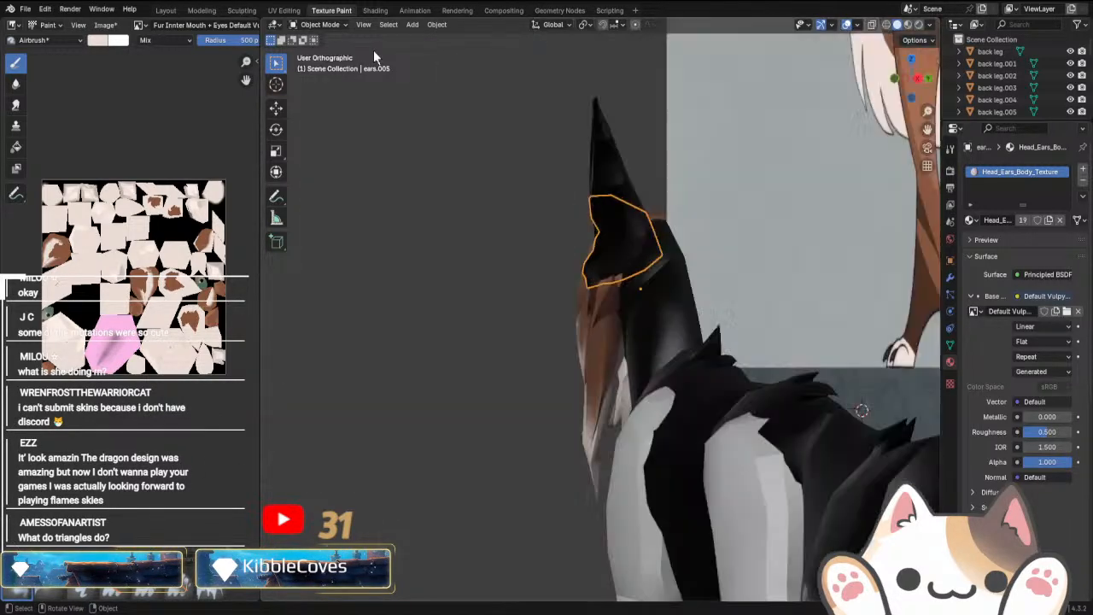
pyautogui.scroll(-3, 451, 71)
pyautogui.scroll(-3, 450, 76)
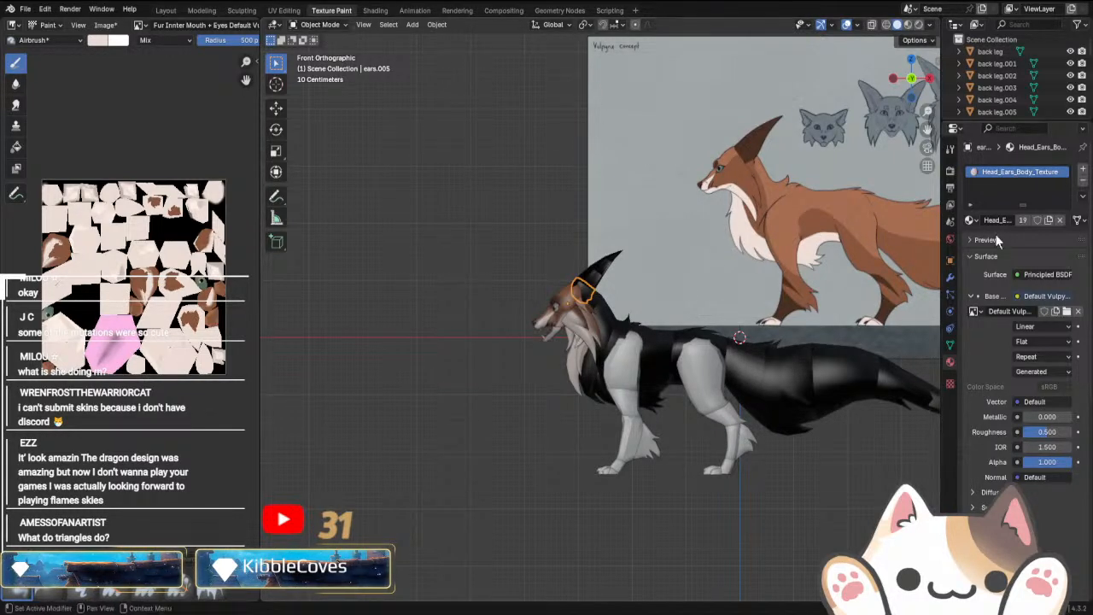
pyautogui.scroll(3, 730, 376)
# Select the ear segment above the base and show the Default Vulpynx Head Body and Ears texture in the image editor.
pyautogui.click(551, 295)
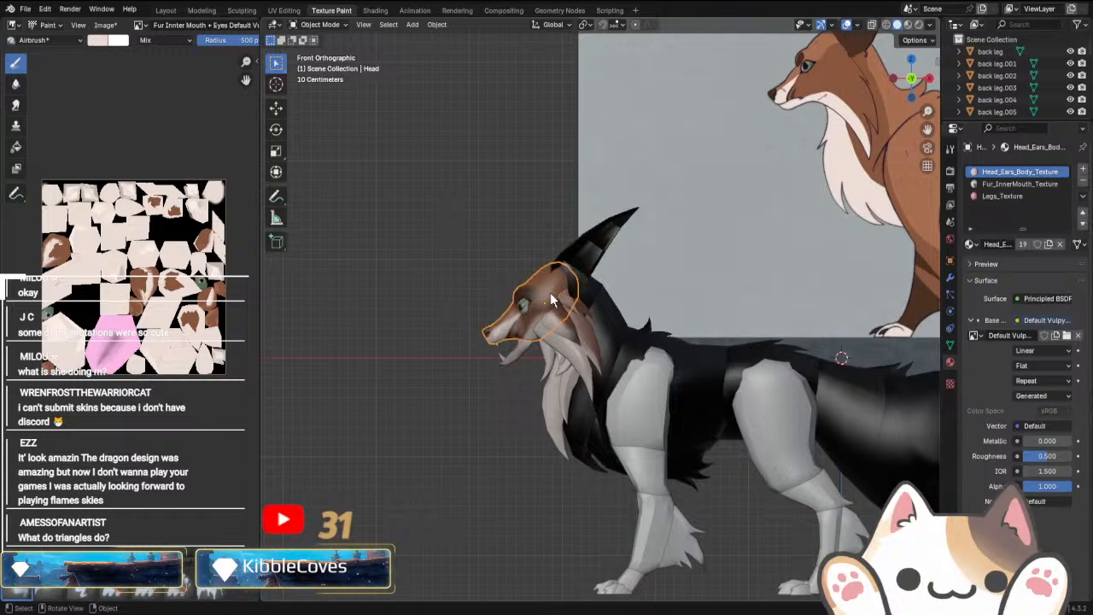
pyautogui.click(585, 255)
pyautogui.click(137, 25)
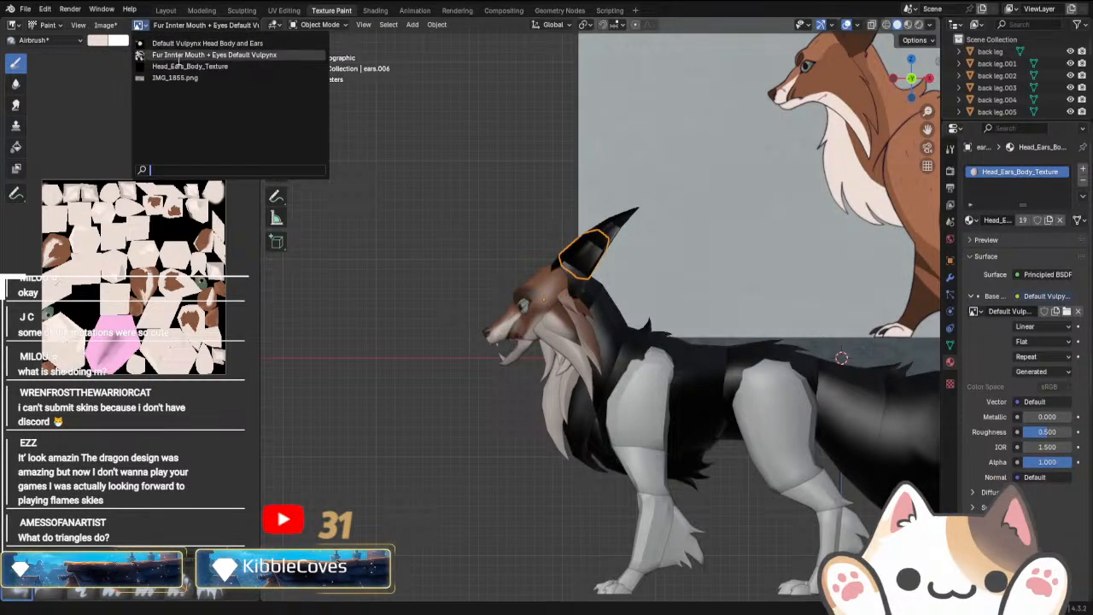
pyautogui.click(183, 43)
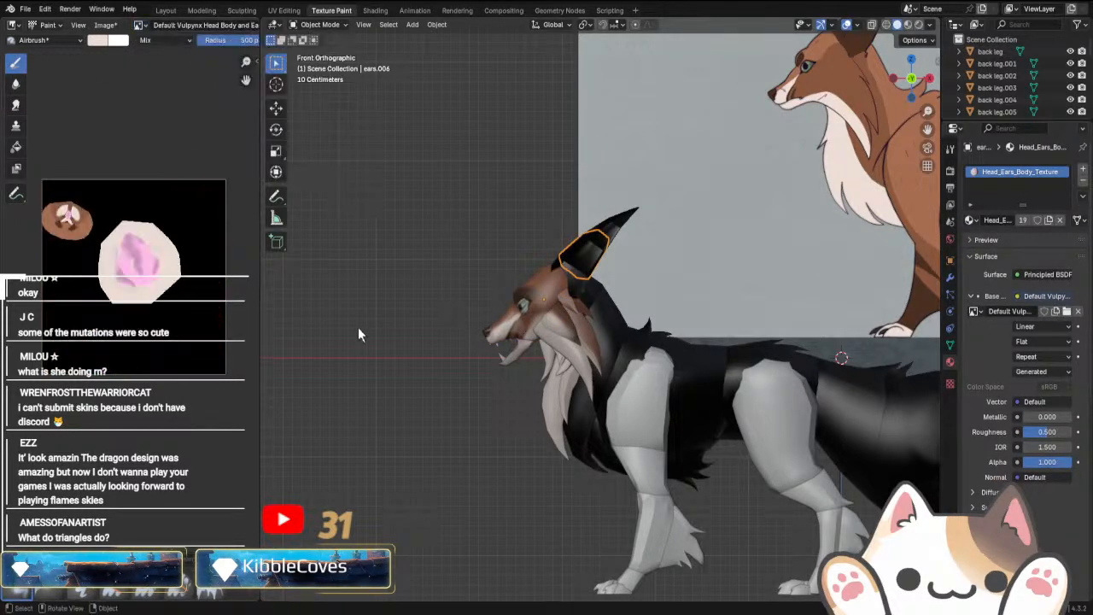
# Put the selected ear segment in Texture Paint mode and sample the dark brown from the concept fox's ear as brush colour.
pyautogui.scroll(1, 615, 303)
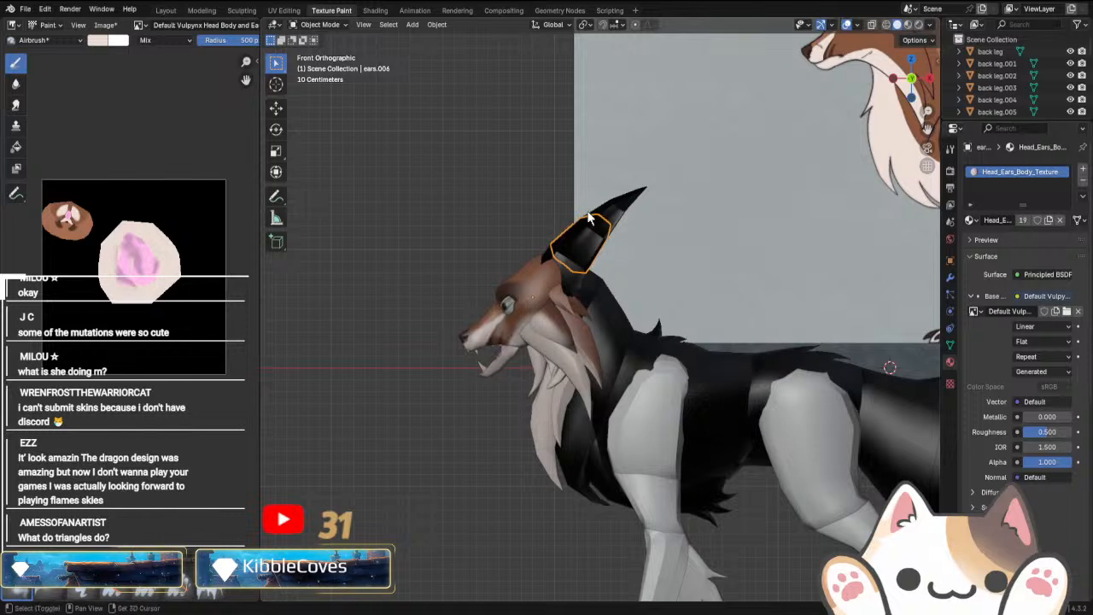
pyautogui.keyDown('shift'); pyautogui.scroll(3, 589, 213); pyautogui.keyUp('shift')
pyautogui.click(321, 25)
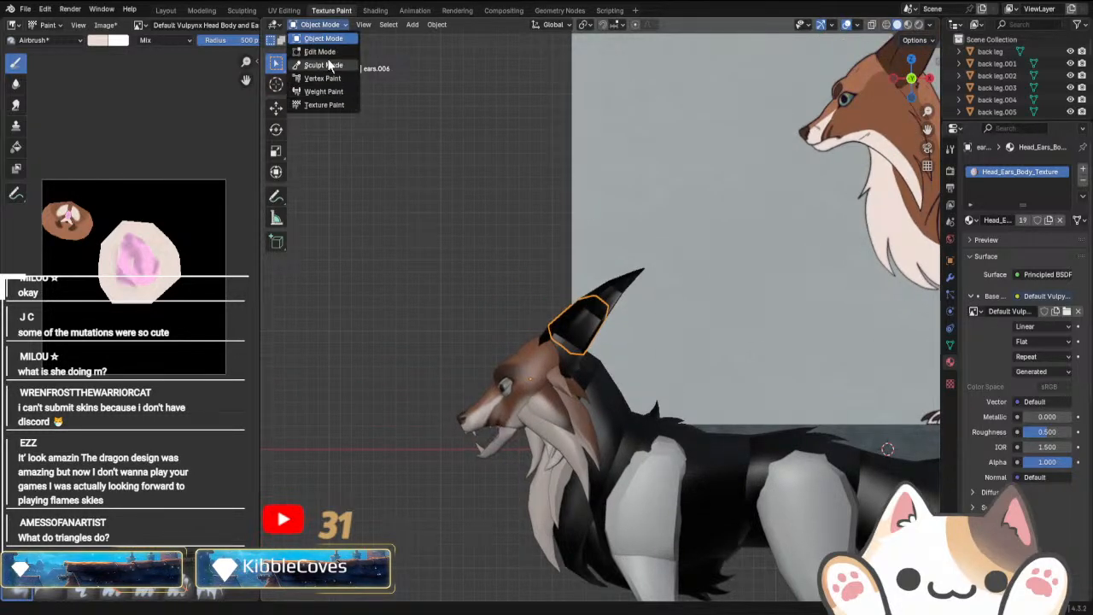
pyautogui.click(315, 40)
pyautogui.click(320, 26)
pyautogui.click(333, 105)
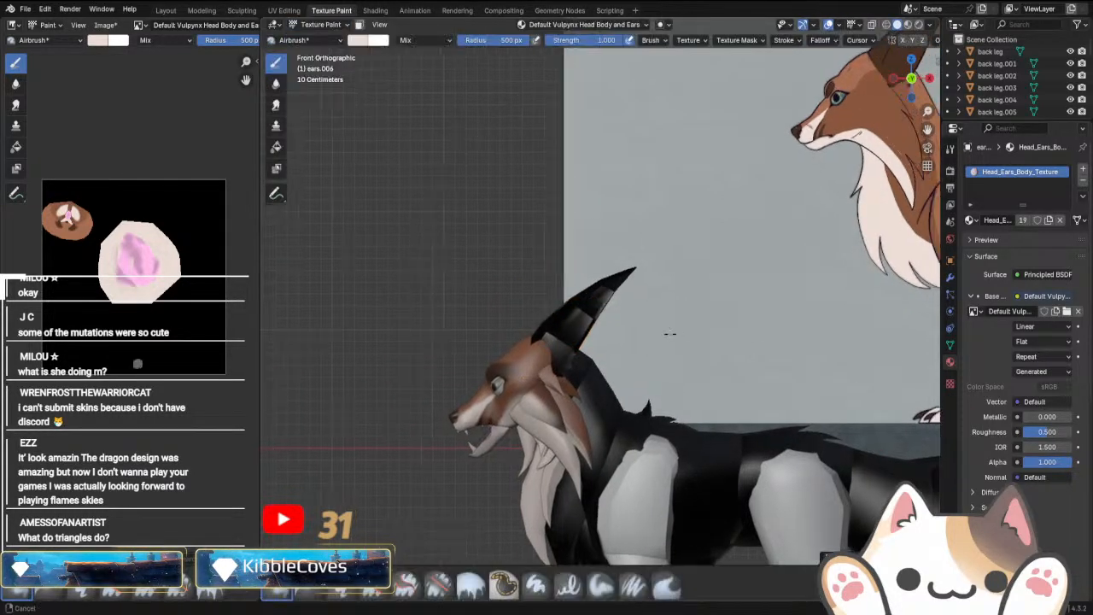
pyautogui.scroll(-2, 526, 237)
pyautogui.click(363, 41)
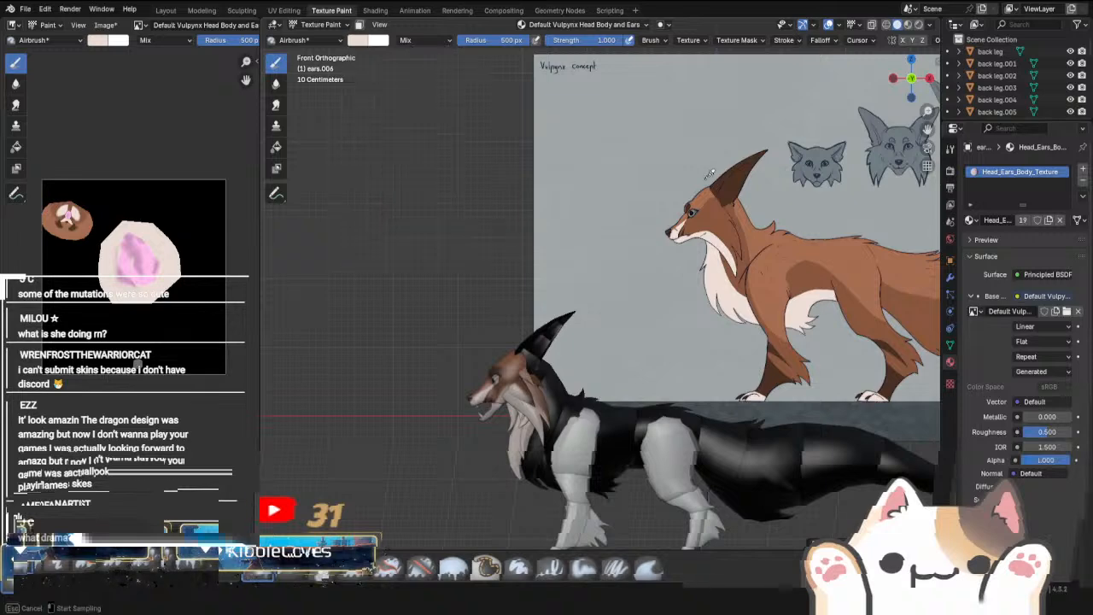
pyautogui.scroll(2, 528, 395)
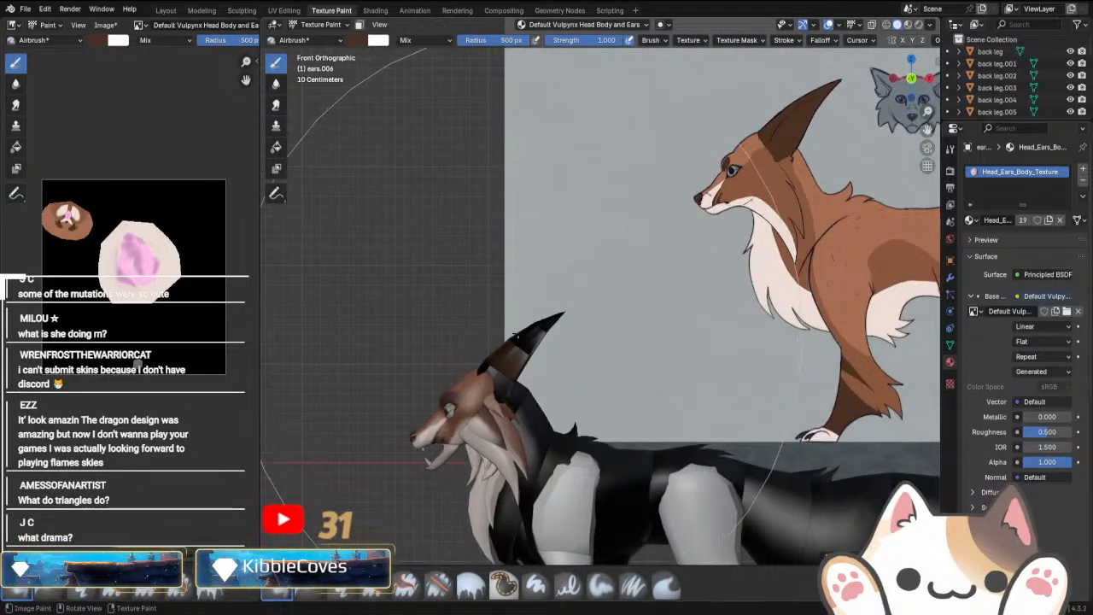
# Isolate the ear segment above the base, airbrush it dark brown all around, and return to the full front view.
pyautogui.press('KP_Divide')
pyautogui.moveTo(530, 327); pyautogui.dragTo(678, 418, button='middle')
pyautogui.scroll(-5, 632, 341)
pyautogui.moveTo(575, 309); pyautogui.dragTo(558, 324, button='middle')
pyautogui.press('KP_Divide')
pyautogui.press('KP_1')
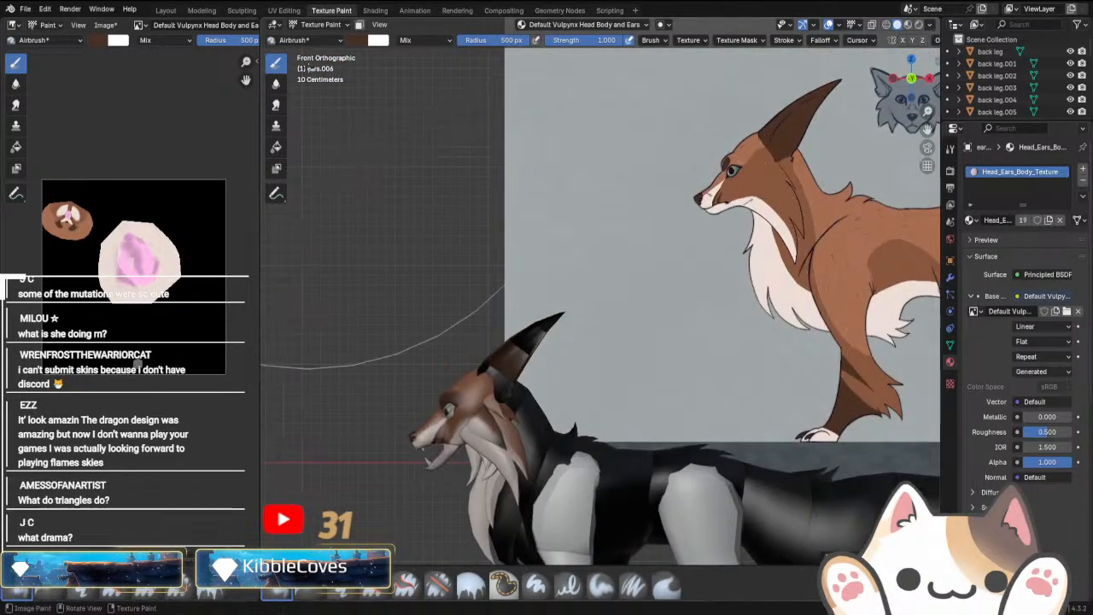
# Select the ear's base segment and airbrush it dark brown on all sides in isolation with Texture Paint.
pyautogui.click(318, 24)
pyautogui.click(318, 34)
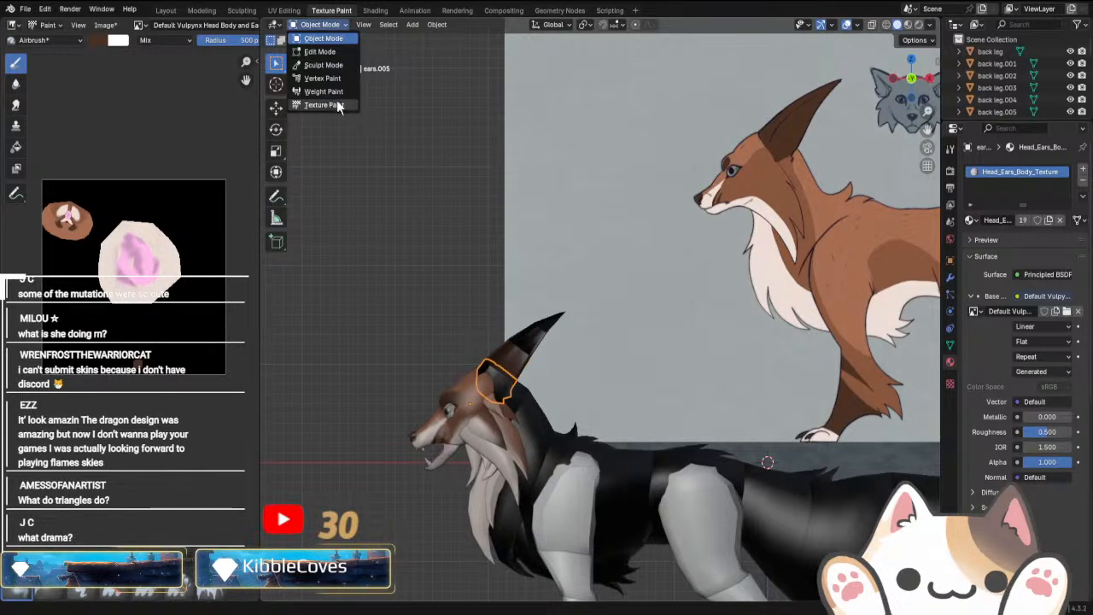
pyautogui.click(324, 105)
pyautogui.press('KP_Divide')
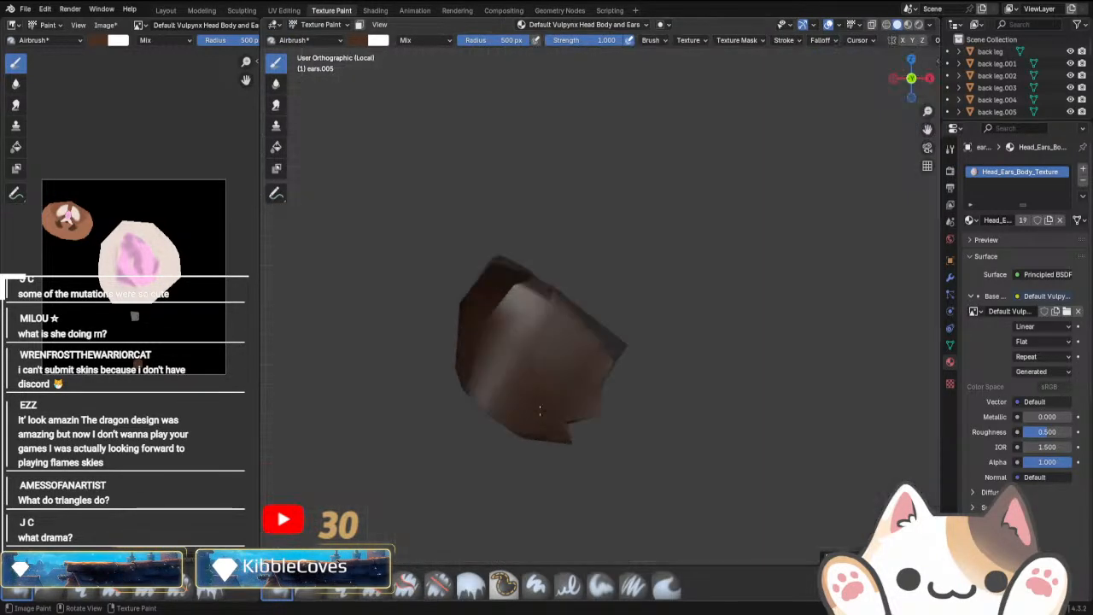
pyautogui.moveTo(477, 332)
pyautogui.mouseDown(button='middle')
pyautogui.moveTo(646, 354)
pyautogui.moveTo(590, 381)
pyautogui.moveTo(640, 227)
pyautogui.moveTo(605, 215)
pyautogui.moveTo(594, 336)
pyautogui.moveTo(648, 293)
pyautogui.mouseUp(button='middle')
pyautogui.press('KP_Divide')
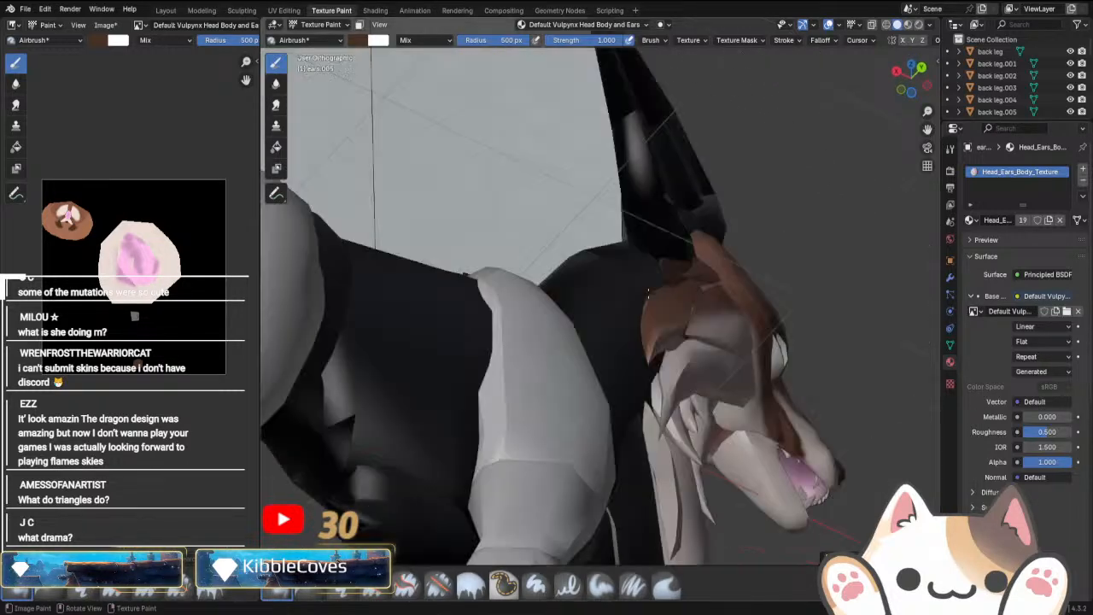
pyautogui.press('KP_1')
pyautogui.scroll(2, 516, 253)
# Select the ear segment just below the tip and airbrush it dark brown all around in isolation.
pyautogui.click(329, 25)
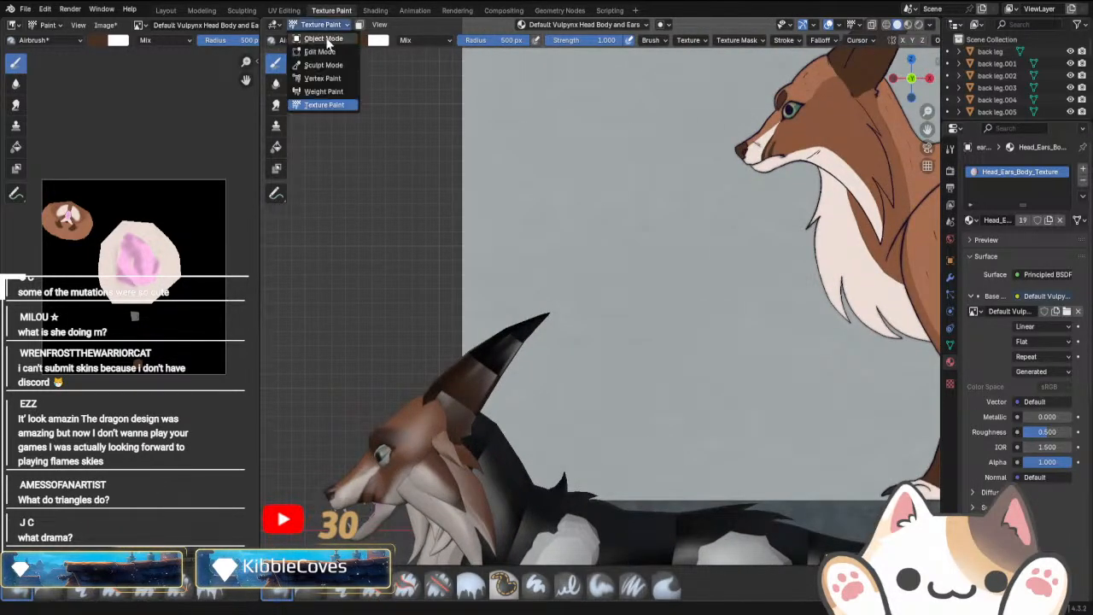
pyautogui.click(331, 40)
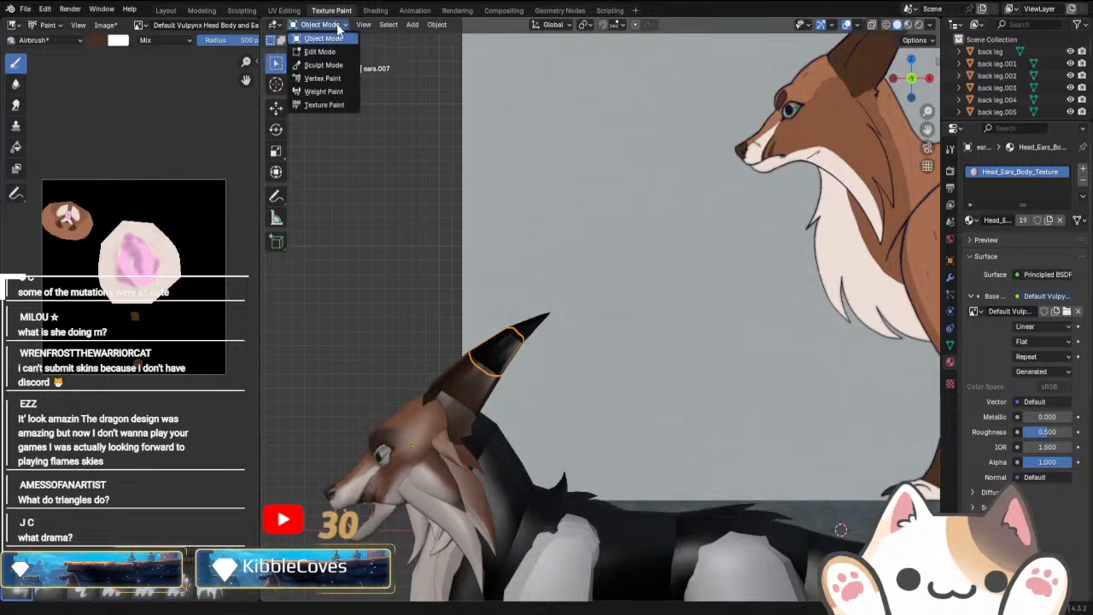
pyautogui.click(324, 105)
pyautogui.press('KP_Divide')
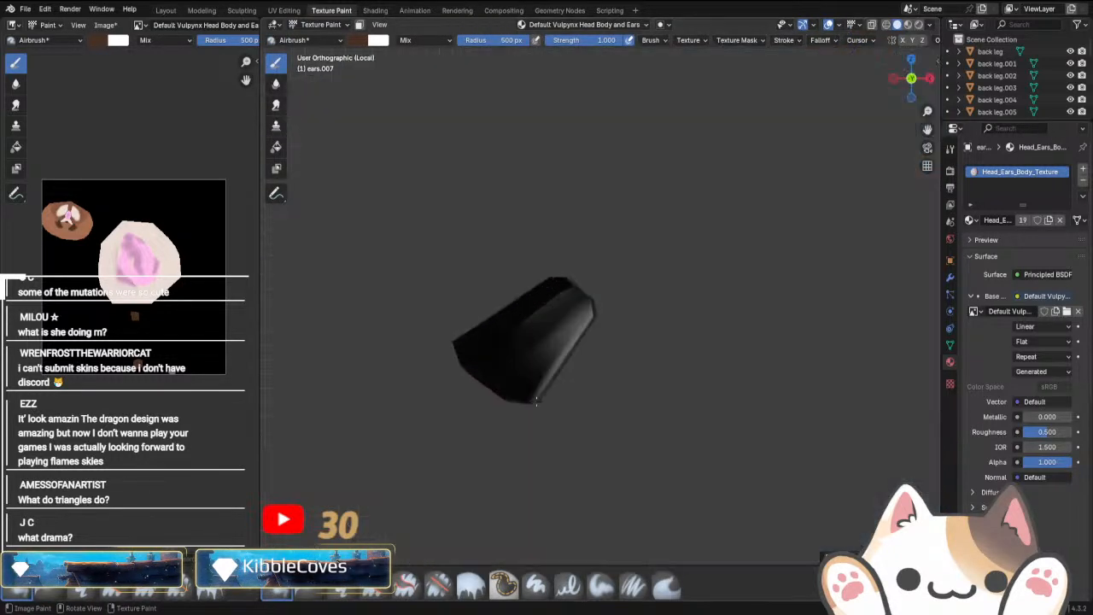
pyautogui.moveTo(535, 353)
pyautogui.mouseDown(button='middle')
pyautogui.moveTo(527, 383)
pyautogui.moveTo(631, 327)
pyautogui.moveTo(559, 311)
pyautogui.mouseUp(button='middle')
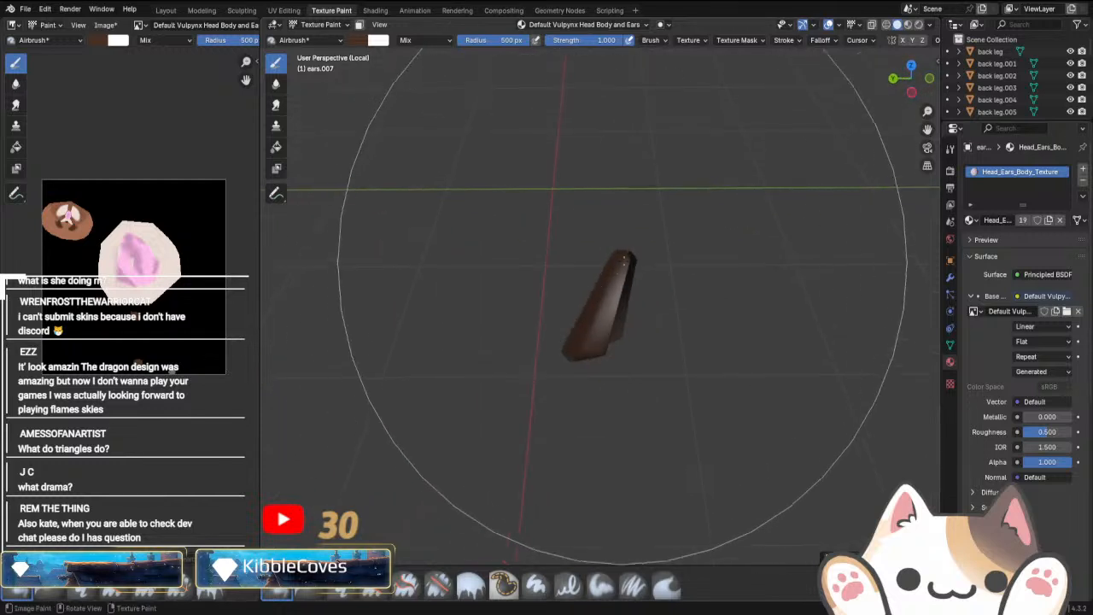
pyautogui.moveTo(668, 408); pyautogui.dragTo(626, 305, button='middle')
pyautogui.moveTo(584, 384)
pyautogui.mouseDown(button='middle')
pyautogui.moveTo(589, 346)
pyautogui.moveTo(563, 332)
pyautogui.moveTo(734, 350)
pyautogui.moveTo(629, 385)
pyautogui.moveTo(581, 332)
pyautogui.mouseUp(button='middle')
pyautogui.press('KP_Divide')
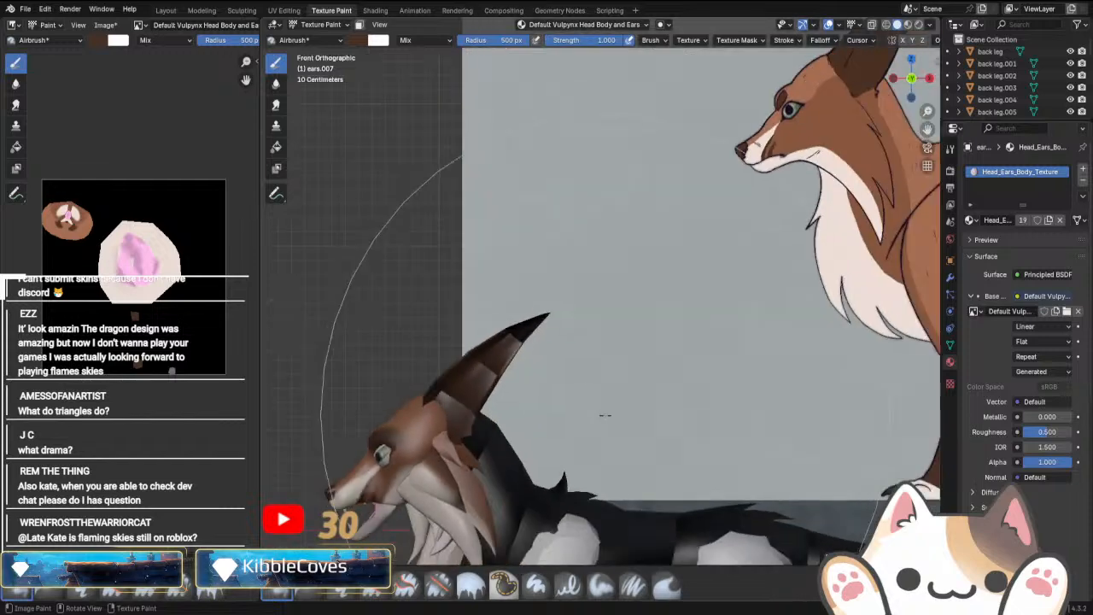
# Airbrush the isolated ear tip dark brown on all sides, then return the full model to Object Mode.
pyautogui.click(331, 26)
pyautogui.click(331, 45)
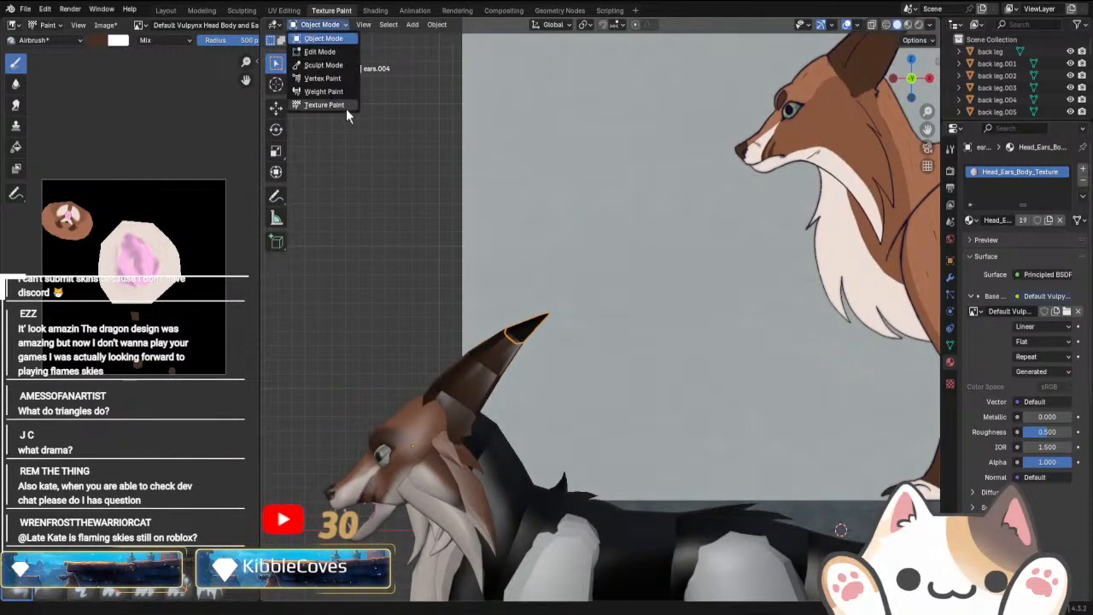
pyautogui.click(346, 109)
pyautogui.press('KP_Divide')
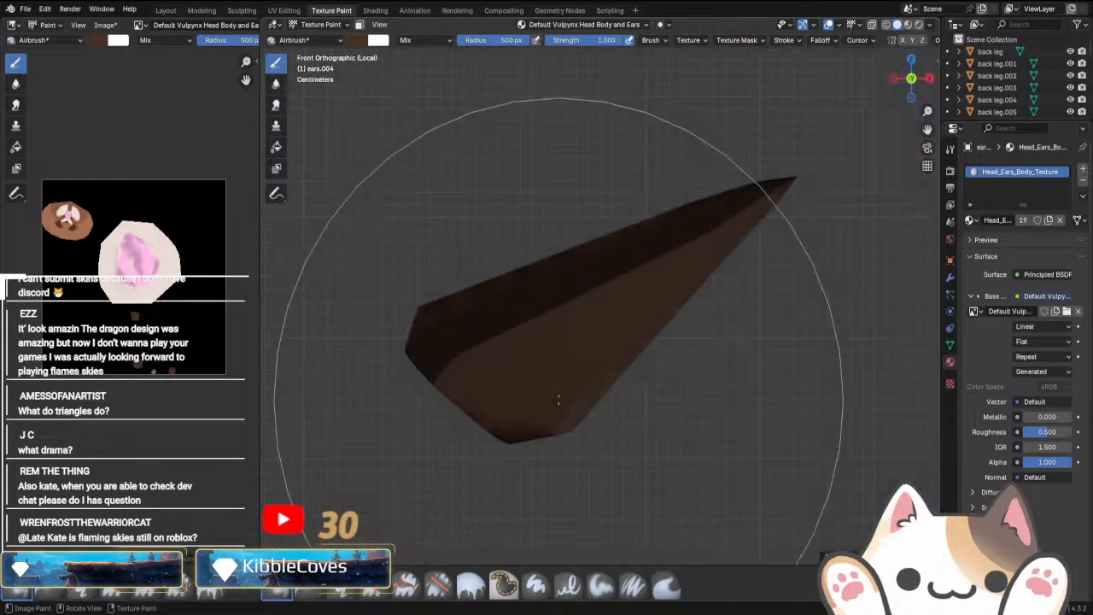
pyautogui.moveTo(573, 342)
pyautogui.mouseDown(button='middle')
pyautogui.moveTo(616, 326)
pyautogui.moveTo(640, 379)
pyautogui.moveTo(703, 415)
pyautogui.moveTo(635, 265)
pyautogui.moveTo(600, 357)
pyautogui.moveTo(675, 346)
pyautogui.moveTo(569, 393)
pyautogui.moveTo(622, 369)
pyautogui.mouseUp(button='middle')
pyautogui.press('KP_Divide')
pyautogui.press('KP_1')
pyautogui.click(311, 26)
pyautogui.click(314, 37)
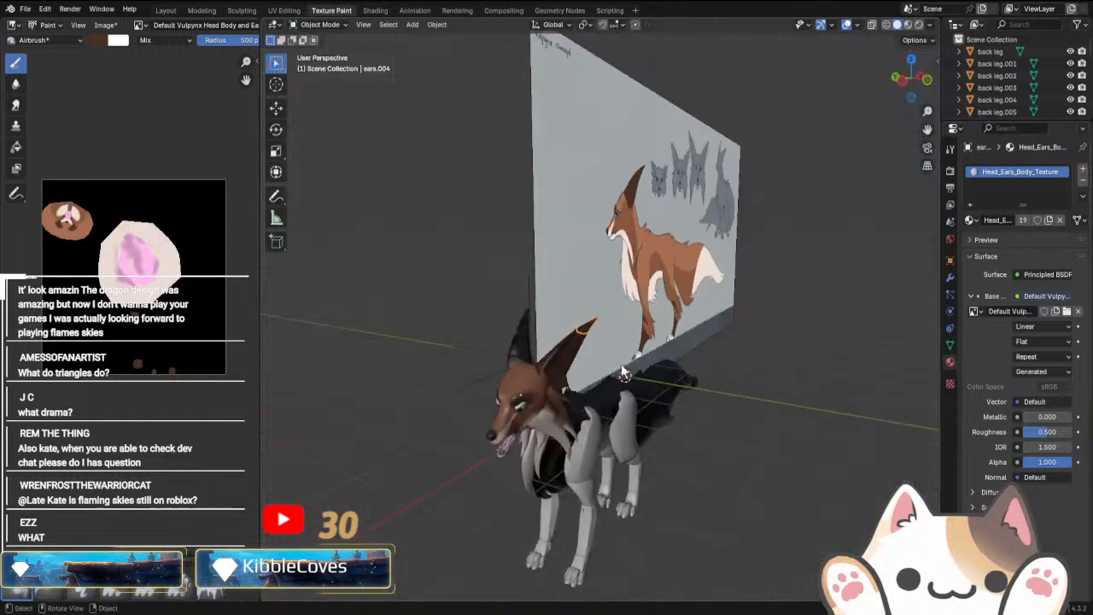
# Select the other ear's base segment and airbrush it dark brown on all sides in isolation with Texture Paint.
pyautogui.moveTo(563, 391); pyautogui.dragTo(603, 374, button='middle')
pyautogui.click(541, 360)
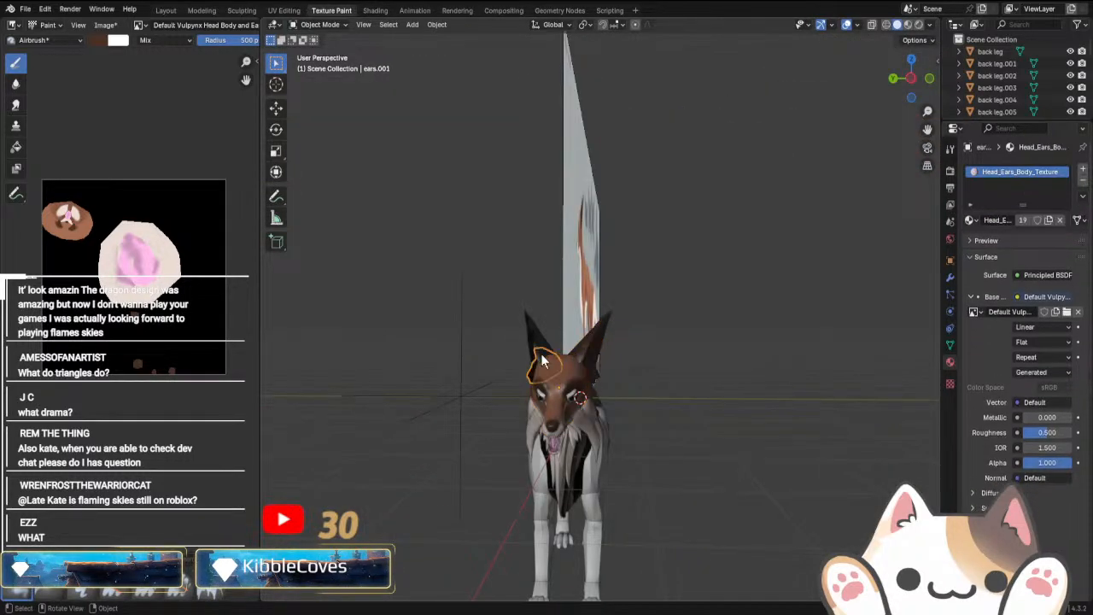
pyautogui.click(318, 25)
pyautogui.click(332, 104)
pyautogui.moveTo(409, 384); pyautogui.dragTo(534, 423, button='middle')
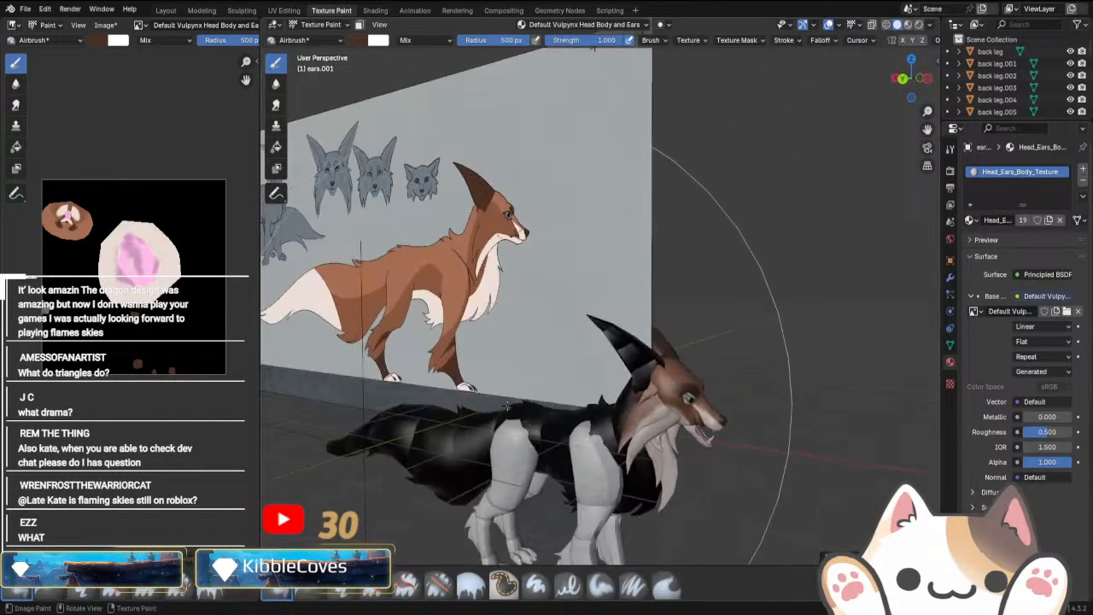
pyautogui.scroll(3, 657, 412)
pyautogui.press('KP_Divide')
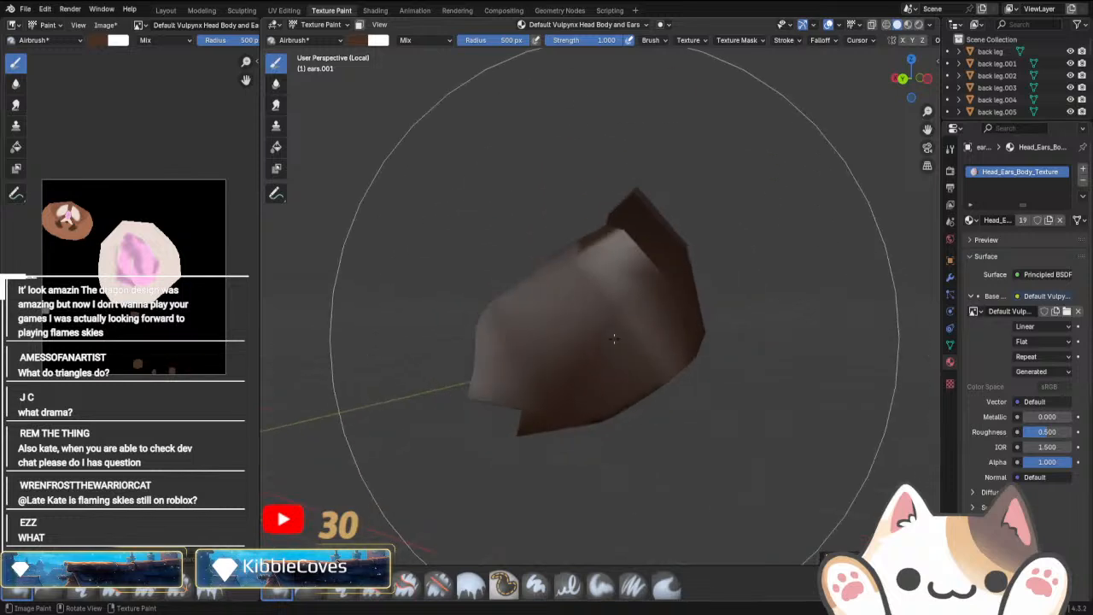
pyautogui.moveTo(615, 359)
pyautogui.mouseDown(button='middle')
pyautogui.moveTo(581, 312)
pyautogui.moveTo(607, 361)
pyautogui.moveTo(663, 298)
pyautogui.moveTo(671, 340)
pyautogui.moveTo(551, 317)
pyautogui.moveTo(572, 332)
pyautogui.moveTo(524, 378)
pyautogui.moveTo(650, 339)
pyautogui.moveTo(628, 363)
pyautogui.moveTo(670, 389)
pyautogui.mouseUp(button='middle')
pyautogui.press('KP_Divide')
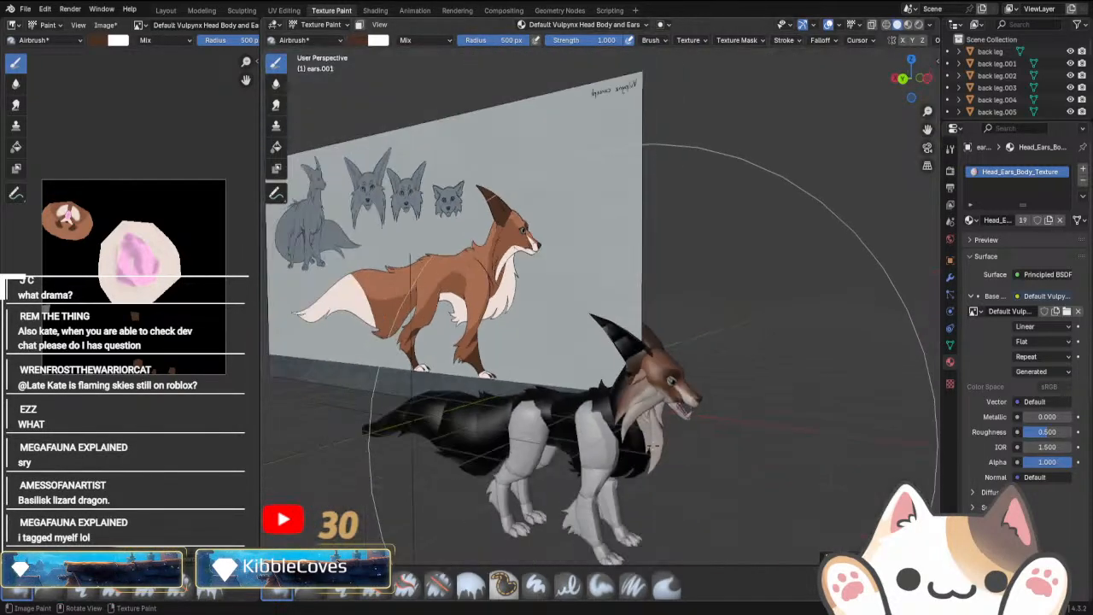
# Select the second segment up from that ear's base, airbrush it dark brown all around in isolation, and show the full model again.
pyautogui.click(320, 24)
pyautogui.click(324, 42)
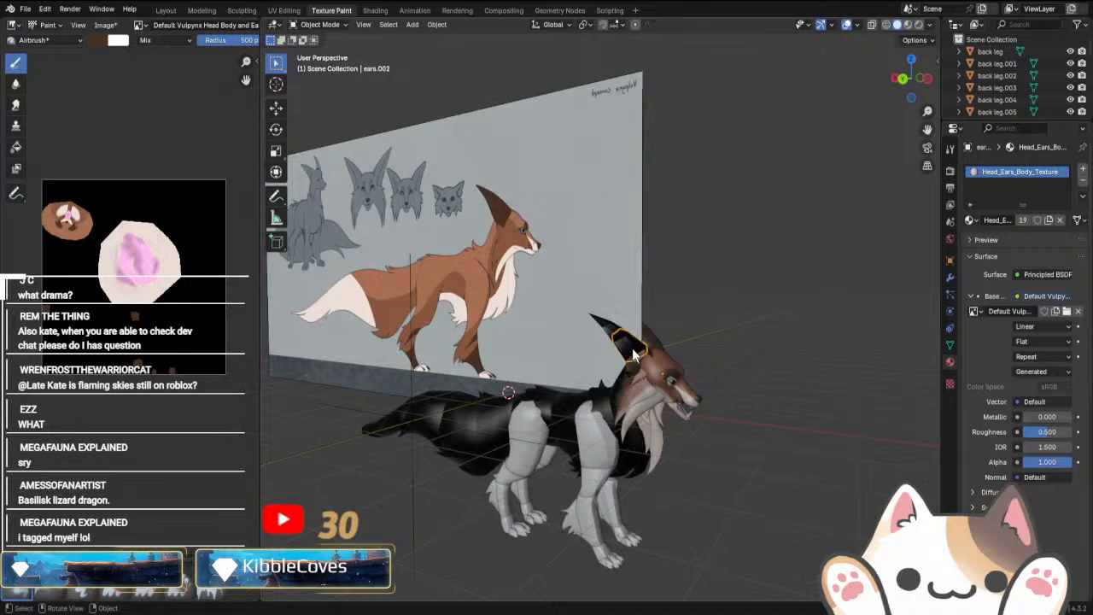
pyautogui.click(320, 24)
pyautogui.click(324, 105)
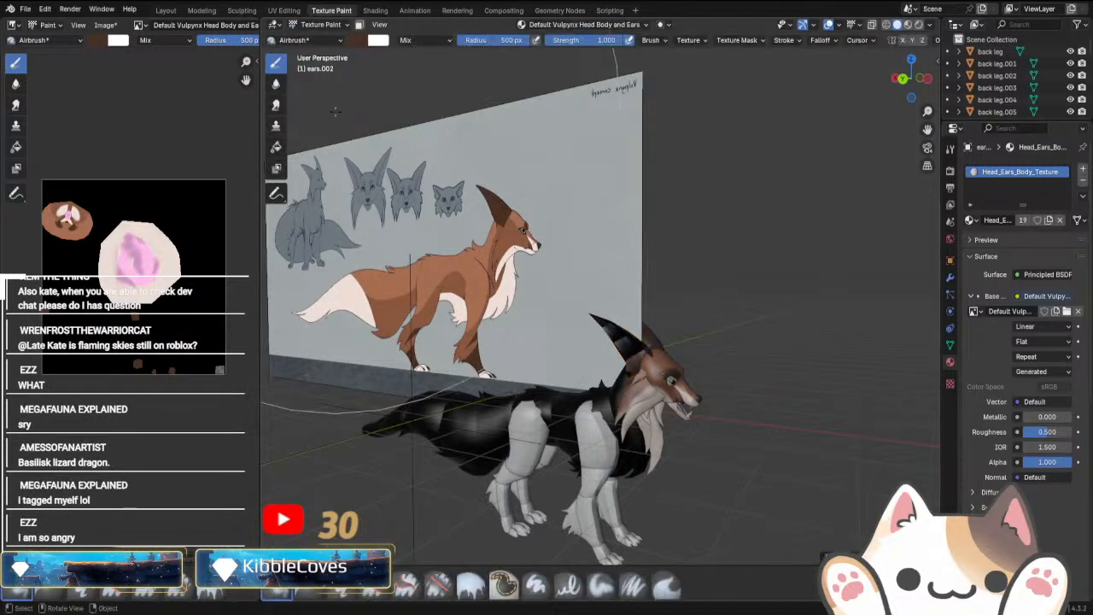
pyautogui.scroll(5, 653, 411)
pyautogui.moveTo(654, 411); pyautogui.dragTo(664, 405)
pyautogui.press('KP_Divide')
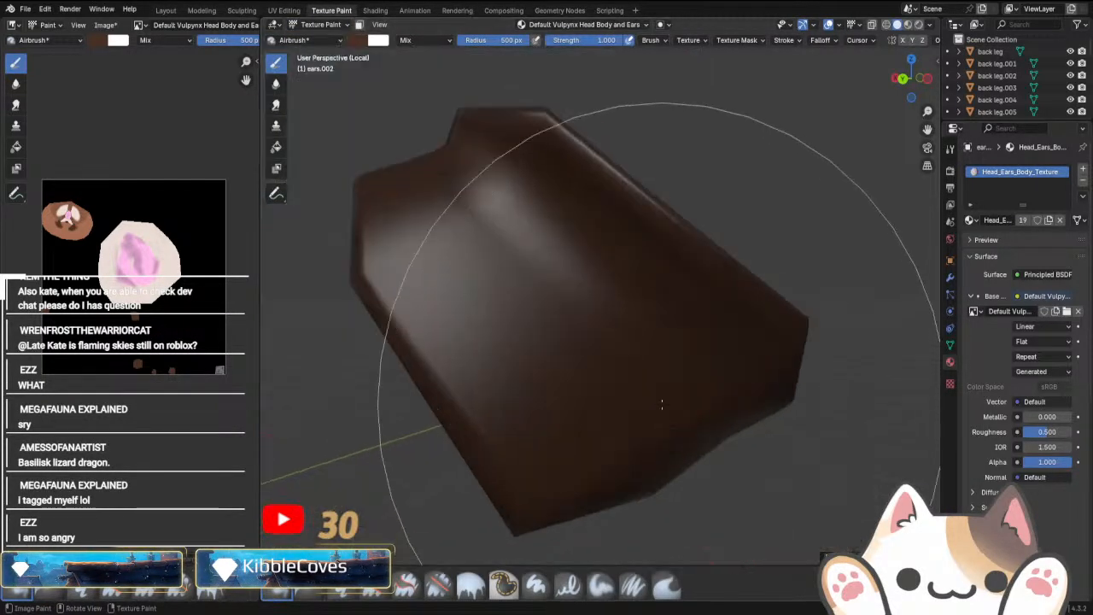
pyautogui.moveTo(660, 365)
pyautogui.mouseDown(button='middle')
pyautogui.moveTo(546, 282)
pyautogui.moveTo(628, 289)
pyautogui.moveTo(568, 316)
pyautogui.moveTo(627, 326)
pyautogui.moveTo(512, 300)
pyautogui.moveTo(665, 267)
pyautogui.moveTo(654, 317)
pyautogui.mouseUp(button='middle')
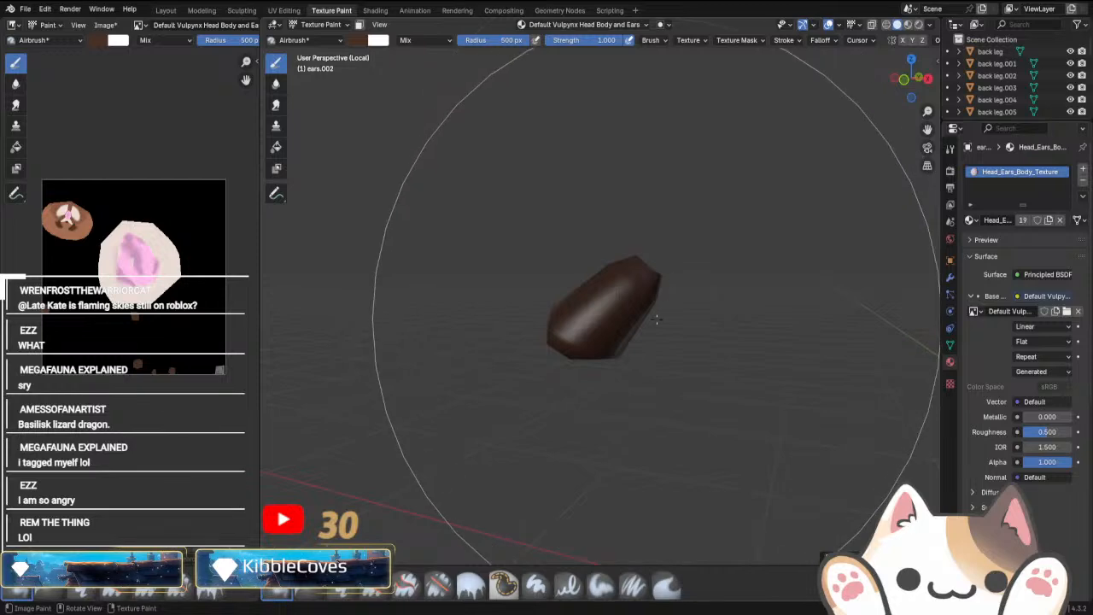
pyautogui.press('KP_Divide')
# Select the segment just below the unpainted ear's tip, airbrush it dark brown all around in isolation, and leave local view.
pyautogui.click(320, 24)
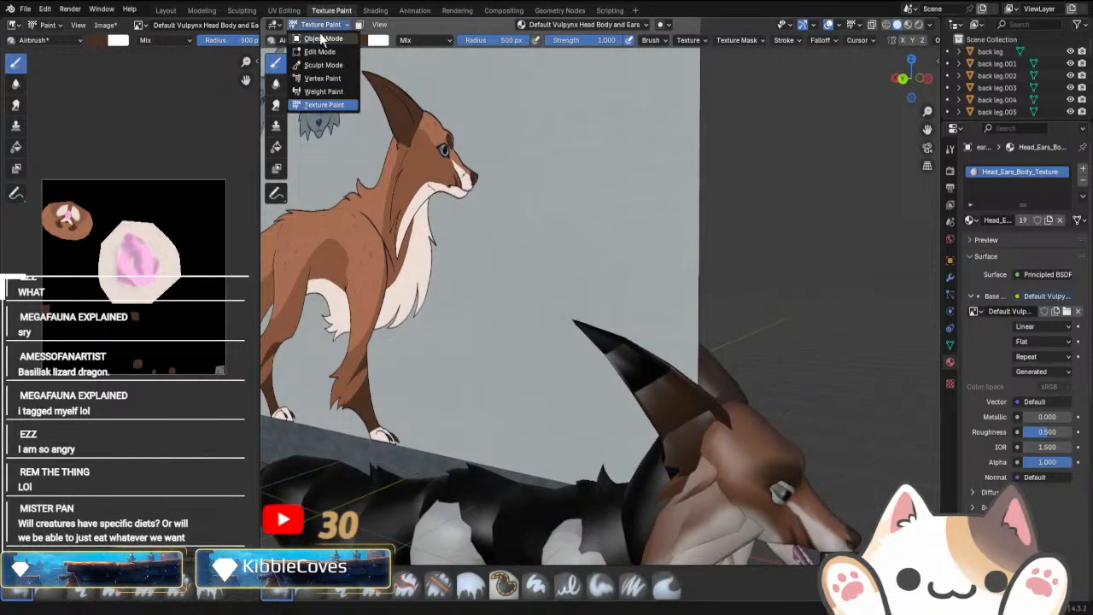
pyautogui.click(319, 34)
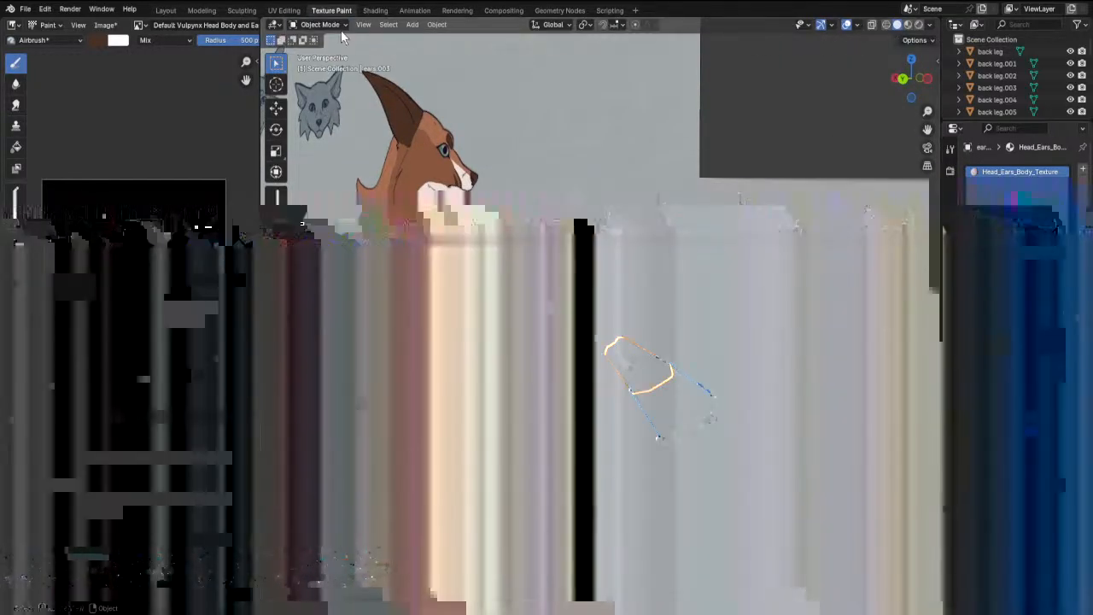
pyautogui.click(320, 24)
pyautogui.click(320, 104)
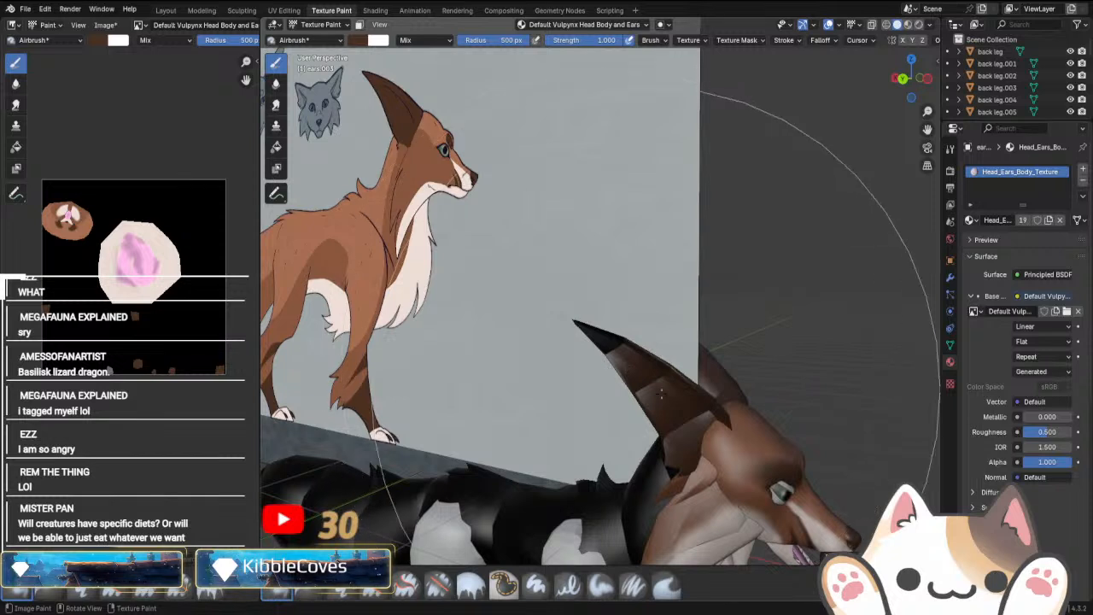
pyautogui.press('KP_Divide')
pyautogui.moveTo(705, 450); pyautogui.dragTo(578, 452, button='middle')
pyautogui.scroll(-4, 591, 342)
pyautogui.moveTo(597, 333); pyautogui.dragTo(581, 290, button='middle')
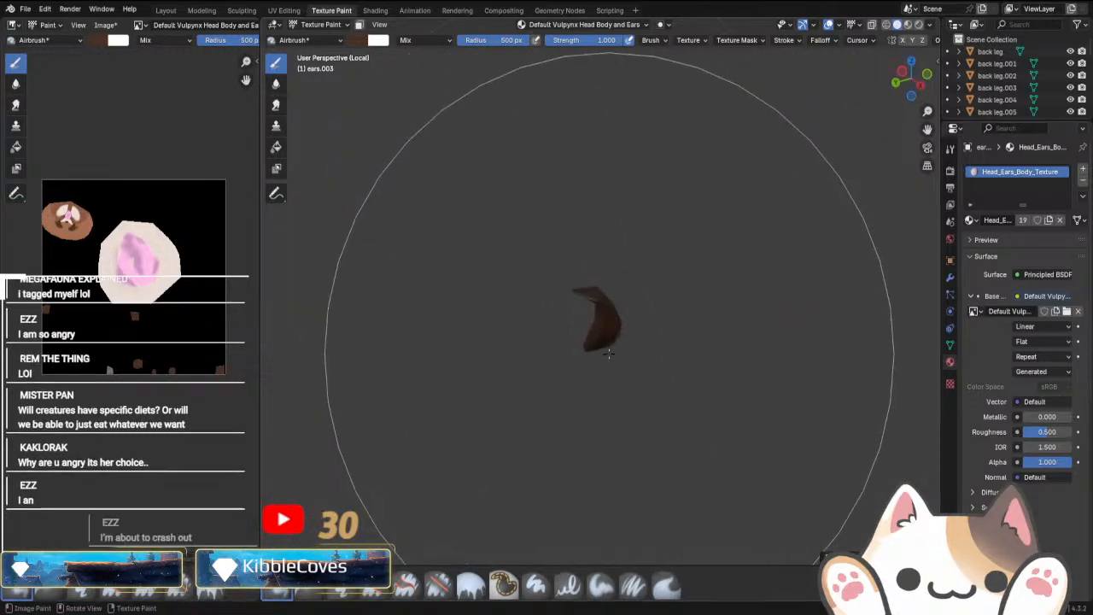
pyautogui.press('KP_Divide')
# Select the remaining black ear tip, airbrush it dark brown in isolation, and return to the full model in Object Mode.
pyautogui.click(316, 25)
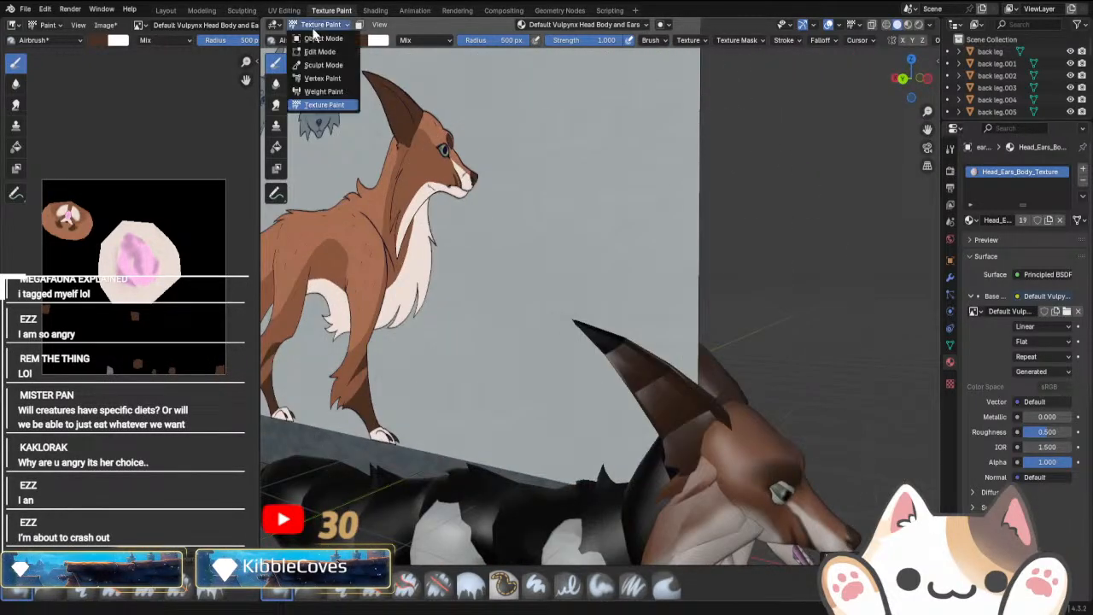
pyautogui.click(320, 39)
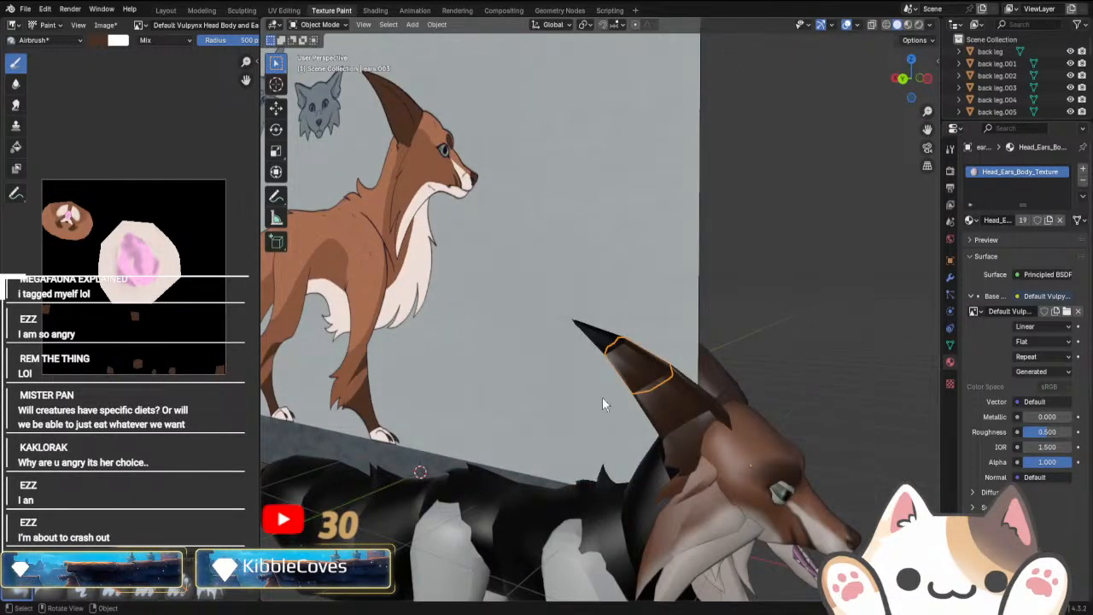
pyautogui.click(320, 25)
pyautogui.click(318, 104)
pyautogui.press('KP_Divide')
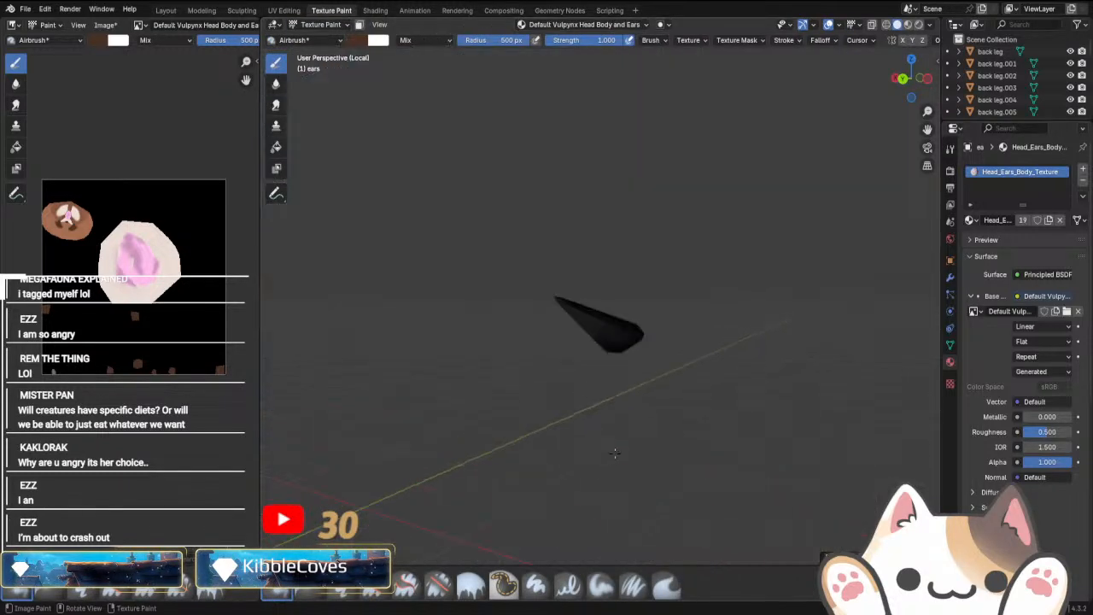
pyautogui.moveTo(517, 259)
pyautogui.mouseDown(button='middle')
pyautogui.moveTo(598, 367)
pyautogui.moveTo(569, 310)
pyautogui.moveTo(581, 333)
pyautogui.moveTo(563, 348)
pyautogui.moveTo(722, 244)
pyautogui.moveTo(526, 428)
pyautogui.moveTo(563, 393)
pyautogui.mouseUp(button='middle')
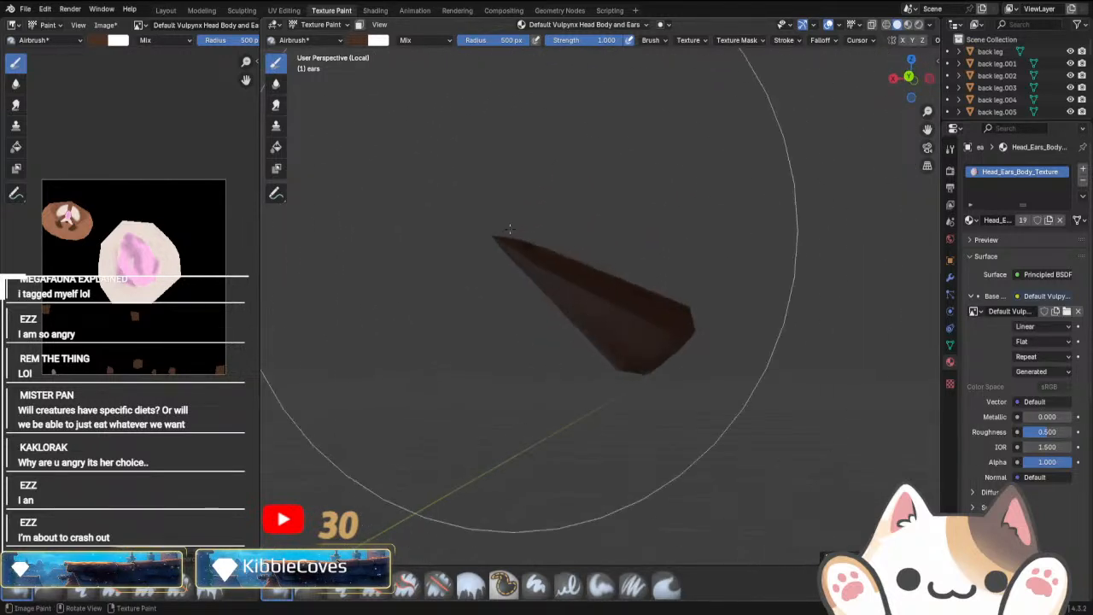
pyautogui.moveTo(511, 229); pyautogui.dragTo(612, 439, button='middle')
pyautogui.moveTo(556, 365); pyautogui.dragTo(615, 376, button='middle')
pyautogui.click(320, 24)
pyautogui.click(327, 35)
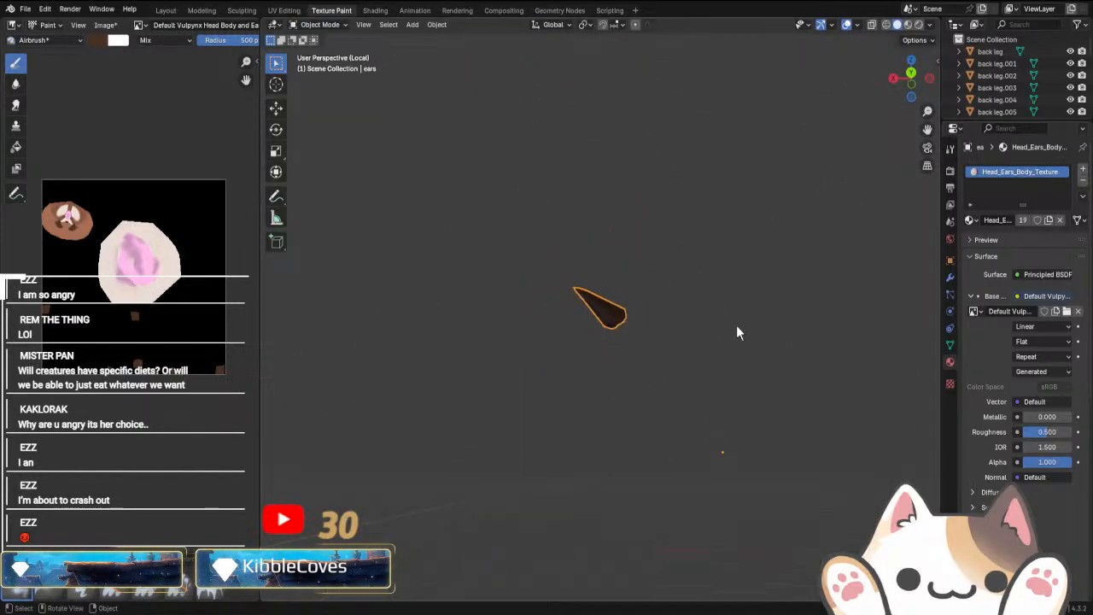
pyautogui.press('KP_Divide')
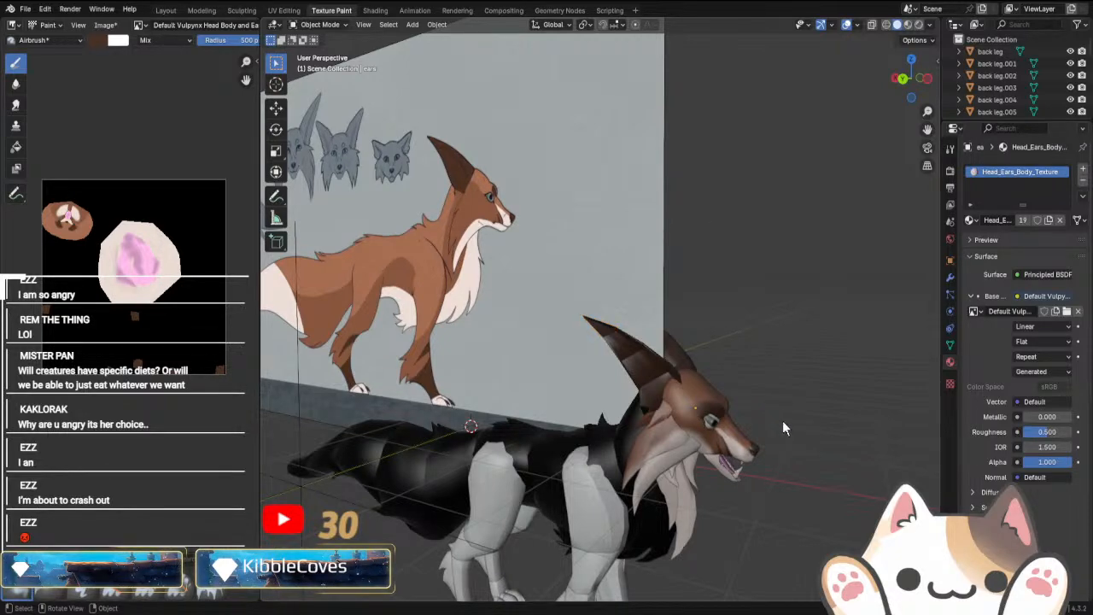
# Examine the painted head and ears against the concept art in Material Preview shading, then return to Solid shading.
pyautogui.moveTo(784, 427); pyautogui.dragTo(786, 149, button='middle')
pyautogui.click(906, 25)
pyautogui.moveTo(734, 455)
pyautogui.mouseDown(button='middle')
pyautogui.moveTo(685, 437)
pyautogui.moveTo(565, 469)
pyautogui.mouseUp(button='middle')
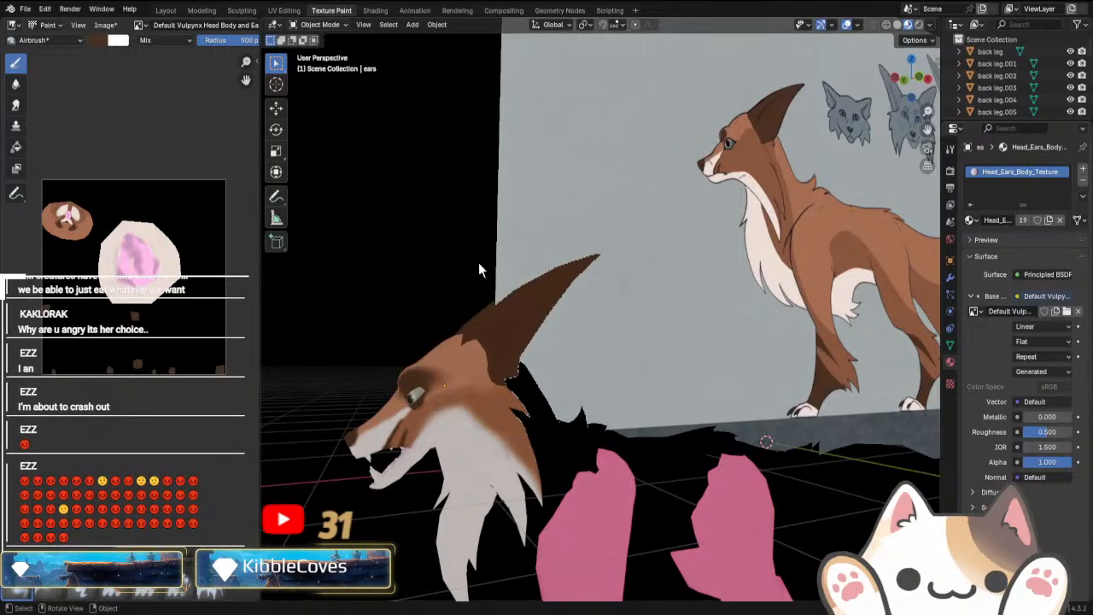
pyautogui.moveTo(478, 270); pyautogui.dragTo(620, 443, button='middle')
pyautogui.click(553, 313)
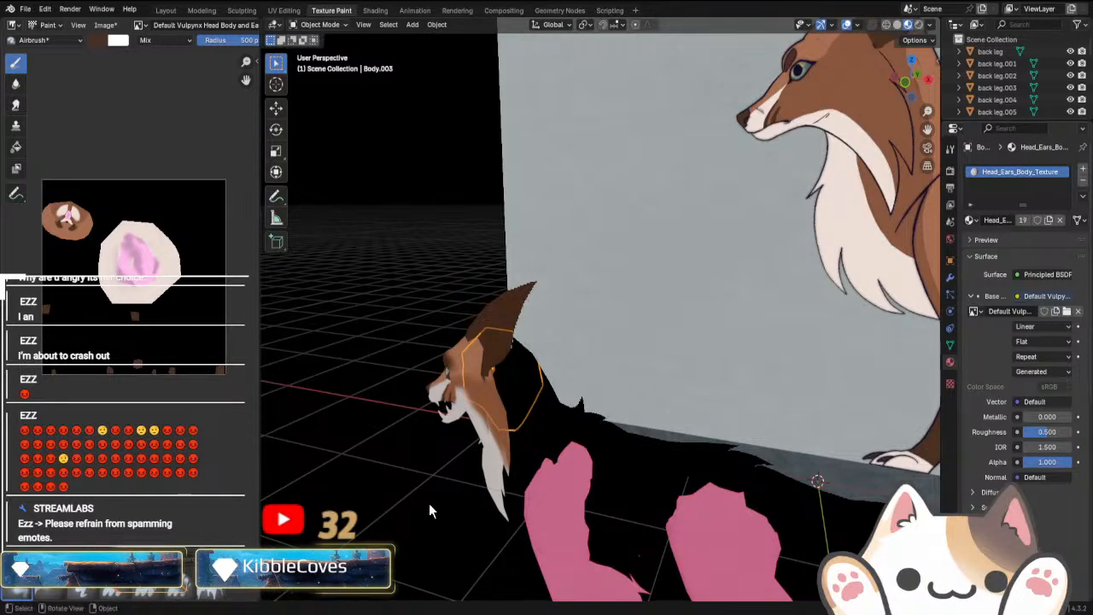
pyautogui.scroll(-4, 429, 504)
pyautogui.click(323, 25)
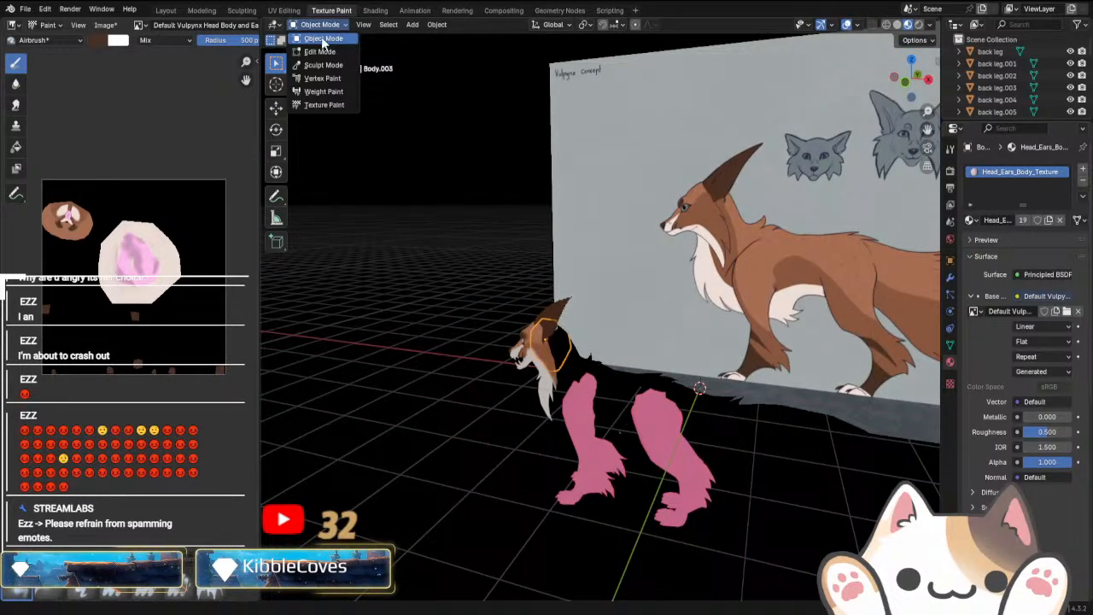
pyautogui.click(323, 39)
pyautogui.moveTo(683, 391); pyautogui.dragTo(781, 344, button='middle')
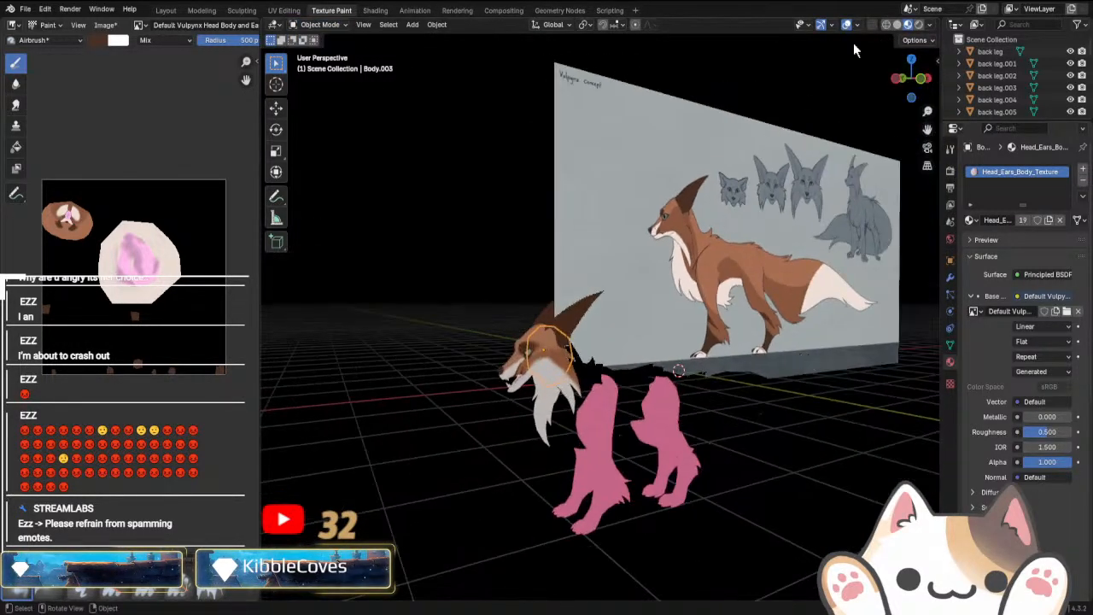
pyautogui.click(901, 25)
pyautogui.moveTo(620, 576)
pyautogui.mouseDown(button='middle')
pyautogui.moveTo(624, 507)
pyautogui.moveTo(542, 488)
pyautogui.mouseUp(button='middle')
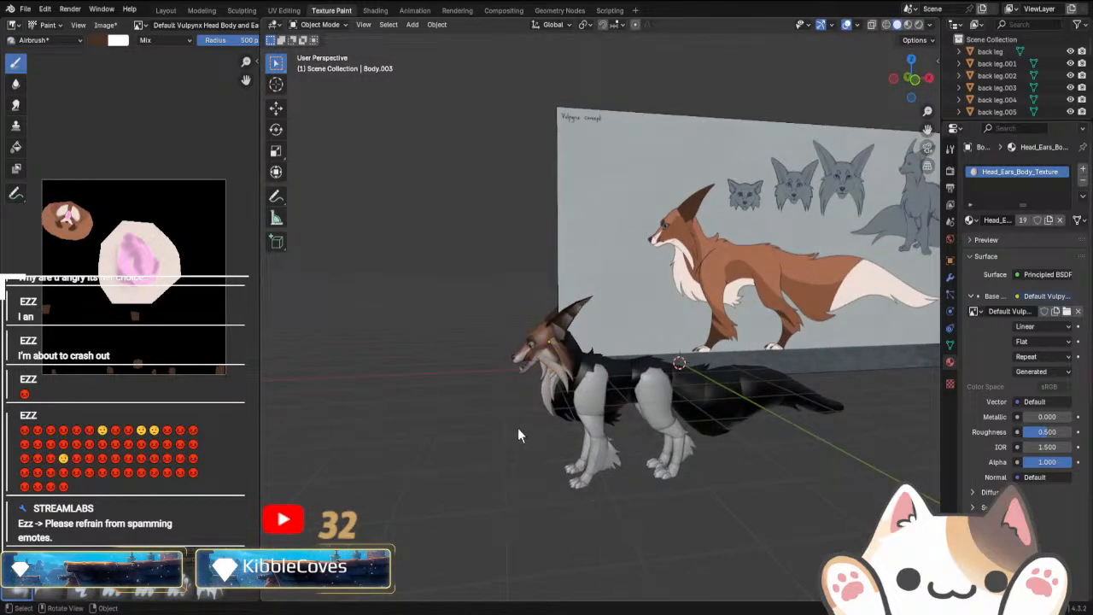
# Enable the Statistics overlay in the viewport and examine the model's geometry counts.
pyautogui.click(930, 26)
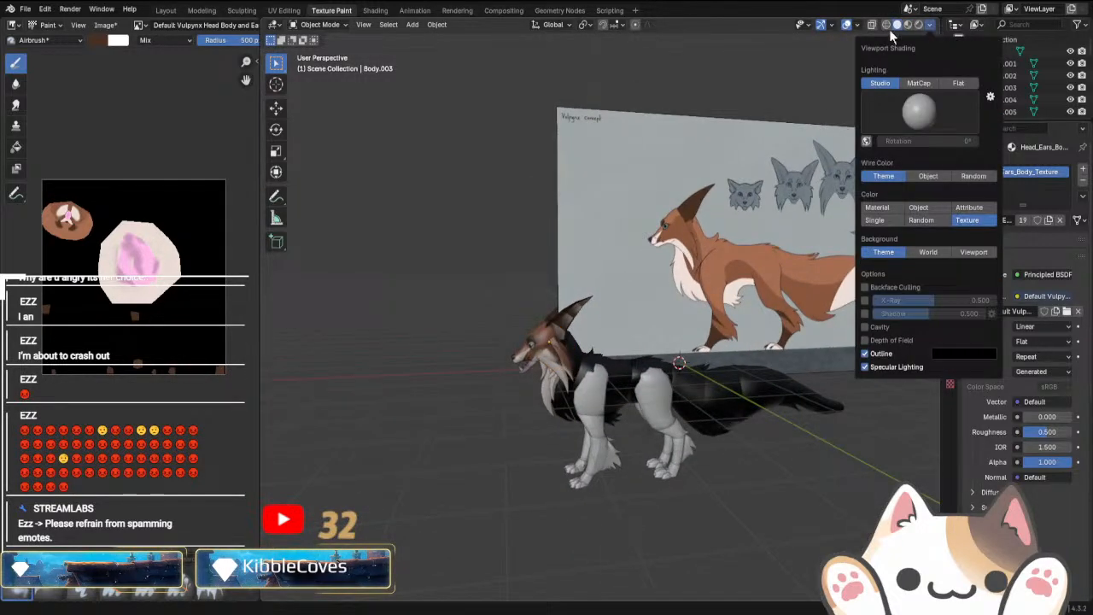
pyautogui.click(857, 25)
pyautogui.click(805, 123)
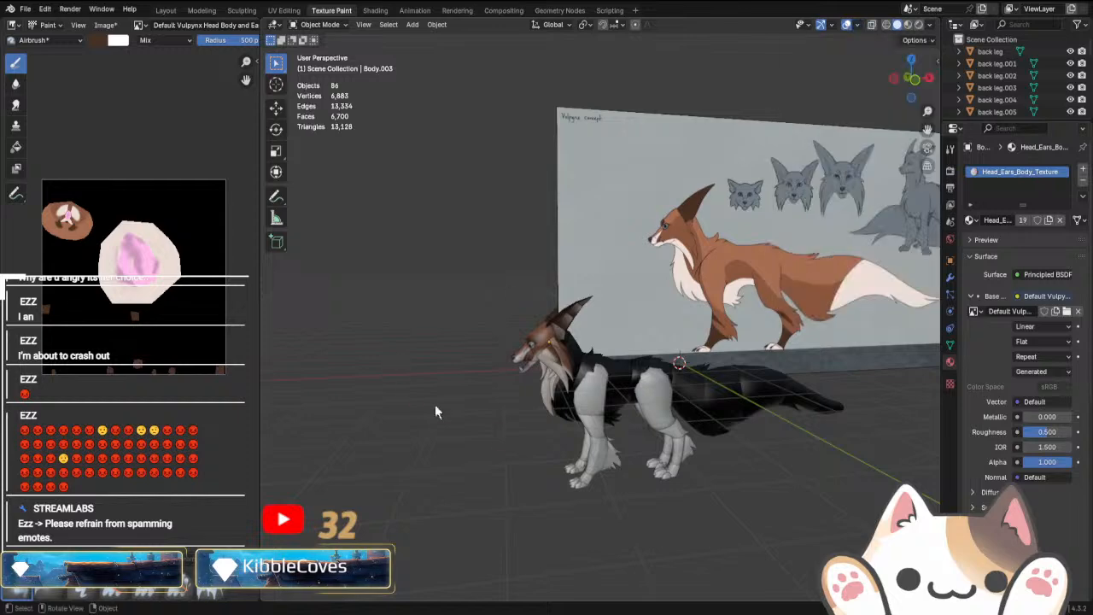
pyautogui.moveTo(435, 404); pyautogui.dragTo(410, 444, button='middle')
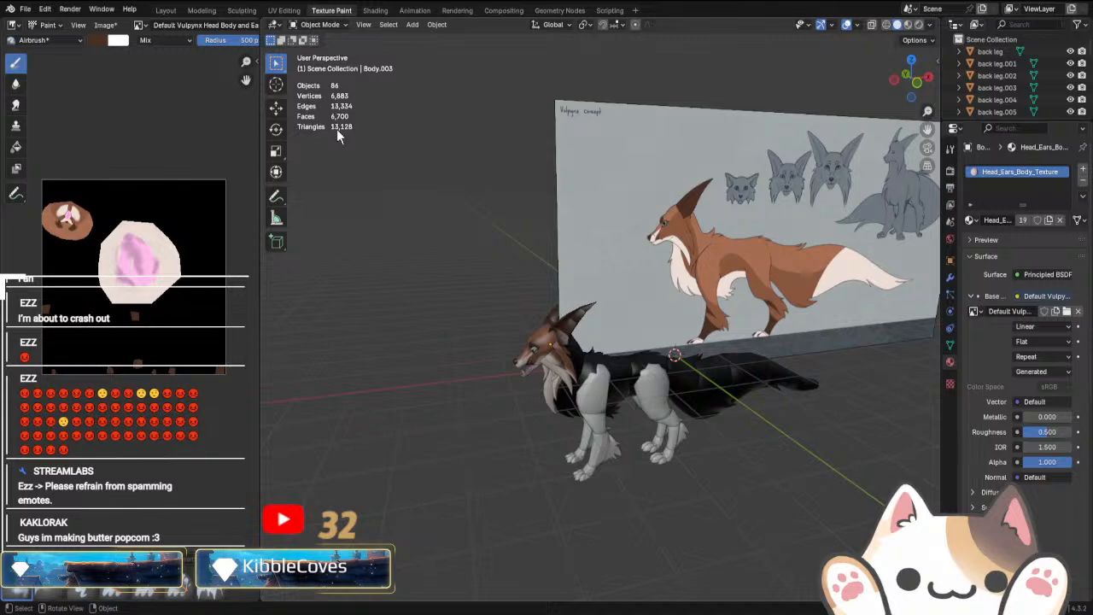
pyautogui.moveTo(628, 529); pyautogui.dragTo(561, 525, button='middle')
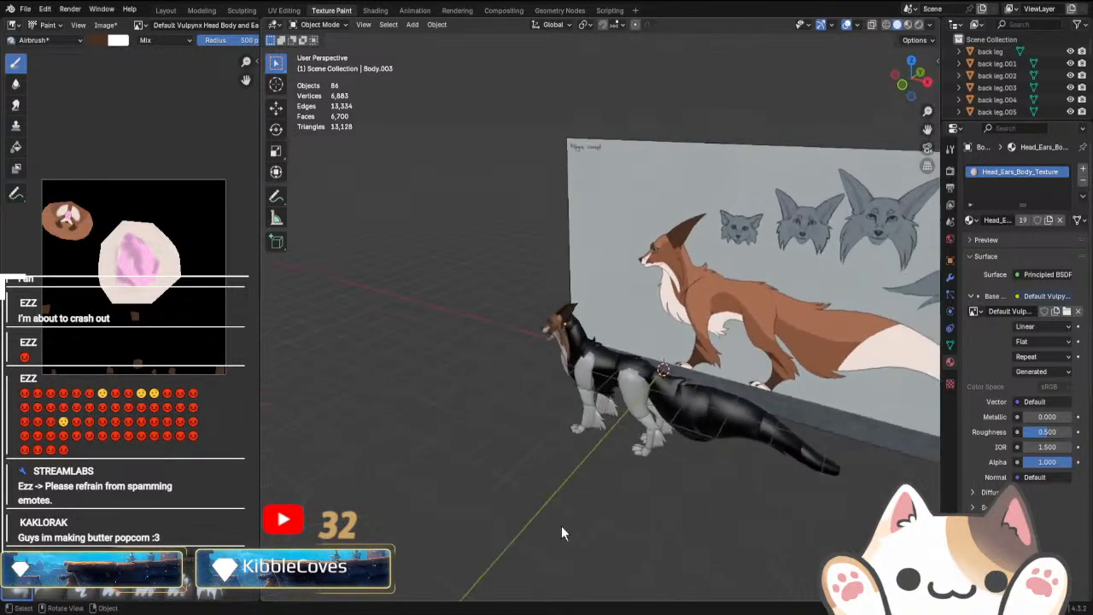
# Select individual ear and neck segments to examine their geometry statistics and how they join the body.
pyautogui.scroll(3, 540, 371)
pyautogui.moveTo(552, 333); pyautogui.dragTo(505, 413, button='middle')
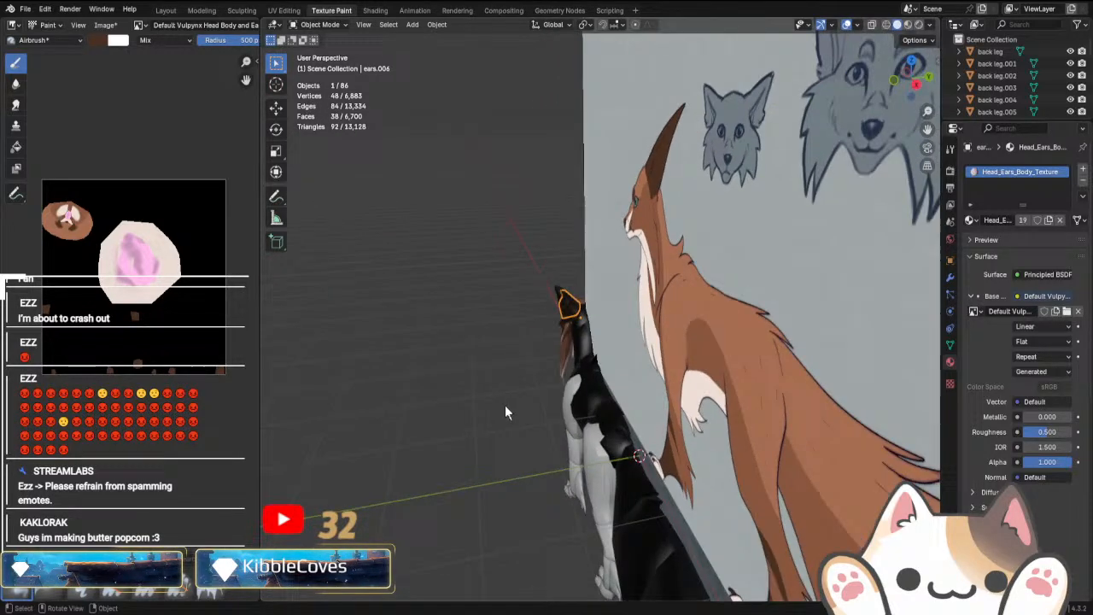
pyautogui.click(583, 336)
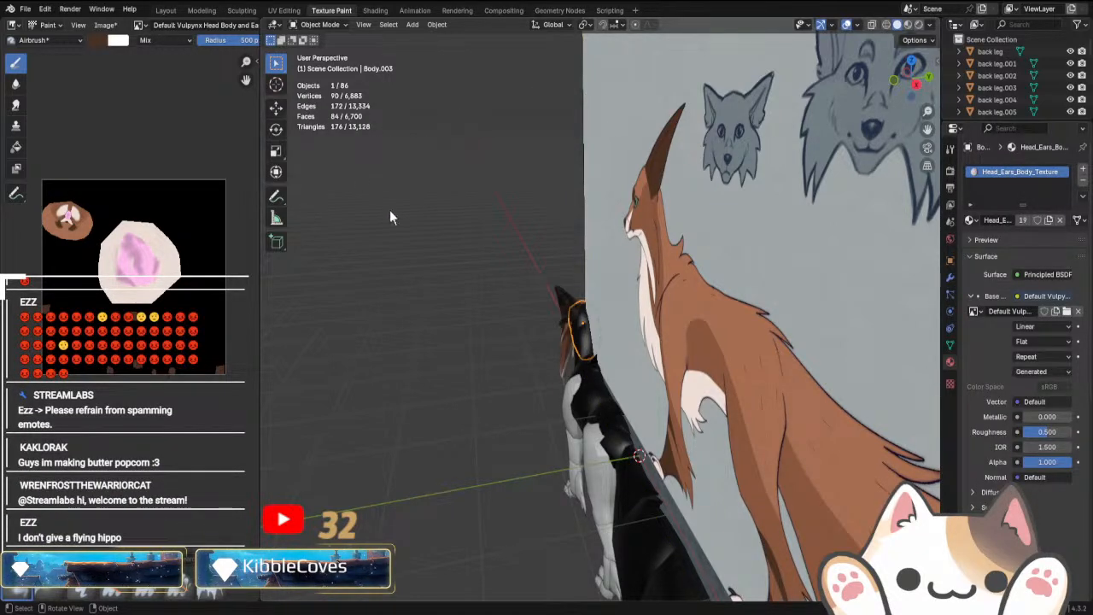
pyautogui.moveTo(390, 217); pyautogui.dragTo(545, 296, button='middle')
pyautogui.click(562, 361)
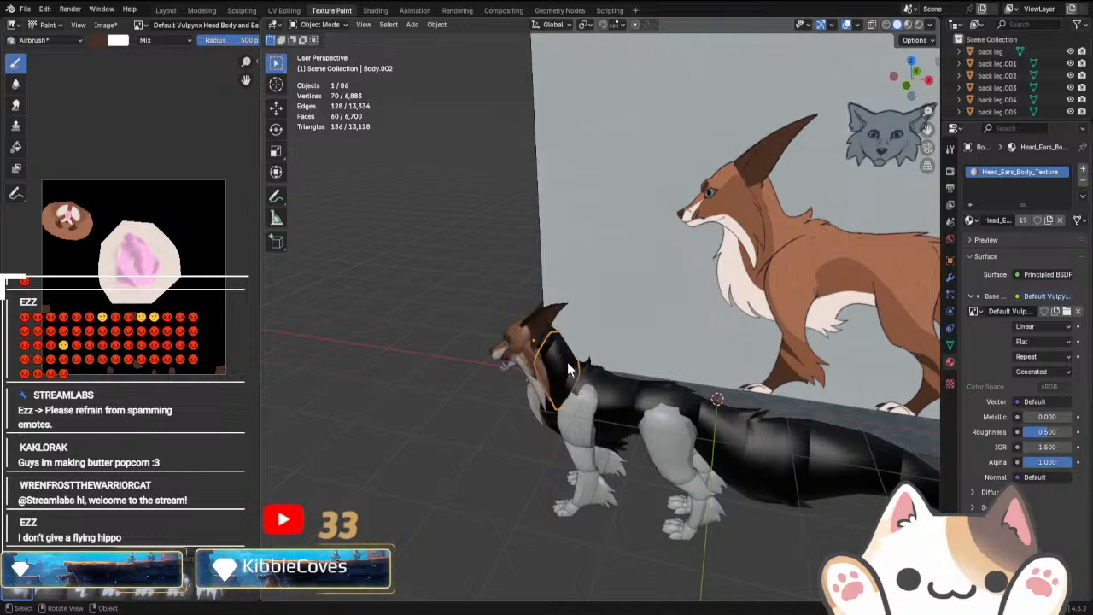
pyautogui.moveTo(563, 361); pyautogui.dragTo(566, 323, button='middle')
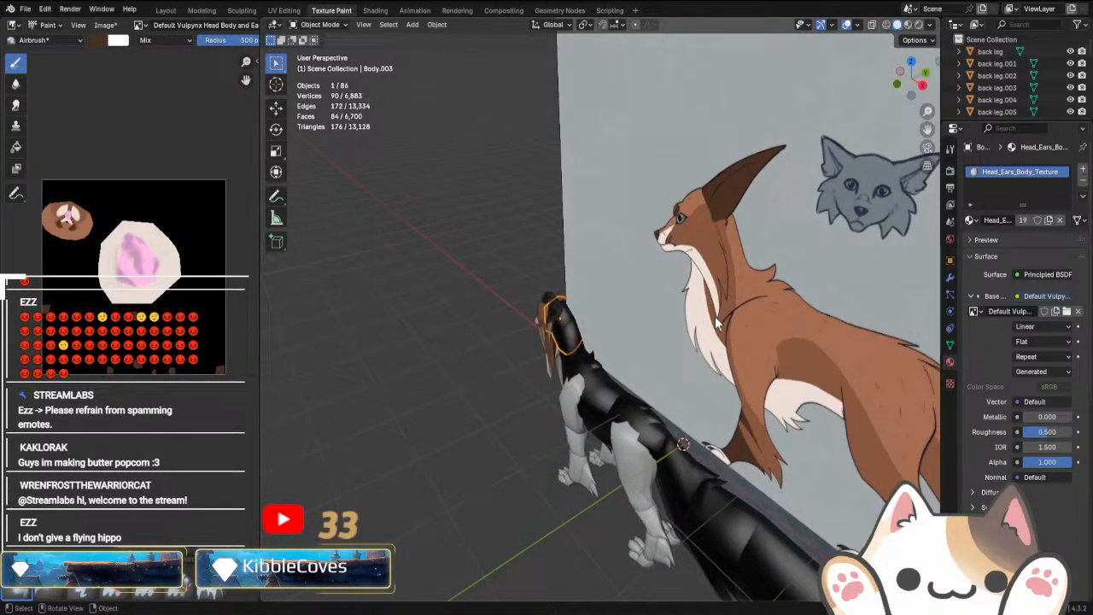
# Hide the concept-art image to examine the upper neck segment from behind, then unhide it in front orthographic view.
pyautogui.click(772, 321)
pyautogui.press('Delete')
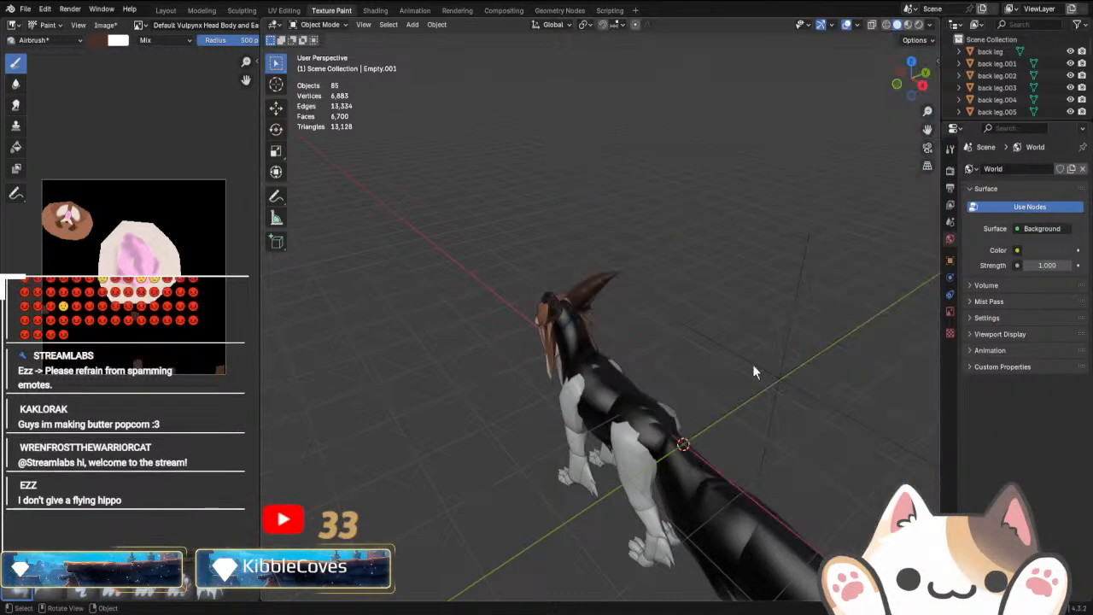
pyautogui.moveTo(752, 364); pyautogui.dragTo(644, 380, button='middle')
pyautogui.click(650, 335)
pyautogui.moveTo(651, 336); pyautogui.dragTo(639, 415, button='middle')
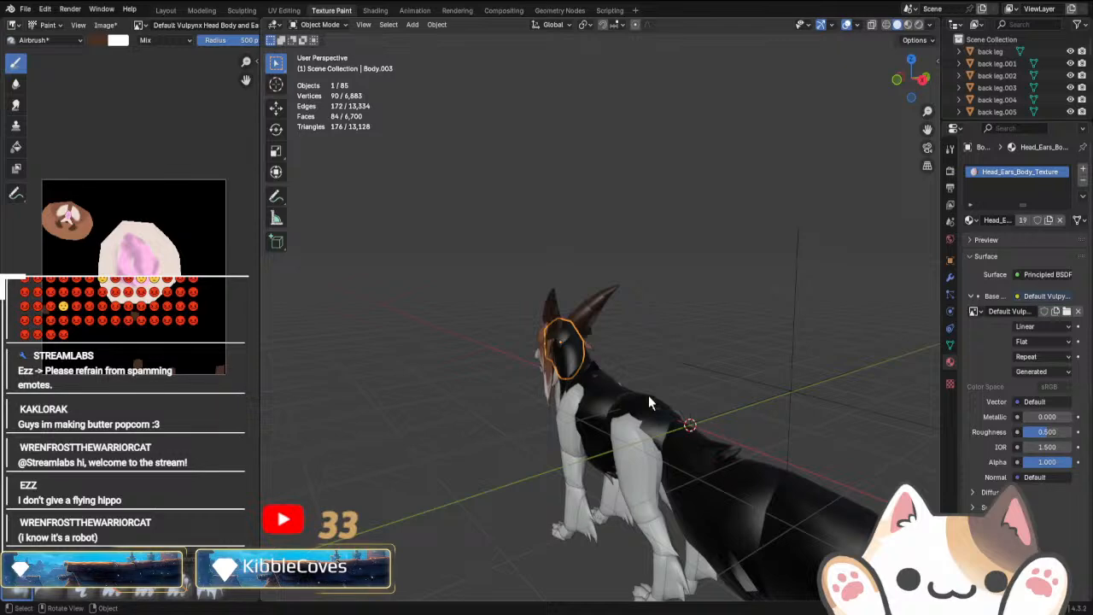
pyautogui.press('KP_3')
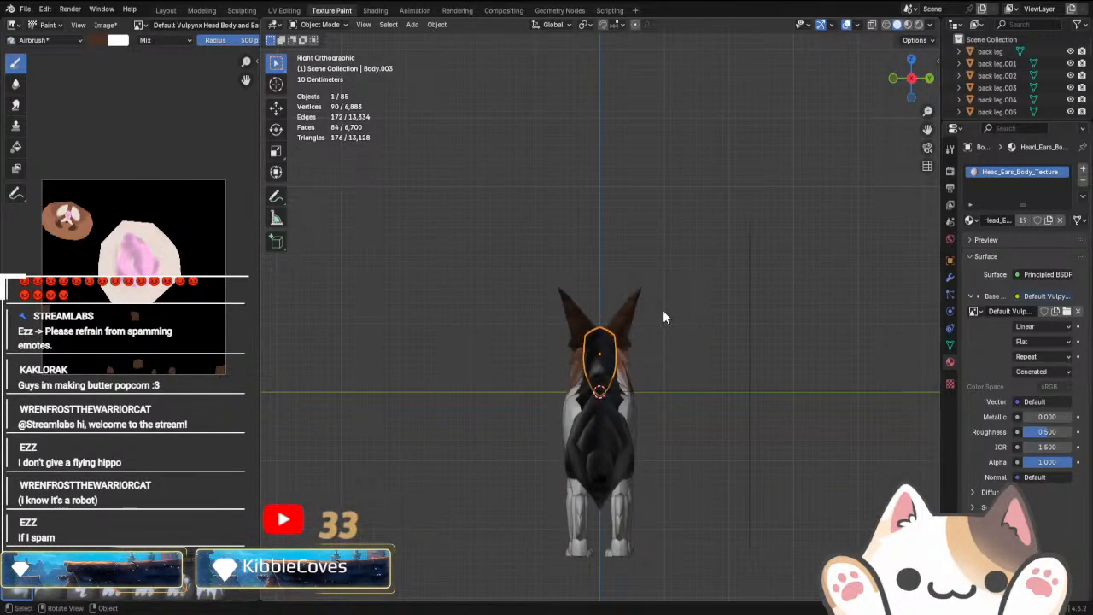
pyautogui.press('KP_1')
pyautogui.hotkey('alt', 'h')
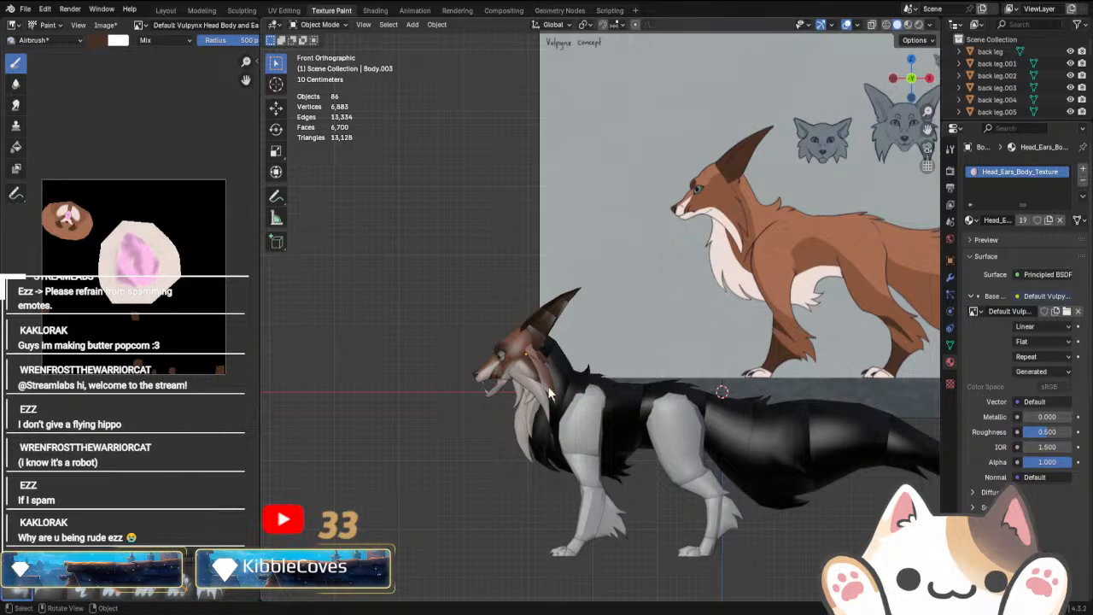
# Save the file and compare the model with the concept art in Material Preview before returning to Solid shading.
pyautogui.click(912, 29)
pyautogui.moveTo(662, 343)
pyautogui.mouseDown(button='middle')
pyautogui.moveTo(709, 358)
pyautogui.moveTo(751, 350)
pyautogui.mouseUp(button='middle')
pyautogui.hotkey('ctrl', 's')
pyautogui.moveTo(670, 418); pyautogui.dragTo(605, 430, button='middle')
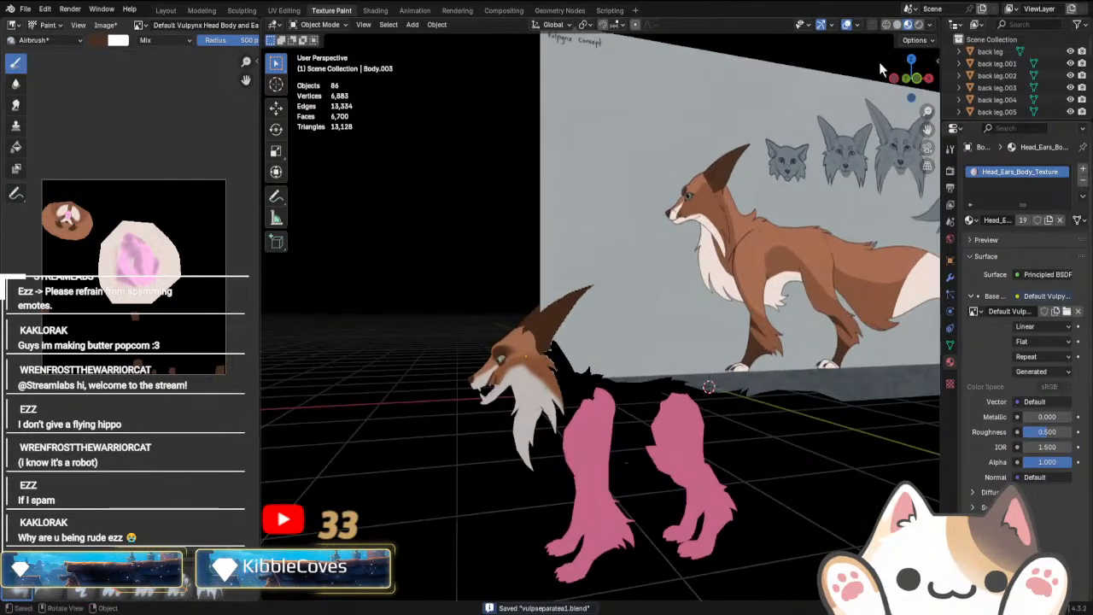
pyautogui.click(887, 25)
pyautogui.click(897, 24)
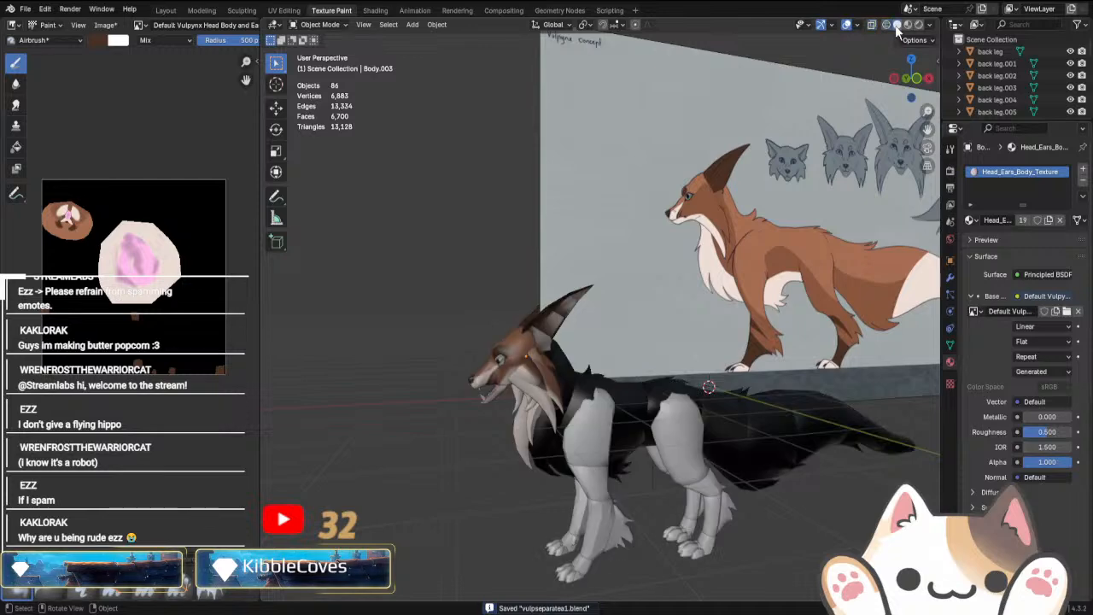
# Select the upper neck segment behind the ears, check its mesh and UV island in Edit Mode, and switch it to Texture Paint mode.
pyautogui.moveTo(806, 227); pyautogui.dragTo(550, 328, button='middle')
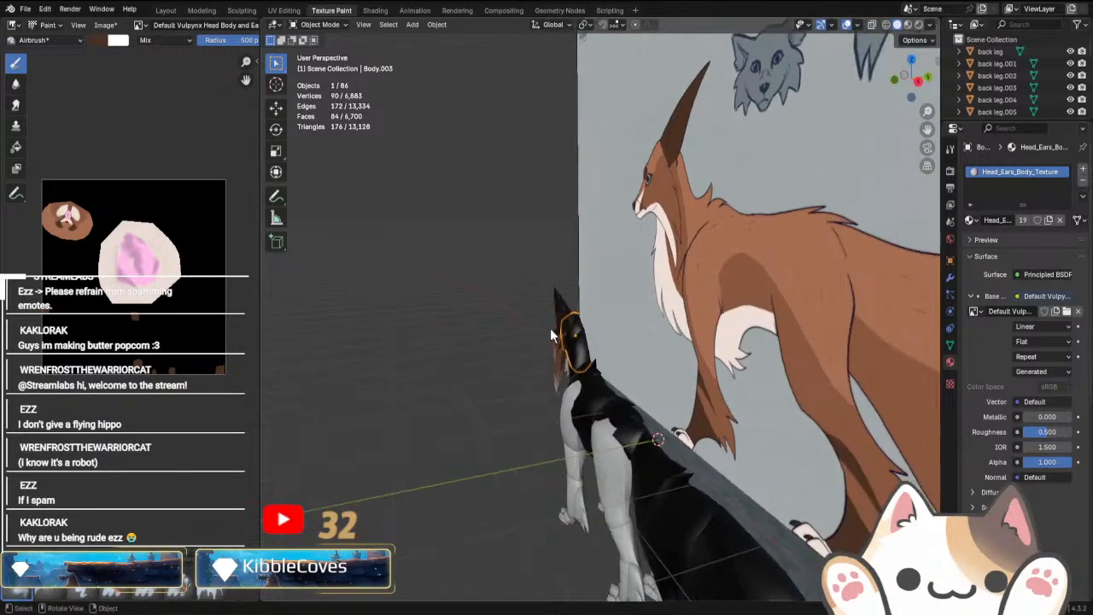
pyautogui.press('KP_3')
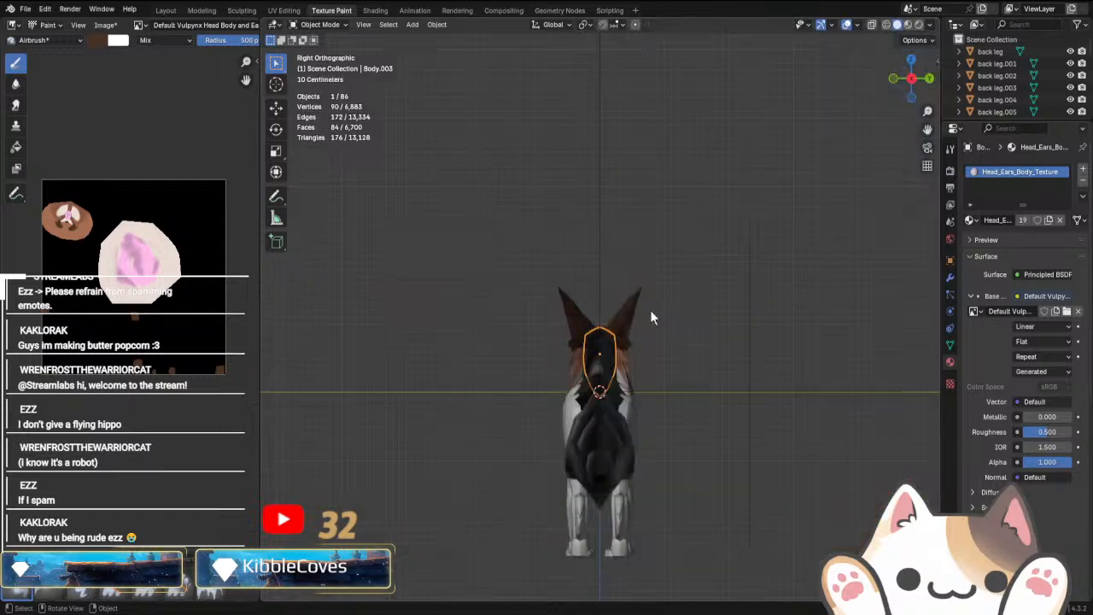
pyautogui.press('KP_1')
pyautogui.press('Tab')
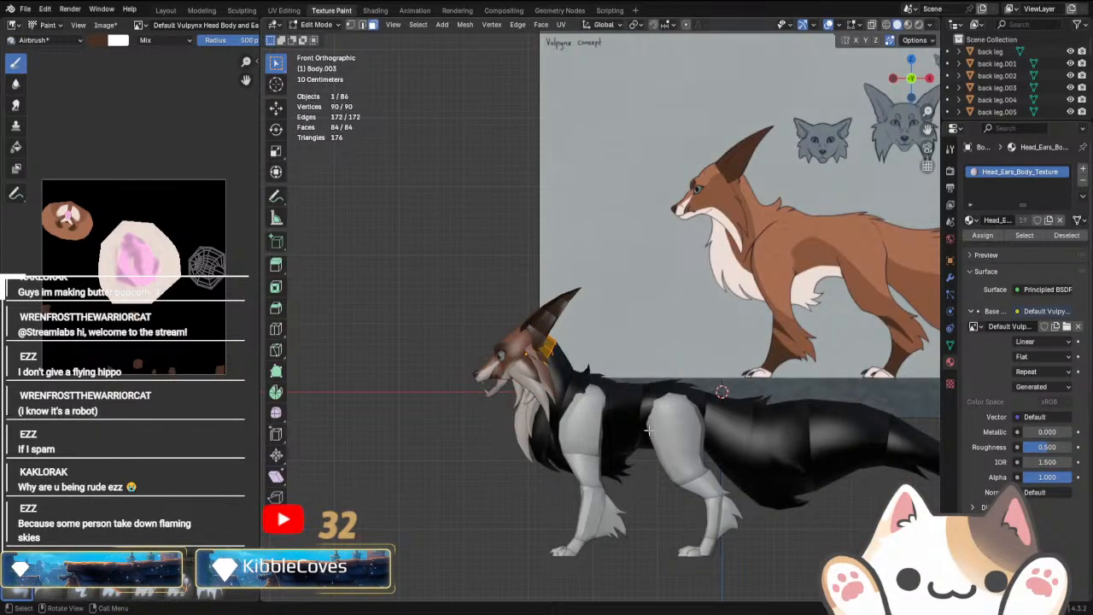
pyautogui.scroll(3, 662, 412)
pyautogui.hotkey('alt', 'z')
pyautogui.hotkey('alt', 'z')
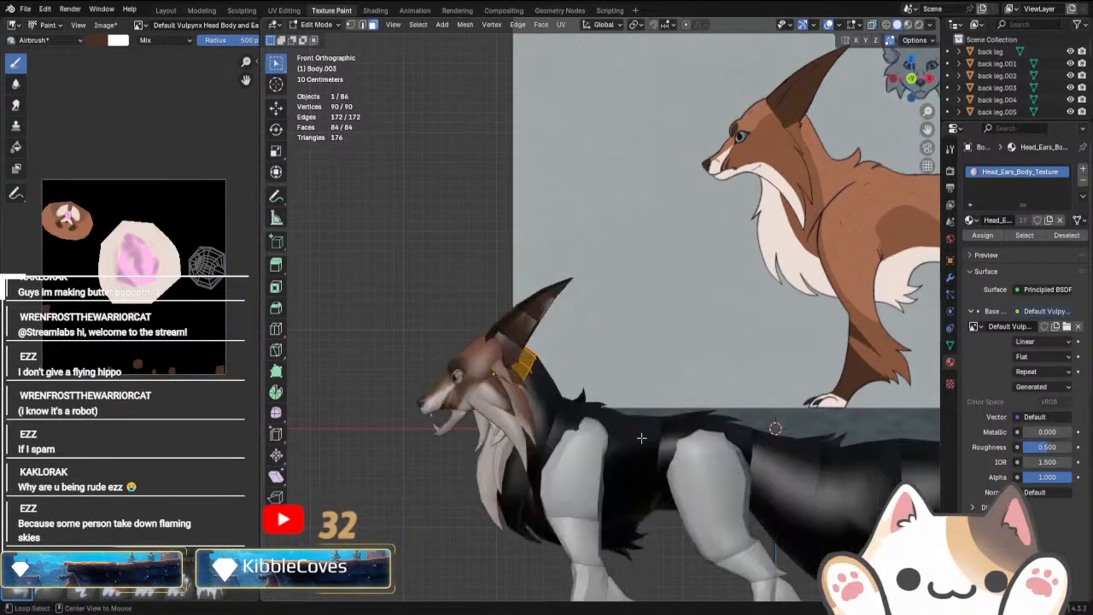
pyautogui.click(316, 23)
pyautogui.click(323, 104)
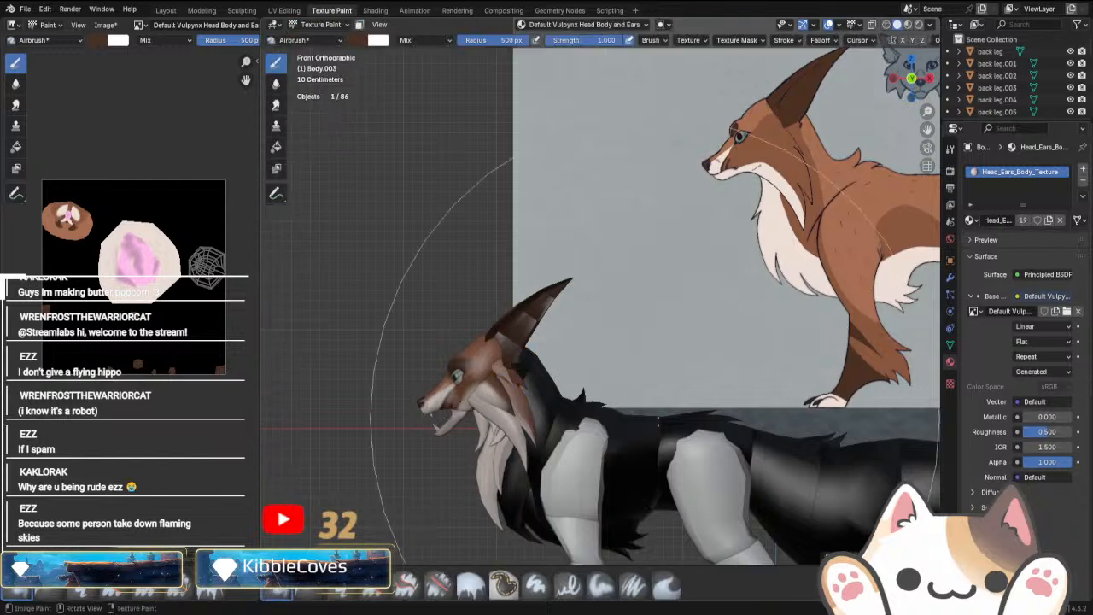
# Sample the orange-brown fur colour from the concept art as the brush colour and enable Y-axis painting symmetry.
pyautogui.scroll(-2, 666, 336)
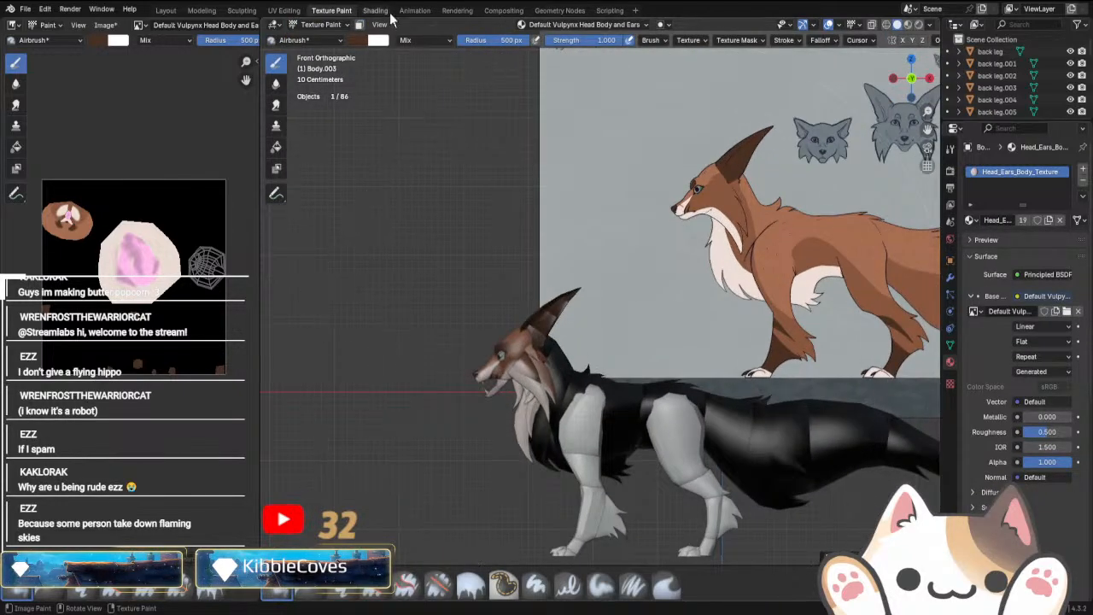
pyautogui.click(365, 41)
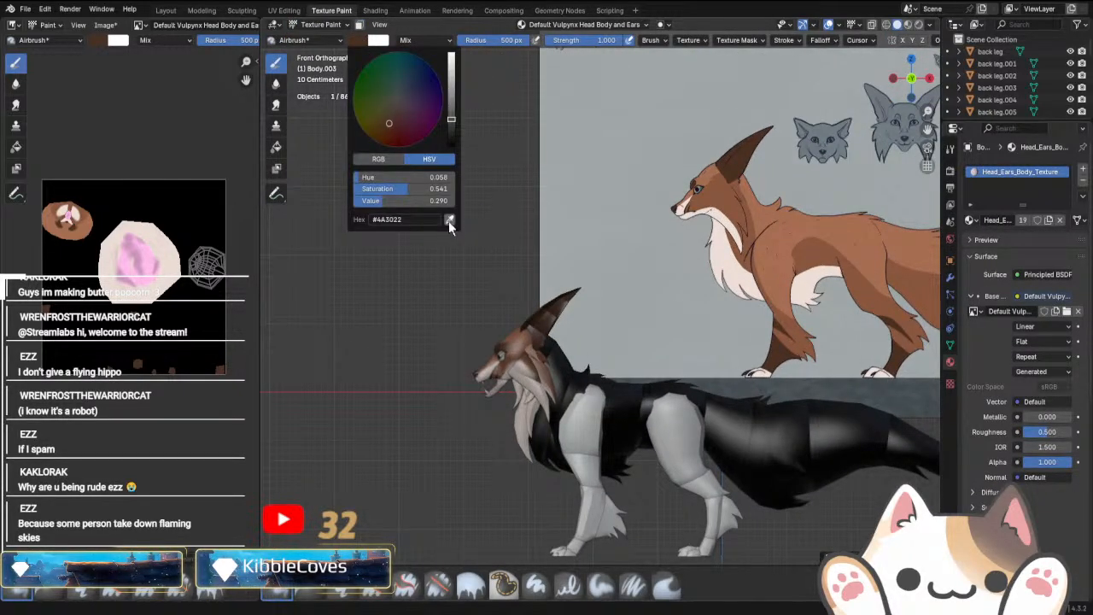
pyautogui.click(449, 219)
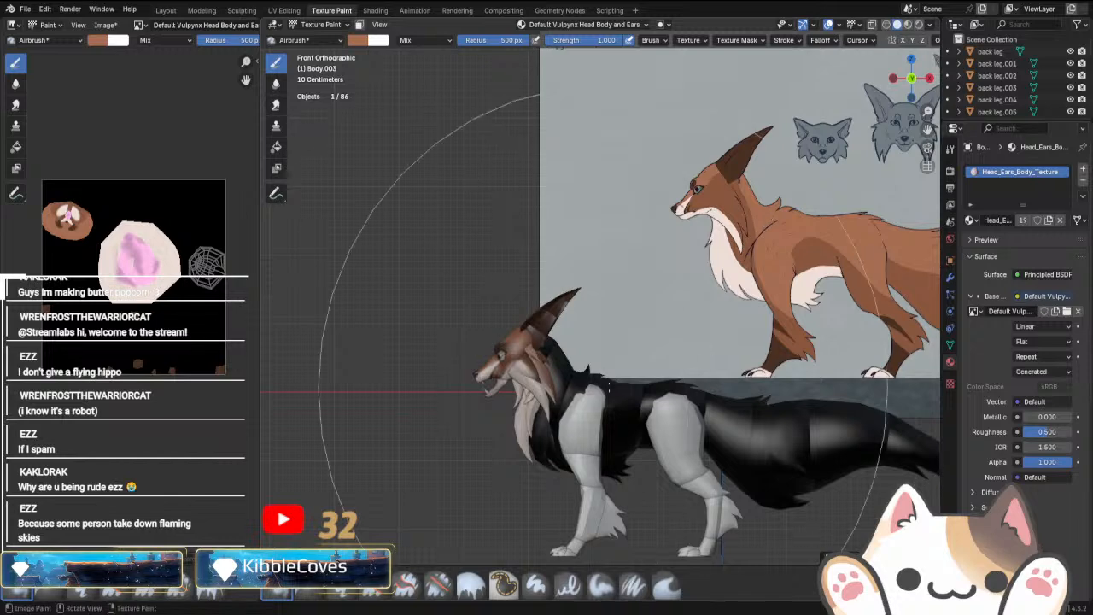
pyautogui.moveTo(389, 329); pyautogui.dragTo(568, 324, button='middle')
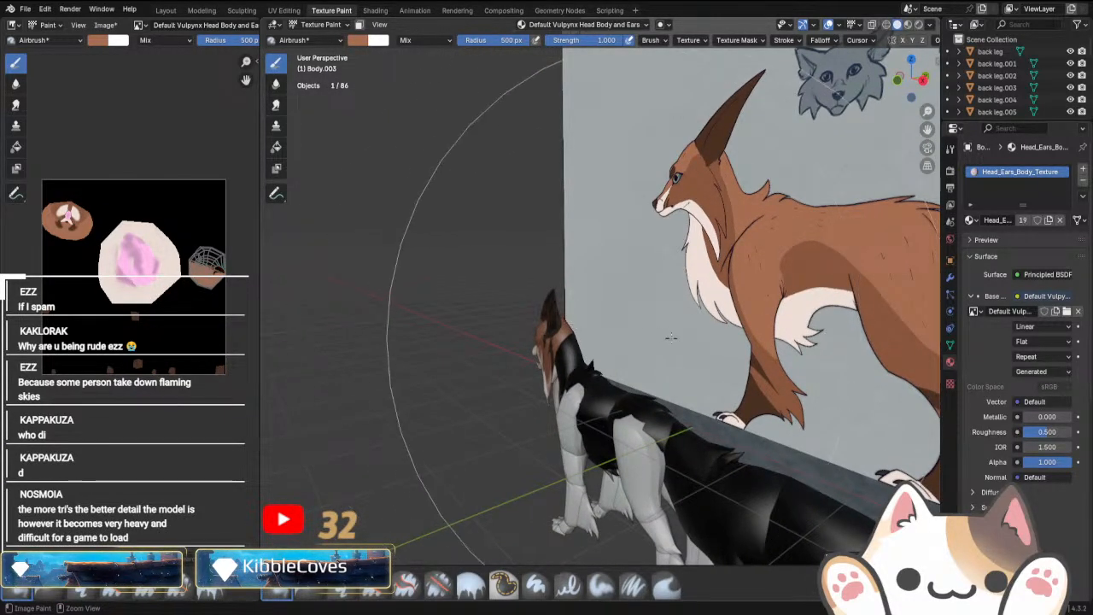
pyautogui.moveTo(593, 275); pyautogui.dragTo(628, 275, button='middle')
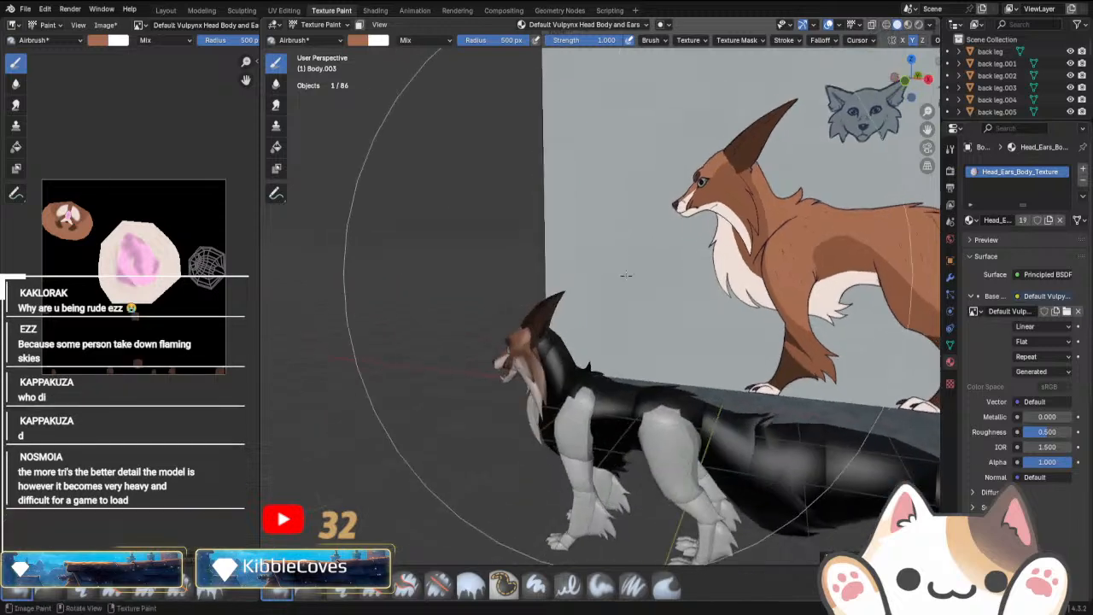
# Isolate the upper neck segment in local view, cover it on all sides with the sampled brown, and leave local view.
pyautogui.scroll(2, 627, 277)
pyautogui.press('/')
pyautogui.moveTo(569, 366); pyautogui.dragTo(519, 381)
pyautogui.scroll(-1, 519, 382)
pyautogui.moveTo(519, 382)
pyautogui.mouseDown(button='middle')
pyautogui.moveTo(451, 380)
pyautogui.moveTo(505, 378)
pyautogui.moveTo(617, 323)
pyautogui.moveTo(595, 152)
pyautogui.moveTo(768, 329)
pyautogui.moveTo(731, 367)
pyautogui.moveTo(622, 427)
pyautogui.moveTo(626, 436)
pyautogui.moveTo(560, 318)
pyautogui.mouseUp(button='middle')
pyautogui.press('KP_3')
pyautogui.moveTo(654, 306); pyautogui.dragTo(523, 356, button='middle')
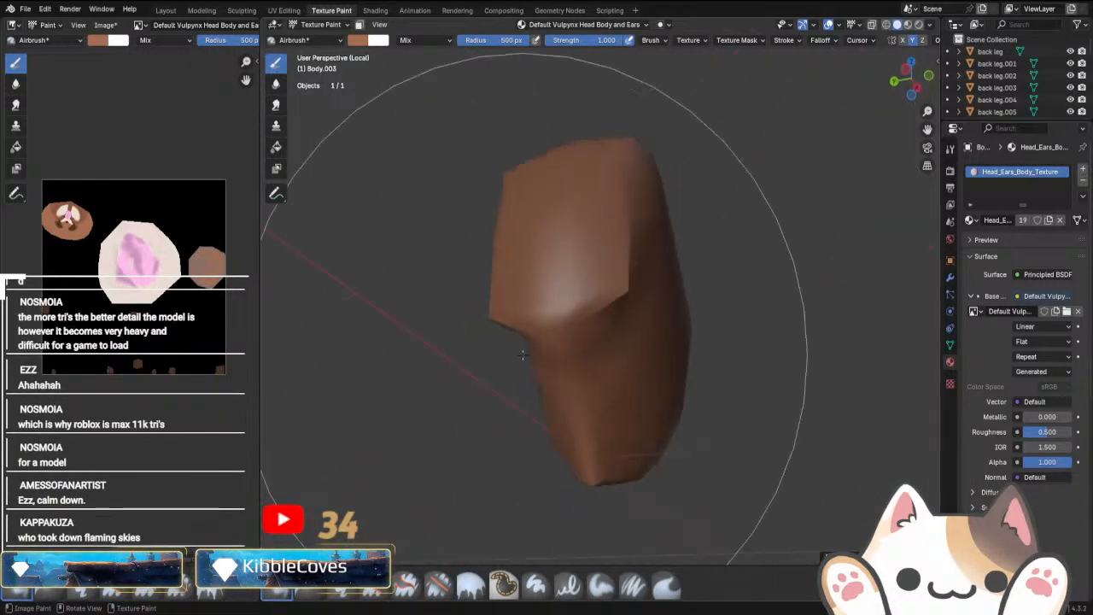
pyautogui.moveTo(571, 286)
pyautogui.mouseDown(button='middle')
pyautogui.moveTo(520, 373)
pyautogui.moveTo(558, 315)
pyautogui.mouseUp(button='middle')
pyautogui.press('KP_Divide')
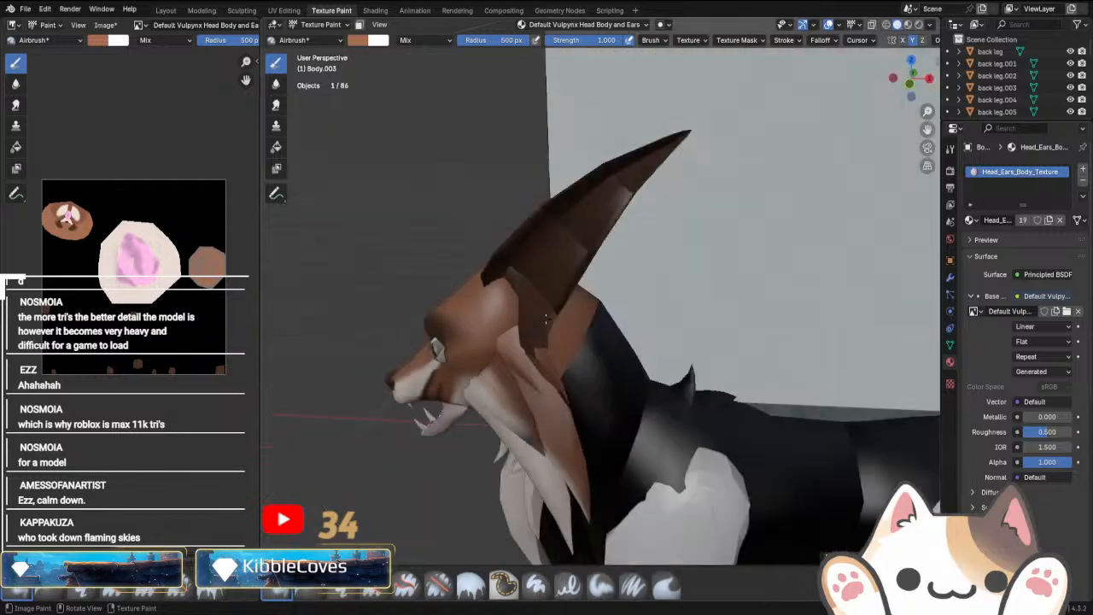
# Sample the darker brown fur shade (#89573E) from the concept art as the brush colour.
pyautogui.scroll(-8, 559, 323)
pyautogui.scroll(4, 654, 351)
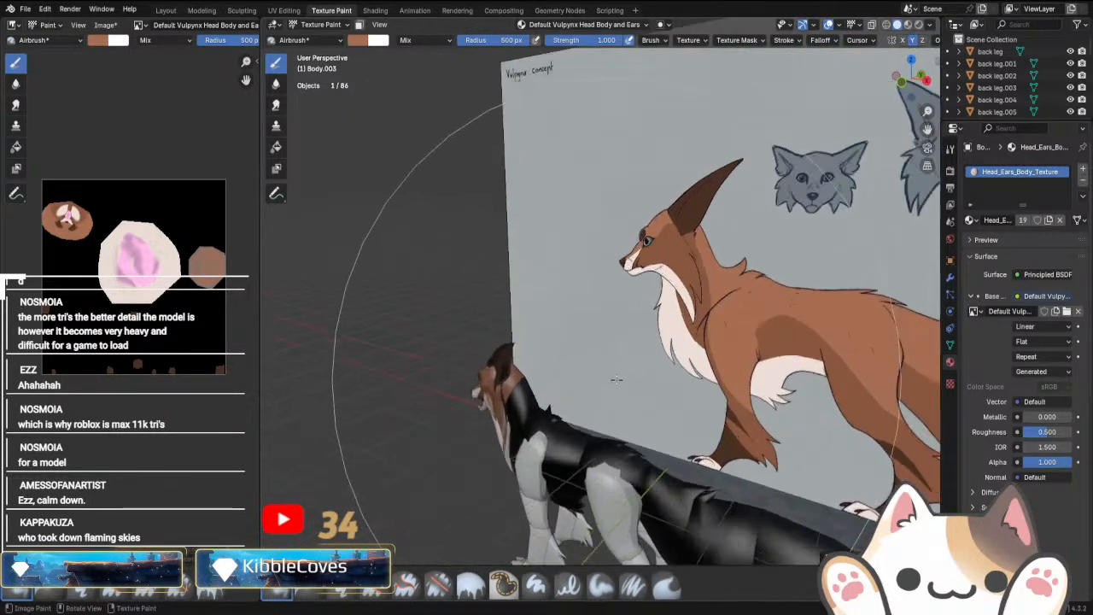
pyautogui.click(359, 41)
pyautogui.click(449, 219)
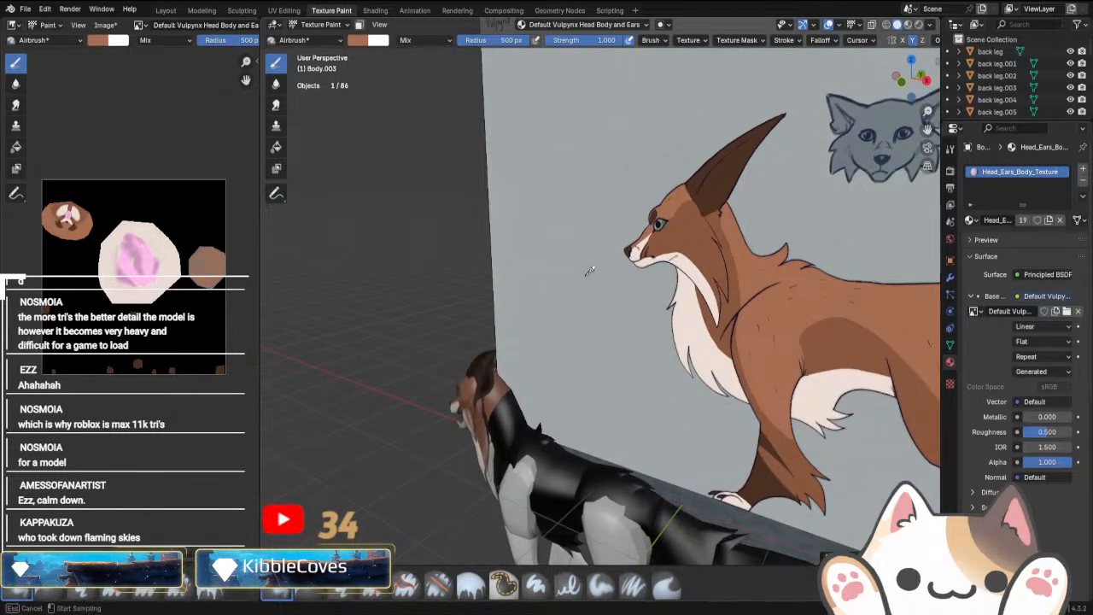
pyautogui.scroll(2, 542, 435)
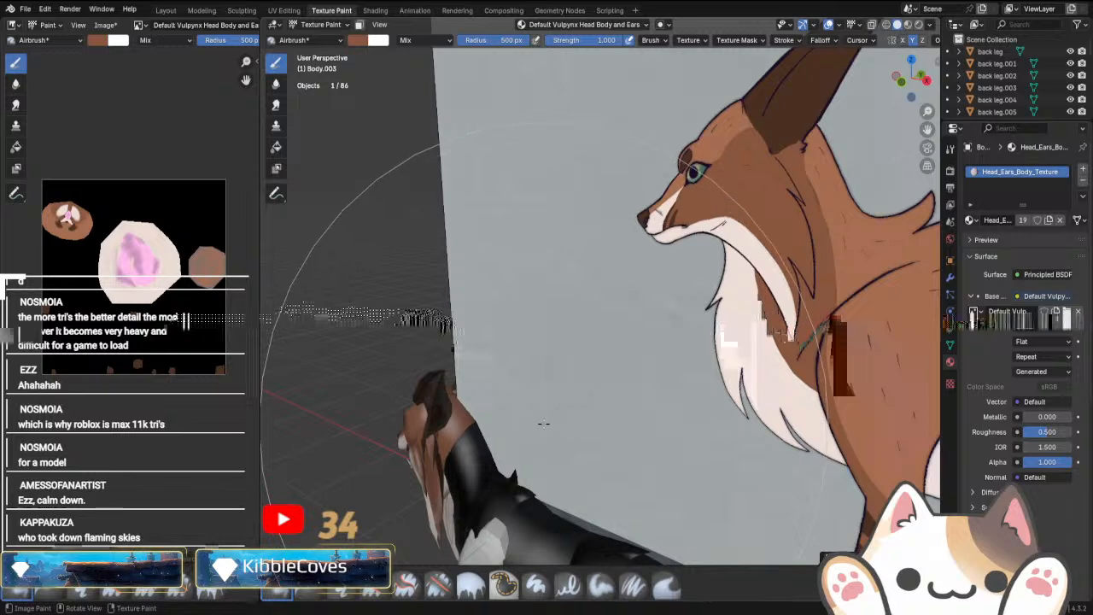
# Isolate the upper neck segment, set the airbrush radius to 411 px, and brush darker brown shading onto it.
pyautogui.press('KP_Divide')
pyautogui.press('KP_1')
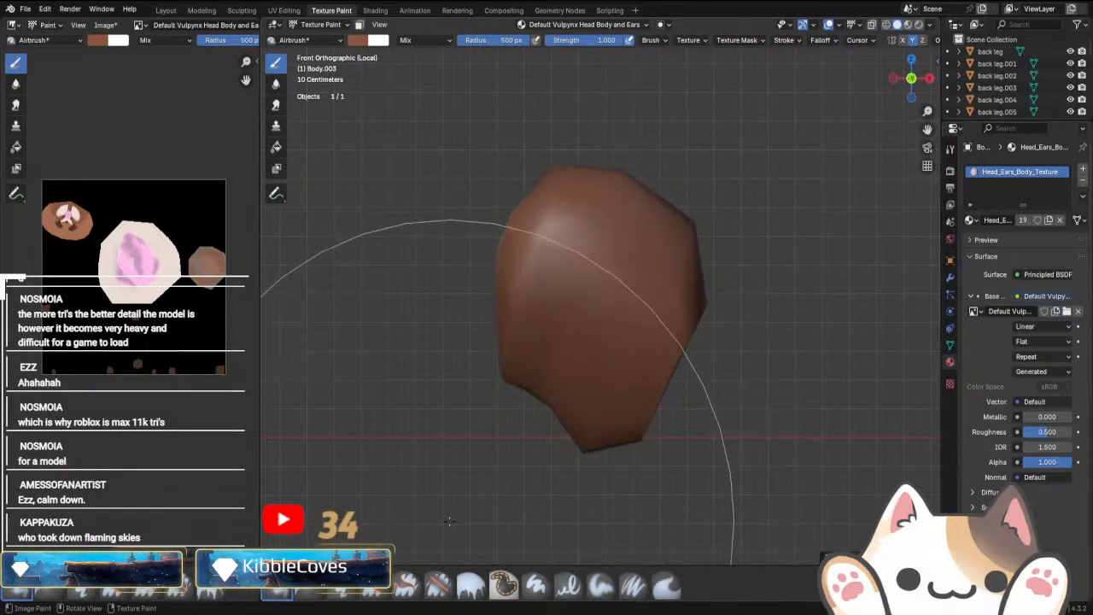
pyautogui.moveTo(559, 599); pyautogui.dragTo(706, 441, button='middle')
pyautogui.scroll(3, 705, 441)
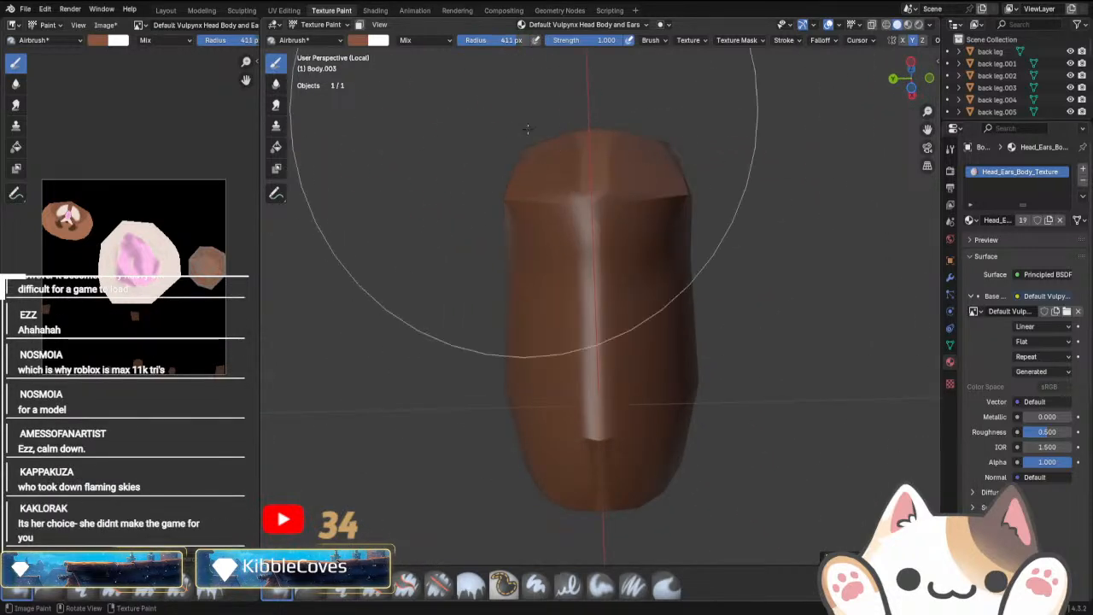
pyautogui.moveTo(646, 427)
pyautogui.mouseDown(button='middle')
pyautogui.moveTo(709, 429)
pyautogui.moveTo(620, 423)
pyautogui.mouseUp(button='middle')
pyautogui.scroll(3, 620, 423)
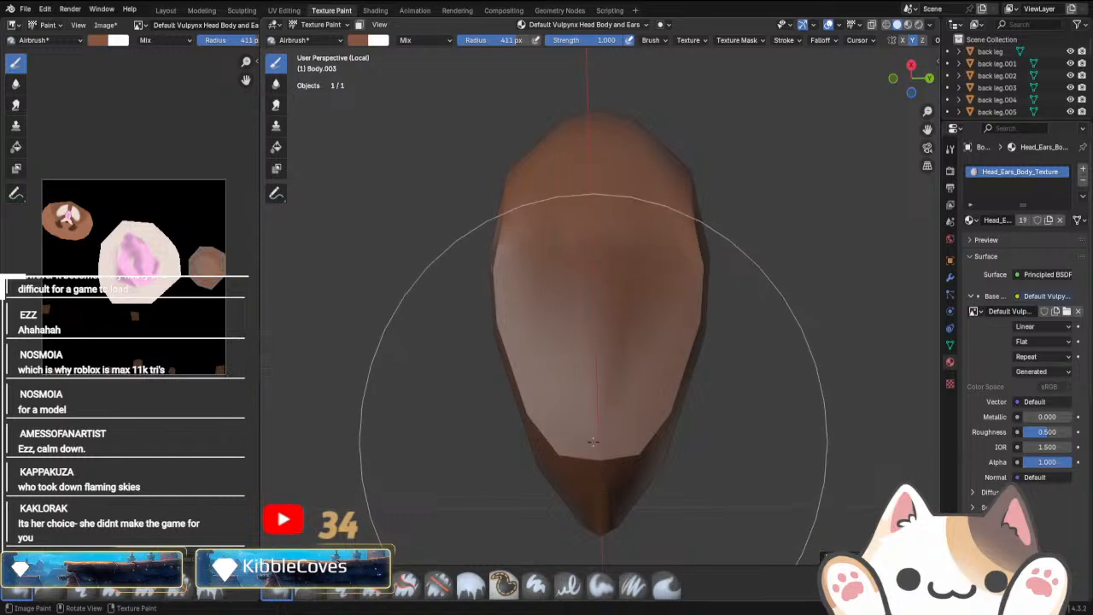
pyautogui.scroll(-3, 601, 468)
pyautogui.moveTo(649, 468); pyautogui.dragTo(565, 448, button='middle')
pyautogui.moveTo(602, 412)
pyautogui.mouseDown(button='middle')
pyautogui.moveTo(651, 428)
pyautogui.moveTo(594, 419)
pyautogui.moveTo(695, 414)
pyautogui.mouseUp(button='middle')
pyautogui.scroll(-1, 651, 427)
# Examine the neck segment's brown shading from several sides in Material Preview, then leave local view to compare it with the concept art.
pyautogui.click(909, 27)
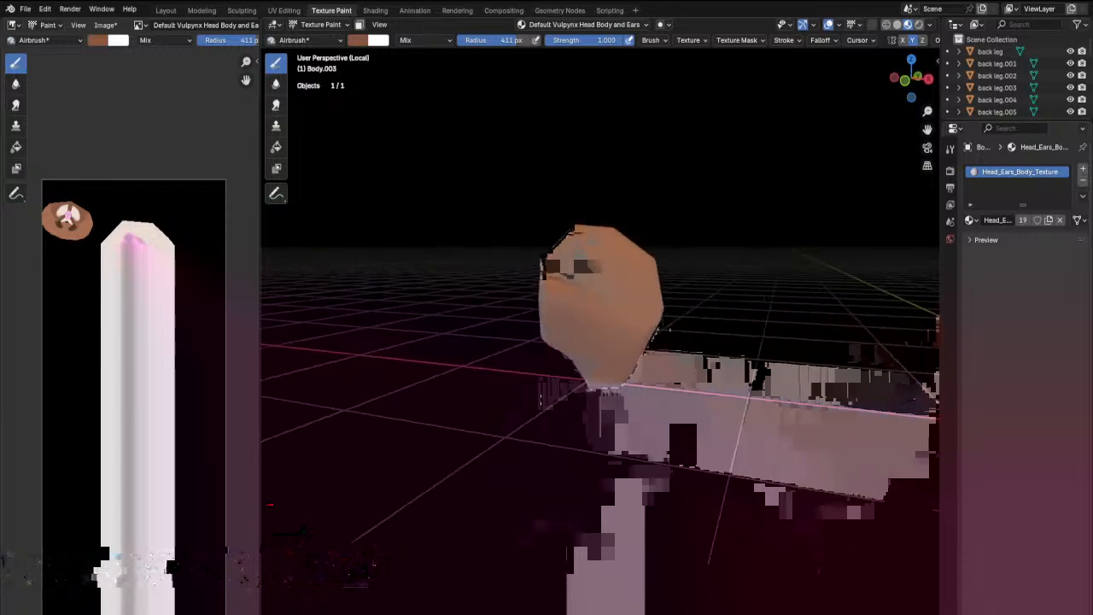
pyautogui.scroll(4, 626, 402)
pyautogui.moveTo(541, 397)
pyautogui.mouseDown(button='middle')
pyautogui.moveTo(624, 402)
pyautogui.moveTo(607, 422)
pyautogui.moveTo(480, 428)
pyautogui.moveTo(541, 402)
pyautogui.mouseUp(button='middle')
pyautogui.scroll(4, 585, 439)
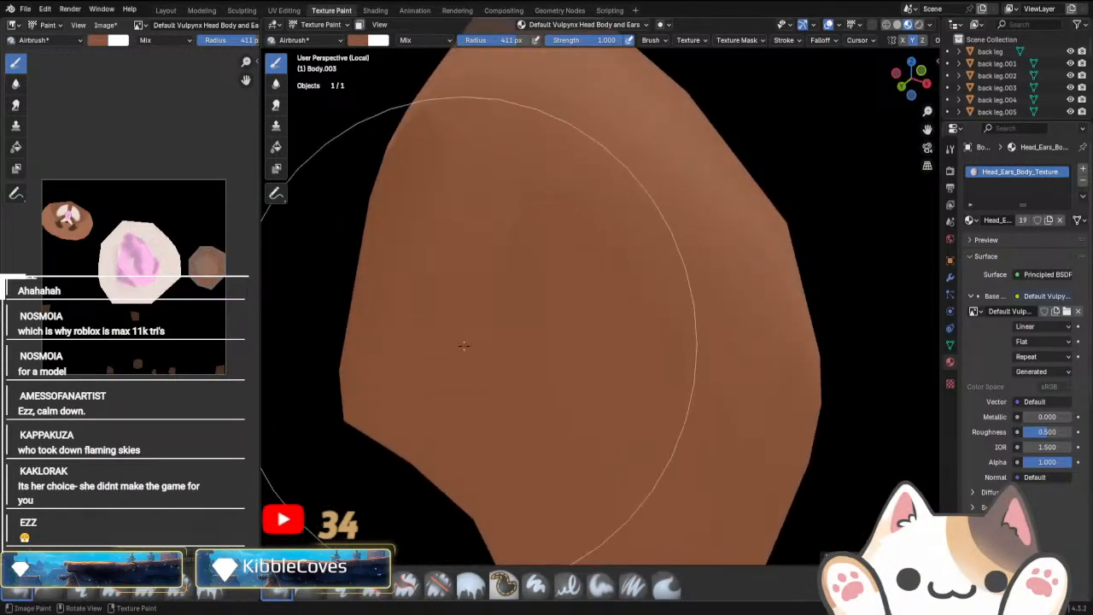
pyautogui.scroll(-6, 463, 345)
pyautogui.moveTo(478, 359); pyautogui.dragTo(604, 424, button='middle')
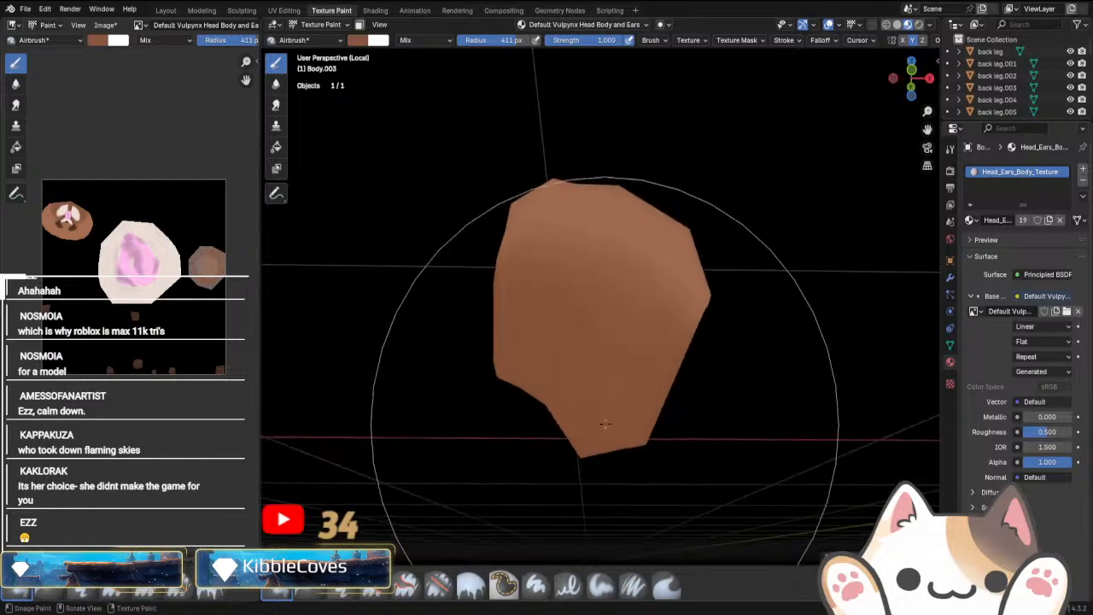
pyautogui.scroll(2, 605, 424)
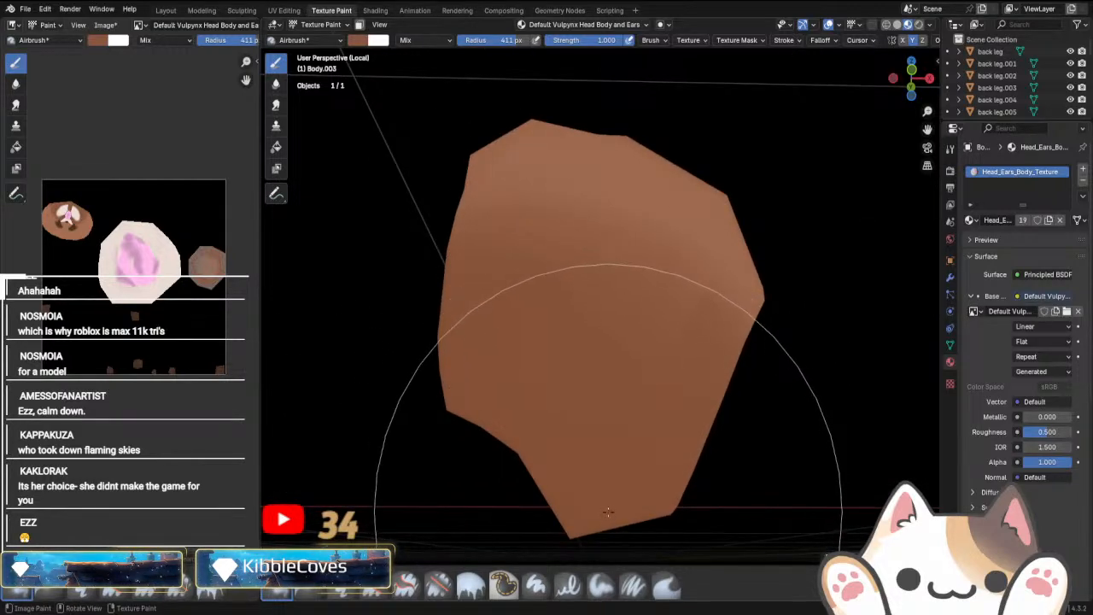
pyautogui.scroll(-3, 647, 572)
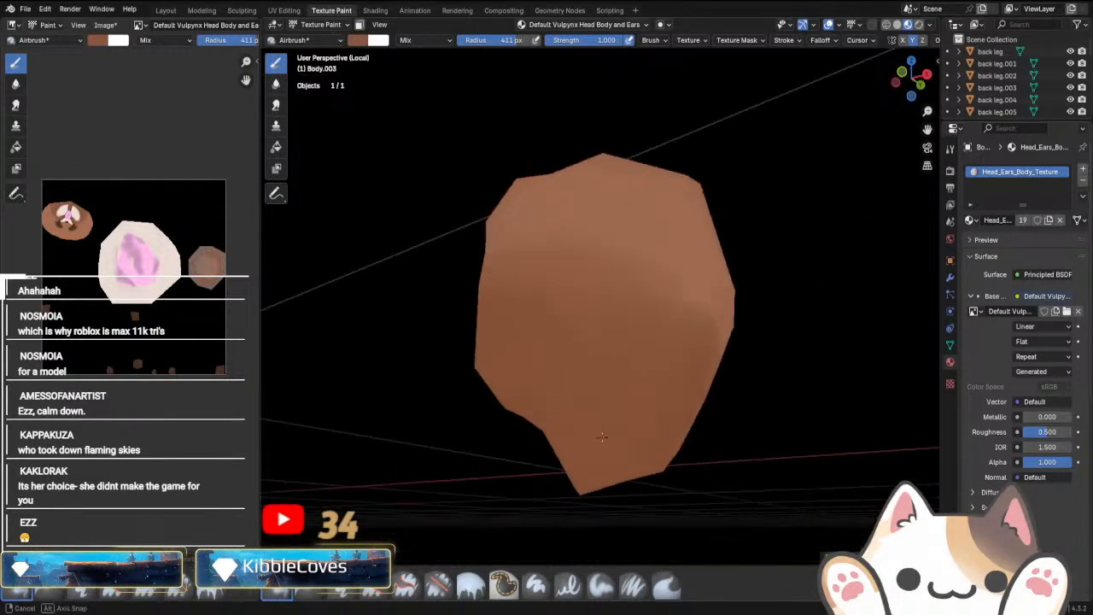
pyautogui.moveTo(647, 572); pyautogui.dragTo(542, 522, button='middle')
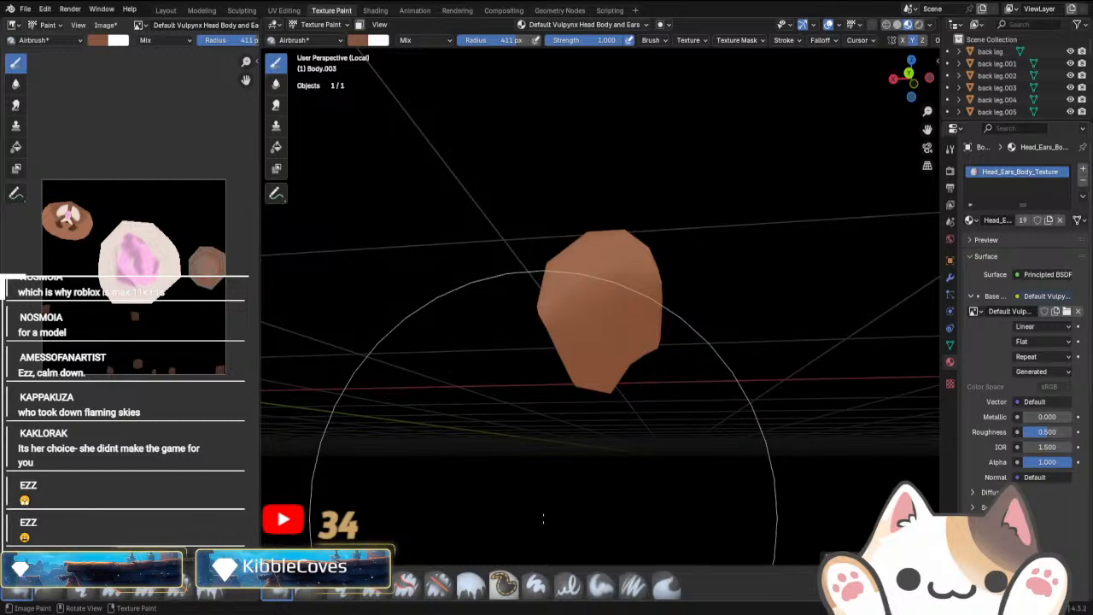
pyautogui.press('KP_Divide')
pyautogui.scroll(-4, 771, 392)
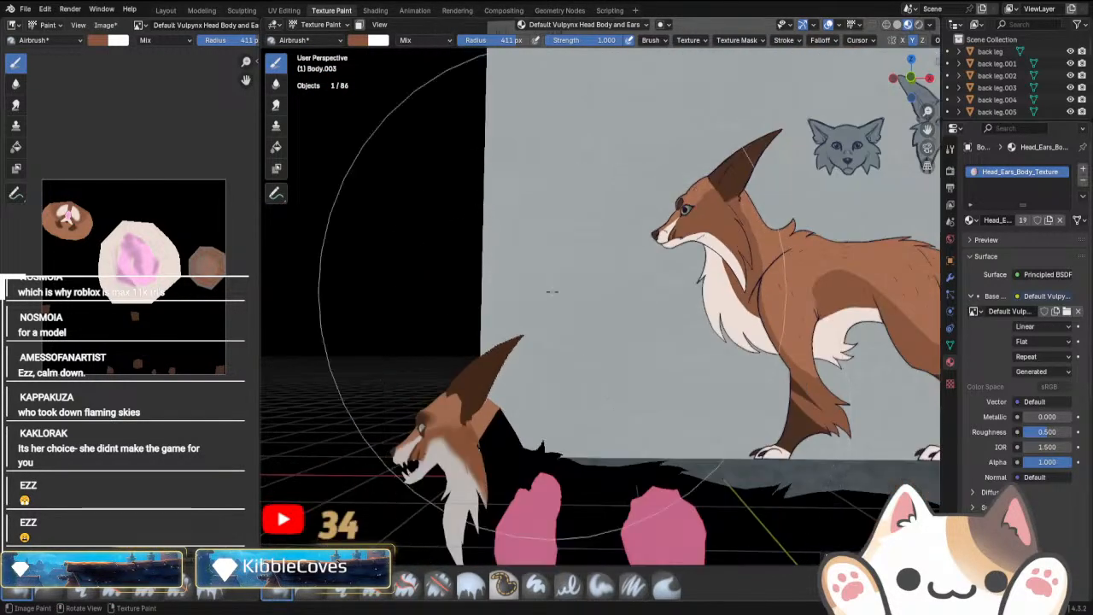
# Select the next neck segment (Body.002) in Object Mode and switch it to Texture Paint mode.
pyautogui.click(329, 38)
pyautogui.click(325, 24)
pyautogui.click(330, 40)
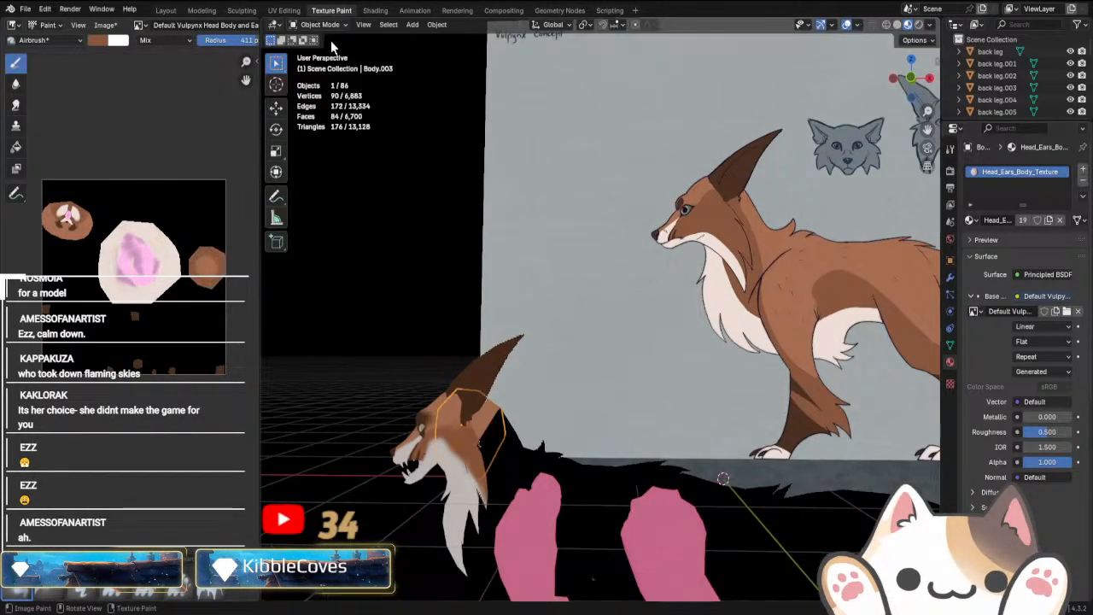
pyautogui.click(319, 24)
pyautogui.click(320, 109)
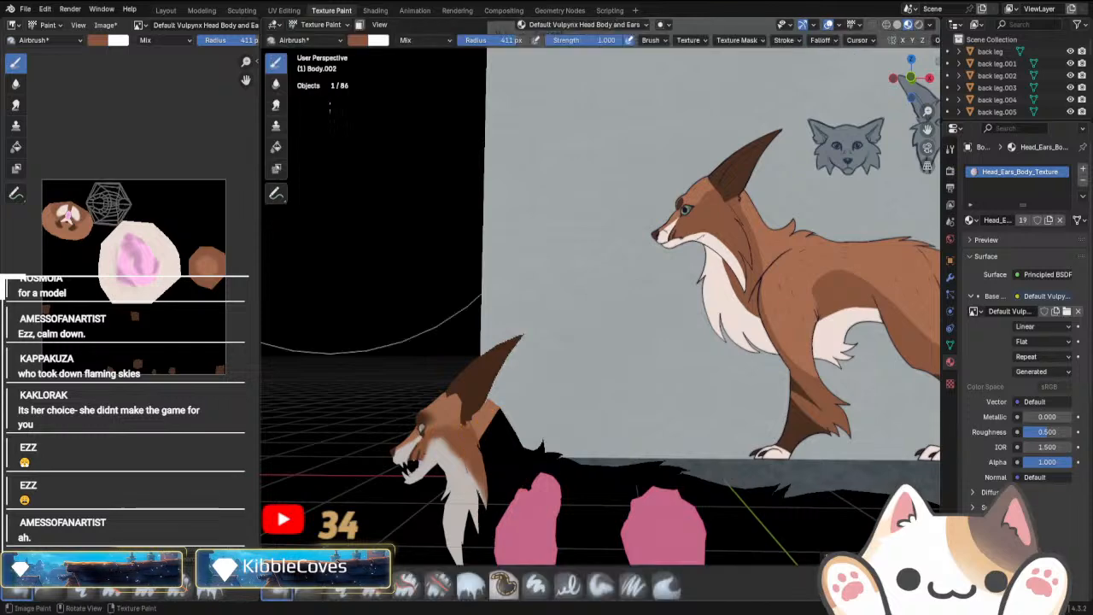
pyautogui.scroll(4, 556, 328)
pyautogui.moveTo(556, 330); pyautogui.dragTo(551, 328)
pyautogui.hotkey('ctrl', 'z')
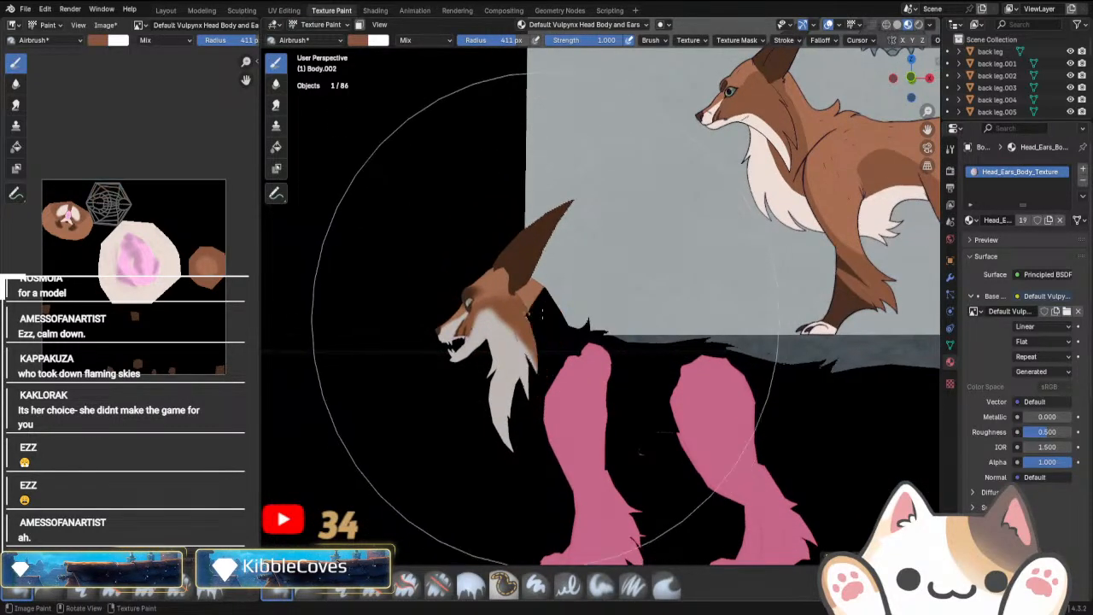
# Set the brush colour to black by sampling it with the eyedropper.
pyautogui.click(362, 41)
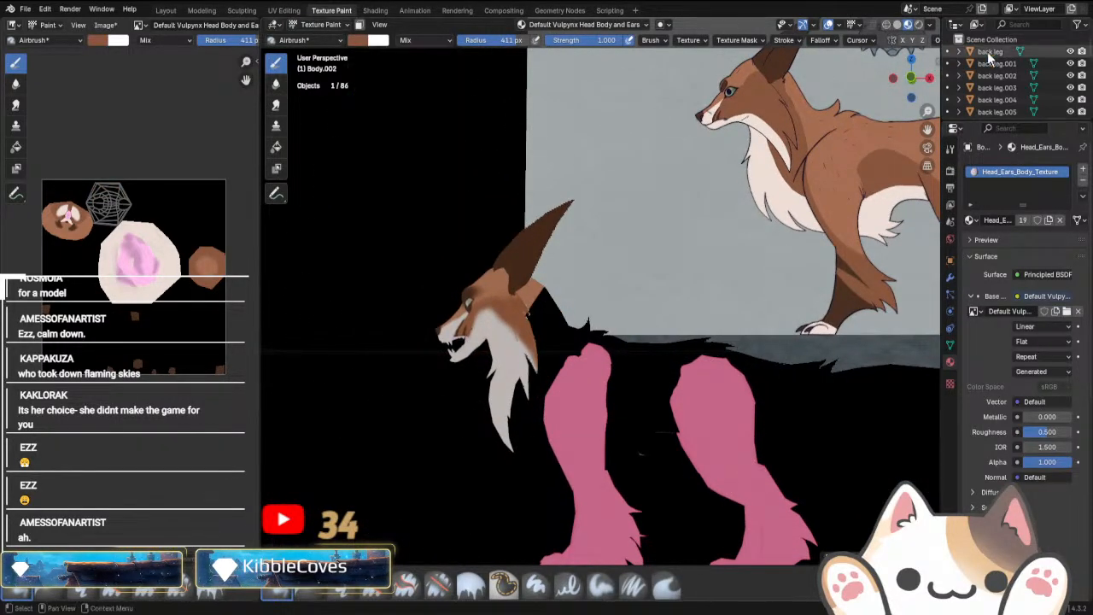
pyautogui.click(362, 41)
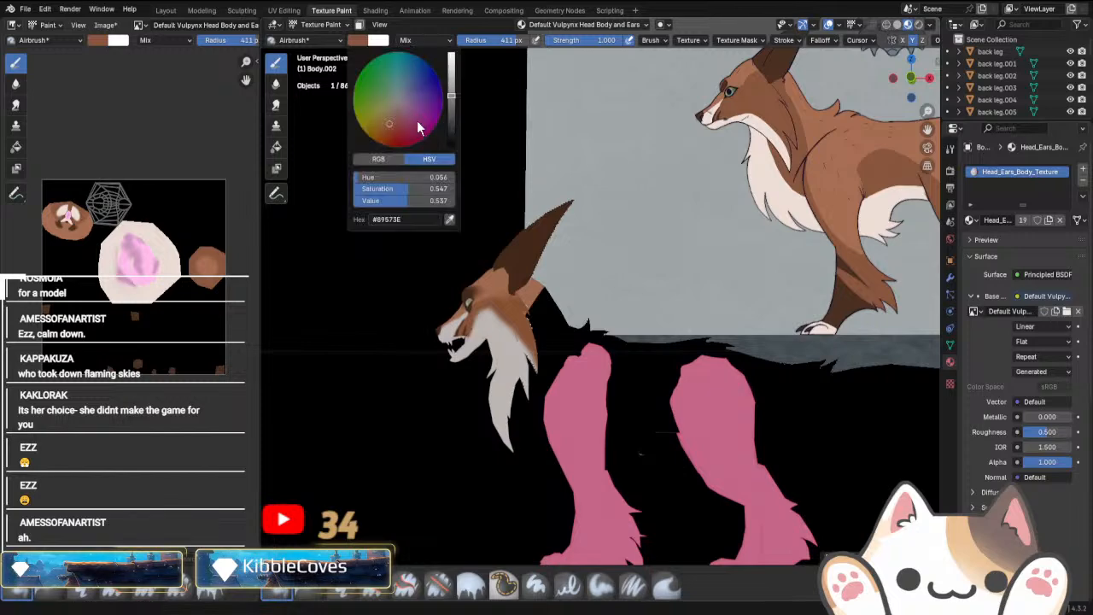
pyautogui.click(450, 220)
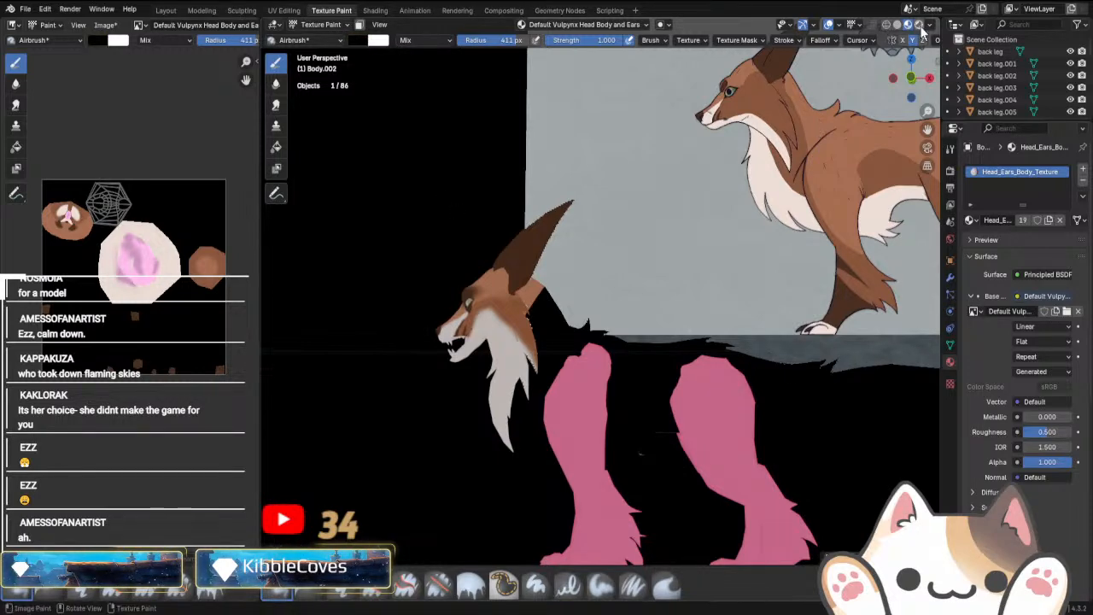
# Return to Solid shading and isolate the unpainted neck segment in local view.
pyautogui.click(898, 26)
pyautogui.moveTo(626, 359); pyautogui.dragTo(570, 389, button='middle')
pyautogui.press('`')
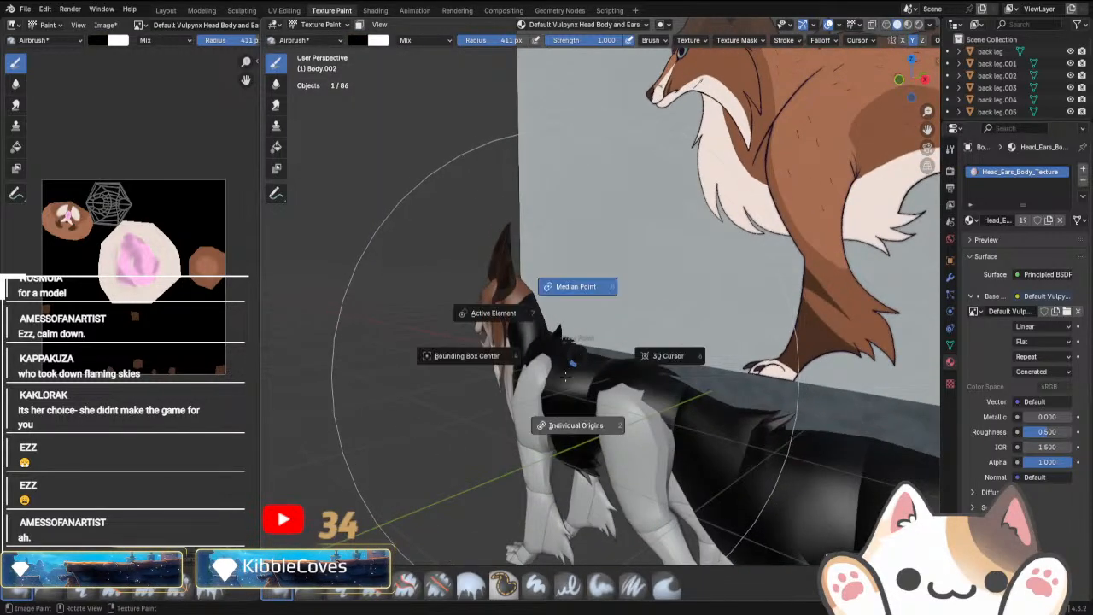
pyautogui.press('KP_Divide')
pyautogui.moveTo(604, 350); pyautogui.dragTo(559, 383, button='middle')
pyautogui.scroll(-5, 546, 389)
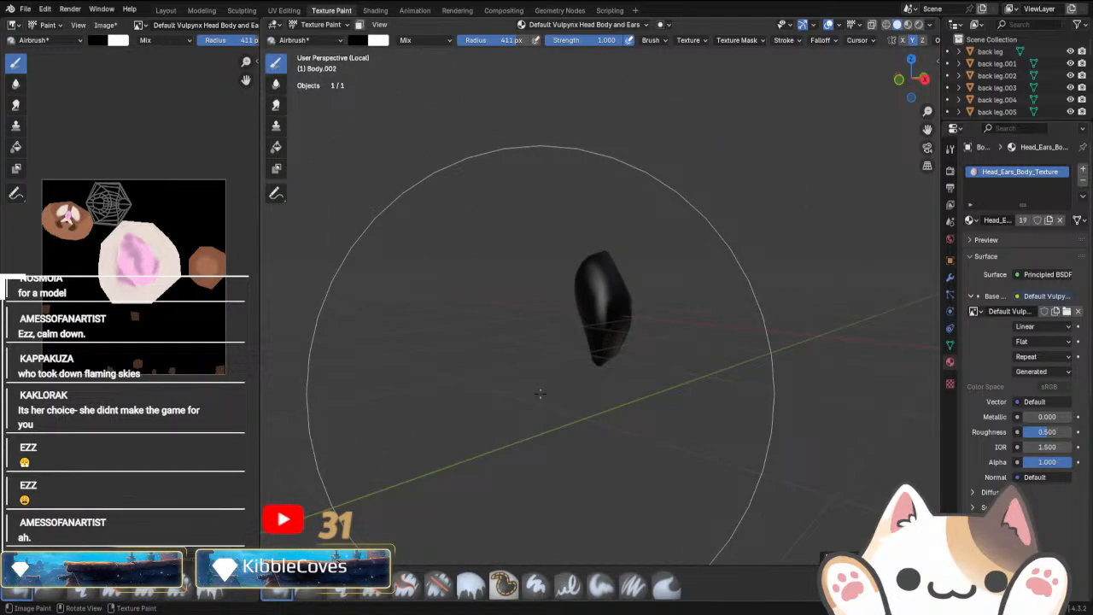
# Leave local view and sample the coat's lighter brown (#A66E52) from the concept art as the brush colour.
pyautogui.press('KP_Divide')
pyautogui.click(357, 41)
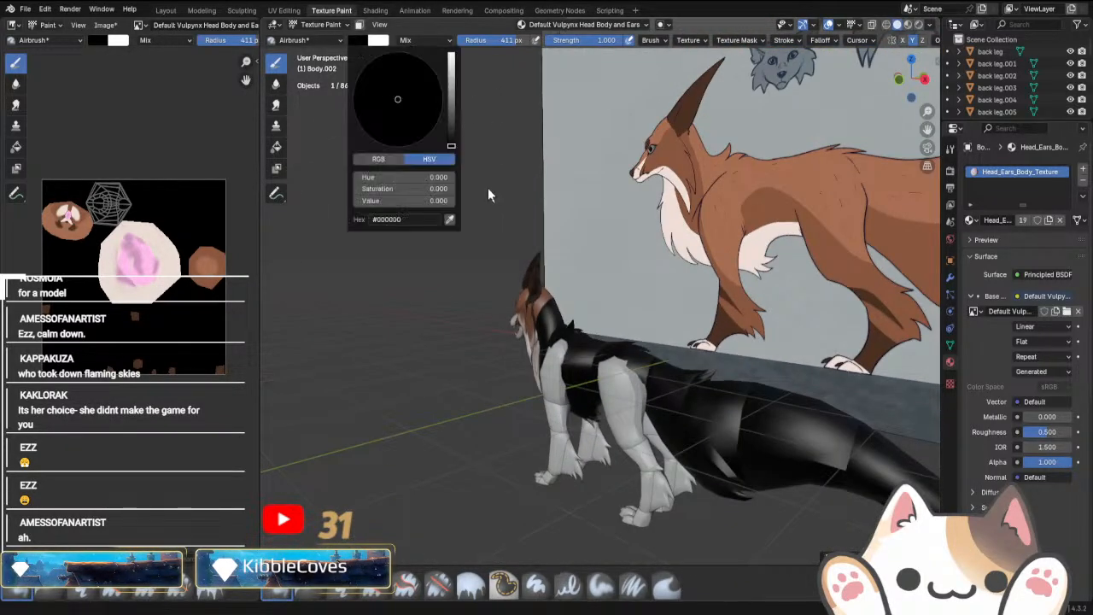
pyautogui.click(360, 42)
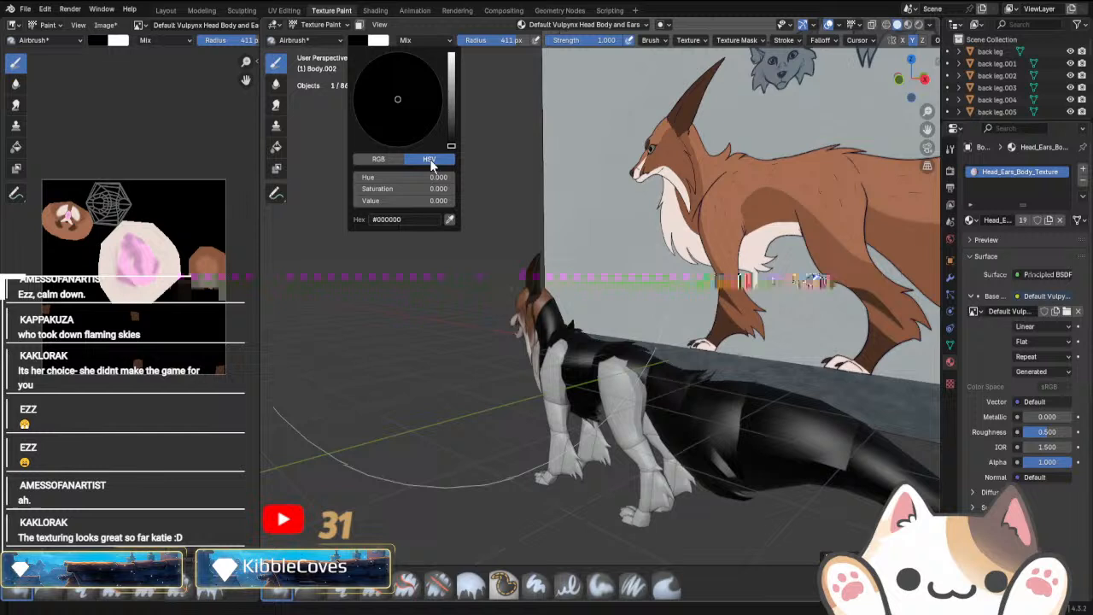
pyautogui.click(450, 219)
# Isolate the unpainted neck segment (Body.002) in local view and cover it on all sides with the lighter brown.
pyautogui.press('KP_Divide')
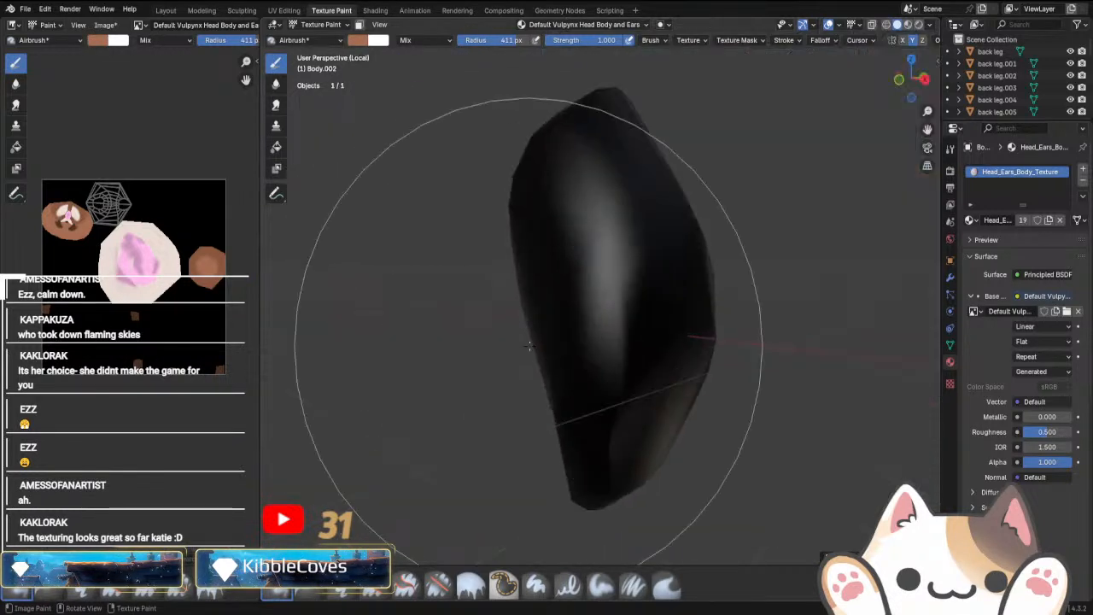
pyautogui.moveTo(531, 348); pyautogui.dragTo(586, 345)
pyautogui.moveTo(586, 345)
pyautogui.mouseDown(button='middle')
pyautogui.moveTo(472, 399)
pyautogui.moveTo(658, 366)
pyautogui.moveTo(654, 415)
pyautogui.moveTo(605, 334)
pyautogui.moveTo(602, 206)
pyautogui.moveTo(627, 317)
pyautogui.moveTo(571, 453)
pyautogui.moveTo(598, 358)
pyautogui.moveTo(441, 432)
pyautogui.mouseUp(button='middle')
pyautogui.moveTo(626, 324); pyautogui.dragTo(598, 341, button='middle')
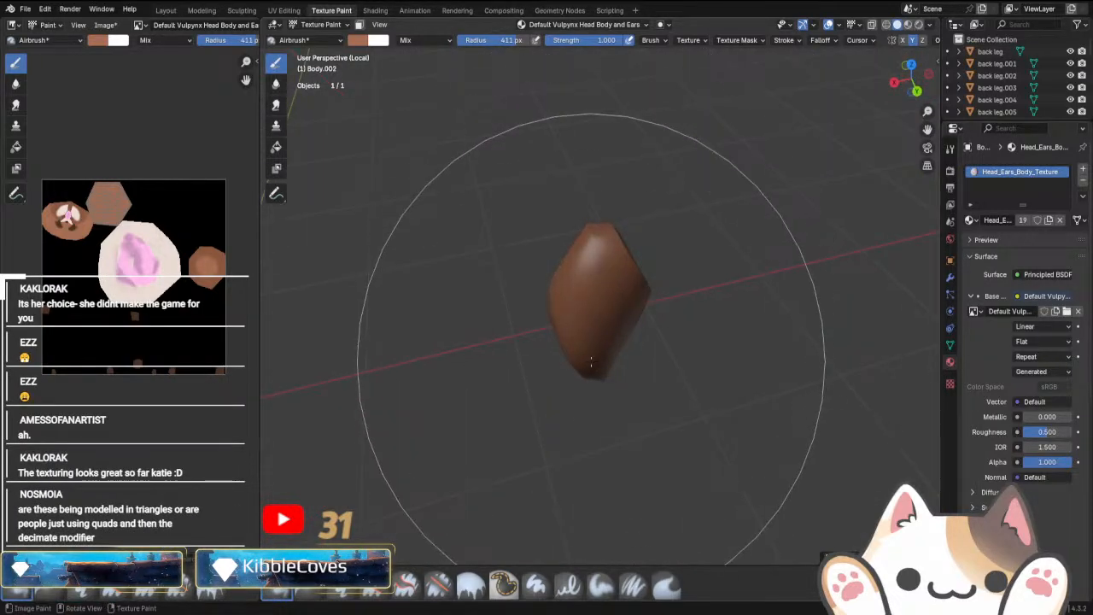
# Leave local view and sample the darker brown of the coat's shading from the concept art as the brush colour.
pyautogui.press('KP_Divide')
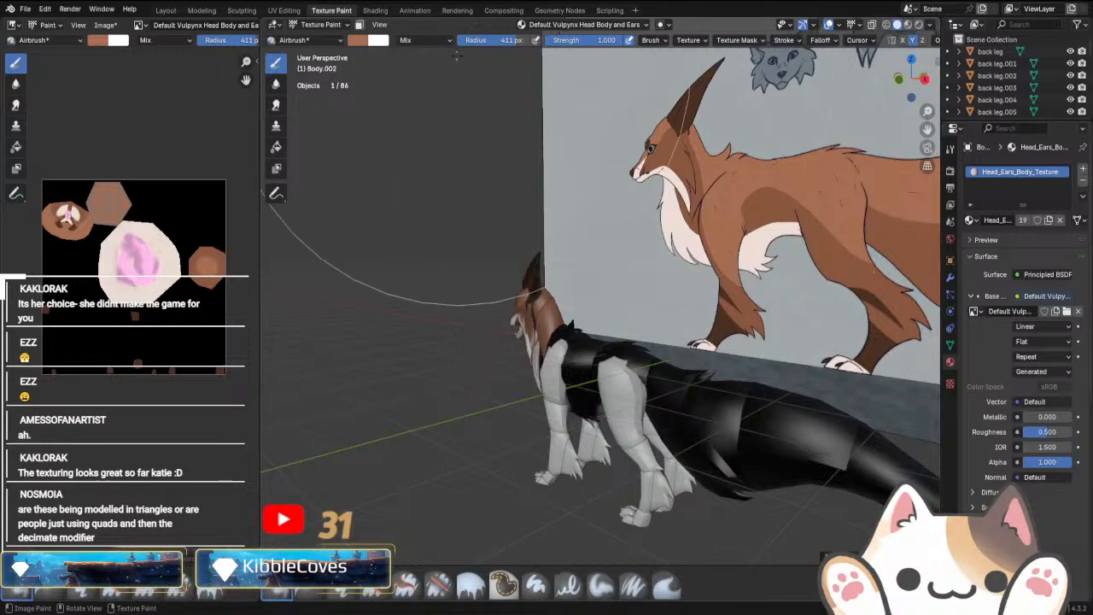
pyautogui.click(357, 41)
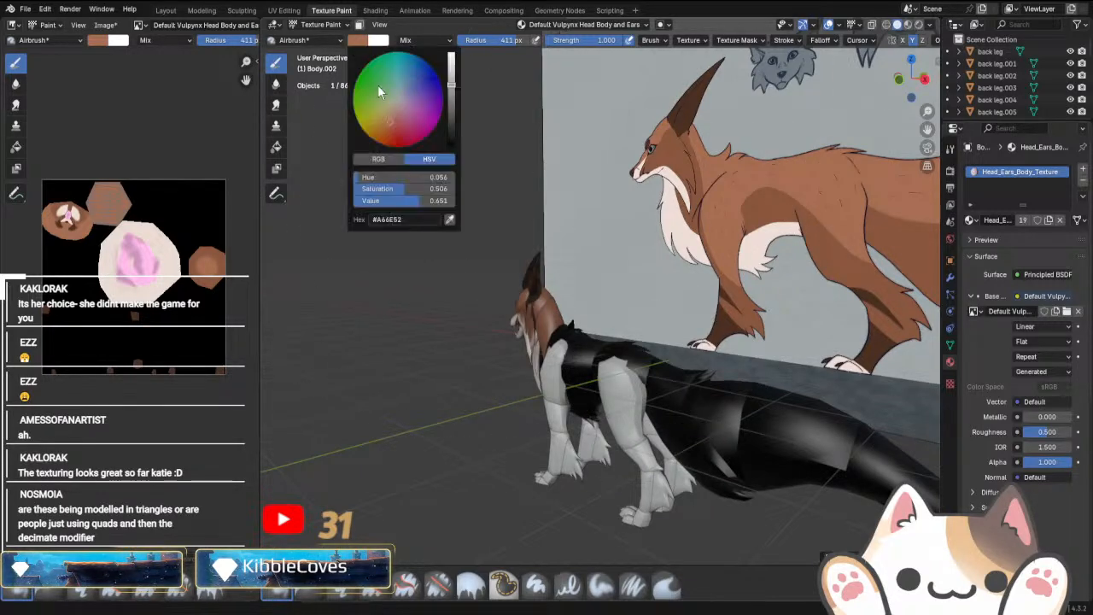
pyautogui.click(450, 219)
pyautogui.click(703, 186)
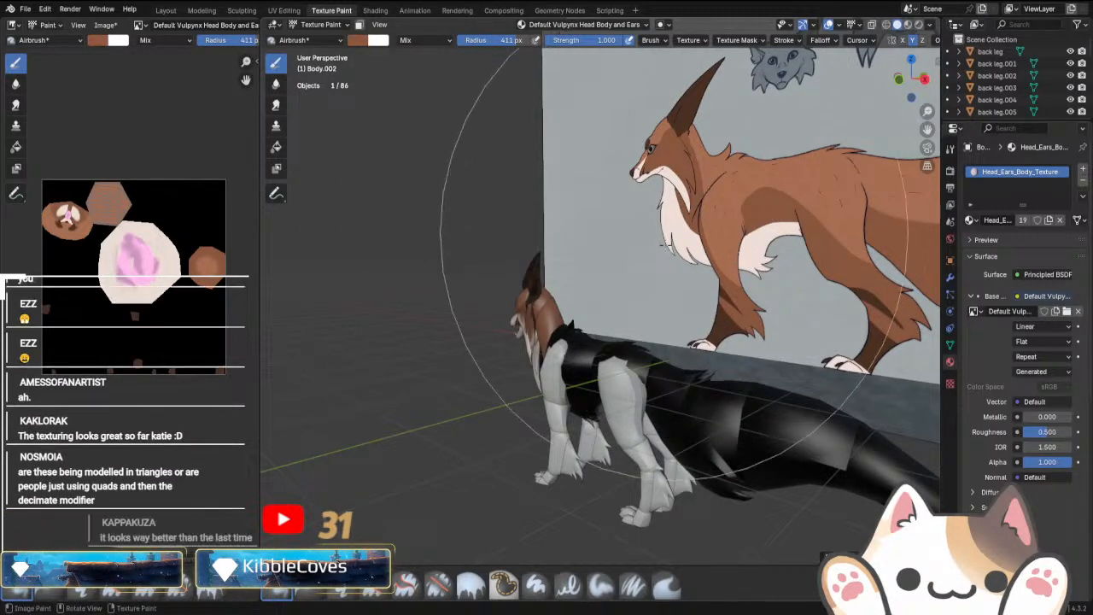
# Isolate the neck segment (Body.002), shade it with the darker brown, and check it beside the head in Material Preview.
pyautogui.press('KP_3')
pyautogui.press('KP_1')
pyautogui.scroll(1, 628, 389)
pyautogui.scroll(8, 628, 391)
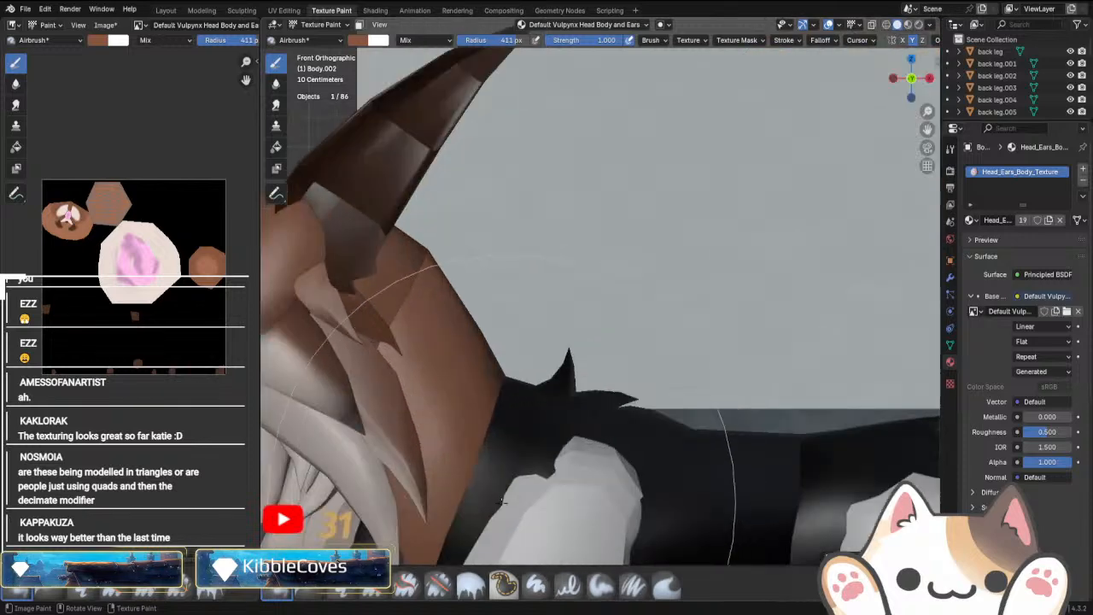
pyautogui.keyDown('shift'); pyautogui.moveTo(495, 512); pyautogui.dragTo(619, 402, button='middle'); pyautogui.keyUp('shift')
pyautogui.scroll(2, 418, 379)
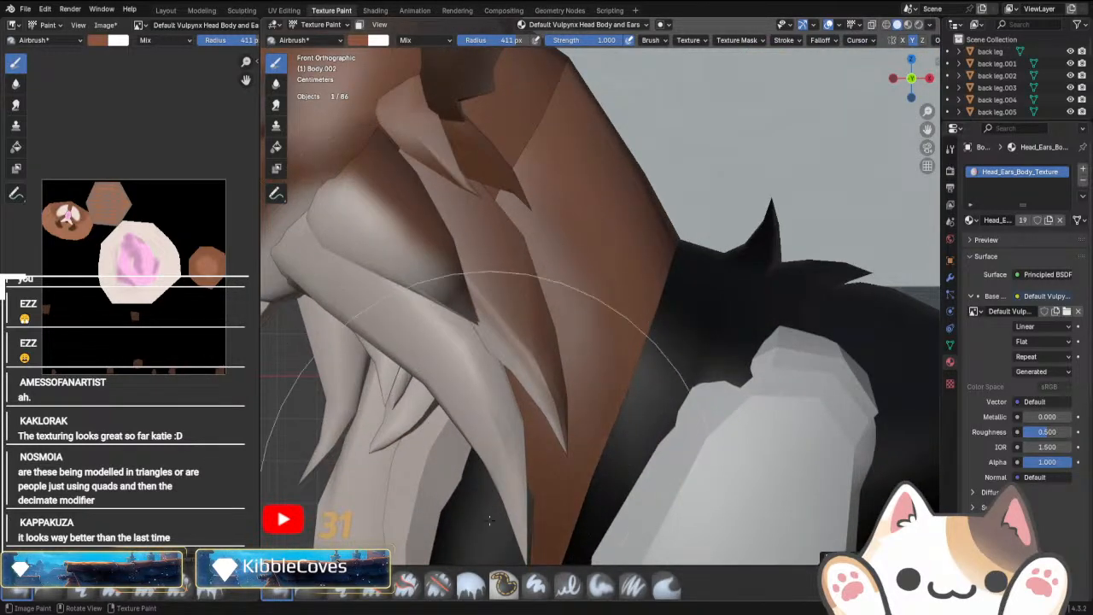
pyautogui.scroll(-5, 495, 504)
pyautogui.press('KP_Divide')
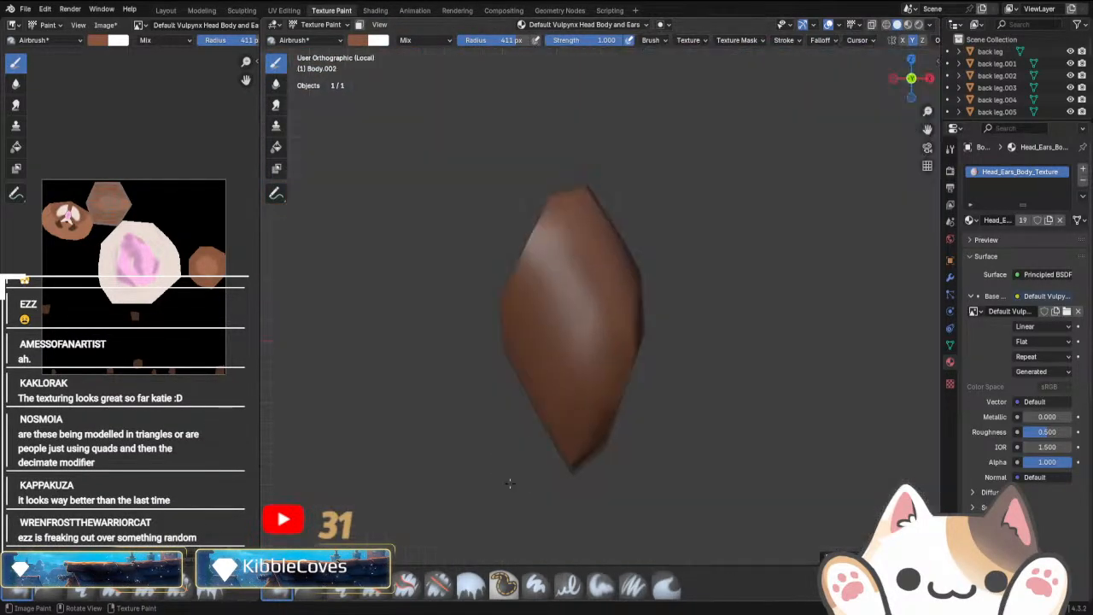
pyautogui.moveTo(510, 483)
pyautogui.mouseDown(button='middle')
pyautogui.moveTo(598, 466)
pyautogui.moveTo(624, 489)
pyautogui.moveTo(602, 478)
pyautogui.moveTo(573, 391)
pyautogui.moveTo(548, 178)
pyautogui.moveTo(610, 429)
pyautogui.moveTo(674, 464)
pyautogui.moveTo(700, 453)
pyautogui.moveTo(615, 524)
pyautogui.mouseUp(button='middle')
pyautogui.press('KP_Divide')
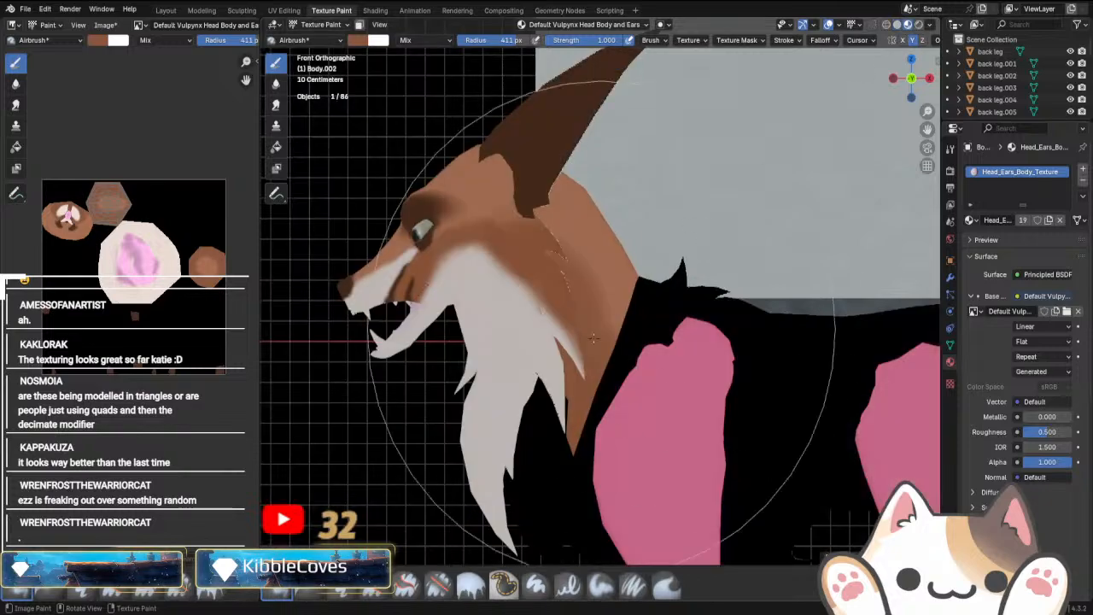
# Switch to Object Mode and hide the Face Floof object to expose the neck underneath.
pyautogui.scroll(-2, 593, 339)
pyautogui.click(316, 24)
pyautogui.click(318, 43)
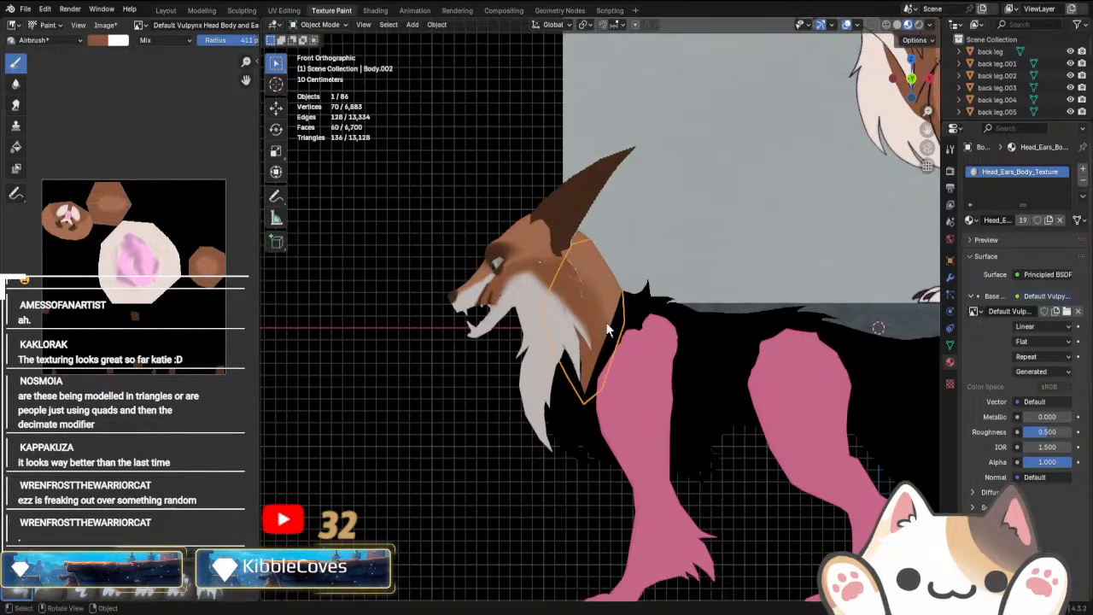
pyautogui.click(568, 305)
pyautogui.moveTo(612, 415)
pyautogui.keyDown('ctrl'); pyautogui.mouseDown(button='middle')
pyautogui.moveTo(588, 345)
pyautogui.moveTo(525, 276)
pyautogui.moveTo(614, 418)
pyautogui.mouseUp(button='middle'); pyautogui.keyUp('ctrl')
pyautogui.keyDown('ctrl'); pyautogui.moveTo(589, 319); pyautogui.dragTo(559, 247, button='middle'); pyautogui.keyUp('ctrl')
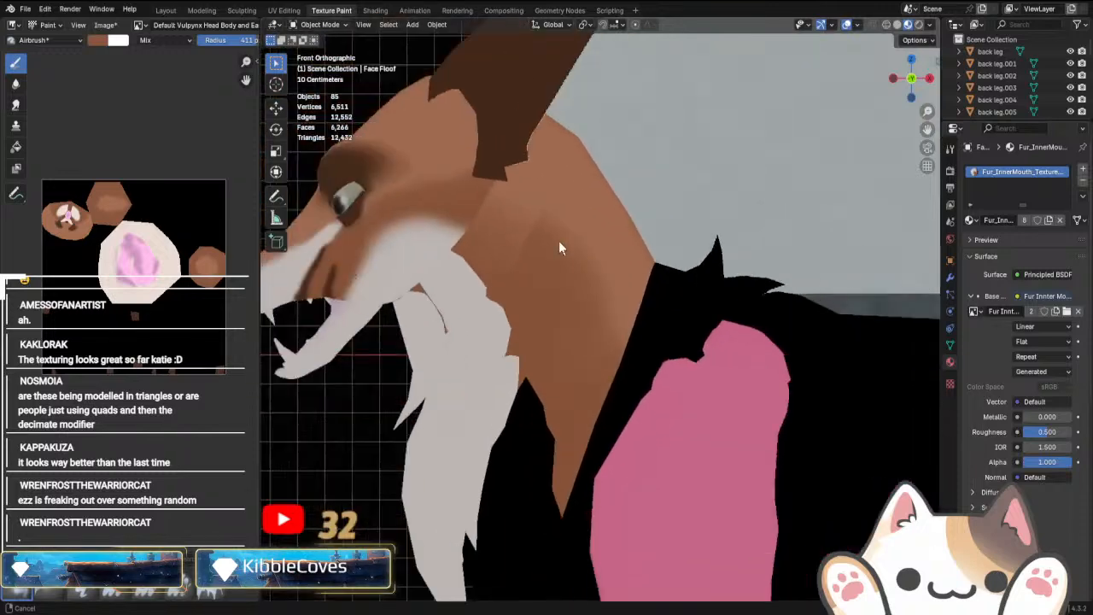
# Switch the segment behind the head (Body.003) to Texture Paint mode and examine how its shading meets the neighbouring neck segment.
pyautogui.click(509, 243)
pyautogui.click(331, 24)
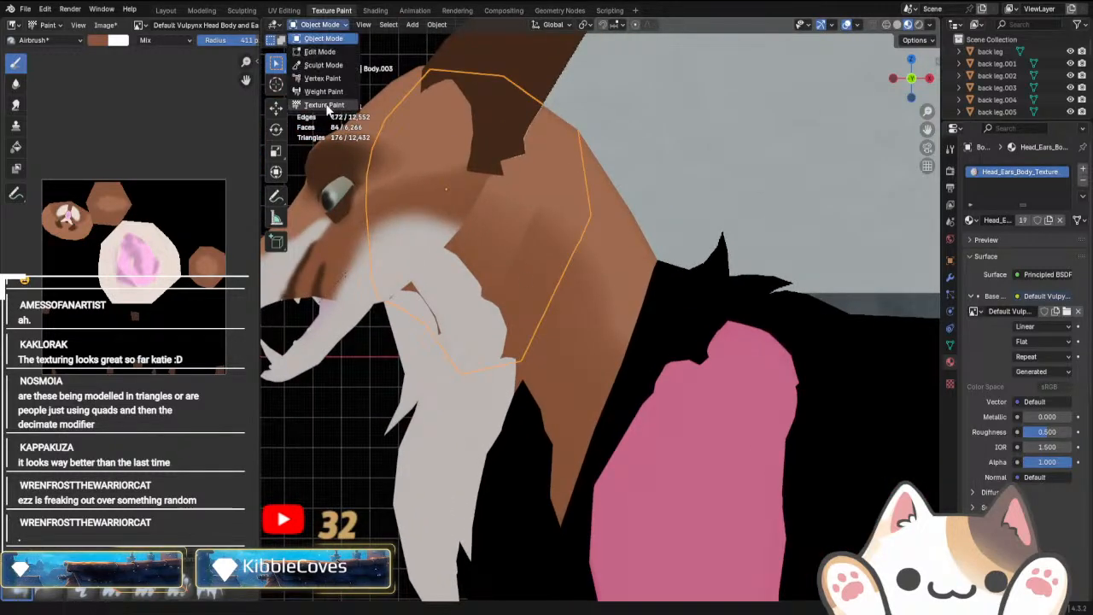
pyautogui.click(327, 109)
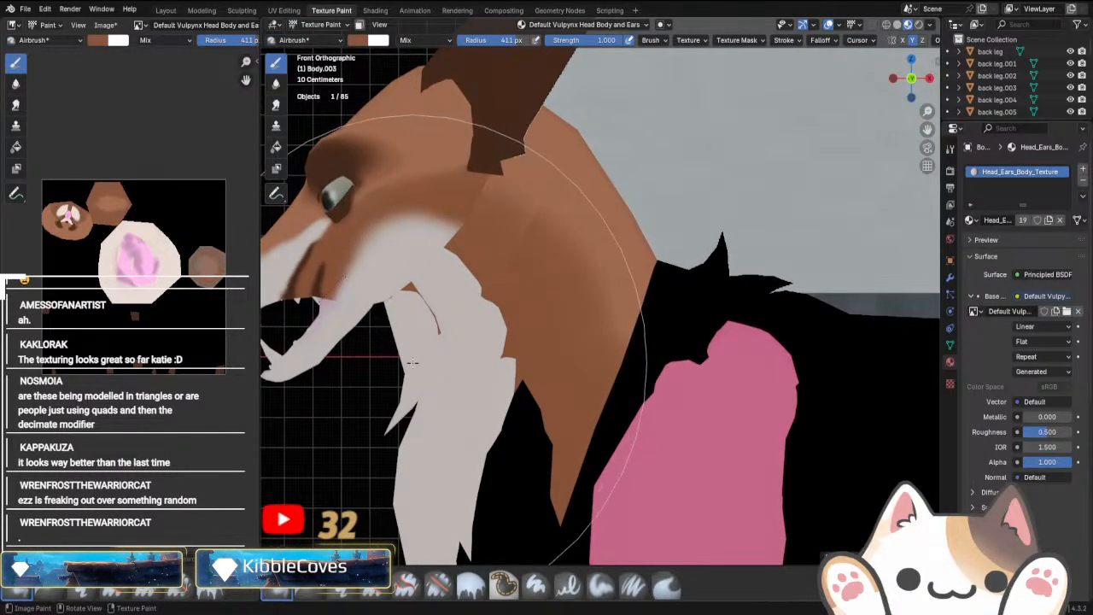
pyautogui.moveTo(412, 362); pyautogui.dragTo(602, 430, button='middle')
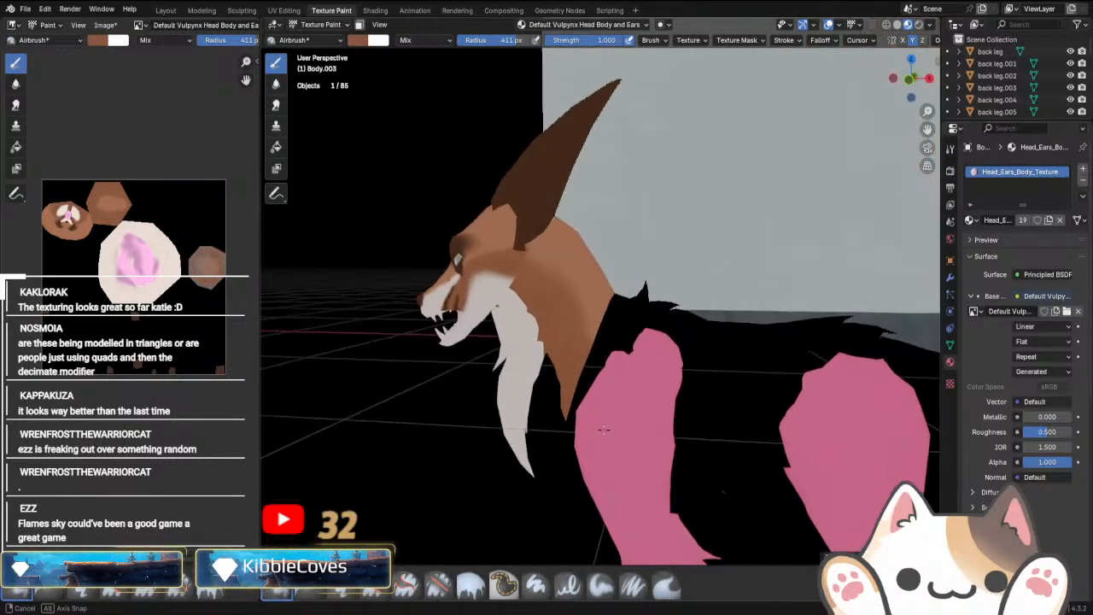
pyautogui.scroll(5, 603, 429)
pyautogui.scroll(-4, 435, 369)
pyautogui.press('KP_1')
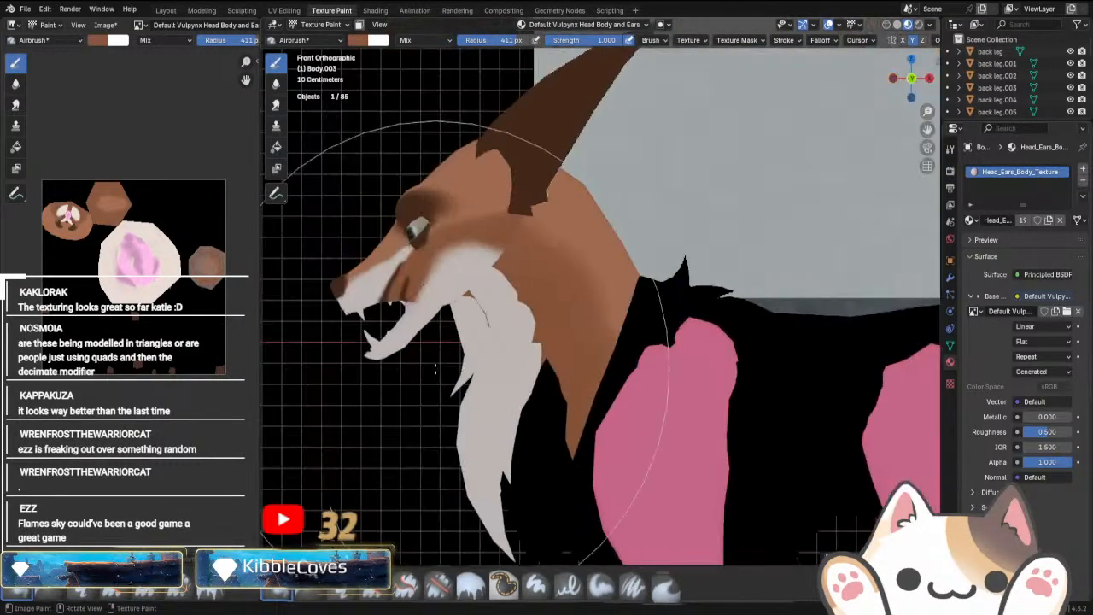
pyautogui.scroll(4, 439, 395)
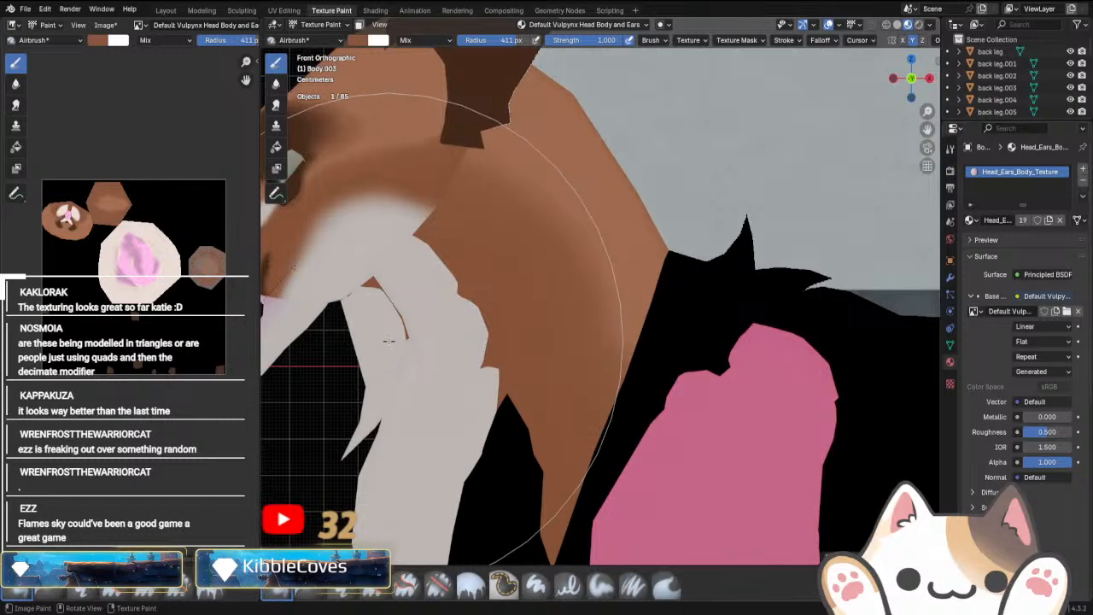
pyautogui.scroll(-2, 450, 416)
pyautogui.press('KP_Divide')
pyautogui.press('KP_Divide')
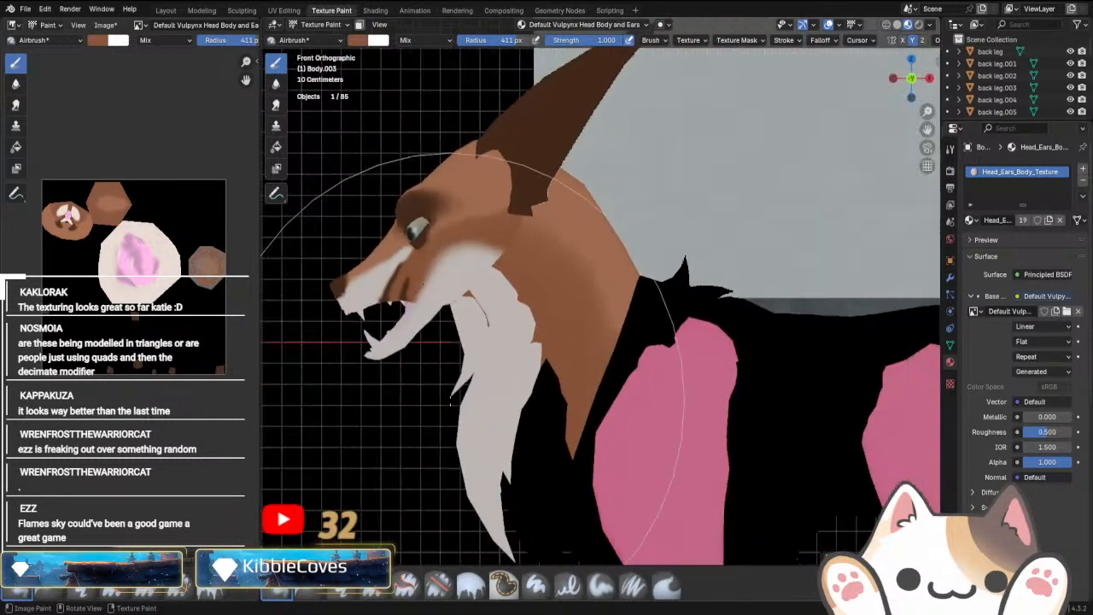
pyautogui.scroll(-2, 450, 401)
# Return to Object Mode, unhide the Face Floof object and clear the selection.
pyautogui.click(337, 24)
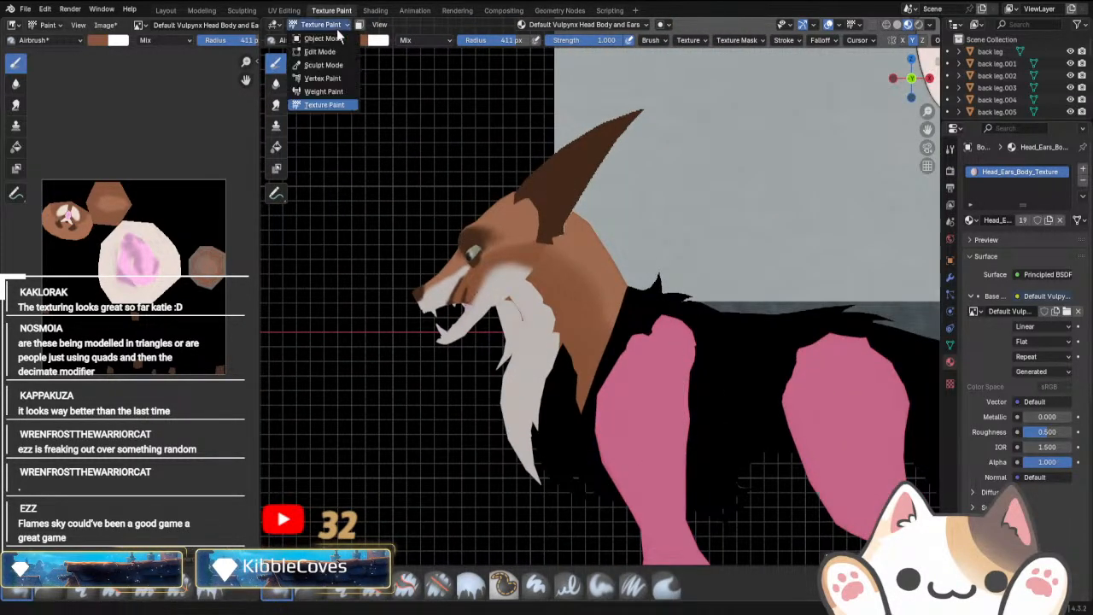
pyautogui.click(339, 38)
pyautogui.click(348, 452)
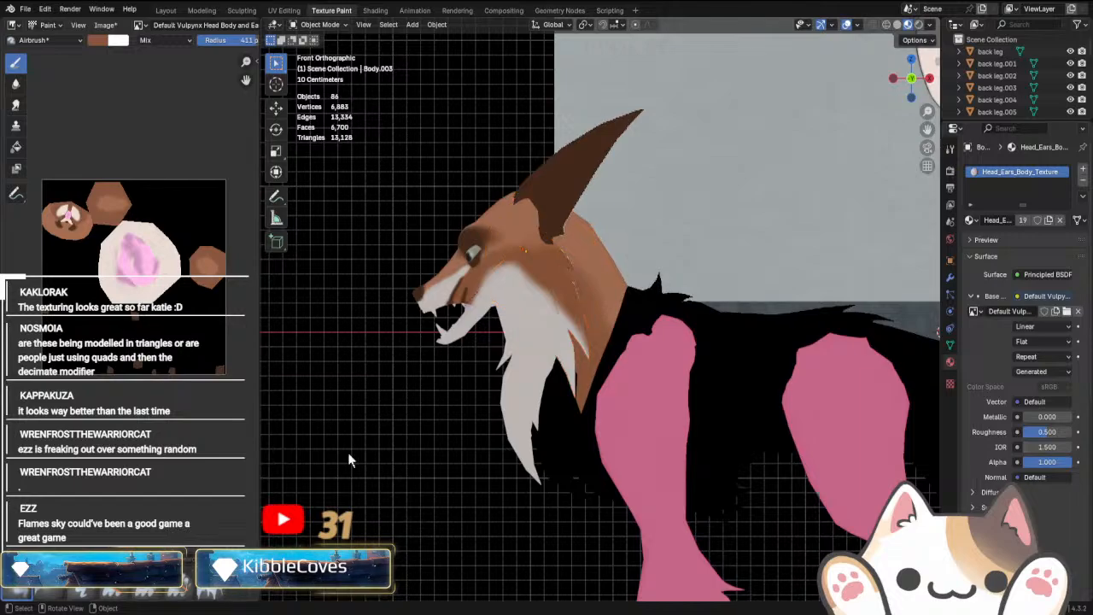
# Select the front torso segment (Body.001) and switch it to Texture Paint mode.
pyautogui.moveTo(347, 452); pyautogui.dragTo(434, 406, button='middle')
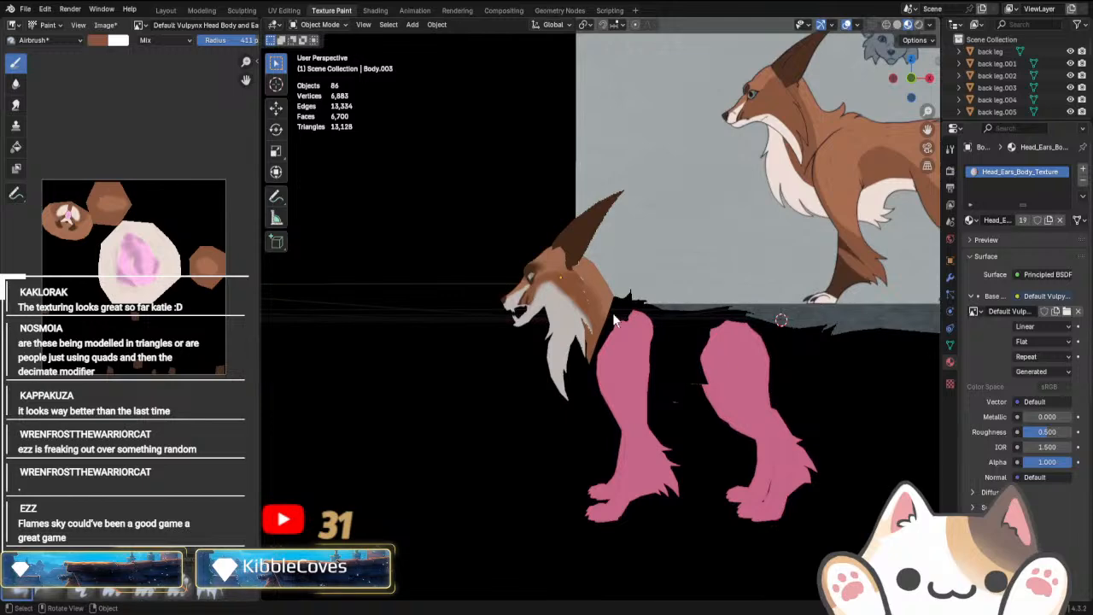
pyautogui.press('KP_1')
pyautogui.scroll(2, 663, 527)
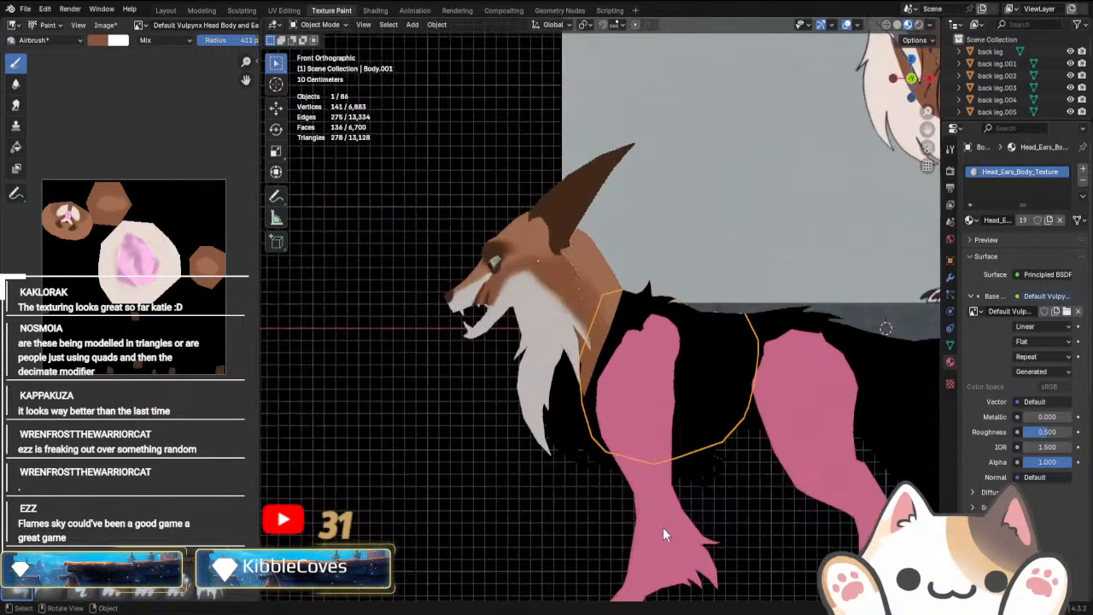
pyautogui.scroll(-3, 617, 431)
pyautogui.click(320, 24)
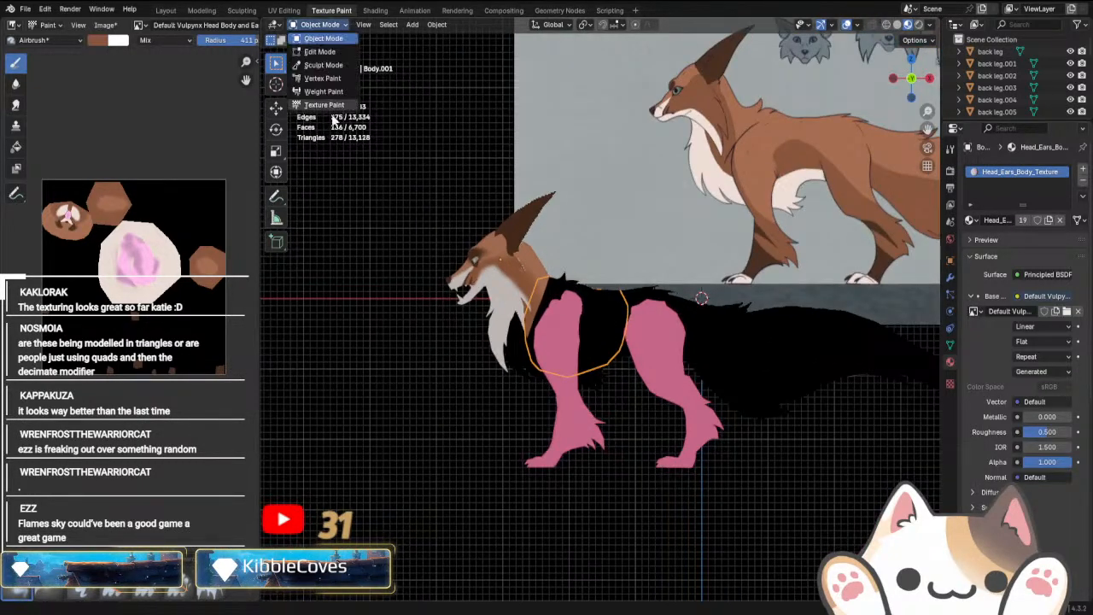
pyautogui.click(328, 106)
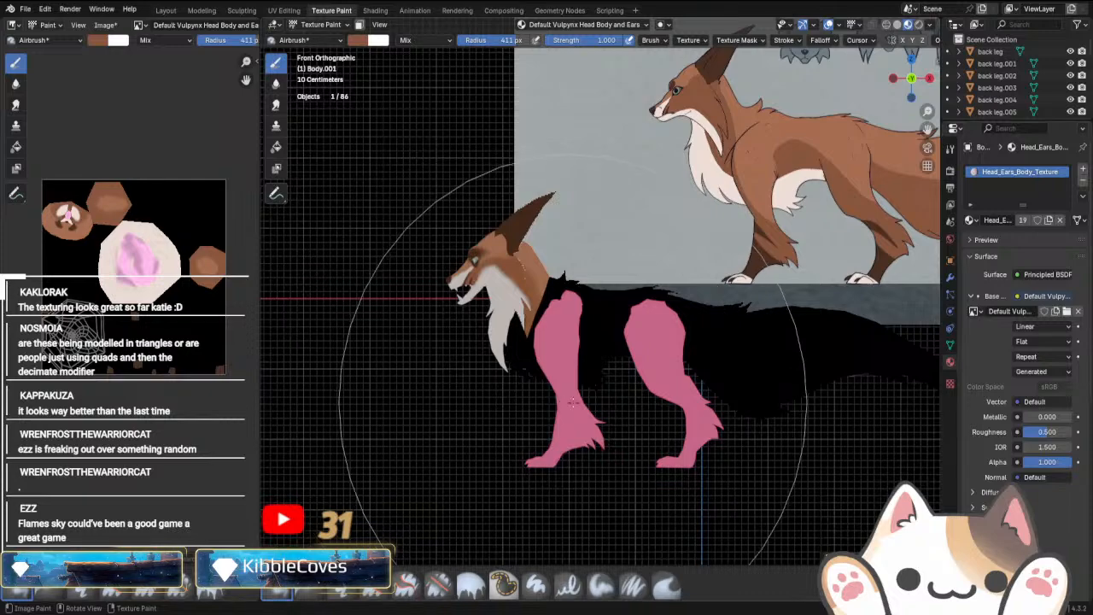
# Check the torso segment in Edit Mode, return to Texture Paint and try to sample a brush colour from the concept art.
pyautogui.press('Tab')
pyautogui.scroll(3, 592, 422)
pyautogui.press('Tab')
pyautogui.scroll(-3, 561, 415)
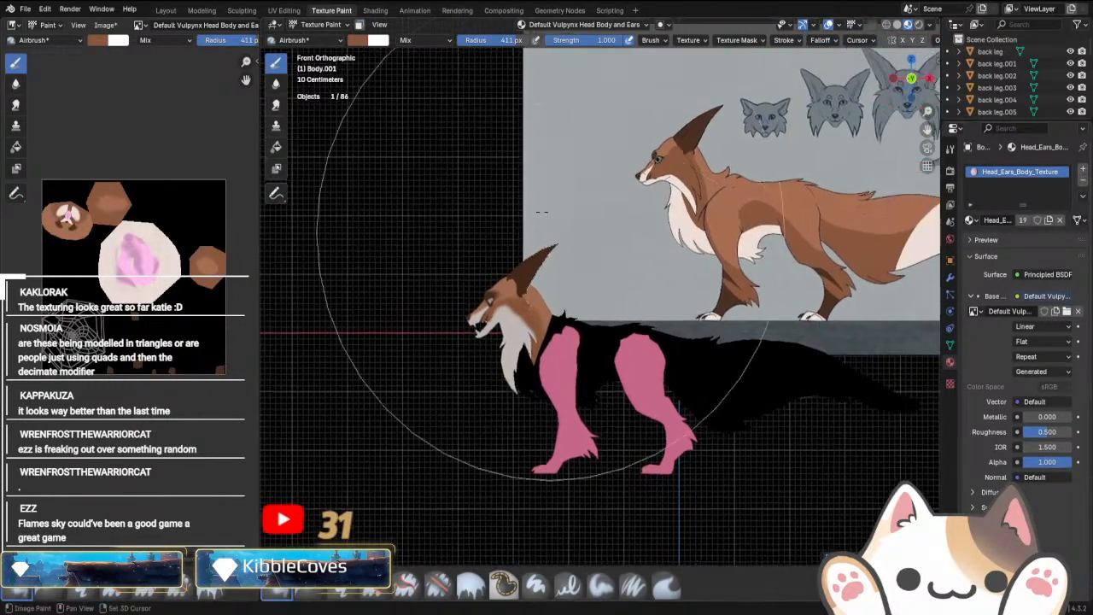
pyautogui.click(381, 40)
pyautogui.click(456, 214)
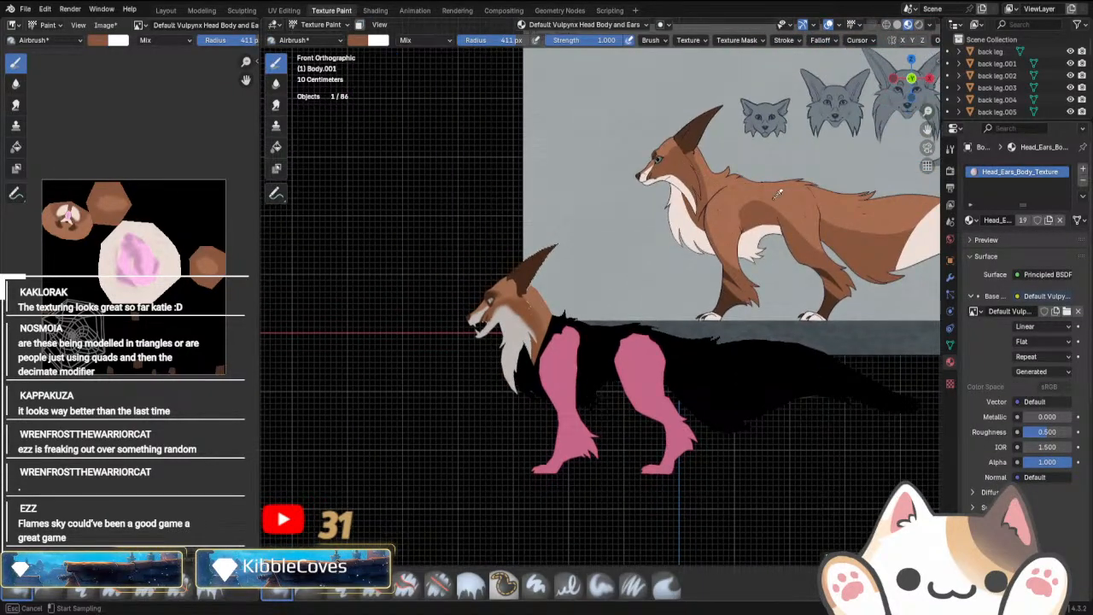
pyautogui.click(525, 378)
pyautogui.scroll(3, 524, 378)
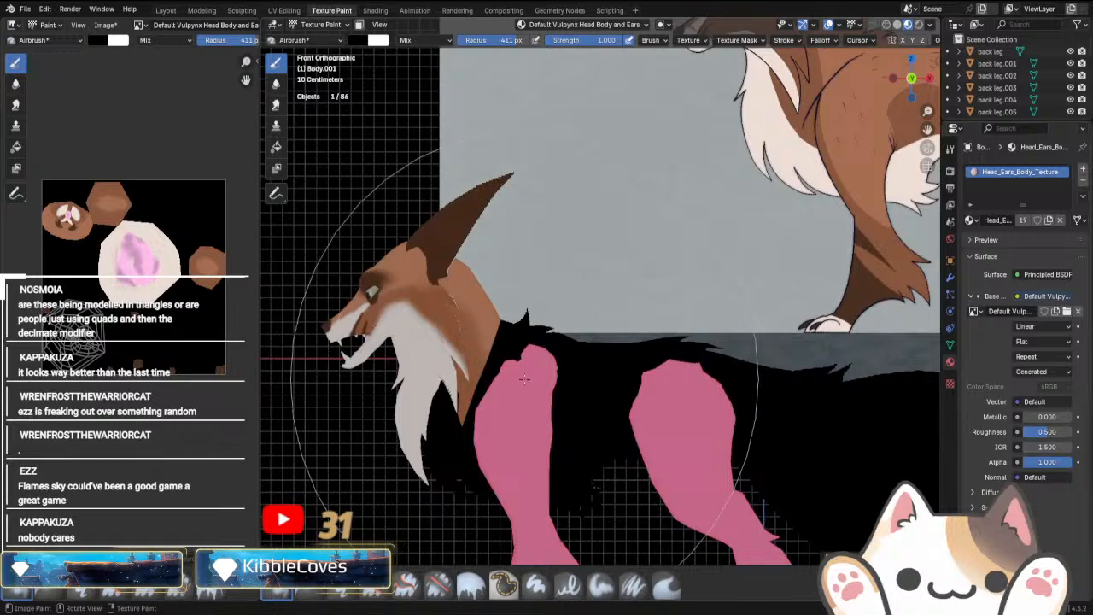
pyautogui.scroll(-1, 564, 353)
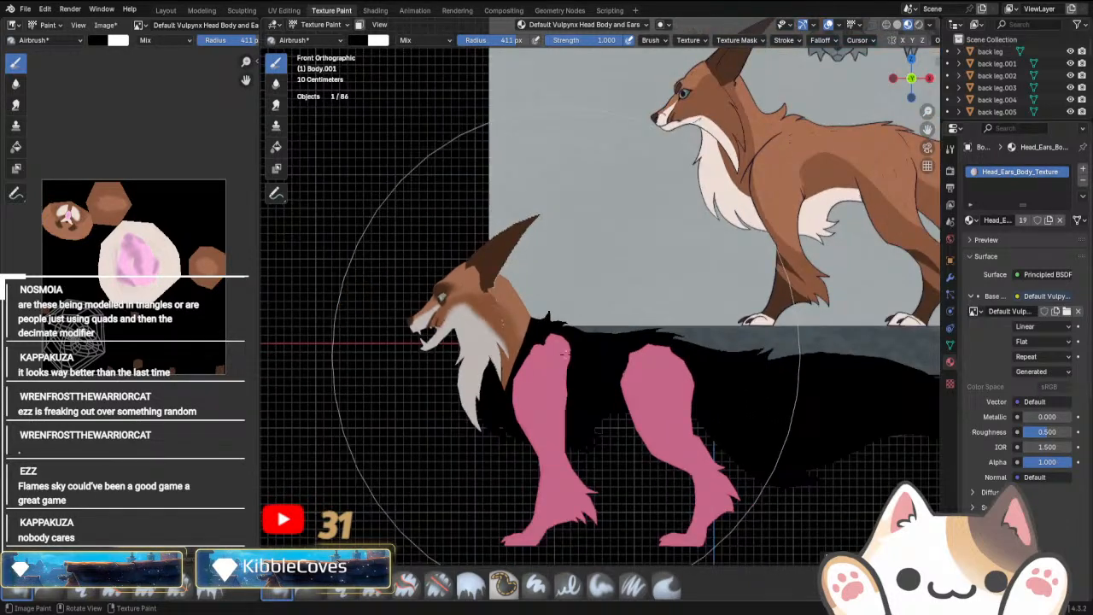
# Switch to Solid shading and sample the coat's lighter brown from the concept art as the brush colour.
pyautogui.click(897, 25)
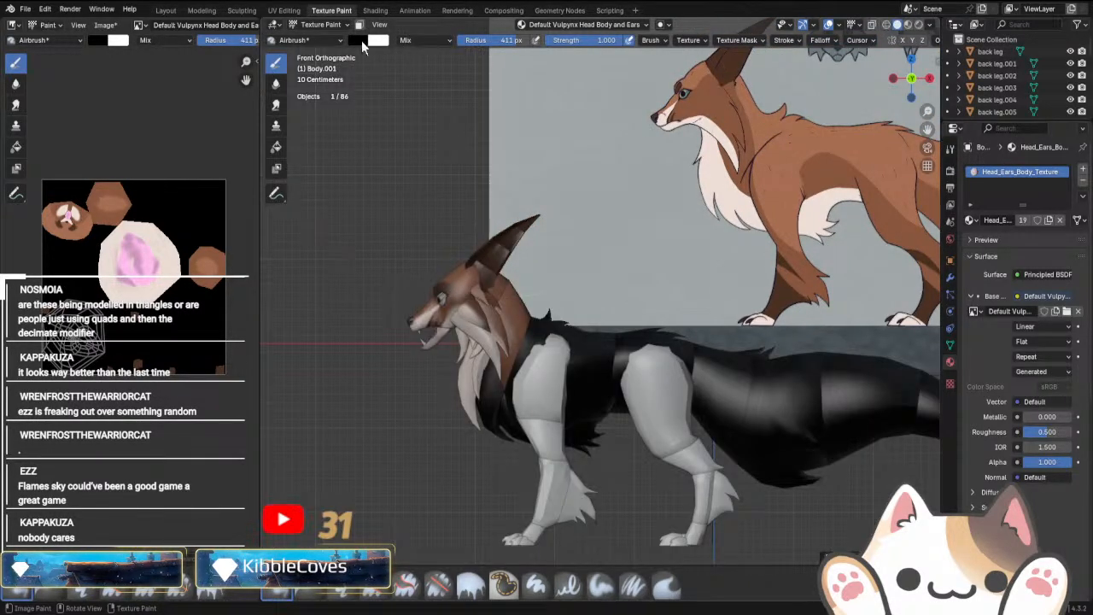
pyautogui.click(362, 45)
pyautogui.click(461, 229)
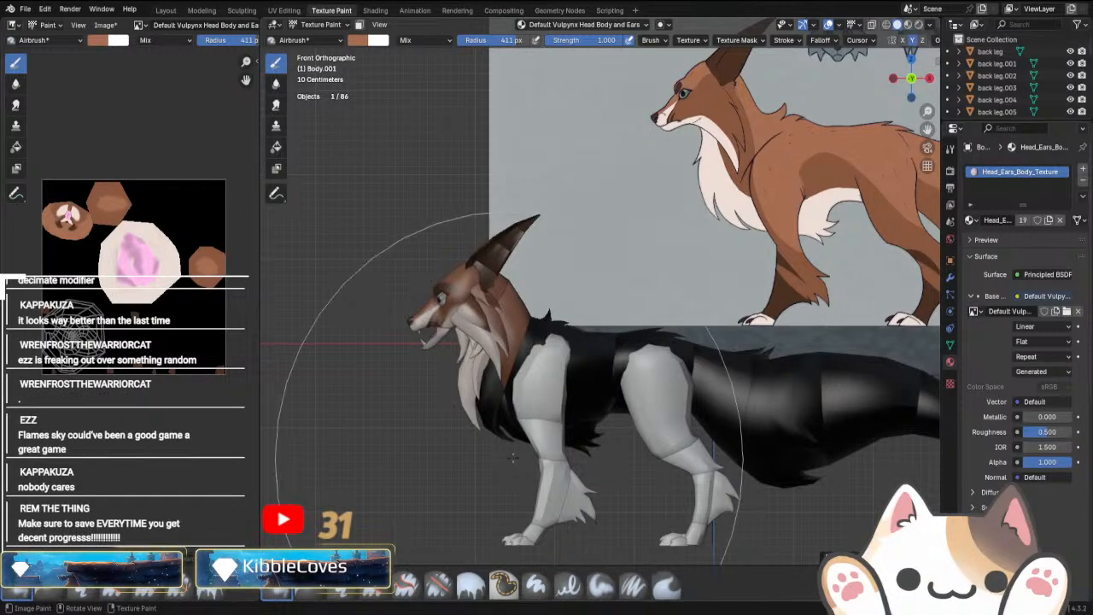
# Paint the front torso segment (Body.001) lighter brown on all sides, isolating it in local view for the covered areas.
pyautogui.moveTo(513, 456); pyautogui.dragTo(586, 445, button='middle')
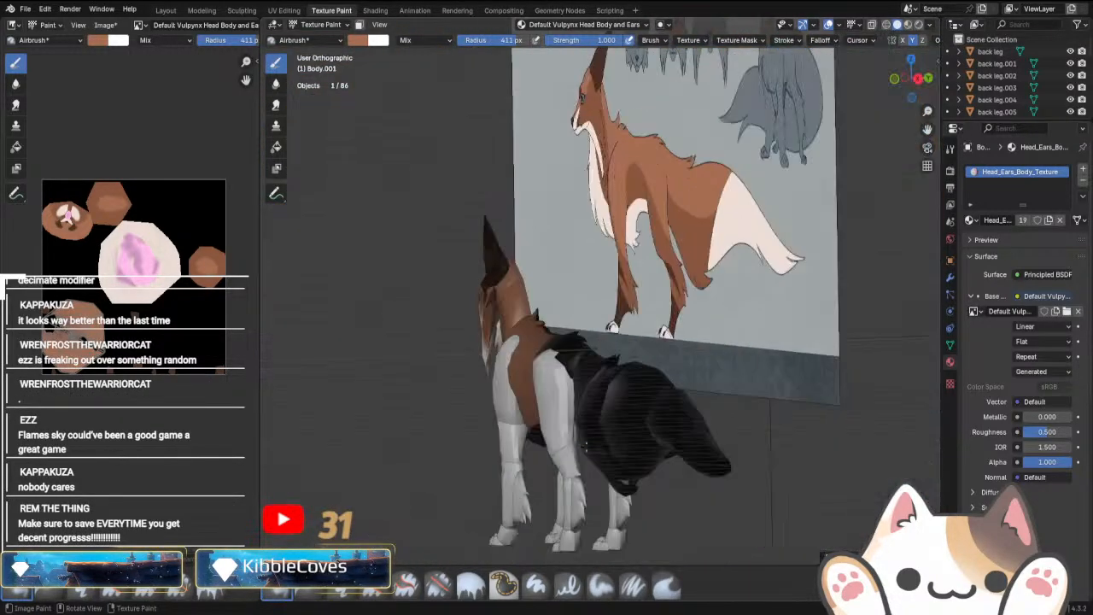
pyautogui.press('KP_1')
pyautogui.scroll(4, 591, 431)
pyautogui.moveTo(602, 410); pyautogui.dragTo(544, 436)
pyautogui.moveTo(543, 435); pyautogui.dragTo(511, 478, button='middle')
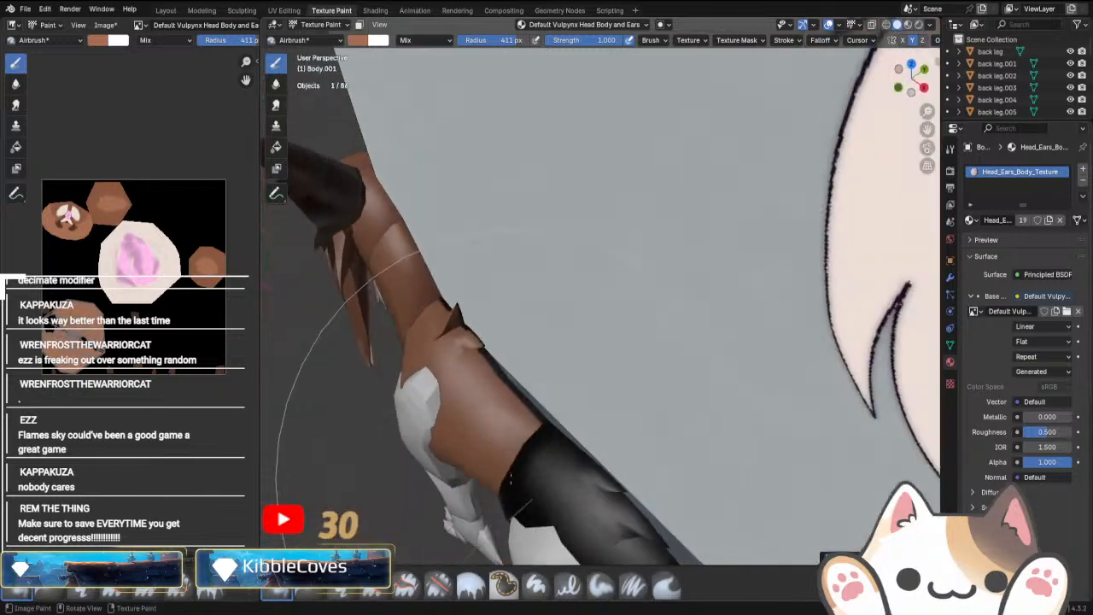
pyautogui.press('KP_Divide')
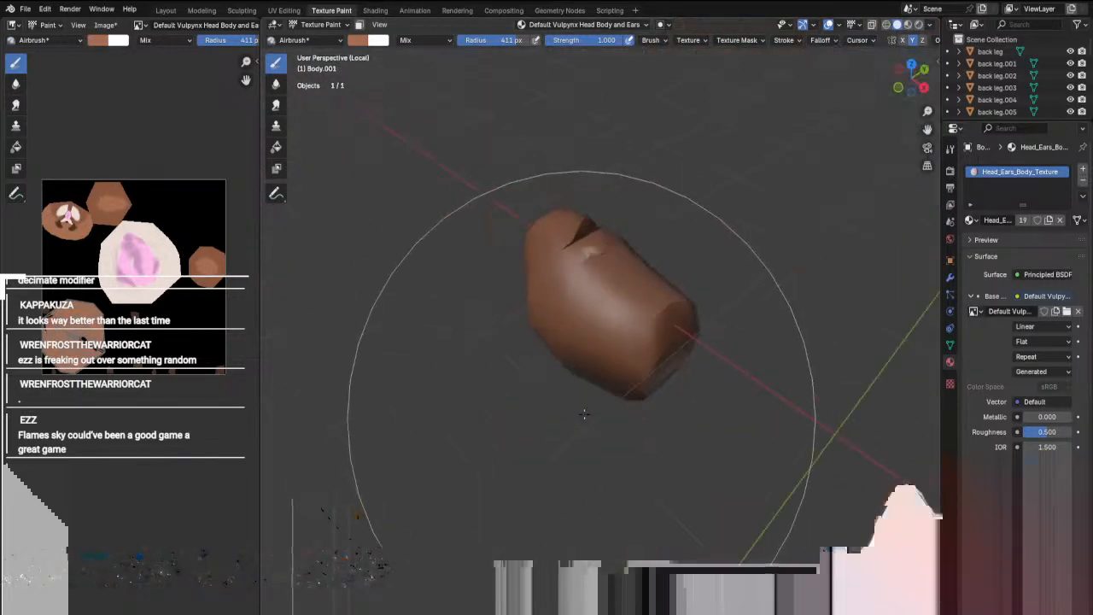
pyautogui.moveTo(584, 414); pyautogui.dragTo(615, 341, button='middle')
pyautogui.press('KP_Divide')
pyautogui.scroll(-3, 614, 341)
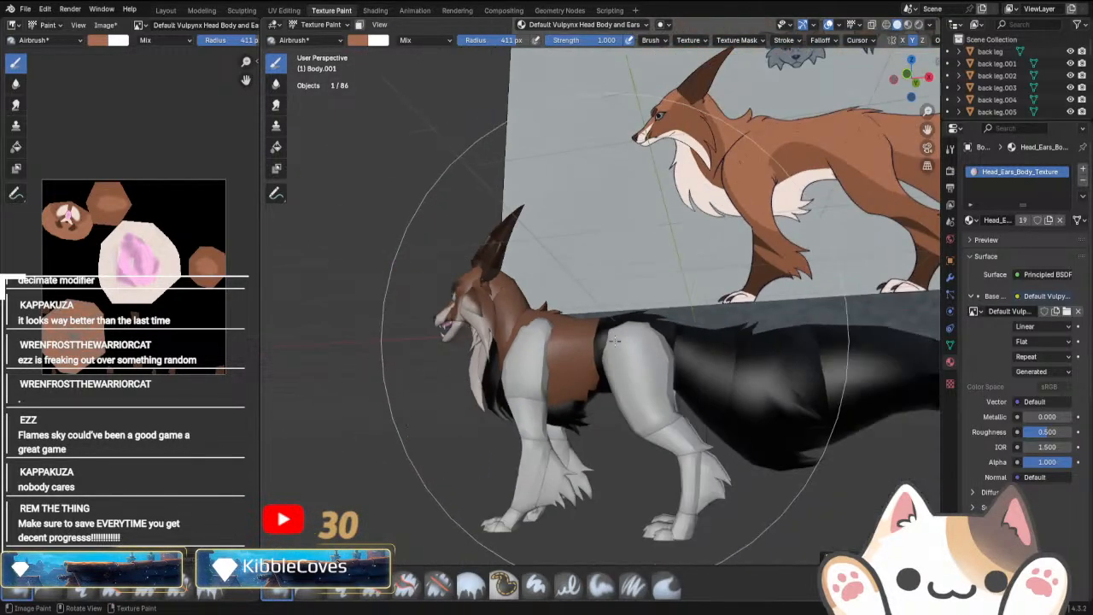
# Reduce the brush radius to 303 px and sample the darker shading brown from the concept art as the brush colour.
pyautogui.press('KP_1')
pyautogui.press('f')
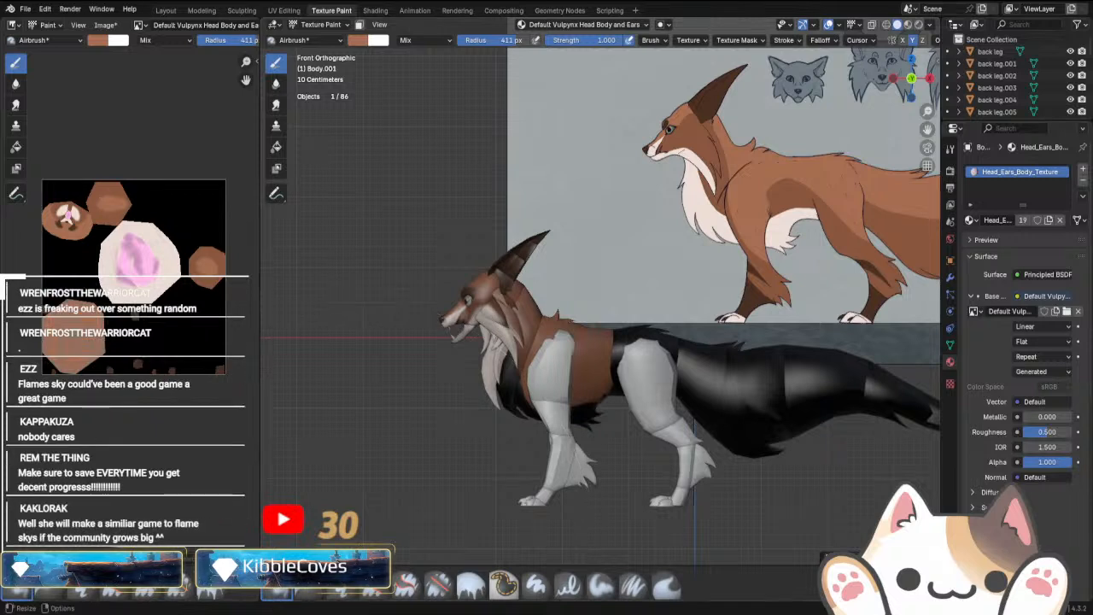
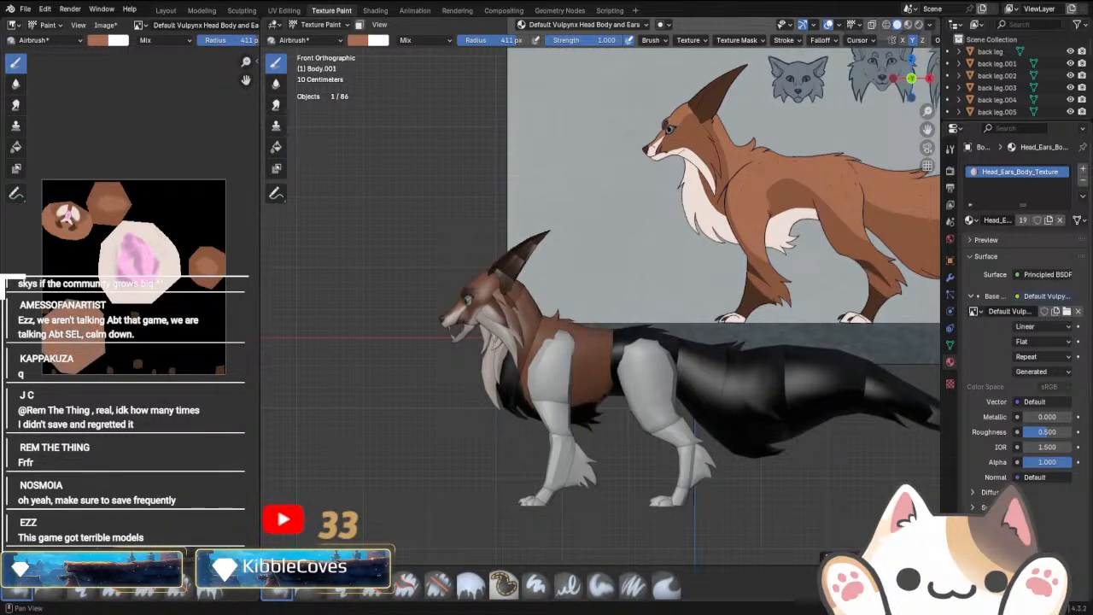
pyautogui.scroll(3, 605, 376)
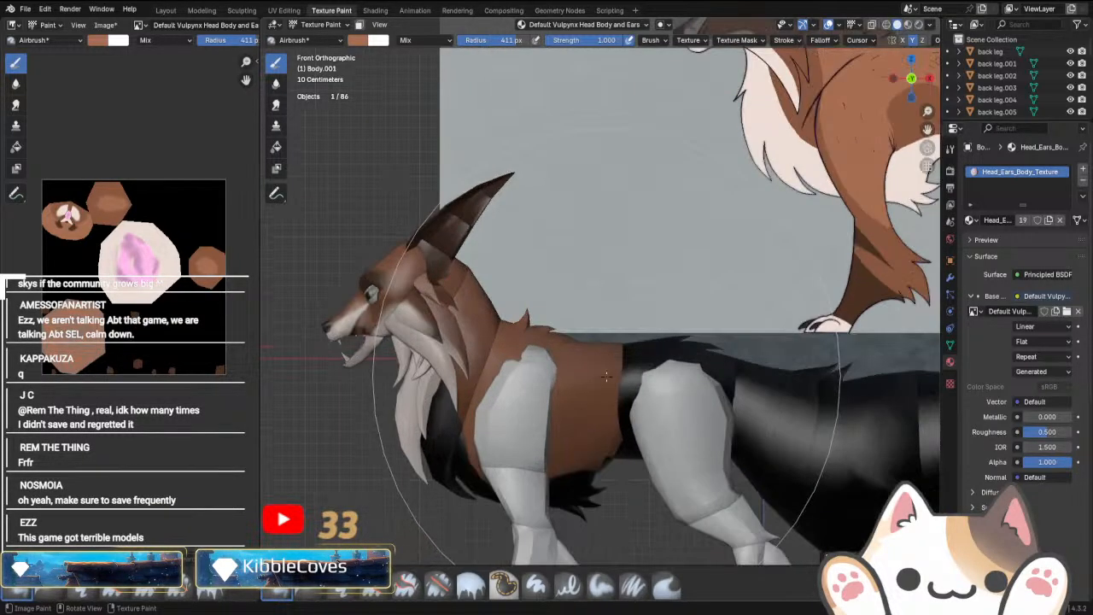
pyautogui.click(358, 40)
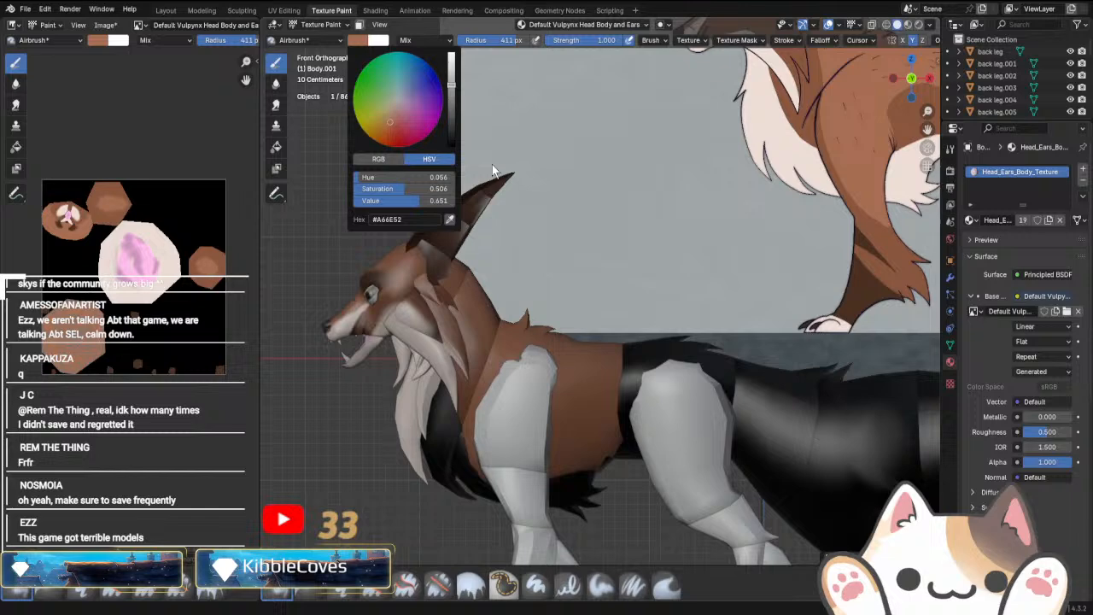
pyautogui.click(450, 221)
pyautogui.scroll(2, 465, 405)
pyautogui.keyDown('shift'); pyautogui.moveTo(465, 405); pyautogui.dragTo(495, 302, button='middle'); pyautogui.keyUp('shift')
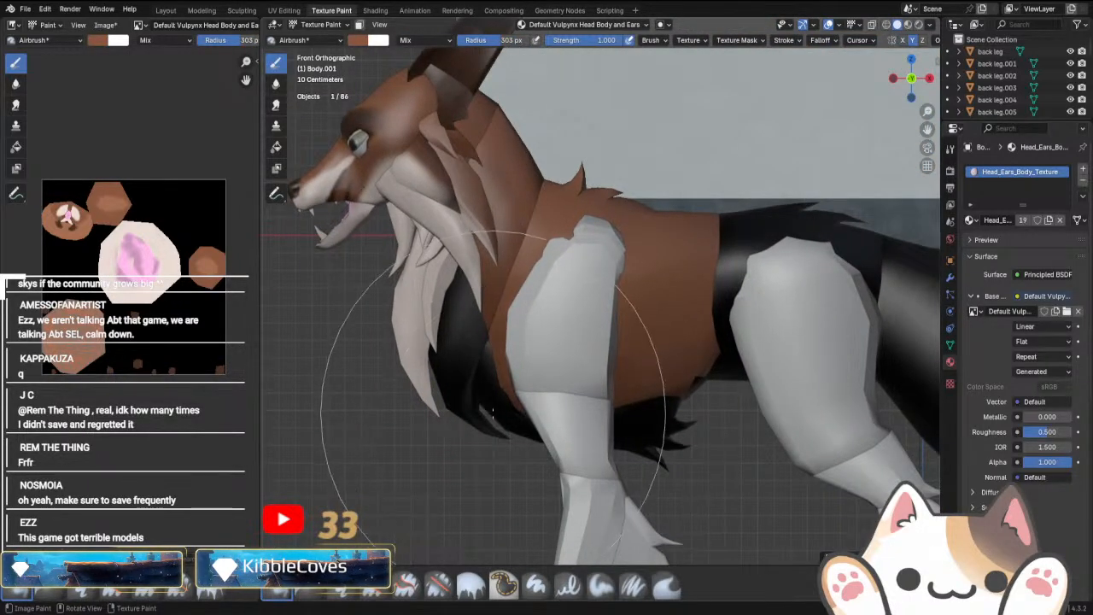
# Shade the lower side of the front torso segment with the darker brown and switch the viewport to Material Preview.
pyautogui.scroll(-1, 680, 498)
pyautogui.scroll(-4, 681, 498)
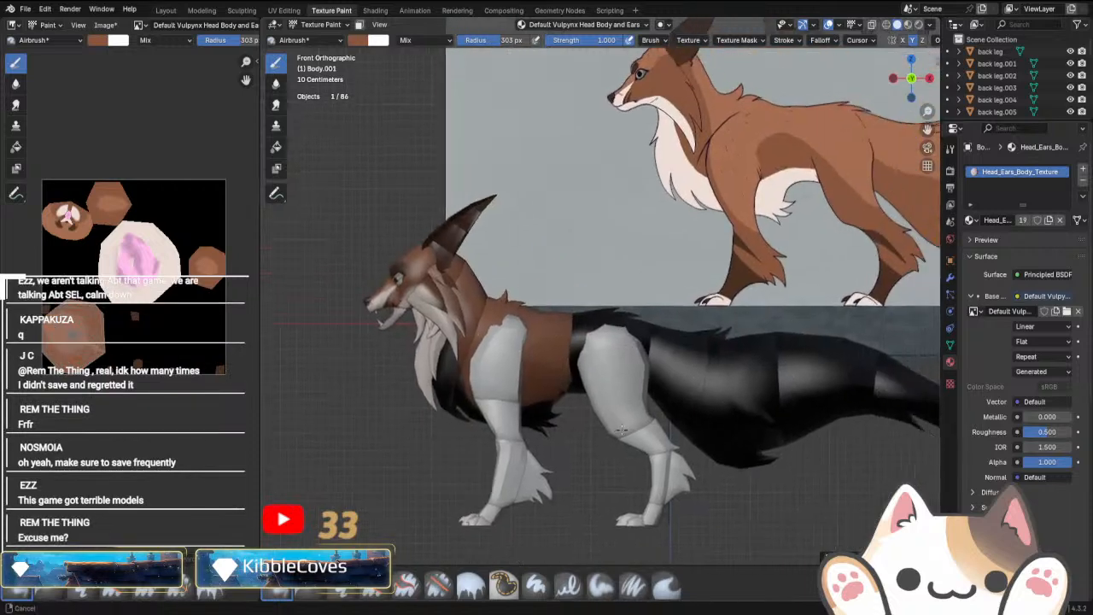
pyautogui.scroll(4, 598, 512)
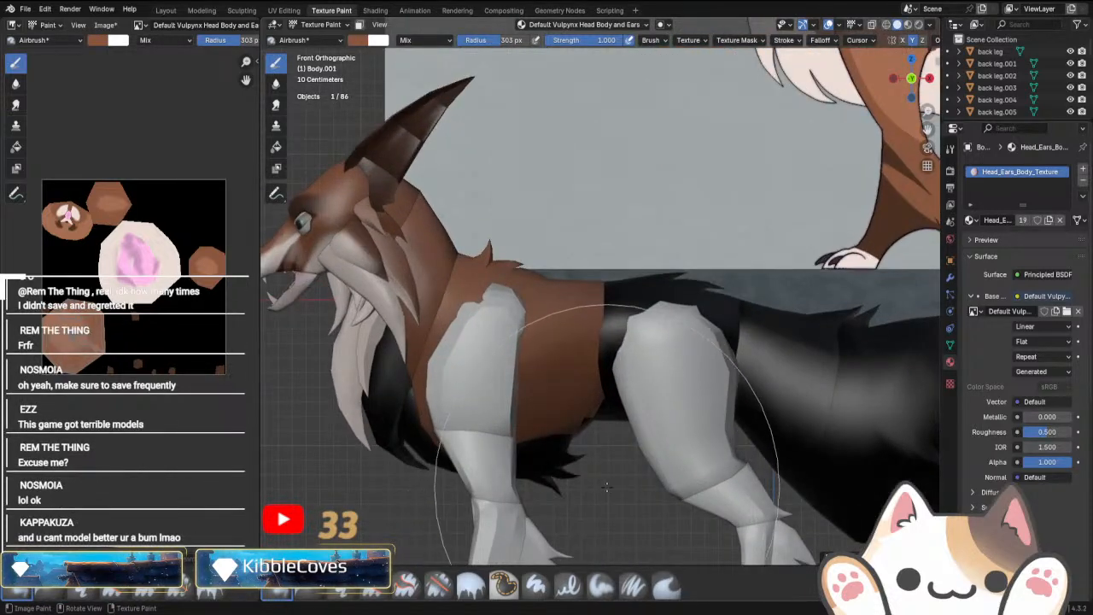
pyautogui.click(907, 25)
pyautogui.scroll(3, 550, 391)
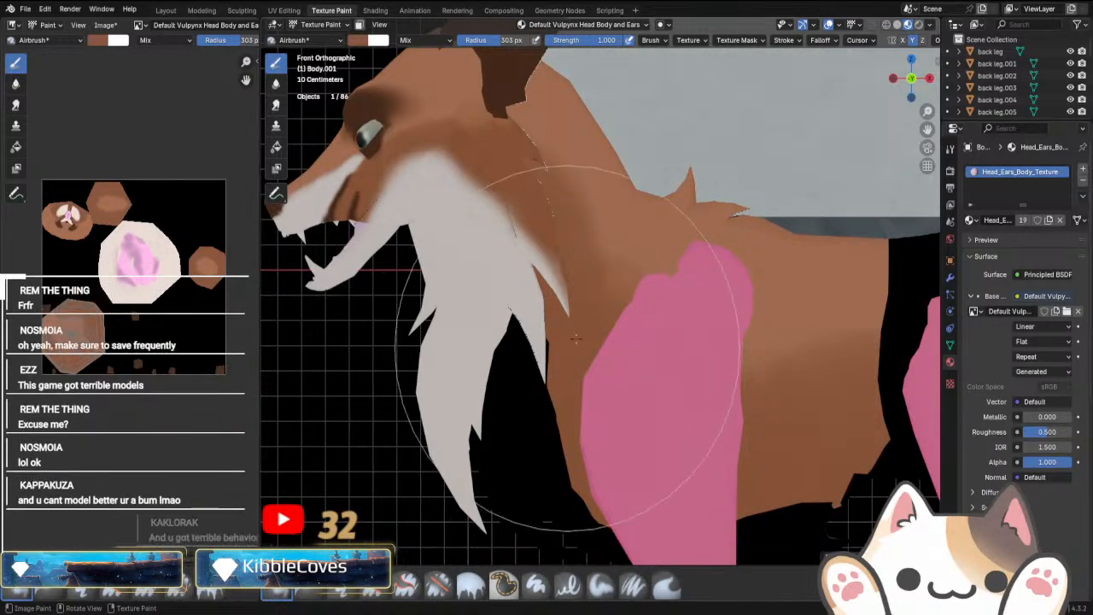
# Isolate the torso segment in local view, paint its underside and lower end darker brown, and return to the full model.
pyautogui.moveTo(367, 222)
pyautogui.mouseDown(button='middle')
pyautogui.moveTo(628, 434)
pyautogui.moveTo(596, 457)
pyautogui.moveTo(631, 429)
pyautogui.moveTo(595, 444)
pyautogui.moveTo(648, 365)
pyautogui.moveTo(627, 415)
pyautogui.mouseUp(button='middle')
pyautogui.scroll(-4, 591, 451)
pyautogui.scroll(5, 595, 459)
pyautogui.scroll(-5, 687, 410)
pyautogui.scroll(-3, 595, 444)
pyautogui.press('KP_Divide')
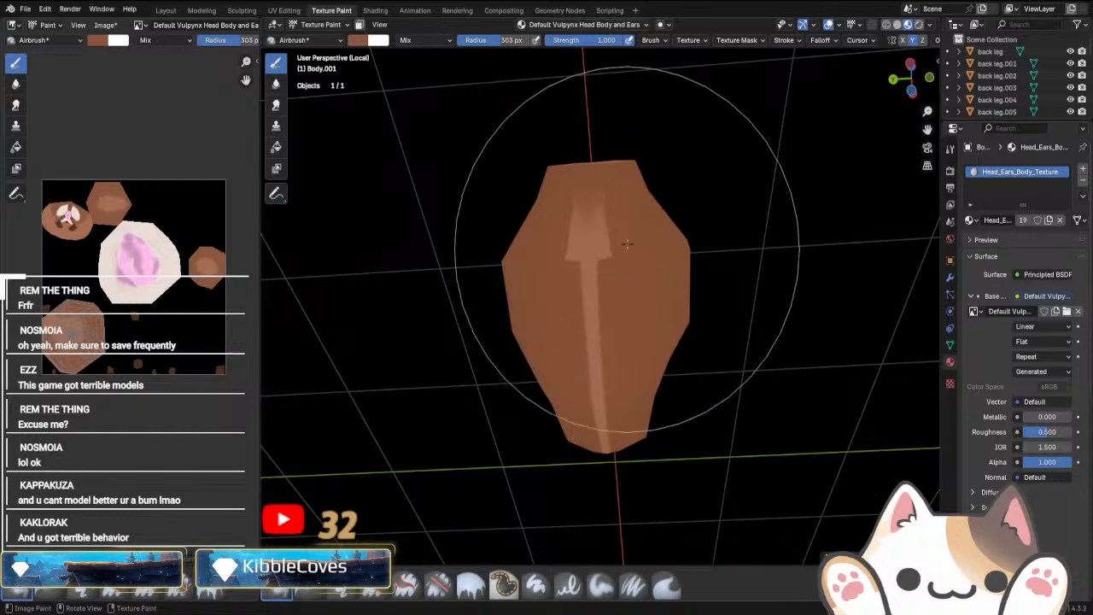
pyautogui.moveTo(616, 352); pyautogui.dragTo(564, 479, button='middle')
pyautogui.moveTo(517, 441)
pyautogui.mouseDown(button='middle')
pyautogui.moveTo(667, 433)
pyautogui.moveTo(586, 488)
pyautogui.mouseUp(button='middle')
pyautogui.scroll(3, 607, 476)
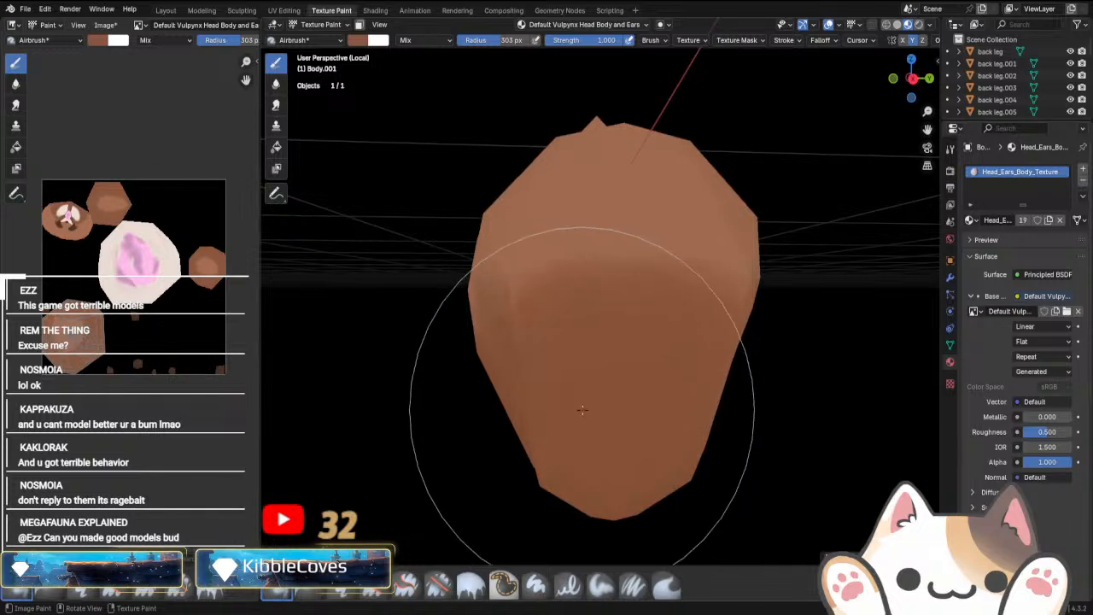
pyautogui.moveTo(700, 447); pyautogui.dragTo(634, 450, button='middle')
pyautogui.press('KP_Divide')
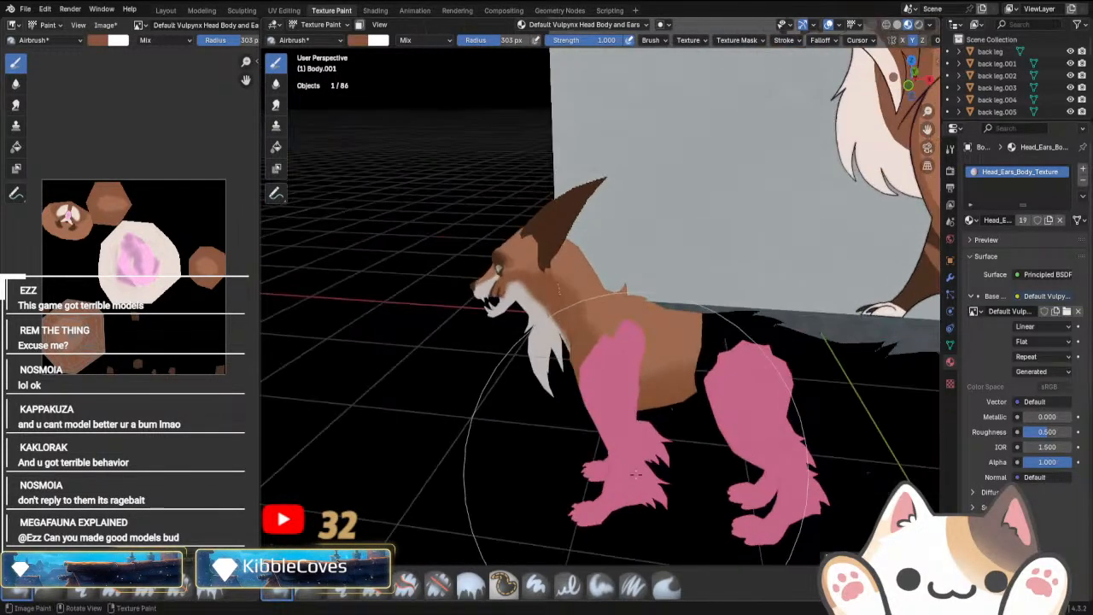
# Try deleting the upper front leg piece (front leg.005) in Object Mode and undo the deletion.
pyautogui.click(320, 24)
pyautogui.click(316, 36)
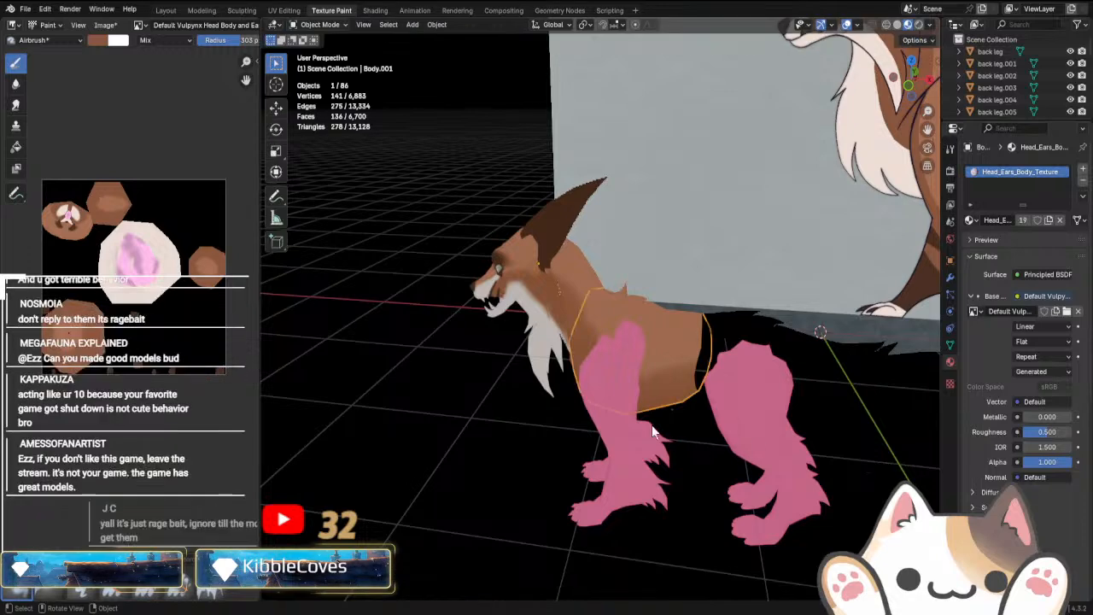
pyautogui.click(624, 397)
pyautogui.press('Delete')
pyautogui.moveTo(646, 445); pyautogui.dragTo(599, 495, button='middle')
pyautogui.hotkey('ctrl', 'z')
# Compare the model with the concept art, reselect the front torso segment (Body.001) and return it to Texture Paint in front view.
pyautogui.scroll(-4, 698, 440)
pyautogui.scroll(2, 652, 376)
pyautogui.scroll(-2, 681, 423)
pyautogui.scroll(4, 601, 494)
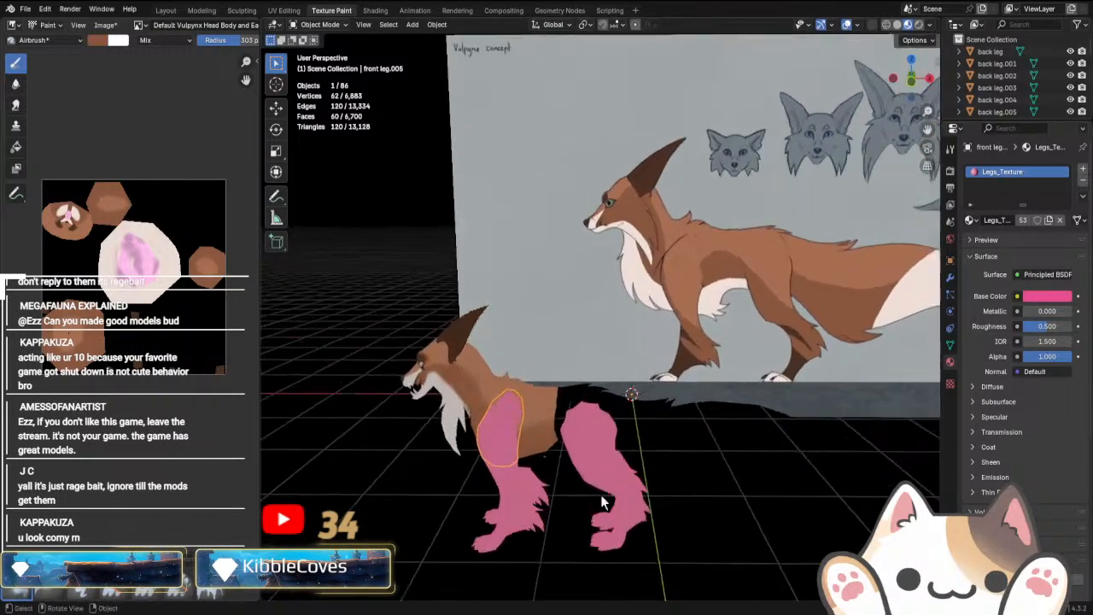
pyautogui.scroll(-3, 622, 496)
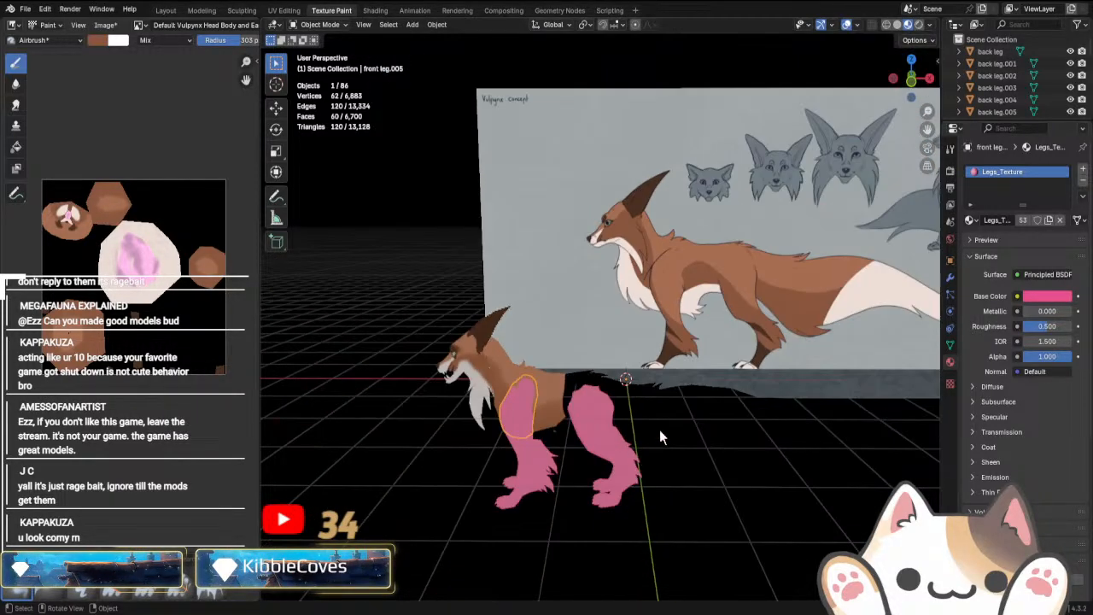
pyautogui.scroll(3, 569, 506)
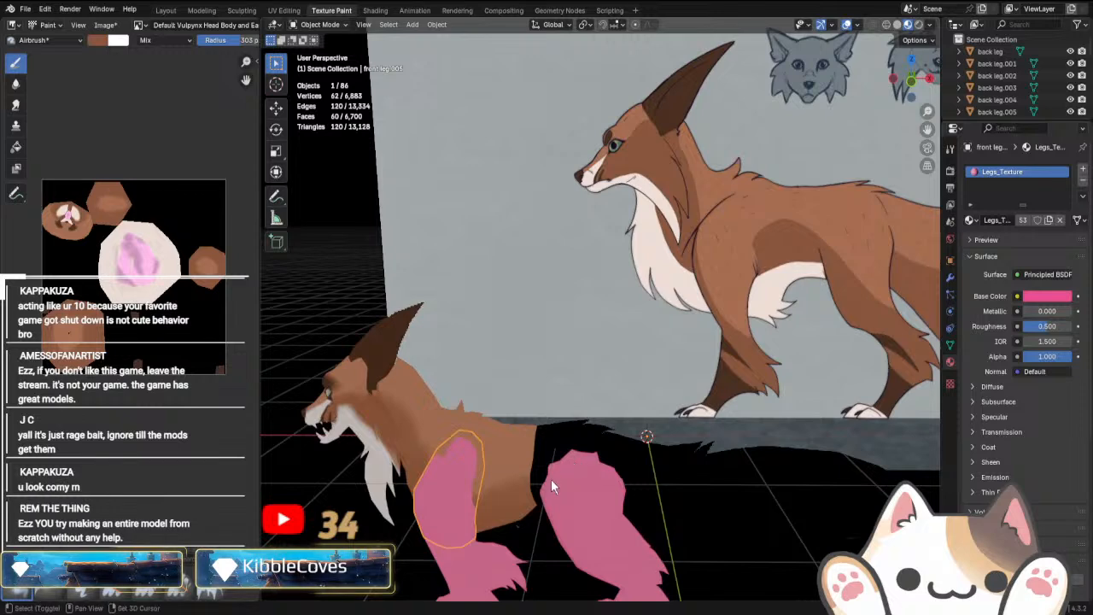
pyautogui.scroll(2, 551, 479)
pyautogui.click(585, 385)
pyautogui.press('KP_1')
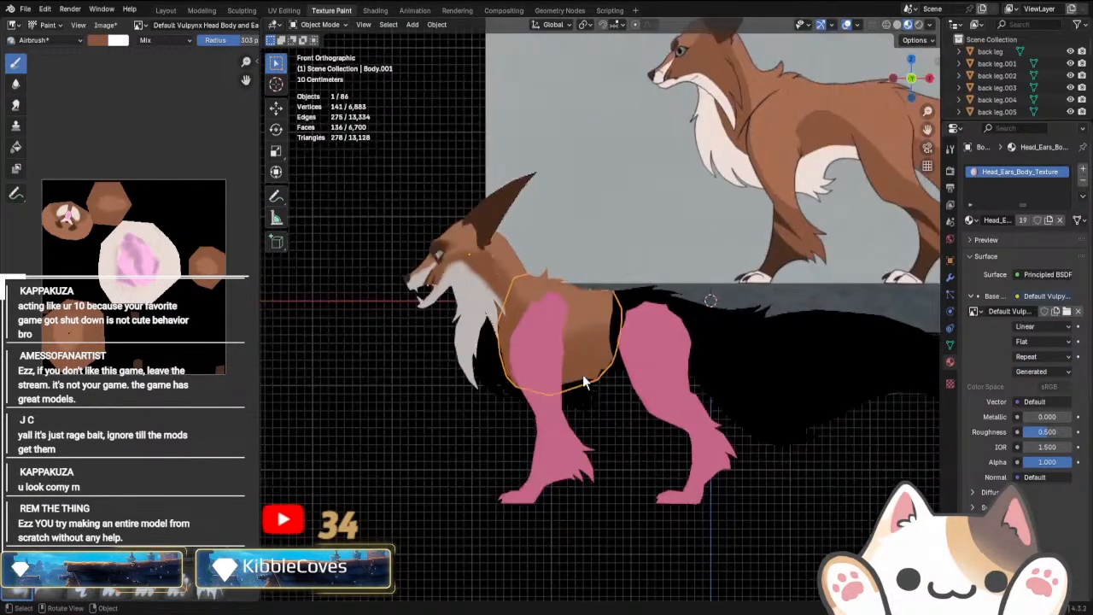
pyautogui.click(321, 24)
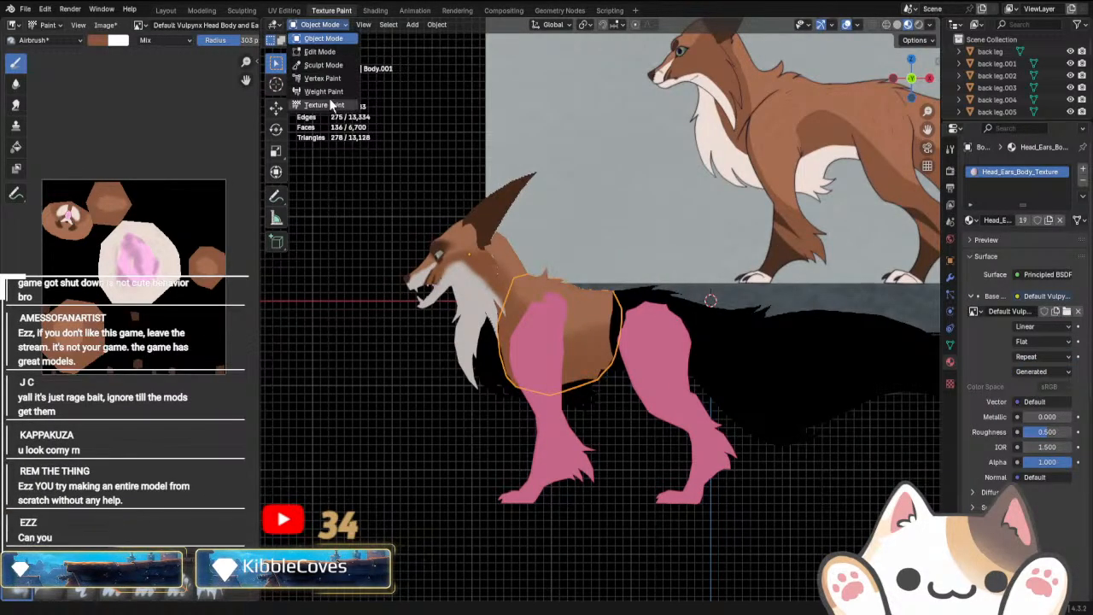
pyautogui.click(323, 109)
# Try to sample a new brush colour from the concept art in Material Preview.
pyautogui.click(356, 42)
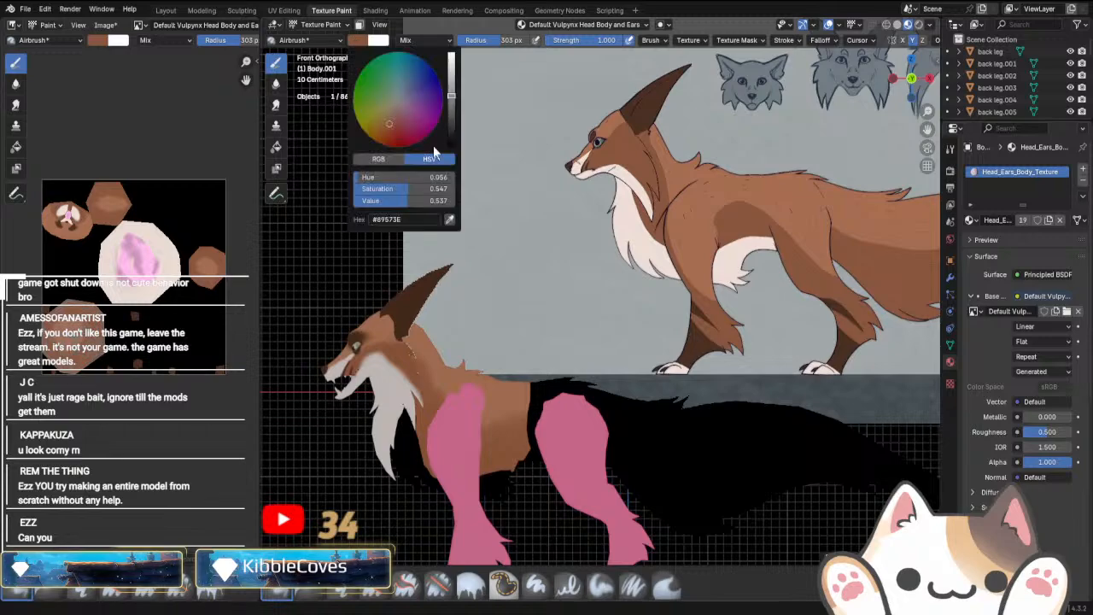
pyautogui.click(451, 220)
pyautogui.scroll(6, 536, 395)
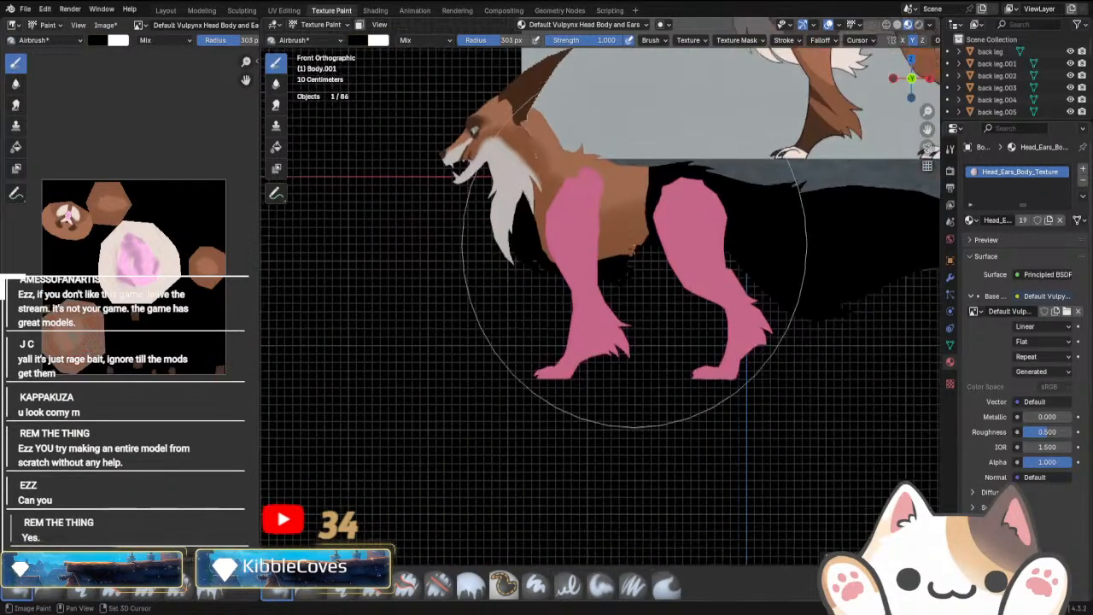
pyautogui.scroll(-5, 621, 440)
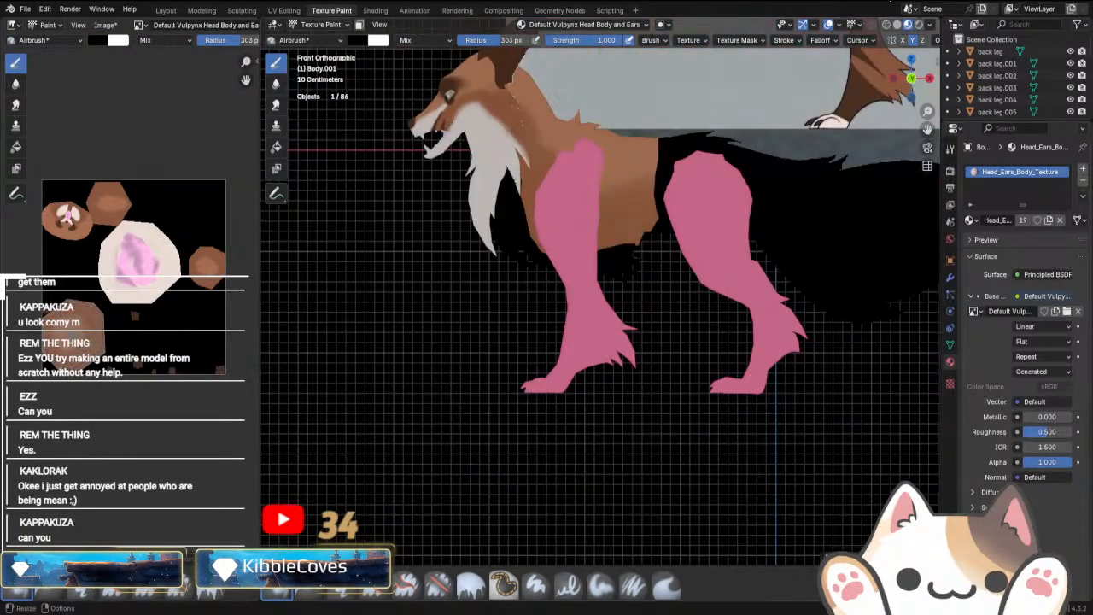
# Switch to Solid shading and sample the belly's cream white from the concept art as the brush colour.
pyautogui.click(897, 25)
pyautogui.scroll(3, 732, 219)
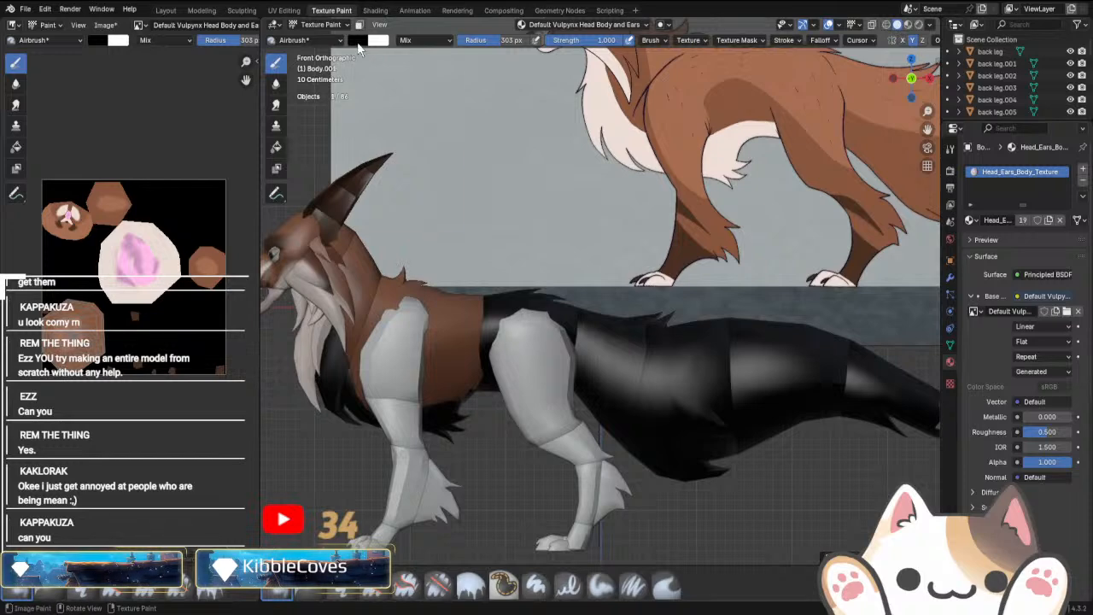
pyautogui.click(359, 43)
pyautogui.click(459, 223)
pyautogui.click(723, 135)
pyautogui.keyDown('shift'); pyautogui.moveTo(457, 452); pyautogui.dragTo(588, 351, button='middle'); pyautogui.keyUp('shift')
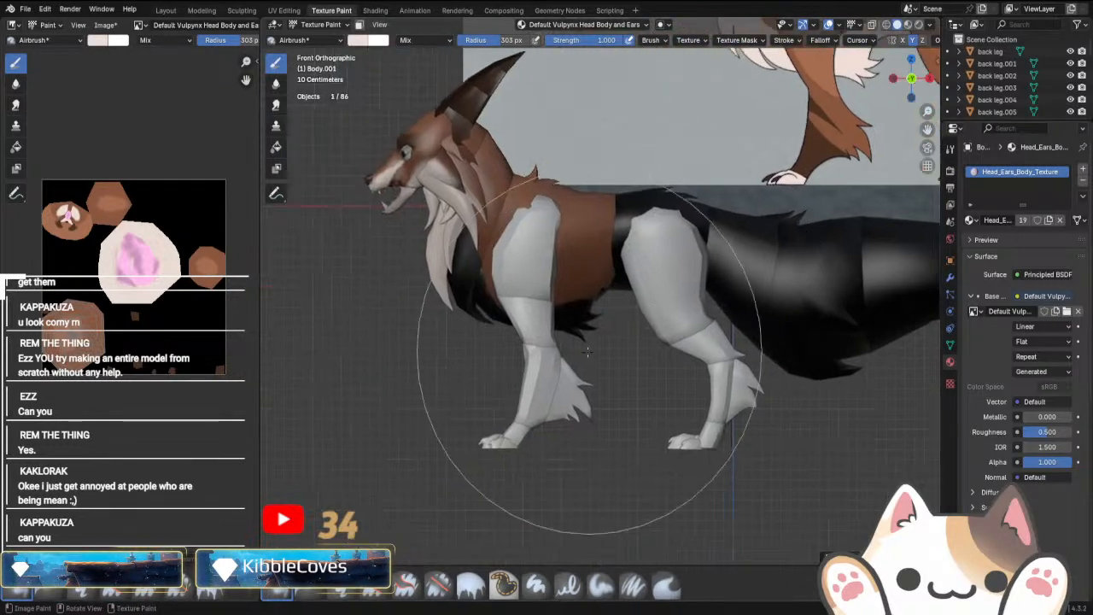
# Return to Material Preview and paint a cream band along the lower edge of the torso segment's side.
pyautogui.scroll(3, 588, 351)
pyautogui.click(908, 25)
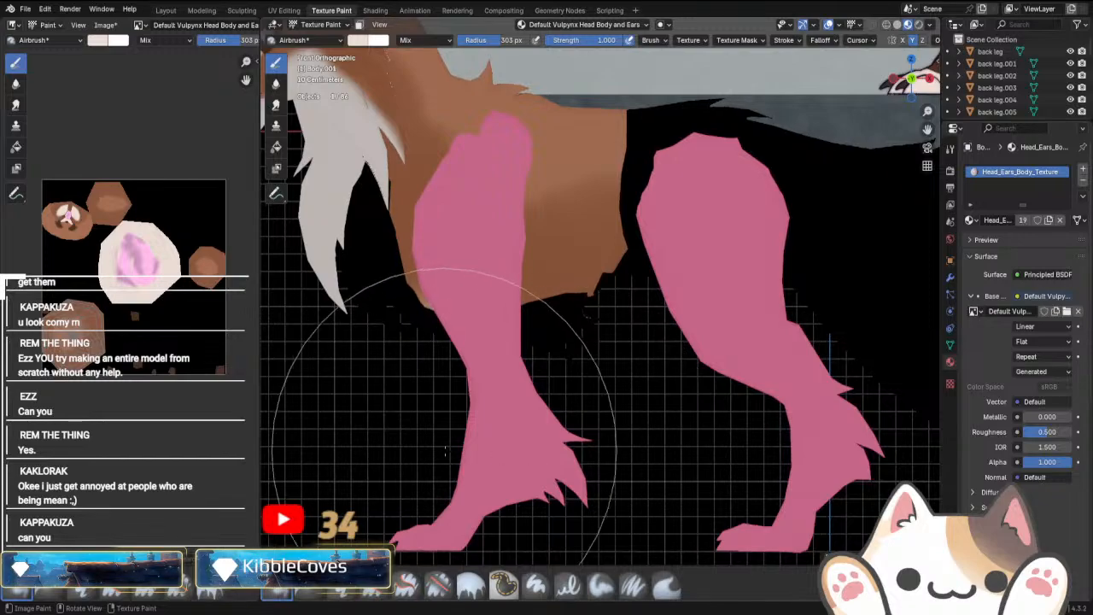
pyautogui.moveTo(444, 452)
pyautogui.mouseDown()
pyautogui.moveTo(478, 449)
pyautogui.moveTo(417, 447)
pyautogui.mouseUp()
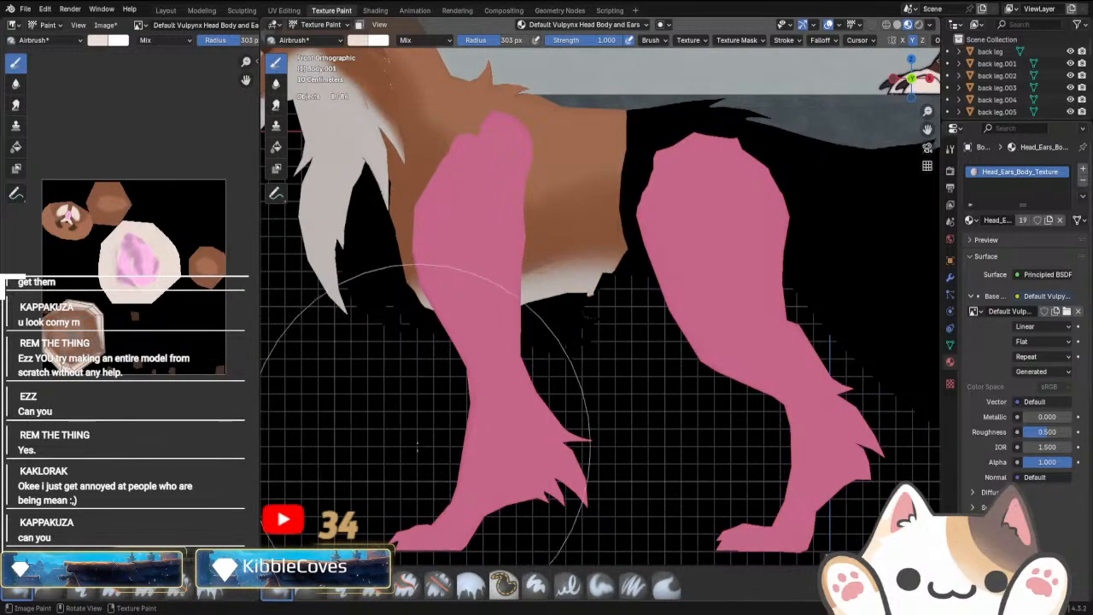
pyautogui.moveTo(416, 448)
pyautogui.mouseDown(button='middle')
pyautogui.moveTo(658, 402)
pyautogui.moveTo(821, 468)
pyautogui.moveTo(461, 391)
pyautogui.moveTo(439, 438)
pyautogui.moveTo(419, 450)
pyautogui.moveTo(395, 418)
pyautogui.mouseUp(button='middle')
pyautogui.scroll(-2, 438, 440)
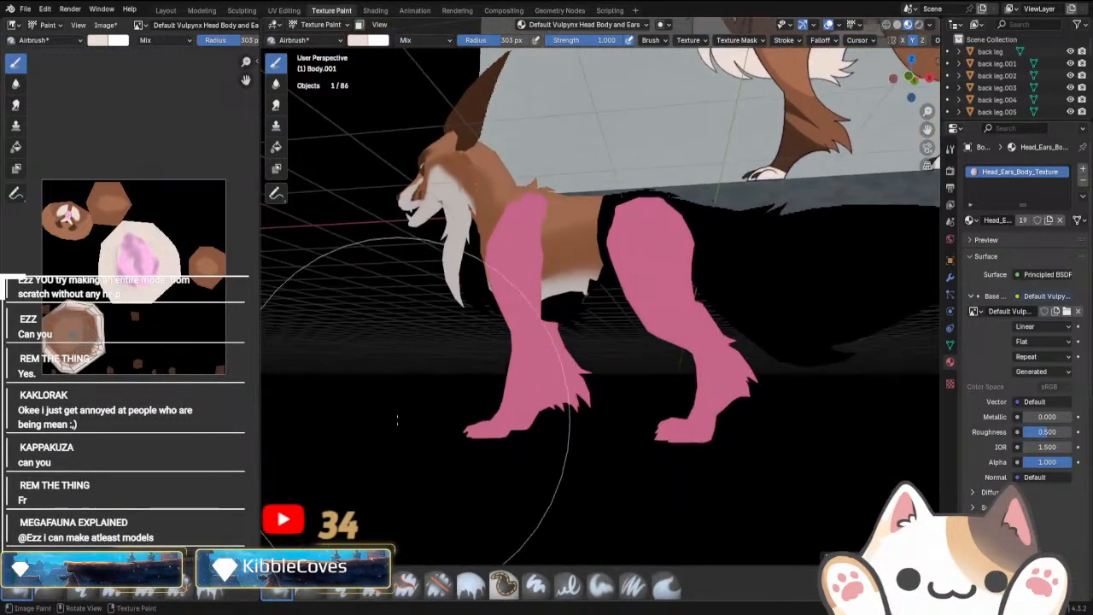
# Isolate the torso segment, reduce the brush radius to 160 px and fill the brown strip down its underside with cream.
pyautogui.press('KP_Divide')
pyautogui.moveTo(481, 443); pyautogui.dragTo(644, 385, button='middle')
pyautogui.moveTo(628, 470); pyautogui.dragTo(639, 376, button='middle')
pyautogui.scroll(2, 639, 374)
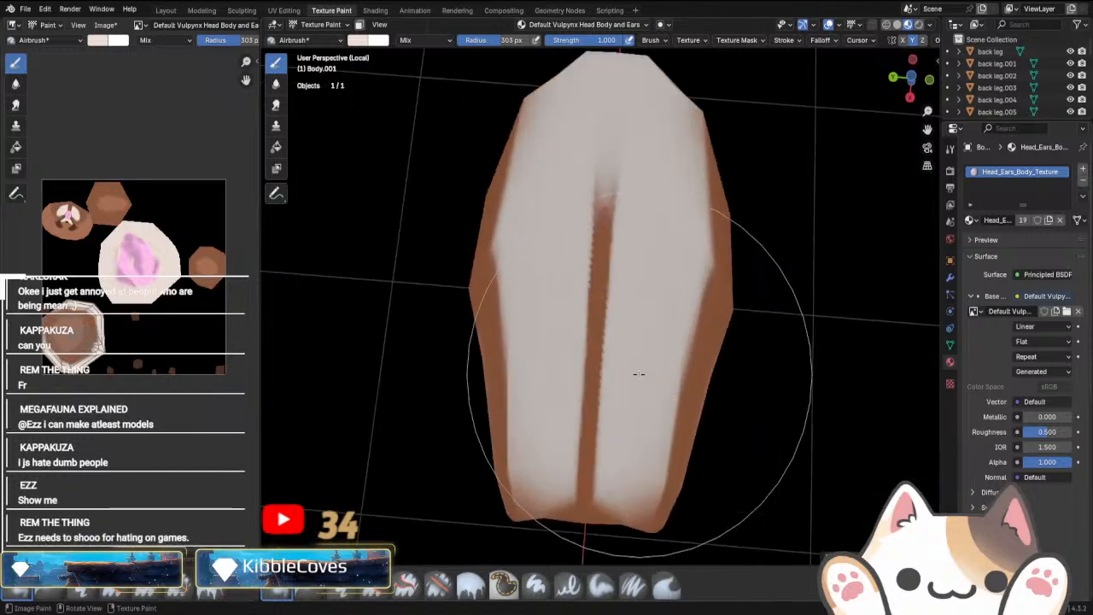
pyautogui.click(620, 246)
pyautogui.hotkey('ctrl', 'z')
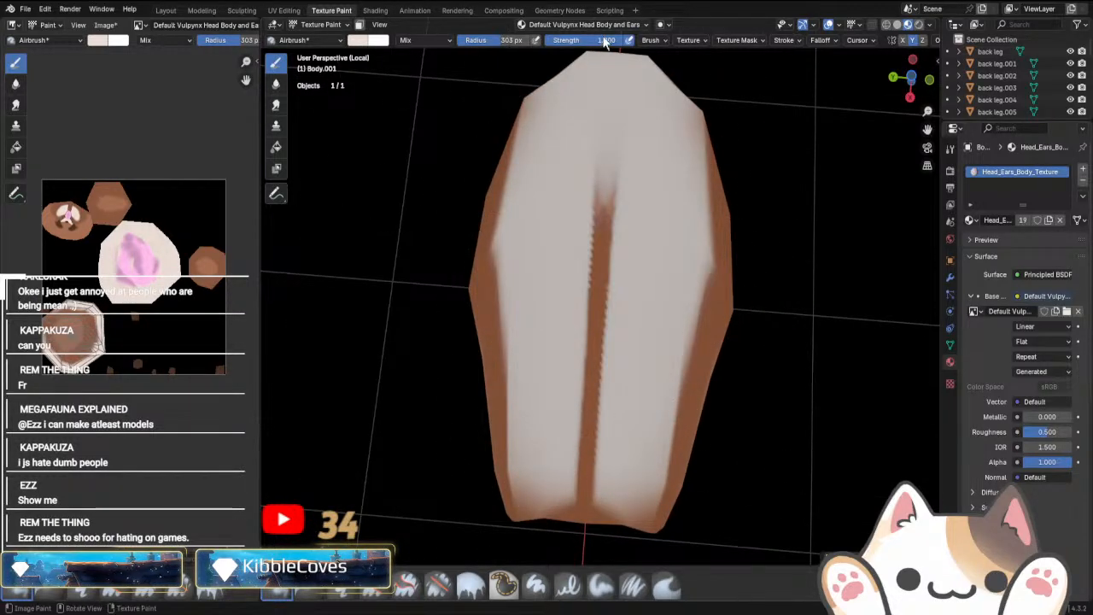
pyautogui.moveTo(505, 40); pyautogui.dragTo(490, 40)
pyautogui.moveTo(589, 226); pyautogui.dragTo(593, 453)
pyautogui.scroll(-3, 627, 461)
pyautogui.moveTo(632, 457)
pyautogui.mouseDown(button='middle')
pyautogui.moveTo(652, 432)
pyautogui.moveTo(627, 478)
pyautogui.moveTo(665, 464)
pyautogui.moveTo(667, 511)
pyautogui.moveTo(698, 463)
pyautogui.moveTo(728, 459)
pyautogui.moveTo(609, 464)
pyautogui.moveTo(646, 465)
pyautogui.mouseUp(button='middle')
pyautogui.scroll(4, 668, 517)
pyautogui.press('KP_Divide')
# Sample a brown for the brush, try a stroke across the torso's side above the cream band, and undo it.
pyautogui.scroll(5, 645, 465)
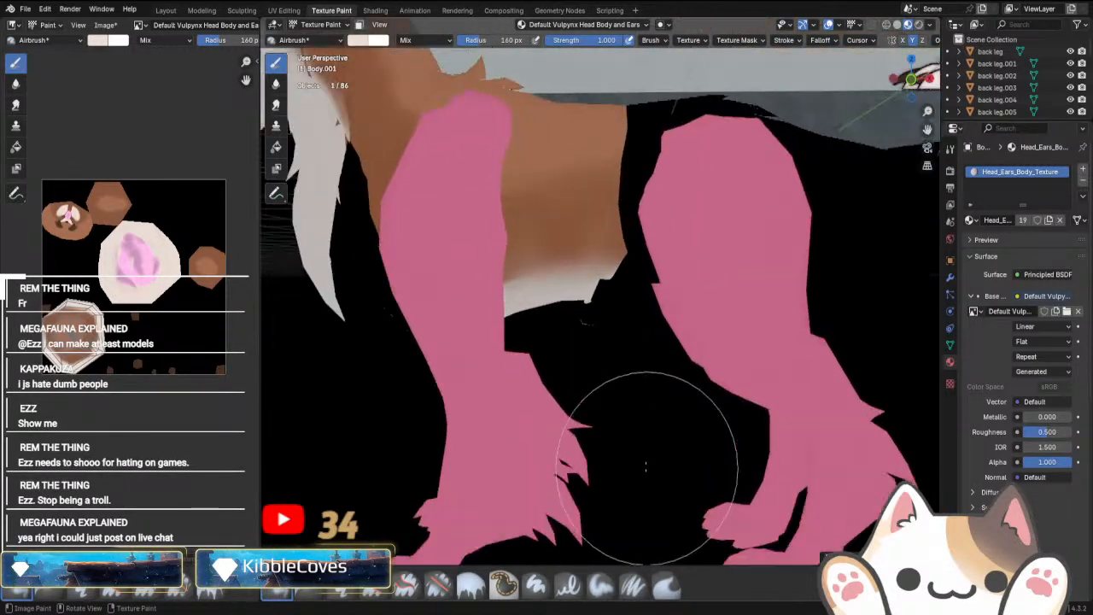
pyautogui.rightClick(424, 101)
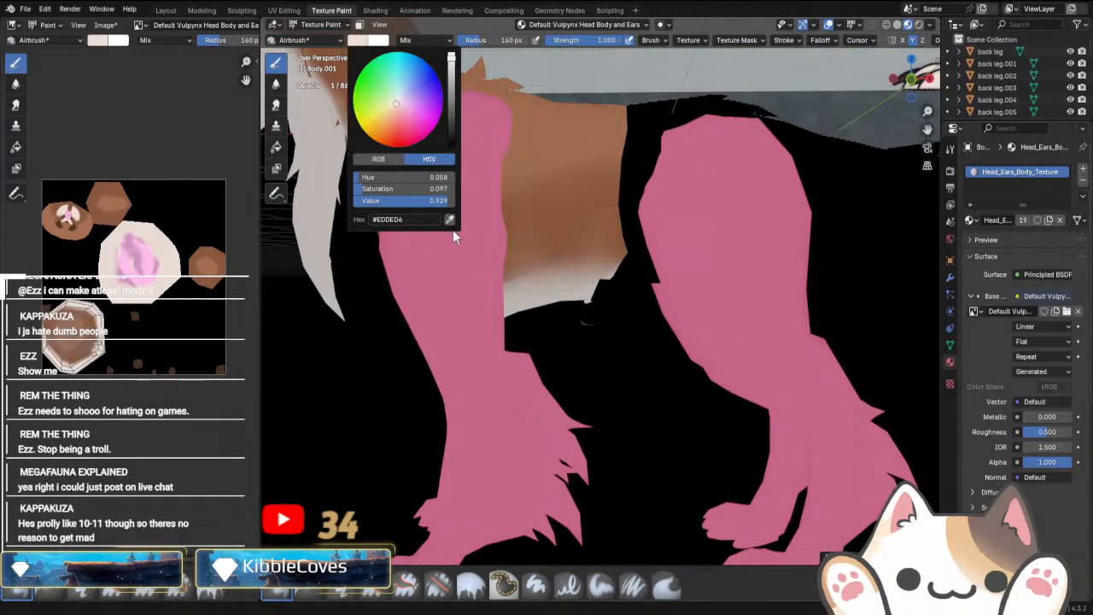
pyautogui.click(356, 40)
pyautogui.click(452, 220)
pyautogui.scroll(4, 542, 205)
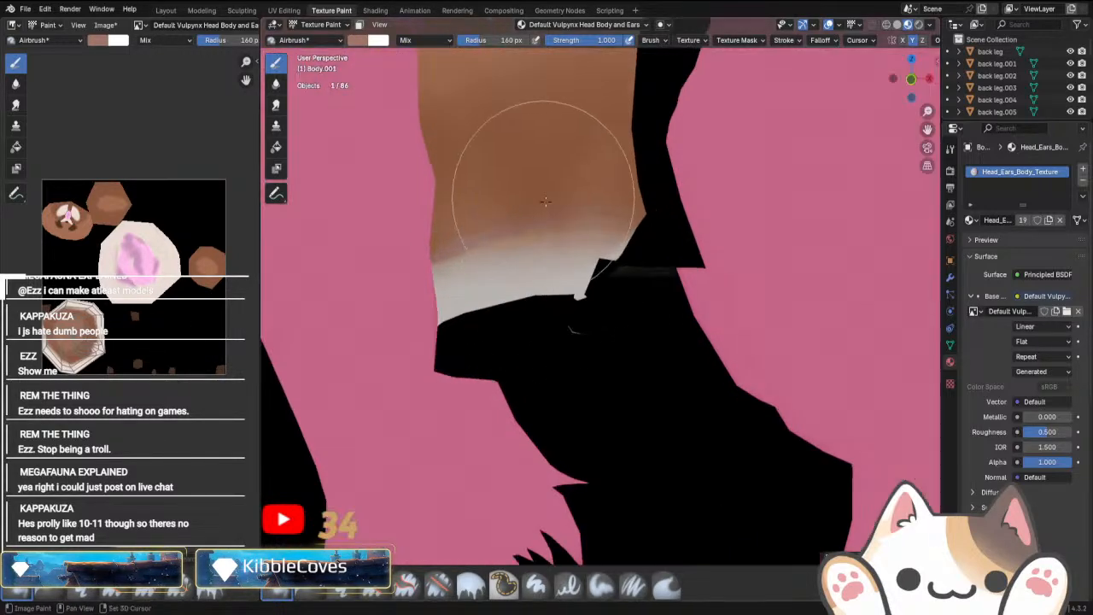
pyautogui.keyDown('shift'); pyautogui.moveTo(541, 205); pyautogui.dragTo(579, 367, button='middle'); pyautogui.keyUp('shift')
pyautogui.moveTo(651, 329); pyautogui.dragTo(523, 322)
pyautogui.hotkey('ctrl', 'z')
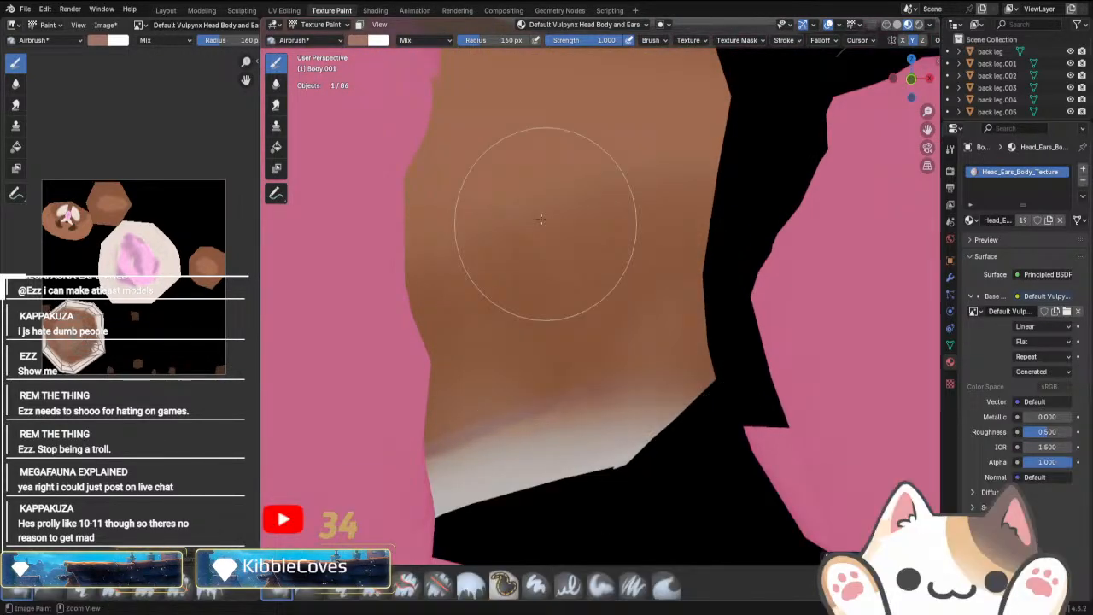
# Sample the darker brown from the torso's side and paint it over the rear of the cream belly band to narrow it.
pyautogui.click(362, 40)
pyautogui.click(446, 219)
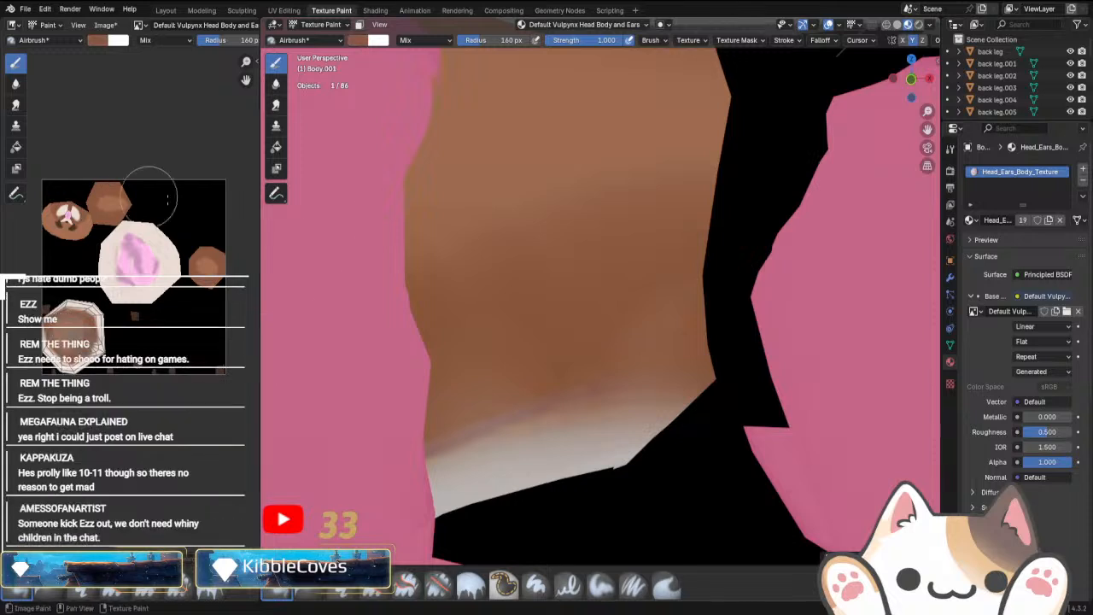
pyautogui.click(556, 239)
pyautogui.moveTo(621, 311)
pyautogui.mouseDown()
pyautogui.moveTo(490, 346)
pyautogui.moveTo(696, 312)
pyautogui.mouseUp()
pyautogui.scroll(-3, 700, 314)
pyautogui.moveTo(627, 330); pyautogui.dragTo(491, 343)
pyautogui.scroll(2, 602, 359)
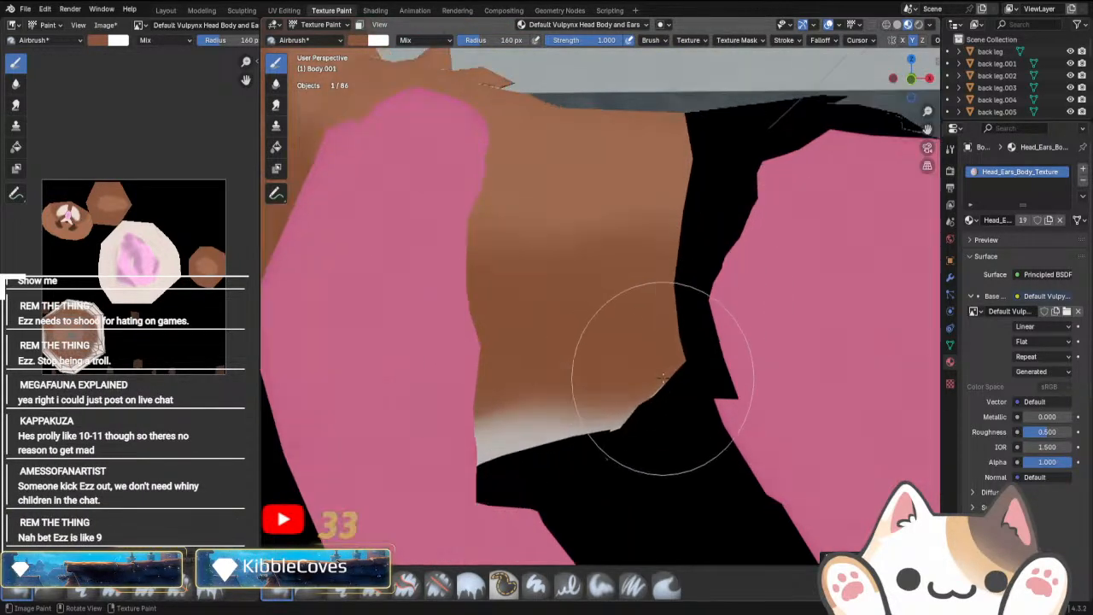
pyautogui.moveTo(623, 391)
pyautogui.mouseDown()
pyautogui.moveTo(520, 311)
pyautogui.moveTo(687, 274)
pyautogui.mouseUp()
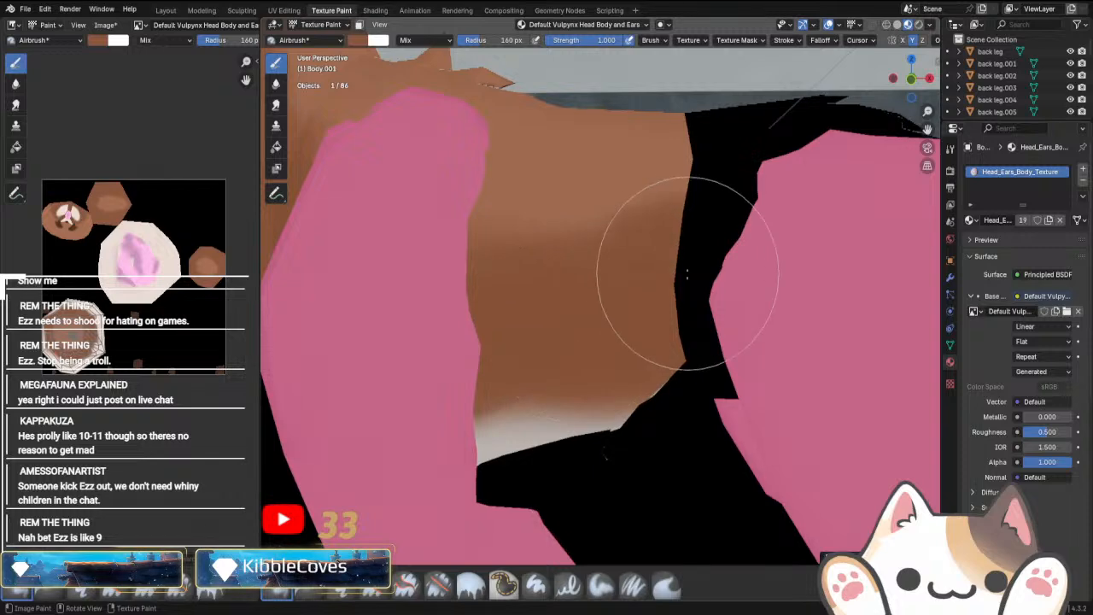
pyautogui.scroll(-3, 547, 373)
pyautogui.moveTo(554, 349)
pyautogui.mouseDown(button='middle')
pyautogui.moveTo(673, 352)
pyautogui.moveTo(561, 402)
pyautogui.mouseUp(button='middle')
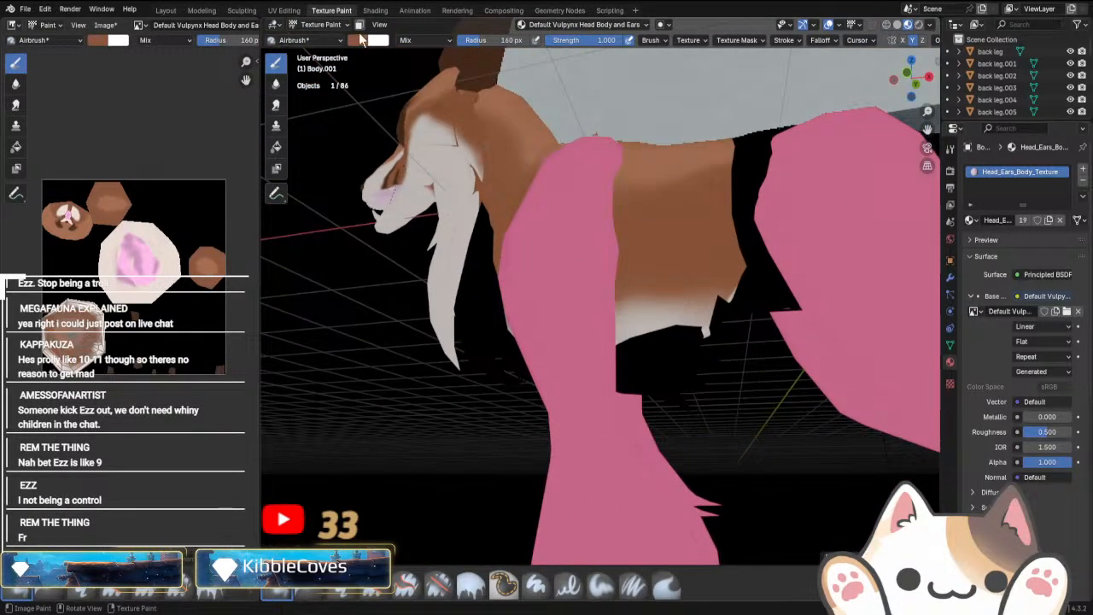
# Try sampling a new brush colour and painting it on the torso's underside, and undo the stroke.
pyautogui.scroll(-7, 469, 407)
pyautogui.keyDown('shift'); pyautogui.moveTo(642, 277); pyautogui.dragTo(617, 440, button='middle'); pyautogui.keyUp('shift')
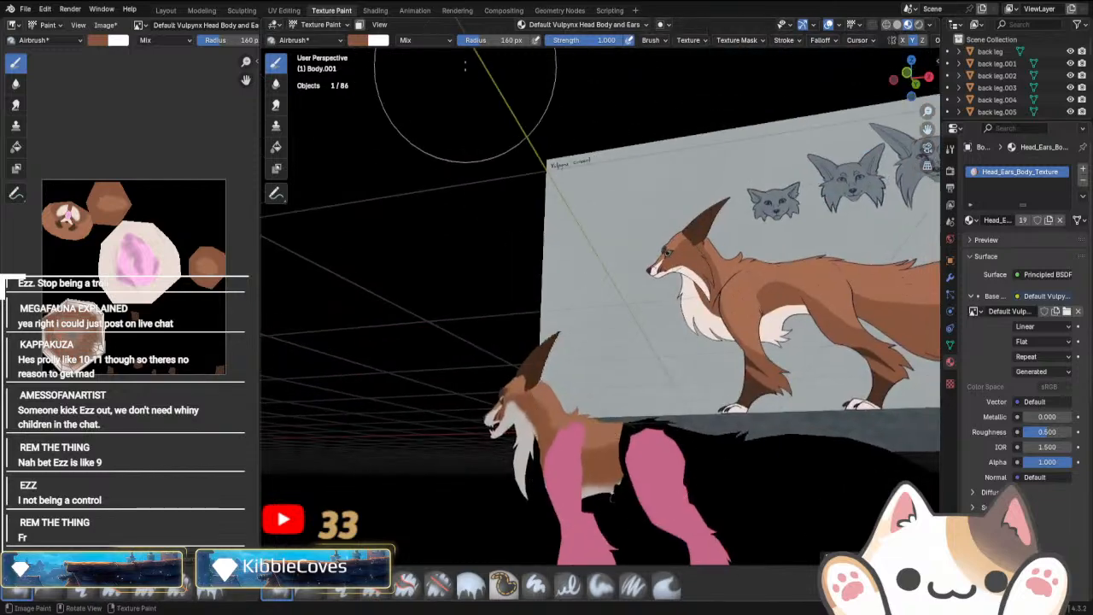
pyautogui.click(359, 41)
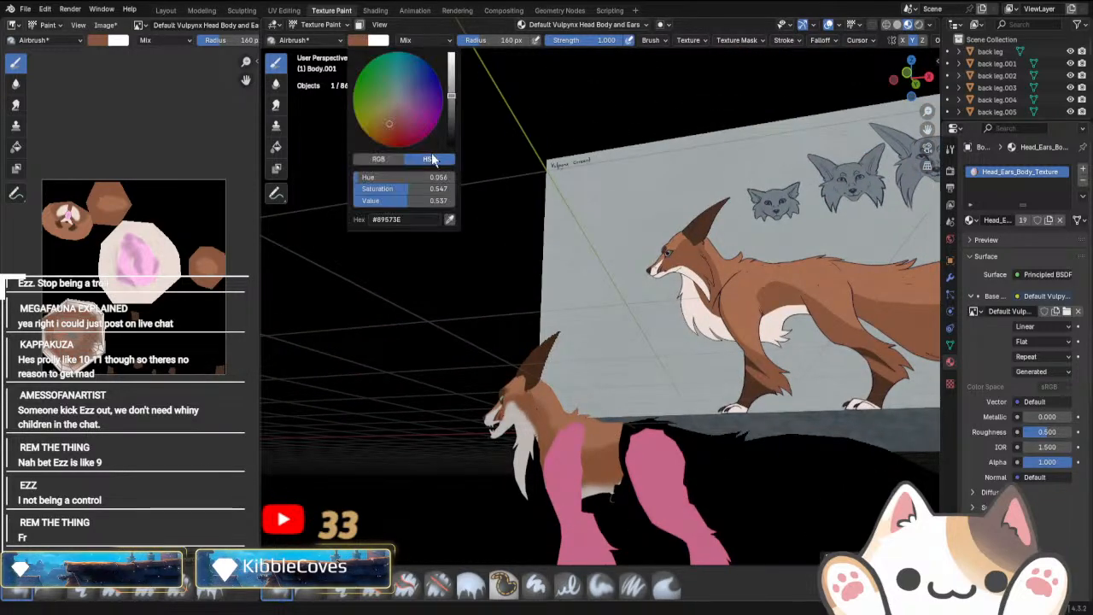
pyautogui.click(449, 220)
pyautogui.moveTo(656, 441)
pyautogui.mouseDown(button='middle')
pyautogui.moveTo(619, 425)
pyautogui.moveTo(653, 401)
pyautogui.moveTo(655, 412)
pyautogui.mouseUp(button='middle')
pyautogui.scroll(3, 655, 412)
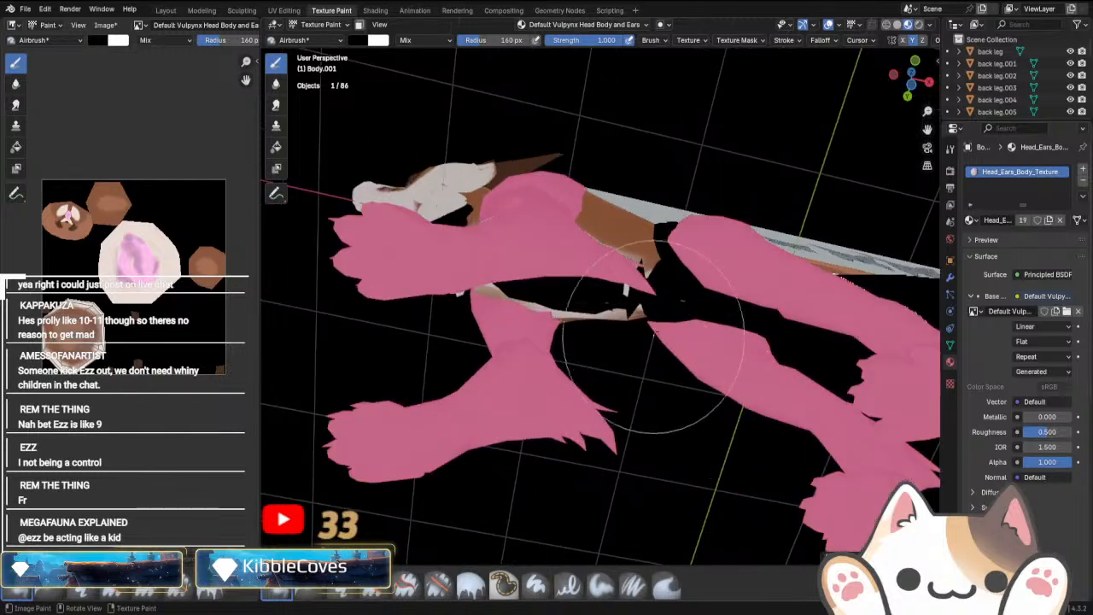
pyautogui.moveTo(652, 351); pyautogui.dragTo(638, 299)
pyautogui.moveTo(639, 298); pyautogui.dragTo(651, 376, button='middle')
pyautogui.hotkey('ctrl', 'z')
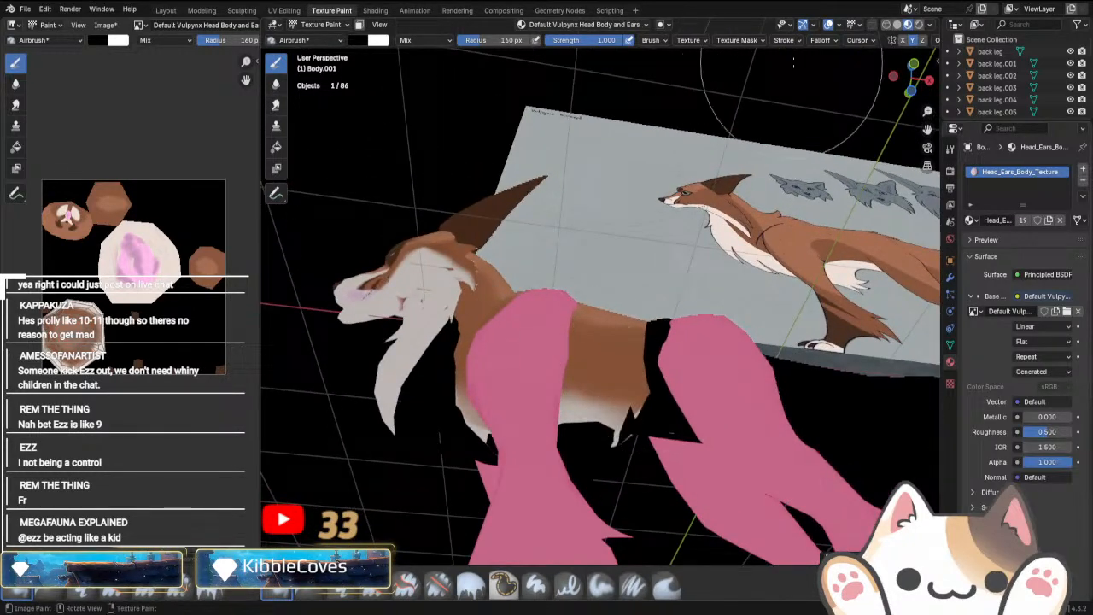
# Switch to Solid shading, sample the cream #EDDED6 from the concept art's belly and brush it along the torso's lower edge.
pyautogui.click(896, 24)
pyautogui.click(352, 41)
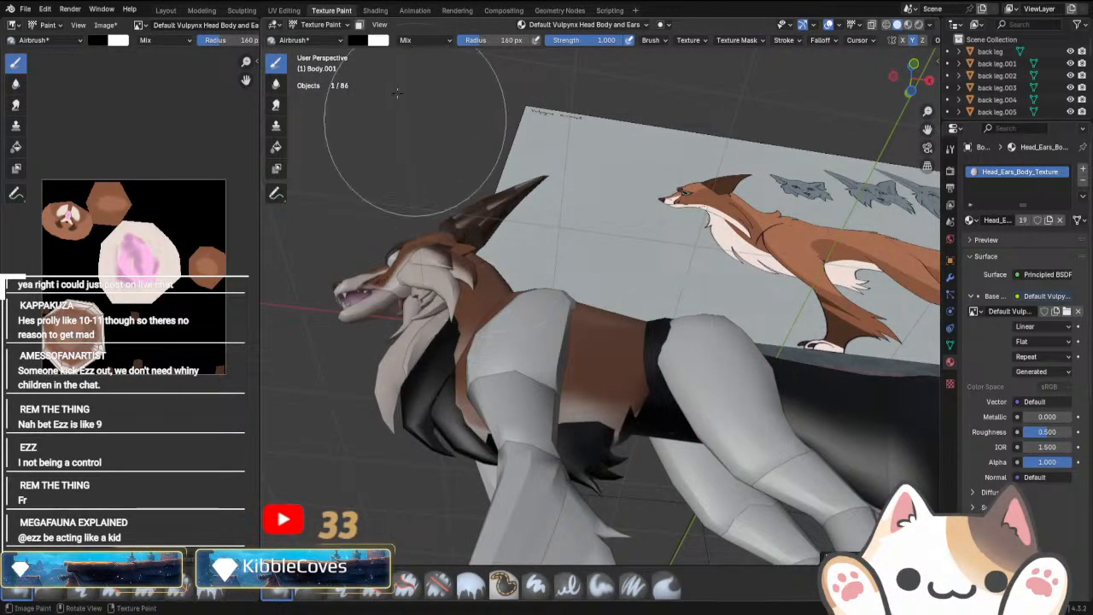
pyautogui.click(360, 45)
pyautogui.click(450, 226)
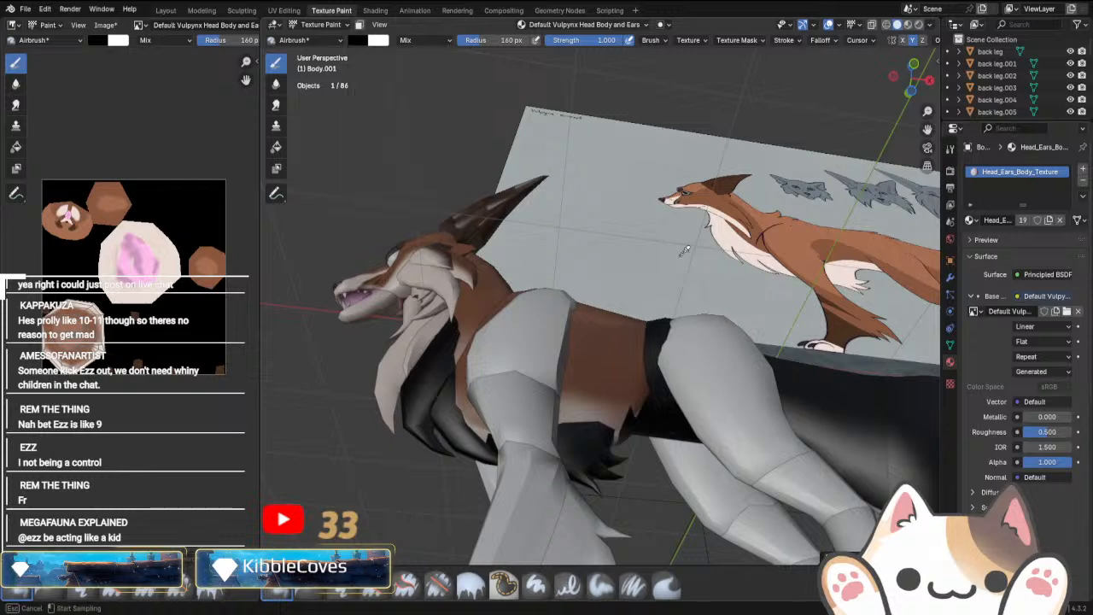
pyautogui.click(845, 266)
pyautogui.moveTo(598, 488); pyautogui.dragTo(634, 465)
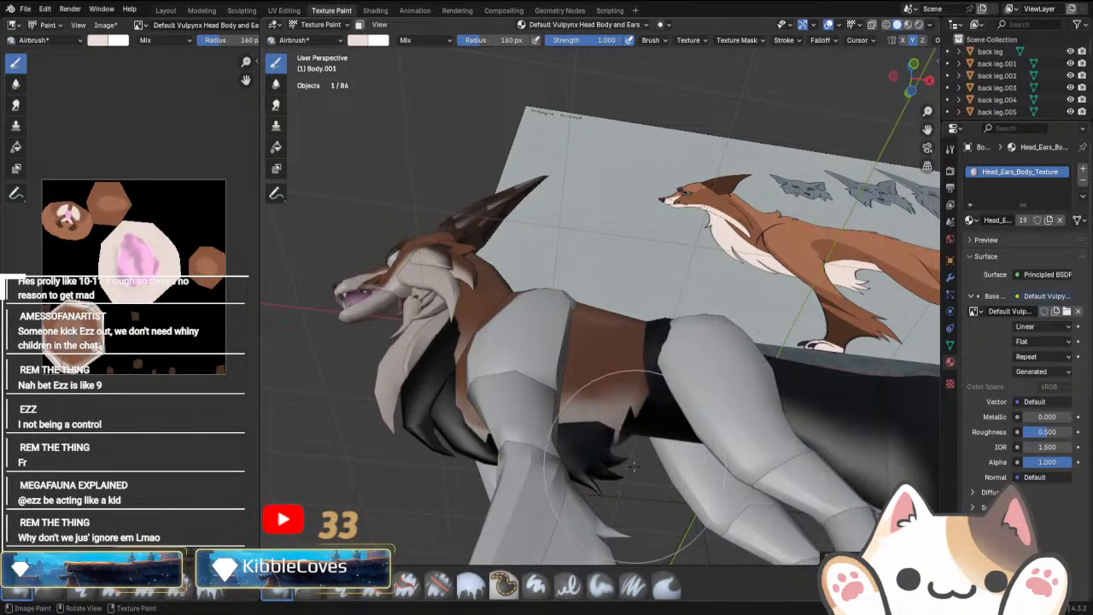
# Open the hip segment in Edit Mode and switch to edge selection at its lower front corner.
pyautogui.moveTo(638, 490); pyautogui.dragTo(560, 390, button='middle')
pyautogui.moveTo(519, 347); pyautogui.dragTo(580, 357, button='middle')
pyautogui.click(293, 24)
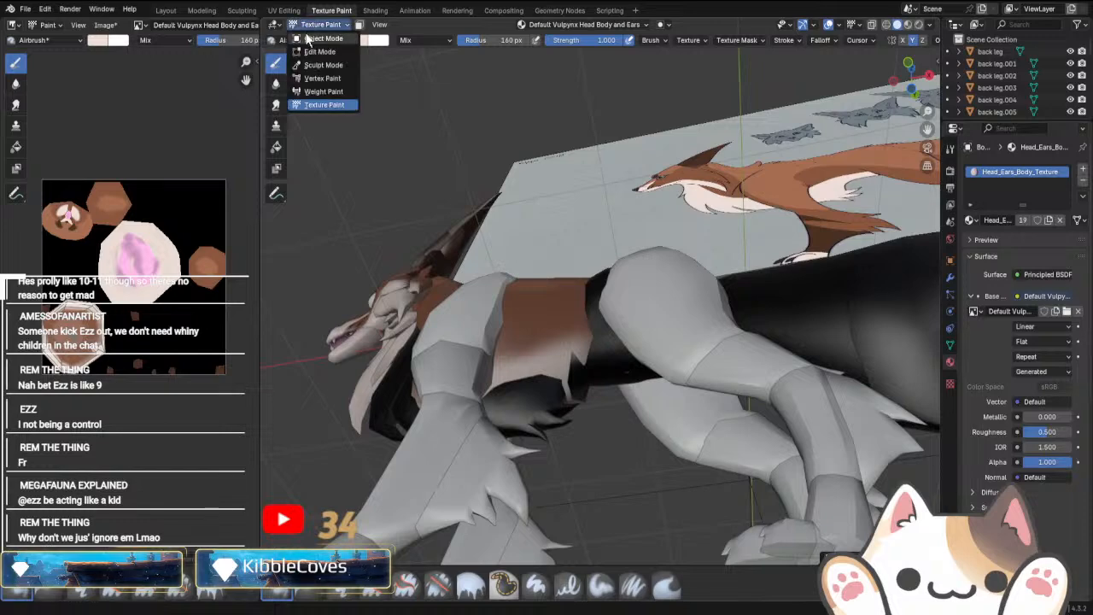
pyautogui.click(320, 40)
pyautogui.press('Tab')
pyautogui.moveTo(635, 378); pyautogui.dragTo(646, 286, button='middle')
pyautogui.scroll(5, 647, 286)
pyautogui.moveTo(636, 342); pyautogui.dragTo(619, 256, button='middle')
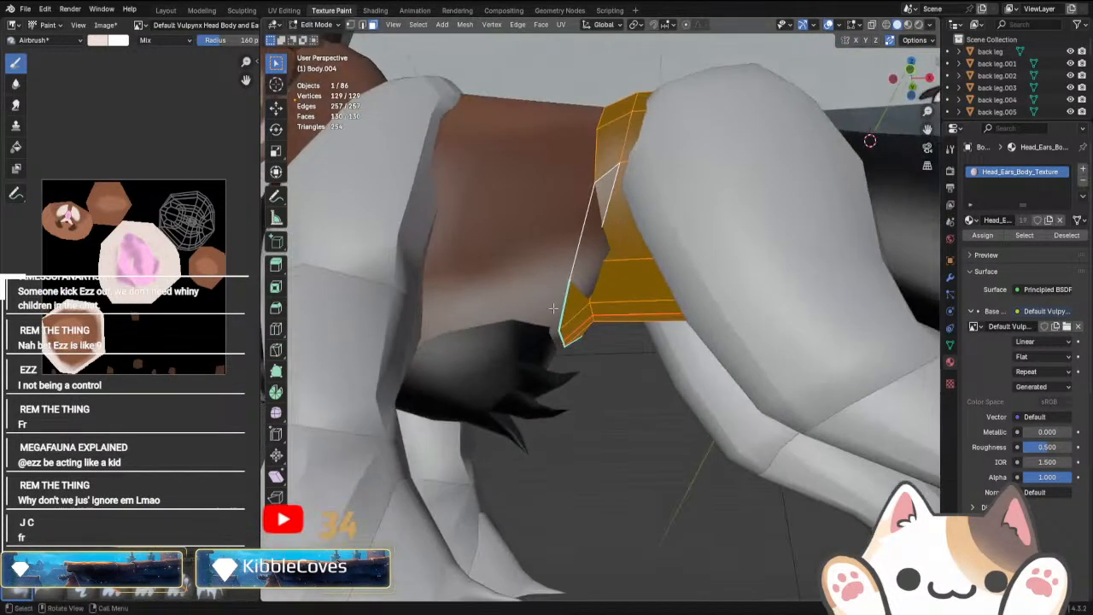
pyautogui.click(558, 308)
pyautogui.click(566, 339)
pyautogui.moveTo(567, 339); pyautogui.dragTo(523, 333, button='middle')
pyautogui.press('2')
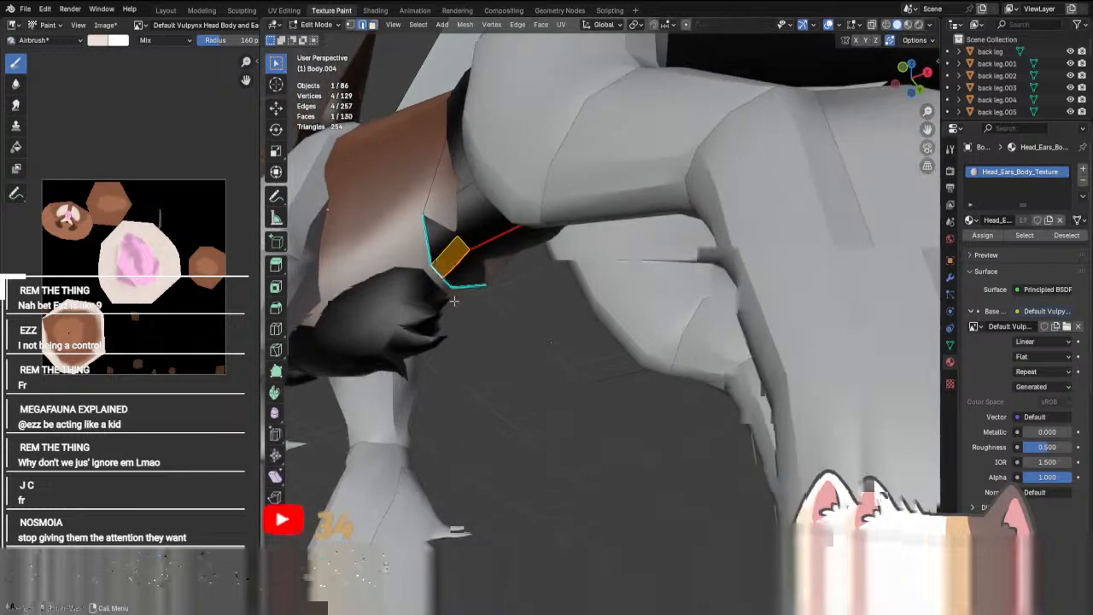
# Select the four edges around the hip segment's lower front corner and move them slightly upward.
pyautogui.click(456, 284)
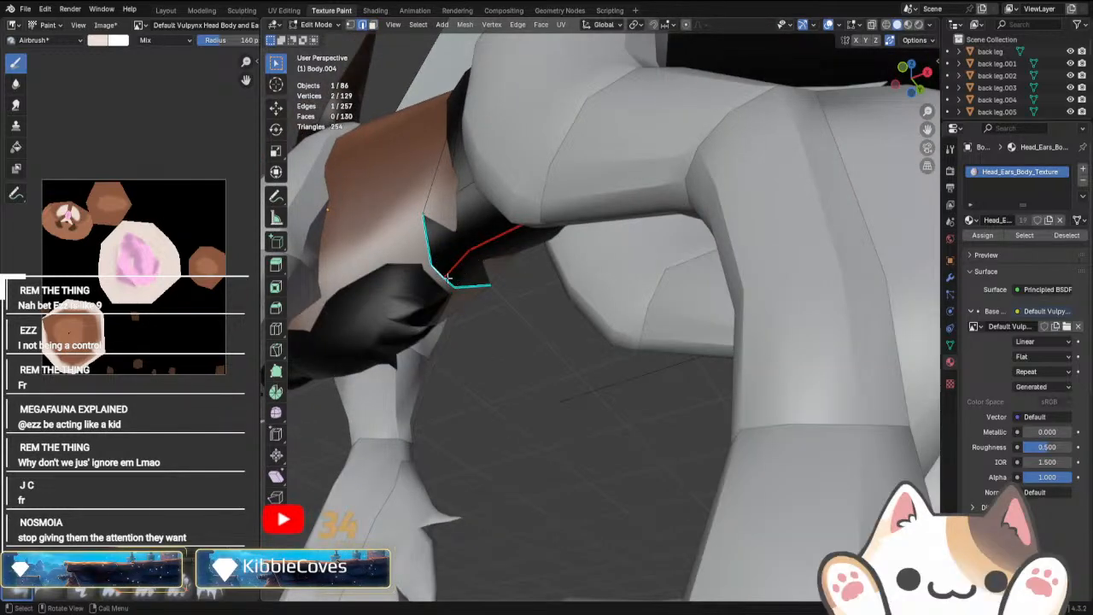
pyautogui.moveTo(454, 283); pyautogui.dragTo(515, 361, button='middle')
pyautogui.keyDown('shift'); pyautogui.click(554, 327); pyautogui.keyUp('shift')
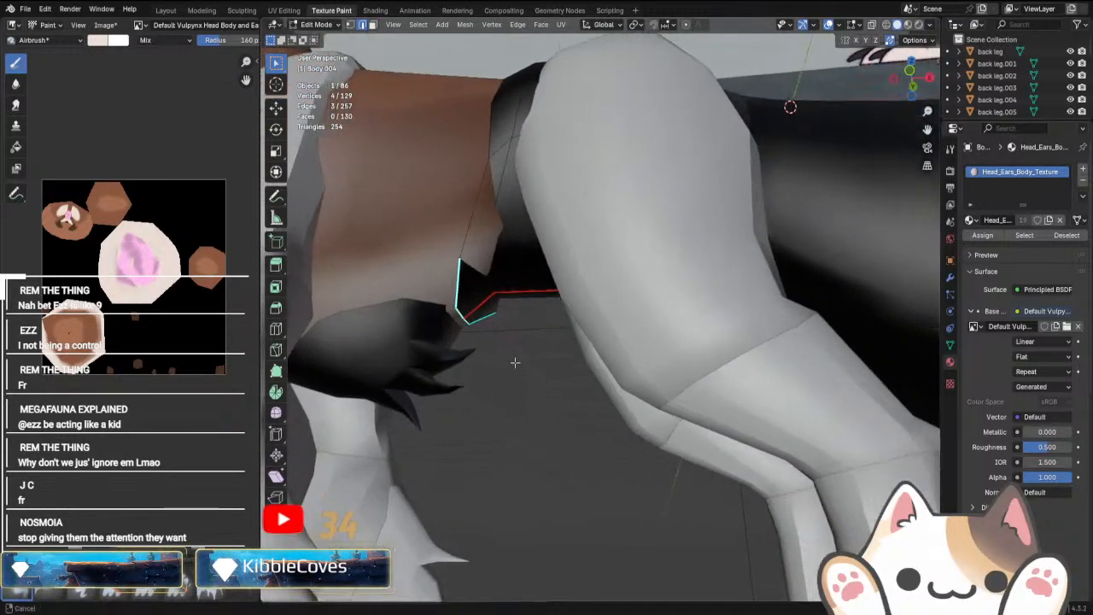
pyautogui.keyDown('shift'); pyautogui.click(481, 319); pyautogui.keyUp('shift')
pyautogui.moveTo(481, 319); pyautogui.dragTo(291, 120, button='middle')
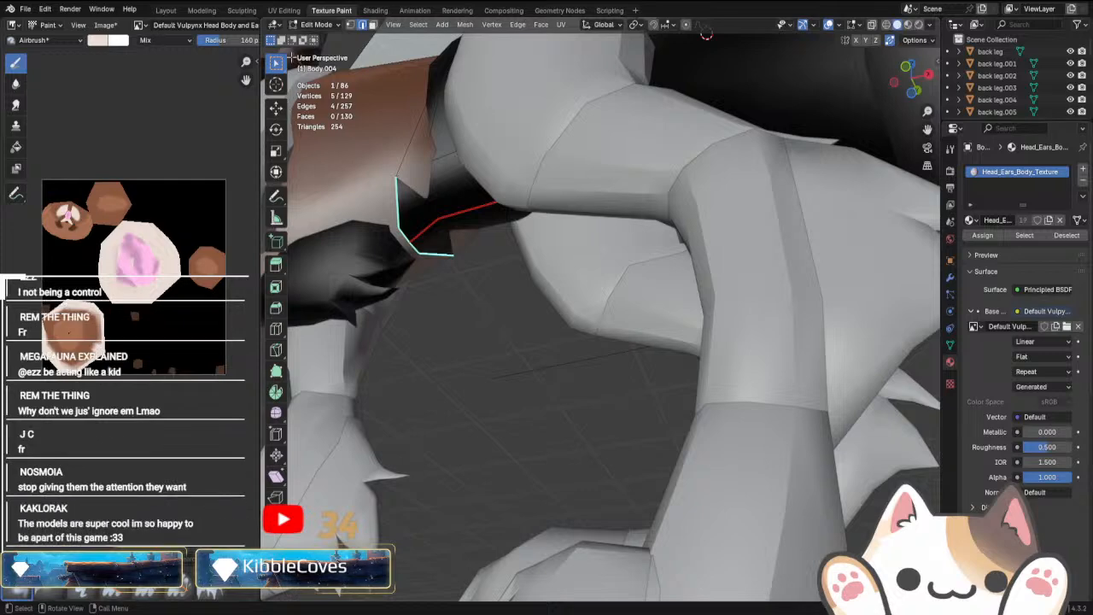
pyautogui.click(276, 108)
pyautogui.moveTo(428, 205); pyautogui.dragTo(430, 197)
pyautogui.click(430, 197)
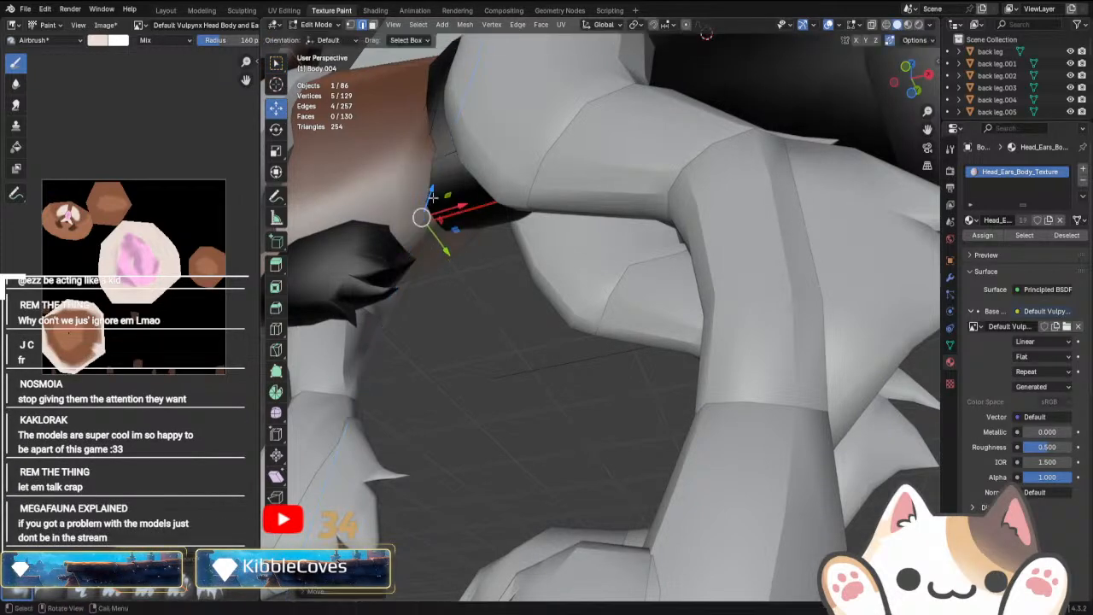
# Check the adjusted hip corner with X-ray and return to Object Mode in the normal solid view.
pyautogui.moveTo(430, 197); pyautogui.dragTo(627, 429, button='middle')
pyautogui.press('Tab')
pyautogui.click(549, 418)
pyautogui.press('Tab')
pyautogui.click(551, 419)
pyautogui.hotkey('alt', 'z')
pyautogui.press('Tab')
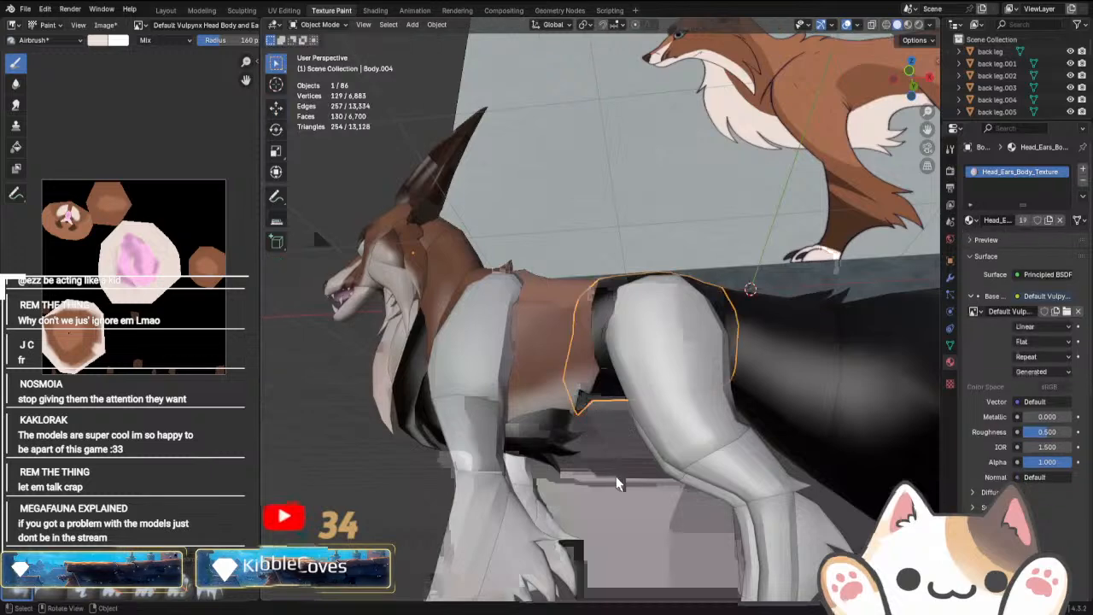
pyautogui.hotkey('alt', 'z')
# Select the torso segment, isolate it in Material Preview and put it in Texture Paint mode.
pyautogui.click(581, 329)
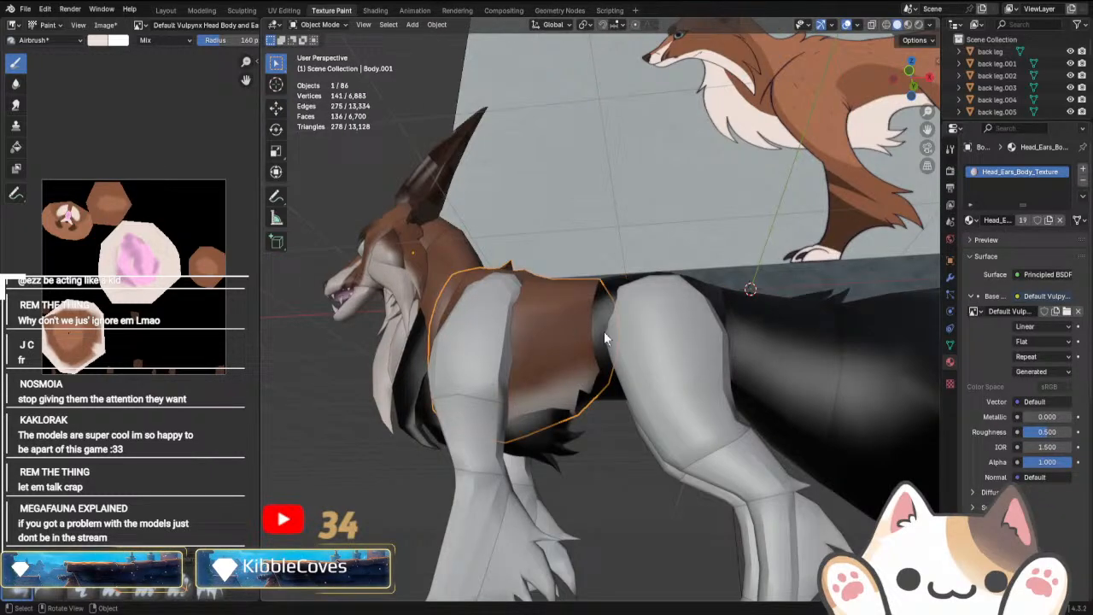
pyautogui.click(909, 25)
pyautogui.scroll(-4, 705, 378)
pyautogui.moveTo(705, 379); pyautogui.dragTo(547, 341, button='middle')
pyautogui.press('KP_Divide')
pyautogui.scroll(-2, 604, 372)
pyautogui.scroll(-2, 512, 316)
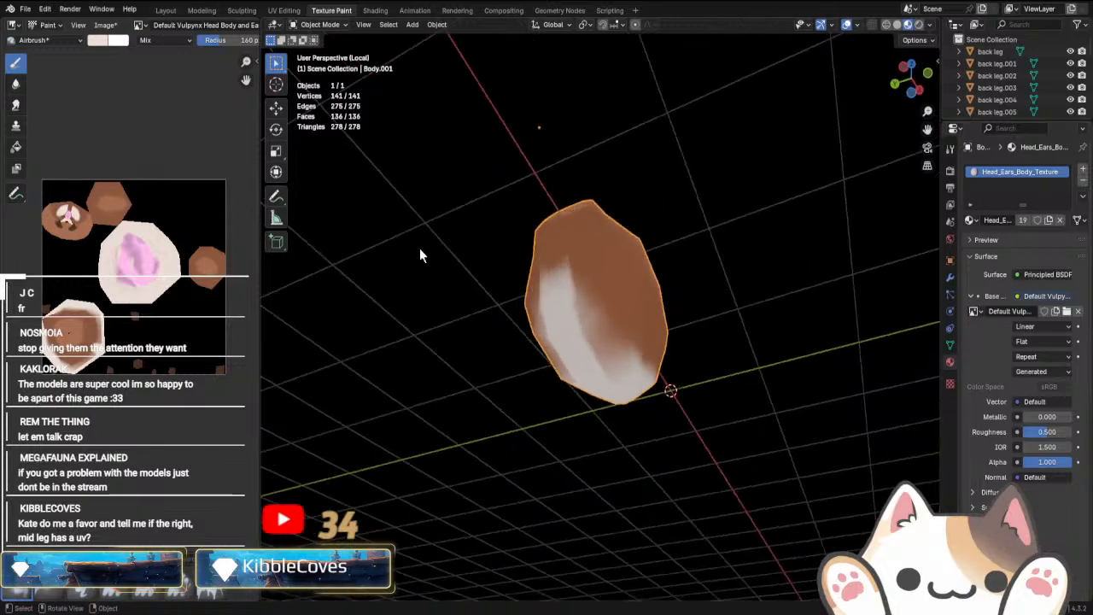
pyautogui.click(294, 25)
pyautogui.click(316, 109)
# Fill the torso segment's underside and lower end and side edges with cream, and bring back the whole model.
pyautogui.scroll(3, 610, 317)
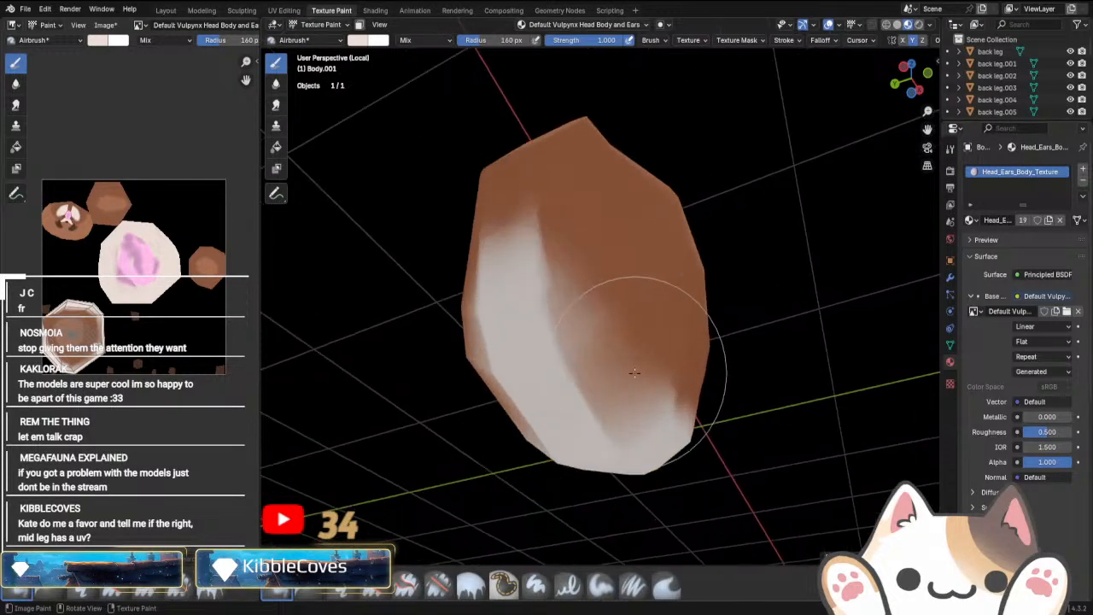
pyautogui.scroll(2, 563, 434)
pyautogui.moveTo(563, 434)
pyautogui.mouseDown(button='middle')
pyautogui.moveTo(603, 335)
pyautogui.moveTo(600, 410)
pyautogui.moveTo(630, 470)
pyautogui.moveTo(696, 442)
pyautogui.moveTo(696, 452)
pyautogui.mouseUp(button='middle')
pyautogui.moveTo(696, 452)
pyautogui.mouseDown()
pyautogui.moveTo(695, 420)
pyautogui.moveTo(689, 445)
pyautogui.mouseUp()
pyautogui.moveTo(690, 445)
pyautogui.mouseDown(button='middle')
pyautogui.moveTo(675, 488)
pyautogui.moveTo(786, 456)
pyautogui.mouseUp(button='middle')
pyautogui.moveTo(659, 456)
pyautogui.mouseDown(button='middle')
pyautogui.moveTo(695, 460)
pyautogui.moveTo(683, 439)
pyautogui.mouseUp(button='middle')
pyautogui.scroll(4, 674, 431)
pyautogui.moveTo(649, 420); pyautogui.dragTo(666, 442)
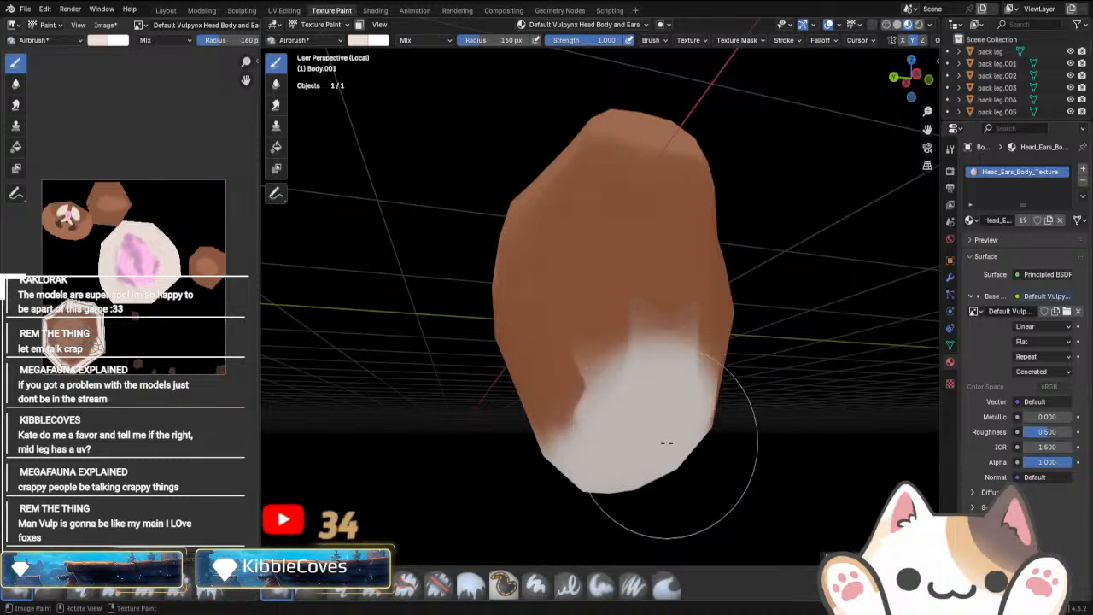
pyautogui.moveTo(634, 446); pyautogui.dragTo(719, 459, button='middle')
pyautogui.moveTo(744, 409)
pyautogui.mouseDown()
pyautogui.moveTo(783, 408)
pyautogui.moveTo(744, 443)
pyautogui.mouseUp()
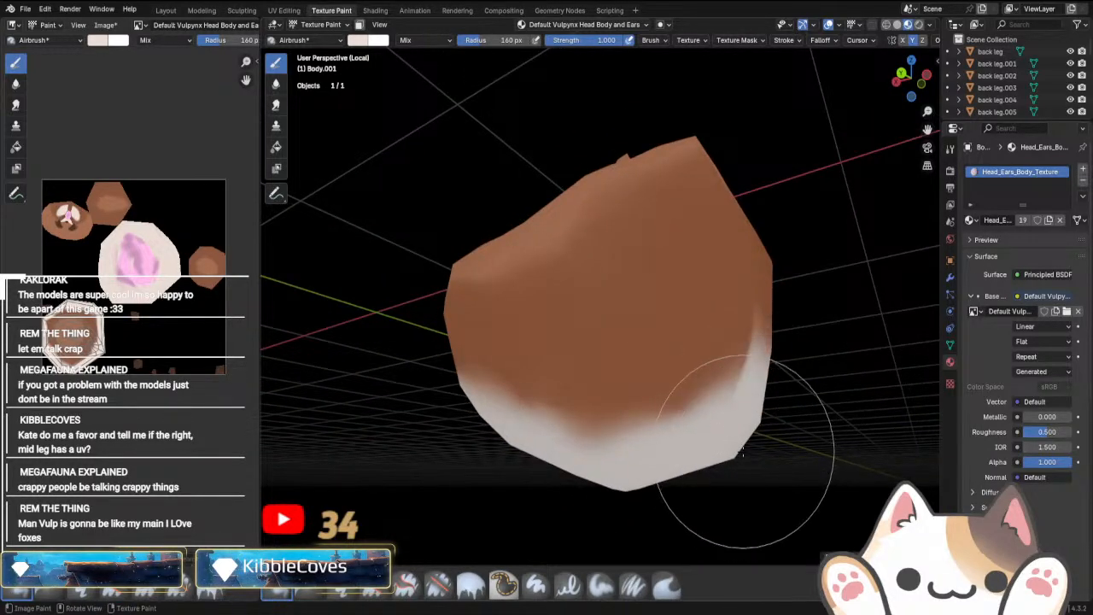
pyautogui.press('KP_Divide')
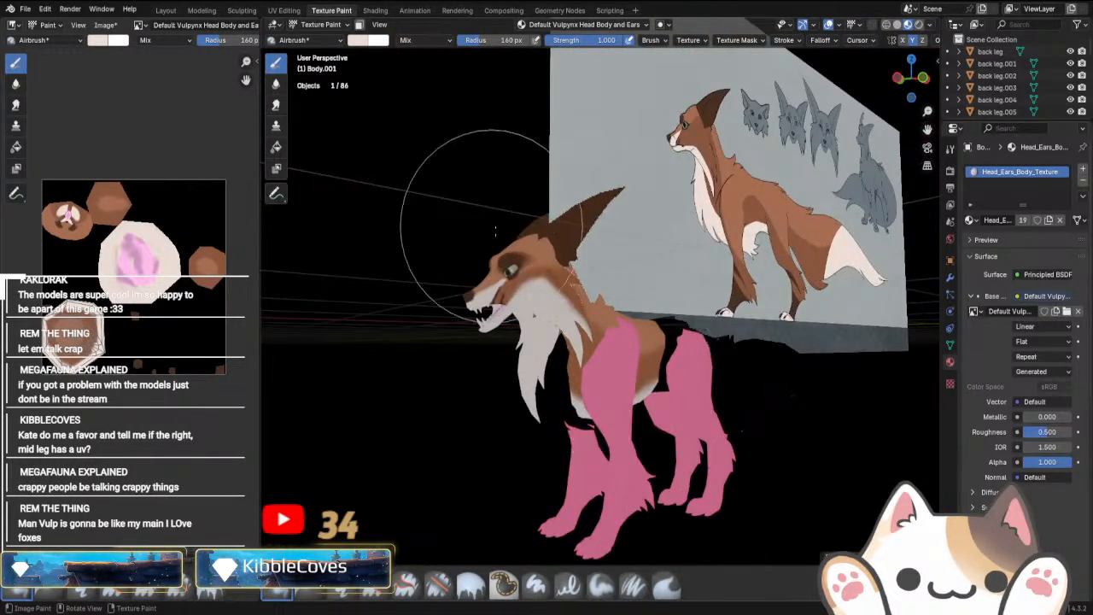
pyautogui.moveTo(589, 314); pyautogui.dragTo(475, 126, button='middle')
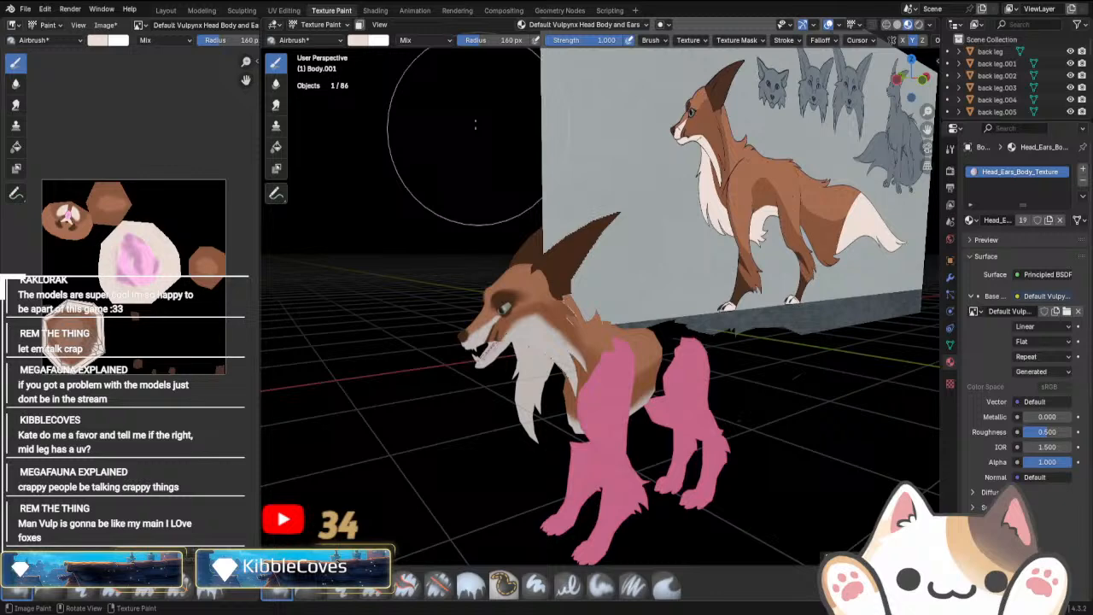
# Switch to Solid shading, select the whole hip segment mesh and put the segment in Texture Paint mode.
pyautogui.click(320, 23)
pyautogui.click(338, 41)
pyautogui.moveTo(512, 341)
pyautogui.mouseDown(button='middle')
pyautogui.moveTo(546, 355)
pyautogui.moveTo(633, 350)
pyautogui.mouseUp(button='middle')
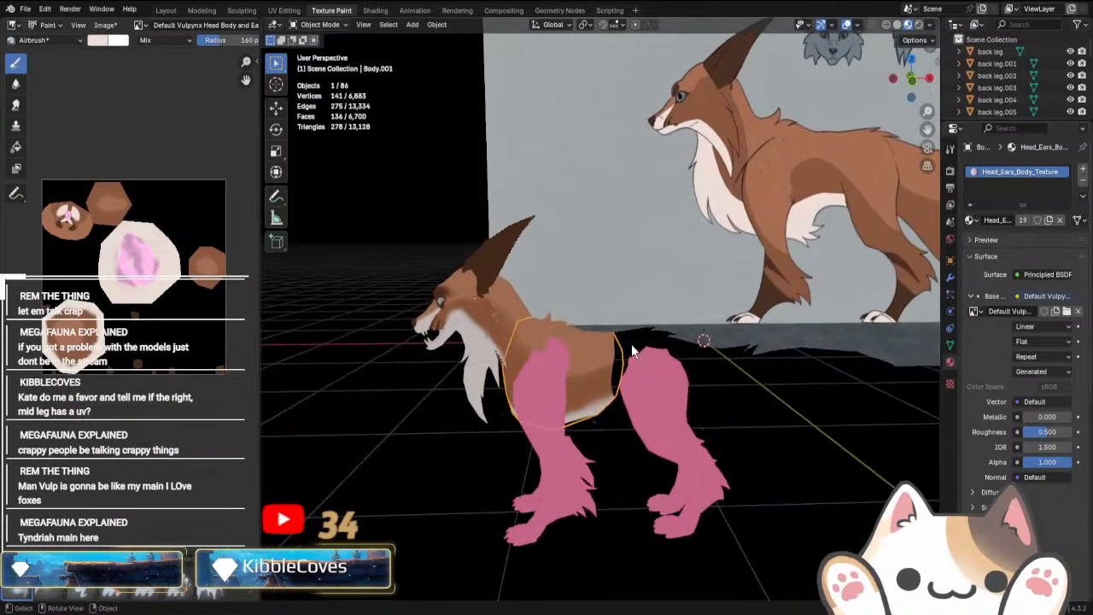
pyautogui.click(896, 25)
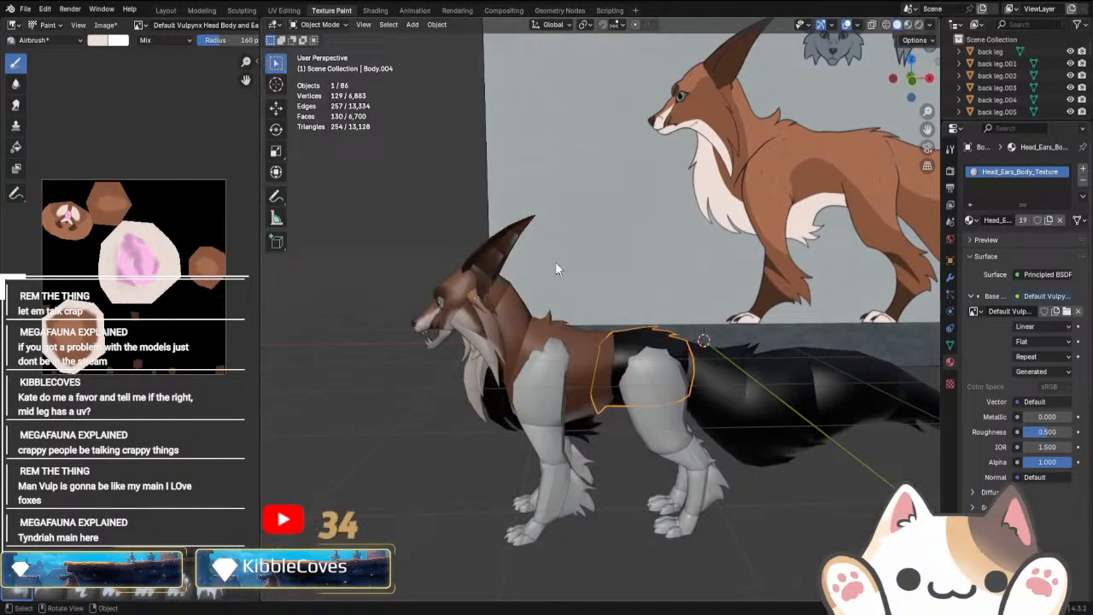
pyautogui.click(321, 24)
pyautogui.click(333, 54)
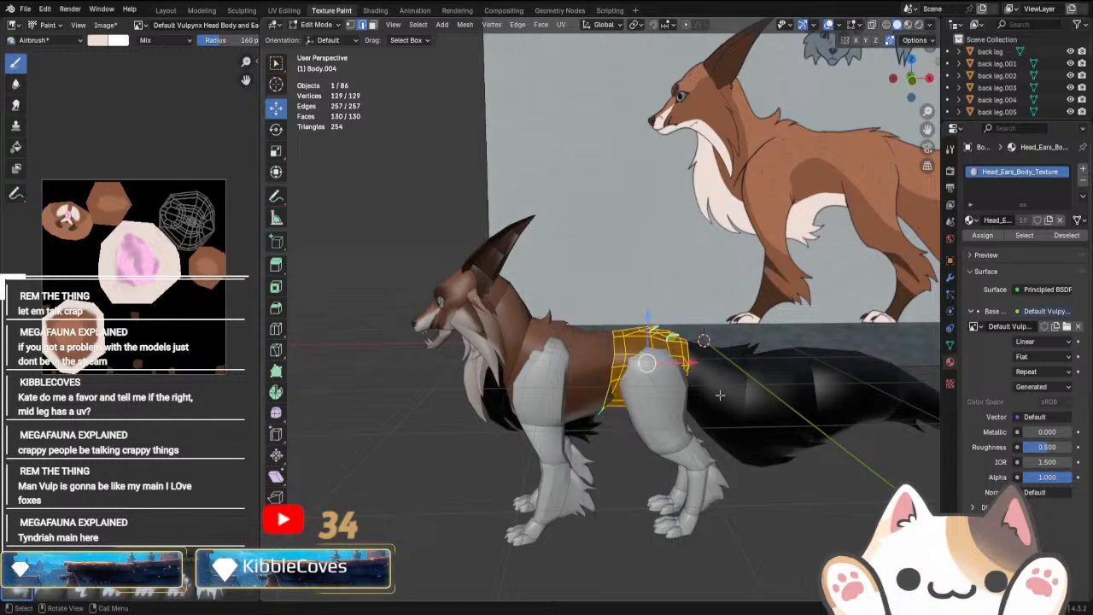
pyautogui.press('Tab')
pyautogui.scroll(3, 696, 375)
pyautogui.scroll(-5, 632, 329)
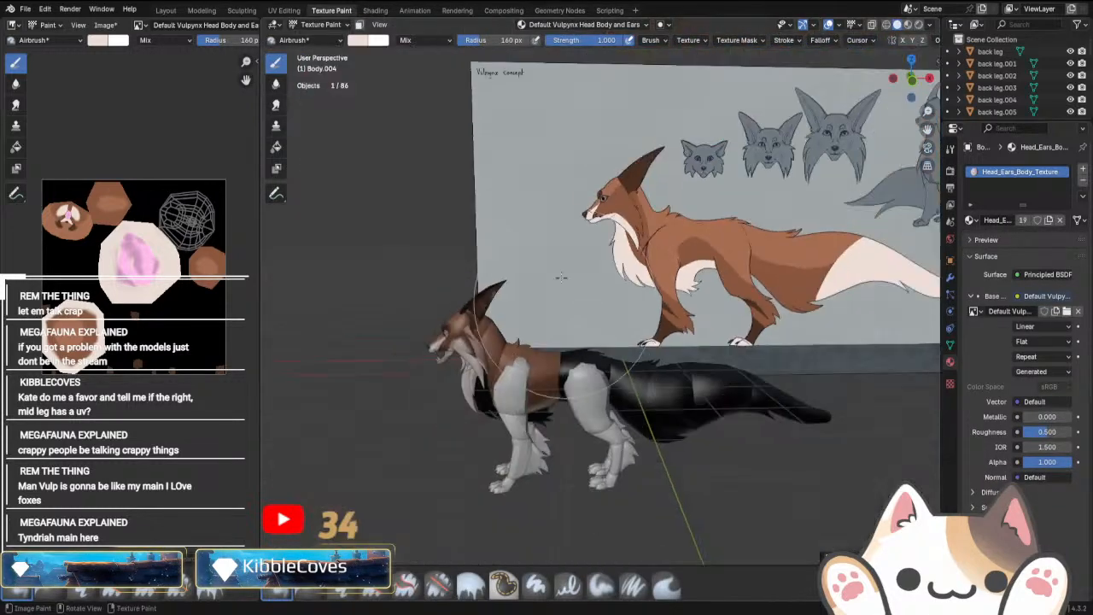
# Sample the brown #A66E52 from the concept art and paint it over the hip segment with Y symmetry enabled.
pyautogui.click(358, 40)
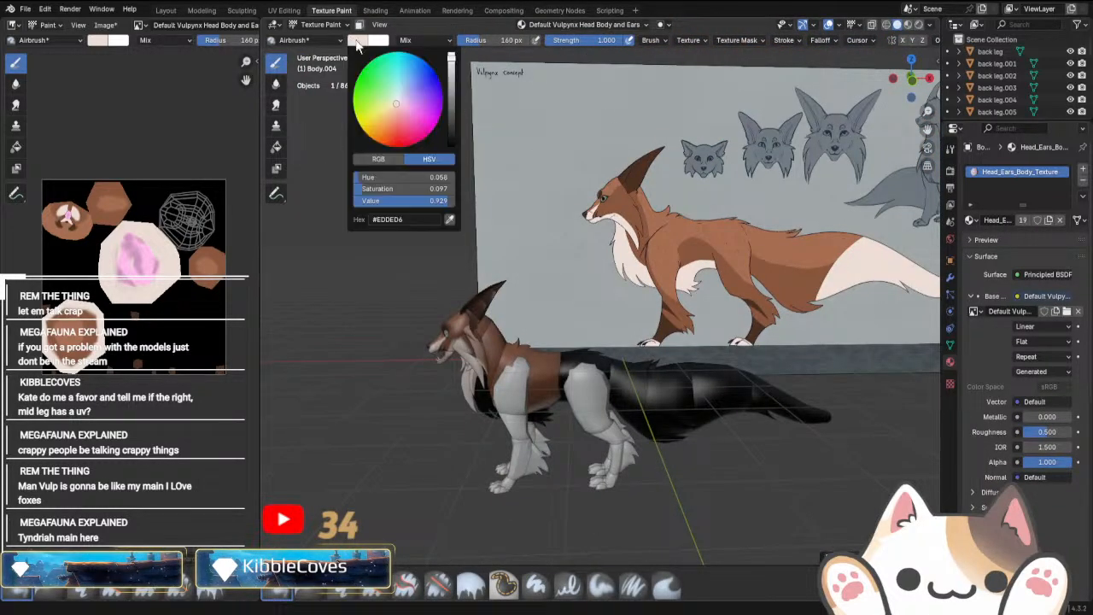
pyautogui.click(450, 221)
pyautogui.moveTo(613, 372); pyautogui.dragTo(587, 395)
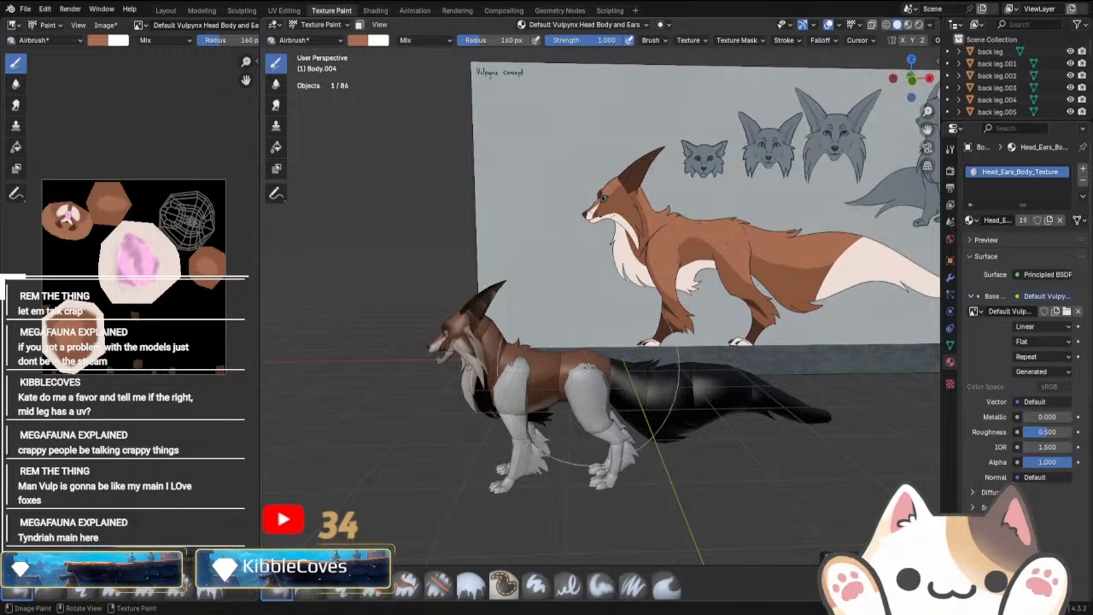
pyautogui.moveTo(587, 366)
pyautogui.mouseDown(button='middle')
pyautogui.moveTo(615, 324)
pyautogui.moveTo(643, 331)
pyautogui.mouseUp(button='middle')
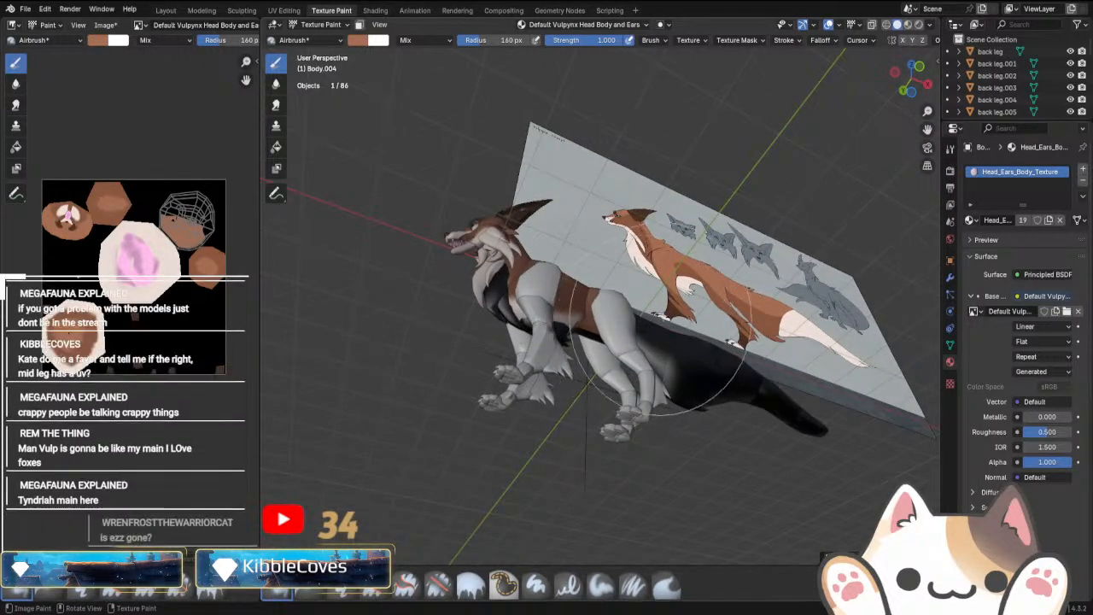
pyautogui.click(911, 41)
pyautogui.hotkey('ctrl', 'z')
pyautogui.moveTo(631, 335); pyautogui.dragTo(616, 281)
# Isolate the hip segment and fill its remaining unpainted surface with the same brown.
pyautogui.moveTo(617, 281)
pyautogui.mouseDown(button='middle')
pyautogui.moveTo(841, 369)
pyautogui.moveTo(807, 418)
pyautogui.moveTo(736, 380)
pyautogui.moveTo(627, 377)
pyautogui.moveTo(607, 463)
pyautogui.moveTo(589, 410)
pyautogui.mouseUp(button='middle')
pyautogui.press('KP_Divide')
pyautogui.scroll(-5, 566, 342)
pyautogui.moveTo(567, 315); pyautogui.dragTo(671, 339)
pyautogui.moveTo(672, 339)
pyautogui.mouseDown(button='middle')
pyautogui.moveTo(584, 289)
pyautogui.moveTo(586, 236)
pyautogui.moveTo(610, 366)
pyautogui.moveTo(659, 258)
pyautogui.moveTo(552, 367)
pyautogui.moveTo(566, 469)
pyautogui.moveTo(606, 371)
pyautogui.mouseUp(button='middle')
pyautogui.moveTo(589, 292)
pyautogui.mouseDown(button='middle')
pyautogui.moveTo(719, 349)
pyautogui.moveTo(583, 279)
pyautogui.moveTo(681, 263)
pyautogui.moveTo(579, 310)
pyautogui.mouseUp(button='middle')
pyautogui.scroll(3, 583, 278)
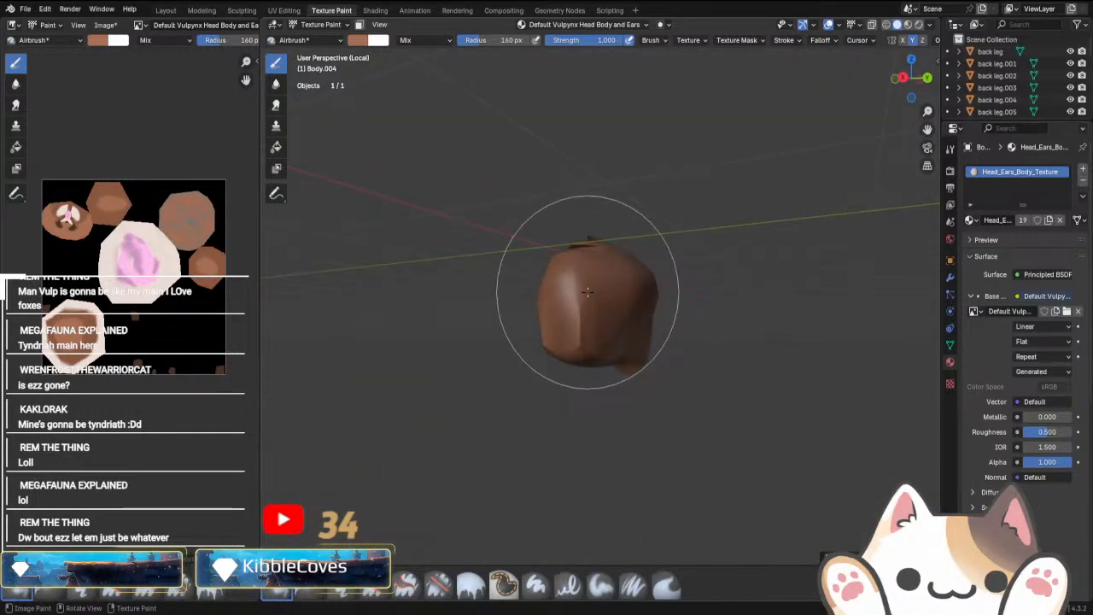
# Compare the brown hip segment with the concept art on the full model and inspect it in isolation.
pyautogui.press('KP_Divide')
pyautogui.scroll(5, 634, 400)
pyautogui.press('KP_1')
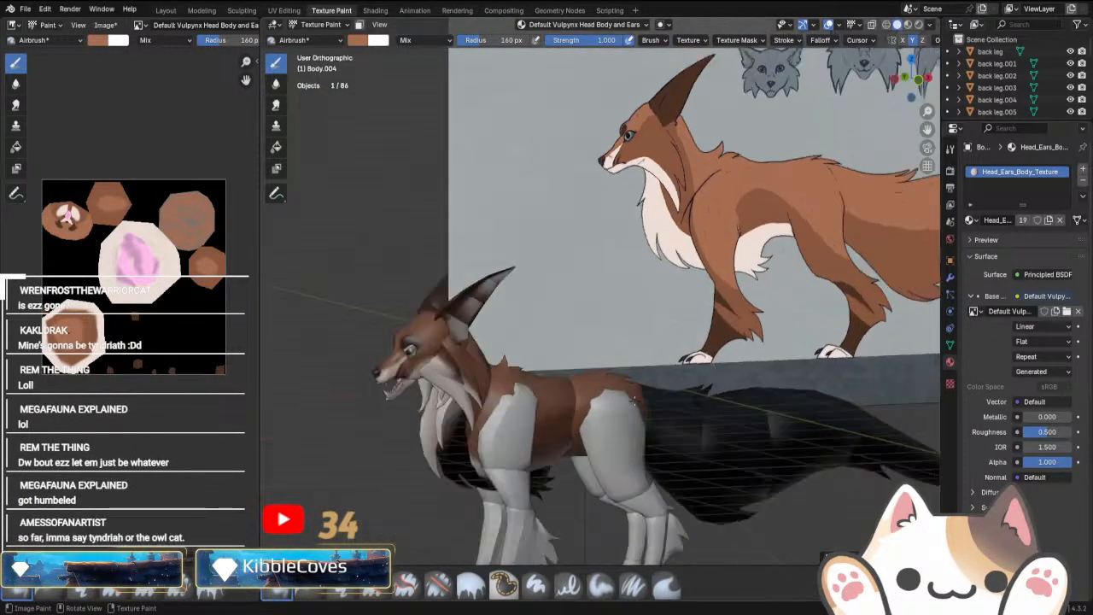
pyautogui.scroll(3, 674, 427)
pyautogui.scroll(-1, 697, 470)
pyautogui.moveTo(654, 452)
pyautogui.keyDown('shift'); pyautogui.mouseDown(button='middle')
pyautogui.moveTo(702, 328)
pyautogui.moveTo(629, 306)
pyautogui.moveTo(614, 356)
pyautogui.moveTo(679, 306)
pyautogui.mouseUp(button='middle'); pyautogui.keyUp('shift')
pyautogui.scroll(-1, 685, 325)
pyautogui.scroll(-2, 658, 324)
pyautogui.press('.')
pyautogui.press('/')
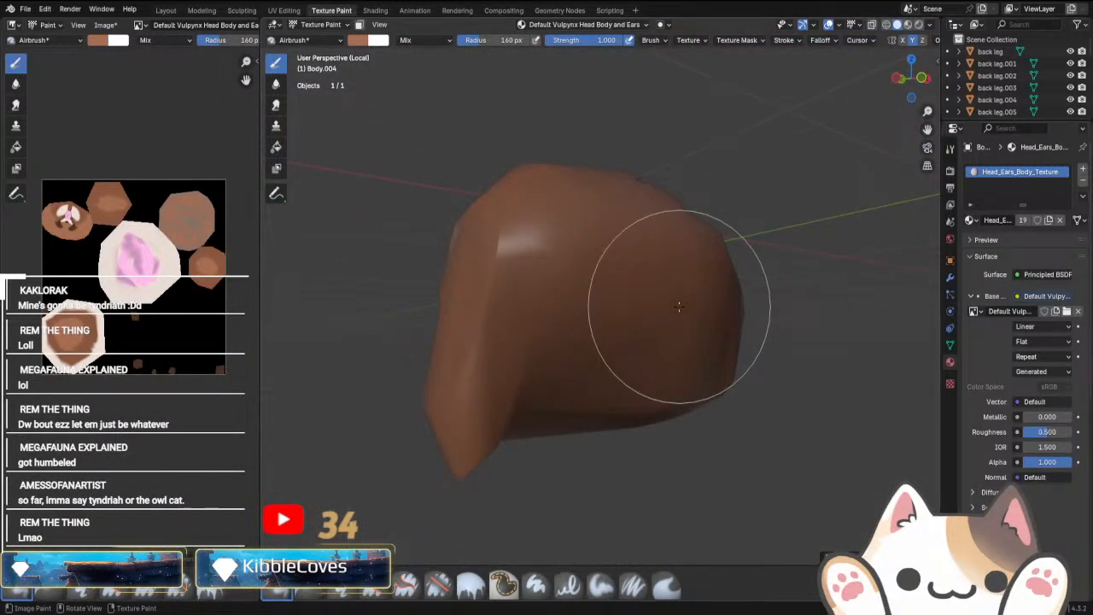
pyautogui.press('/')
# Sample the darker shading brown #89573E from the concept art as the brush colour.
pyautogui.scroll(4, 621, 355)
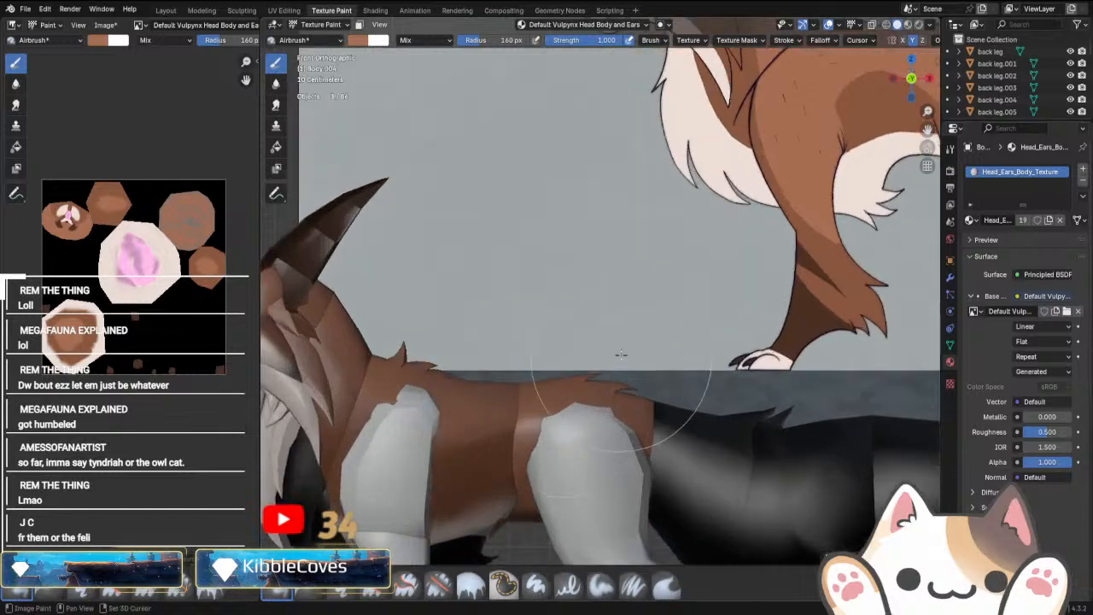
pyautogui.keyDown('shift'); pyautogui.moveTo(620, 354); pyautogui.dragTo(499, 419, button='middle'); pyautogui.keyUp('shift')
pyautogui.scroll(-2, 499, 417)
pyautogui.click(362, 41)
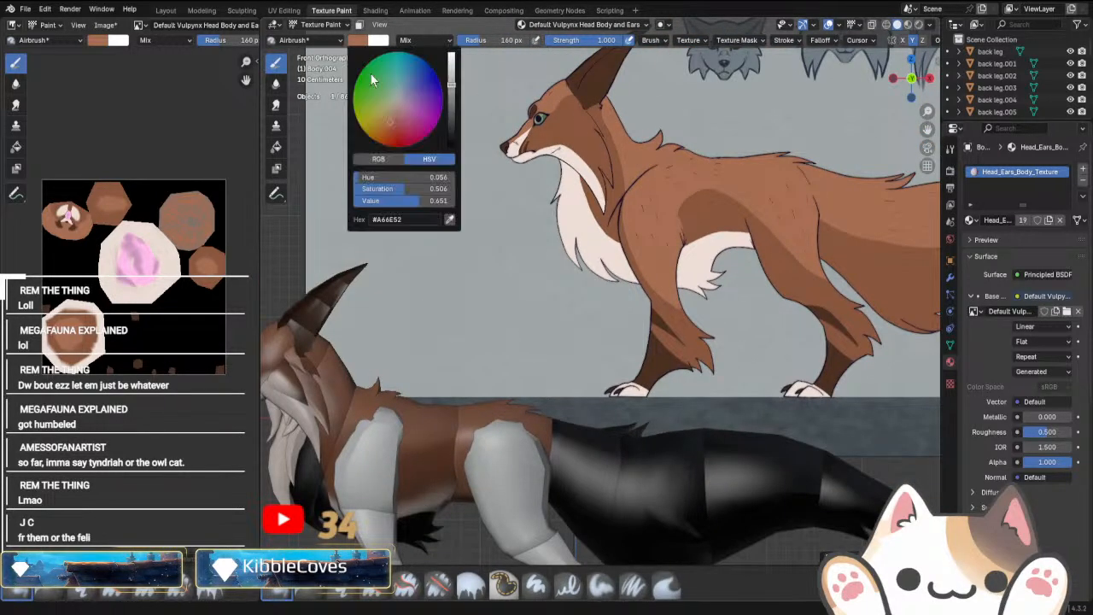
pyautogui.press('e')
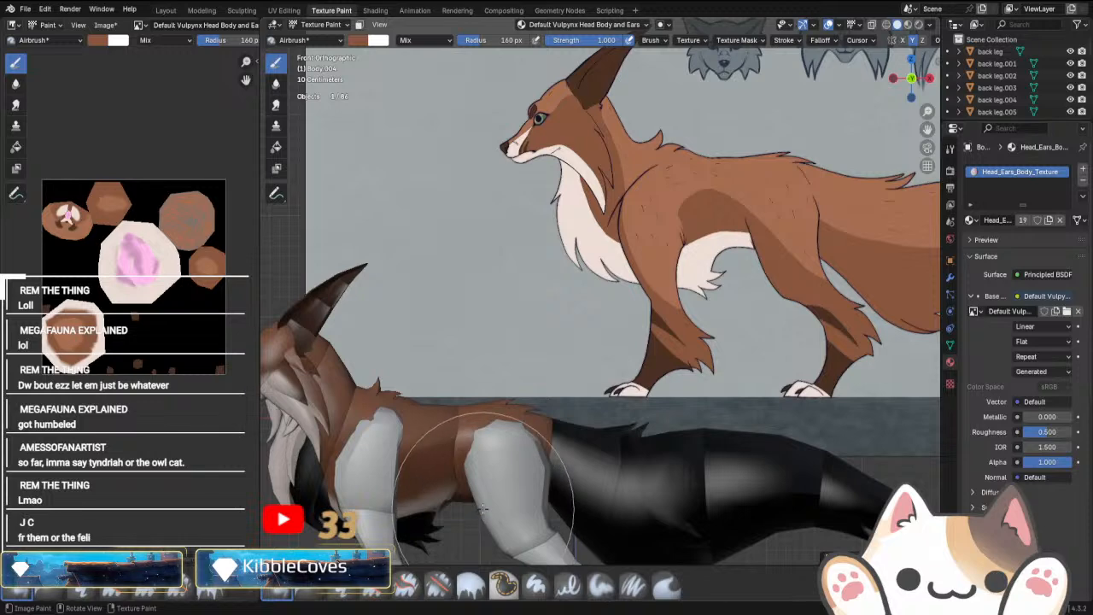
# Isolate the hip segment and shade its lower front flank with the darker brown.
pyautogui.scroll(5, 483, 508)
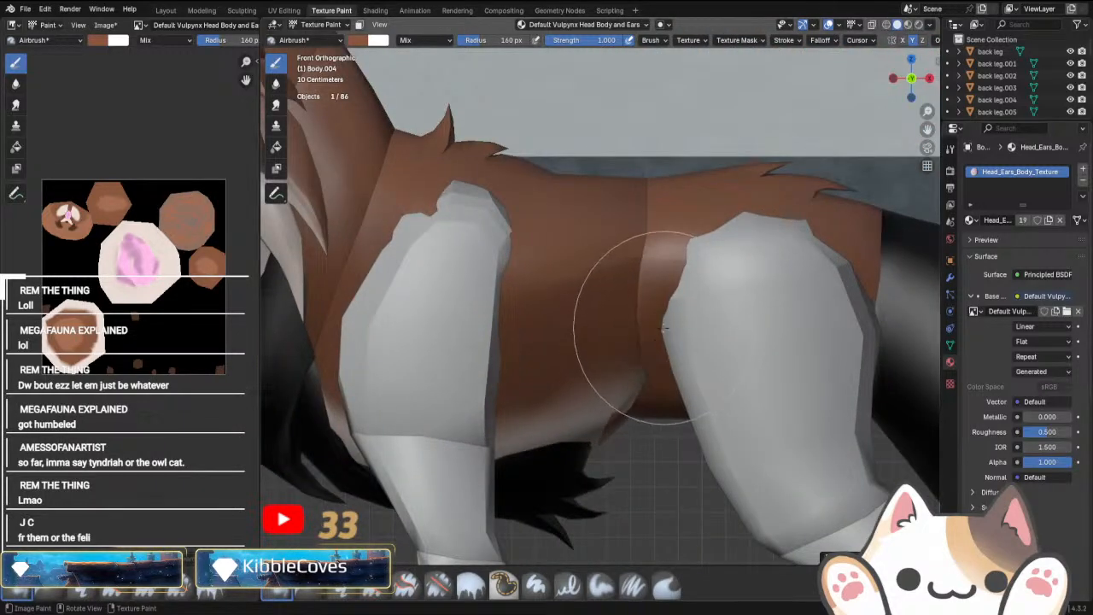
pyautogui.scroll(-4, 758, 459)
pyautogui.press('KP_Divide')
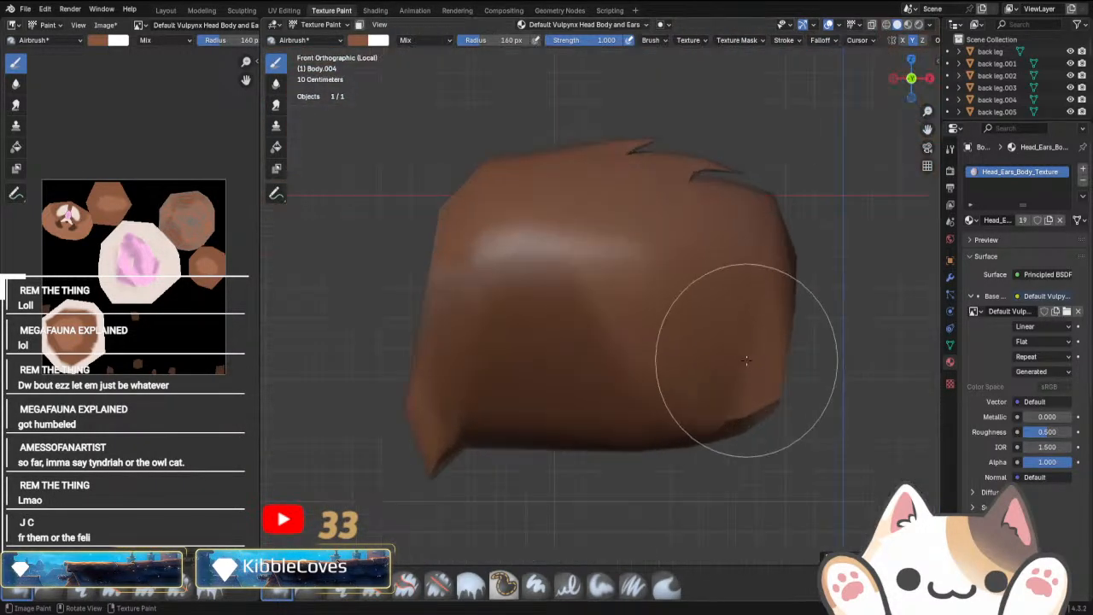
pyautogui.moveTo(549, 402)
pyautogui.mouseDown(button='middle')
pyautogui.moveTo(515, 402)
pyautogui.moveTo(638, 364)
pyautogui.moveTo(628, 303)
pyautogui.moveTo(630, 424)
pyautogui.moveTo(584, 403)
pyautogui.moveTo(590, 381)
pyautogui.mouseUp(button='middle')
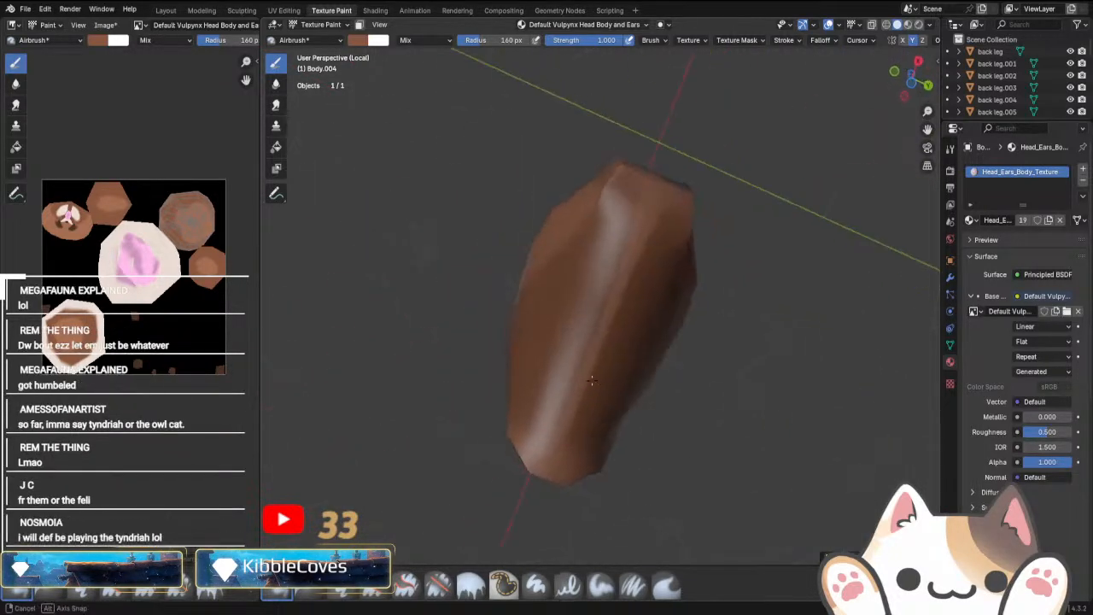
pyautogui.moveTo(579, 467)
pyautogui.mouseDown(button='middle')
pyautogui.moveTo(639, 256)
pyautogui.moveTo(664, 434)
pyautogui.moveTo(668, 386)
pyautogui.moveTo(615, 244)
pyautogui.moveTo(590, 500)
pyautogui.moveTo(629, 341)
pyautogui.moveTo(785, 435)
pyautogui.moveTo(725, 458)
pyautogui.mouseUp(button='middle')
# Compare the hip and torso shading on the full model with the fox in the concept art.
pyautogui.press('KP_Divide')
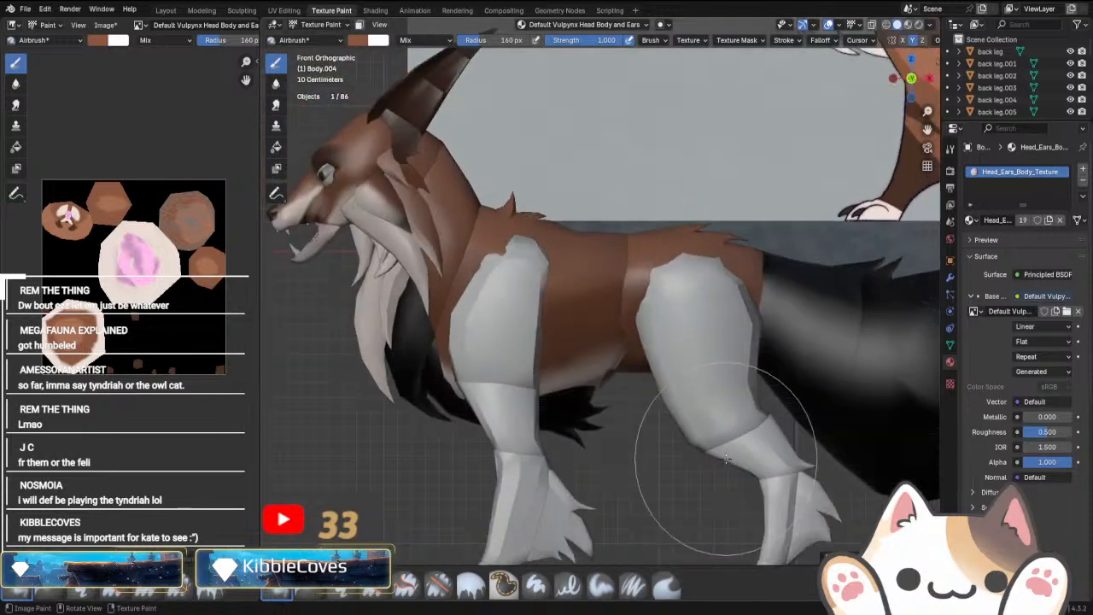
pyautogui.keyDown('shift'); pyautogui.moveTo(745, 368); pyautogui.dragTo(613, 440, button='middle'); pyautogui.keyUp('shift')
pyautogui.scroll(-2, 586, 397)
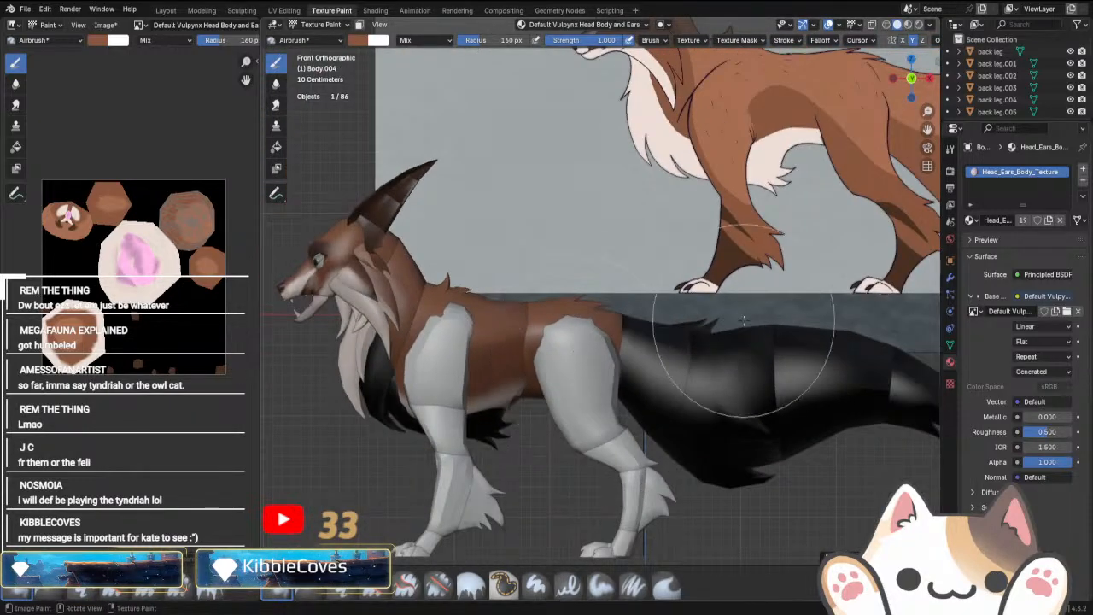
pyautogui.scroll(-1, 805, 350)
pyautogui.keyDown('shift'); pyautogui.moveTo(719, 336); pyautogui.dragTo(674, 367, button='middle'); pyautogui.keyUp('shift')
pyautogui.scroll(8, 615, 388)
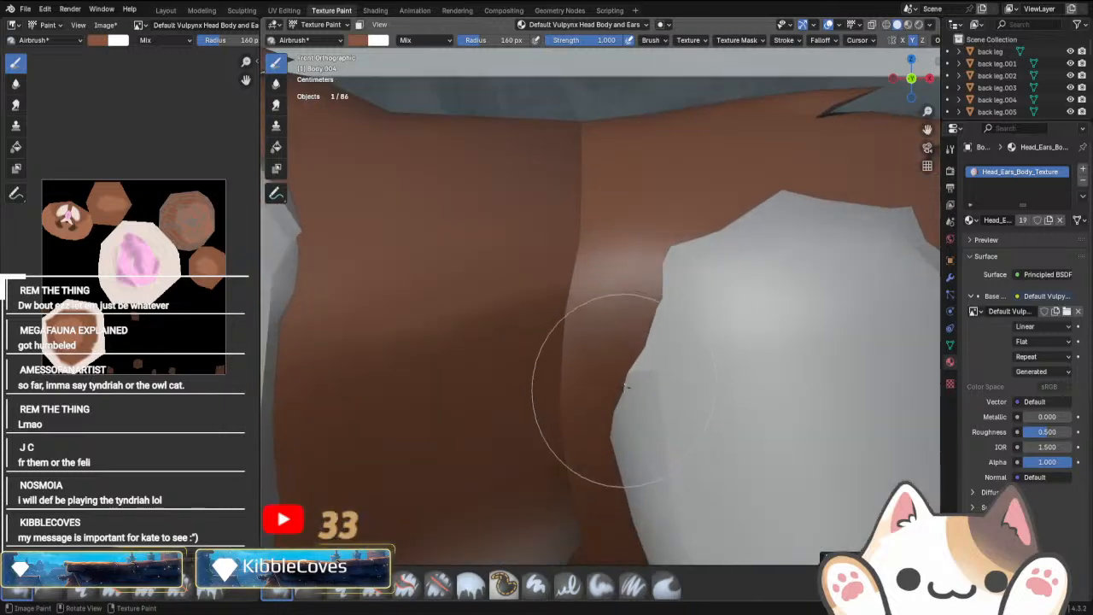
pyautogui.scroll(-6, 629, 472)
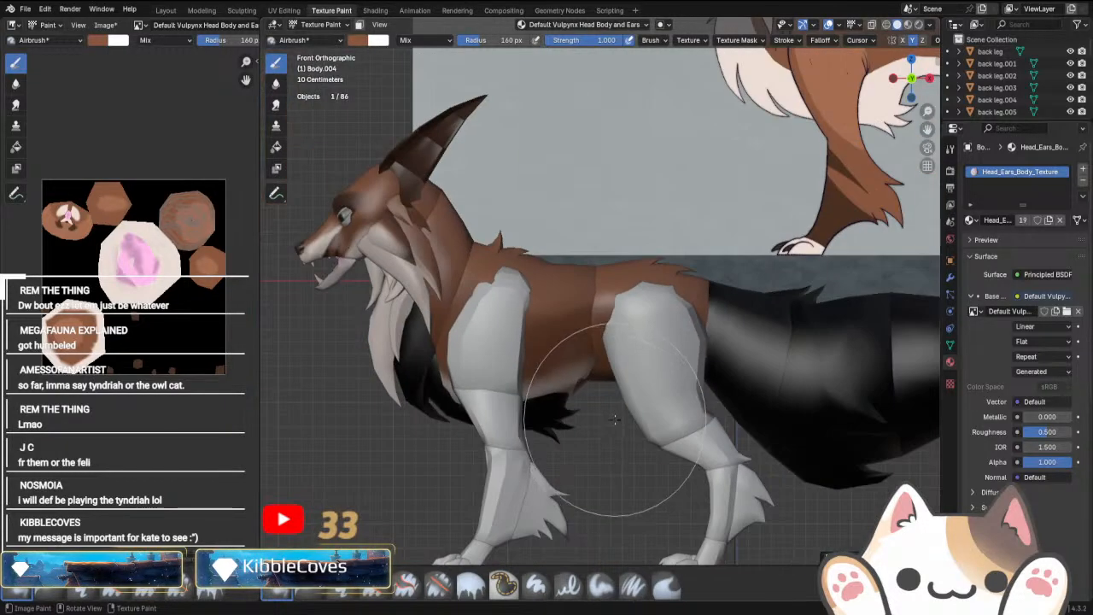
# Leave painting on the hip, select the torso segment and put it in Texture Paint mode.
pyautogui.click(376, 40)
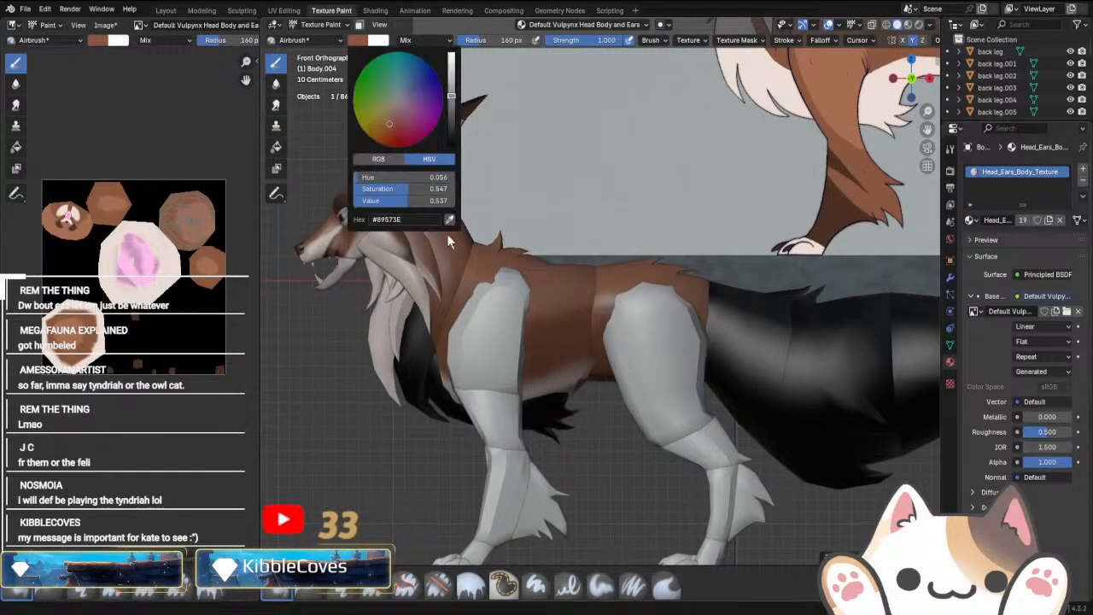
pyautogui.click(329, 26)
pyautogui.click(330, 38)
pyautogui.scroll(-3, 572, 205)
pyautogui.keyDown('shift'); pyautogui.moveTo(757, 130); pyautogui.dragTo(747, 280, button='middle'); pyautogui.keyUp('shift')
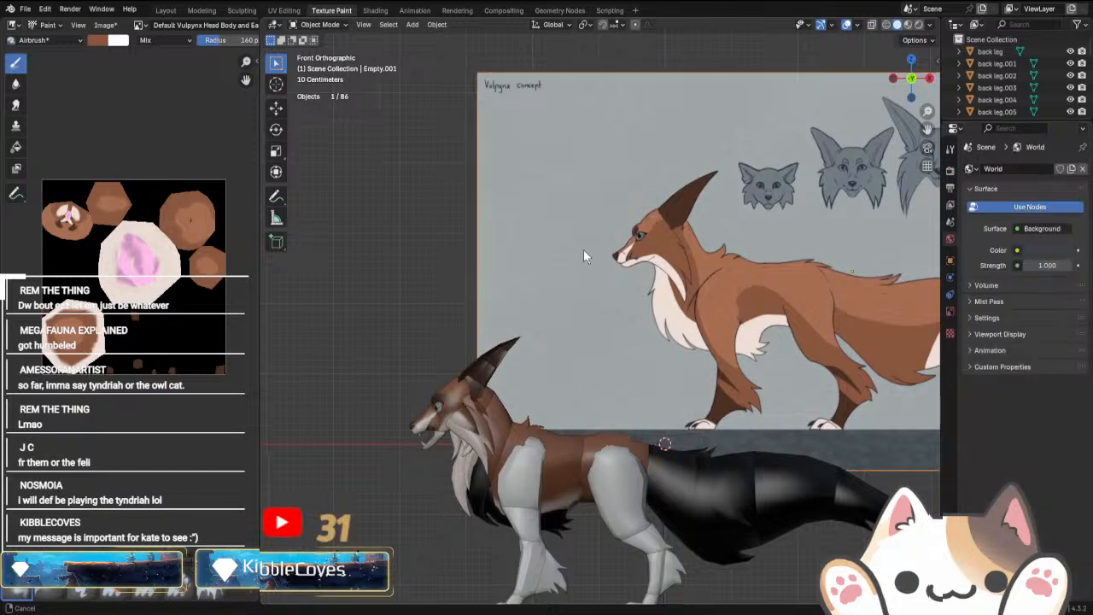
pyautogui.click(554, 464)
pyautogui.click(312, 24)
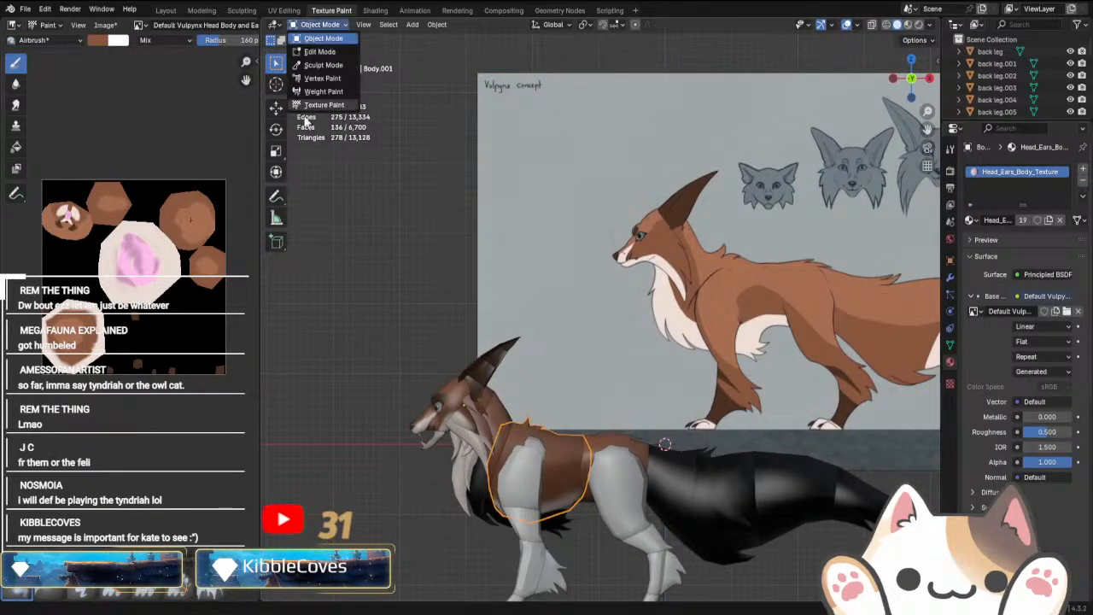
pyautogui.click(320, 111)
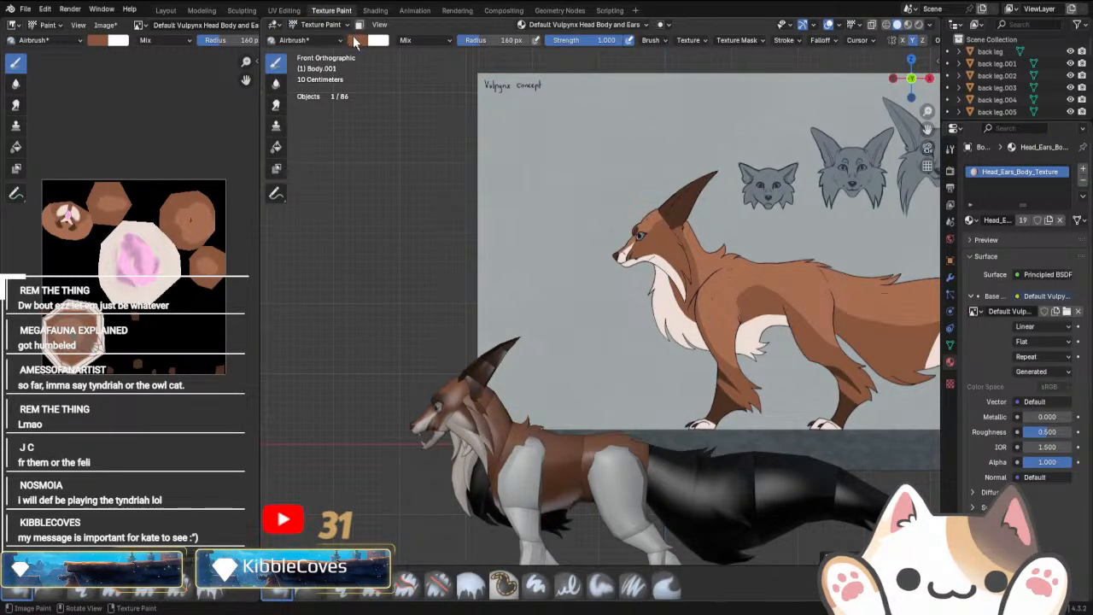
# Sample the brown of the fox's back from the concept art and examine the torso around the front leg.
pyautogui.click(354, 40)
pyautogui.click(362, 49)
pyautogui.click(447, 183)
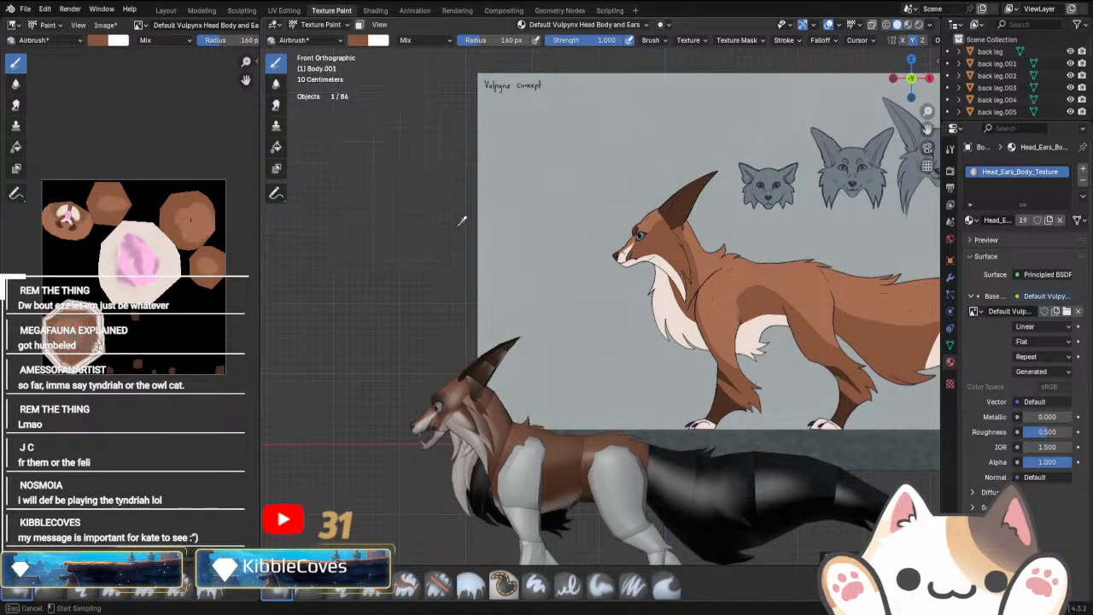
pyautogui.click(791, 266)
pyautogui.scroll(5, 513, 277)
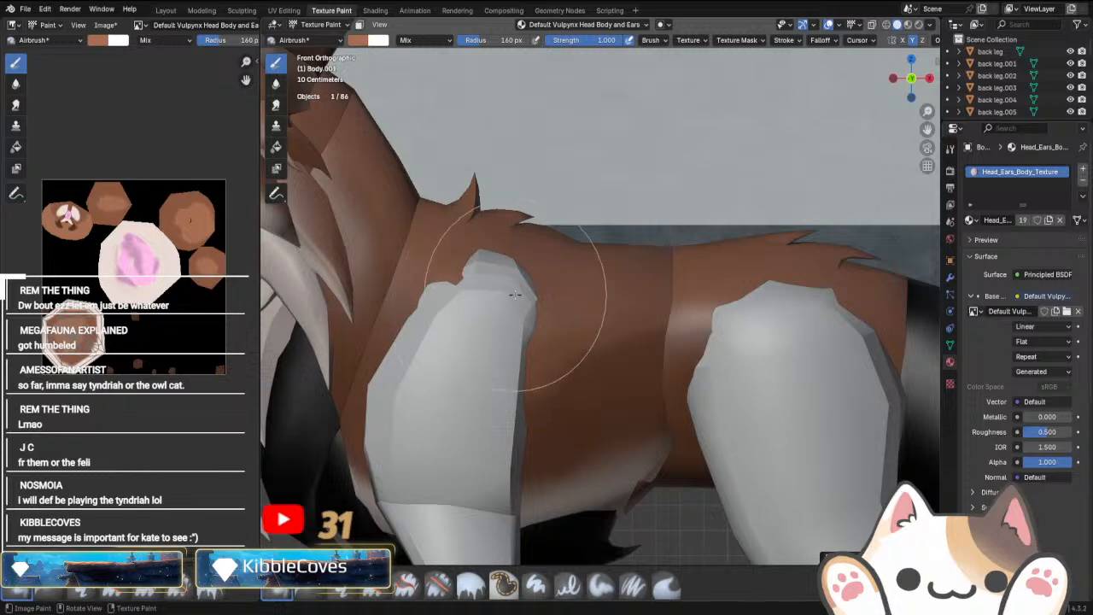
pyautogui.moveTo(541, 321)
pyautogui.mouseDown(button='middle')
pyautogui.moveTo(583, 319)
pyautogui.moveTo(604, 334)
pyautogui.mouseUp(button='middle')
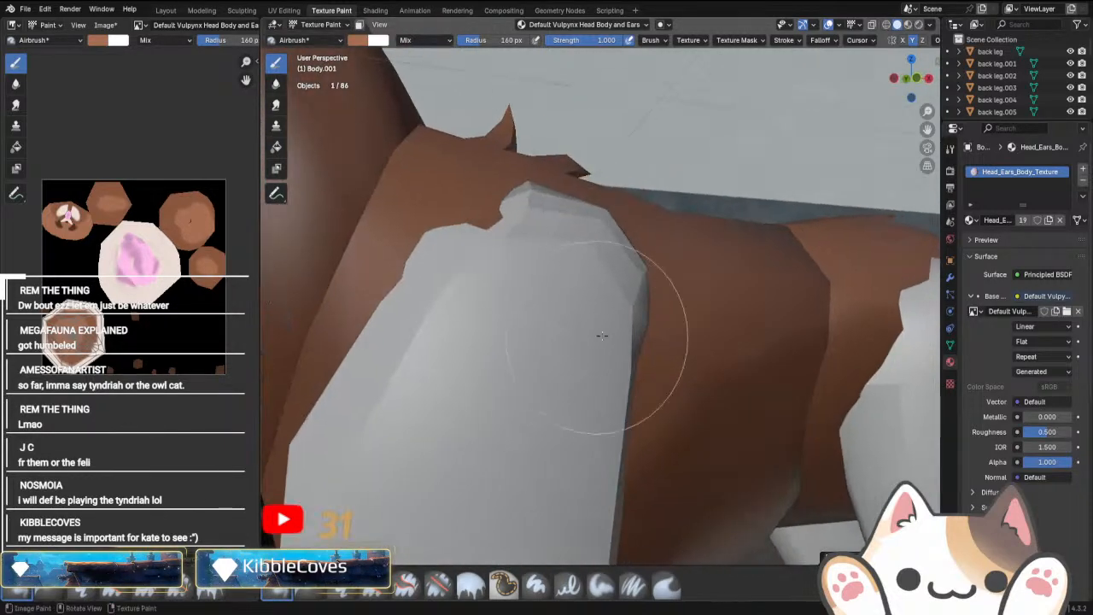
pyautogui.scroll(-4, 605, 334)
# Switch to Material Preview shading and sample the darker brown #89573E for the torso shading.
pyautogui.click(909, 25)
pyautogui.moveTo(736, 224); pyautogui.dragTo(748, 227, button='middle')
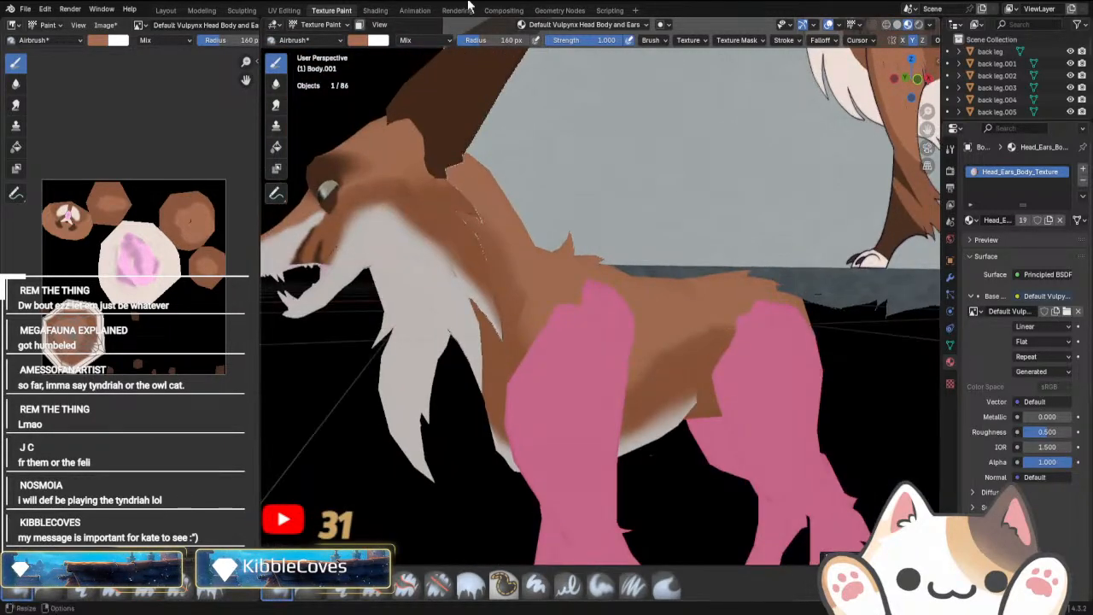
pyautogui.click(361, 41)
pyautogui.click(451, 189)
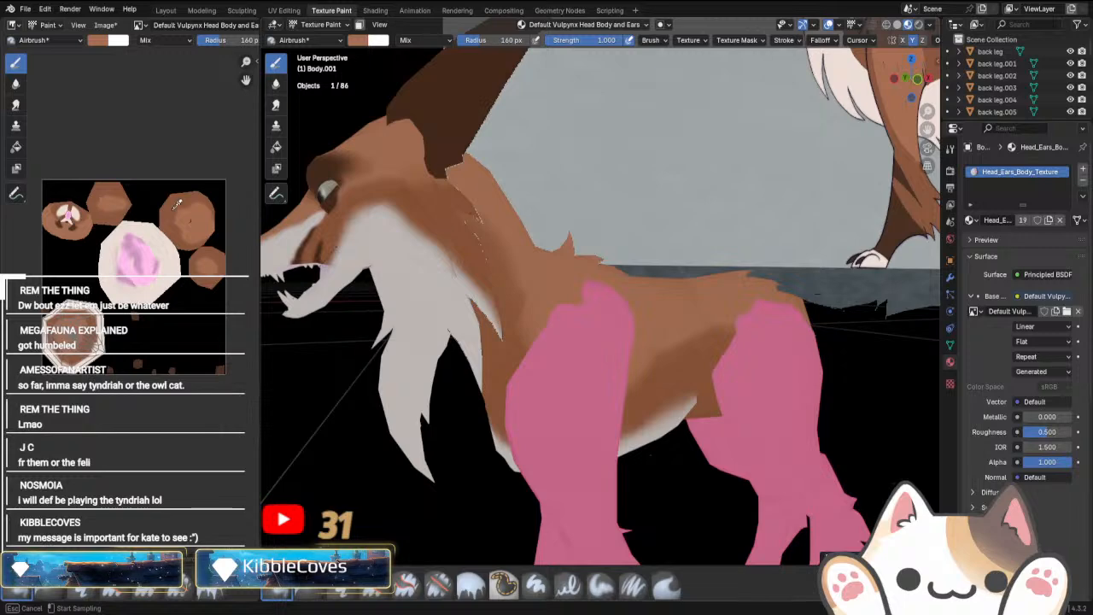
pyautogui.moveTo(540, 372); pyautogui.dragTo(495, 386)
# Extend the darker brown shading along the torso's flank toward the front leg and check the torso in isolation.
pyautogui.moveTo(430, 240); pyautogui.dragTo(449, 231, button='middle')
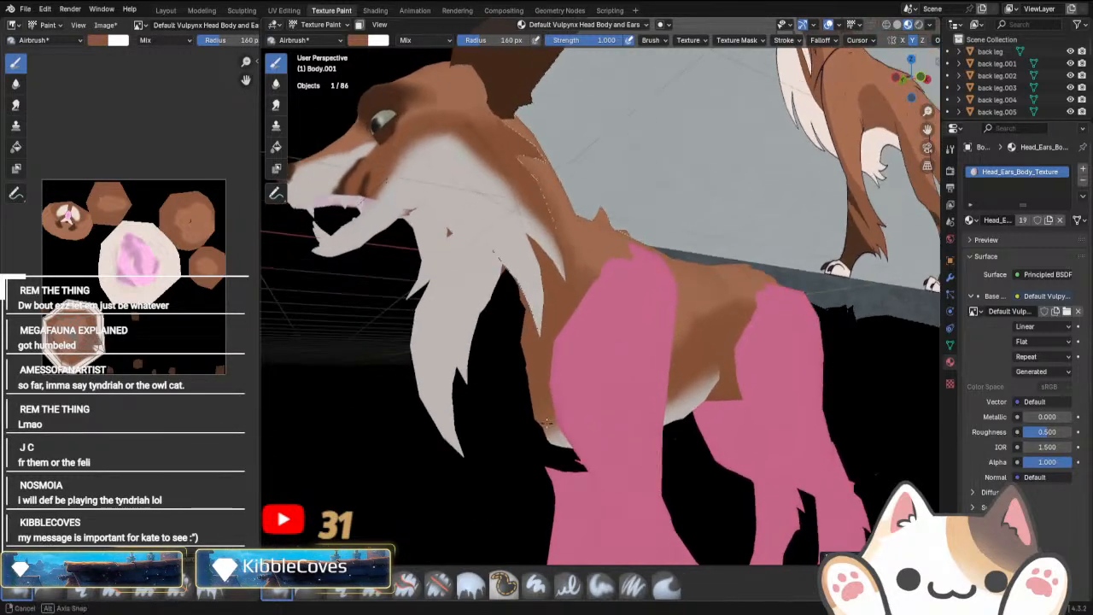
pyautogui.scroll(3, 531, 404)
pyautogui.scroll(-4, 546, 372)
pyautogui.moveTo(548, 371)
pyautogui.mouseDown(button='middle')
pyautogui.moveTo(563, 368)
pyautogui.moveTo(585, 399)
pyautogui.moveTo(652, 367)
pyautogui.mouseUp(button='middle')
pyautogui.scroll(5, 587, 403)
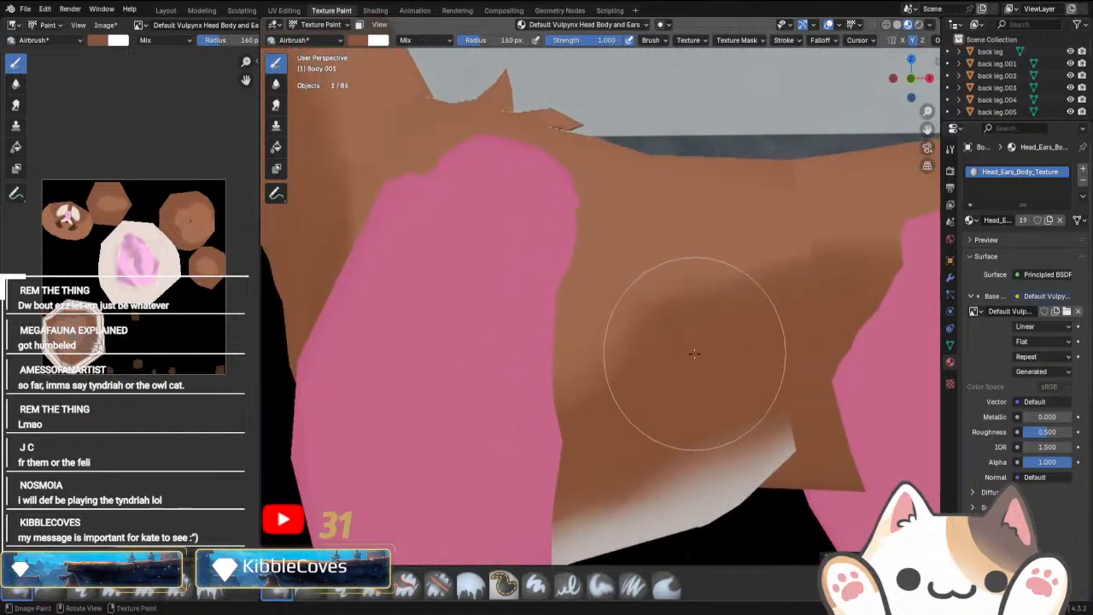
pyautogui.moveTo(692, 354)
pyautogui.mouseDown()
pyautogui.moveTo(641, 397)
pyautogui.moveTo(544, 427)
pyautogui.moveTo(533, 420)
pyautogui.mouseUp()
pyautogui.press('KP_Divide')
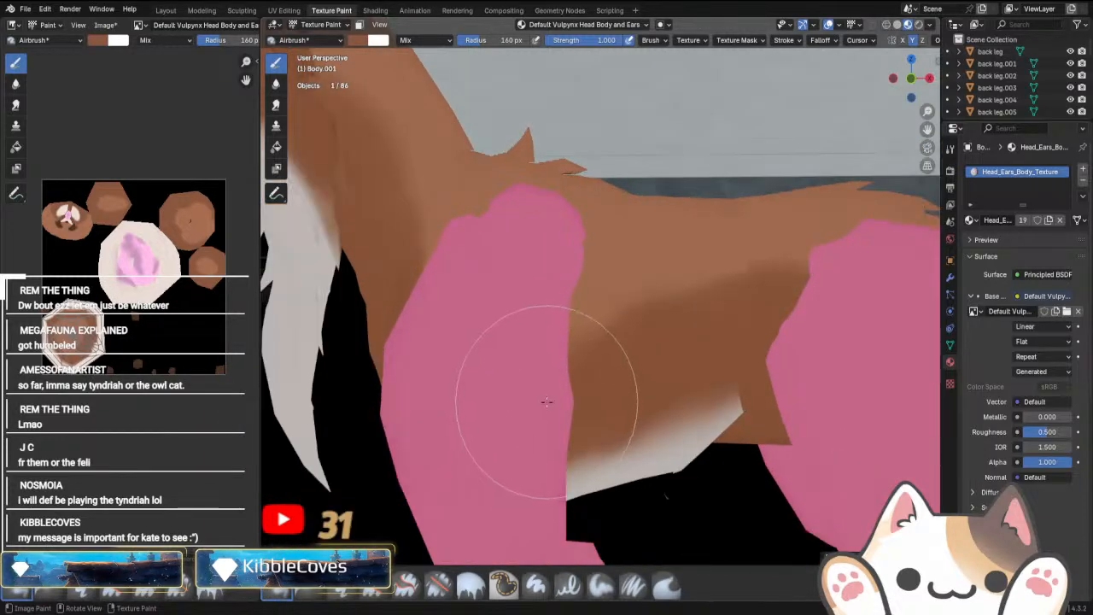
pyautogui.scroll(-3, 576, 457)
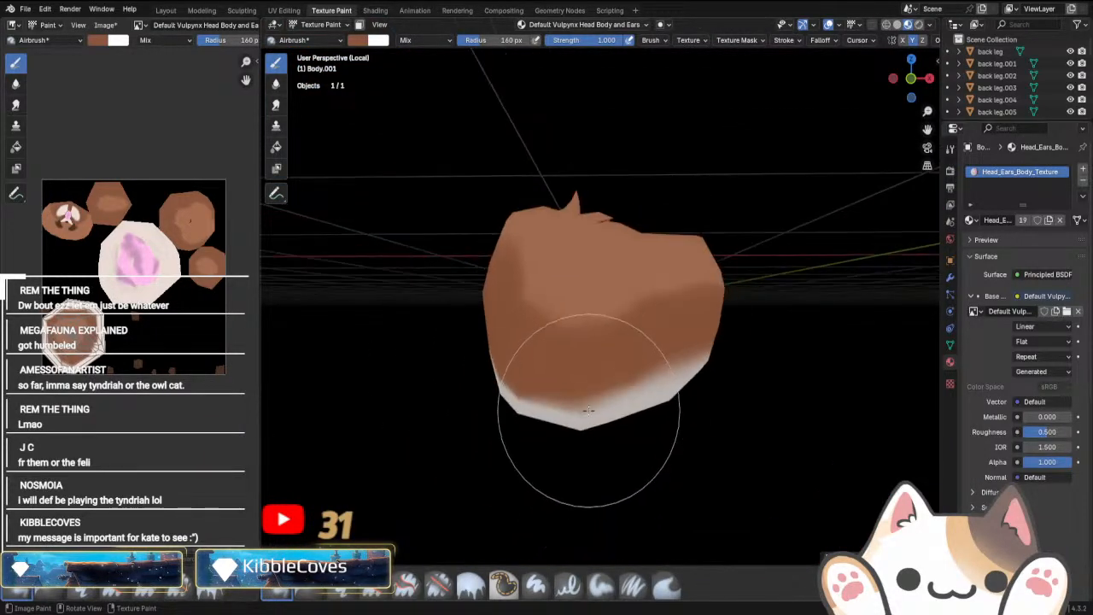
pyautogui.press('KP_Divide')
# Switch back to Solid shading and sample the cream belly colour from the concept art.
pyautogui.scroll(-6, 616, 418)
pyautogui.moveTo(618, 408); pyautogui.dragTo(589, 401, button='middle')
pyautogui.scroll(1, 598, 359)
pyautogui.moveTo(610, 341); pyautogui.dragTo(649, 278, button='middle')
pyautogui.click(358, 40)
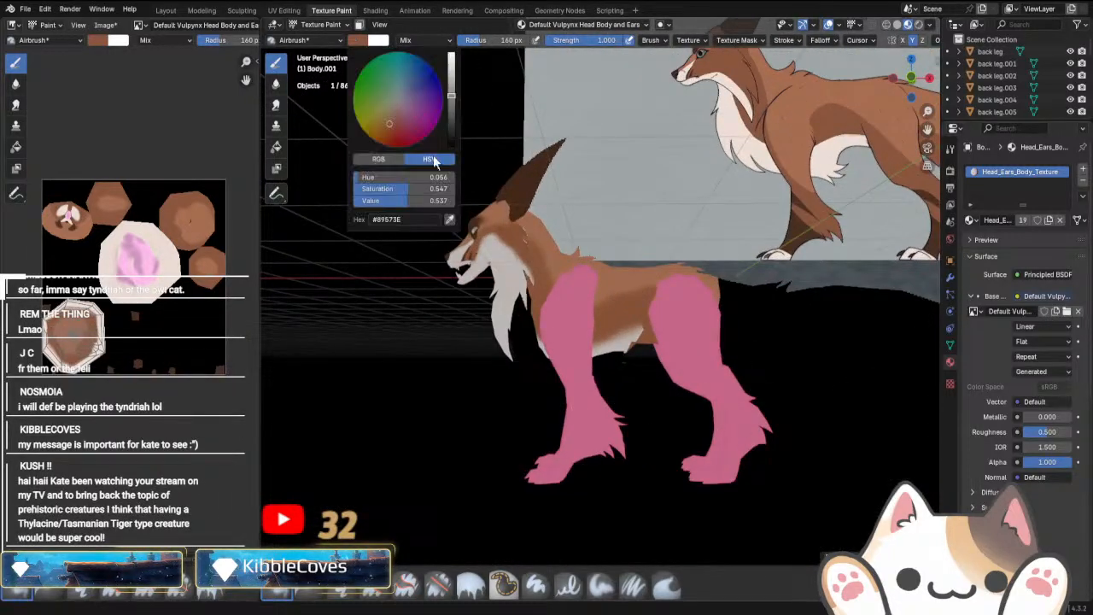
pyautogui.click(437, 162)
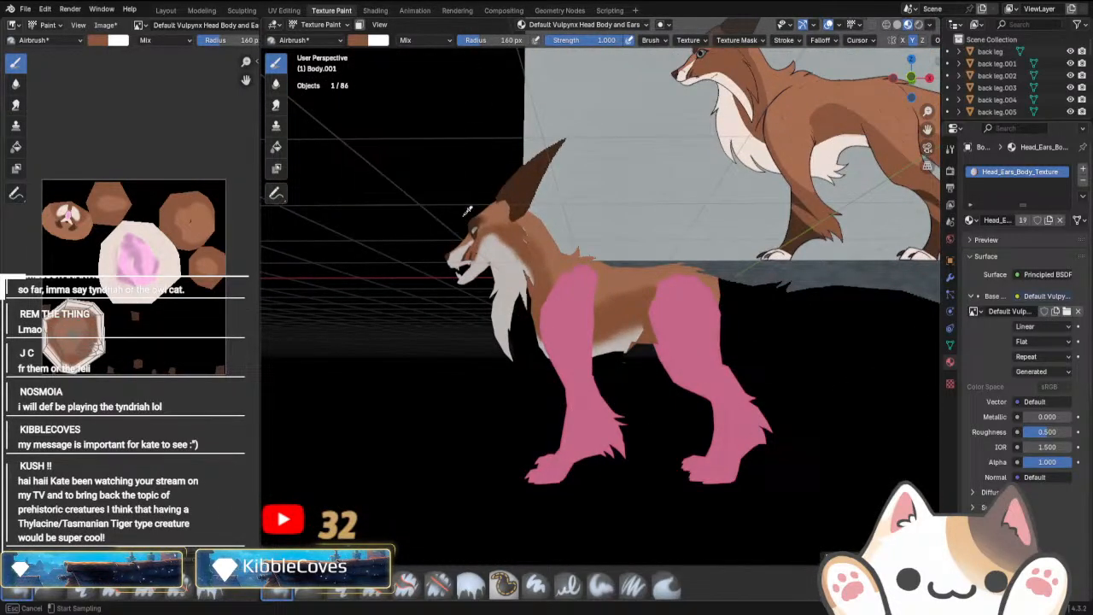
pyautogui.click(897, 24)
pyautogui.click(359, 40)
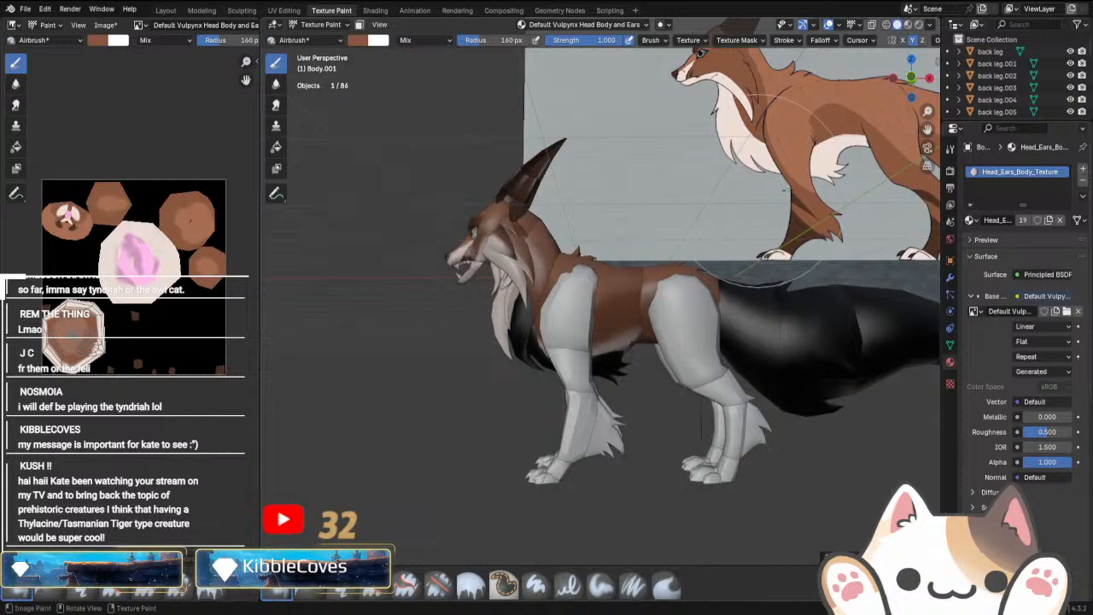
pyautogui.click(357, 41)
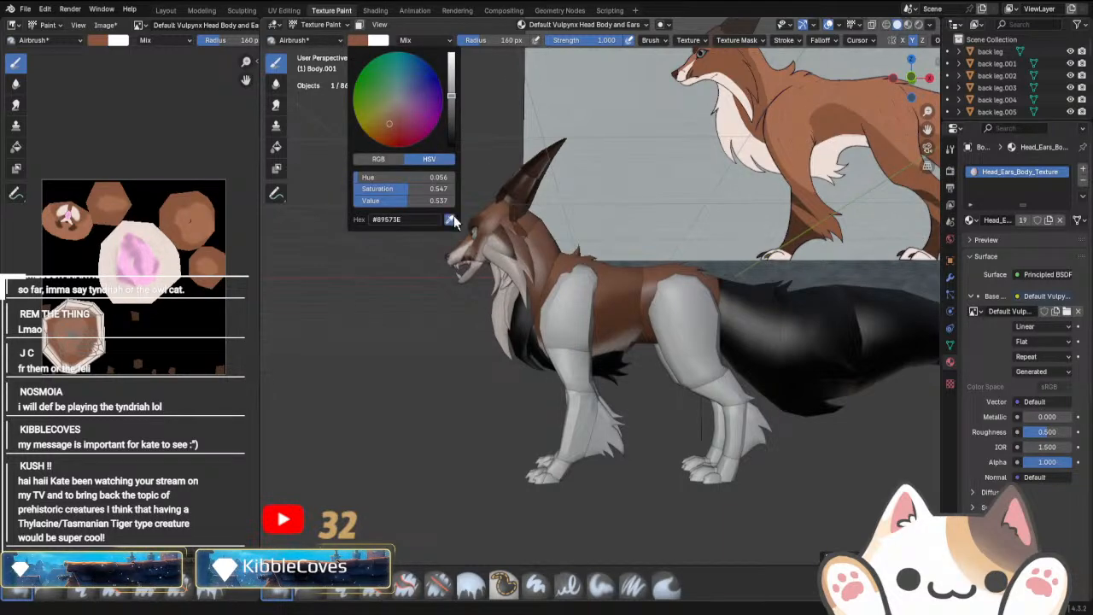
pyautogui.click(451, 220)
pyautogui.scroll(4, 669, 352)
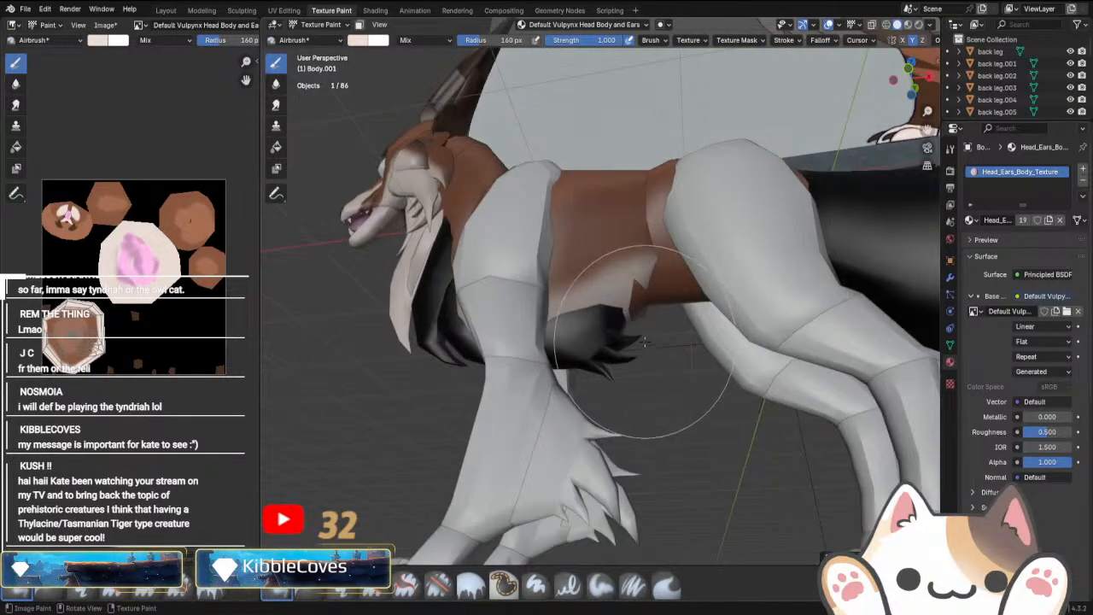
# Leave painting on the torso, select the hip segment and put it in Texture Paint mode.
pyautogui.click(321, 23)
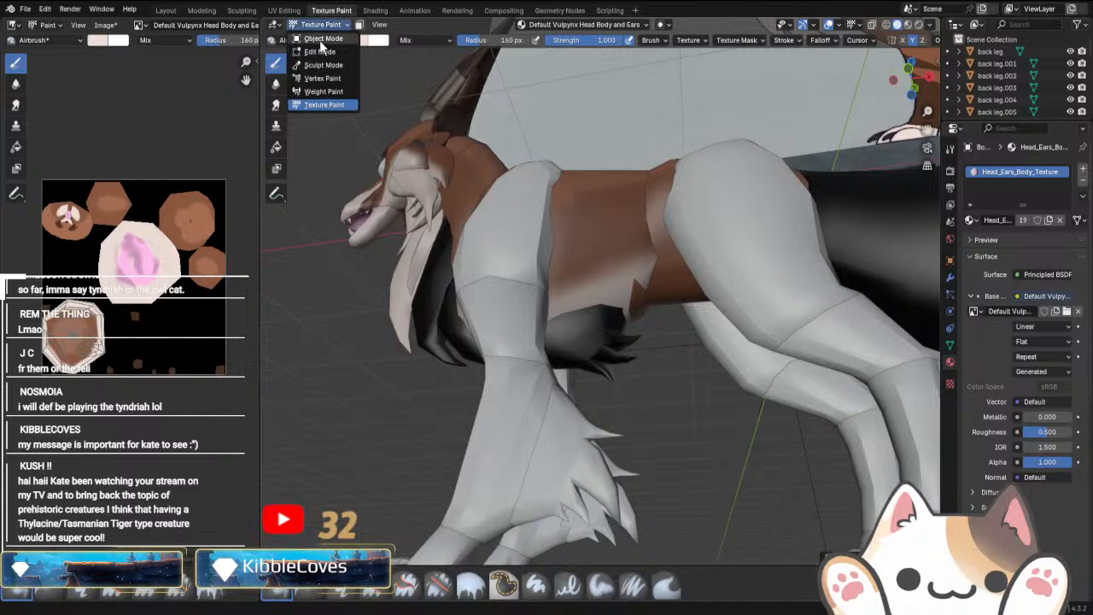
pyautogui.click(319, 41)
pyautogui.click(339, 23)
pyautogui.click(329, 105)
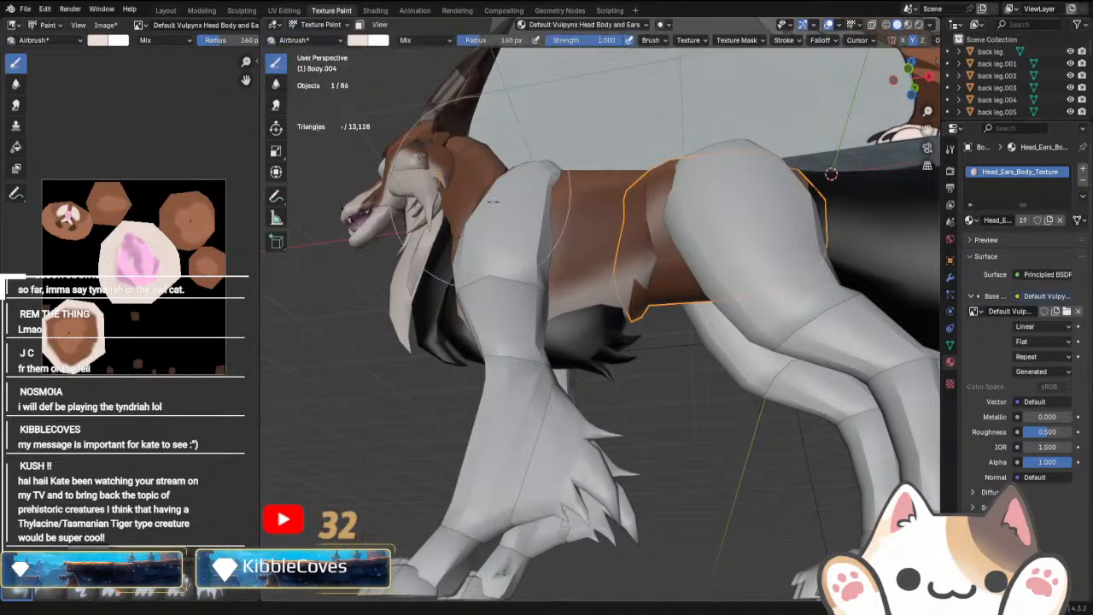
# Paint the front underside of the hip segment cream so the belly patch continues from the torso.
pyautogui.moveTo(662, 346); pyautogui.dragTo(672, 383)
pyautogui.moveTo(672, 384)
pyautogui.mouseDown(button='middle')
pyautogui.moveTo(697, 408)
pyautogui.moveTo(512, 478)
pyautogui.mouseUp(button='middle')
pyautogui.scroll(-4, 555, 436)
pyautogui.moveTo(555, 431)
pyautogui.mouseDown(button='middle')
pyautogui.moveTo(501, 434)
pyautogui.moveTo(549, 330)
pyautogui.moveTo(566, 381)
pyautogui.mouseUp(button='middle')
pyautogui.scroll(3, 559, 367)
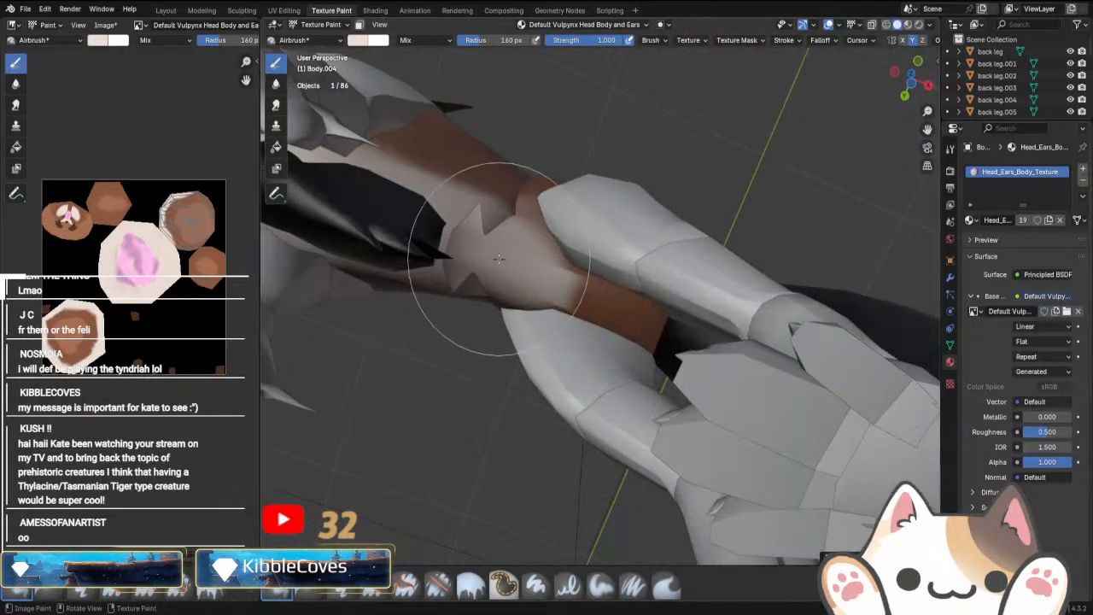
pyautogui.moveTo(524, 299); pyautogui.dragTo(512, 333, button='middle')
pyautogui.scroll(2, 486, 230)
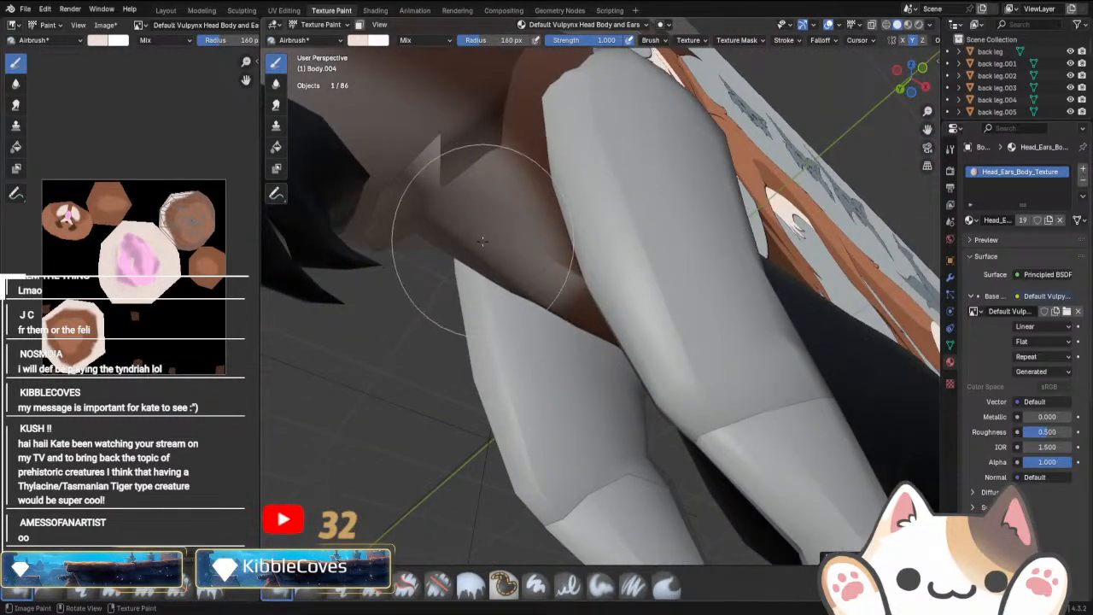
# Compare the painted belly and hips with the concept art from the side and above.
pyautogui.moveTo(480, 237)
pyautogui.mouseDown(button='middle')
pyautogui.moveTo(631, 282)
pyautogui.moveTo(642, 312)
pyautogui.moveTo(714, 372)
pyautogui.moveTo(683, 389)
pyautogui.moveTo(477, 405)
pyautogui.mouseUp(button='middle')
pyautogui.scroll(-5, 715, 371)
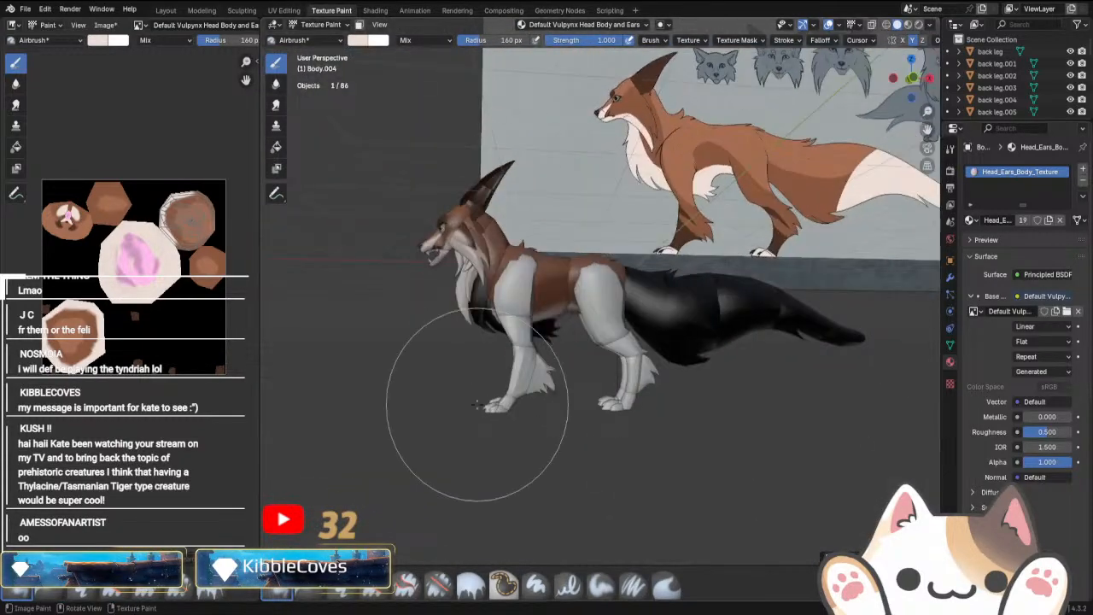
pyautogui.press('KP_7')
pyautogui.press('KP_1')
pyautogui.moveTo(694, 234); pyautogui.dragTo(779, 301, button='middle')
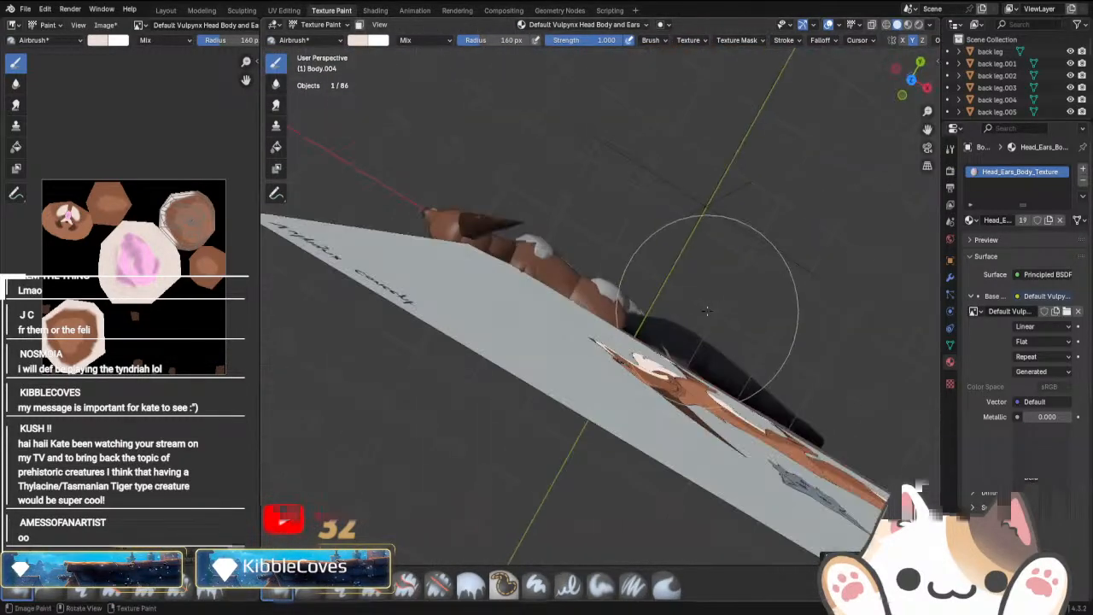
pyautogui.press('KP_1')
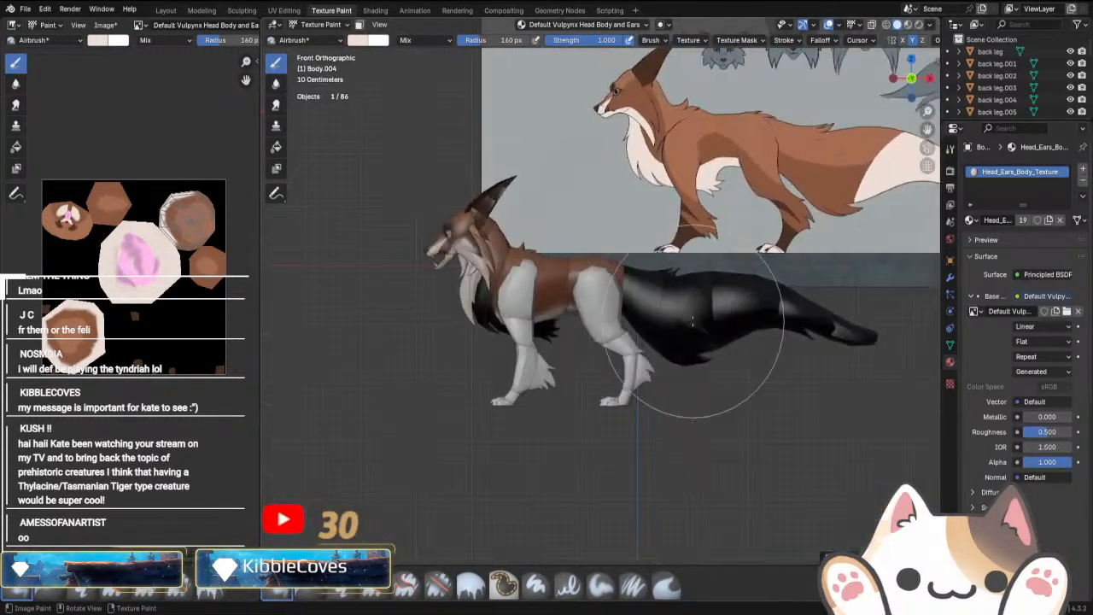
# Check the painted fox in Material Preview shading, return to Solid shading and view it from the front.
pyautogui.click(909, 28)
pyautogui.moveTo(627, 338)
pyautogui.mouseDown(button='middle')
pyautogui.moveTo(690, 363)
pyautogui.moveTo(783, 366)
pyautogui.moveTo(672, 367)
pyautogui.mouseUp(button='middle')
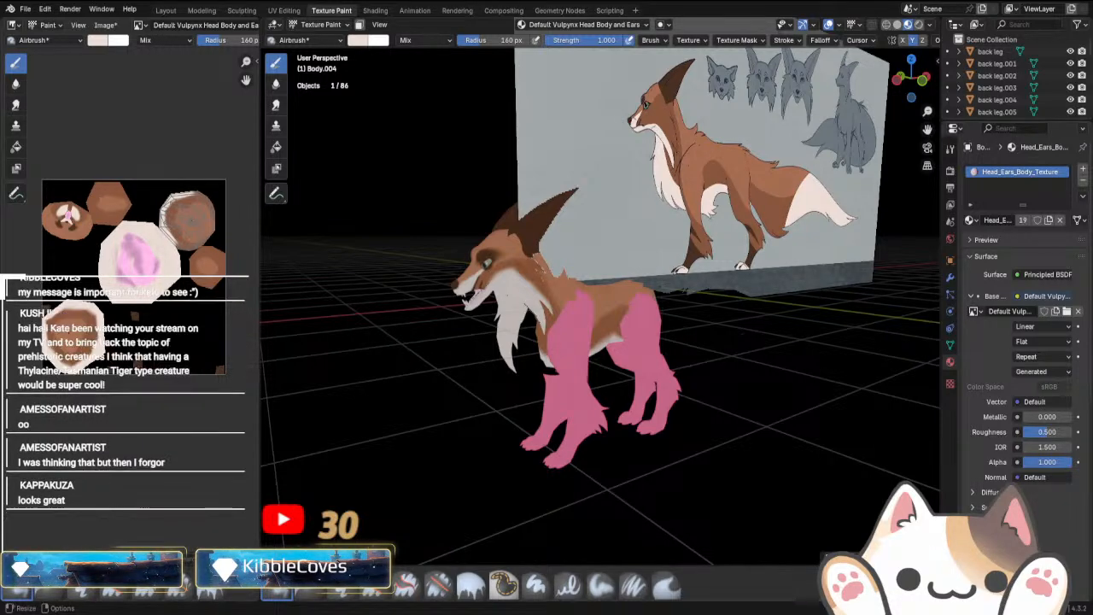
pyautogui.click(896, 24)
pyautogui.moveTo(598, 465); pyautogui.dragTo(675, 474, button='middle')
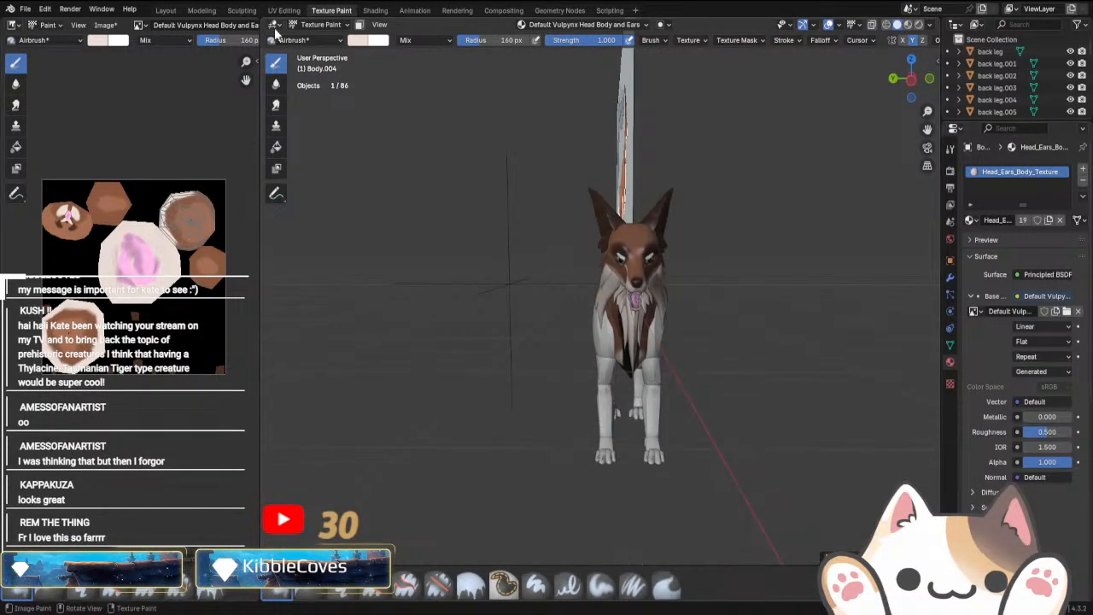
# Leave Texture Paint for Object Mode and select the top segment of the fox's left front leg.
pyautogui.click(315, 24)
pyautogui.click(316, 37)
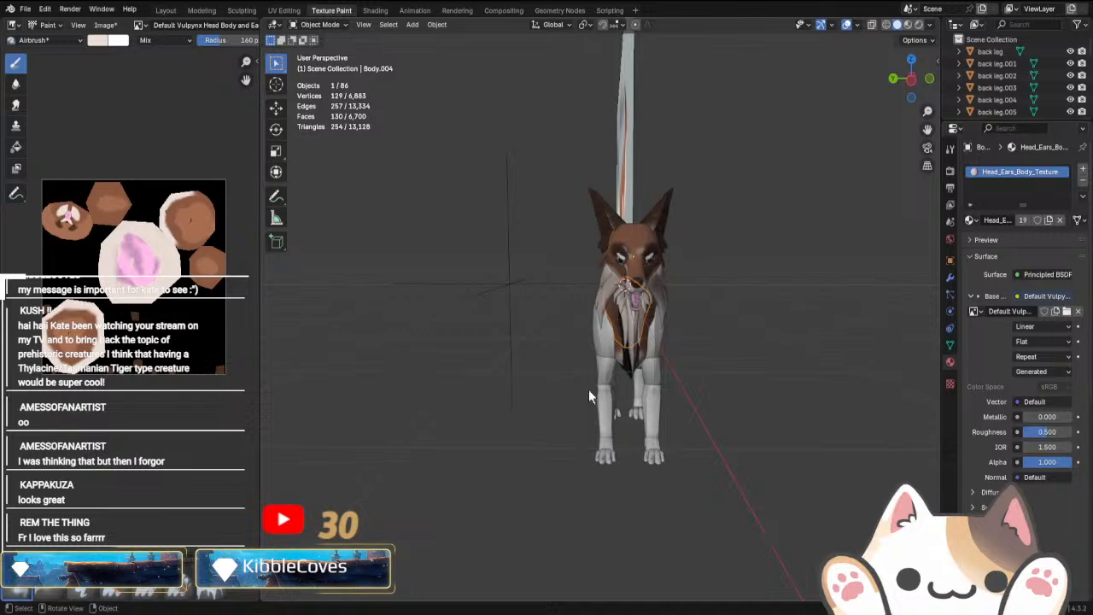
pyautogui.click(663, 401)
pyautogui.moveTo(662, 406); pyautogui.dragTo(579, 429, button='middle')
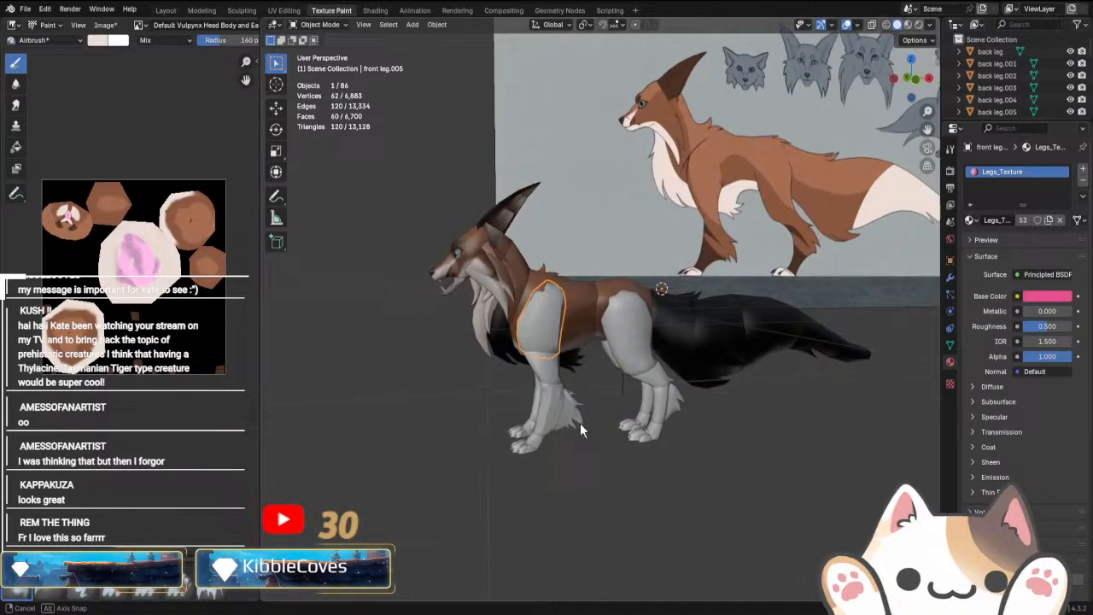
# Inspect the UV layouts of the left hind leg's knee segment and thigh in Edit Mode.
pyautogui.click(642, 340)
pyautogui.click(659, 373)
pyautogui.press('Tab')
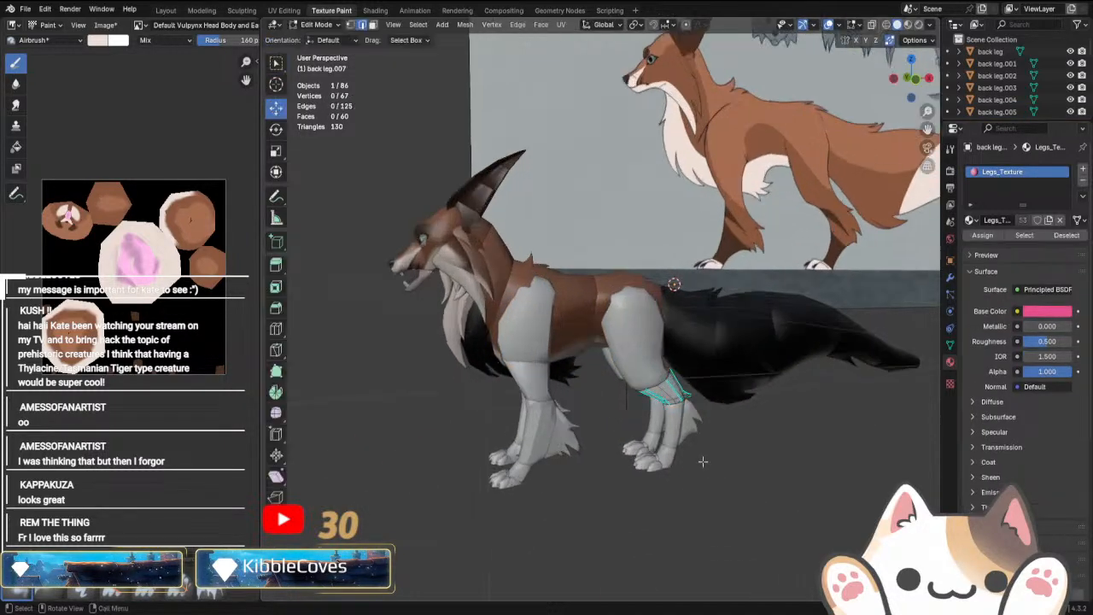
pyautogui.scroll(3, 656, 452)
pyautogui.press('Tab')
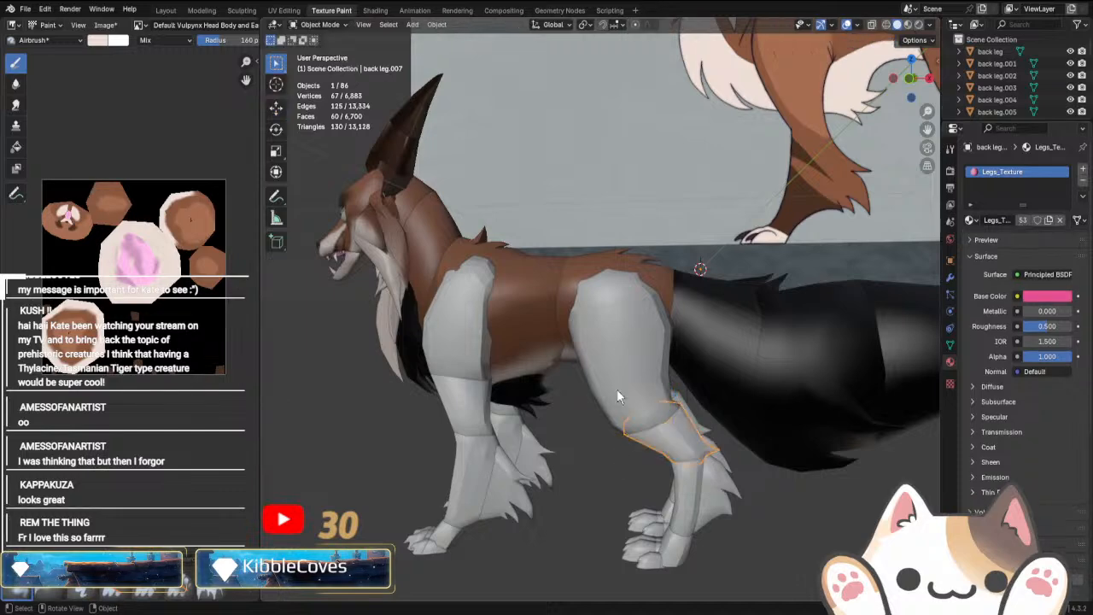
pyautogui.click(617, 389)
pyautogui.press('Tab')
pyautogui.press('a')
pyautogui.press('Tab')
# Inspect the UV layouts of the left hind leg's shin and paw in Edit Mode.
pyautogui.click(674, 543)
pyautogui.press('Tab')
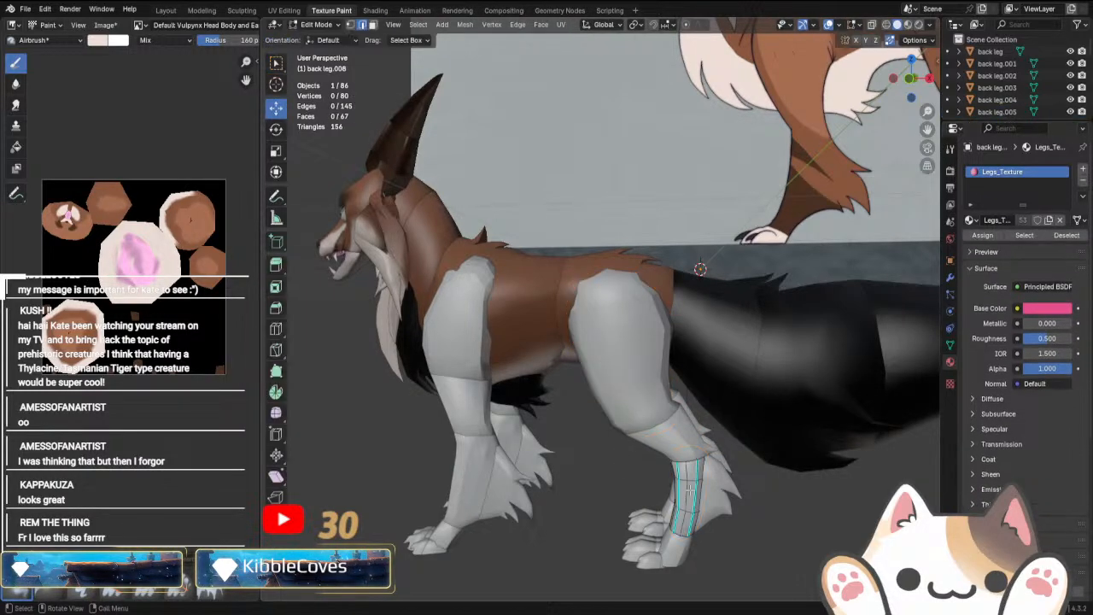
pyautogui.press('a')
pyautogui.press('Tab')
pyautogui.press('Tab')
pyautogui.press('a')
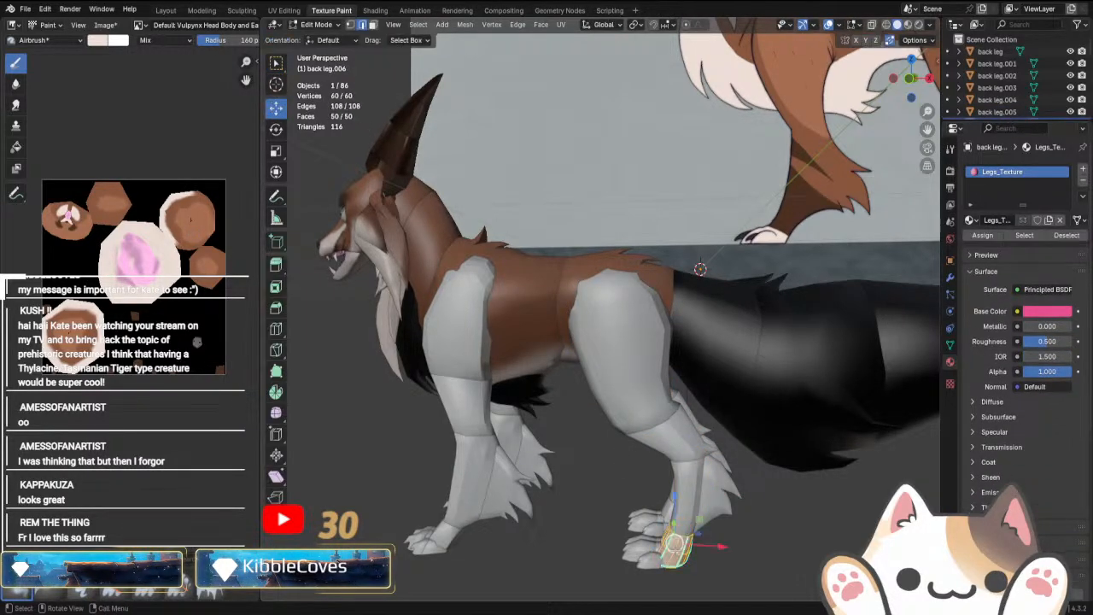
pyautogui.press('Tab')
# Inspect the UV layouts of the left front leg's middle segment and shoulder segment.
pyautogui.moveTo(474, 398); pyautogui.dragTo(470, 393)
pyautogui.click(463, 386)
pyautogui.press('Tab')
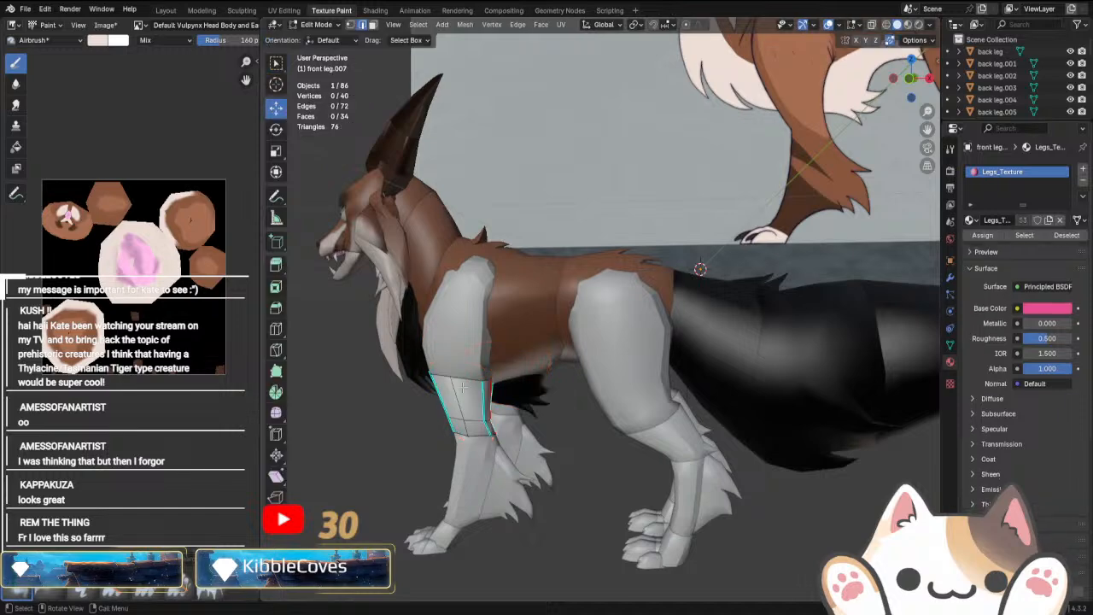
pyautogui.press('a')
pyautogui.press('Tab')
pyautogui.click(448, 336)
pyautogui.press('Tab')
pyautogui.press('a')
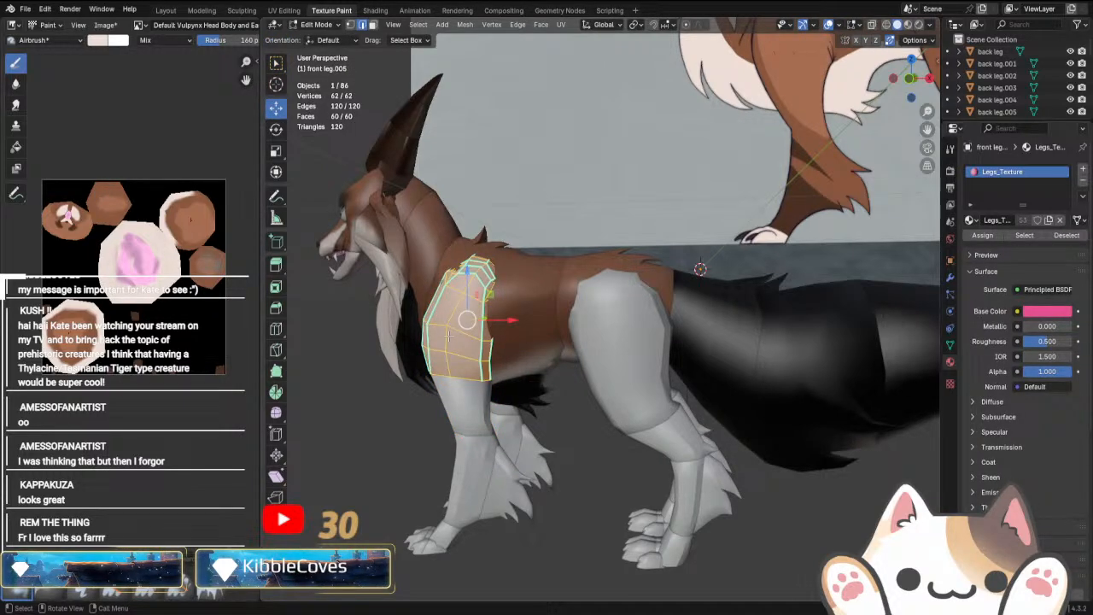
pyautogui.moveTo(448, 336); pyautogui.dragTo(450, 446, button='middle')
pyautogui.press('Tab')
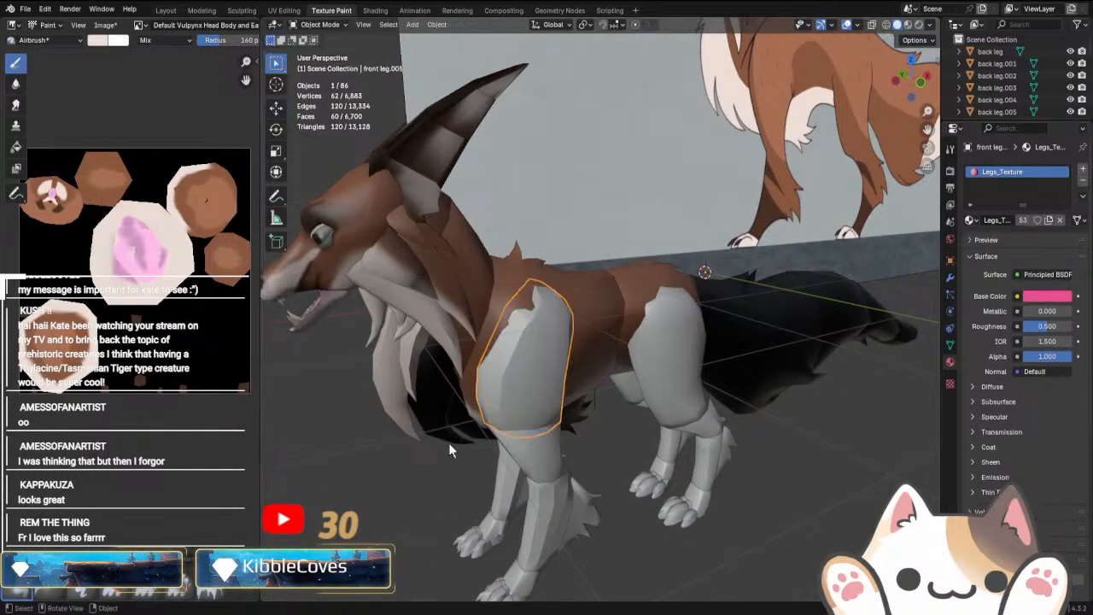
# Inspect the UV layouts of the left front leg's lower segment and paw.
pyautogui.click(541, 500)
pyautogui.press('Tab')
pyautogui.press('Tab')
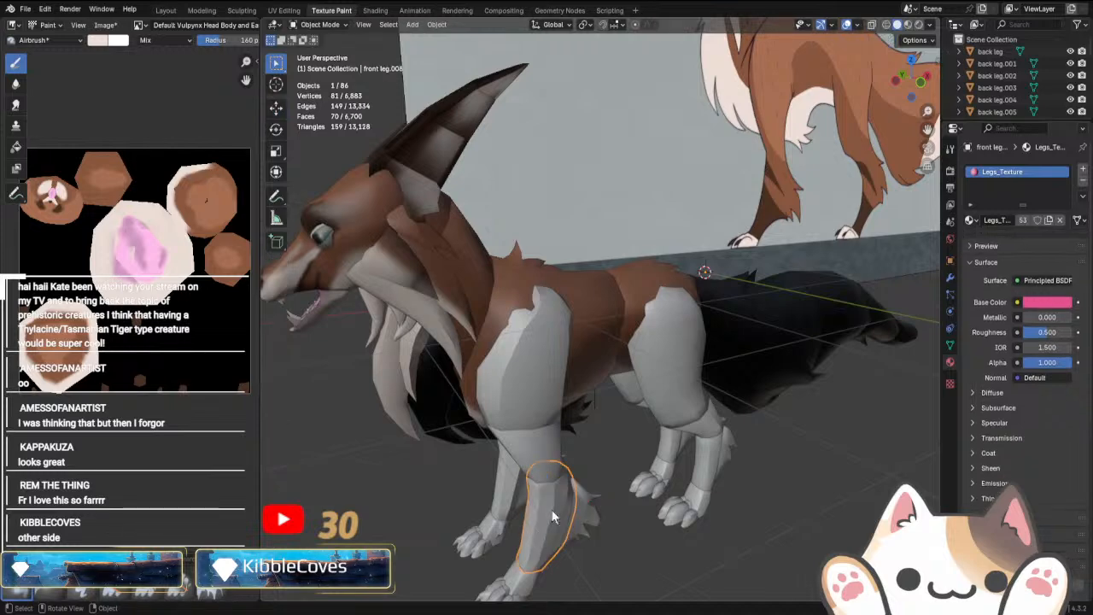
pyautogui.click(521, 563)
pyautogui.press('Tab')
pyautogui.press('Tab')
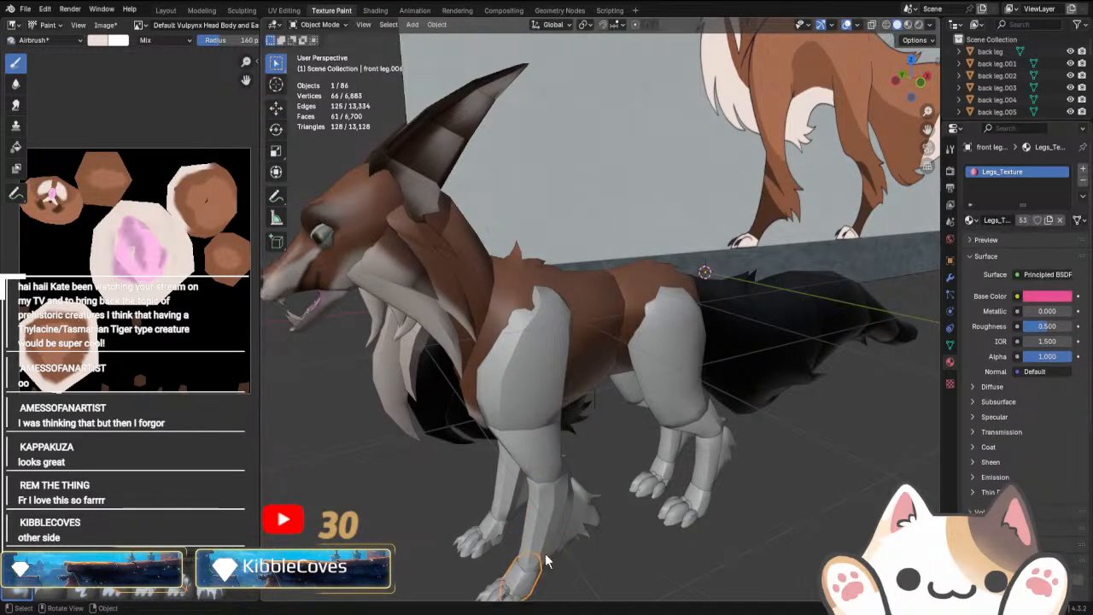
pyautogui.moveTo(545, 554); pyautogui.dragTo(495, 523, button='middle')
pyautogui.click(522, 476)
pyautogui.press('Tab')
pyautogui.press('a')
pyautogui.press('Tab')
# Inspect the UV layouts of the right hind leg's shin and thigh.
pyautogui.moveTo(529, 487); pyautogui.dragTo(674, 500, button='middle')
pyautogui.click(674, 469)
pyautogui.press('Tab')
pyautogui.press('a')
pyautogui.press('Tab')
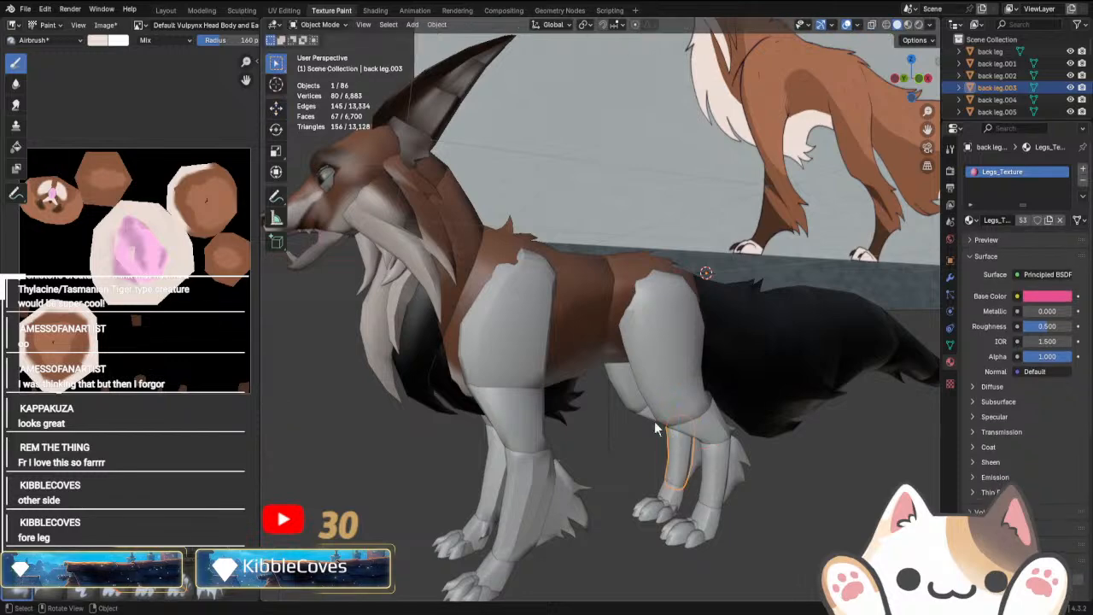
pyautogui.click(644, 407)
pyautogui.press('Tab')
pyautogui.press('a')
pyautogui.press('Tab')
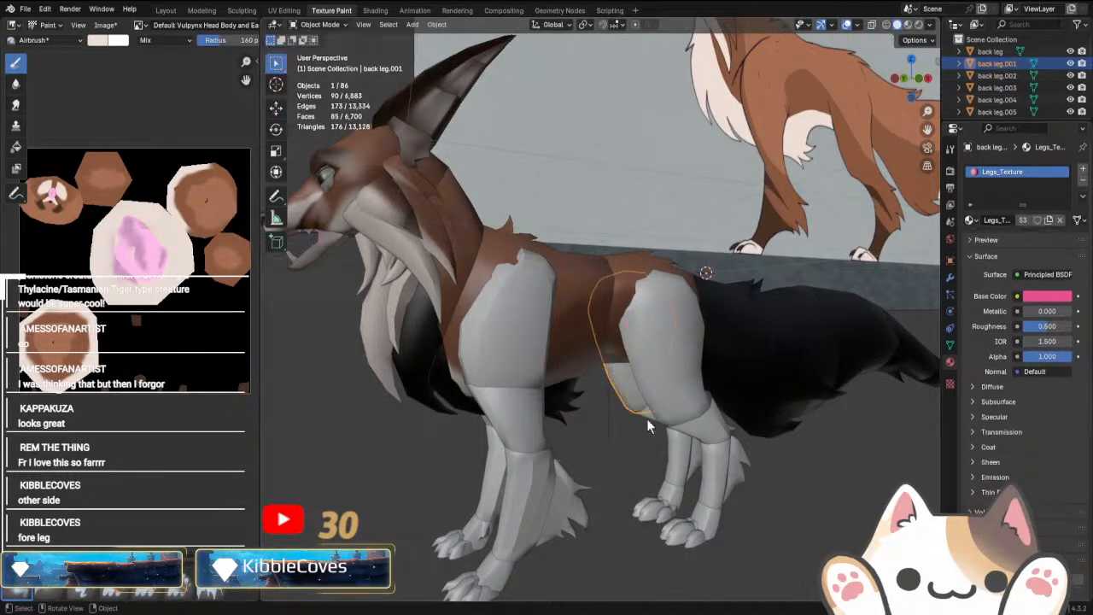
# Inspect the UV layouts of the right hind leg's knee segment and paw.
pyautogui.click(644, 418)
pyautogui.press('Tab')
pyautogui.press('a')
pyautogui.press('Tab')
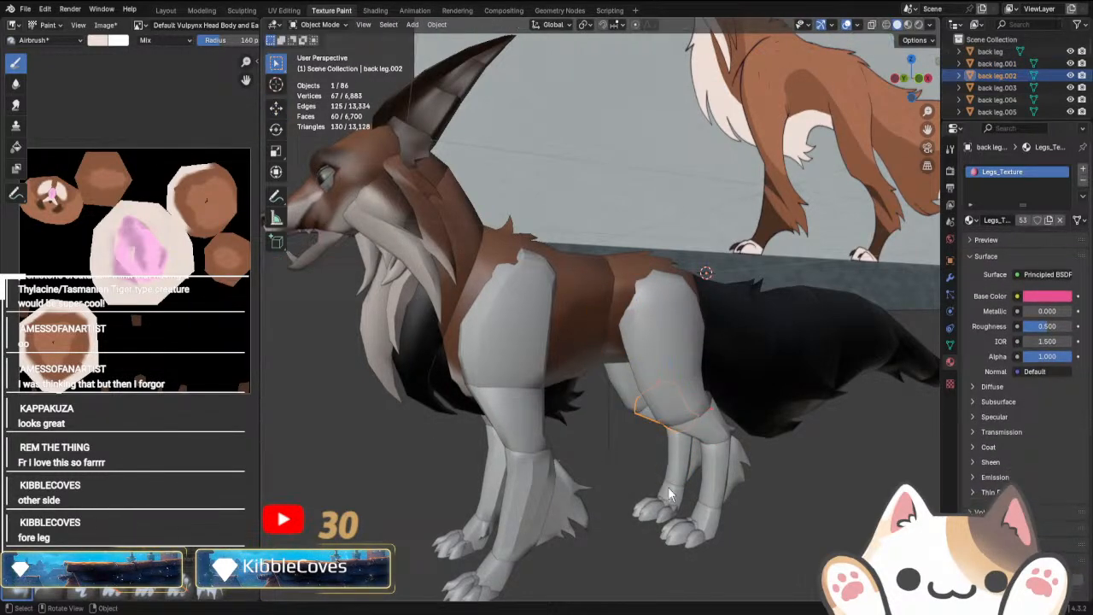
pyautogui.click(669, 490)
pyautogui.press('Tab')
pyautogui.press('a')
pyautogui.press('Tab')
# Select all of the right front leg's middle segment in Edit Mode and look for its UV island on the texture.
pyautogui.moveTo(512, 466); pyautogui.dragTo(570, 471, button='middle')
pyautogui.click(527, 420)
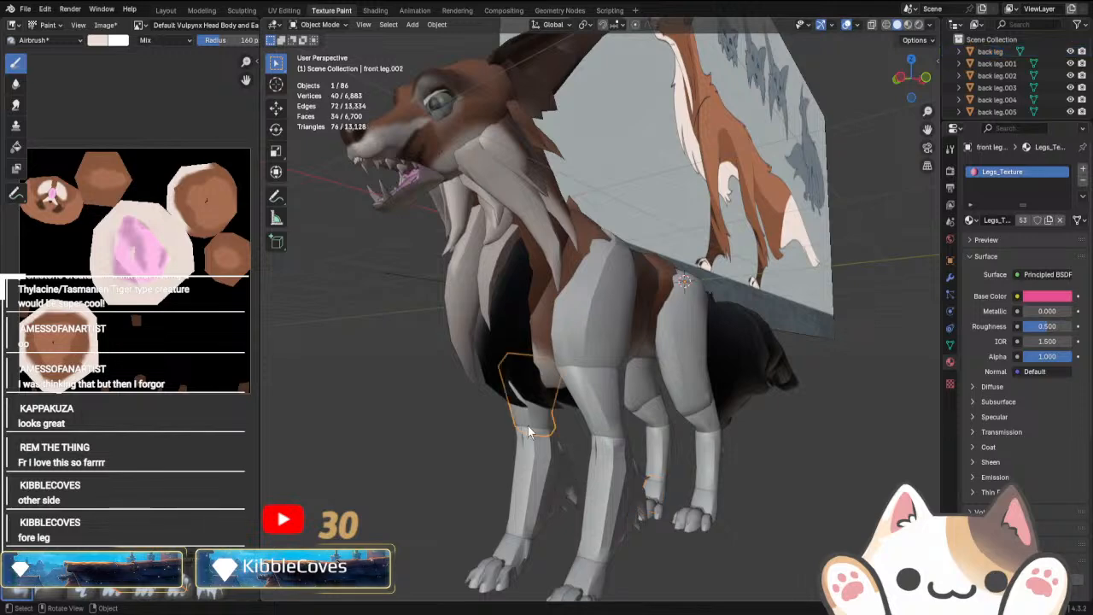
pyautogui.press('Tab')
pyautogui.press('a')
pyautogui.scroll(1, 526, 426)
pyautogui.moveTo(519, 437); pyautogui.dragTo(574, 466, button='middle')
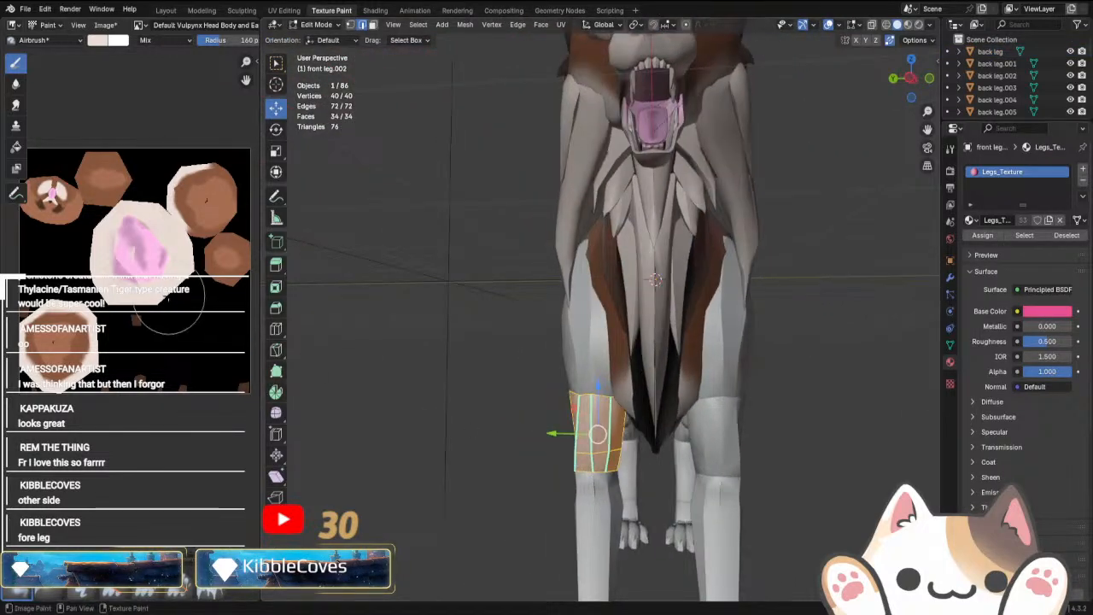
pyautogui.scroll(-1, 180, 314)
pyautogui.moveTo(191, 300); pyautogui.dragTo(194, 345, button='middle')
pyautogui.scroll(-2, 597, 478)
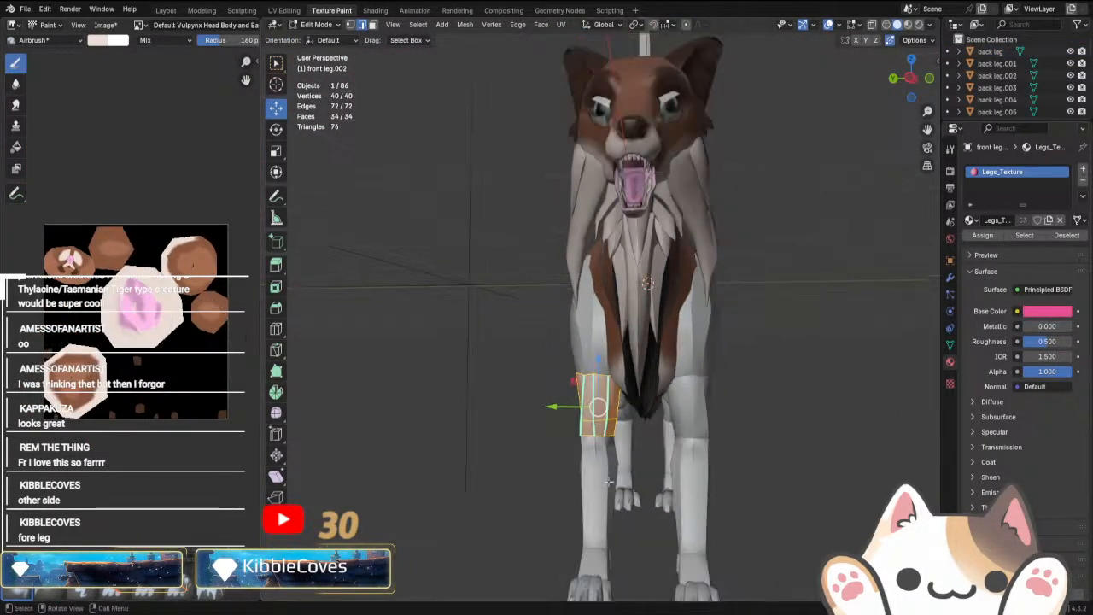
pyautogui.moveTo(618, 485); pyautogui.dragTo(711, 490, button='middle')
pyautogui.moveTo(188, 355); pyautogui.dragTo(165, 342, button='middle')
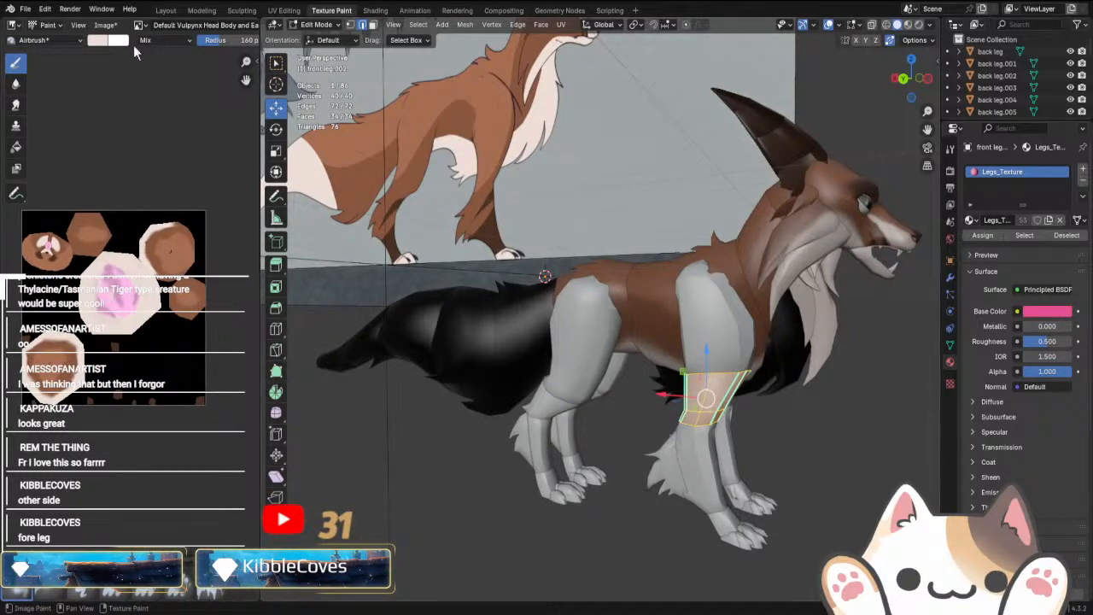
# Display the Head_Ears_Body_Texture image in the image editor and check it for the right front leg segment's UVs.
pyautogui.click(46, 25)
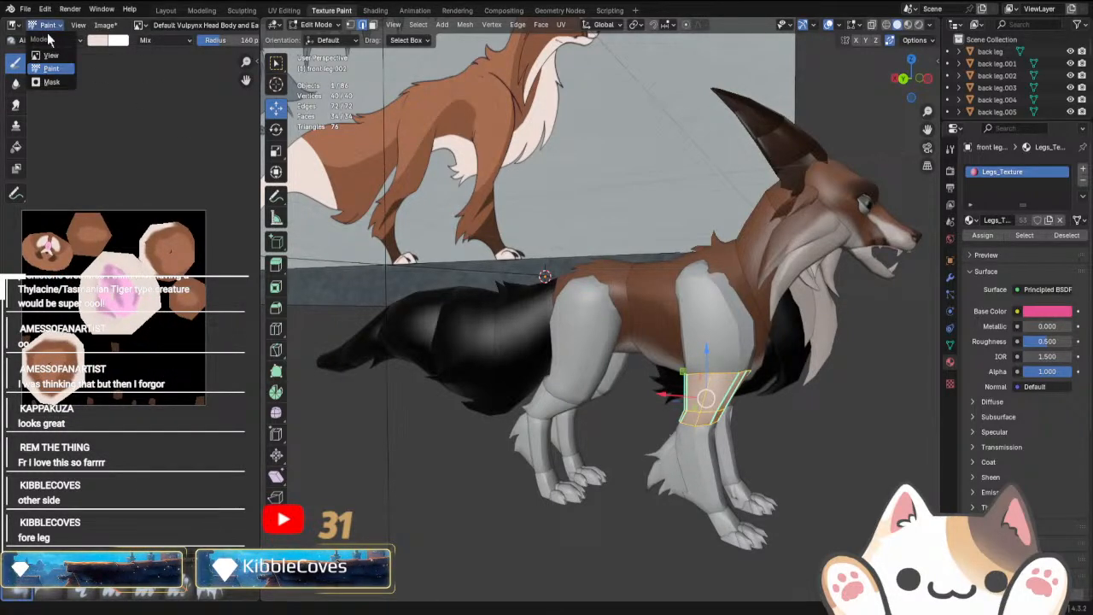
pyautogui.click(14, 26)
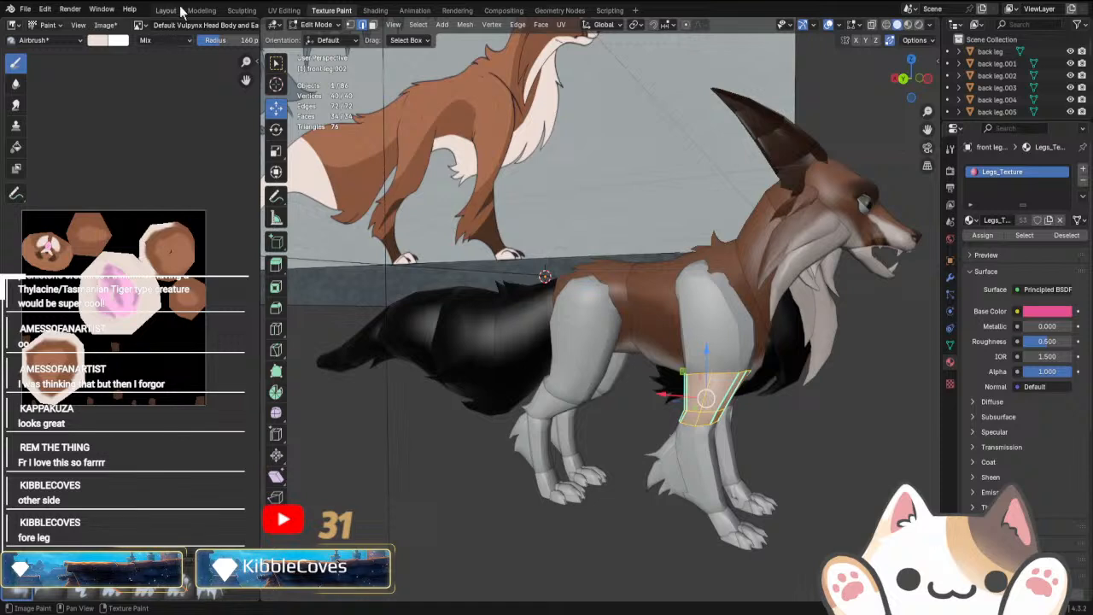
pyautogui.click(314, 24)
pyautogui.click(322, 39)
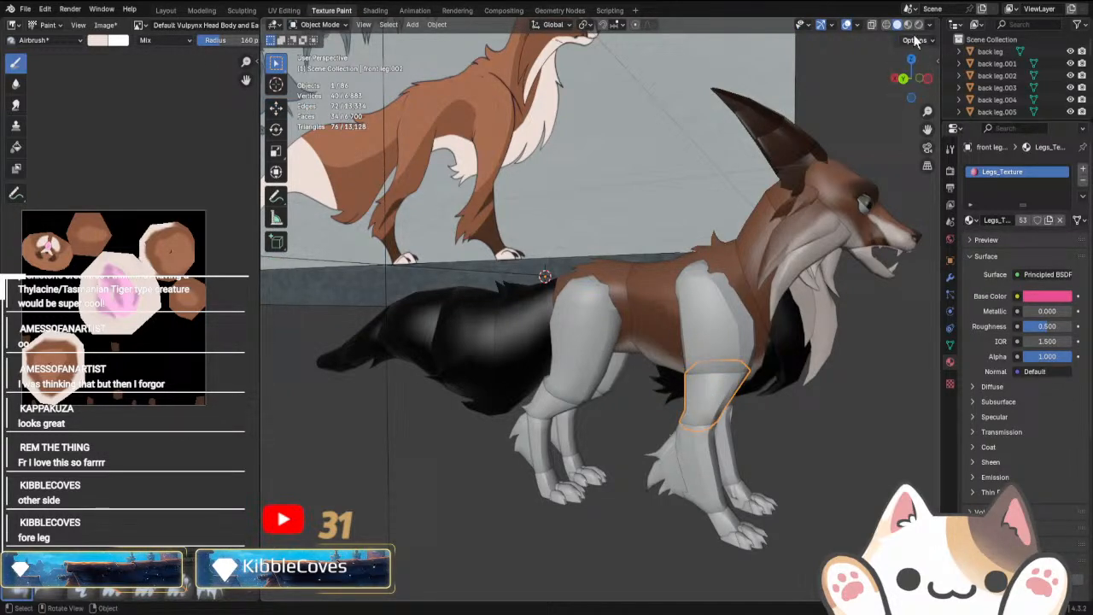
pyautogui.click(139, 25)
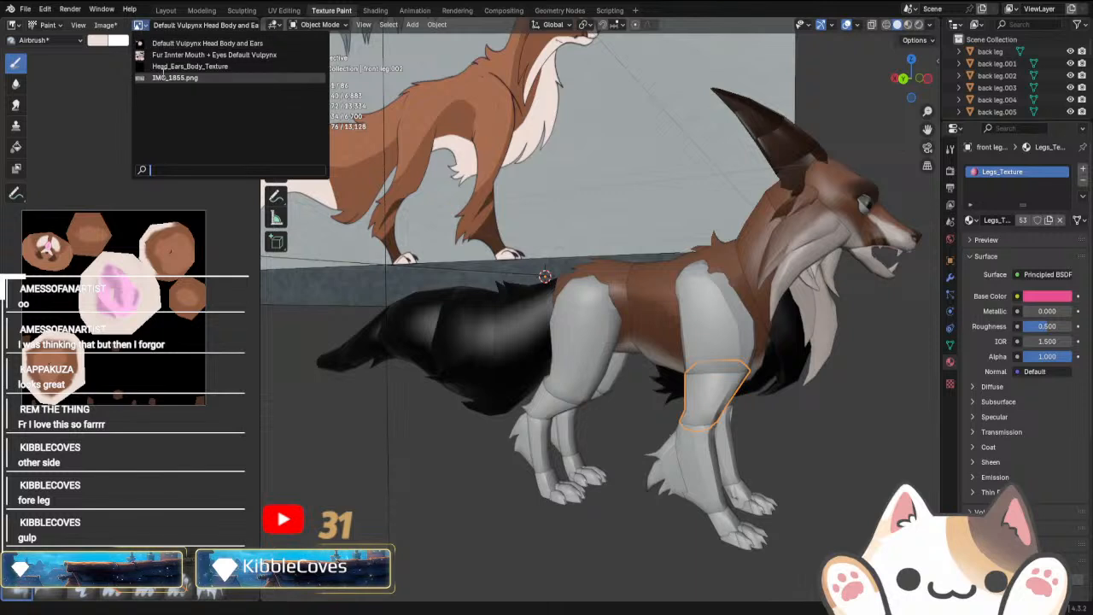
pyautogui.click(187, 68)
pyautogui.press('Tab')
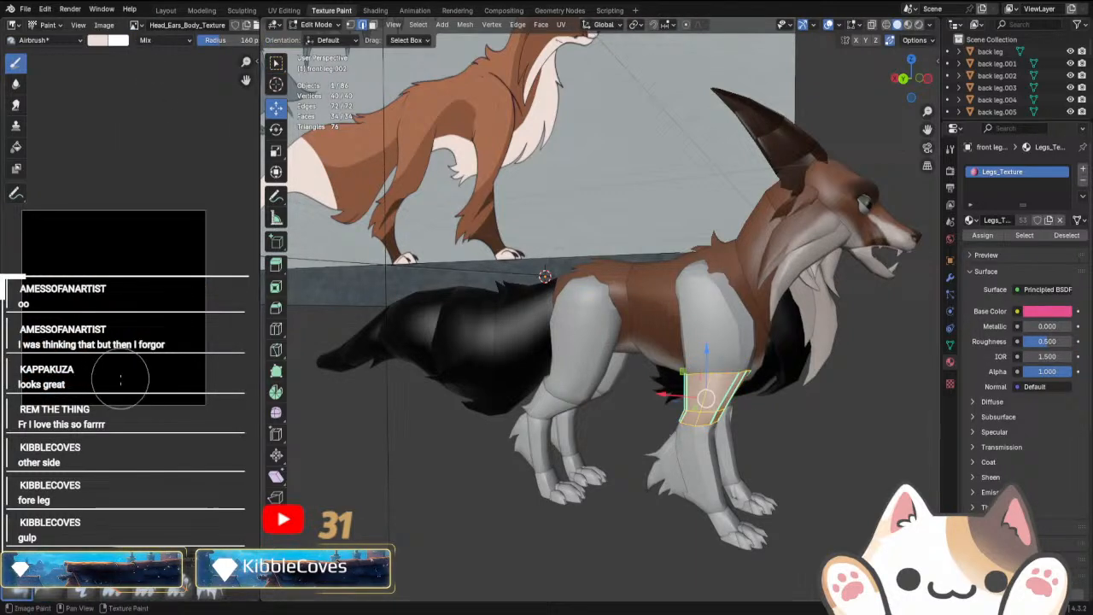
pyautogui.scroll(5, 121, 378)
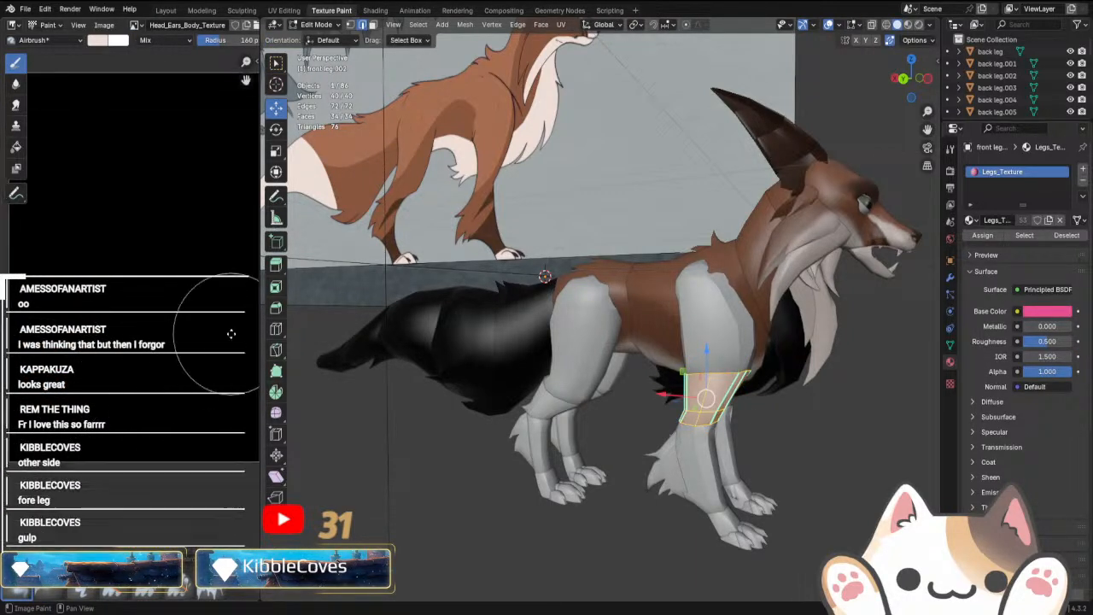
pyautogui.scroll(-1, 231, 333)
pyautogui.scroll(-1, 715, 422)
# Inspect the UV islands of the right front leg's lower segment and paw over the black image.
pyautogui.press('Tab')
pyautogui.click(699, 451)
pyautogui.press('Tab')
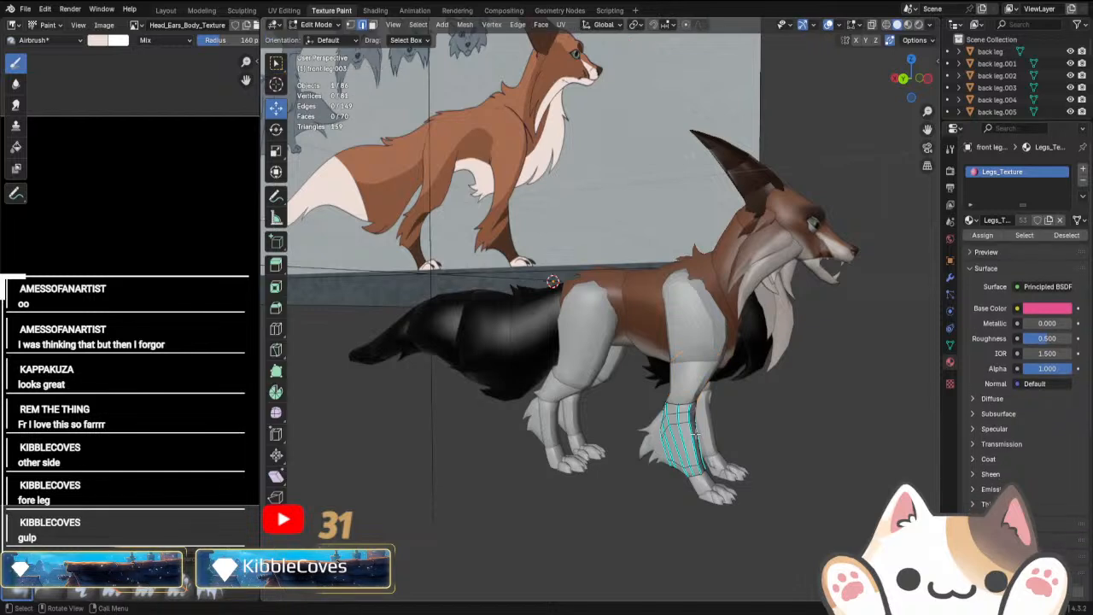
pyautogui.press('a')
pyautogui.scroll(-3, 204, 398)
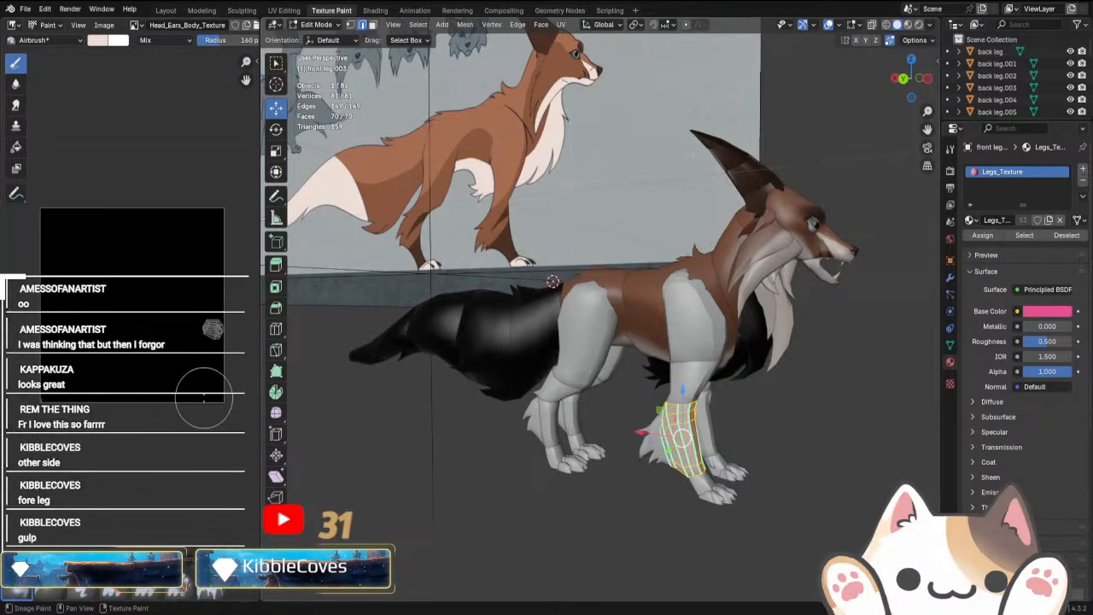
pyautogui.press('Tab')
pyautogui.click(691, 485)
pyautogui.press('Tab')
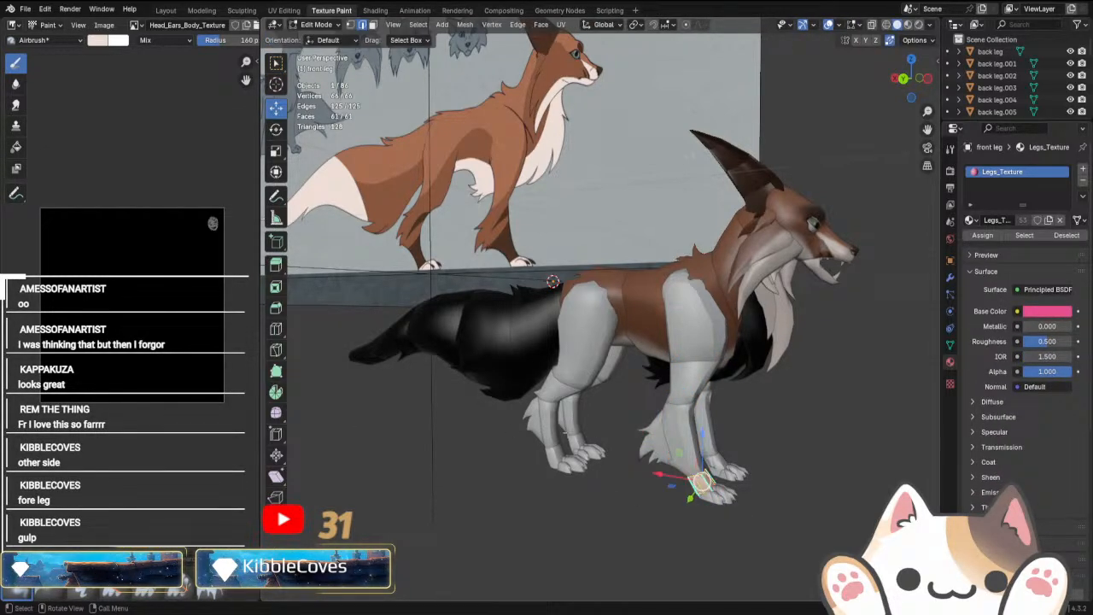
# Check the UV islands of the right front leg's middle segment and the right thigh over the black image.
pyautogui.press('Tab')
pyautogui.click(655, 395)
pyautogui.press('Tab')
pyautogui.press('Tab')
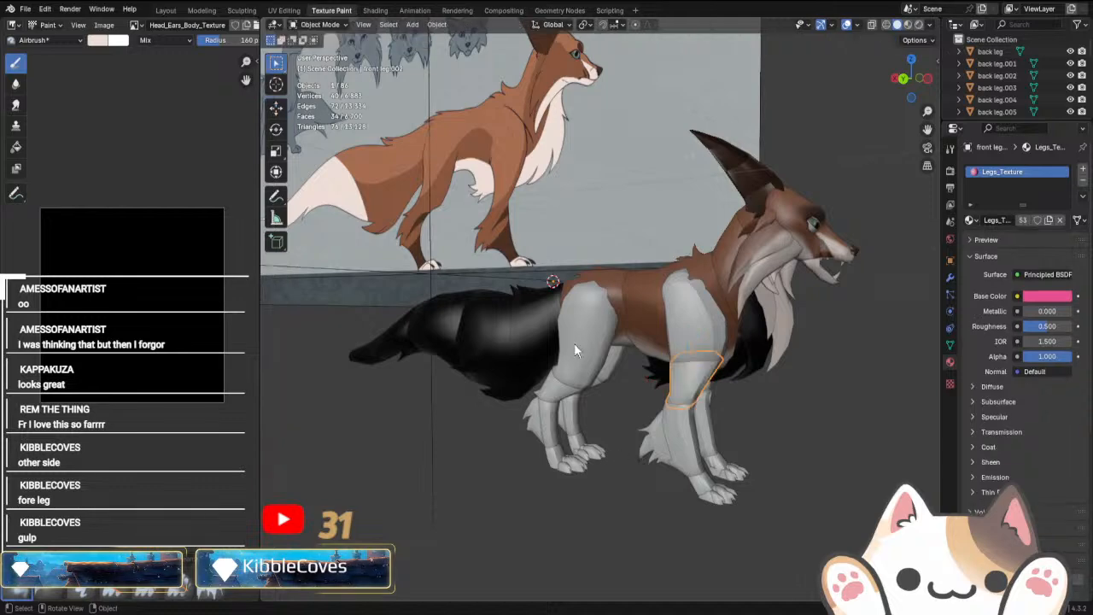
pyautogui.click(575, 344)
pyautogui.press('Tab')
pyautogui.press('Tab')
# Check the UV islands of the right hind leg's knee segment, shin and paw over the black image.
pyautogui.click(564, 393)
pyautogui.press('Tab')
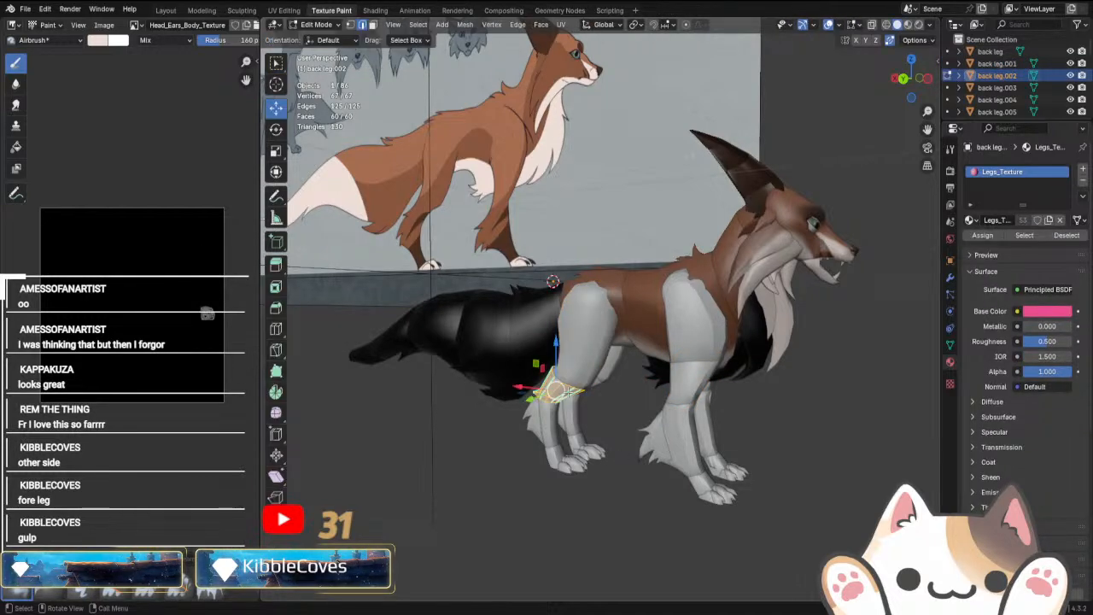
pyautogui.press('Tab')
pyautogui.click(544, 419)
pyautogui.press('Tab')
pyautogui.press('Tab')
pyautogui.click(553, 454)
pyautogui.press('Tab')
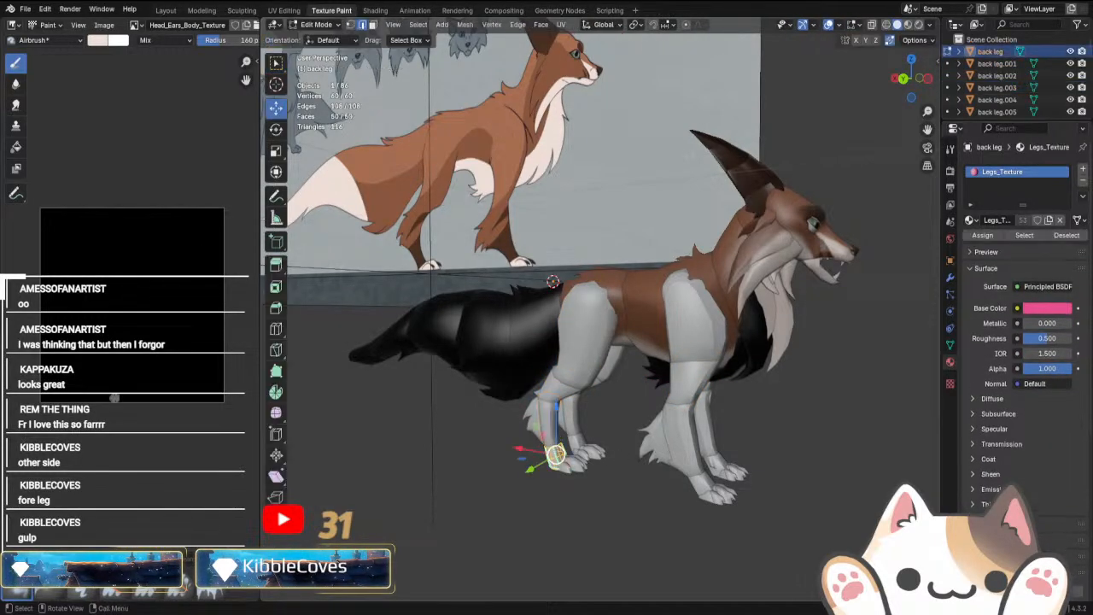
pyautogui.press('Tab')
# Compare the UV islands of the left and right front legs' middle segments from the front.
pyautogui.moveTo(716, 427); pyautogui.dragTo(648, 410, button='middle')
pyautogui.click(588, 409)
pyautogui.click(648, 411)
pyautogui.press('Tab')
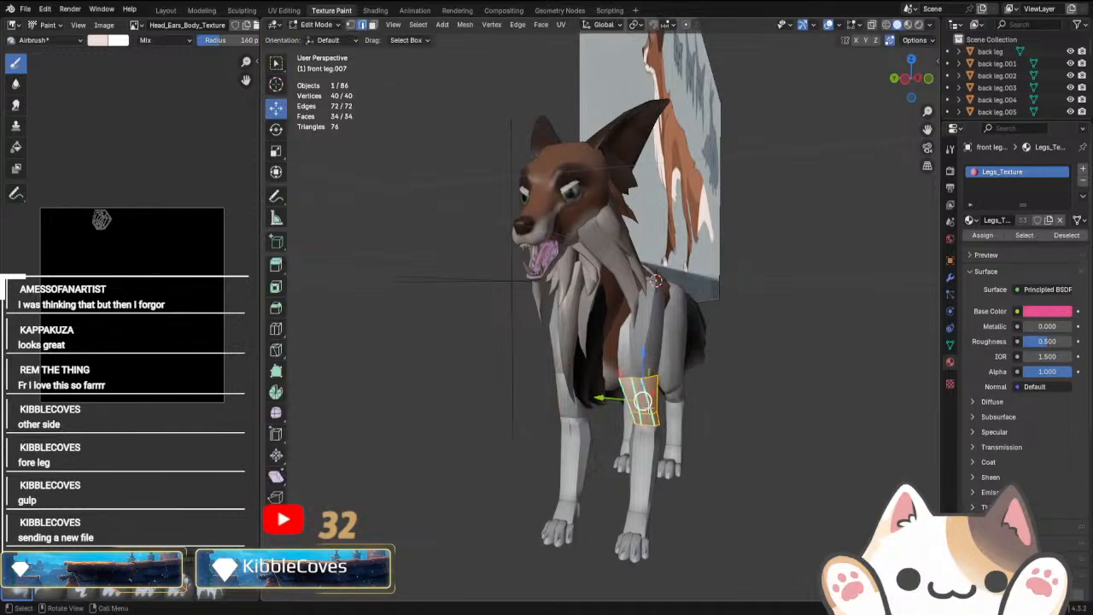
pyautogui.press('Tab')
pyautogui.click(564, 395)
pyautogui.moveTo(564, 396); pyautogui.dragTo(601, 397, button='middle')
pyautogui.press('Tab')
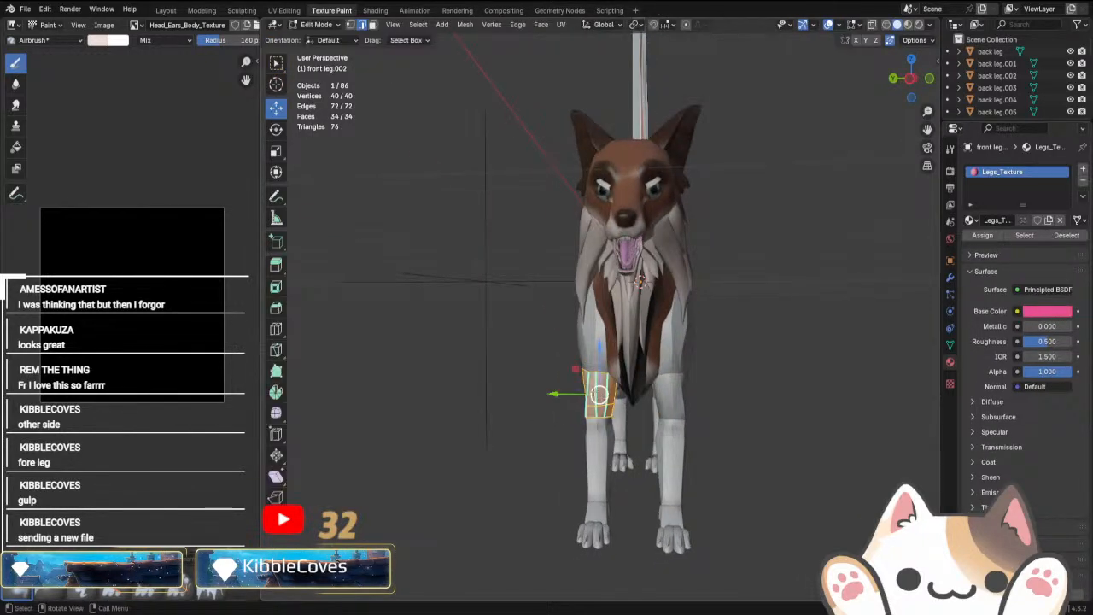
pyautogui.press('Tab')
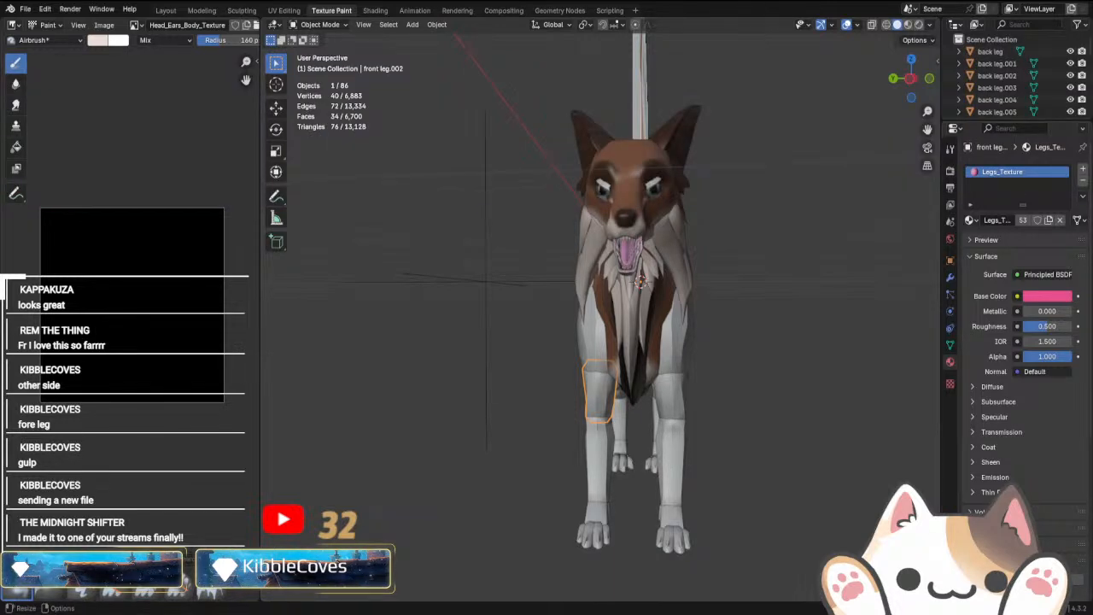
# Compare the fox's painted textures with the concept art in material preview from the front orthographic view.
pyautogui.scroll(-5, 634, 316)
pyautogui.moveTo(635, 317); pyautogui.dragTo(902, 128, button='middle')
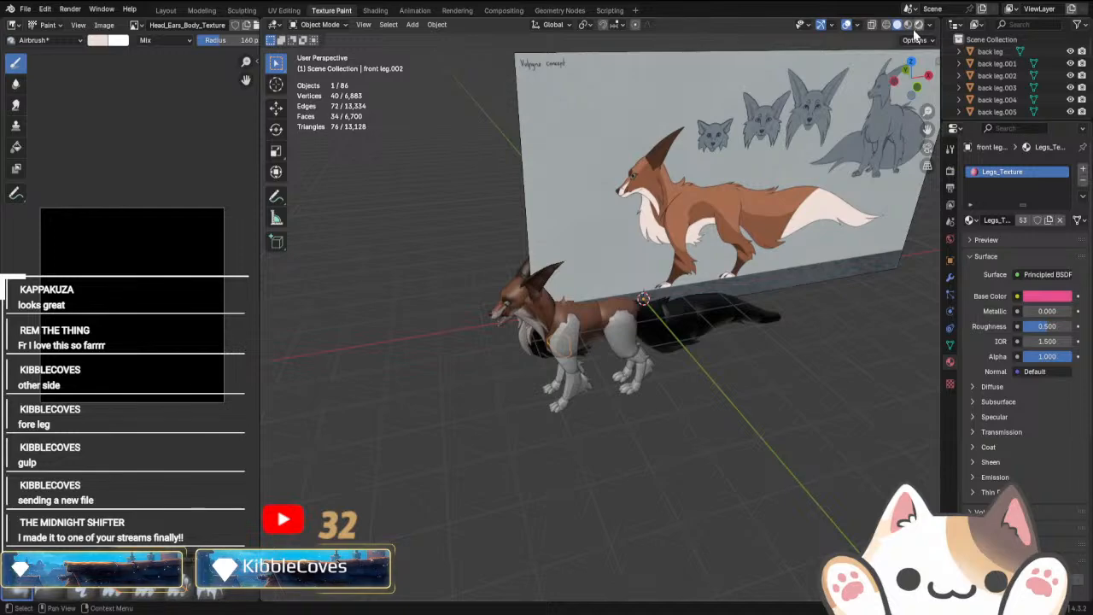
pyautogui.click(908, 24)
pyautogui.press('KP_1')
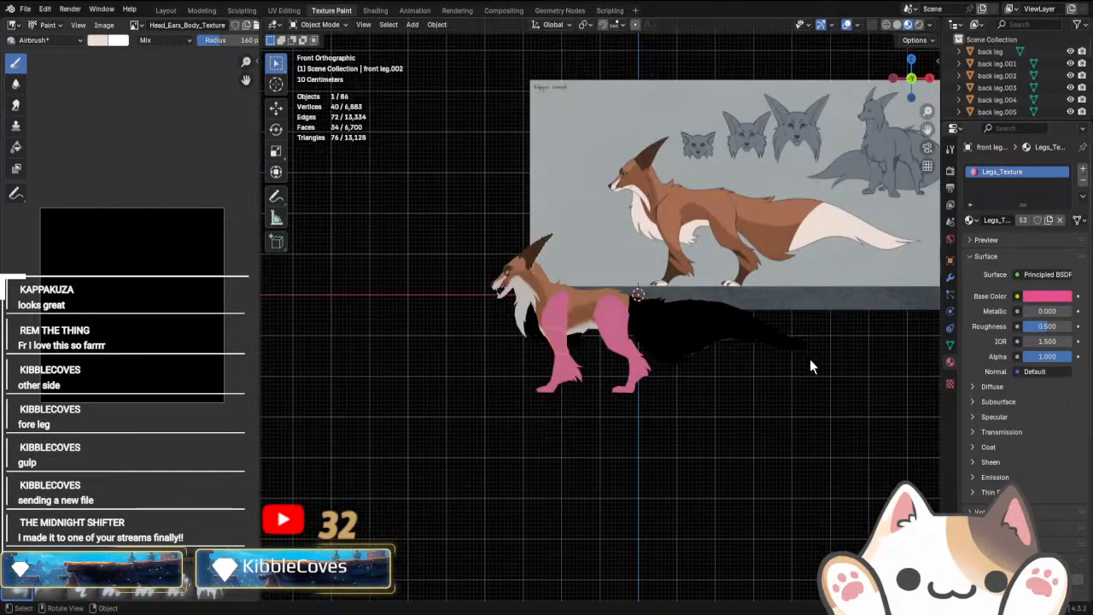
pyautogui.scroll(5, 698, 429)
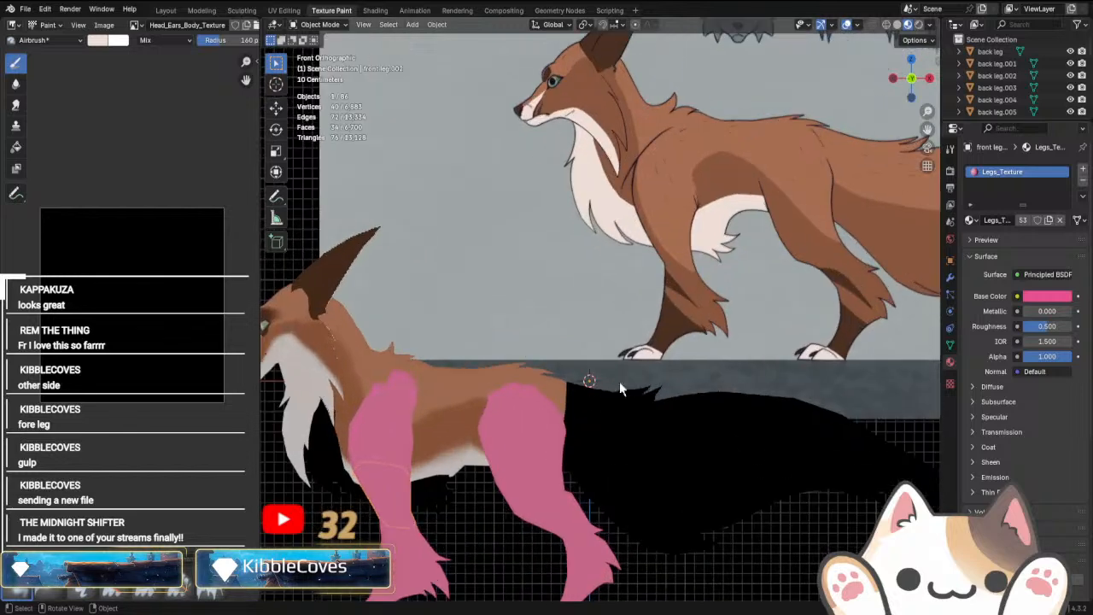
pyautogui.scroll(2, 537, 423)
# Switch the viewport to solid shading and open the unpainted black chest fur tuft for texture painting.
pyautogui.click(453, 384)
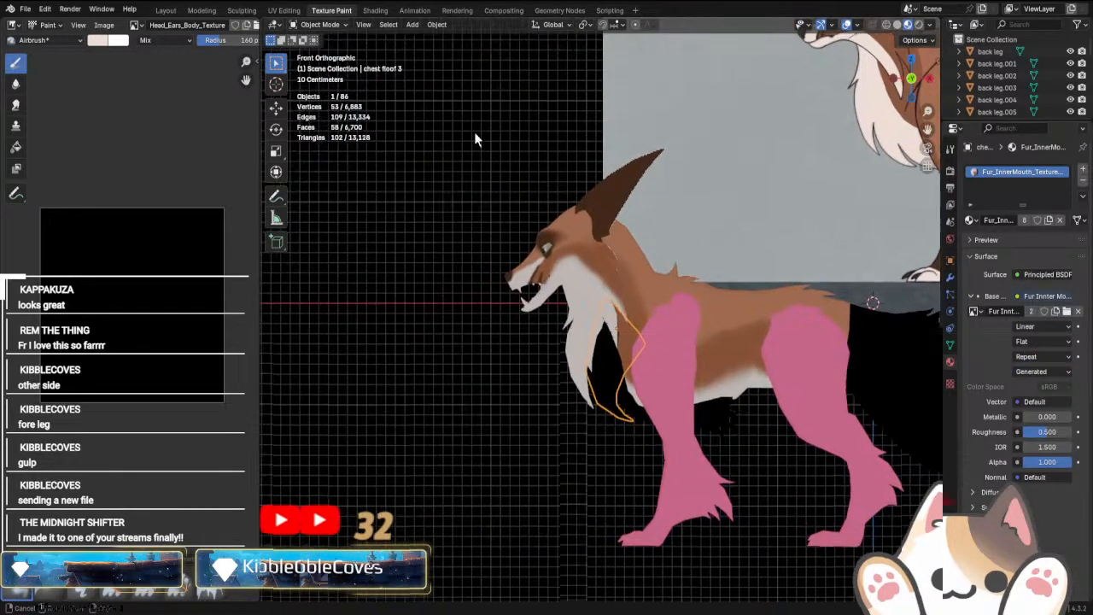
pyautogui.click(897, 24)
pyautogui.moveTo(513, 333); pyautogui.dragTo(559, 336, button='middle')
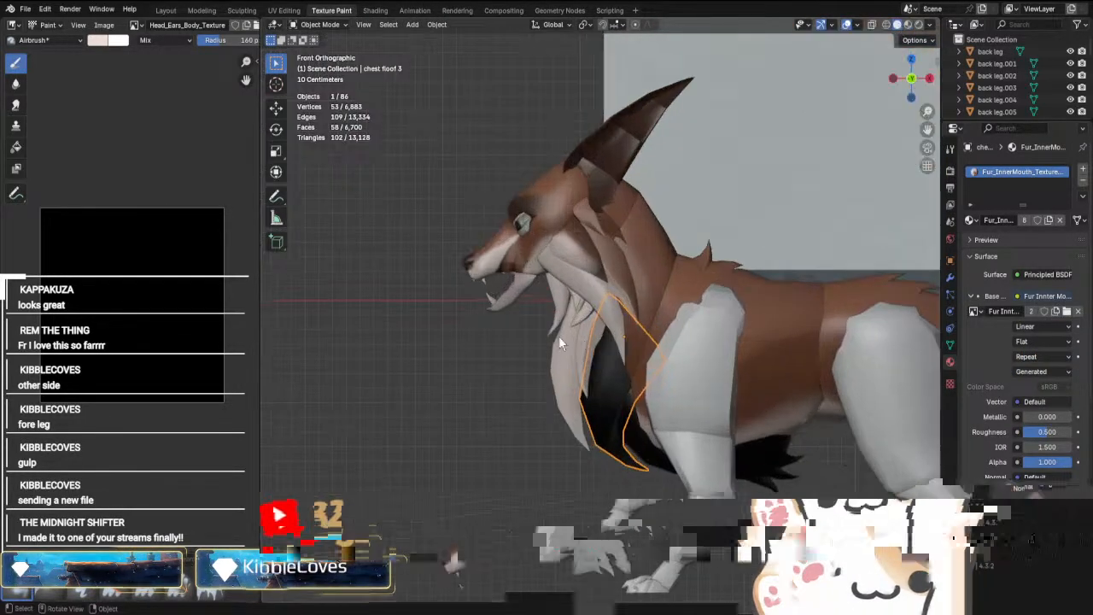
pyautogui.click(310, 25)
pyautogui.click(336, 106)
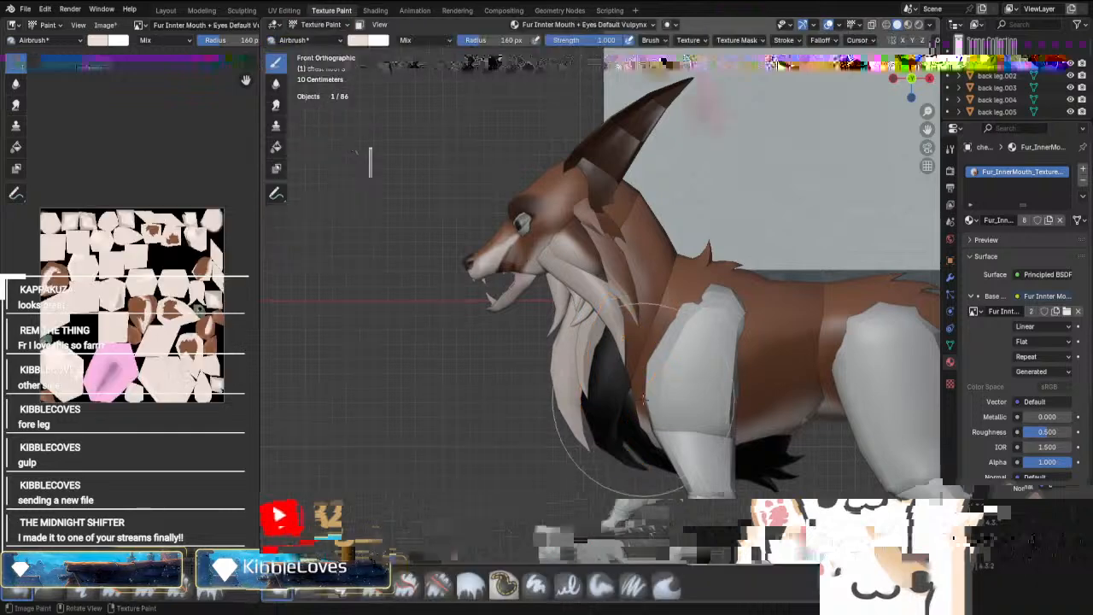
# Isolate the black chest fur tuft and paint it cream #EDDED6 on all sides, with Y-axis mirroring enabled.
pyautogui.scroll(-3, 638, 367)
pyautogui.keyDown('shift'); pyautogui.moveTo(638, 269); pyautogui.dragTo(578, 326, button='middle'); pyautogui.keyUp('shift')
pyautogui.click(350, 42)
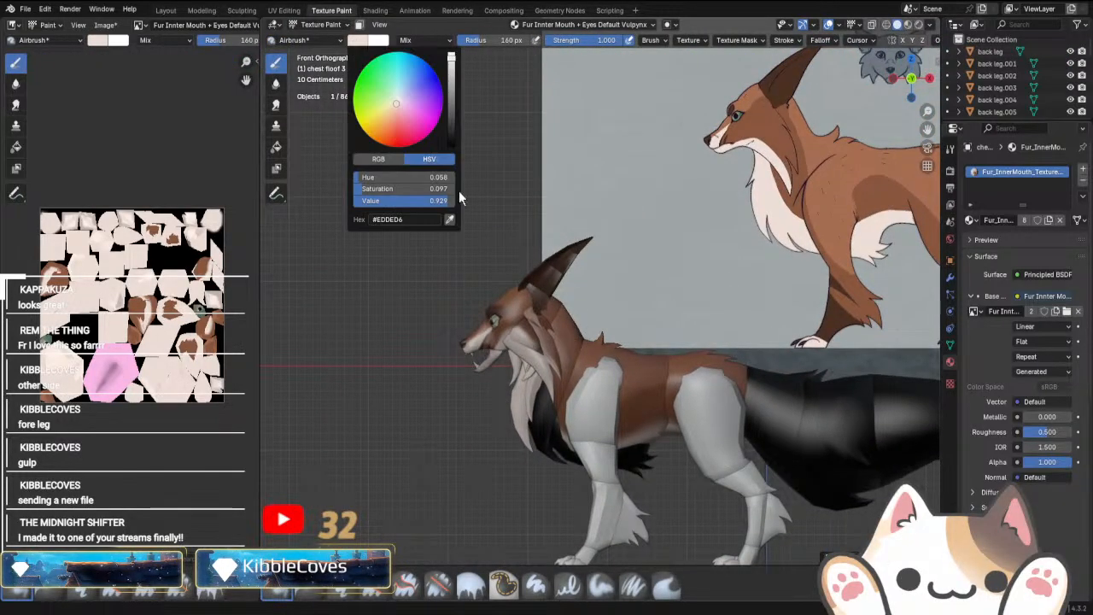
pyautogui.moveTo(519, 446); pyautogui.dragTo(956, 4, button='middle')
pyautogui.press('KP_Divide')
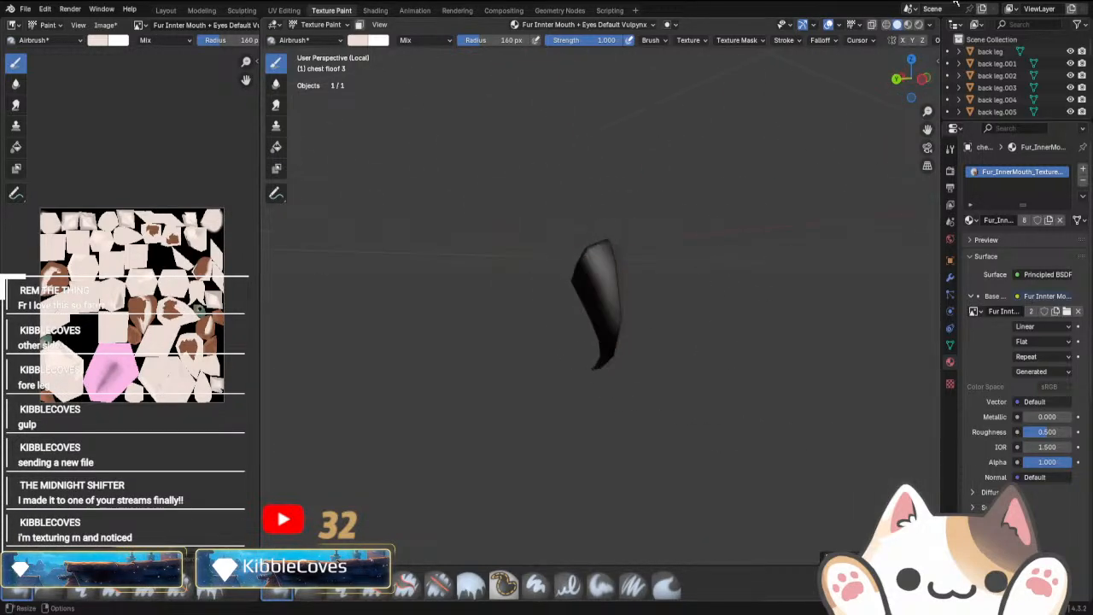
pyautogui.click(913, 41)
pyautogui.moveTo(751, 278)
pyautogui.mouseDown(button='middle')
pyautogui.moveTo(624, 300)
pyautogui.moveTo(775, 270)
pyautogui.moveTo(579, 239)
pyautogui.moveTo(566, 378)
pyautogui.moveTo(464, 390)
pyautogui.moveTo(600, 244)
pyautogui.moveTo(601, 288)
pyautogui.moveTo(604, 260)
pyautogui.moveTo(573, 378)
pyautogui.moveTo(589, 256)
pyautogui.moveTo(611, 312)
pyautogui.moveTo(546, 386)
pyautogui.moveTo(525, 381)
pyautogui.moveTo(573, 305)
pyautogui.mouseUp(button='middle')
pyautogui.press('KP_Divide')
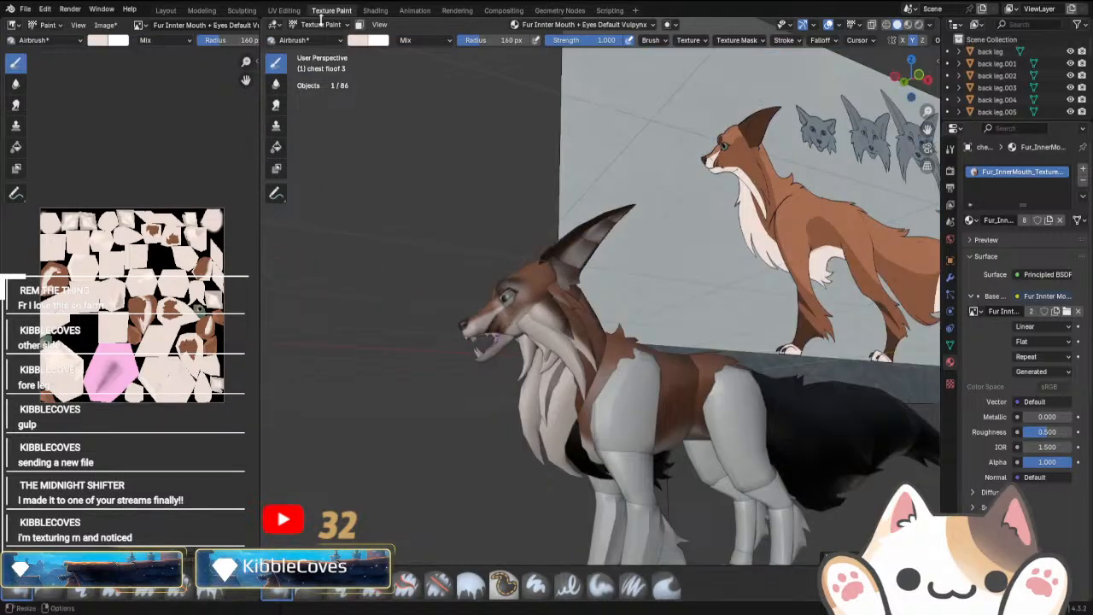
# Texture-paint the next black chest fur tuft behind it cream, isolating the piece to cover its hidden sides.
pyautogui.click(320, 23)
pyautogui.click(318, 35)
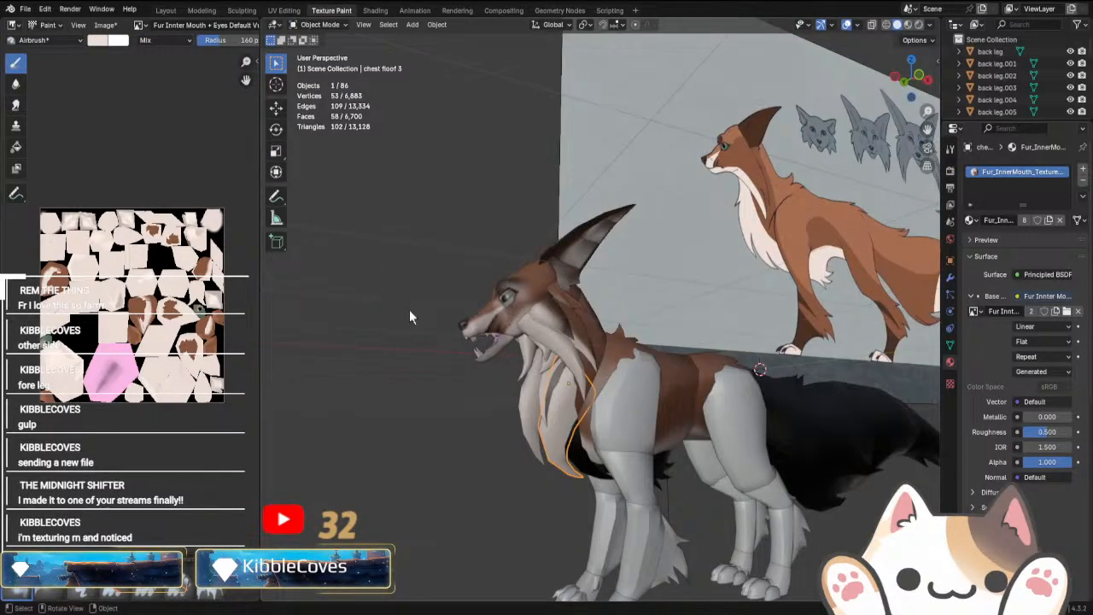
pyautogui.click(578, 468)
pyautogui.moveTo(578, 467); pyautogui.dragTo(546, 401, button='middle')
pyautogui.click(318, 24)
pyautogui.click(337, 109)
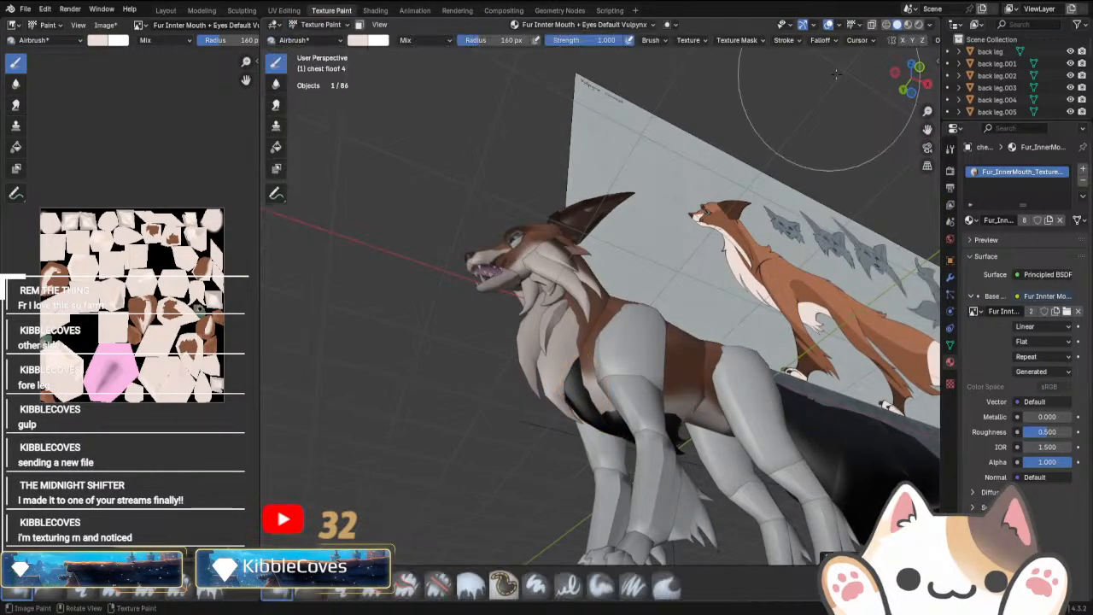
pyautogui.moveTo(624, 431)
pyautogui.mouseDown()
pyautogui.moveTo(567, 394)
pyautogui.moveTo(575, 400)
pyautogui.mouseUp()
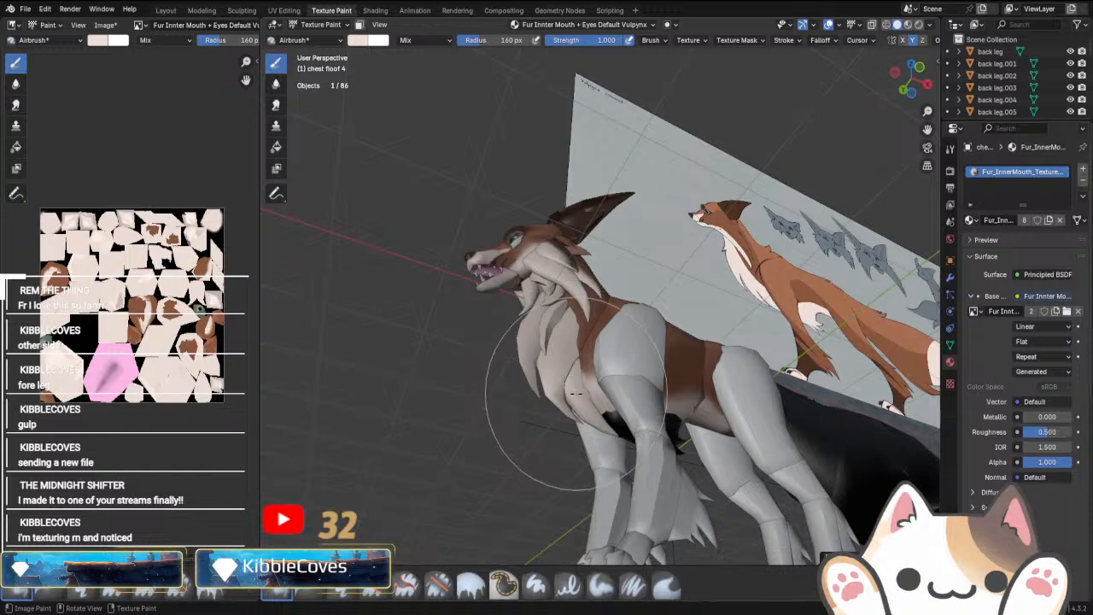
pyautogui.press('KP_Divide')
pyautogui.moveTo(602, 432)
pyautogui.mouseDown(button='middle')
pyautogui.moveTo(766, 436)
pyautogui.moveTo(746, 431)
pyautogui.moveTo(581, 278)
pyautogui.moveTo(611, 443)
pyautogui.moveTo(589, 305)
pyautogui.moveTo(612, 405)
pyautogui.mouseUp(button='middle')
pyautogui.scroll(-4, 760, 446)
pyautogui.press('KP_Divide')
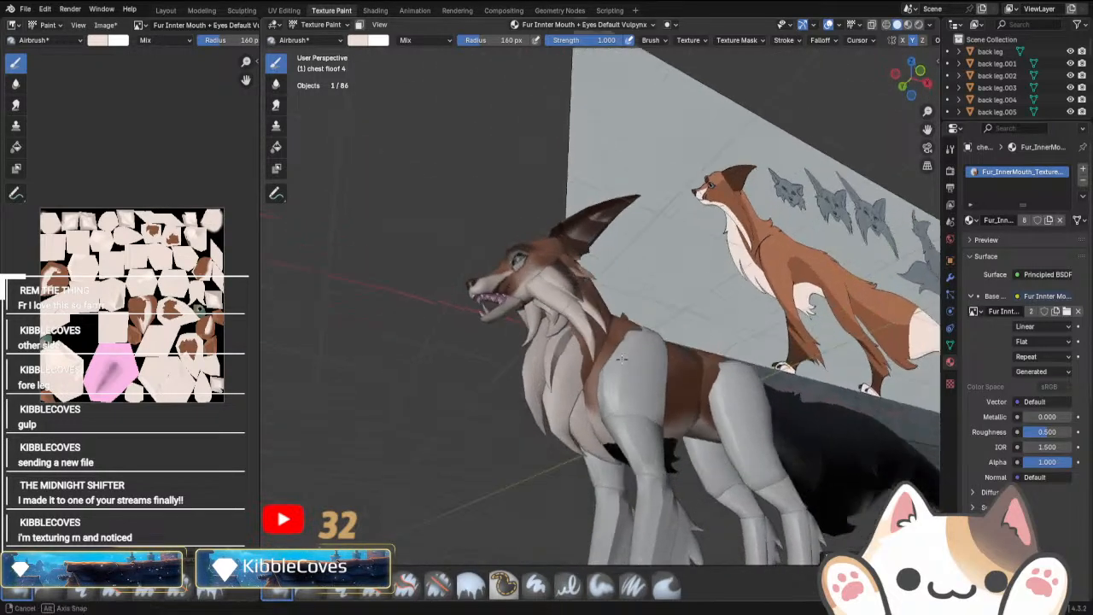
# Texture-paint the black fur tuft between the front legs under the belly cream, isolating it to cover every side.
pyautogui.click(320, 23)
pyautogui.click(323, 38)
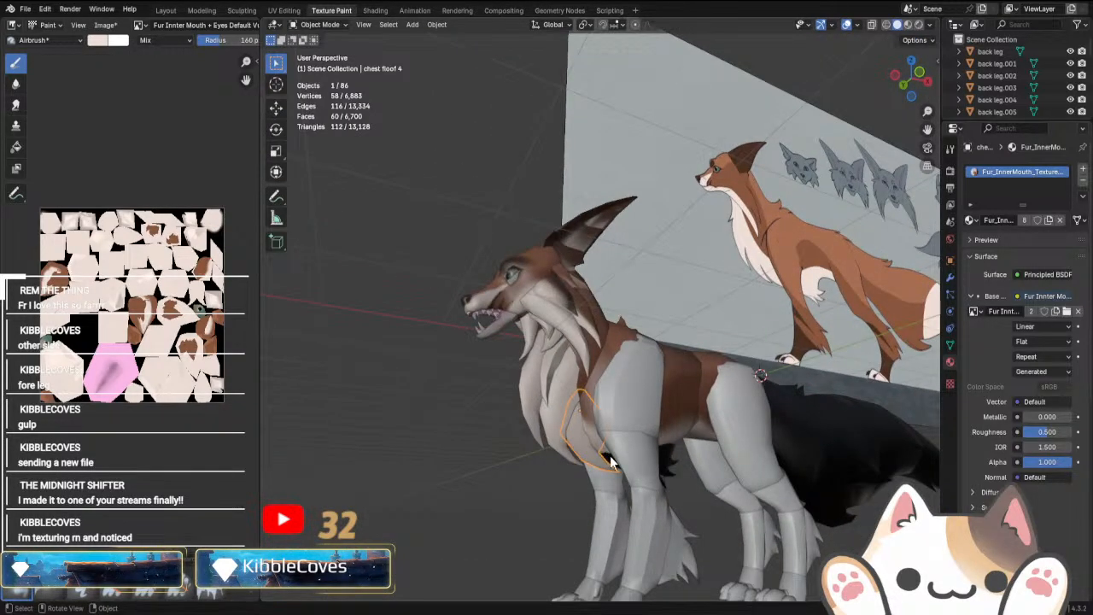
pyautogui.moveTo(612, 462); pyautogui.dragTo(561, 487, button='middle')
pyautogui.click(580, 440)
pyautogui.click(320, 24)
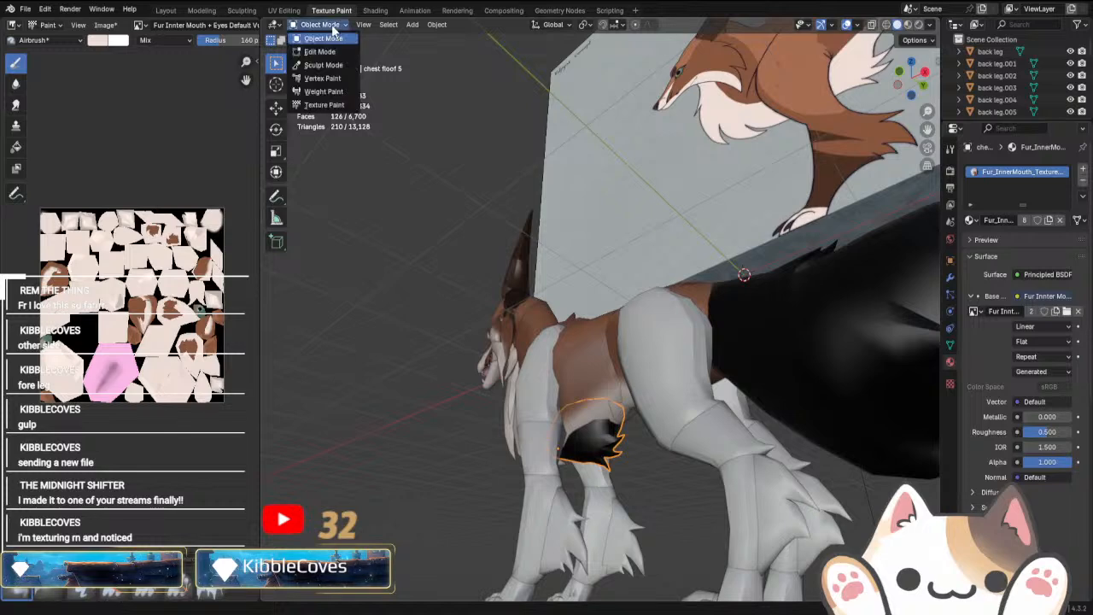
pyautogui.click(338, 105)
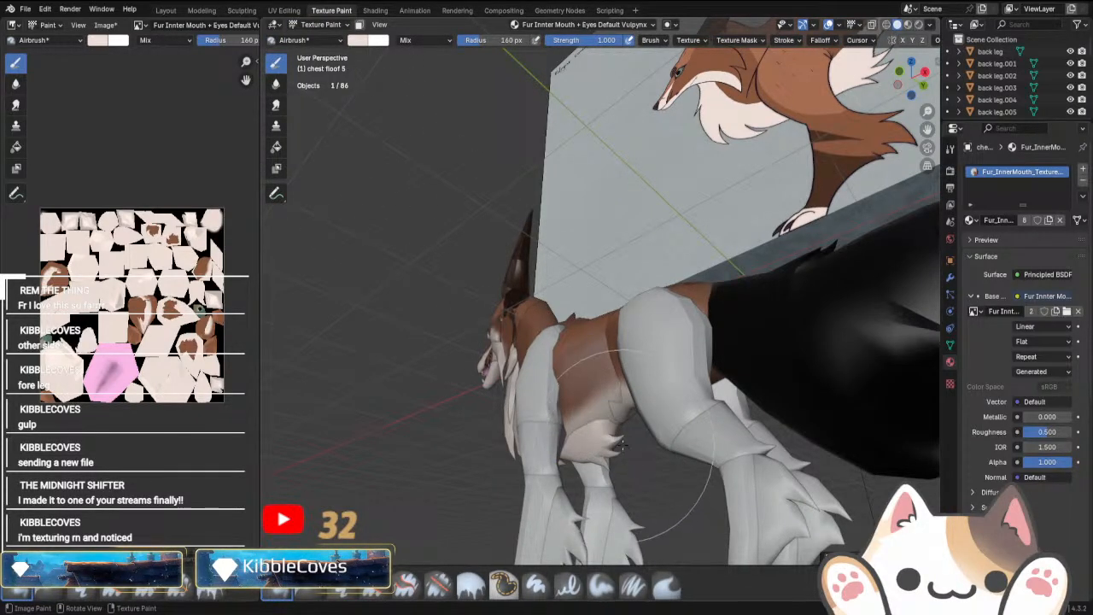
pyautogui.press('KP_Divide')
pyautogui.moveTo(538, 398); pyautogui.dragTo(597, 317, button='middle')
pyautogui.press('KP_Divide')
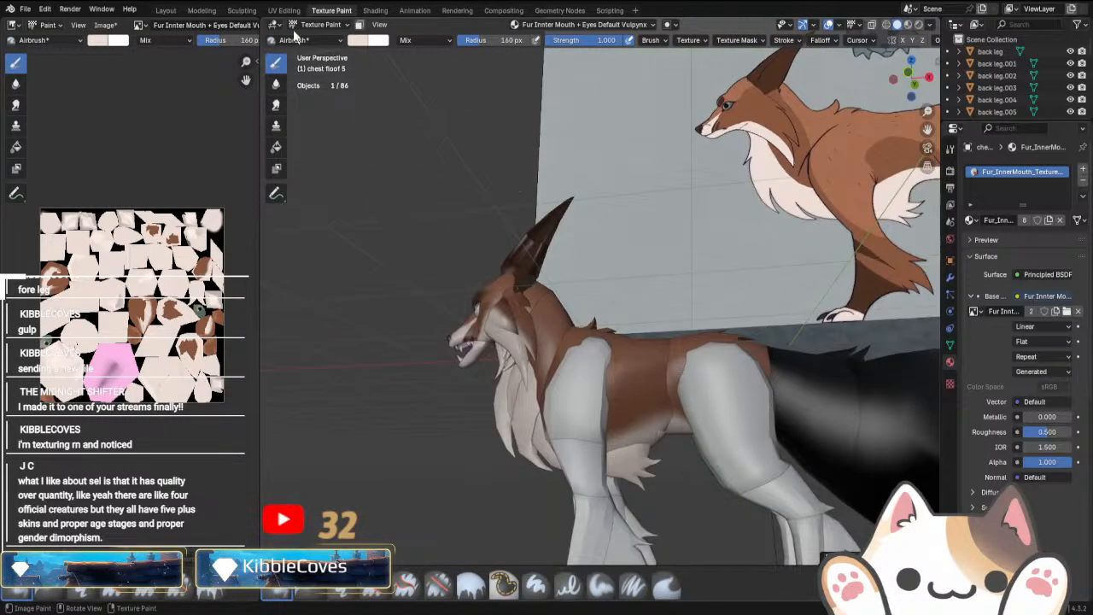
# Return to Object Mode, deselect everything and review the cream chest and belly fur in material preview.
pyautogui.click(313, 24)
pyautogui.click(314, 36)
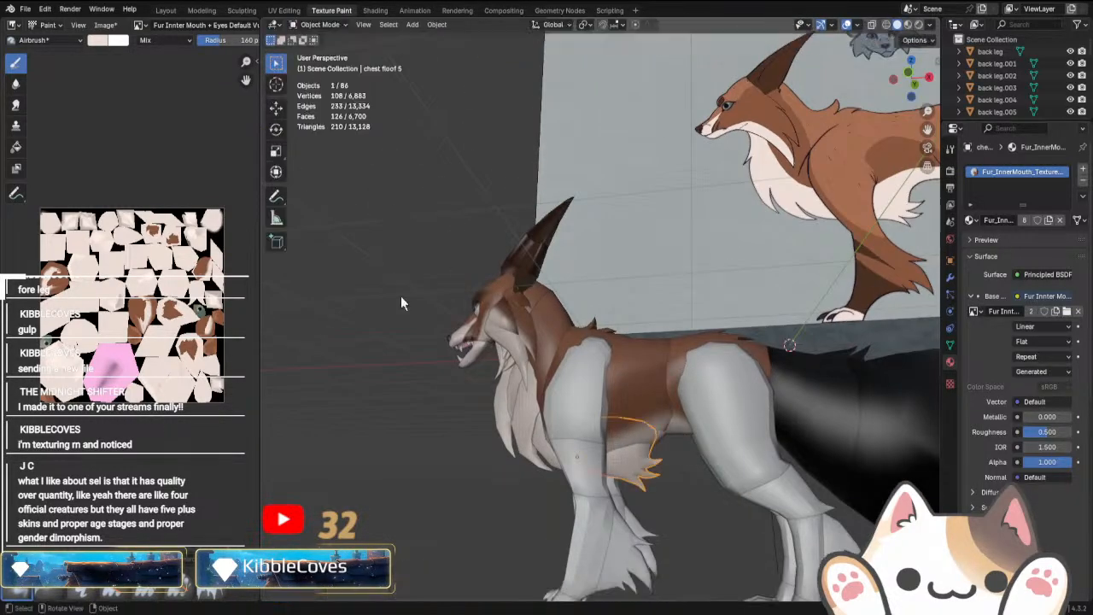
pyautogui.click(392, 355)
pyautogui.click(907, 25)
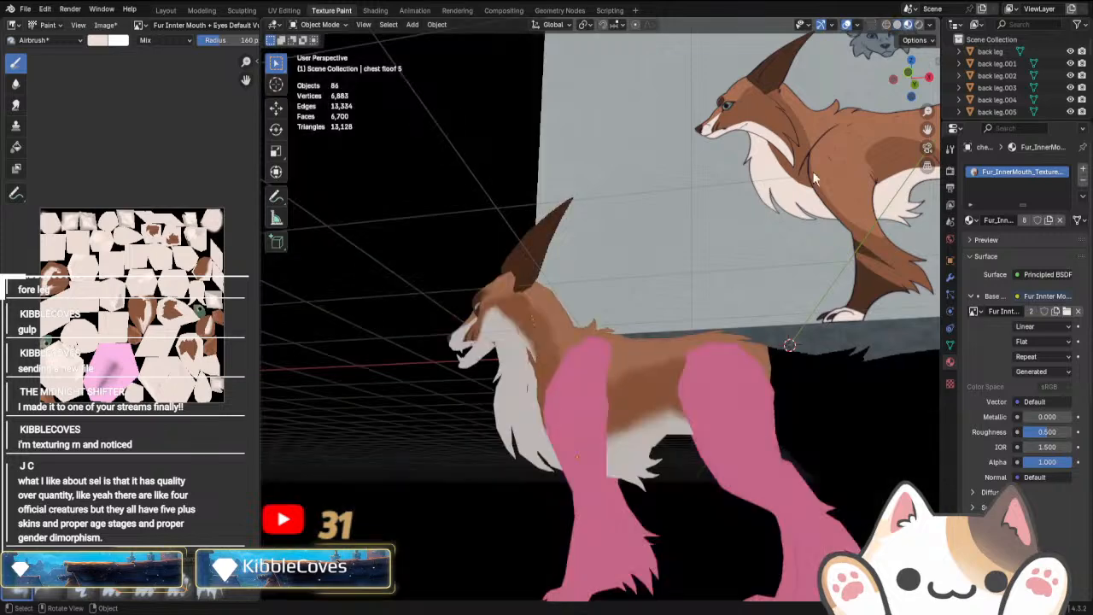
pyautogui.moveTo(811, 410); pyautogui.dragTo(754, 440, button='middle')
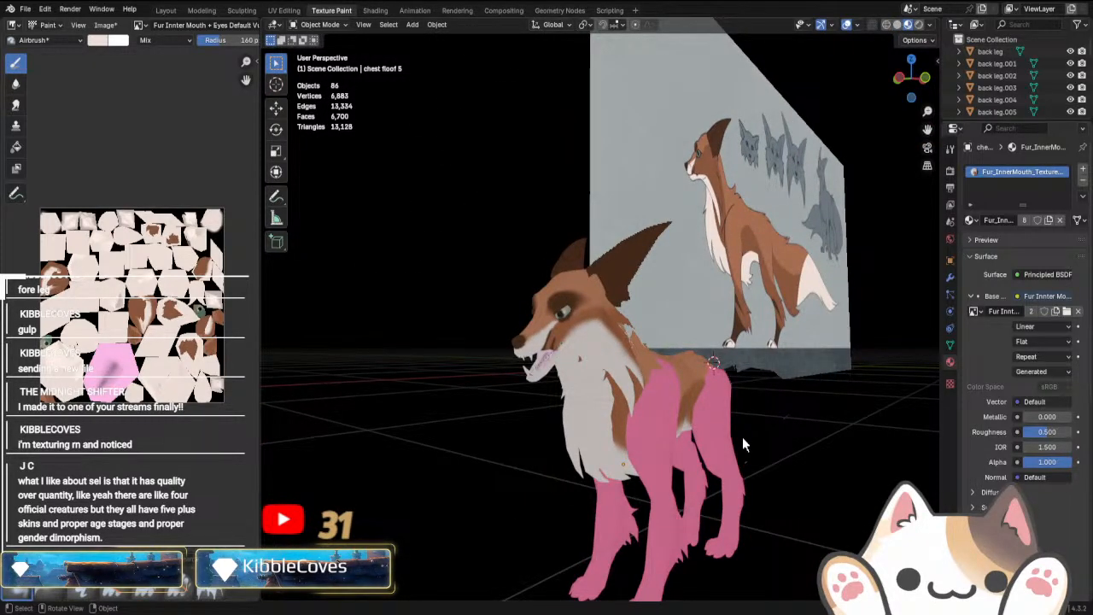
pyautogui.moveTo(744, 437); pyautogui.dragTo(679, 385, button='middle')
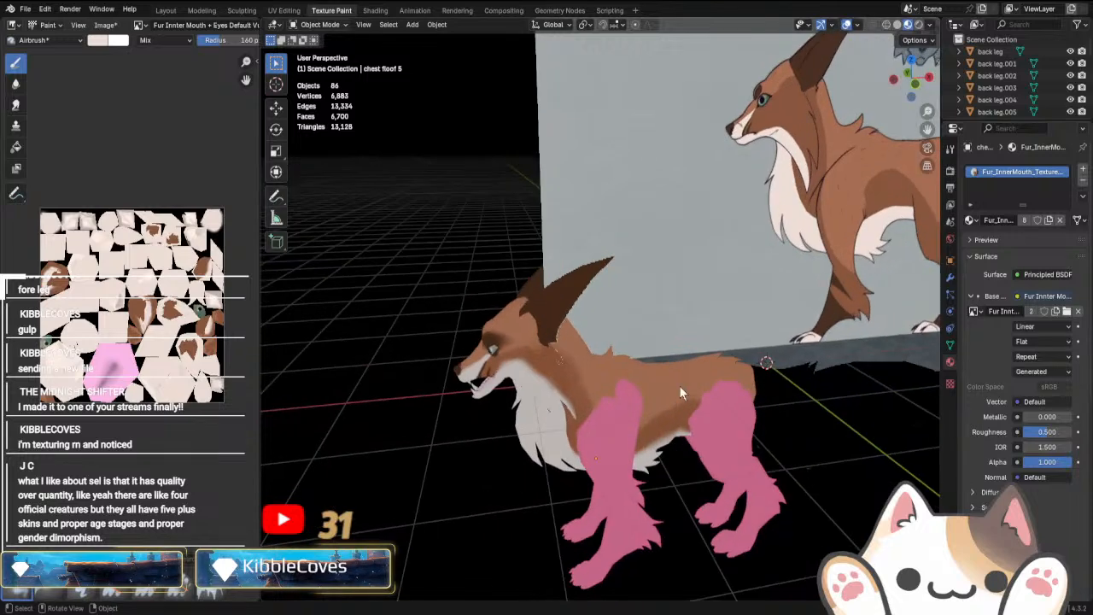
# Inspect the neck and rear body sections' markings from several angles against the concept art.
pyautogui.click(696, 365)
pyautogui.click(574, 350)
pyautogui.moveTo(574, 350); pyautogui.dragTo(686, 339, button='middle')
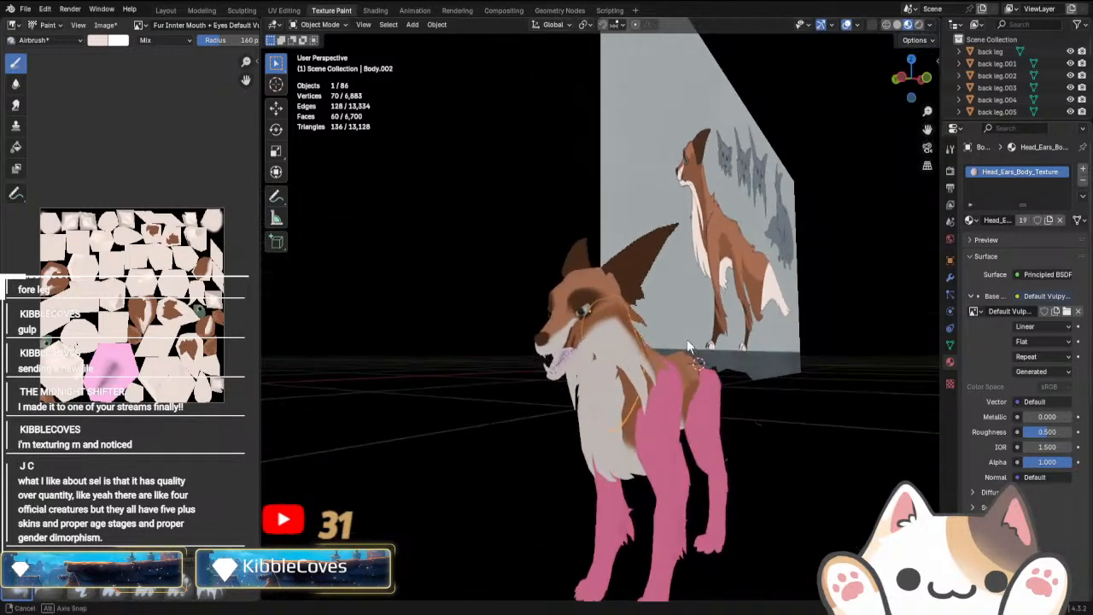
pyautogui.moveTo(713, 413); pyautogui.dragTo(662, 432, button='middle')
pyautogui.scroll(1, 662, 432)
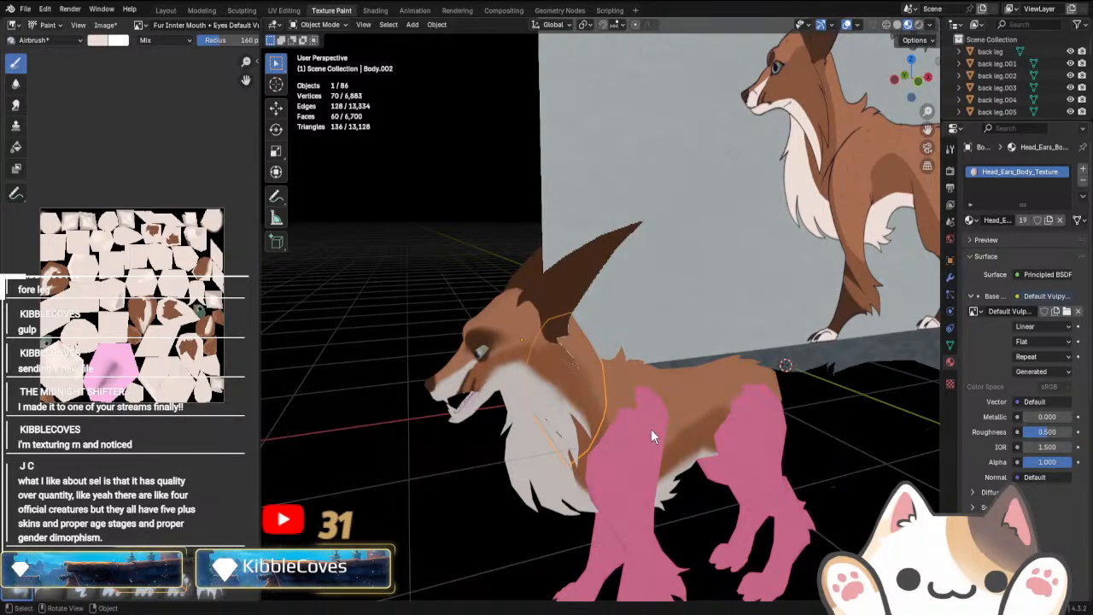
pyautogui.moveTo(650, 429); pyautogui.dragTo(732, 487, button='middle')
pyautogui.click(654, 429)
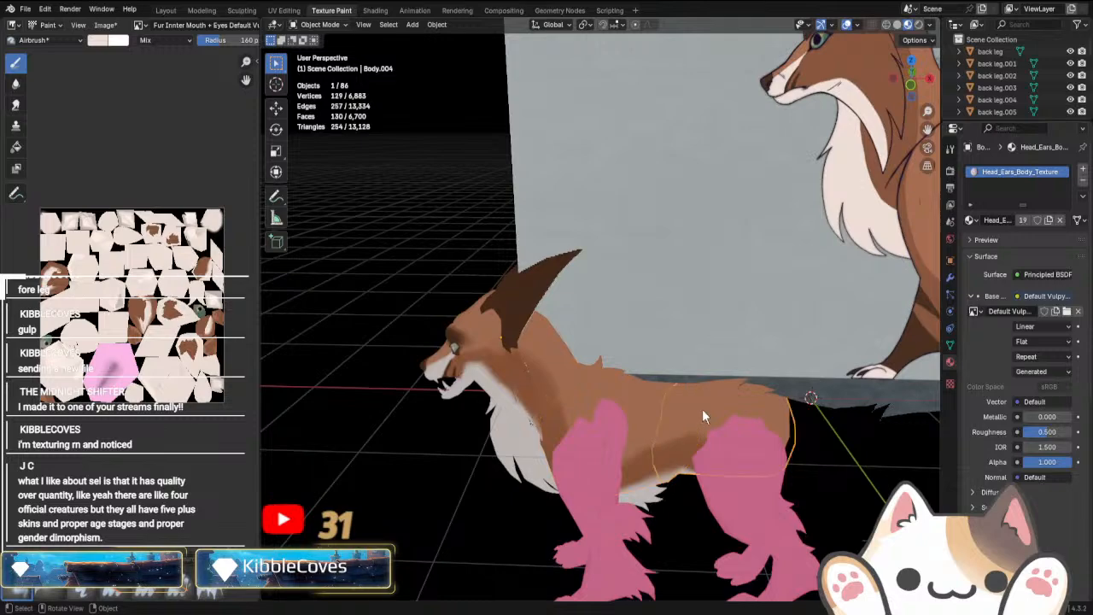
# Compare the whole model, including the black tail, with the concept art from both sides and the orthographic views.
pyautogui.scroll(-5, 803, 465)
pyautogui.moveTo(787, 436); pyautogui.dragTo(745, 384, button='middle')
pyautogui.press('KP_3')
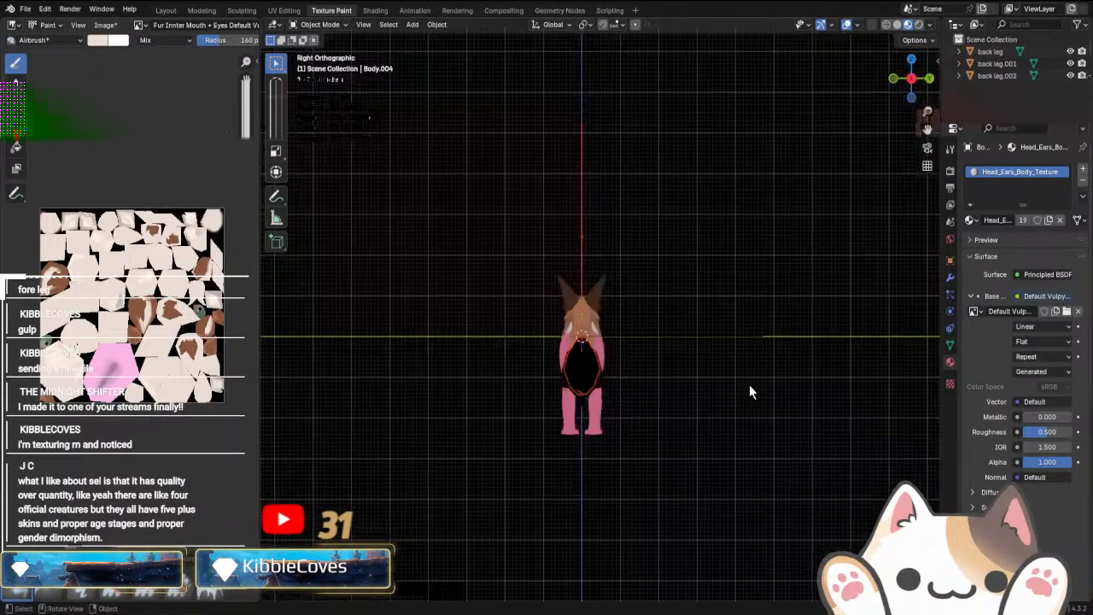
pyautogui.press('KP_1')
pyautogui.scroll(4, 748, 384)
pyautogui.moveTo(552, 484); pyautogui.dragTo(744, 472, button='middle')
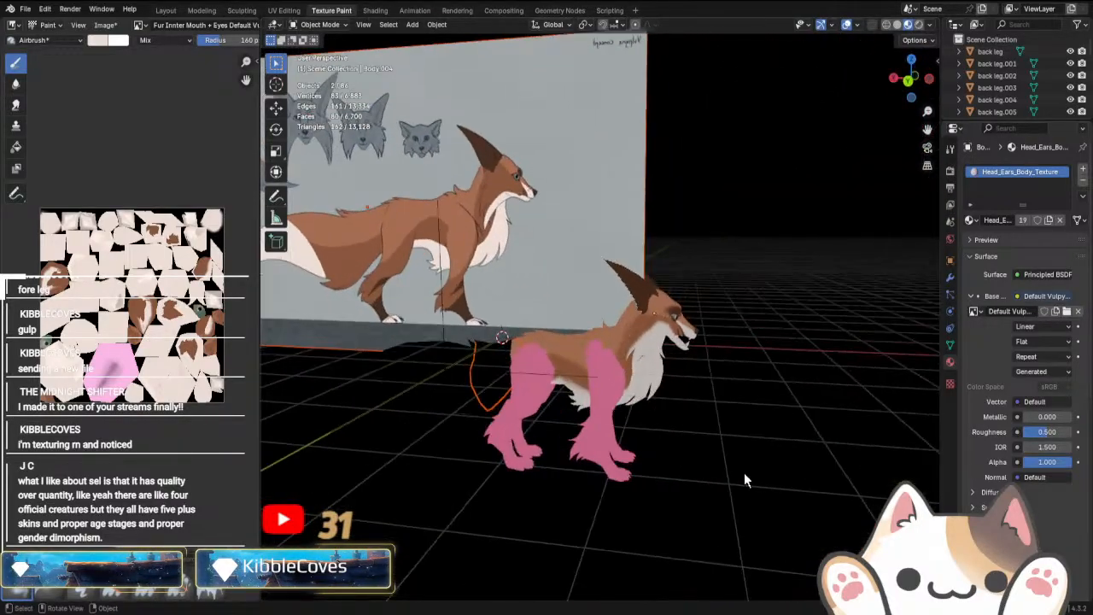
pyautogui.press('KP_3')
pyautogui.press('KP_1')
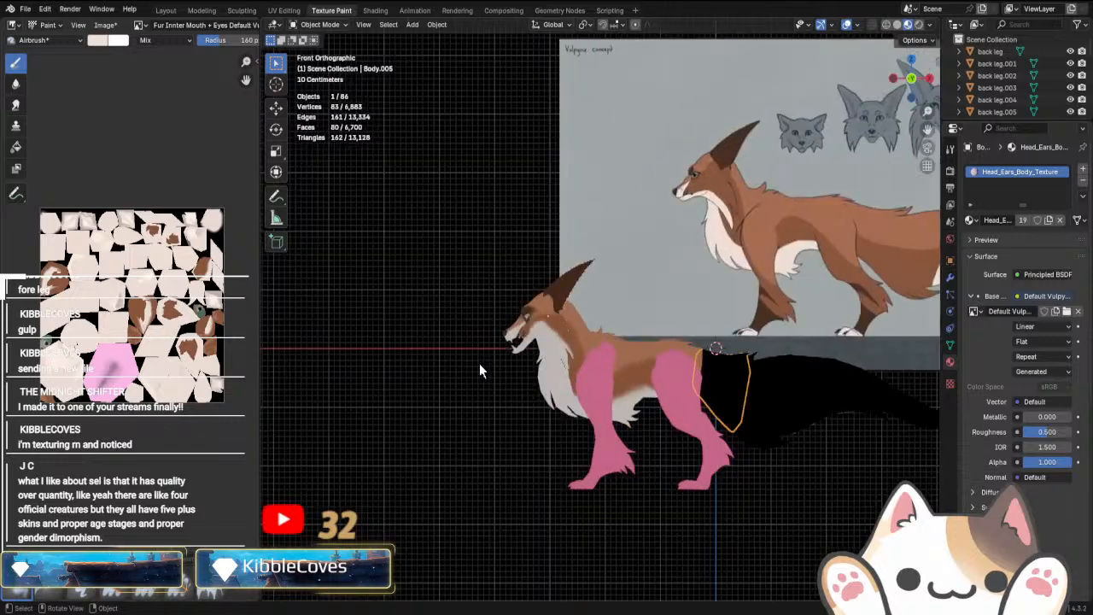
# Open the first tail segment for texture painting in solid shading and sample brush colour #A66E52 from the concept fox's back.
pyautogui.click(897, 25)
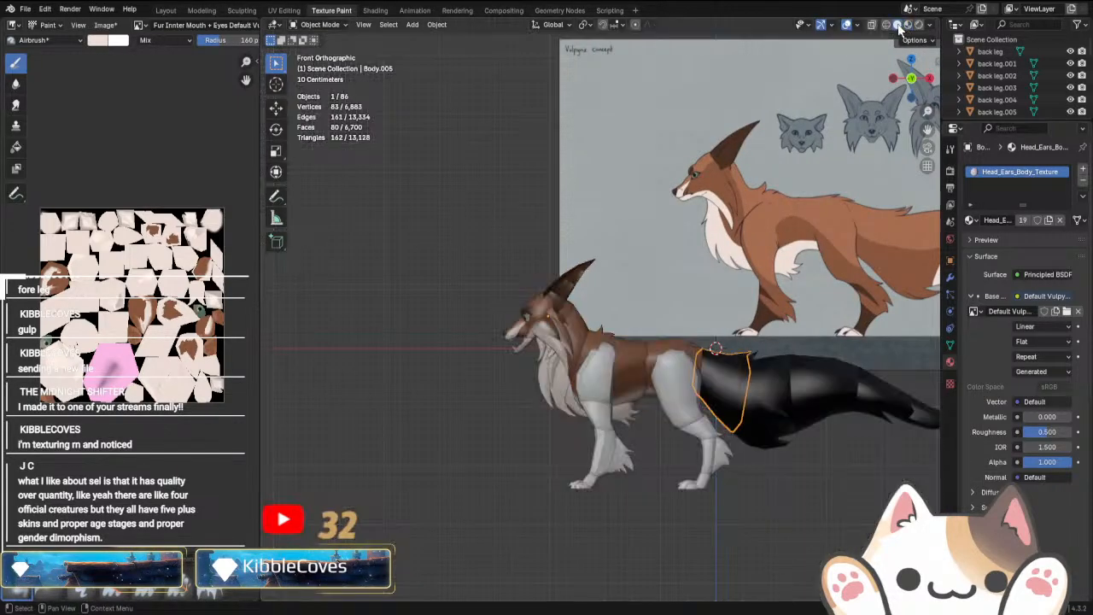
pyautogui.keyDown('shift'); pyautogui.moveTo(761, 339); pyautogui.dragTo(624, 322, button='middle'); pyautogui.keyUp('shift')
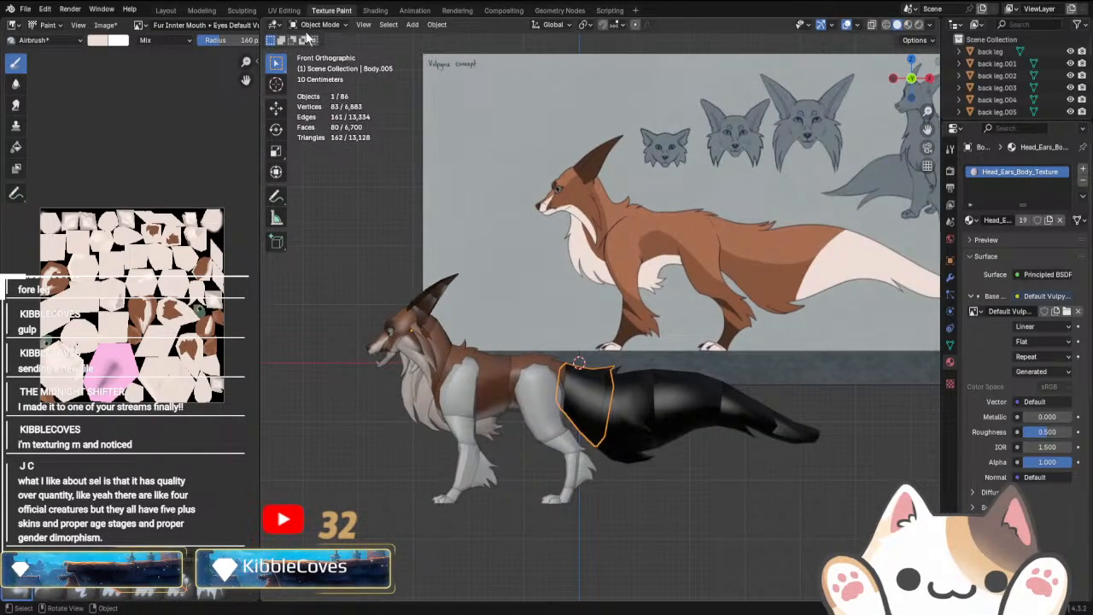
pyautogui.click(316, 25)
pyautogui.click(320, 100)
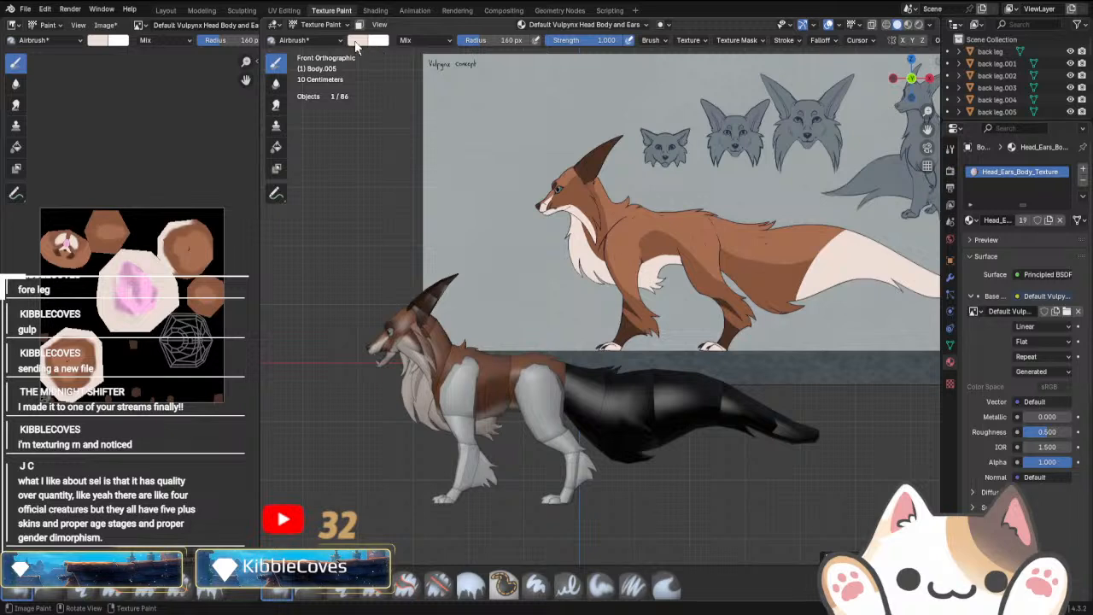
pyautogui.click(355, 41)
pyautogui.click(360, 41)
pyautogui.click(450, 218)
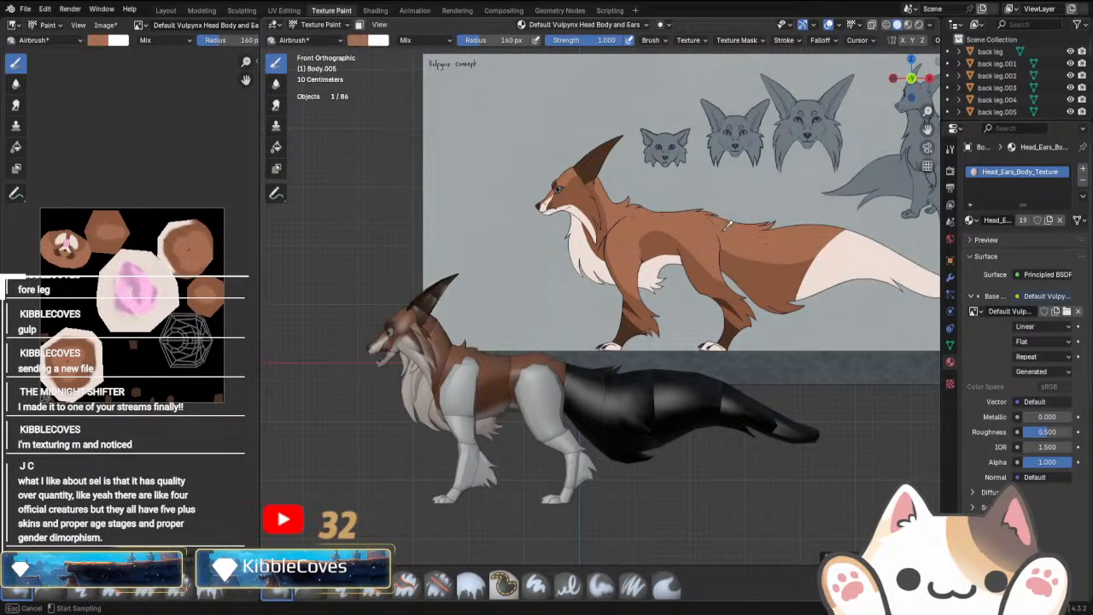
pyautogui.click(729, 224)
# Paint the first tail segment behind the hips orange-brown on all sides, isolating it and mirroring across the Y axis.
pyautogui.click(596, 387)
pyautogui.press('KP_Divide')
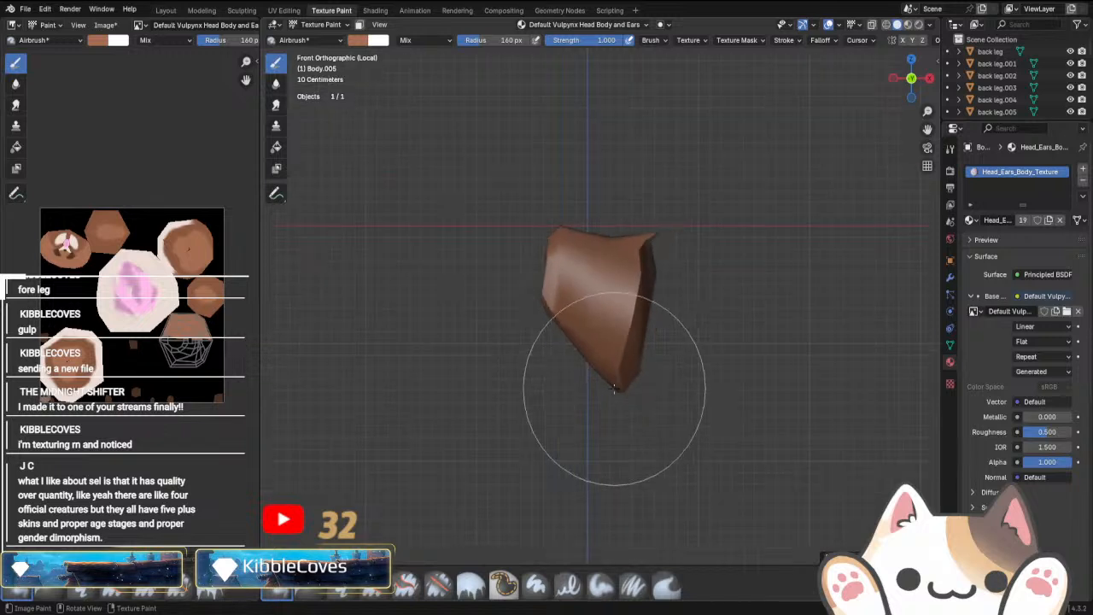
pyautogui.moveTo(592, 390); pyautogui.dragTo(888, 51, button='middle')
pyautogui.moveTo(656, 288)
pyautogui.mouseDown()
pyautogui.moveTo(625, 310)
pyautogui.moveTo(599, 277)
pyautogui.mouseUp()
pyautogui.moveTo(599, 277)
pyautogui.mouseDown(button='middle')
pyautogui.moveTo(627, 309)
pyautogui.moveTo(489, 321)
pyautogui.mouseUp(button='middle')
pyautogui.moveTo(575, 229)
pyautogui.mouseDown(button='middle')
pyautogui.moveTo(659, 381)
pyautogui.moveTo(568, 342)
pyautogui.moveTo(589, 324)
pyautogui.moveTo(601, 349)
pyautogui.moveTo(637, 254)
pyautogui.moveTo(581, 348)
pyautogui.mouseUp(button='middle')
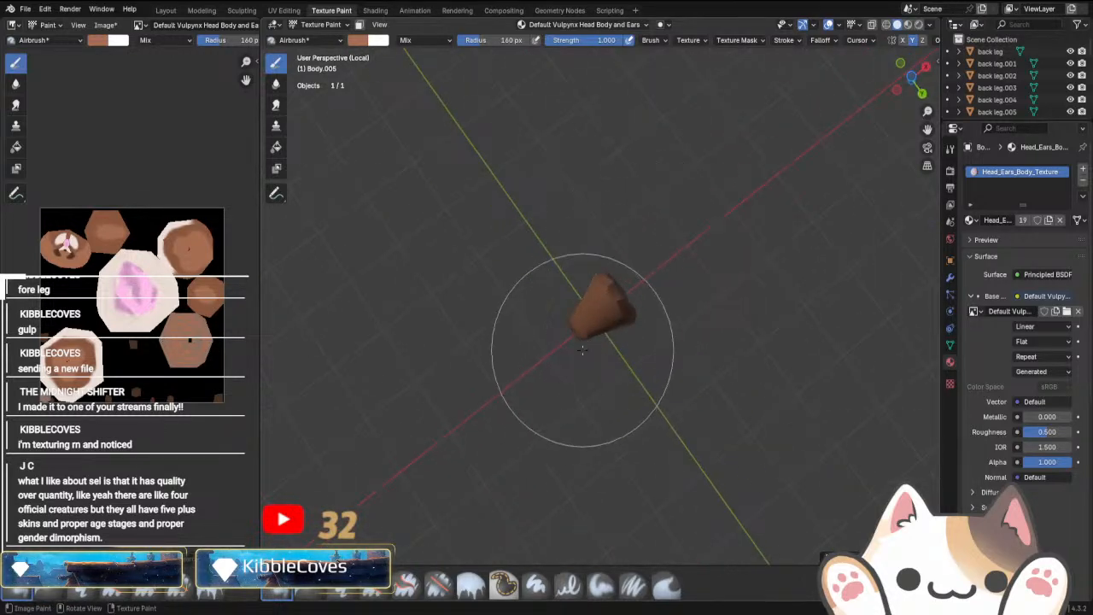
pyautogui.press('KP_Divide')
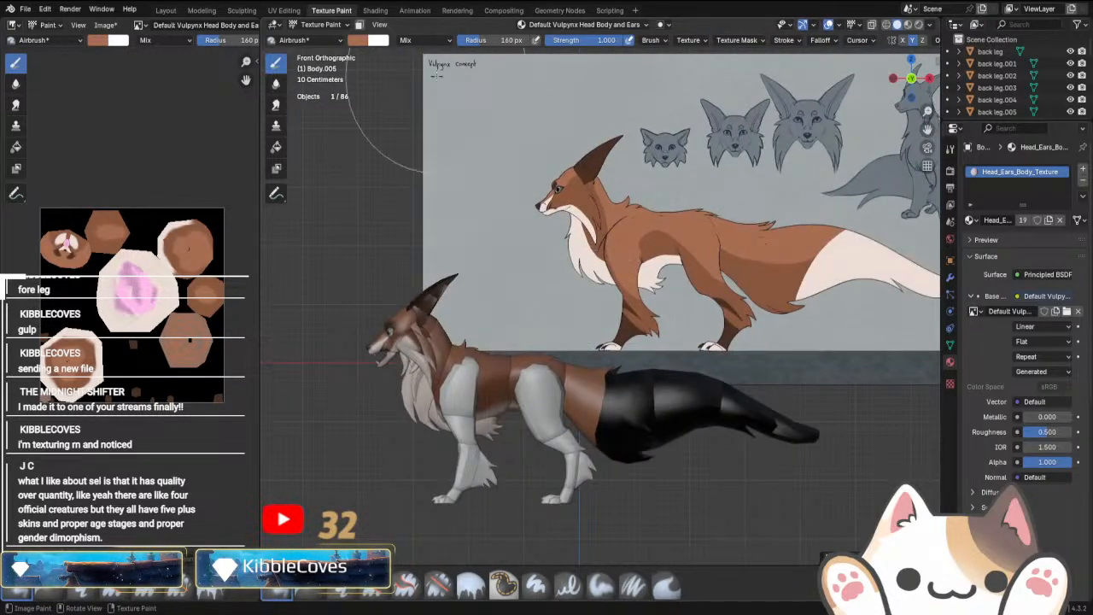
# Sample a darker brown brush colour and hide the near upper hind leg piece covering the rear body.
pyautogui.click(363, 40)
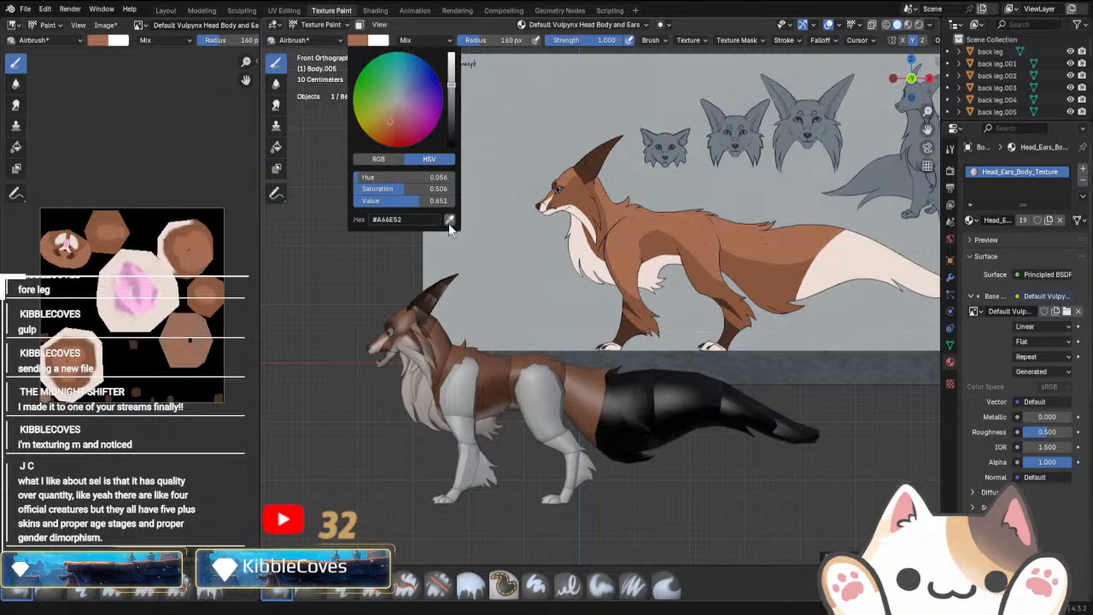
pyautogui.click(452, 226)
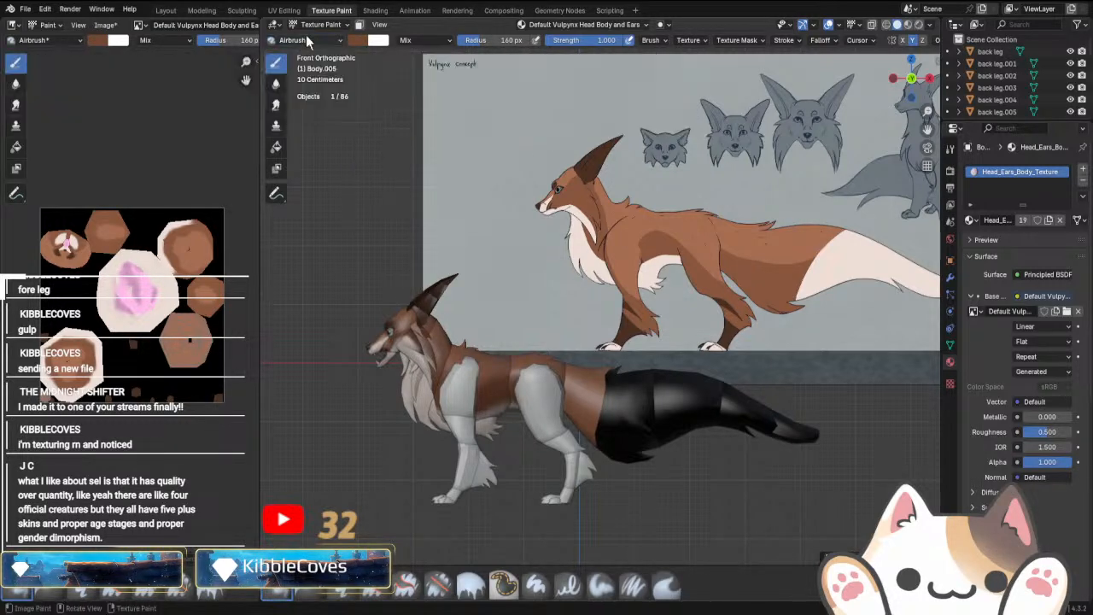
pyautogui.click(321, 24)
pyautogui.click(318, 38)
pyautogui.click(534, 383)
pyautogui.press('h')
pyautogui.scroll(3, 563, 427)
pyautogui.moveTo(581, 453); pyautogui.dragTo(590, 485, button='middle')
pyautogui.scroll(3, 589, 485)
pyautogui.moveTo(607, 403); pyautogui.dragTo(586, 370, button='middle')
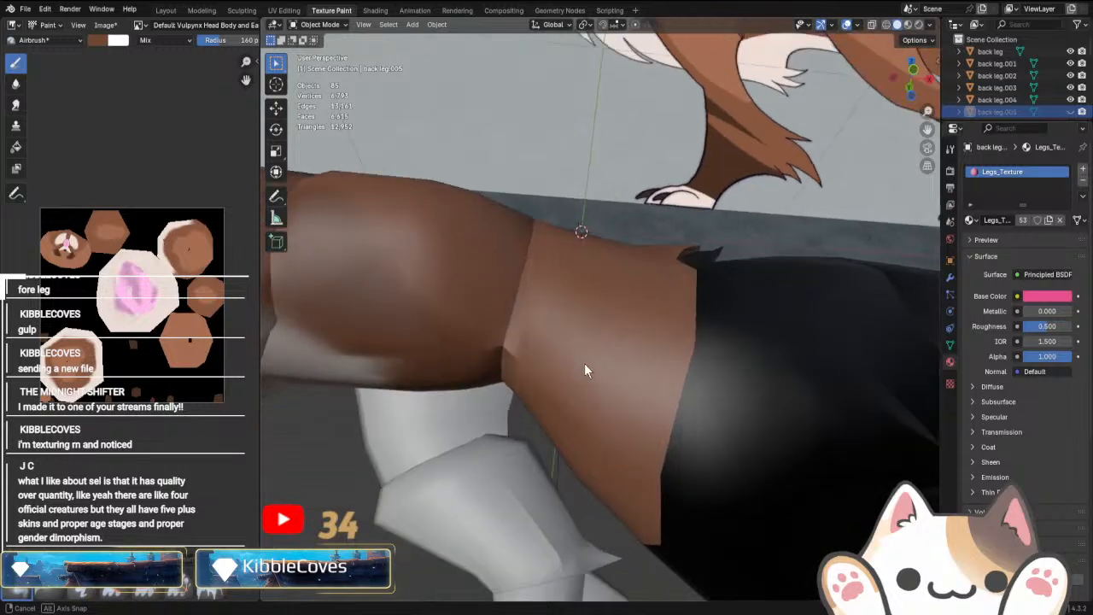
# Open the rear body section for texture painting and try a dark brown stroke near its lower rear edge.
pyautogui.click(479, 366)
pyautogui.click(313, 25)
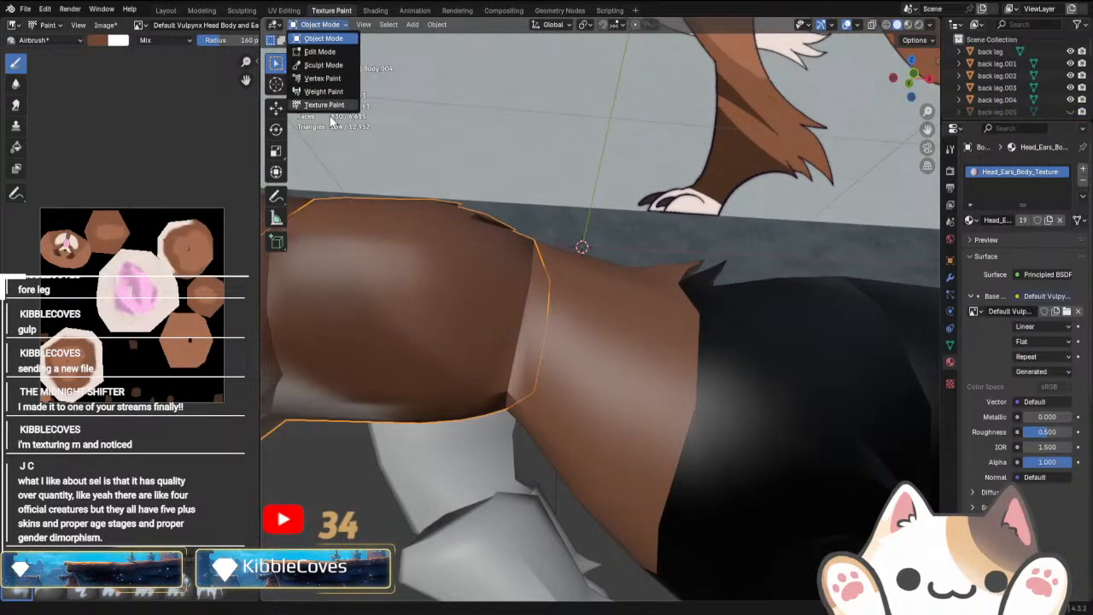
pyautogui.click(313, 25)
pyautogui.click(324, 104)
pyautogui.scroll(2, 565, 352)
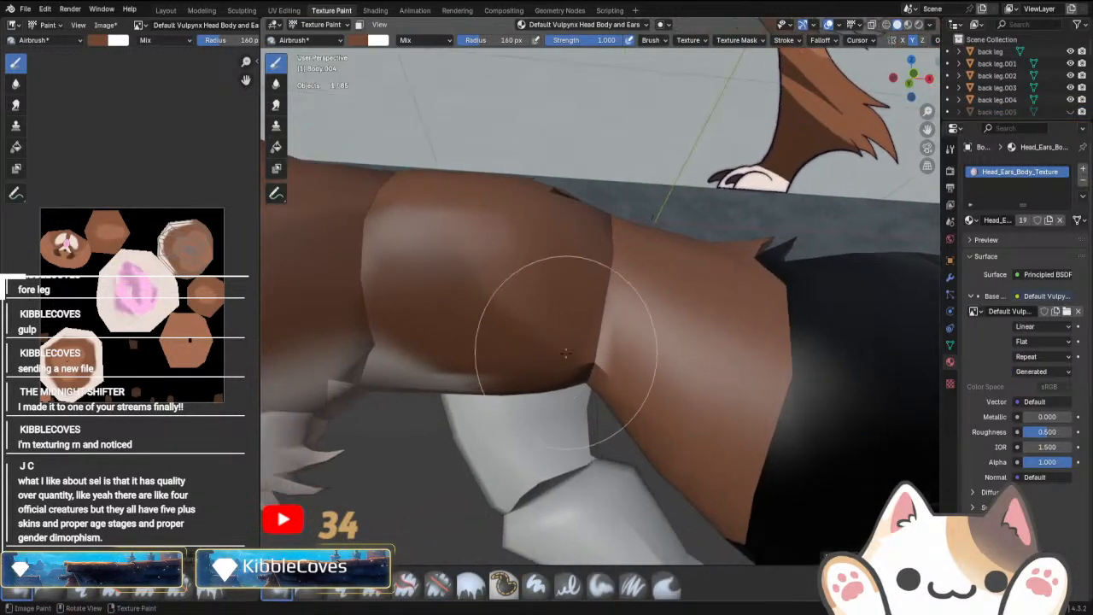
pyautogui.moveTo(565, 352); pyautogui.dragTo(549, 344)
pyautogui.hotkey('ctrl', 'z')
# Paint brown strokes over the rear end of the rear body section in front view, undoing the last stroke.
pyautogui.press('KP_3')
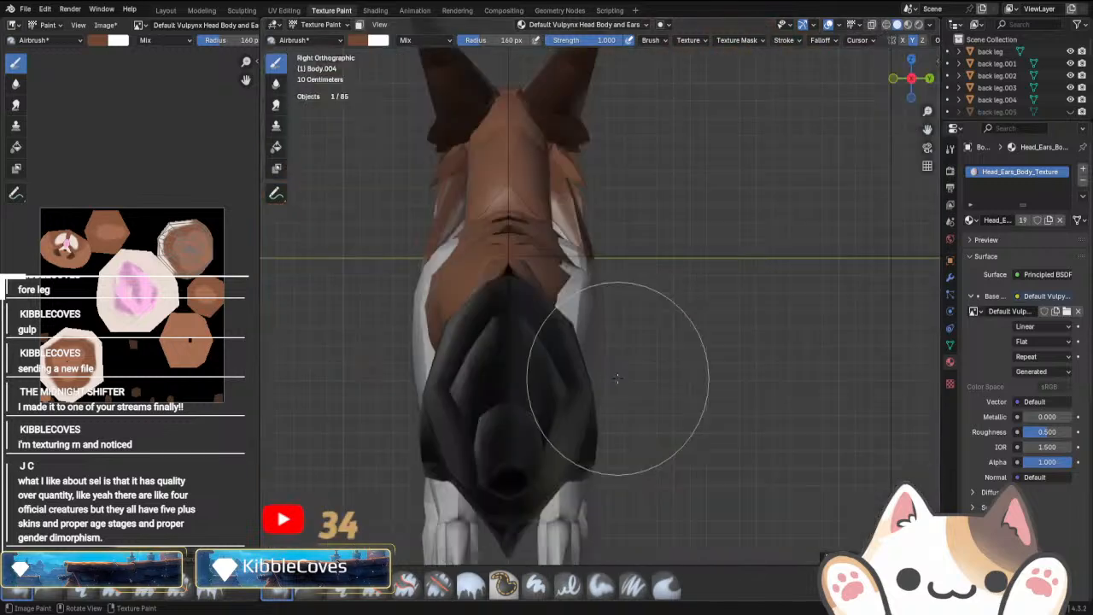
pyautogui.press('KP_1')
pyautogui.scroll(4, 618, 378)
pyautogui.moveTo(574, 299); pyautogui.dragTo(554, 444)
pyautogui.keyDown('shift'); pyautogui.moveTo(554, 444); pyautogui.dragTo(686, 360, button='middle'); pyautogui.keyUp('shift')
pyautogui.scroll(2, 687, 359)
pyautogui.moveTo(573, 367)
pyautogui.mouseDown()
pyautogui.moveTo(527, 308)
pyautogui.moveTo(695, 398)
pyautogui.mouseUp()
pyautogui.hotkey('ctrl', 'z')
pyautogui.scroll(-8, 464, 353)
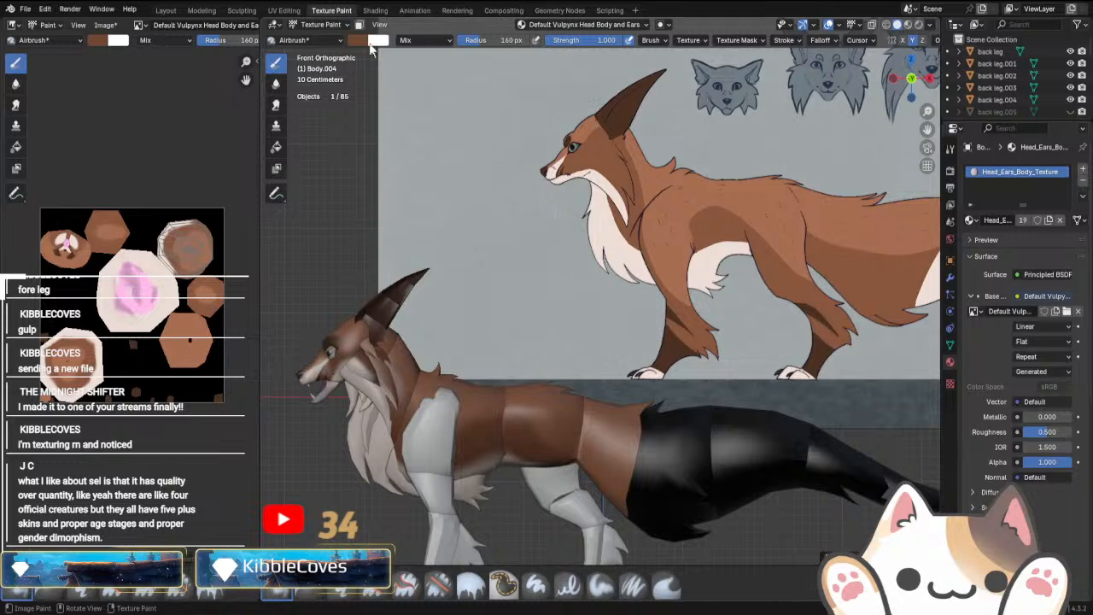
# Sample the darker shadow brown from the underside of the concept fox's tail and switch the viewport to material preview shading.
pyautogui.click(359, 41)
pyautogui.click(446, 224)
pyautogui.click(873, 281)
pyautogui.scroll(-3, 647, 451)
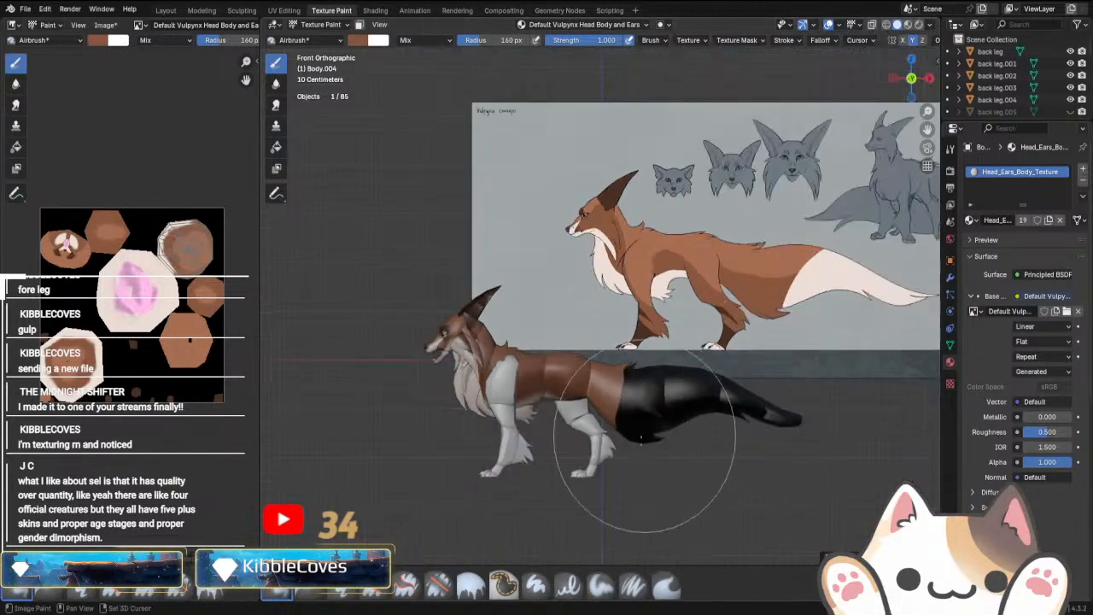
pyautogui.scroll(10, 640, 390)
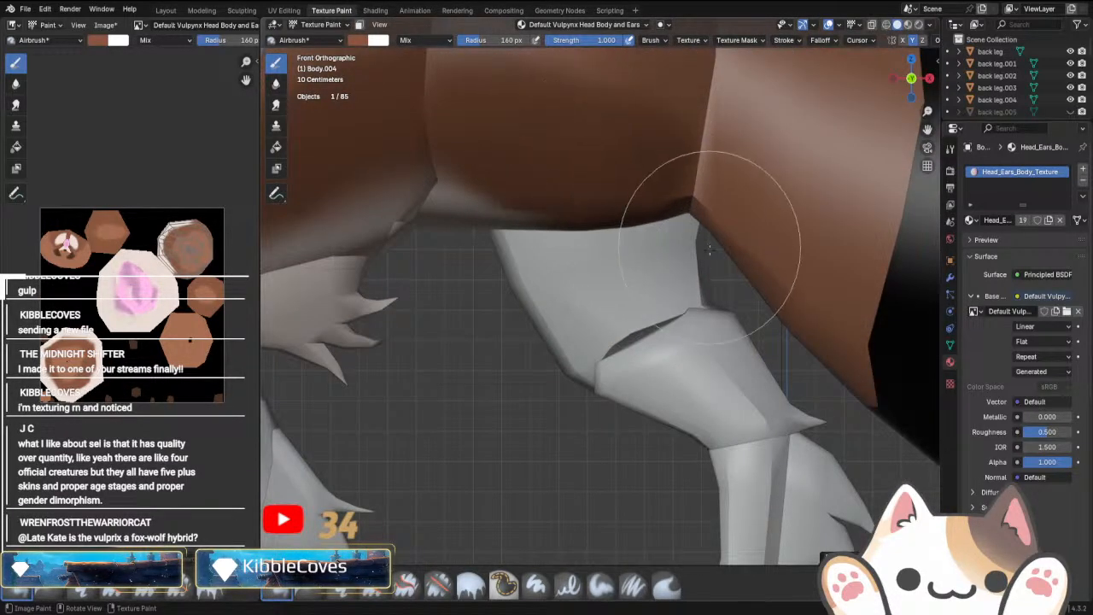
pyautogui.moveTo(683, 224)
pyautogui.mouseDown(button='middle')
pyautogui.moveTo(624, 324)
pyautogui.moveTo(675, 259)
pyautogui.moveTo(635, 348)
pyautogui.moveTo(734, 340)
pyautogui.mouseUp(button='middle')
pyautogui.scroll(-3, 645, 354)
pyautogui.click(908, 26)
pyautogui.moveTo(796, 224)
pyautogui.mouseDown(button='middle')
pyautogui.moveTo(743, 248)
pyautogui.moveTo(564, 272)
pyautogui.moveTo(557, 281)
pyautogui.moveTo(593, 317)
pyautogui.moveTo(503, 307)
pyautogui.moveTo(795, 312)
pyautogui.moveTo(724, 320)
pyautogui.mouseUp(button='middle')
# Hide the remaining upper hind leg piece and open the first tail segment for texture painting in front view.
pyautogui.click(314, 26)
pyautogui.click(313, 38)
pyautogui.click(555, 291)
pyautogui.press('KP_3')
pyautogui.press('KP_1')
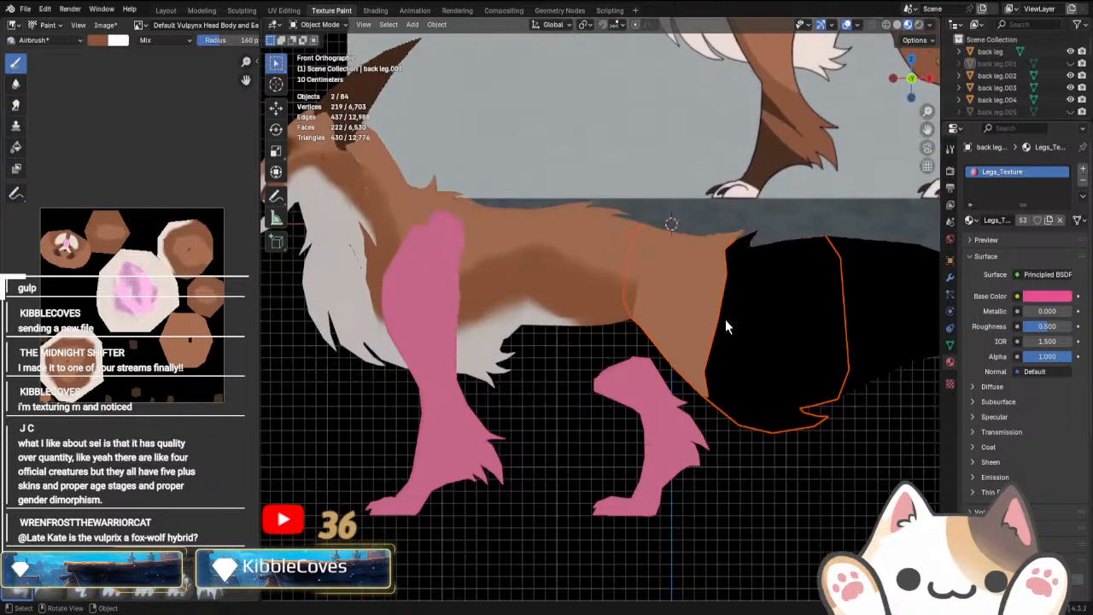
pyautogui.click(638, 270)
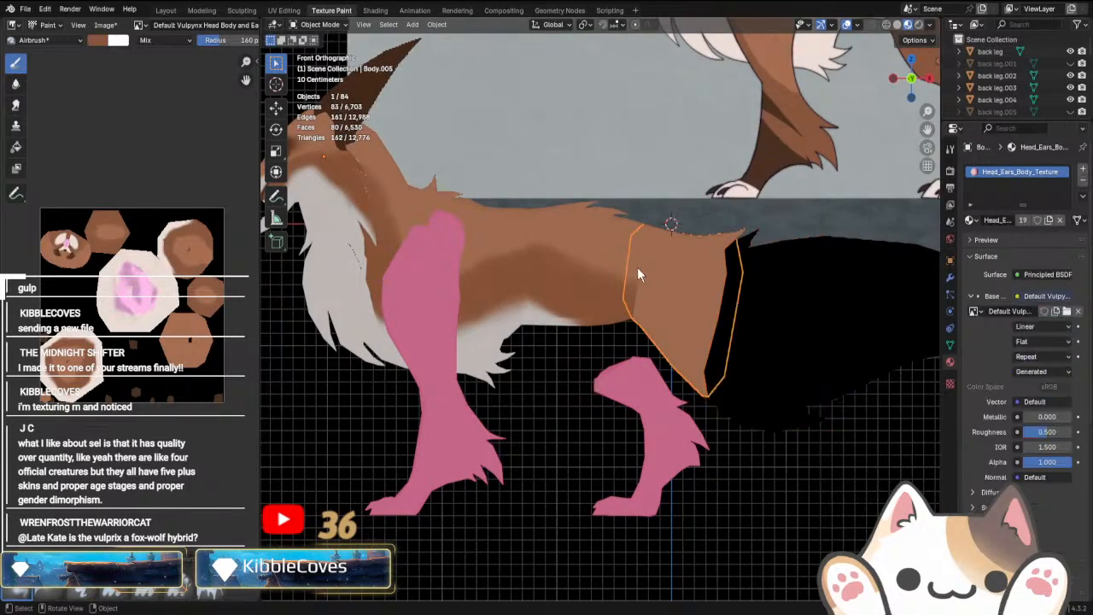
pyautogui.click(319, 24)
pyautogui.click(309, 105)
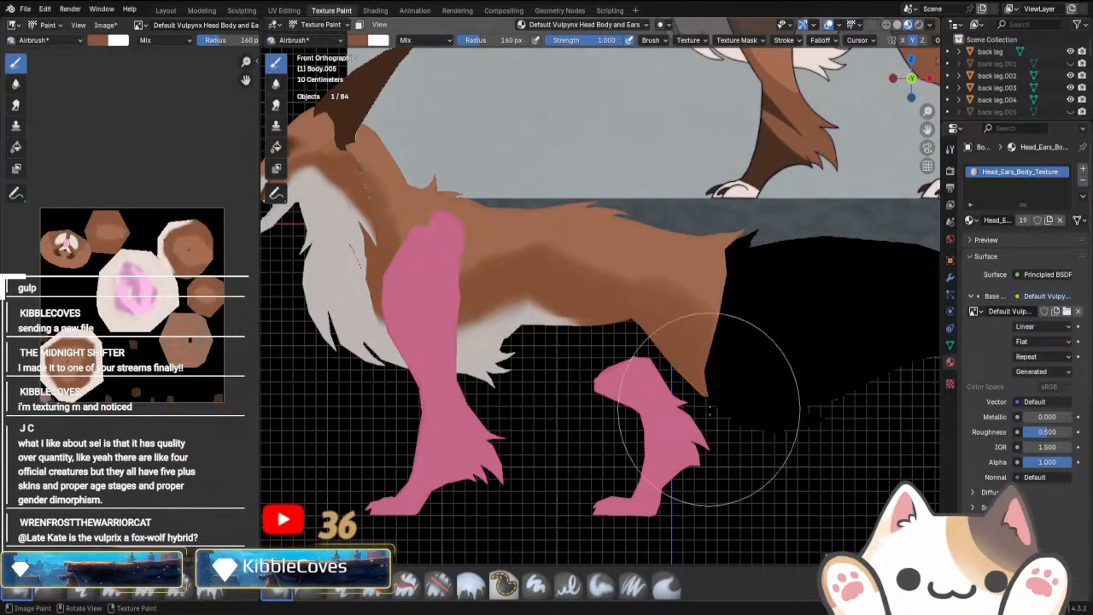
# Paint a soft darker brown band along the first tail segment's lower edge, continuing the rear body's marking.
pyautogui.scroll(2, 709, 410)
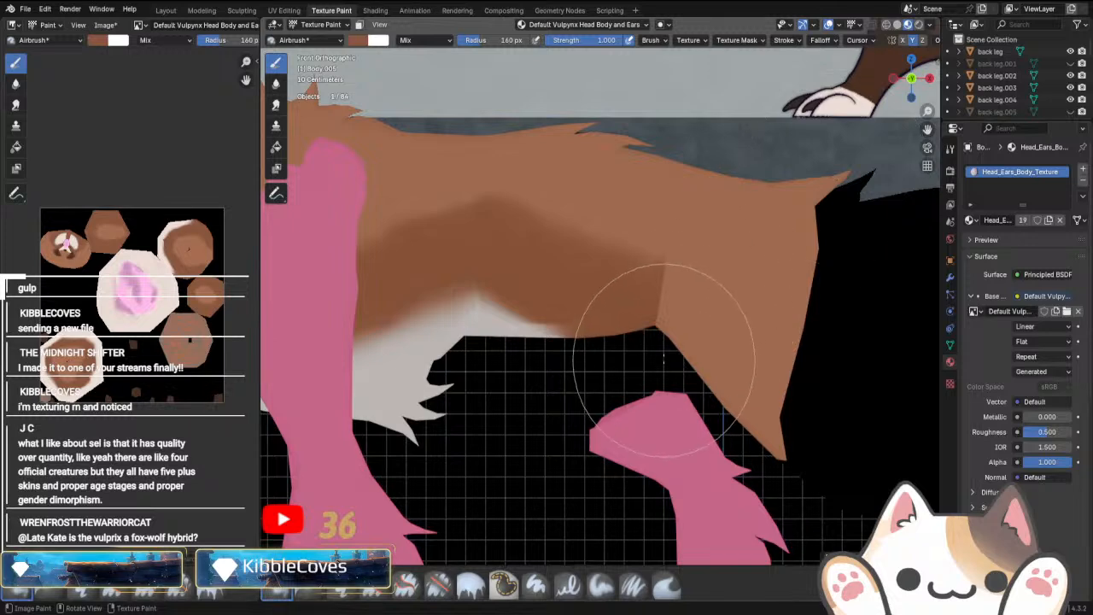
pyautogui.moveTo(664, 354)
pyautogui.mouseDown()
pyautogui.moveTo(692, 357)
pyautogui.moveTo(791, 457)
pyautogui.mouseUp()
pyautogui.scroll(-6, 787, 451)
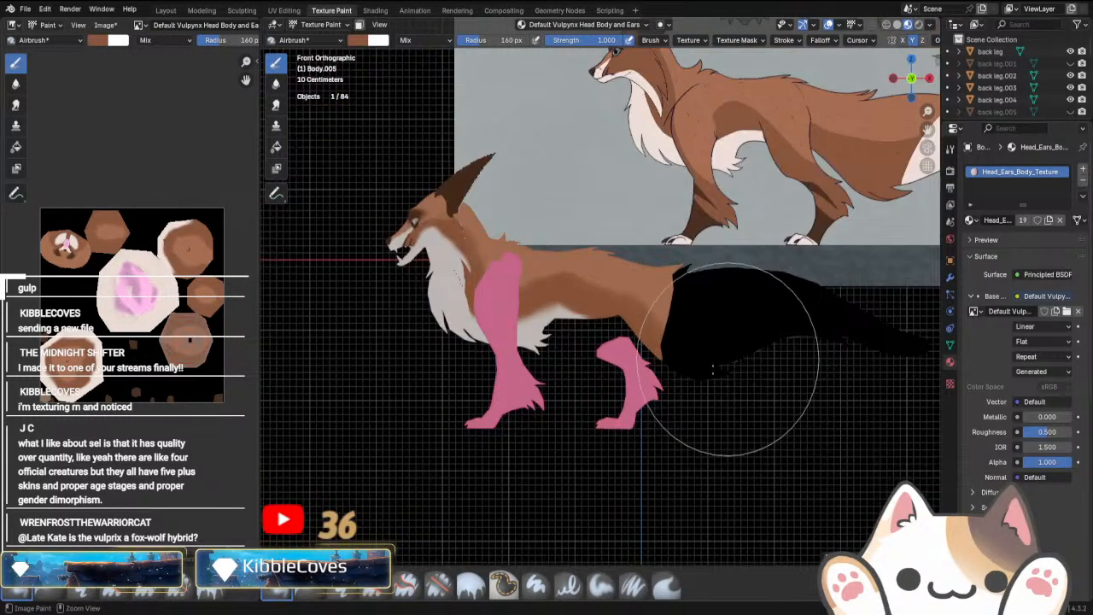
pyautogui.scroll(7, 712, 369)
pyautogui.moveTo(726, 355); pyautogui.dragTo(844, 493)
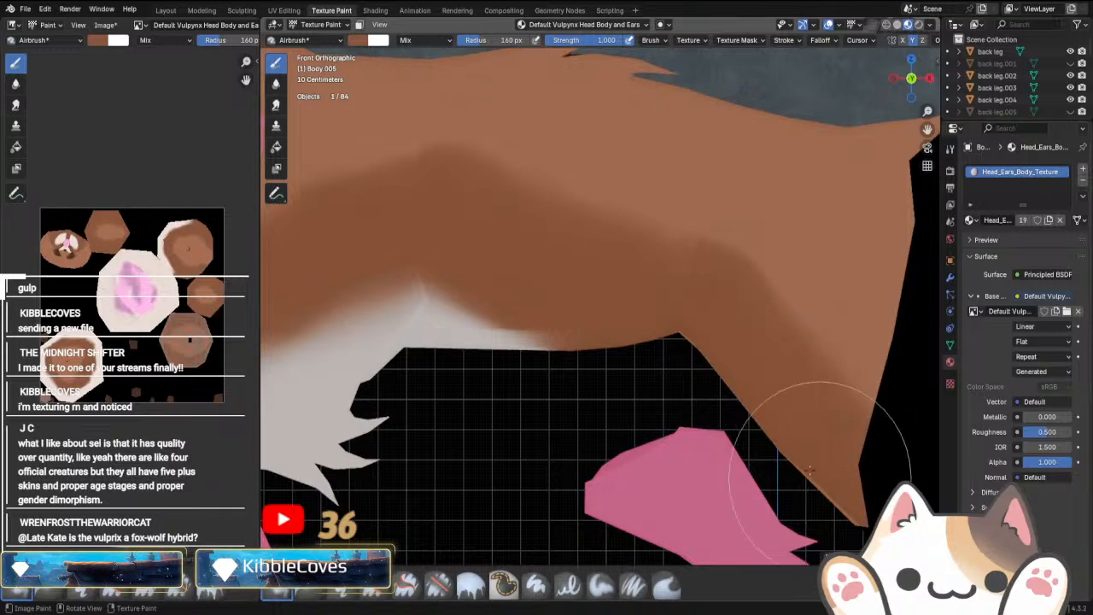
# Widen the darker brown shading toward the first tail segment's lower rear tip and check the mirrored side.
pyautogui.scroll(-6, 809, 470)
pyautogui.scroll(1, 707, 402)
pyautogui.scroll(5, 720, 395)
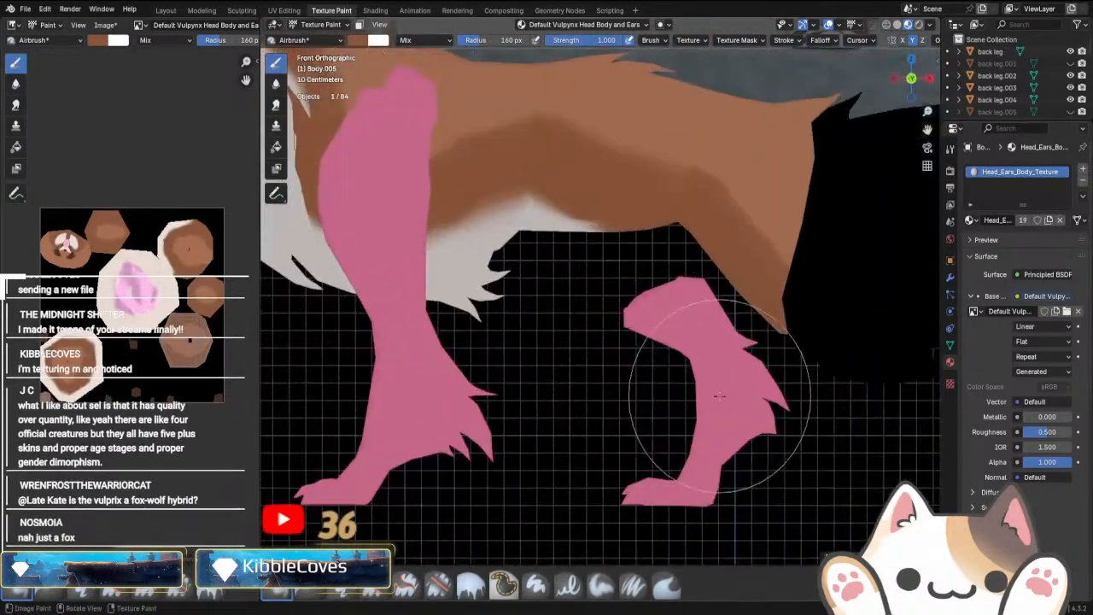
pyautogui.scroll(4, 720, 395)
pyautogui.keyDown('shift'); pyautogui.moveTo(793, 259); pyautogui.dragTo(592, 415, button='middle'); pyautogui.keyUp('shift')
pyautogui.scroll(-1, 592, 415)
pyautogui.moveTo(676, 339); pyautogui.dragTo(727, 401)
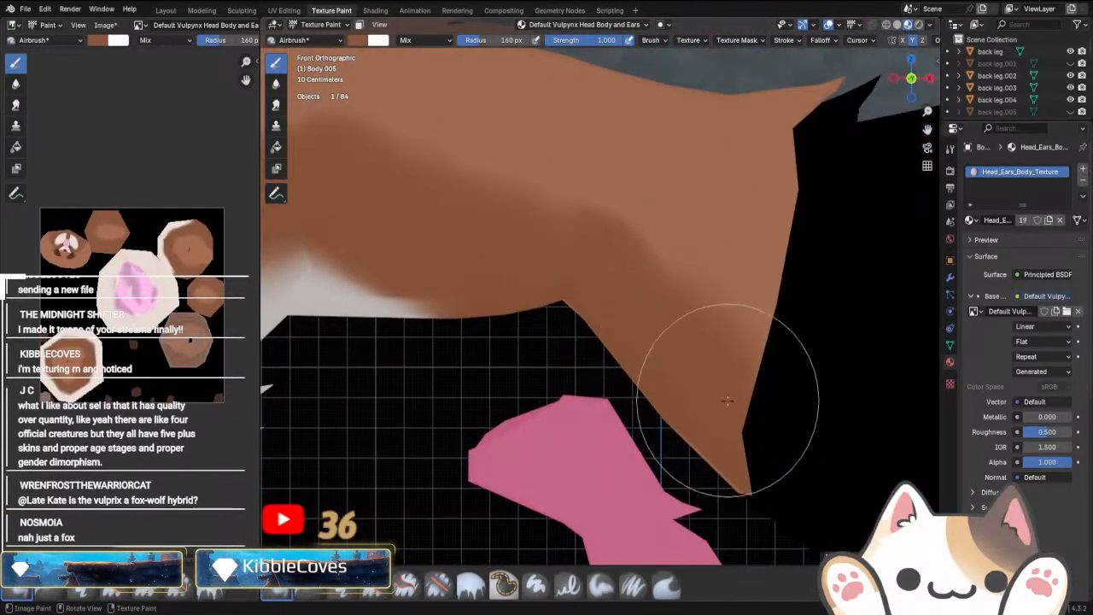
pyautogui.moveTo(717, 413); pyautogui.dragTo(801, 474, button='middle')
pyautogui.moveTo(795, 585); pyautogui.dragTo(629, 373, button='middle')
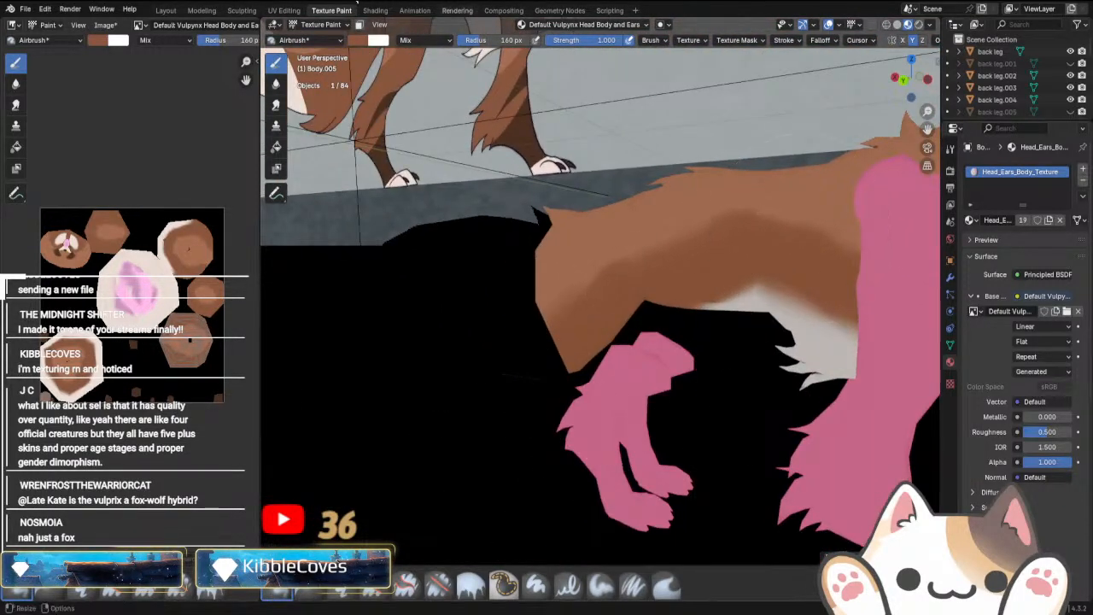
# Open the body section behind the front legs for texture painting.
pyautogui.click(321, 26)
pyautogui.click(320, 42)
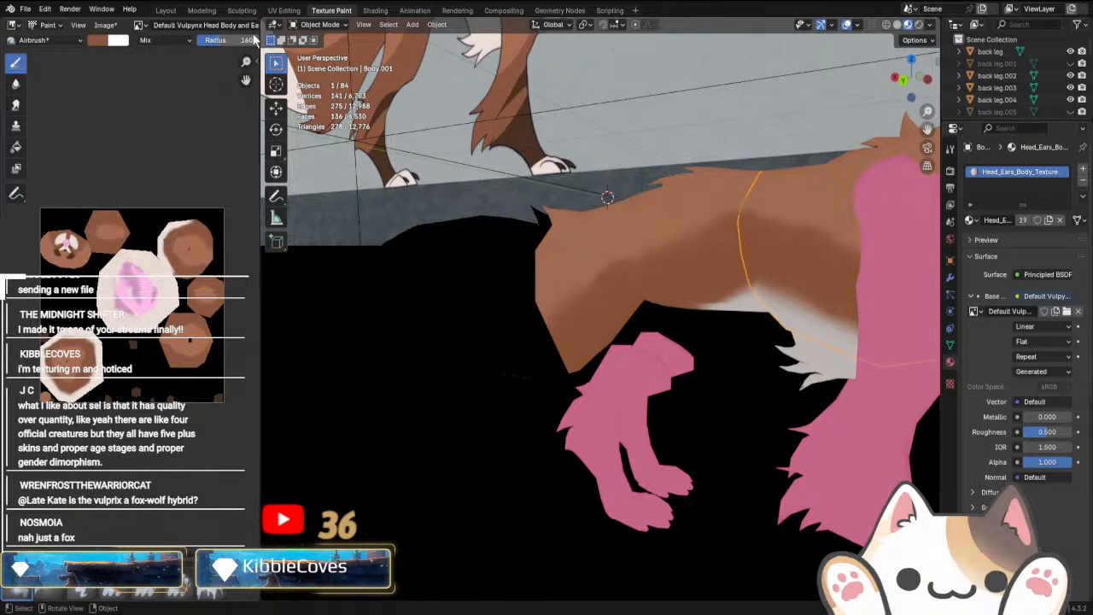
pyautogui.click(319, 26)
pyautogui.click(321, 97)
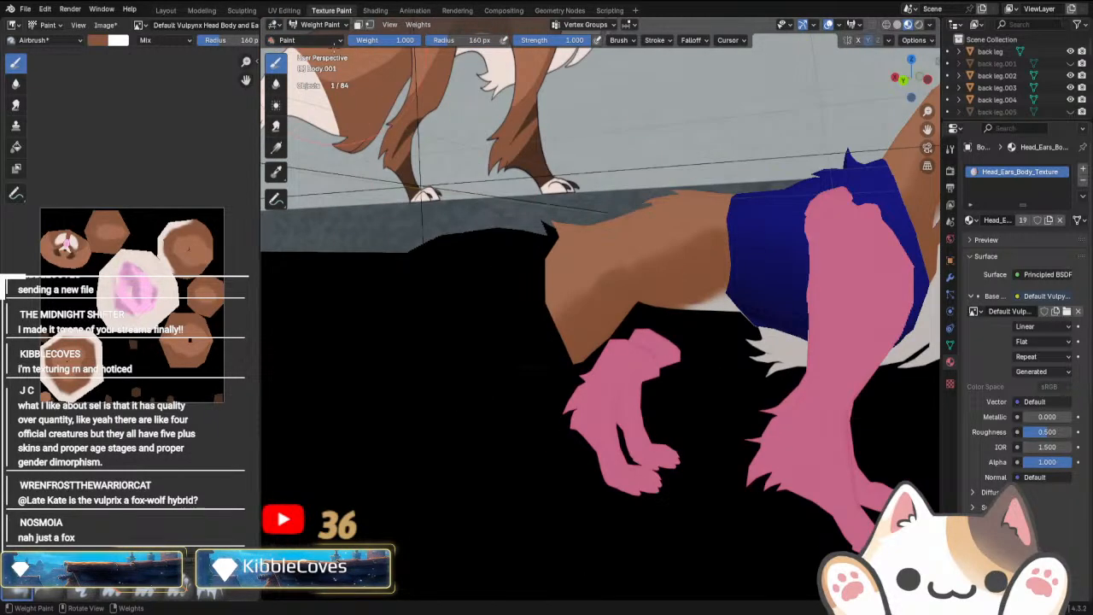
pyautogui.click(328, 25)
pyautogui.click(334, 96)
pyautogui.click(293, 31)
pyautogui.click(321, 111)
pyautogui.scroll(6, 683, 389)
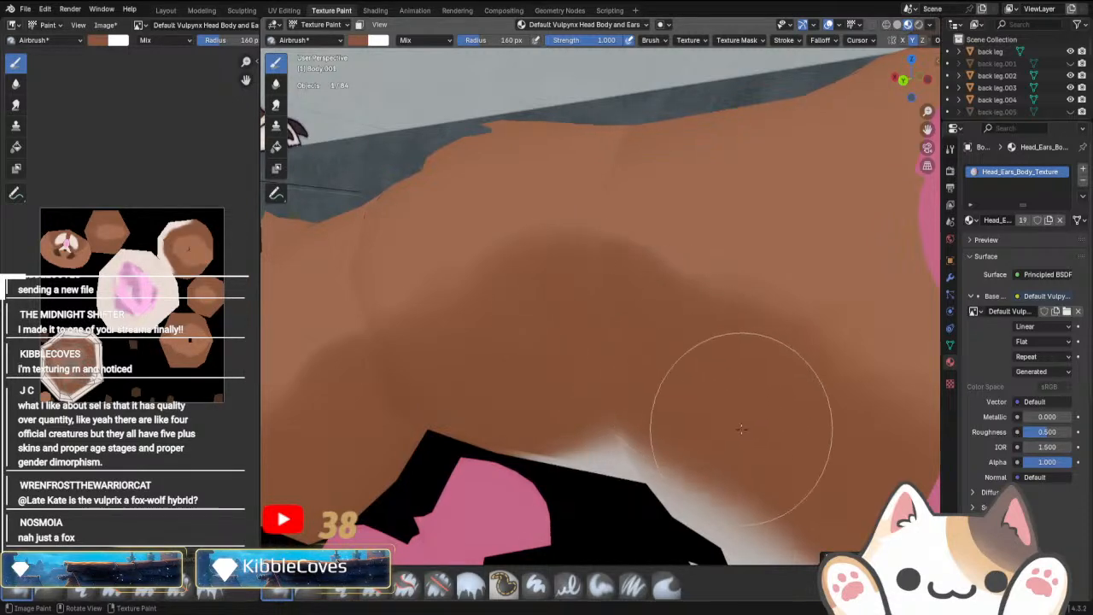
# Inspect the darker side markings from both sides of the model against the concept art, in solid and material preview shading.
pyautogui.scroll(-6, 709, 418)
pyautogui.moveTo(687, 397); pyautogui.dragTo(734, 391, button='middle')
pyautogui.scroll(5, 739, 391)
pyautogui.scroll(-4, 732, 353)
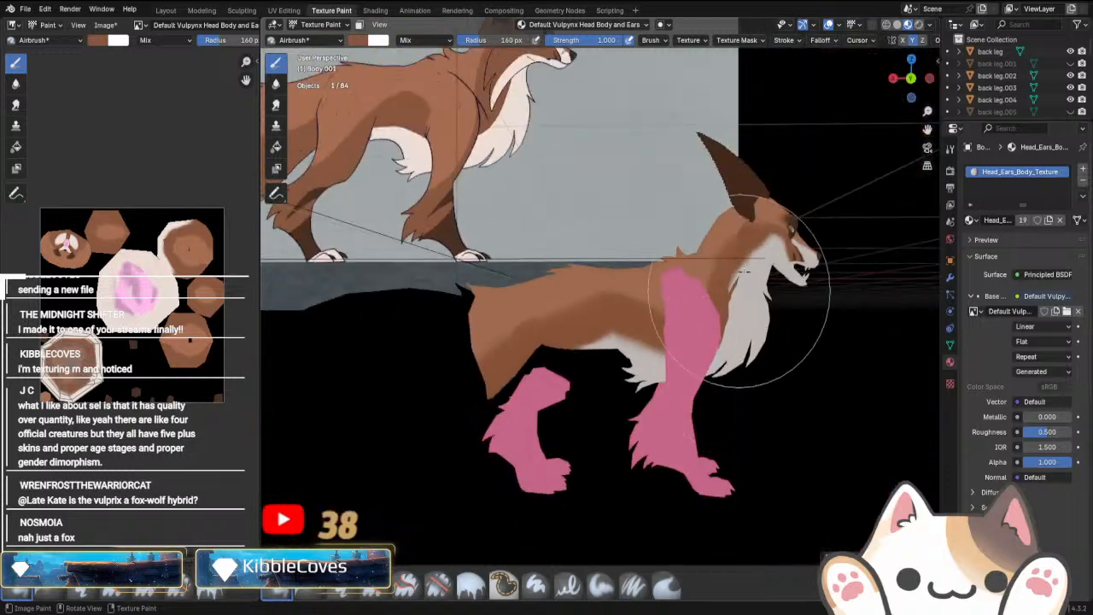
pyautogui.click(896, 25)
pyautogui.moveTo(745, 229); pyautogui.dragTo(583, 265, button='middle')
pyautogui.scroll(-2, 583, 266)
pyautogui.click(910, 26)
pyautogui.moveTo(862, 256); pyautogui.dragTo(732, 239, button='middle')
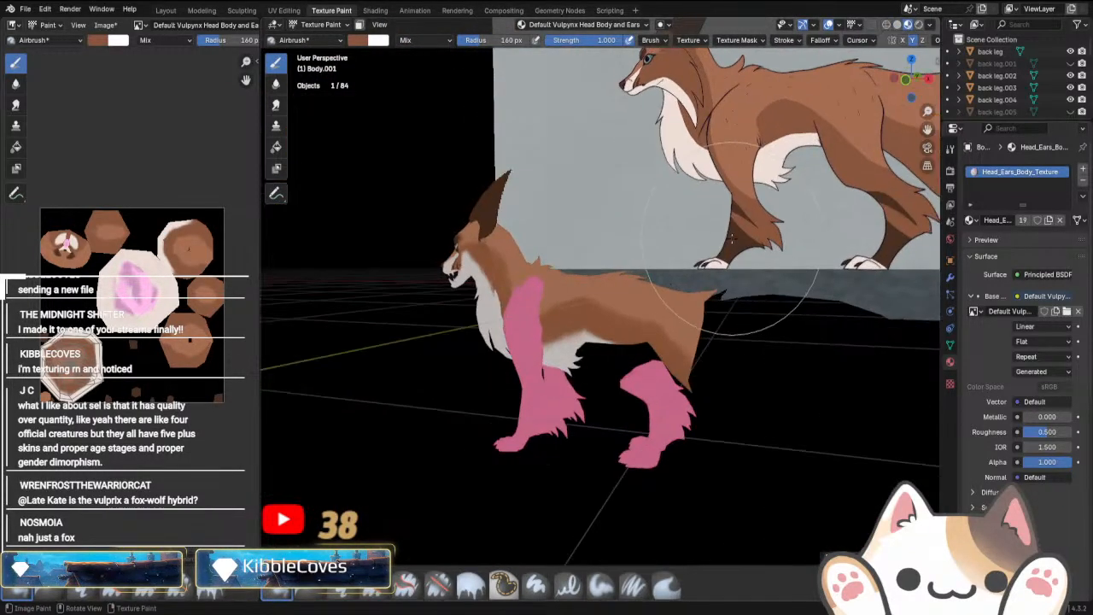
# Return to Object Mode and unhide the hidden hind leg pieces.
pyautogui.click(305, 28)
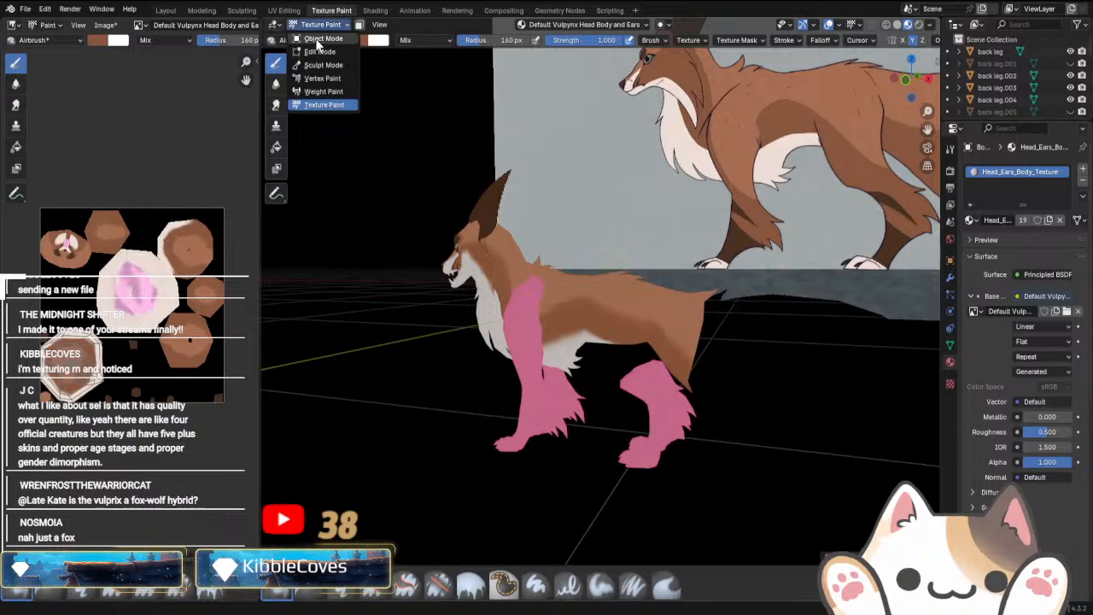
pyautogui.click(318, 44)
pyautogui.click(484, 416)
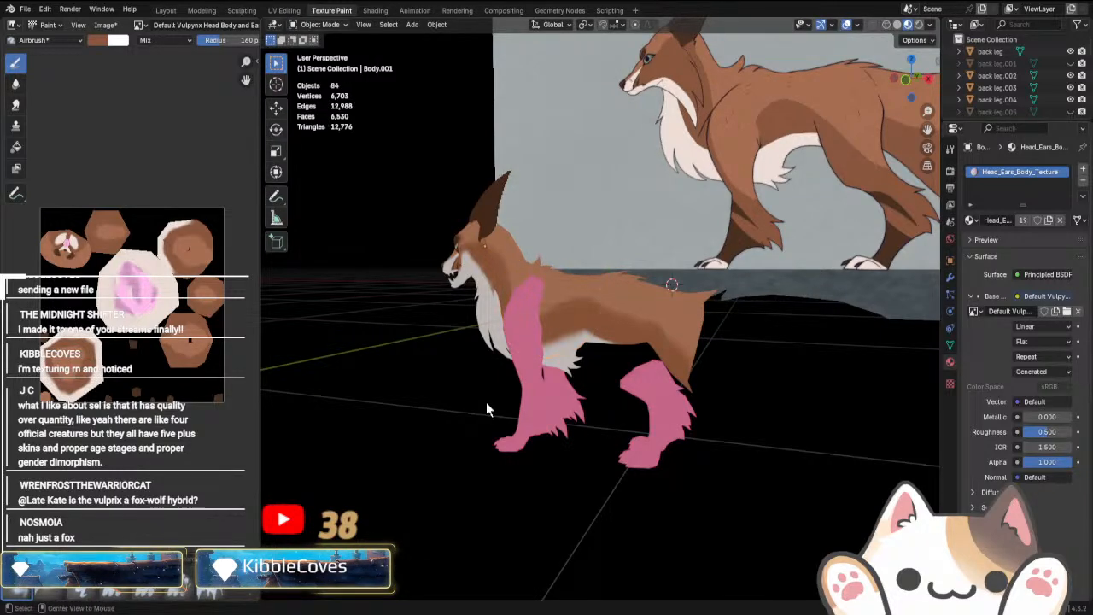
pyautogui.hotkey('alt', 'h')
pyautogui.click(624, 519)
pyautogui.moveTo(624, 519); pyautogui.dragTo(658, 480, button='middle')
# Identify the tail segments in front view, select the second, still black one, and open it for texture painting.
pyautogui.click(659, 331)
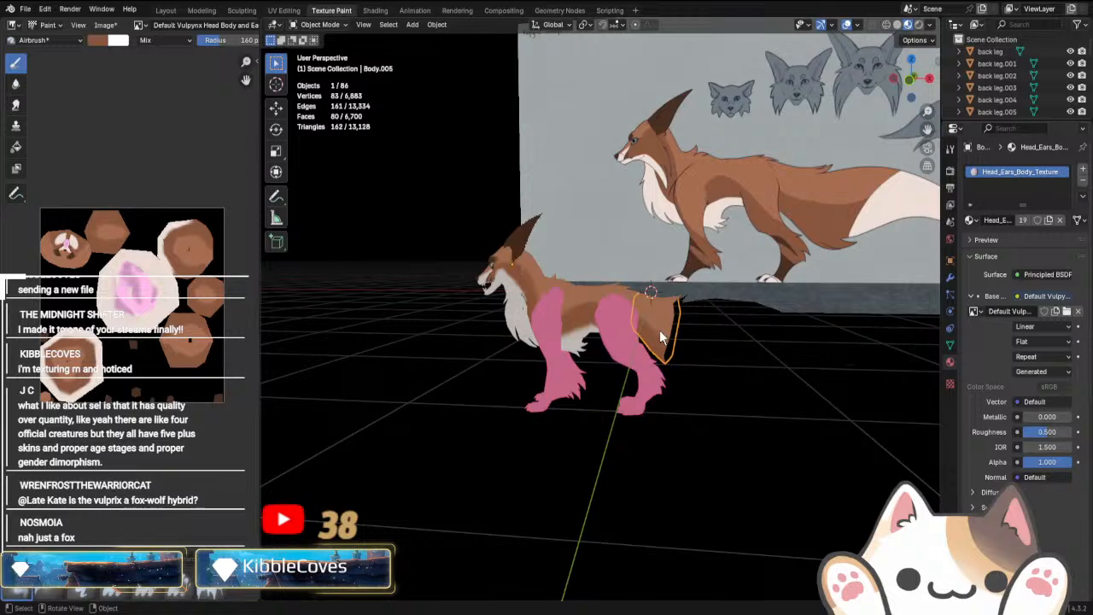
pyautogui.press('KP_1')
pyautogui.keyDown('shift'); pyautogui.moveTo(716, 326); pyautogui.dragTo(626, 344, button='middle'); pyautogui.keyUp('shift')
pyautogui.scroll(2, 624, 347)
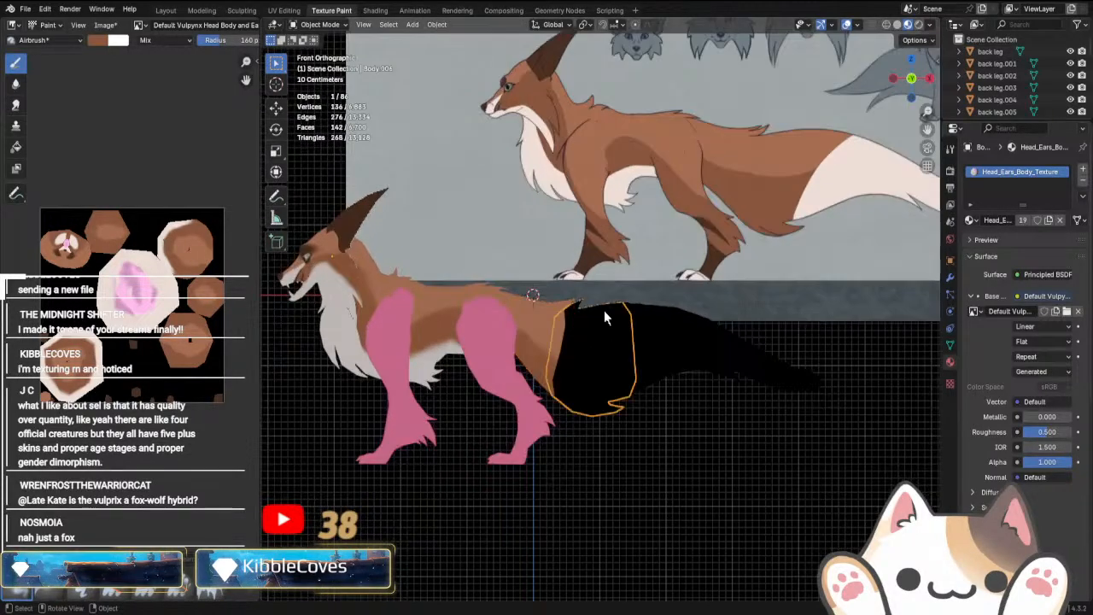
pyautogui.click(650, 327)
pyautogui.click(576, 325)
pyautogui.click(581, 316)
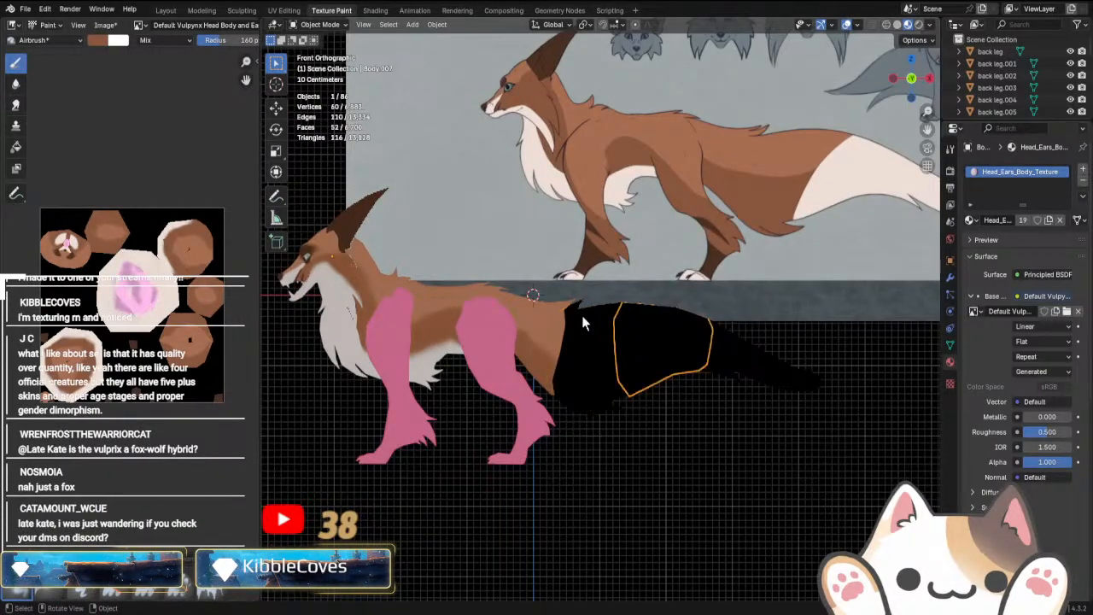
pyautogui.click(581, 312)
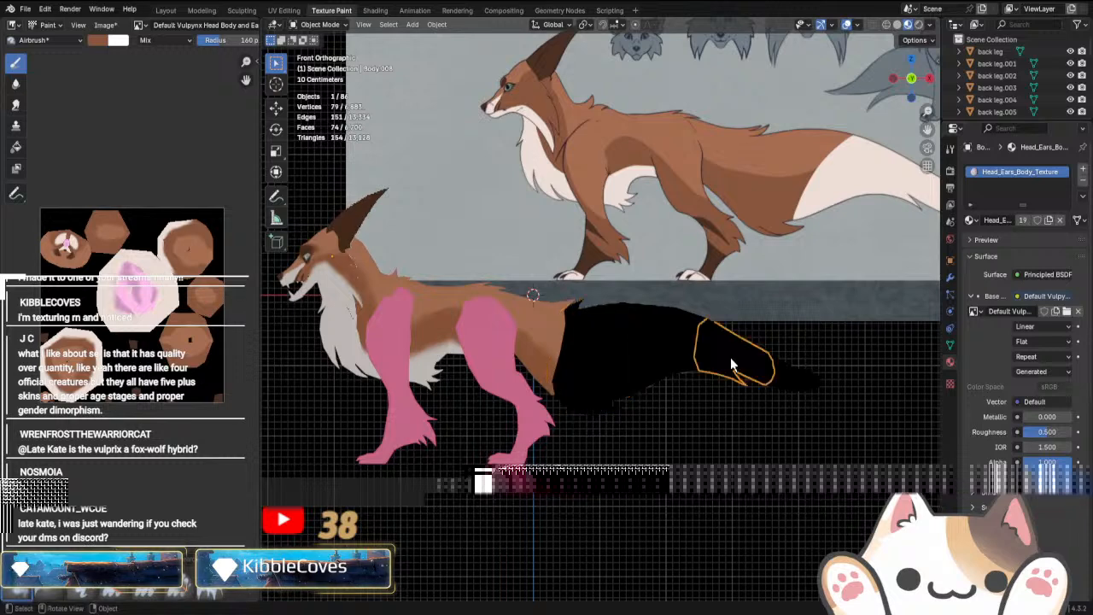
pyautogui.click(805, 379)
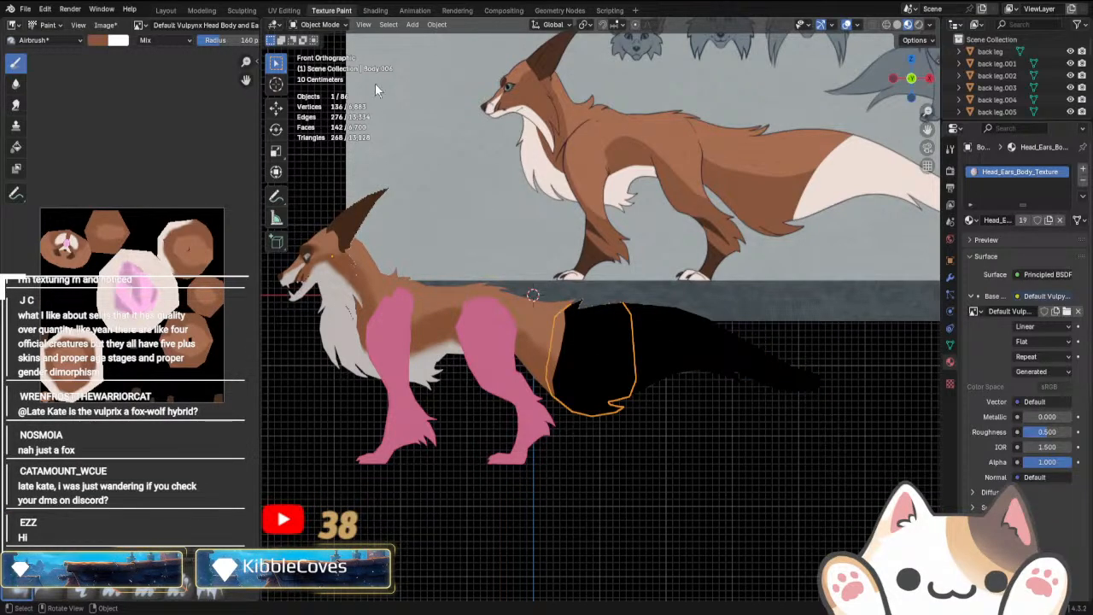
pyautogui.click(320, 24)
pyautogui.click(326, 104)
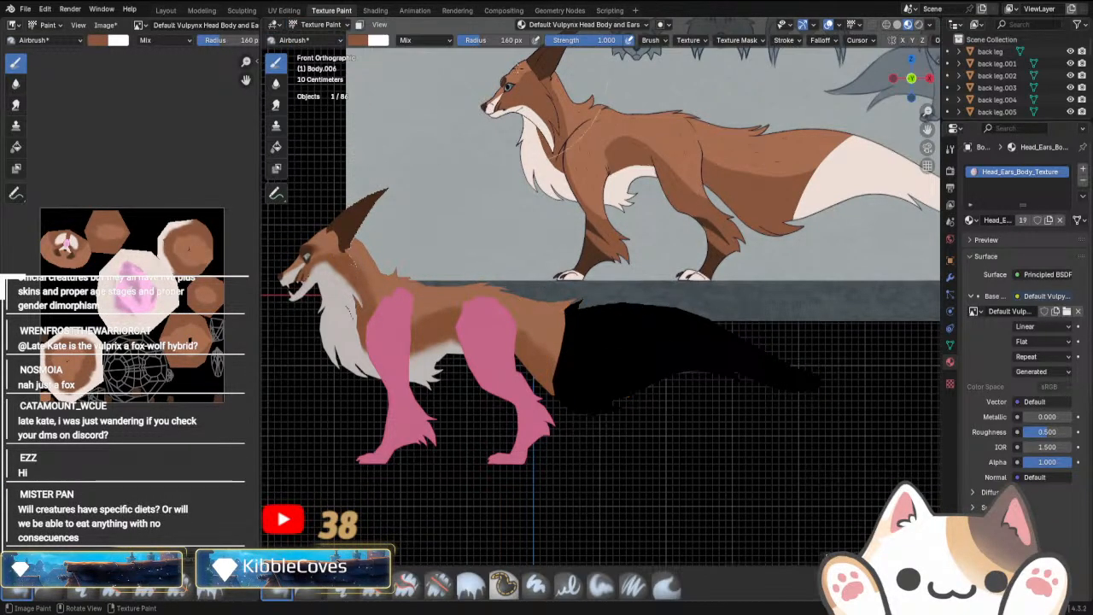
# Switch the viewport to solid shading and sample the orange-brown from the concept fox's tail as the brush colour.
pyautogui.click(906, 26)
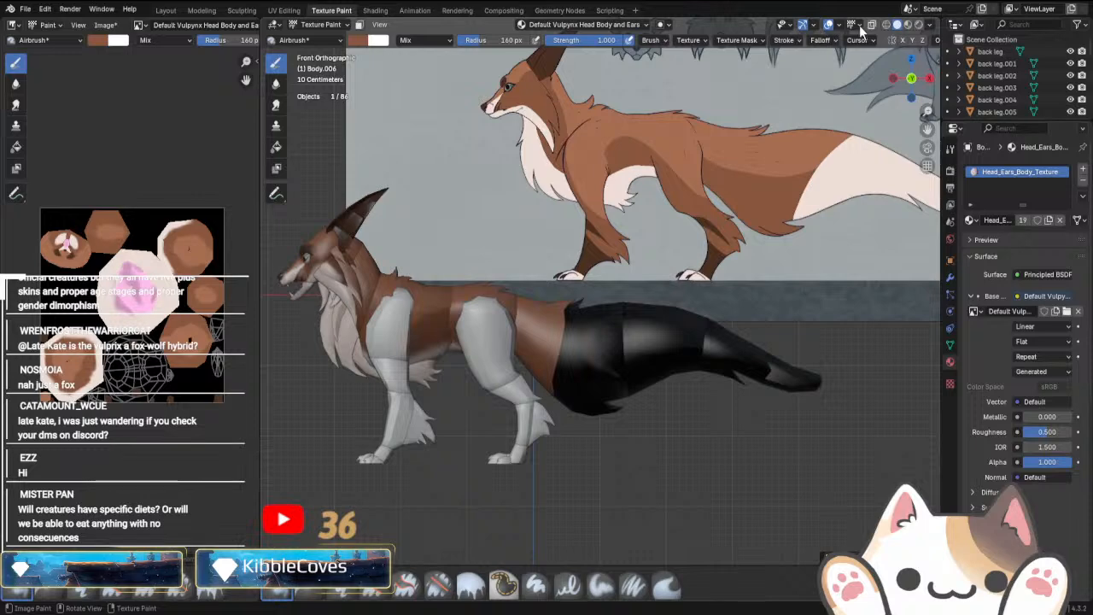
pyautogui.click(359, 40)
pyautogui.click(449, 220)
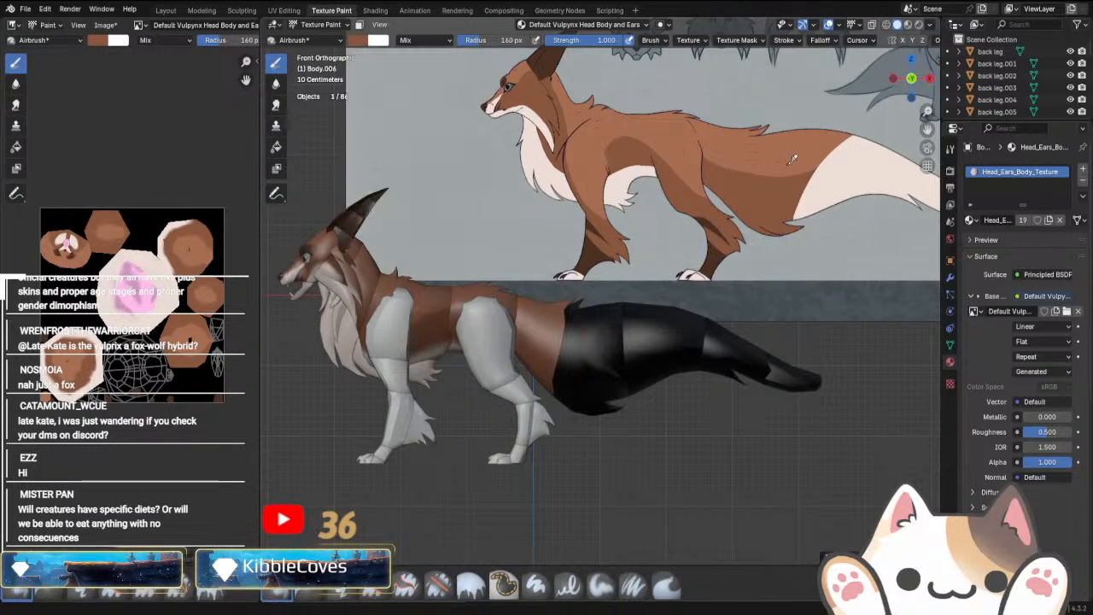
# Paint the second tail segment's outer side with the sampled orange-brown and isolate the segment to reach its other sides.
pyautogui.moveTo(619, 399)
pyautogui.mouseDown()
pyautogui.moveTo(639, 385)
pyautogui.moveTo(589, 431)
pyautogui.mouseUp()
pyautogui.press('KP_Divide')
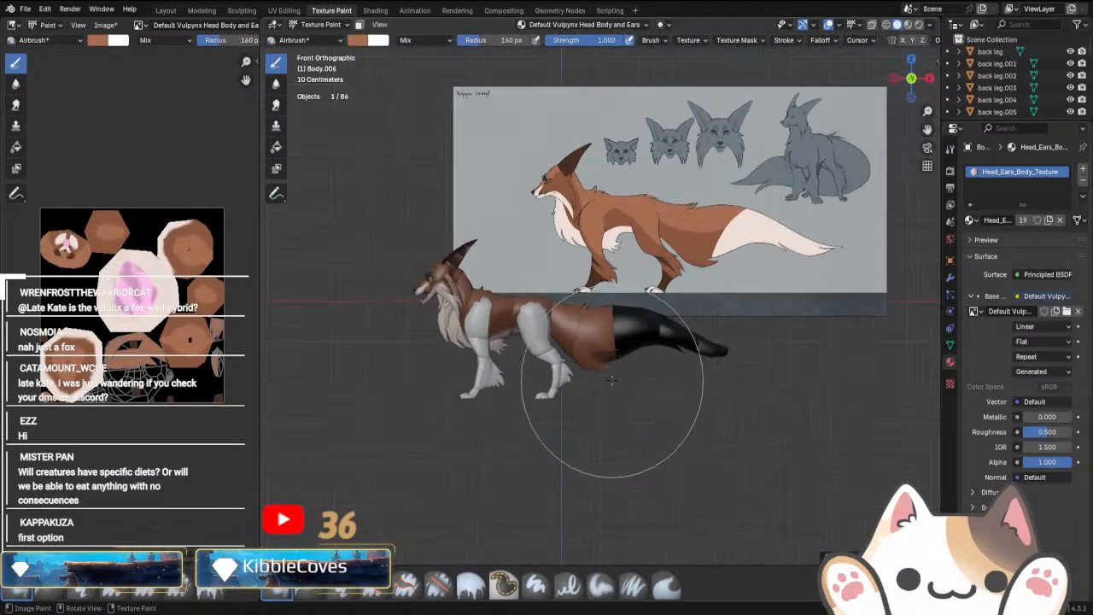
pyautogui.scroll(-8, 645, 272)
pyautogui.moveTo(701, 366); pyautogui.dragTo(627, 286, button='middle')
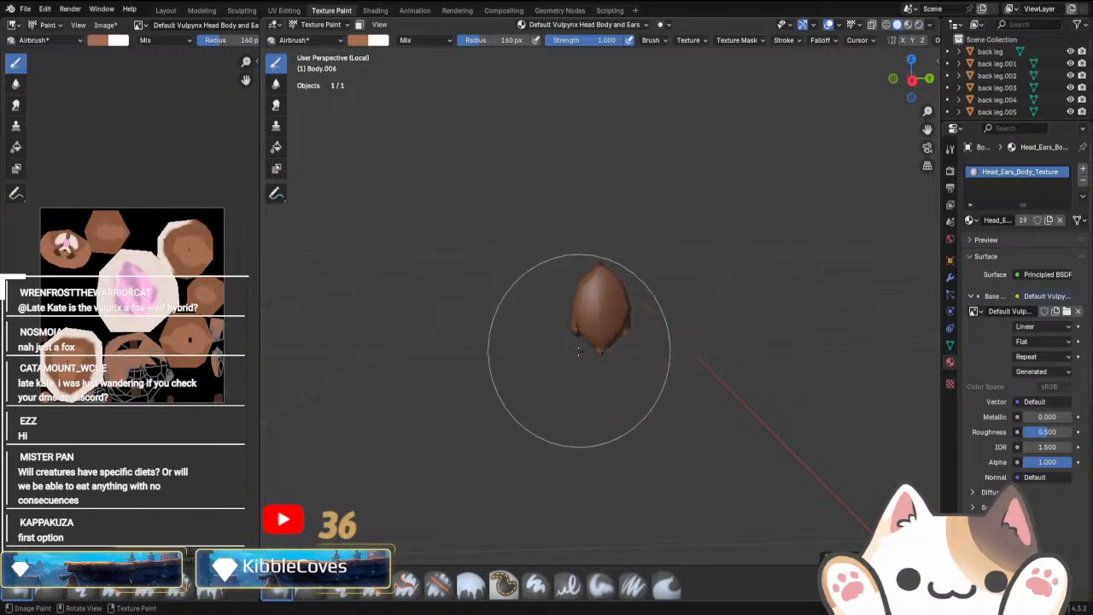
pyautogui.moveTo(591, 332); pyautogui.dragTo(839, 109, button='middle')
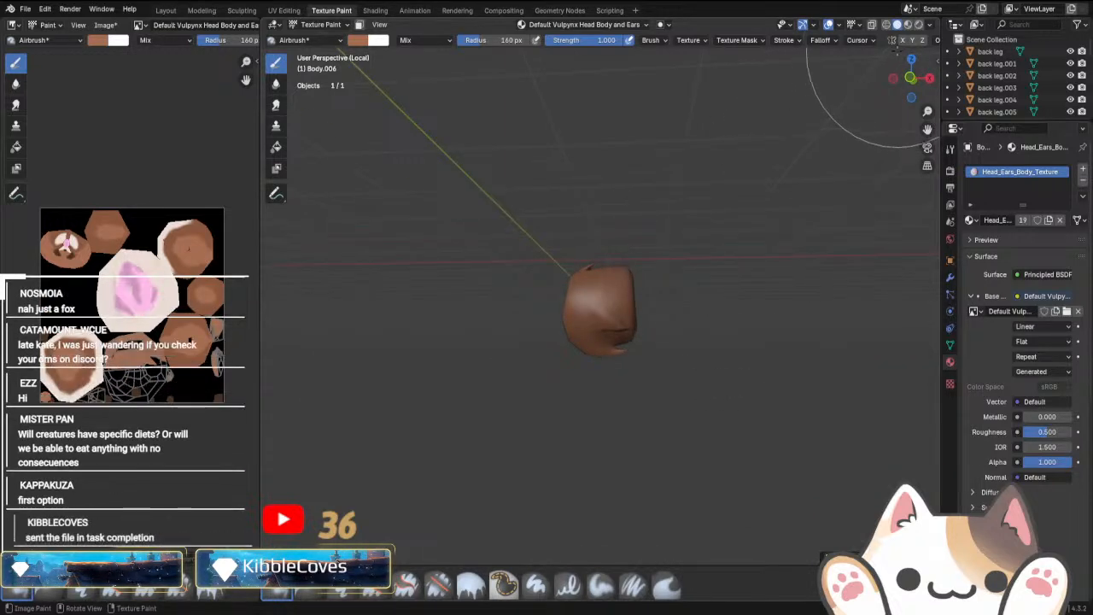
# Enable Y-axis mirrored painting, cover the rest of the isolated tail segment in orange-brown, and return to the full model in front view.
pyautogui.hotkey('ctrl', 'z')
pyautogui.hotkey('ctrl', 'shift', 'z')
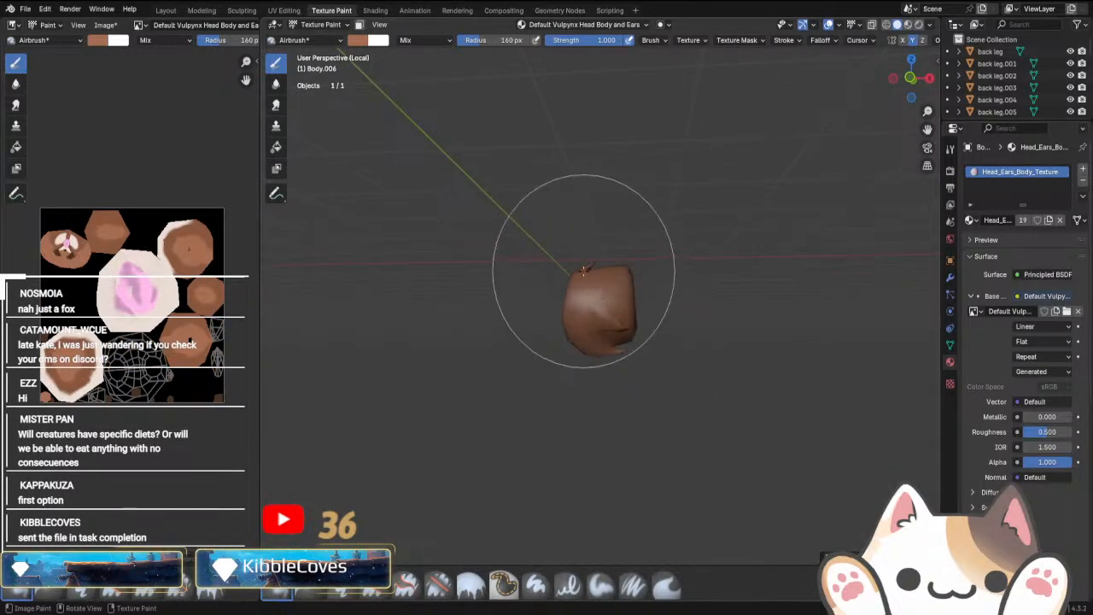
pyautogui.moveTo(563, 261)
pyautogui.mouseDown(button='middle')
pyautogui.moveTo(487, 390)
pyautogui.moveTo(539, 256)
pyautogui.moveTo(640, 437)
pyautogui.moveTo(606, 234)
pyautogui.moveTo(606, 324)
pyautogui.moveTo(606, 225)
pyautogui.moveTo(607, 379)
pyautogui.moveTo(610, 290)
pyautogui.mouseUp(button='middle')
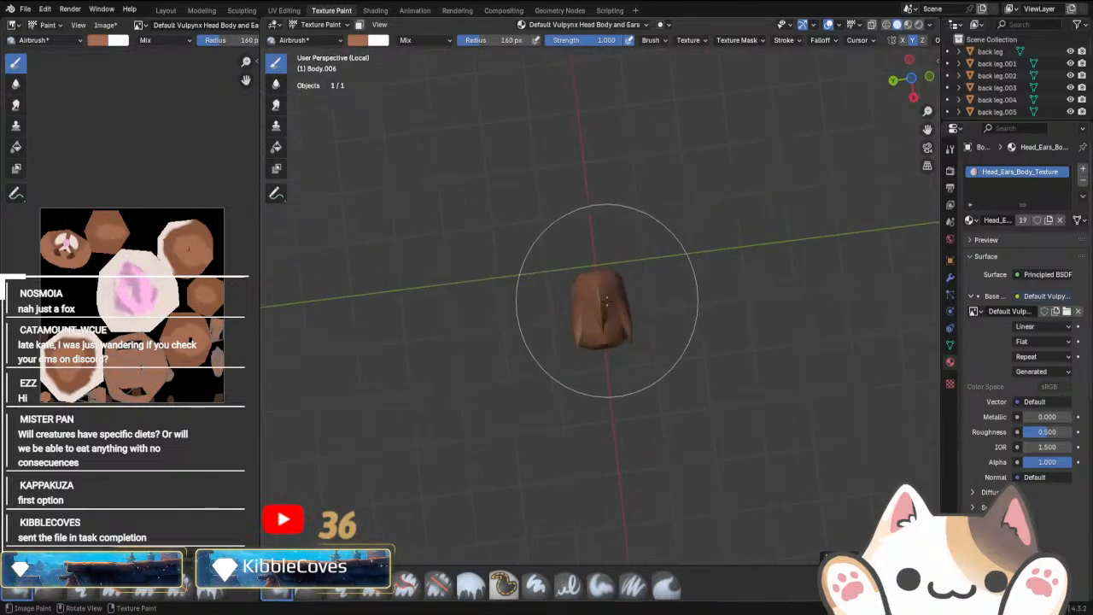
pyautogui.moveTo(624, 379)
pyautogui.mouseDown(button='middle')
pyautogui.moveTo(642, 275)
pyautogui.moveTo(589, 420)
pyautogui.moveTo(617, 361)
pyautogui.moveTo(509, 305)
pyautogui.mouseUp(button='middle')
pyautogui.press('KP_Divide')
pyautogui.press('KP_1')
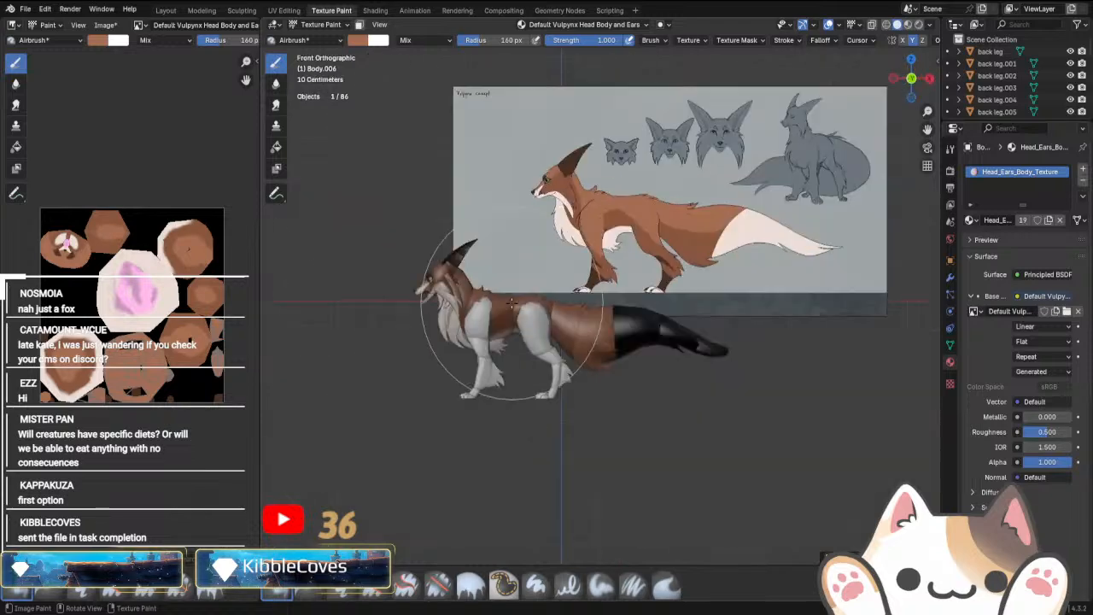
# Sample the darker brown from the shaded underside of the concept fox's tail as the brush colour.
pyautogui.scroll(3, 630, 360)
pyautogui.keyDown('shift'); pyautogui.moveTo(649, 350); pyautogui.dragTo(595, 325, button='middle'); pyautogui.keyUp('shift')
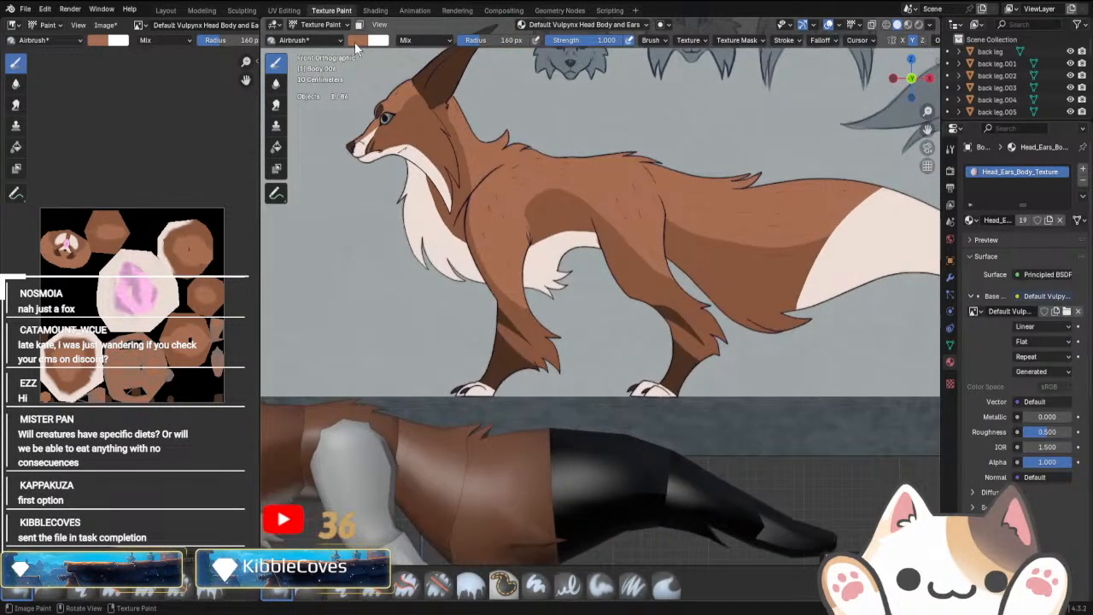
pyautogui.click(355, 42)
pyautogui.click(446, 220)
pyautogui.click(768, 299)
# Paint darker brown shading along the lower part of the second tail segment, around its underside fur tufts.
pyautogui.scroll(6, 601, 394)
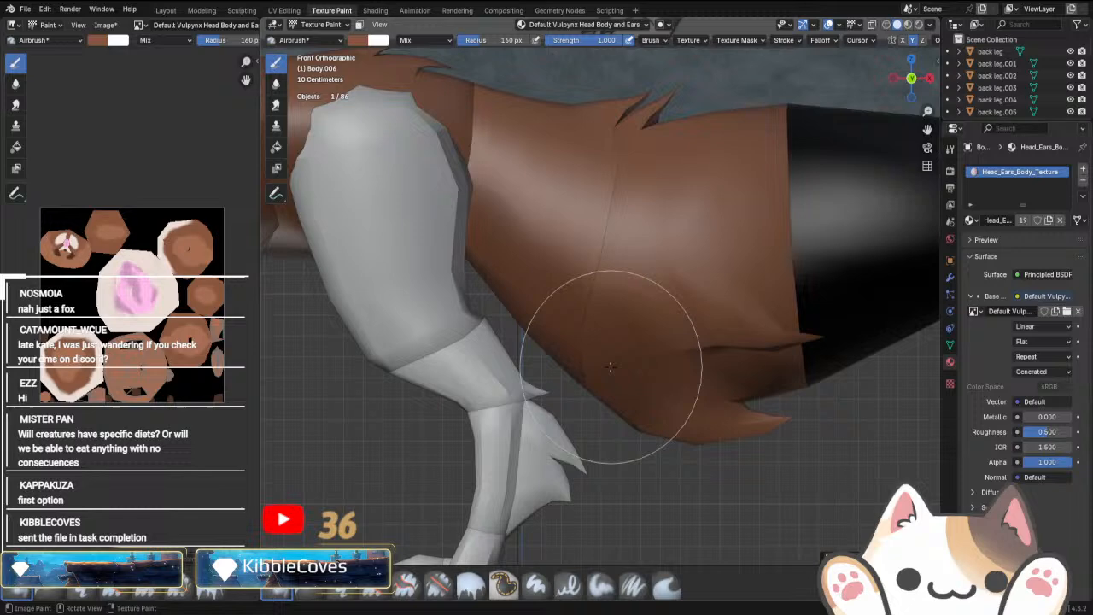
pyautogui.moveTo(610, 367)
pyautogui.mouseDown()
pyautogui.moveTo(744, 354)
pyautogui.moveTo(697, 434)
pyautogui.mouseUp()
pyautogui.moveTo(794, 433); pyautogui.dragTo(732, 433, button='middle')
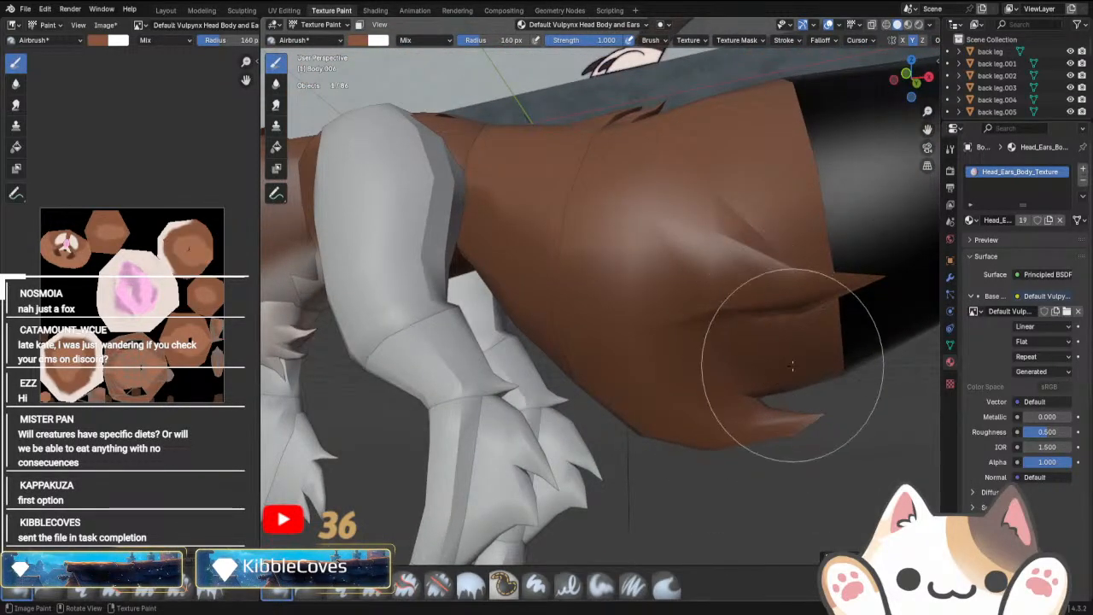
pyautogui.scroll(-5, 792, 365)
pyautogui.scroll(5, 609, 378)
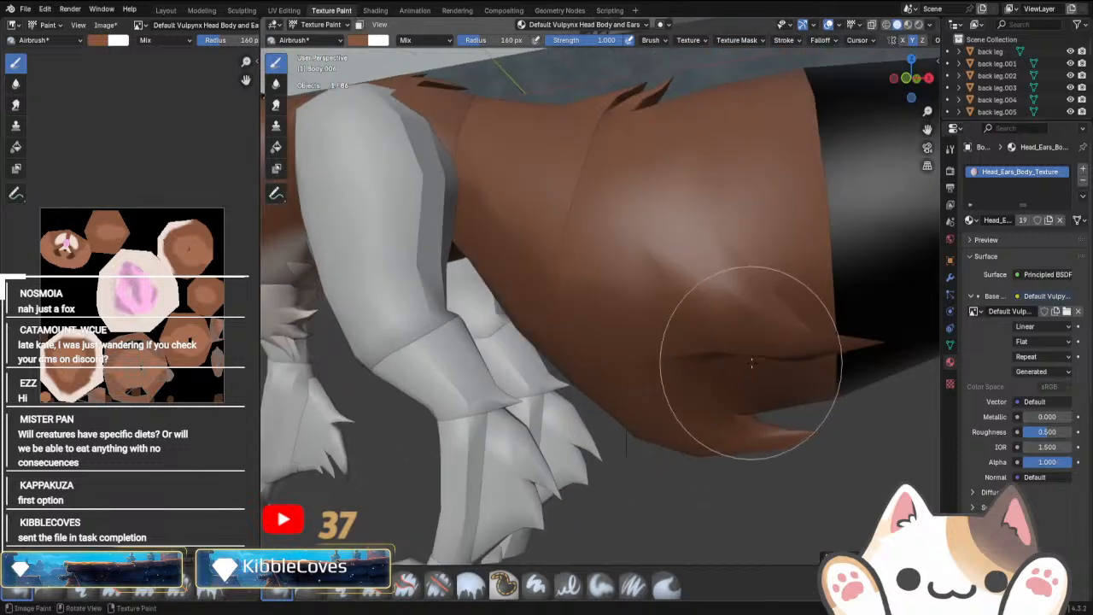
# Inspect the second tail segment's shading from behind and from the side in material preview shading.
pyautogui.scroll(-5, 744, 401)
pyautogui.moveTo(717, 299); pyautogui.dragTo(549, 342, button='middle')
pyautogui.moveTo(556, 207); pyautogui.dragTo(778, 168, button='middle')
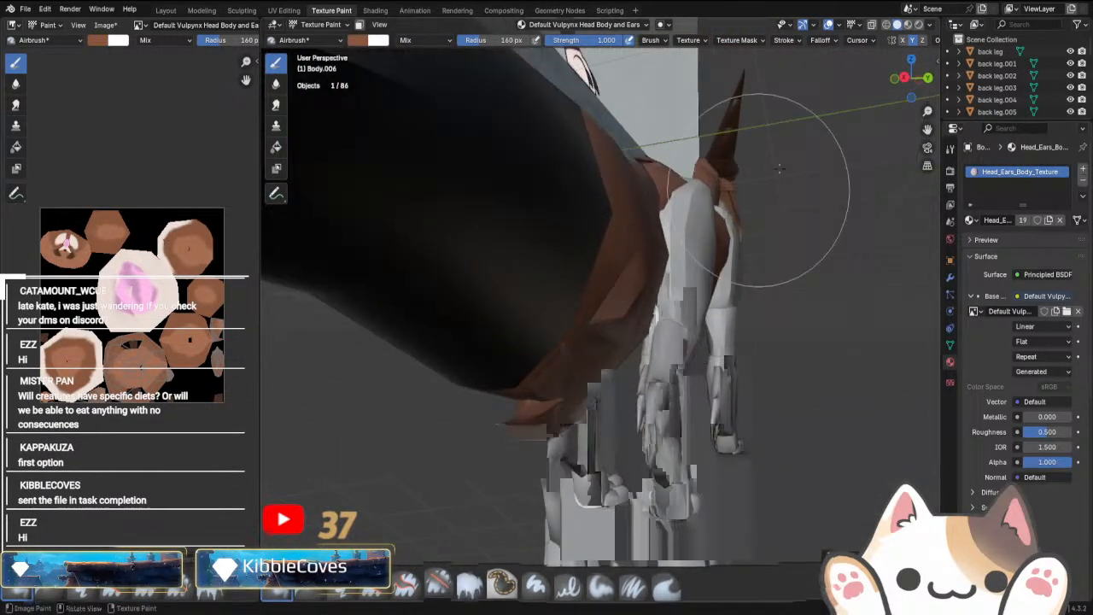
pyautogui.click(908, 25)
pyautogui.scroll(4, 732, 390)
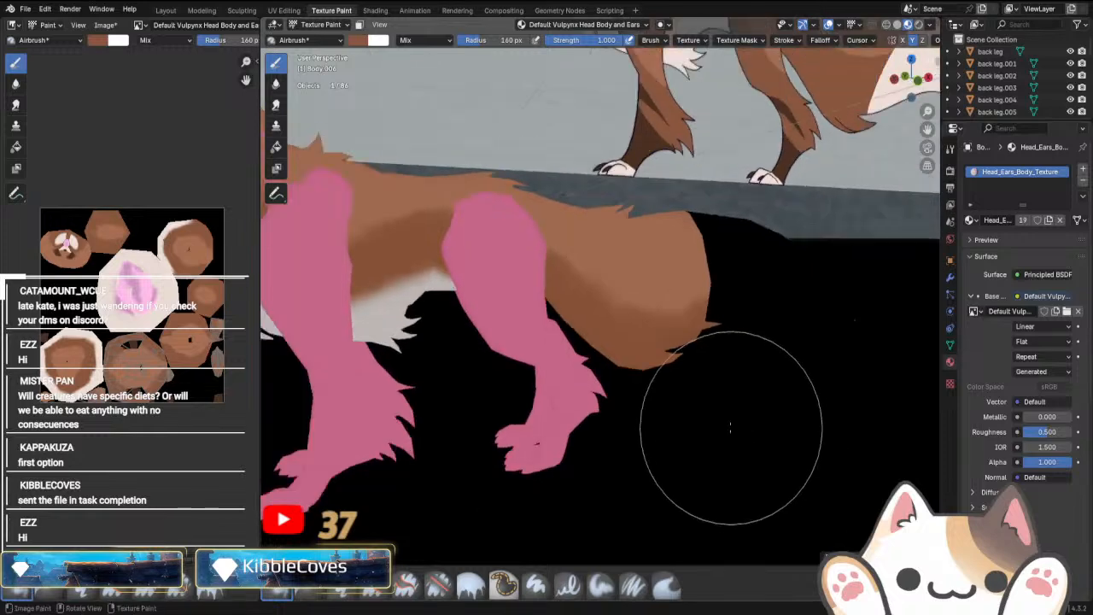
# Extend the dark brown shading along the underside of the brown tail and blend it into the adjoining segment nearer the body.
pyautogui.moveTo(730, 427); pyautogui.dragTo(671, 463, button='middle')
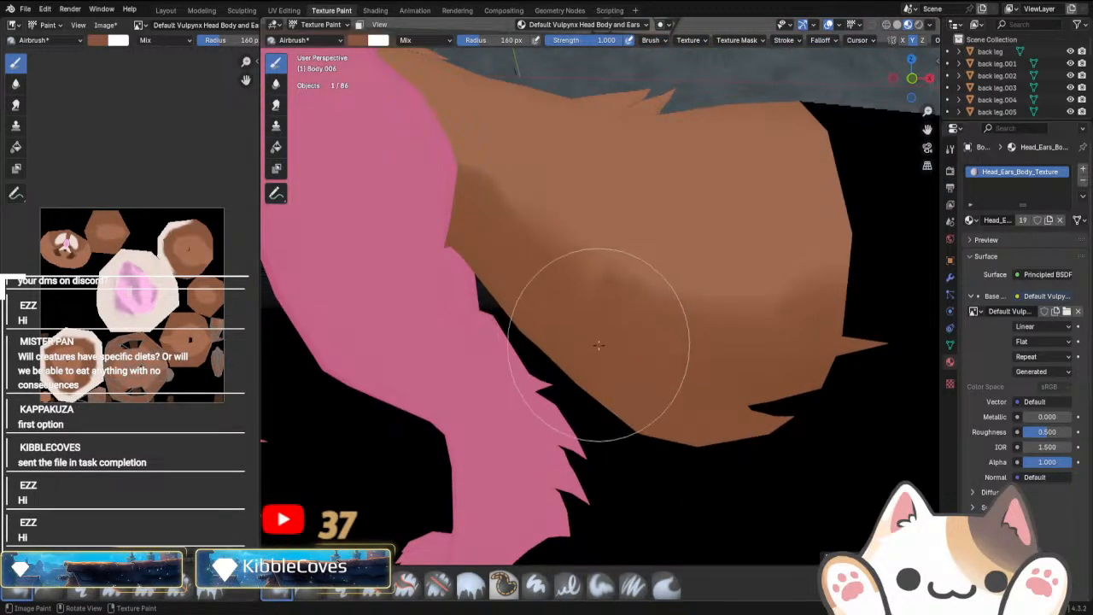
pyautogui.moveTo(599, 345)
pyautogui.mouseDown()
pyautogui.moveTo(640, 362)
pyautogui.moveTo(805, 366)
pyautogui.mouseUp()
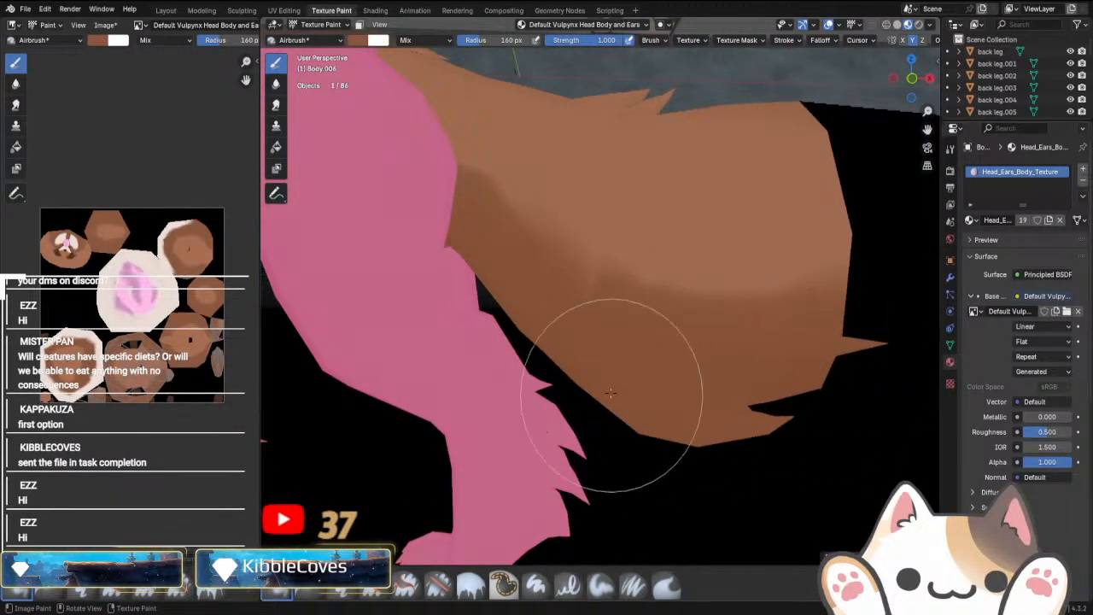
pyautogui.click(309, 26)
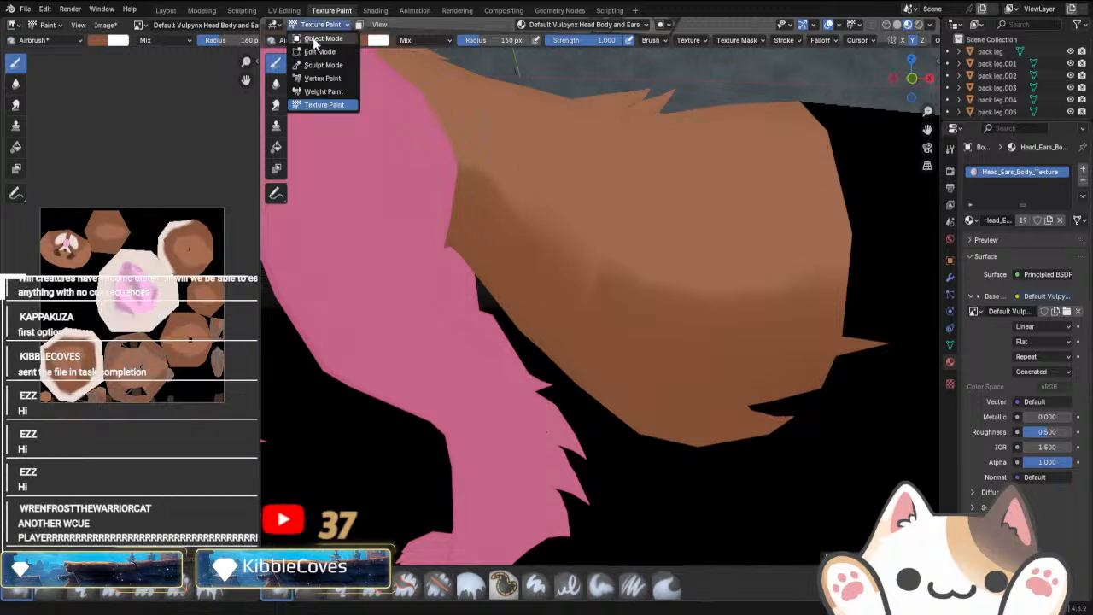
pyautogui.click(312, 37)
pyautogui.click(307, 25)
pyautogui.click(328, 104)
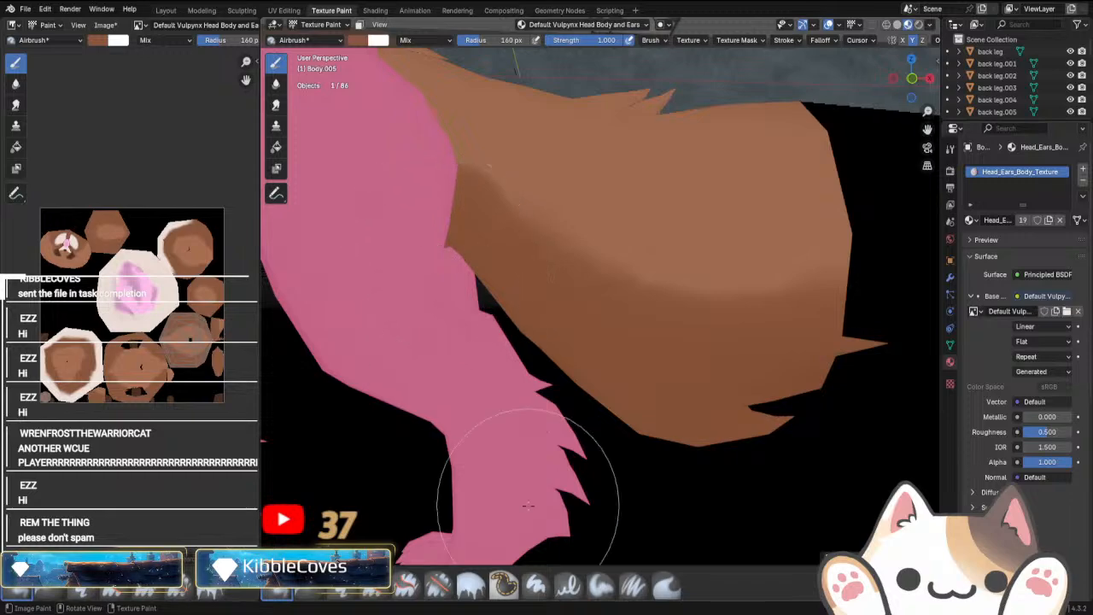
# Make the first black tail segment, beside the brown ones, the texture painting target and show the viewport in solid shading.
pyautogui.moveTo(529, 506)
pyautogui.keyDown('ctrl'); pyautogui.mouseDown(button='middle')
pyautogui.moveTo(512, 439)
pyautogui.moveTo(560, 459)
pyautogui.mouseUp(button='middle'); pyautogui.keyUp('ctrl')
pyautogui.click(320, 25)
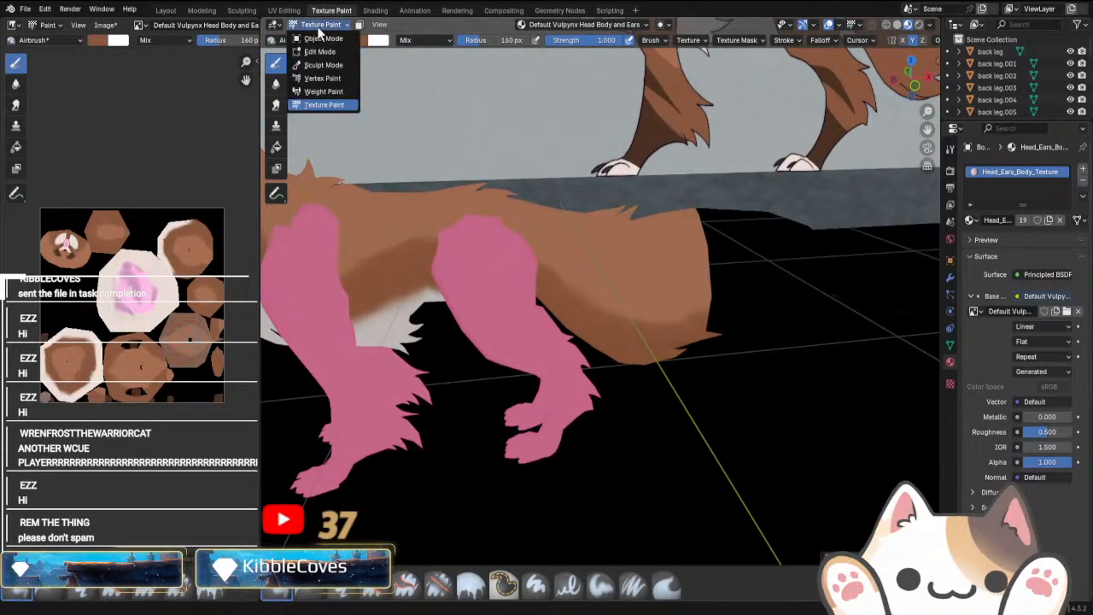
pyautogui.click(319, 39)
pyautogui.moveTo(592, 350)
pyautogui.keyDown('ctrl'); pyautogui.mouseDown(button='middle')
pyautogui.moveTo(605, 422)
pyautogui.moveTo(590, 379)
pyautogui.moveTo(608, 391)
pyautogui.mouseUp(button='middle'); pyautogui.keyUp('ctrl')
pyautogui.press('KP_3')
pyautogui.press('KP_1')
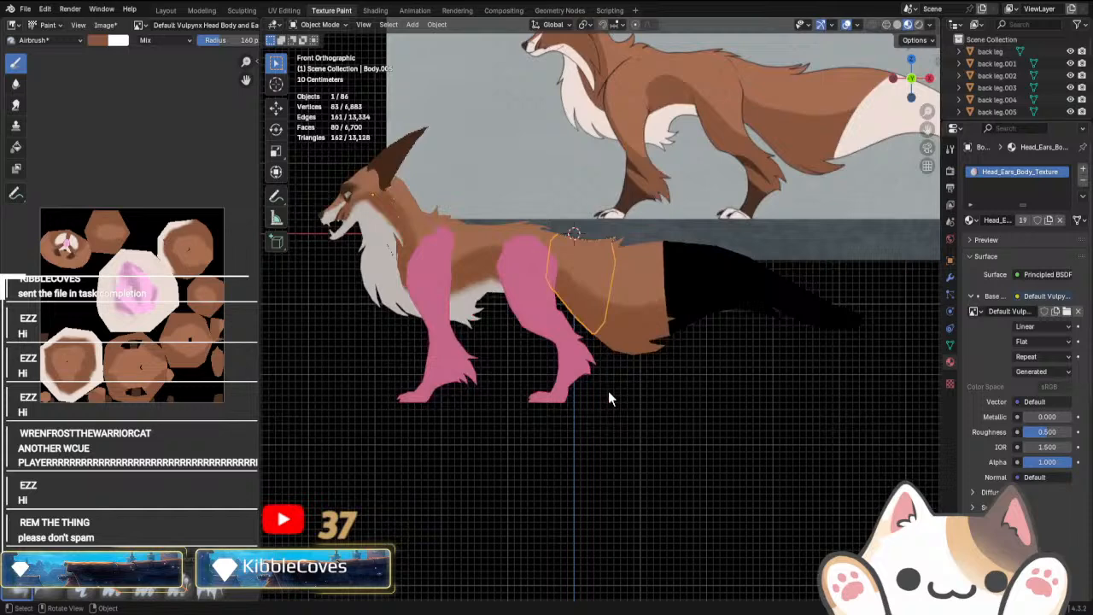
pyautogui.click(684, 270)
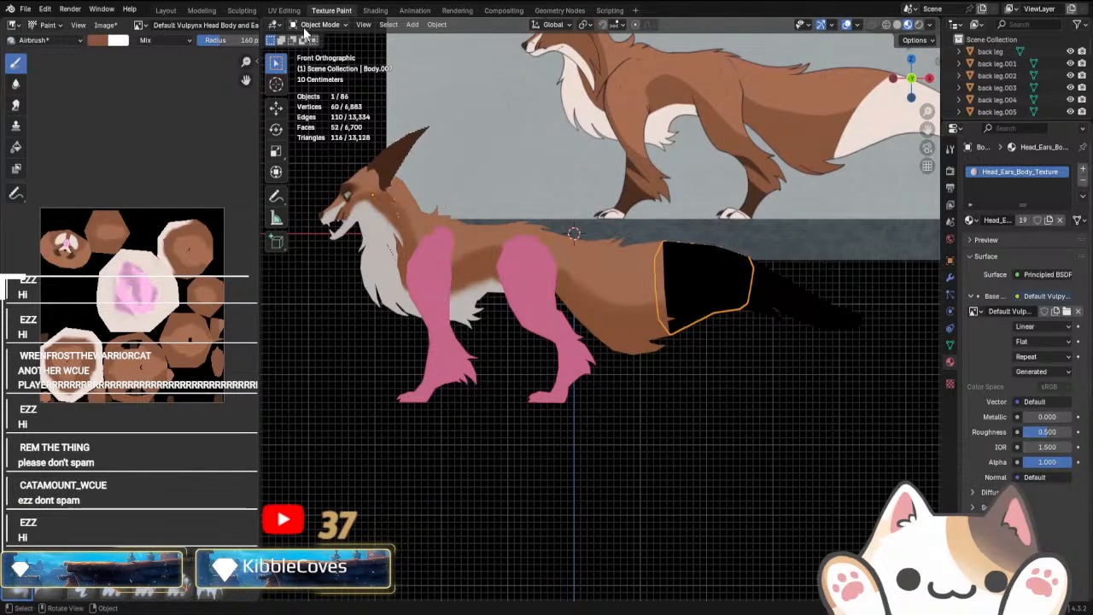
pyautogui.click(333, 28)
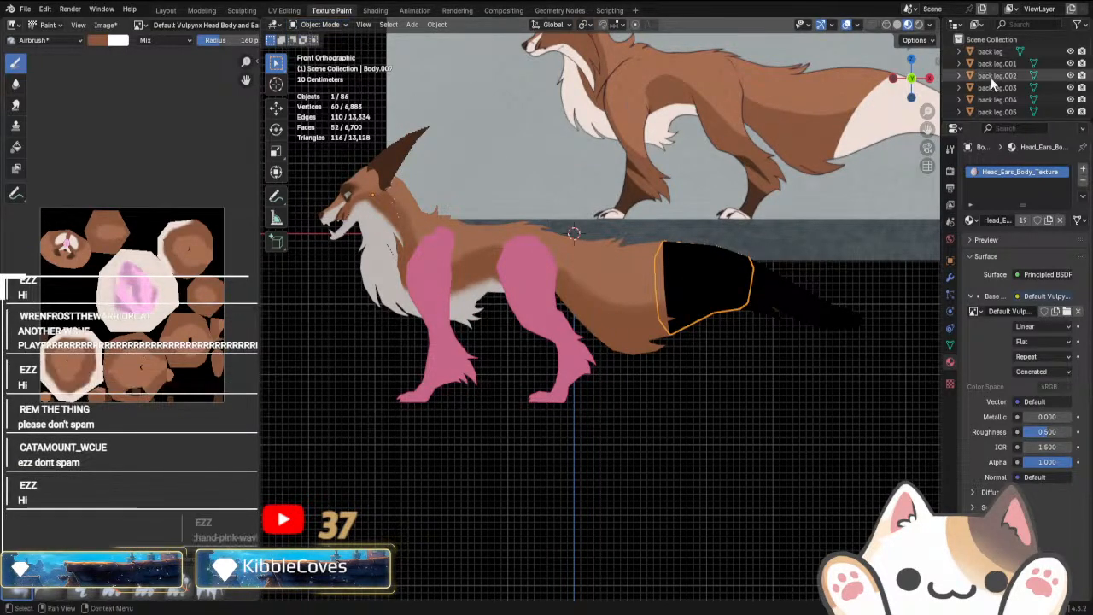
pyautogui.click(897, 25)
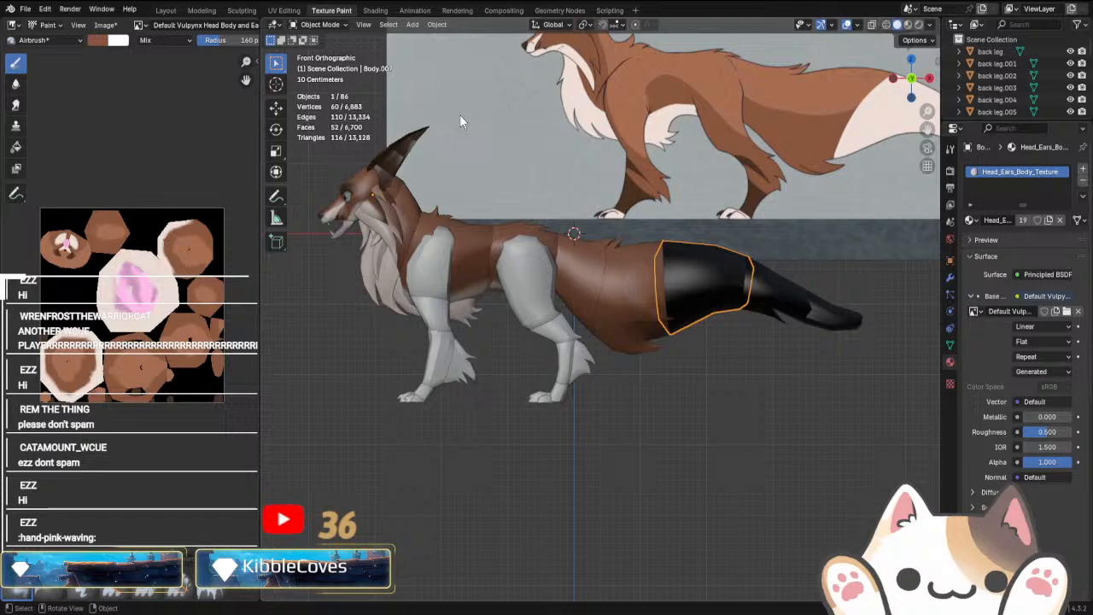
pyautogui.click(311, 30)
pyautogui.click(323, 107)
pyautogui.press('KP_Decimal')
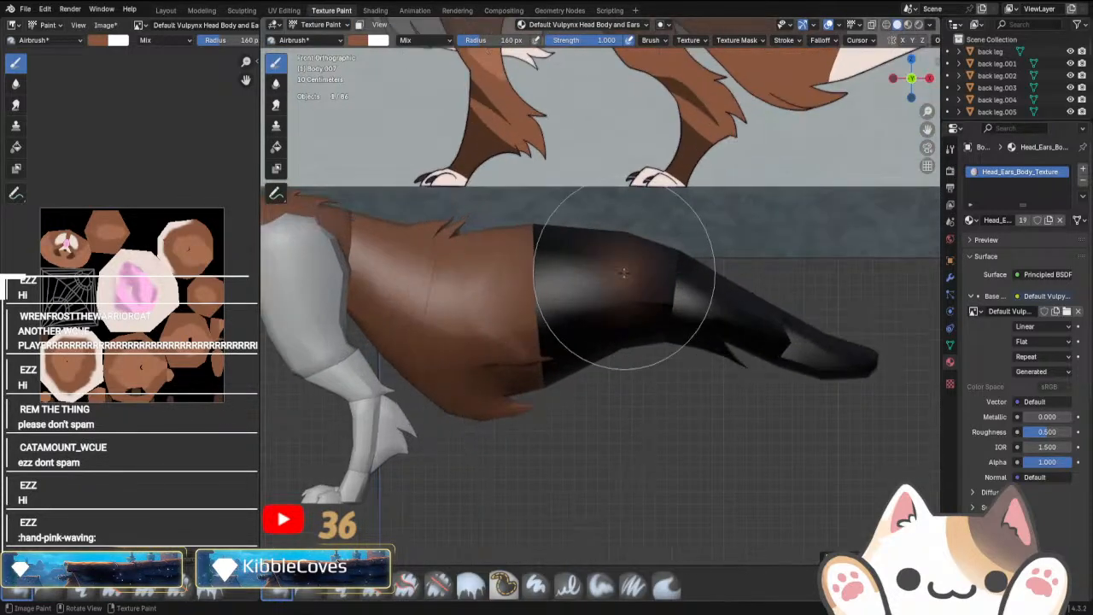
# Sample the brown fur colour from the reference fox and paint it over the side of the black tail segment.
pyautogui.moveTo(624, 273)
pyautogui.mouseDown()
pyautogui.moveTo(519, 286)
pyautogui.moveTo(604, 308)
pyautogui.mouseUp()
pyautogui.hotkey('ctrl', 'z')
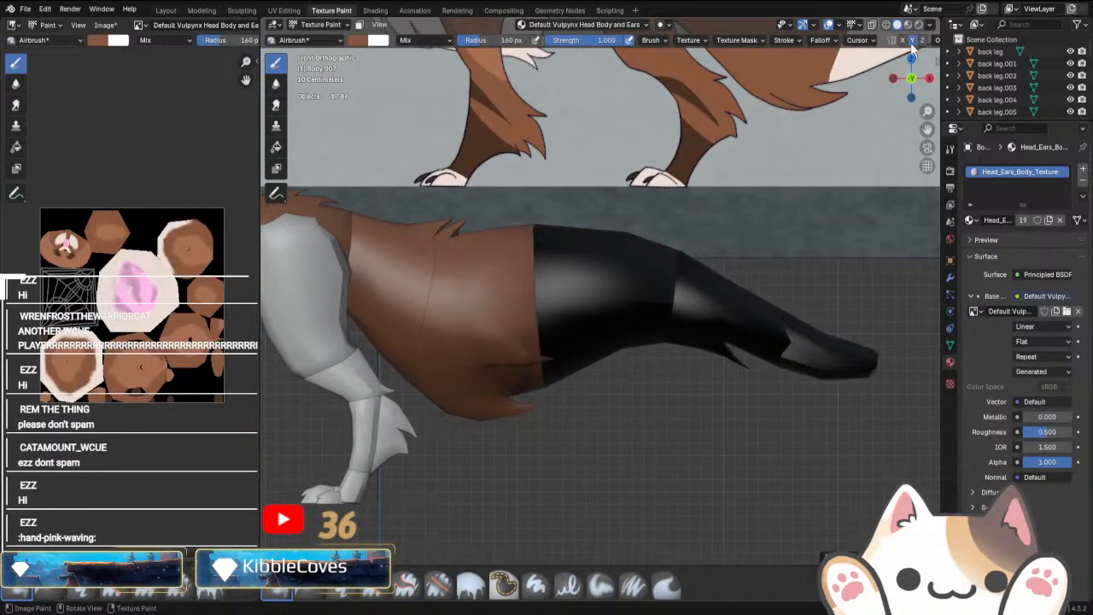
pyautogui.scroll(-4, 556, 360)
pyautogui.click(367, 40)
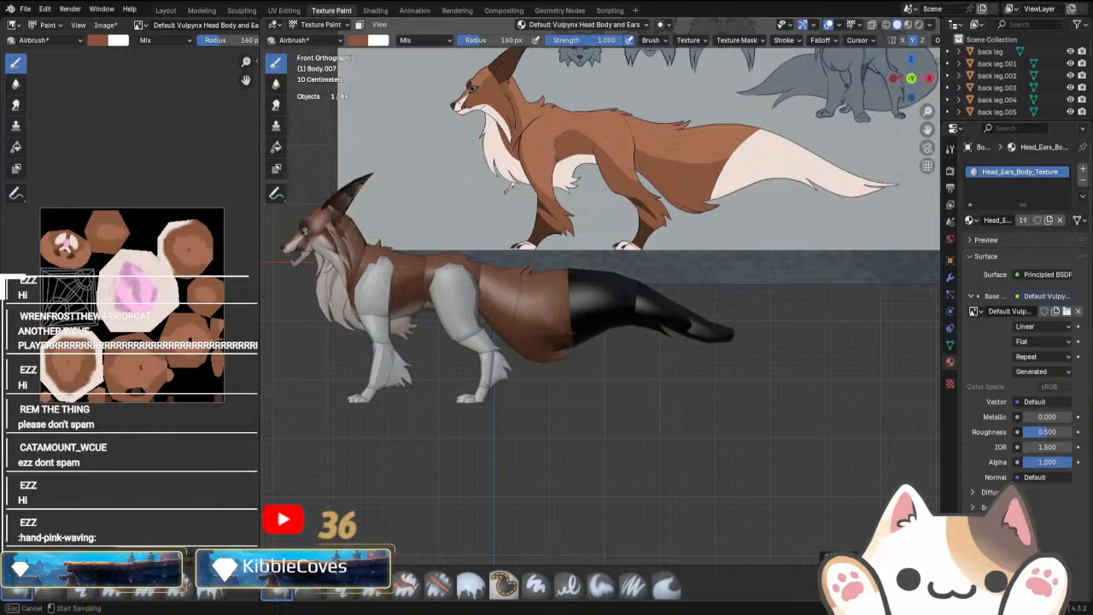
pyautogui.moveTo(580, 299)
pyautogui.mouseDown()
pyautogui.moveTo(597, 314)
pyautogui.moveTo(601, 272)
pyautogui.moveTo(579, 329)
pyautogui.mouseUp()
pyautogui.keyDown('shift'); pyautogui.moveTo(662, 389); pyautogui.dragTo(619, 431, button='middle'); pyautogui.keyUp('shift')
pyautogui.scroll(2, 615, 444)
pyautogui.scroll(-2, 561, 402)
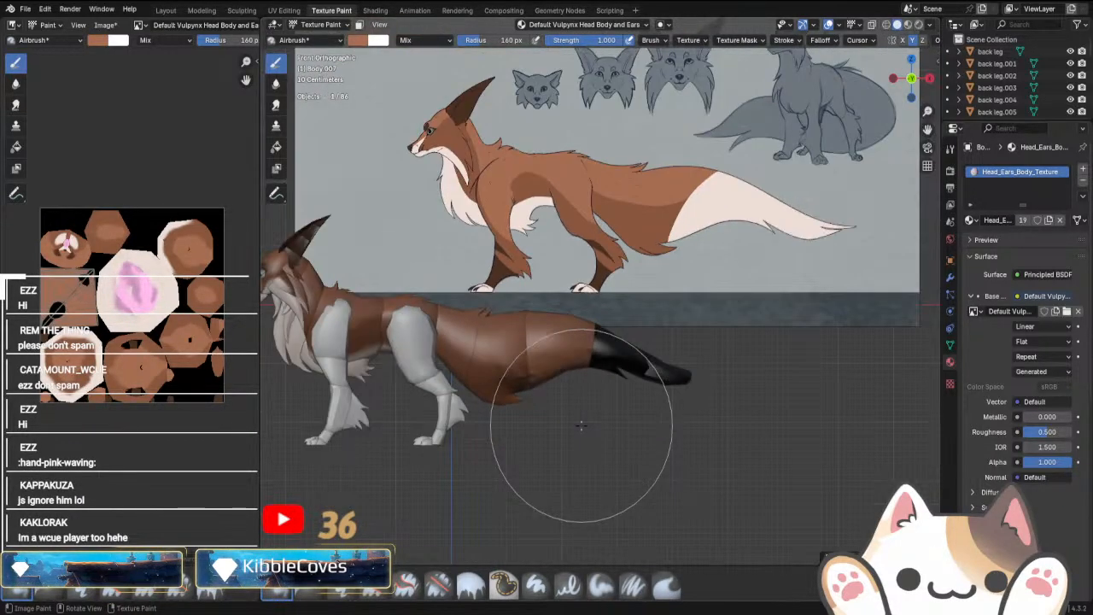
# Isolate the tail segment, cover its remaining unpainted faces with the same brown, and bring the whole model back.
pyautogui.scroll(1, 588, 366)
pyautogui.press('/')
pyautogui.scroll(-5, 560, 401)
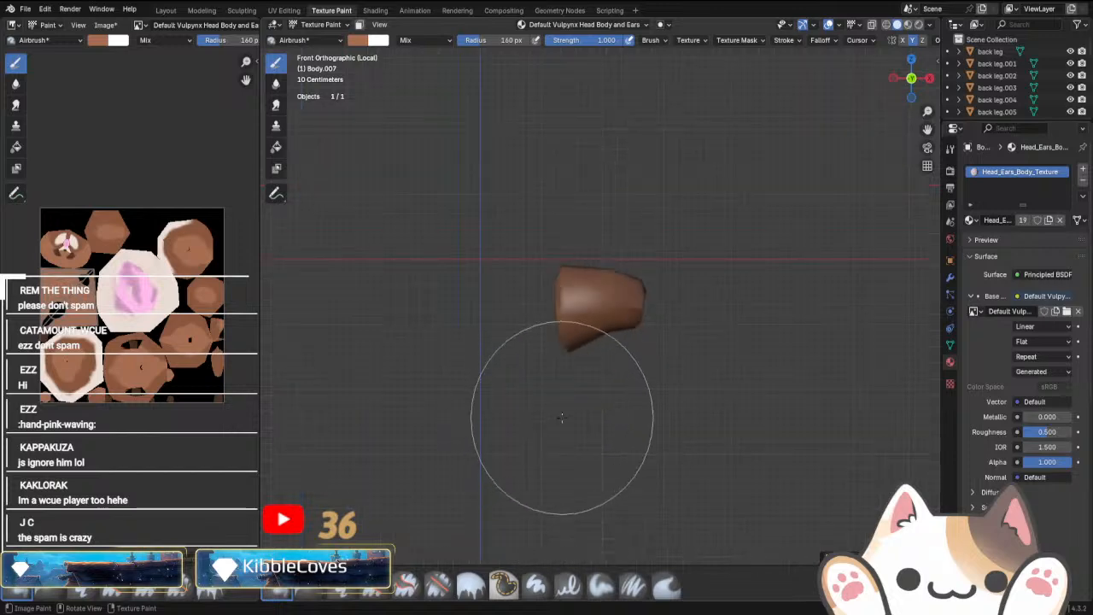
pyautogui.moveTo(601, 307); pyautogui.dragTo(585, 390, button='middle')
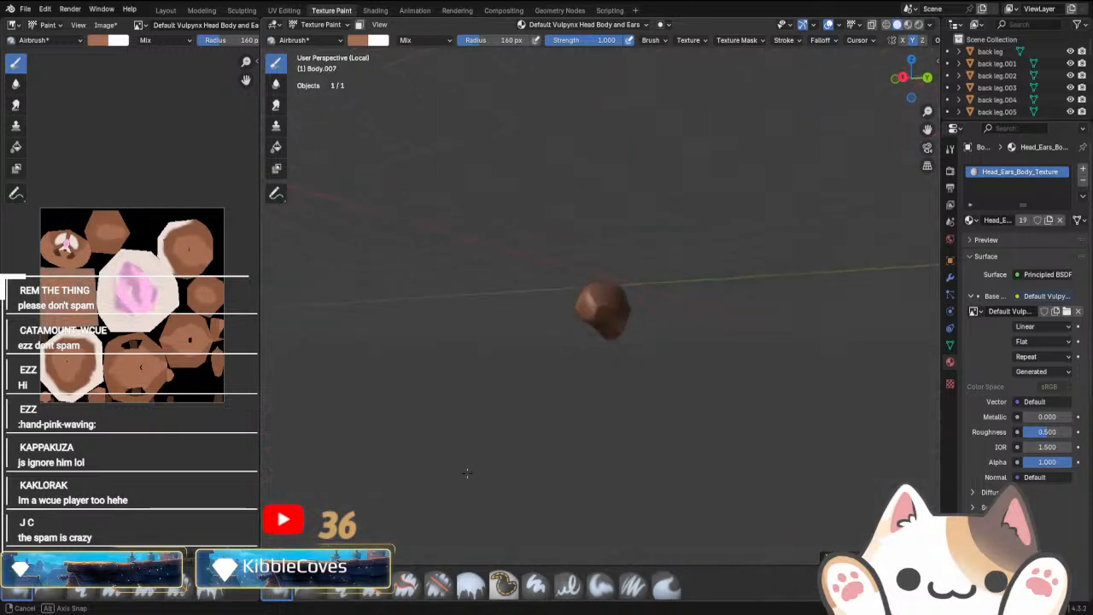
pyautogui.press('/')
pyautogui.scroll(2, 503, 373)
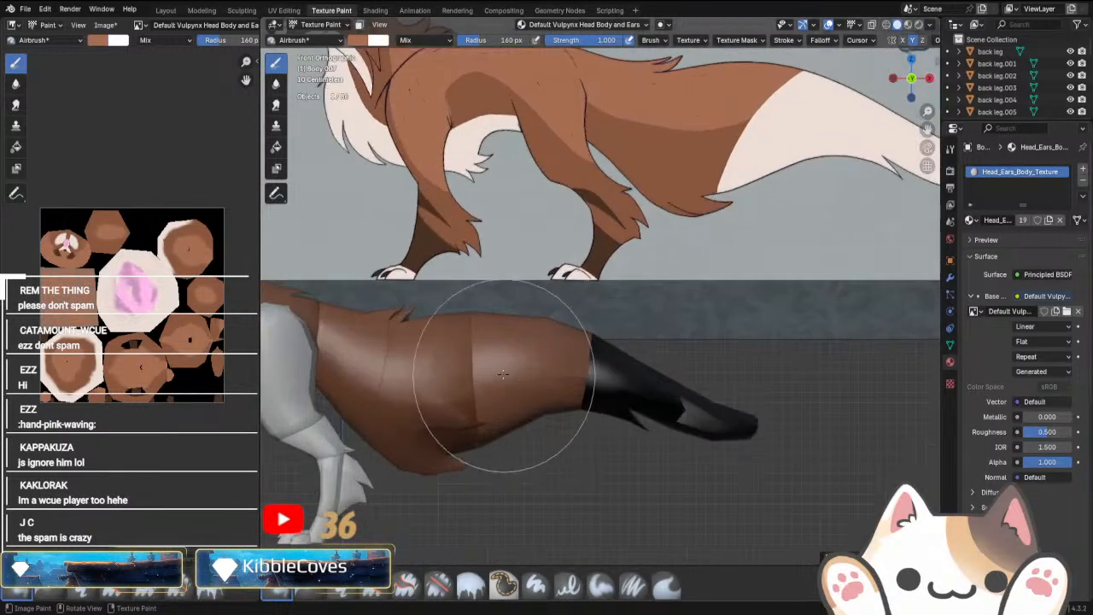
# Sample the darker brown from the underside of the reference tail and shade the lower part of the segment in material preview.
pyautogui.click(363, 41)
pyautogui.click(453, 222)
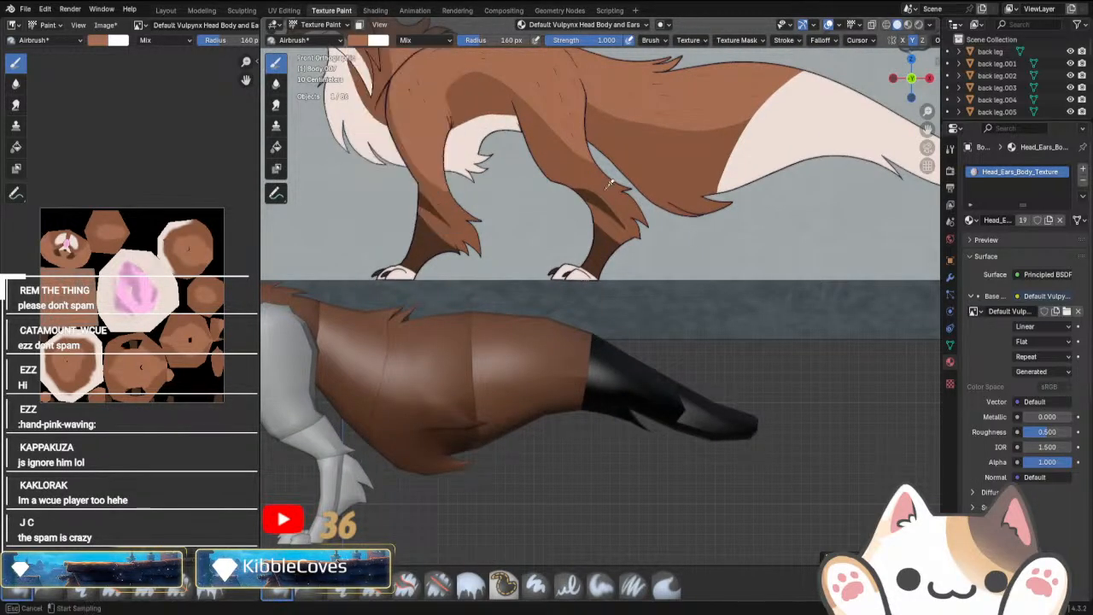
pyautogui.click(646, 161)
pyautogui.scroll(3, 520, 456)
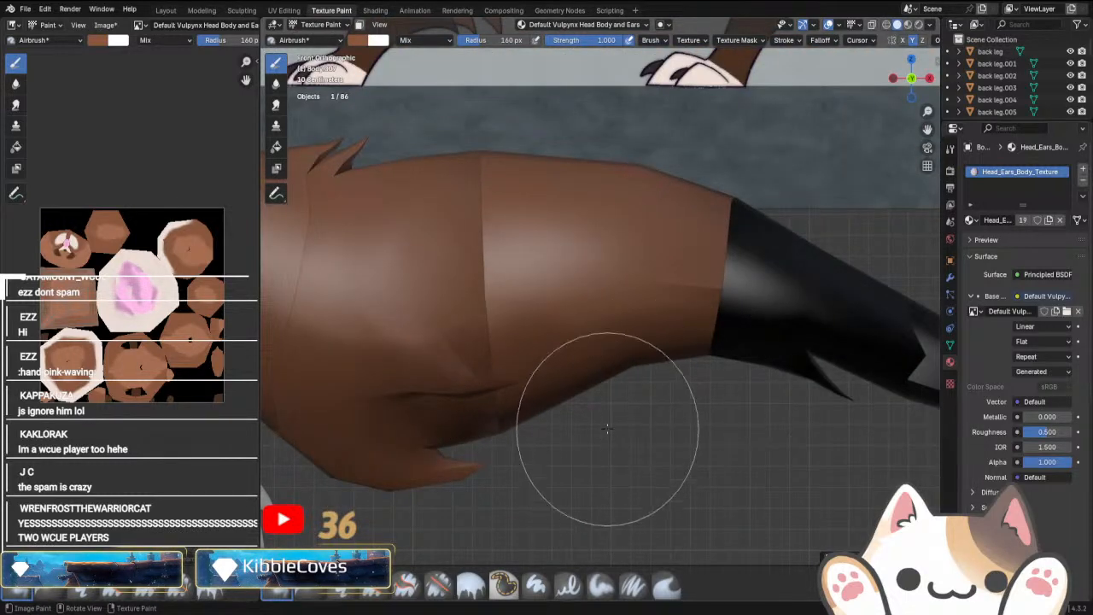
pyautogui.scroll(-3, 584, 412)
pyautogui.scroll(3, 609, 432)
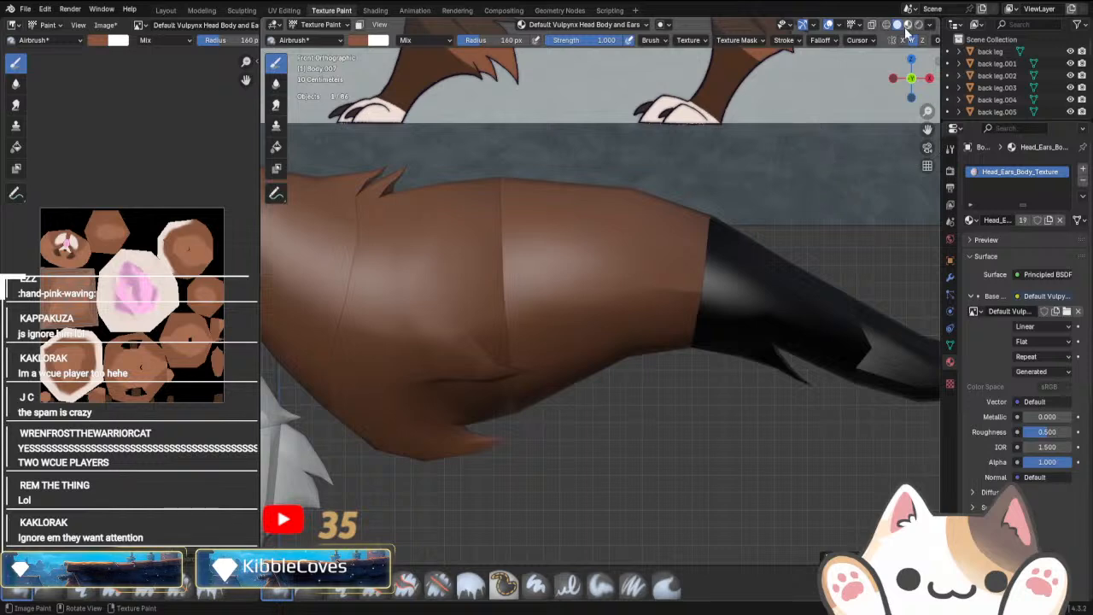
pyautogui.scroll(3, 561, 427)
pyautogui.scroll(2, 538, 444)
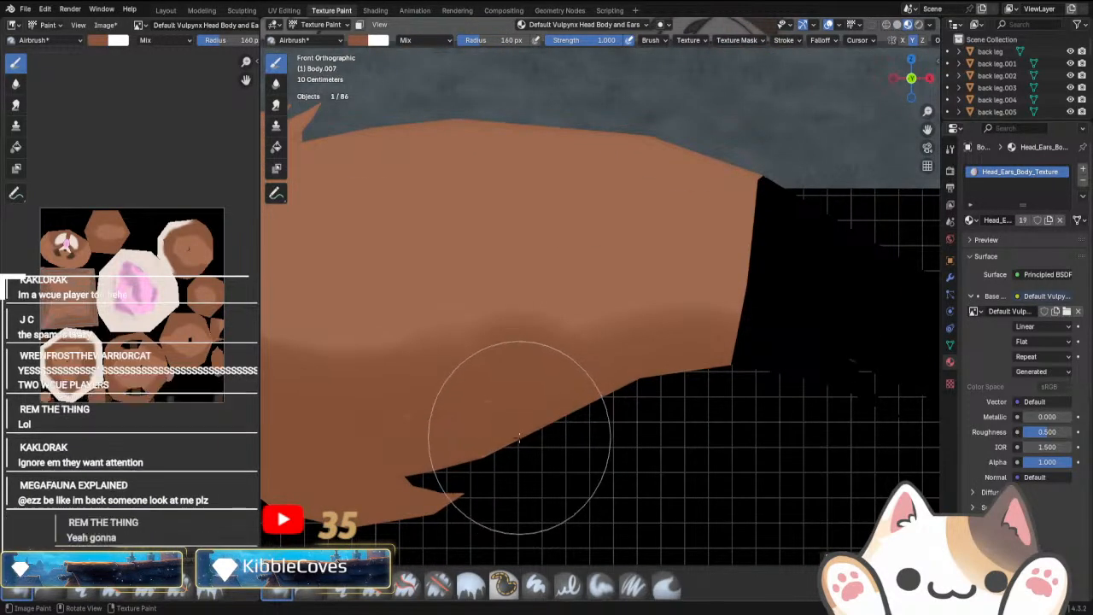
pyautogui.scroll(-4, 512, 402)
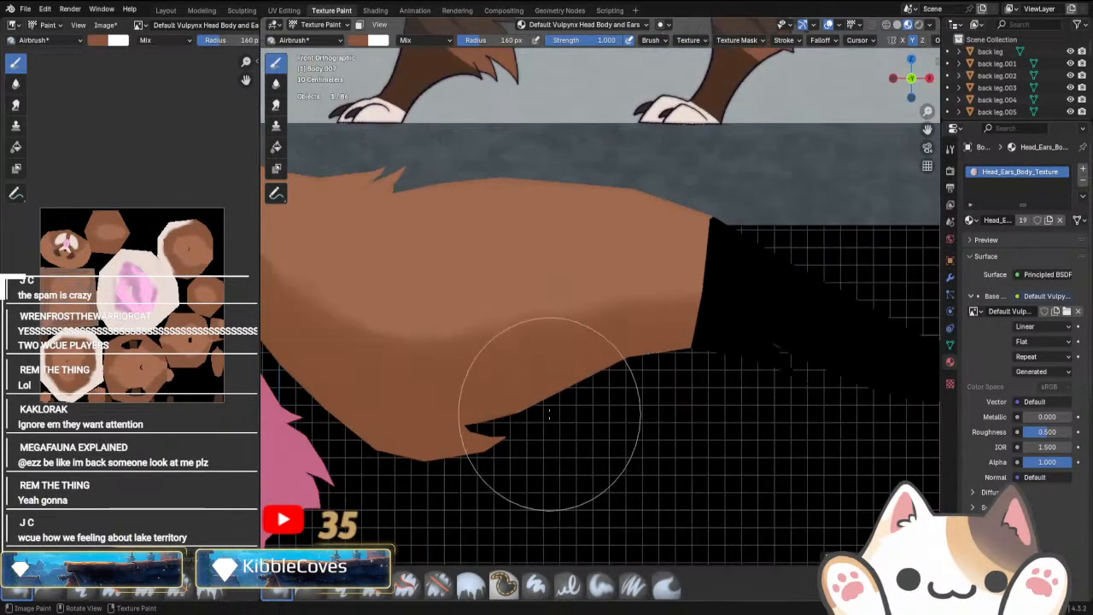
# Paint dark brown over the light strip running down the middle of the tail's underside.
pyautogui.moveTo(512, 402); pyautogui.dragTo(617, 389, button='middle')
pyautogui.scroll(4, 615, 387)
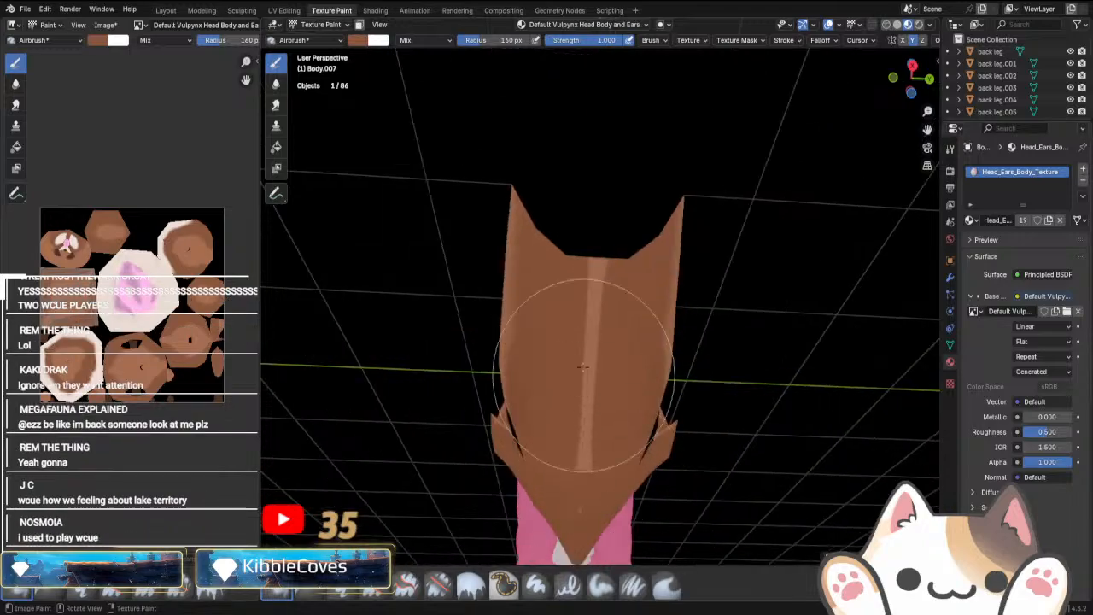
pyautogui.moveTo(591, 296); pyautogui.dragTo(602, 448)
pyautogui.moveTo(602, 449)
pyautogui.mouseDown(button='middle')
pyautogui.moveTo(660, 495)
pyautogui.moveTo(589, 465)
pyautogui.moveTo(649, 450)
pyautogui.moveTo(564, 559)
pyautogui.moveTo(547, 563)
pyautogui.mouseUp(button='middle')
# Sample the cream white of the reference fox's tail tip as the brush colour and restore material preview shading.
pyautogui.scroll(-5, 659, 493)
pyautogui.press('KP_3')
pyautogui.press('KP_1')
pyautogui.scroll(3, 732, 61)
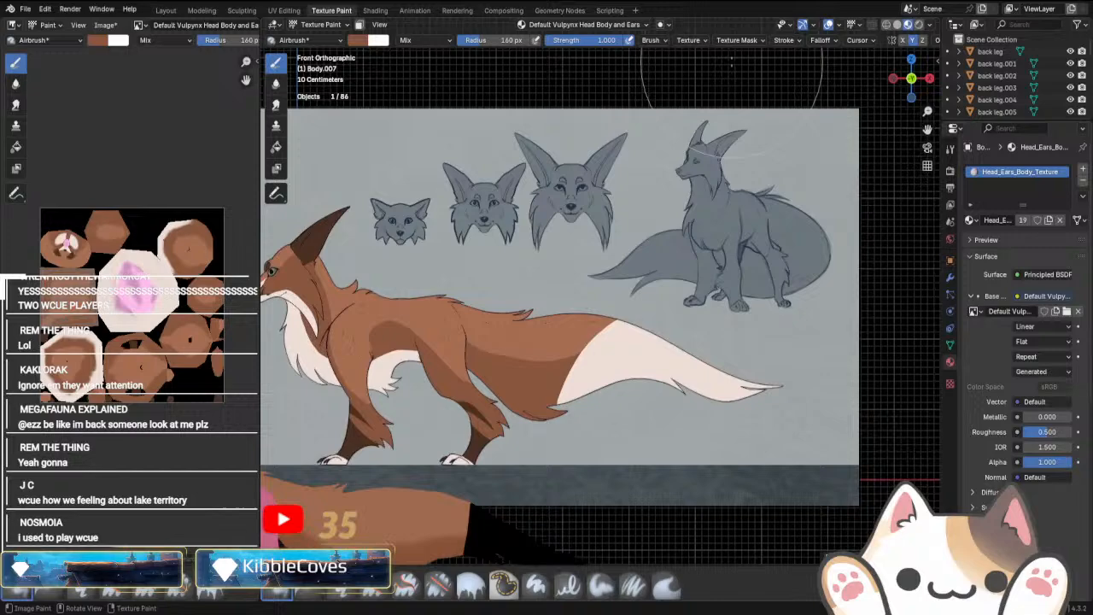
pyautogui.click(896, 24)
pyautogui.click(363, 40)
pyautogui.click(449, 220)
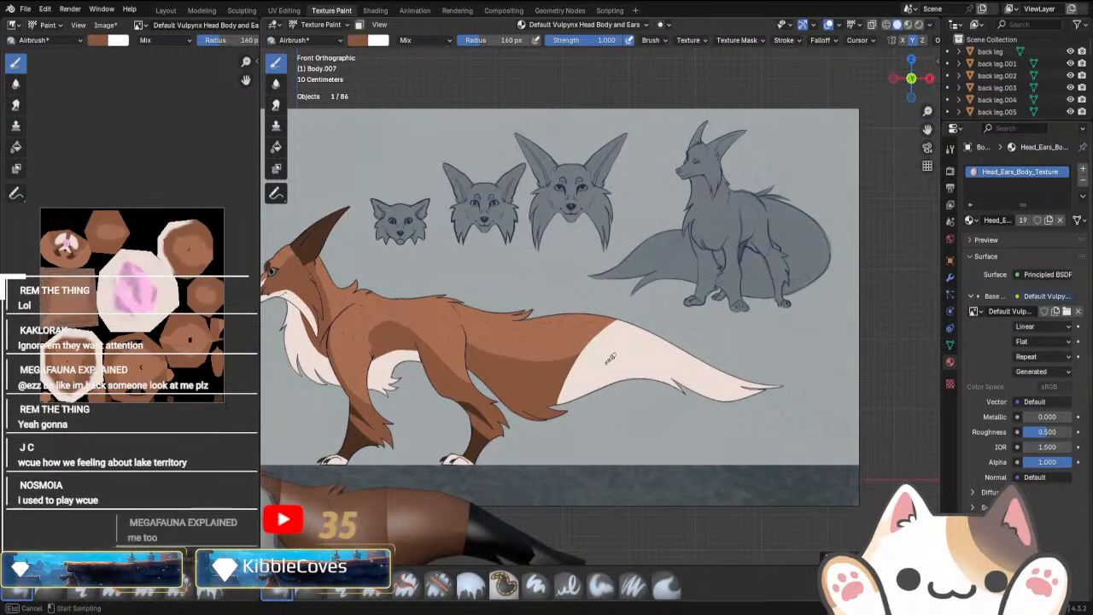
pyautogui.click(589, 372)
pyautogui.keyDown('shift'); pyautogui.moveTo(525, 546); pyautogui.dragTo(696, 344, button='middle'); pyautogui.keyUp('shift')
pyautogui.scroll(4, 697, 344)
pyautogui.click(908, 24)
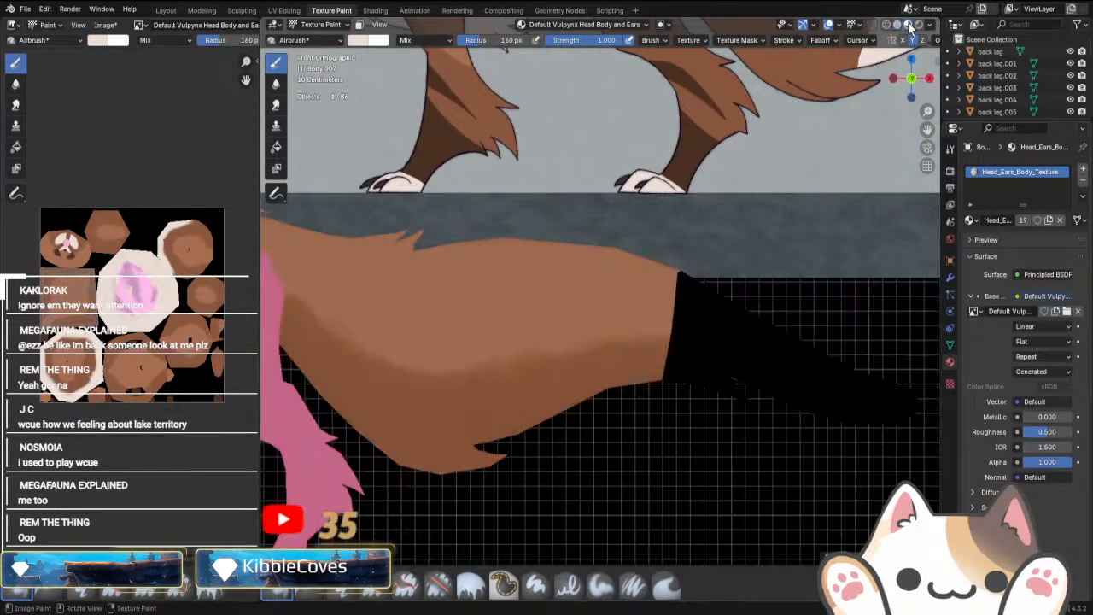
pyautogui.scroll(-4, 720, 334)
pyautogui.scroll(3, 678, 414)
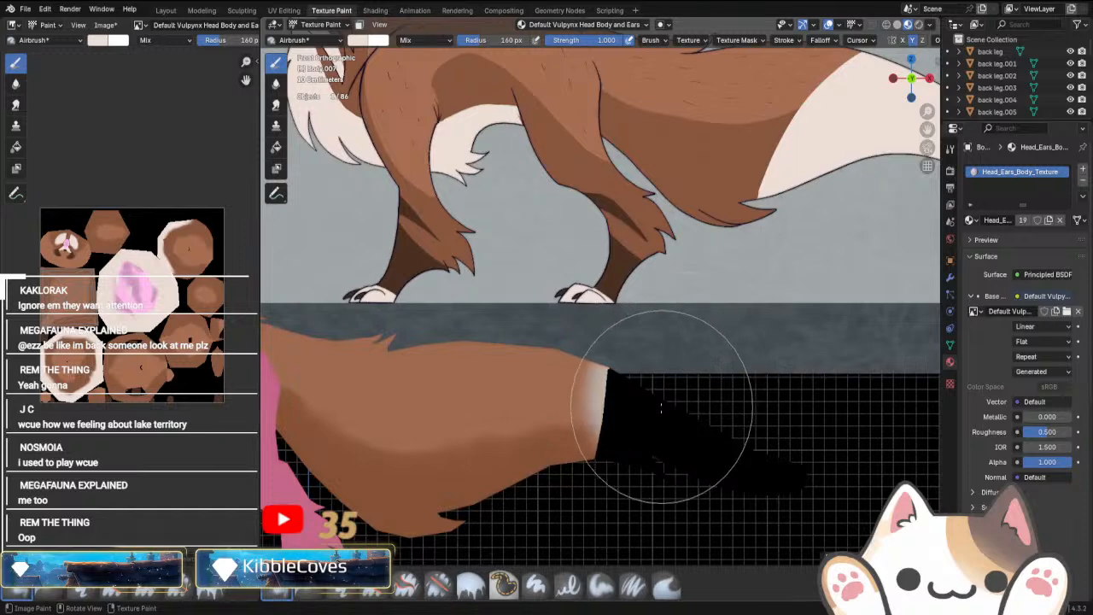
pyautogui.moveTo(660, 409)
pyautogui.mouseDown()
pyautogui.moveTo(581, 469)
pyautogui.moveTo(654, 415)
pyautogui.moveTo(713, 418)
pyautogui.mouseUp()
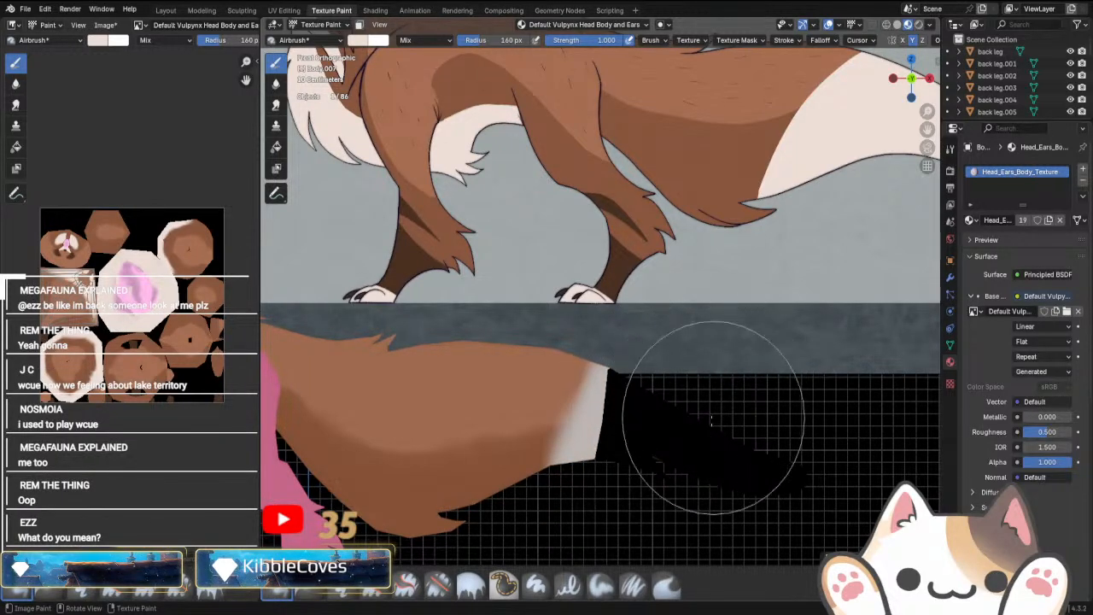
pyautogui.keyDown('shift'); pyautogui.moveTo(659, 417); pyautogui.dragTo(641, 473, button='middle'); pyautogui.keyUp('shift')
pyautogui.scroll(2, 639, 473)
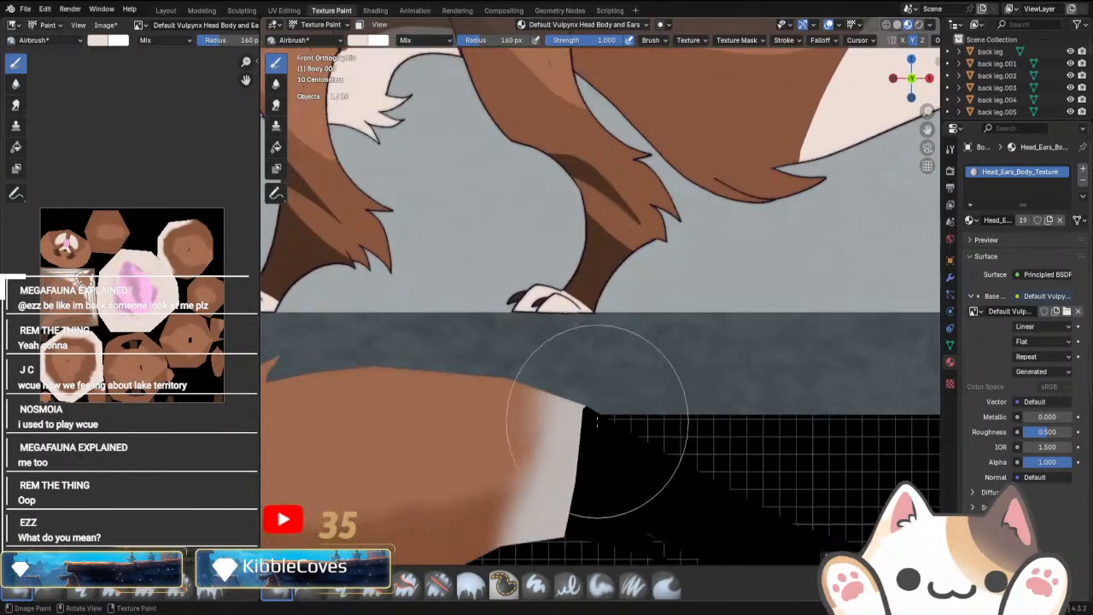
pyautogui.moveTo(597, 421); pyautogui.dragTo(624, 433, button='middle')
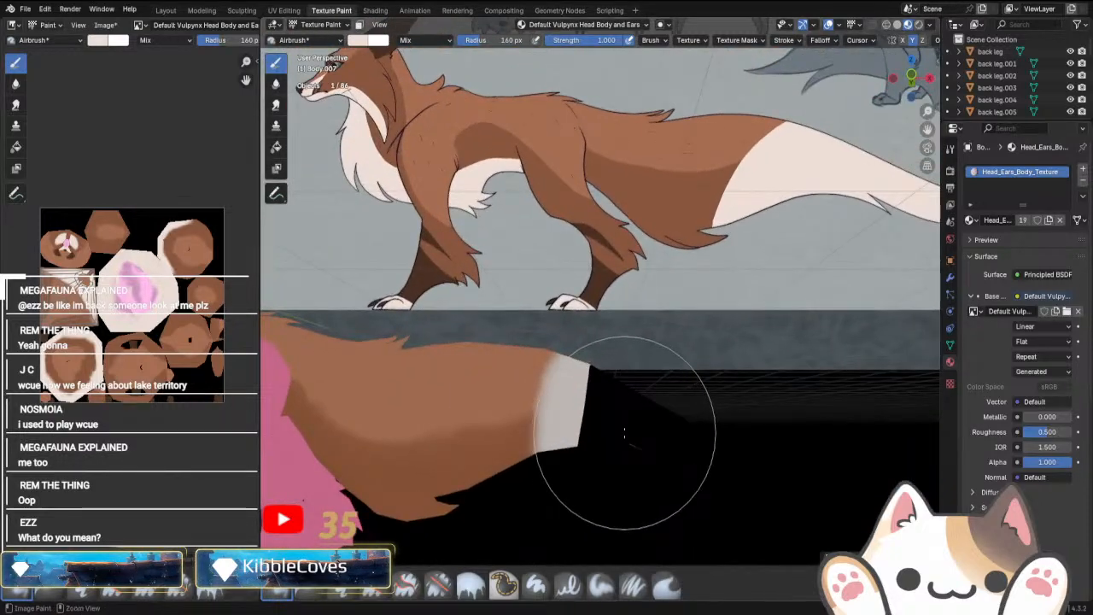
# Paint the rear end of the tail segment cream white with a slanted edge, reaching further forward along the underside.
pyautogui.press('KP_3')
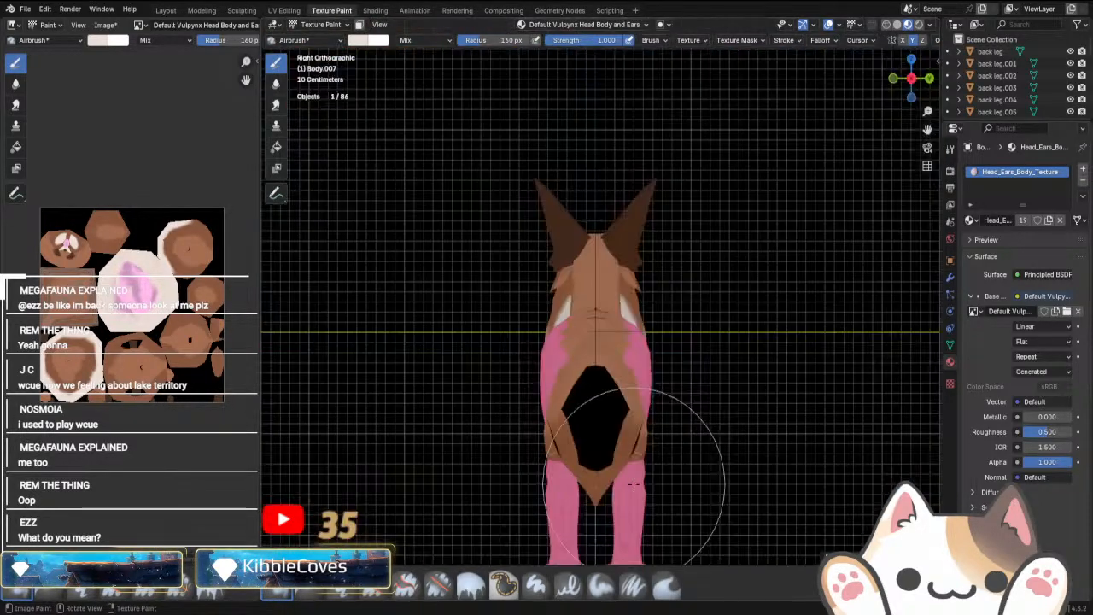
pyautogui.press('KP_1')
pyautogui.scroll(6, 598, 496)
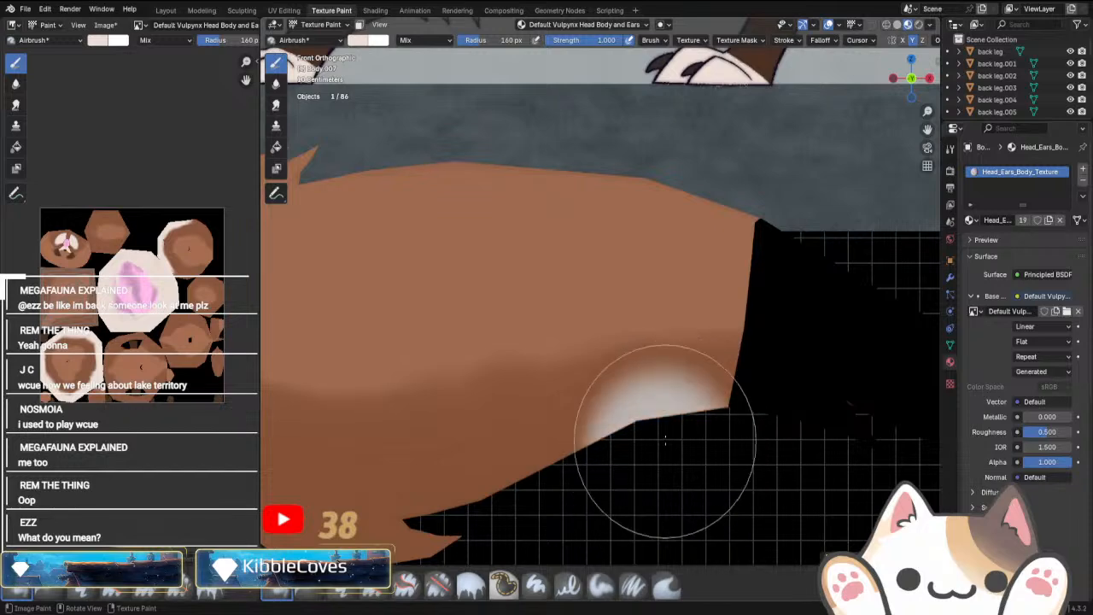
pyautogui.moveTo(665, 440); pyautogui.dragTo(835, 251)
pyautogui.scroll(-2, 837, 264)
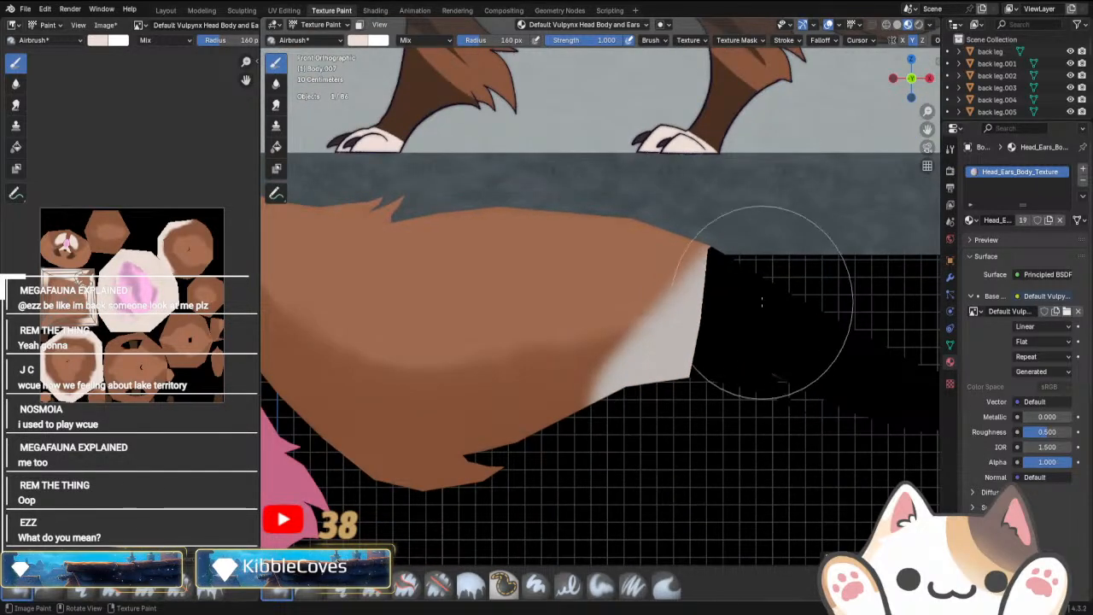
# Isolate the tail segment and paint the remaining brown at its rear end cream white.
pyautogui.moveTo(762, 302)
pyautogui.mouseDown(button='middle')
pyautogui.moveTo(649, 410)
pyautogui.moveTo(586, 451)
pyautogui.mouseUp(button='middle')
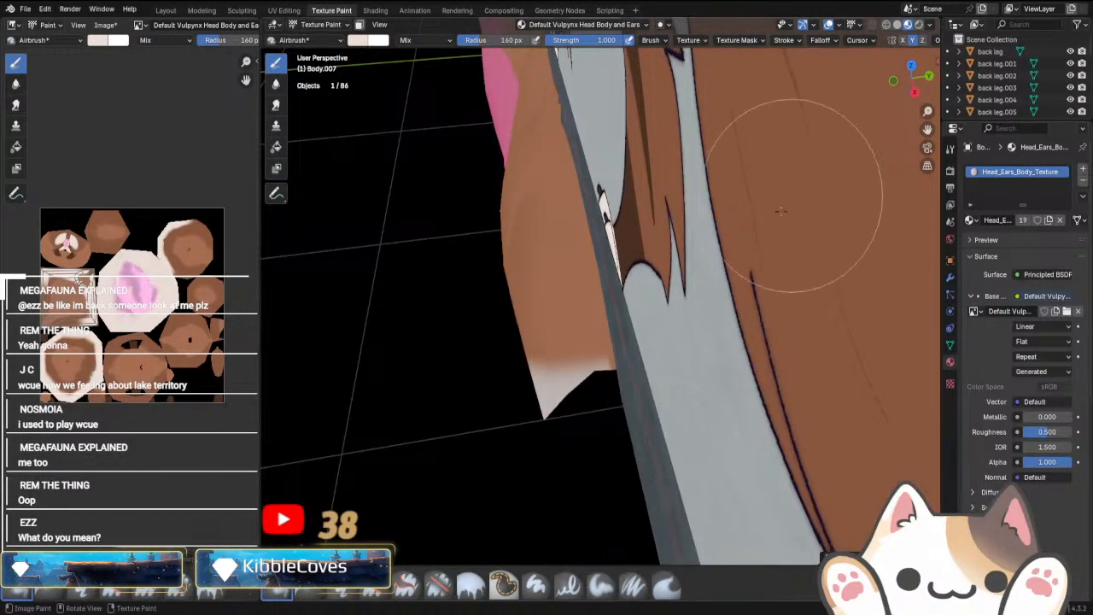
pyautogui.press('KP_Divide')
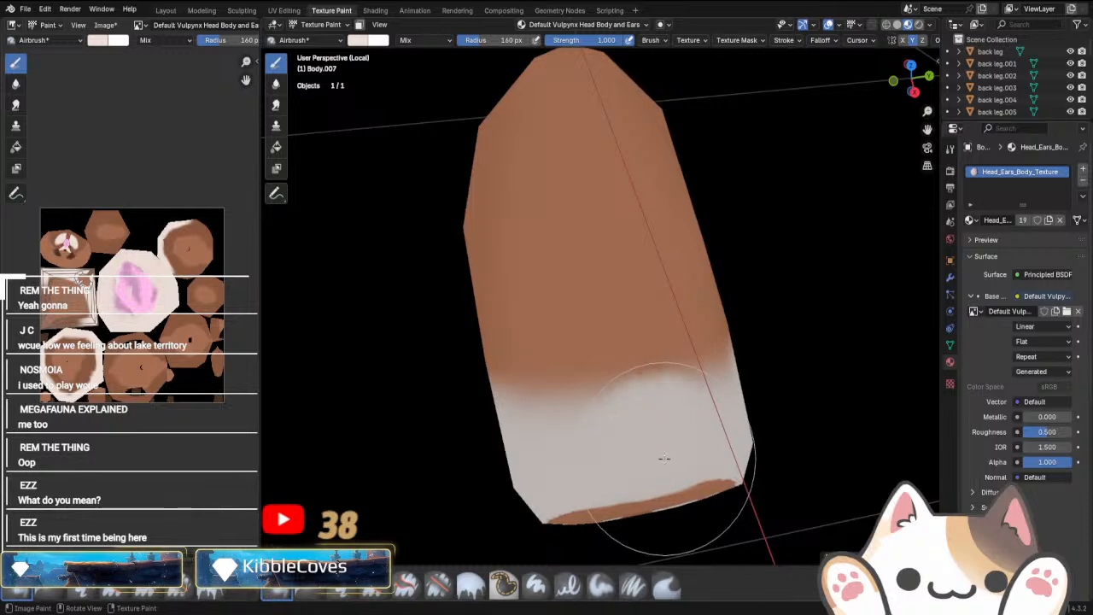
pyautogui.scroll(-1, 673, 486)
pyautogui.moveTo(674, 509)
pyautogui.mouseDown(button='middle')
pyautogui.moveTo(678, 415)
pyautogui.moveTo(674, 478)
pyautogui.mouseUp(button='middle')
pyautogui.moveTo(637, 390); pyautogui.dragTo(633, 374)
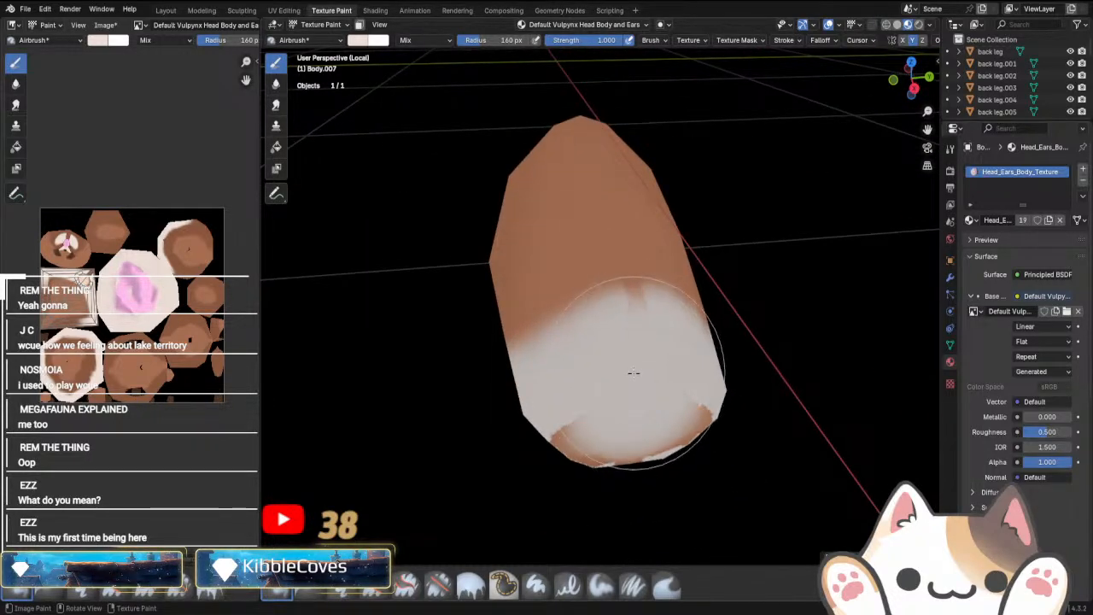
pyautogui.moveTo(633, 372)
pyautogui.mouseDown(button='middle')
pyautogui.moveTo(646, 475)
pyautogui.moveTo(622, 293)
pyautogui.mouseUp(button='middle')
pyautogui.moveTo(621, 293); pyautogui.dragTo(603, 292)
# Paint cream white over the brown streak through the segment's light area and bring back the rest of the model.
pyautogui.moveTo(602, 293); pyautogui.dragTo(667, 261, button='middle')
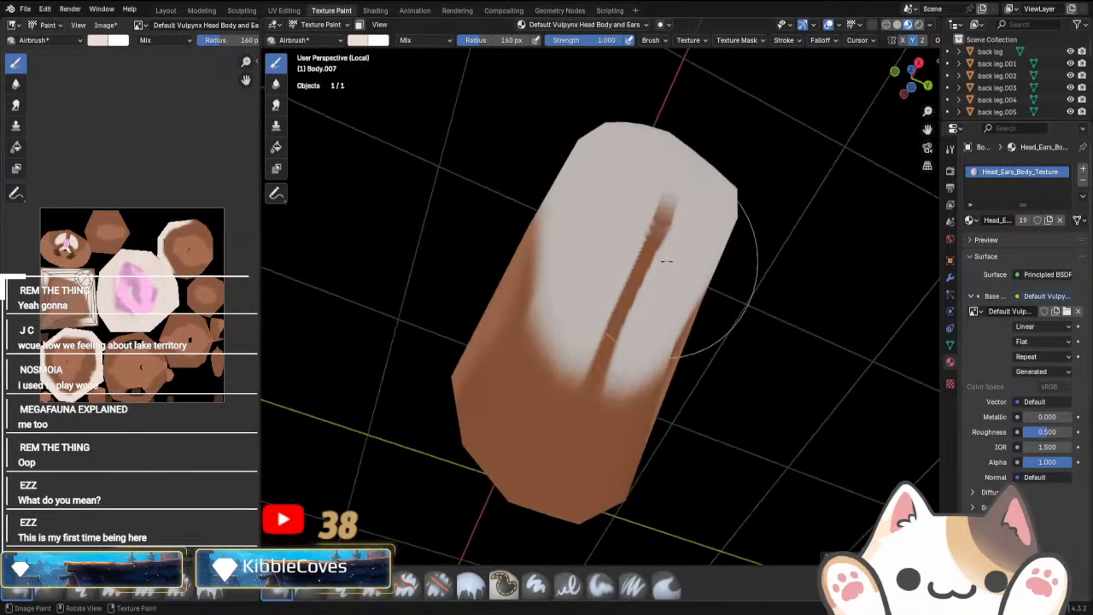
pyautogui.moveTo(667, 262)
pyautogui.mouseDown()
pyautogui.moveTo(629, 286)
pyautogui.moveTo(602, 342)
pyautogui.mouseUp()
pyautogui.moveTo(602, 342)
pyautogui.mouseDown(button='middle')
pyautogui.moveTo(690, 444)
pyautogui.moveTo(674, 444)
pyautogui.moveTo(610, 336)
pyautogui.moveTo(646, 341)
pyautogui.mouseUp(button='middle')
pyautogui.moveTo(647, 341)
pyautogui.mouseDown()
pyautogui.moveTo(629, 337)
pyautogui.moveTo(662, 333)
pyautogui.mouseUp()
pyautogui.keyDown('ctrl'); pyautogui.moveTo(662, 333); pyautogui.dragTo(636, 397, button='middle'); pyautogui.keyUp('ctrl')
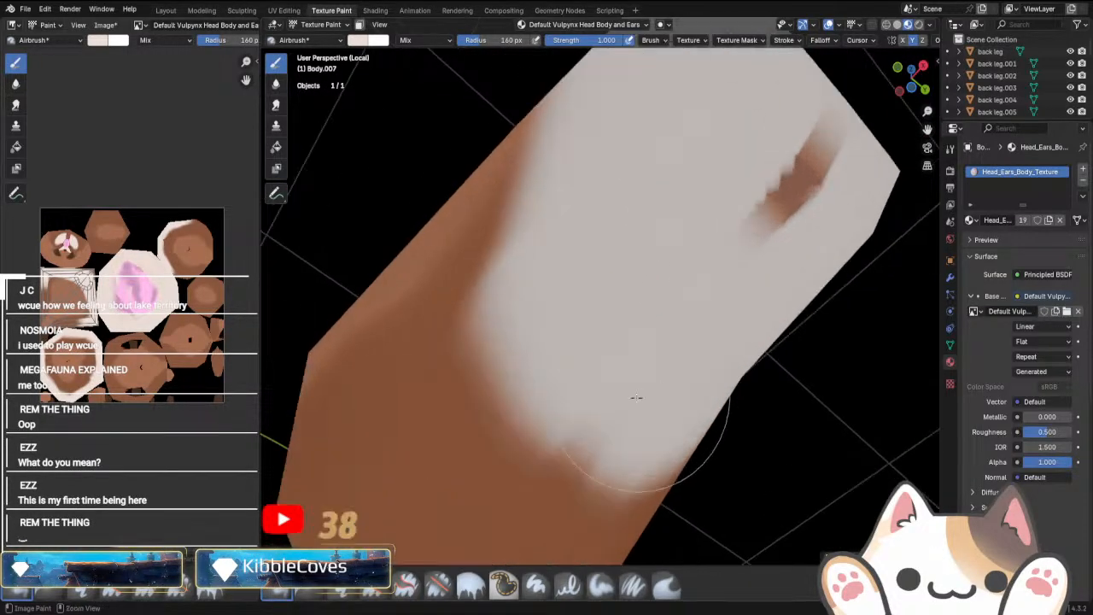
pyautogui.moveTo(819, 134)
pyautogui.mouseDown(button='middle')
pyautogui.moveTo(689, 347)
pyautogui.moveTo(630, 273)
pyautogui.moveTo(606, 353)
pyautogui.moveTo(621, 451)
pyautogui.moveTo(751, 453)
pyautogui.moveTo(716, 456)
pyautogui.moveTo(812, 395)
pyautogui.mouseUp(button='middle')
pyautogui.scroll(-5, 649, 362)
pyautogui.press('/')
pyautogui.scroll(-5, 812, 395)
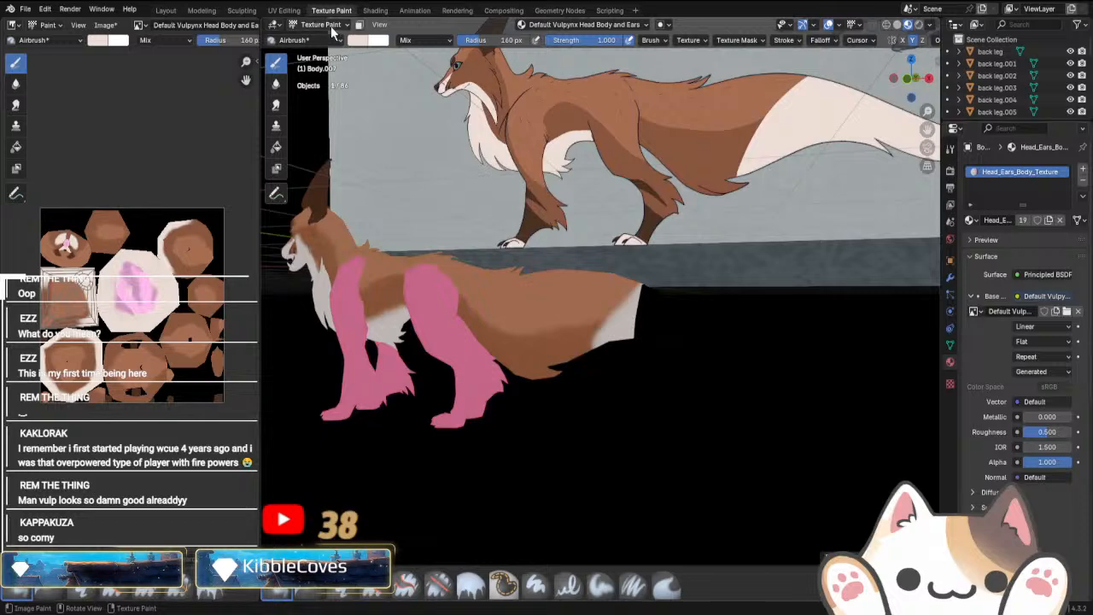
# Switch texture painting to the next black tail segment behind it, using solid viewport shading.
pyautogui.click(320, 24)
pyautogui.click(316, 44)
pyautogui.click(676, 313)
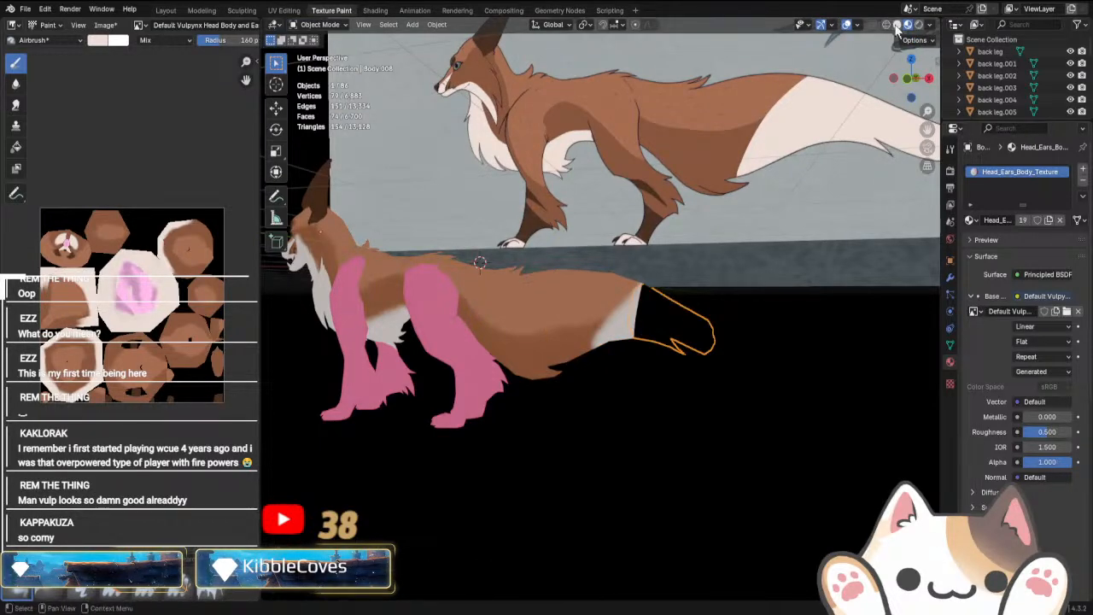
pyautogui.click(896, 24)
pyautogui.click(320, 24)
pyautogui.click(315, 105)
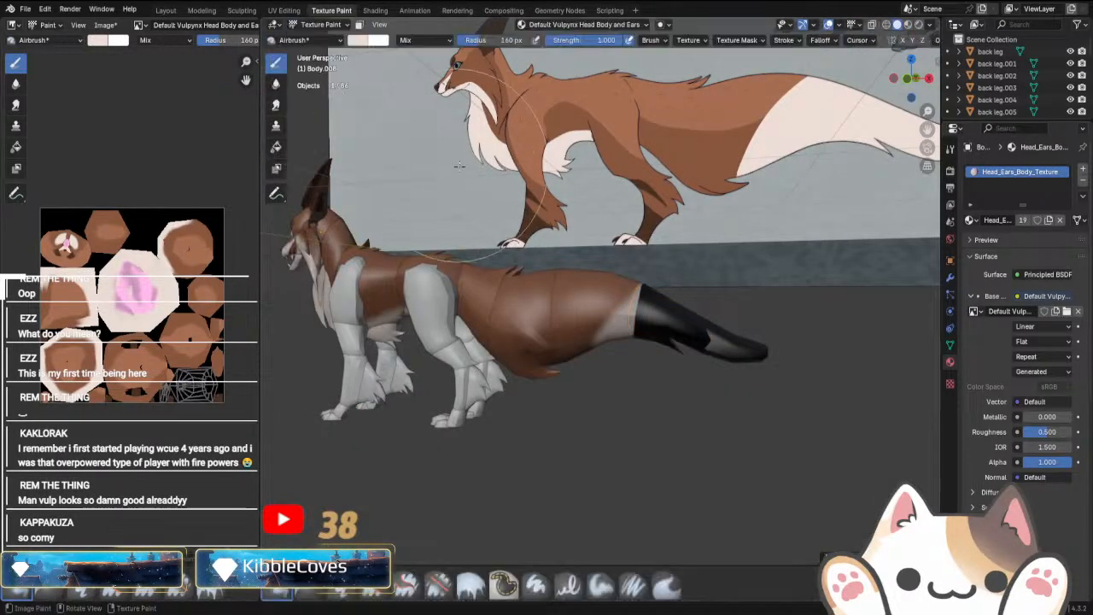
# Paint this tail segment entirely cream white, isolating it to cover every side.
pyautogui.moveTo(686, 335); pyautogui.dragTo(690, 324)
pyautogui.scroll(-1, 693, 335)
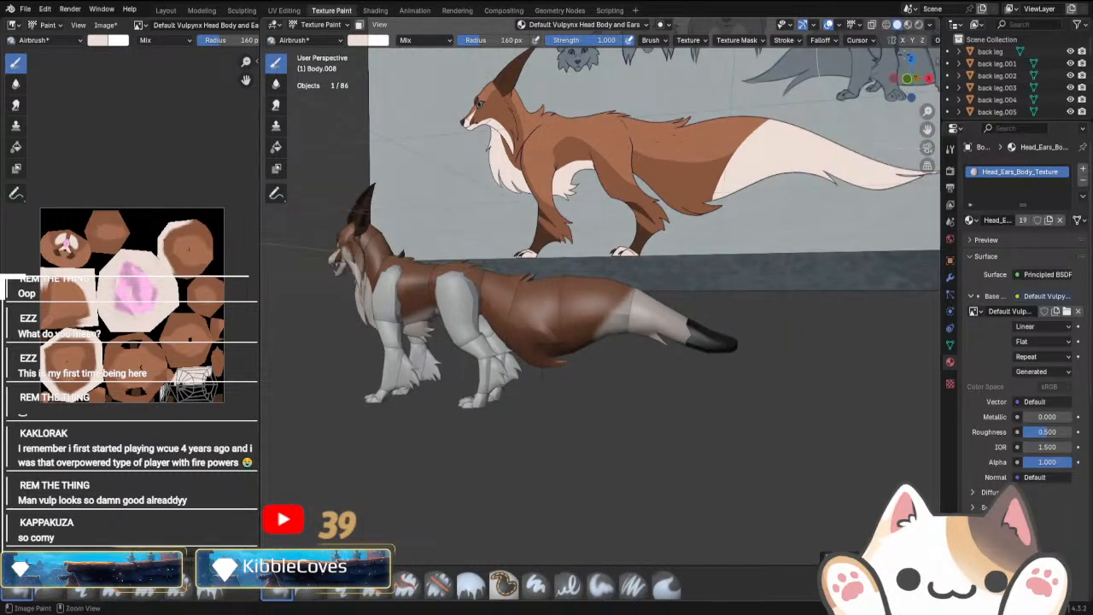
pyautogui.hotkey('ctrl', 'z')
pyautogui.moveTo(921, 48); pyautogui.dragTo(564, 354)
pyautogui.moveTo(564, 354); pyautogui.dragTo(758, 359, button='middle')
pyautogui.moveTo(674, 314)
pyautogui.mouseDown()
pyautogui.moveTo(657, 309)
pyautogui.moveTo(690, 345)
pyautogui.mouseUp()
pyautogui.press('KP_Divide')
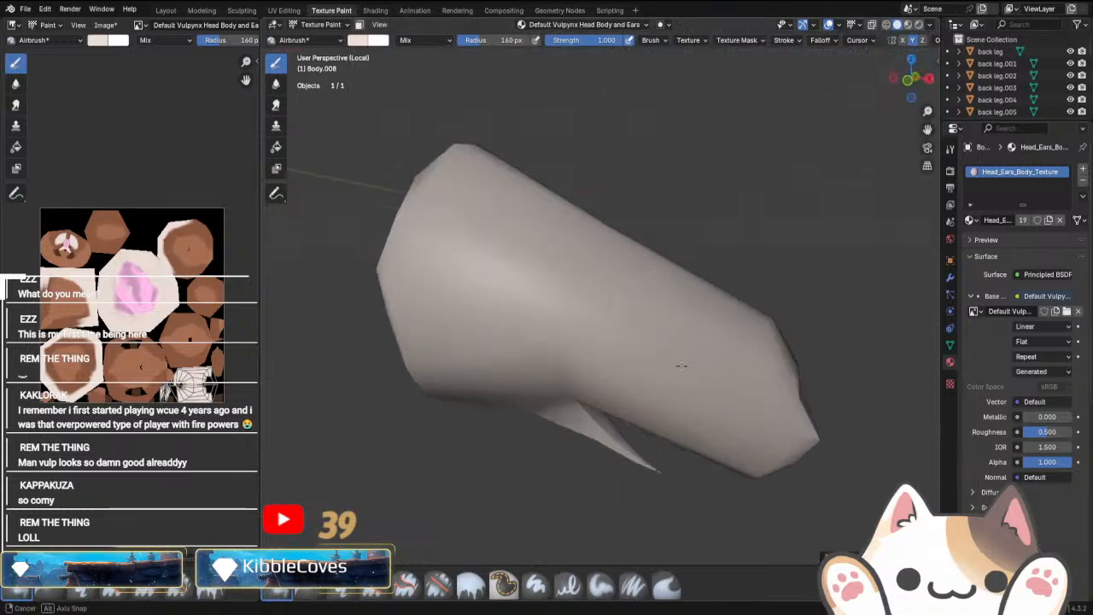
pyautogui.moveTo(689, 345); pyautogui.dragTo(609, 439, button='middle')
pyautogui.scroll(-3, 578, 330)
pyautogui.moveTo(578, 329)
pyautogui.mouseDown(button='middle')
pyautogui.moveTo(602, 210)
pyautogui.moveTo(580, 287)
pyautogui.moveTo(602, 251)
pyautogui.moveTo(605, 397)
pyautogui.moveTo(712, 219)
pyautogui.moveTo(827, 420)
pyautogui.moveTo(599, 280)
pyautogui.mouseUp(button='middle')
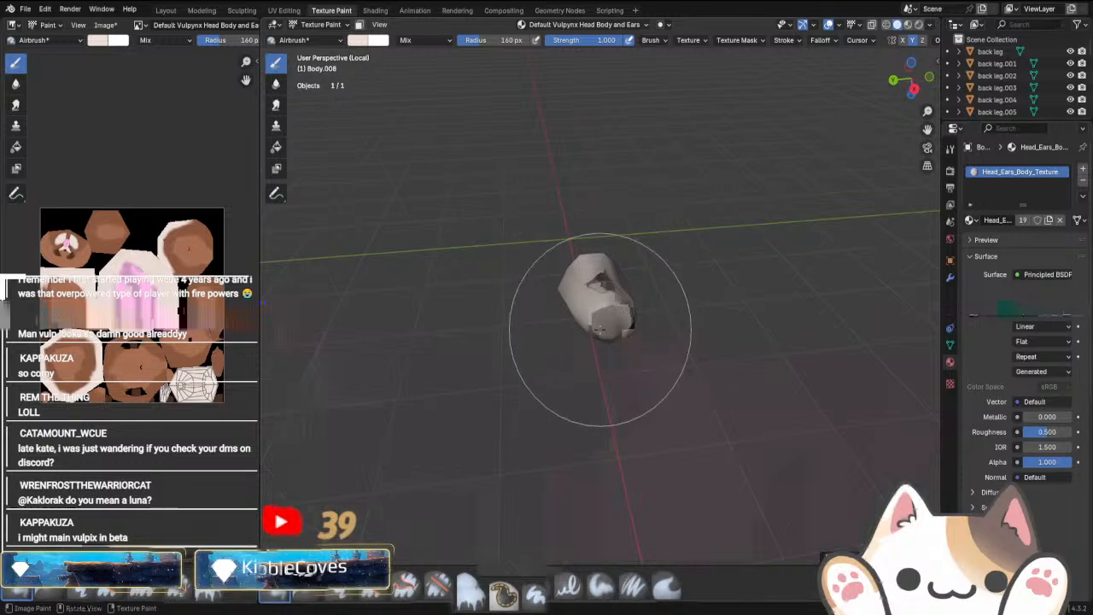
# Show the full model again and switch texture painting to the black segment at the tail's tip.
pyautogui.press('KP_Divide')
pyautogui.click(320, 24)
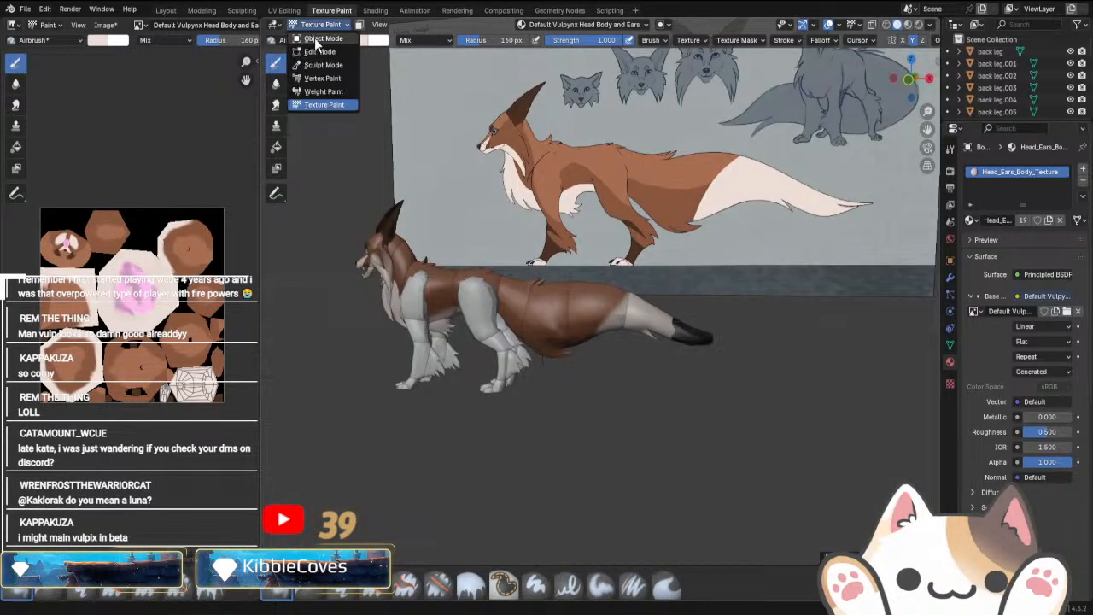
pyautogui.click(318, 42)
pyautogui.click(317, 24)
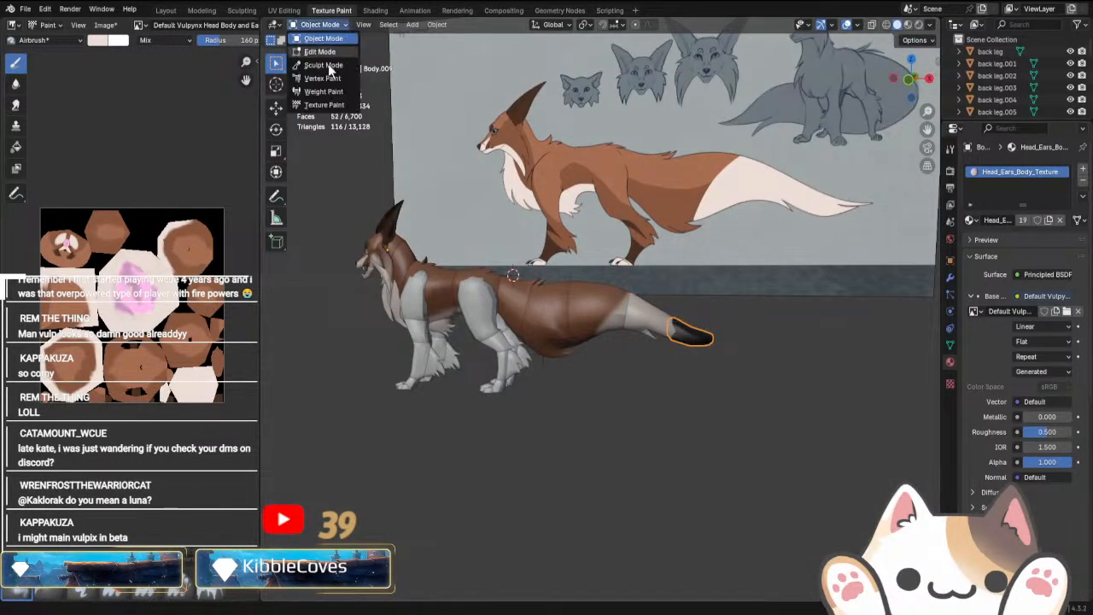
pyautogui.click(320, 107)
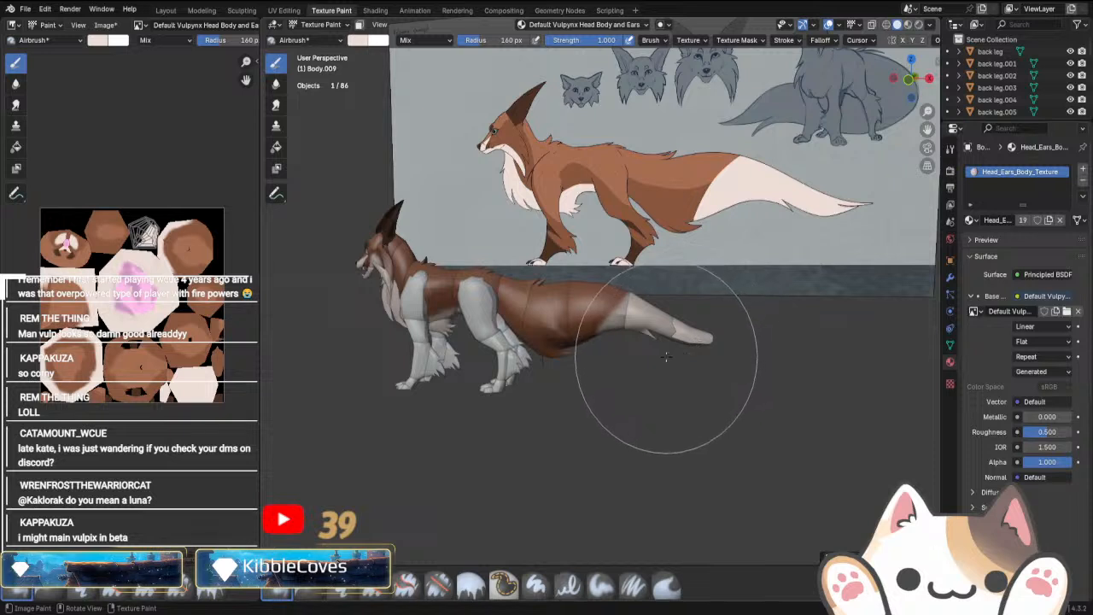
# Paint the tail tip segment cream white on all sides in isolation, restoring the full model when done.
pyautogui.press('KP_Divide')
pyautogui.scroll(-6, 644, 391)
pyautogui.moveTo(608, 336); pyautogui.dragTo(757, 342, button='middle')
pyautogui.moveTo(631, 319); pyautogui.dragTo(596, 300)
pyautogui.moveTo(596, 300); pyautogui.dragTo(578, 406, button='middle')
pyautogui.press('KP_Divide')
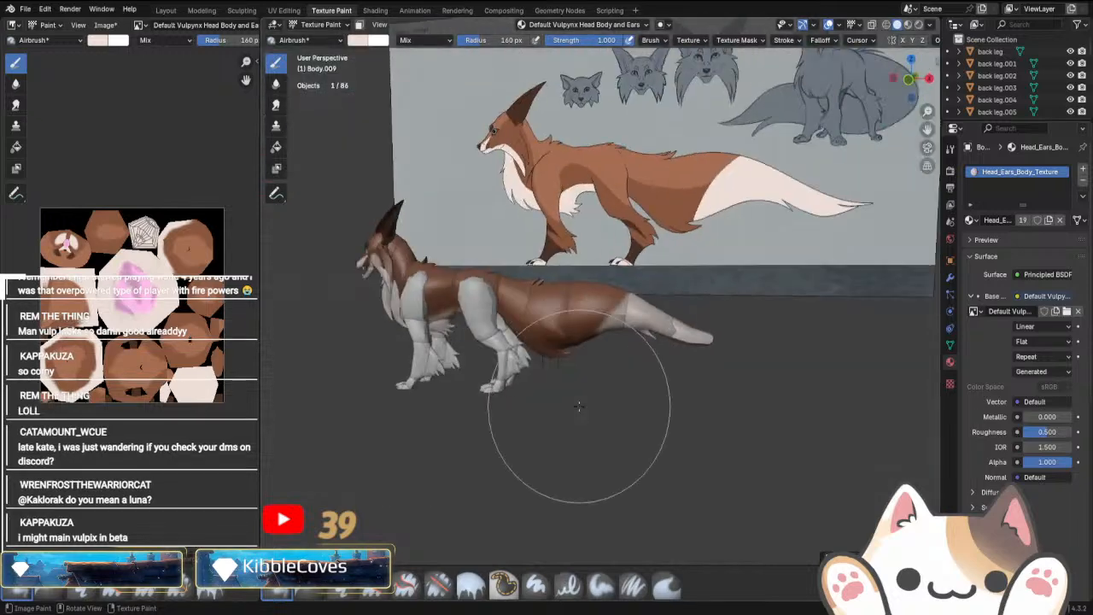
# Return to material preview shading and compare the painted fox with the reference drawing.
pyautogui.click(909, 26)
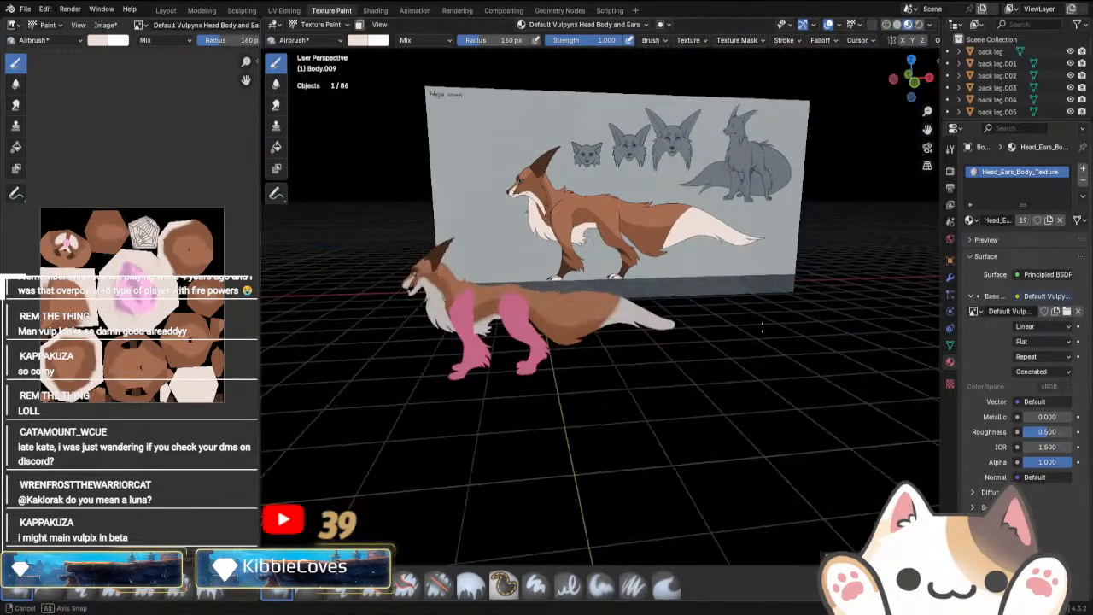
pyautogui.moveTo(659, 348)
pyautogui.mouseDown(button='middle')
pyautogui.moveTo(710, 366)
pyautogui.moveTo(680, 377)
pyautogui.mouseUp(button='middle')
pyautogui.moveTo(637, 420)
pyautogui.keyDown('shift'); pyautogui.mouseDown(button='middle')
pyautogui.moveTo(653, 363)
pyautogui.moveTo(703, 347)
pyautogui.moveTo(563, 365)
pyautogui.mouseUp(button='middle'); pyautogui.keyUp('shift')
pyautogui.scroll(3, 649, 363)
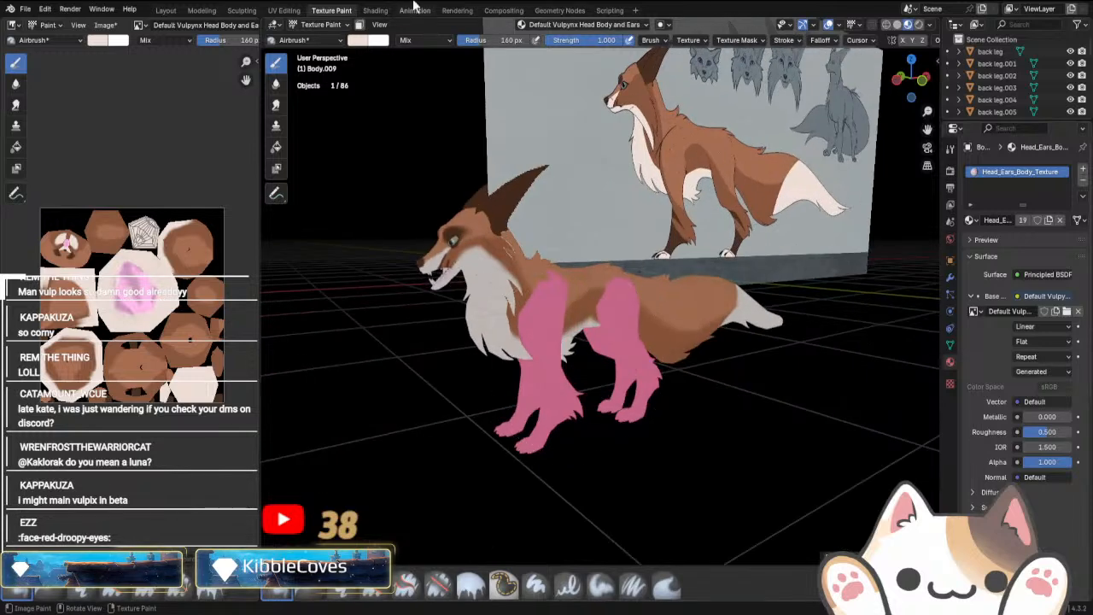
# Delete the reference drawing behind the fox in Object Mode and save the file.
pyautogui.click(303, 39)
pyautogui.click(301, 38)
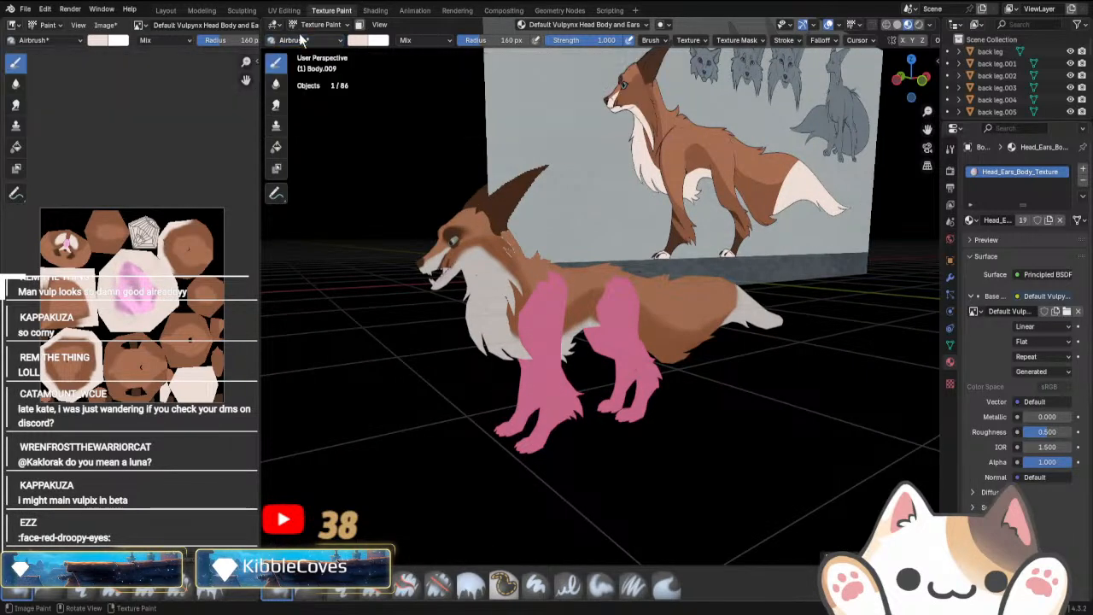
pyautogui.click(309, 27)
pyautogui.click(303, 37)
pyautogui.moveTo(518, 386); pyautogui.dragTo(547, 392, button='middle')
pyautogui.click(600, 441)
pyautogui.click(629, 191)
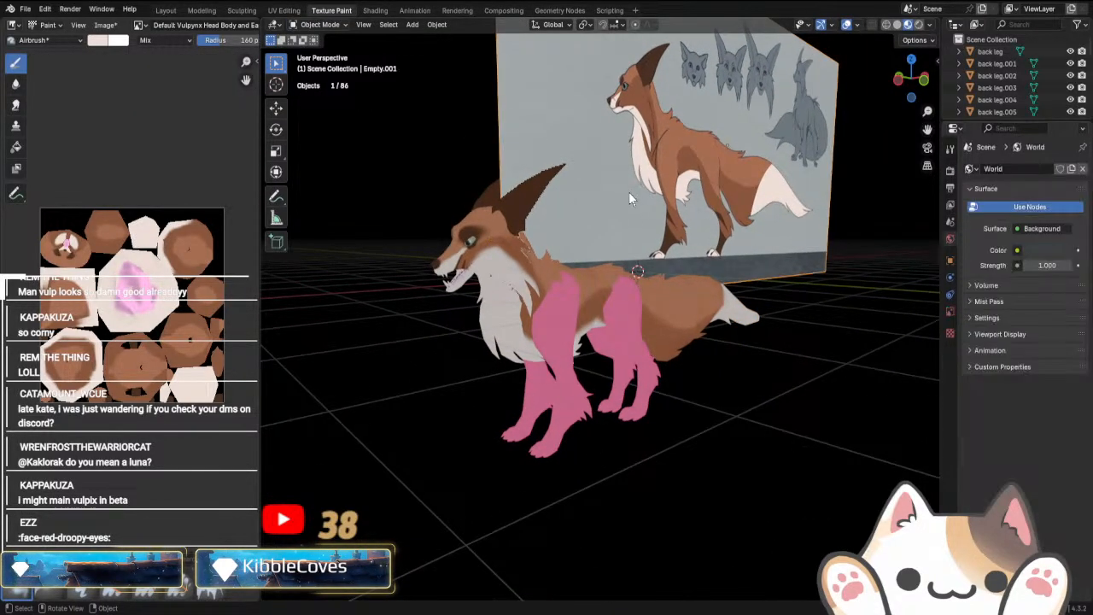
pyautogui.press('Delete')
pyautogui.moveTo(629, 192); pyautogui.dragTo(650, 337, button='middle')
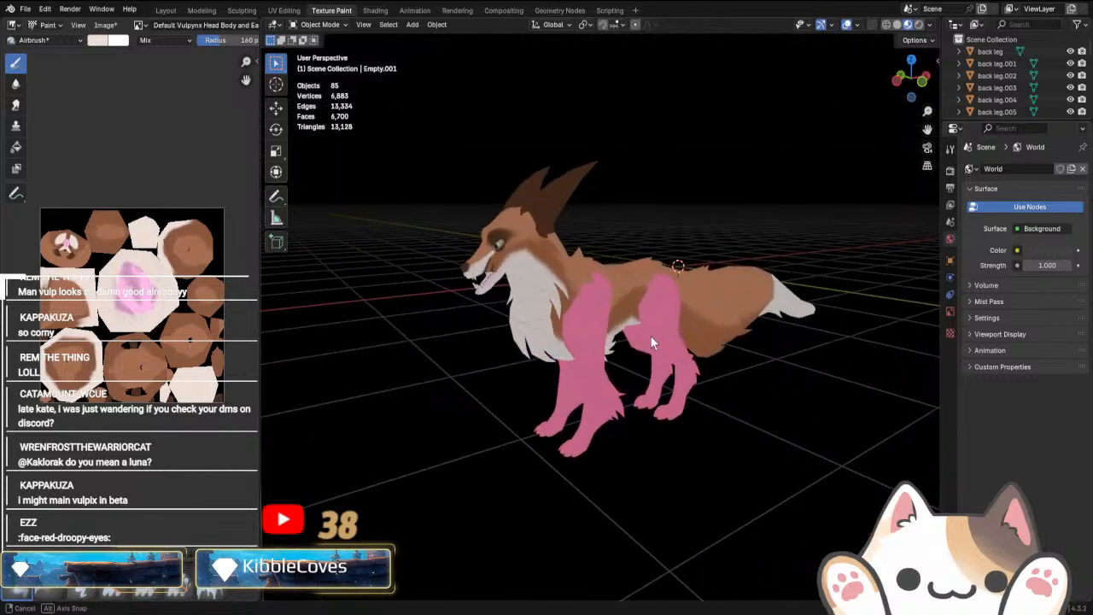
pyautogui.hotkey('ctrl', 's')
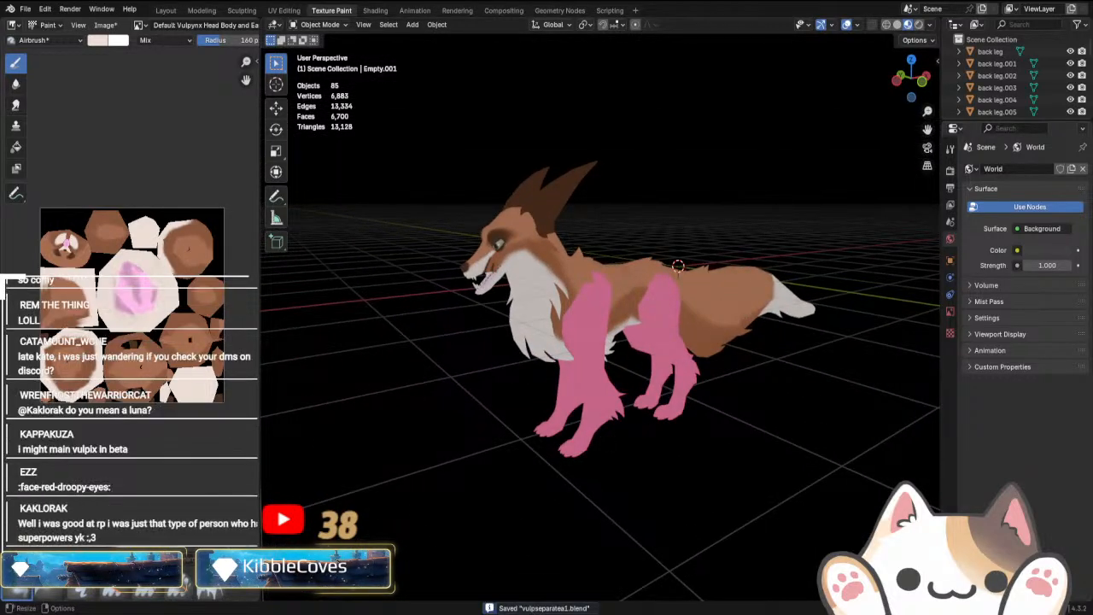
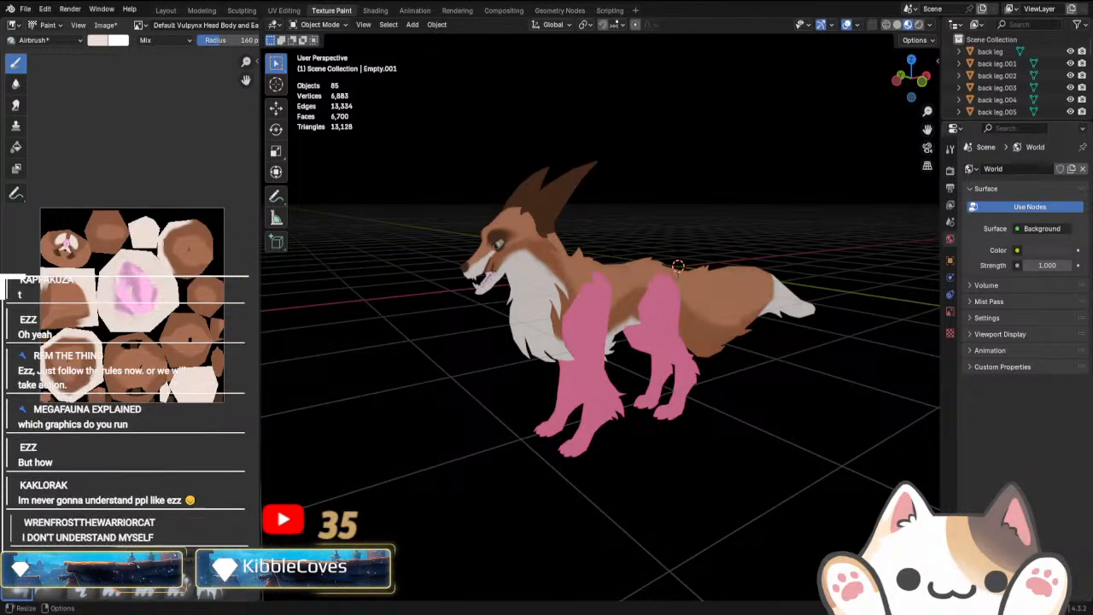
# Set the viewport to solid shading and select the upper segment of the fox's front leg.
pyautogui.scroll(-4, 582, 408)
pyautogui.moveTo(581, 408); pyautogui.dragTo(545, 387, button='middle')
pyautogui.scroll(5, 563, 400)
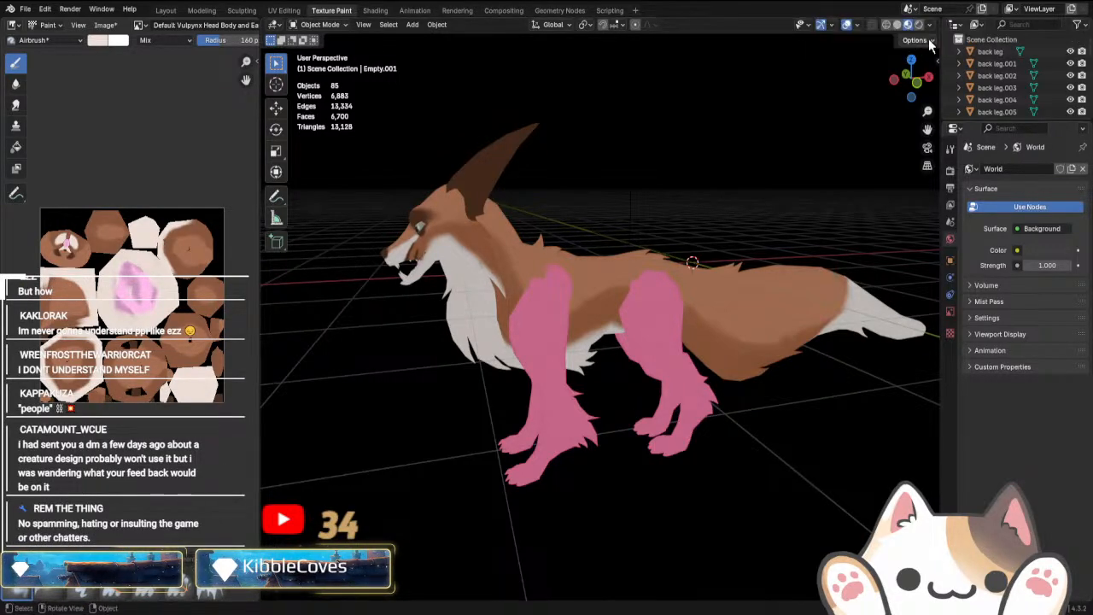
pyautogui.click(896, 24)
pyautogui.moveTo(573, 359)
pyautogui.mouseDown(button='middle')
pyautogui.moveTo(663, 339)
pyautogui.moveTo(683, 356)
pyautogui.moveTo(380, 56)
pyautogui.mouseUp(button='middle')
pyautogui.click(662, 342)
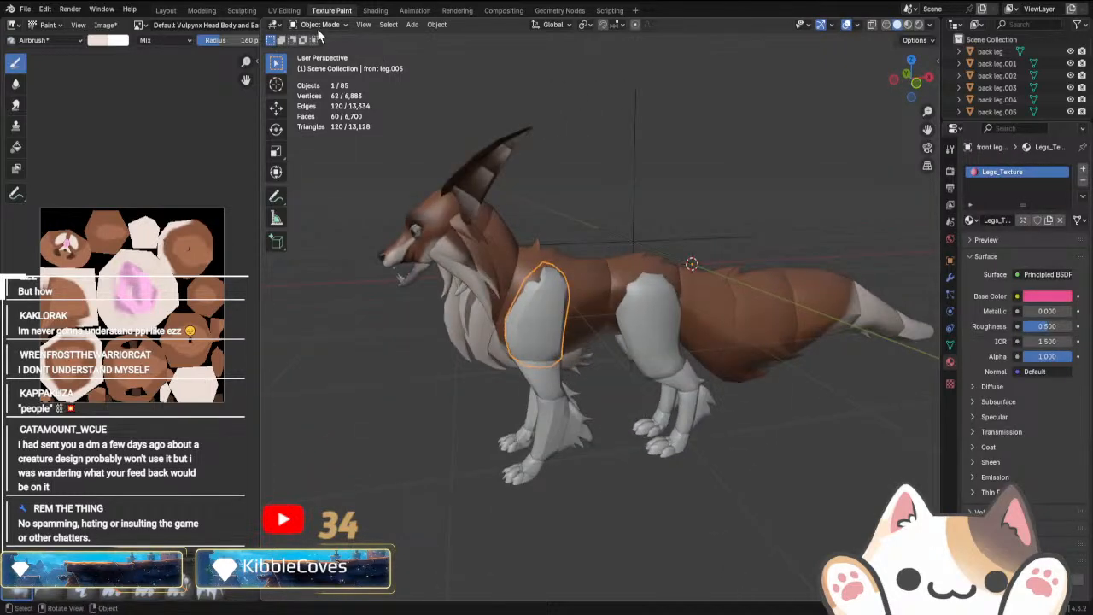
# Widen the material properties area and make the Legs_Texture material's base colour an Image Texture.
pyautogui.moveTo(942, 253); pyautogui.dragTo(791, 254)
pyautogui.click(1048, 222)
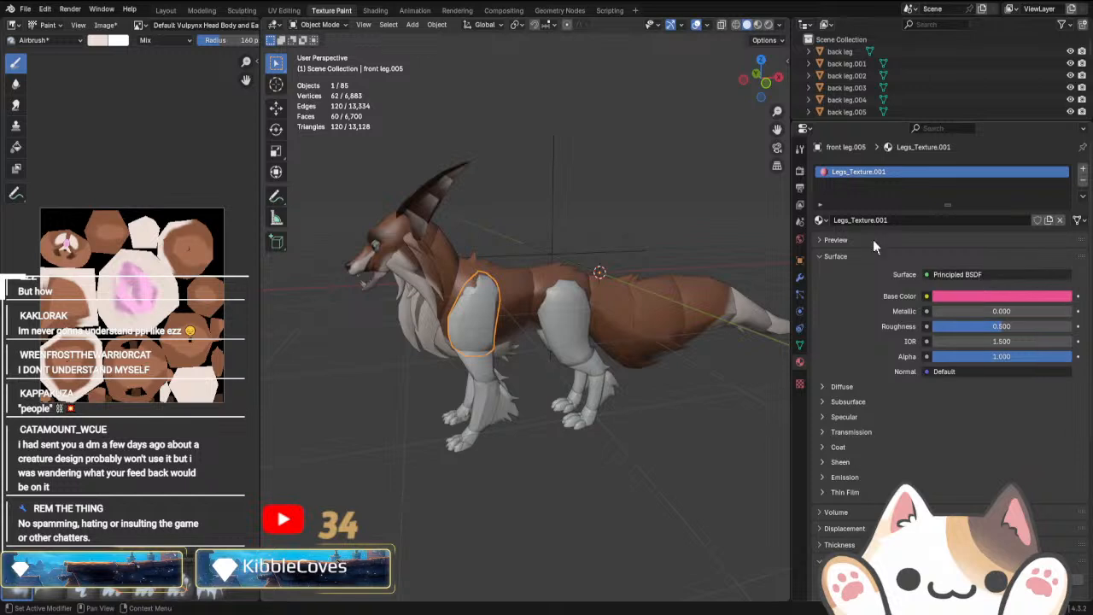
pyautogui.hotkey('ctrl', 'z')
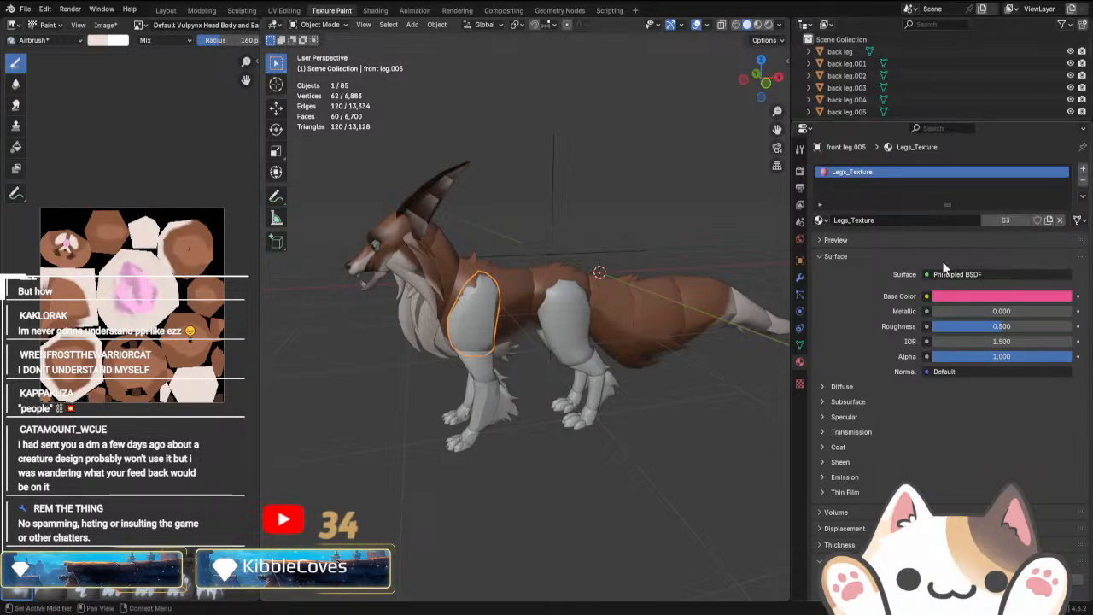
pyautogui.click(928, 296)
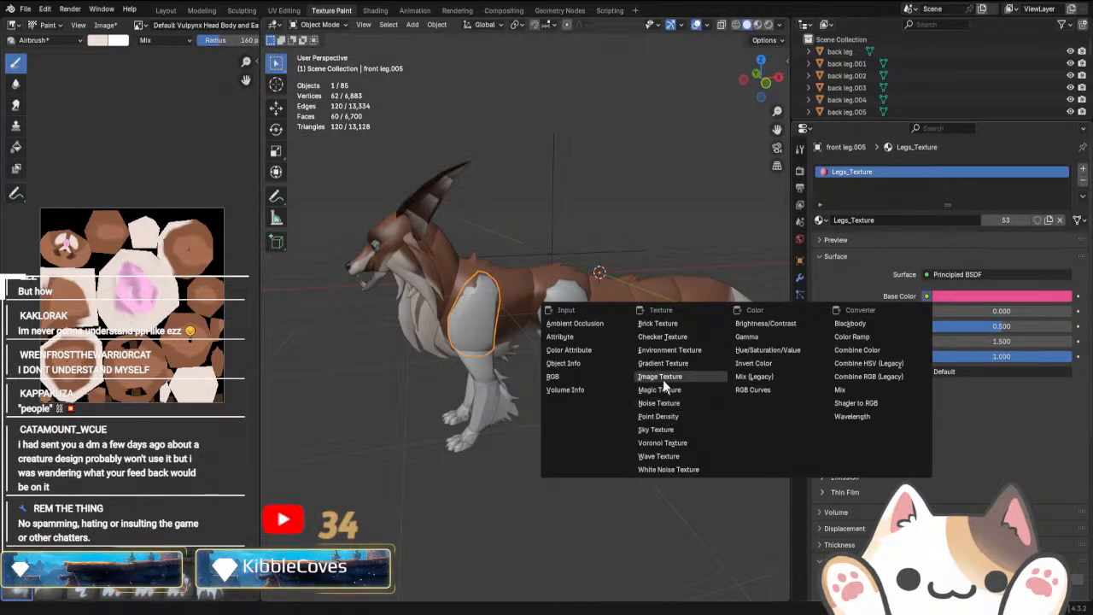
pyautogui.click(662, 379)
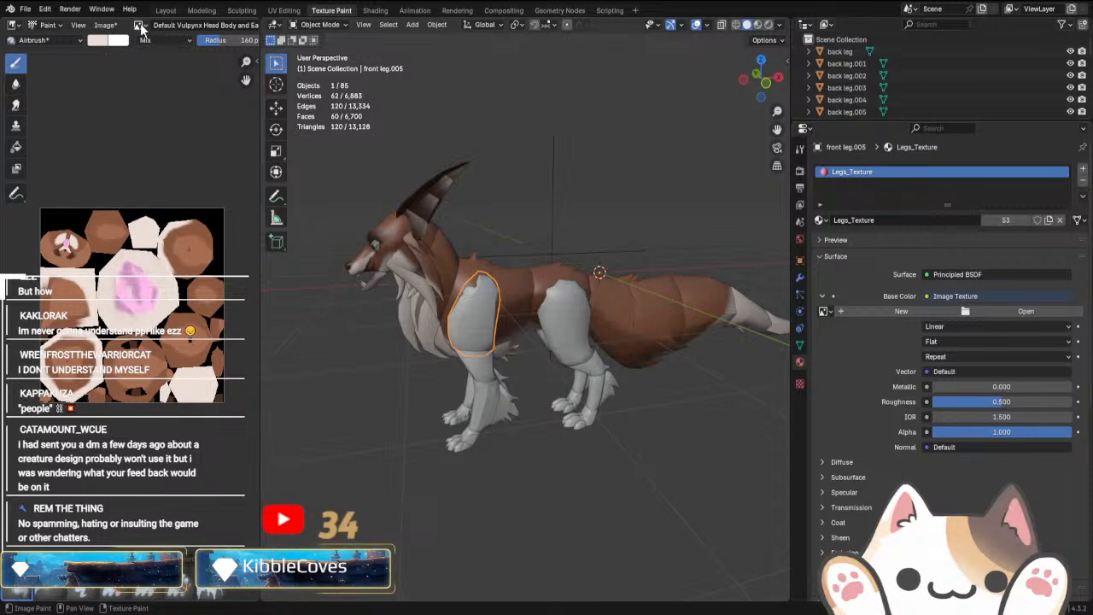
# Create a new blank image named "Legs Front and back Default Vulpynx" for the leg material's base colour.
pyautogui.click(888, 311)
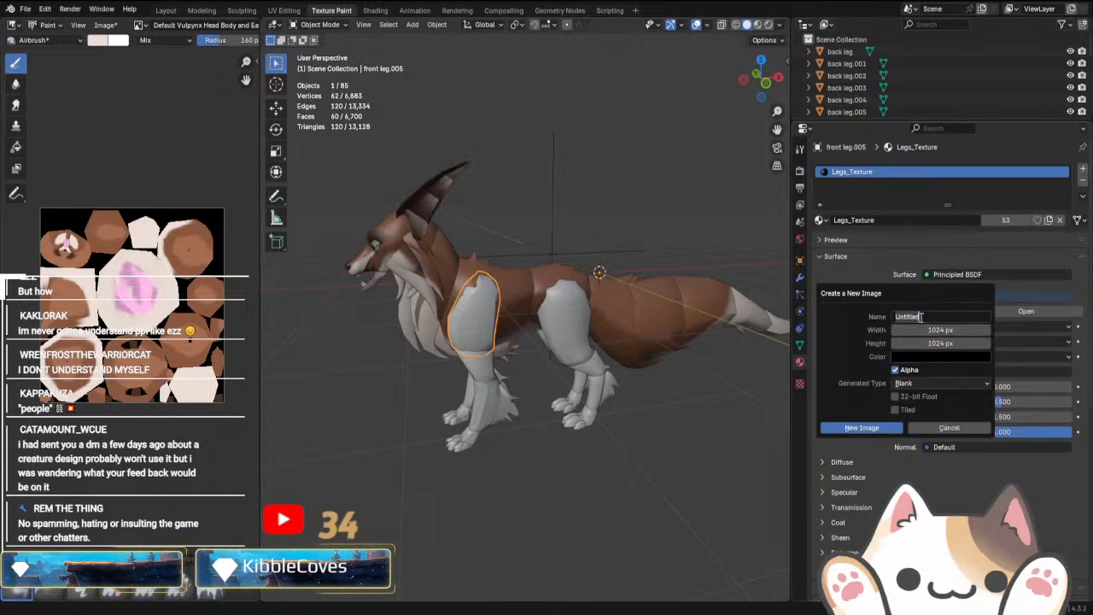
pyautogui.write('Legs Front')
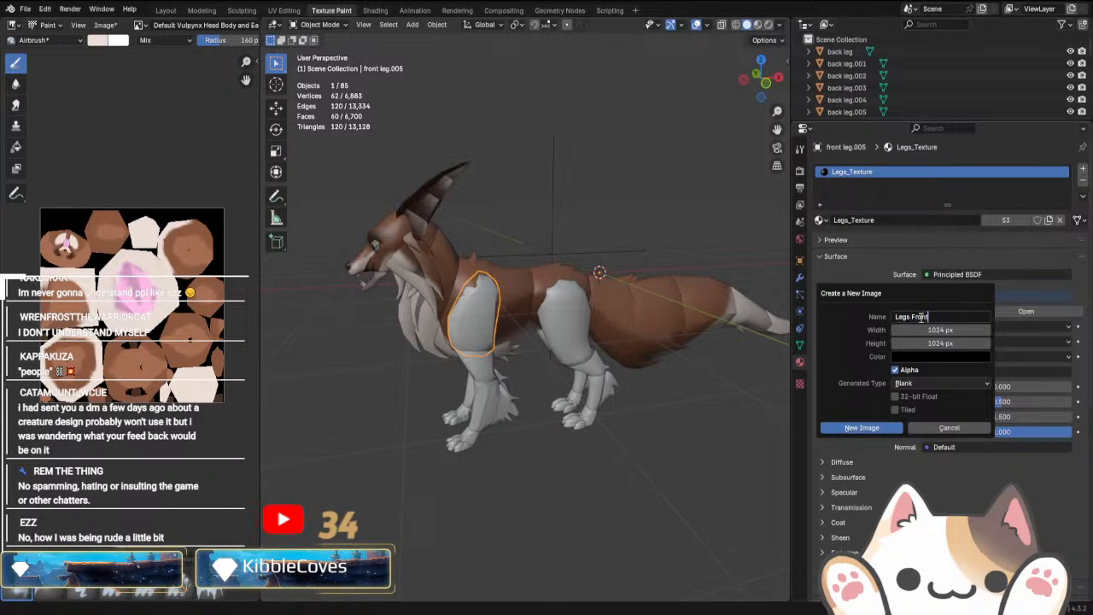
pyautogui.write(' and back Def')
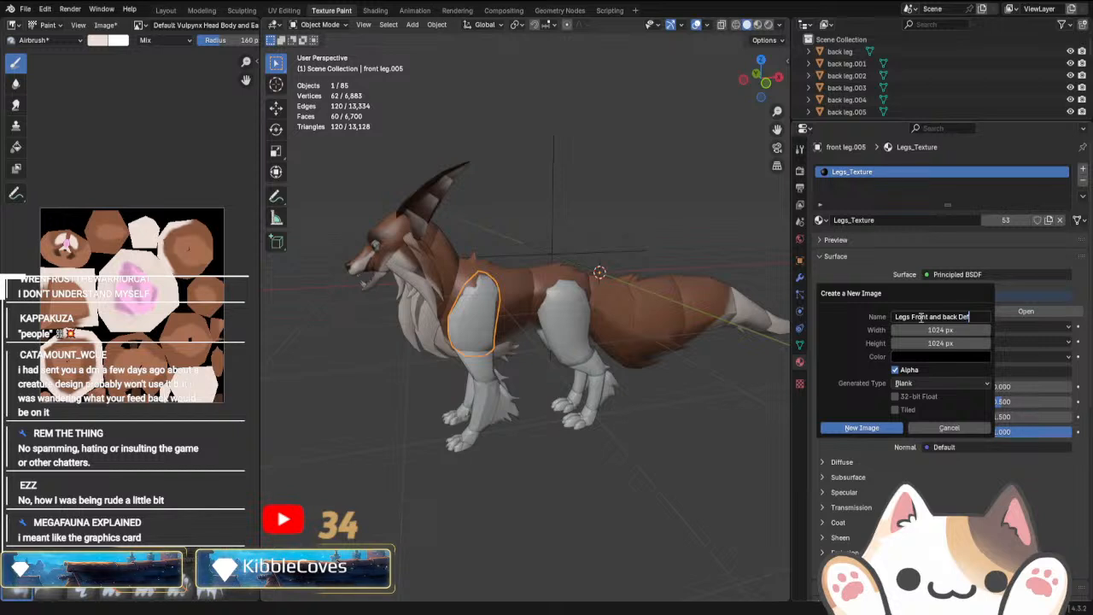
pyautogui.write('ault Vulpynx')
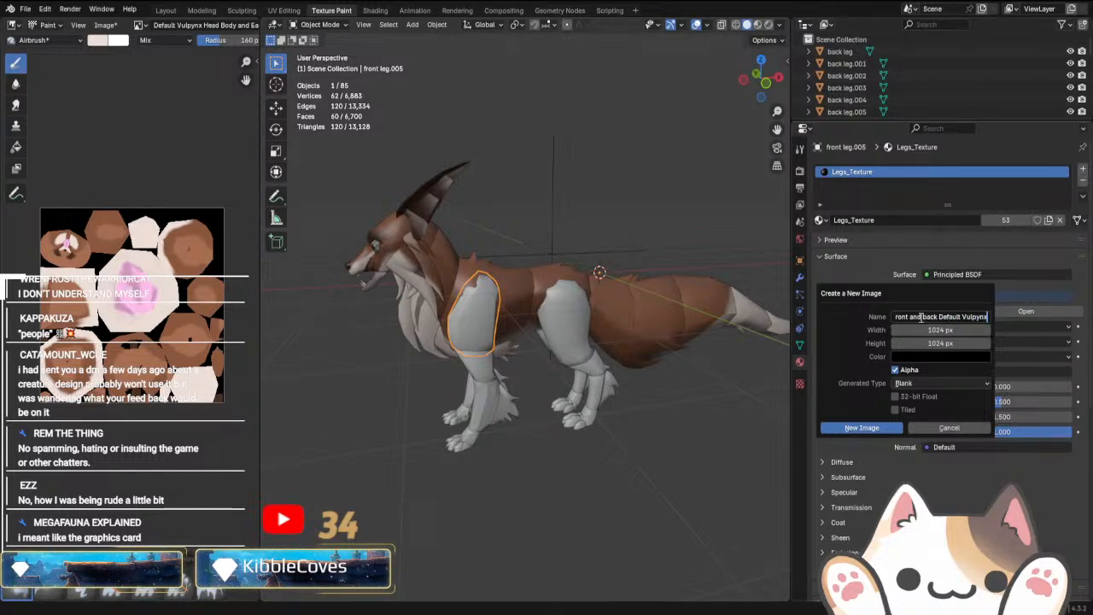
pyautogui.click(865, 433)
pyautogui.click(863, 432)
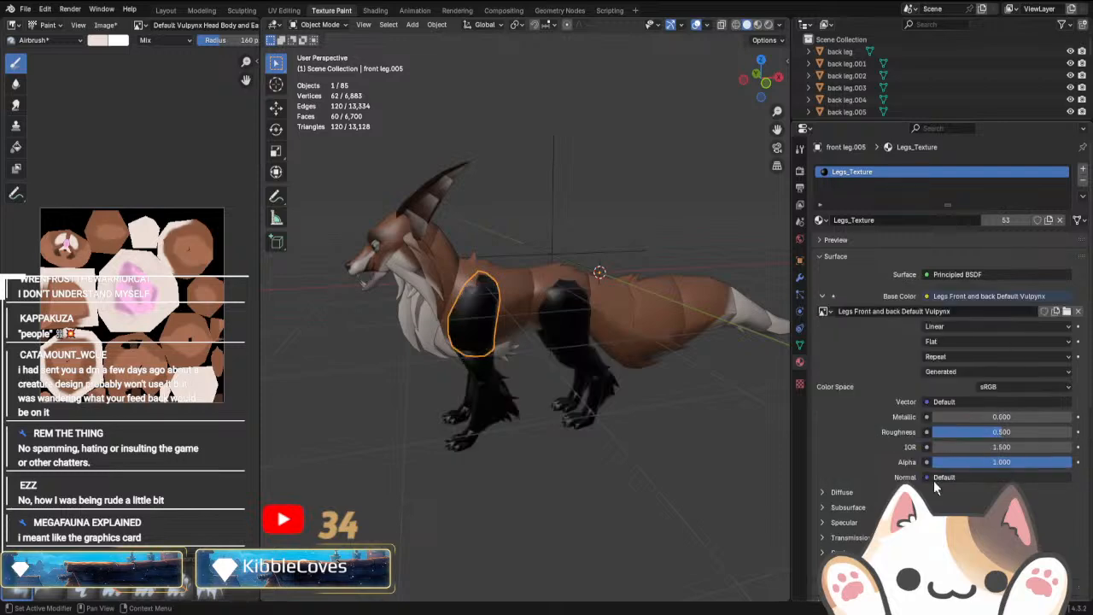
pyautogui.moveTo(605, 441); pyautogui.dragTo(656, 445, button='middle')
pyautogui.scroll(4, 716, 404)
pyautogui.scroll(-5, 566, 359)
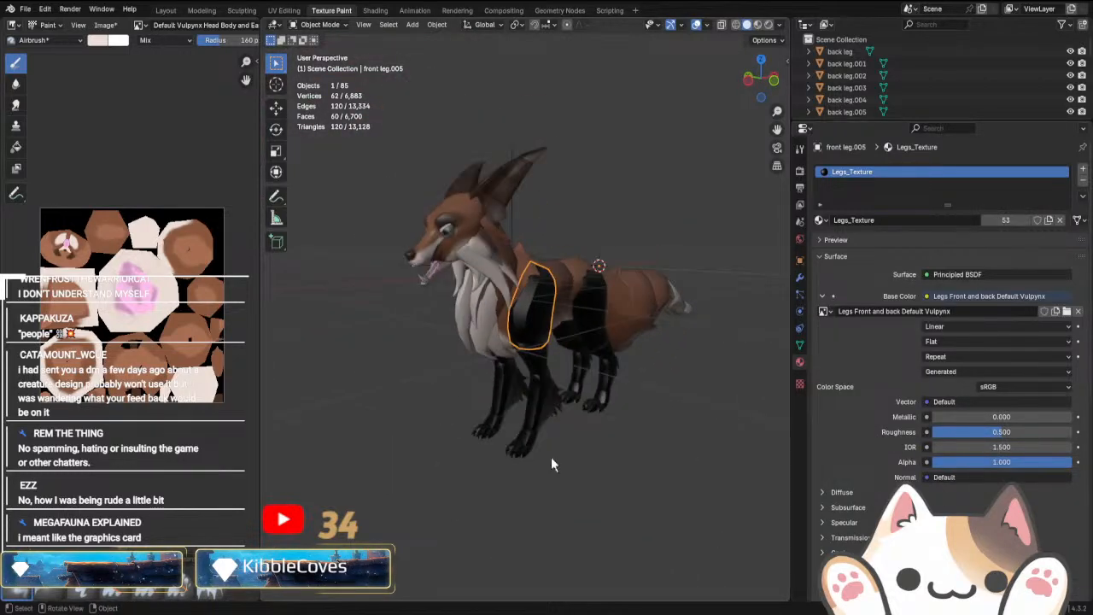
pyautogui.moveTo(347, 353); pyautogui.dragTo(529, 396, button='middle')
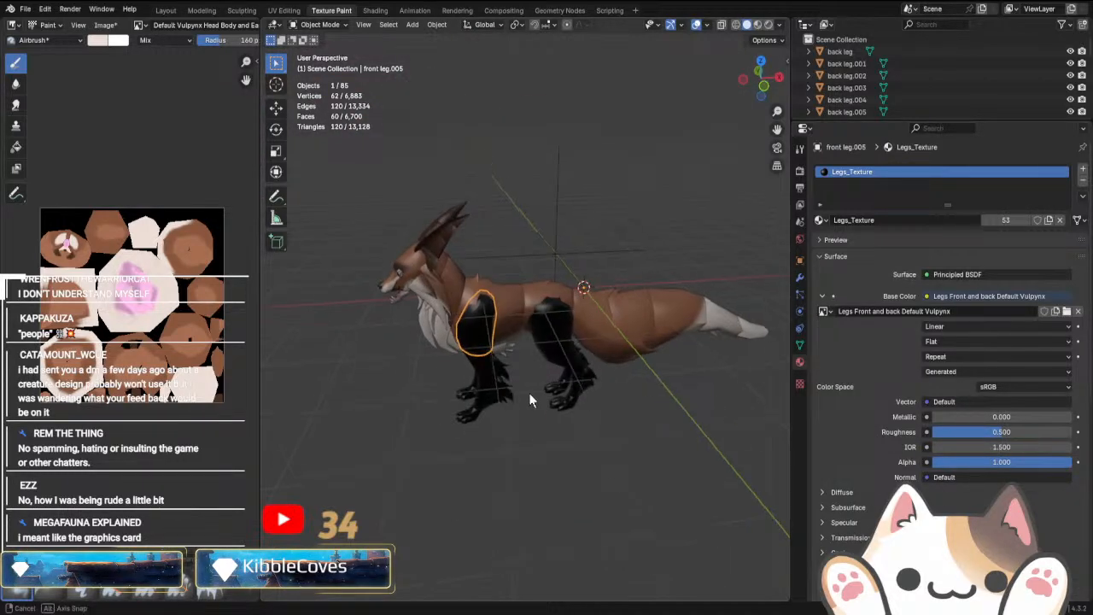
# Show the "Legs Front and back Default Vulpynx" image in the image editor and put the upper front leg segment into Texture Paint mode.
pyautogui.scroll(3, 470, 363)
pyautogui.moveTo(471, 363); pyautogui.dragTo(502, 341, button='middle')
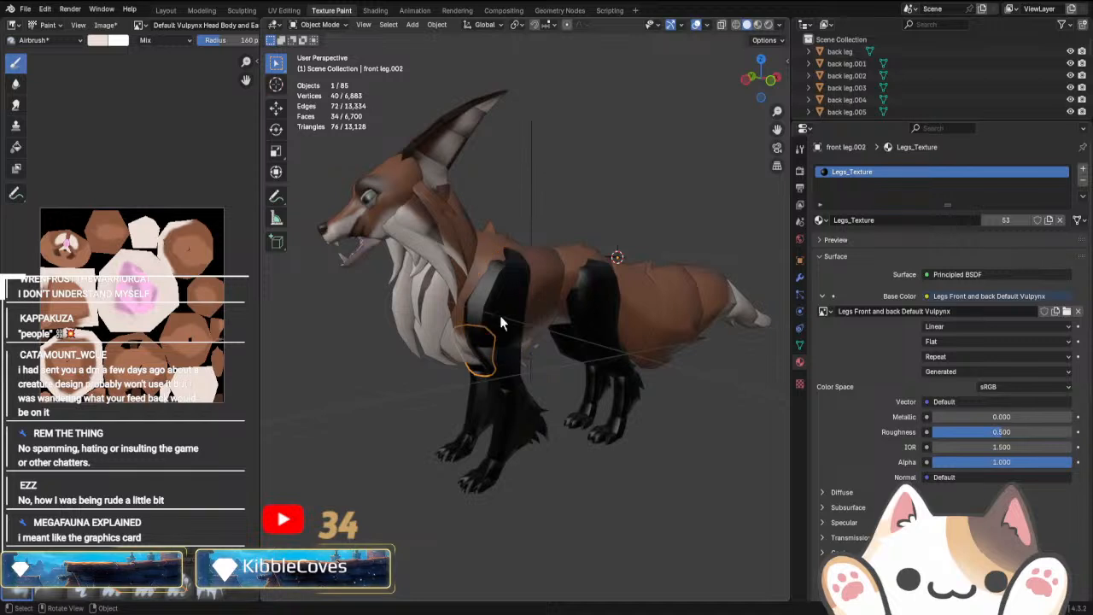
pyautogui.click(139, 25)
pyautogui.click(187, 90)
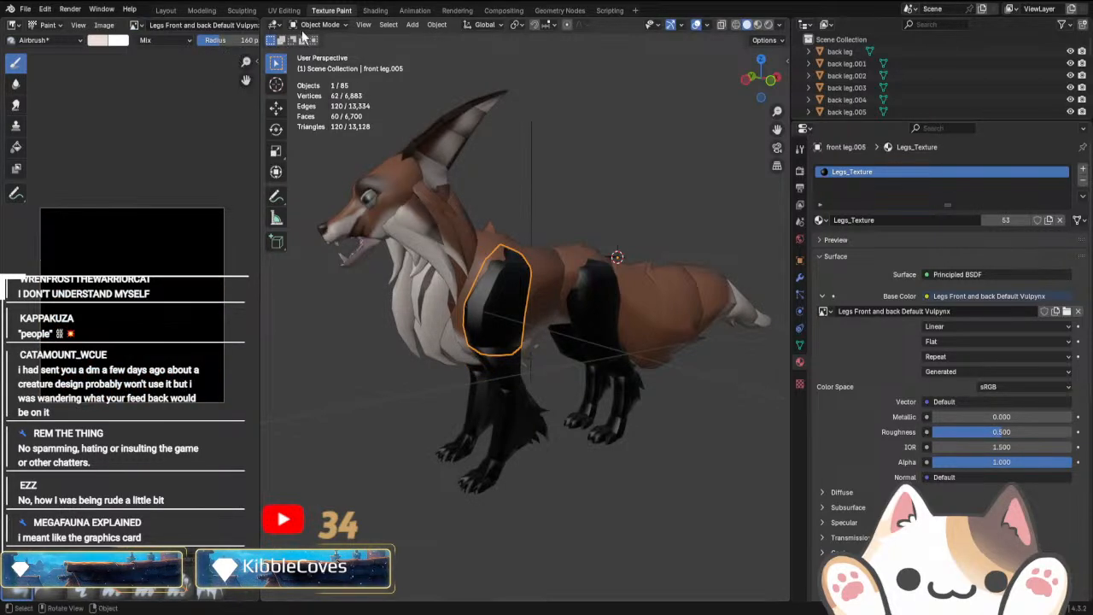
pyautogui.click(309, 26)
pyautogui.click(332, 116)
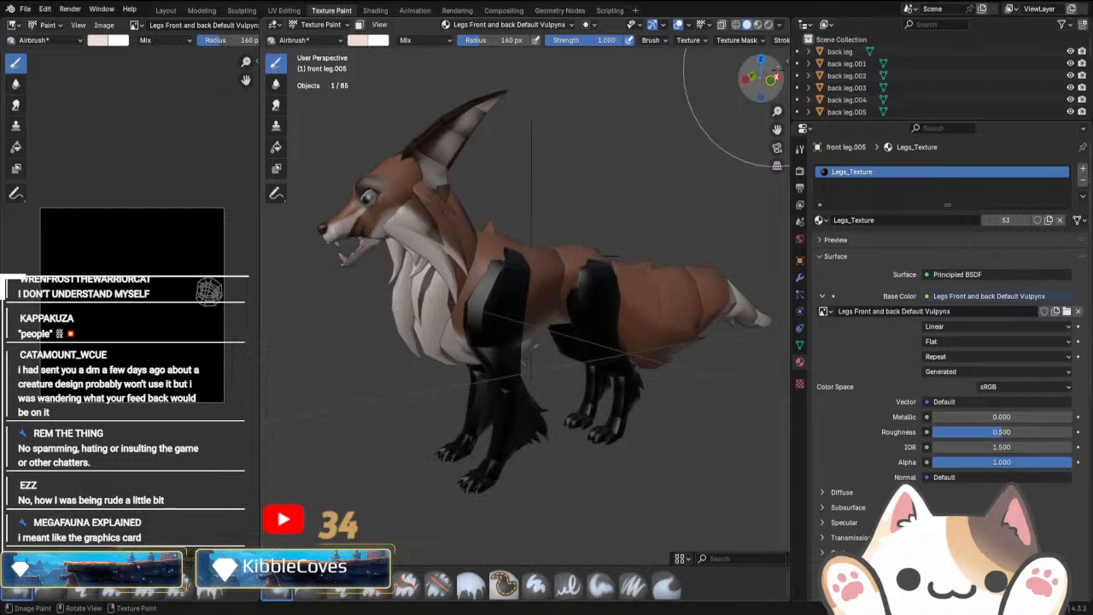
# Enlarge the 3D viewport, try a Y-mirrored brush stroke on the upper front leg segment, and undo it.
pyautogui.moveTo(792, 52); pyautogui.dragTo(1075, 85)
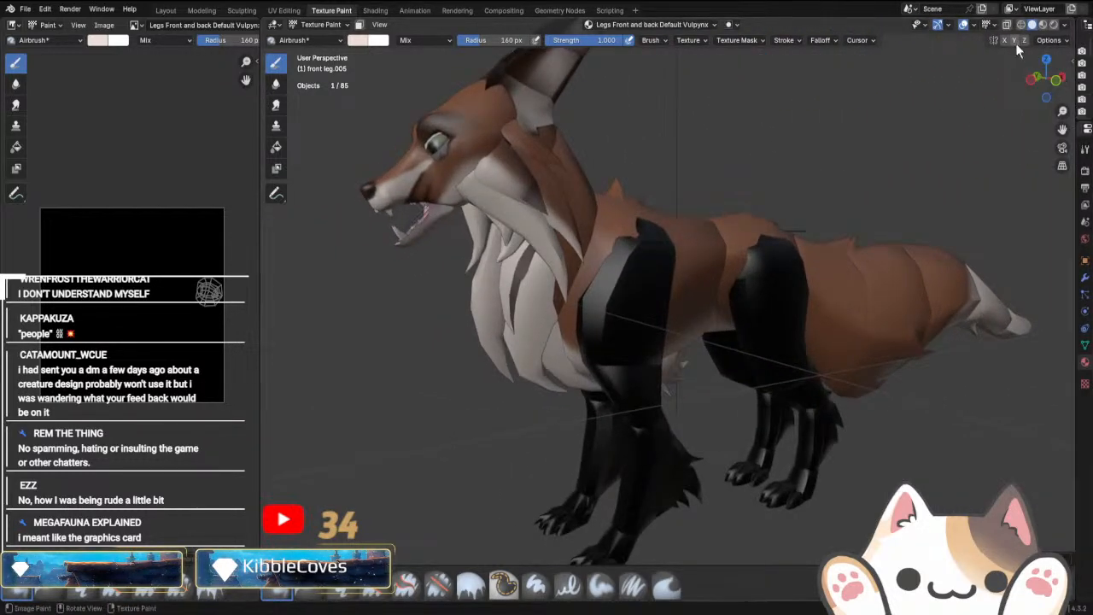
pyautogui.click(608, 331)
pyautogui.moveTo(609, 331); pyautogui.dragTo(696, 334, button='middle')
pyautogui.hotkey('ctrl', 'z')
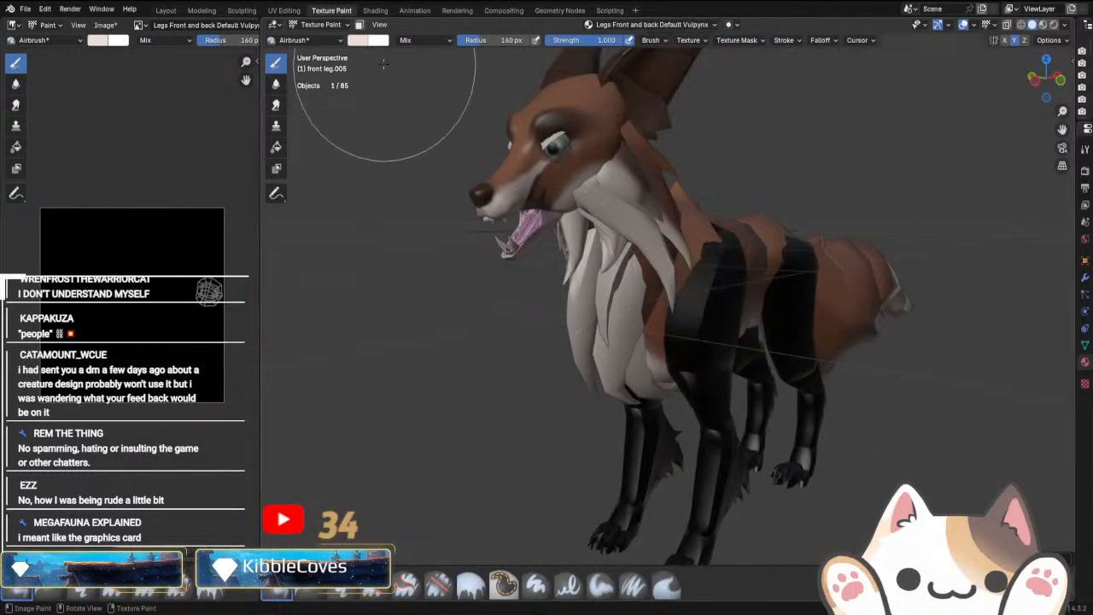
# Return to Object Mode and examine the upper front leg segments on both sides of the fox from the front.
pyautogui.click(321, 24)
pyautogui.click(323, 38)
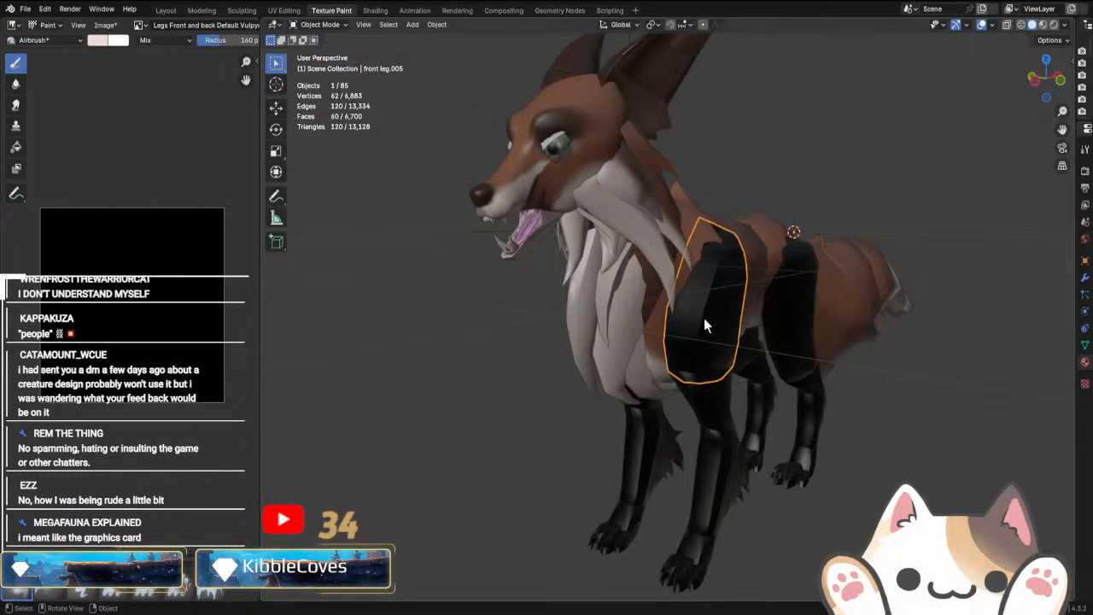
pyautogui.rightClick(703, 324)
pyautogui.moveTo(402, 384); pyautogui.dragTo(712, 361, button='middle')
pyautogui.click(793, 376)
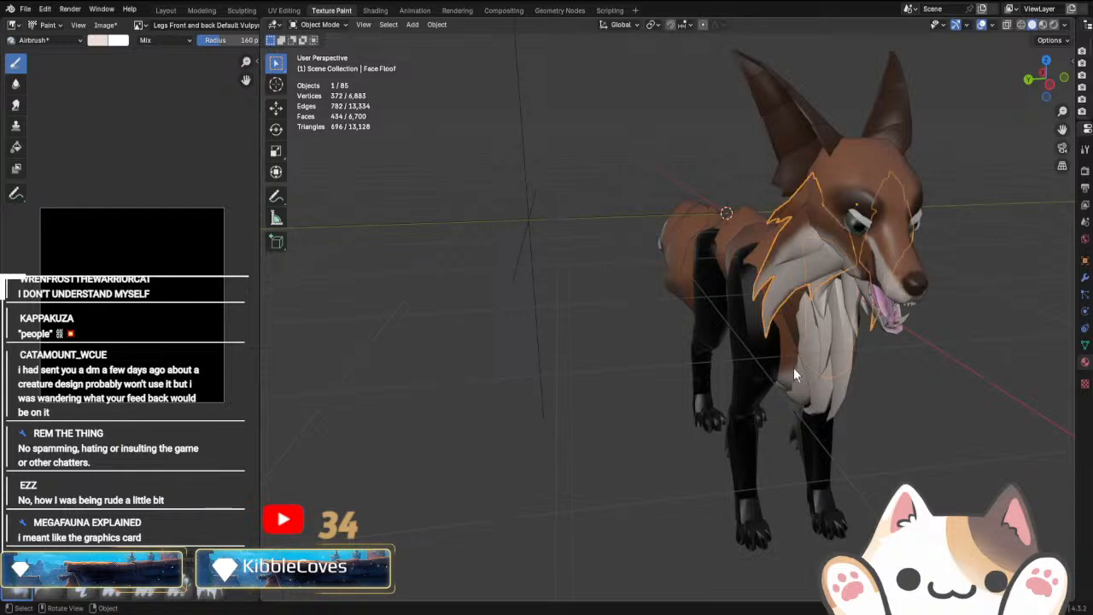
pyautogui.moveTo(793, 372); pyautogui.dragTo(739, 362, button='middle')
pyautogui.click(803, 357)
pyautogui.rightClick(808, 346)
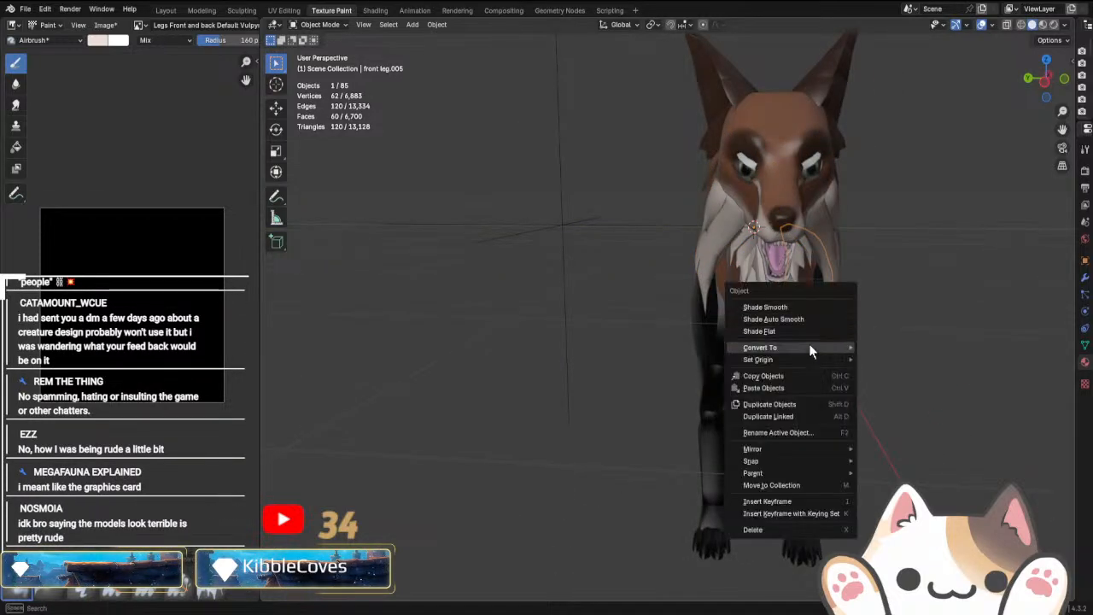
pyautogui.press('Escape')
pyautogui.click(700, 339)
pyautogui.click(810, 339)
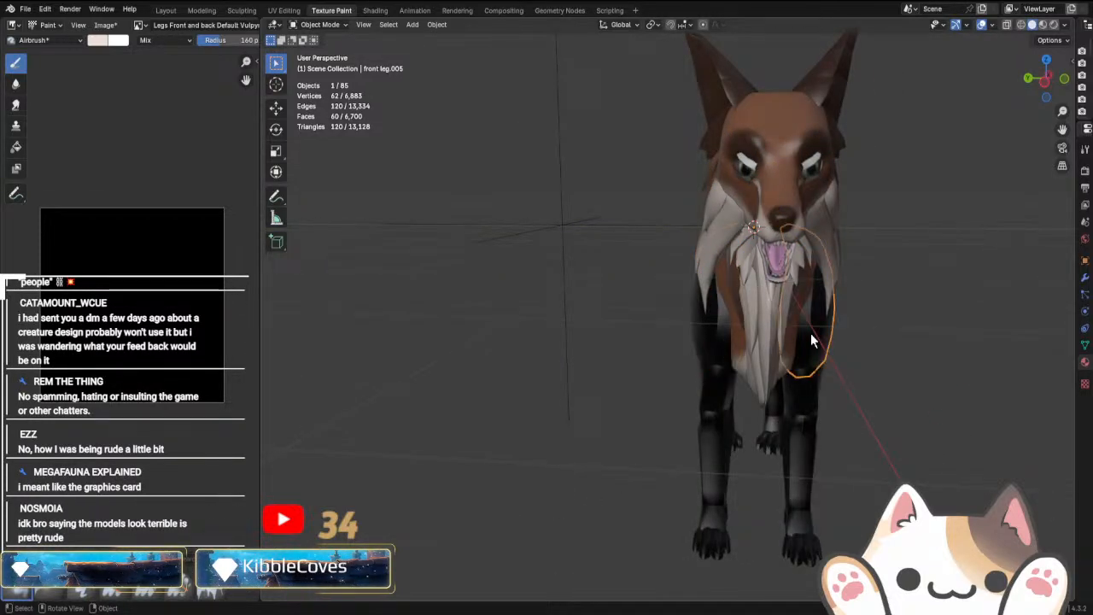
# Select the upper front leg segment together with the surrounding body pieces and try Y-mirrored texture painting on them.
pyautogui.moveTo(810, 340); pyautogui.dragTo(634, 331, button='middle')
pyautogui.moveTo(635, 323); pyautogui.dragTo(635, 329)
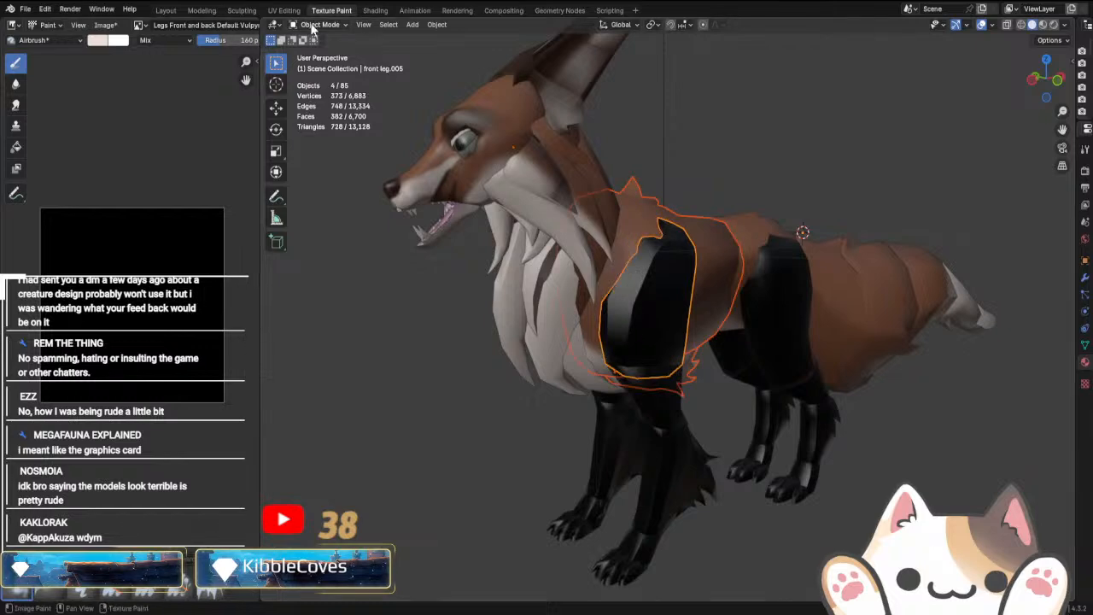
pyautogui.click(327, 25)
pyautogui.click(324, 104)
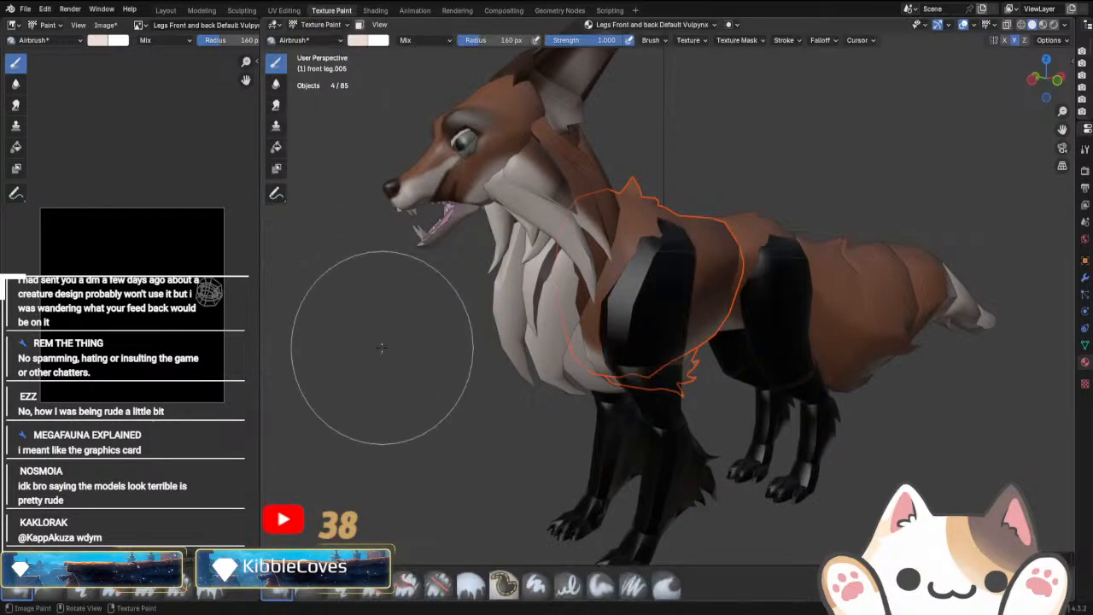
pyautogui.moveTo(658, 341); pyautogui.dragTo(790, 401, button='middle')
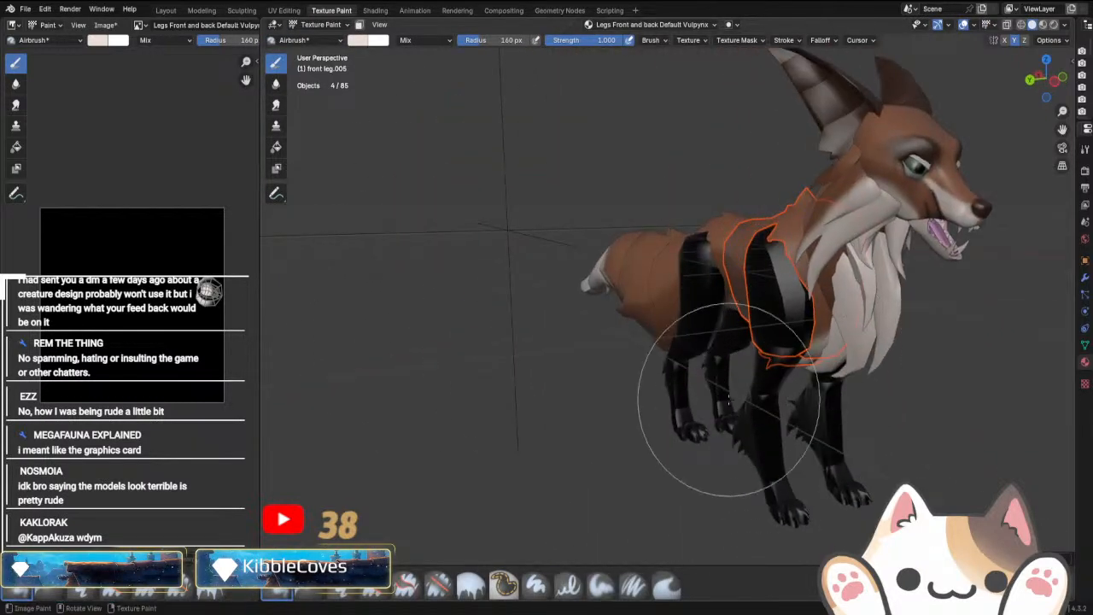
pyautogui.moveTo(707, 390); pyautogui.dragTo(683, 247, button='middle')
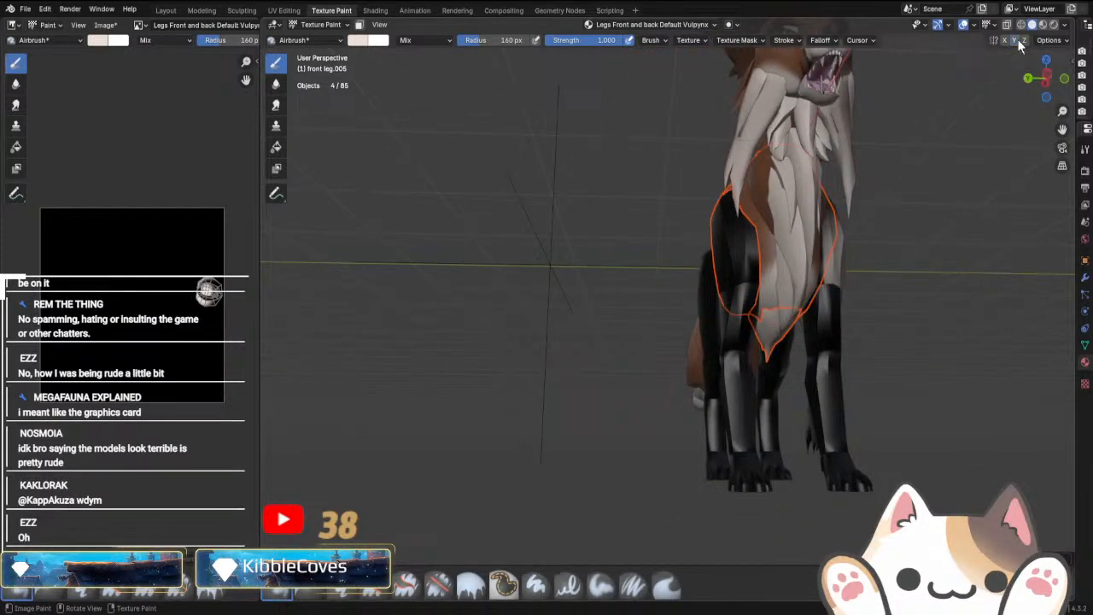
pyautogui.moveTo(735, 333); pyautogui.dragTo(783, 384, button='middle')
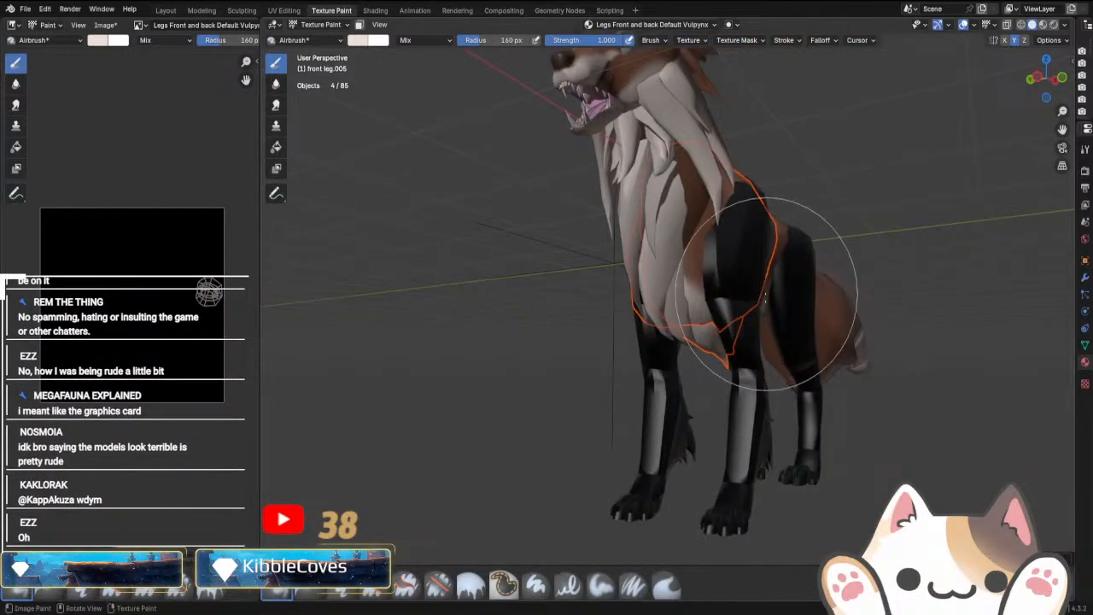
pyautogui.moveTo(781, 268)
pyautogui.mouseDown(button='middle')
pyautogui.moveTo(849, 306)
pyautogui.moveTo(965, 299)
pyautogui.mouseUp(button='middle')
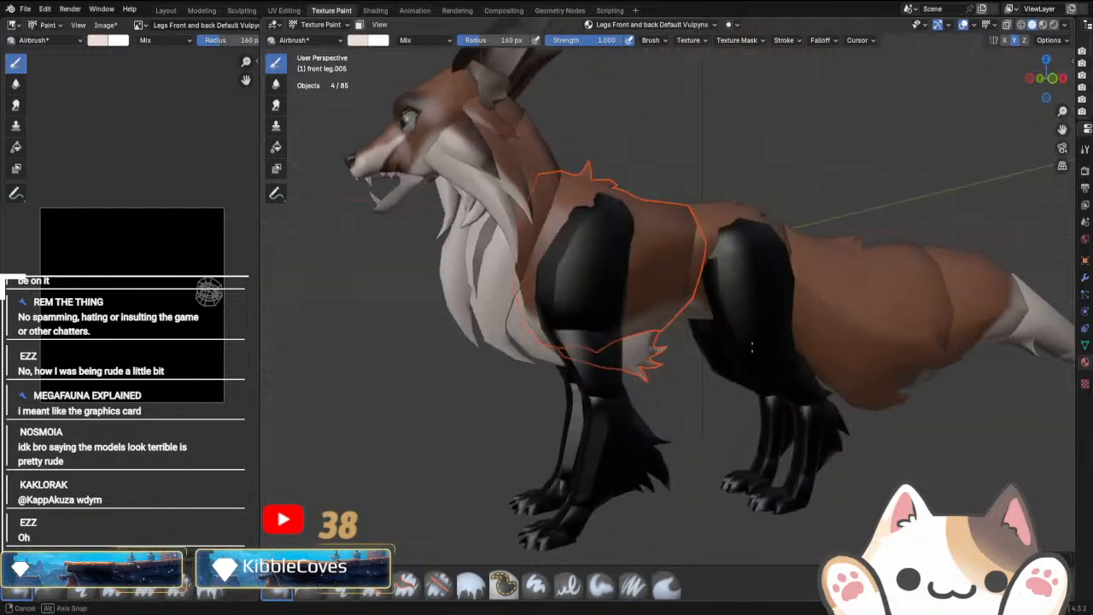
# Select only the lower front leg segment in Object Mode and put it into Texture Paint mode.
pyautogui.click(316, 24)
pyautogui.click(321, 38)
pyautogui.click(598, 444)
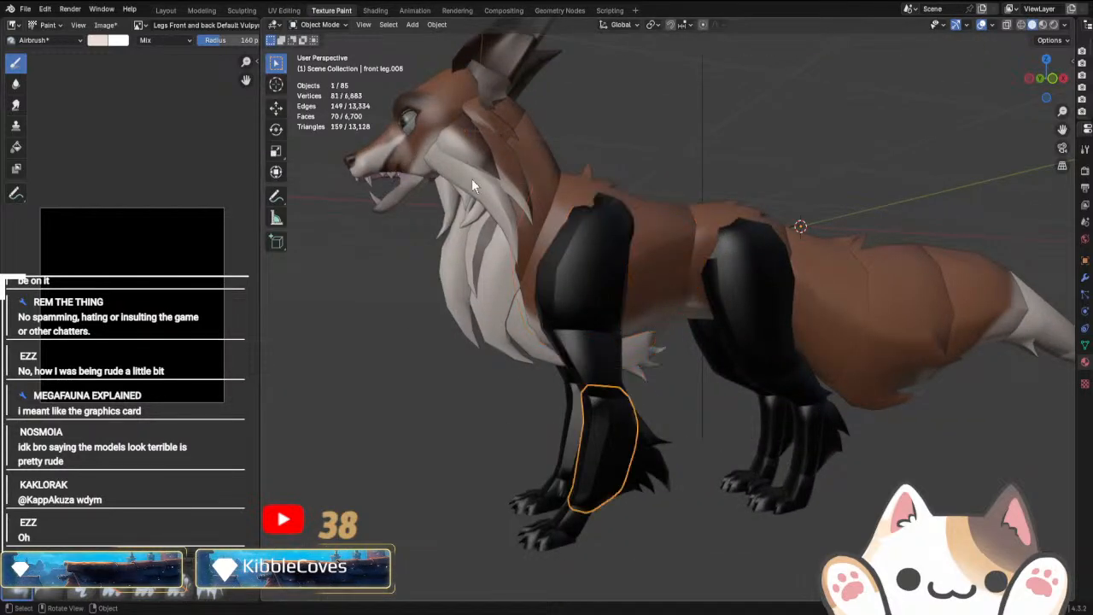
pyautogui.click(316, 24)
pyautogui.click(320, 106)
# Try painting the lower front leg segment with Y-axis mirroring and switch the mirroring off.
pyautogui.moveTo(632, 500); pyautogui.dragTo(1009, 192, button='middle')
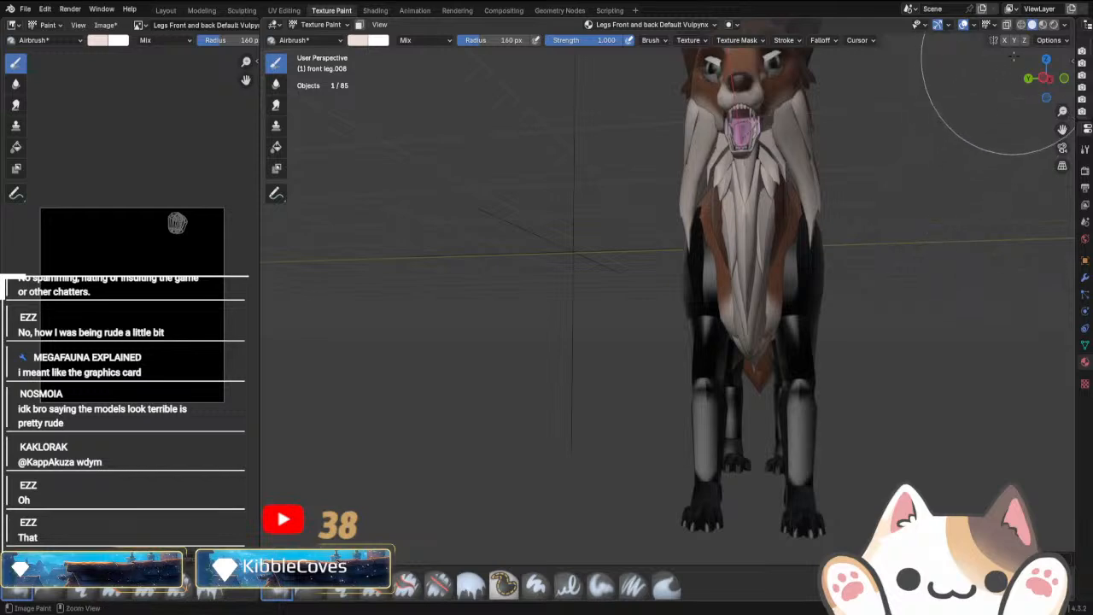
pyautogui.moveTo(1029, 52); pyautogui.dragTo(666, 483)
pyautogui.moveTo(666, 482); pyautogui.dragTo(771, 487, button='middle')
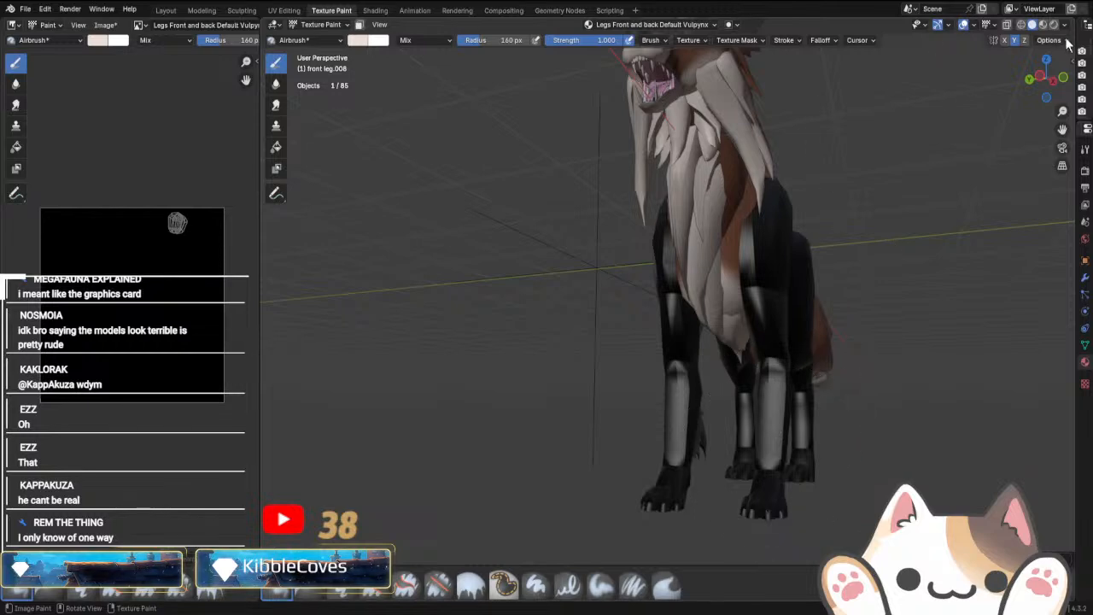
pyautogui.moveTo(798, 418)
pyautogui.mouseDown(button='middle')
pyautogui.moveTo(753, 425)
pyautogui.moveTo(891, 452)
pyautogui.mouseUp(button='middle')
pyautogui.moveTo(852, 394)
pyautogui.mouseDown(button='middle')
pyautogui.moveTo(778, 421)
pyautogui.moveTo(854, 425)
pyautogui.moveTo(630, 439)
pyautogui.moveTo(844, 431)
pyautogui.moveTo(811, 410)
pyautogui.moveTo(756, 402)
pyautogui.mouseUp(button='middle')
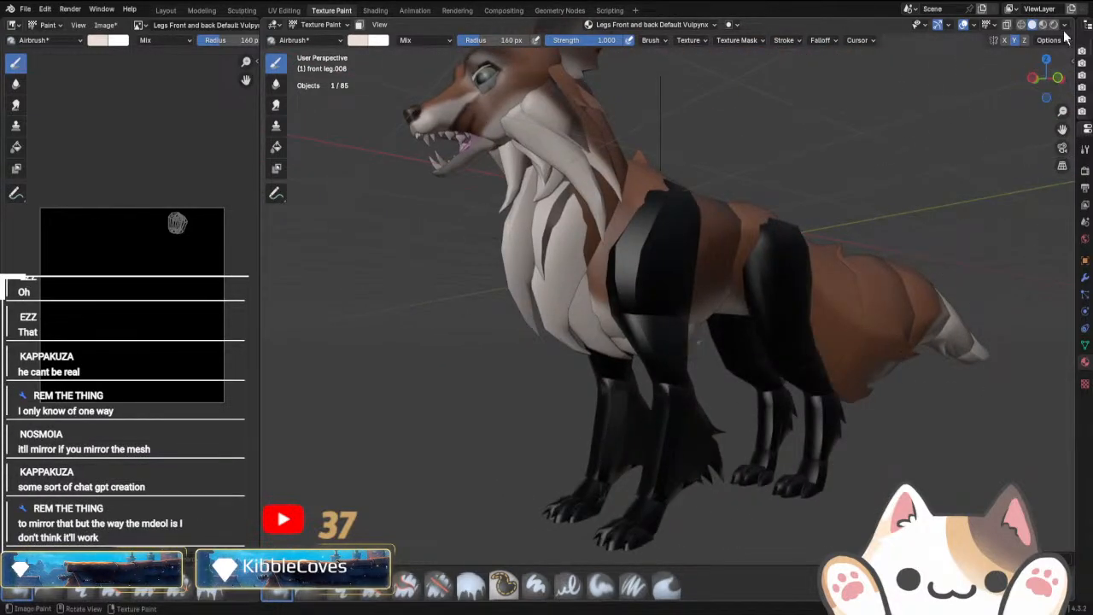
pyautogui.moveTo(648, 409)
pyautogui.mouseDown()
pyautogui.moveTo(597, 464)
pyautogui.moveTo(689, 445)
pyautogui.mouseUp()
pyautogui.moveTo(688, 446)
pyautogui.mouseDown(button='middle')
pyautogui.moveTo(896, 384)
pyautogui.moveTo(786, 406)
pyautogui.moveTo(695, 402)
pyautogui.mouseUp(button='middle')
pyautogui.scroll(2, 695, 402)
pyautogui.click(1005, 40)
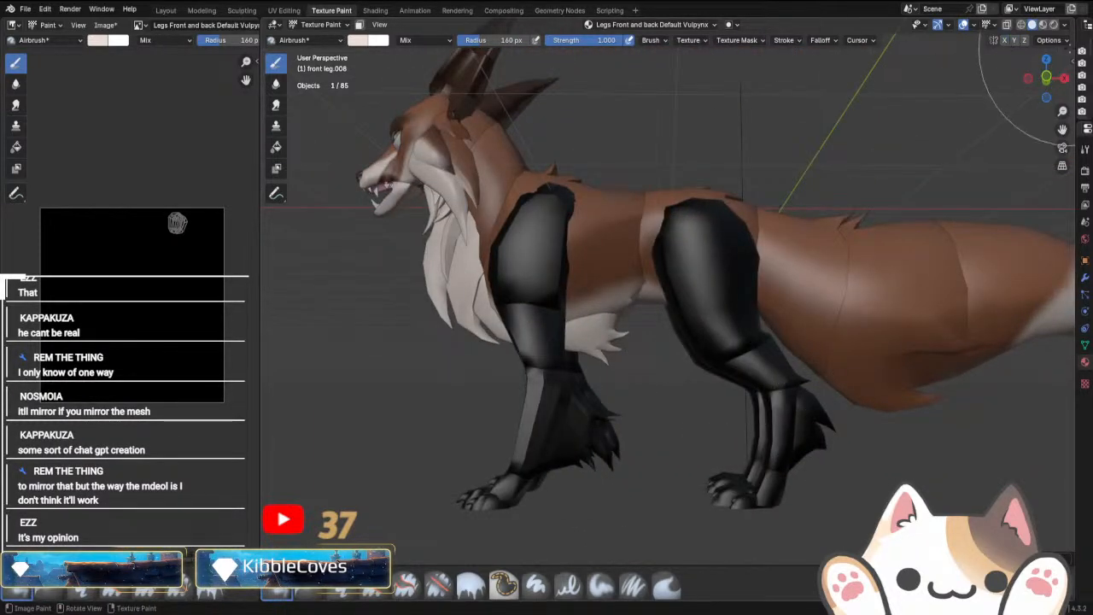
pyautogui.click(1063, 40)
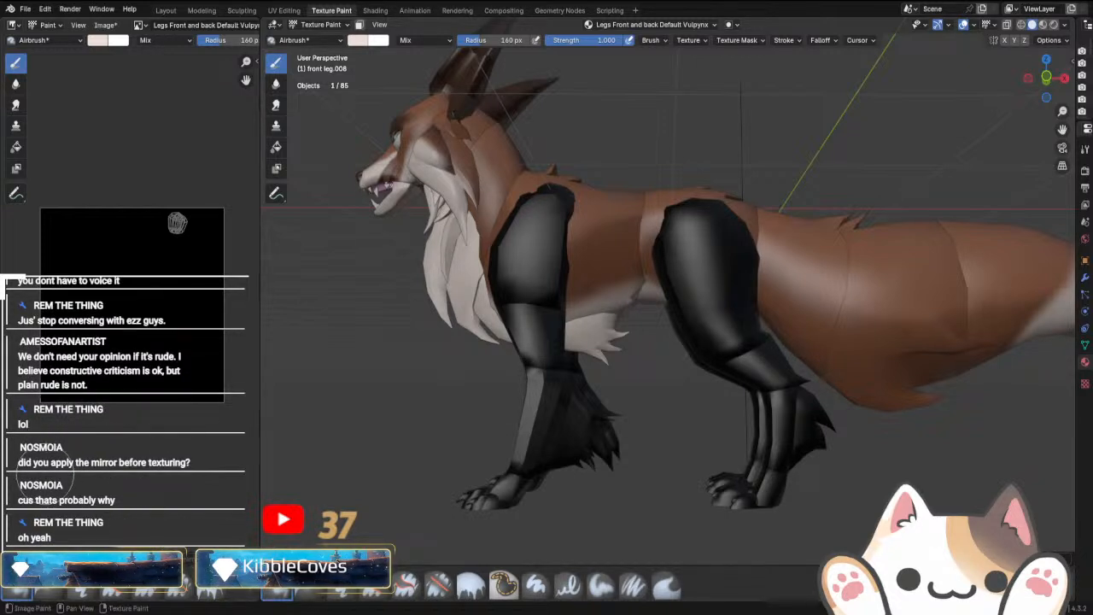
# Select the upper front leg segment in Object Mode, widen the properties area and show the segment's modifiers.
pyautogui.click(309, 24)
pyautogui.click(315, 36)
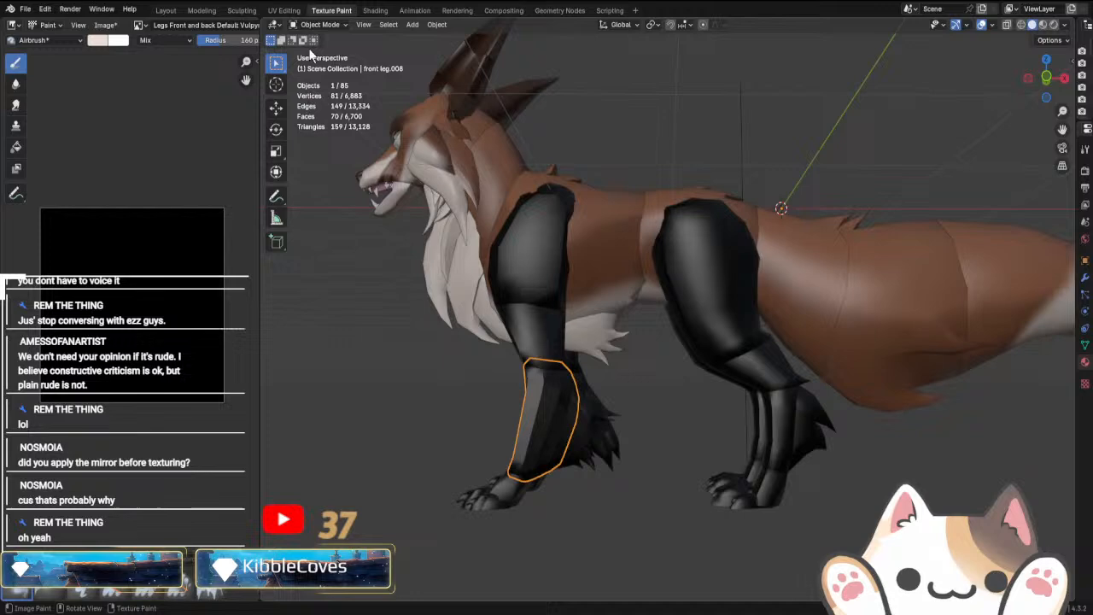
pyautogui.click(530, 242)
pyautogui.moveTo(531, 242); pyautogui.dragTo(716, 356, button='middle')
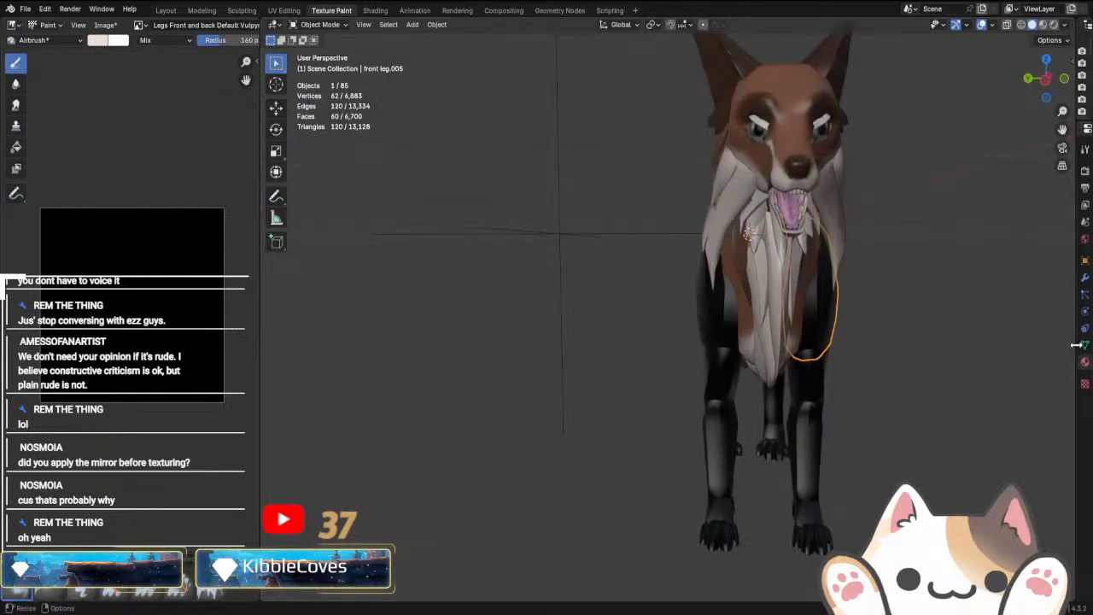
pyautogui.moveTo(1076, 346); pyautogui.dragTo(888, 350)
pyautogui.moveTo(705, 423); pyautogui.dragTo(854, 341, button='middle')
pyautogui.click(897, 278)
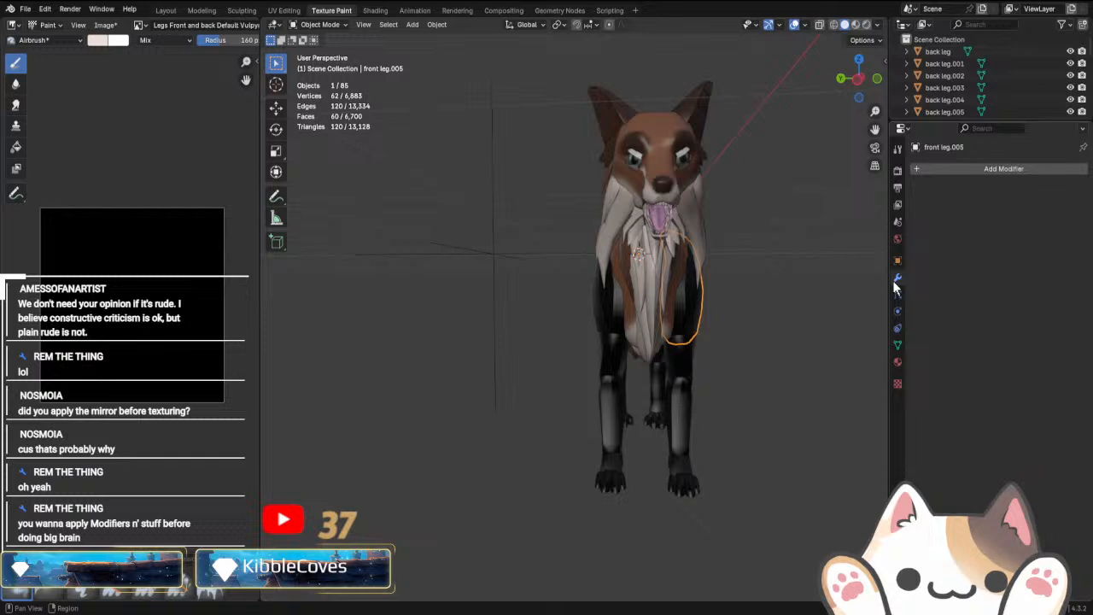
# Check the modifiers of the upper front leg segments on both sides and look through the available modifier types.
pyautogui.click(976, 169)
pyautogui.click(595, 302)
pyautogui.click(703, 296)
pyautogui.click(976, 169)
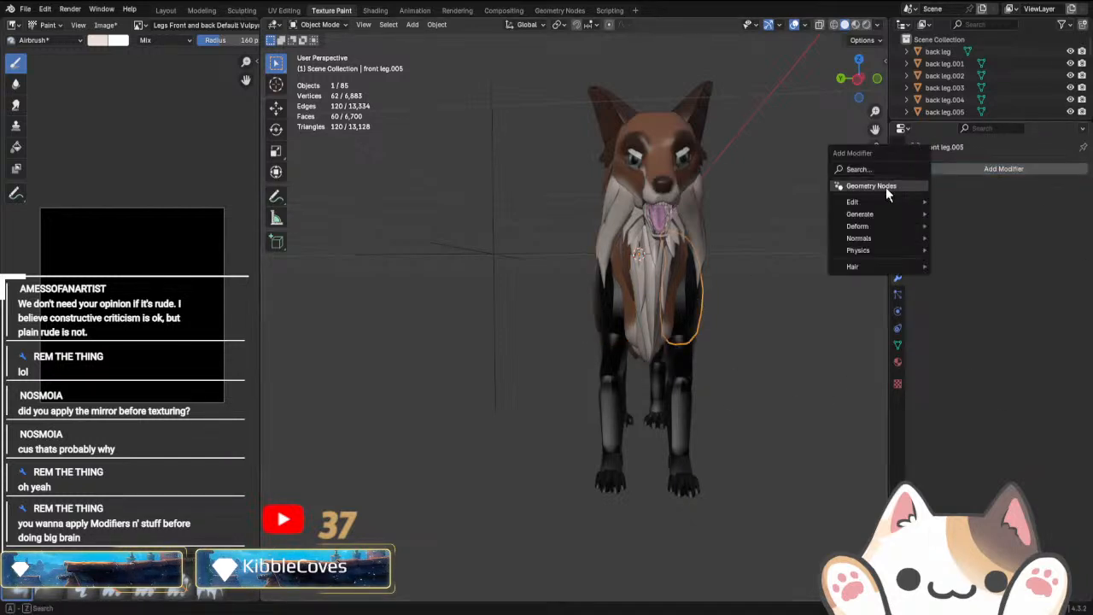
pyautogui.click(597, 333)
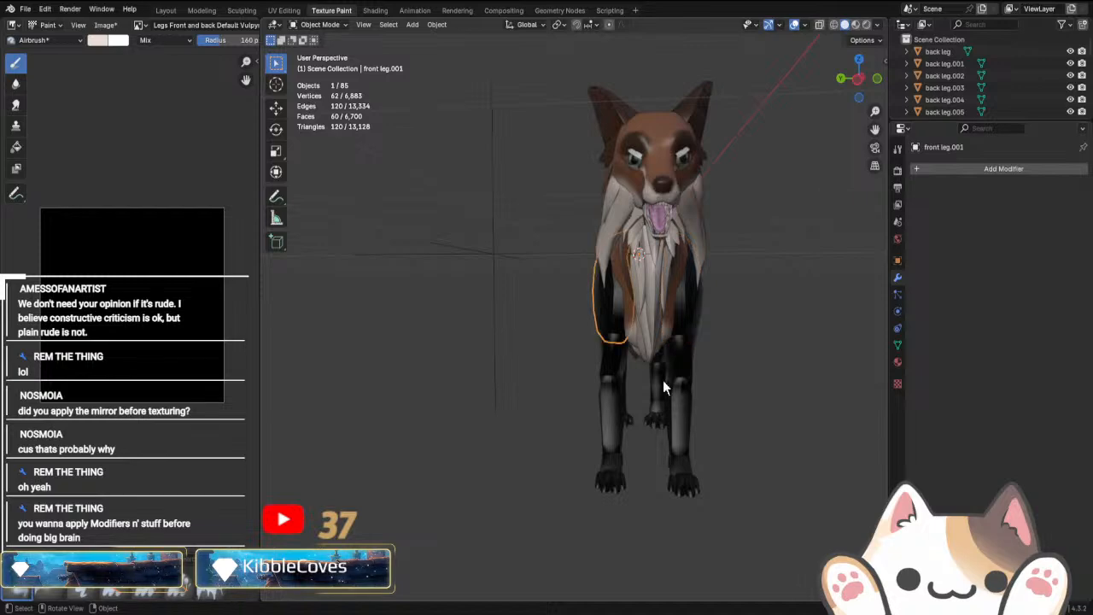
pyautogui.click(681, 309)
pyautogui.moveTo(688, 369); pyautogui.dragTo(578, 525, button='middle')
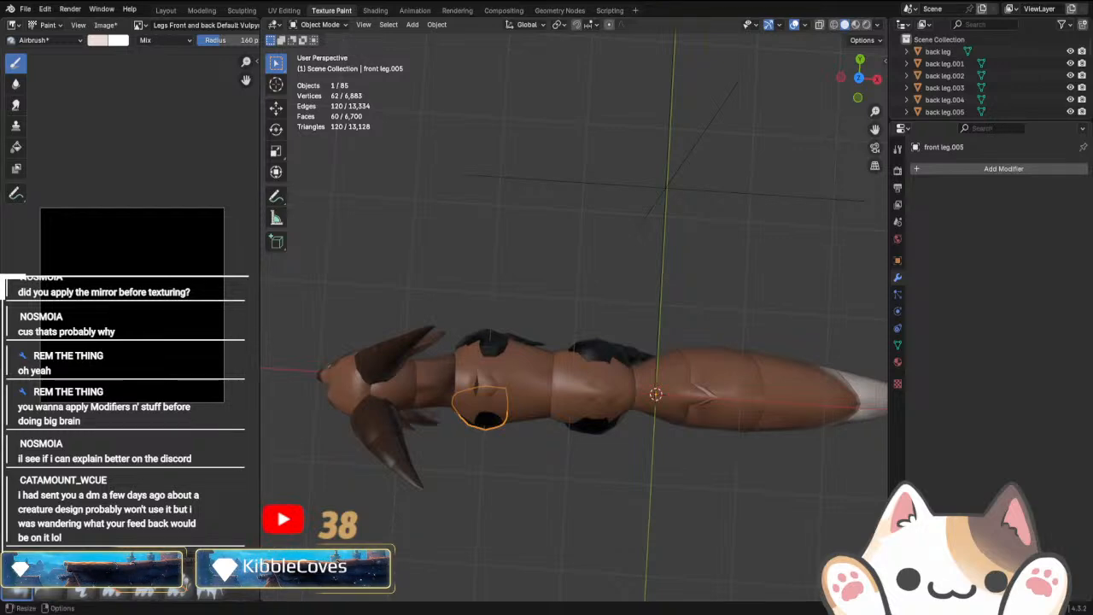
pyautogui.moveTo(488, 493); pyautogui.dragTo(562, 488, button='middle')
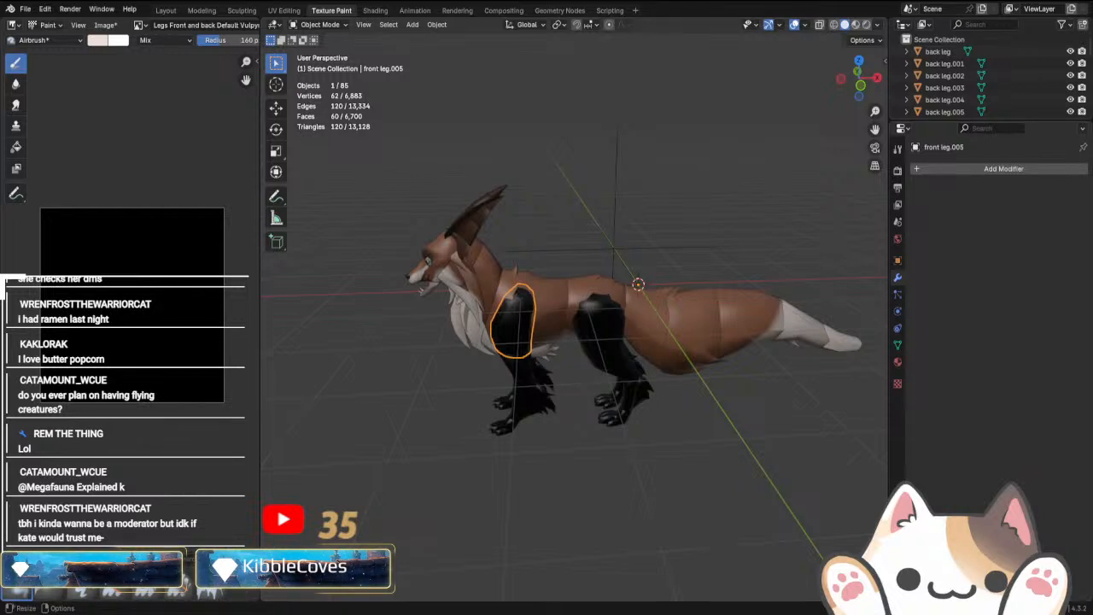
# Bring the unpainted pink and green fox model into the scene and move it above and to the left of the painted fox in front view.
pyautogui.scroll(-5, 654, 418)
pyautogui.press('KP_3')
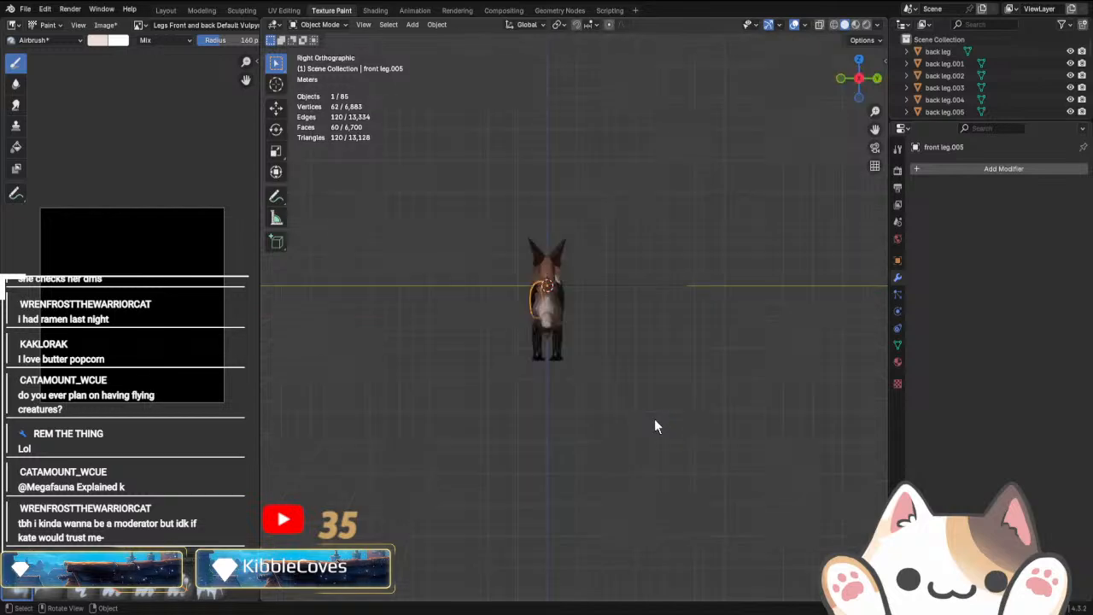
pyautogui.press('KP_1')
pyautogui.scroll(-3, 702, 420)
pyautogui.scroll(2, 510, 375)
pyautogui.keyDown('shift'); pyautogui.moveTo(545, 371); pyautogui.dragTo(684, 439, button='middle'); pyautogui.keyUp('shift')
pyautogui.click(25, 9)
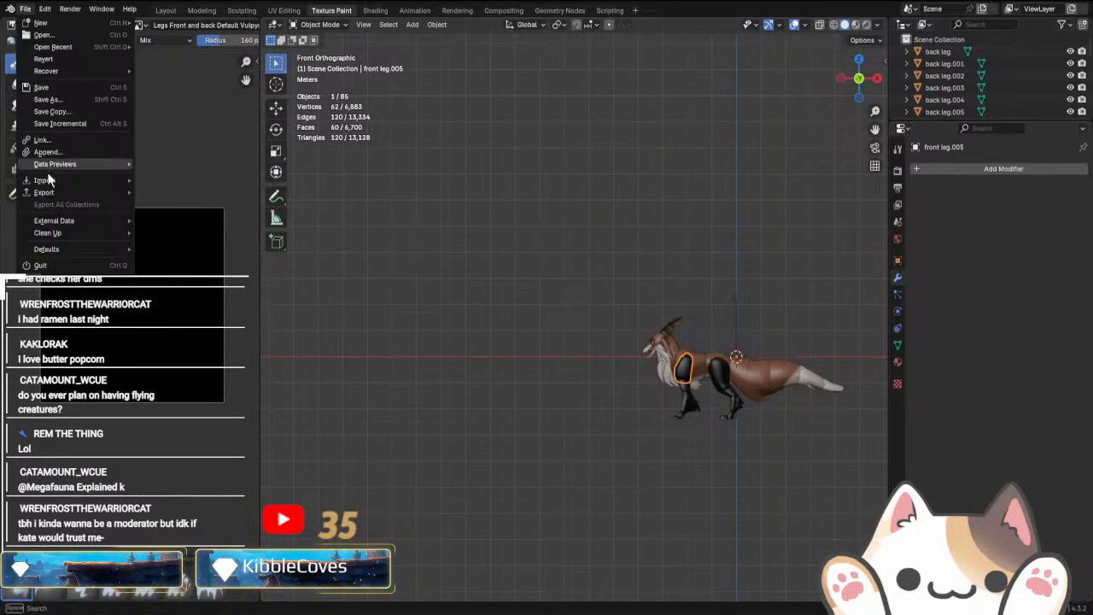
pyautogui.moveTo(55, 192)
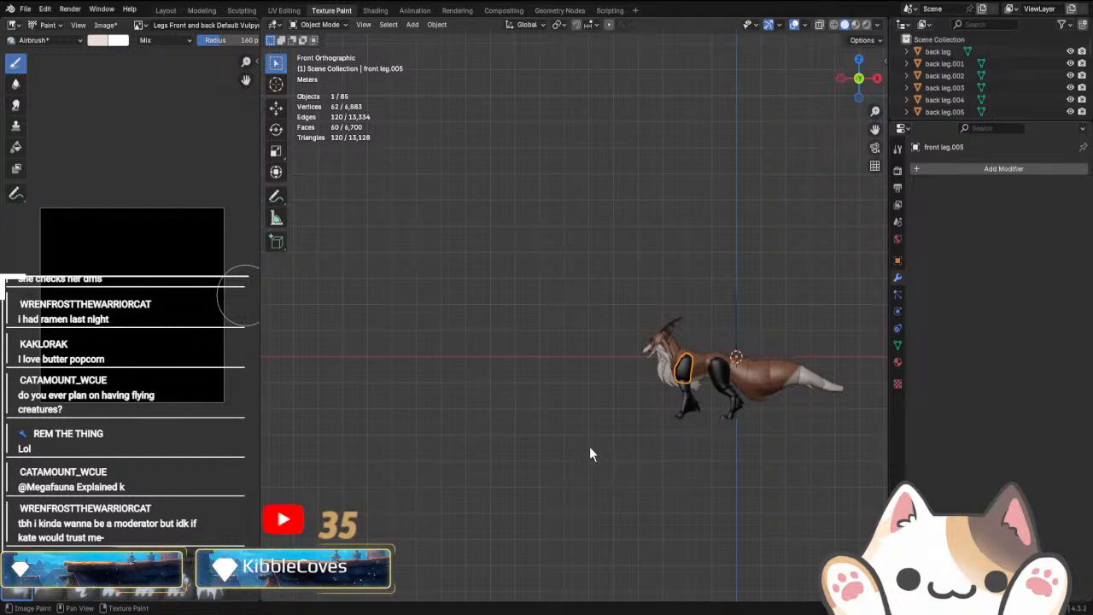
pyautogui.press('a')
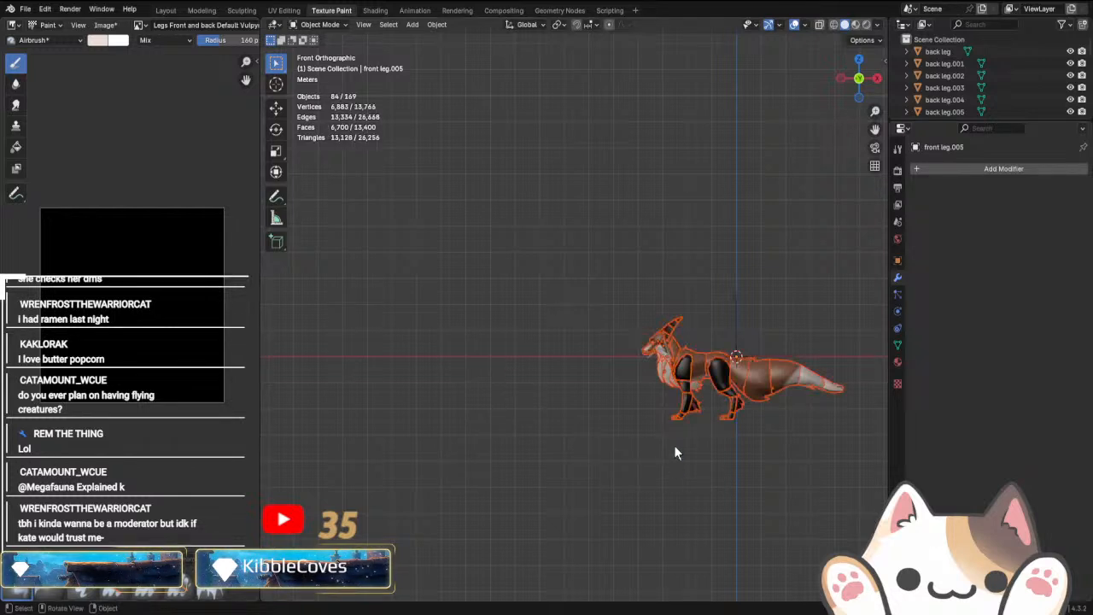
pyautogui.press('g')
pyautogui.click(576, 293)
pyautogui.click(587, 325)
# Select the middle front leg segment of the unpainted fox and examine its legs from both sides.
pyautogui.scroll(3, 585, 328)
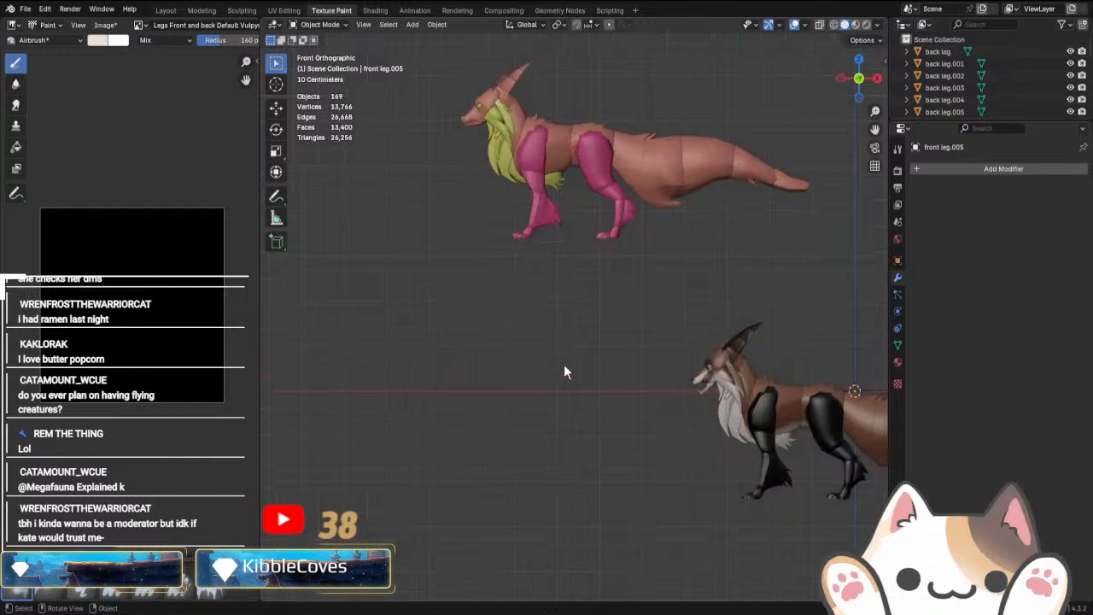
pyautogui.keyDown('shift'); pyautogui.moveTo(555, 270); pyautogui.dragTo(571, 408, button='middle'); pyautogui.keyUp('shift')
pyautogui.scroll(3, 546, 359)
pyautogui.moveTo(538, 333); pyautogui.dragTo(721, 416, button='middle')
pyautogui.click(613, 424)
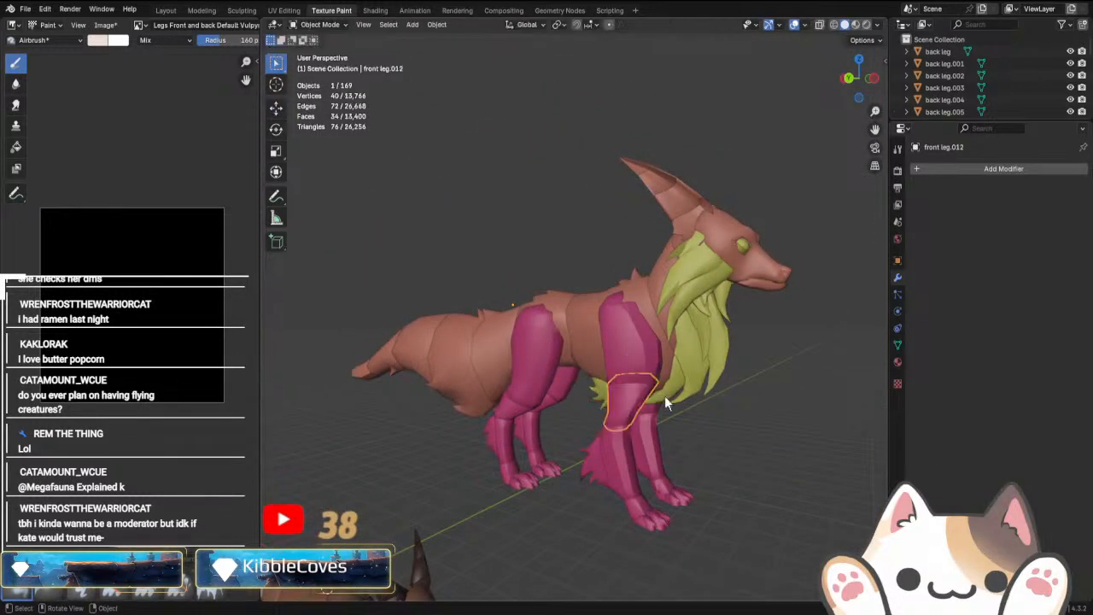
pyautogui.moveTo(665, 395); pyautogui.dragTo(612, 442, button='middle')
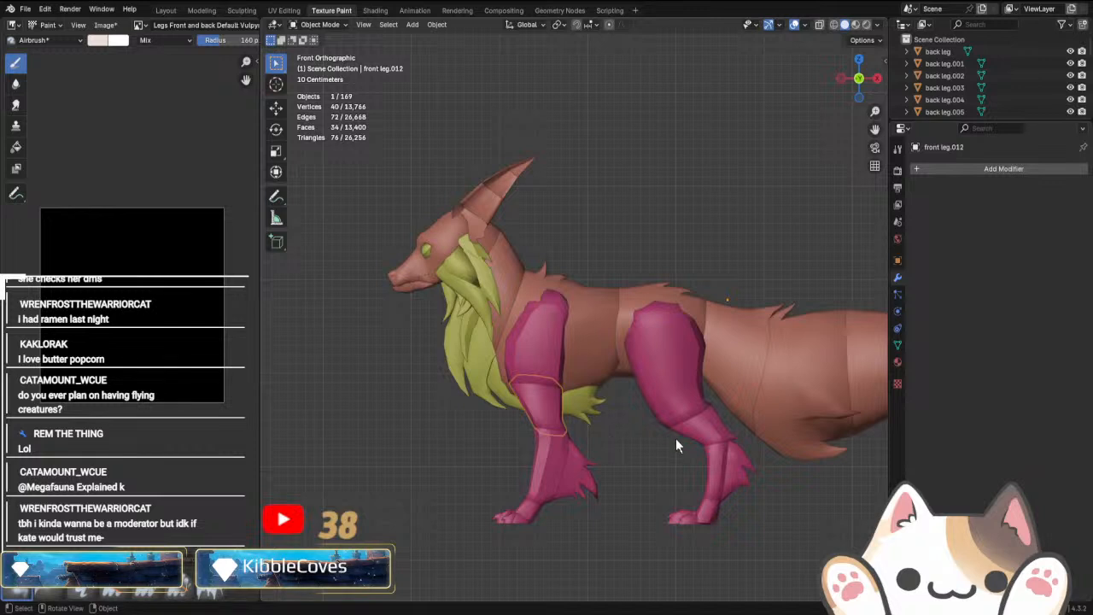
# Delete all tail segments of the unpainted fox, including the tail tip.
pyautogui.scroll(-4, 630, 465)
pyautogui.keyDown('shift'); pyautogui.moveTo(666, 514); pyautogui.dragTo(558, 382, button='middle'); pyautogui.keyUp('shift')
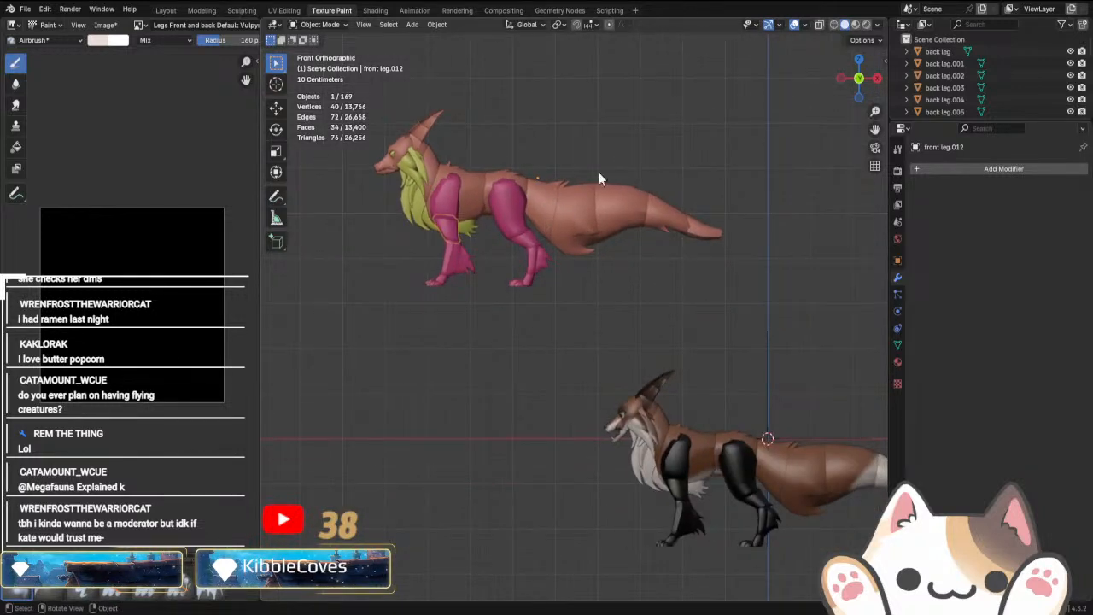
pyautogui.moveTo(546, 135); pyautogui.dragTo(766, 248)
pyautogui.rightClick(693, 275)
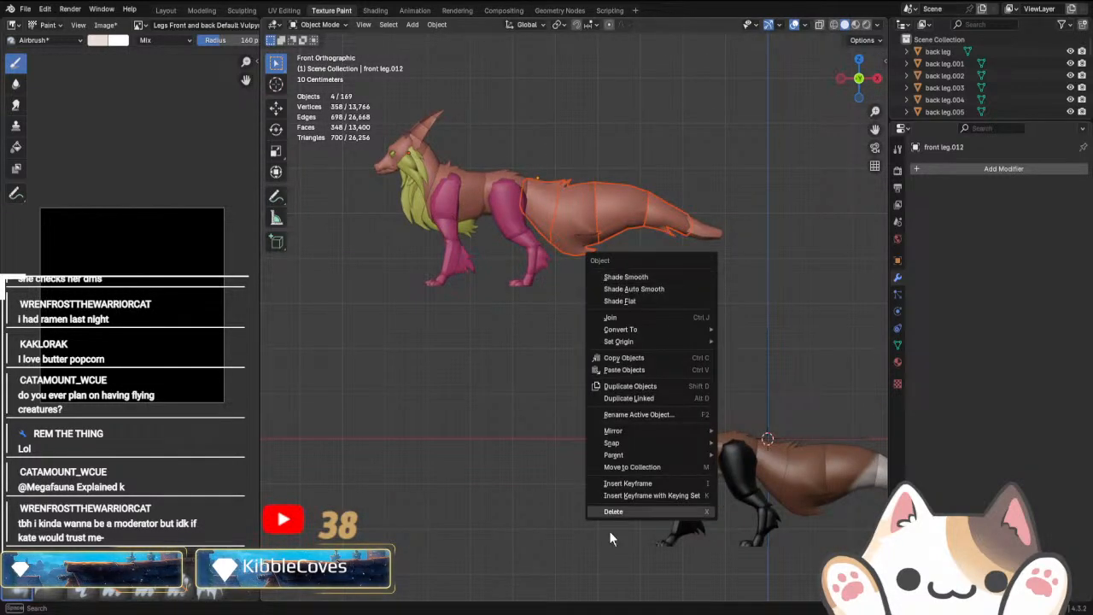
pyautogui.click(616, 513)
pyautogui.click(704, 228)
pyautogui.rightClick(732, 254)
pyautogui.click(730, 257)
# Delete the unpainted fox's torso, neck, ear and upper head pieces together, keeping the legs.
pyautogui.keyDown('shift'); pyautogui.moveTo(555, 314); pyautogui.dragTo(656, 402, button='middle'); pyautogui.keyUp('shift')
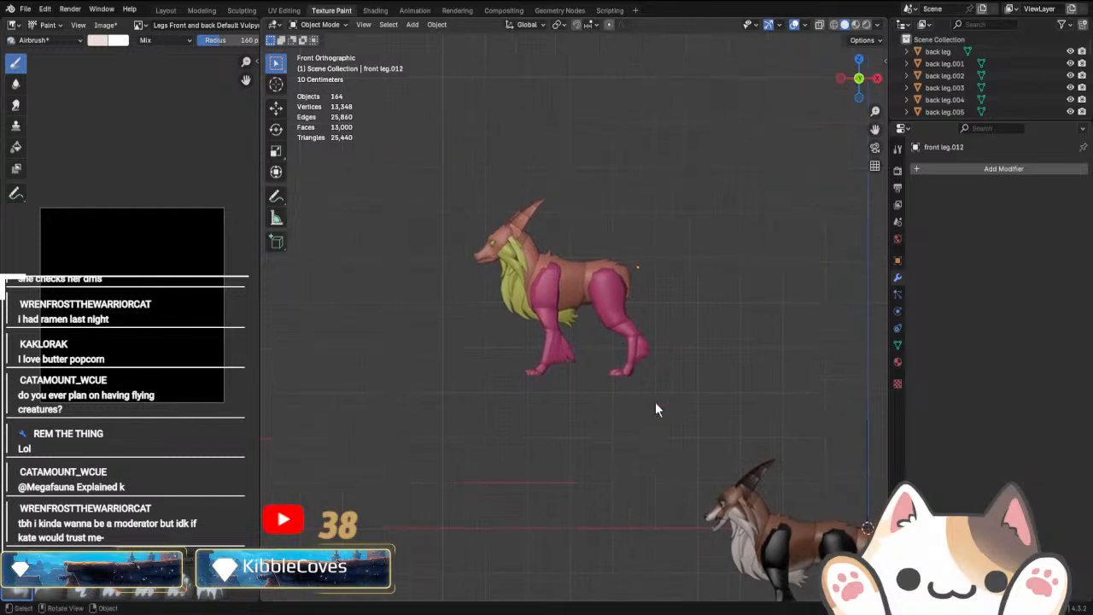
pyautogui.scroll(4, 655, 402)
pyautogui.click(603, 220)
pyautogui.keyDown('shift'); pyautogui.click(573, 223); pyautogui.keyUp('shift')
pyautogui.keyDown('shift'); pyautogui.click(485, 192); pyautogui.keyUp('shift')
pyautogui.keyDown('shift'); pyautogui.click(455, 149); pyautogui.keyUp('shift')
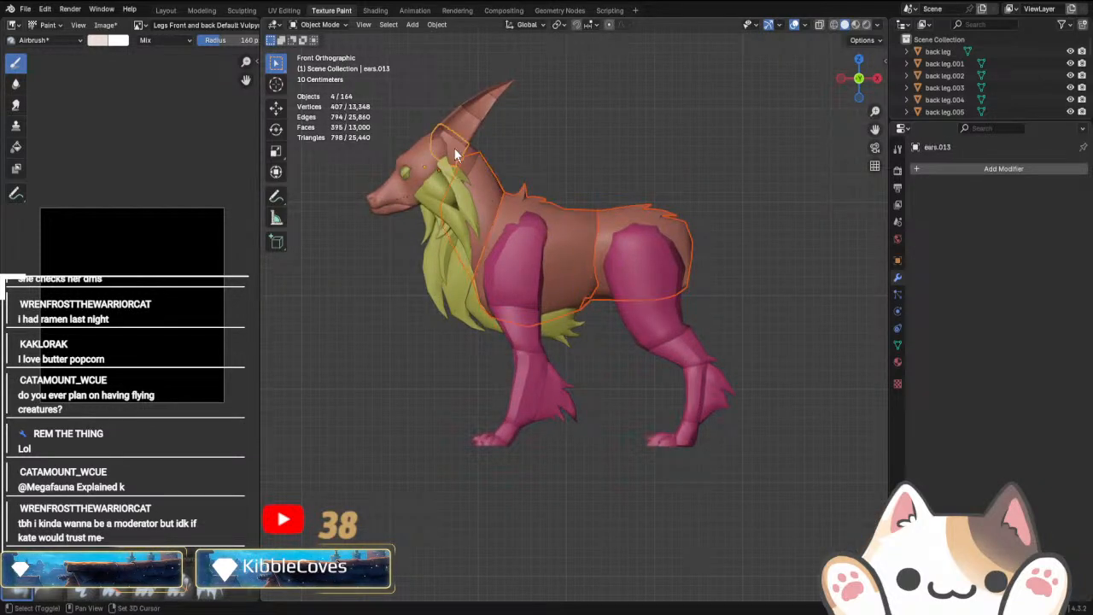
pyautogui.keyDown('shift'); pyautogui.moveTo(415, 73); pyautogui.dragTo(506, 232); pyautogui.keyUp('shift')
pyautogui.rightClick(479, 203)
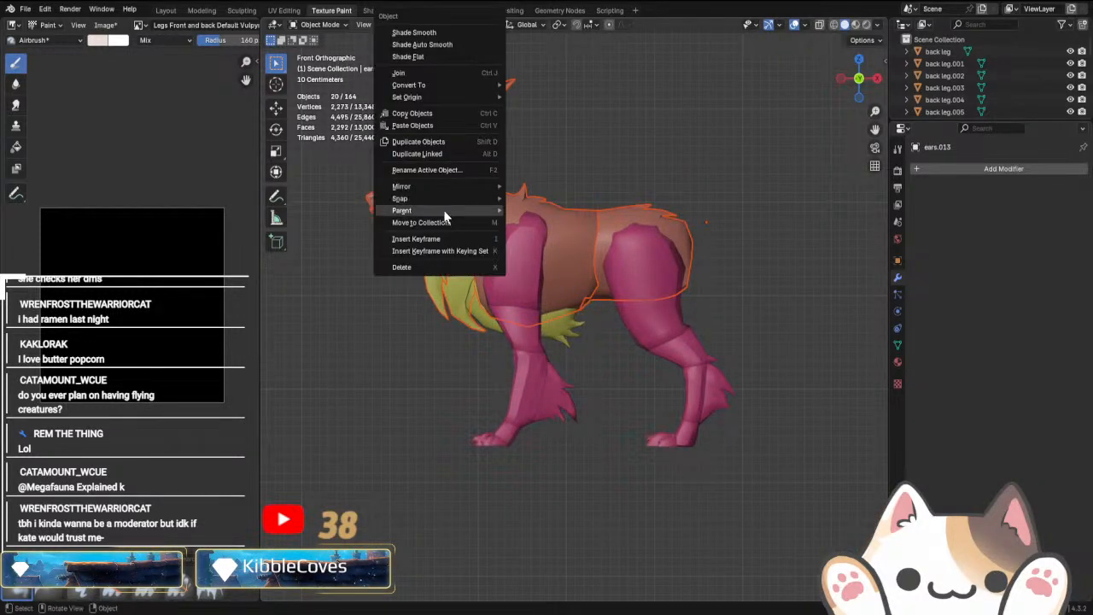
pyautogui.click(443, 213)
# Delete the unpainted fox's remaining muzzle area pieces and chest fur so that only its pink legs are left.
pyautogui.moveTo(365, 161); pyautogui.dragTo(444, 243)
pyautogui.rightClick(429, 236)
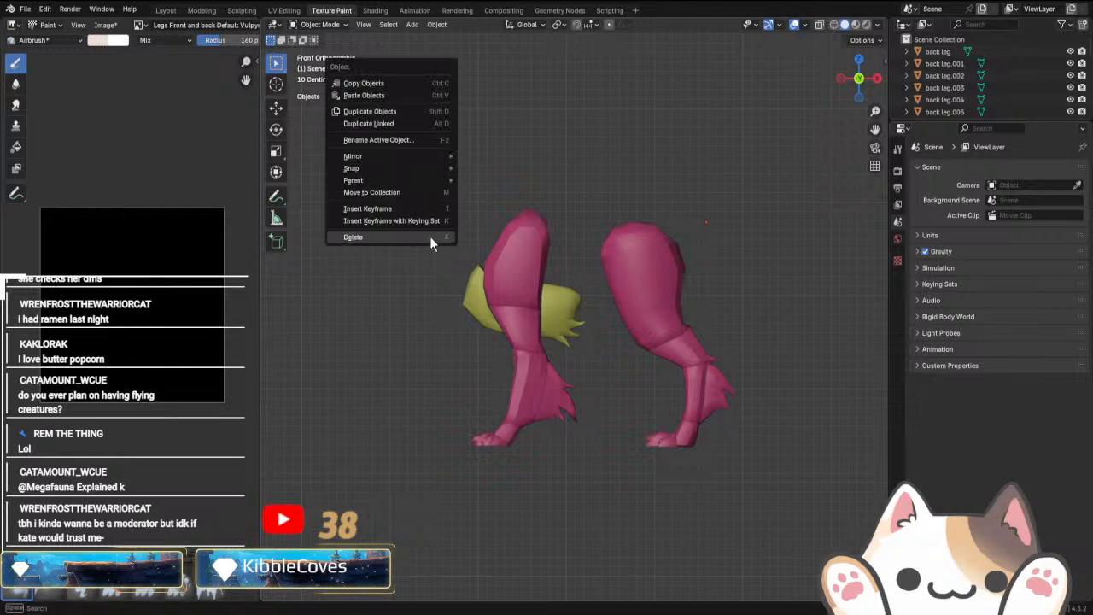
pyautogui.click(430, 236)
pyautogui.click(558, 320)
pyautogui.rightClick(559, 320)
pyautogui.click(558, 313)
# Examine the large yellow-green lower teeth piece beside the painted fox, including its mesh in Edit Mode.
pyautogui.moveTo(557, 314); pyautogui.dragTo(607, 381, button='middle')
pyautogui.scroll(-3, 608, 382)
pyautogui.press('KP_1')
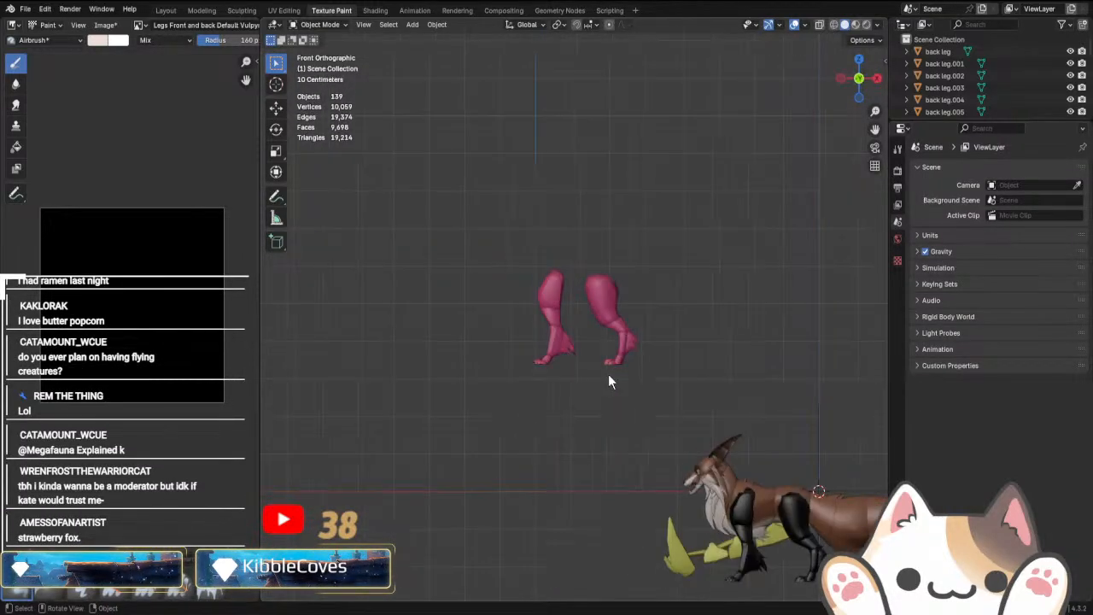
pyautogui.keyDown('shift'); pyautogui.moveTo(742, 527); pyautogui.dragTo(513, 475, button='middle'); pyautogui.keyUp('shift')
pyautogui.moveTo(597, 464); pyautogui.dragTo(464, 481, button='middle')
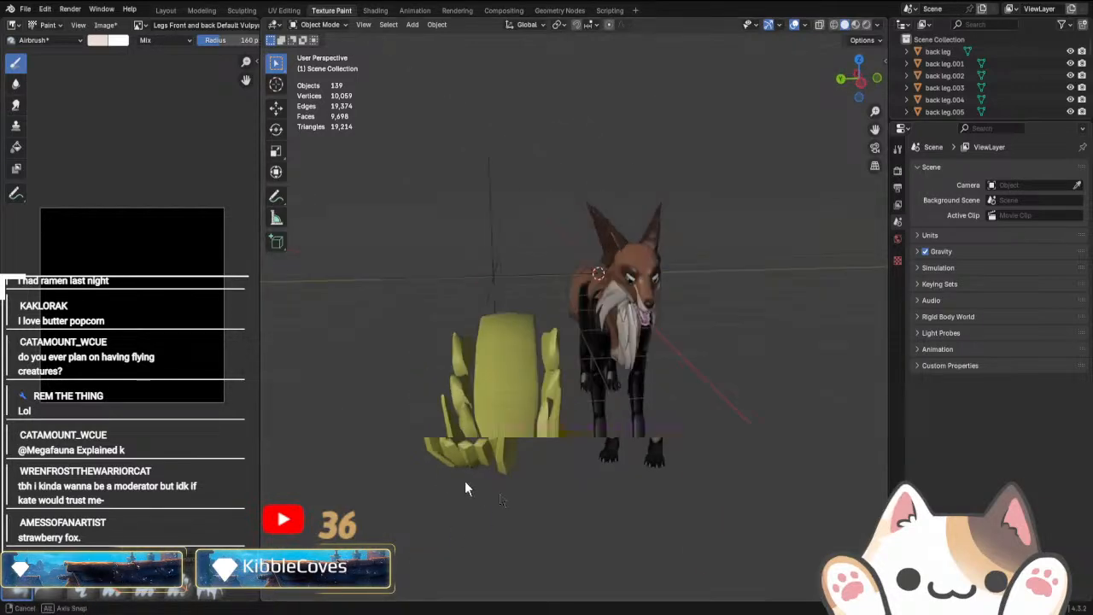
pyautogui.click(465, 465)
pyautogui.press('Tab')
pyautogui.hotkey('alt', 'a')
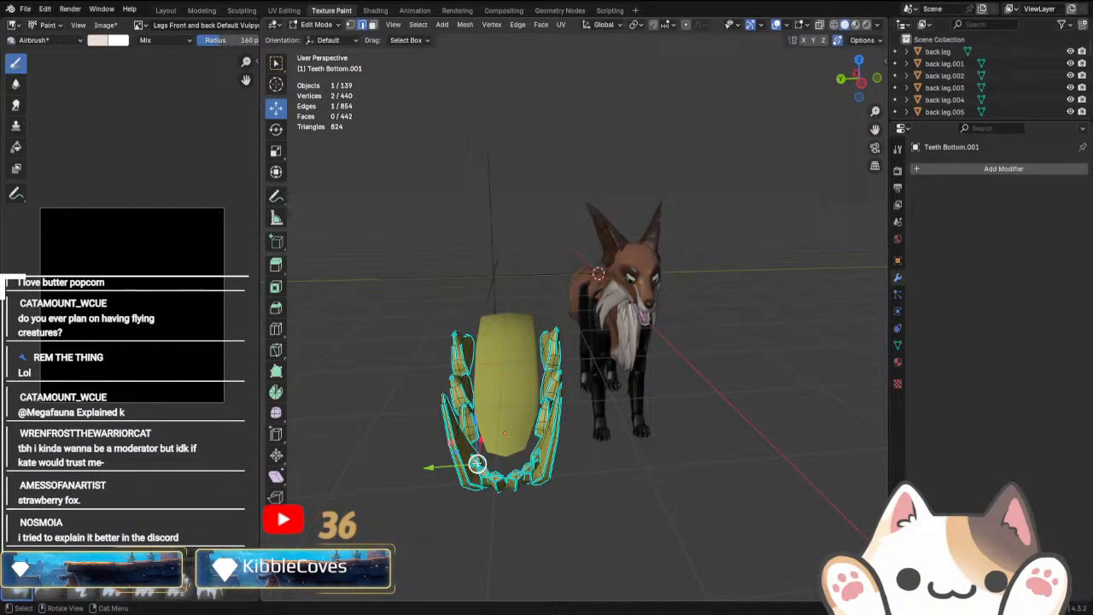
pyautogui.click(476, 461)
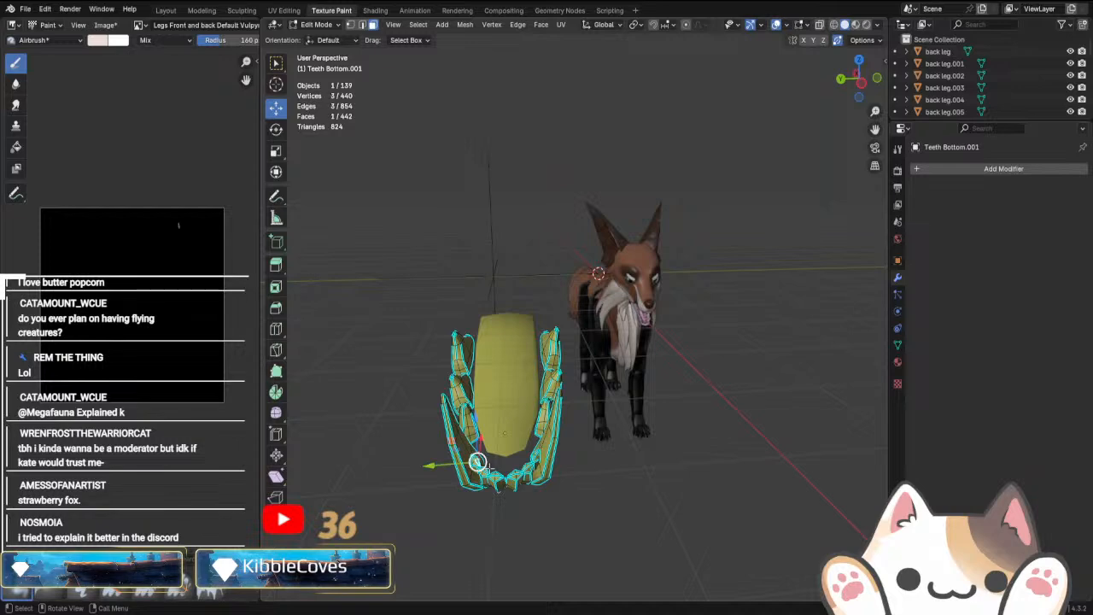
pyautogui.moveTo(477, 460); pyautogui.dragTo(576, 493, button='middle')
pyautogui.press('Tab')
pyautogui.click(550, 514)
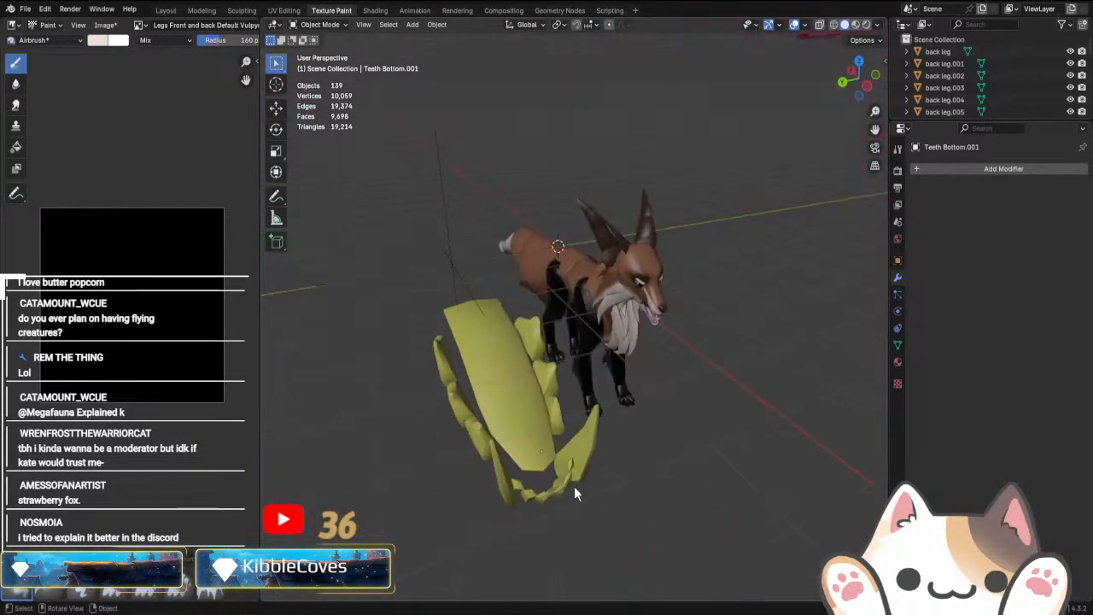
# Delete the large yellow-green teeth and tongue pieces beside the painted fox.
pyautogui.moveTo(611, 418); pyautogui.dragTo(553, 529, button='middle')
pyautogui.scroll(5, 629, 495)
pyautogui.scroll(-3, 553, 528)
pyautogui.moveTo(387, 325); pyautogui.dragTo(517, 500)
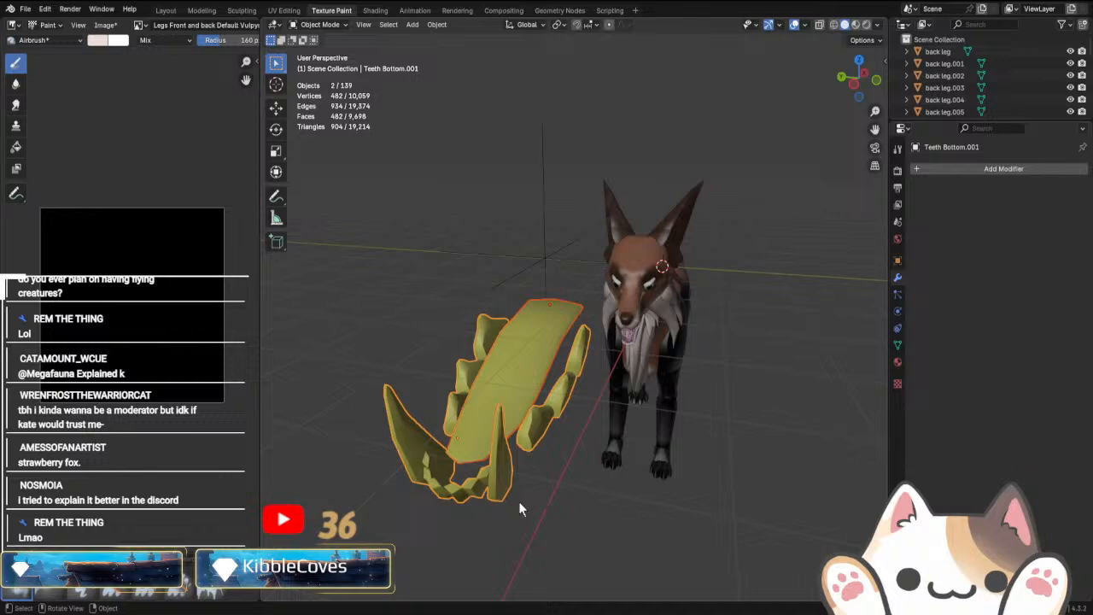
pyautogui.rightClick(503, 381)
pyautogui.click(482, 389)
pyautogui.press('KP_1')
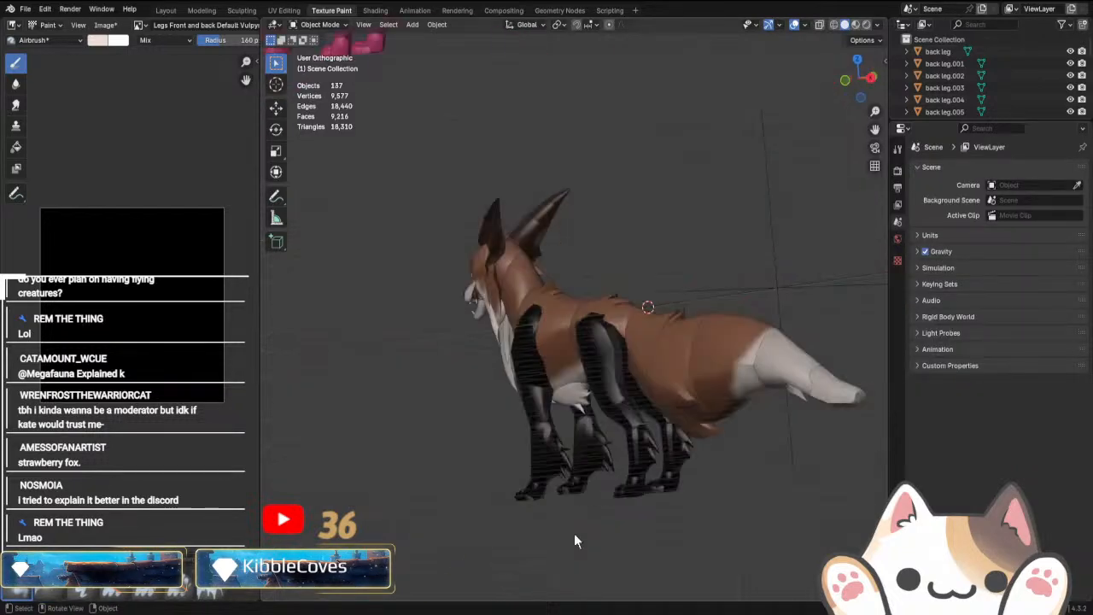
# Try to delete the painted fox's lower leg pieces in front view, and undo the deletion.
pyautogui.scroll(-4, 573, 534)
pyautogui.keyDown('shift'); pyautogui.moveTo(474, 214); pyautogui.dragTo(530, 367, button='middle'); pyautogui.keyUp('shift')
pyautogui.keyDown('shift'); pyautogui.moveTo(666, 539); pyautogui.dragTo(554, 335, button='middle'); pyautogui.keyUp('shift')
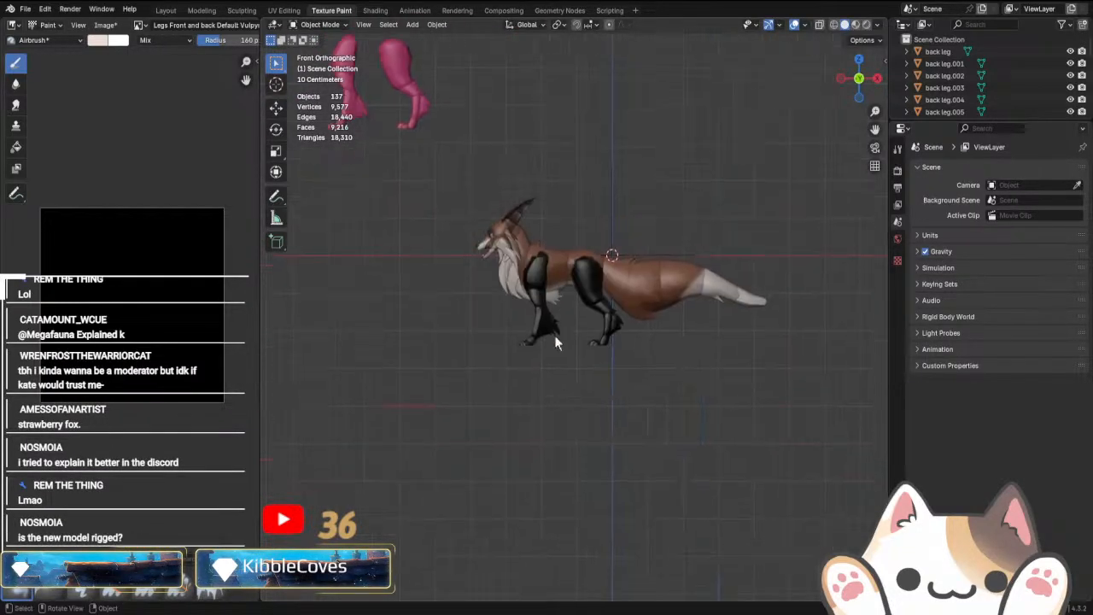
pyautogui.scroll(3, 554, 335)
pyautogui.moveTo(438, 317); pyautogui.dragTo(663, 469)
pyautogui.rightClick(617, 415)
pyautogui.click(617, 415)
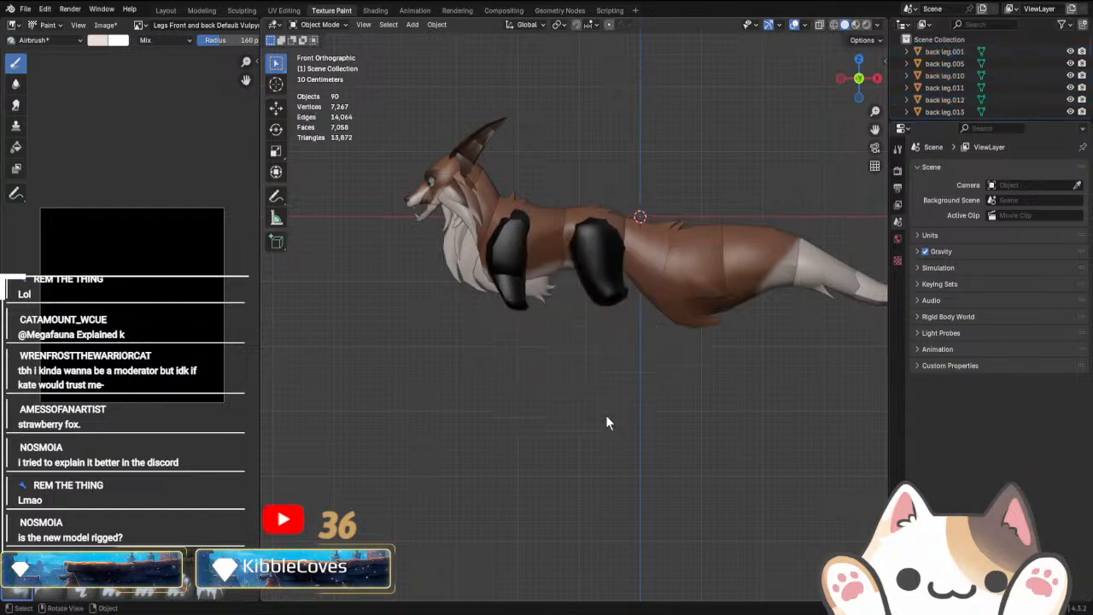
pyautogui.scroll(-3, 607, 419)
pyautogui.hotkey('ctrl', 'z')
# Try deleting the Empty behind the fox and revealing the hidden objects, and undo both changes.
pyautogui.scroll(3, 605, 417)
pyautogui.moveTo(606, 418); pyautogui.dragTo(732, 226, button='middle')
pyautogui.click(731, 220)
pyautogui.rightClick(730, 215)
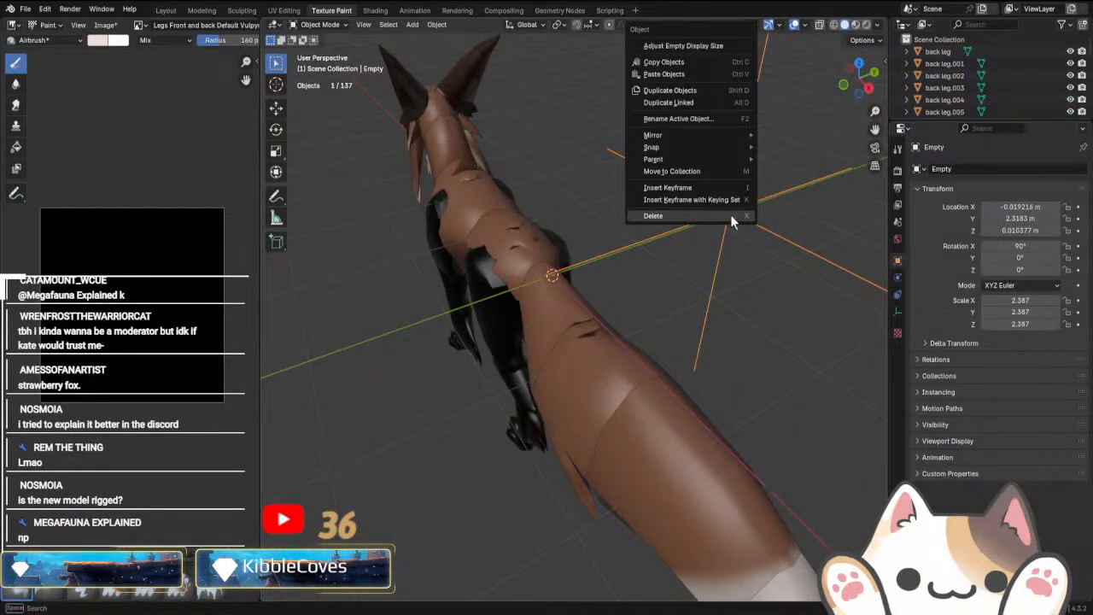
pyautogui.click(730, 215)
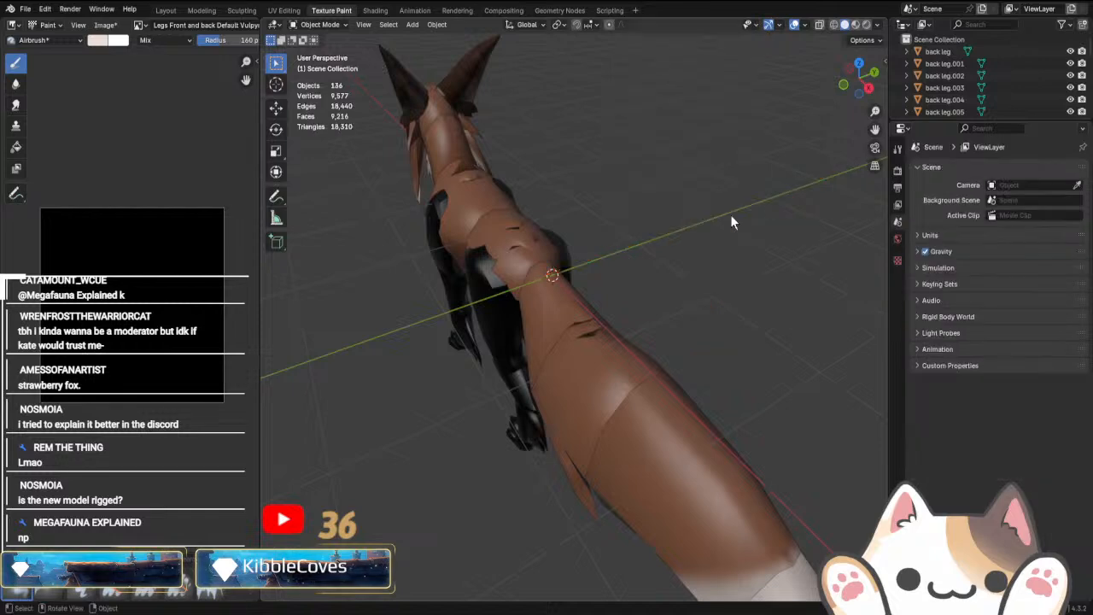
pyautogui.scroll(-5, 538, 362)
pyautogui.moveTo(538, 362); pyautogui.dragTo(635, 319, button='middle')
pyautogui.press('KP_3')
pyautogui.press('KP_1')
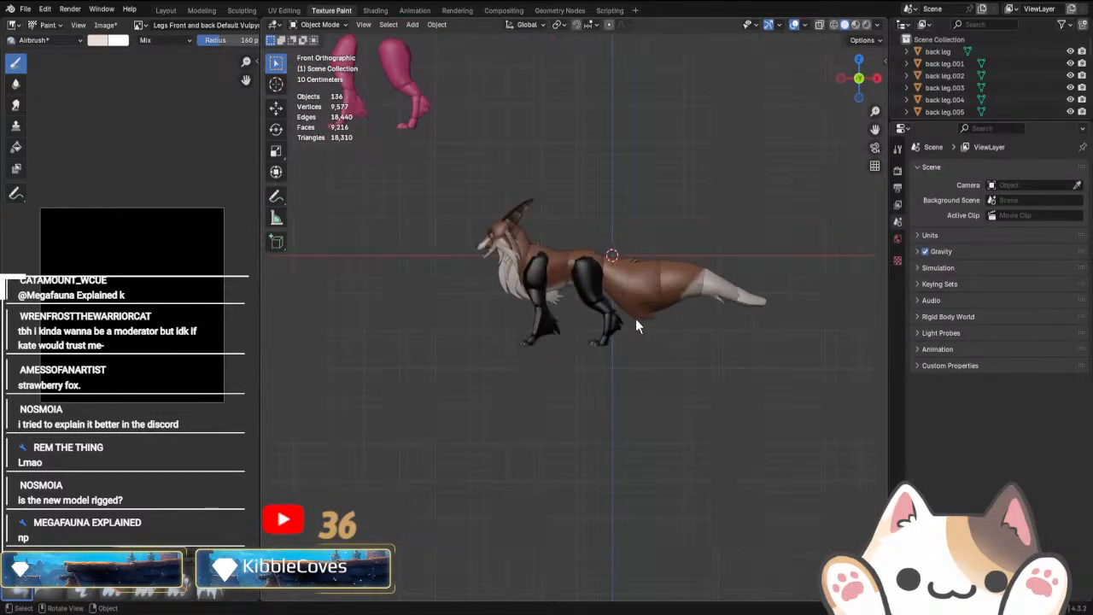
pyautogui.hotkey('alt', 'h')
pyautogui.scroll(4, 641, 371)
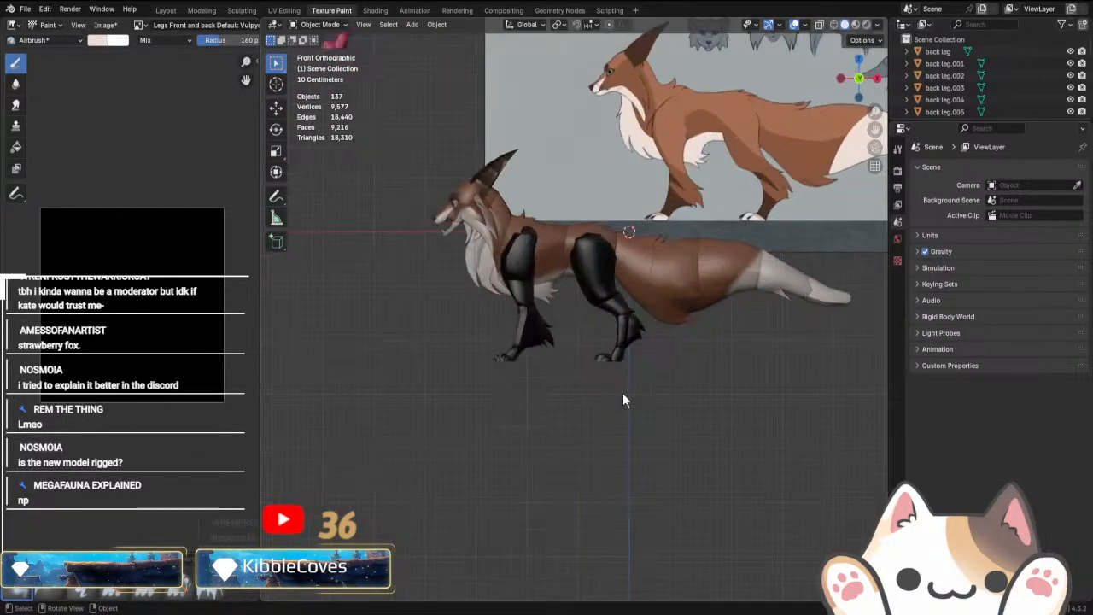
pyautogui.hotkey('ctrl', 'z')
pyautogui.hotkey('ctrl', 'z')
# Move the Empty up and to the right, well clear of the painted fox, in front view.
pyautogui.scroll(-1, 601, 355)
pyautogui.press('g')
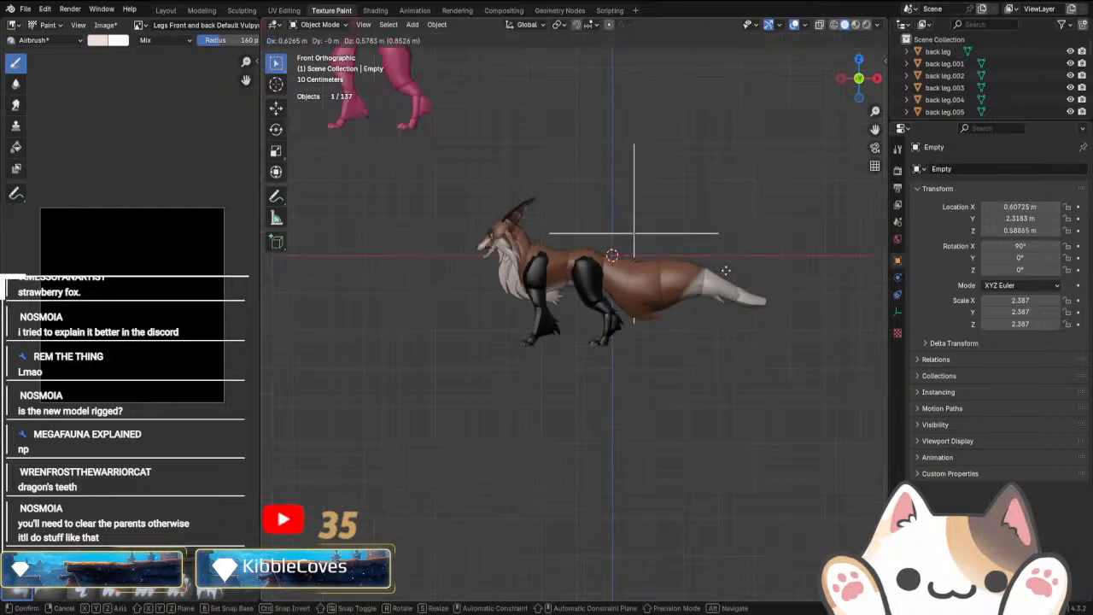
pyautogui.click(764, 235)
# Delete the painted fox's black lower leg and paw pieces on both sides.
pyautogui.scroll(2, 594, 340)
pyautogui.moveTo(436, 317); pyautogui.dragTo(642, 425)
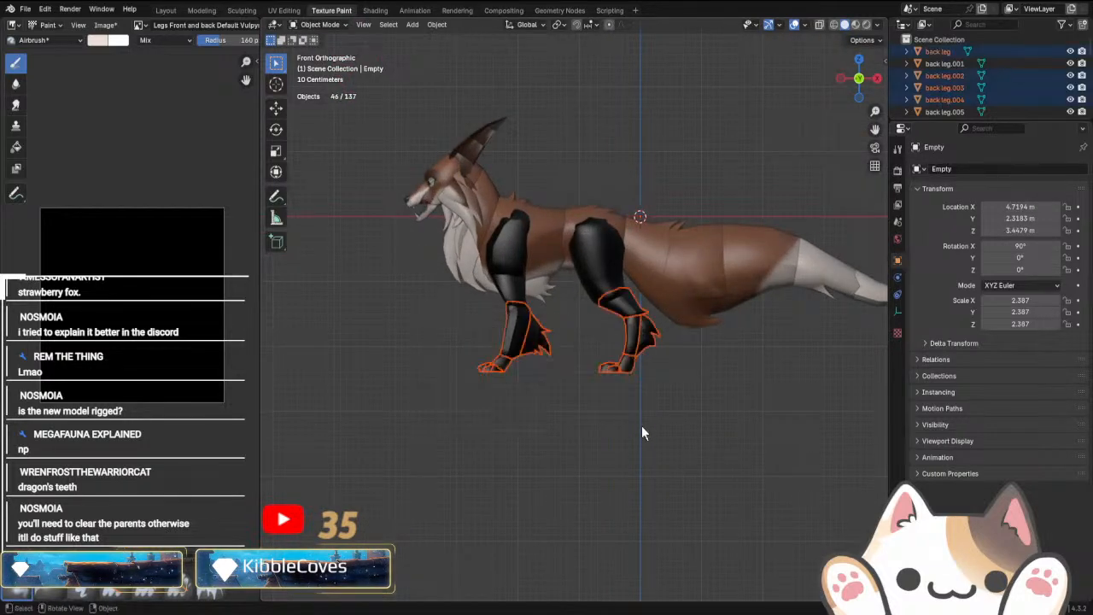
pyautogui.rightClick(638, 424)
pyautogui.click(636, 425)
# Delete the three remaining black upper leg segments on the painted fox's near side.
pyautogui.scroll(3, 478, 304)
pyautogui.click(467, 295)
pyautogui.keyDown('shift'); pyautogui.click(597, 281); pyautogui.keyUp('shift')
pyautogui.keyDown('shift'); pyautogui.click(457, 215); pyautogui.keyUp('shift')
pyautogui.rightClick(456, 215)
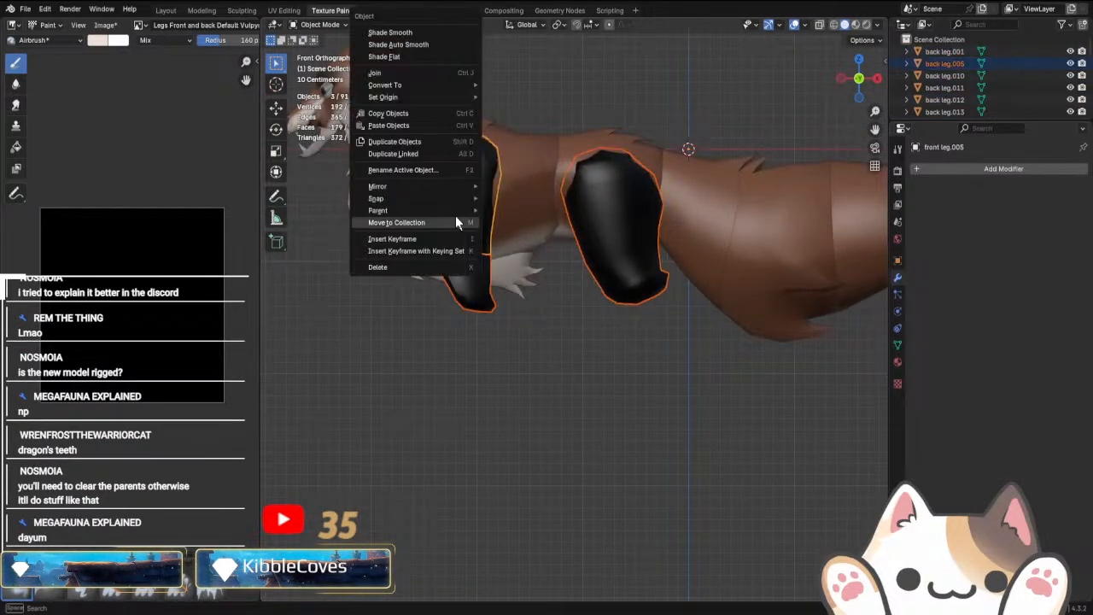
pyautogui.click(411, 269)
# Delete the remaining black upper leg segments on the painted fox's far side.
pyautogui.moveTo(602, 329); pyautogui.dragTo(564, 295, button='middle')
pyautogui.click(583, 250)
pyautogui.rightClick(467, 286)
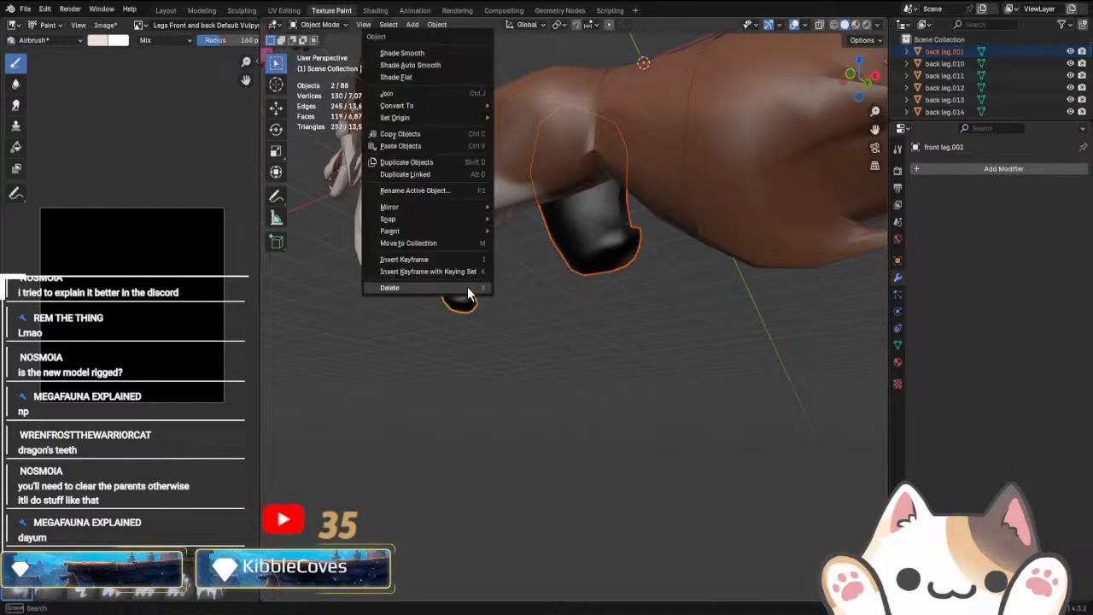
pyautogui.click(467, 286)
pyautogui.moveTo(467, 286); pyautogui.dragTo(613, 340, button='middle')
pyautogui.rightClick(638, 247)
pyautogui.click(624, 241)
# Move all the pink unpainted leg pieces together into place under the painted fox's body in front view.
pyautogui.scroll(-4, 613, 340)
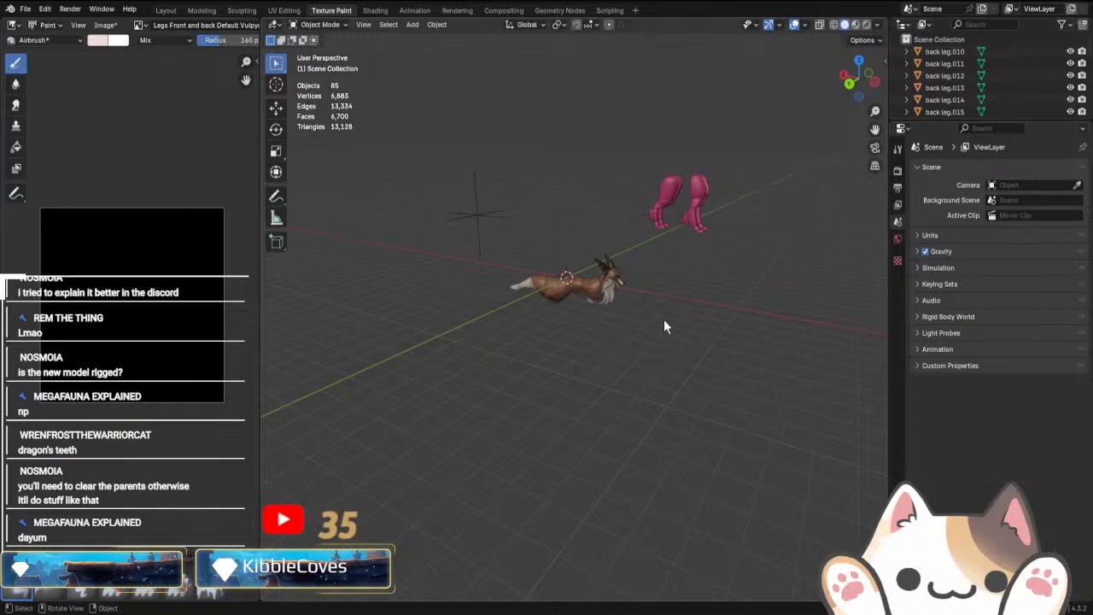
pyautogui.moveTo(639, 146); pyautogui.dragTo(741, 235)
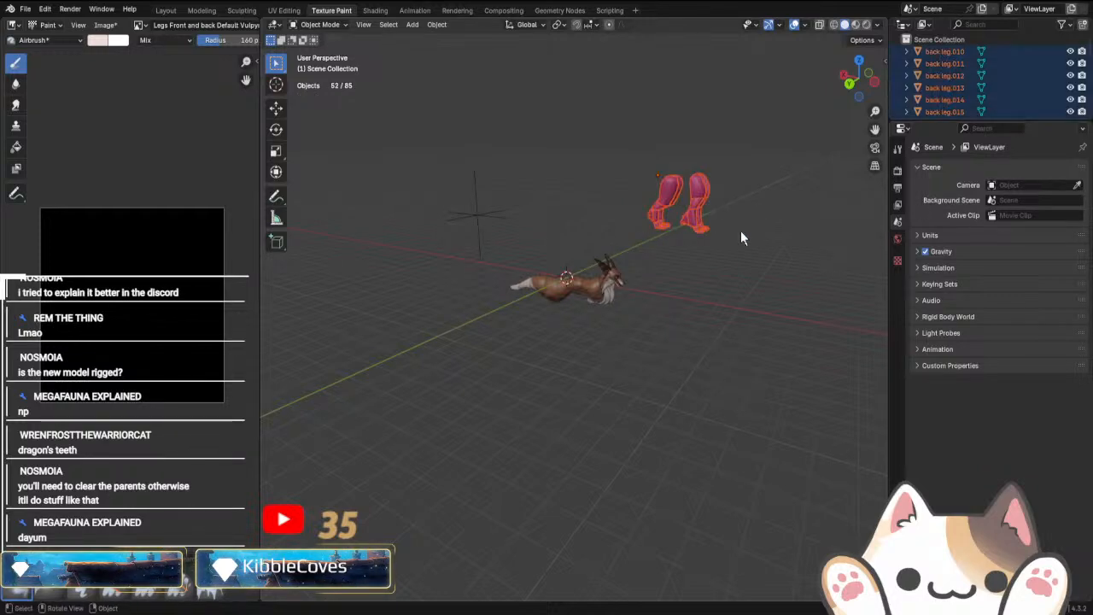
pyautogui.press('KP_1')
pyautogui.scroll(4, 717, 396)
pyautogui.press('g')
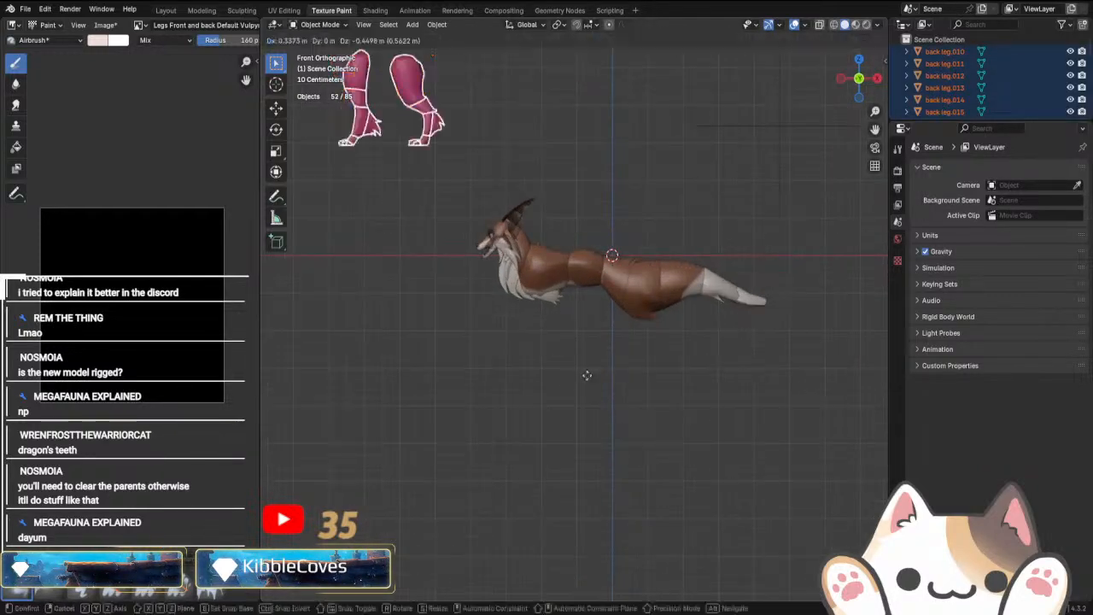
pyautogui.press('Escape')
pyautogui.scroll(-2, 367, 184)
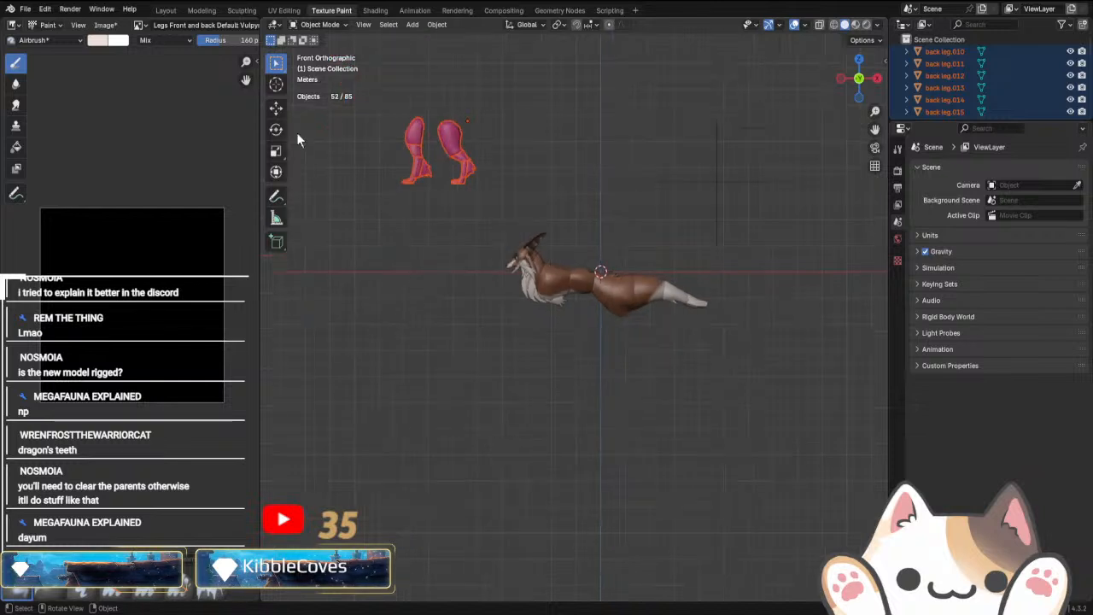
pyautogui.click(276, 107)
pyautogui.moveTo(511, 127); pyautogui.dragTo(659, 126)
pyautogui.moveTo(615, 76); pyautogui.dragTo(622, 242)
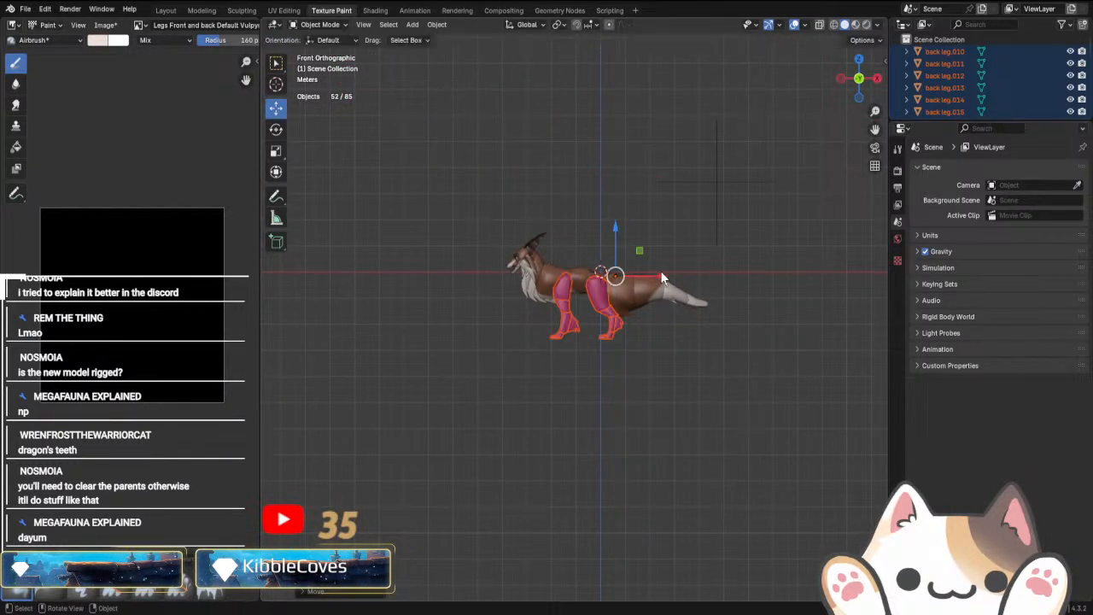
pyautogui.moveTo(661, 275); pyautogui.dragTo(642, 299)
pyautogui.click(669, 431)
# Reselect the pink legs, nudge them slightly to line up with the fox's body, and check the fit from several angles.
pyautogui.moveTo(670, 431); pyautogui.dragTo(422, 436, button='middle')
pyautogui.scroll(4, 539, 434)
pyautogui.hotkey('ctrl', 'z')
pyautogui.moveTo(538, 434); pyautogui.dragTo(551, 119, button='middle')
pyautogui.scroll(3, 552, 119)
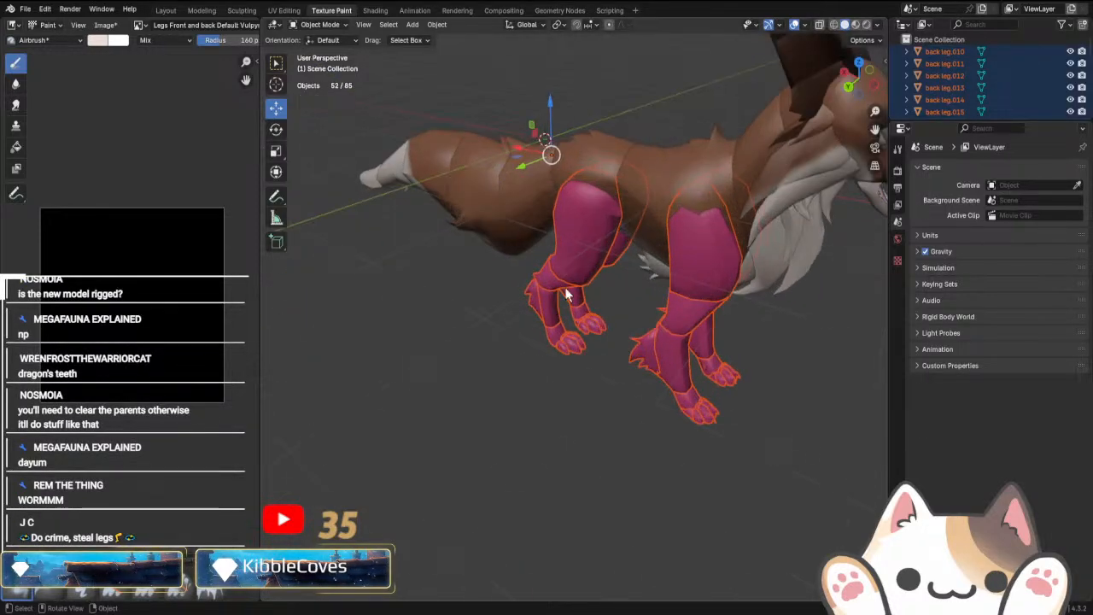
pyautogui.moveTo(551, 107); pyautogui.dragTo(544, 97)
pyautogui.moveTo(646, 255); pyautogui.dragTo(719, 315, button='middle')
pyautogui.moveTo(419, 147); pyautogui.dragTo(409, 147)
pyautogui.click(731, 386)
pyautogui.scroll(-3, 730, 386)
pyautogui.moveTo(731, 386); pyautogui.dragTo(474, 318, button='middle')
pyautogui.scroll(2, 565, 527)
pyautogui.moveTo(607, 482); pyautogui.dragTo(736, 516, button='middle')
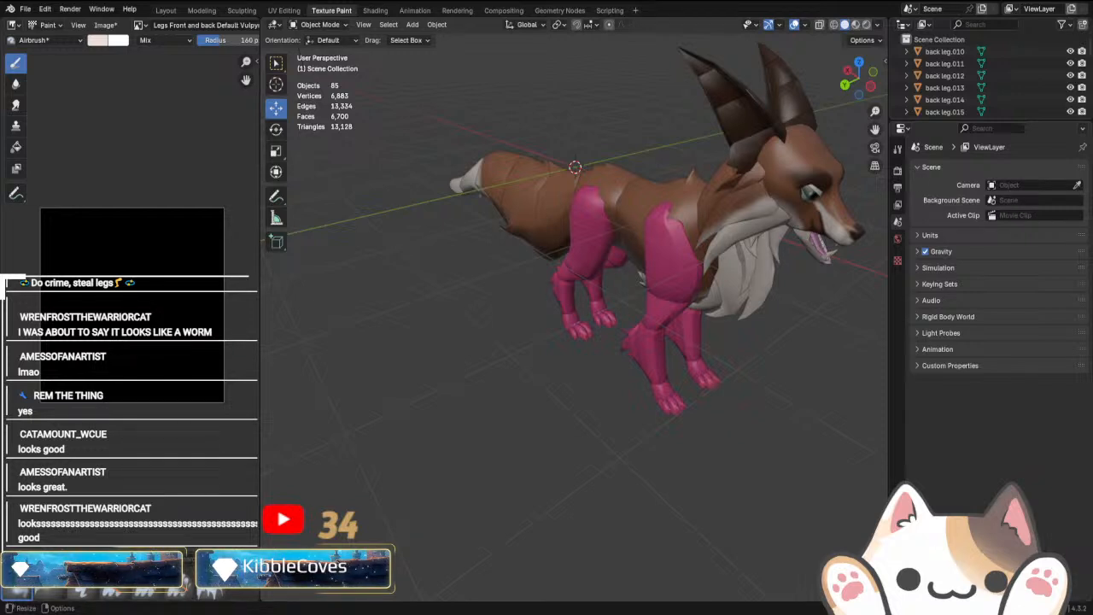
# Set the upper front leg material's base color to an Image Texture using the image "Legs Front and back Default Vulpynx".
pyautogui.scroll(-5, 612, 318)
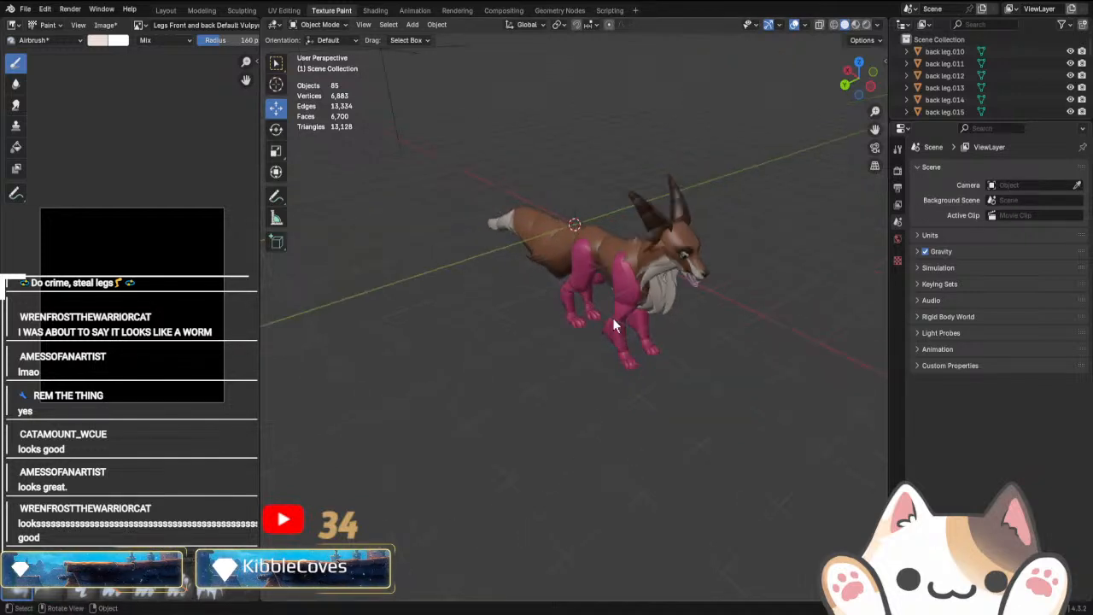
pyautogui.click(613, 318)
pyautogui.moveTo(612, 318); pyautogui.dragTo(601, 376, button='middle')
pyautogui.scroll(3, 607, 308)
pyautogui.click(614, 245)
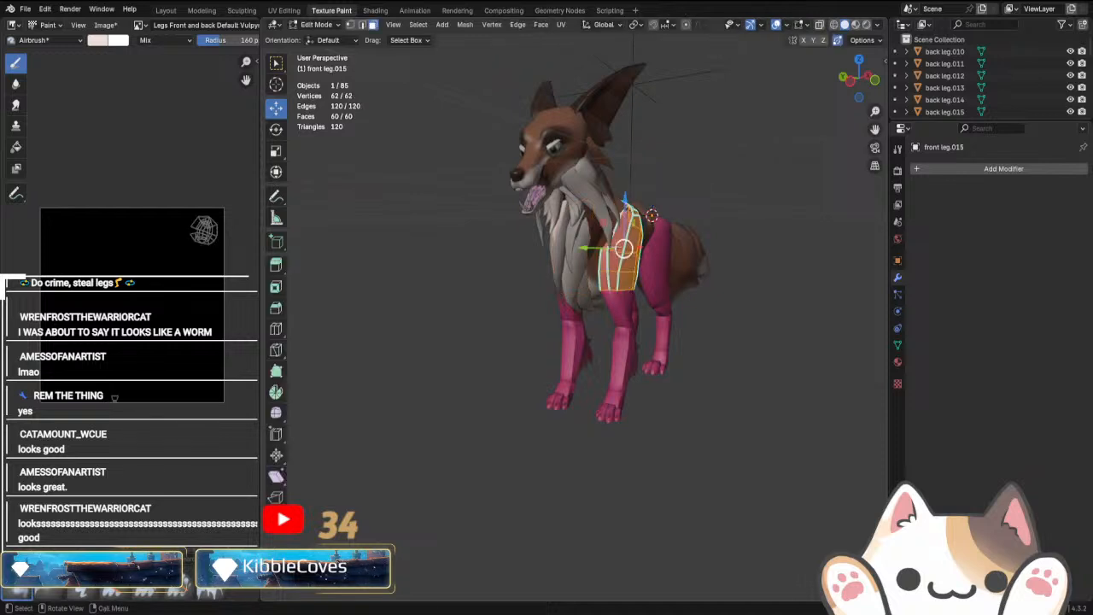
pyautogui.click(897, 361)
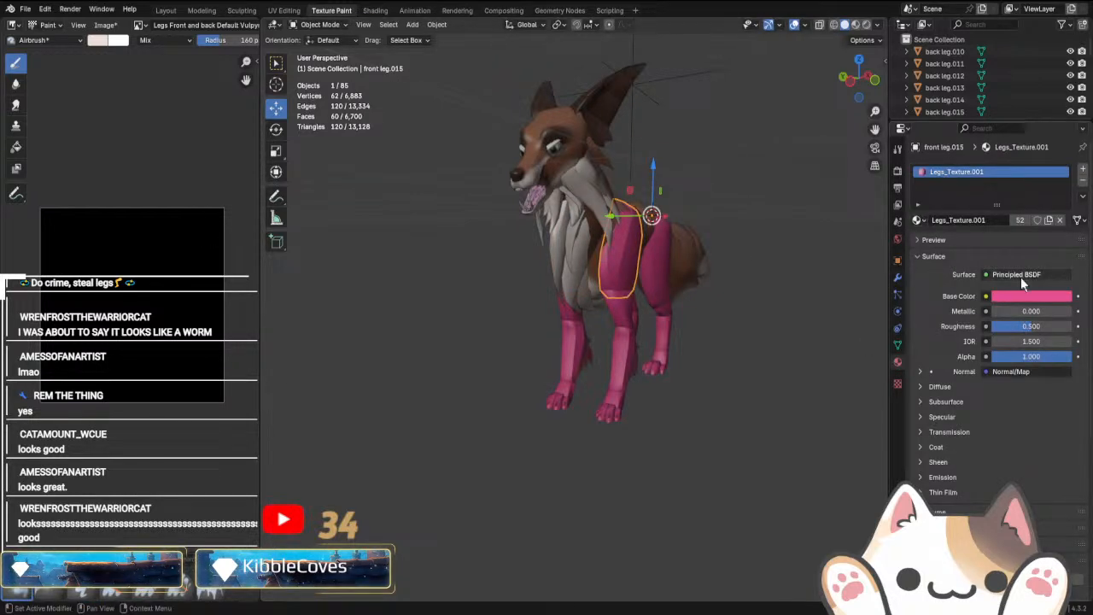
pyautogui.click(986, 295)
pyautogui.click(719, 377)
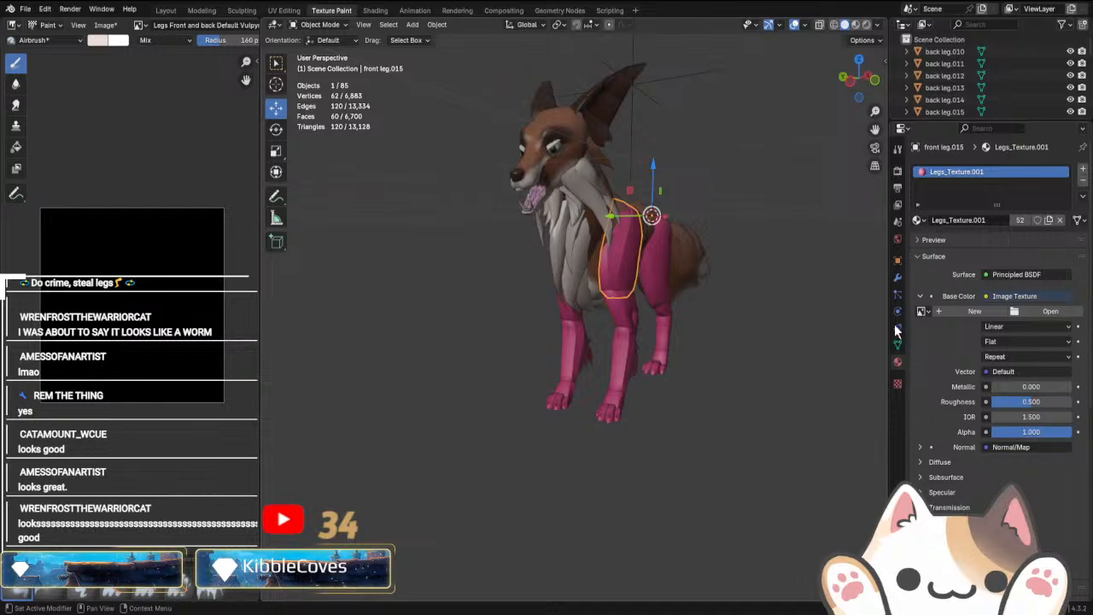
pyautogui.click(921, 310)
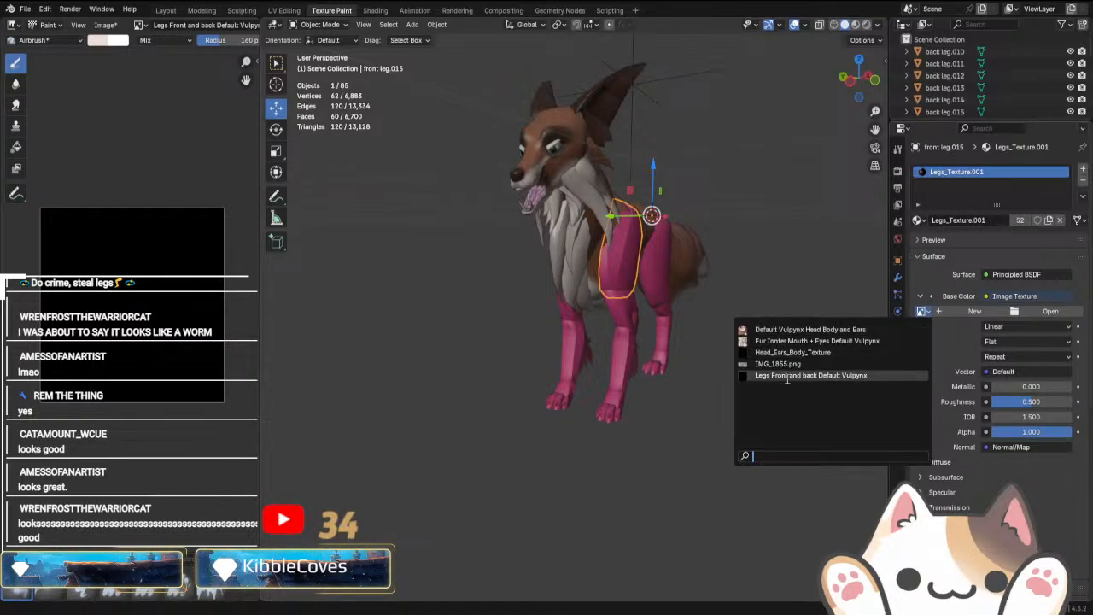
pyautogui.click(786, 376)
# Check the upper front leg pieces on both sides, then show the UVs of the one on the fox's left in the UV Editor.
pyautogui.moveTo(709, 444); pyautogui.dragTo(512, 332, button='middle')
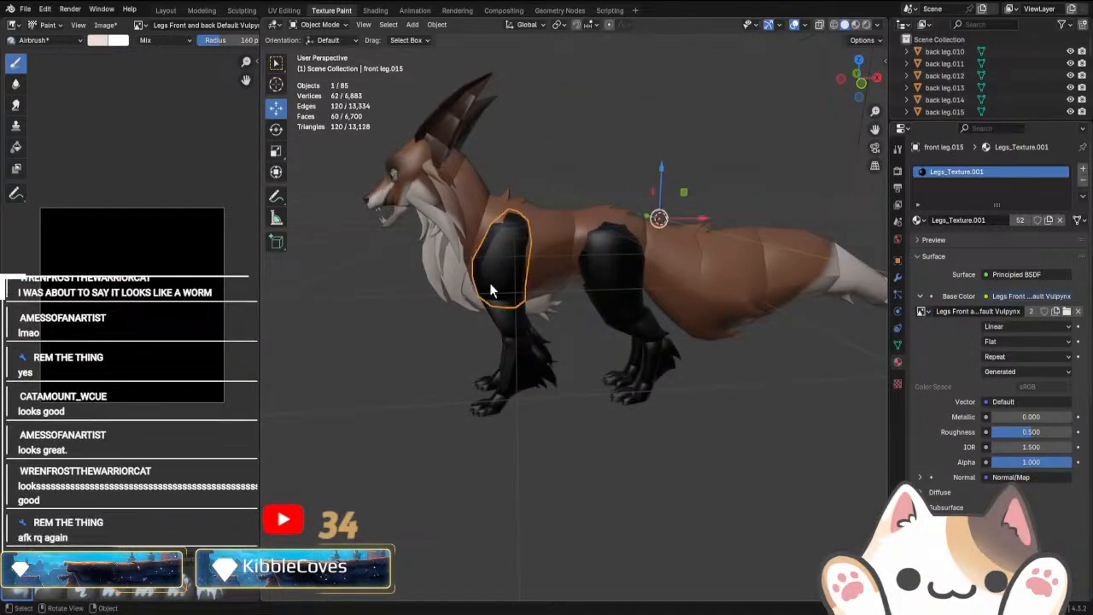
pyautogui.moveTo(491, 290); pyautogui.dragTo(632, 367, button='middle')
pyautogui.click(639, 260)
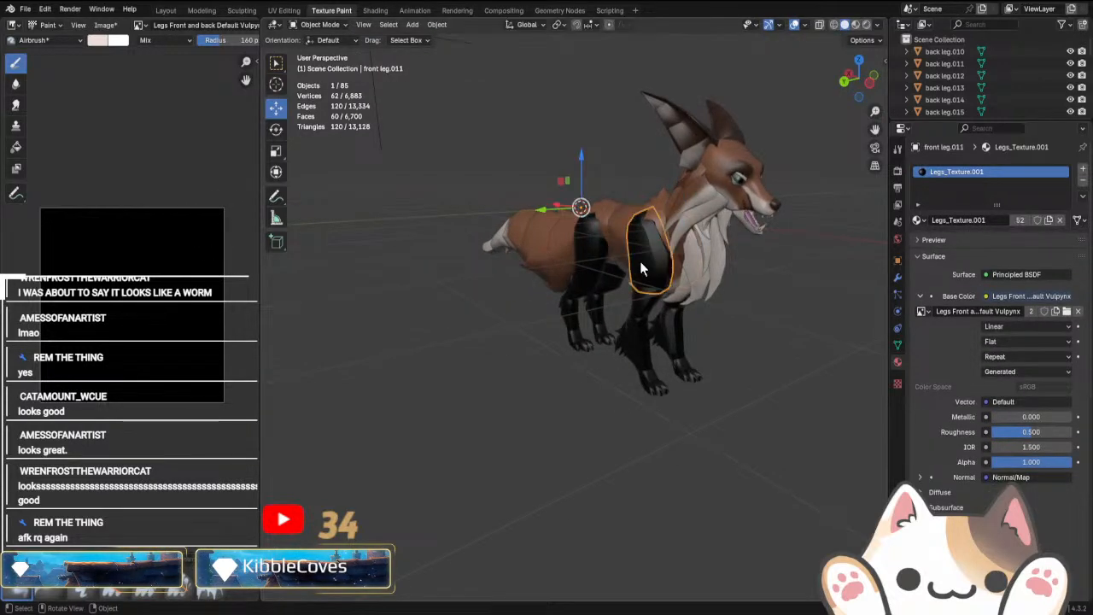
pyautogui.press('Tab')
pyautogui.press('Tab')
pyautogui.moveTo(701, 298); pyautogui.dragTo(560, 294, button='middle')
pyautogui.click(582, 275)
pyautogui.press('Tab')
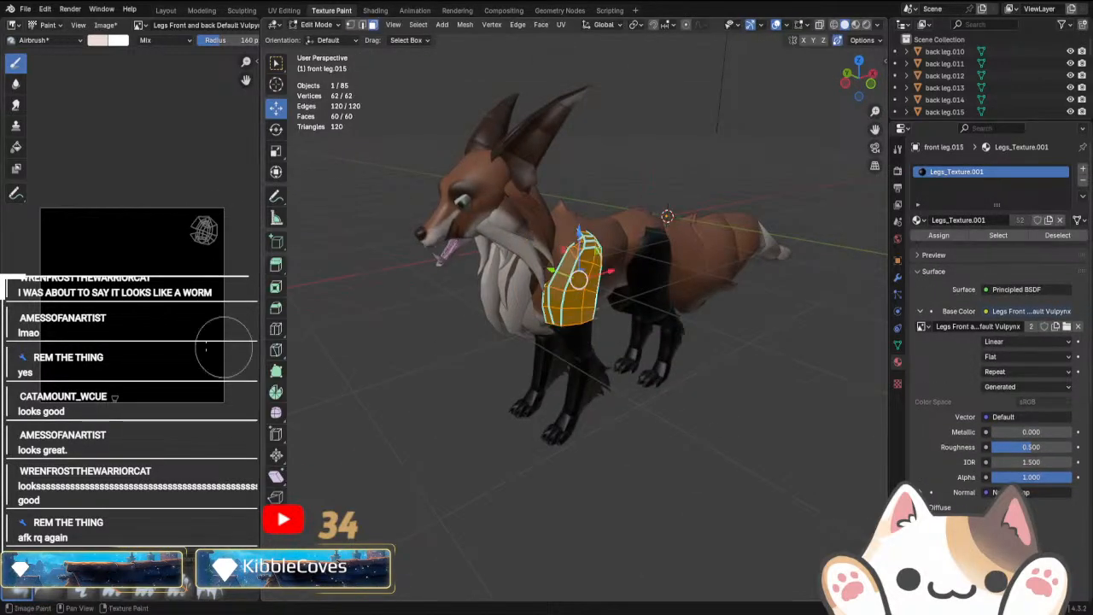
pyautogui.scroll(2, 206, 348)
pyautogui.click(12, 24)
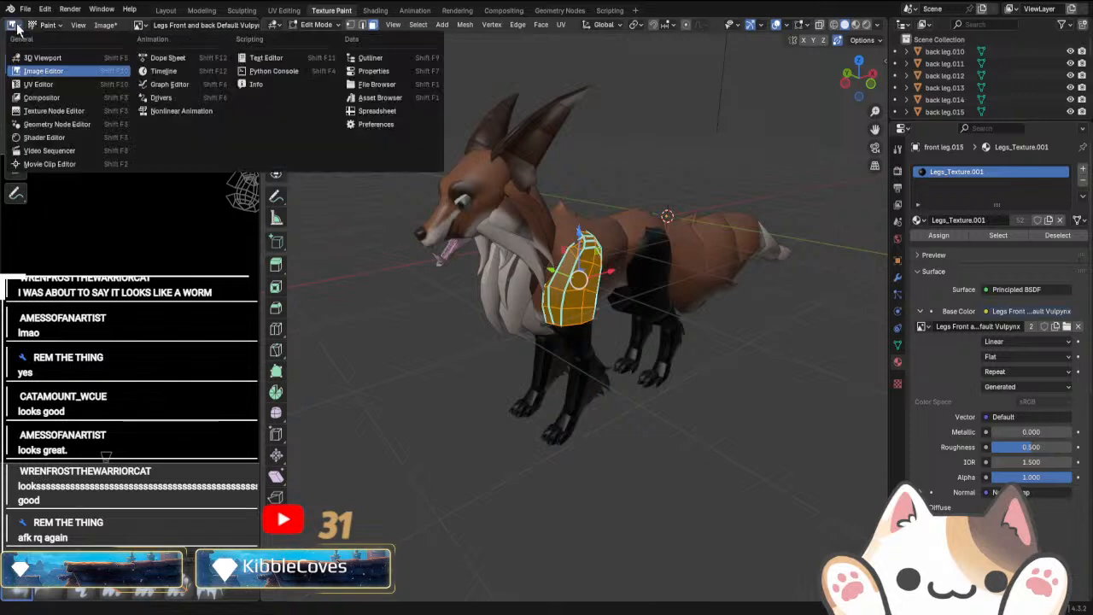
pyautogui.click(38, 84)
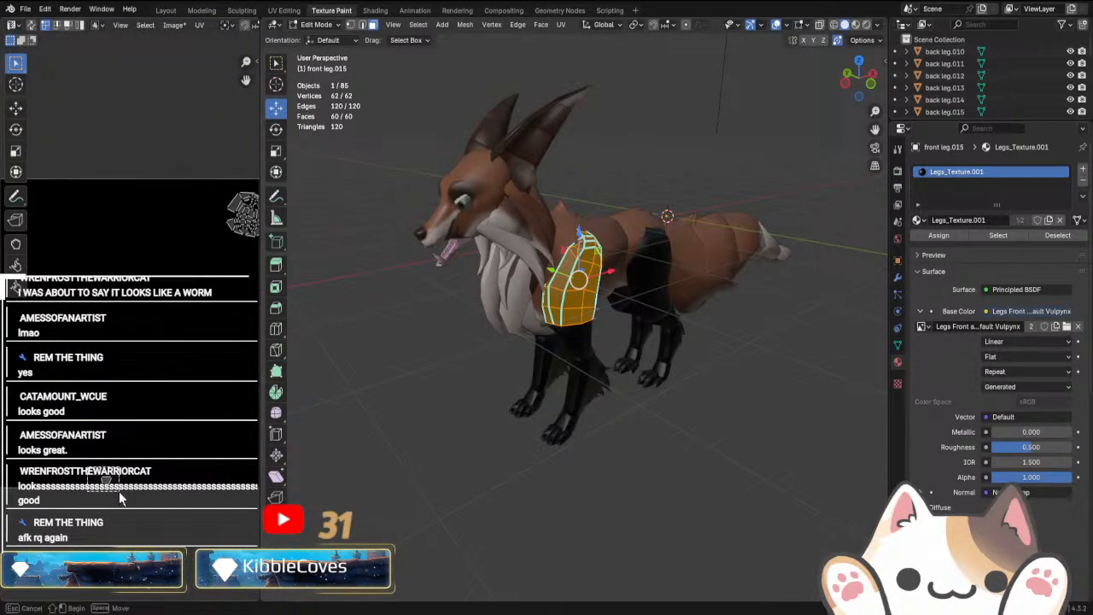
# Move the stray UV island up, rotate it a quarter turn and fit it into the gap in the leg's web-shaped UV layout.
pyautogui.moveTo(119, 493); pyautogui.dragTo(123, 497)
pyautogui.press('g')
pyautogui.click(74, 229)
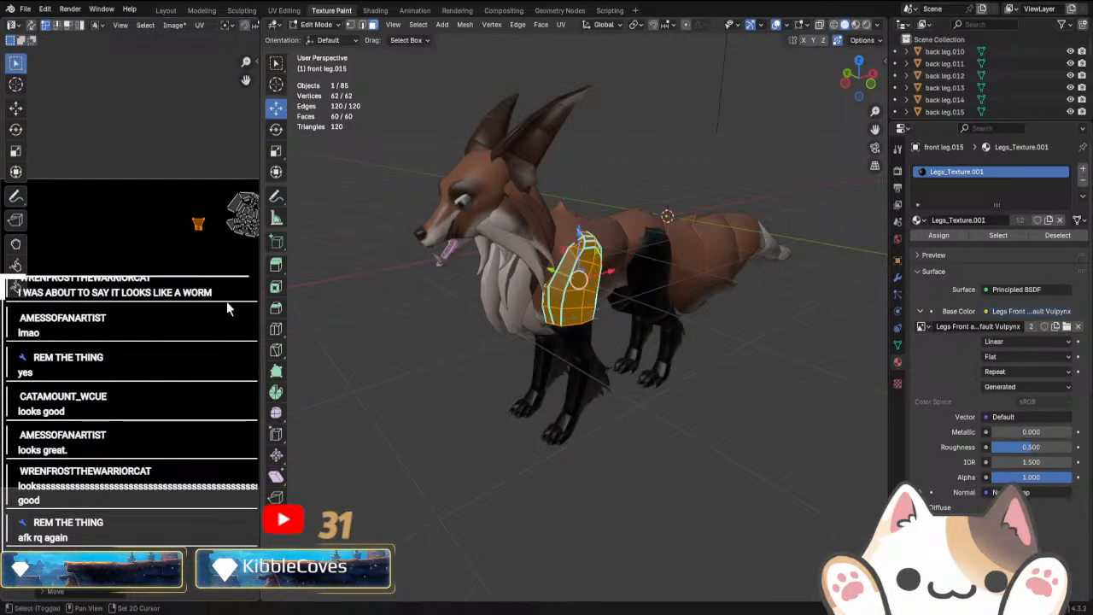
pyautogui.scroll(4, 232, 286)
pyautogui.moveTo(233, 273); pyautogui.dragTo(182, 432, button='middle')
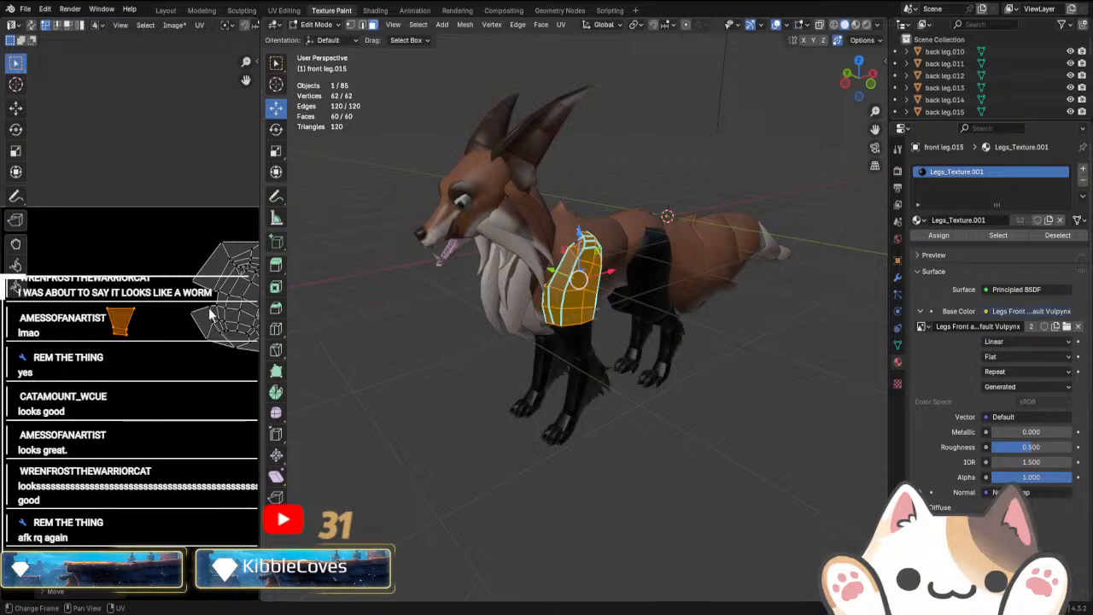
pyautogui.press('r')
pyautogui.click(194, 405)
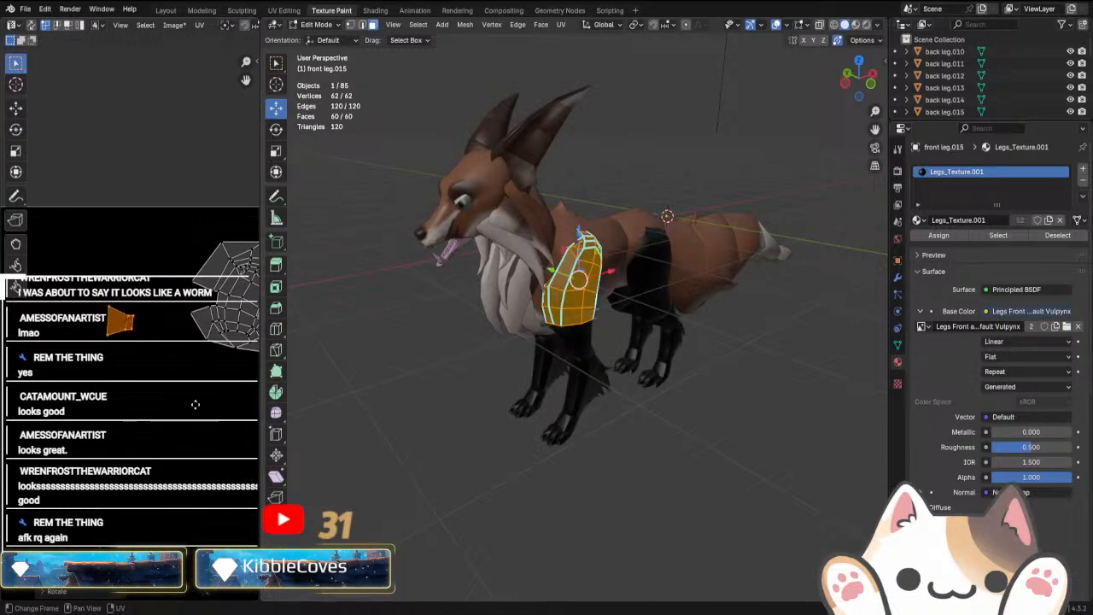
pyautogui.press('g')
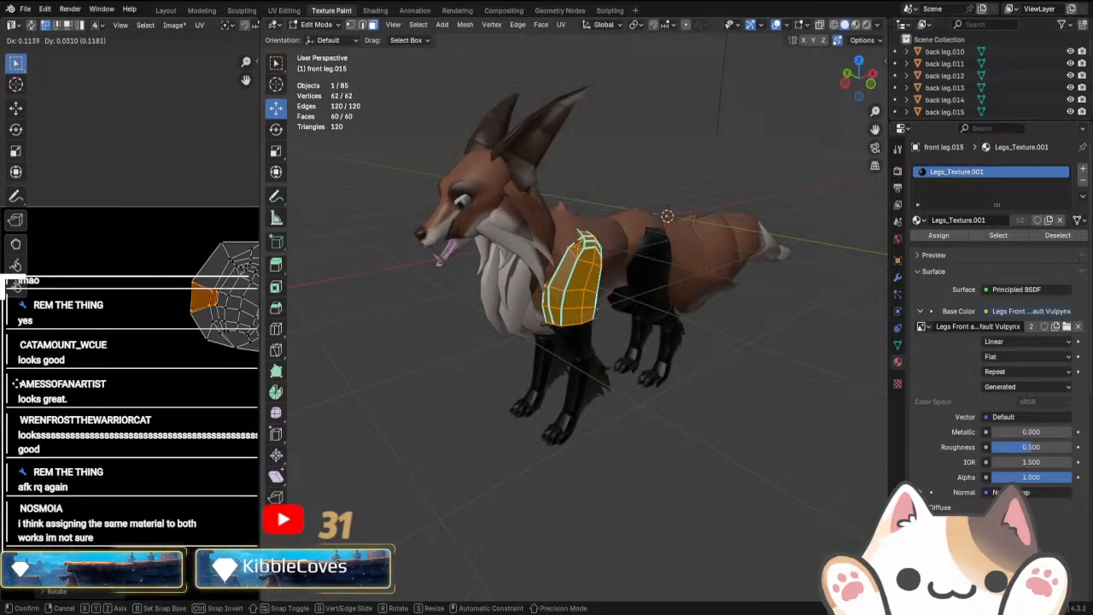
pyautogui.click(18, 385)
pyautogui.scroll(-3, 131, 368)
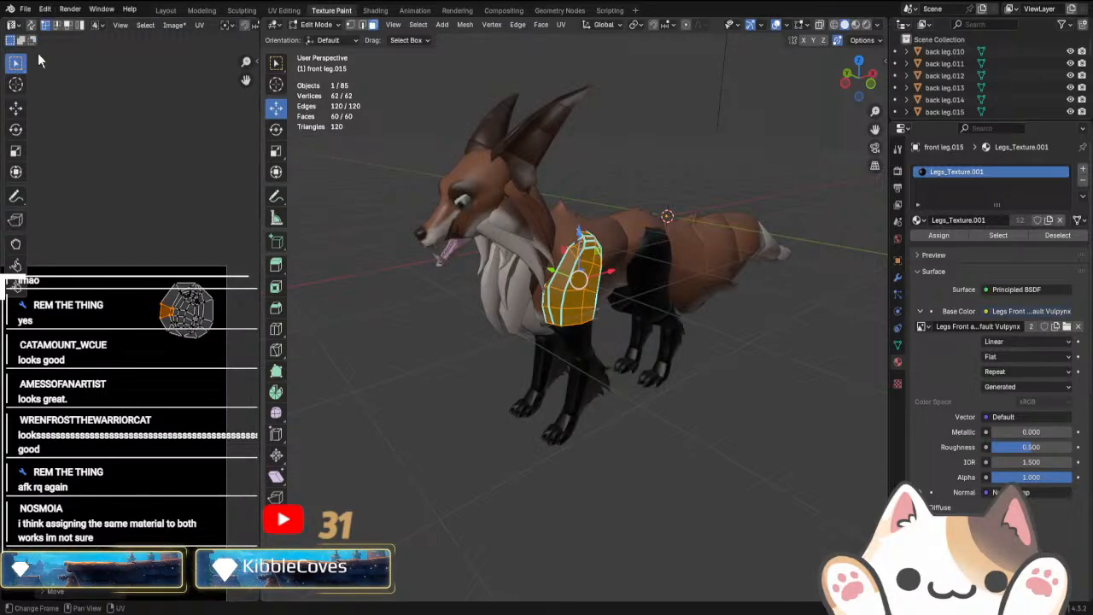
# Examine the black legs and the edited upper front leg mesh from several angles in Object and Edit Mode.
pyautogui.press('Tab')
pyautogui.moveTo(512, 464); pyautogui.dragTo(427, 477, button='middle')
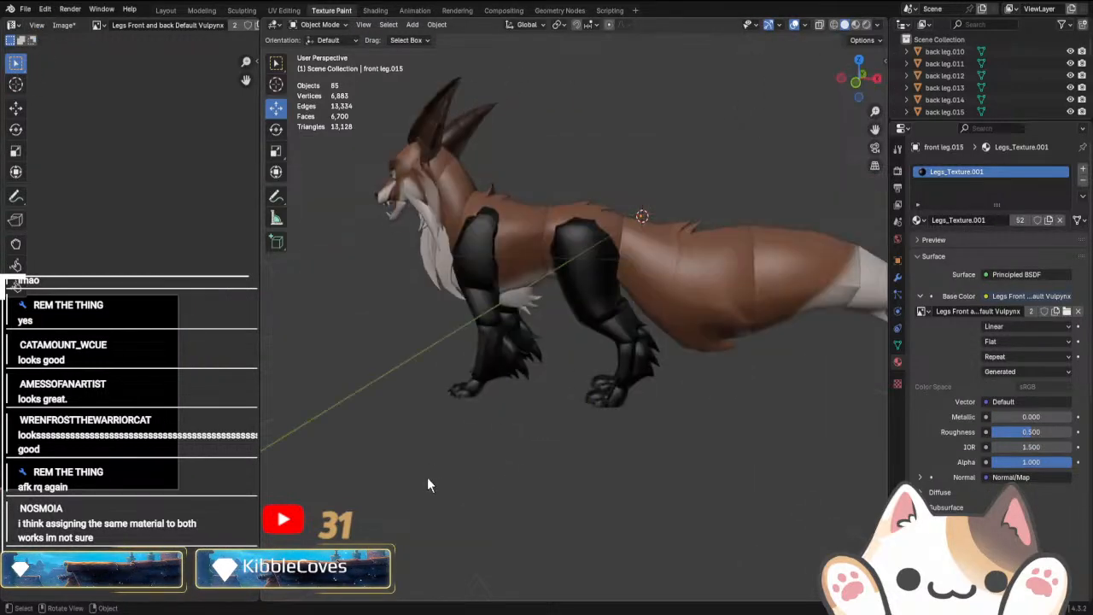
pyautogui.press('Tab')
pyautogui.moveTo(402, 372); pyautogui.dragTo(618, 423, button='middle')
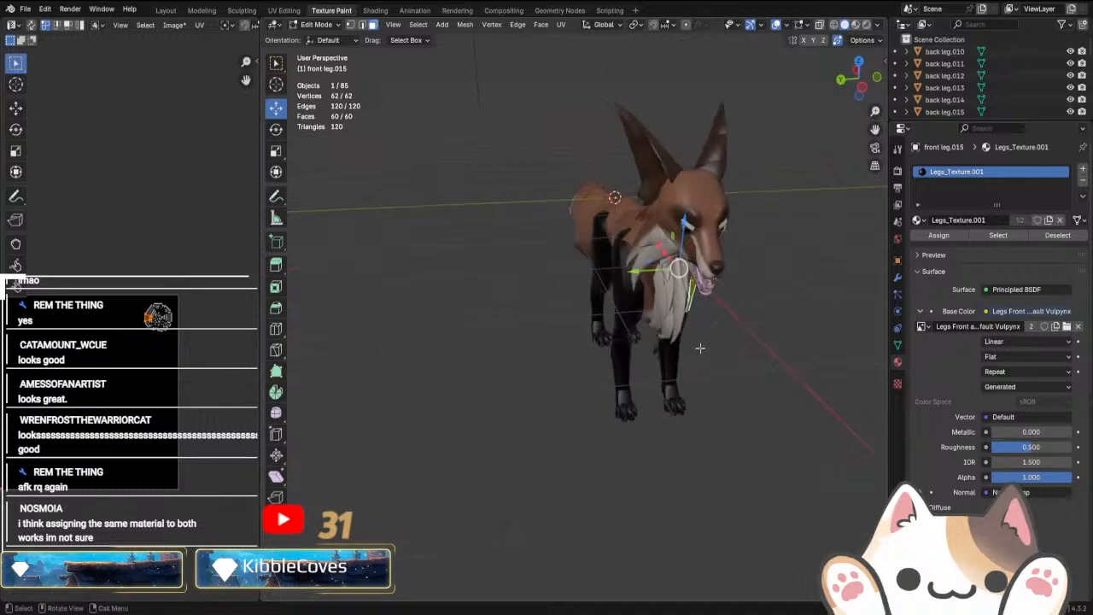
pyautogui.press('Tab')
pyautogui.press('Tab')
pyautogui.moveTo(804, 248); pyautogui.dragTo(689, 300, button='middle')
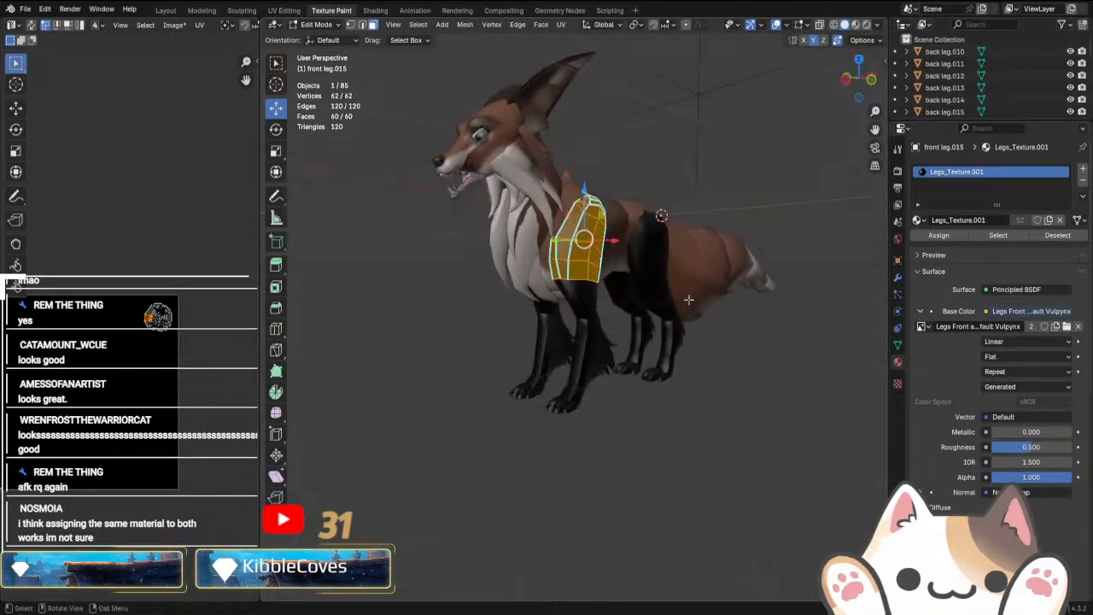
pyautogui.press('Tab')
# Switch the upper front leg to Texture Paint mode and examine the legs up close.
pyautogui.click(321, 25)
pyautogui.click(319, 108)
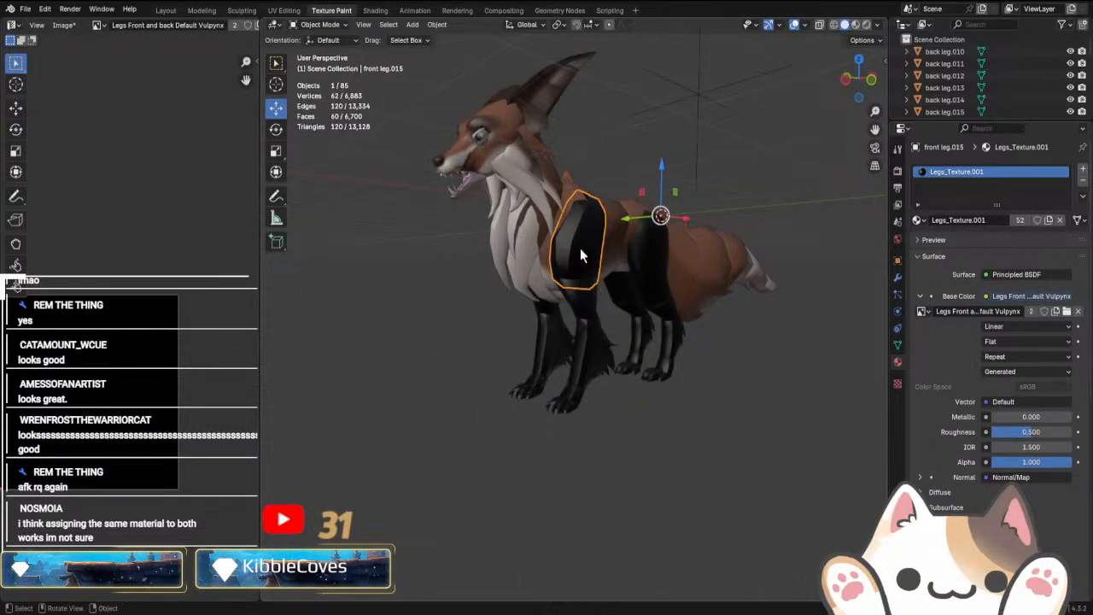
pyautogui.click(321, 25)
pyautogui.click(323, 107)
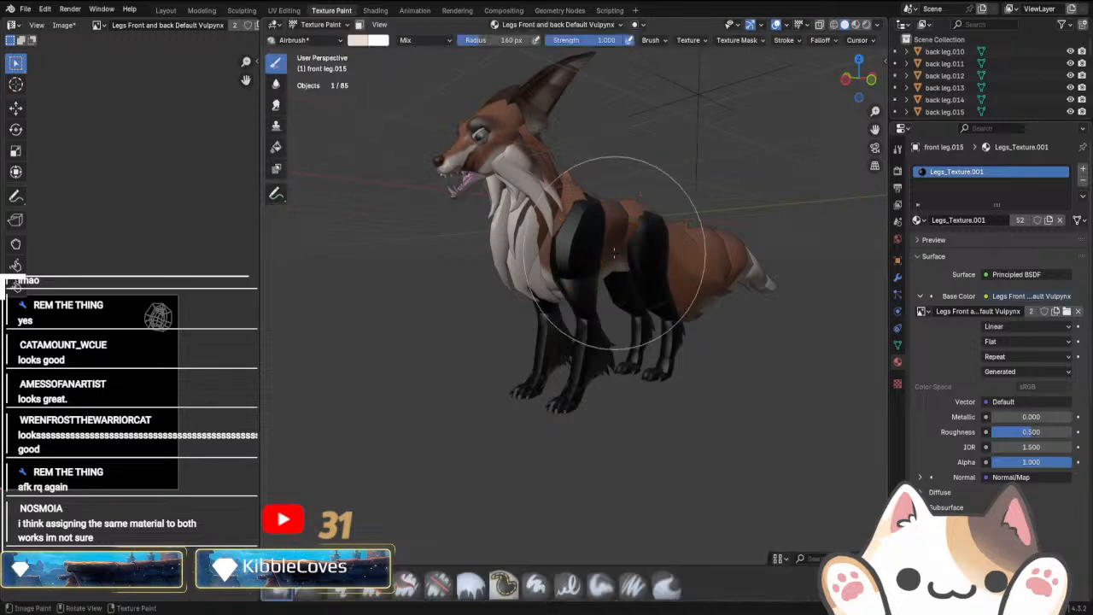
pyautogui.moveTo(646, 244); pyautogui.dragTo(680, 329, button='middle')
pyautogui.scroll(4, 754, 270)
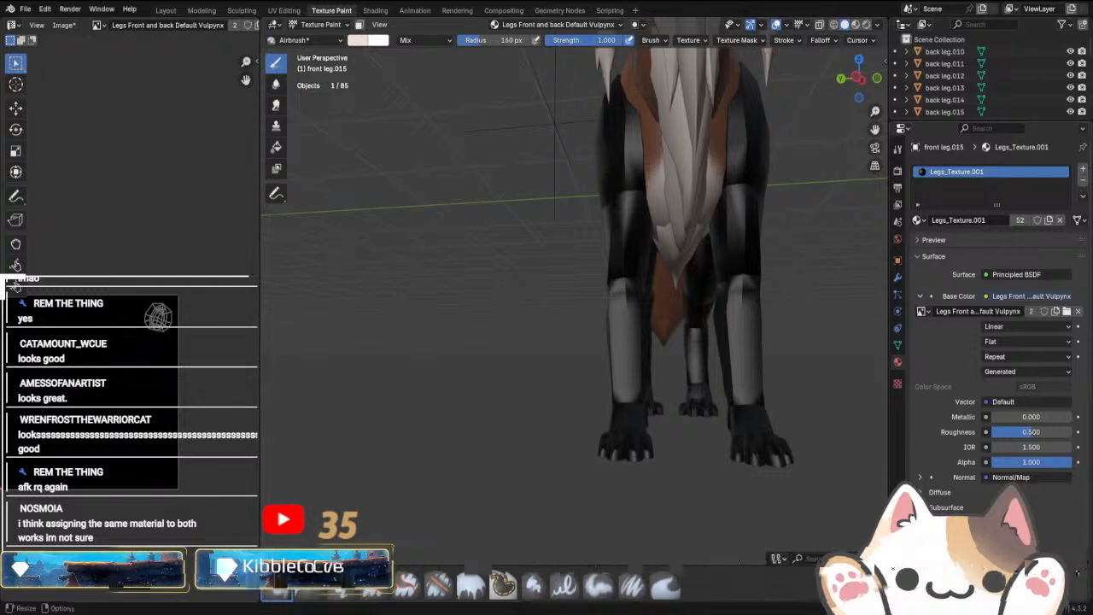
pyautogui.moveTo(580, 359); pyautogui.dragTo(493, 384, button='middle')
pyautogui.scroll(-6, 464, 299)
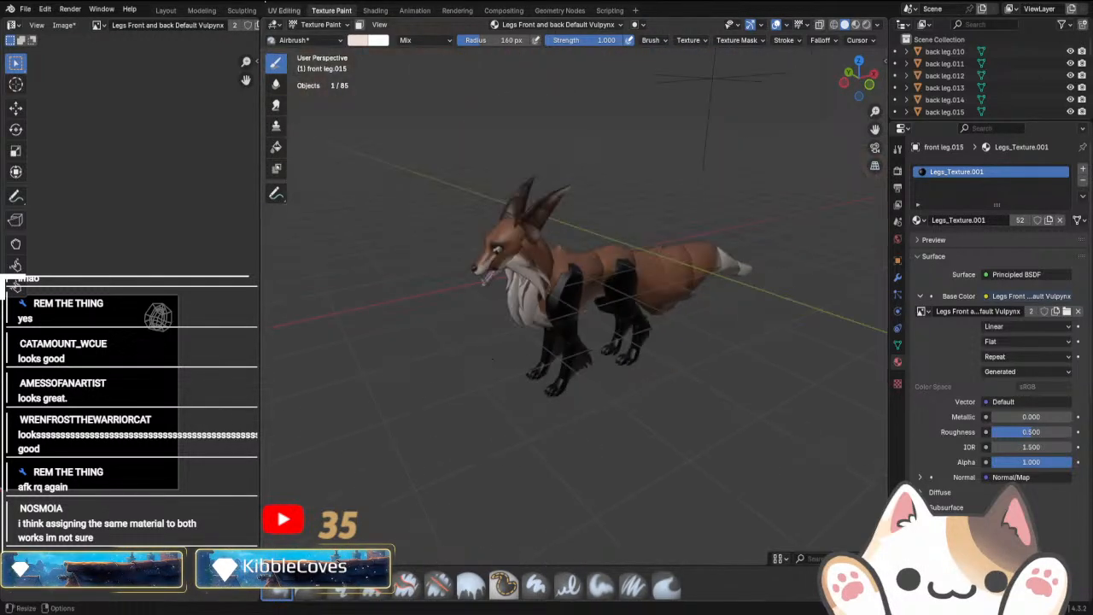
# Display the image "Default Vulpynx Head Body and Ears", return to Object Mode and save the image.
pyautogui.click(98, 24)
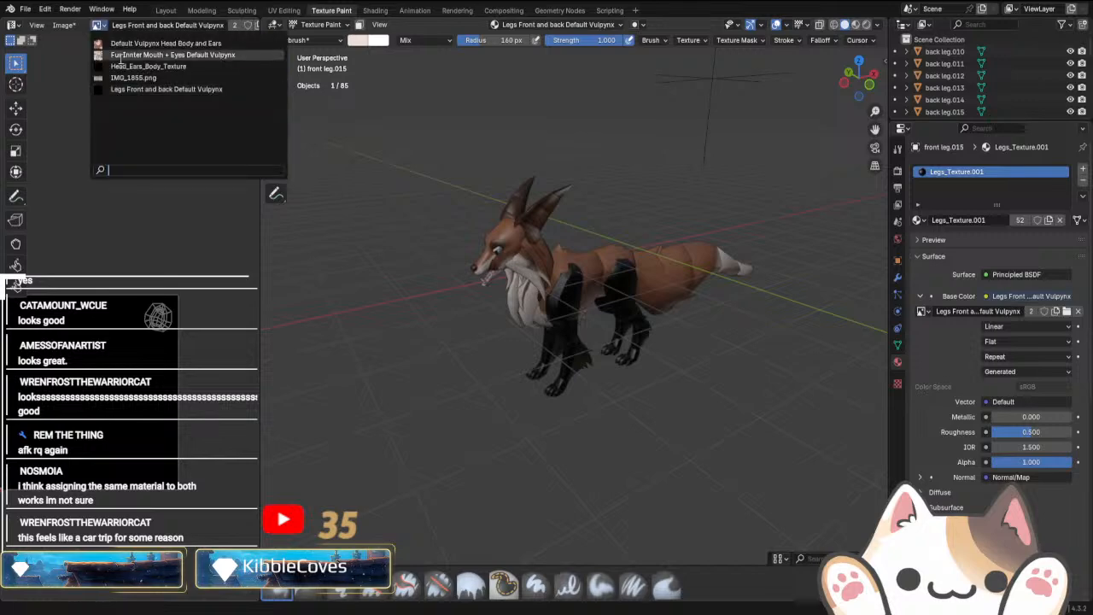
pyautogui.click(122, 44)
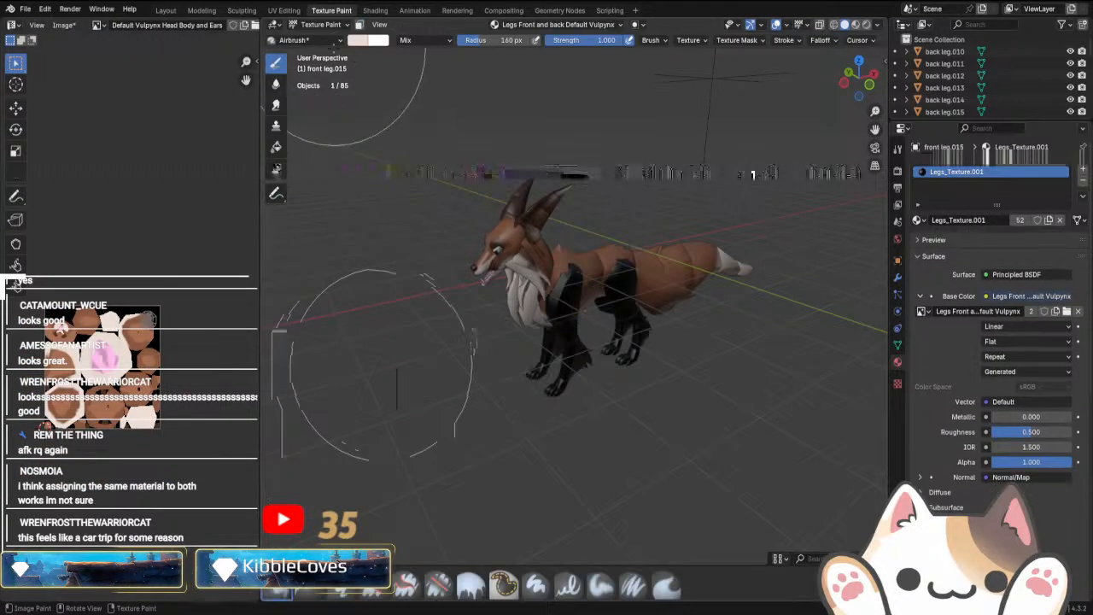
pyautogui.click(320, 24)
pyautogui.click(316, 45)
pyautogui.click(63, 24)
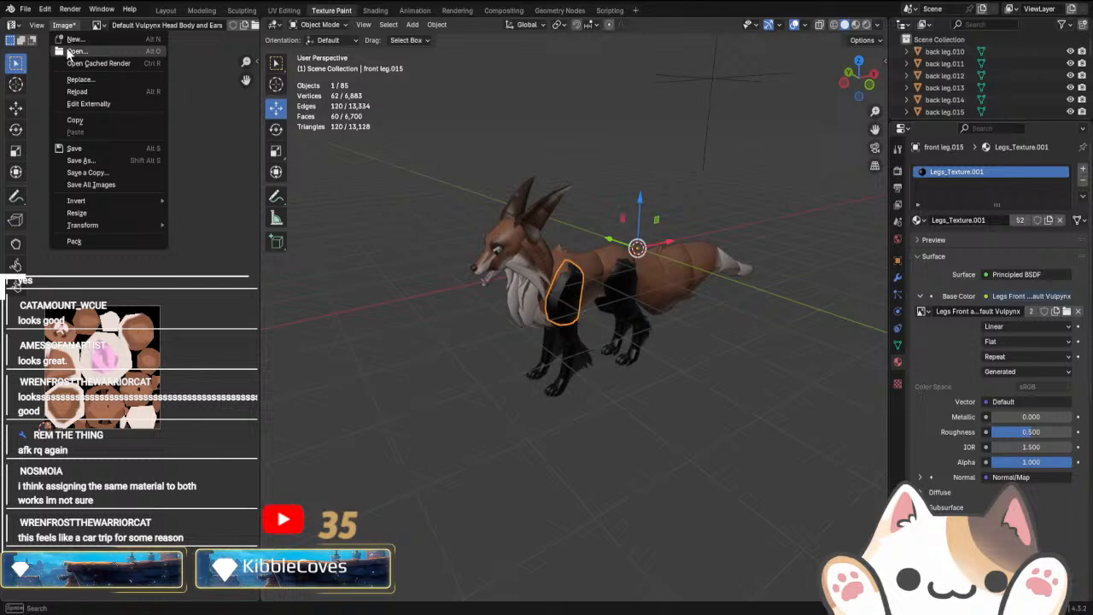
pyautogui.click(76, 149)
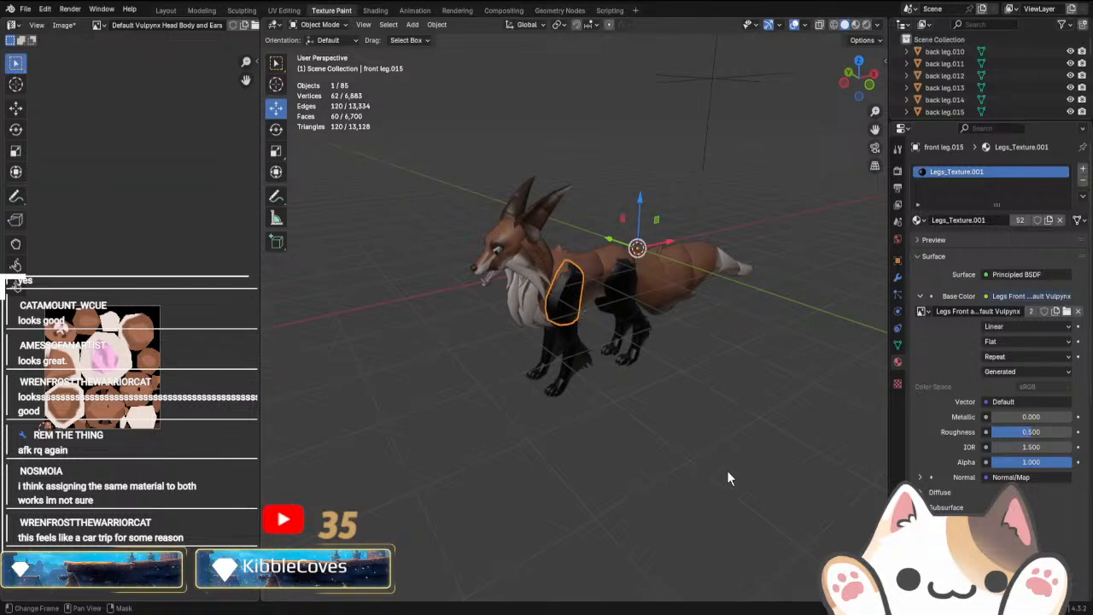
# Display the image "Fur Innter Mouth + Eyes Default Vulpynx", save it as a file and keep it shown in the editor.
pyautogui.click(94, 26)
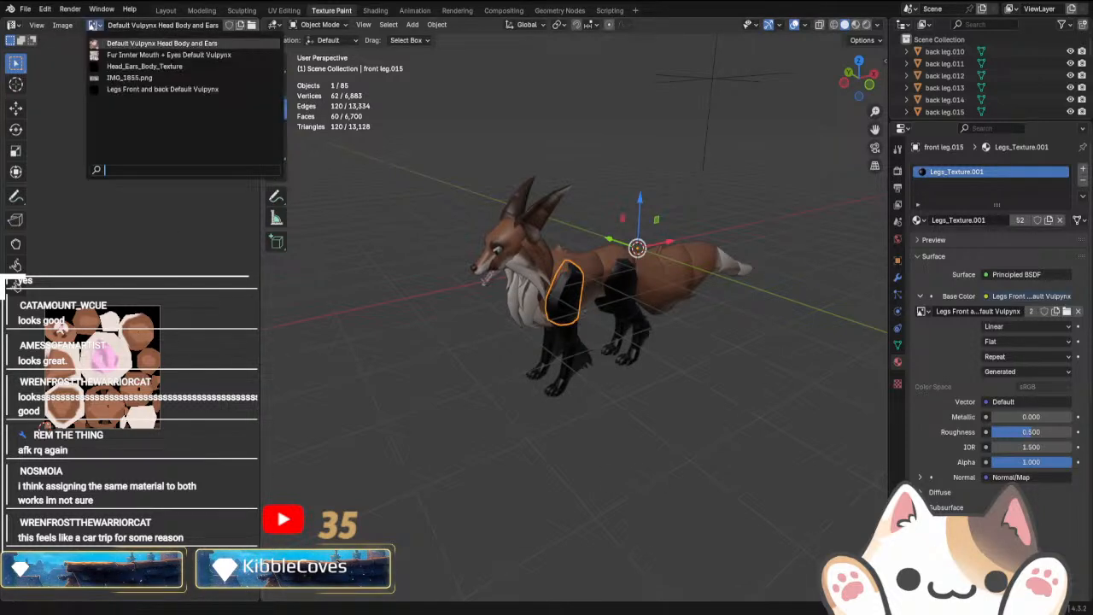
pyautogui.click(162, 55)
pyautogui.click(62, 25)
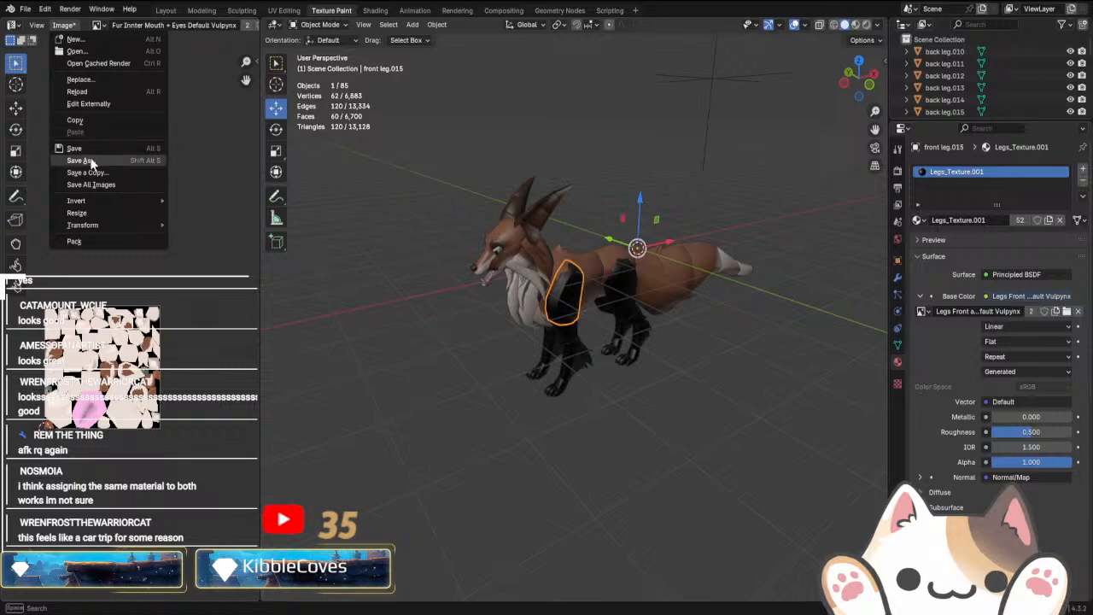
pyautogui.click(91, 162)
pyautogui.click(725, 485)
pyautogui.click(94, 26)
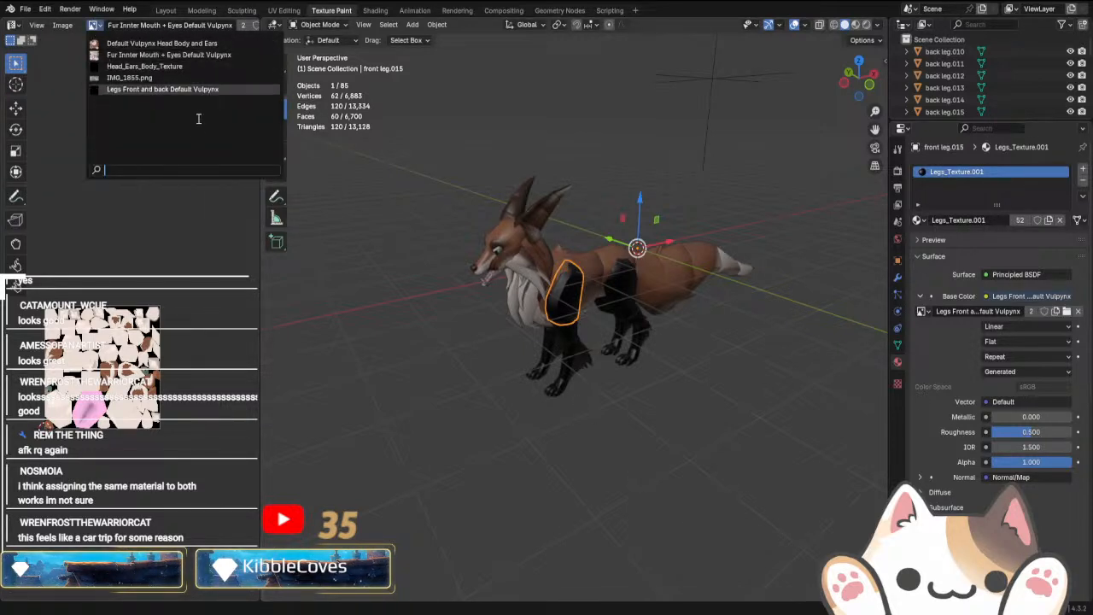
pyautogui.click(161, 54)
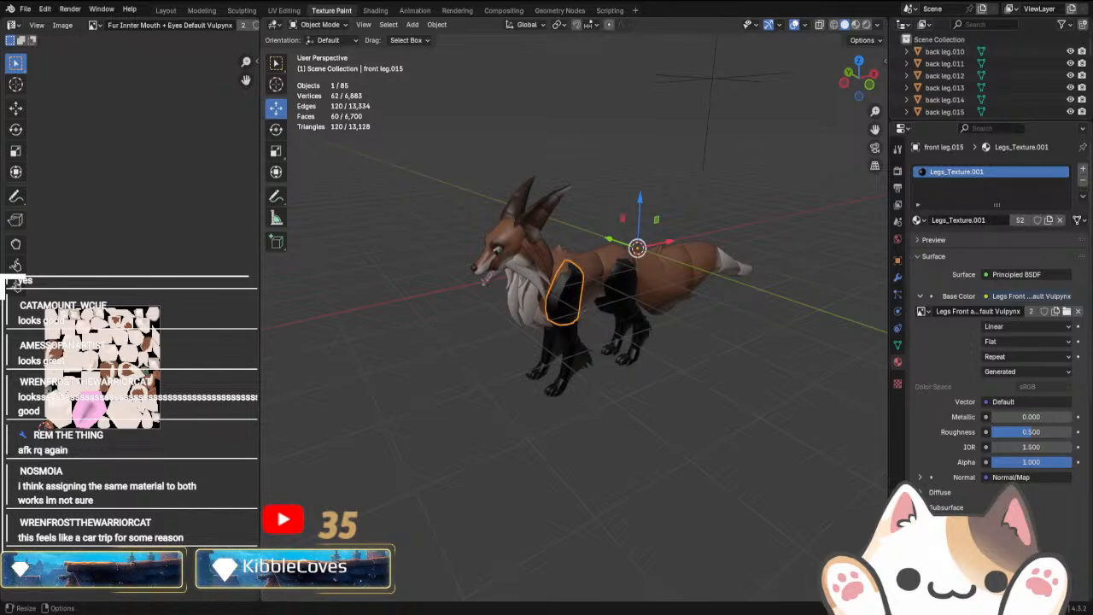
# Switch to the rigged fox's Blender file and set the head material's Base Color to an Image Texture.
pyautogui.hotkey('alt', 'Tab')
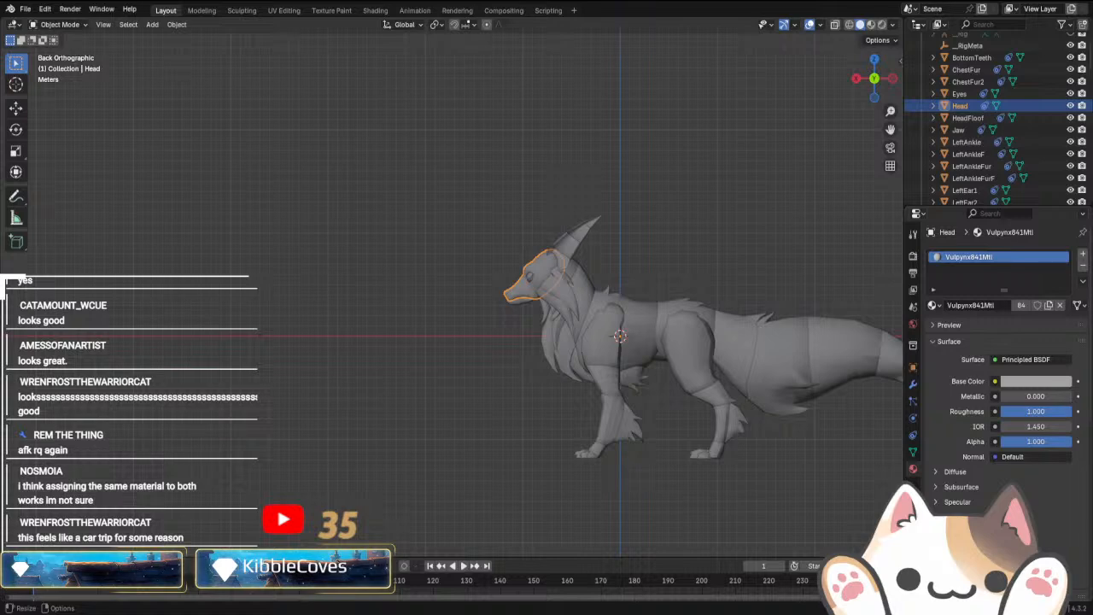
pyautogui.click(476, 406)
pyautogui.scroll(4, 476, 406)
pyautogui.click(639, 248)
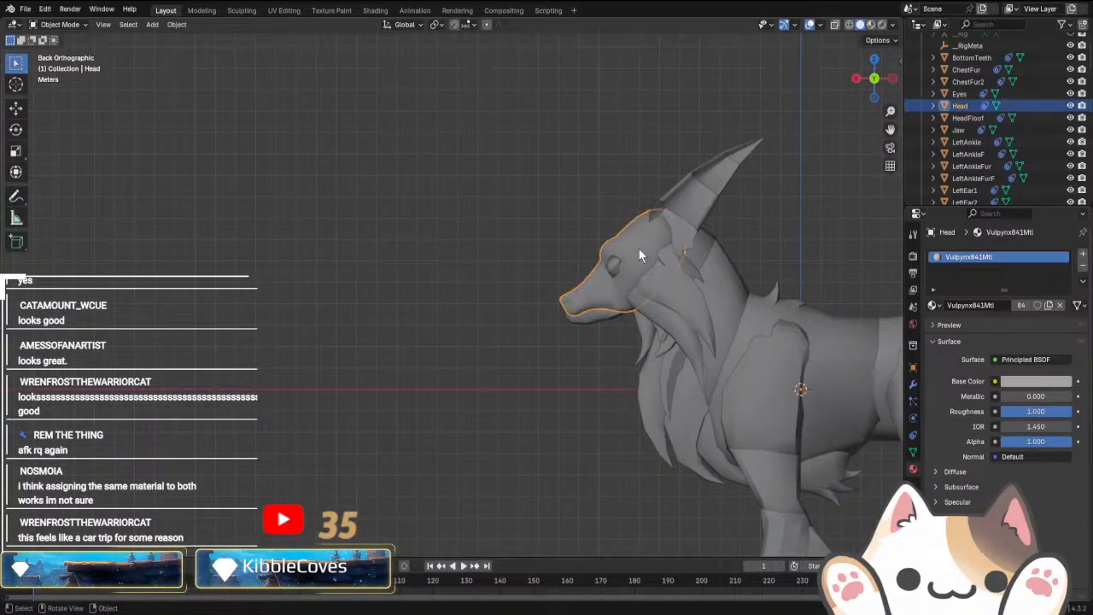
pyautogui.scroll(4, 476, 381)
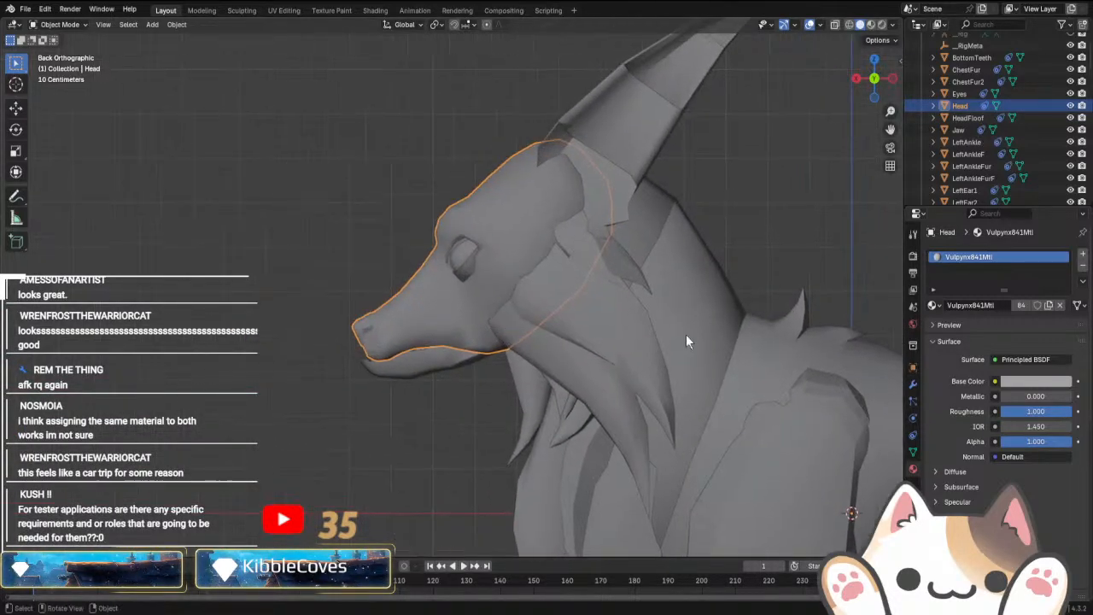
pyautogui.click(994, 381)
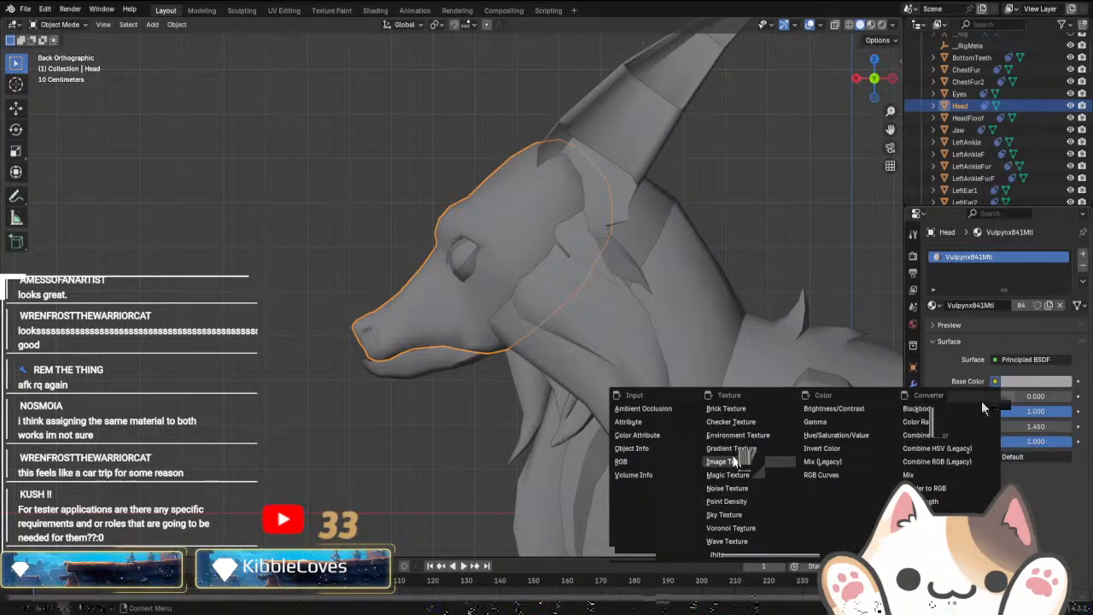
pyautogui.click(733, 461)
# Try Default Vulpynx Head Body and Ears.png on the shared head material in Material Preview, and undo the image assignment.
pyautogui.click(937, 396)
pyautogui.click(1045, 397)
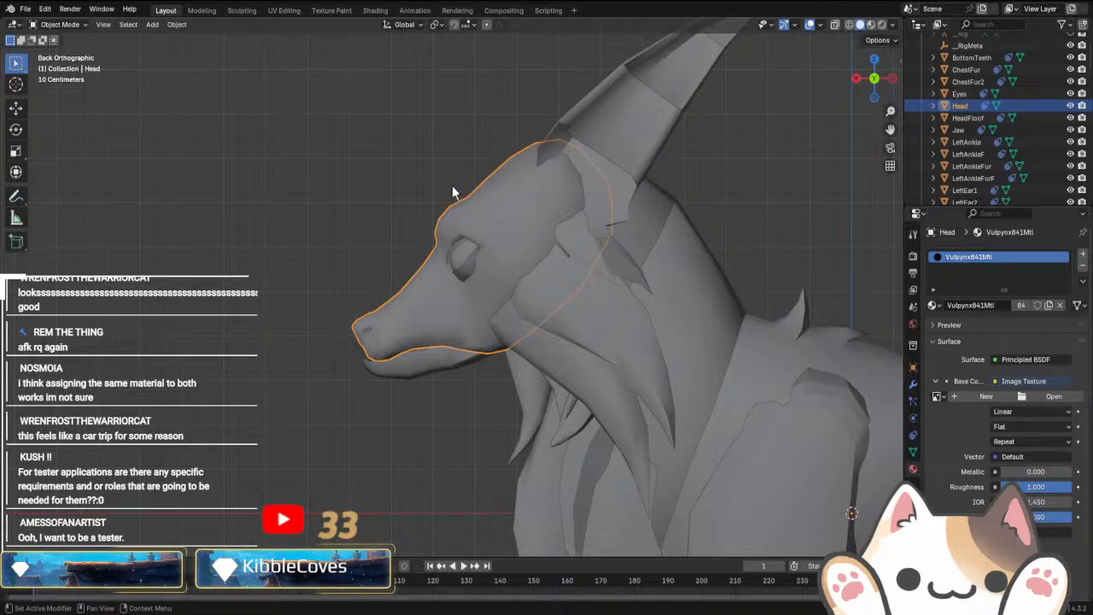
pyautogui.scroll(-3, 605, 380)
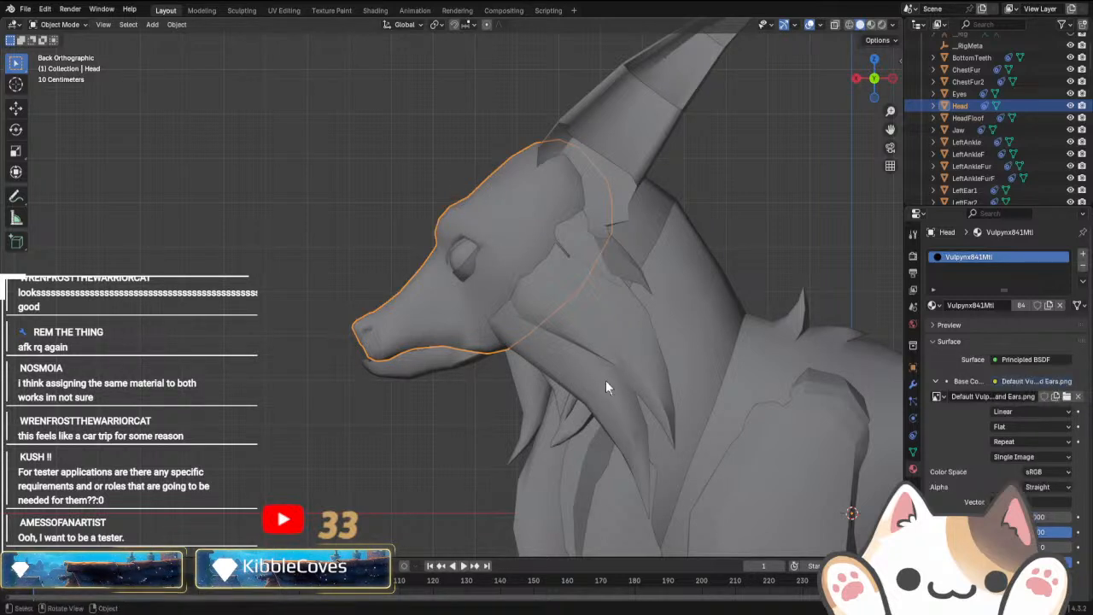
pyautogui.click(871, 25)
pyautogui.moveTo(757, 234); pyautogui.dragTo(779, 126, button='middle')
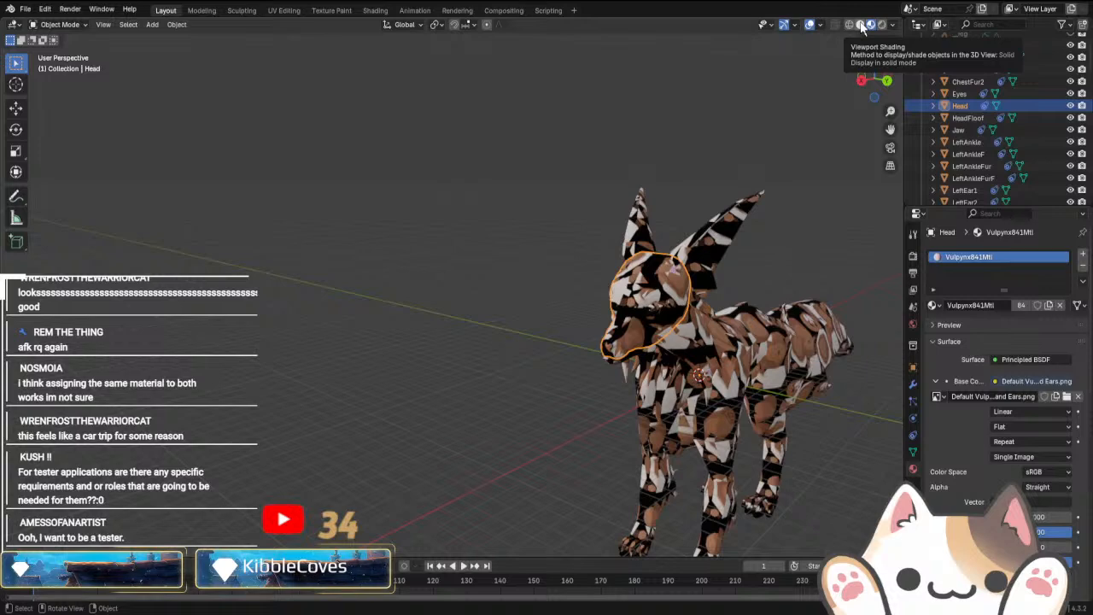
pyautogui.moveTo(747, 448)
pyautogui.mouseDown(button='middle')
pyautogui.moveTo(811, 436)
pyautogui.moveTo(644, 389)
pyautogui.moveTo(681, 385)
pyautogui.moveTo(649, 392)
pyautogui.moveTo(459, 308)
pyautogui.mouseUp(button='middle')
pyautogui.hotkey('ctrl', 'z')
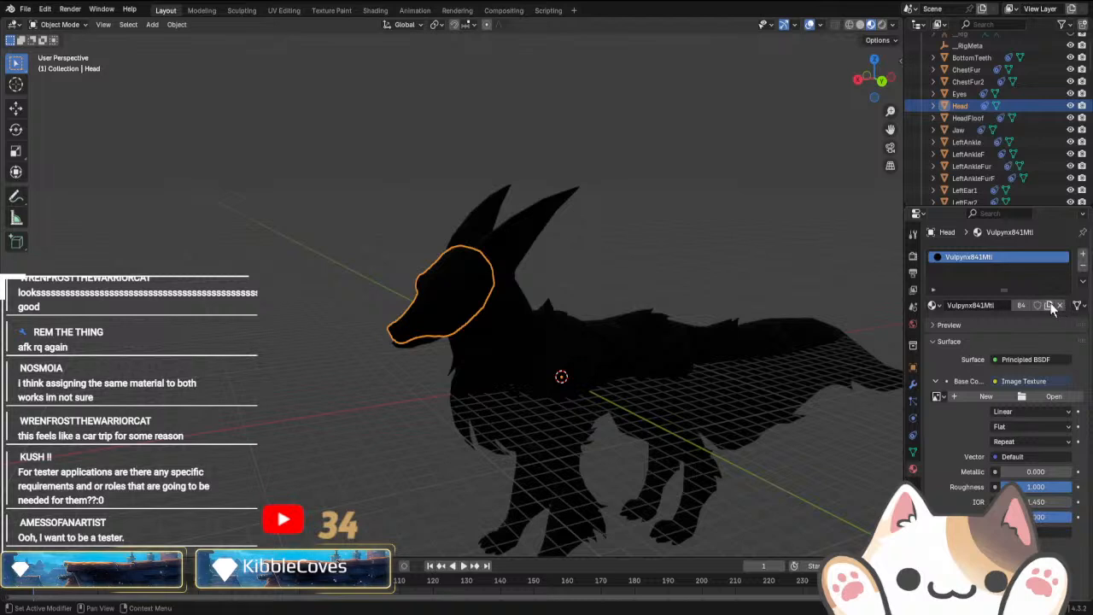
# Make the head's material a single-user copy and load Default Vulpynx Head Body and Ears.png into its image texture.
pyautogui.click(1049, 305)
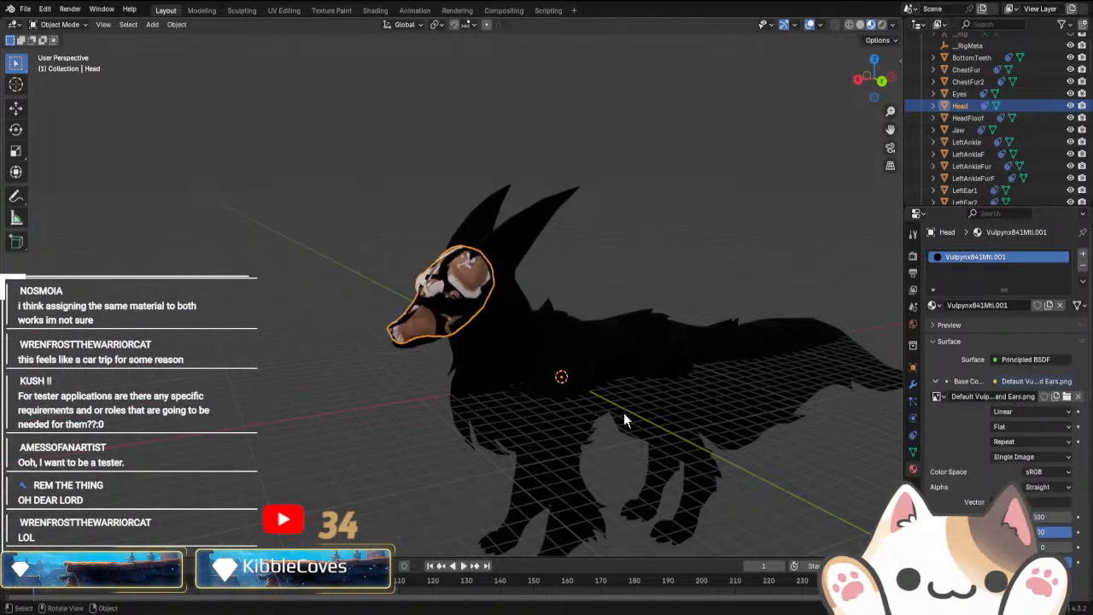
pyautogui.moveTo(623, 413); pyautogui.dragTo(599, 411, button='middle')
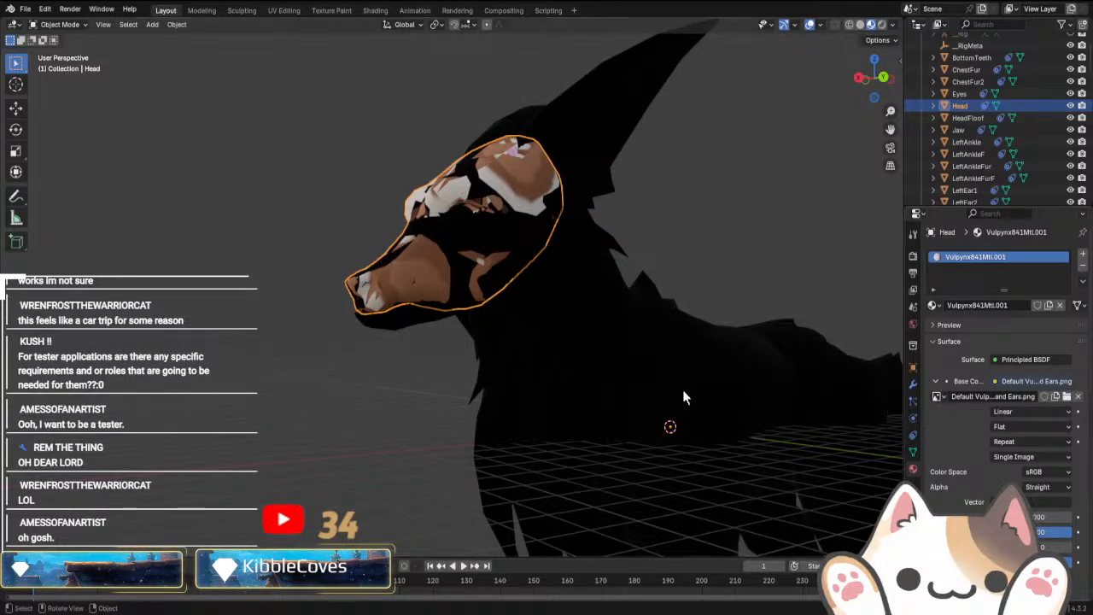
pyautogui.moveTo(682, 397); pyautogui.dragTo(585, 413, button='middle')
# Examine the head mesh in Edit Mode and against the texture in the UV Editing workspace, and return to the Layout workspace.
pyautogui.press('Tab')
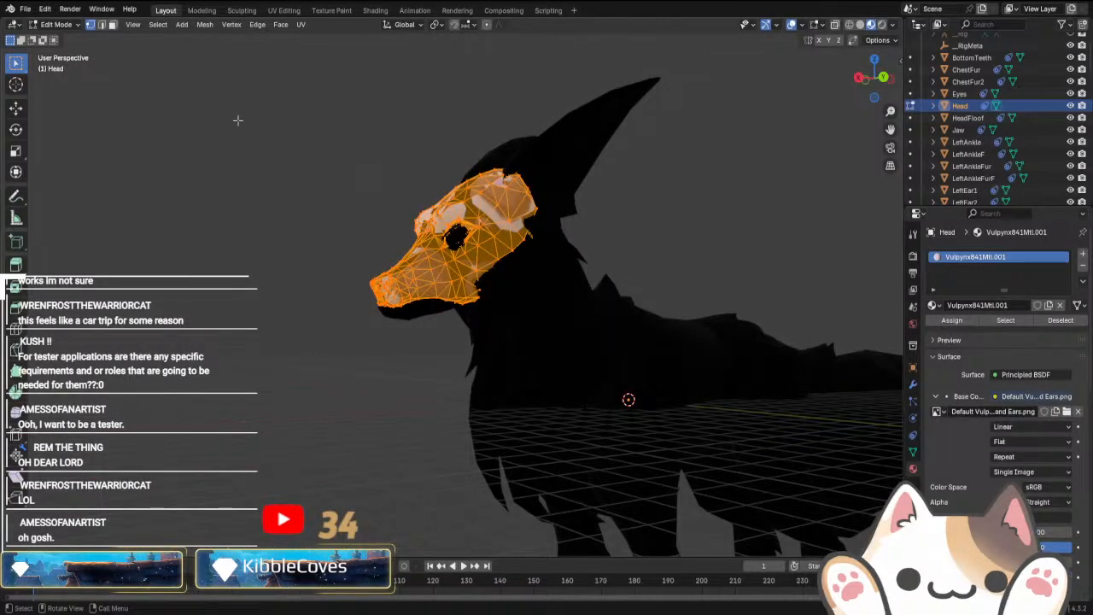
pyautogui.press('Tab')
pyautogui.moveTo(374, 299); pyautogui.dragTo(423, 354, button='middle')
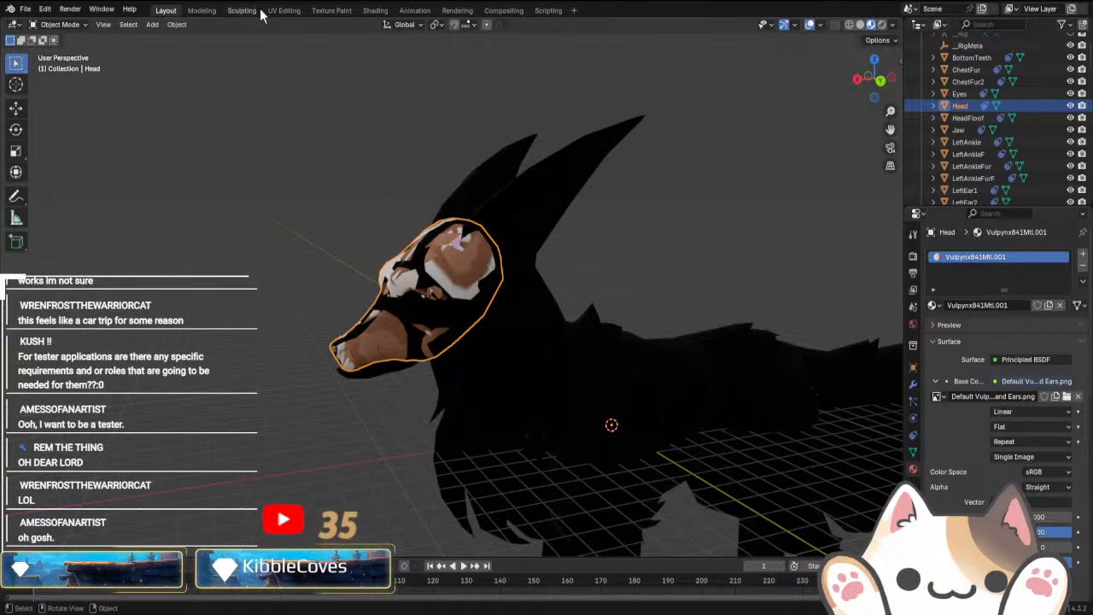
pyautogui.click(296, 14)
pyautogui.scroll(-5, 346, 435)
pyautogui.scroll(-4, 606, 423)
pyautogui.press('Tab')
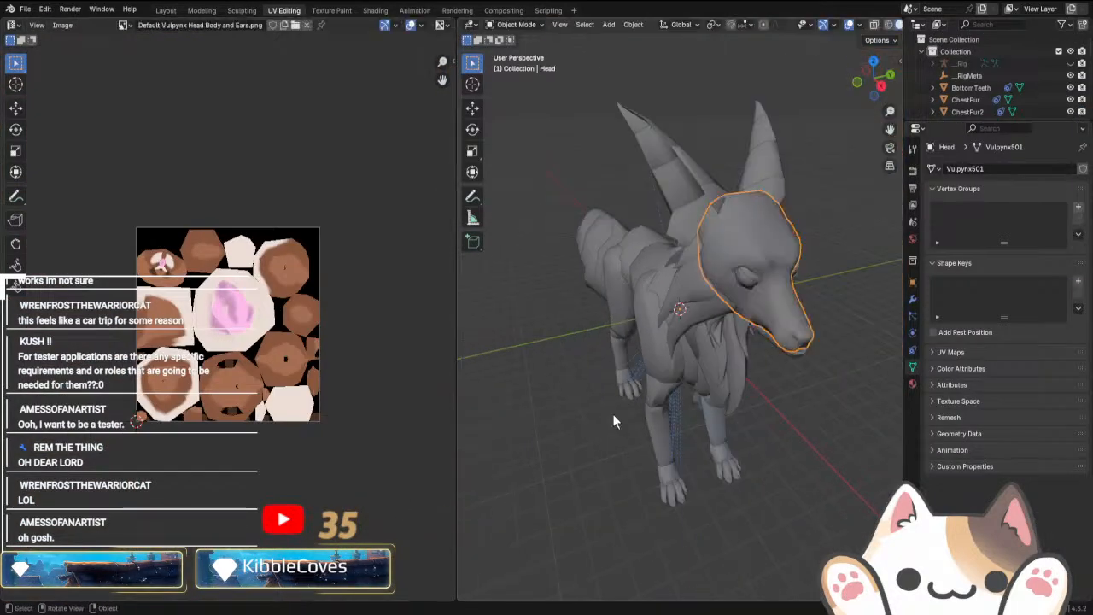
pyautogui.press('Tab')
pyautogui.moveTo(785, 366); pyautogui.dragTo(727, 472, button='middle')
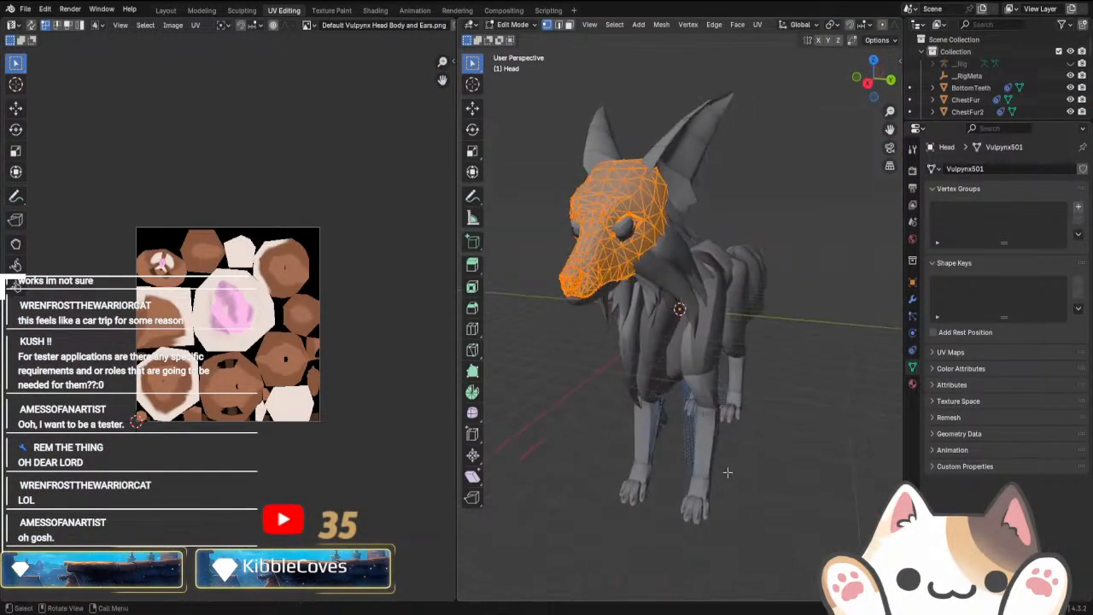
pyautogui.press('Tab')
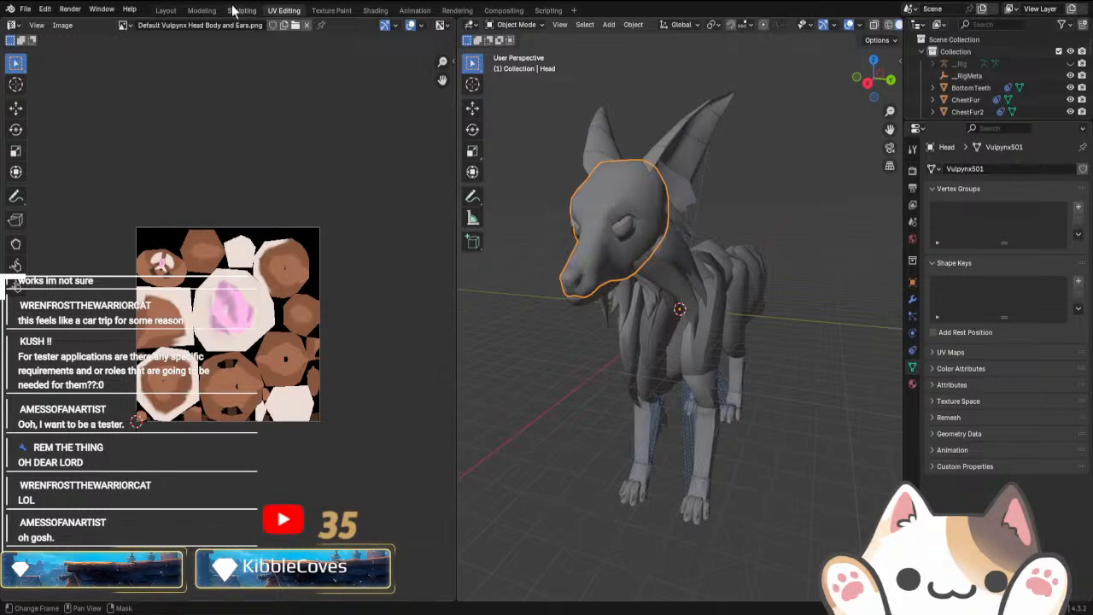
pyautogui.click(168, 11)
pyautogui.moveTo(656, 431); pyautogui.dragTo(612, 464, button='middle')
pyautogui.scroll(-5, 570, 417)
pyautogui.moveTo(569, 417); pyautogui.dragTo(596, 385, button='middle')
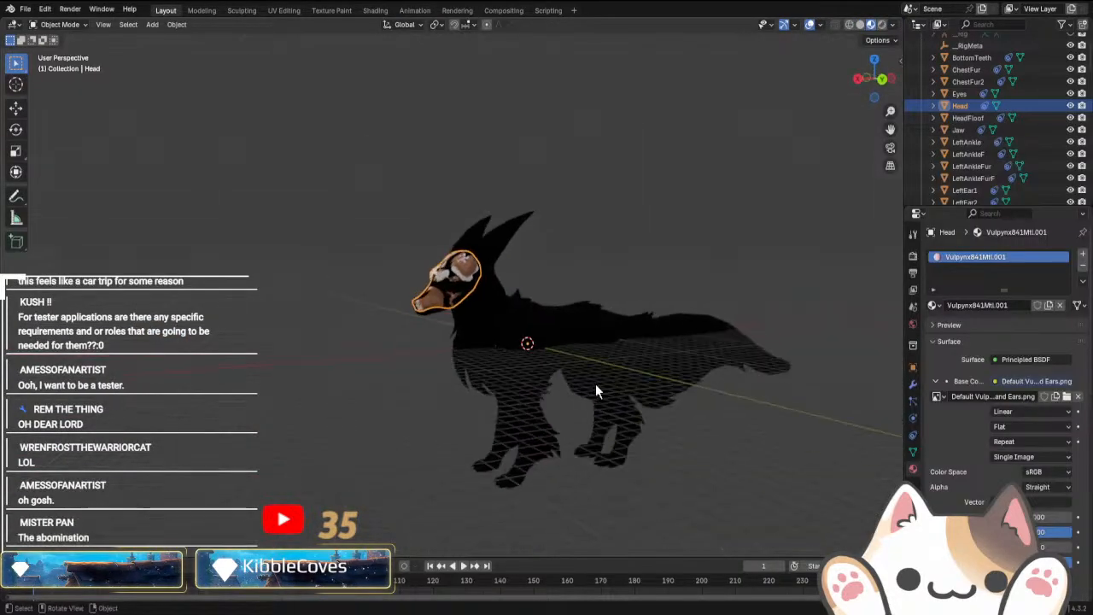
# Try unlinking the material from the head, and undo the removal.
pyautogui.click(1059, 305)
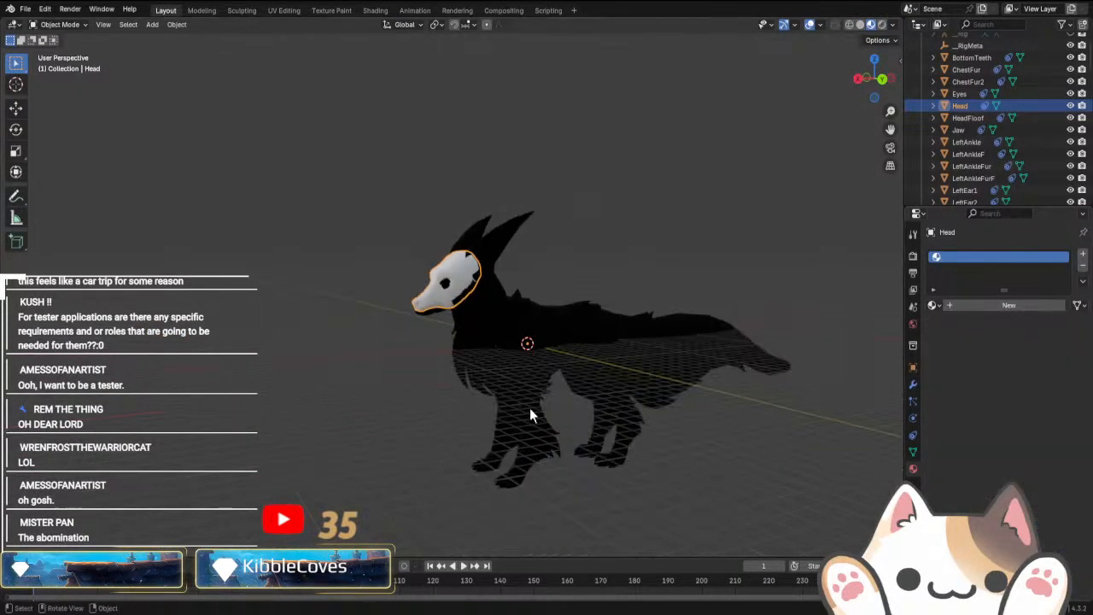
pyautogui.moveTo(529, 407); pyautogui.dragTo(582, 396, button='middle')
pyautogui.scroll(4, 516, 414)
pyautogui.hotkey('ctrl', 'z')
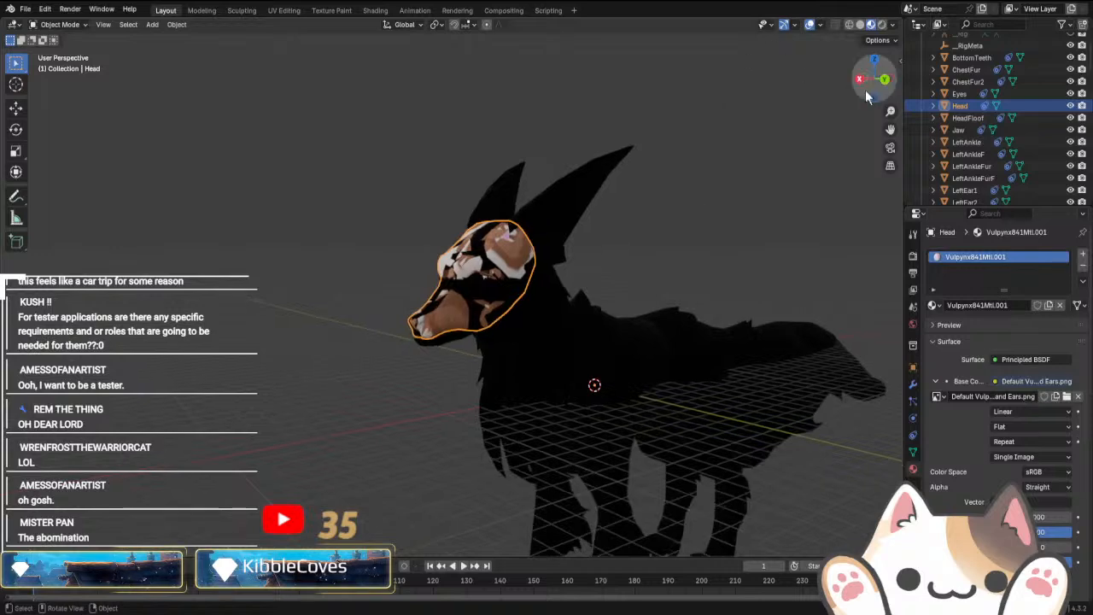
# Return the viewport to Solid shading and view the fox from the sides, ending in Back Orthographic view.
pyautogui.click(861, 26)
pyautogui.moveTo(734, 461); pyautogui.dragTo(682, 469, button='middle')
pyautogui.press('KP_1')
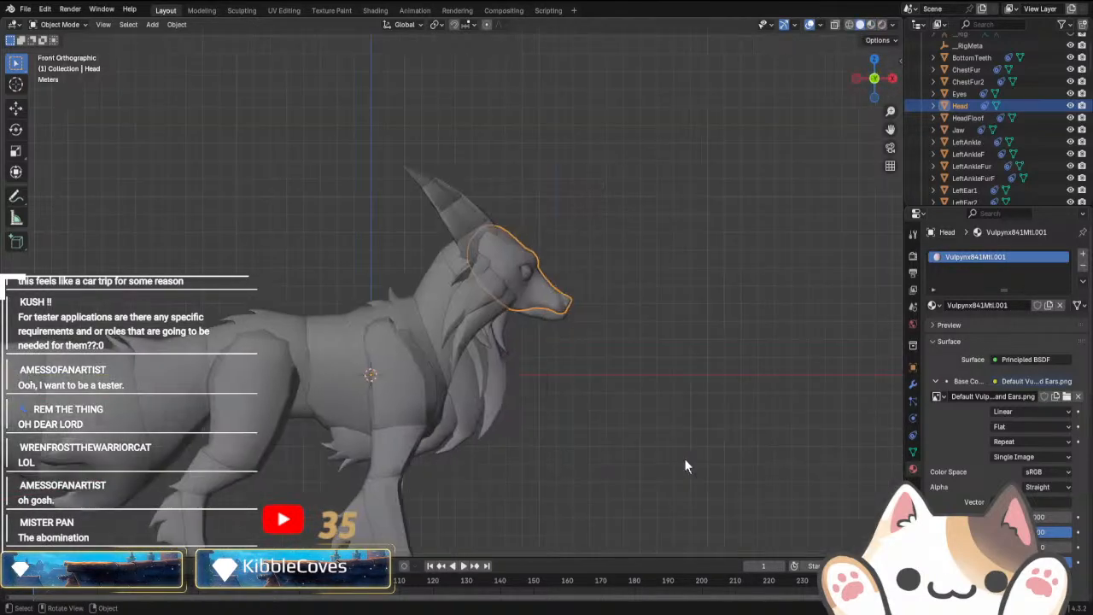
pyautogui.press('KP_6')
pyautogui.press('KP_6')
pyautogui.press('ctrl+KP_3')
pyautogui.press('KP_3')
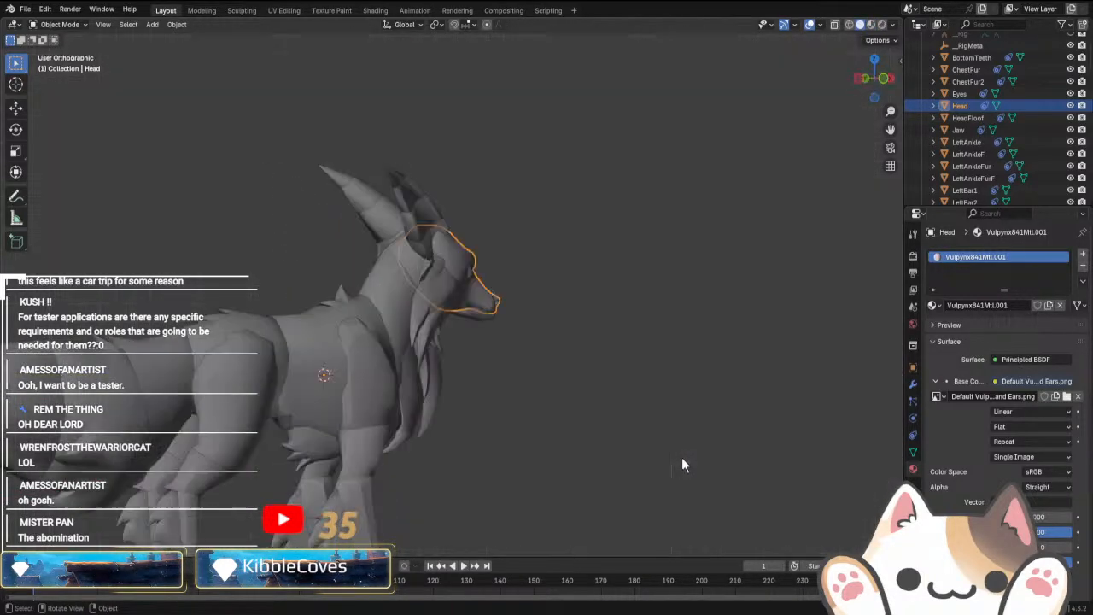
pyautogui.press('KP_1')
pyautogui.press('ctrl+KP_1')
pyautogui.keyDown('shift'); pyautogui.moveTo(531, 467); pyautogui.dragTo(621, 459, button='middle'); pyautogui.keyUp('shift')
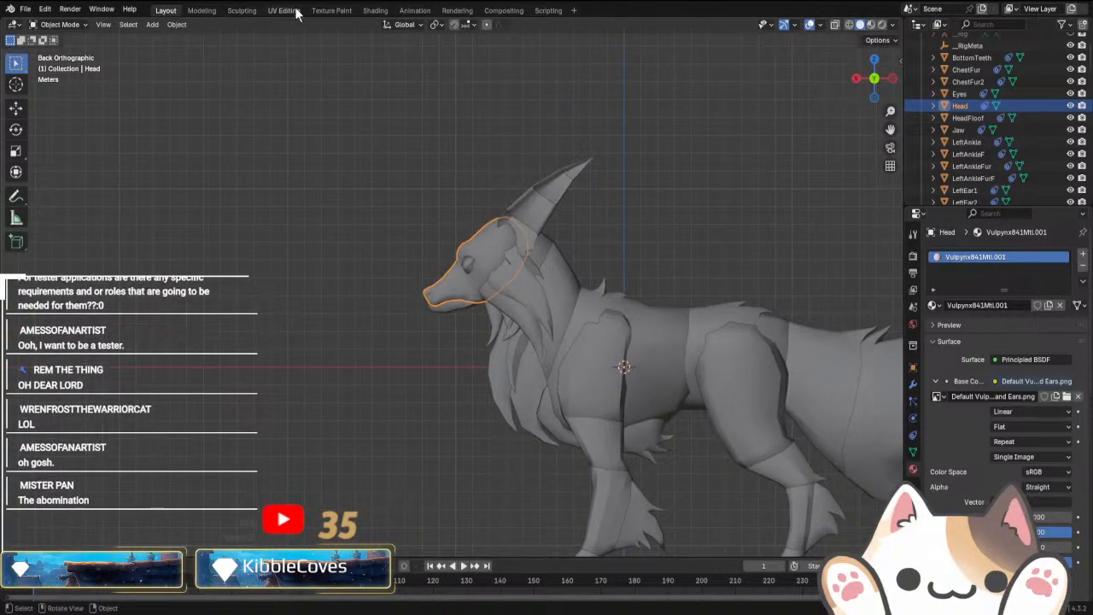
# Unhide the fox's armature and deselect all objects.
pyautogui.click(65, 25)
pyautogui.hotkey('alt', 'h')
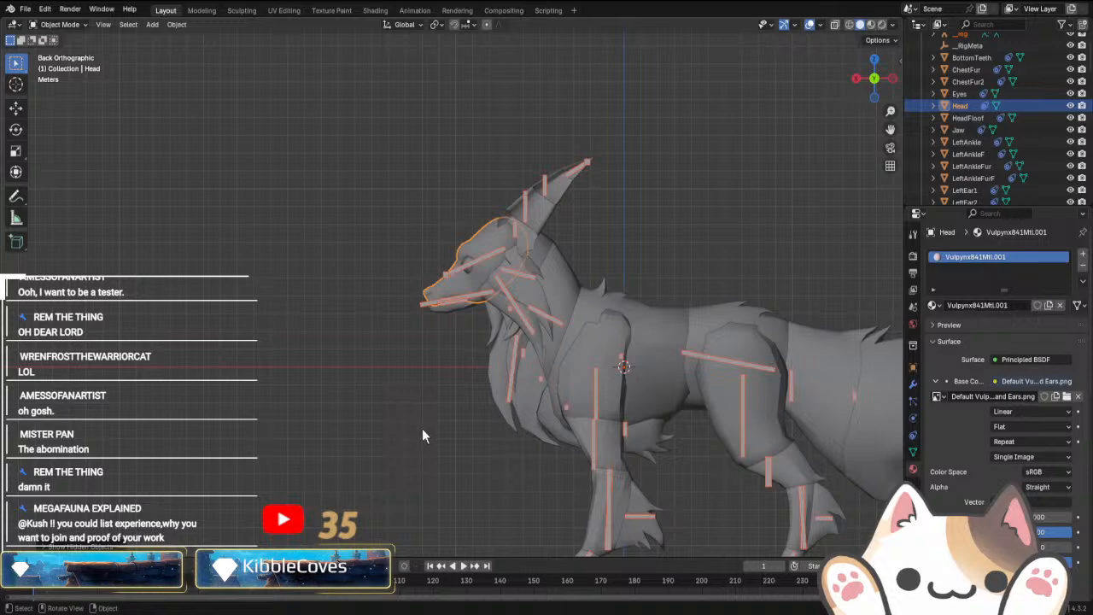
pyautogui.click(422, 428)
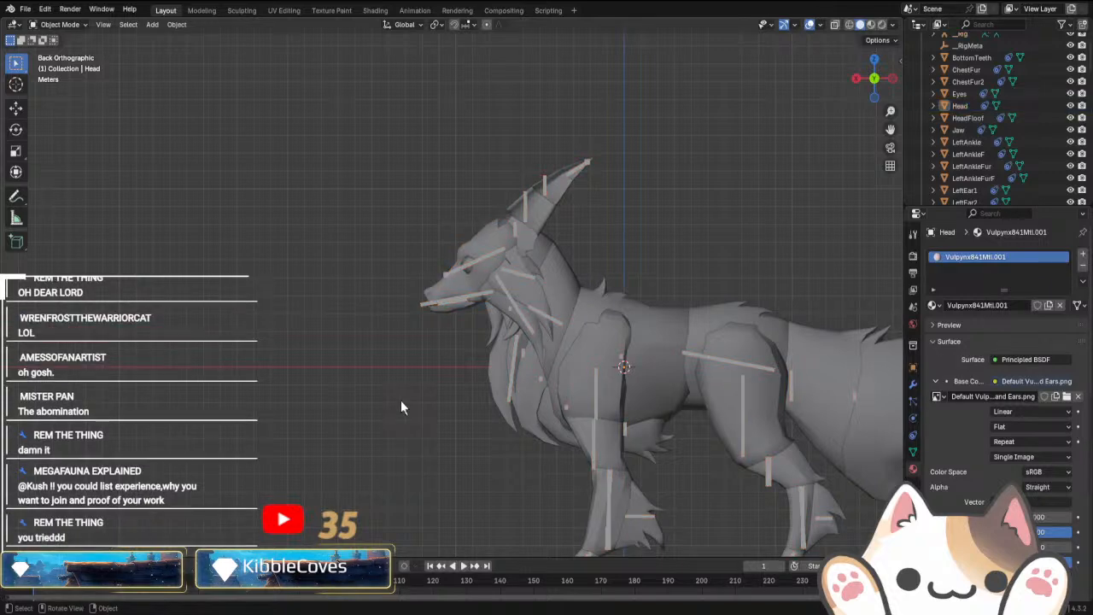
# In the Animation workspace, select the __Rig armature and put it in Pose Mode.
pyautogui.click(415, 10)
pyautogui.scroll(-5, 589, 339)
pyautogui.press('KP_1')
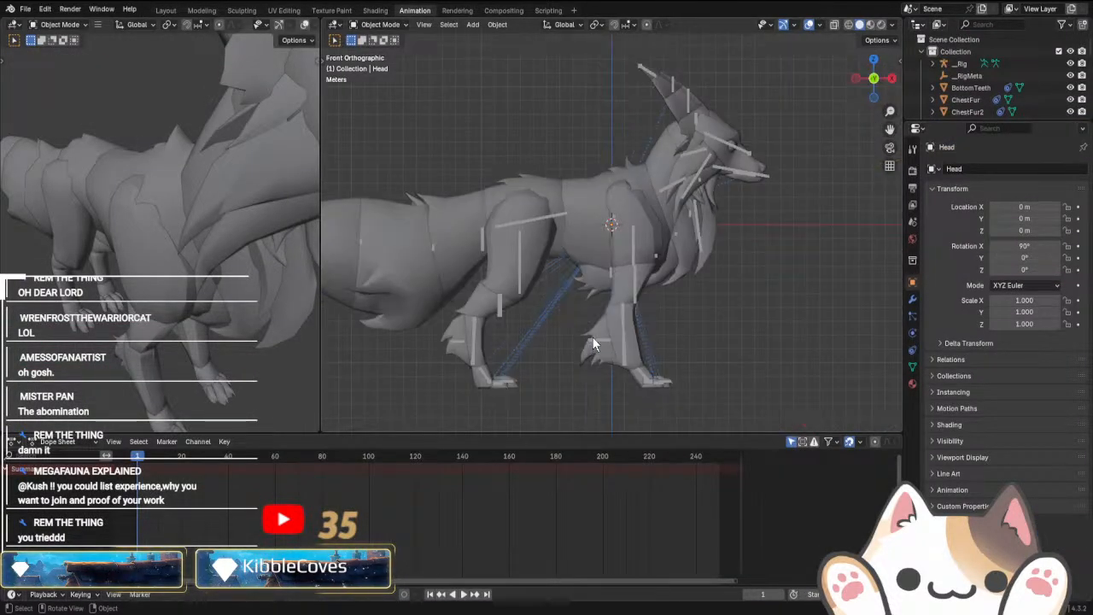
pyautogui.keyDown('shift'); pyautogui.moveTo(694, 242); pyautogui.dragTo(597, 336, button='middle'); pyautogui.keyUp('shift')
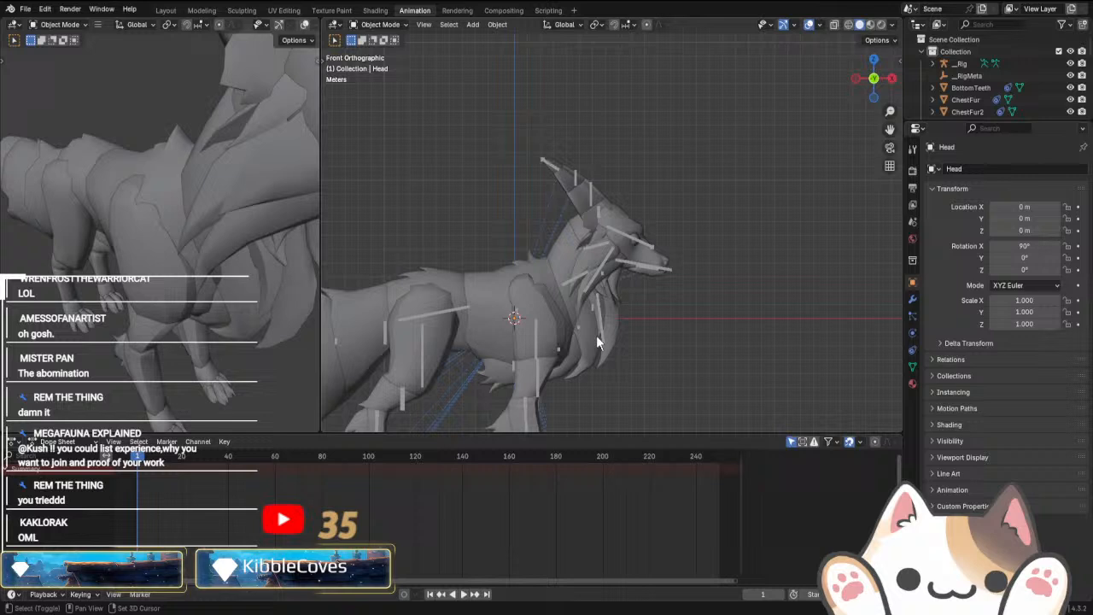
pyautogui.click(656, 247)
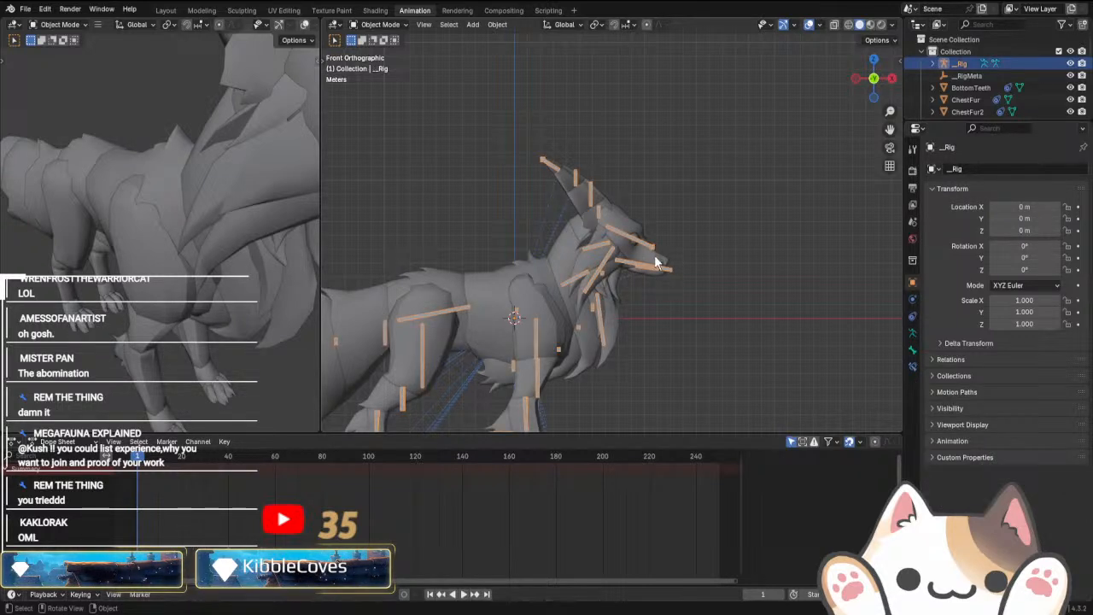
pyautogui.press('Tab')
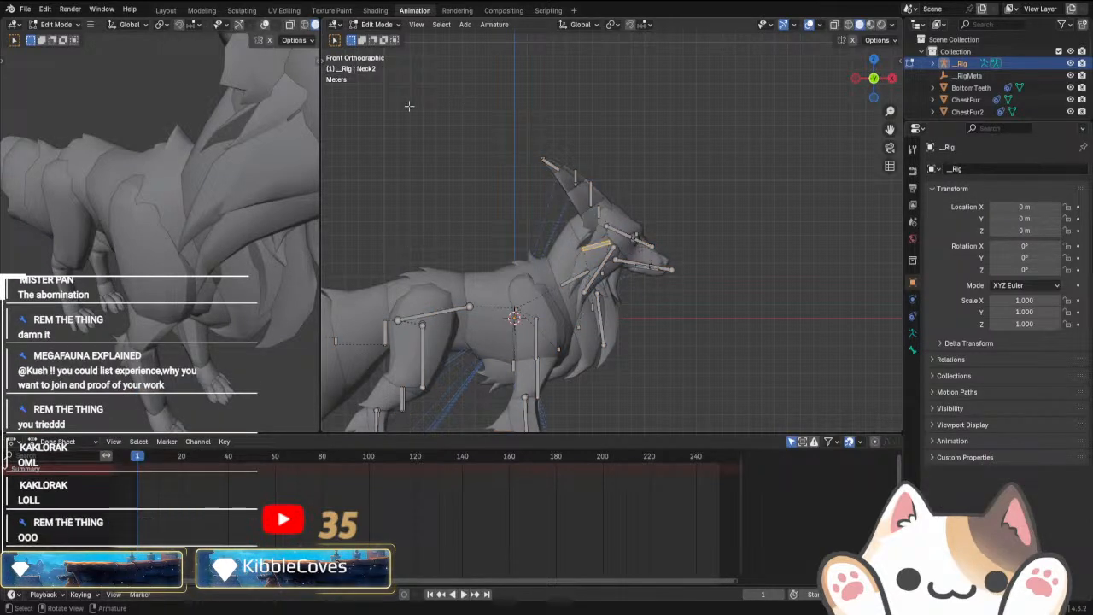
pyautogui.press('Tab')
pyautogui.click(375, 24)
pyautogui.click(382, 63)
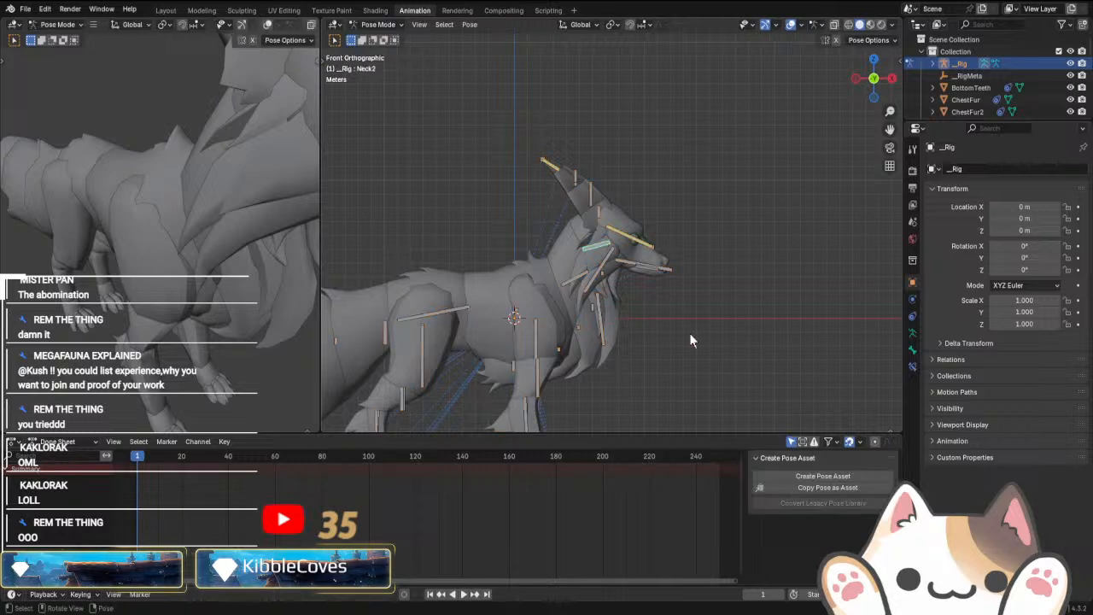
# Move the Head-IKTarget bone up above the muzzle so the head tilts upward, and inspect the pose in perspective.
pyautogui.scroll(1, 693, 333)
pyautogui.click(661, 250)
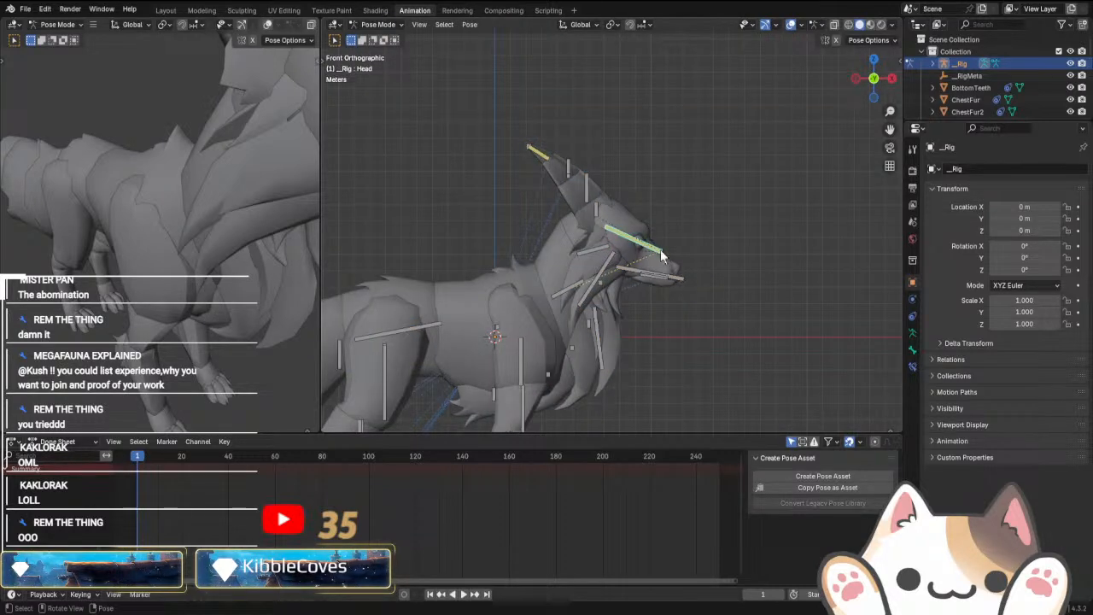
pyautogui.click(662, 254)
pyautogui.press('g')
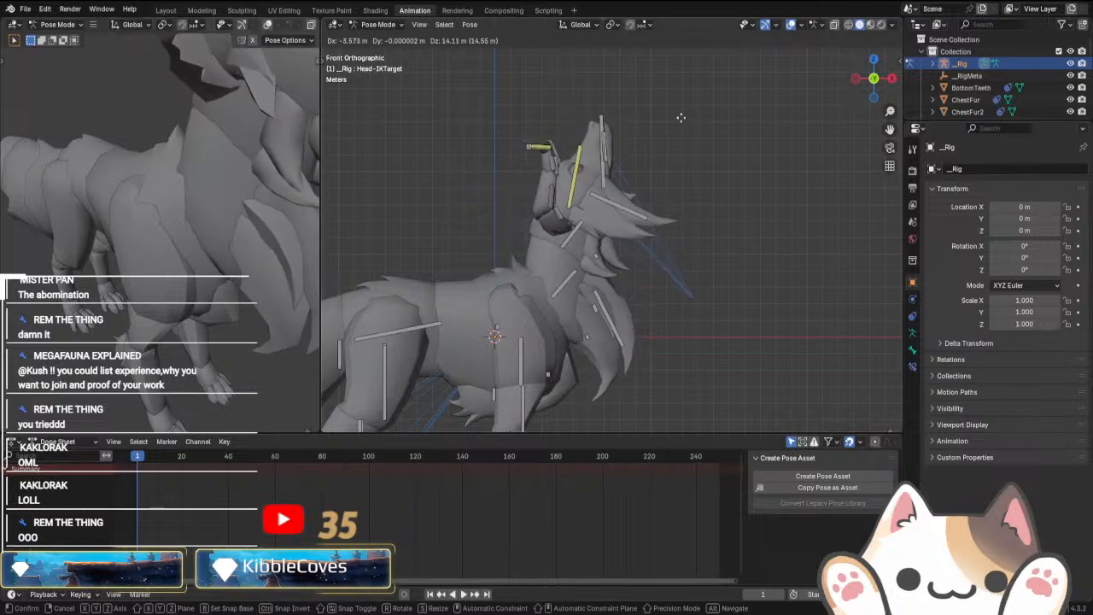
pyautogui.click(724, 222)
pyautogui.moveTo(724, 222); pyautogui.dragTo(700, 179, button='middle')
pyautogui.moveTo(737, 264); pyautogui.dragTo(722, 209, button='middle')
pyautogui.click(859, 25)
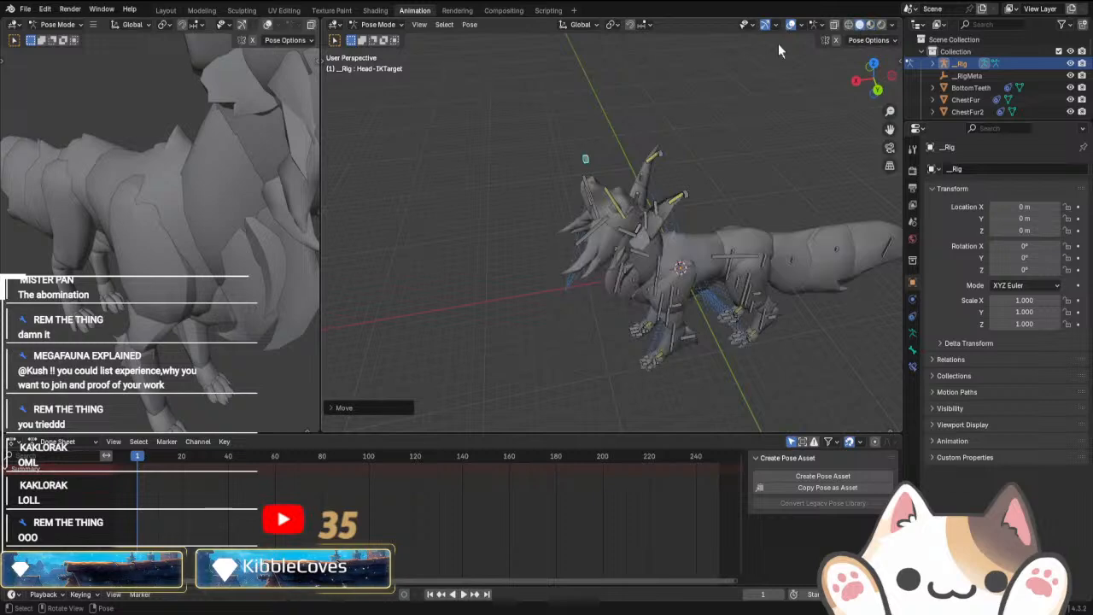
# Move the Head-IKTarget bone back down close to the brow so the head is lowered from its upward tilt.
pyautogui.moveTo(444, 285); pyautogui.dragTo(532, 313, button='middle')
pyautogui.scroll(7, 584, 263)
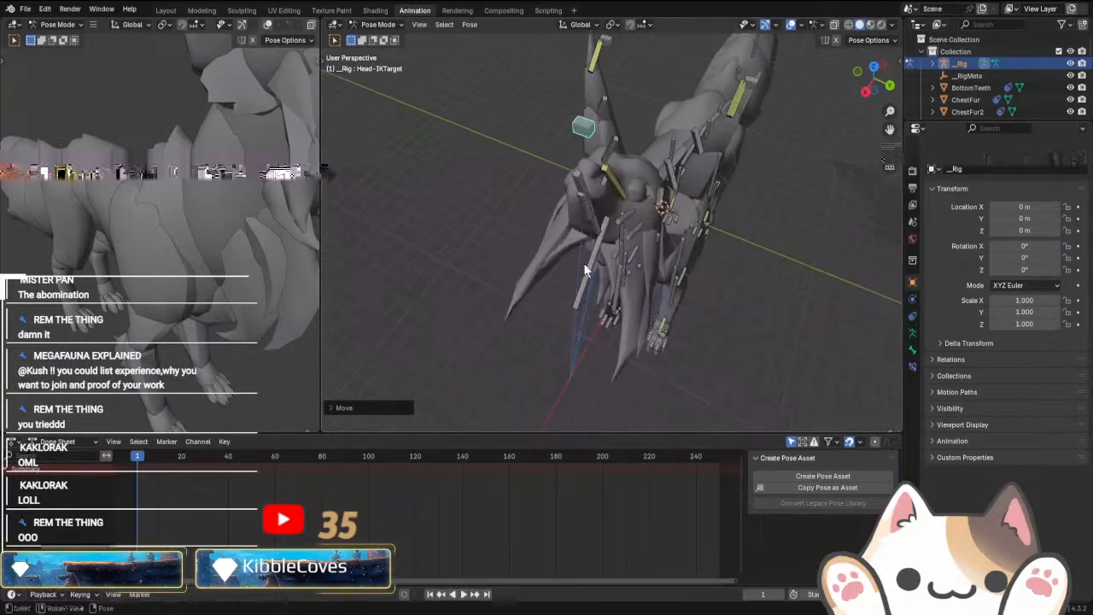
pyautogui.moveTo(670, 256); pyautogui.dragTo(555, 213, button='middle')
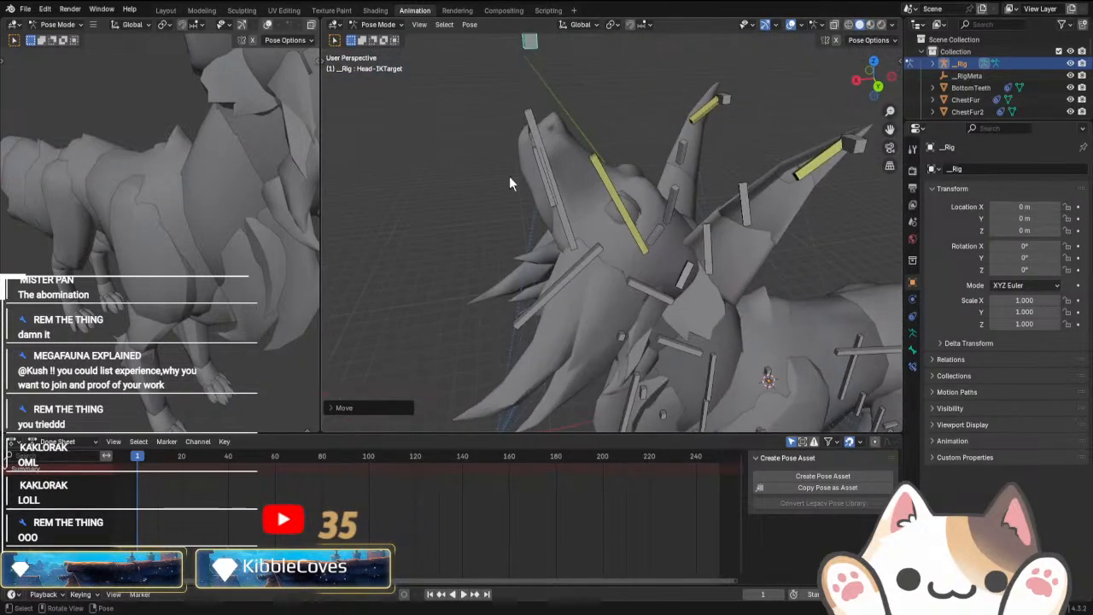
pyautogui.press('g')
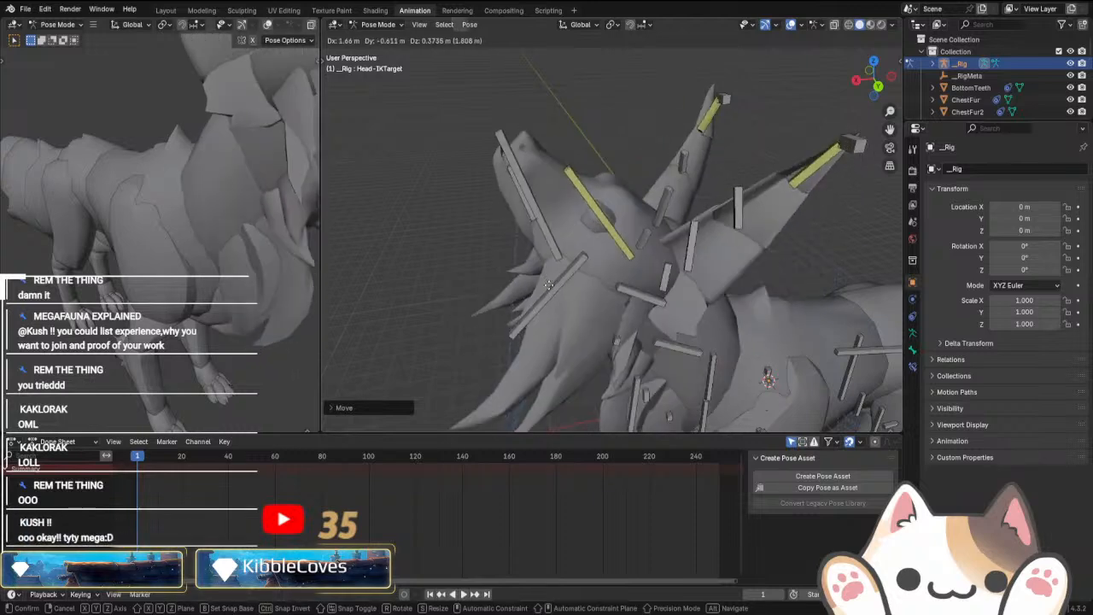
pyautogui.click(695, 64)
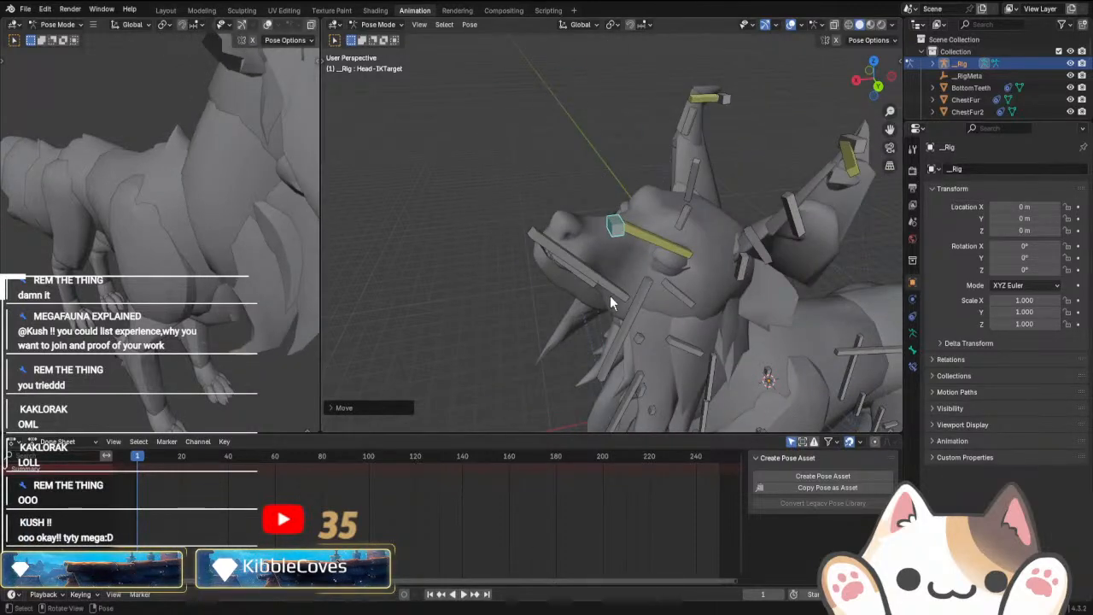
# Move the Head-IKTarget bone sideways along positive Y and downward so the head turns toward the fox's left.
pyautogui.scroll(-5, 610, 296)
pyautogui.moveTo(609, 296); pyautogui.dragTo(713, 313, button='middle')
pyautogui.press('g')
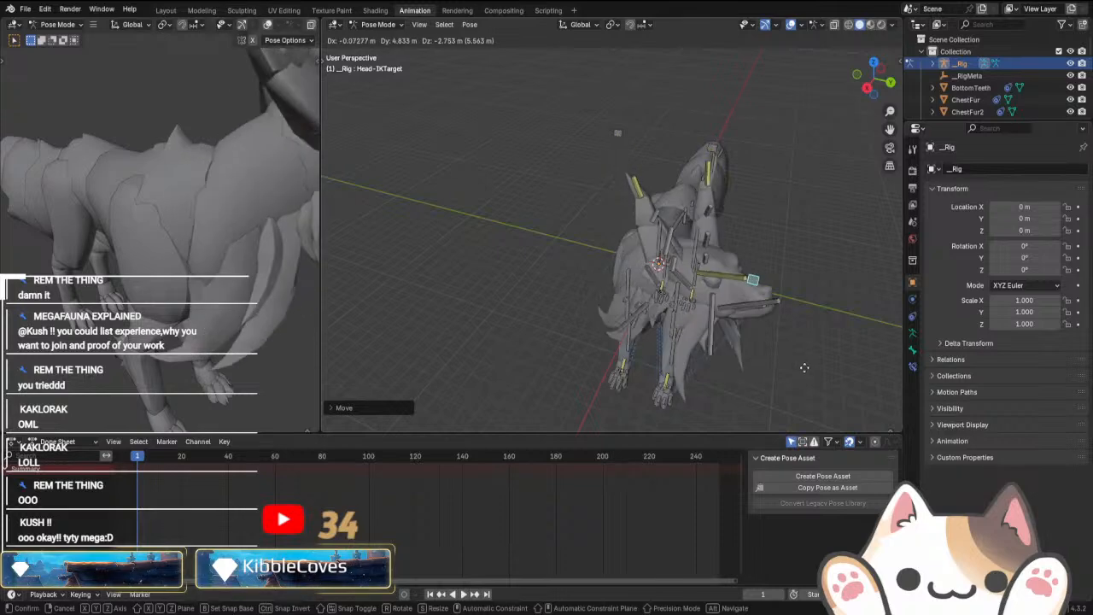
pyautogui.click(753, 352)
# Move the RightUpperArm bone down so the fox's right front leg bends into a crouch.
pyautogui.moveTo(753, 350); pyautogui.dragTo(734, 278, button='middle')
pyautogui.click(607, 357)
pyautogui.moveTo(608, 352); pyautogui.dragTo(644, 367, button='middle')
pyautogui.press('g')
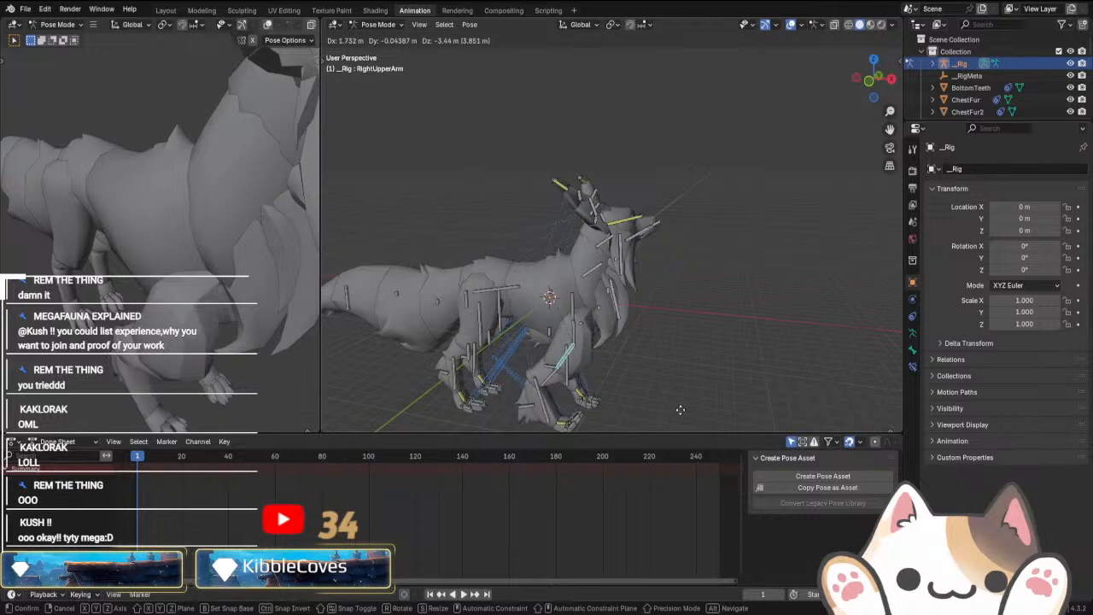
pyautogui.click(638, 407)
# Rotate the RightHand bone, refining it from a second angle, until the front paw points forward and sits flat.
pyautogui.click(586, 419)
pyautogui.moveTo(586, 419); pyautogui.dragTo(727, 210, button='middle')
pyautogui.scroll(4, 700, 219)
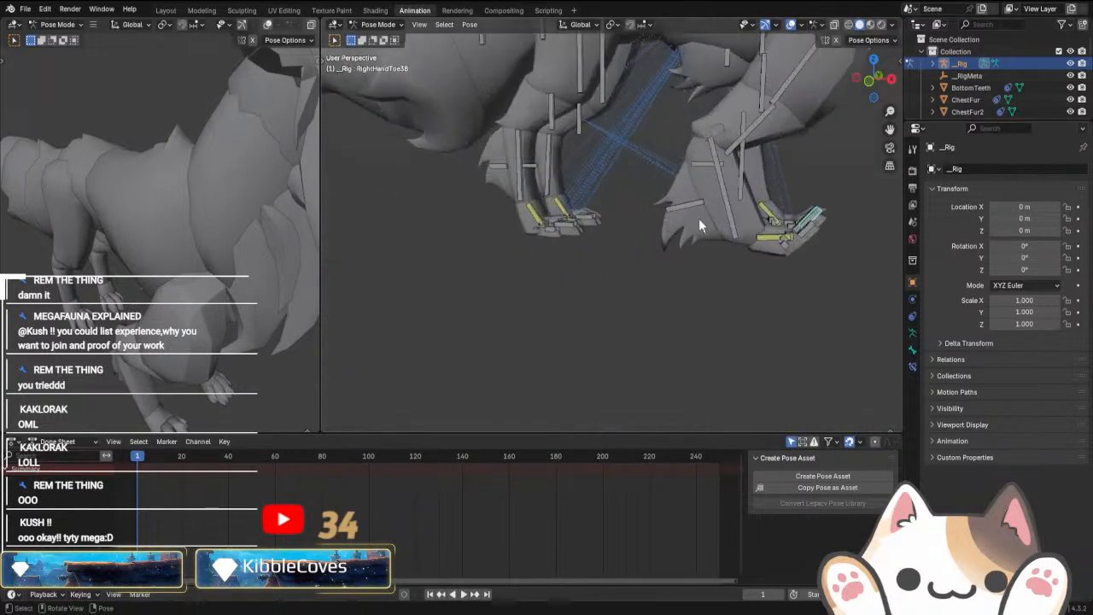
pyautogui.click(776, 243)
pyautogui.press('r')
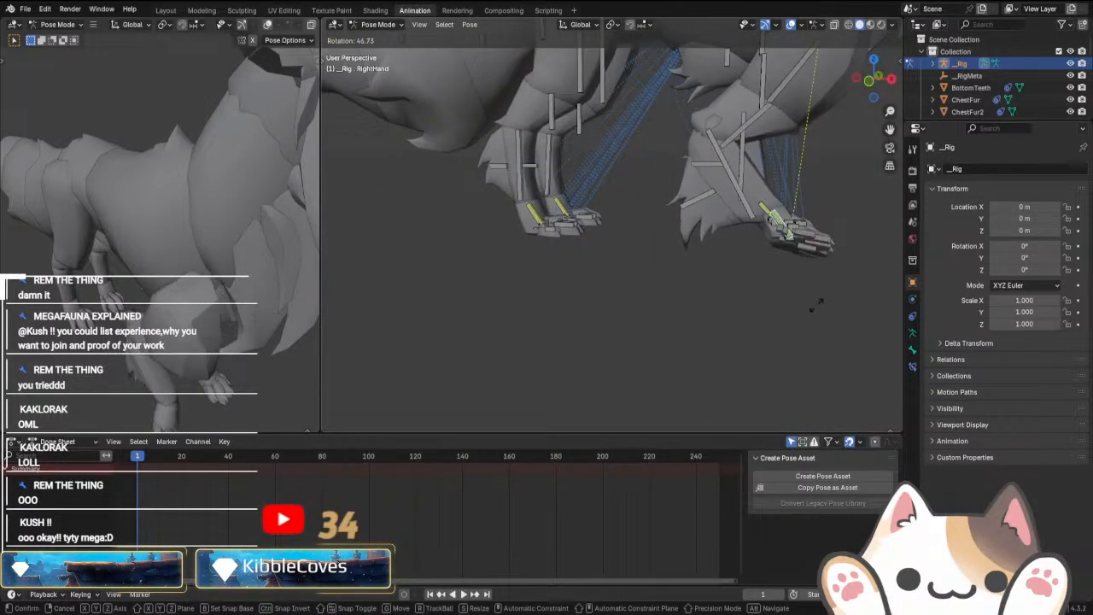
pyautogui.click(854, 293)
pyautogui.moveTo(855, 293); pyautogui.dragTo(822, 340, button='middle')
pyautogui.press('r')
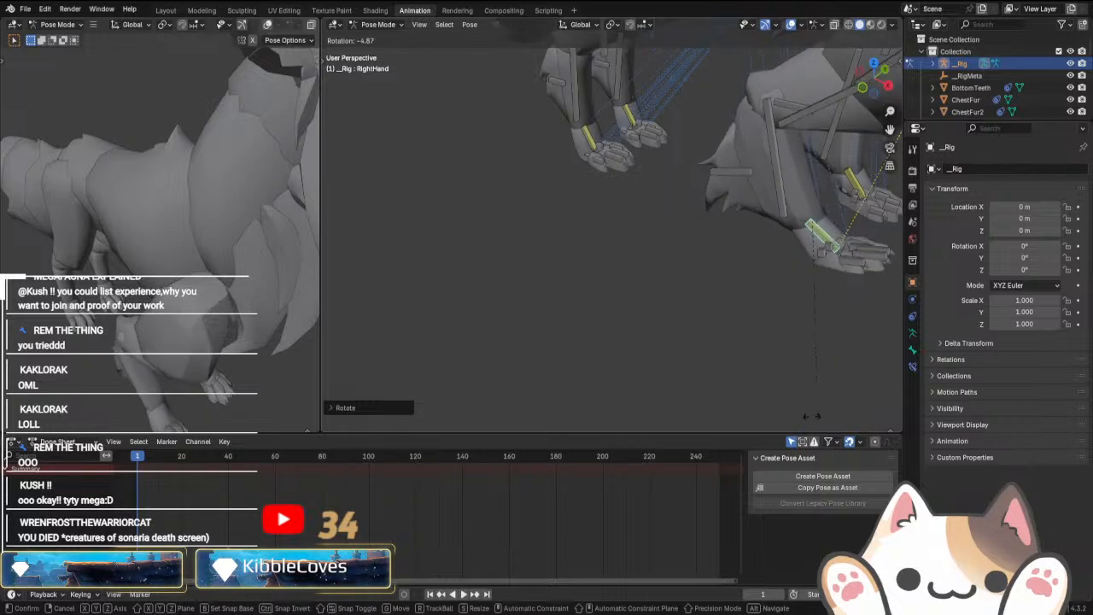
pyautogui.click(795, 247)
# Rotate the RightAnkleFurF bone slightly to adjust the fur behind the right front leg.
pyautogui.click(731, 177)
pyautogui.press('r')
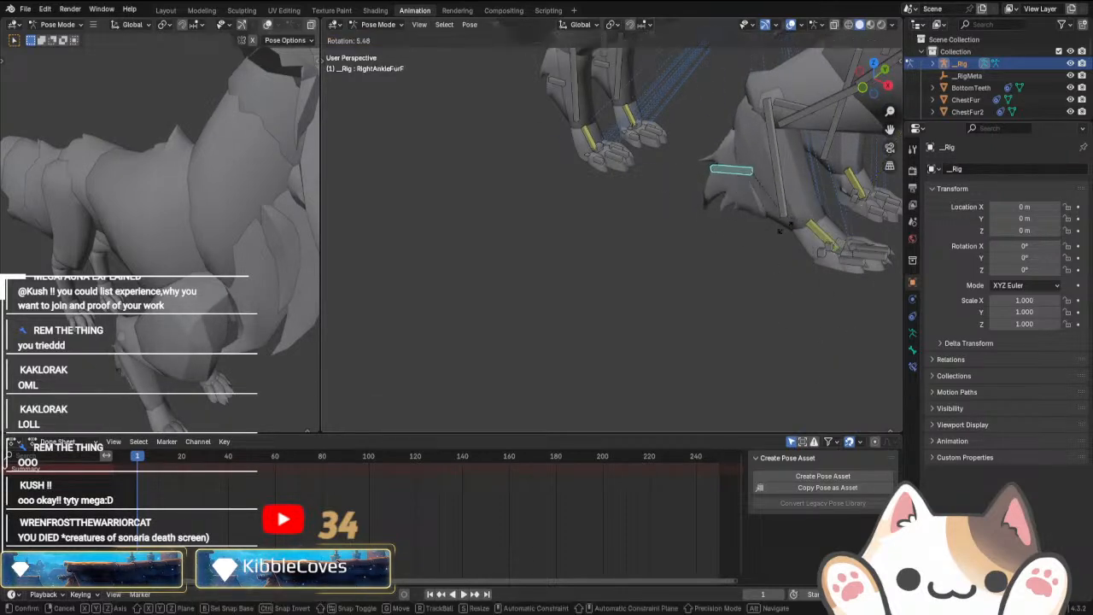
pyautogui.click(798, 227)
# Try moving the RightUpperLeg bone to pose the right hind leg, and undo the move.
pyautogui.scroll(-4, 683, 162)
pyautogui.keyDown('shift'); pyautogui.moveTo(672, 153); pyautogui.dragTo(623, 304, button='middle'); pyautogui.keyUp('shift')
pyautogui.click(609, 260)
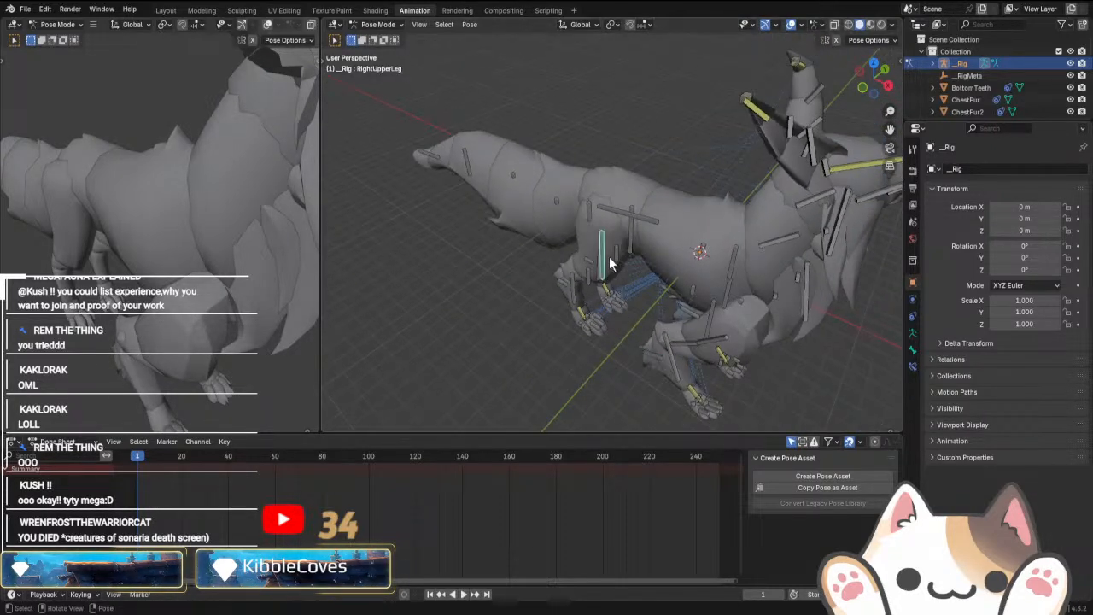
pyautogui.moveTo(686, 328)
pyautogui.mouseDown(button='middle')
pyautogui.moveTo(713, 317)
pyautogui.moveTo(702, 321)
pyautogui.mouseUp(button='middle')
pyautogui.press('g')
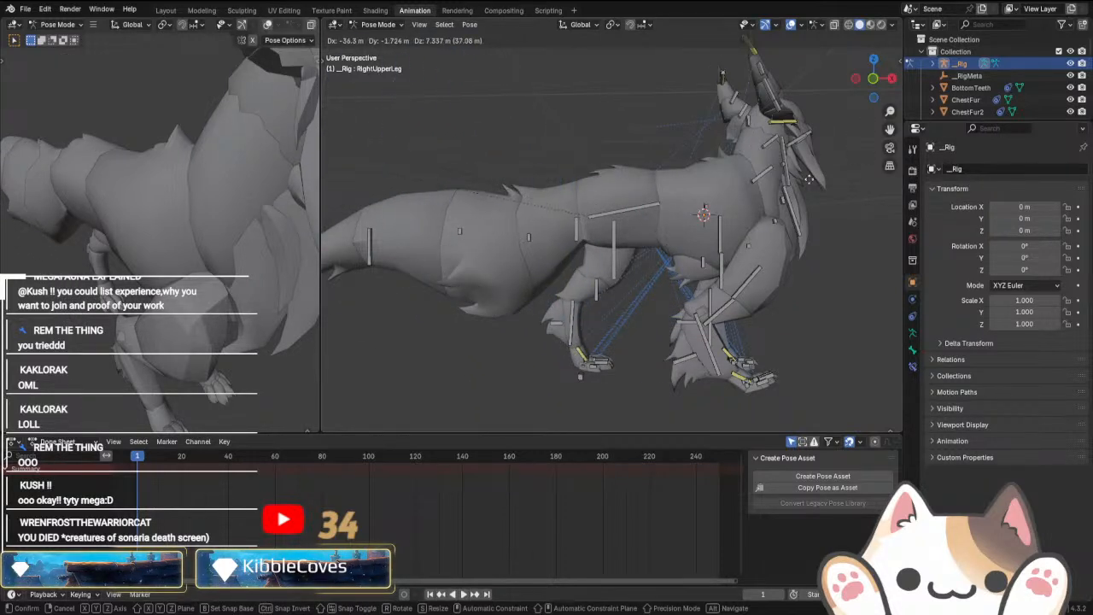
pyautogui.click(734, 216)
pyautogui.scroll(-3, 734, 215)
pyautogui.hotkey('ctrl', 'z')
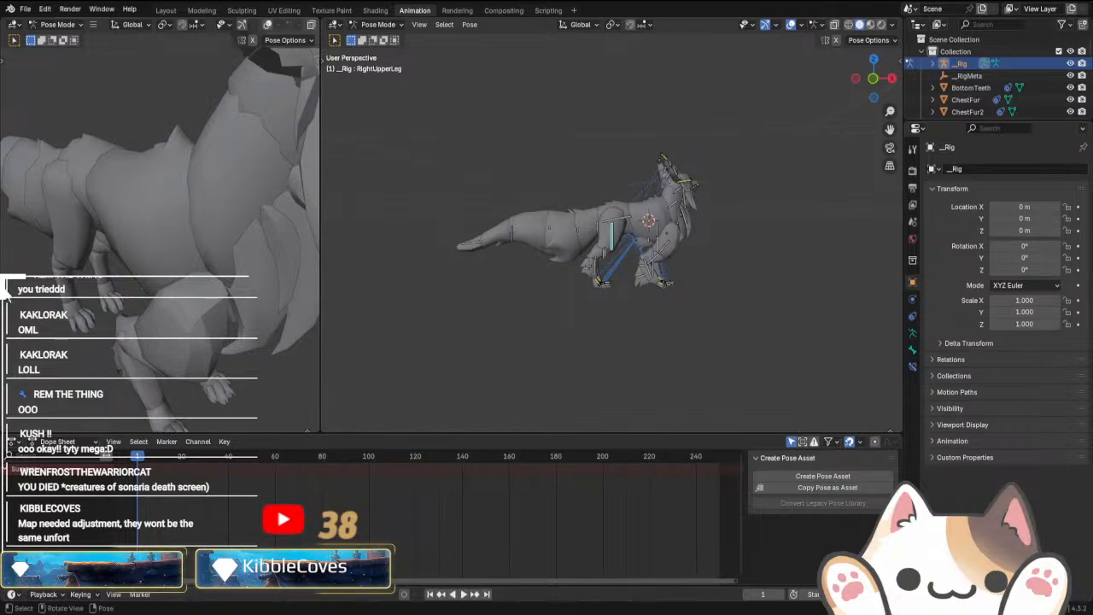
# Reposition the Head-IKTarget bone so the head returns from the side and faces forward, slightly lowered.
pyautogui.moveTo(598, 281); pyautogui.dragTo(644, 211, button='middle')
pyautogui.click(786, 225)
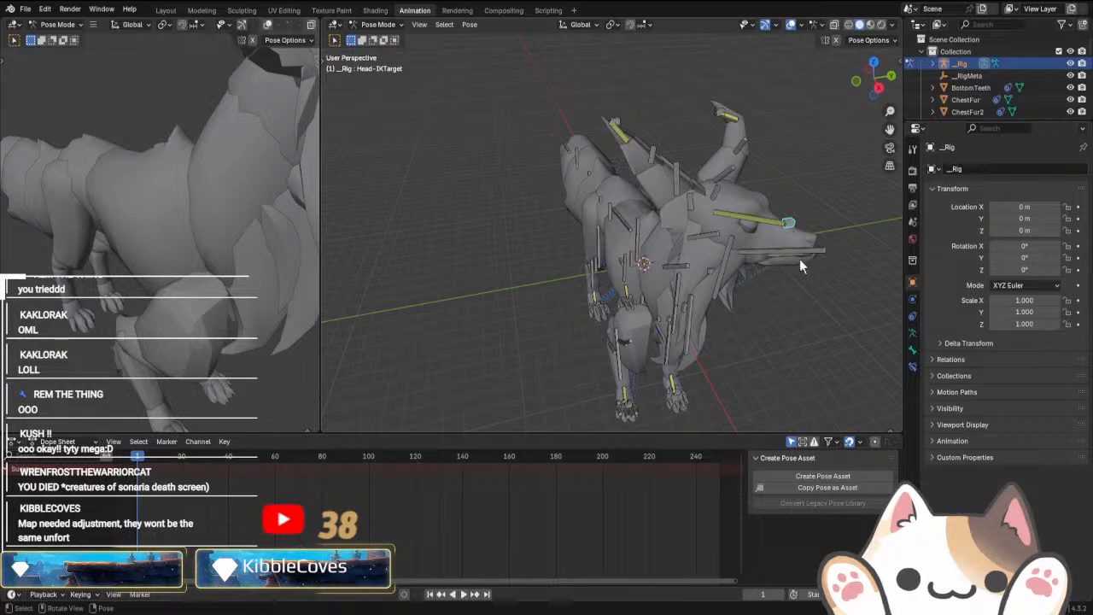
pyautogui.press('g')
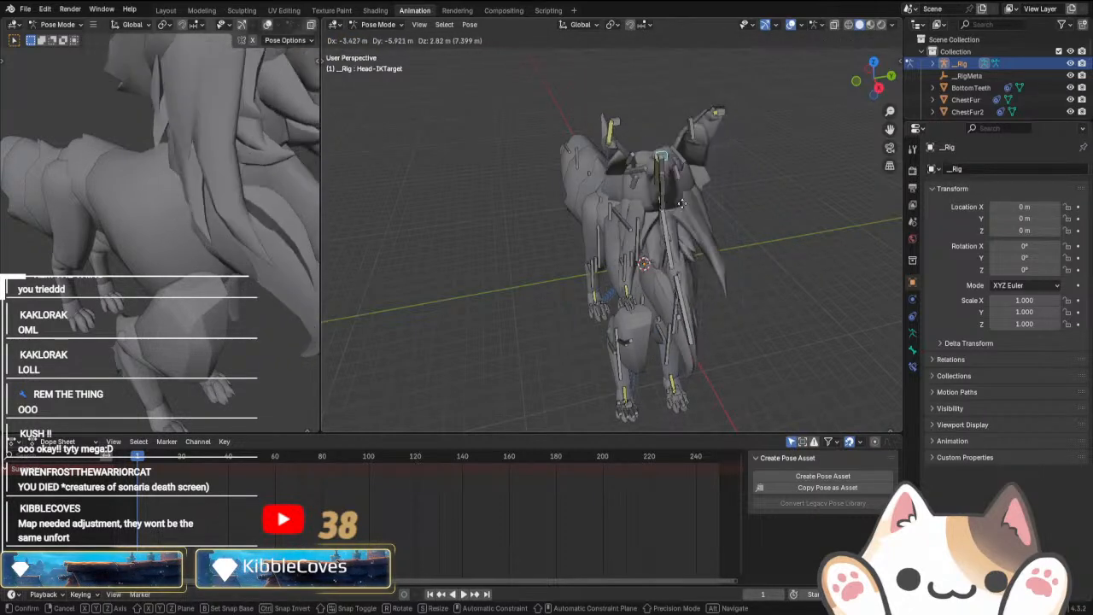
pyautogui.click(698, 235)
pyautogui.moveTo(698, 235); pyautogui.dragTo(733, 329, button='middle')
pyautogui.scroll(4, 664, 295)
pyautogui.press('g')
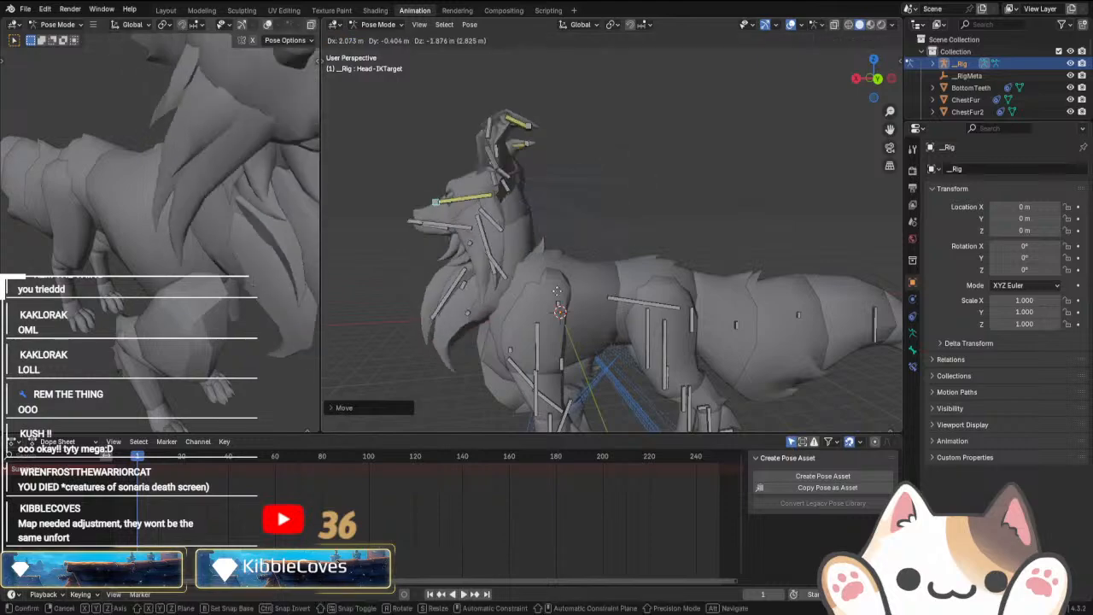
pyautogui.click(523, 333)
# Try moving the Torso bone backward and up, then down low, to test how the legs and head follow.
pyautogui.click(559, 309)
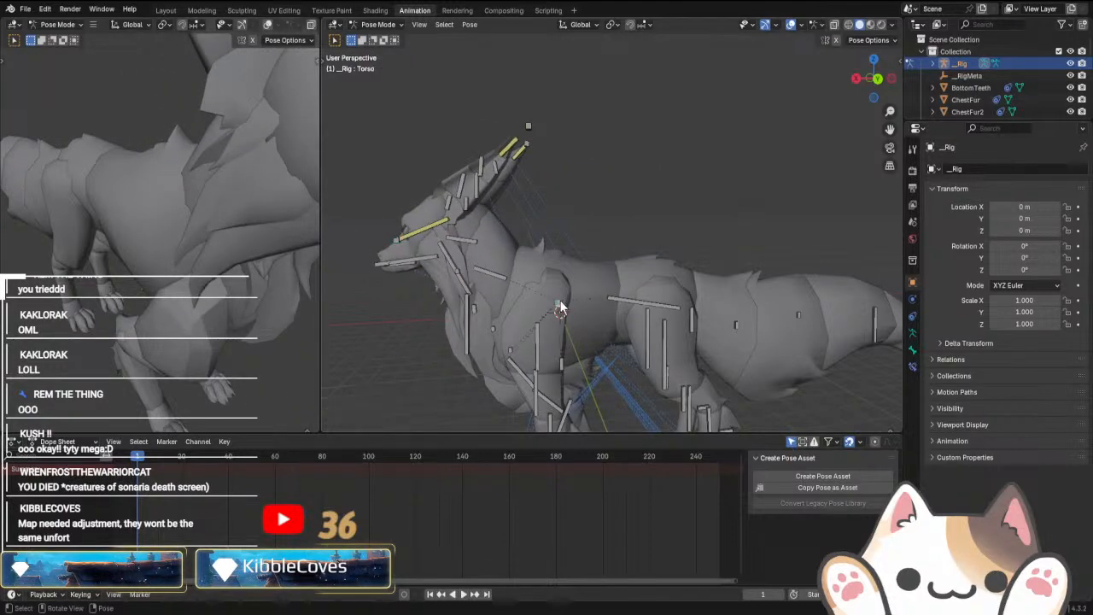
pyautogui.press('g')
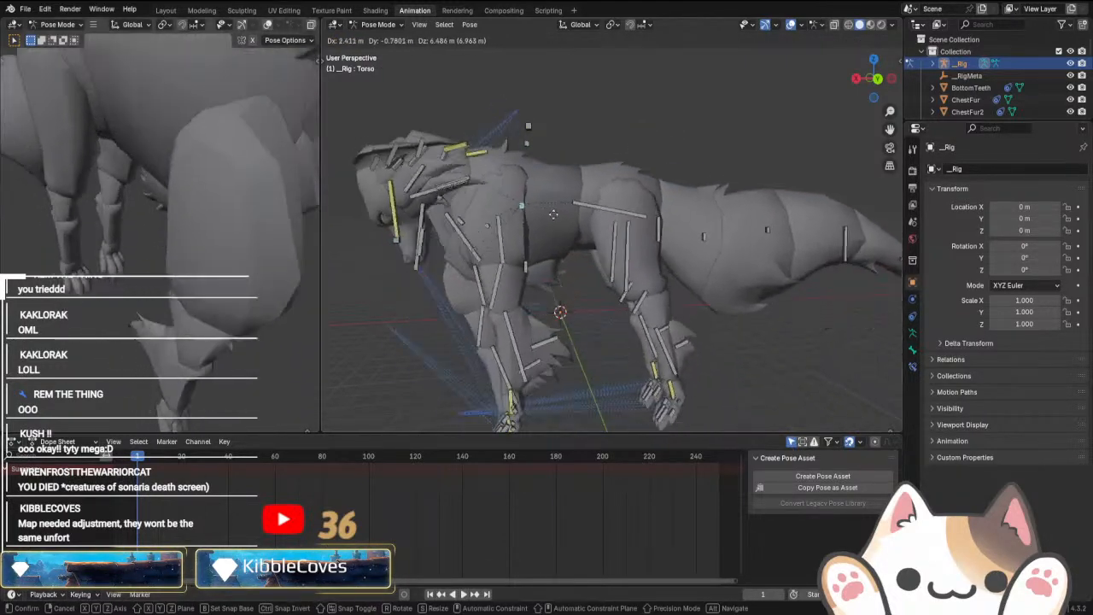
pyautogui.click(668, 317)
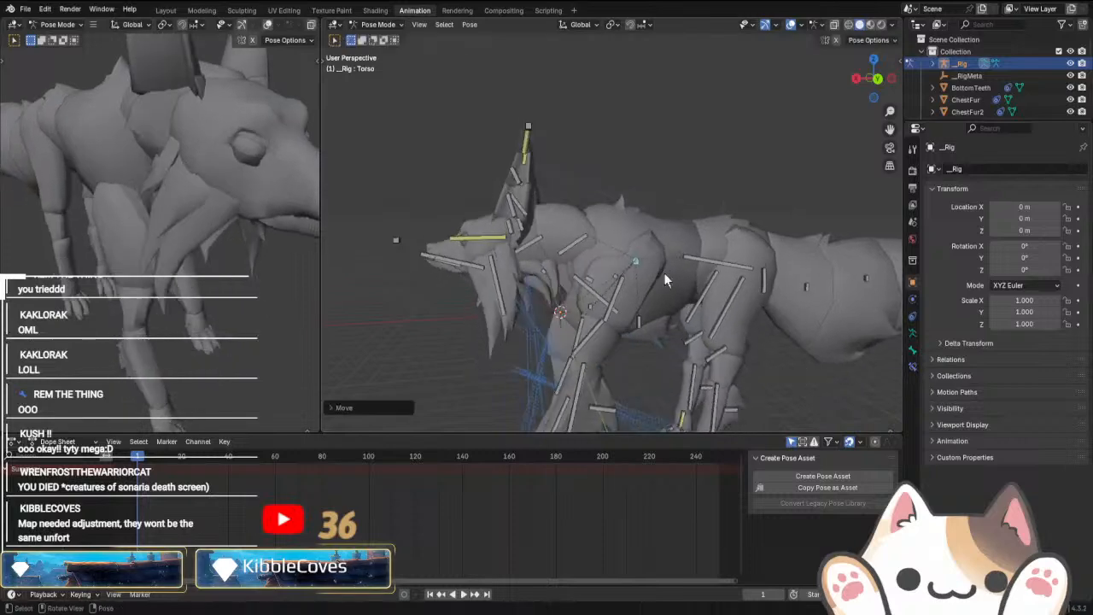
pyautogui.moveTo(213, 325); pyautogui.dragTo(261, 320, button='middle')
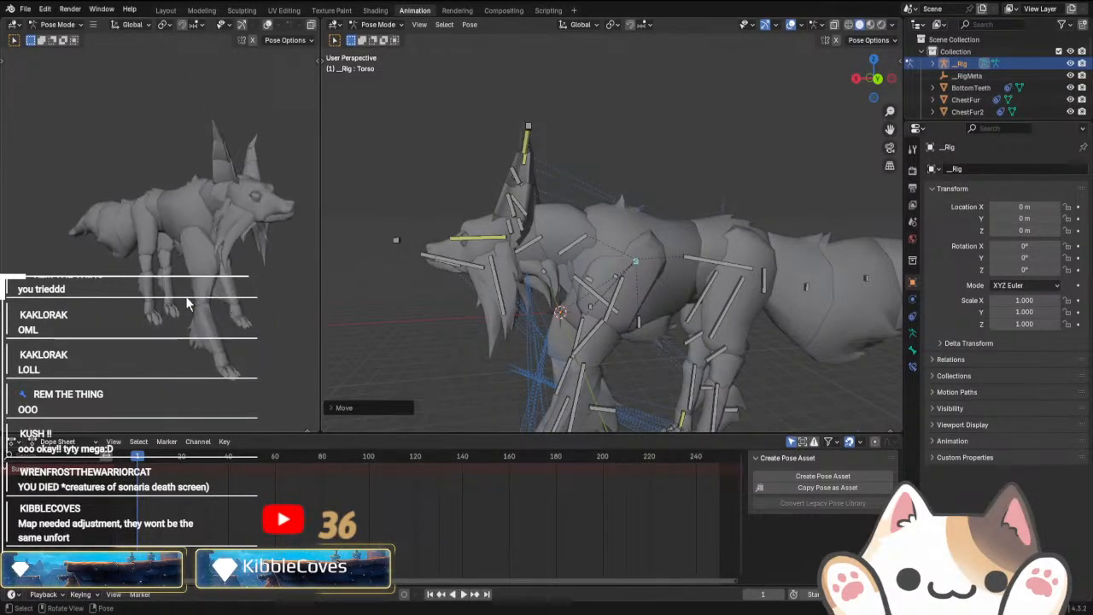
pyautogui.press('g')
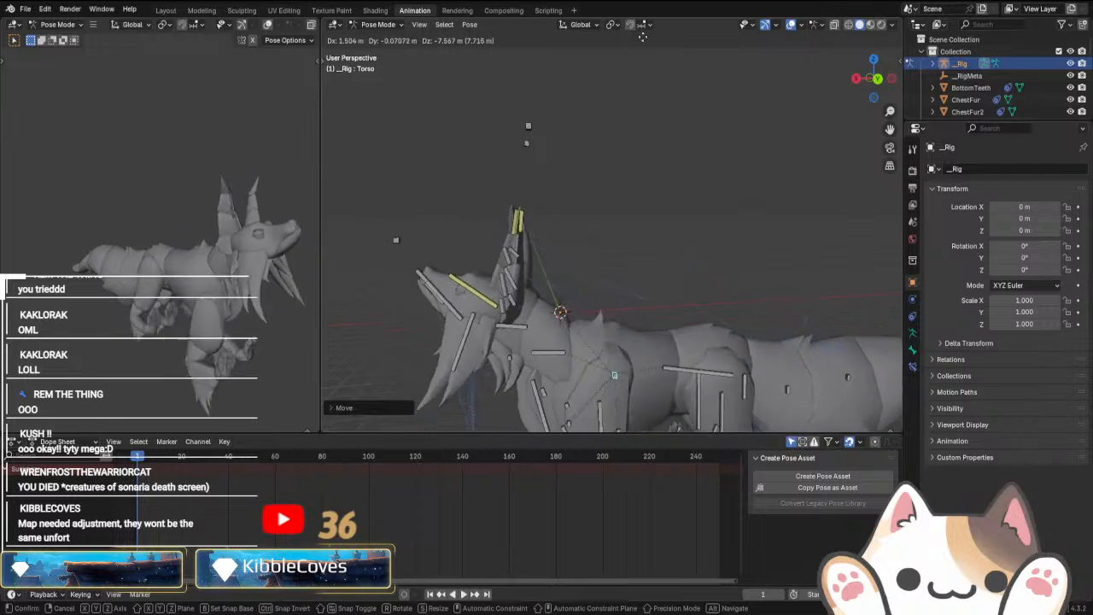
pyautogui.click(394, 233)
# Try raising the Head-IKTarget bone above the lowered body, and undo the latest head and torso moves.
pyautogui.click(394, 238)
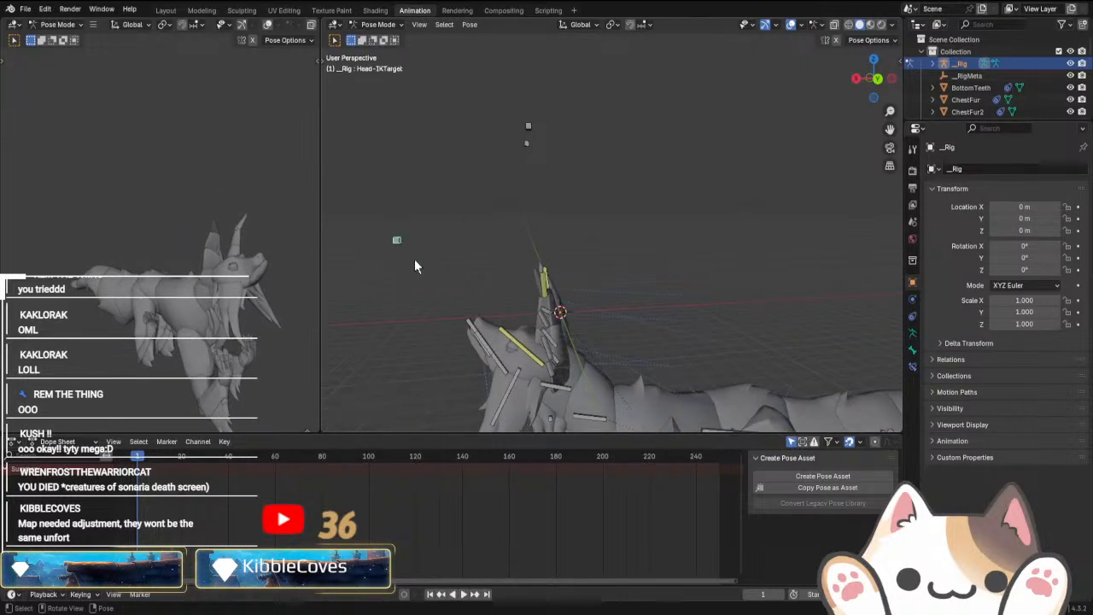
pyautogui.press('g')
pyautogui.click(447, 211)
pyautogui.moveTo(446, 211); pyautogui.dragTo(495, 193, button='middle')
pyautogui.moveTo(214, 298)
pyautogui.mouseDown(button='middle')
pyautogui.moveTo(185, 236)
pyautogui.moveTo(134, 236)
pyautogui.moveTo(156, 280)
pyautogui.moveTo(280, 301)
pyautogui.moveTo(193, 289)
pyautogui.moveTo(231, 293)
pyautogui.mouseUp(button='middle')
pyautogui.scroll(1, 482, 316)
pyautogui.scroll(-3, 484, 316)
pyautogui.moveTo(523, 312); pyautogui.dragTo(572, 298, button='middle')
pyautogui.hotkey('ctrl', 'z')
pyautogui.hotkey('ctrl', 'z')
pyautogui.hotkey('ctrl', 'z')
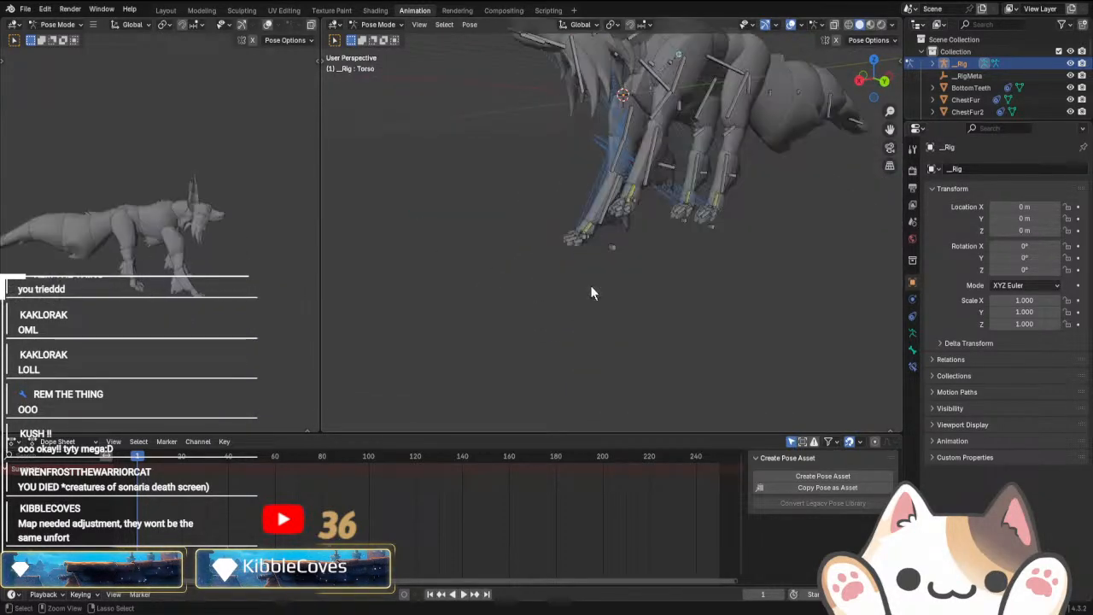
pyautogui.moveTo(705, 252); pyautogui.dragTo(636, 323, button='middle')
pyautogui.press('g')
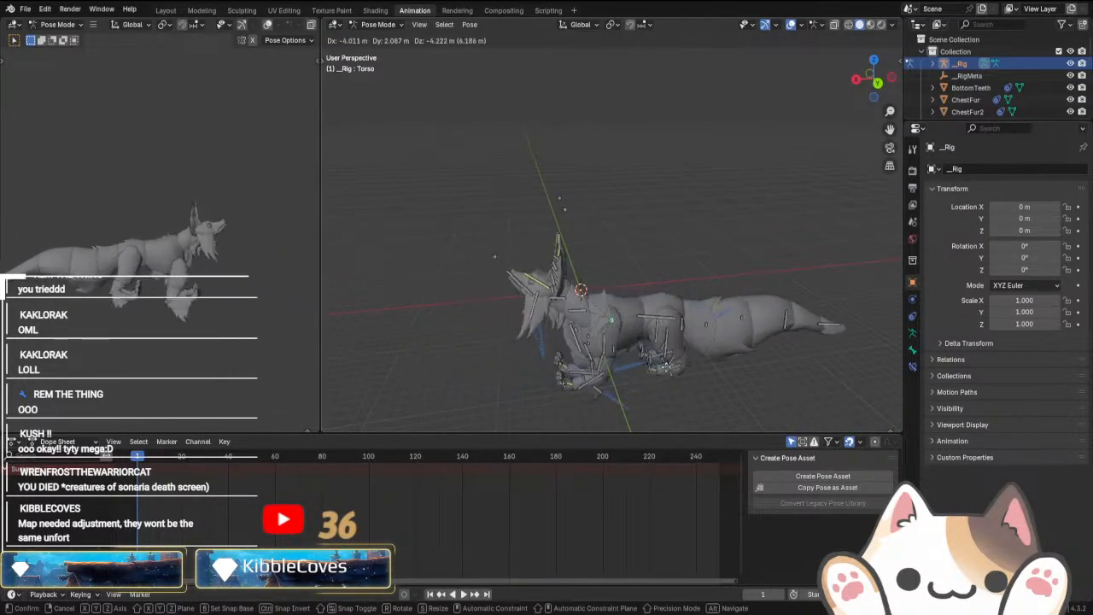
pyautogui.press('Escape')
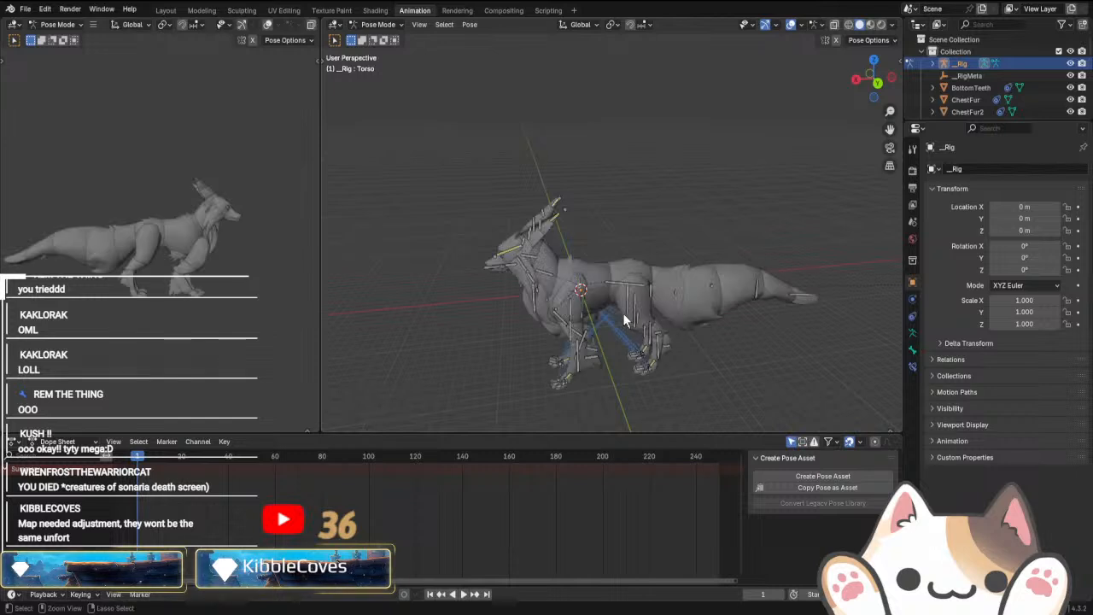
# Move the LeftEar4-IKTarget bone down and outward so the left ear droops to the side.
pyautogui.click(568, 226)
pyautogui.moveTo(566, 231); pyautogui.dragTo(755, 290, button='middle')
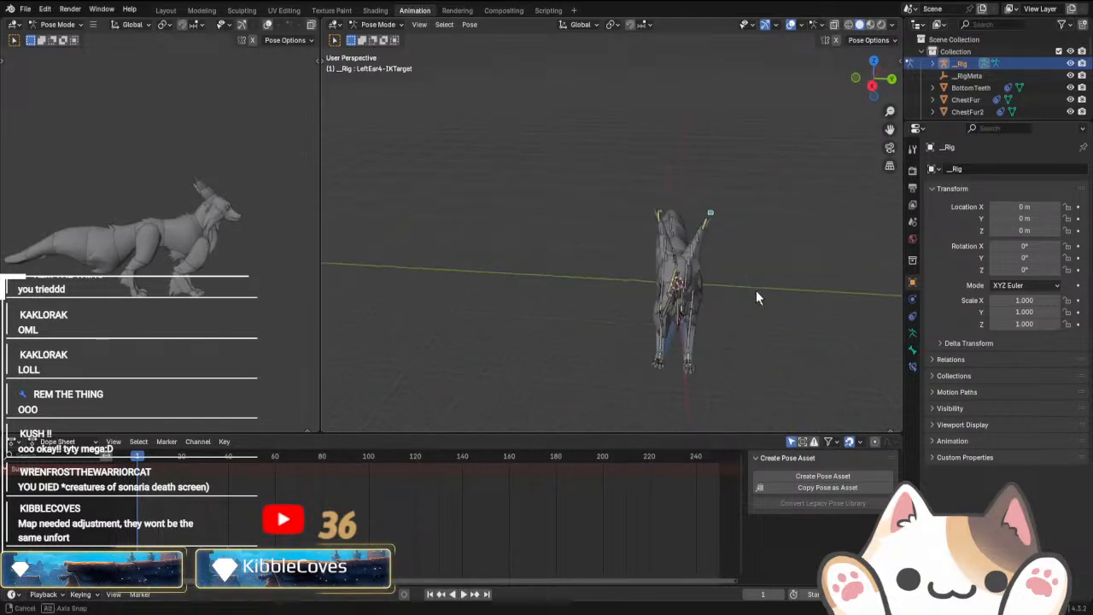
pyautogui.press('g')
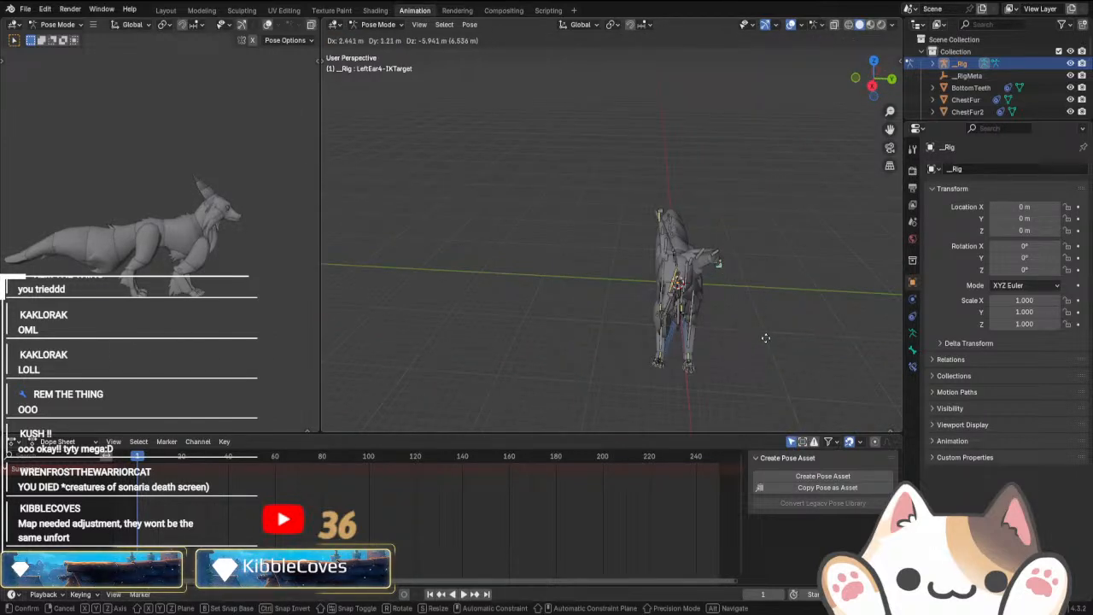
pyautogui.click(689, 281)
# Move the RightEar4-IKTarget bone down and outward so the right ear droops like the left one.
pyautogui.click(658, 214)
pyautogui.moveTo(657, 213); pyautogui.dragTo(602, 332, button='middle')
pyautogui.click(592, 238)
pyautogui.press('g')
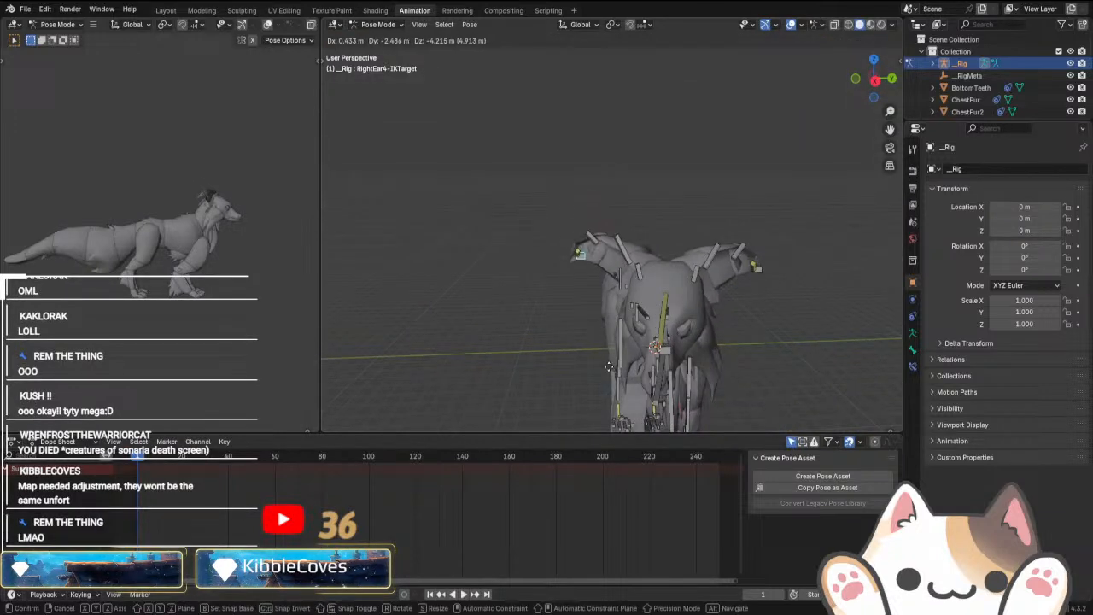
pyautogui.click(596, 362)
# Move the RightUpperArm bone so the bent right front leg straightens into a standing position.
pyautogui.moveTo(205, 308); pyautogui.dragTo(226, 316, button='middle')
pyautogui.moveTo(478, 322); pyautogui.dragTo(693, 358, button='middle')
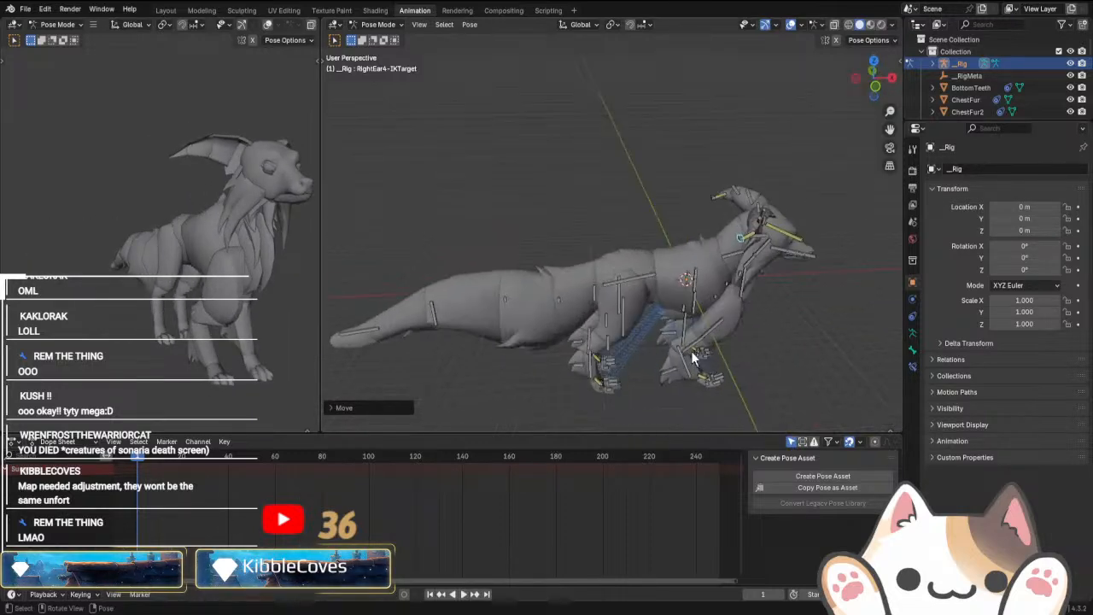
pyautogui.click(711, 329)
pyautogui.moveTo(719, 324); pyautogui.dragTo(641, 312, button='middle')
pyautogui.press('g')
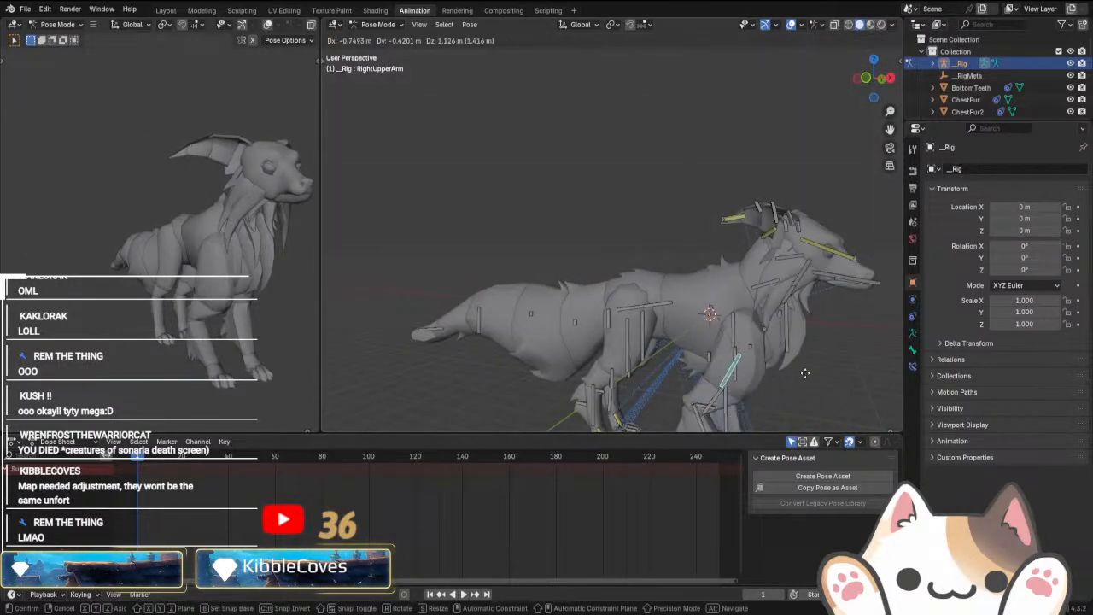
pyautogui.click(784, 356)
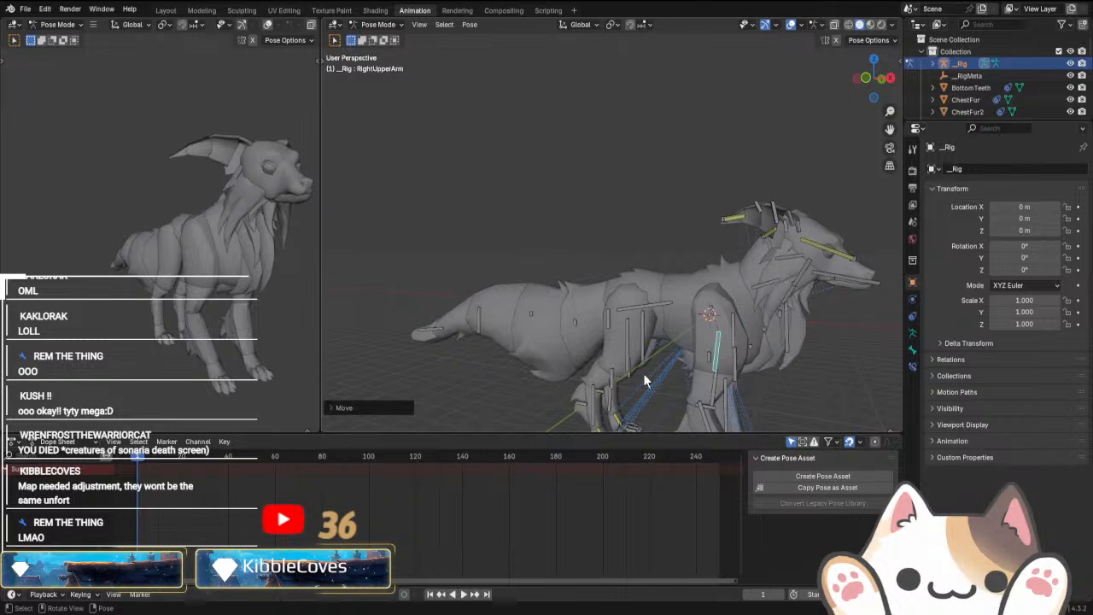
pyautogui.moveTo(643, 373); pyautogui.dragTo(194, 341, button='middle')
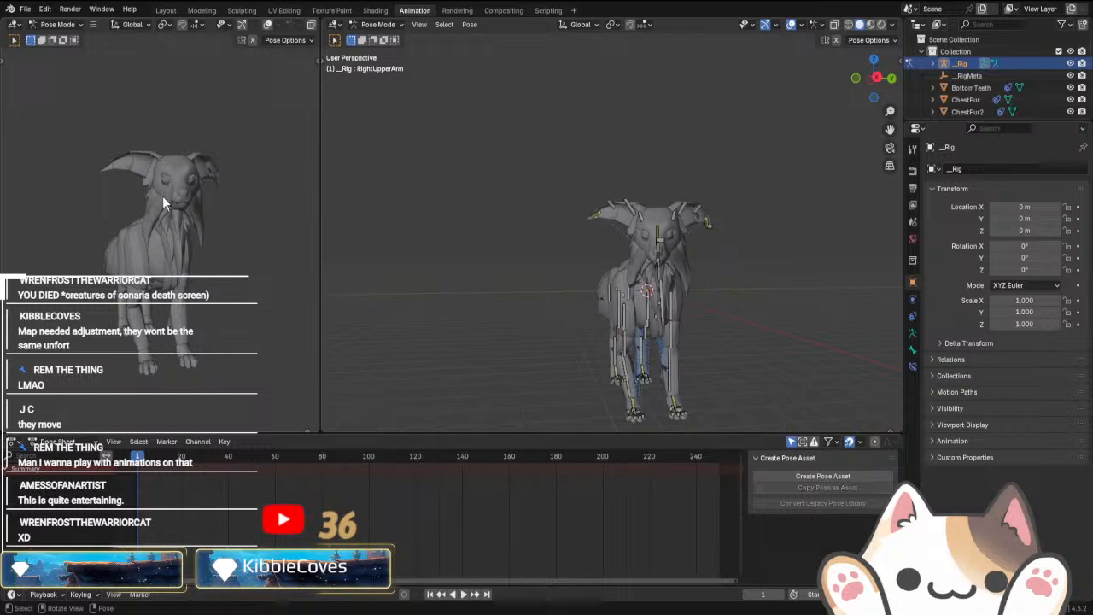
pyautogui.click(662, 243)
pyautogui.moveTo(615, 397); pyautogui.dragTo(513, 427, button='middle')
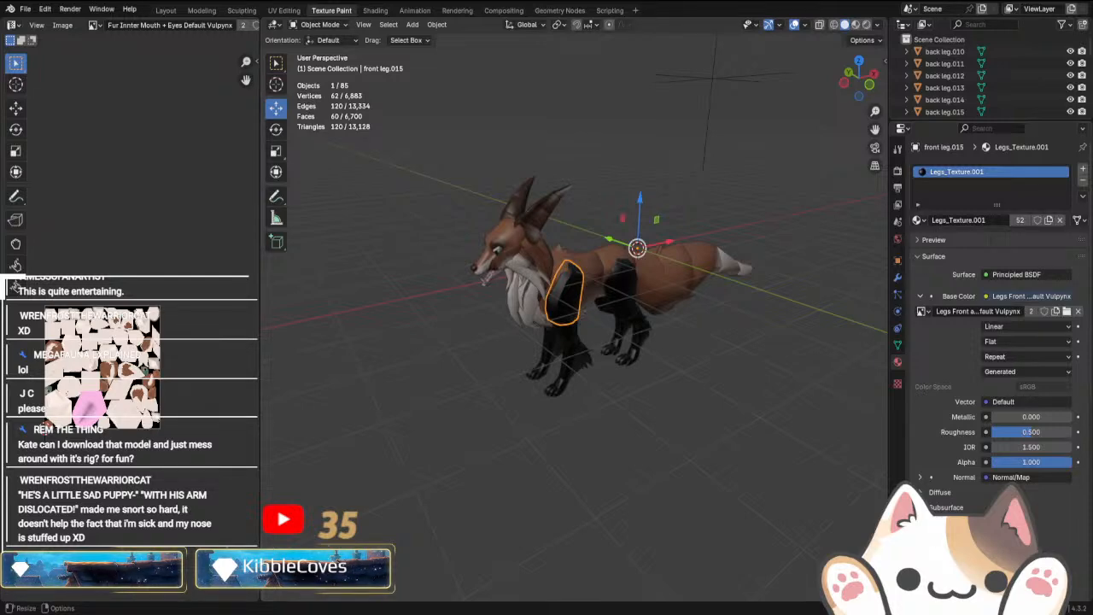
# Show the painted fox in Material Preview shading and examine its textures from the front and side.
pyautogui.moveTo(534, 416); pyautogui.dragTo(589, 387, button='middle')
pyautogui.scroll(3, 590, 387)
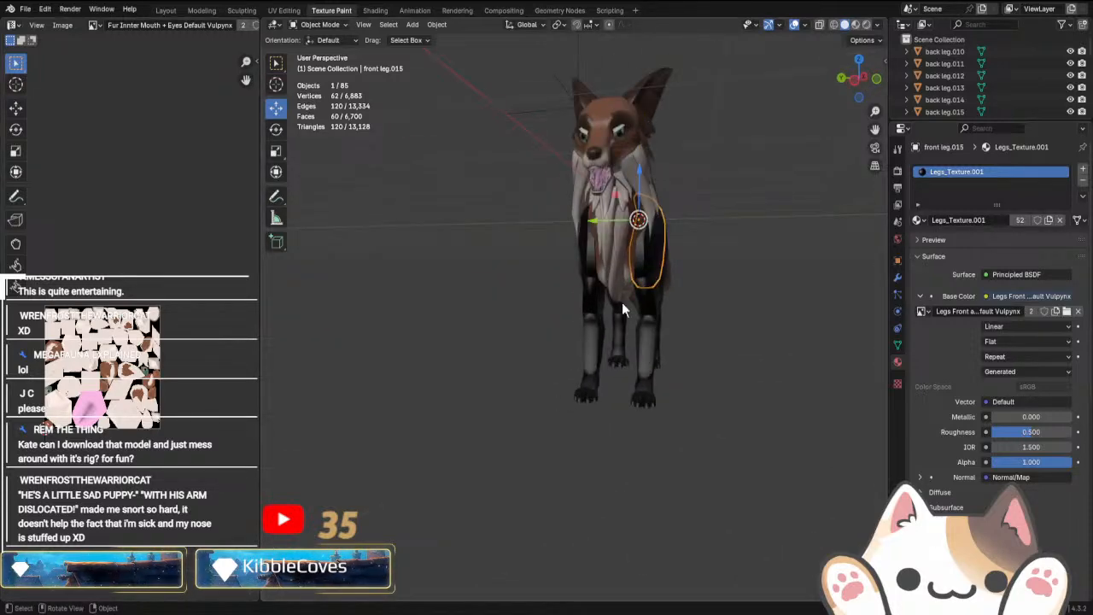
pyautogui.click(855, 24)
pyautogui.moveTo(729, 205)
pyautogui.mouseDown(button='middle')
pyautogui.moveTo(651, 285)
pyautogui.moveTo(658, 398)
pyautogui.mouseUp(button='middle')
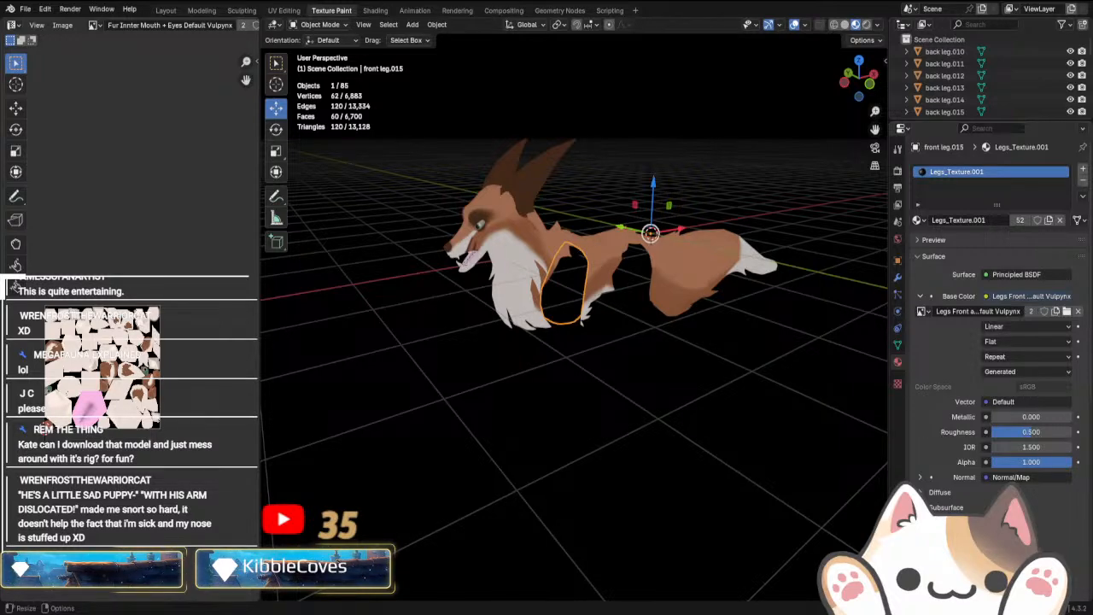
# Switch to the Blender file with the rigged long-eared animal and try moving its Torso bone, undoing the move.
pyautogui.hotkey('alt', 'Tab')
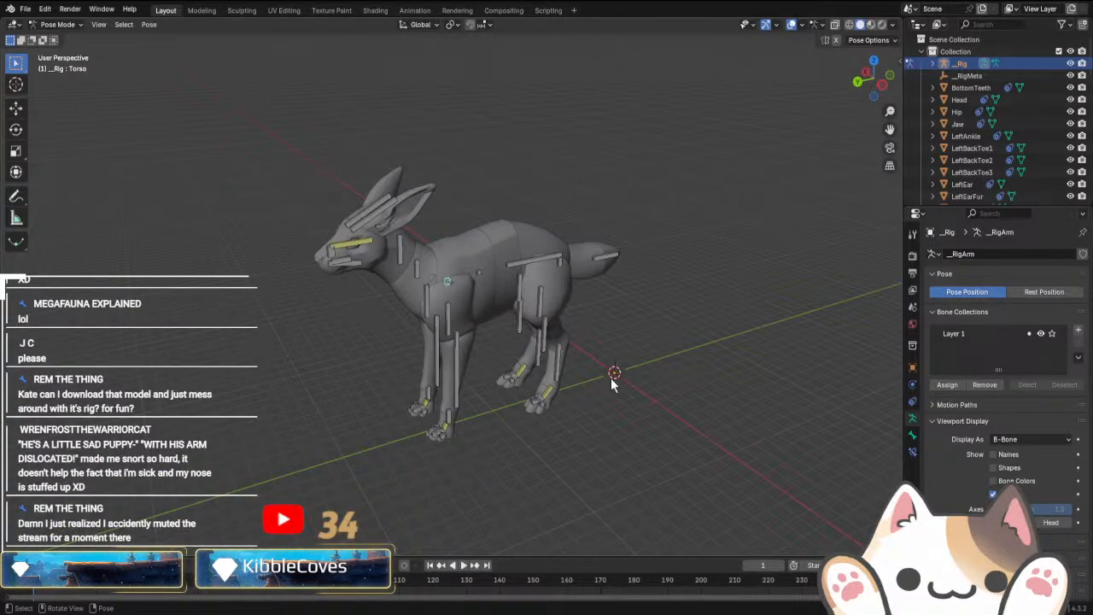
pyautogui.press('g')
pyautogui.click(738, 367)
pyautogui.hotkey('ctrl', 'z')
# Move the Head-IKTarget bone forward and down in the left side view to lower the head.
pyautogui.click(330, 249)
pyautogui.press('KP_3')
pyautogui.press('KP_1')
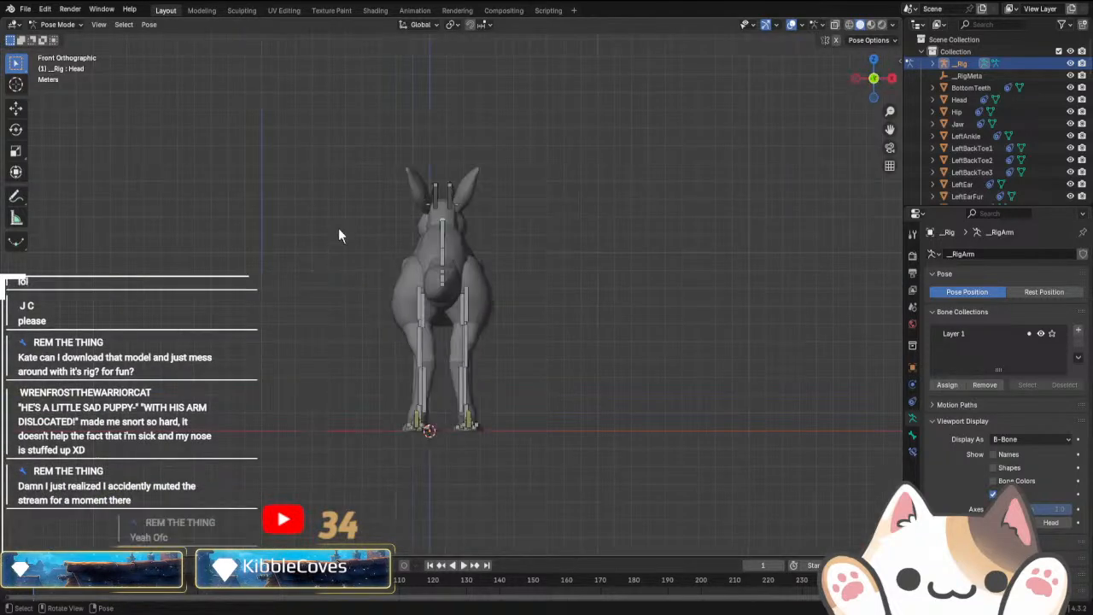
pyautogui.press('KP_3')
pyautogui.press('ctrl+KP_3')
pyautogui.scroll(5, 347, 215)
pyautogui.keyDown('shift'); pyautogui.moveTo(367, 264); pyautogui.dragTo(607, 339, button='middle'); pyautogui.keyUp('shift')
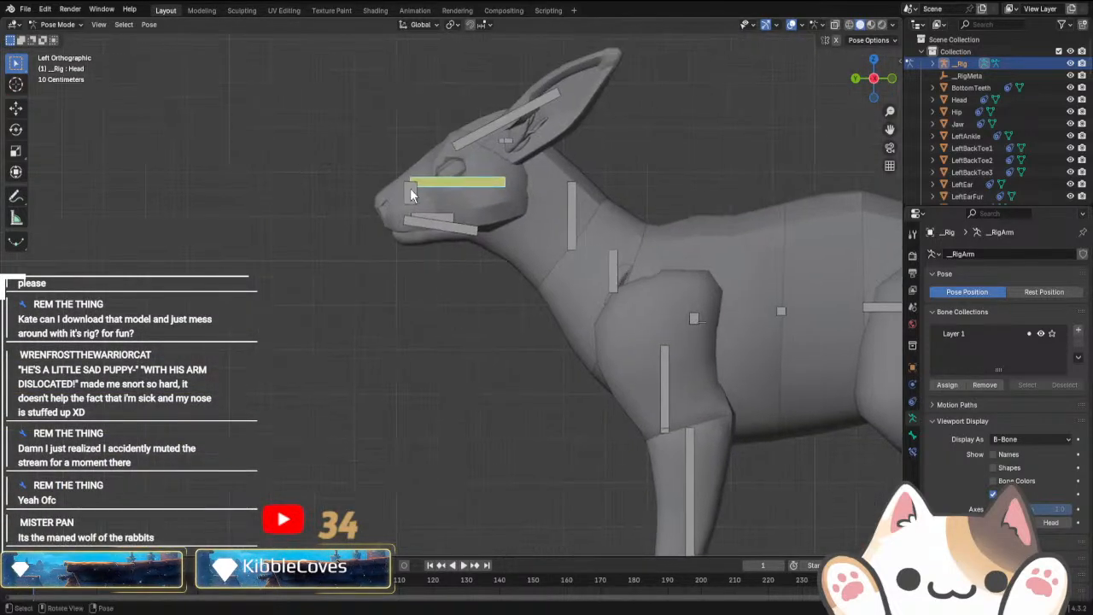
pyautogui.click(409, 189)
pyautogui.press('g')
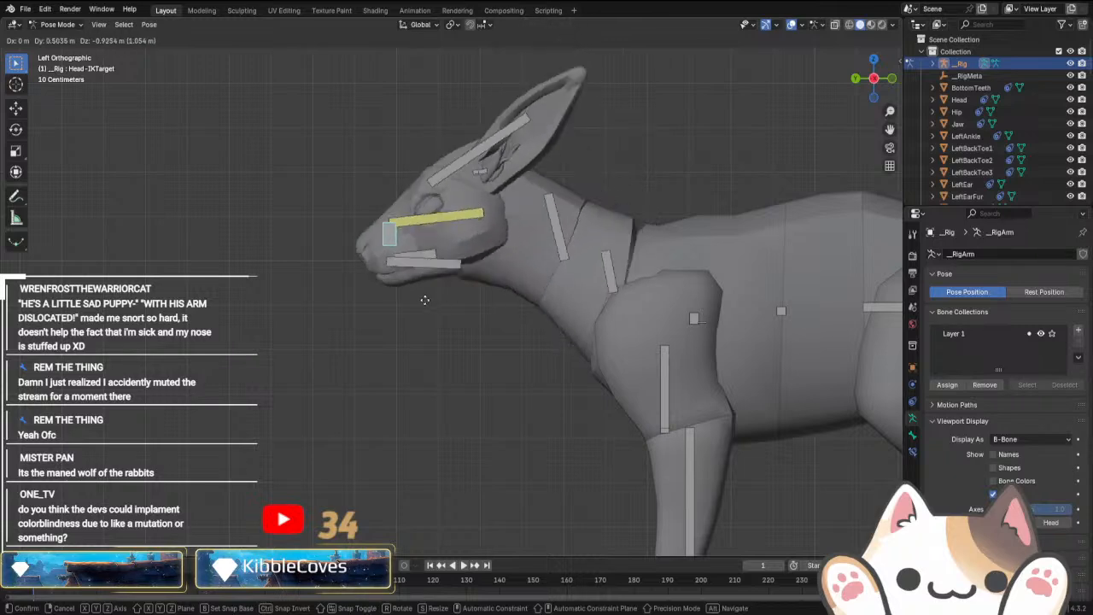
pyautogui.click(462, 313)
# Move the Head-IKTarget bone sideways from a front view so the head turns.
pyautogui.moveTo(463, 314); pyautogui.dragTo(598, 306, button='middle')
pyautogui.press('g')
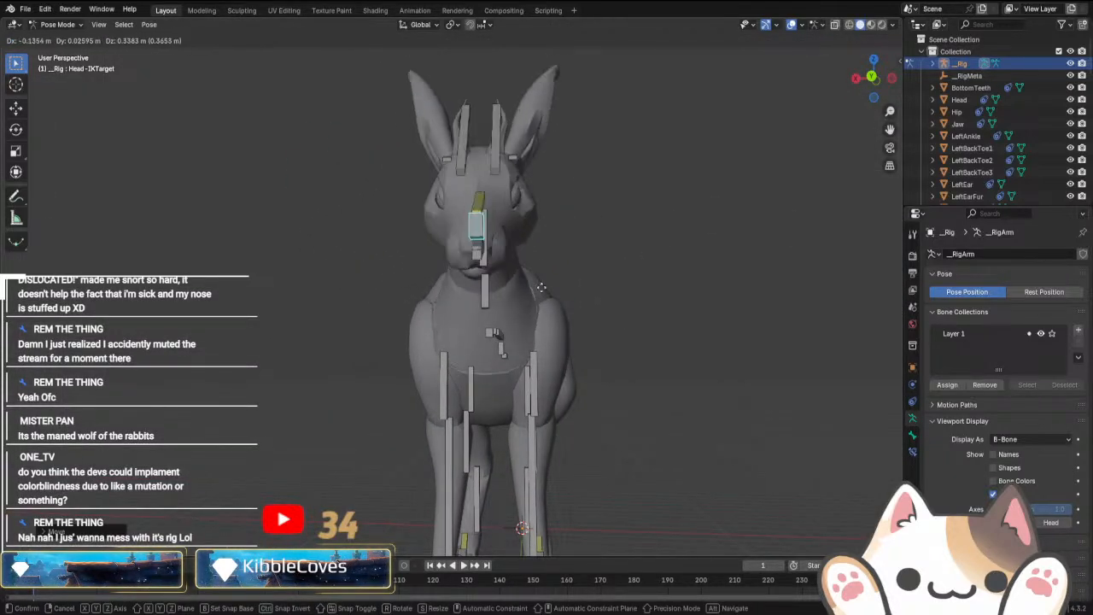
pyautogui.click(596, 295)
# Try moving the RightEar bone away from the head.
pyautogui.click(470, 161)
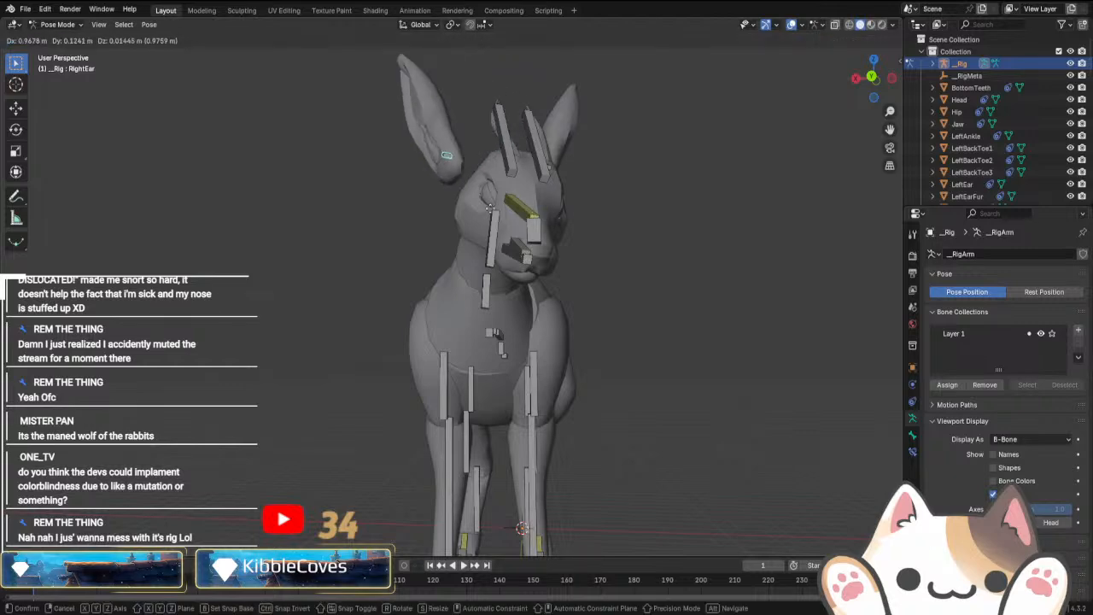
pyautogui.moveTo(482, 209); pyautogui.dragTo(375, 278, button='middle')
pyautogui.scroll(-5, 377, 277)
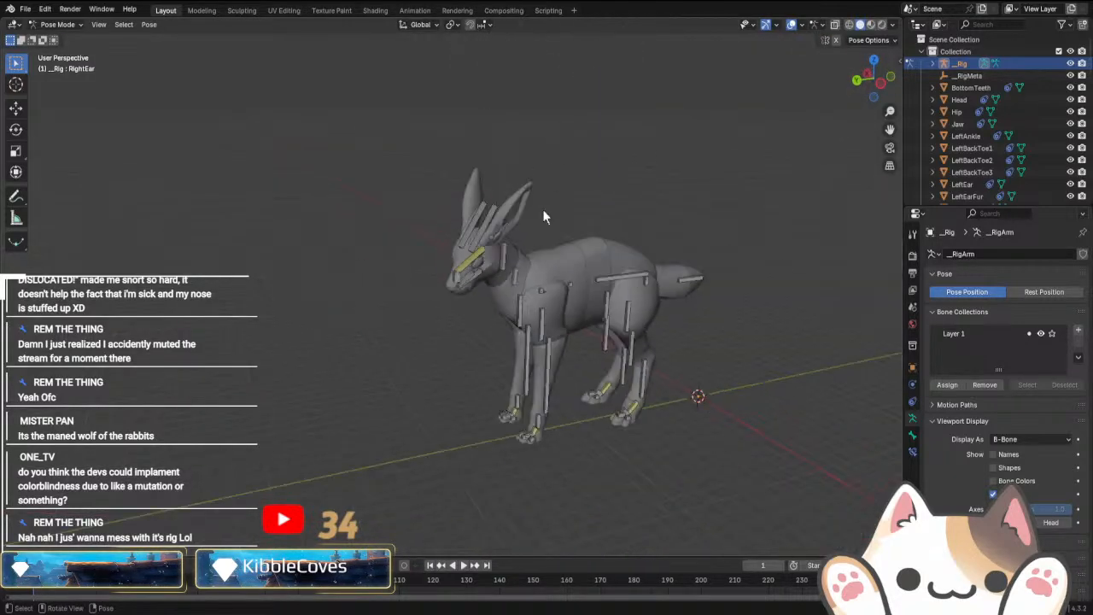
pyautogui.moveTo(542, 209); pyautogui.dragTo(465, 267, button='middle')
pyautogui.moveTo(510, 307); pyautogui.dragTo(583, 367, button='middle')
pyautogui.scroll(4, 550, 345)
pyautogui.scroll(-8, 549, 342)
pyautogui.scroll(6, 500, 273)
# Move the Torso bone through raised and crouched positions and settle it slightly up and back.
pyautogui.click(594, 307)
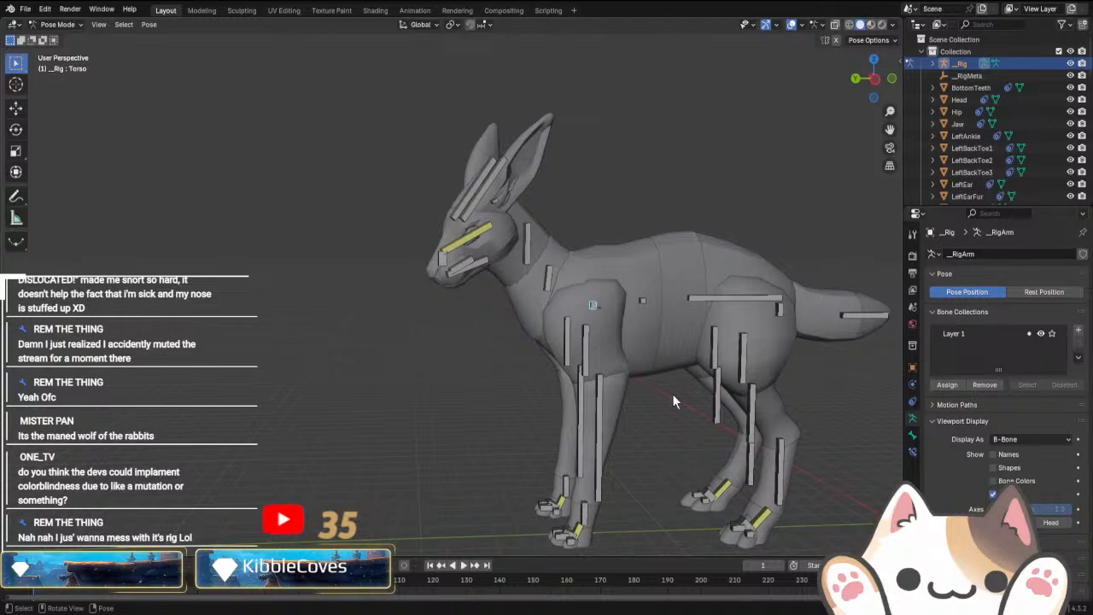
pyautogui.press('g')
pyautogui.click(676, 329)
pyautogui.moveTo(676, 329); pyautogui.dragTo(586, 354, button='middle')
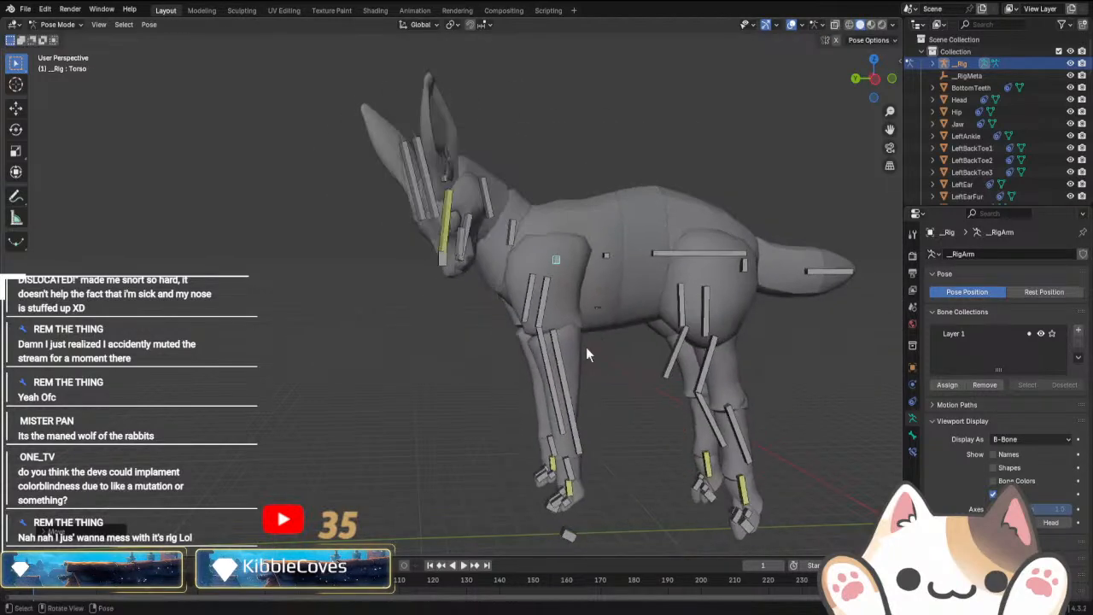
pyautogui.press('g')
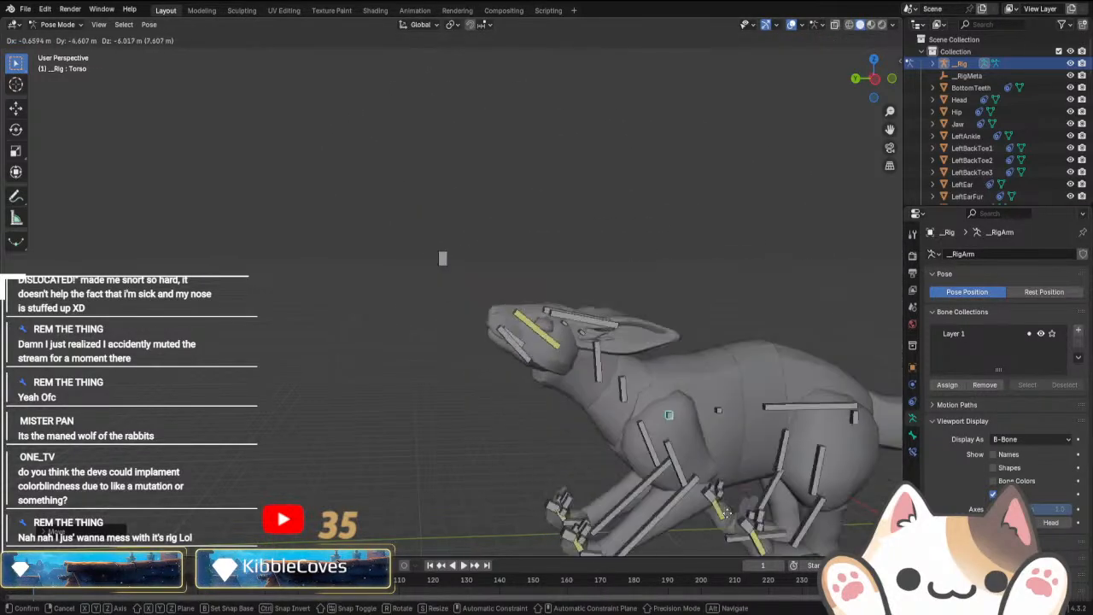
pyautogui.click(643, 457)
pyautogui.hotkey('ctrl', 'z')
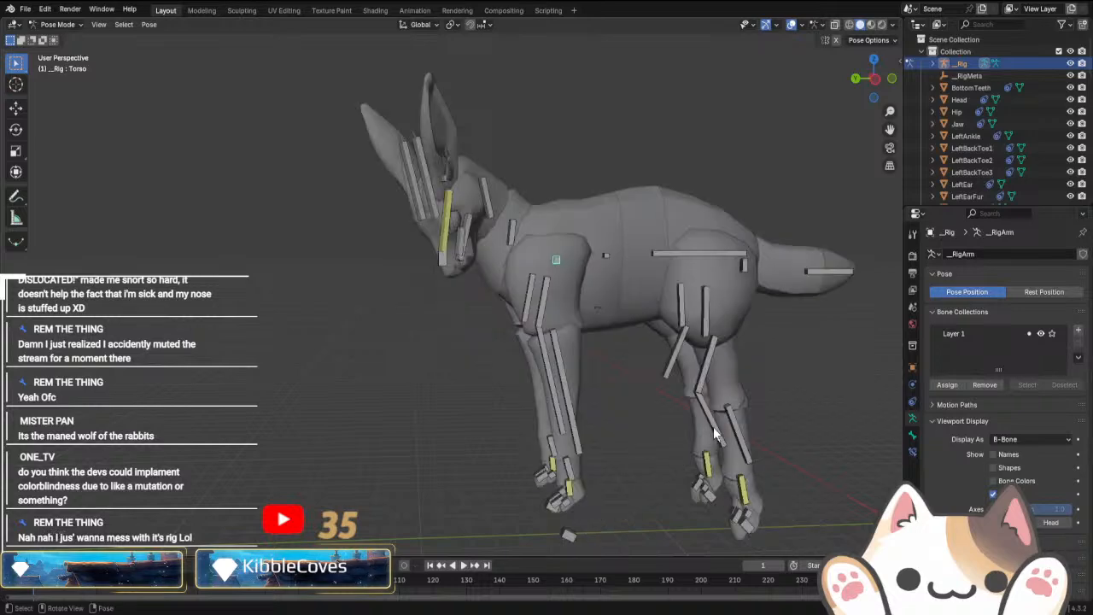
pyautogui.press('g')
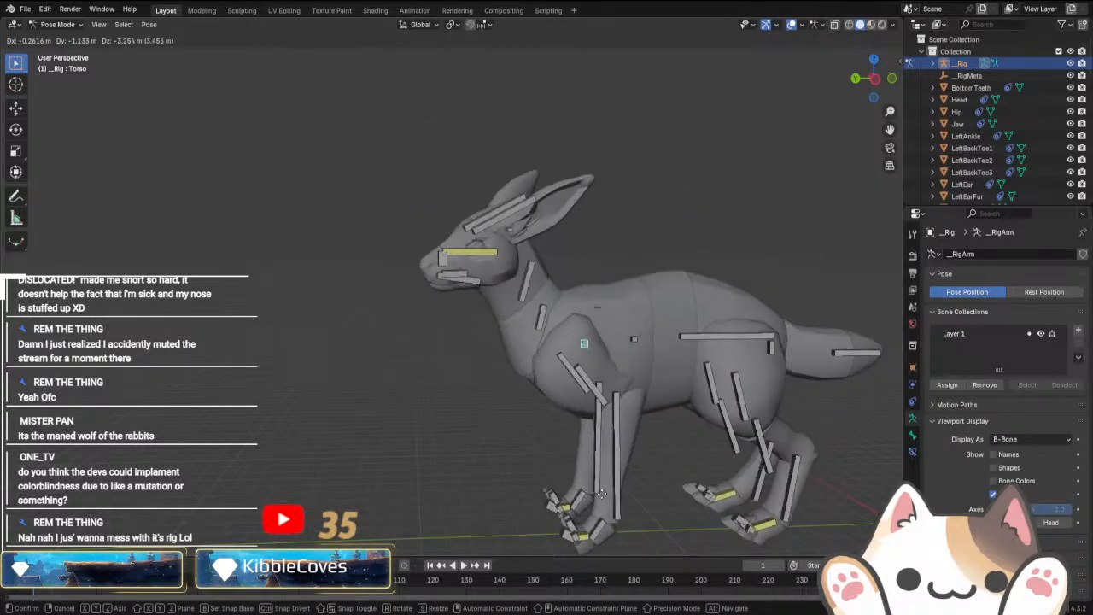
pyautogui.click(639, 439)
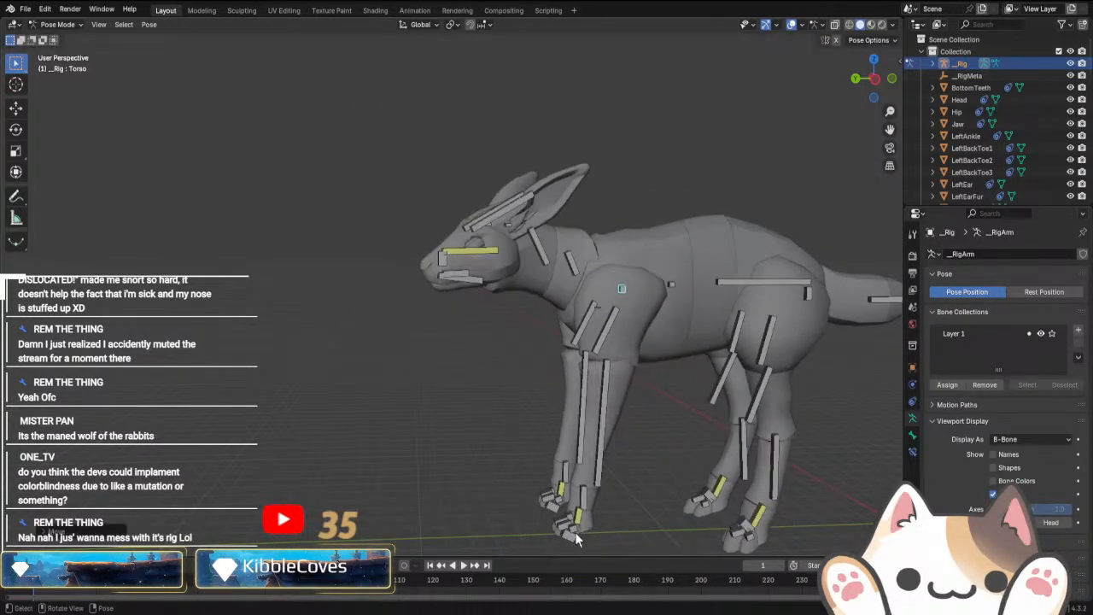
# Move the LeftHand-IKTarget bone forward and up so the left front leg stretches out ahead.
pyautogui.click(572, 537)
pyautogui.press('g')
pyautogui.click(572, 533)
pyautogui.click(576, 547)
pyautogui.press('g')
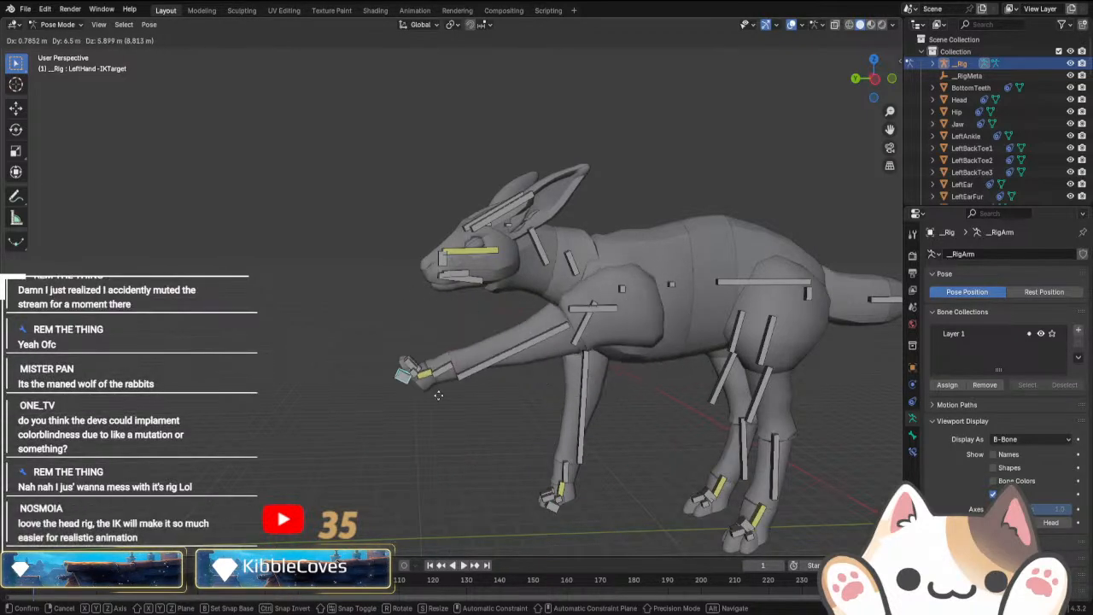
pyautogui.click(432, 417)
# Shift the Torso bone slightly forward and up while the front paw stays raised.
pyautogui.click(621, 291)
pyautogui.press('g')
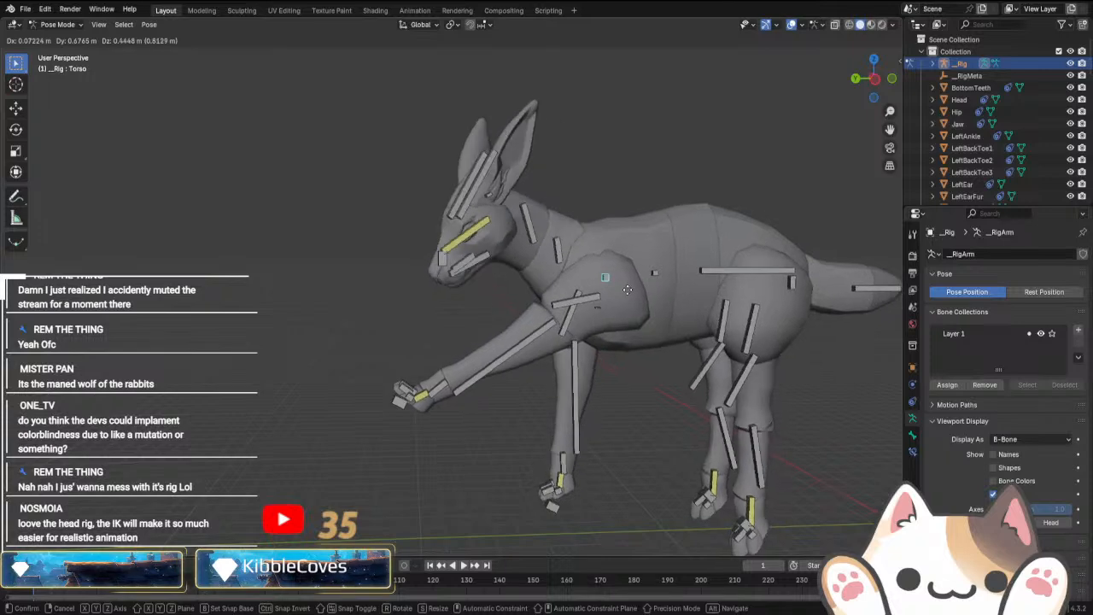
pyautogui.click(604, 280)
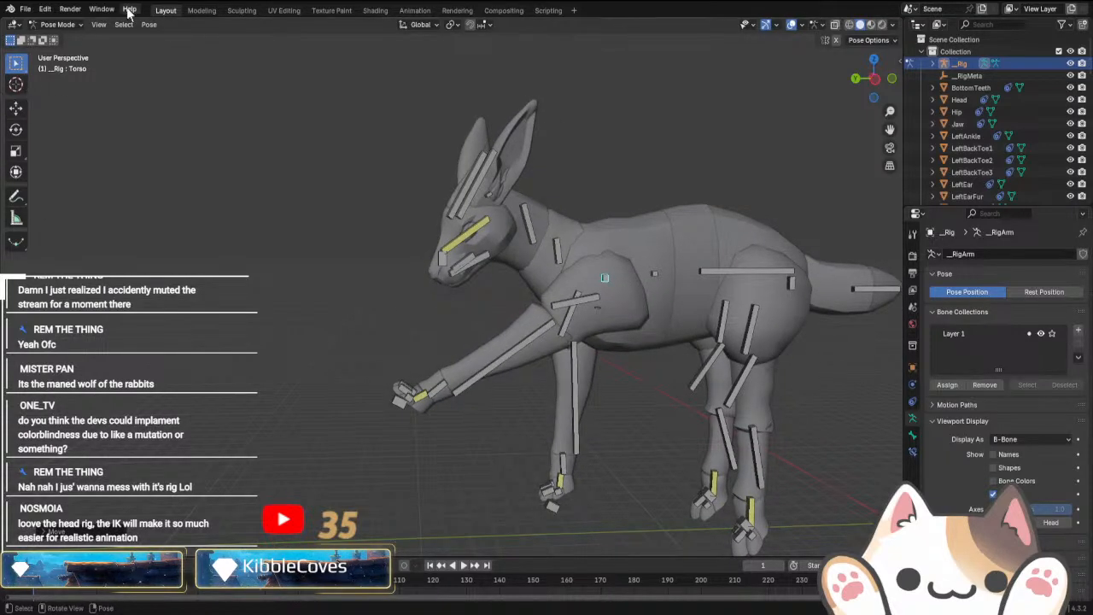
# Switch to the Animation workspace and show the rigged animal from the left side in orthographic view.
pyautogui.click(415, 10)
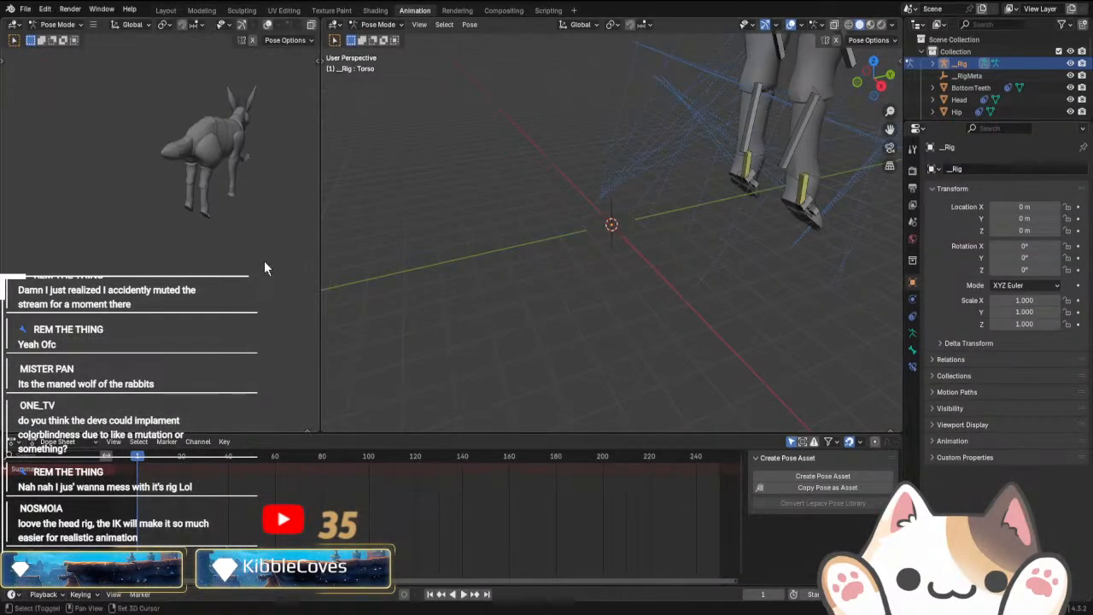
pyautogui.scroll(4, 188, 290)
pyautogui.scroll(-4, 154, 299)
pyautogui.moveTo(223, 244); pyautogui.dragTo(282, 245, button='middle')
pyautogui.moveTo(707, 286); pyautogui.dragTo(666, 282, button='middle')
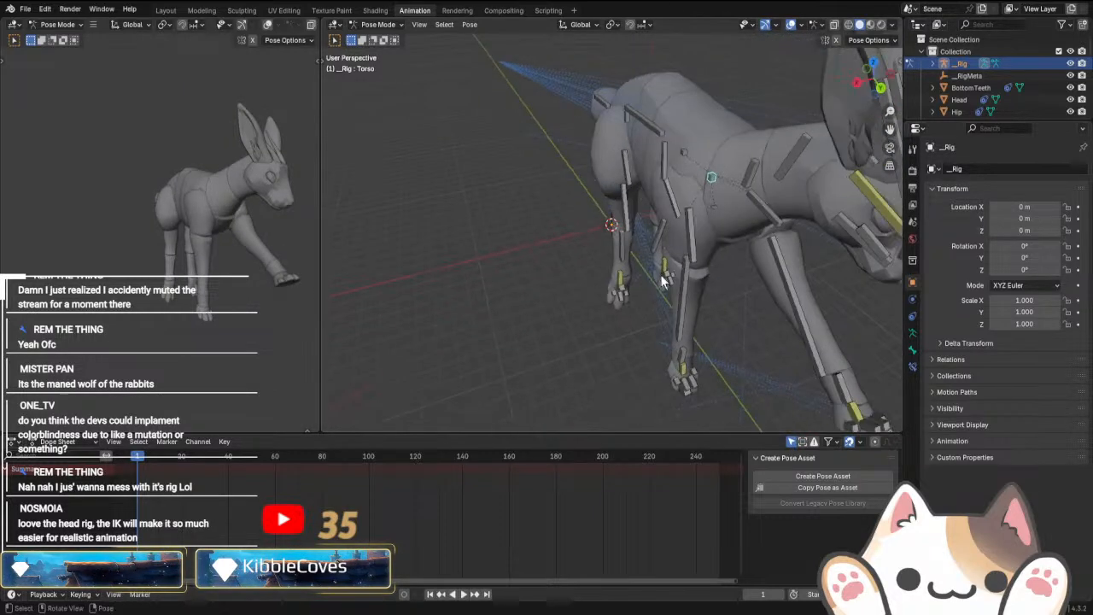
pyautogui.press('KP_1')
pyautogui.press('KP_3')
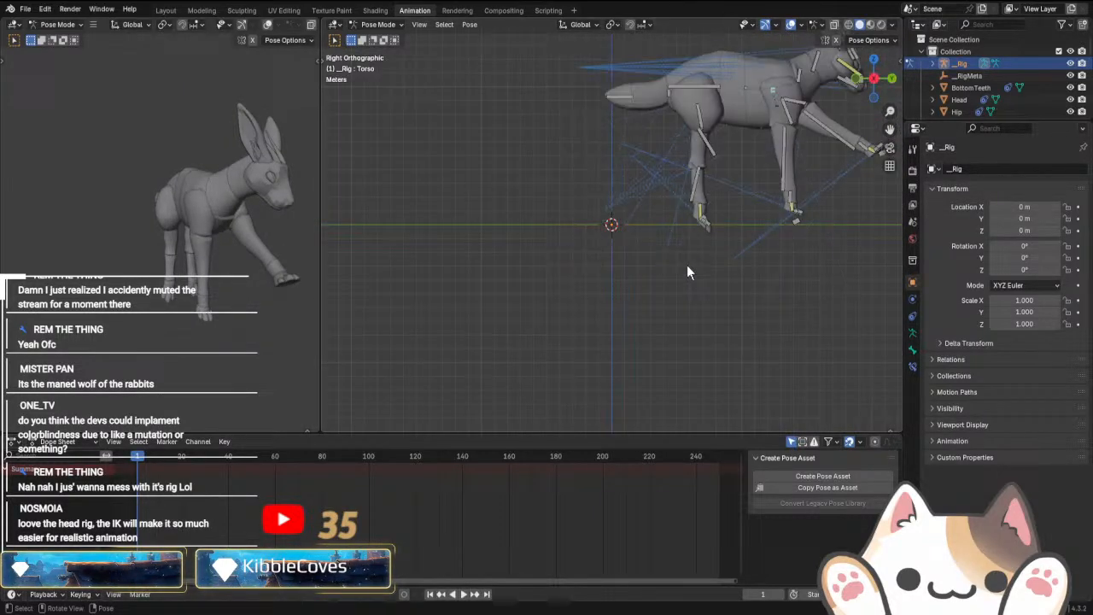
pyautogui.press('ctrl+KP_3')
pyautogui.keyDown('shift'); pyautogui.moveTo(676, 278); pyautogui.dragTo(620, 307, button='middle'); pyautogui.keyUp('shift')
pyautogui.scroll(5, 619, 307)
# Try pulling the Torso2 bone backward away from the chest, examine the separated body, and undo the move.
pyautogui.click(547, 215)
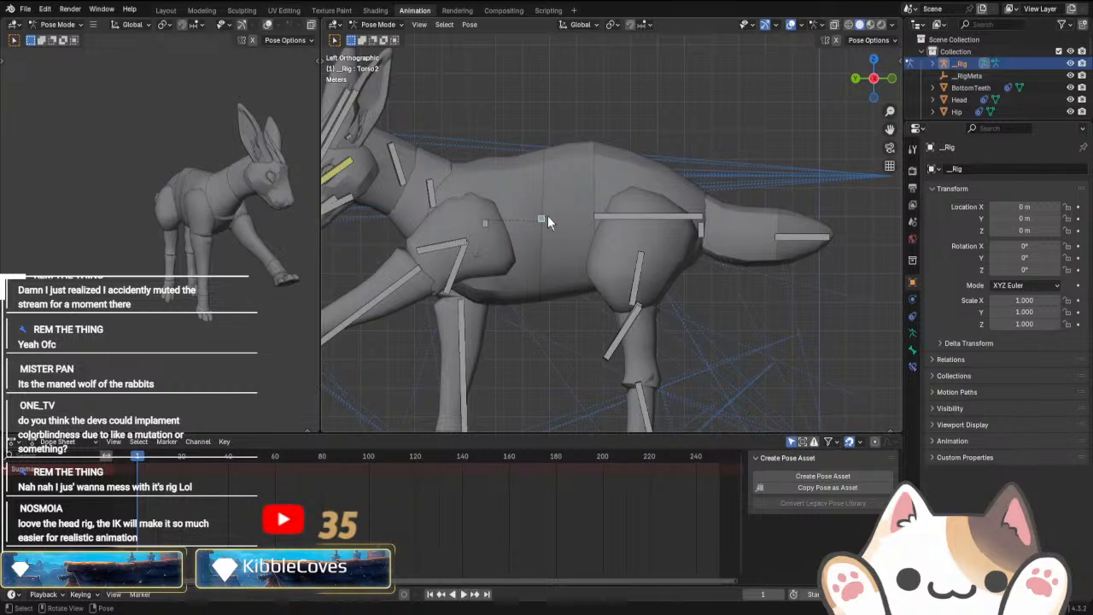
pyautogui.press('g')
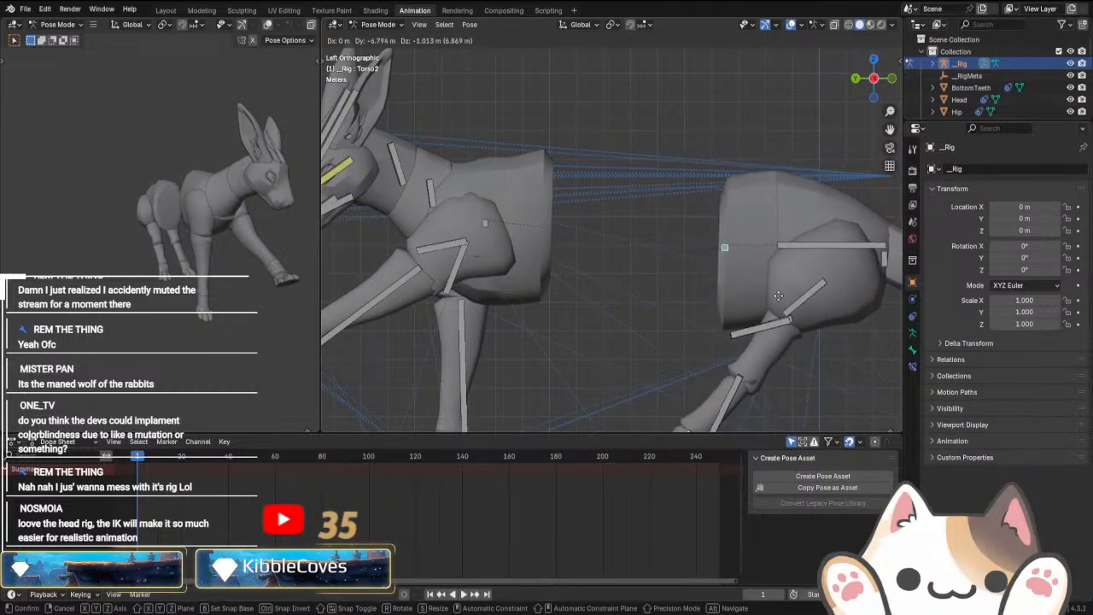
pyautogui.click(778, 296)
pyautogui.scroll(-3, 202, 287)
pyautogui.moveTo(202, 288); pyautogui.dragTo(270, 296, button='middle')
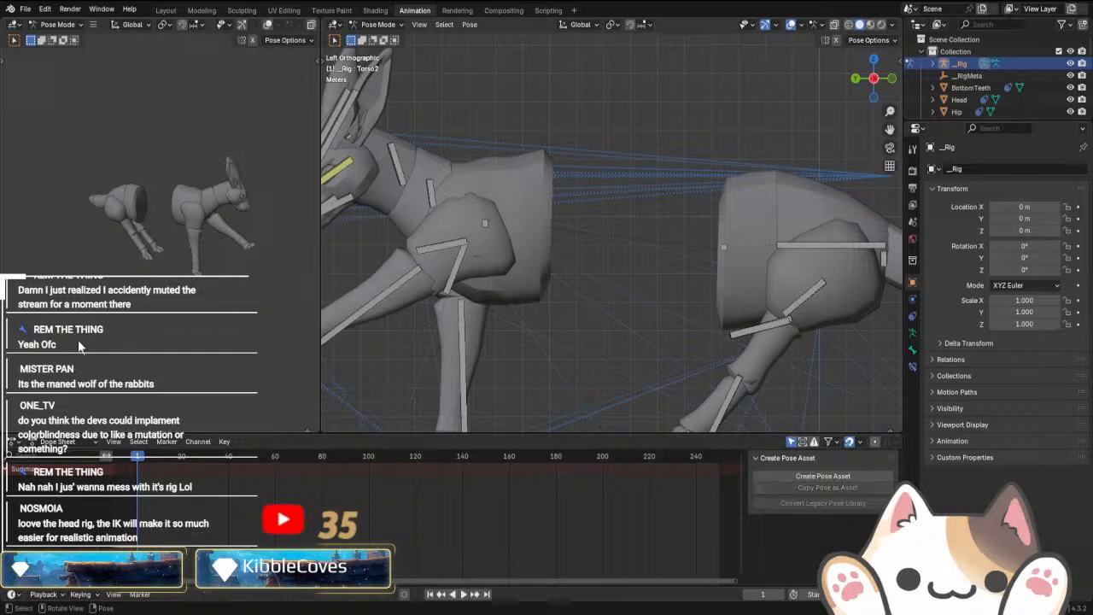
pyautogui.hotkey('ctrl', 'z')
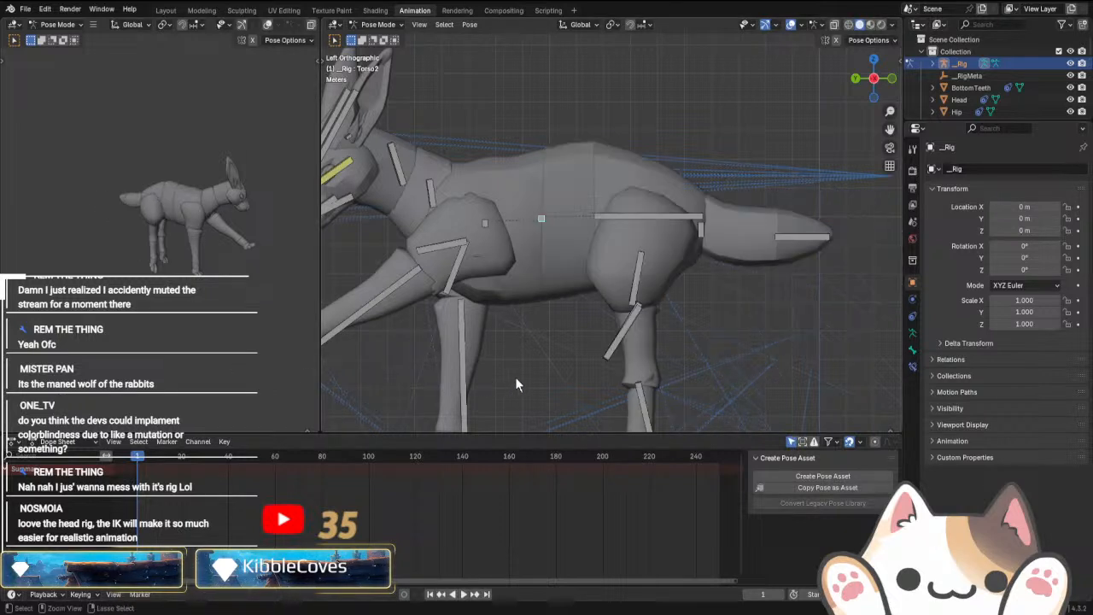
# Try moving the bone at the base of the tail and the Hip bone, and undo the hip move.
pyautogui.click(698, 226)
pyautogui.press('g')
pyautogui.rightClick(757, 256)
pyautogui.click(649, 216)
pyautogui.press('g')
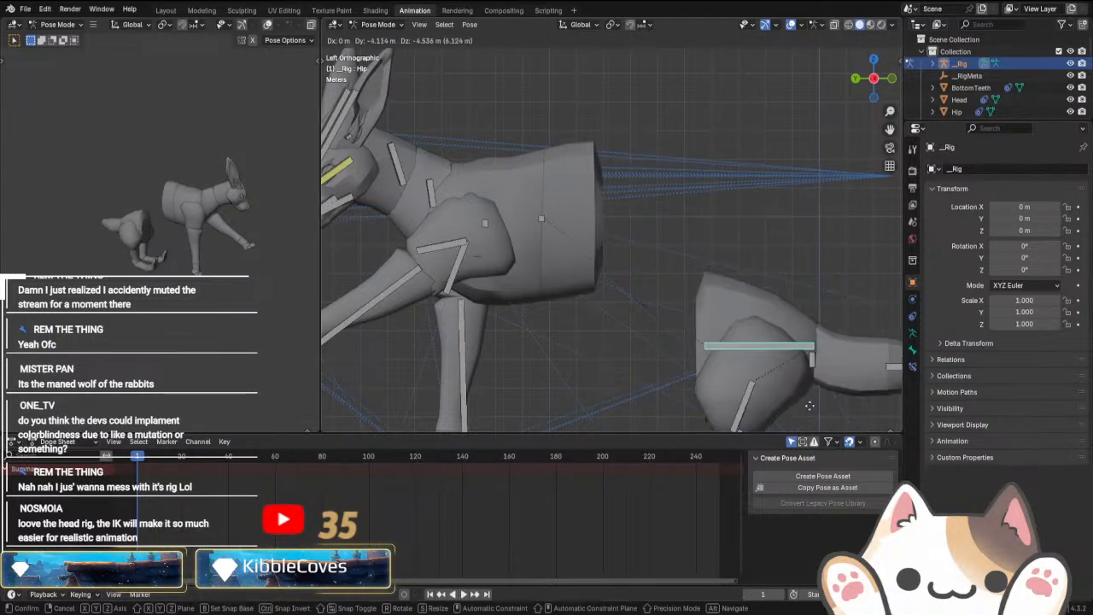
pyautogui.click(730, 327)
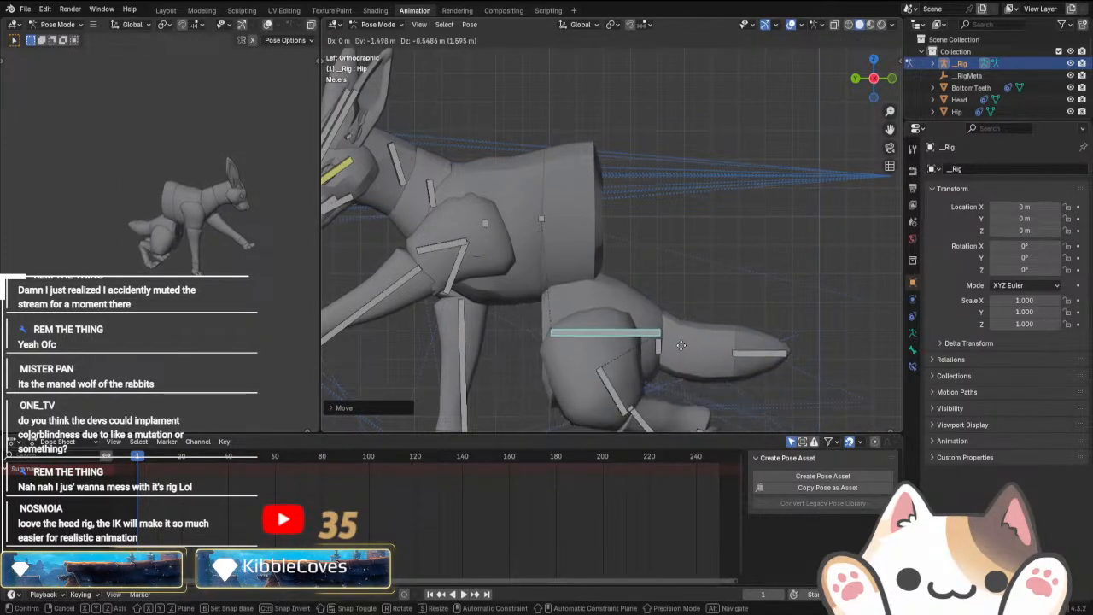
pyautogui.scroll(-3, 730, 328)
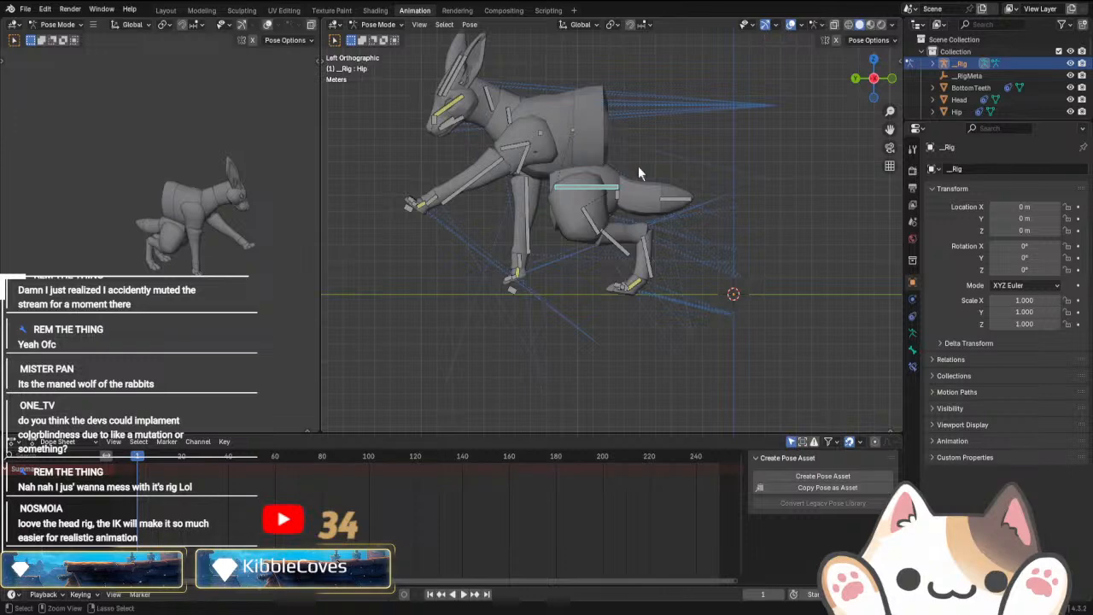
pyautogui.hotkey('ctrl', 'z')
# Try moving the Torso bone far down toward the ground in side view, and undo the move.
pyautogui.click(539, 134)
pyautogui.press('g')
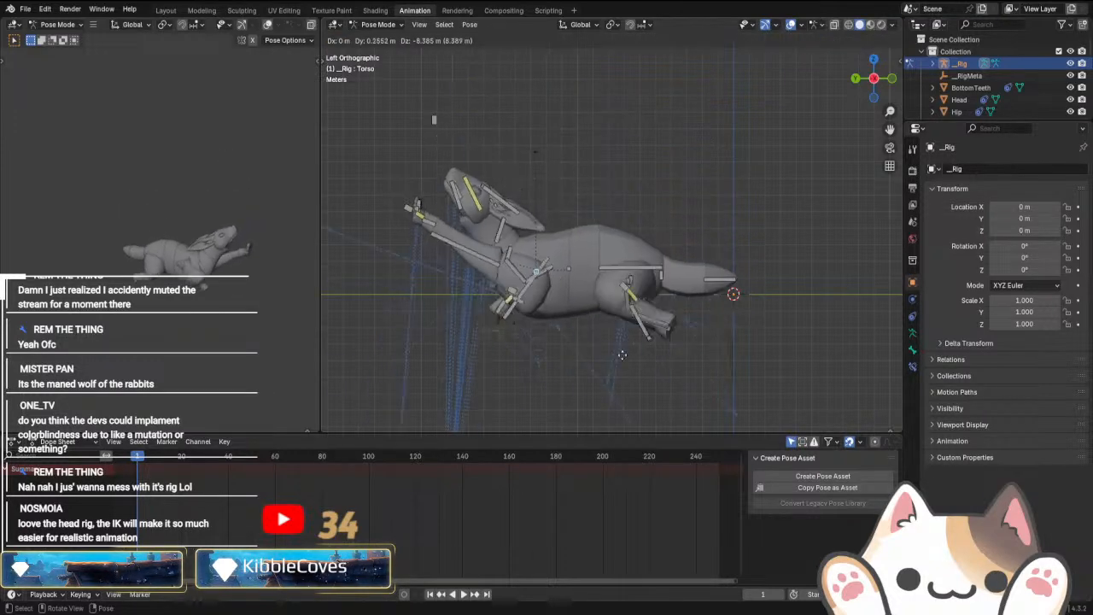
pyautogui.click(608, 248)
pyautogui.moveTo(608, 249); pyautogui.dragTo(624, 292, button='middle')
pyautogui.hotkey('ctrl', 'z')
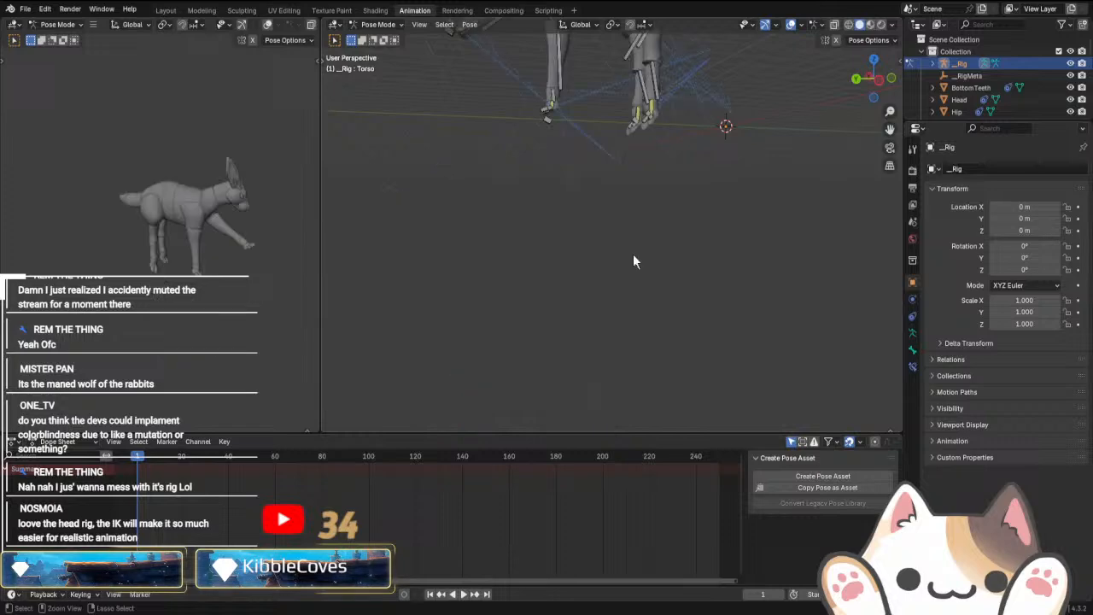
# Lower the Torso bone into a crouch, check it from the front, and raise it back to a standing height.
pyautogui.keyDown('shift'); pyautogui.moveTo(637, 163); pyautogui.dragTo(631, 353, button='middle'); pyautogui.keyUp('shift')
pyautogui.press('g')
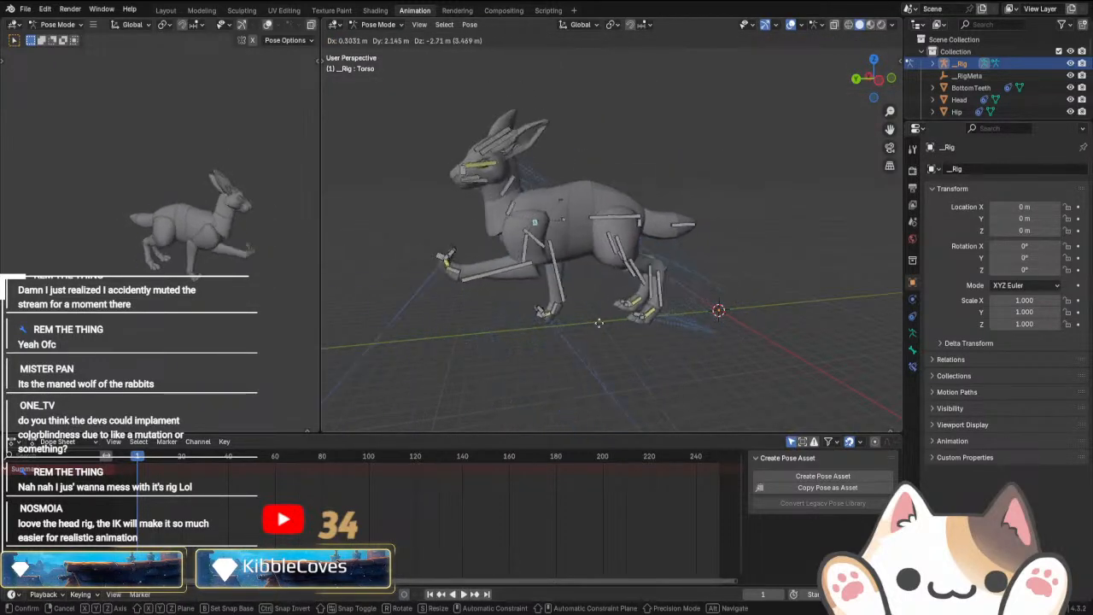
pyautogui.click(615, 328)
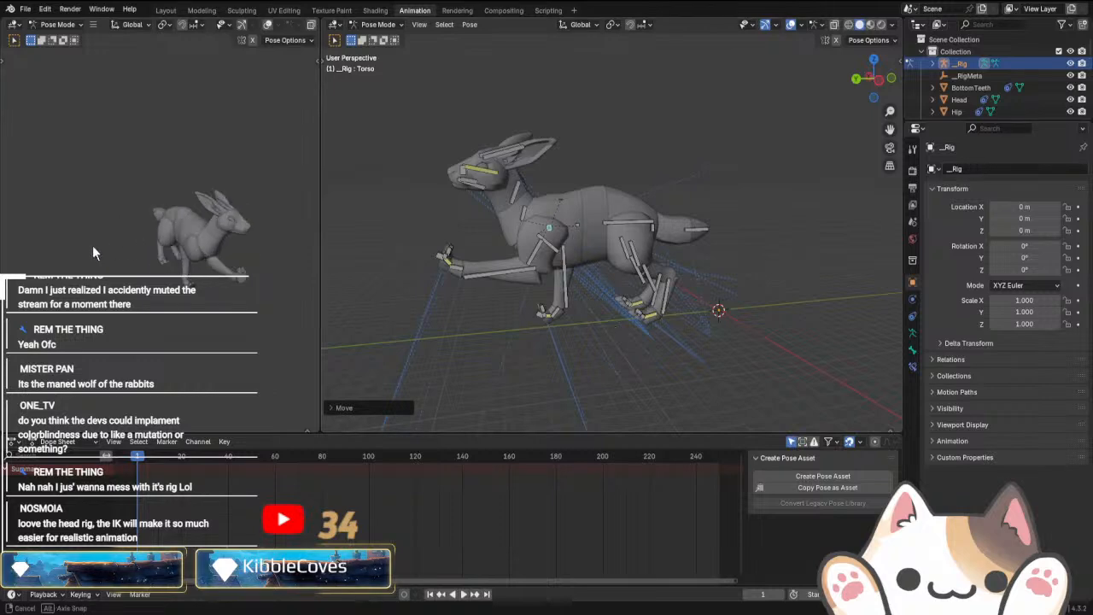
pyautogui.press('g')
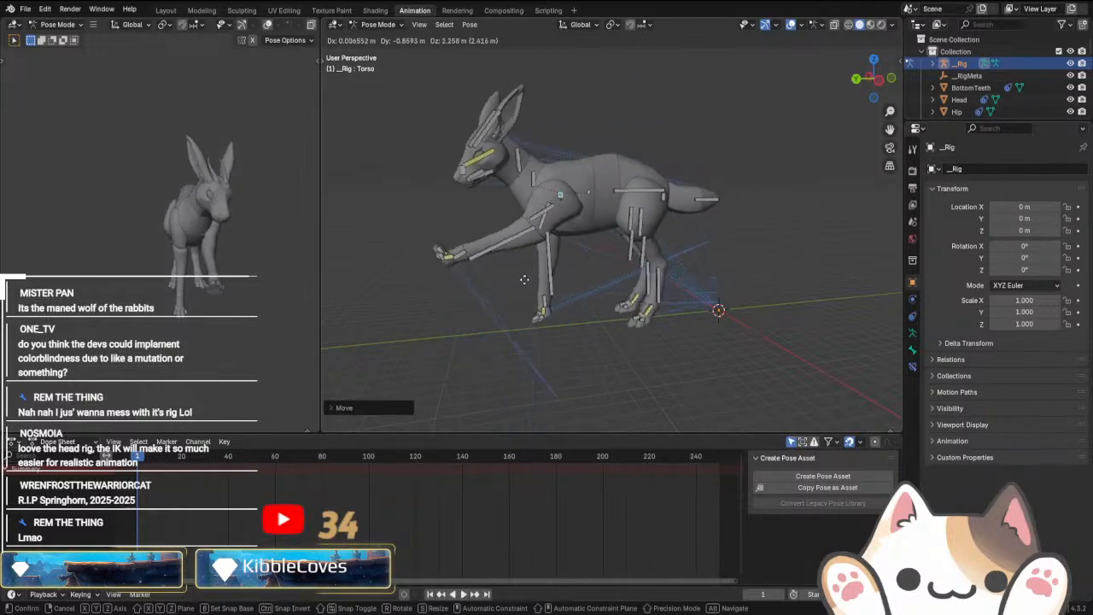
pyautogui.click(516, 246)
# Try lifting the Neck1 bone high above the body to detach the head and neck, and undo the move.
pyautogui.click(529, 171)
pyautogui.press('g')
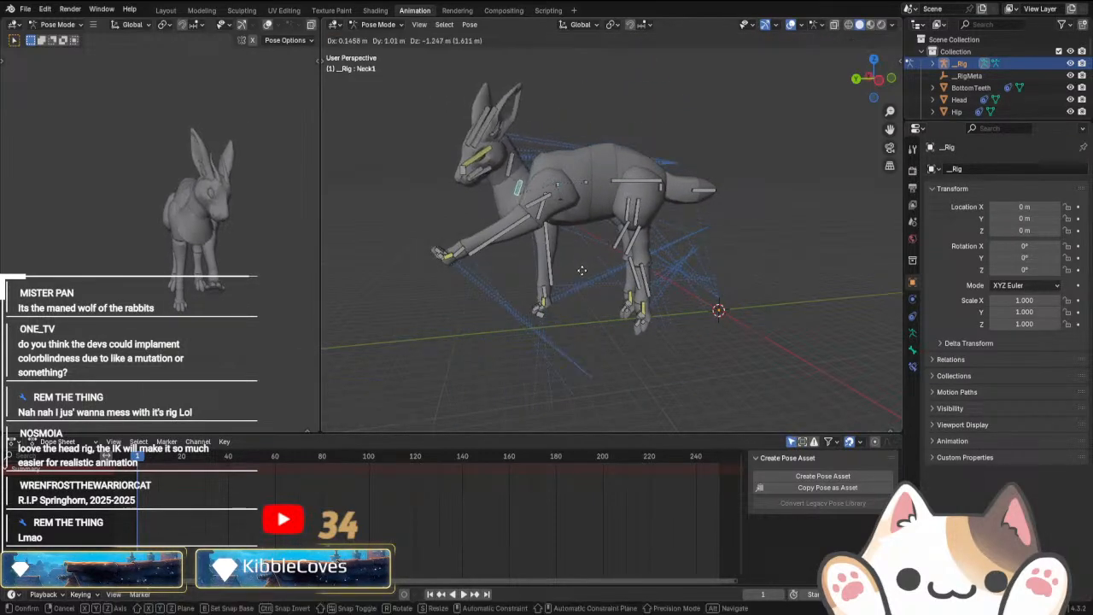
pyautogui.click(584, 109)
pyautogui.moveTo(585, 109); pyautogui.dragTo(723, 180, button='middle')
pyautogui.moveTo(218, 194); pyautogui.dragTo(289, 228, button='middle')
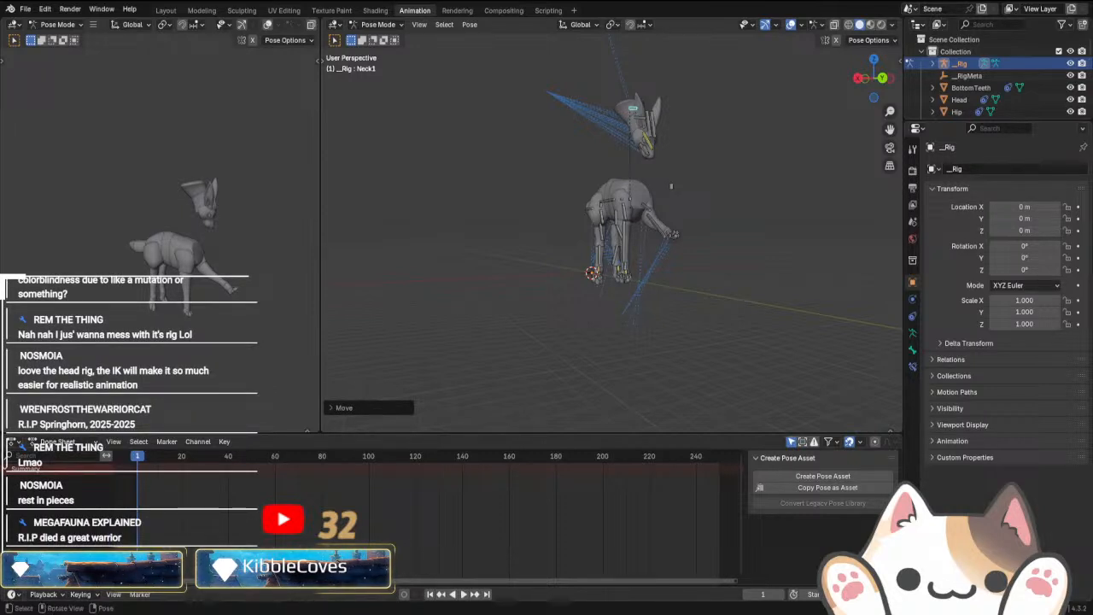
pyautogui.click(615, 332)
pyautogui.hotkey('ctrl', 'z')
pyautogui.hotkey('ctrl', 'z')
# Try moving the LeftLowerArm bone, then rotating and moving the LeftUpperArm bone, and cancel each change.
pyautogui.scroll(3, 734, 280)
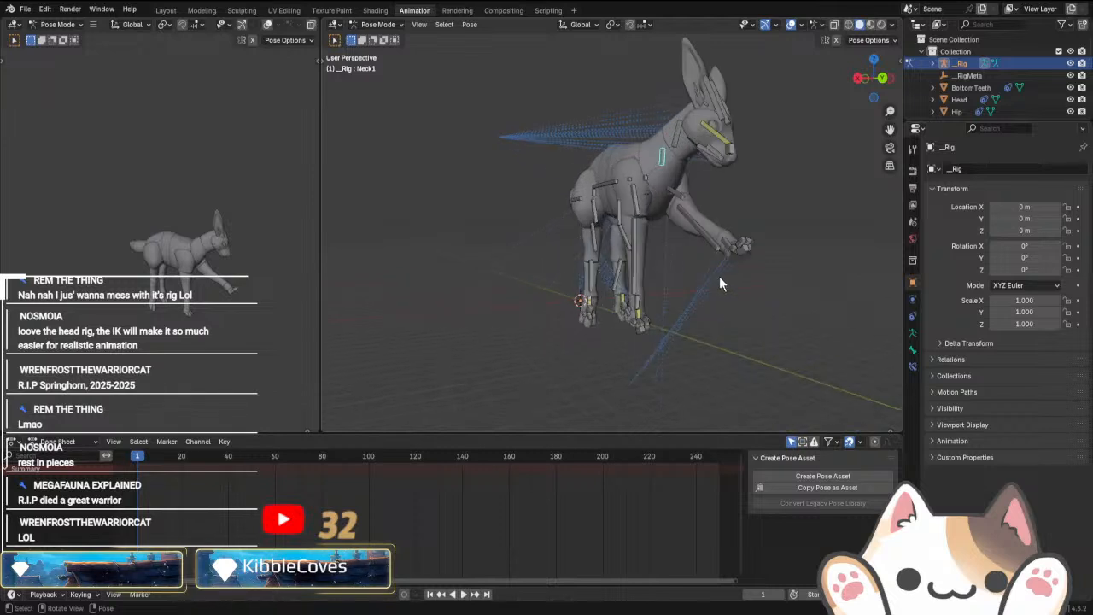
pyautogui.moveTo(719, 277); pyautogui.dragTo(571, 281, button='middle')
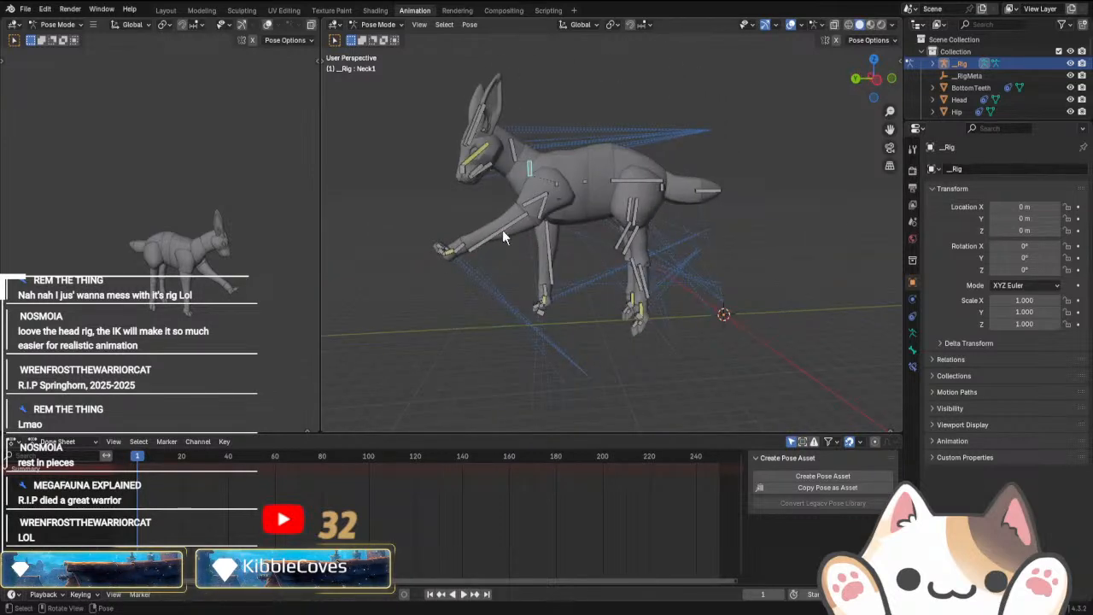
pyautogui.click(545, 210)
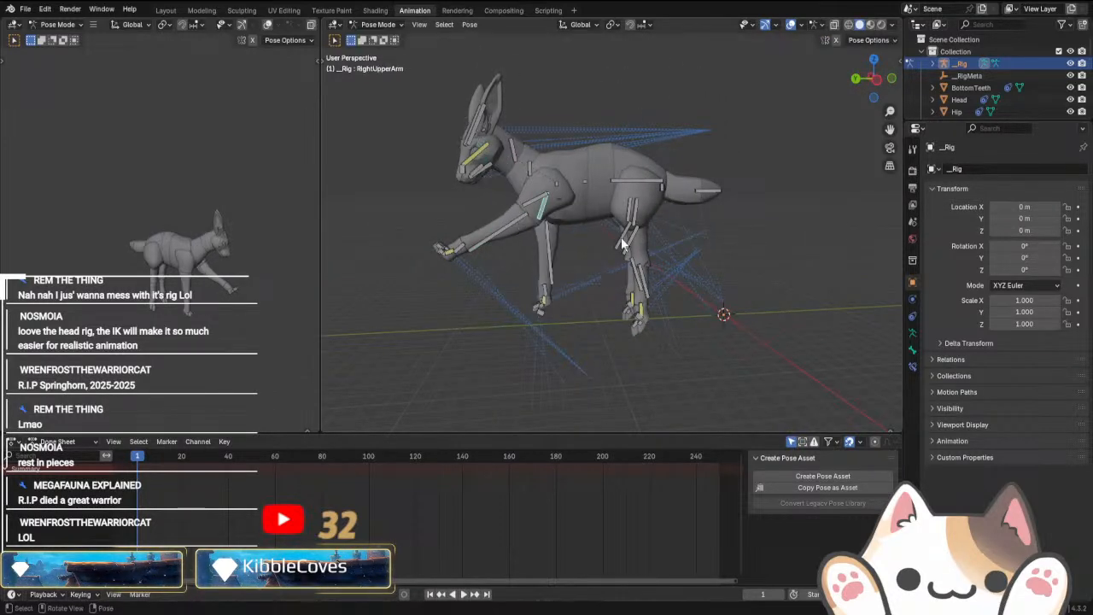
pyautogui.click(512, 217)
pyautogui.press('g')
pyautogui.rightClick(593, 250)
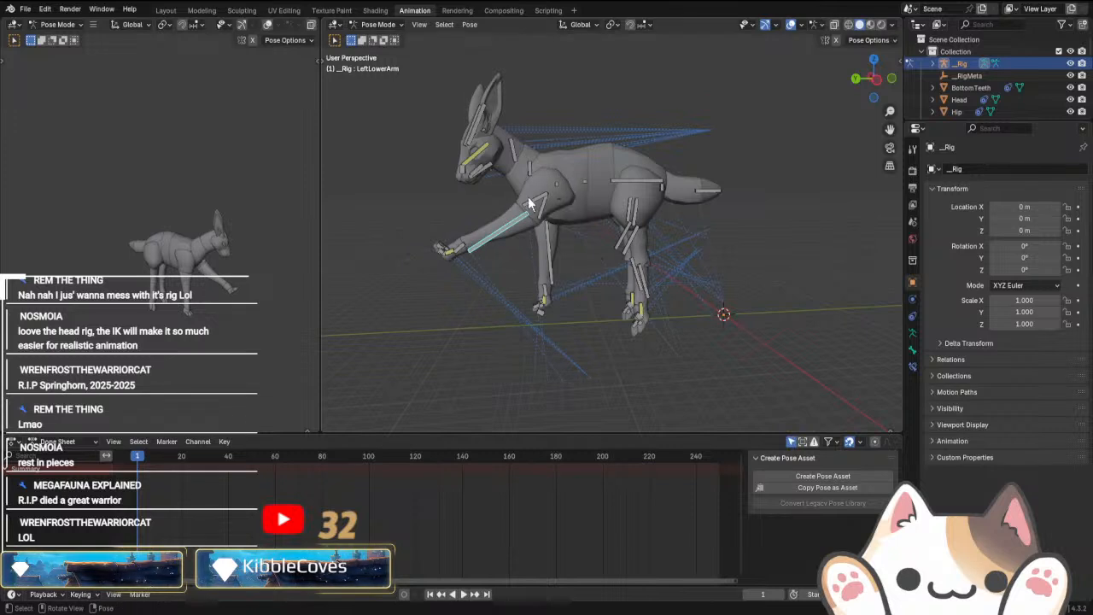
pyautogui.click(531, 202)
pyautogui.press('r')
pyautogui.rightClick(617, 239)
pyautogui.press('g')
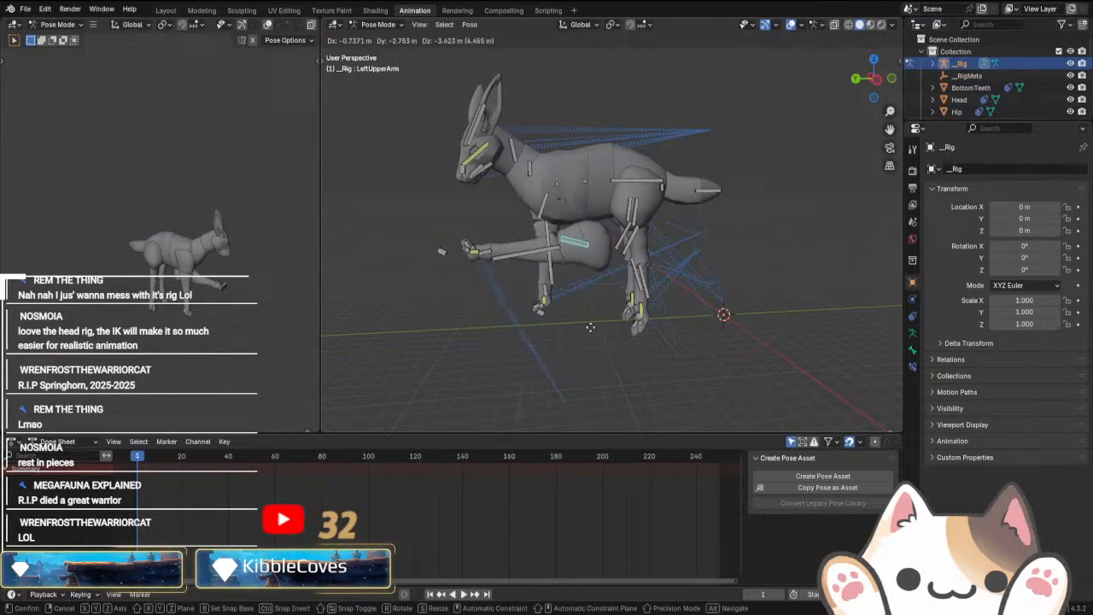
pyautogui.rightClick(515, 306)
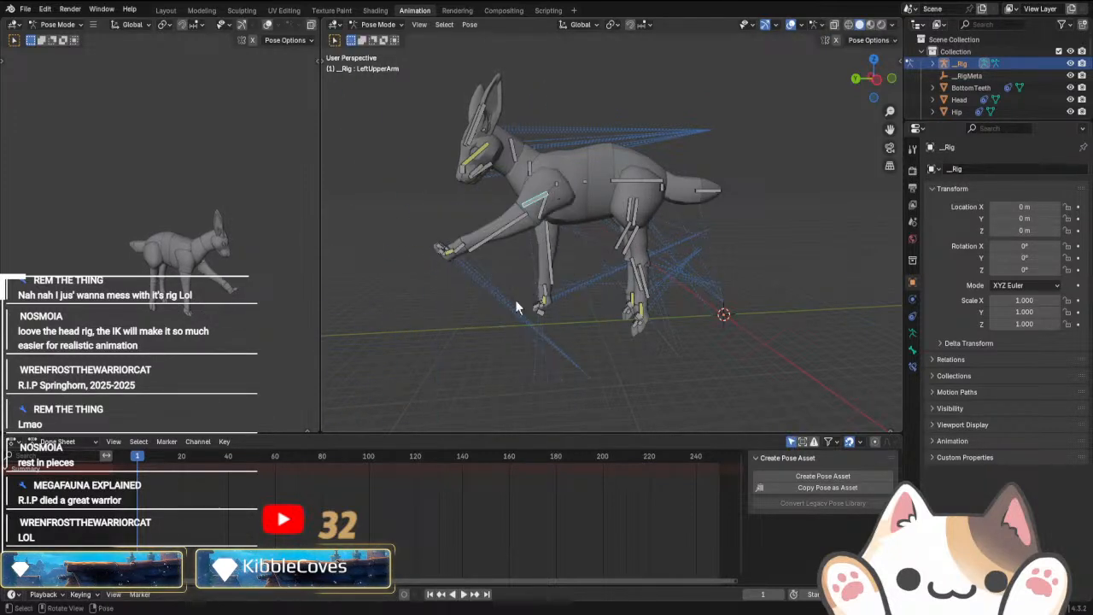
# Try moving the LeftHand, LeftWrist and LeftLowerArm bones of the raised front leg, and cancel each move.
pyautogui.click(458, 257)
pyautogui.click(447, 252)
pyautogui.press('g')
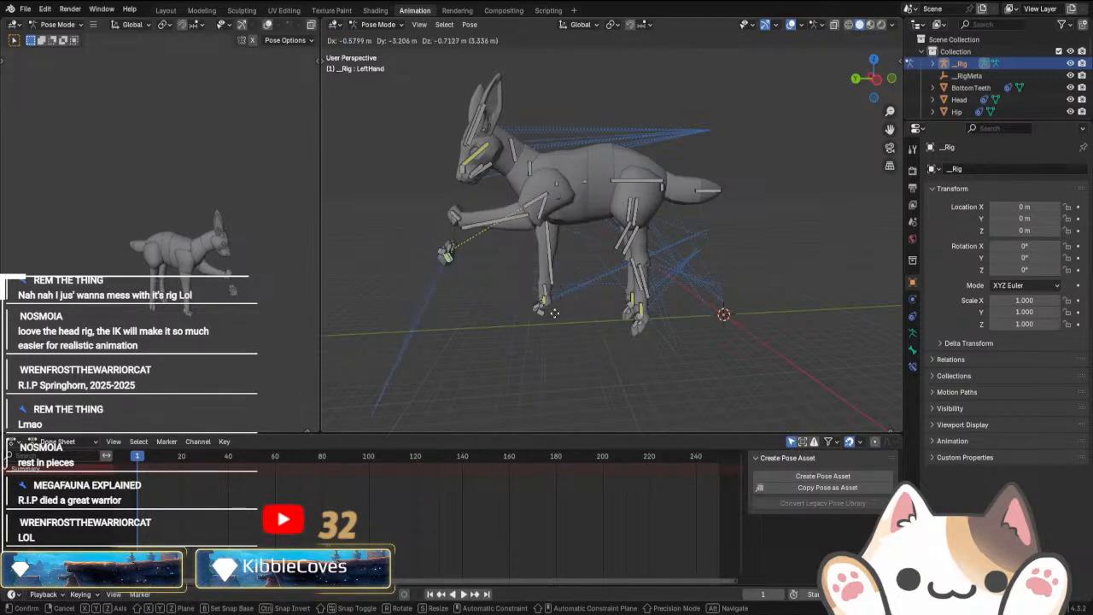
pyautogui.rightClick(554, 313)
pyautogui.click(459, 249)
pyautogui.press('g')
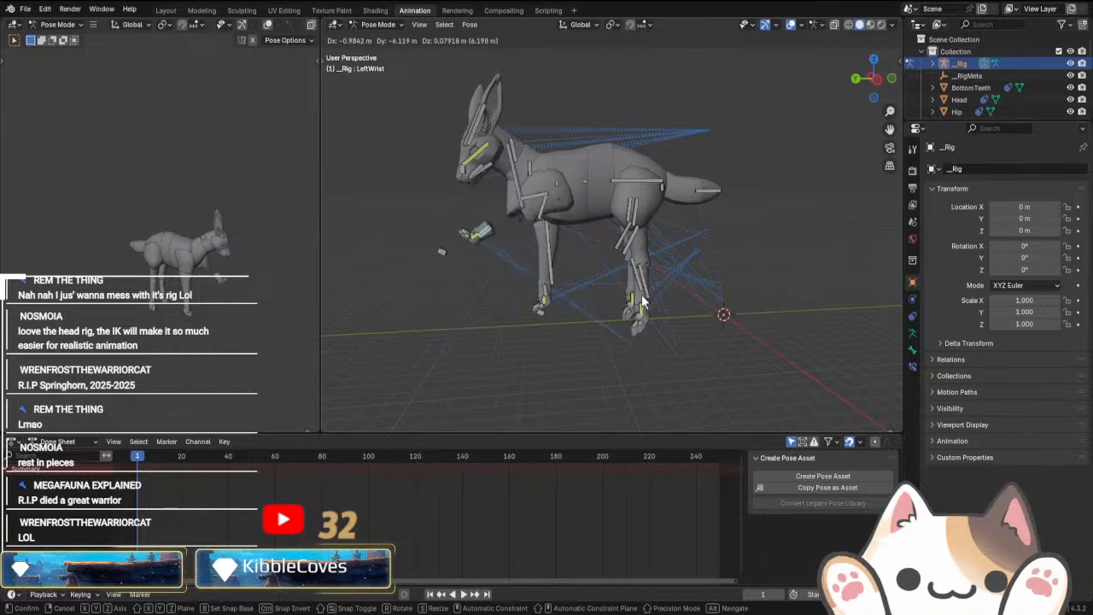
pyautogui.click(530, 301)
pyautogui.press('g')
pyautogui.rightClick(529, 293)
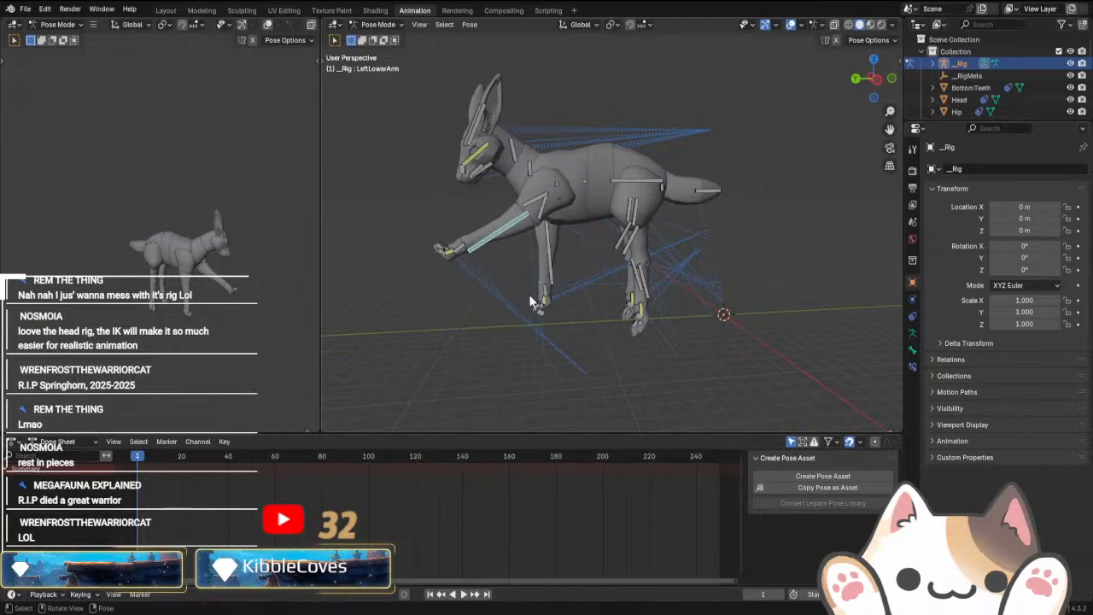
pyautogui.press('g')
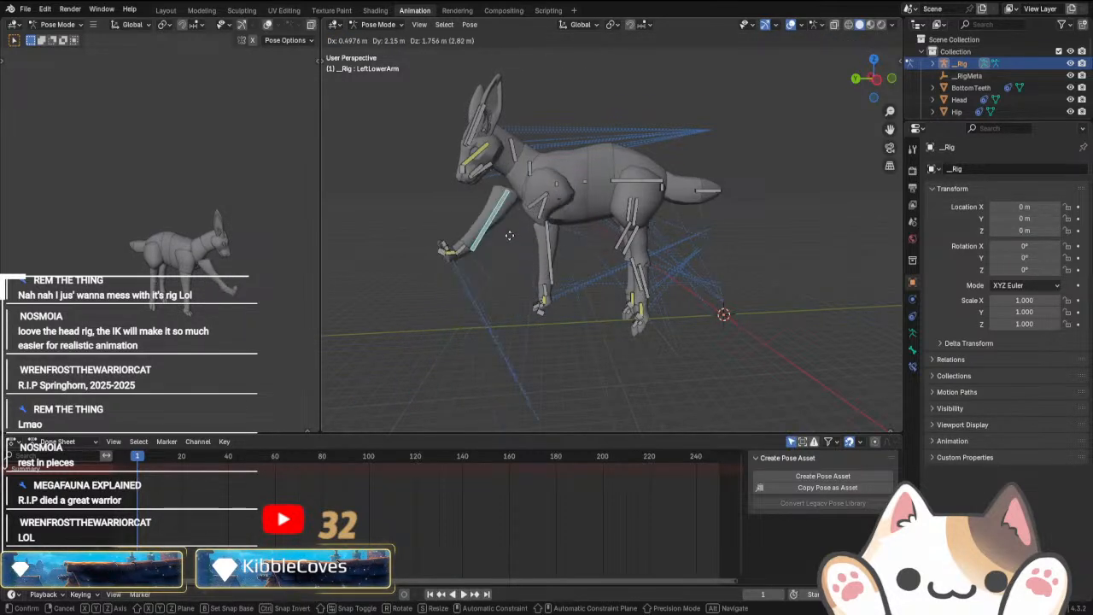
pyautogui.rightClick(655, 363)
# Try moving the LeftLowerLeg bone of the hind leg, and undo the move.
pyautogui.moveTo(655, 362); pyautogui.dragTo(538, 334, button='middle')
pyautogui.click(602, 246)
pyautogui.press('g')
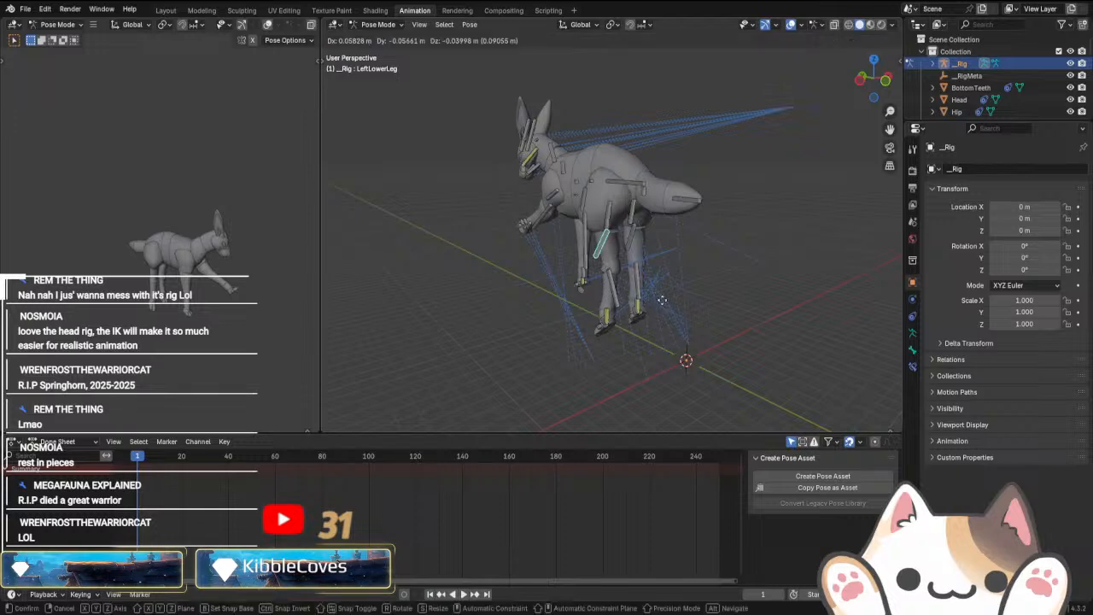
pyautogui.click(666, 311)
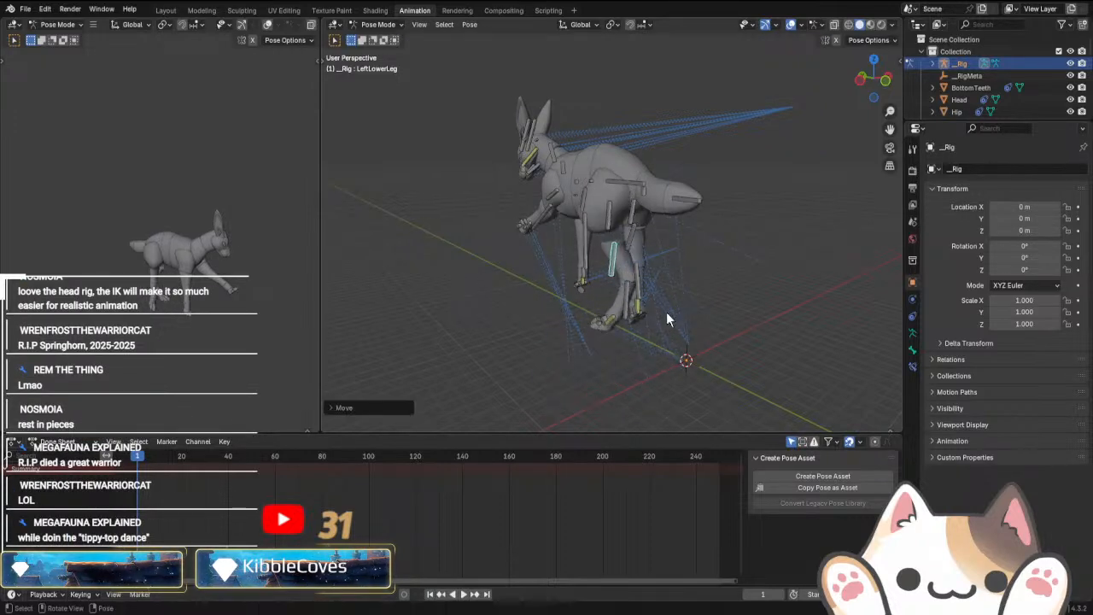
pyautogui.moveTo(666, 311); pyautogui.dragTo(546, 286, button='middle')
pyautogui.hotkey('ctrl', 'z')
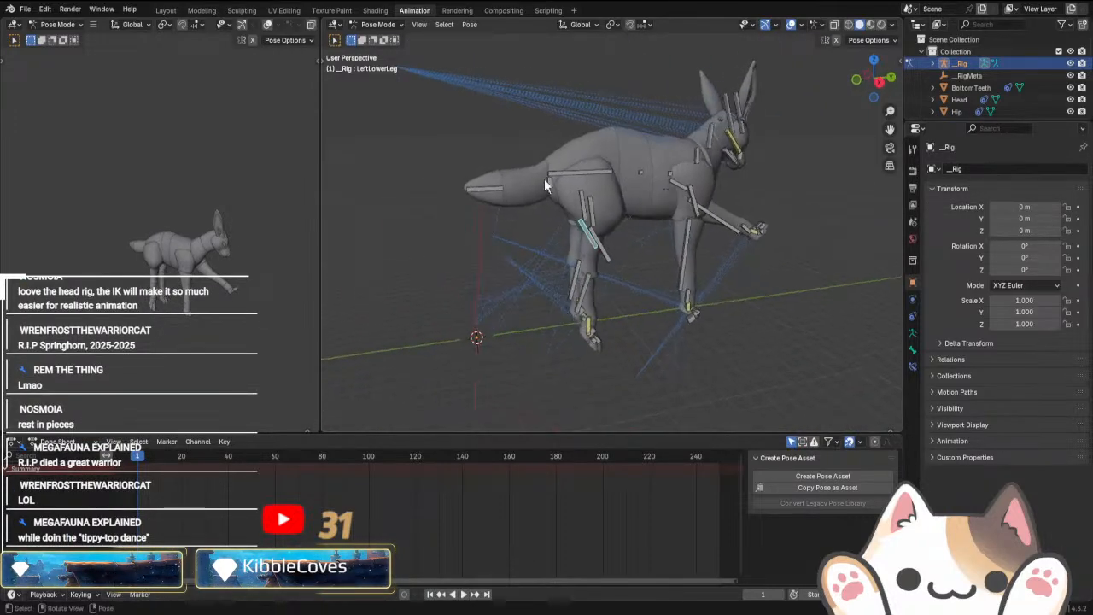
# Move the Torso bone down and forward so the body leans over bent legs.
pyautogui.click(560, 174)
pyautogui.click(671, 169)
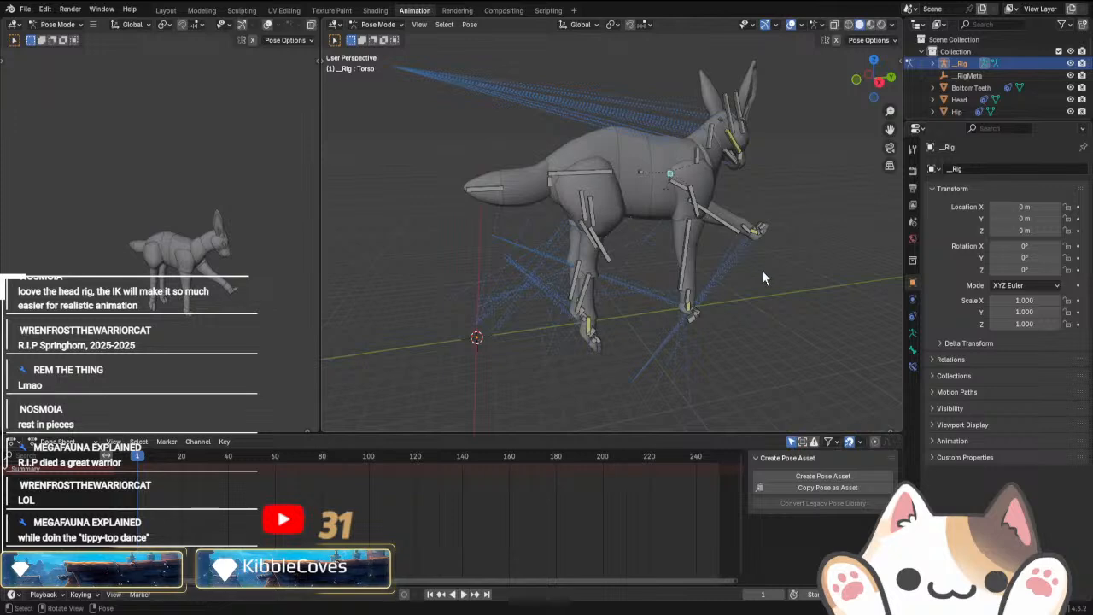
pyautogui.press('g')
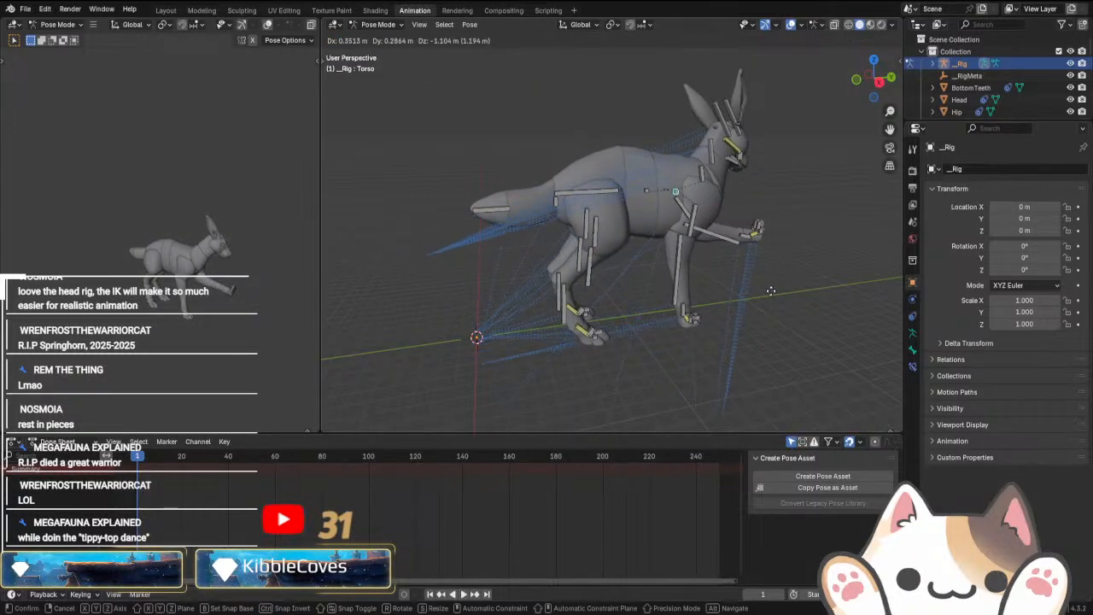
pyautogui.click(804, 304)
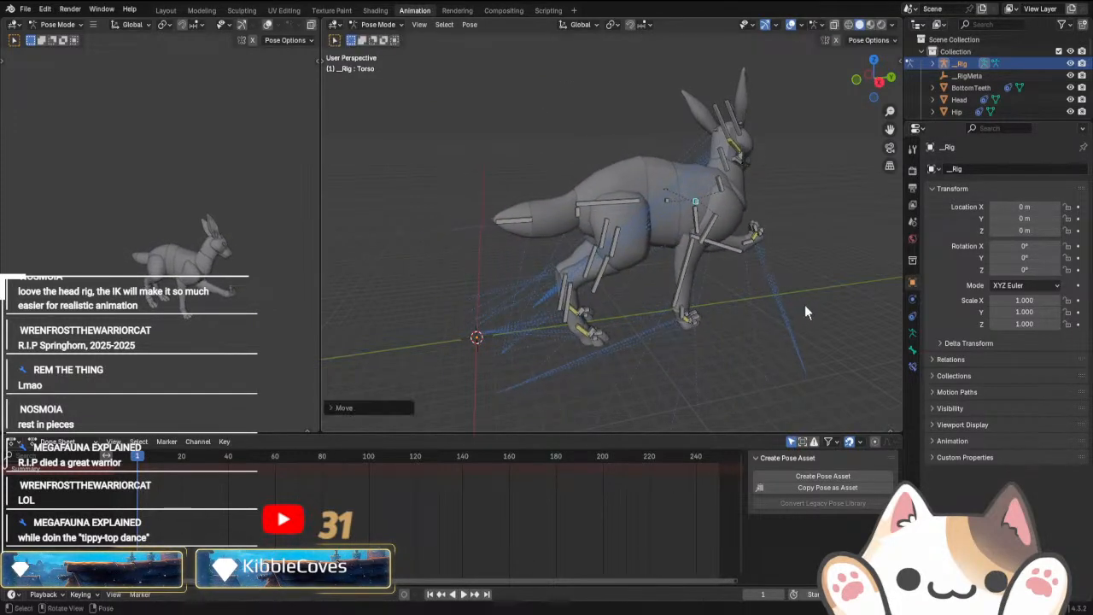
# Lower the Head-IKTarget bone so the head bends down toward the raised front paw.
pyautogui.moveTo(805, 304); pyautogui.dragTo(687, 165, button='middle')
pyautogui.click(687, 165)
pyautogui.press('g')
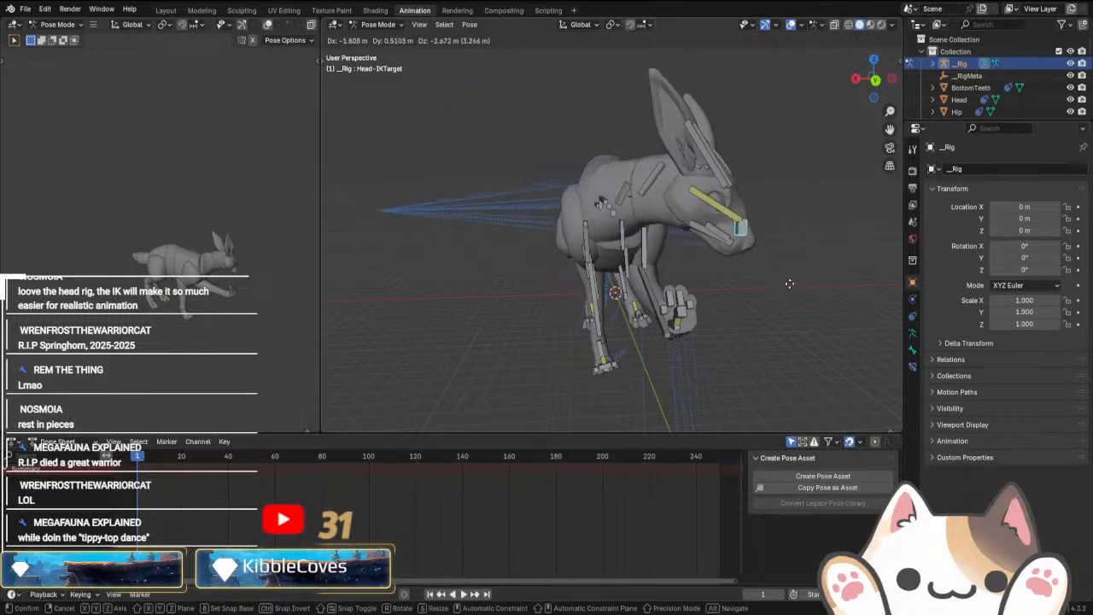
pyautogui.click(723, 331)
pyautogui.moveTo(725, 329); pyautogui.dragTo(605, 330, button='middle')
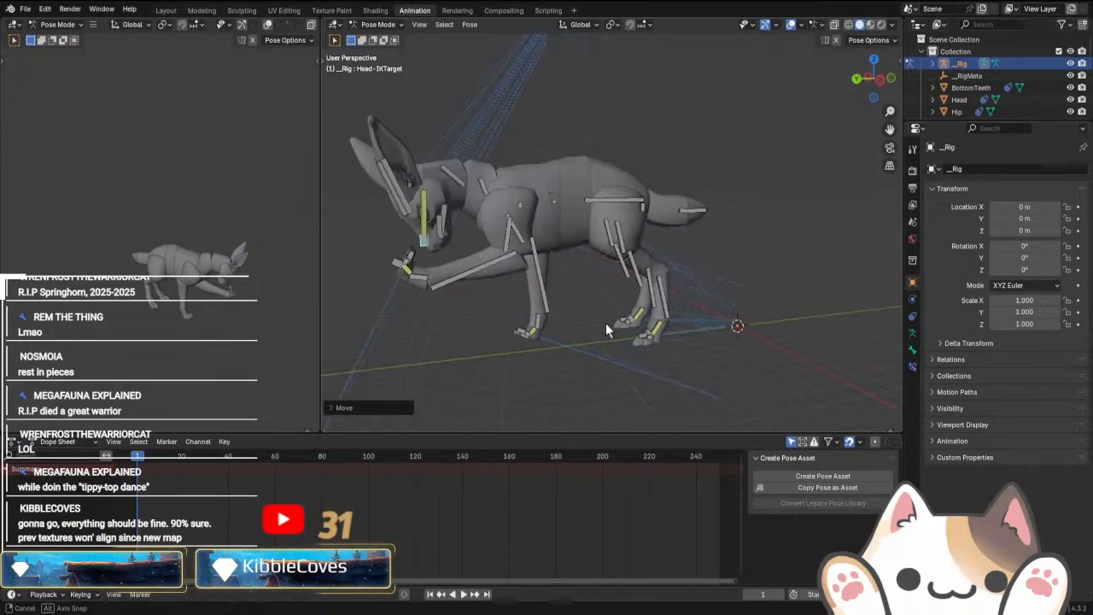
# Move the LeftHand-IKTarget bone back under the chin and check the pose up close and from several sides.
pyautogui.click(403, 268)
pyautogui.press('g')
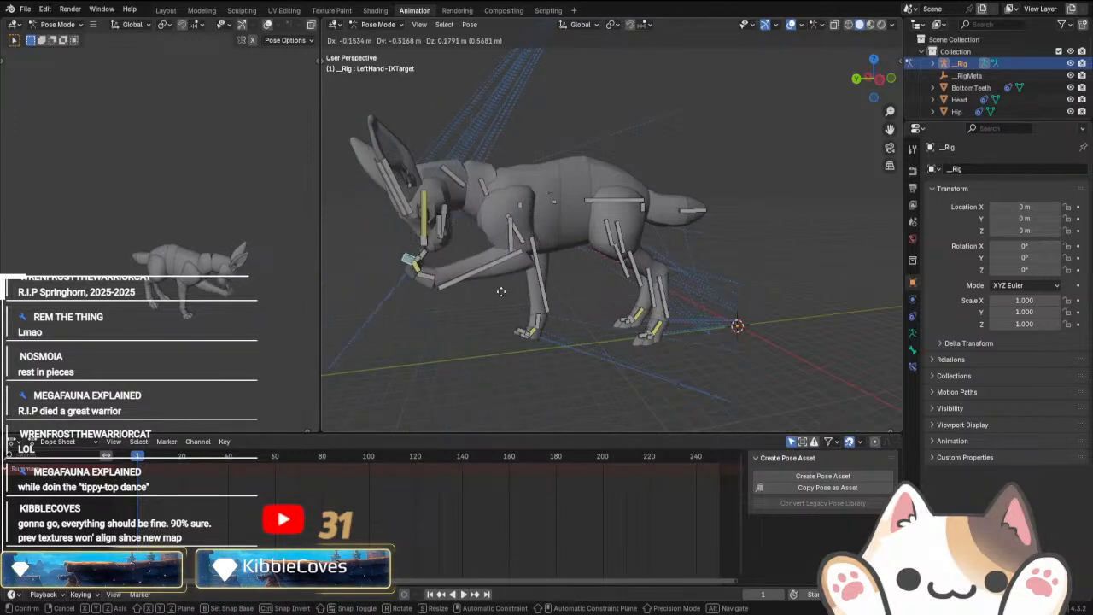
pyautogui.click(537, 284)
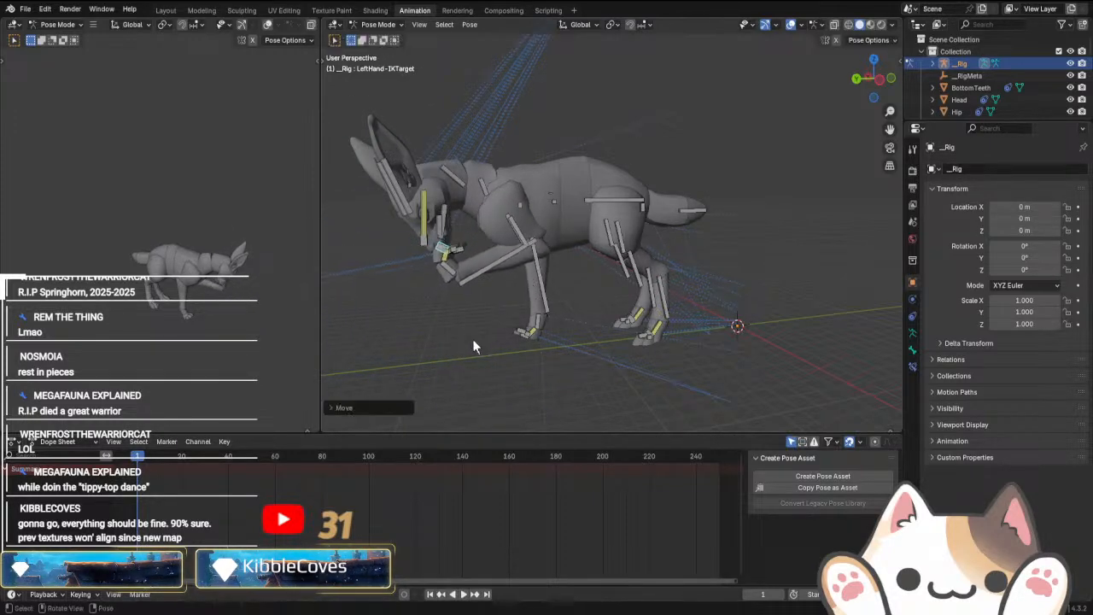
pyautogui.moveTo(472, 339); pyautogui.dragTo(632, 337, button='middle')
pyautogui.scroll(6, 224, 300)
pyautogui.moveTo(224, 299); pyautogui.dragTo(197, 277, button='middle')
pyautogui.scroll(-2, 150, 233)
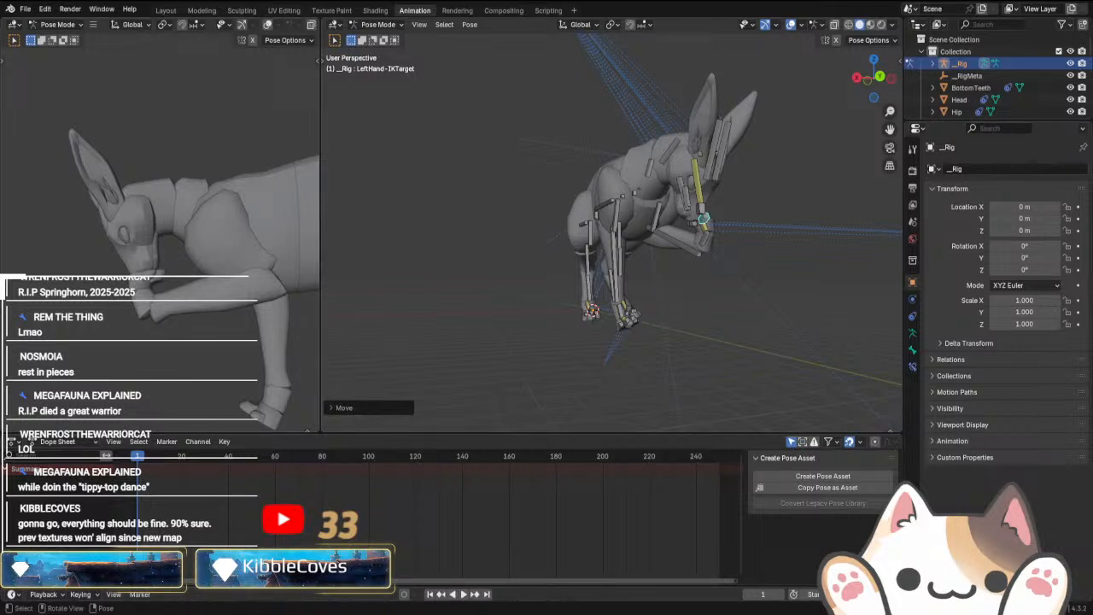
pyautogui.click(574, 325)
pyautogui.moveTo(573, 326)
pyautogui.mouseDown(button='middle')
pyautogui.moveTo(671, 313)
pyautogui.moveTo(500, 329)
pyautogui.moveTo(573, 329)
pyautogui.mouseUp(button='middle')
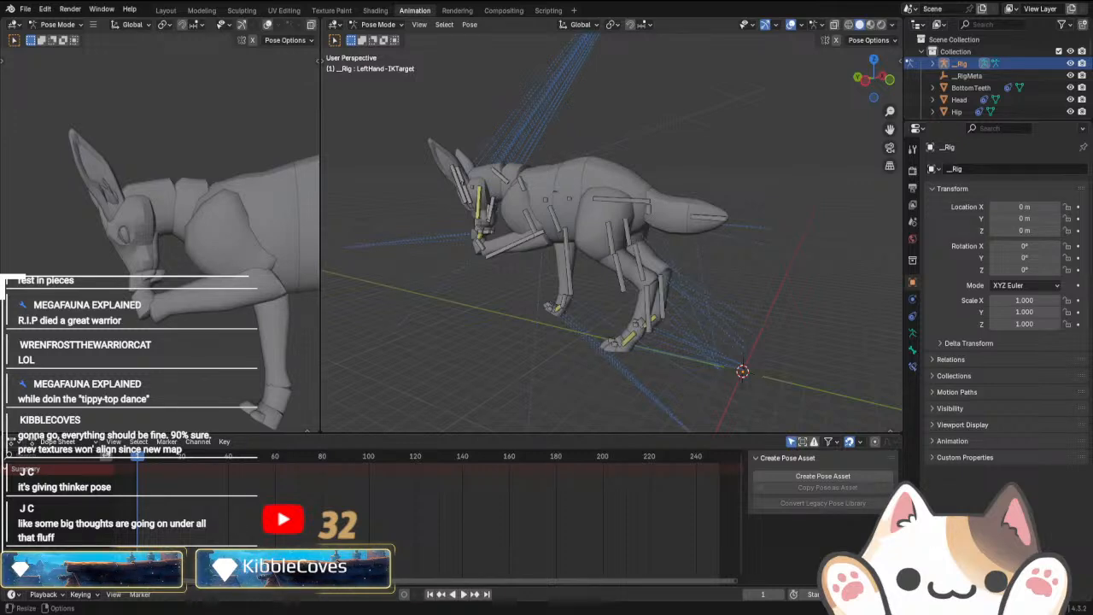
# Switch to the Blender window with the textured fox and show the model in front orthographic view.
pyautogui.hotkey('alt', 'Tab')
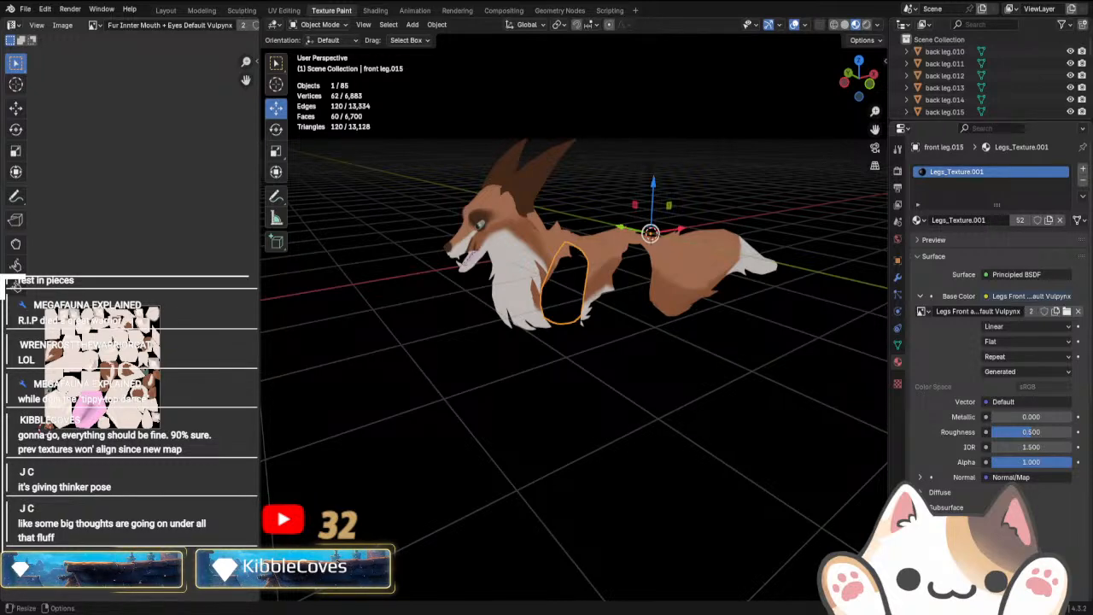
pyautogui.moveTo(617, 368); pyautogui.dragTo(811, 128, button='middle')
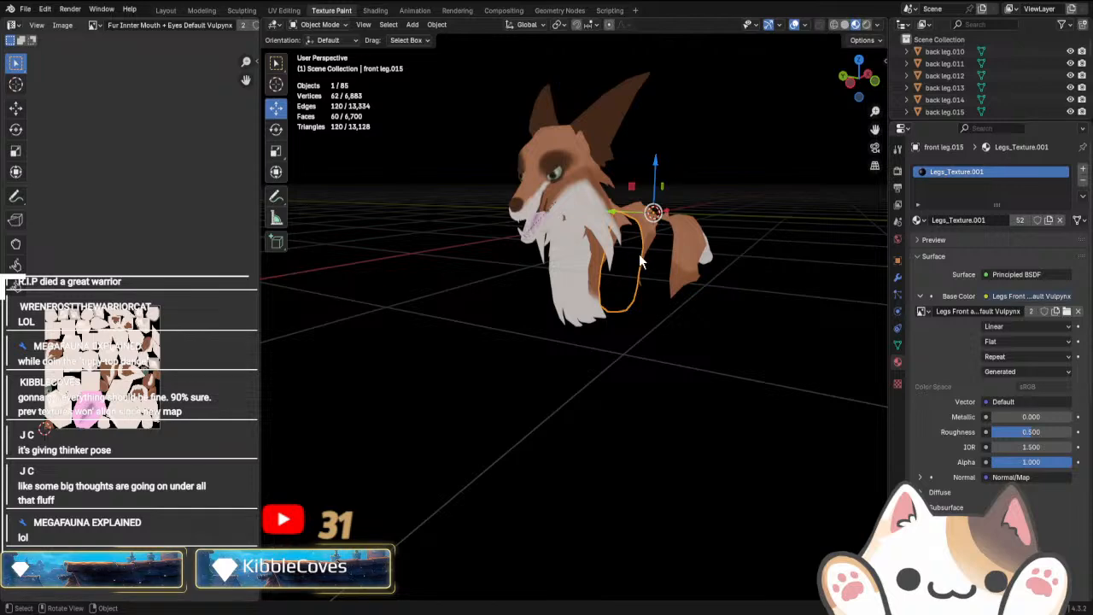
pyautogui.moveTo(642, 262); pyautogui.dragTo(677, 263, button='middle')
pyautogui.press('KP_5')
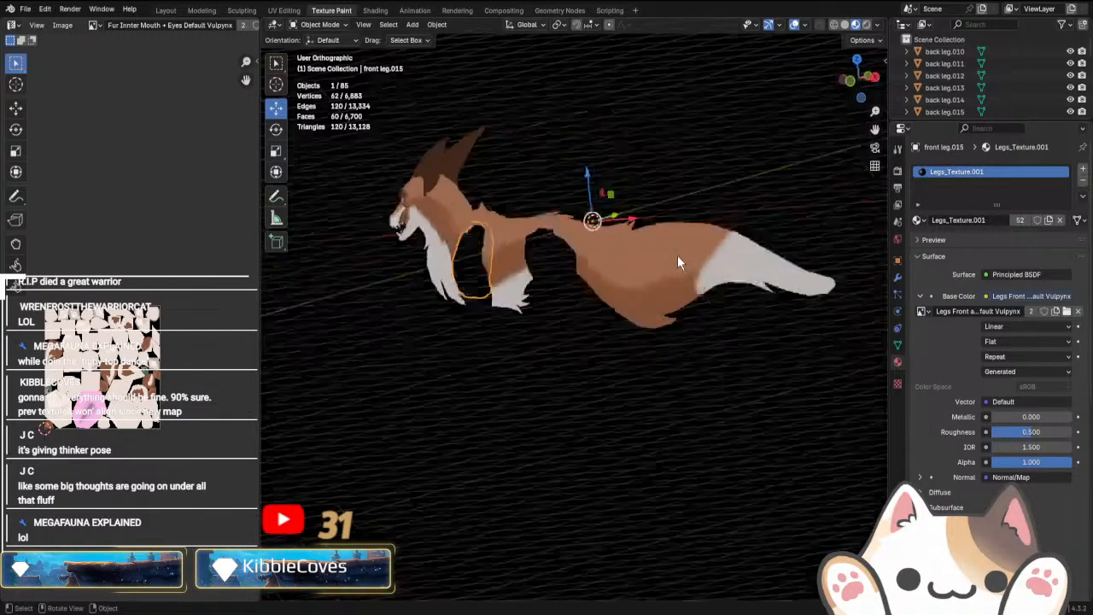
pyautogui.press('KP_3')
pyautogui.press('KP_1')
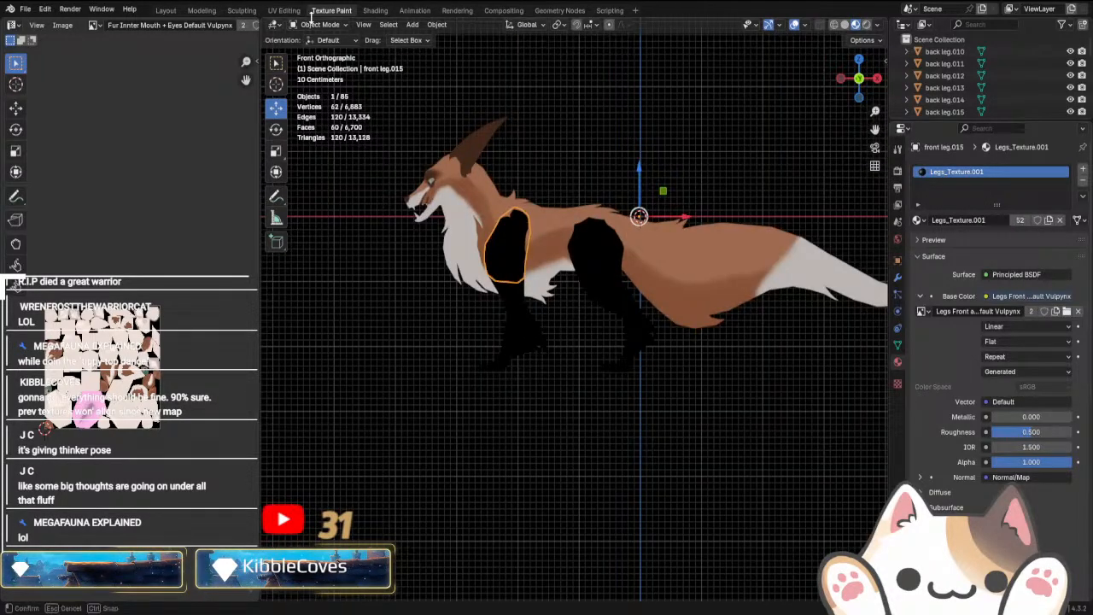
# Unhide the fox reference image and set the viewport to solid shading.
pyautogui.click(316, 24)
pyautogui.hotkey('alt', 'h')
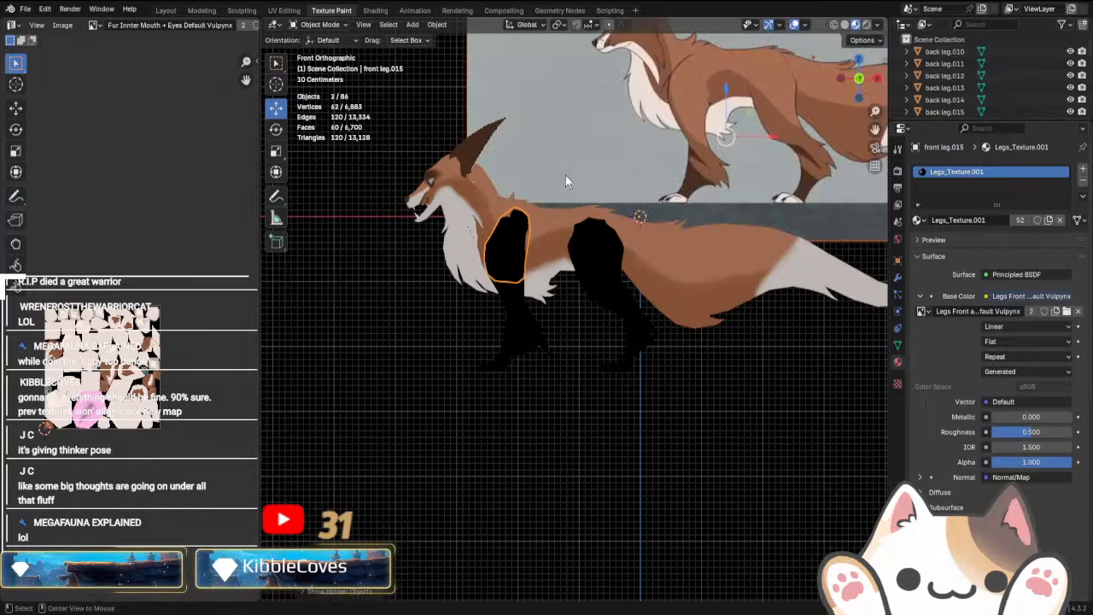
pyautogui.click(845, 25)
pyautogui.keyDown('shift'); pyautogui.moveTo(581, 328); pyautogui.dragTo(592, 382, button='middle'); pyautogui.keyUp('shift')
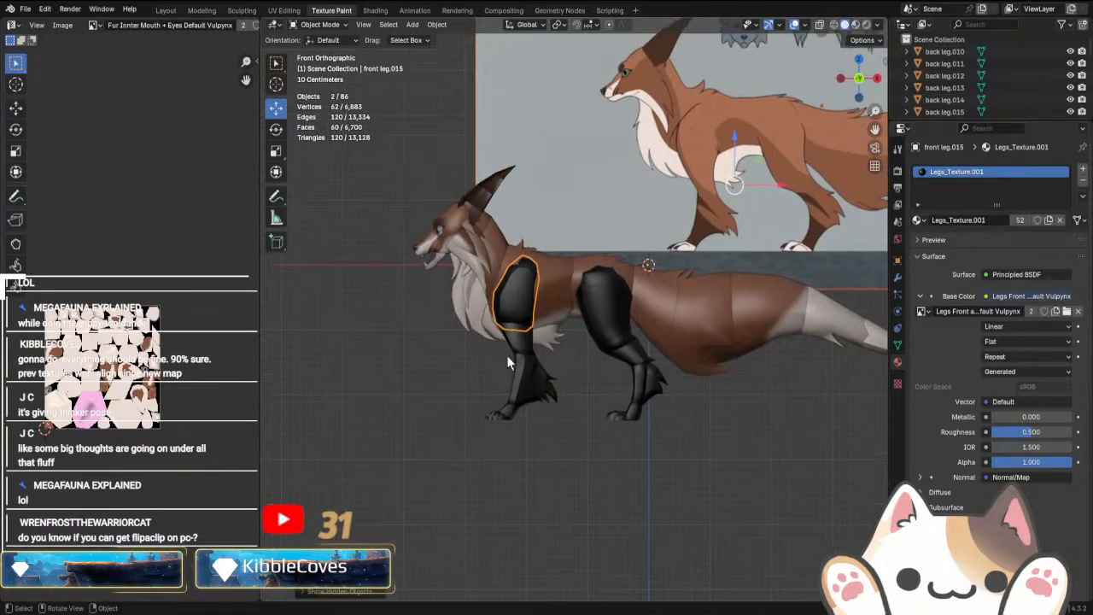
# Enter Texture Paint mode on the upper front leg and paint it with the reddish brown sampled from the reference image.
pyautogui.click(508, 293)
pyautogui.click(316, 24)
pyautogui.click(320, 109)
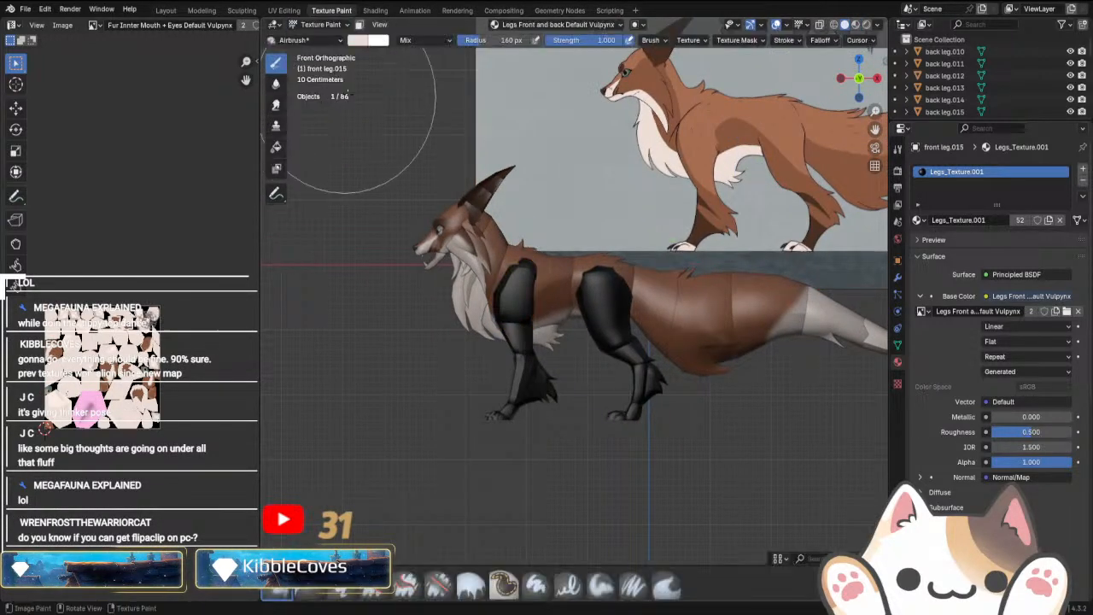
pyautogui.click(365, 40)
pyautogui.click(450, 220)
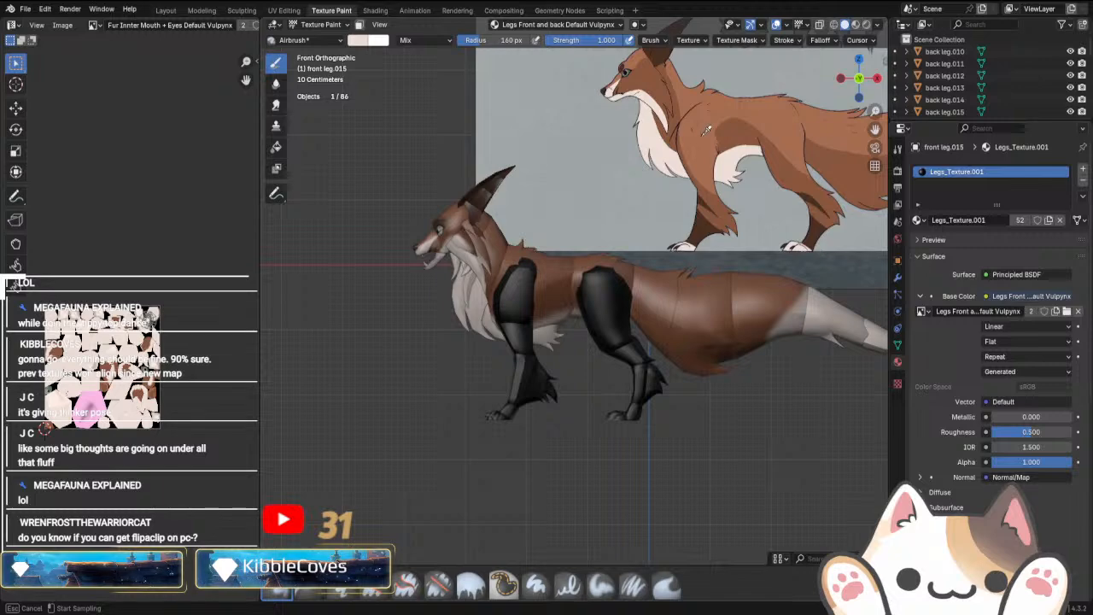
pyautogui.click(716, 124)
pyautogui.scroll(4, 464, 330)
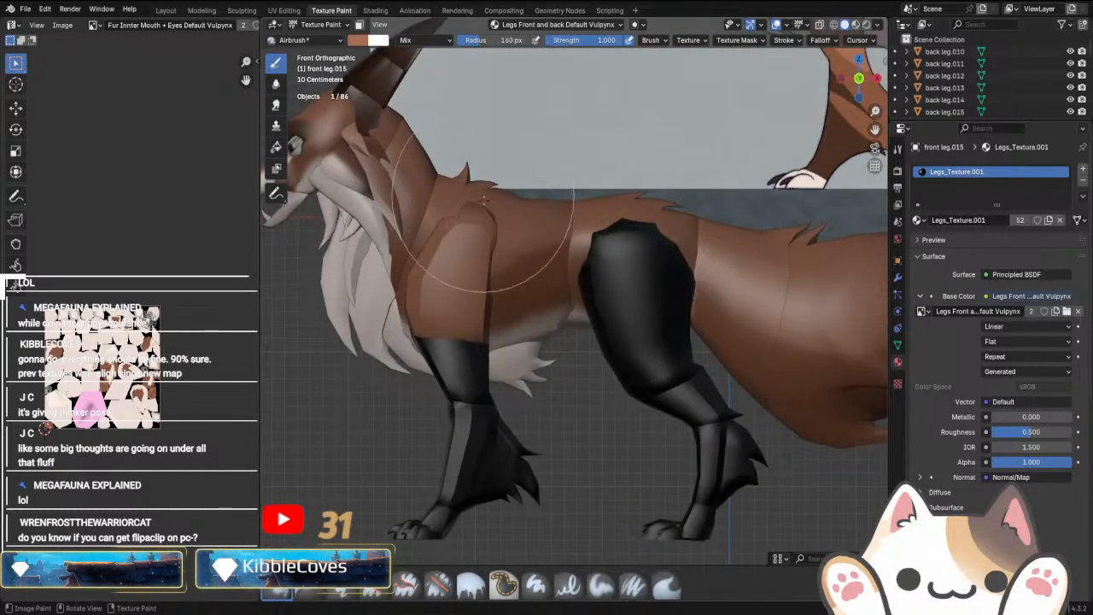
# Isolate the upper front leg in local view and cover its remaining black areas with the same reddish brown from all sides.
pyautogui.scroll(-3, 480, 321)
pyautogui.press('KP_Divide')
pyautogui.moveTo(538, 335); pyautogui.dragTo(640, 335, button='middle')
pyautogui.scroll(-6, 561, 290)
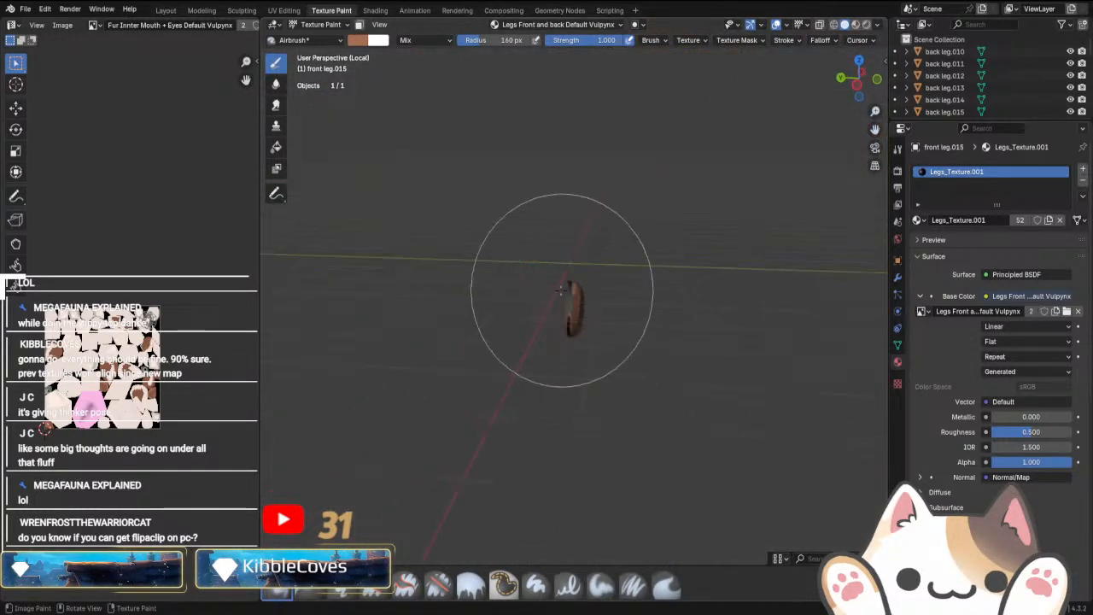
pyautogui.moveTo(561, 328); pyautogui.dragTo(661, 335, button='middle')
pyautogui.scroll(6, 575, 345)
pyautogui.moveTo(576, 313); pyautogui.dragTo(671, 344, button='middle')
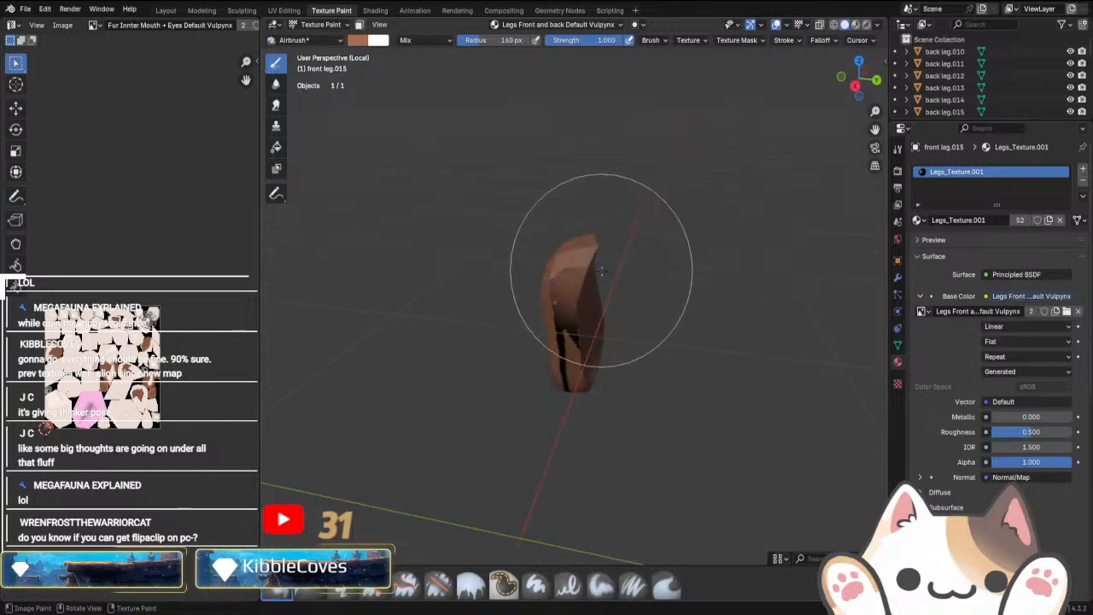
pyautogui.moveTo(602, 270); pyautogui.dragTo(683, 365, button='middle')
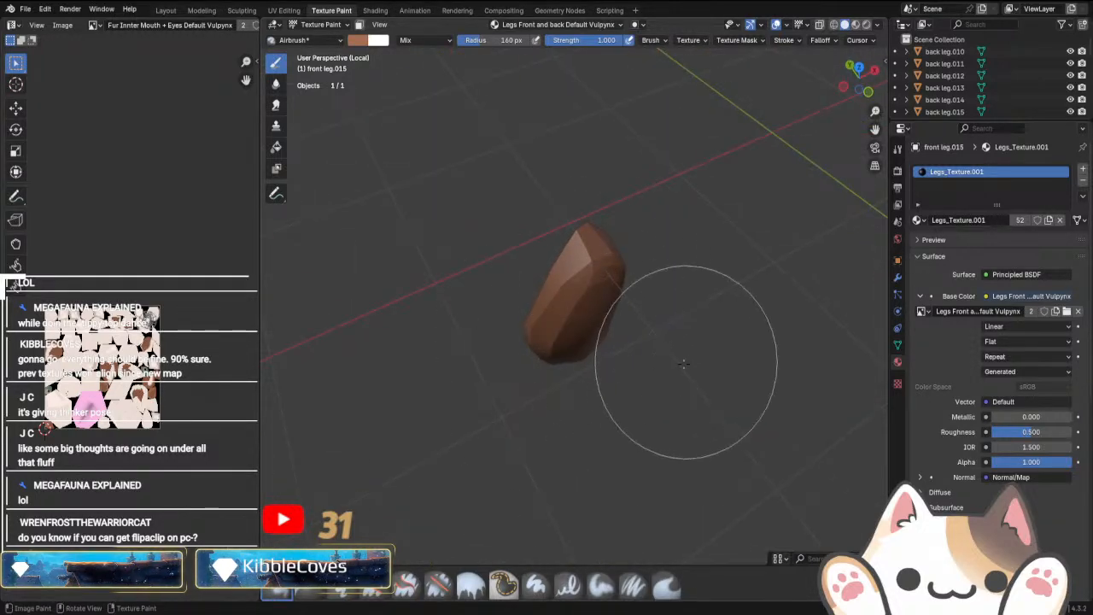
# Leave local view and show the whole fox below the reference image in front orthographic view.
pyautogui.press('KP_Divide')
pyautogui.press('KP_1')
pyautogui.scroll(3, 539, 379)
pyautogui.scroll(-3, 530, 349)
pyautogui.keyDown('shift'); pyautogui.moveTo(505, 210); pyautogui.dragTo(477, 287, button='middle'); pyautogui.keyUp('shift')
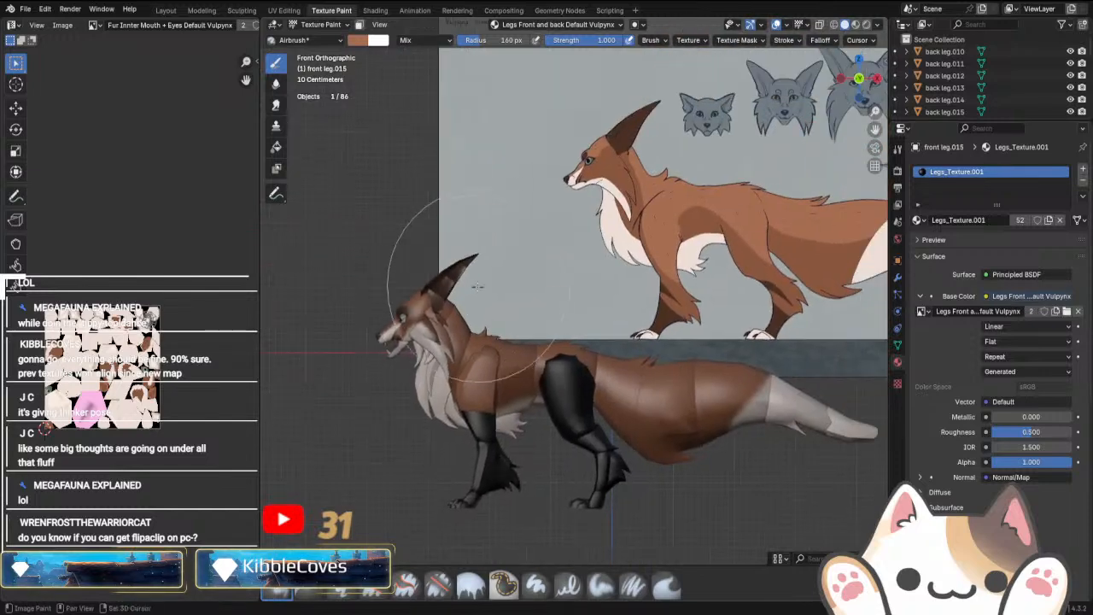
# Sample the darker brown shading colour from the fox in the reference image and switch the viewport to material preview shading.
pyautogui.scroll(2, 477, 287)
pyautogui.click(355, 39)
pyautogui.click(432, 218)
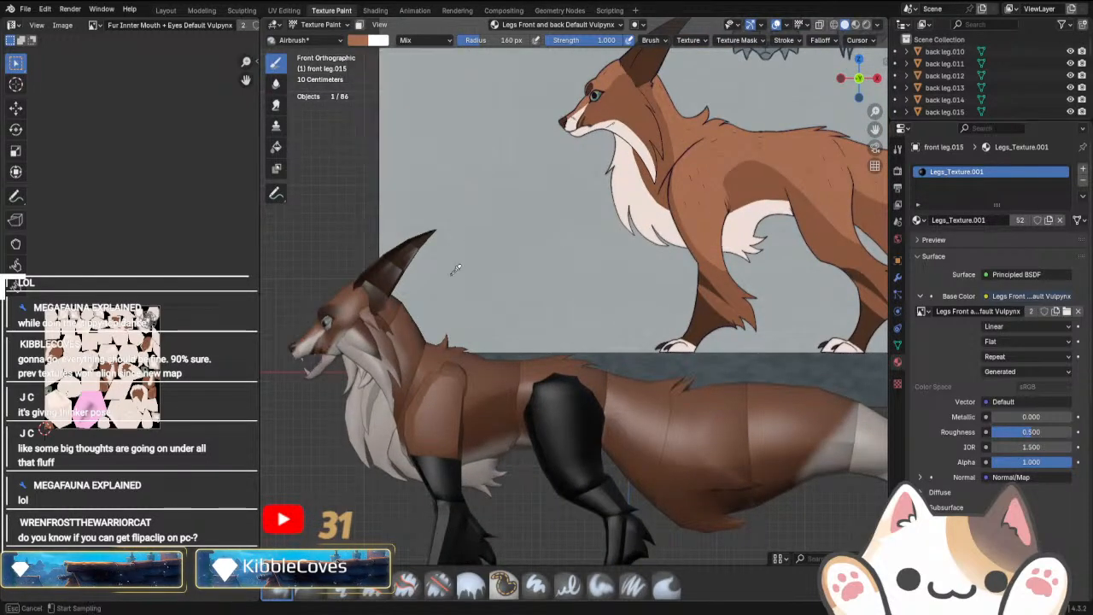
pyautogui.click(674, 151)
pyautogui.scroll(4, 427, 359)
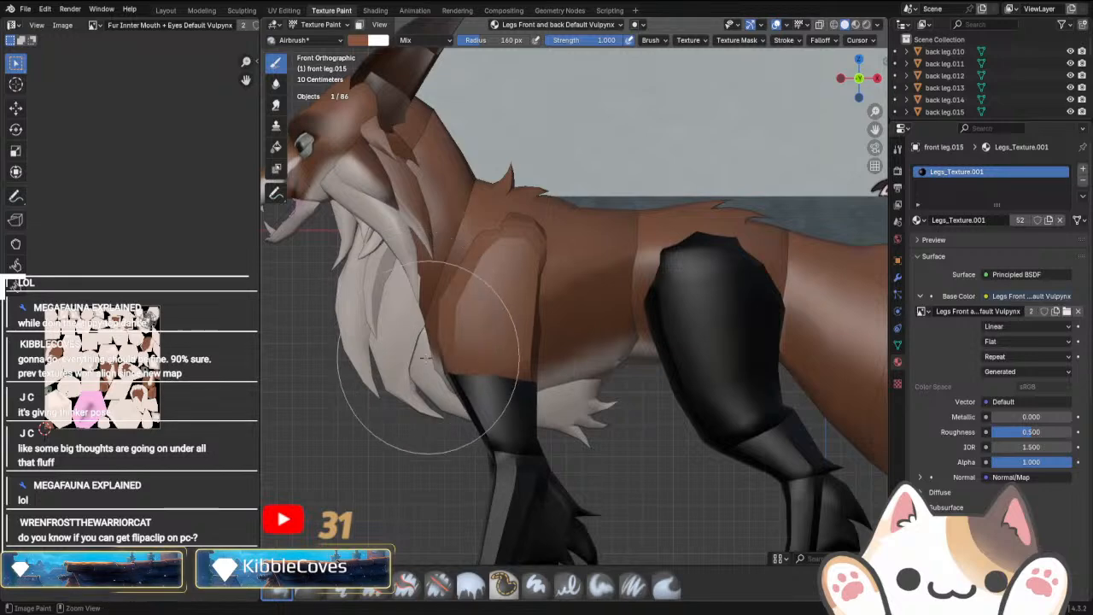
pyautogui.scroll(2, 427, 358)
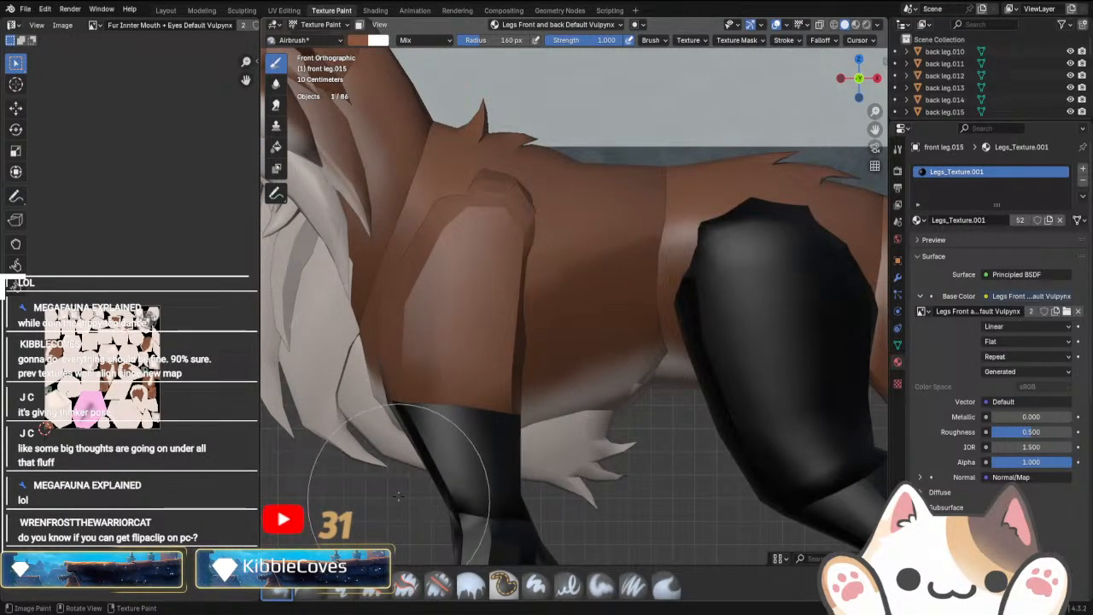
pyautogui.scroll(-3, 398, 497)
pyautogui.click(855, 25)
pyautogui.scroll(3, 617, 350)
pyautogui.moveTo(616, 350); pyautogui.dragTo(649, 360, button='middle')
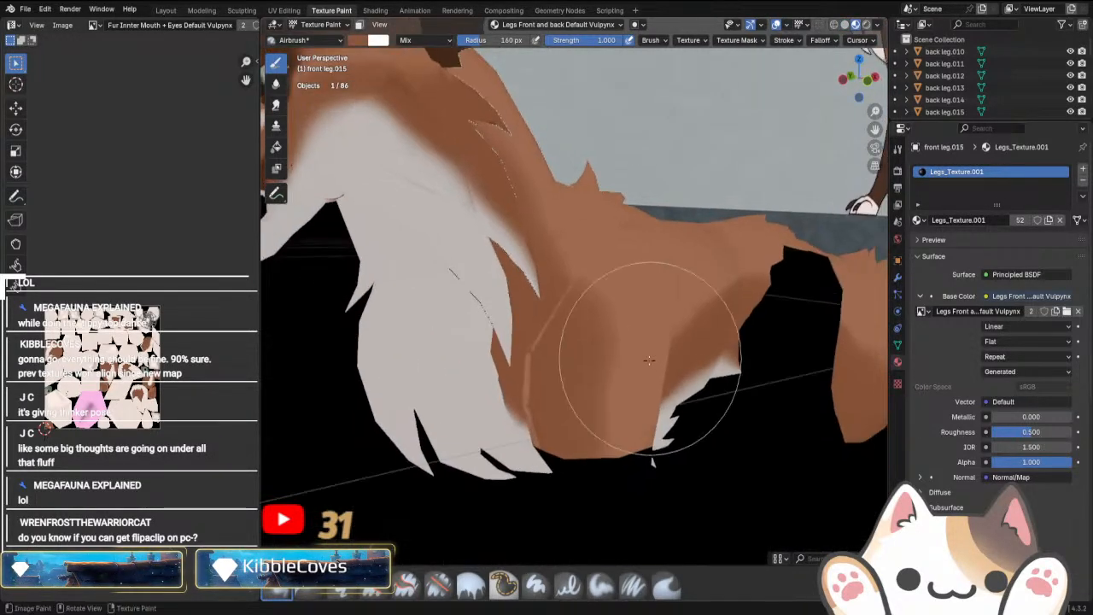
# Isolate the upper front leg in local view and paint the darker brown over its lower part from several sides.
pyautogui.scroll(-4, 656, 361)
pyautogui.scroll(5, 566, 392)
pyautogui.moveTo(566, 392)
pyautogui.mouseDown(button='middle')
pyautogui.moveTo(681, 308)
pyautogui.moveTo(710, 306)
pyautogui.mouseUp(button='middle')
pyautogui.press('/')
pyautogui.scroll(-2, 707, 307)
pyautogui.moveTo(569, 410); pyautogui.dragTo(562, 284)
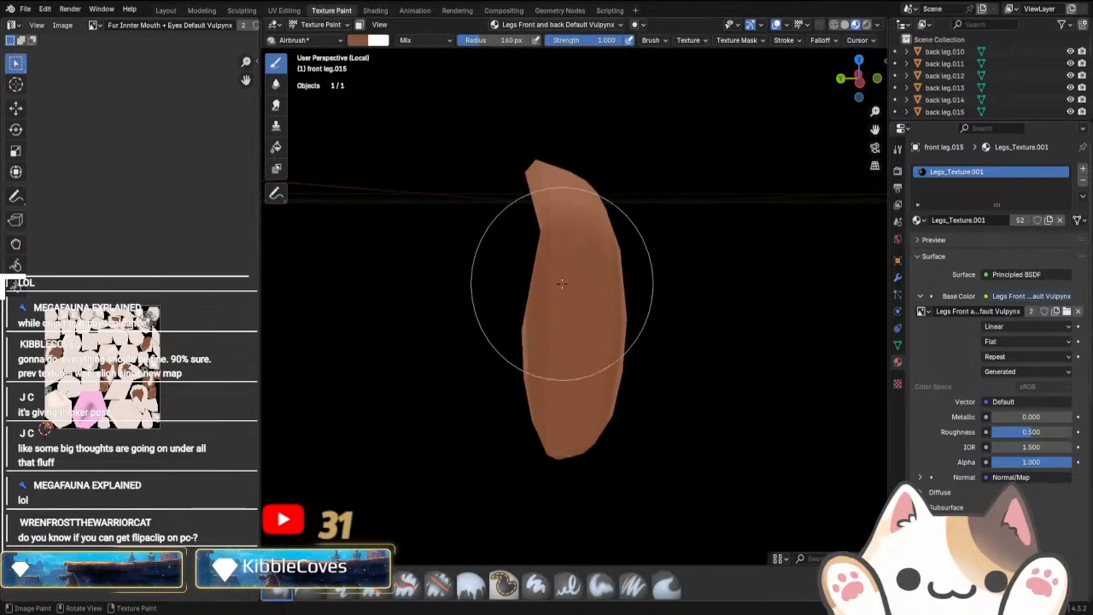
pyautogui.moveTo(562, 284)
pyautogui.mouseDown(button='middle')
pyautogui.moveTo(615, 378)
pyautogui.moveTo(649, 365)
pyautogui.mouseUp(button='middle')
pyautogui.moveTo(683, 425)
pyautogui.mouseDown(button='middle')
pyautogui.moveTo(490, 430)
pyautogui.moveTo(558, 336)
pyautogui.moveTo(530, 351)
pyautogui.mouseUp(button='middle')
pyautogui.scroll(2, 524, 353)
pyautogui.moveTo(524, 354)
pyautogui.mouseDown()
pyautogui.moveTo(512, 282)
pyautogui.moveTo(526, 277)
pyautogui.mouseUp()
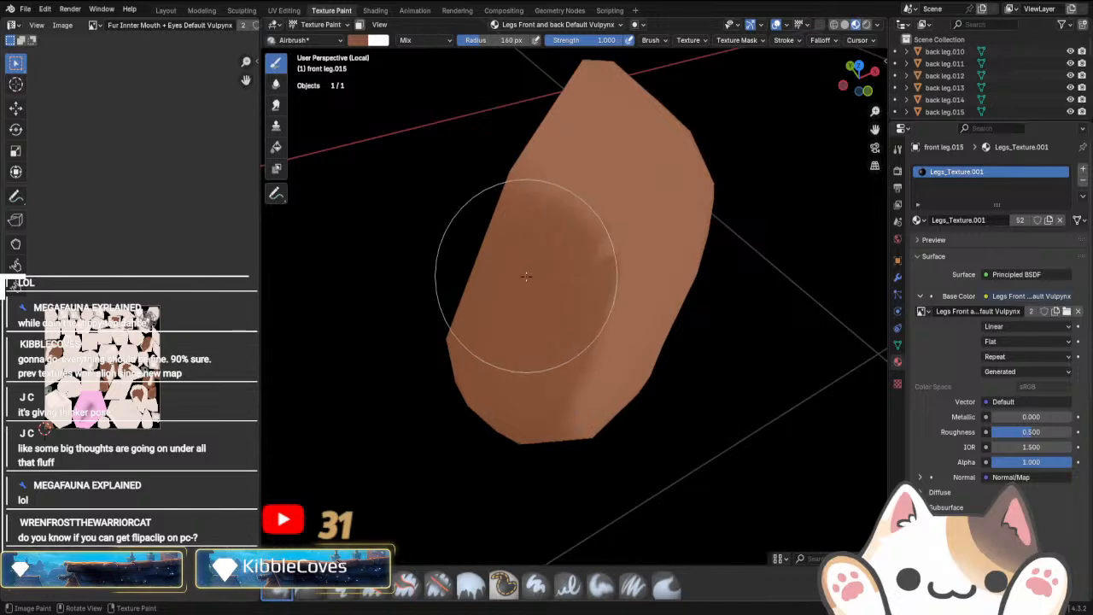
# Check the leg against the whole fox, and extend the darker brown evenly around the isolated leg's lower end.
pyautogui.press('/')
pyautogui.moveTo(523, 359)
pyautogui.mouseDown(button='middle')
pyautogui.moveTo(518, 376)
pyautogui.moveTo(580, 393)
pyautogui.mouseUp(button='middle')
pyautogui.scroll(5, 607, 406)
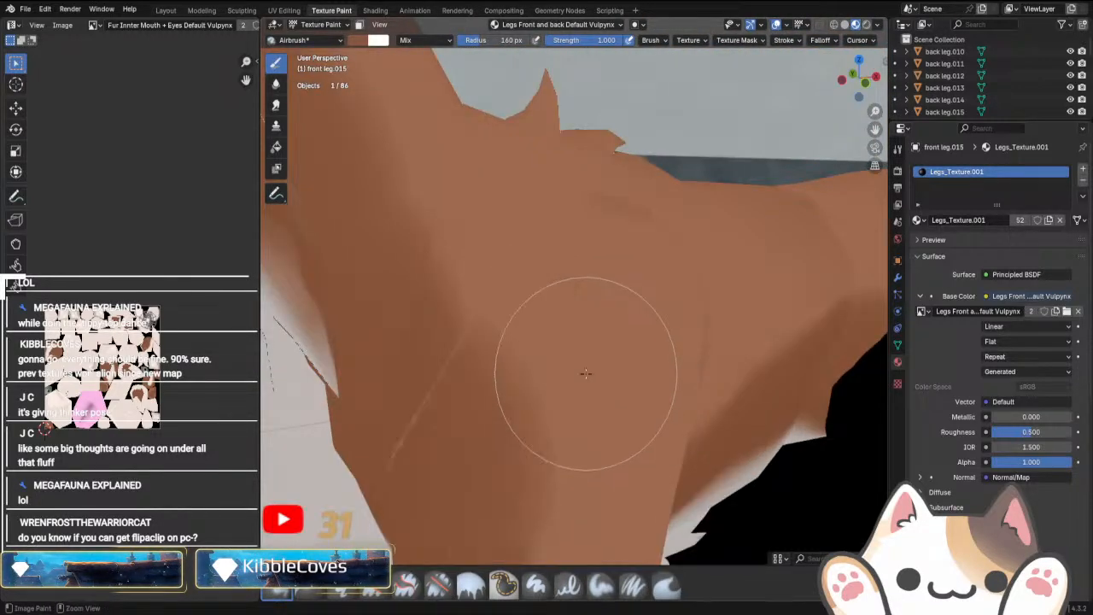
pyautogui.press('/')
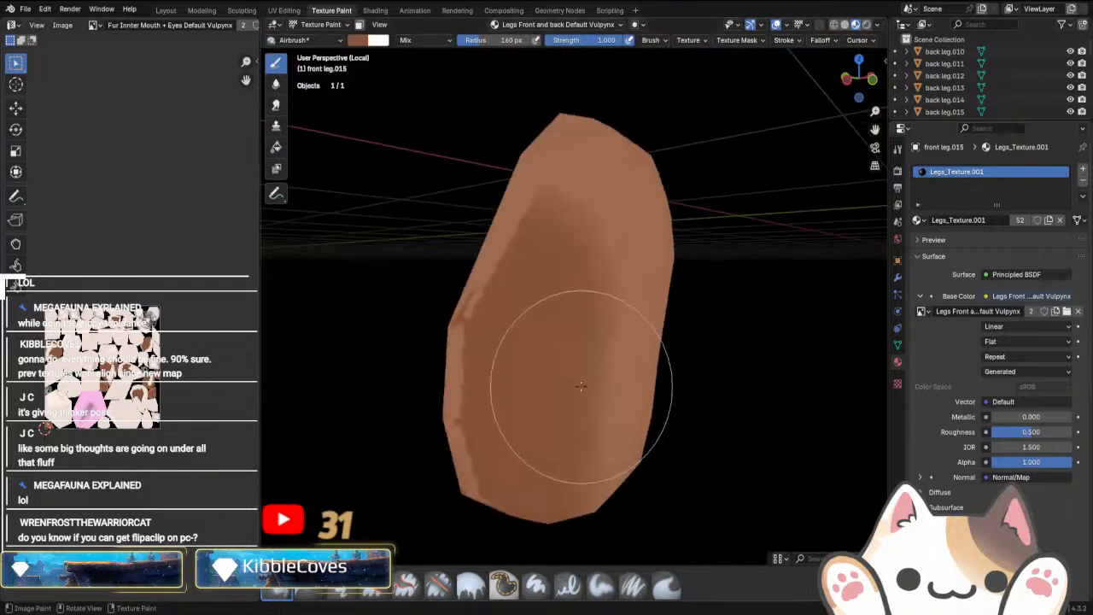
pyautogui.moveTo(581, 386); pyautogui.dragTo(520, 378, button='middle')
pyautogui.moveTo(500, 341); pyautogui.dragTo(528, 424, button='middle')
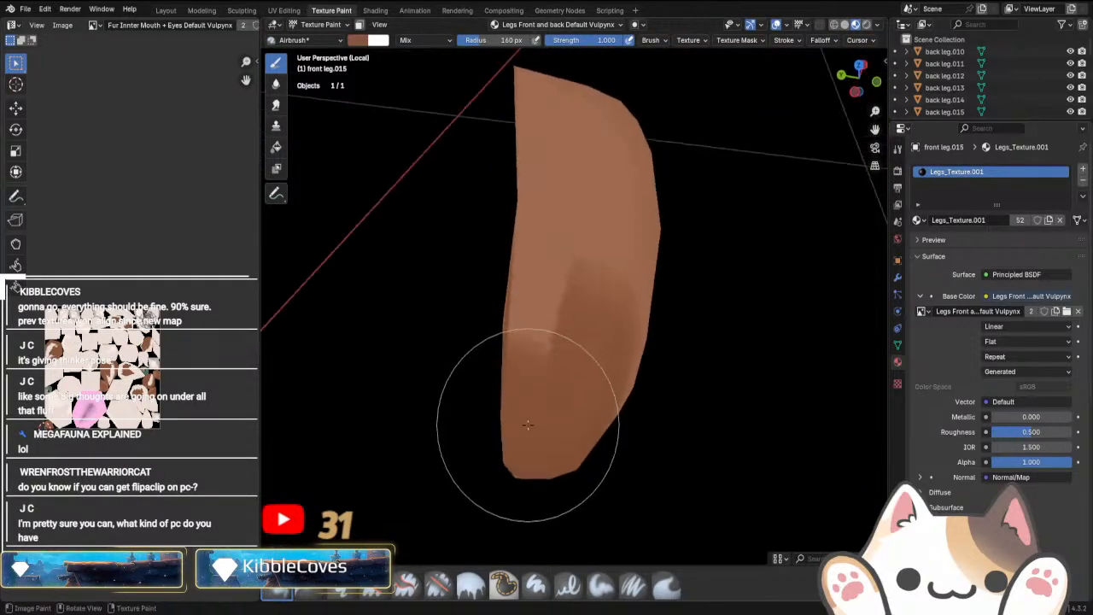
pyautogui.moveTo(527, 424); pyautogui.dragTo(528, 332)
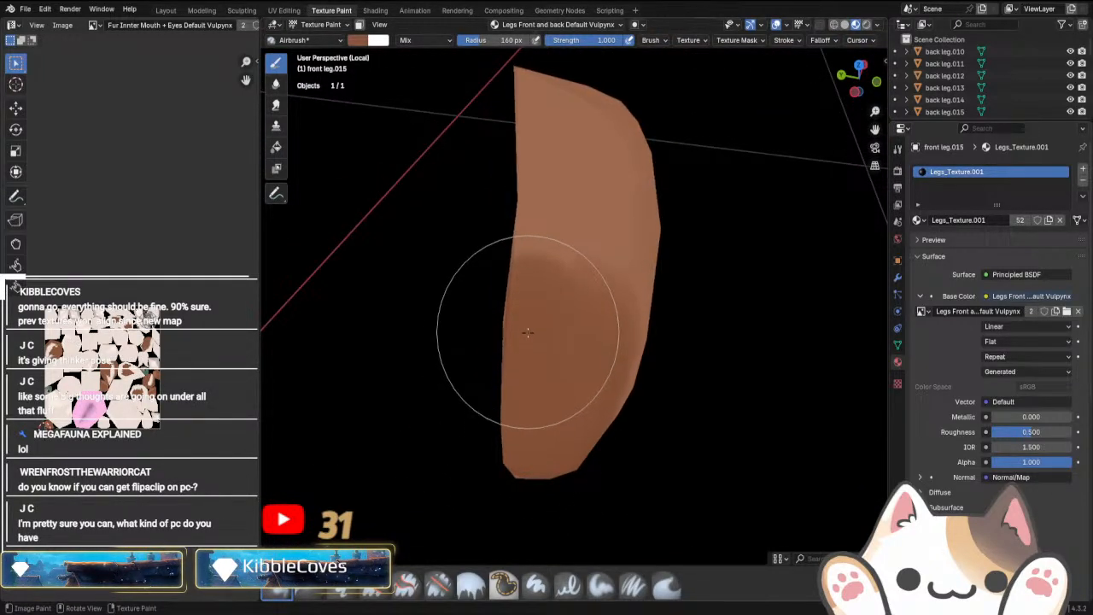
pyautogui.scroll(-4, 528, 332)
pyautogui.moveTo(530, 350); pyautogui.dragTo(562, 254, button='middle')
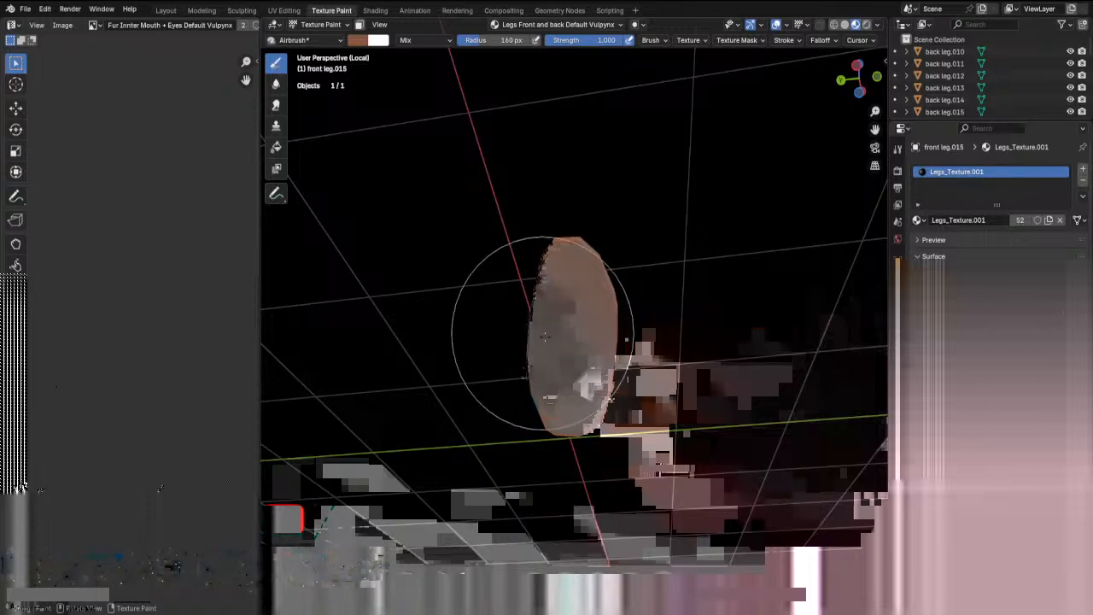
pyautogui.moveTo(545, 336)
pyautogui.mouseDown(button='middle')
pyautogui.moveTo(464, 390)
pyautogui.moveTo(495, 295)
pyautogui.moveTo(478, 260)
pyautogui.moveTo(452, 247)
pyautogui.moveTo(621, 418)
pyautogui.mouseUp(button='middle')
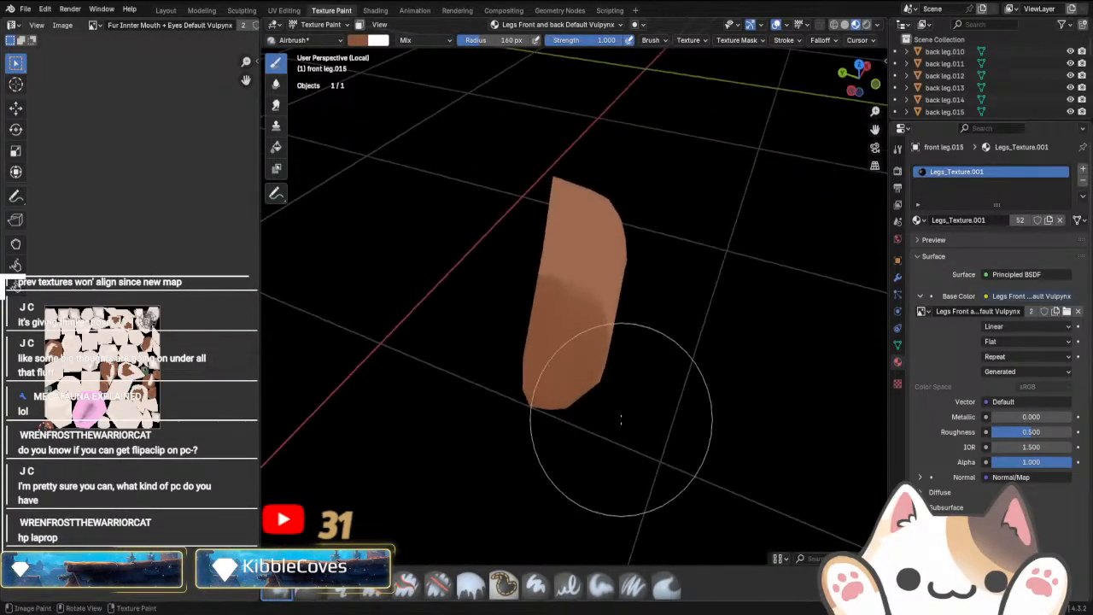
# Leave local view and return to solid shading in Object Mode with the painted upper front leg selected.
pyautogui.press('KP_Divide')
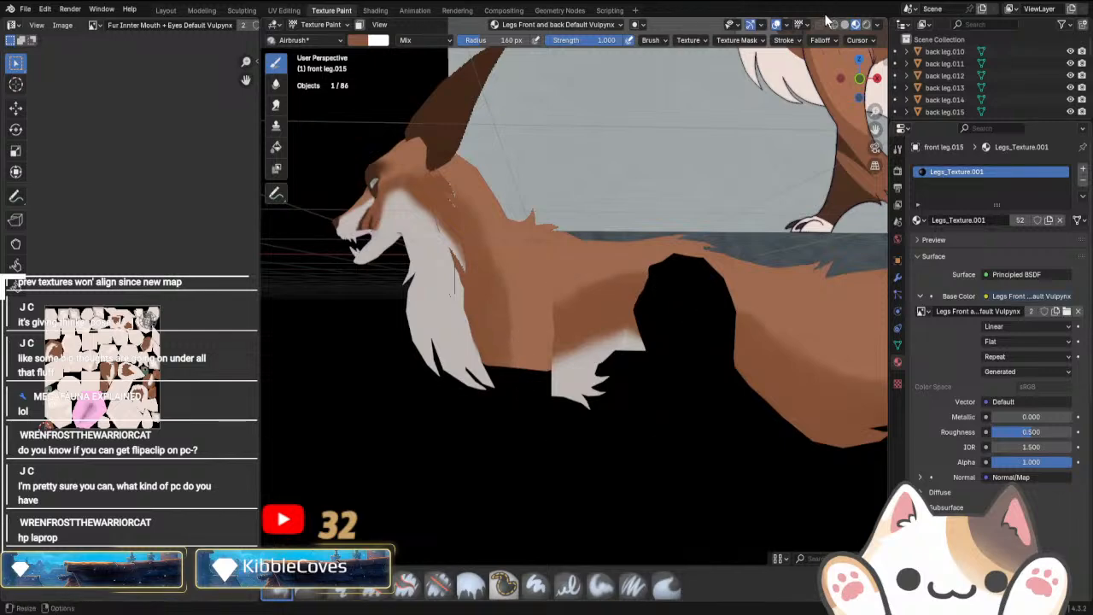
pyautogui.click(856, 24)
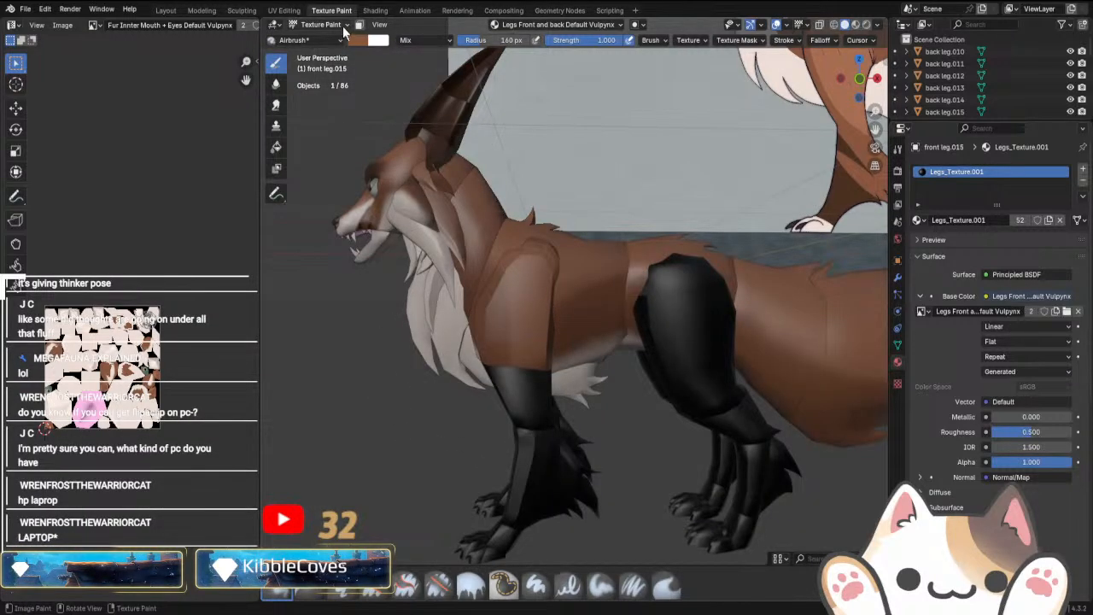
pyautogui.click(340, 25)
pyautogui.click(337, 40)
pyautogui.moveTo(546, 316); pyautogui.dragTo(760, 371, button='middle')
pyautogui.click(652, 326)
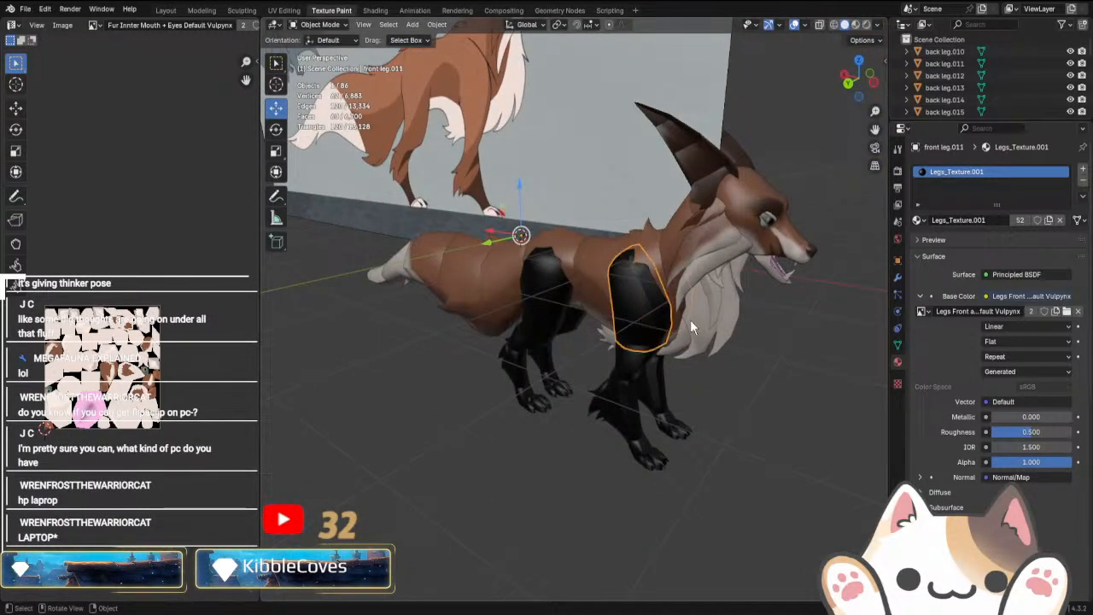
pyautogui.moveTo(691, 327); pyautogui.dragTo(739, 316, button='middle')
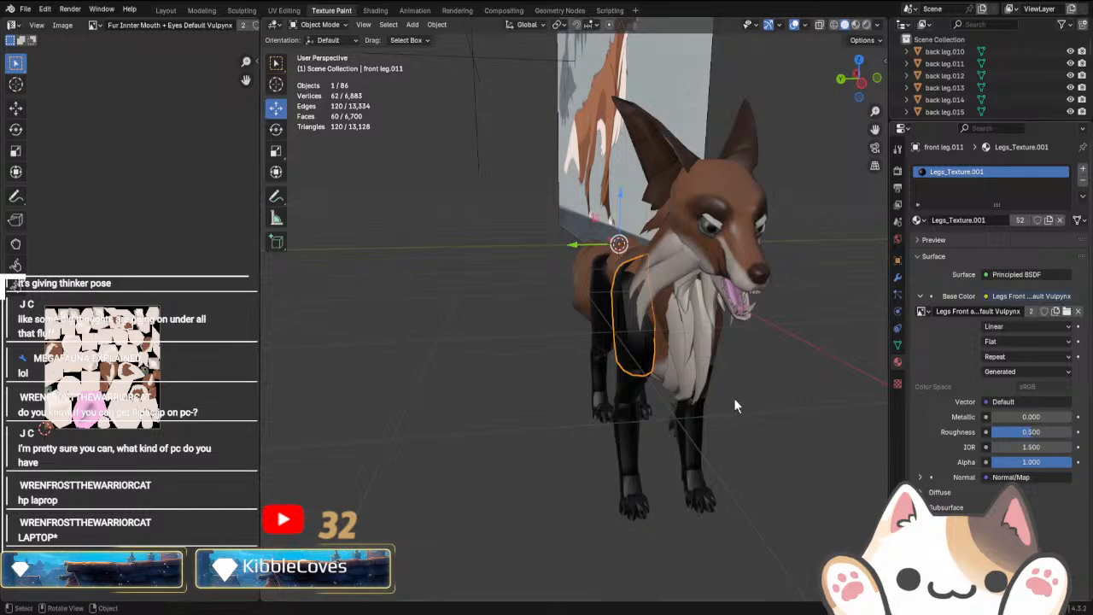
pyautogui.moveTo(734, 398); pyautogui.dragTo(643, 321, button='middle')
pyautogui.click(640, 307)
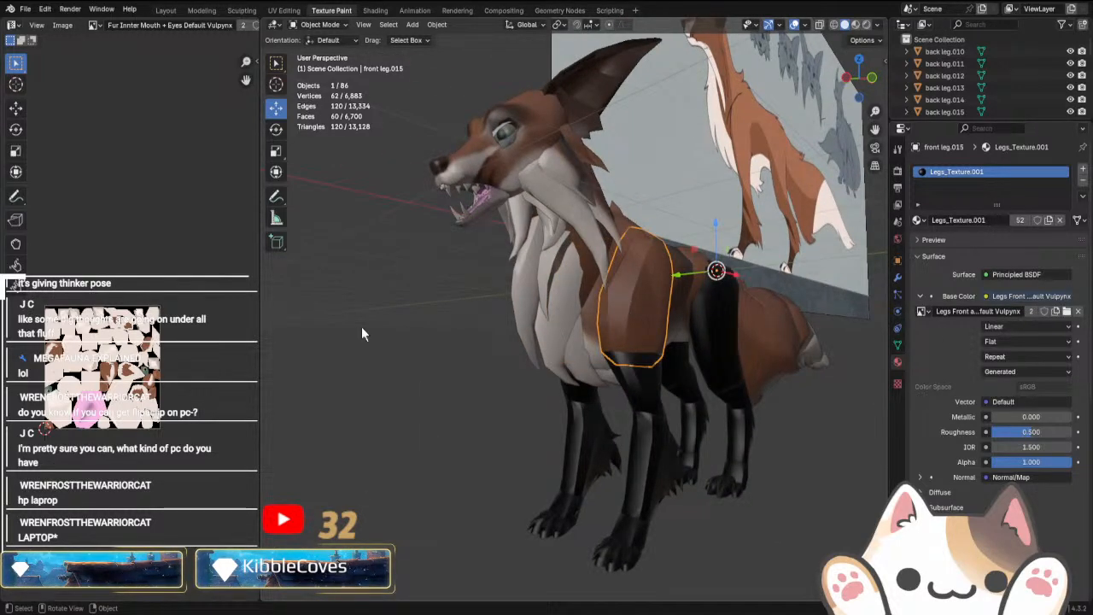
# Display the Legs Front and back Default Vulpynx texture in the image editor instead of the inner mouth and eyes texture.
pyautogui.press('Tab')
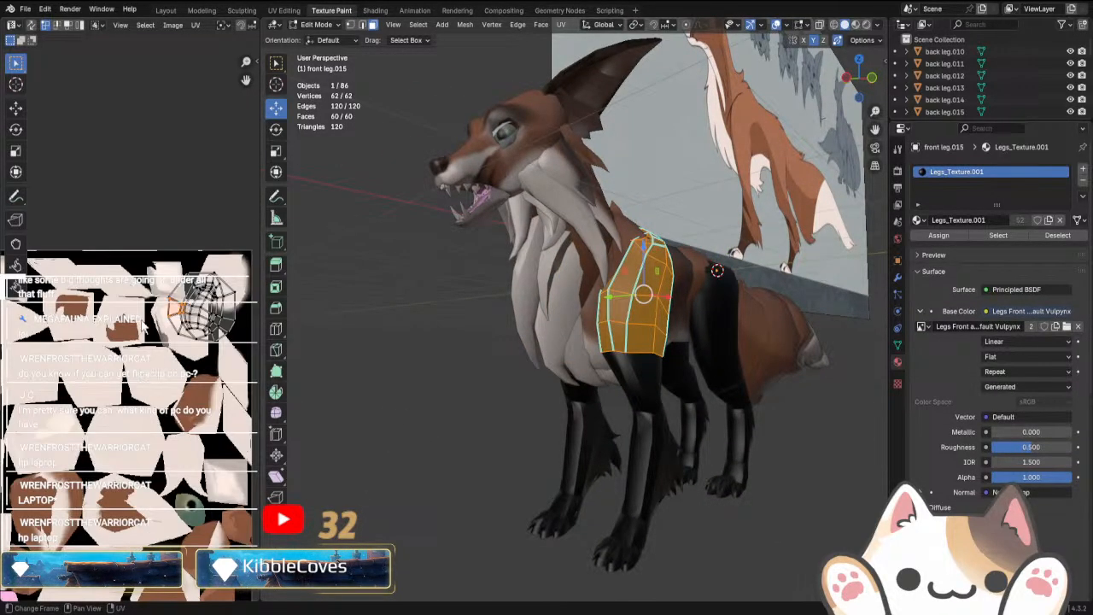
pyautogui.press('Tab')
pyautogui.click(98, 25)
pyautogui.click(145, 92)
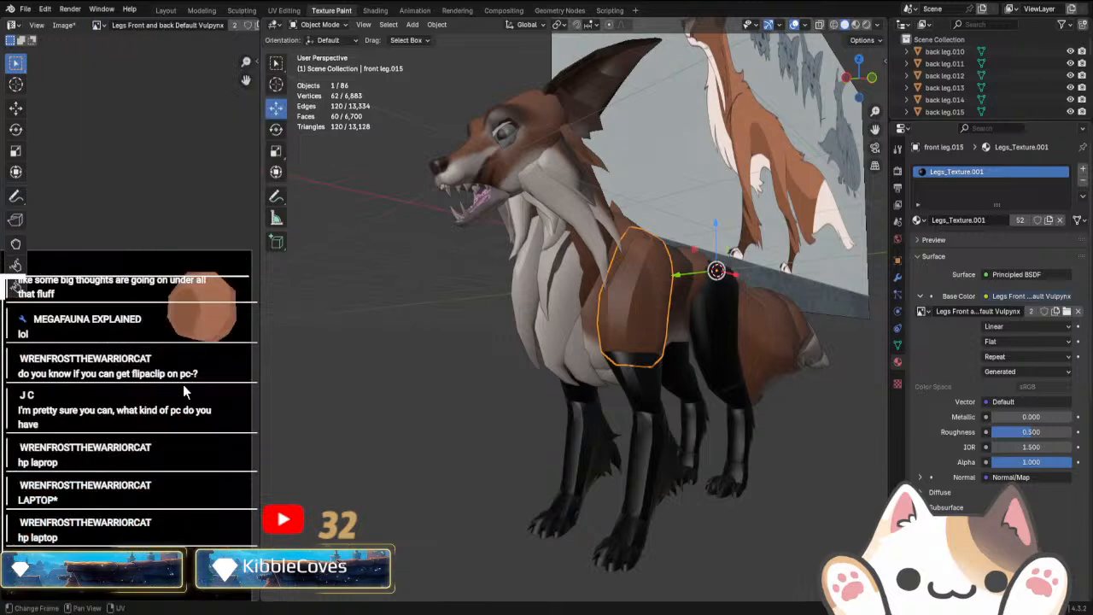
pyautogui.press('Tab')
pyautogui.press('Tab')
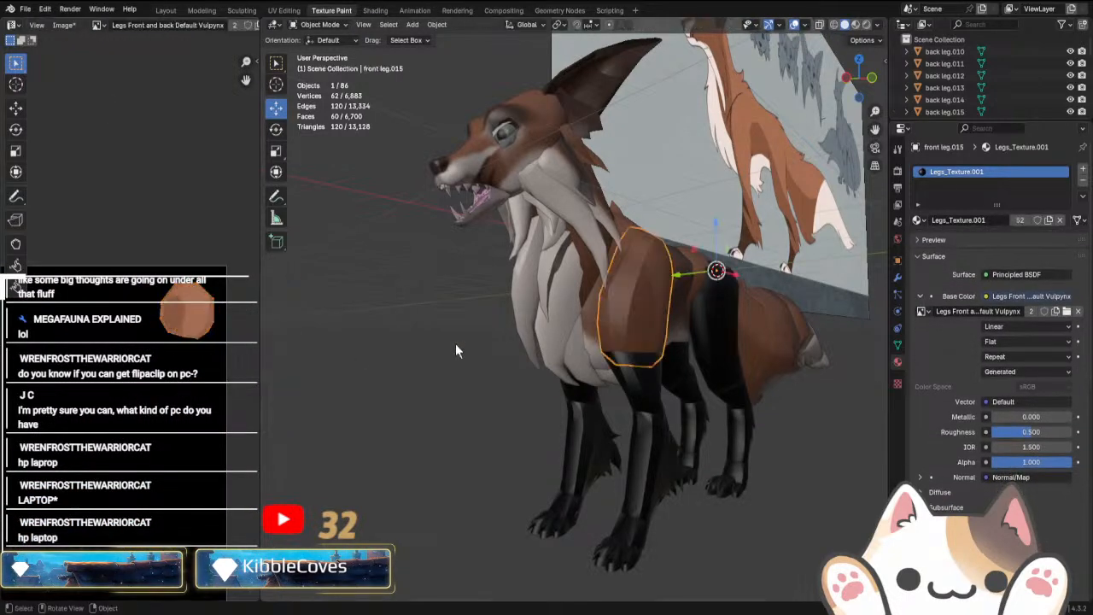
# Compare the UV islands of the unpainted and painted upper front legs on the legs texture.
pyautogui.moveTo(503, 373); pyautogui.dragTo(626, 311, button='middle')
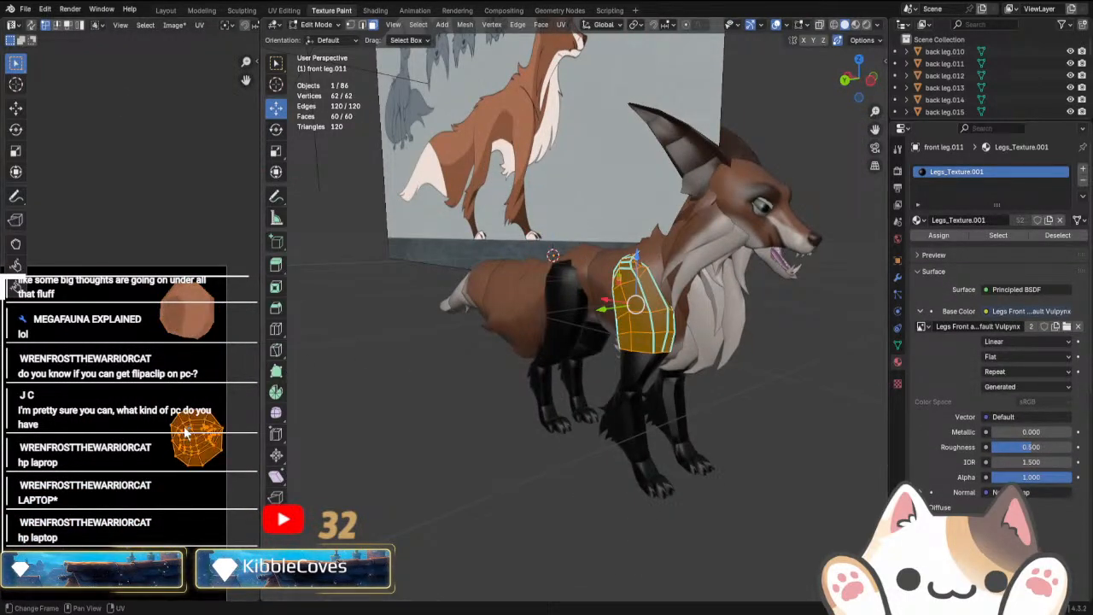
pyautogui.press('Tab')
pyautogui.press('Tab')
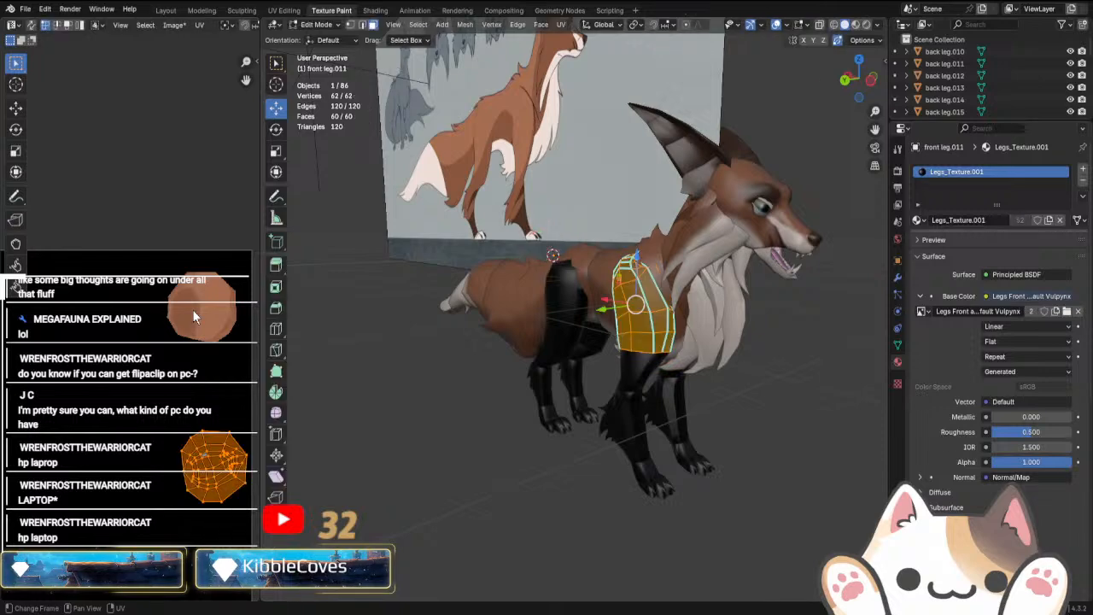
pyautogui.moveTo(478, 496); pyautogui.dragTo(503, 449, button='middle')
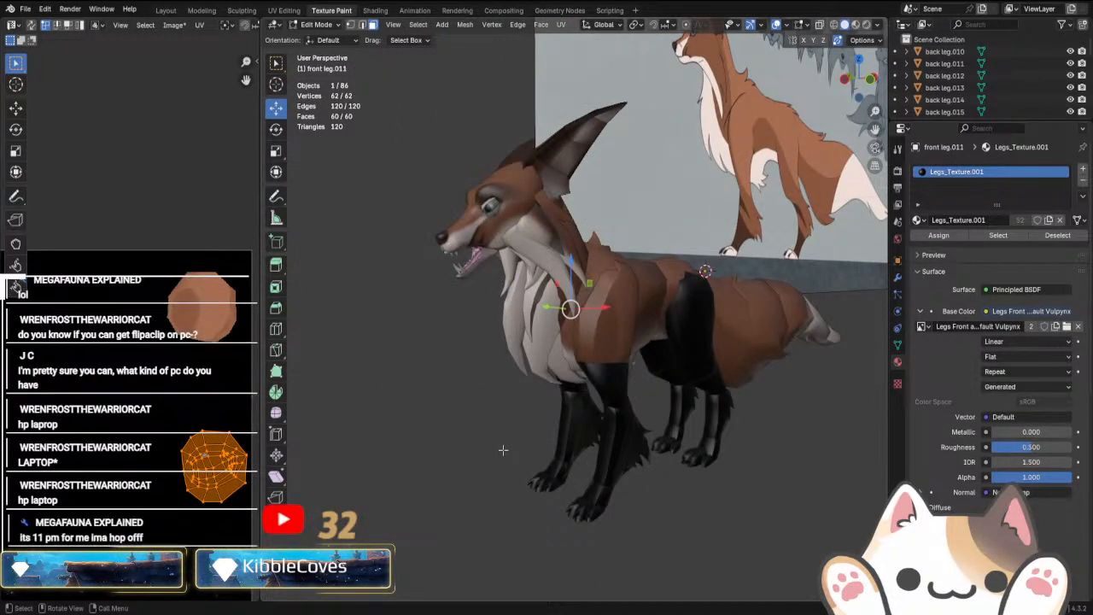
pyautogui.press('Tab')
pyautogui.click(634, 345)
pyautogui.press('Tab')
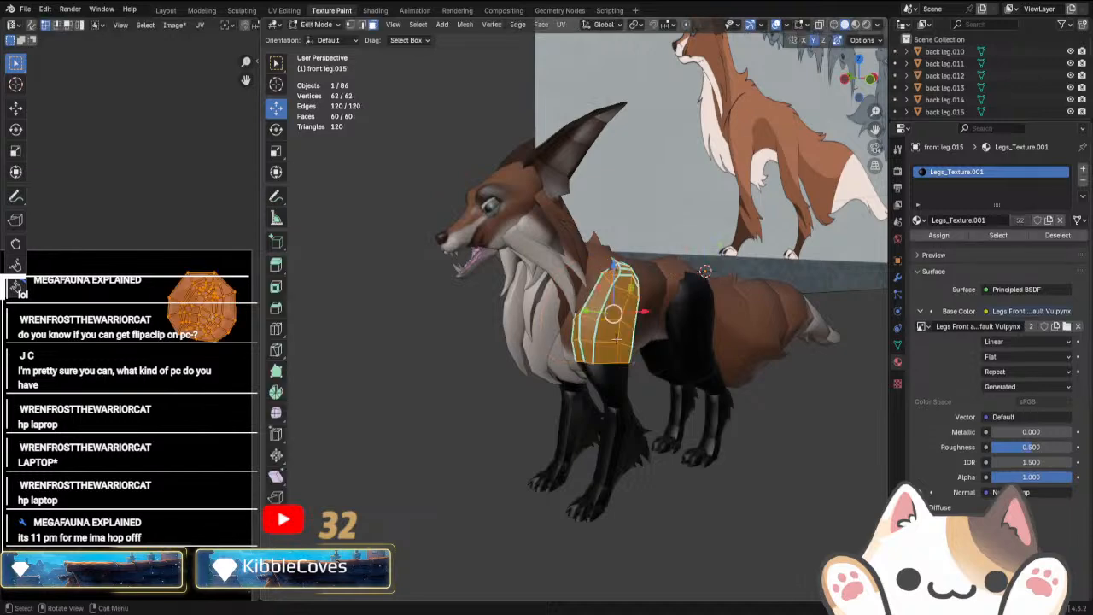
pyautogui.moveTo(635, 345); pyautogui.dragTo(585, 364, button='middle')
pyautogui.press('Tab')
# Try duplicating the painted upper front leg and moving the copy's mesh to the fox's other side, then discard the copy.
pyautogui.rightClick(613, 358)
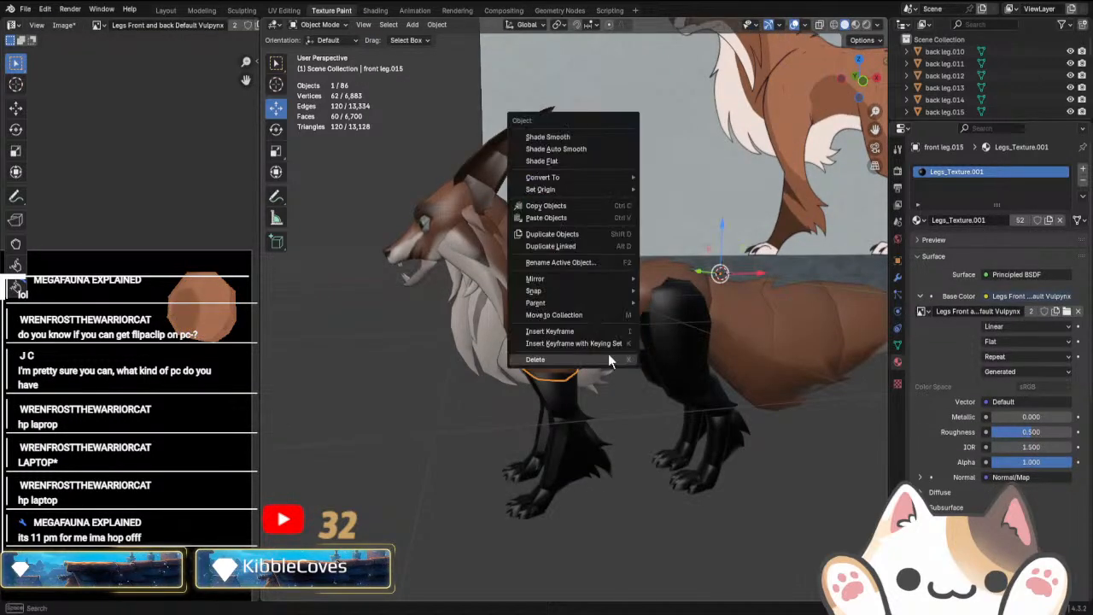
pyautogui.click(541, 241)
pyautogui.rightClick(540, 242)
pyautogui.press('Tab')
pyautogui.moveTo(598, 376); pyautogui.dragTo(665, 387, button='middle')
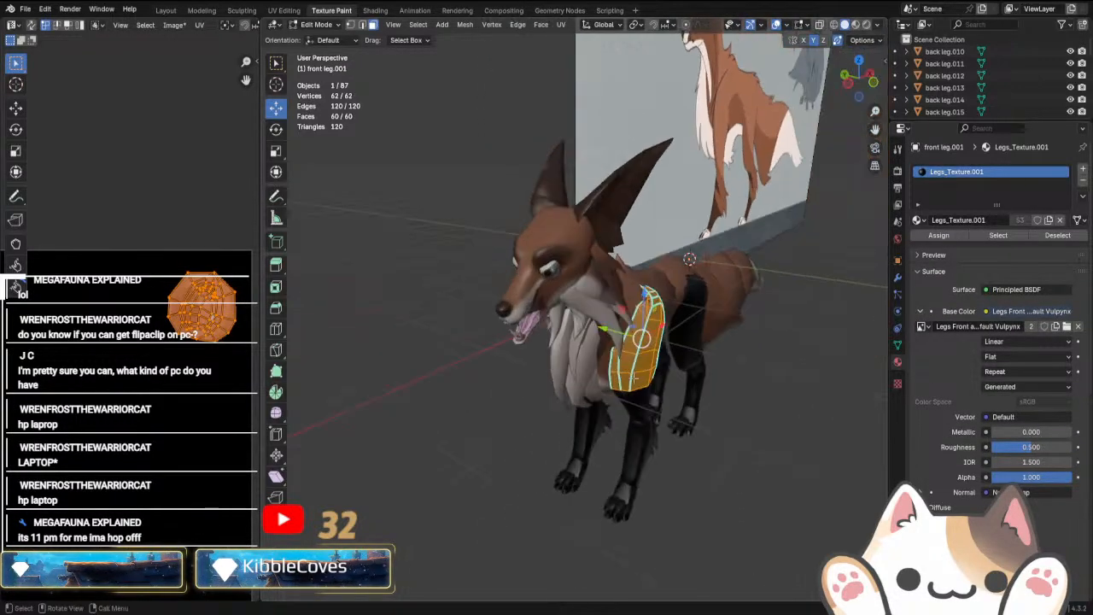
pyautogui.moveTo(604, 330); pyautogui.dragTo(491, 299)
pyautogui.moveTo(491, 299); pyautogui.dragTo(578, 342, button='middle')
pyautogui.press('Tab')
pyautogui.moveTo(577, 440); pyautogui.dragTo(661, 412, button='middle')
pyautogui.rightClick(661, 412)
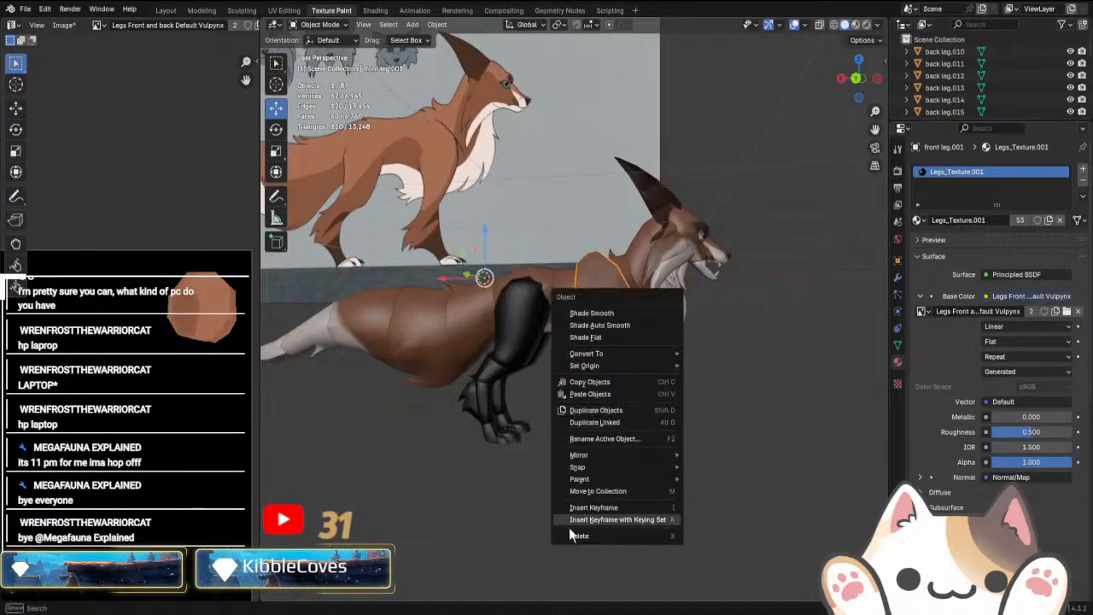
pyautogui.click(589, 536)
# Select the unpainted upper front leg on the fox's other side.
pyautogui.moveTo(644, 495); pyautogui.dragTo(547, 278, button='middle')
pyautogui.click(634, 302)
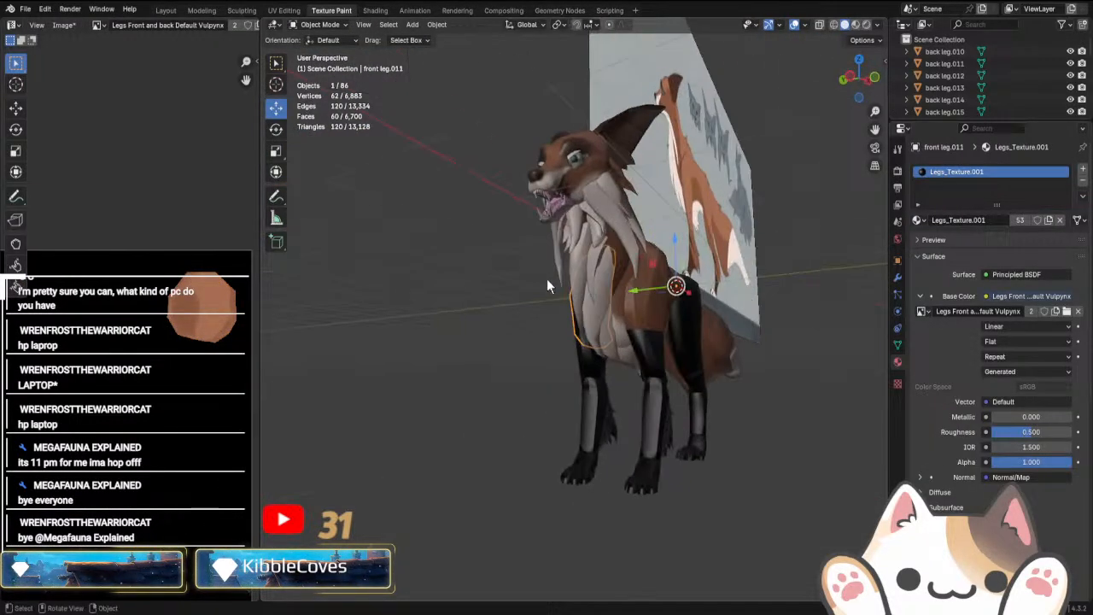
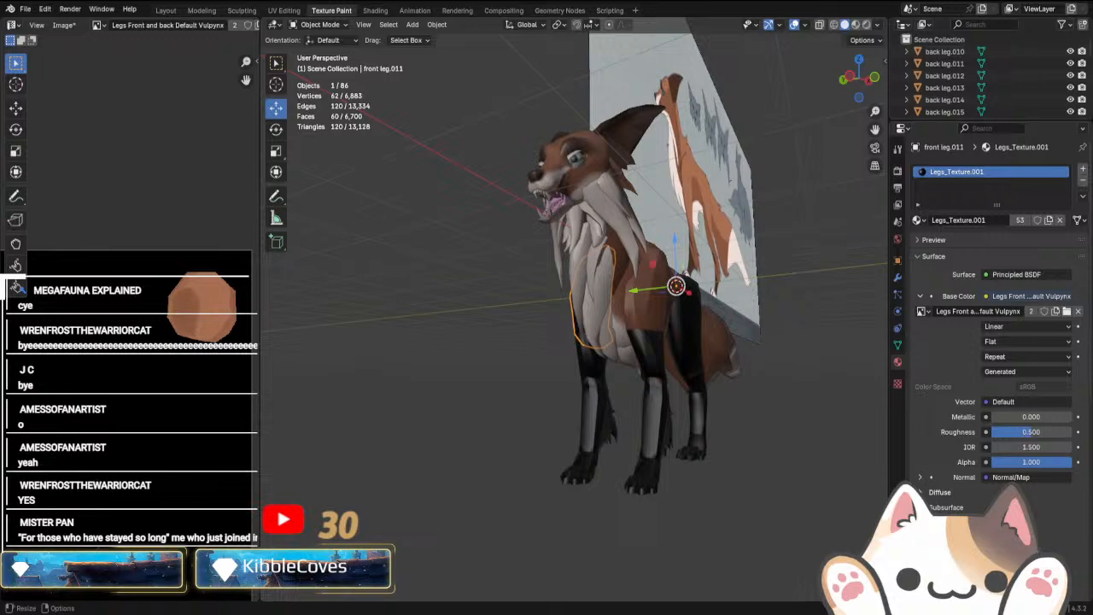
# Switch to Roblox Studio, close the Toolbox and fly the camera over the Tutorial Map terrain.
pyautogui.hotkey('alt', 'Tab')
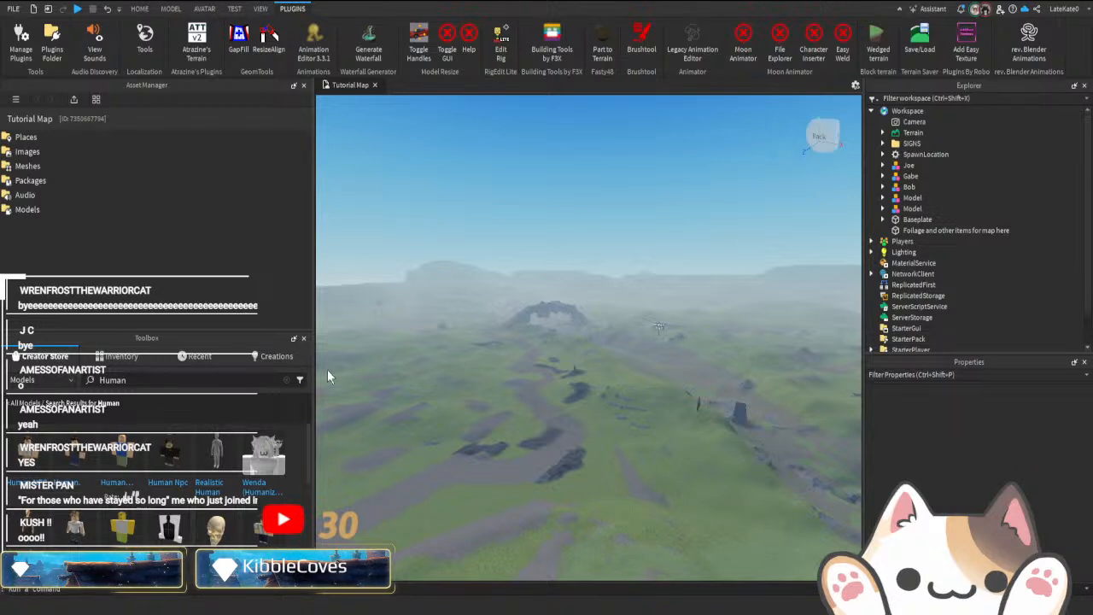
pyautogui.click(303, 338)
pyautogui.moveTo(624, 496); pyautogui.dragTo(640, 493, button='right')
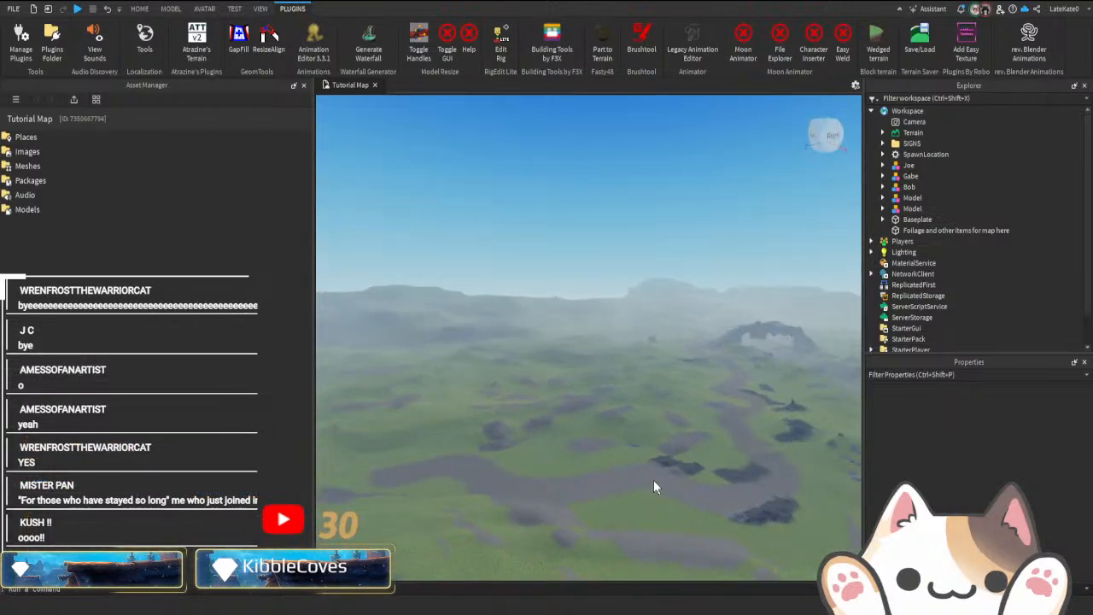
pyautogui.scroll(6, 653, 479)
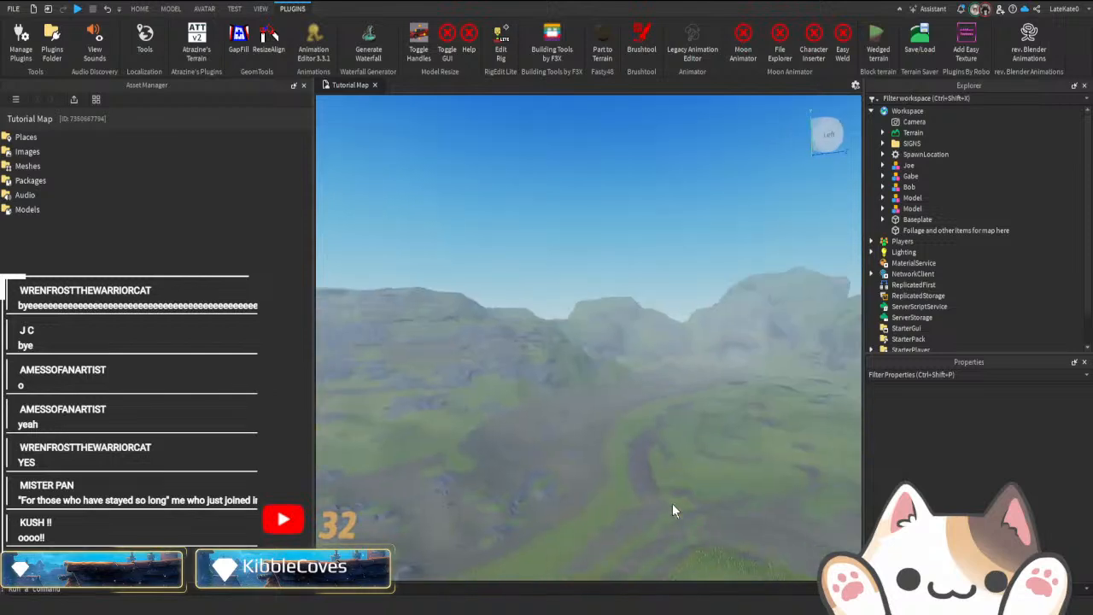
pyautogui.moveTo(672, 504); pyautogui.dragTo(708, 475, button='right')
pyautogui.press('w')
pyautogui.press('w')
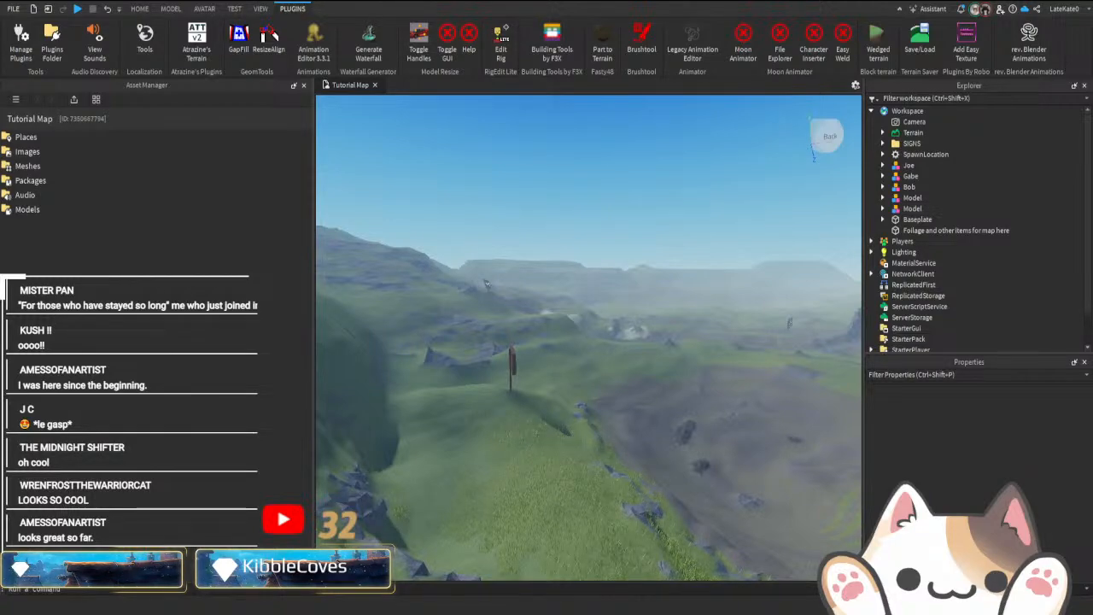
# Examine the brown long-eared animal model beside the blocky humanoid figures from several angles.
pyautogui.moveTo(576, 500); pyautogui.dragTo(575, 501, button='right')
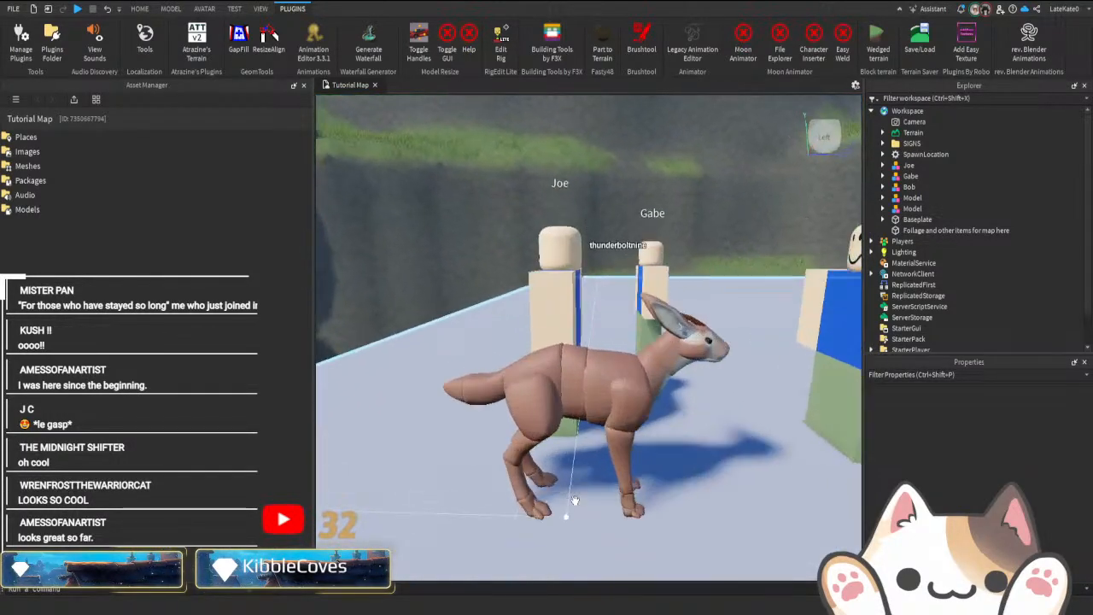
pyautogui.moveTo(669, 434); pyautogui.dragTo(667, 434, button='right')
pyautogui.moveTo(527, 444); pyautogui.dragTo(527, 444, button='right')
pyautogui.moveTo(542, 400); pyautogui.dragTo(542, 401, button='right')
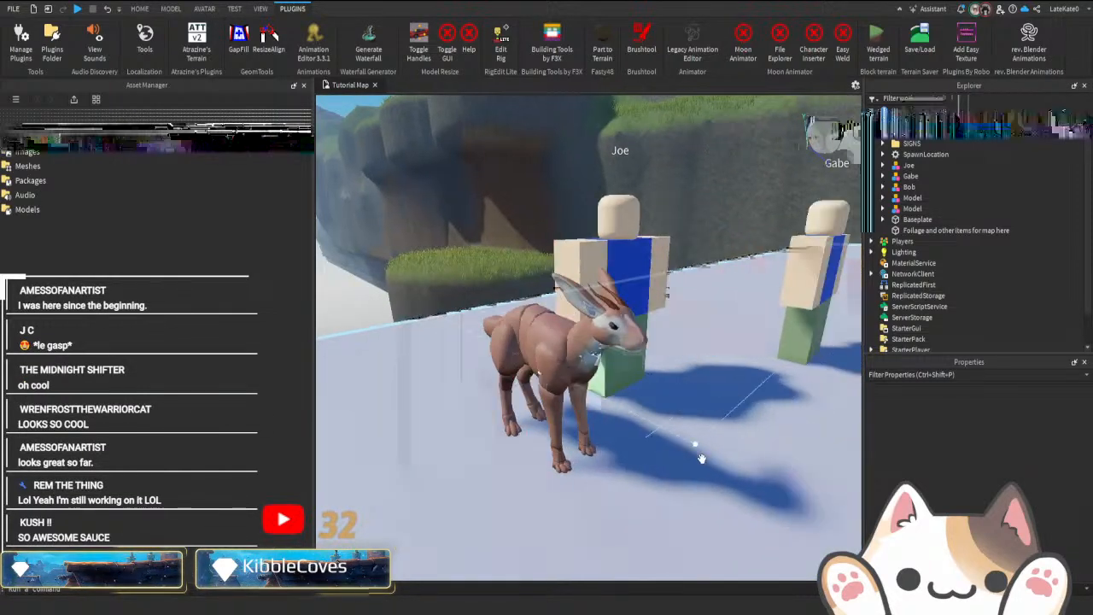
# Inspect the long-eared animal model from the front and in side profile, comparing its size with the humanoid figures.
pyautogui.scroll(5, 701, 458)
pyautogui.scroll(-5, 701, 458)
pyautogui.scroll(-2, 701, 458)
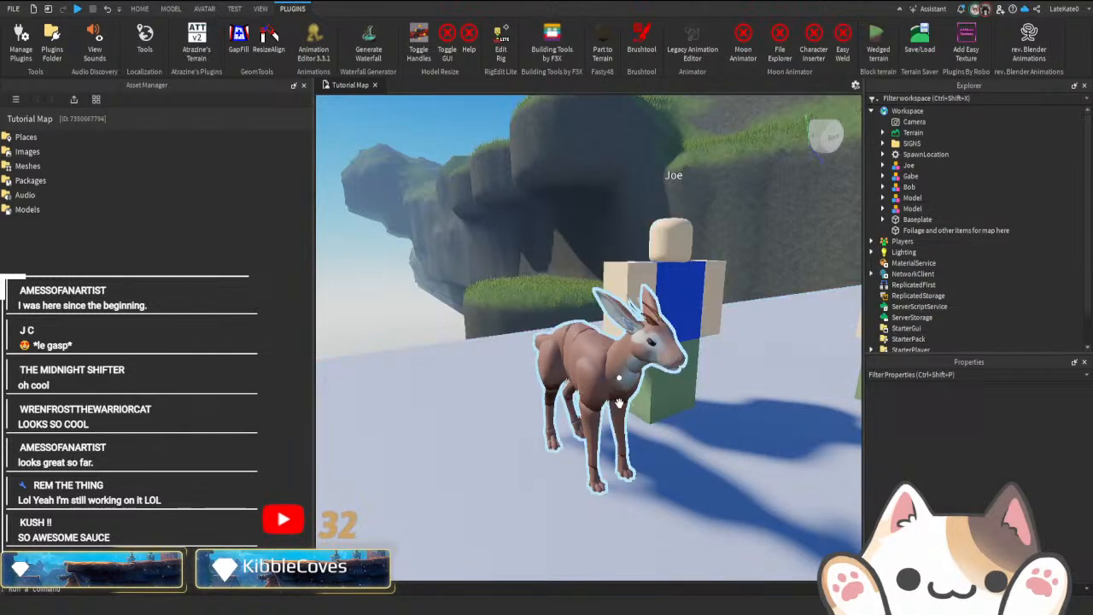
pyautogui.press('a')
pyautogui.moveTo(600, 502); pyautogui.dragTo(607, 489, button='right')
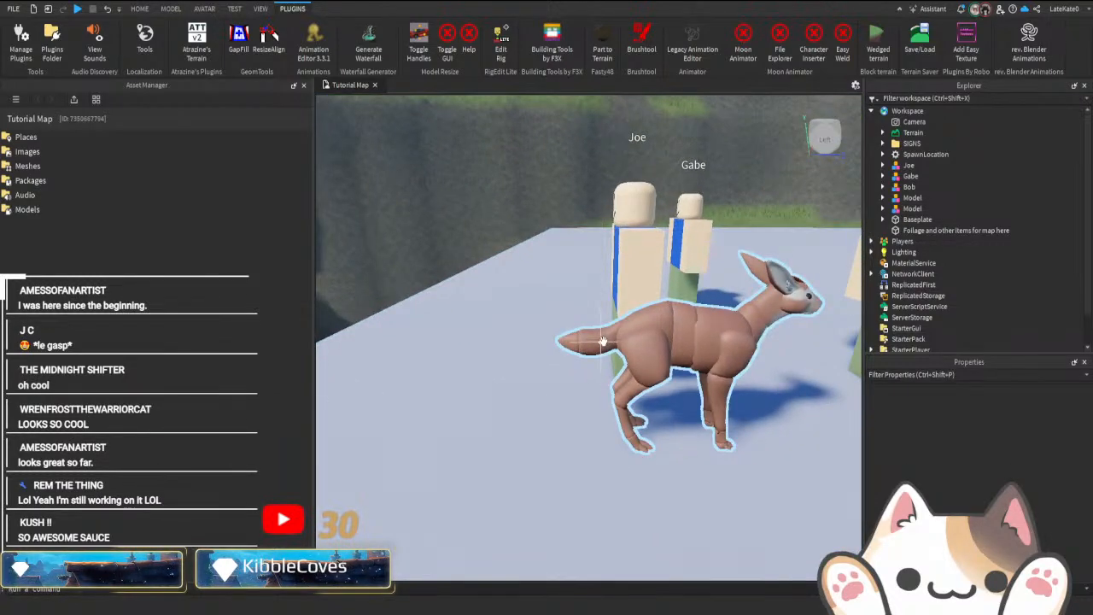
pyautogui.press('d')
pyautogui.press('a')
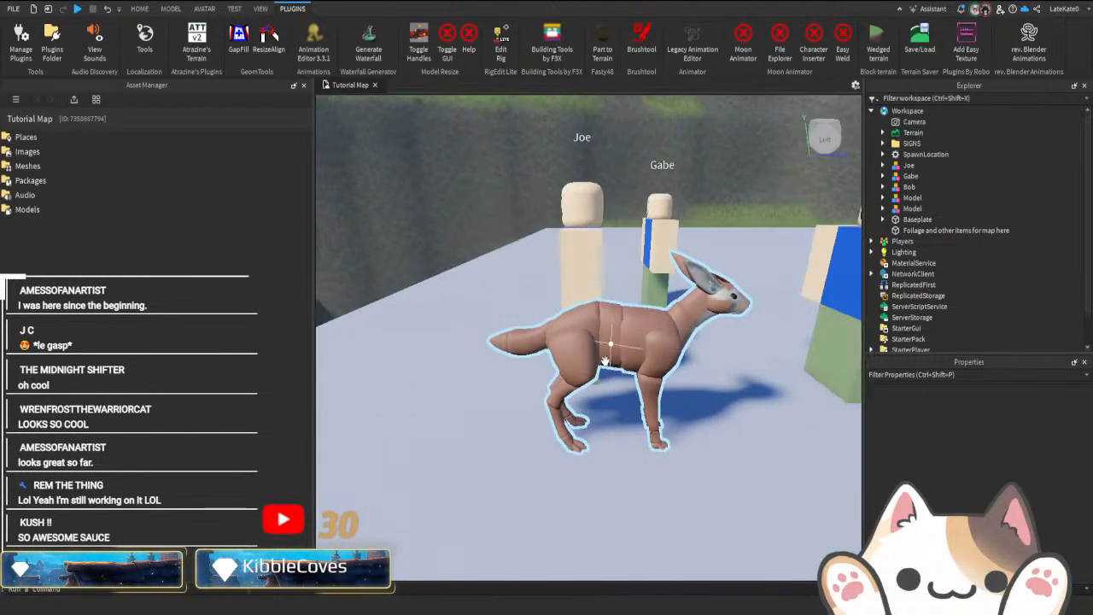
pyautogui.press('s')
pyautogui.press('d')
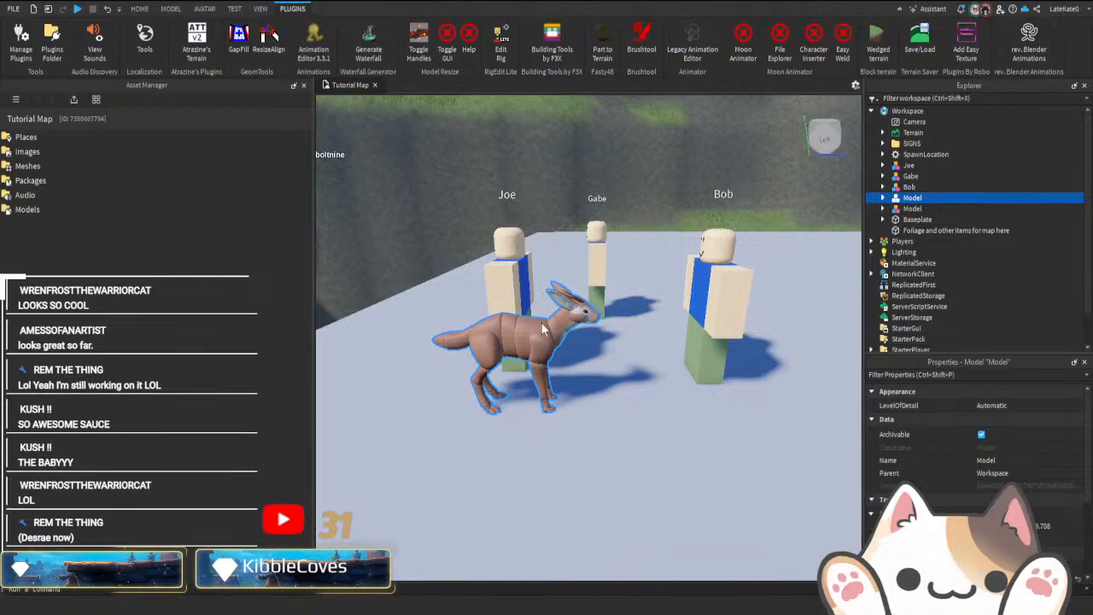
# Duplicate the long-eared animal model and place the copy on the baseplate directly in front of the original.
pyautogui.hotkey('ctrl', 'd')
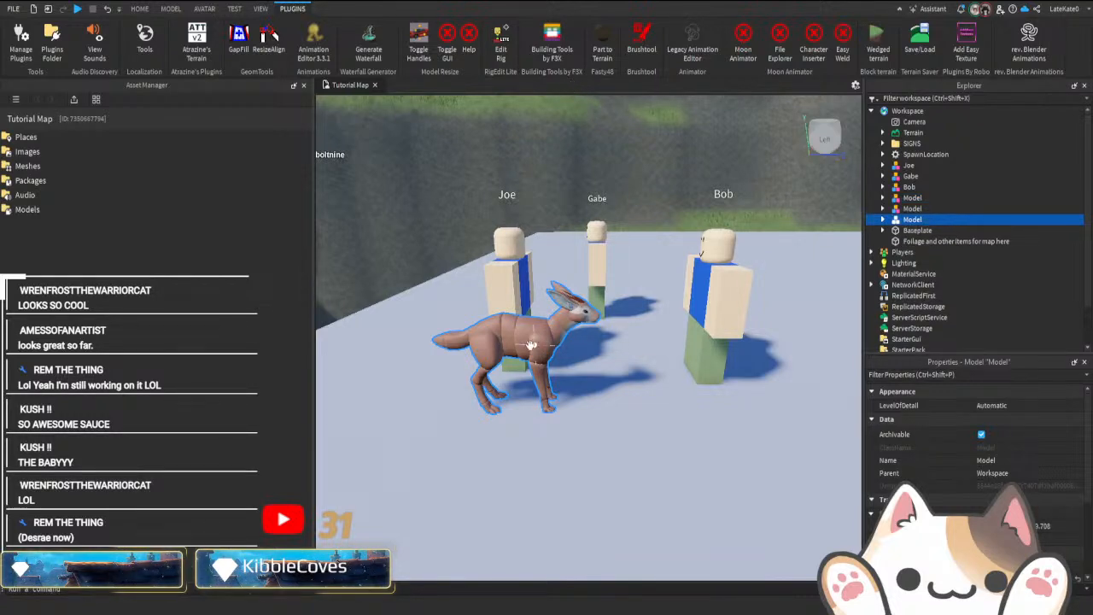
pyautogui.moveTo(546, 375); pyautogui.dragTo(551, 444)
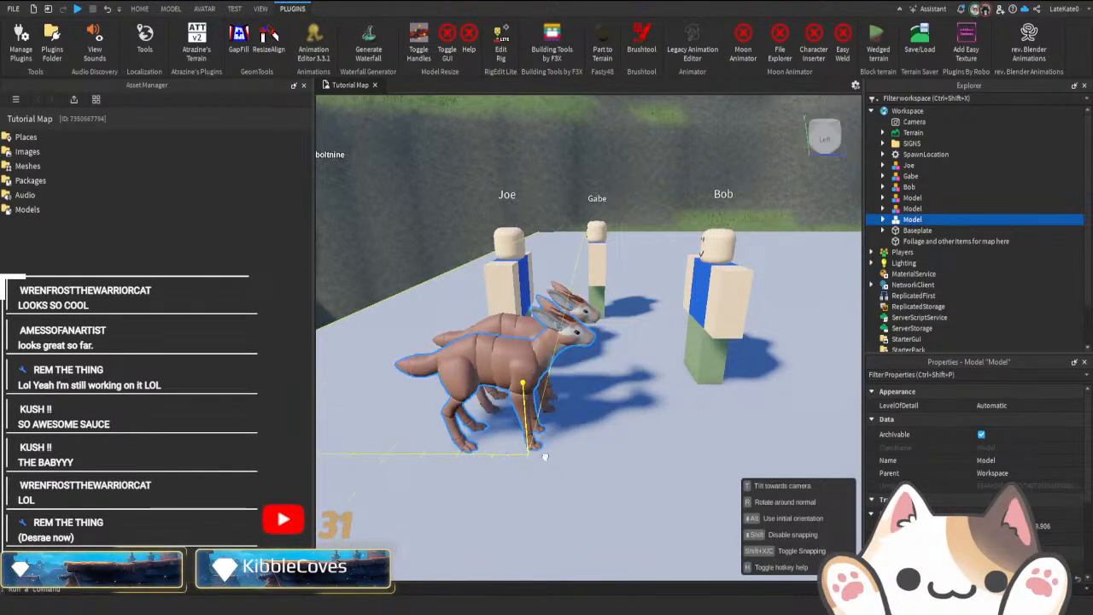
pyautogui.press('a')
pyautogui.press('d')
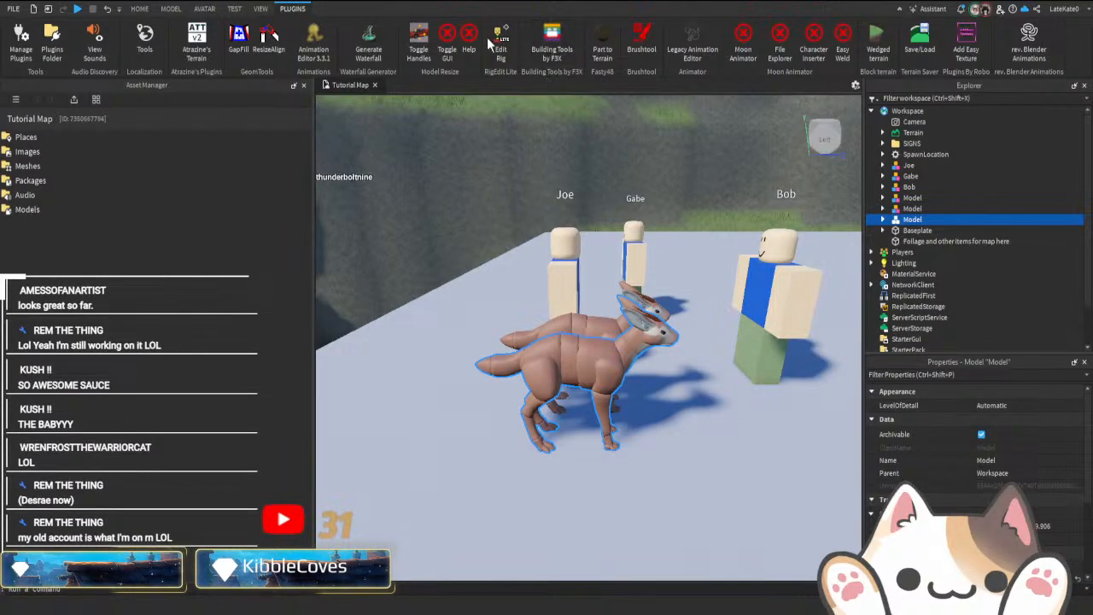
# Shrink the duplicated animal to a baby-sized model with the Model Resize handles, and turn the handles off.
pyautogui.click(418, 38)
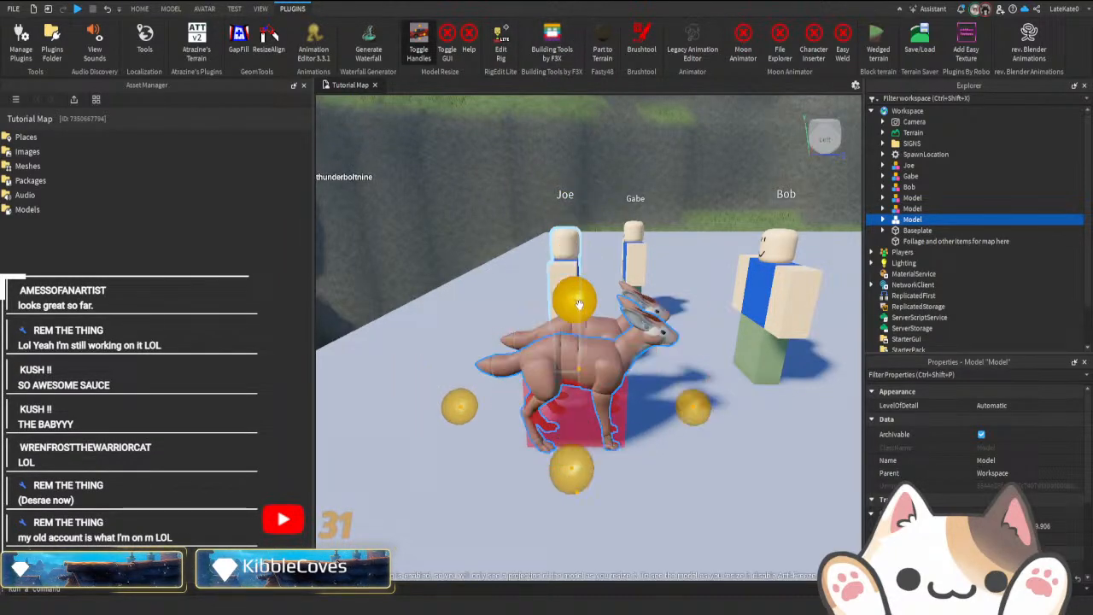
pyautogui.moveTo(579, 304); pyautogui.dragTo(580, 308)
pyautogui.scroll(6, 629, 398)
pyautogui.scroll(-4, 542, 233)
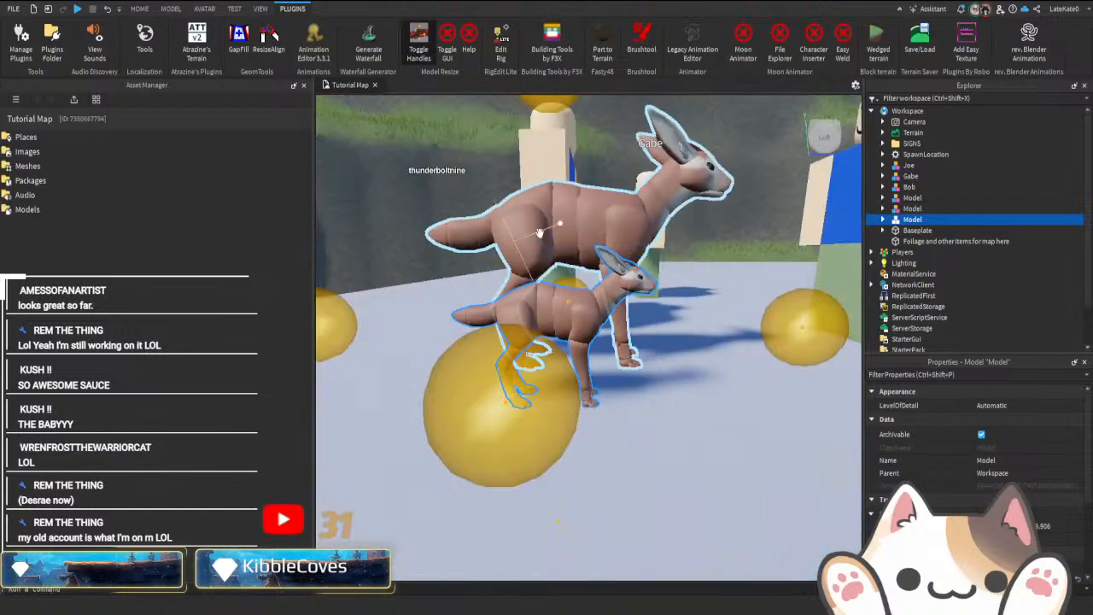
pyautogui.scroll(-3, 540, 233)
pyautogui.moveTo(555, 171); pyautogui.dragTo(580, 202)
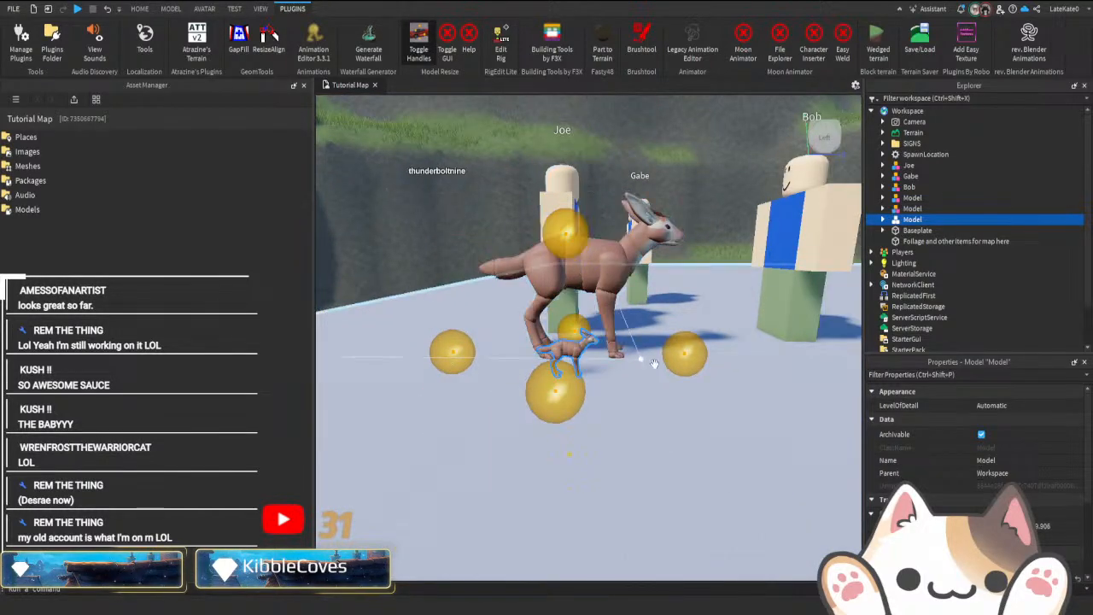
pyautogui.scroll(5, 653, 363)
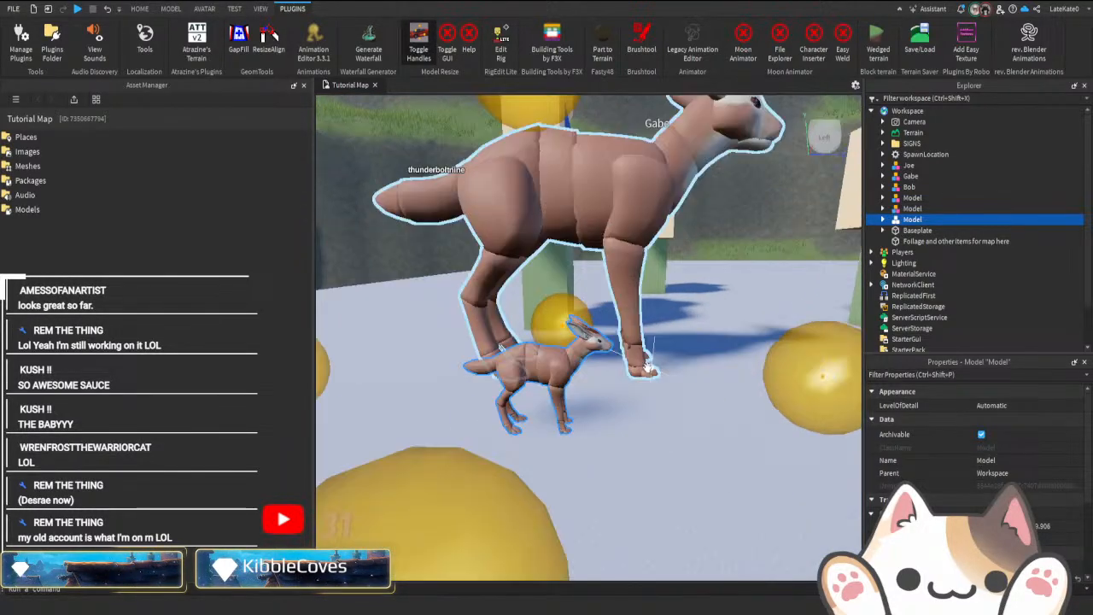
pyautogui.click(422, 55)
# Compare the small animal copy with the full-size original and the humanoid figures from several angles.
pyautogui.moveTo(594, 313); pyautogui.dragTo(608, 343, button='right')
pyautogui.scroll(-4, 607, 344)
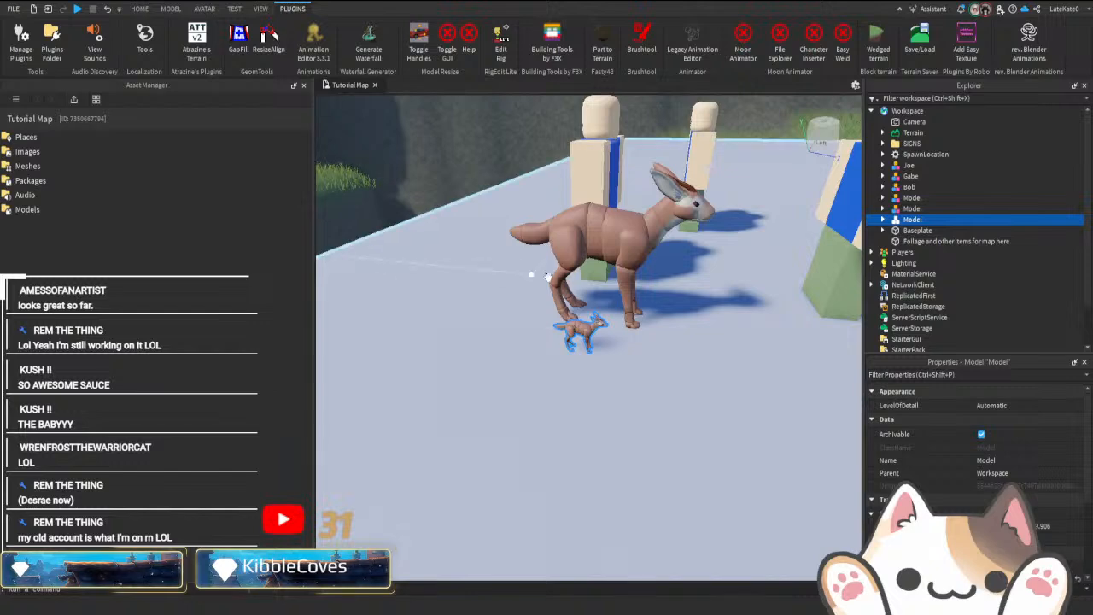
pyautogui.scroll(10, 690, 334)
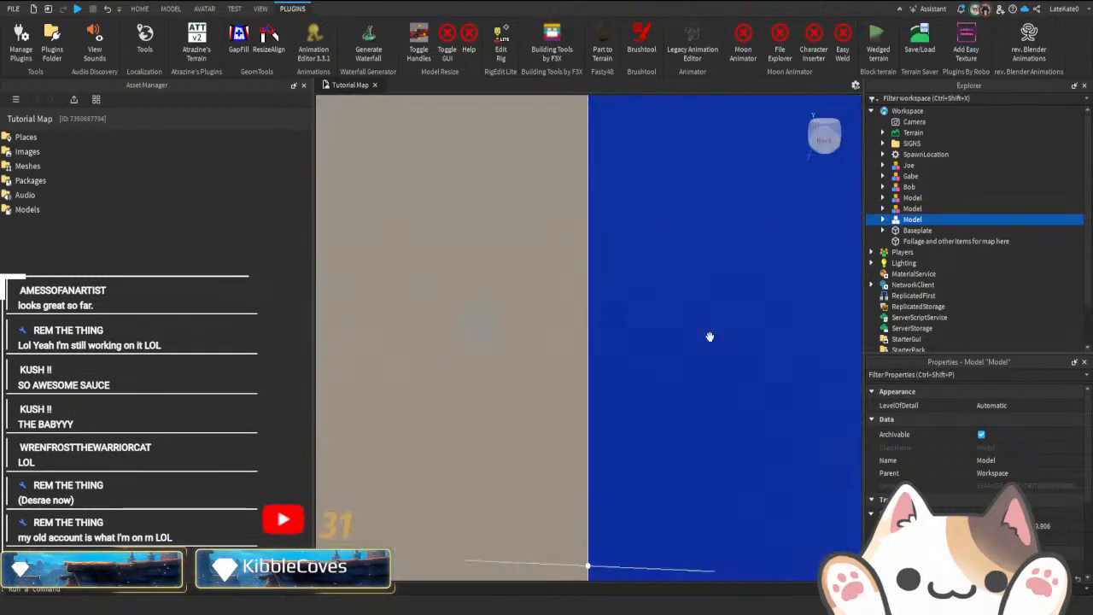
pyautogui.scroll(-5, 709, 337)
pyautogui.scroll(8, 709, 337)
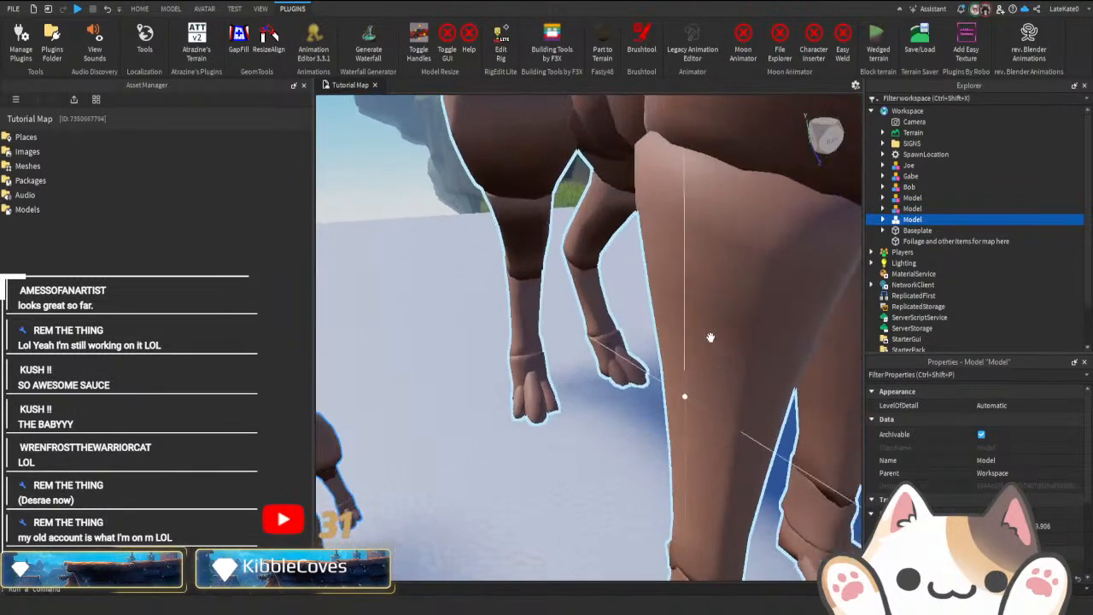
pyautogui.scroll(-6, 711, 337)
pyautogui.moveTo(711, 337); pyautogui.dragTo(709, 338, button='right')
pyautogui.moveTo(546, 444); pyautogui.dragTo(547, 431, button='right')
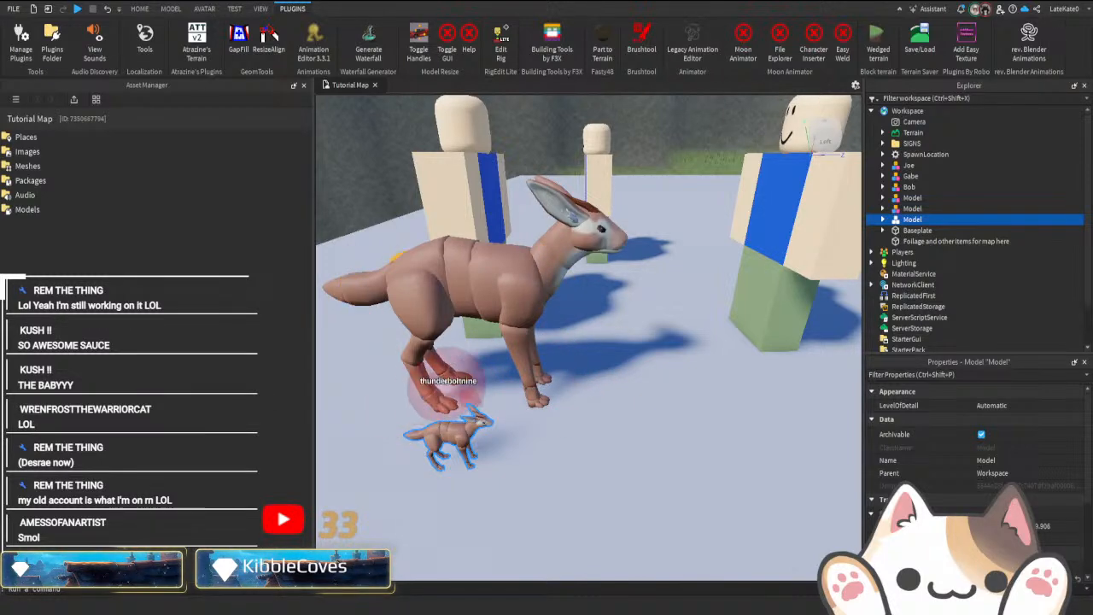
# Fly the camera away from the models and survey the terrain around the rock tower and signposts.
pyautogui.moveTo(640, 437); pyautogui.dragTo(643, 438, button='right')
pyautogui.press('w')
pyautogui.press('w')
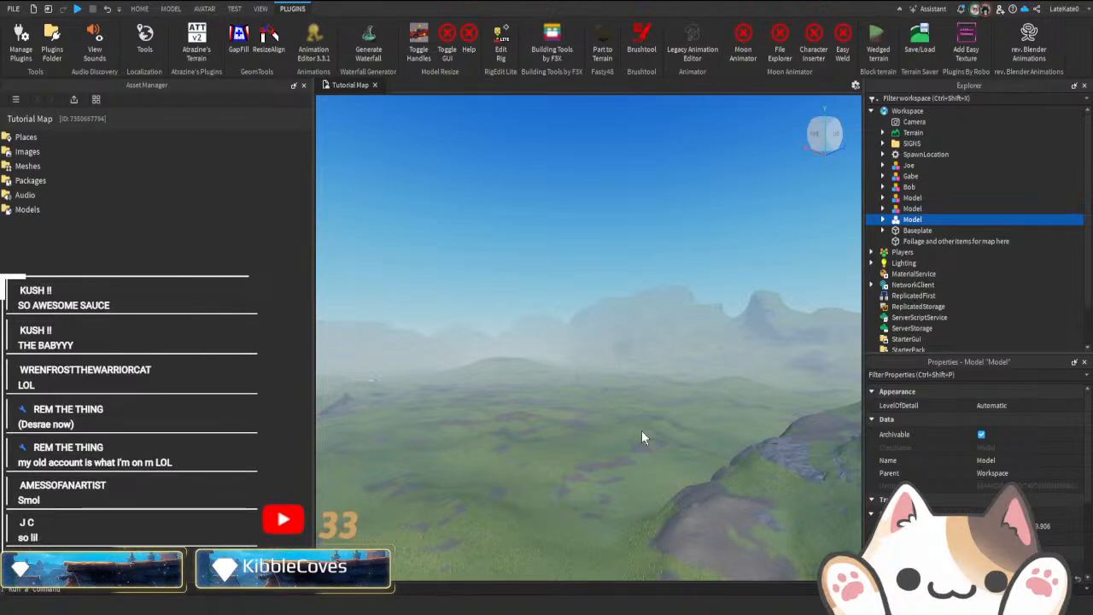
pyautogui.moveTo(711, 423); pyautogui.dragTo(712, 422, button='right')
pyautogui.moveTo(774, 470); pyautogui.dragTo(776, 469, button='right')
pyautogui.press('w')
pyautogui.moveTo(677, 468); pyautogui.dragTo(675, 467, button='right')
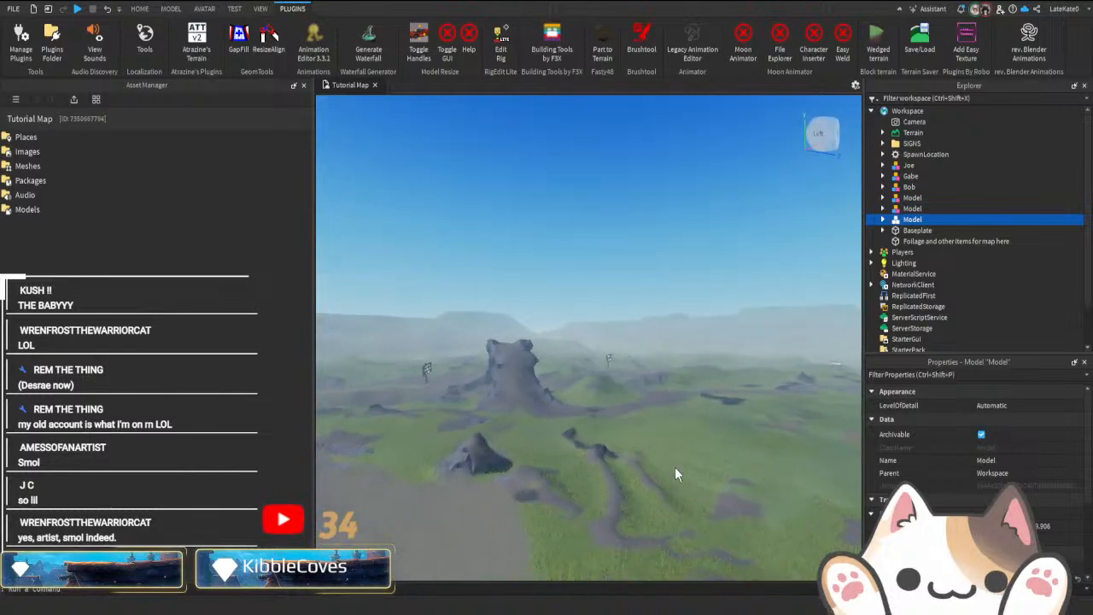
pyautogui.press('w')
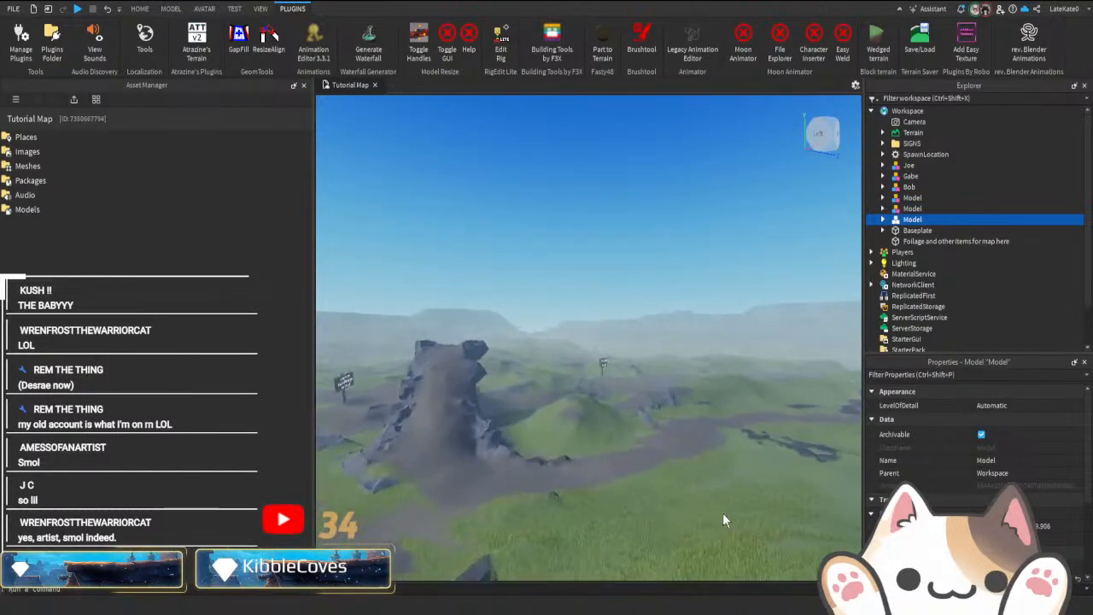
pyautogui.press('w')
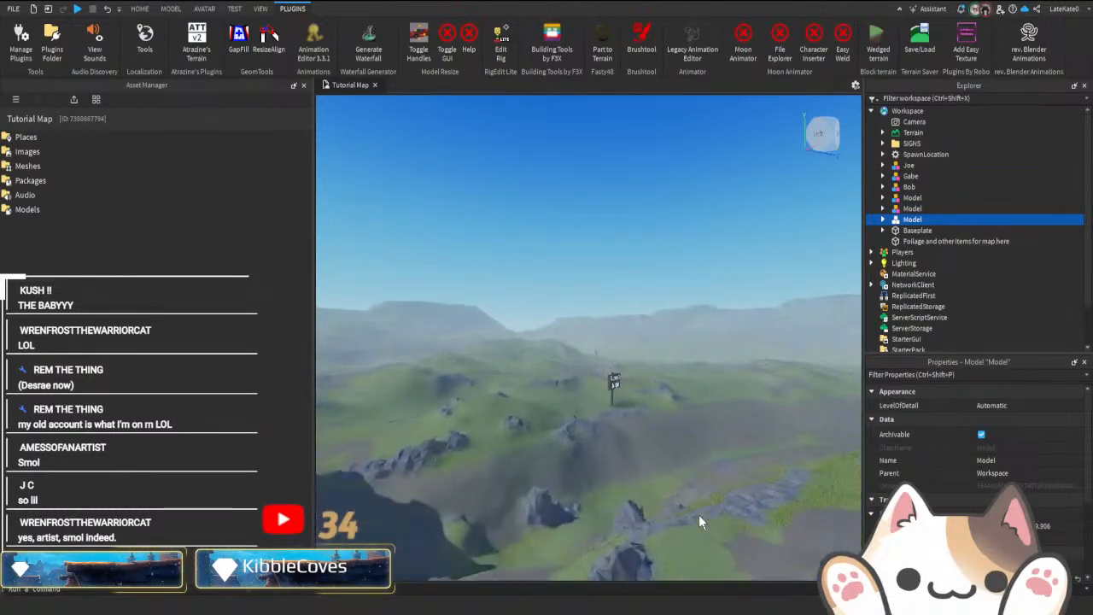
pyautogui.press('w')
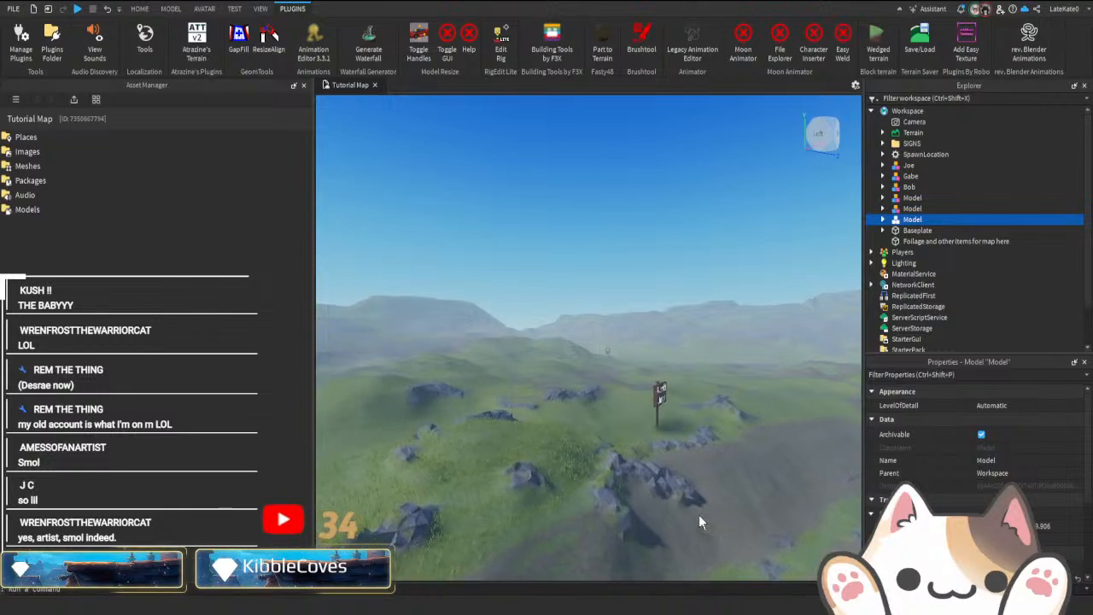
# Survey the grassy hills, rock outcrops and dirt paths leading to the stone arch.
pyautogui.press('w')
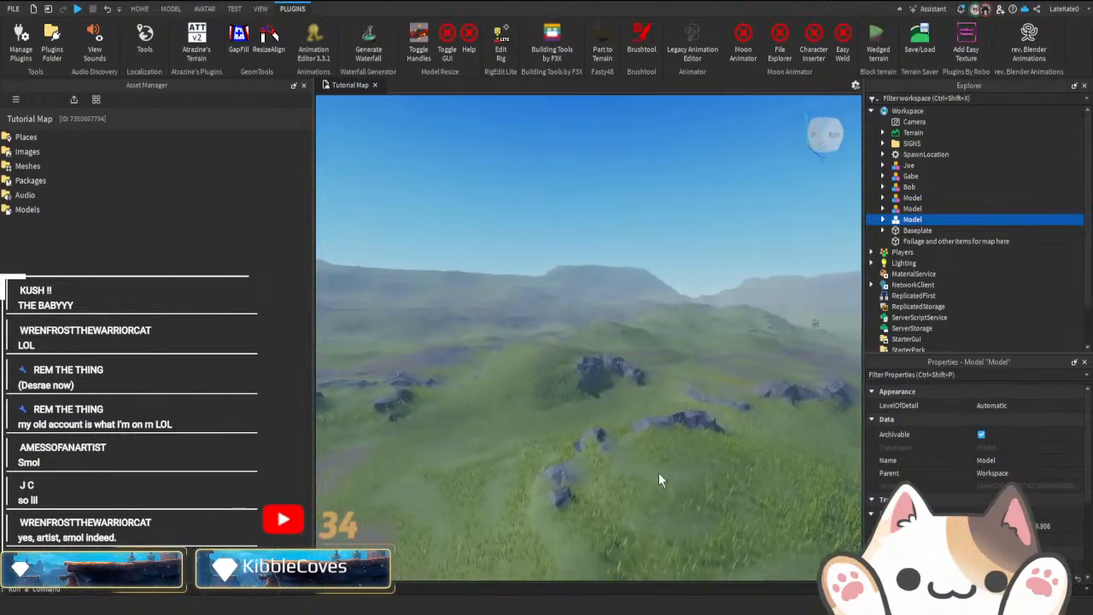
pyautogui.press('w')
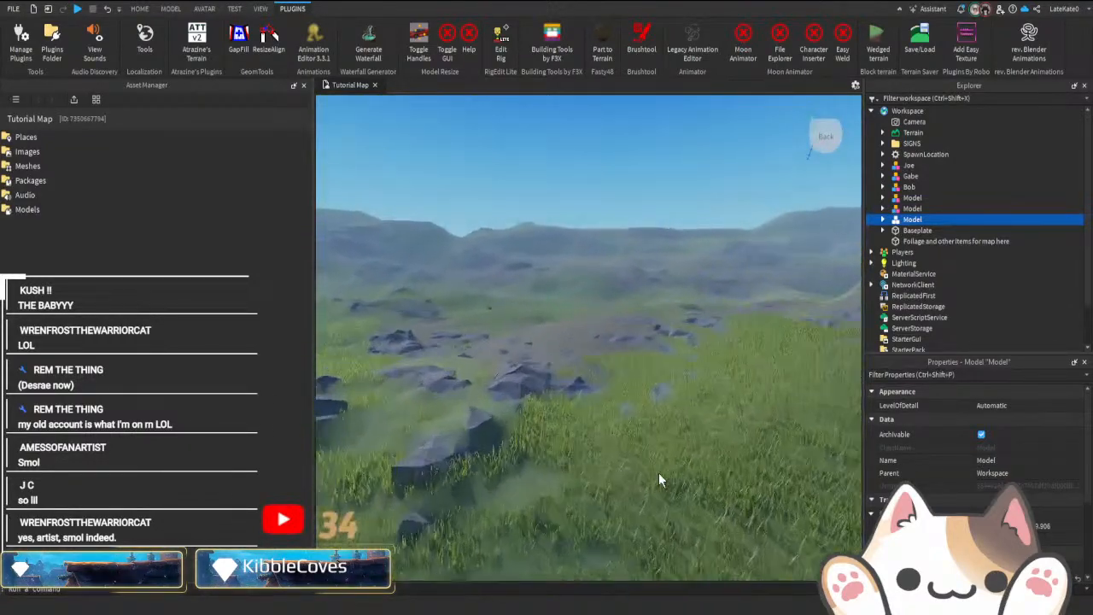
pyautogui.press('w')
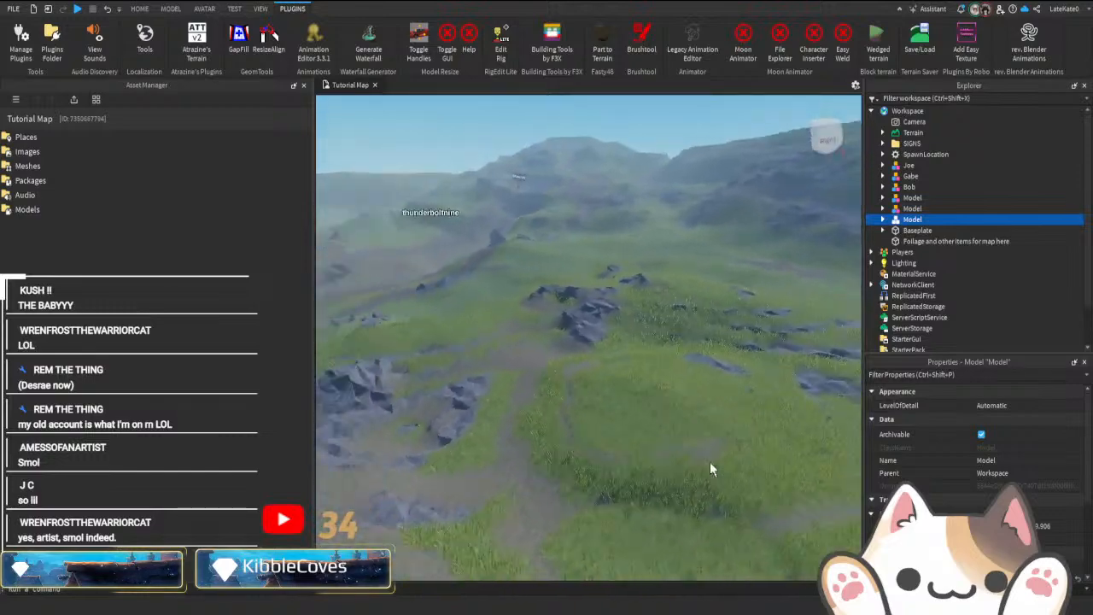
pyautogui.press('w')
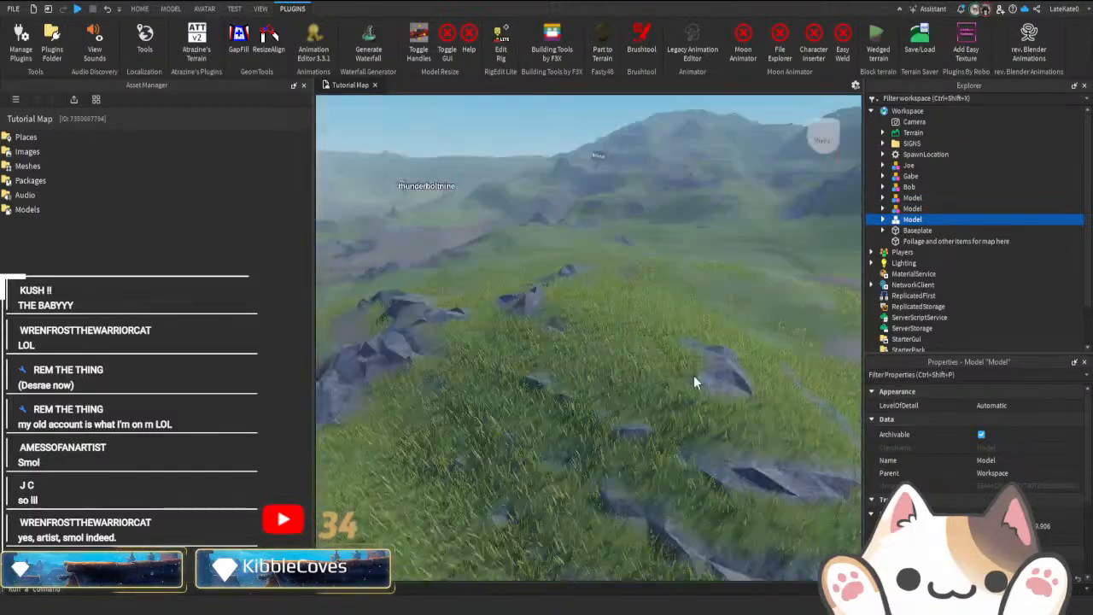
pyautogui.press('w')
pyautogui.moveTo(693, 376); pyautogui.dragTo(694, 375, button='right')
pyautogui.press('w')
pyautogui.press('w')
pyautogui.press('w')
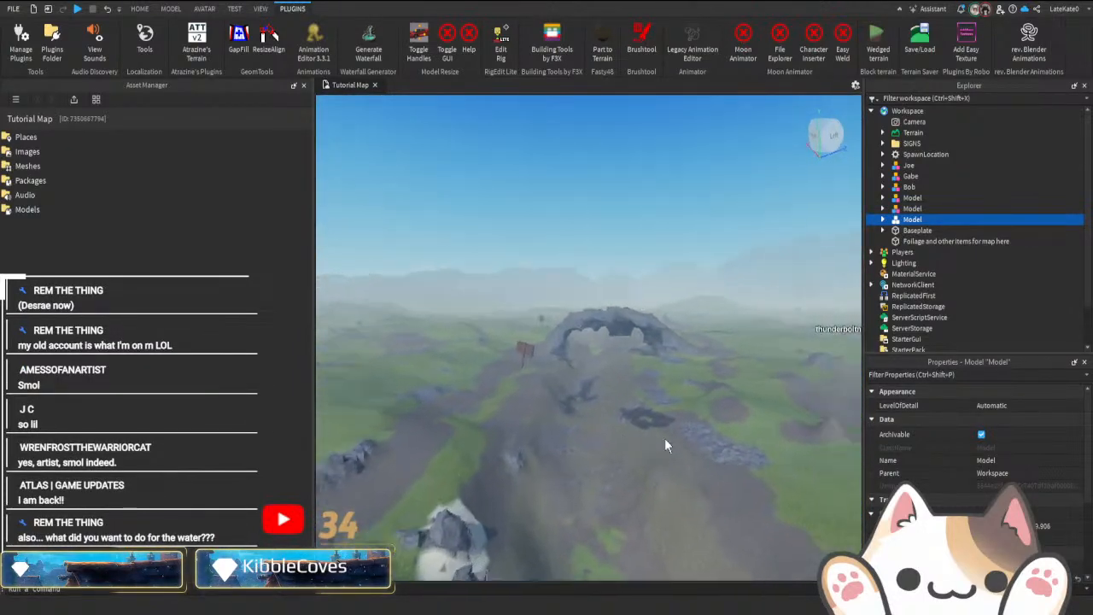
pyautogui.moveTo(665, 439)
pyautogui.mouseDown(button='right')
pyautogui.moveTo(667, 480)
pyautogui.moveTo(663, 457)
pyautogui.mouseUp(button='right')
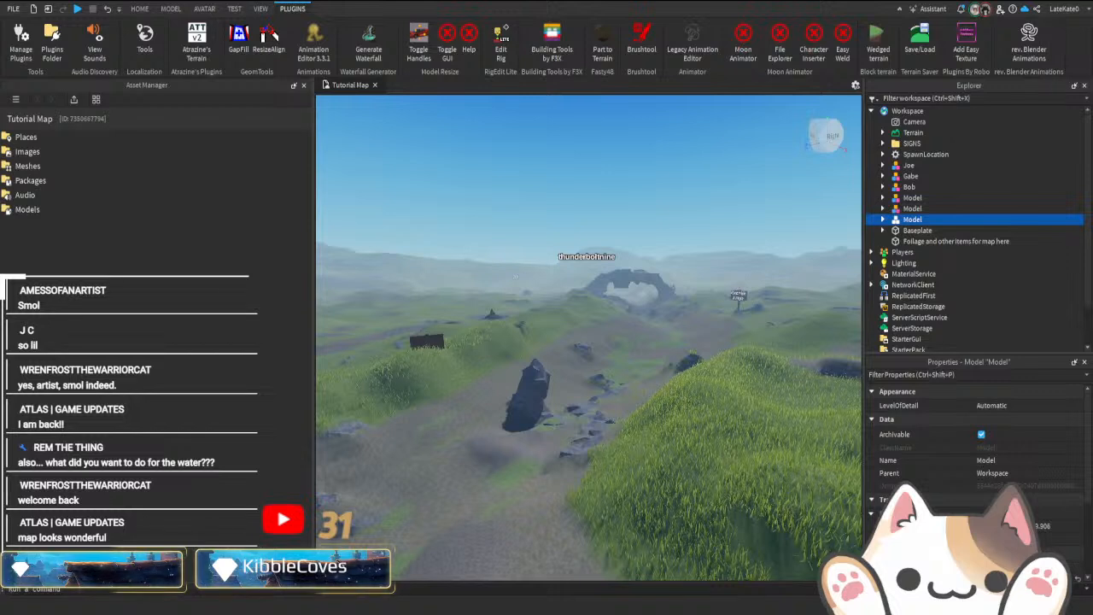